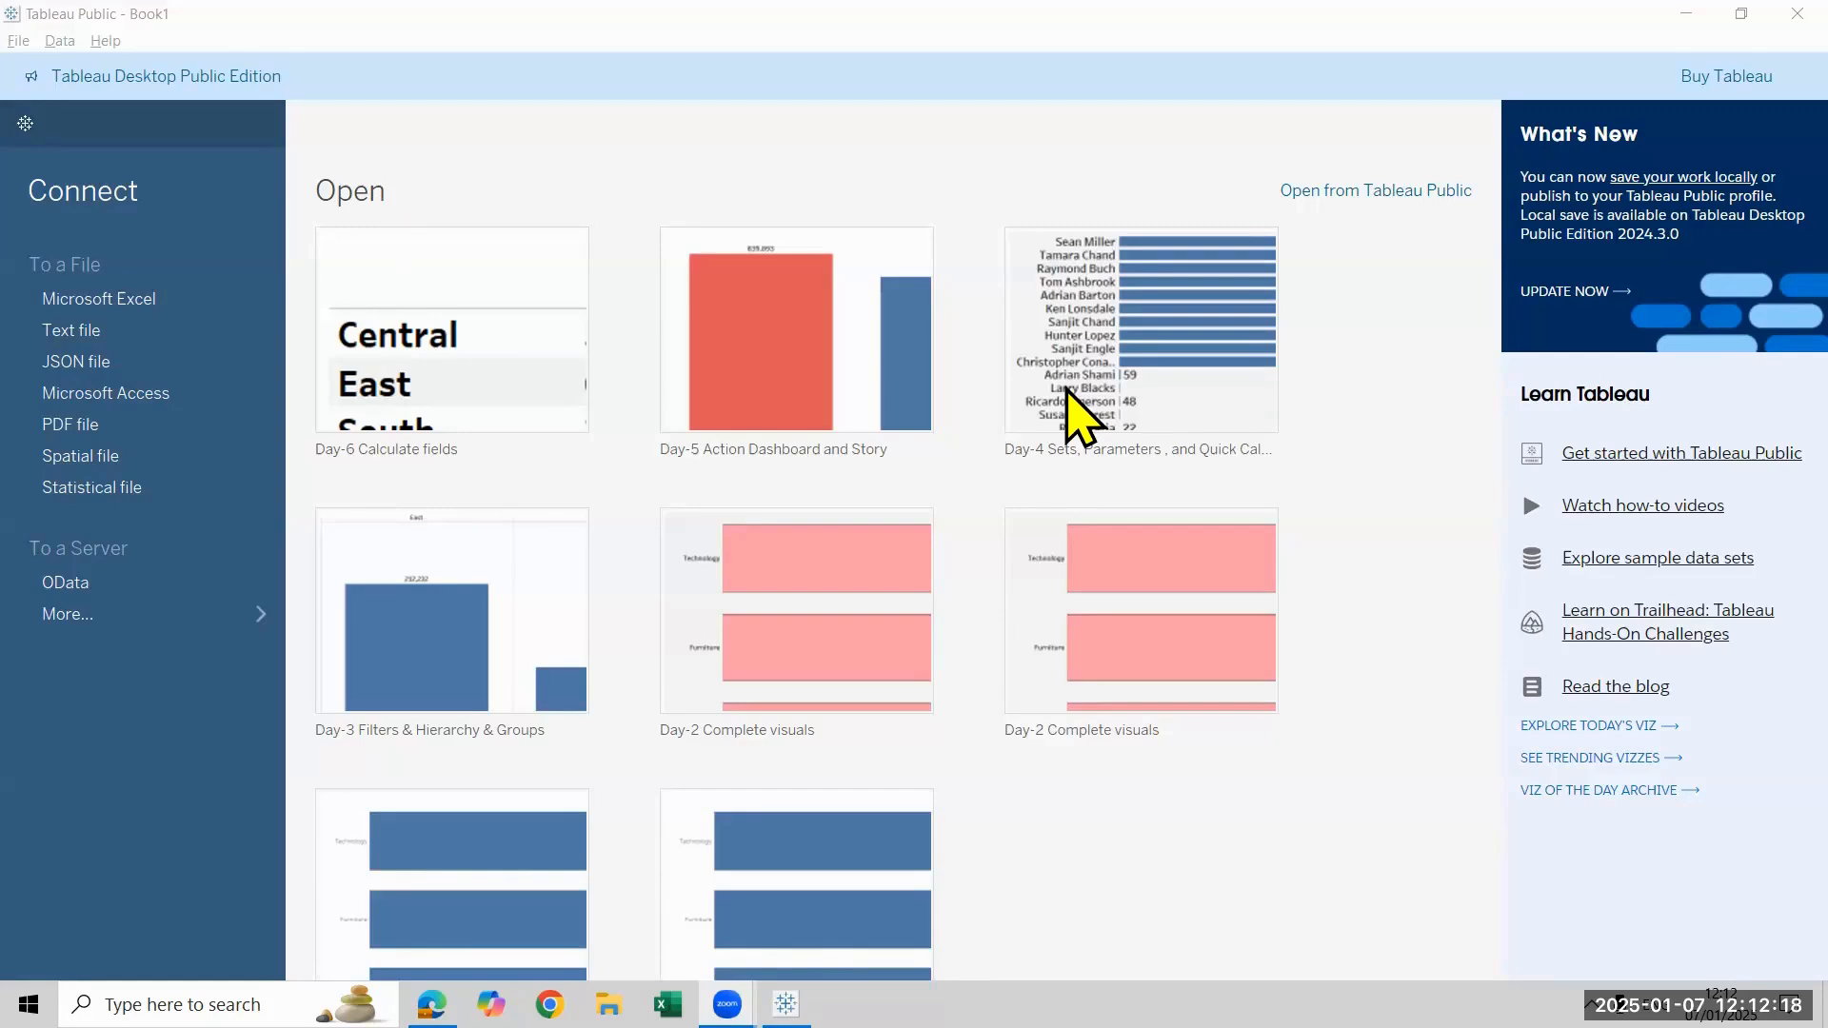
Connect to the Sample - Superstore Excel workbook, add its Orders table to the data model, and open Sheet 1
left_click(85, 297)
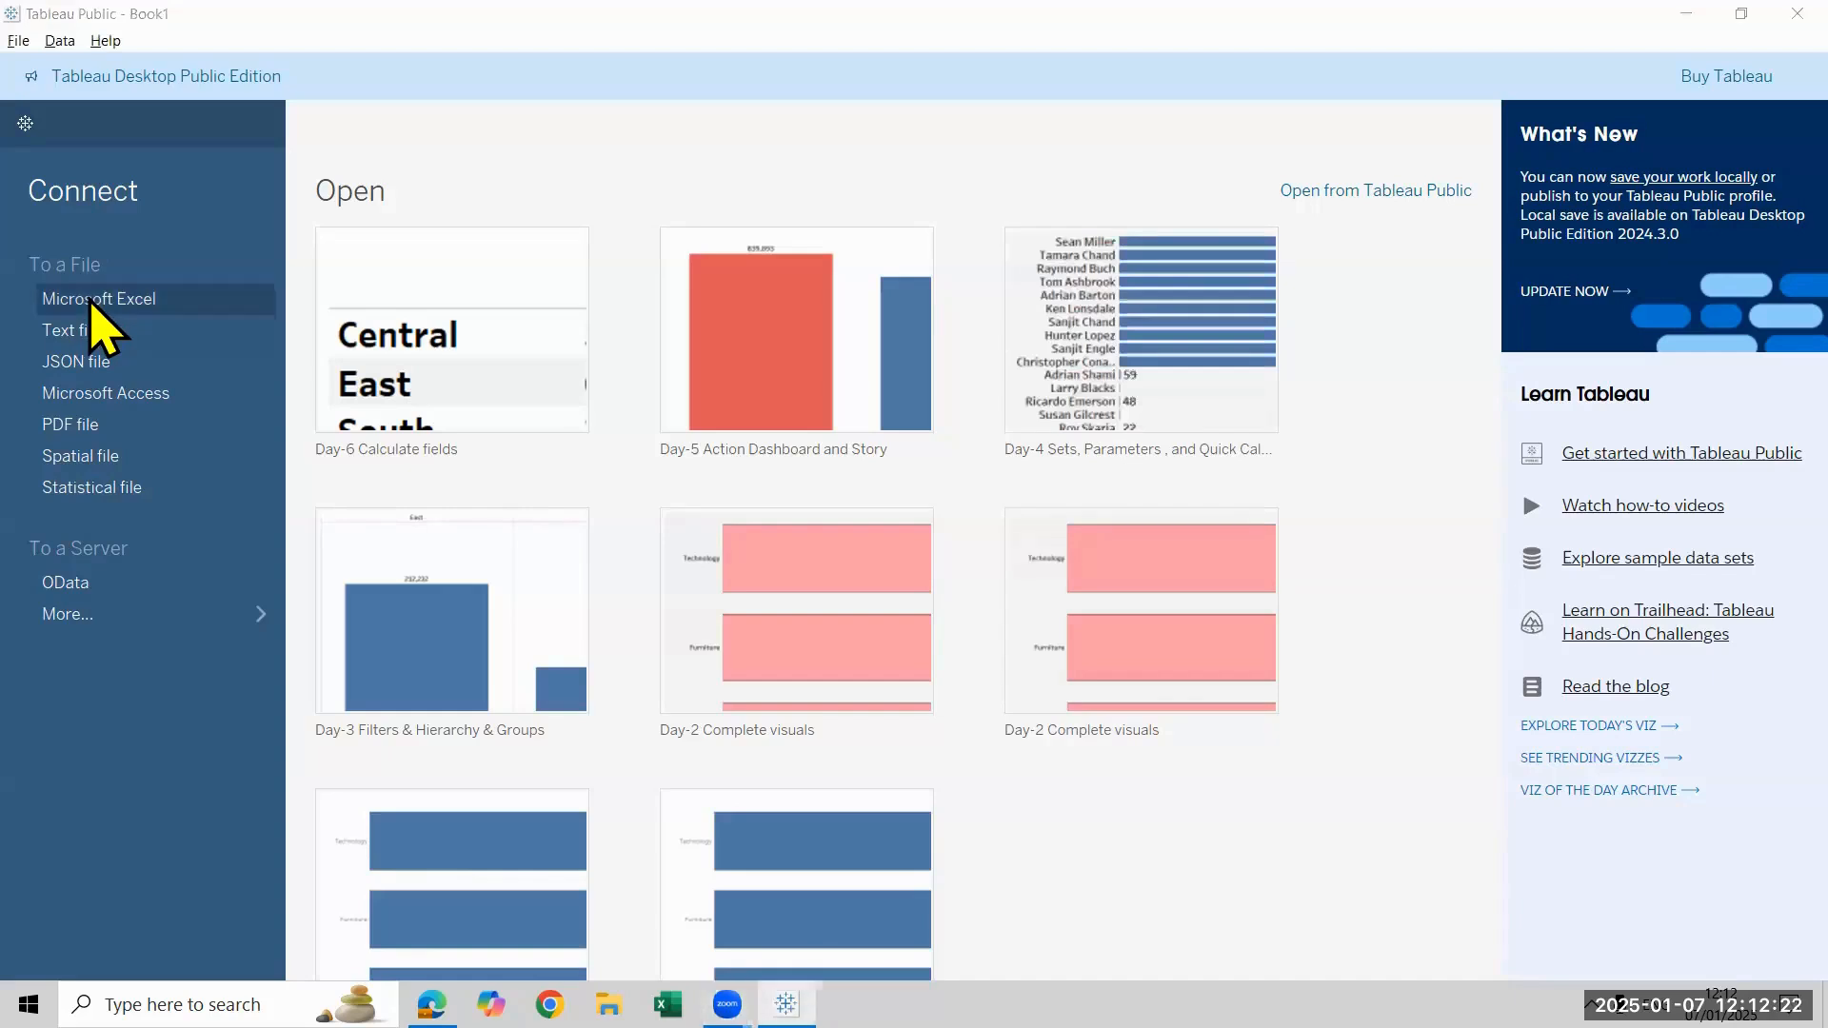
left_click(866, 386)
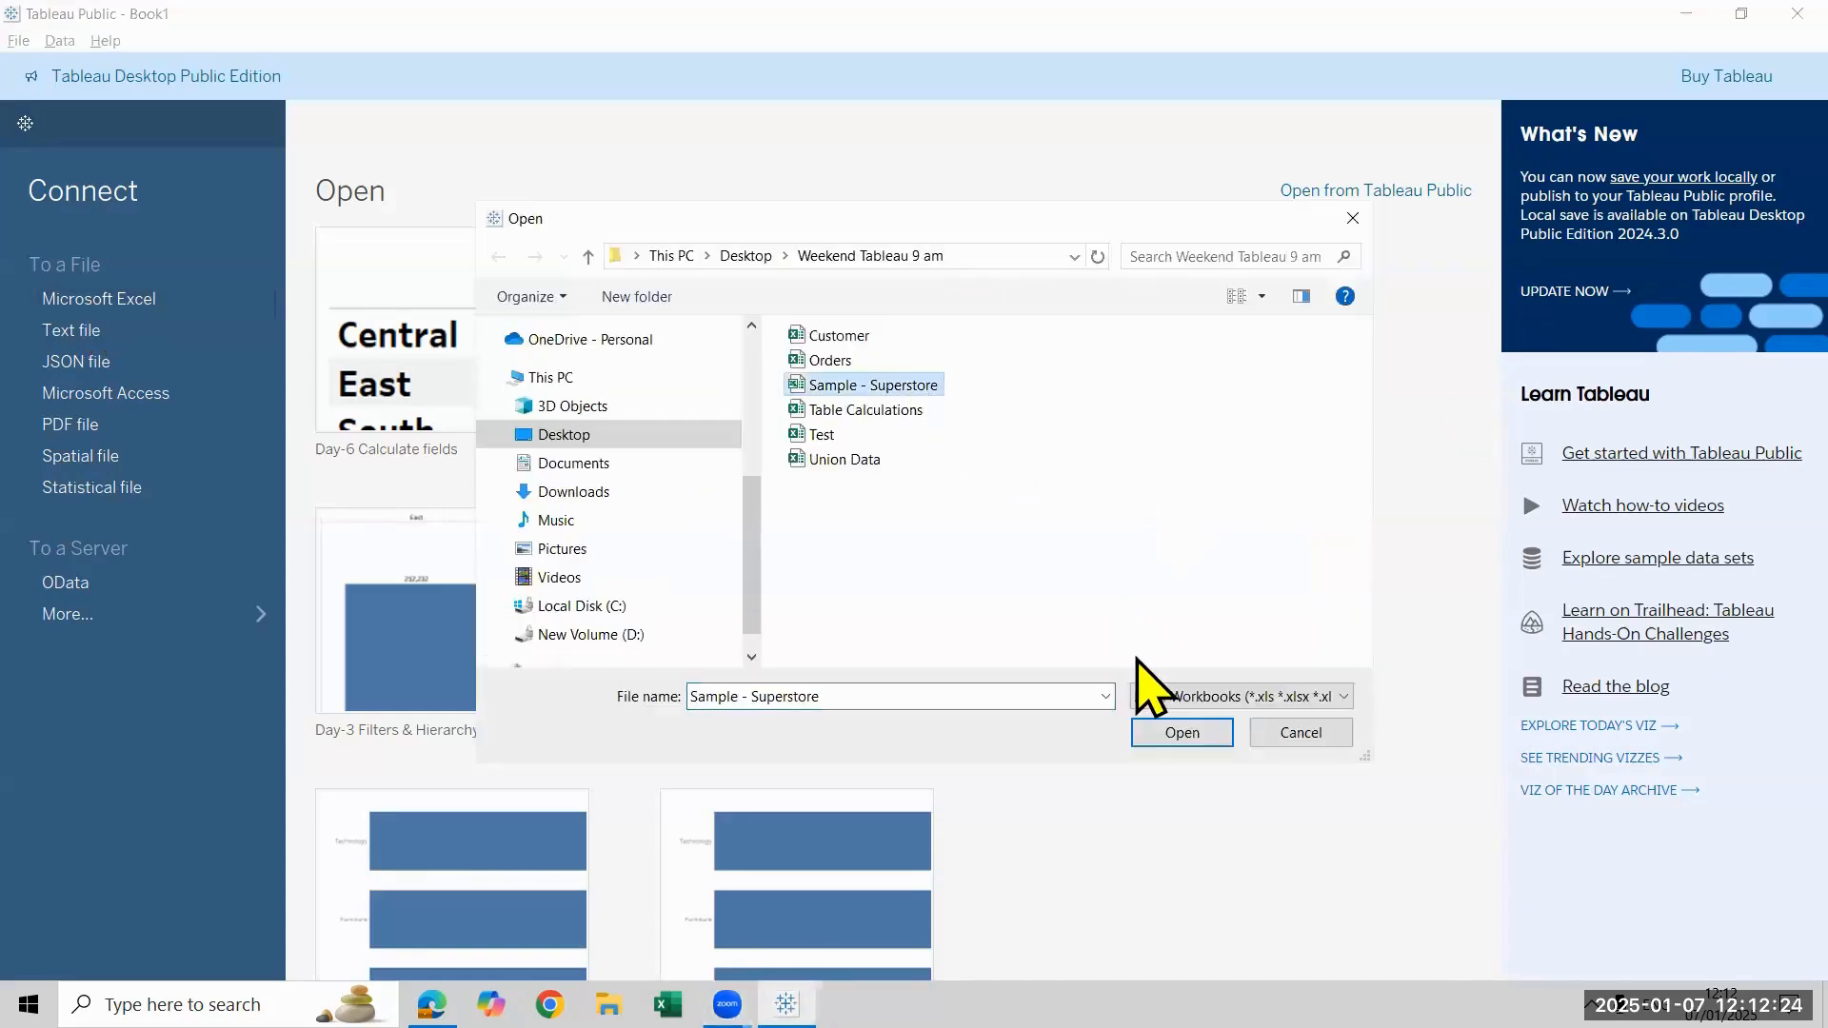
left_click(1162, 735)
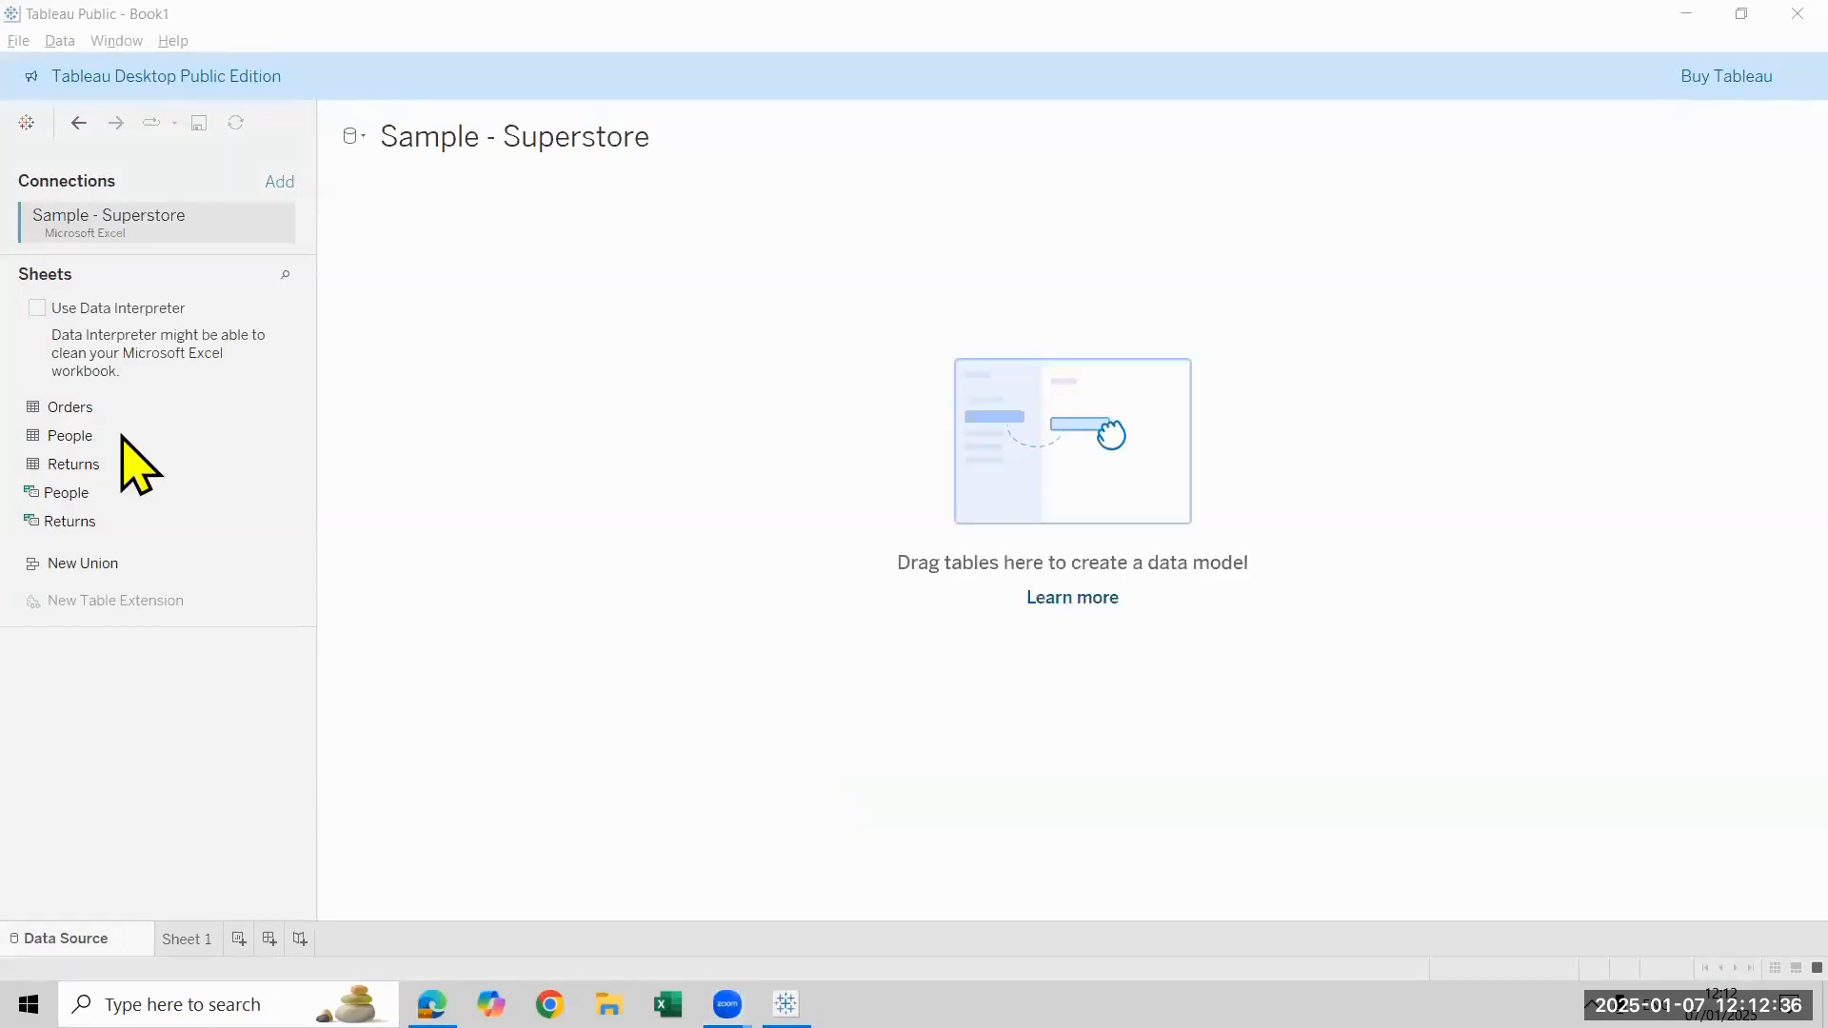
left_click_drag(117, 416, 487, 382)
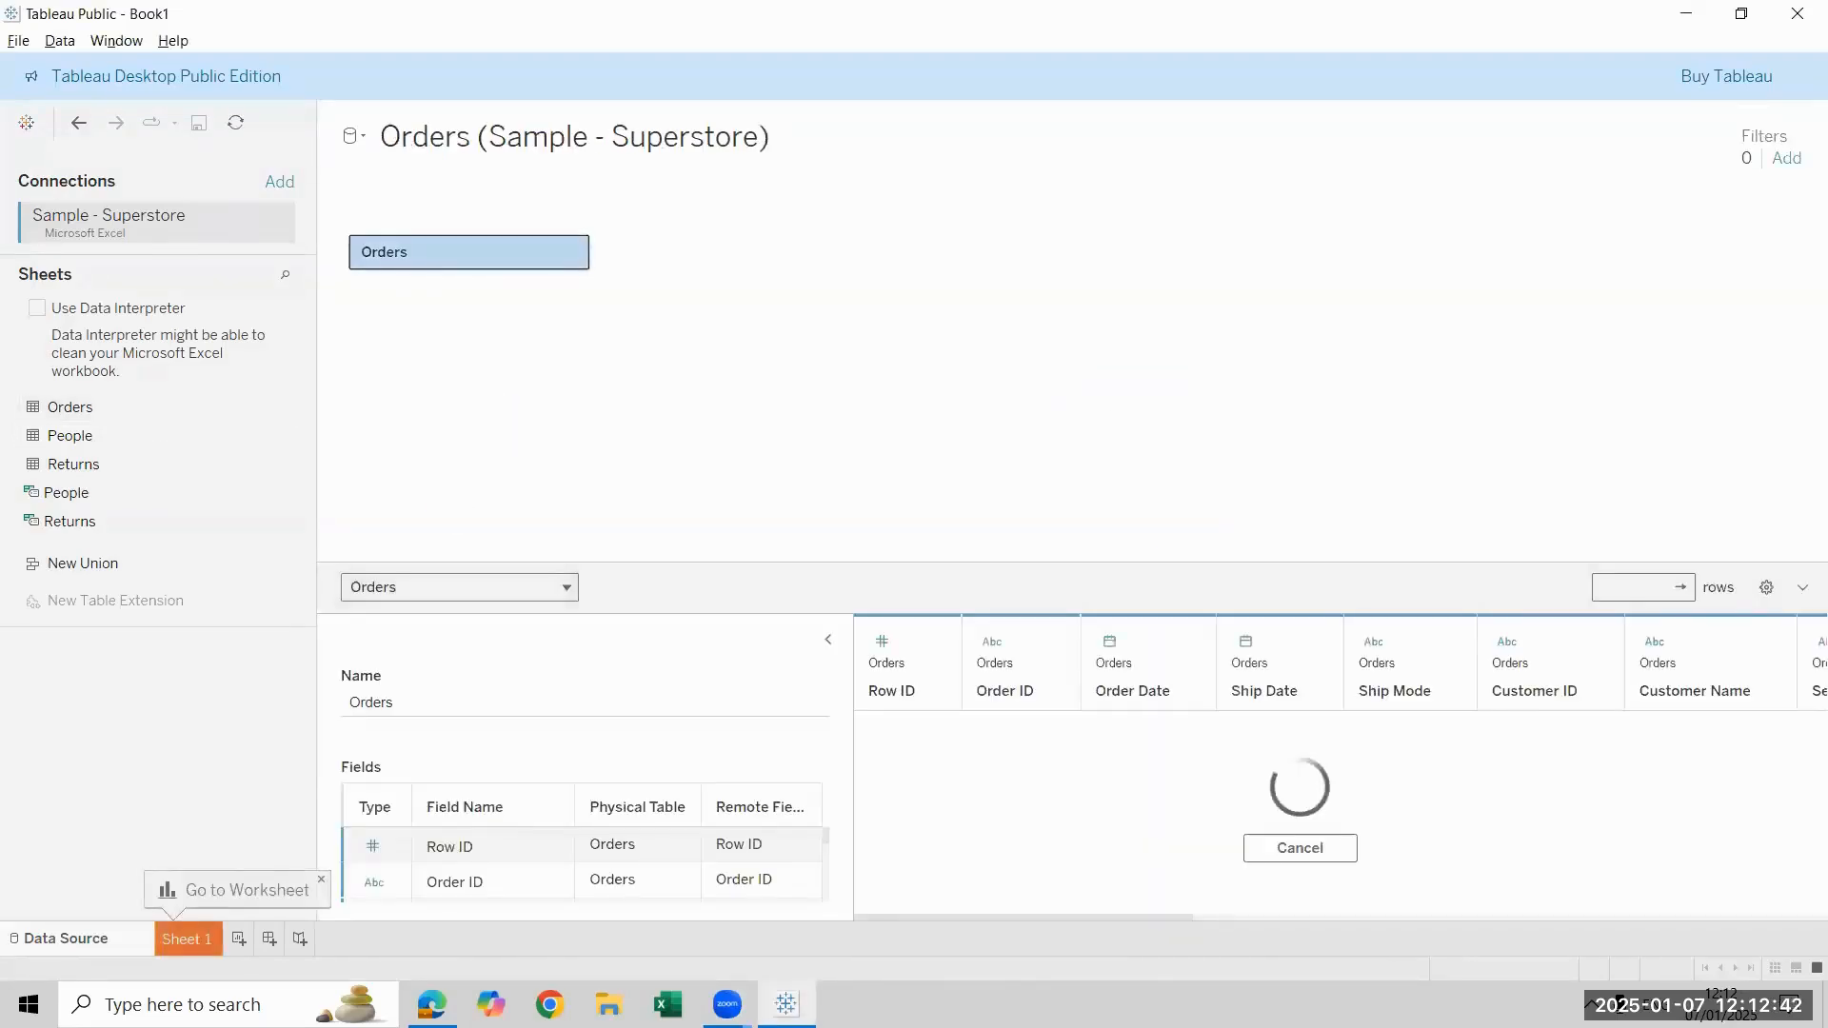
left_click(187, 938)
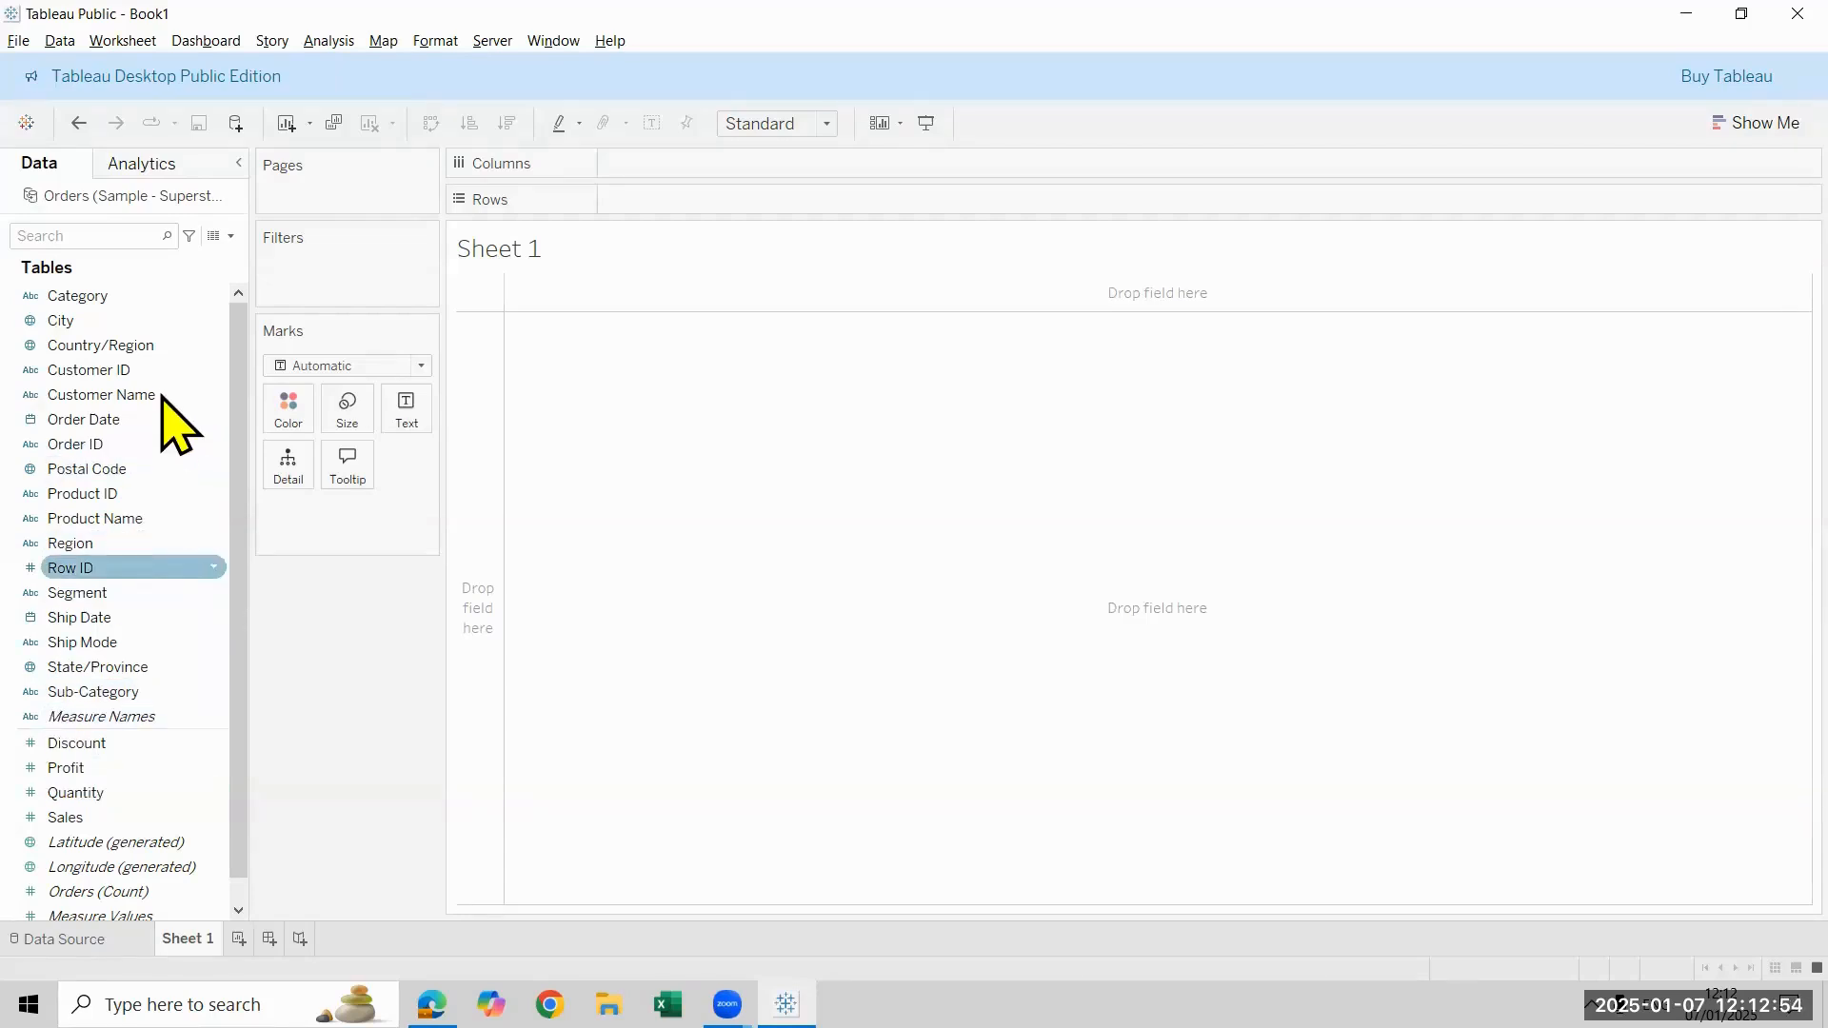
Build a crosstab with Order Date years on both Rows and Columns and Sales as the cell values
left_click_drag(199, 423, 648, 158)
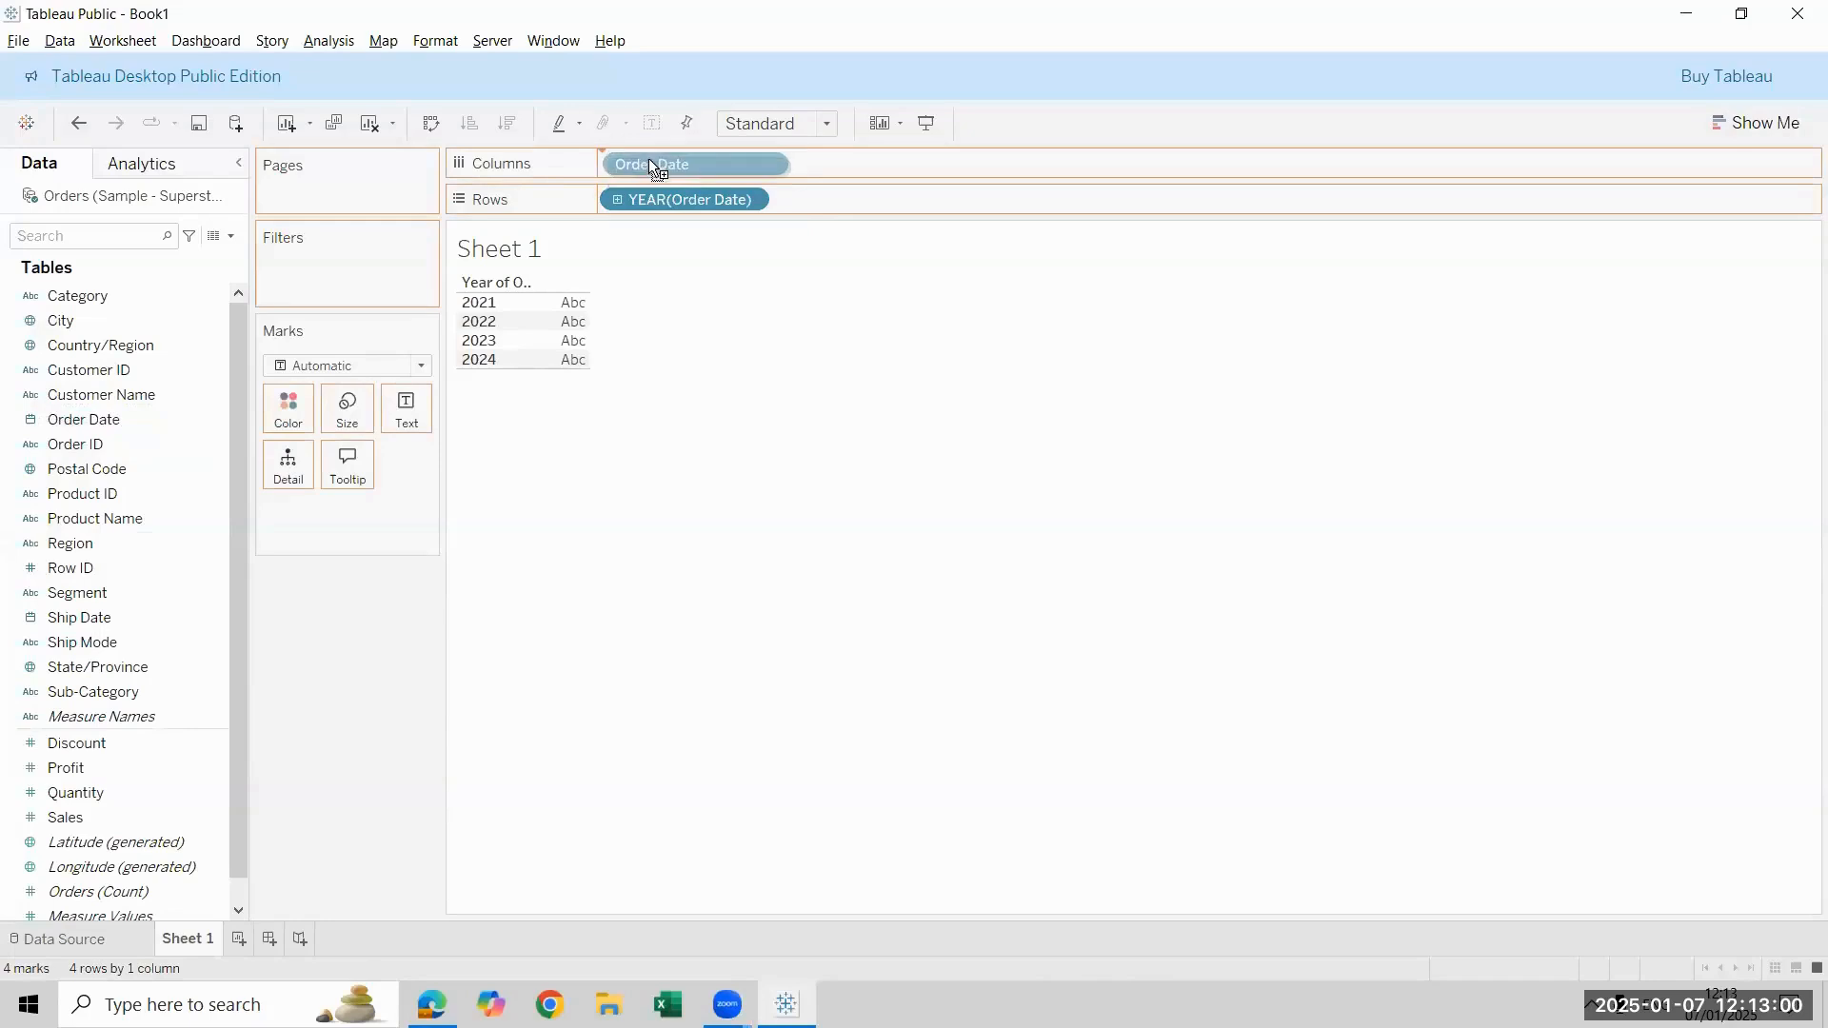
left_click(109, 817)
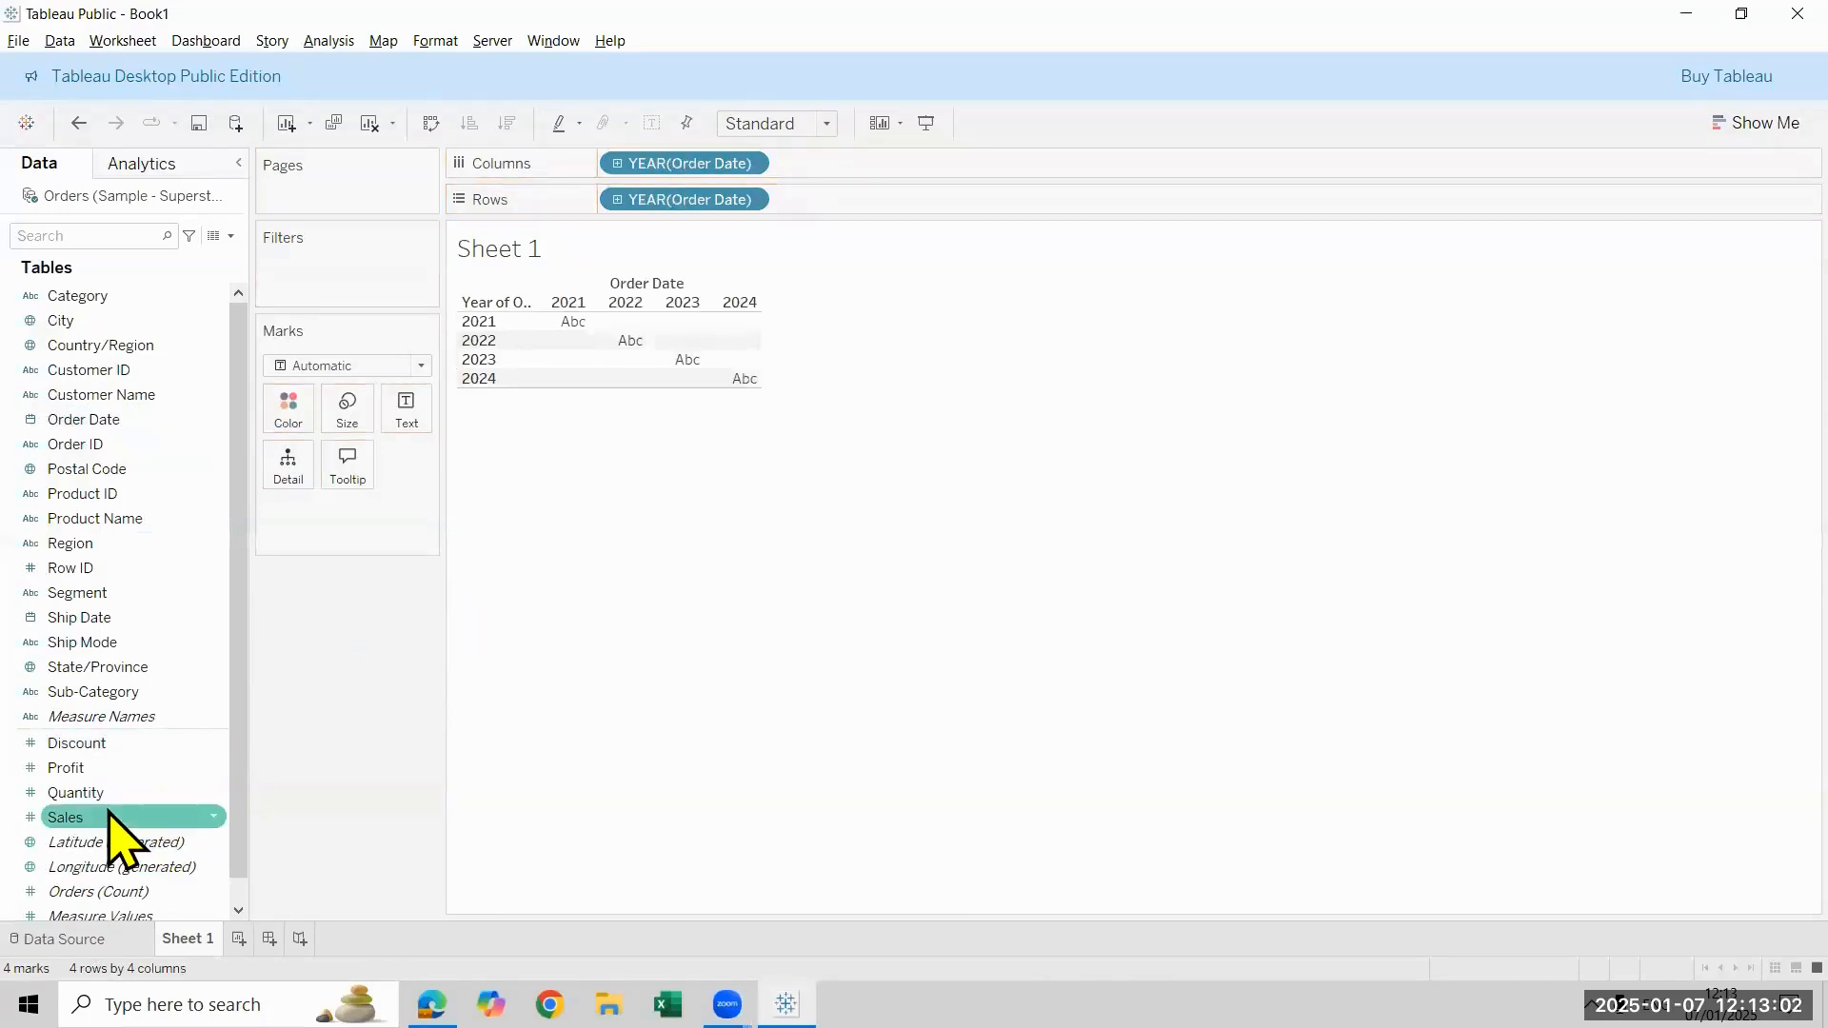
left_click_drag(108, 817, 687, 314)
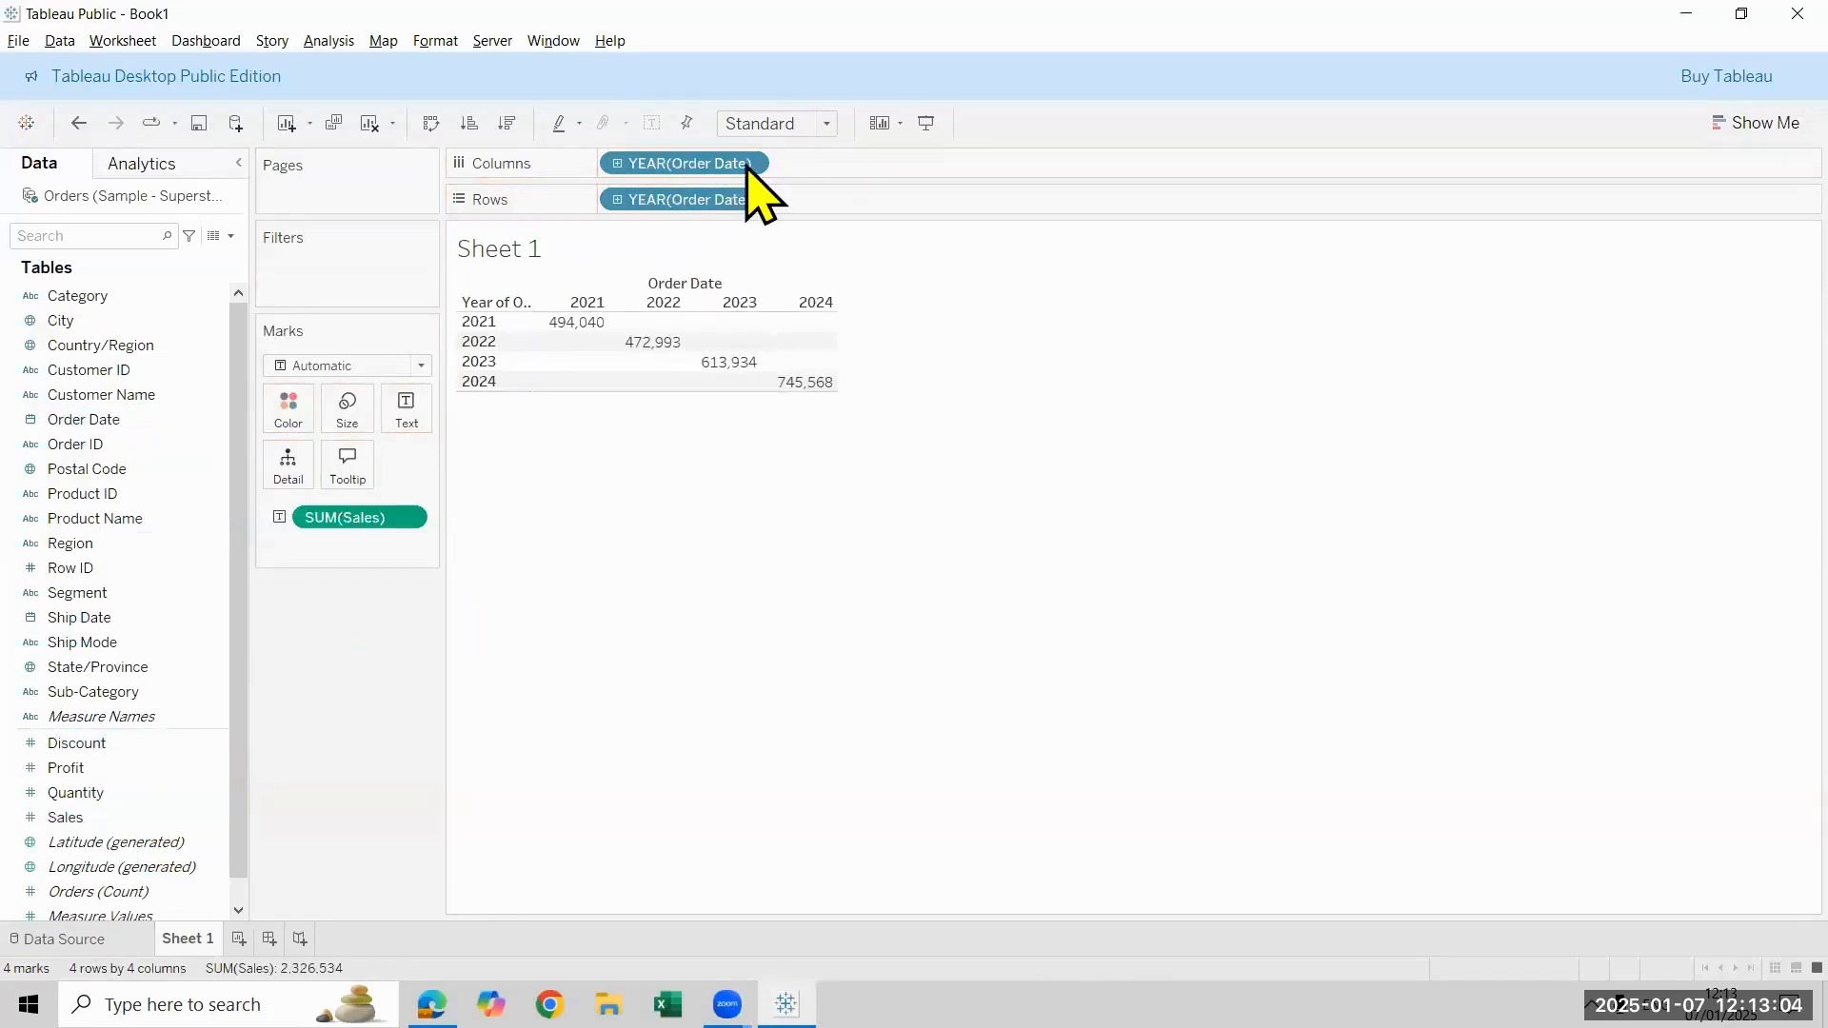
left_click(750, 164)
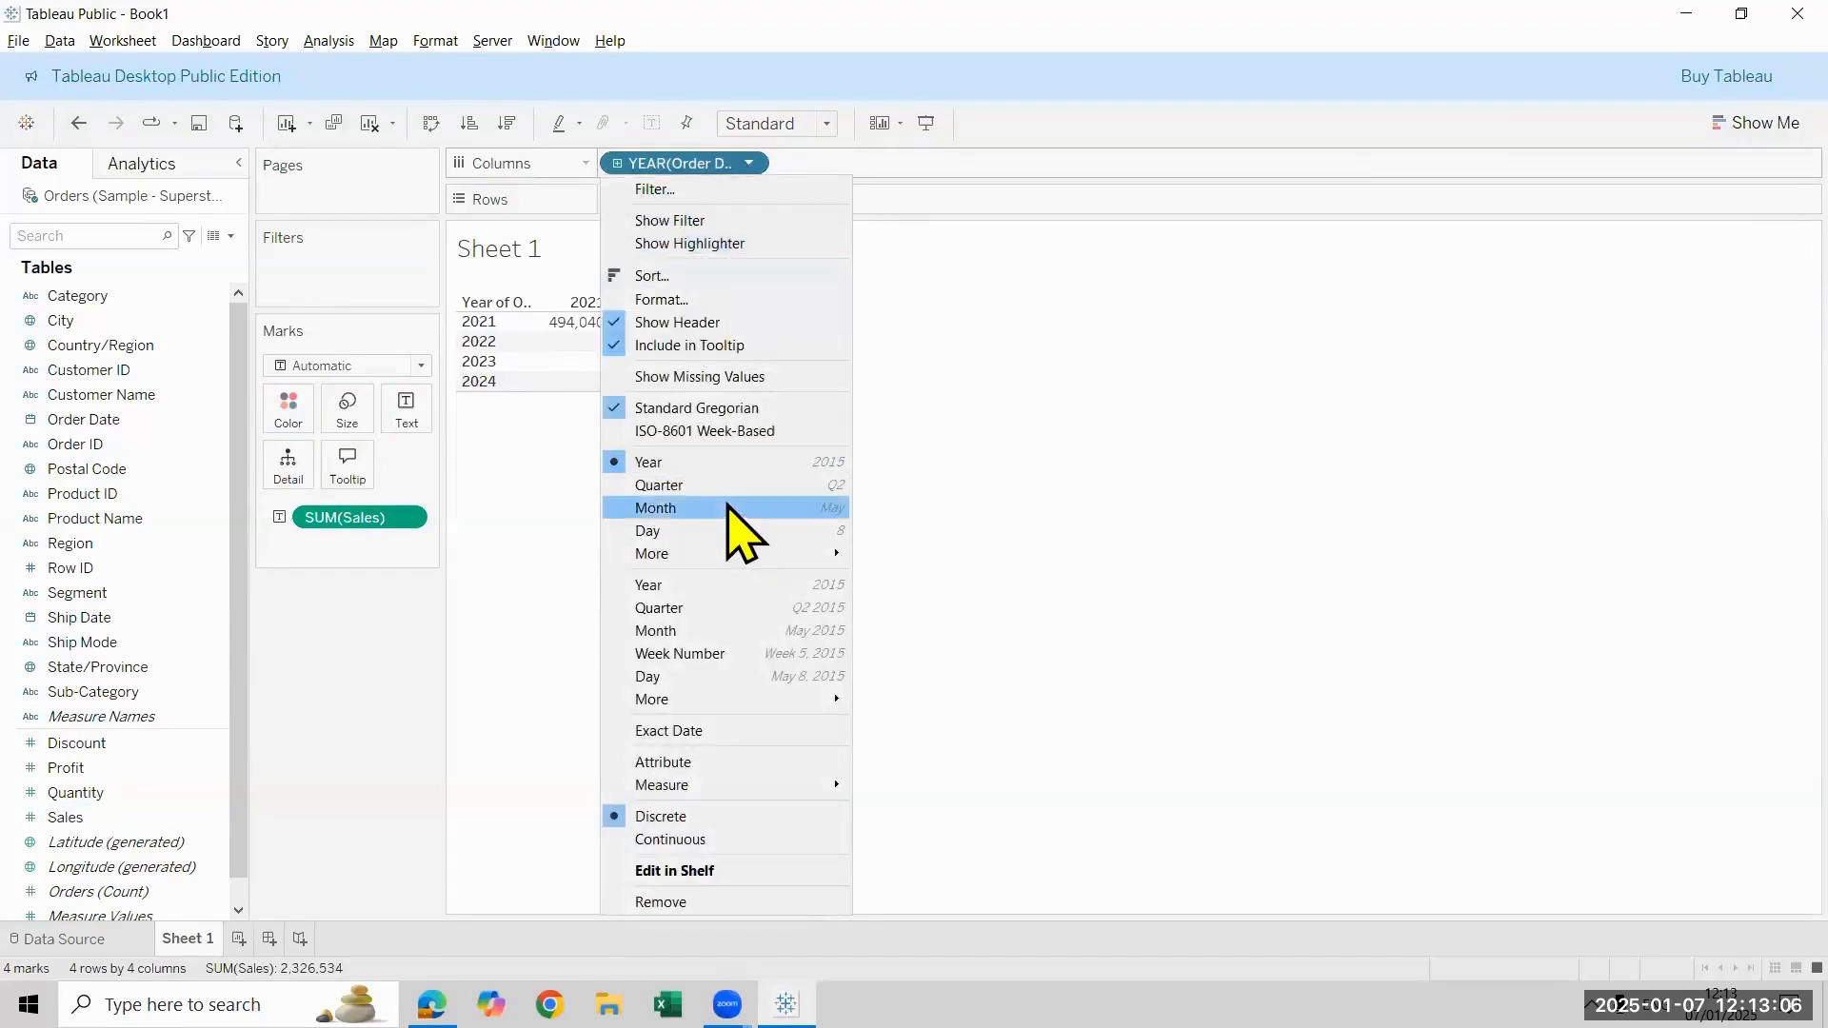
left_click(929, 686)
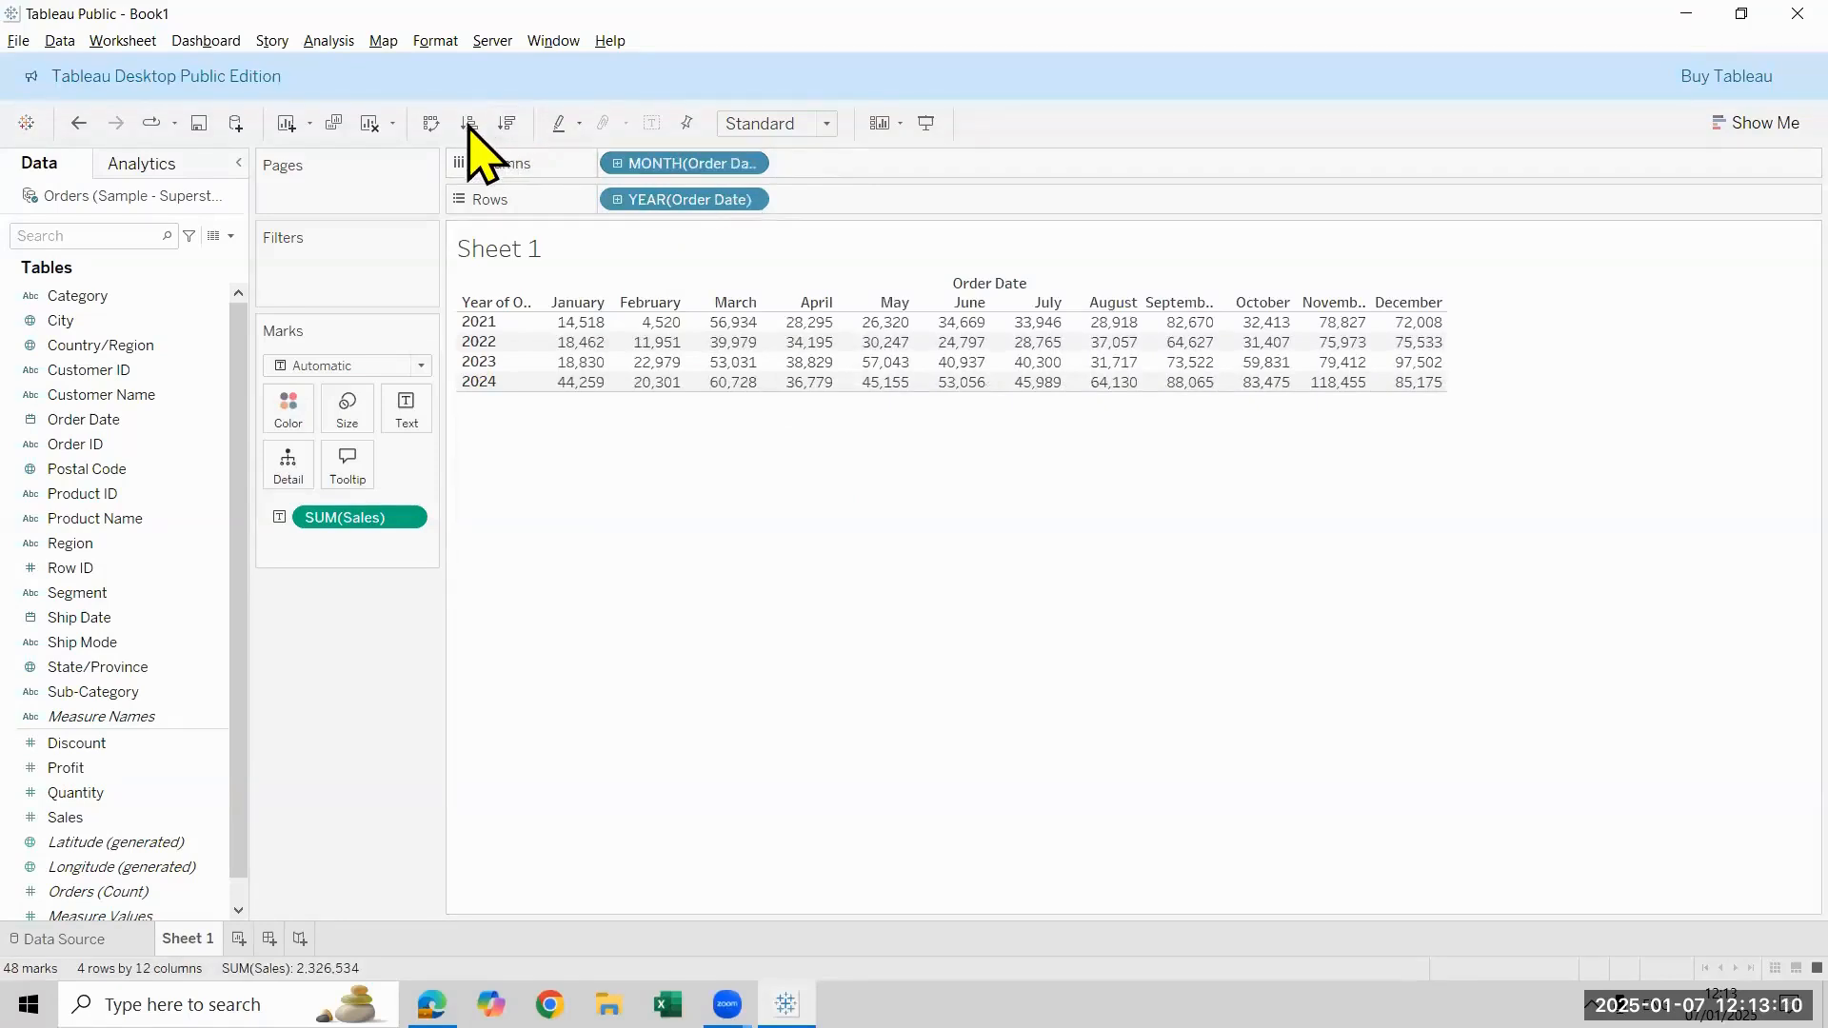
left_click(749, 164)
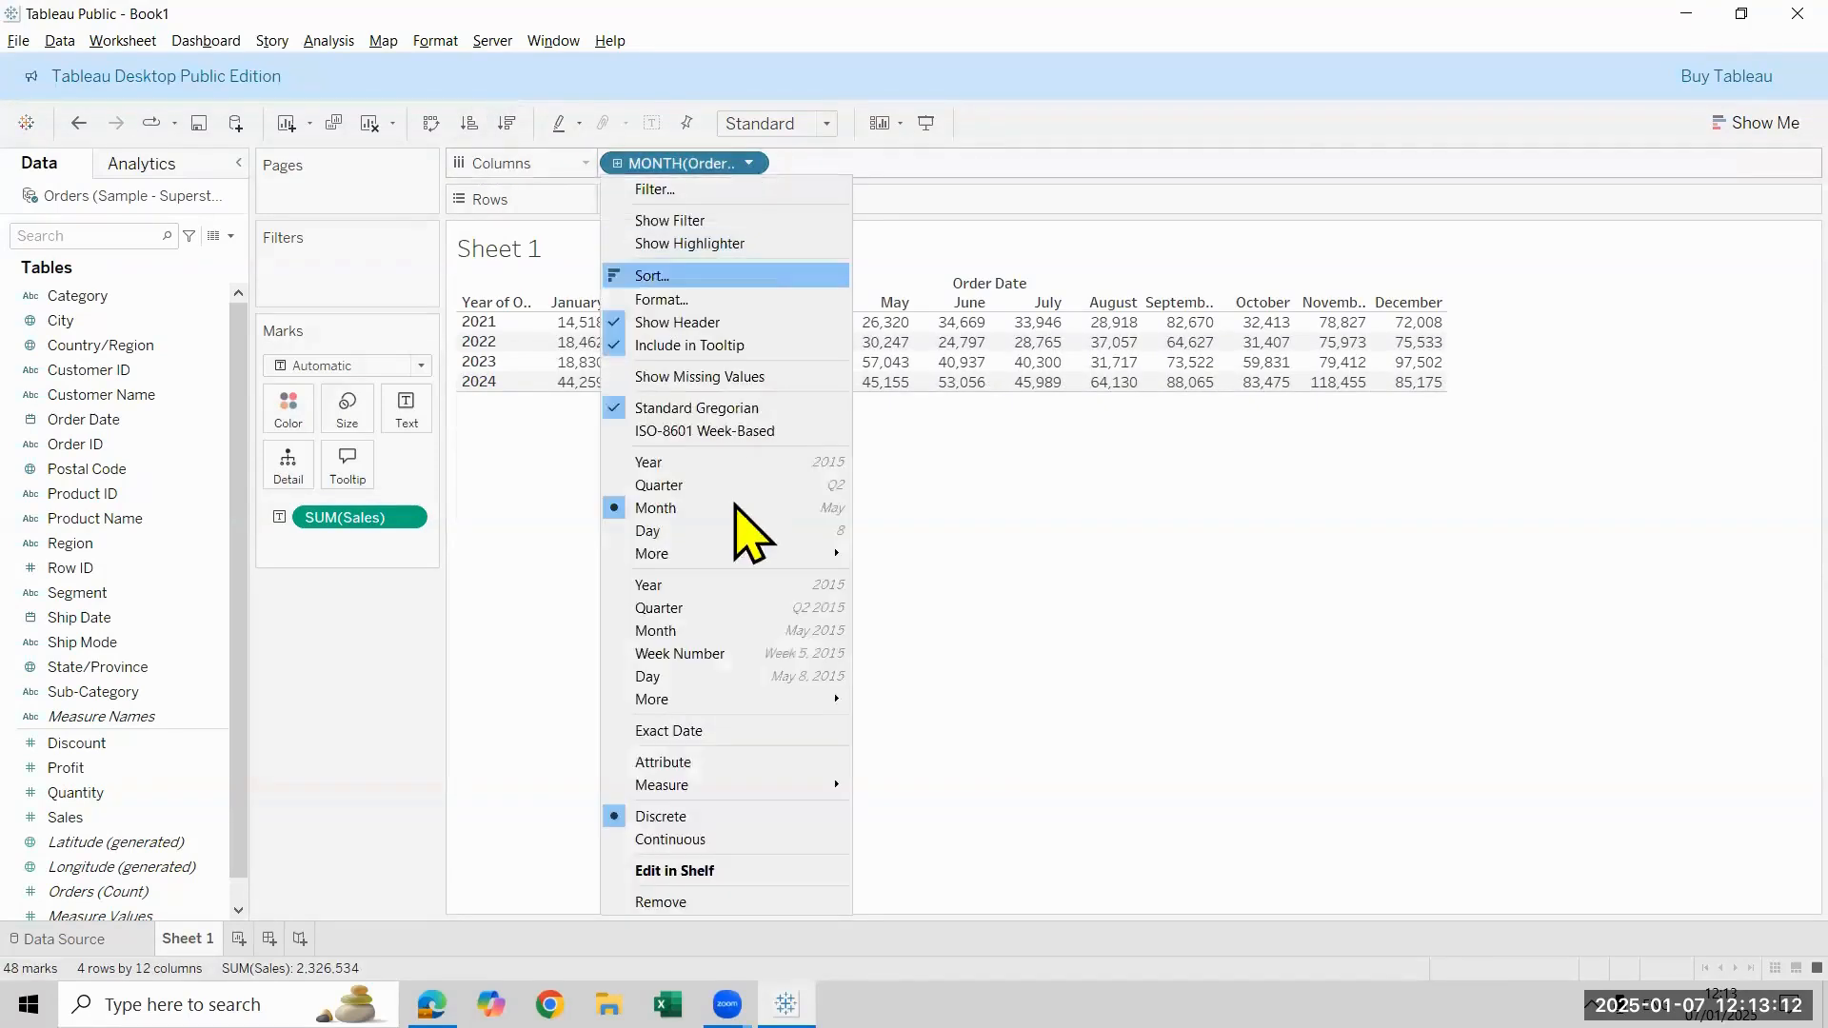
left_click(746, 164)
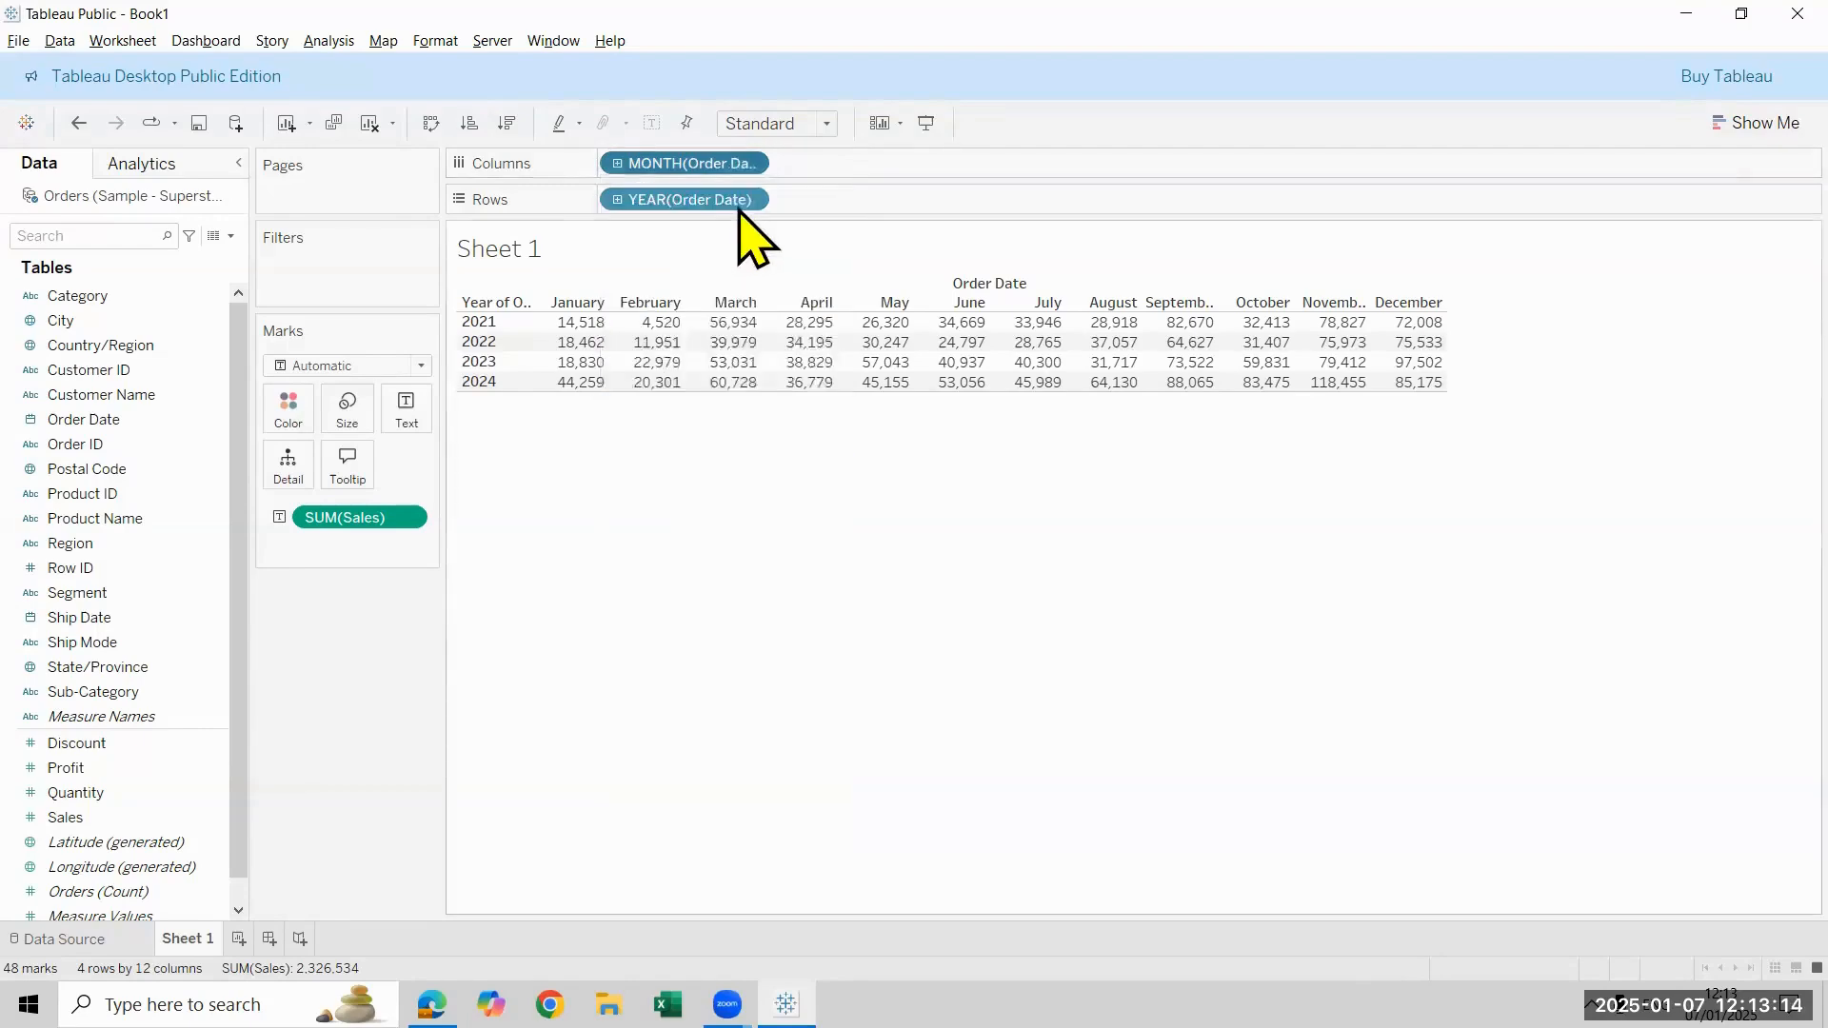
Change the Order Date field on Rows to the discrete Month level
left_click(749, 199)
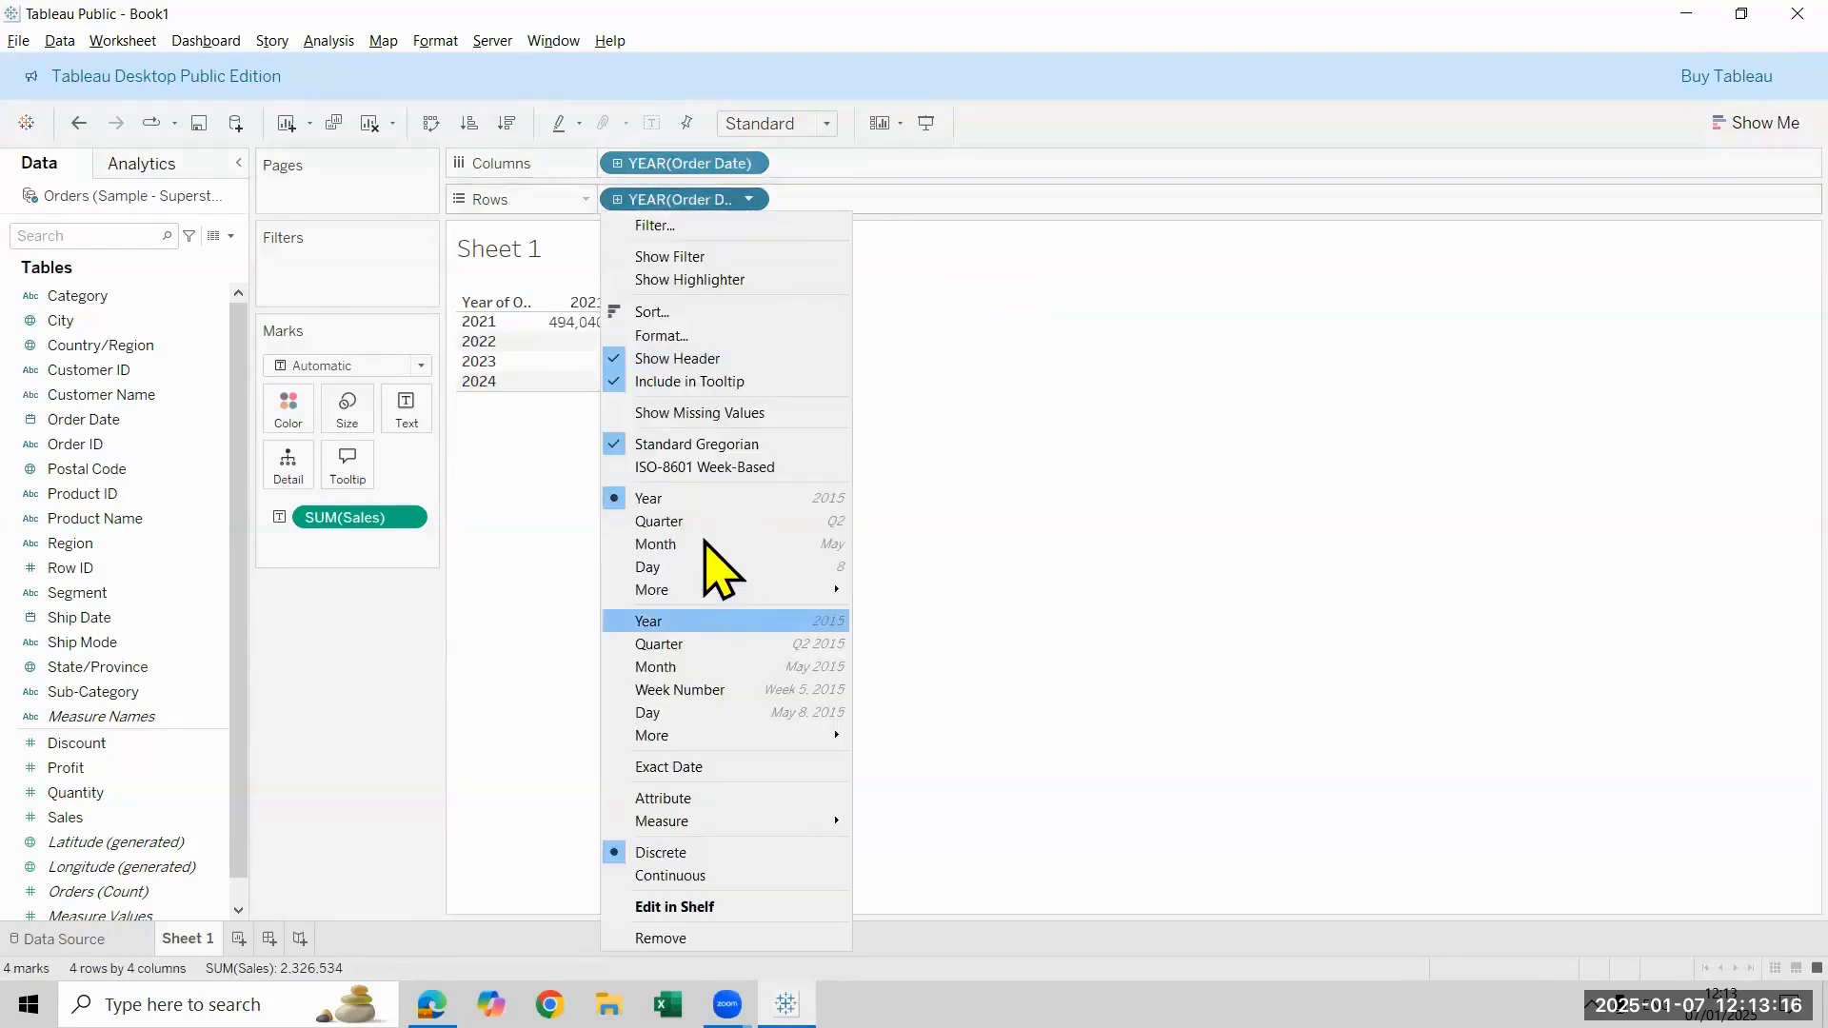
left_click(656, 543)
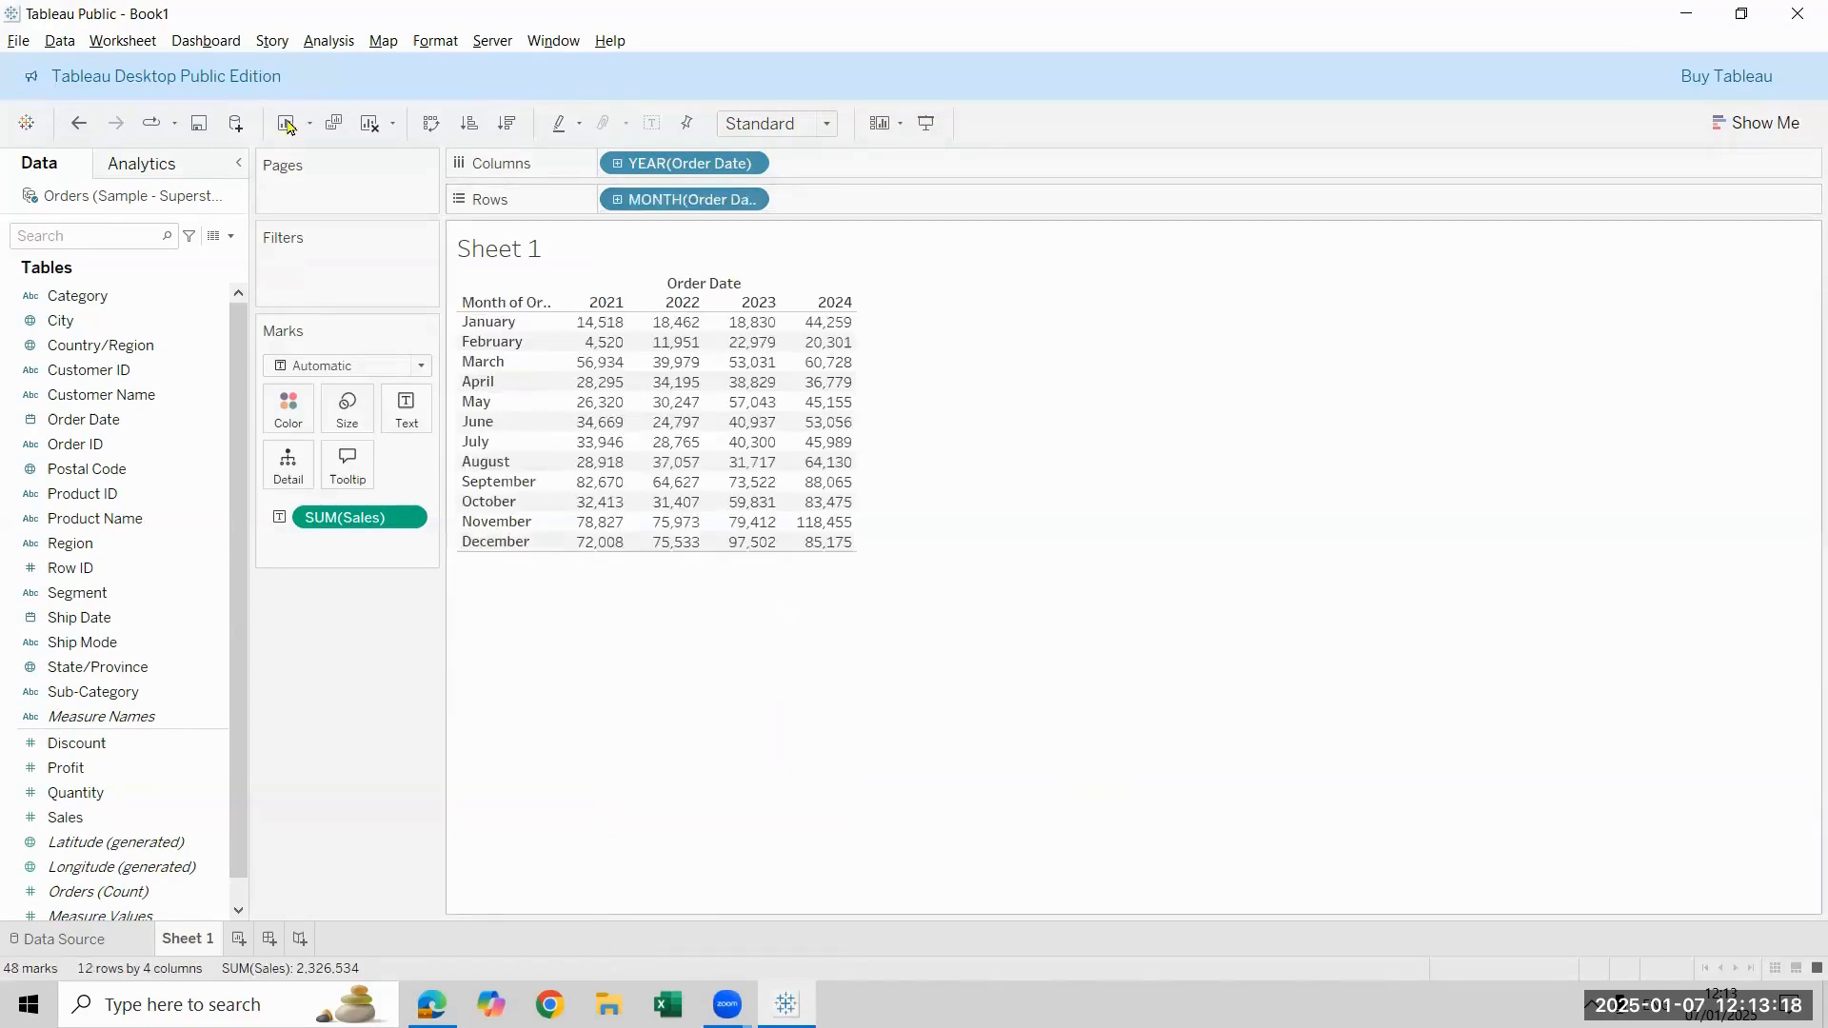
Format the default worksheet font as size 12, bold and black, and close the formatting options
left_click(440, 46)
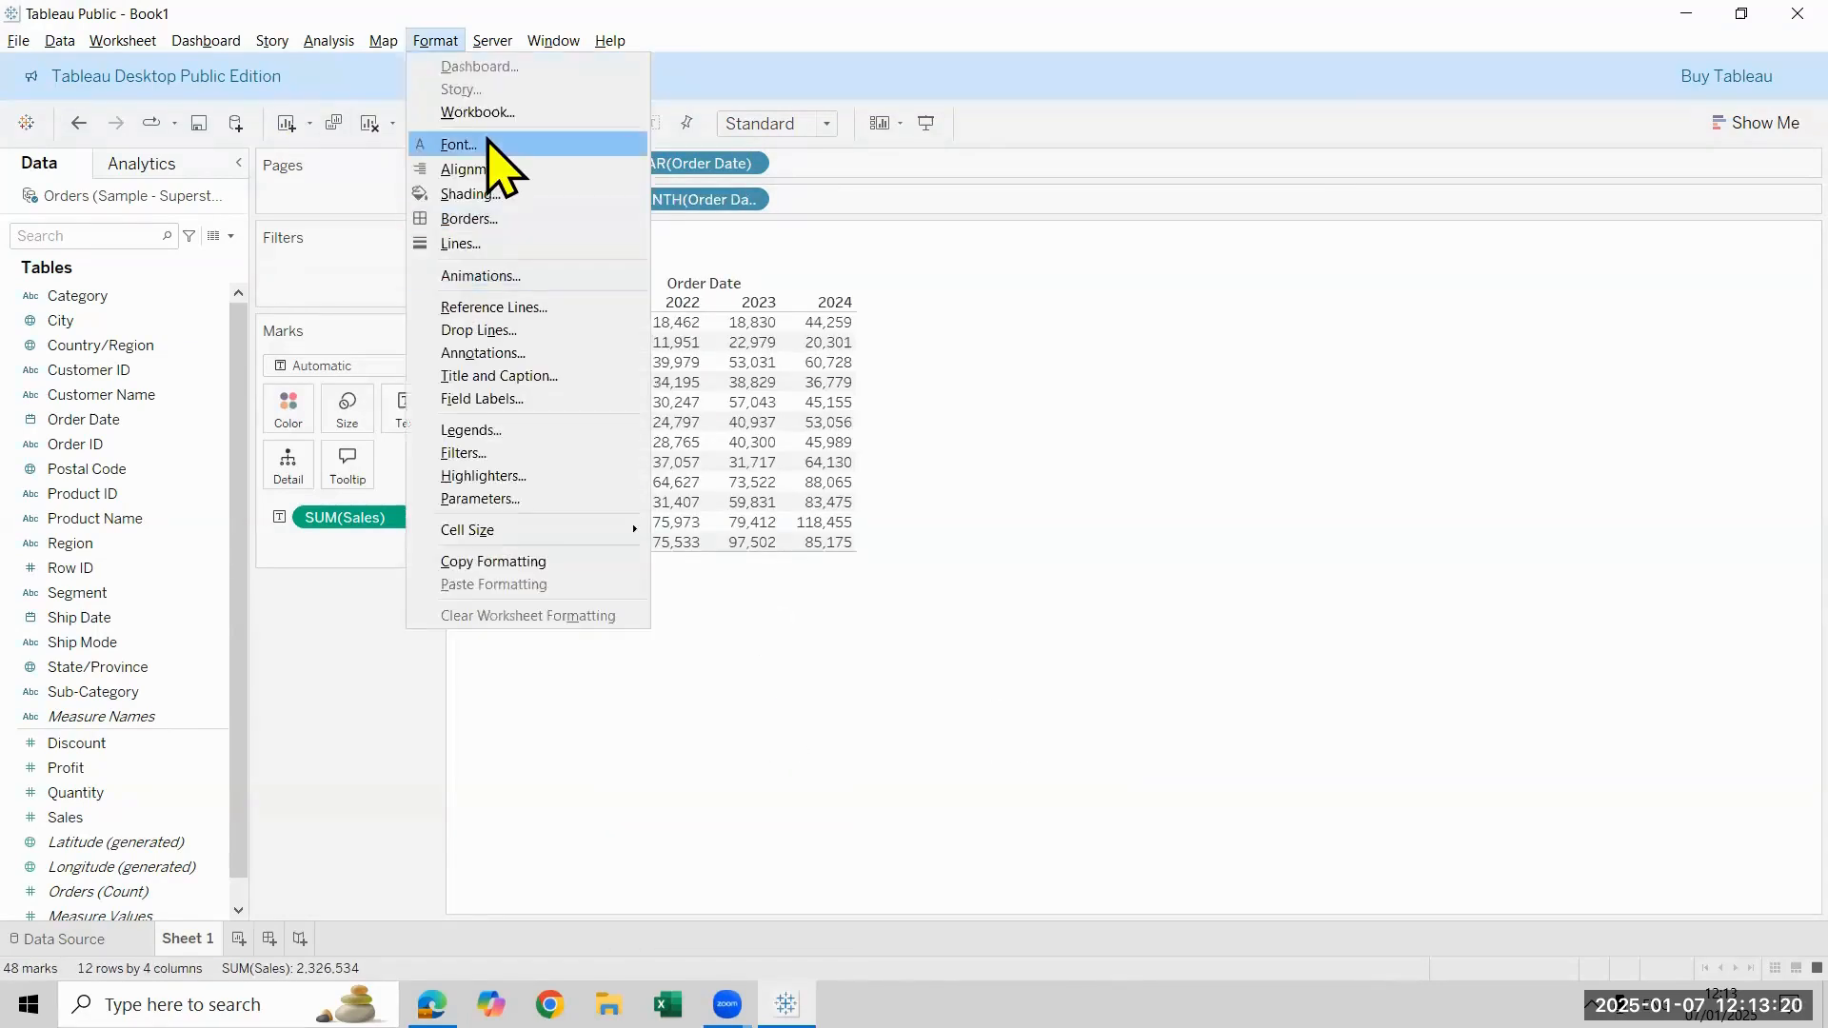
left_click(488, 143)
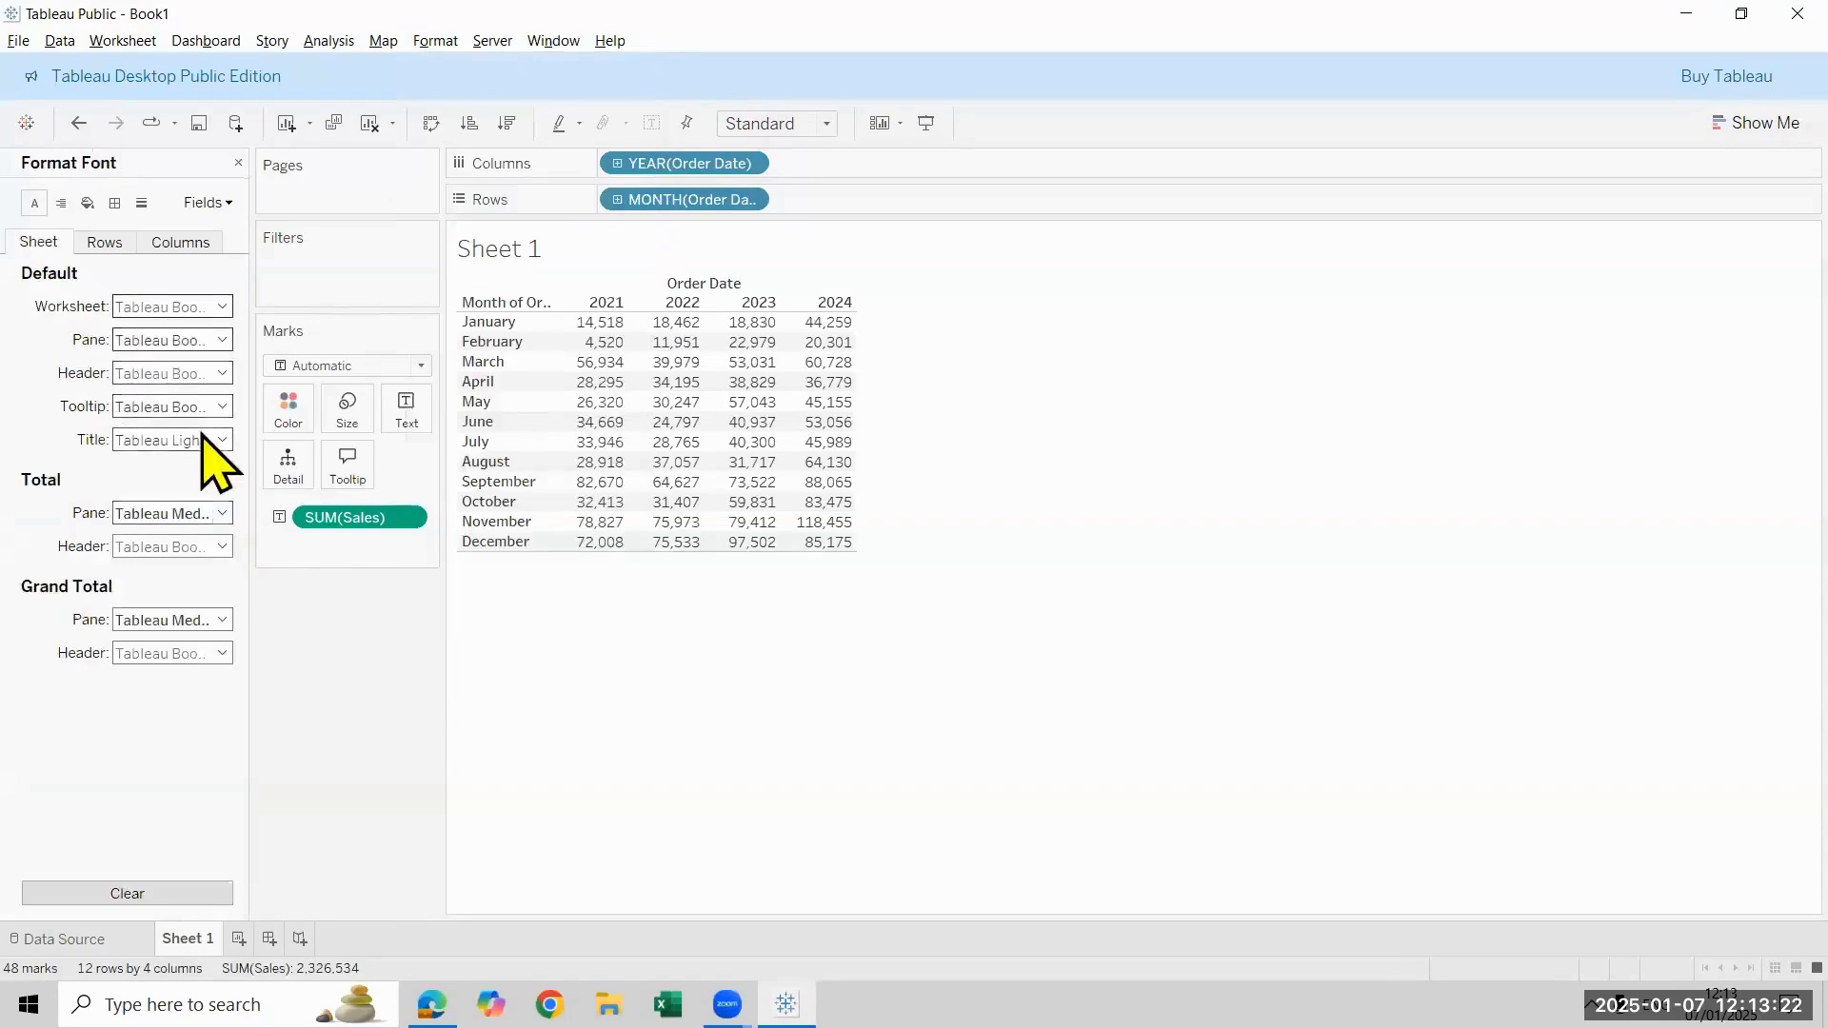
left_click(204, 438)
left_click(167, 370)
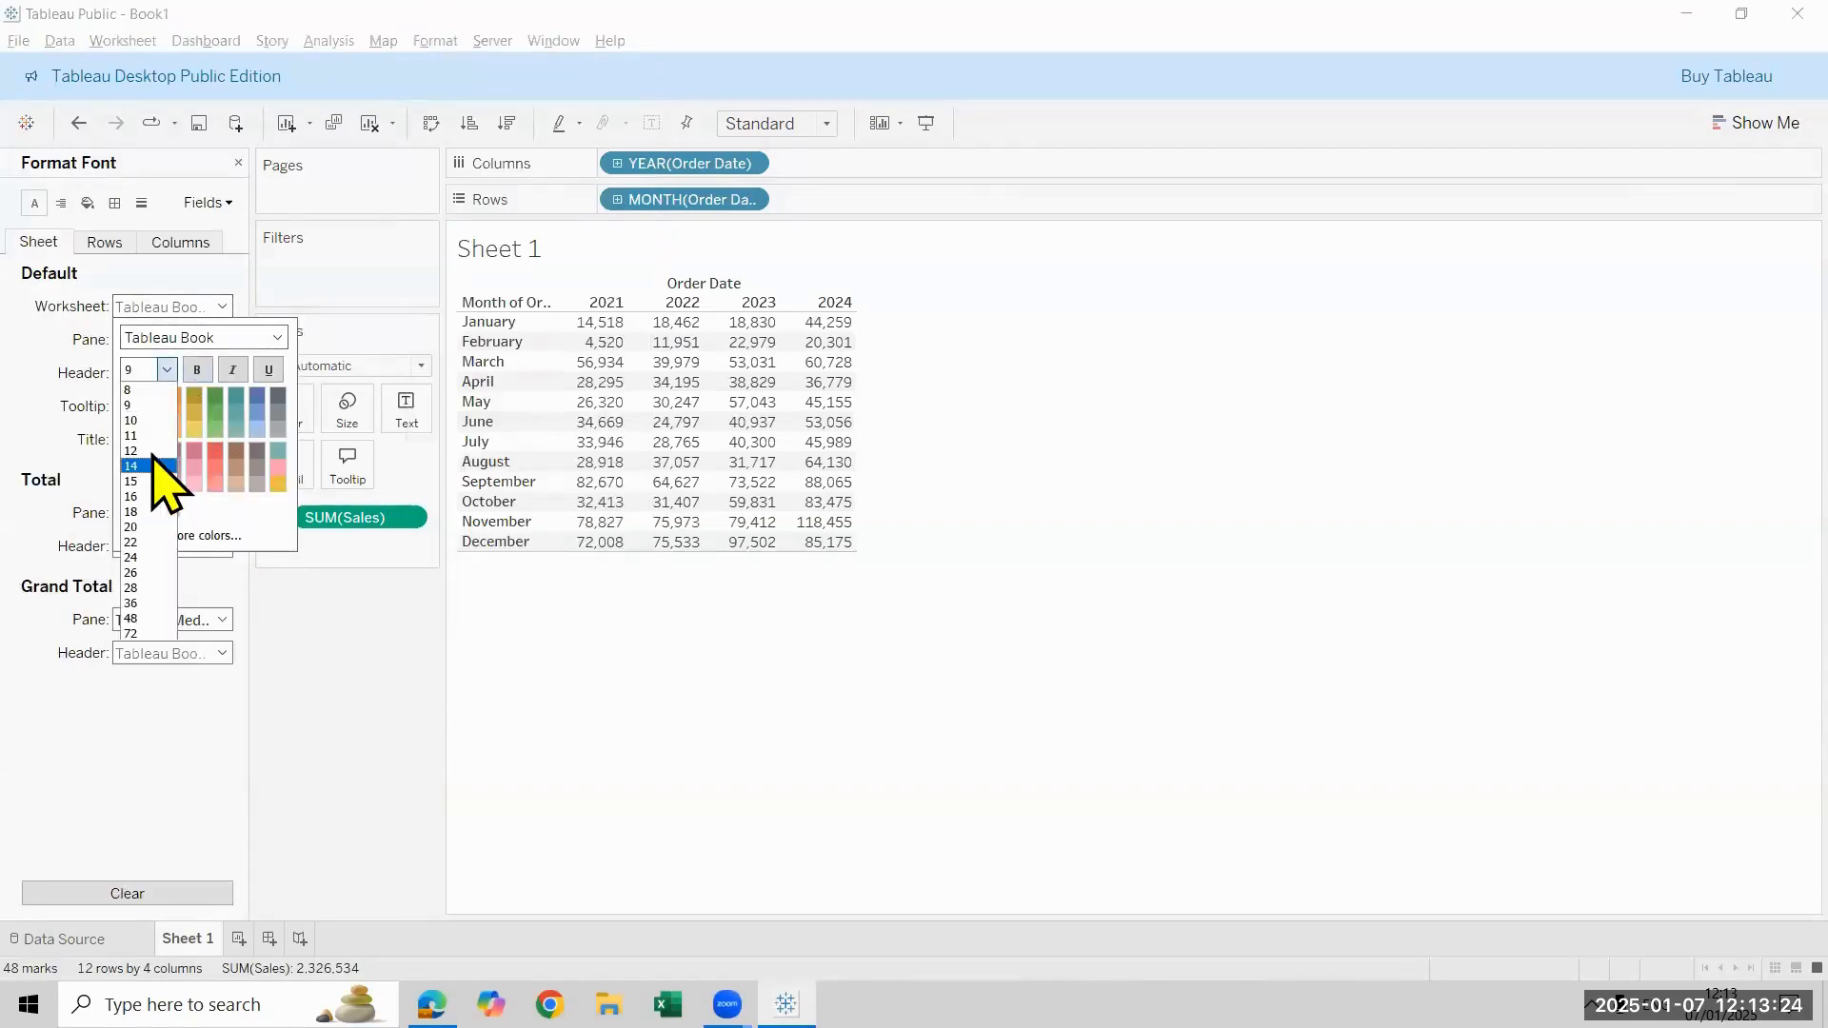
left_click(198, 369)
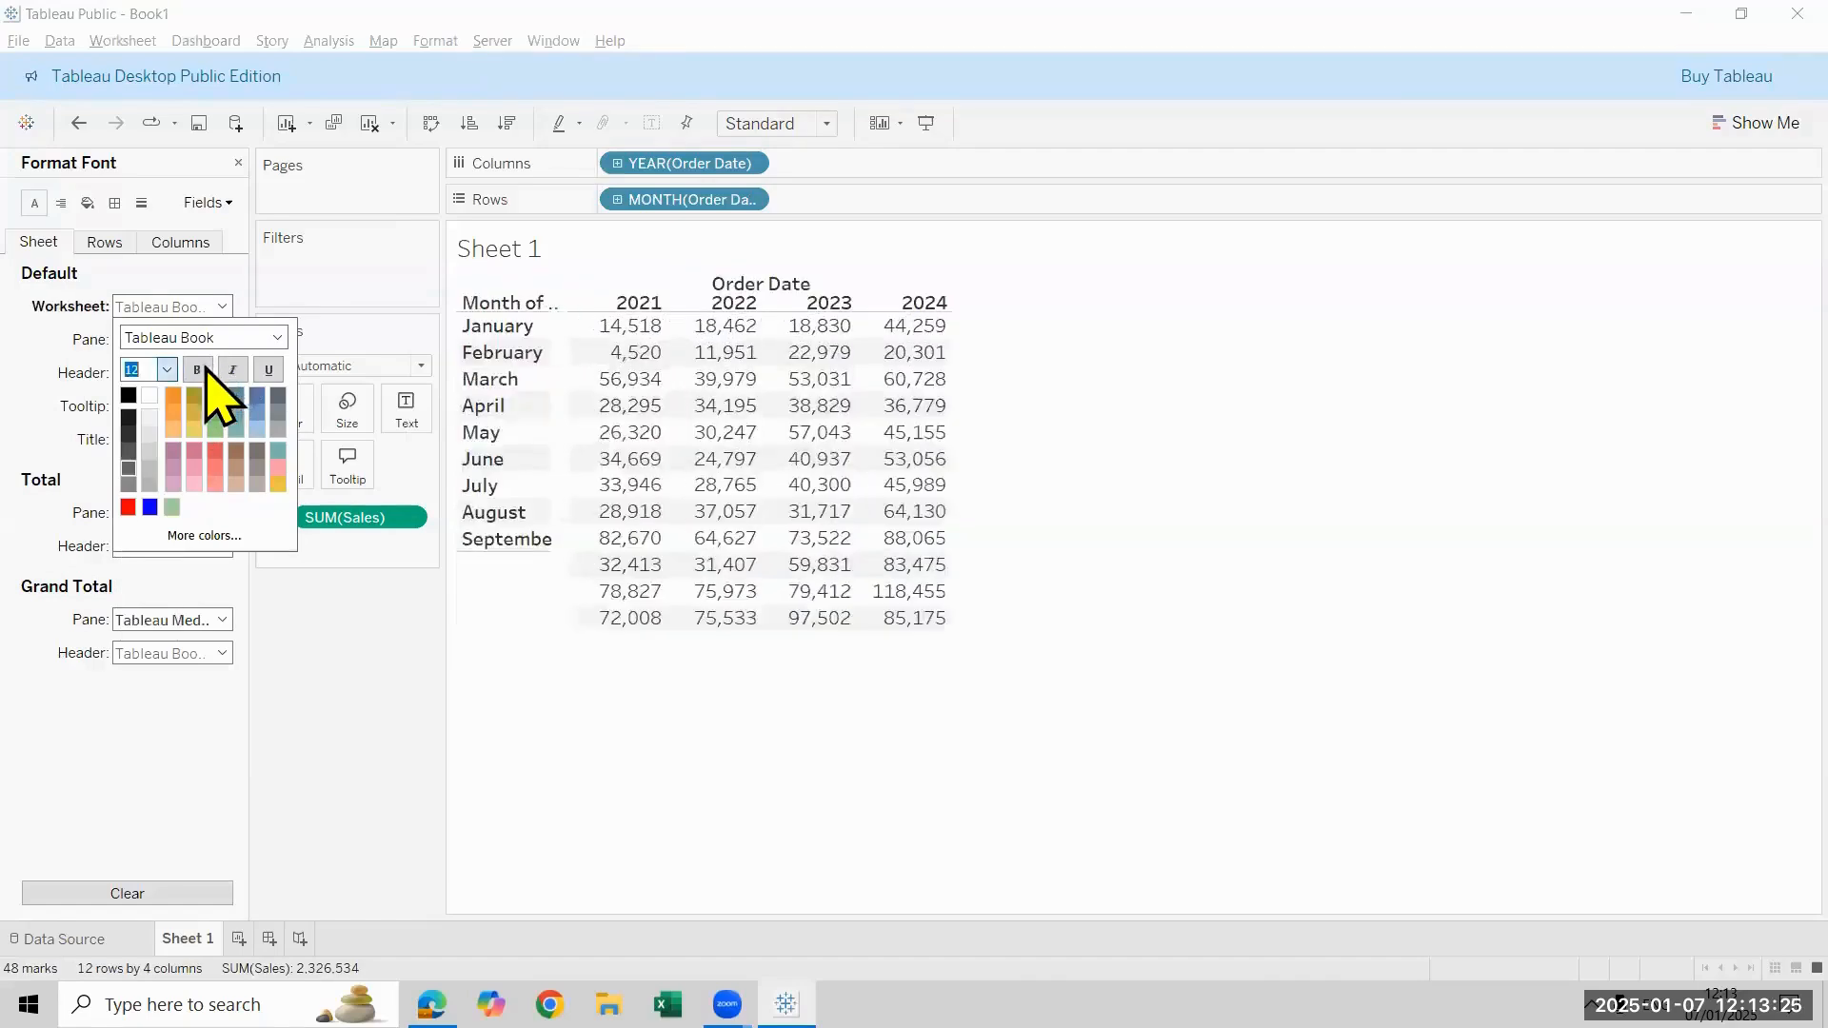
left_click(129, 398)
left_click(157, 837)
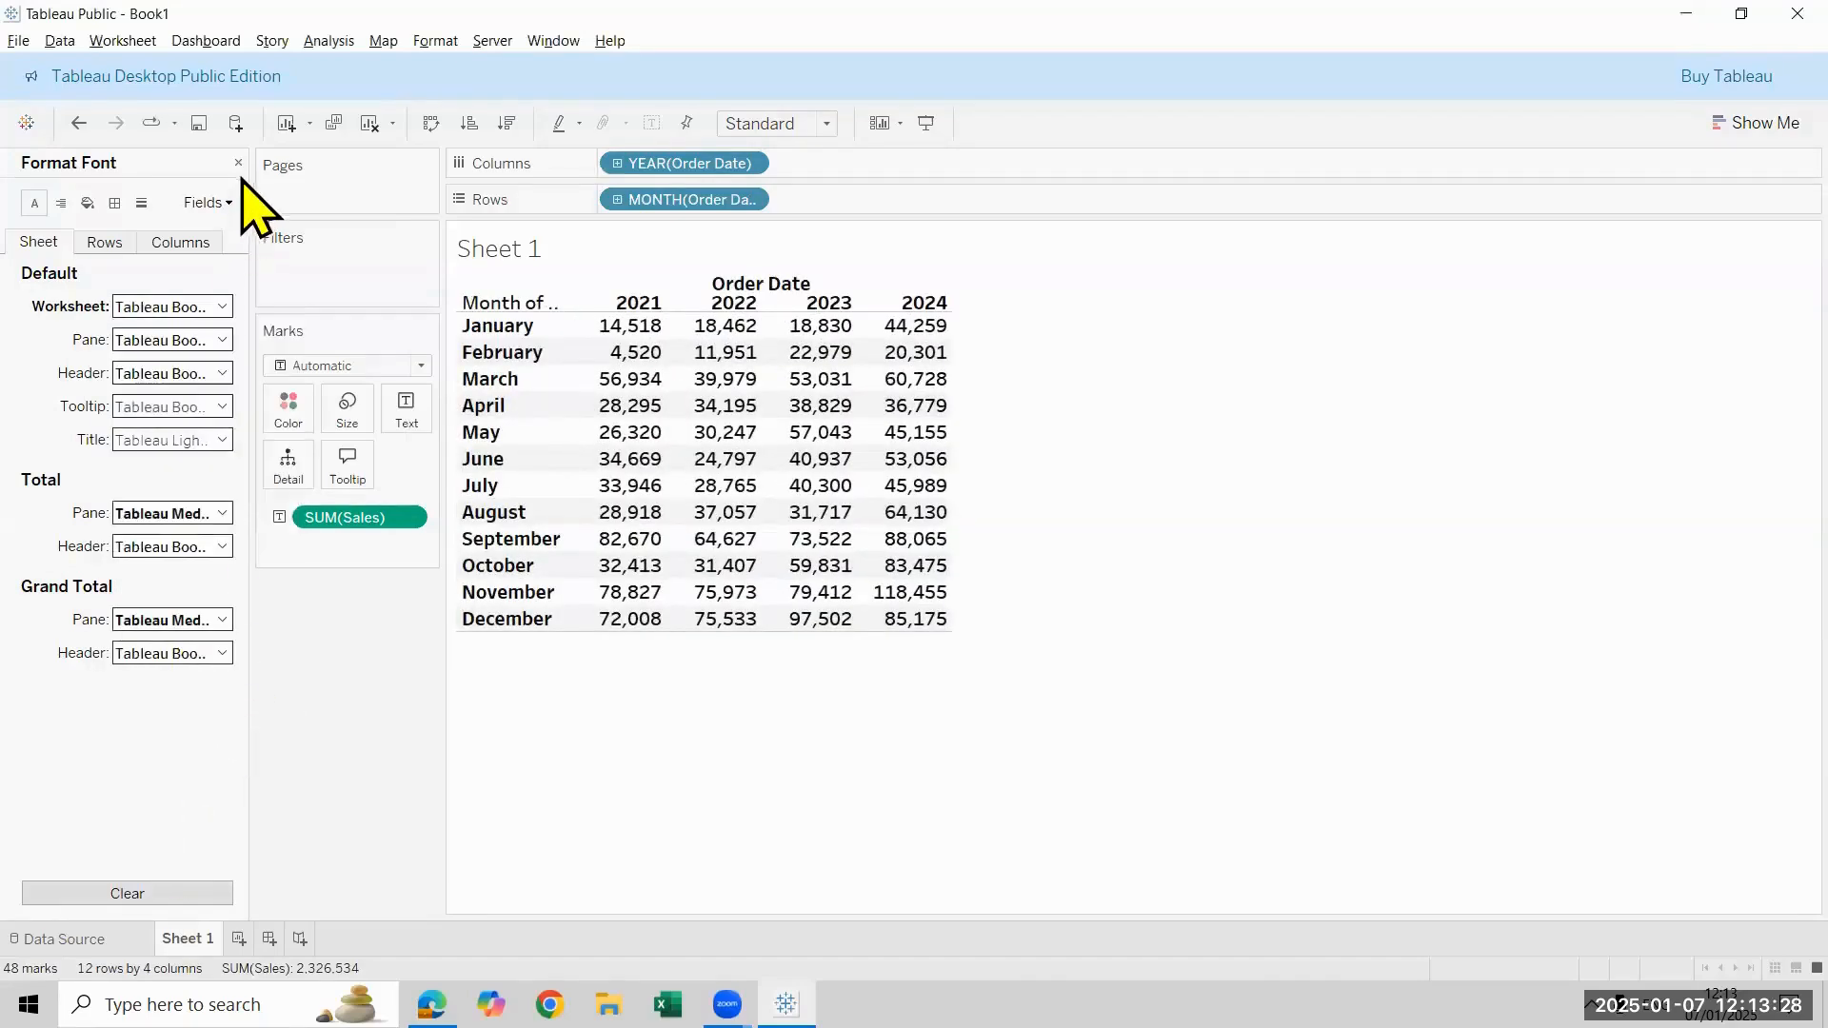
left_click(238, 163)
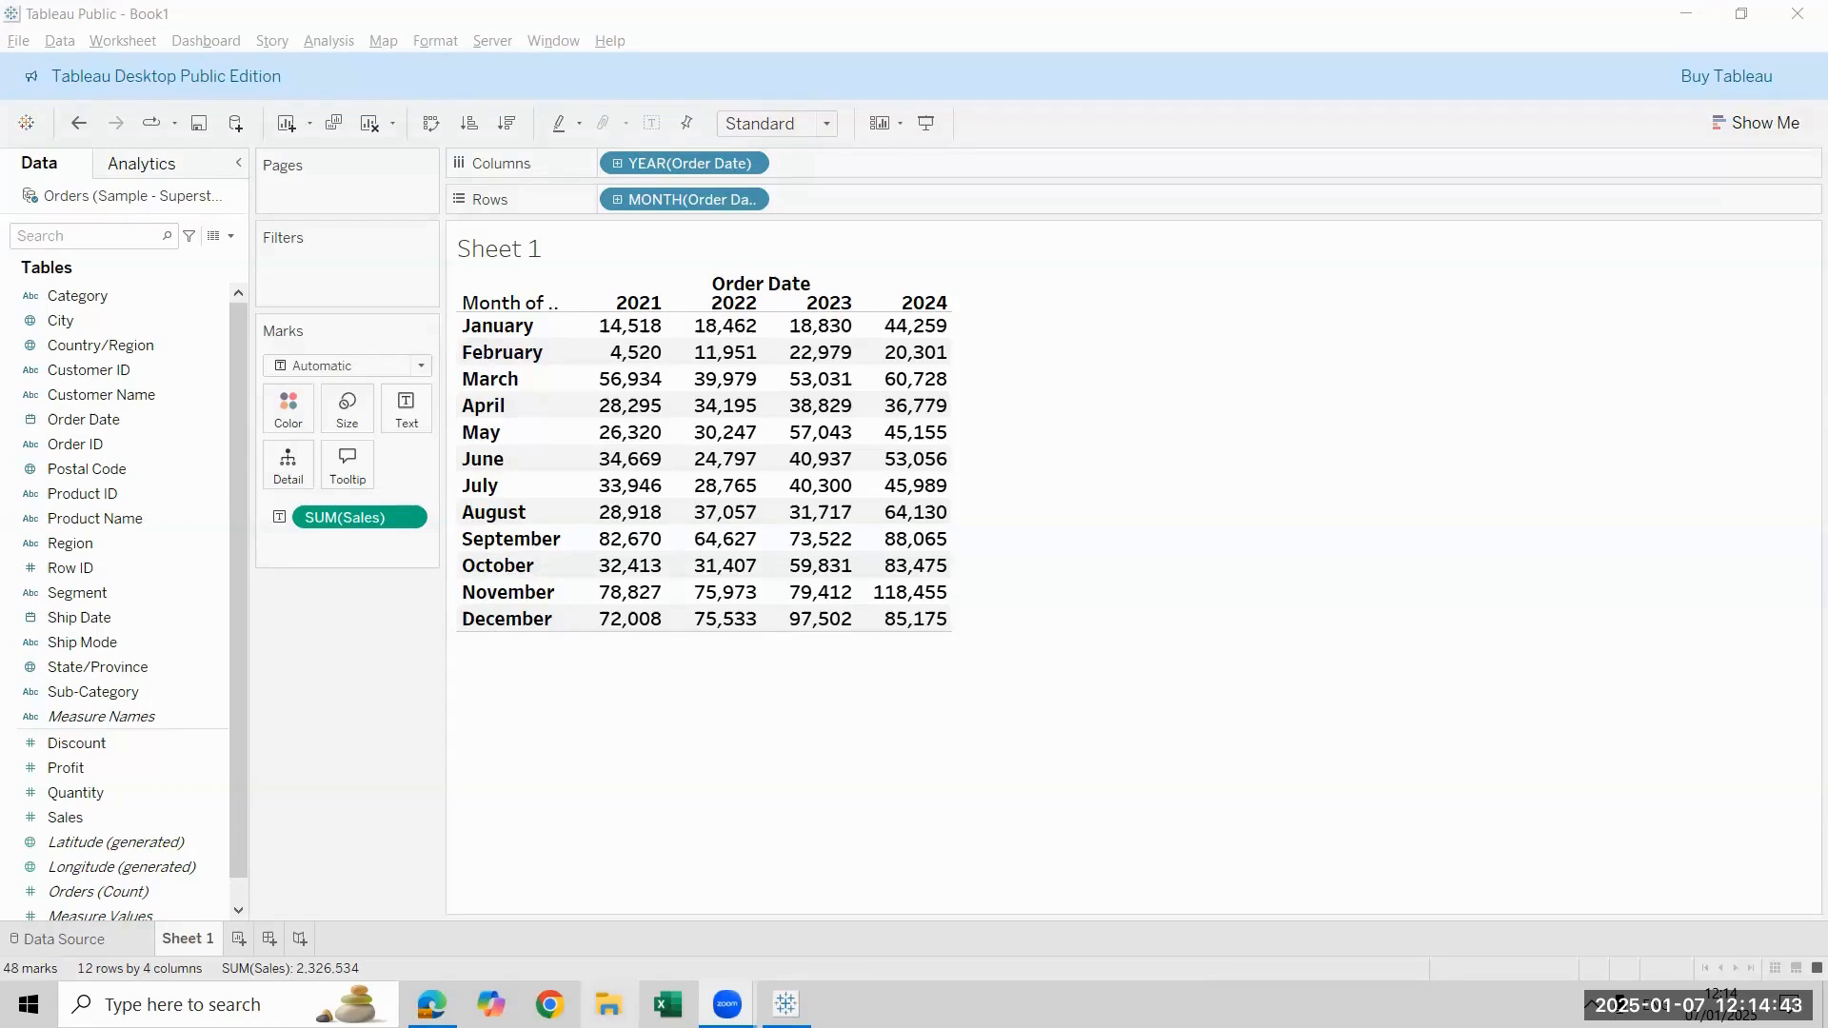
Switch to File Explorer and open the Tableau 12PM folder on the Desktop
key("super+e")
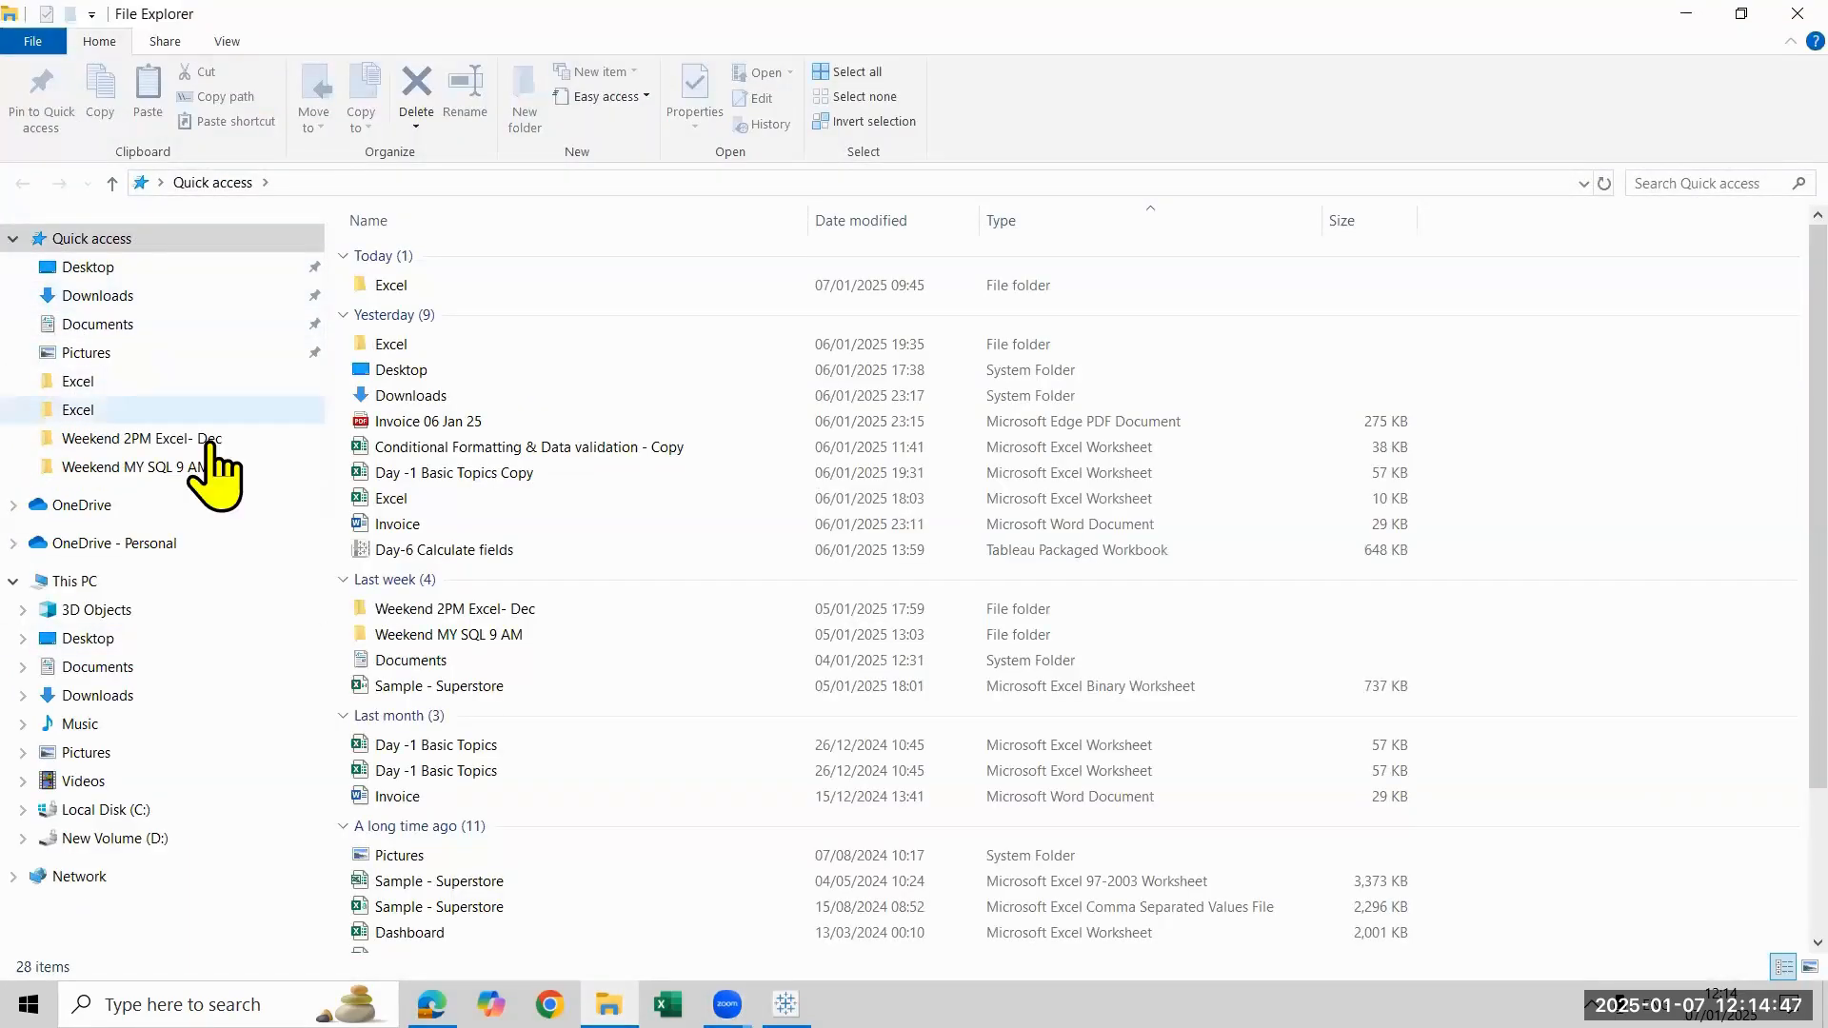
left_click(147, 267)
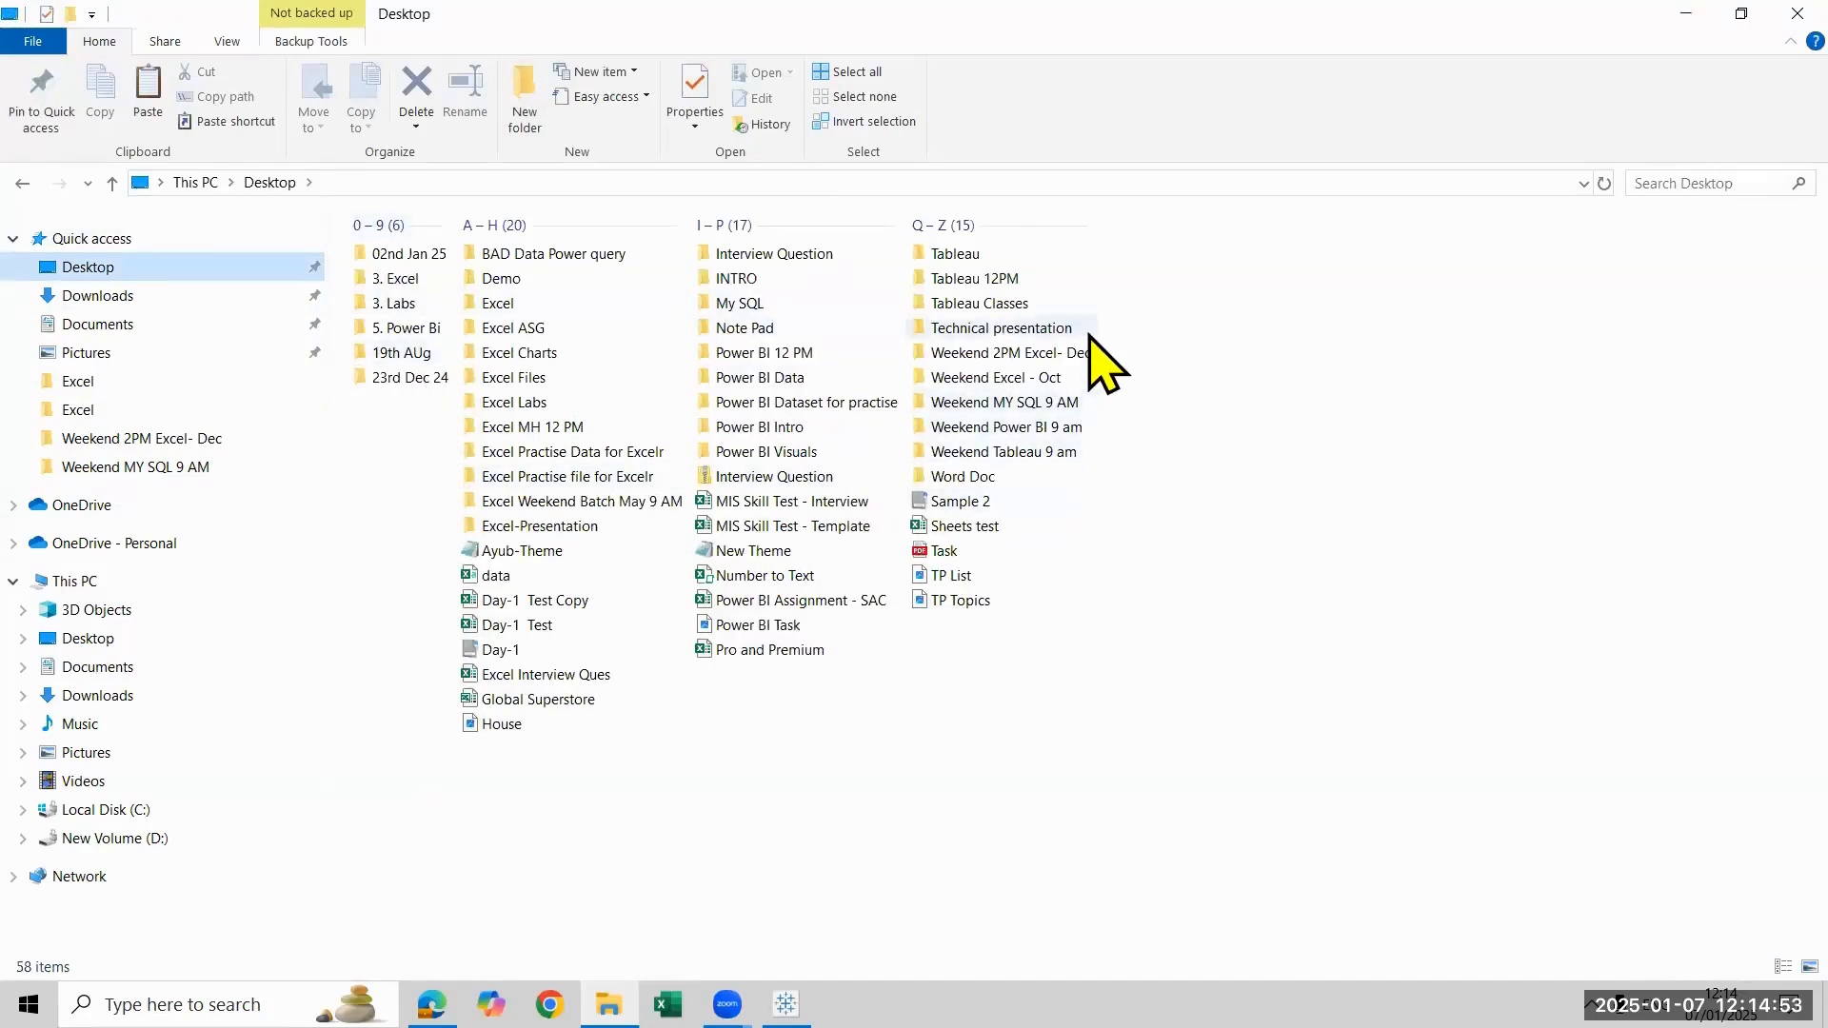
double_click(1037, 283)
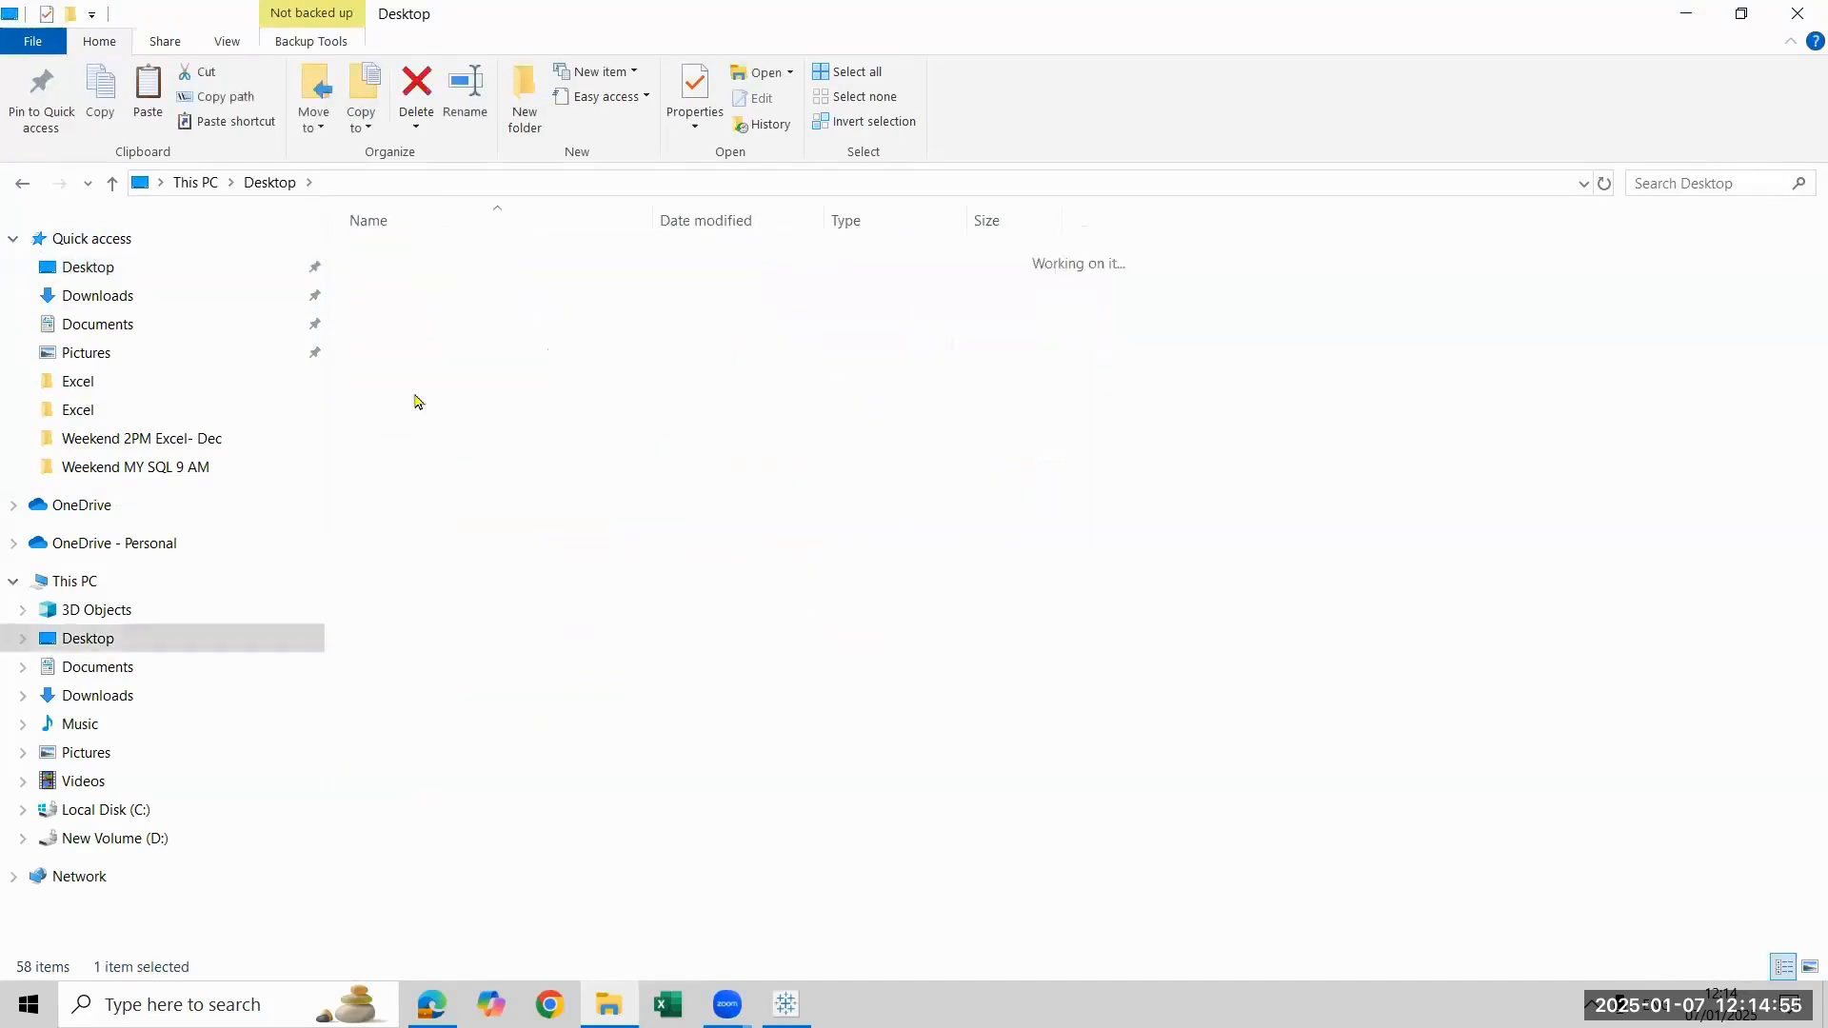
Duplicate the Sample - Superstore Excel workbook in the same folder and open the copy in Excel
left_click(502, 463)
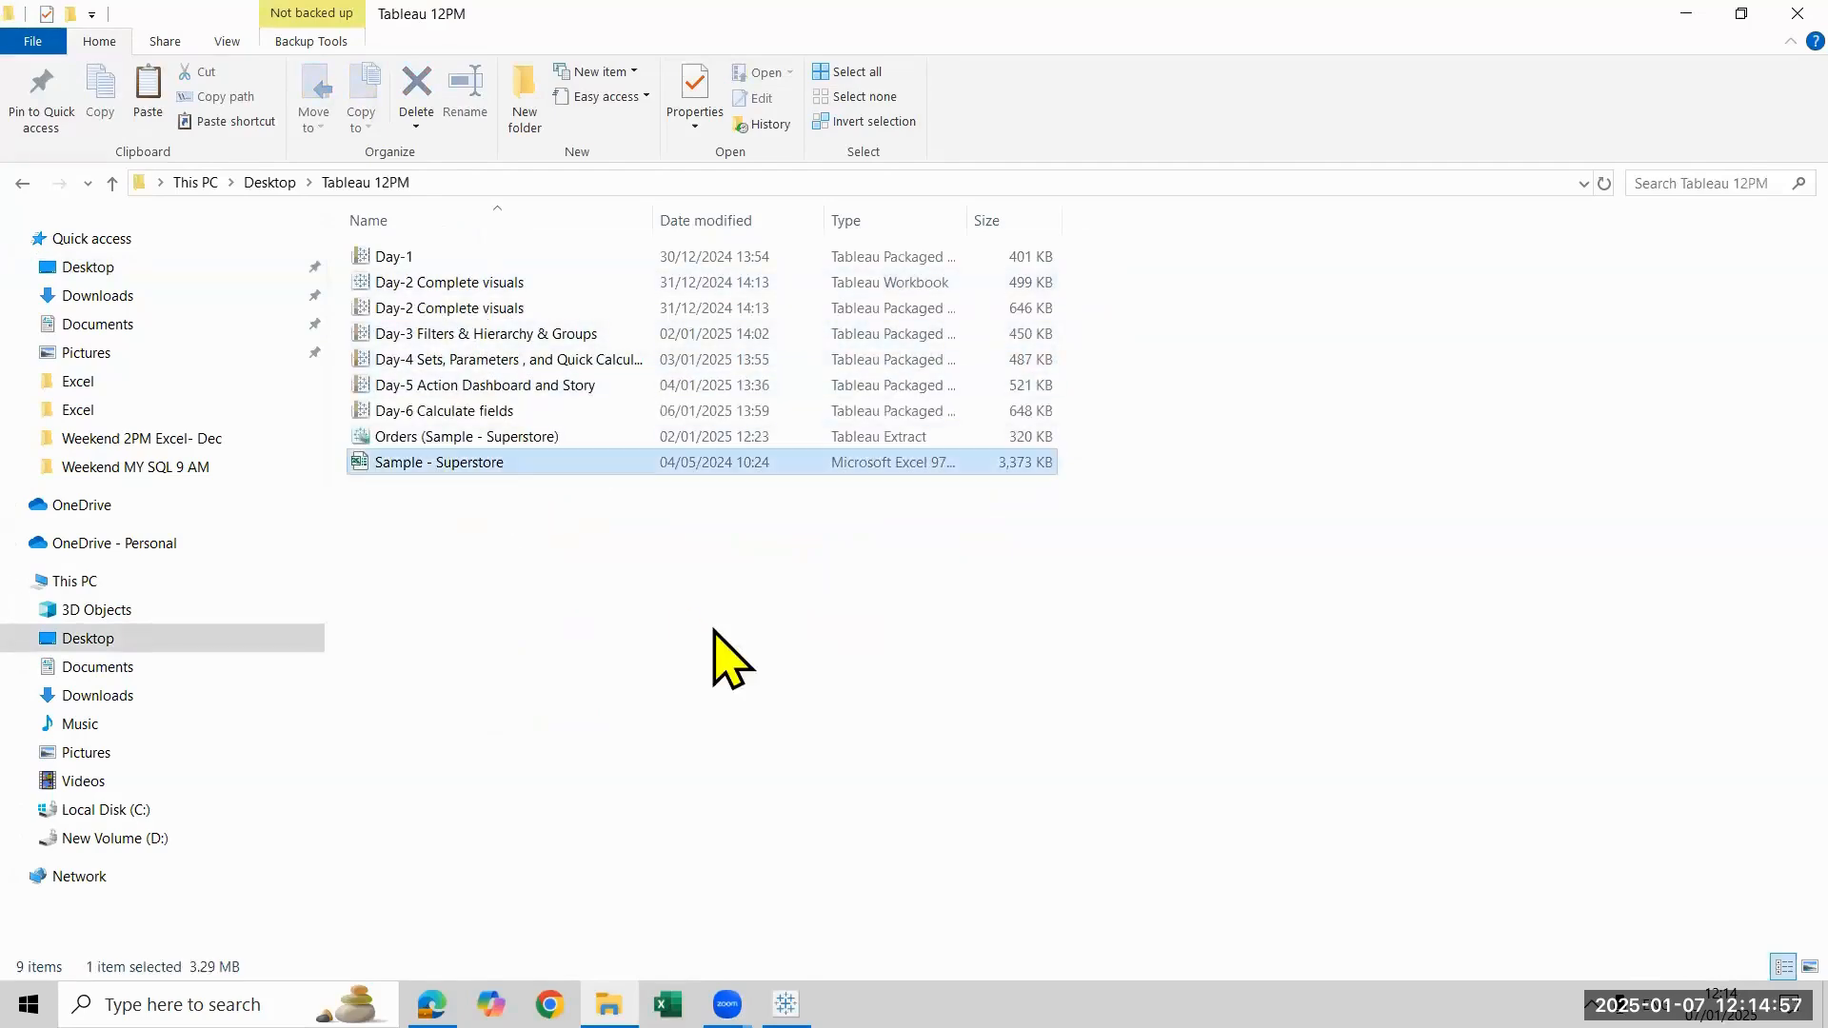
key("ctrl+c")
key("ctrl+v")
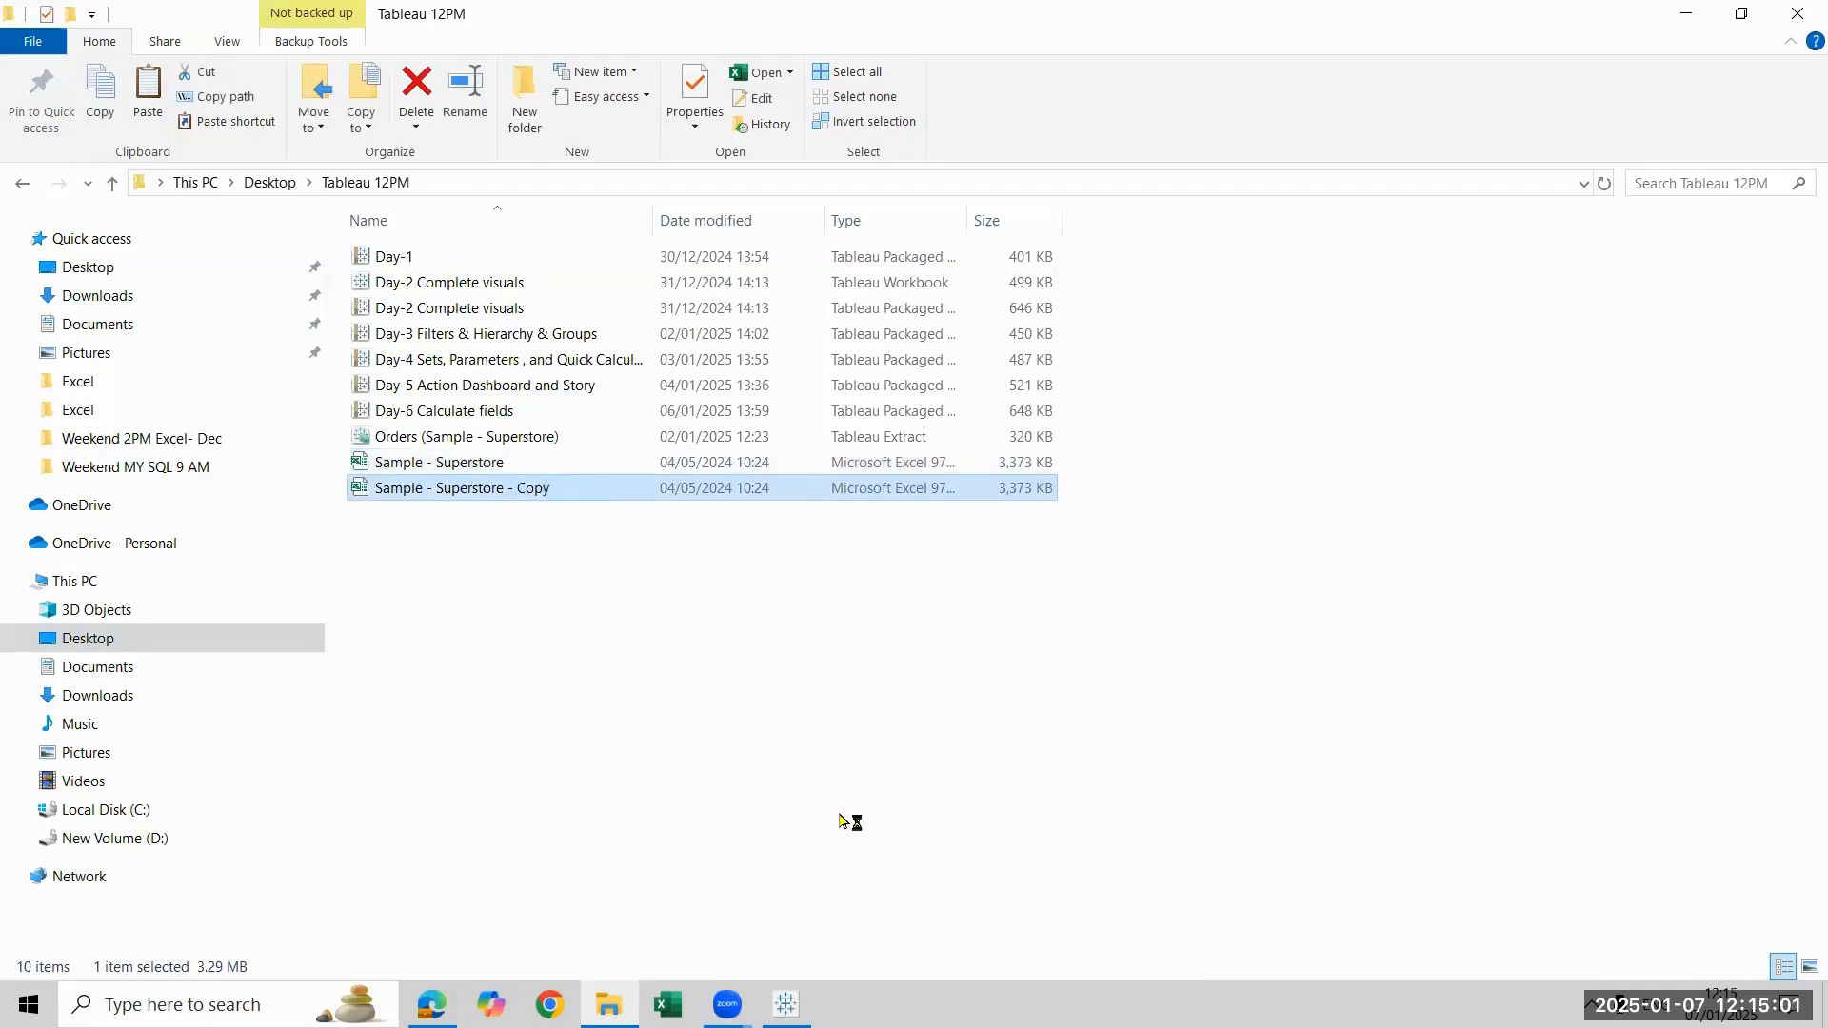
key("Return")
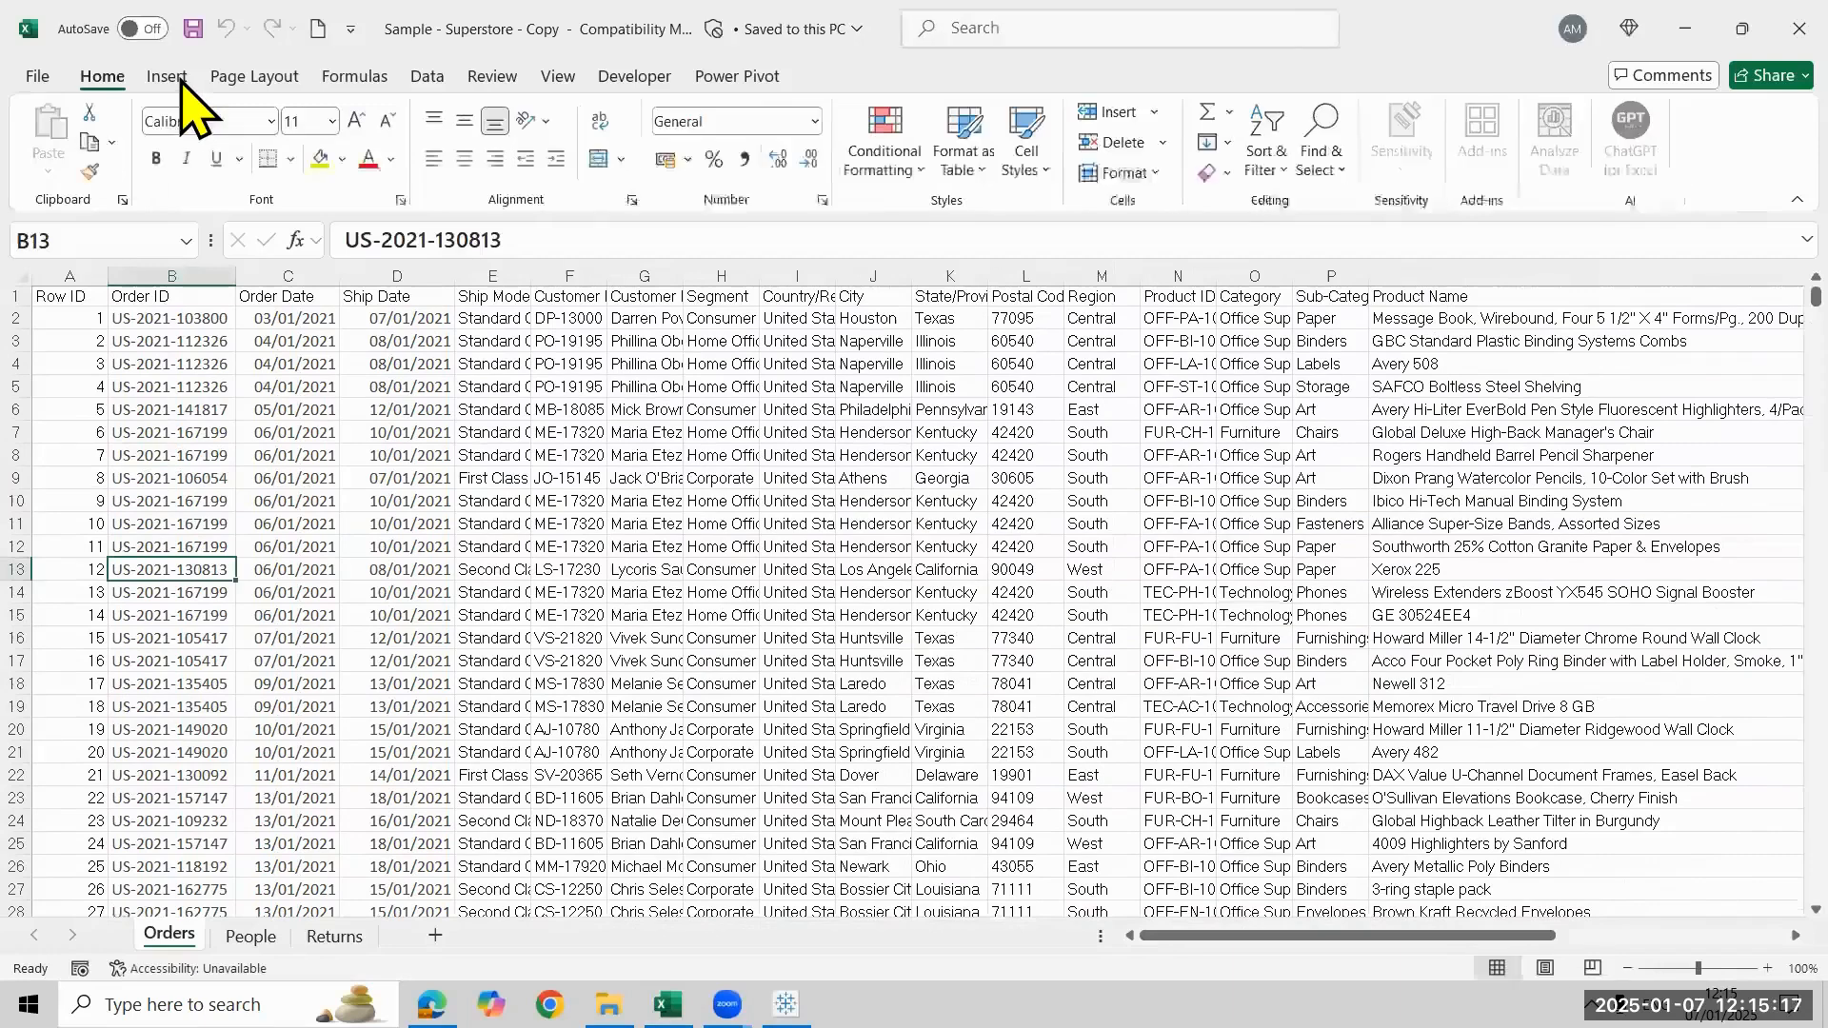
Insert a PivotTable based on the Orders data on a new worksheet
left_click(167, 77)
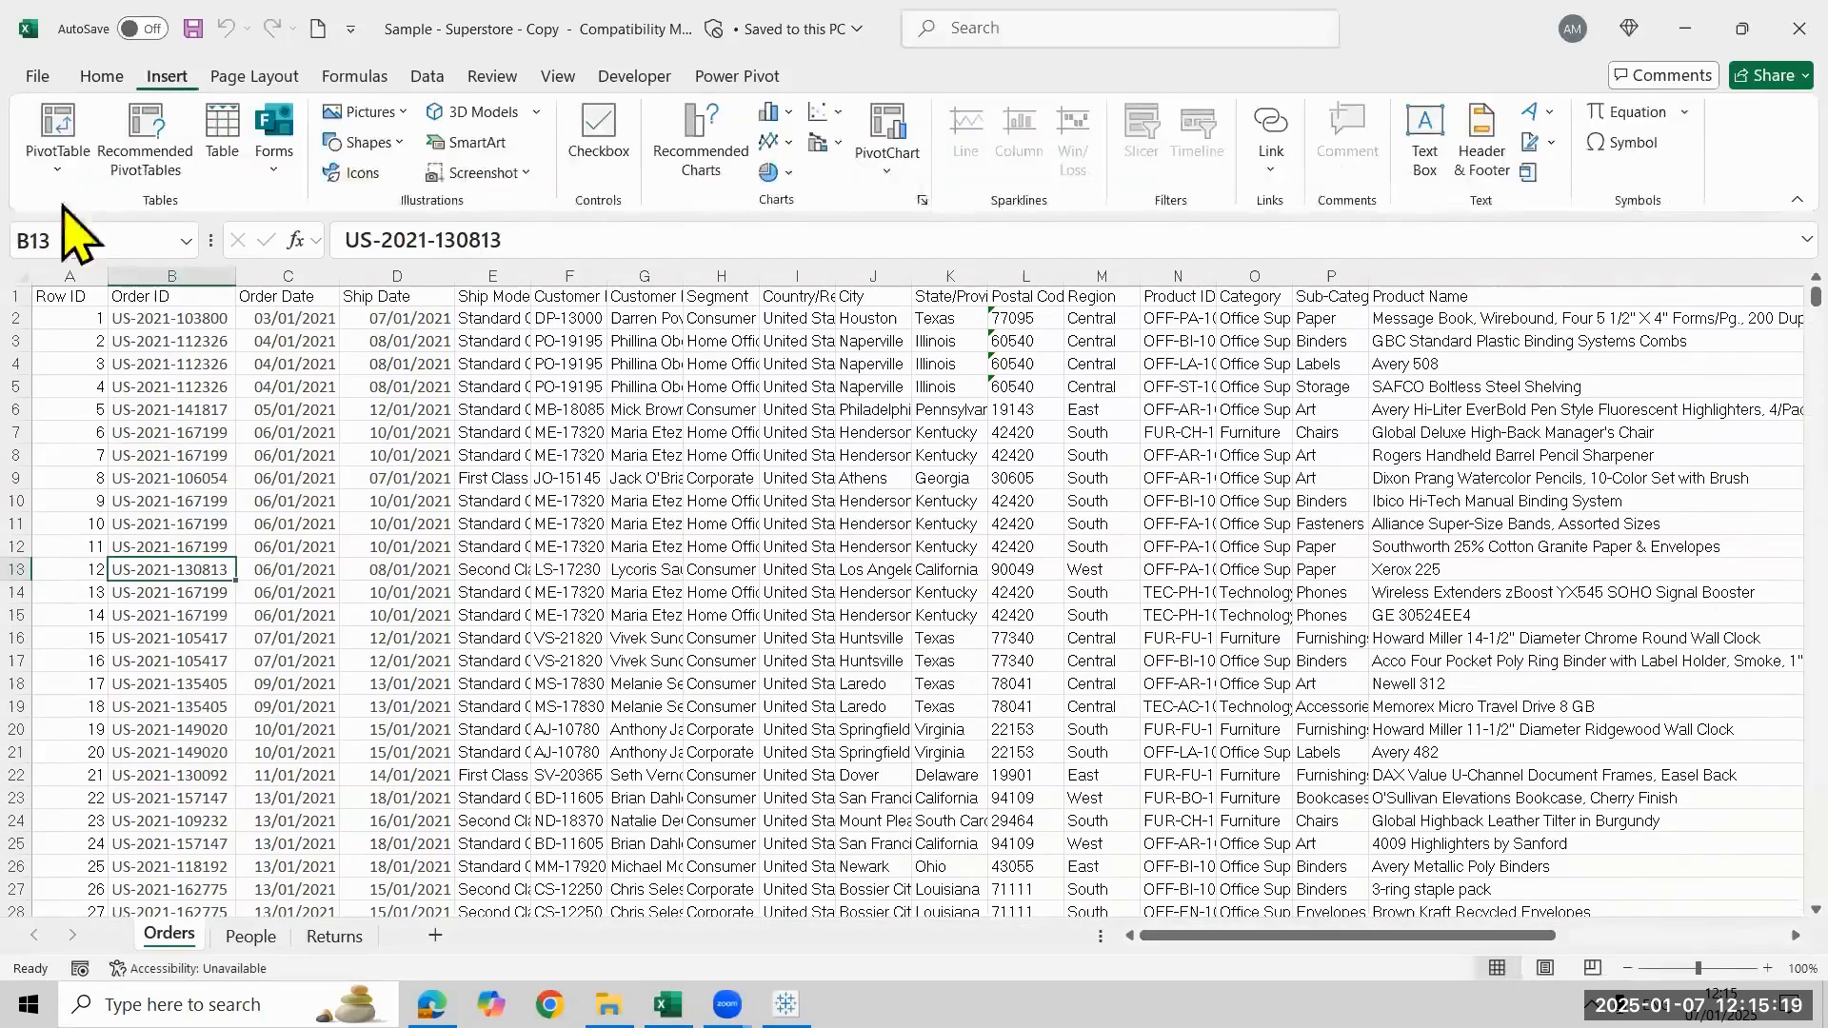
left_click(52, 131)
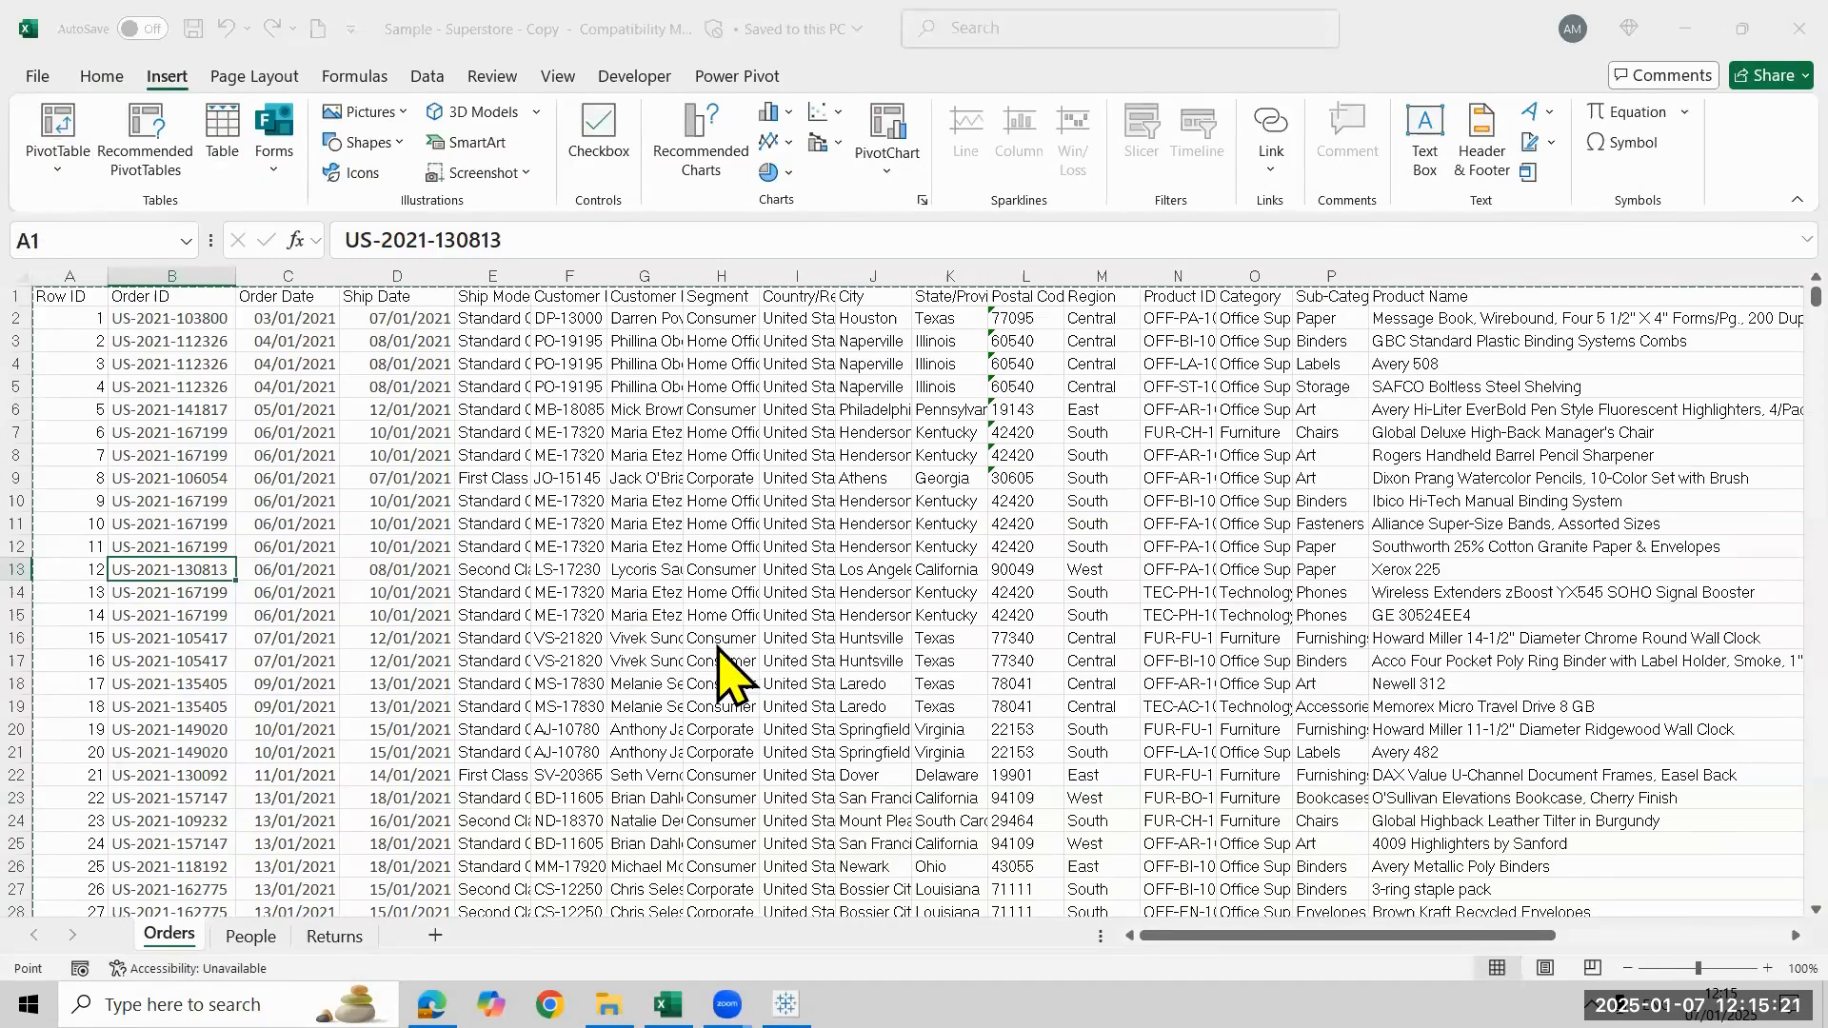
key("Return")
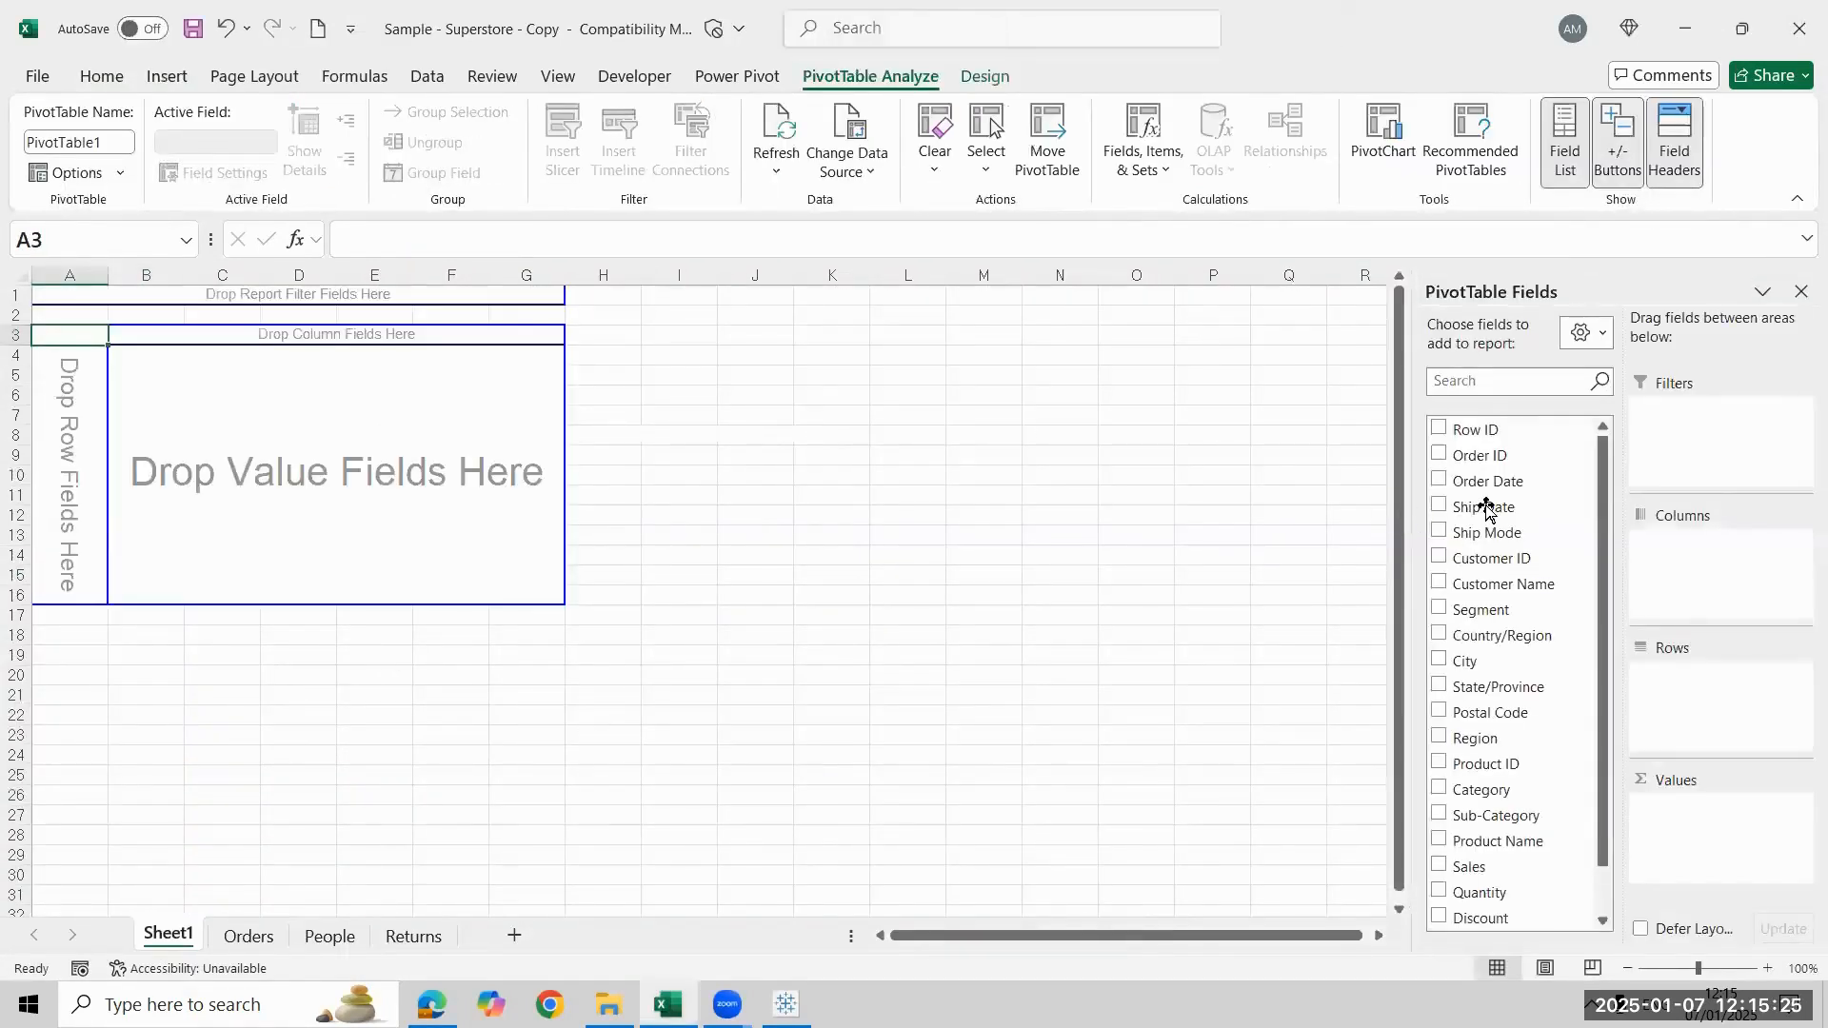
Add Order Date to the PivotTable rows and strip it down to the Years field only
left_click(1438, 481)
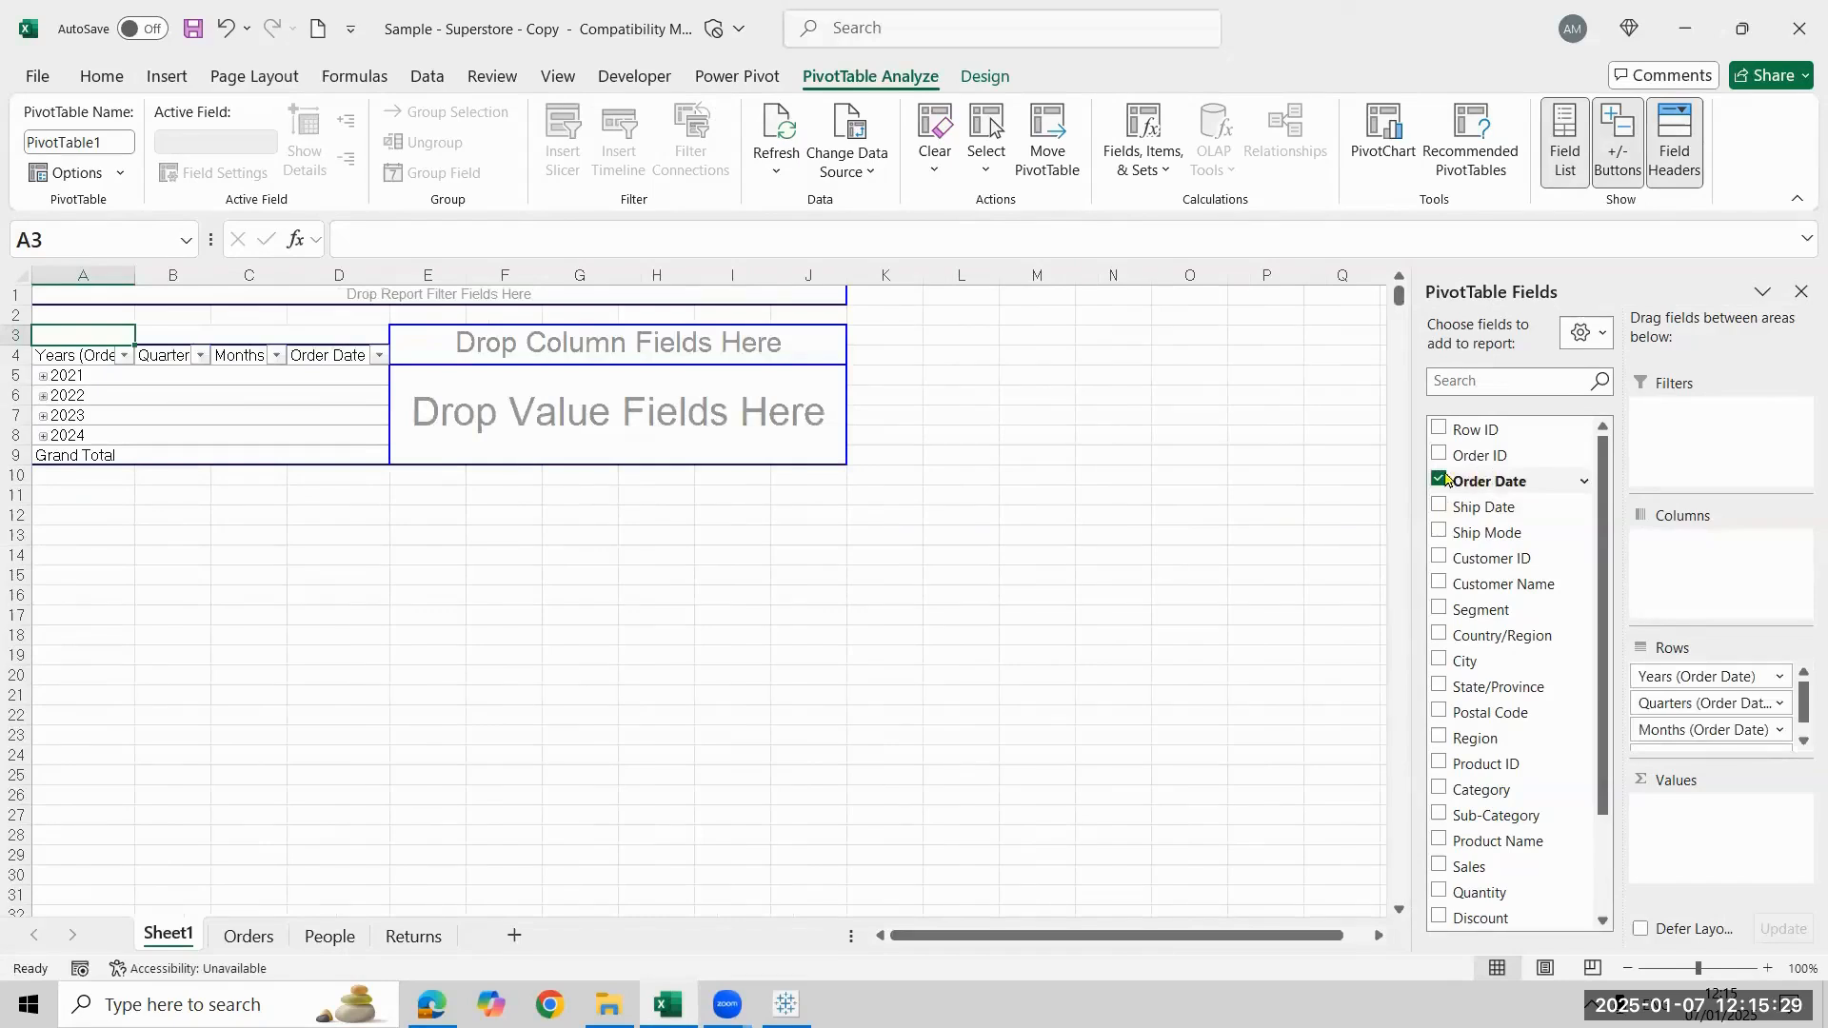
left_click(1442, 479)
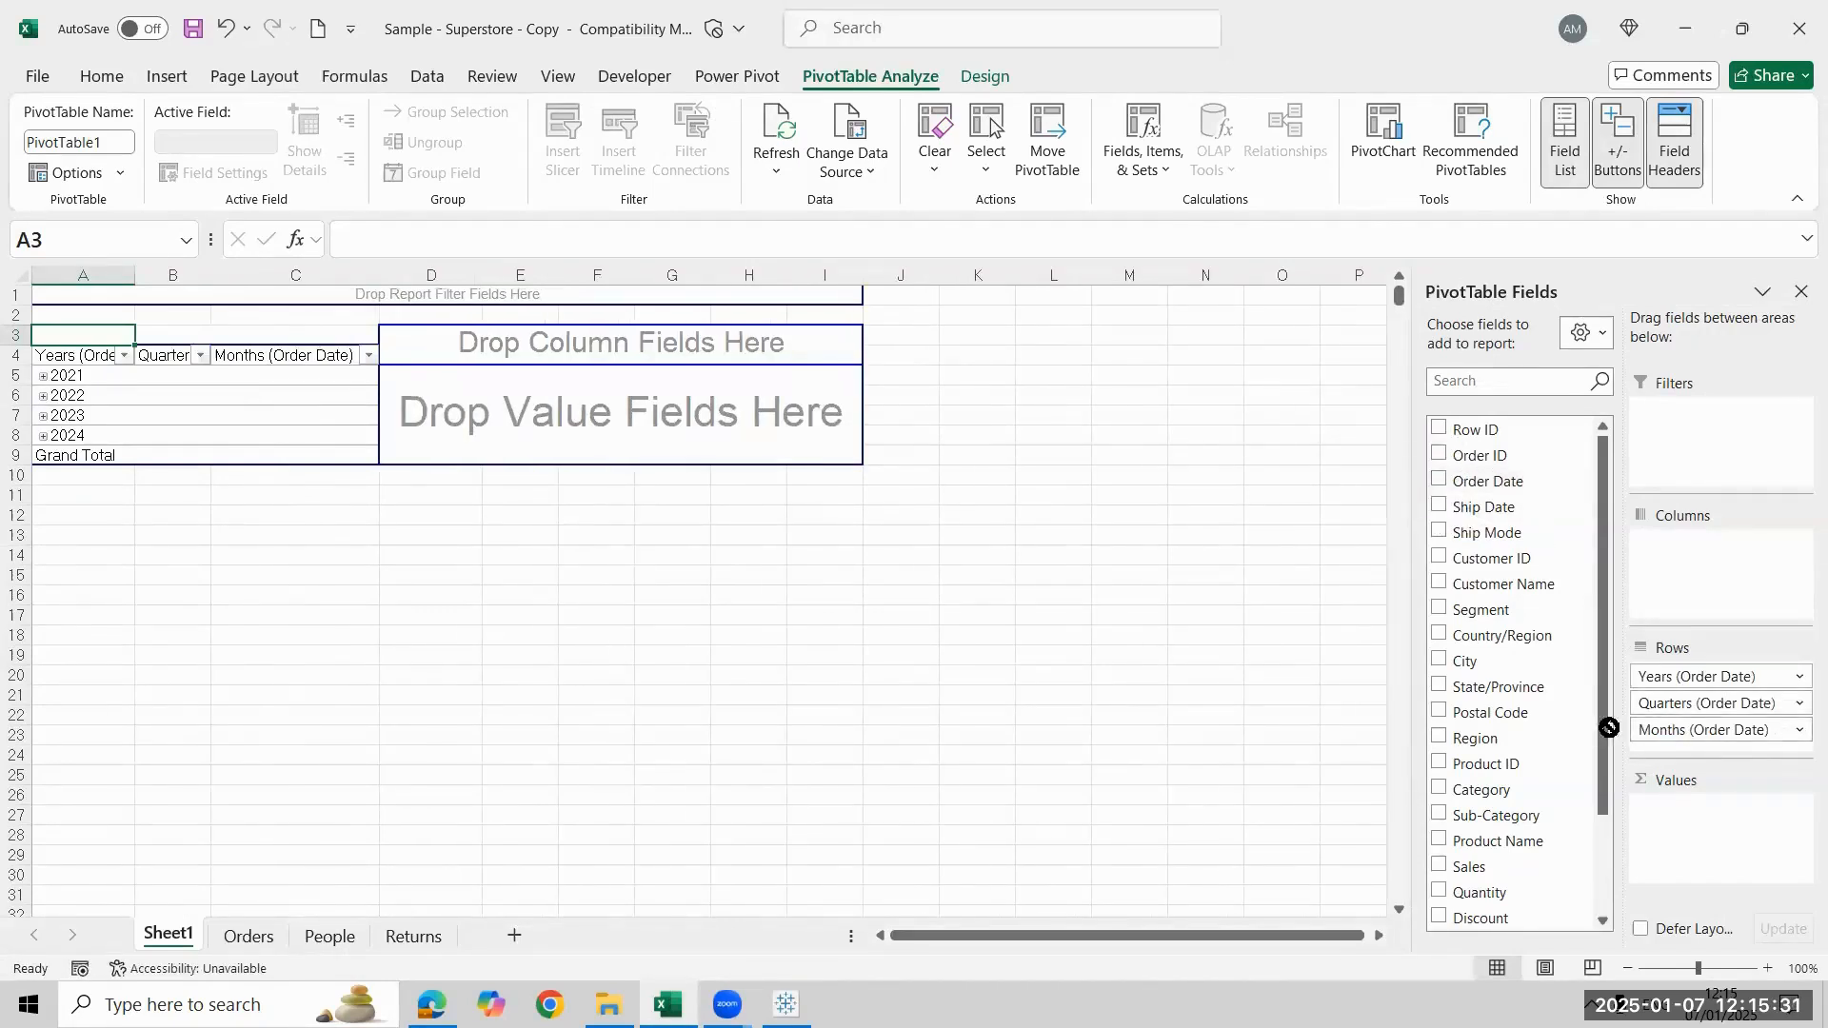
left_click_drag(1609, 727, 1607, 728)
left_click_drag(1755, 702, 1592, 723)
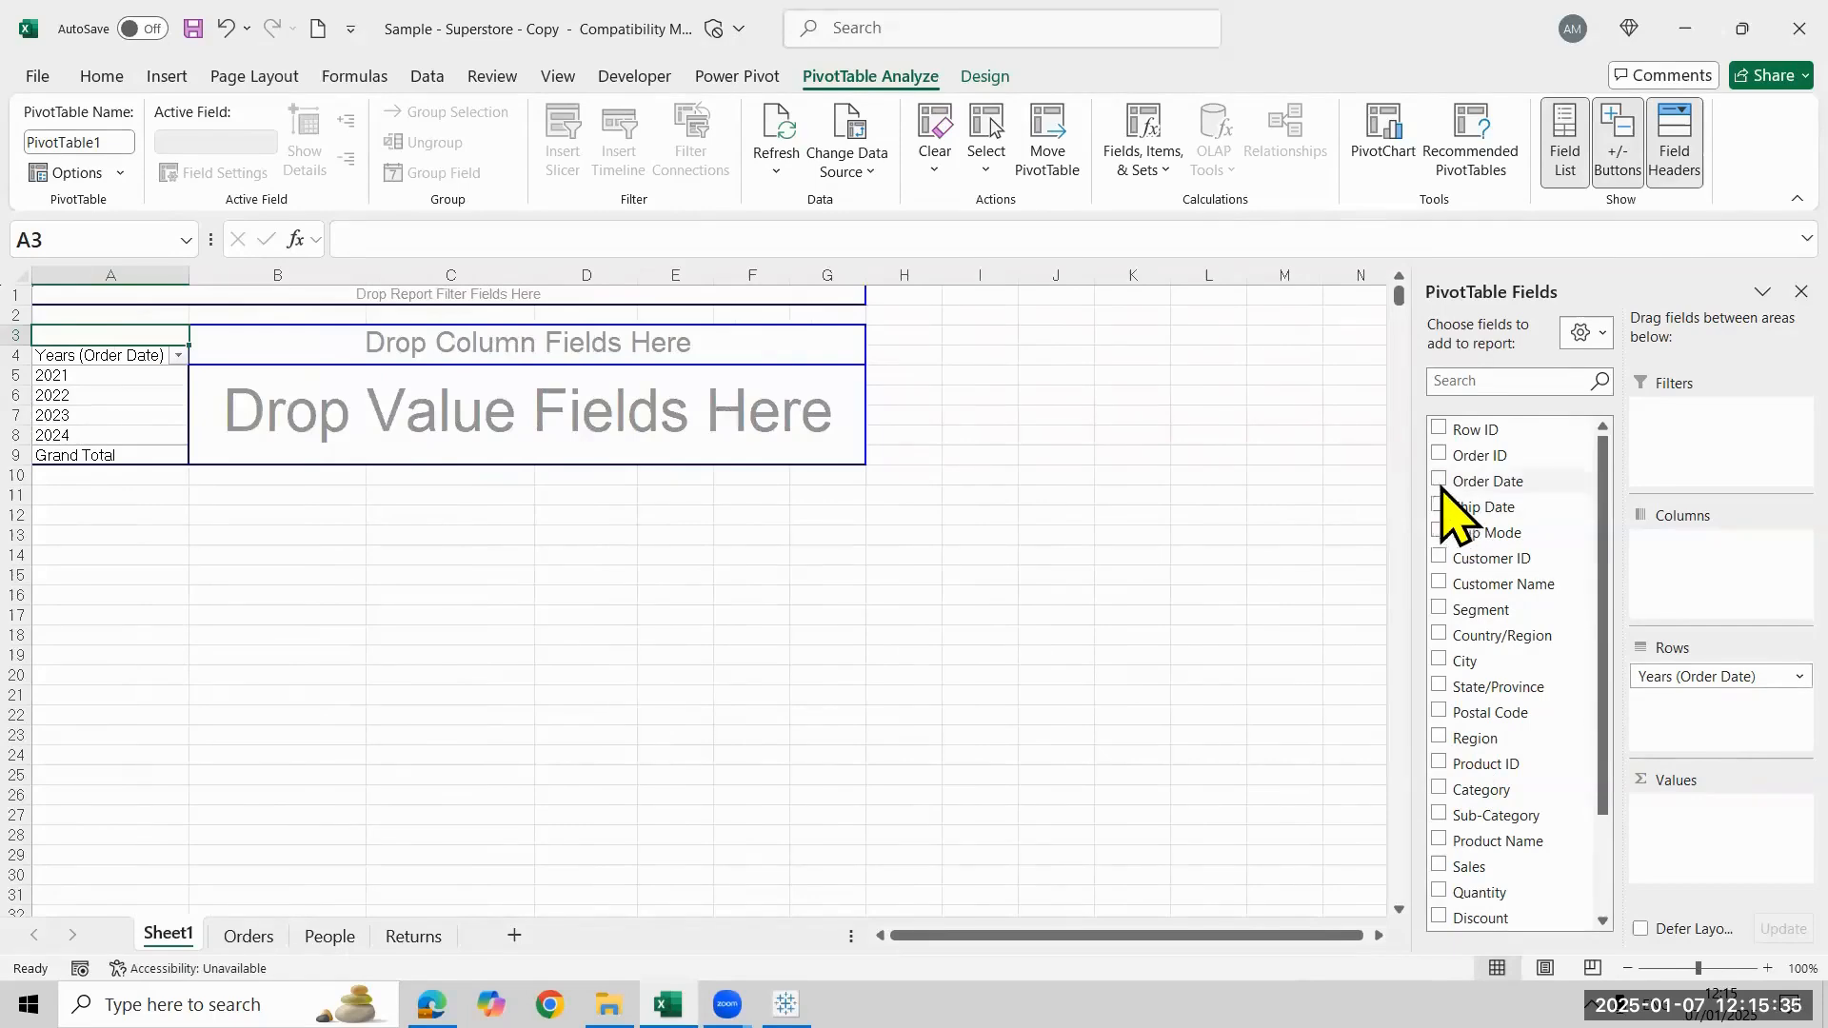
Arrange the PivotTable with Months (Order Date) in rows, Years (Order Date) in columns, and the sum of Sales as values
scroll(1499, 711, "down", 3)
left_click_drag(1449, 851, 1728, 706)
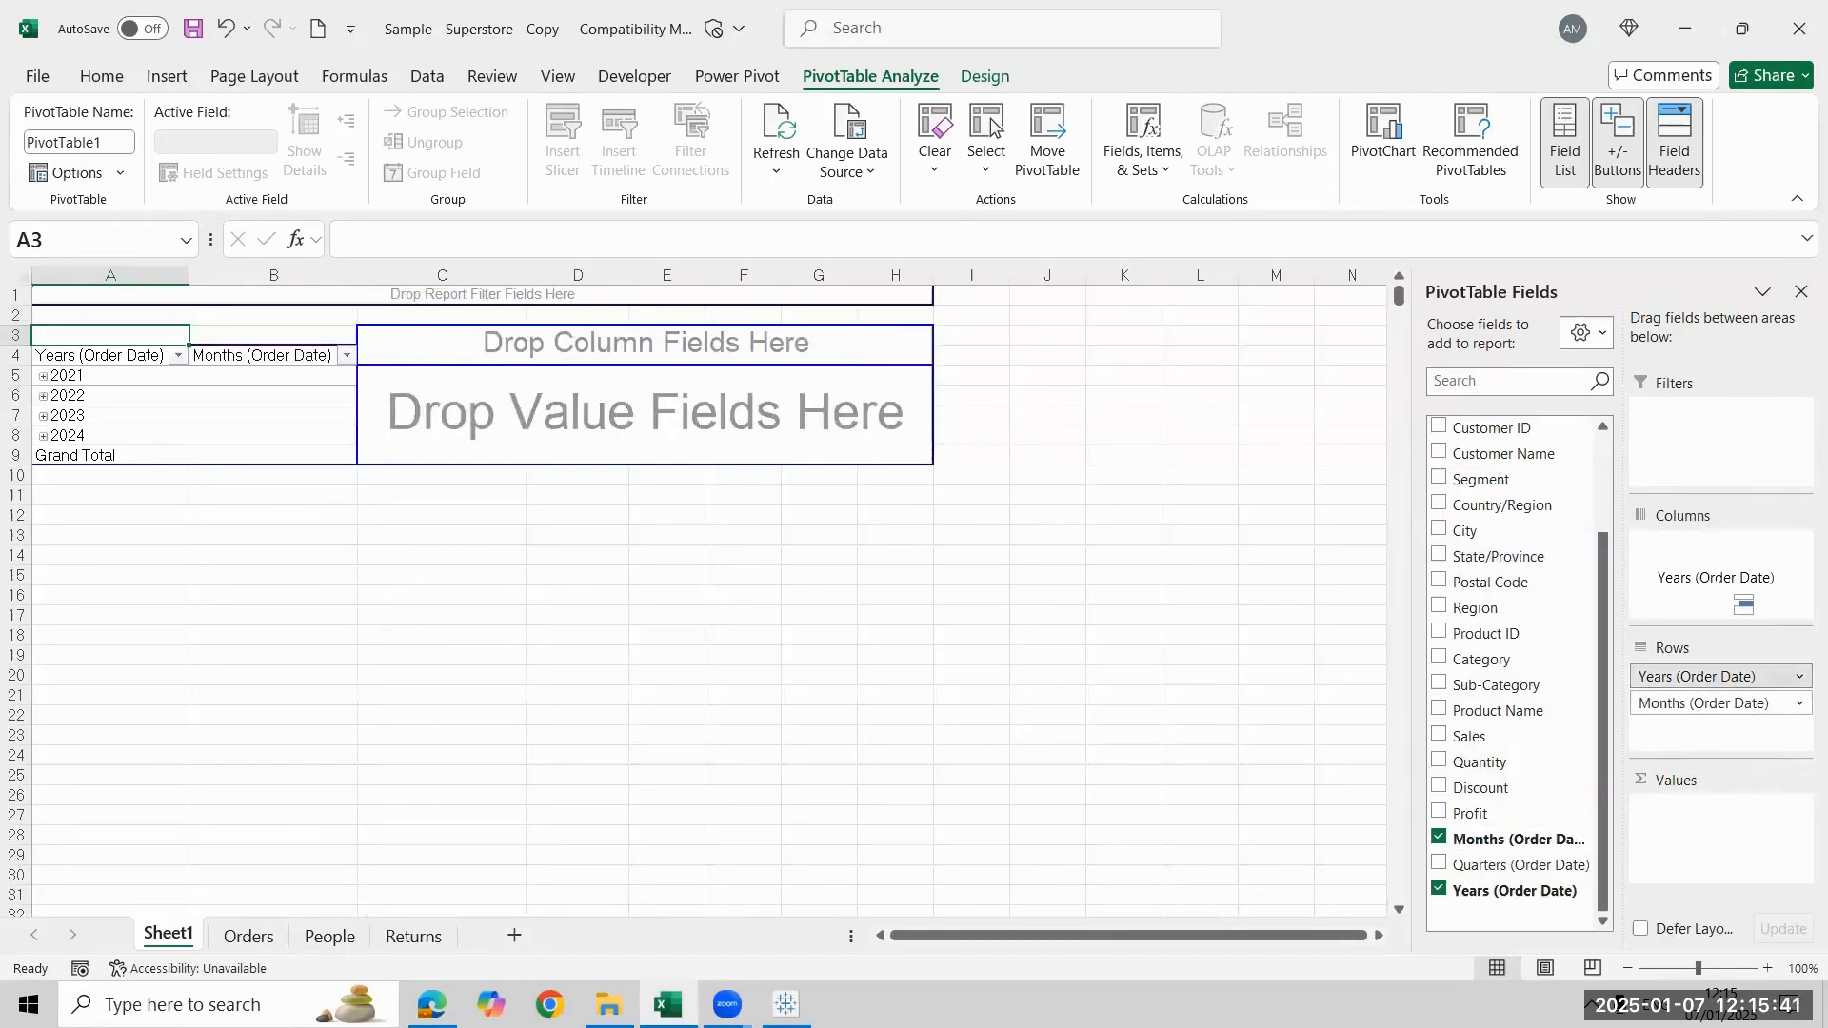
left_click_drag(1743, 605, 1647, 557)
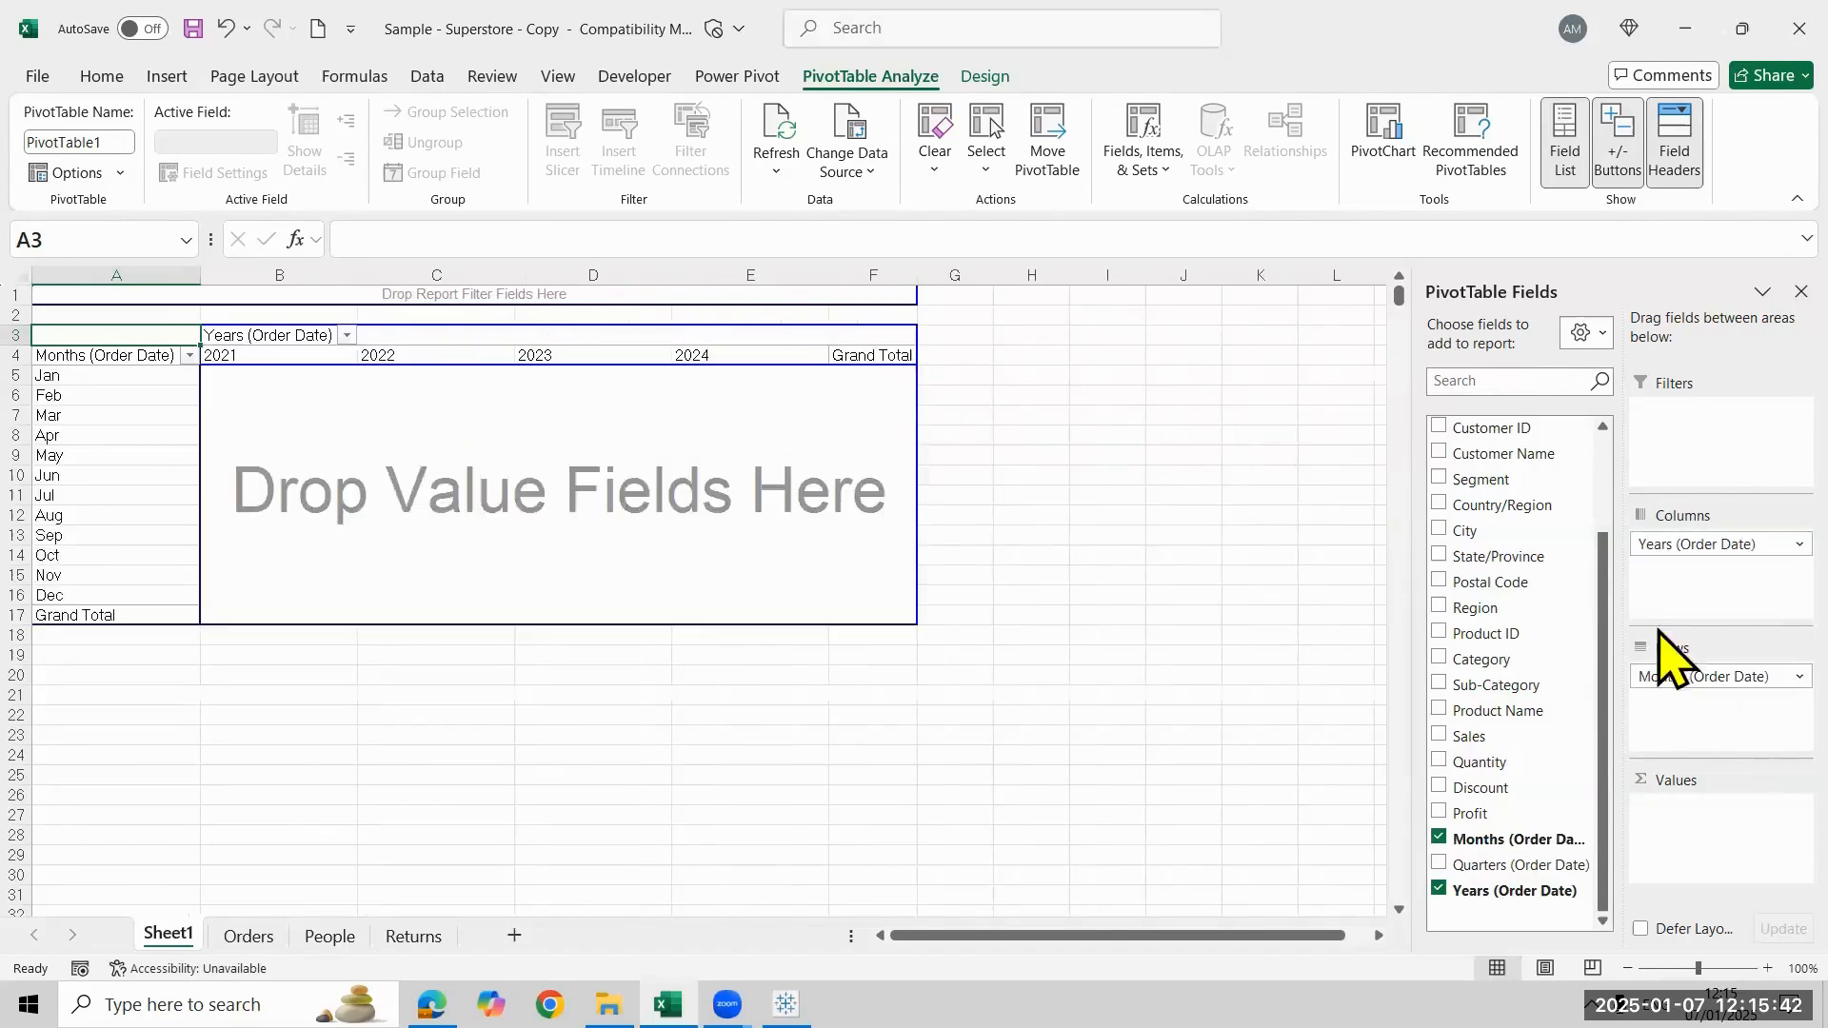
left_click(1442, 734)
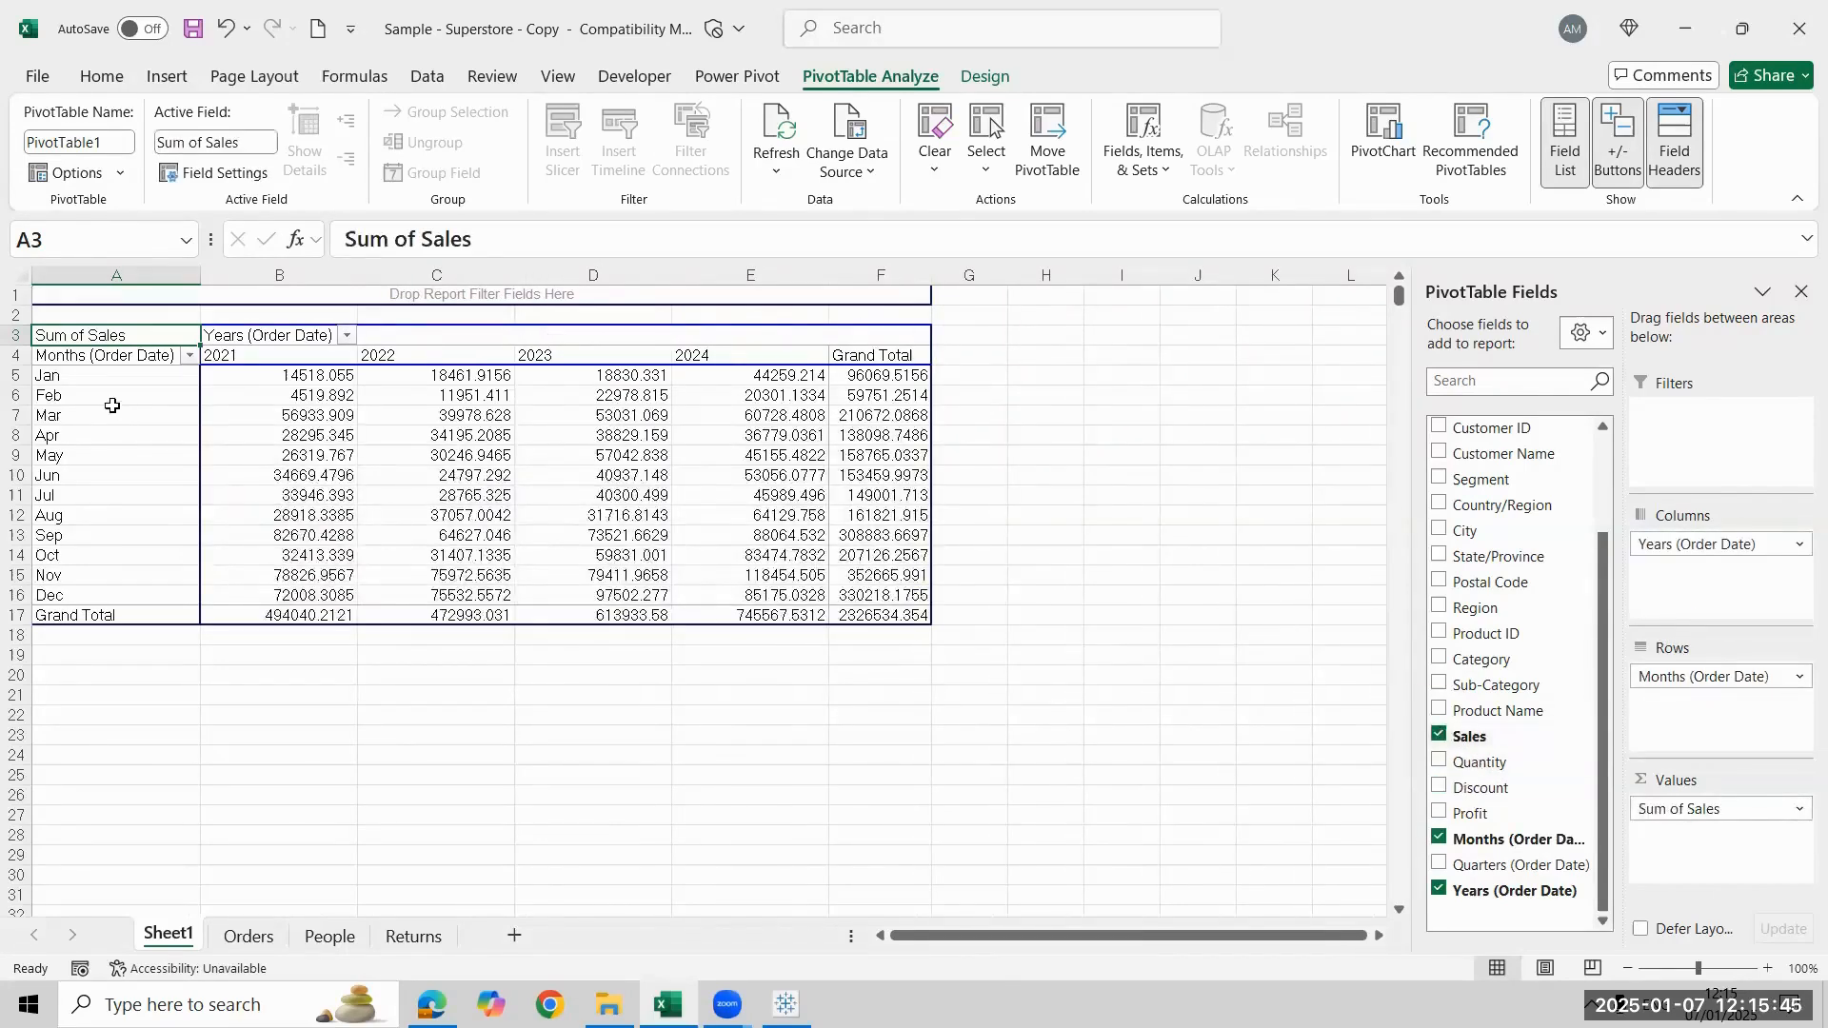
Copy the entire PivotTable and paste it as values into a new workbook starting at cell A2
left_click(138, 356)
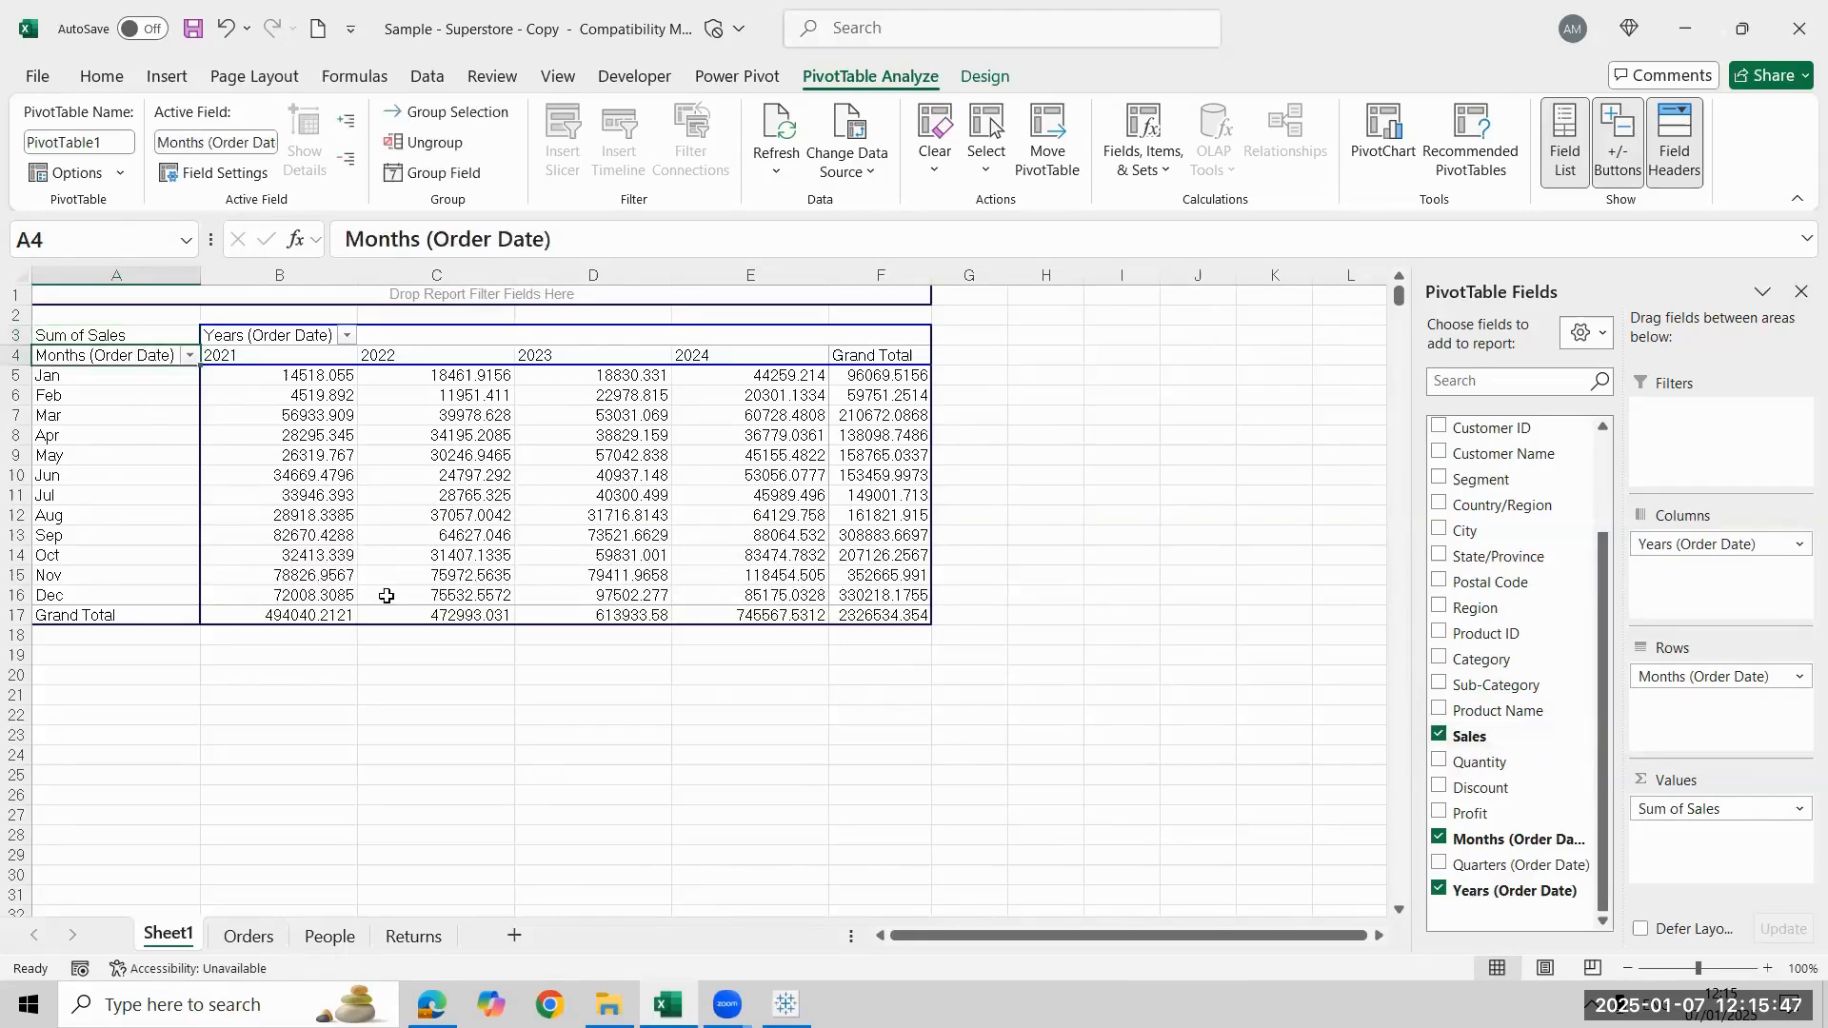
key("ctrl+a")
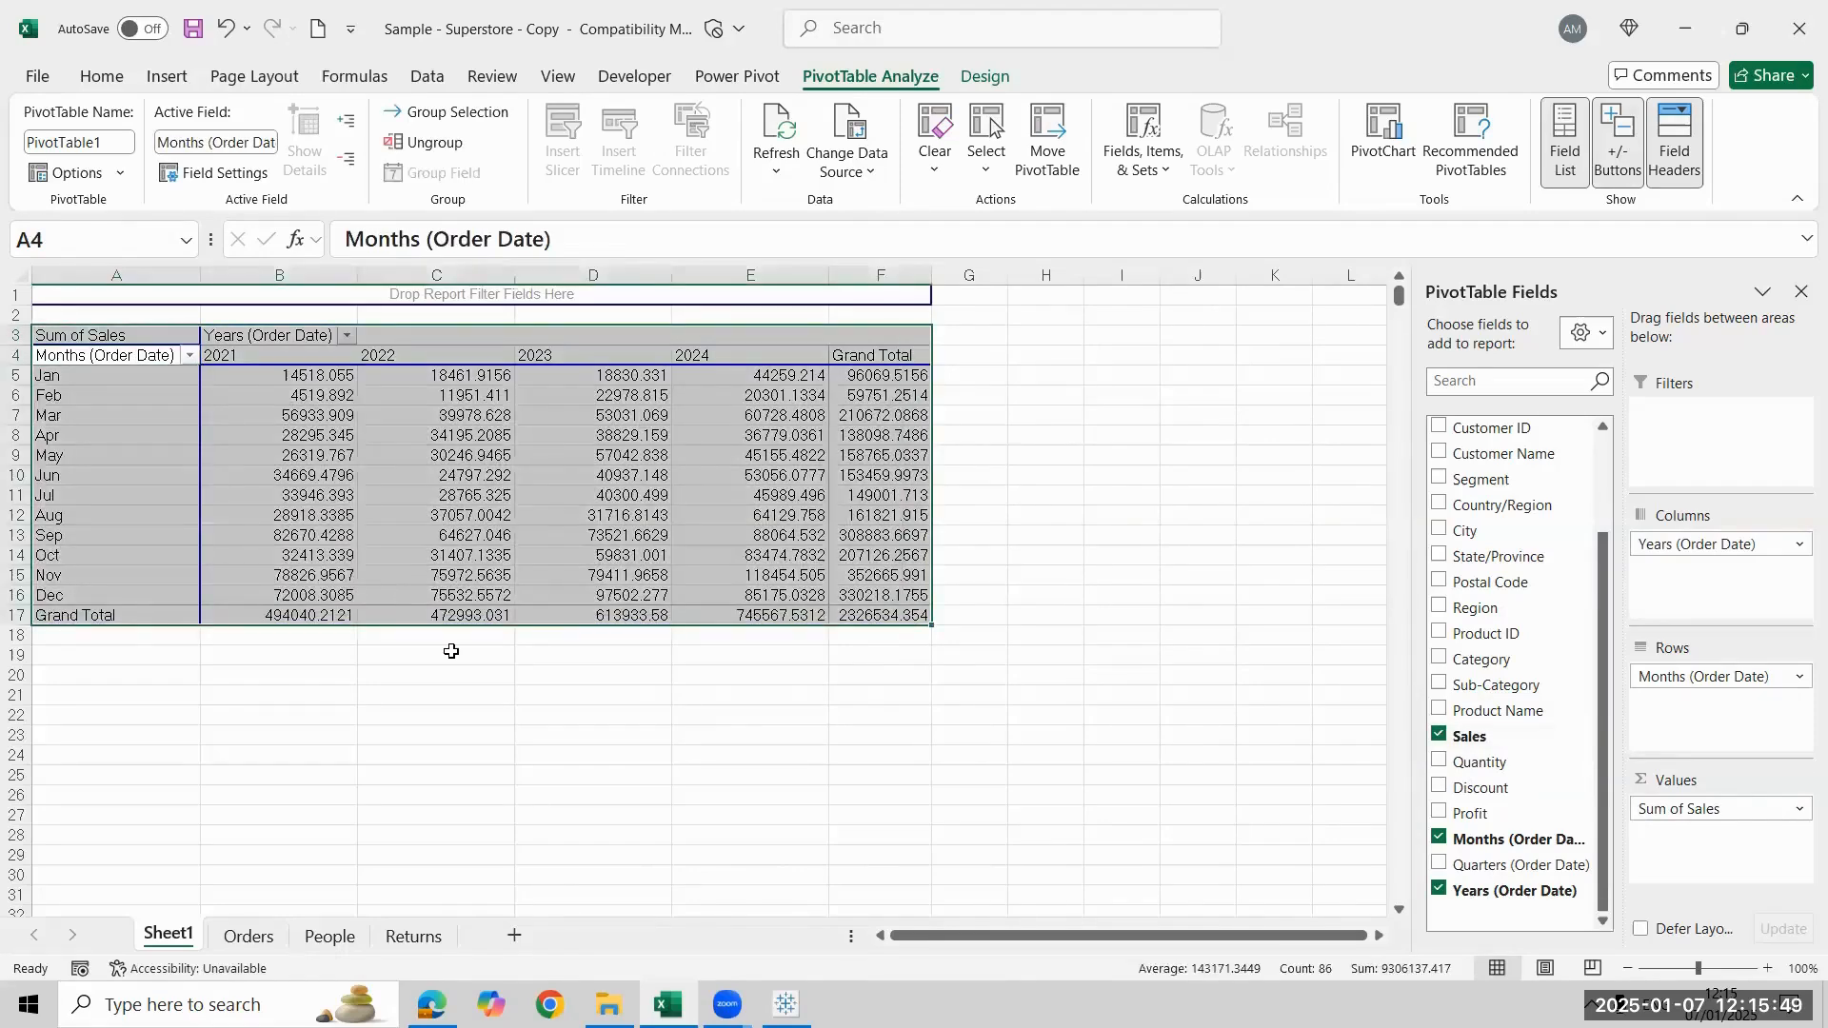
key("ctrl+c")
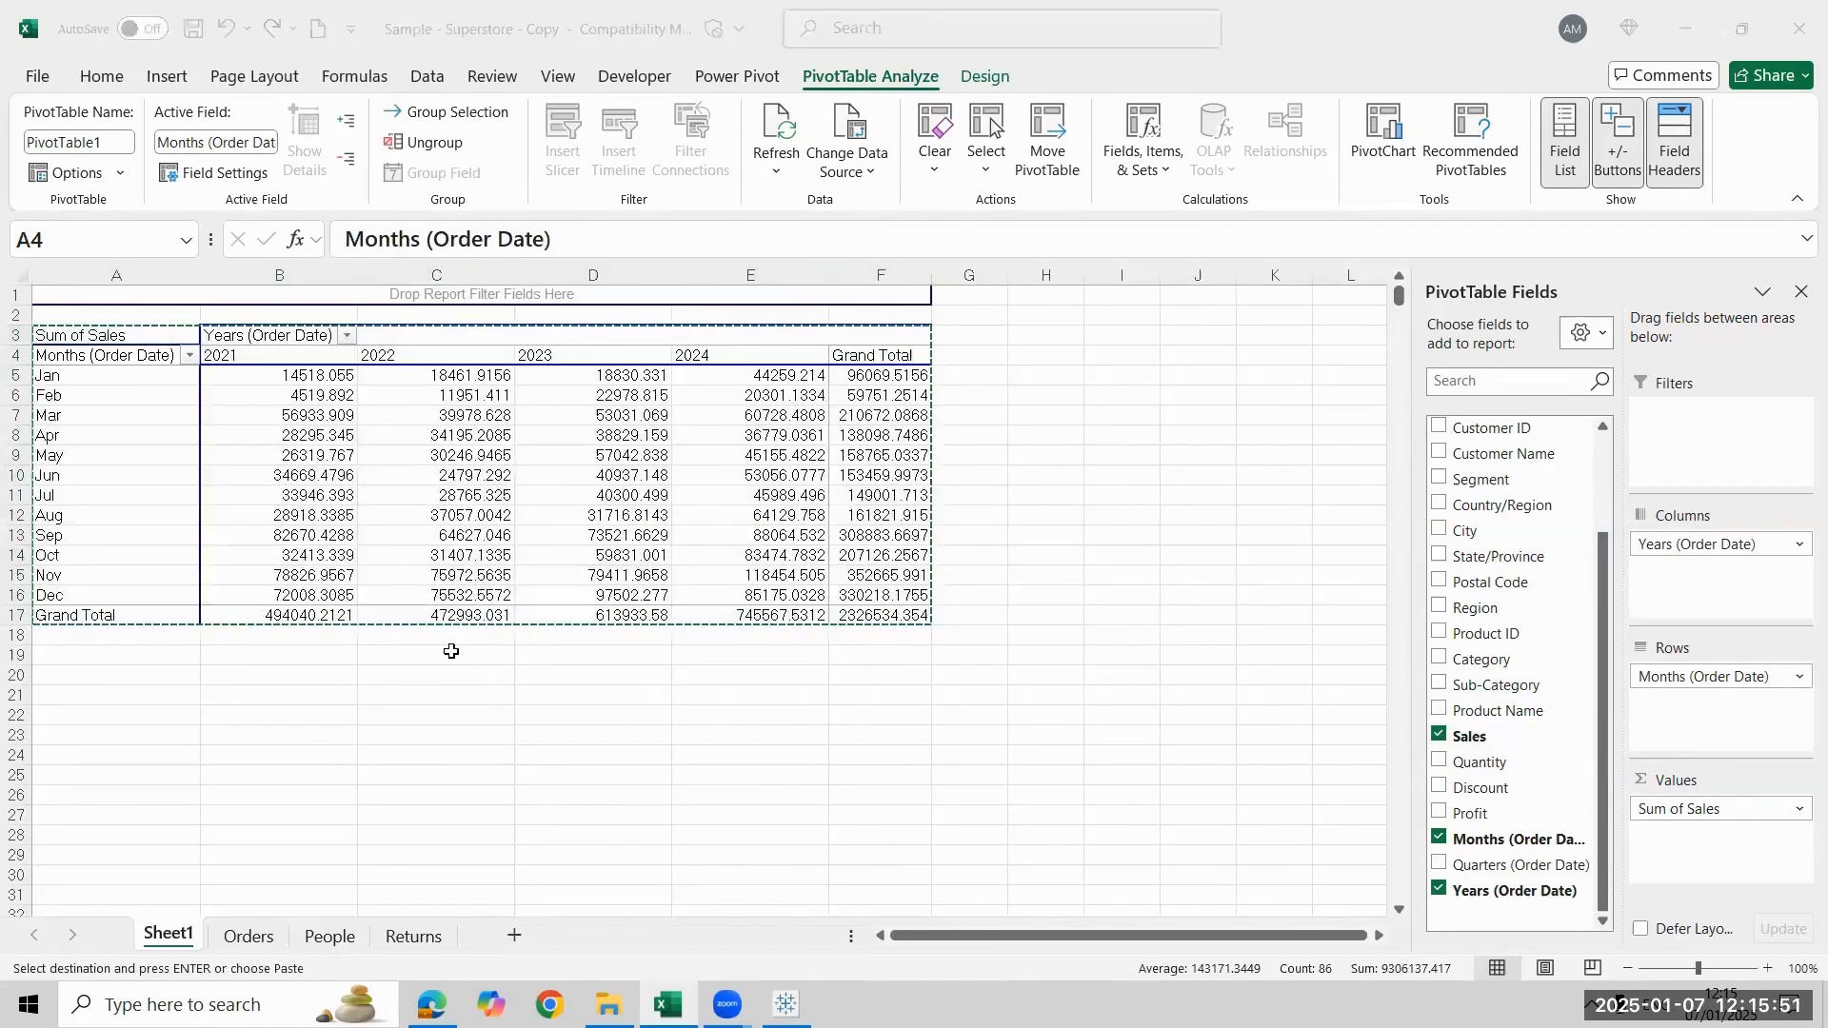
key("ctrl+n")
key("Down")
key("Right")
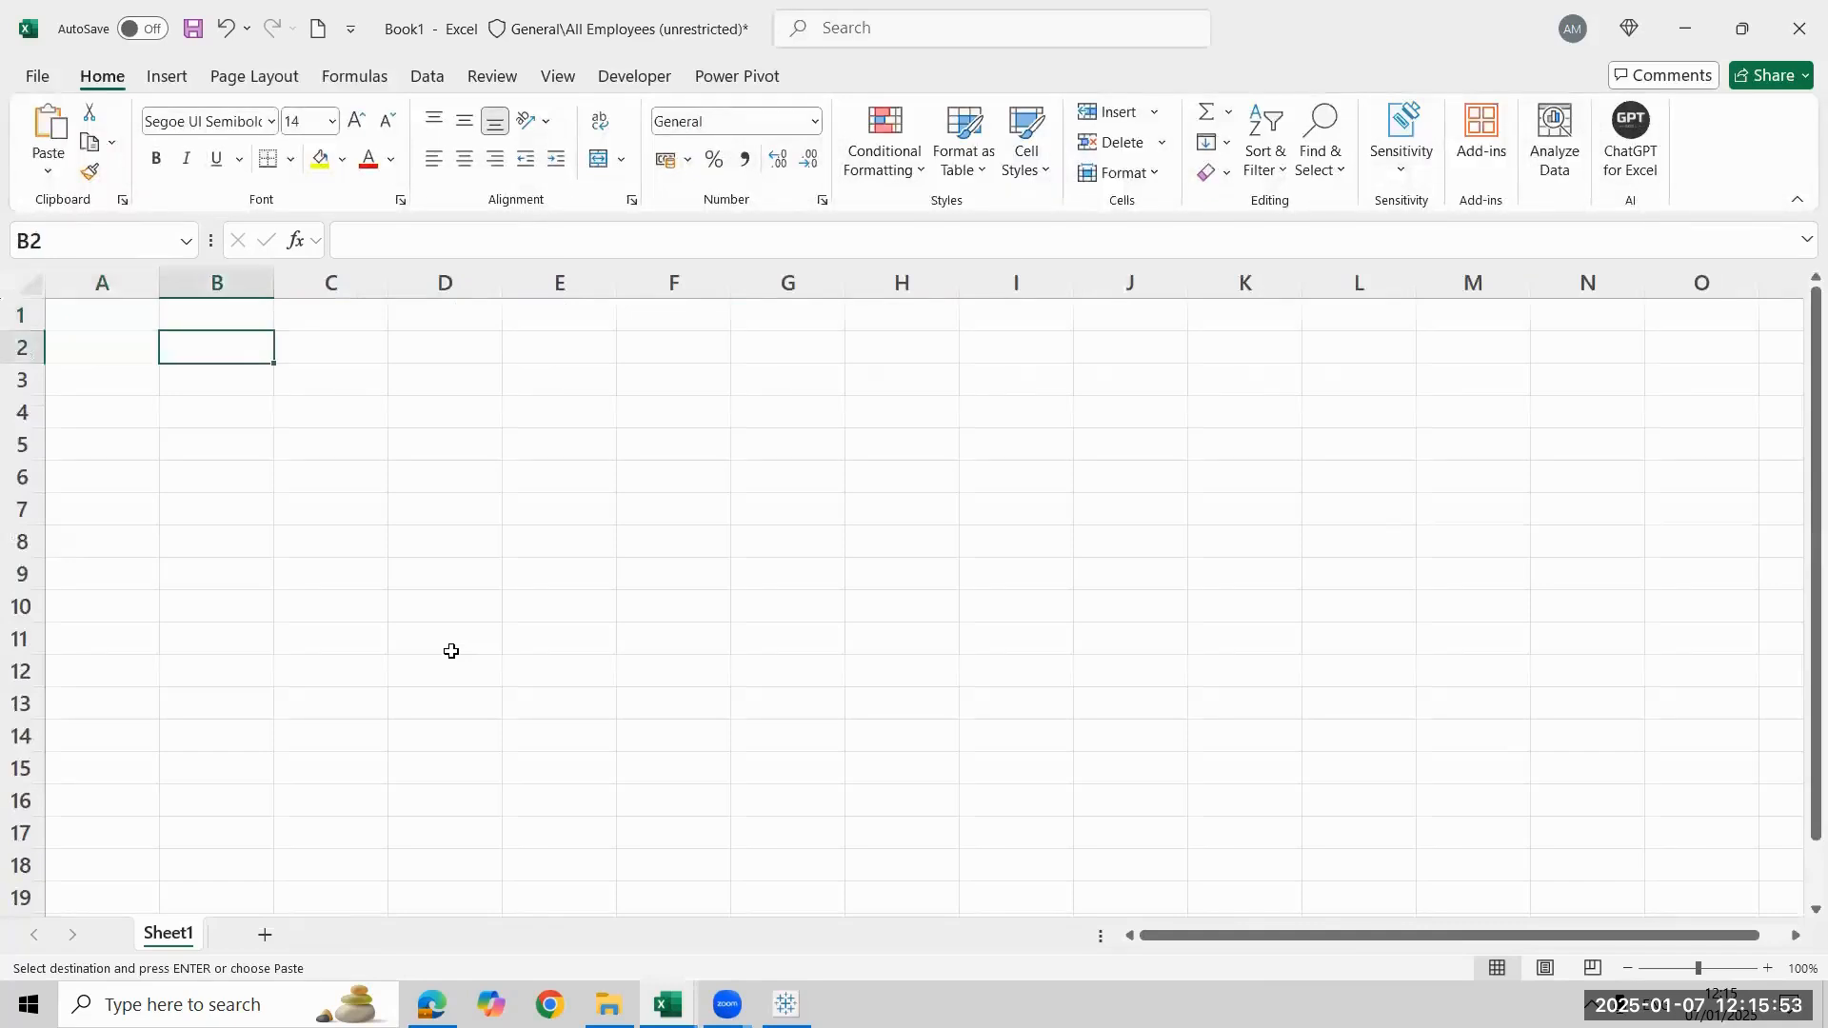
key("Left")
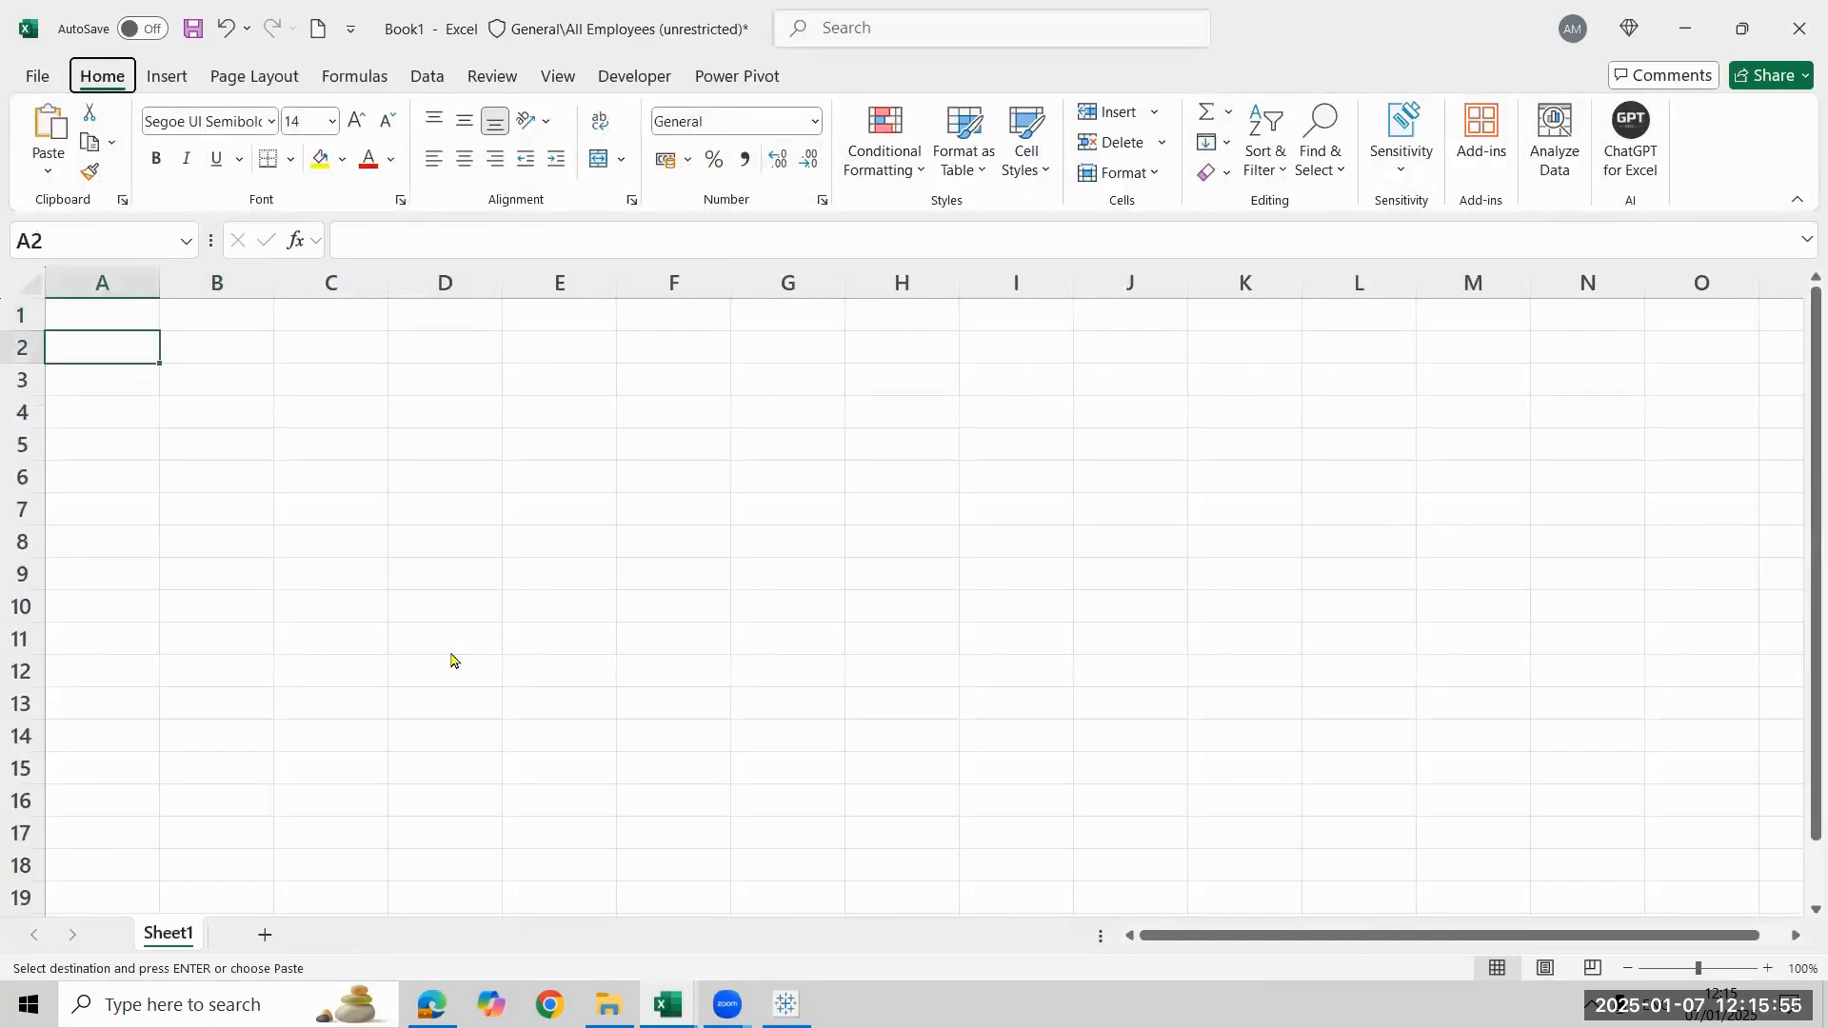
key("h")
key("v")
key("v")
Autofit the width of column A to the pasted month labels
key("Down")
key("Up")
key("Down")
key("ctrl+shift+Down")
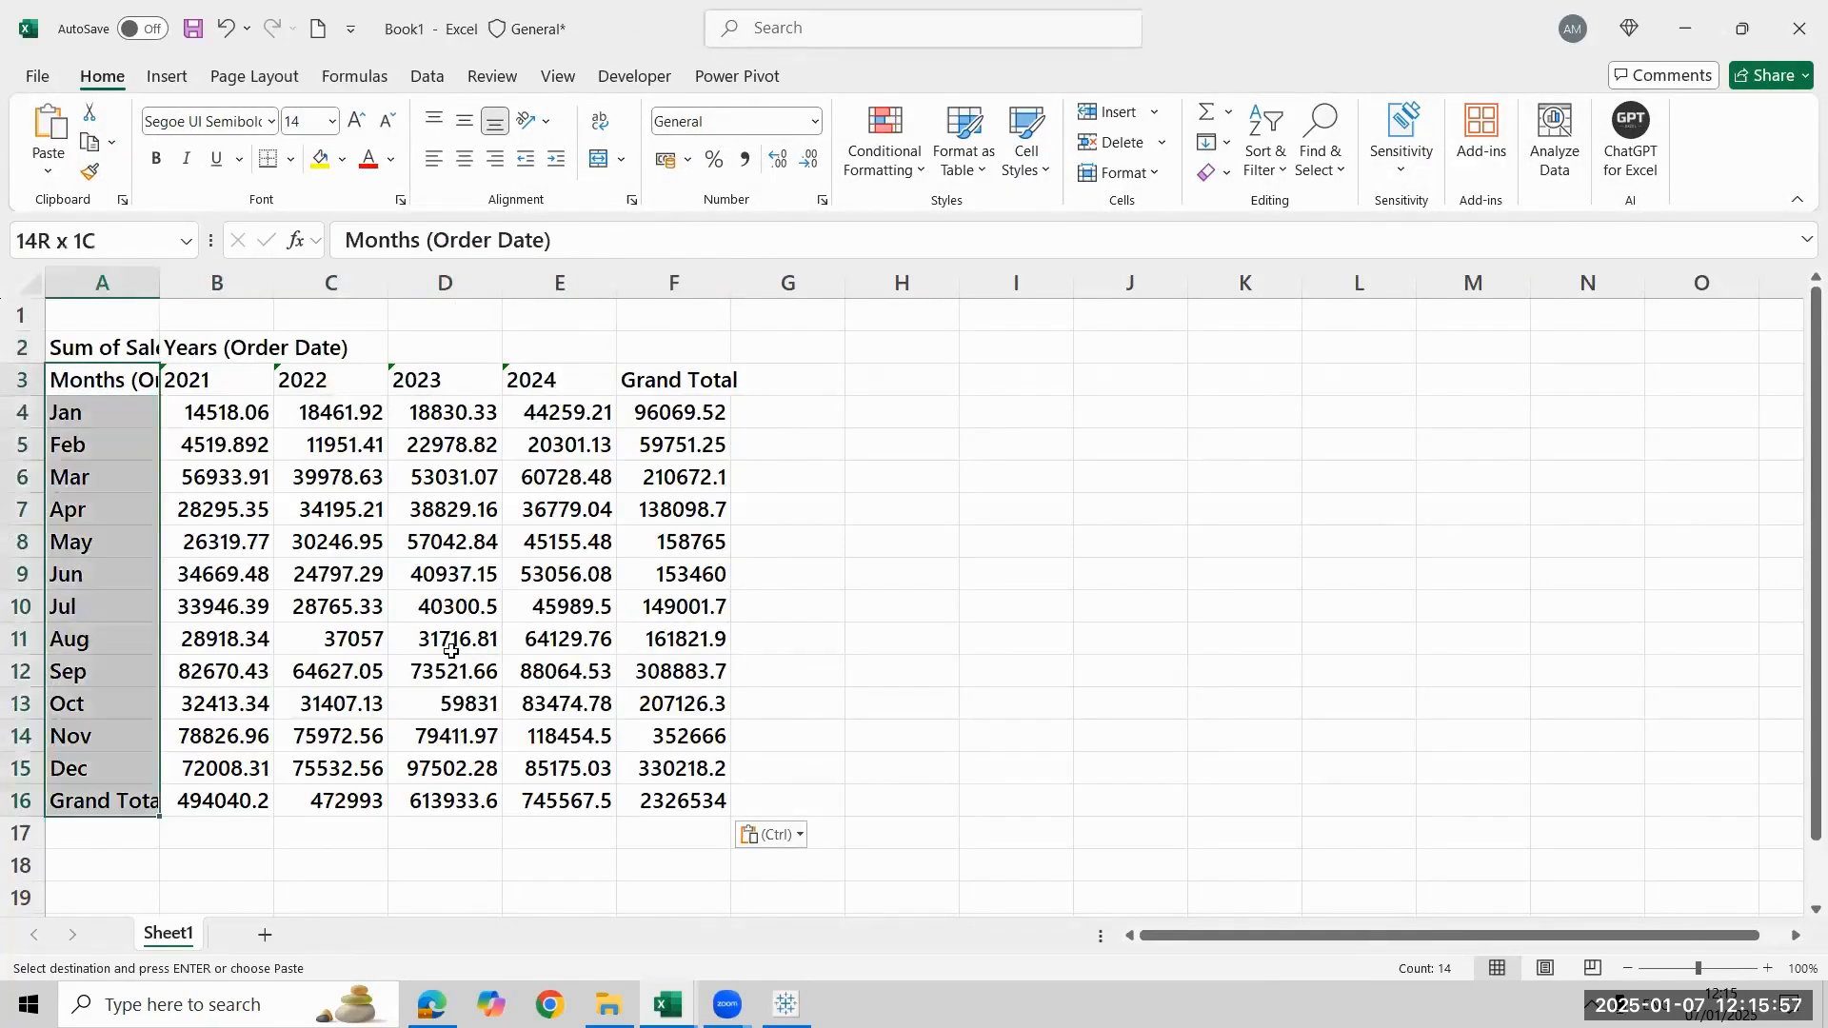
key("alt+h")
key("o")
key("i")
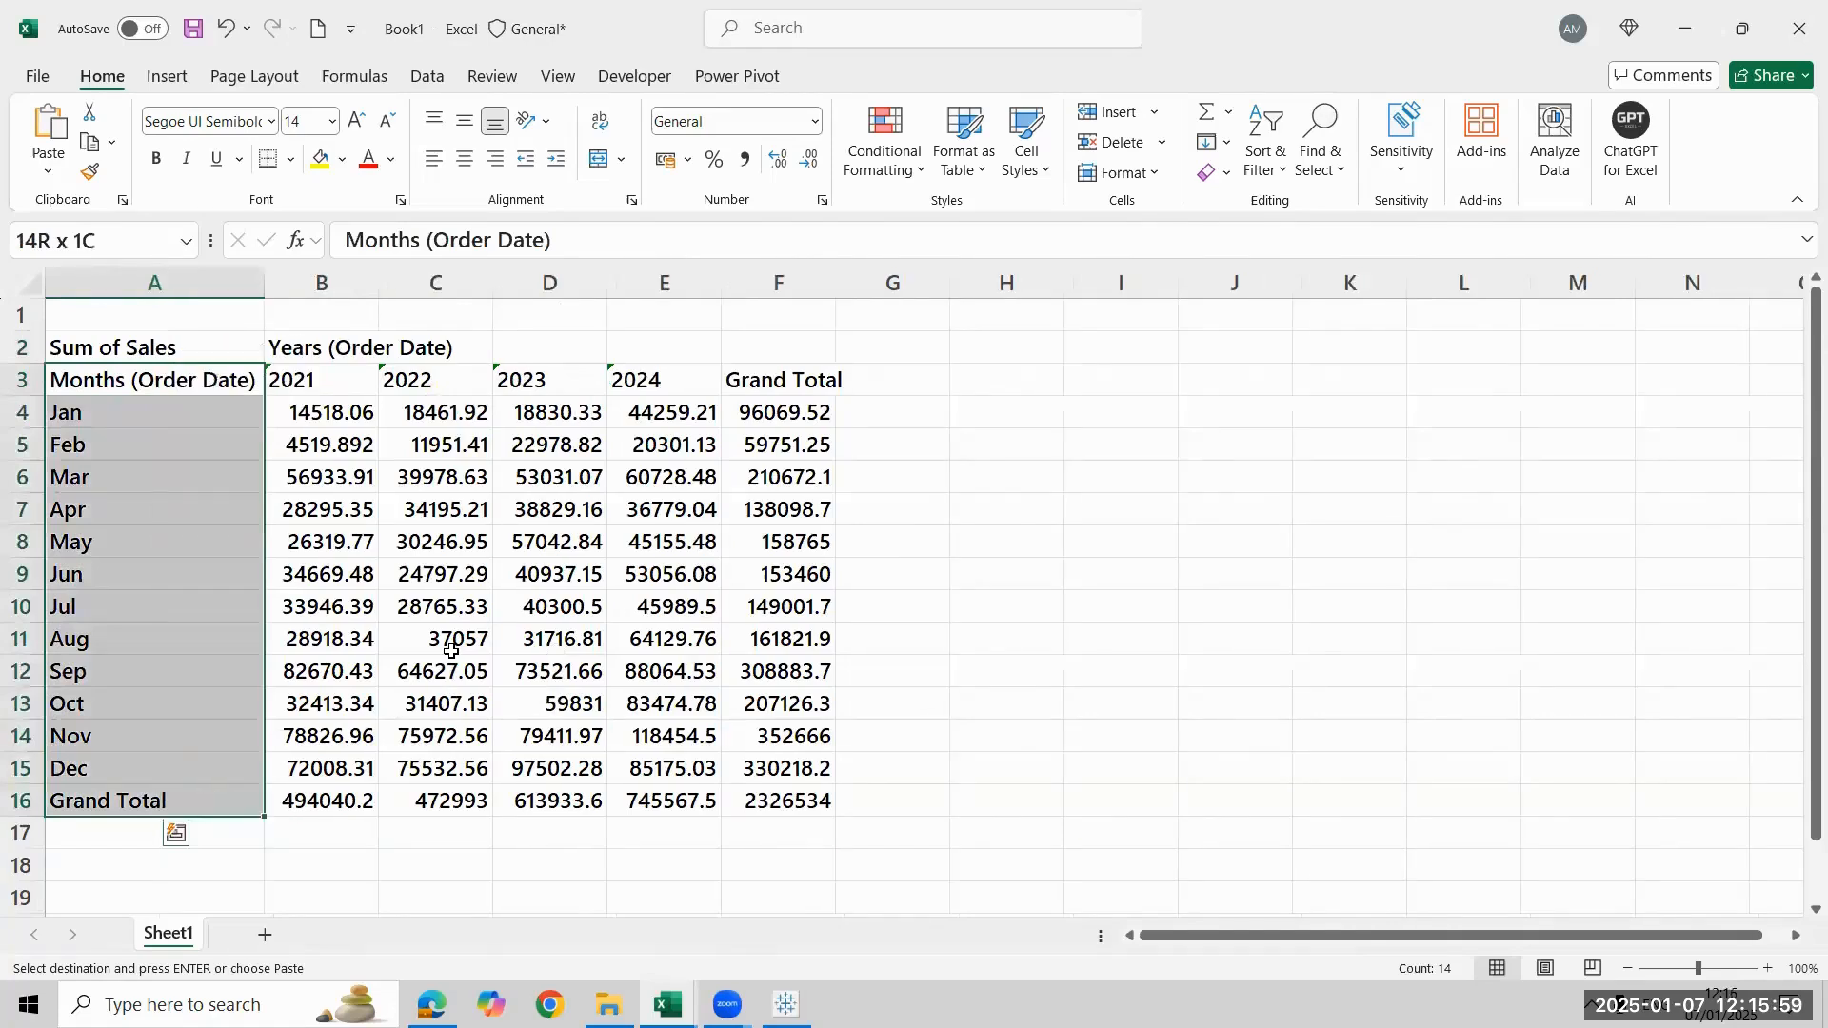
Replace the abbreviated labels in column A with full month names filled from January in A4 down to December in A15
key("Down")
type("J")
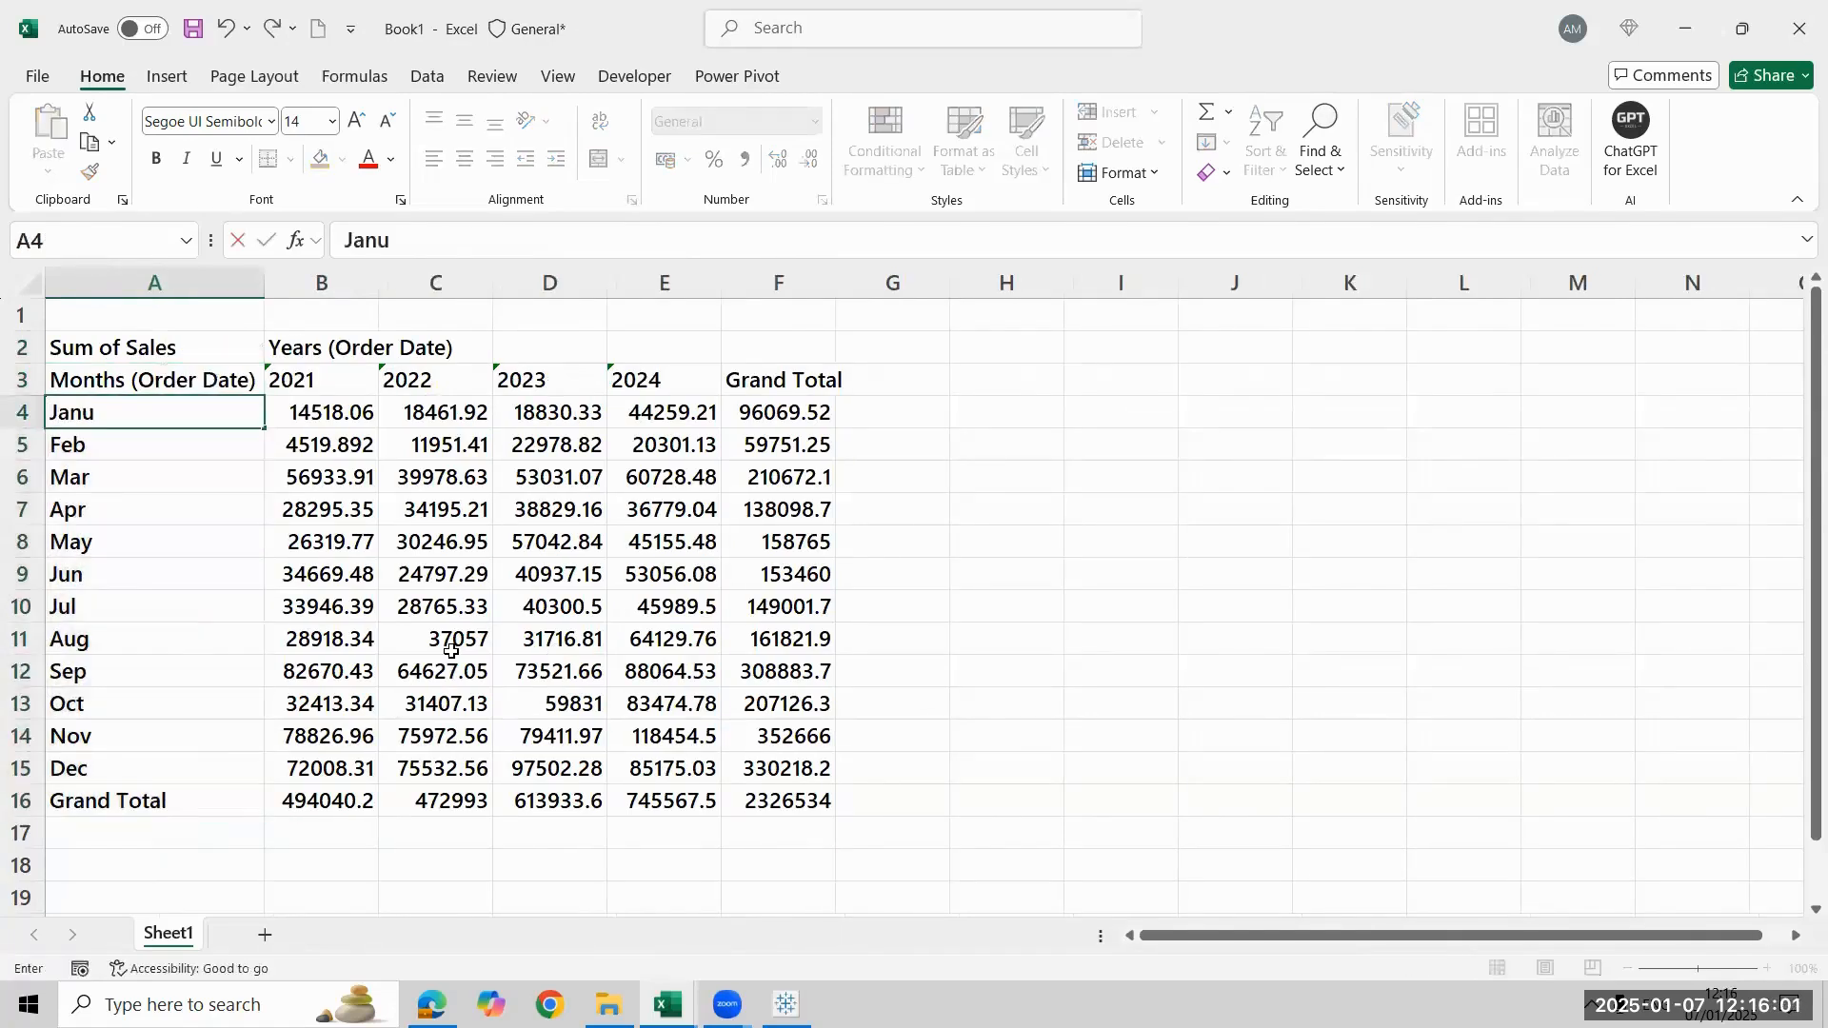
key("Return")
key("ctrl+shift+Down")
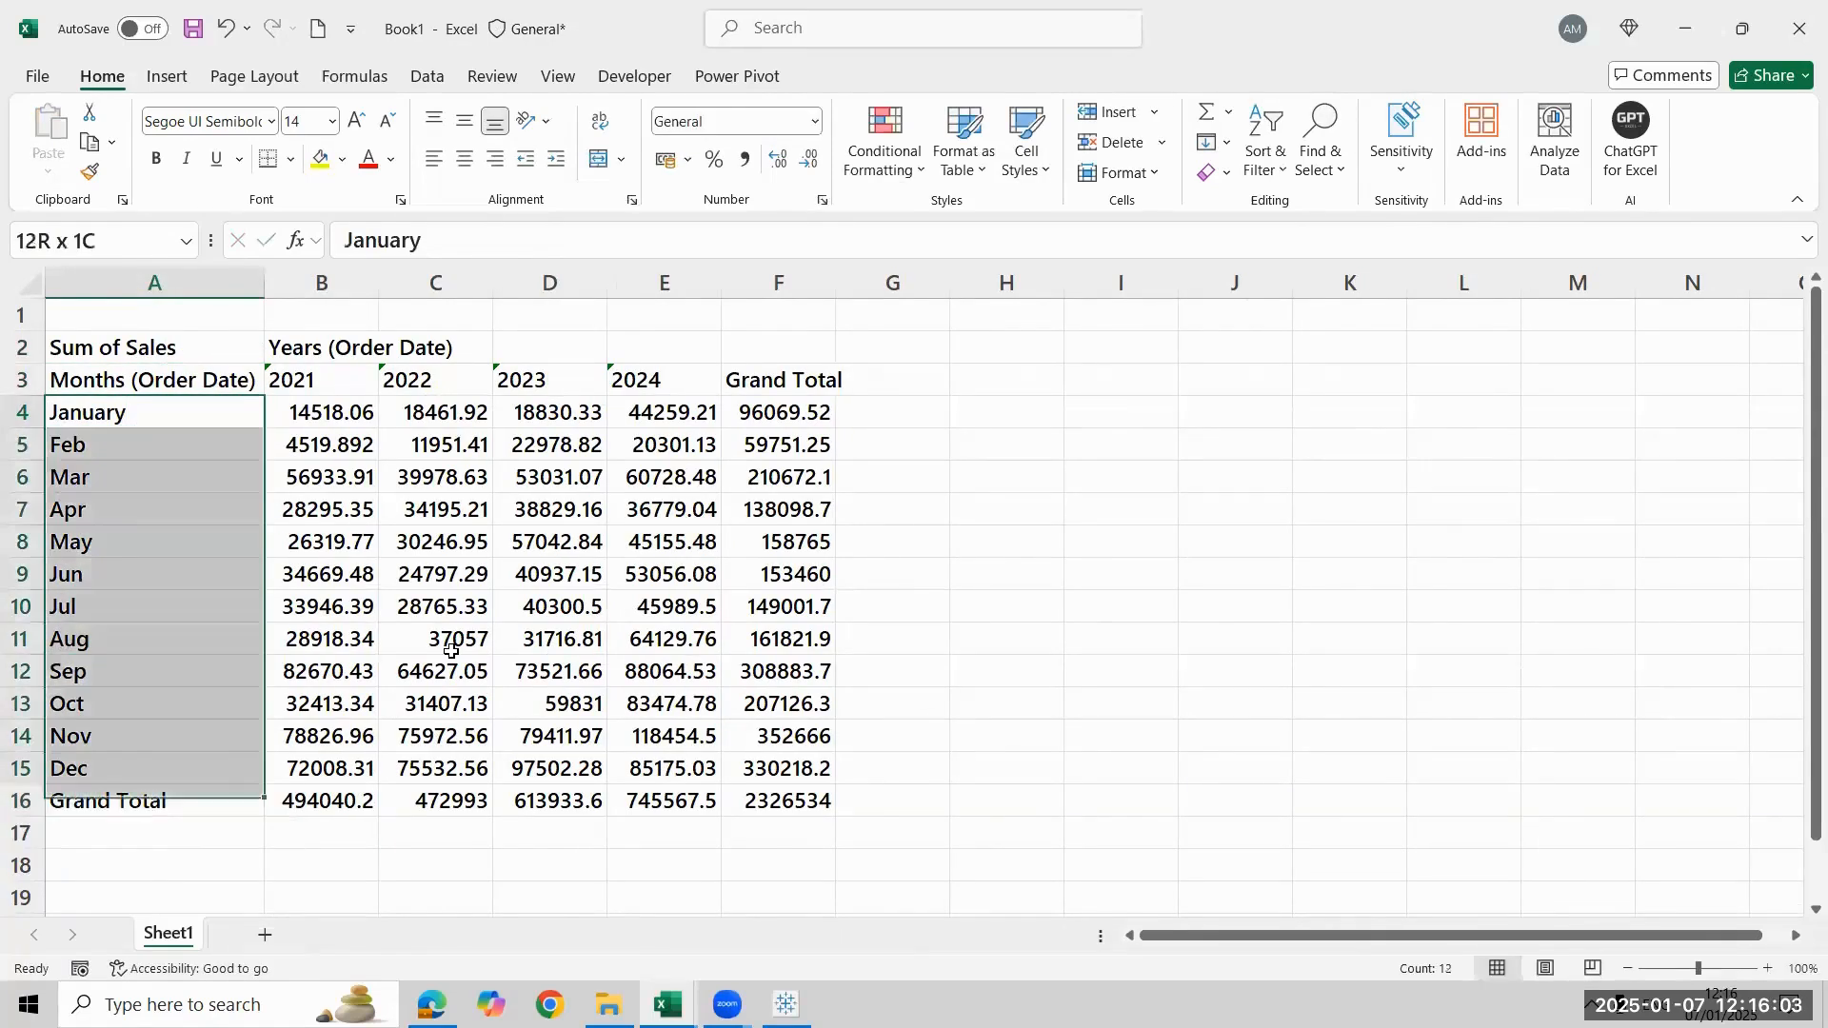
key("Left")
key("ctrl+shift+Down")
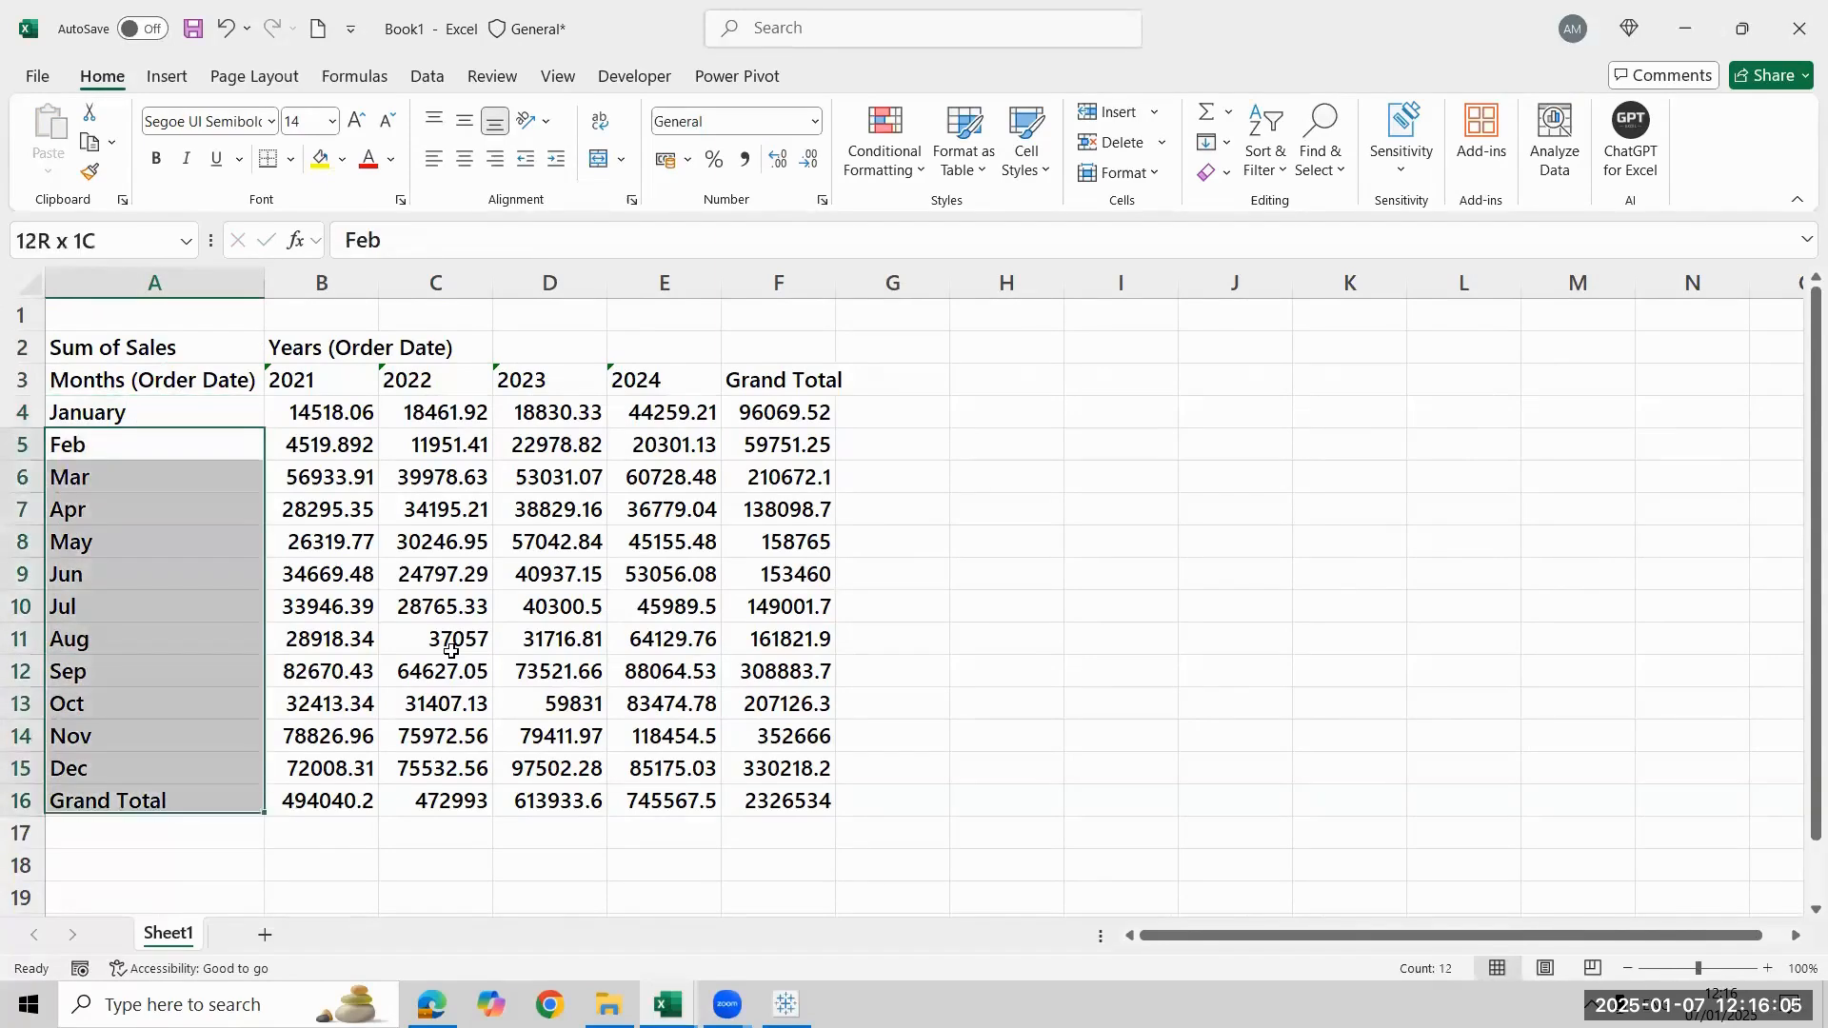
key("ctrl+z")
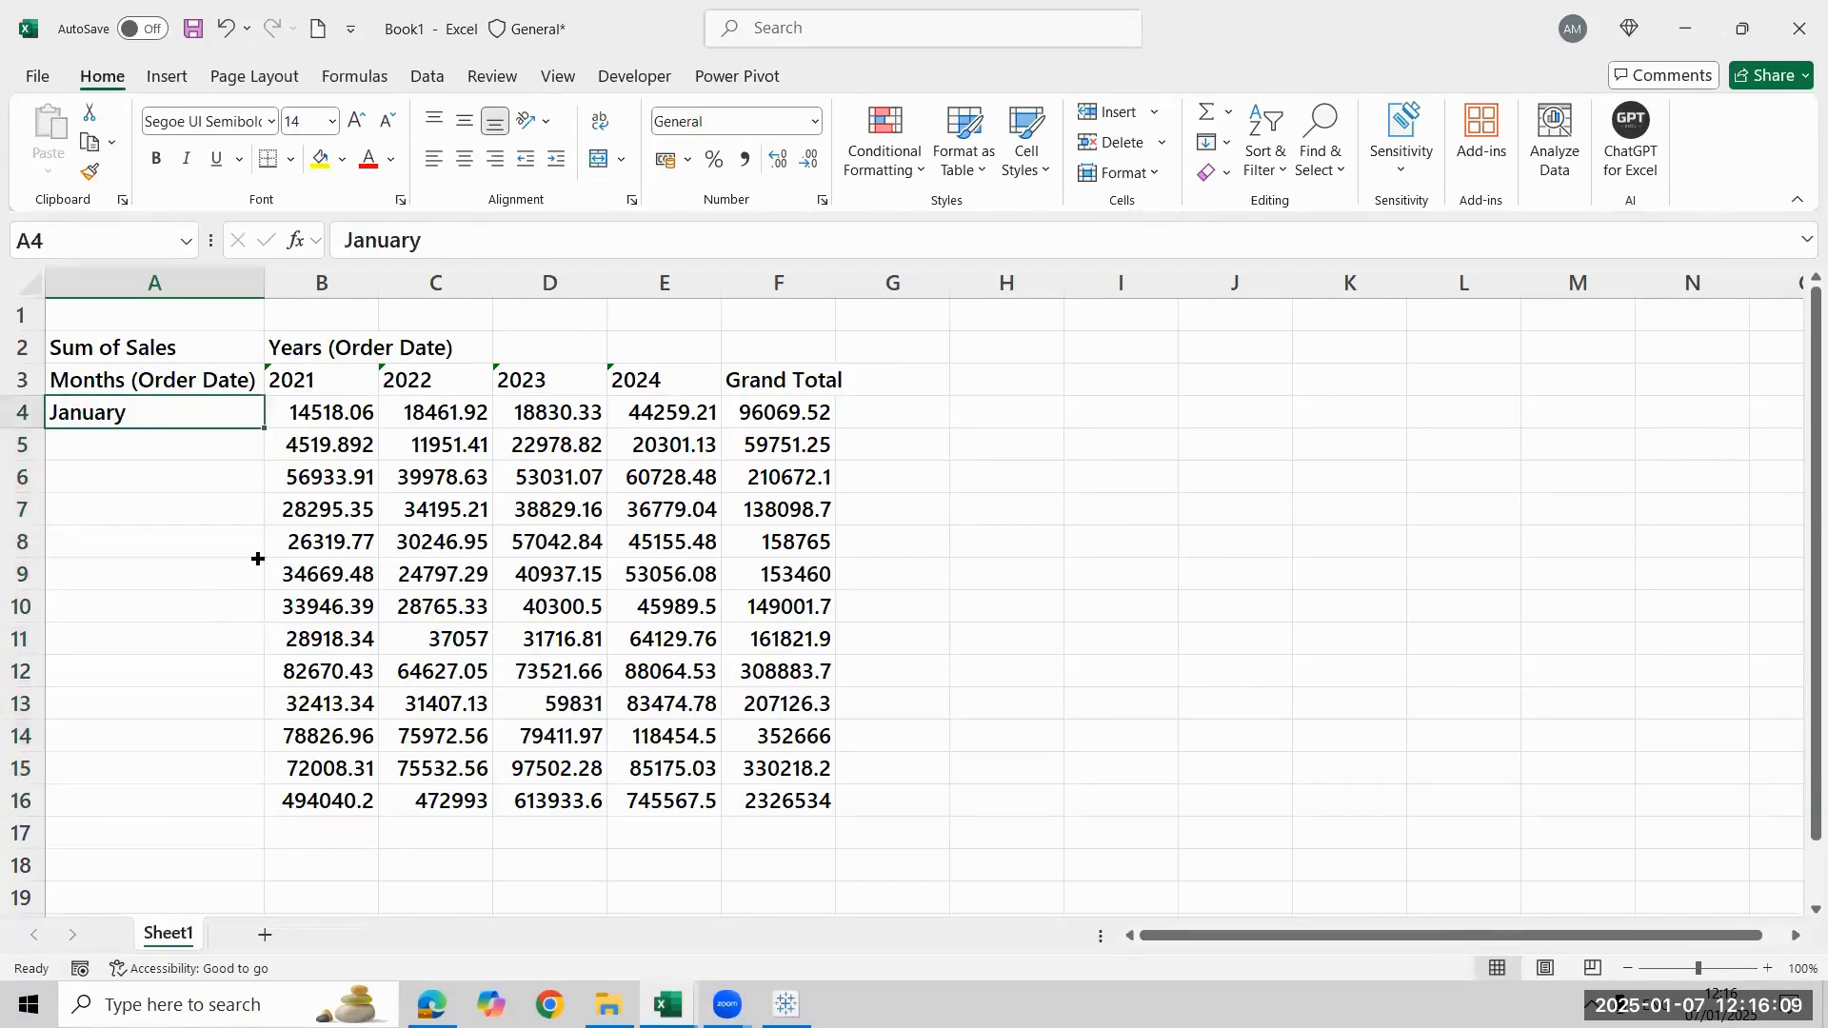
left_click_drag(258, 559, 268, 782)
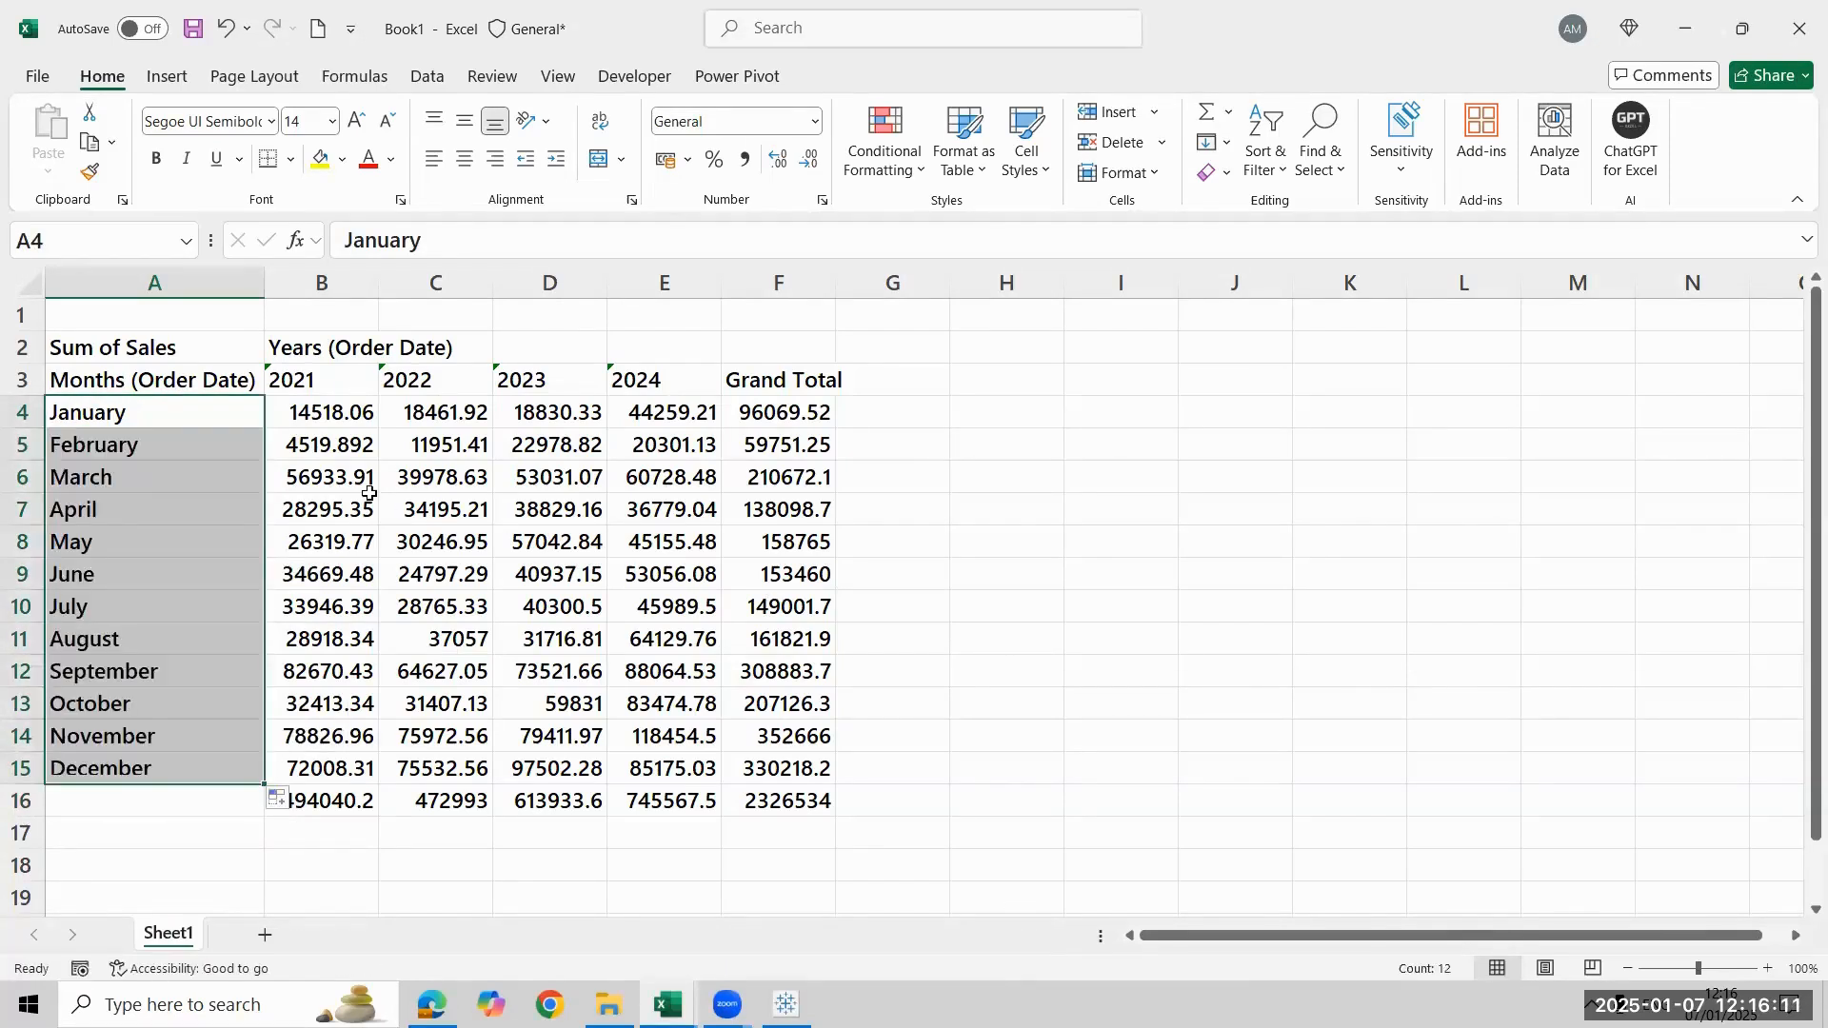
Format the sales values in B4:F16 as numbers with no decimal places
key("Down")
key("Down")
key("Right")
key("Up")
key("Up")
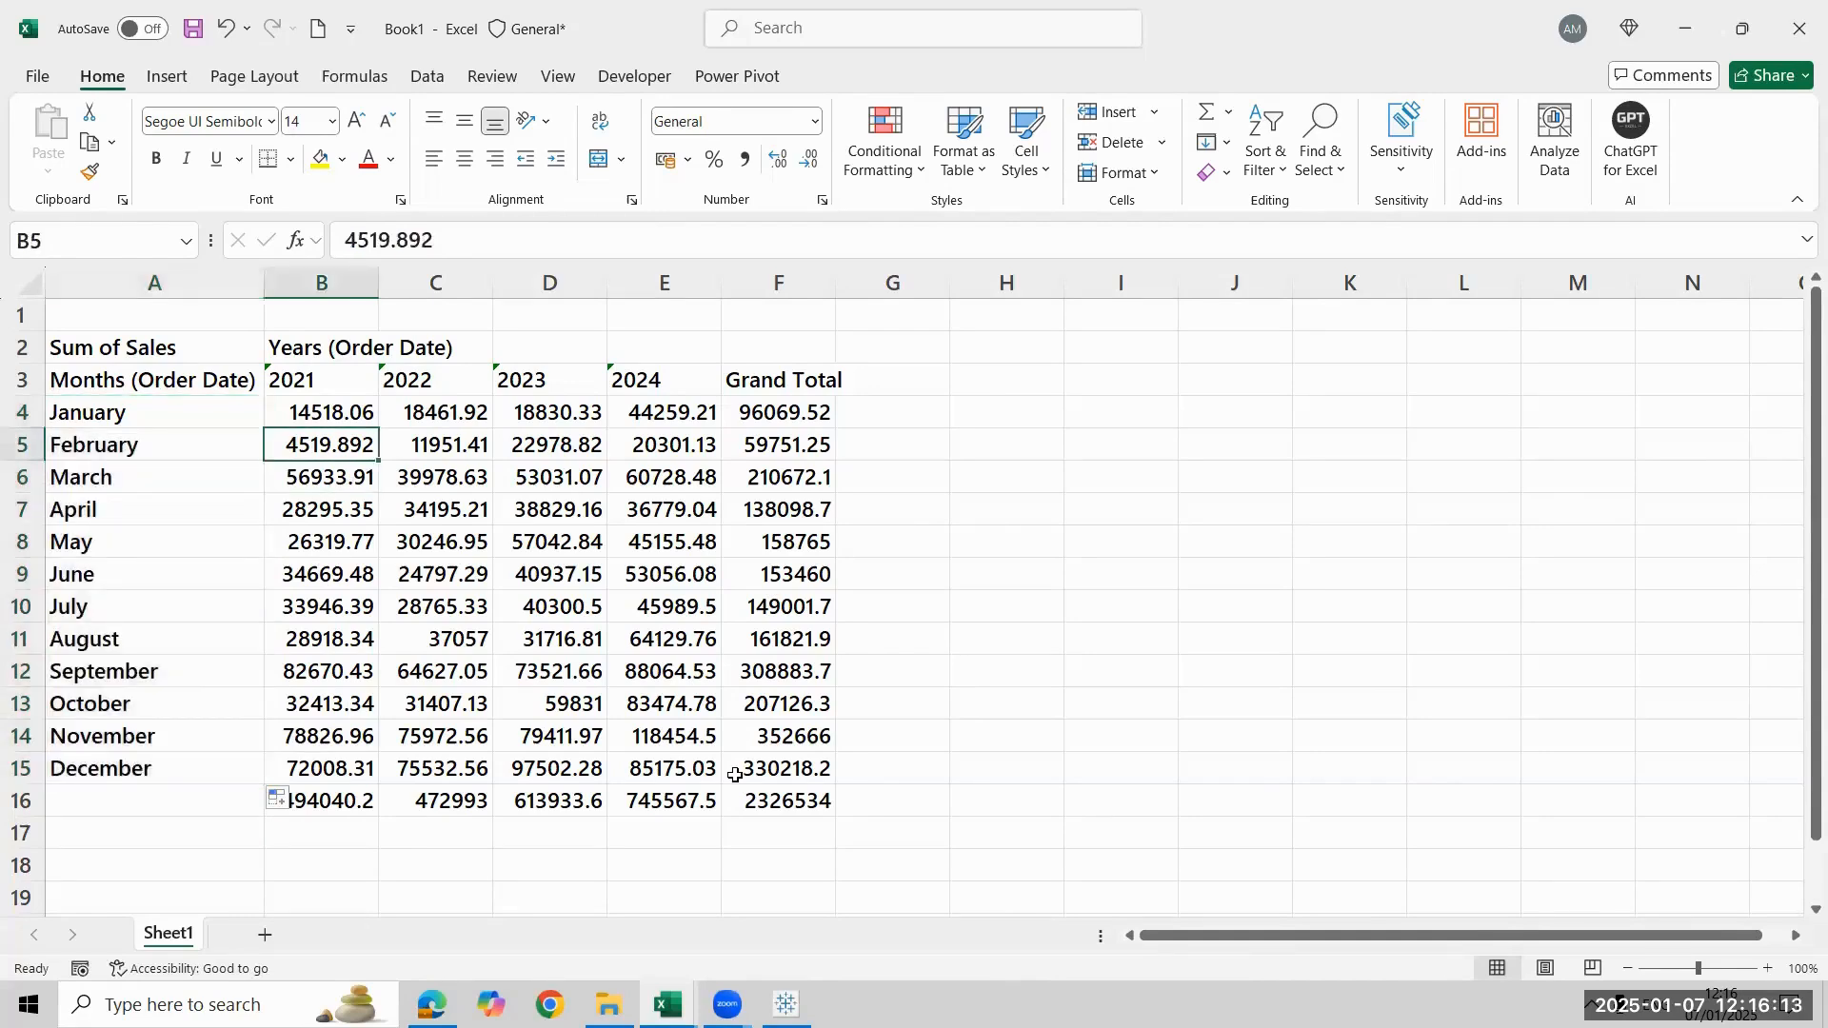
key("ctrl+shift+Down")
key("shift+Right")
key("shift+Right")
key("shift+Right")
key("shift+Right")
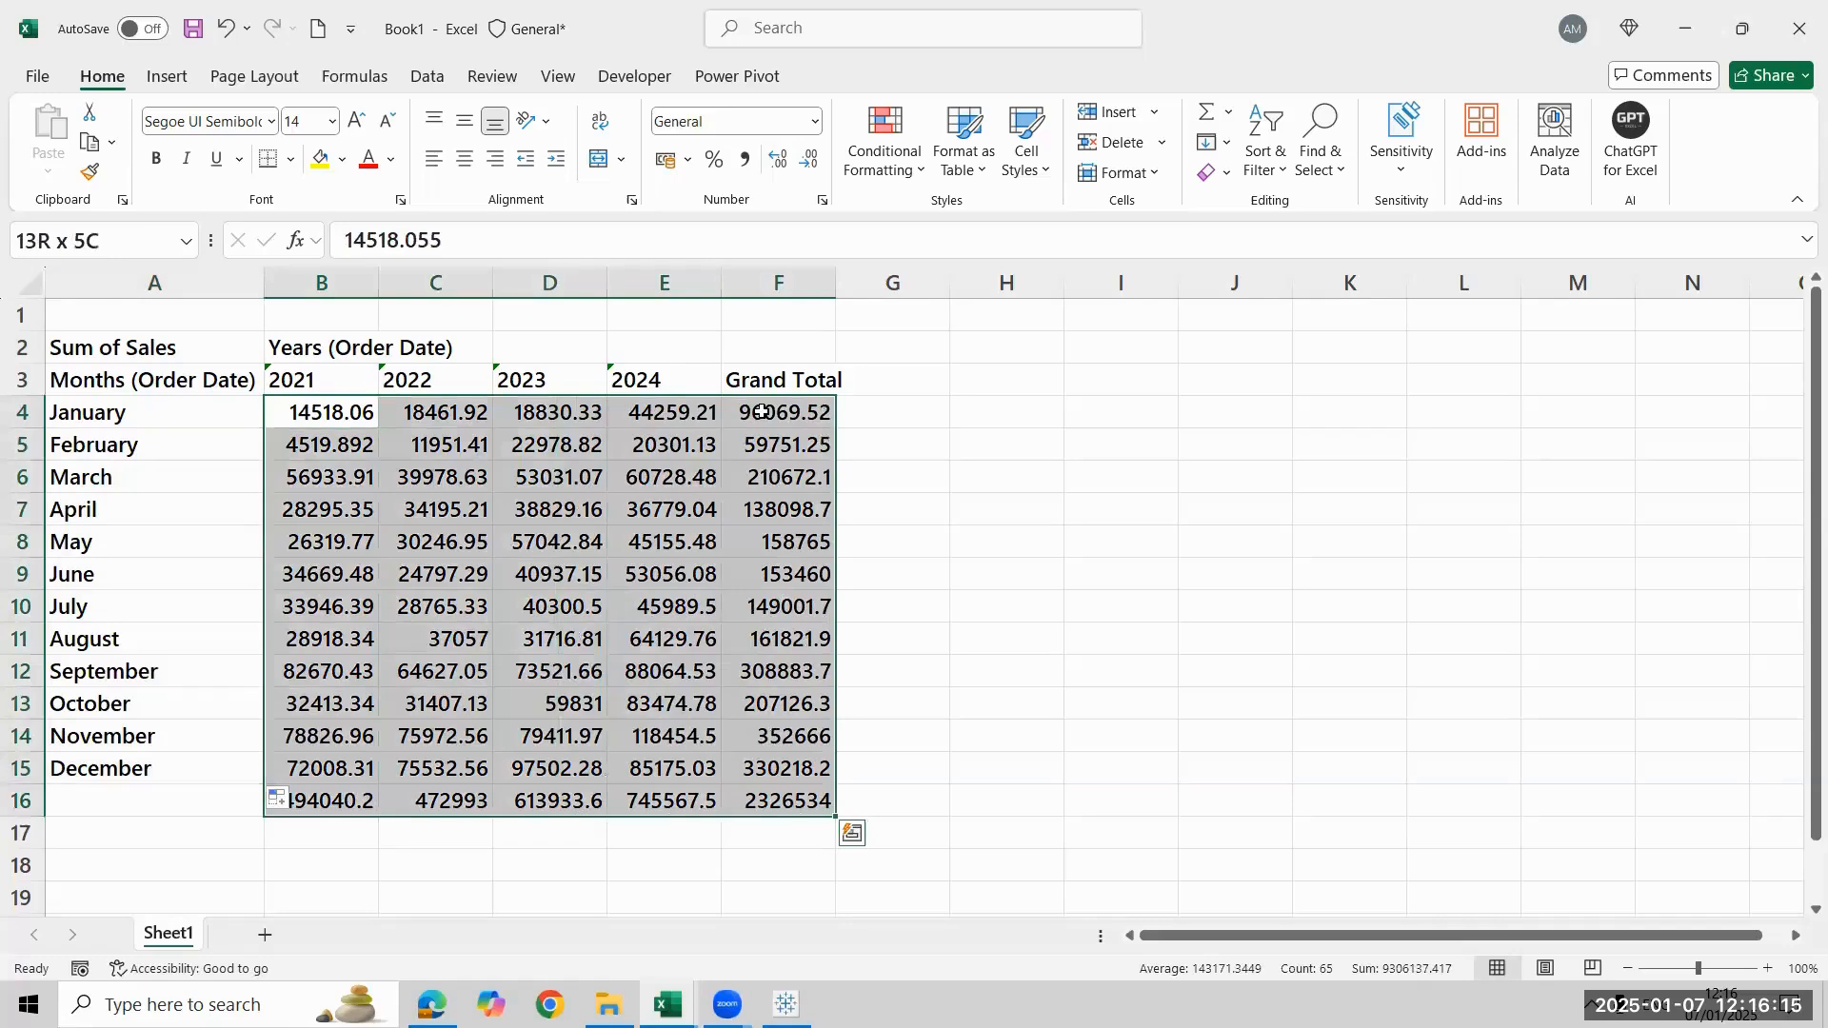
left_click(809, 157)
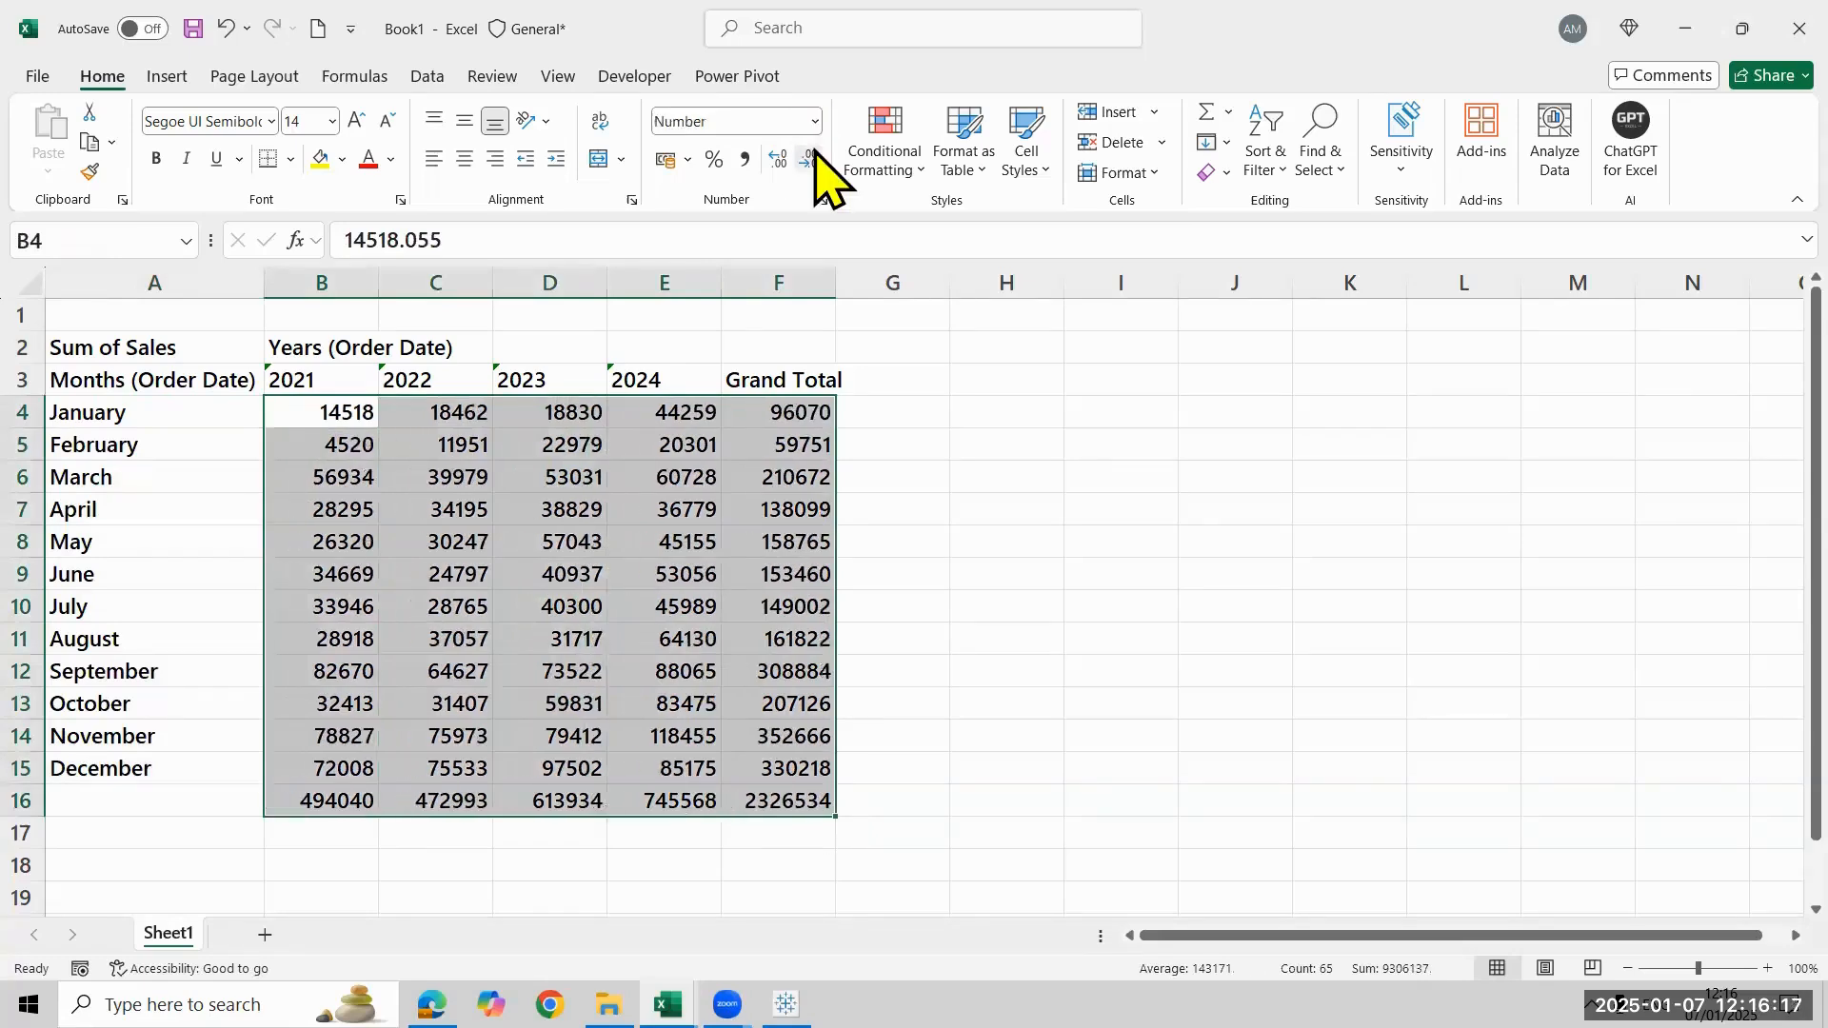
Compare the pasted monthly sales with the Tableau crosstab and return to the new Excel workbook
key("alt+Tab")
key("alt+Tab")
key("alt+Tab")
key("alt+Tab")
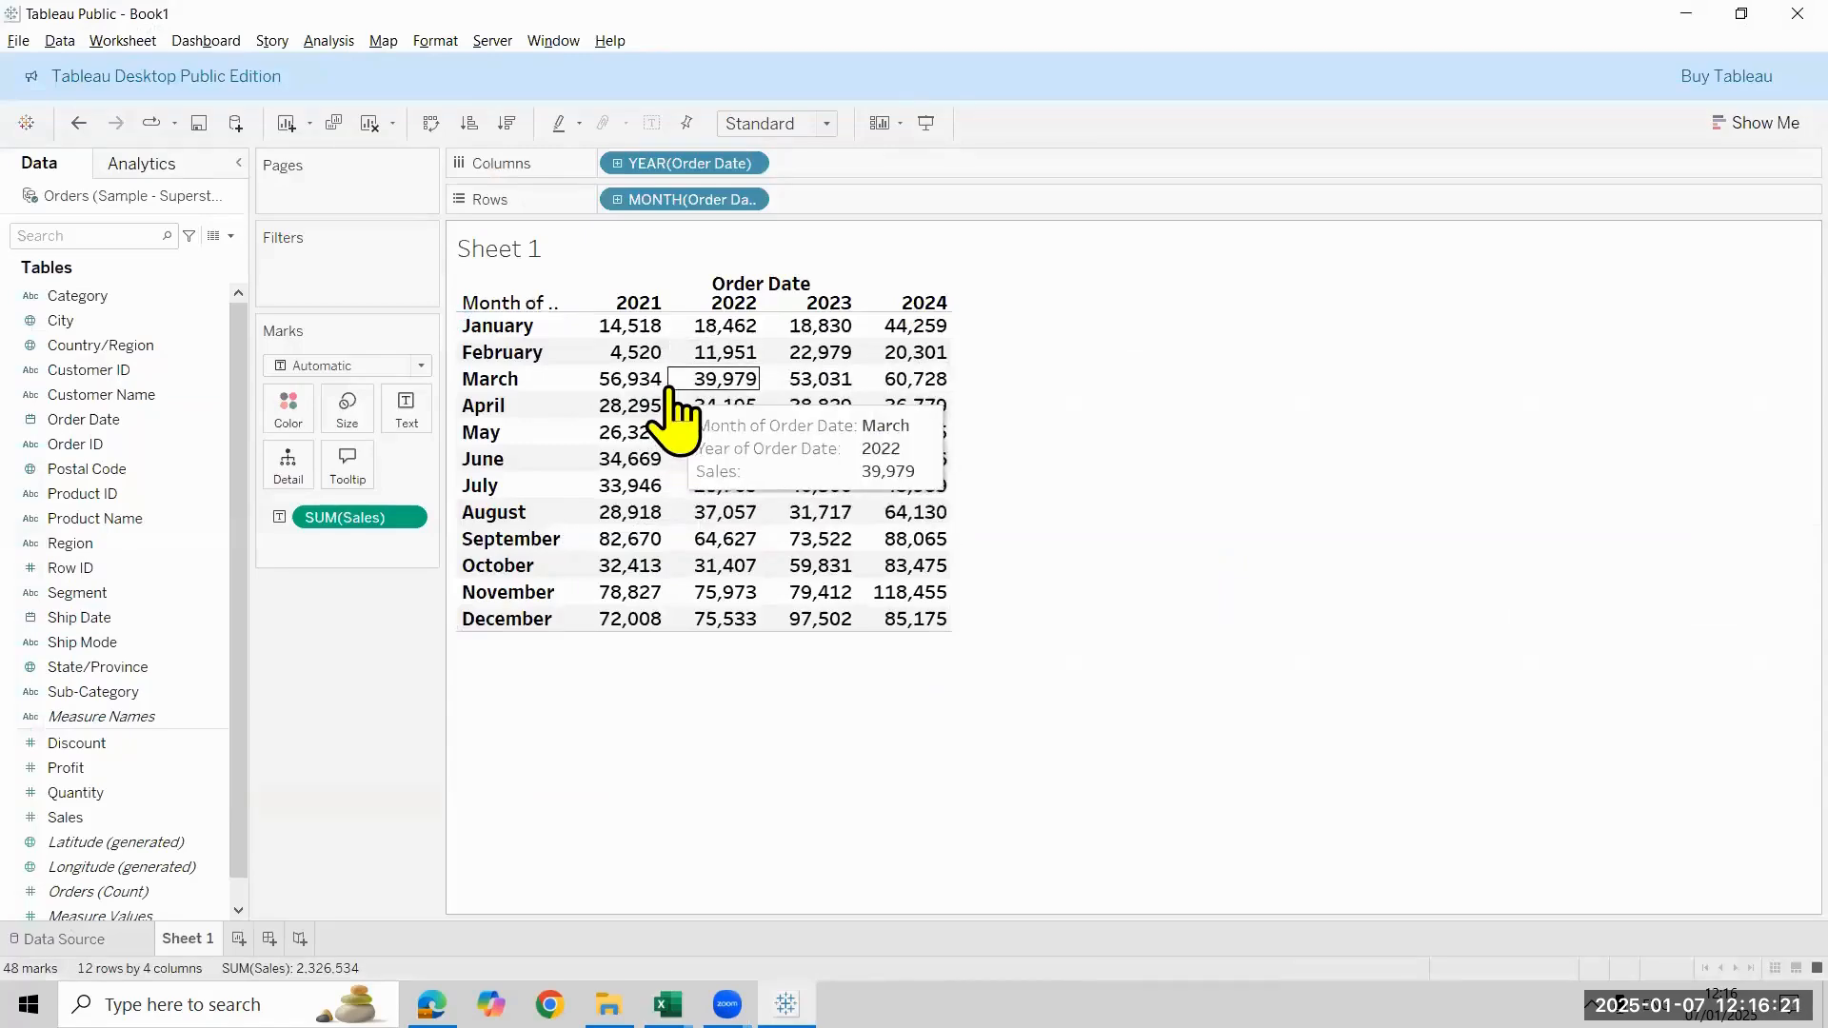
key("alt+Tab")
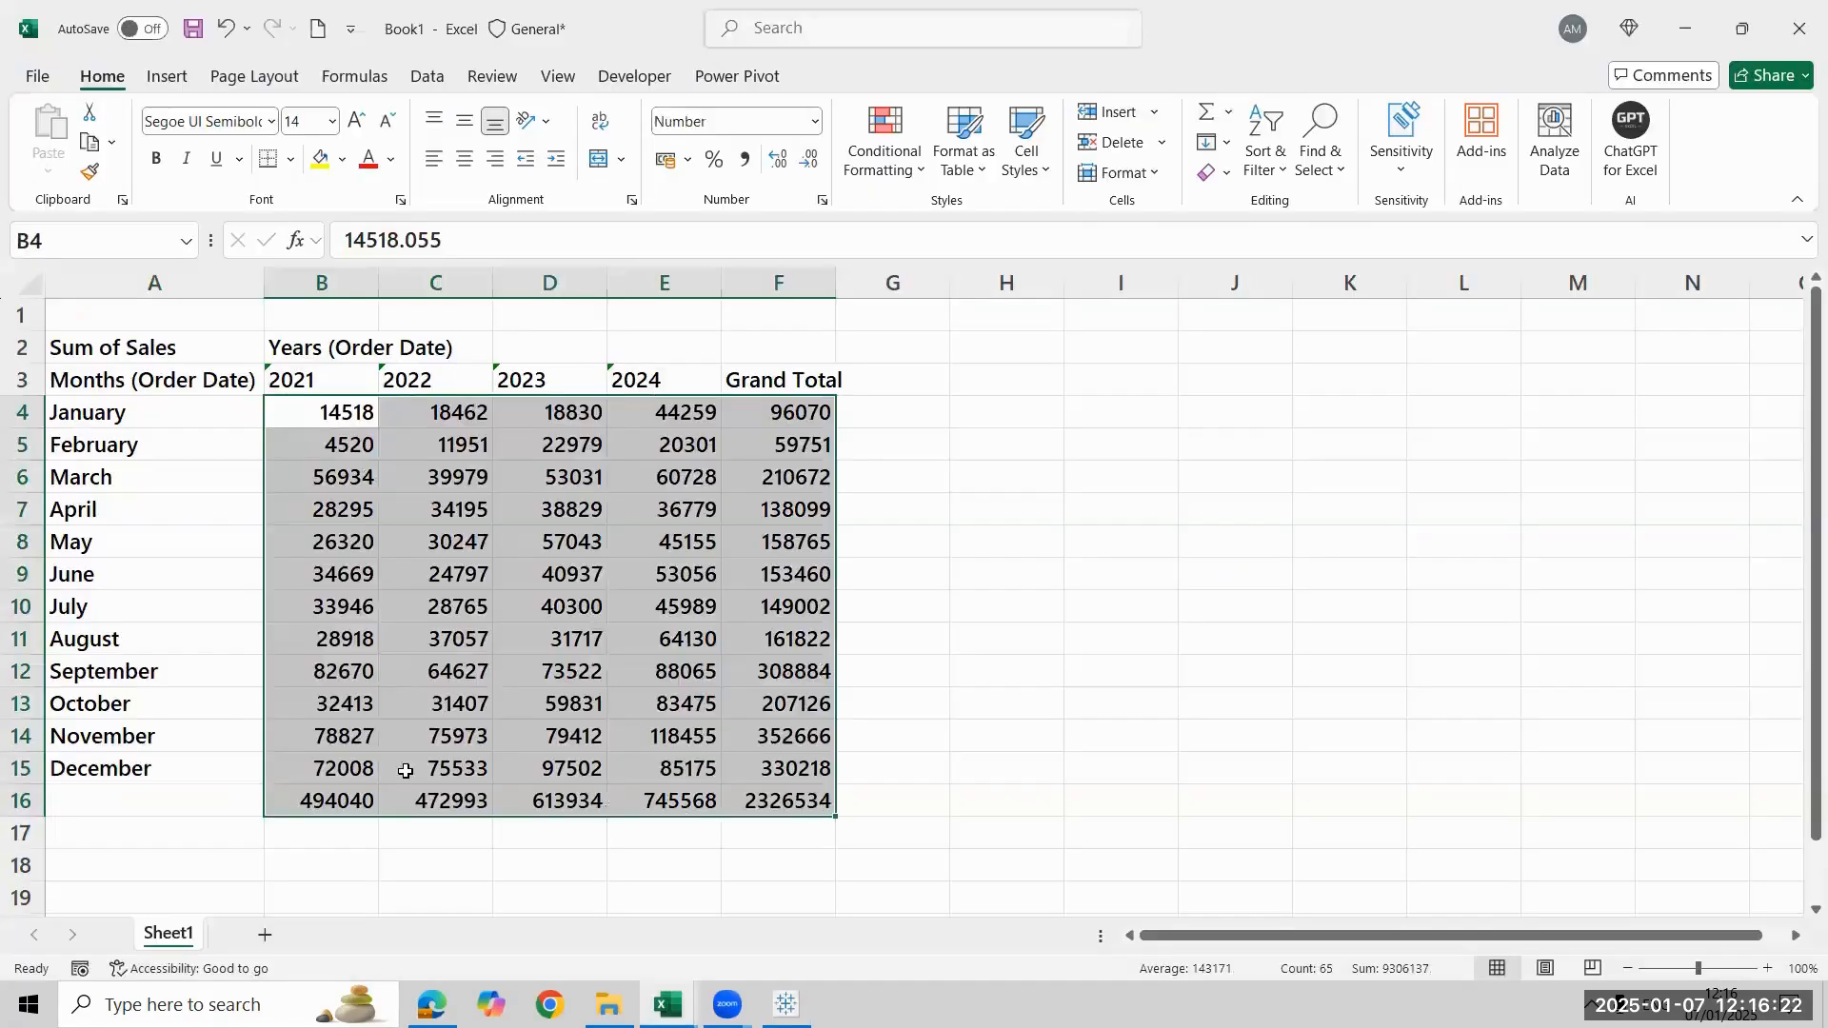
Delete the grand total values below December in B16:F16
key("Down")
key("Down")
left_click(360, 817)
key("ctrl+shift+Right")
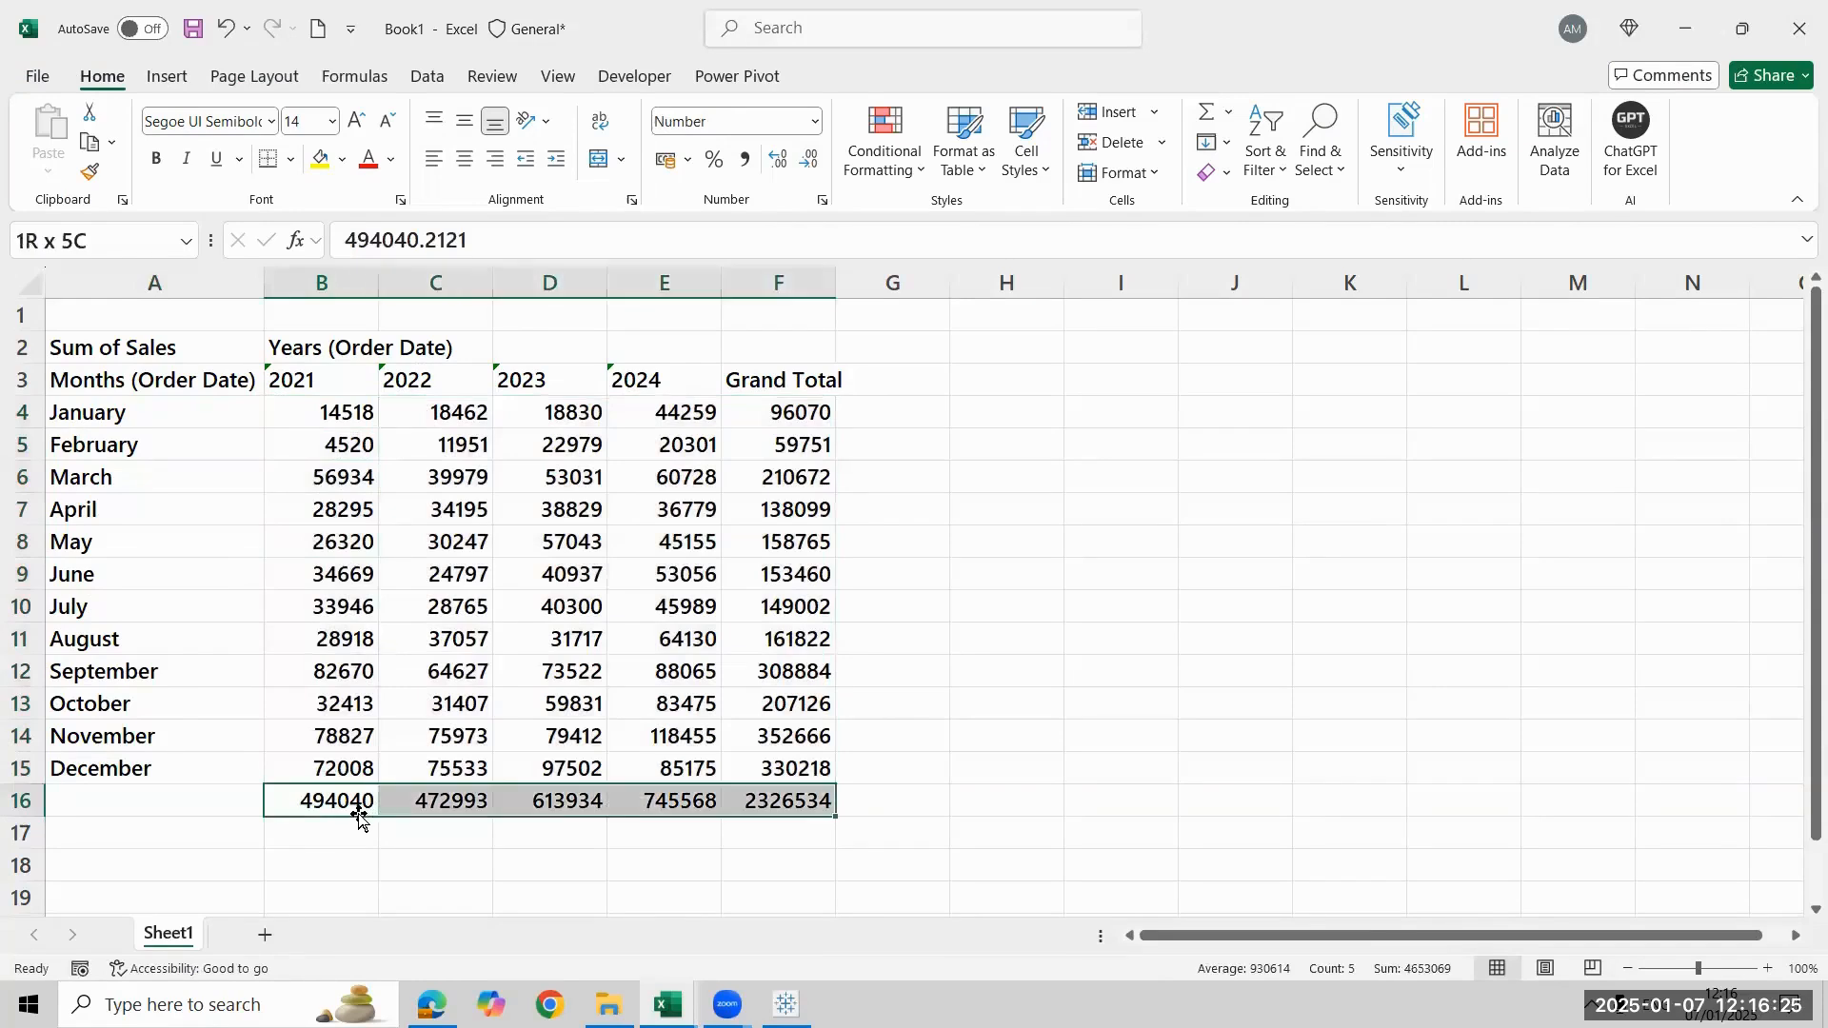
key("Delete")
key("Up")
key("ctrl+Up")
key("ctrl+Up")
key("Left")
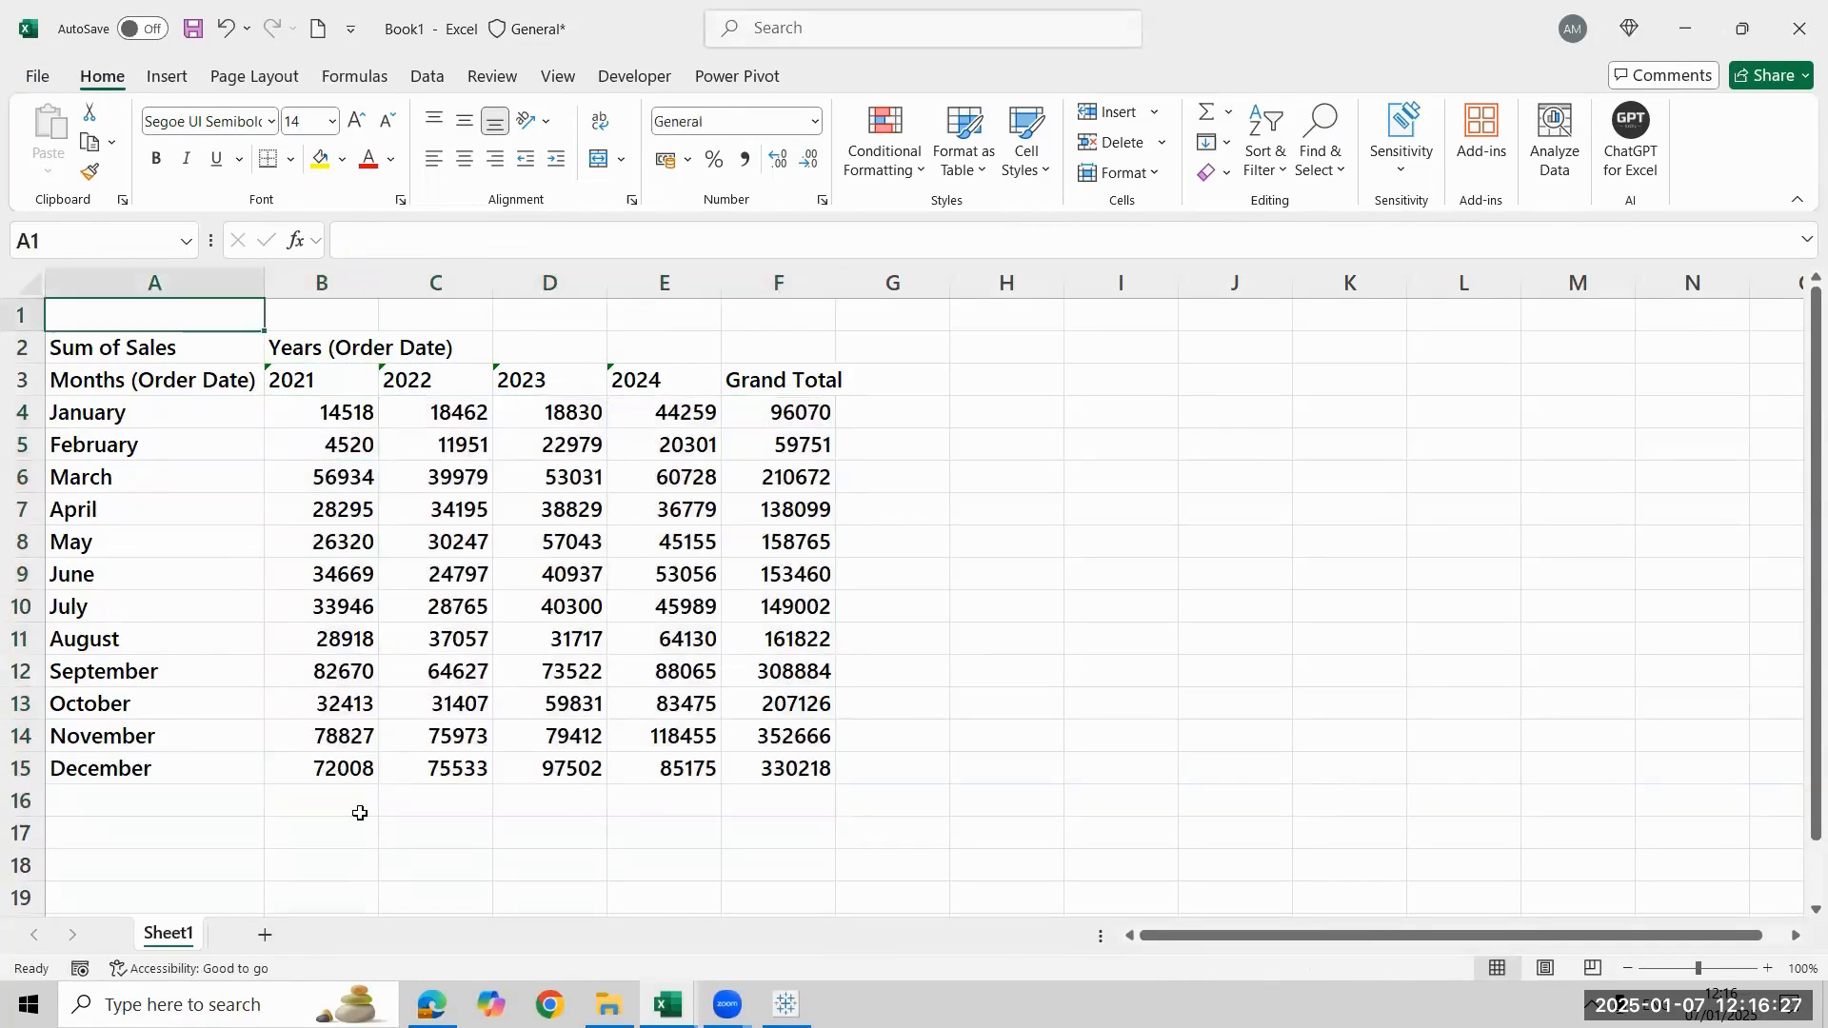
Delete the Sum of Sales row above the year headers and rename the month column header as Months
key("Down")
key("shift+space")
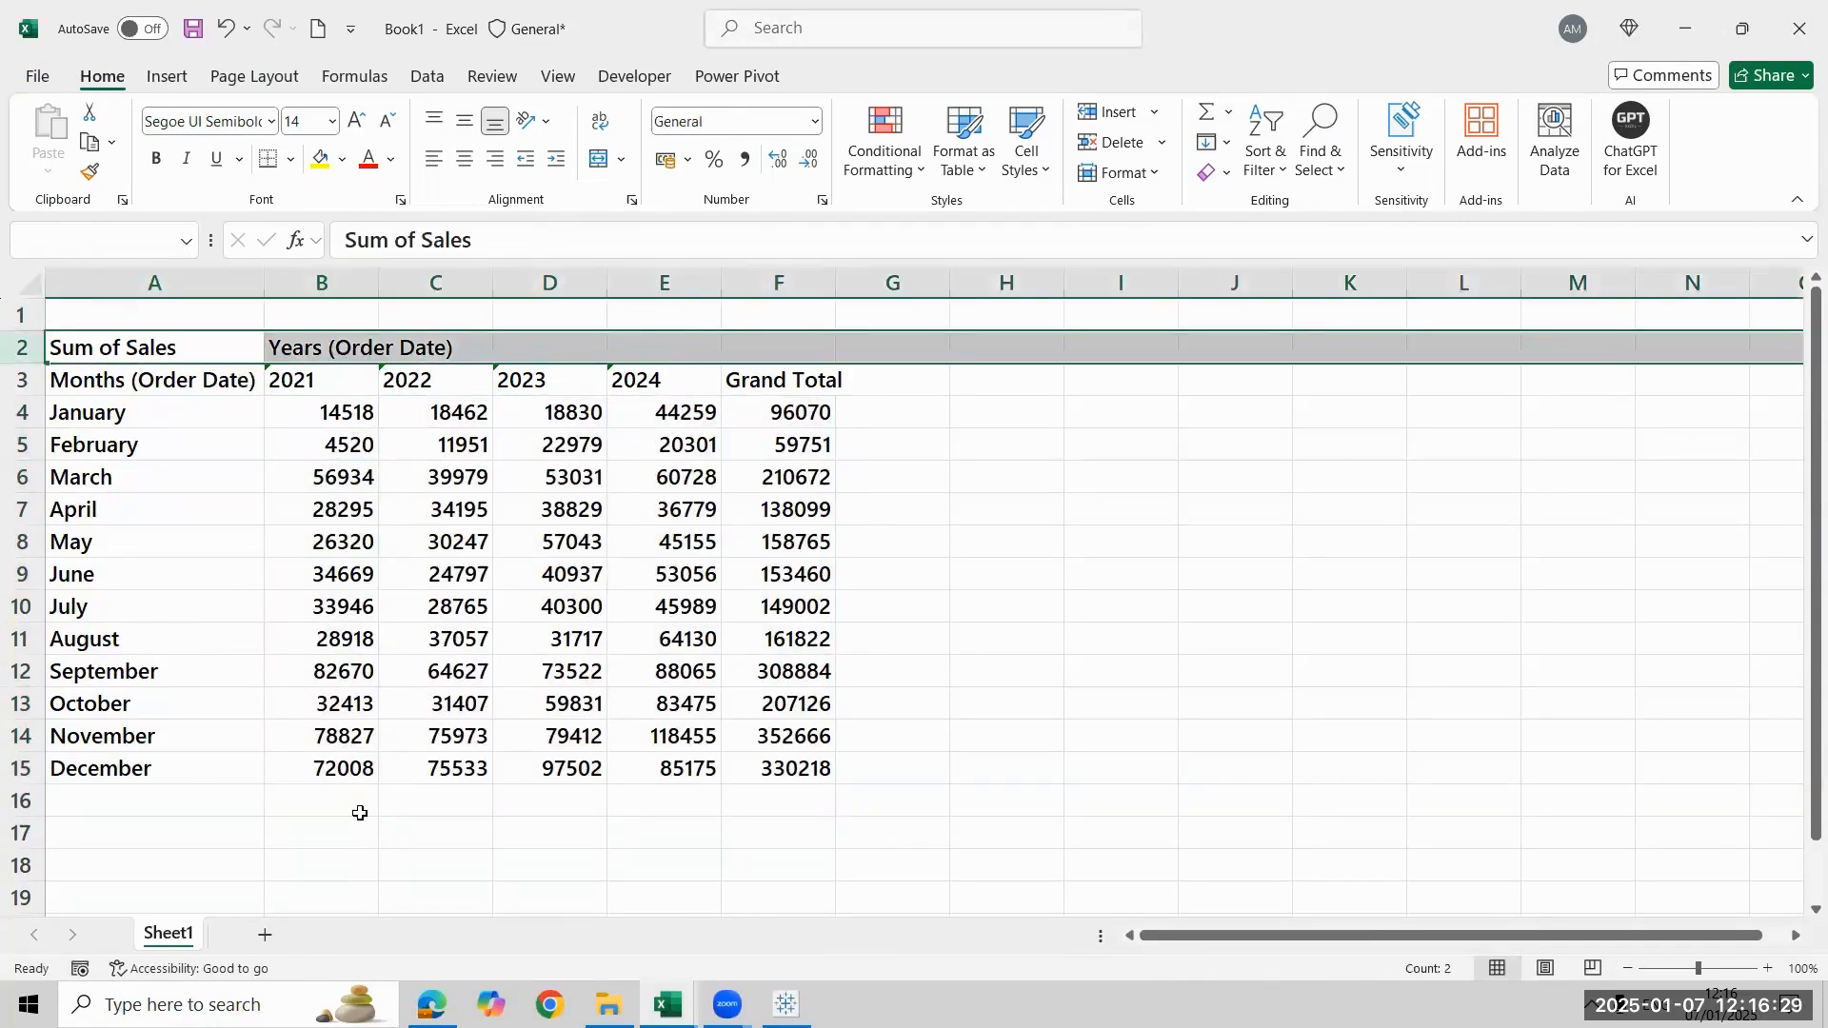
key("ctrl+minus")
key("Left")
type("Monty")
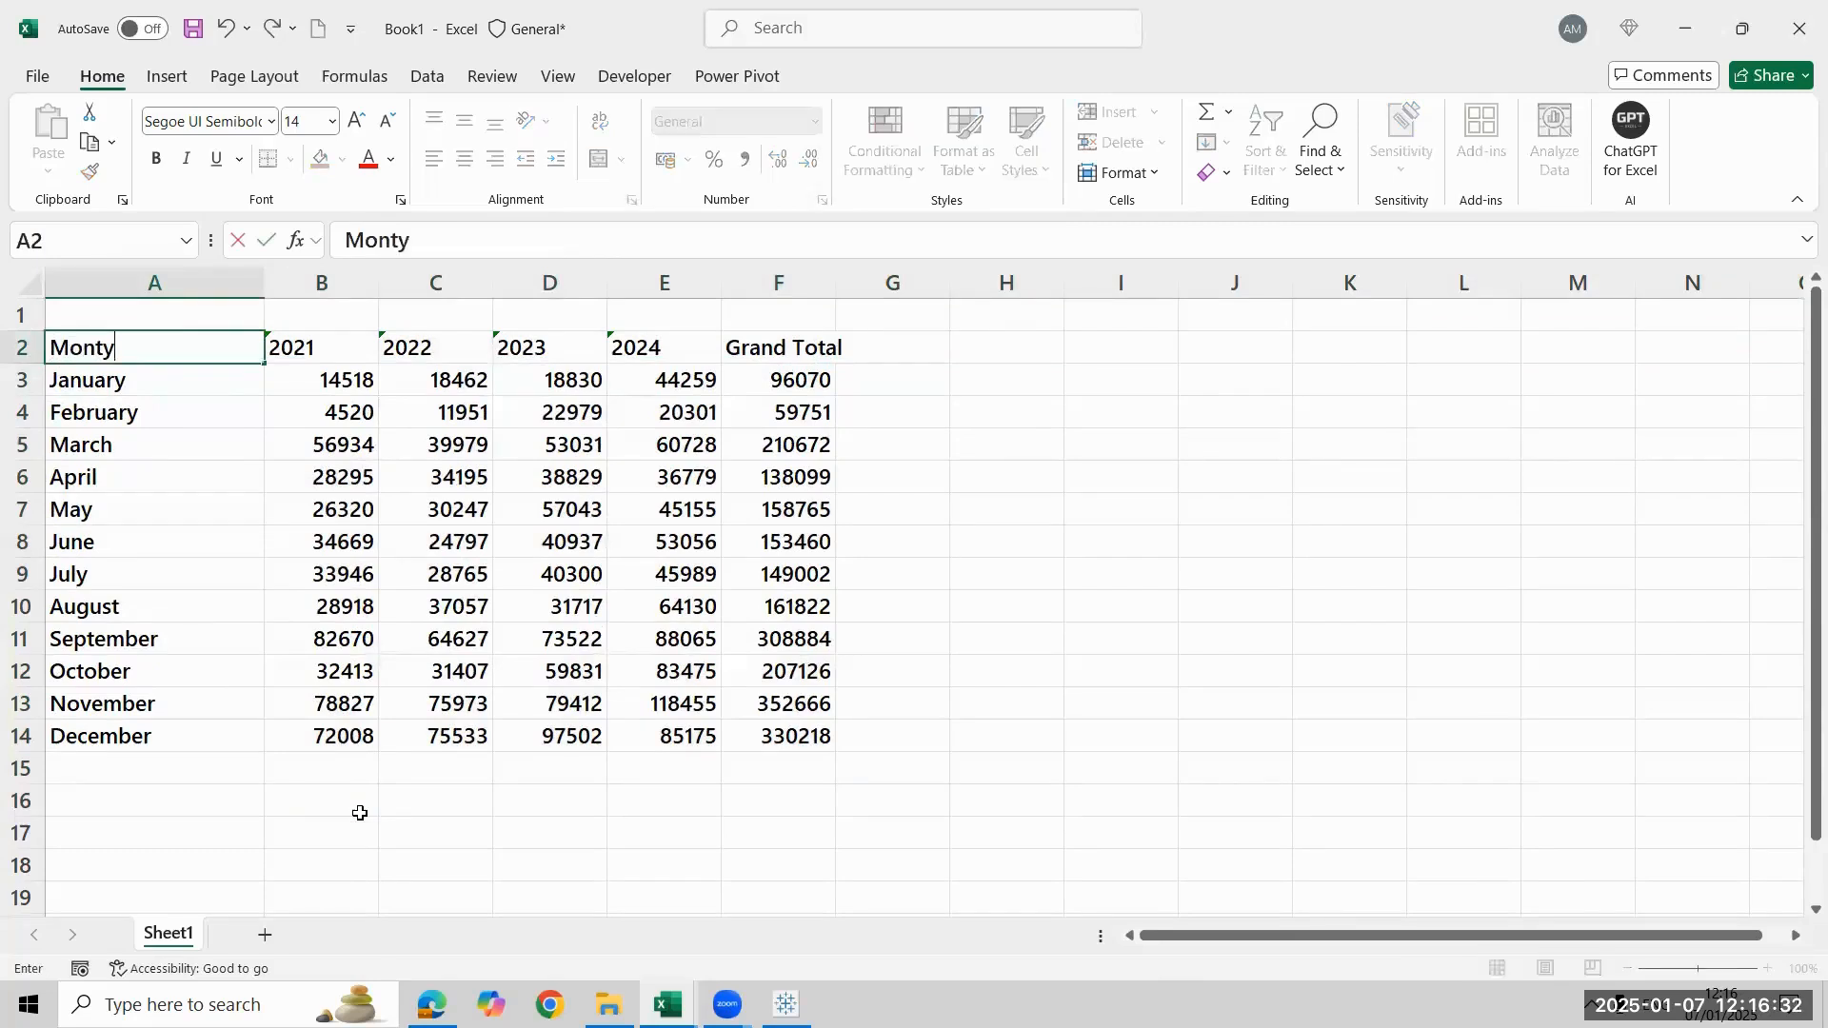
key("BackSpace")
type("hs")
key("Return")
key("Up")
Add borders around all cells of the sales table and narrow column A to fit the month names
key("ctrl+a")
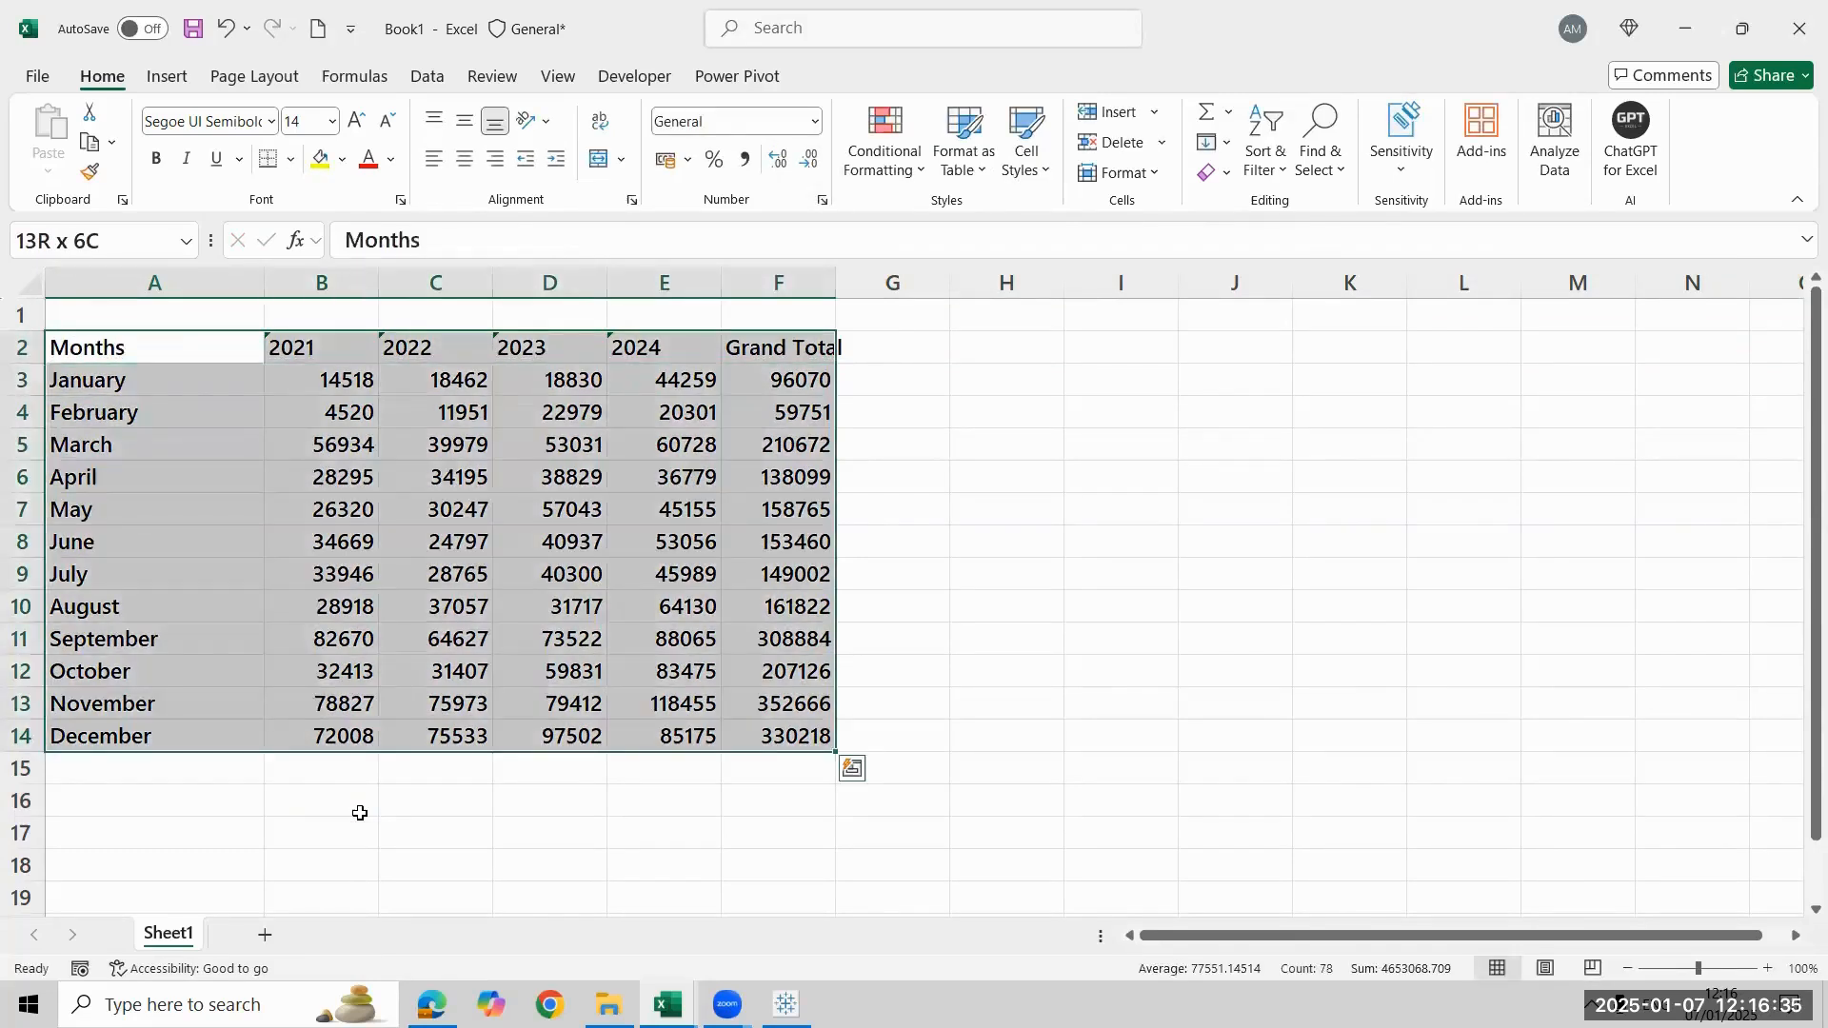
left_click(272, 304)
left_click_drag(263, 286, 189, 286)
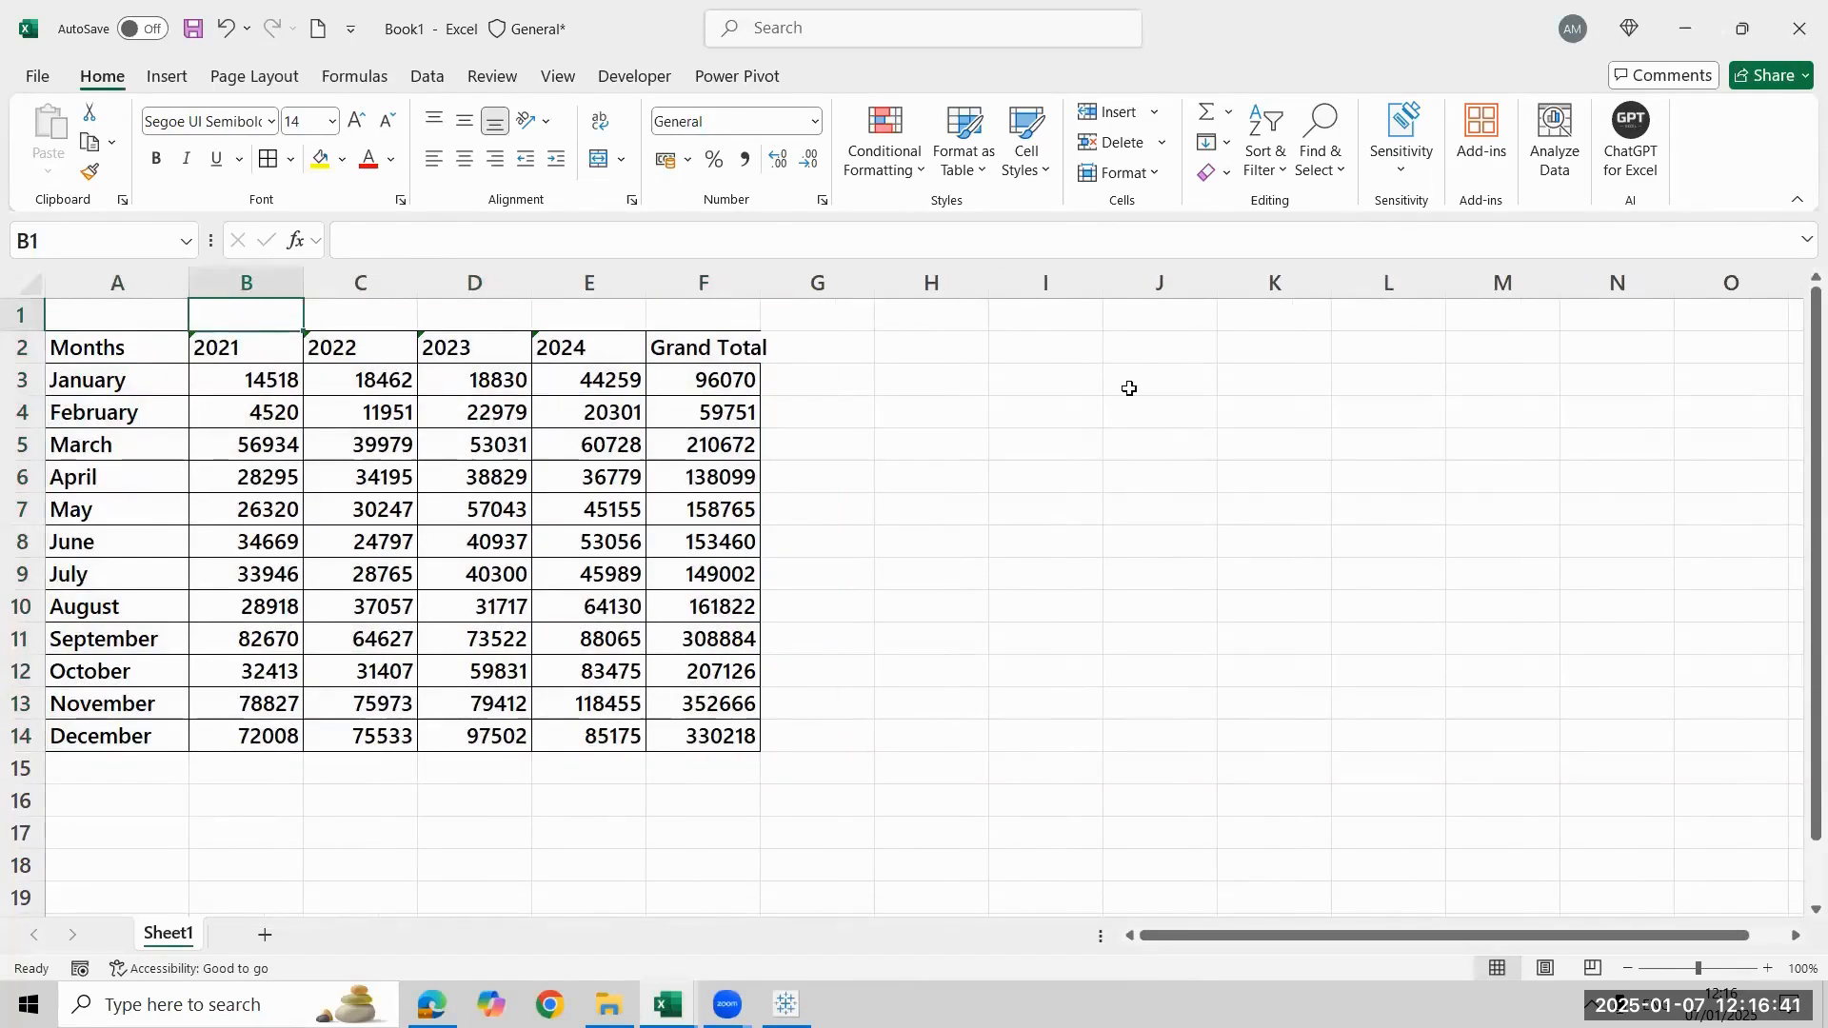
left_click(1091, 352)
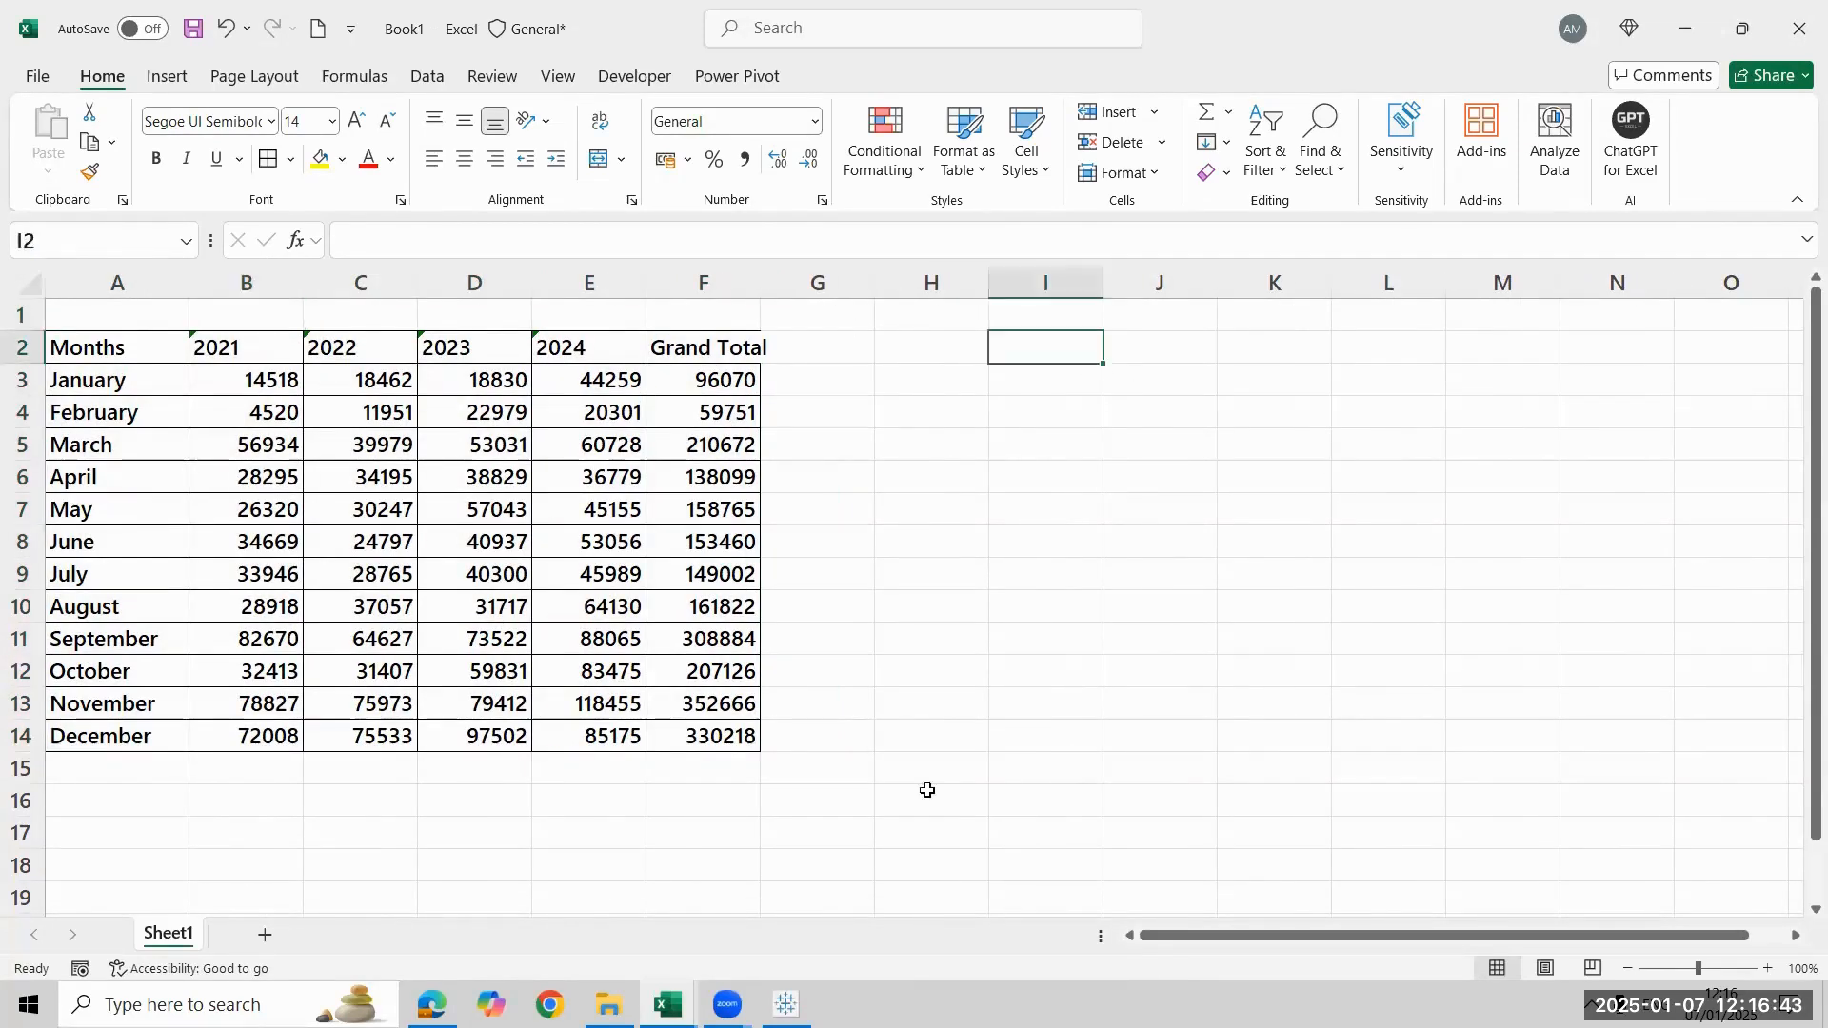
left_click(519, 836)
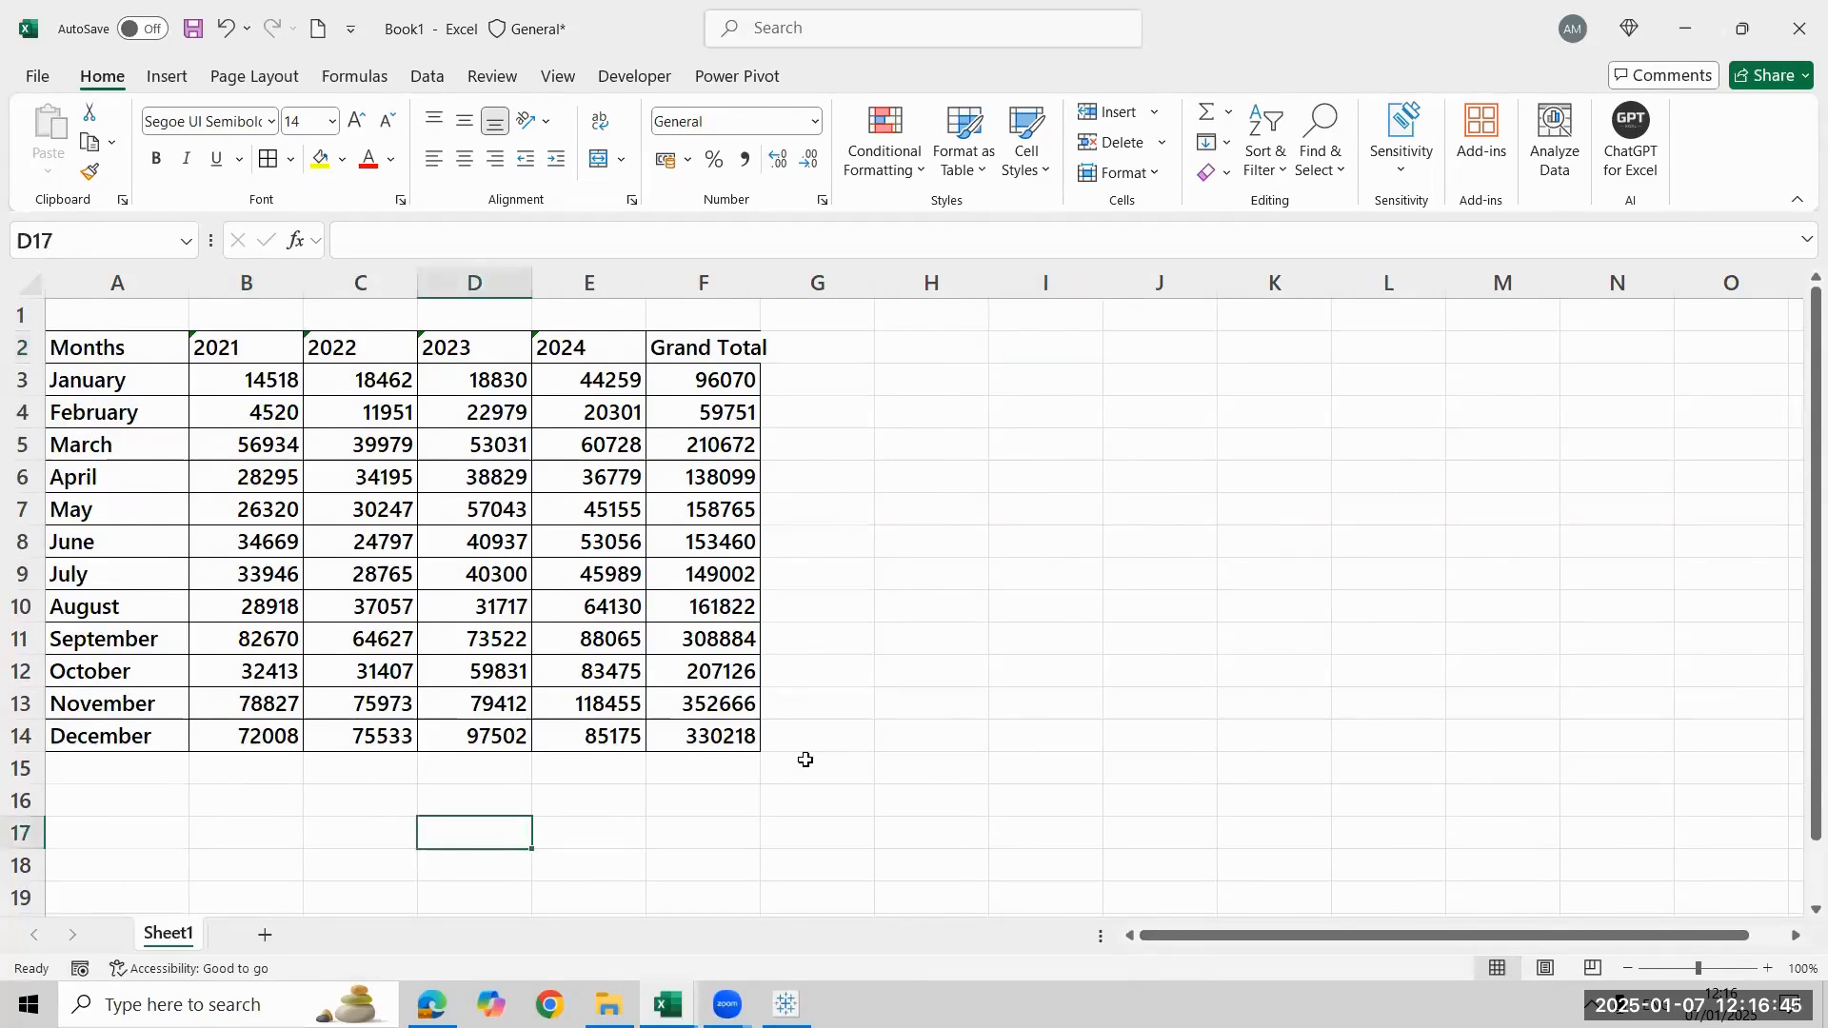
Switch to Tableau Public, add a Difference From table calculation across the table to SUM(Sales), and review the available calculation types
key("alt+Tab")
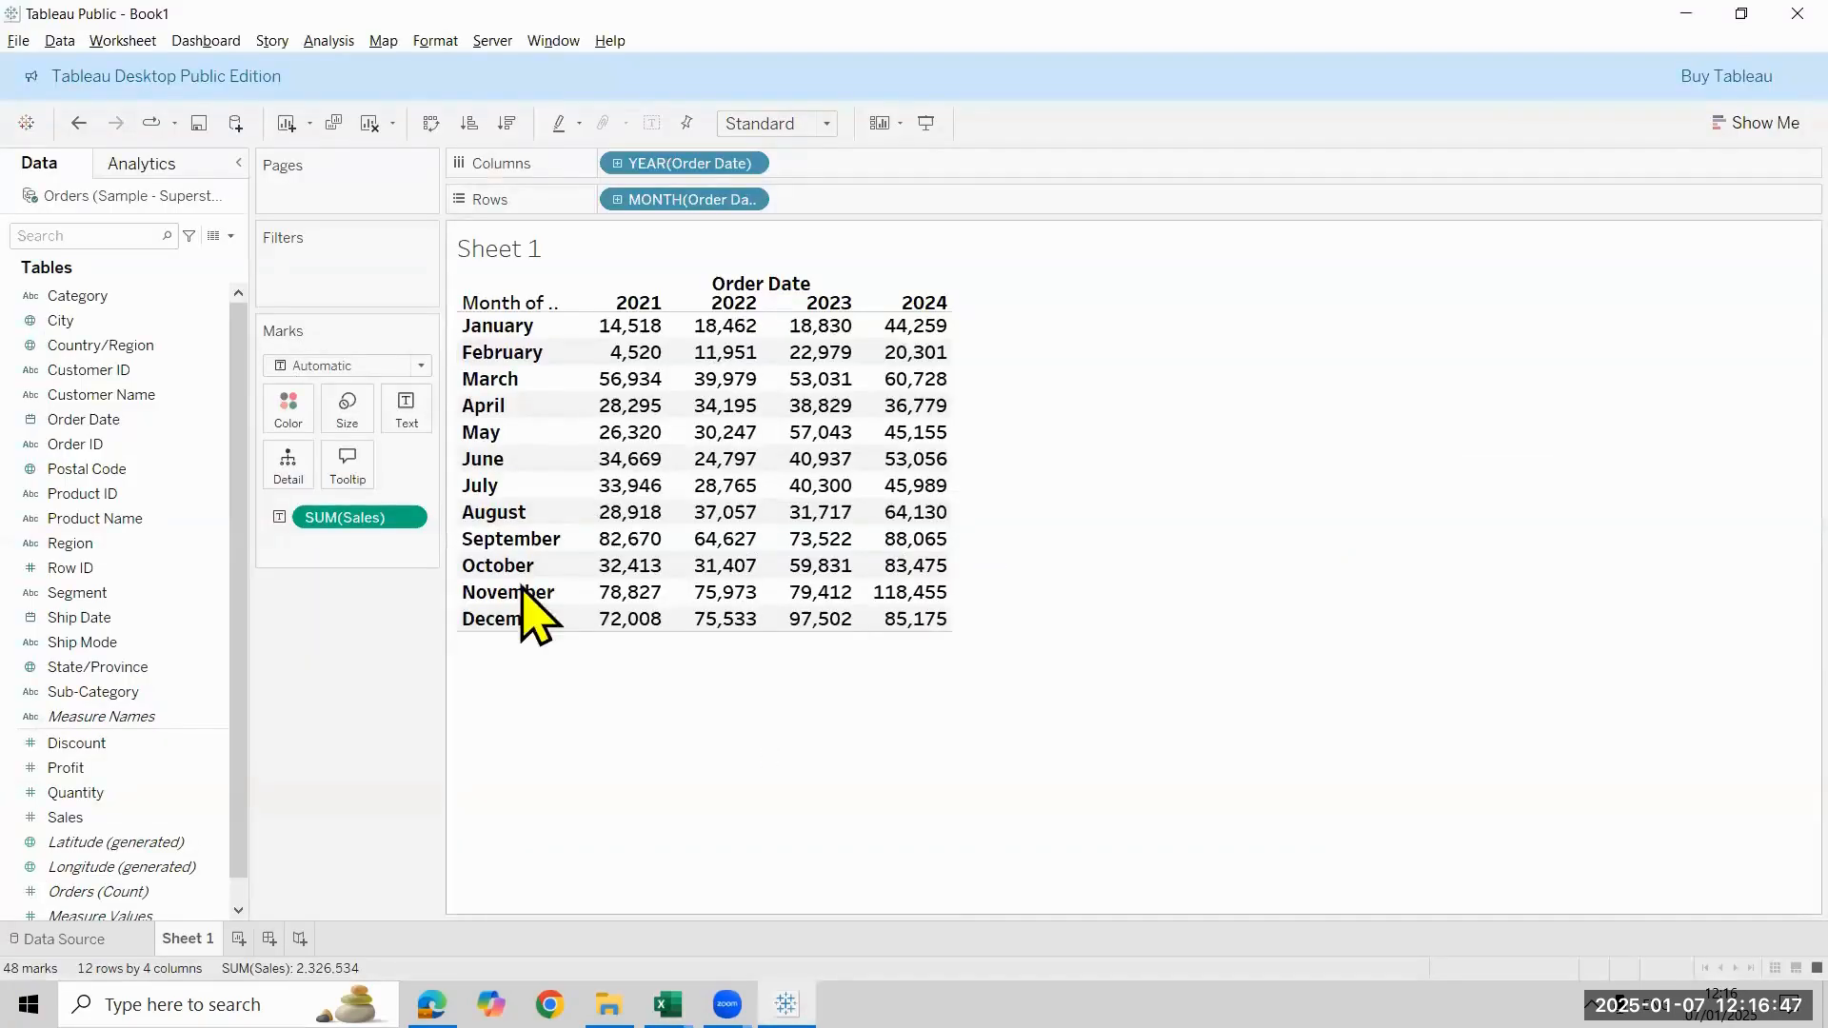
left_click(407, 523)
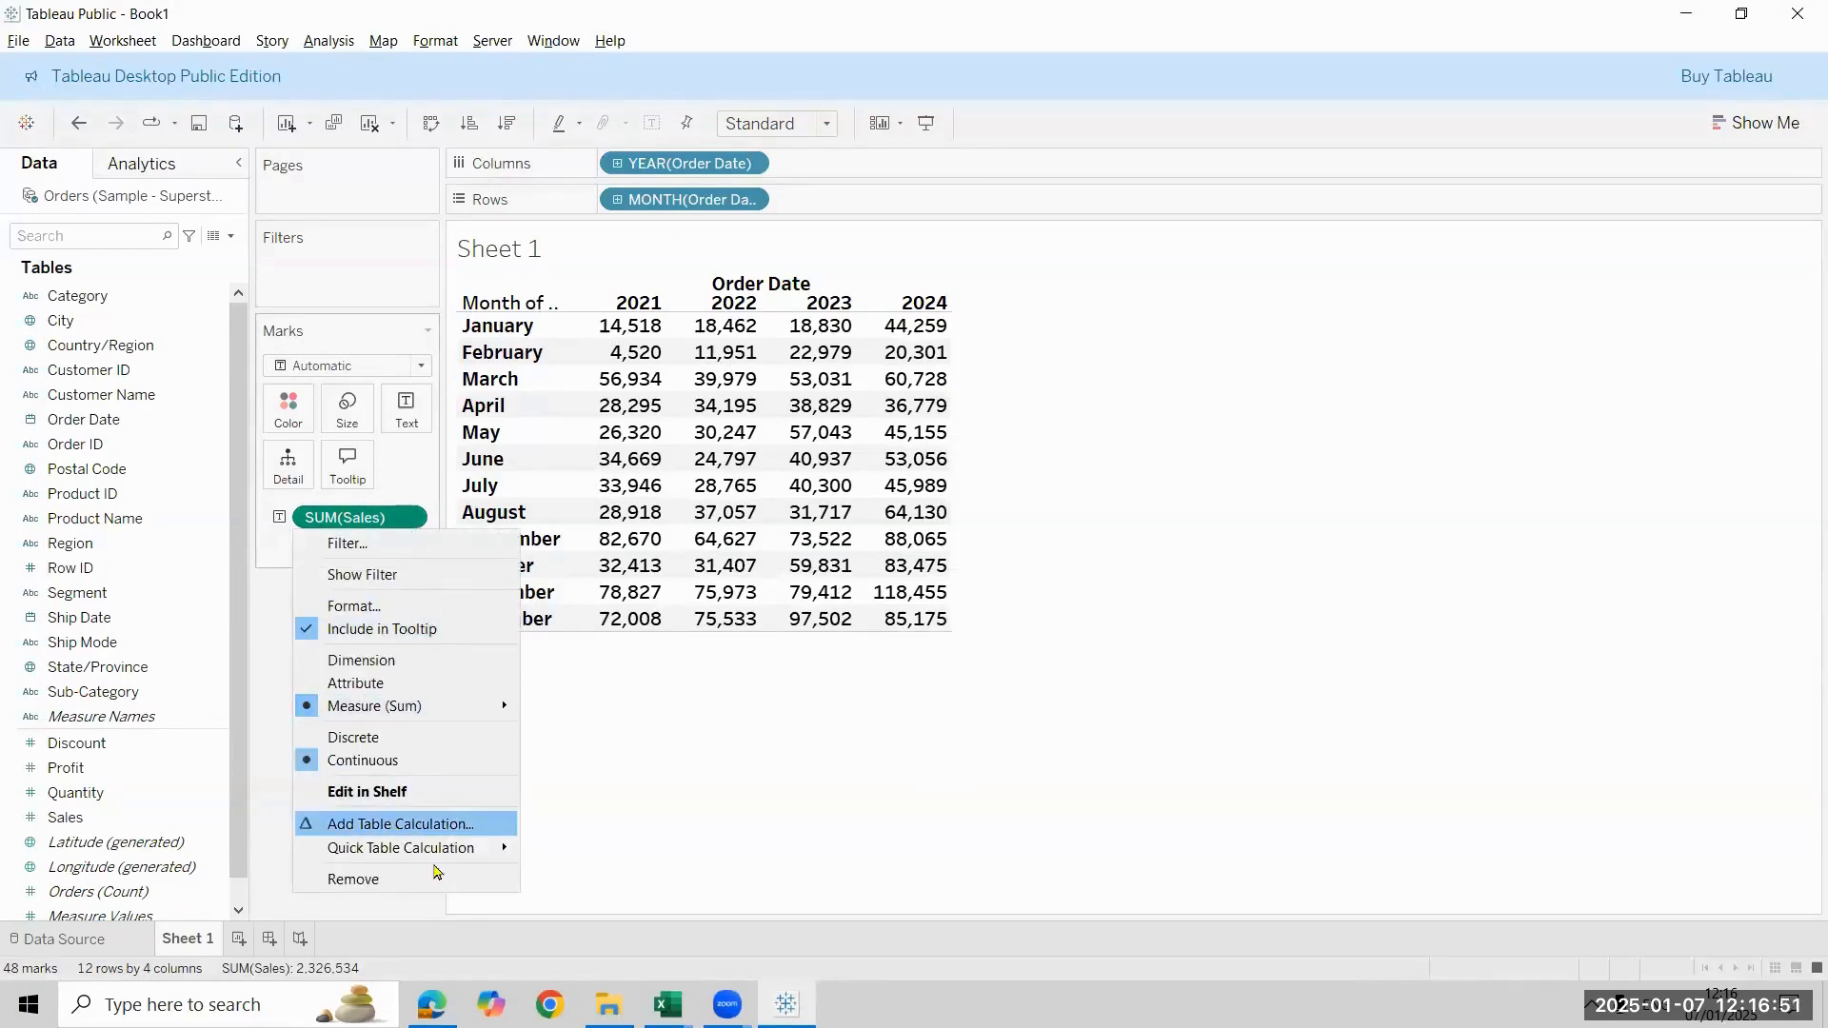
mouse_move(420, 855)
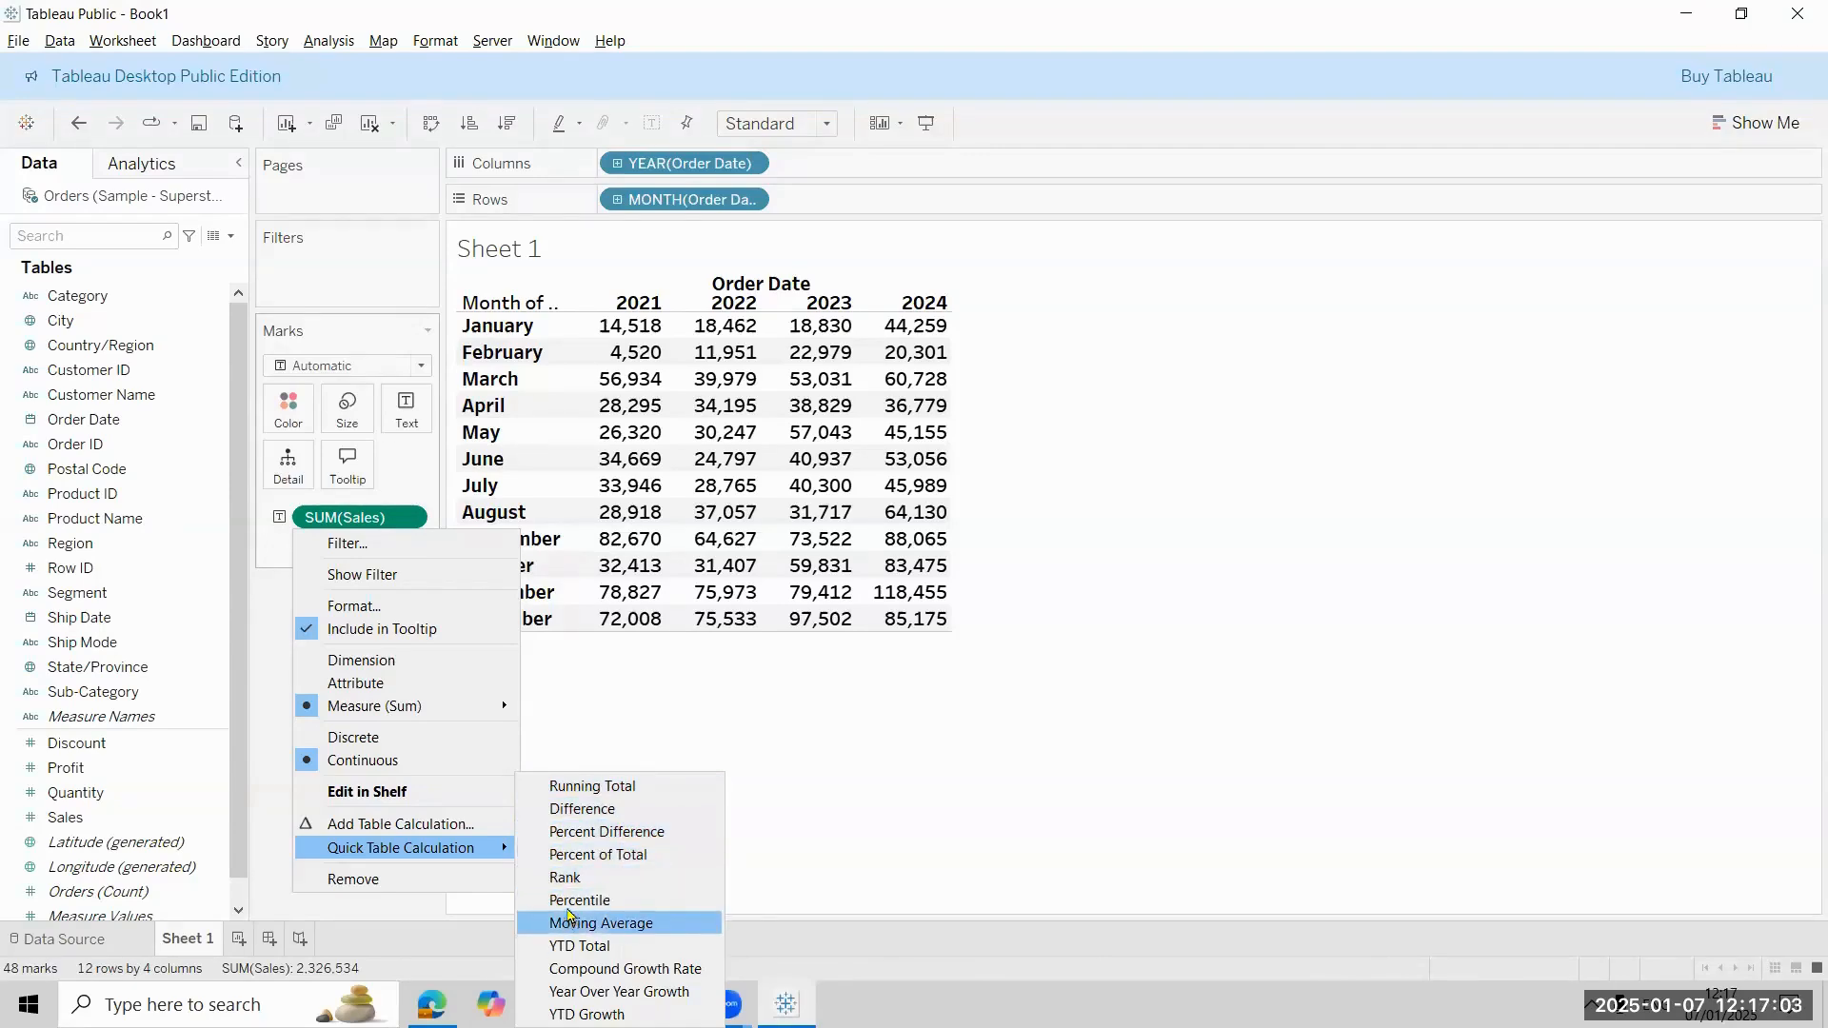
left_click(434, 834)
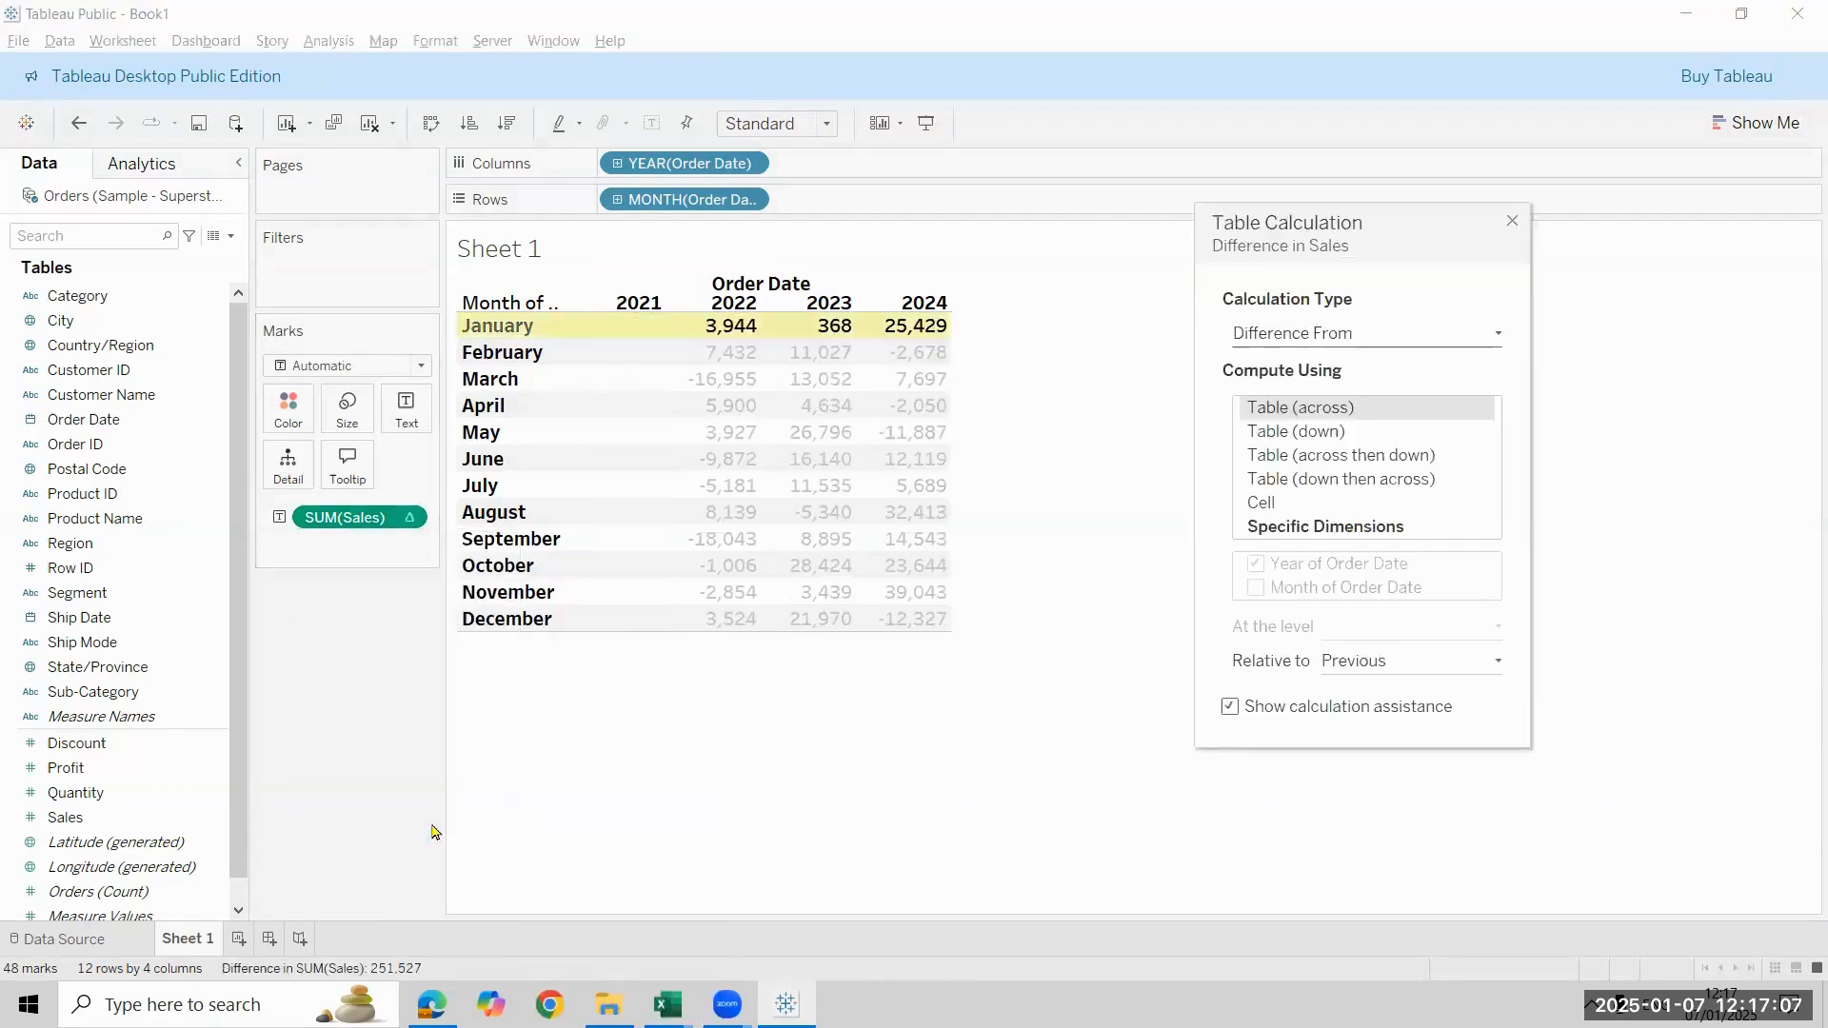
left_click(1406, 337)
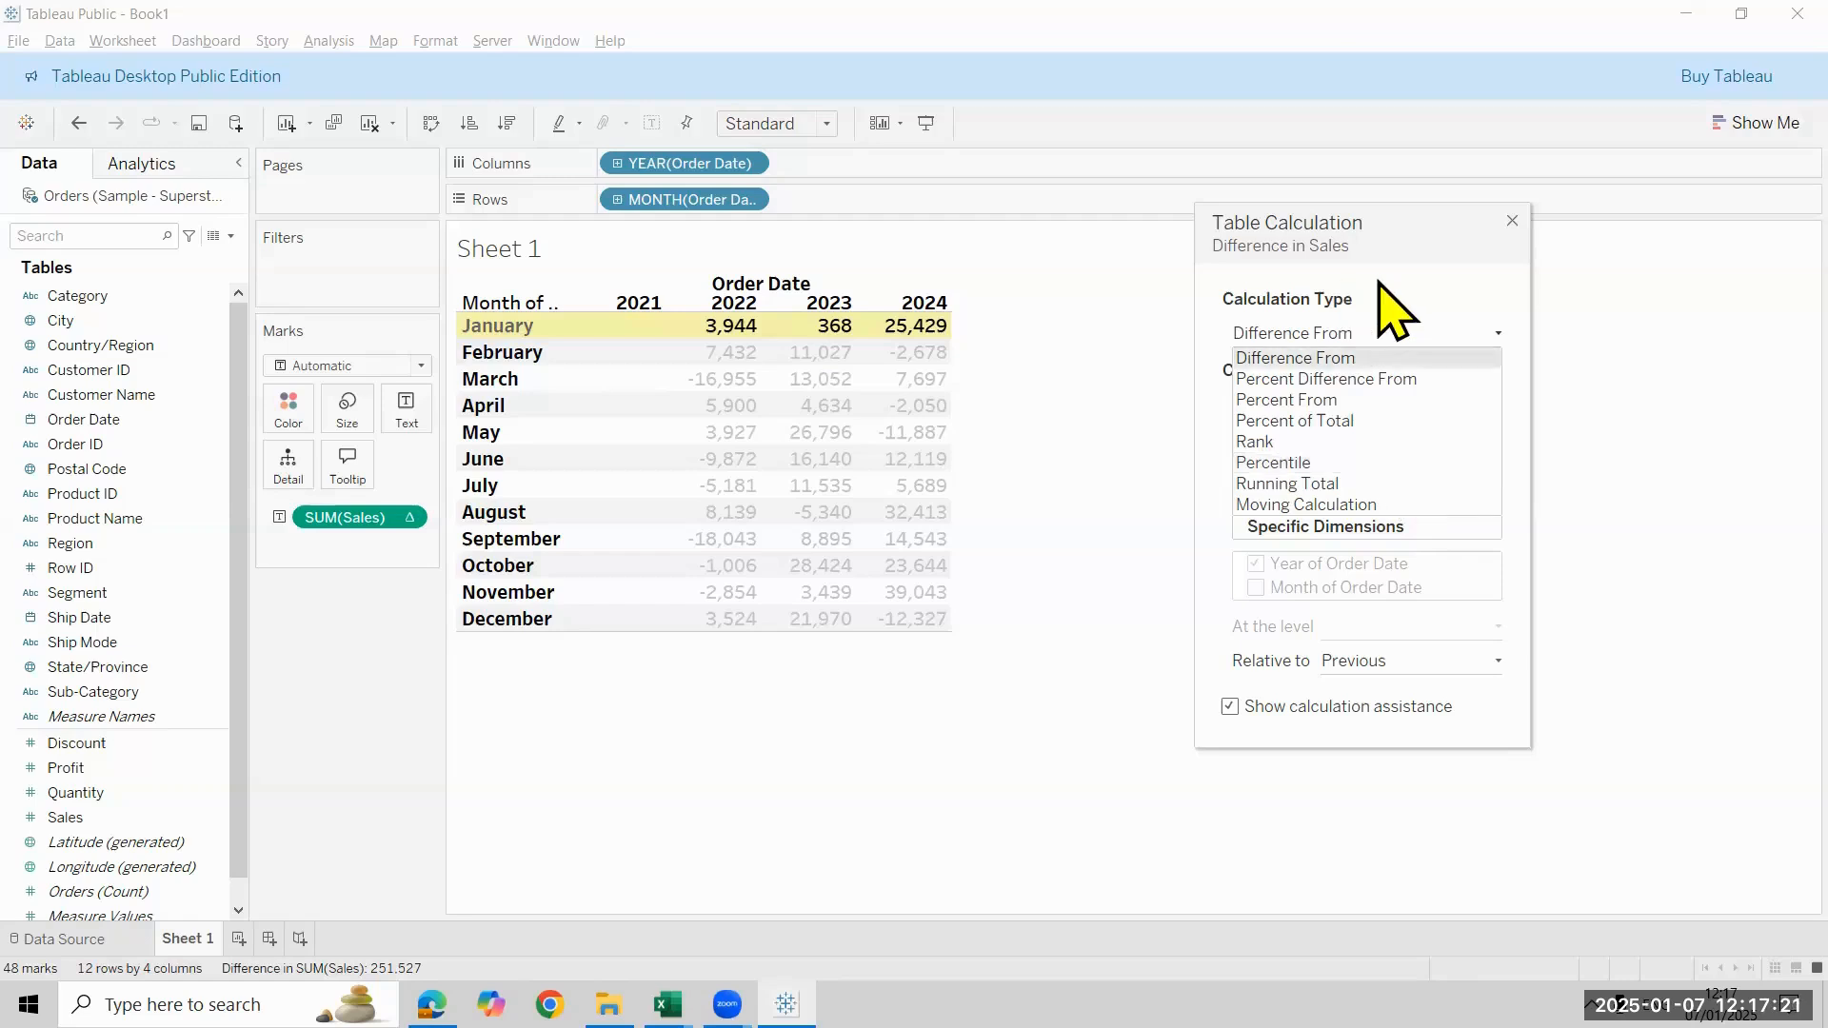
left_click(1388, 308)
left_click(1394, 330)
left_click(1373, 360)
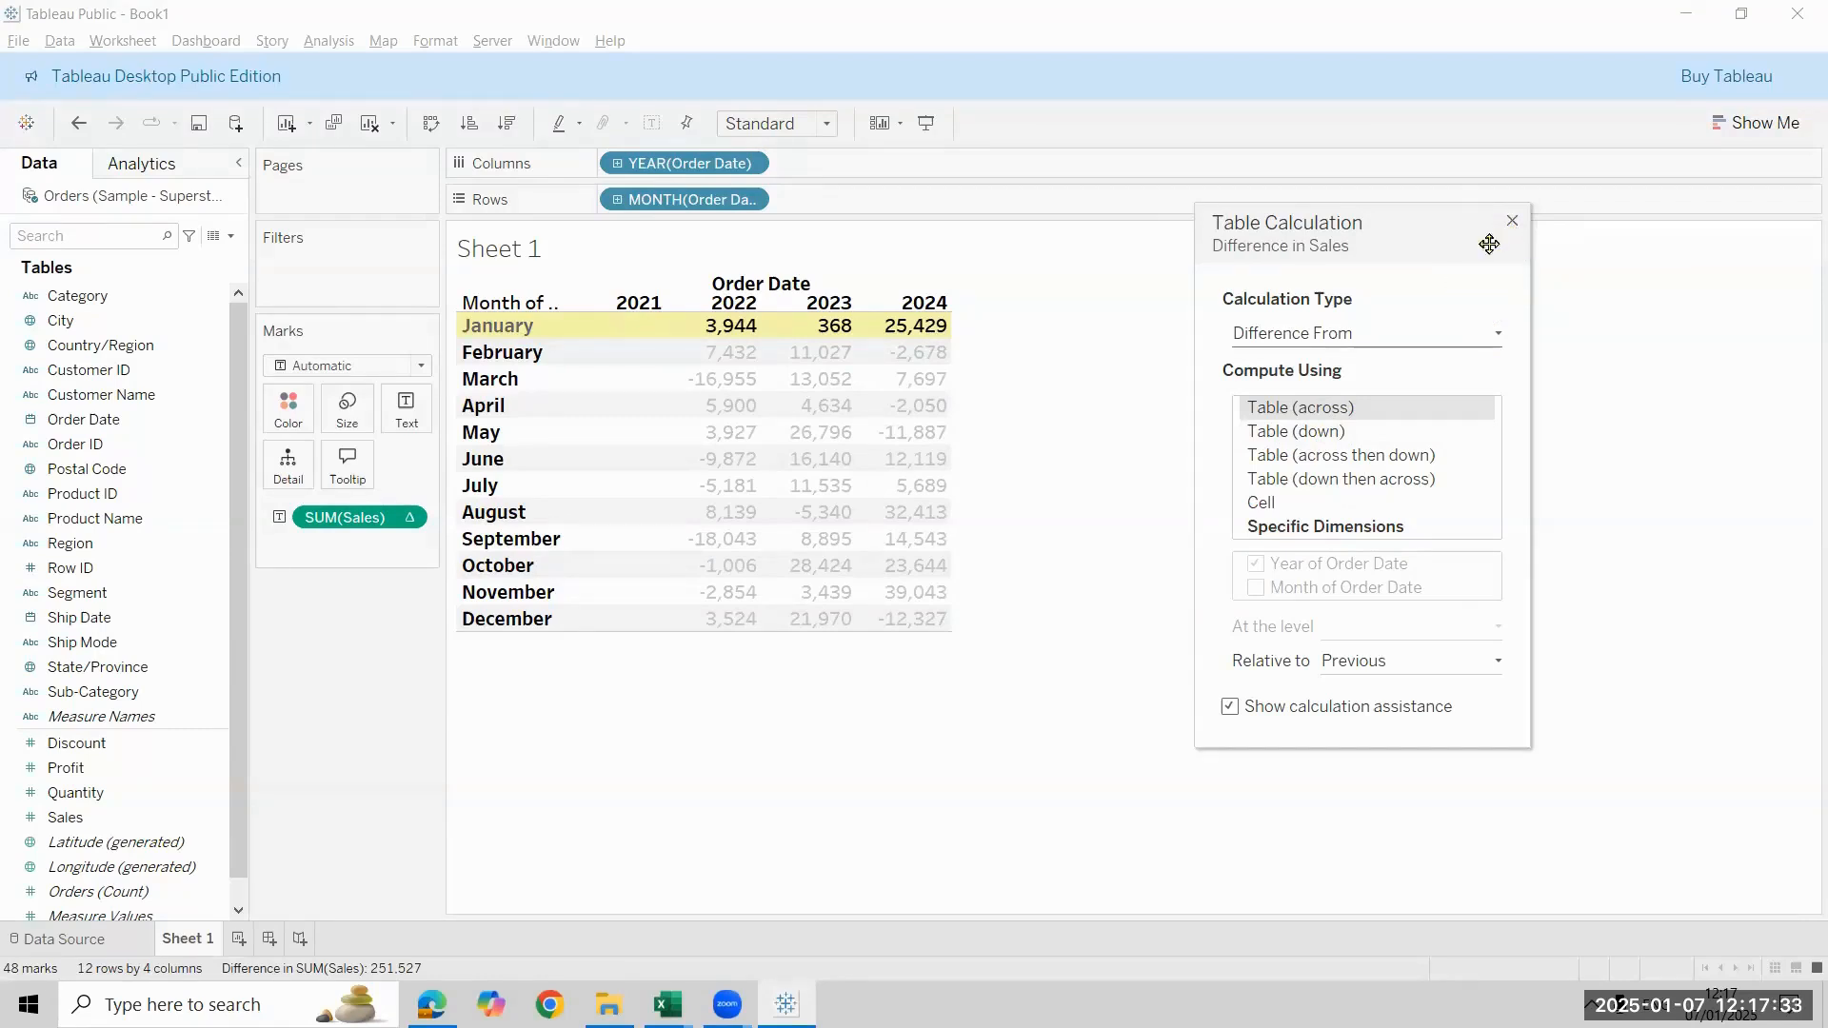
left_click(1511, 223)
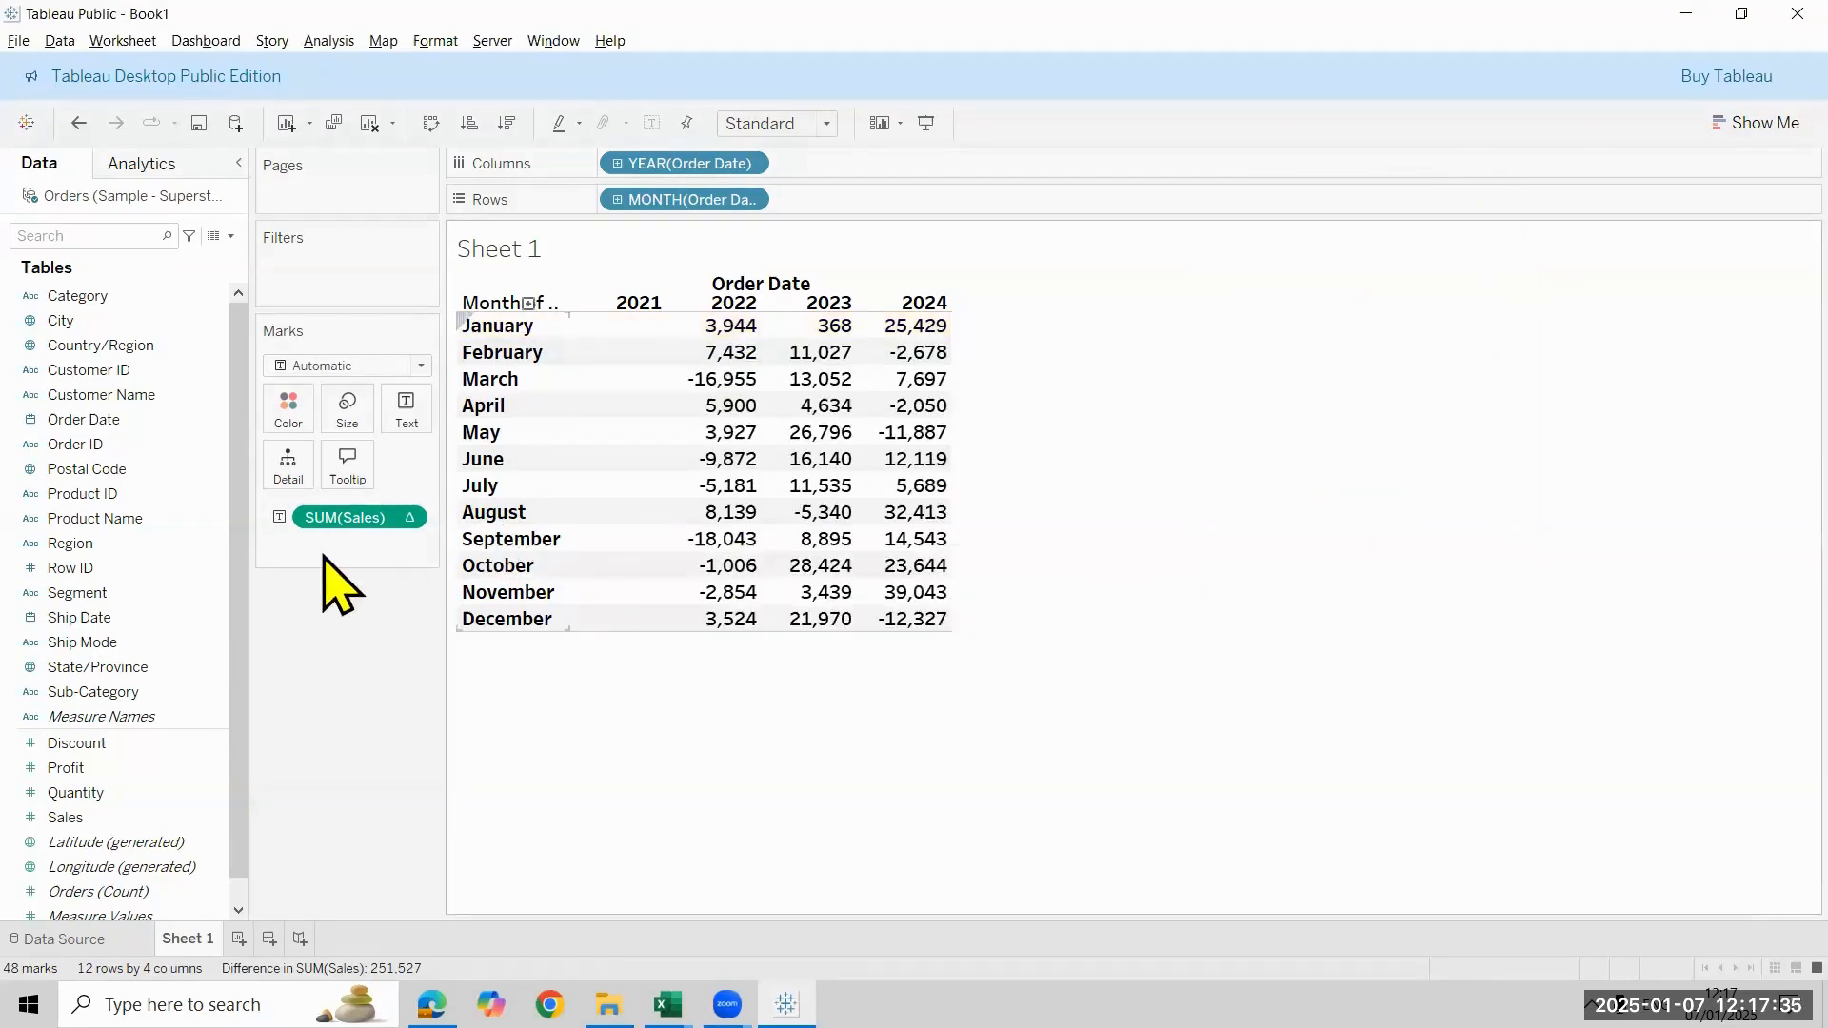
Clear the table calculation from SUM(Sales) and add it again as Difference From, computed using Table (across)
left_click(419, 519)
left_click(437, 895)
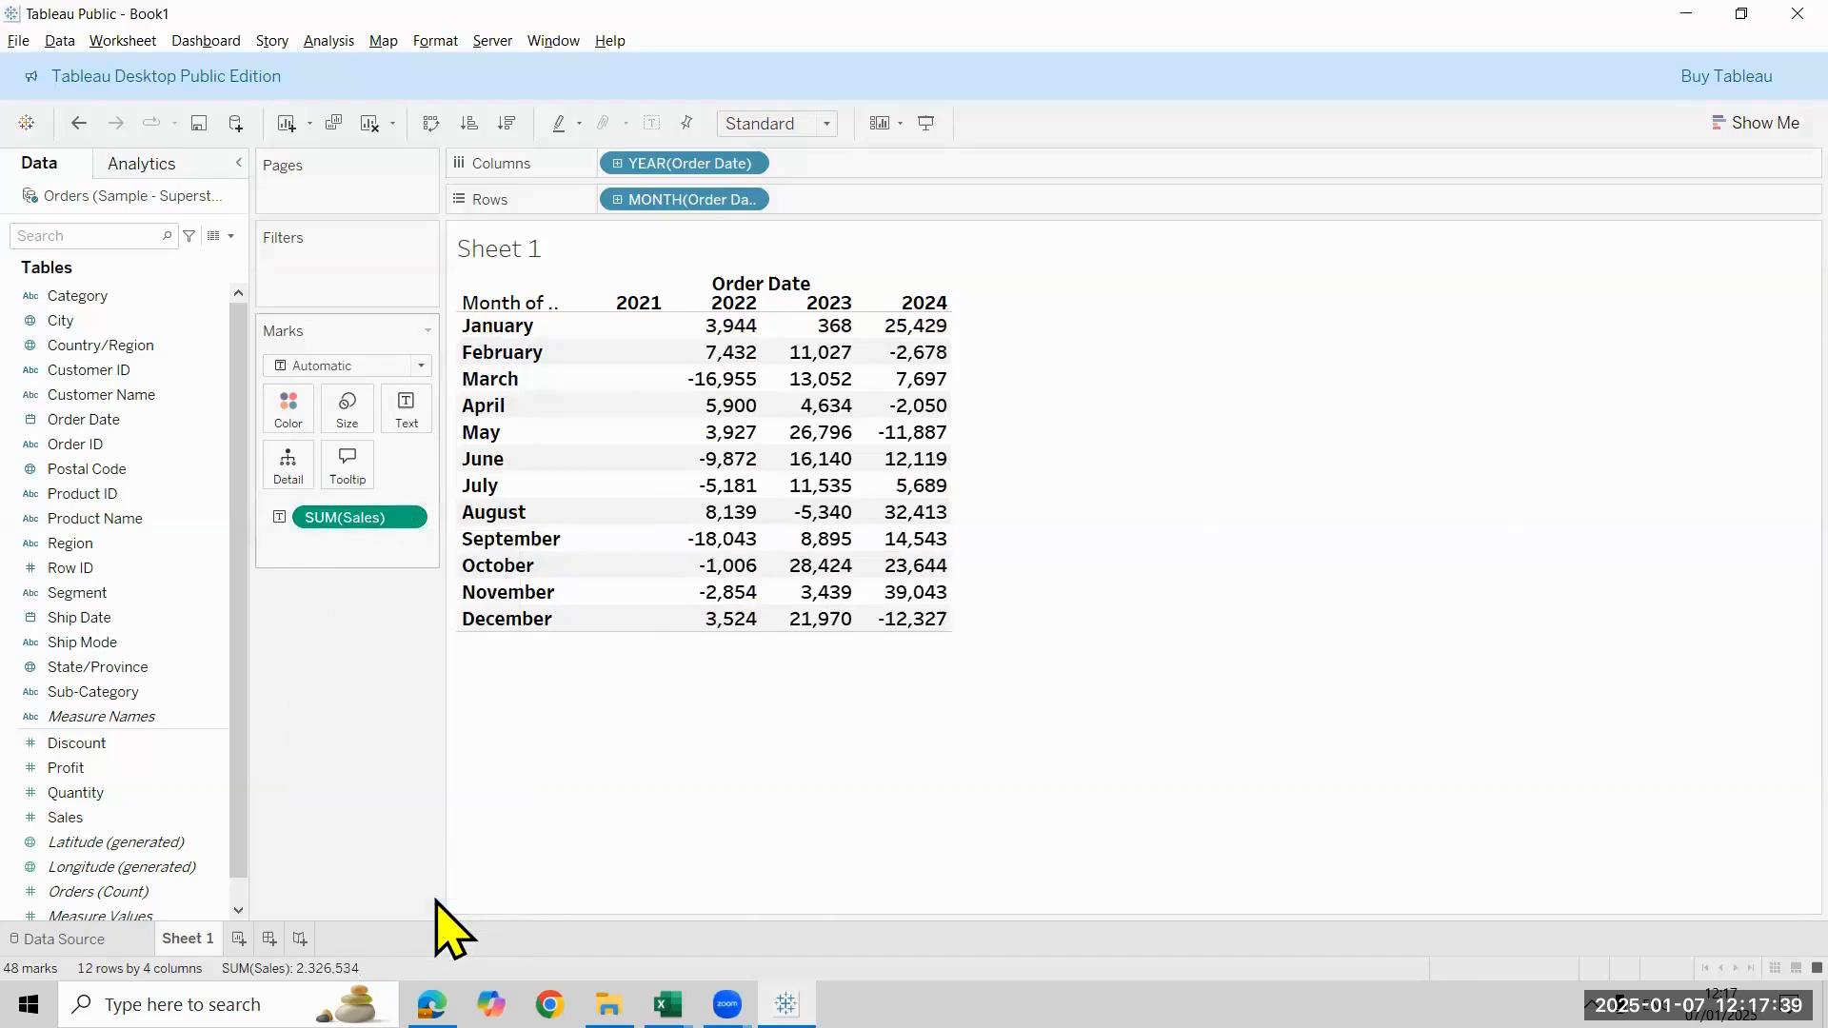
left_click(409, 516)
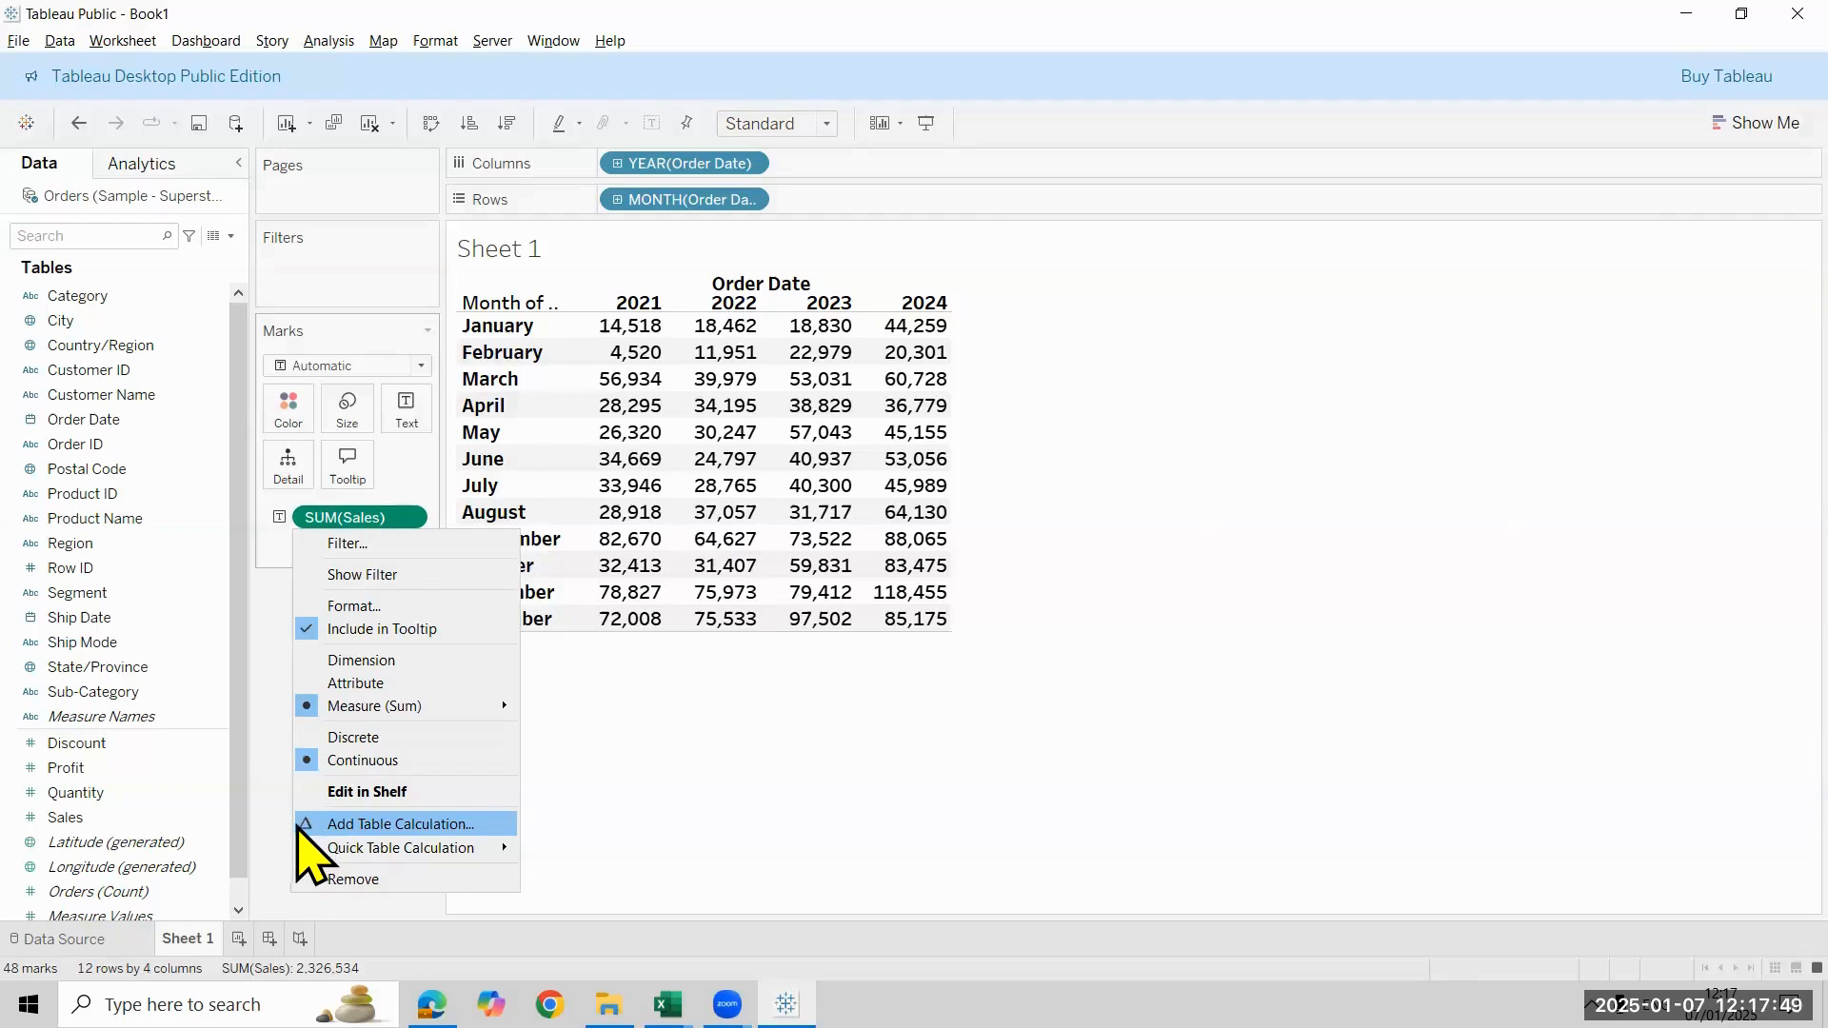
left_click(345, 825)
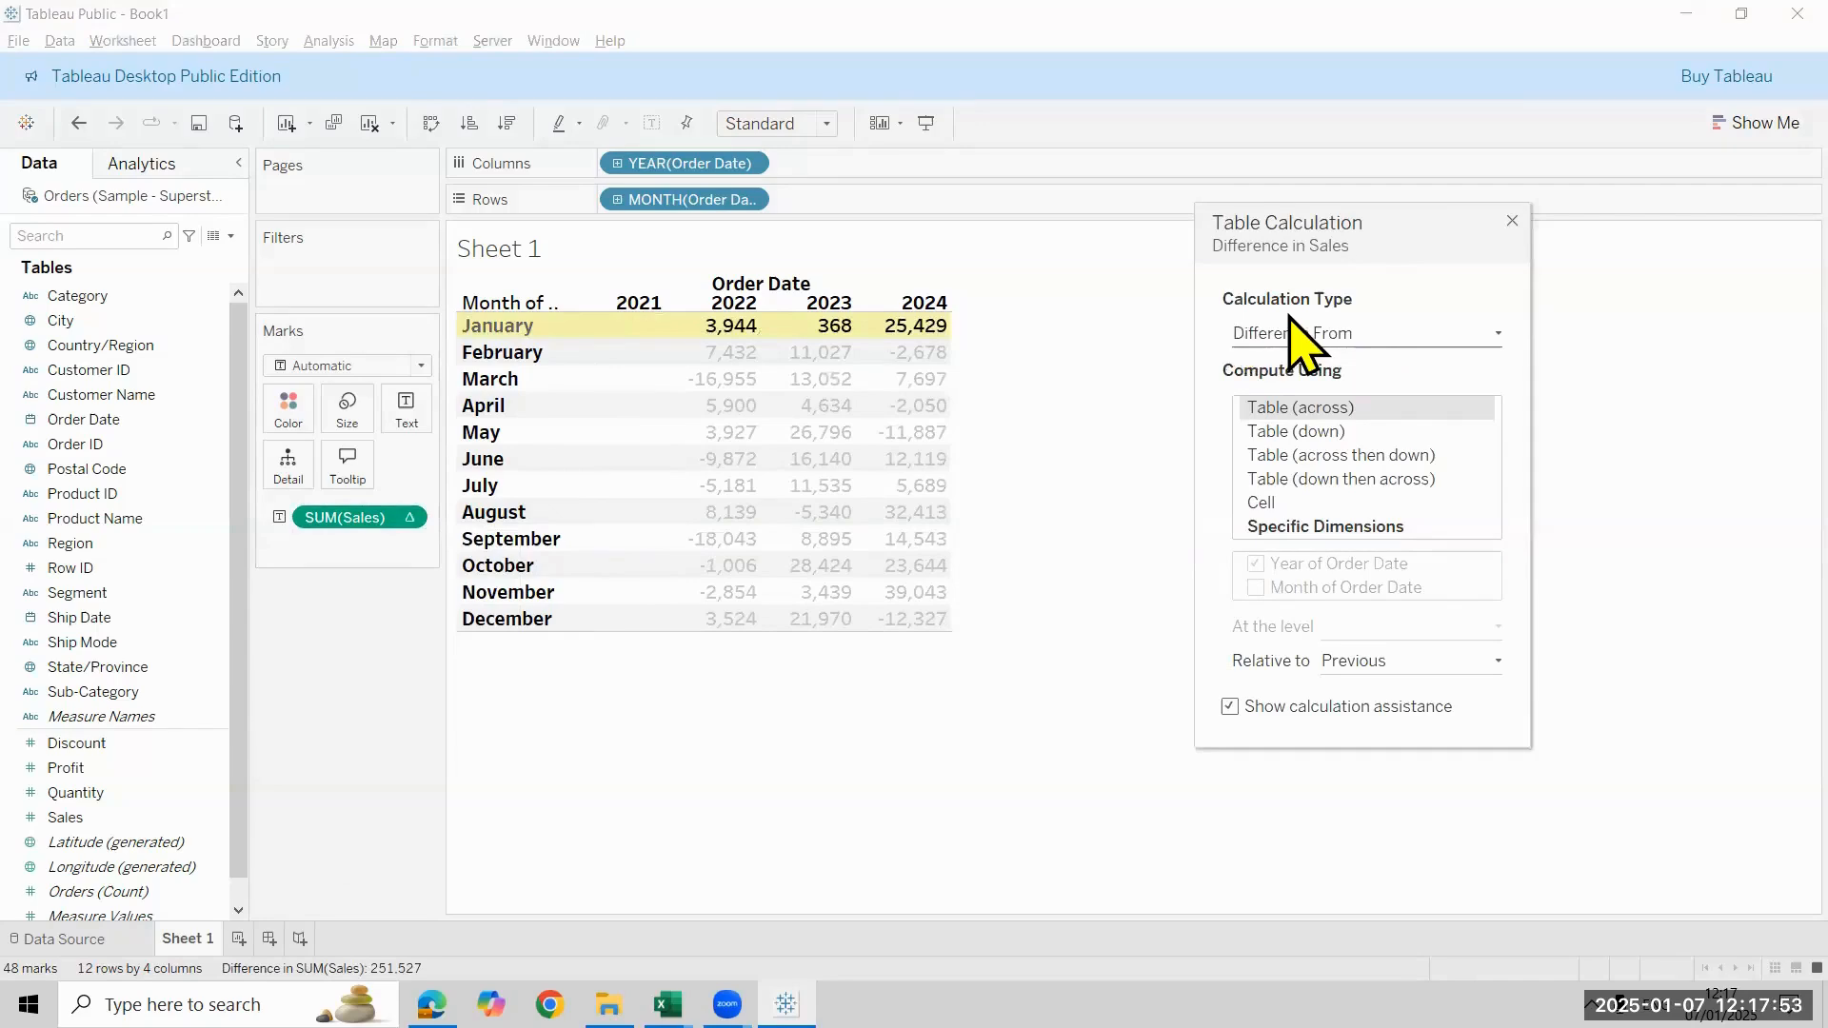
left_click(1310, 332)
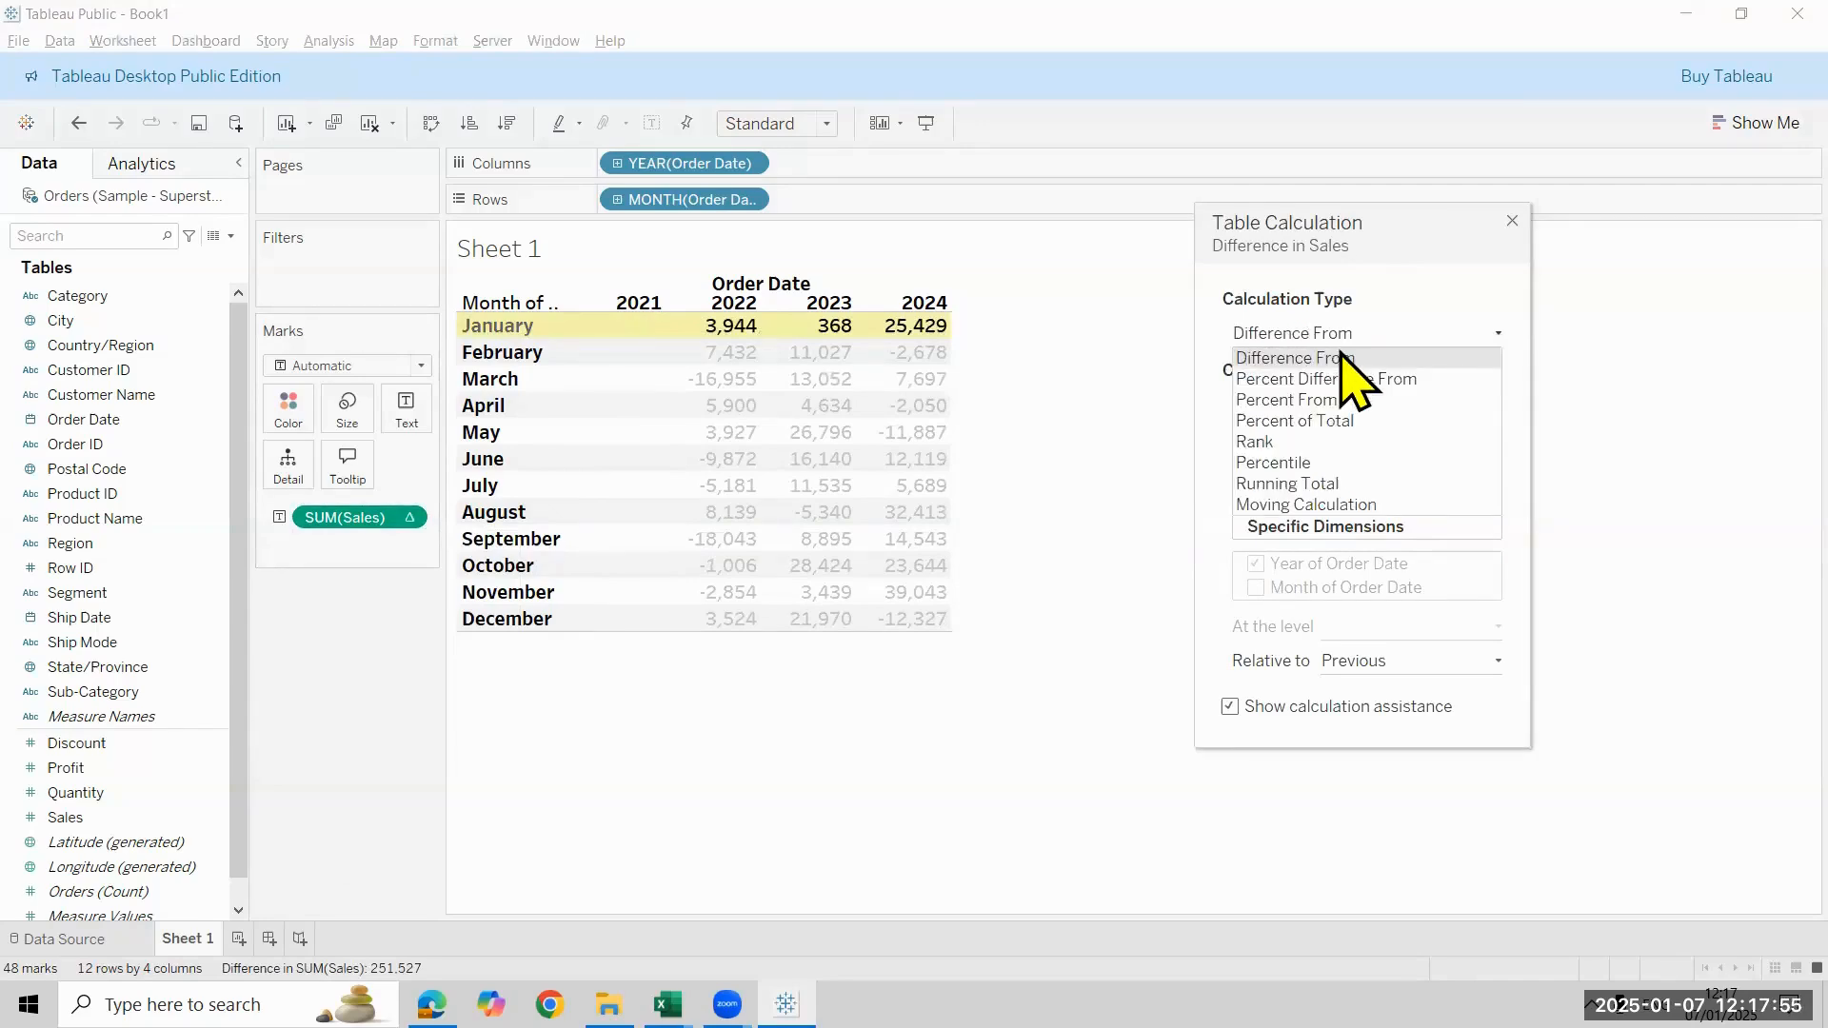
left_click(1343, 357)
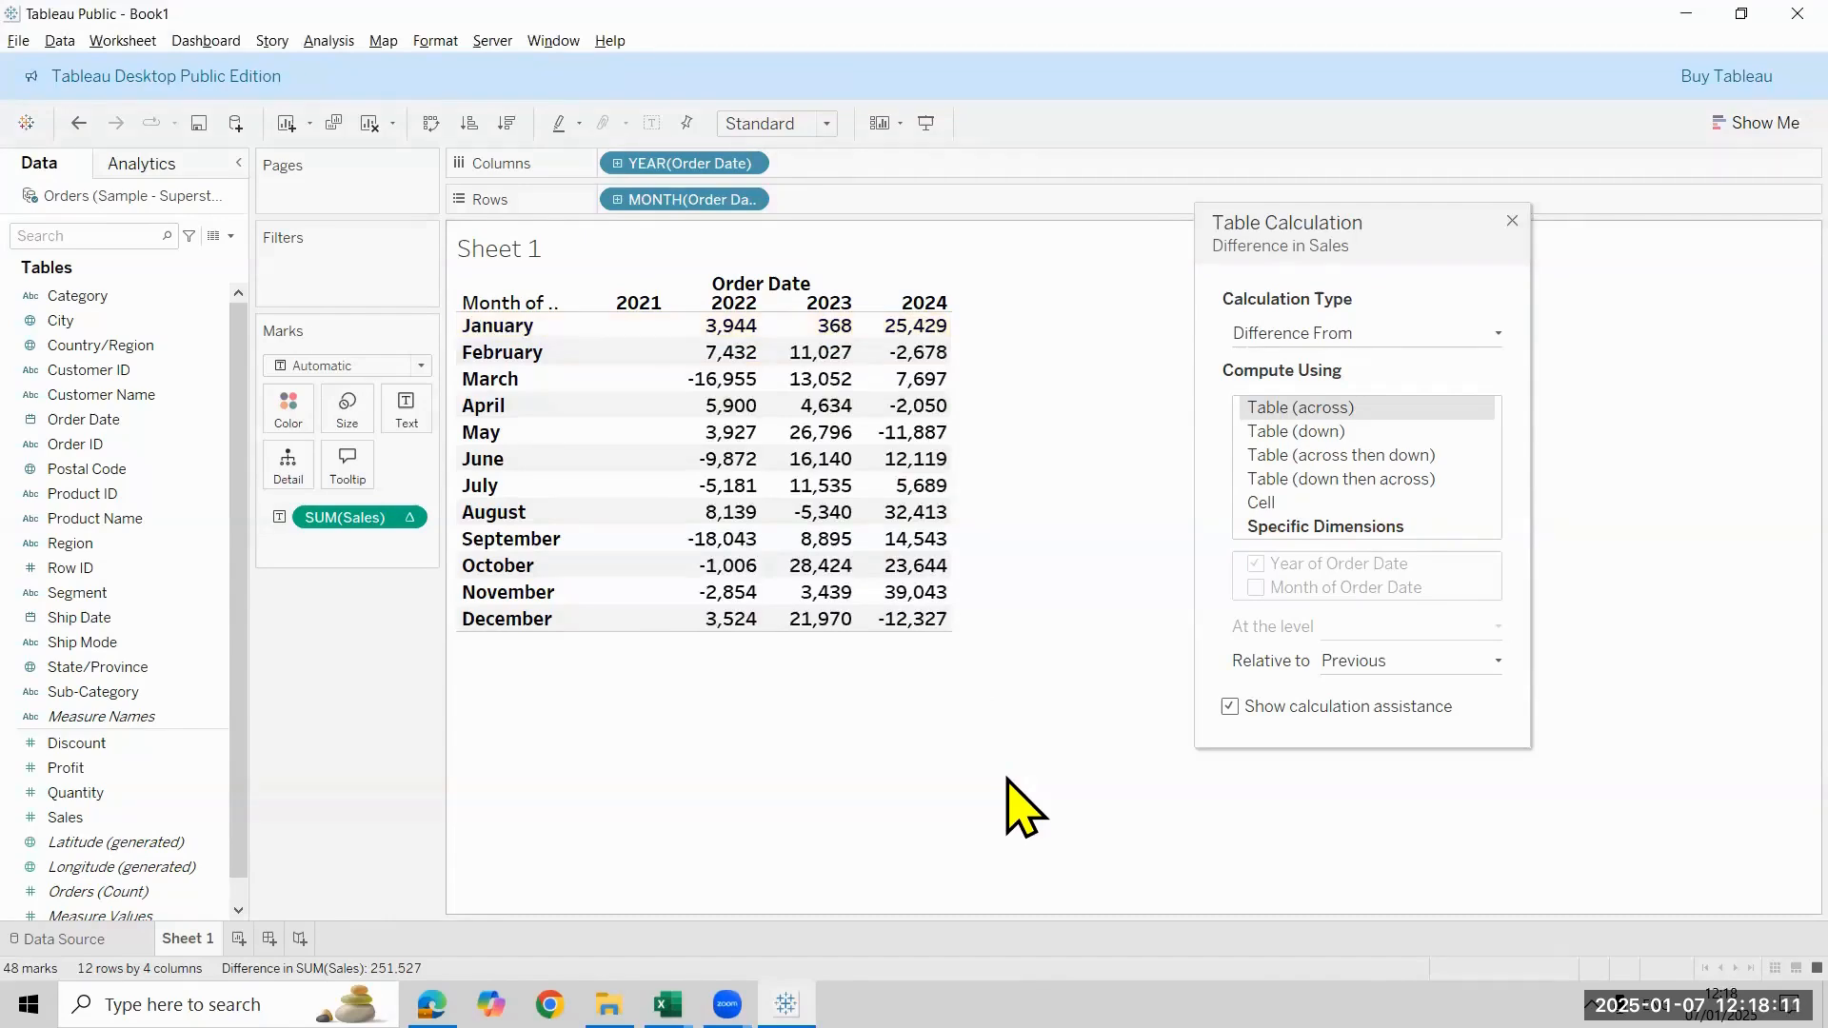
Switch to Excel and delete the Grand Total column from the sales table
key("alt+Tab")
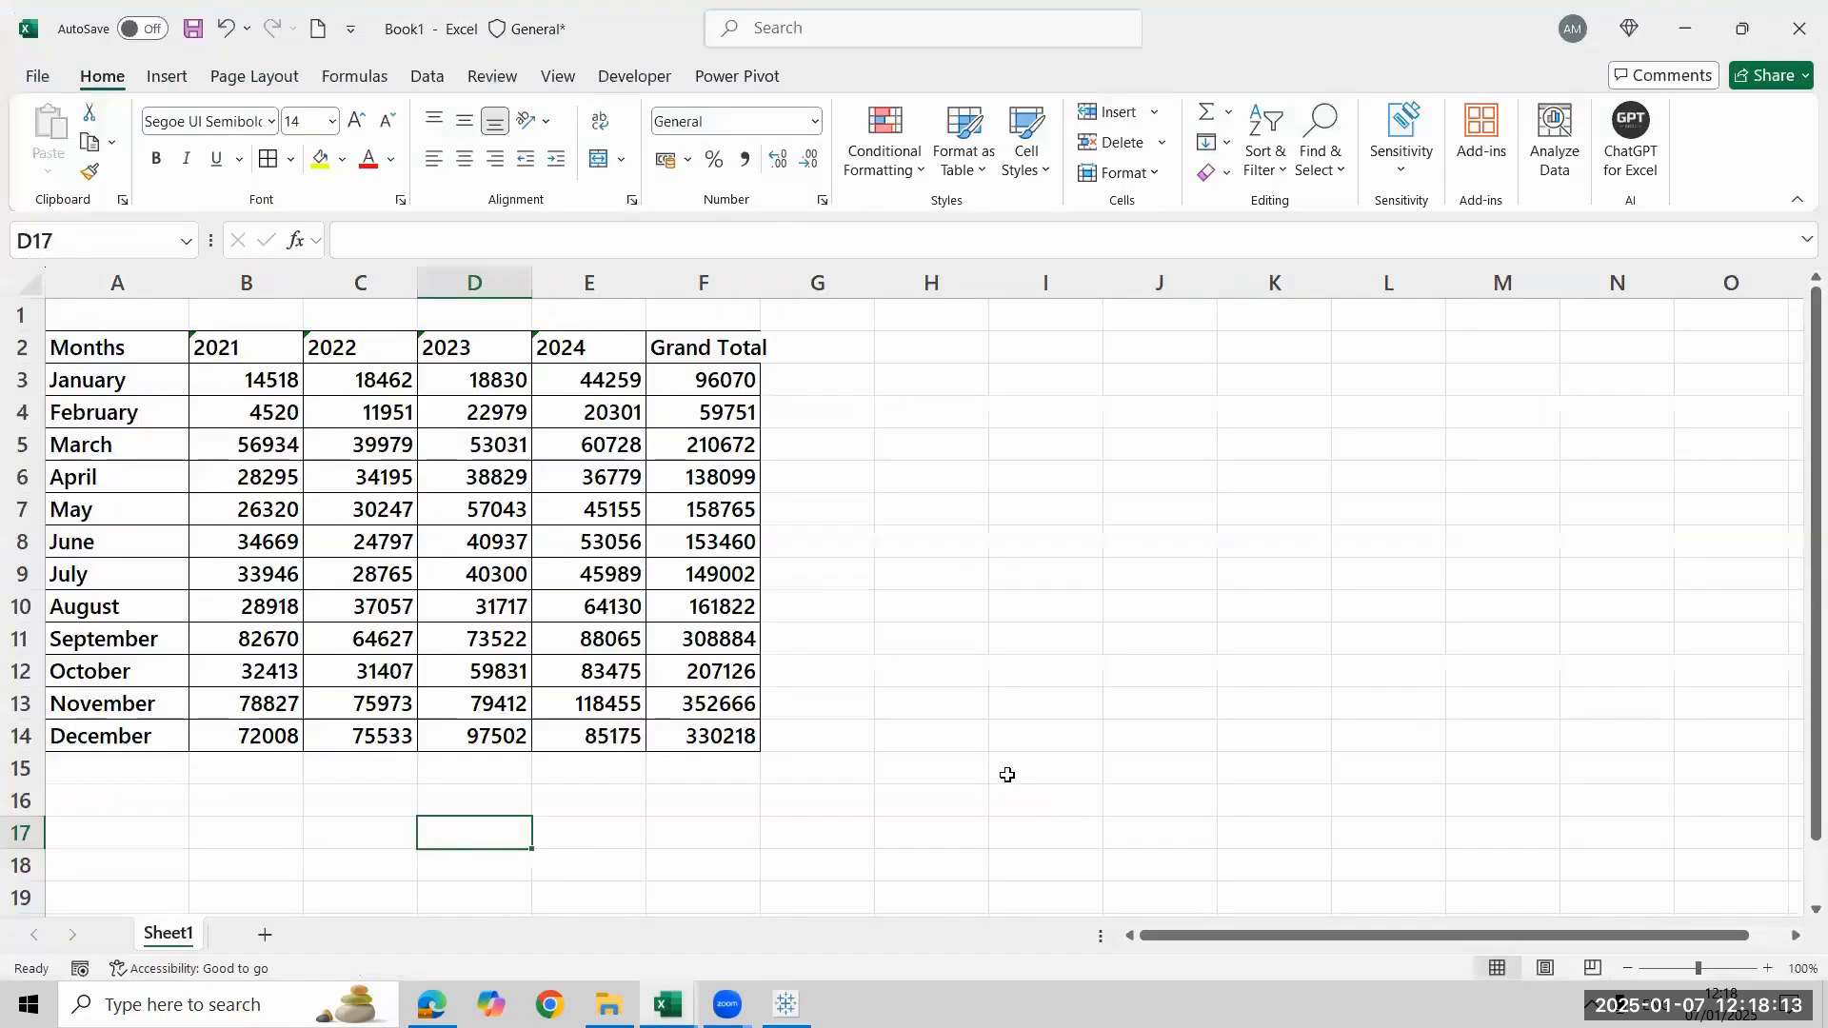
key("ctrl+Up")
key("ctrl+Up")
key("ctrl+Home")
key("Down")
key("ctrl+shift+Down")
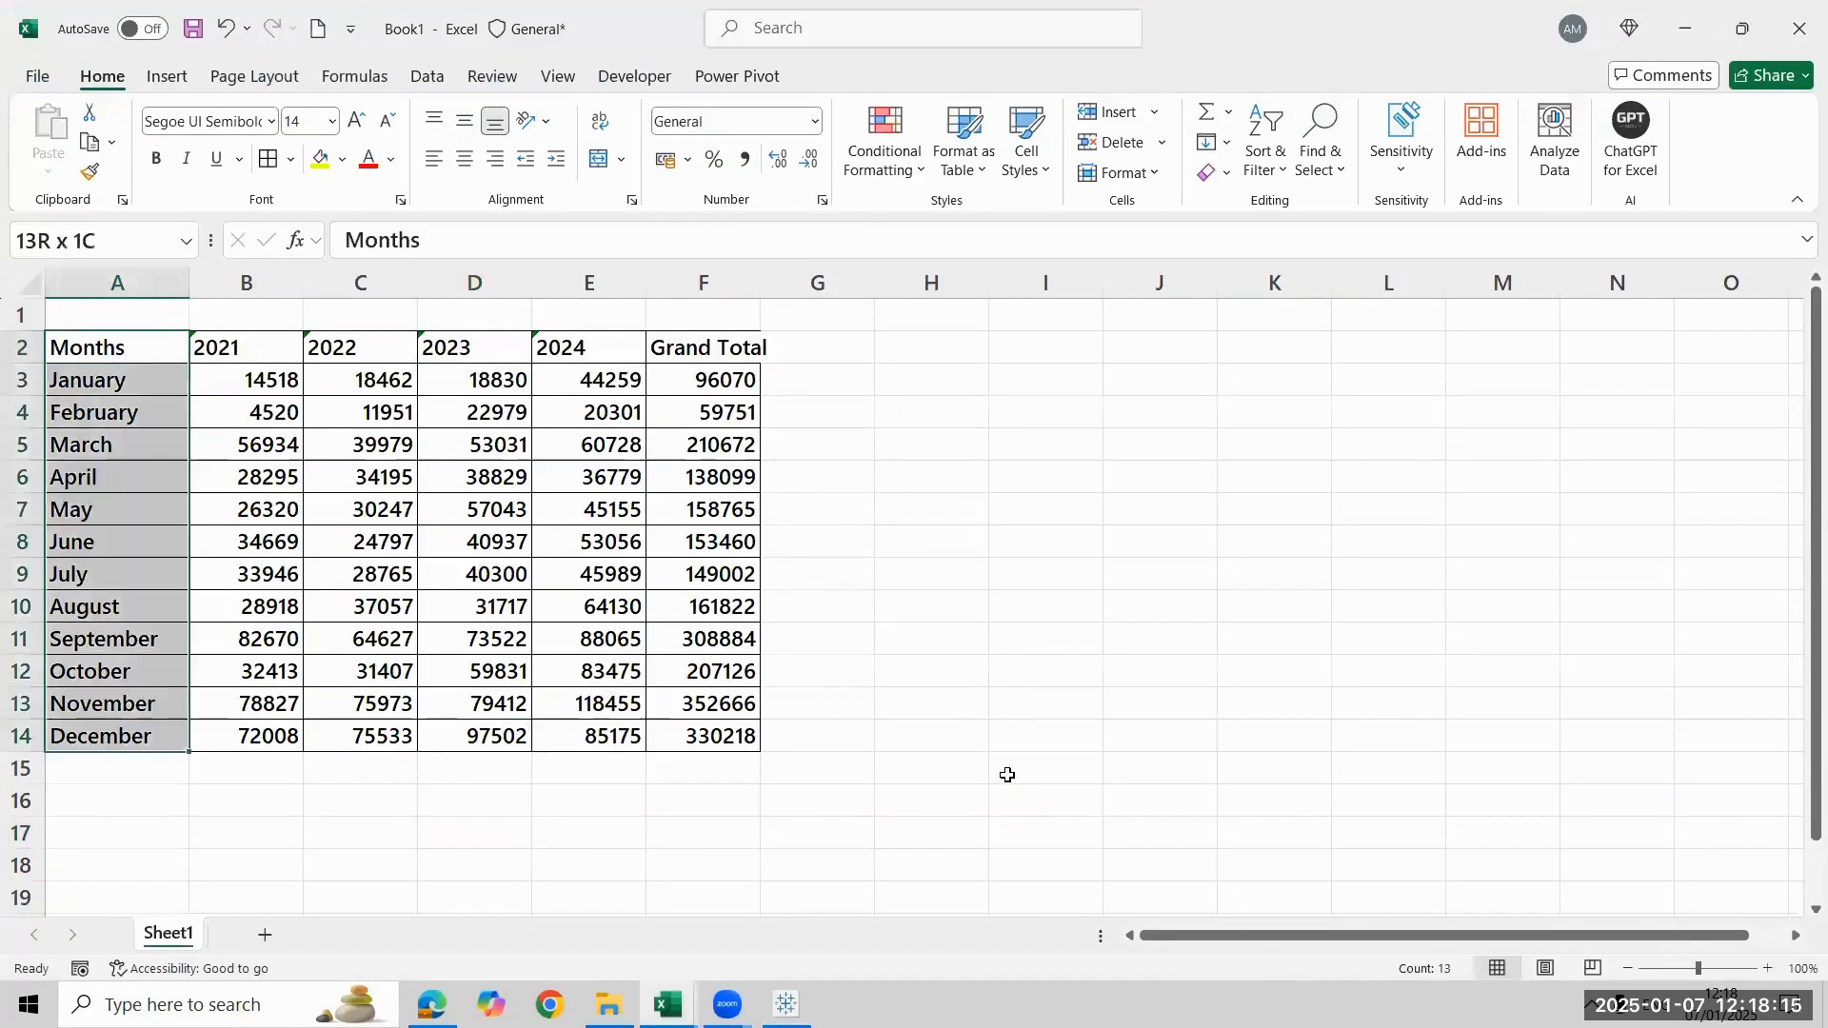
key("ctrl+shift+Right")
key("shift+Right")
key("Right")
key("Right")
key("Right")
key("Right")
key("Right")
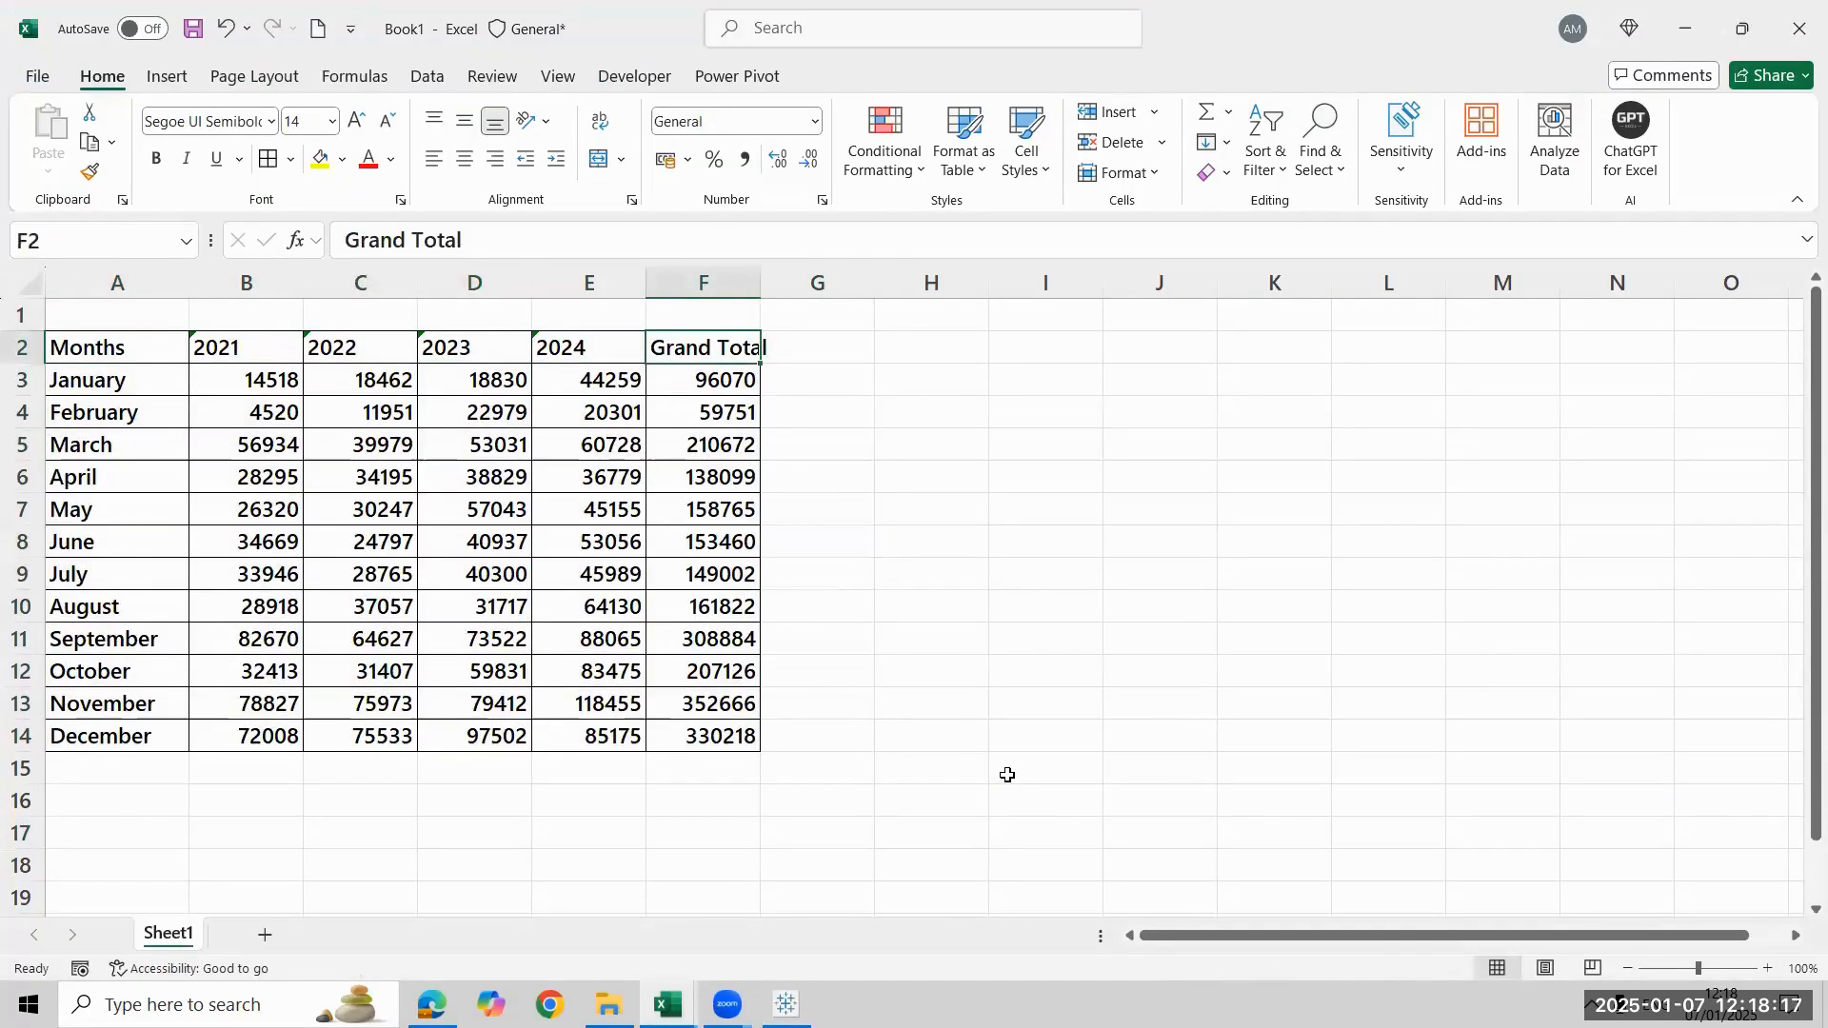
key("ctrl+space")
key("ctrl+minus")
Copy the sales table A2:E14 and paste it as values only, starting at H2
key("Home")
key("ctrl+shift+Right")
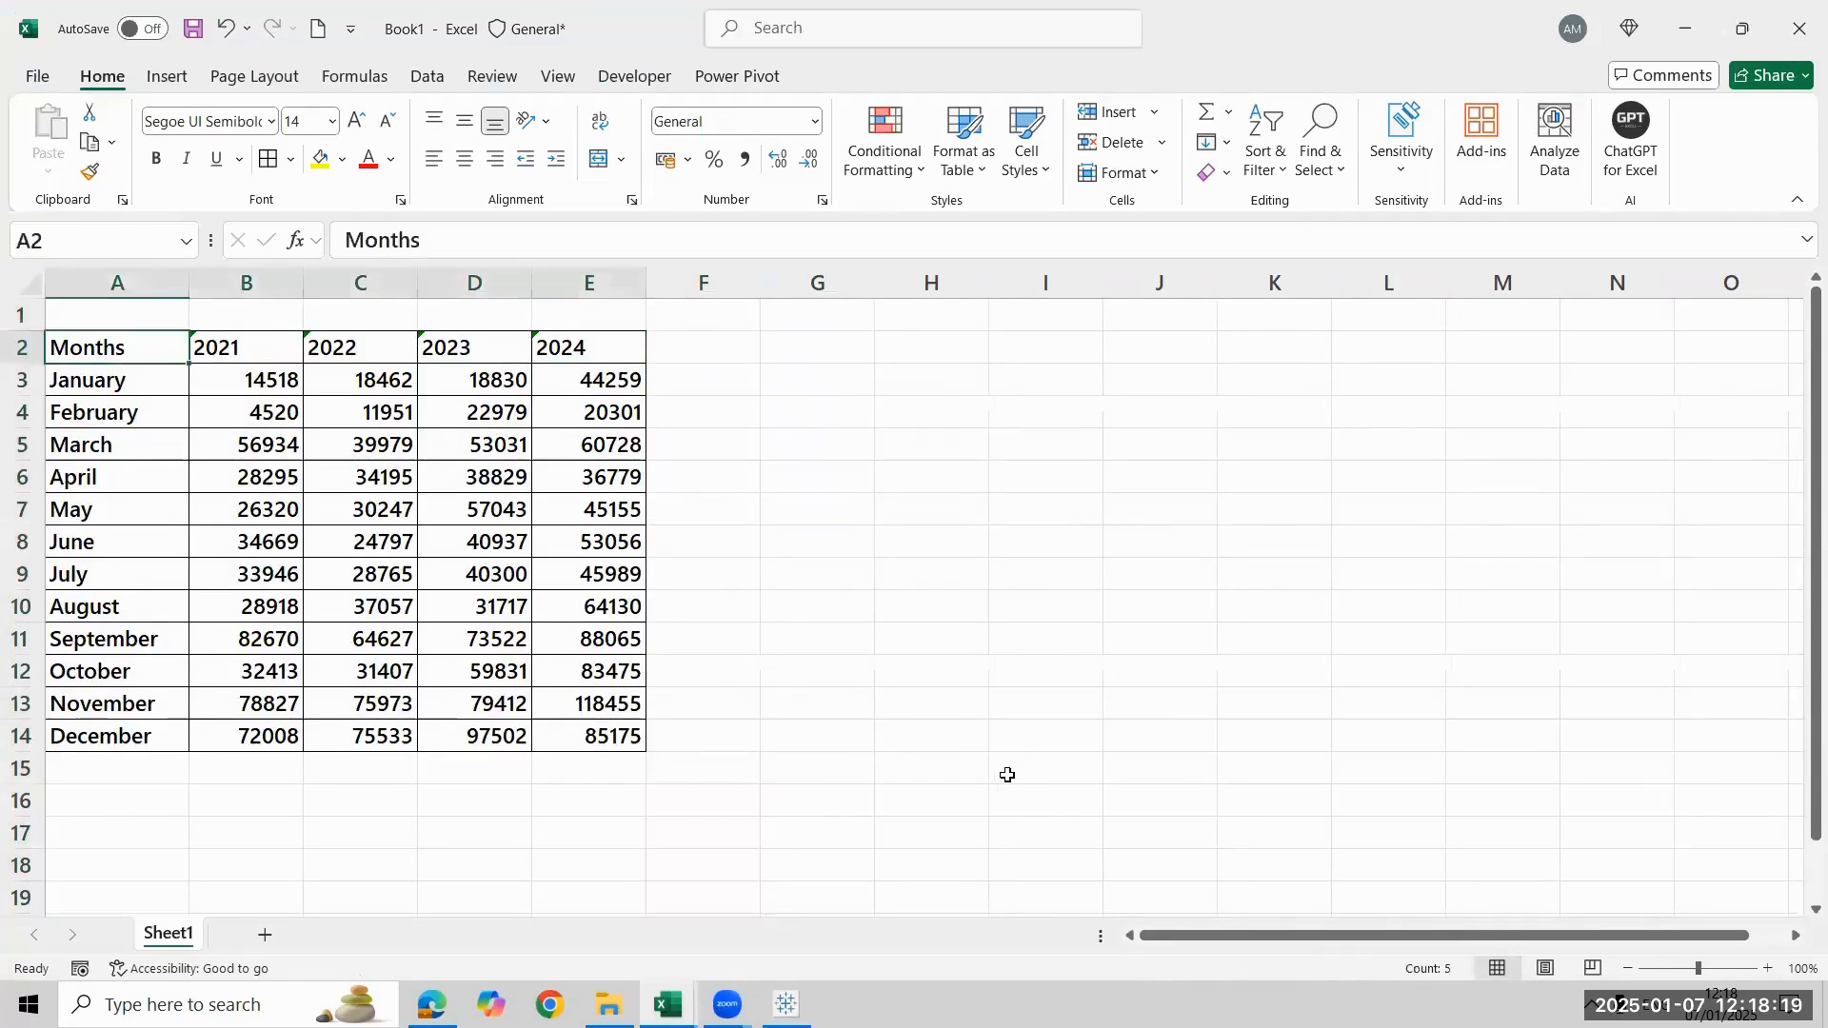
key("ctrl+shift+Down")
key("ctrl+c")
key("Right")
key("Right")
key("Right")
key("Right")
key("Right")
key("Right")
key("Right")
key("Right")
key("Left")
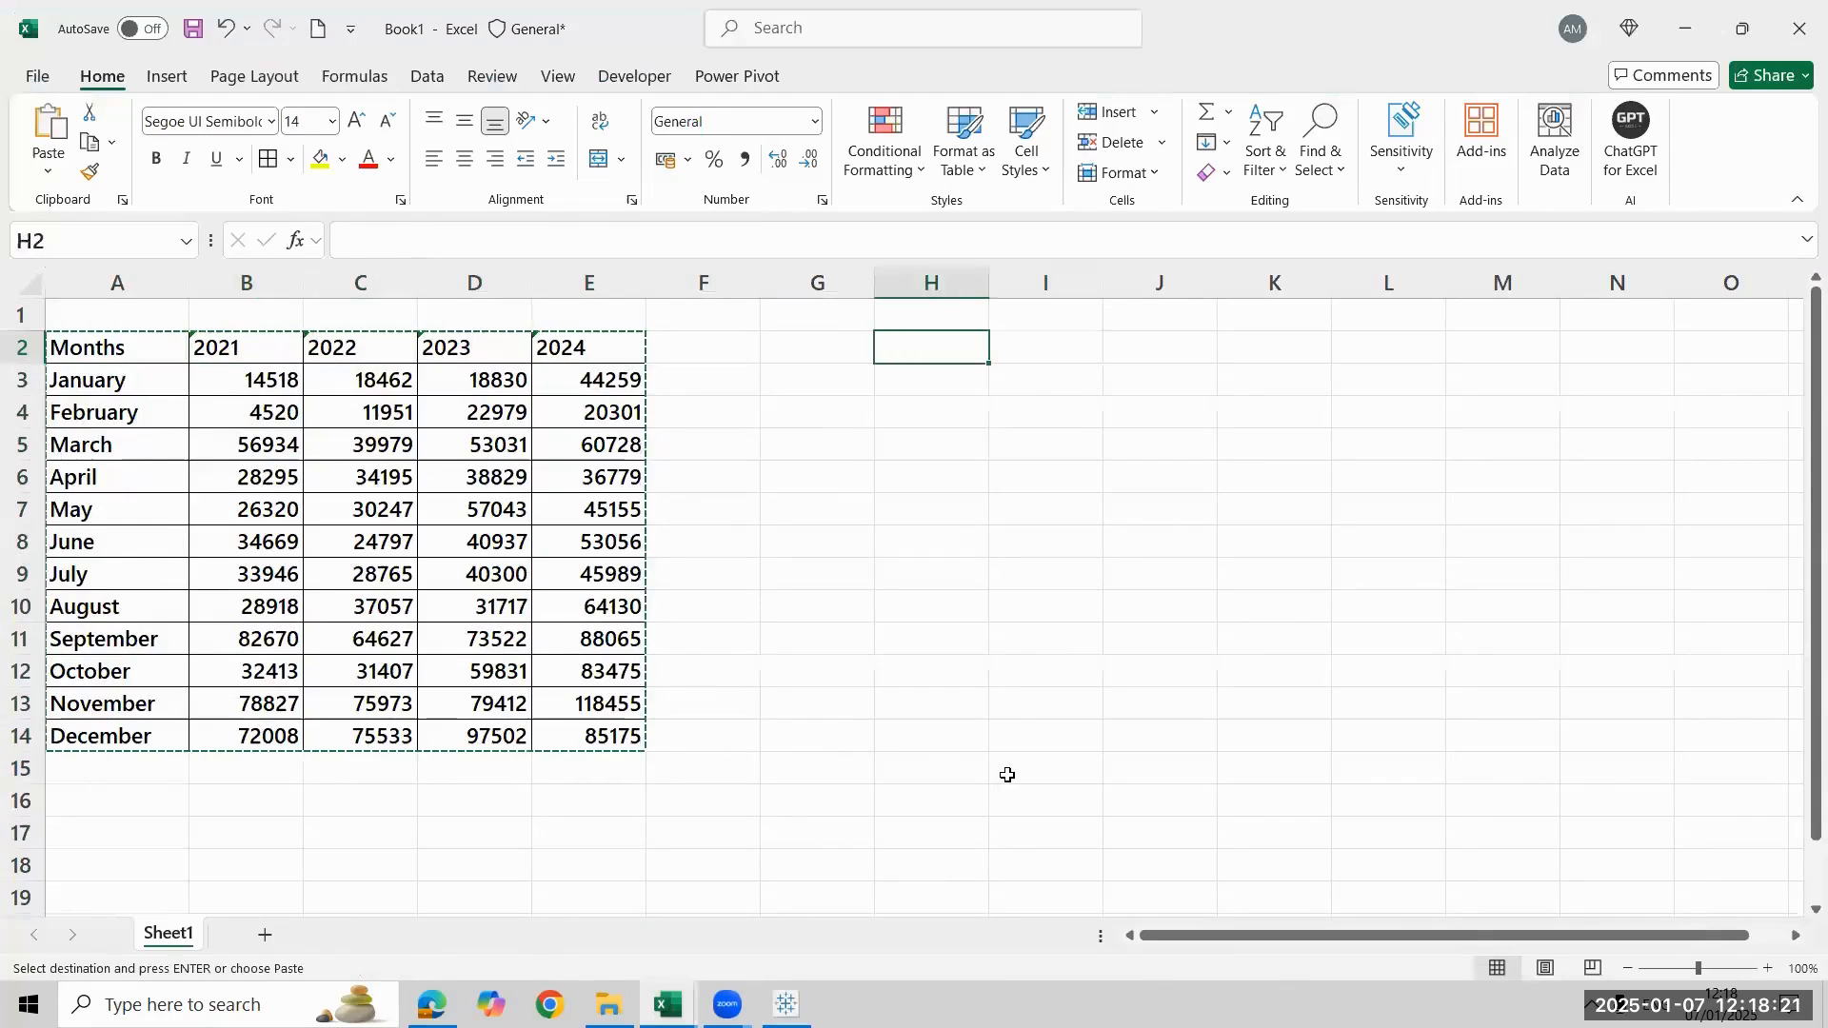
key("ctrl+v")
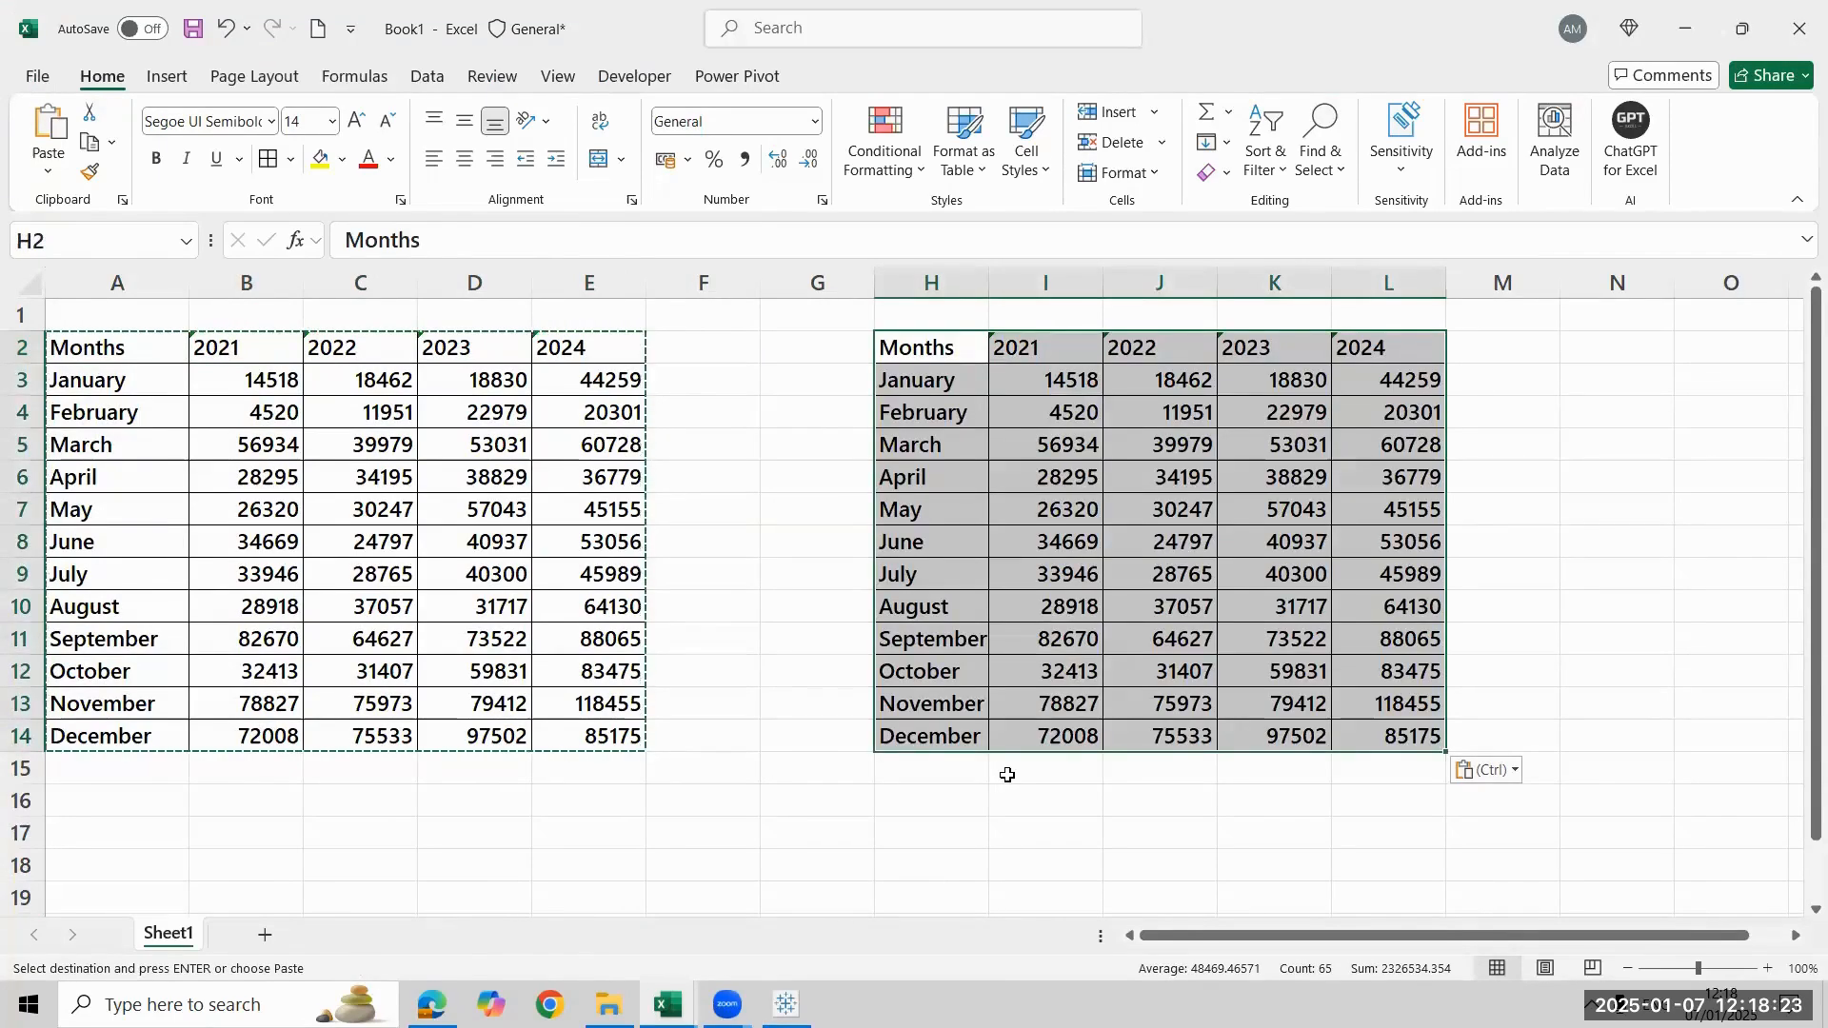
key("ctrl+z")
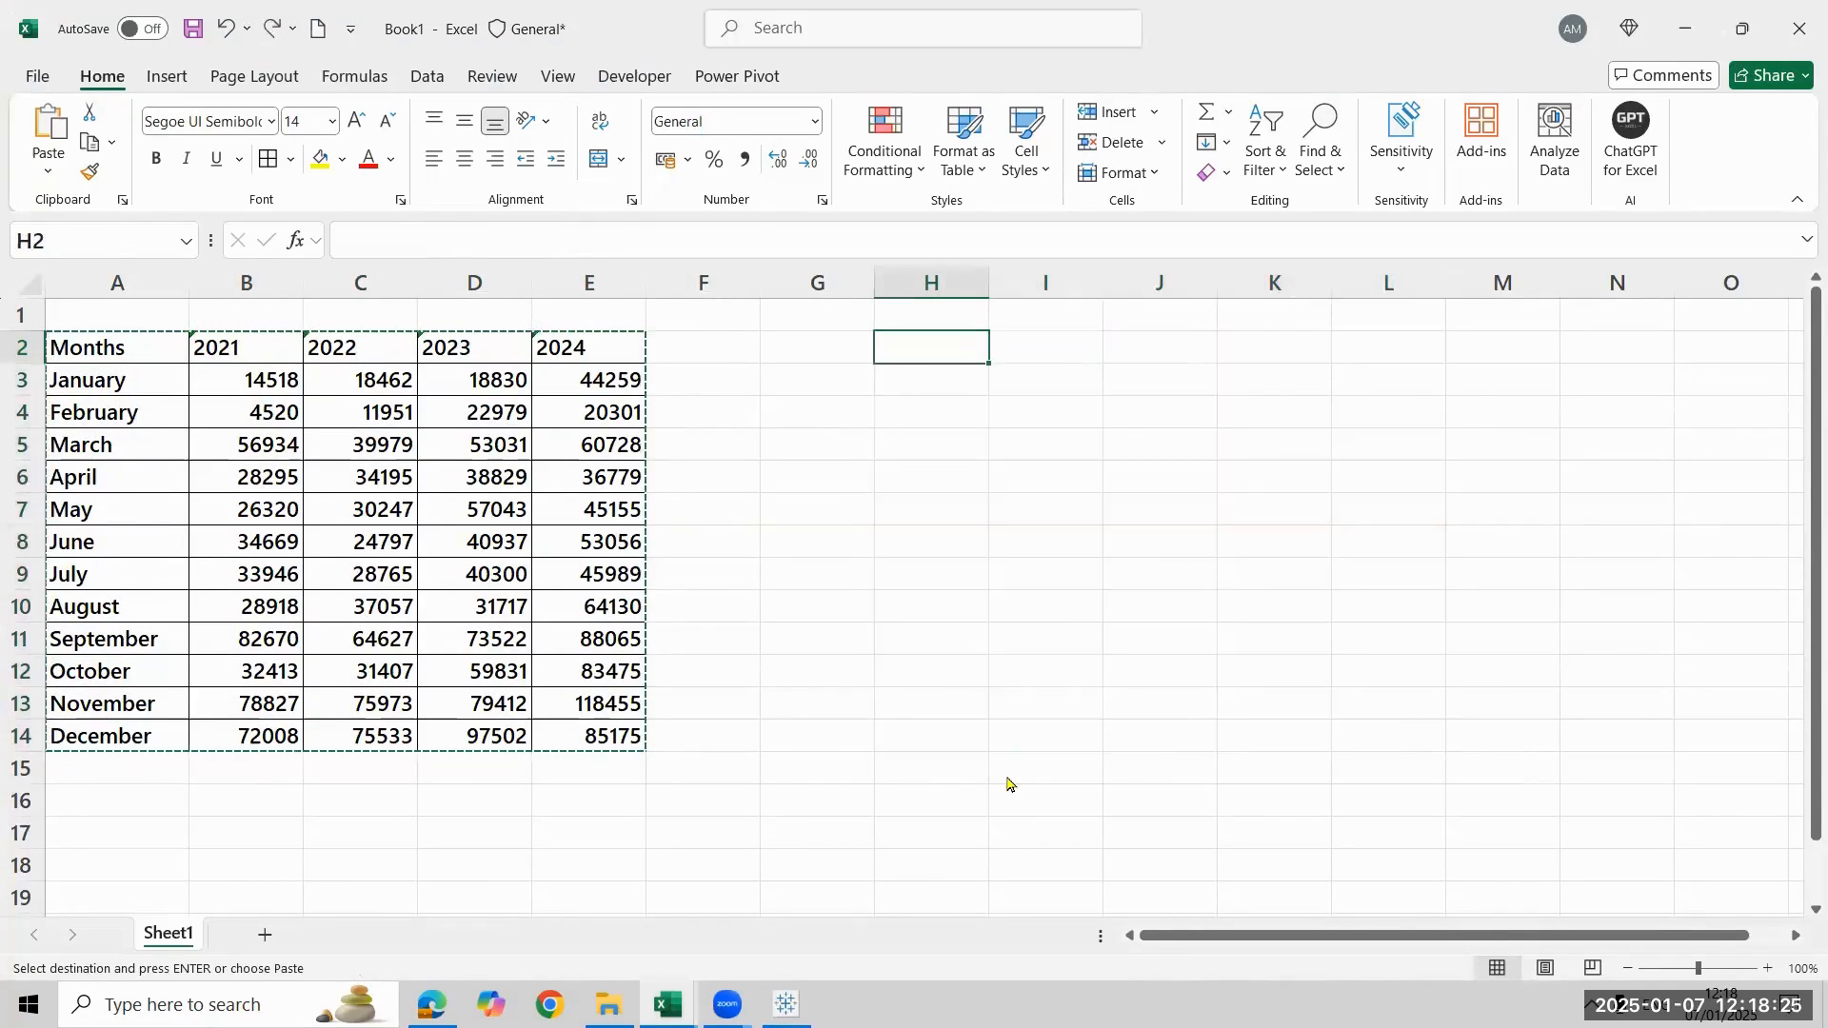
key("ctrl+shift+v")
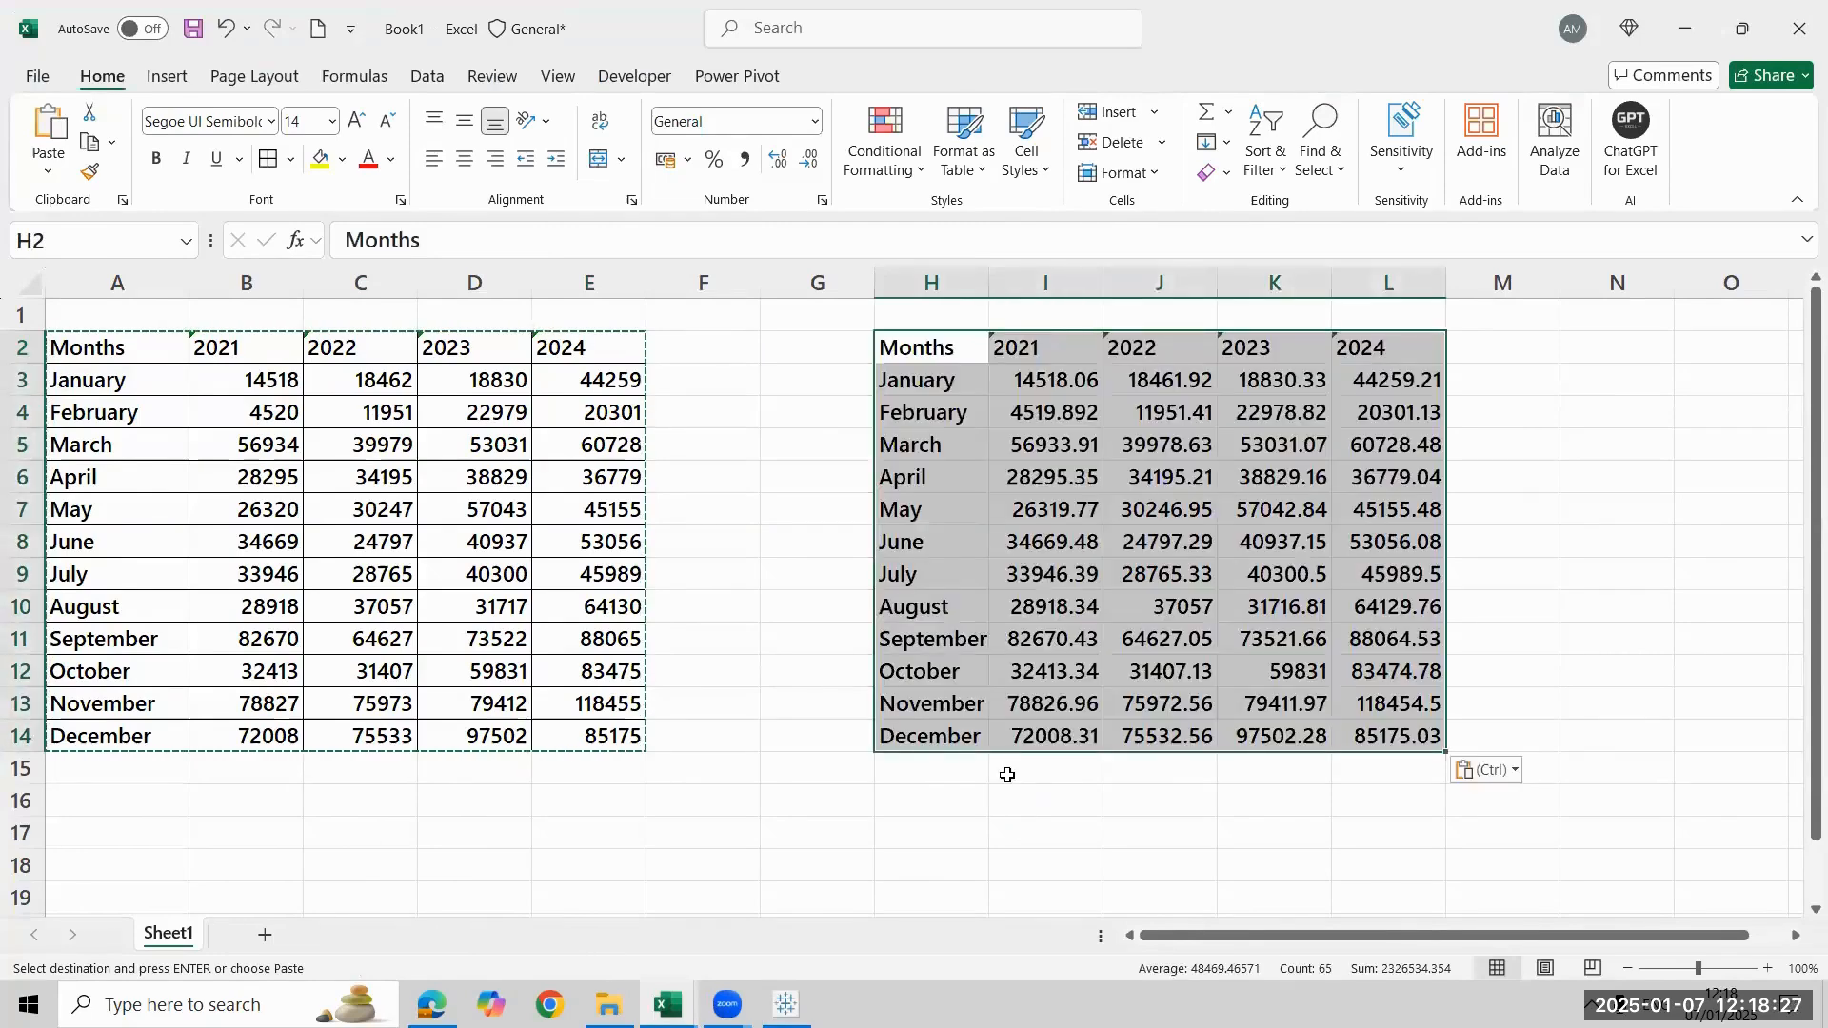
Ignore the number-stored-as-text error on the copied year headers I2:L2
key("Left")
key("Right")
key("Right")
key("ctrl+shift+Right")
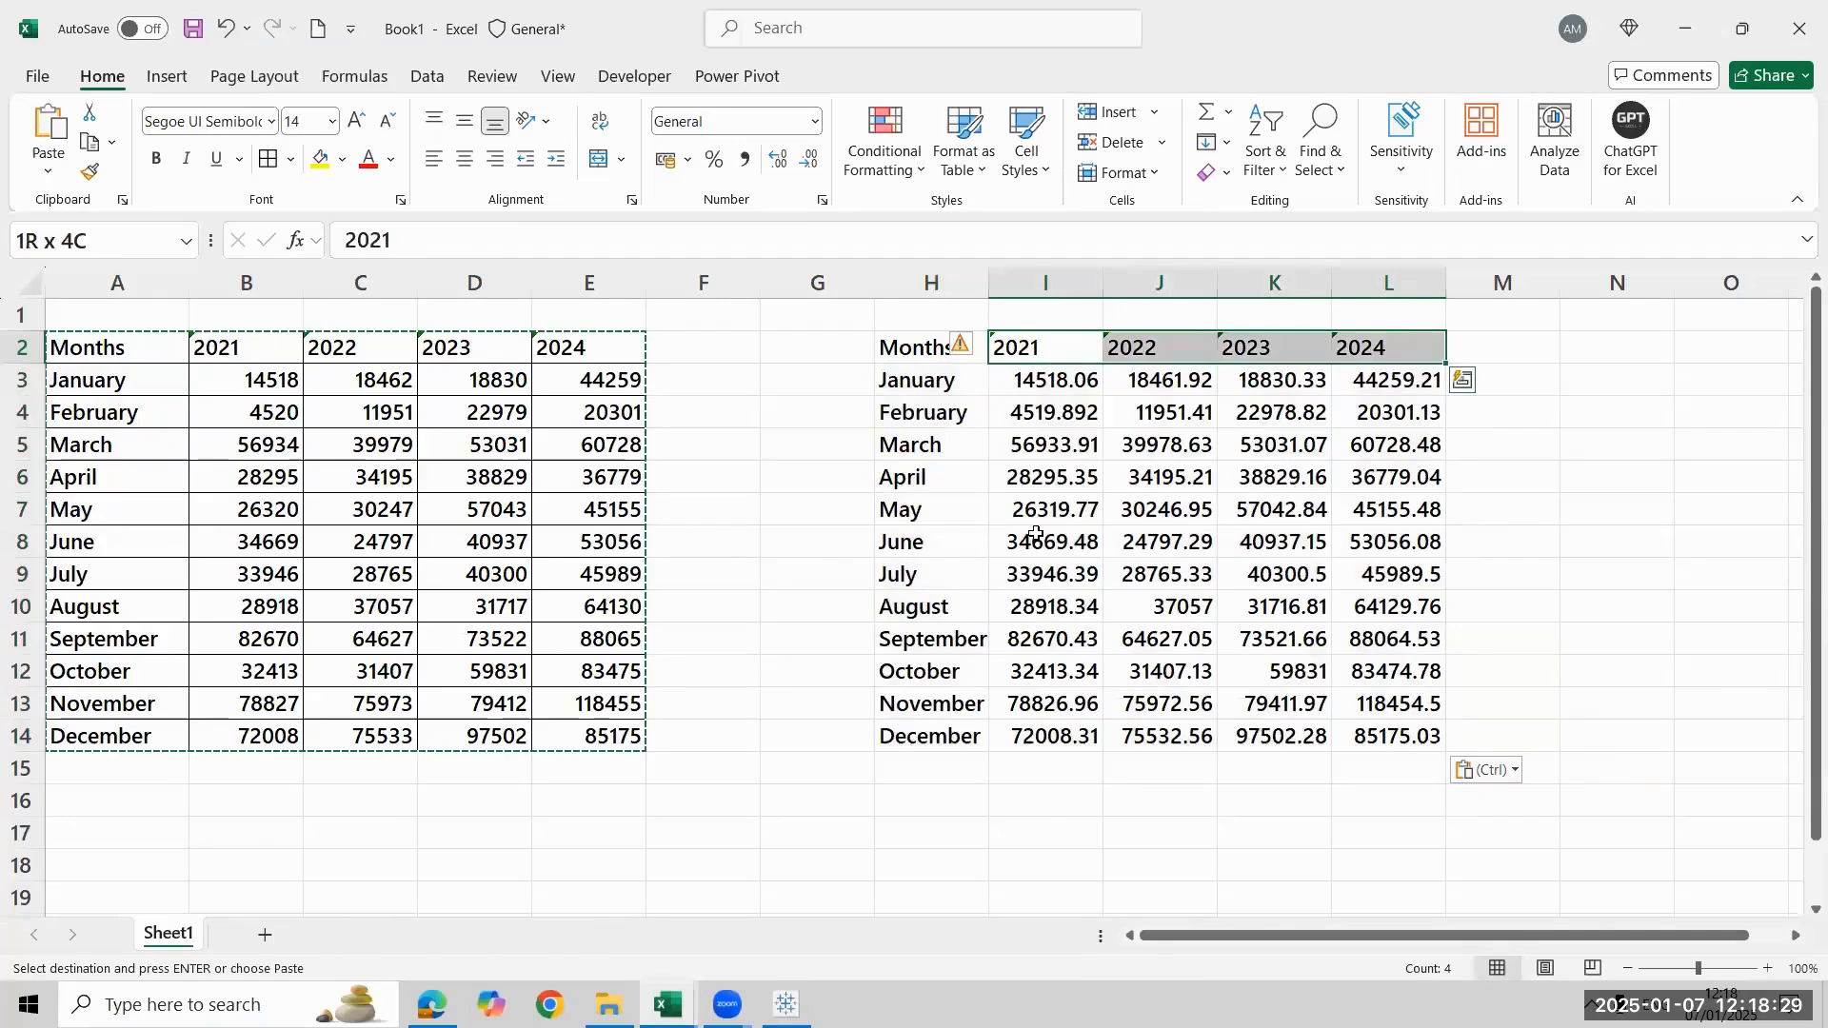
left_click(971, 351)
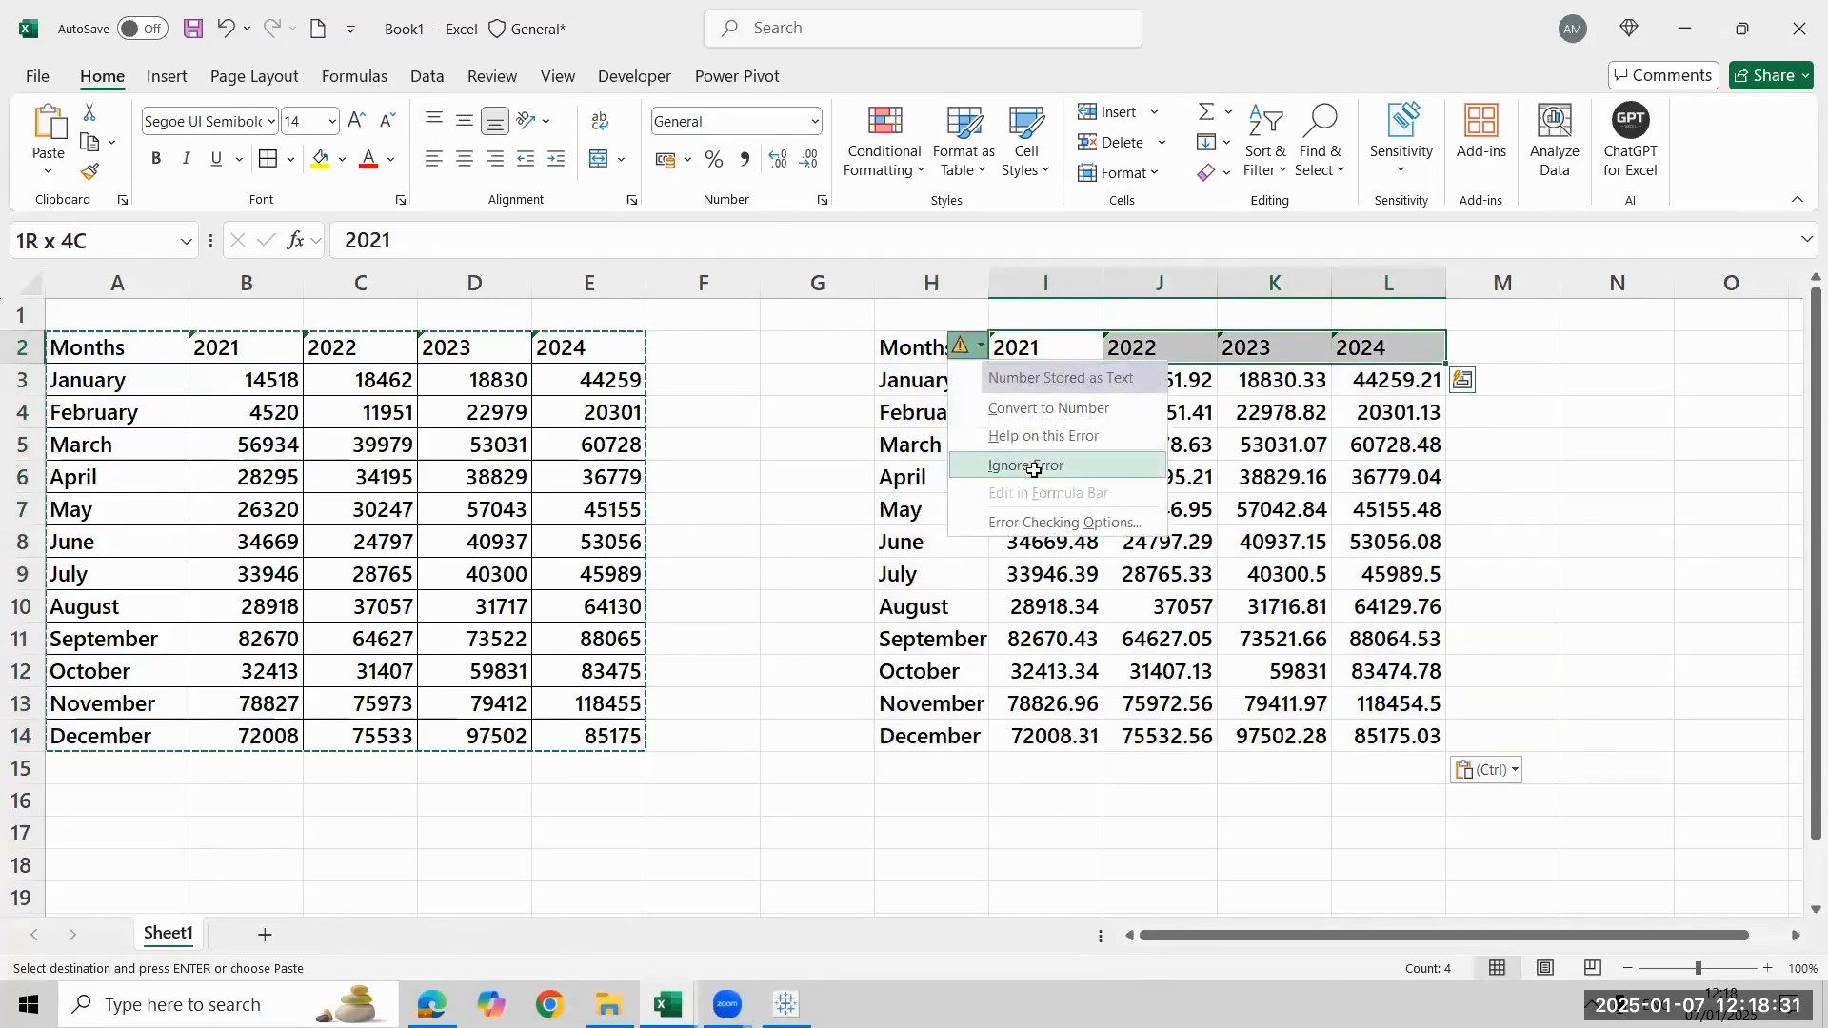
left_click(1040, 466)
left_click(1105, 651)
Clear the sales values from I3:L14 in the copied table, keeping the month and year headers
left_click(1030, 404)
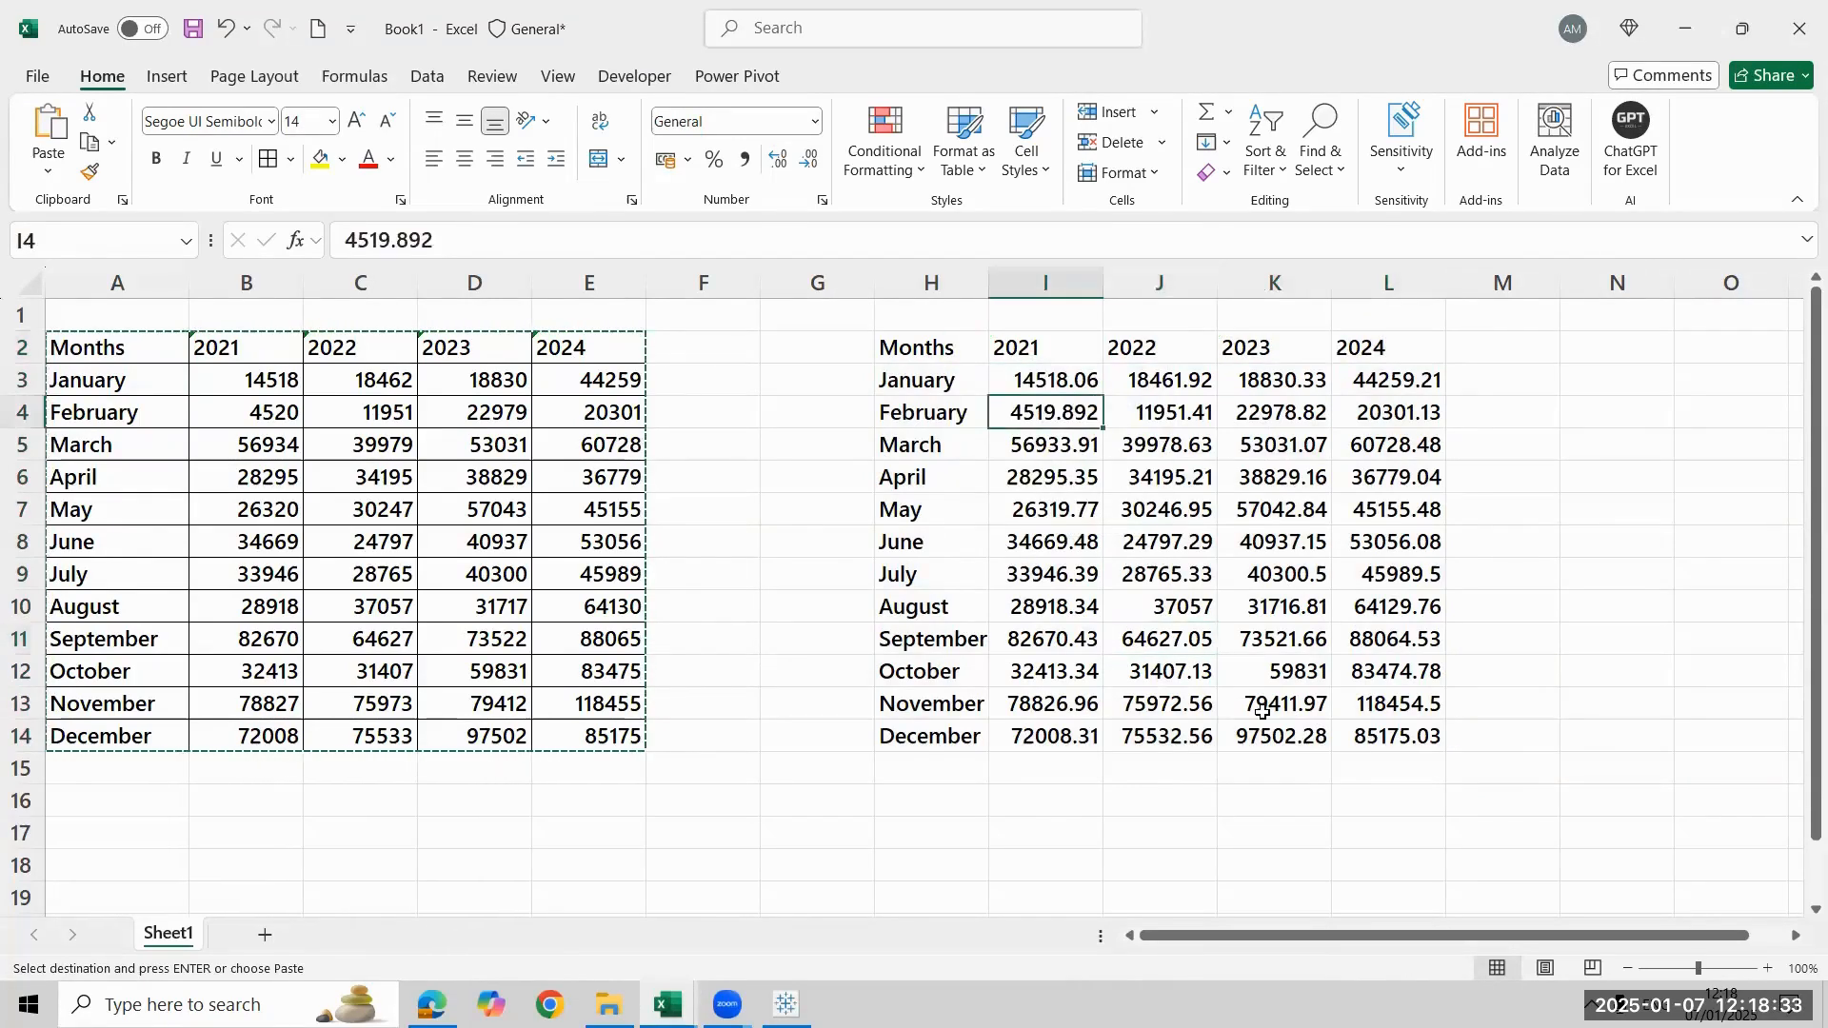
key("Up")
key("ctrl+shift+Right")
key("ctrl+shift+Down")
key("Delete")
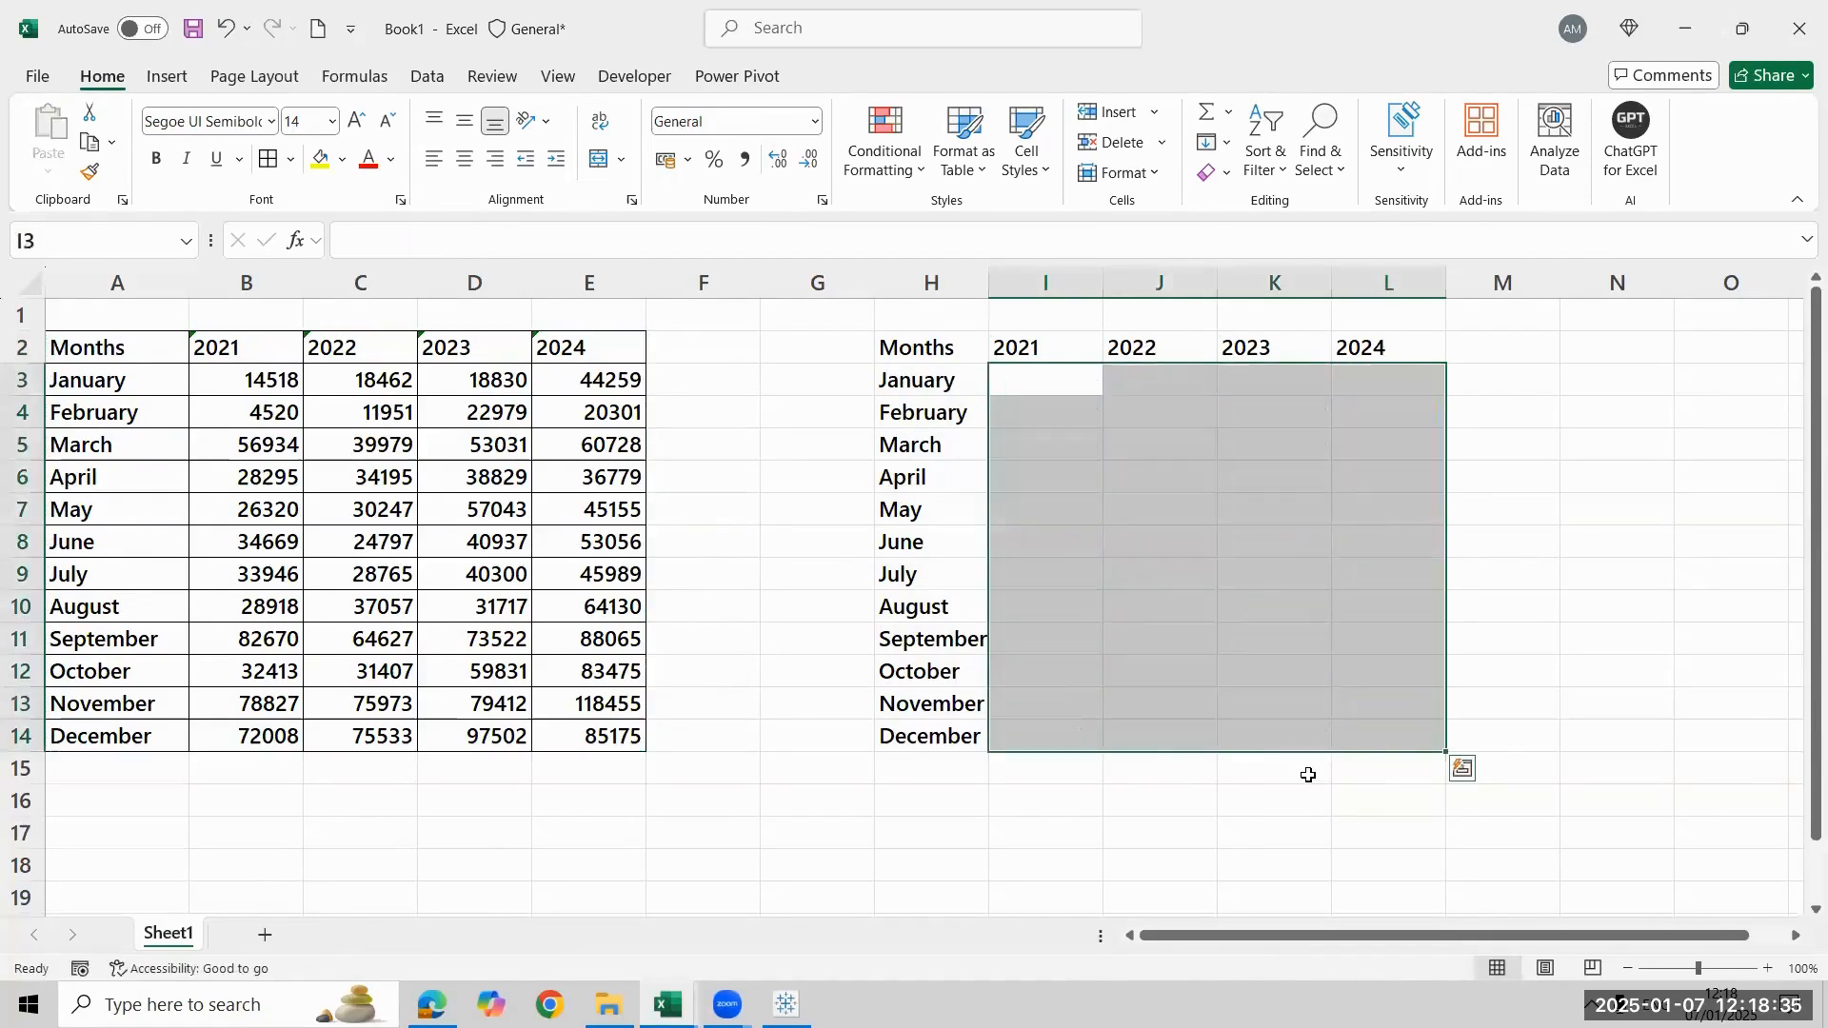
Add borders around all cells of the copied table H2:L14
key("Left")
key("Up")
key("ctrl+shift+Right")
key("ctrl+shift+Down")
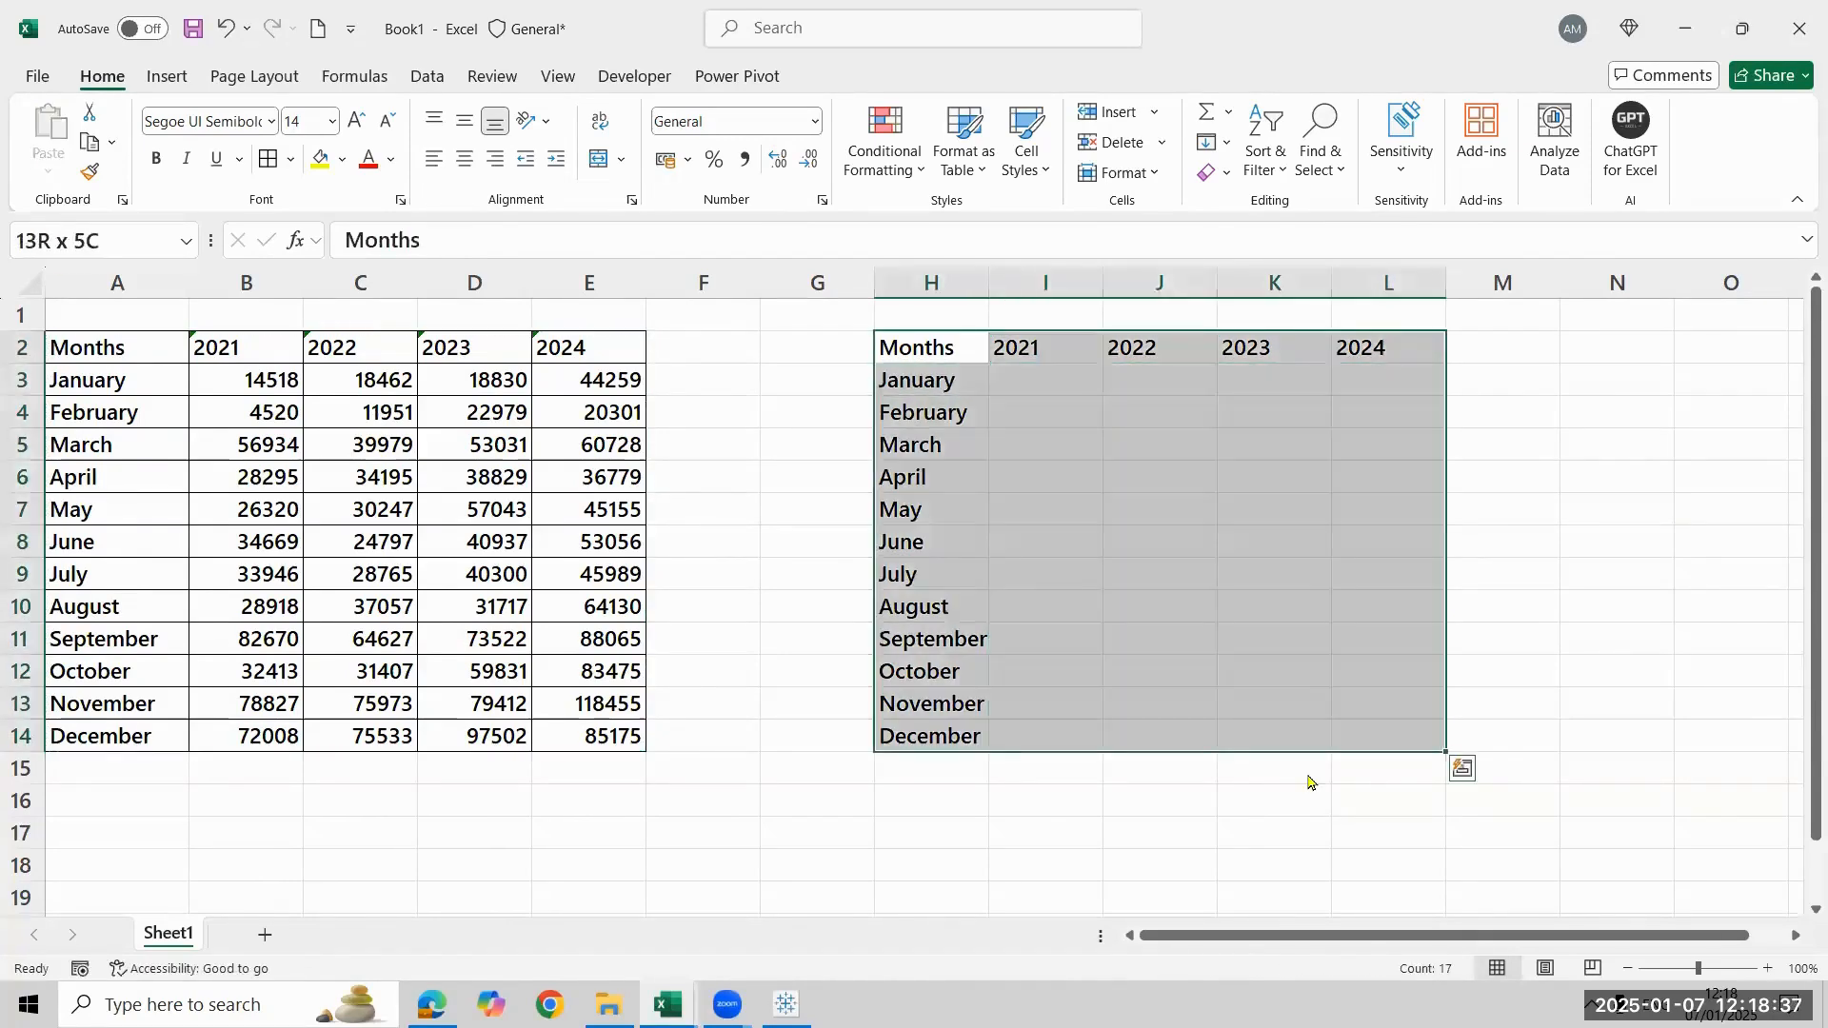
Enter the title "Difference from Table Across" in I1 above the 2021 header of the copied table
key("Up")
key("Right")
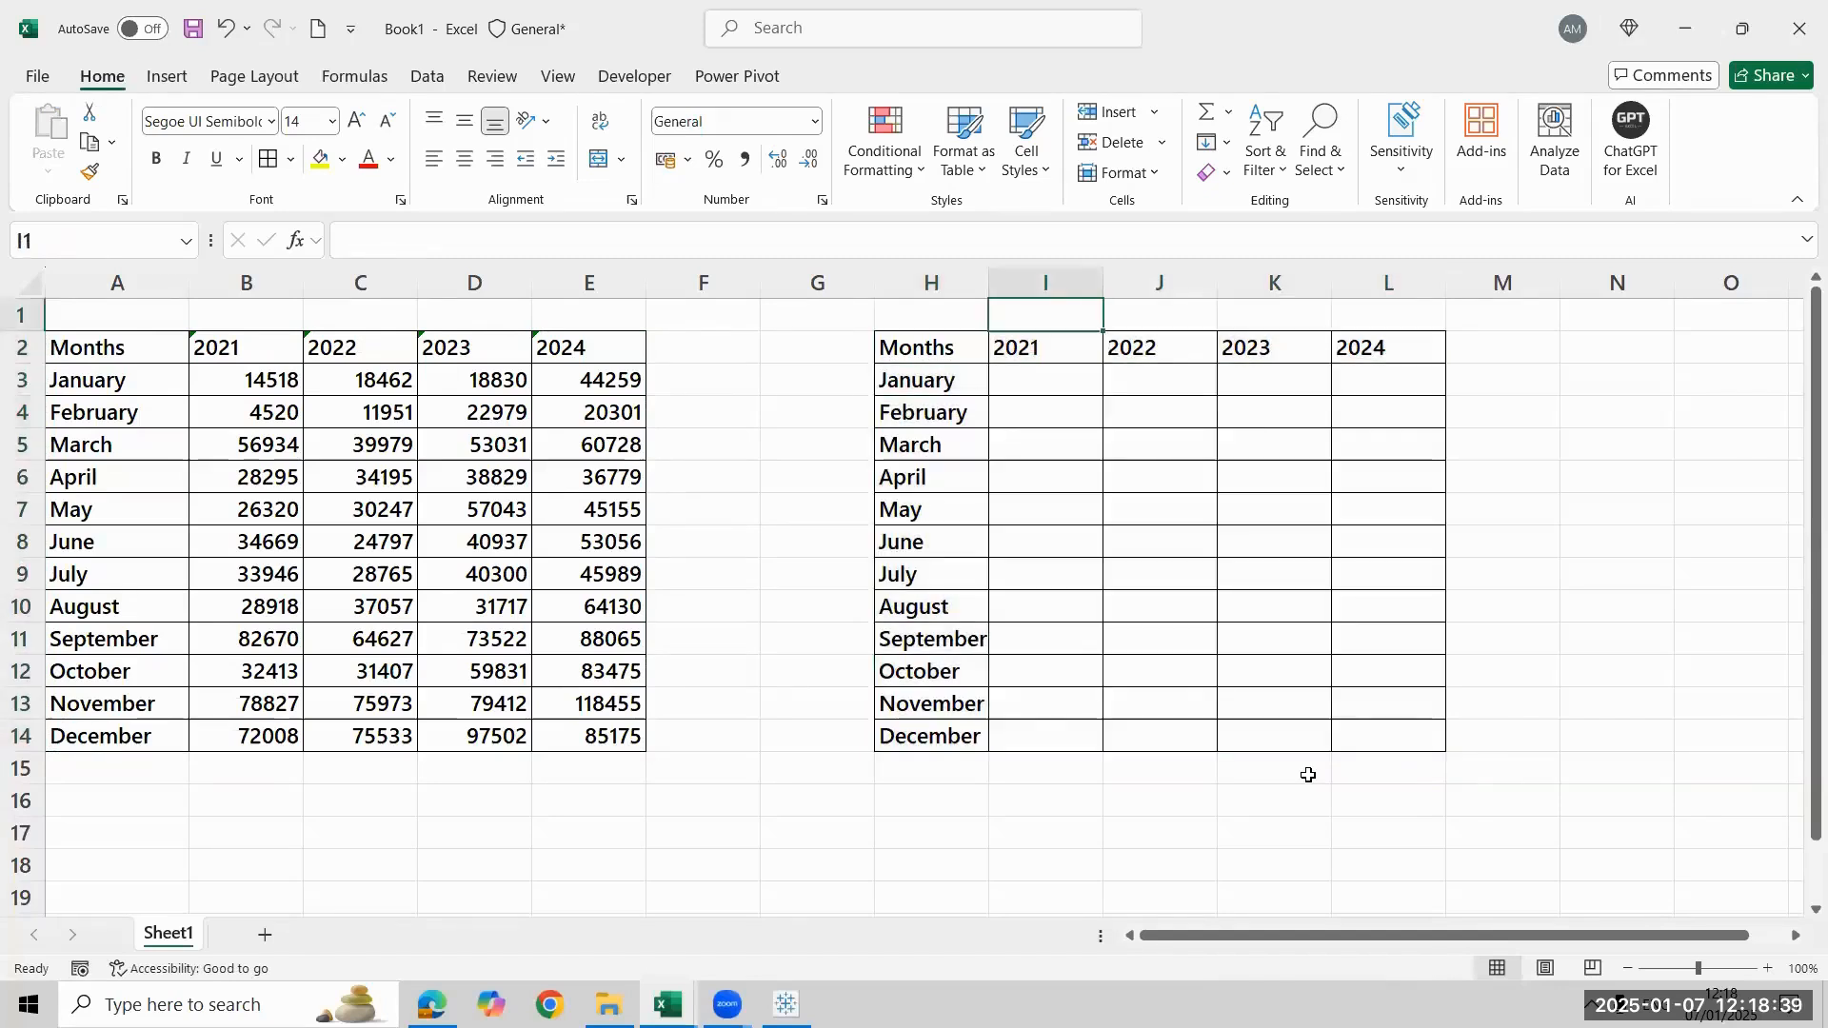
type("Fi")
key("BackSpace")
key("BackSpace")
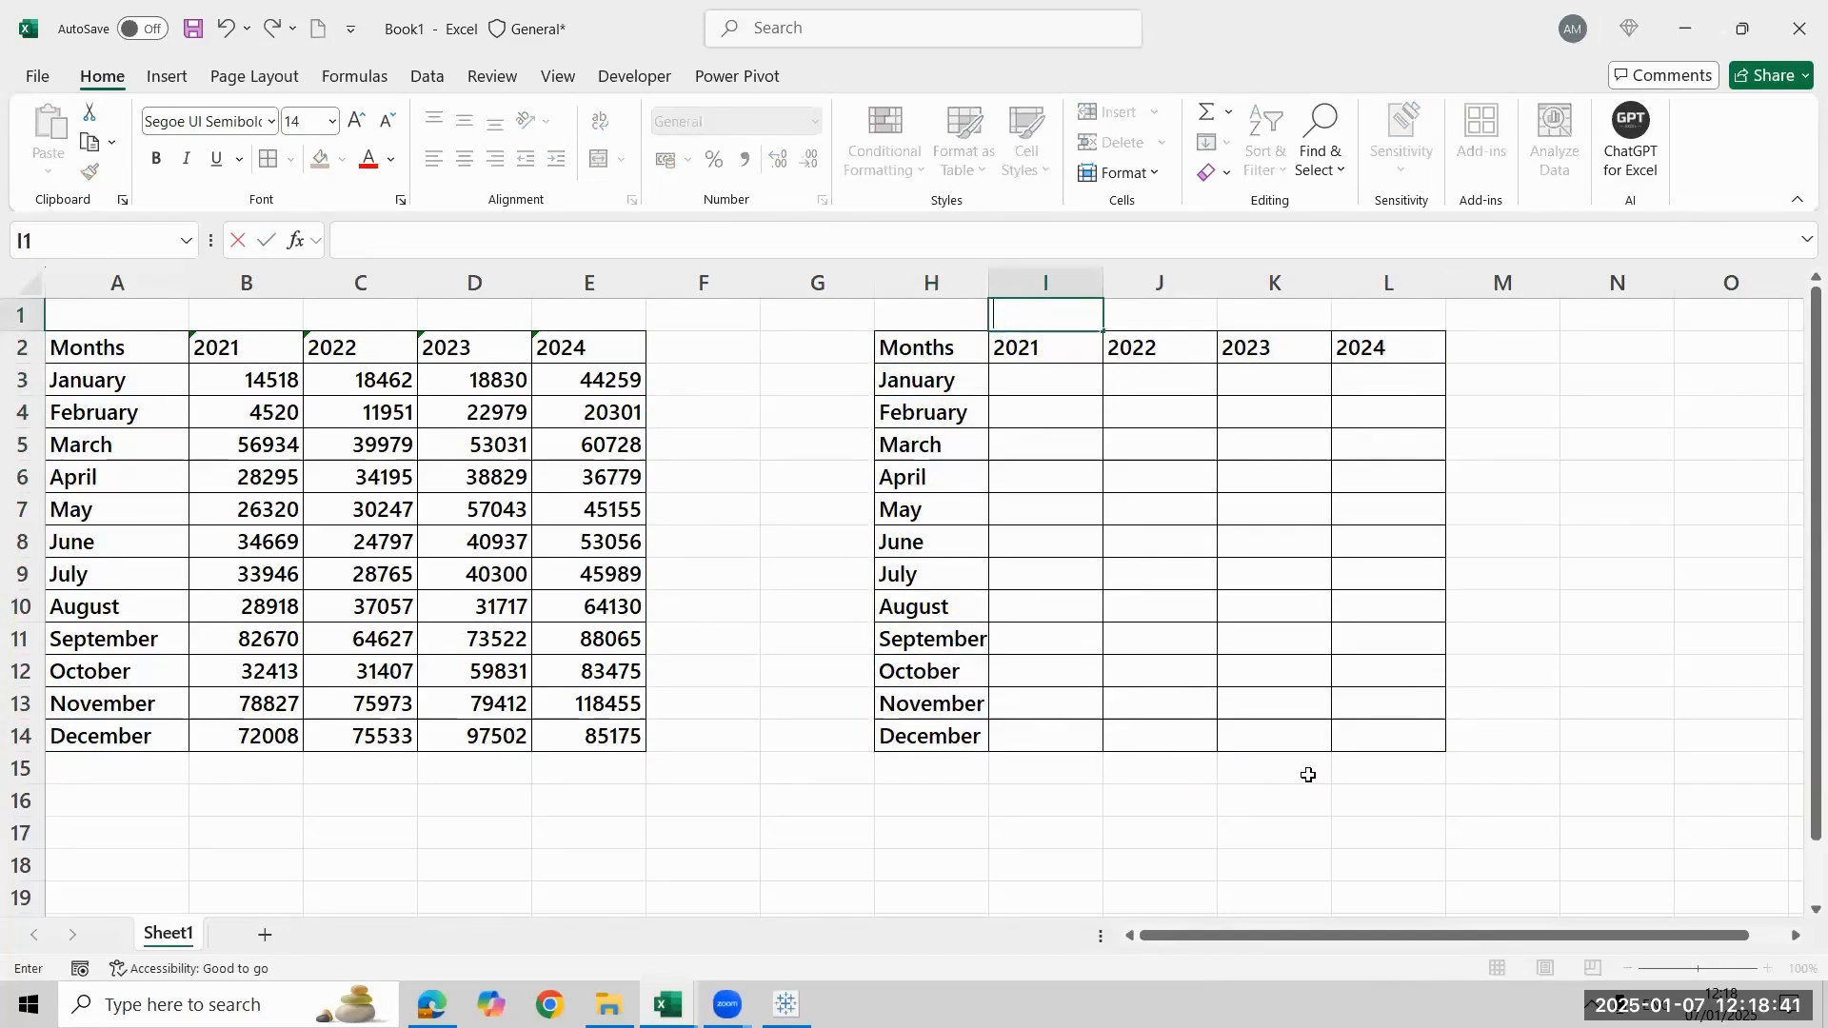
type("Difference fr")
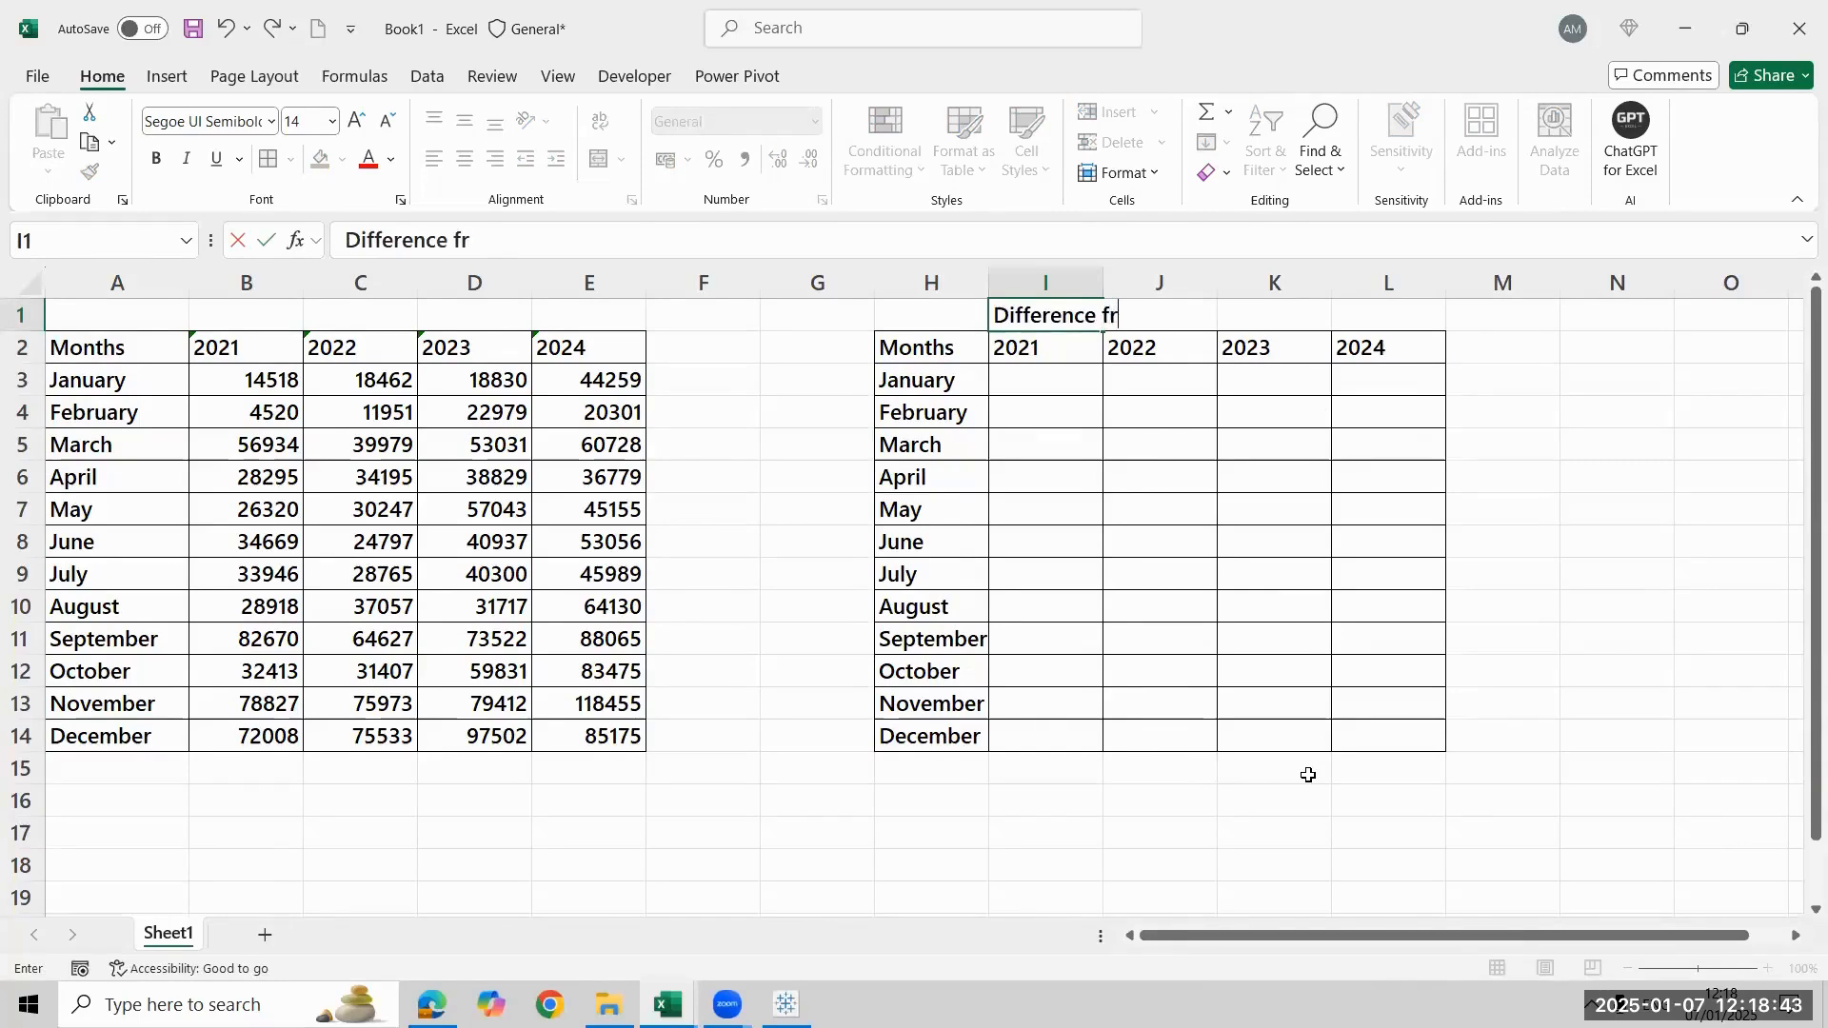
type("om Table Acr")
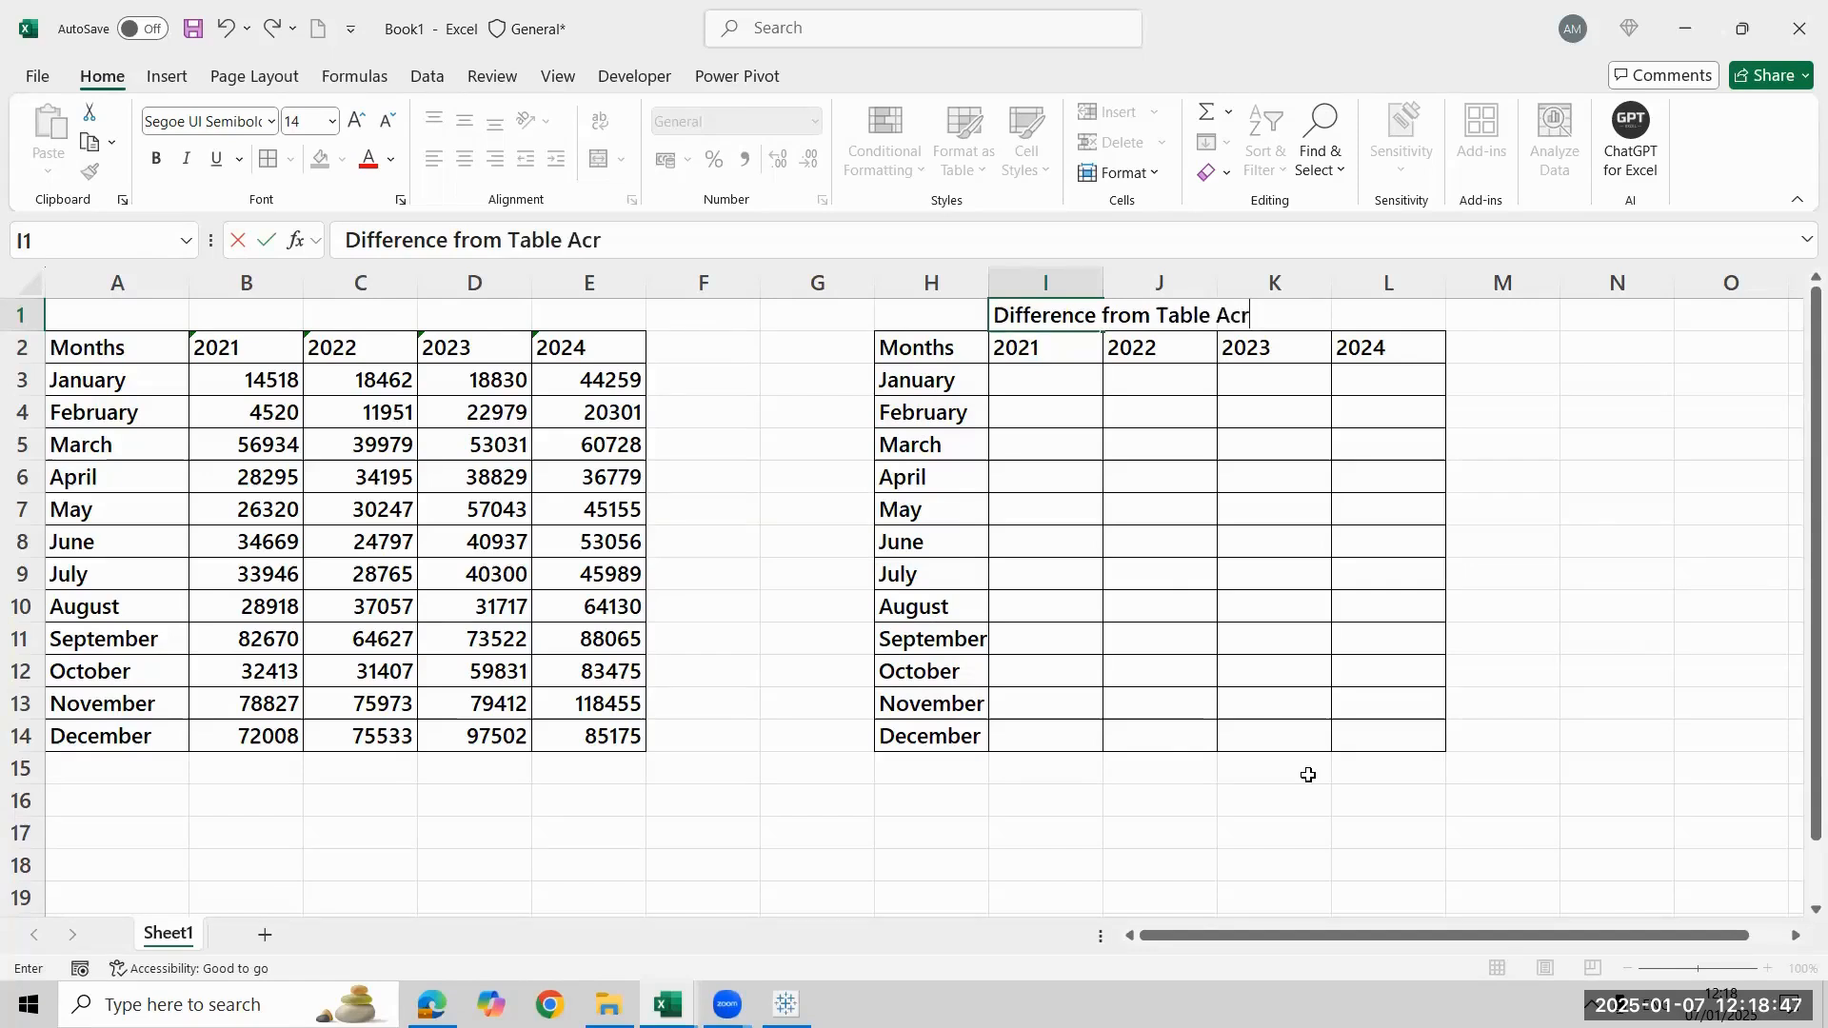
type("oss")
key("Return")
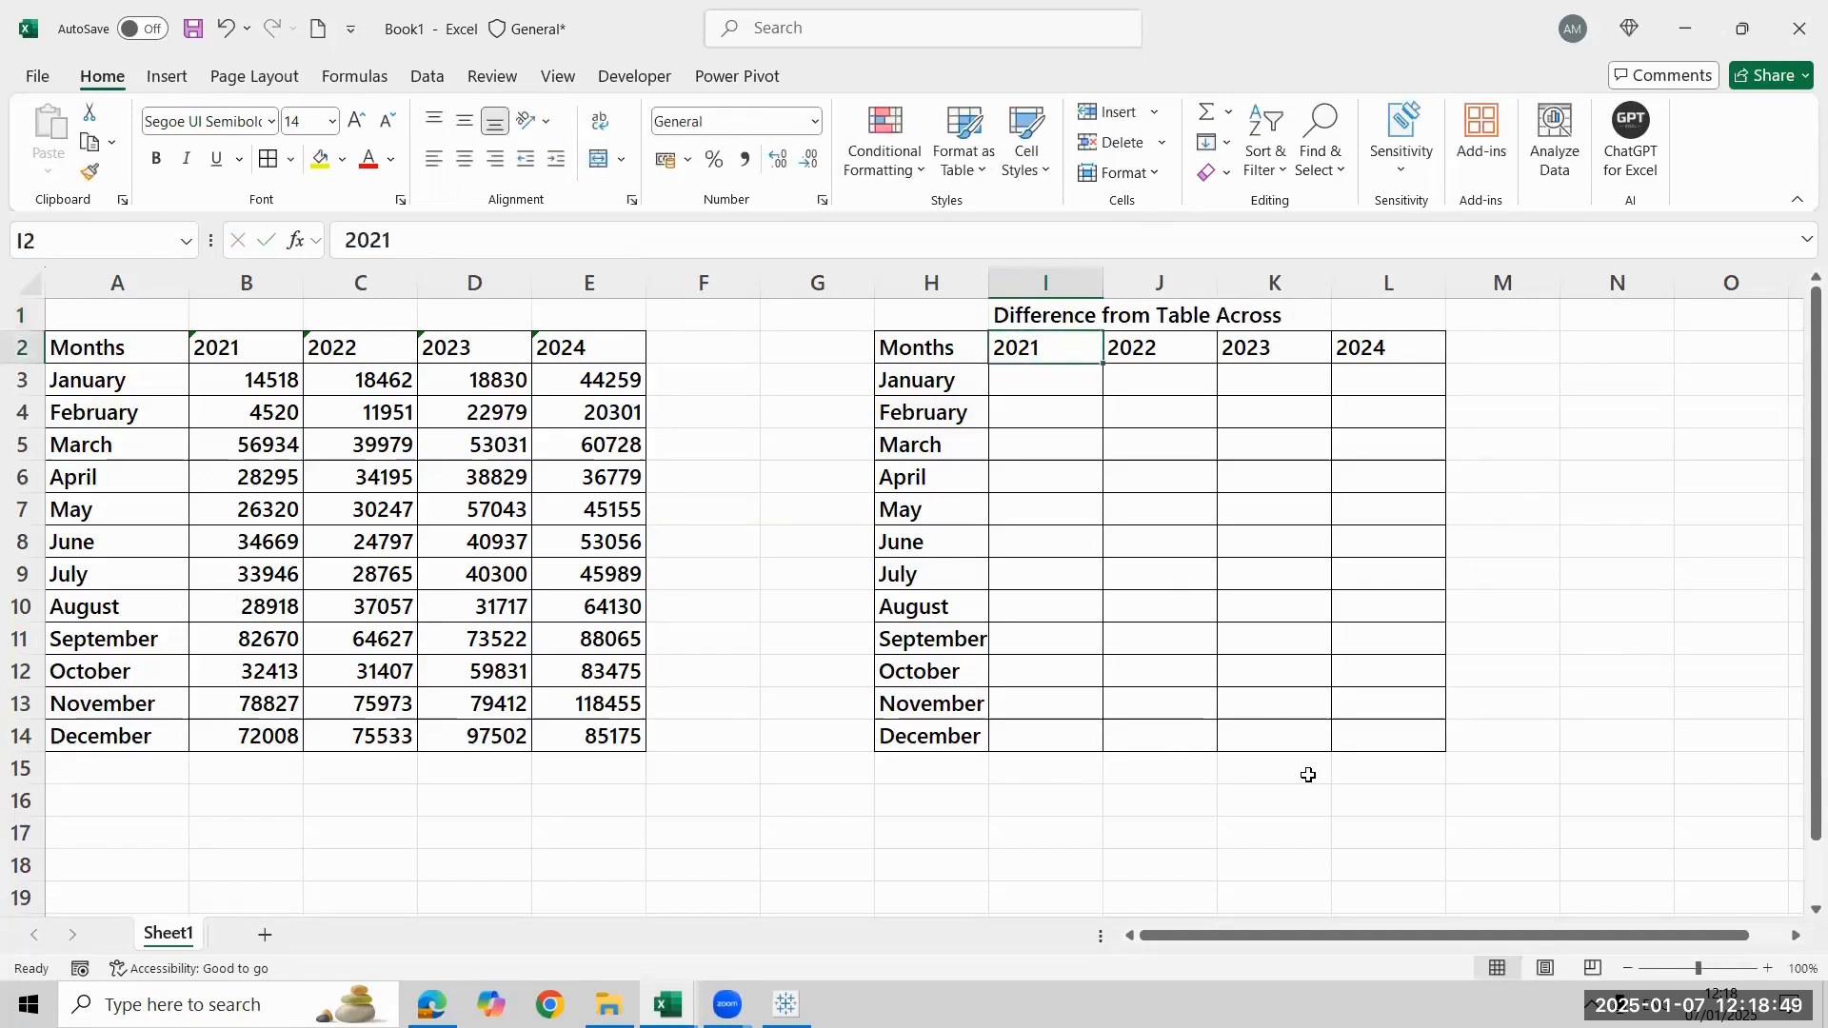
Delete the empty column G so that a single blank column separates the two tables
key("Down")
key("Left")
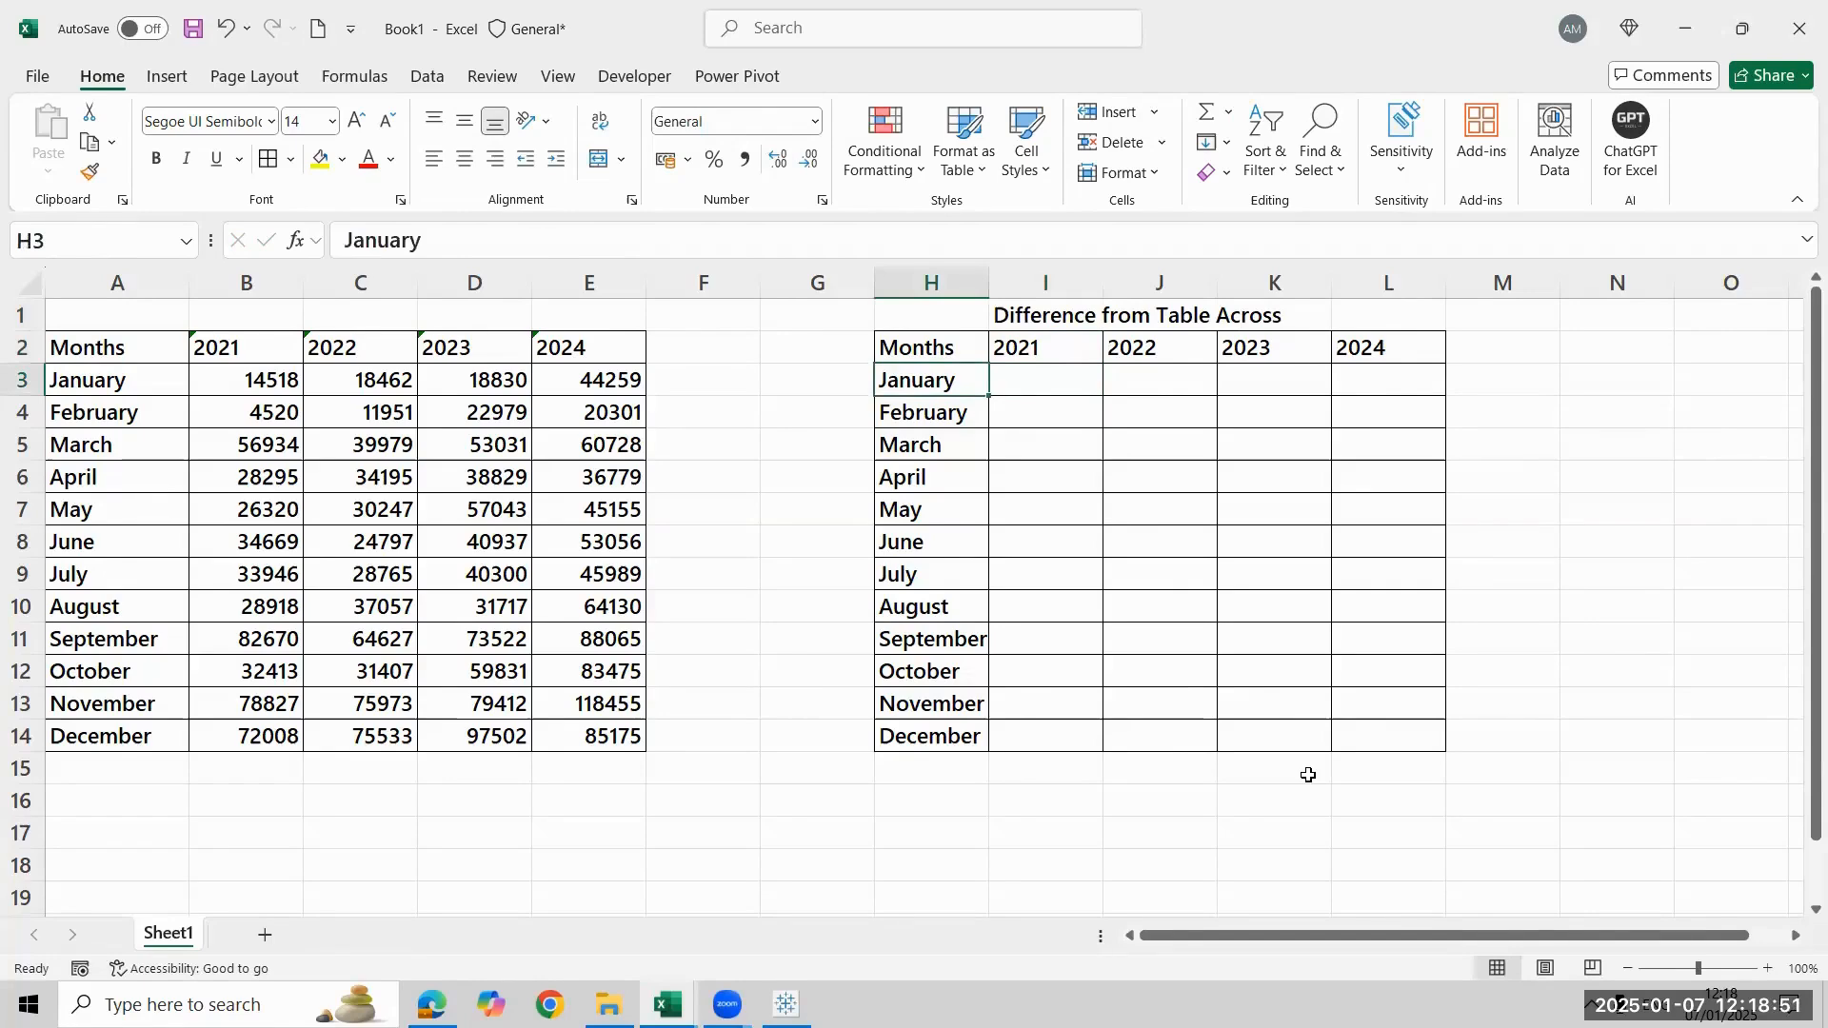
key("Left")
key("ctrl+space")
key("ctrl+minus")
Enter the formula =C3-B3 in I3 for January's 2022 difference from 2021
key("Right")
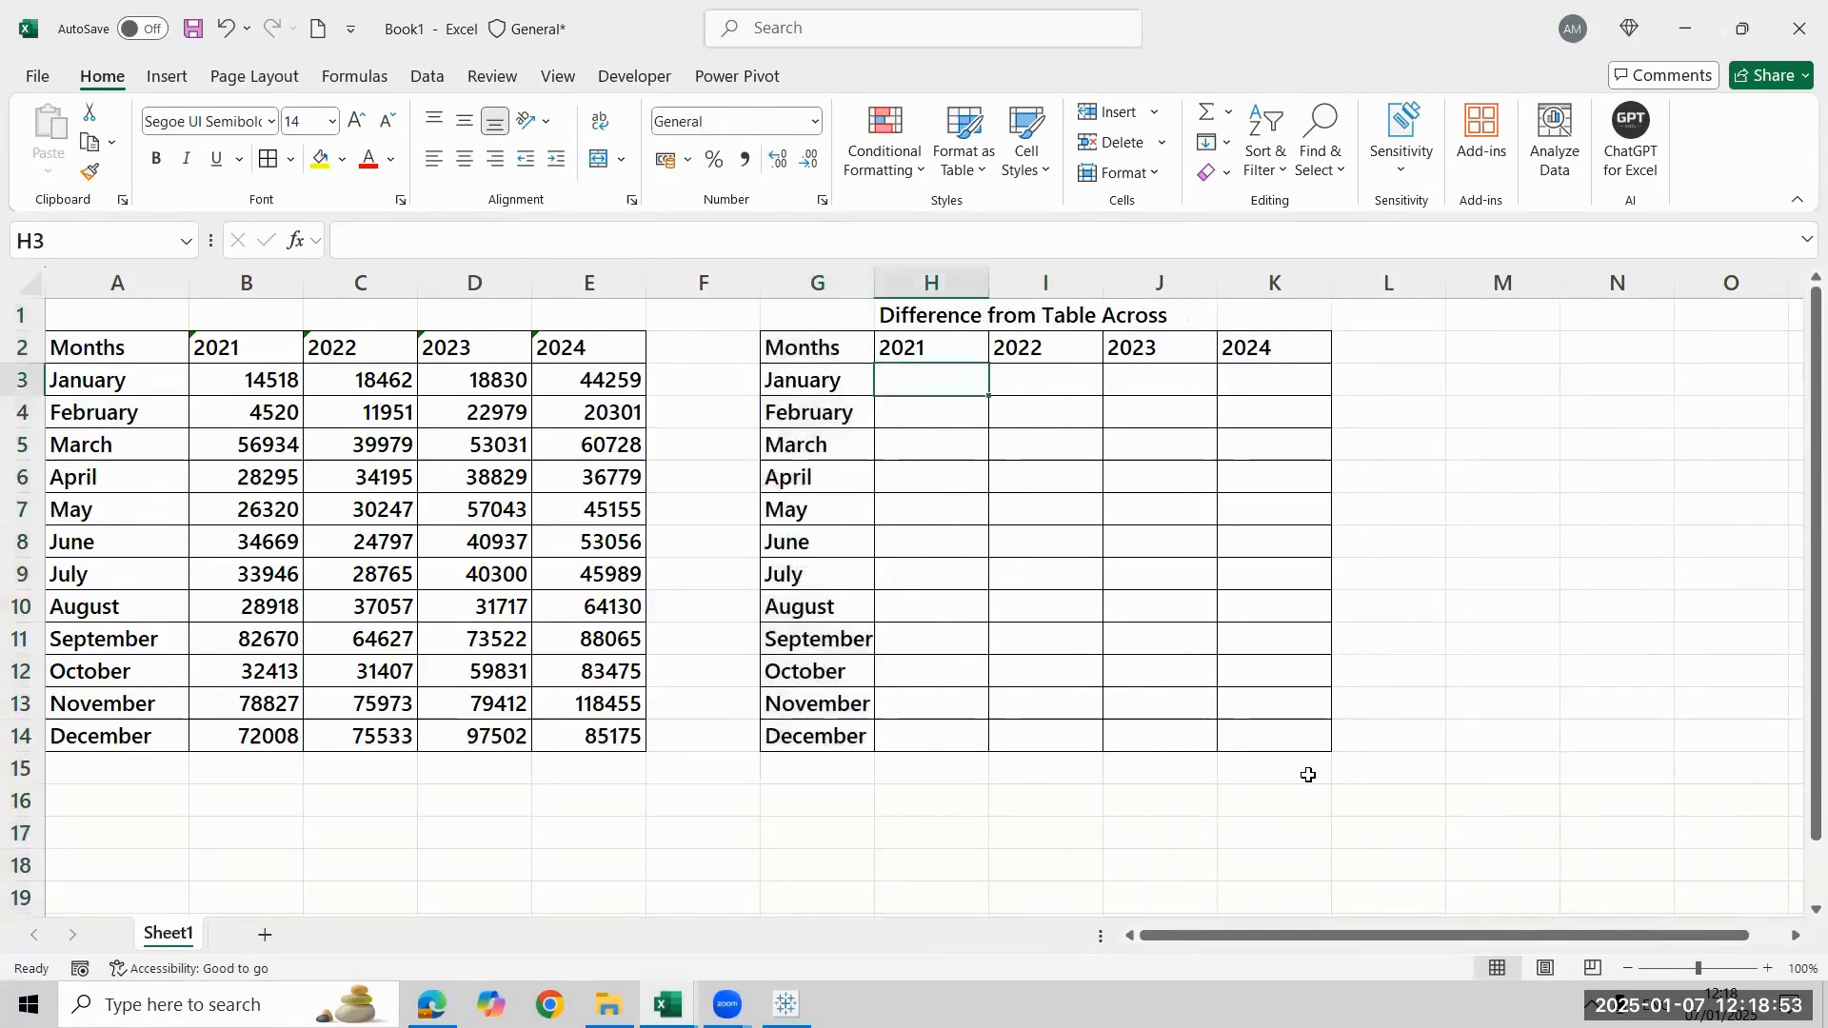
type("=")
key("BackSpace")
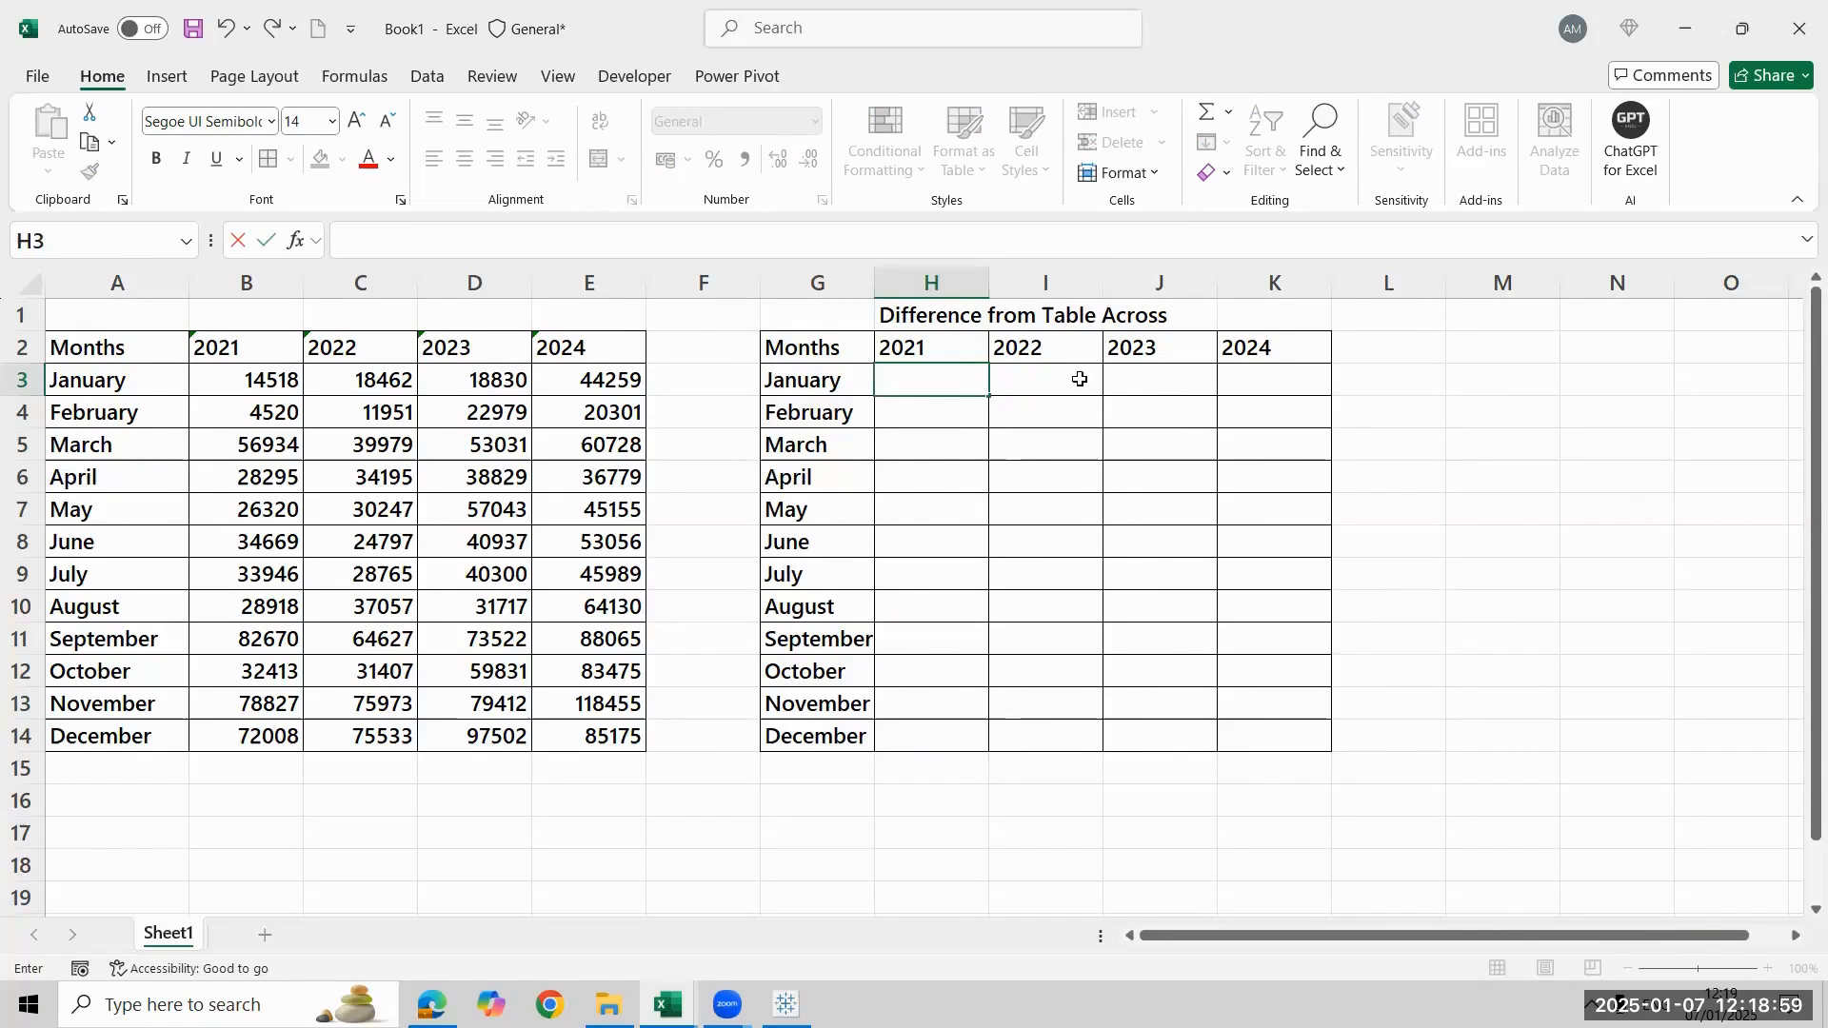
key("Tab")
type("=")
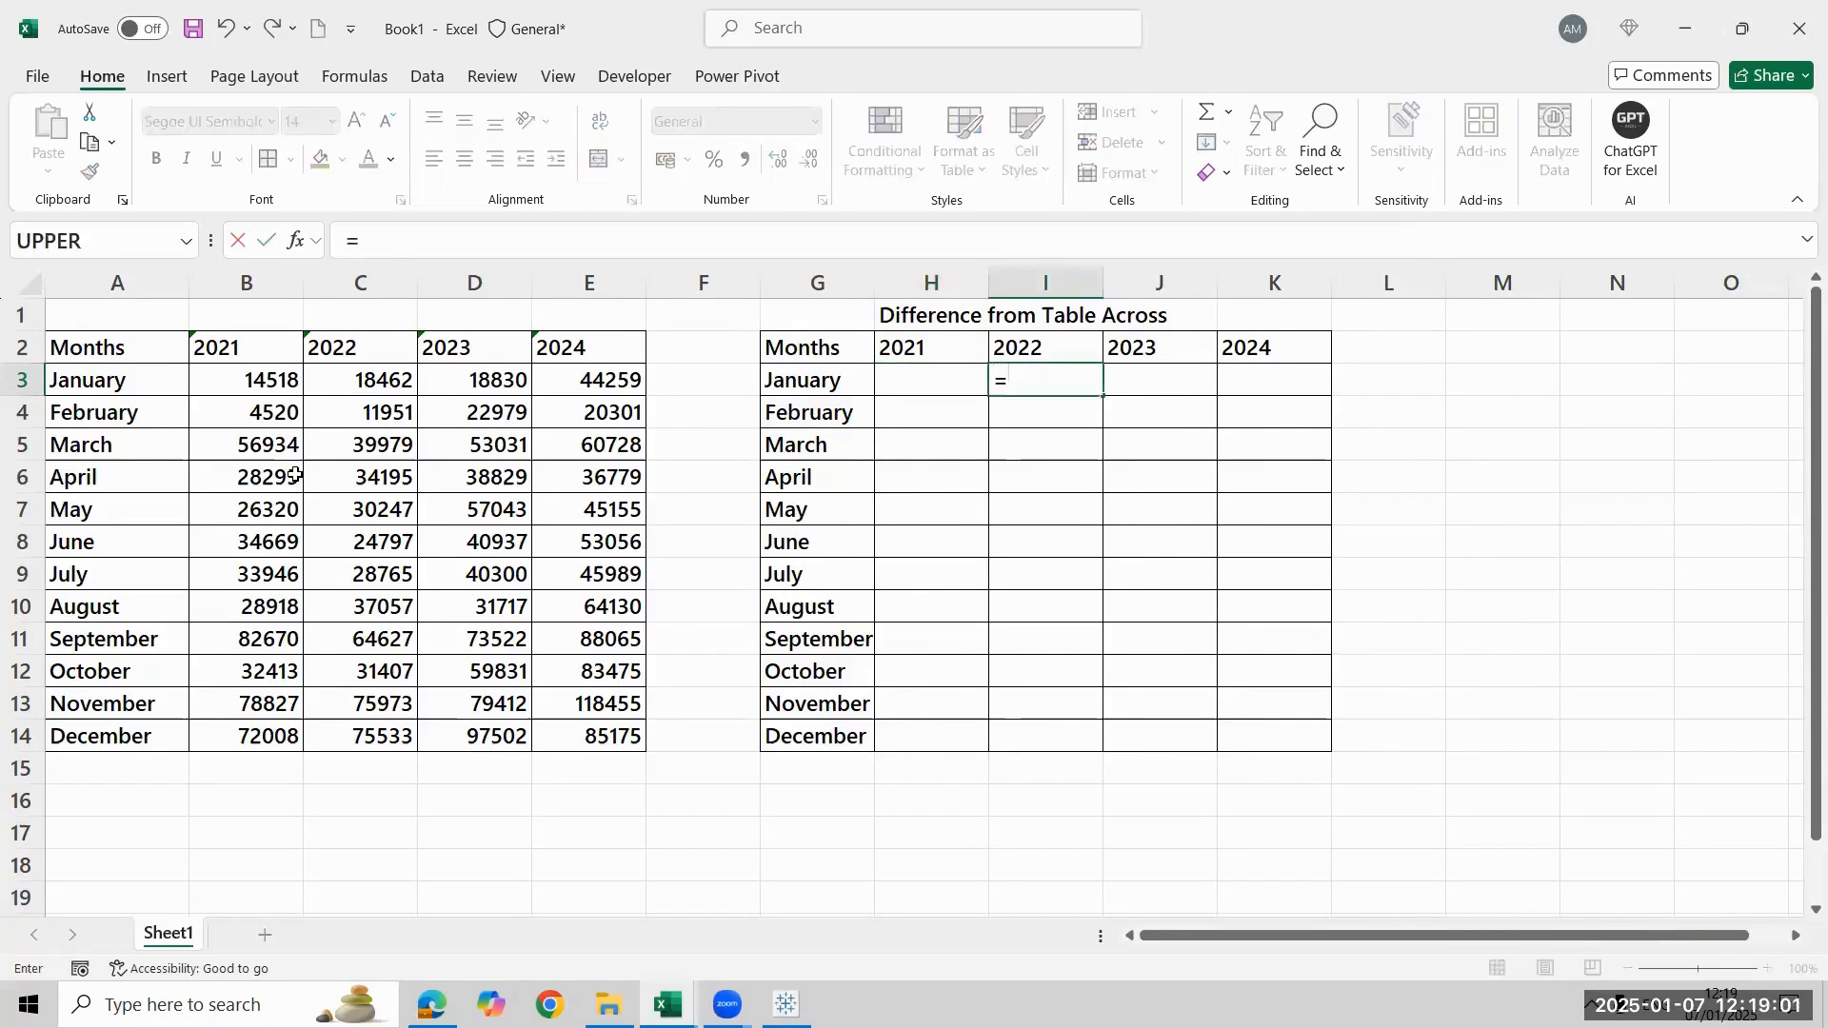
key("Left")
key("Left")
key("Left")
key("Left")
key("Left")
key("Left")
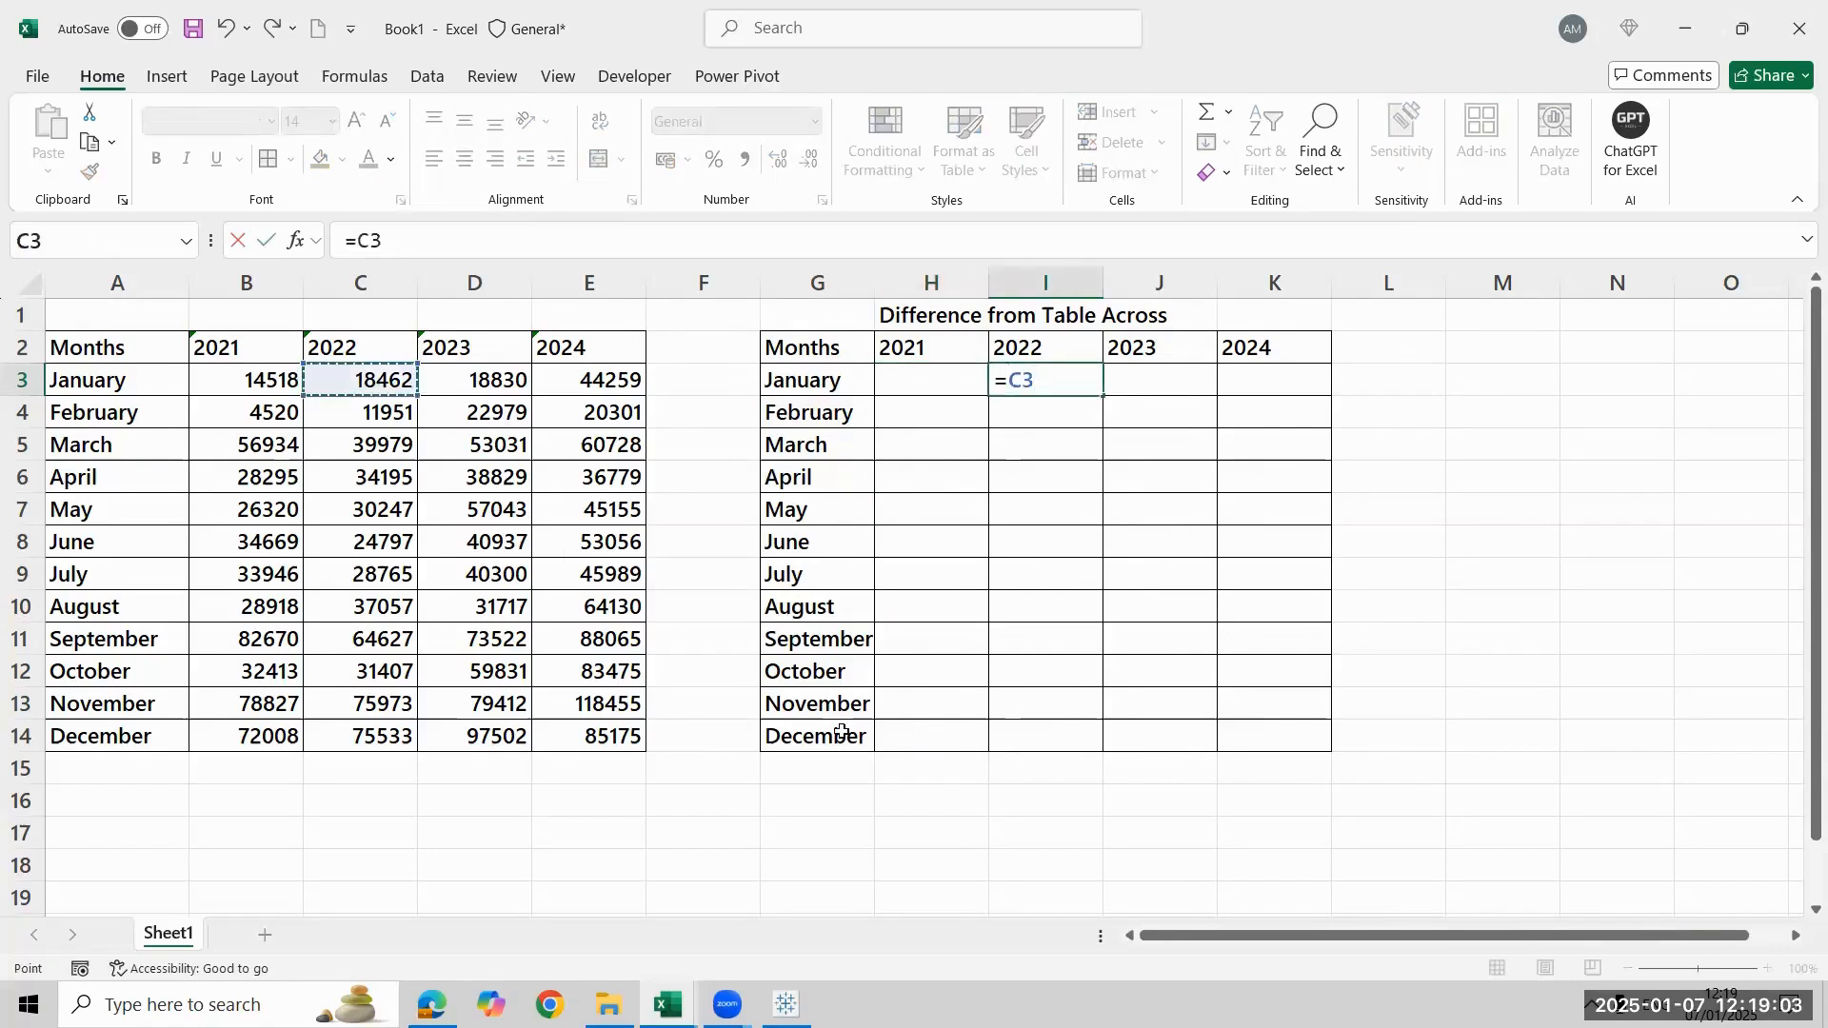
type("-")
left_click(269, 380)
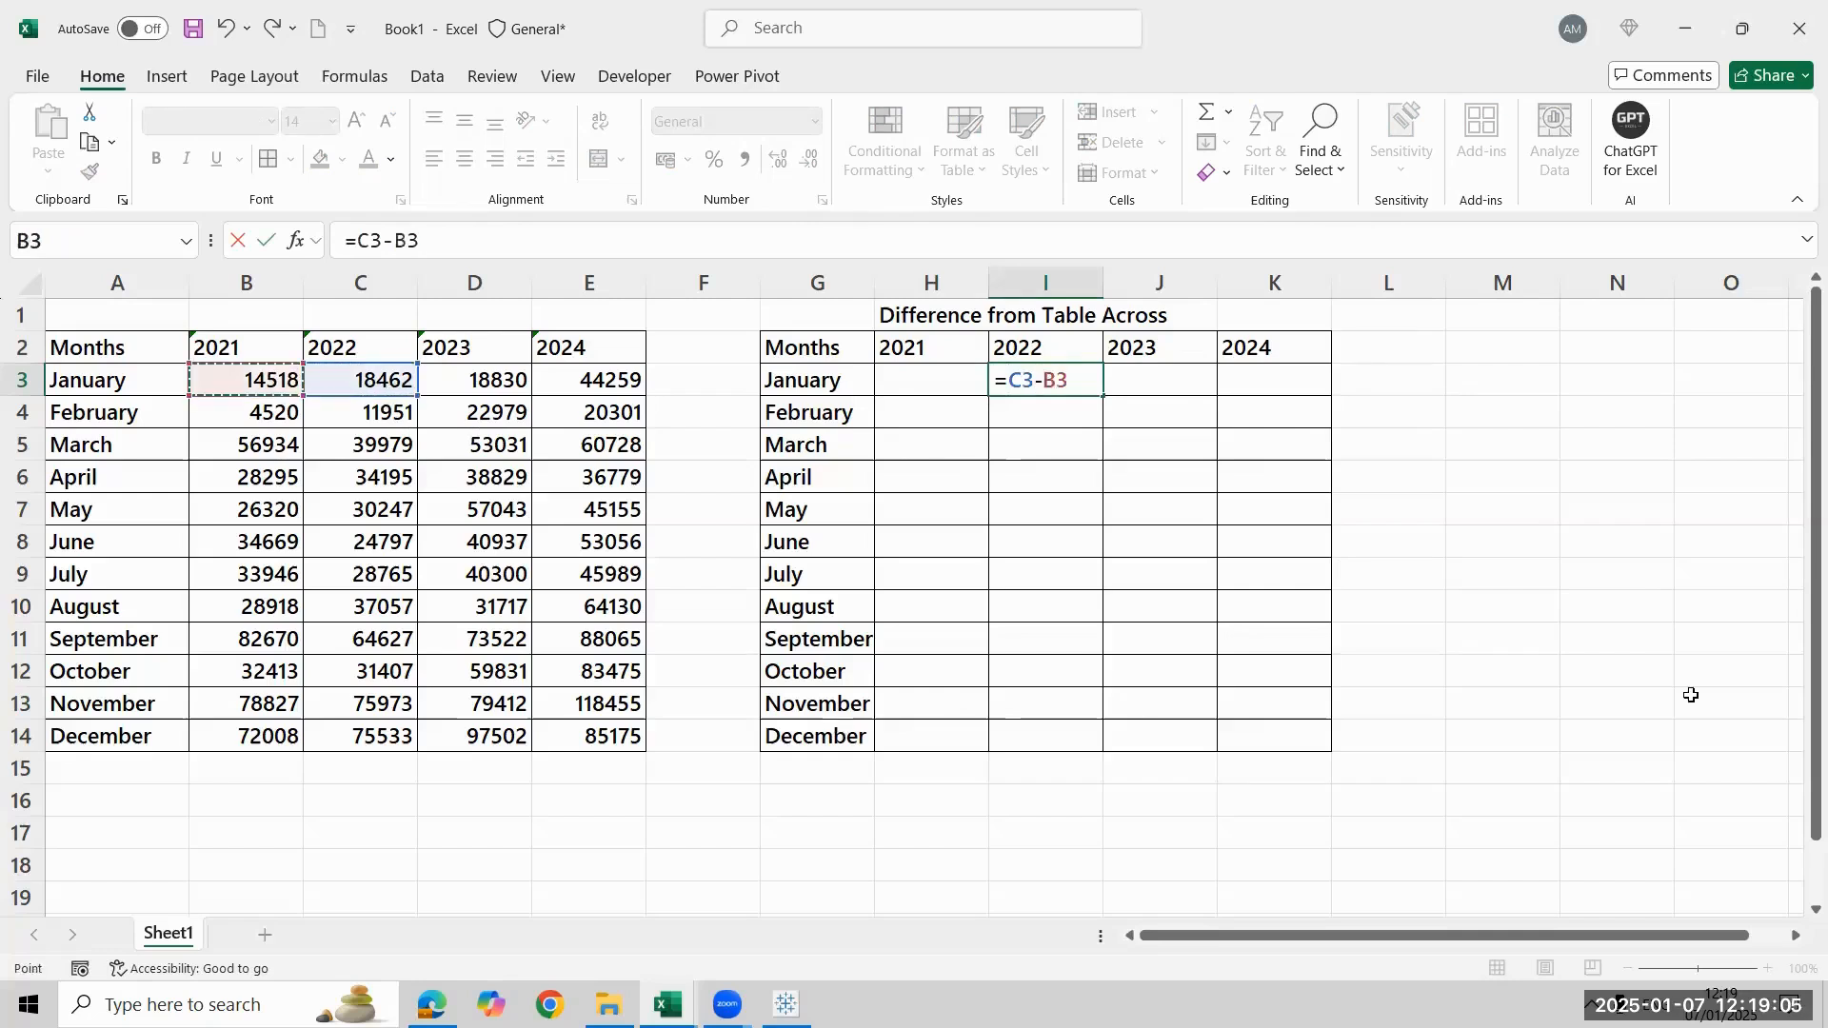
key("Return")
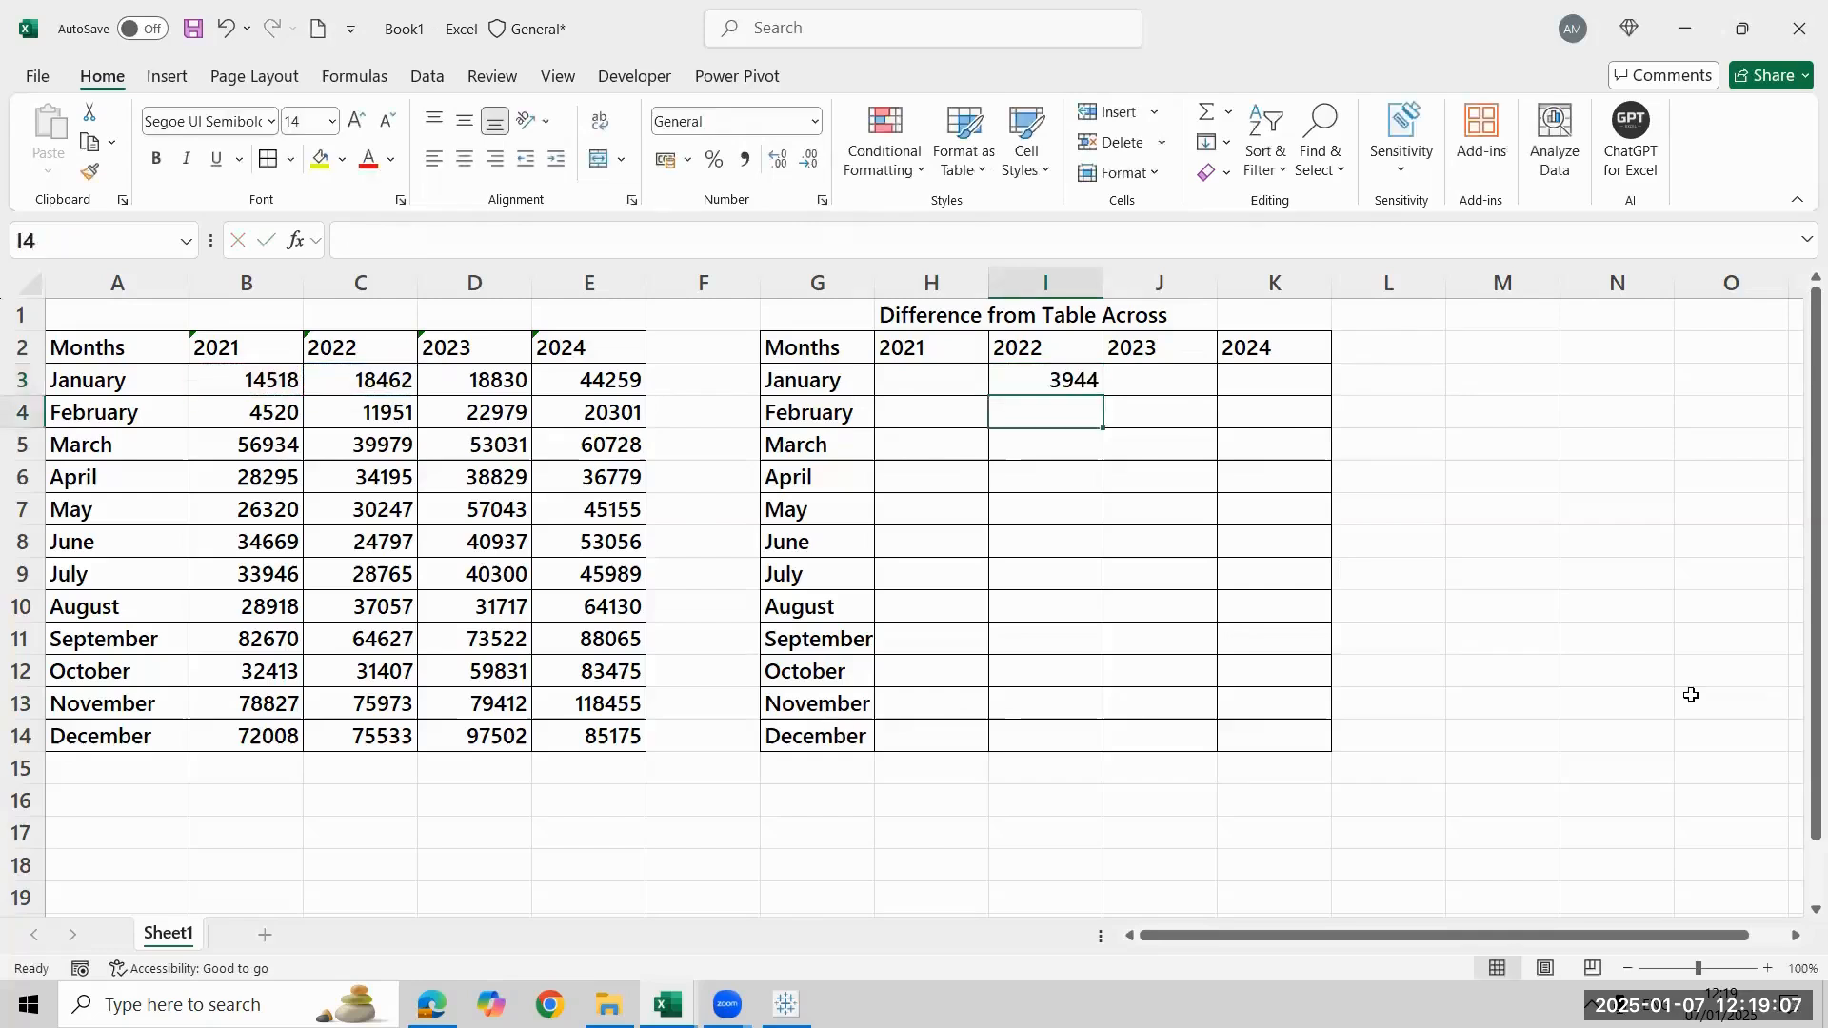
Fill January's difference formula from I3 across to the 2023 and 2024 columns, J3:K3
key("Up")
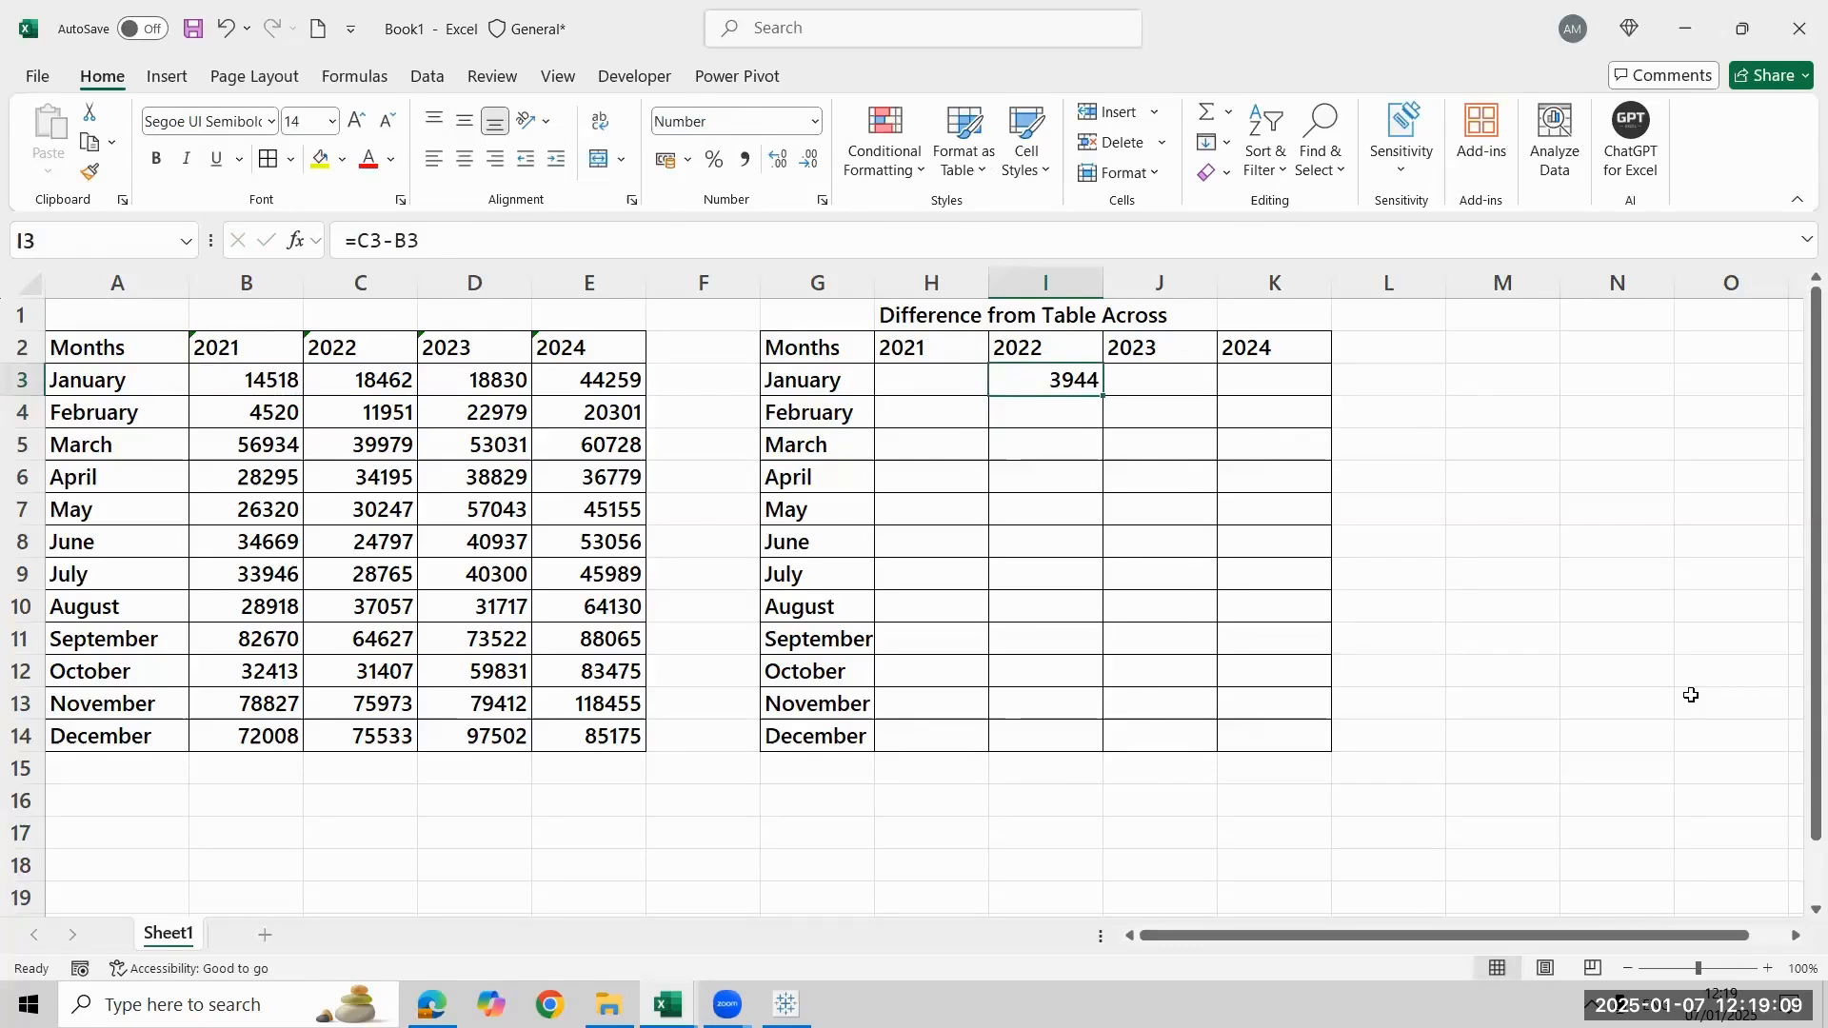
key("shift+Right")
key("shift+Right")
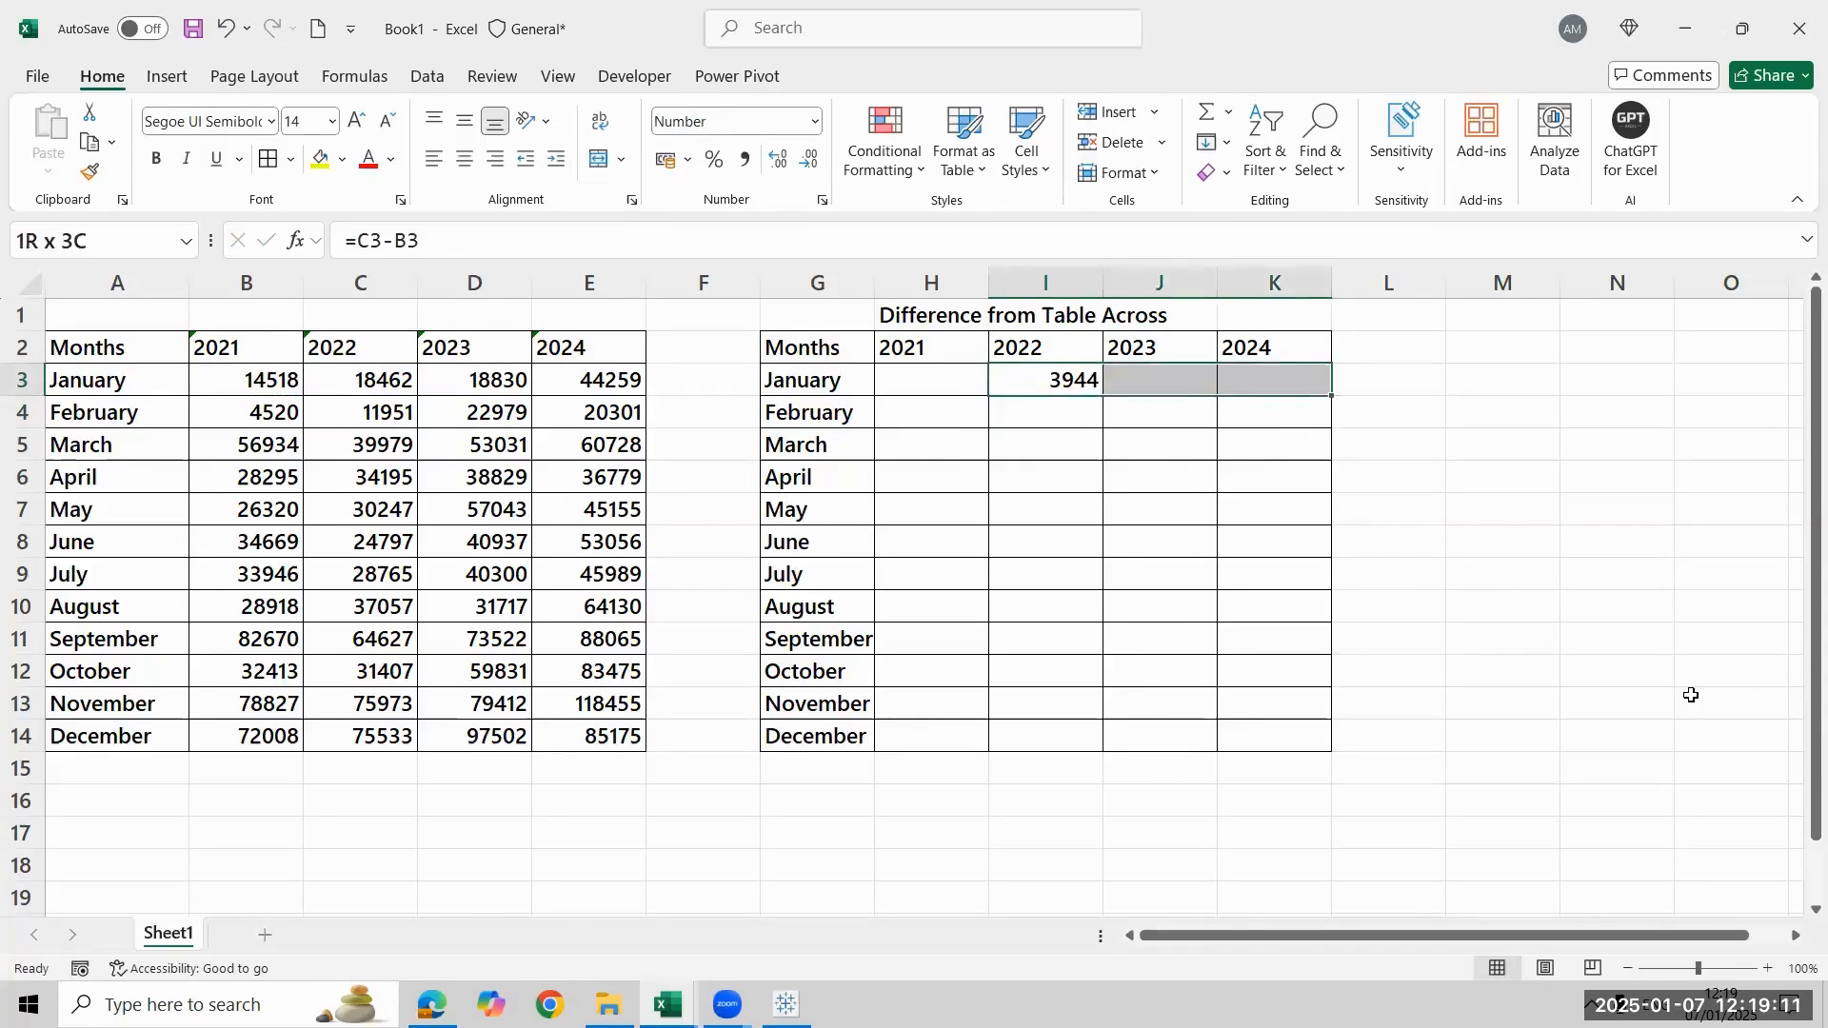
key("ctrl+r")
Examine the cell references in January's 2023 and 2024 difference formulas in J3 and K3
key("Right")
key("F2")
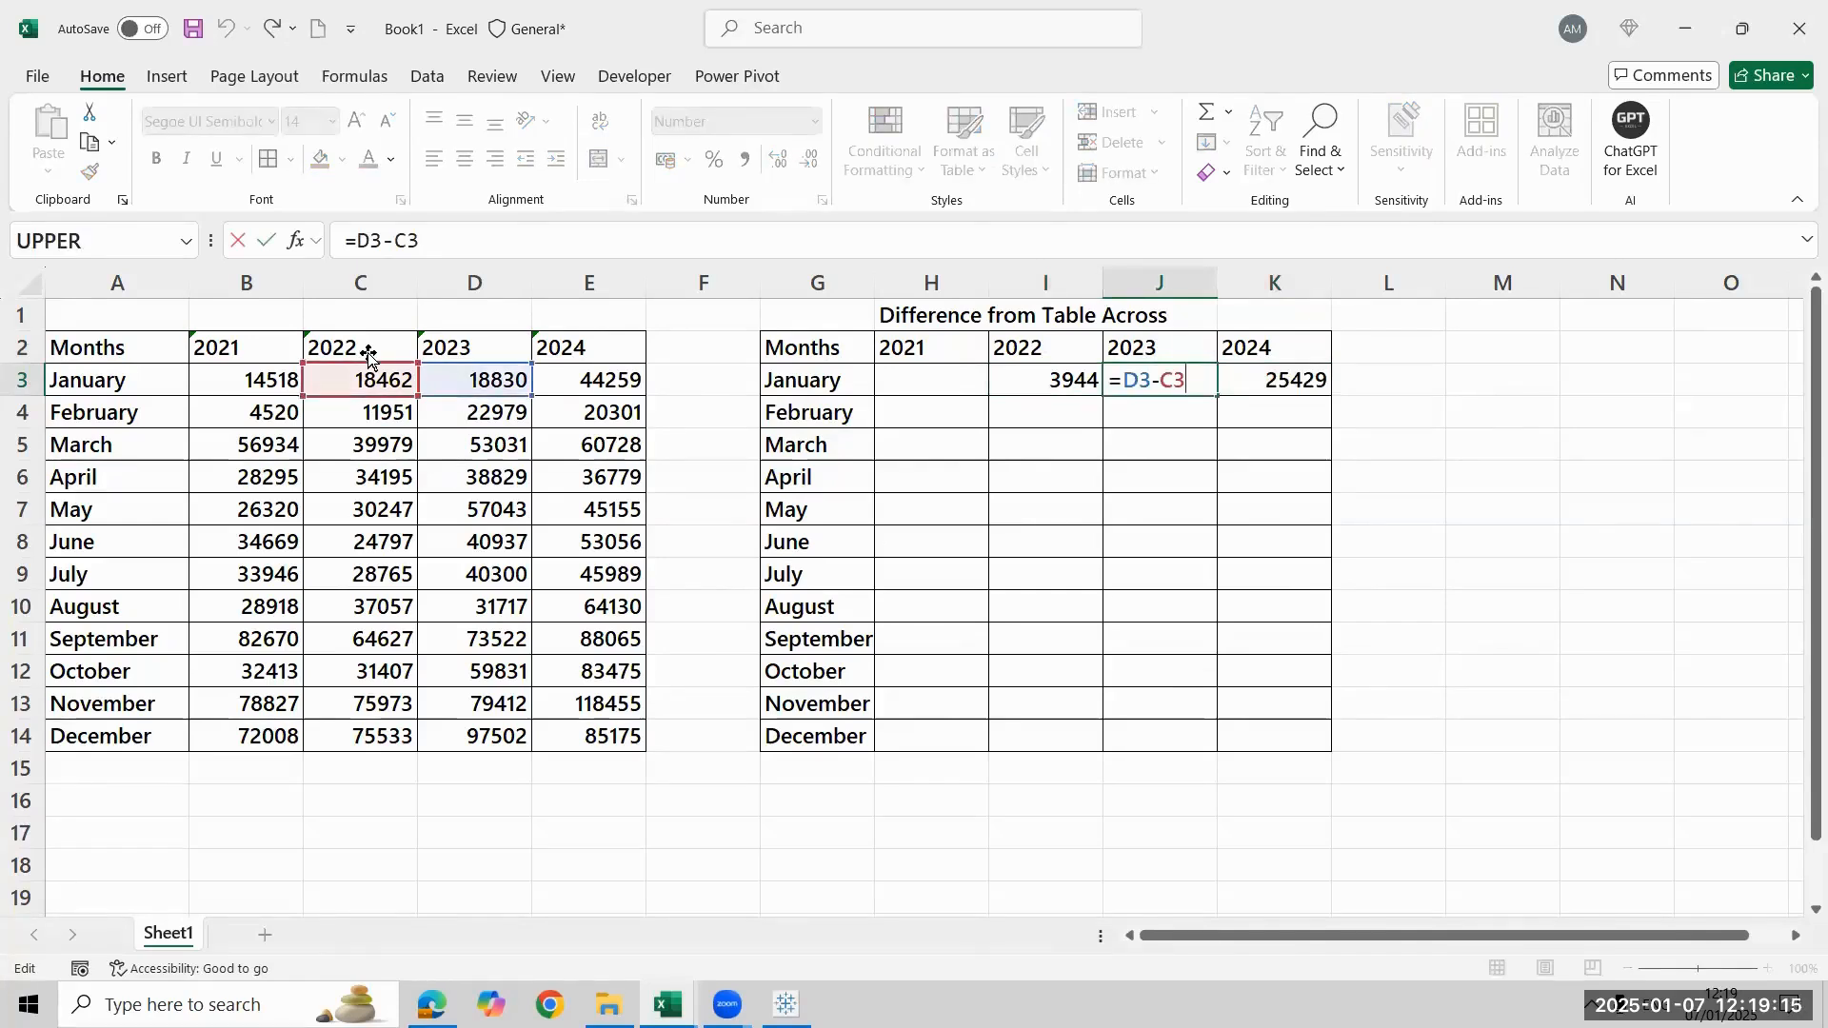
key("Escape")
key("Right")
key("F2")
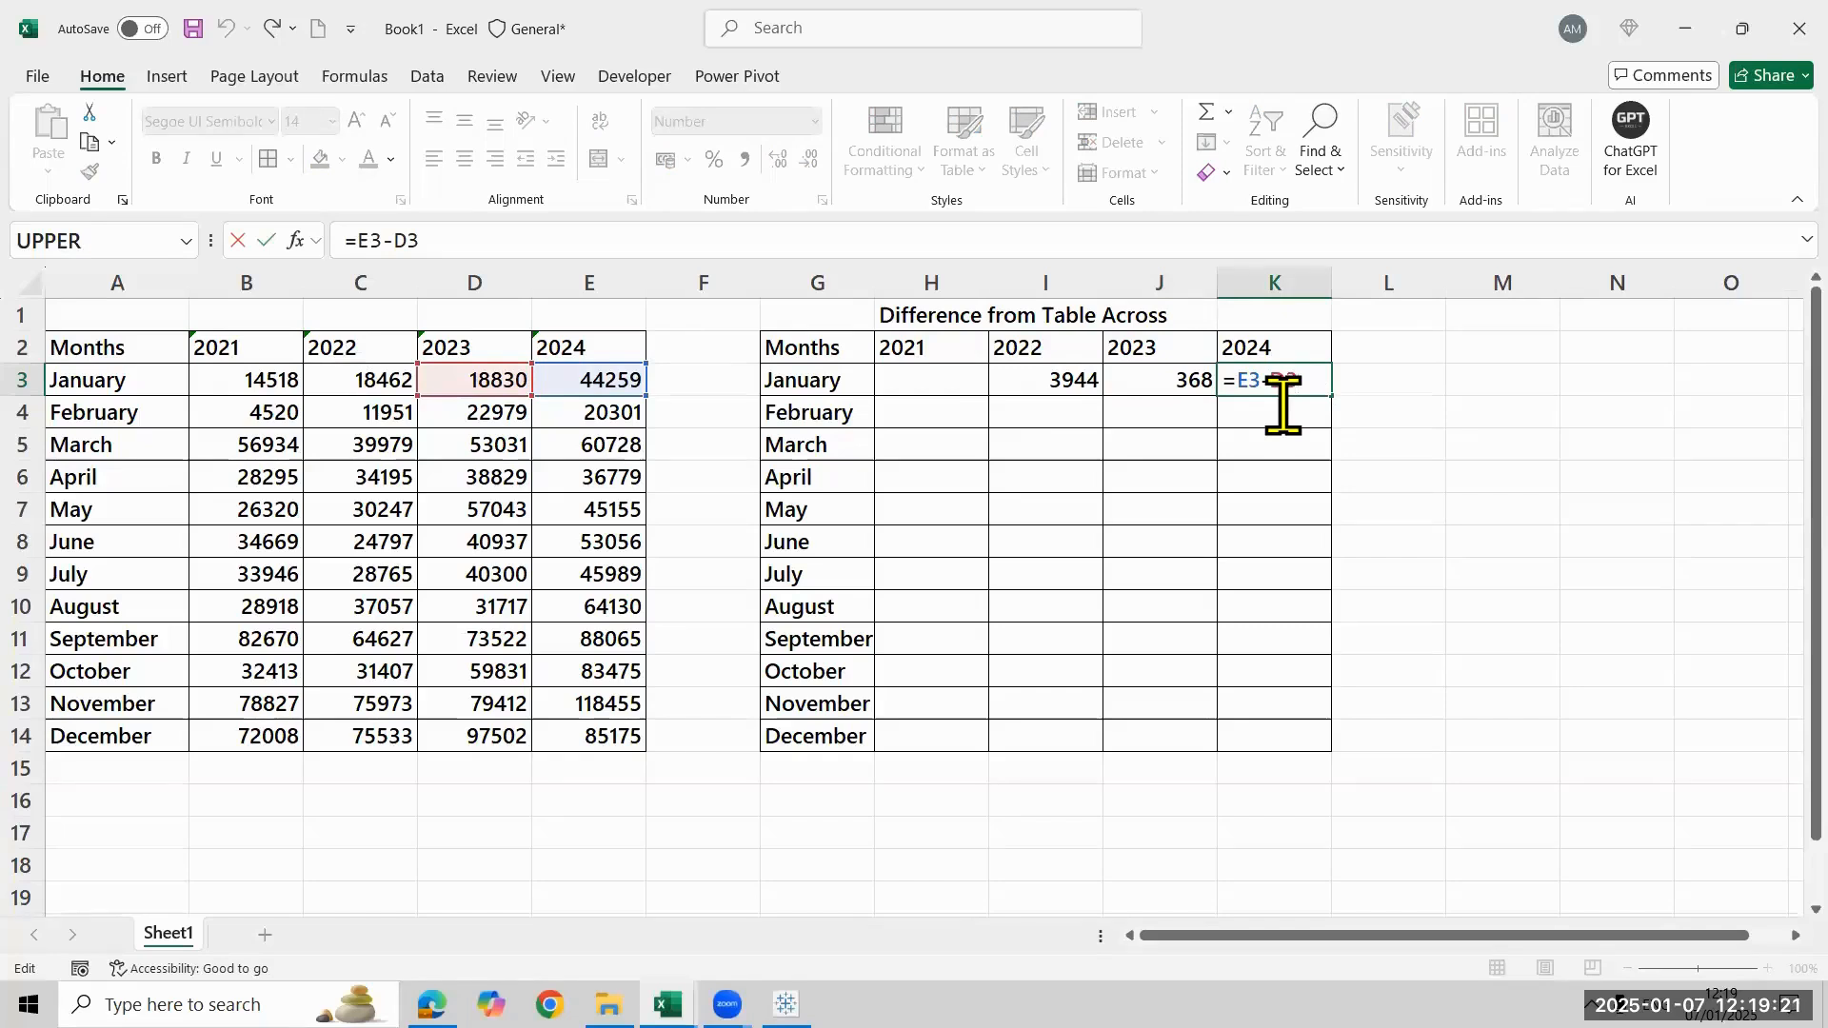
key("ctrl+Return")
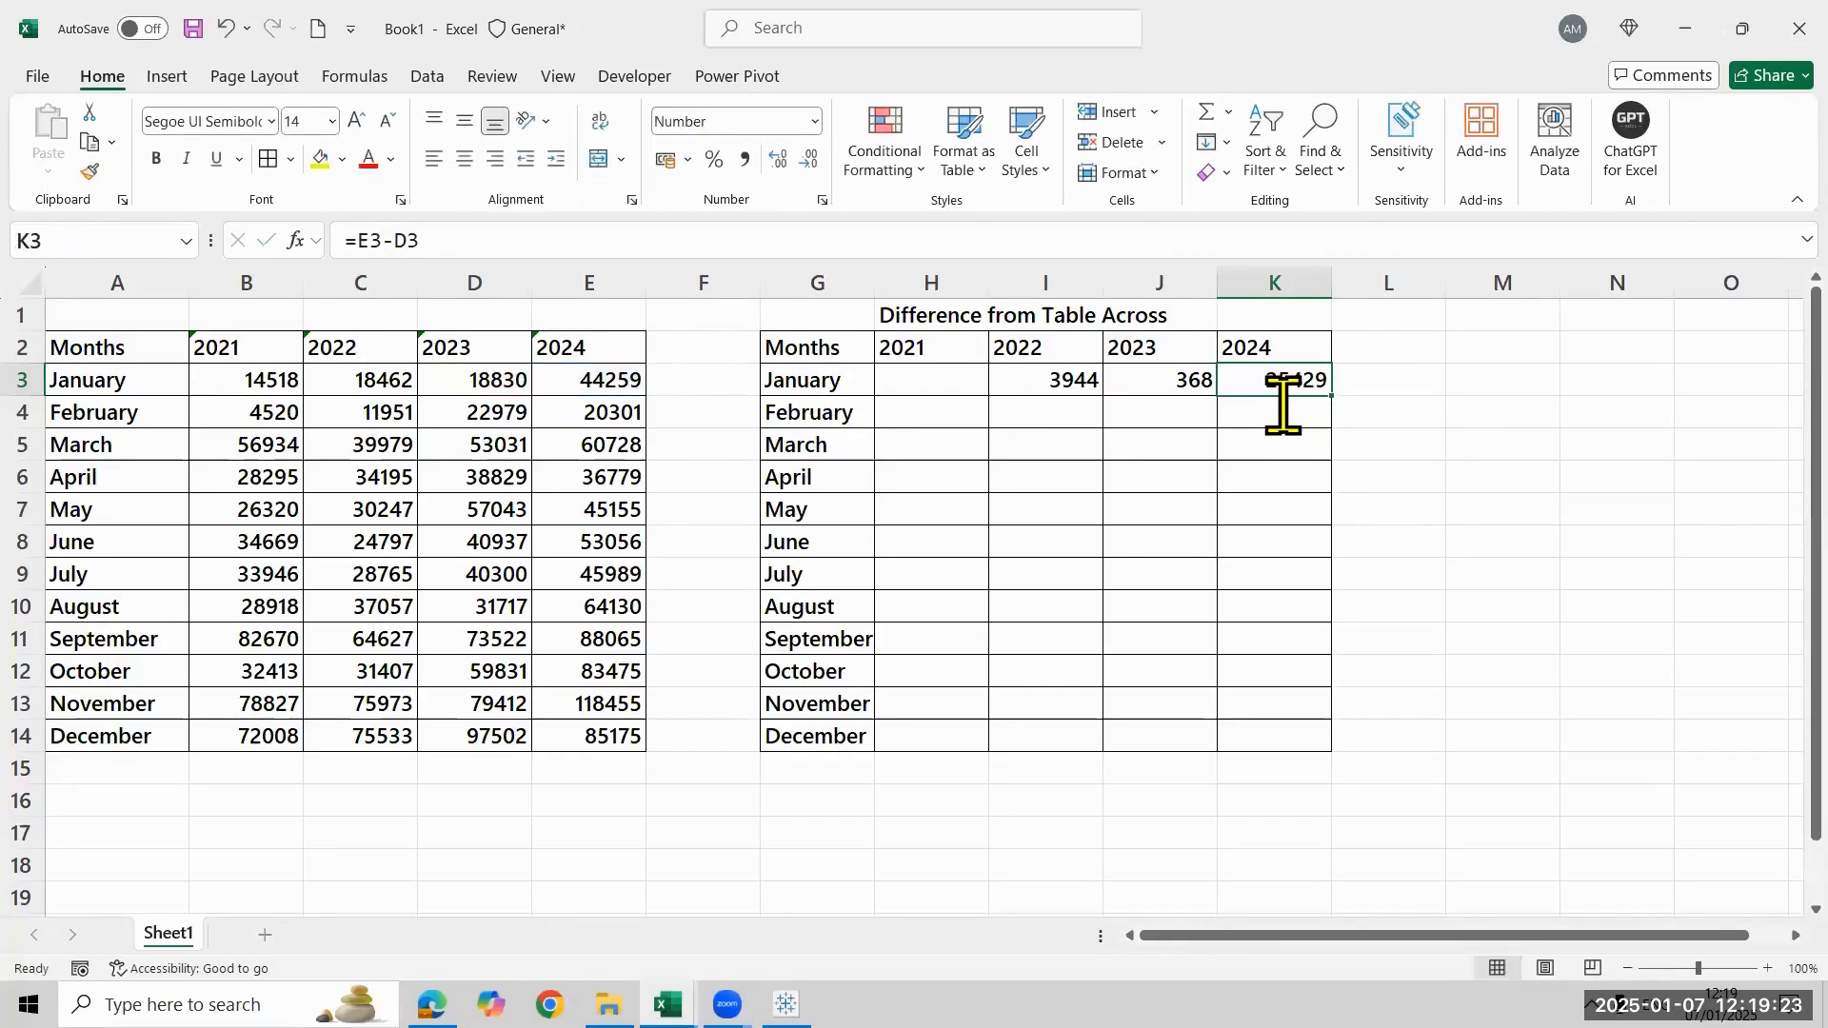
Fill January's difference formulas in I3:K3 down through December in row 14
key("Left")
key("Left")
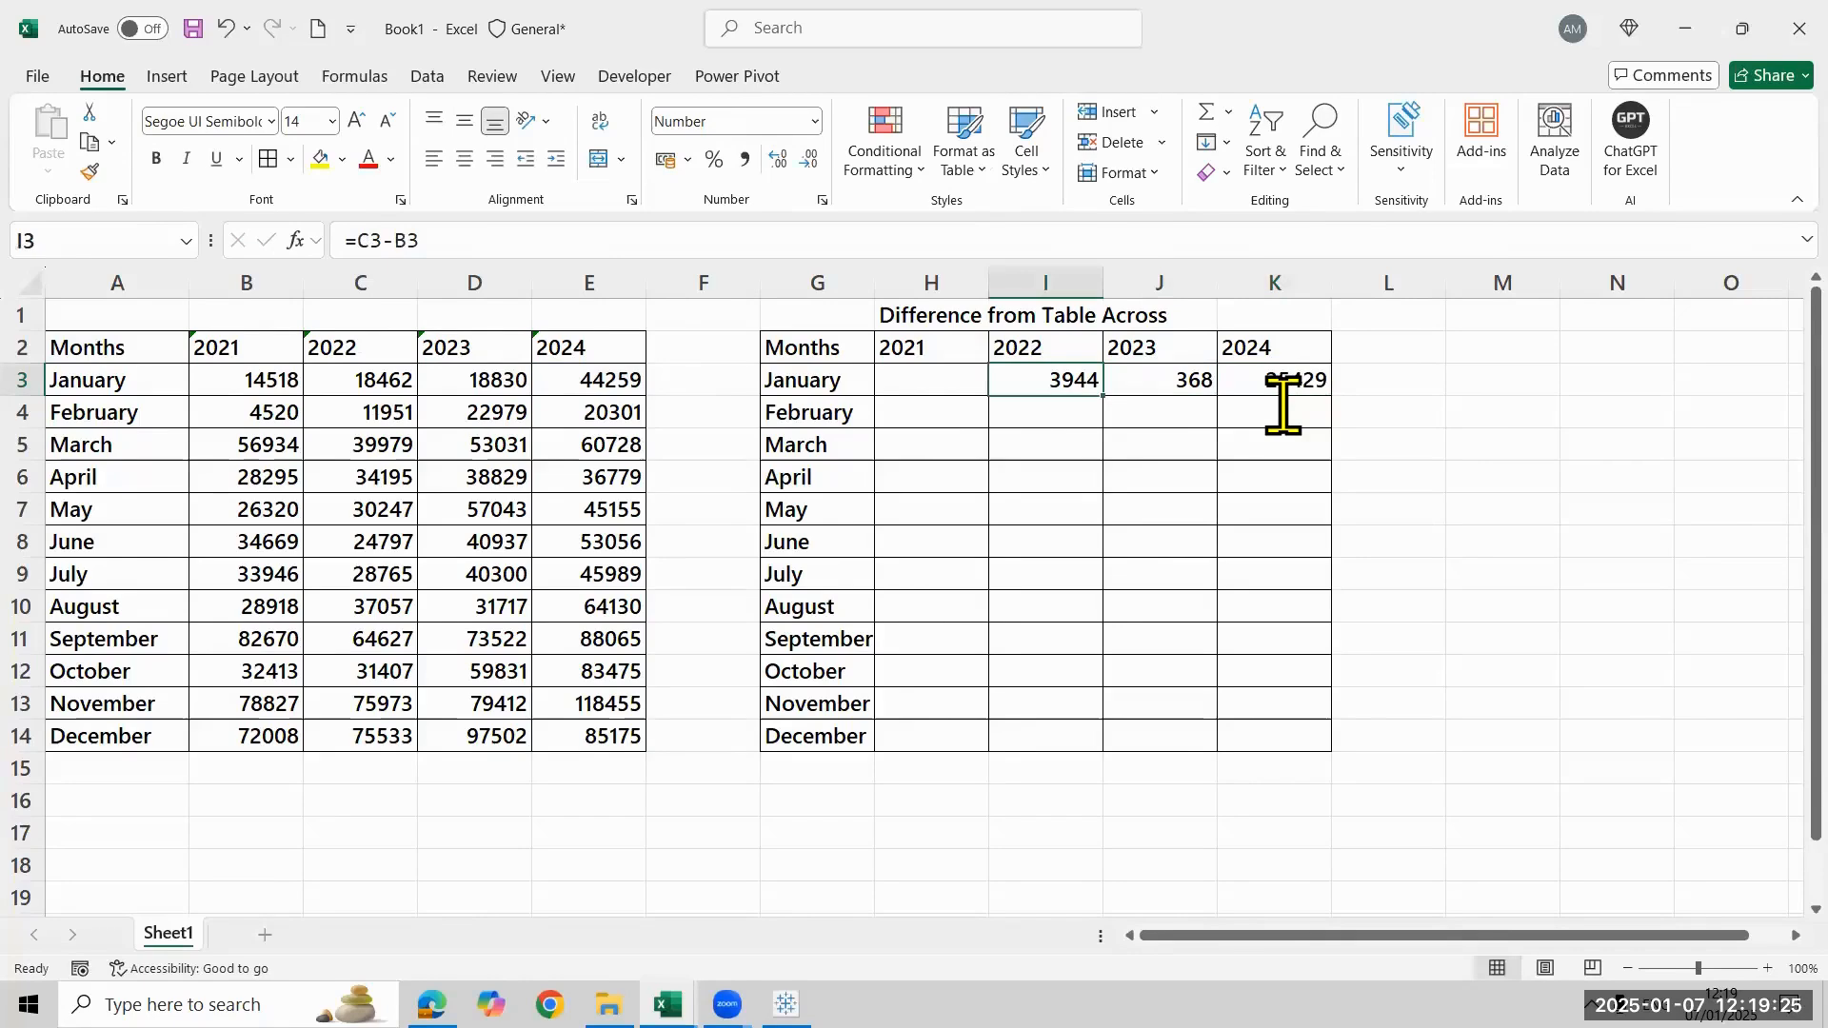
key("shift+Right")
key("shift+Right")
key("shift+Down")
key("shift+Down")
key("shift+Down")
key("shift+Down")
key("shift+Down")
key("shift+Down")
key("shift+Down")
key("shift+Down")
key("shift+Down")
key("shift+Down")
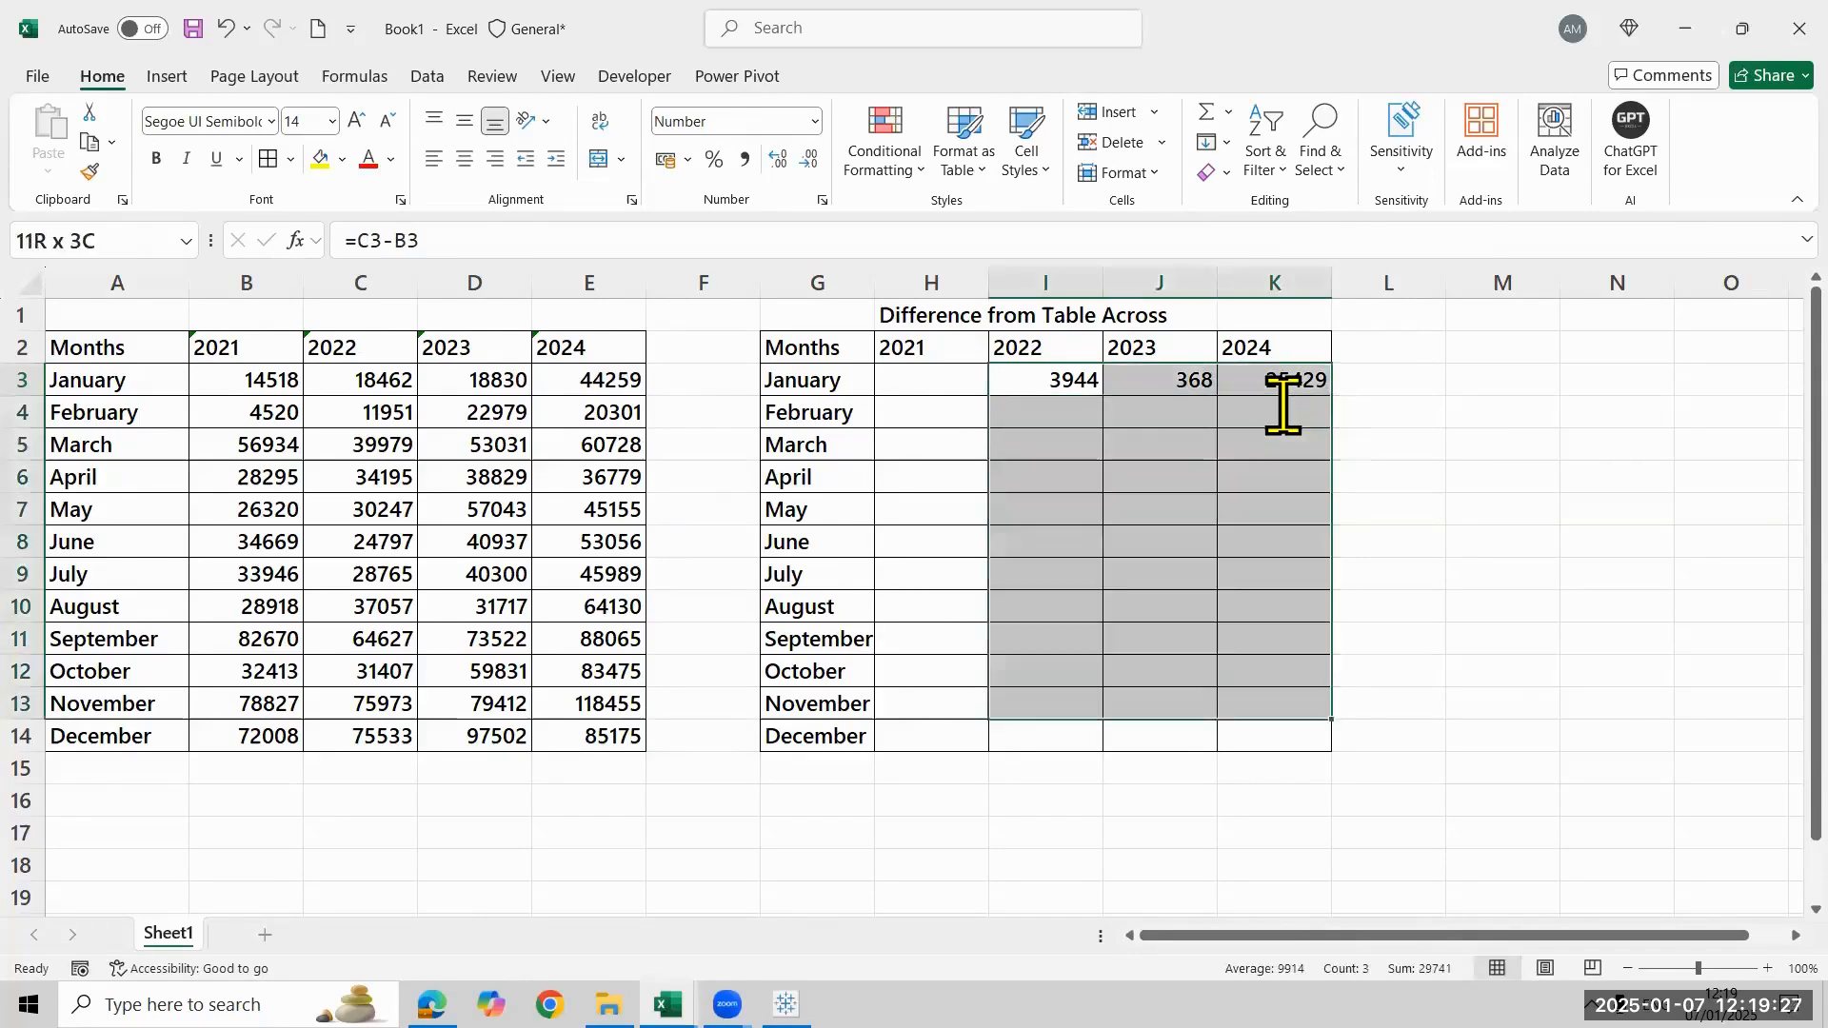
key("shift+Down")
key("ctrl+d")
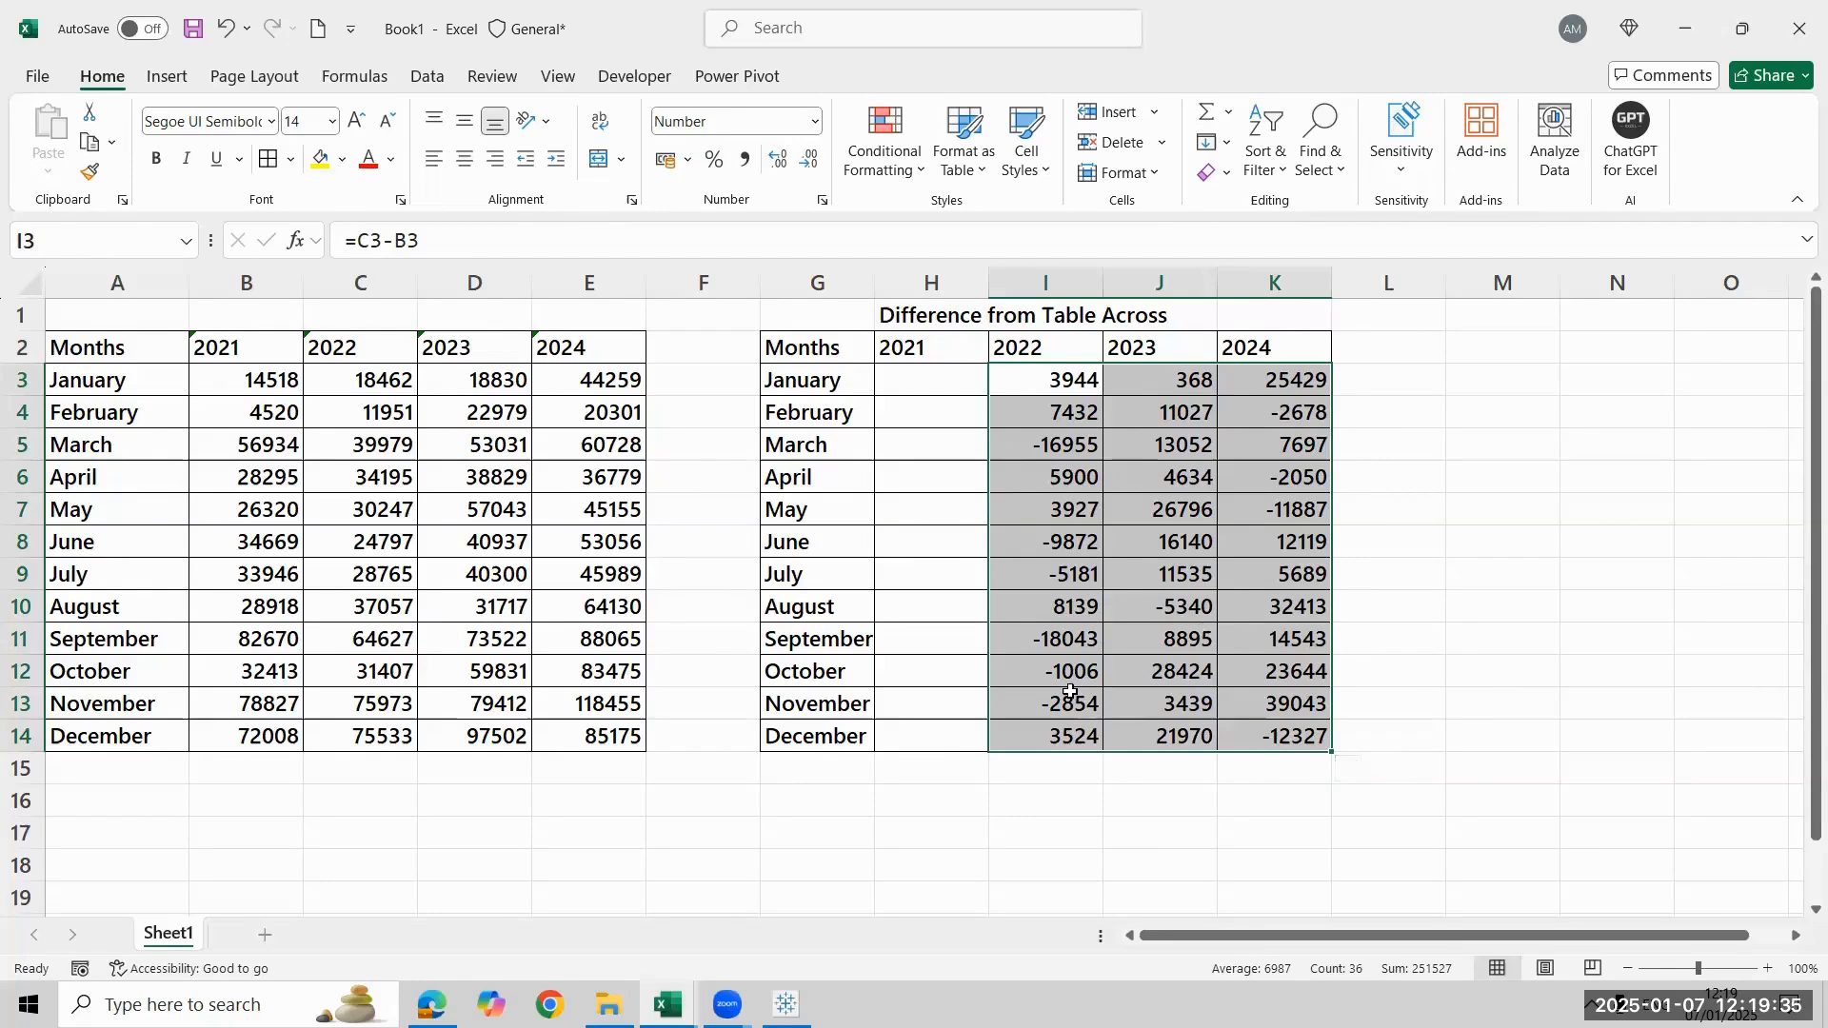
left_click(1054, 646)
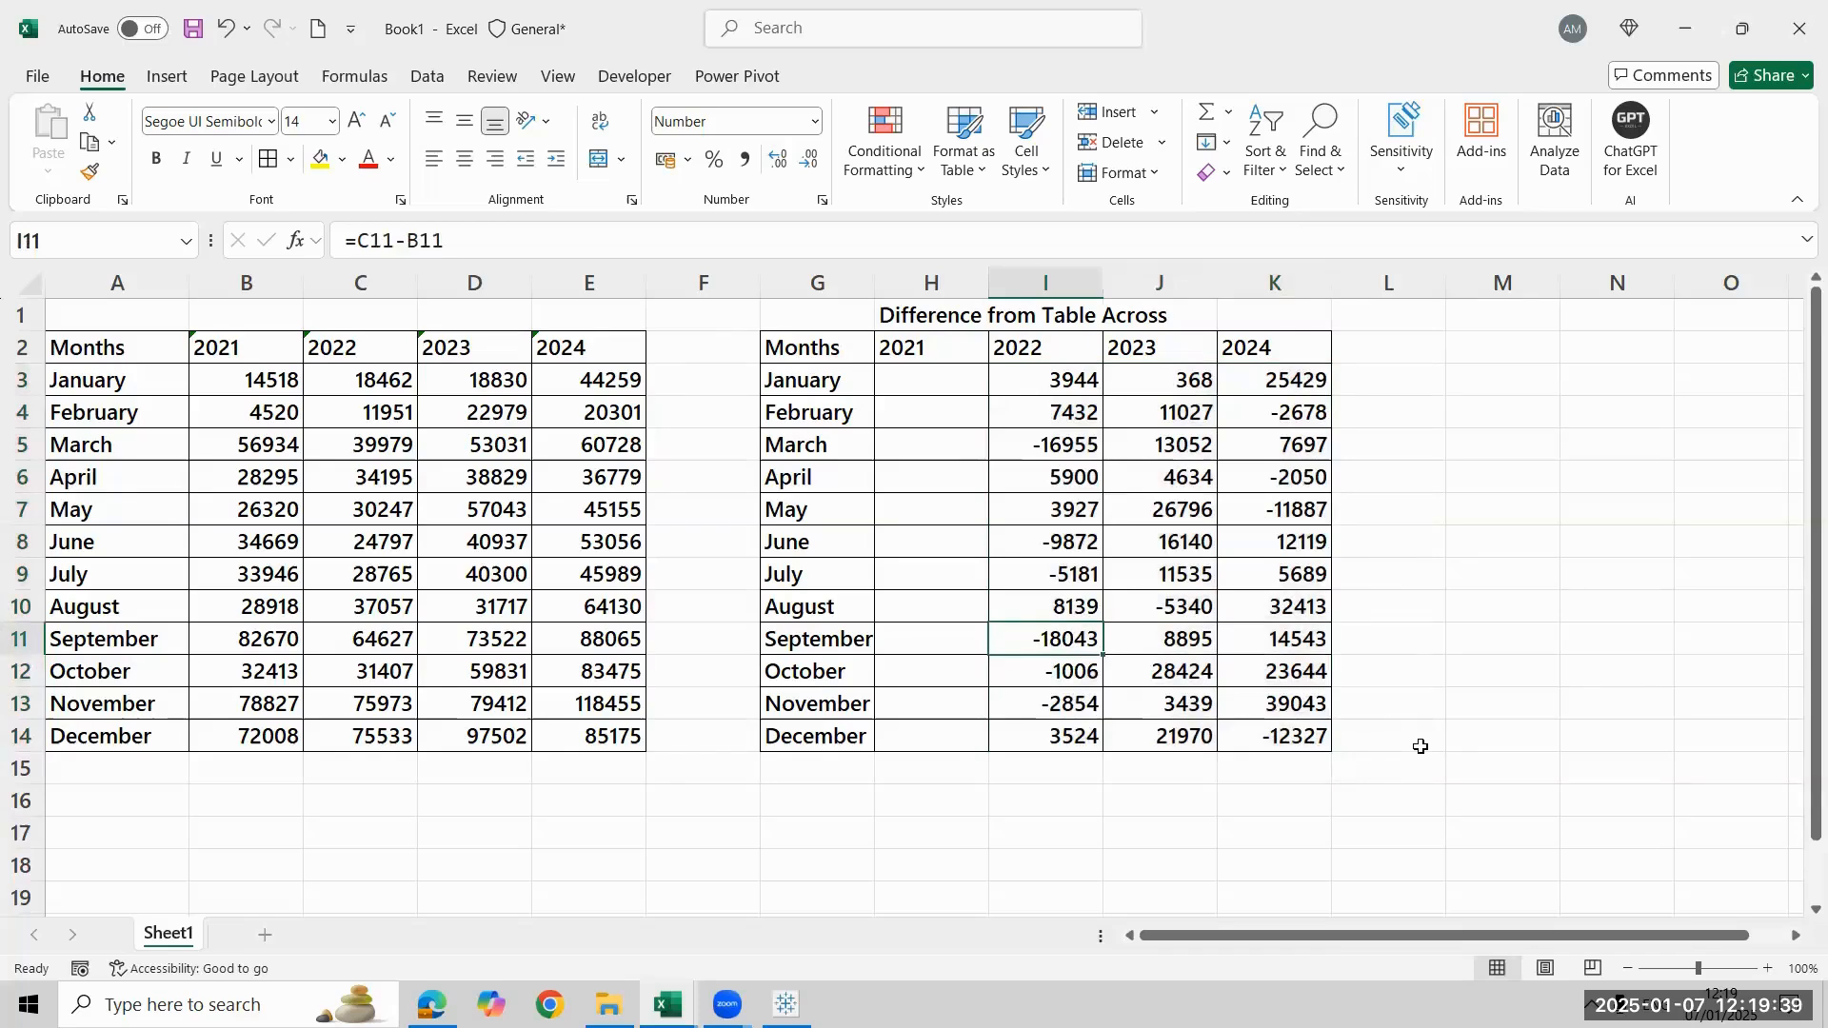
Switch to Tableau Public and set the Difference From calculation to compute using Table (down)
key("alt+Tab")
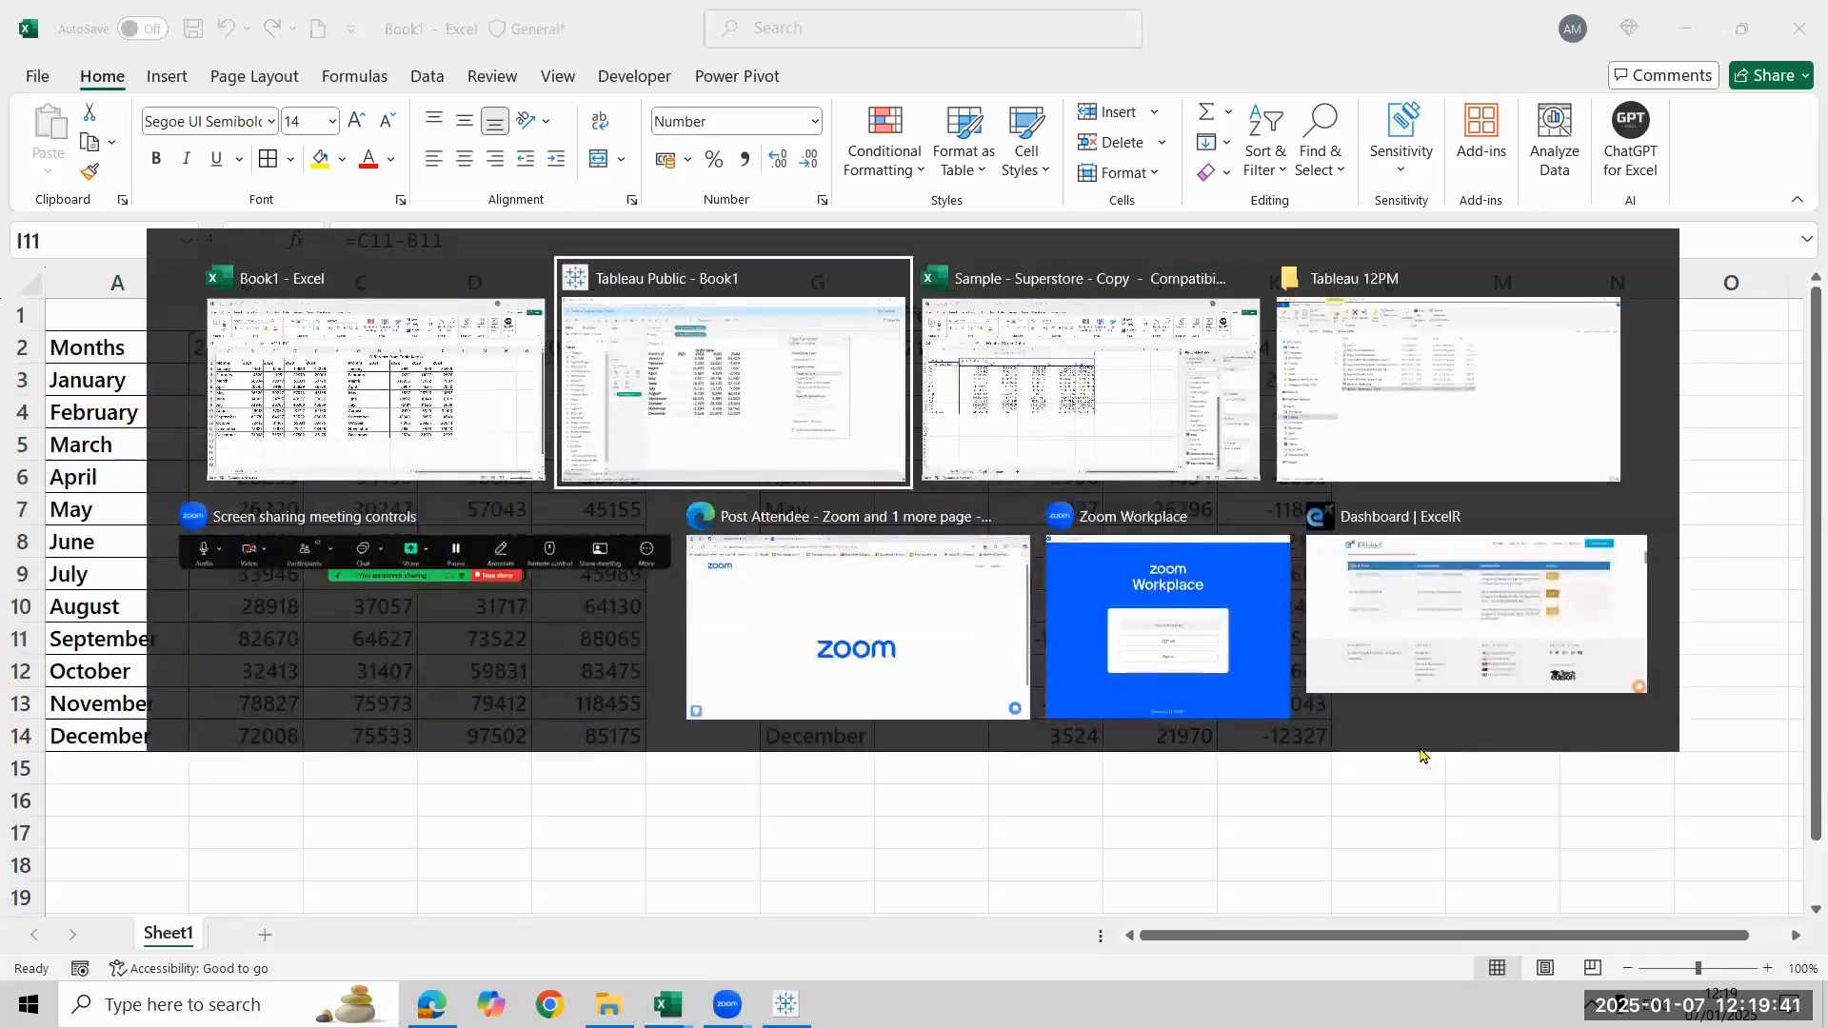
mouse_move(693, 561)
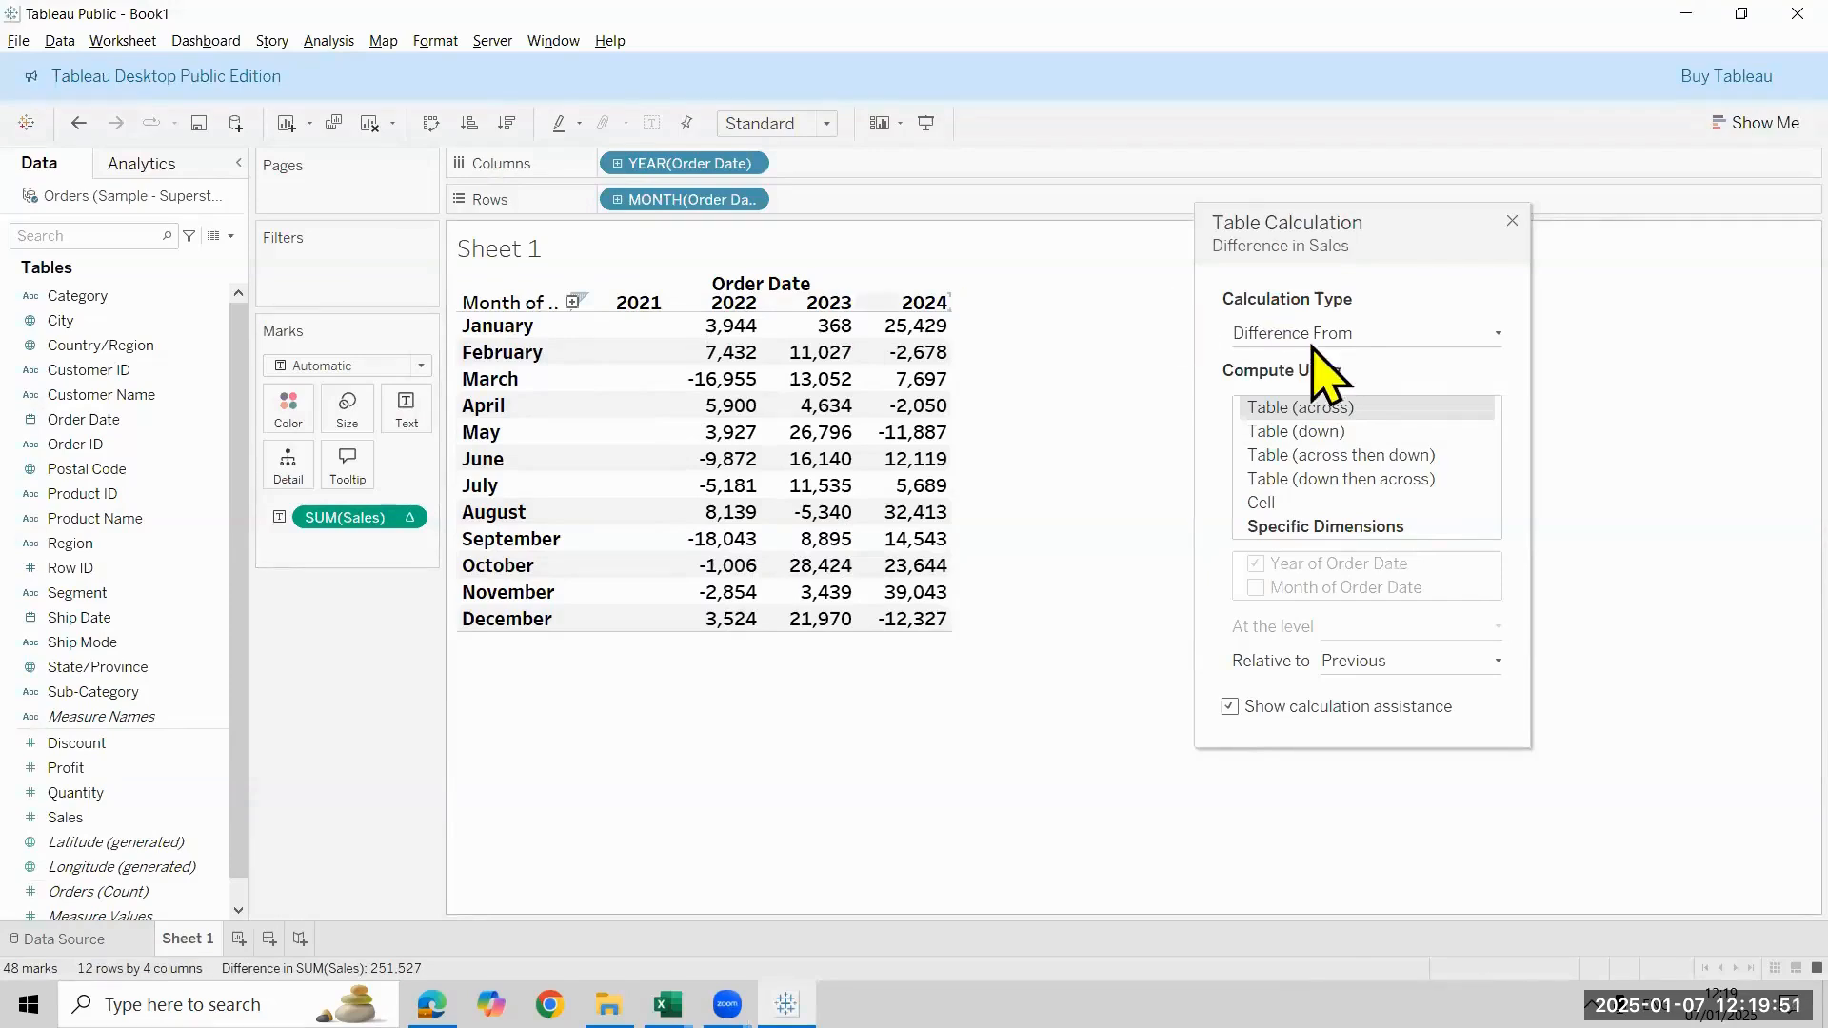
left_click(1340, 433)
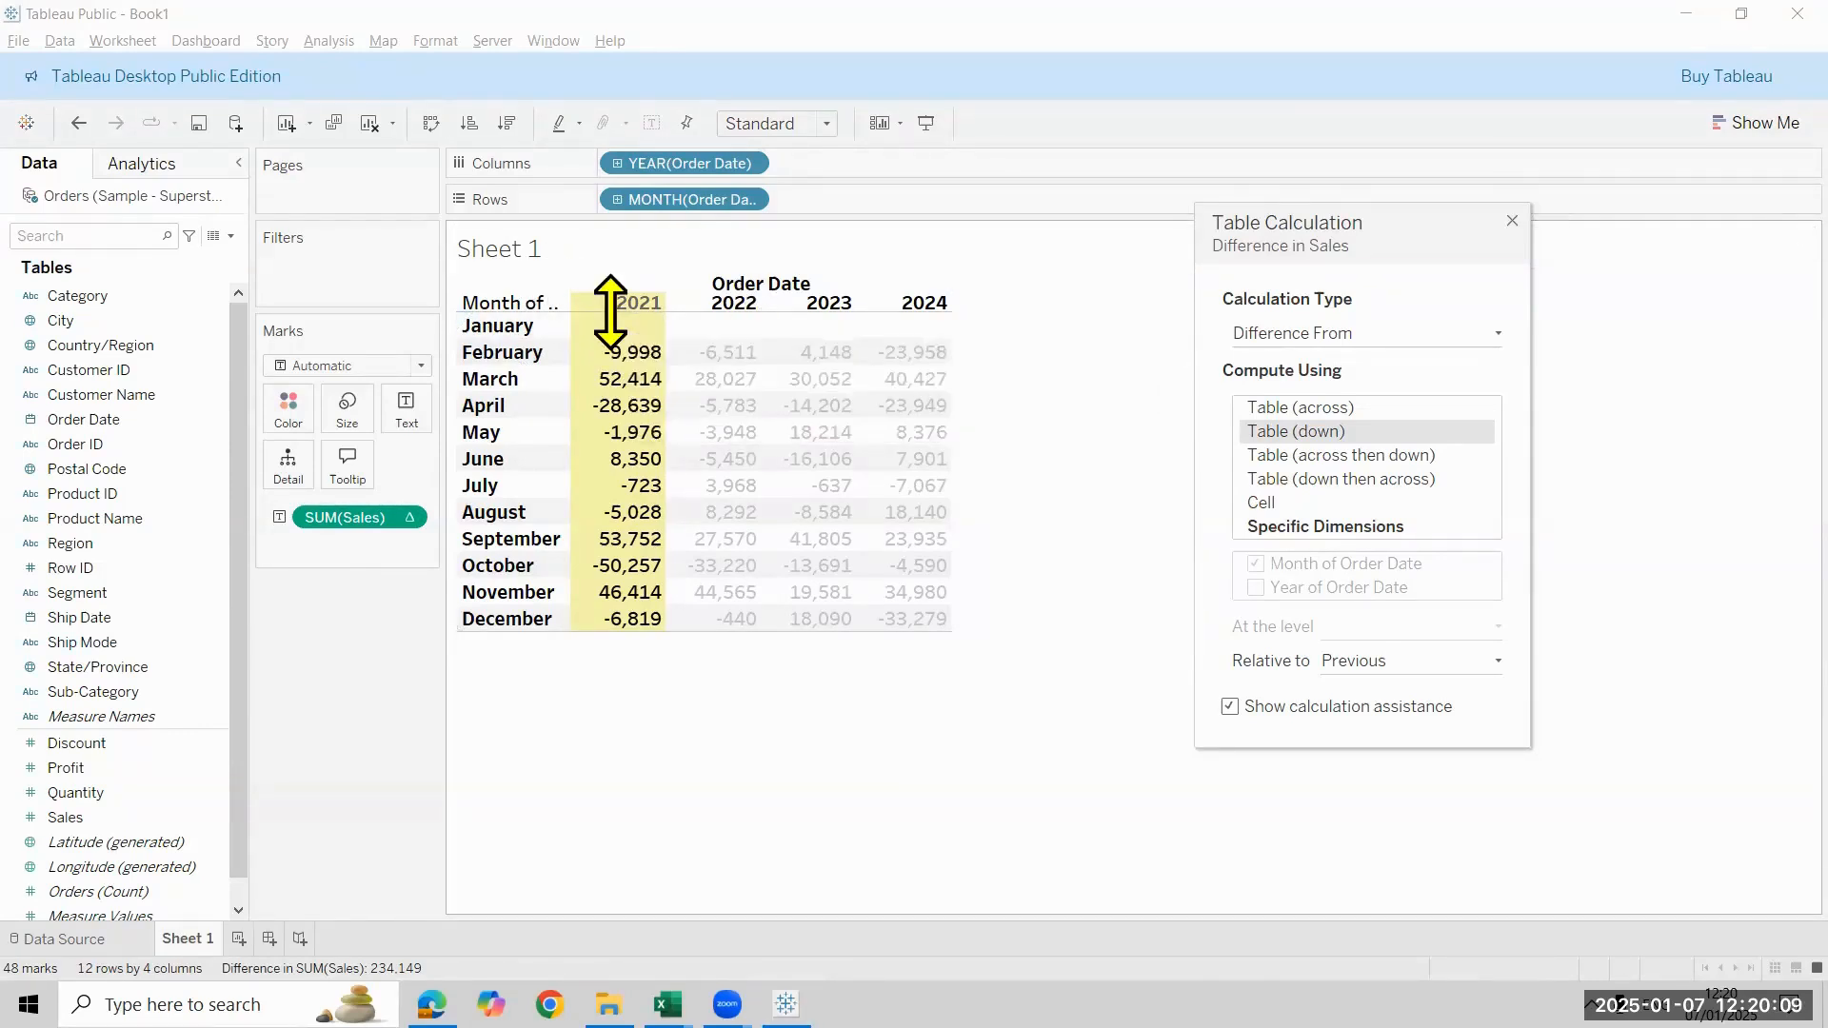
Switch back to the Book1 workbook in Excel and copy the Difference from Table Across table, G1:K14, to M1
key("alt+Tab")
key("alt+Tab")
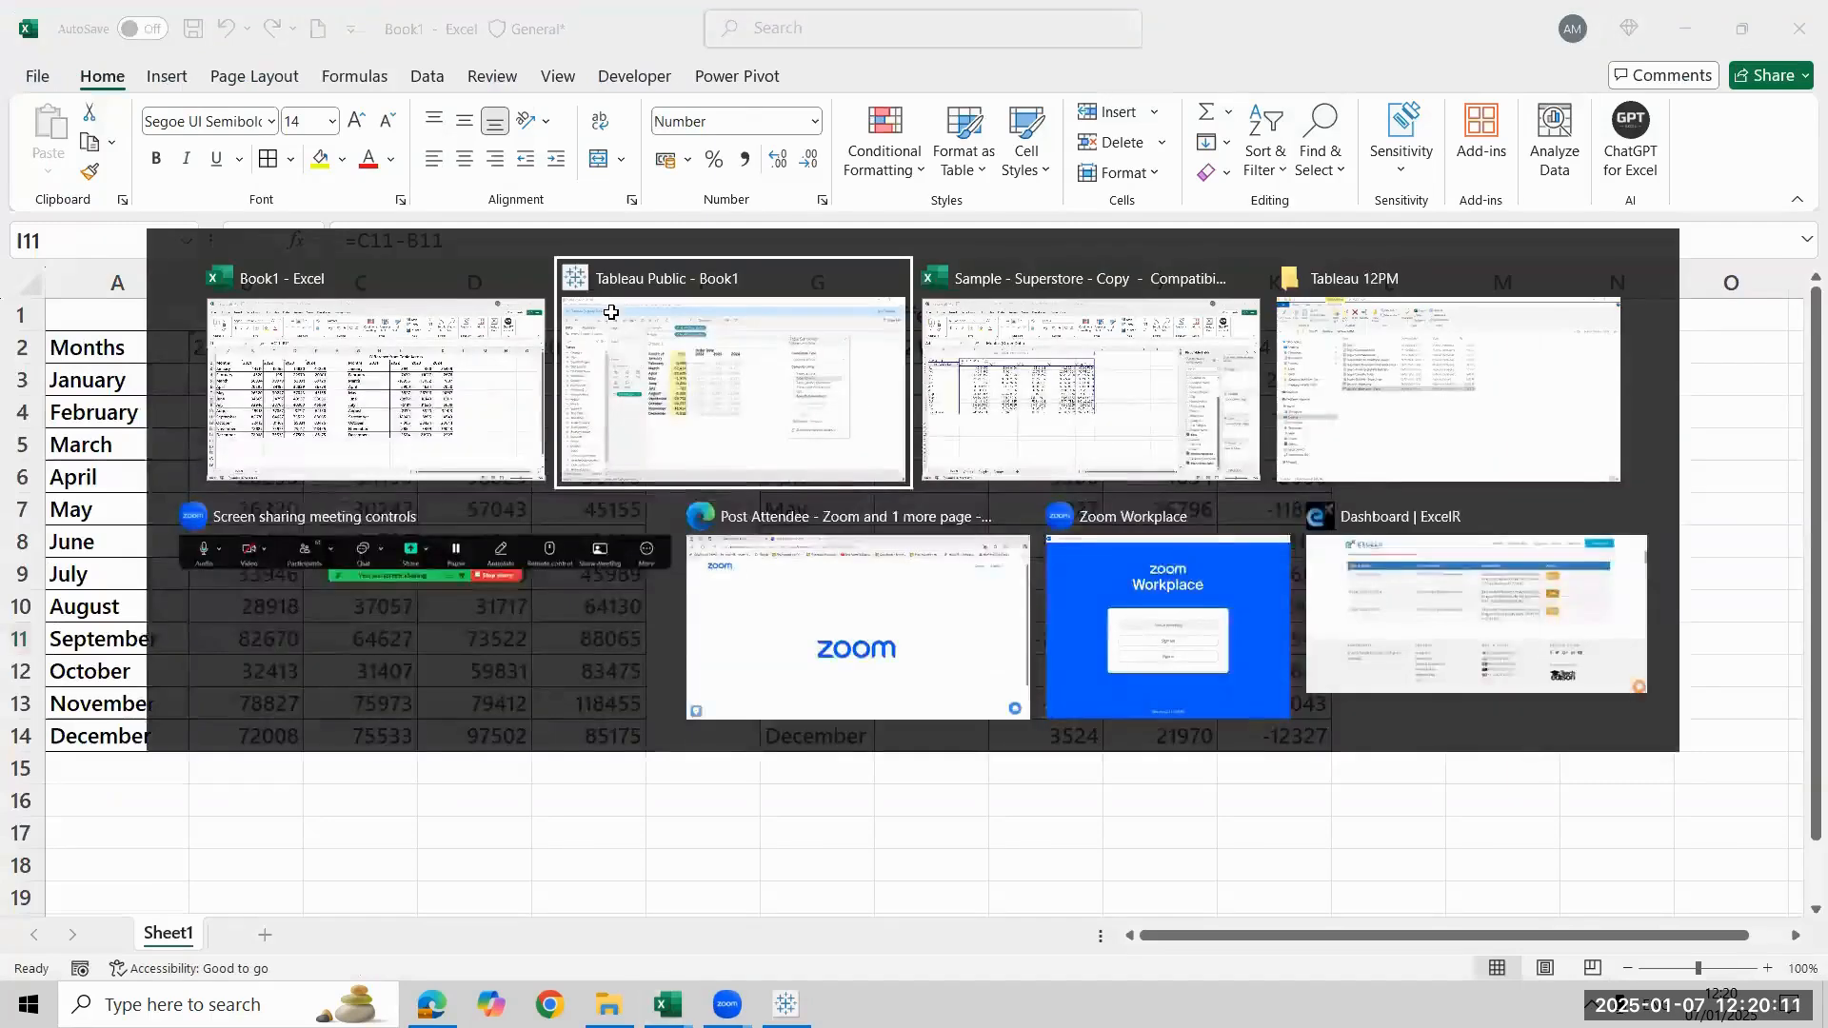
key("Escape")
key("ctrl+Up")
key("Left")
key("Left")
key("ctrl+shift+Right")
key("Up")
key("ctrl+shift+Right")
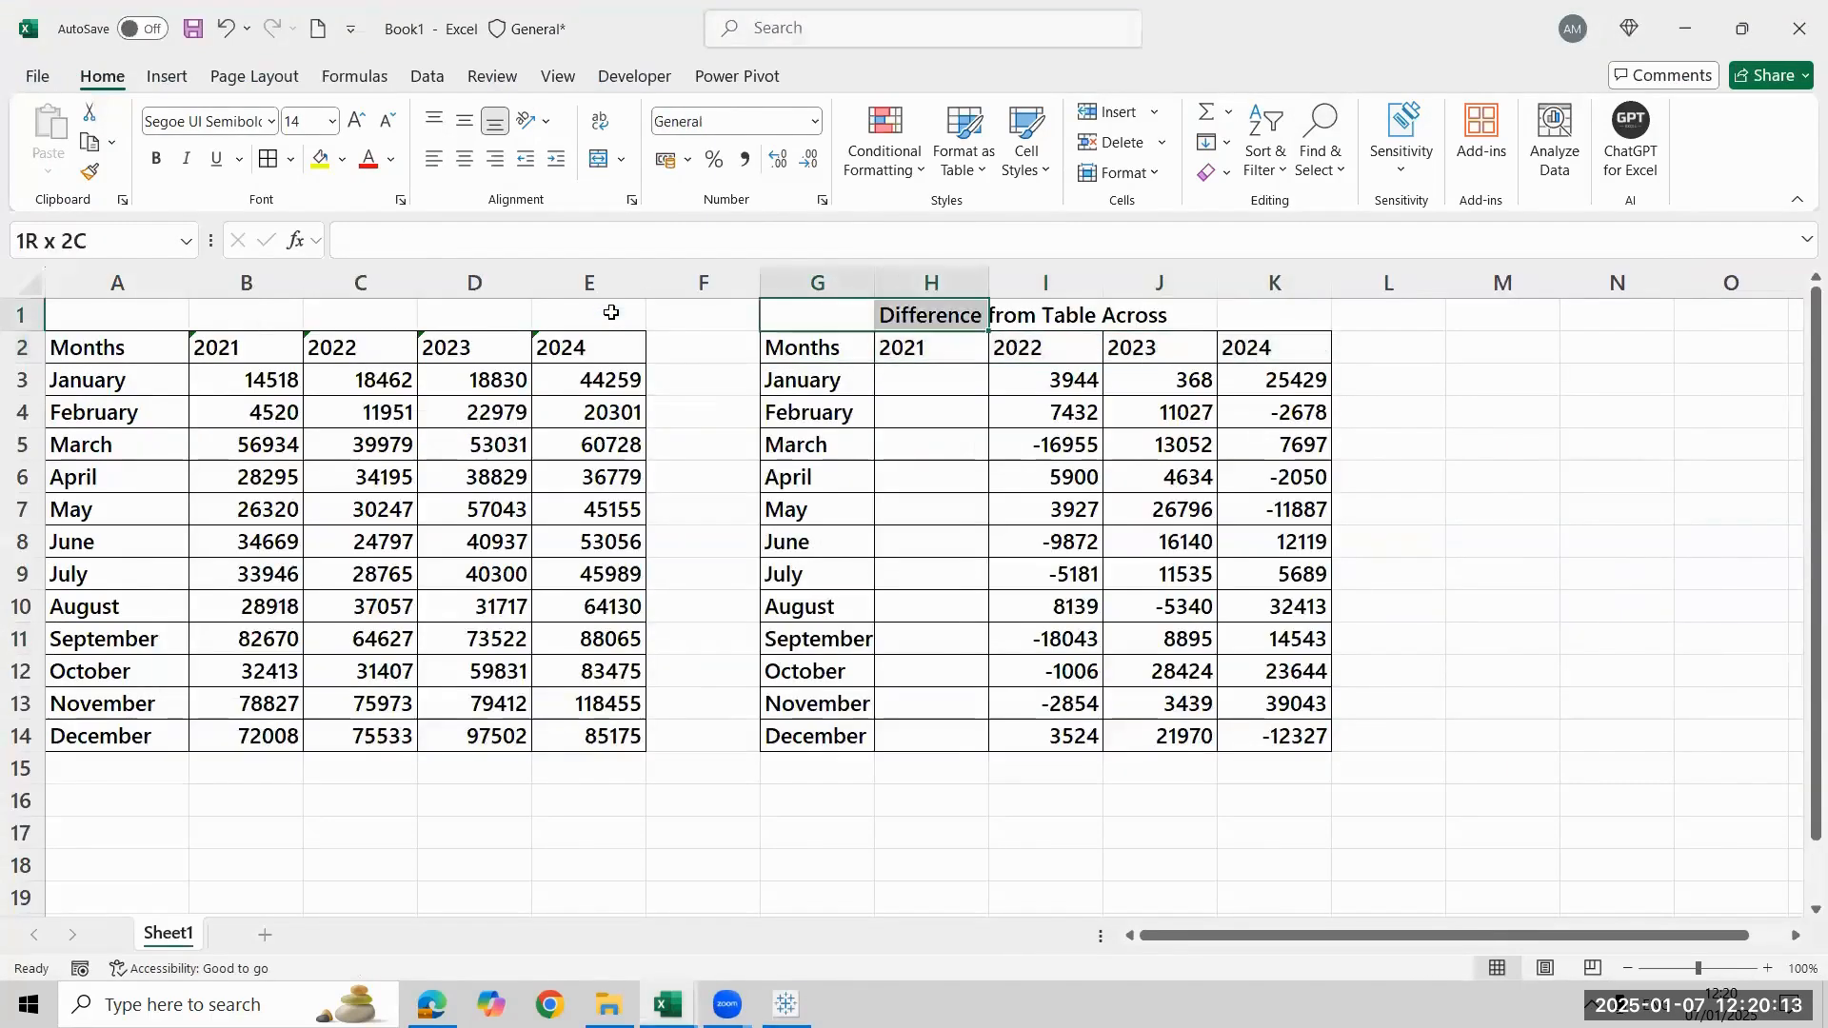
key("shift+Down")
key("shift+Down")
key("ctrl+shift+Down")
key("shift+Right")
key("shift+Right")
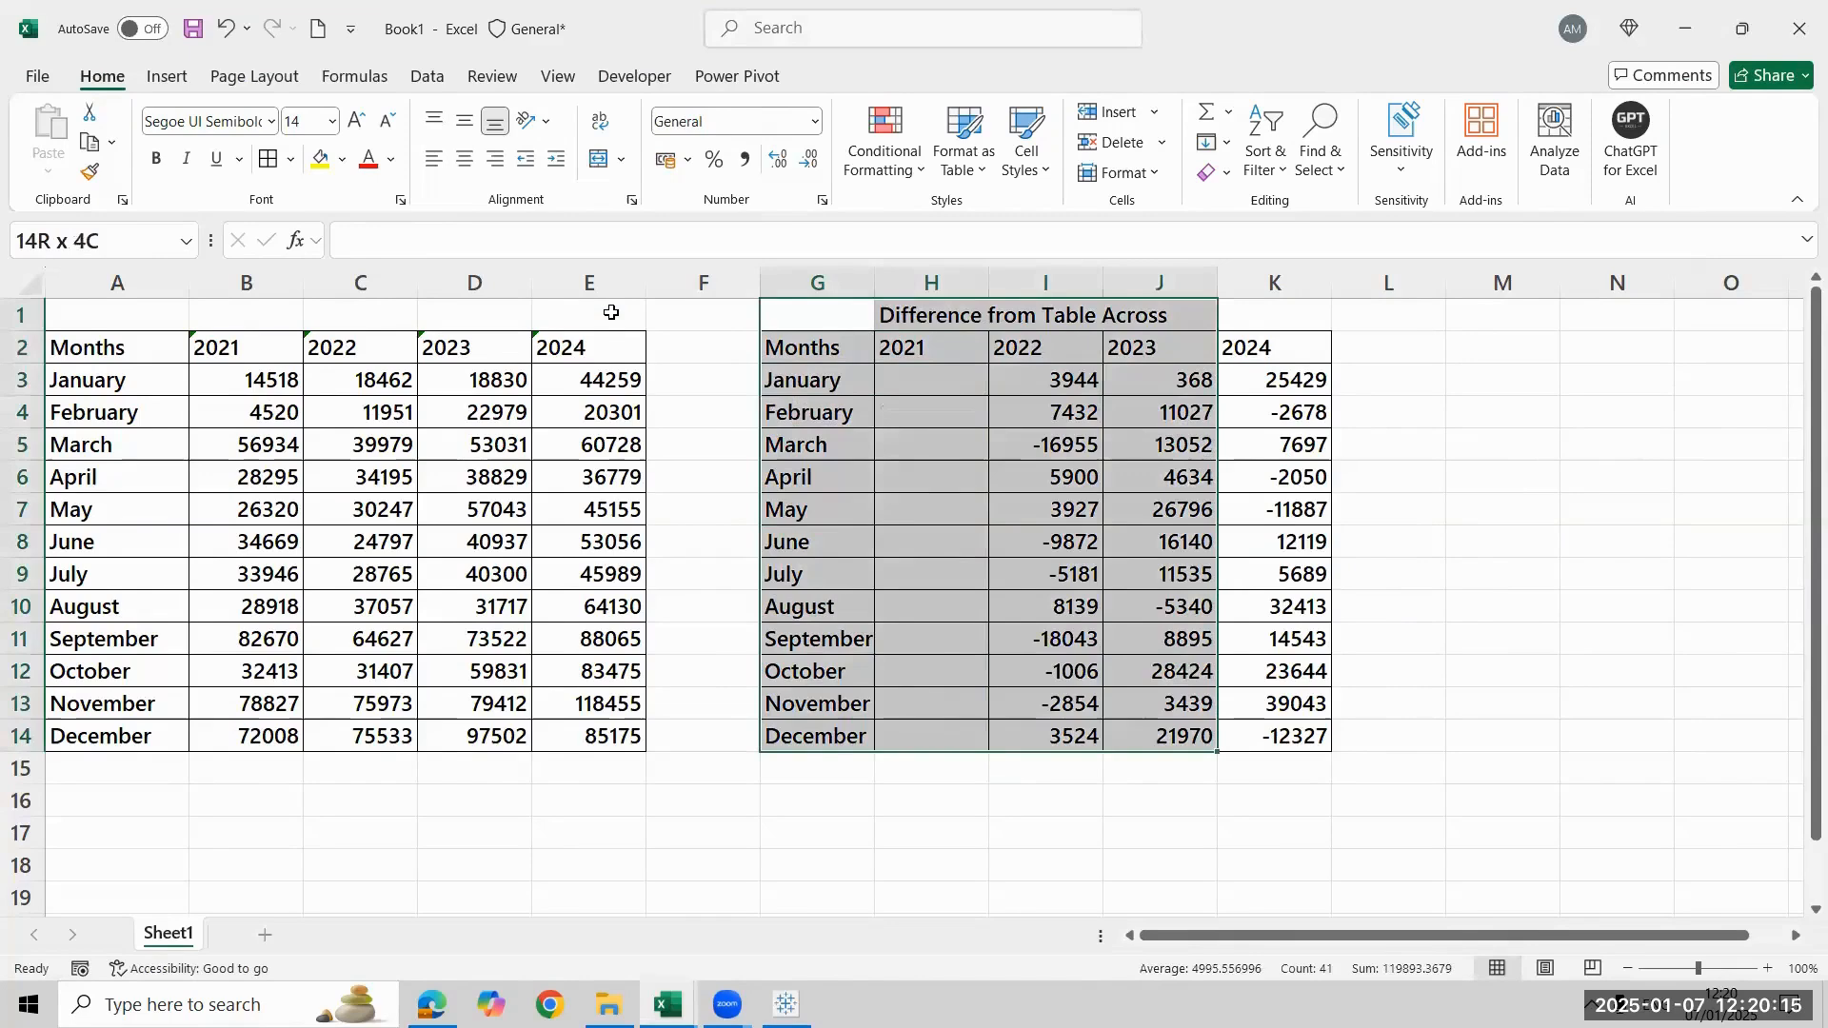
key("shift+Right")
key("ctrl+c")
key("Right")
key("Right")
key("Right")
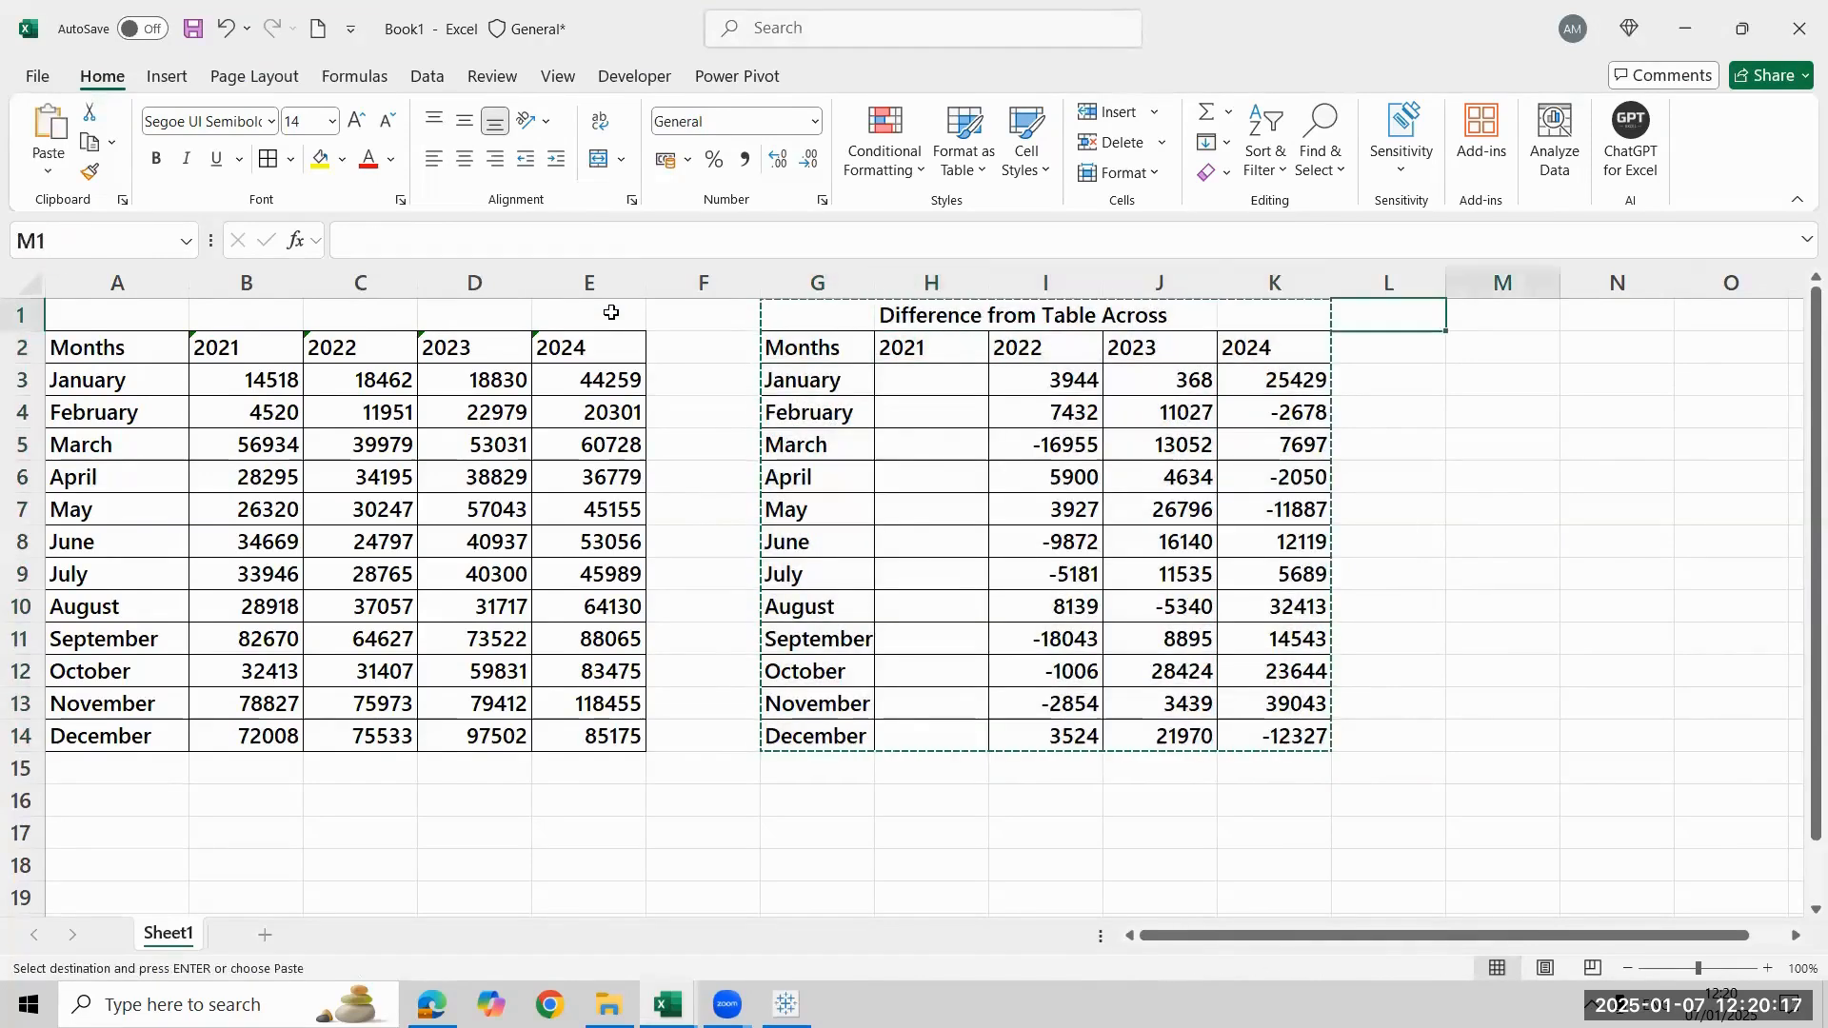
key("ctrl+v")
Clear the copied difference values under the year headers in columns N to Q, from row 3 down
key("Down")
key("Down")
key("Right")
key("Right")
key("Left")
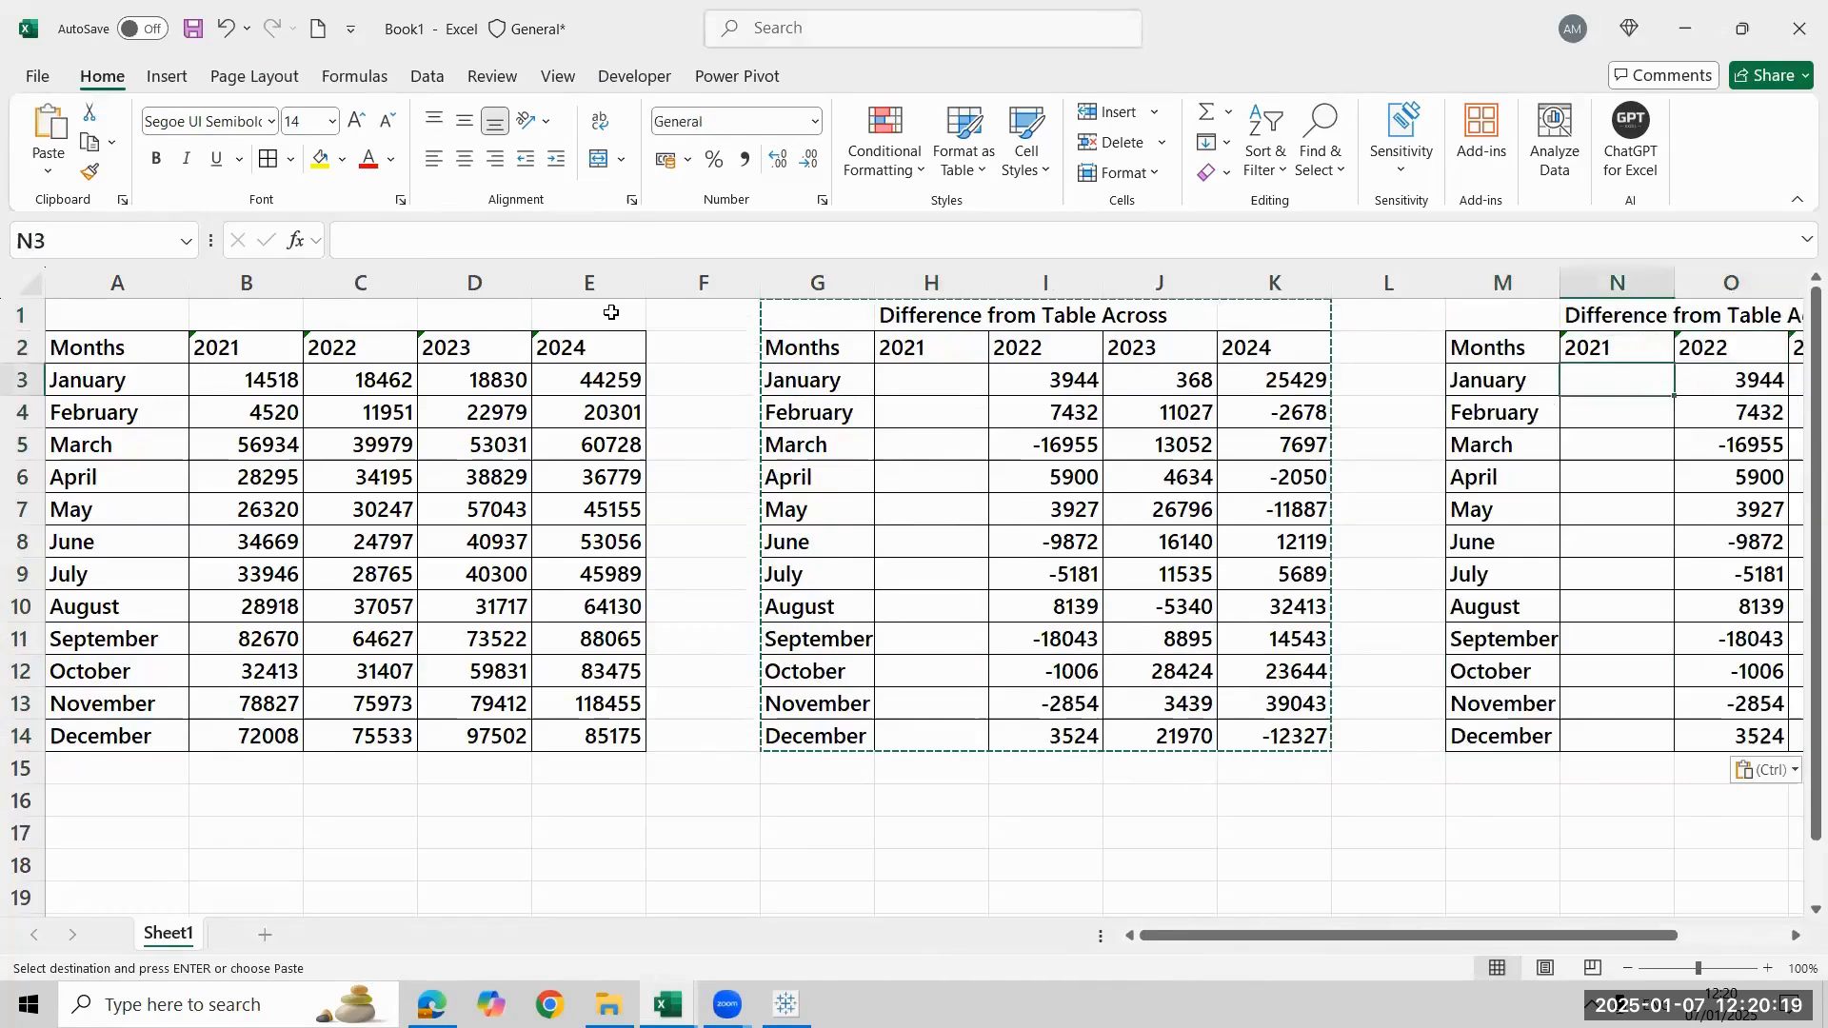
key("shift+Right")
key("shift+Right")
key("shift+Right")
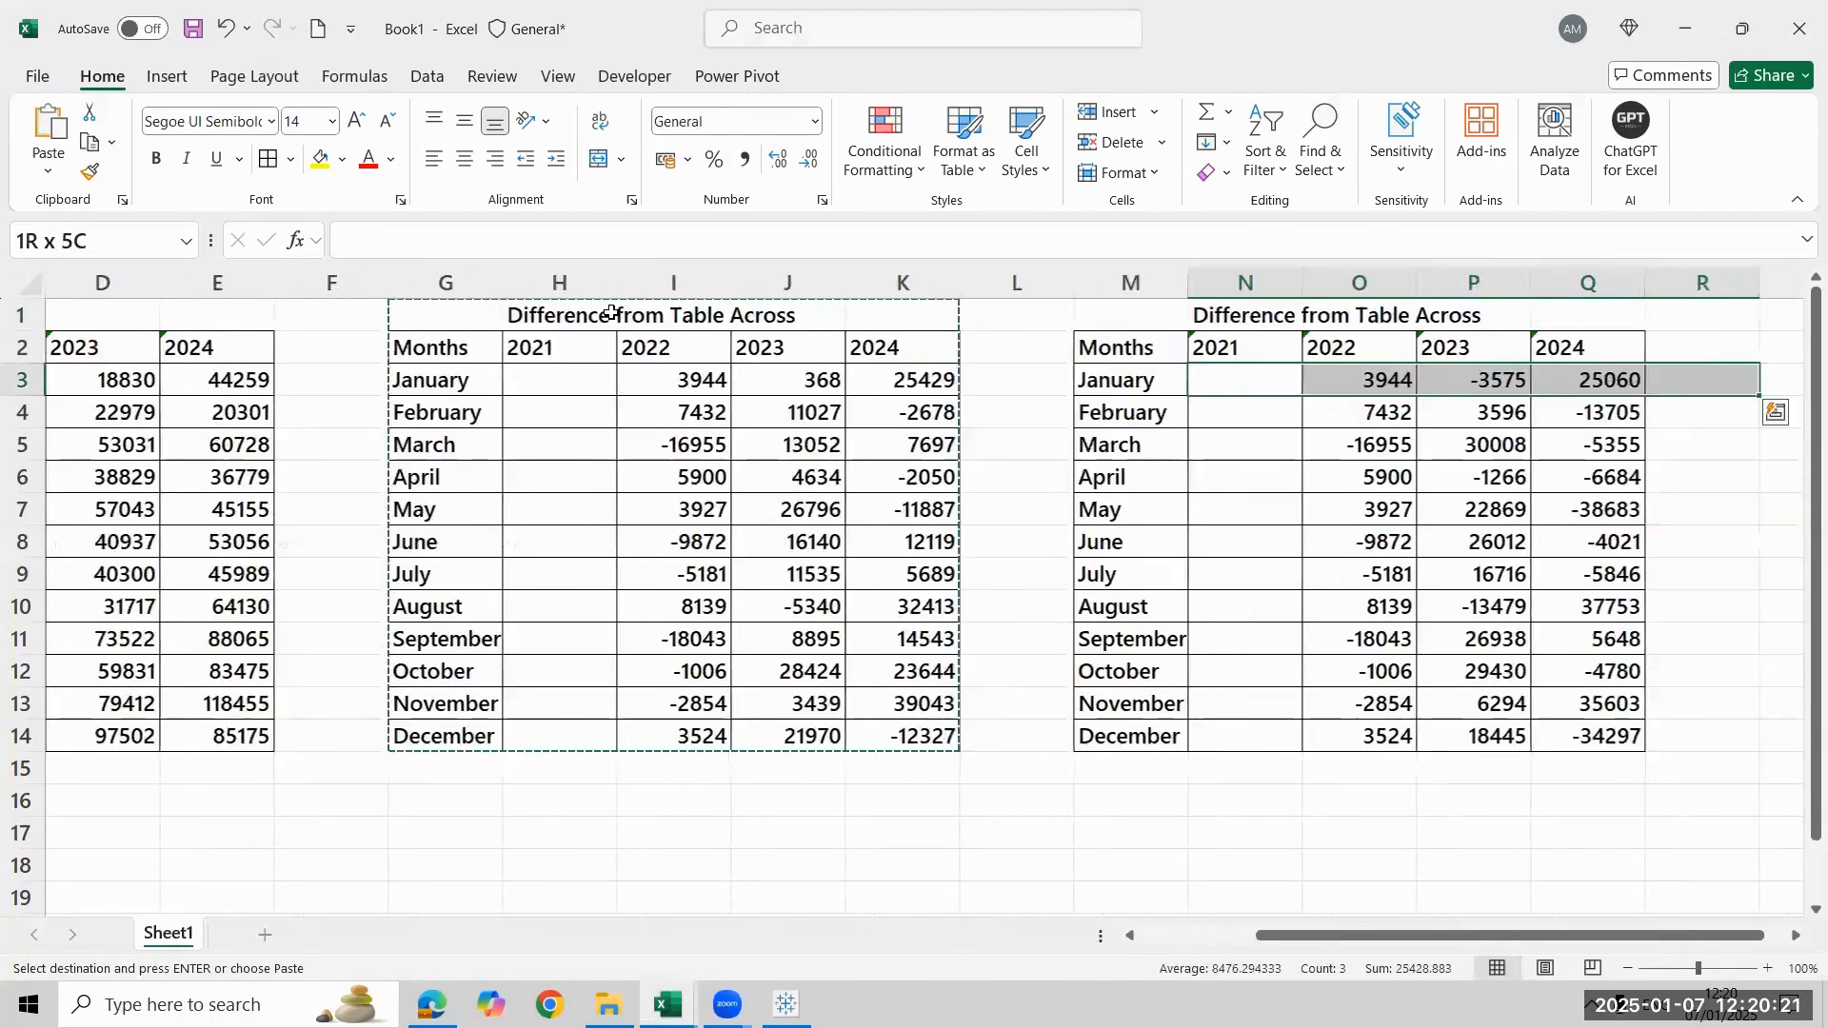
key("ctrl+shift+Down")
key("ctrl+BackSpace")
key("Delete")
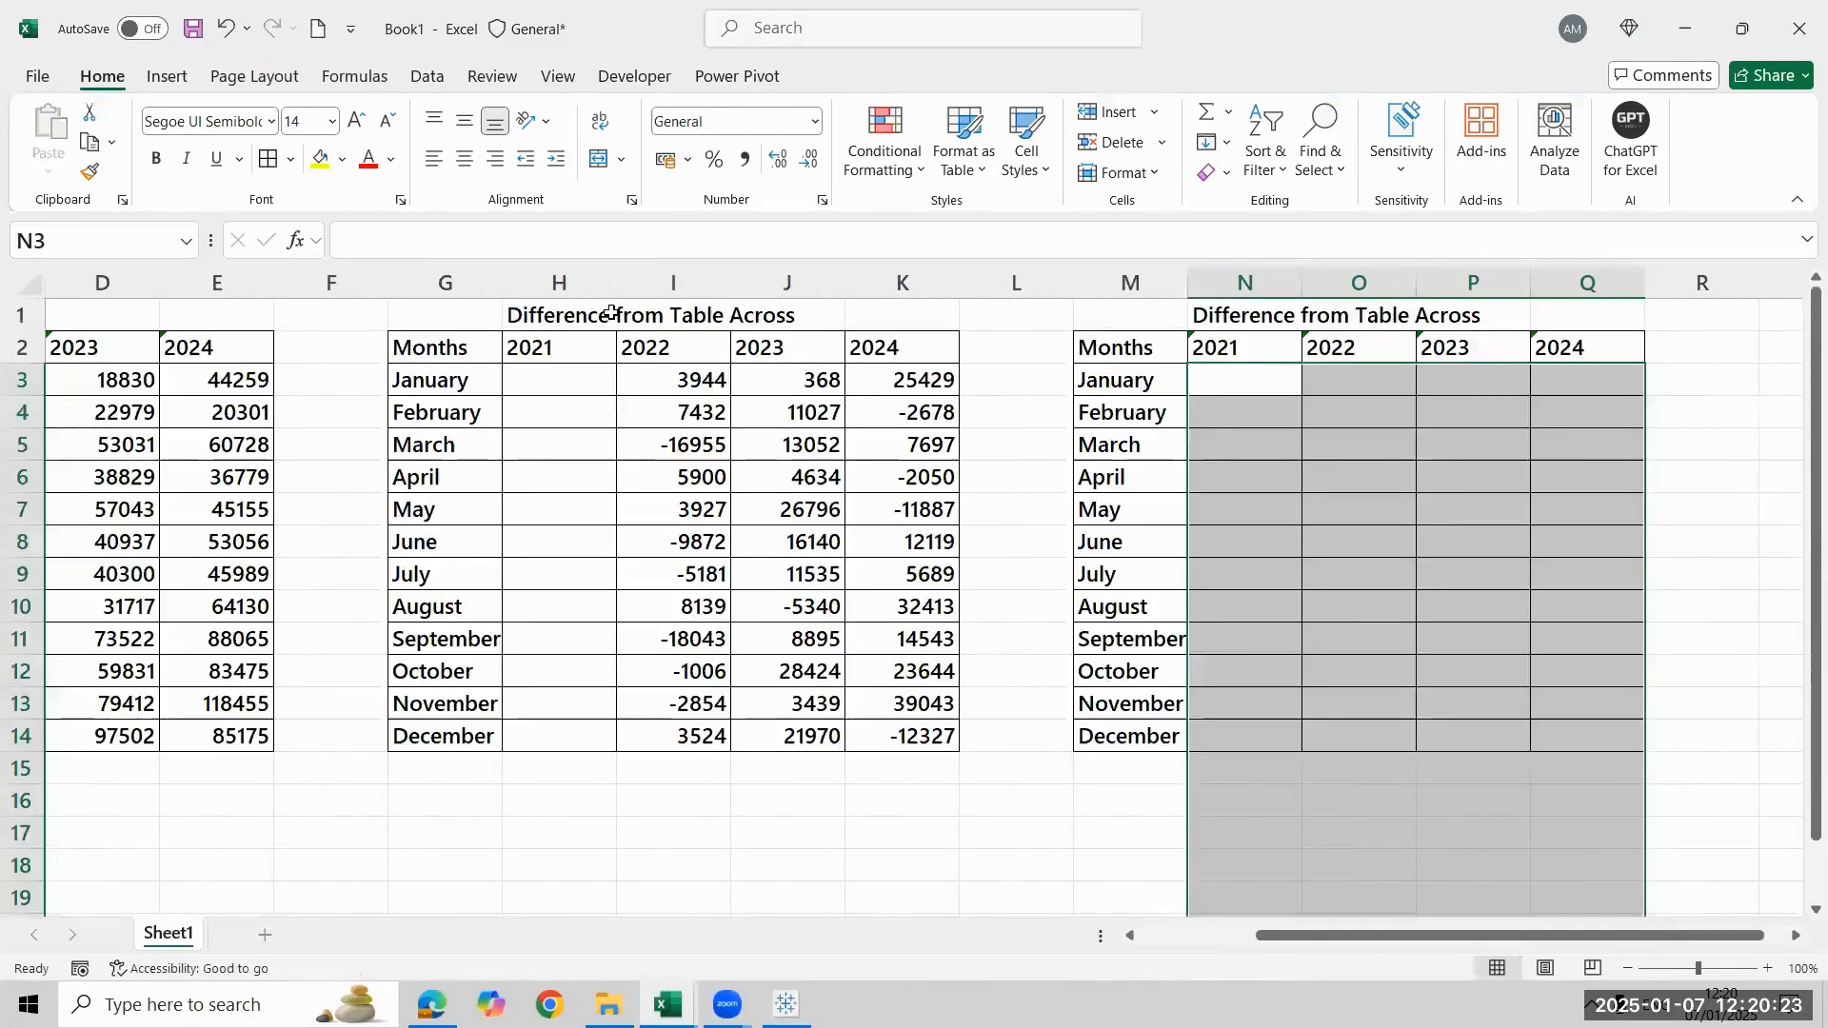
Re-enter the year headers 2021, 2022, 2023 and 2024 in N2:Q2 of the copied table
key("Up")
type("2021")
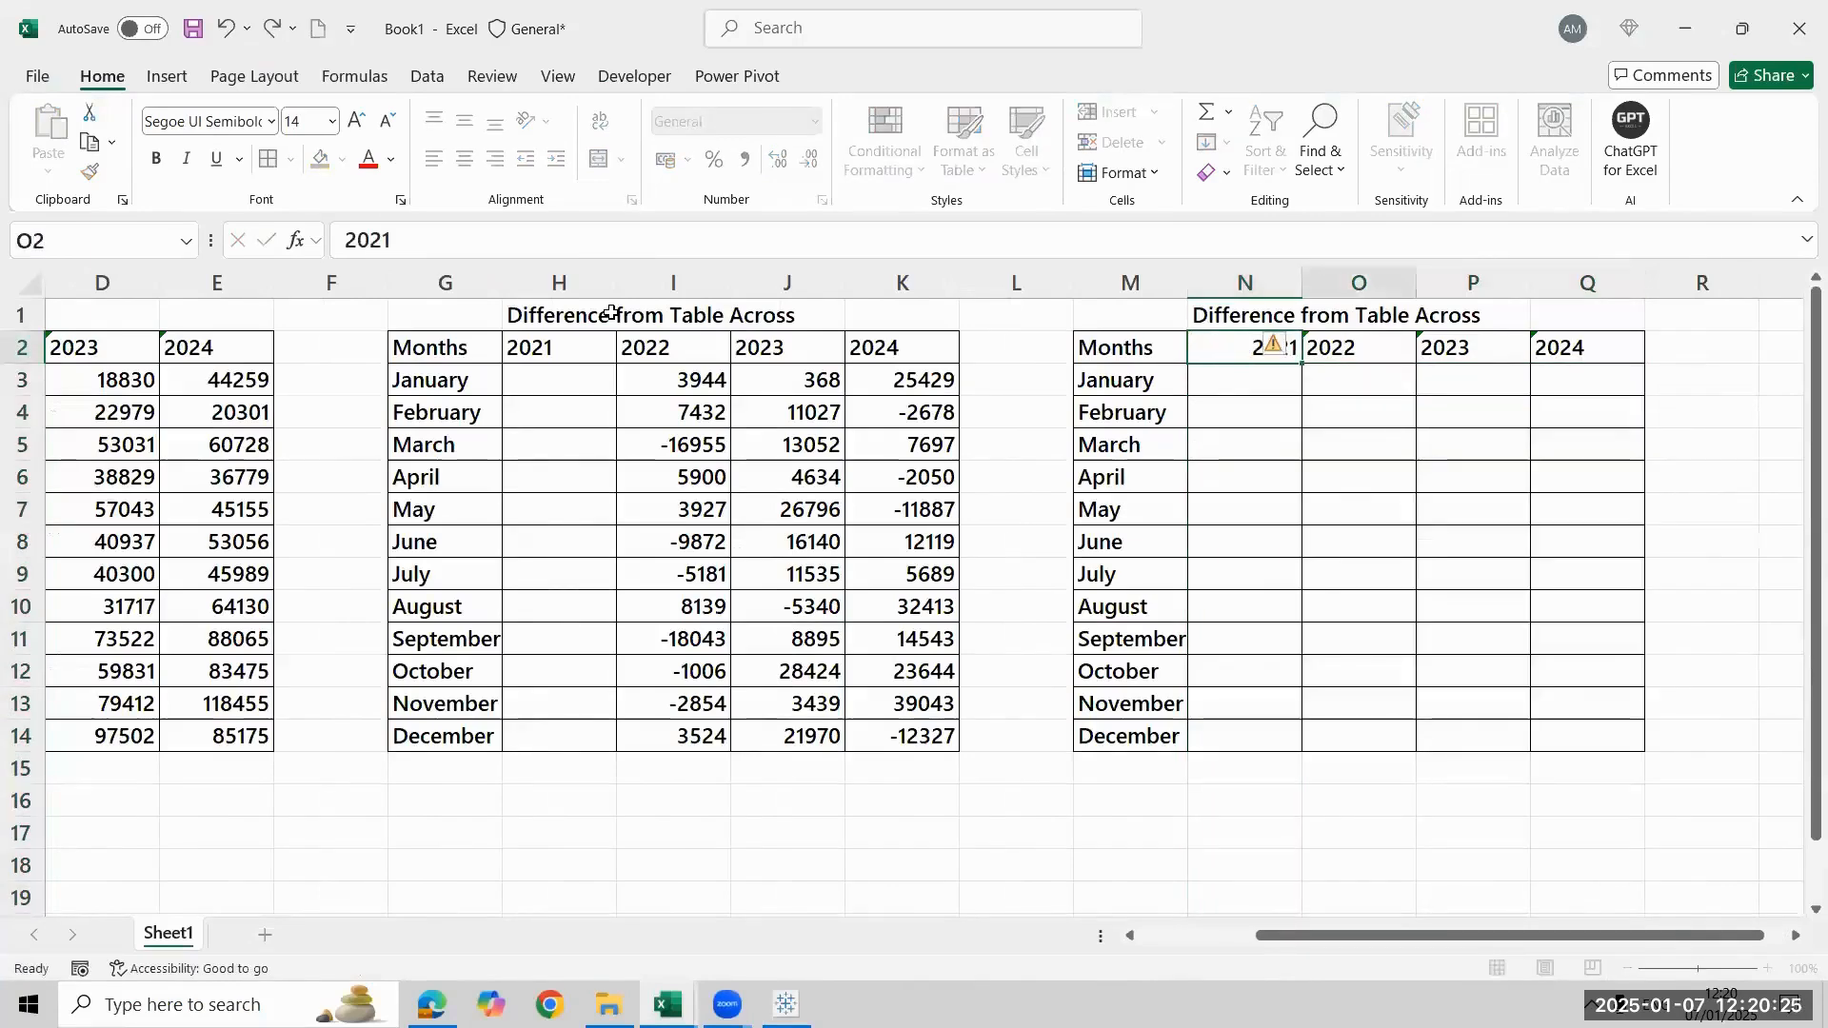
key("Tab")
type("2022")
key("Tab")
type("2023")
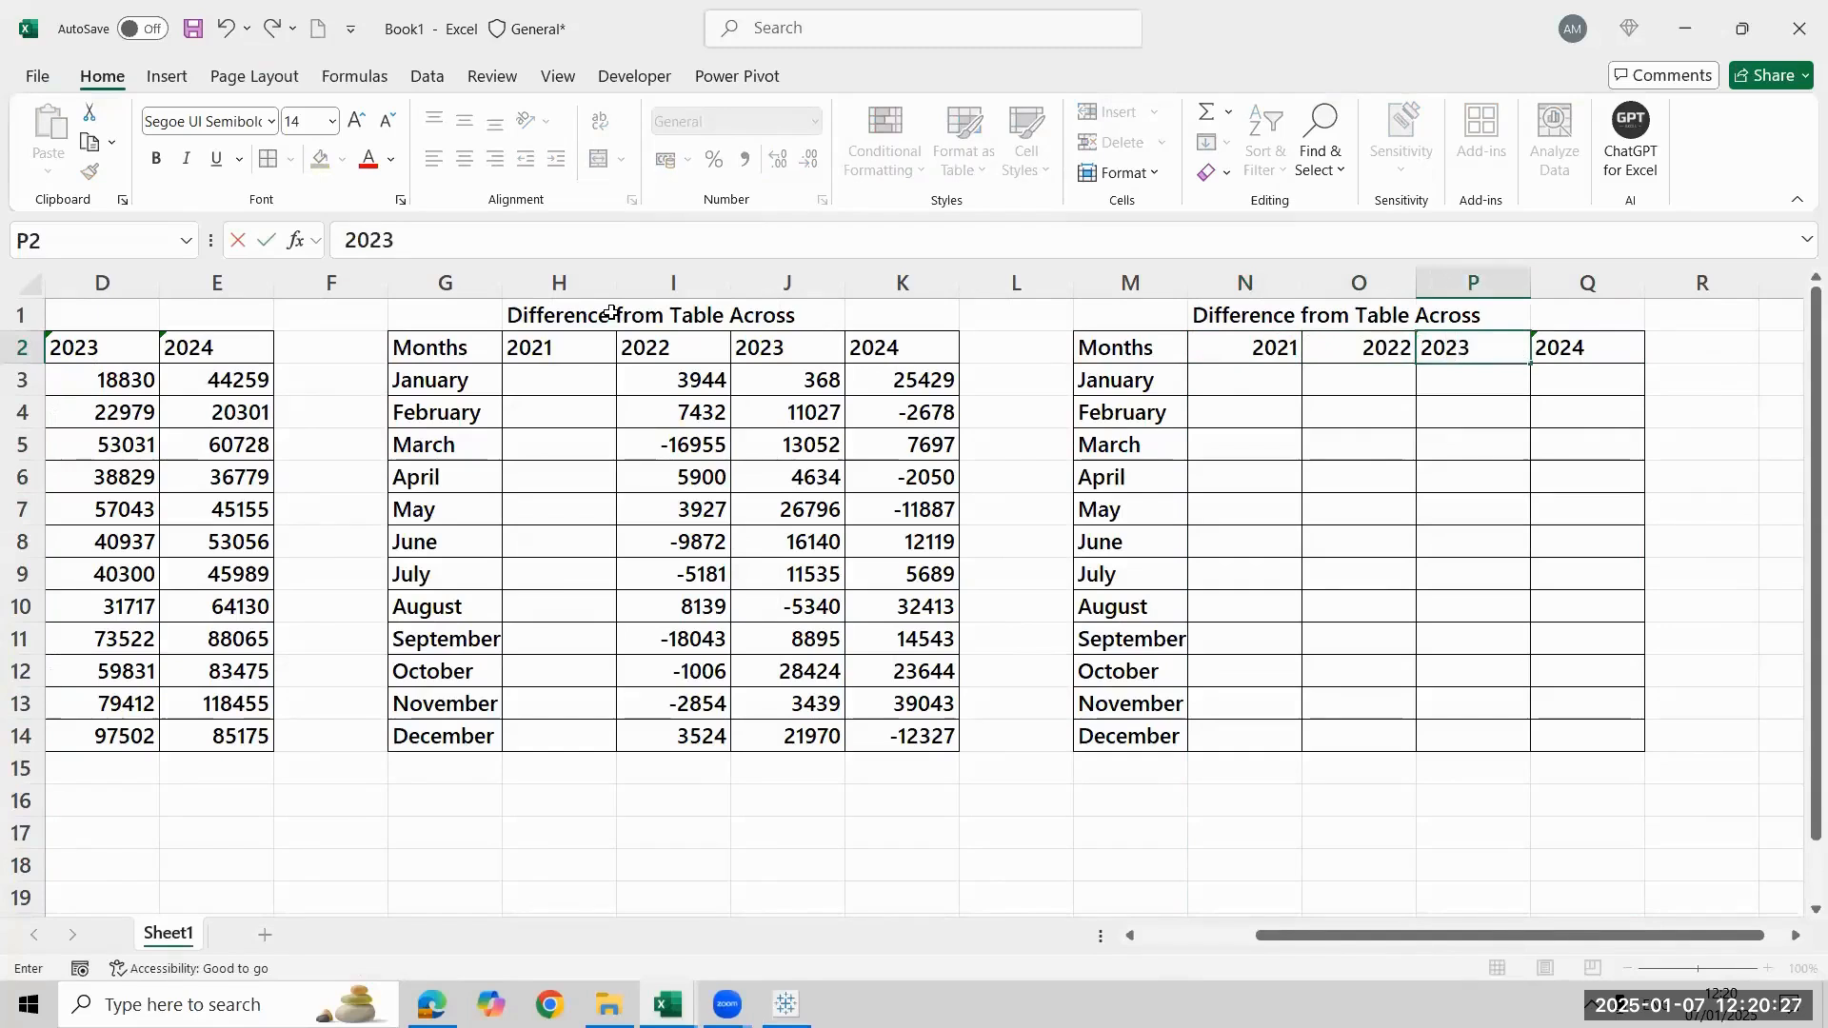
key("Tab")
type("2024")
key("Return")
Change the copied table's title in N1 to "Difference from Table Down"
key("Up")
key("Up")
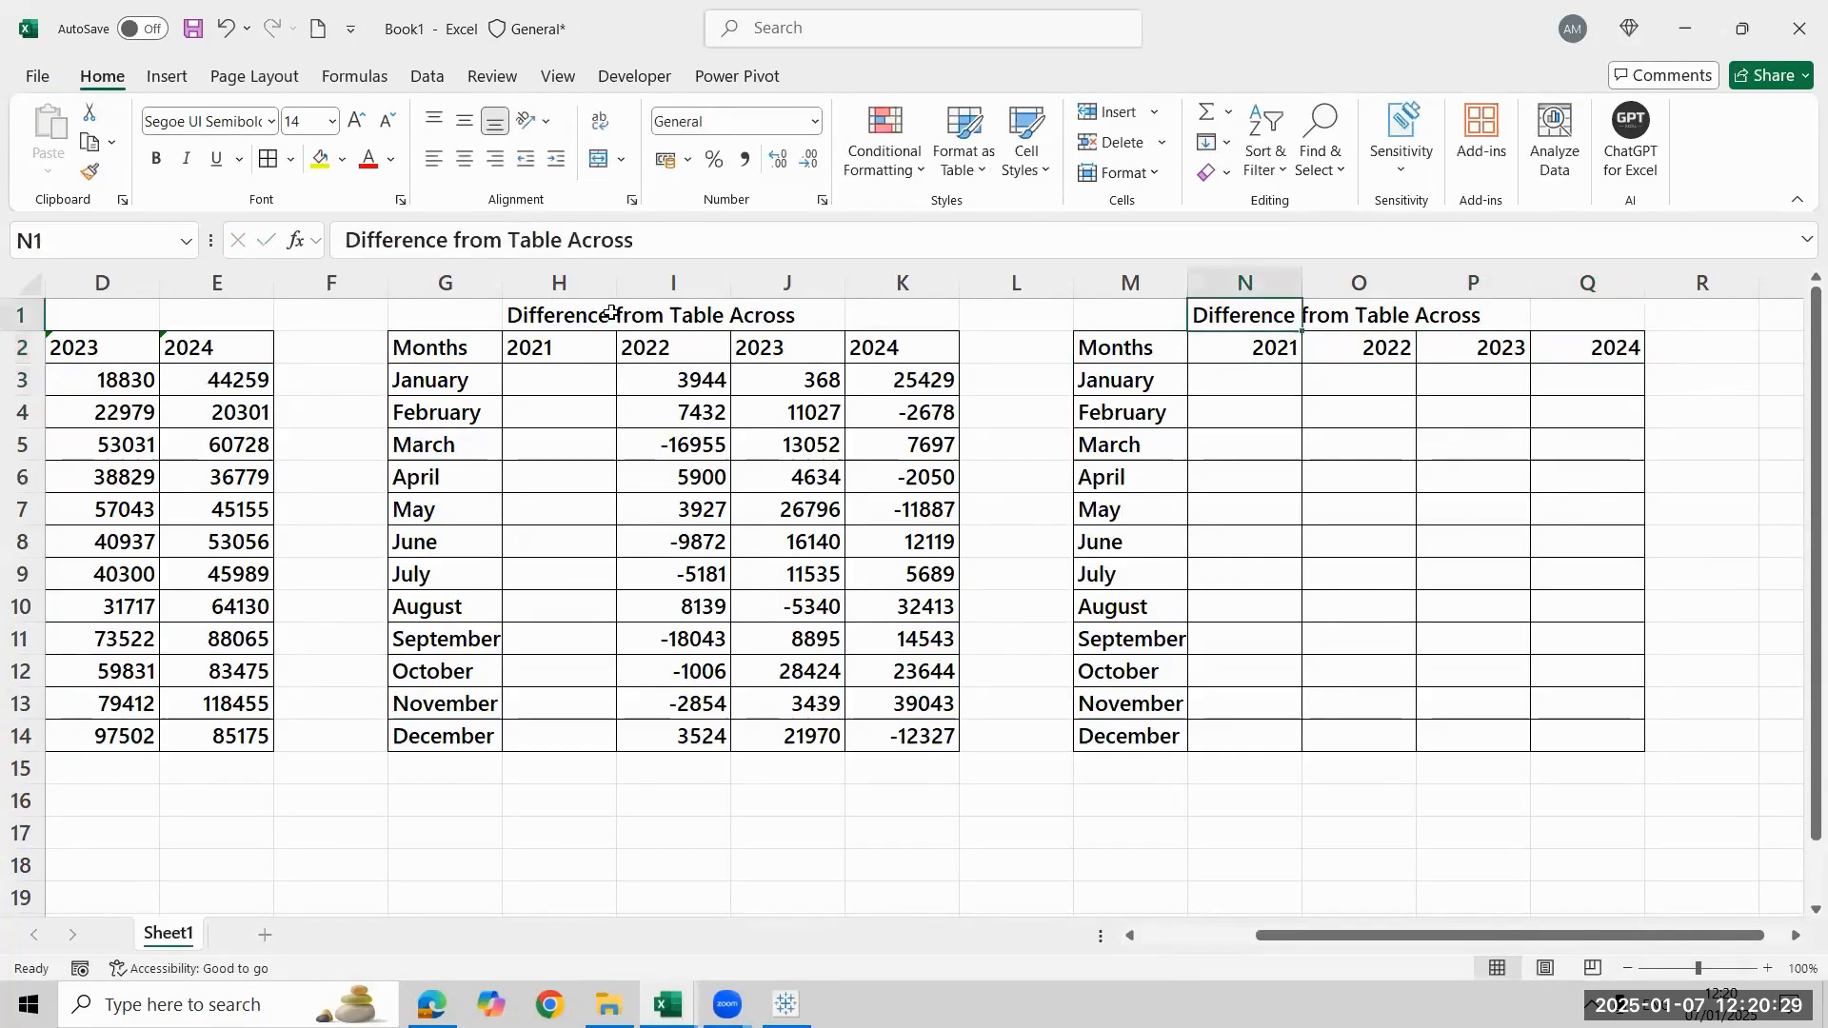
key("F2")
key("BackSpace")
key("BackSpace")
key("BackSpace")
key("BackSpace")
key("BackSpace")
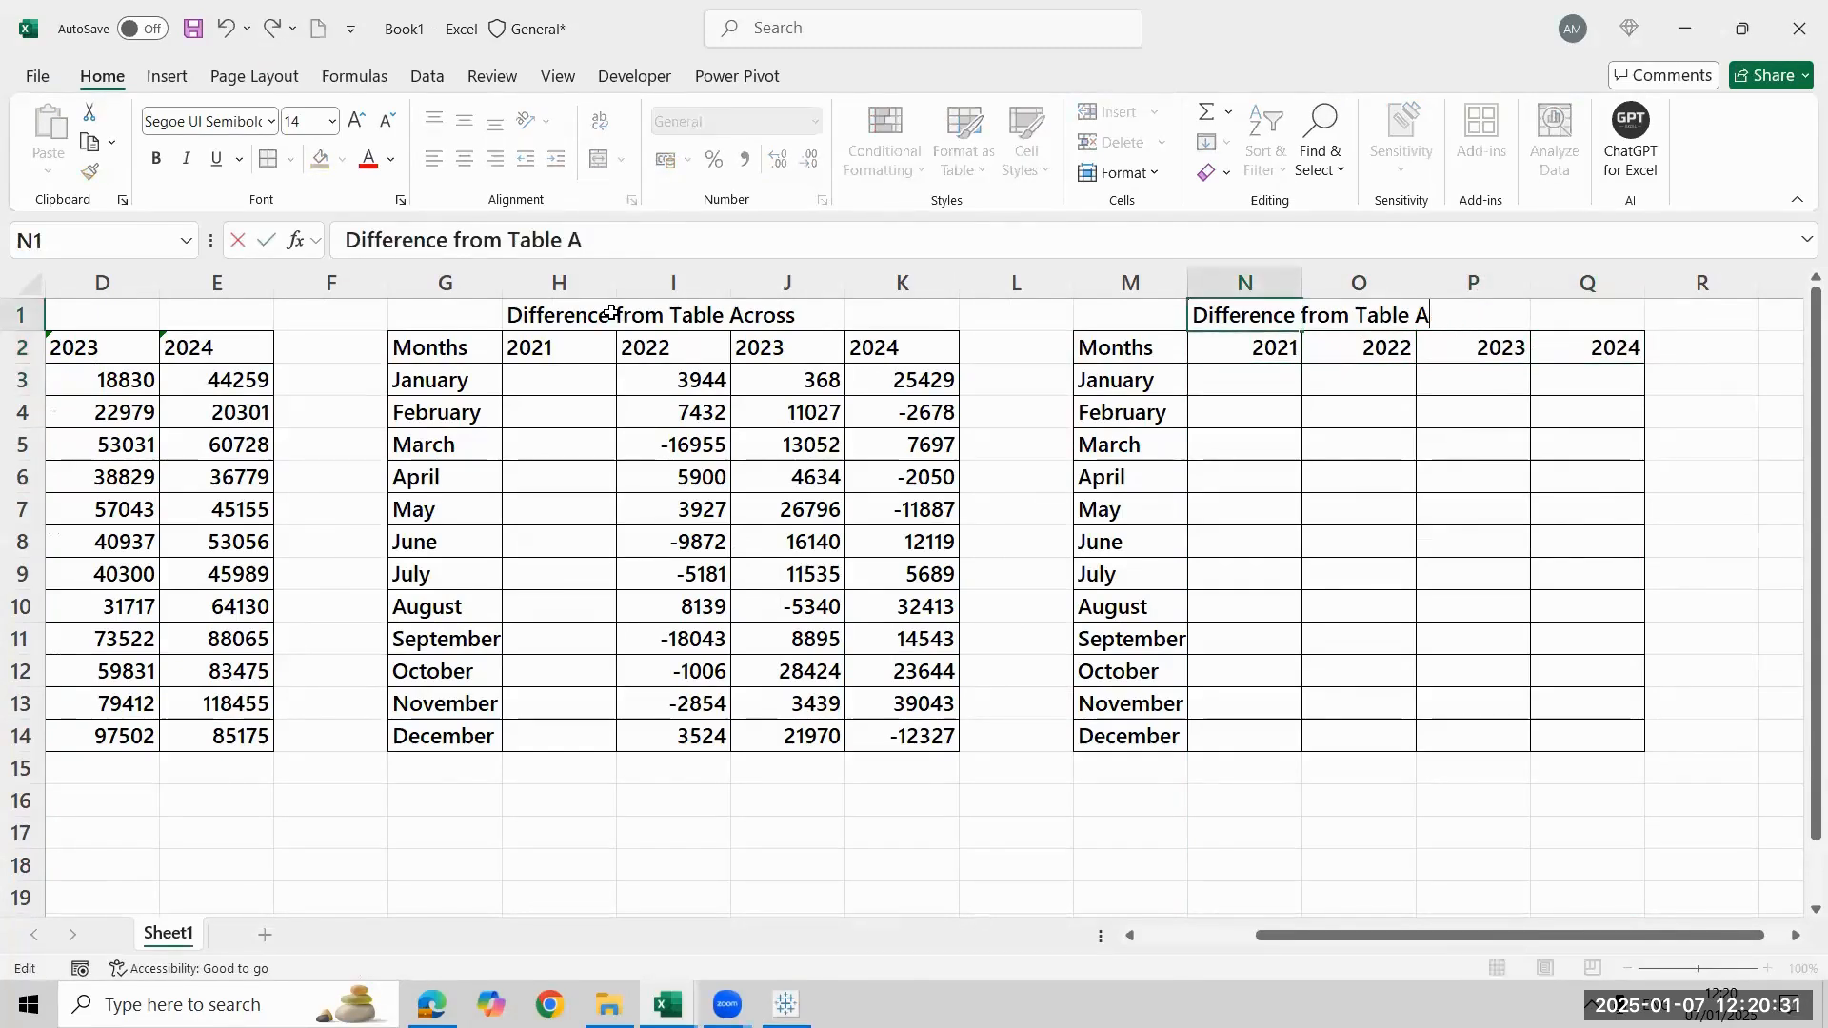
type("Down")
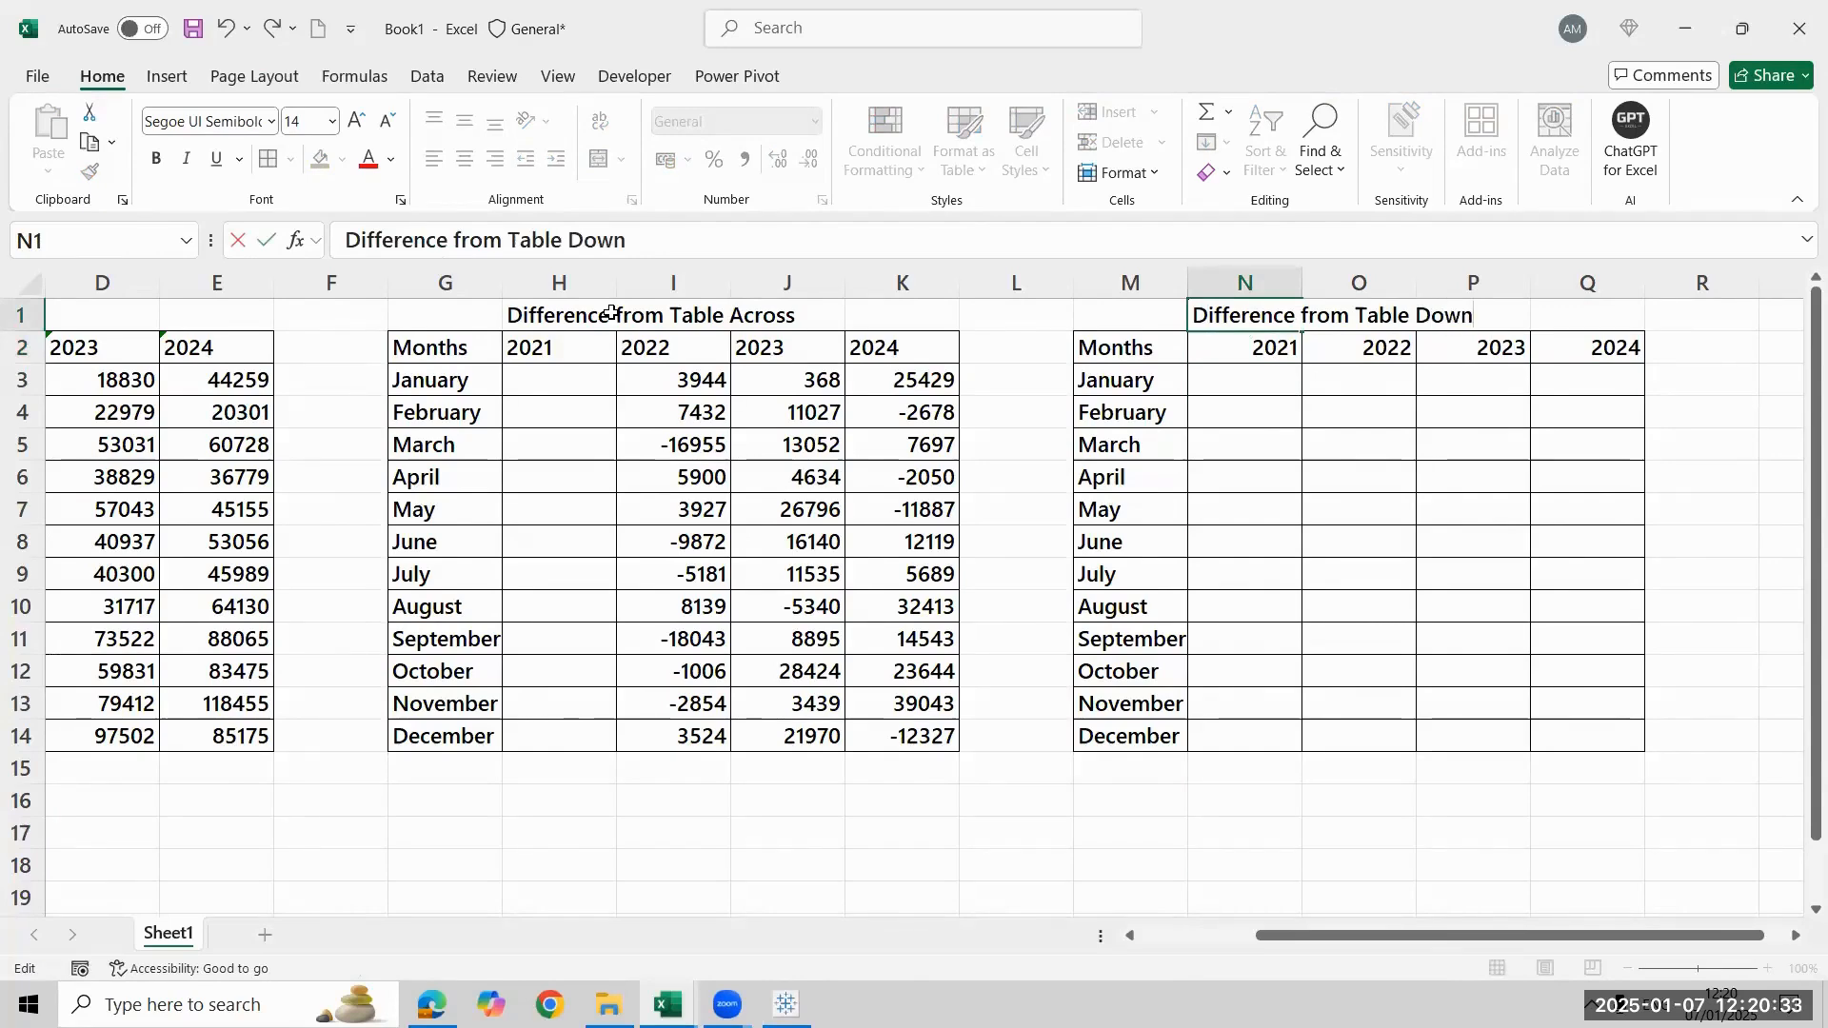
key("Return")
Freeze columns A to E so that the source sales table stays in view
key("Left")
key("Left")
key("Left")
key("Home")
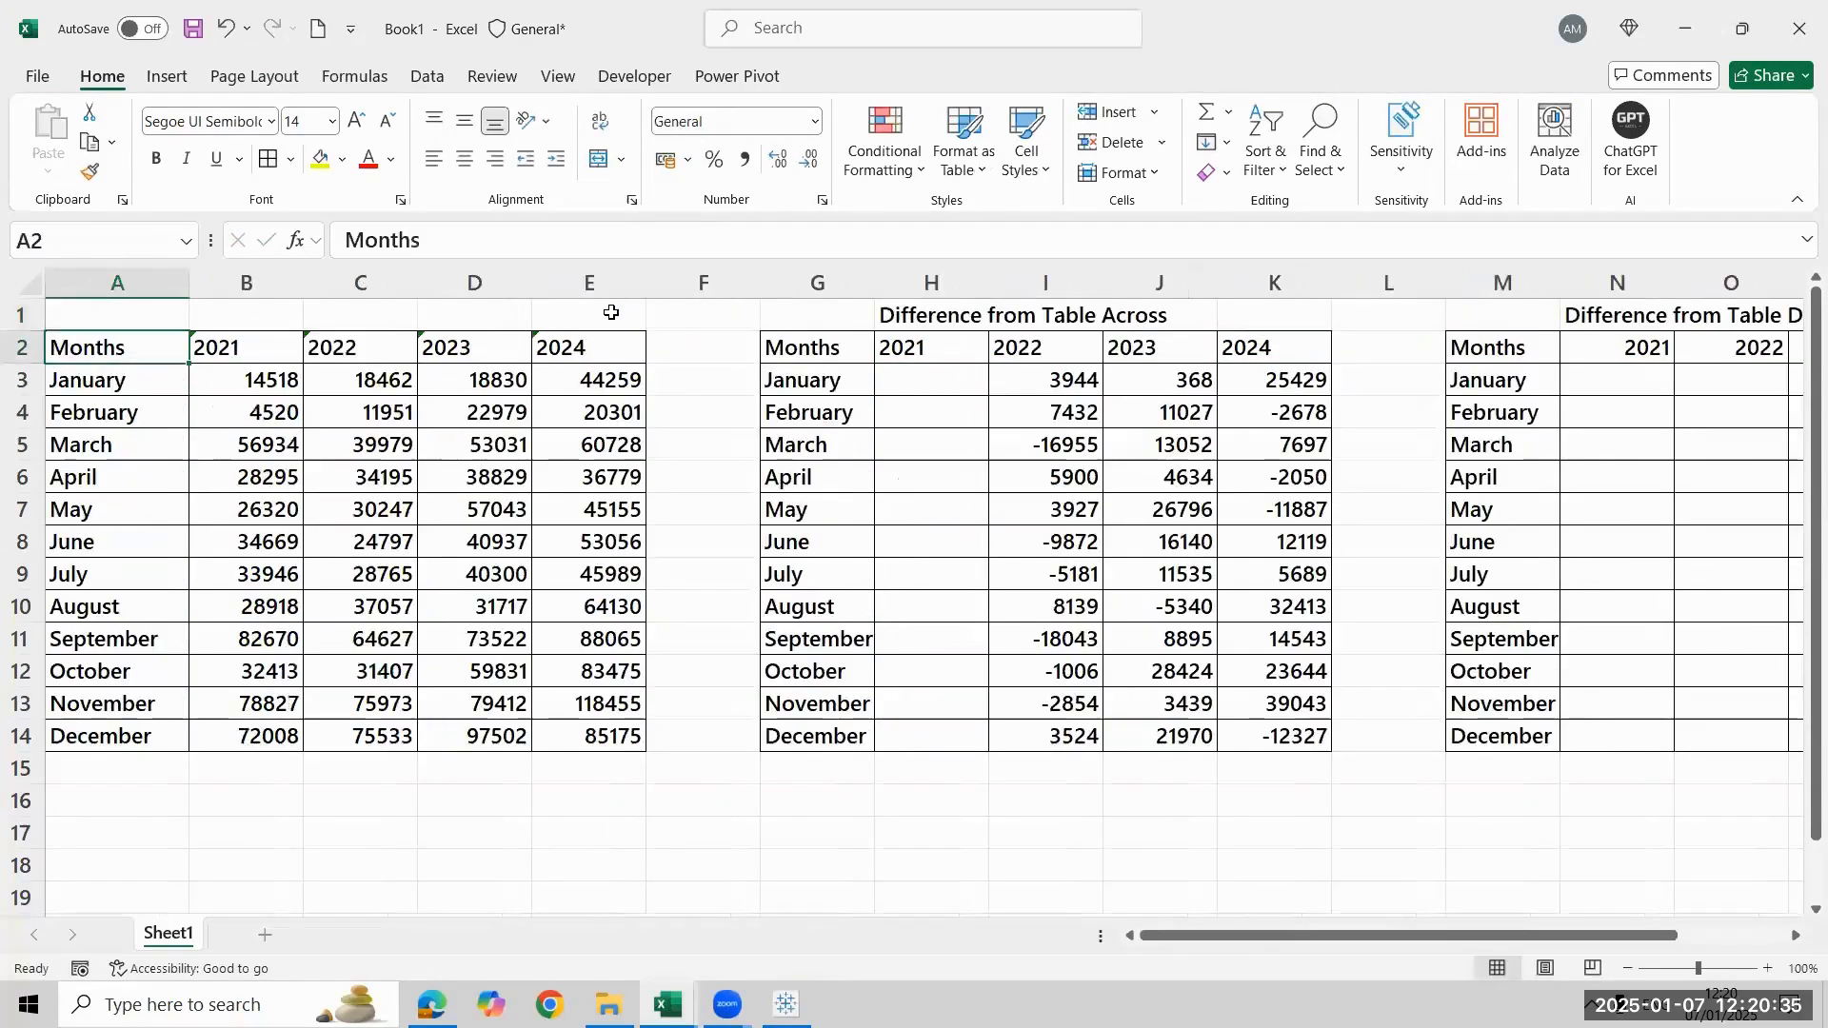
key("Right")
key("Right")
key("Right")
key("Right")
key("Right")
key("Left")
key("Left")
key("Left")
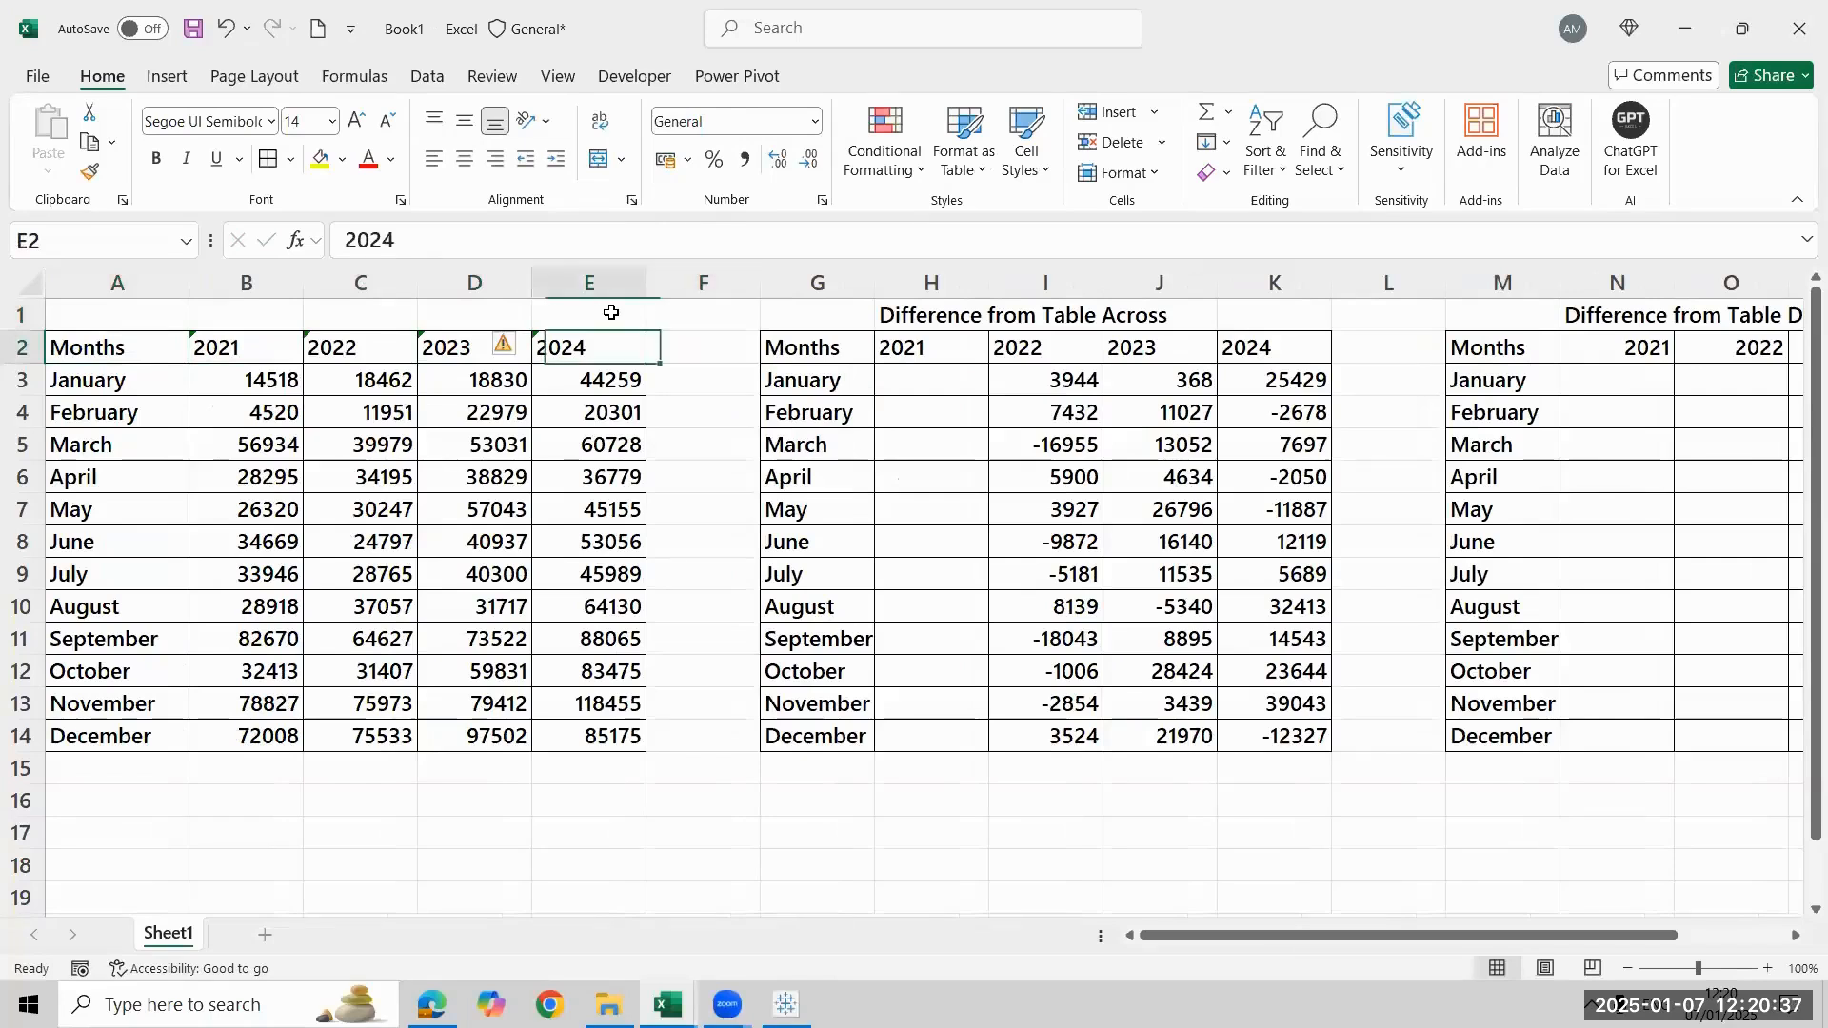
key("Right")
key("Right")
key("Right")
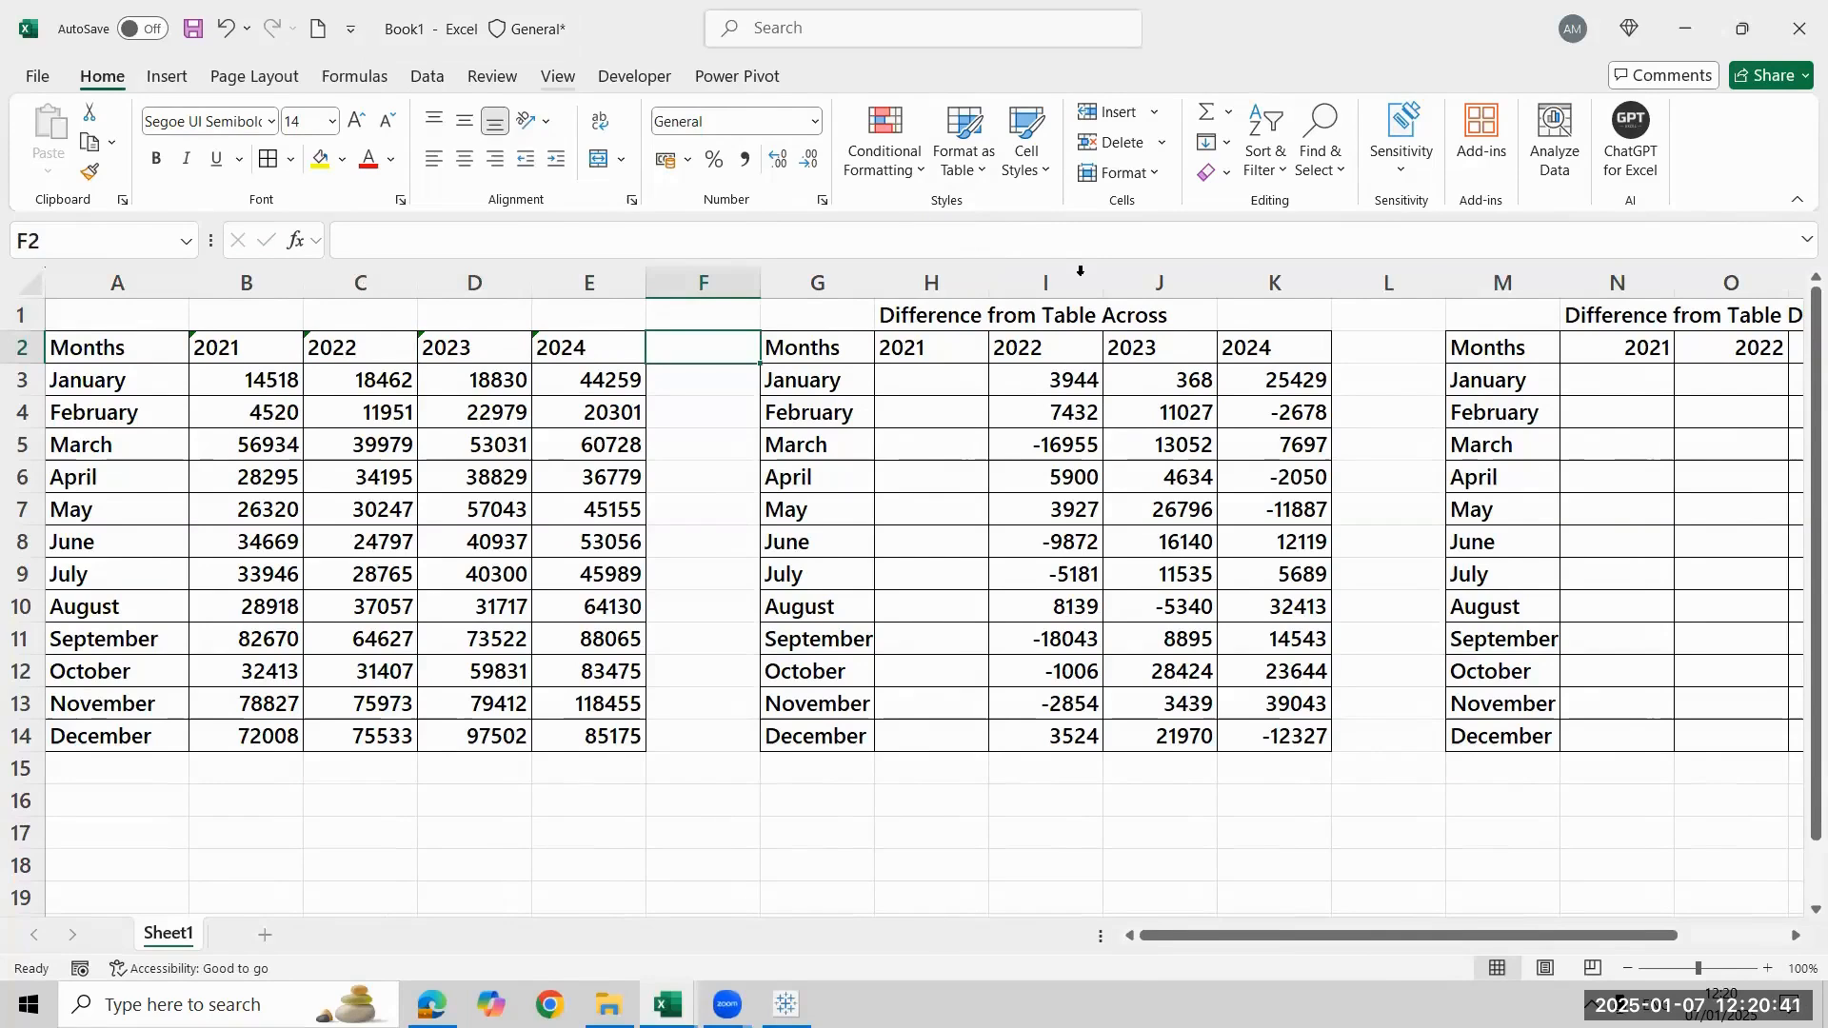
left_click(558, 76)
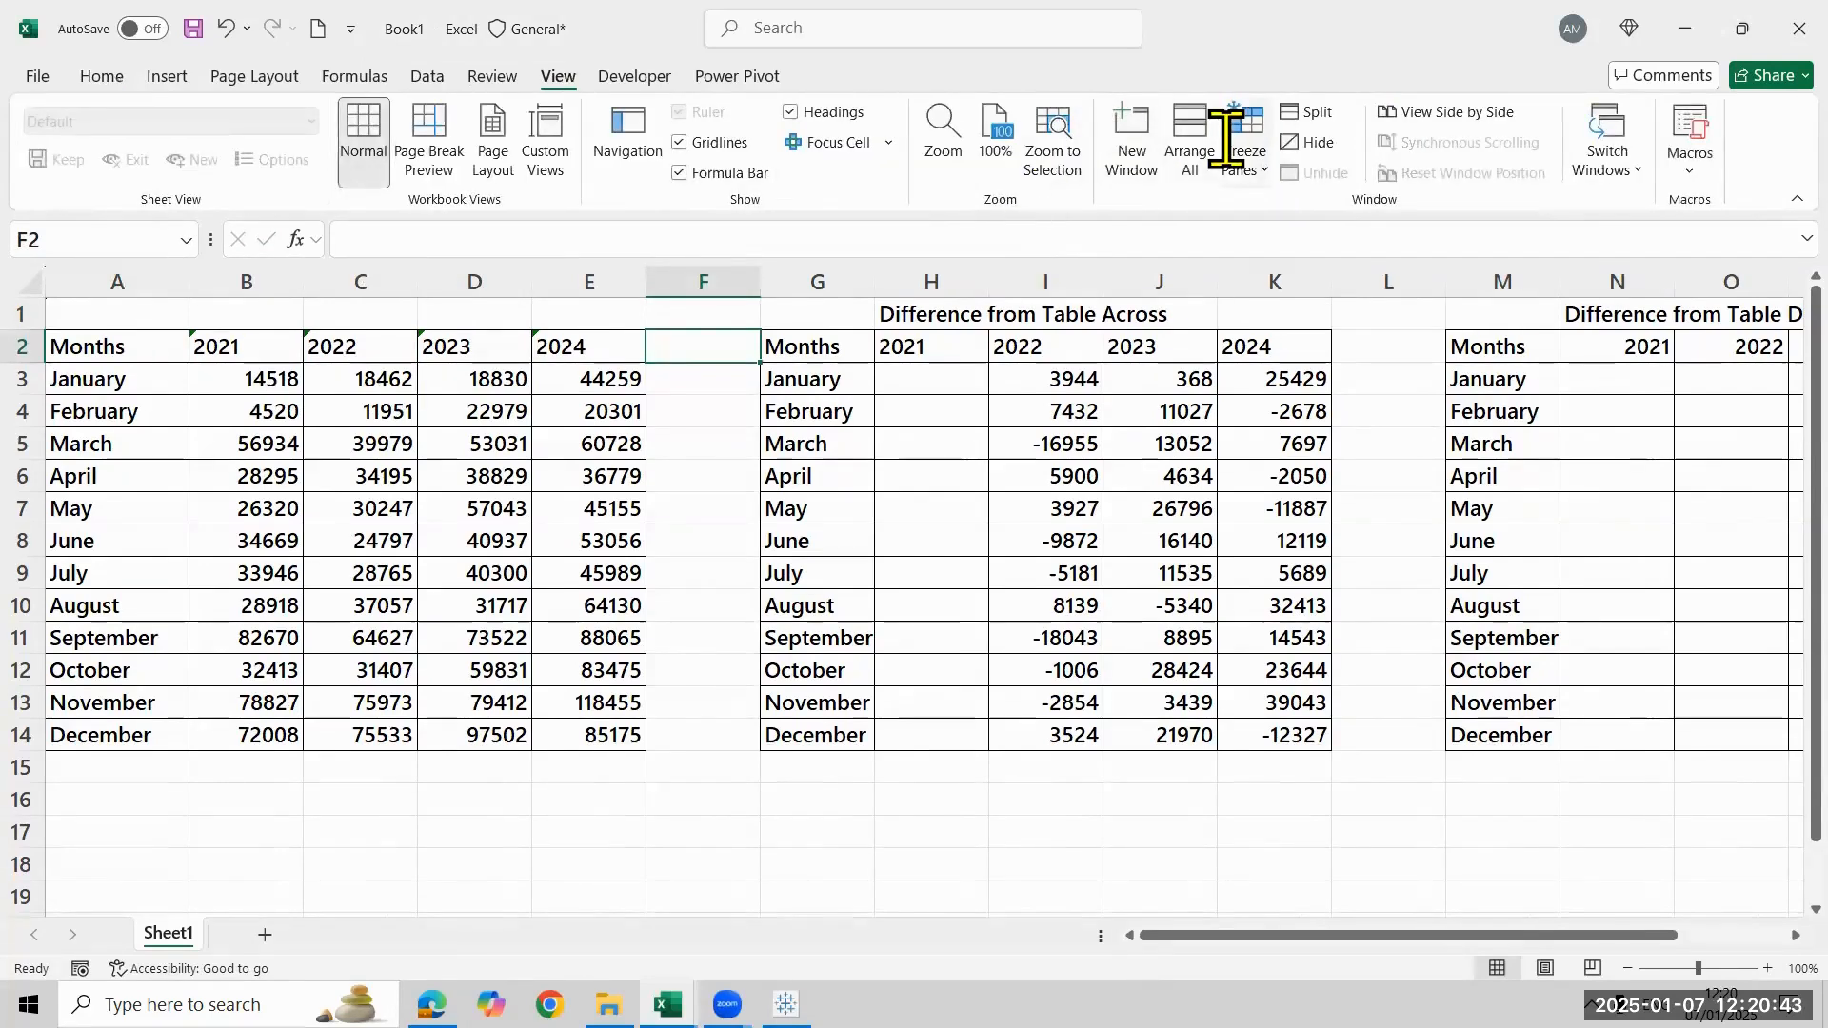
left_click(721, 312)
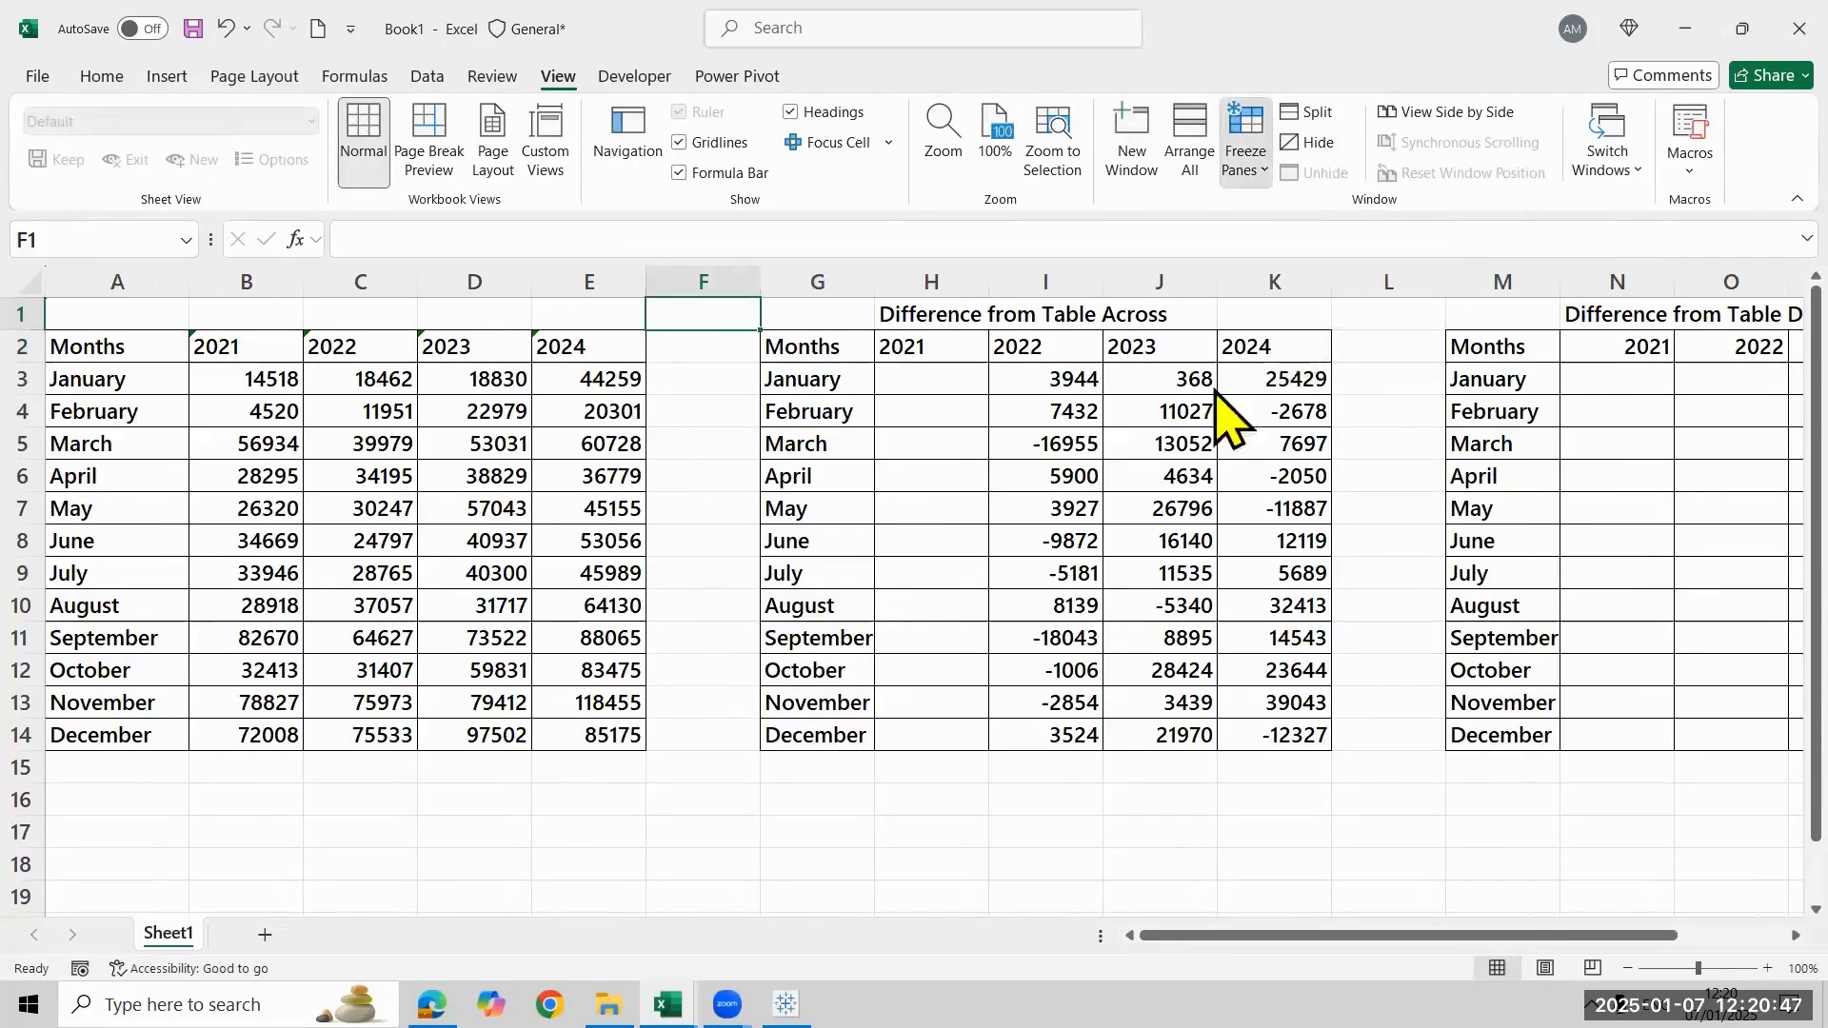
left_click(1245, 142)
left_click(1348, 243)
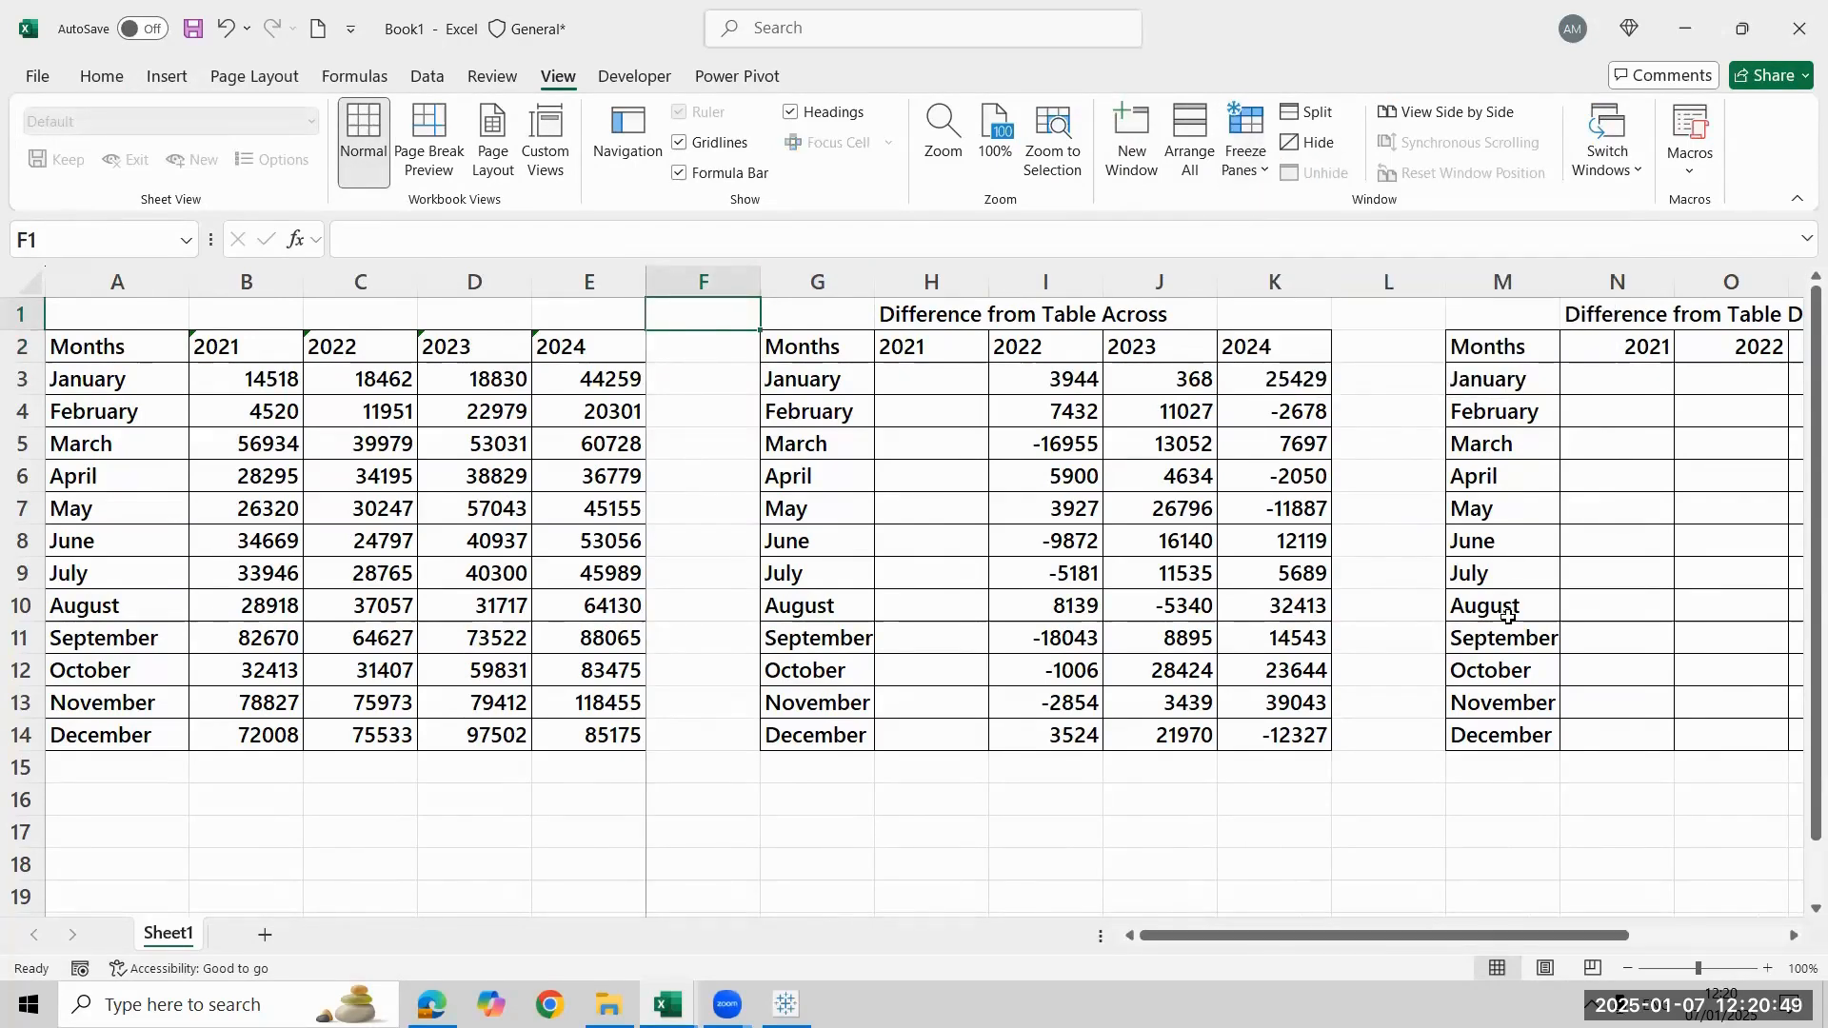
Enter the formula =B4-B3 in N4 for February's 2021 difference from January
key("Right")
key("Right")
key("Right")
key("Right")
key("Right")
key("Right")
key("Right")
key("Right")
key("Right")
key("Right")
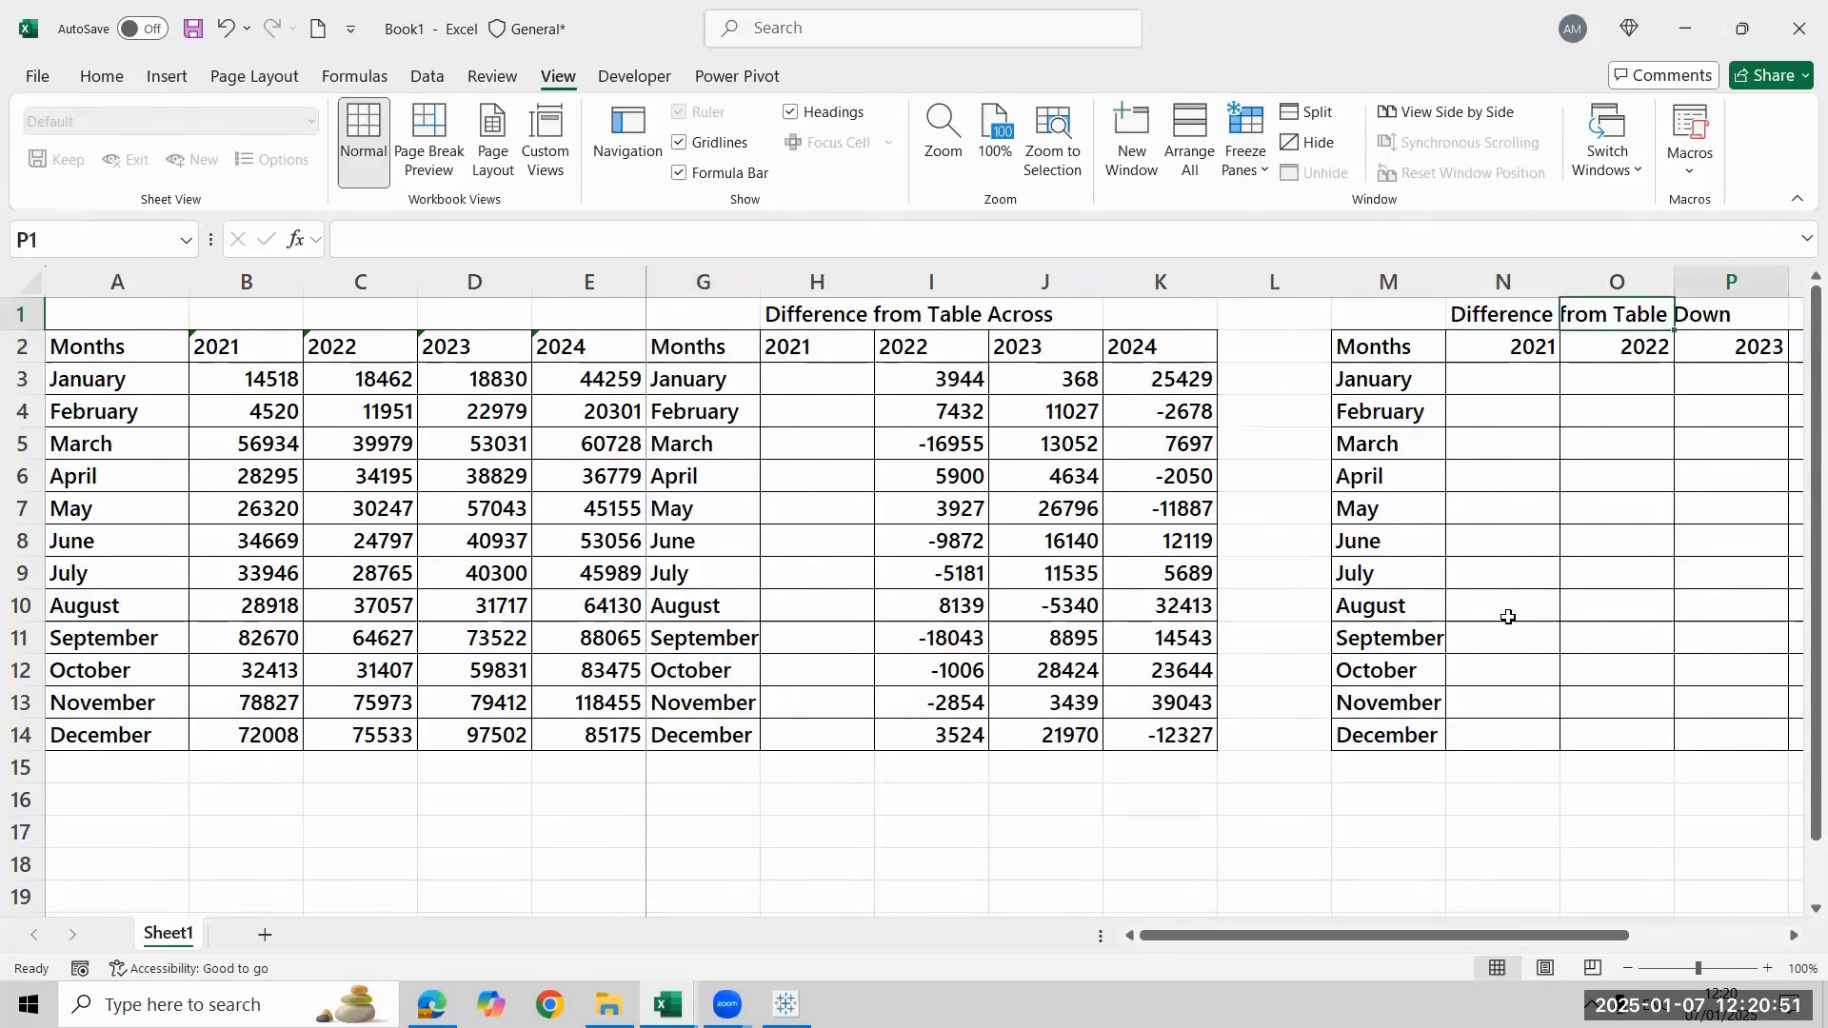
key("Right")
key("Right")
key("Right")
key("Right")
key("Right")
key("Left")
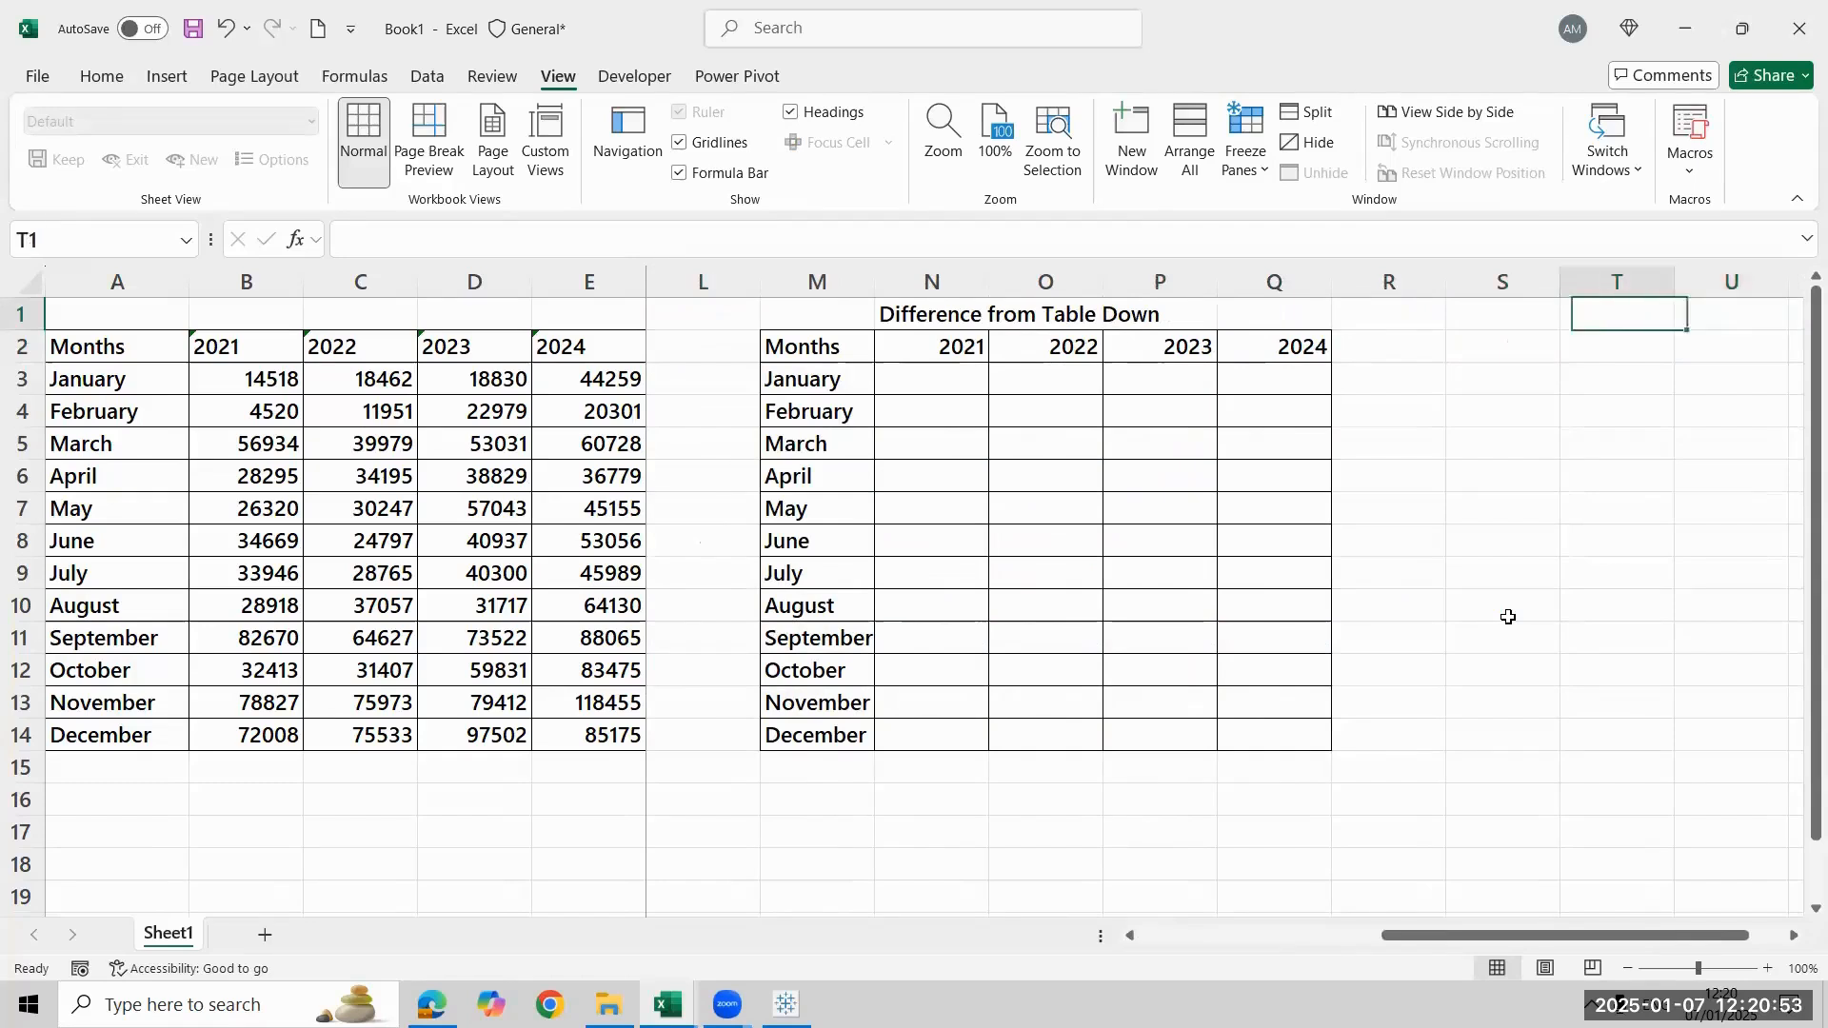
key("Left")
key("Left")
key("Left")
key("Left")
key("Down")
key("Down")
key("Down")
key("Left")
key("Left")
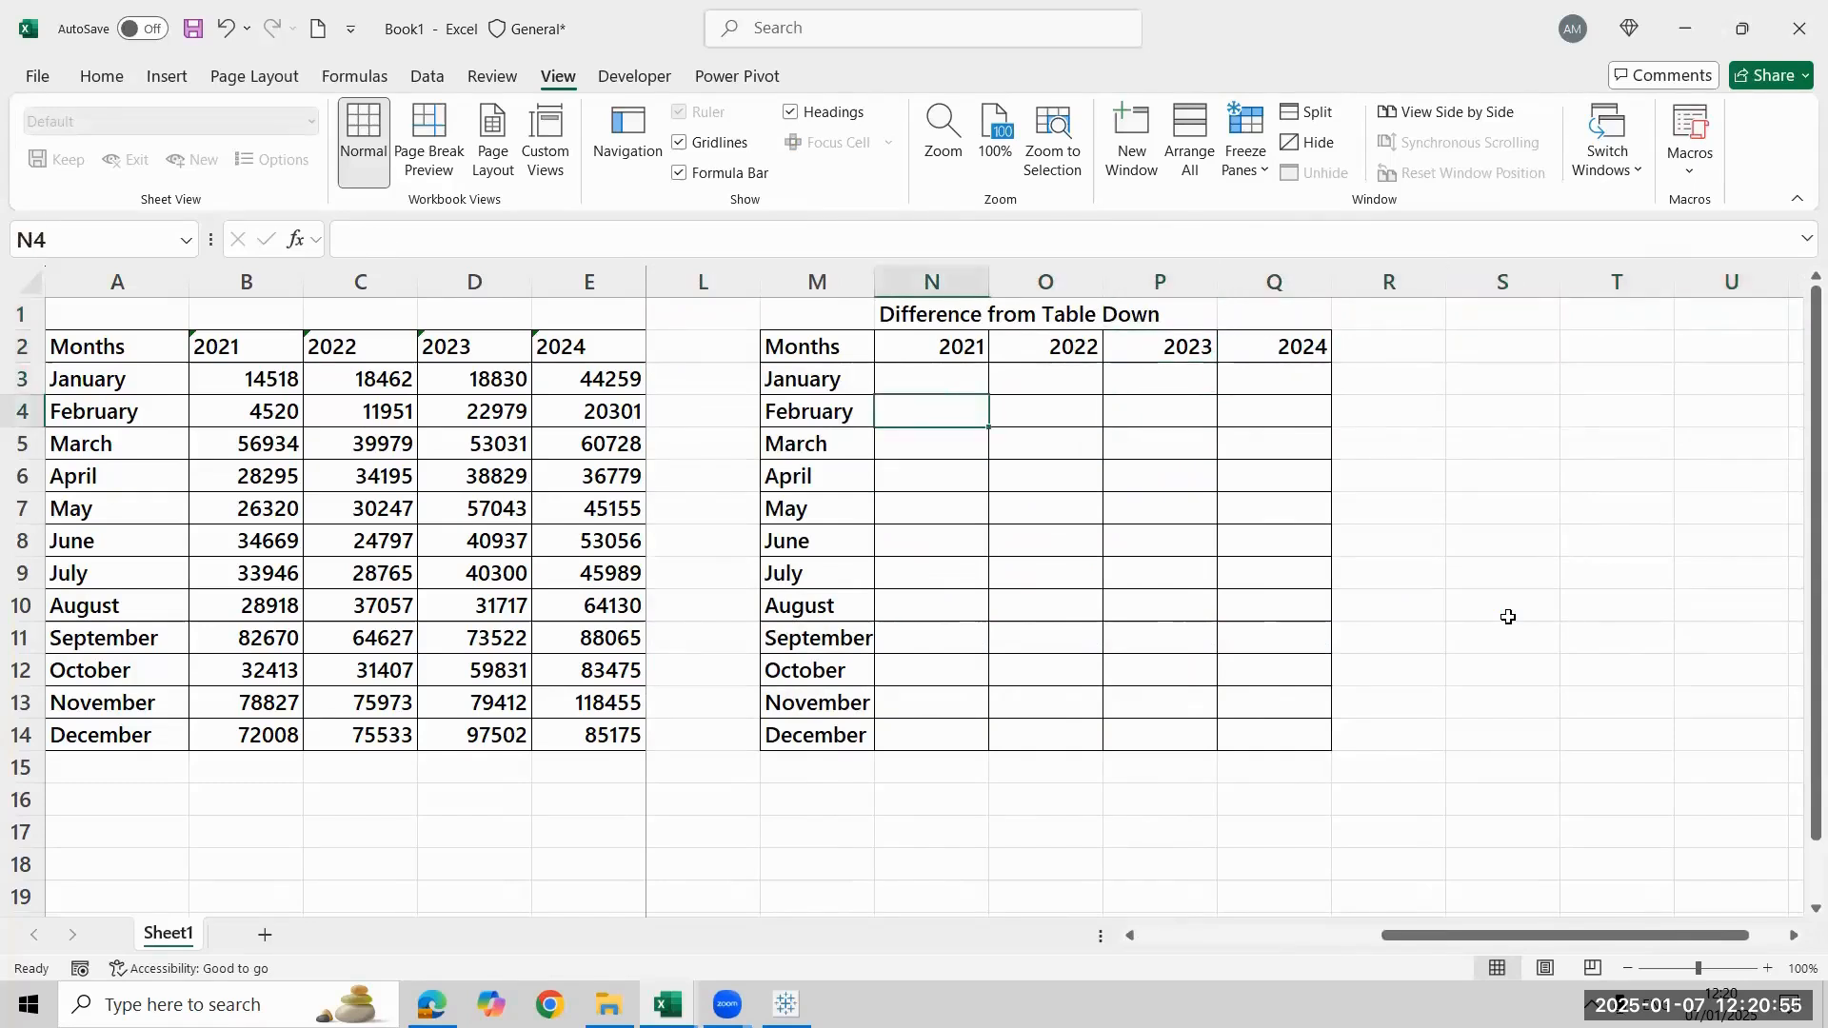
type("=")
left_click(213, 419)
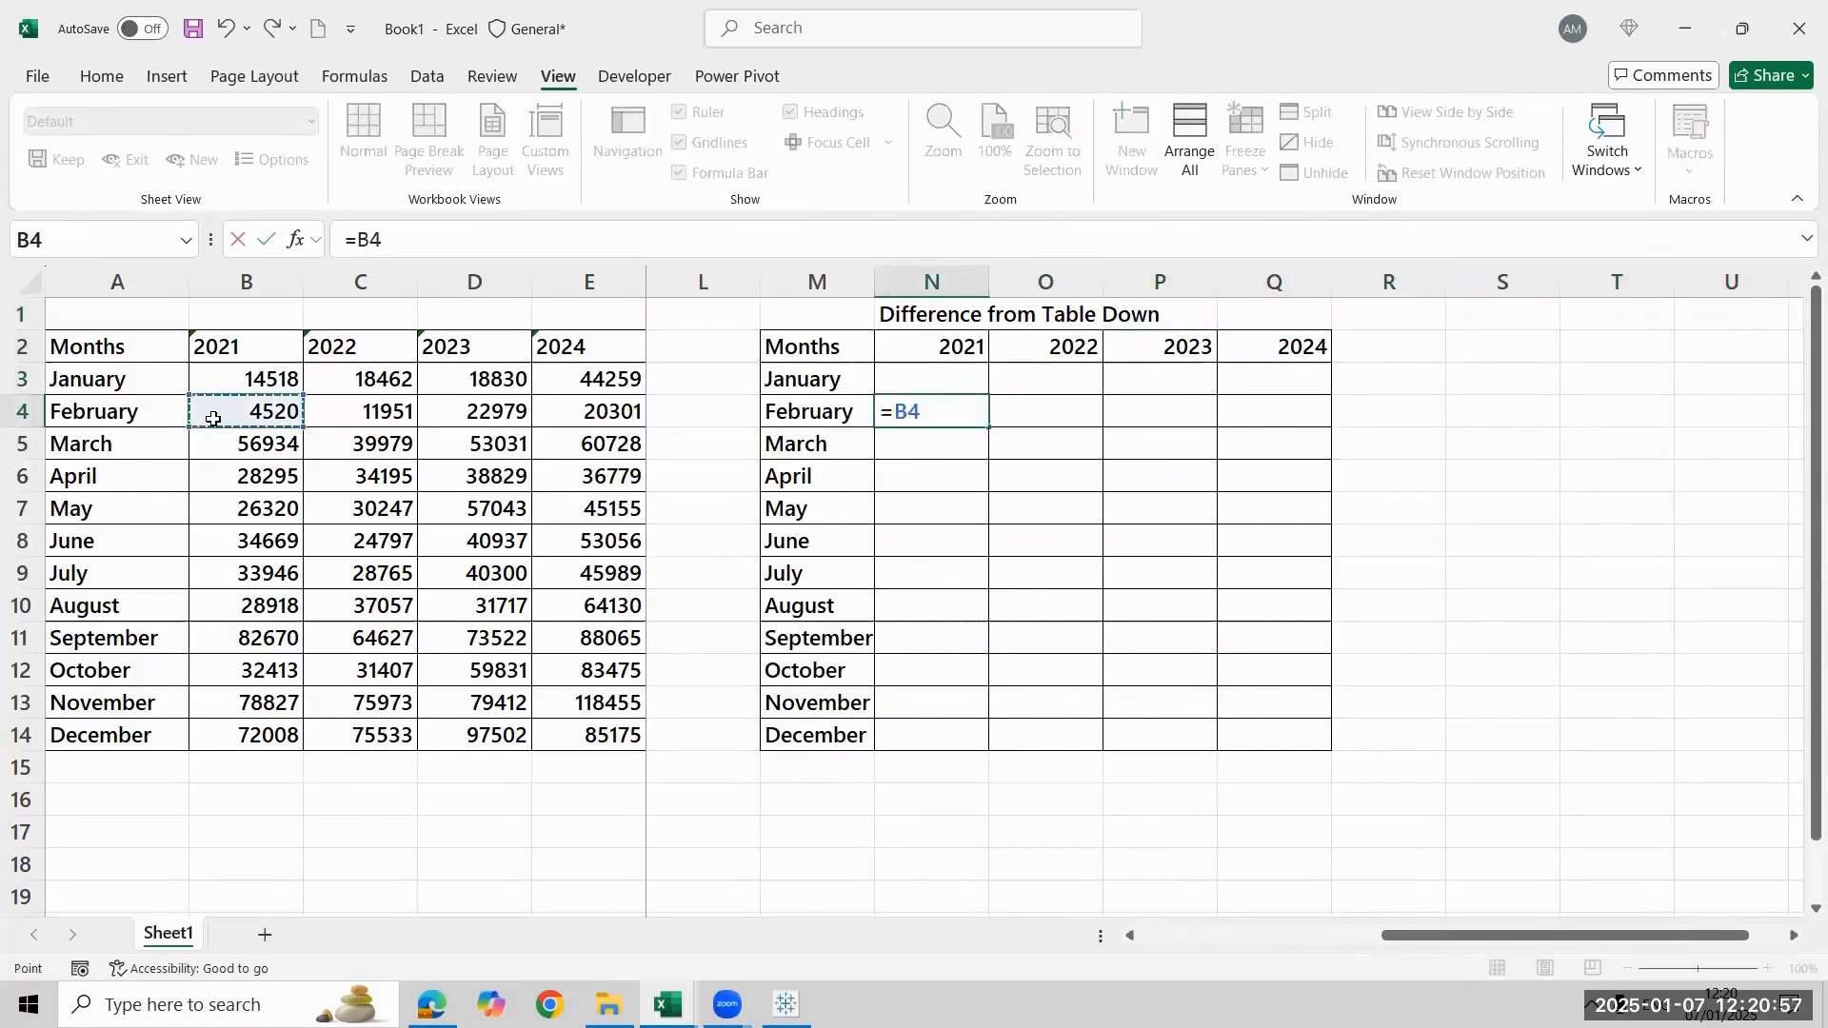
type("-")
left_click(228, 380)
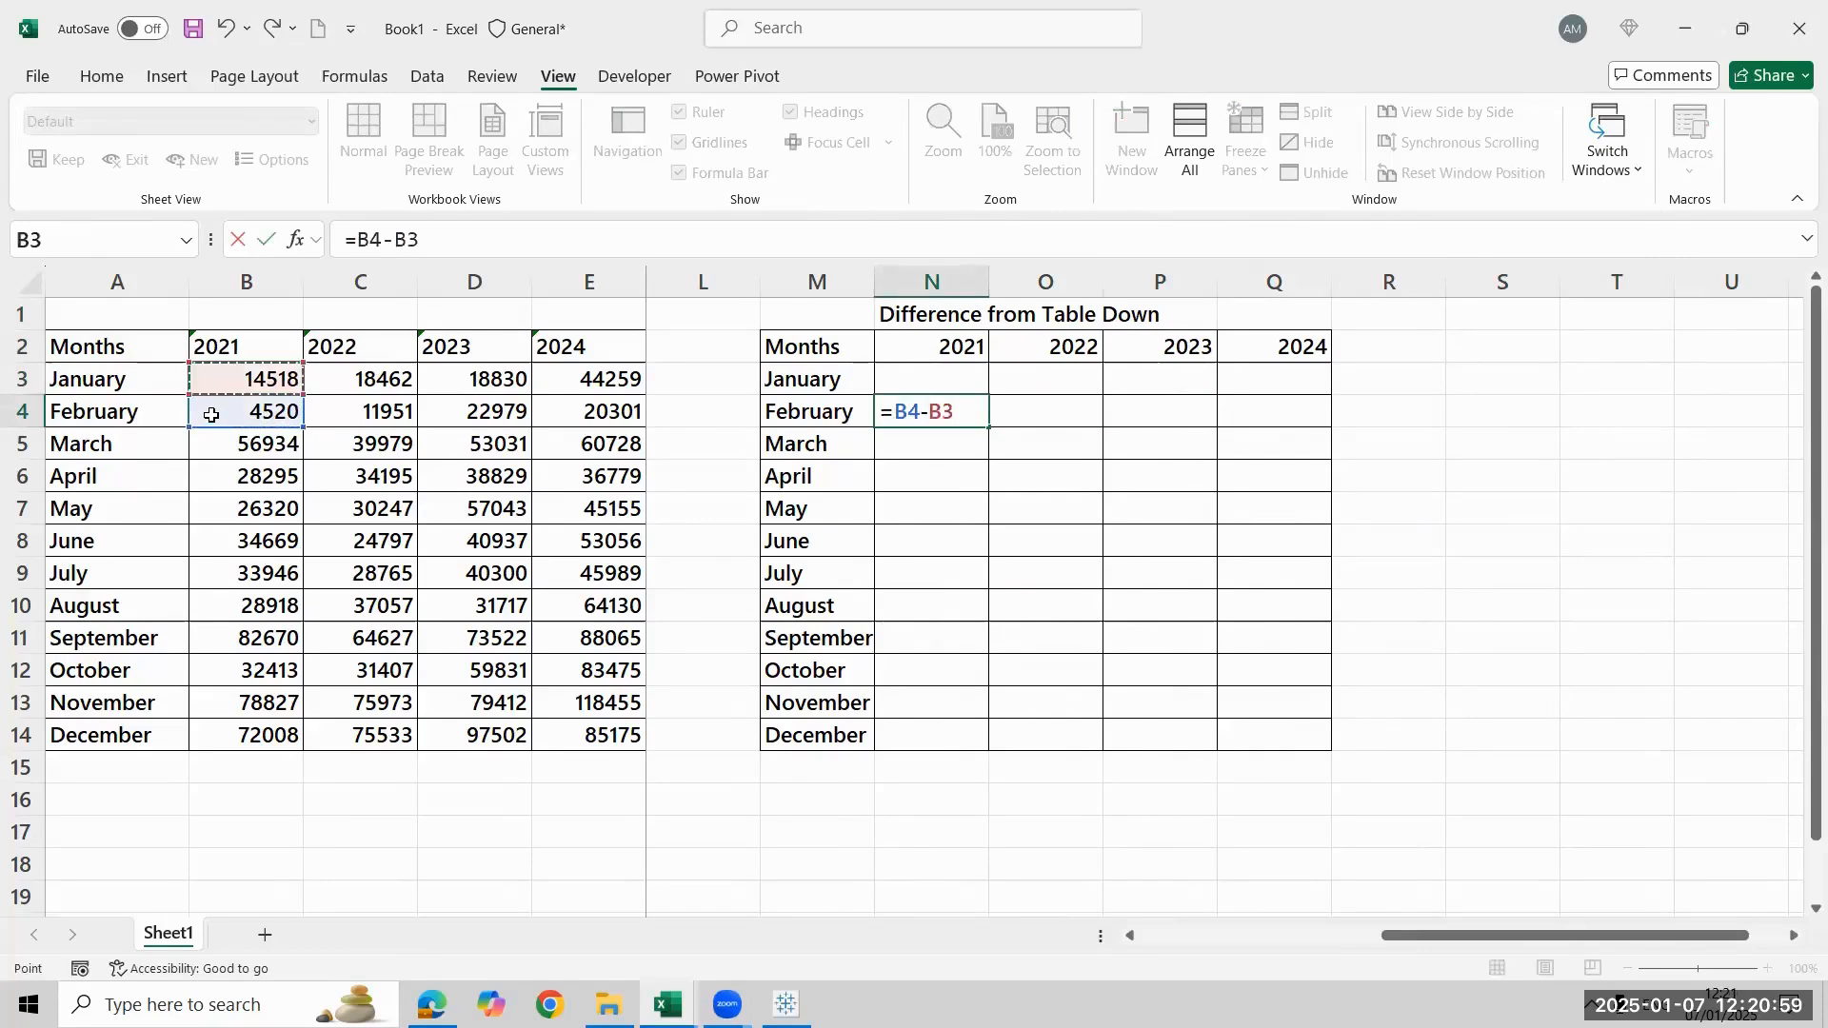
key("Return")
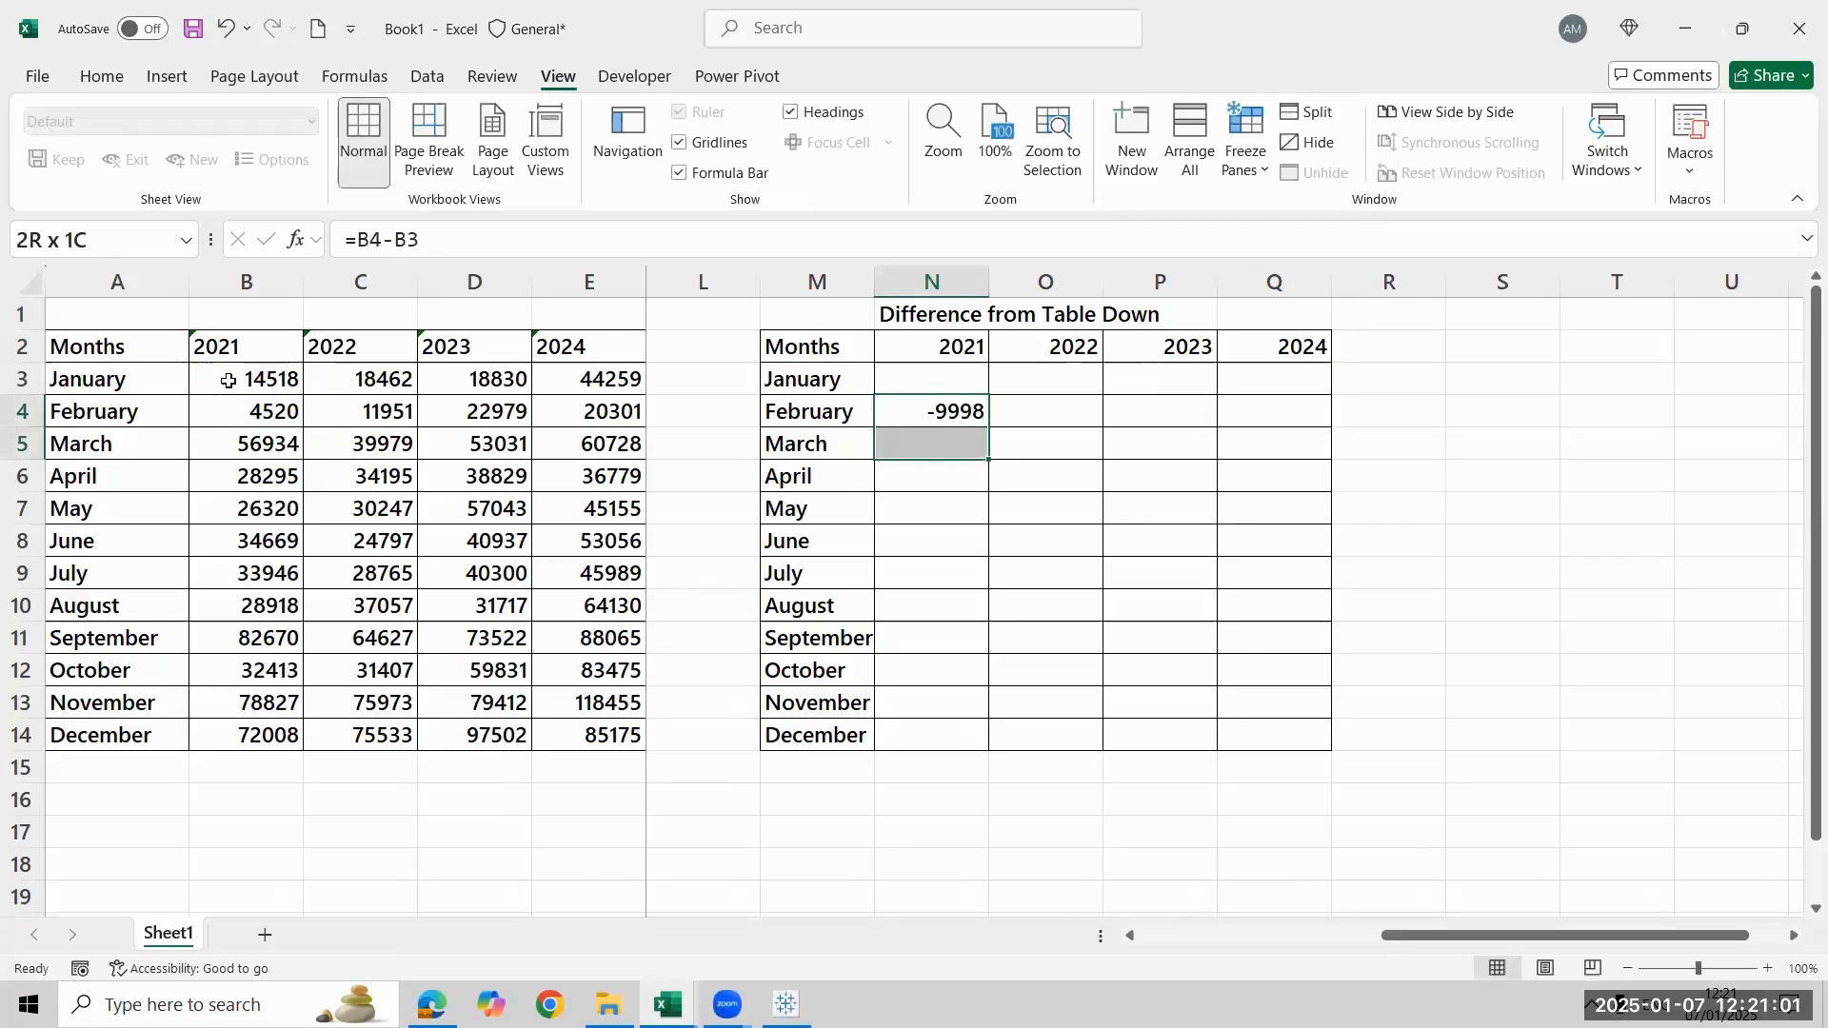
Fill February's 2021 difference formula from N4 down through December in N14
key("shift+Down")
key("shift+Down")
key("shift+Down")
key("shift+Down")
key("shift+Down")
key("shift+Down")
key("shift+Down")
key("shift+Down")
key("shift+Down")
key("ctrl+d")
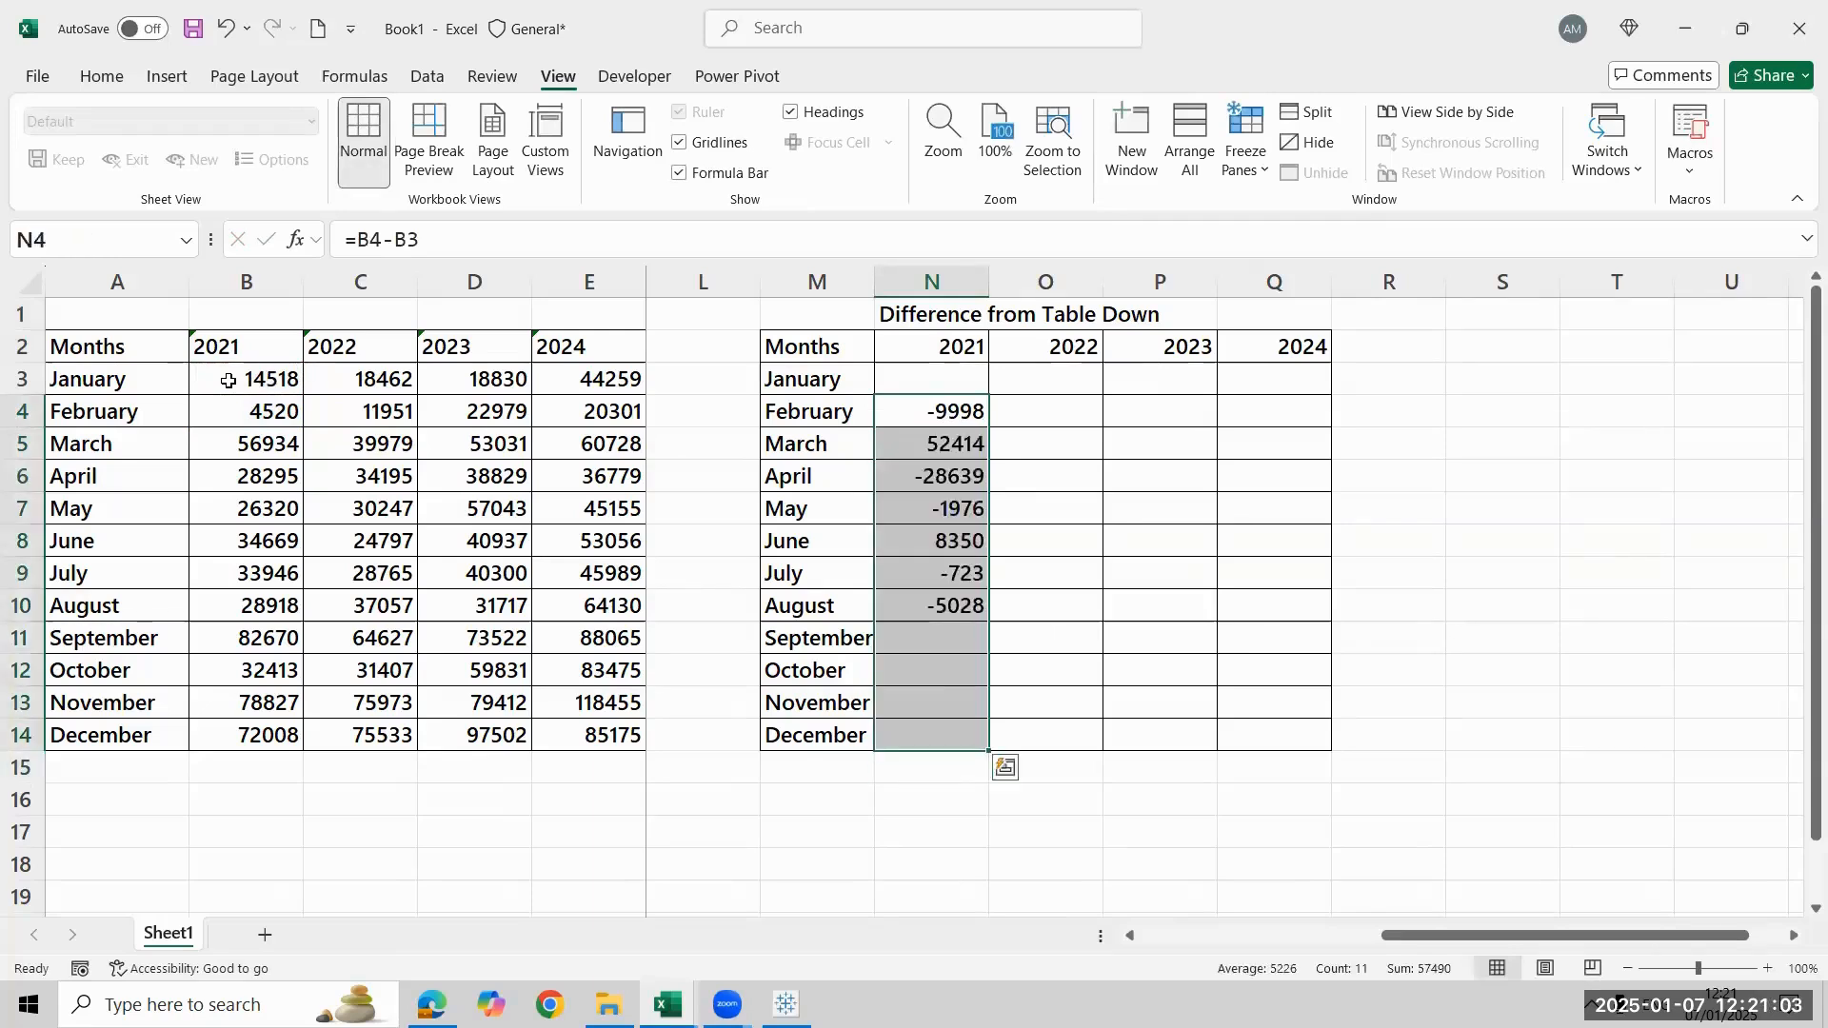
Examine the cell references in the 2021 difference formulas for March and May in N5 and N7
key("Down")
key("F2")
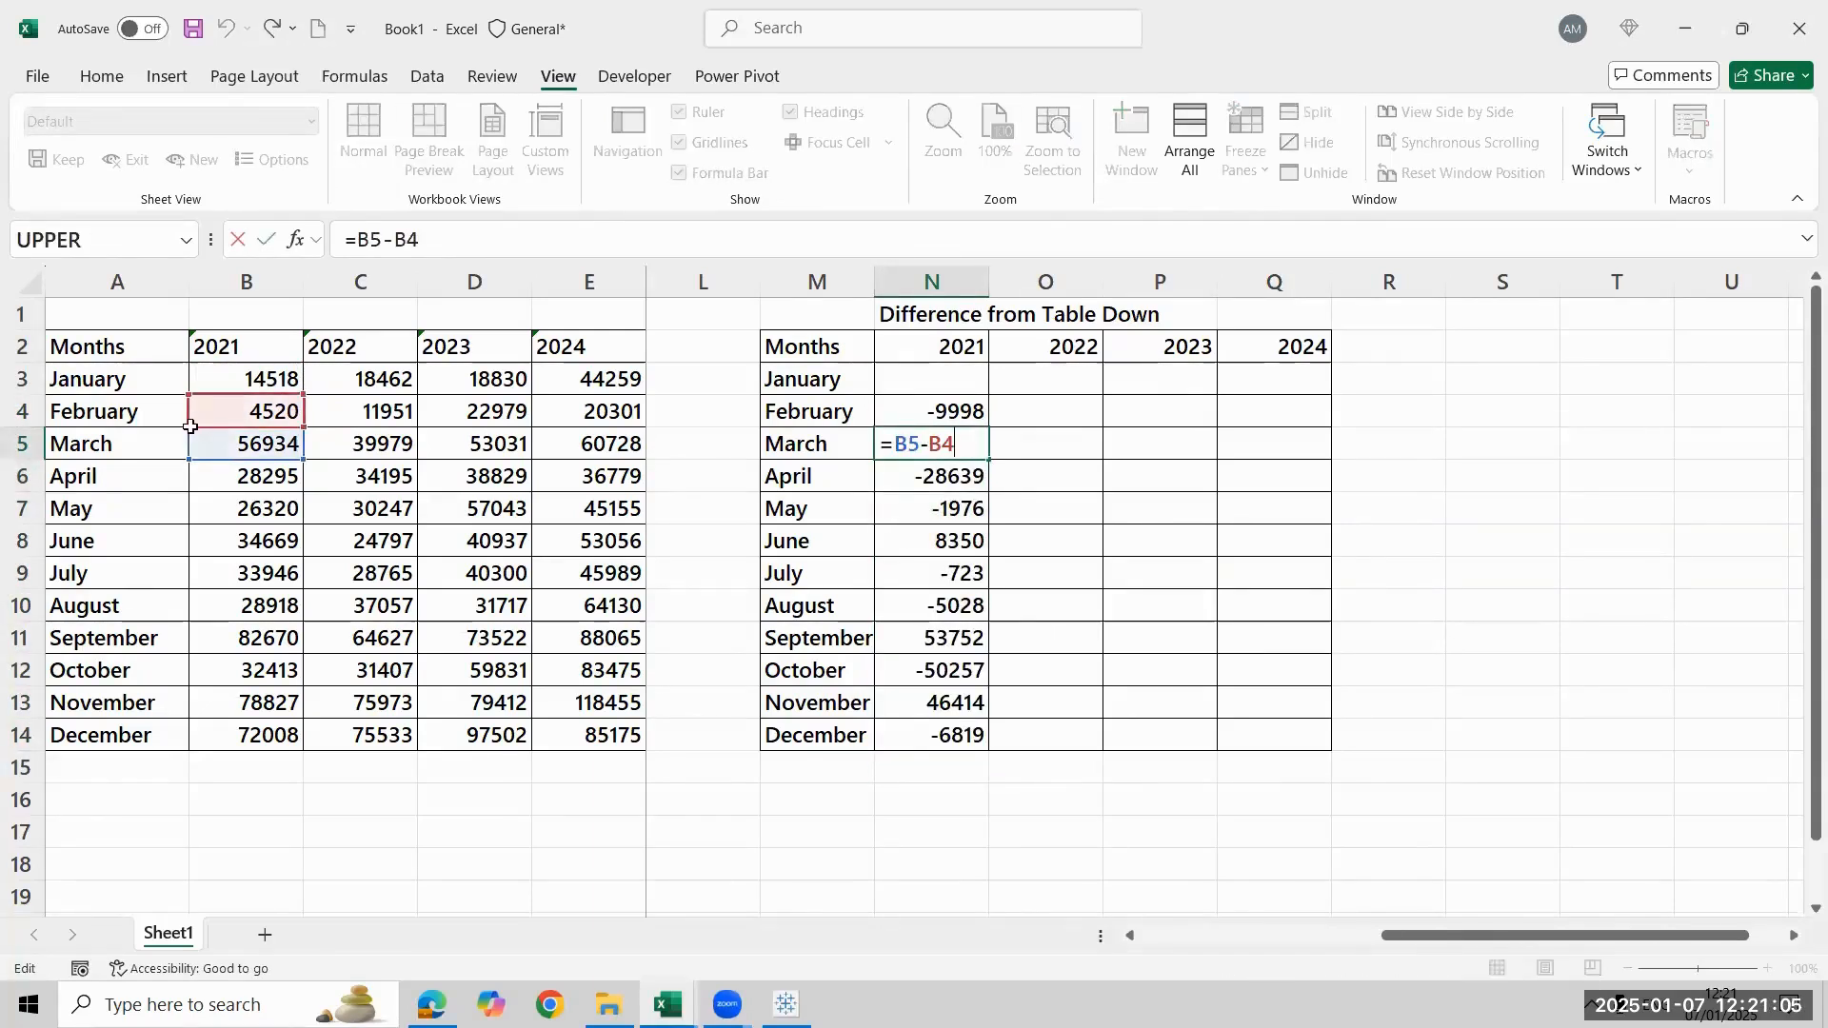
key("Return")
key("Down")
key("F2")
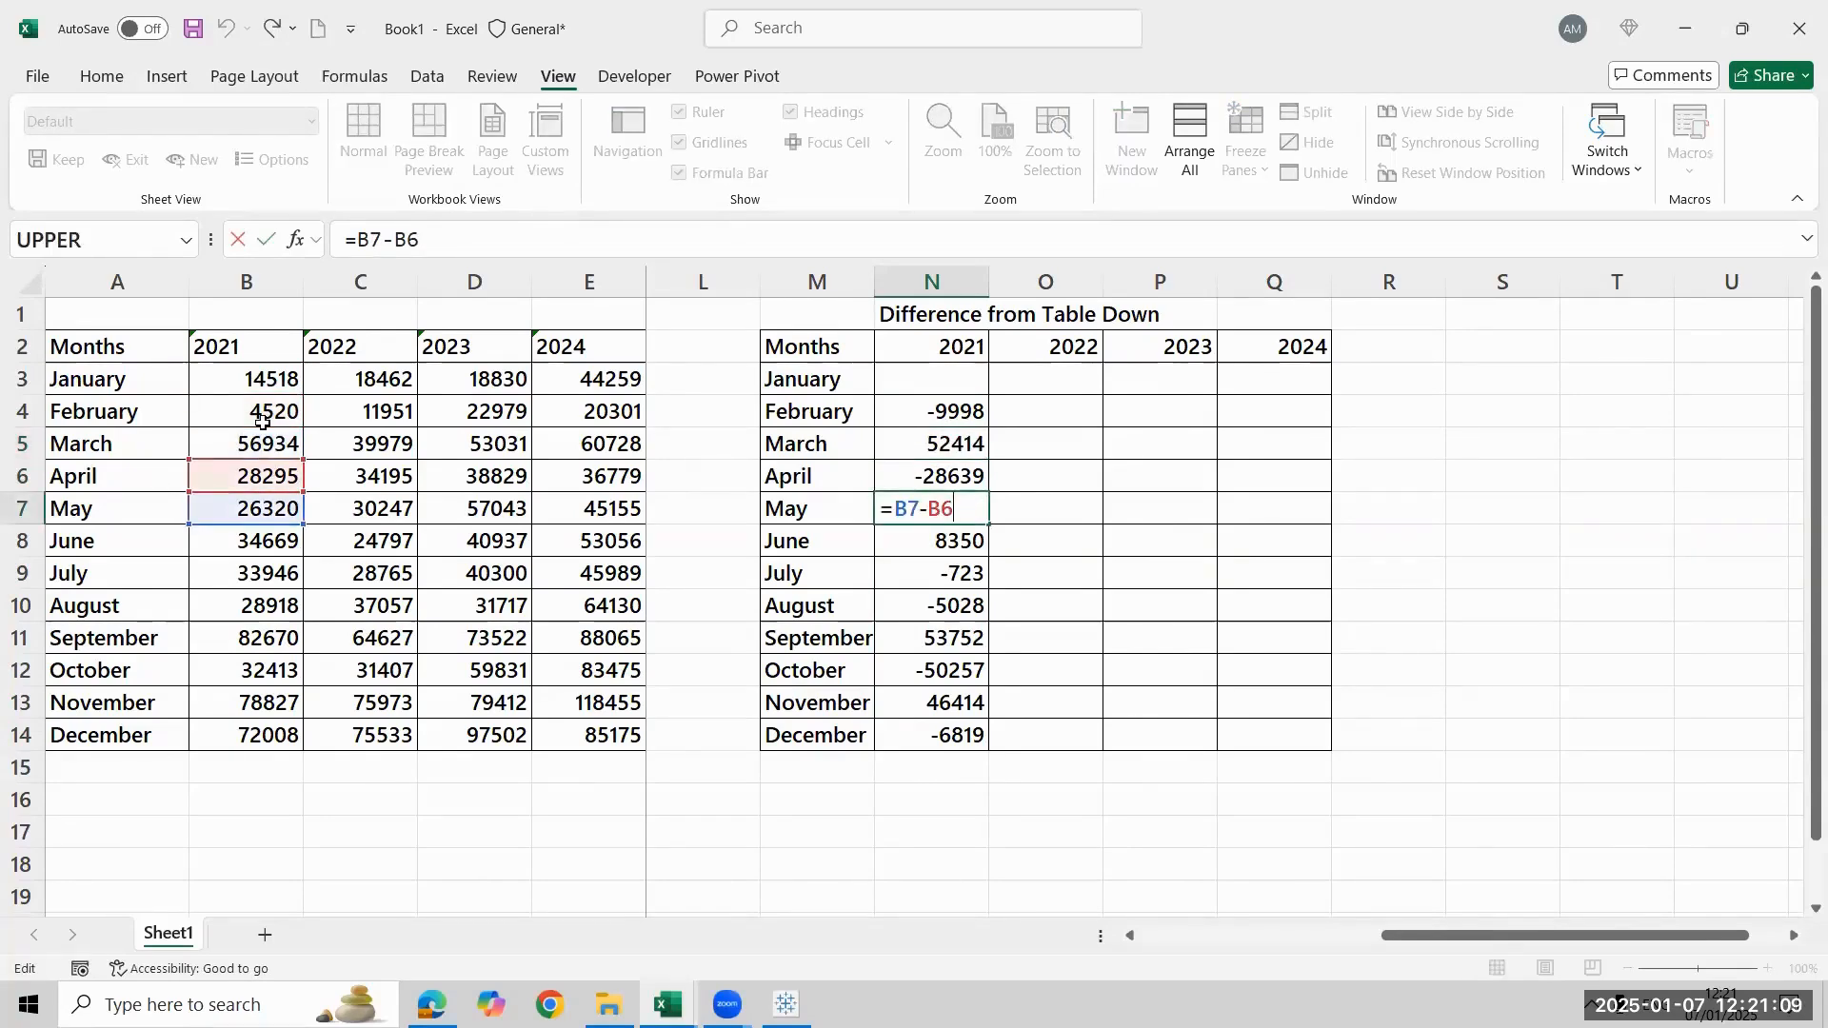
key("Escape")
Enter the formula =C4-C3 in O4 for February's 2022 difference from January
key("Right")
key("Up")
key("Up")
key("Up")
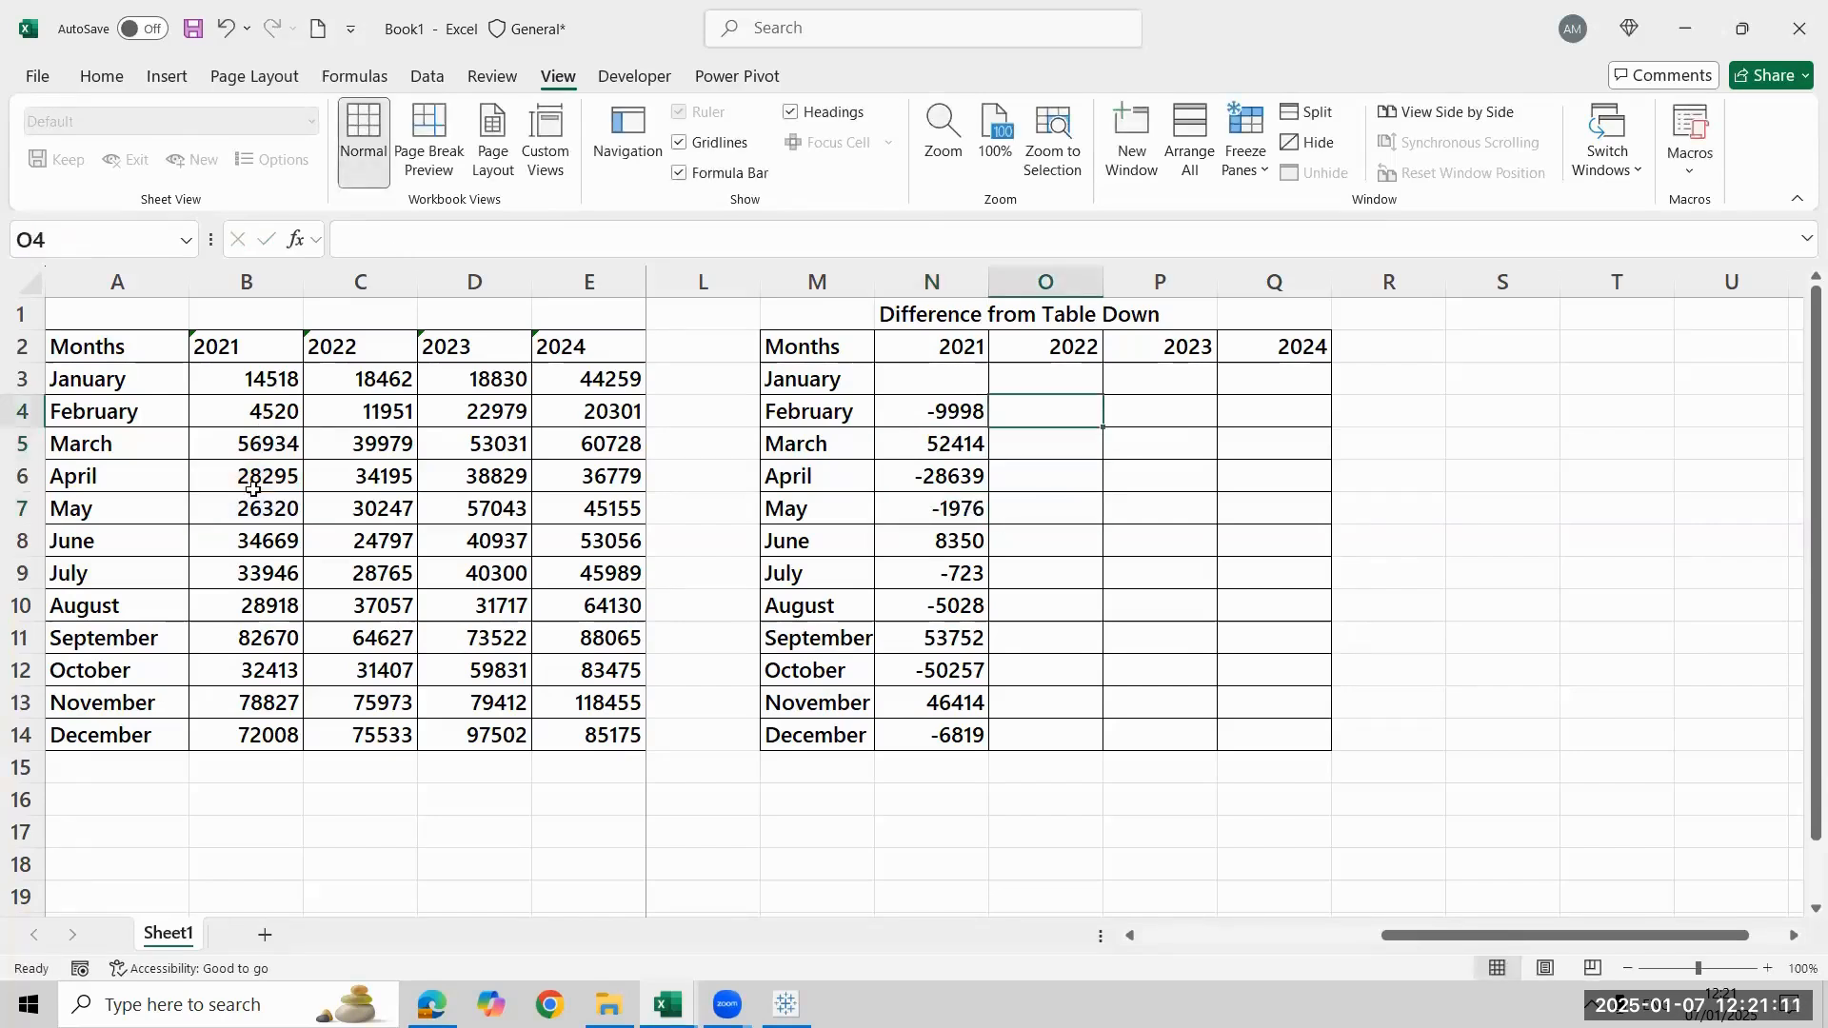
type("=")
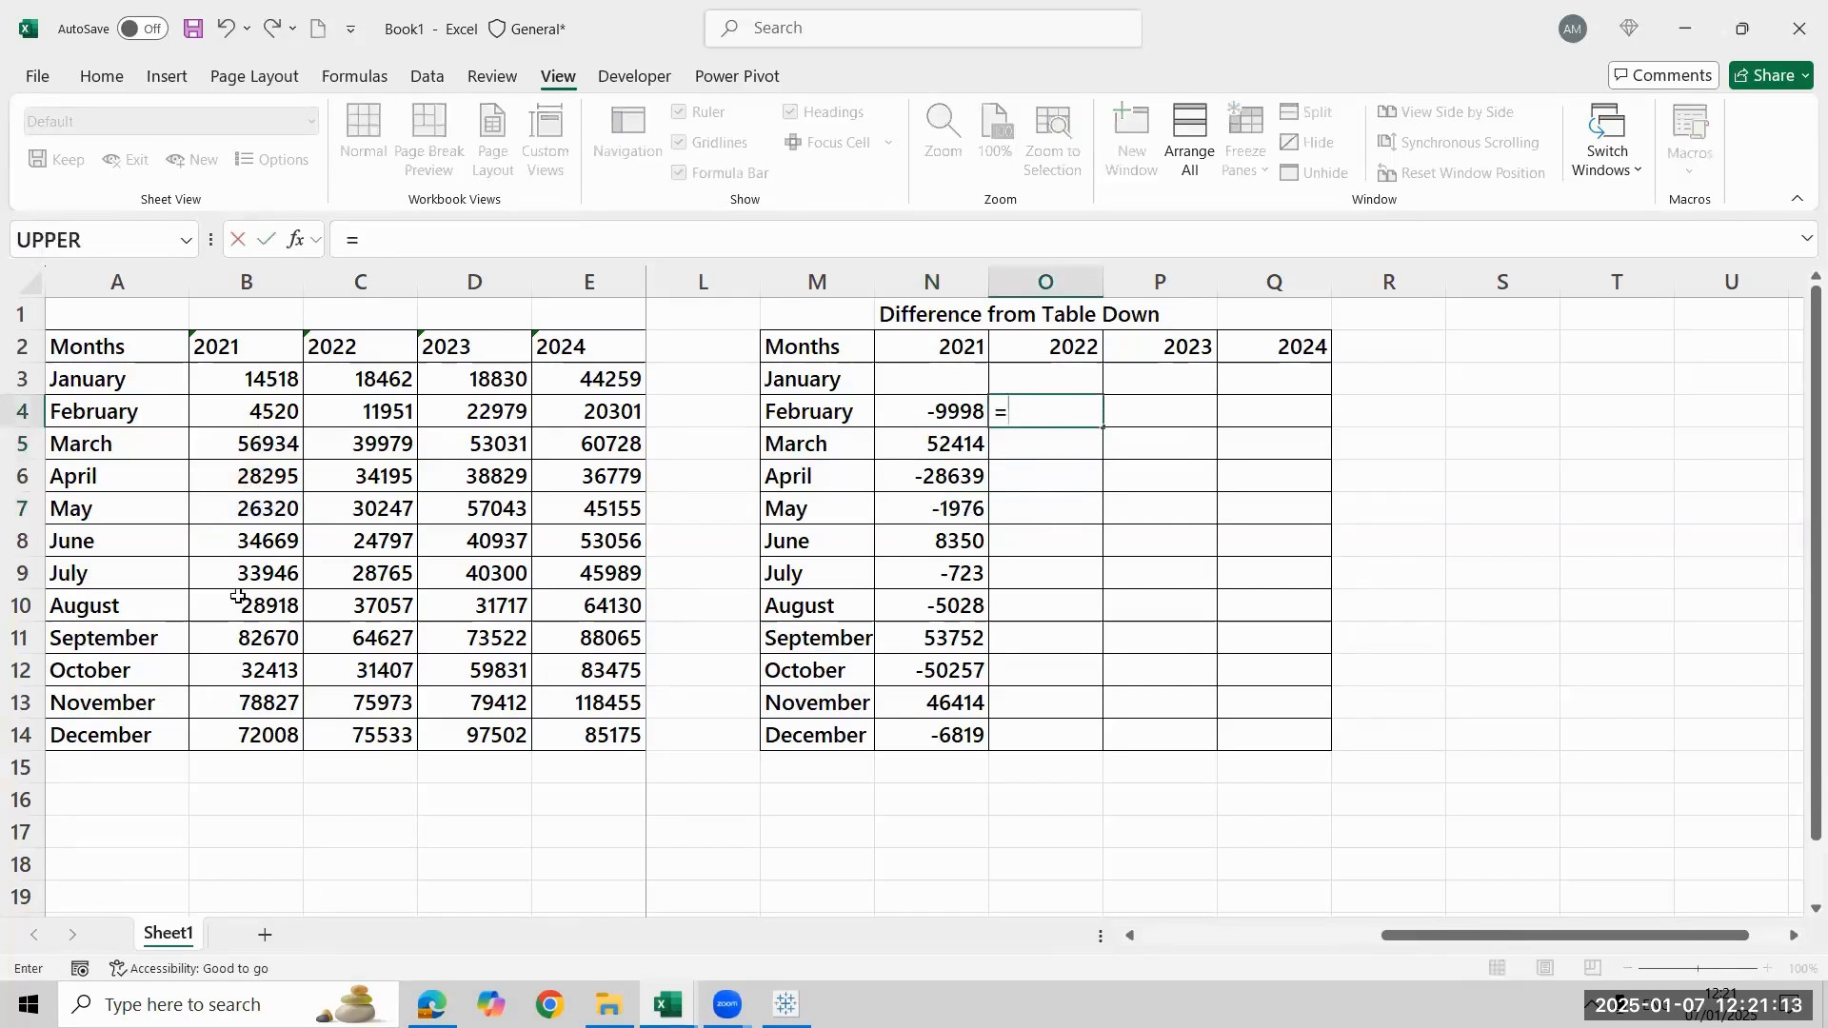
left_click(371, 411)
type("-")
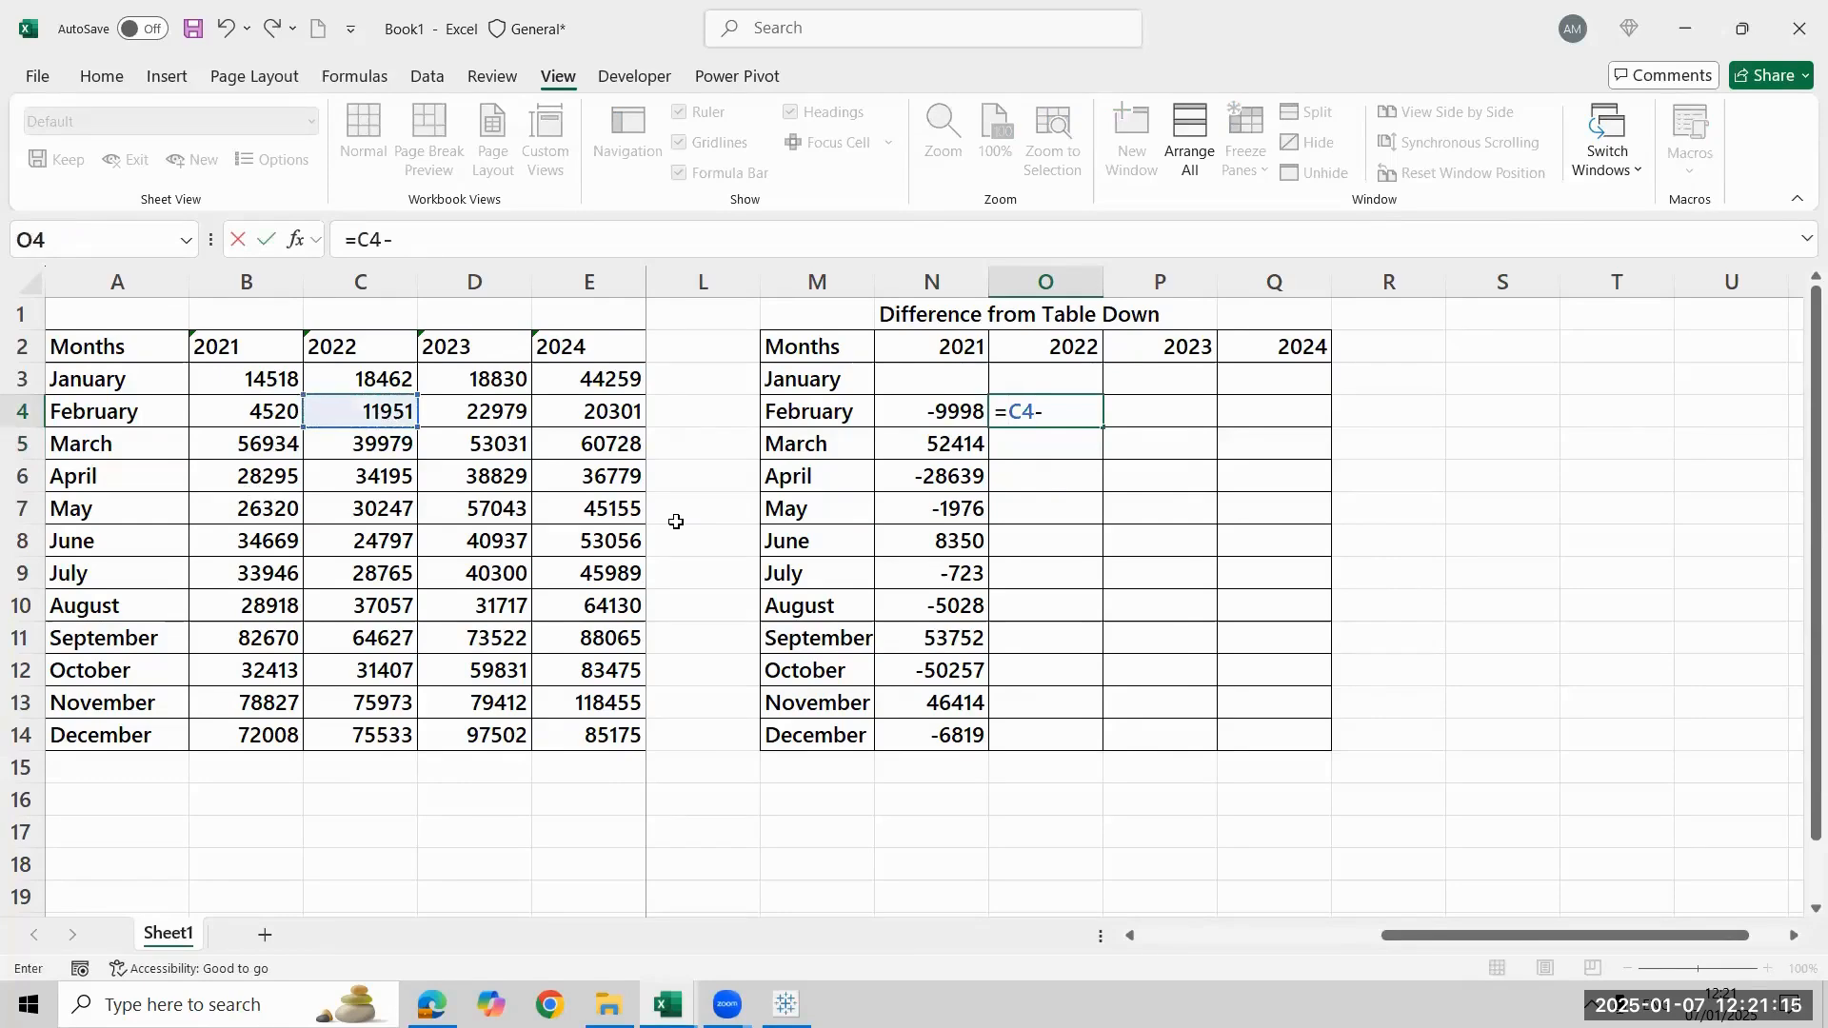
left_click(363, 358)
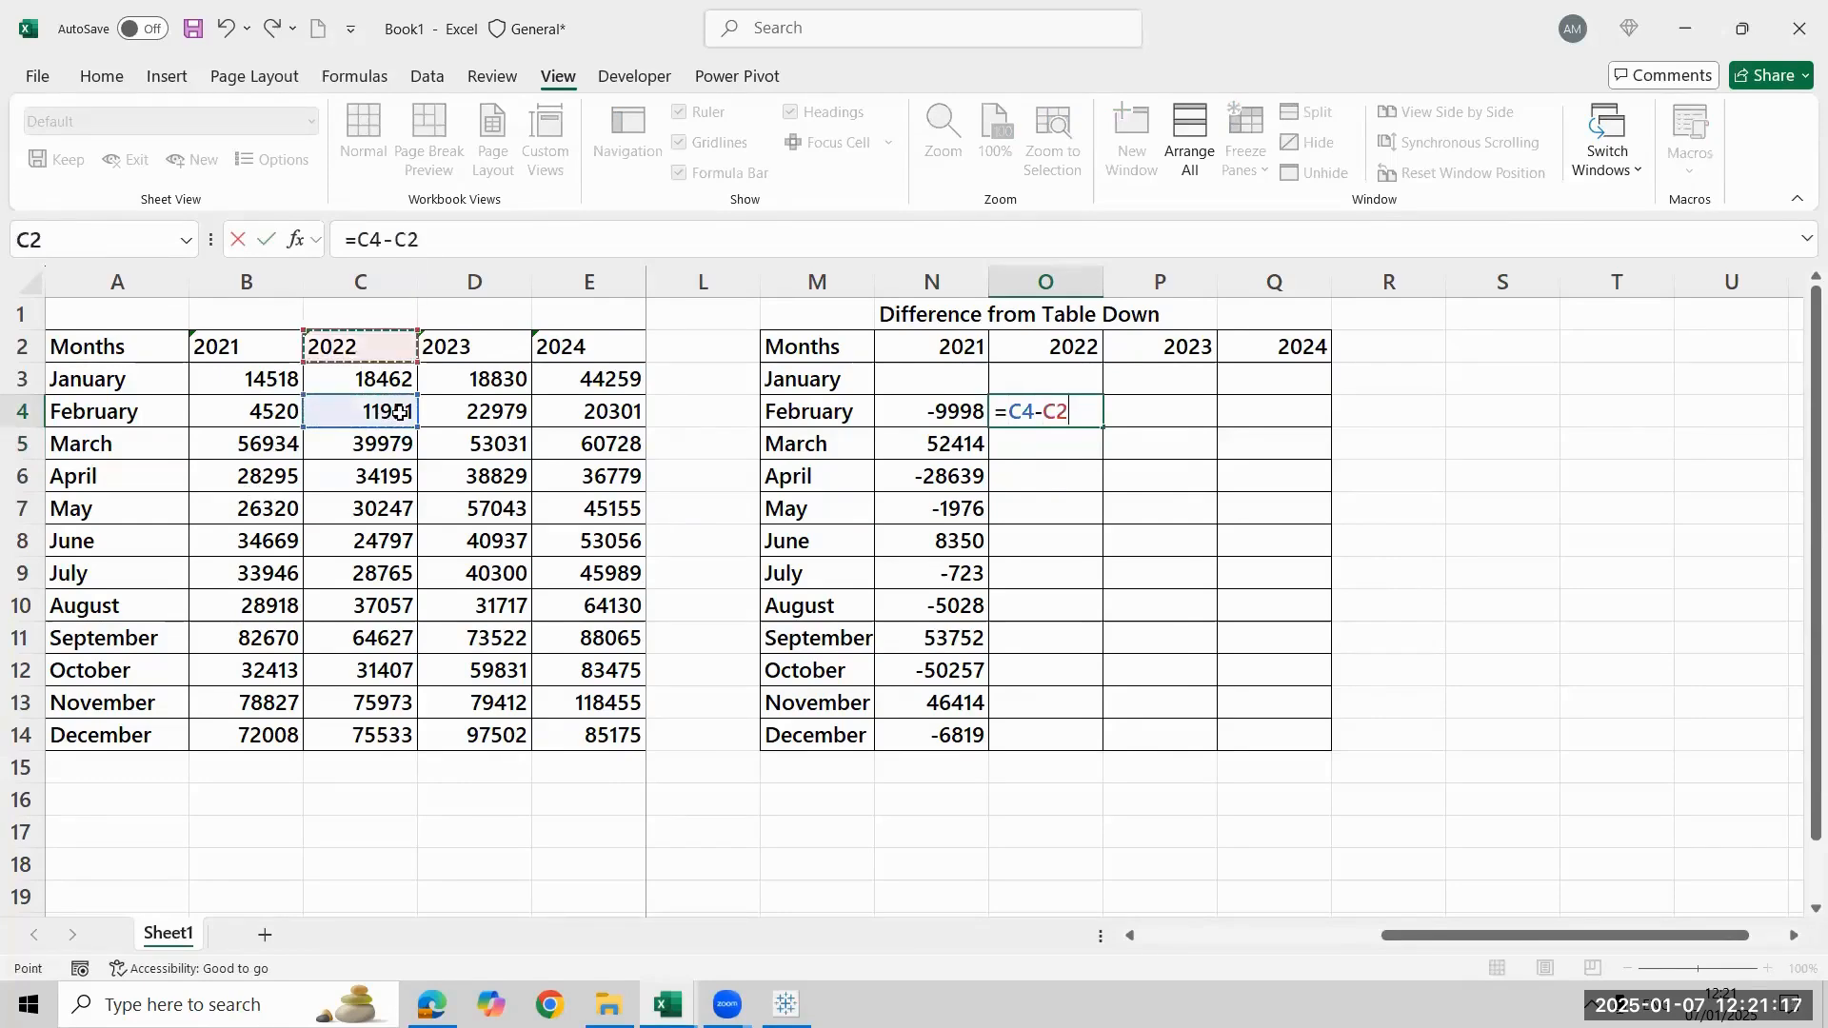
left_click(369, 377)
key("Return")
key("Up")
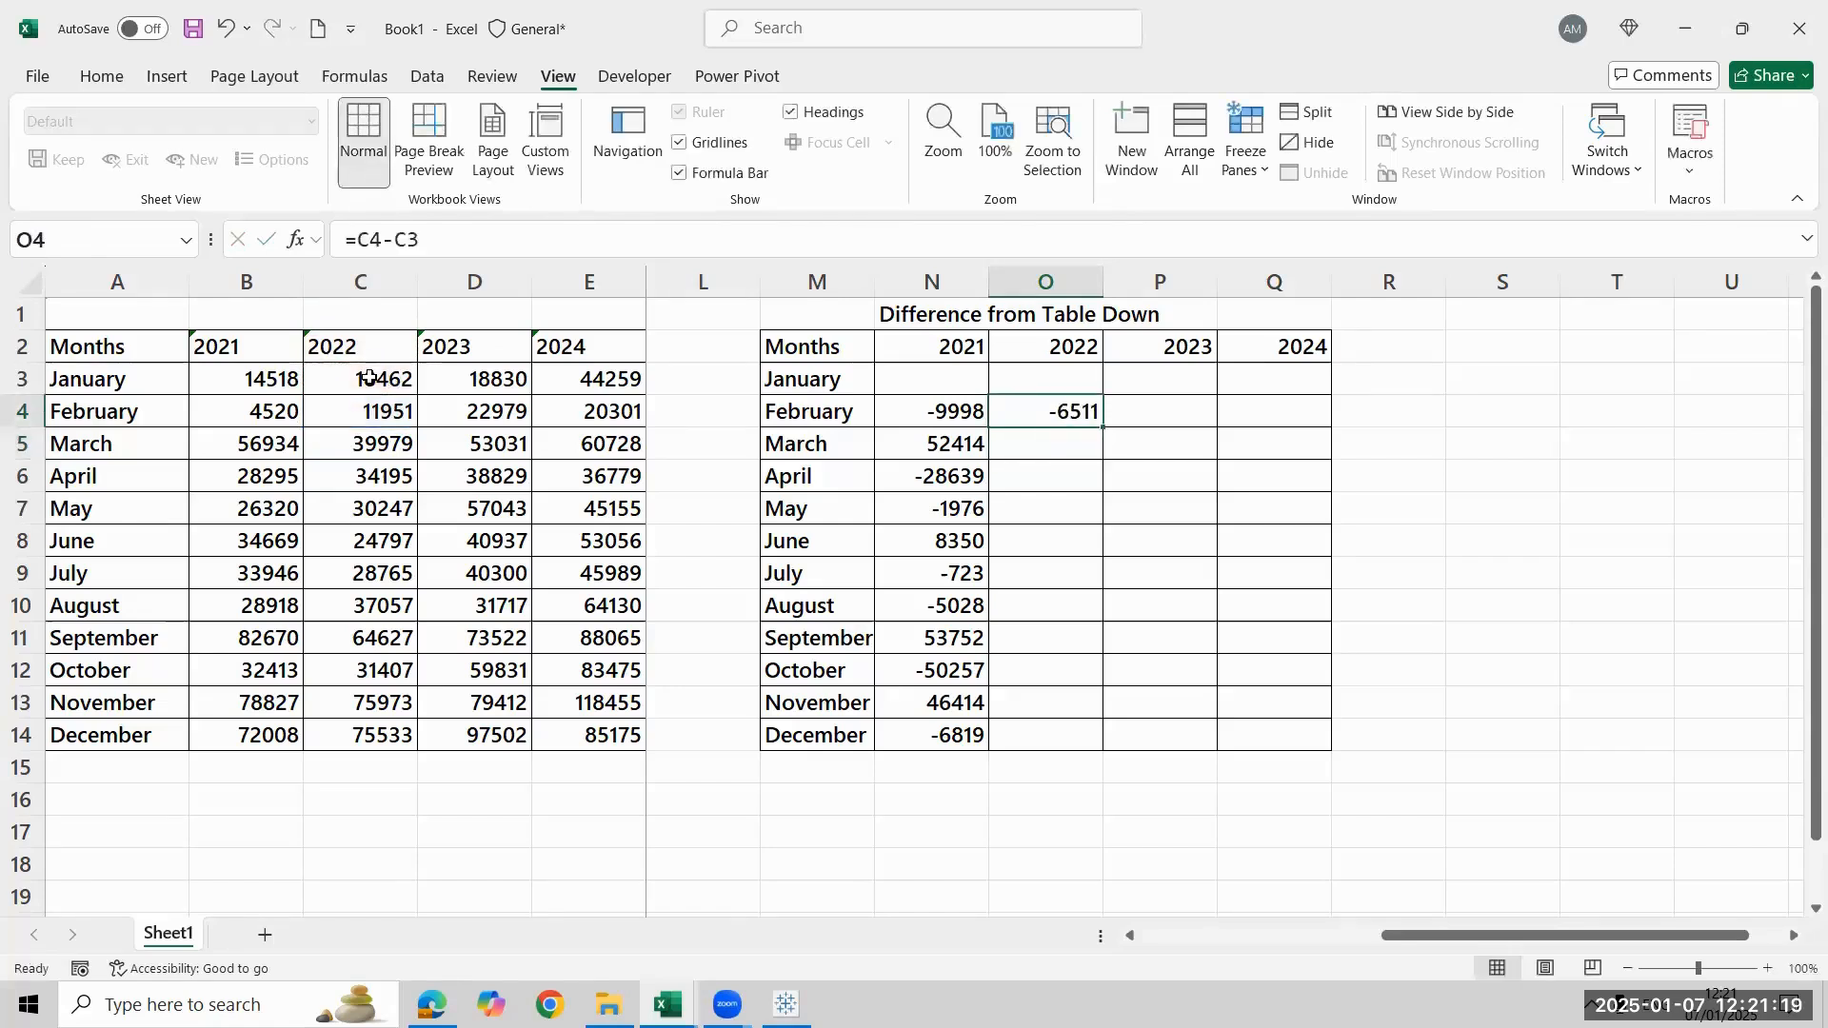
Apply February's 2022 difference formula to all remaining months and years across O4:Q14
key("Left")
key("ctrl+Down")
key("Right")
key("ctrl+shift+Up")
key("shift+Right")
key("shift+Right")
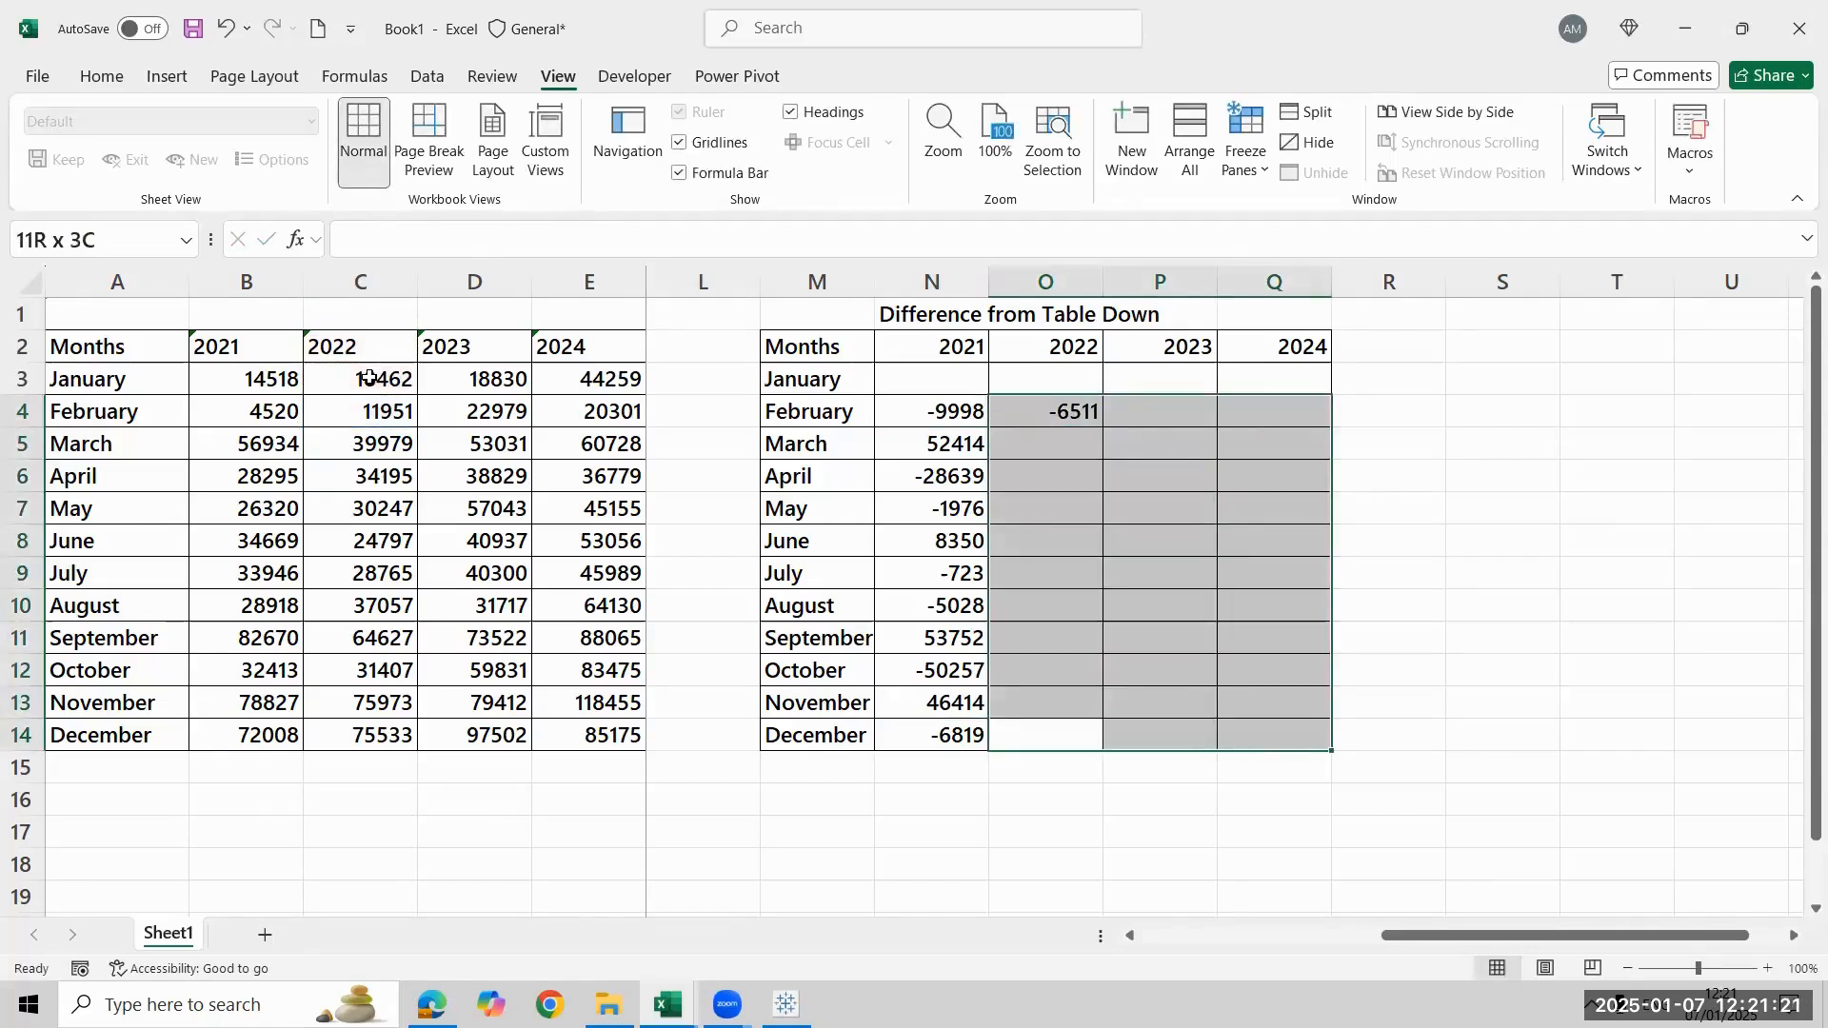
key("ctrl+v")
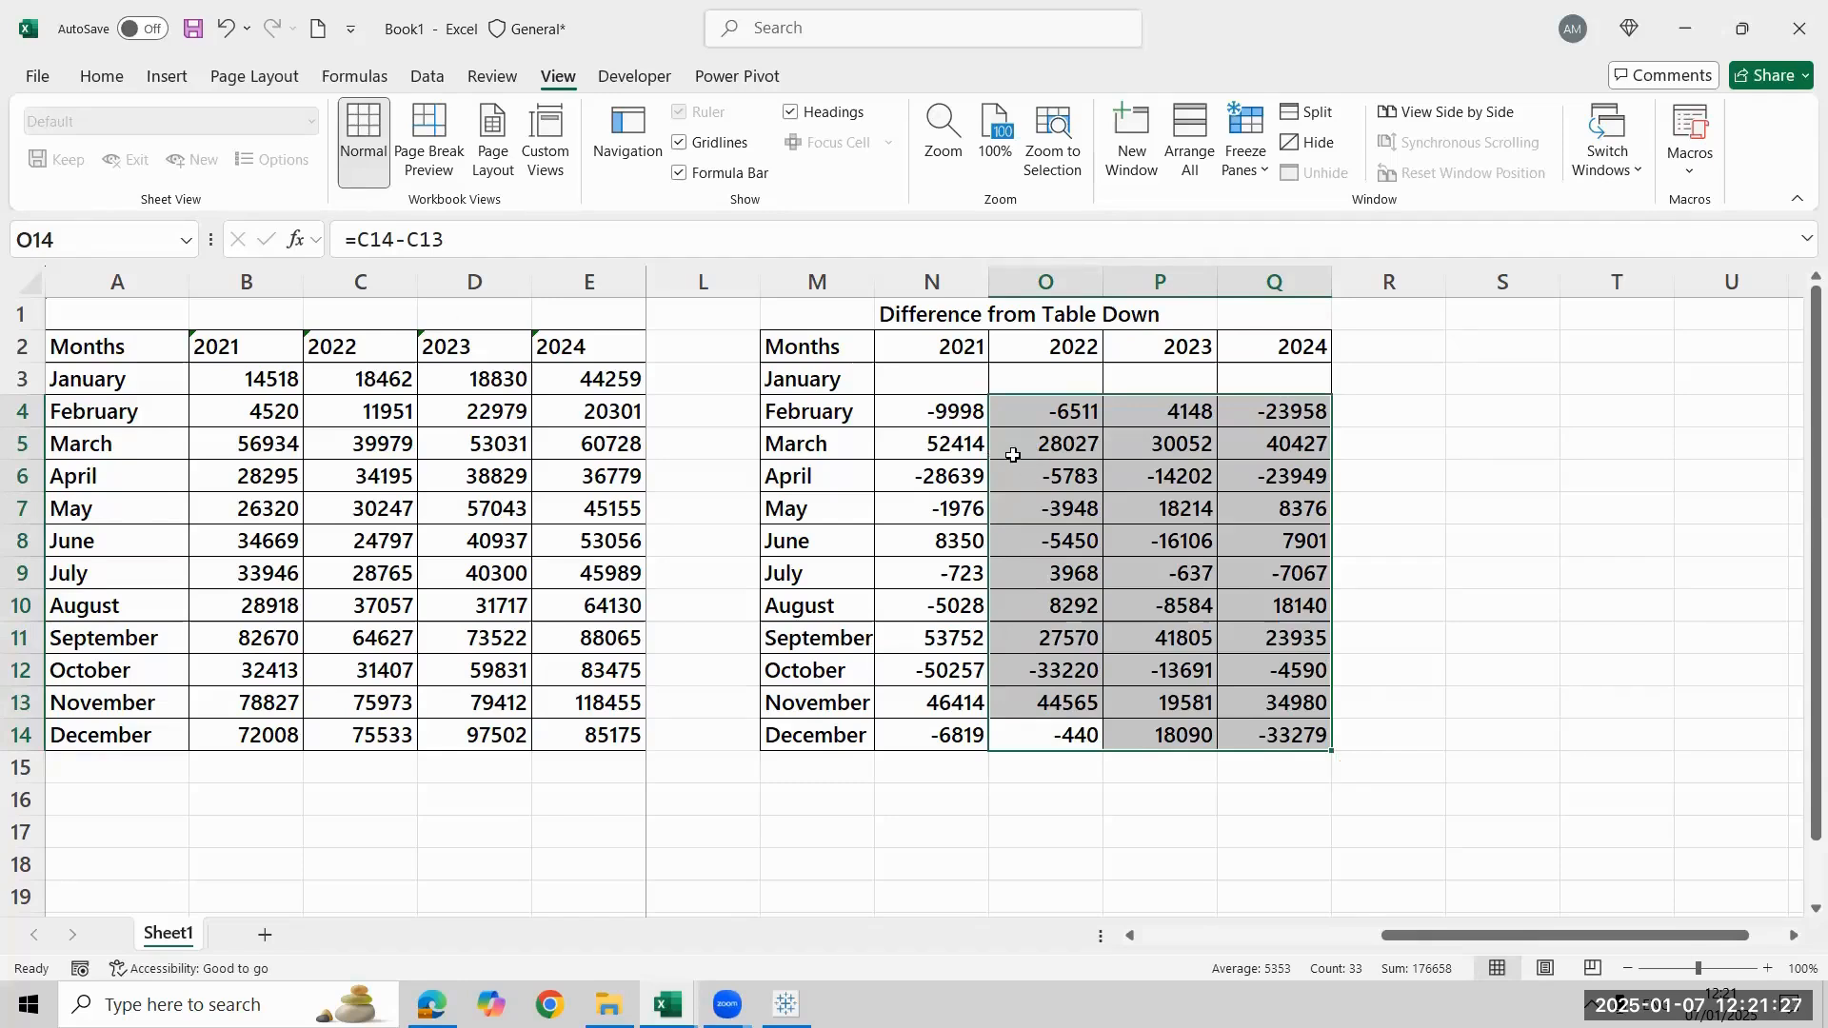
Examine the cell references in the 2021 difference formulas for February, March and December in N4, N5 and N14
left_click(956, 419)
key("F2")
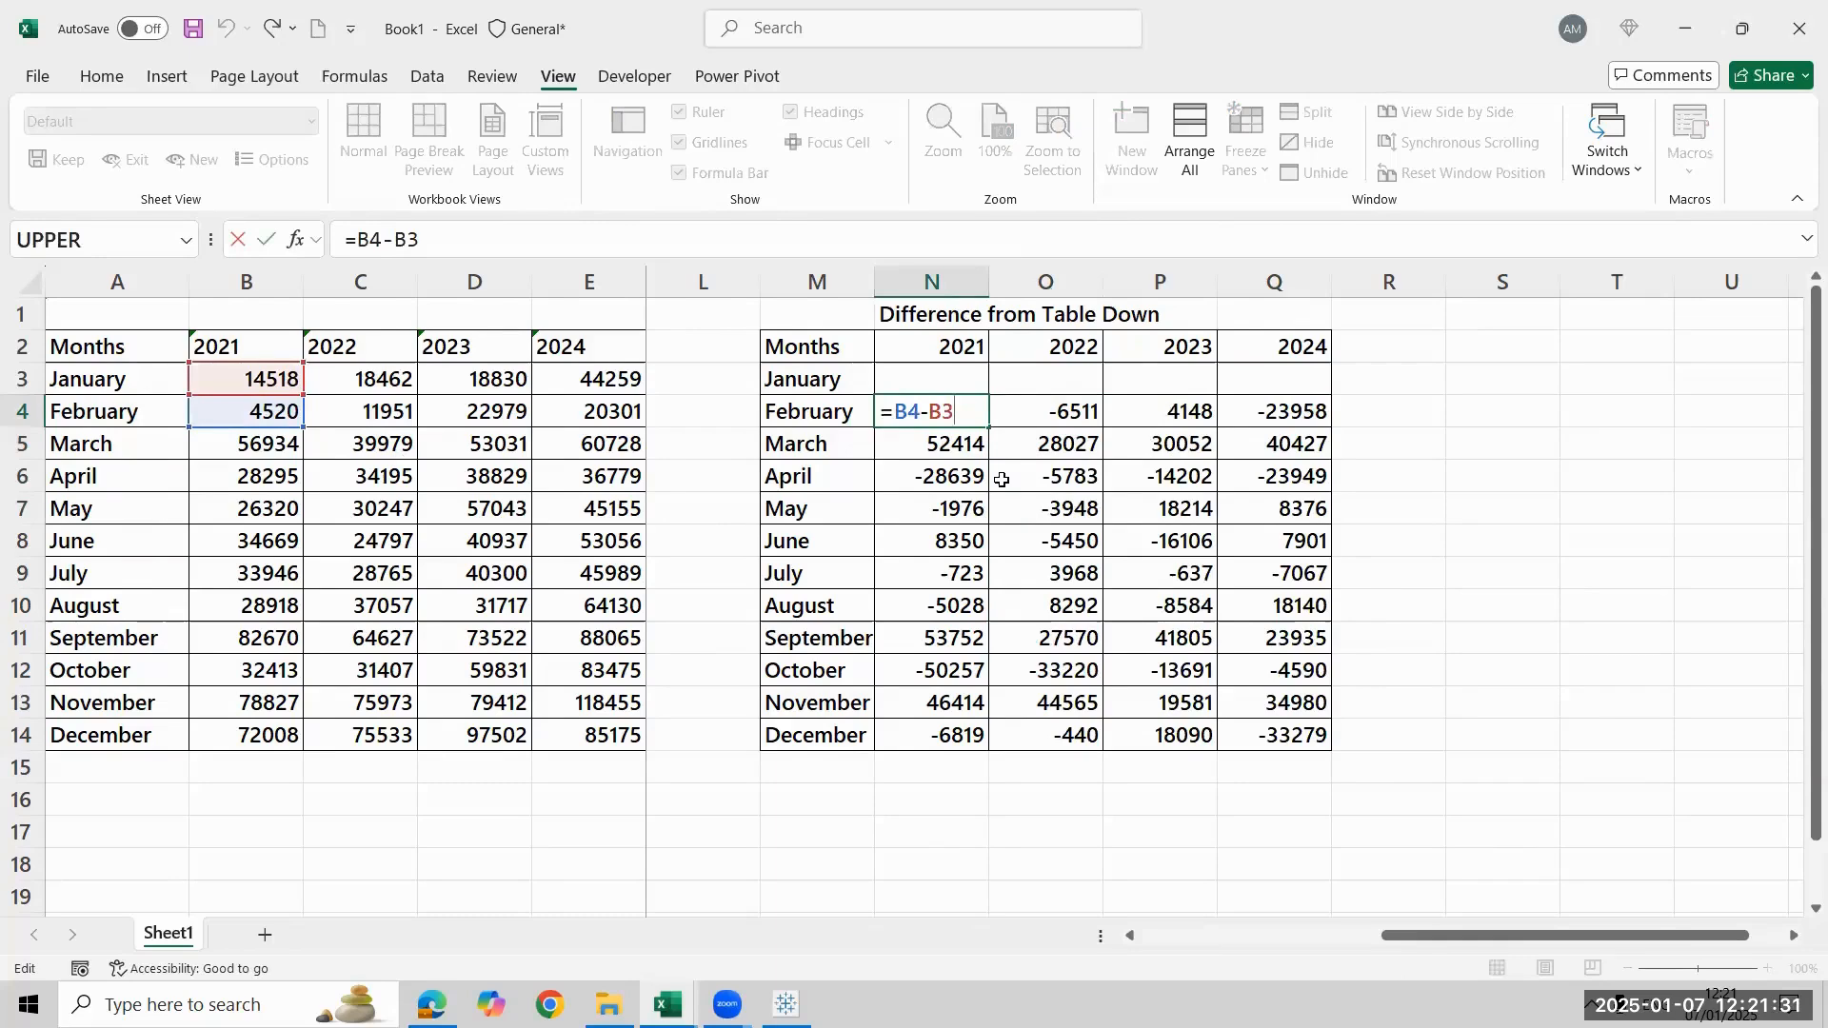
key("Escape")
key("Down")
key("F2")
key("Escape")
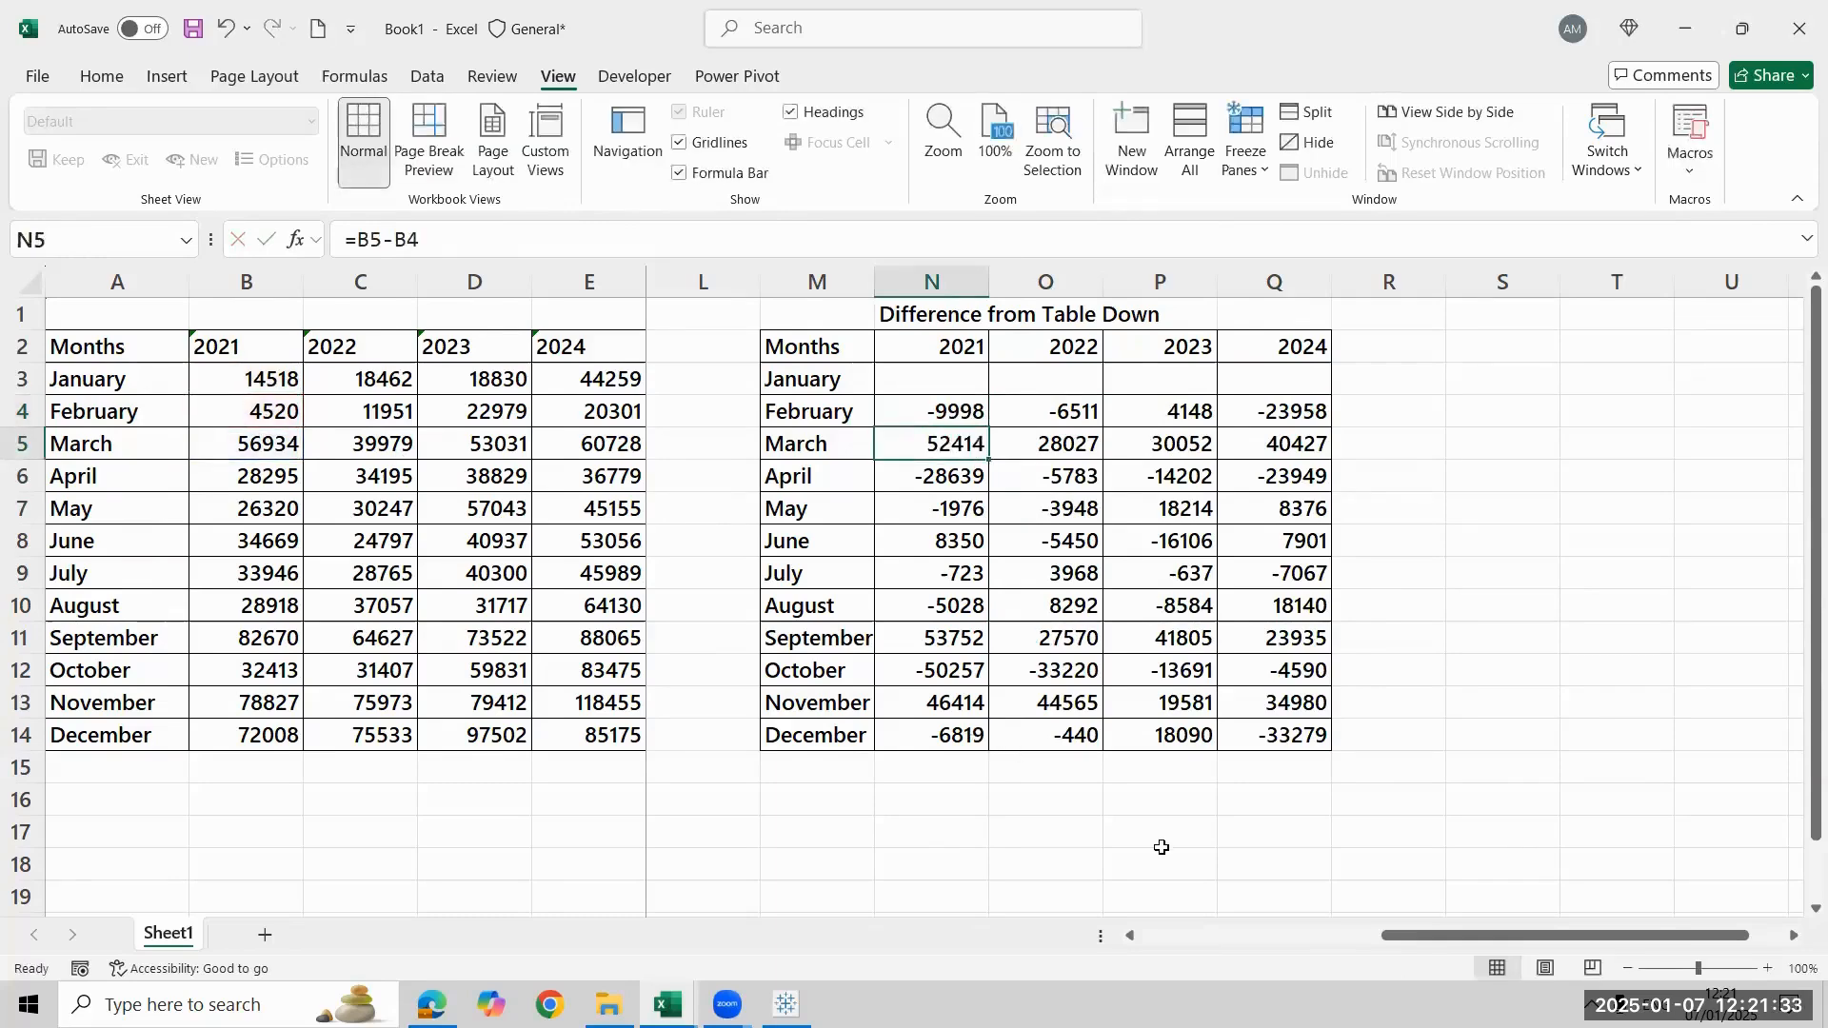
key("ctrl+Down")
key("F2")
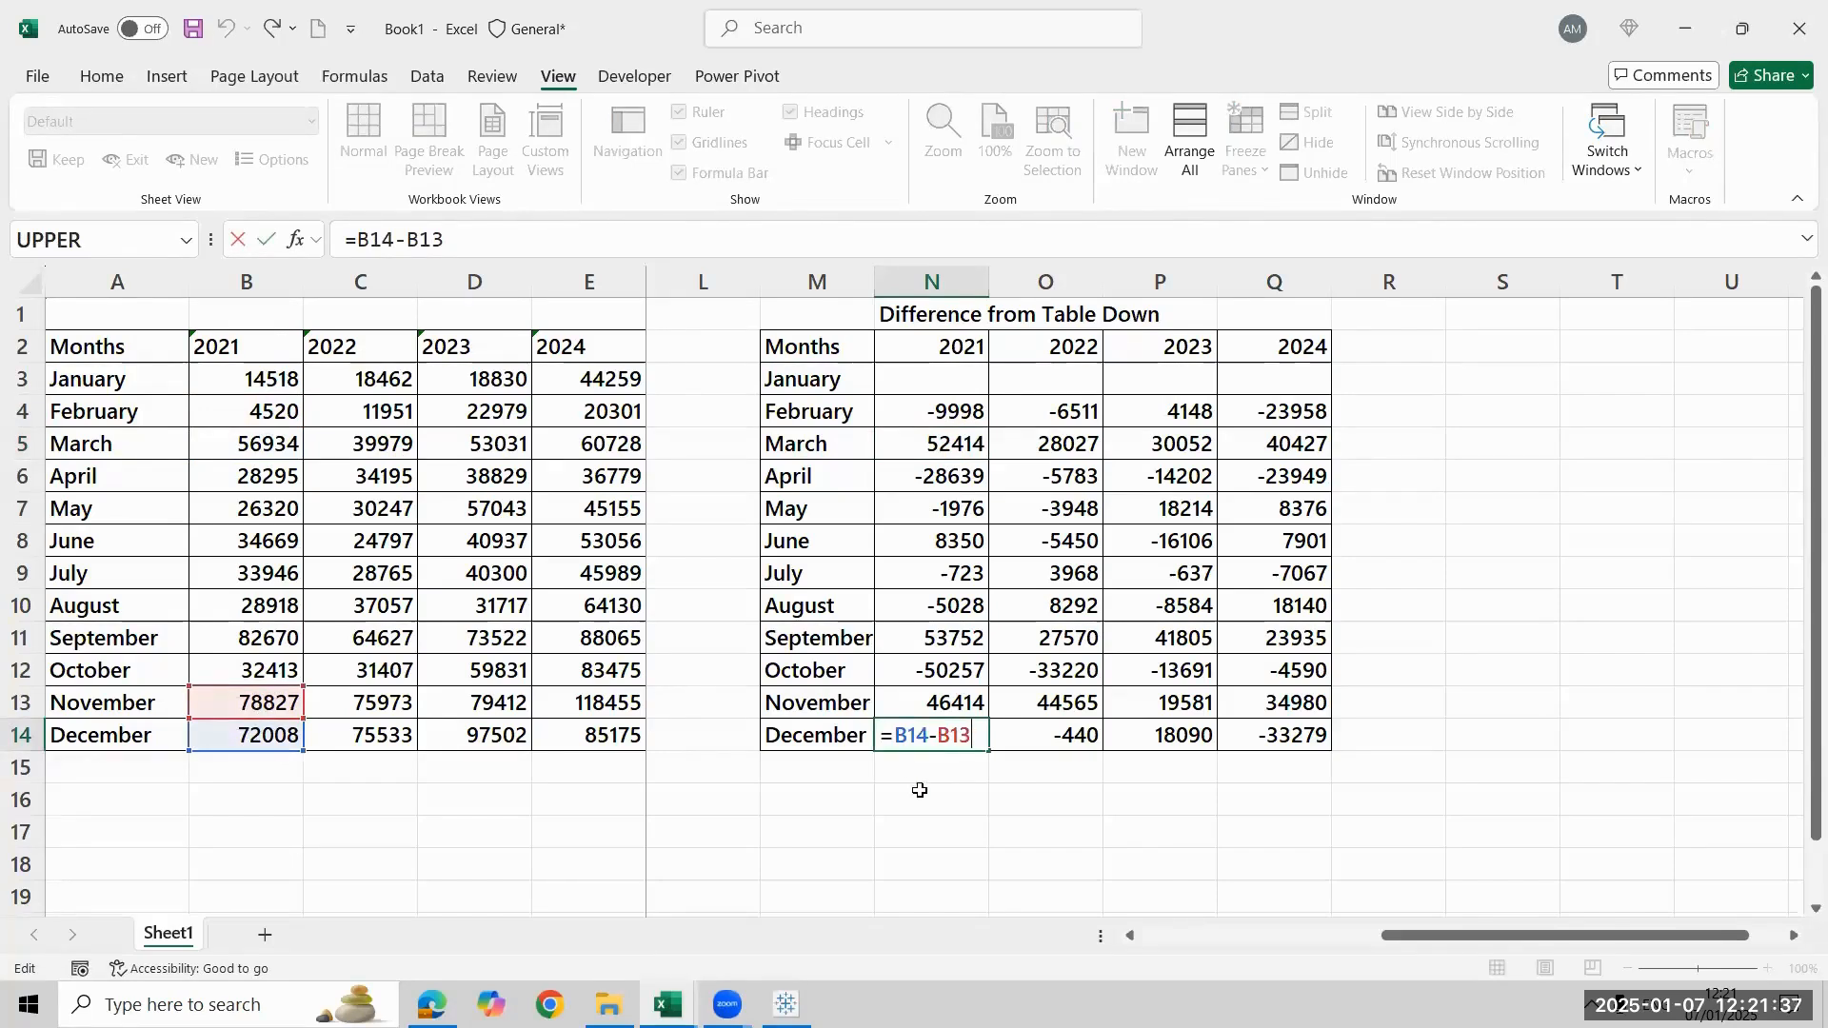
key("Escape")
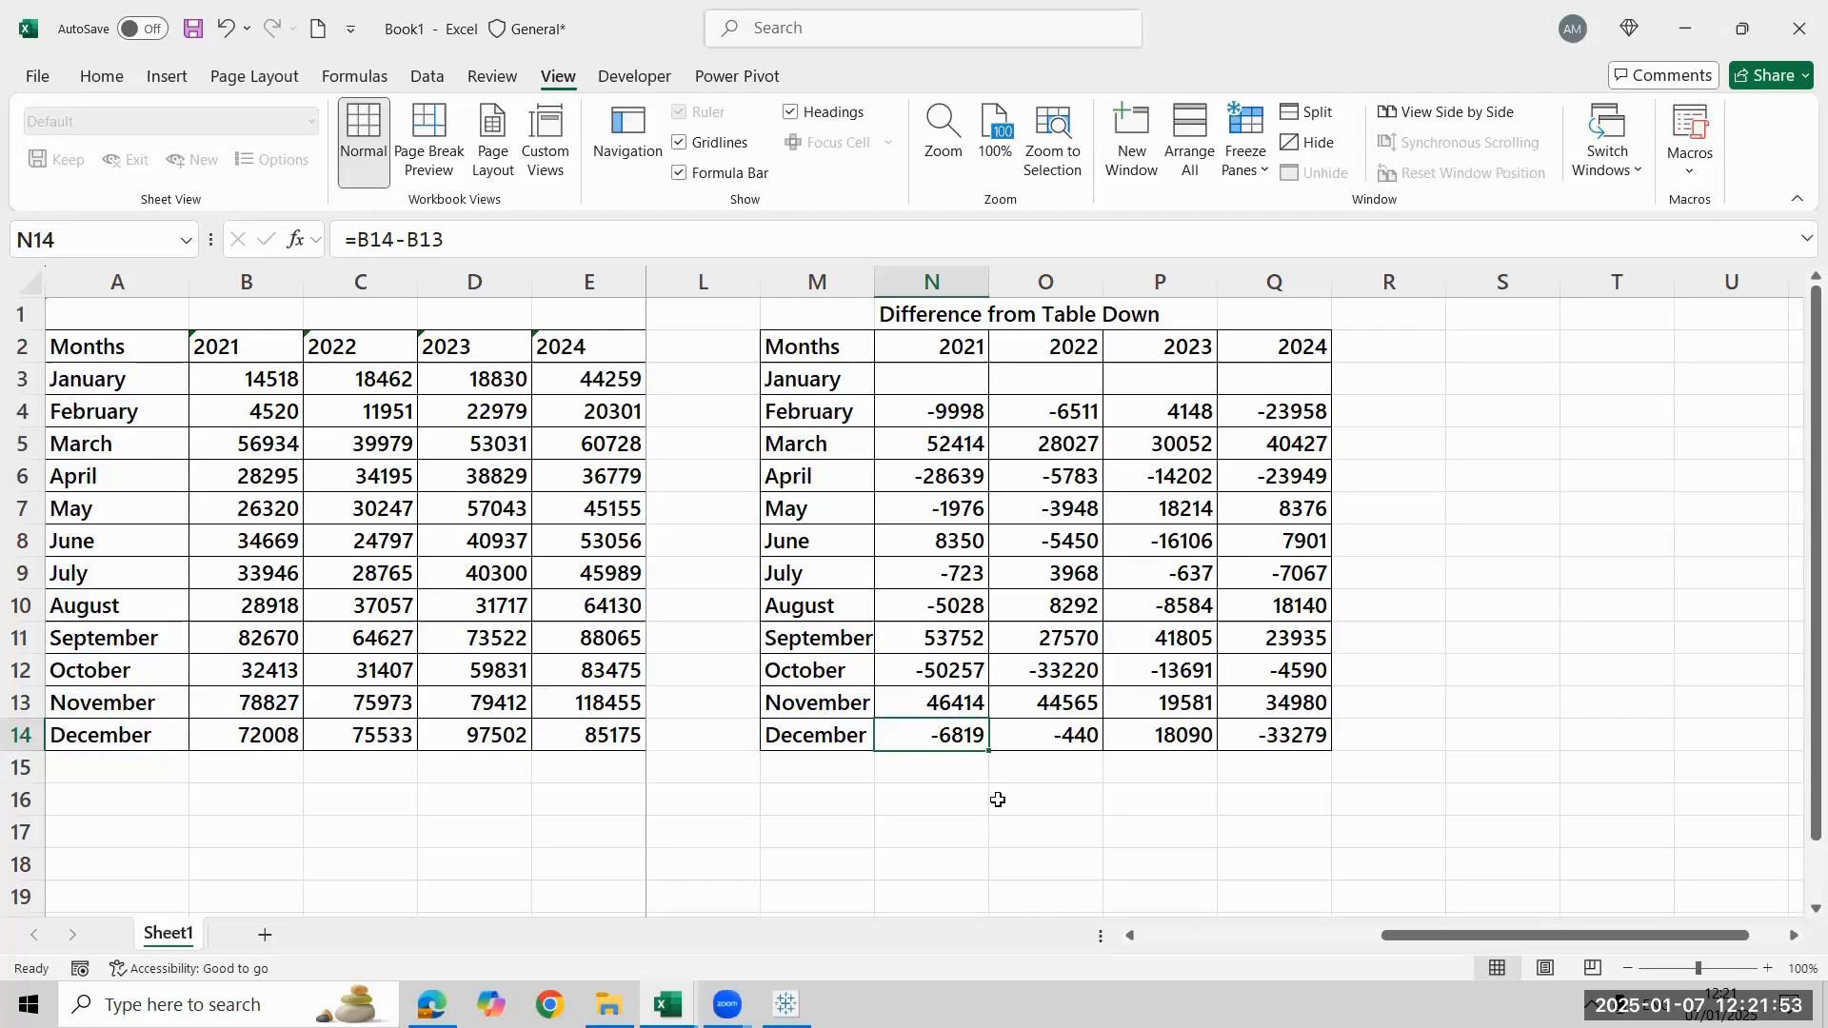
Switch to Tableau and compute the Difference From calculation using Table (across then down)
key("alt+Tab")
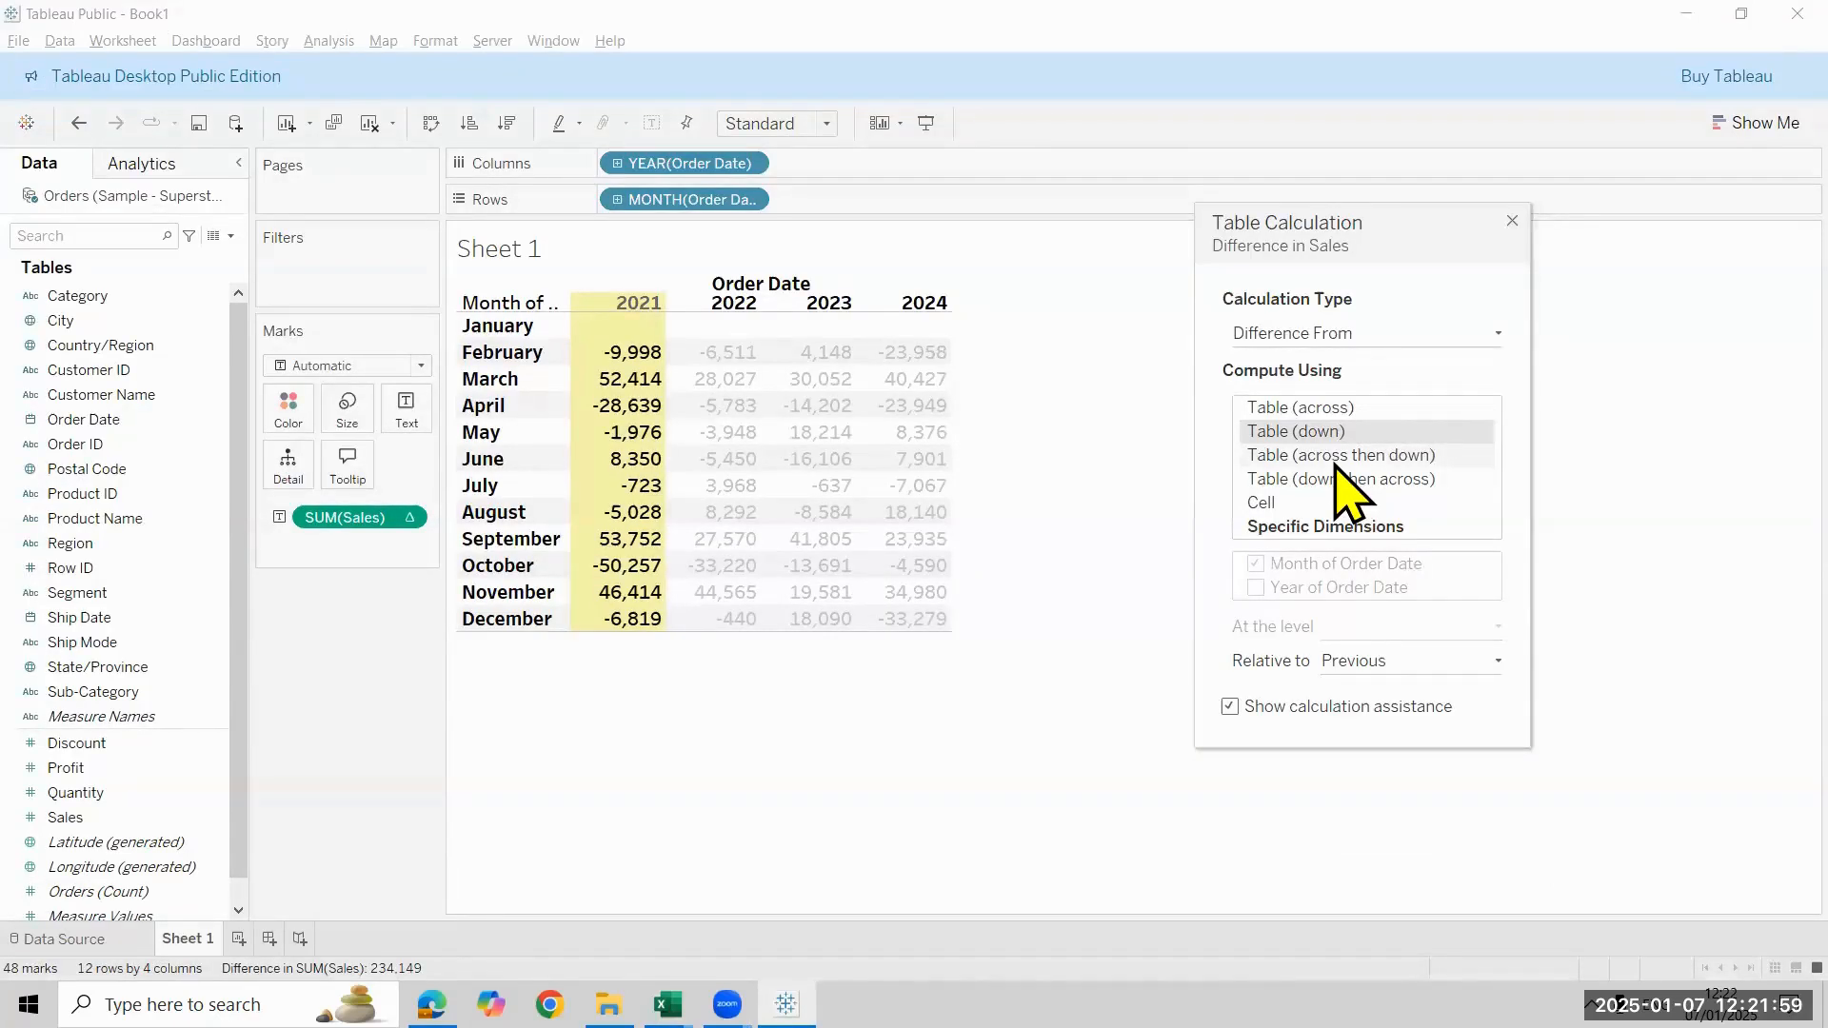
left_click(1338, 457)
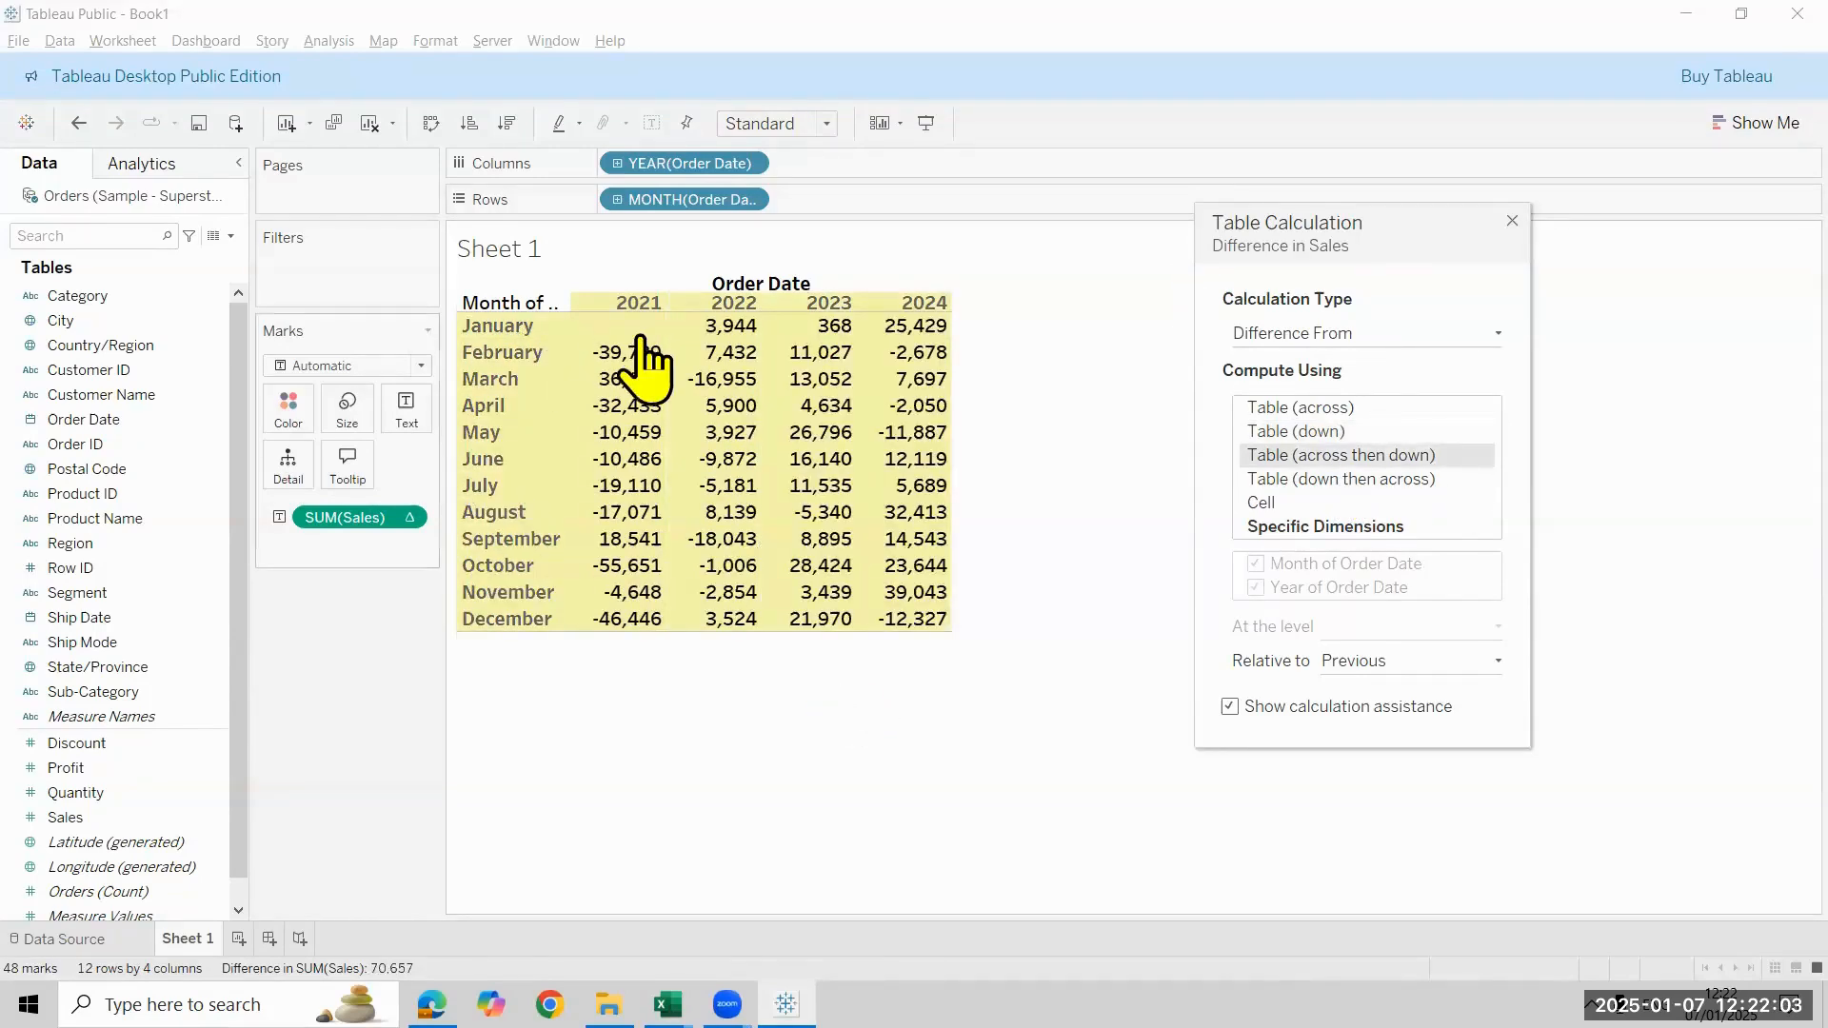
mouse_move(632, 331)
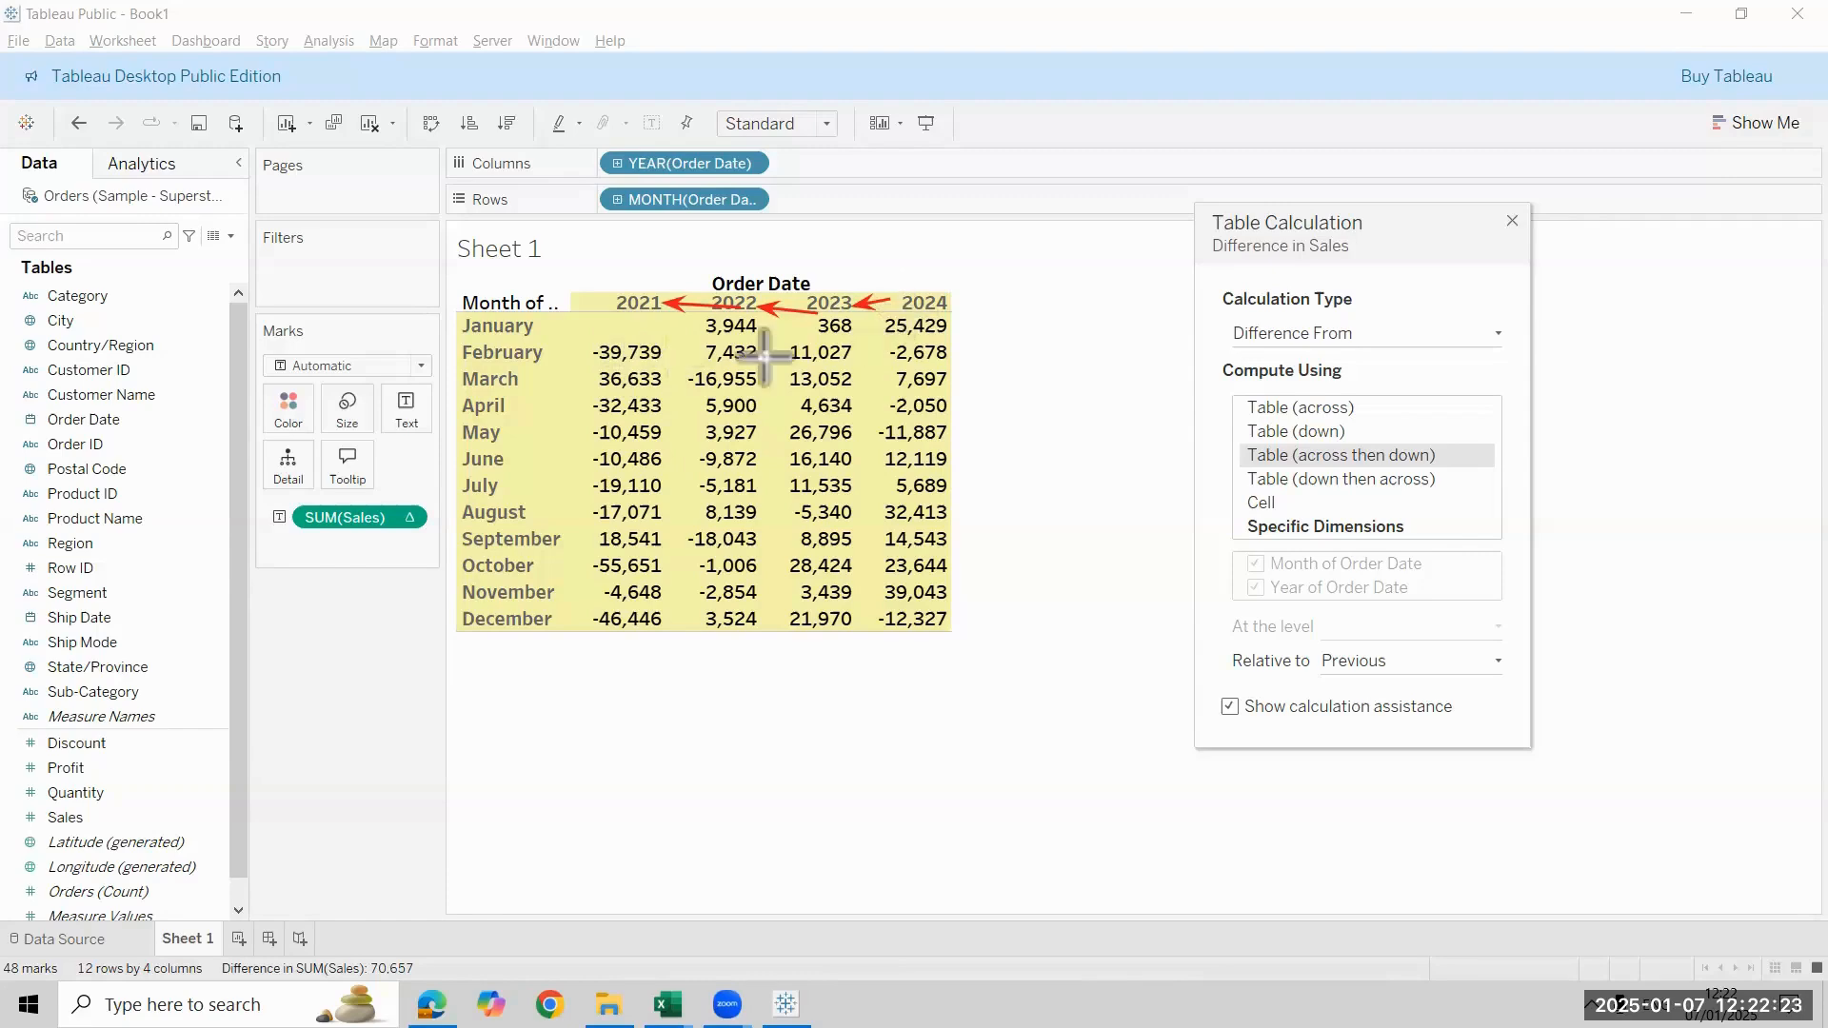
left_click_drag(672, 349, 892, 325)
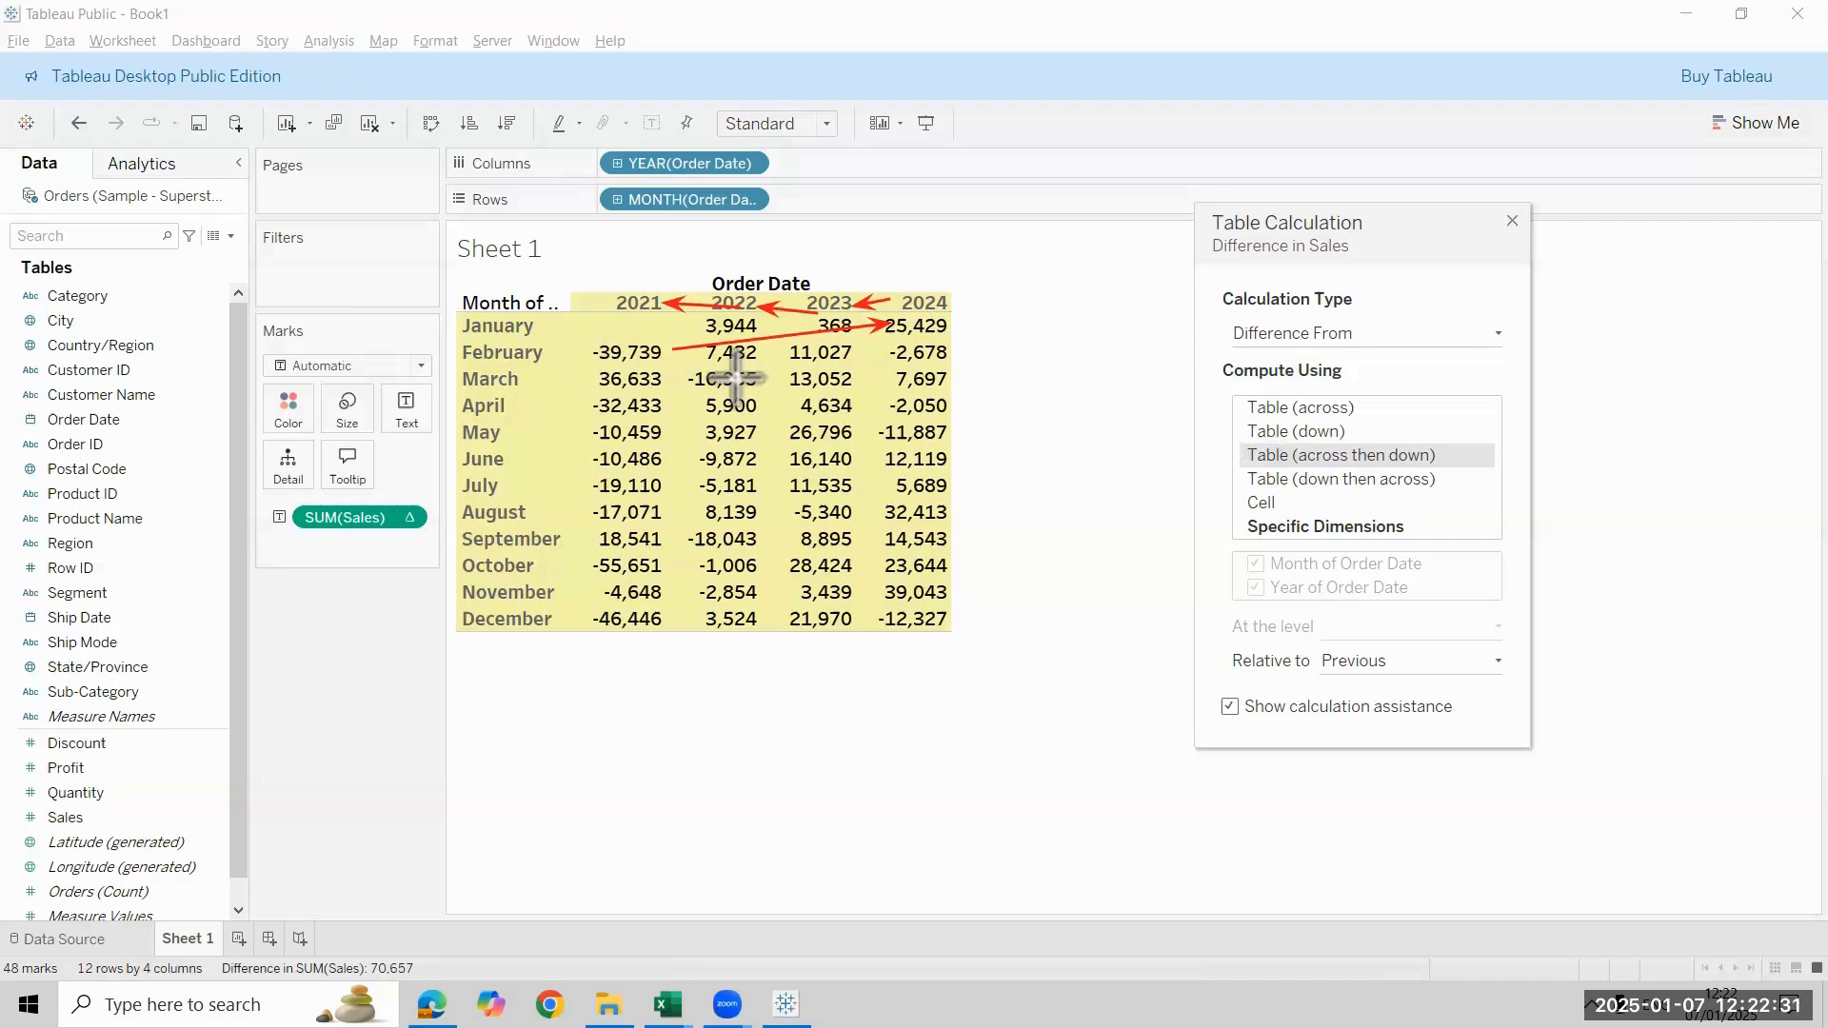
mouse_move(654, 366)
left_mouse_down()
mouse_move(972, 368)
mouse_move(945, 365)
left_mouse_up()
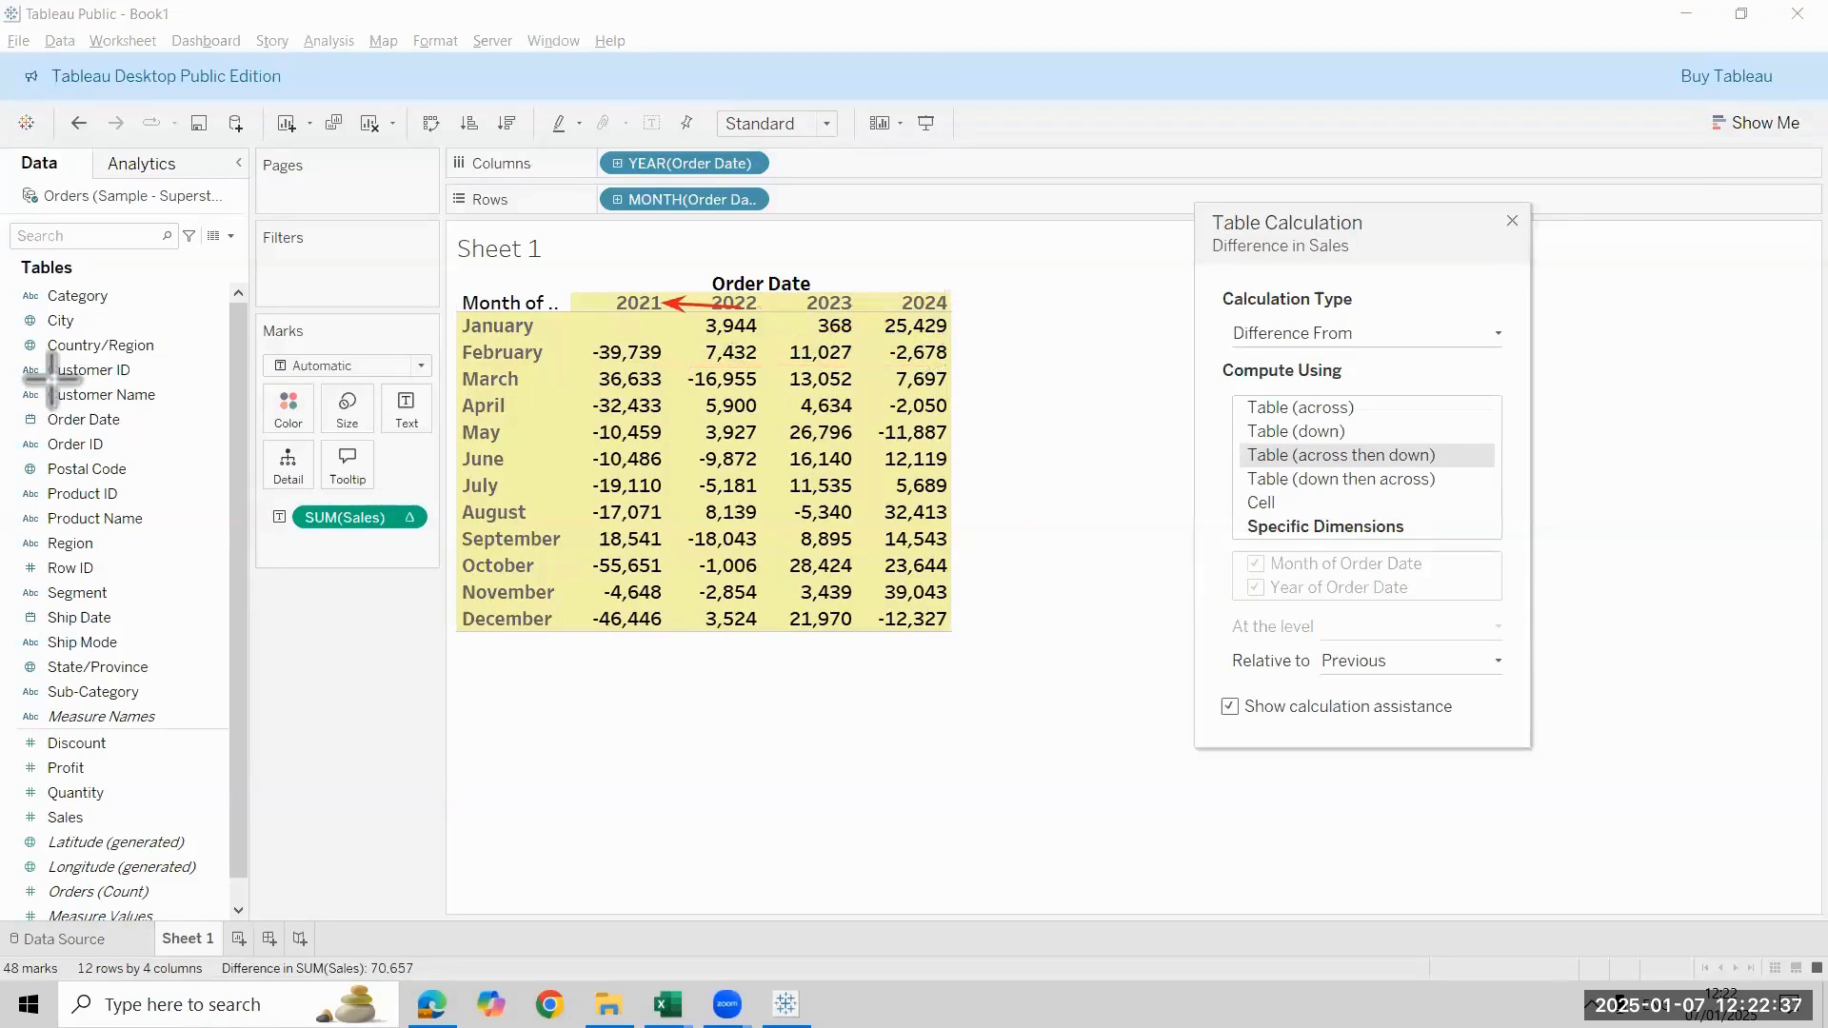
mouse_move(611, 325)
left_mouse_down()
mouse_move(940, 319)
mouse_move(776, 338)
left_mouse_up()
mouse_move(664, 345)
left_mouse_down()
mouse_move(629, 352)
mouse_move(933, 356)
left_mouse_up()
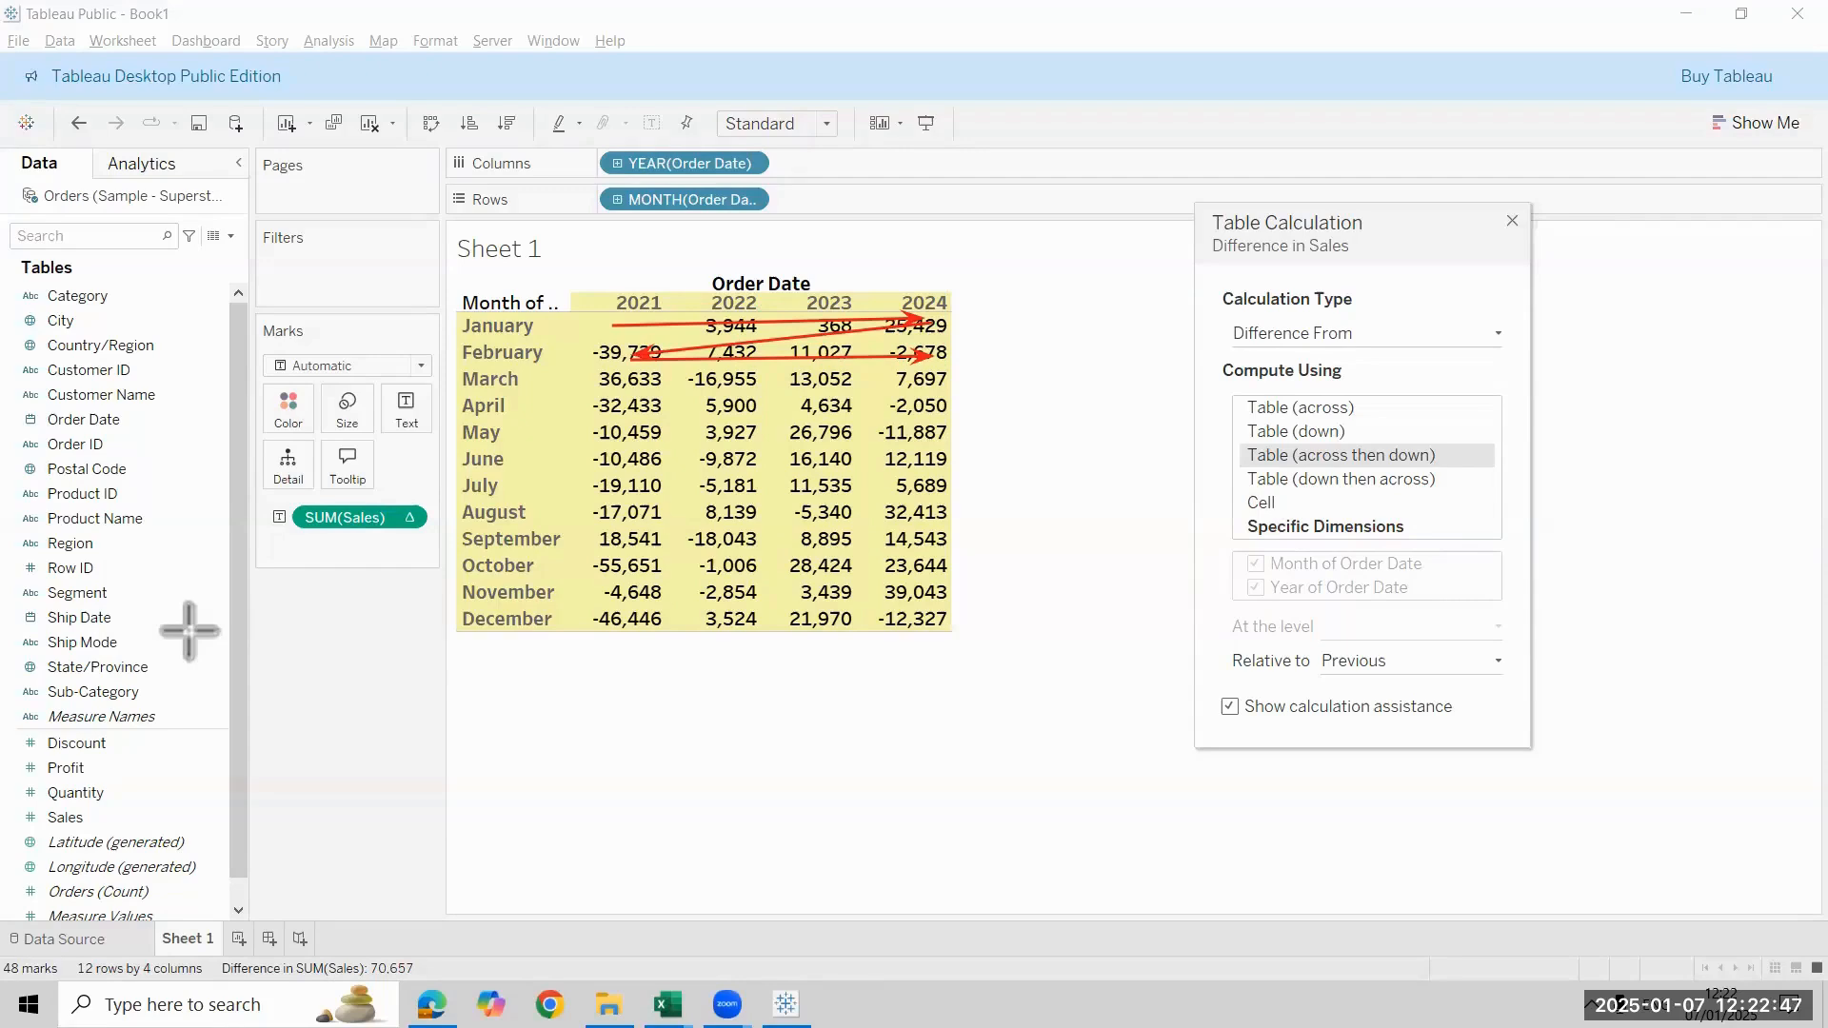
key("Escape")
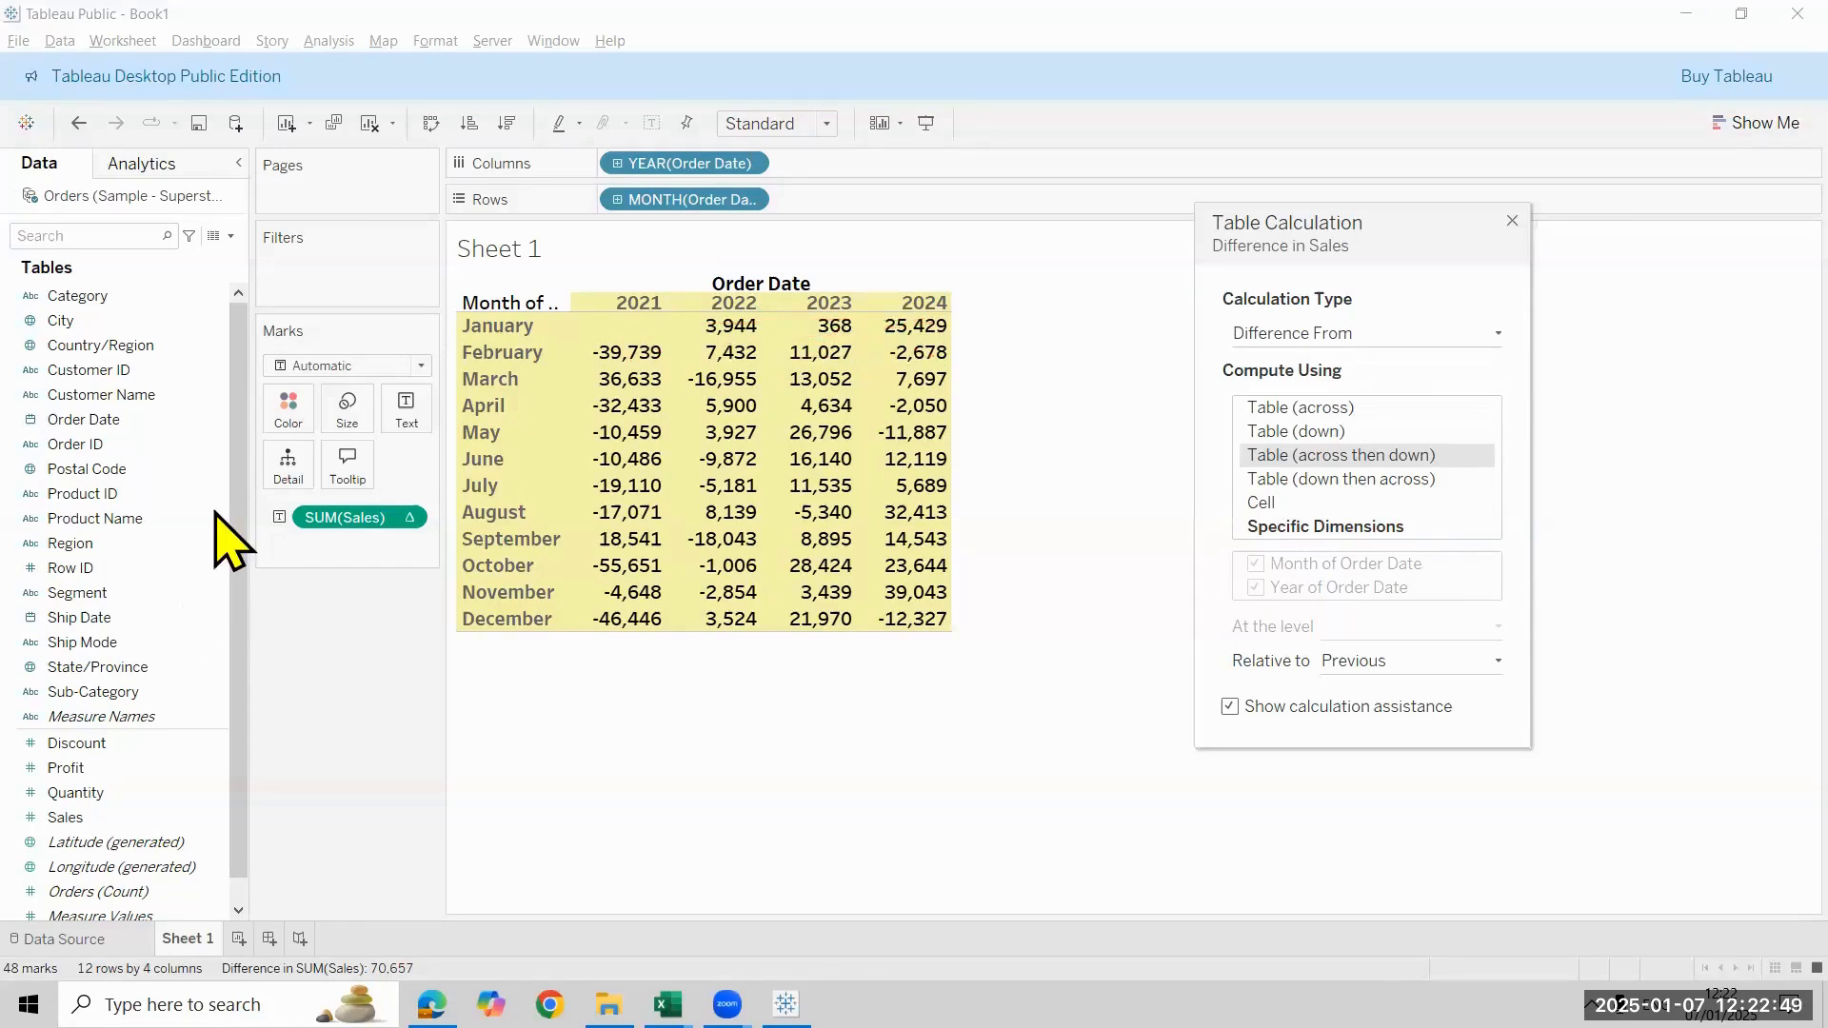
Switch to Excel and copy the Difference from Table Down block M1:R14 to G17, below the Table Across table
key("alt+Tab")
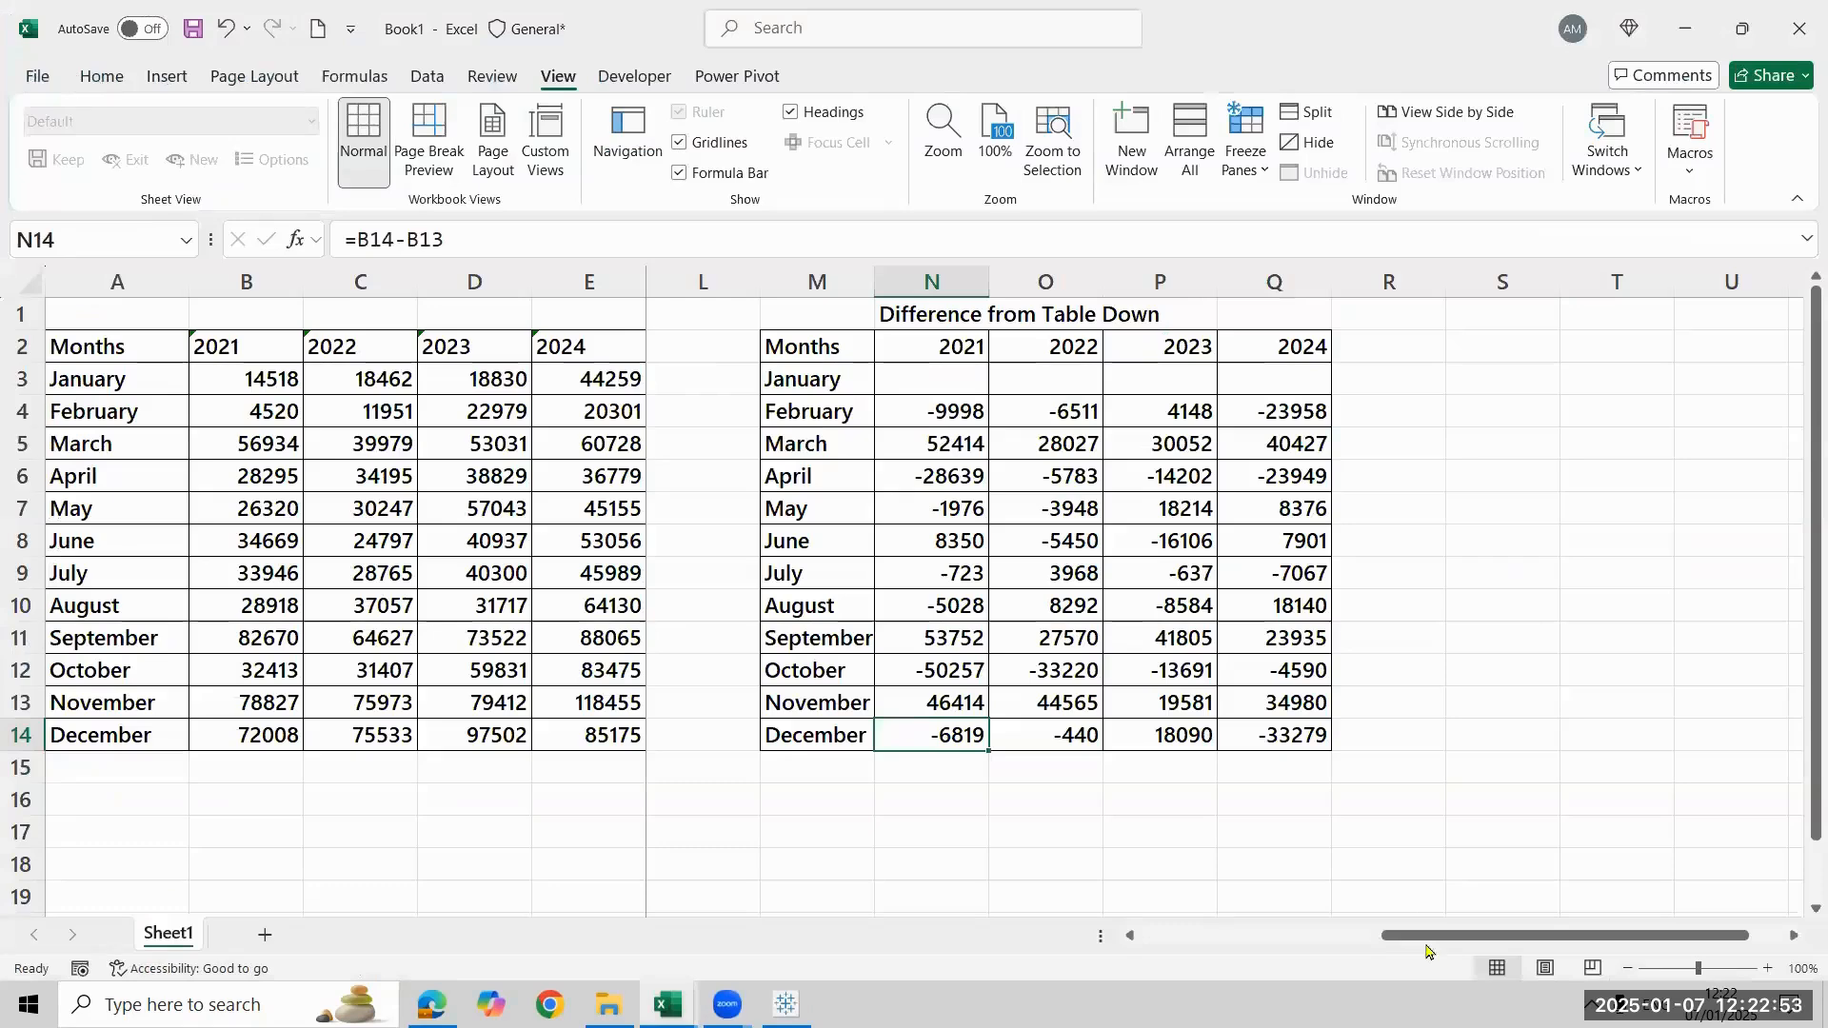
left_click_drag(1426, 946, 1352, 946)
left_click(1499, 354)
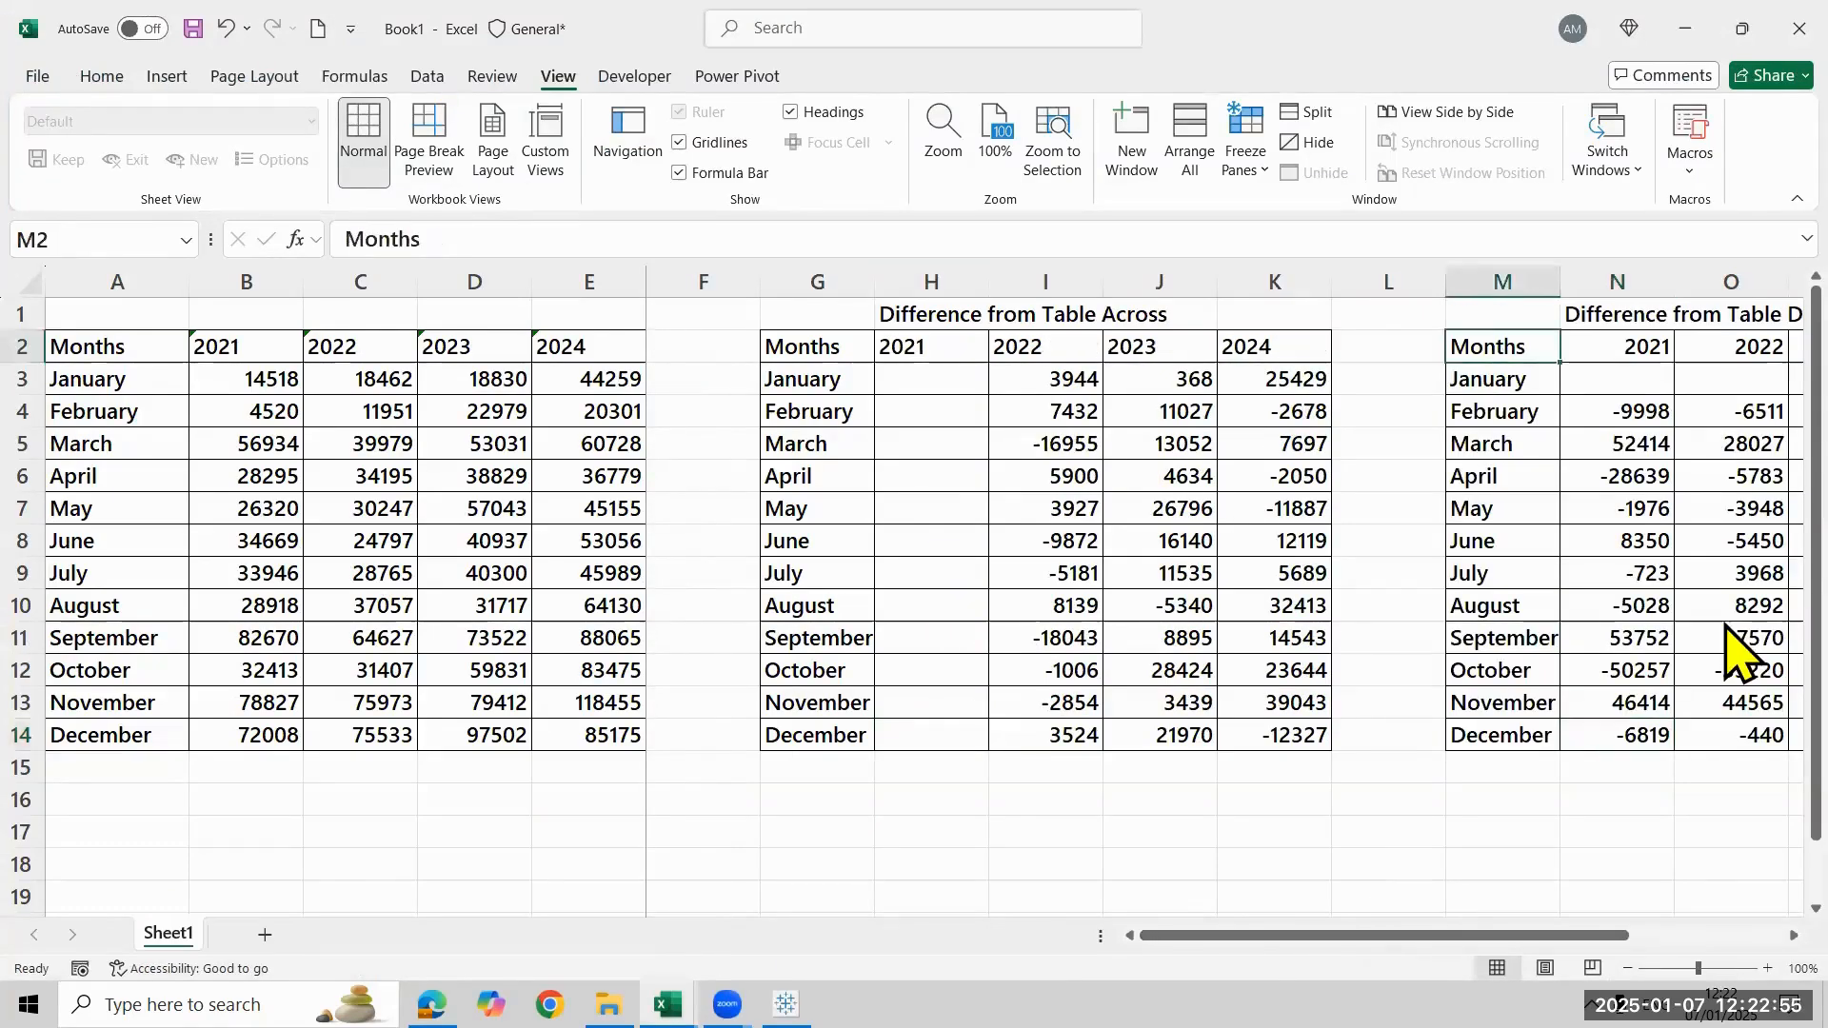
key("Up")
key("shift+Right")
key("shift+Right")
key("shift+Right")
key("shift+Right")
key("shift+Right")
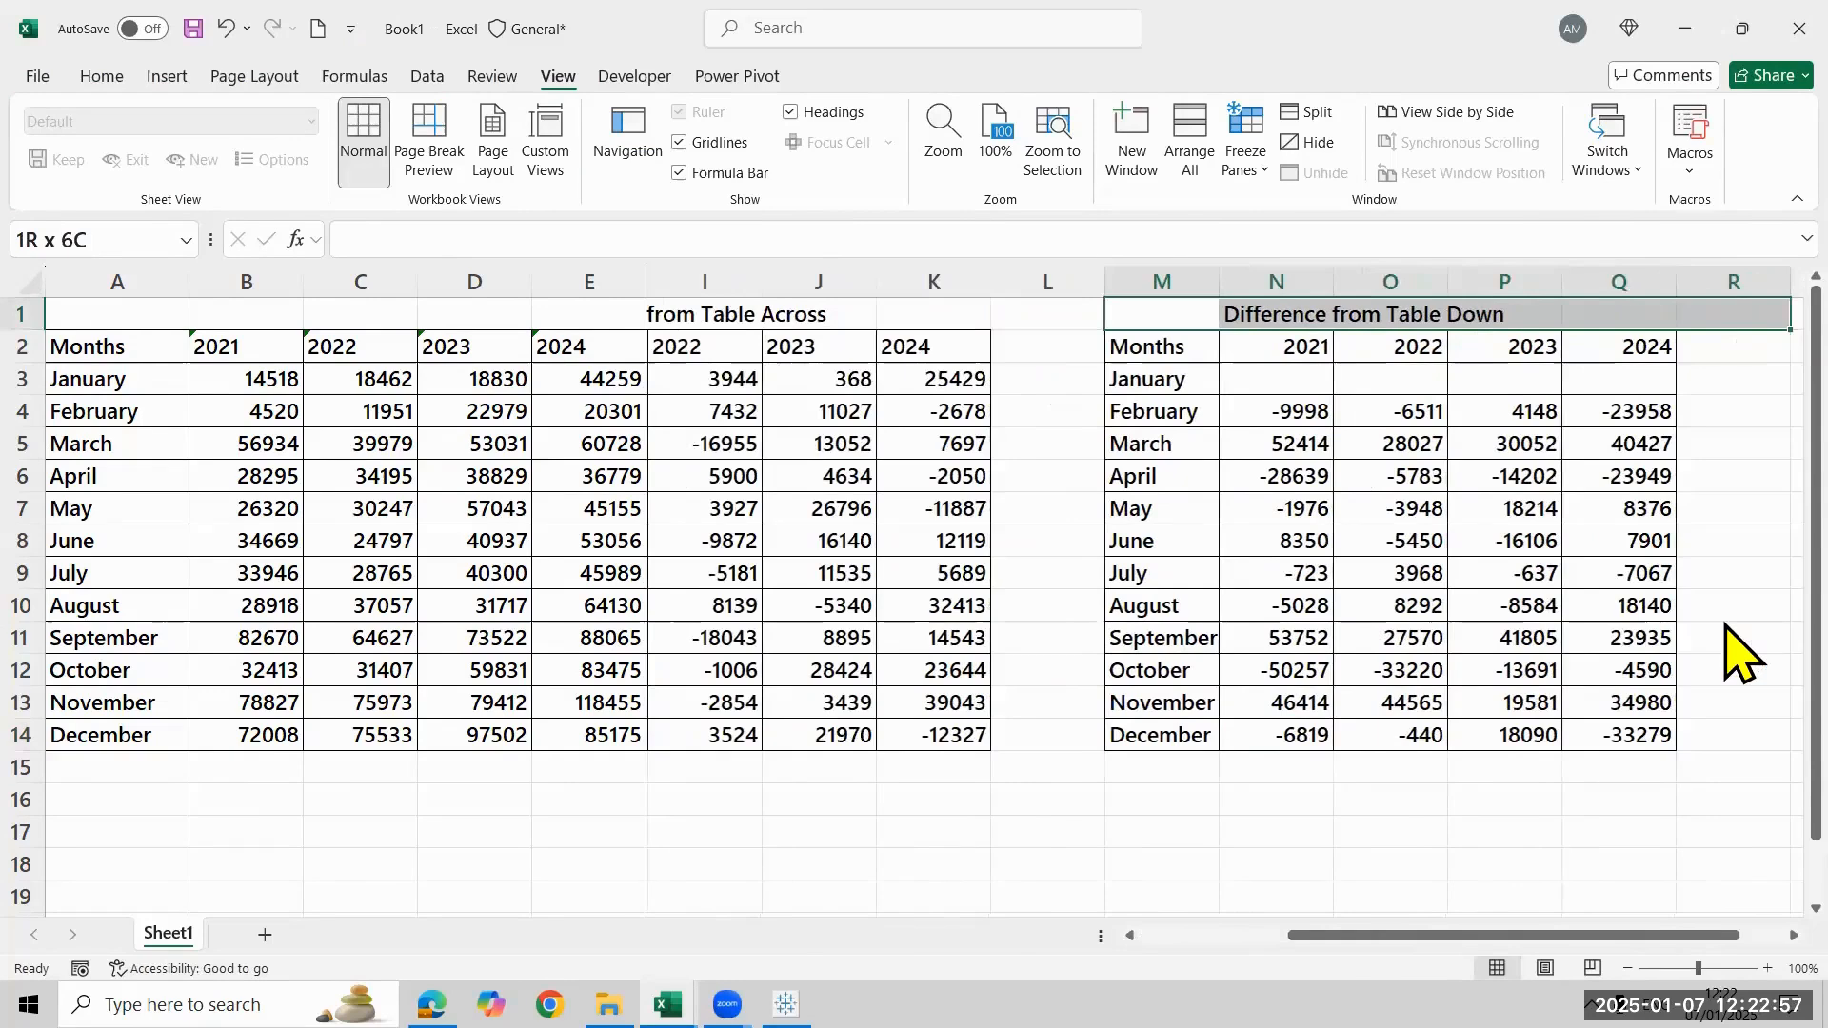
key("shift+Down")
key("shift+Down")
key("shift+Down")
key("shift+Down")
key("shift+Down")
key("shift+Down")
key("shift+Down")
key("shift+Down")
key("shift+Down")
key("shift+Down")
key("shift+Down")
key("shift+Down")
key("shift+Down")
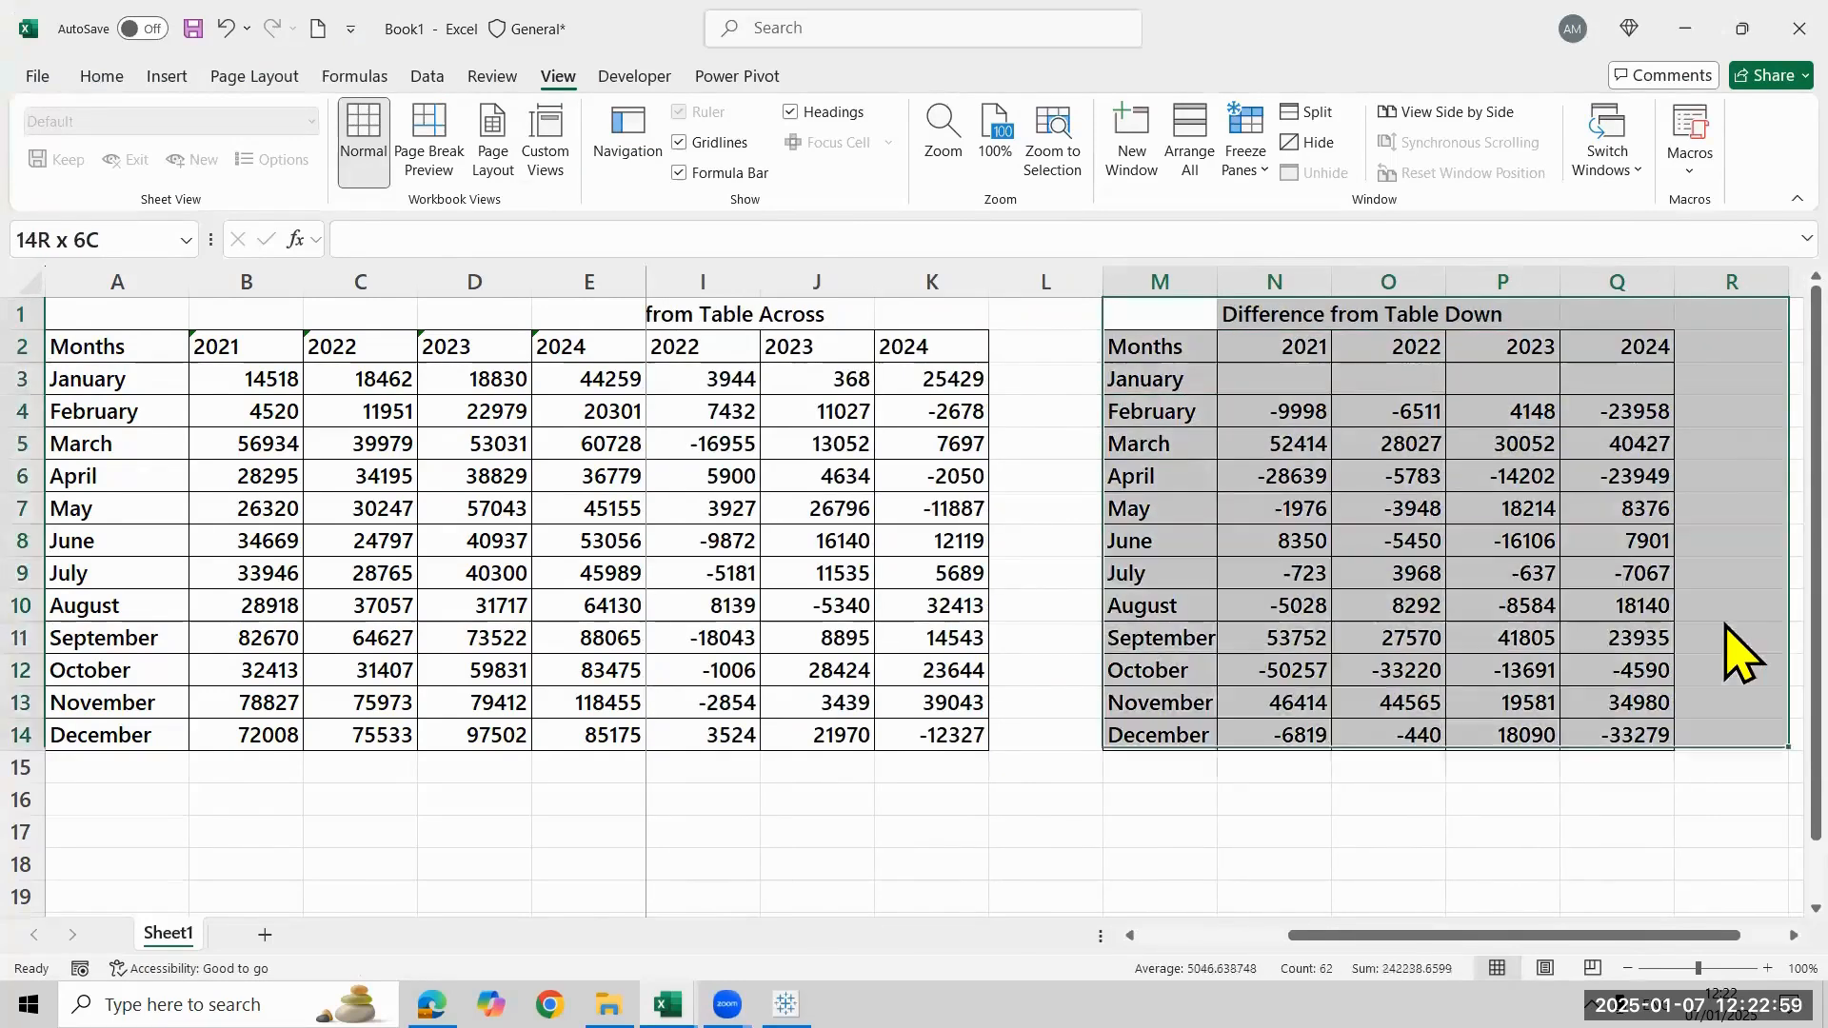
key("ctrl+c")
key("Left")
key("ctrl+Home")
key("Right")
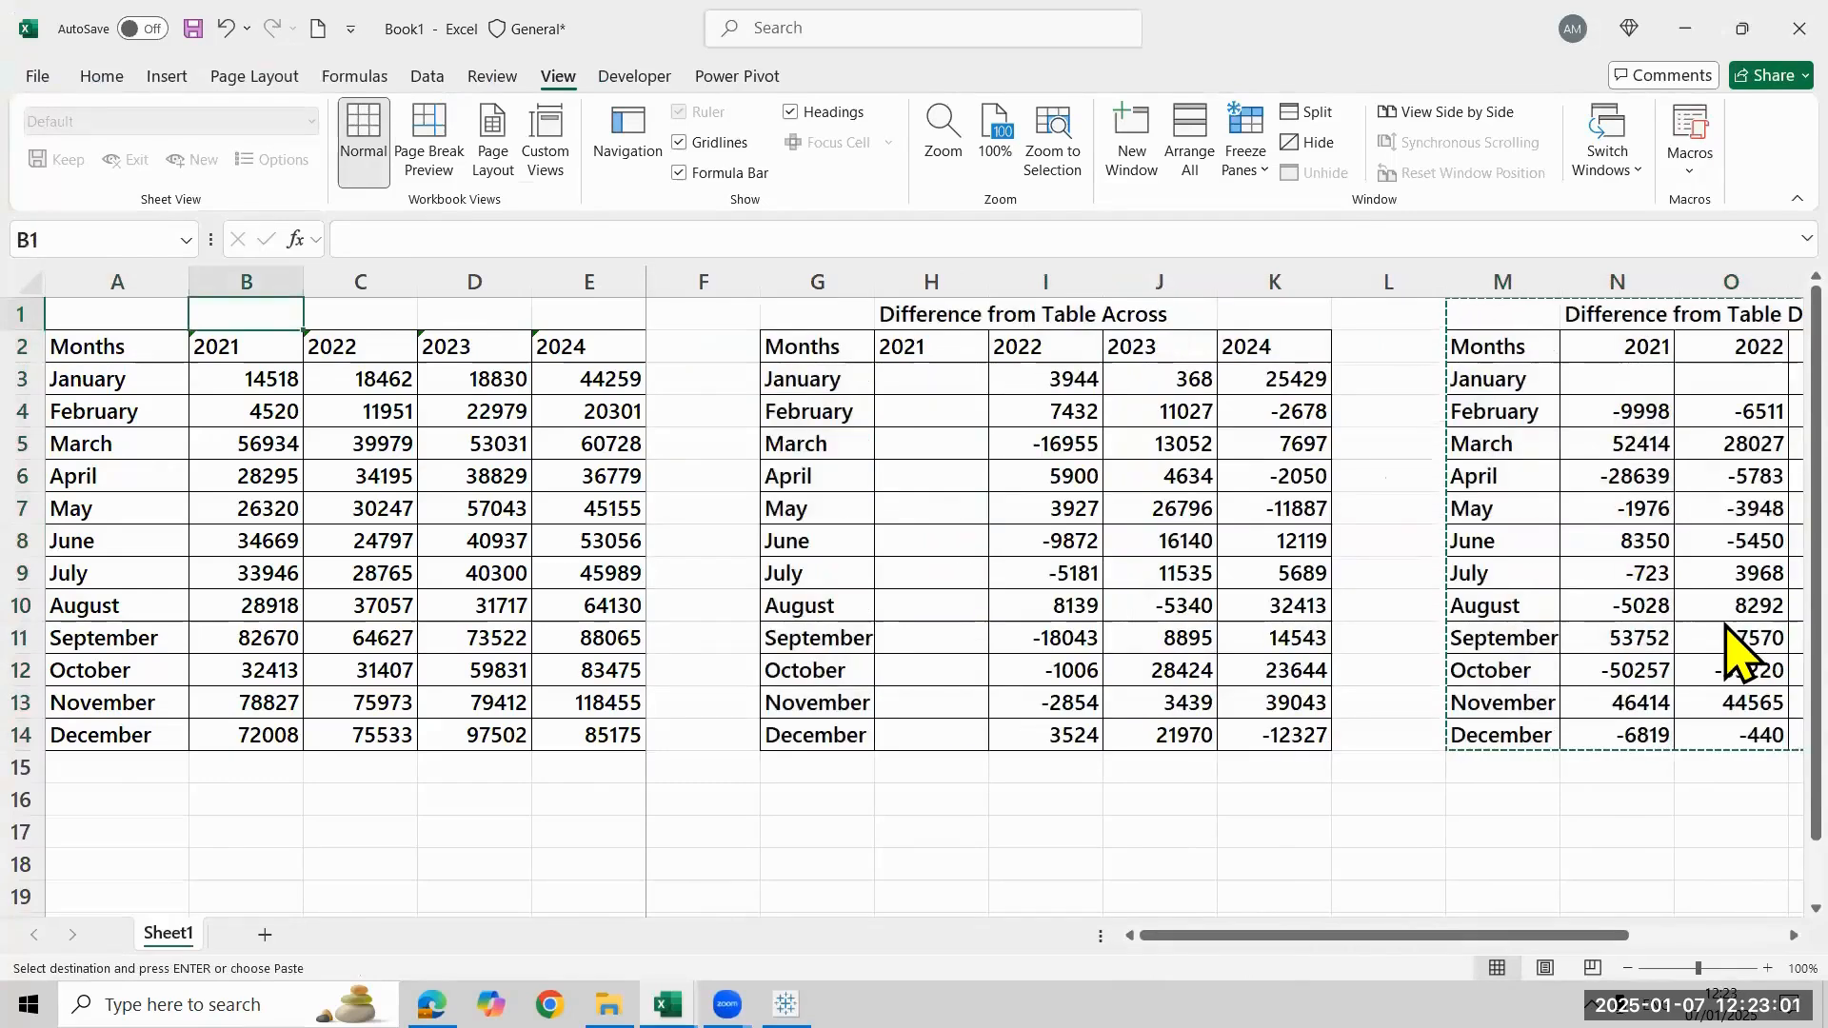
key("Down")
key("Down")
key("Down")
key("Down")
key("Down")
key("Down")
key("Down")
key("Down")
key("Down")
key("Down")
key("Down")
key("Down")
key("Down")
key("Down")
key("Down")
key("Right")
key("Right")
key("Right")
key("Right")
key("Right")
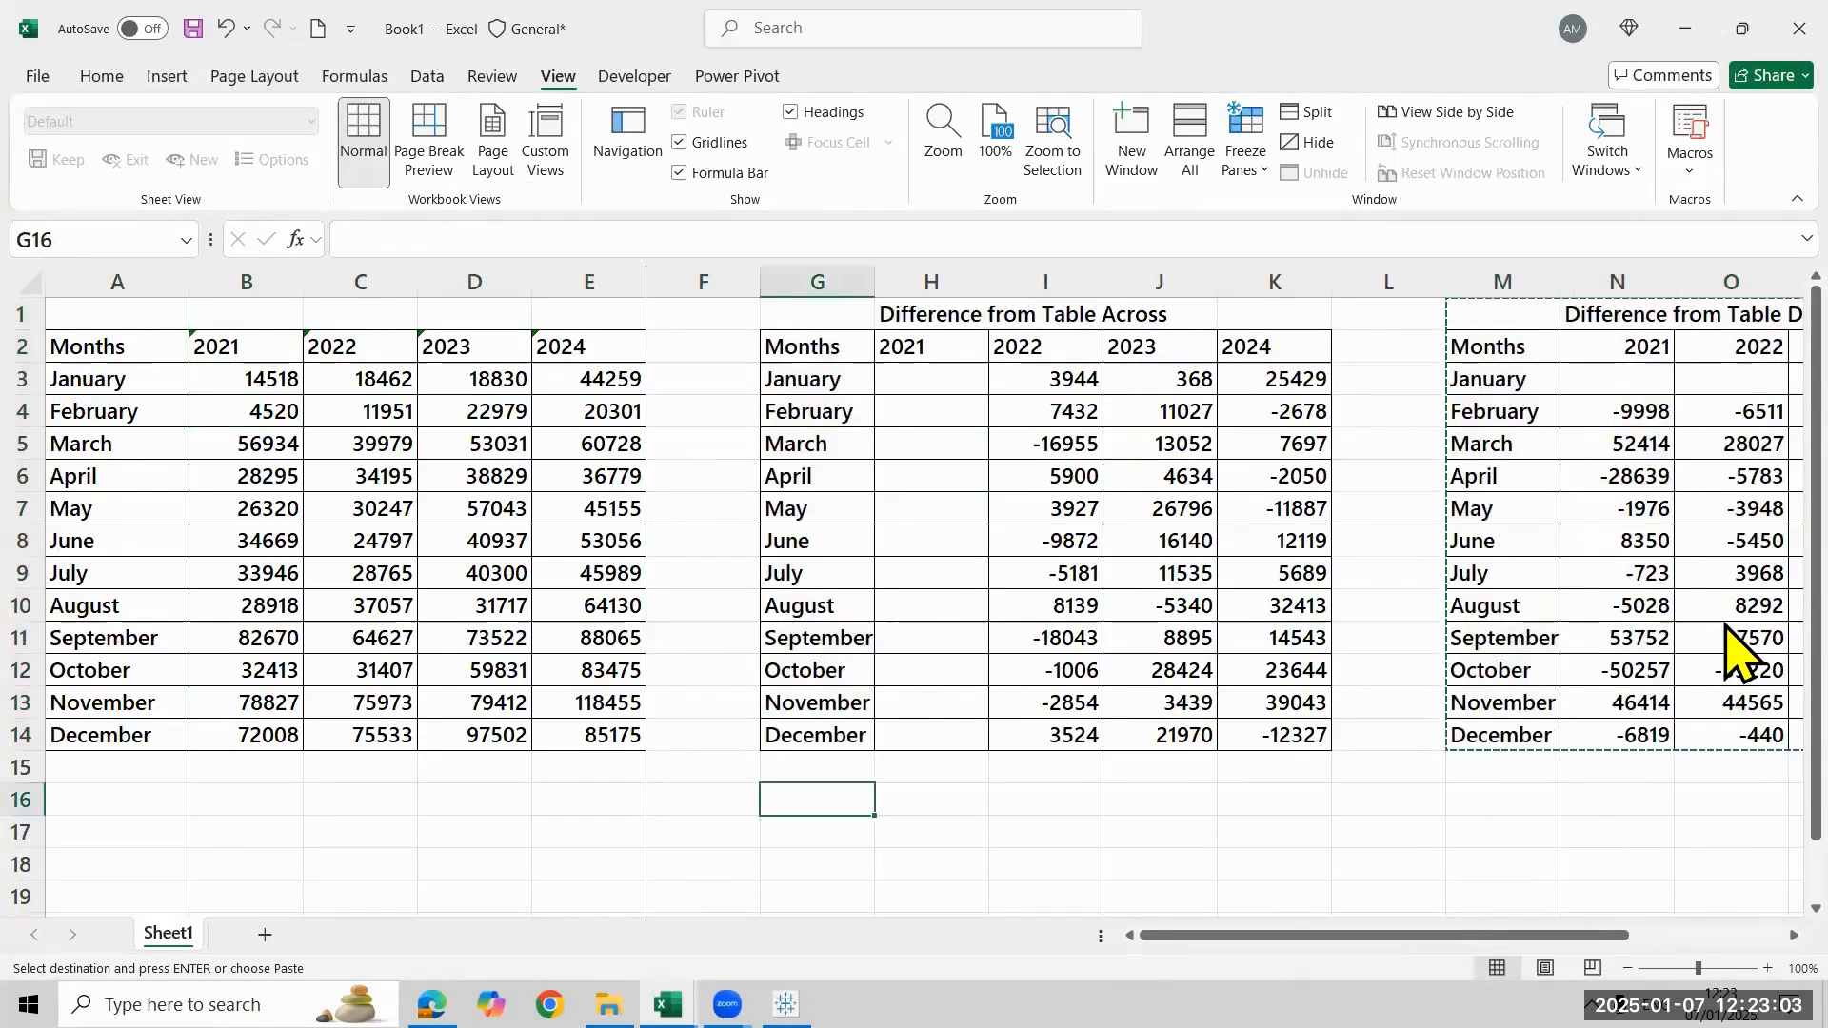
key("Down")
key("ctrl+v")
key("Down")
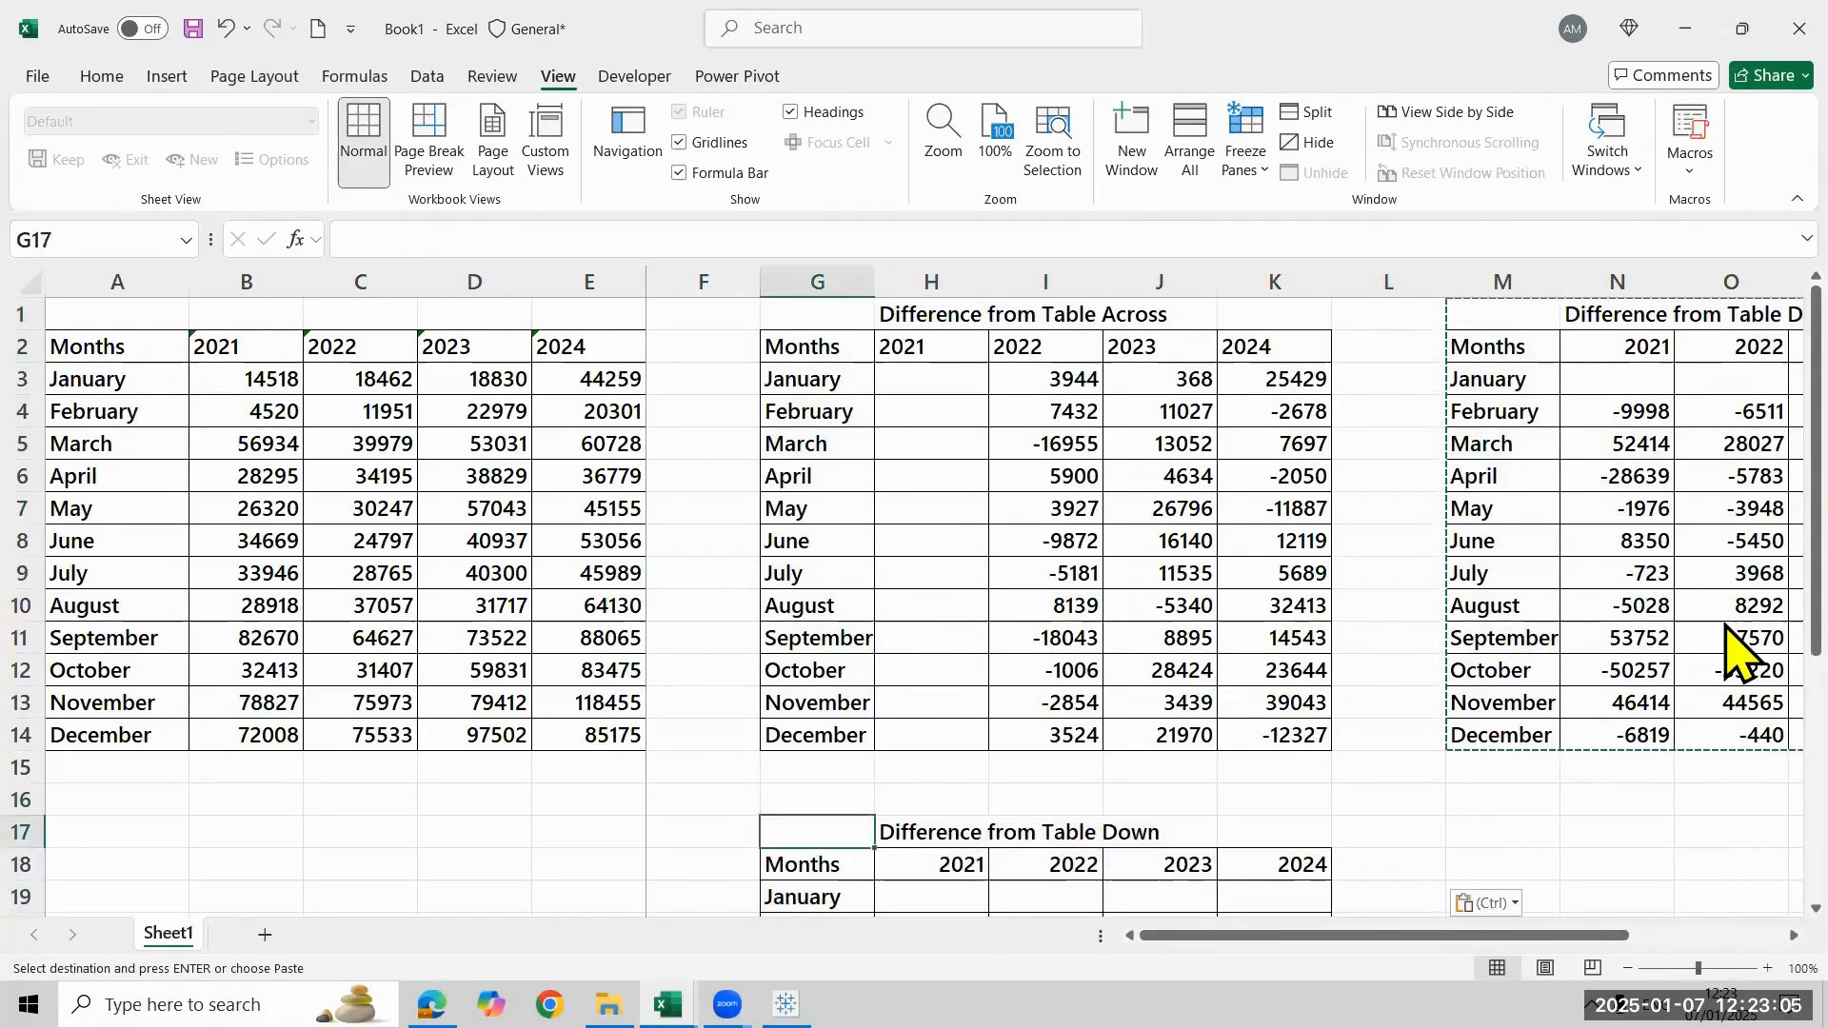
Delete the empty row 16 above the pasted table
key("Right")
key("Up")
key("shift+space")
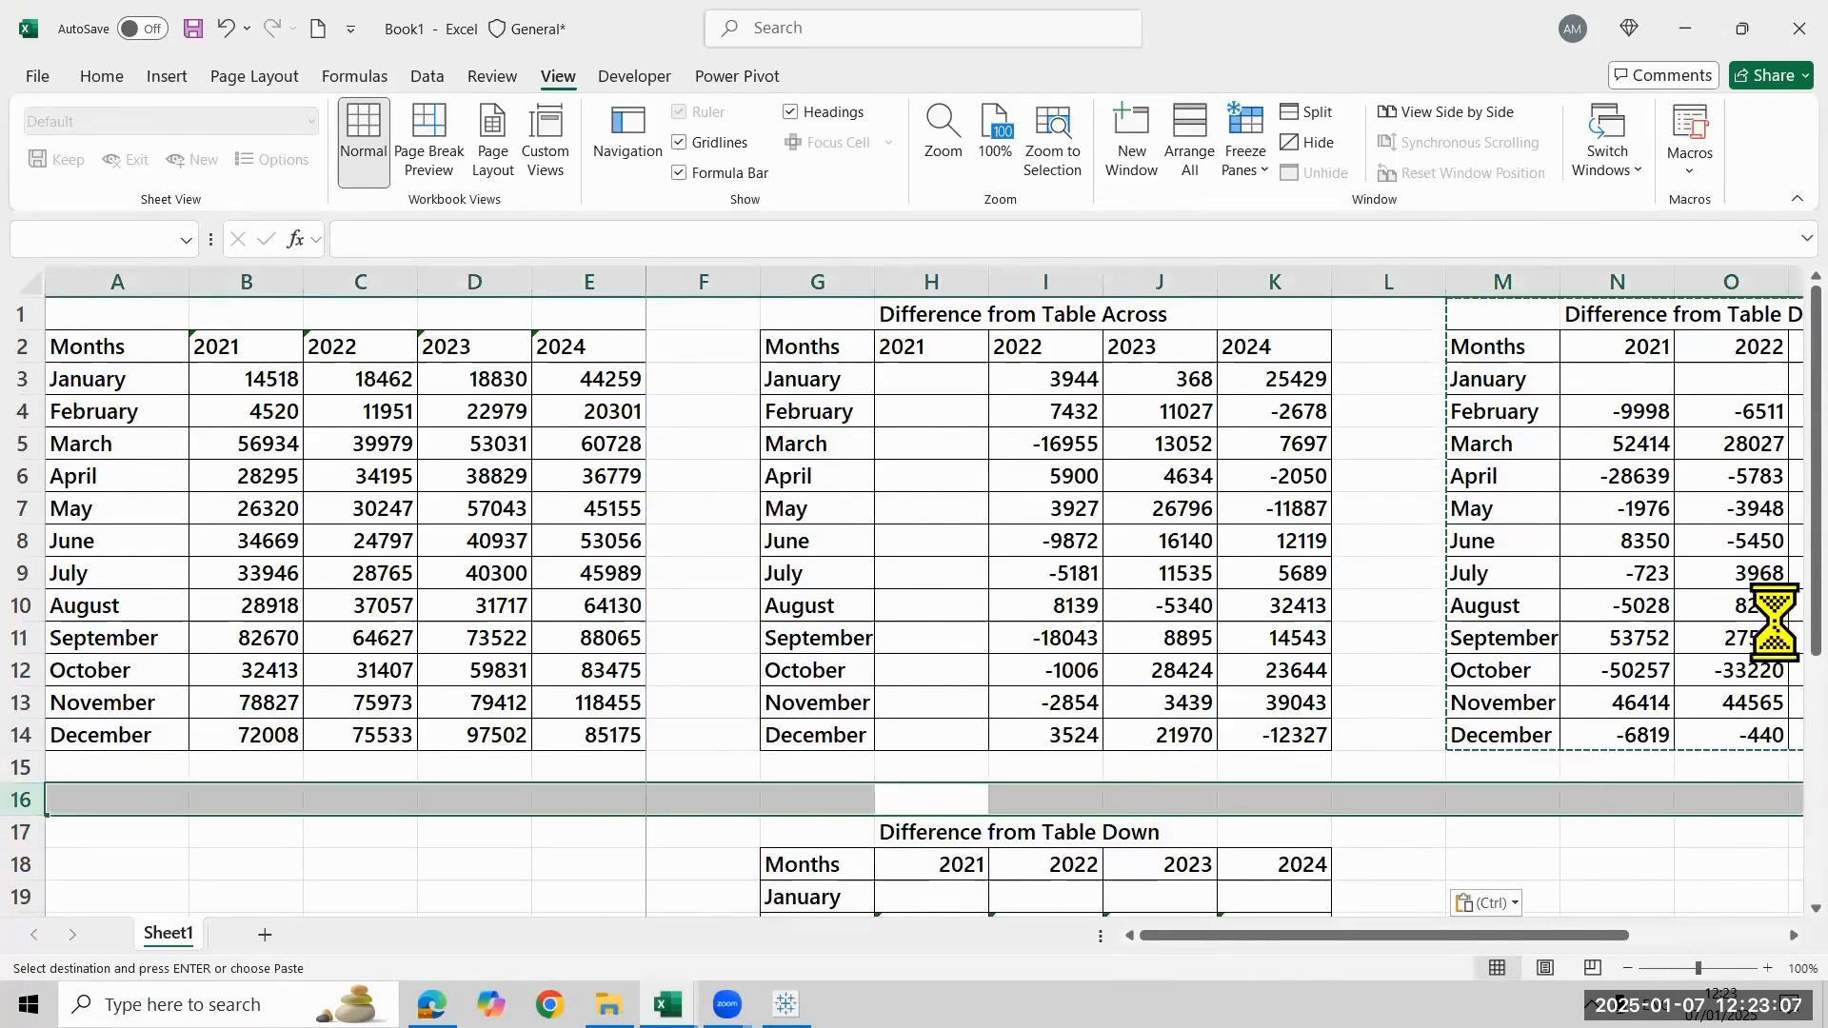
key("ctrl+minus")
Change the pasted table's title in H16 to "Difference from Table Across then Down"
key("Right")
key("Right")
key("Left")
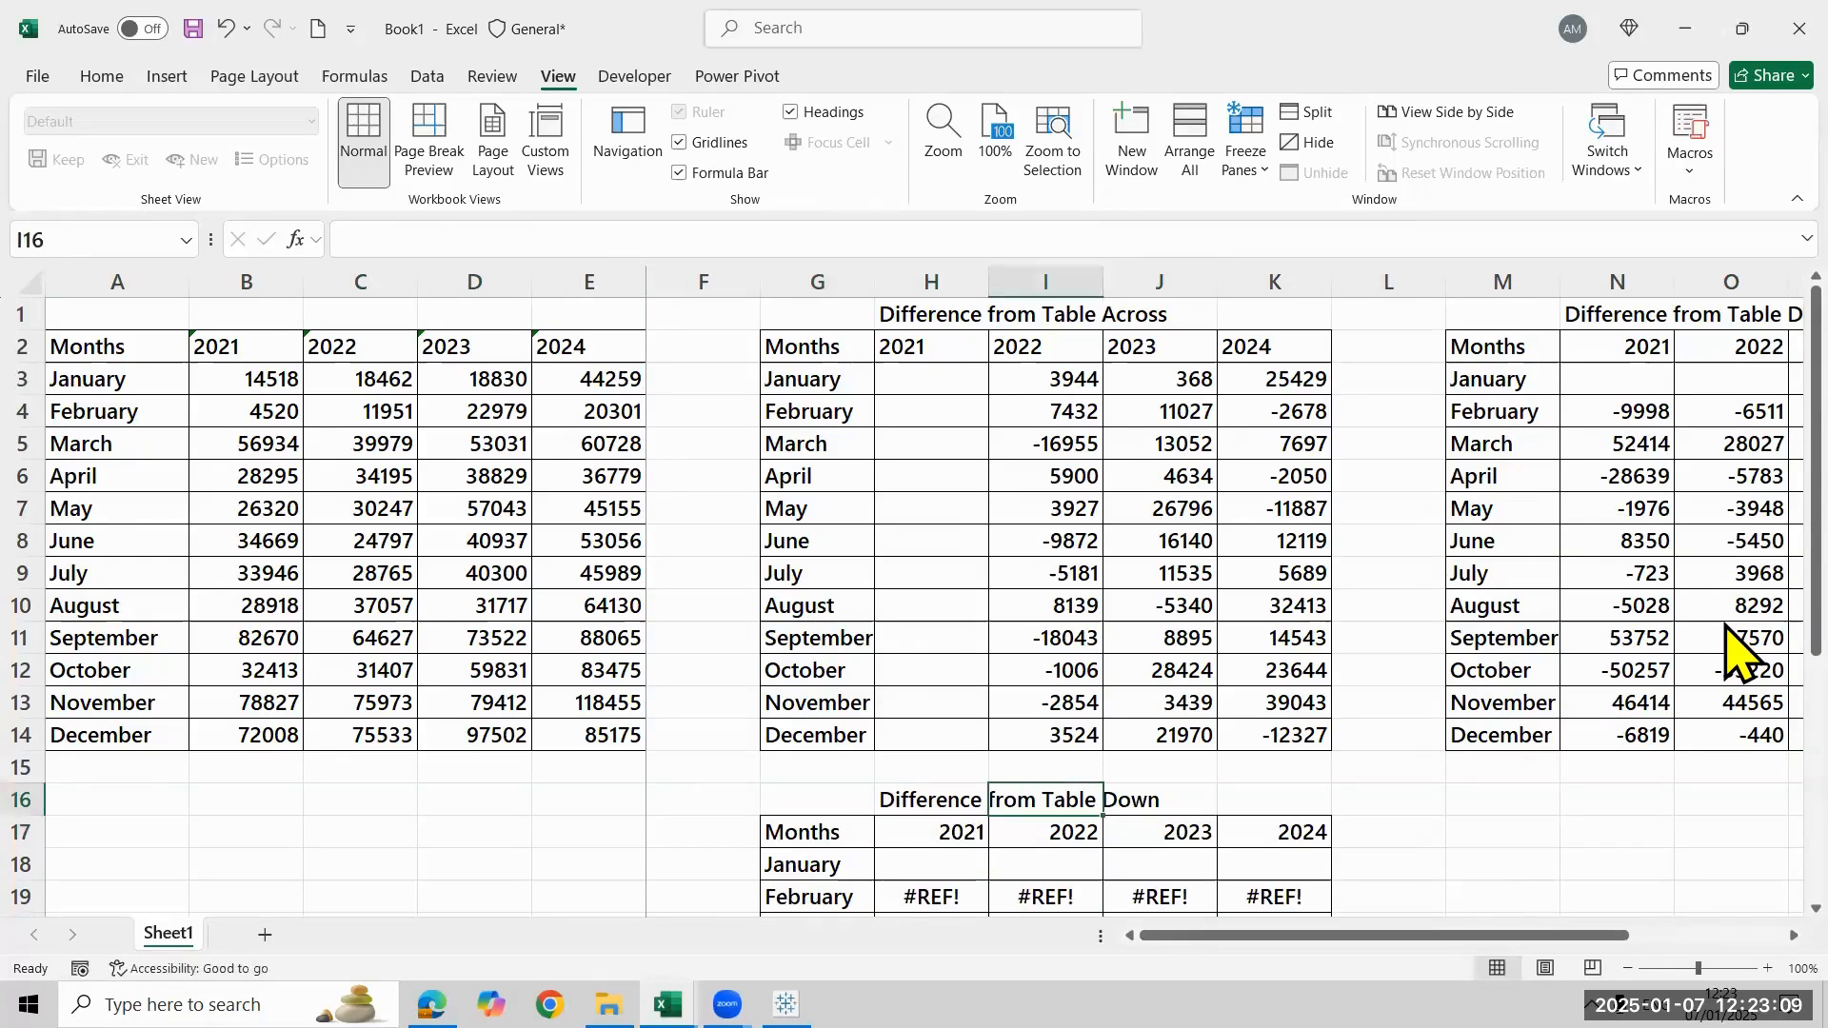
key("Left")
key("F2")
key("BackSpace")
key("BackSpace")
key("BackSpace")
key("BackSpace")
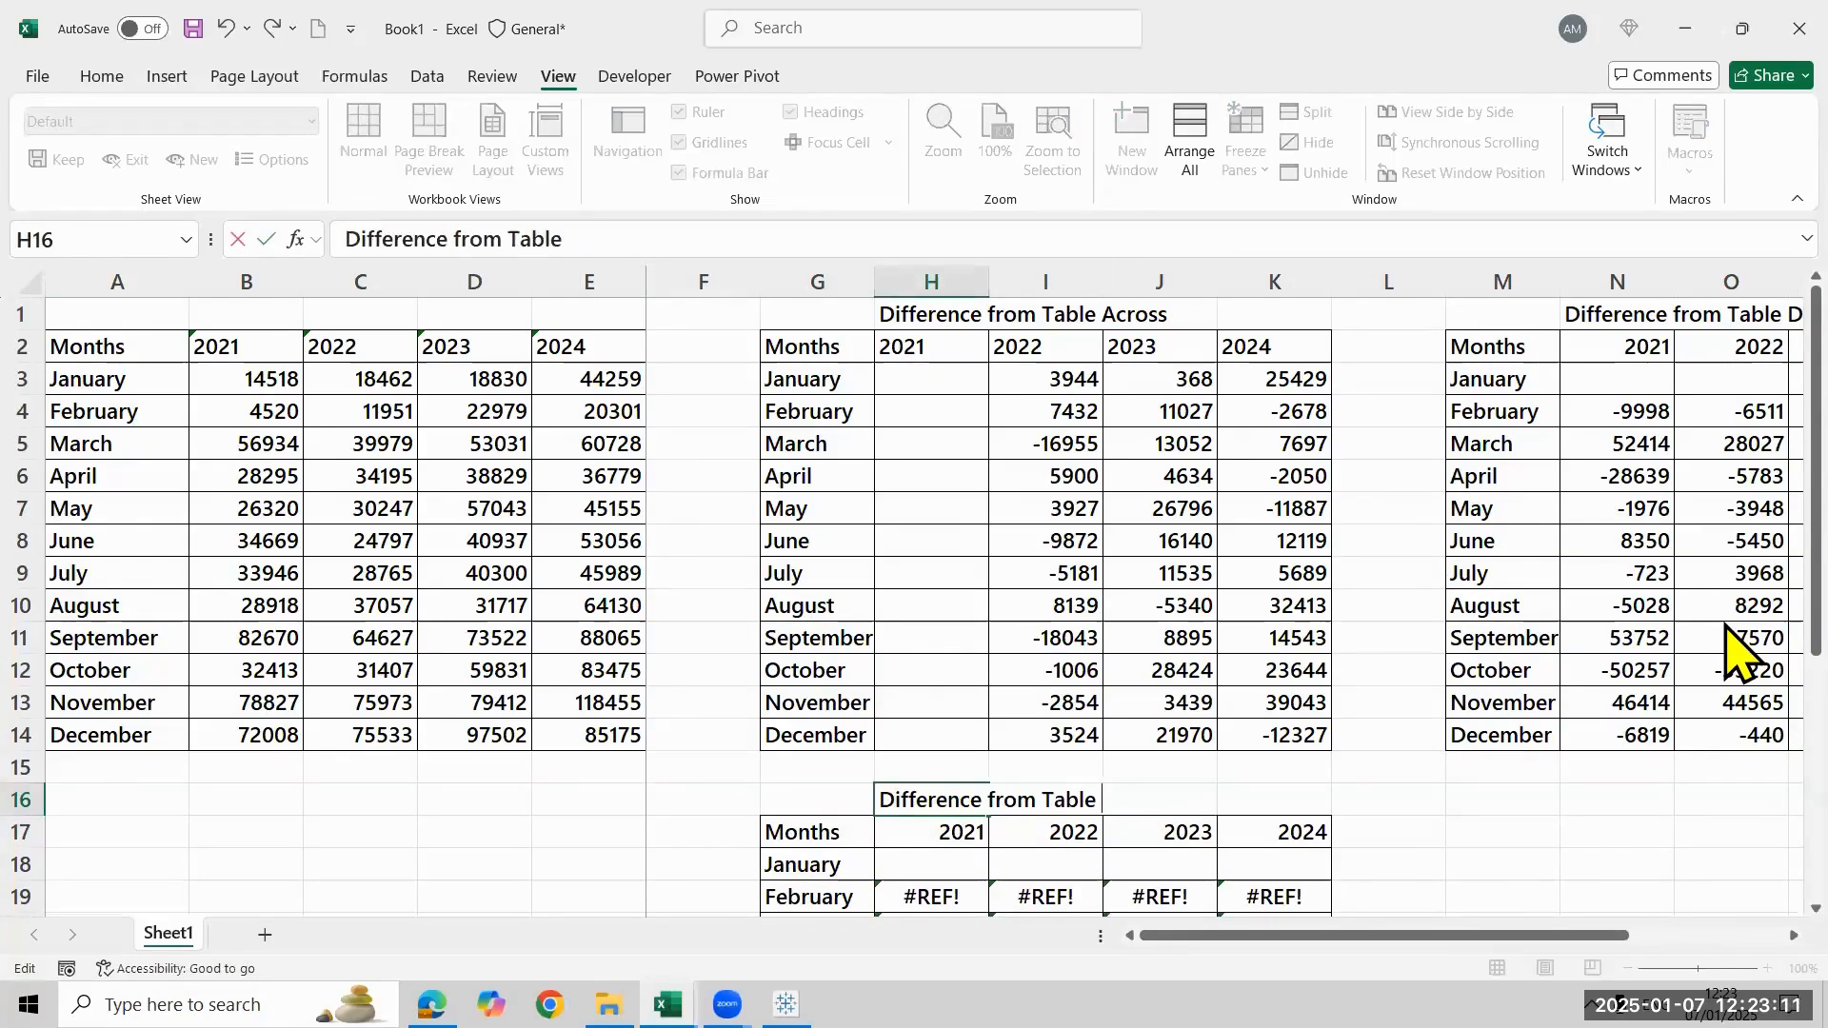
type("Across t")
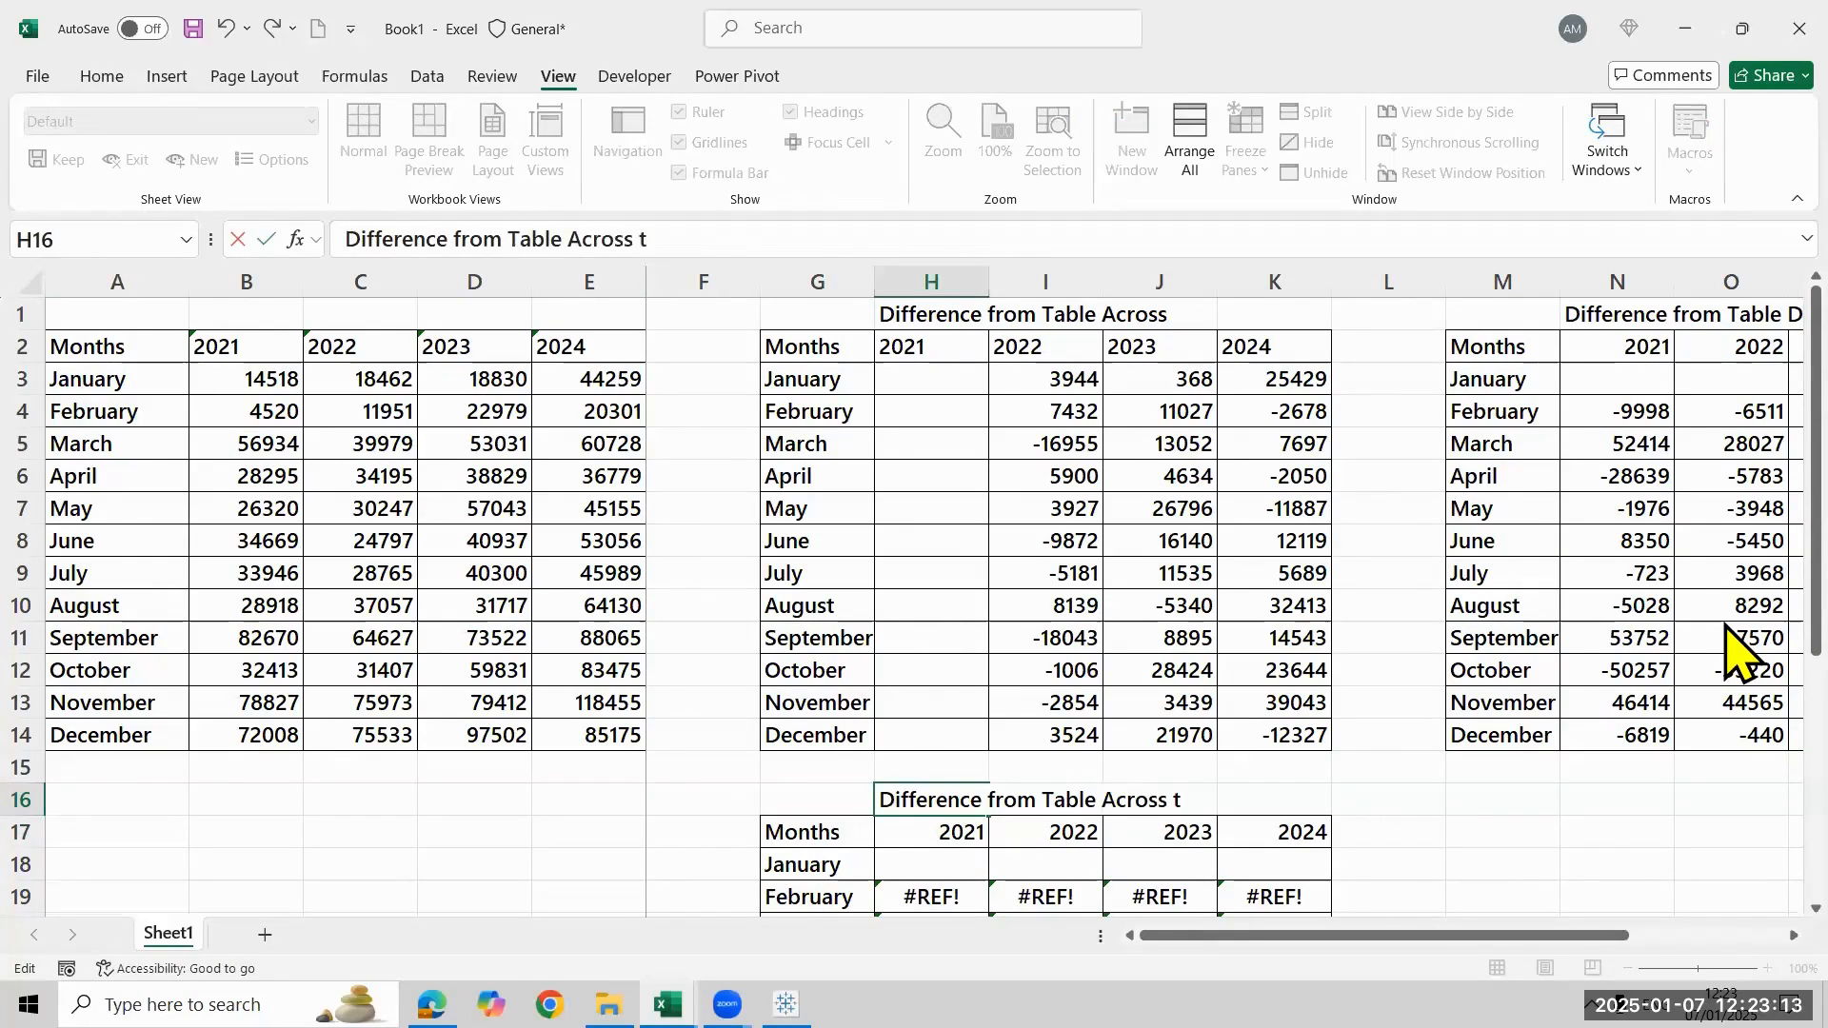
type("hen Down")
key("Return")
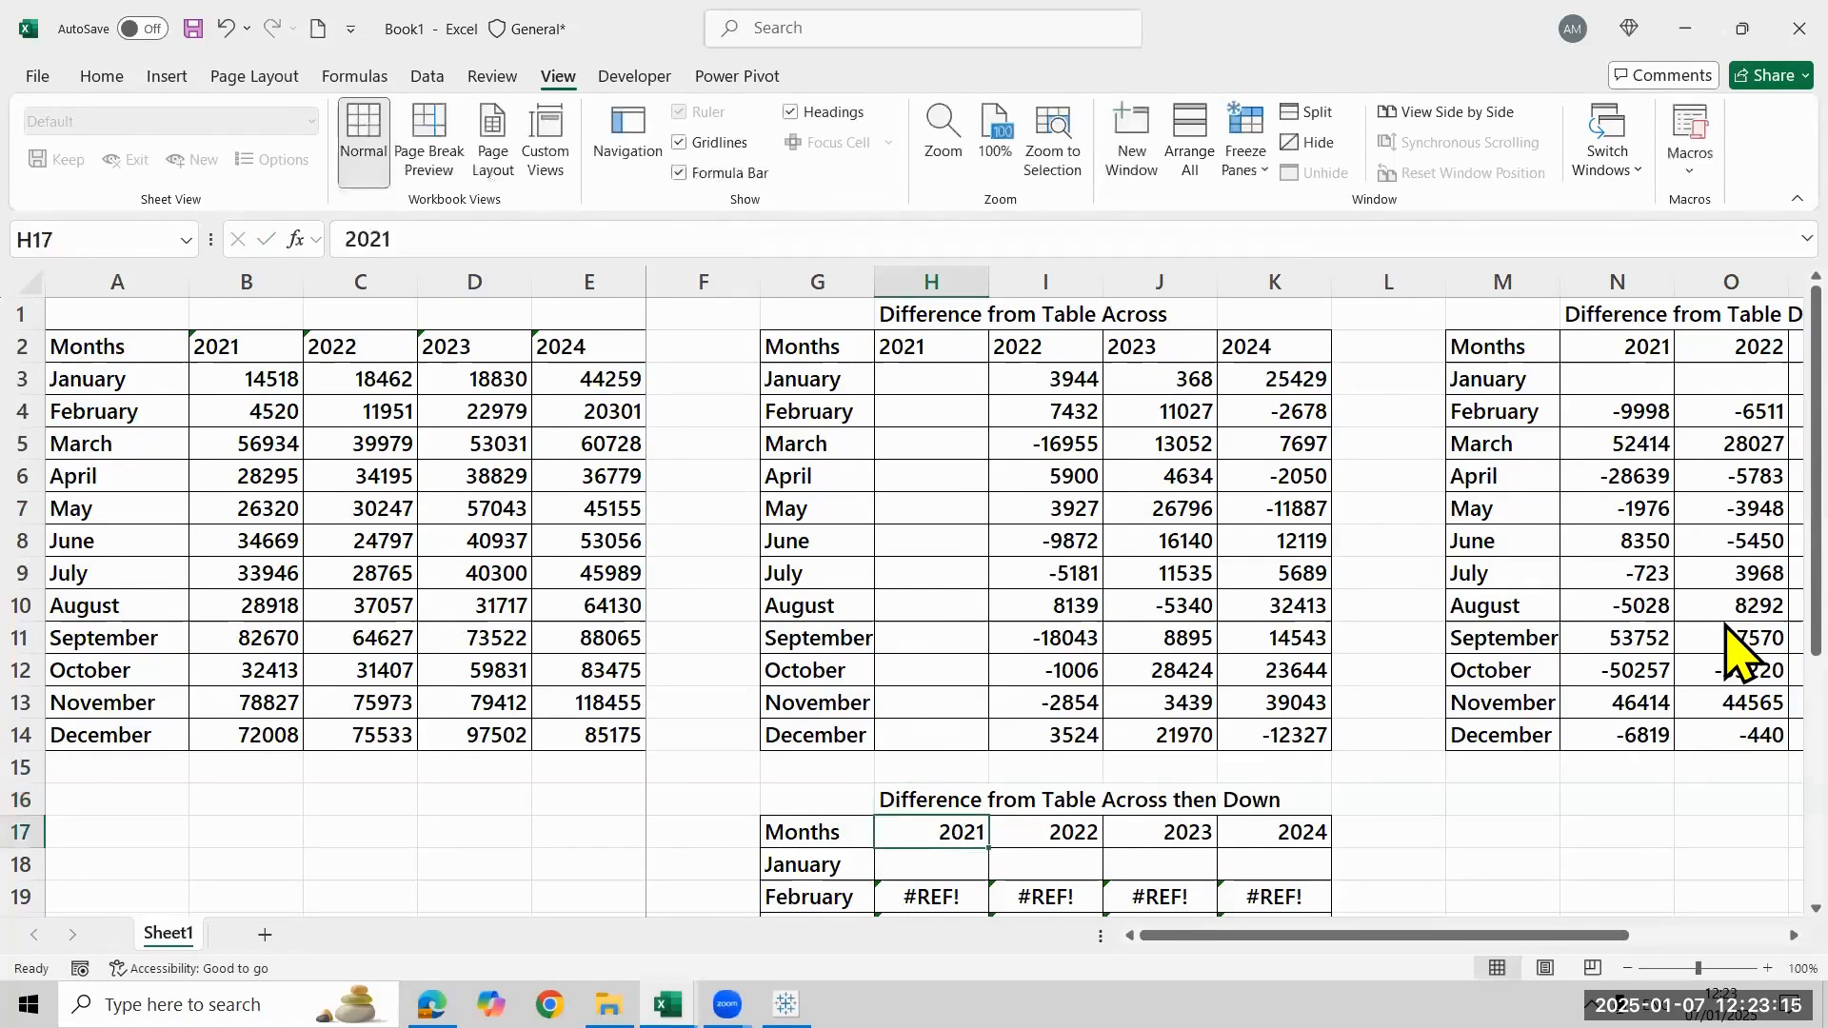
Copy the source sales table A2:E14 to A17, beside the Across then Down table
key("Left")
key("Left")
key("Left")
key("Left")
key("Left")
key("Left")
key("Left")
key("ctrl+Up")
key("ctrl+Up")
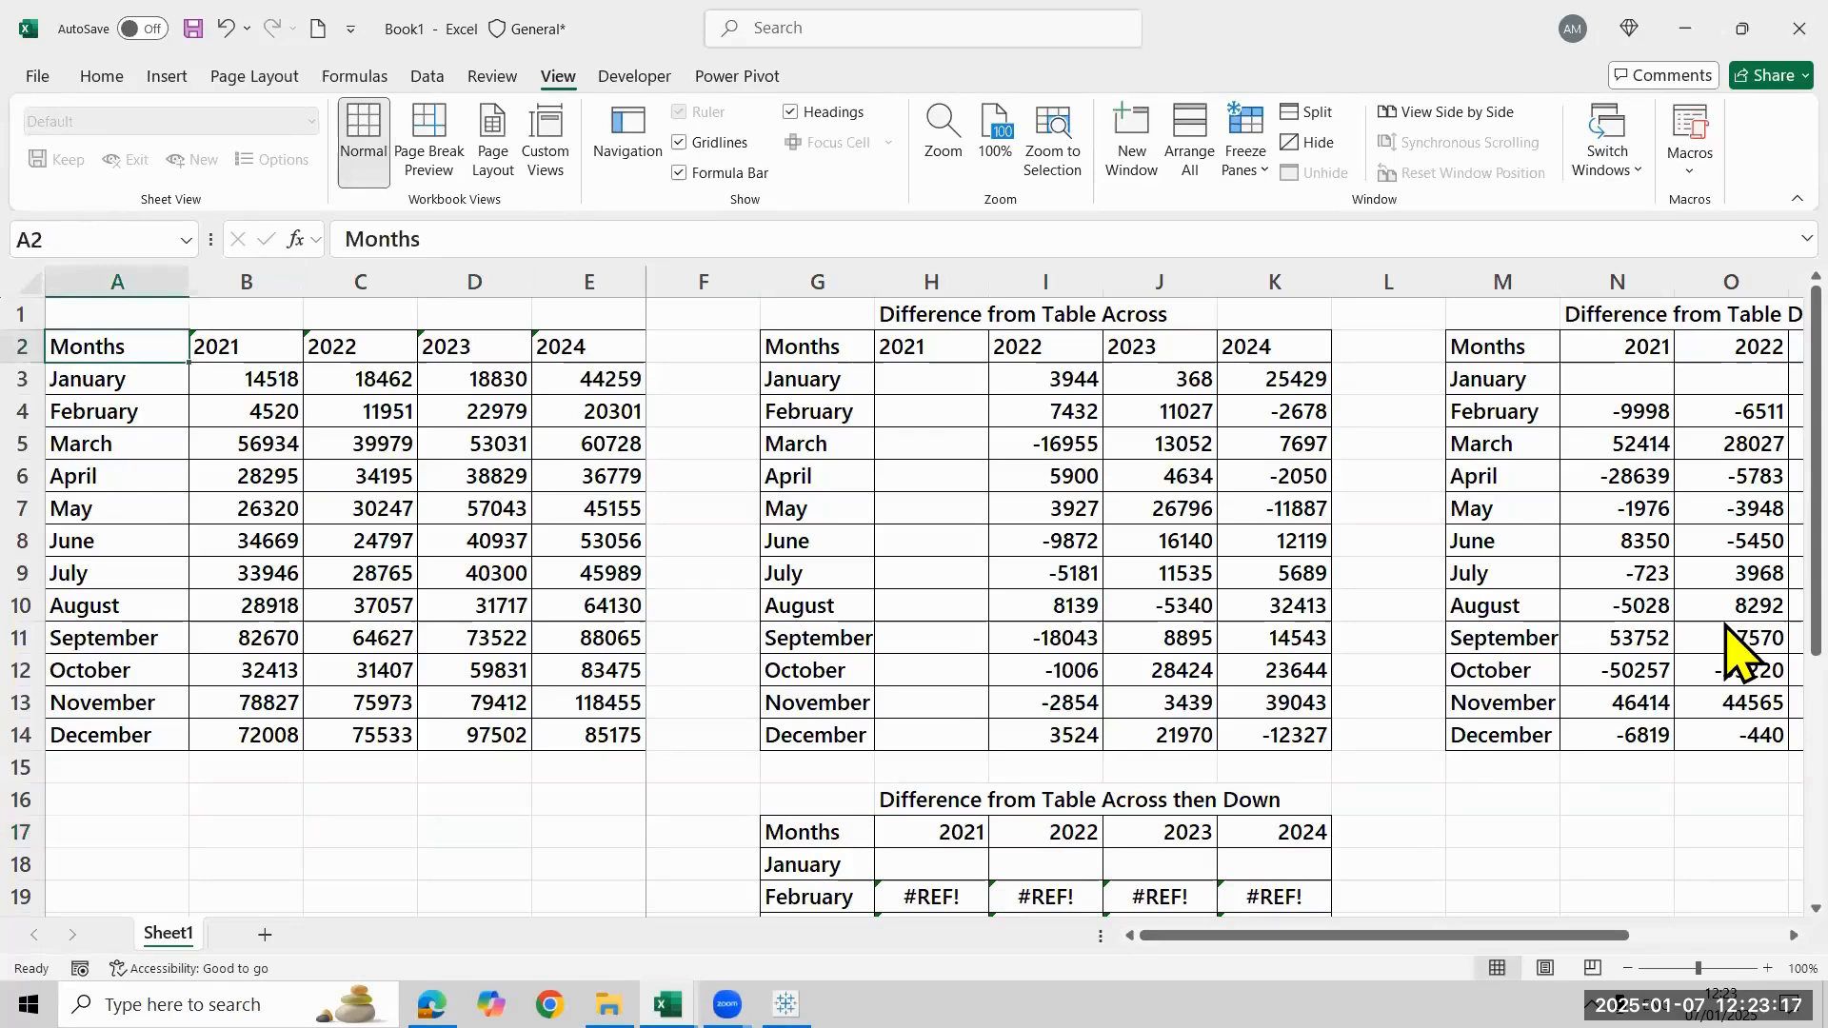
key("ctrl+a")
key("ctrl+c")
key("Down")
key("Down")
key("Down")
key("Down")
key("Down")
key("Down")
key("Down")
key("Down")
key("Down")
key("Down")
key("Down")
key("Down")
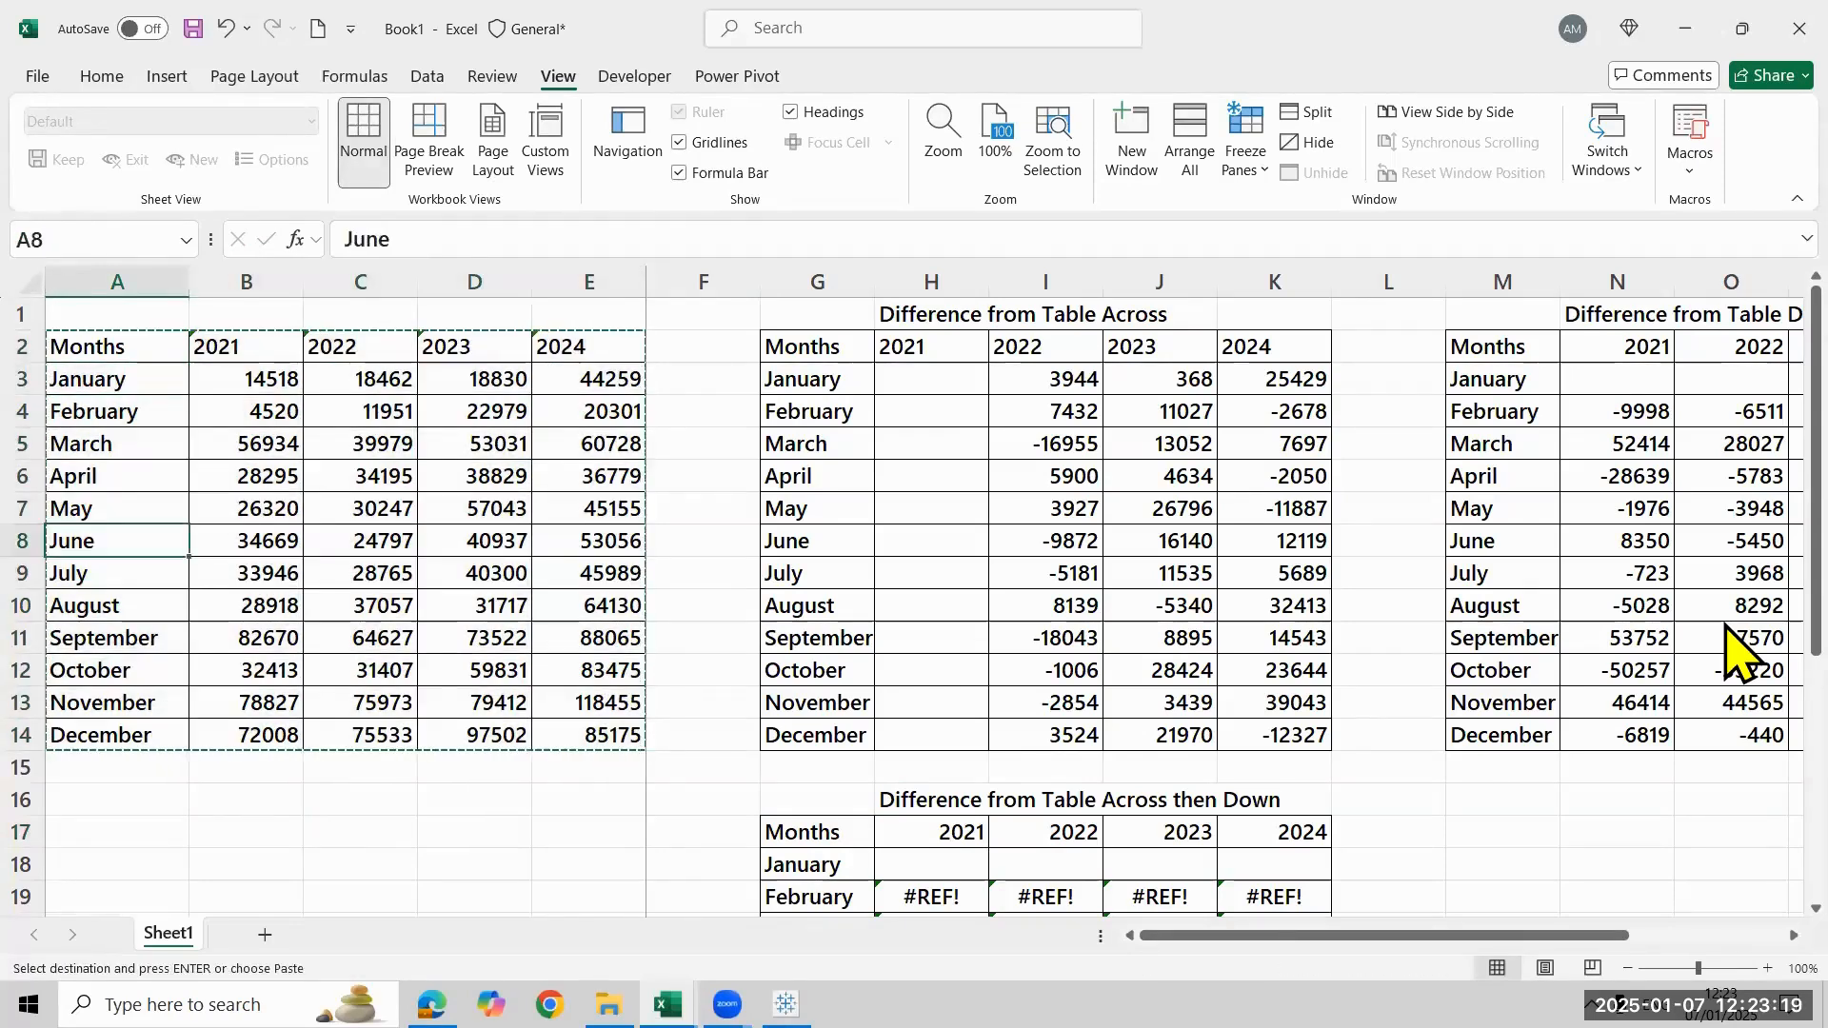
key("Down")
key("Down")
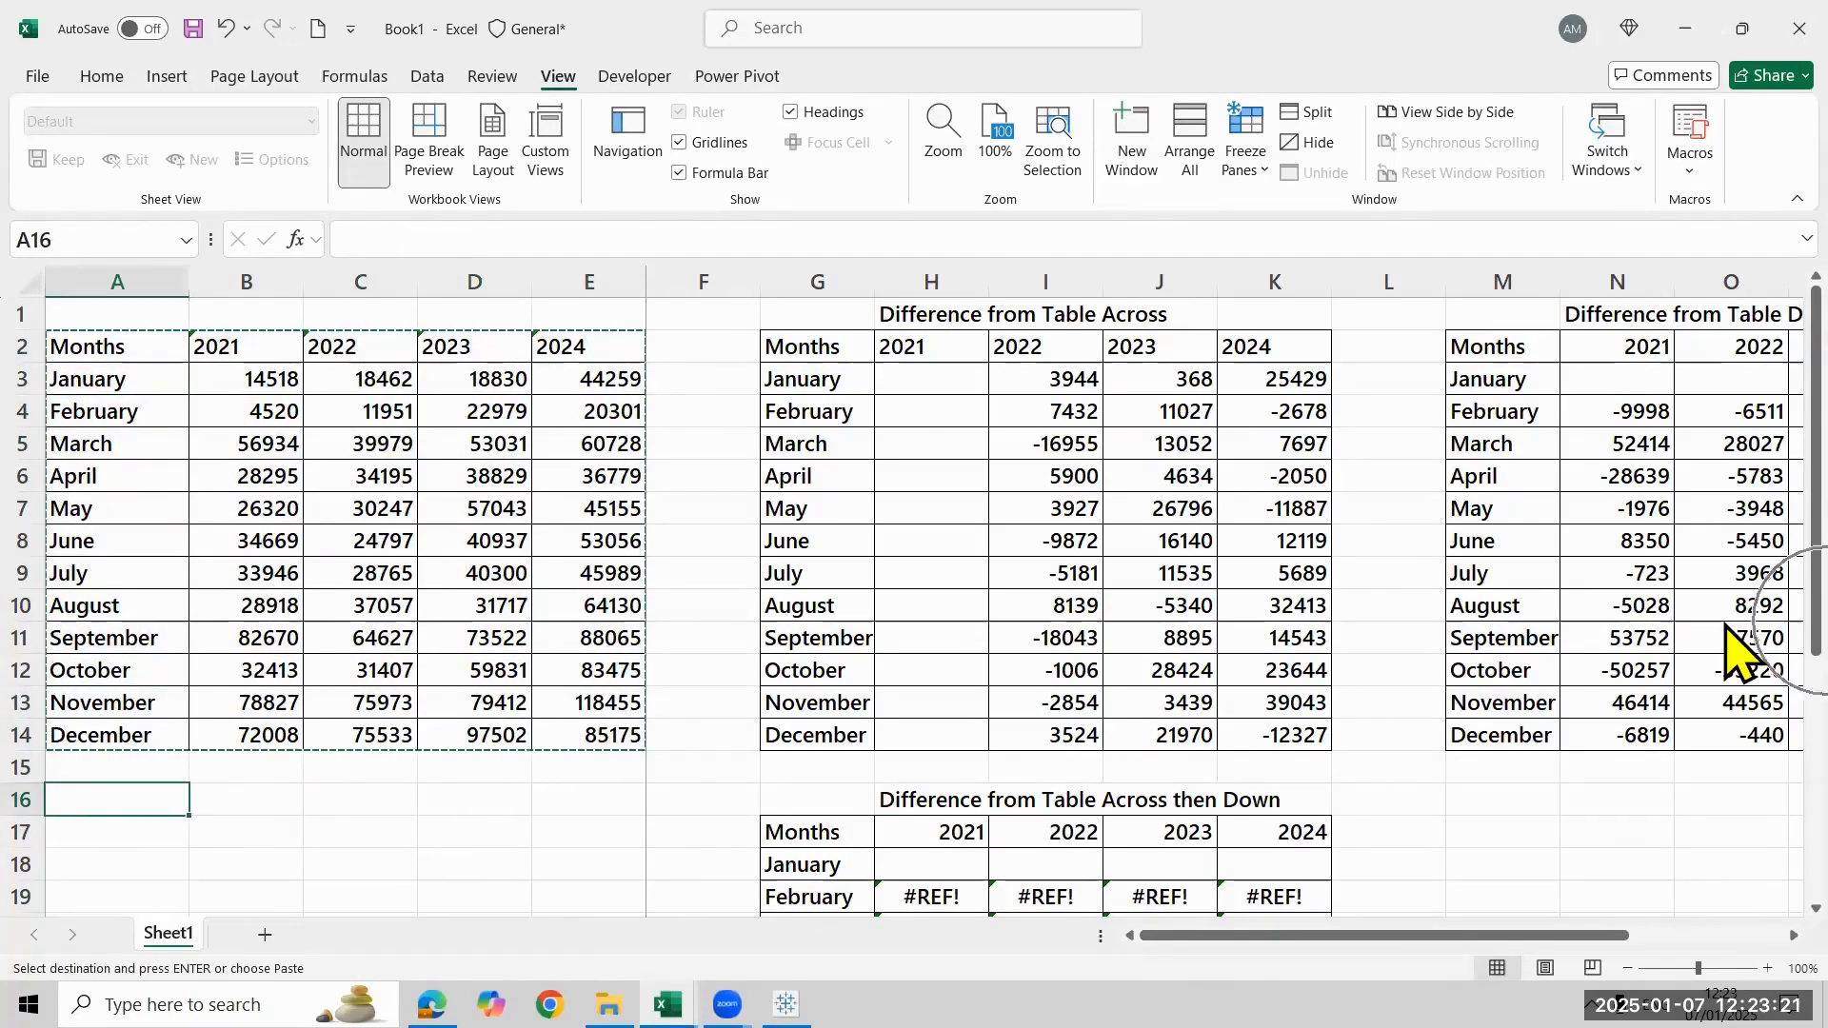
key("Down")
key("ctrl+v")
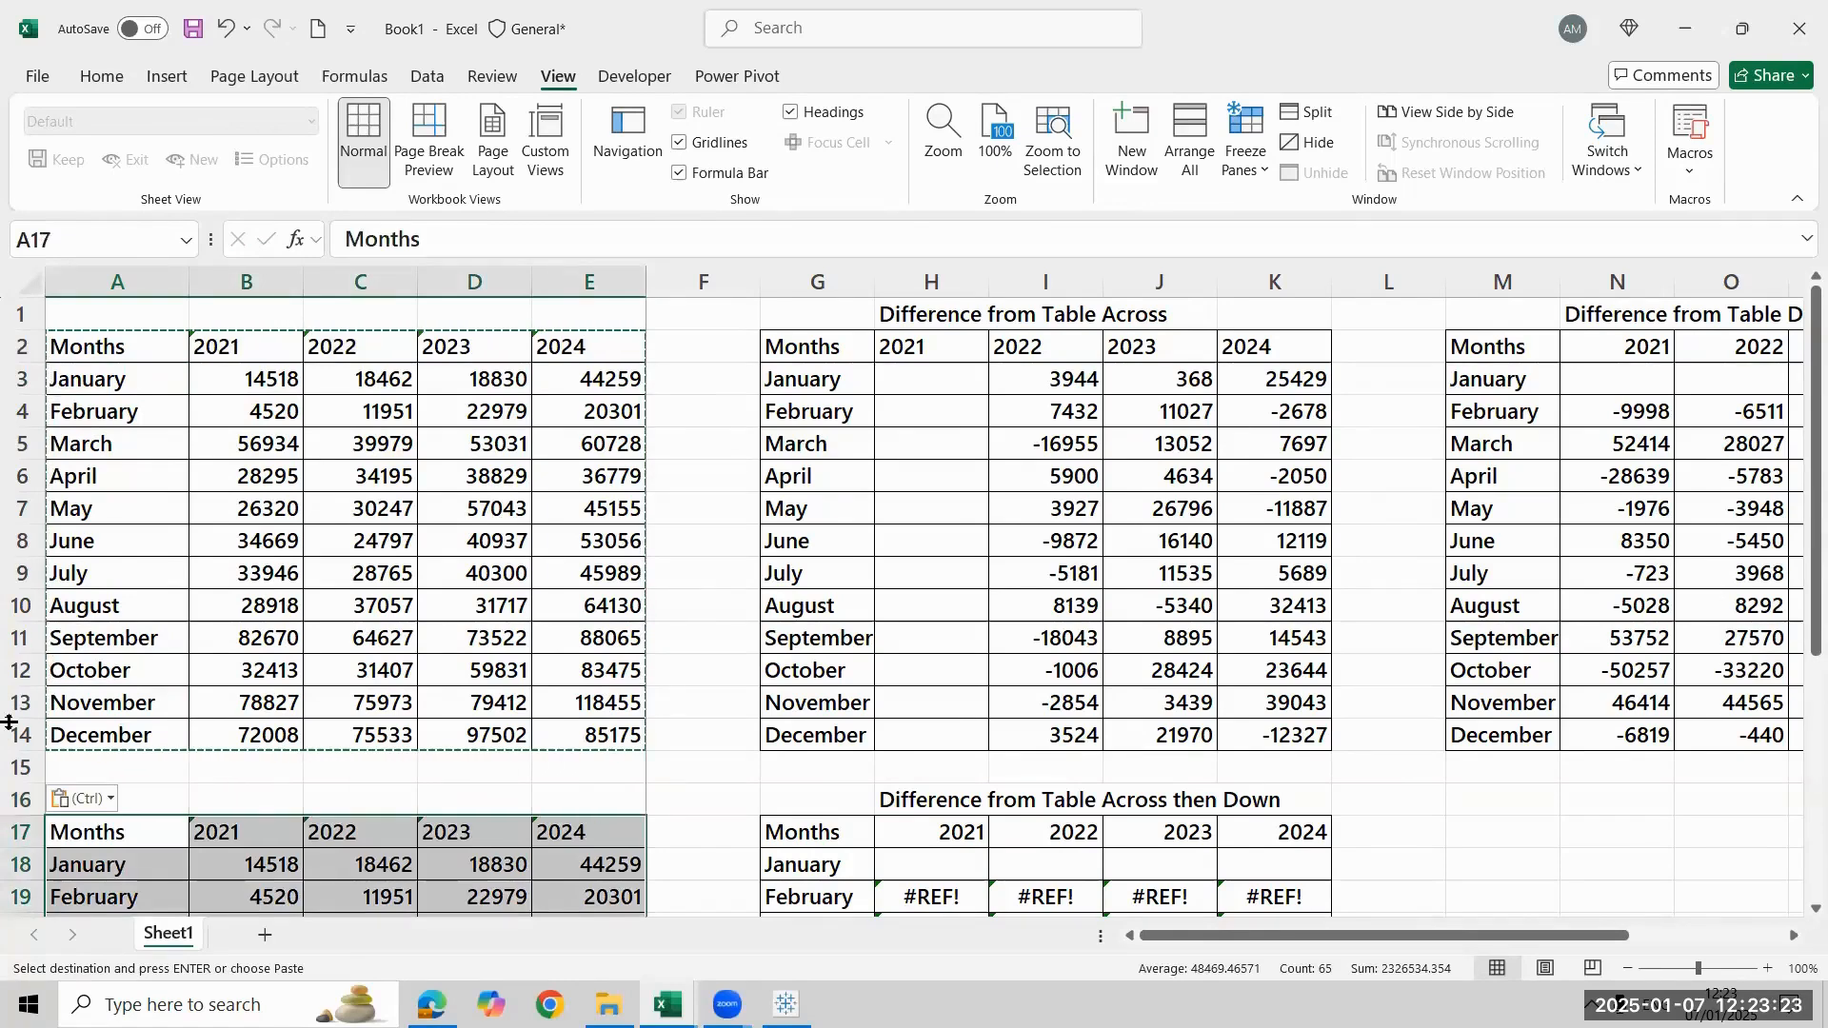
left_click(85, 408)
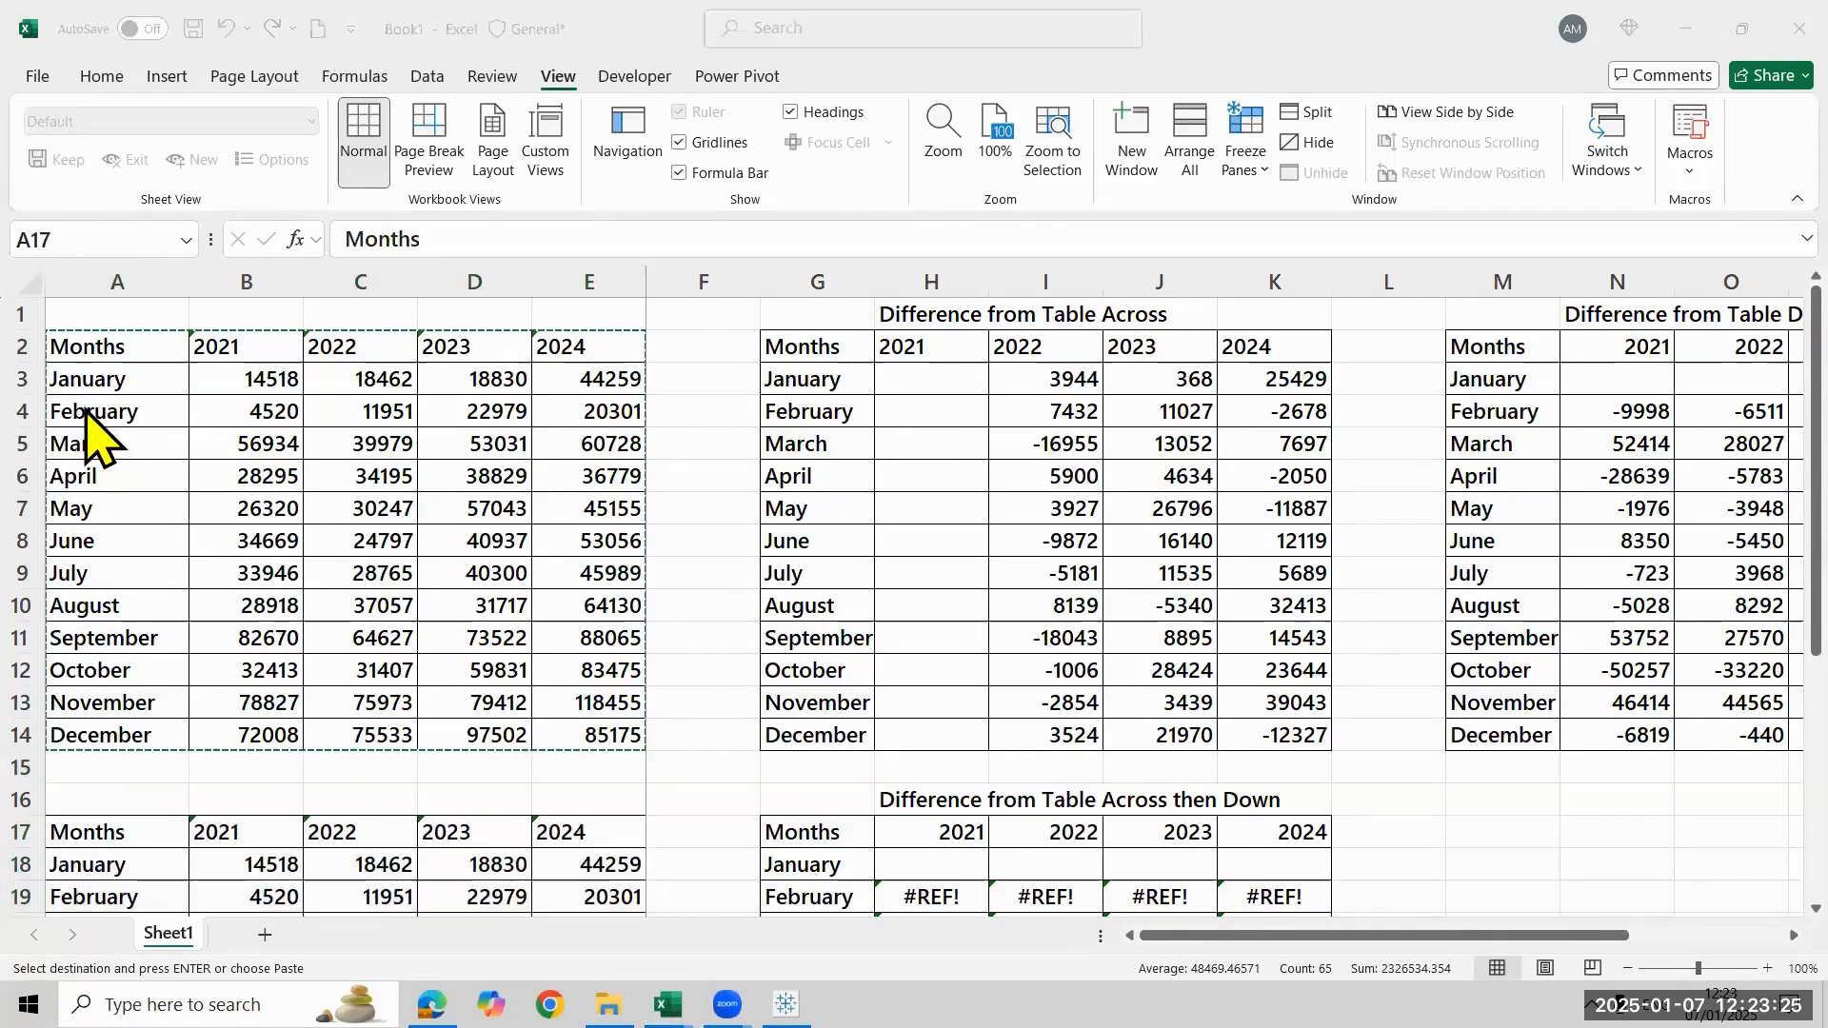
Clear the #REF! formulas from H19:K29 in the Difference from Table Across then Down table
left_click(904, 853)
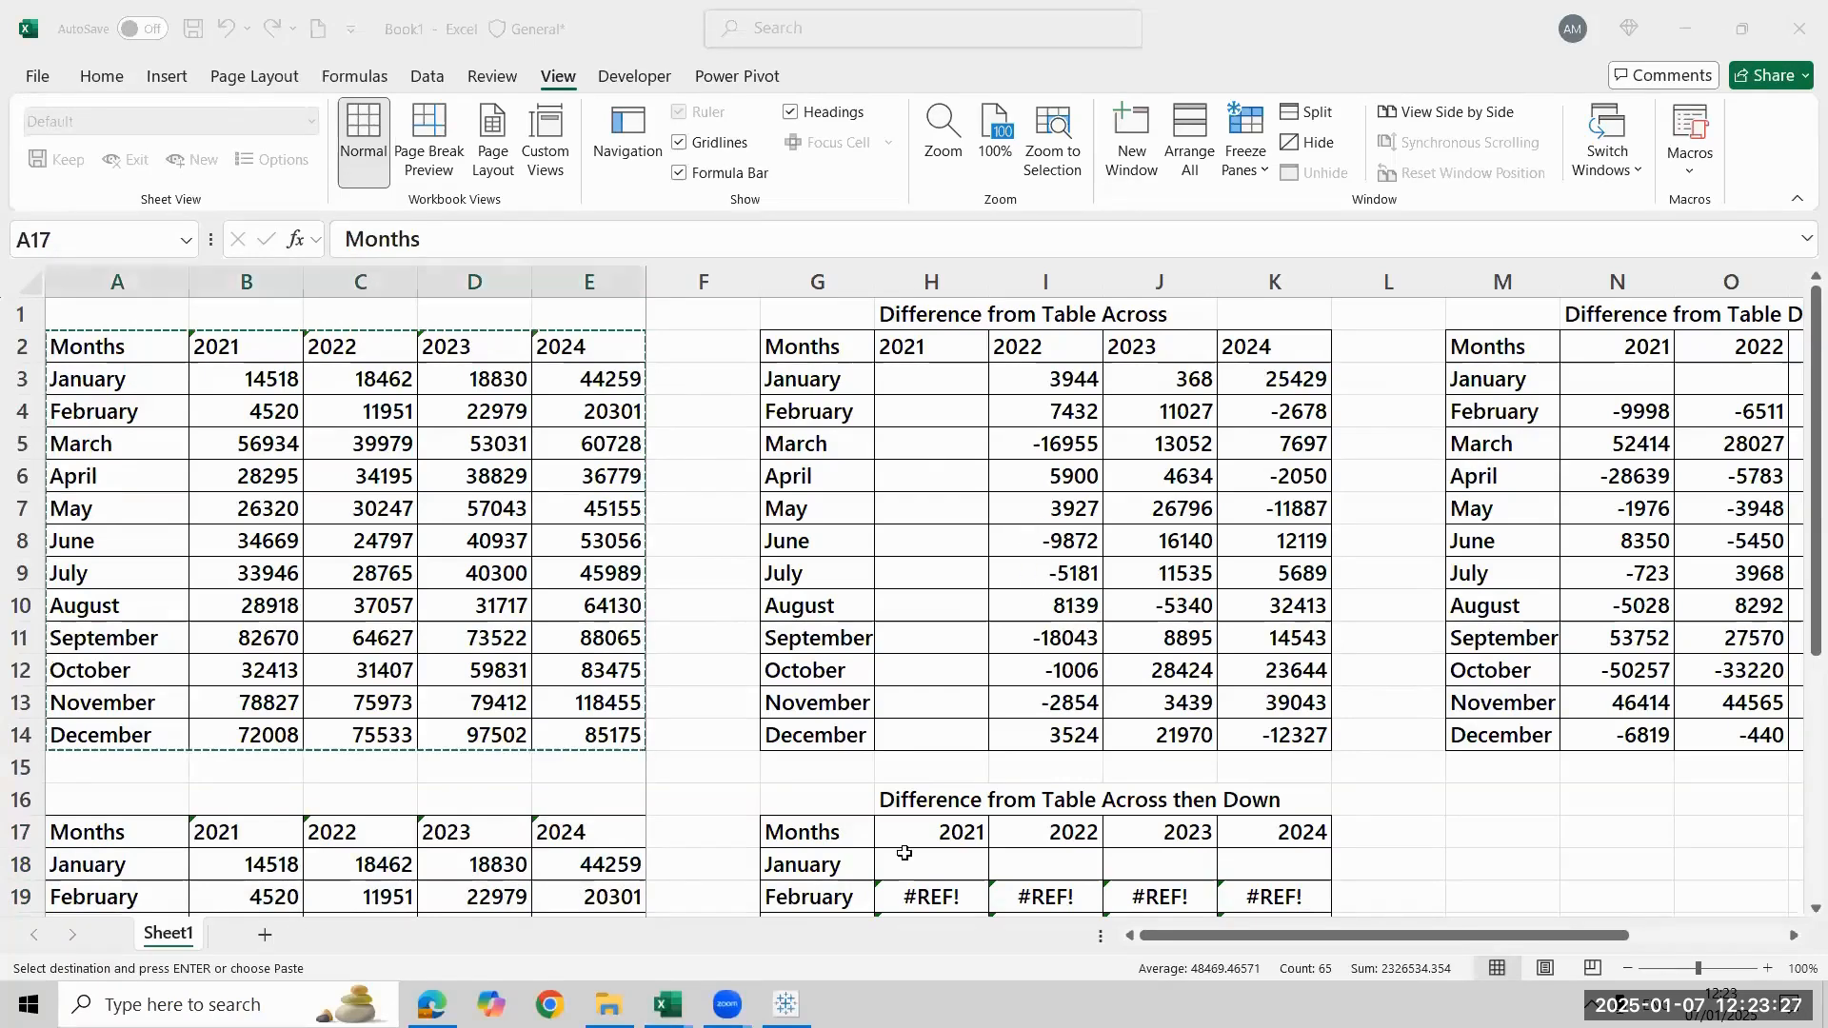
key("Right")
key("Right")
key("Right")
key("Right")
key("Right")
key("Right")
key("Down")
key("Down")
key("Down")
key("Down")
key("Down")
key("Down")
key("Down")
key("Down")
key("Down")
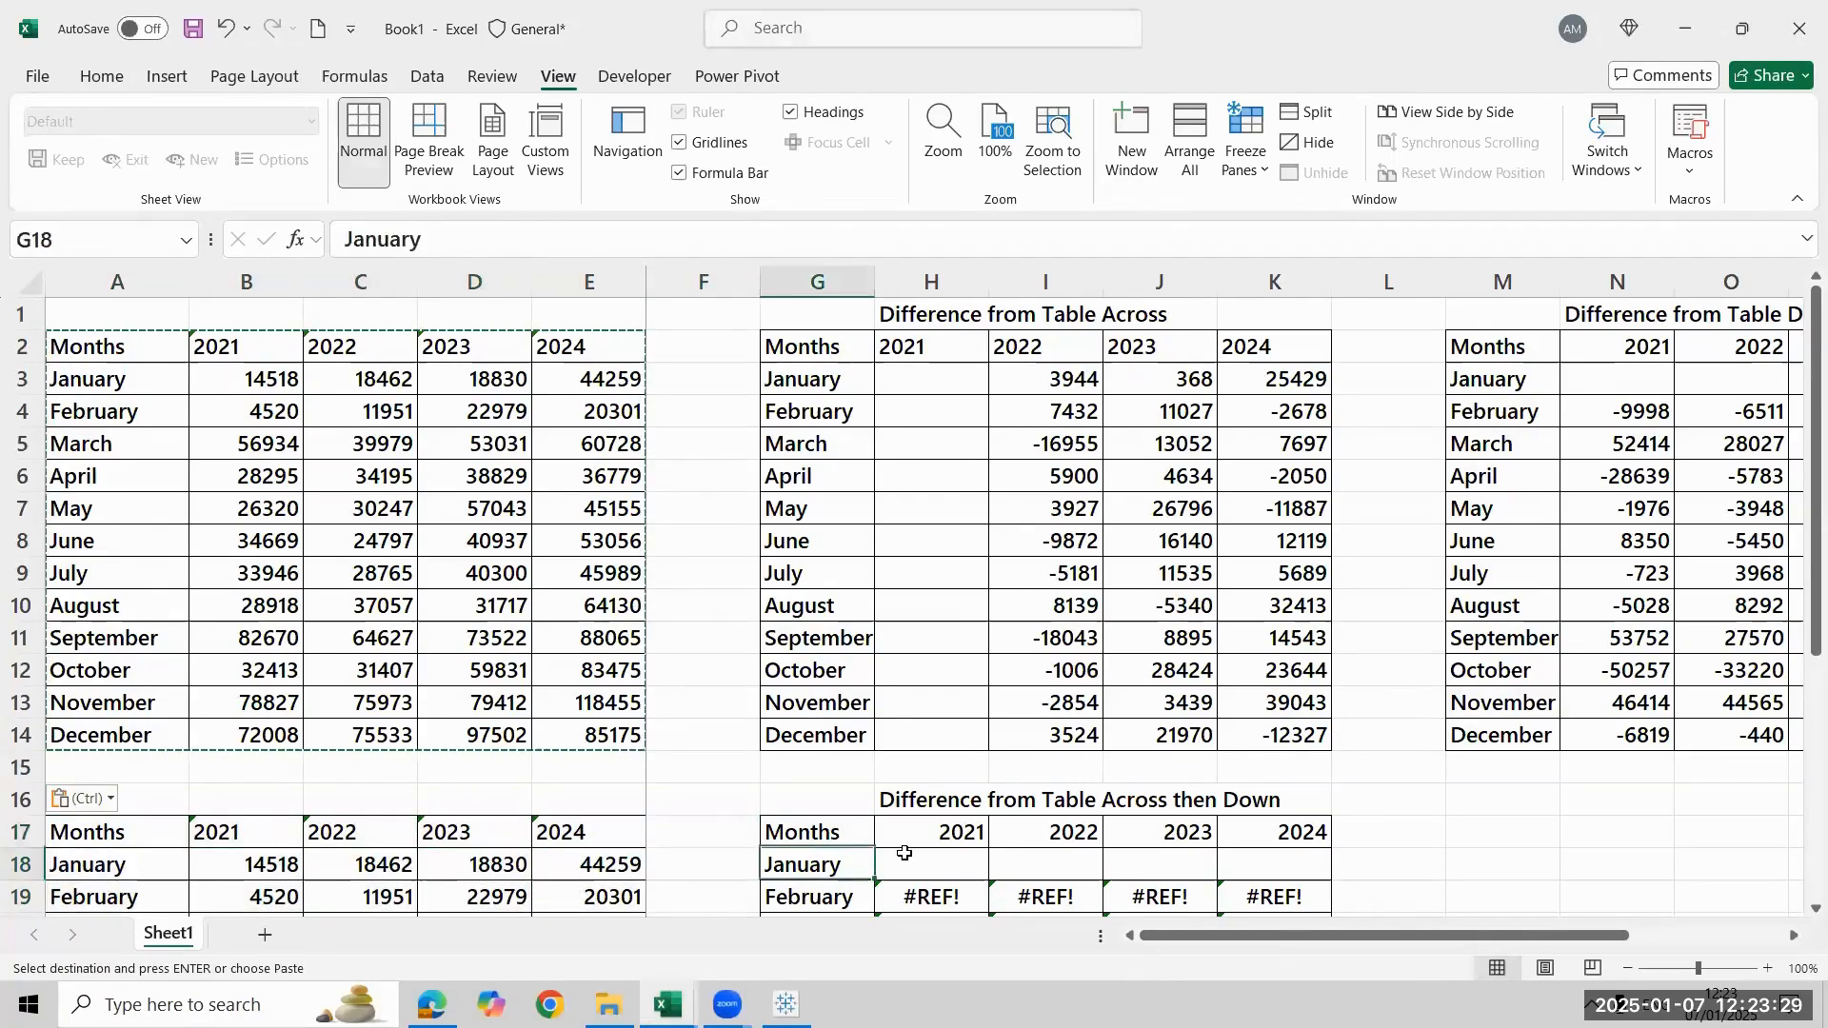
key("Down")
key("Down")
key("Down")
key("Down")
key("Down")
key("Down")
key("Down")
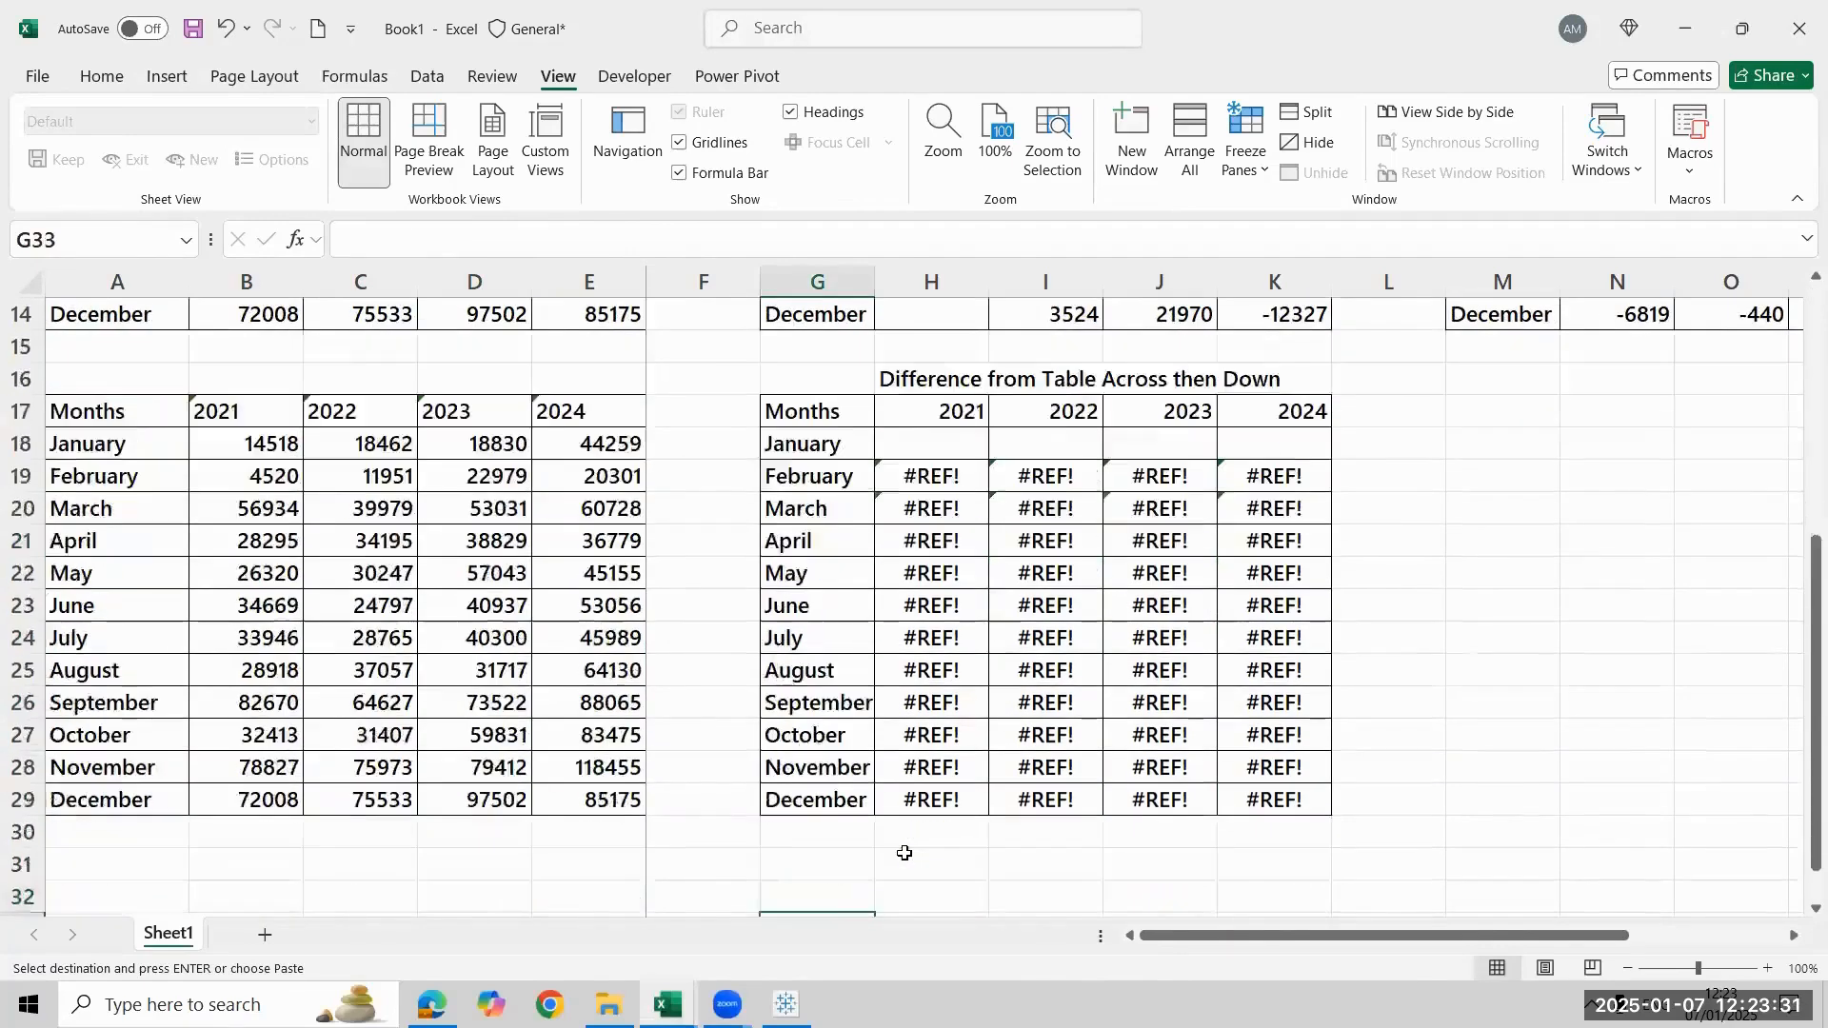
key("Up")
key("Up")
key("Up")
key("Up")
key("Up")
key("Up")
key("Up")
key("Up")
key("Up")
key("Up")
key("Up")
key("Up")
key("Up")
key("Up")
key("Right")
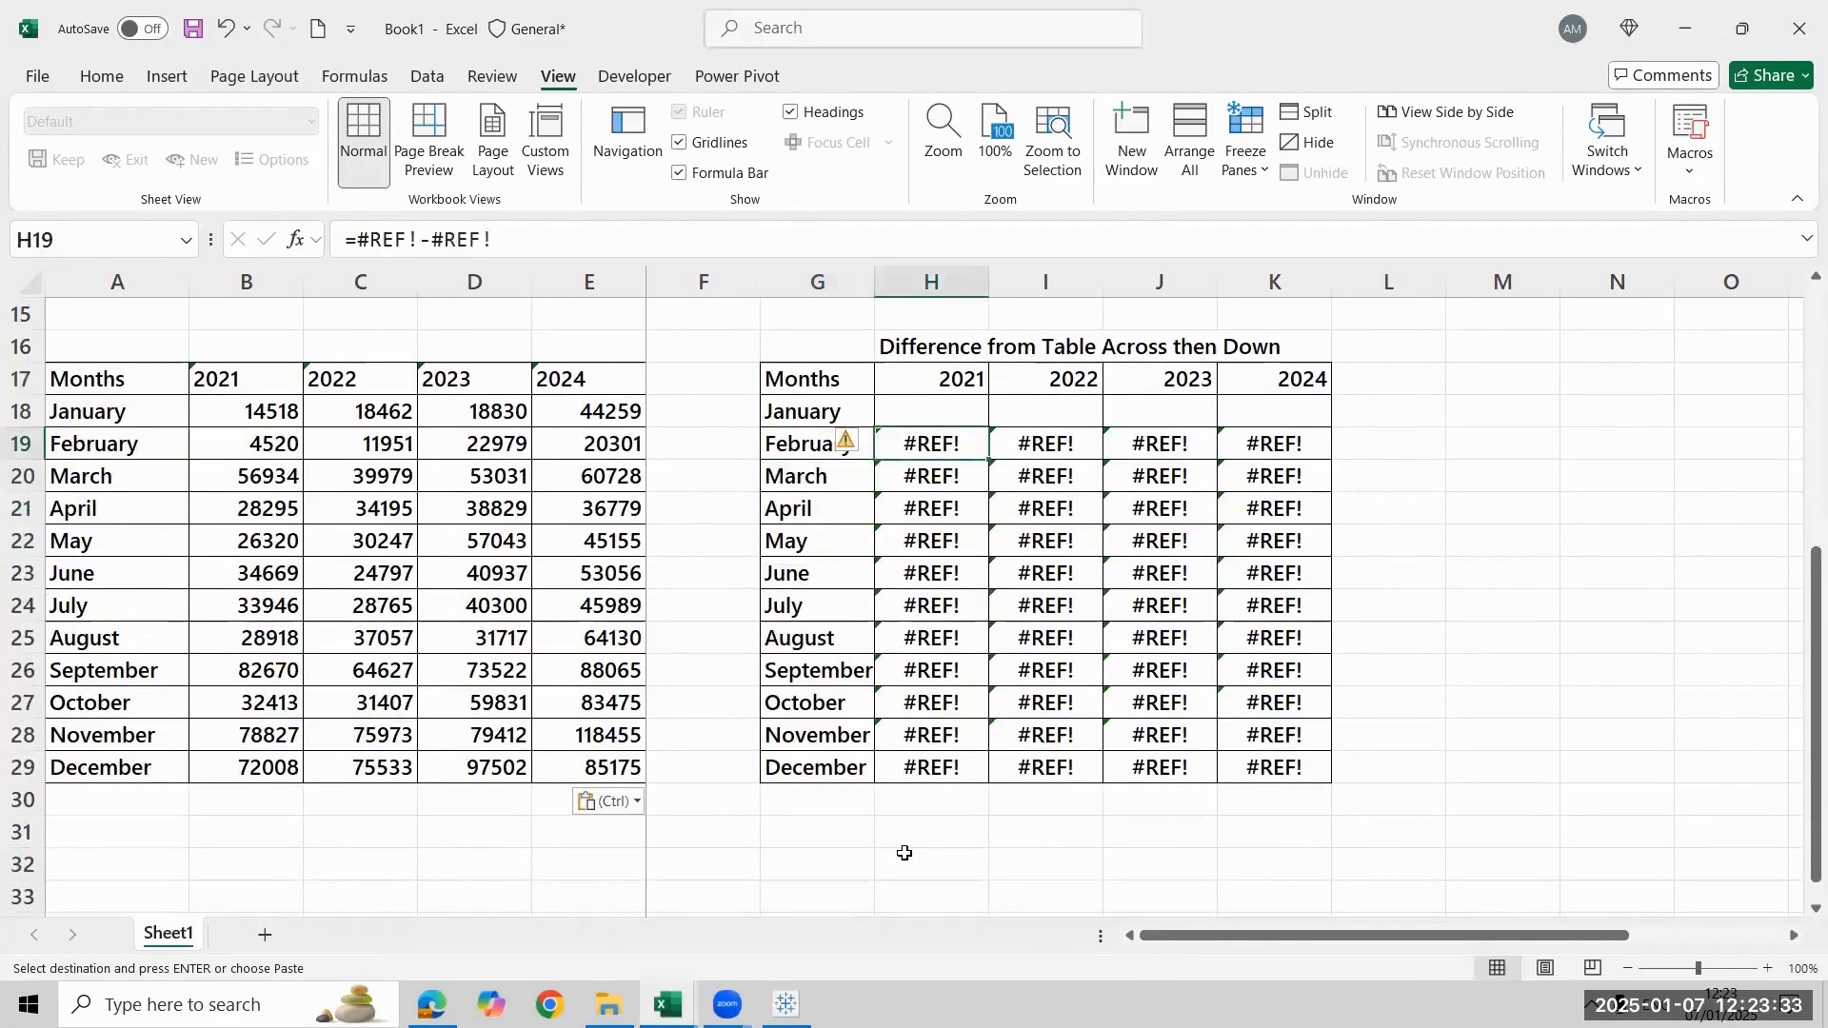
key("ctrl+shift+Right")
key("ctrl+shift+Down")
key("Delete")
Enter the January 2022 difference formula =C18-B18 in I18
key("Up")
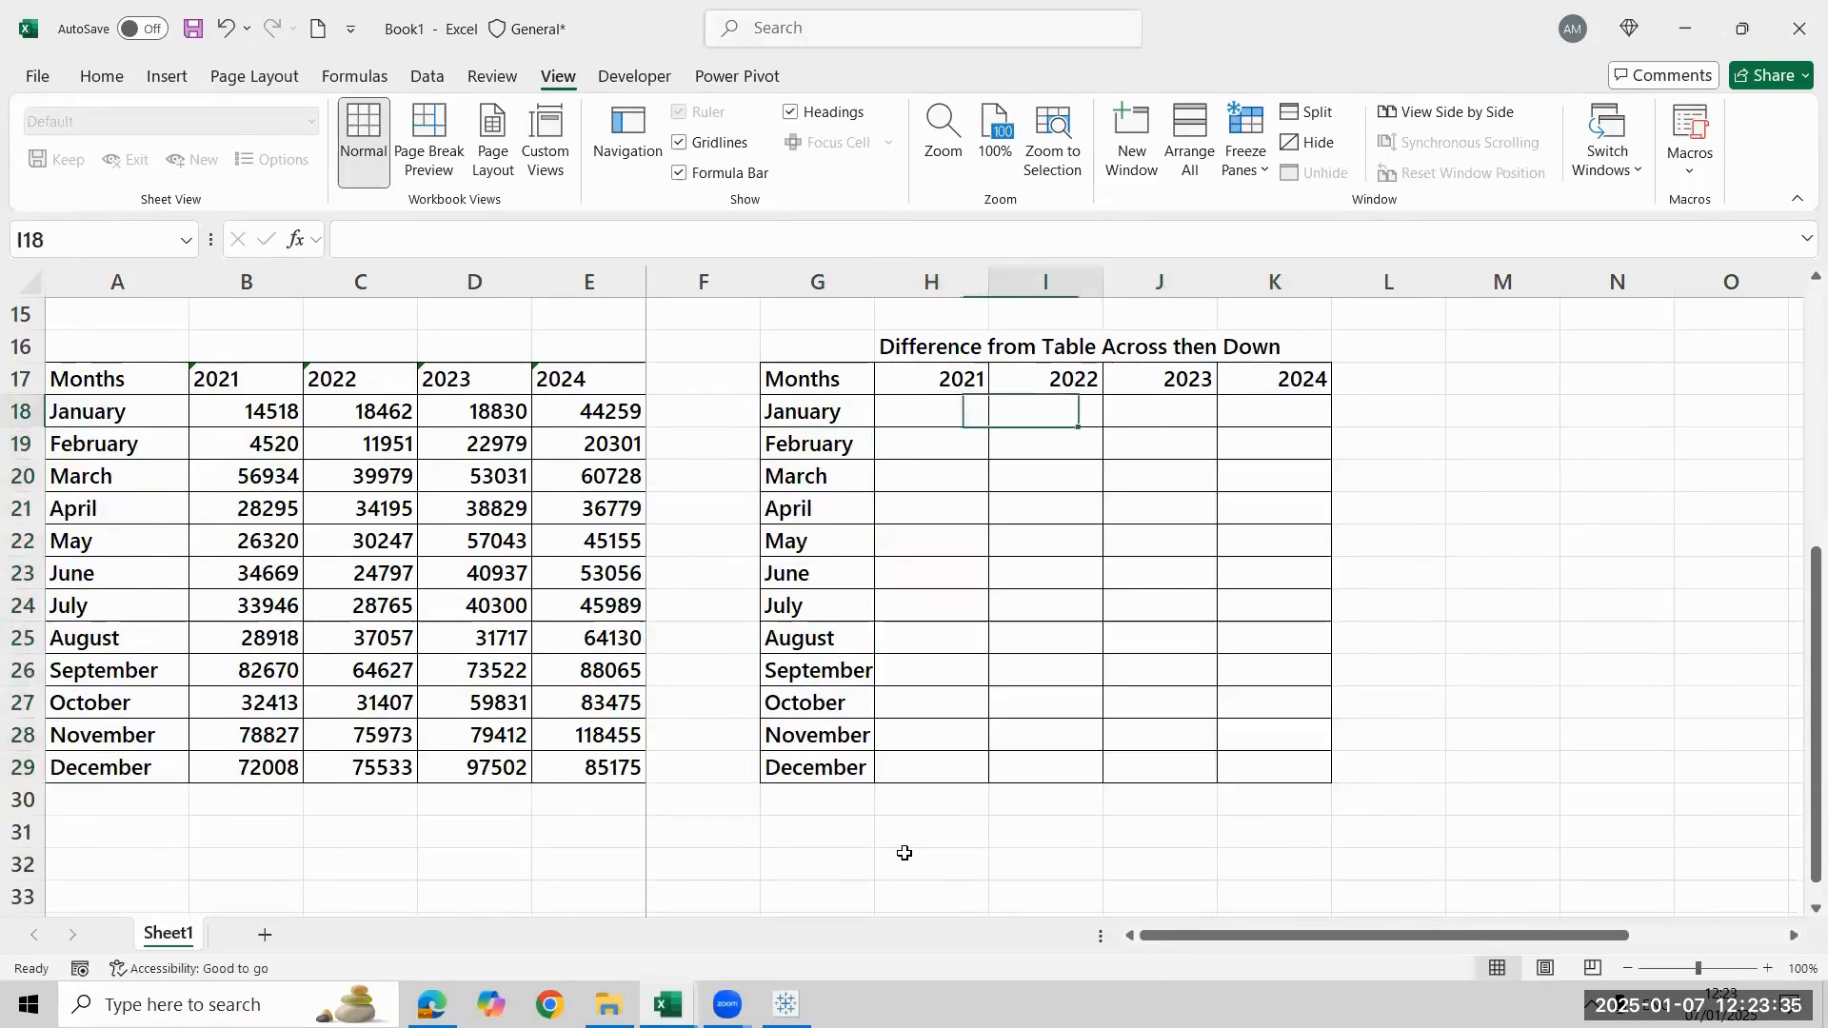
key("Right")
type("=")
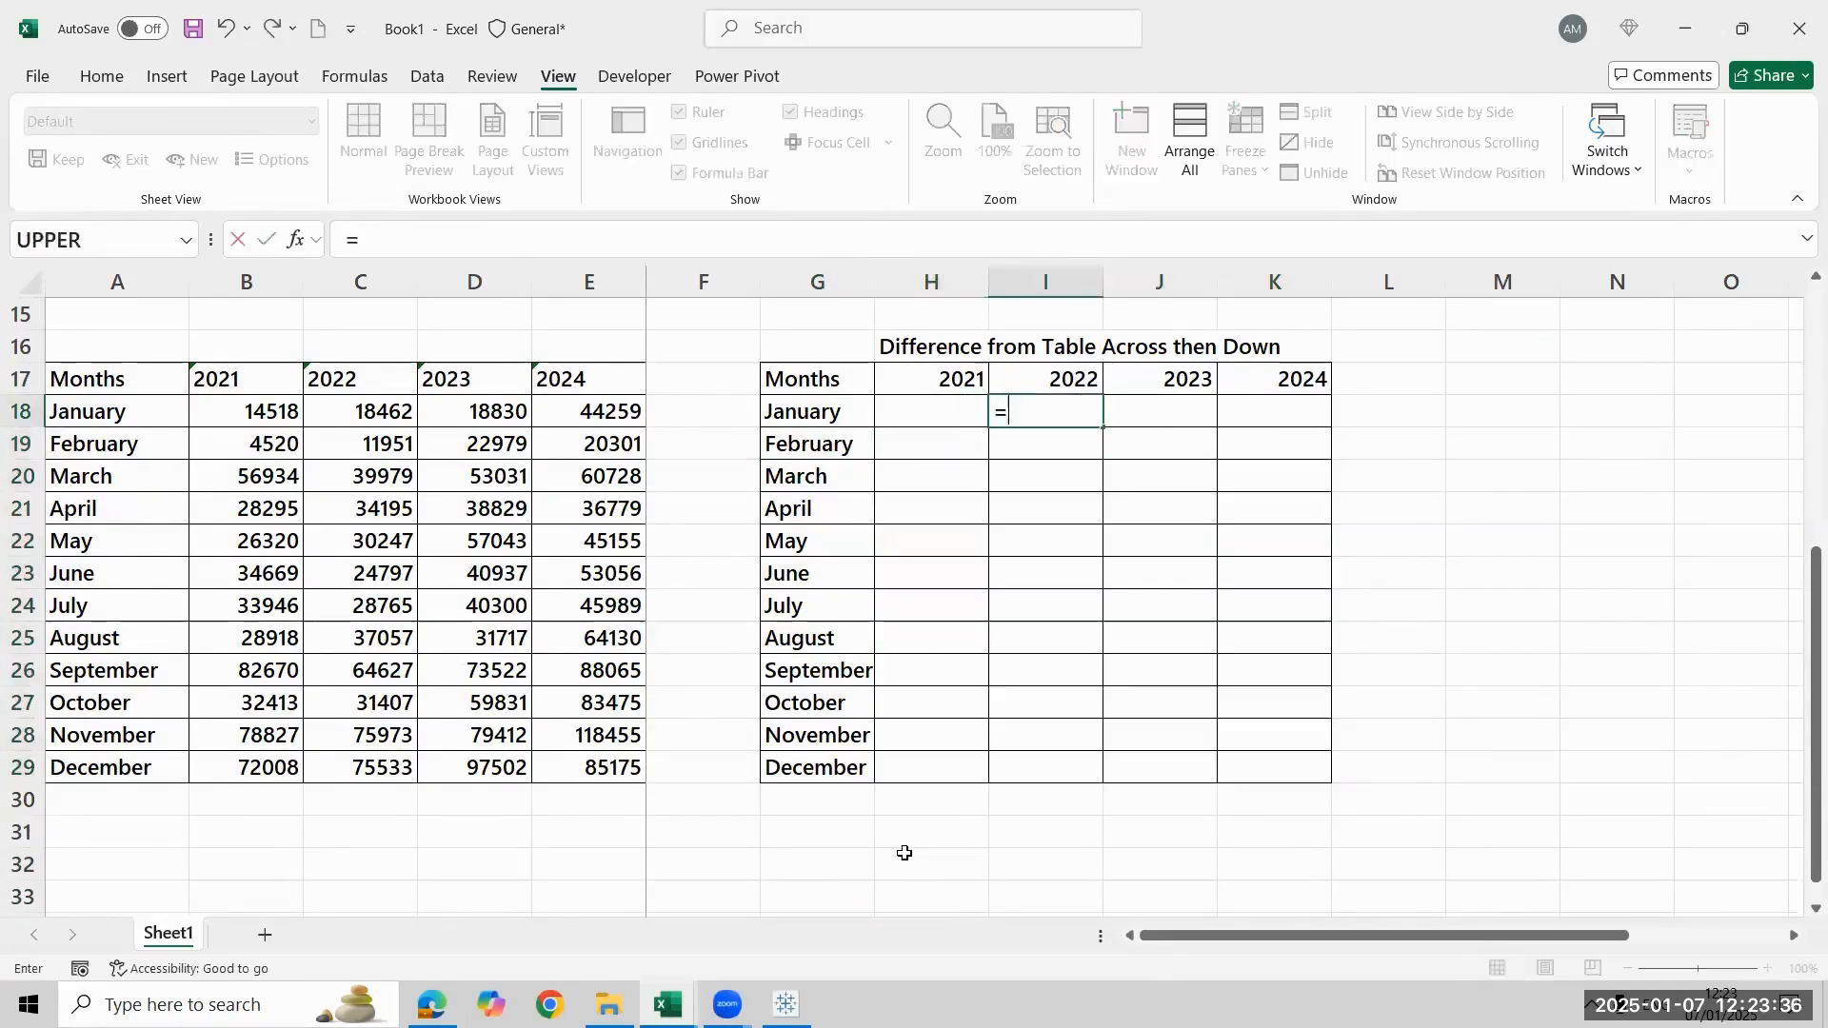
left_click(362, 425)
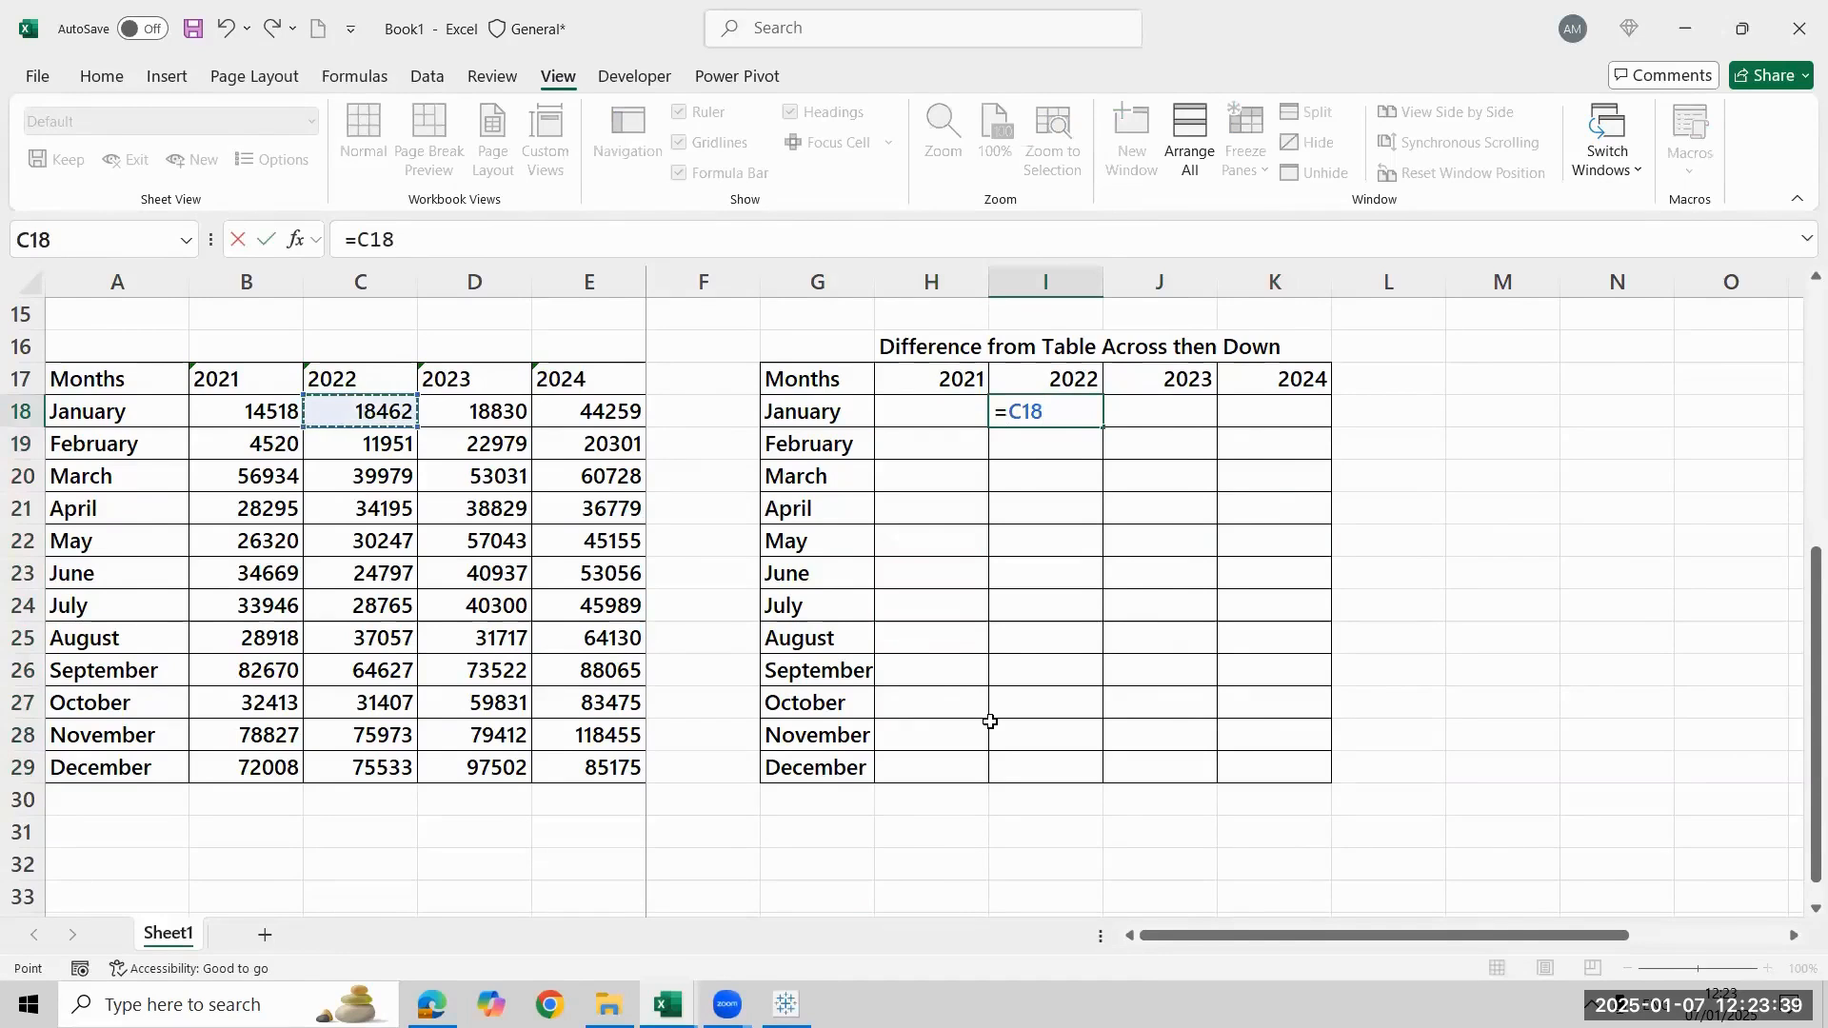
type("-")
left_click(264, 407)
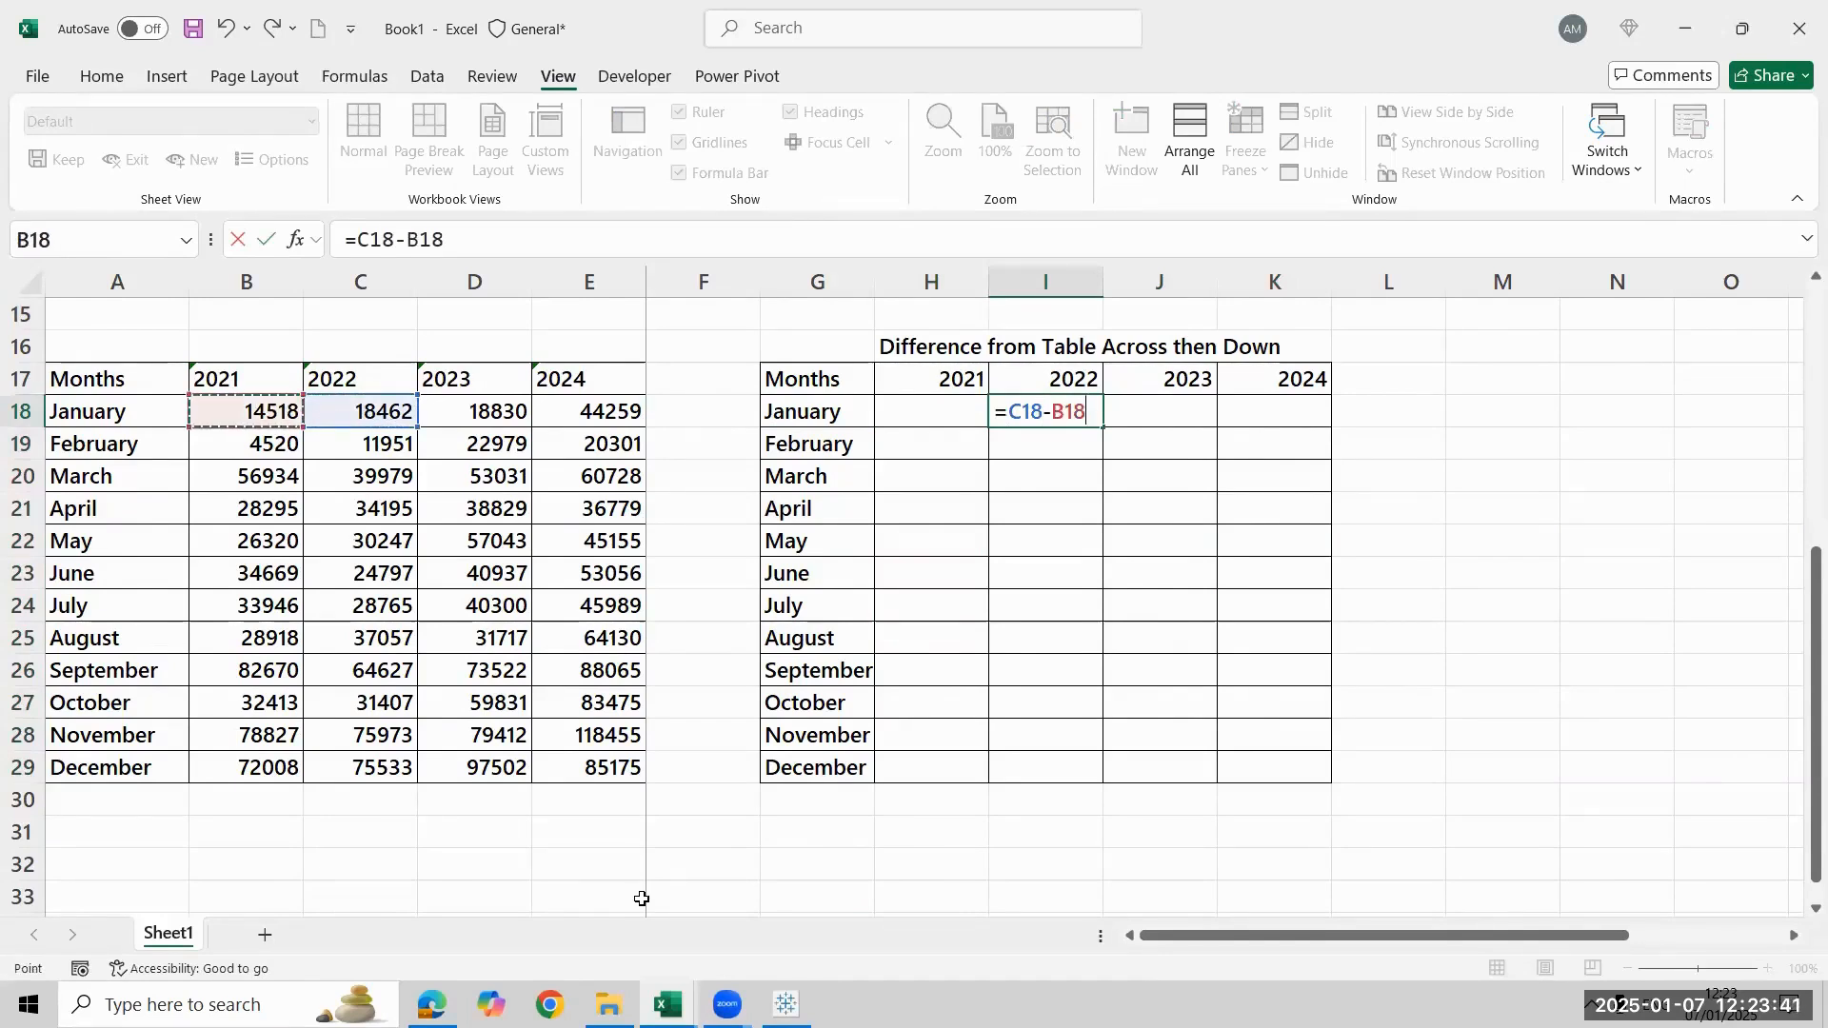
key("Return")
Enter the January 2023 difference formula =D18-C18 in J18
key("Up")
key("Right")
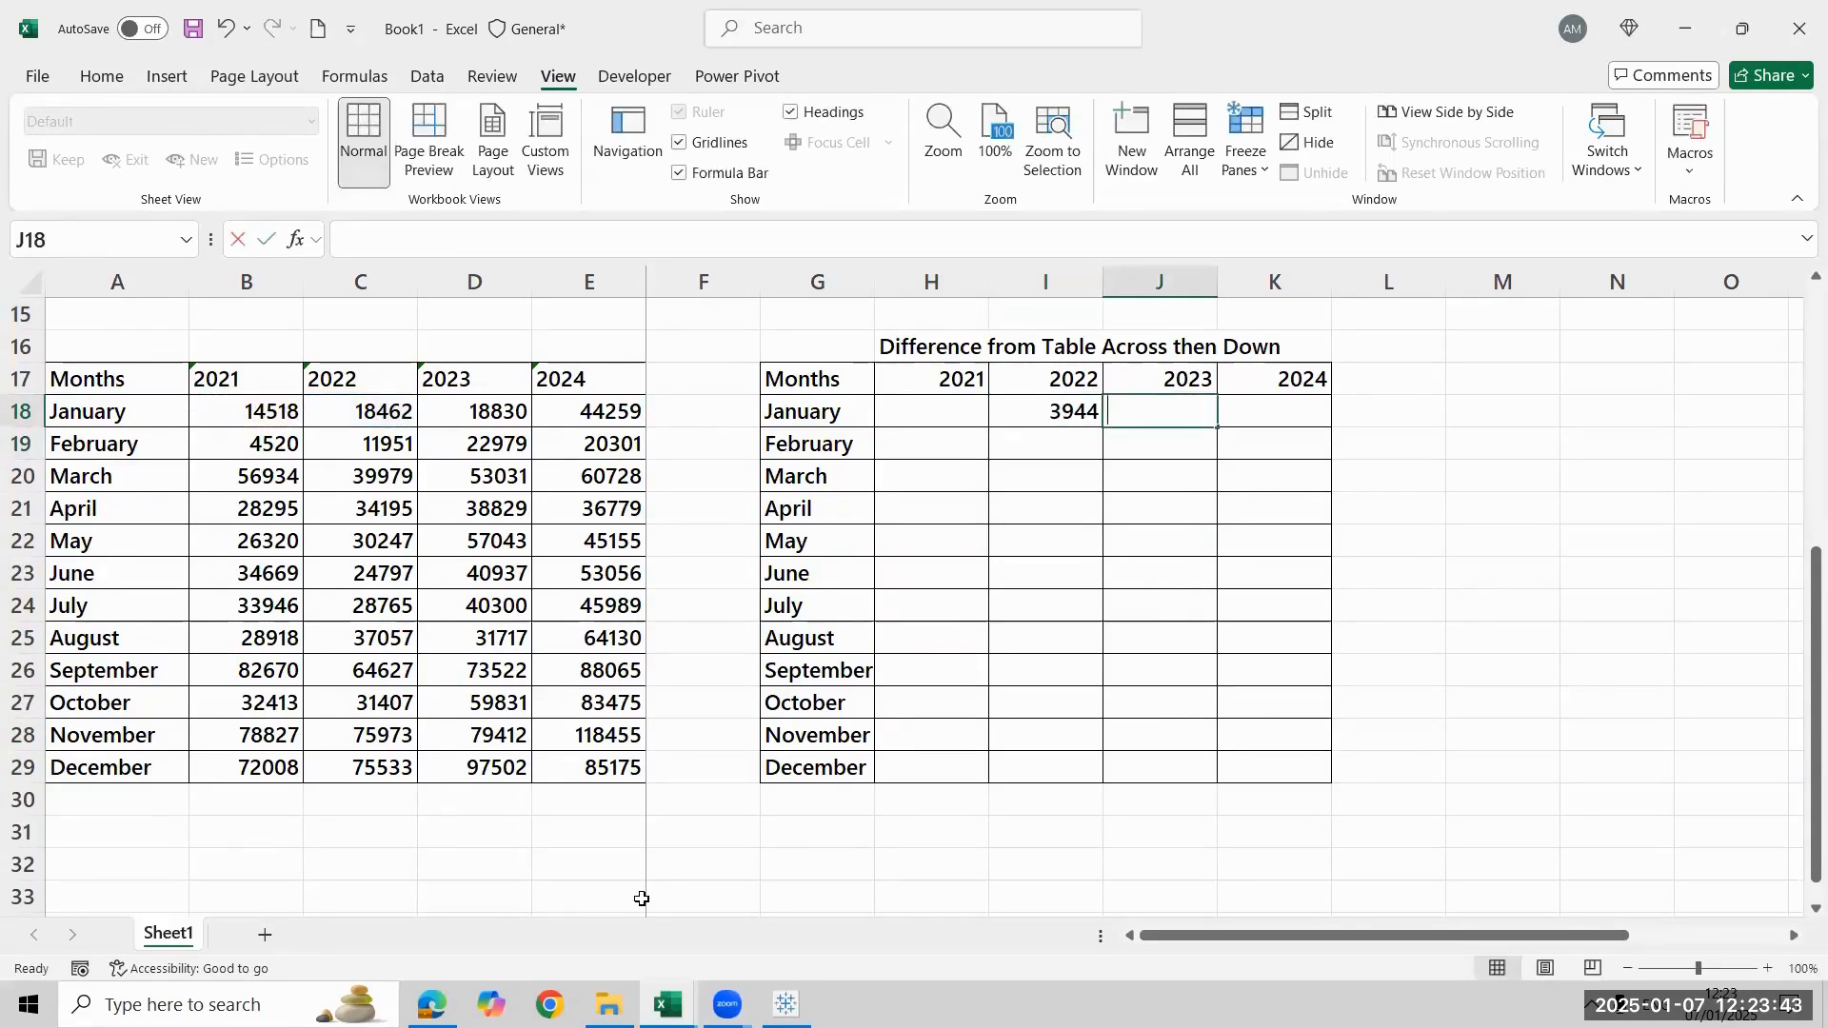
type("=")
left_click(434, 420)
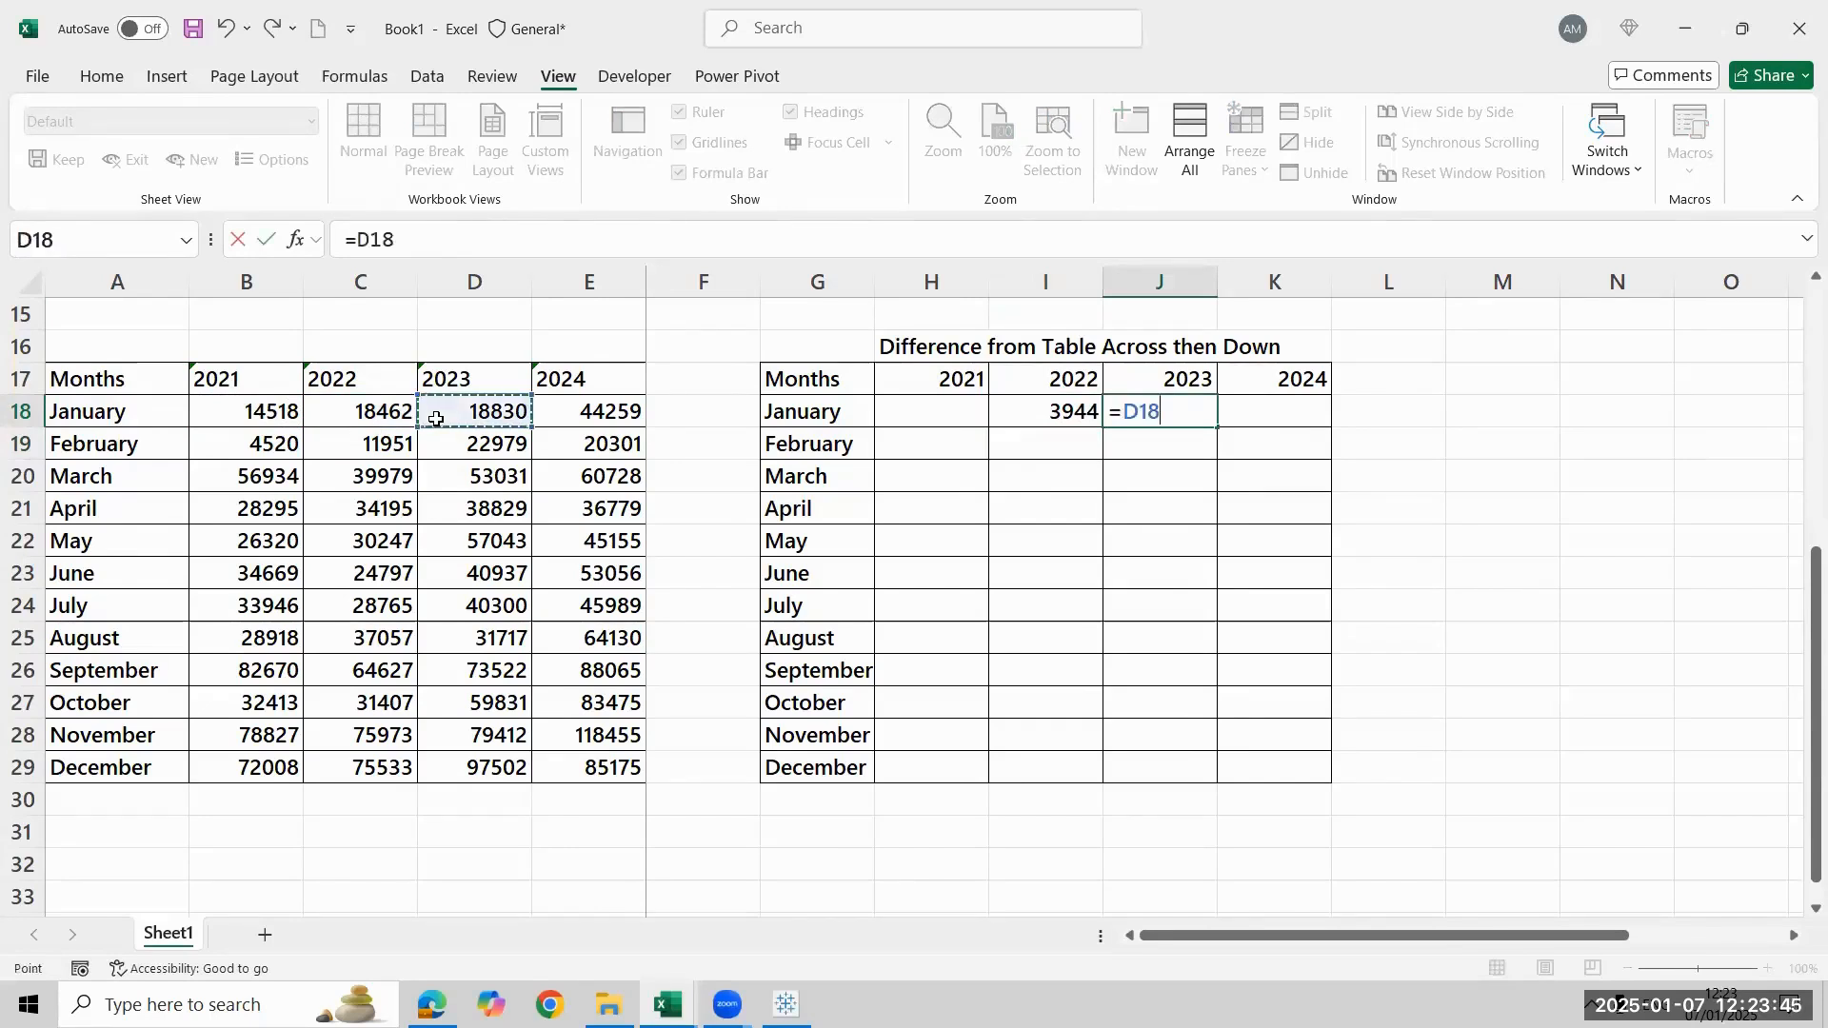
type("-")
left_click(388, 411)
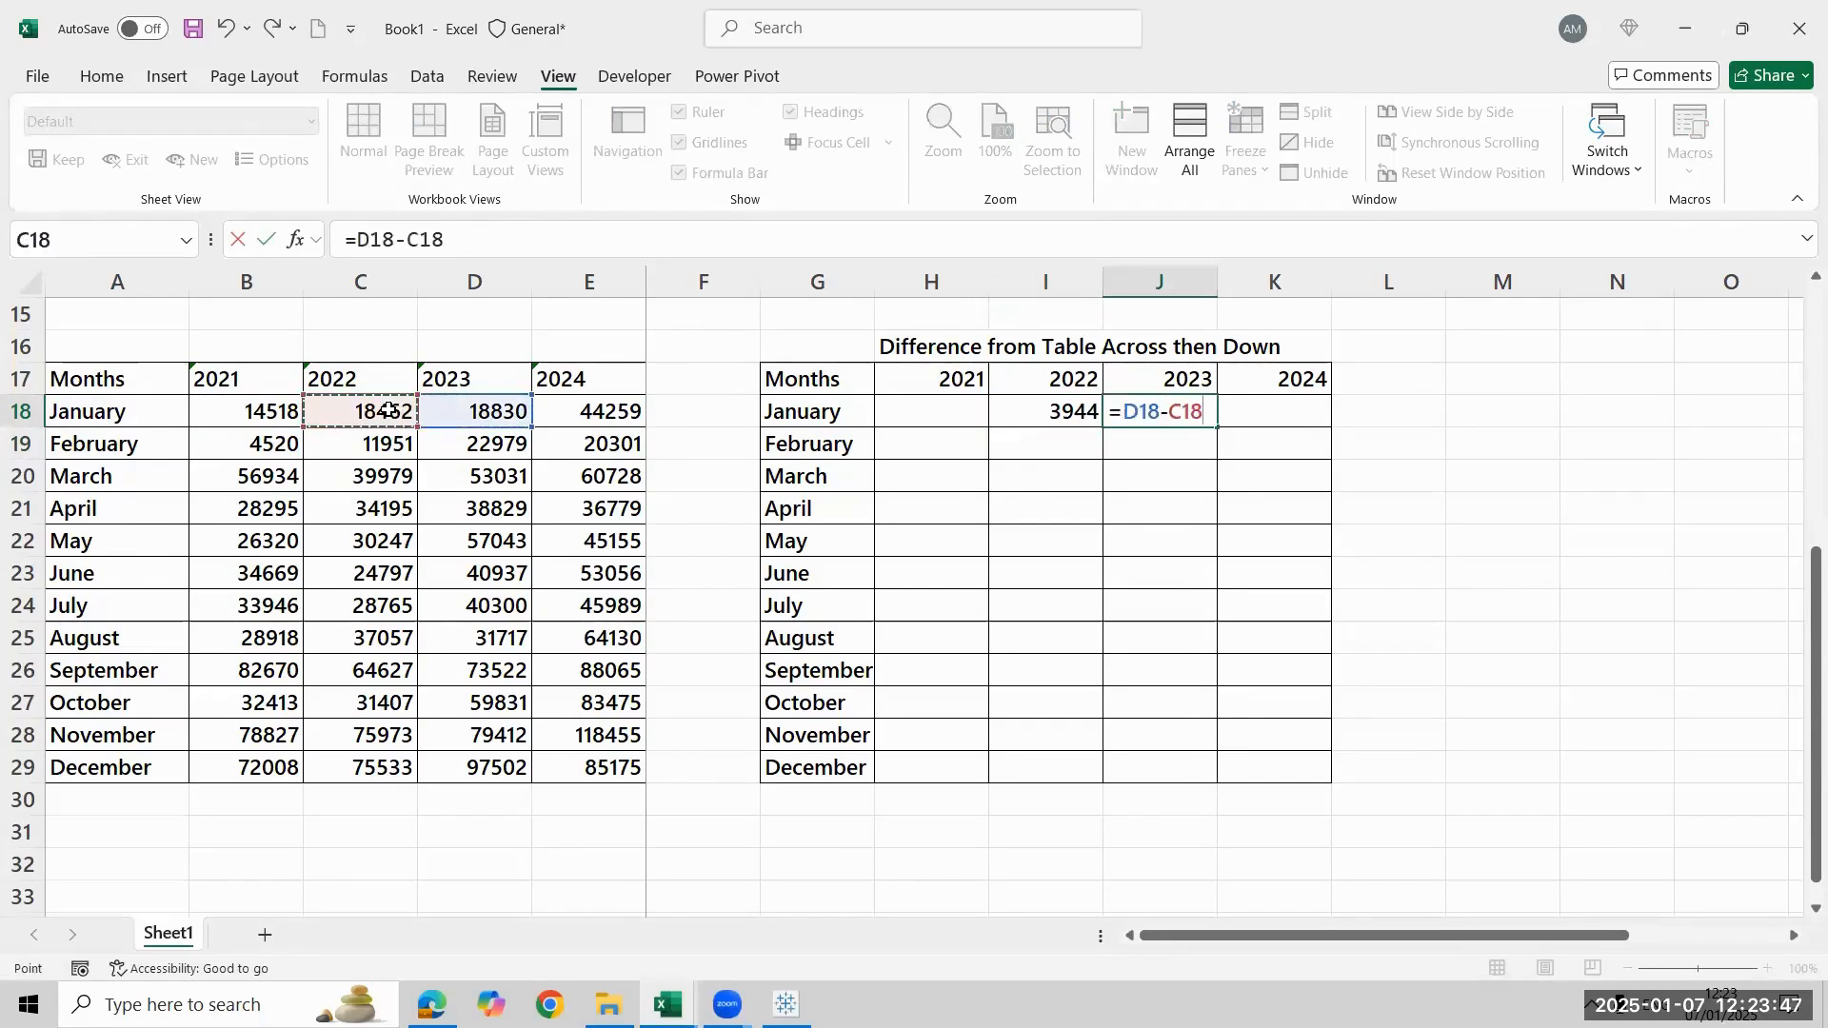
key("Return")
Enter the January 2024 difference formula =E18-D18 in K18
left_click(1304, 415)
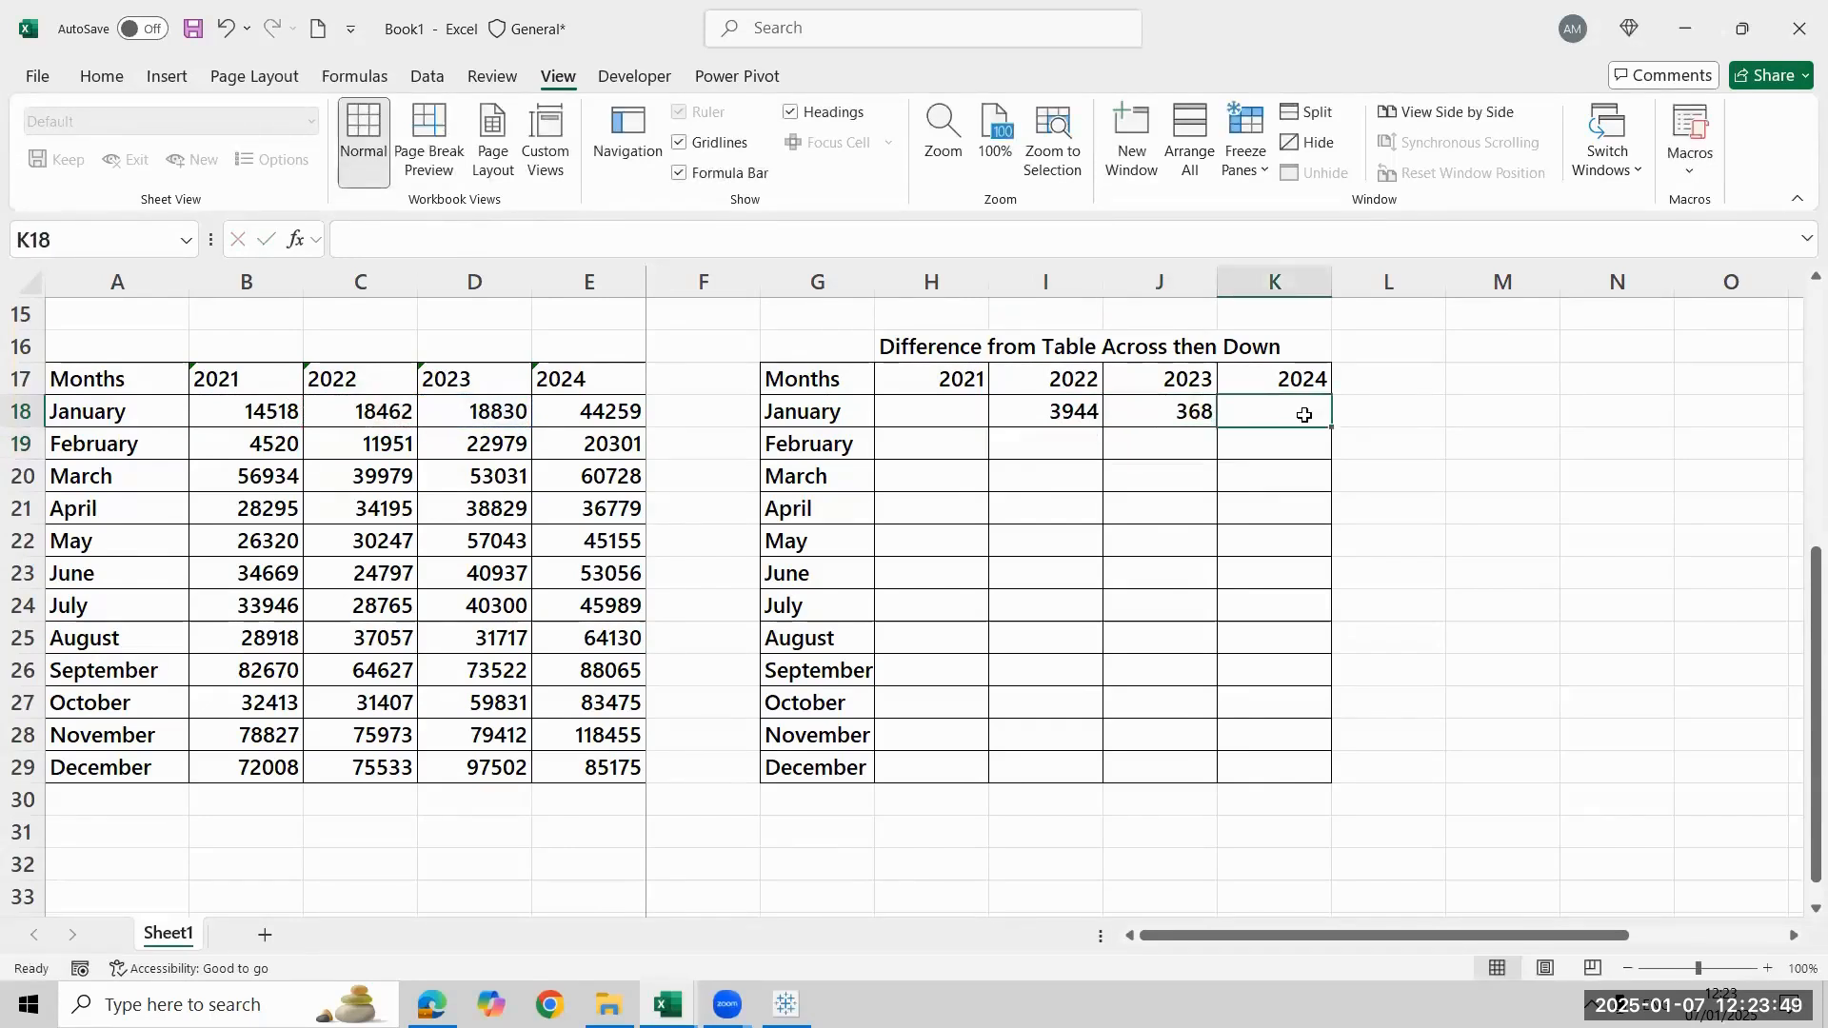
type("=")
left_click(587, 405)
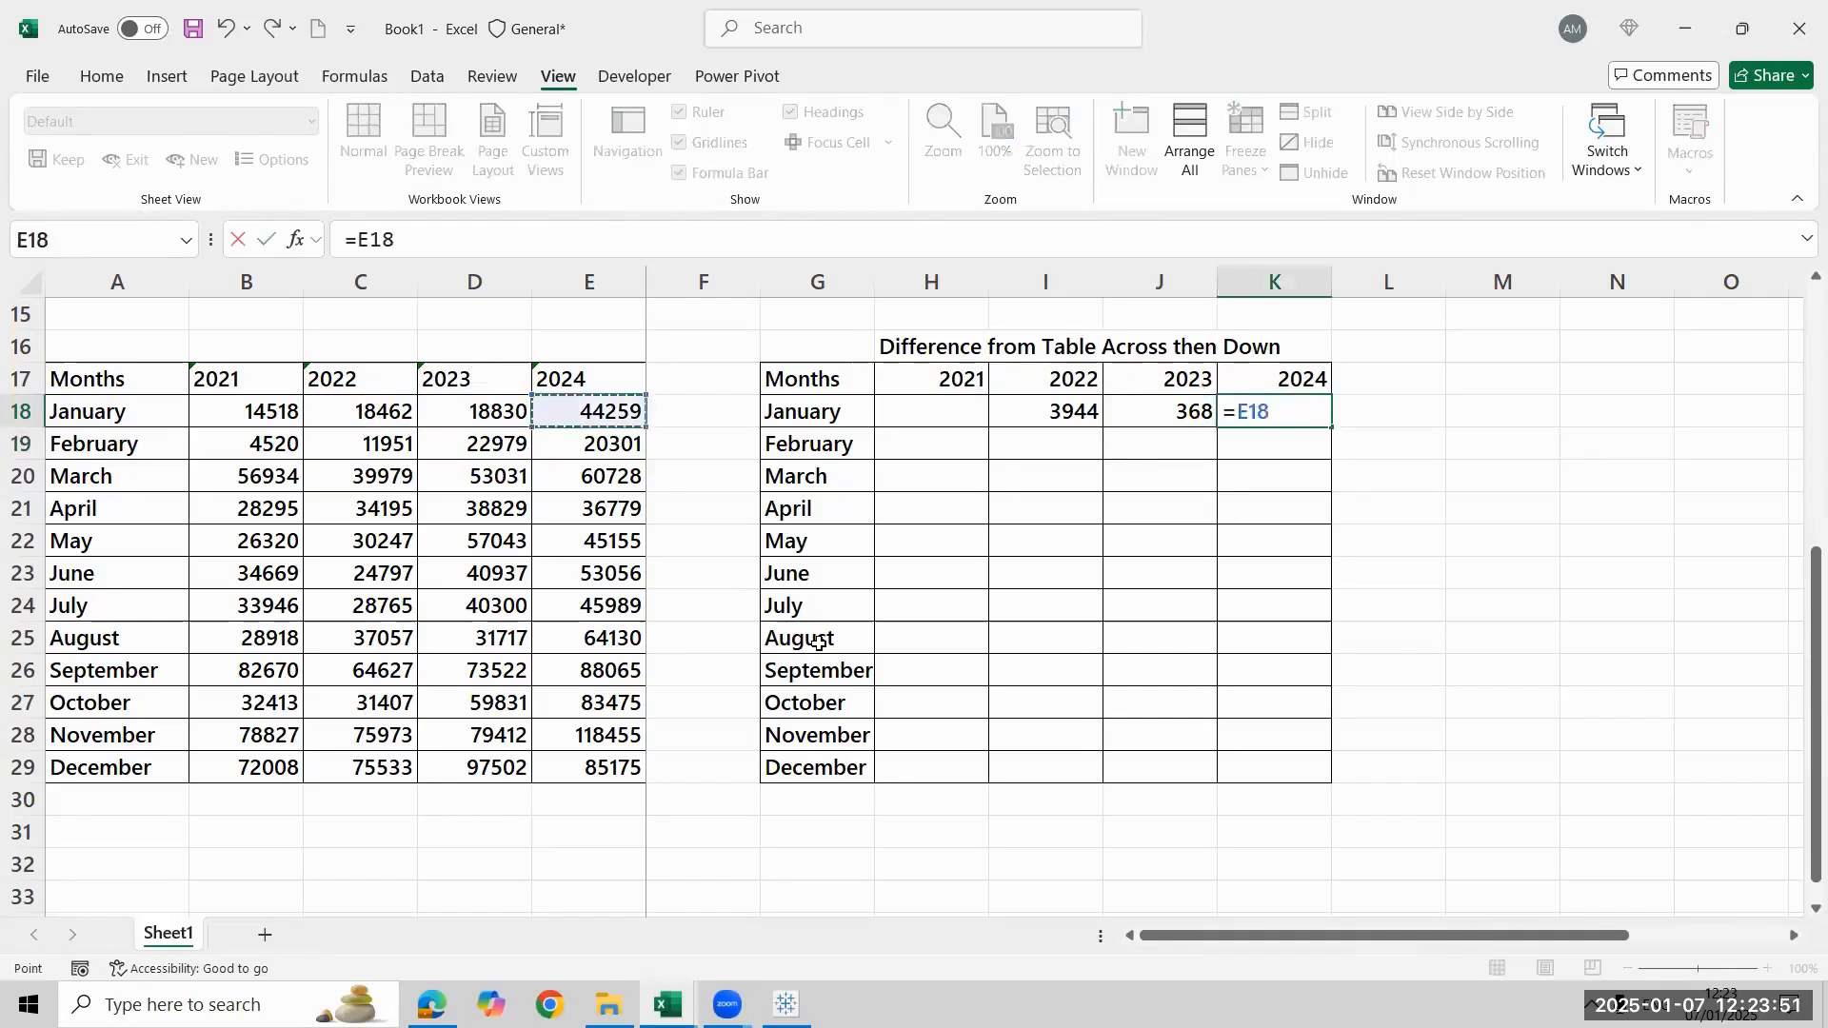
type("-")
left_click(440, 405)
key("Return")
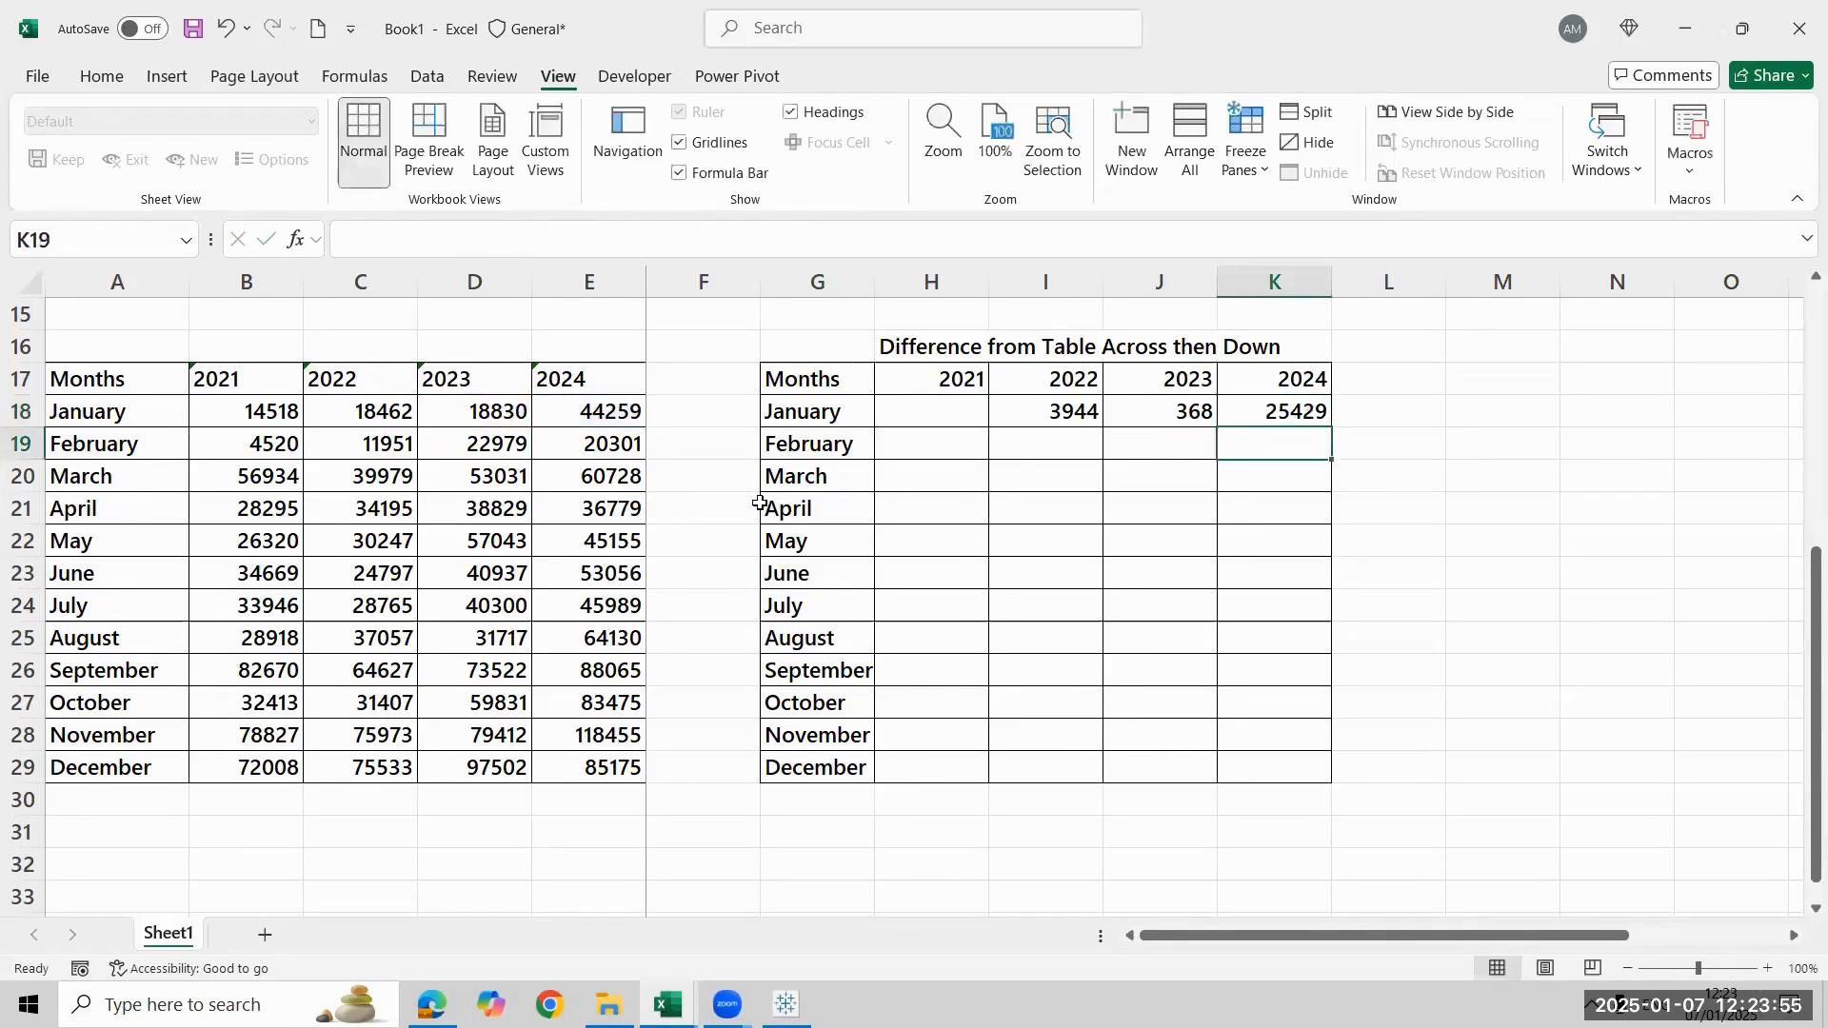
Enter =B19-E18 in H19 to subtract January 2024 sales from February 2021 sales
left_click(978, 438)
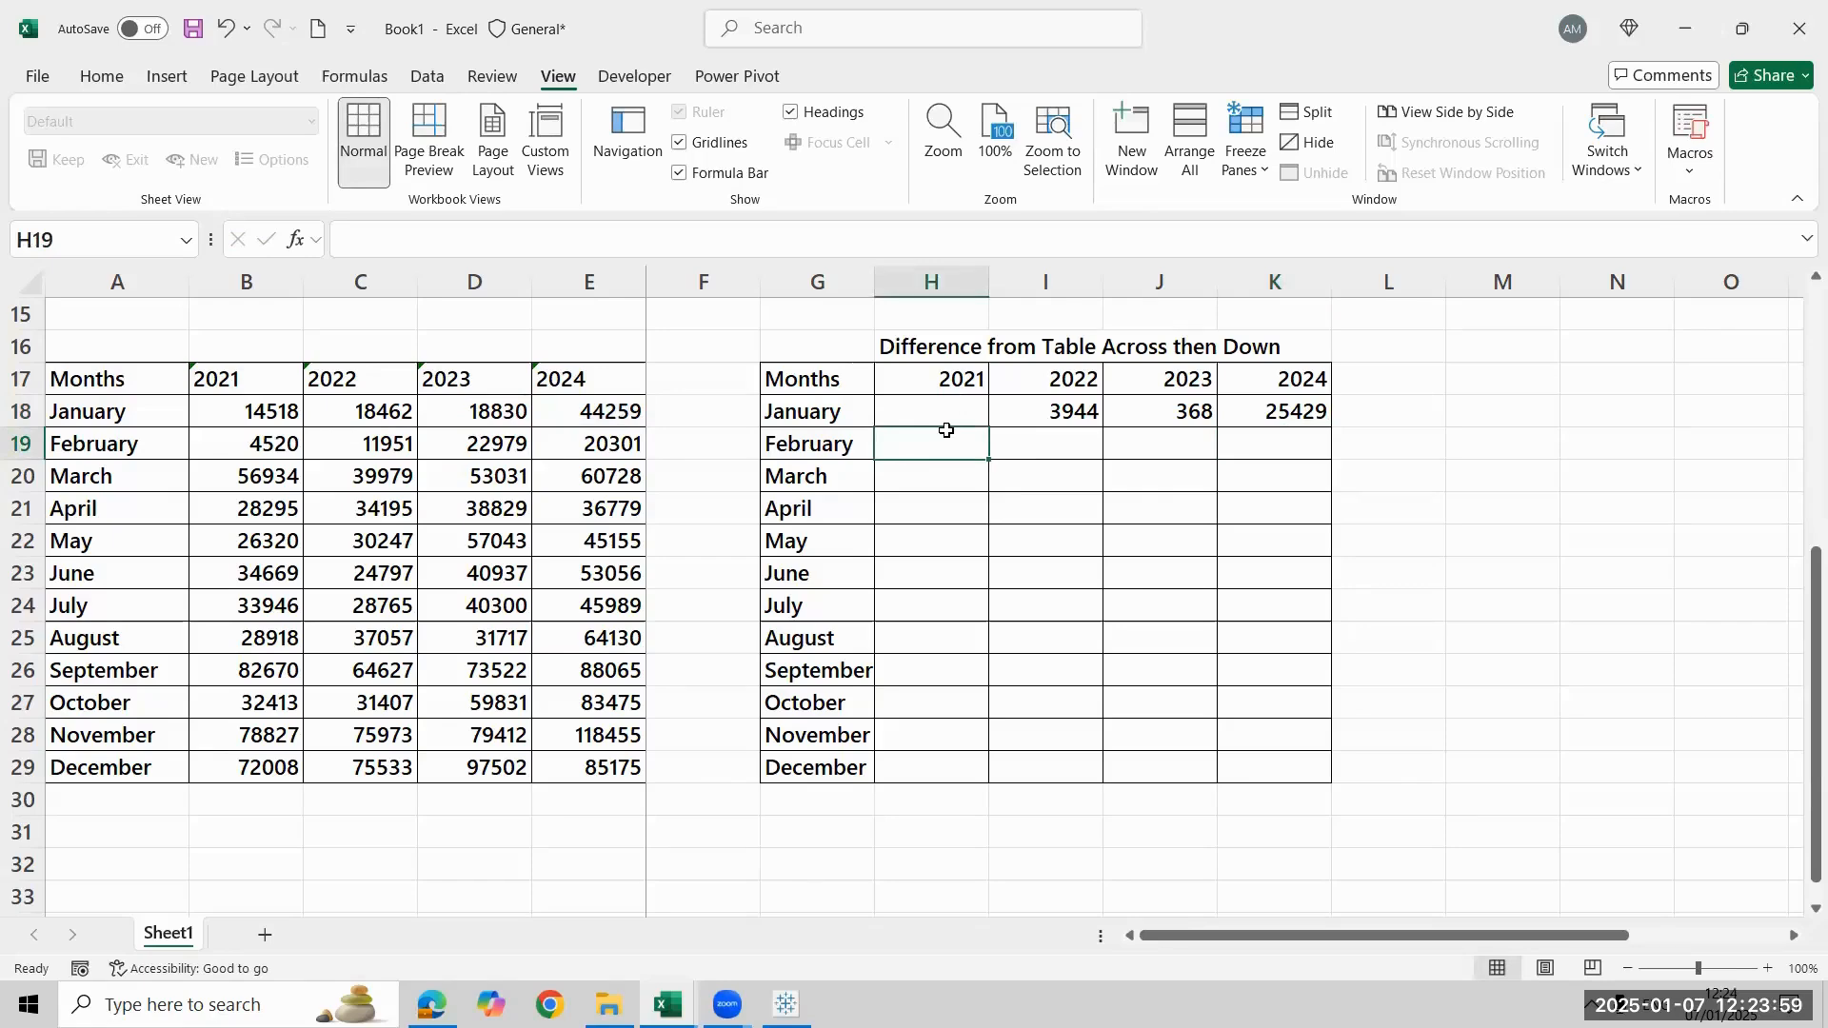
scroll(950, 447, "up", 5)
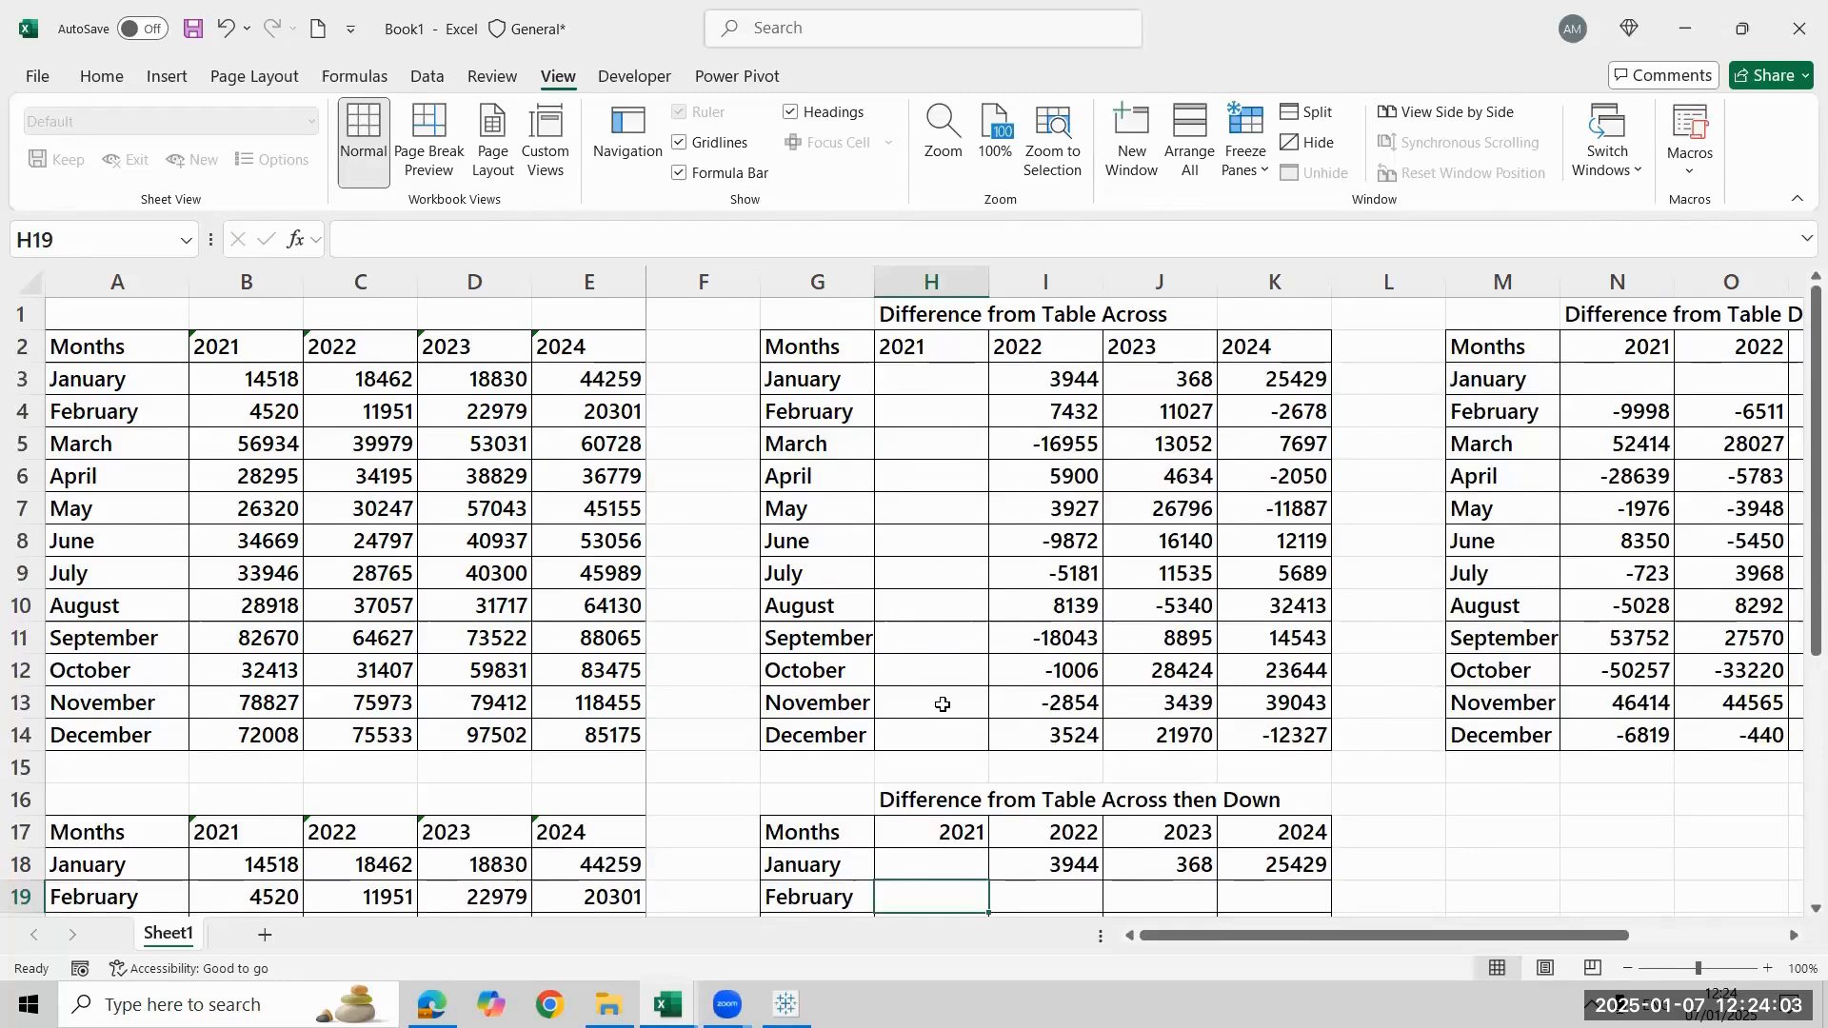
left_click(850, 899)
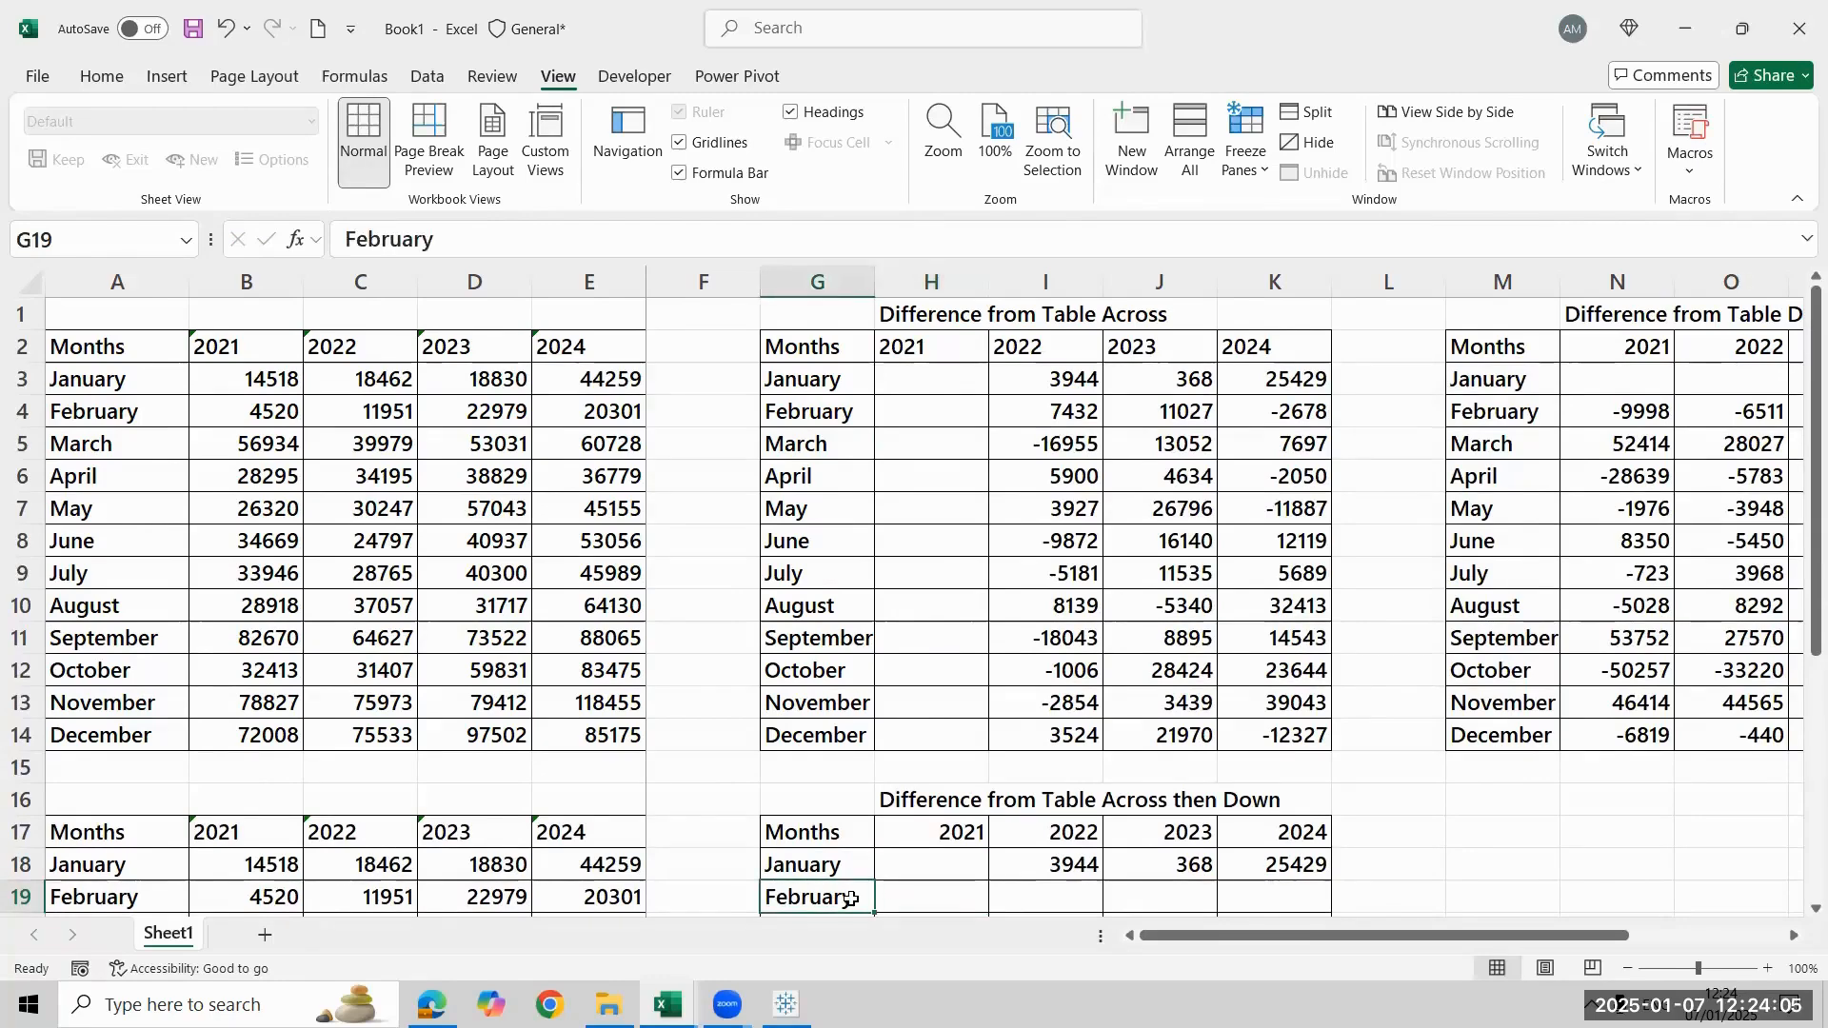
key("Down")
key("Down")
key("Down")
key("Down")
key("Down")
key("Down")
key("Down")
key("Down")
key("Down")
key("Down")
key("Down")
key("Down")
key("Down")
key("Down")
key("Down")
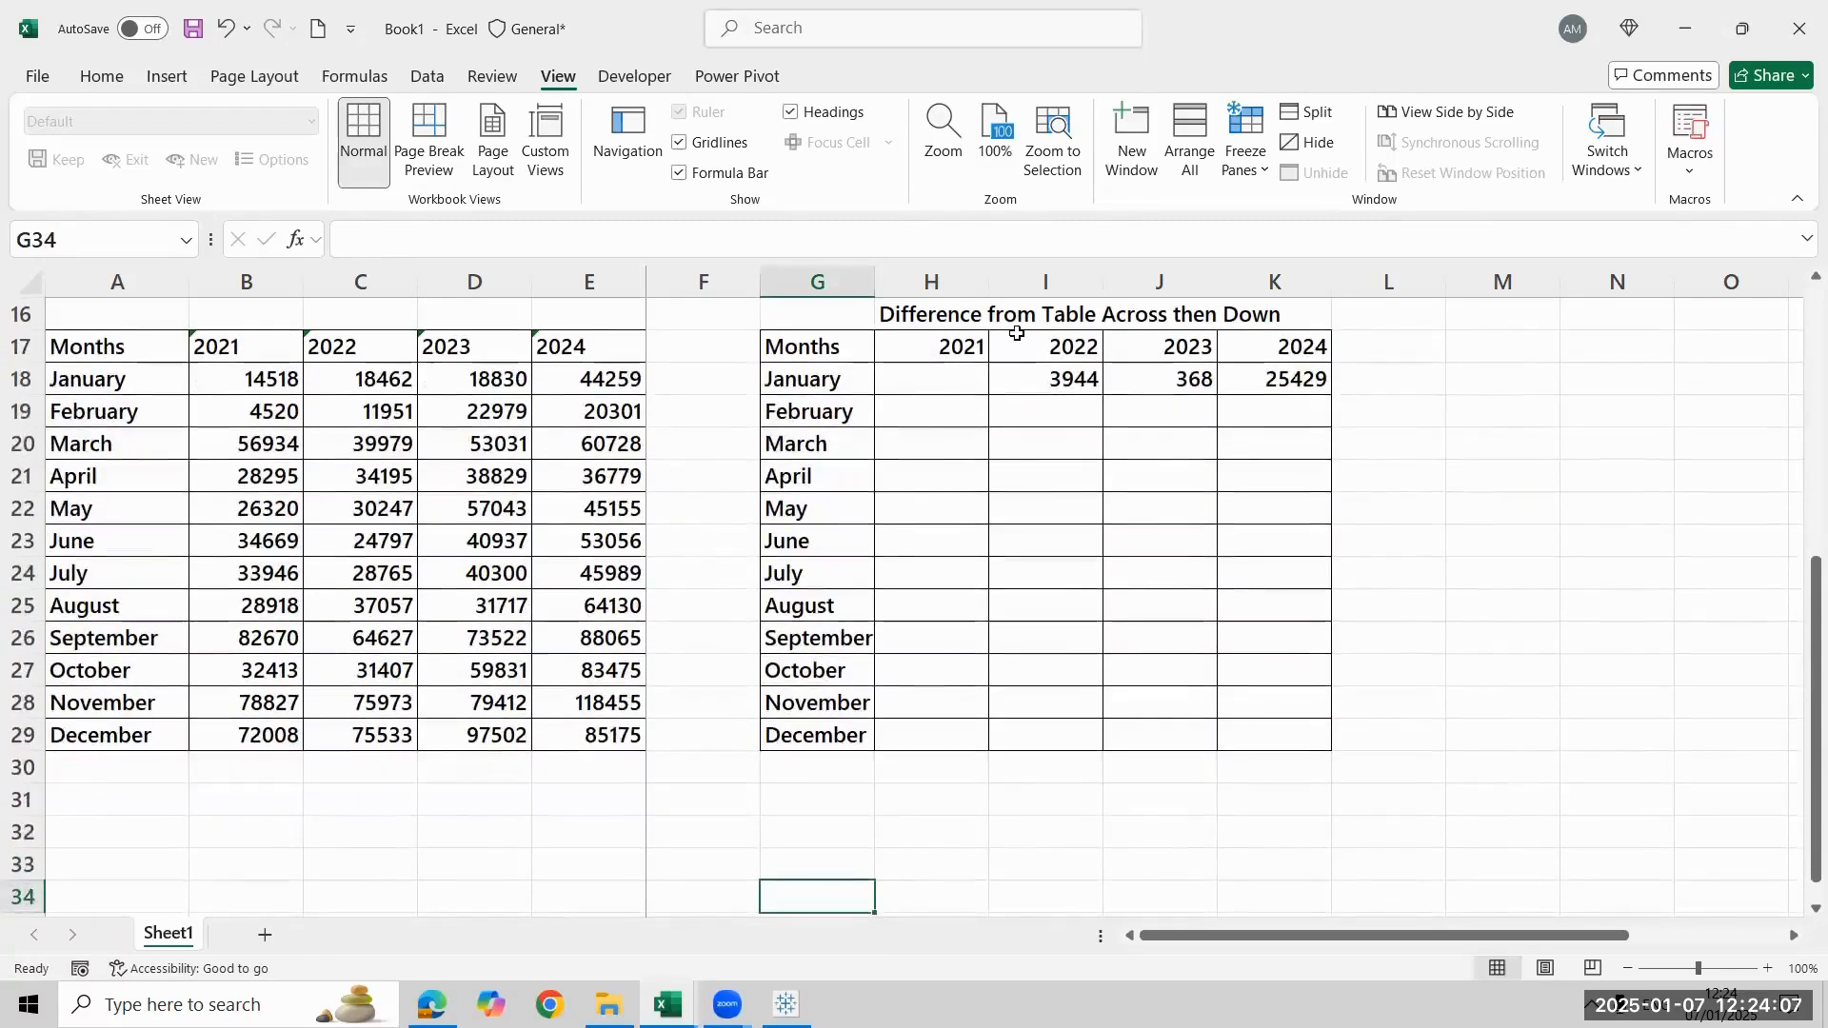
left_click(952, 417)
type("=")
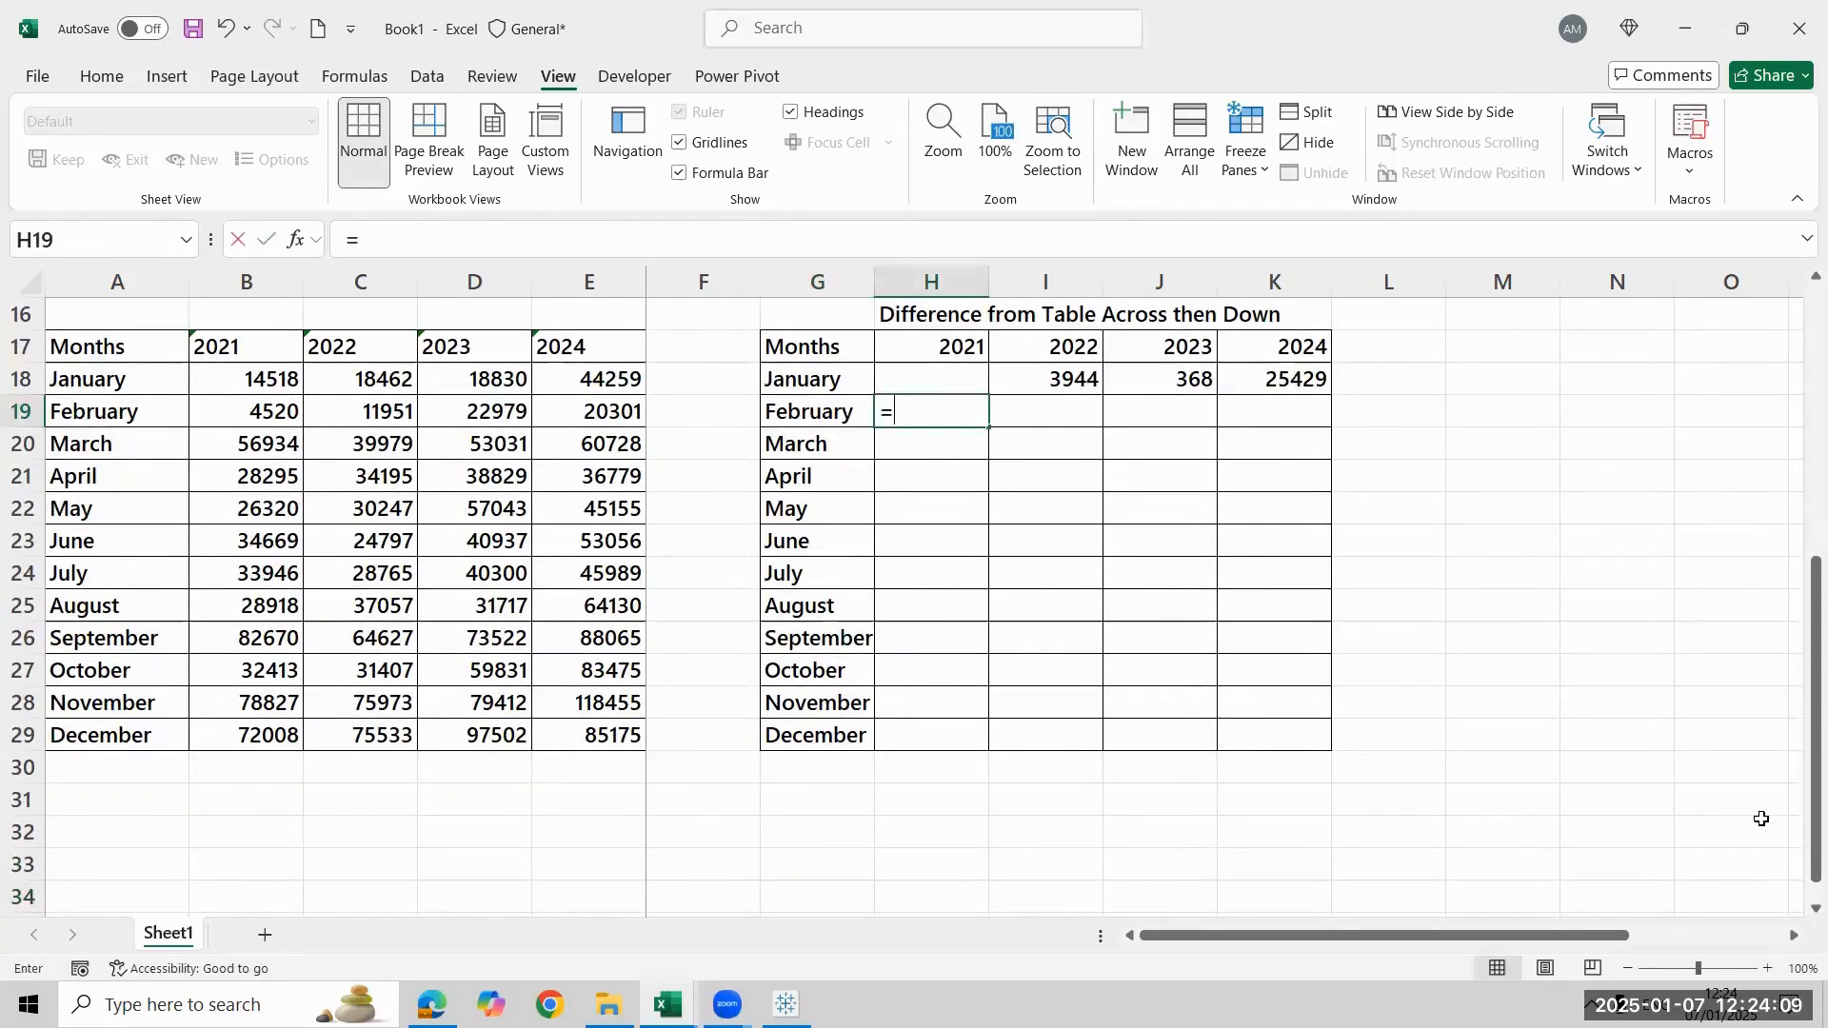
left_click(234, 411)
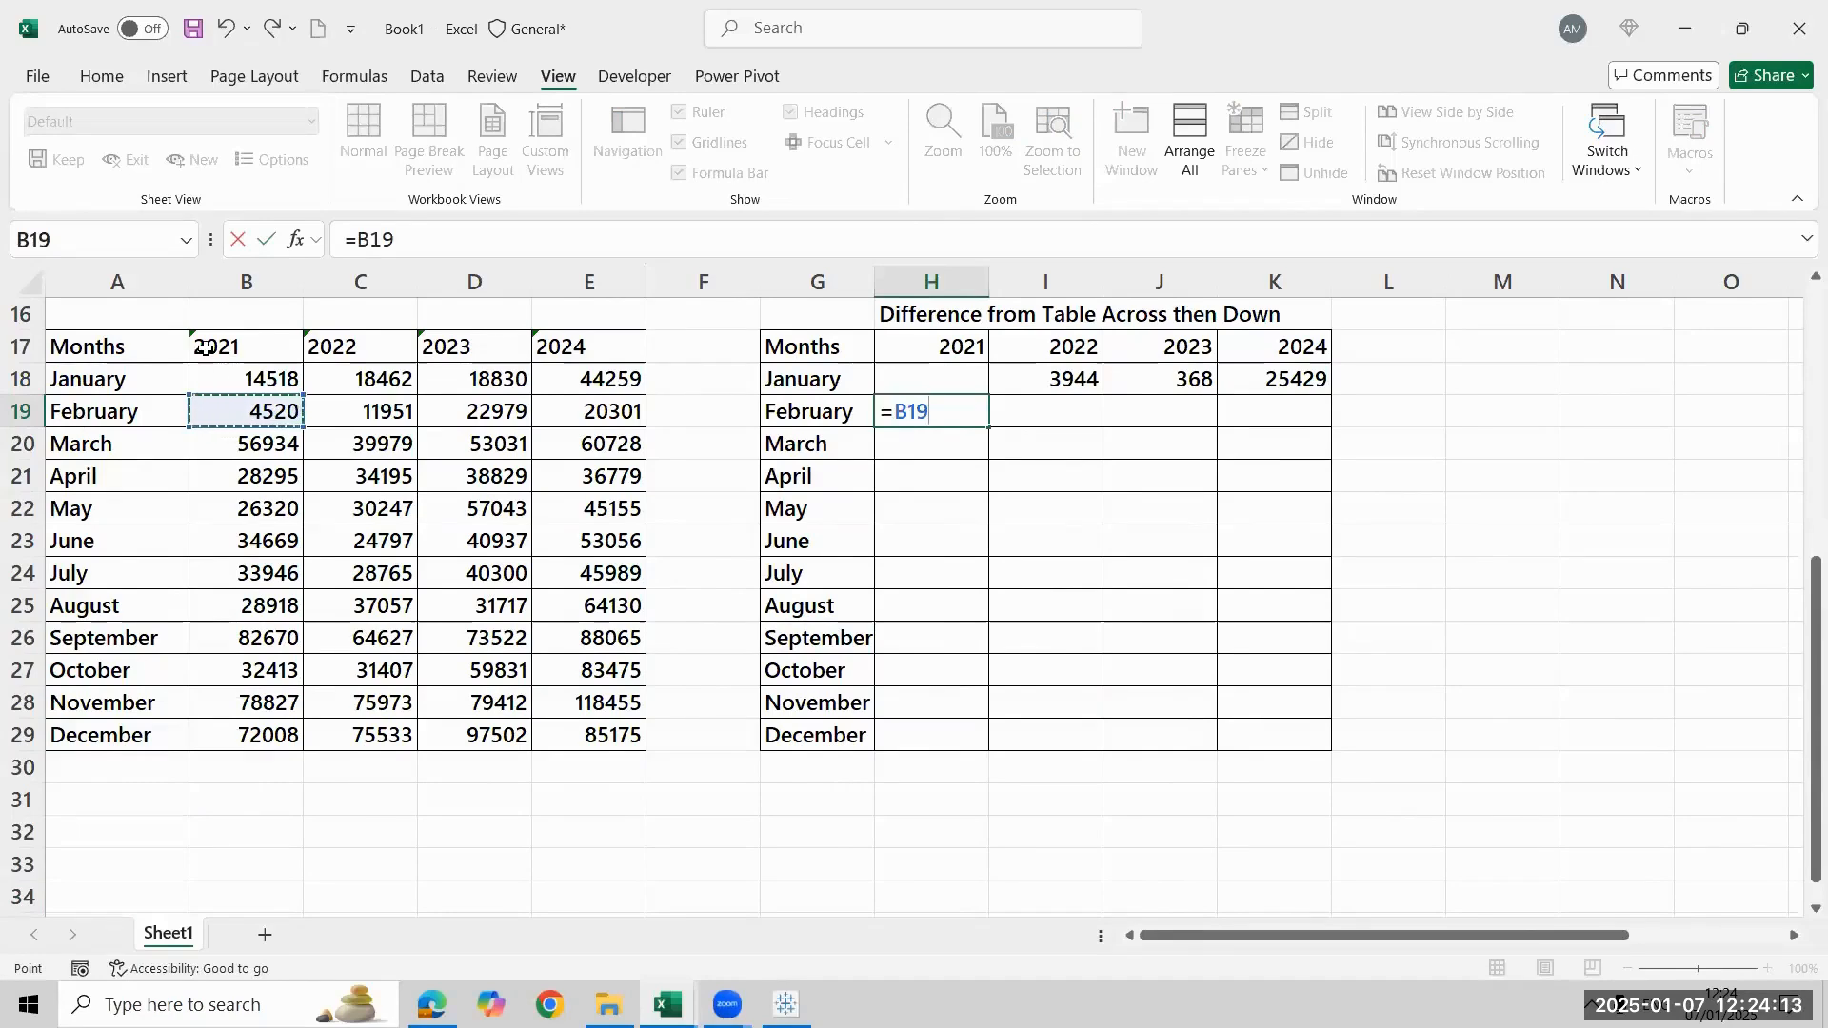
type("-")
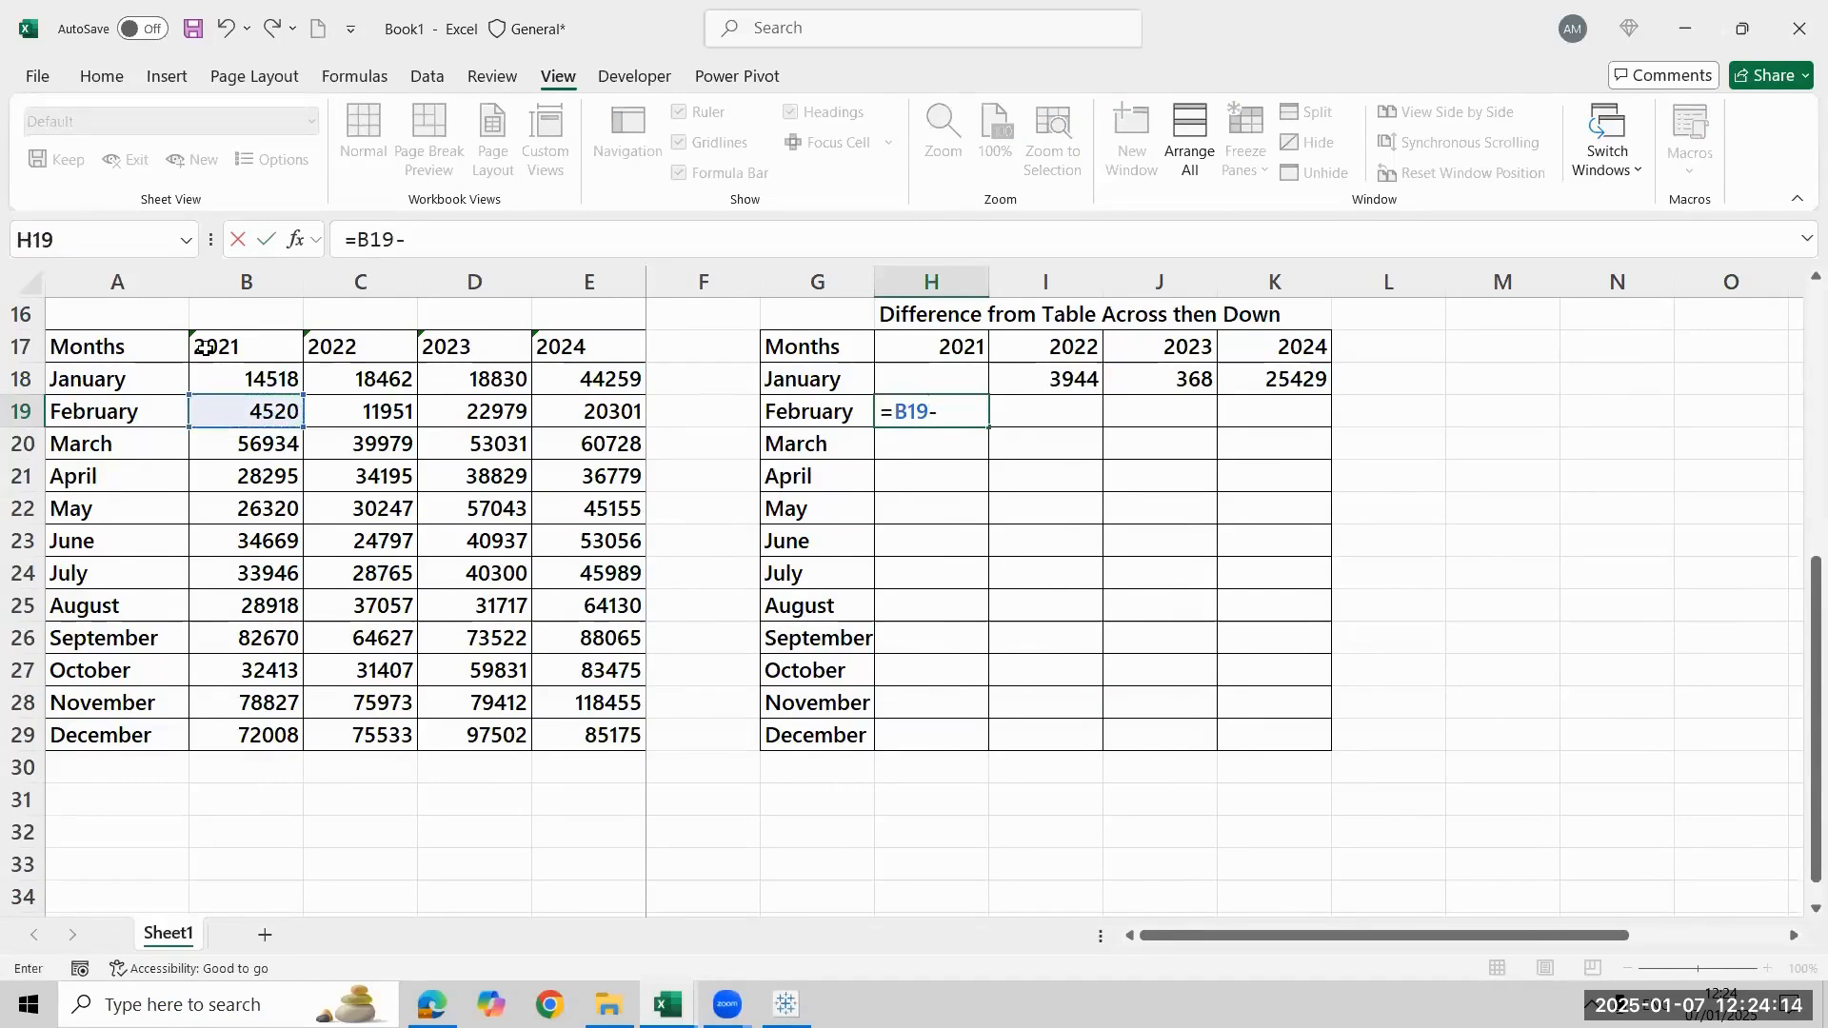
left_click(619, 380)
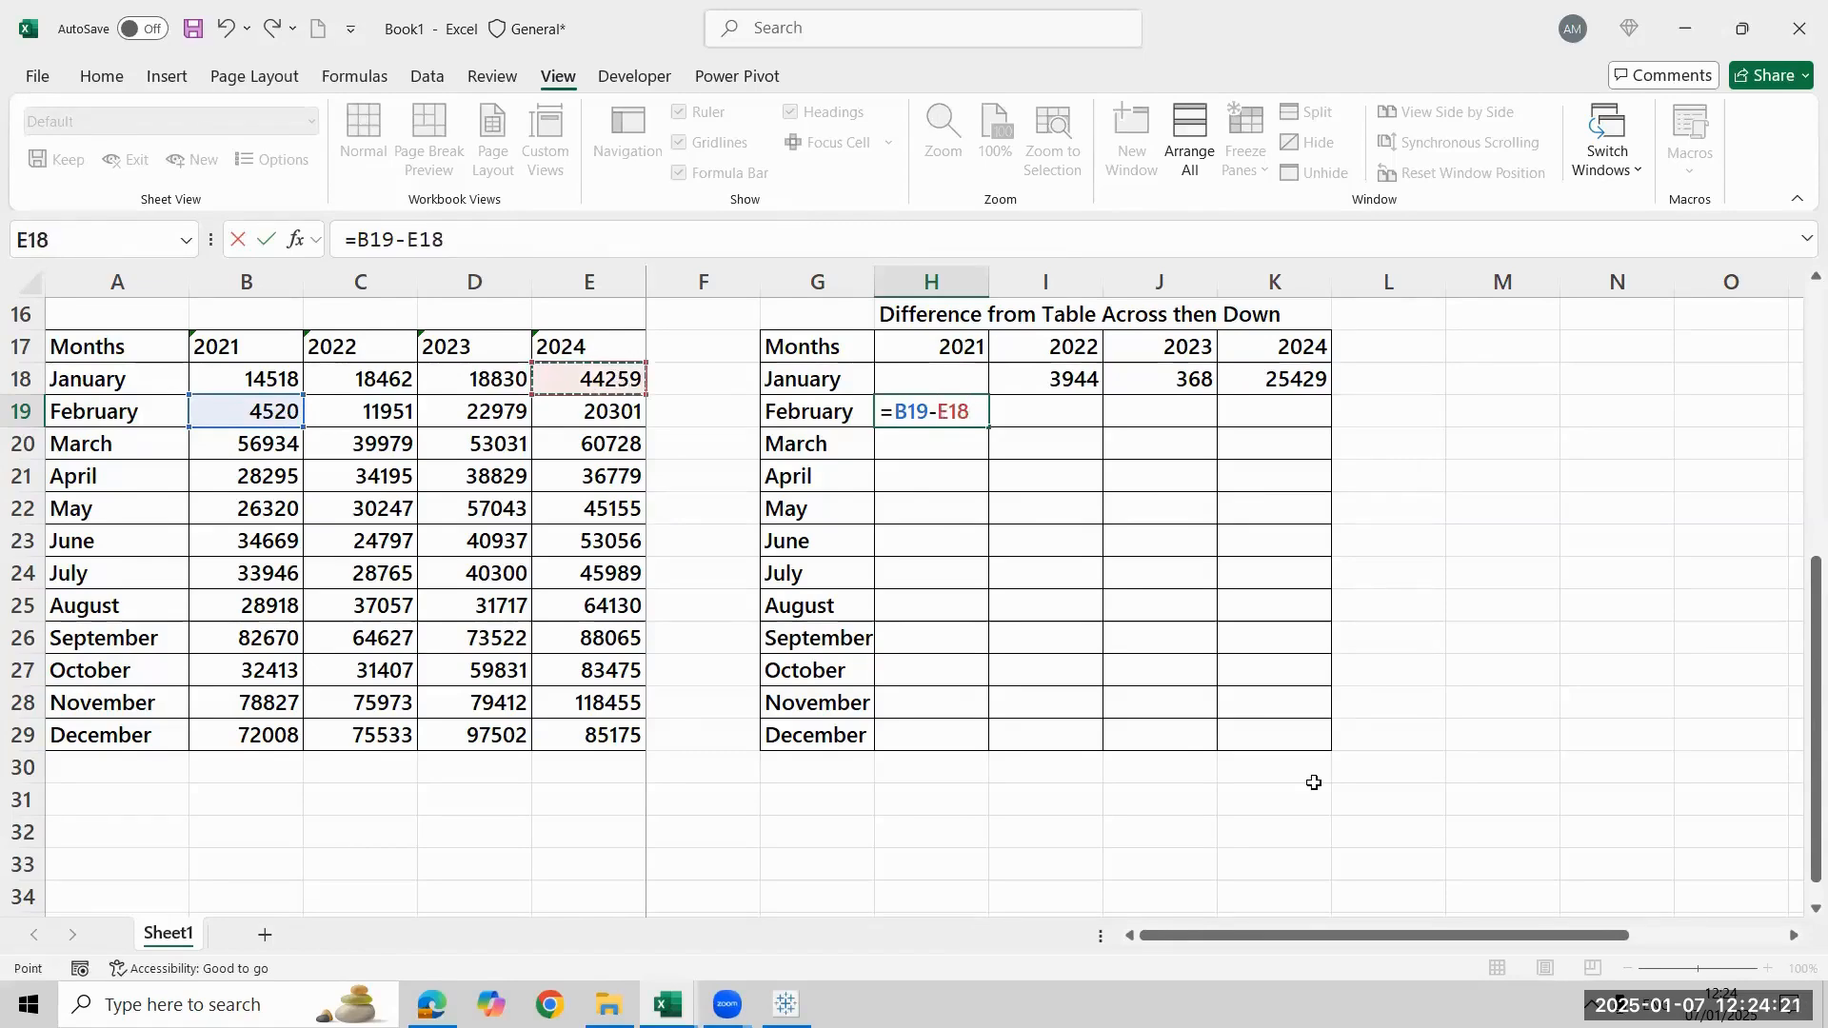
key("Return")
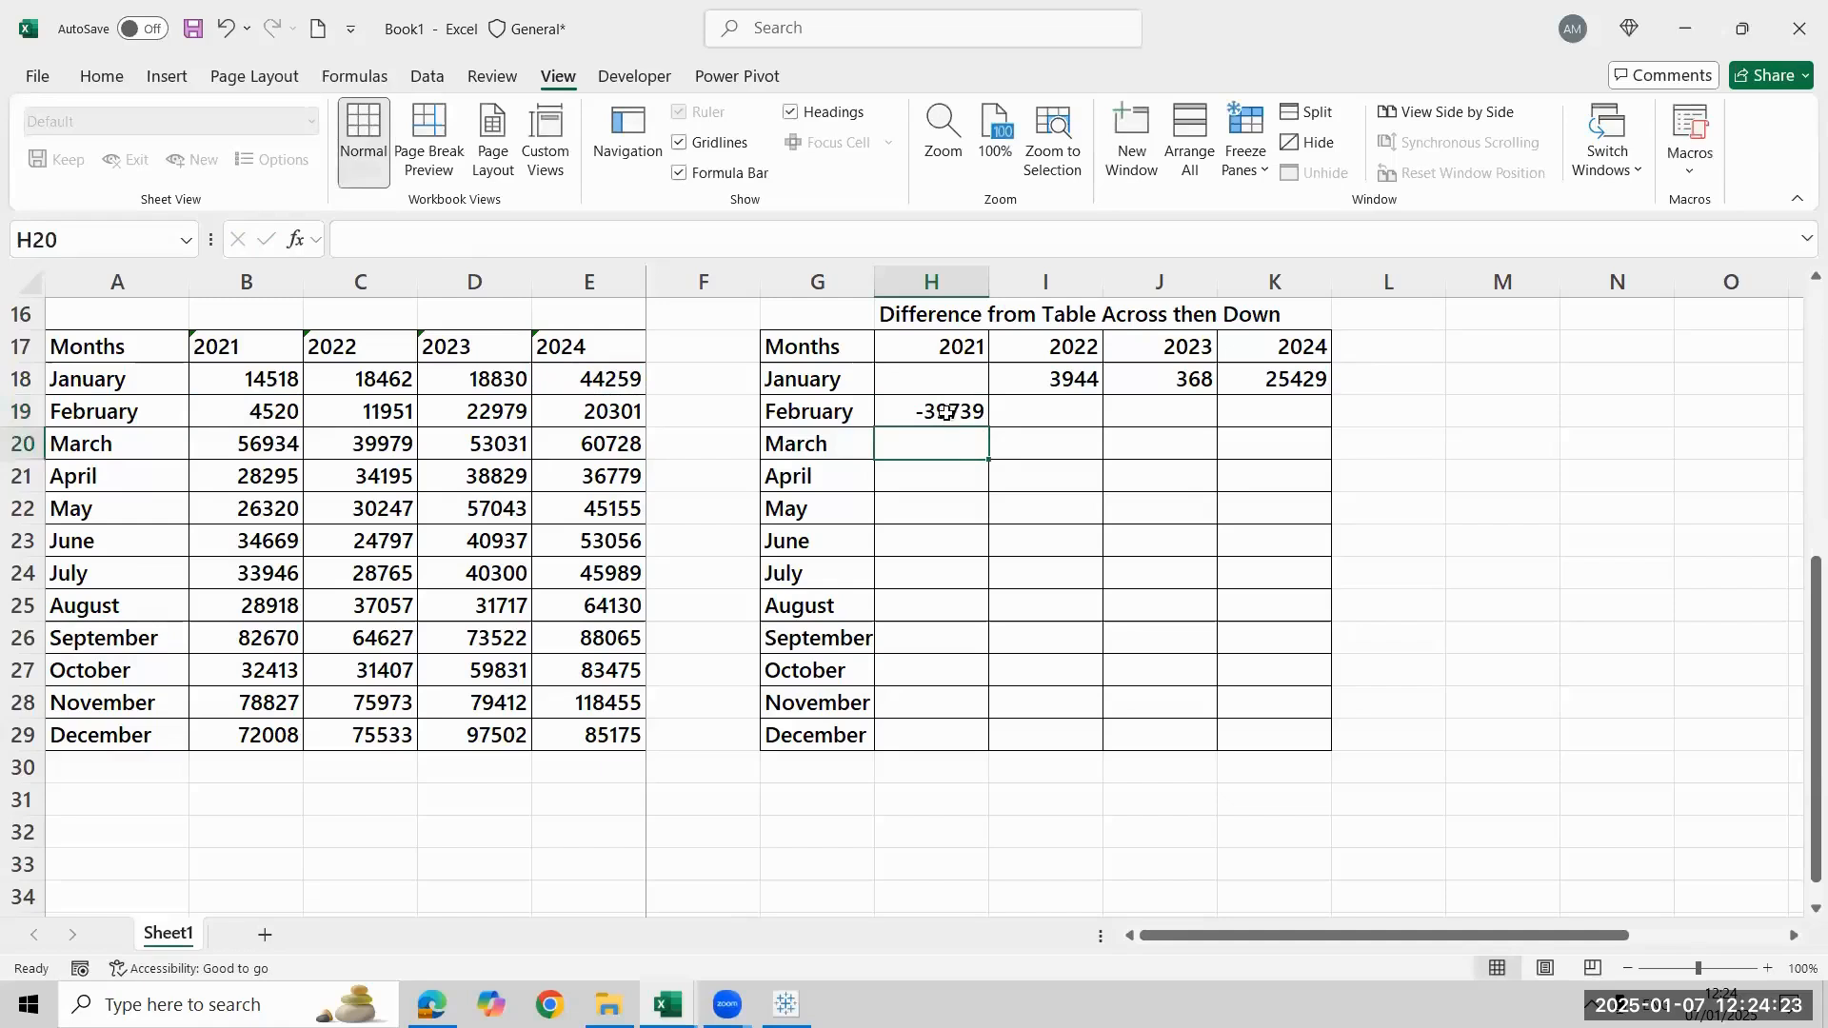
Check the H19 formula against its February 2021 and January 2024 source cells
left_click(948, 415)
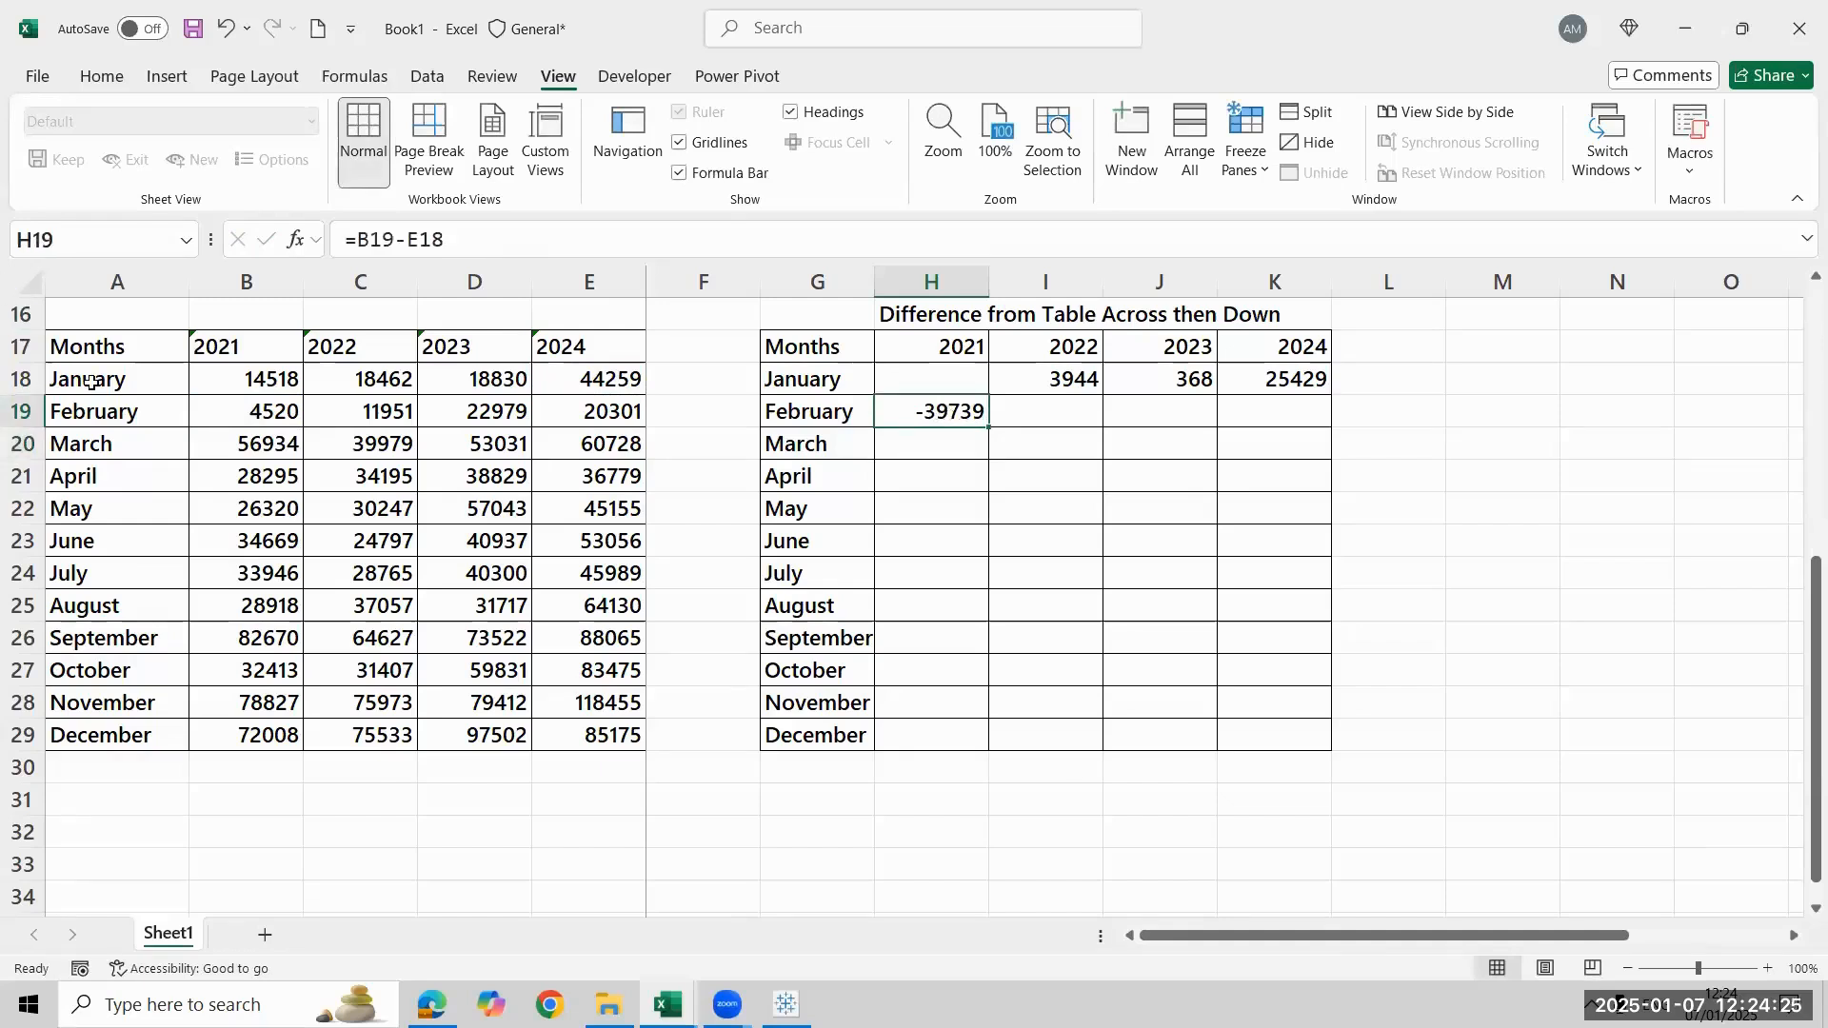
left_click(227, 347)
key("Down")
key("Down")
key("Left")
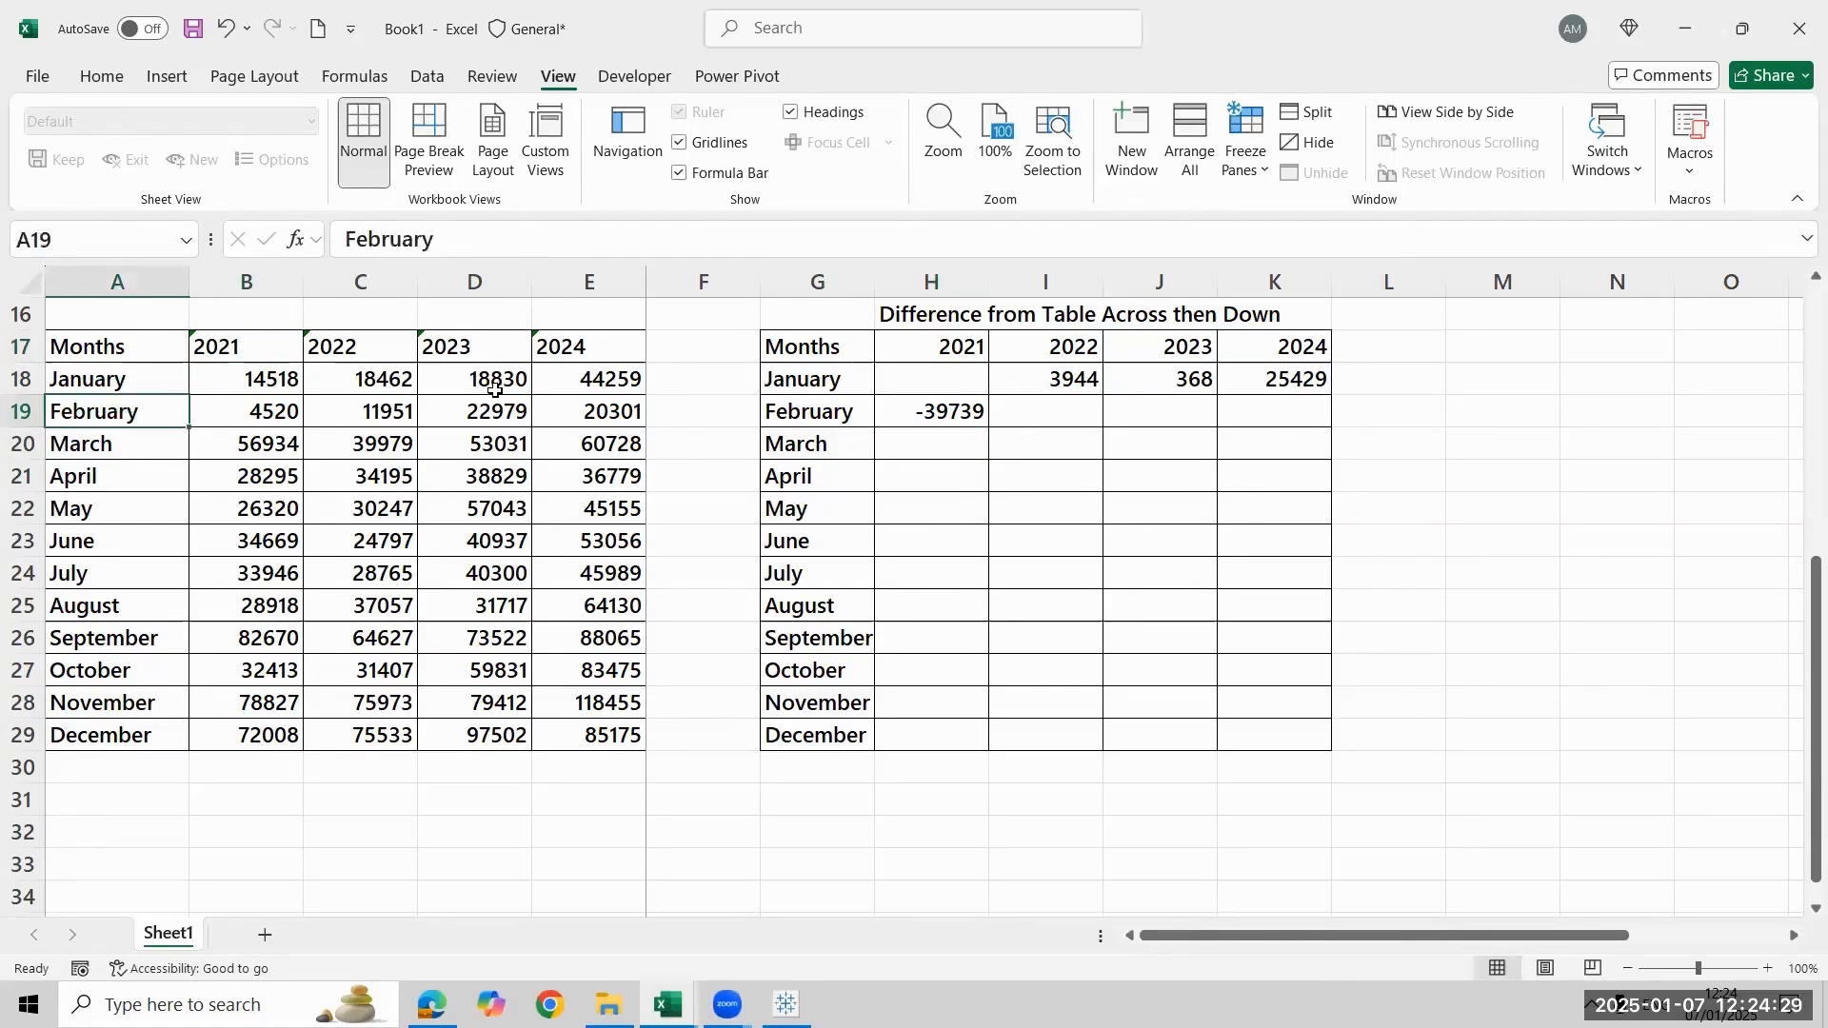
left_click(612, 382)
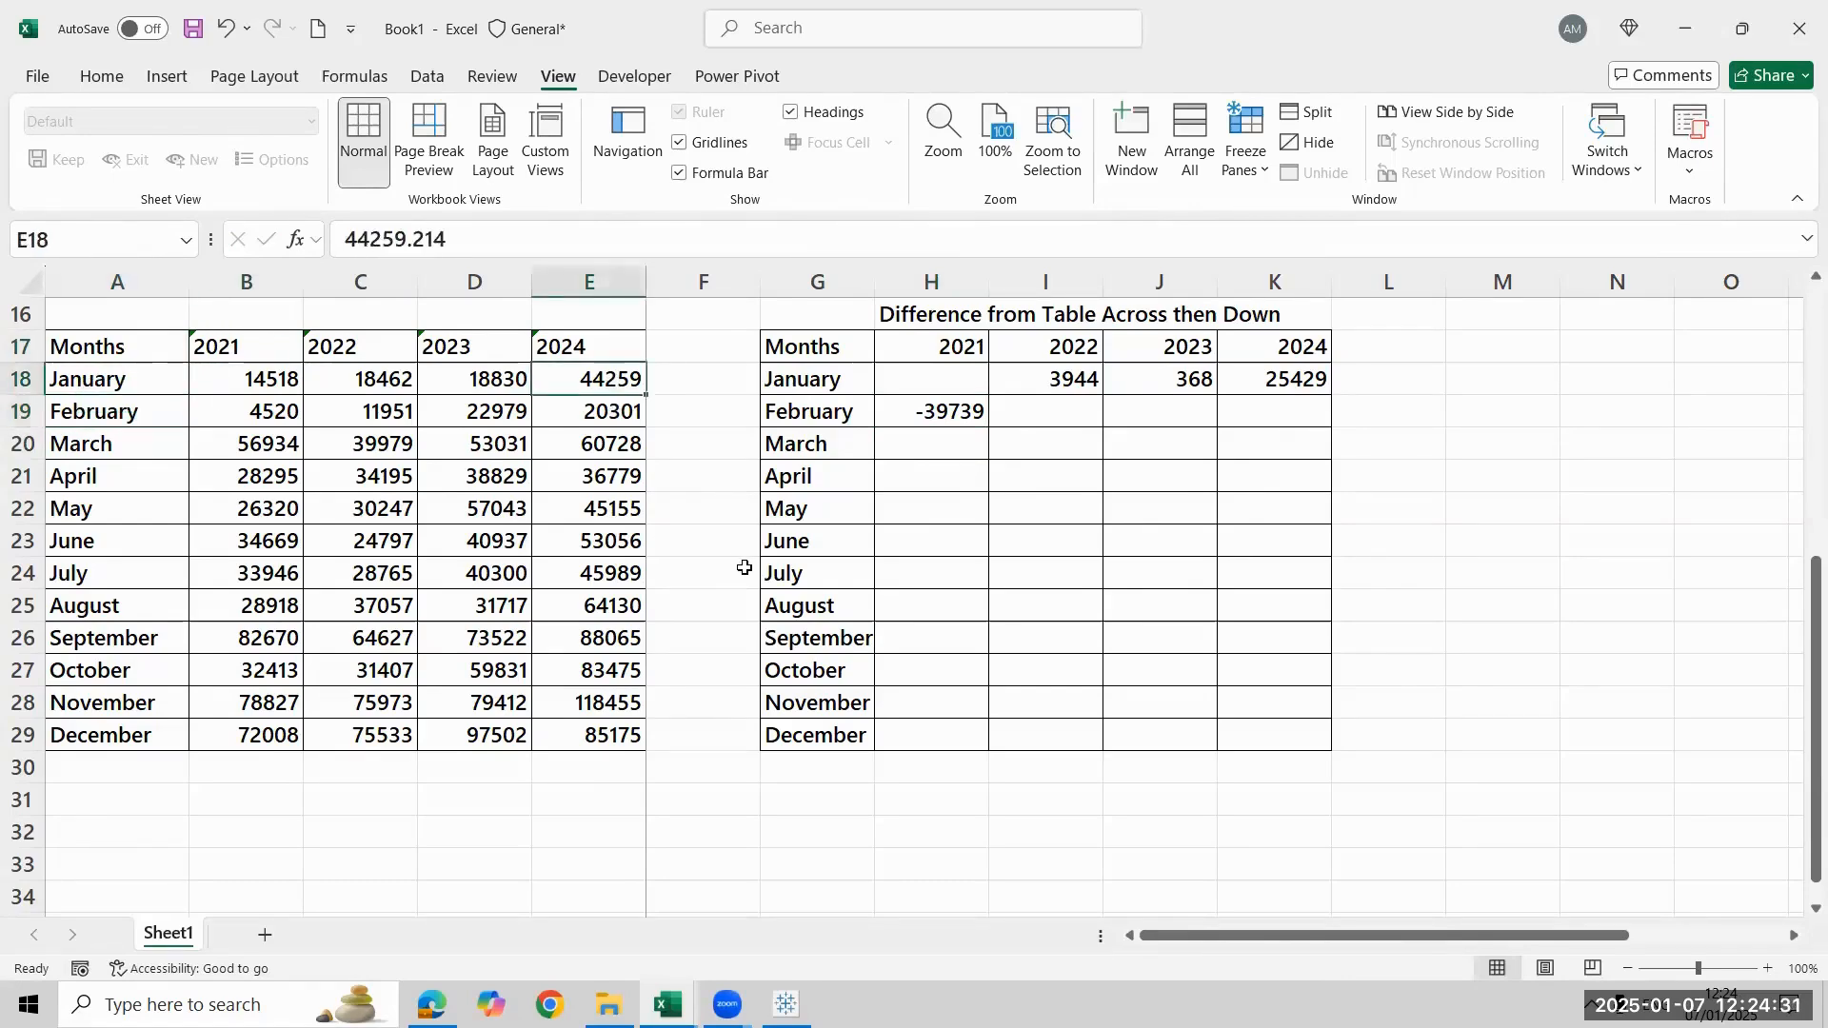
Enter the February 2022 difference formula =C19-B19 in I19
left_click(1088, 422)
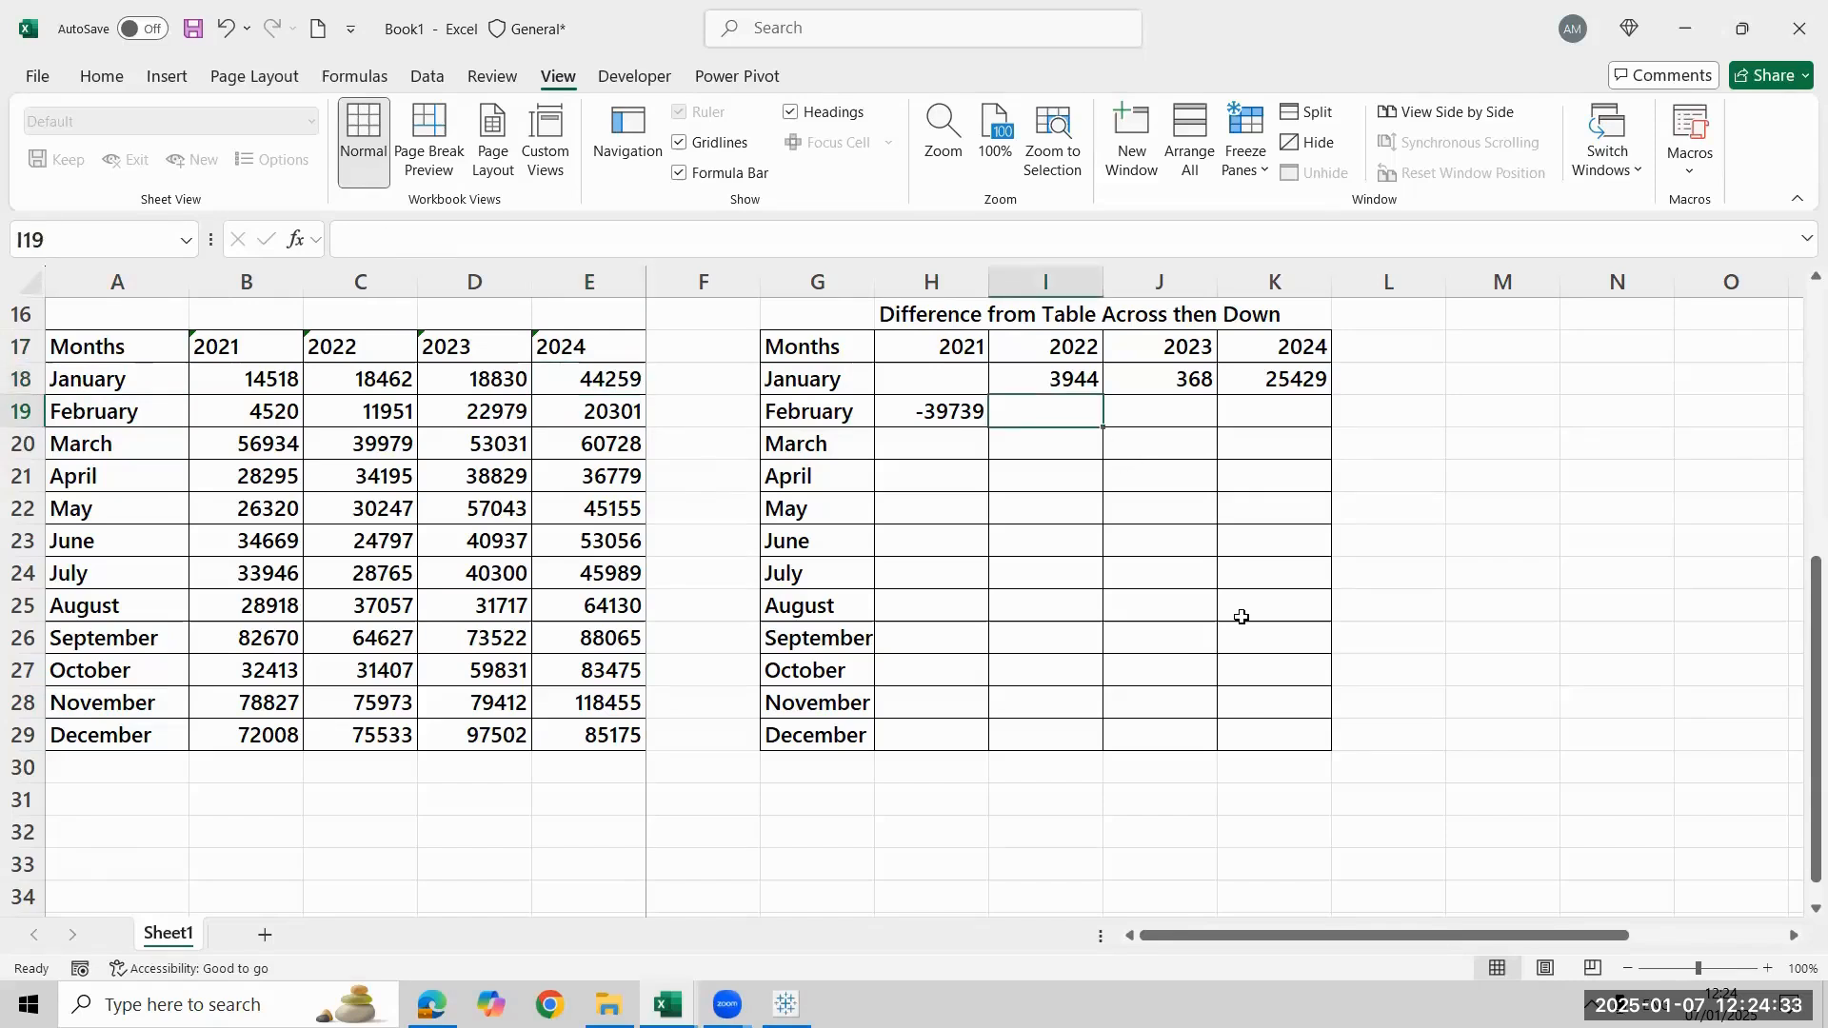
type("=")
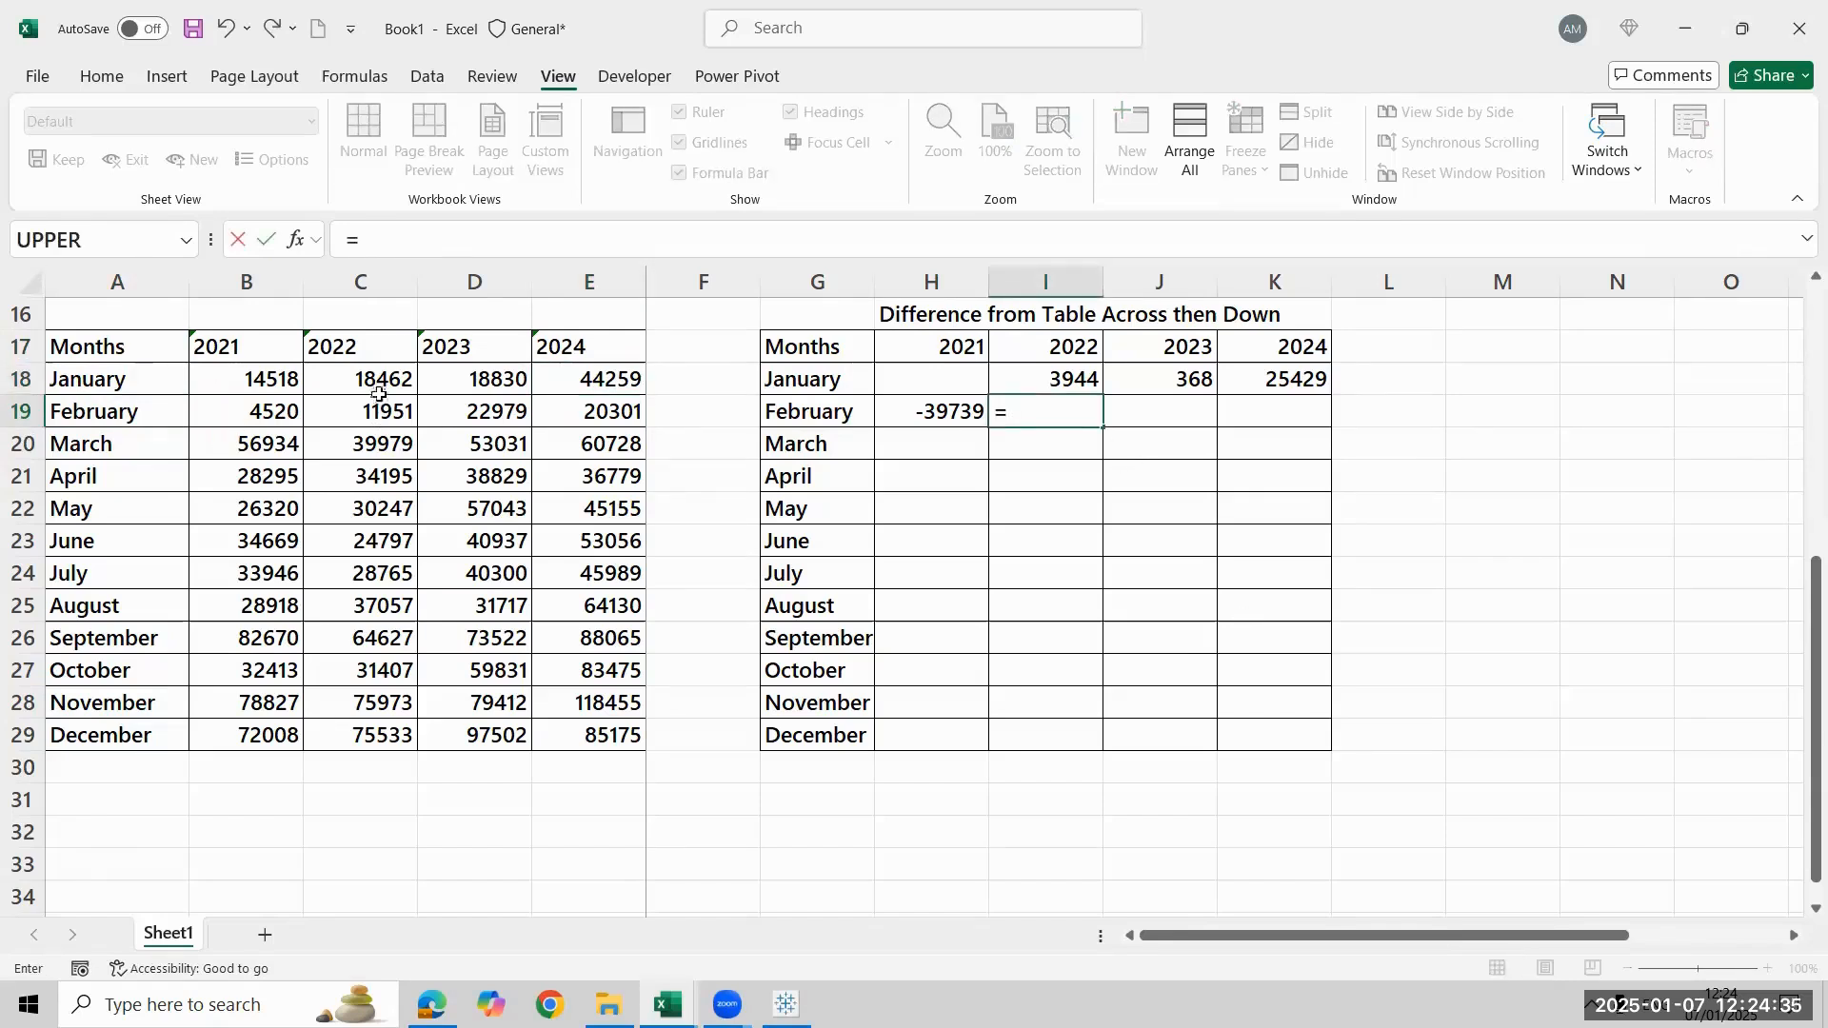
left_click(400, 417)
type("-")
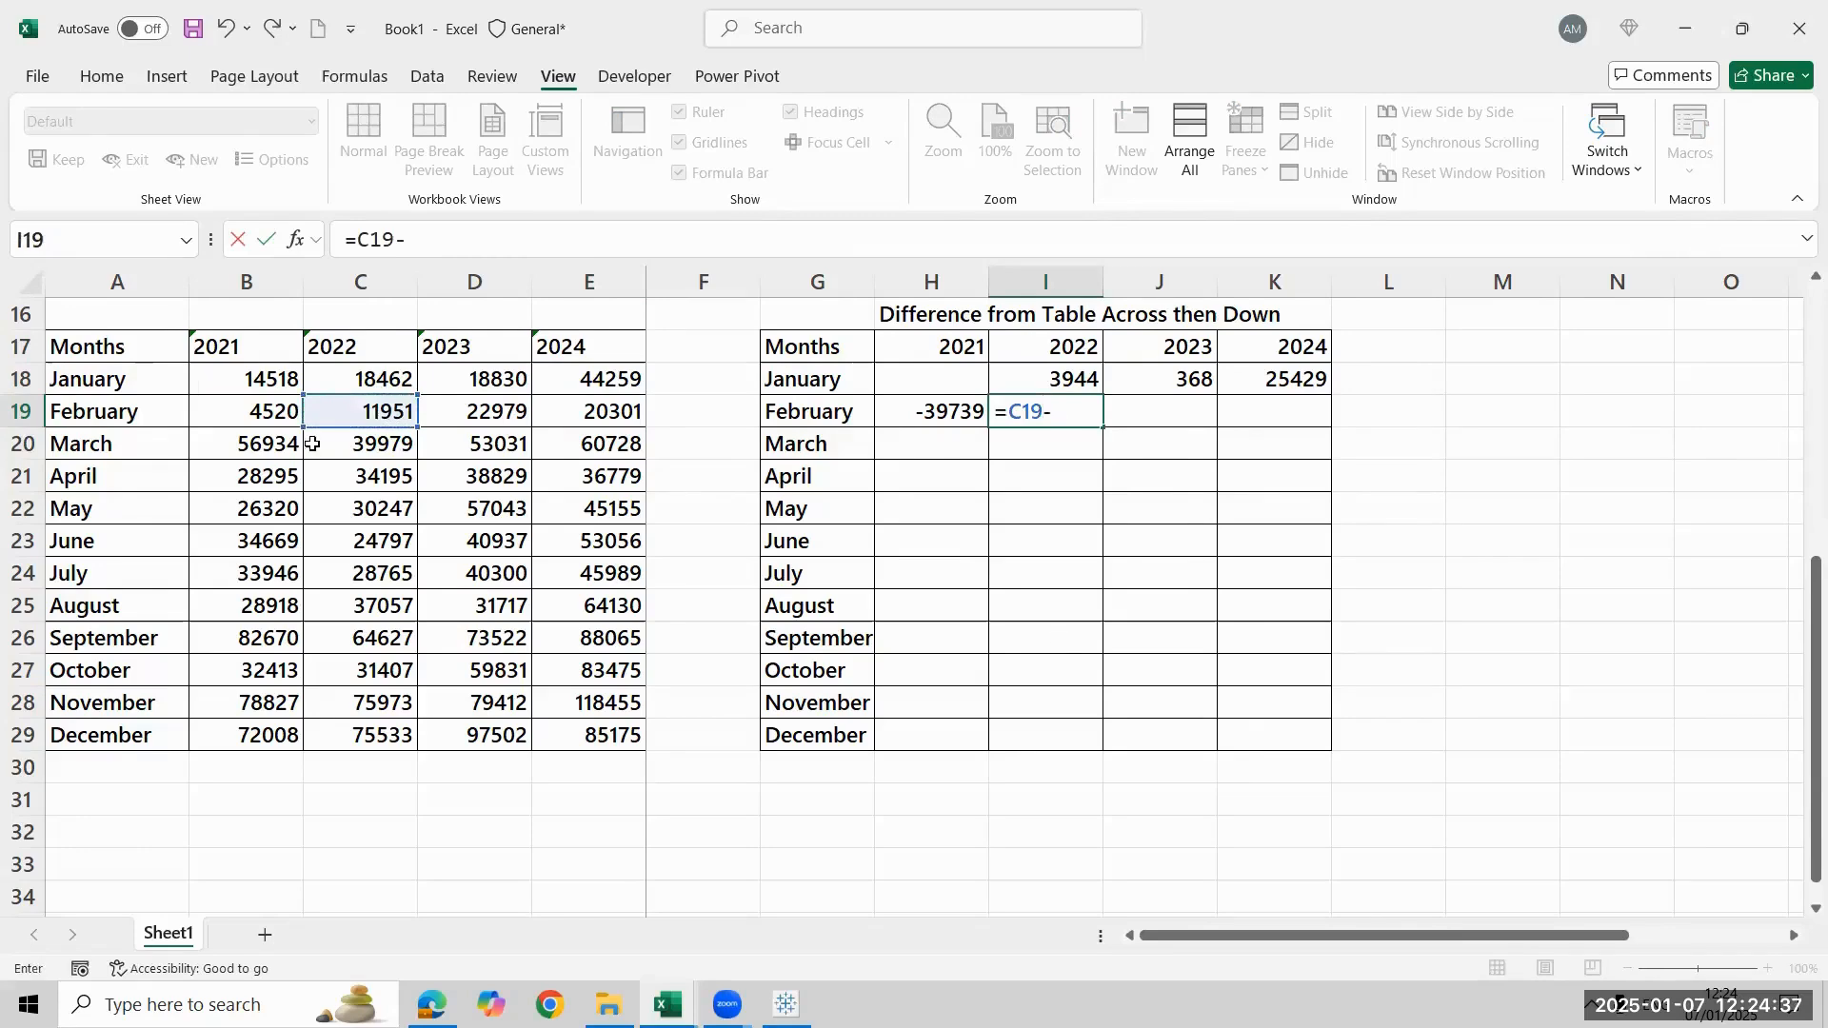
left_click(272, 419)
key("Return")
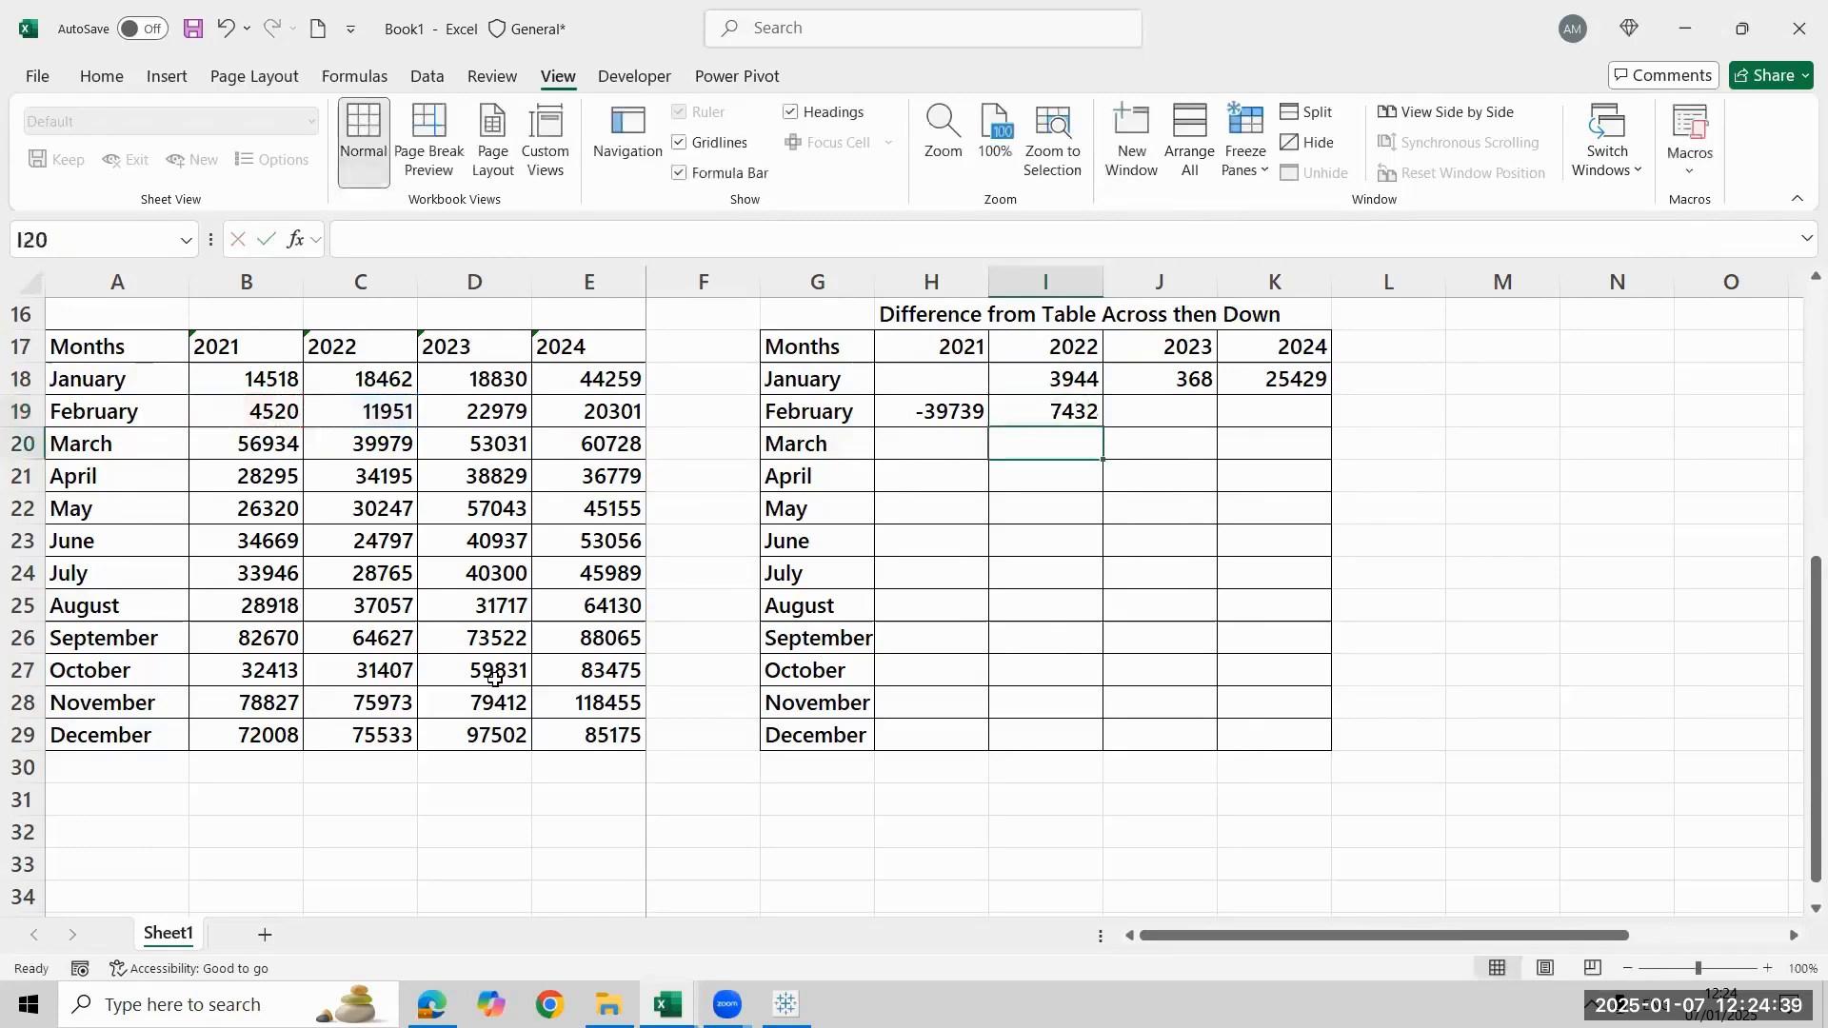
Fill the February 2022 formula in I19 across to the 2023 and 2024 columns, J19:K19
key("Up")
key("shift+Right")
key("shift+Right")
key("ctrl+r")
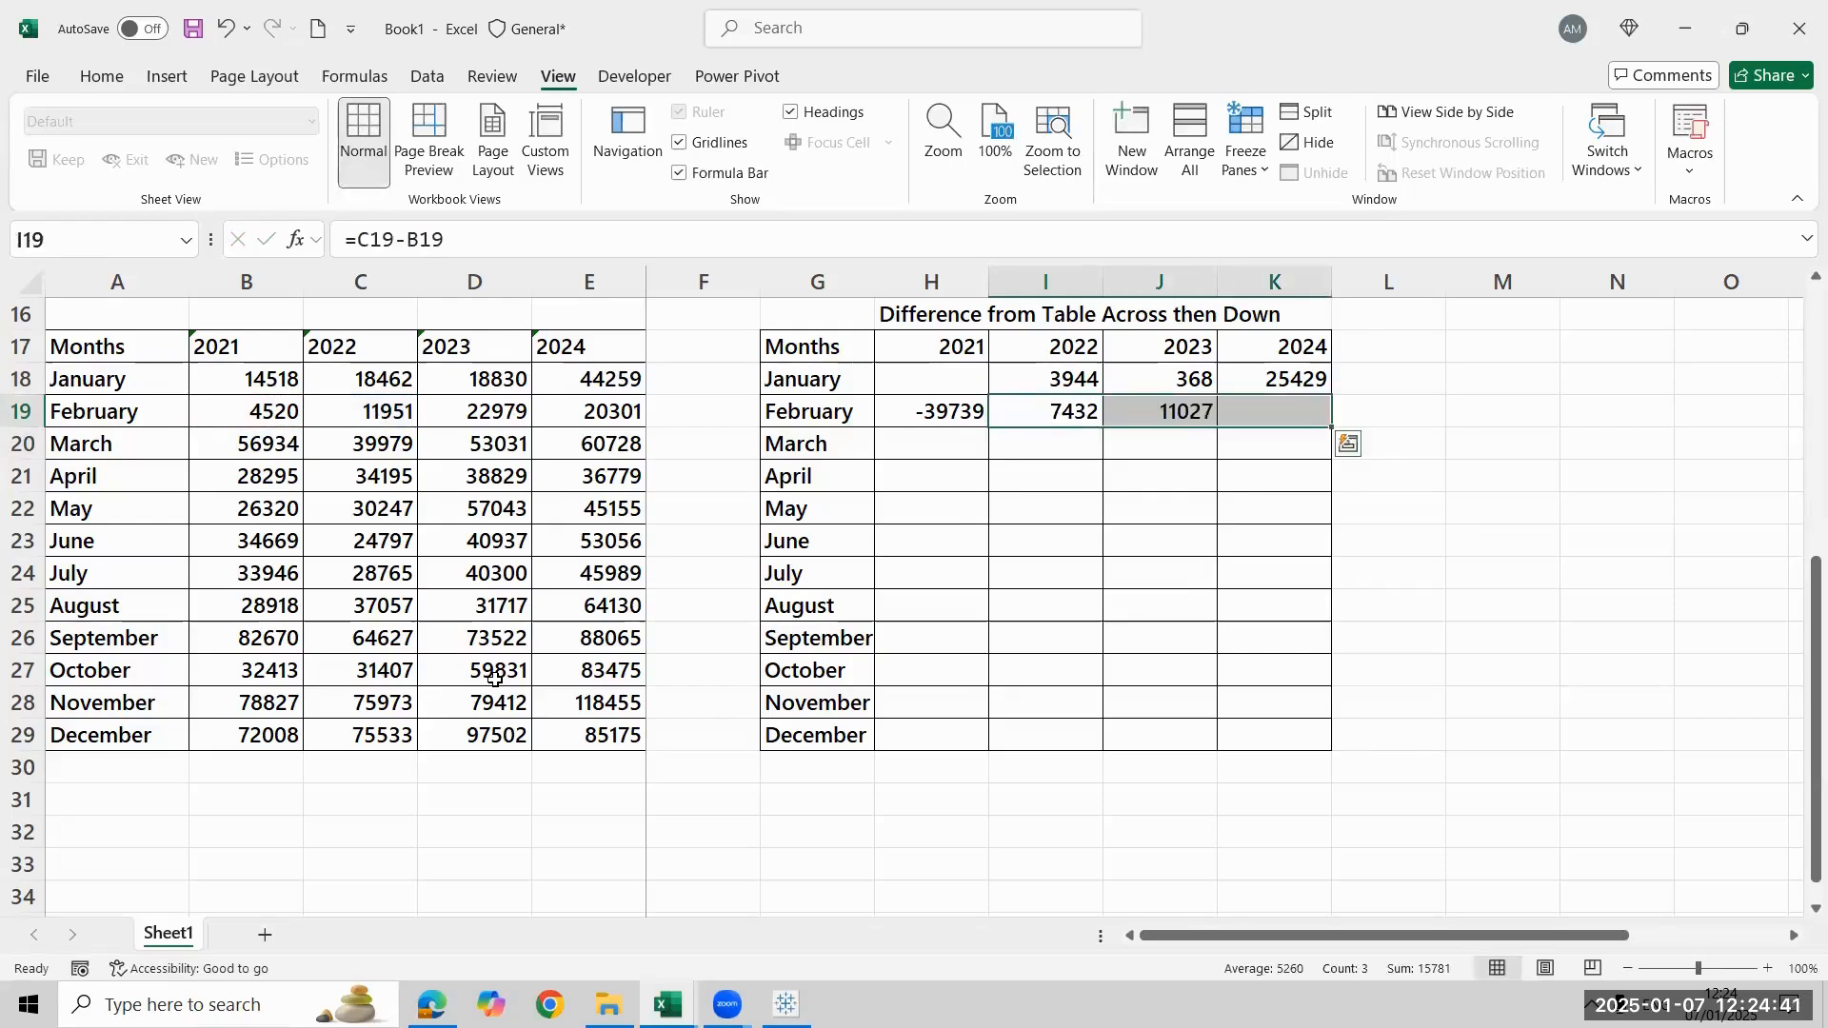
Fill the February formulas in H19:K19 down to the December row, K29
key("Left")
key("Left")
key("ctrl+Down")
key("Right")
key("ctrl+shift+Up")
key("shift+Right")
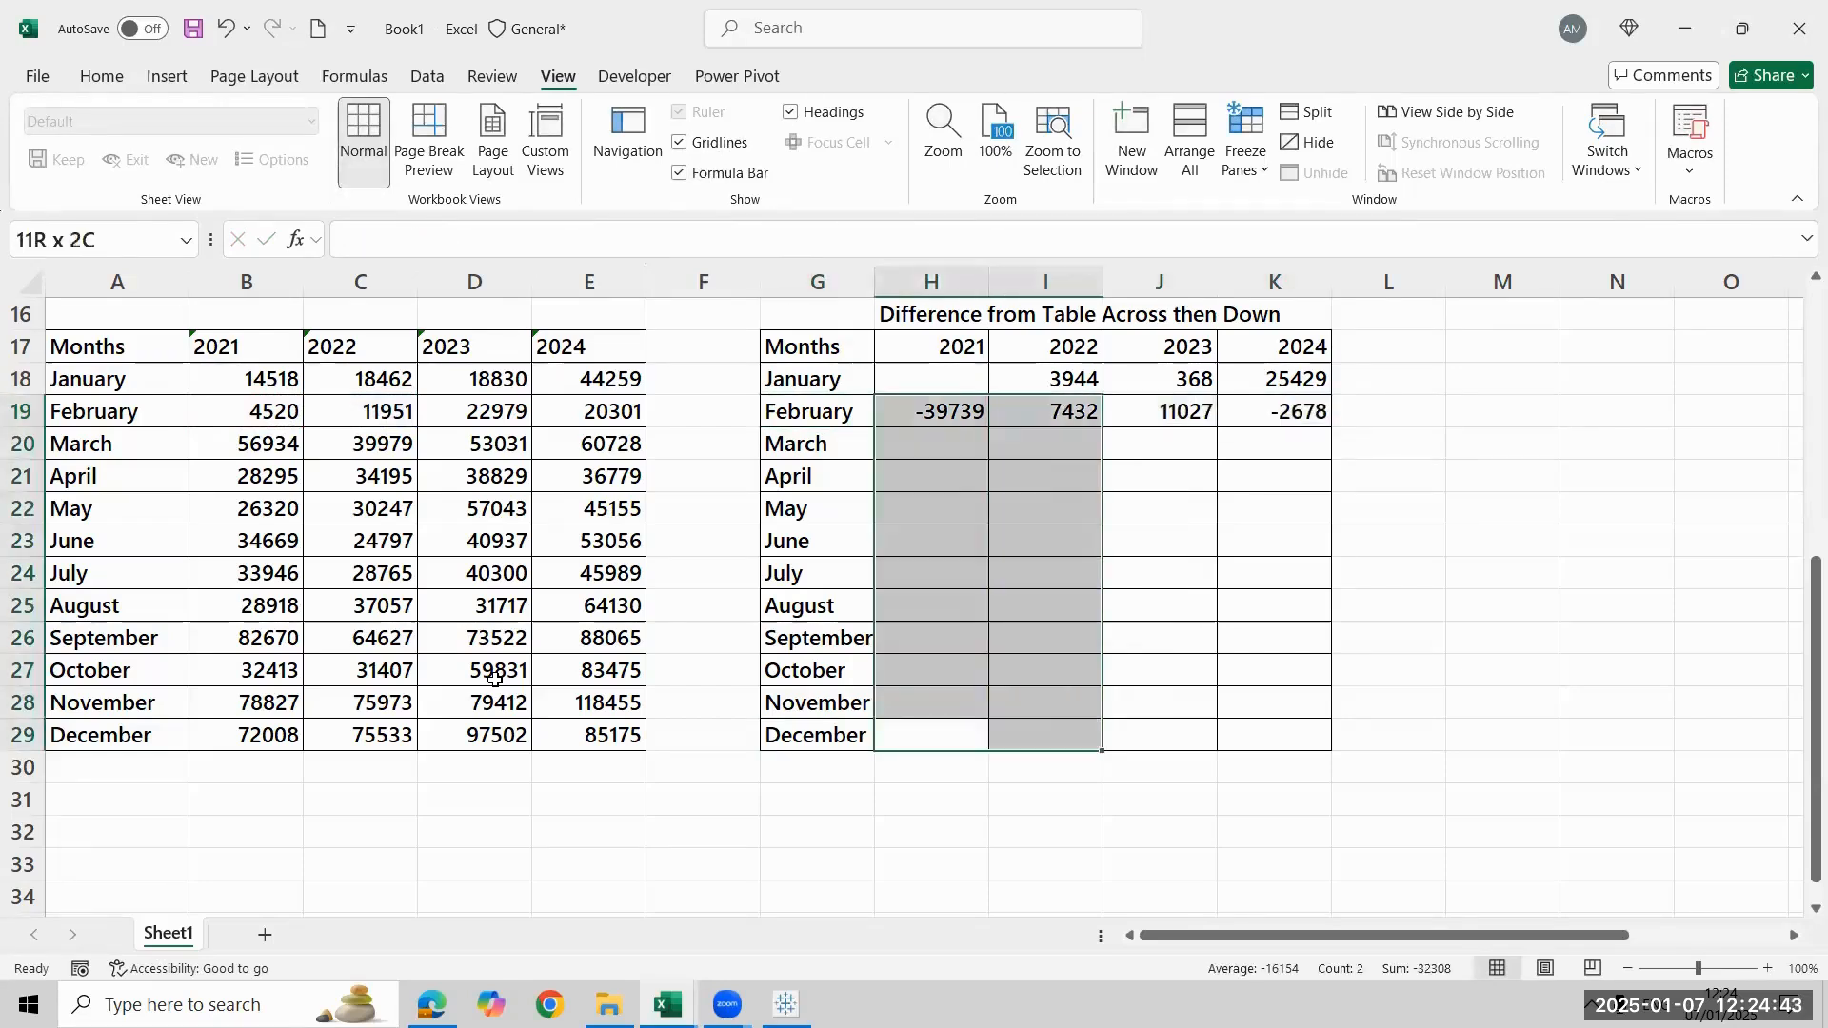
key("shift+Right")
key("shift+Right")
key("ctrl+d")
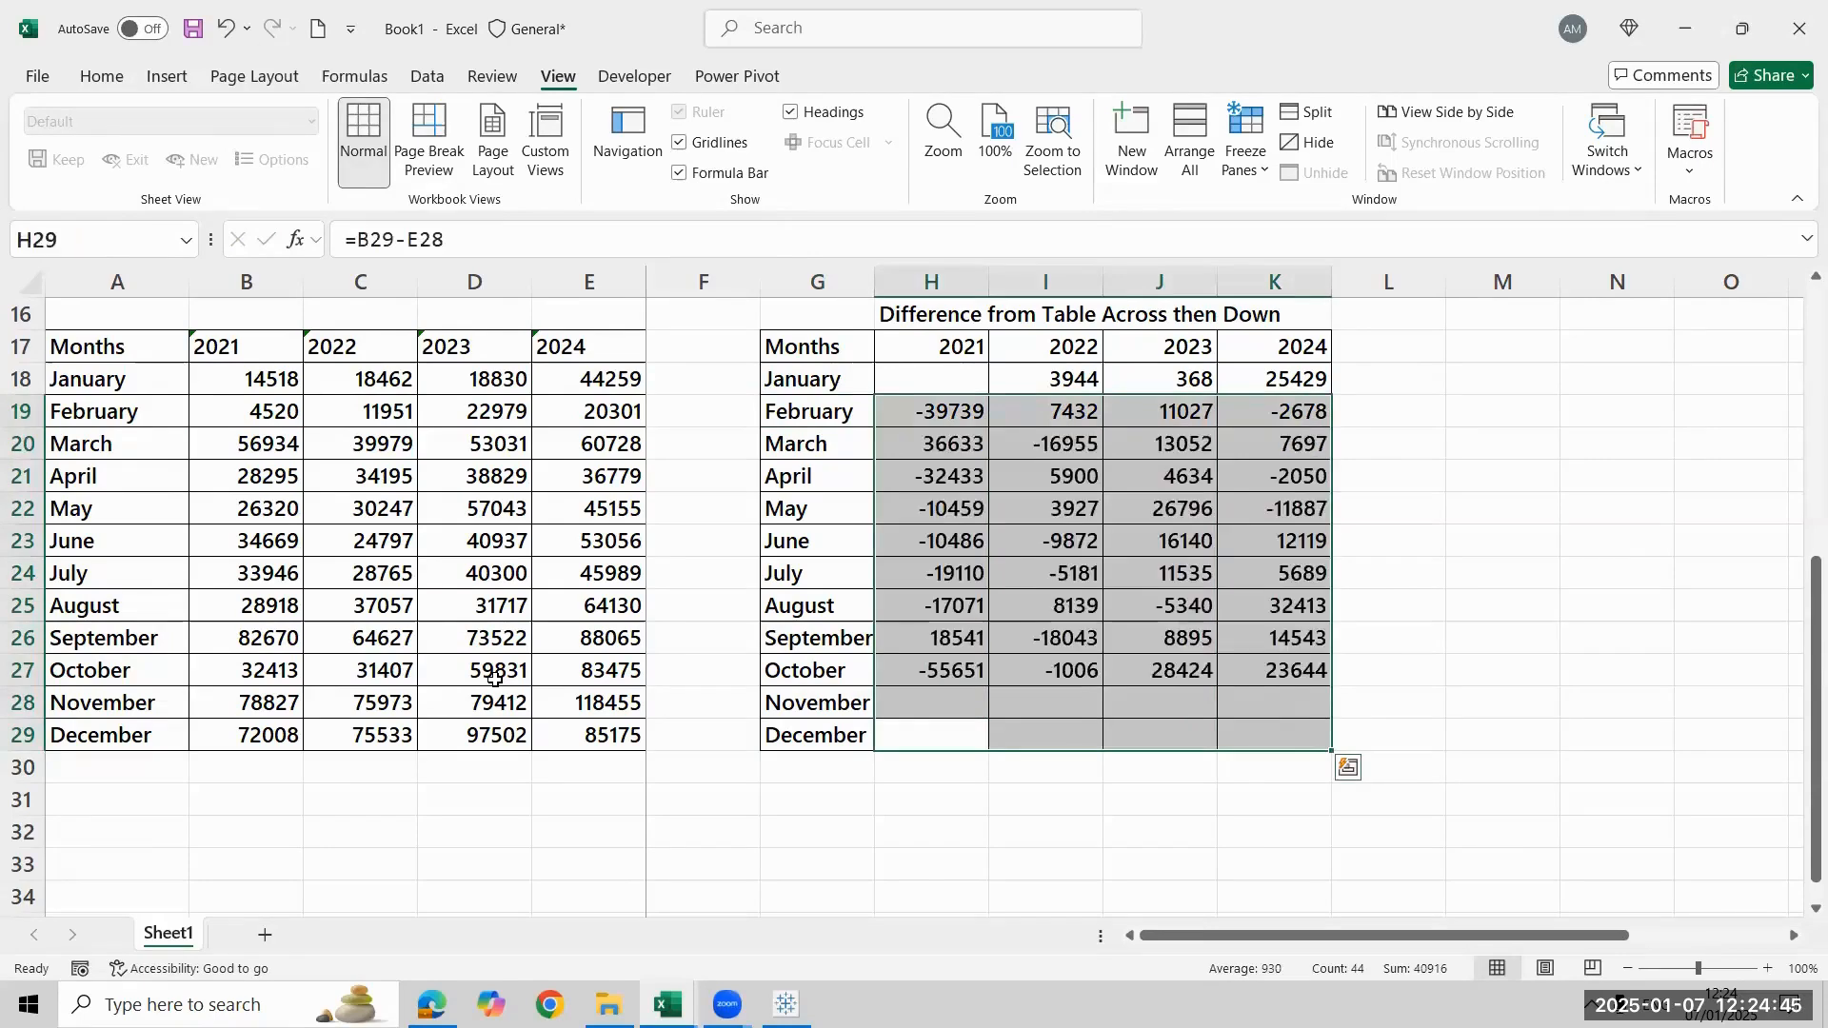
Examine the filled formulas in the 2021 column of the Across then Down table, from December up to June
key("Down")
key("Up")
key("Up")
key("Up")
key("Up")
key("Up")
key("Up")
key("Up")
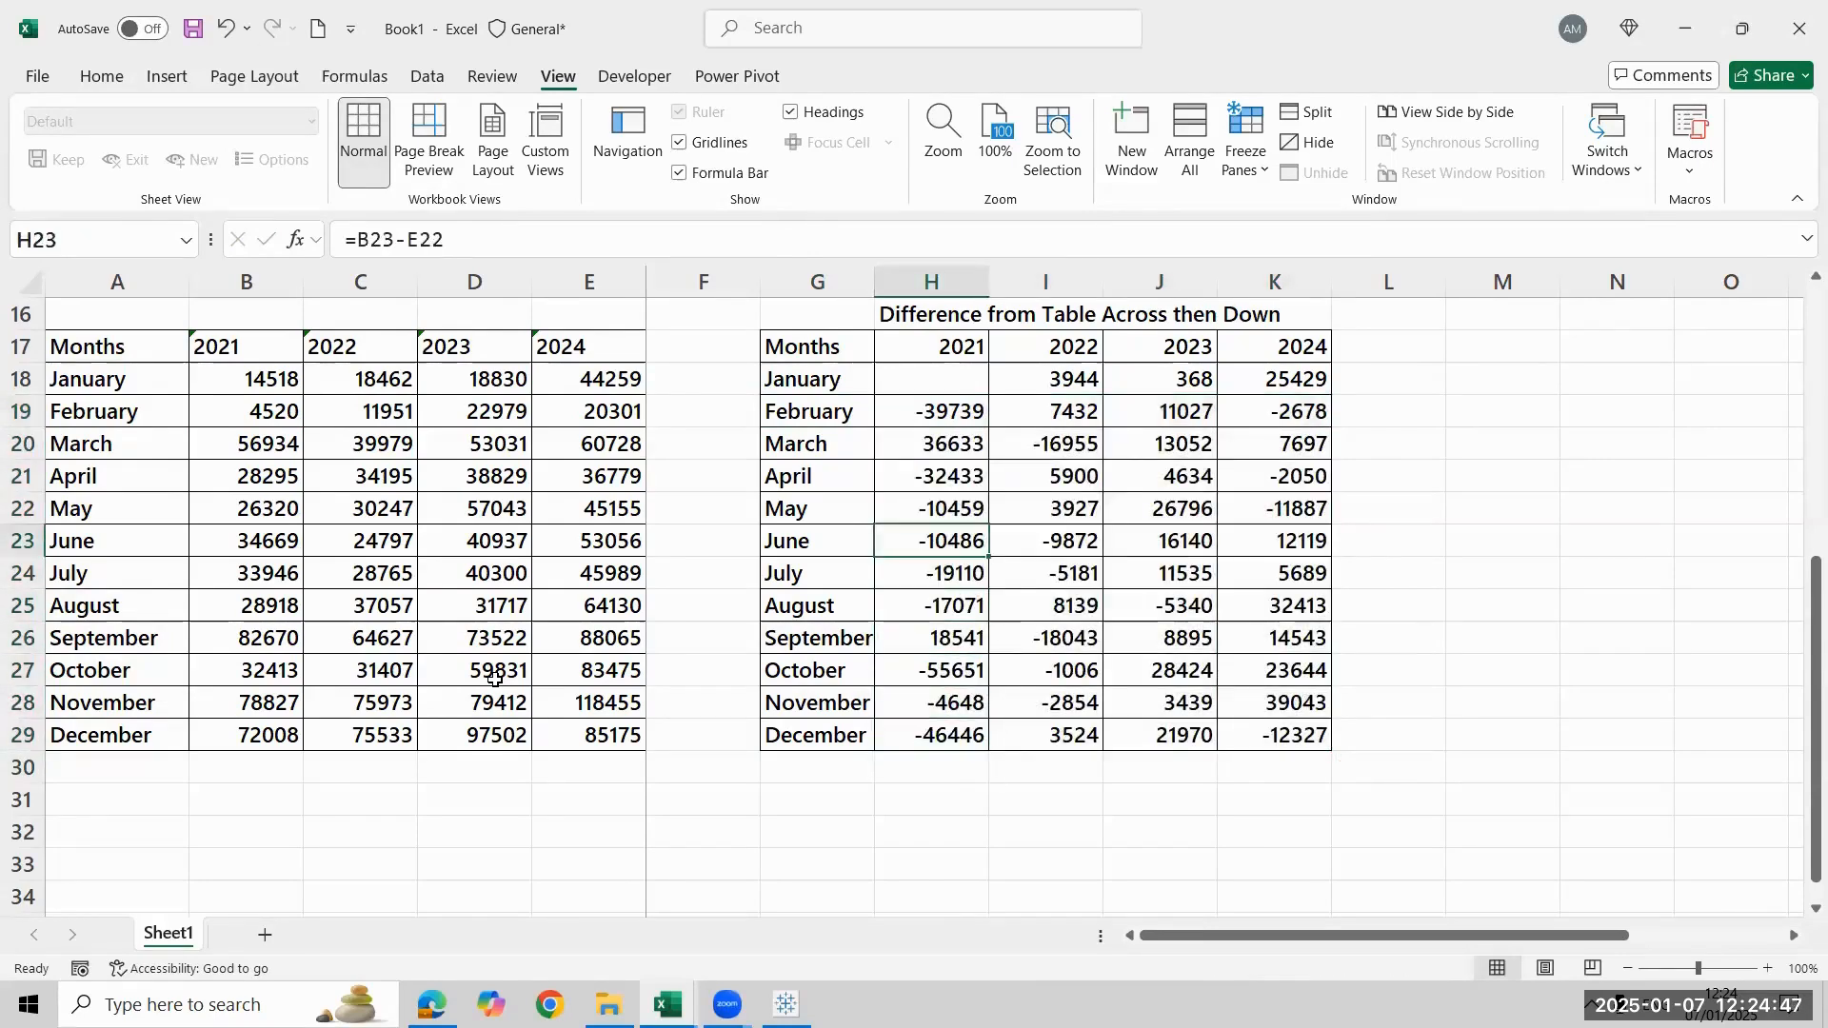
key("Down")
key("shift+Left")
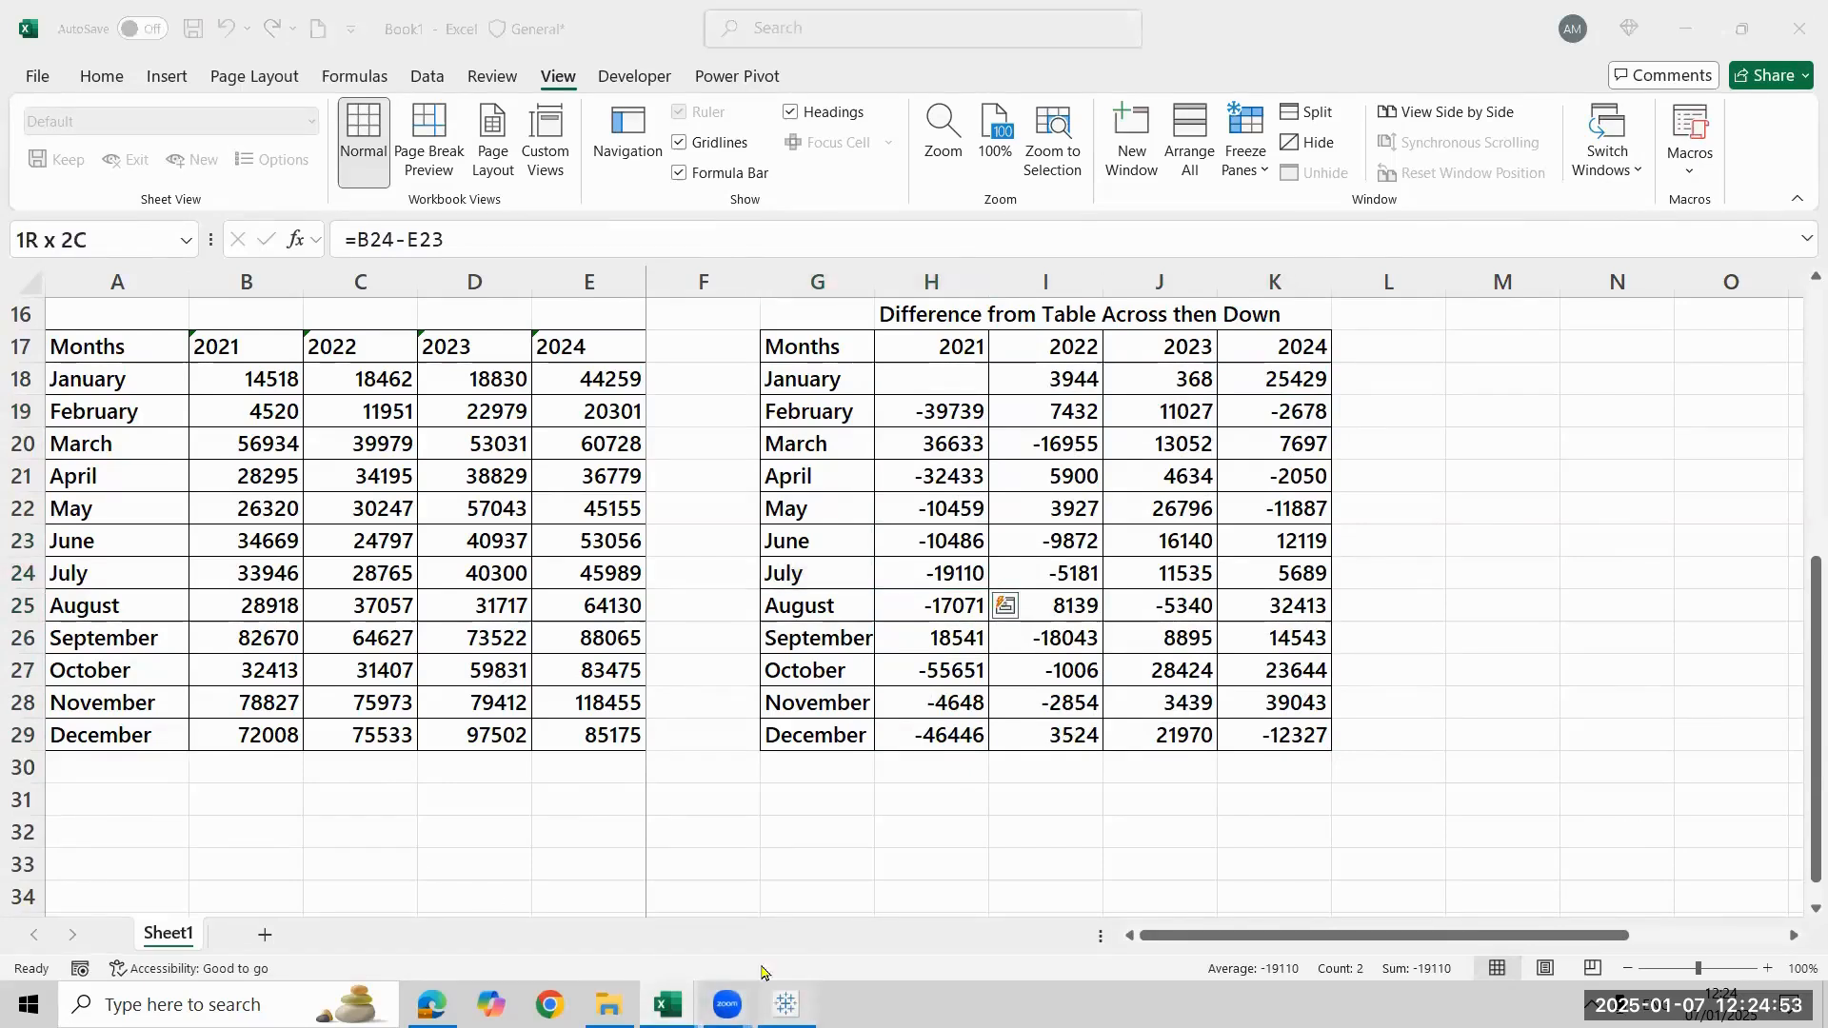
Switch to Tableau Public and set the Difference From calculation to compute using Table (down then across)
key("alt+Tab")
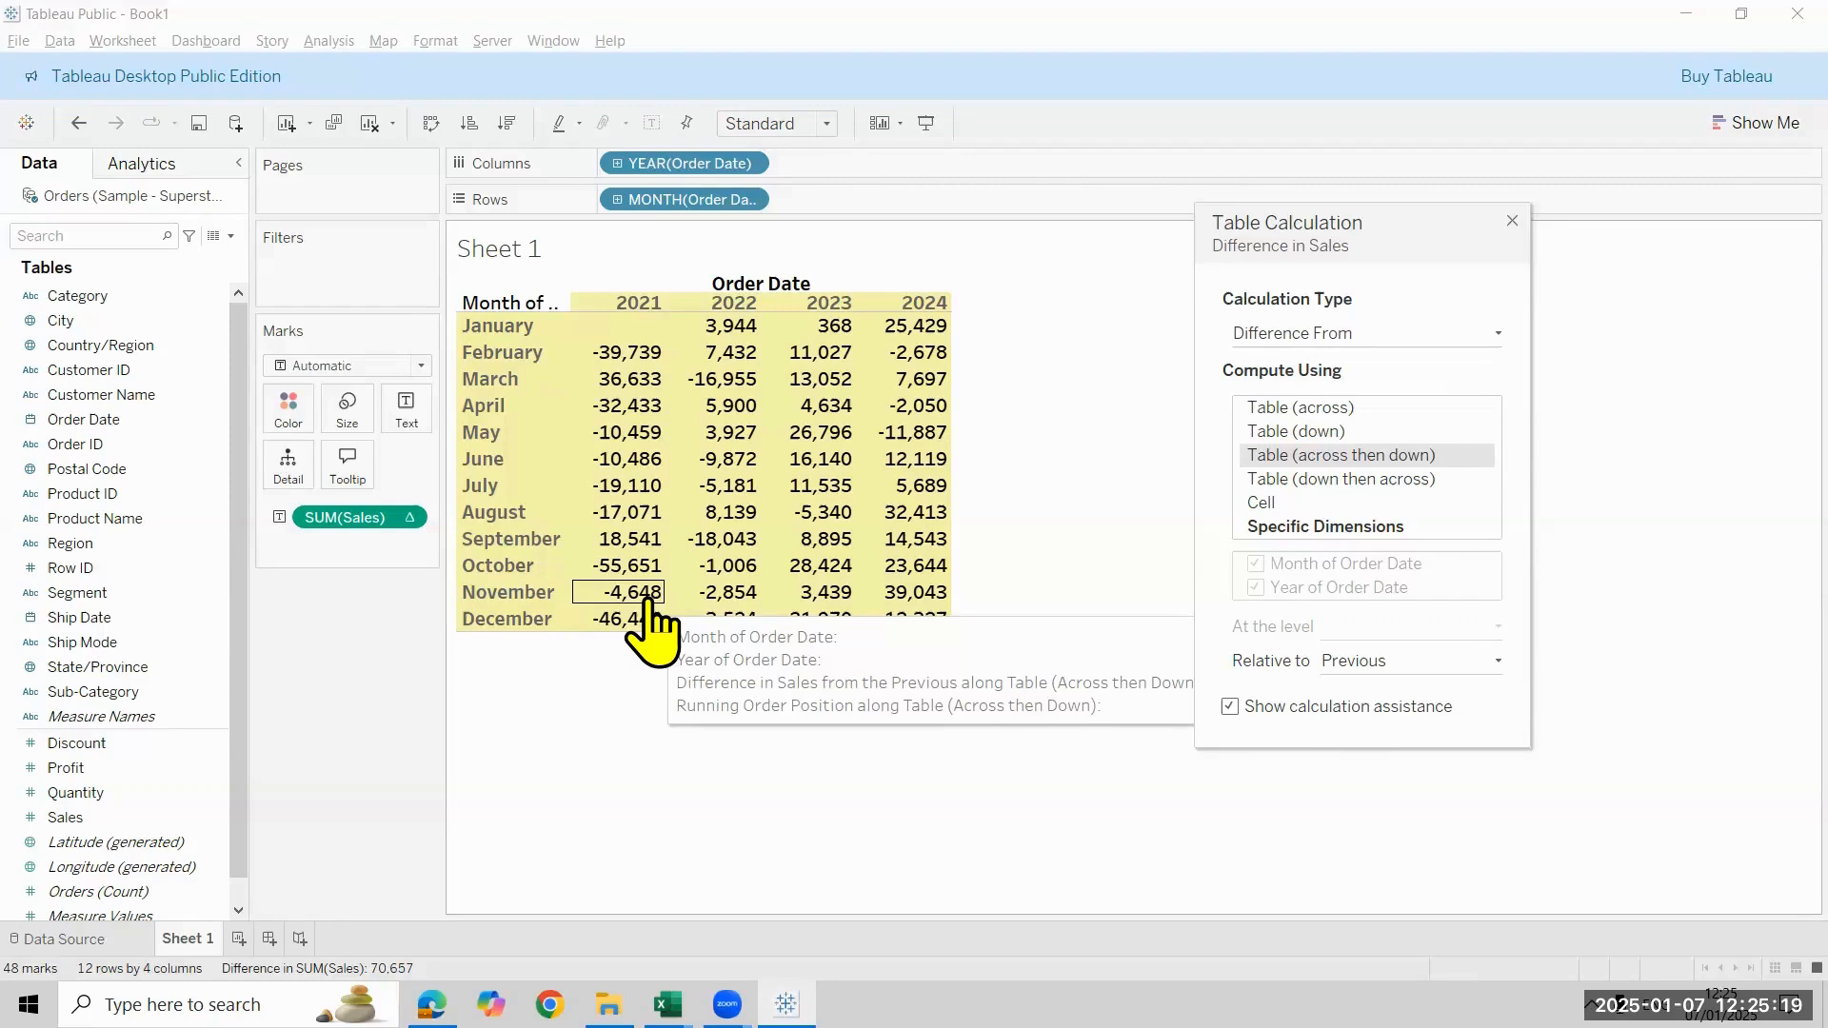
left_click(1337, 479)
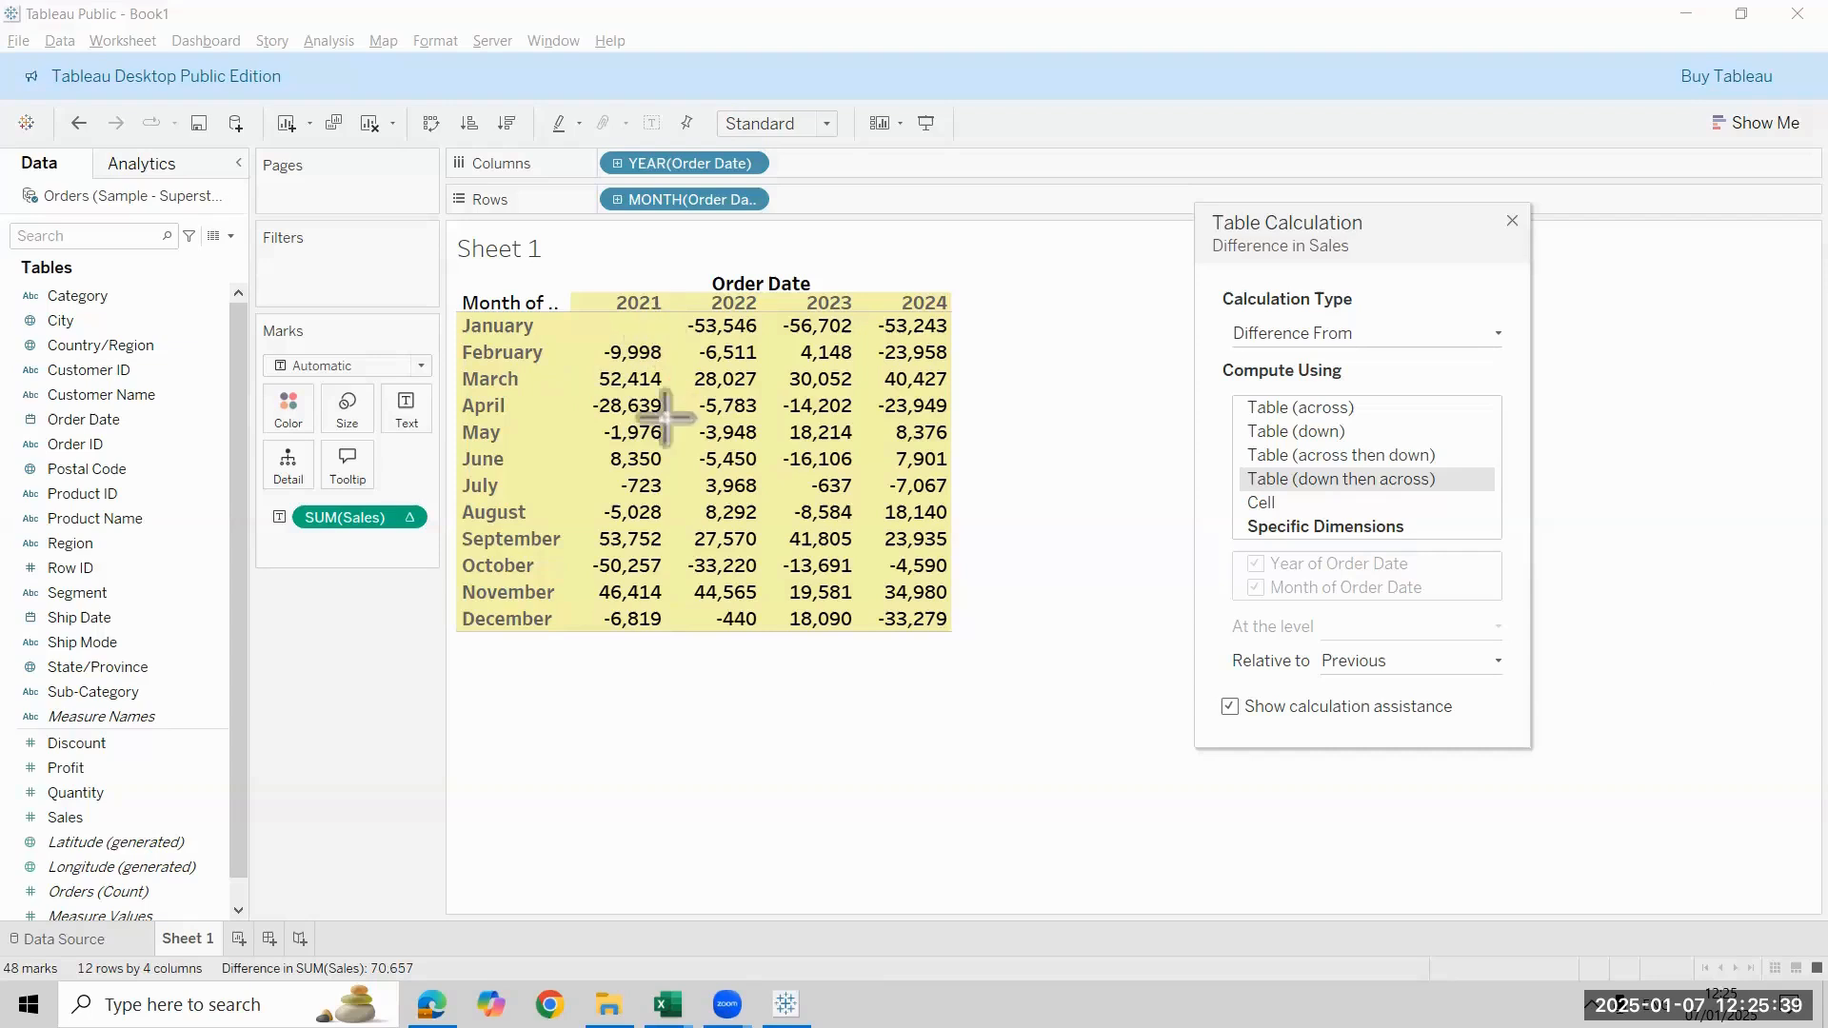
Trace the down-then-across calculation order with arrows over the 2021 and 2022 columns, clearing the first set before redrawing
left_click_drag(653, 330, 648, 617)
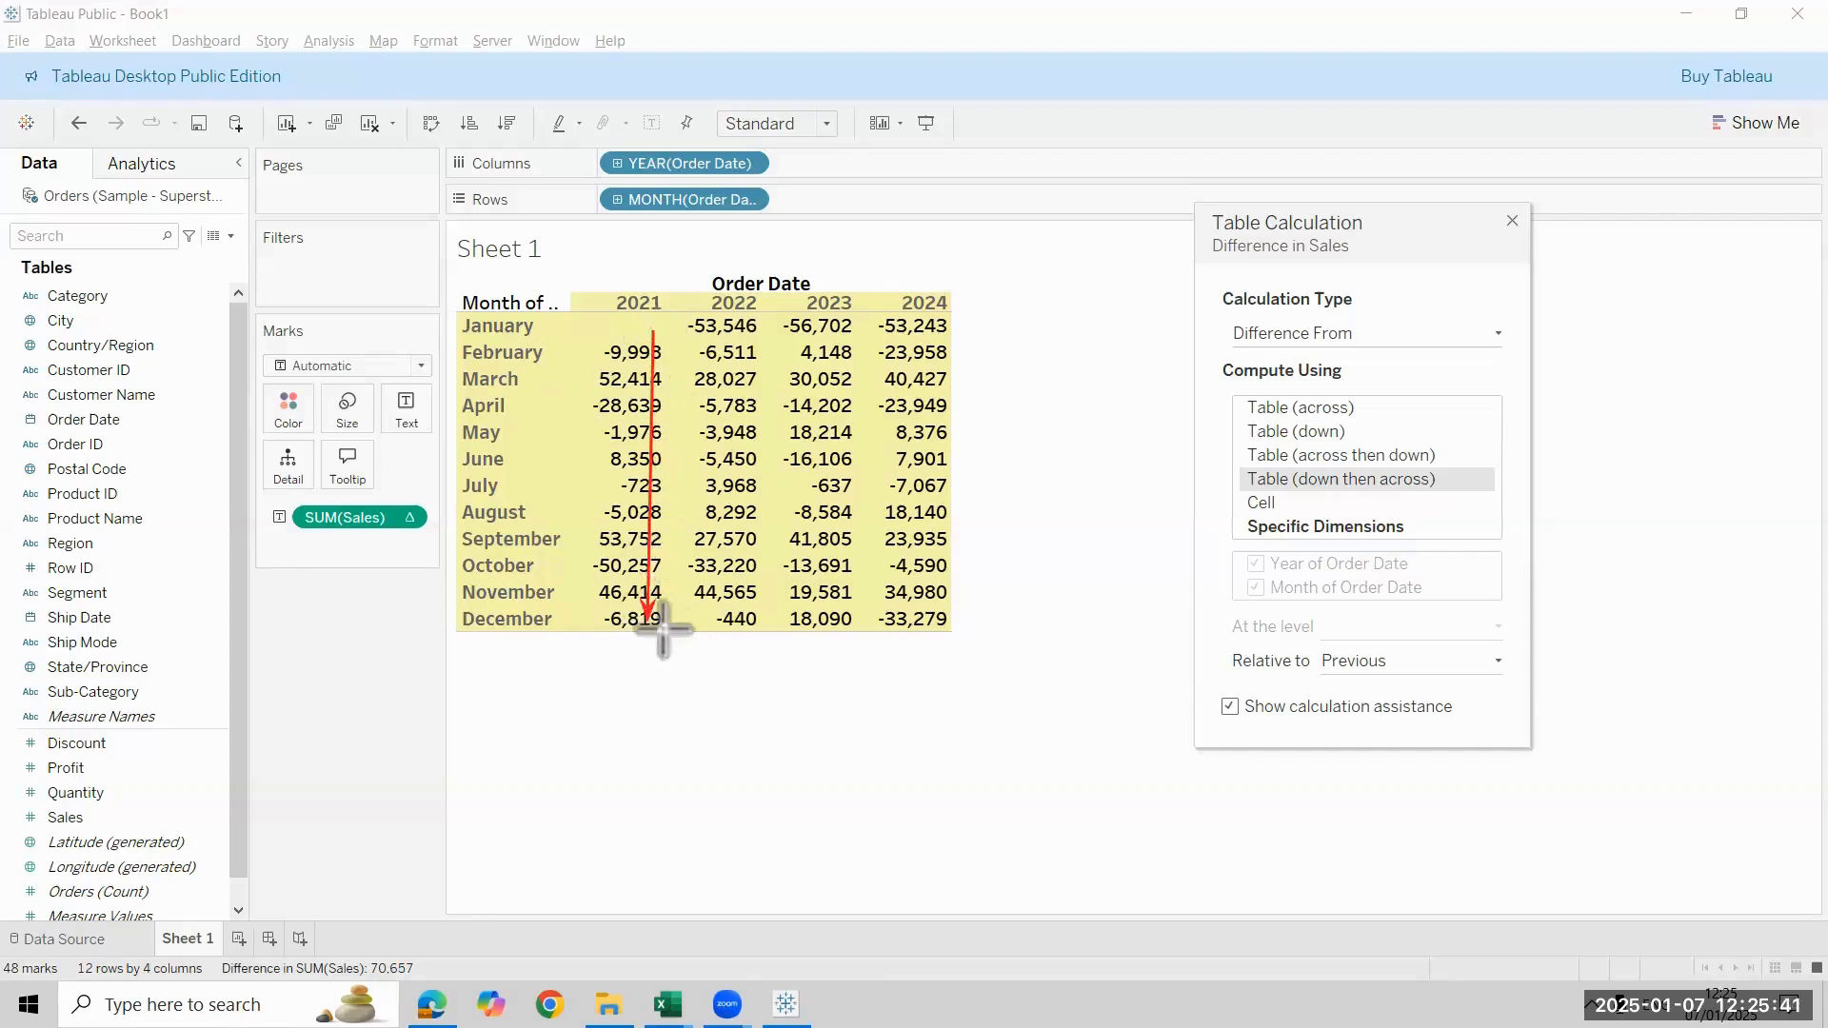
left_click_drag(655, 628, 705, 326)
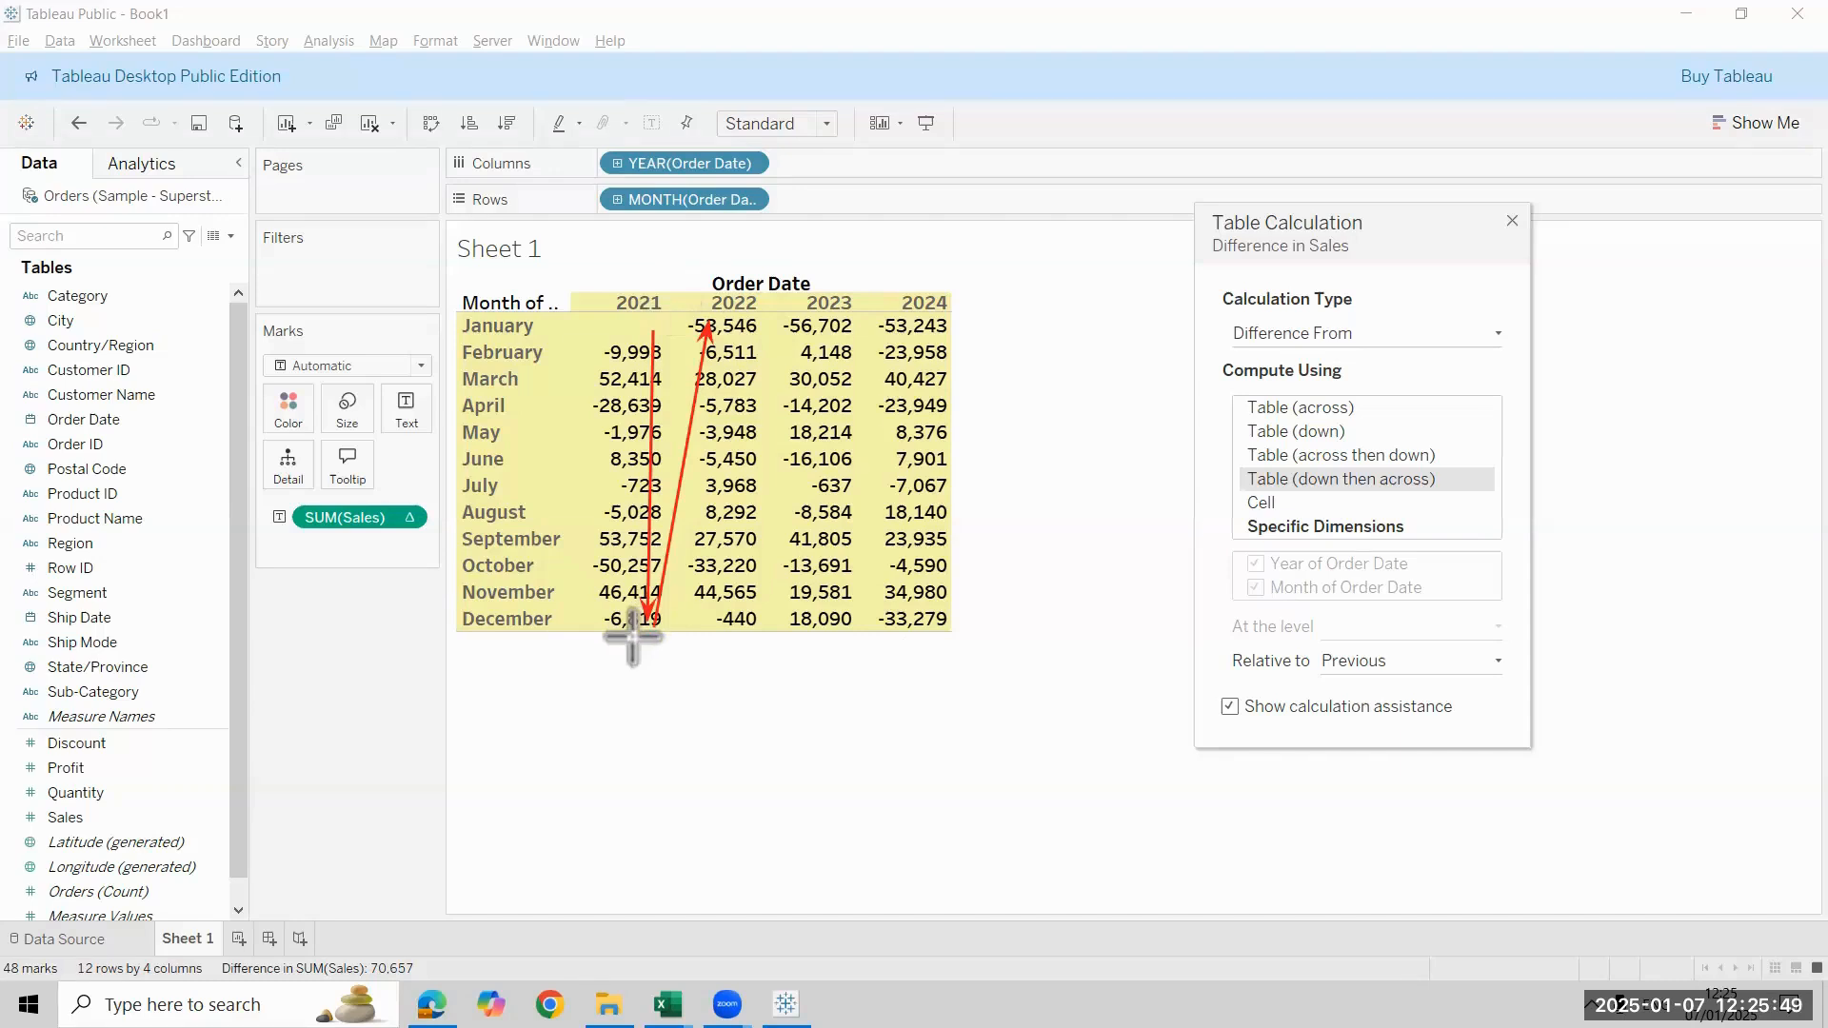
left_click_drag(714, 331, 710, 621)
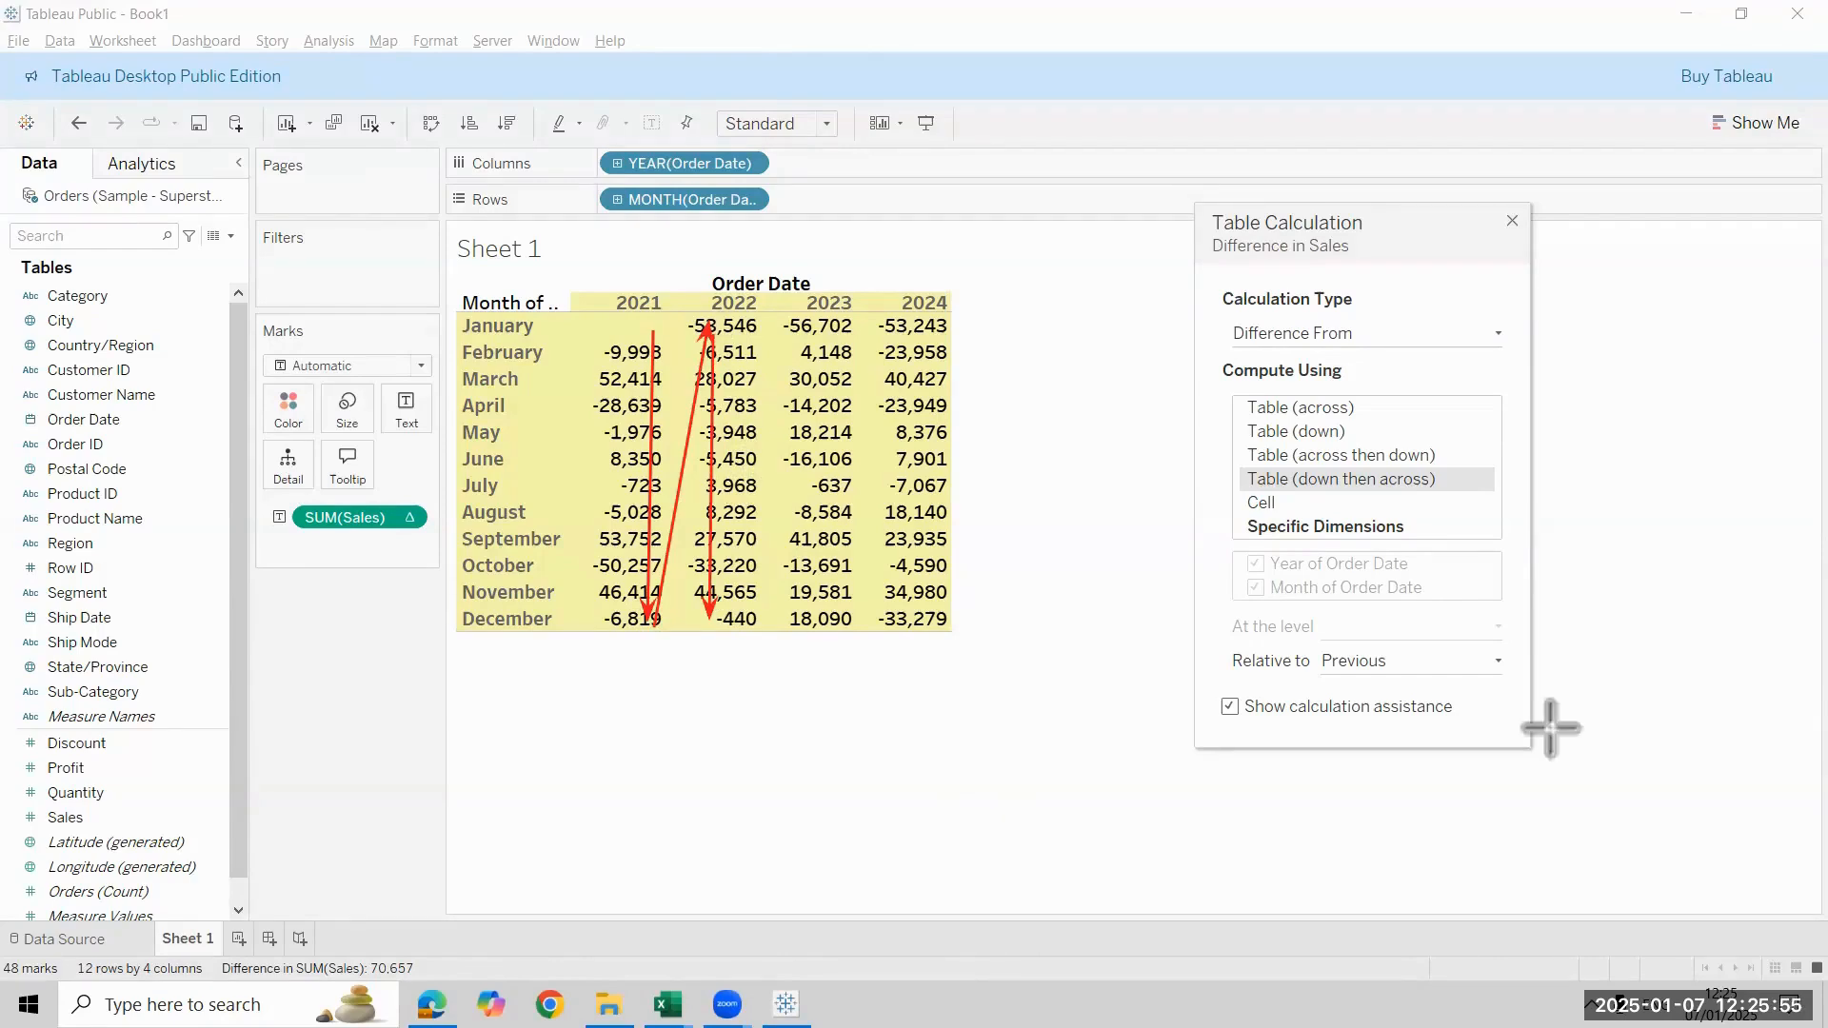
key("e")
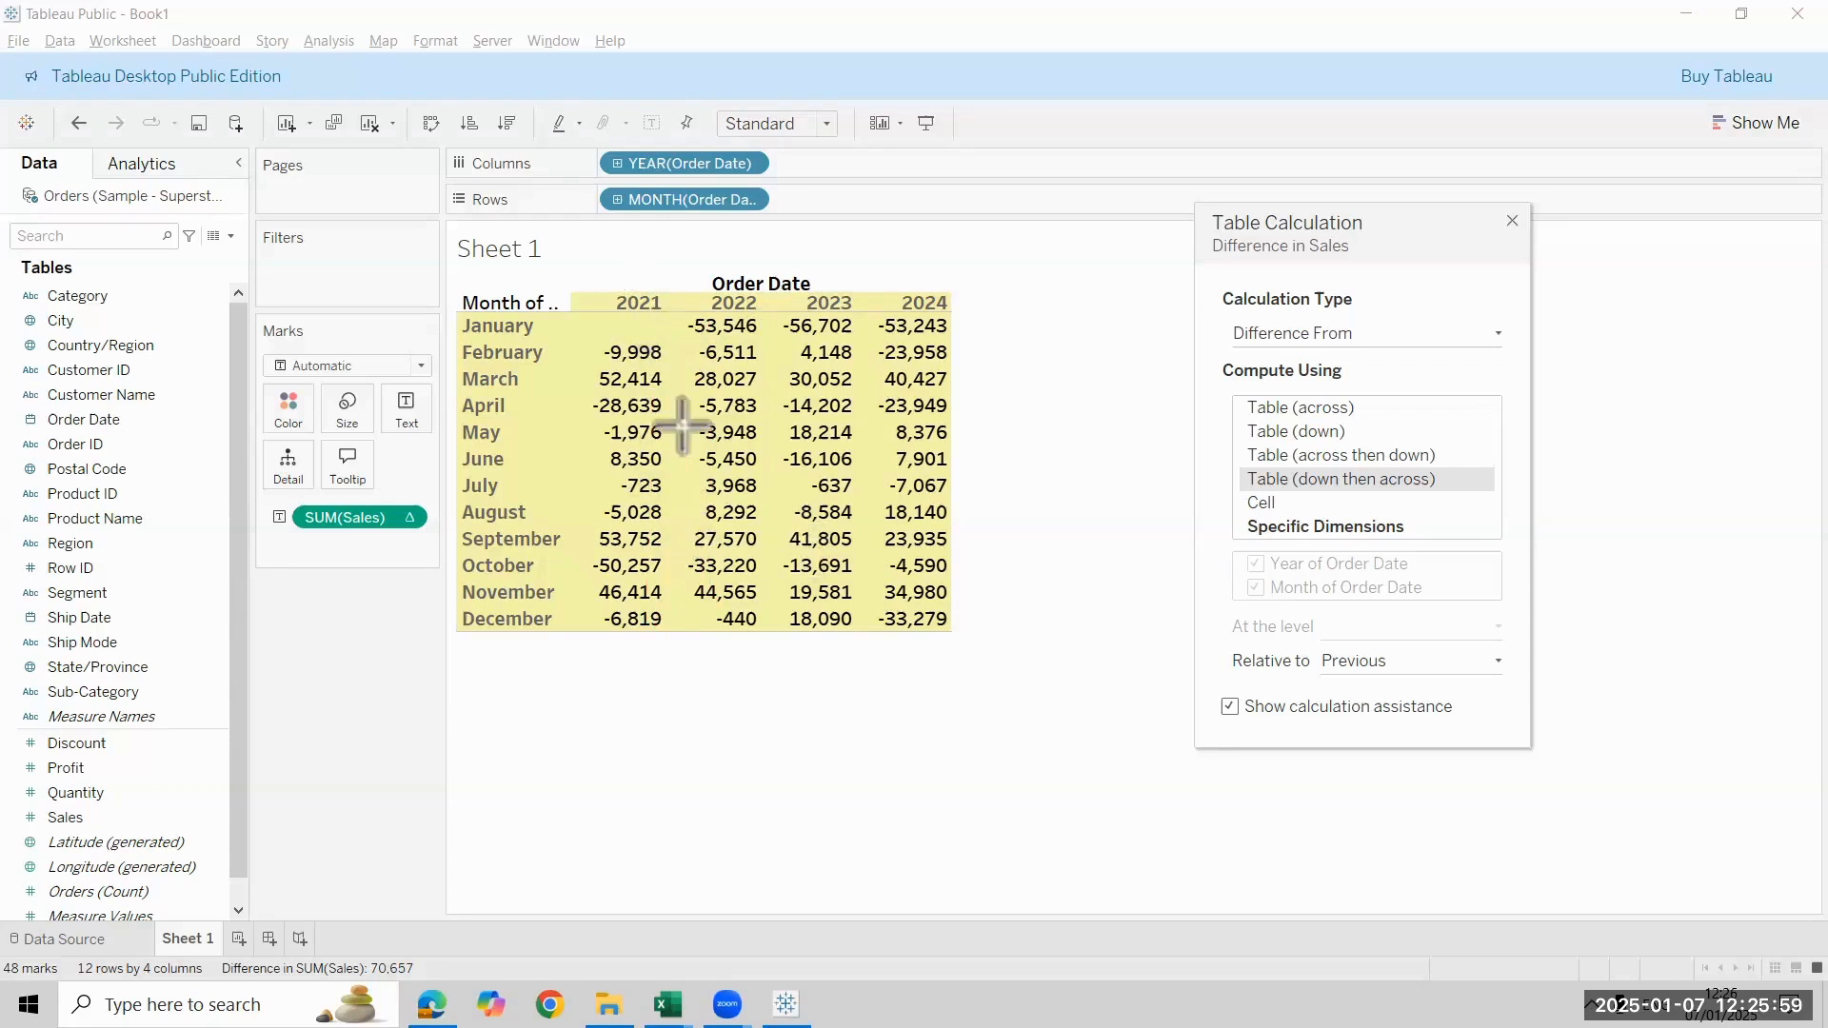
left_click_drag(664, 615, 664, 522)
mouse_move(694, 363)
left_mouse_down()
mouse_move(666, 346)
mouse_move(725, 325)
mouse_move(658, 617)
left_mouse_up()
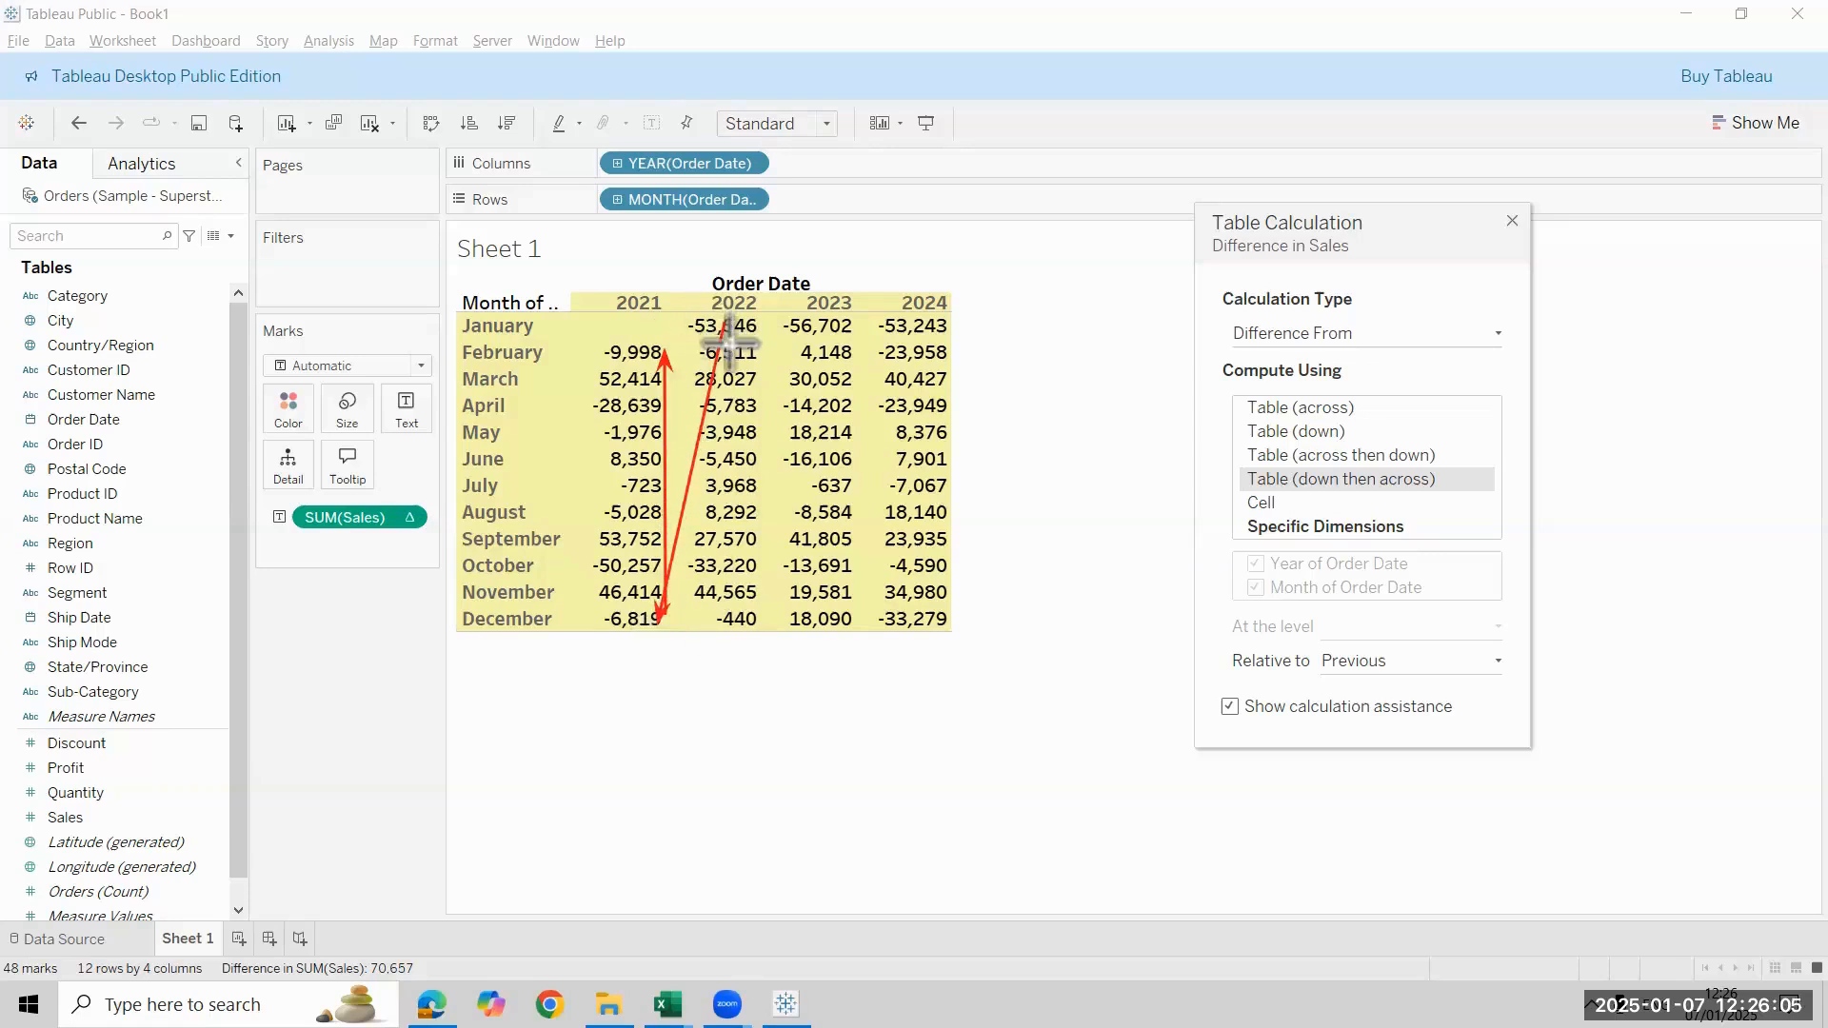
left_click_drag(723, 326, 729, 632)
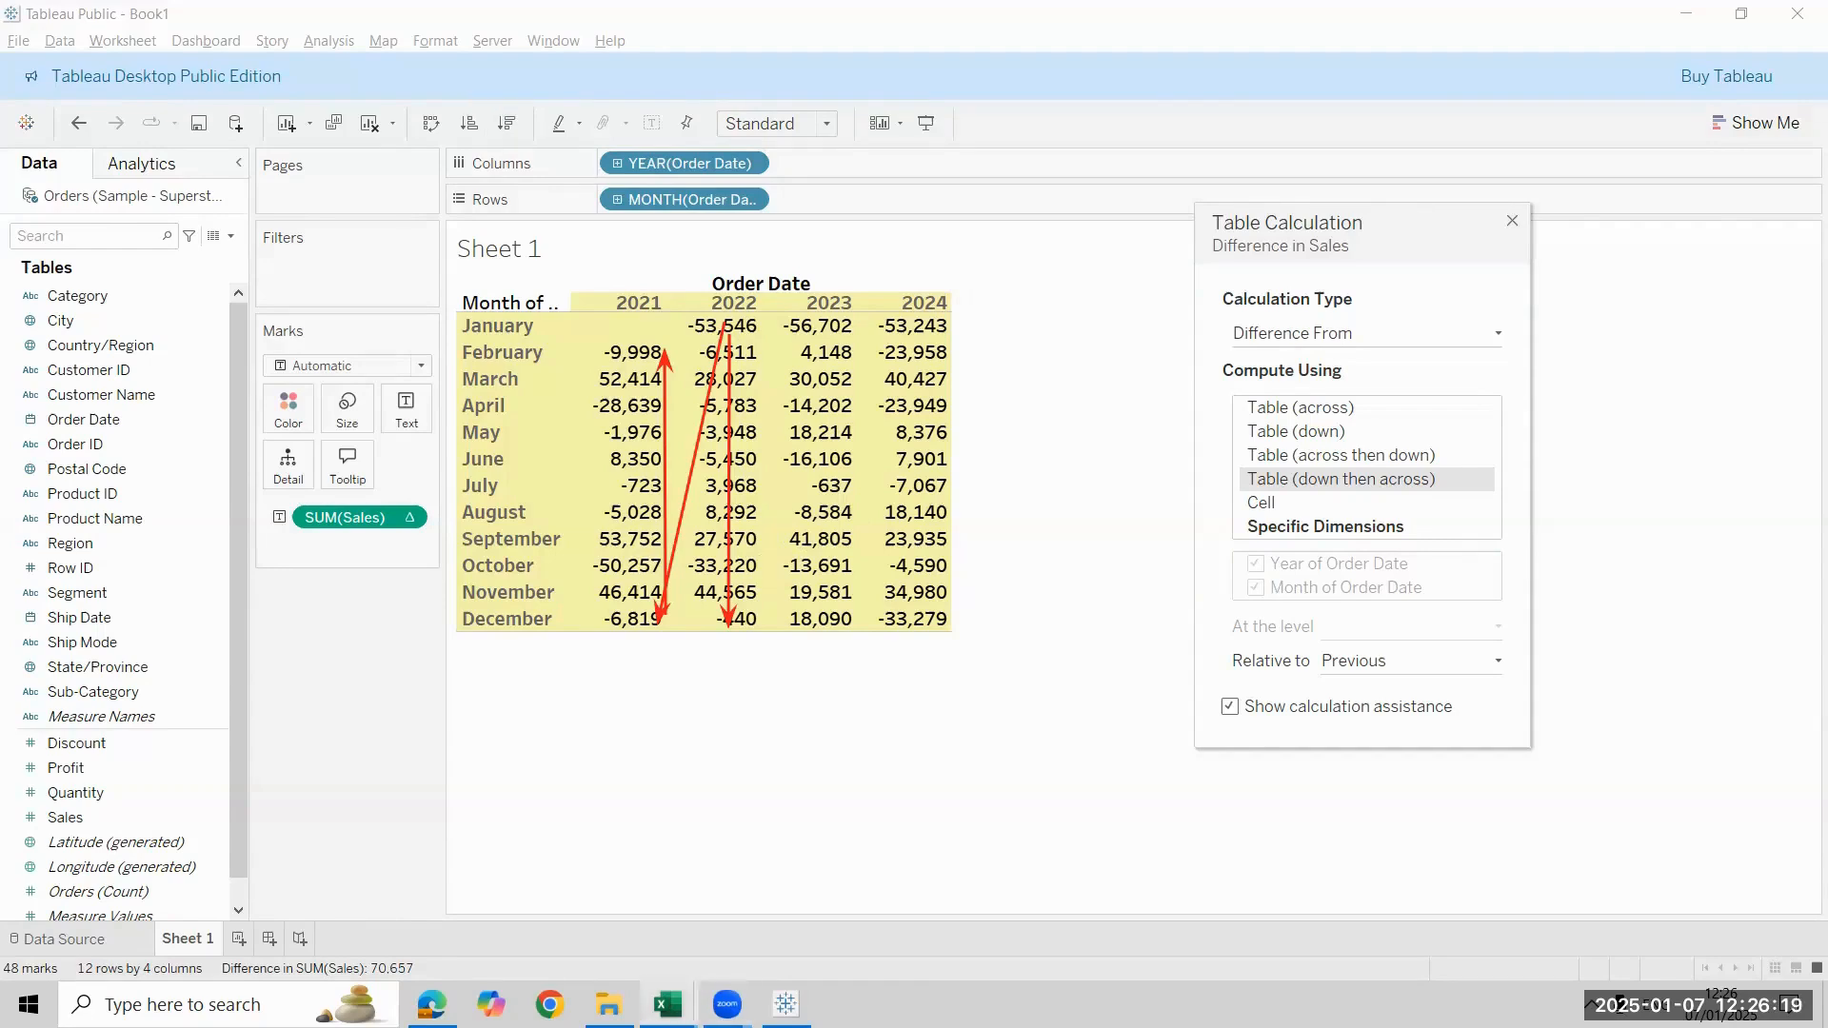
Switch to Excel, clear the arrows and copy the Across then Down table, G17:K29
mouse_move(669, 1005)
left_click(731, 922)
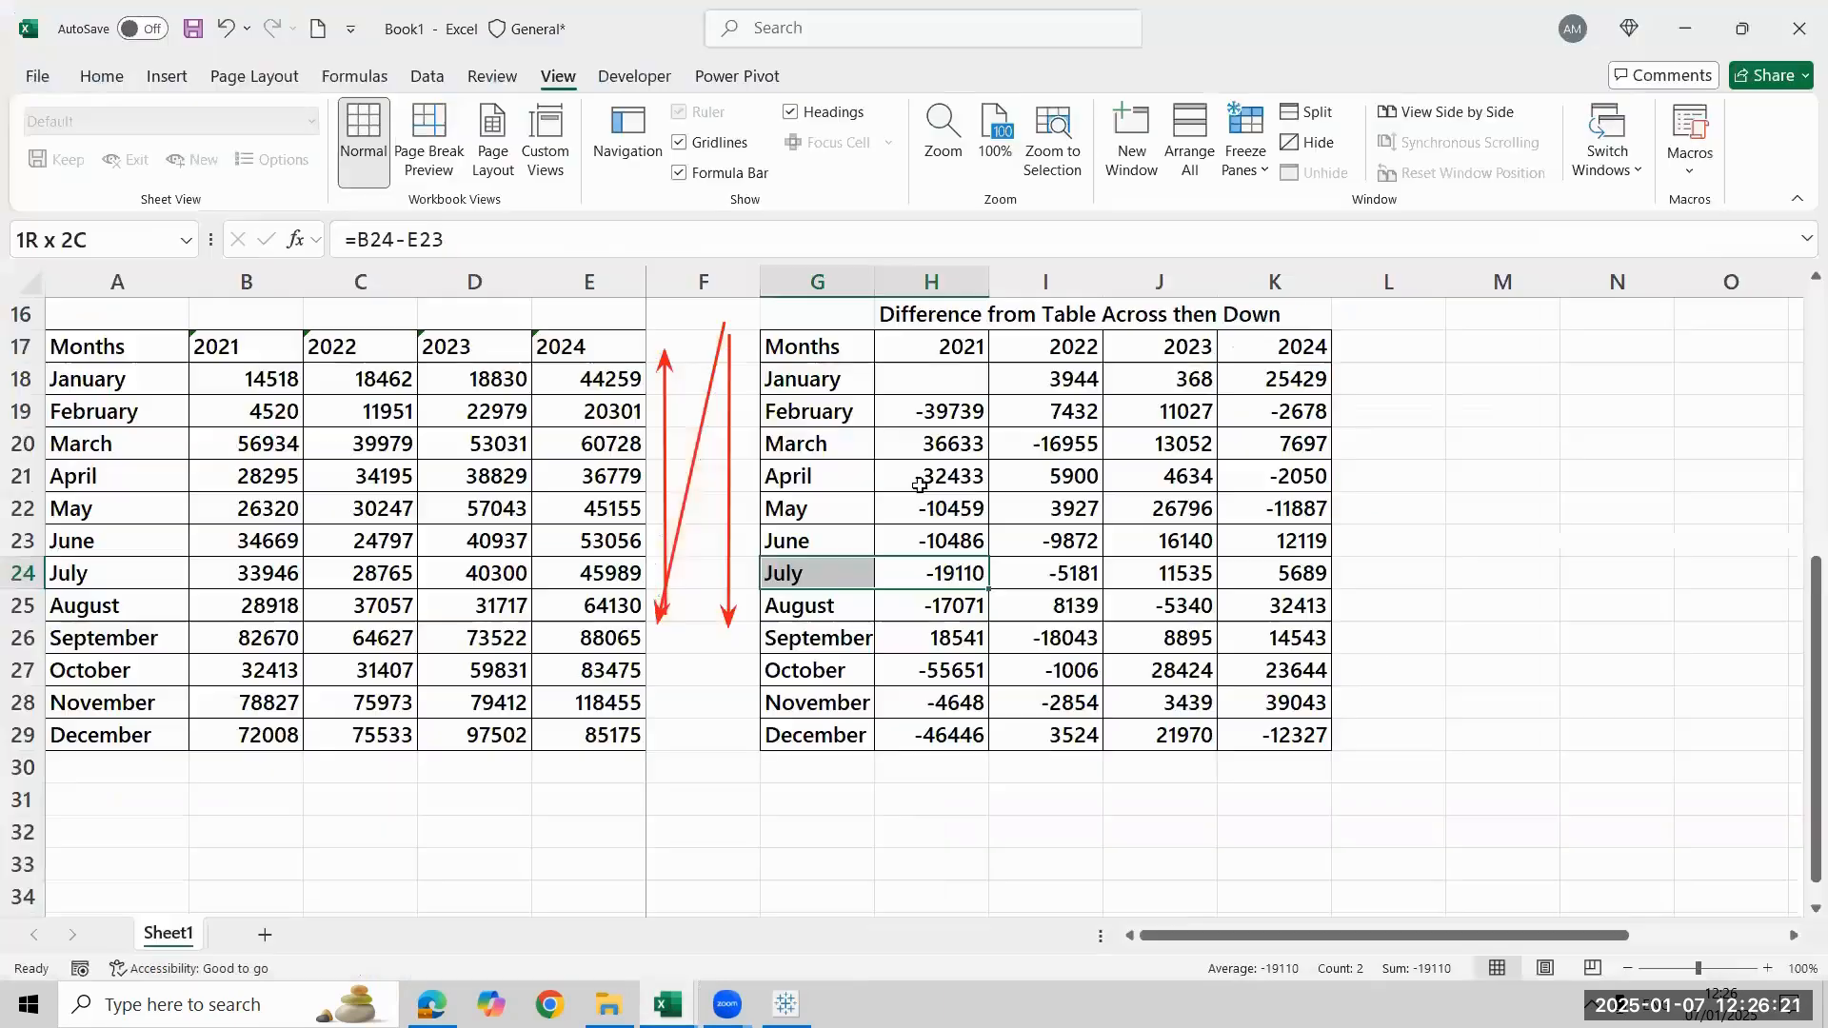
left_click(1725, 214)
left_click(817, 346)
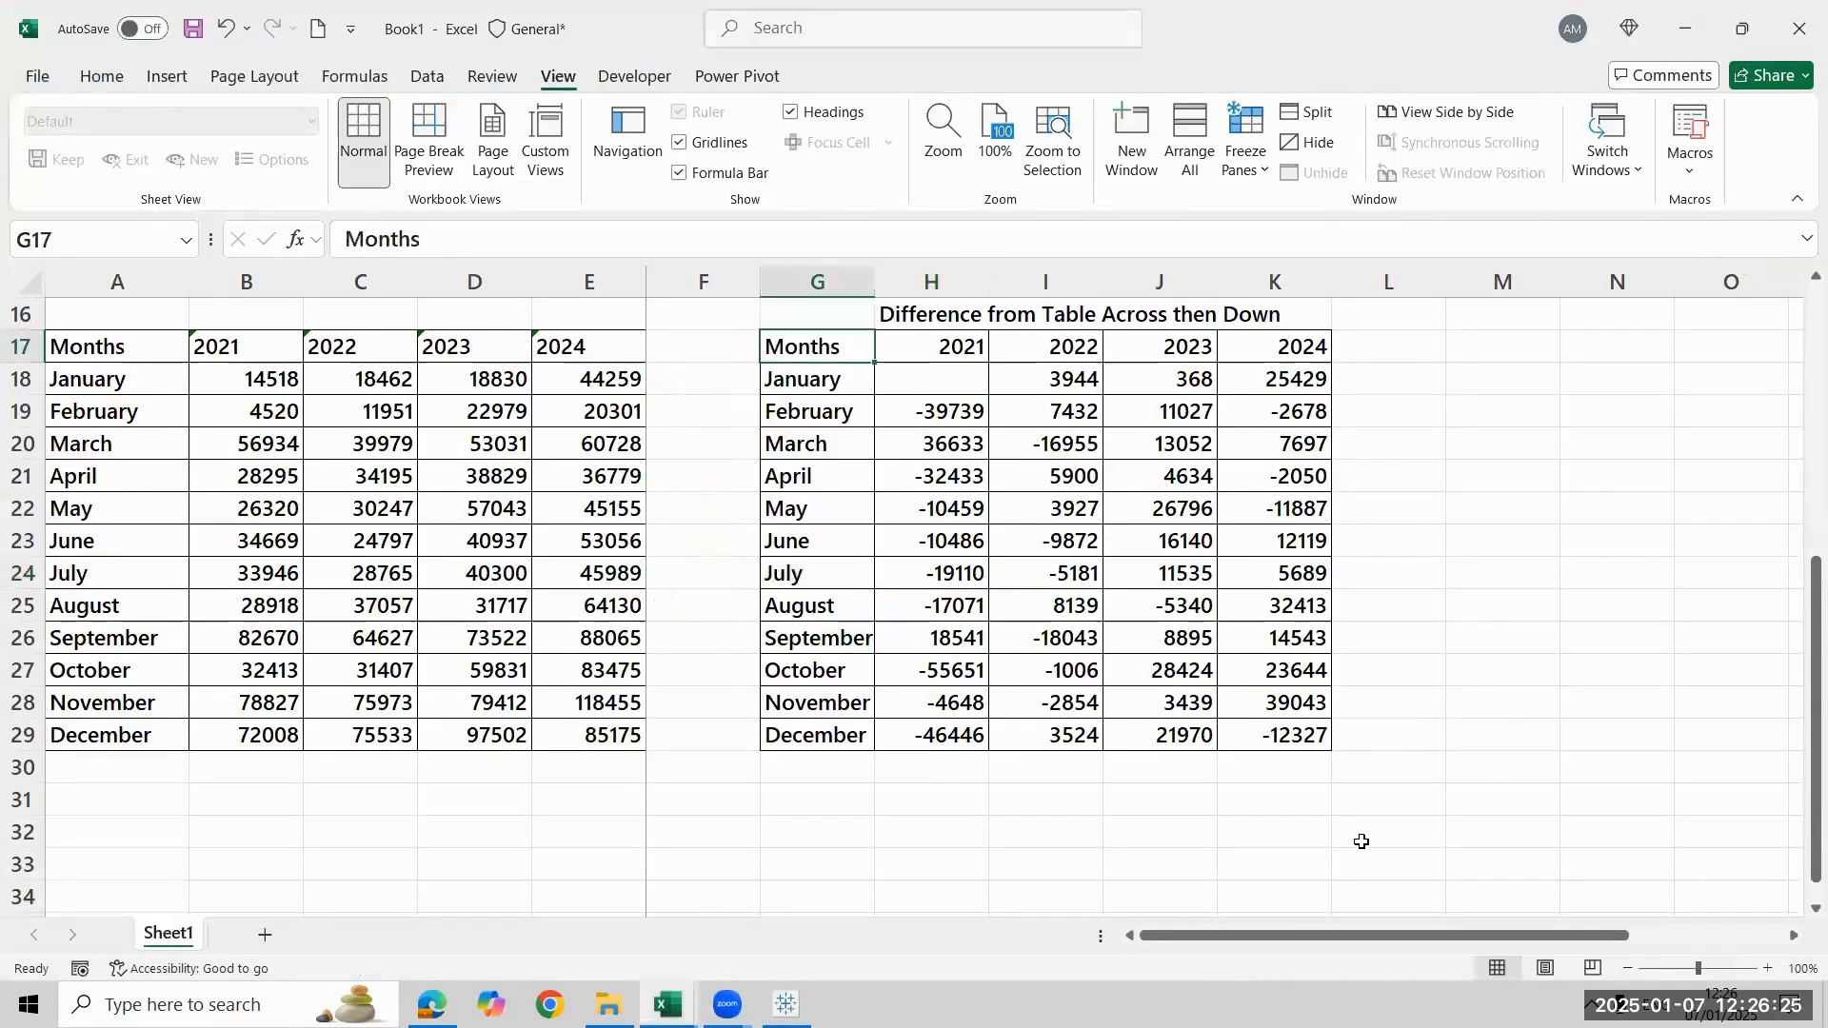
key("shift+Right")
key("shift+Right")
key("shift+Right")
key("shift+Right")
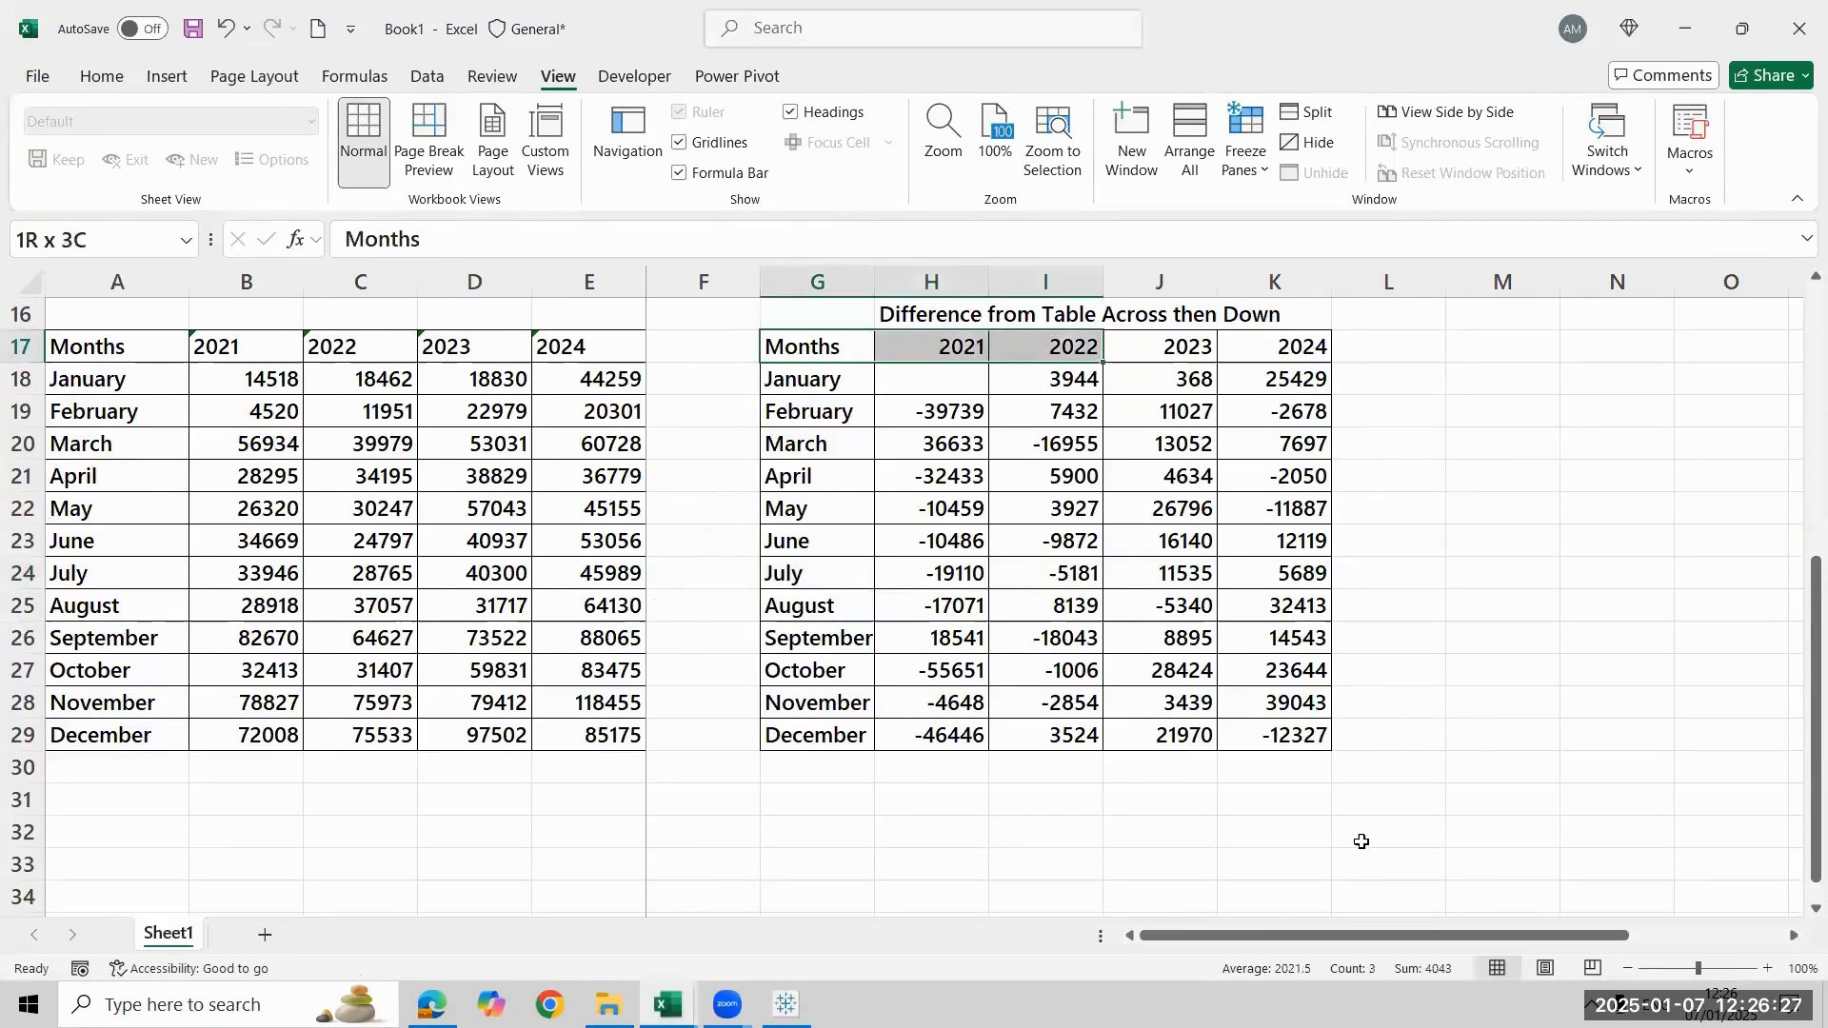
key("ctrl+shift+Down")
key("ctrl+c")
Paste the copied table at M17, below the existing table in columns M to Q
key("Right")
key("Right")
key("Right")
key("Right")
key("Right")
key("Right")
key("Right")
key("Right")
key("Right")
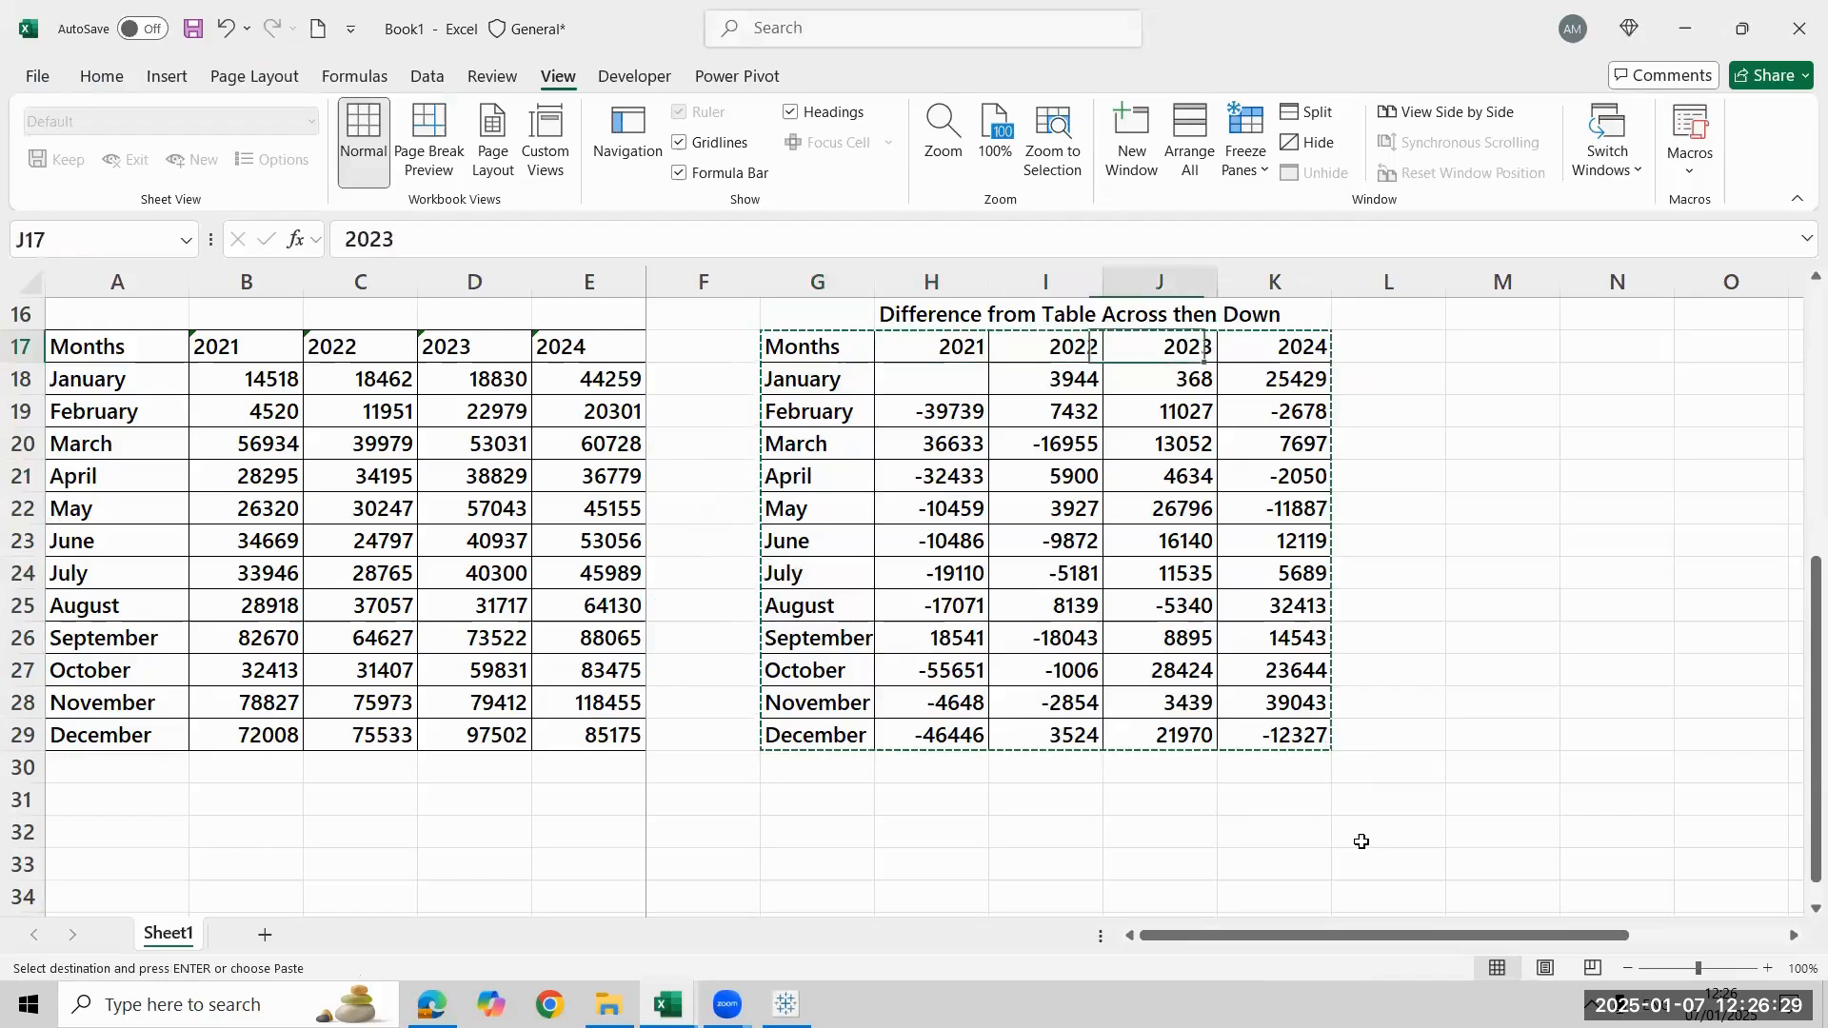
key("Up")
key("Up")
key("Up")
key("Up")
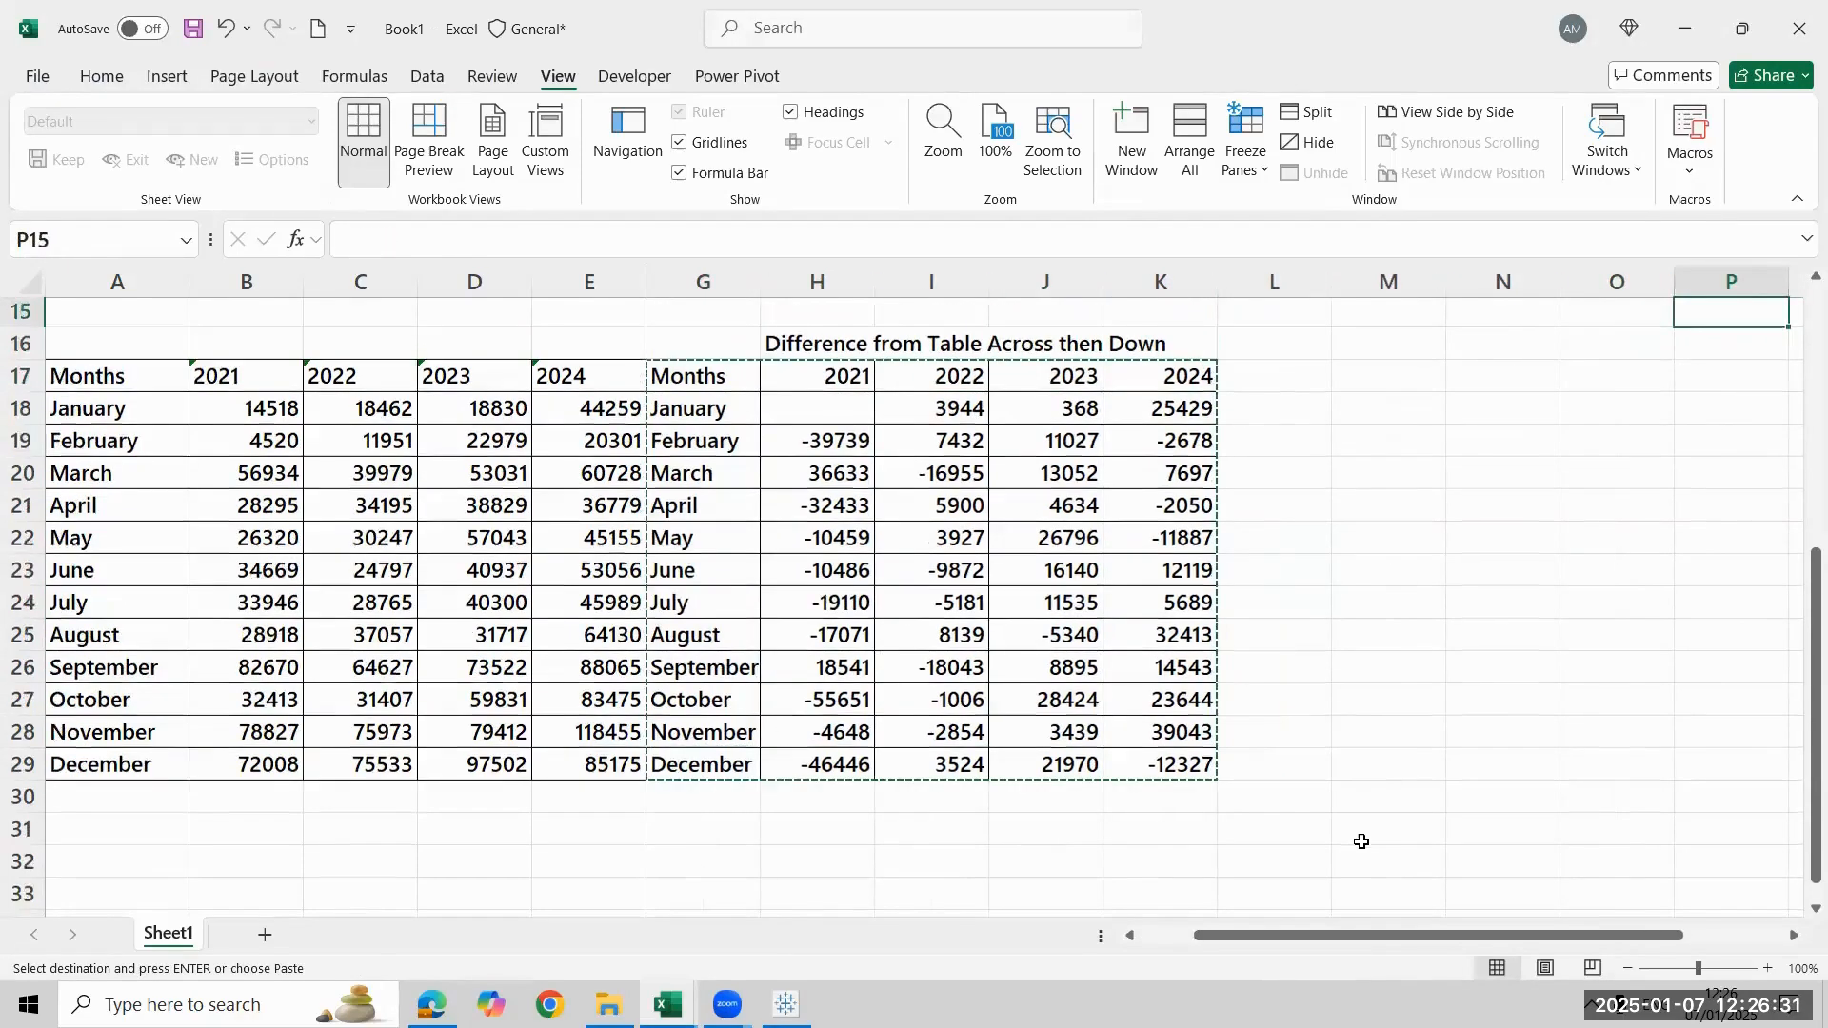
key("Down")
key("Down")
key("Down")
key("Down")
key("Down")
key("Down")
key("Down")
key("Left")
key("Left")
key("Left")
key("Up")
key("Up")
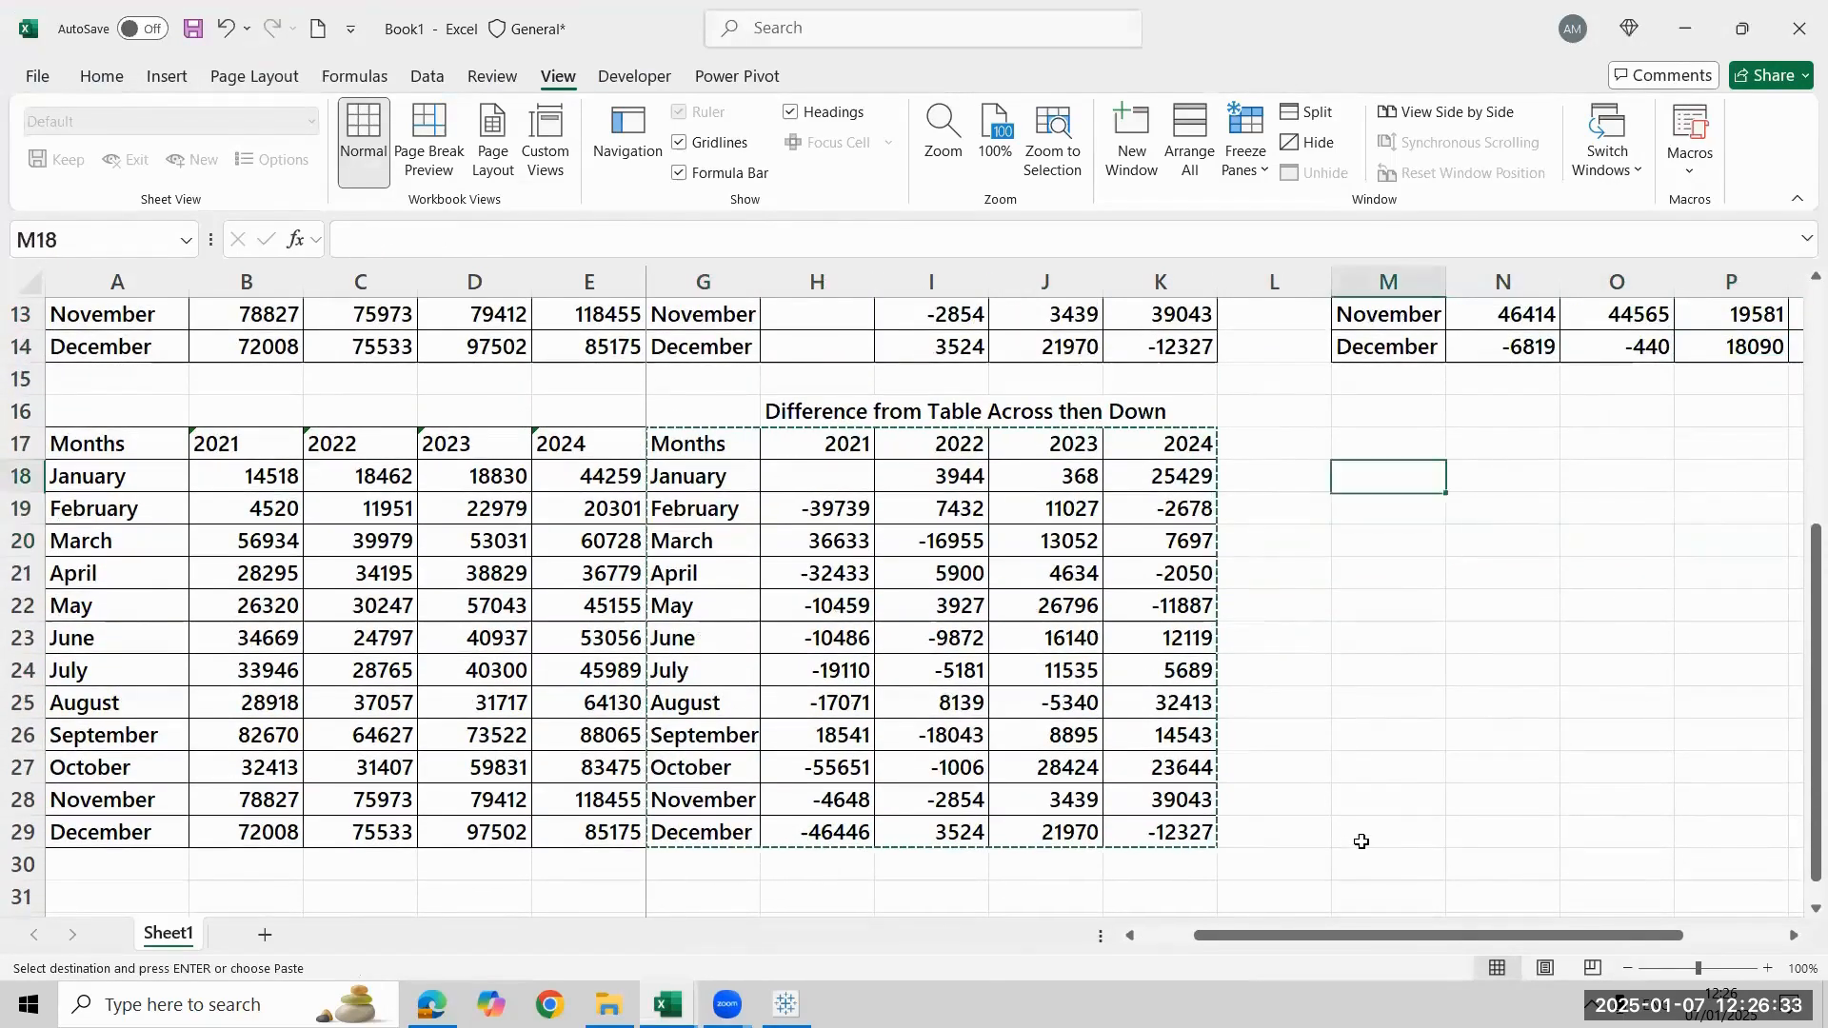
key("Up")
key("ctrl+v")
Copy the title cells H16:K16 above the pasted table, starting at N16
key("Up")
key("Left")
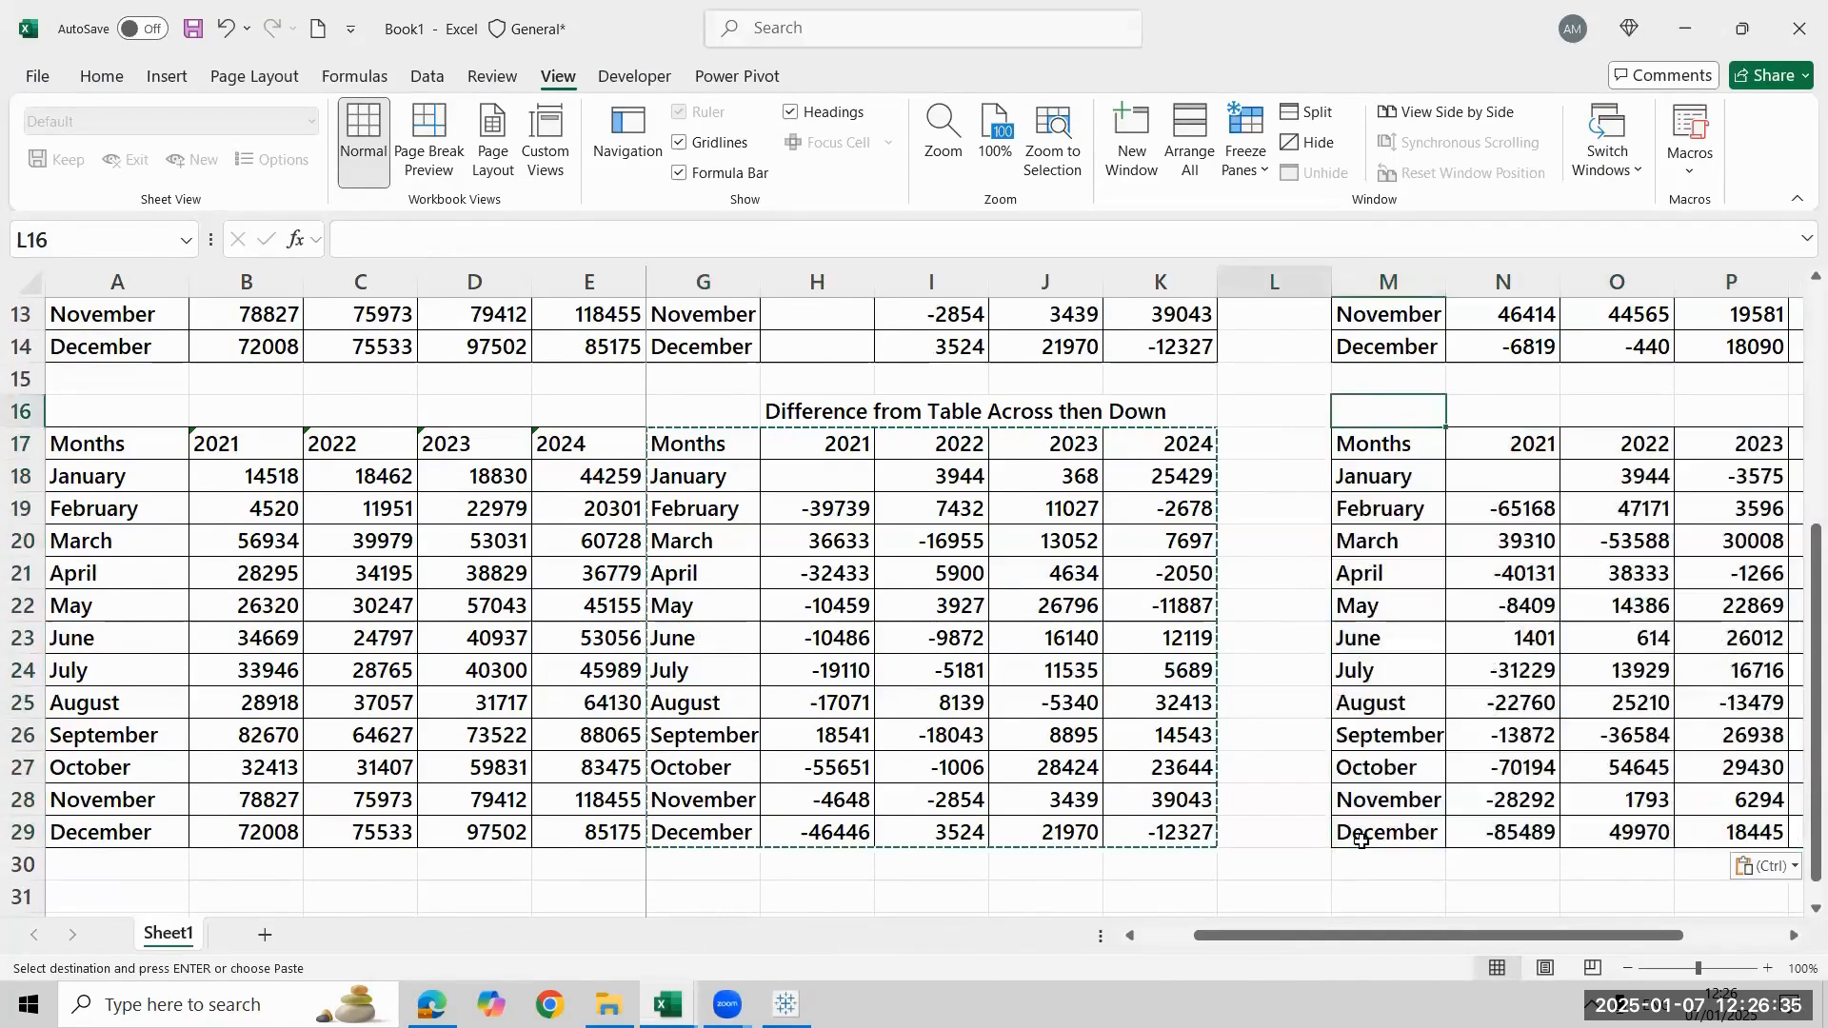
key("Left")
key("Left")
key("Left")
key("Left")
key("shift+Right")
key("shift+Right")
key("shift+Right")
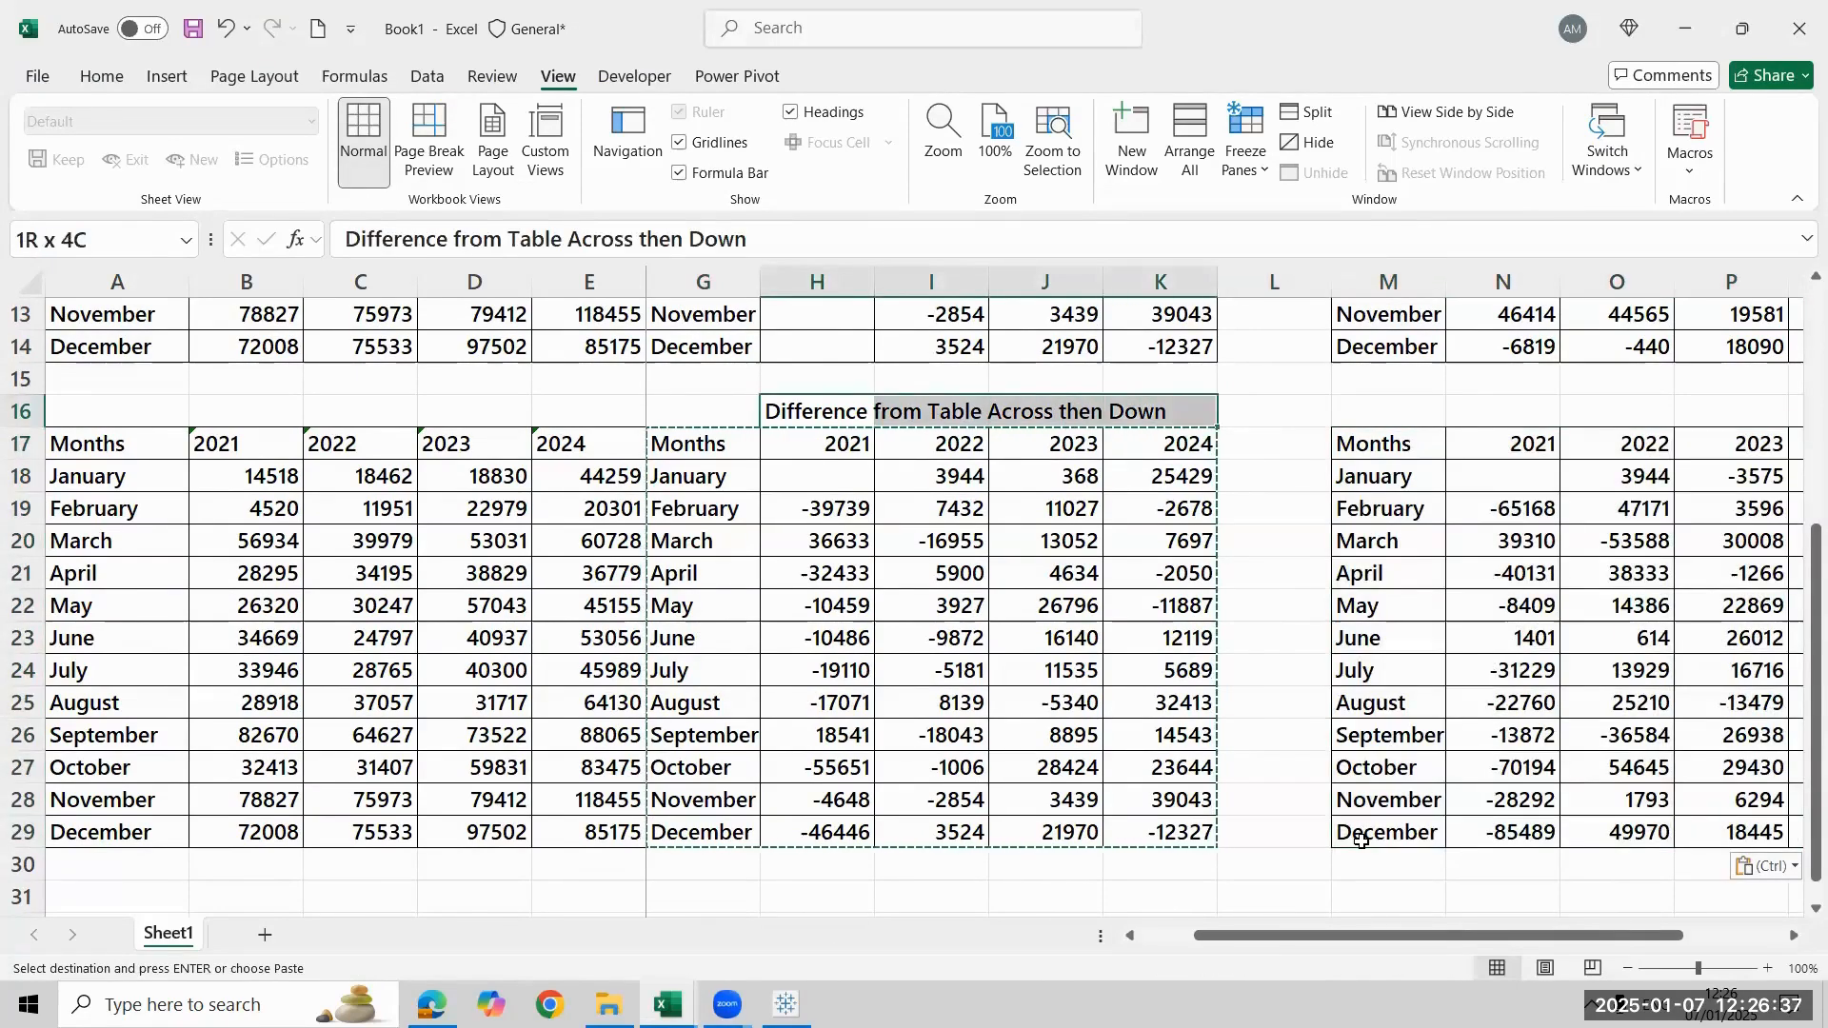
key("ctrl+c")
key("Right")
key("Right")
key("Right")
key("Right")
key("Right")
key("Right")
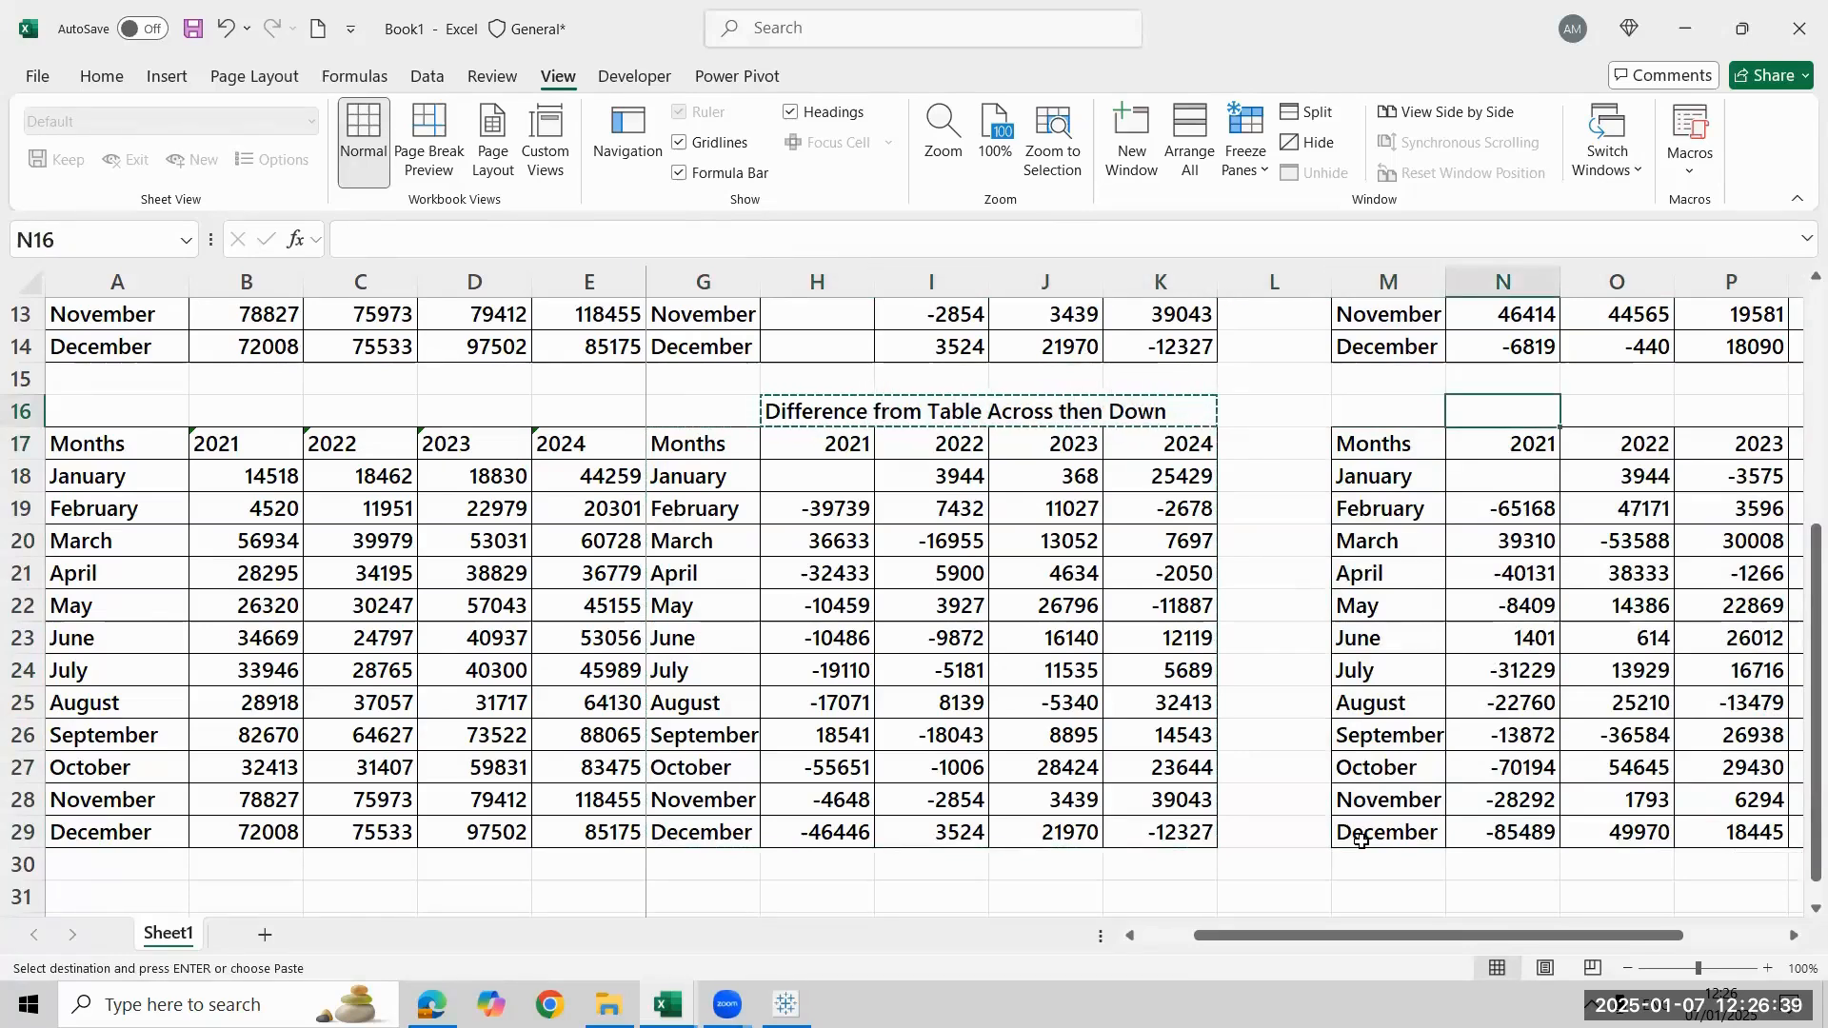
key("ctrl+v")
key("Right")
Change the title in N16 to "Difference from Table down then across"
key("Left")
key("F2")
key("BackSpace")
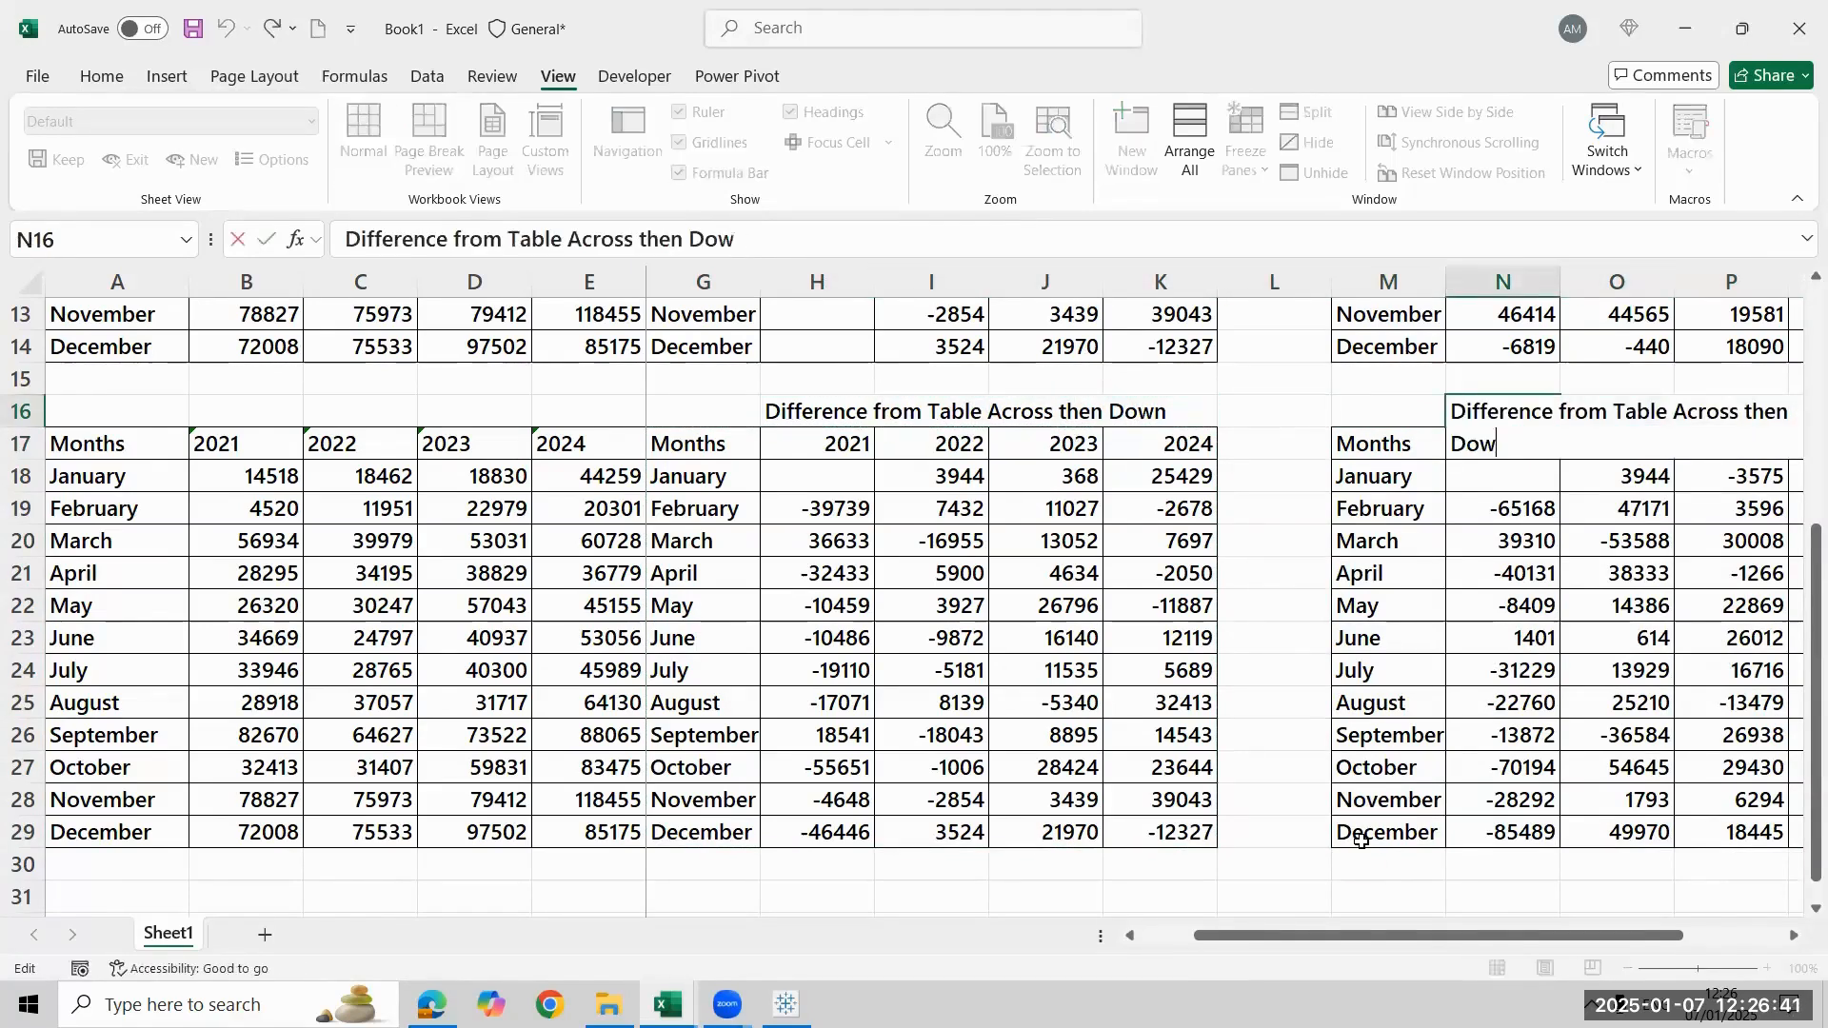
key("BackSpace")
key("BackSpace")
key("BackSpace")
key("BackSpace")
key("BackSpace")
key("BackSpace")
key("BackSpace")
key("BackSpace")
key("BackSpace")
key("BackSpace")
key("BackSpace")
key("BackSpace")
key("BackSpace")
key("BackSpace")
key("BackSpace")
type("dow")
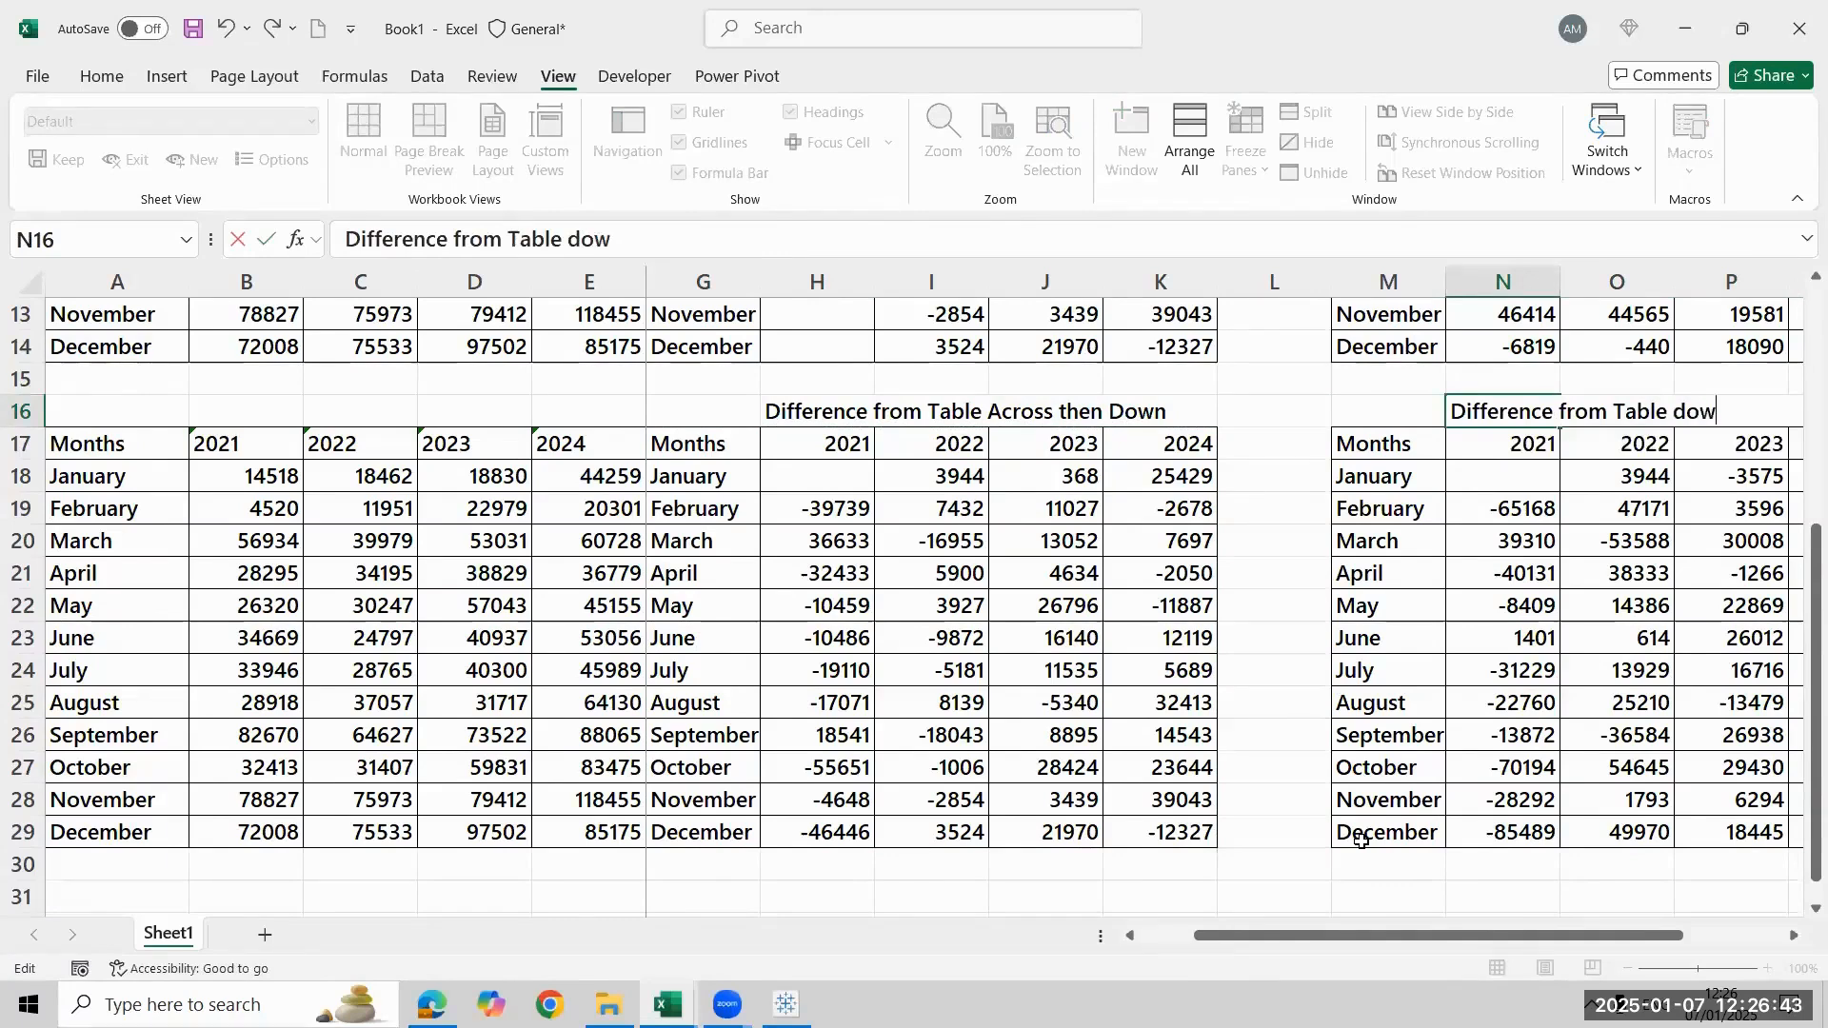
type("n then act")
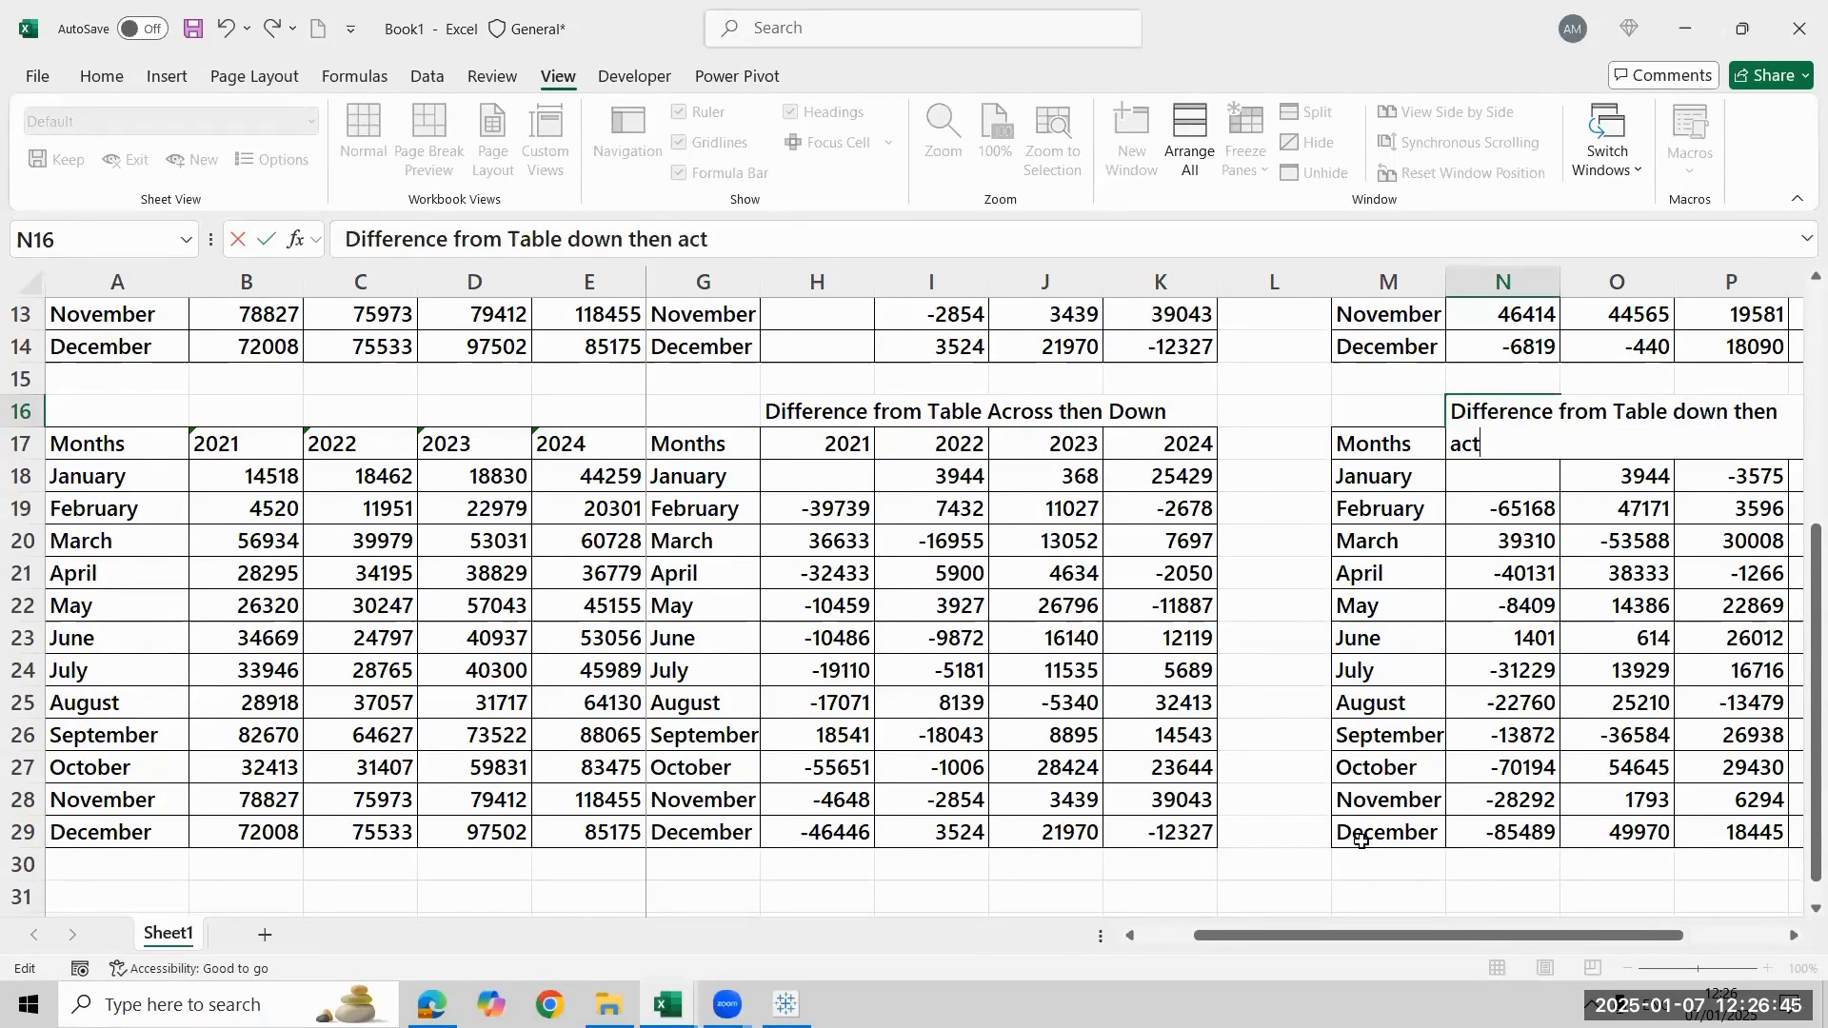
type("os")
key("BackSpace")
key("BackSpace")
key("BackSpace")
type("ross")
key("Return")
Clear the copied difference values in N18:Q29 of the down then across table
key("Down")
key("Right")
key("Right")
key("Right")
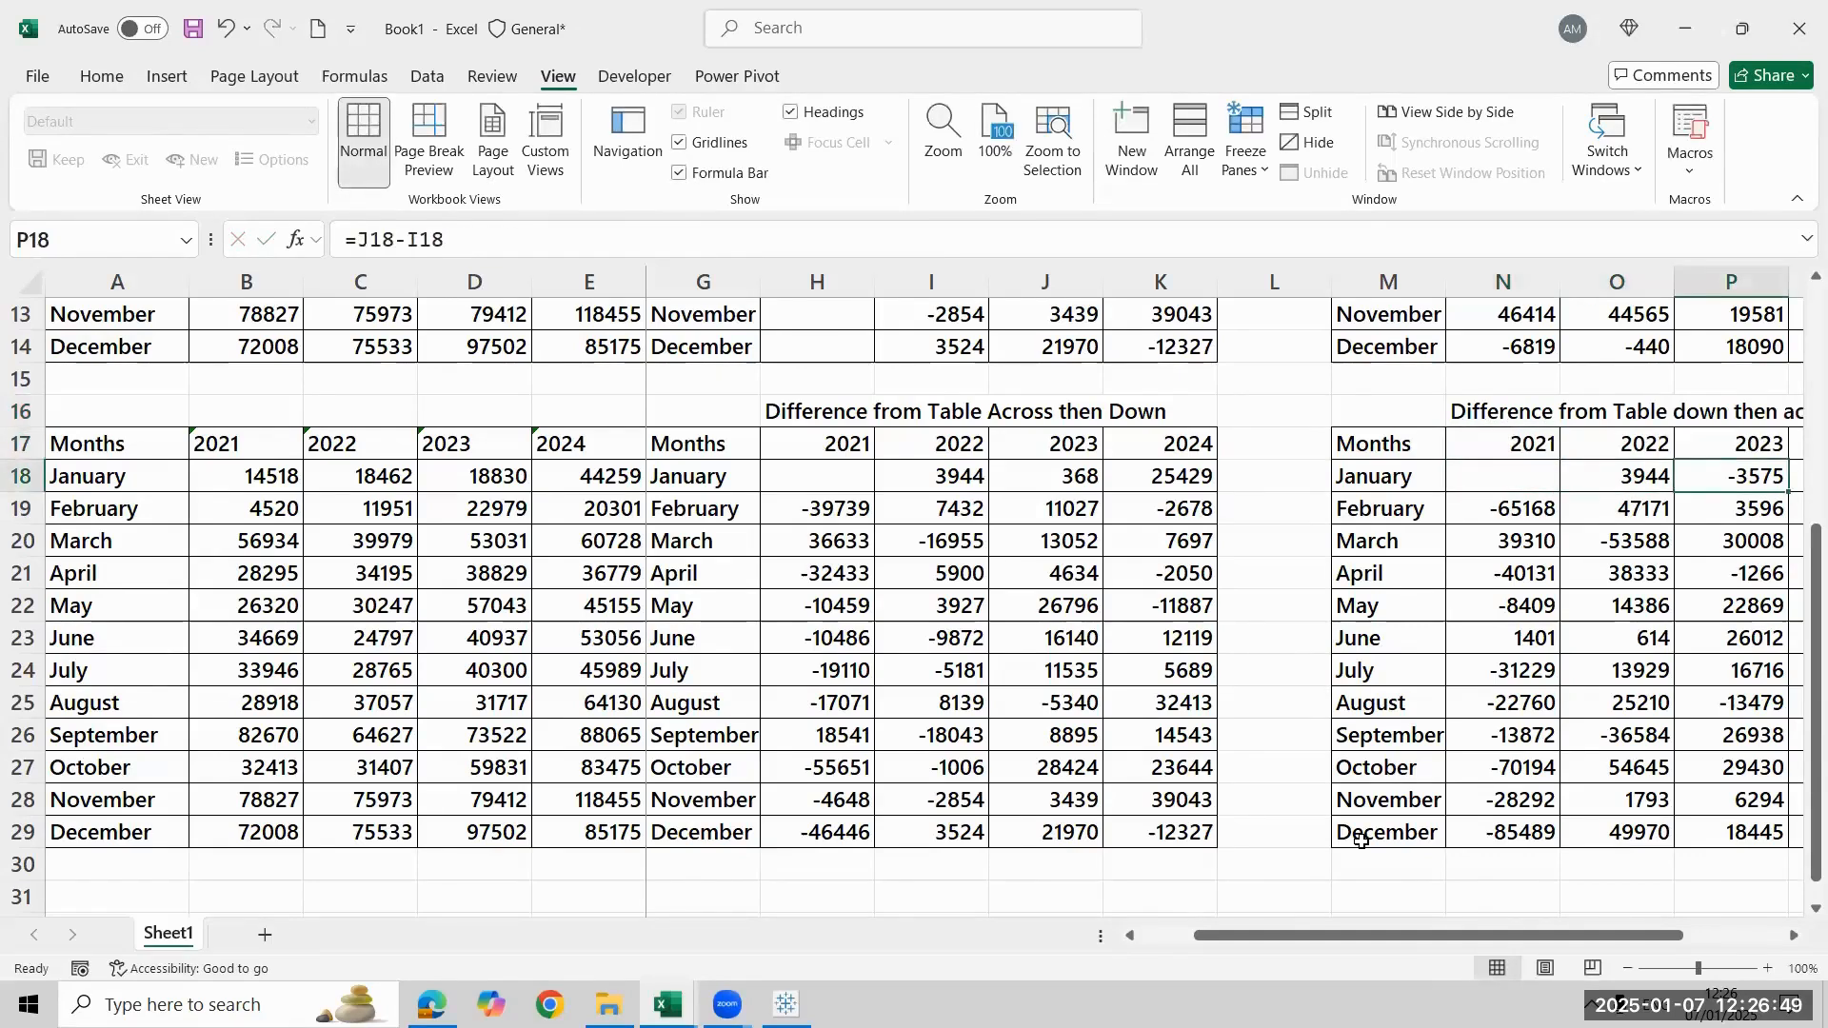
key("Right")
key("Right")
key("Right")
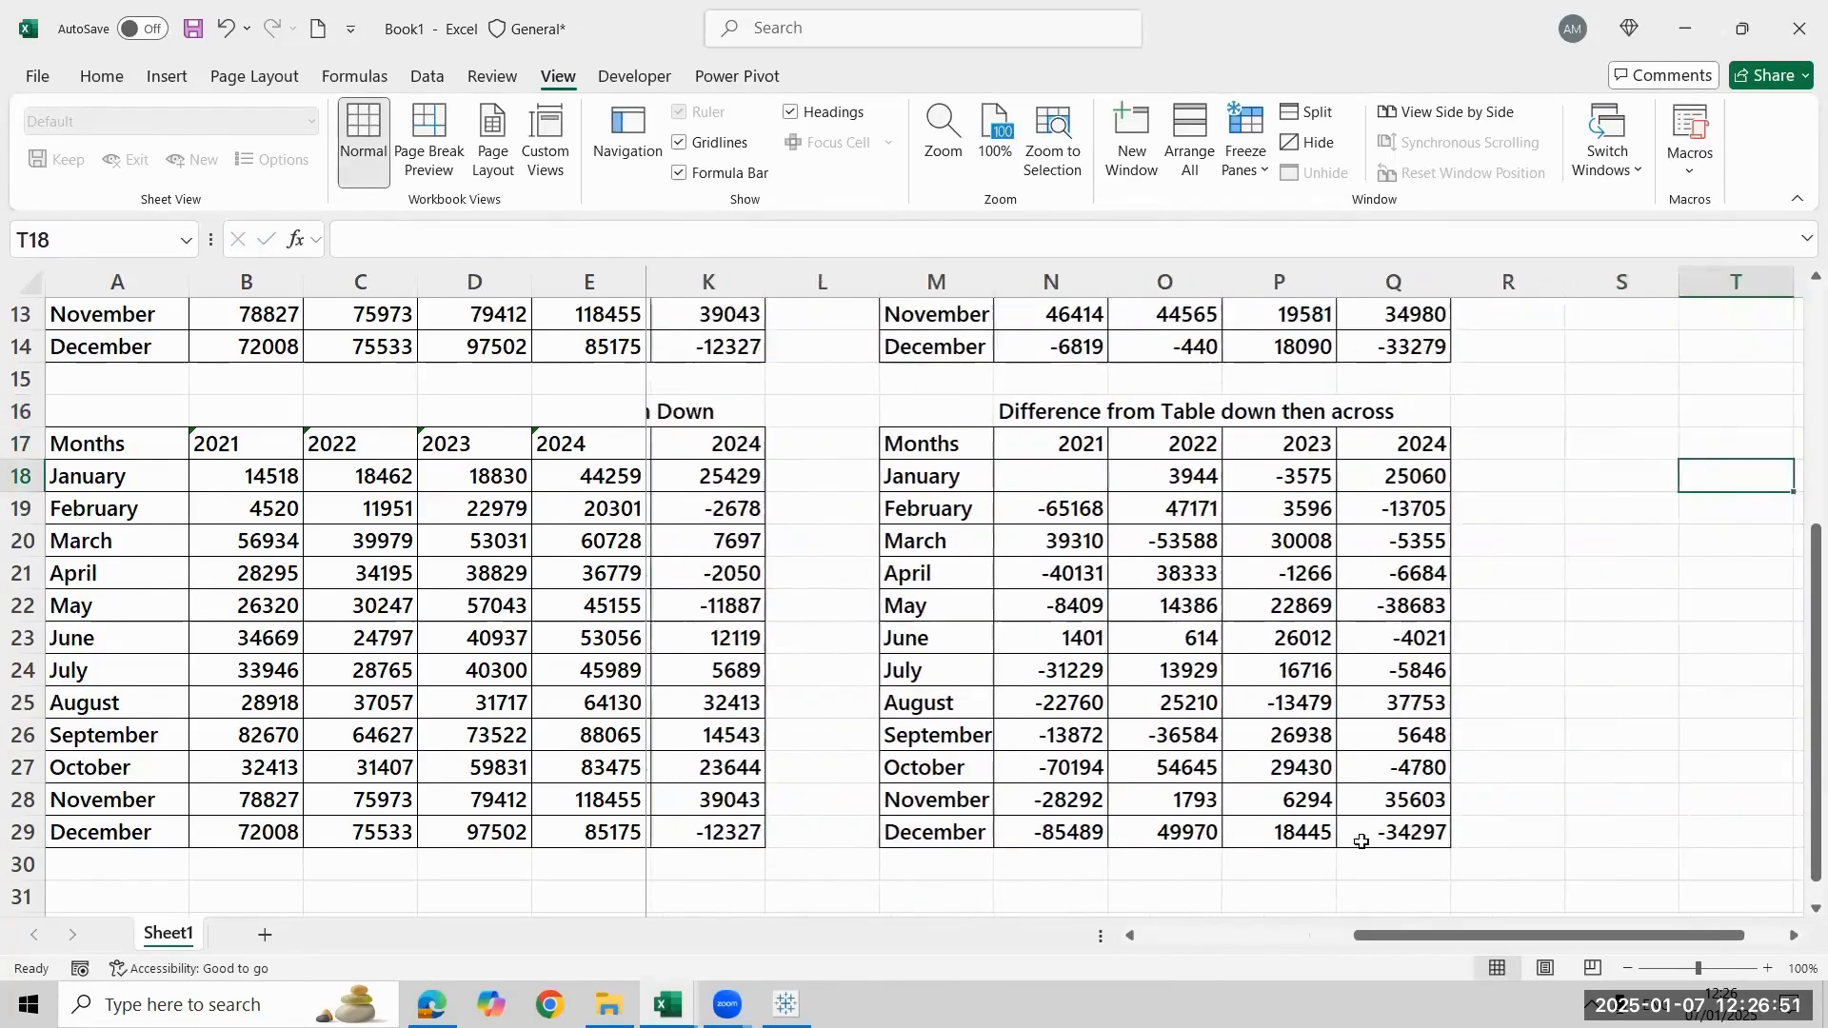
key("Left")
key("Left")
key("Left")
key("Left")
key("Left")
key("Left")
key("Left")
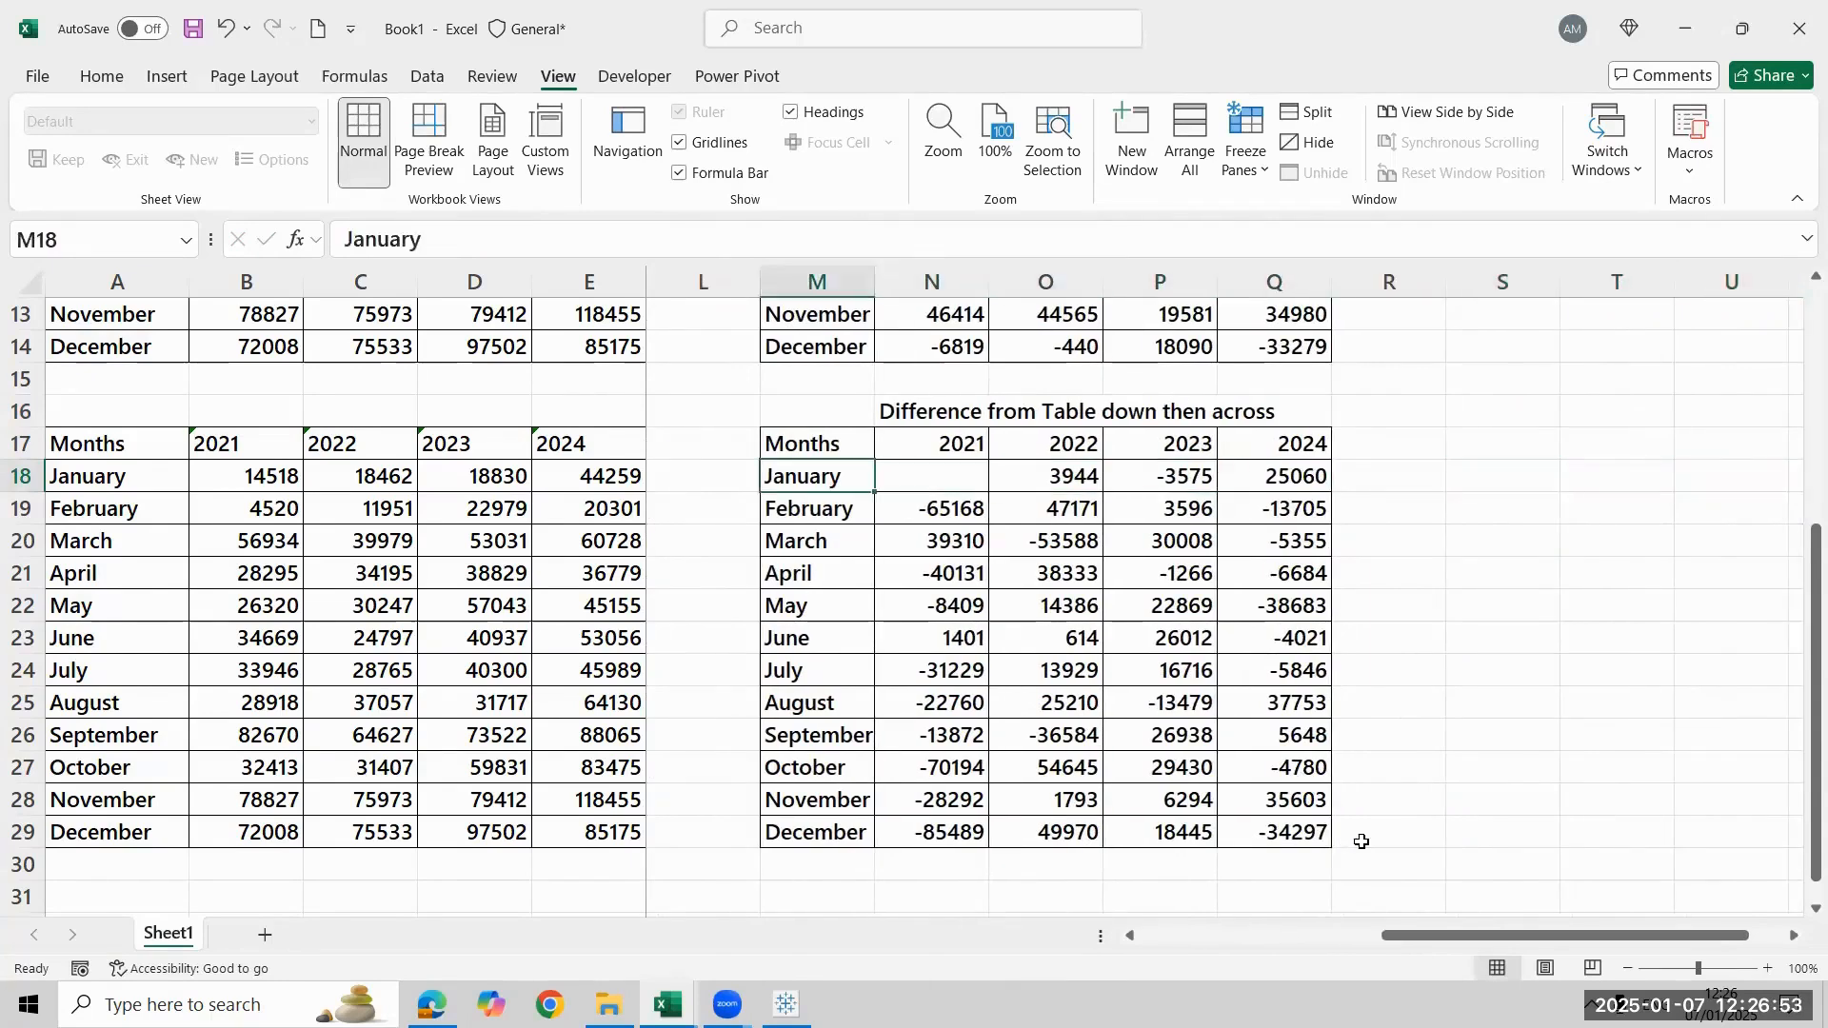
key("Right")
key("shift+Right")
key("shift+Right")
key("shift+Right")
key("shift+Right")
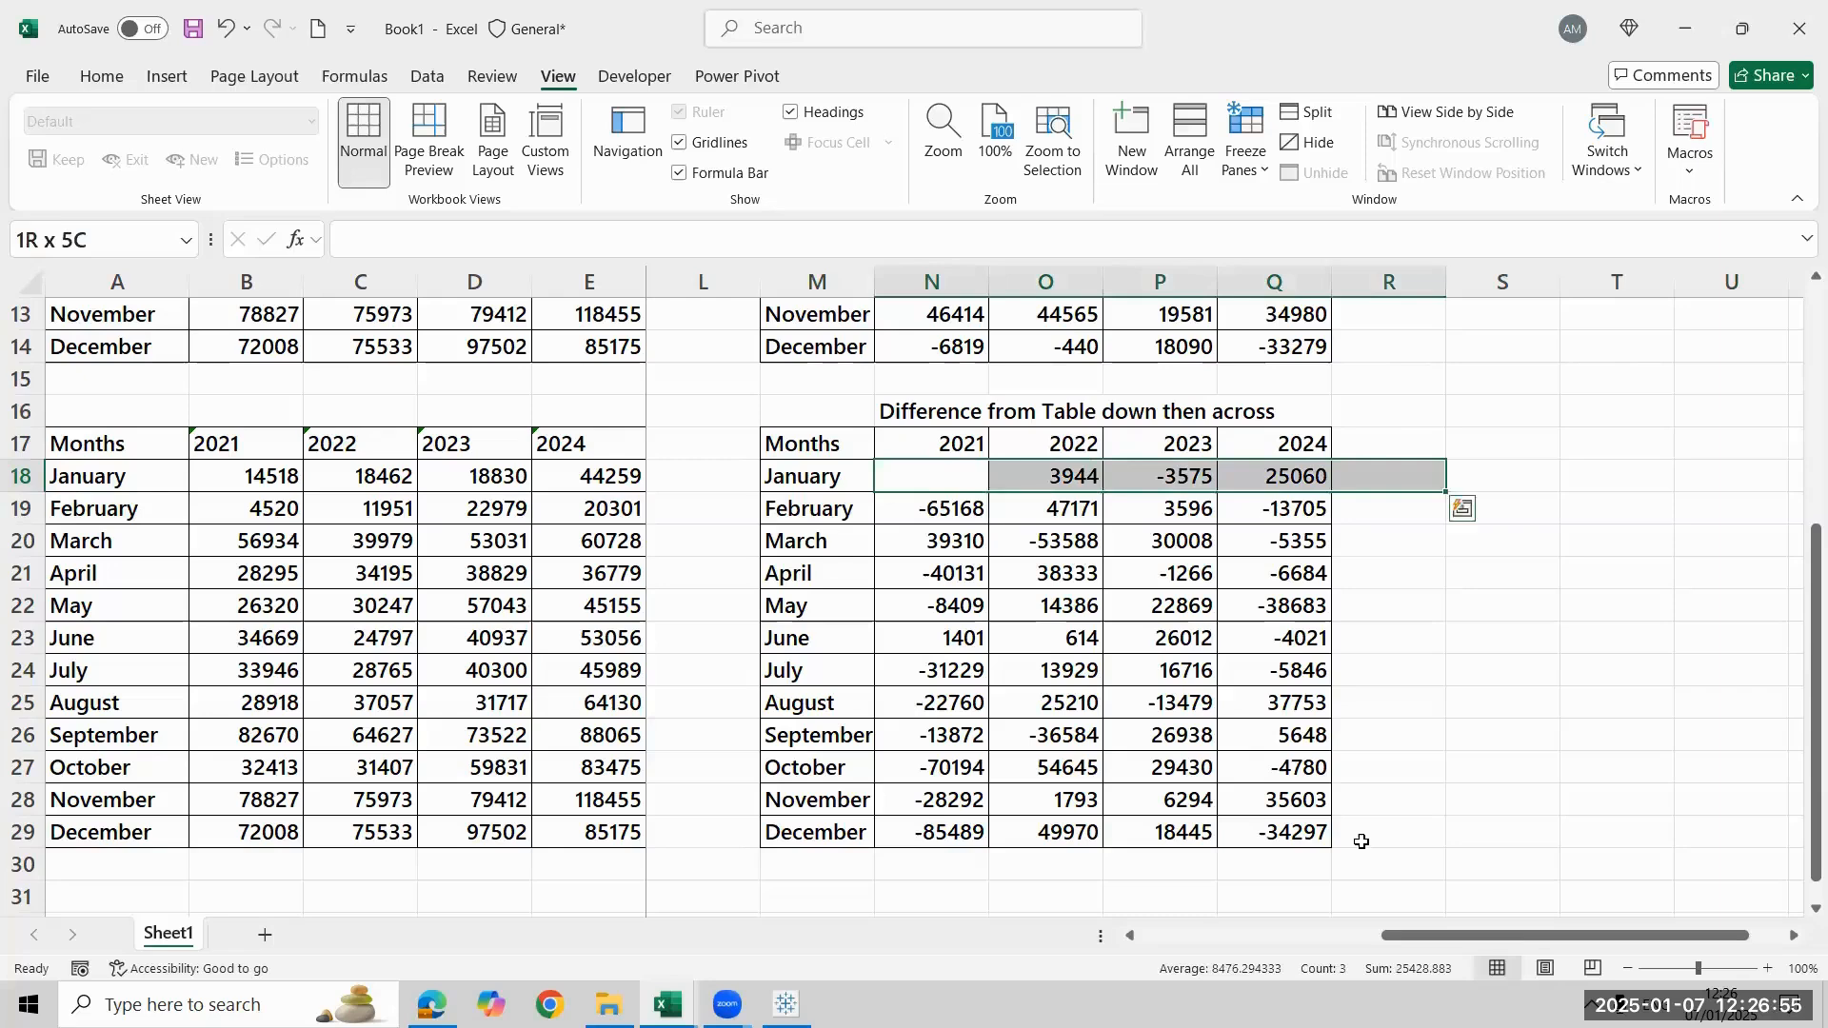
key("shift+Left")
key("shift+Down")
key("ctrl+shift+Down")
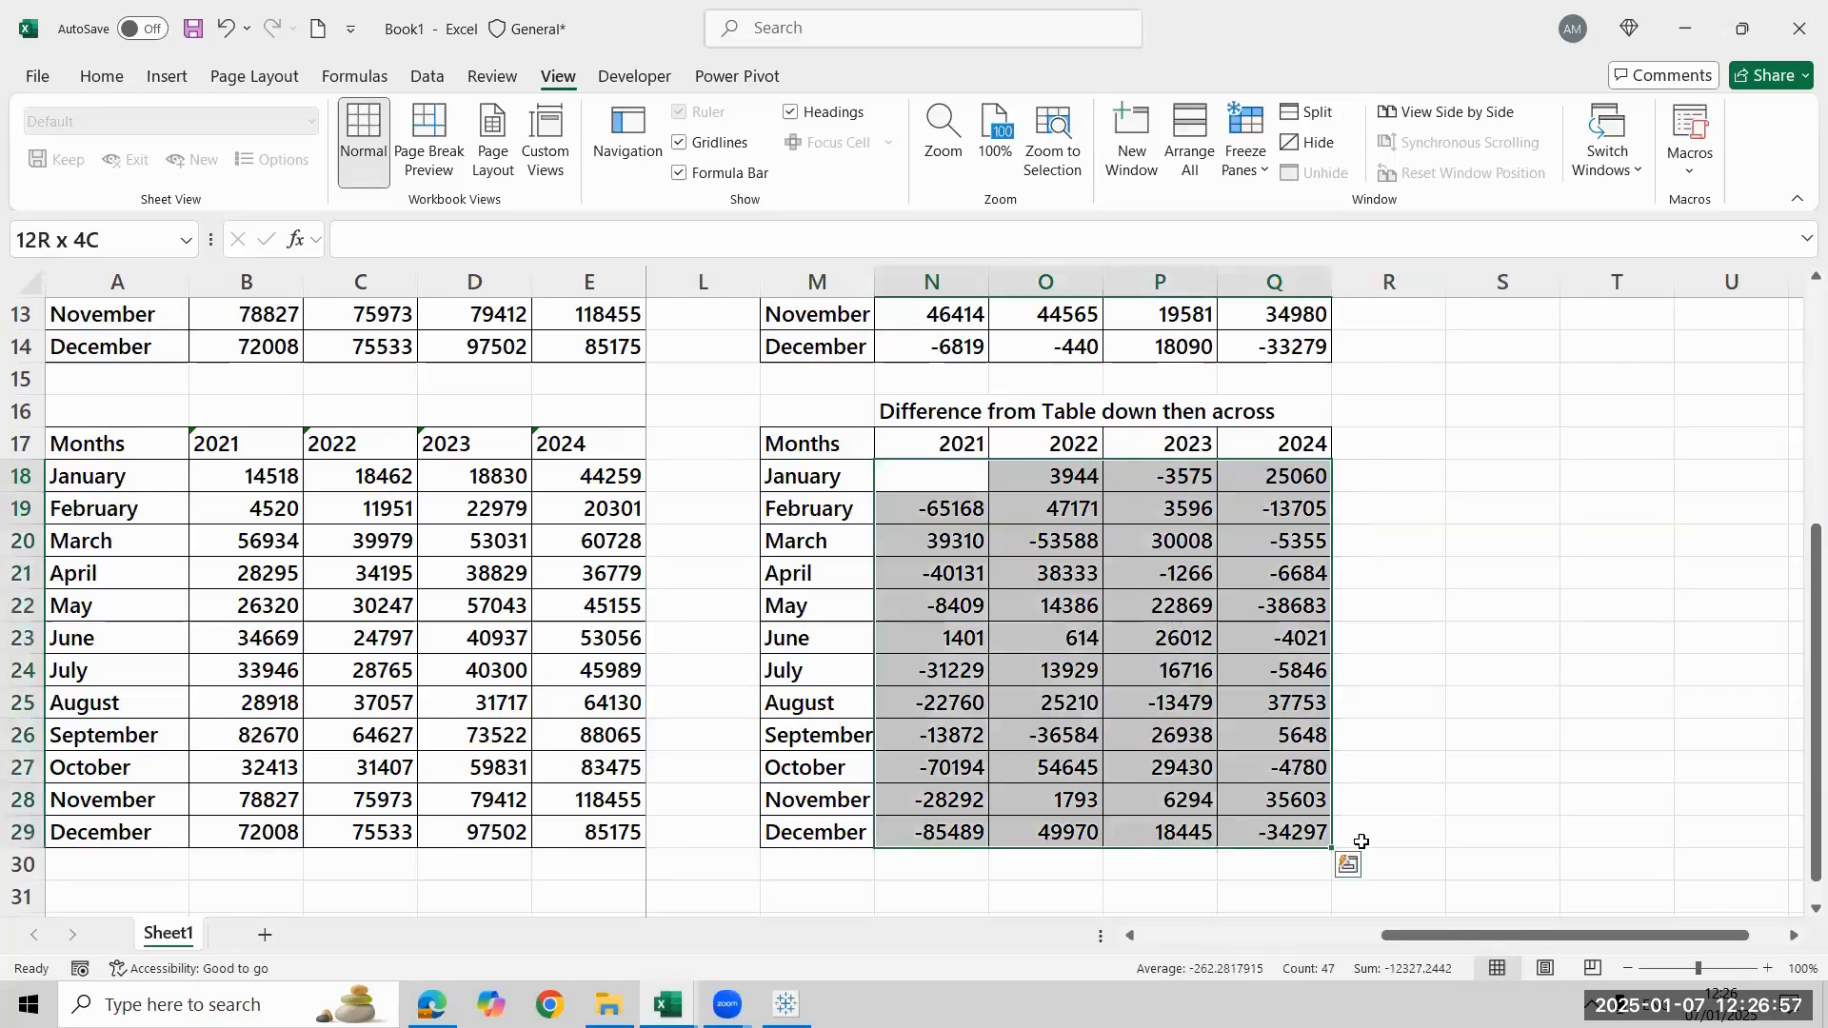
key("Delete")
Enter the February 2021 difference formula =B19-B18 in N19
key("Down")
key("Down")
key("Down")
key("Down")
key("Down")
key("Down")
key("Down")
key("Down")
key("Down")
key("Down")
key("Down")
key("Down")
key("Down")
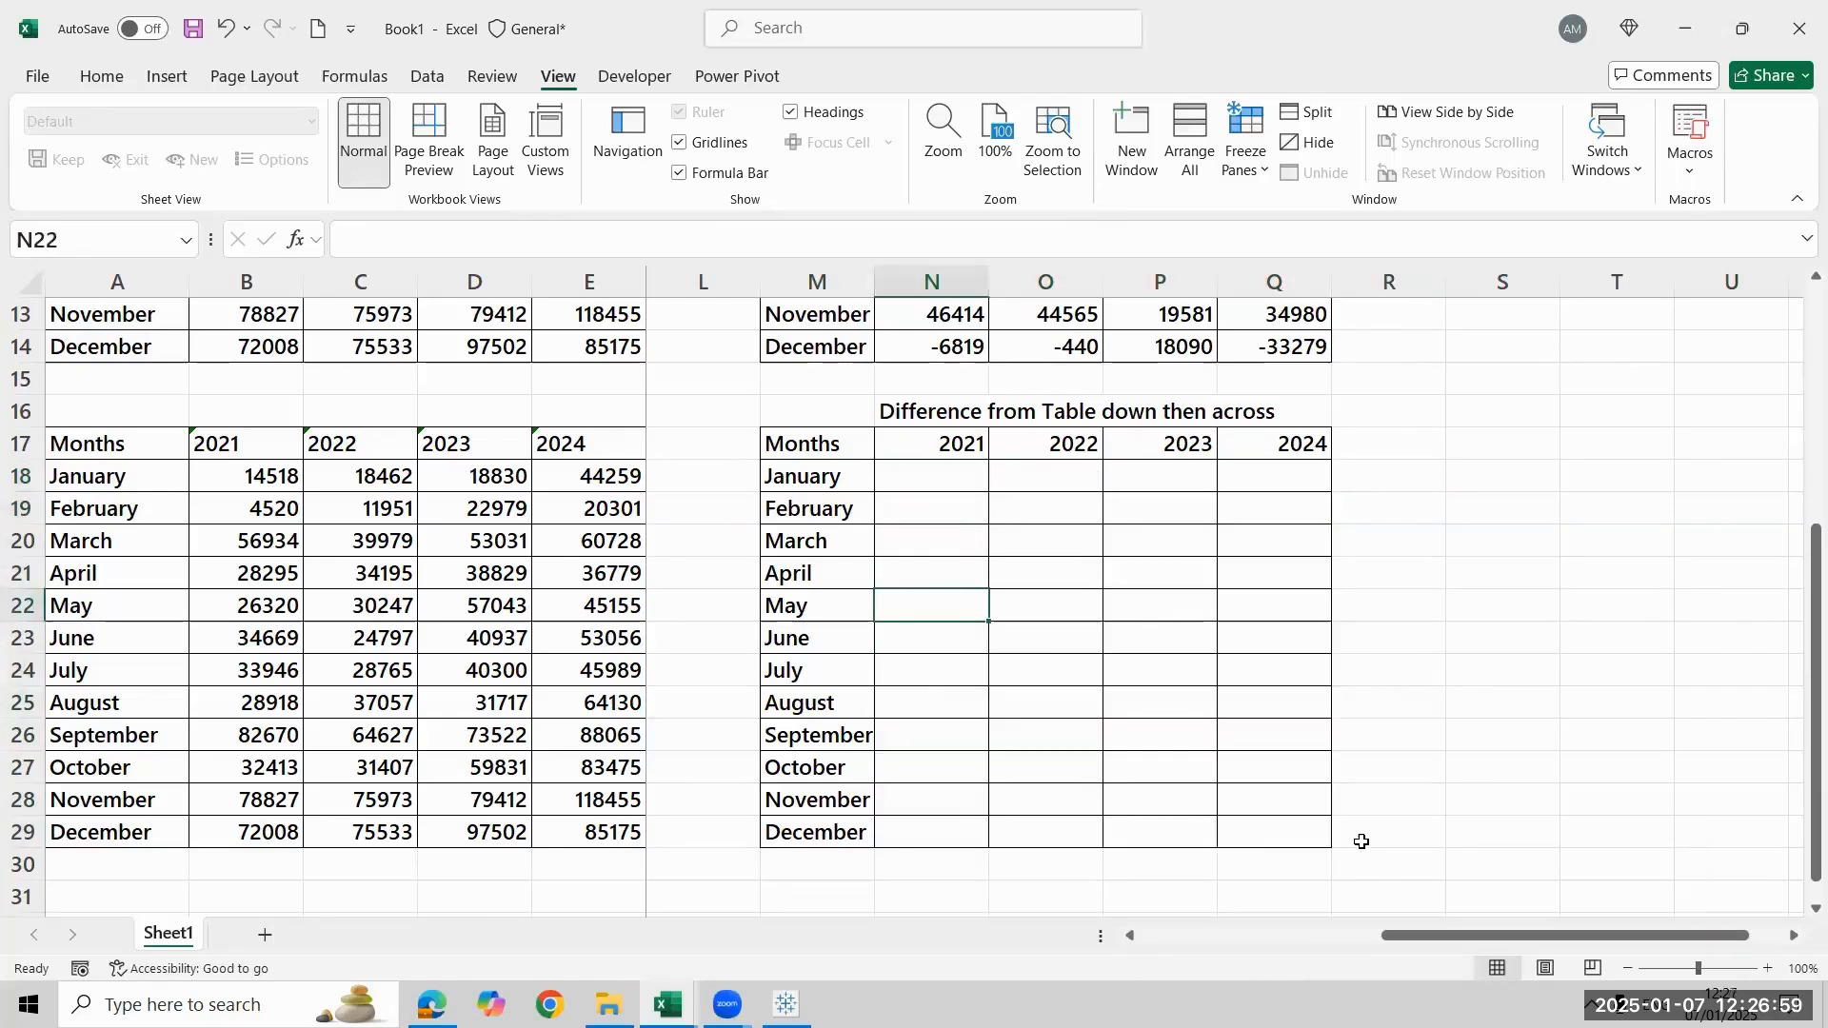
key("Down")
key("Down")
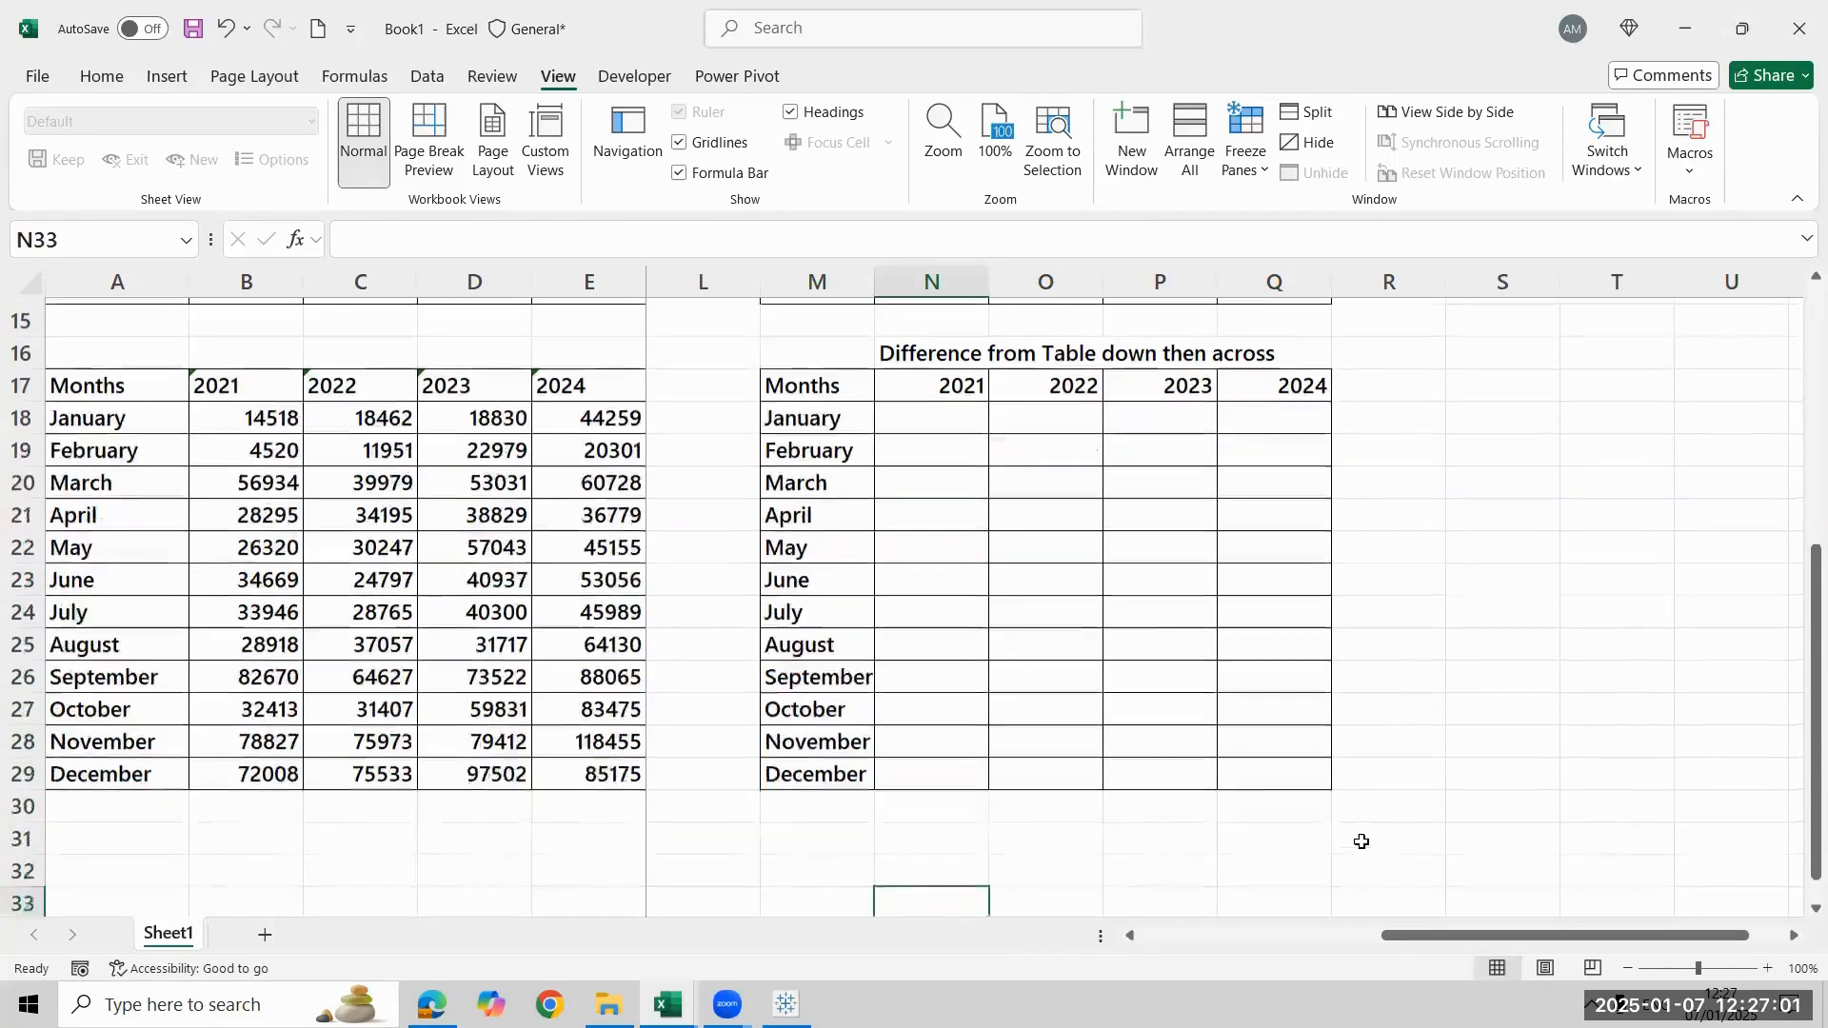
left_click(945, 446)
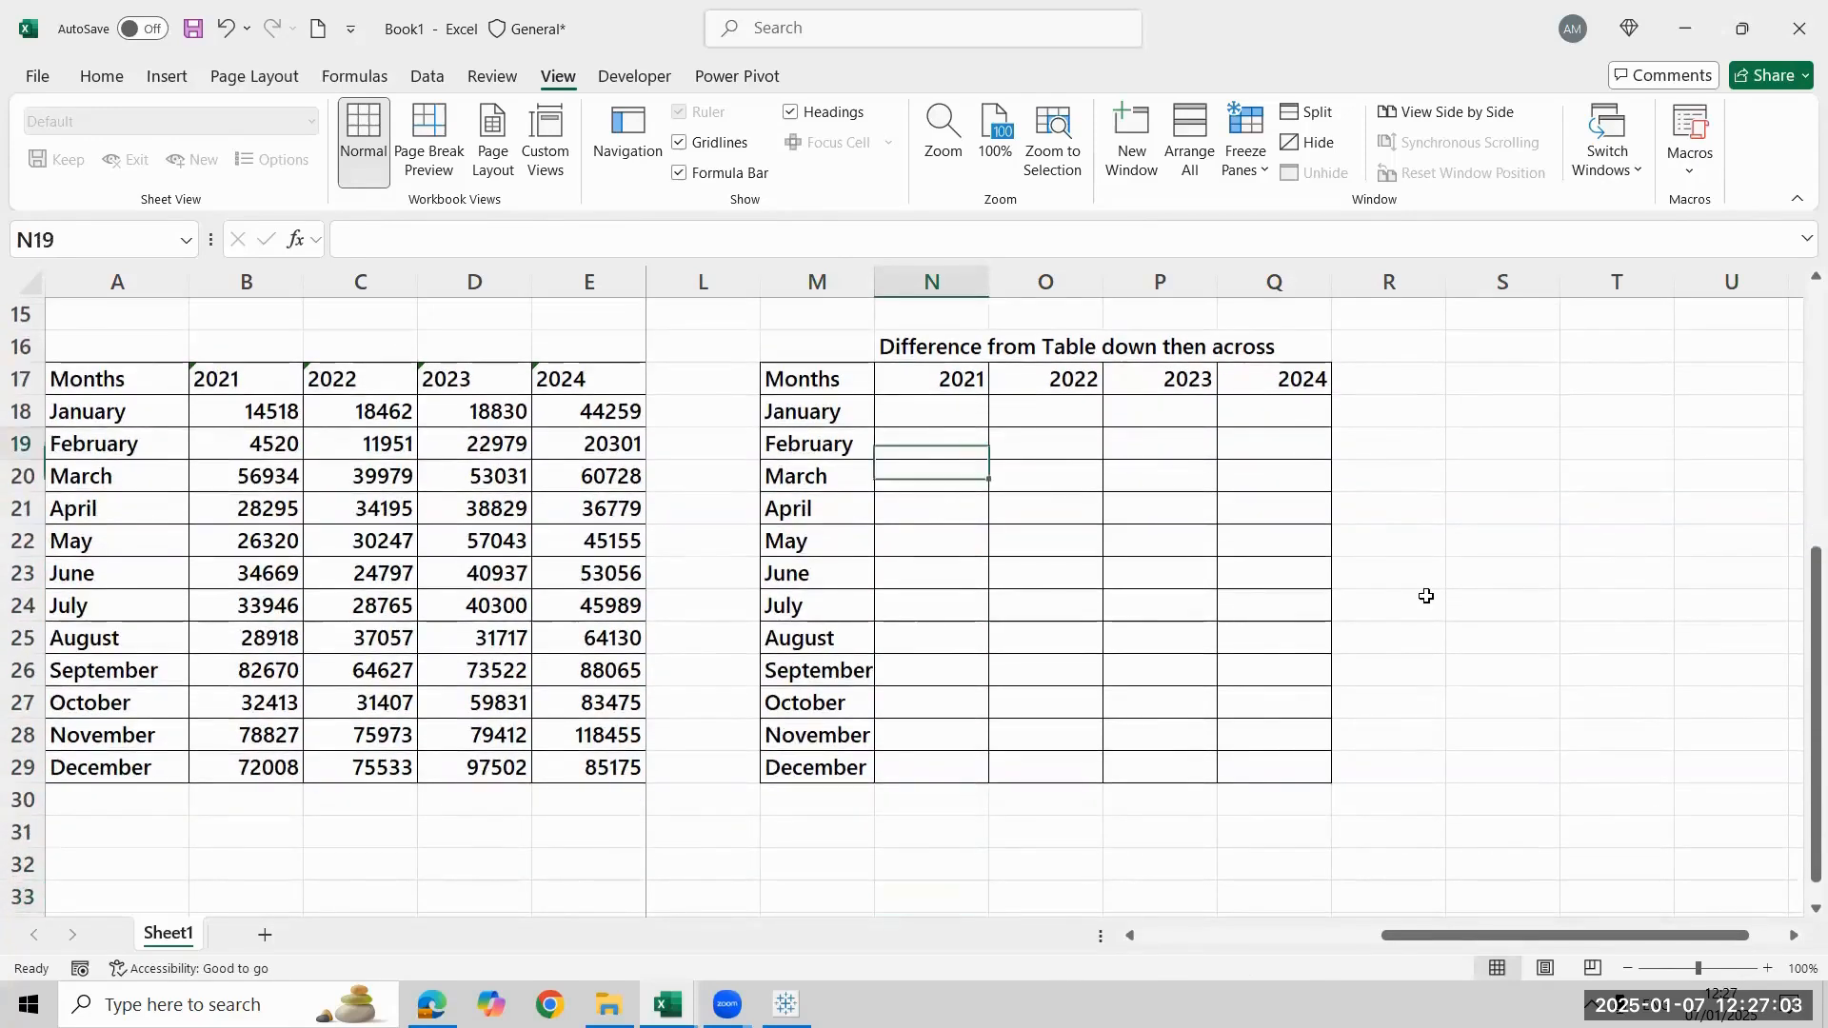
type("=")
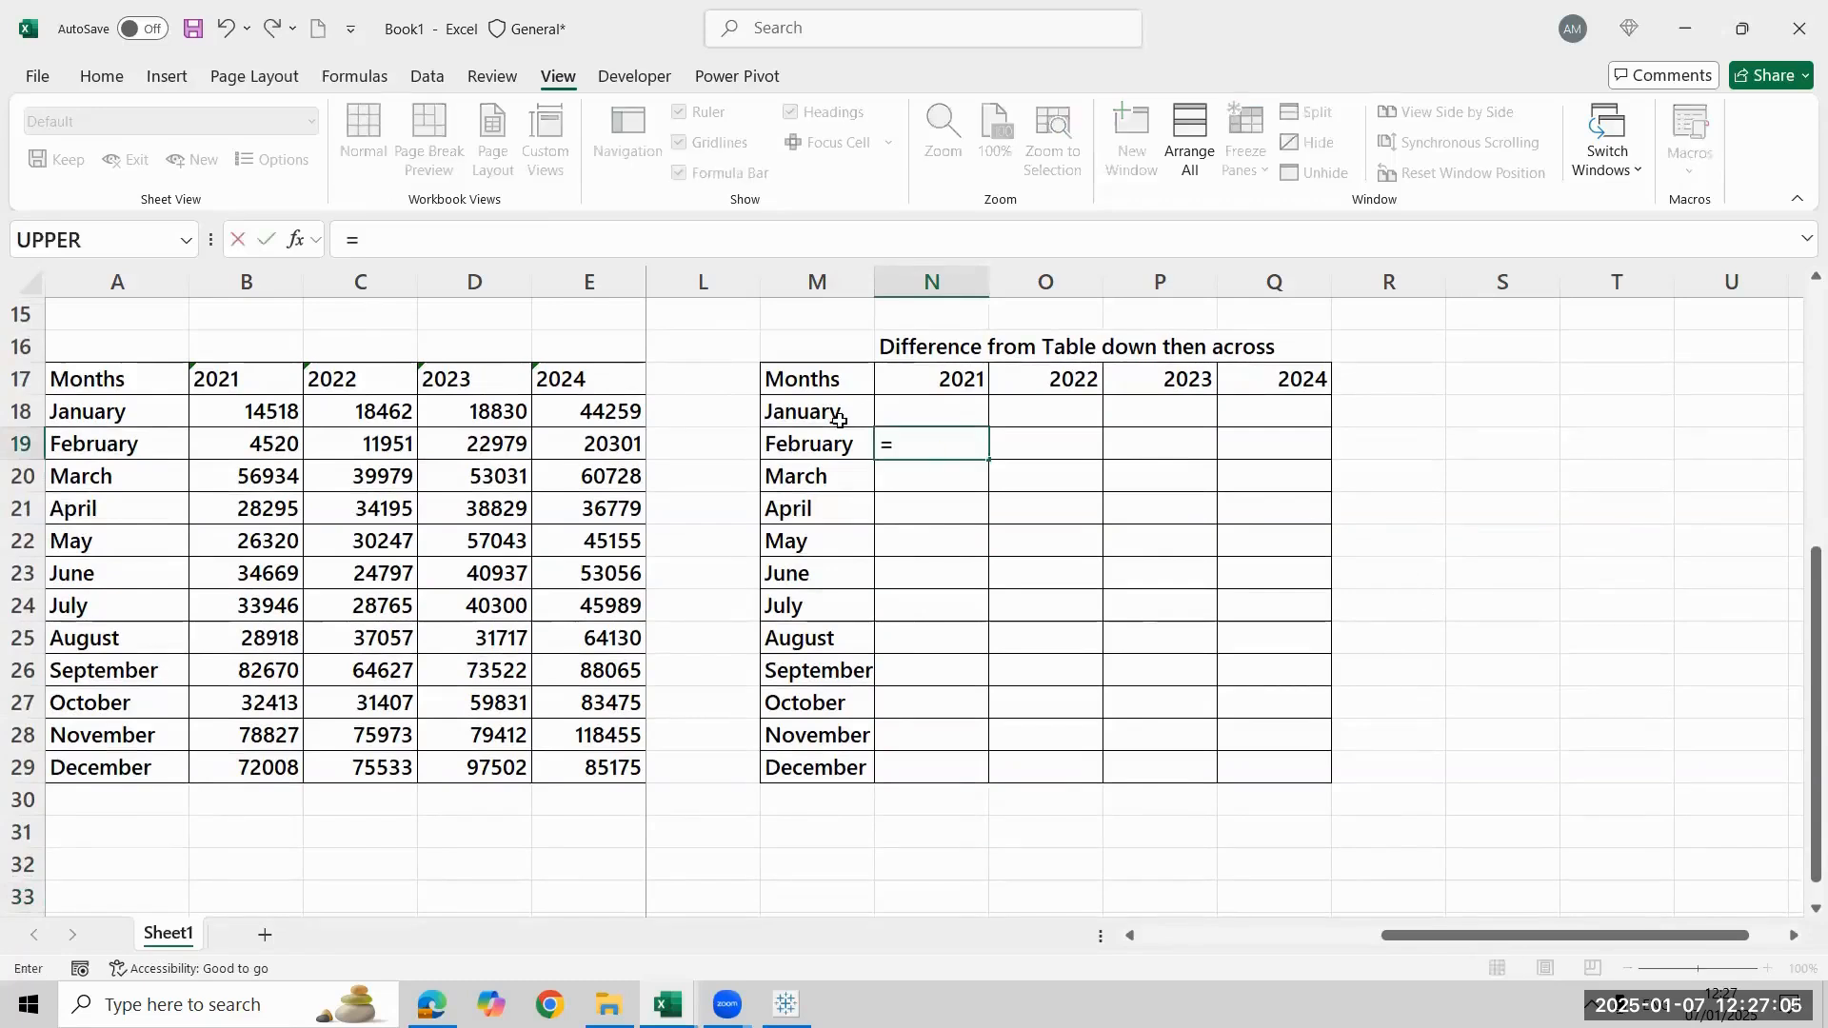
left_click(289, 451)
type("-")
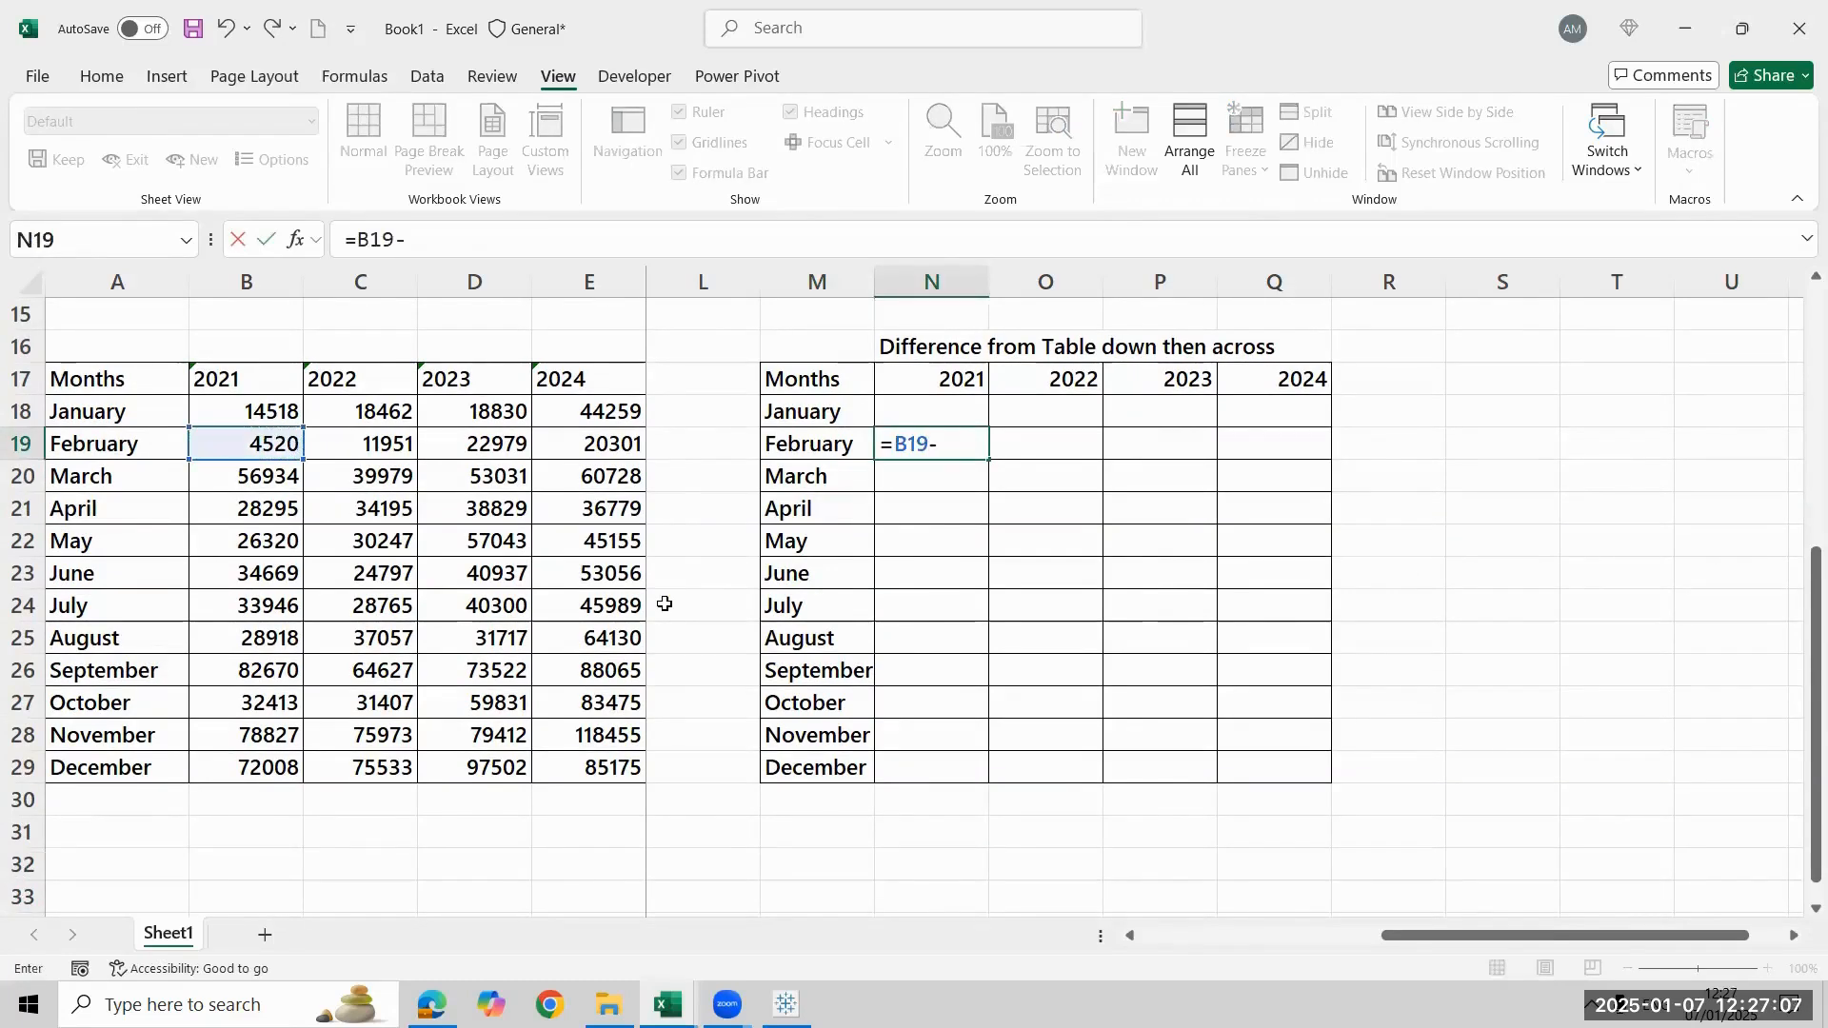
left_click(217, 402)
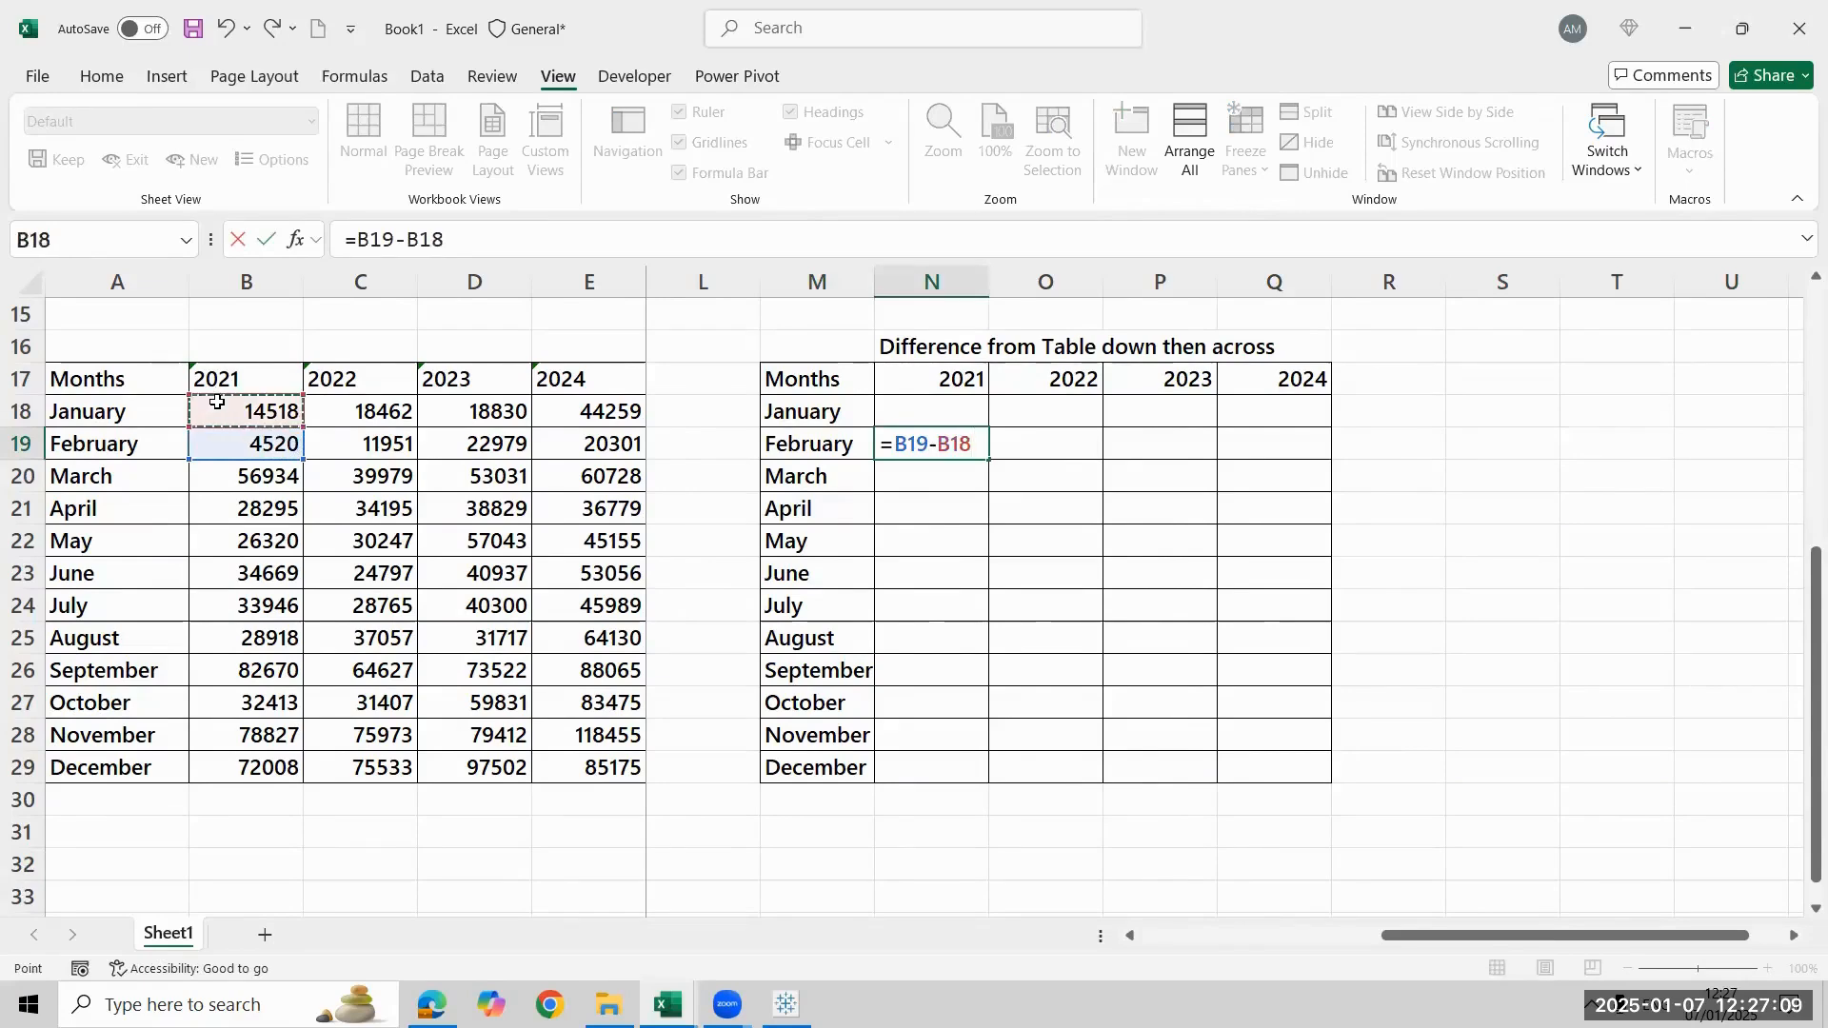
key("Return")
key("Up")
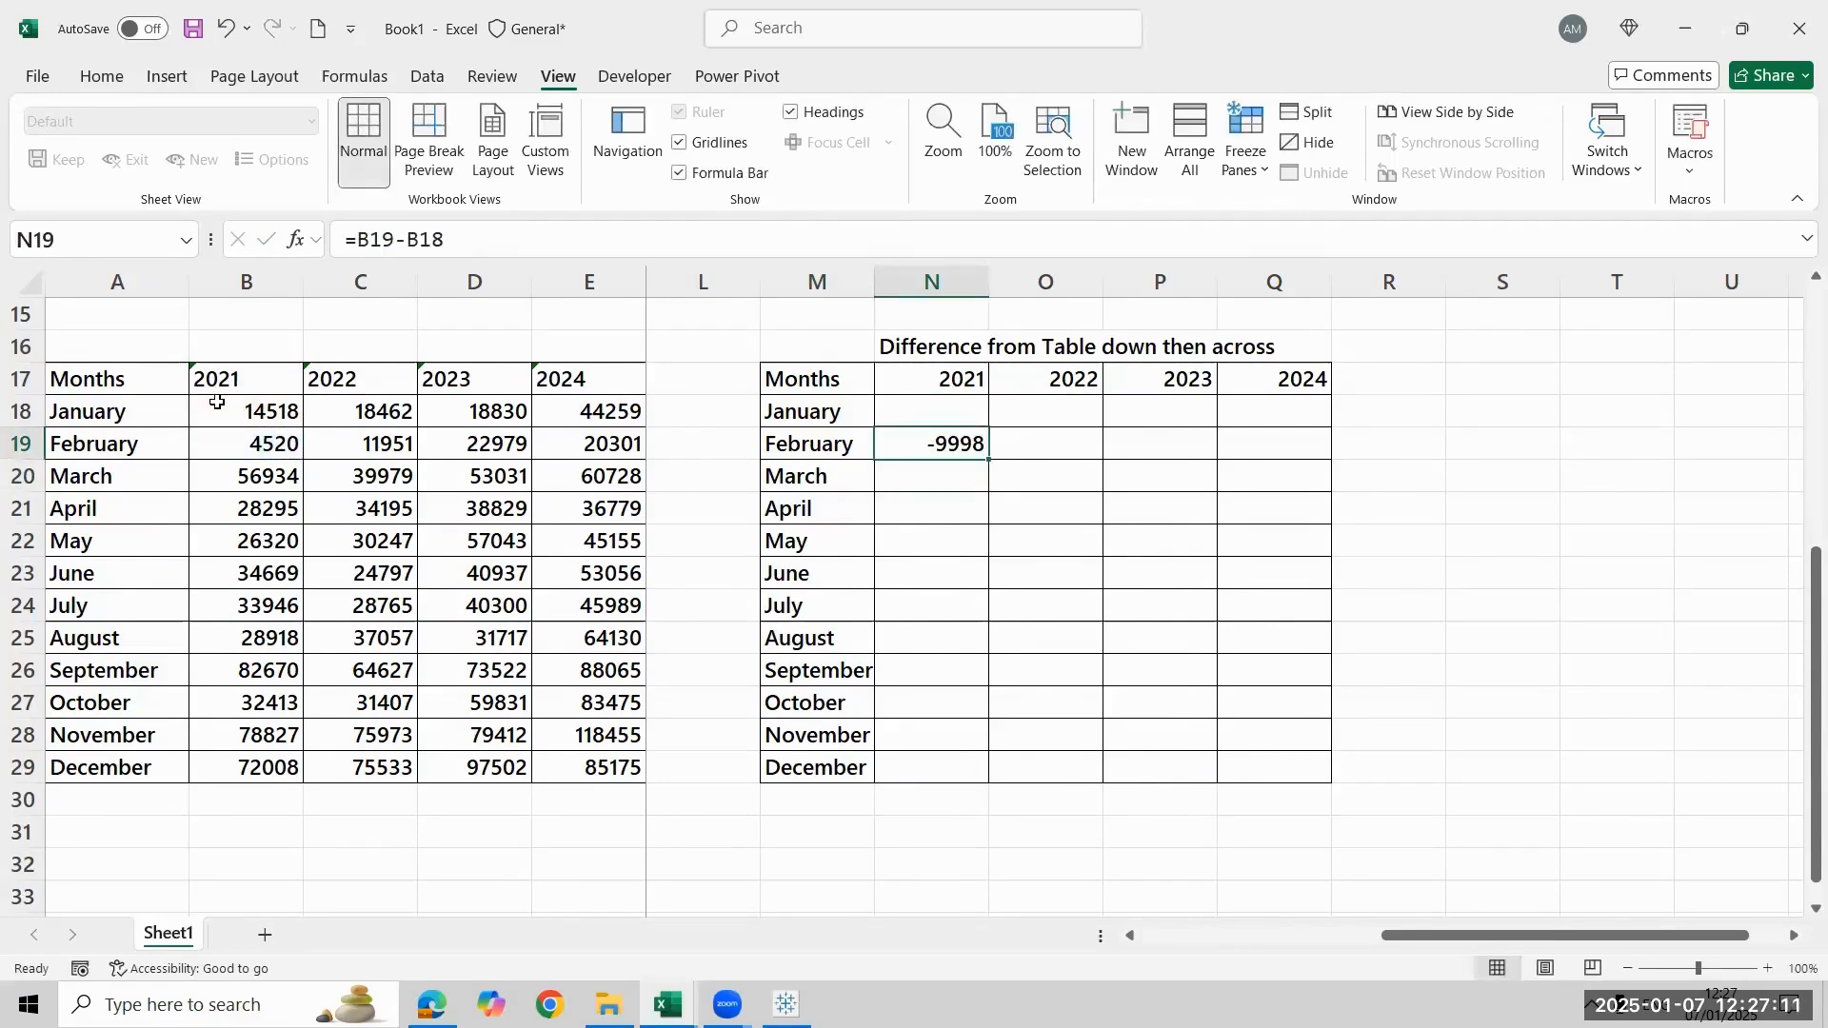
Fill the February 2021 formula in N19 down to the December row, N29
key("shift+Down")
key("shift+Down")
key("shift+Down")
key("shift+Down")
key("shift+Down")
key("shift+Down")
key("shift+Down")
key("shift+Down")
key("shift+Down")
key("shift+Down")
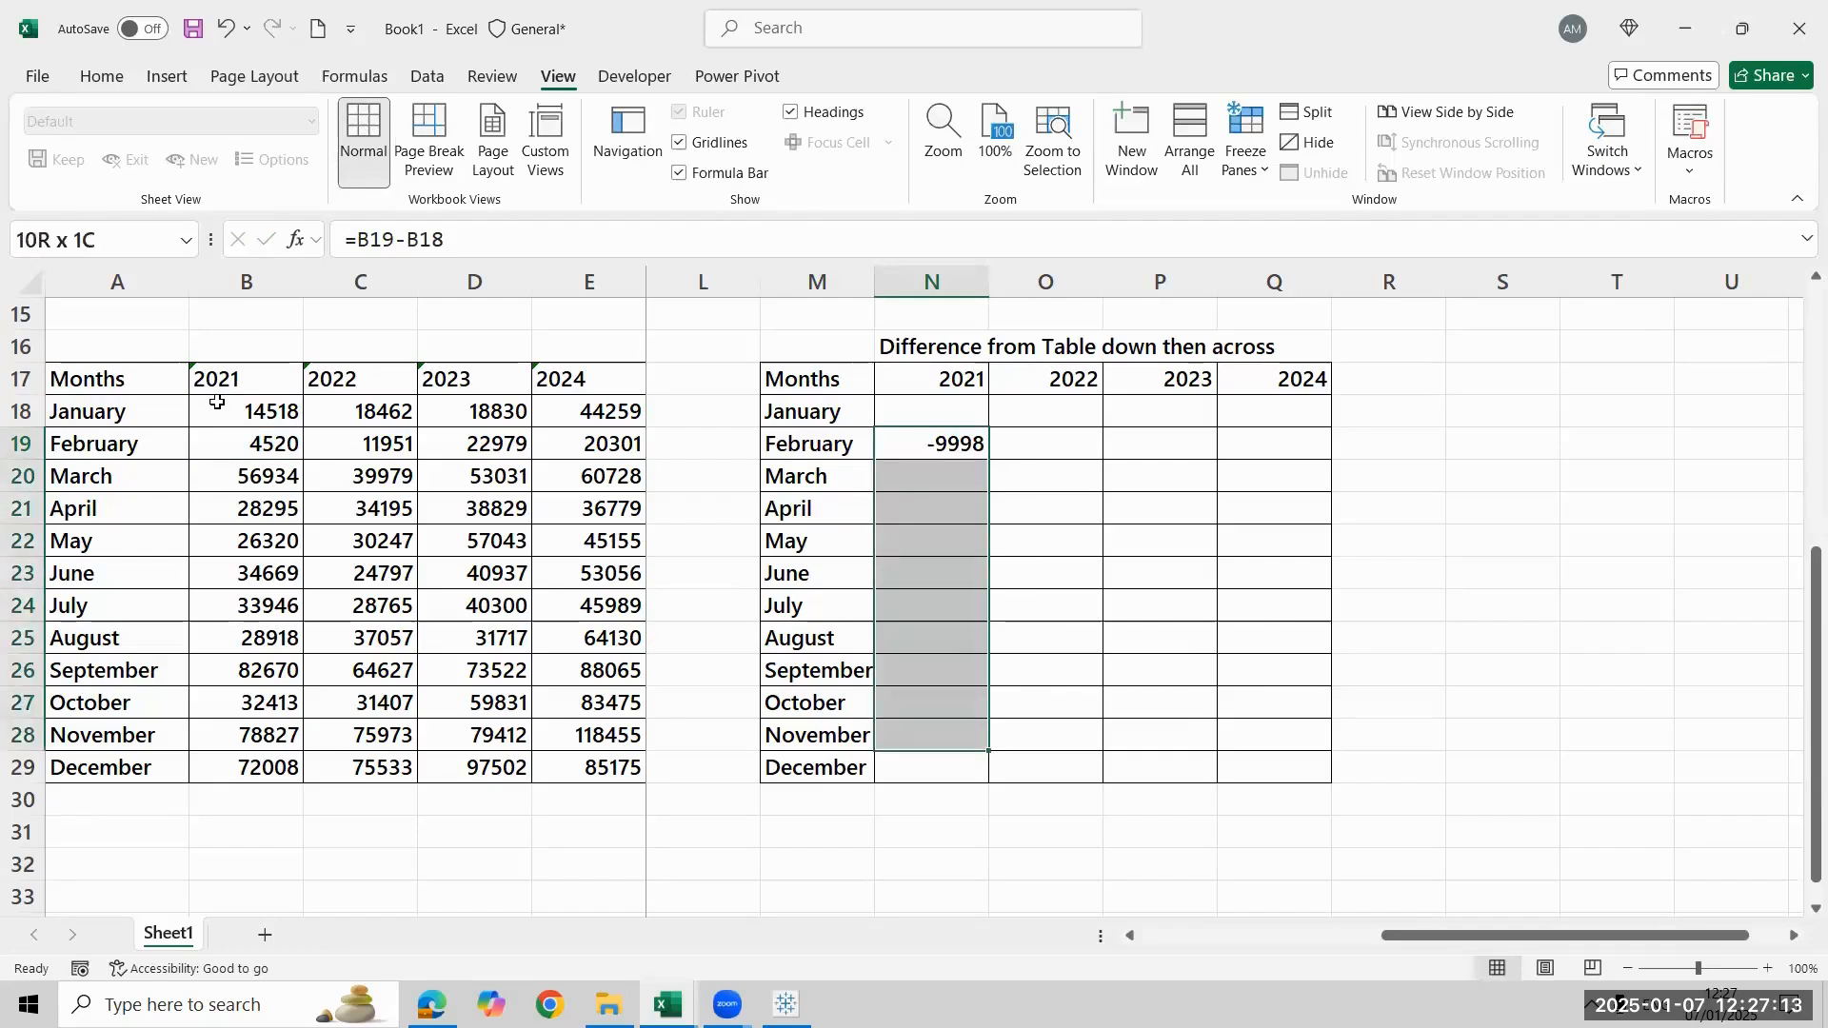
key("ctrl+d")
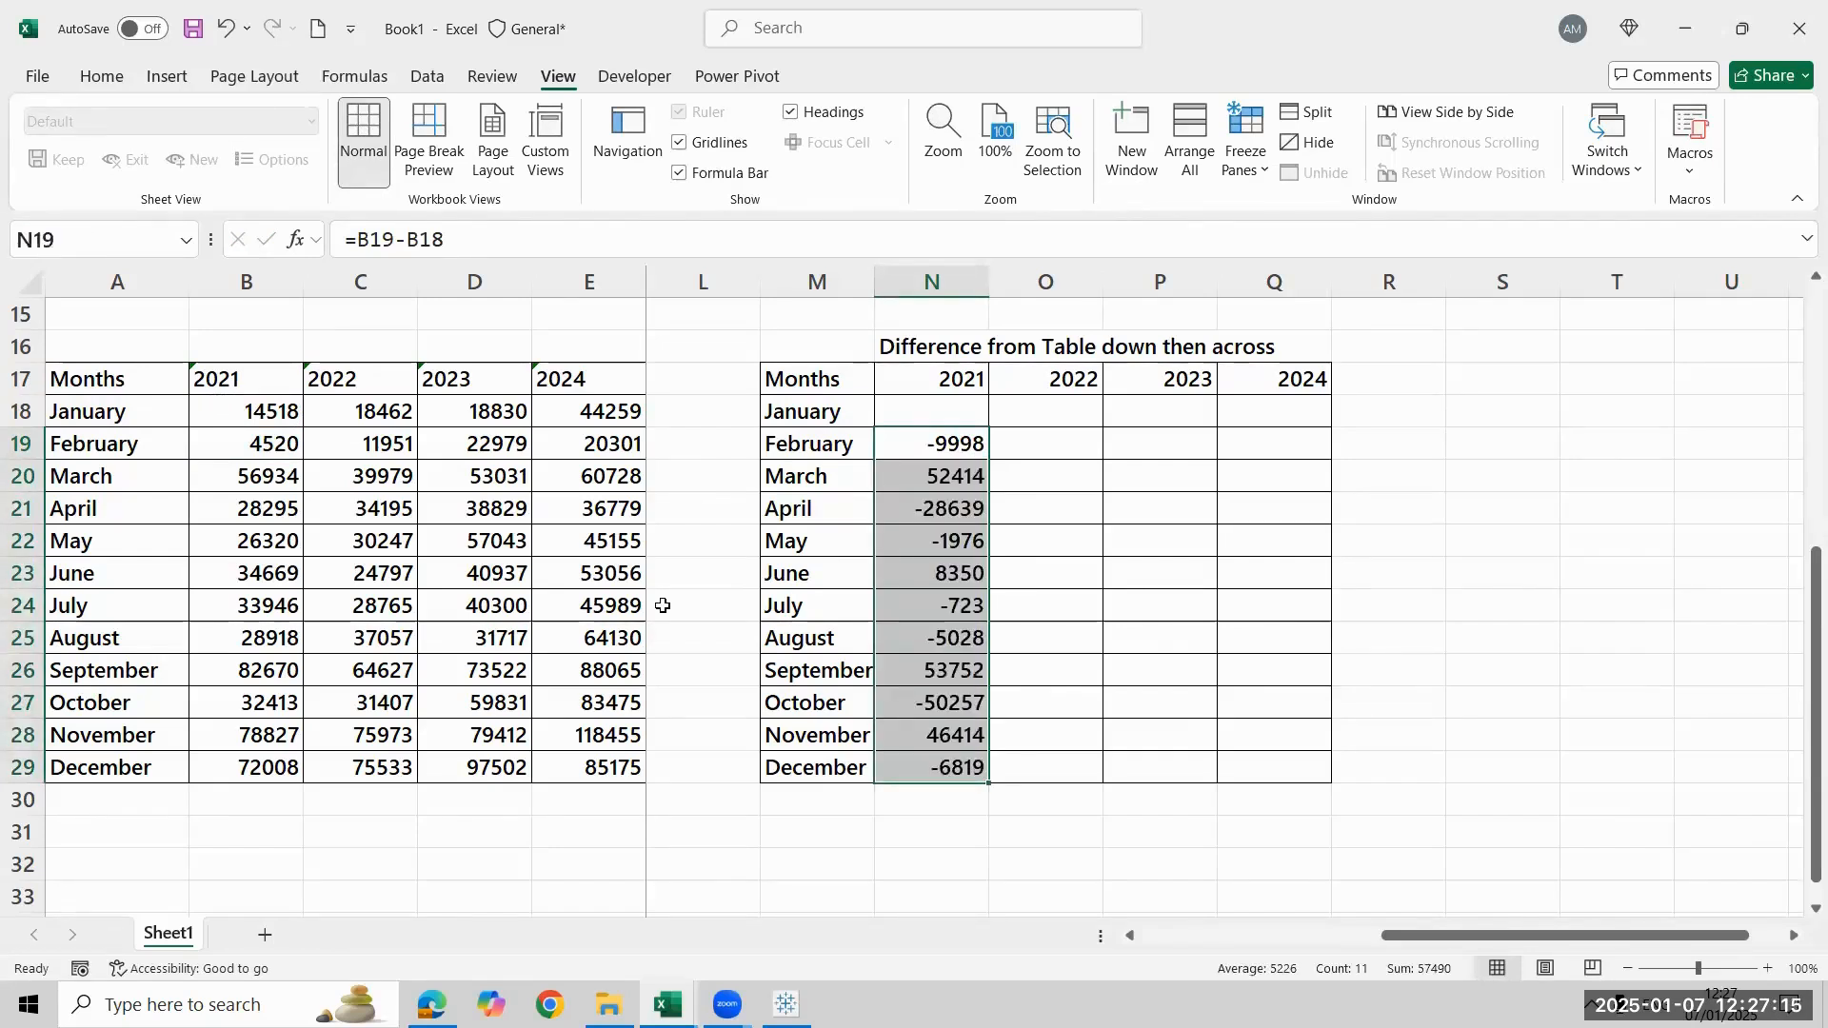
Enter the January 2022 difference formula =C18-B29 in O18 of the down then across table
left_click(1076, 409)
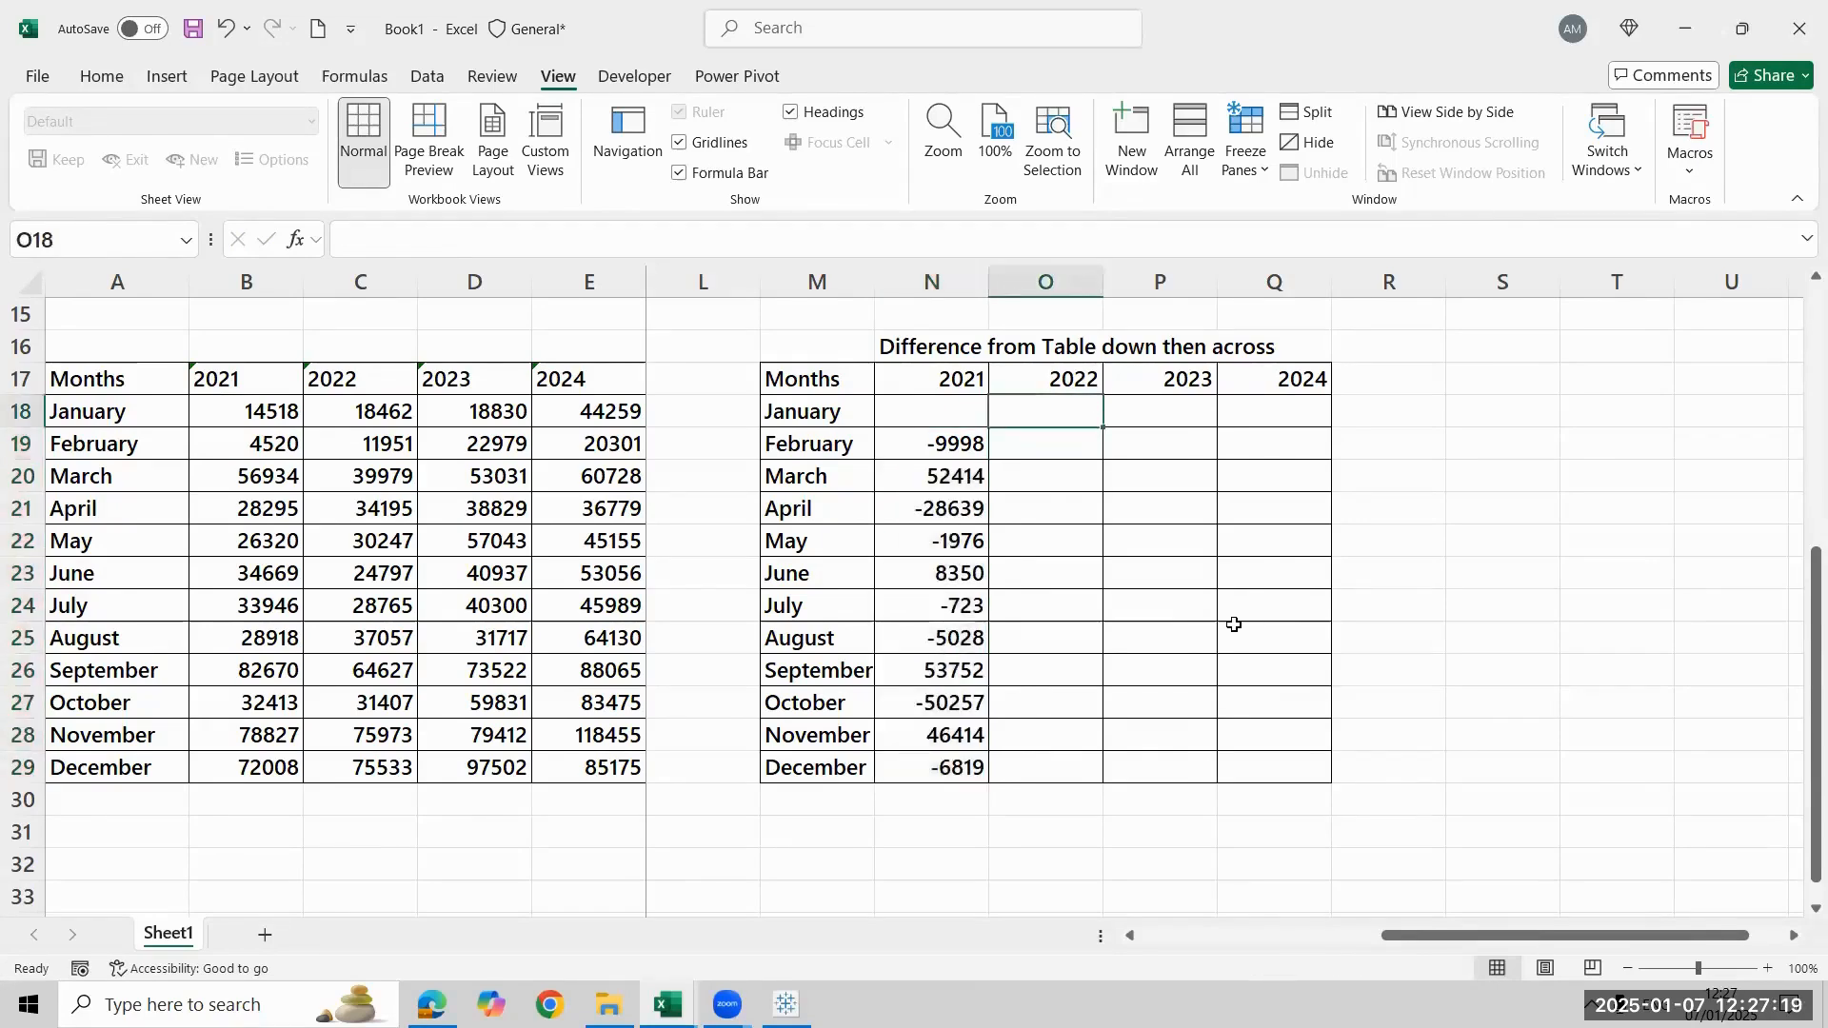
type("=")
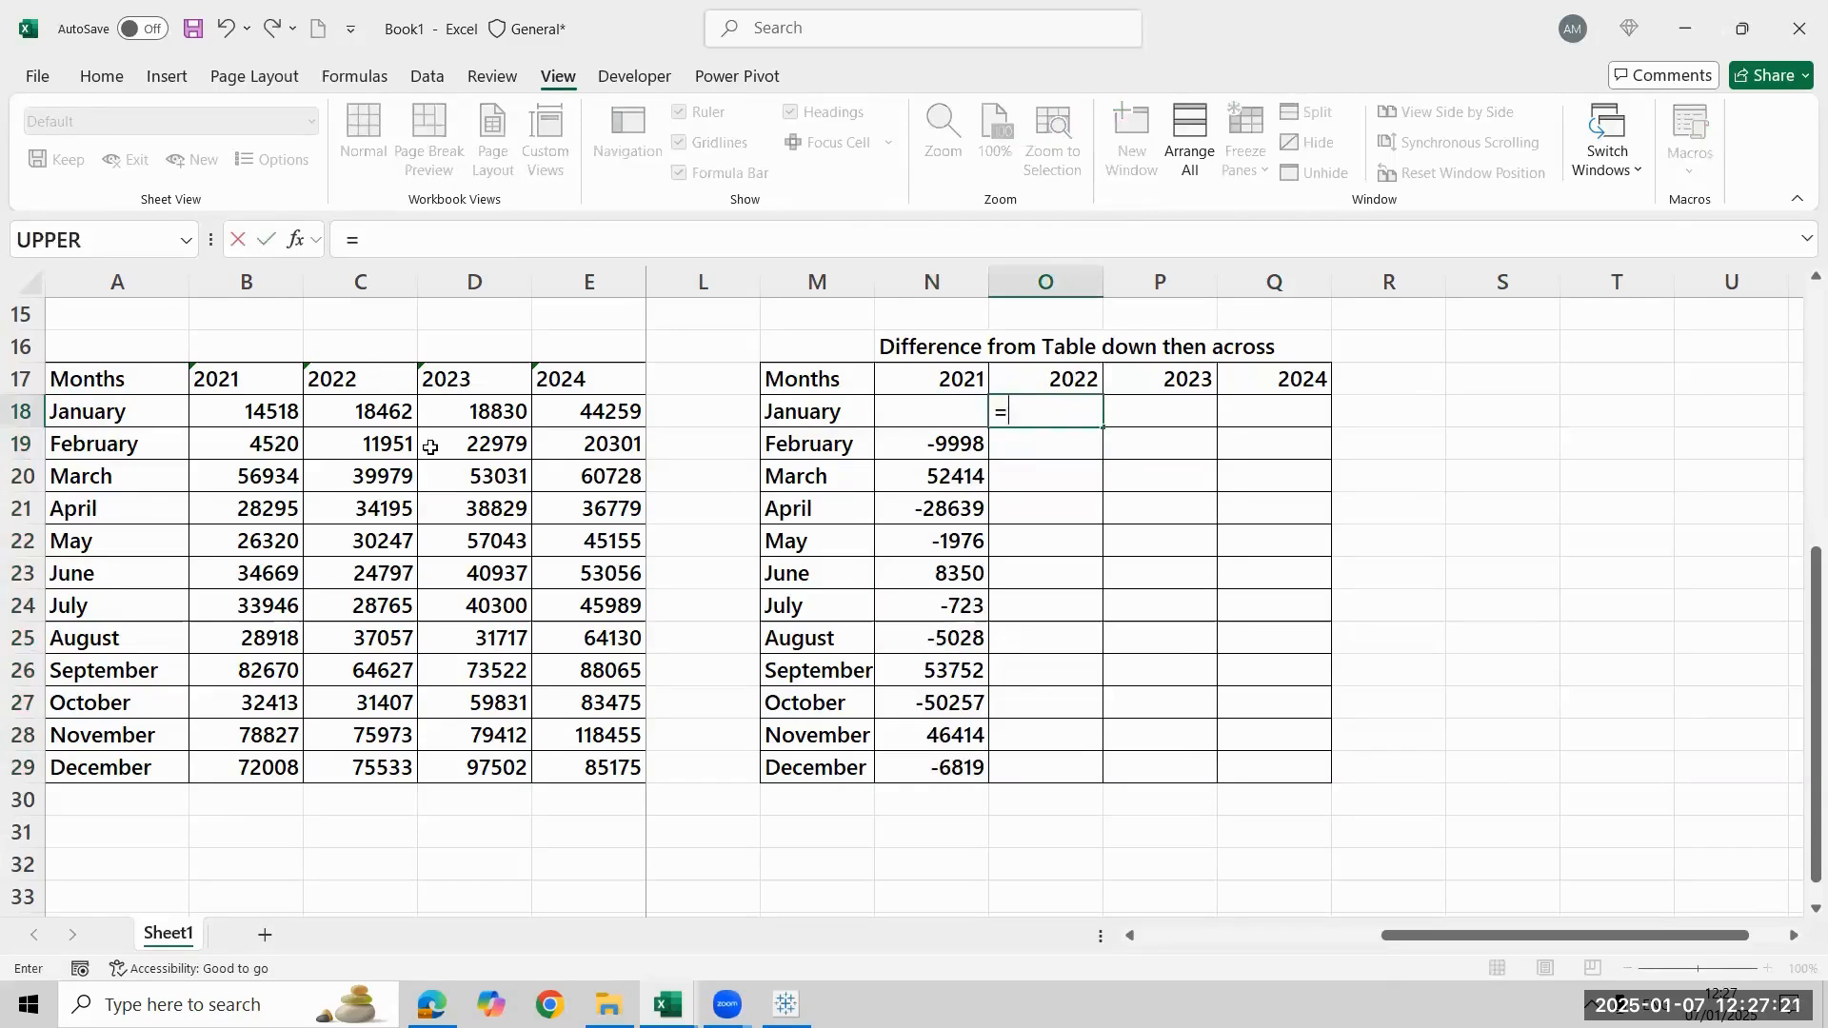
left_click(408, 412)
type("-")
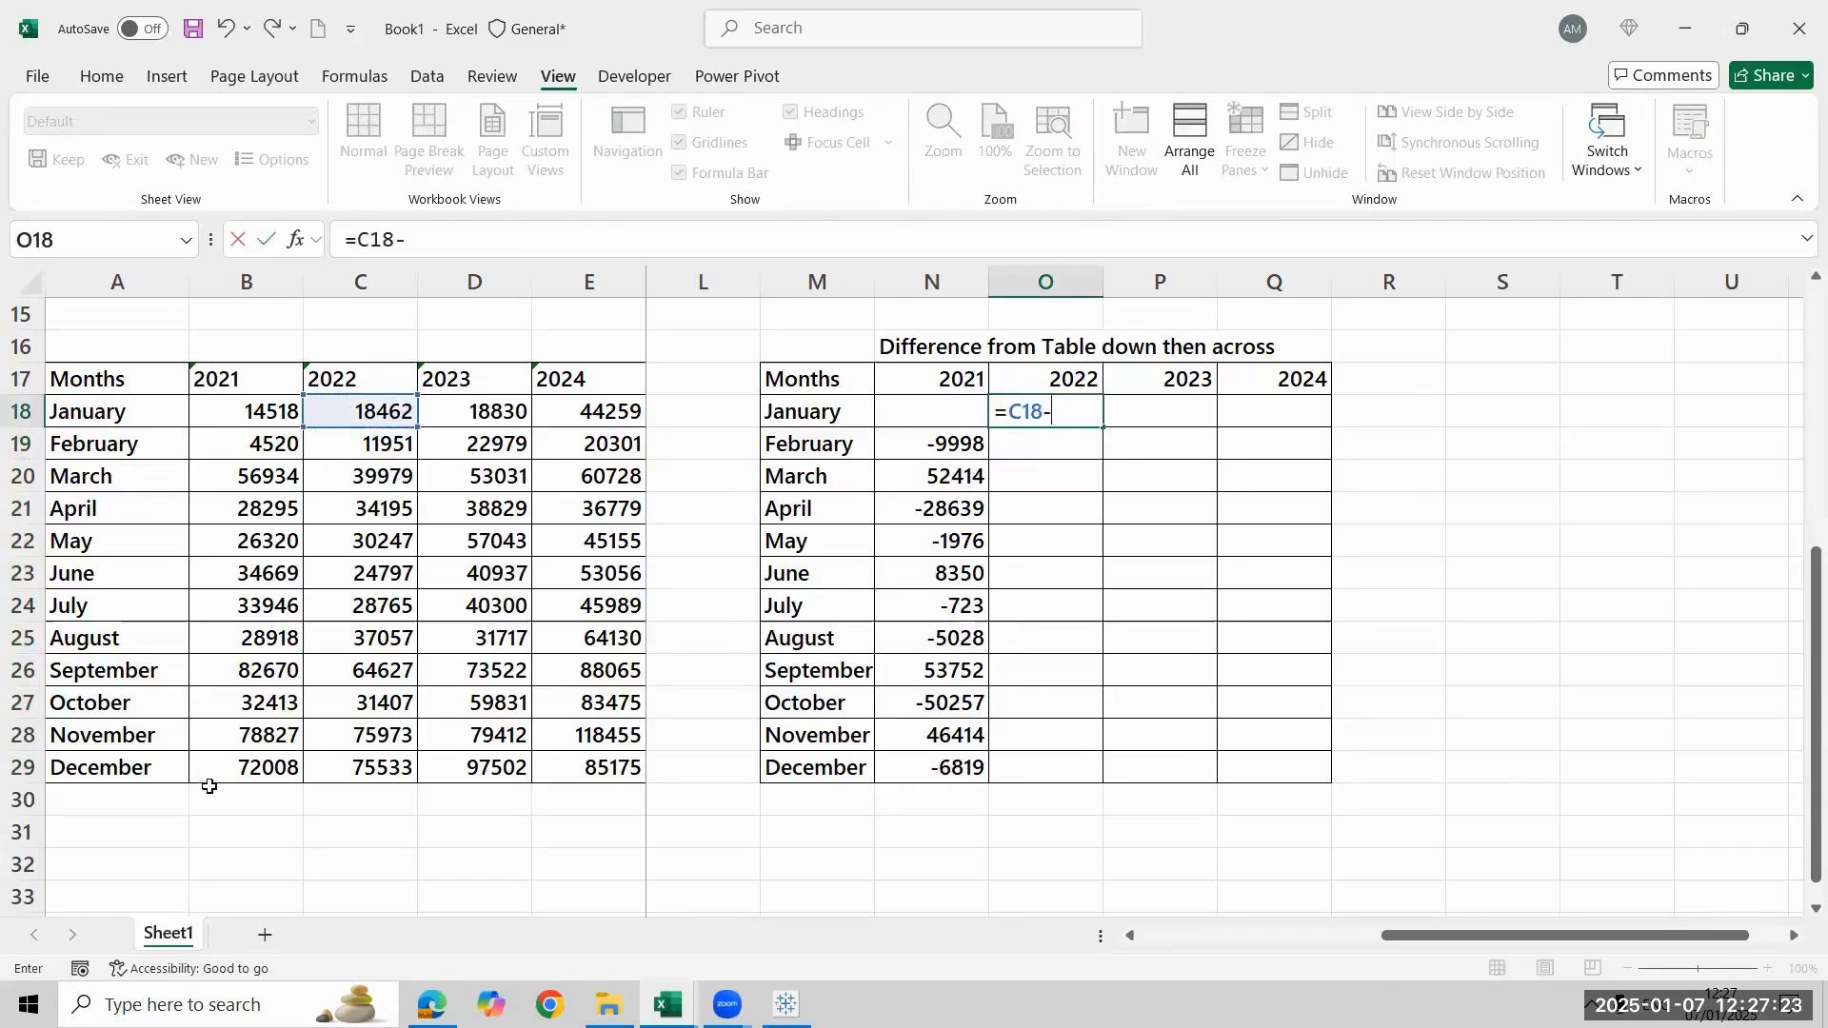
left_click(230, 772)
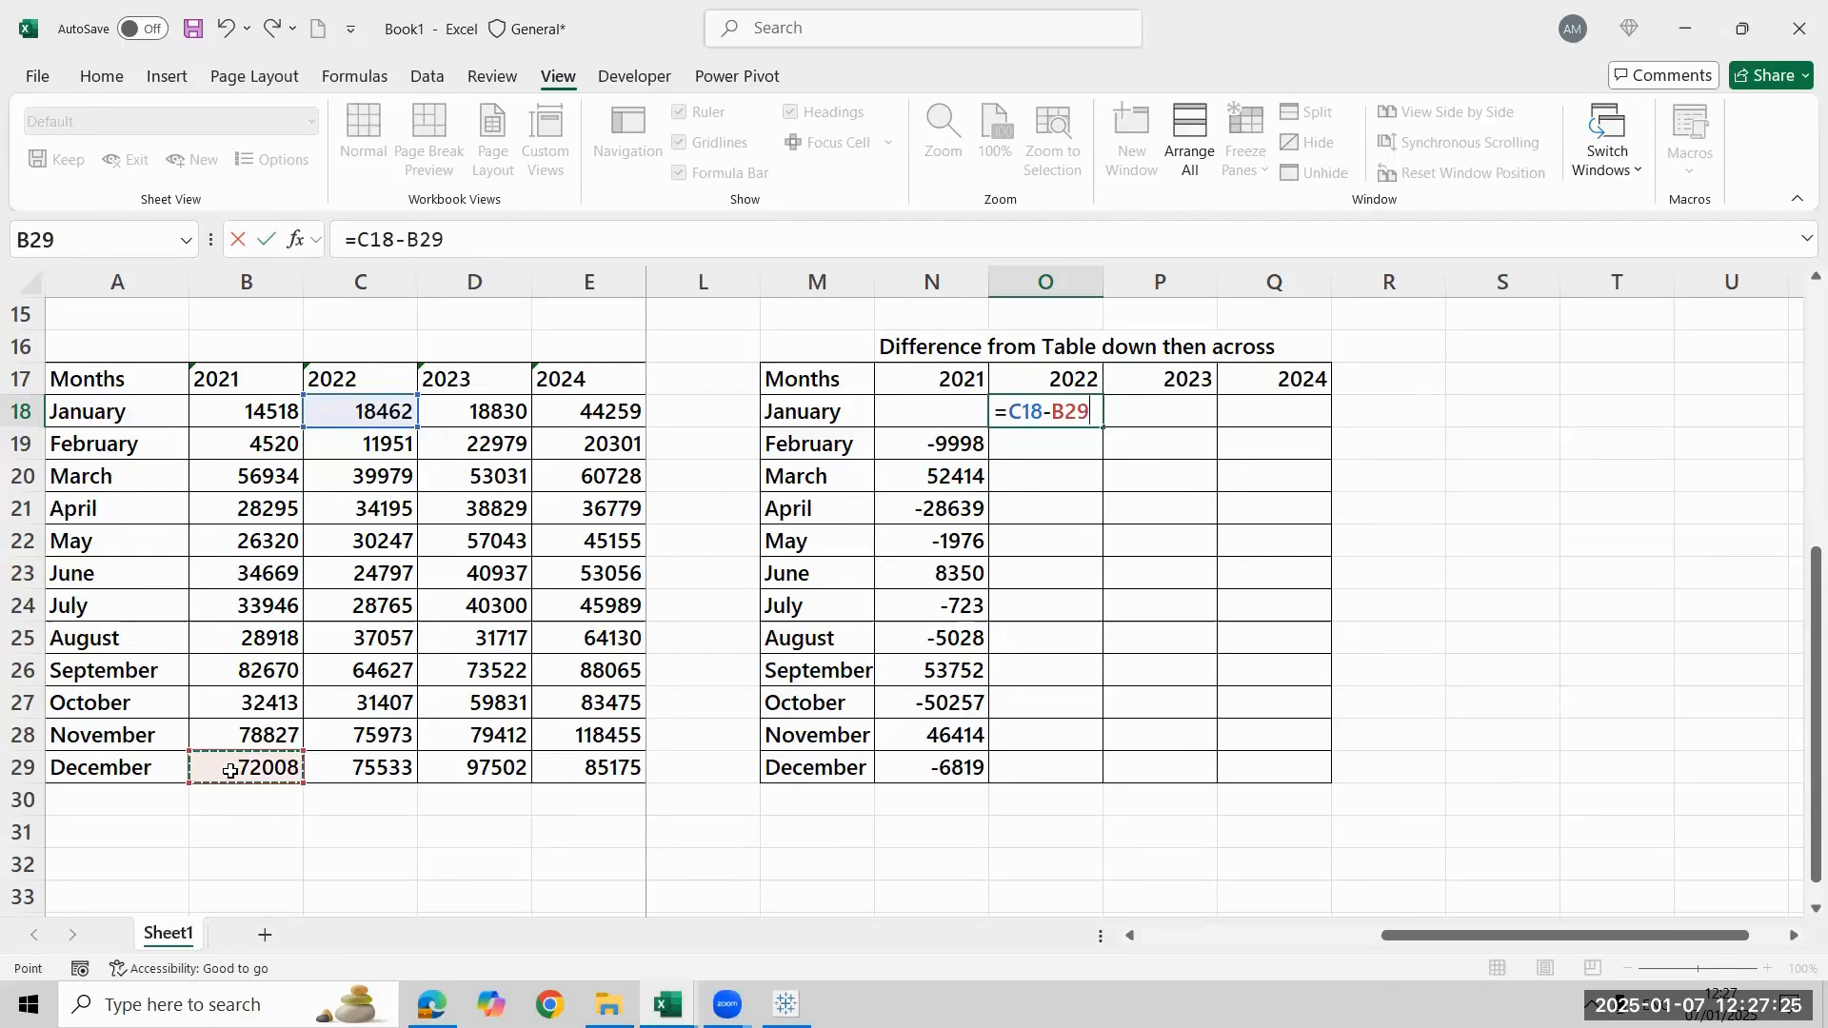
key("Return")
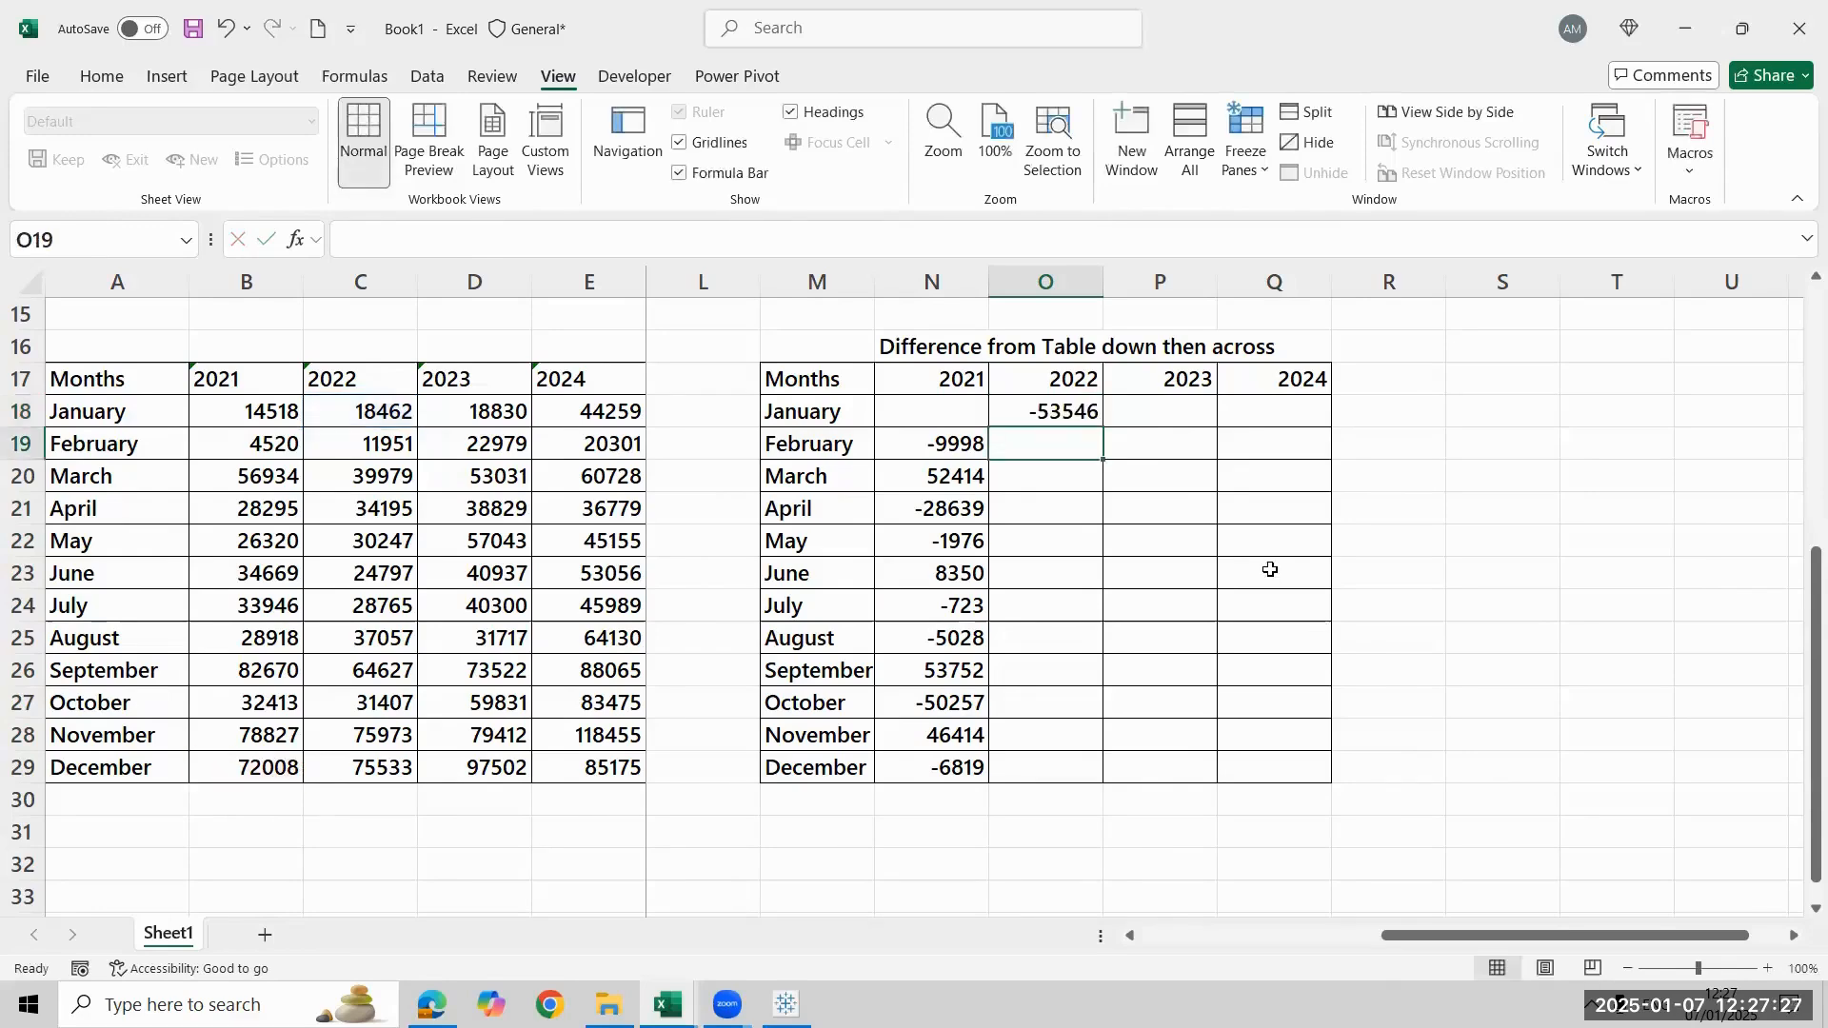
Enter the February 2022 difference formula =C19-C18 in O19
type("=")
left_click(369, 451)
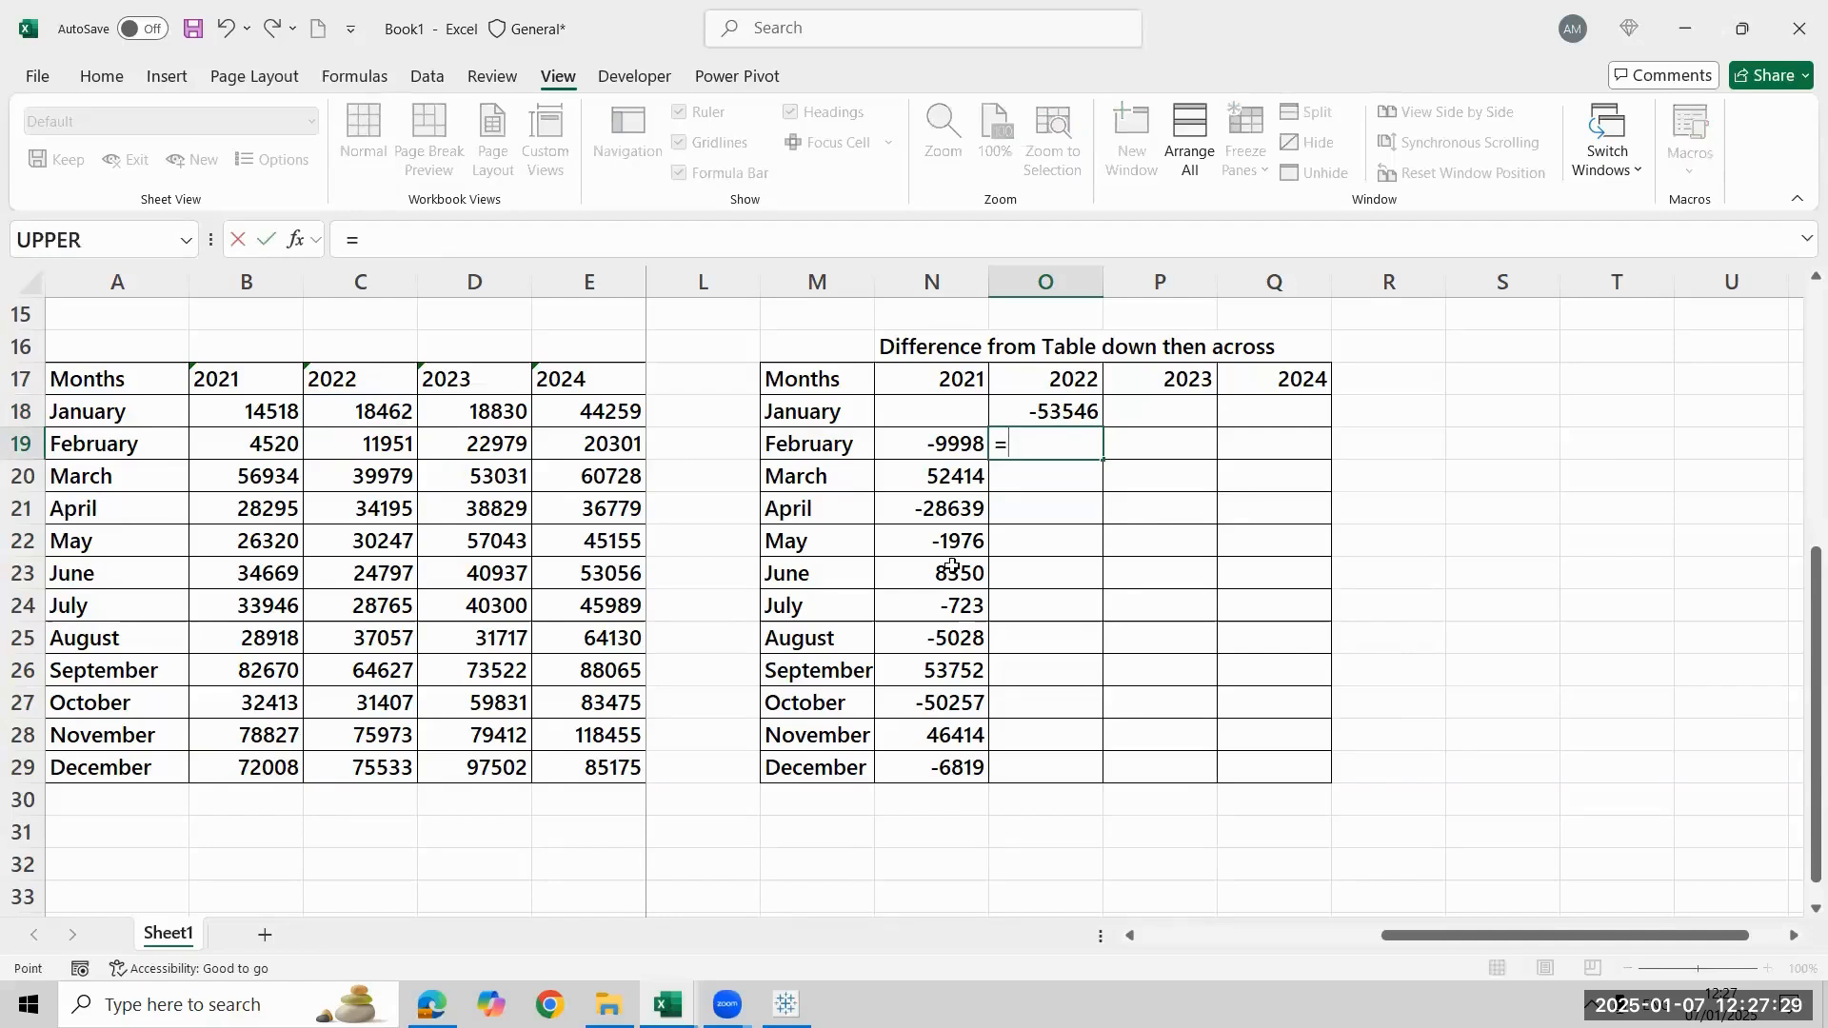
type("+")
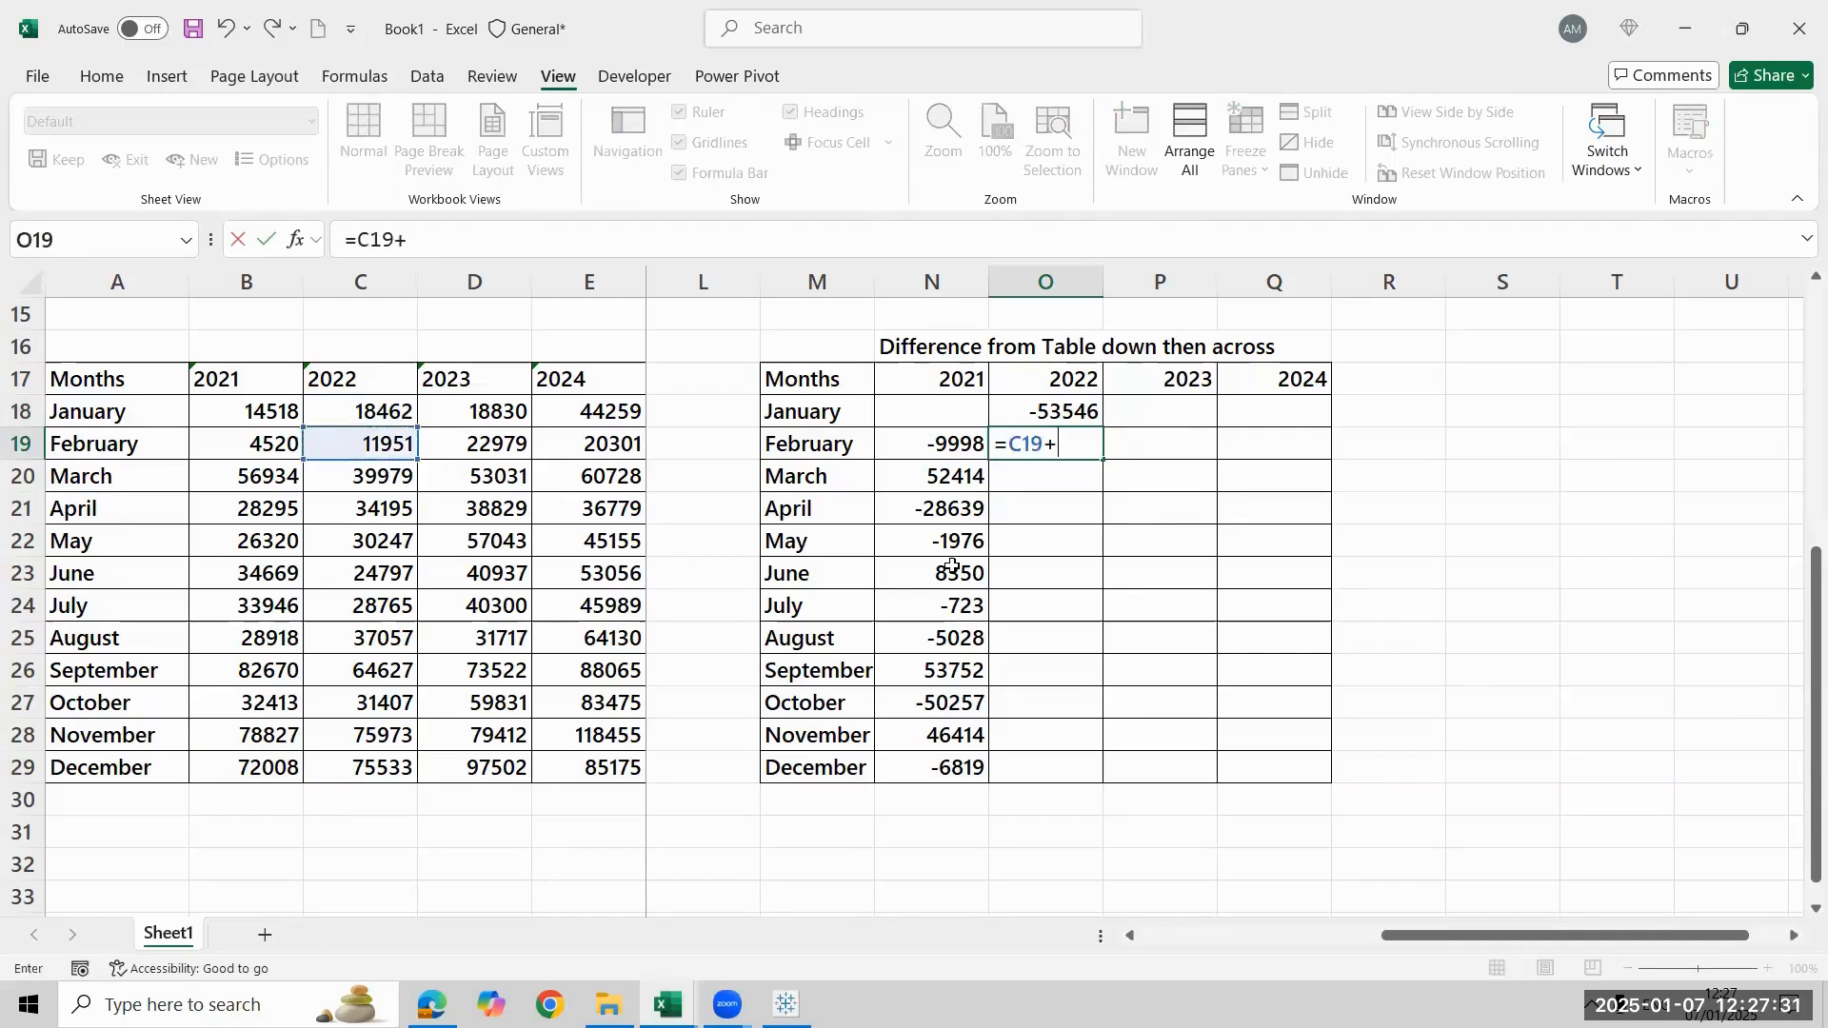
key("BackSpace")
type("-")
left_click(347, 414)
key("Return")
Fill the February 2022 formula in O19 down to the December row, O29
key("Up")
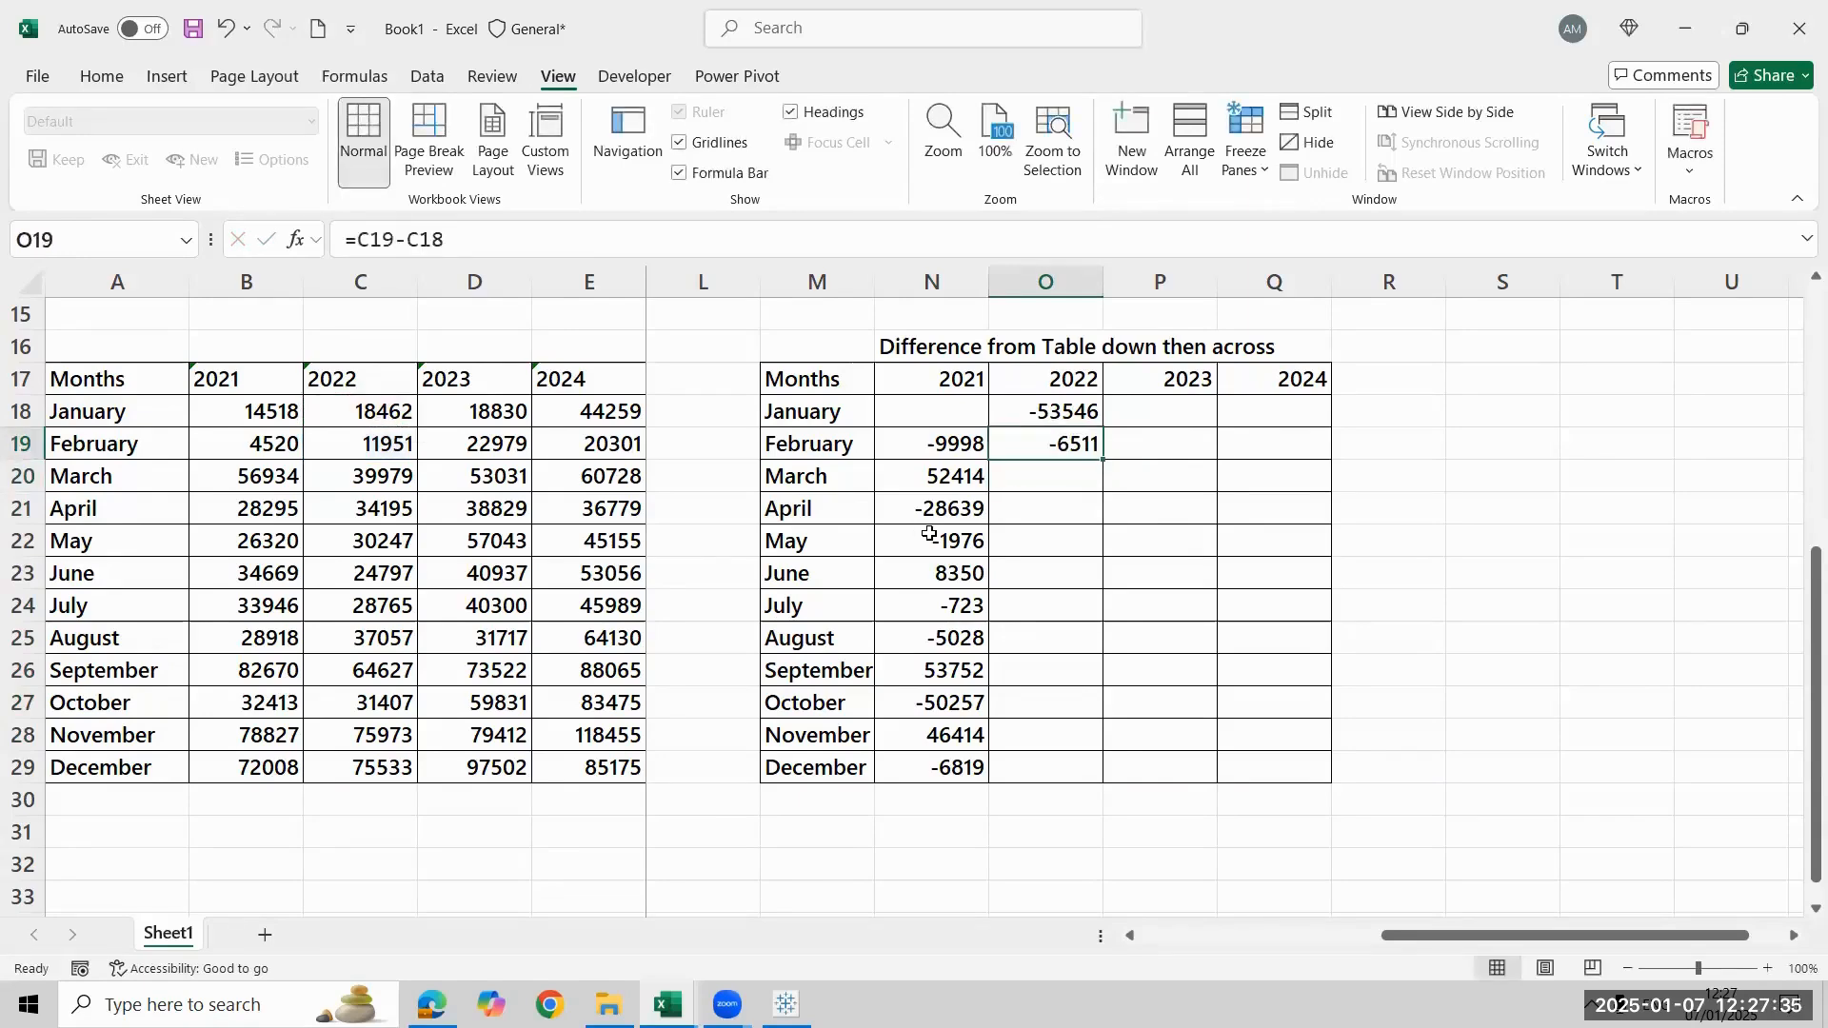
key("shift+Down")
key("shift+Down")
key("shift+Down")
key("shift+Down")
key("shift+Down")
key("shift+Down")
key("shift+Down")
key("shift+Down")
key("shift+Down")
key("shift+Down")
key("shift+Down")
key("shift+Up")
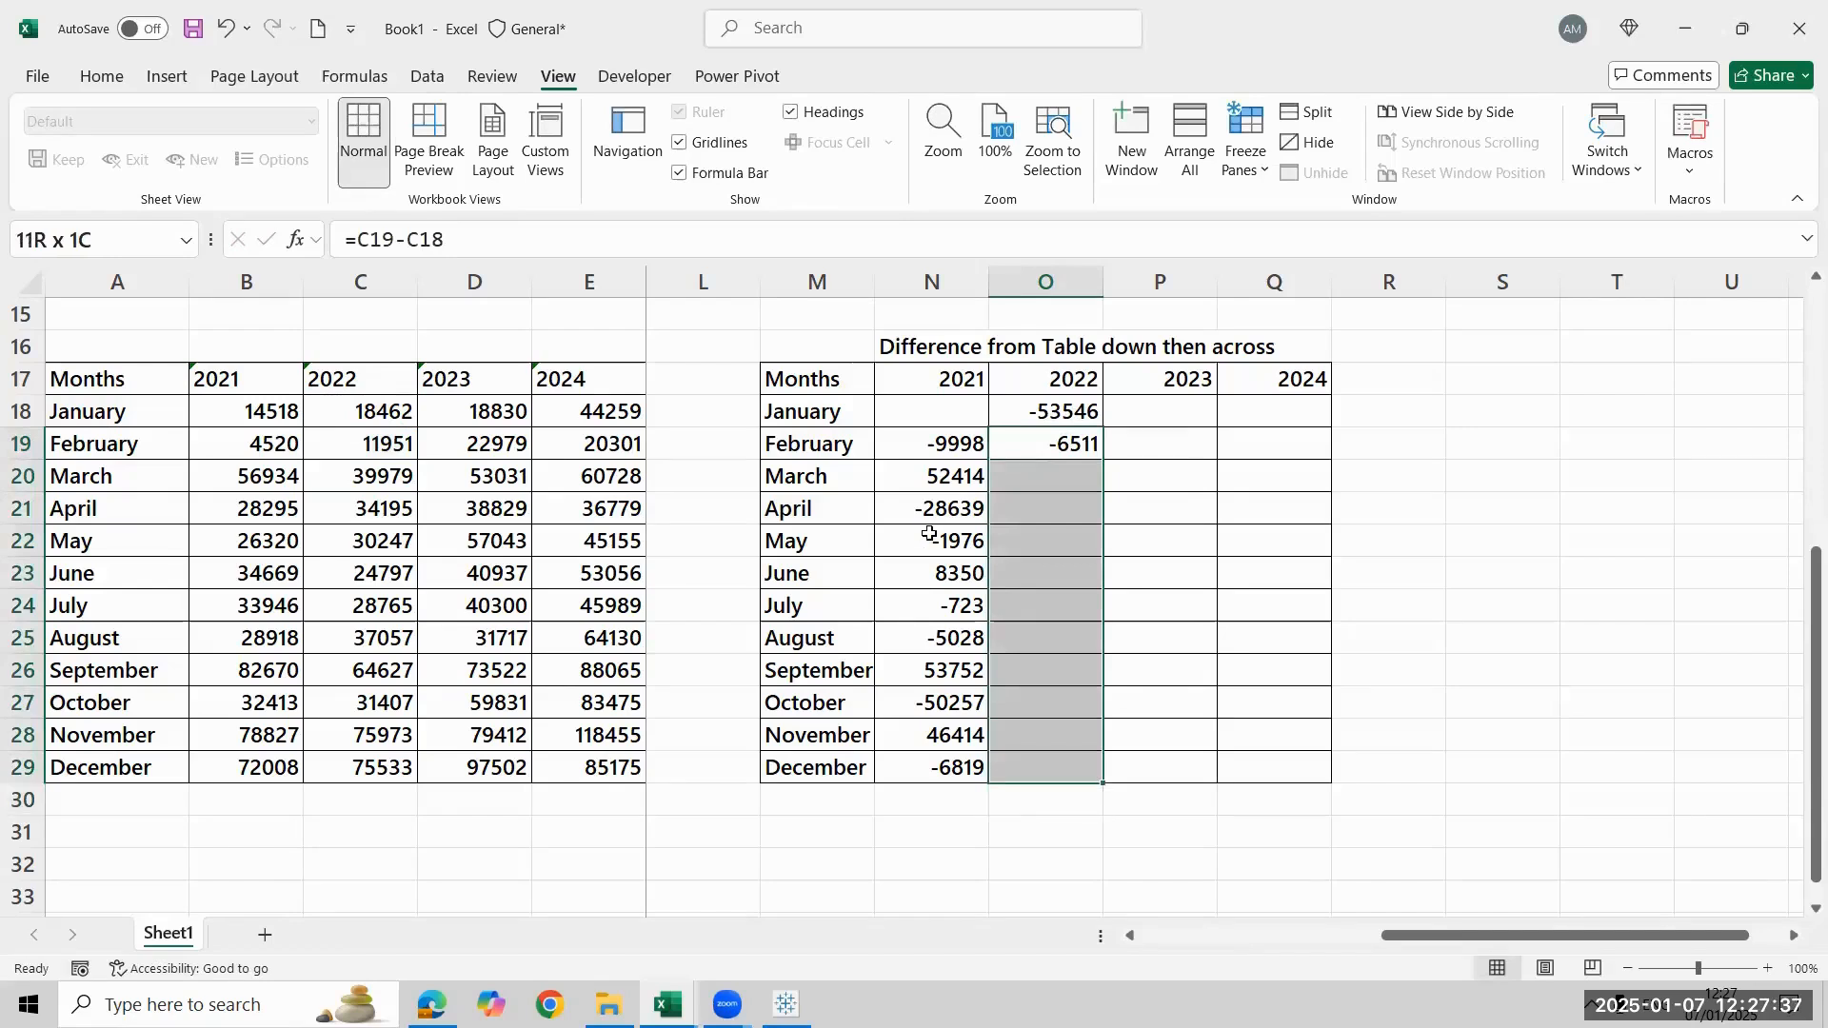
key("ctrl+d")
Enter the January 2023 difference formula =D18-C29 in P18
key("Right")
key("Up")
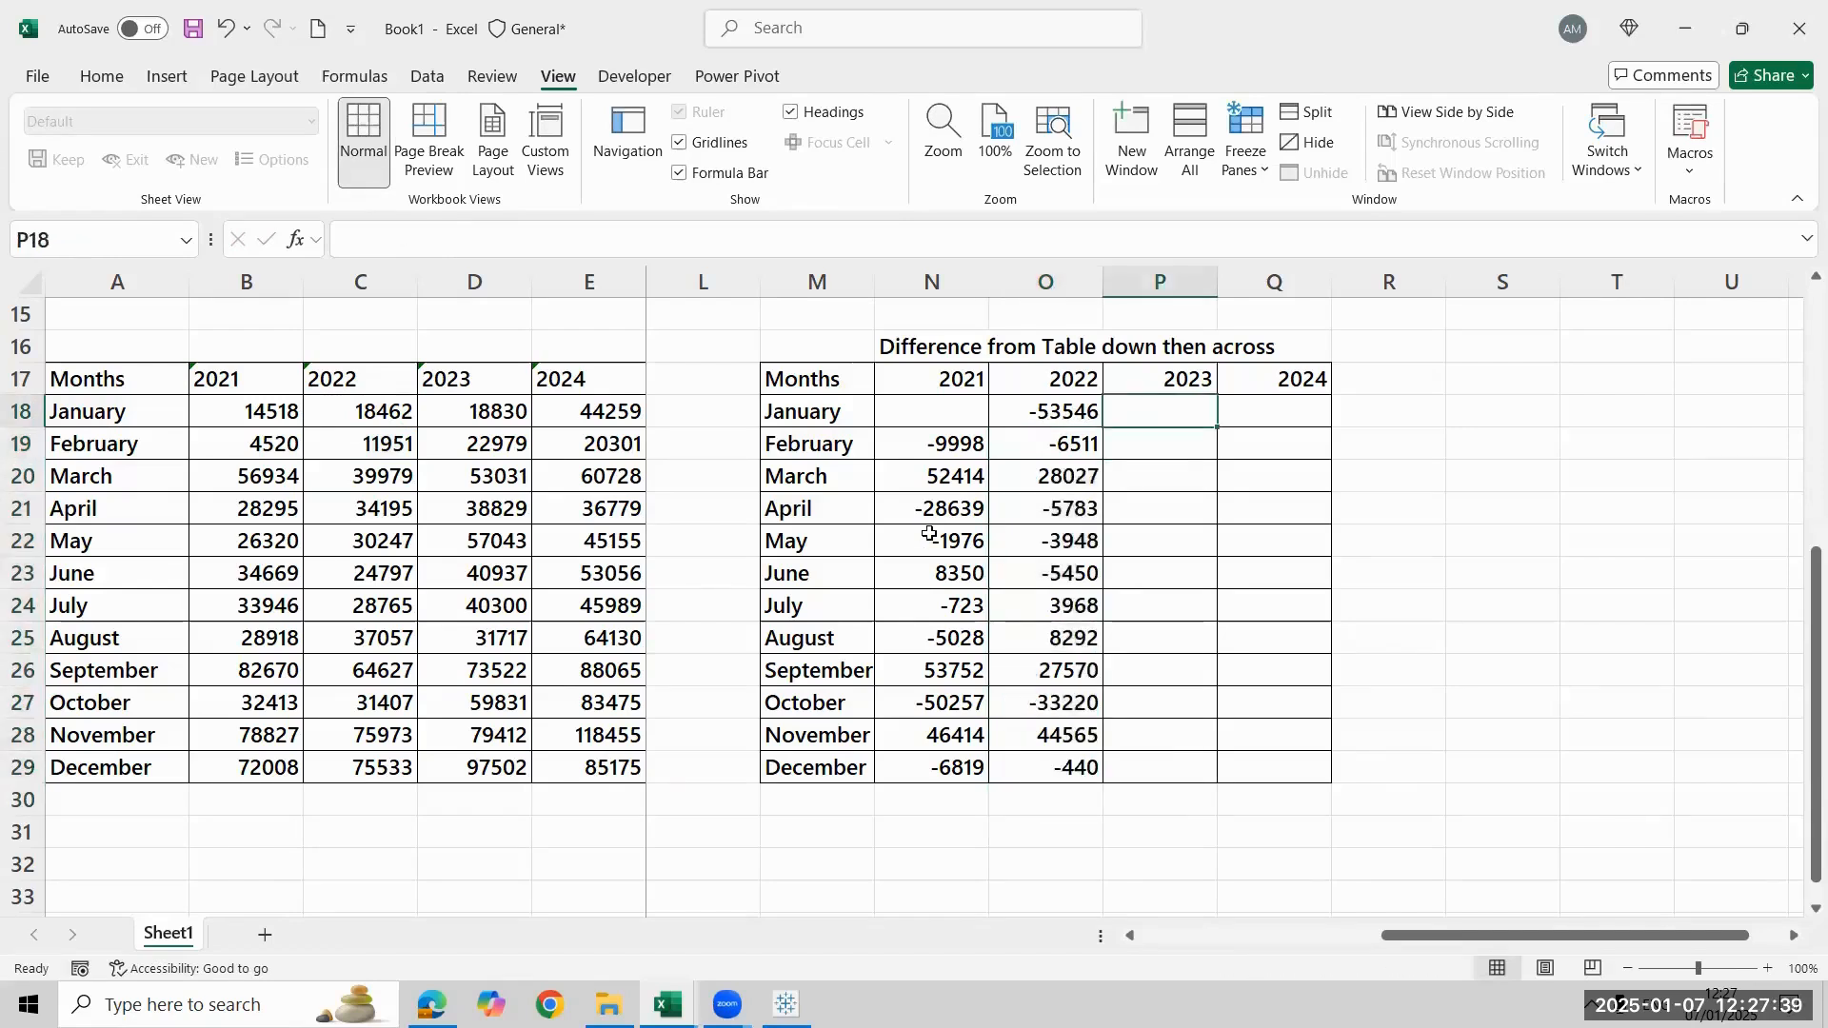
type("=")
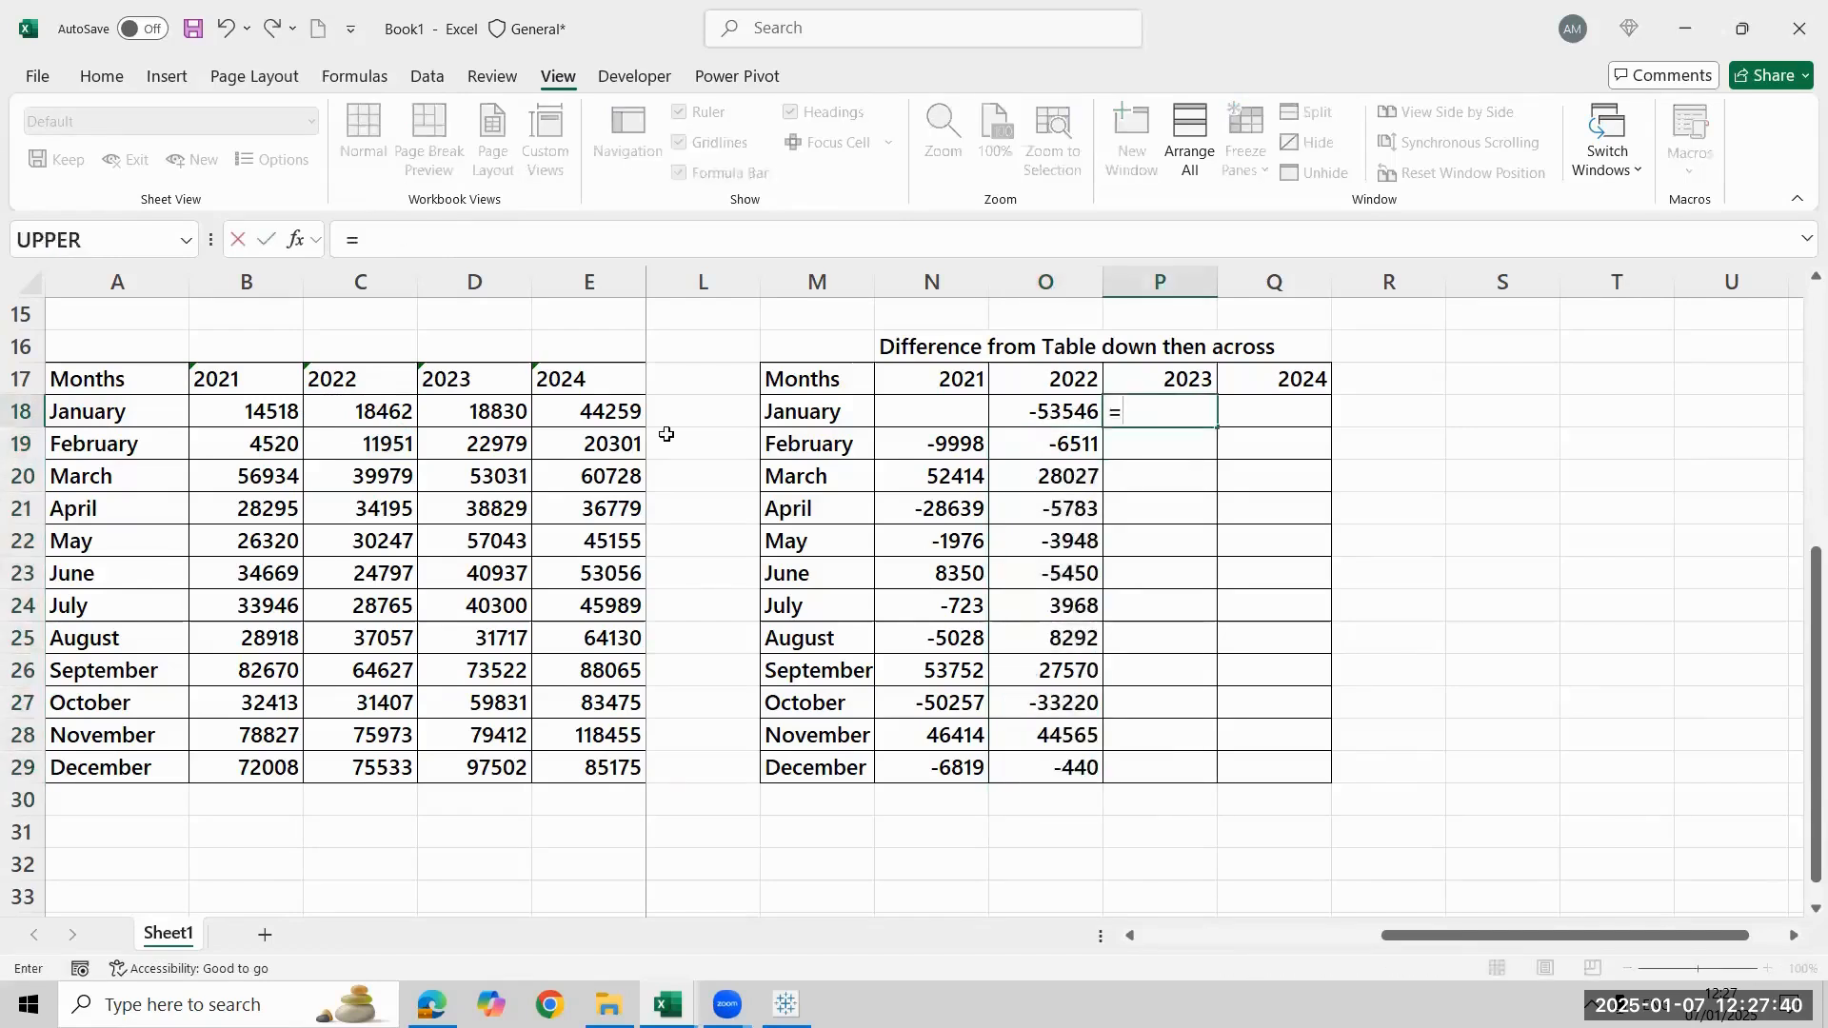
left_click(486, 405)
type("-")
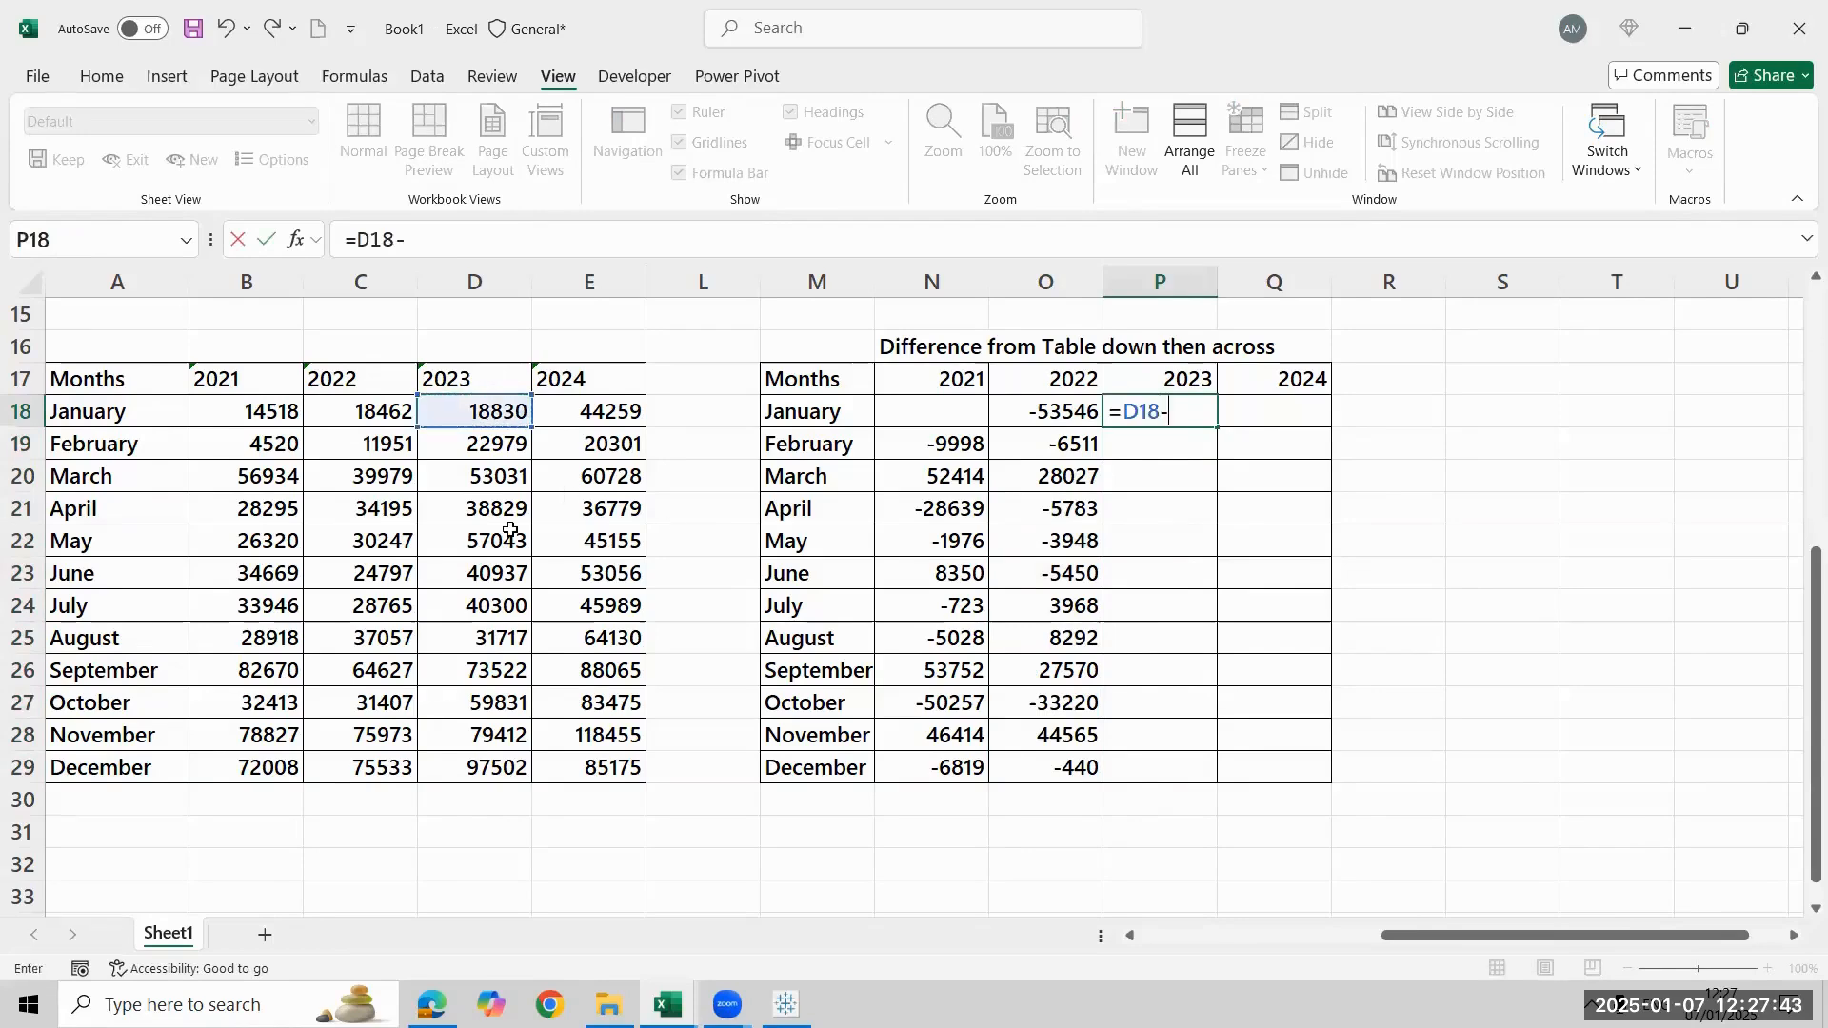
left_click(360, 764)
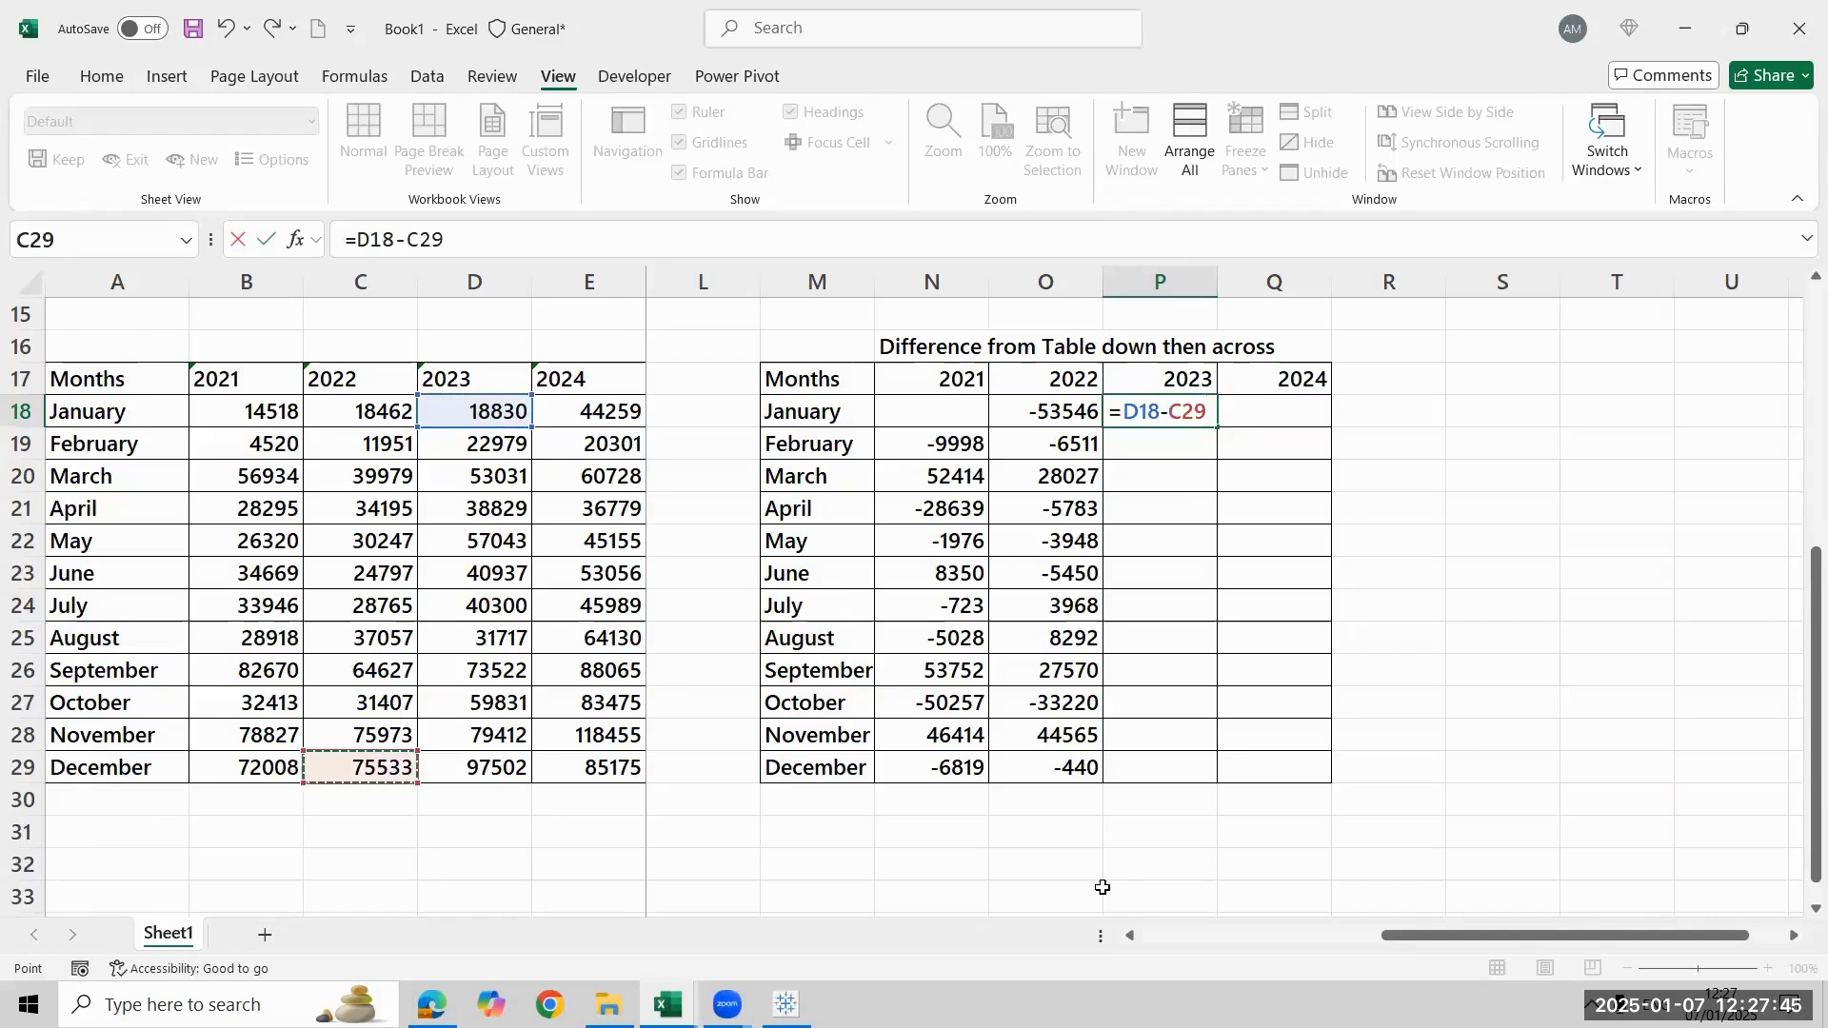
key("Return")
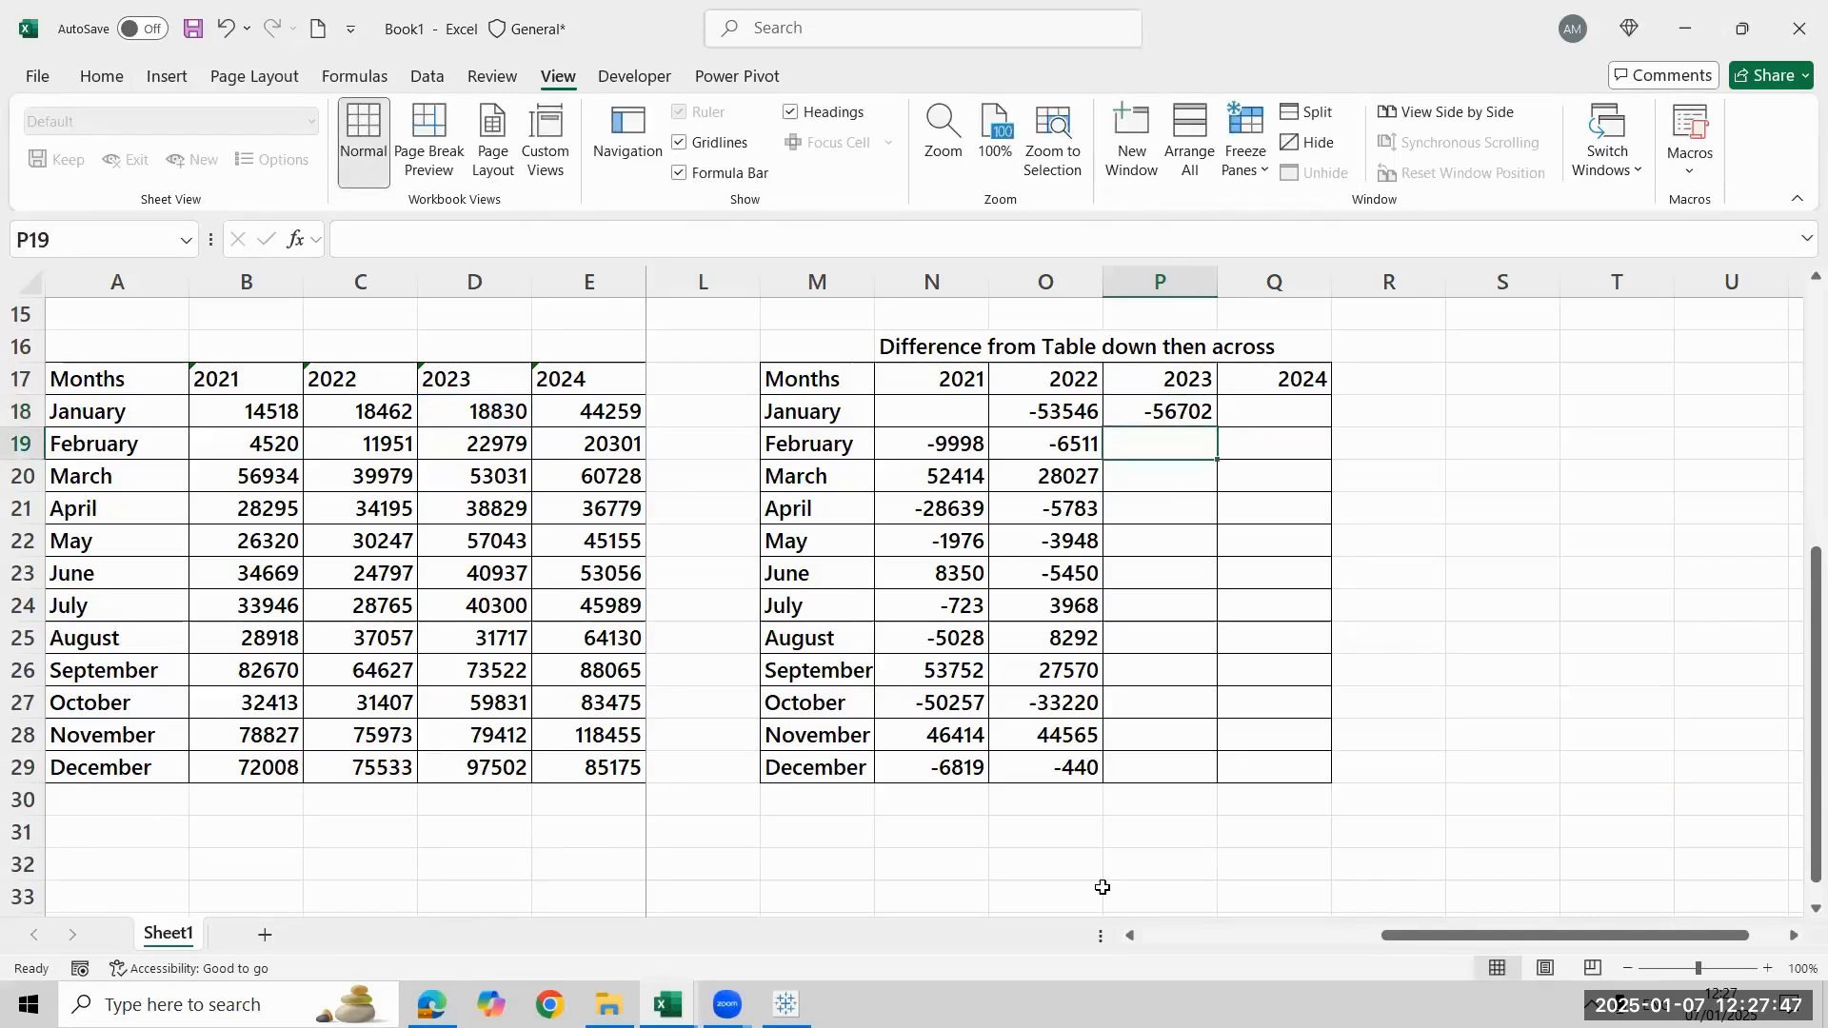
Fill the February to December formulas of the 2022 column, O19:O29, right into the 2023 column
key("Left")
key("ctrl+shift+Down")
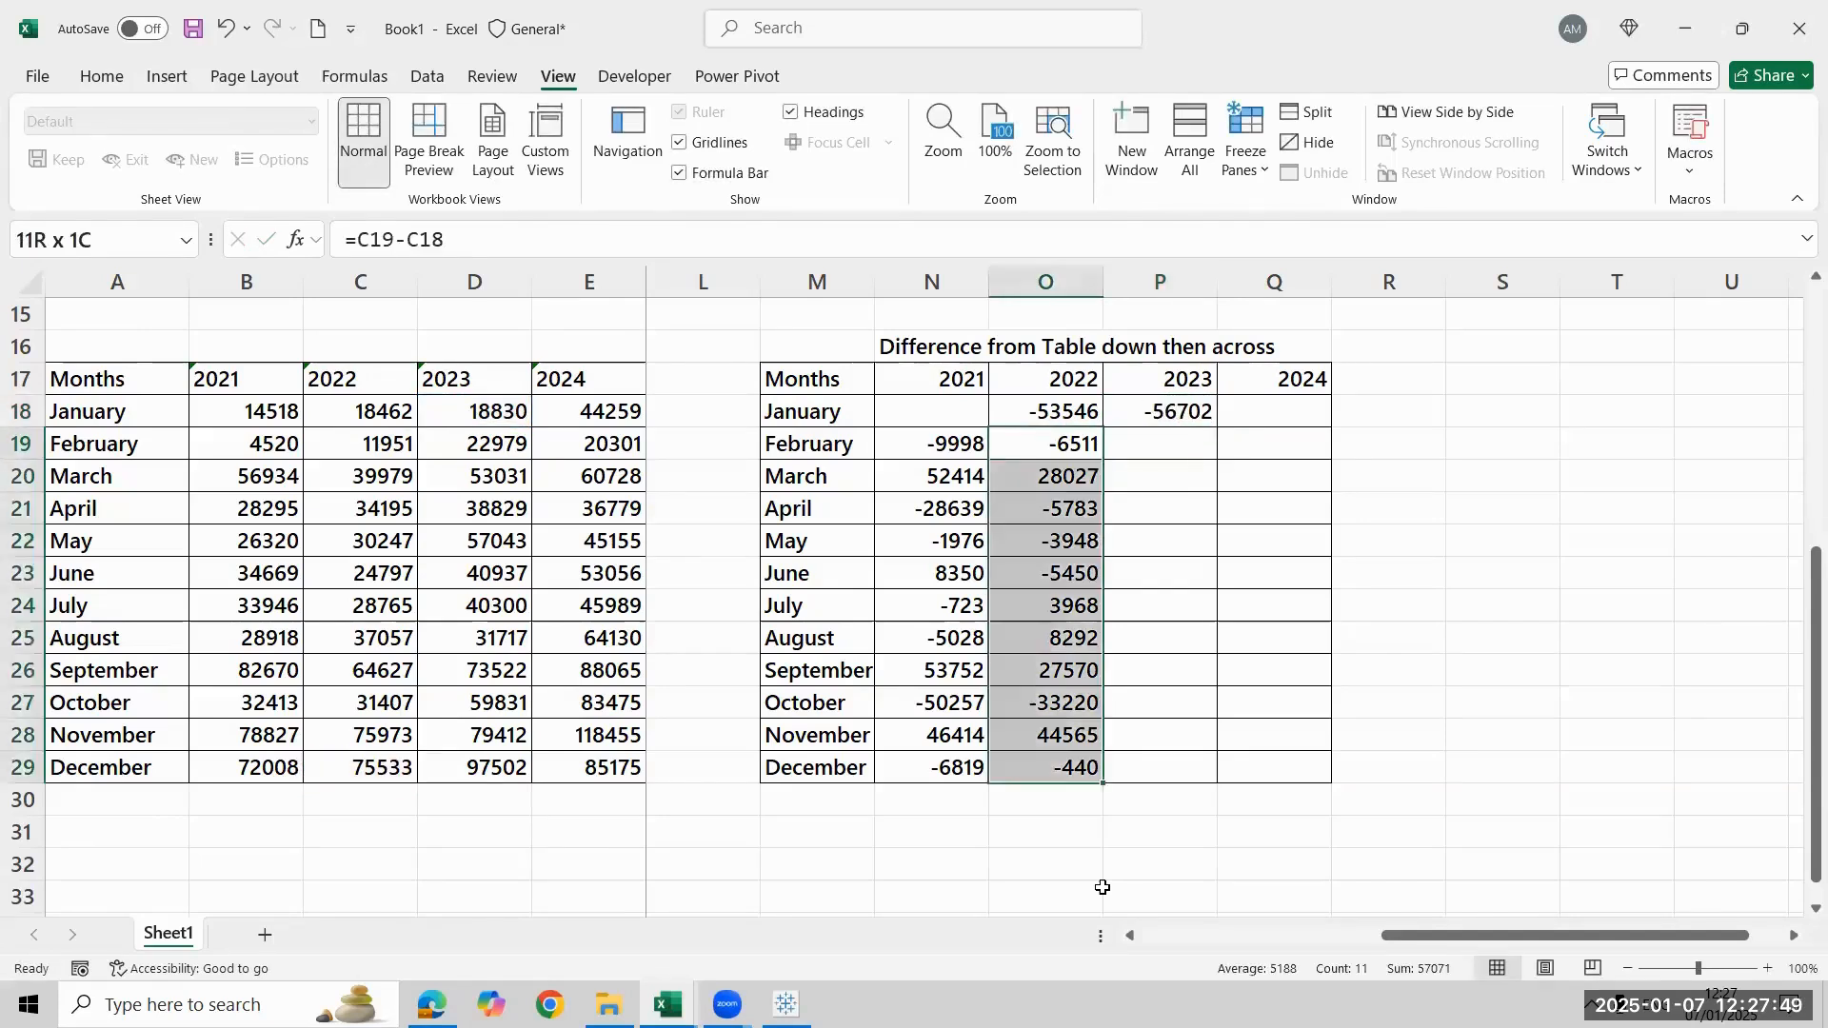
key("shift+Right")
key("ctrl+r")
Fill the whole 2023 column of formulas, P18:P29, right into the 2024 column
key("Right")
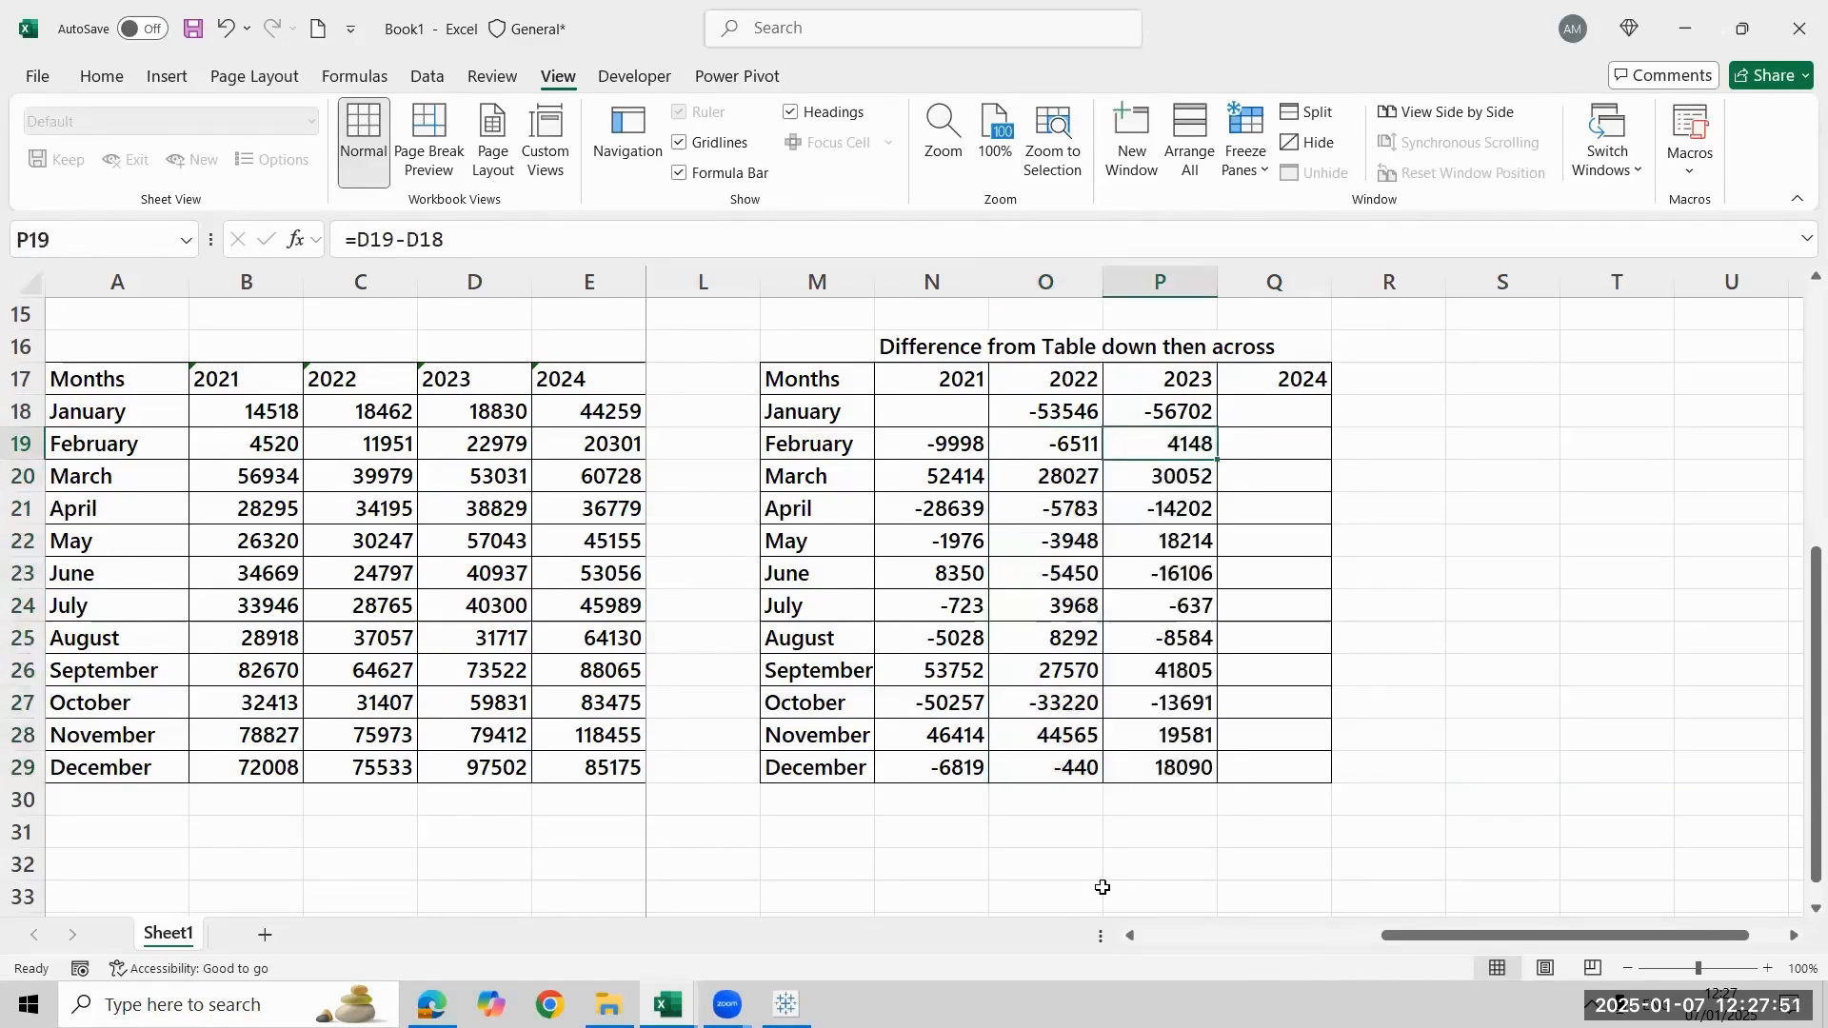
key("Up")
key("ctrl+shift+Down")
key("shift+Right")
key("ctrl+r")
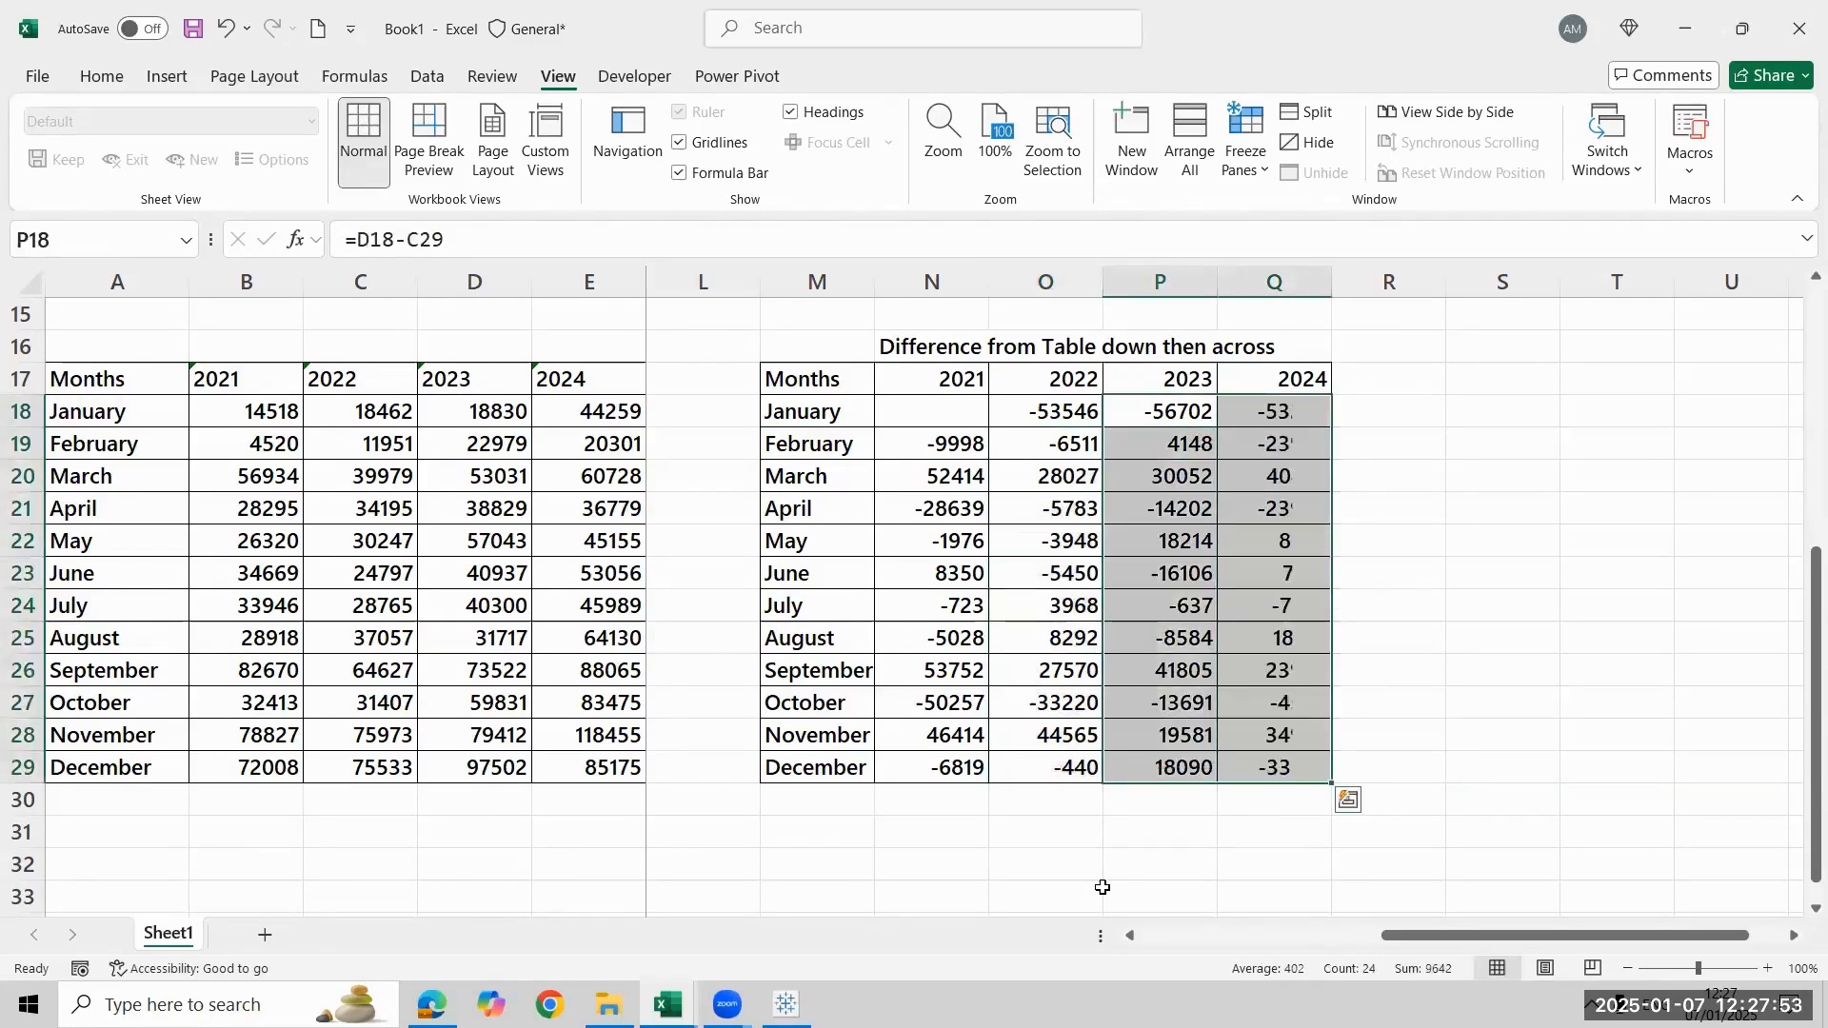
Check the January 2024 formula in Q18, and switch to Tableau to compare its down then across results with the Excel table
key("Right")
key("F2")
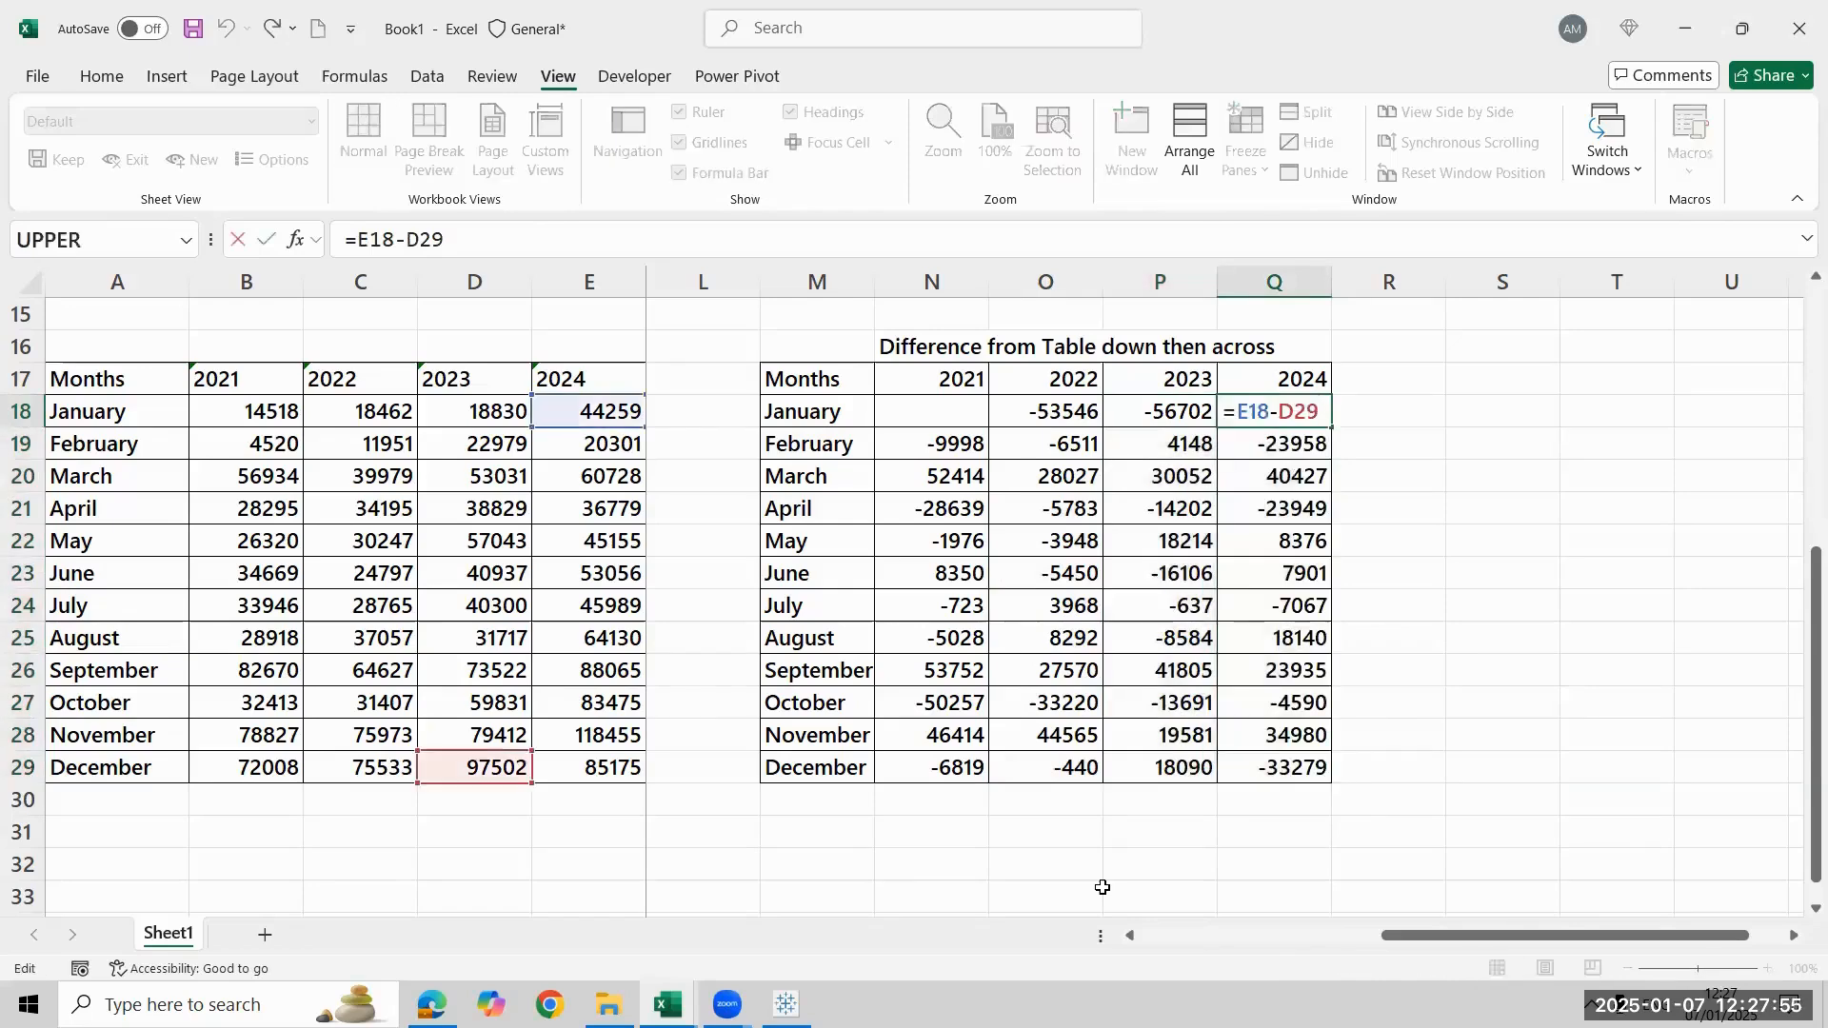
key("Escape")
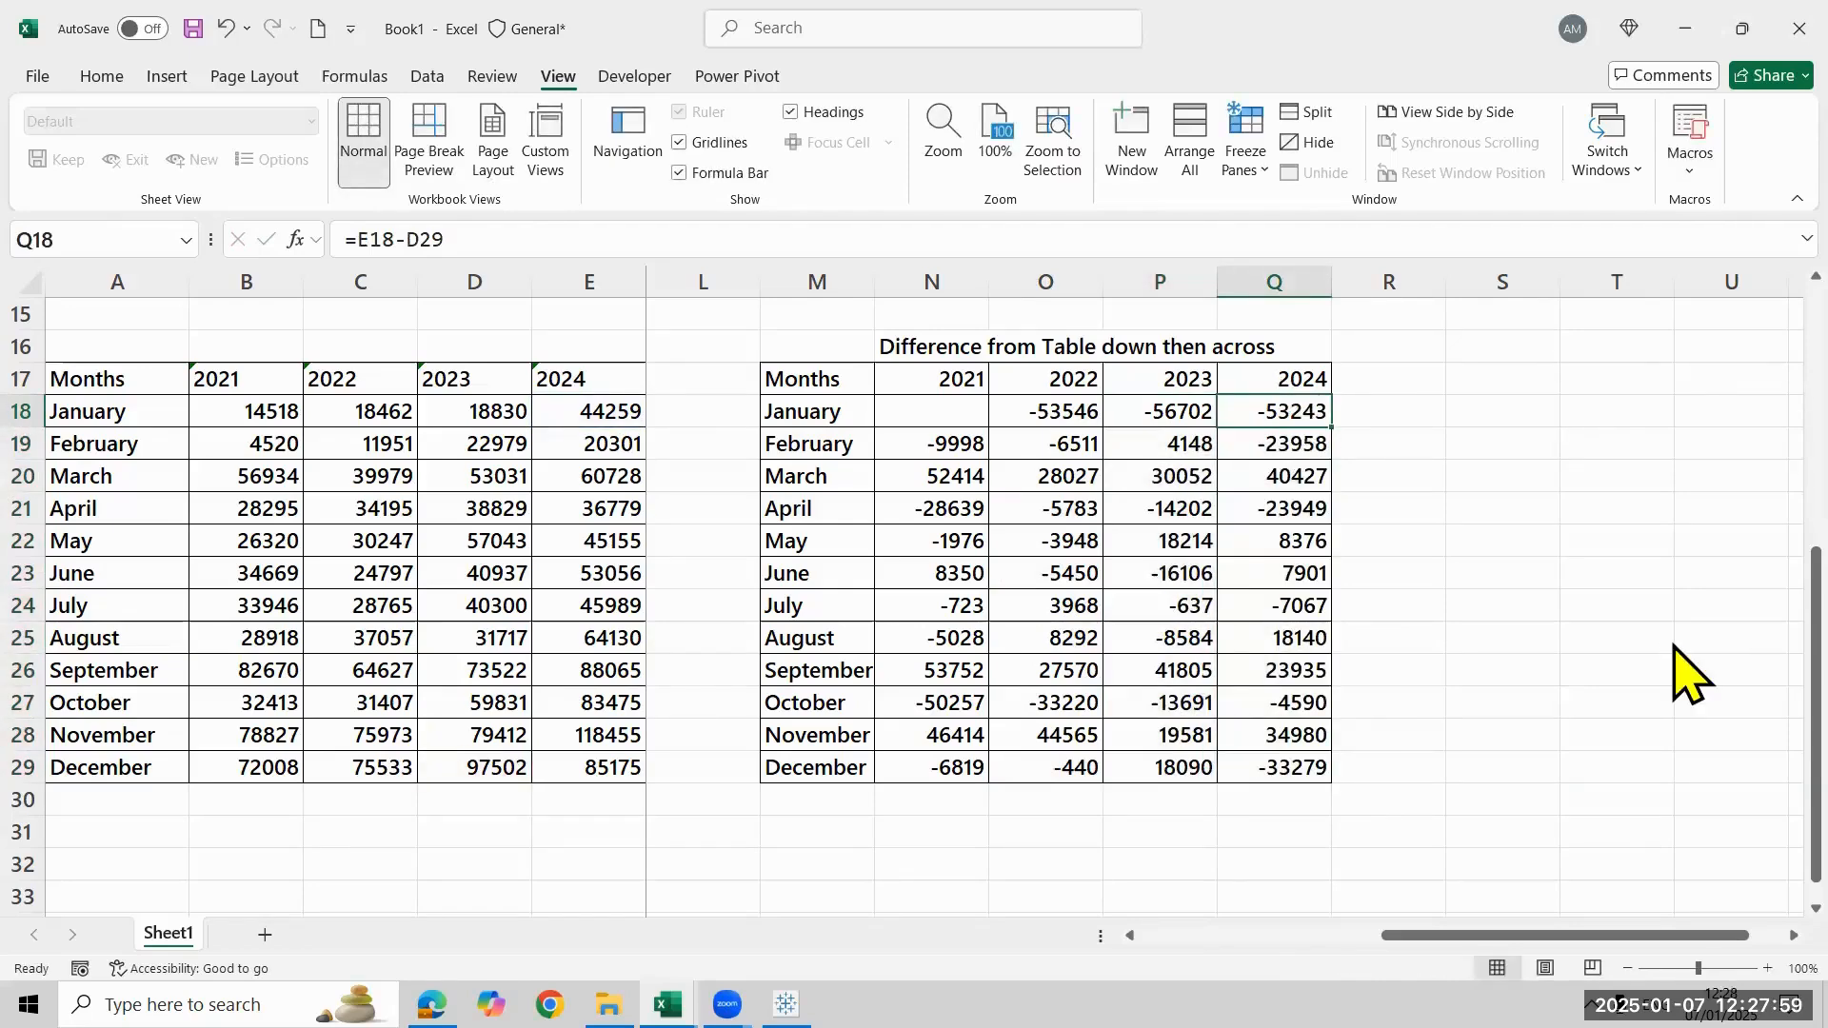
key("alt+Tab")
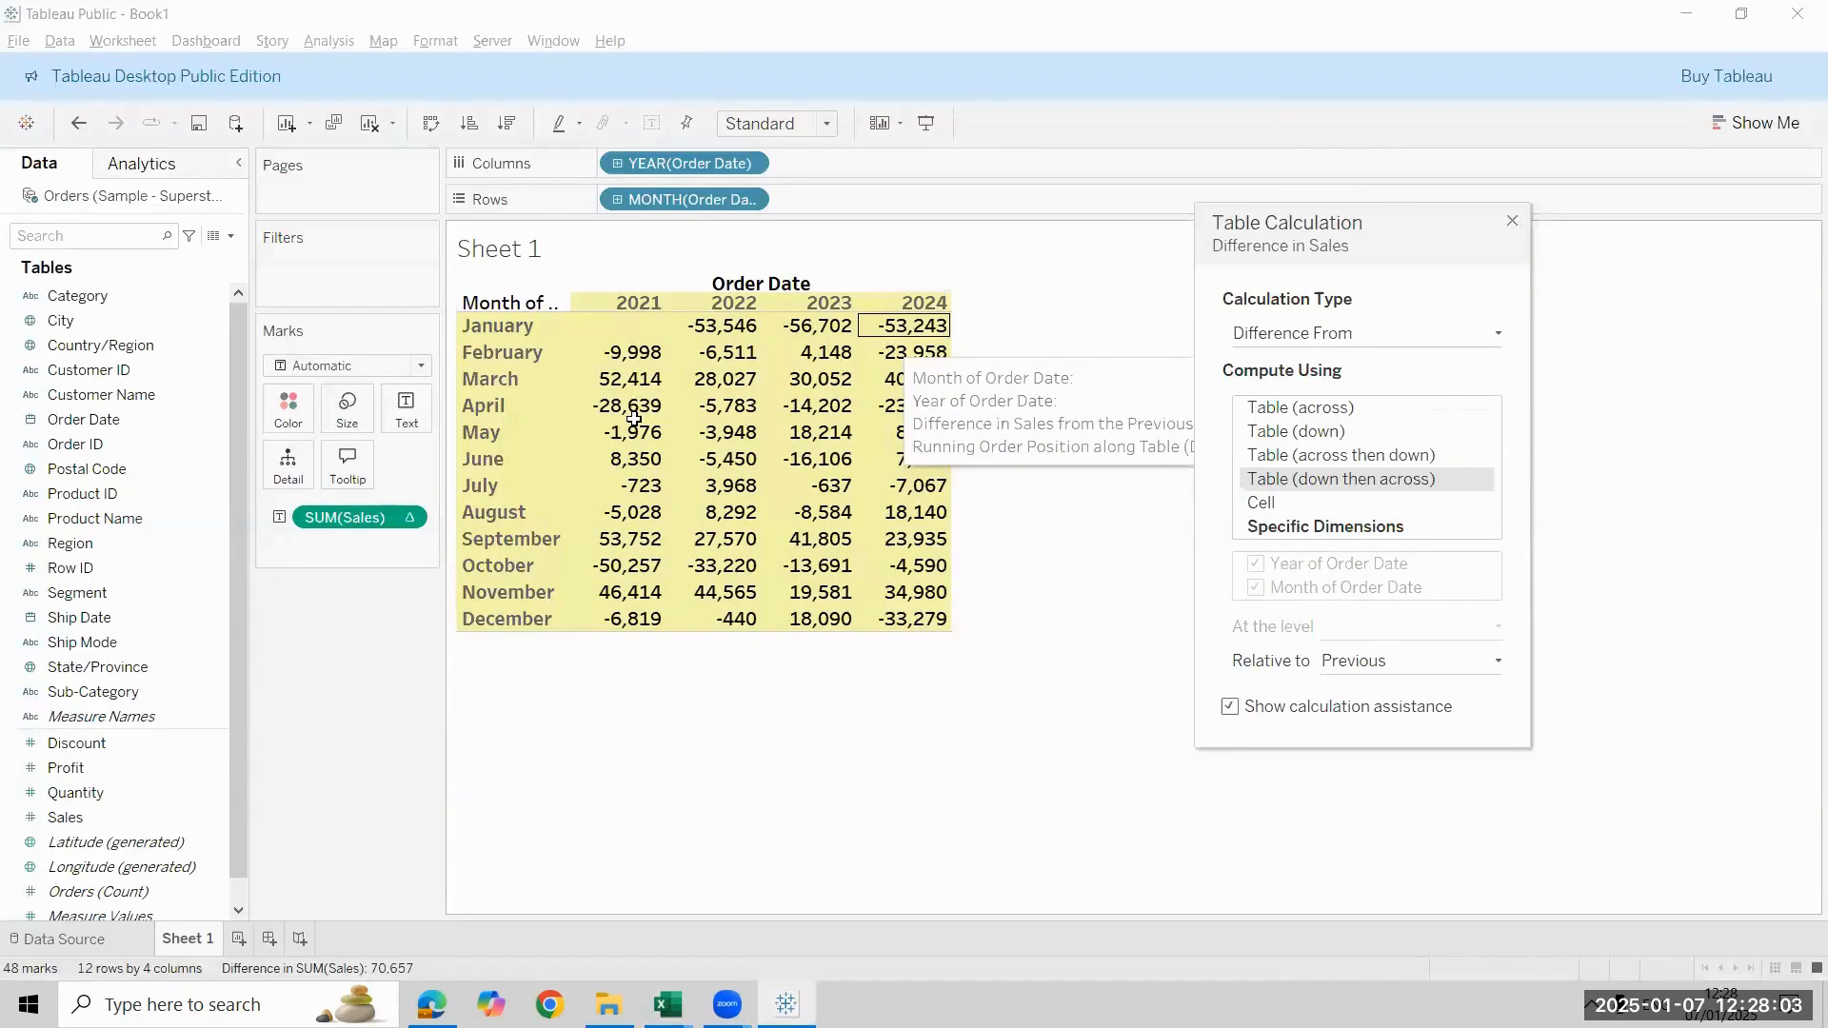
key("alt+Tab")
key("alt+Tab")
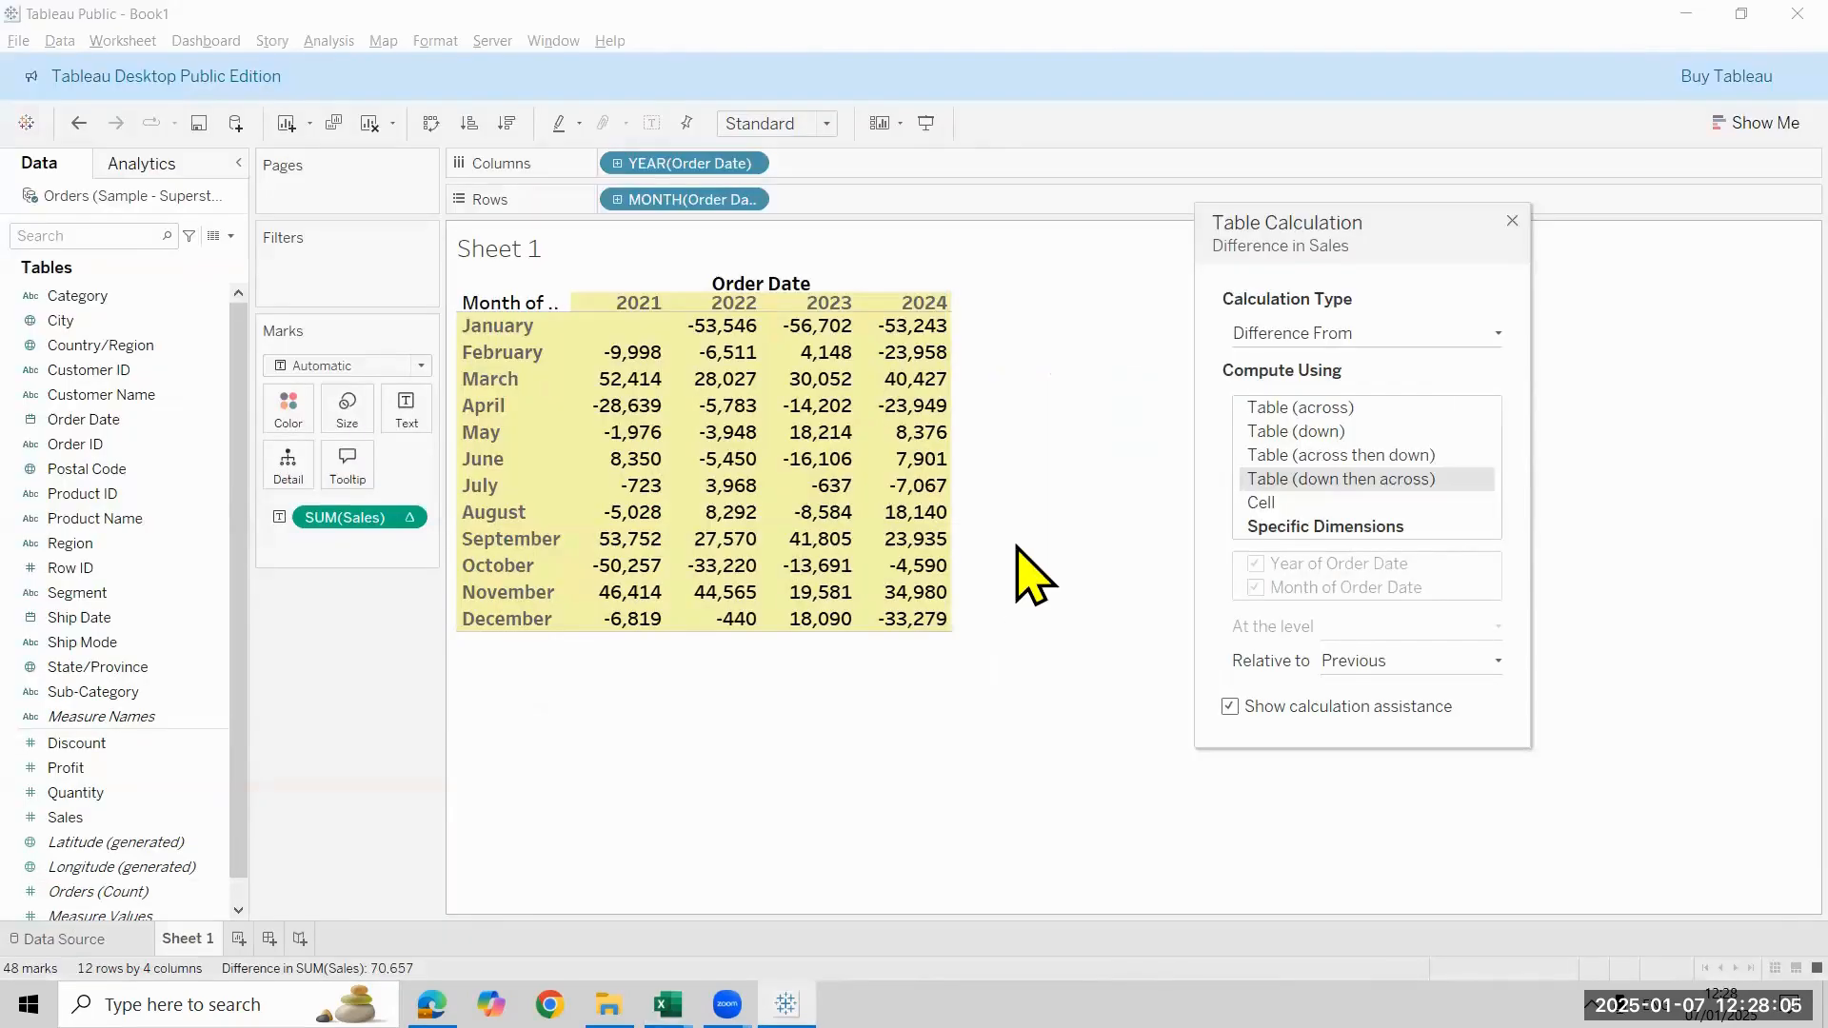
key("alt+Tab")
key("alt+Tab")
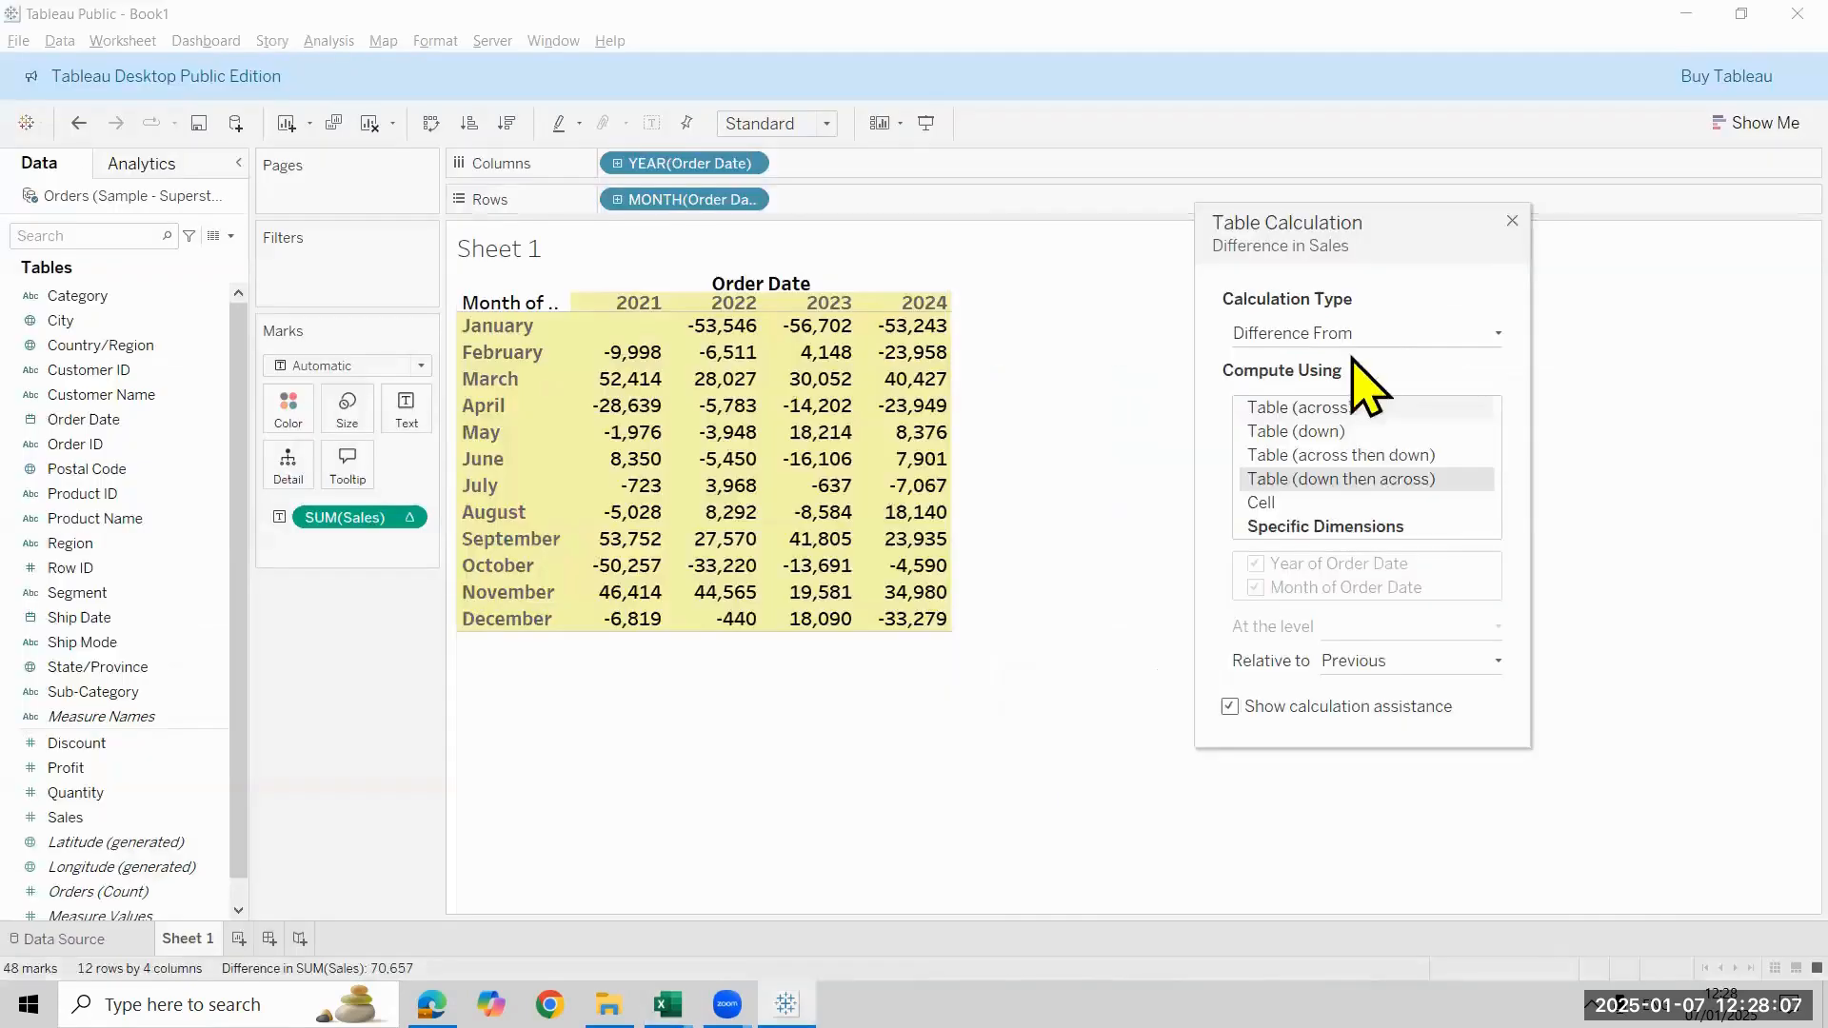
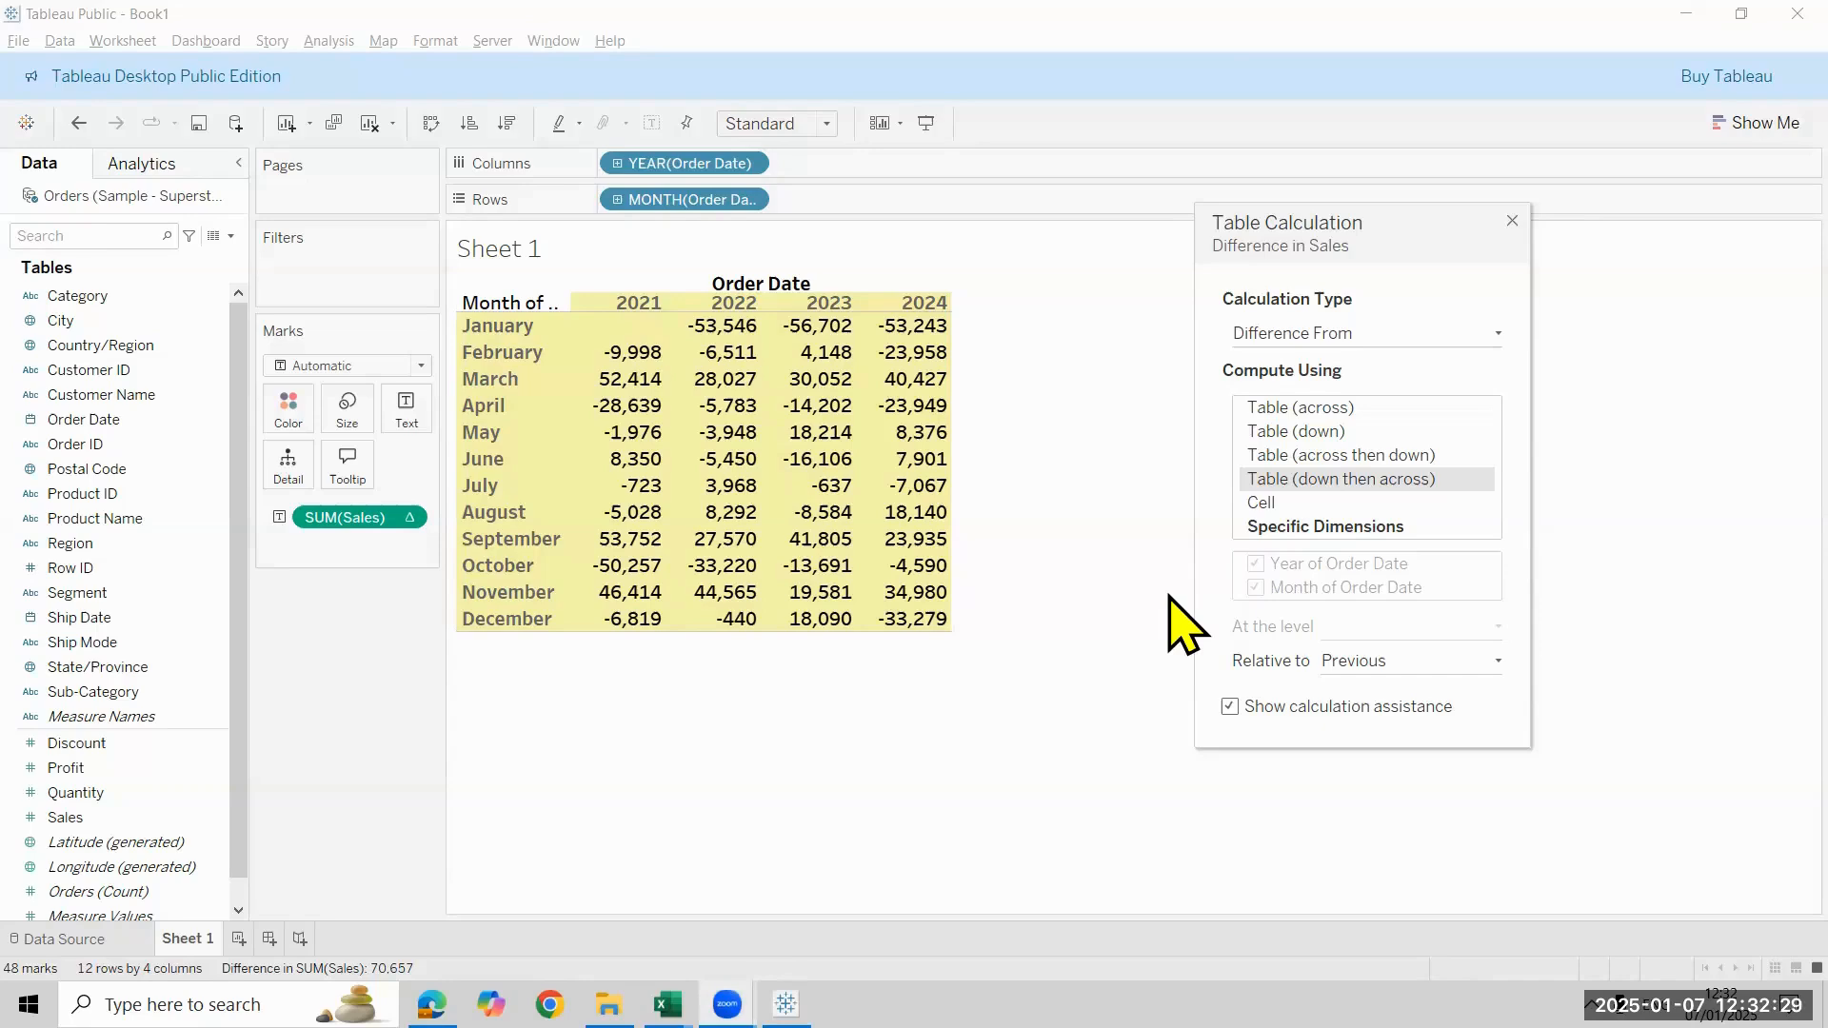
Review the available calculation types, keep Difference From, and compute it using Table (across then down)
left_click(1433, 338)
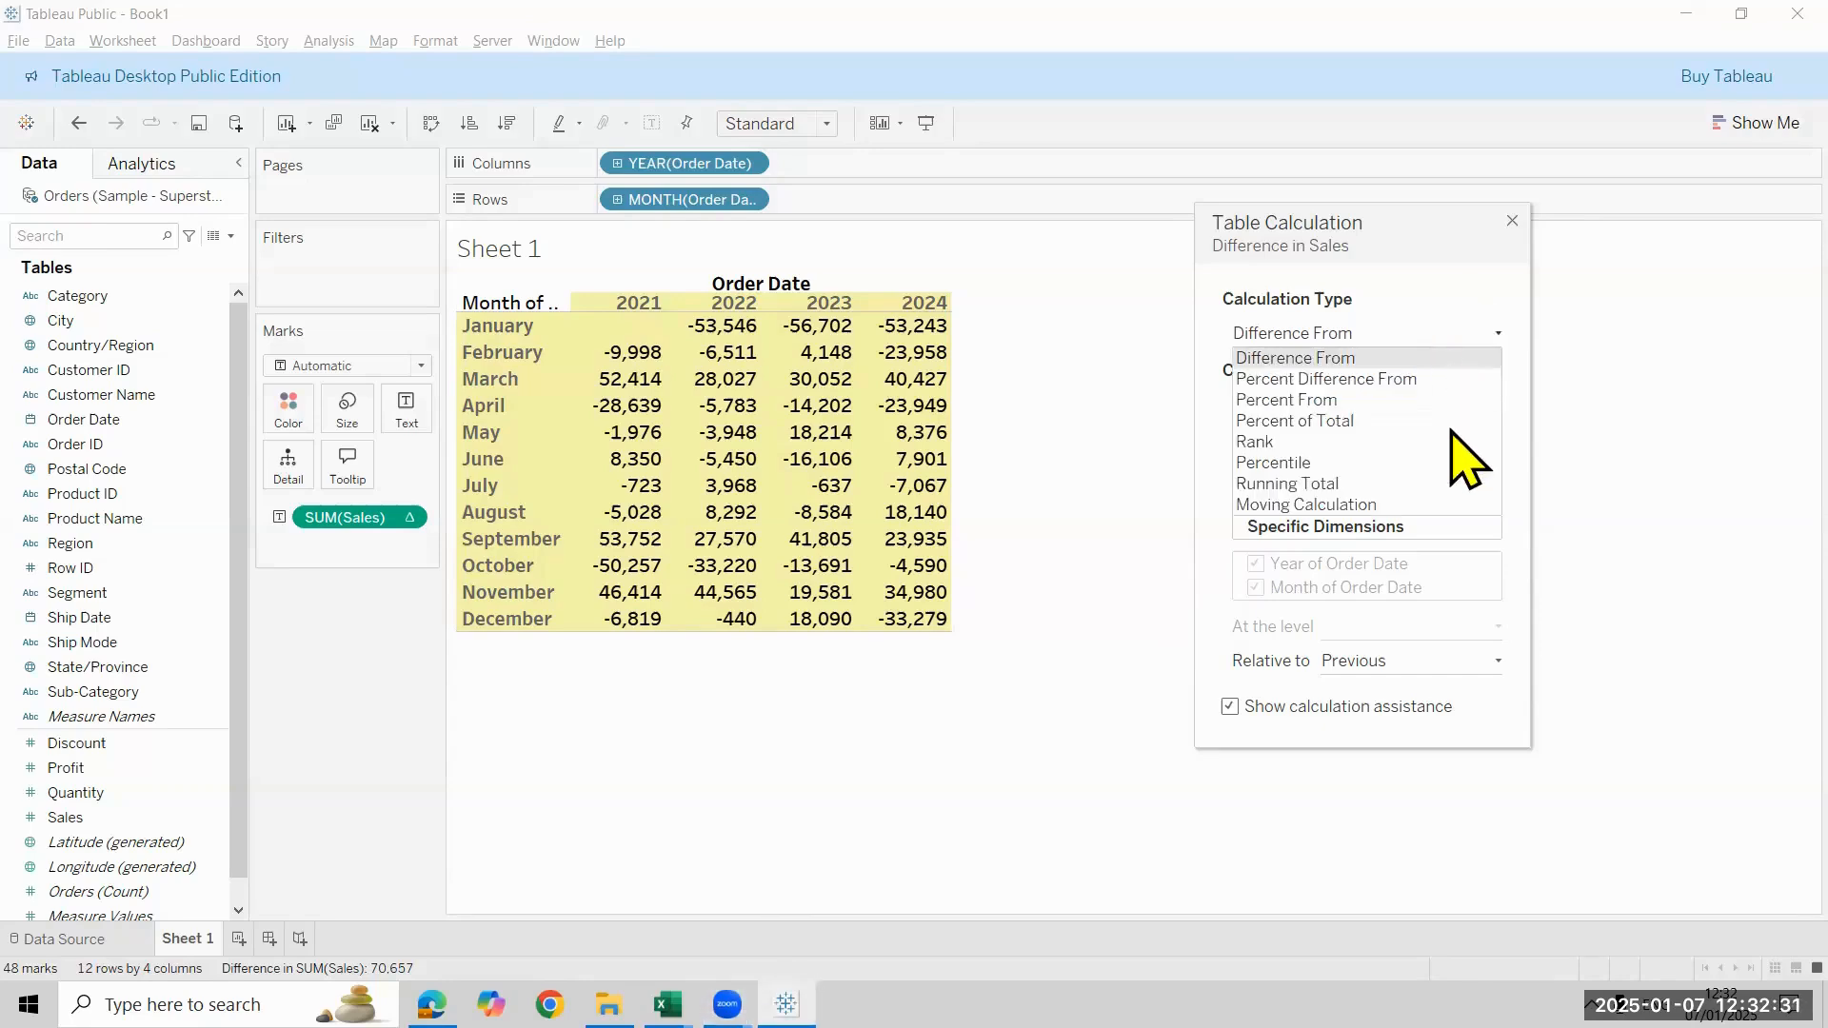
left_click(1603, 531)
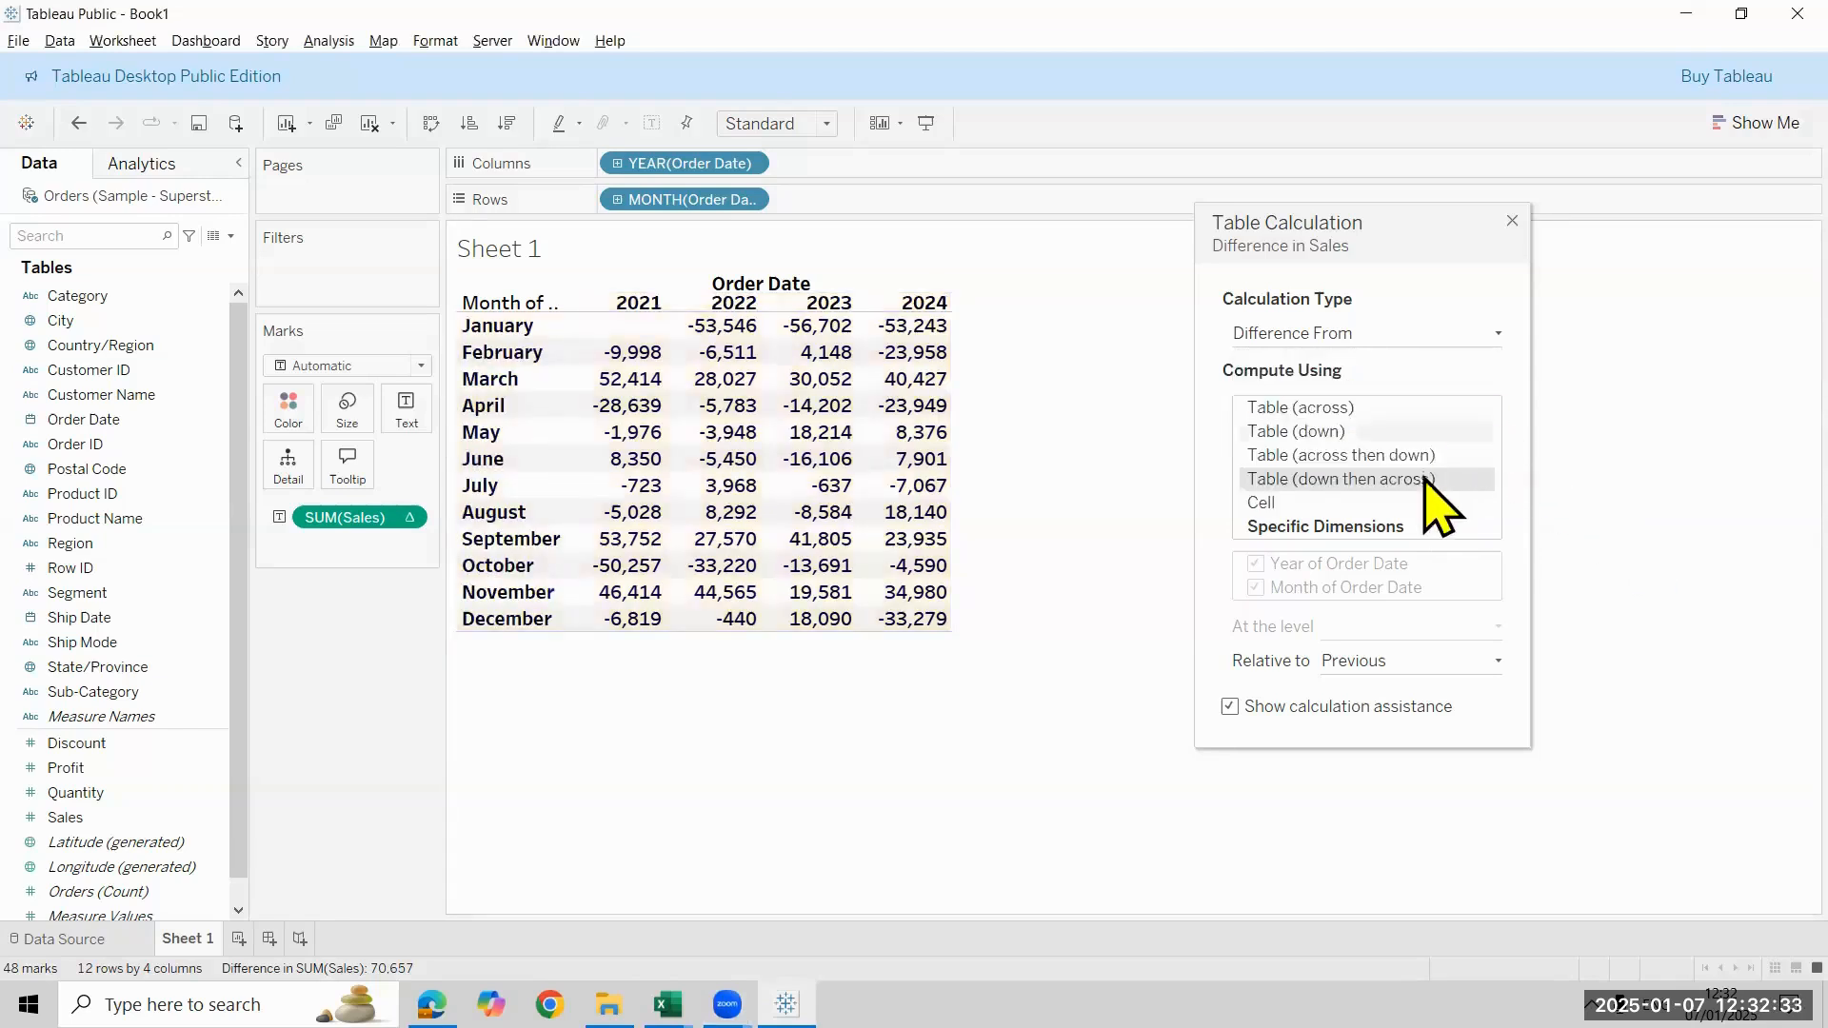
left_click(1423, 455)
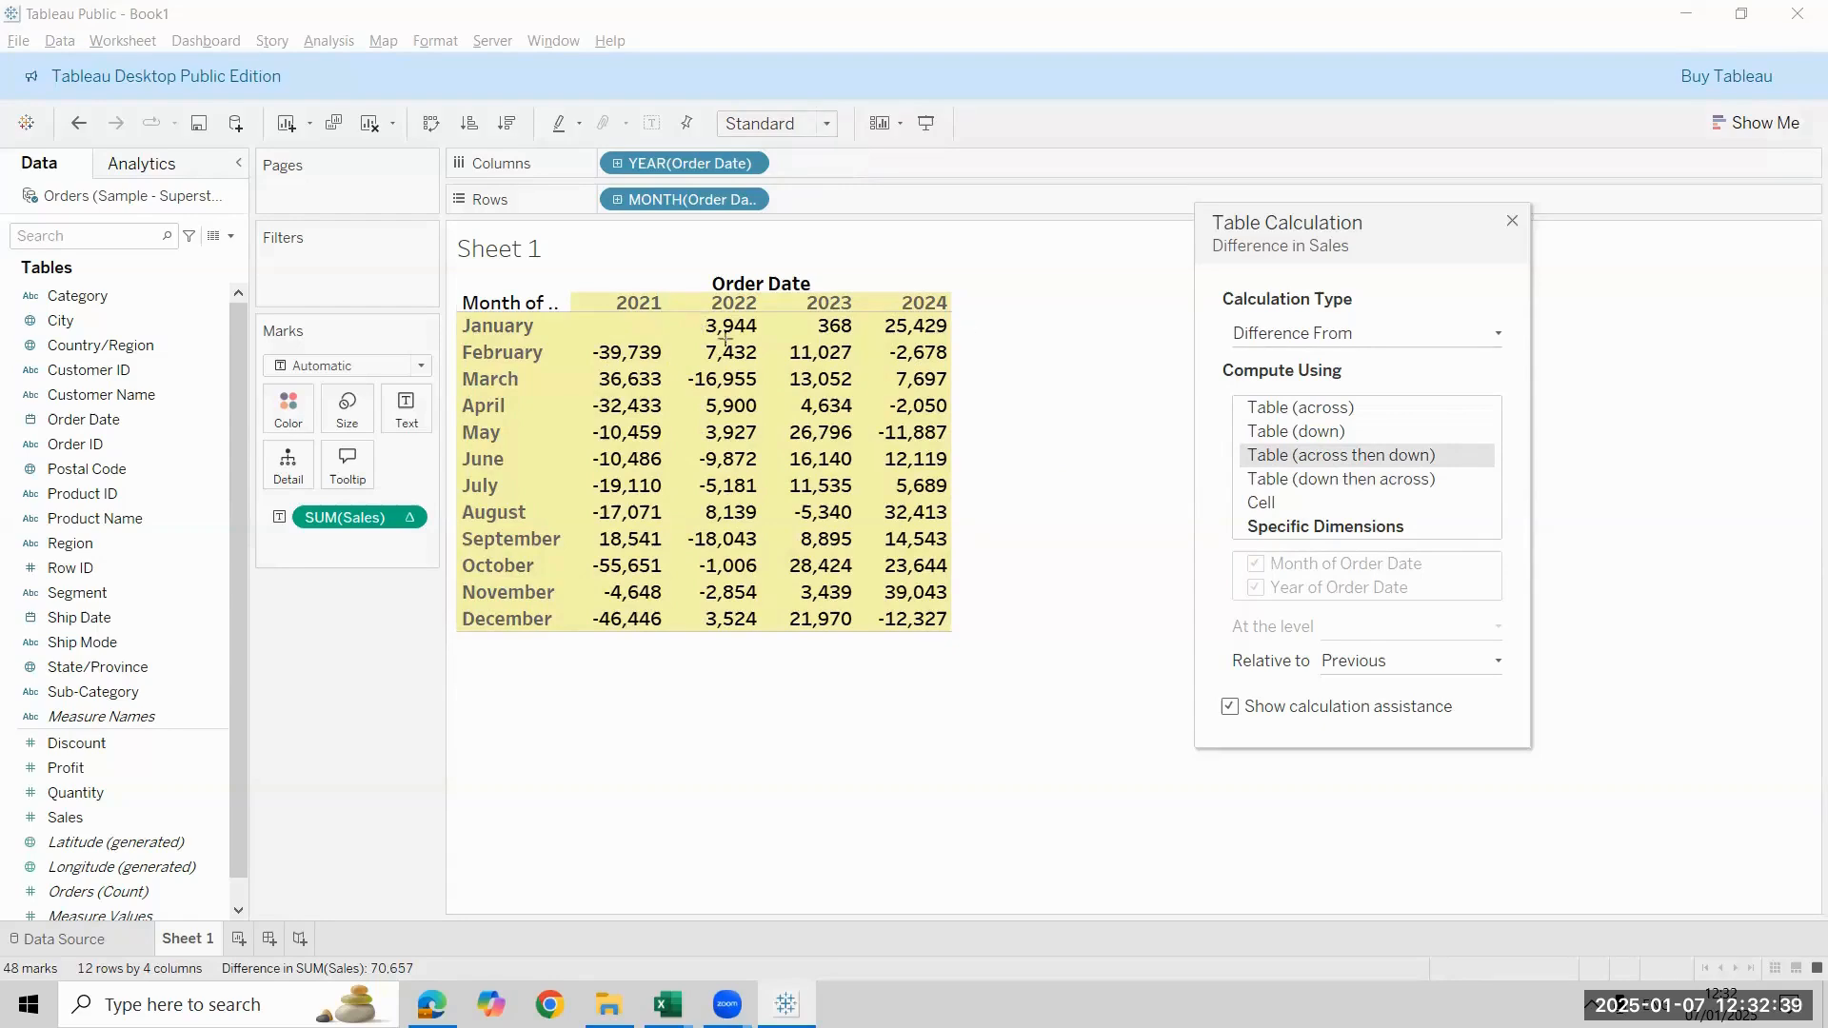
left_click_drag(732, 318, 643, 323)
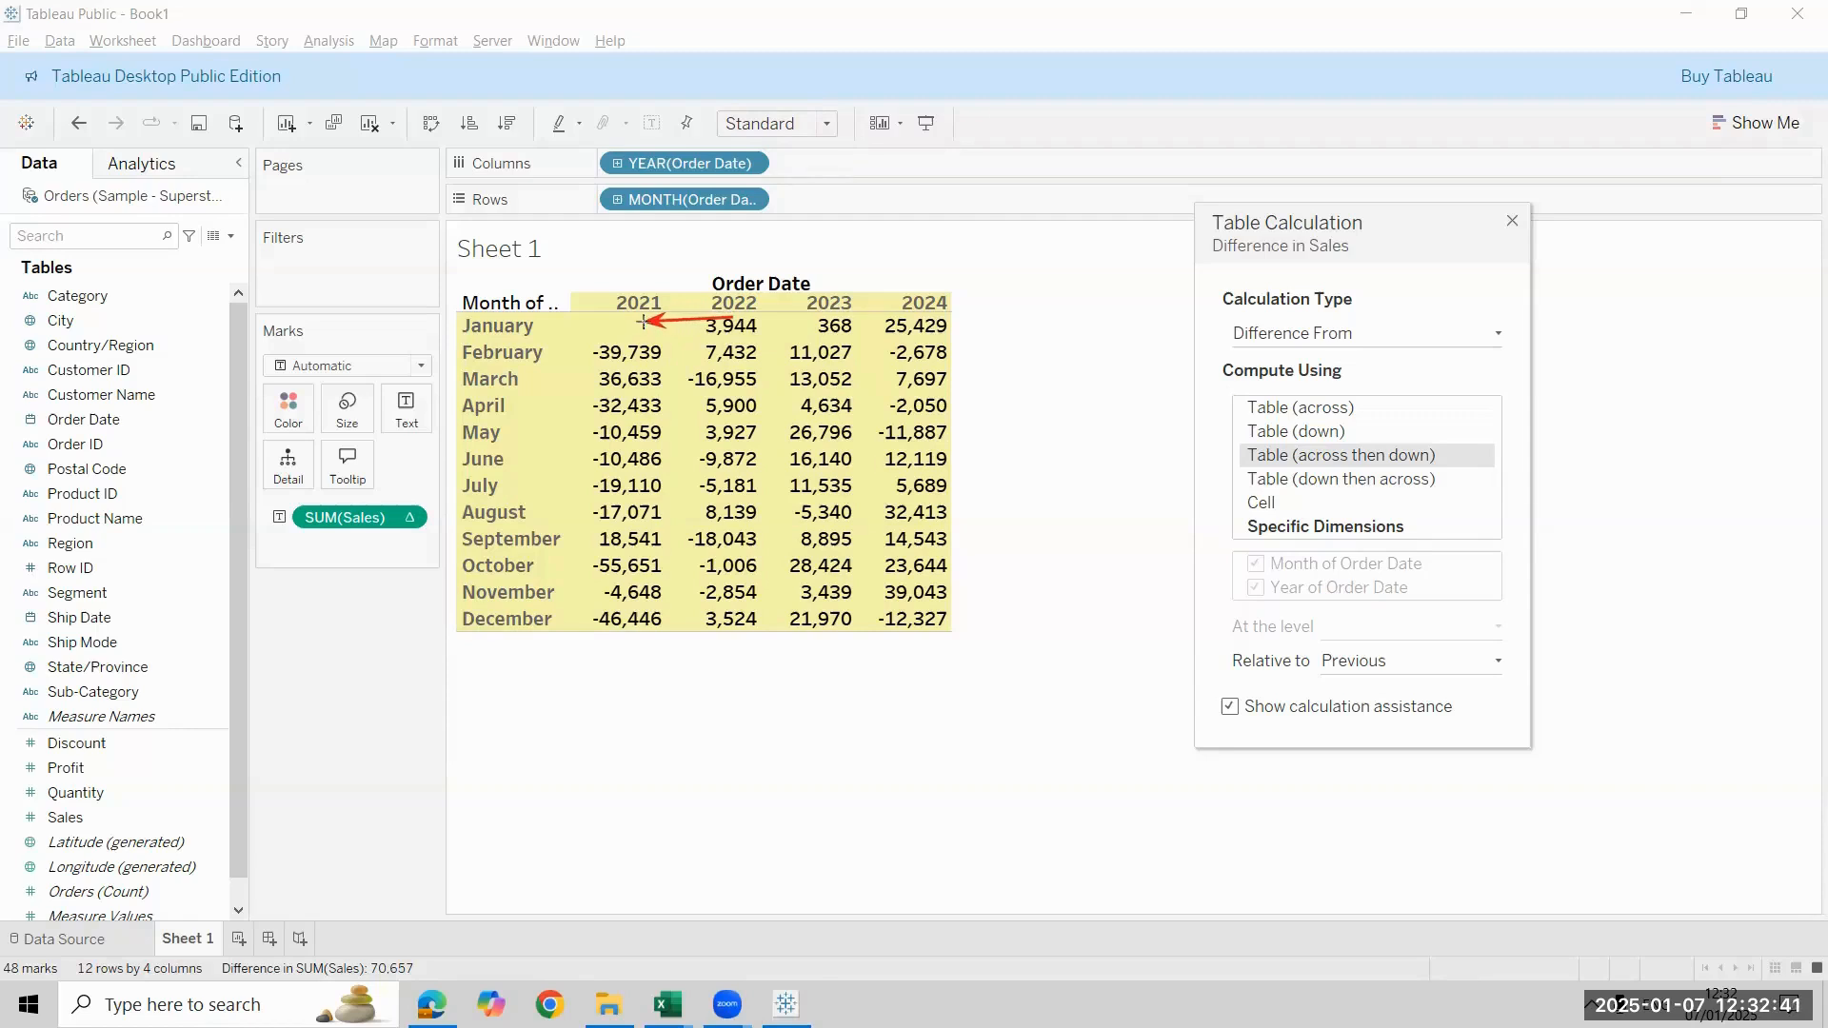
left_click_drag(801, 317, 767, 320)
left_click_drag(881, 325, 855, 328)
left_click_drag(660, 360, 939, 311)
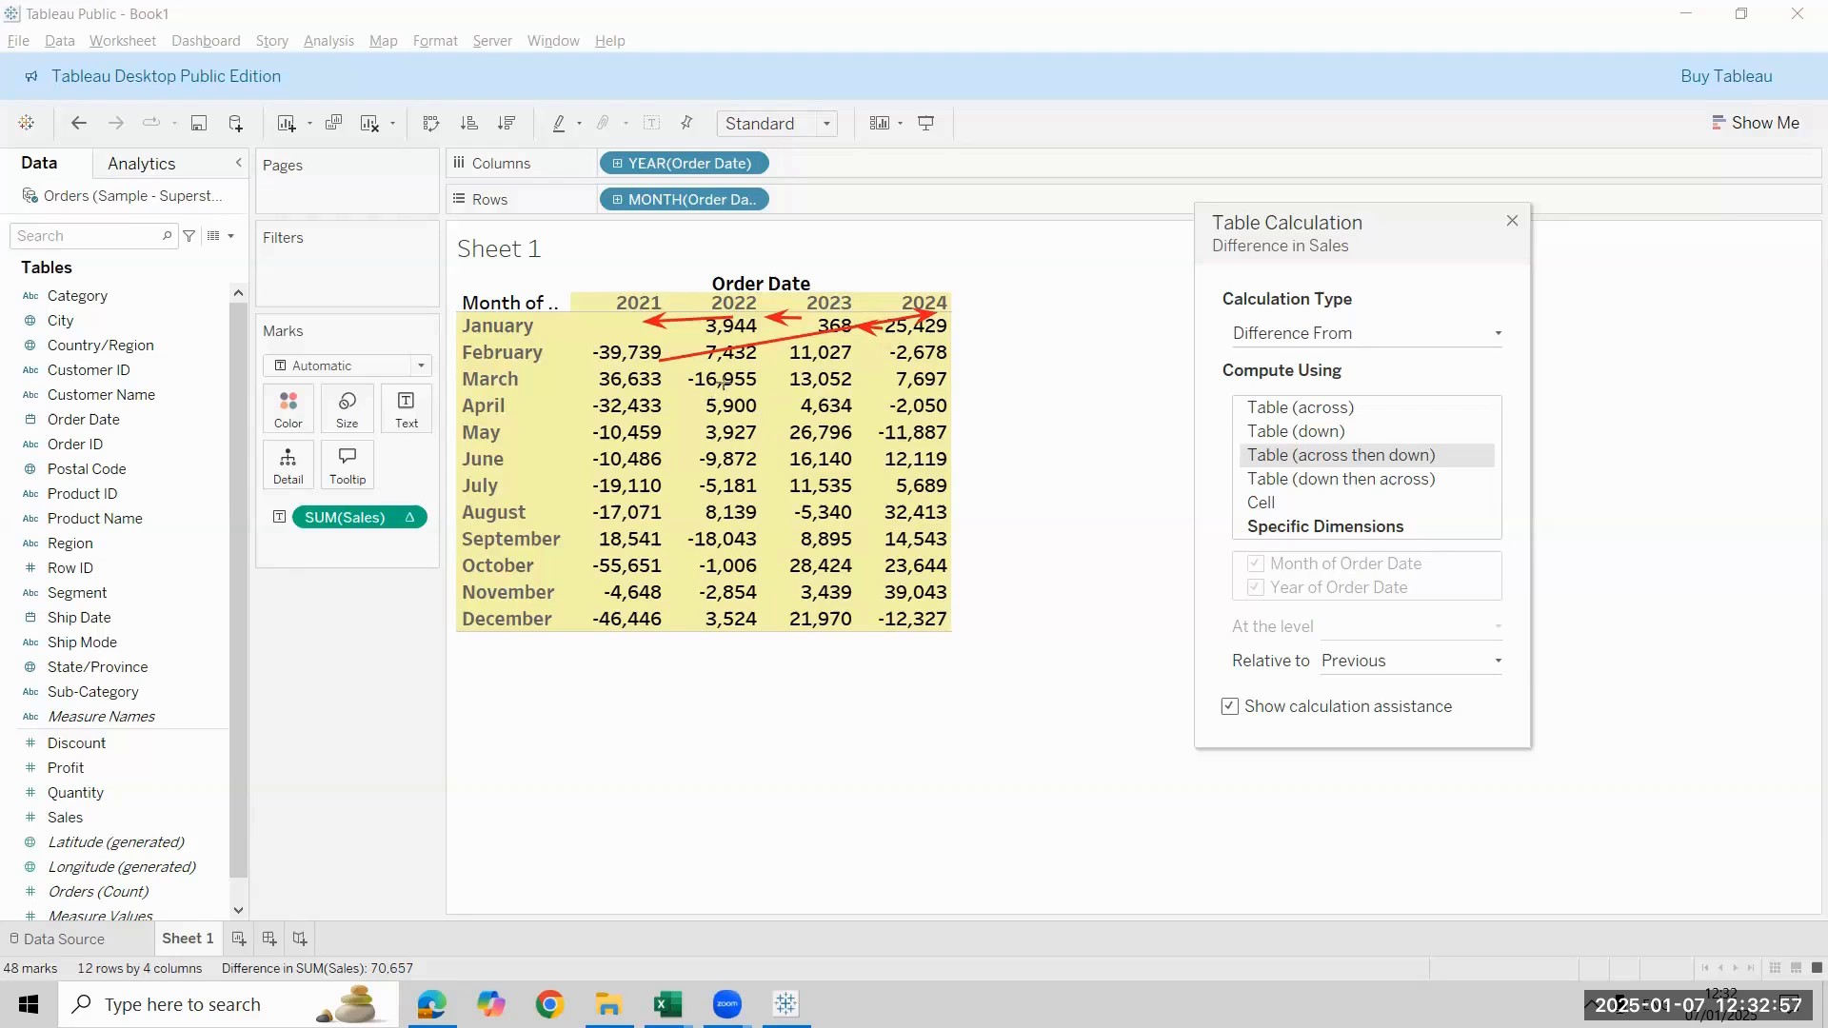
left_click_drag(734, 355, 664, 358)
left_click_drag(821, 361, 764, 364)
left_click_drag(917, 364, 847, 360)
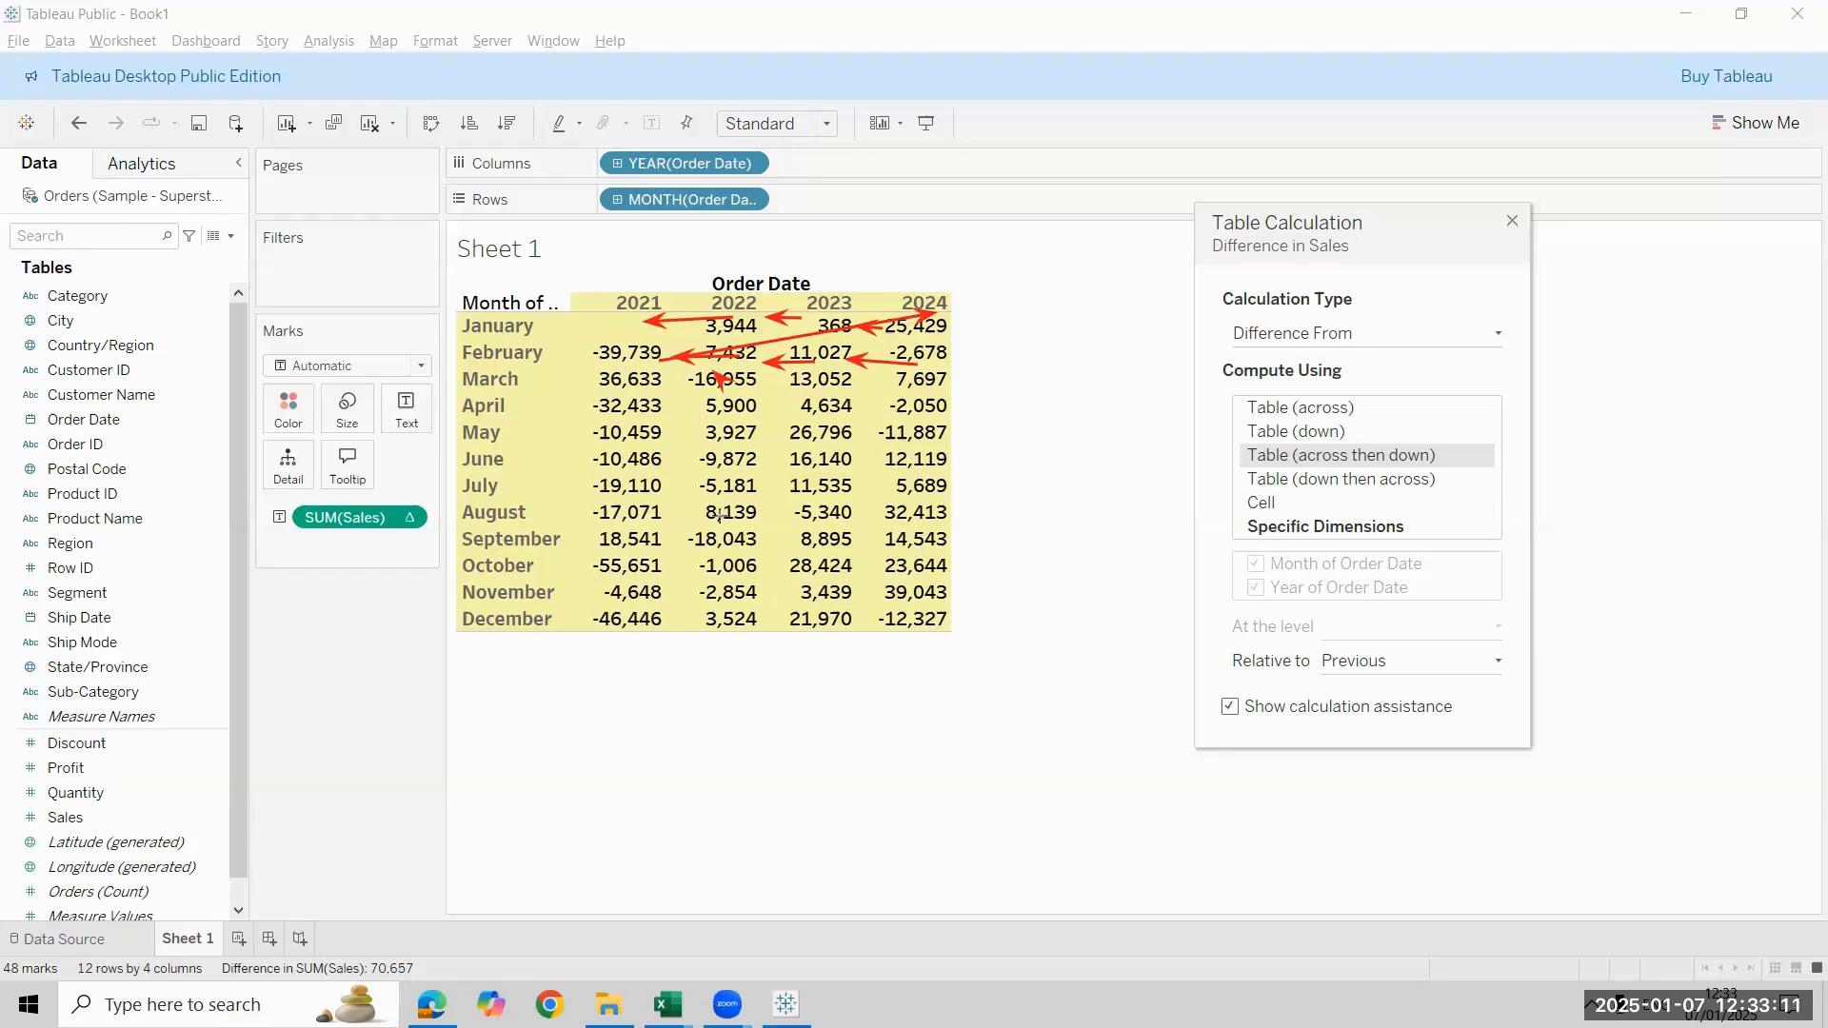
key("e")
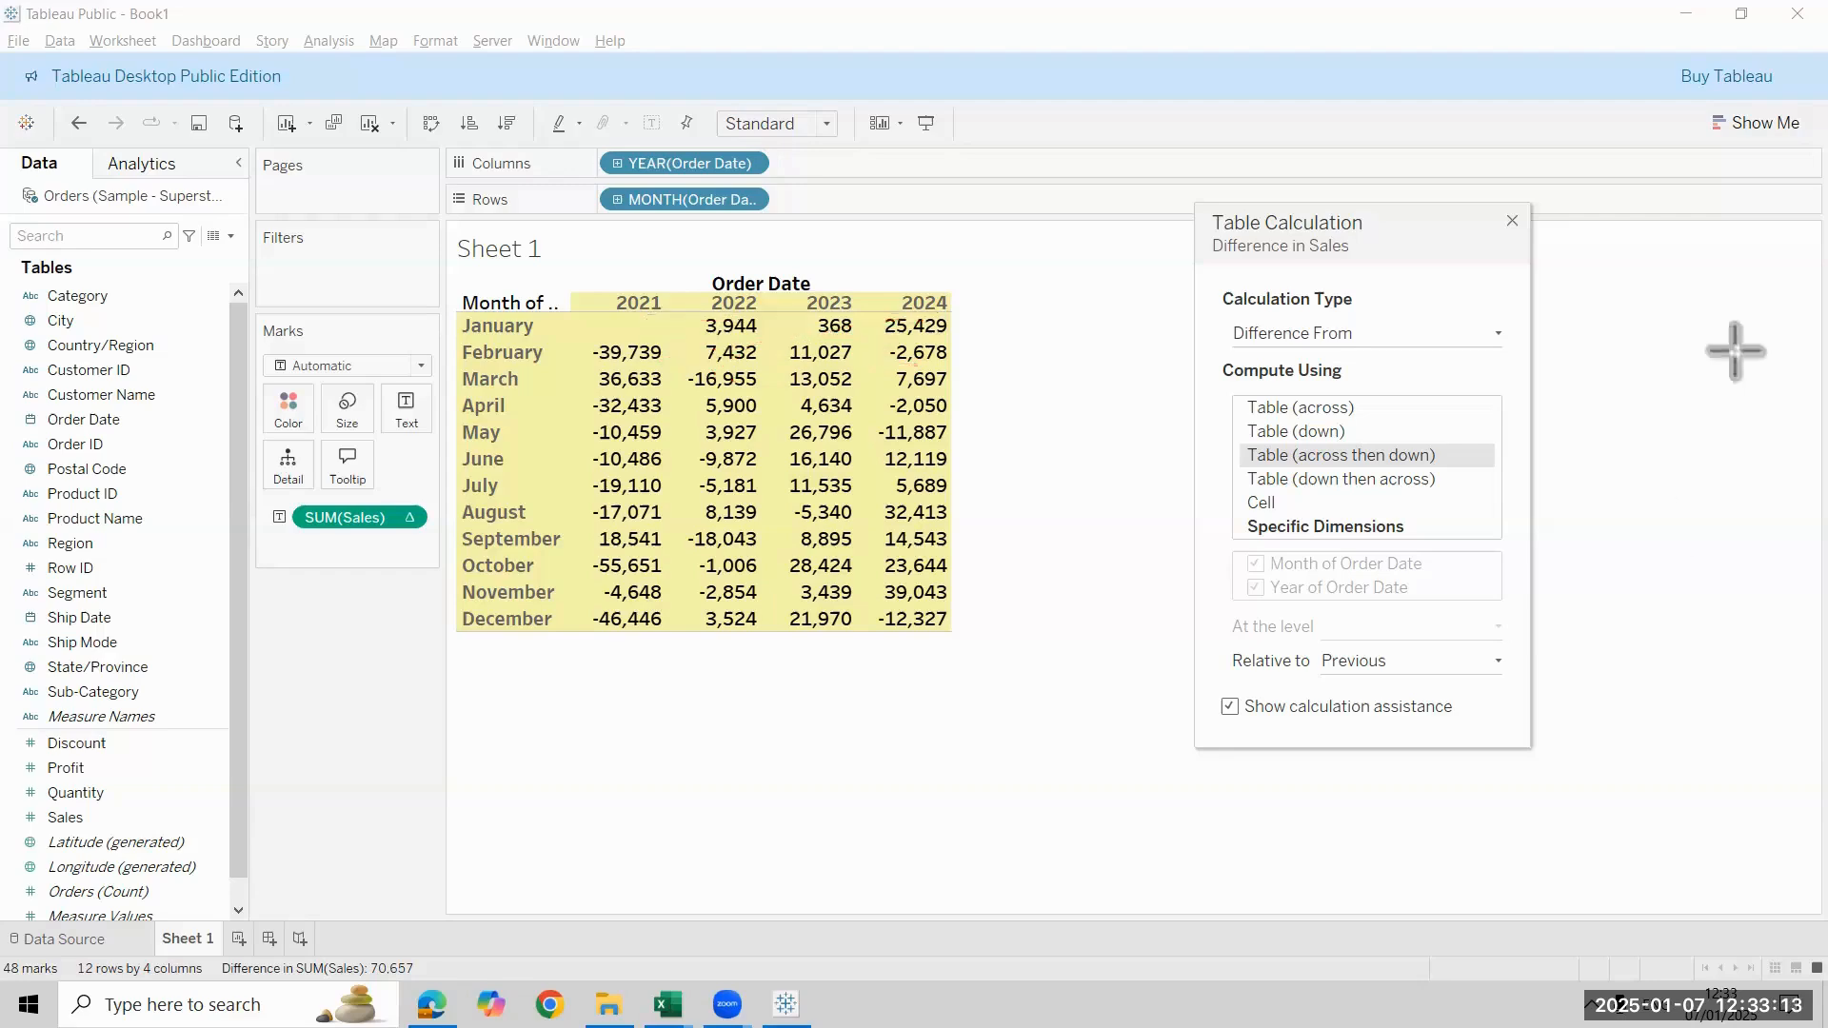
Close the table calculation settings and build a Sales table on a new worksheet, with Region in columns and Category in rows
left_click(1511, 225)
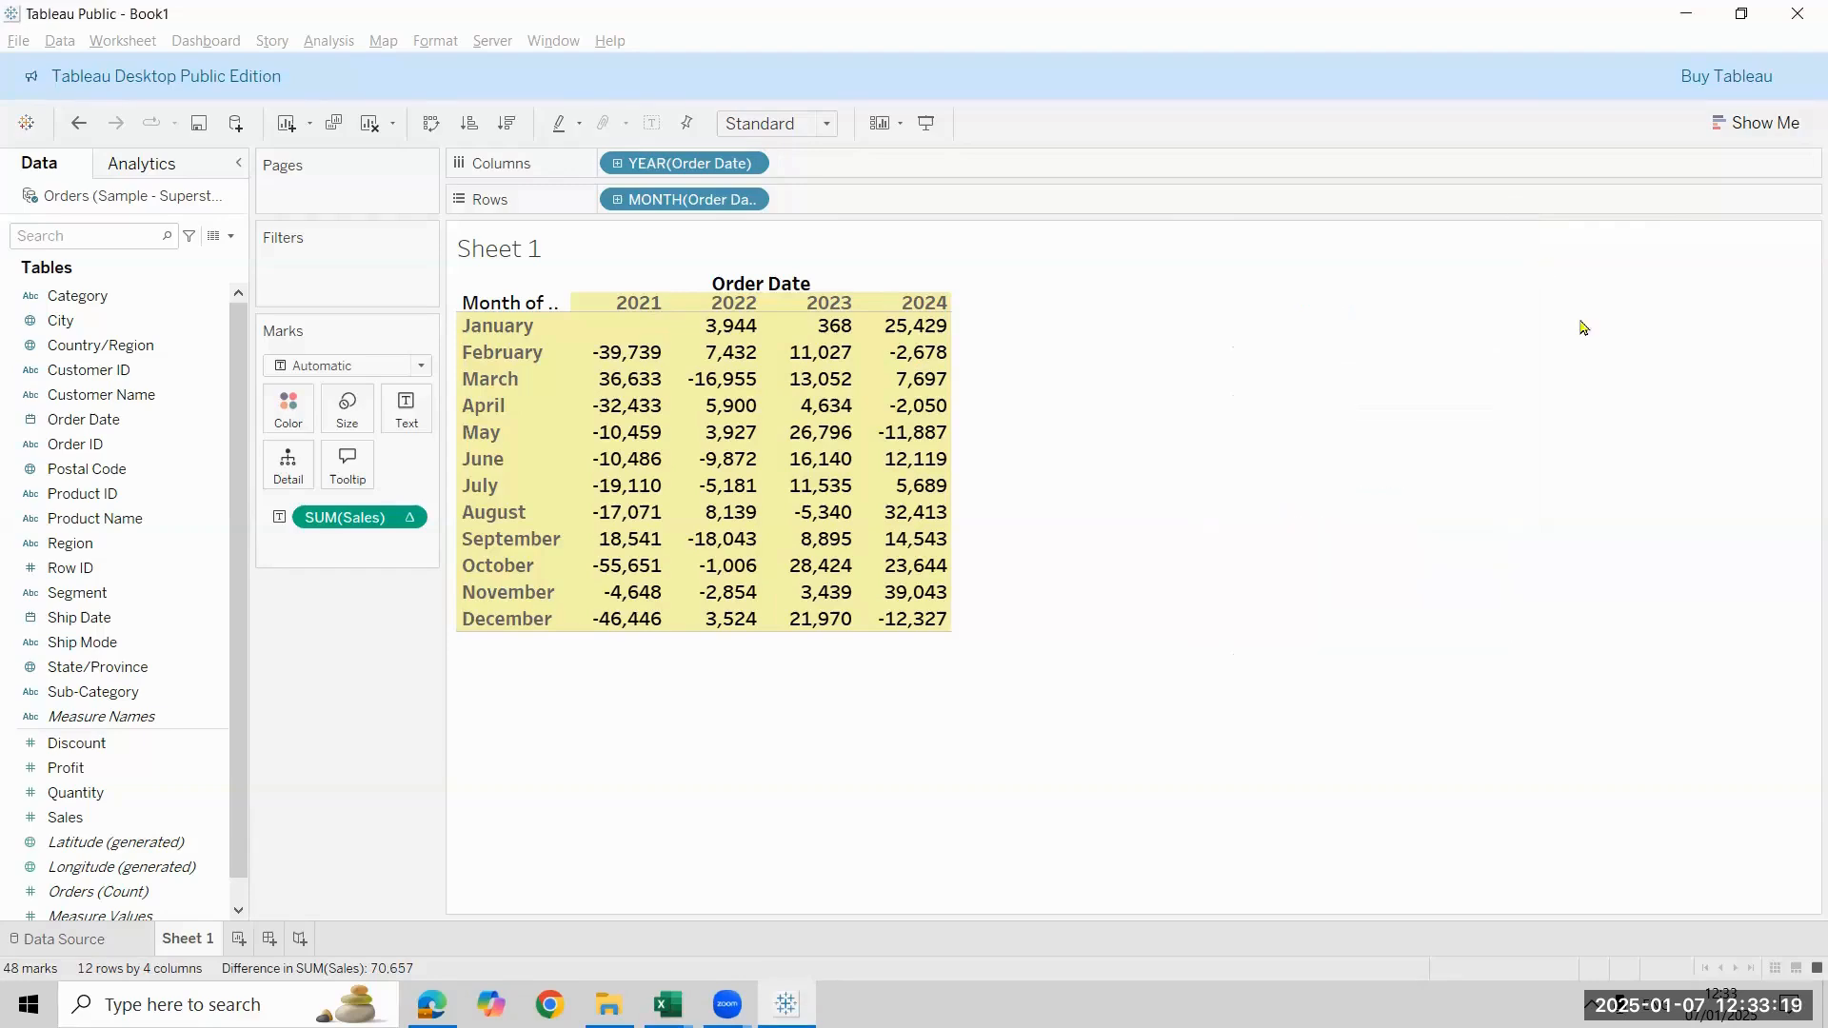
left_click(239, 940)
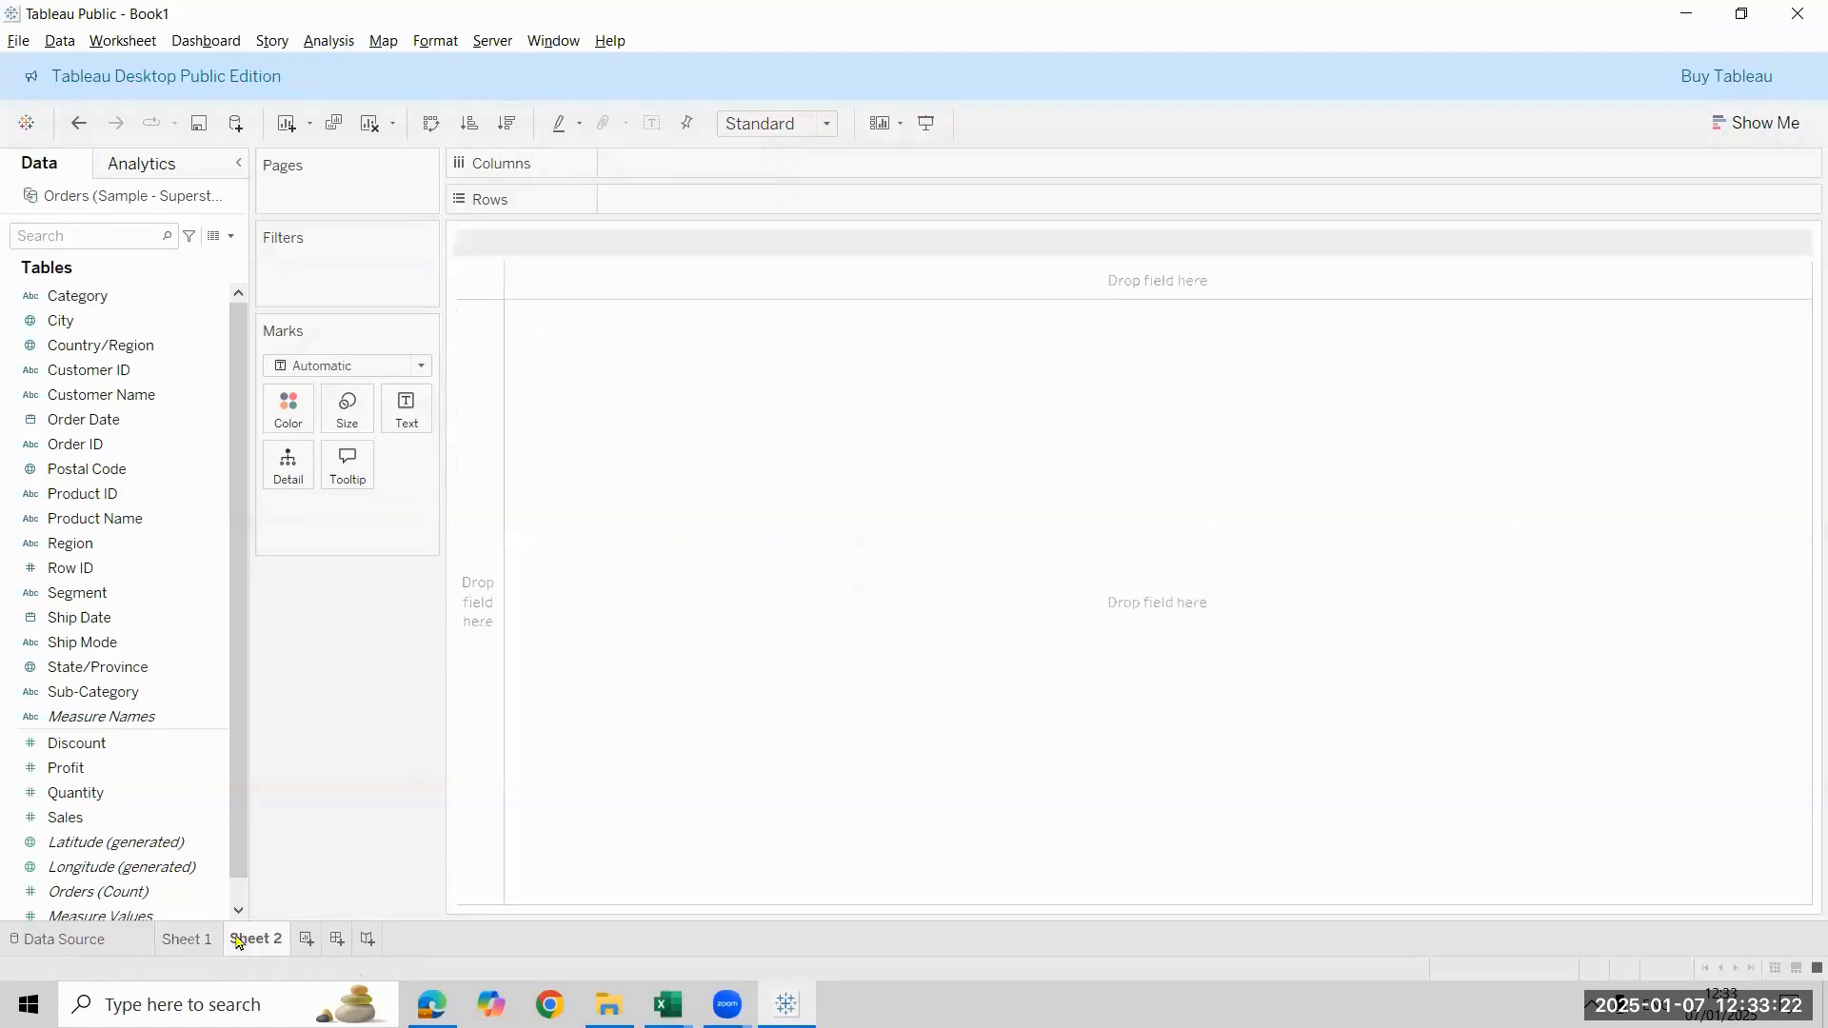
double_click(119, 544)
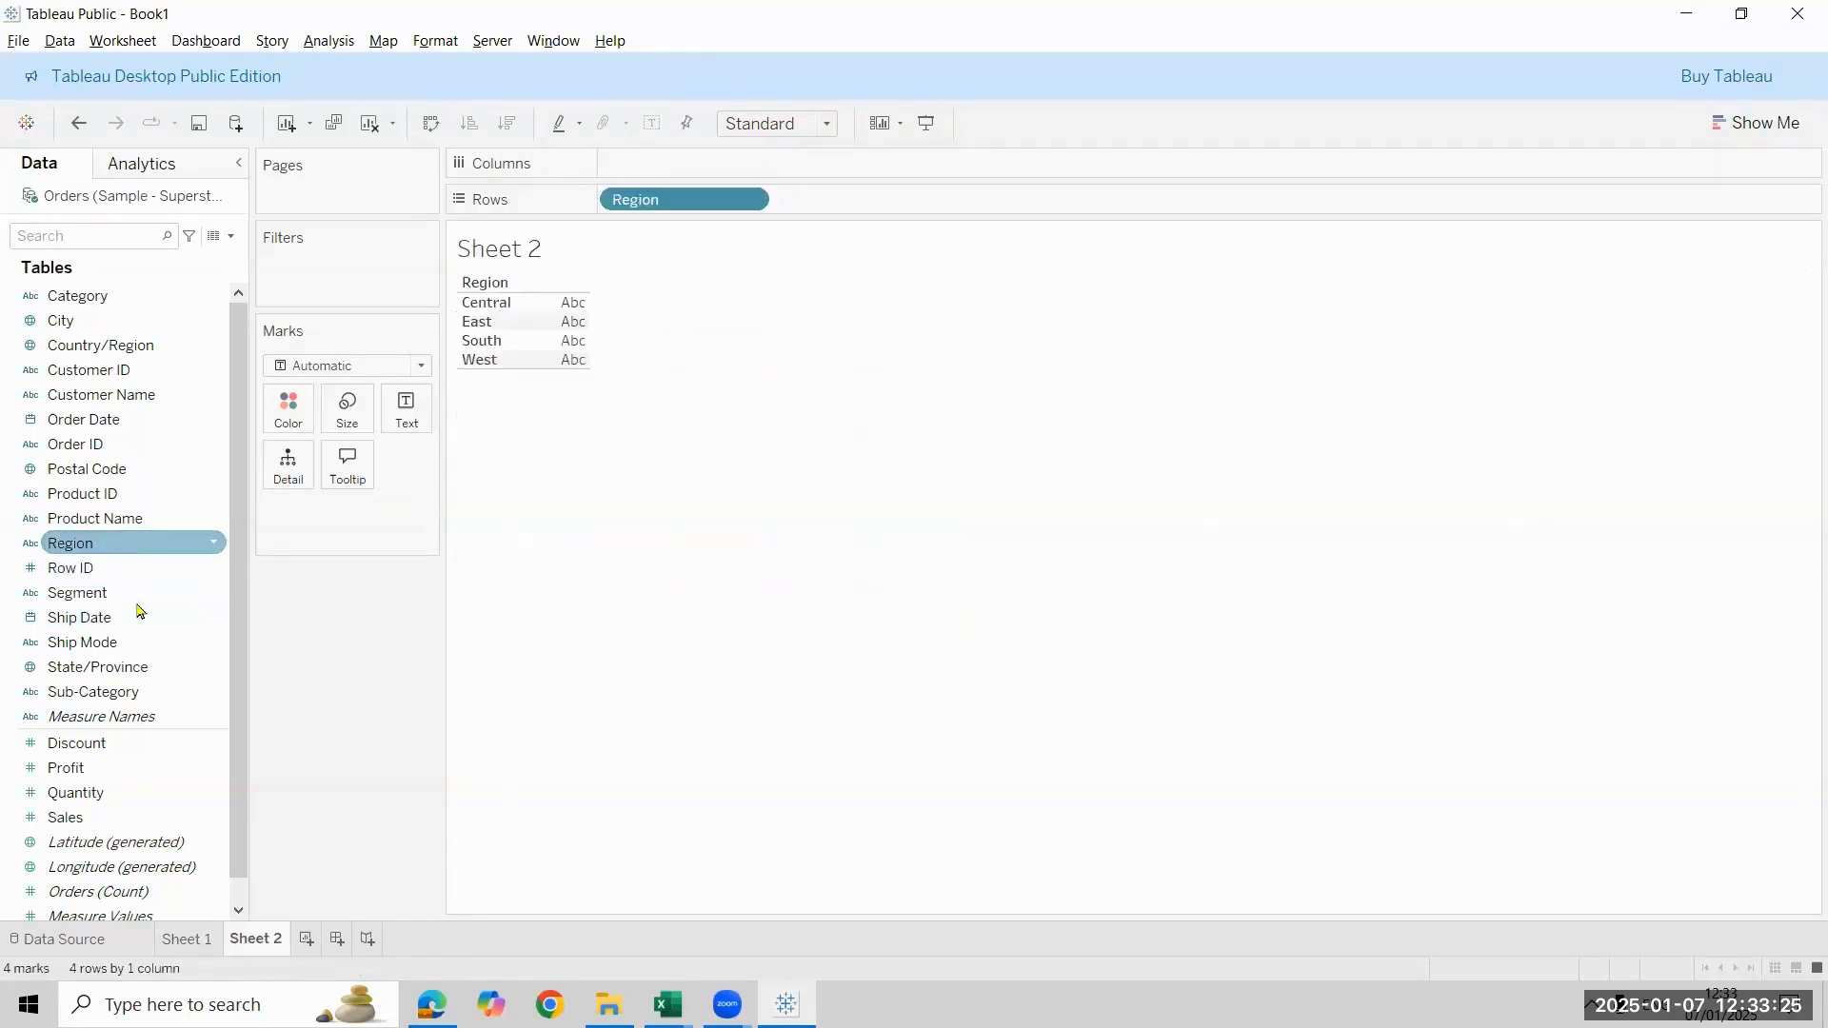
left_click_drag(648, 199, 643, 162)
double_click(110, 297)
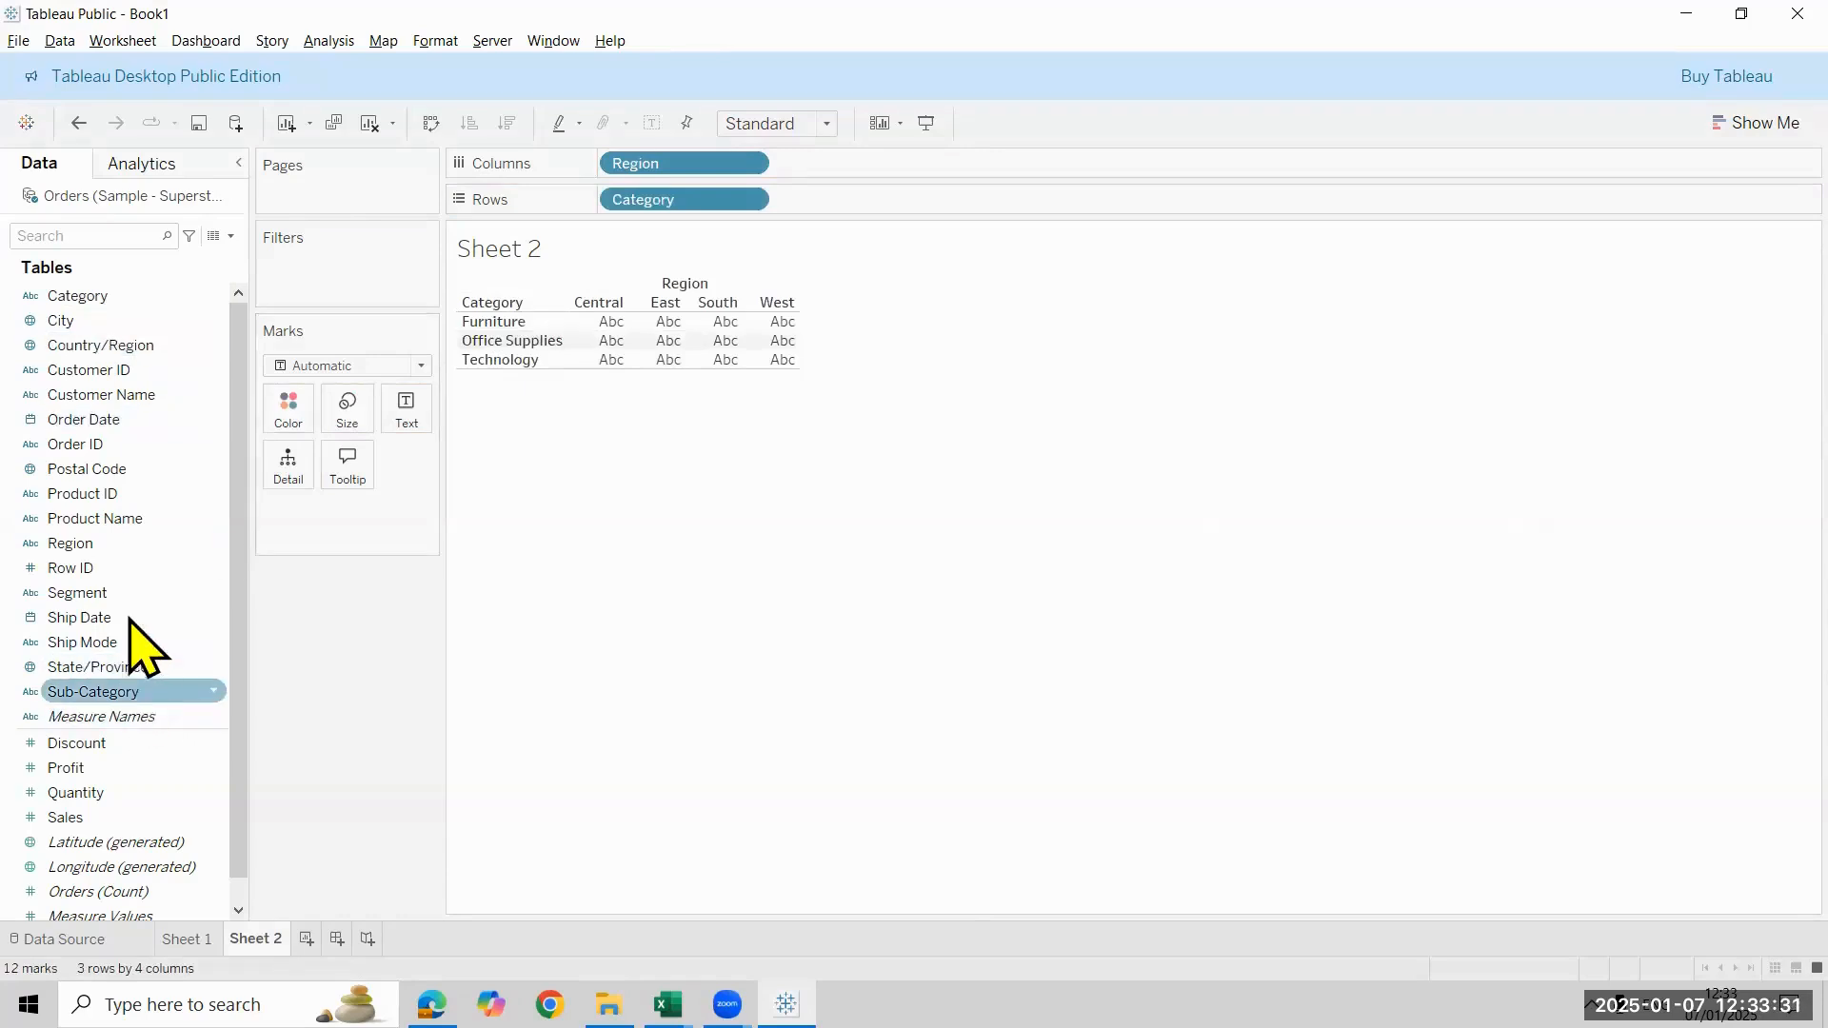
double_click(121, 821)
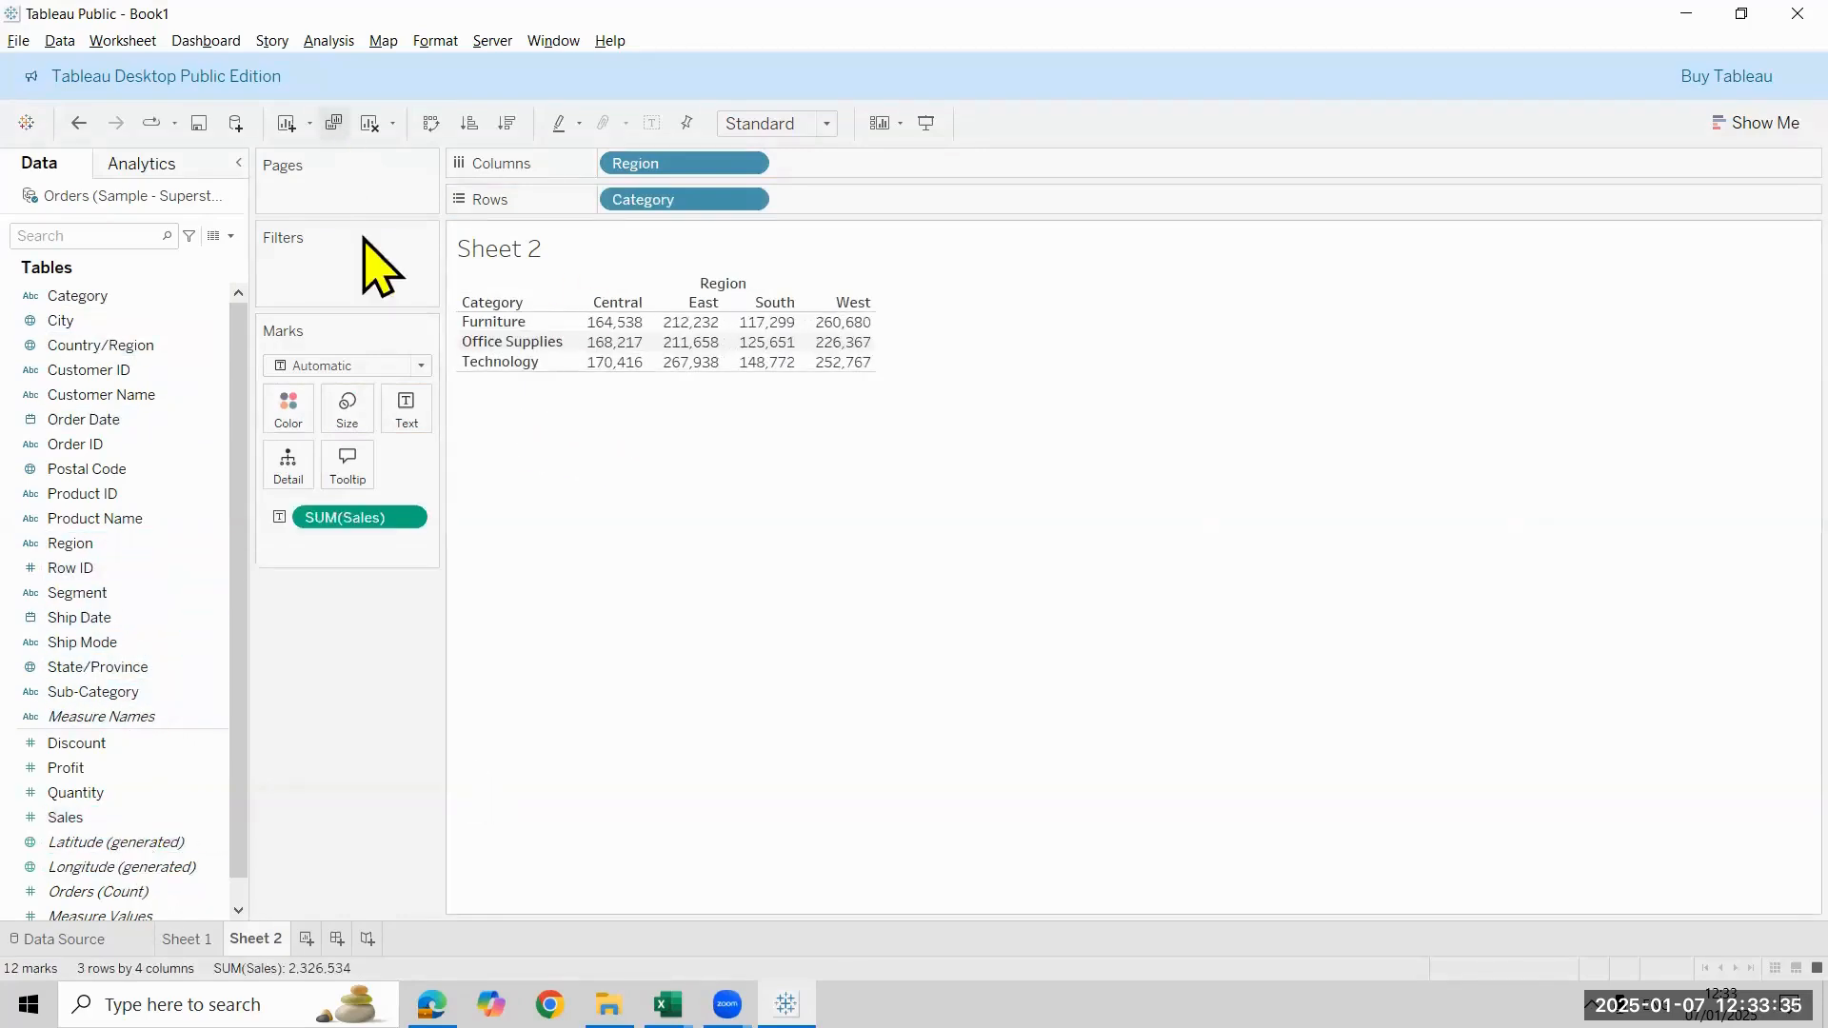
Copy the formatting of Sheet 1 and paste it onto Sheet 2
left_click(187, 938)
right_click(183, 939)
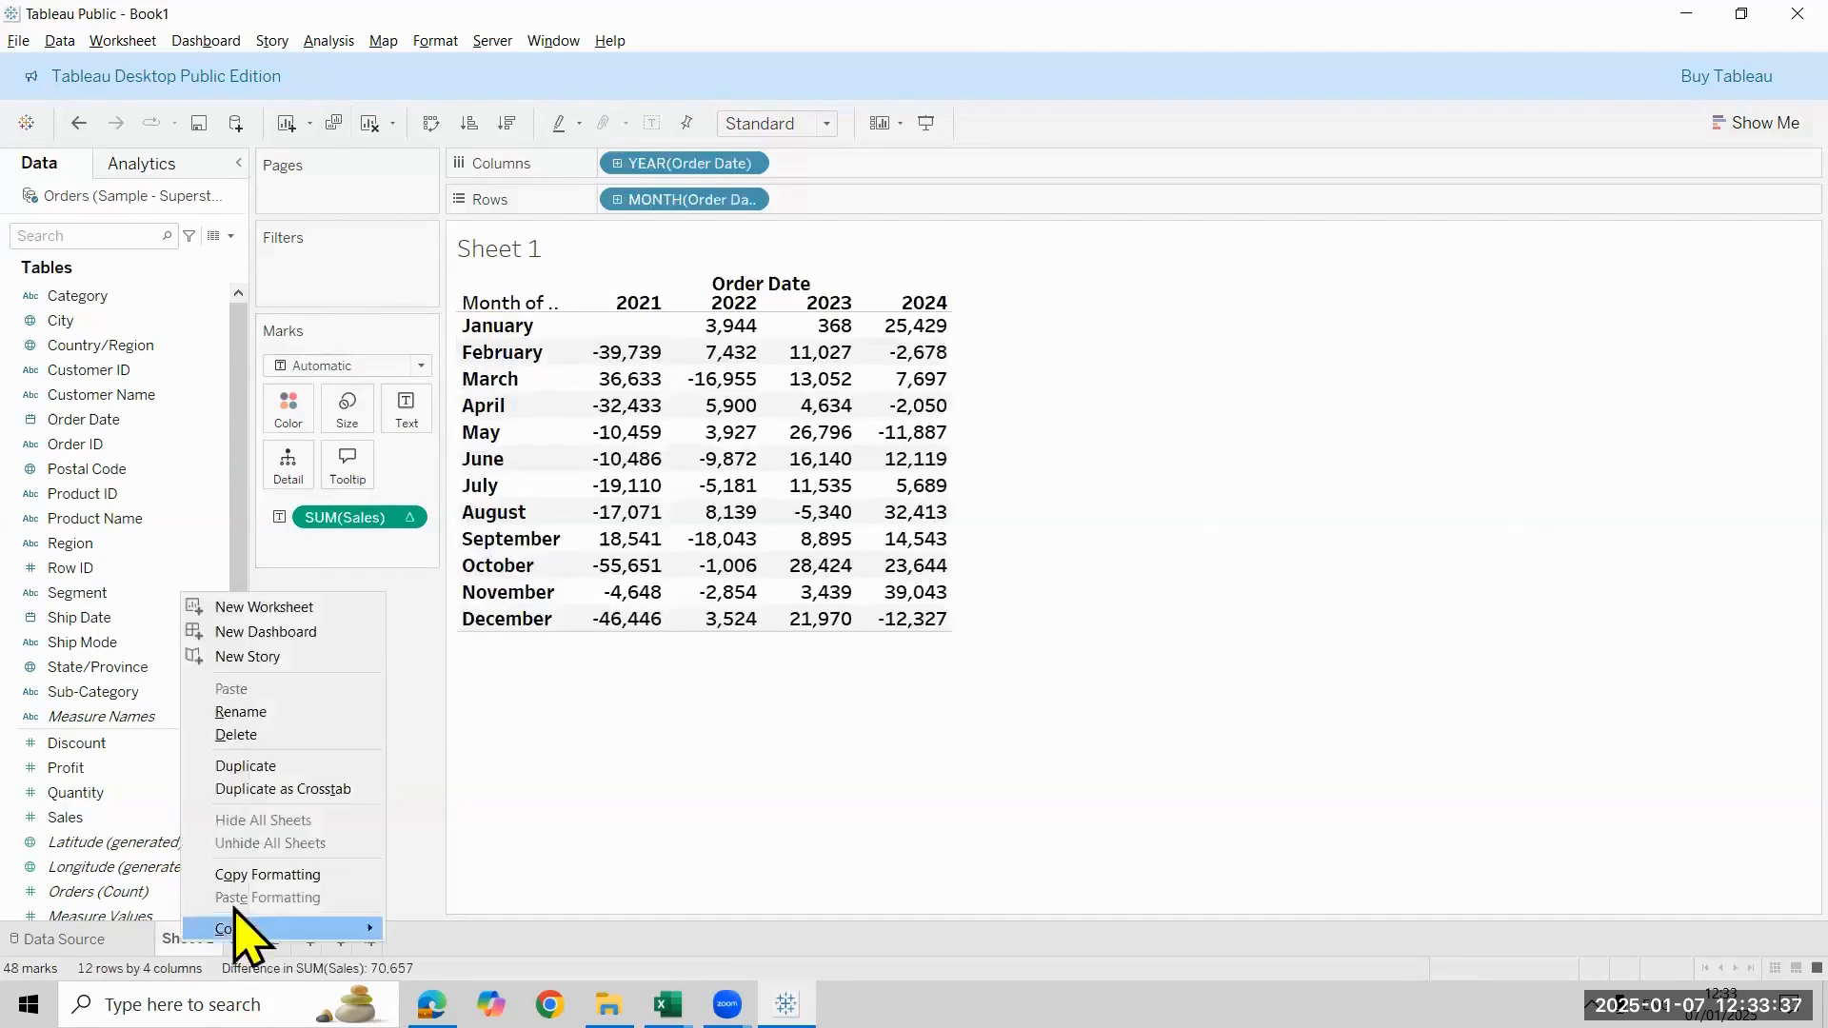
left_click(250, 874)
right_click(259, 939)
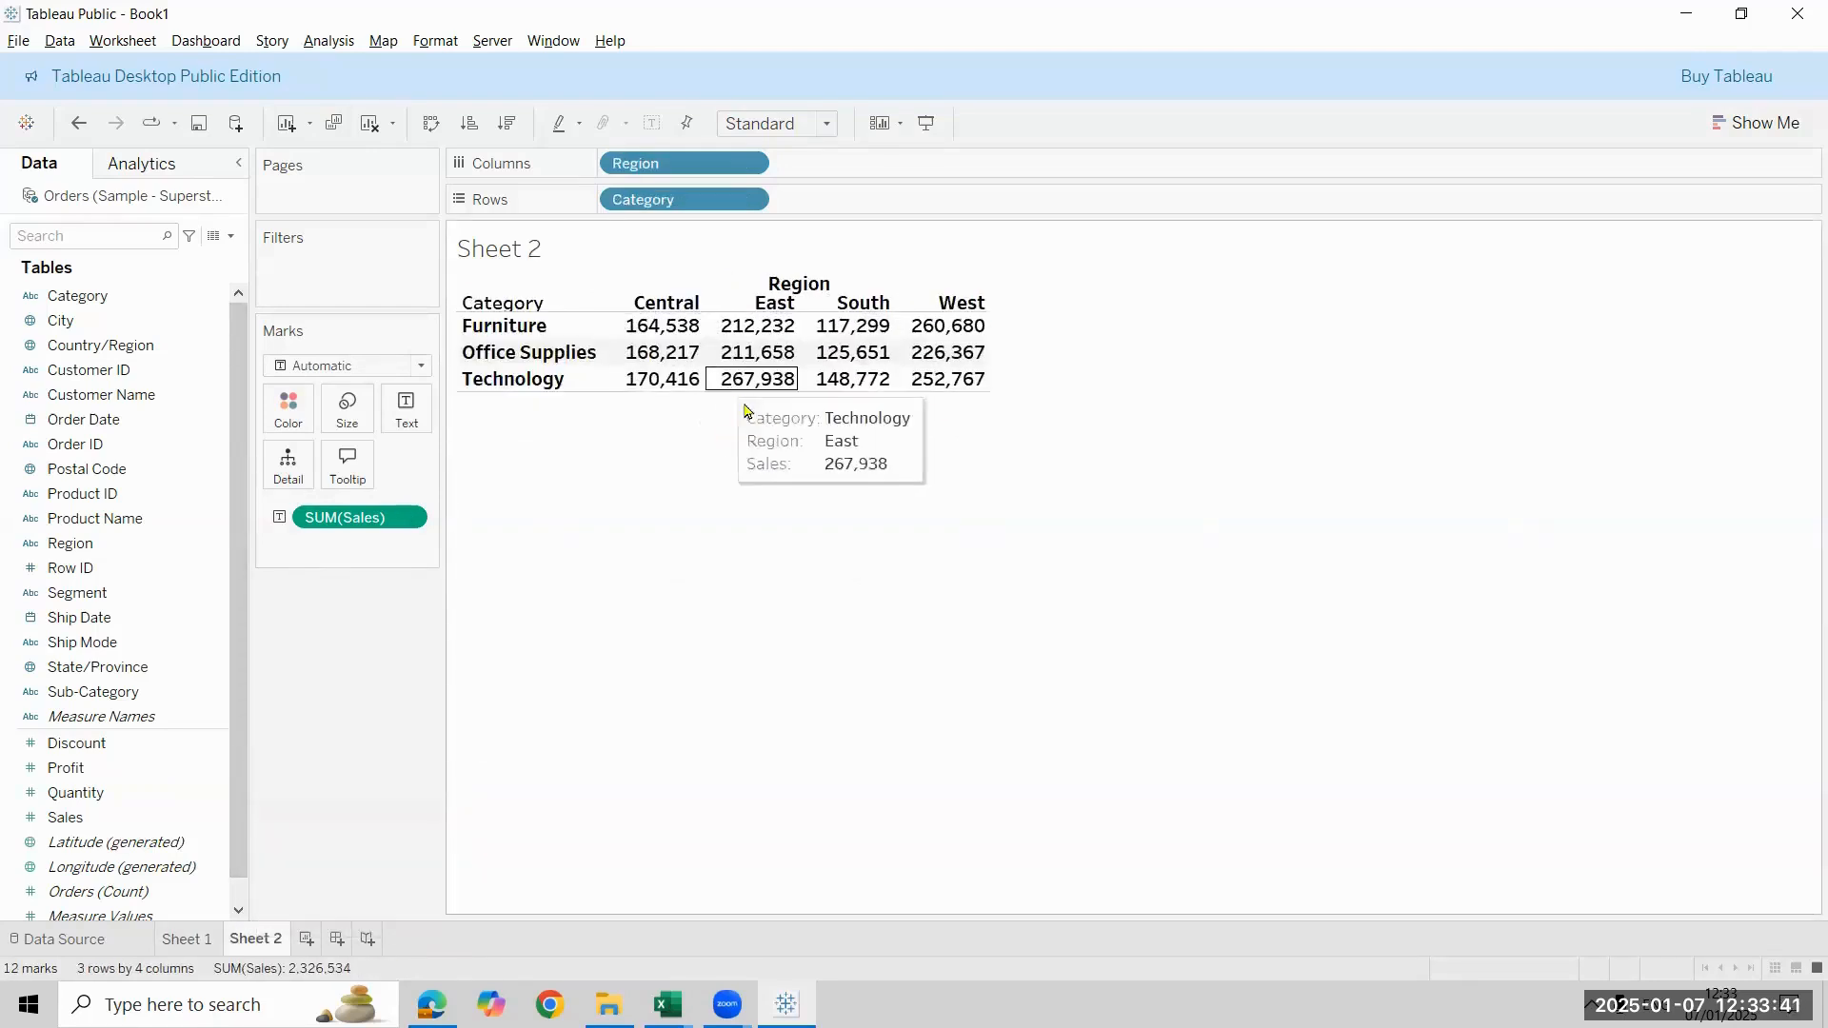
Increase the row height of the Sheet 2 table and widen its Region and Category columns
left_click_drag(746, 461, 748, 491)
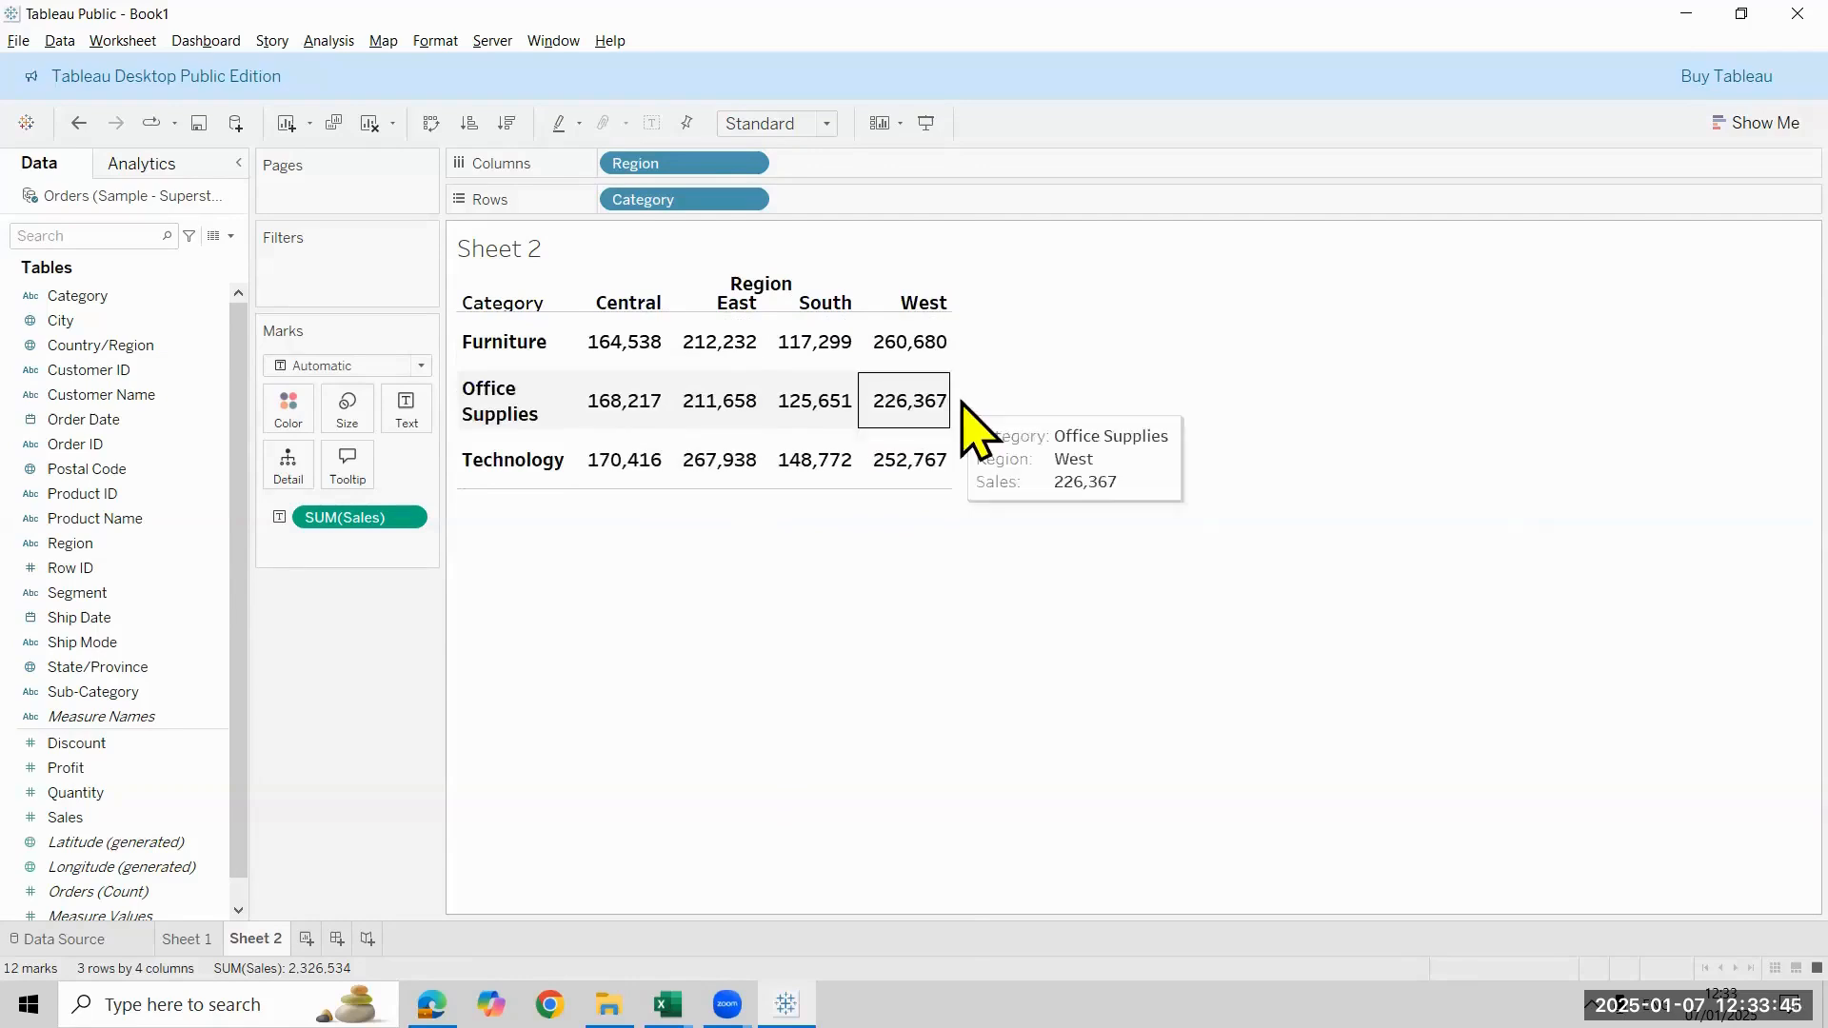
left_click_drag(951, 392, 1053, 412)
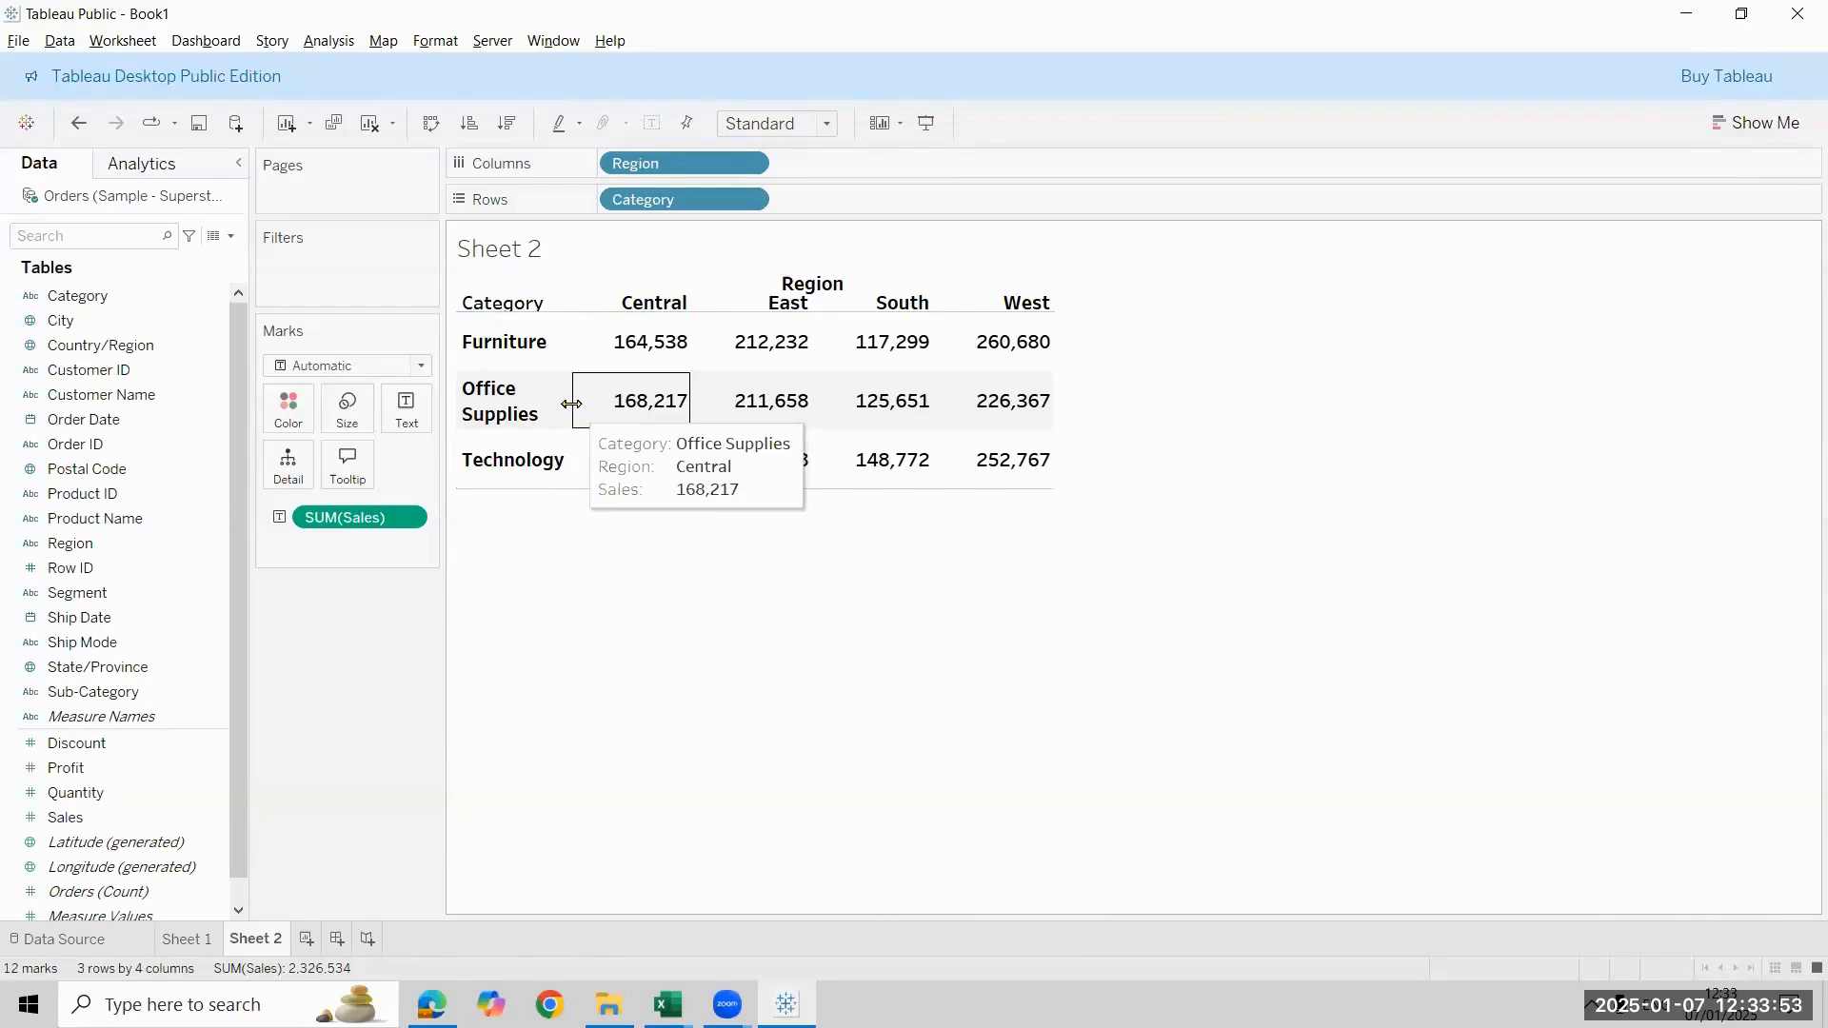
left_click(609, 403)
left_click_drag(682, 544, 746, 539)
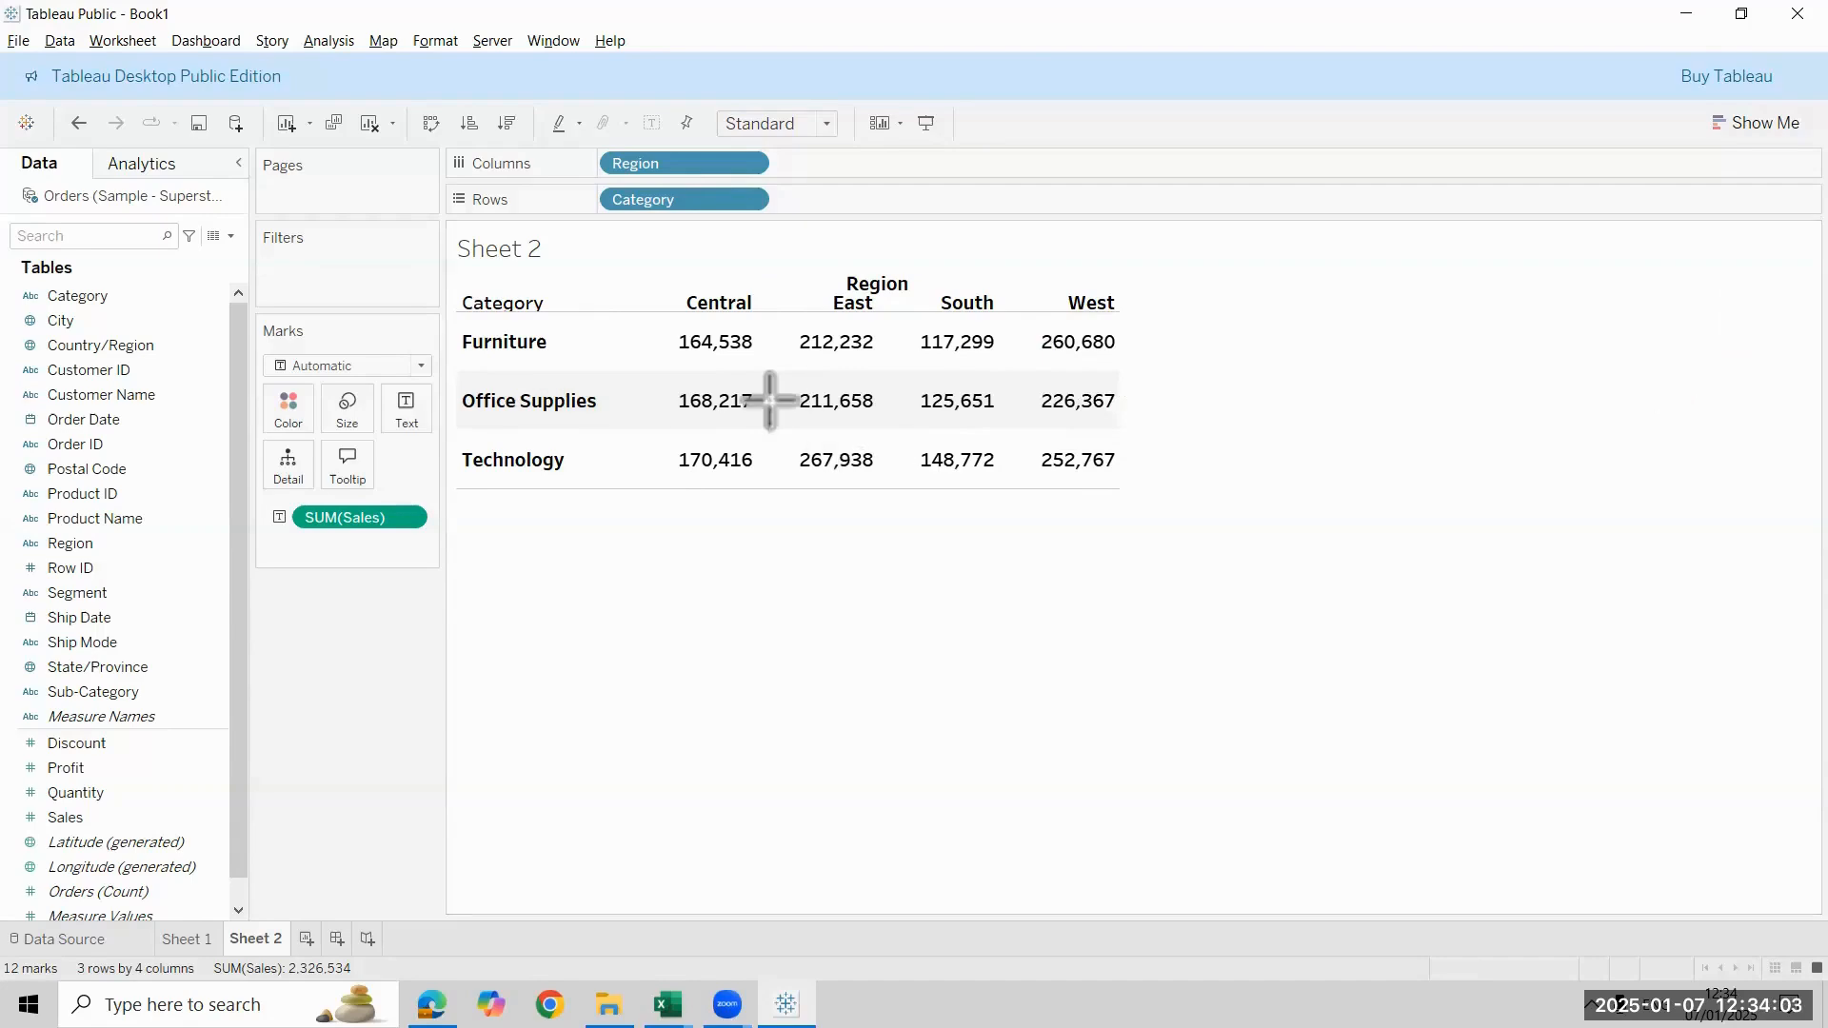
left_click_drag(664, 381, 766, 426)
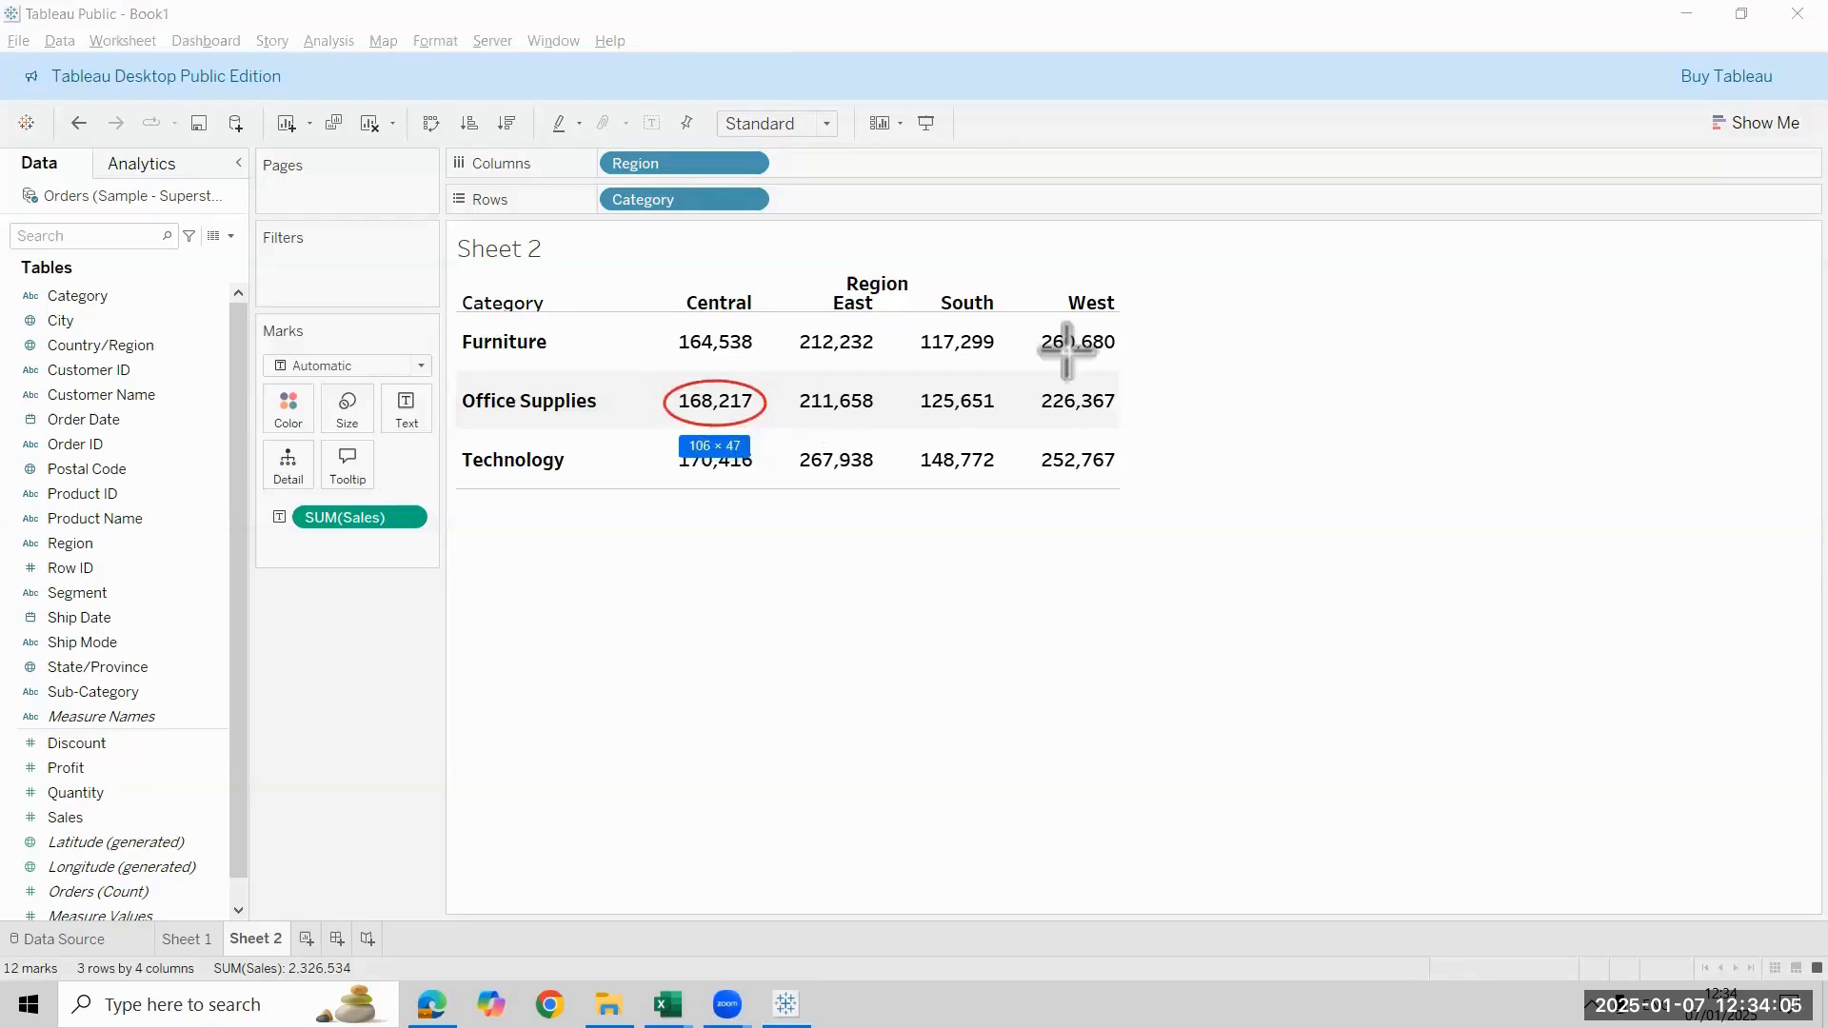
left_click_drag(1125, 362, 1027, 317)
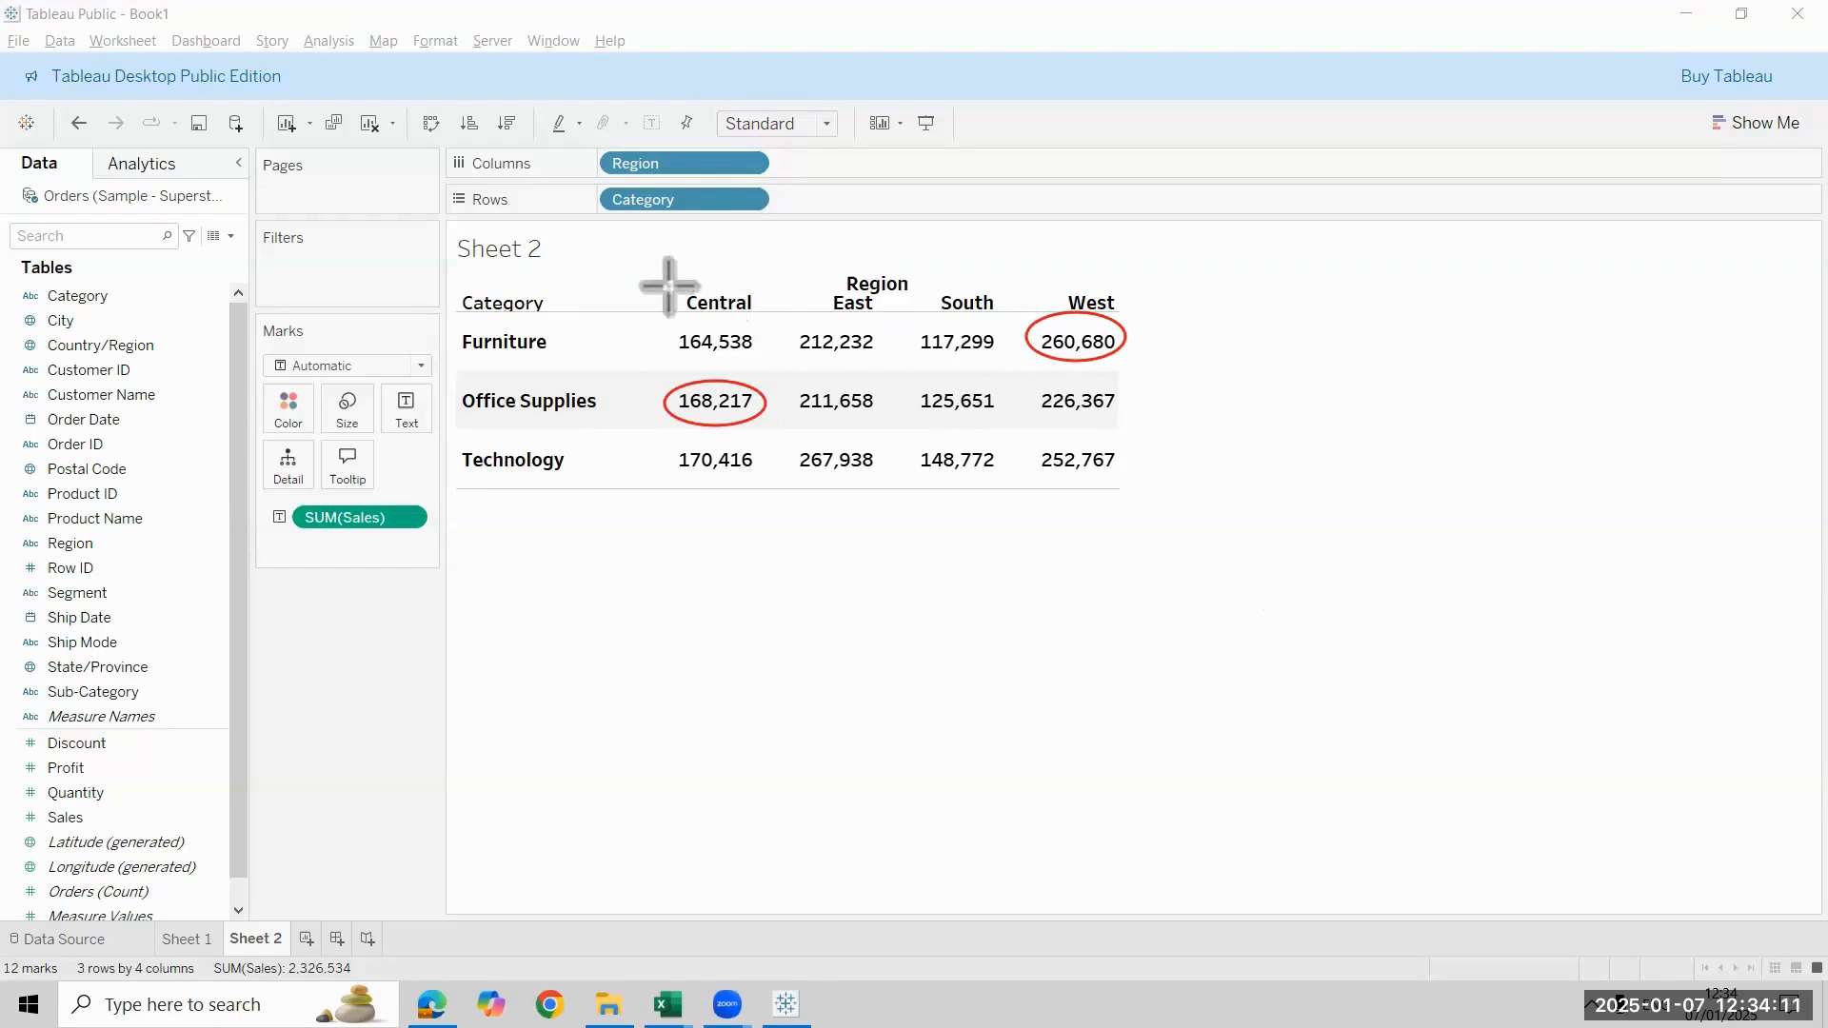
left_click_drag(745, 331, 667, 284)
left_click_drag(1032, 267, 1129, 326)
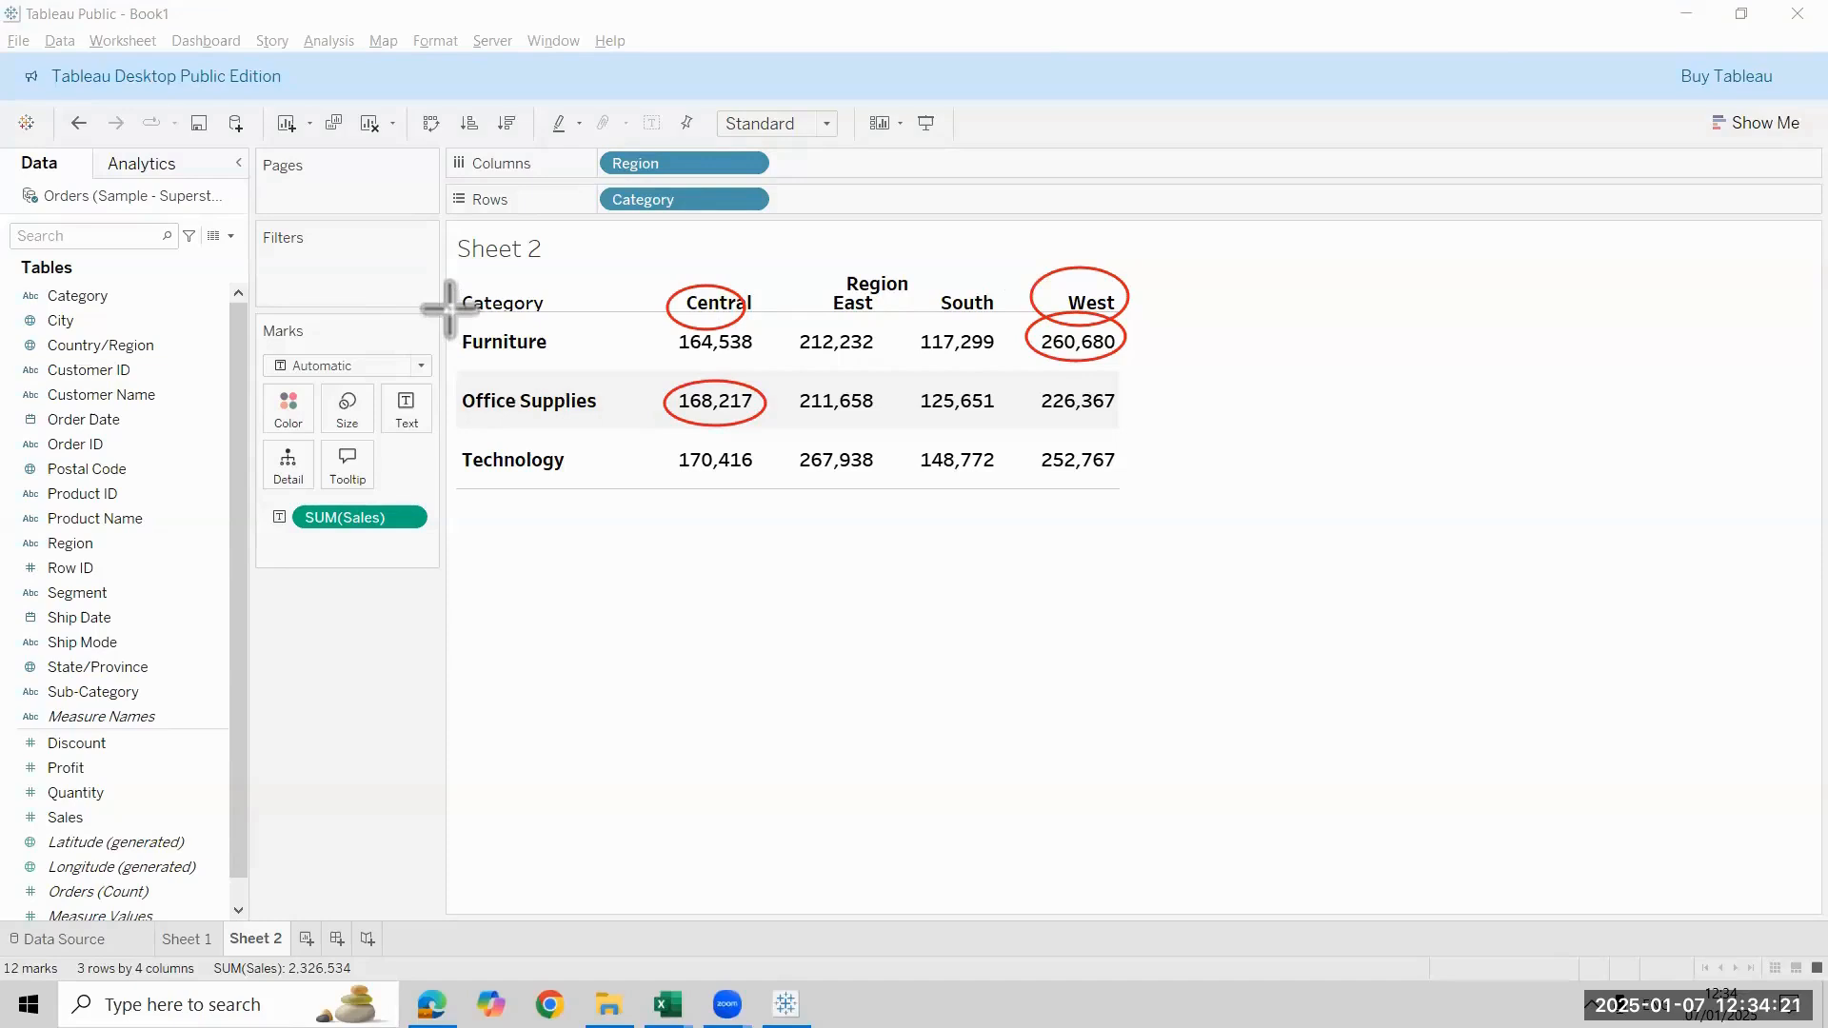
mouse_move(449, 315)
left_mouse_down()
mouse_move(550, 364)
mouse_move(598, 436)
left_mouse_up()
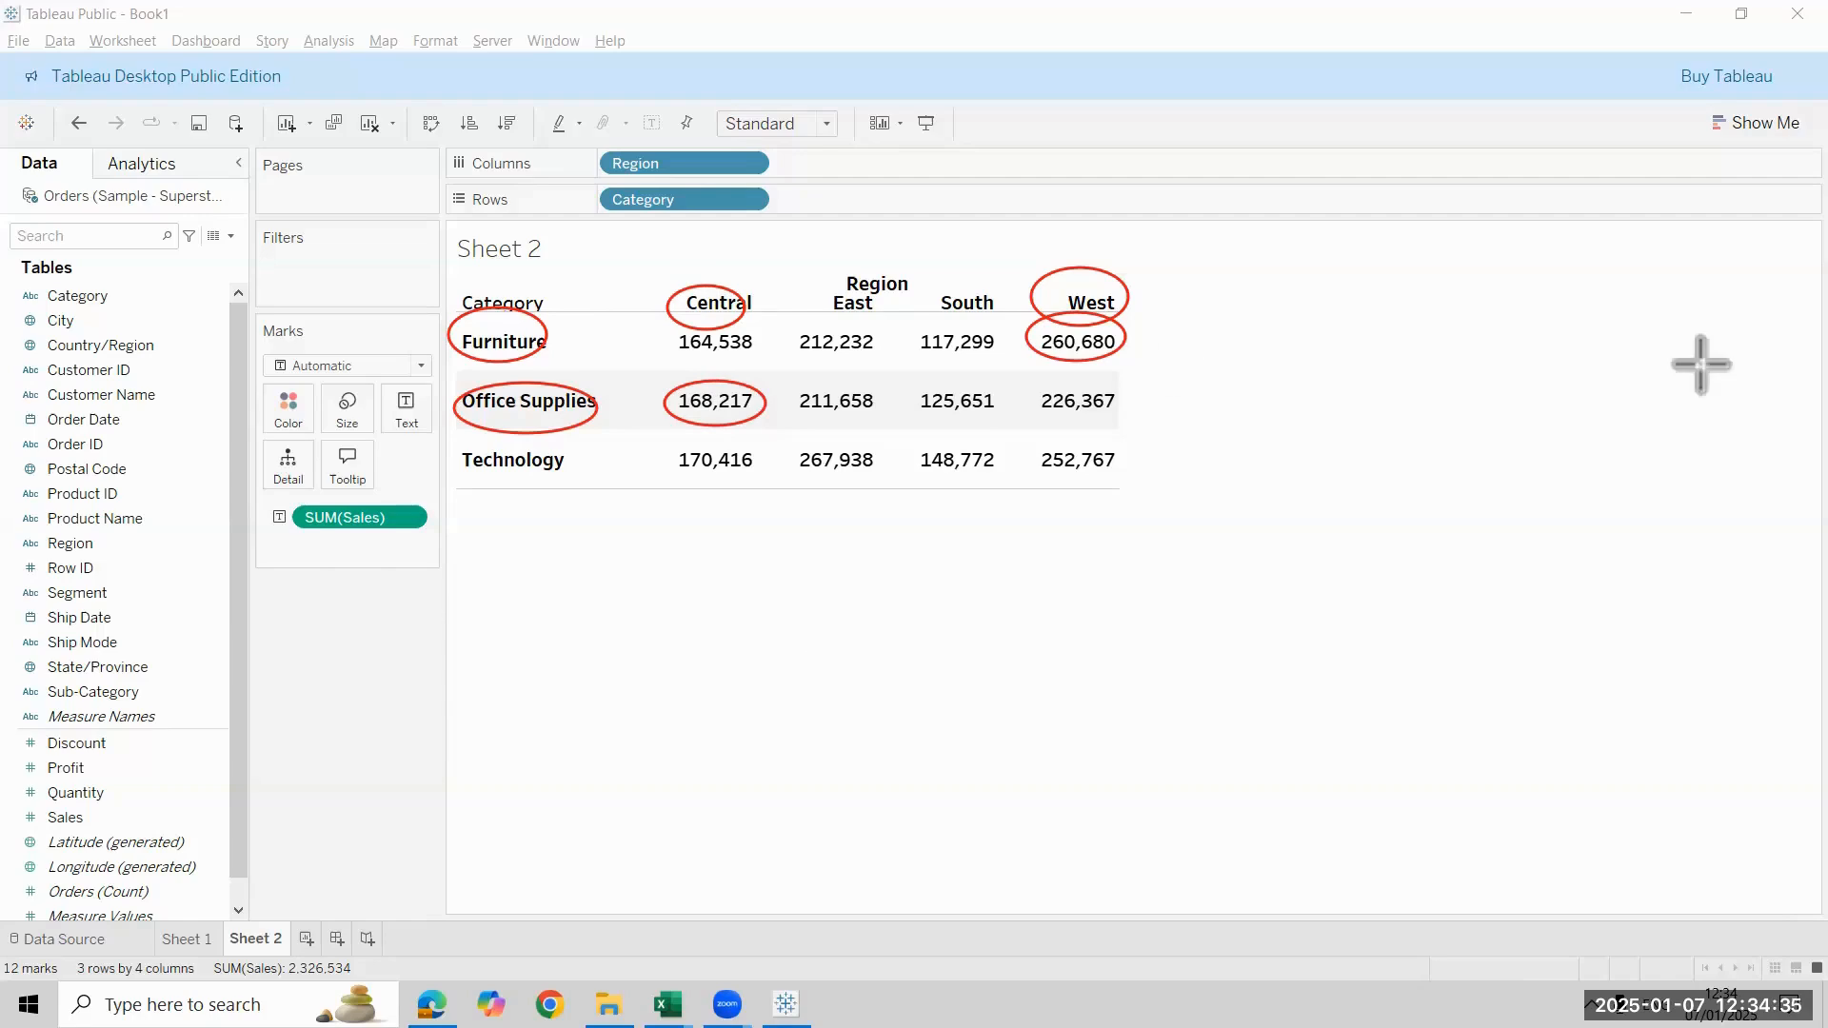
key("ctrl+z")
key("ctrl+z")
key("ctrl+z")
key("ctrl+z")
key("ctrl+z")
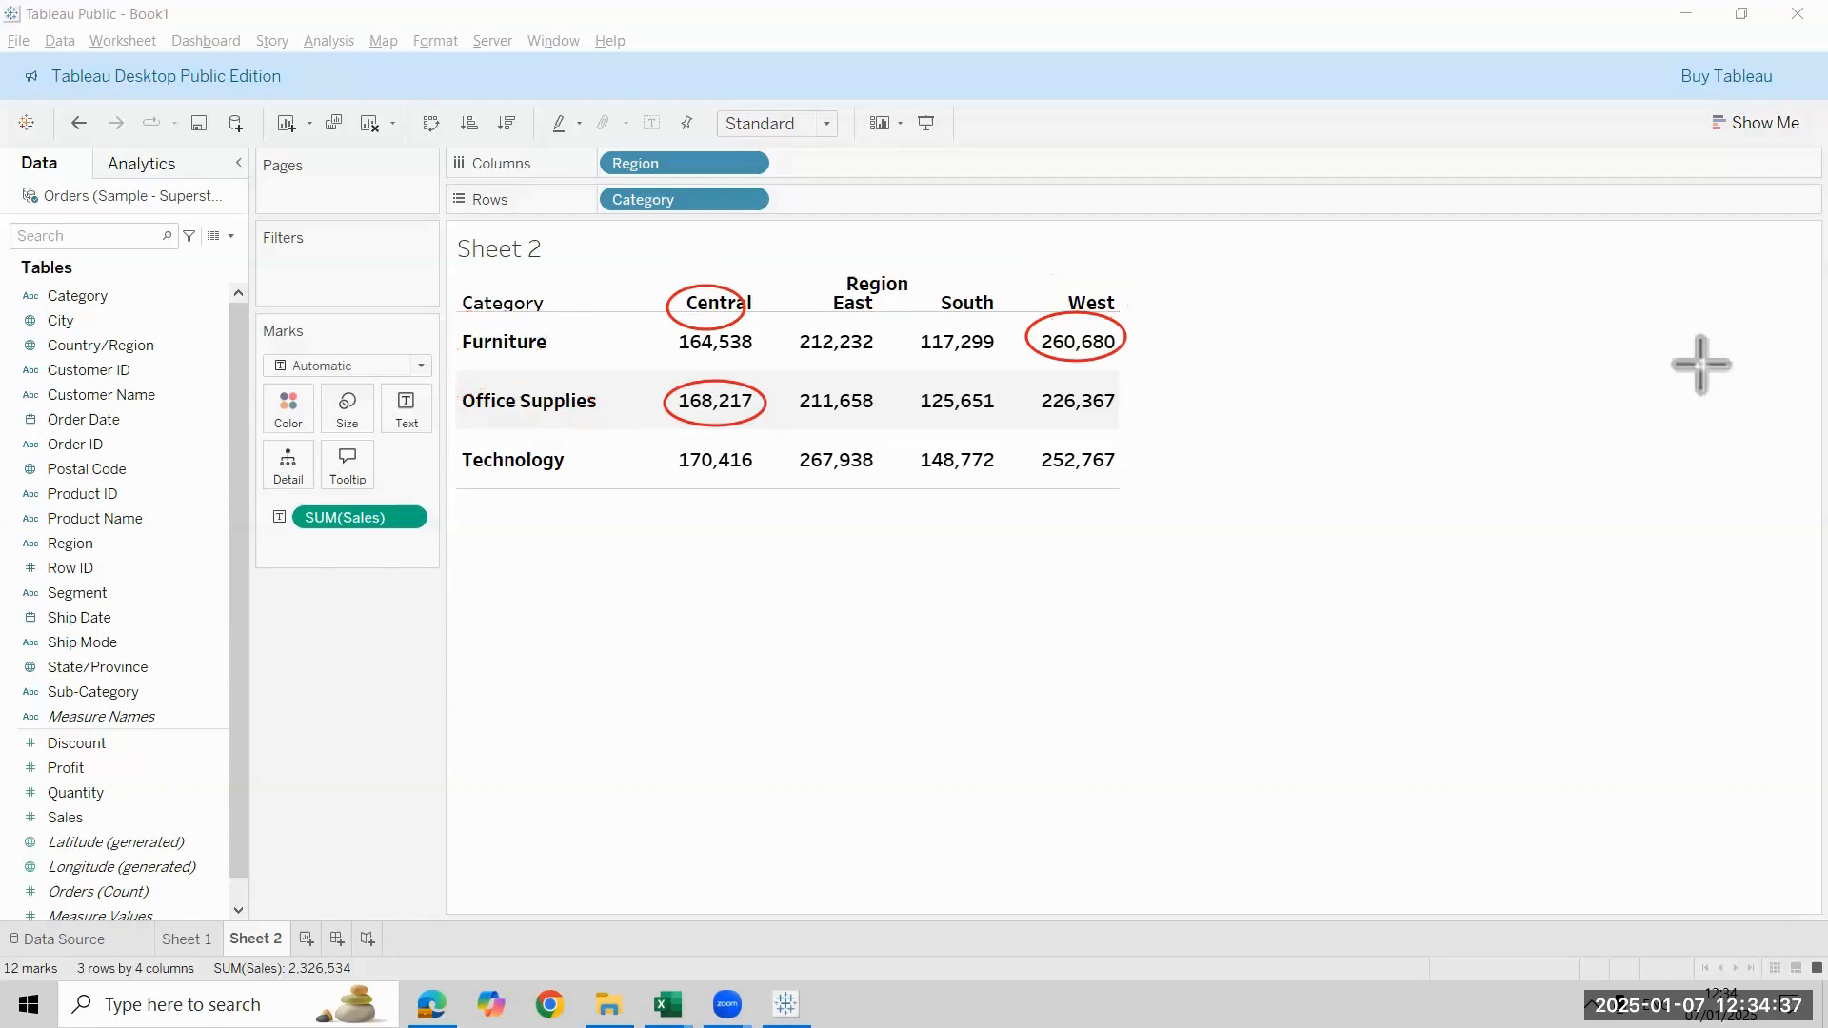
key("ctrl+z")
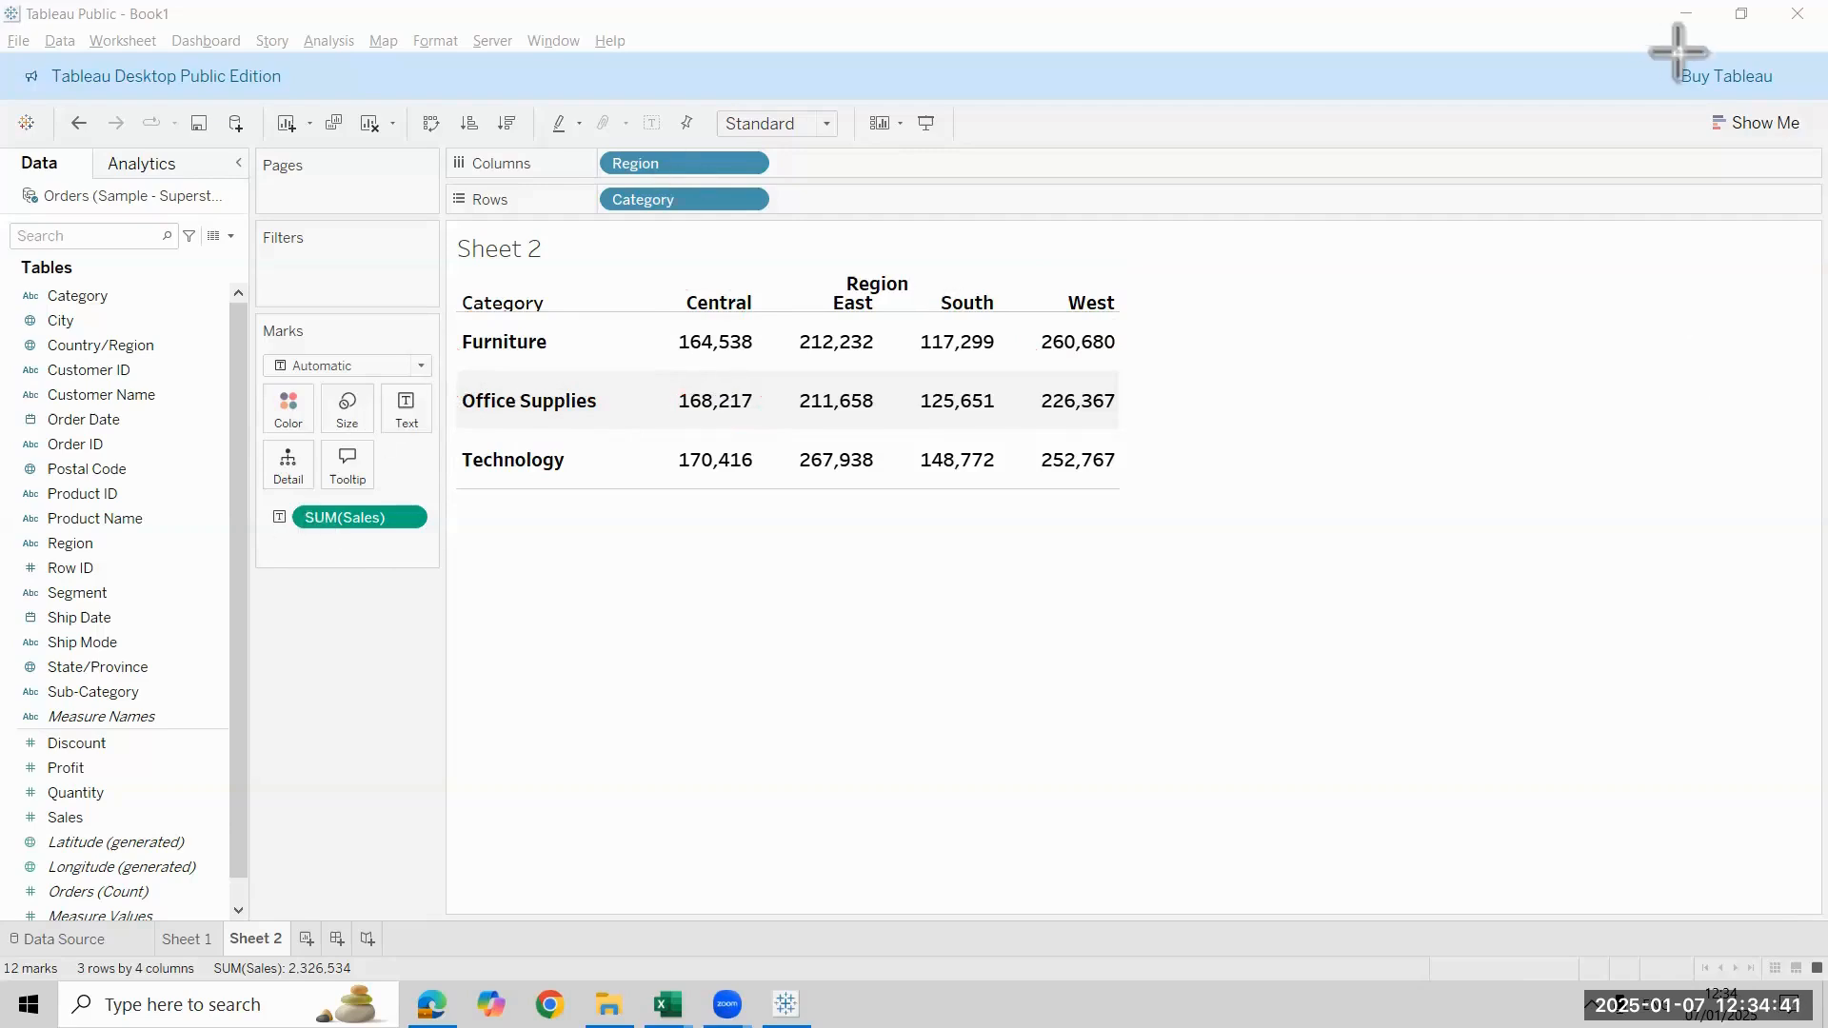
Add a Difference From table calculation to SUM(Sales), computed using Table (across then down)
left_click(406, 519)
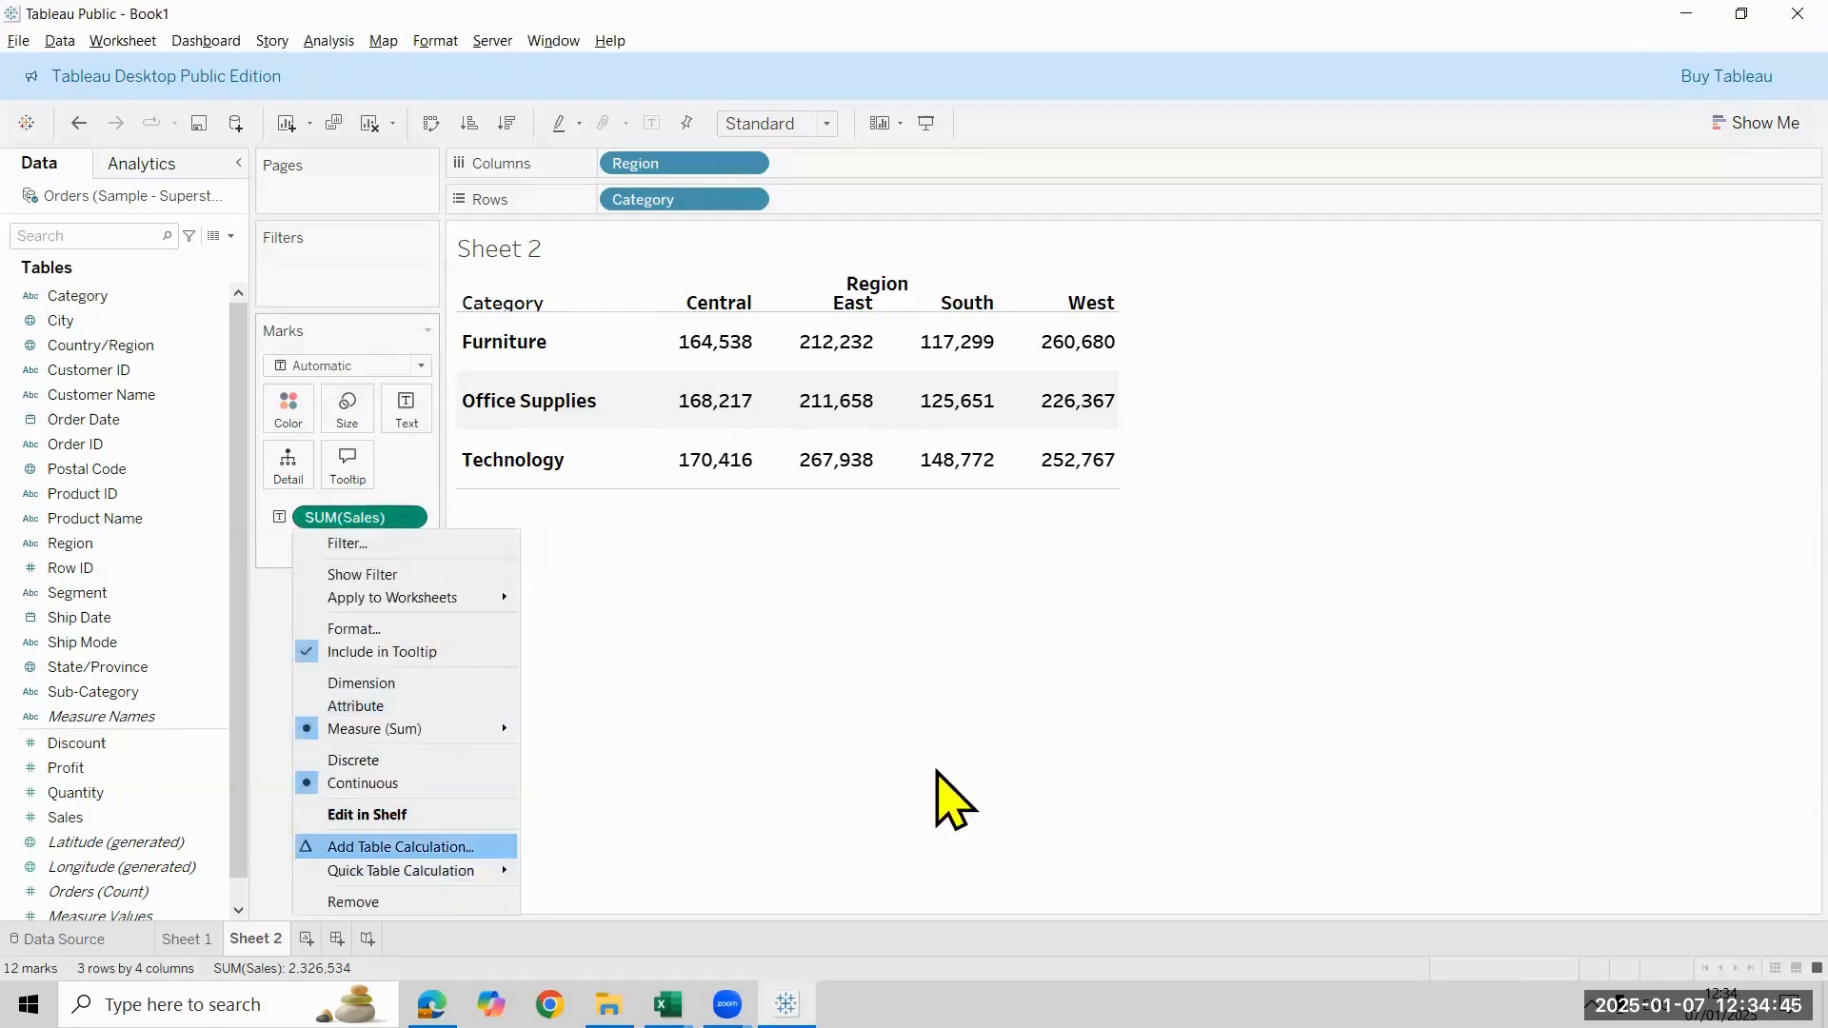
key("Return")
left_click(1364, 337)
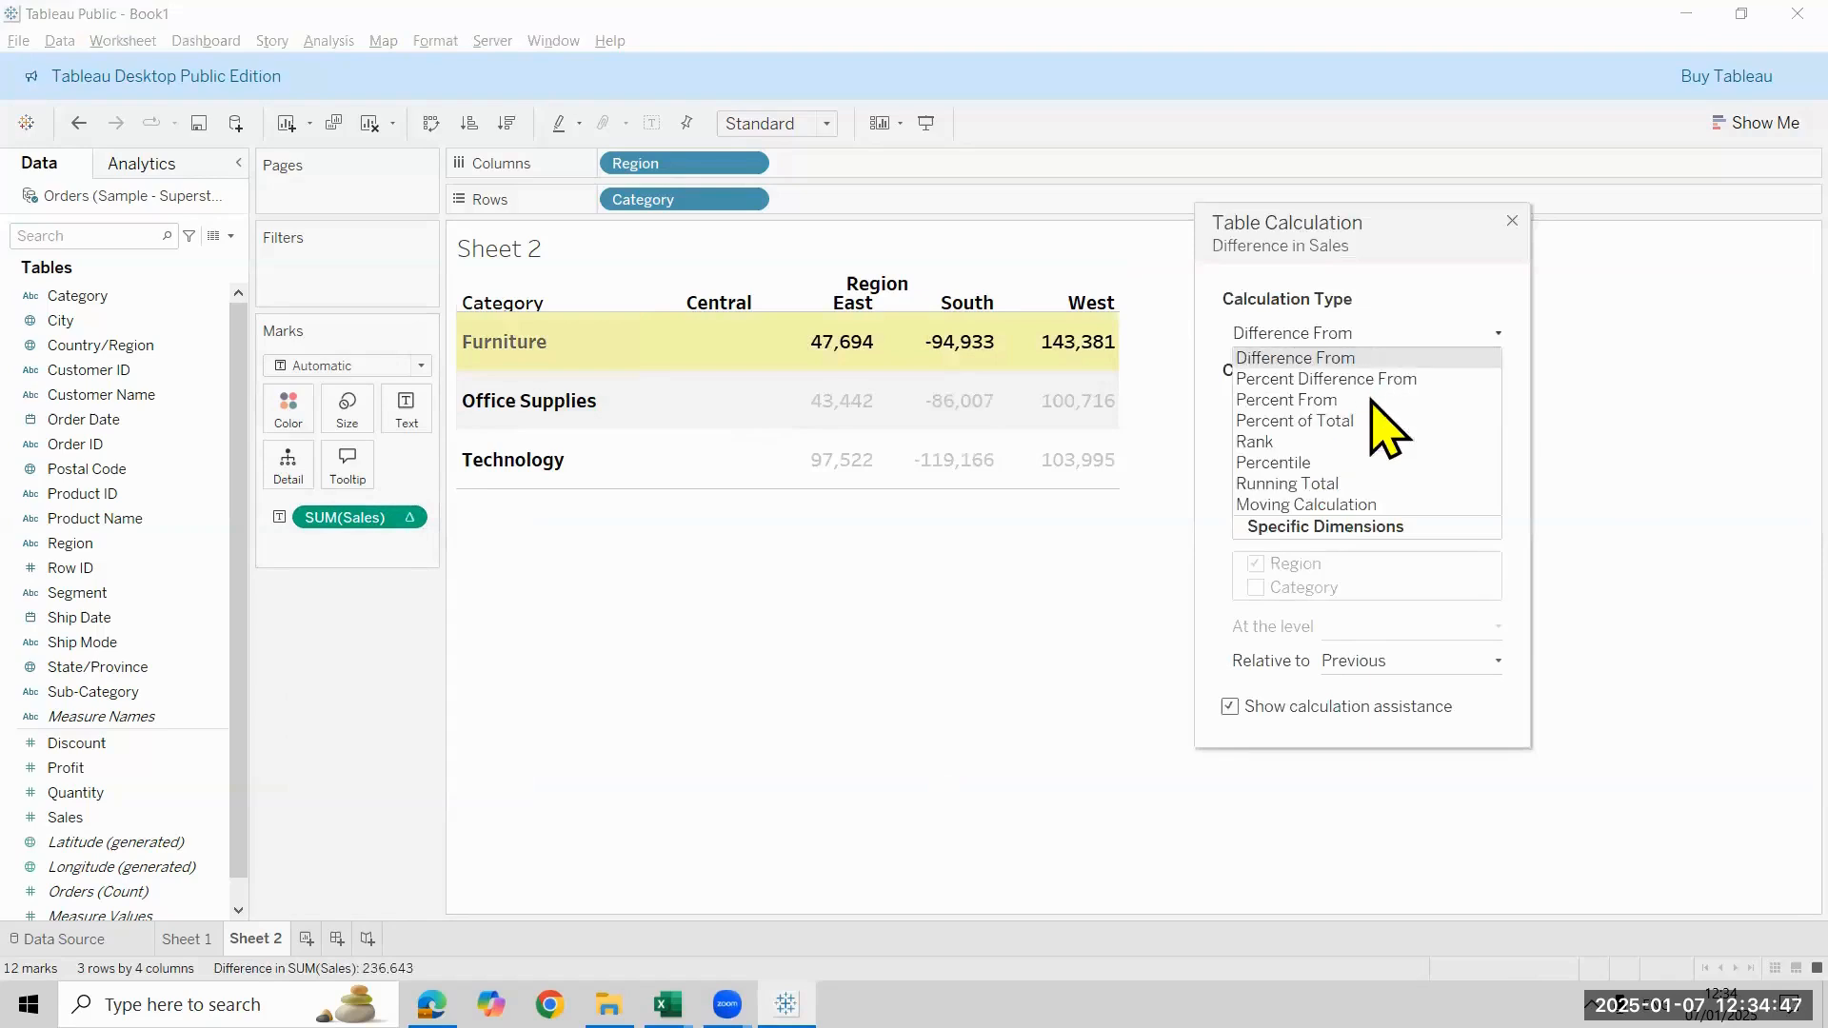
left_click(1369, 358)
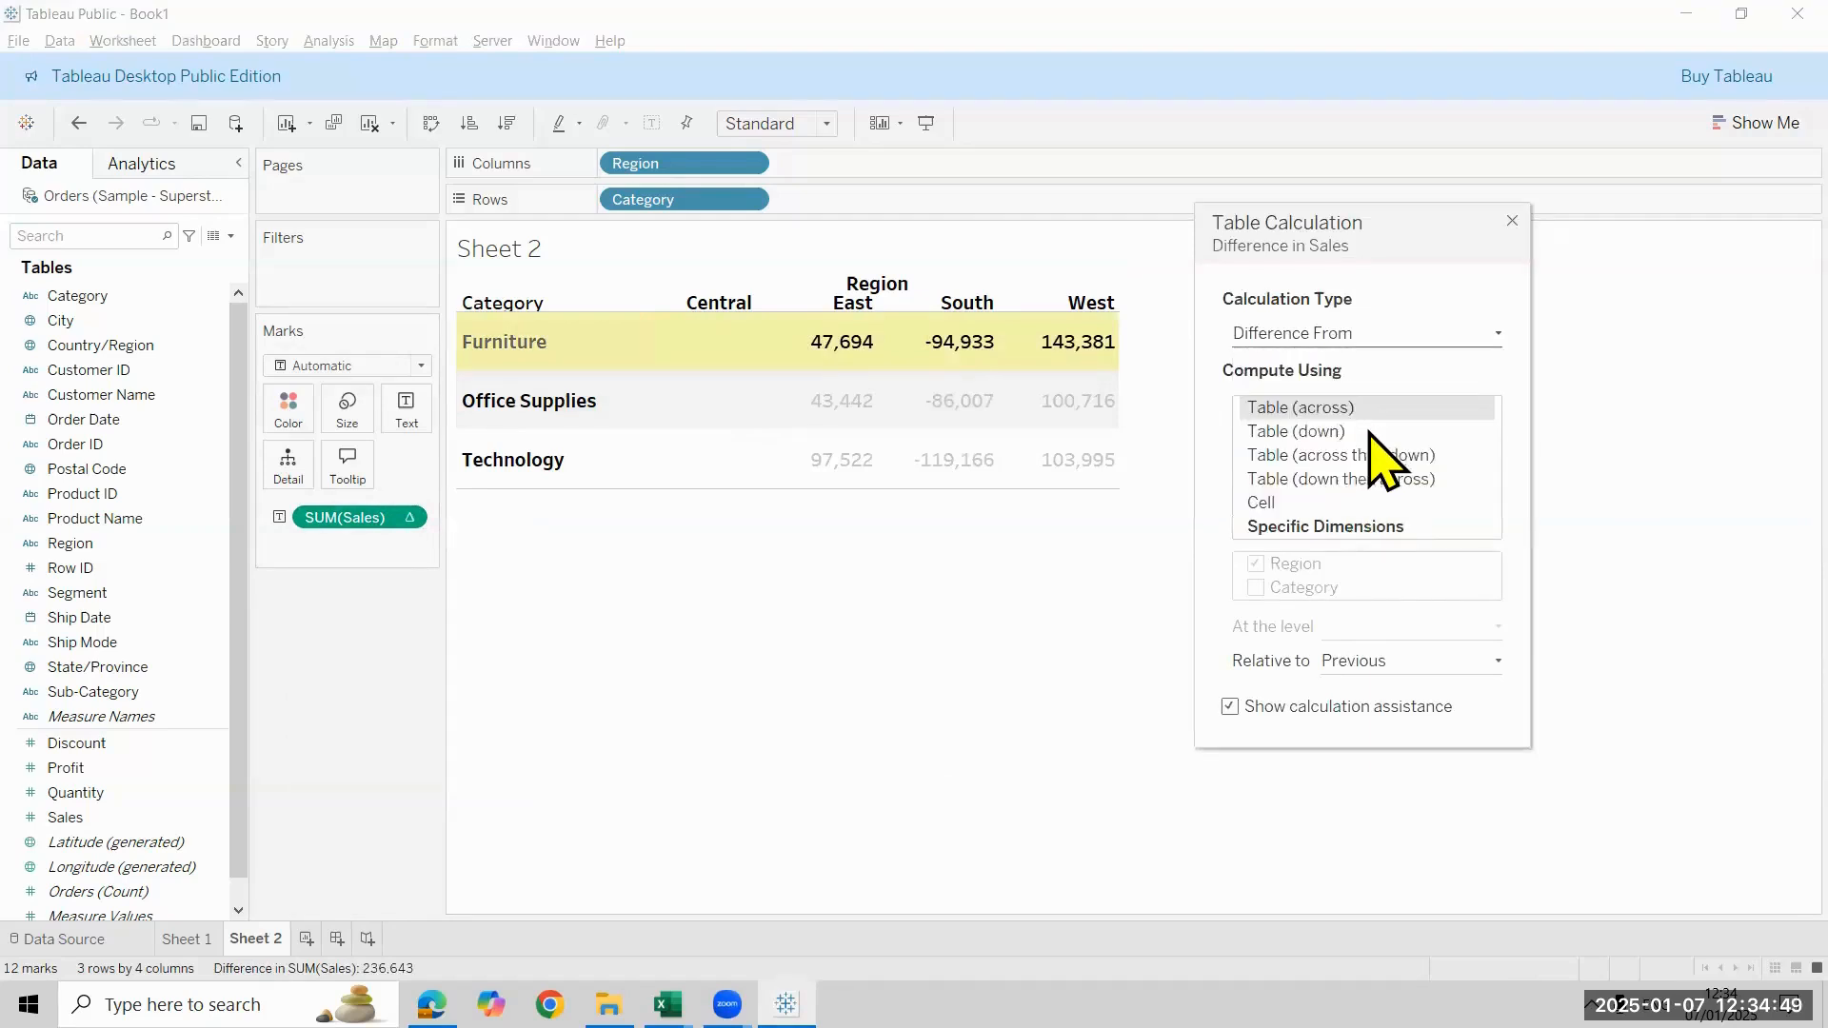
left_click(1375, 457)
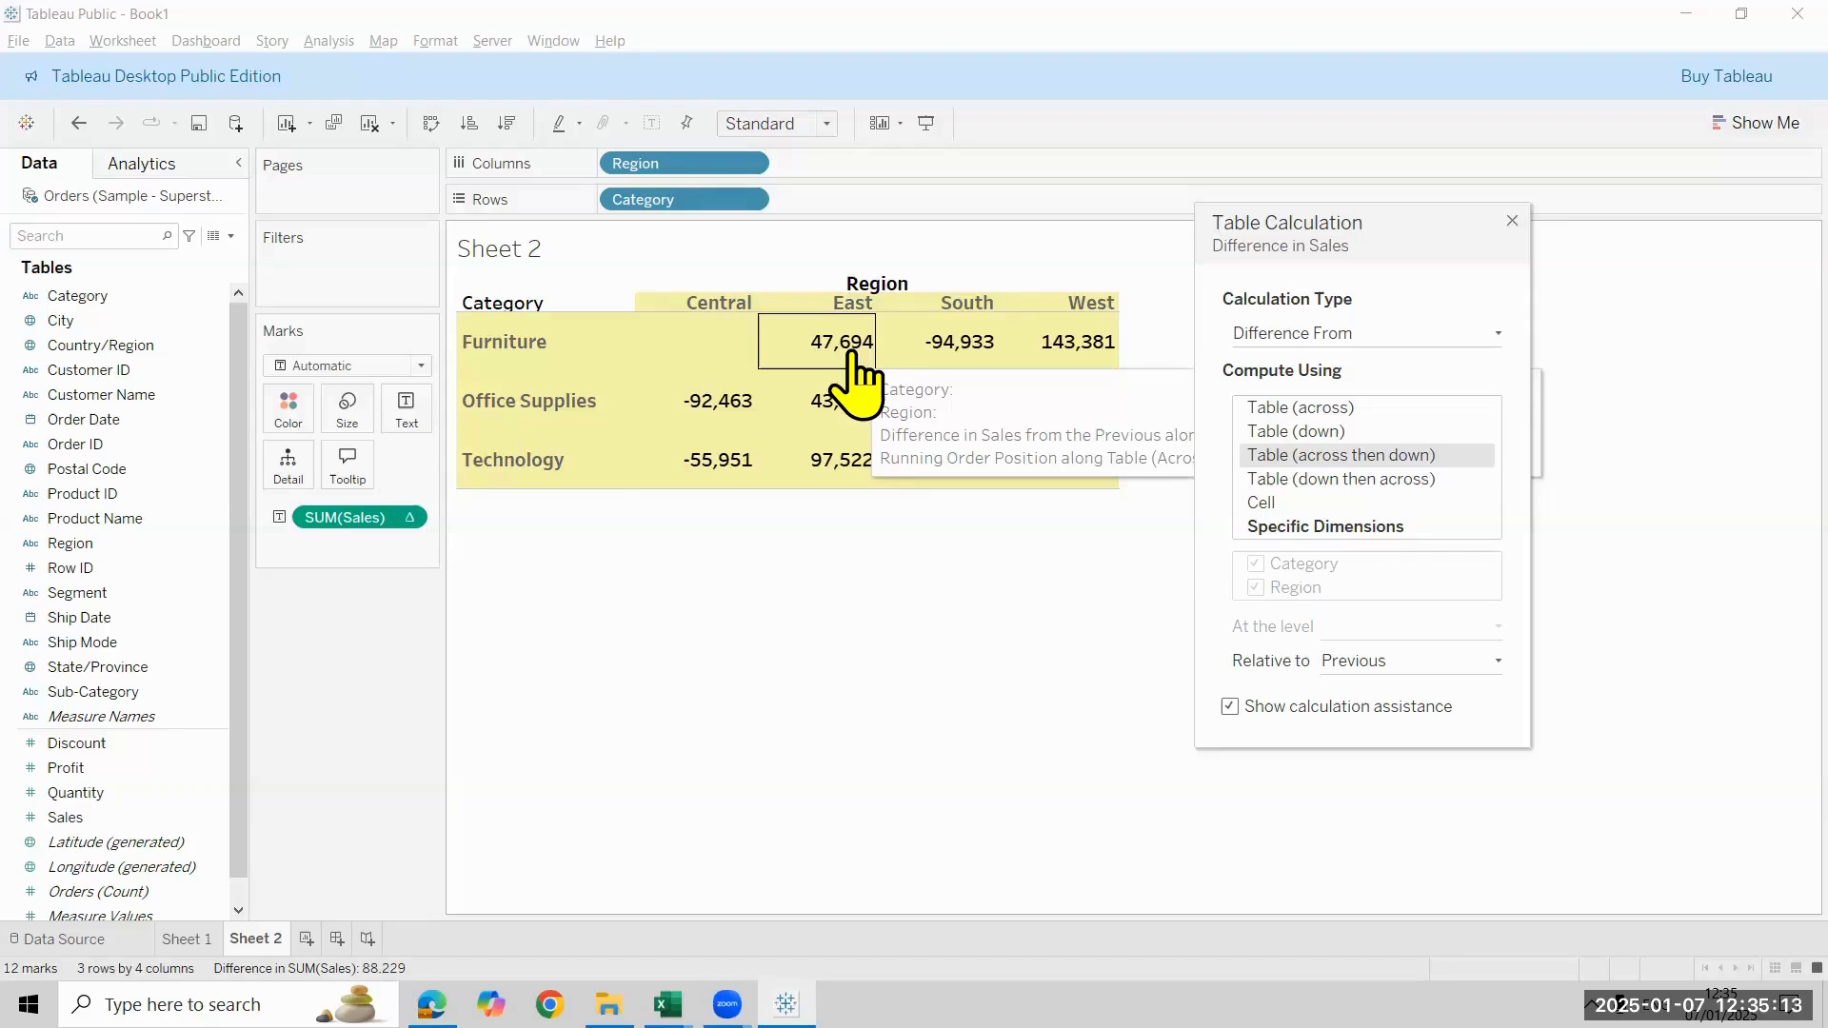
Close the table calculation settings and delete Sheet 2
left_click(1635, 550)
right_click(257, 938)
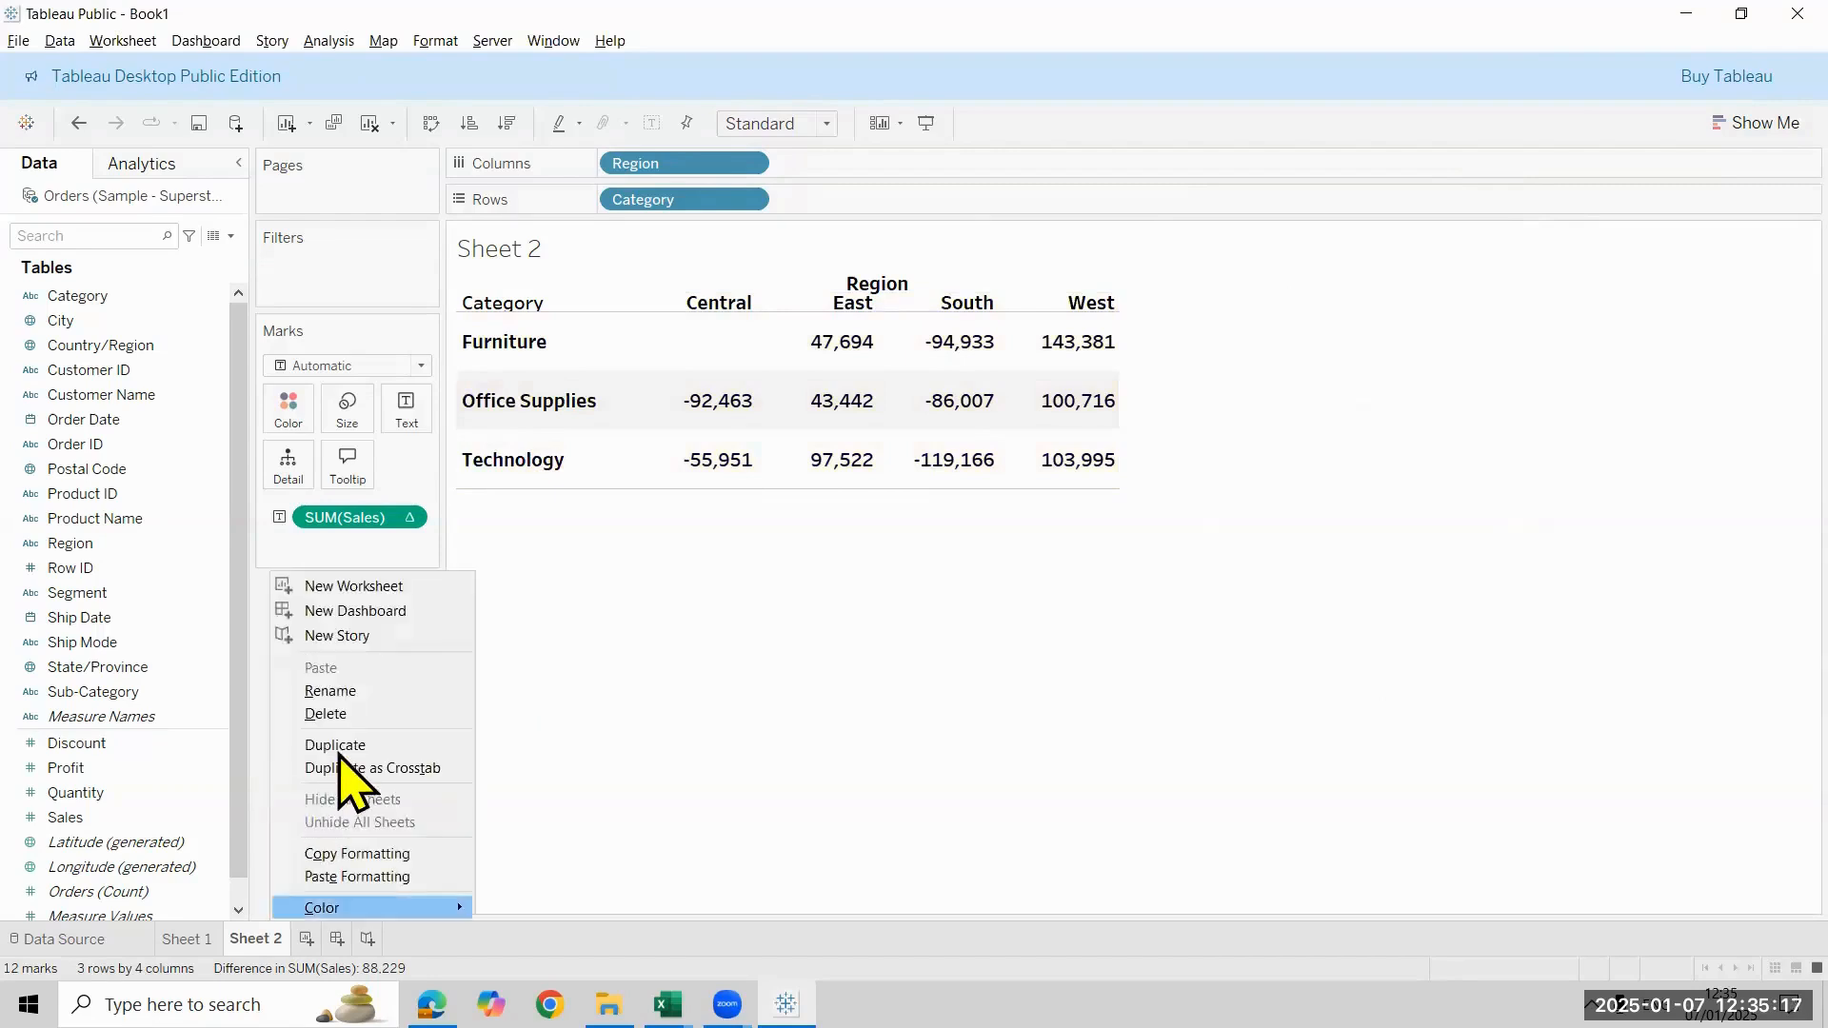
left_click(354, 714)
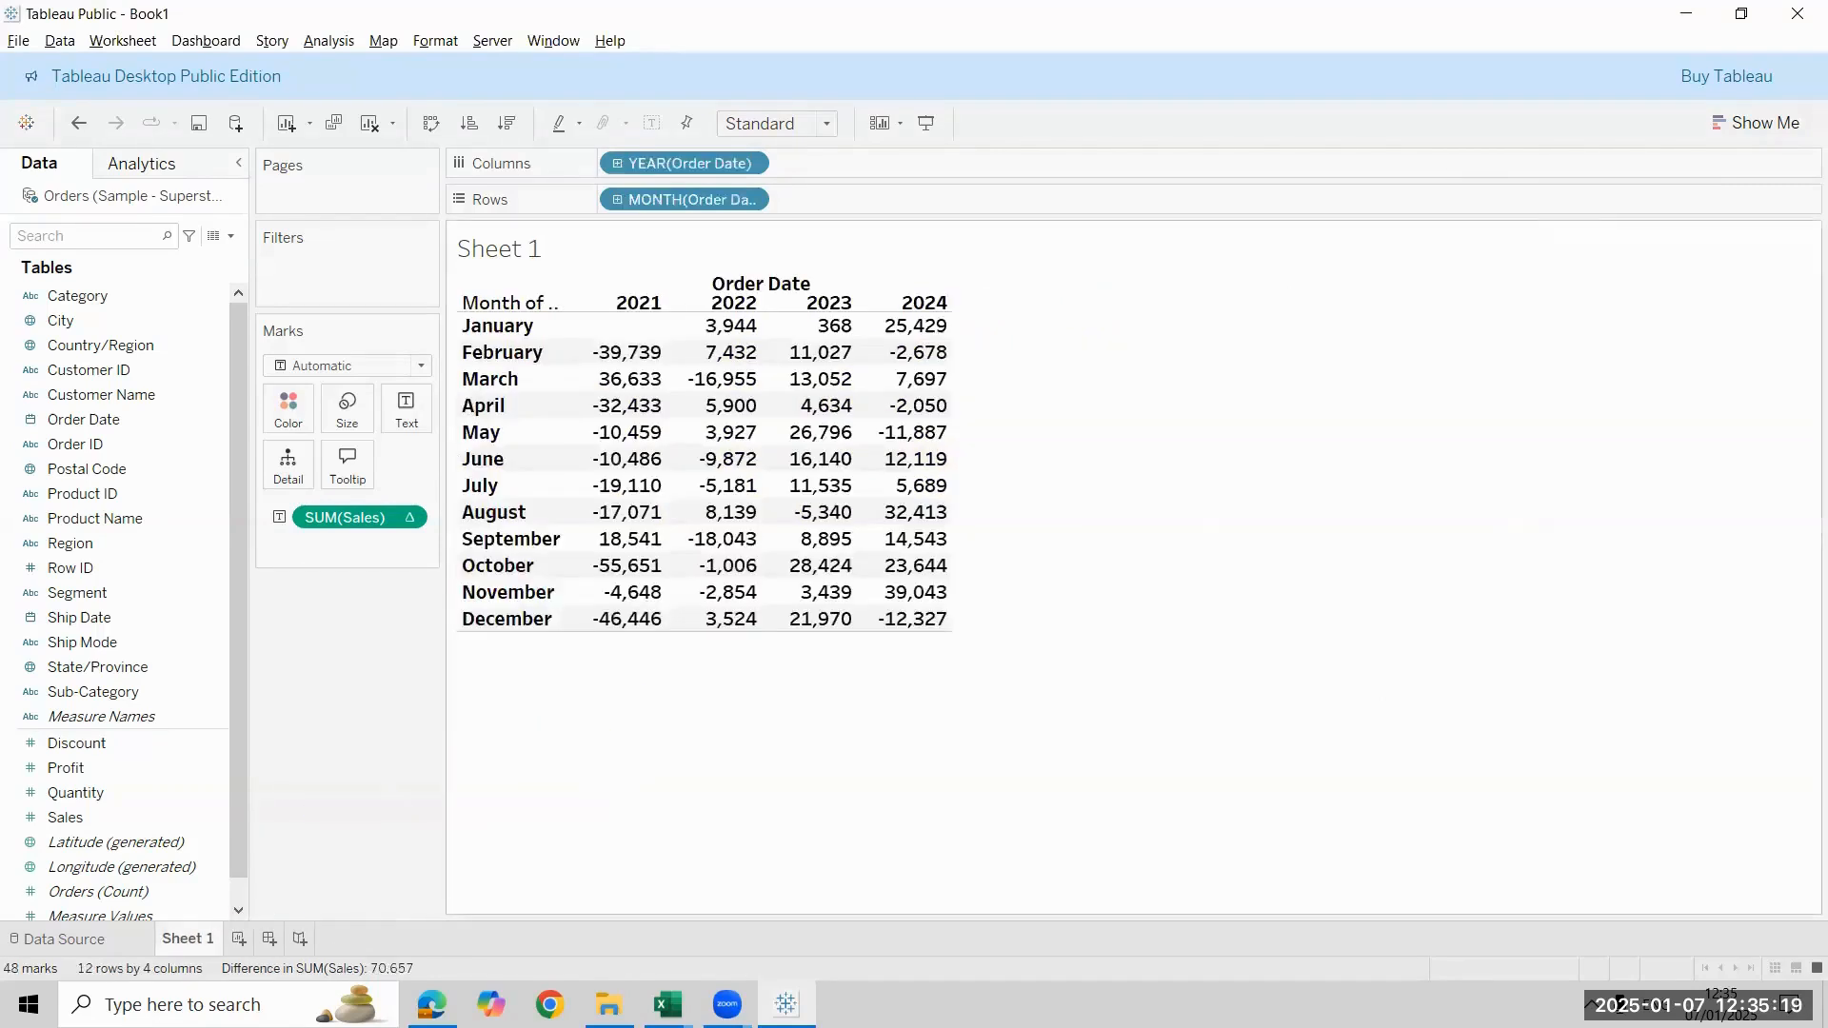
Change the SUM(Sales) table calculation on Sheet 1 to Percent Difference From using Table (across), and widen the year columns
left_click(410, 519)
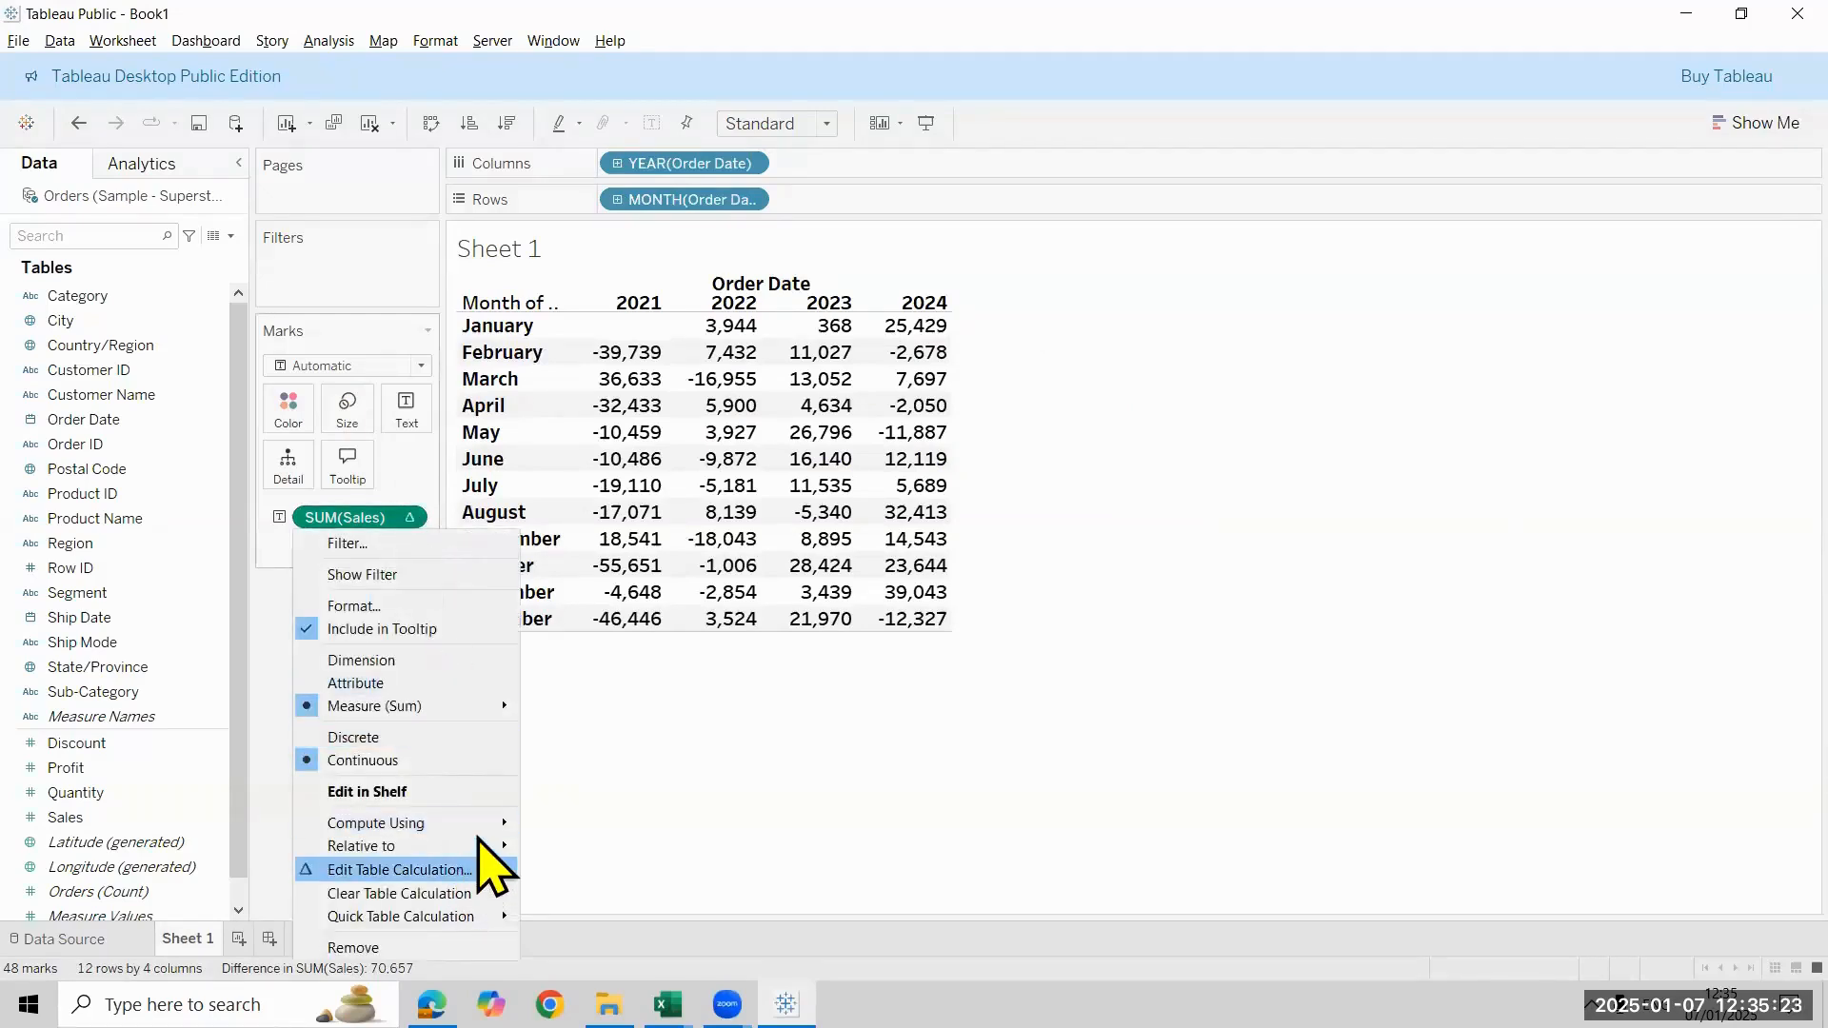
mouse_move(476, 831)
left_click(445, 869)
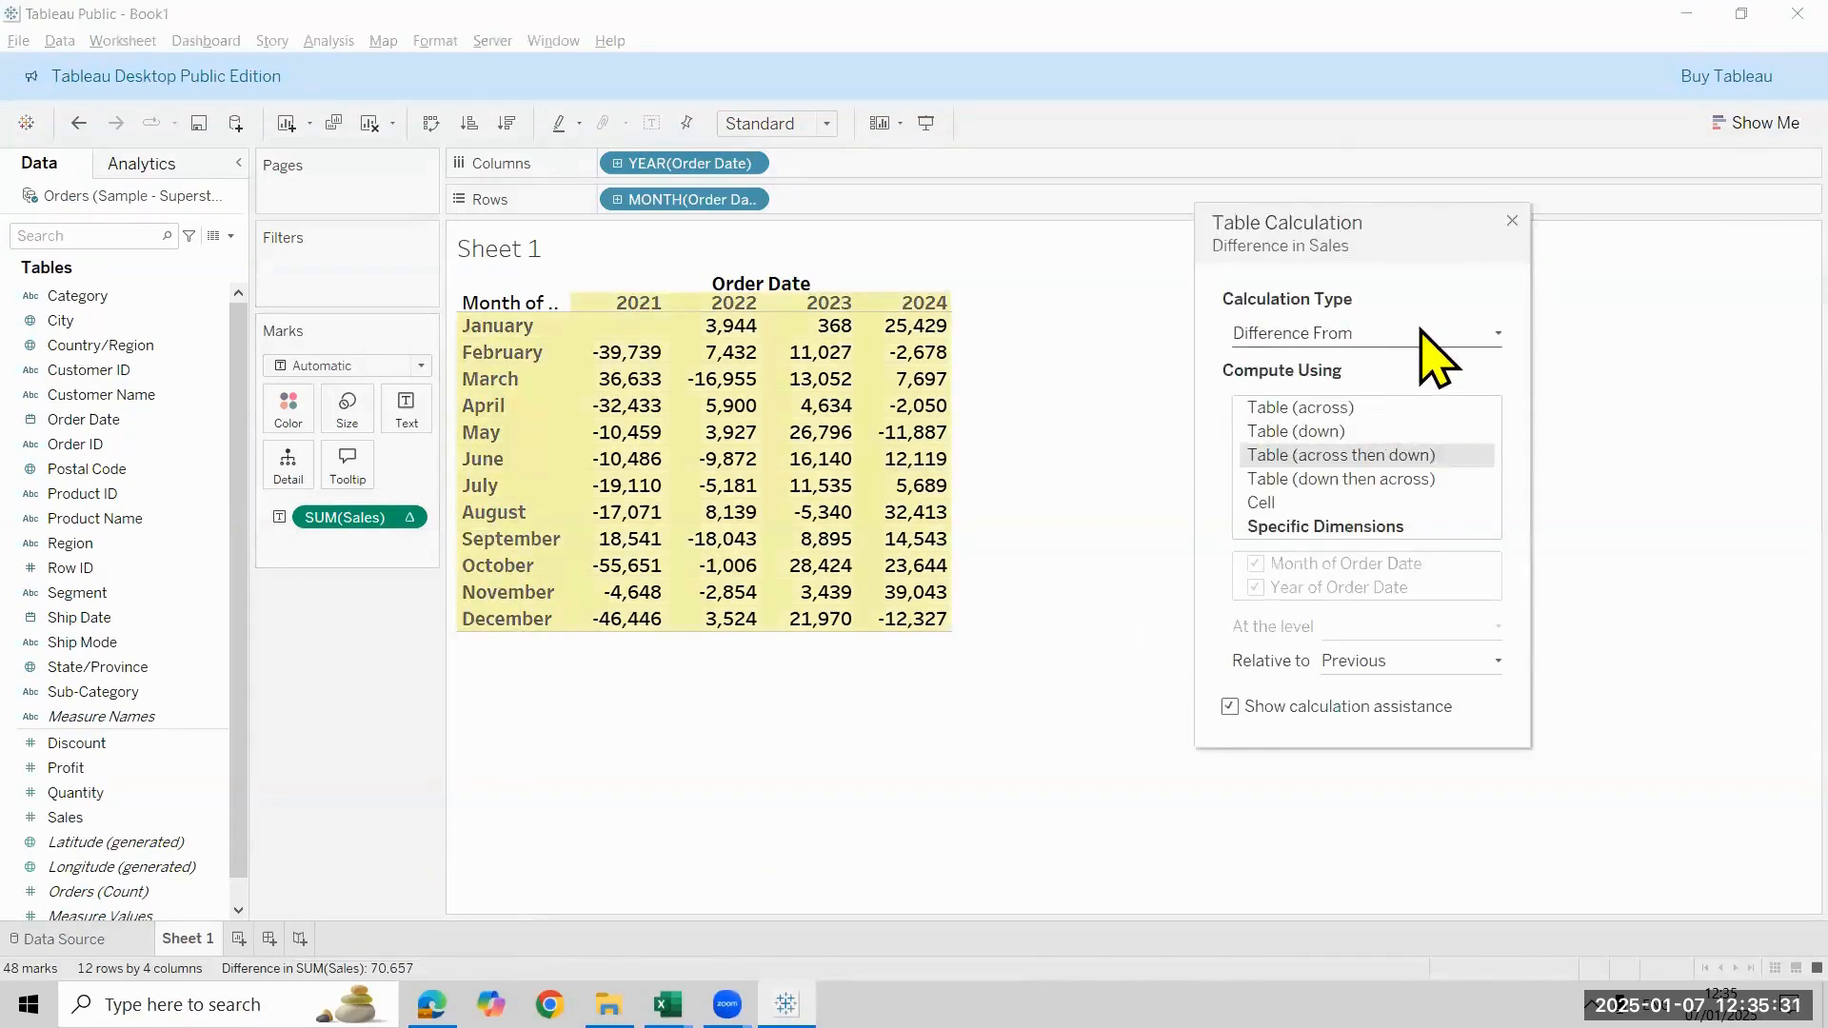
left_click(1365, 409)
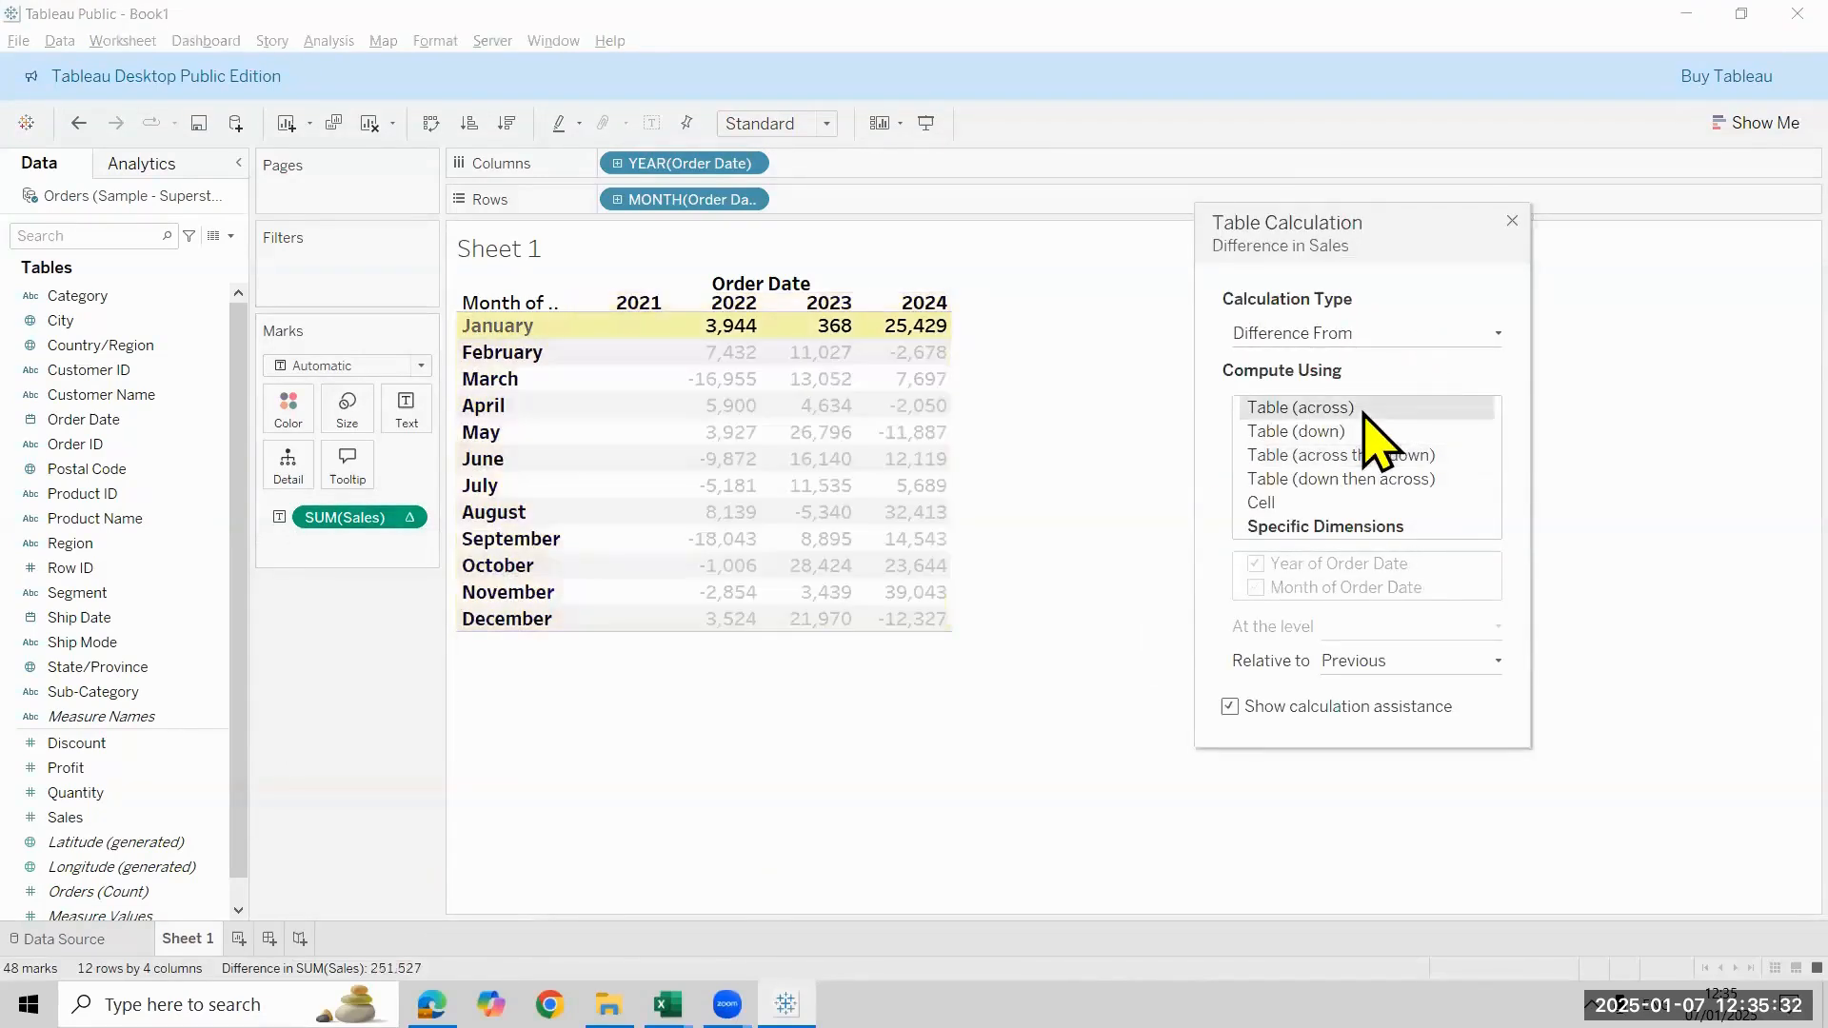
left_click(1397, 336)
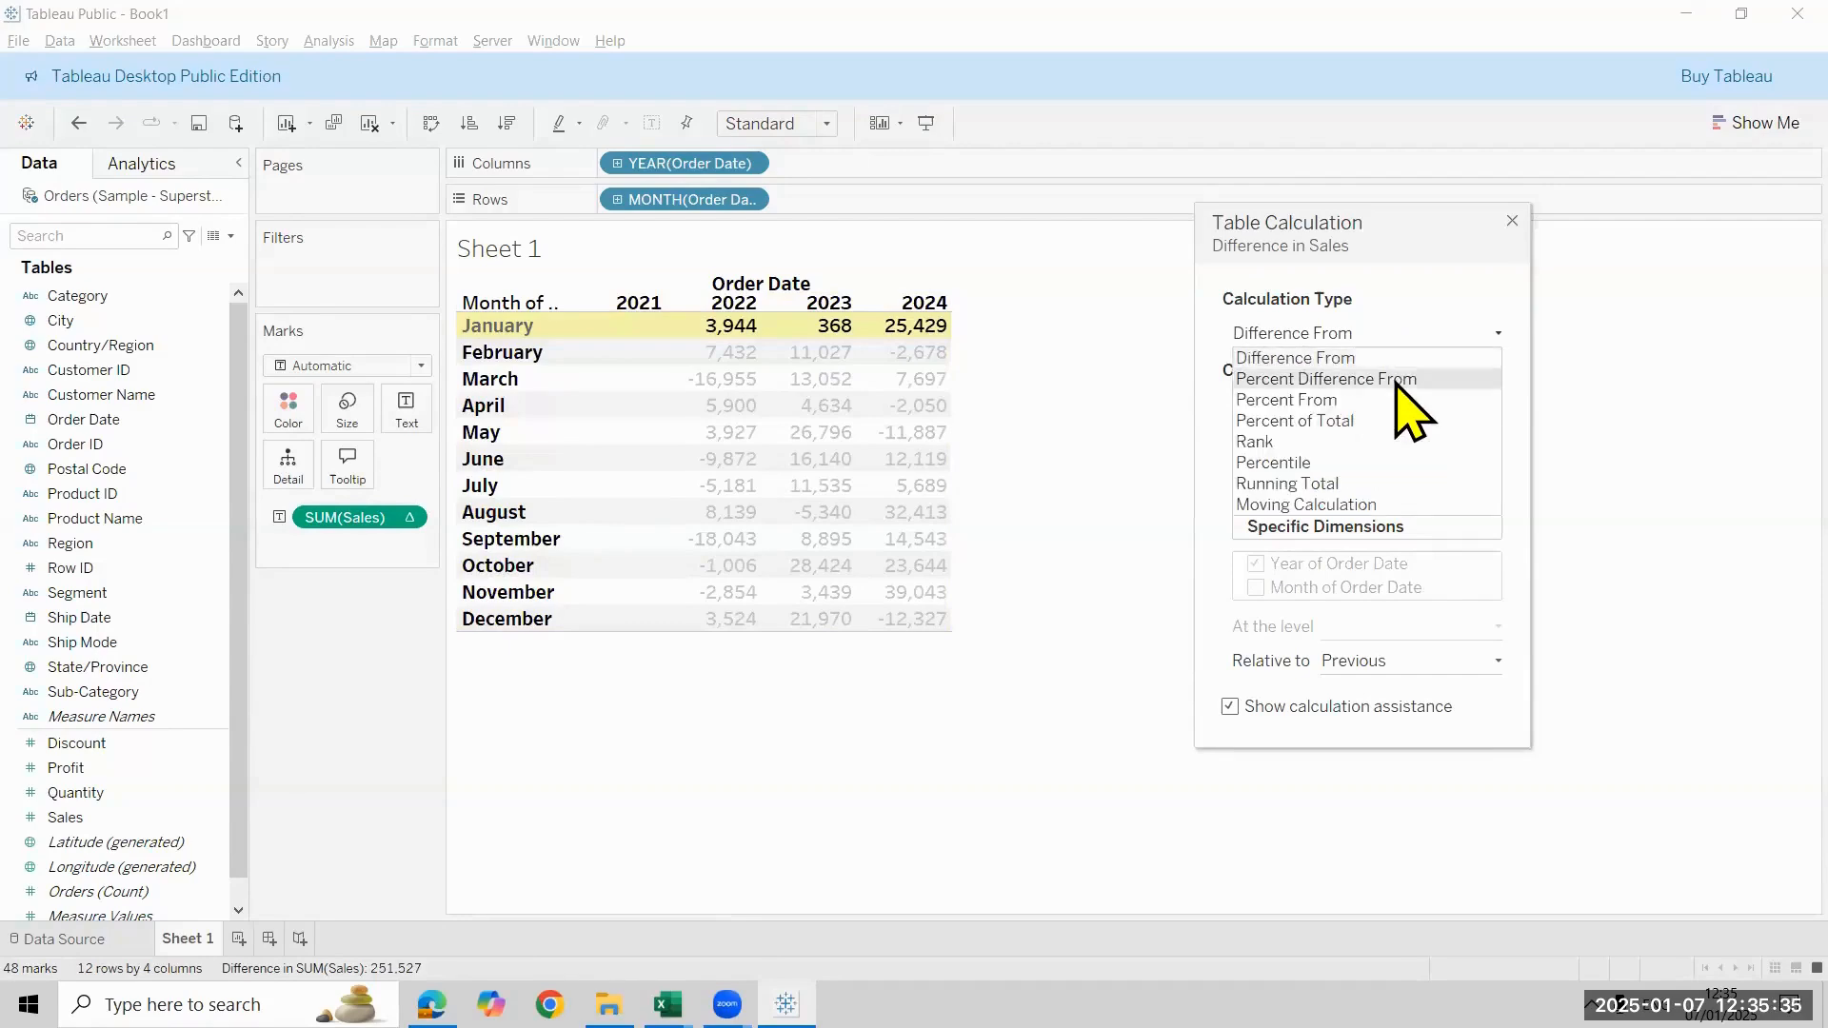
left_click(1400, 380)
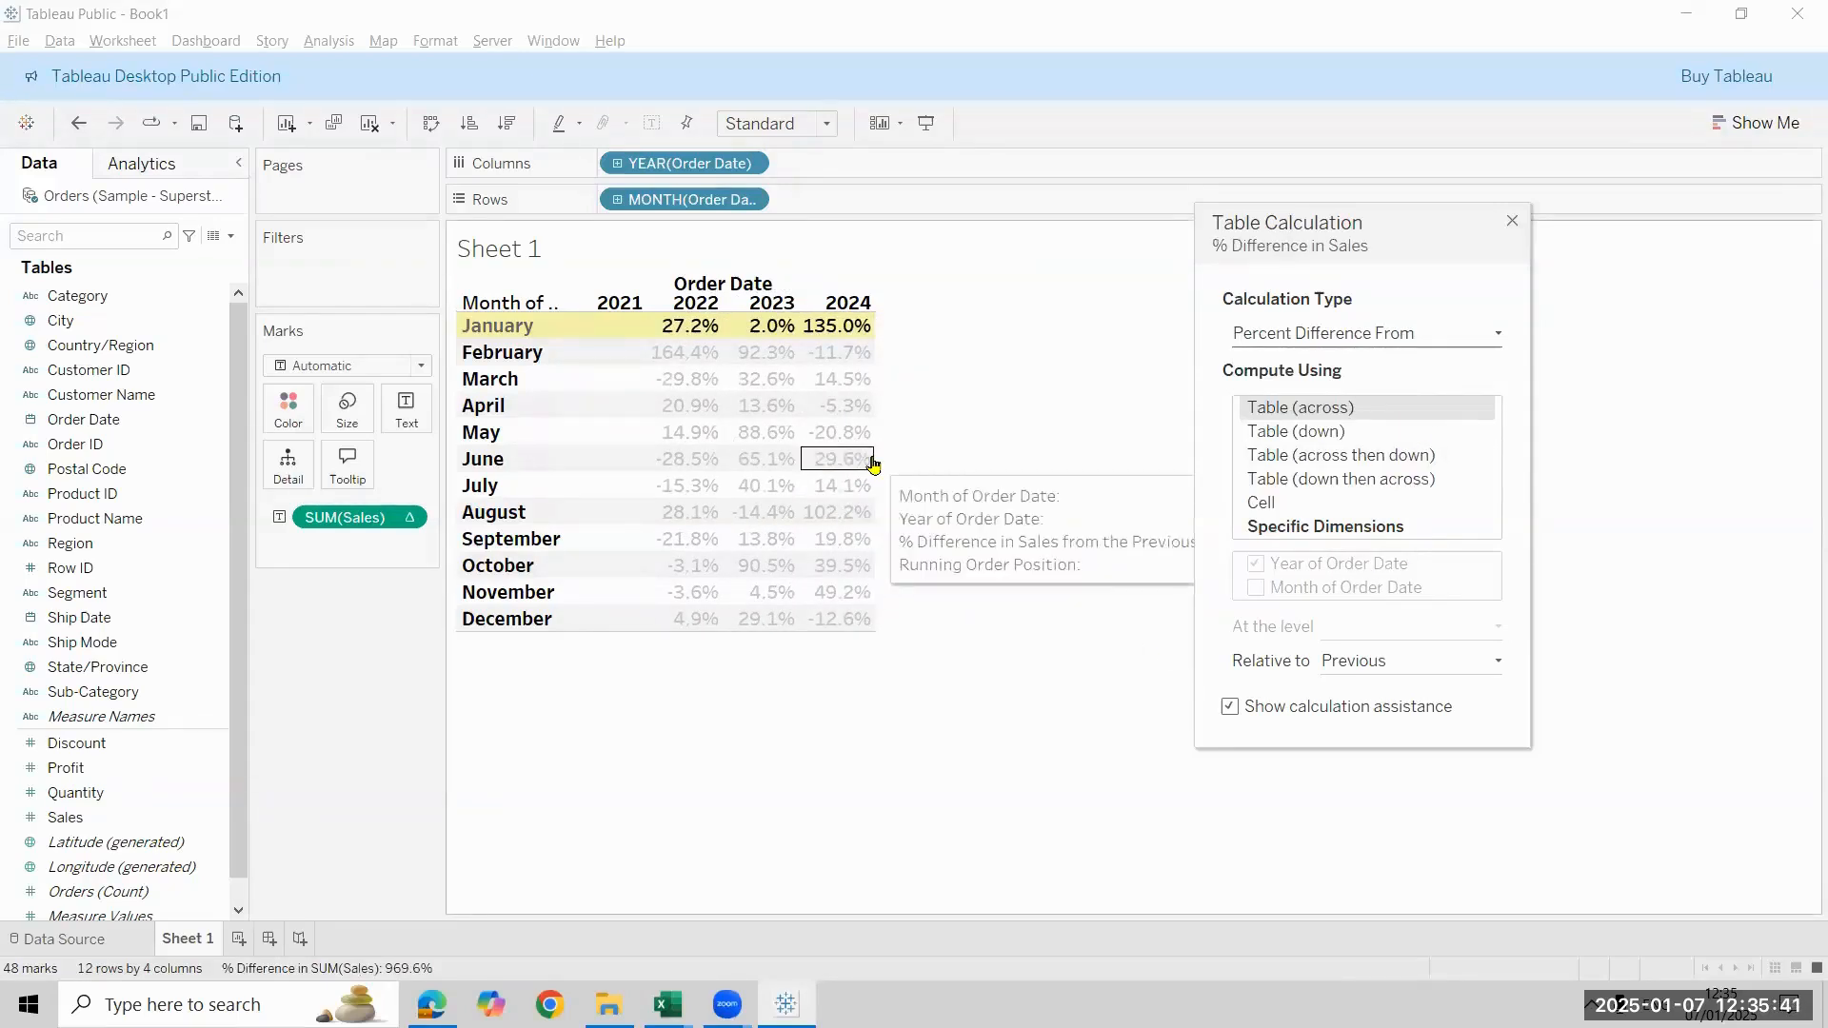
left_click_drag(873, 462, 991, 469)
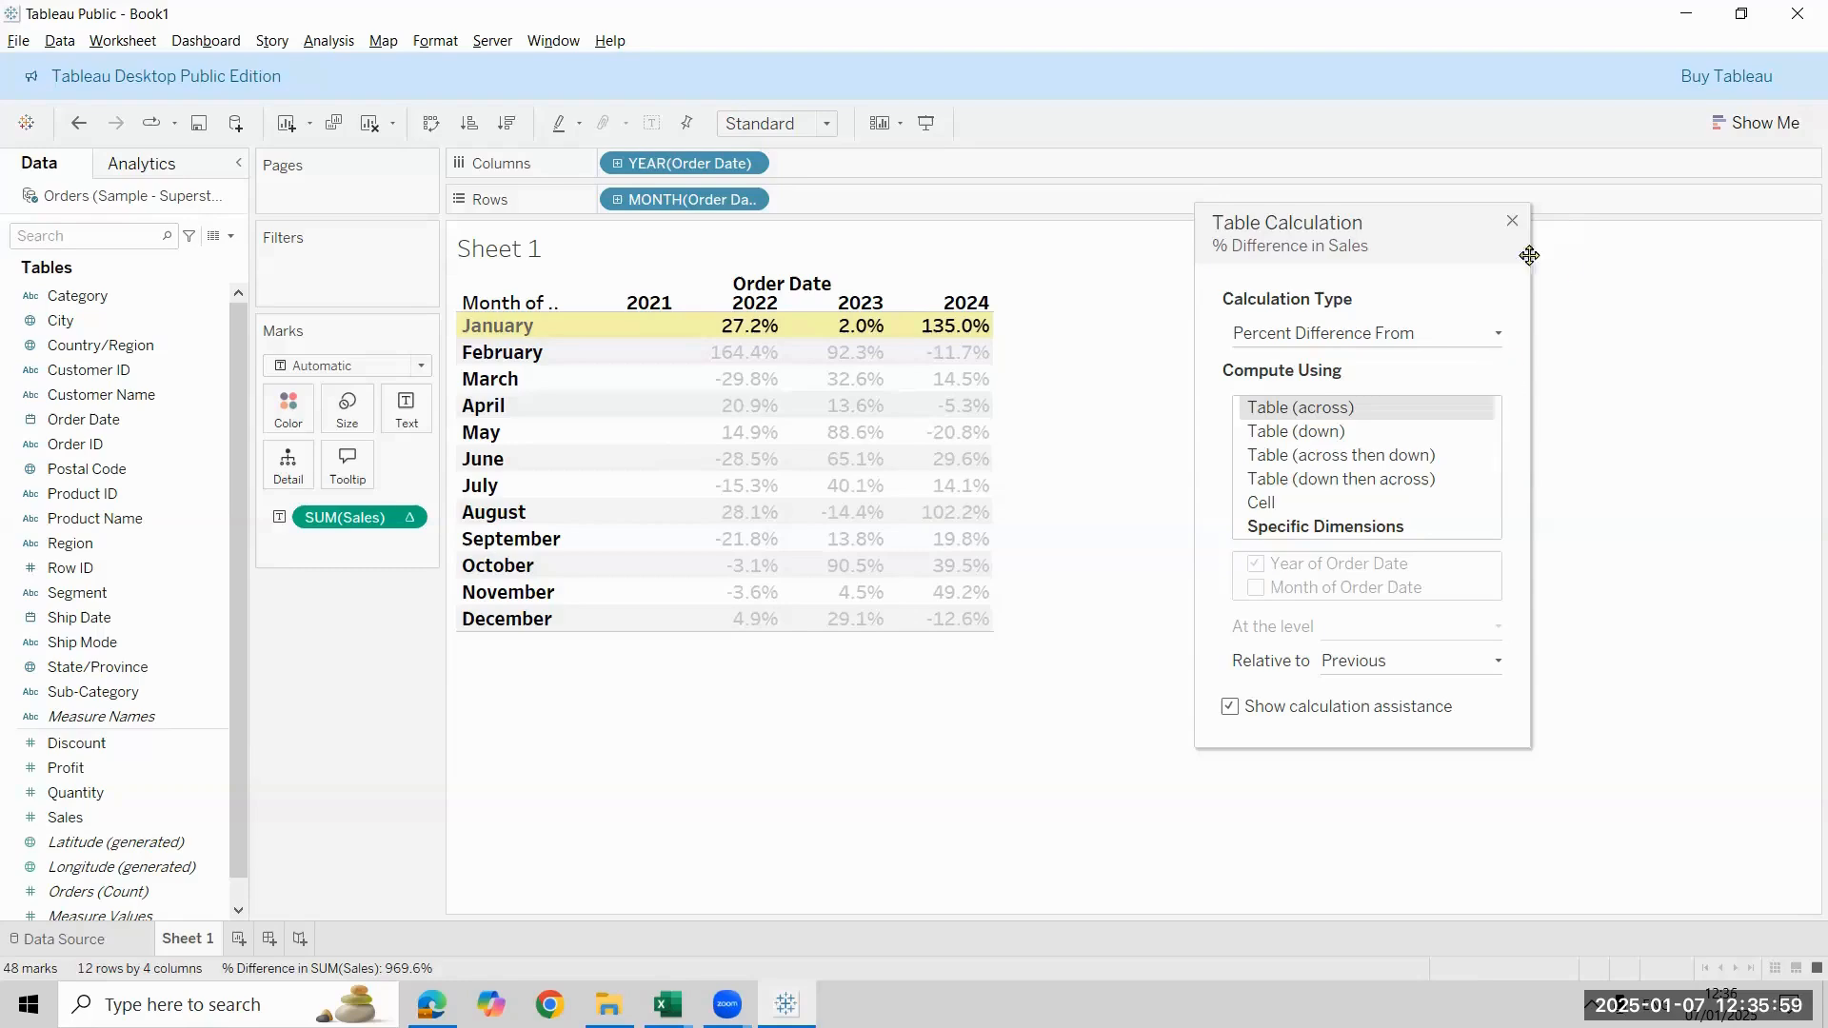
left_click(1512, 221)
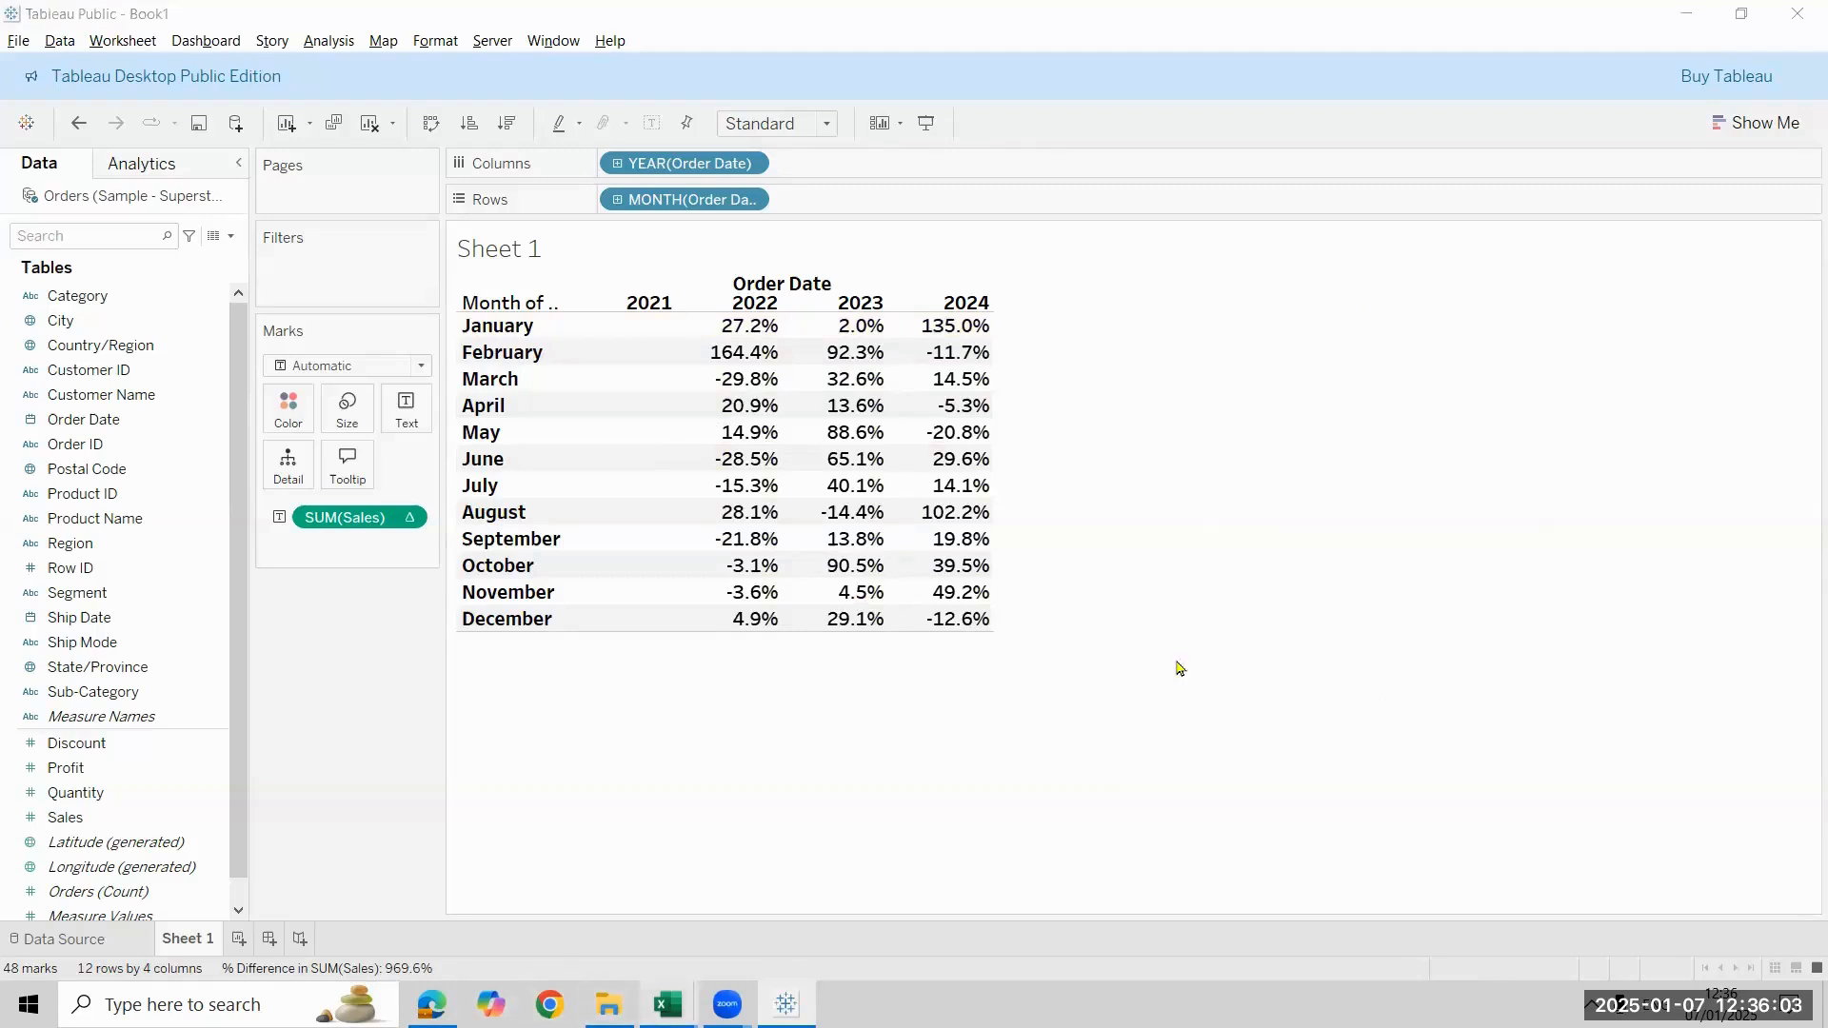
mouse_move(668, 1004)
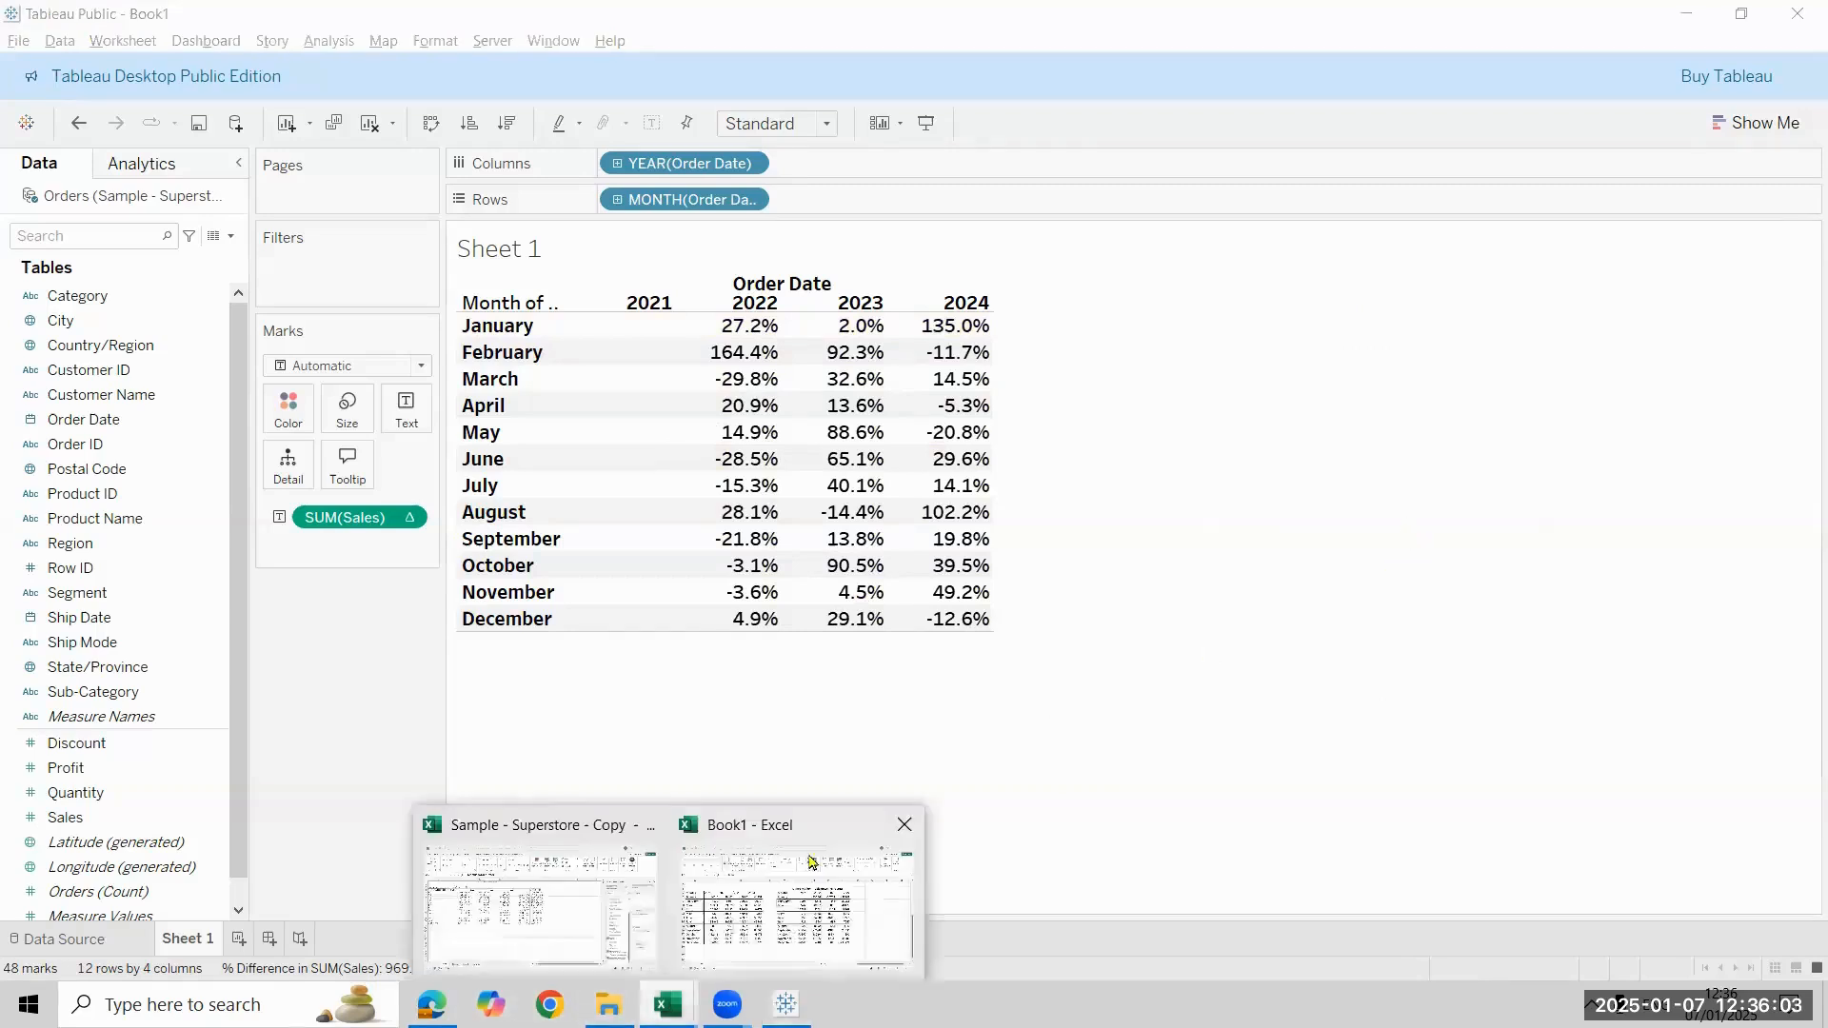
left_click(588, 877)
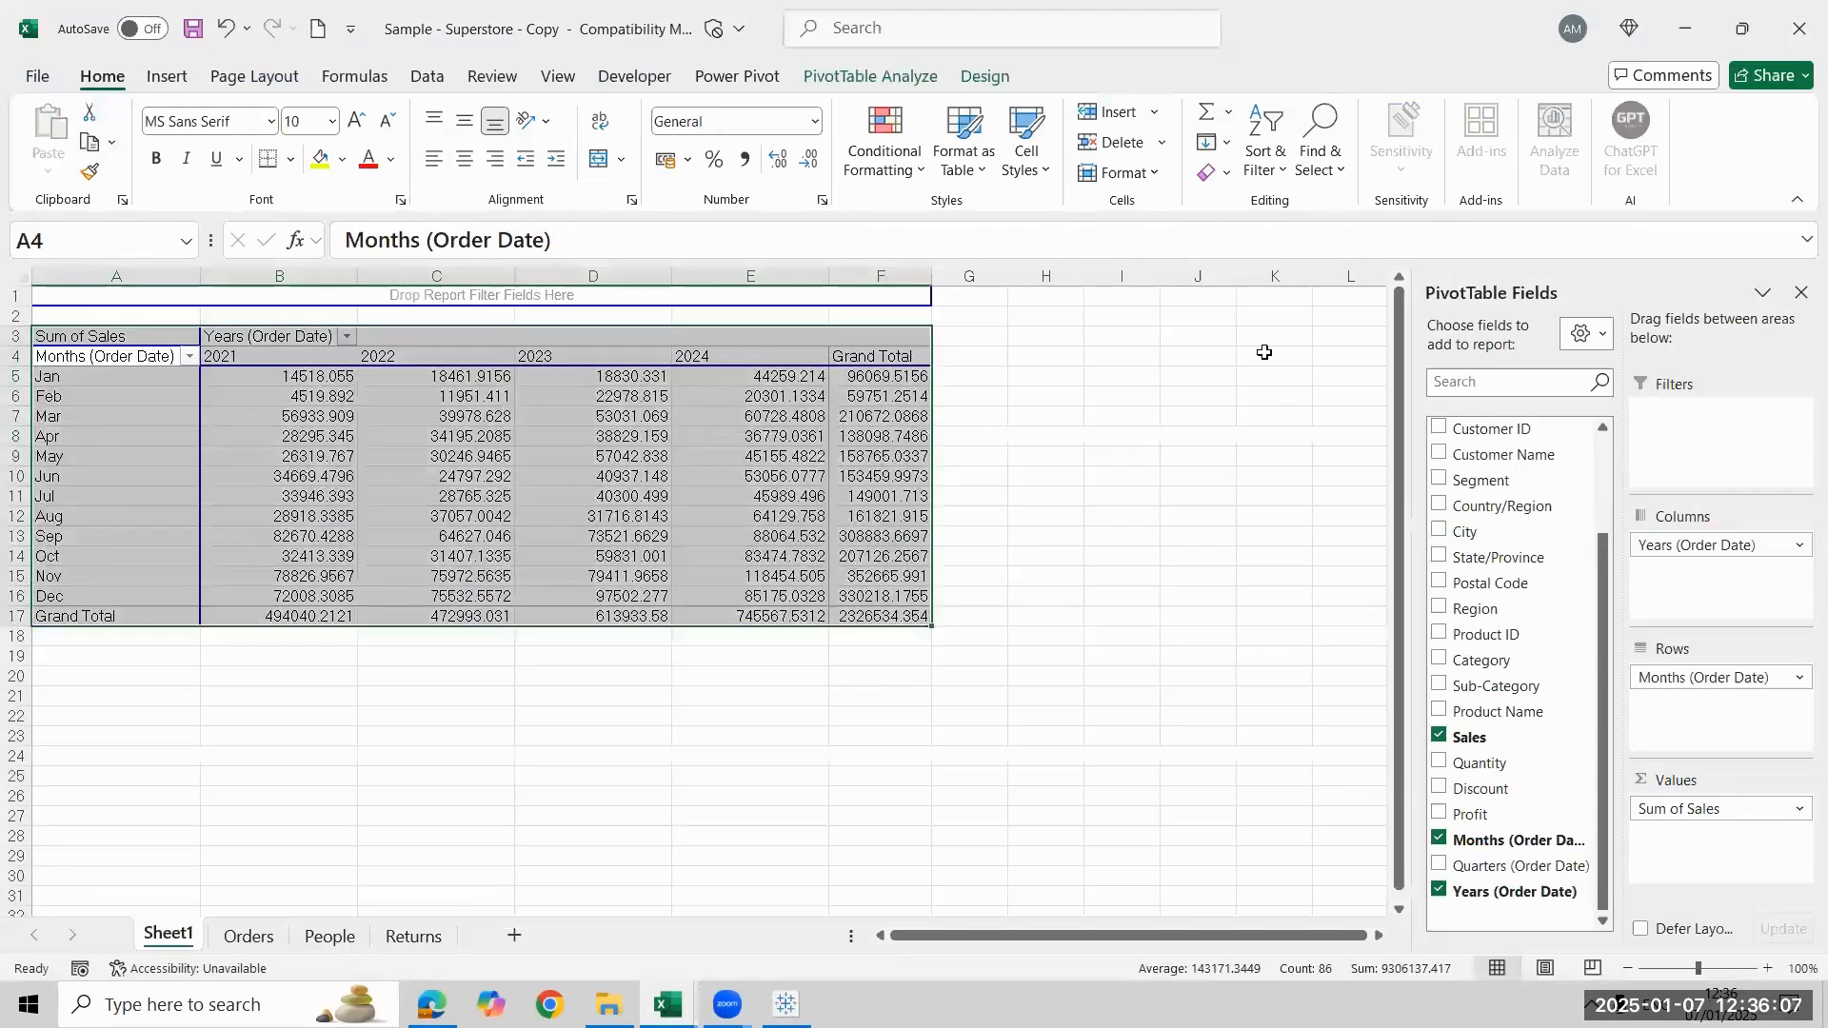
left_click(1219, 358)
type("YO")
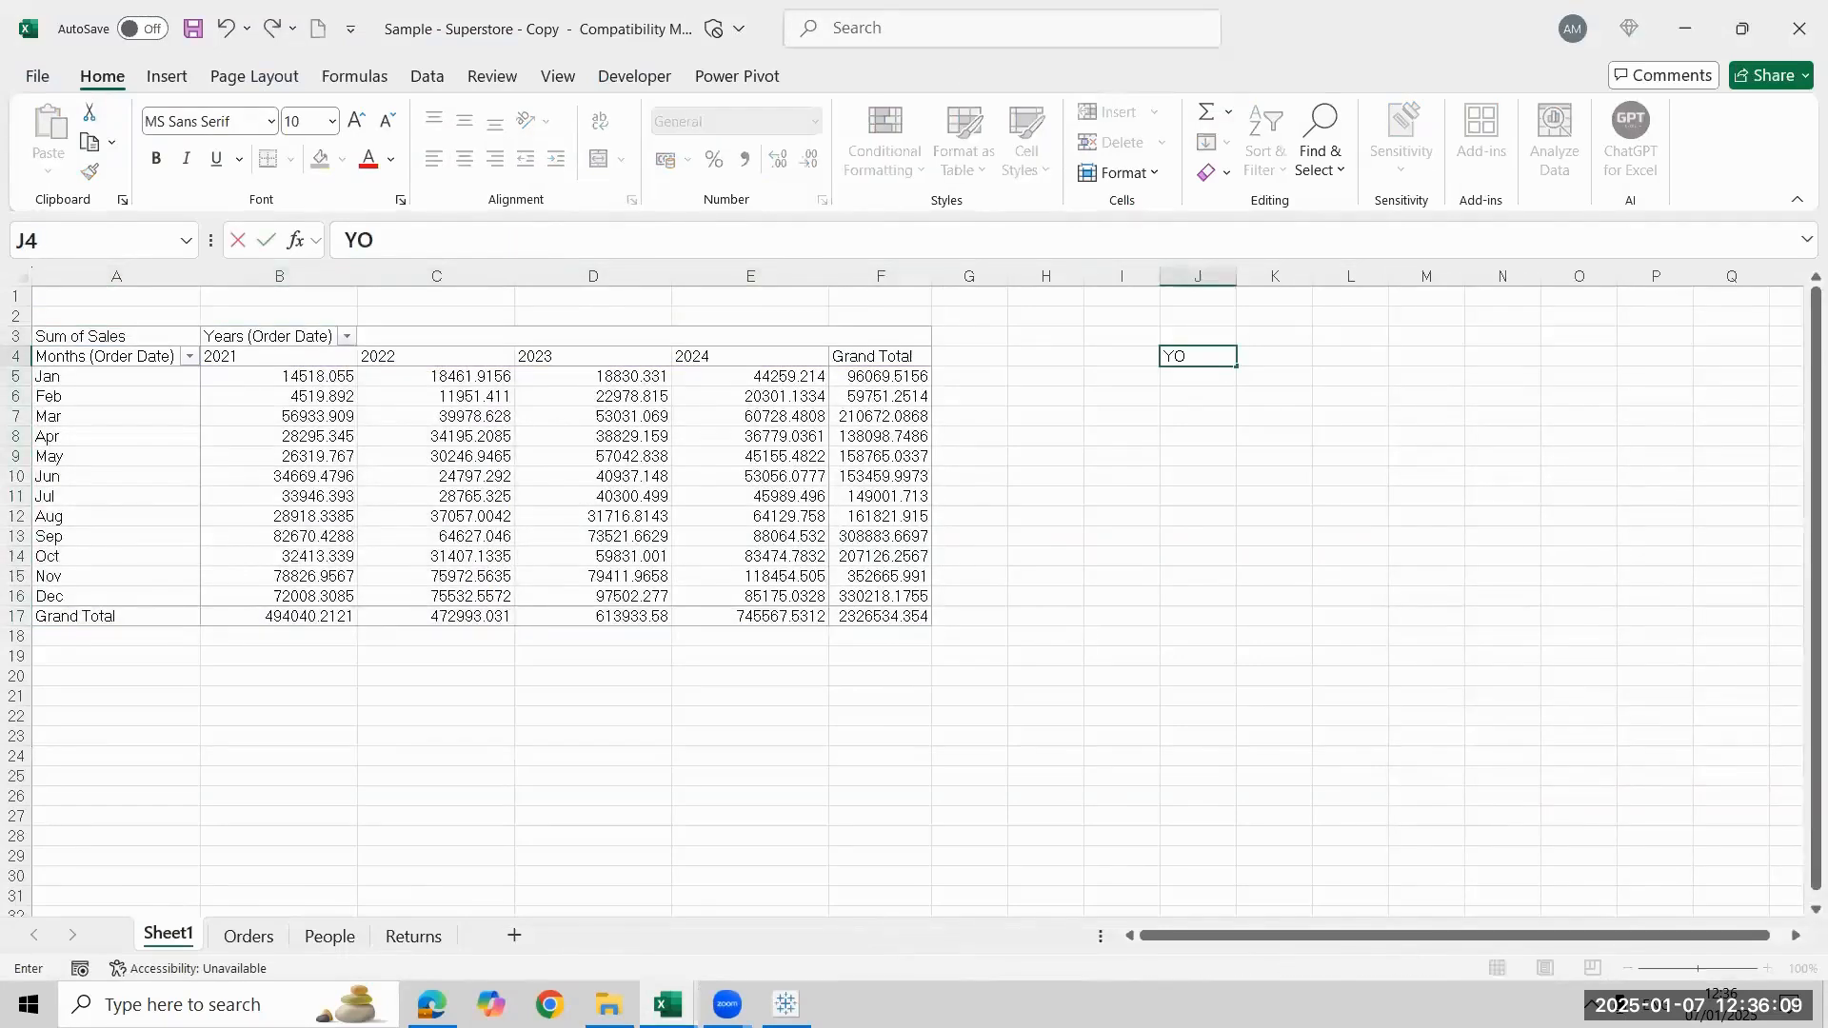
type("Y%")
key("Return")
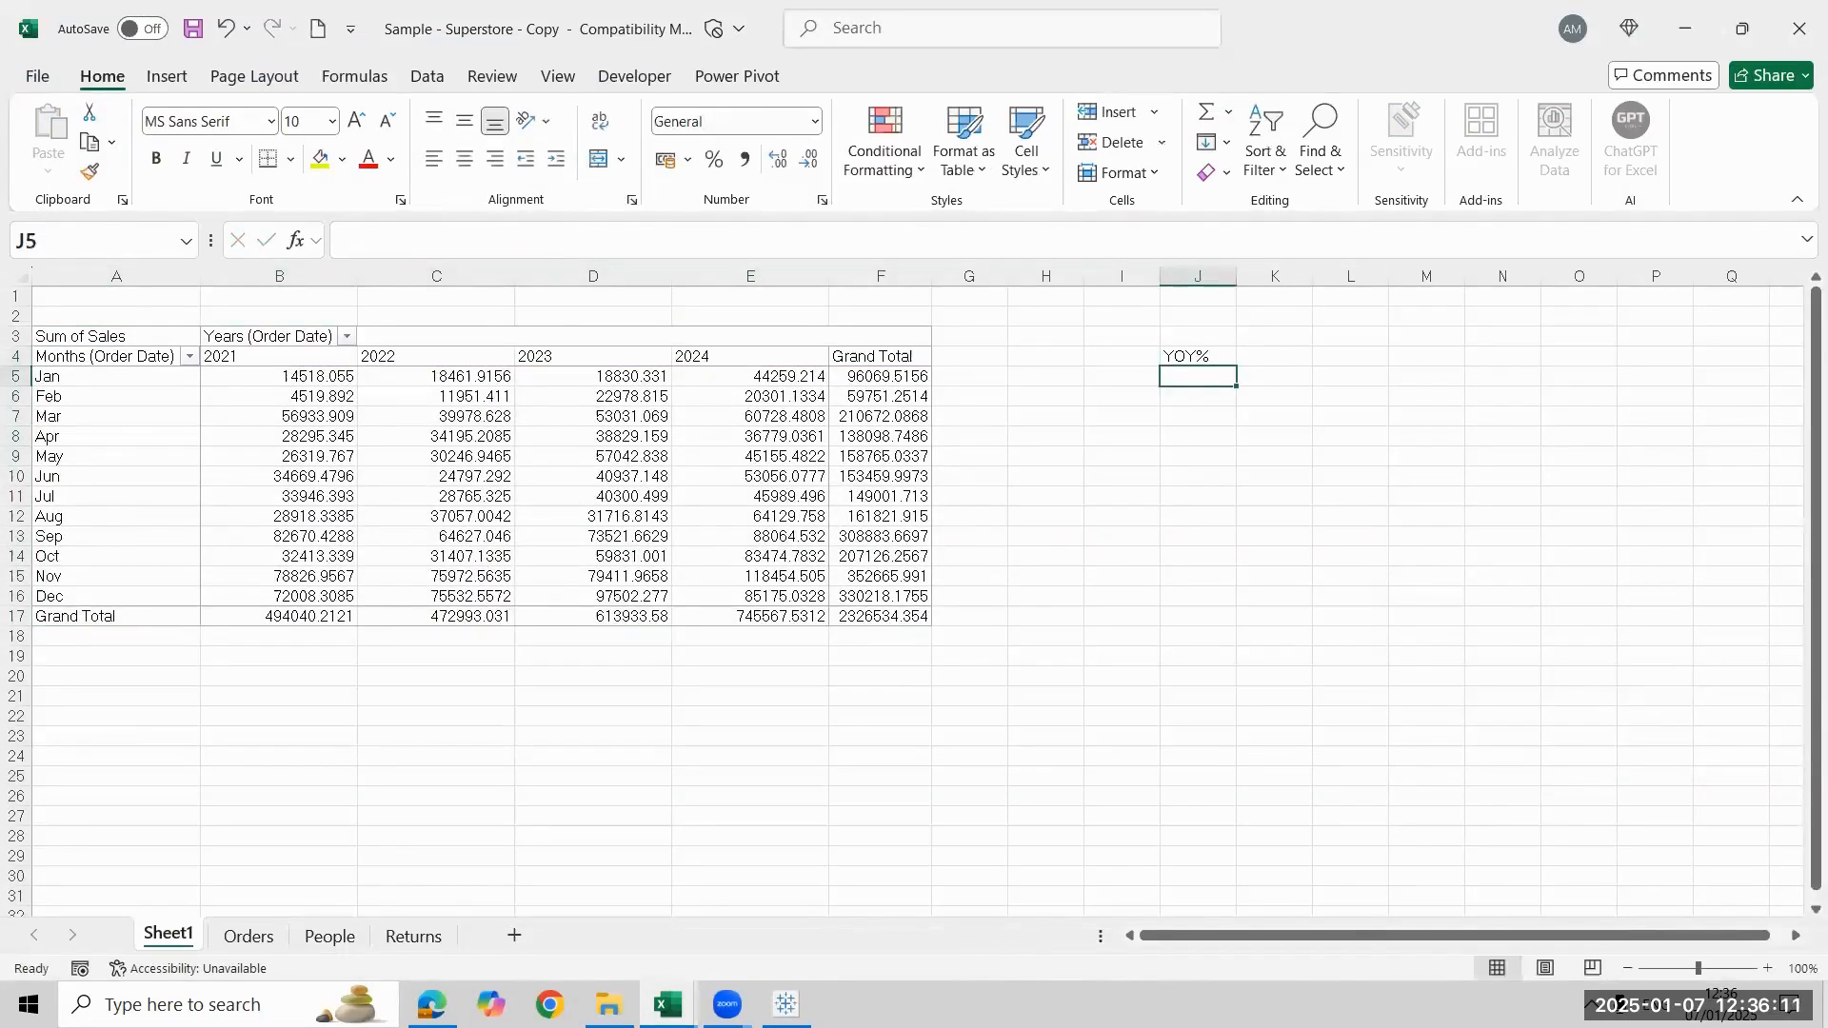
key("Up")
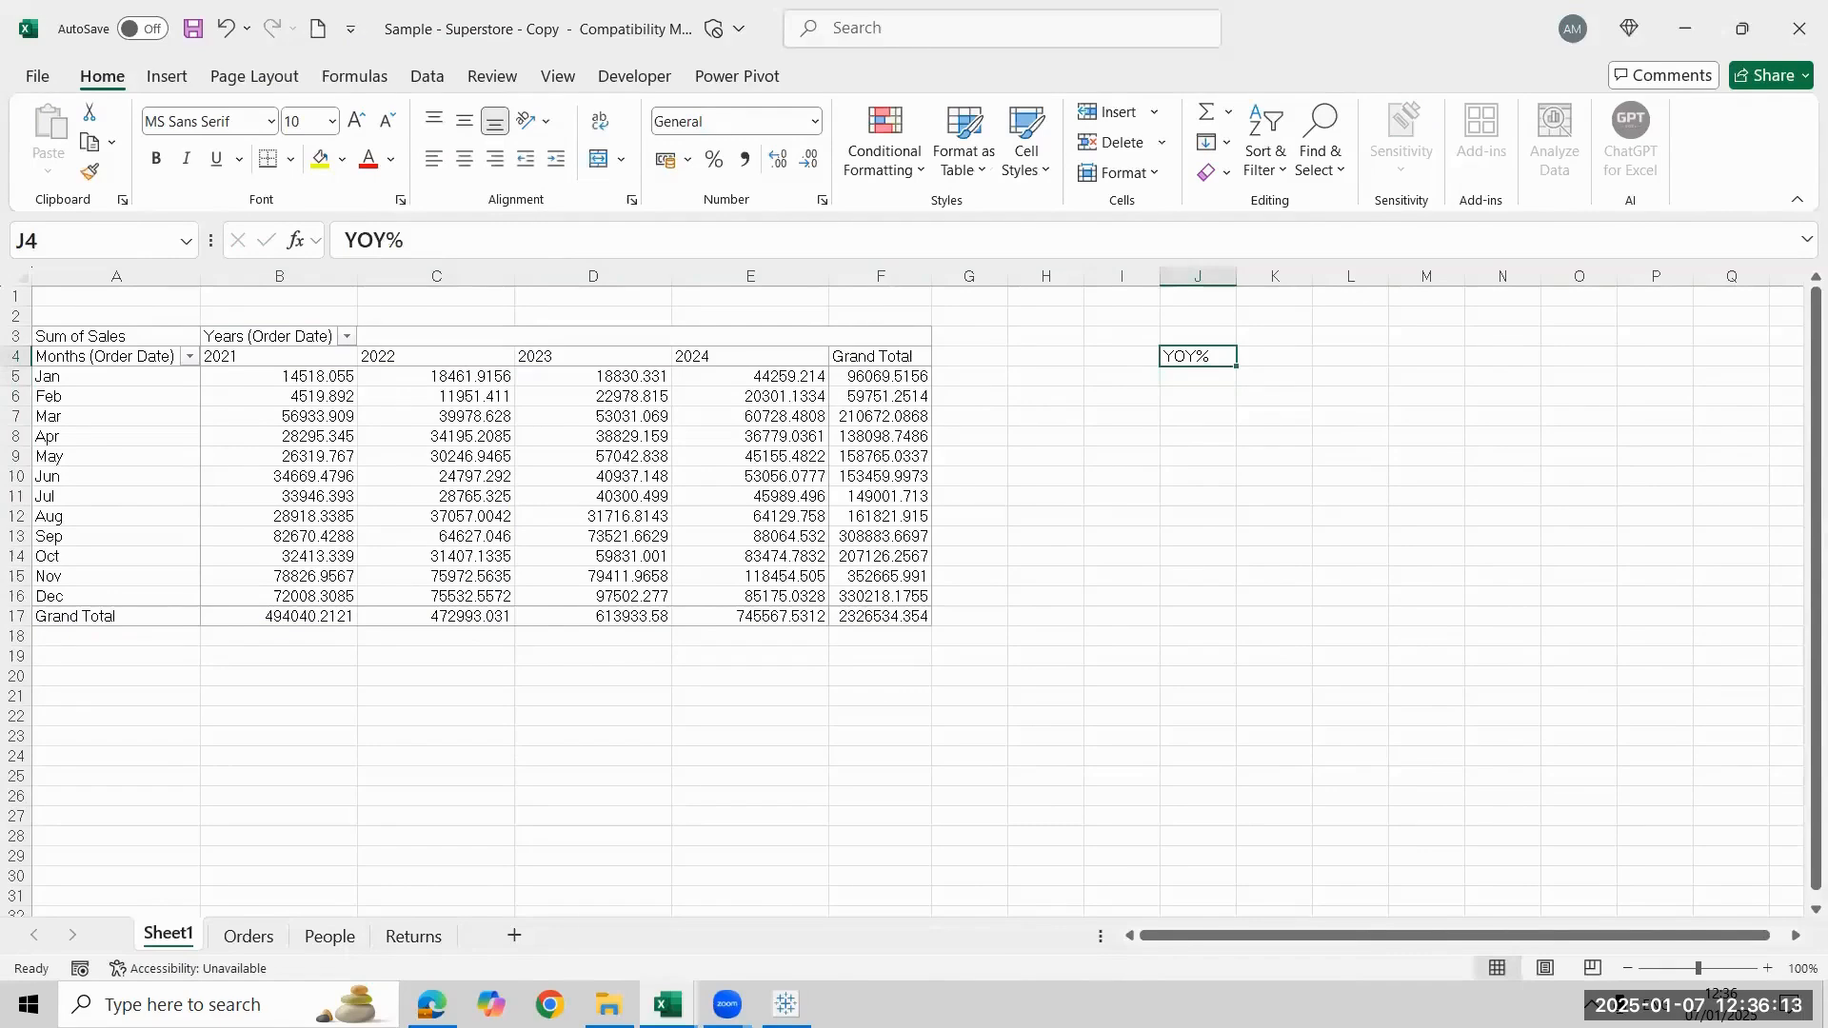
key("Delete")
key("alt+Tab")
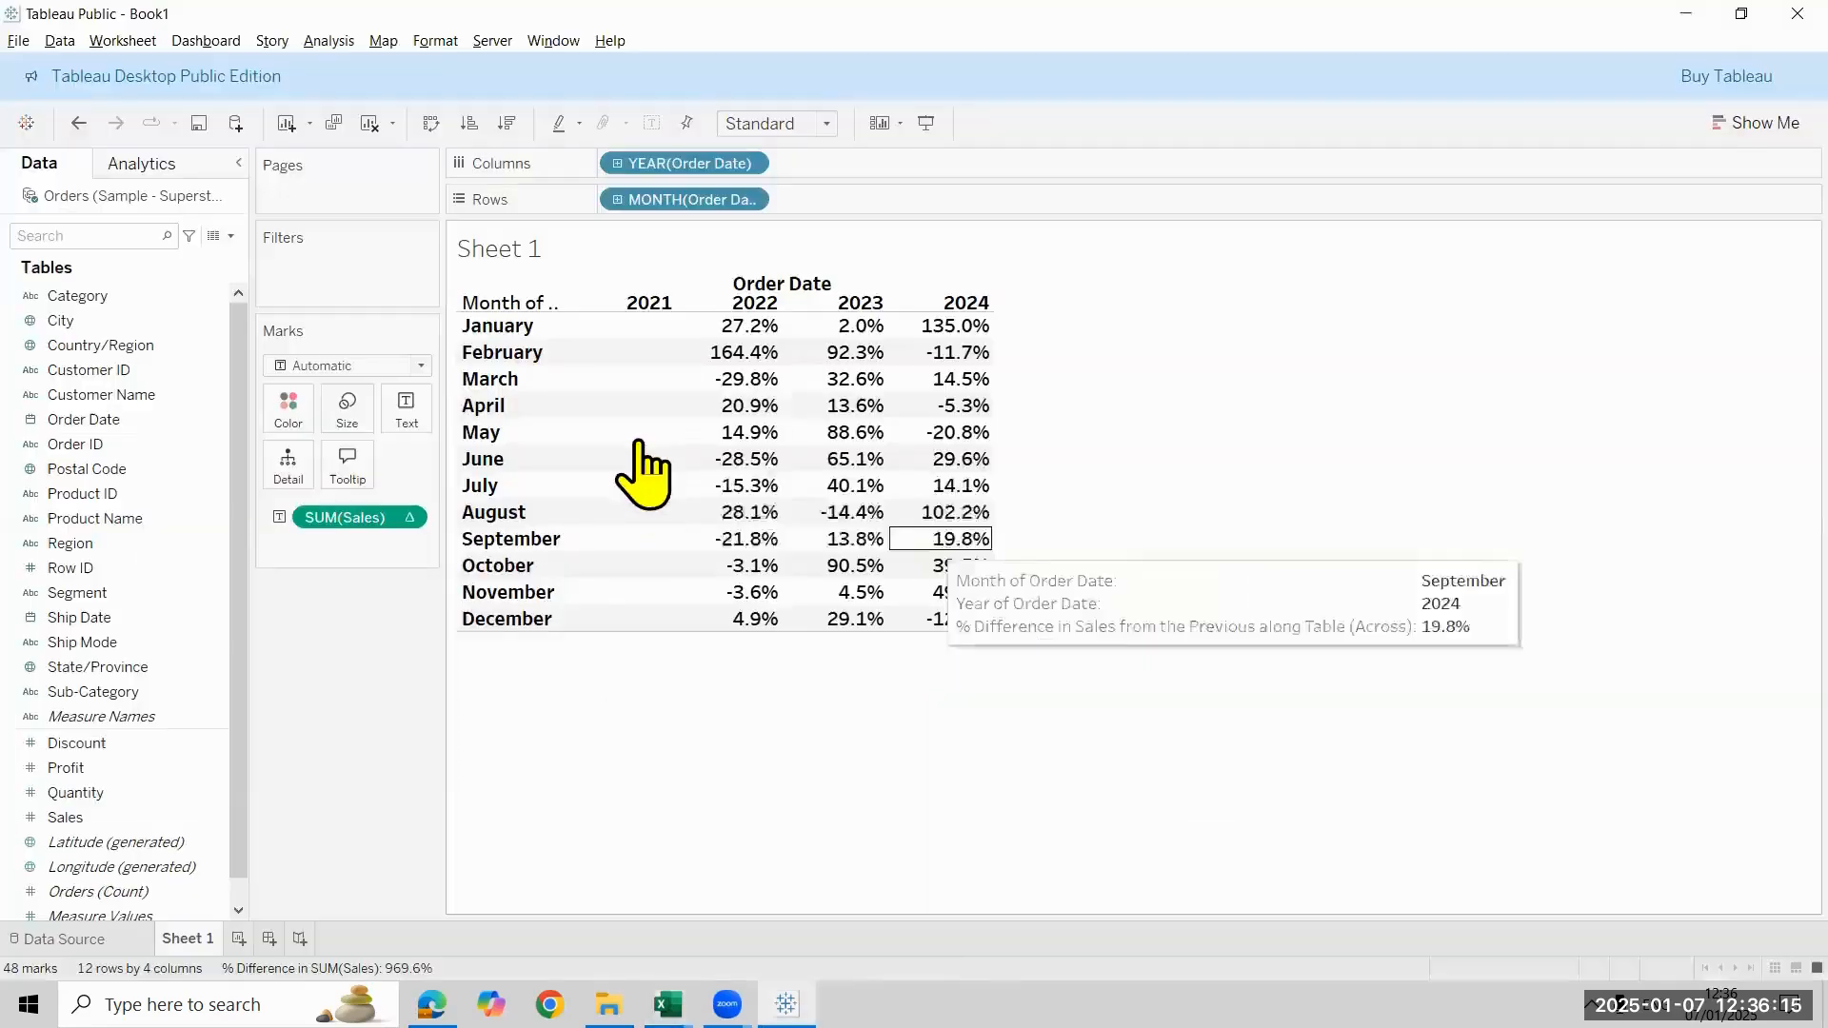
Edit the SUM(Sales) table calculation to compute the percent difference using Table (down)
left_click(416, 517)
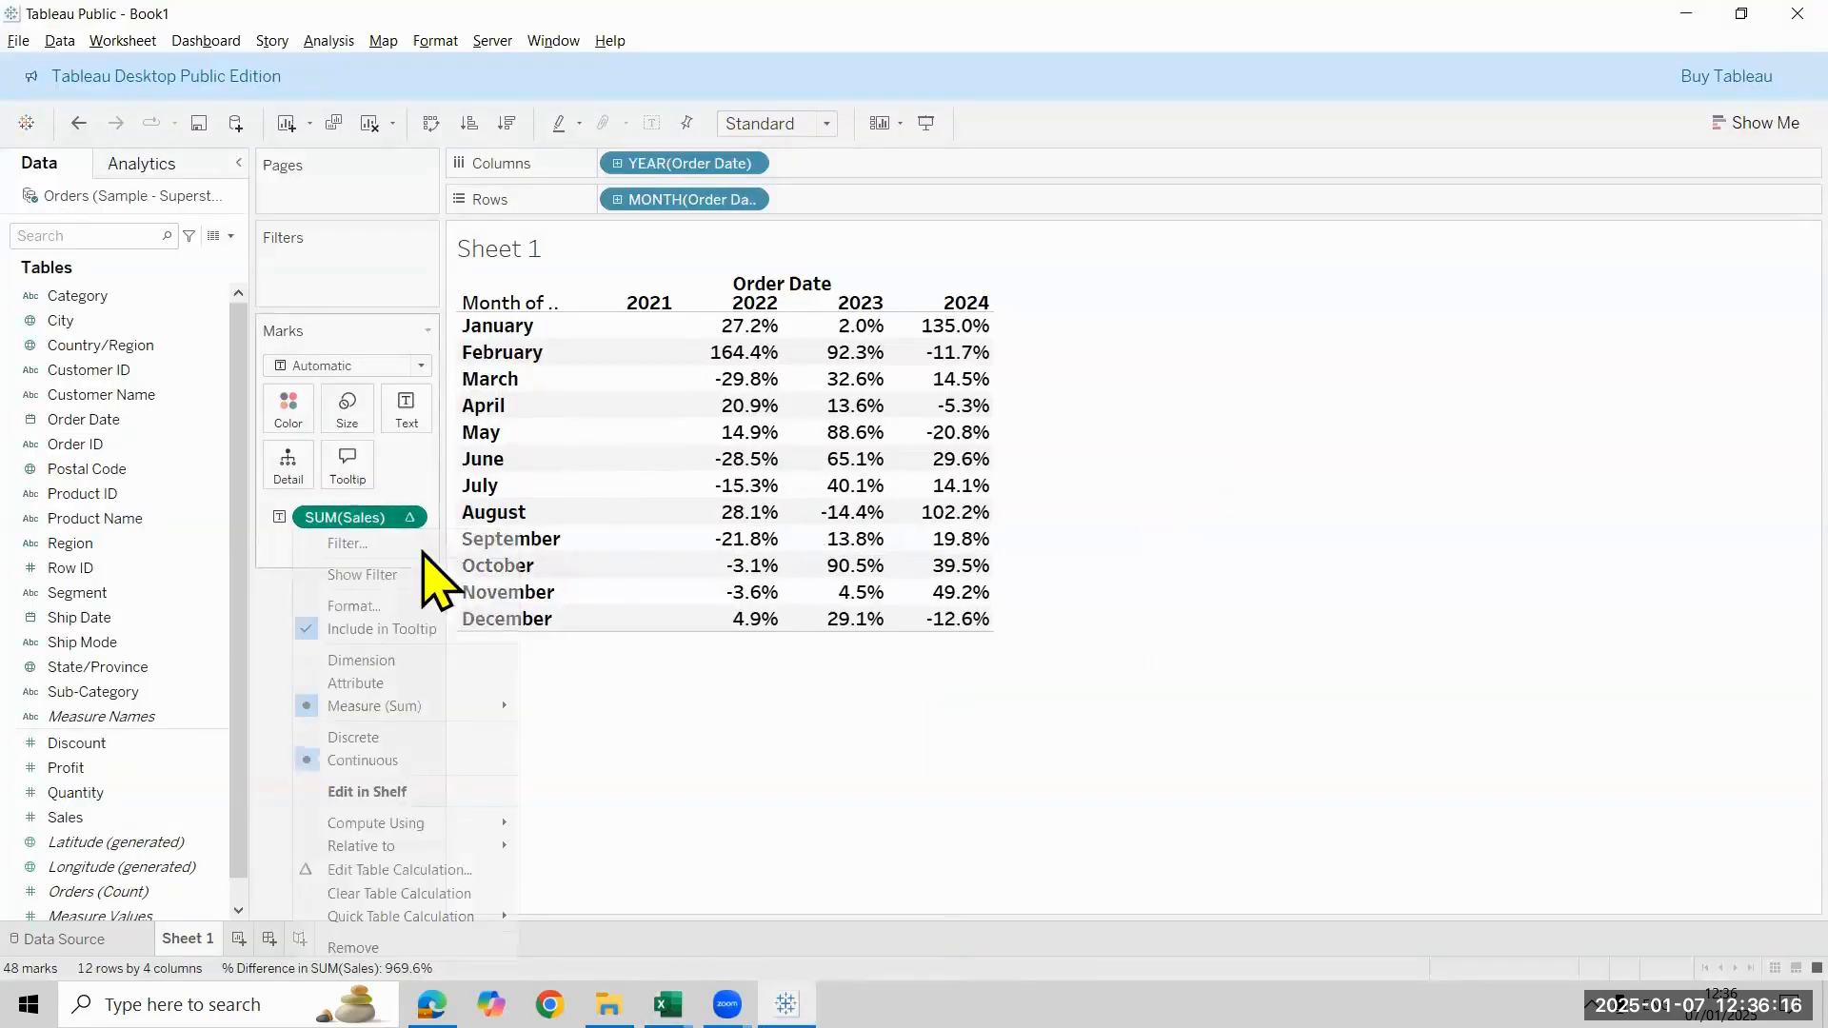
left_click(469, 870)
left_click(1399, 431)
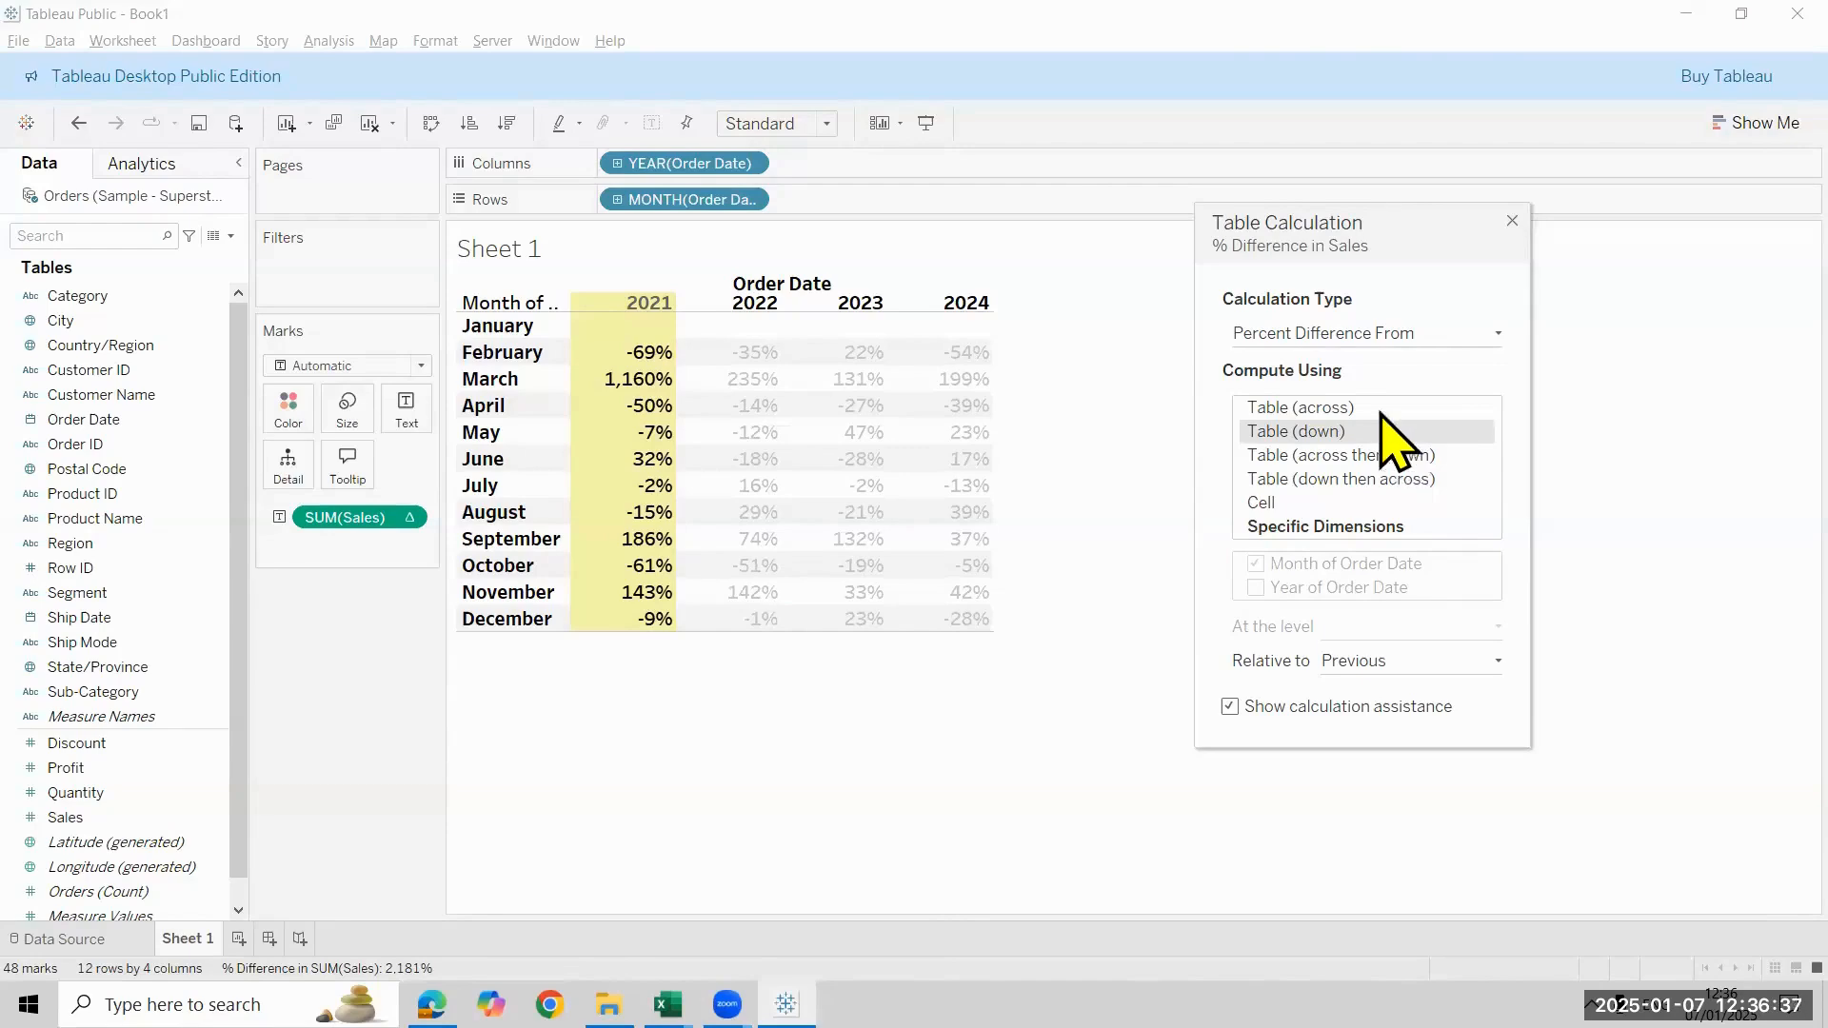
Try the Percent From calculation type with Table (across), and return the type to Percent Difference From
left_click(1420, 343)
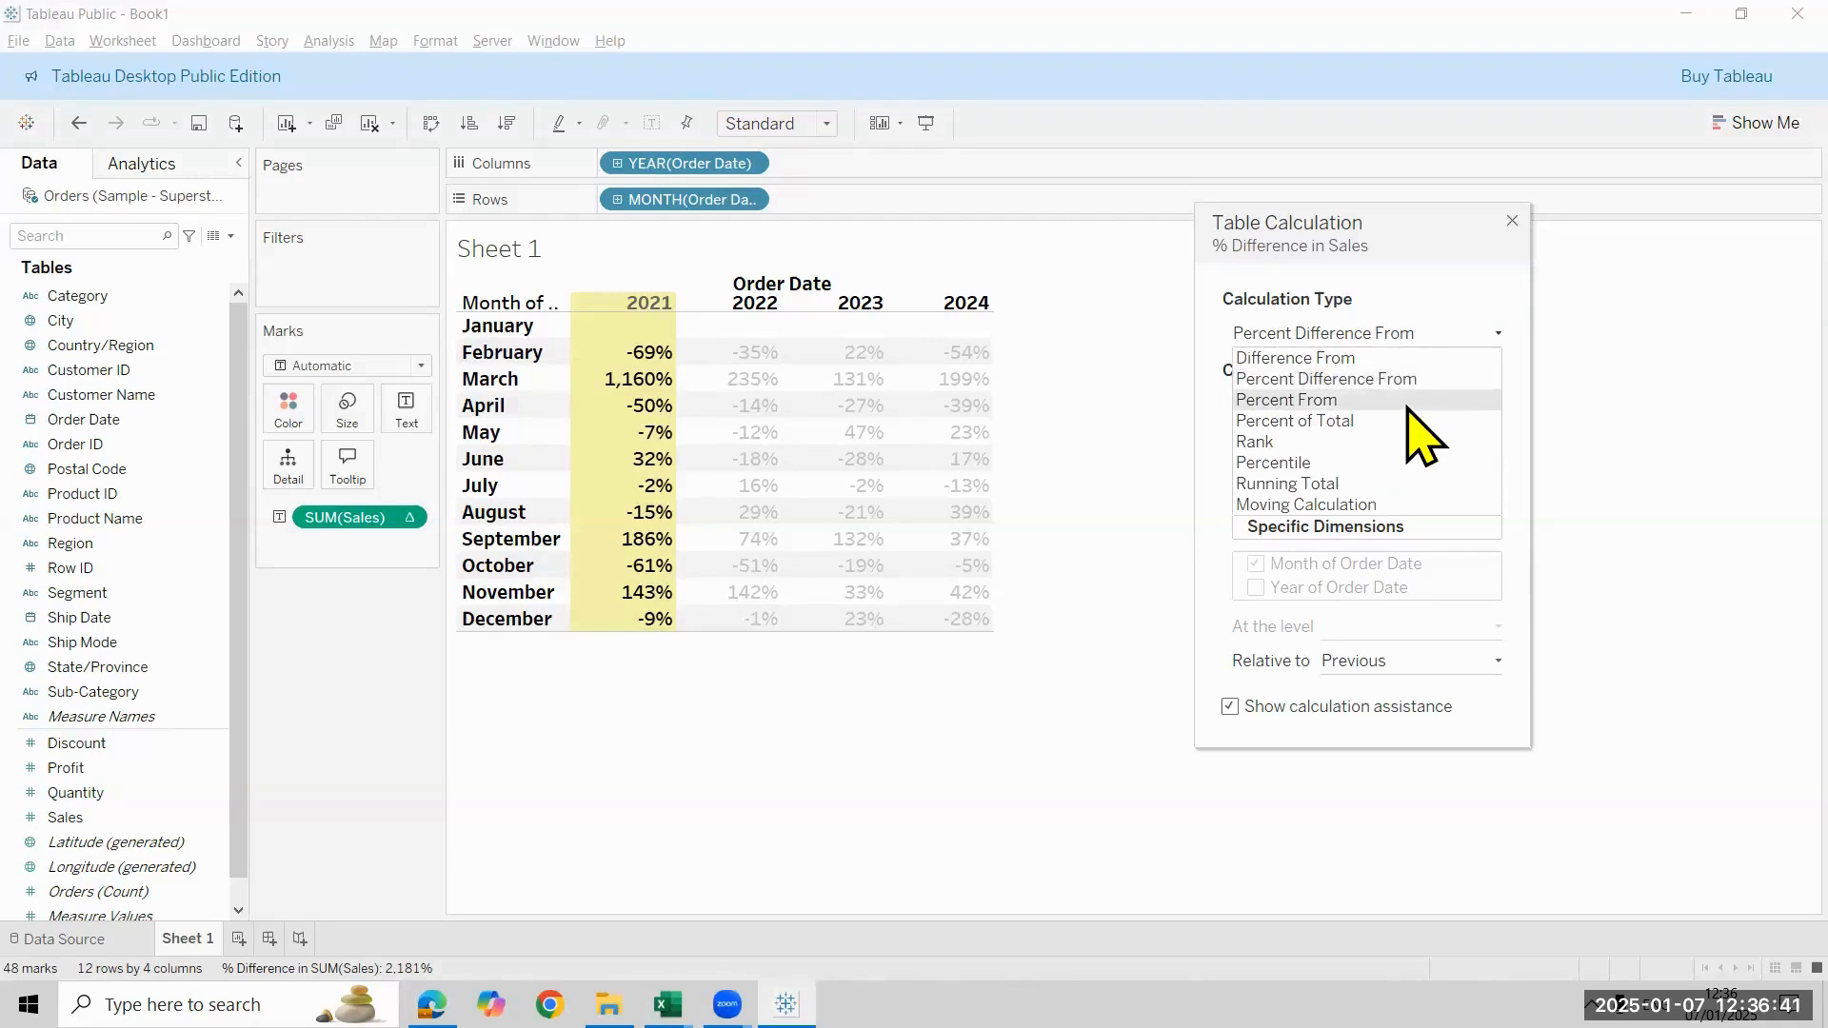
left_click(1407, 400)
left_click(1407, 407)
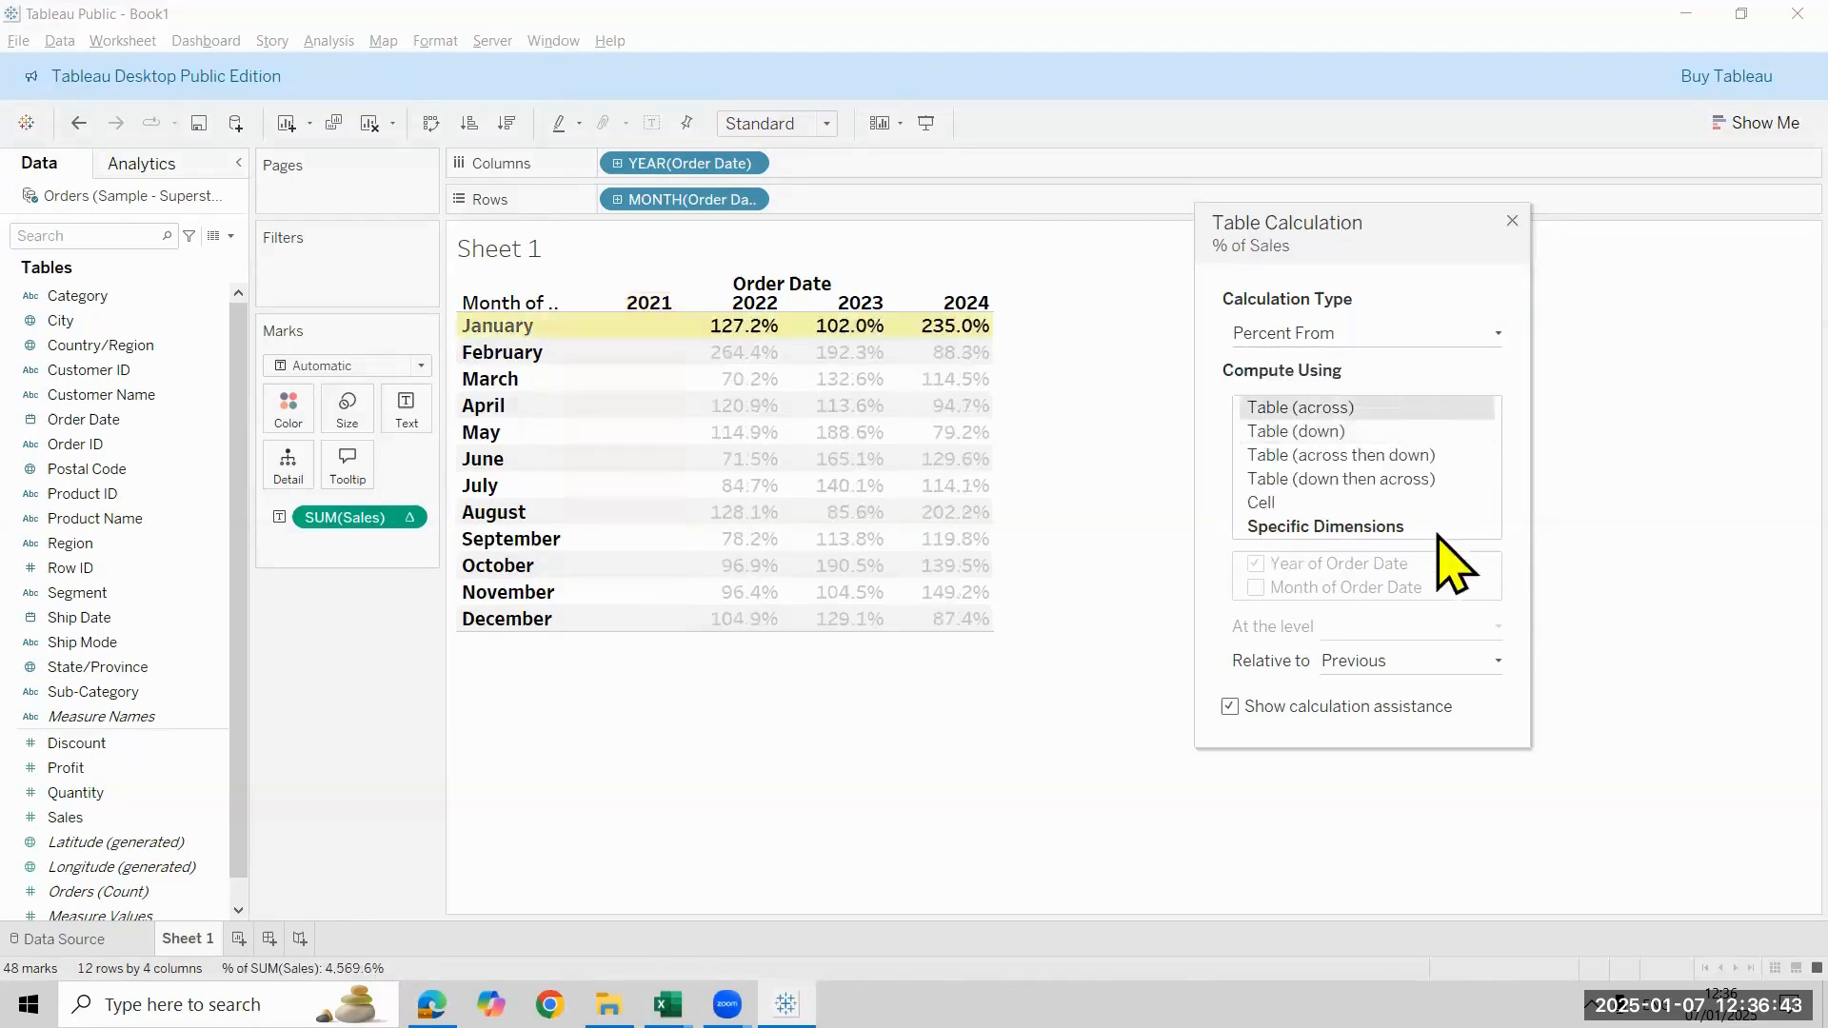
left_click(1315, 341)
left_click(1342, 377)
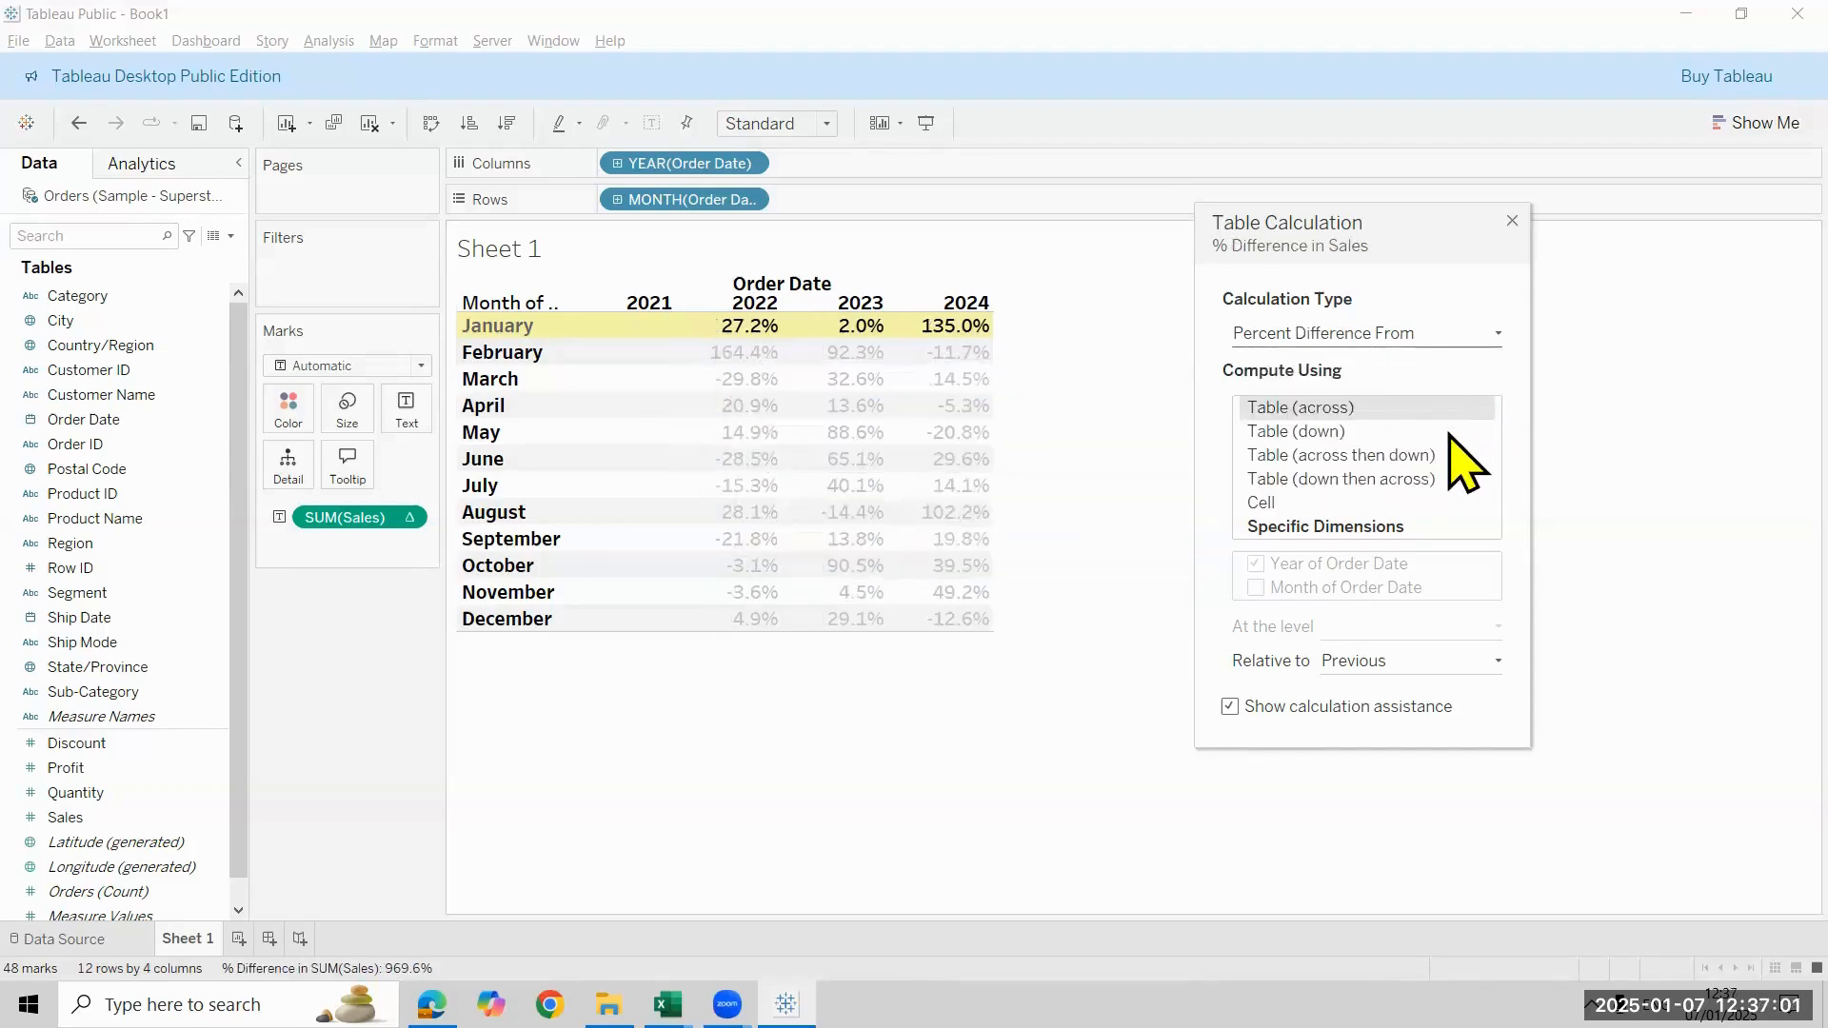
Change the table calculation type from Percent Difference From to Percent From
left_click(1409, 333)
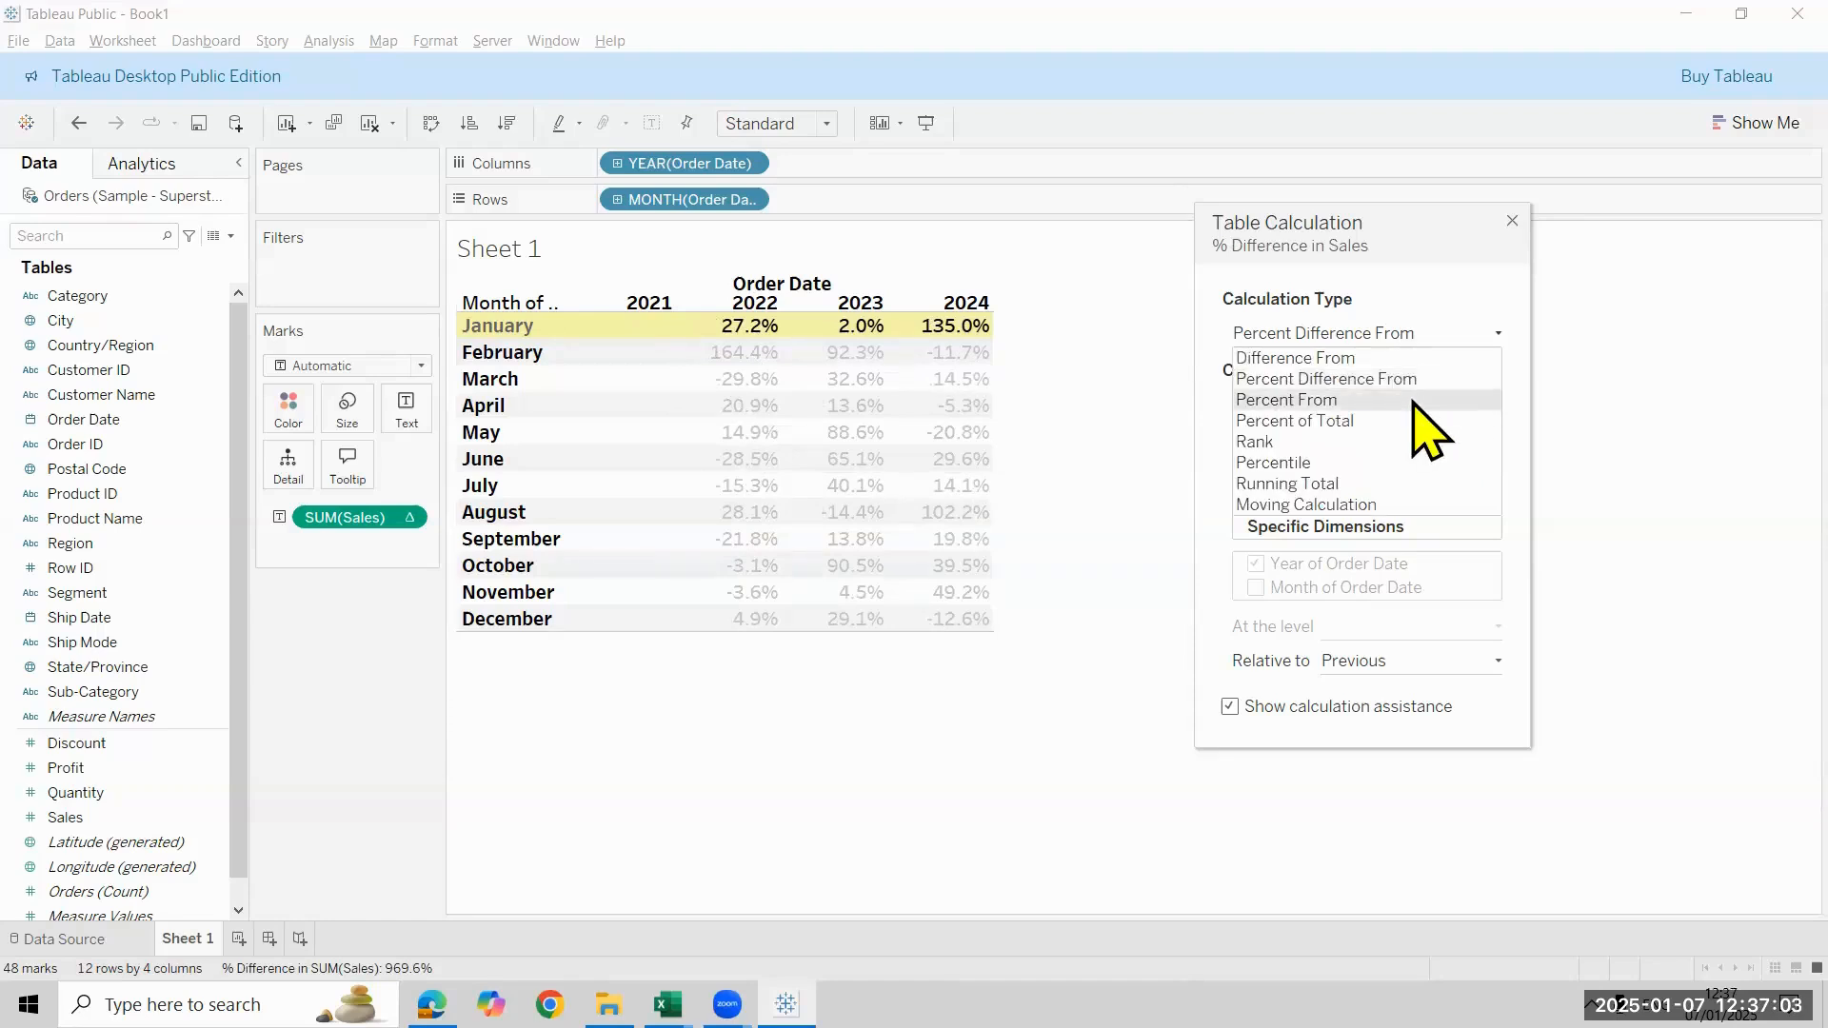
left_click(1413, 400)
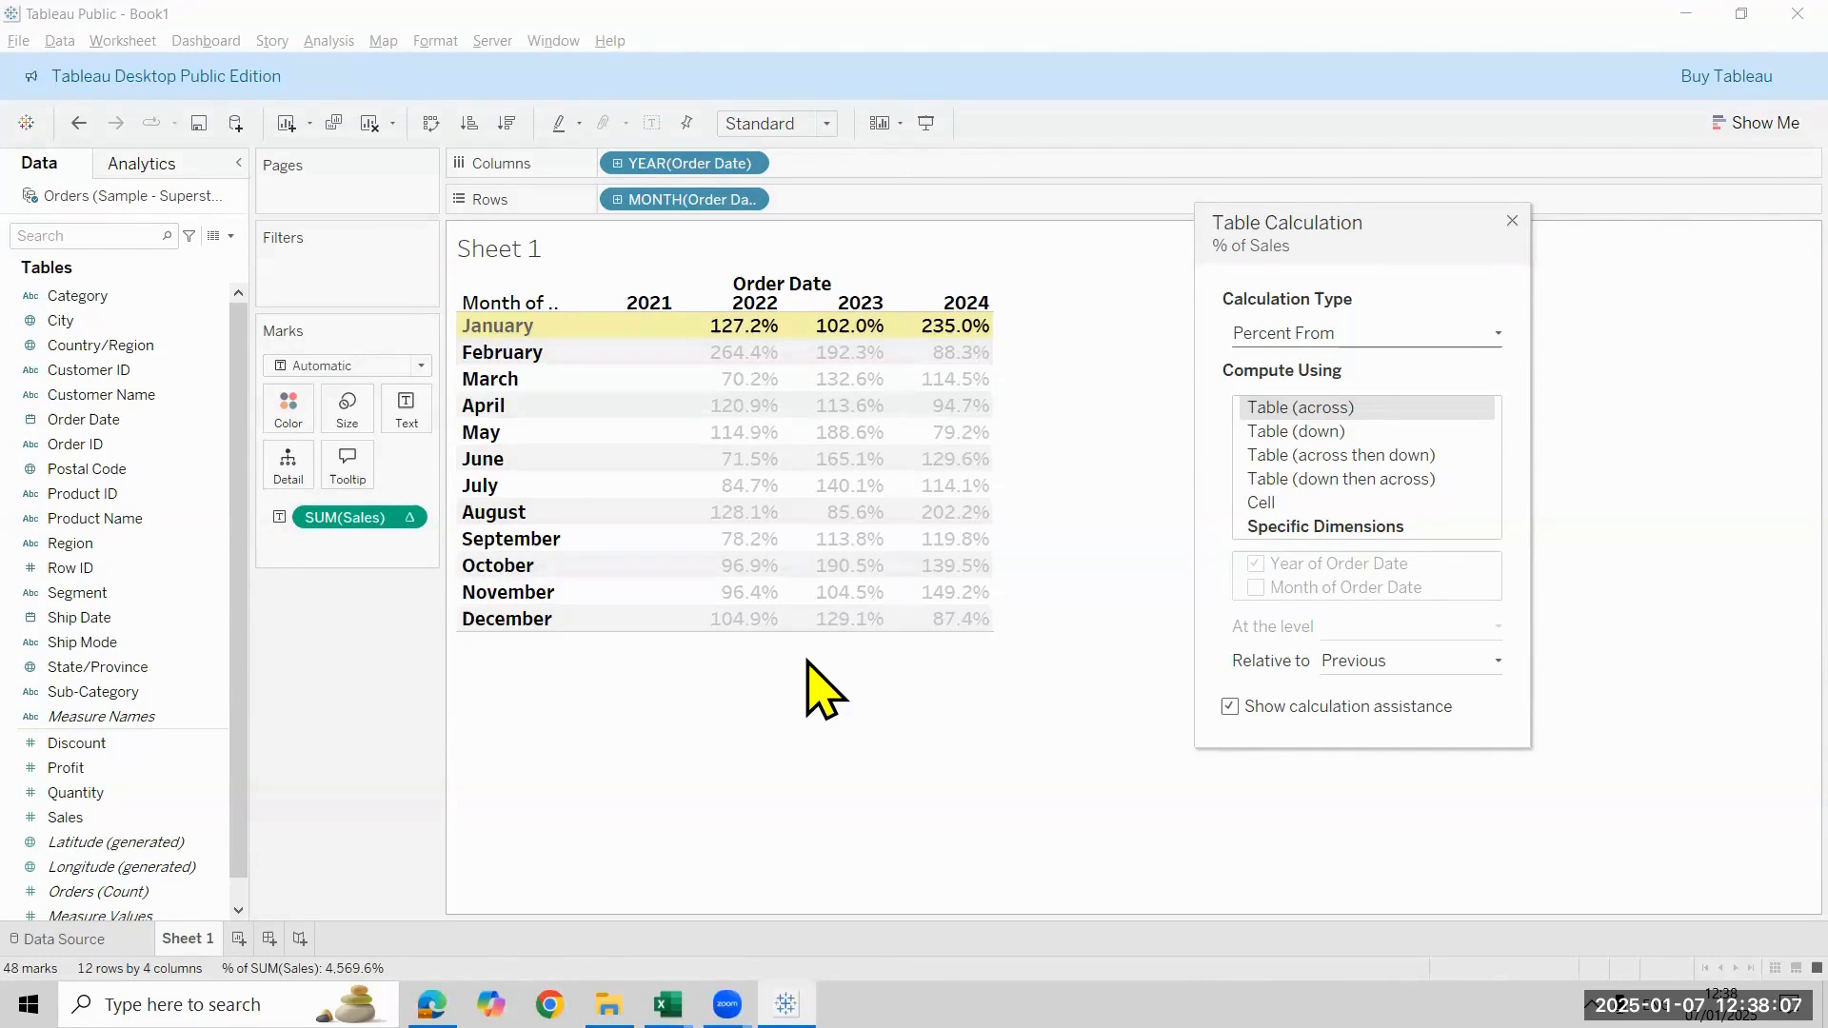
Switch to the Book1 workbook in Excel and rename Sheet1 as "Difference from"
mouse_move(669, 1004)
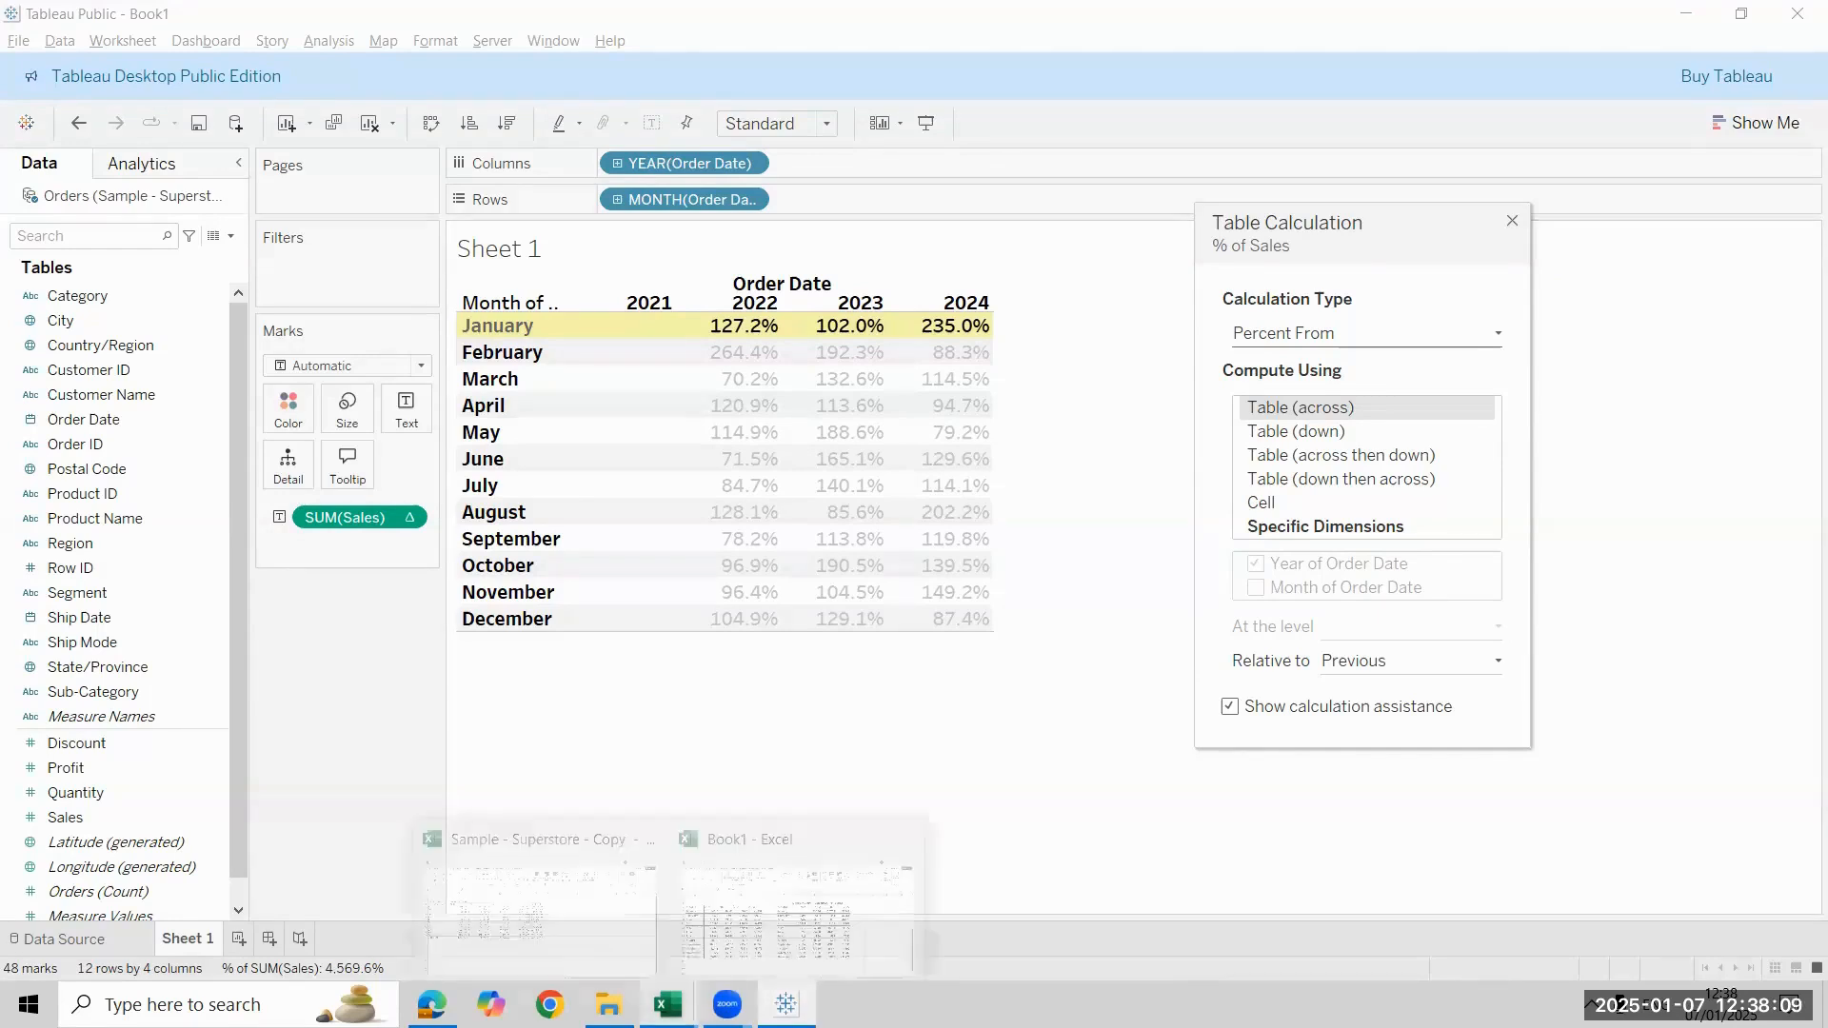
left_click(712, 899)
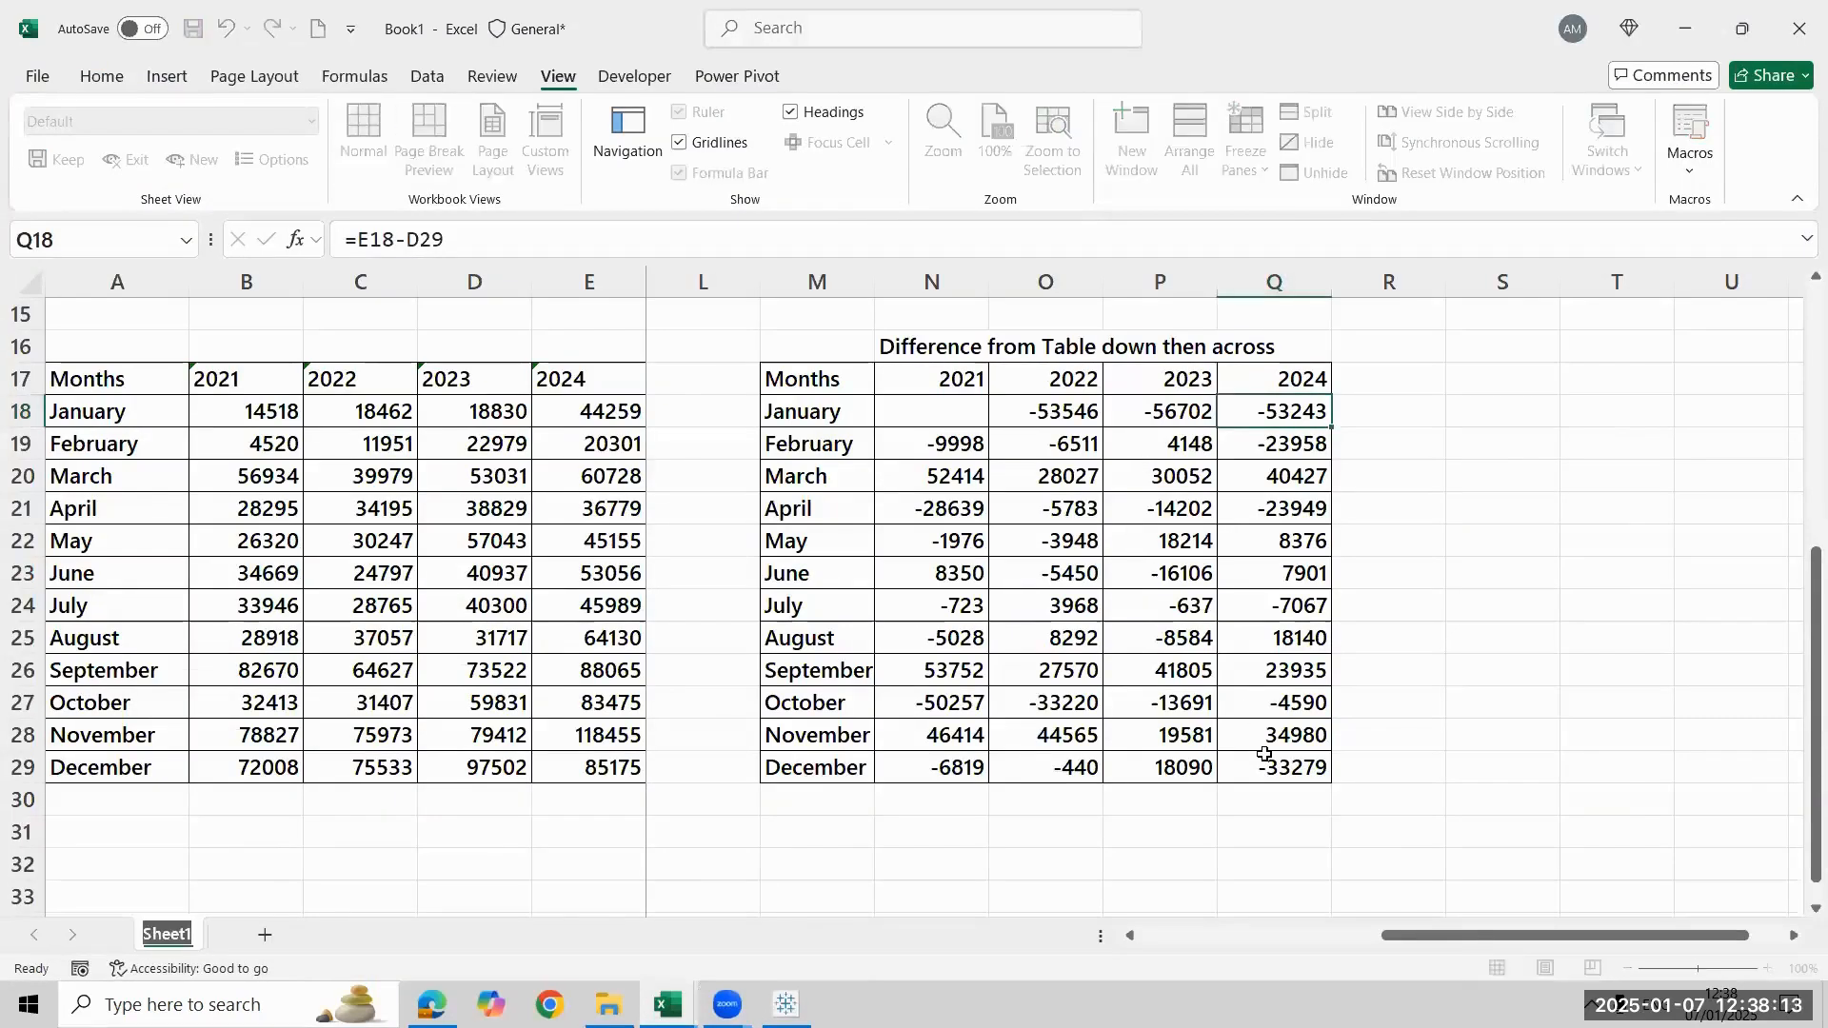
type("Differ")
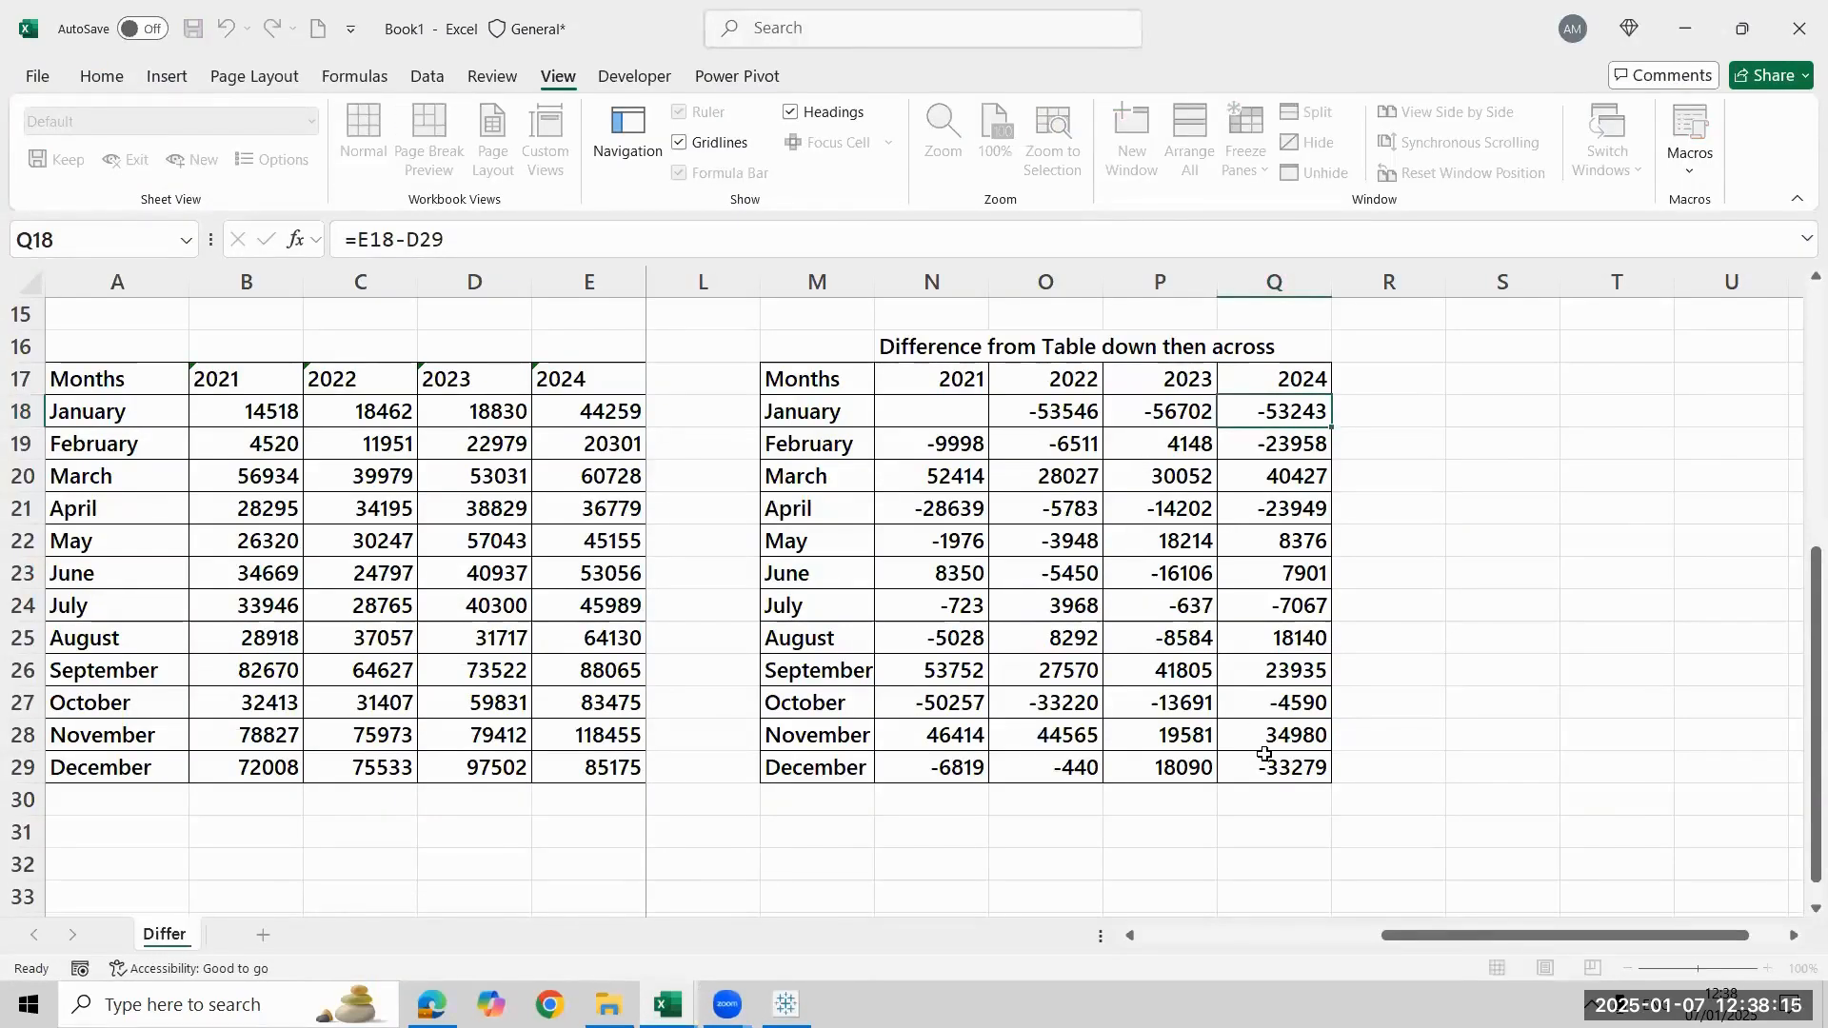
type("ence from")
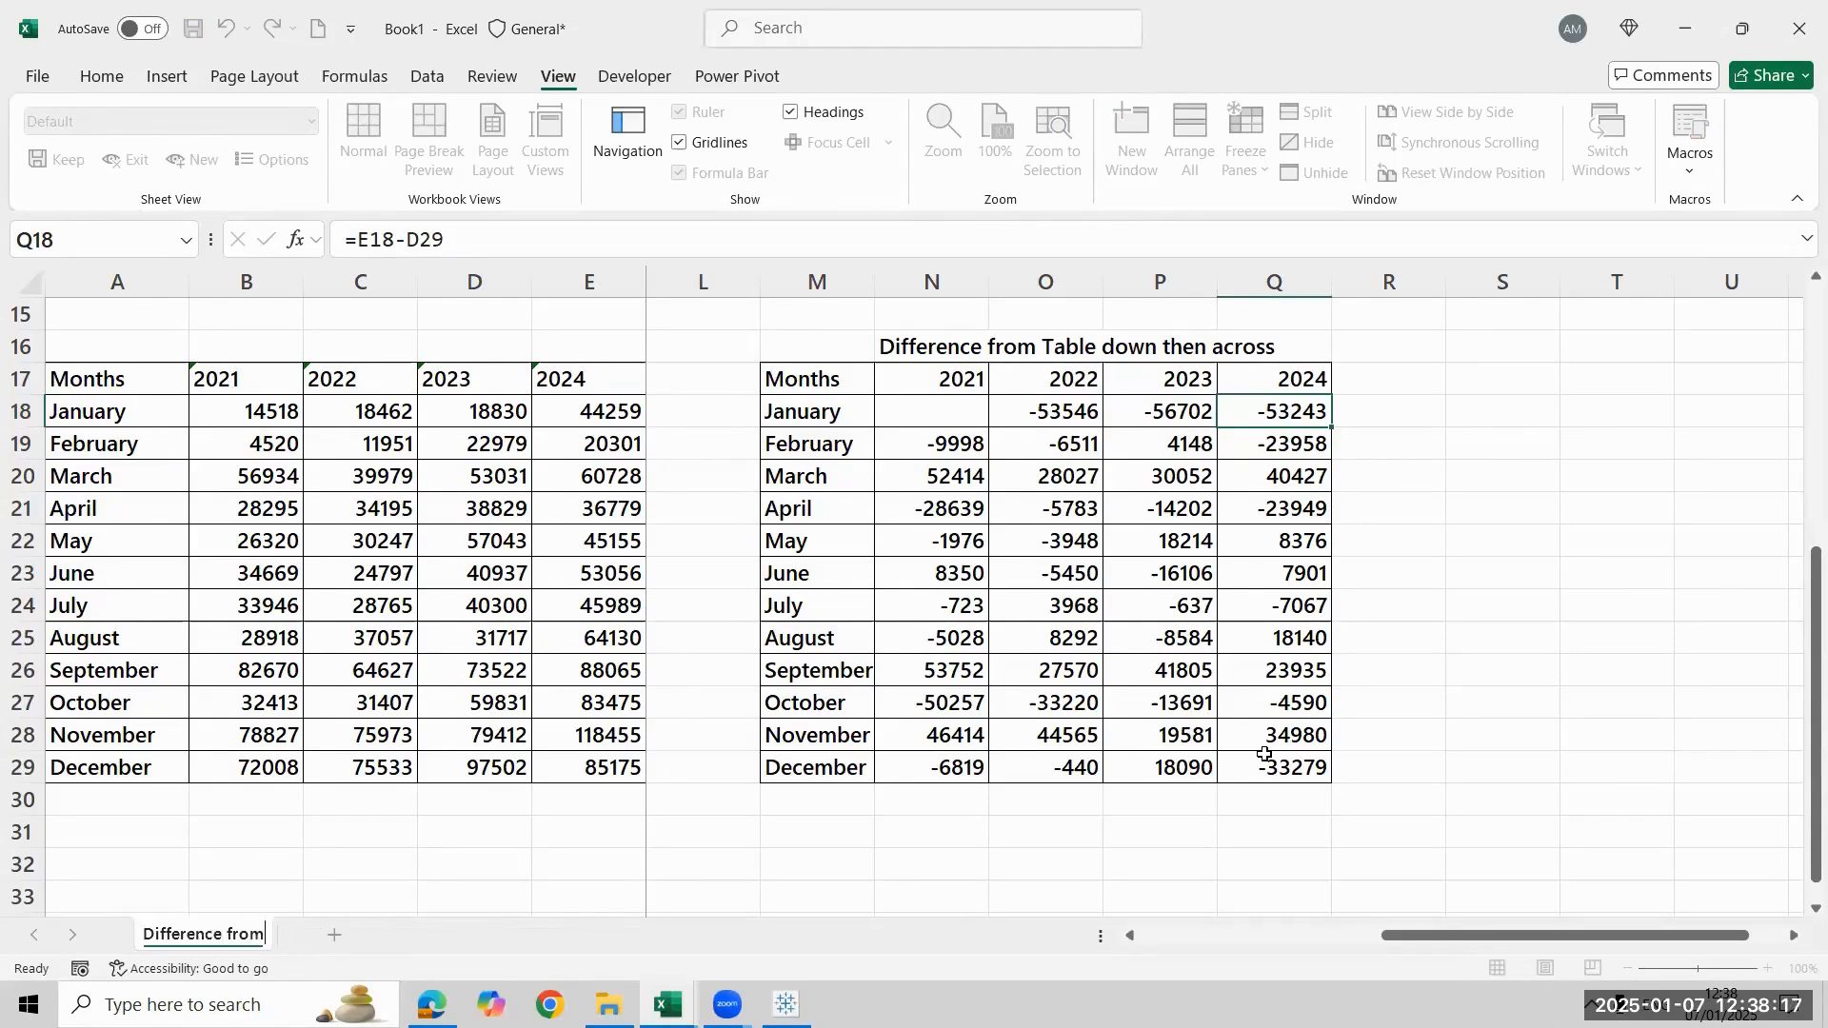
key("Return")
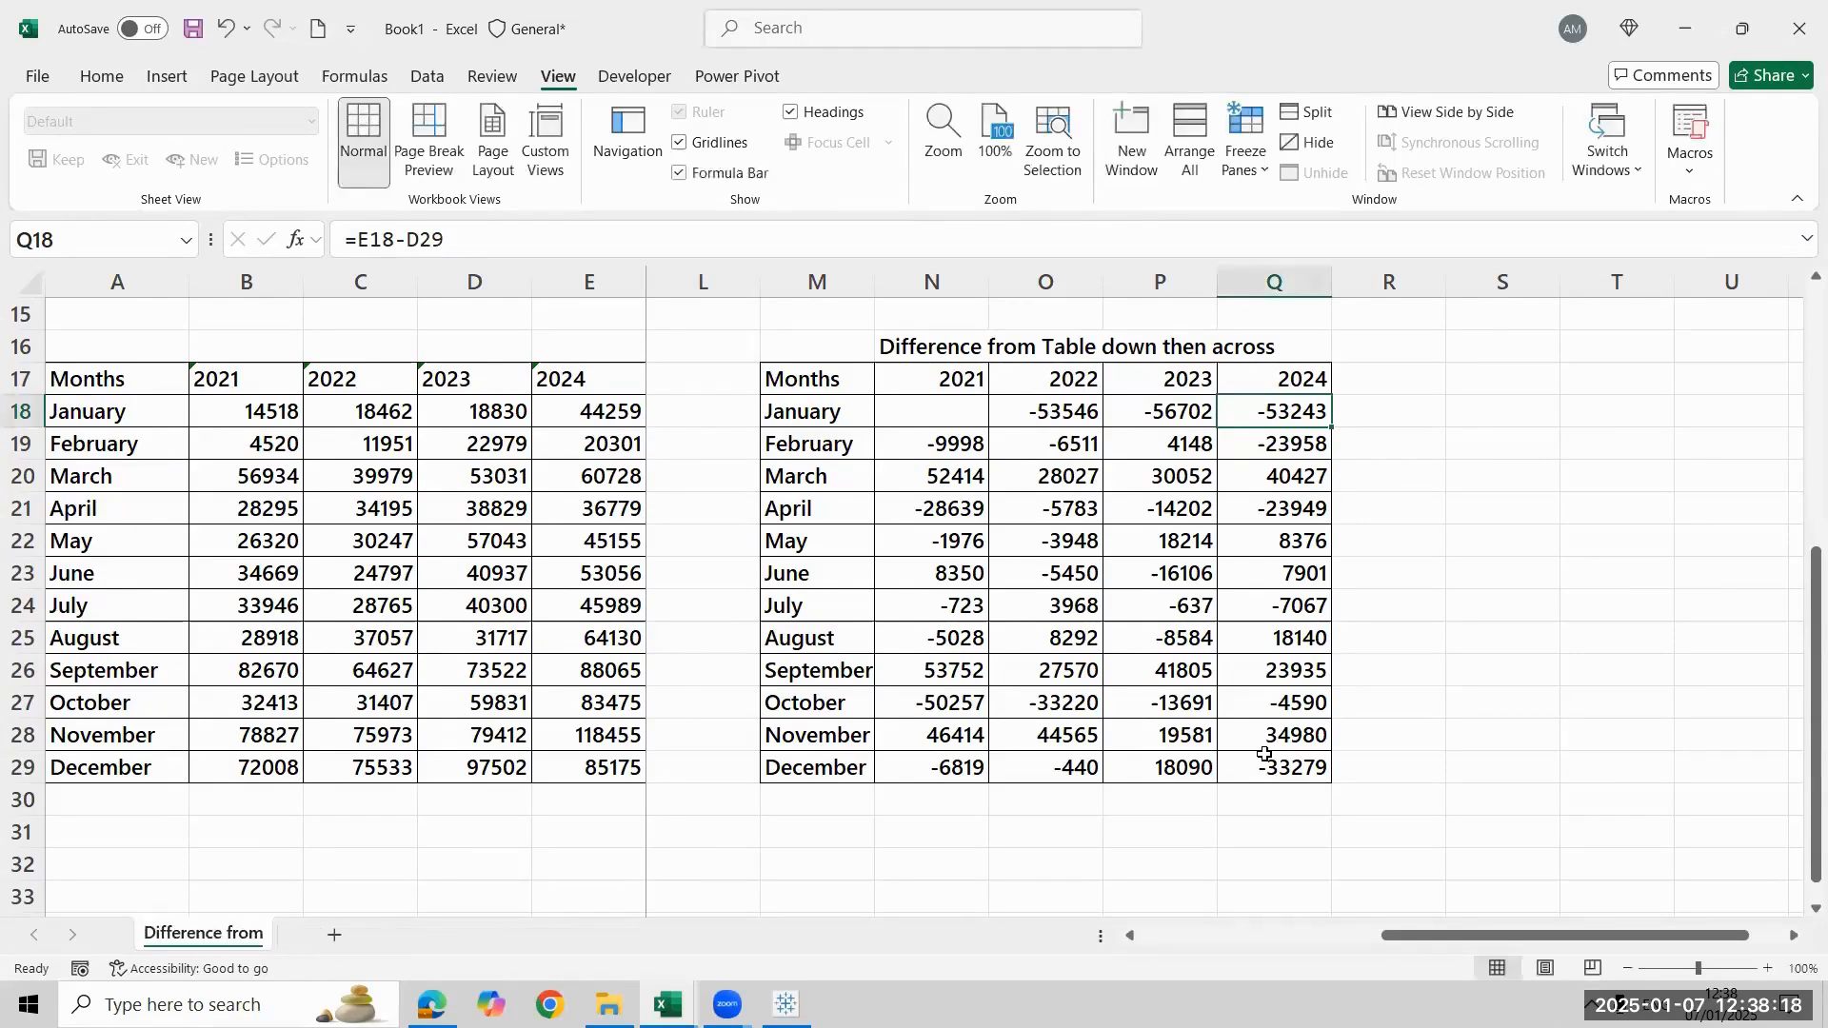
Create a copy of the Difference from sheet within Book1, placed before the original
right_click(188, 939)
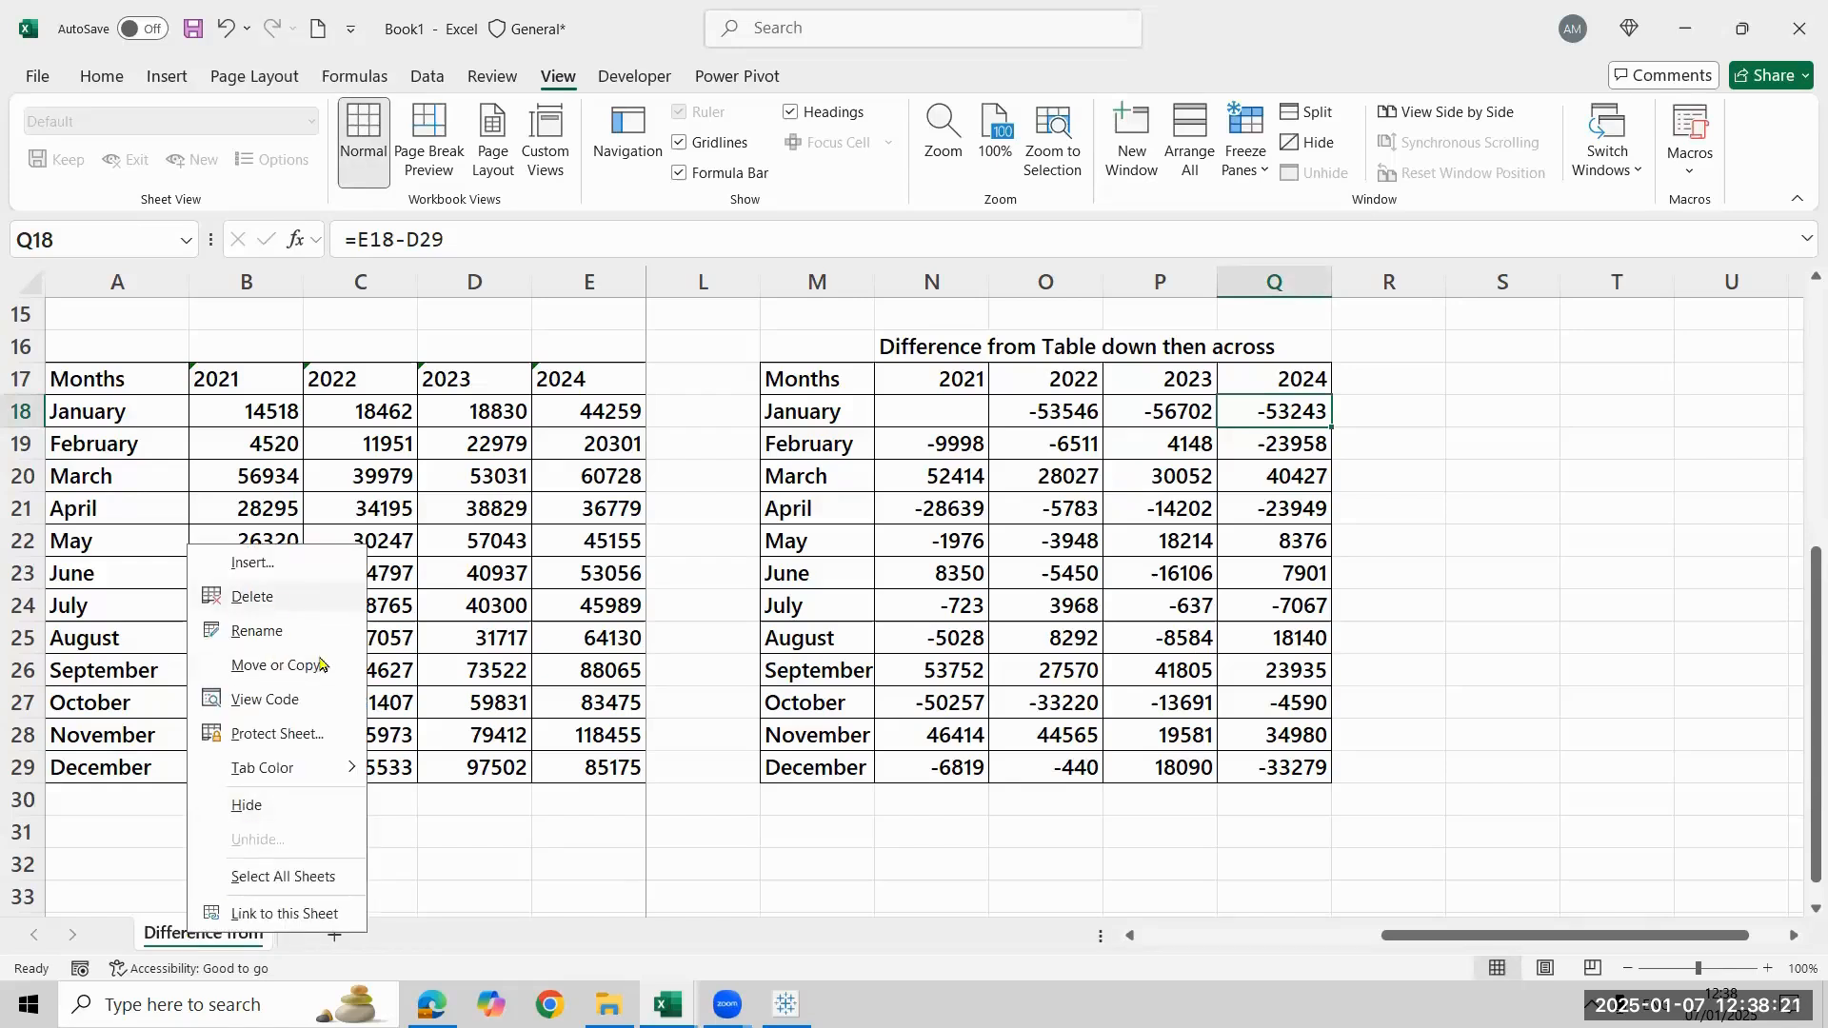
left_click(295, 678)
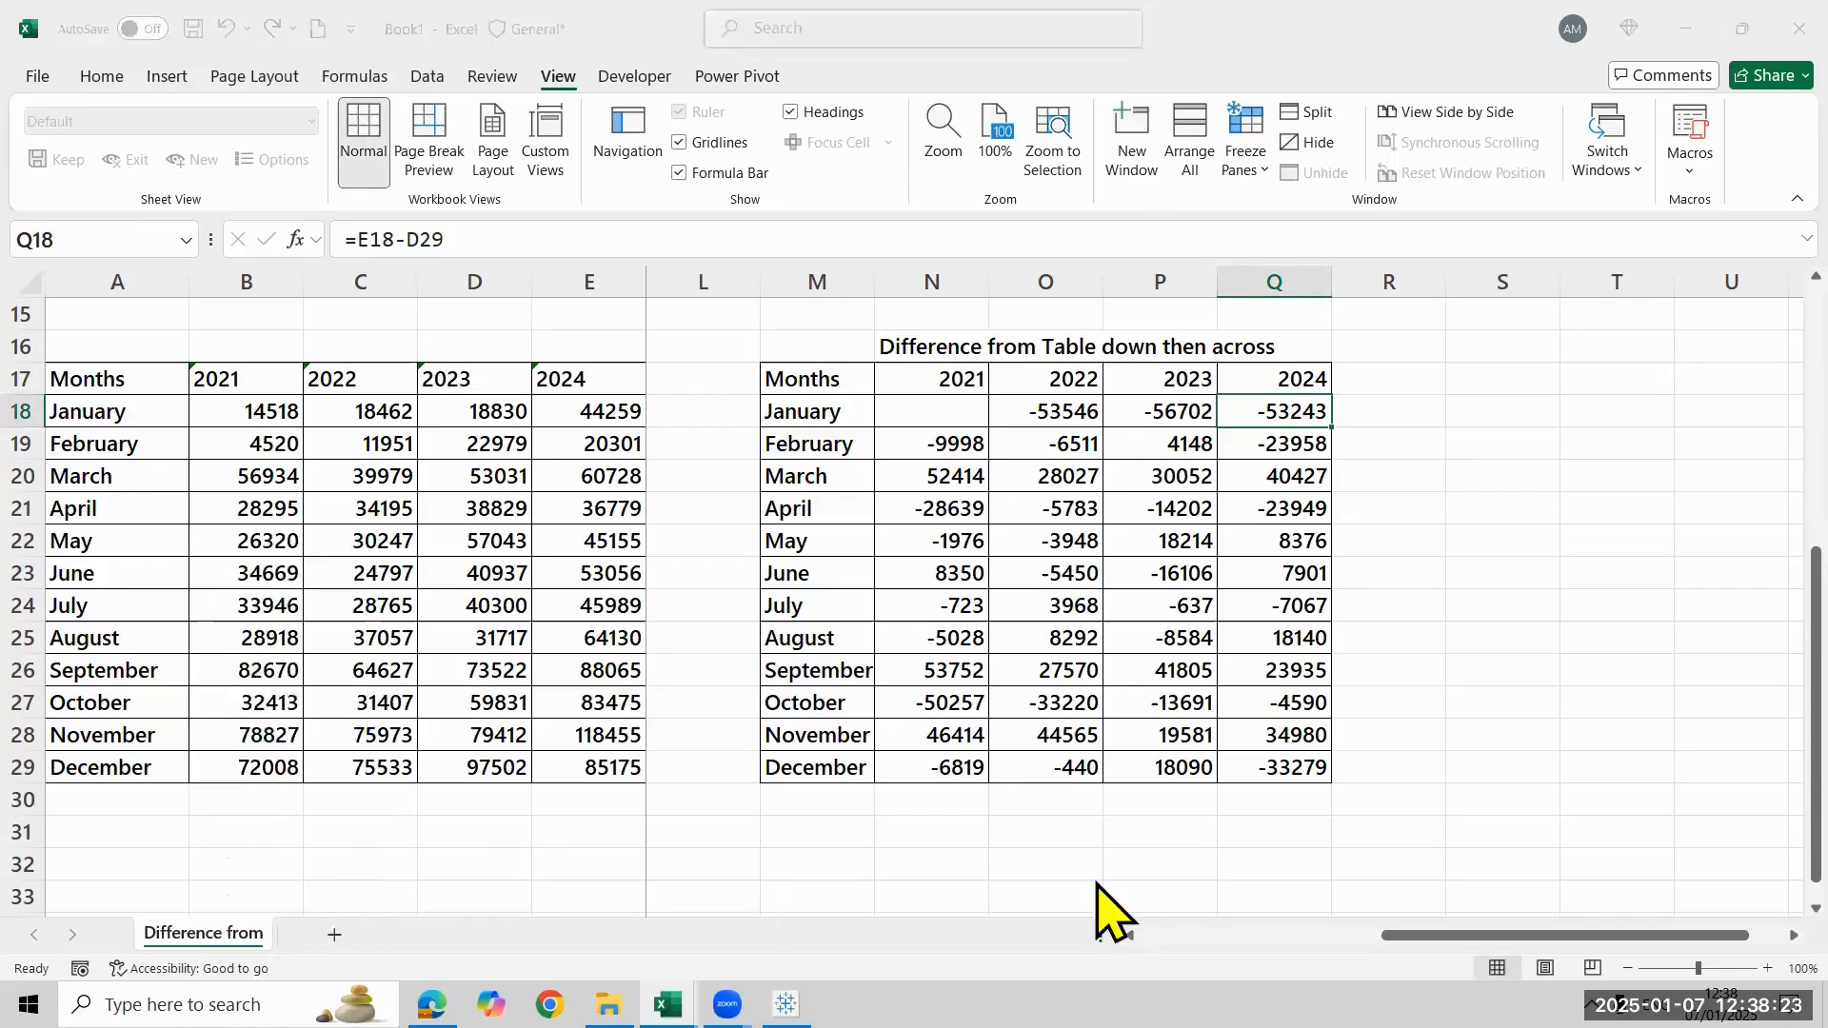
left_click(127, 804)
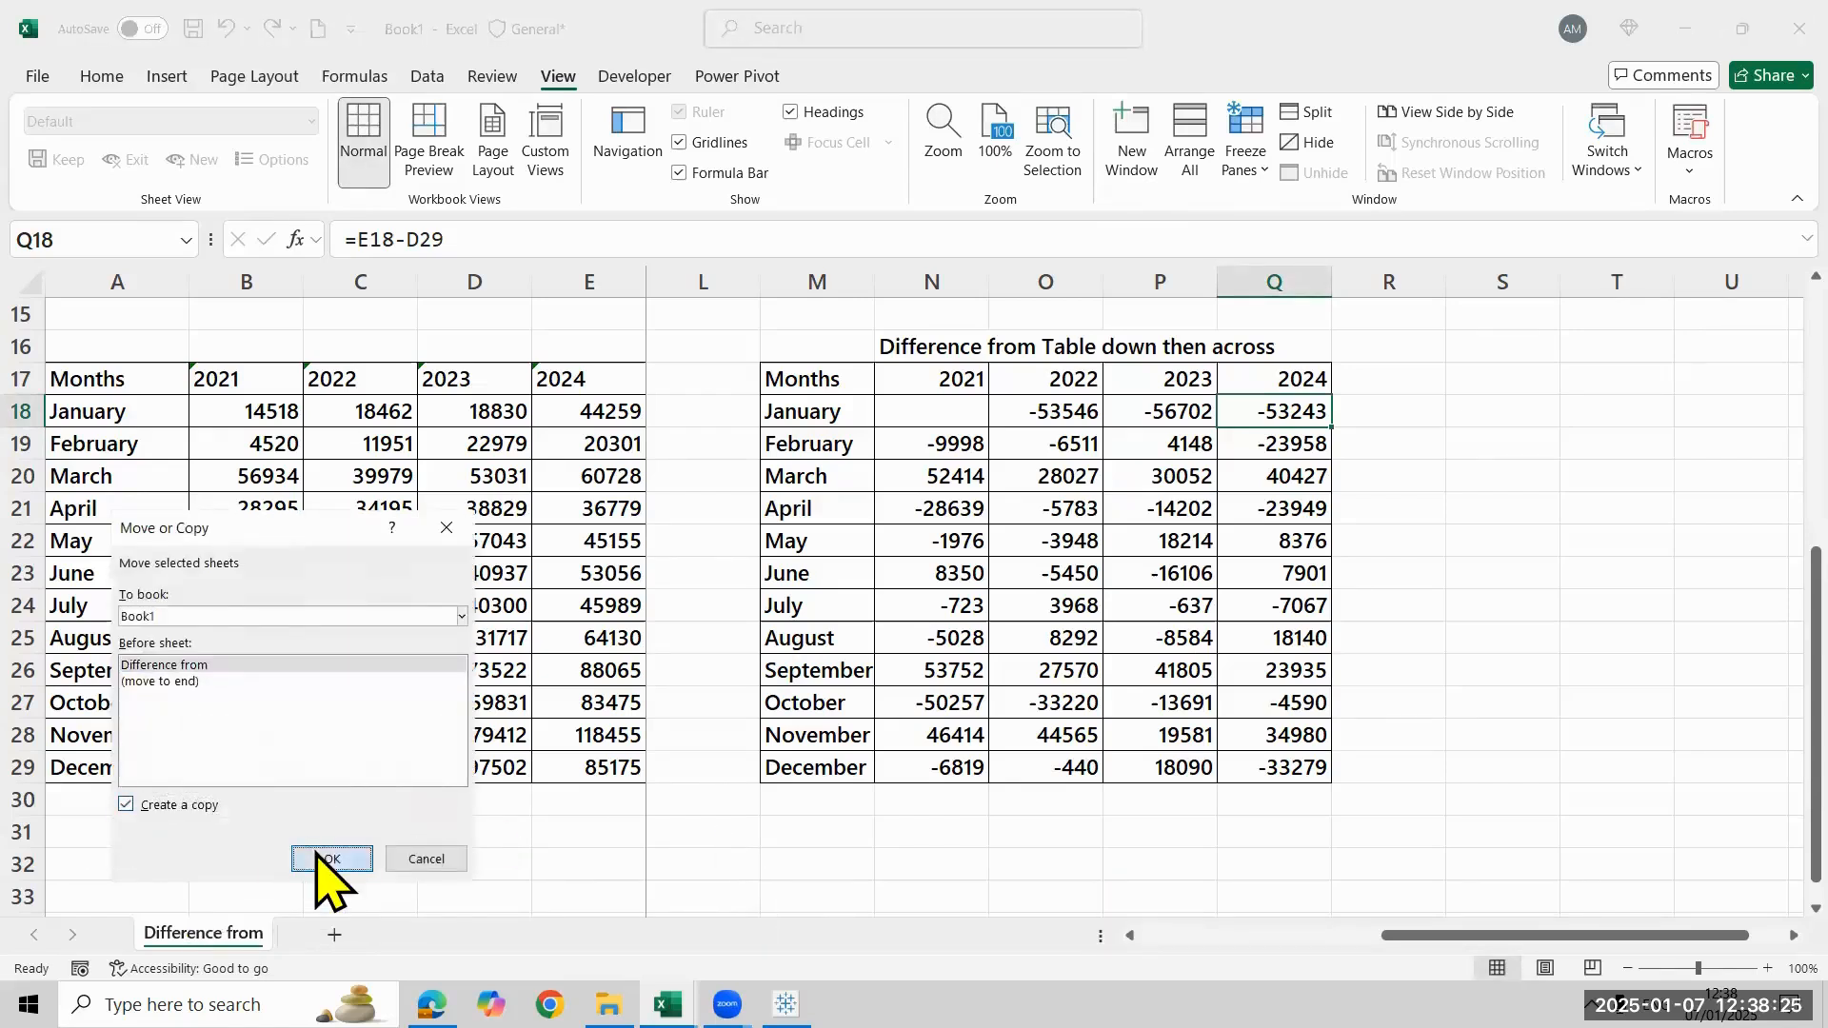
left_click(329, 860)
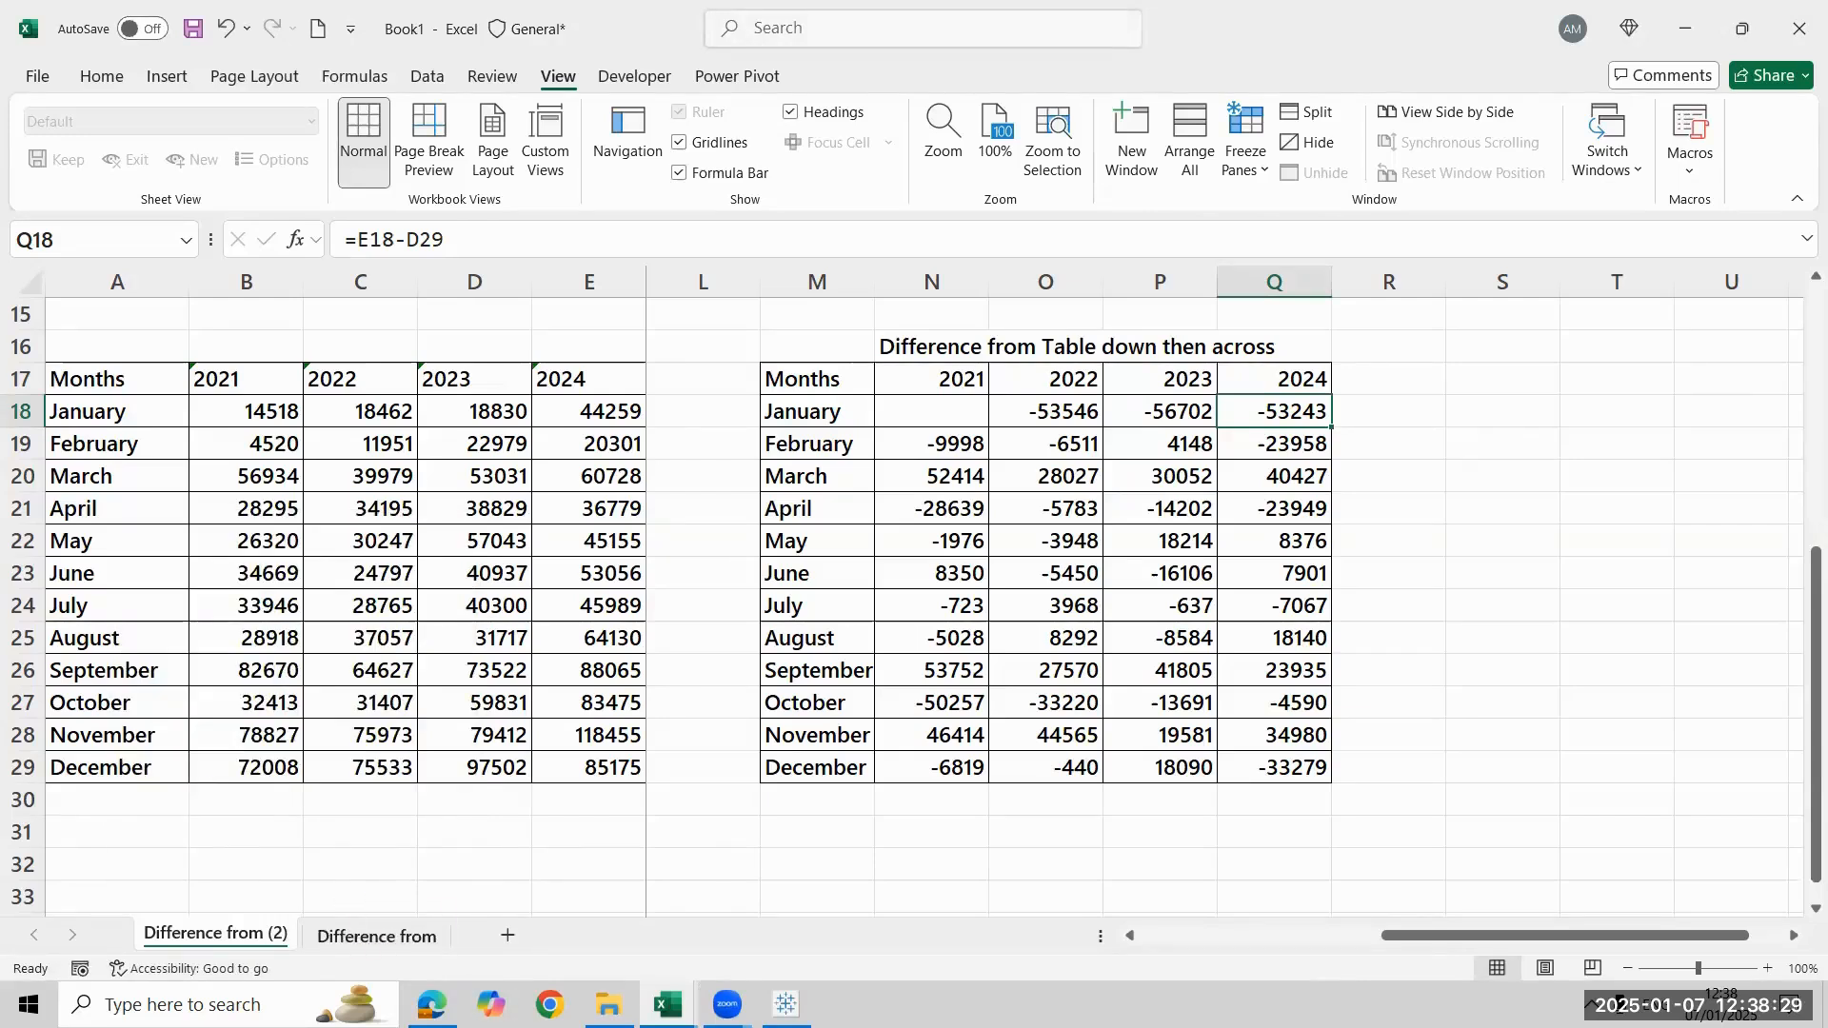
Rename the original Difference from sheet as "Percent from"
double_click(357, 933)
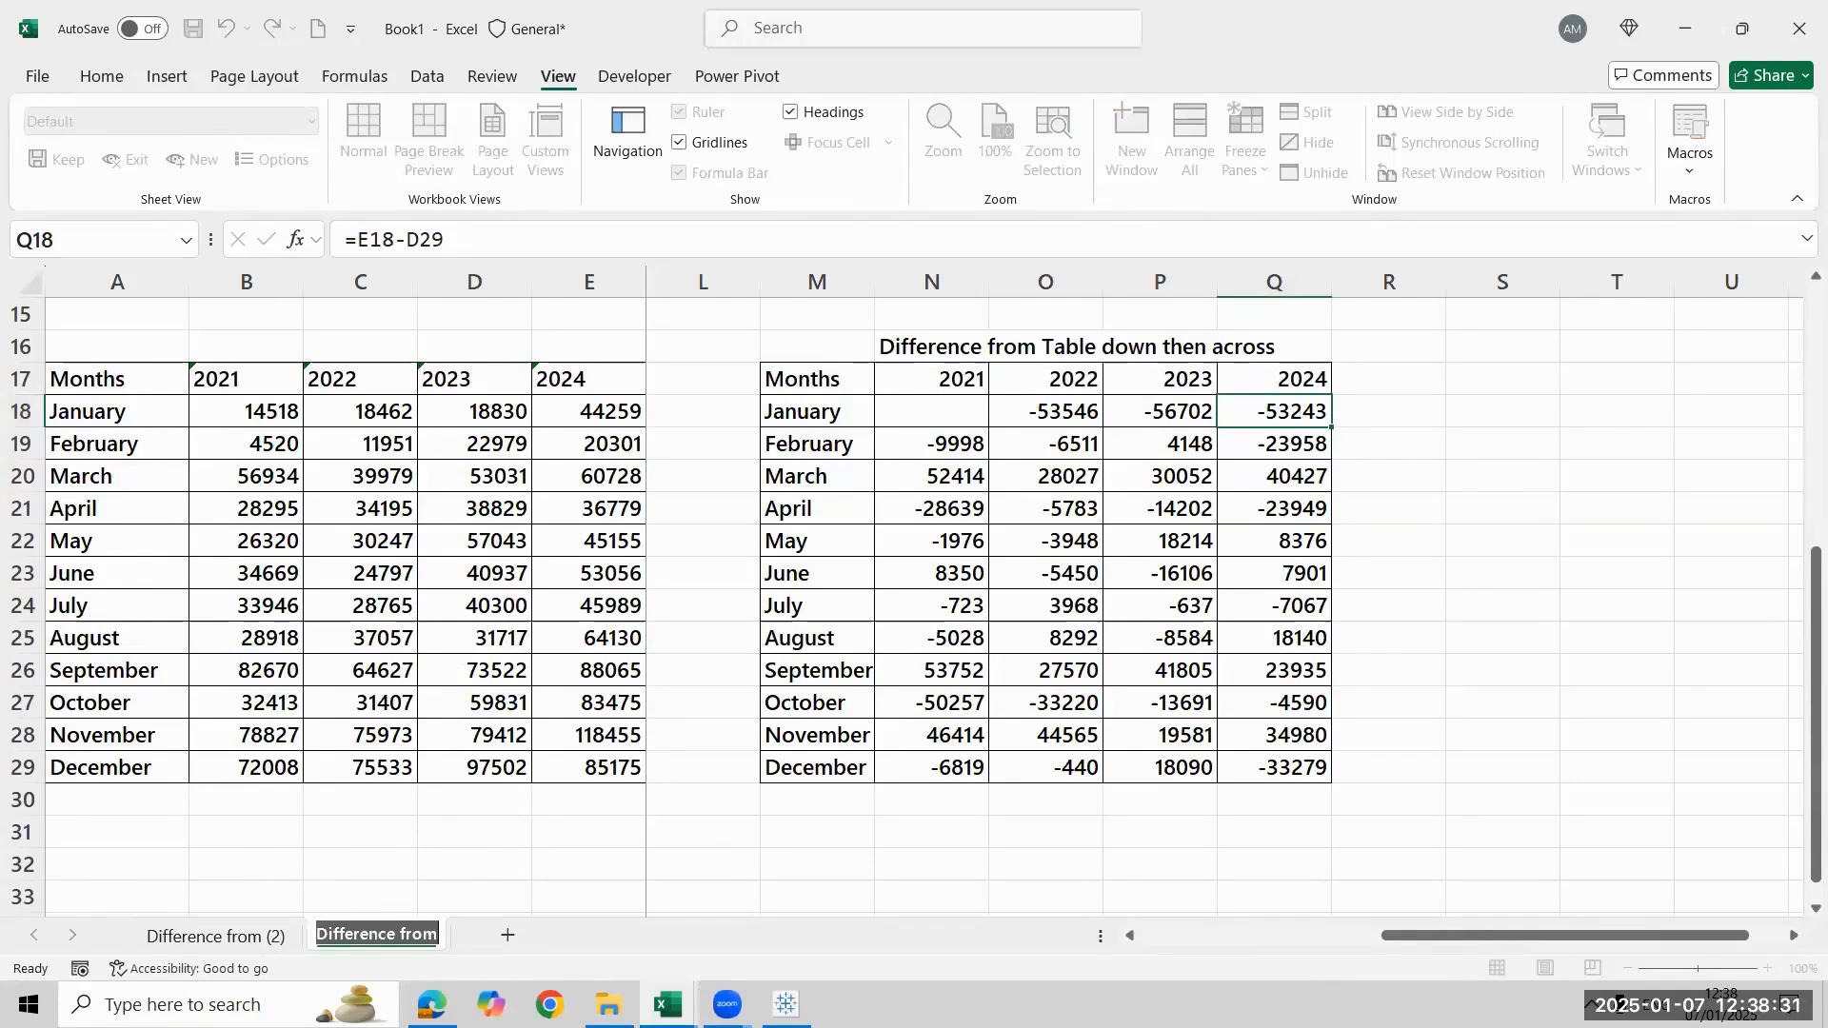
type("Perh")
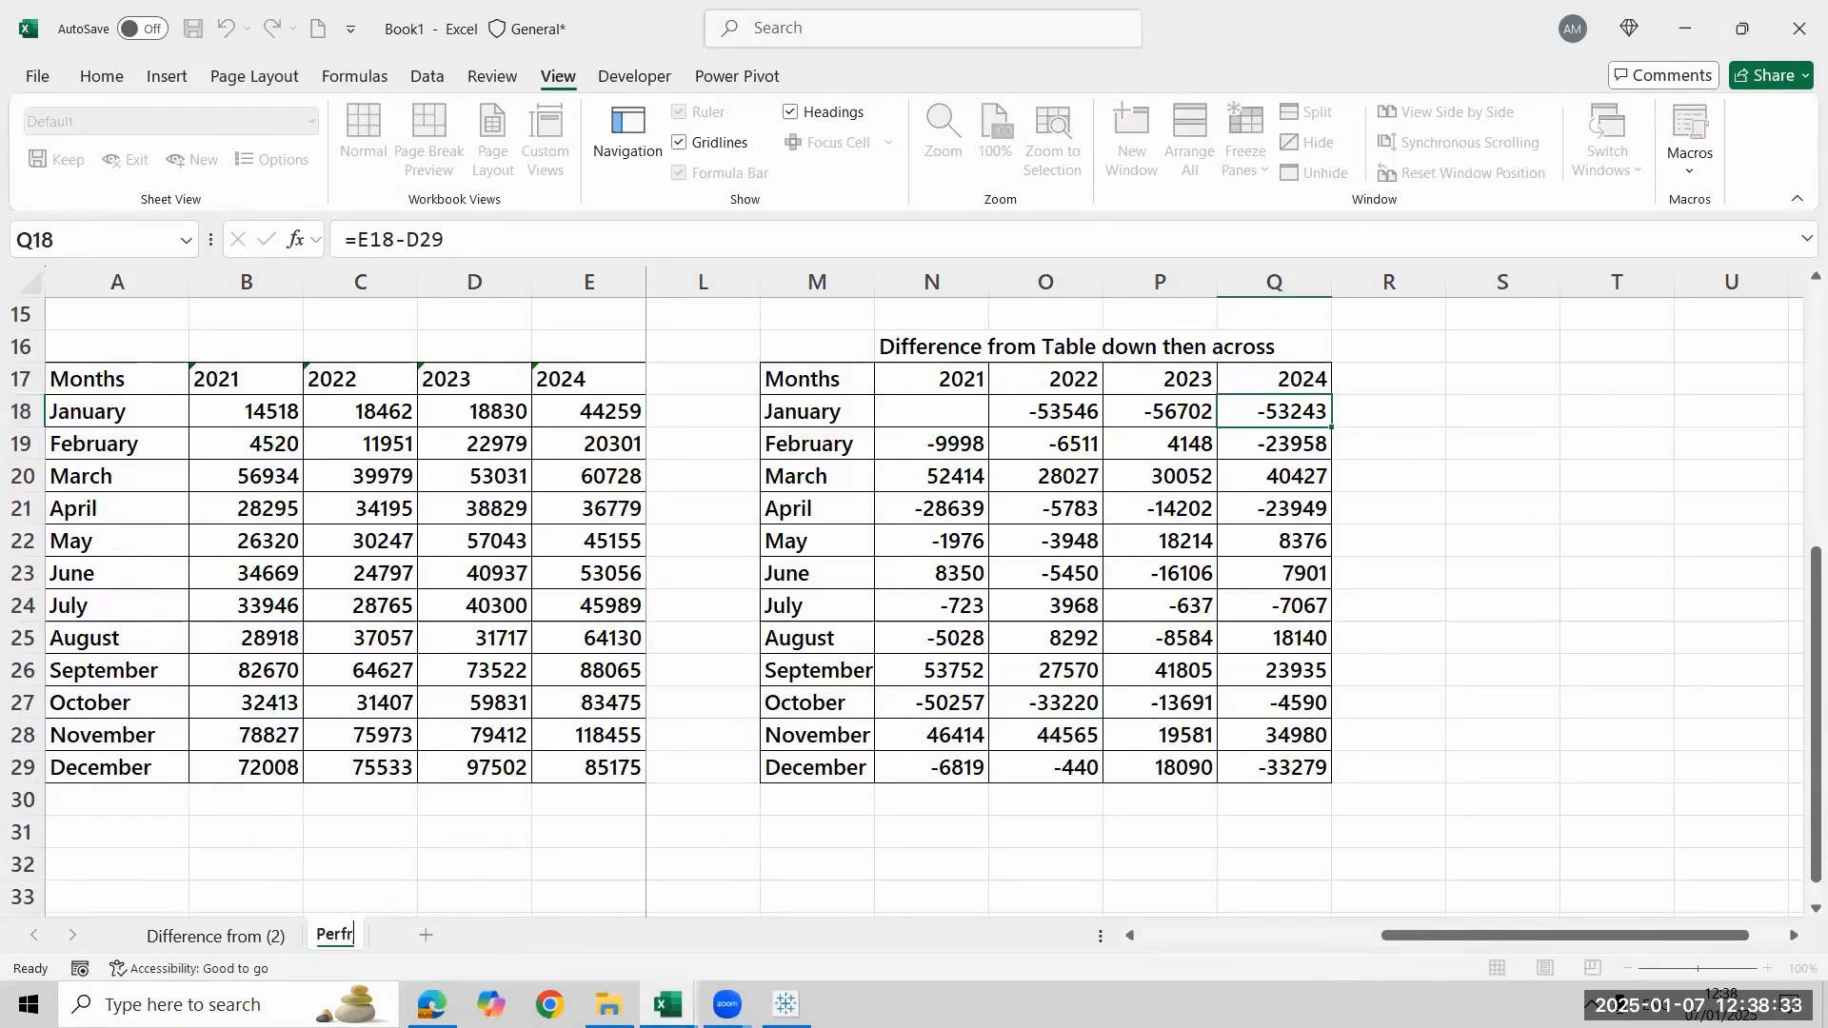
key("BackSpace")
type("cent from")
key("Return")
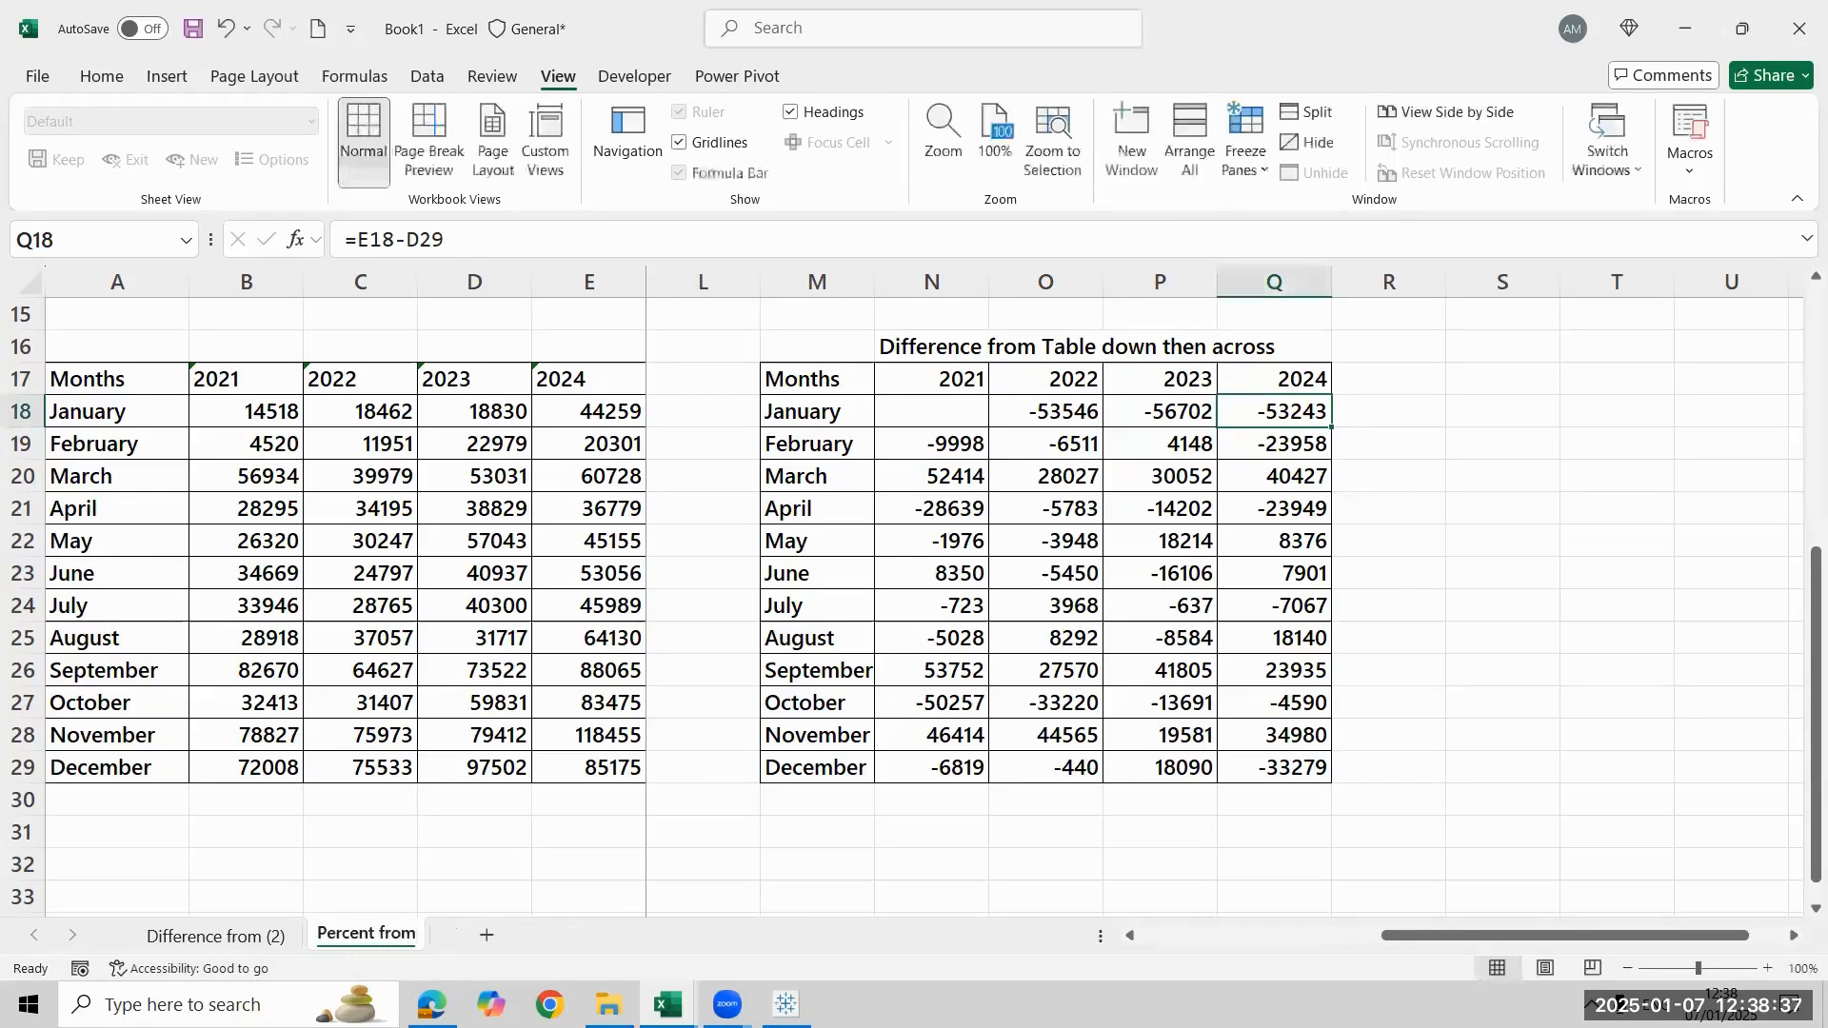
Switch to Tableau to check the list of calculation types, and return to the Excel workbook
key("alt+Tab")
left_click(1348, 338)
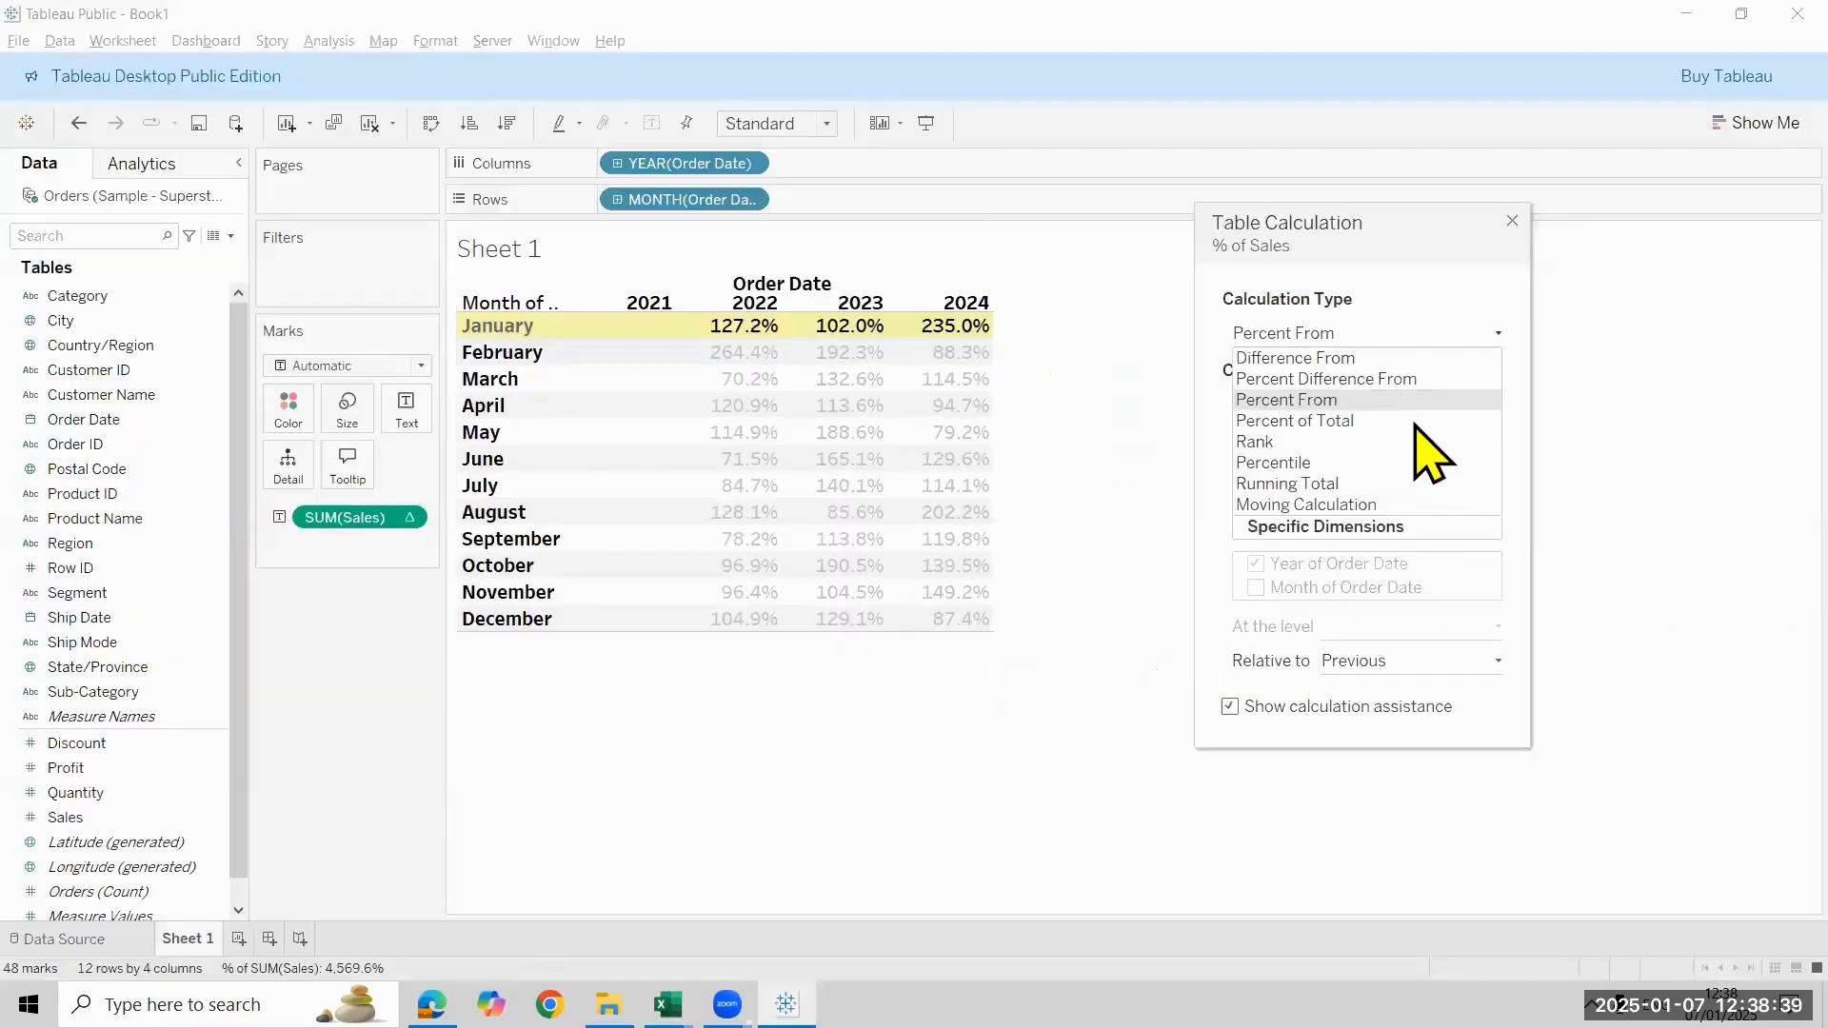
key("alt+Tab")
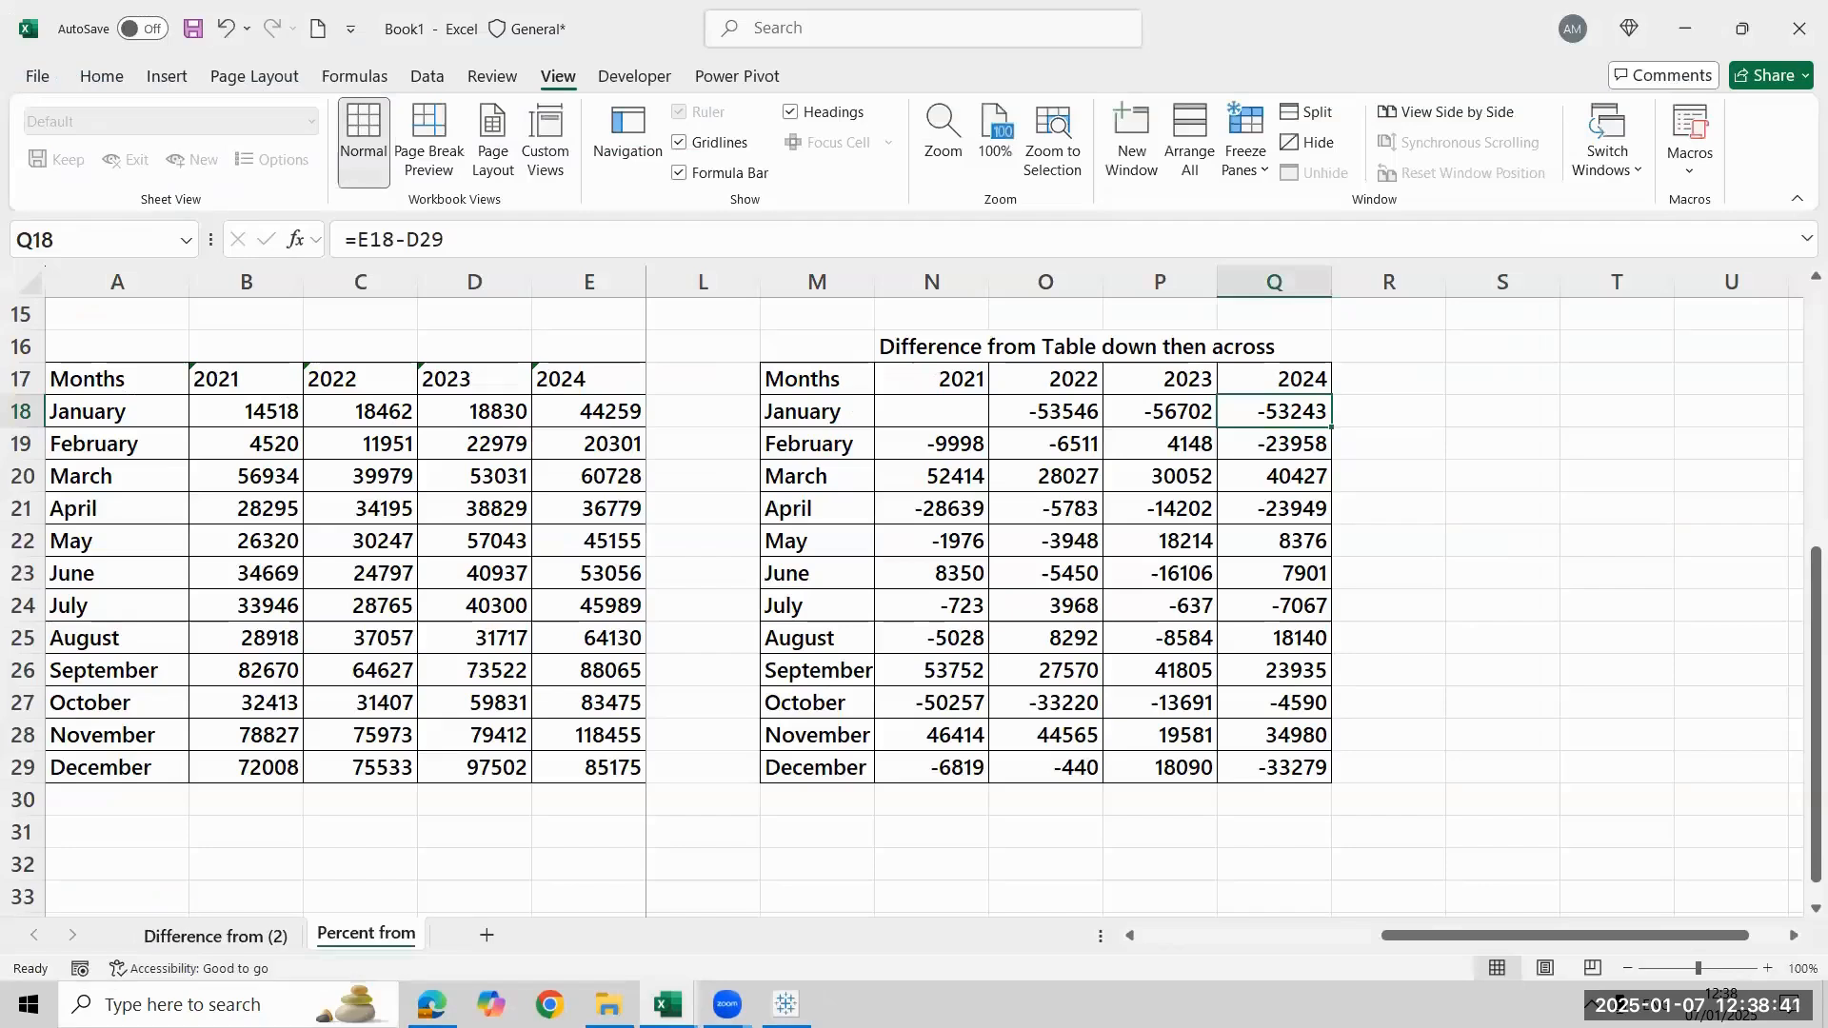
Create a copy of the Difference from (2) sheet, placed before it in Book1
right_click(214, 933)
left_click(337, 662)
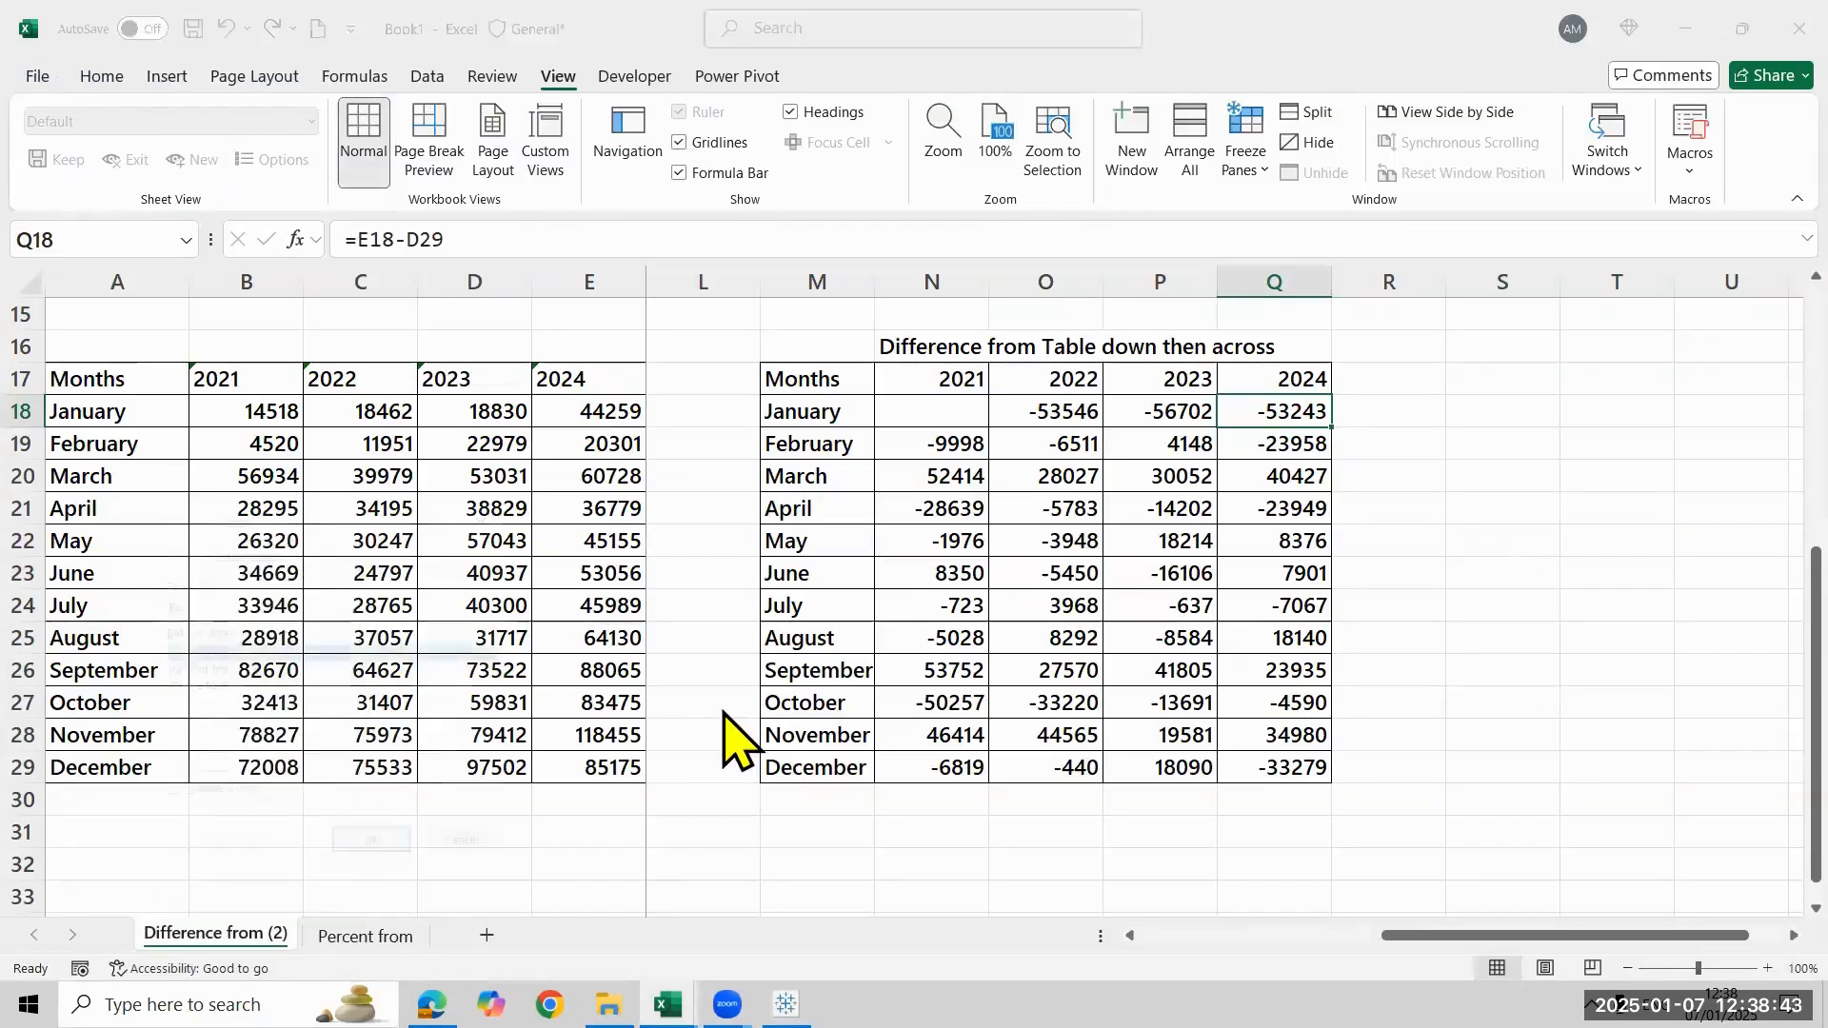
left_click(198, 790)
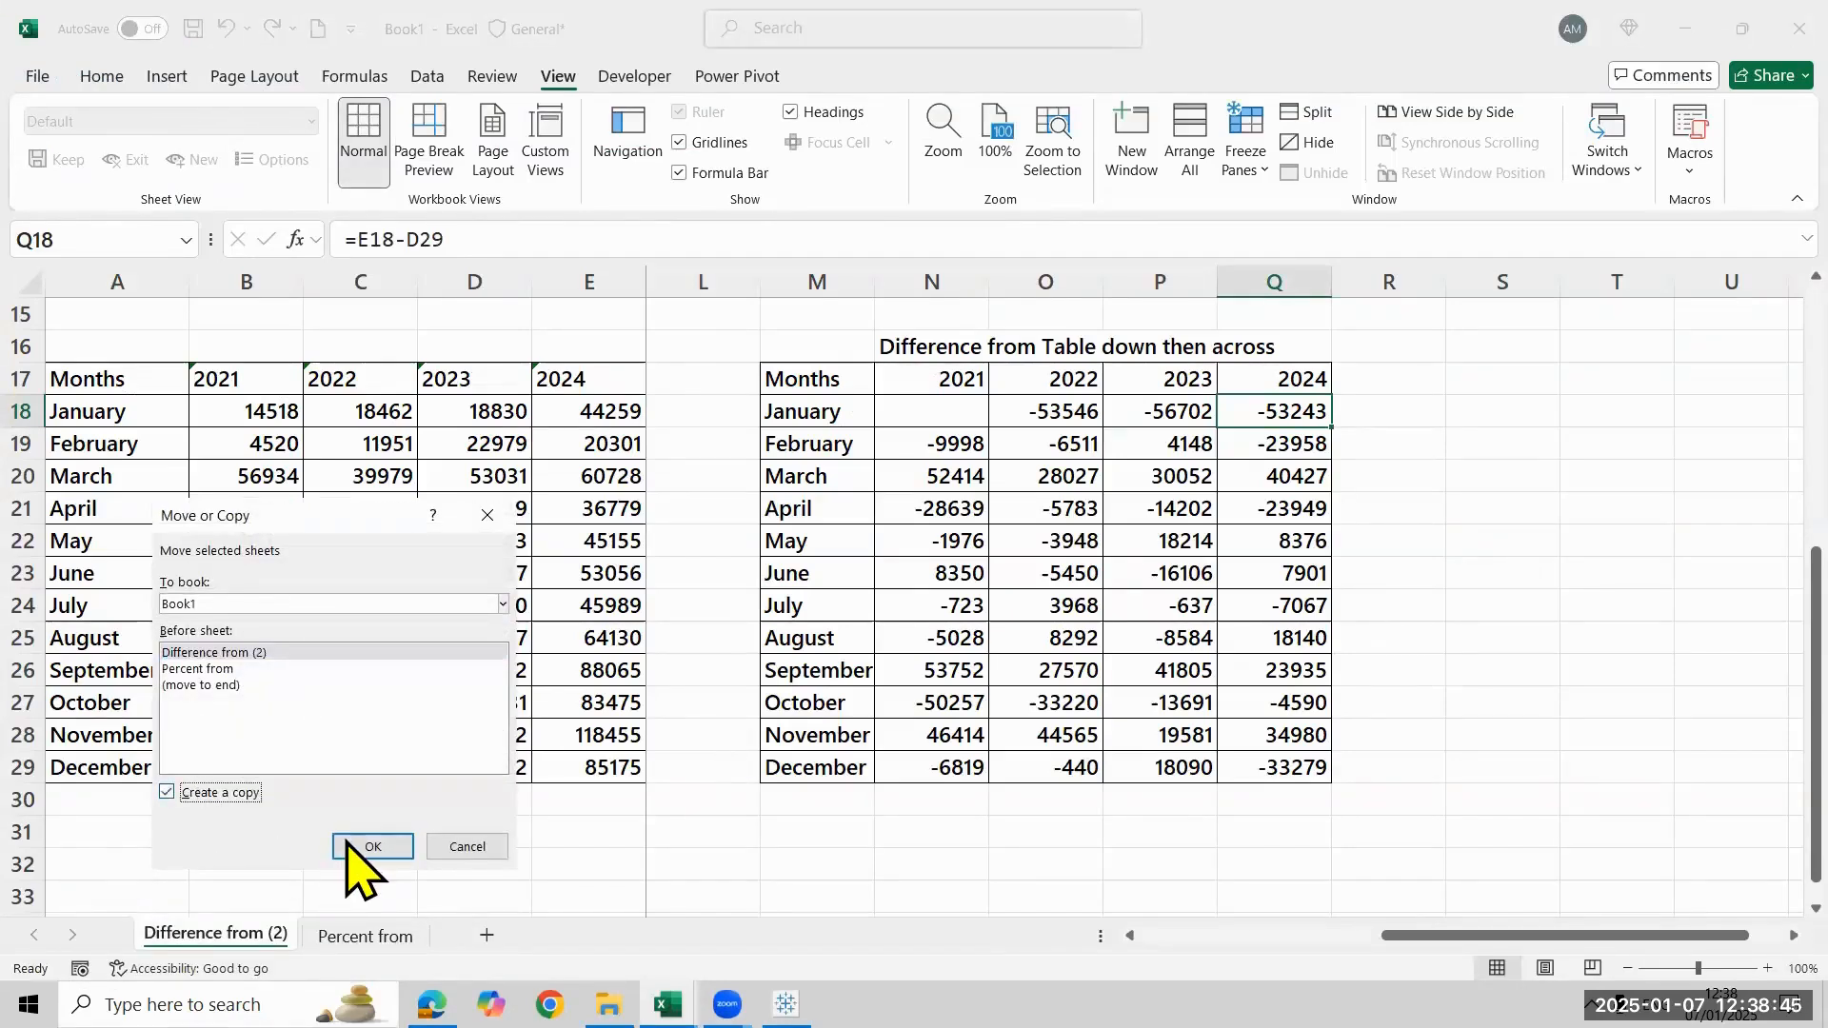
left_click(372, 846)
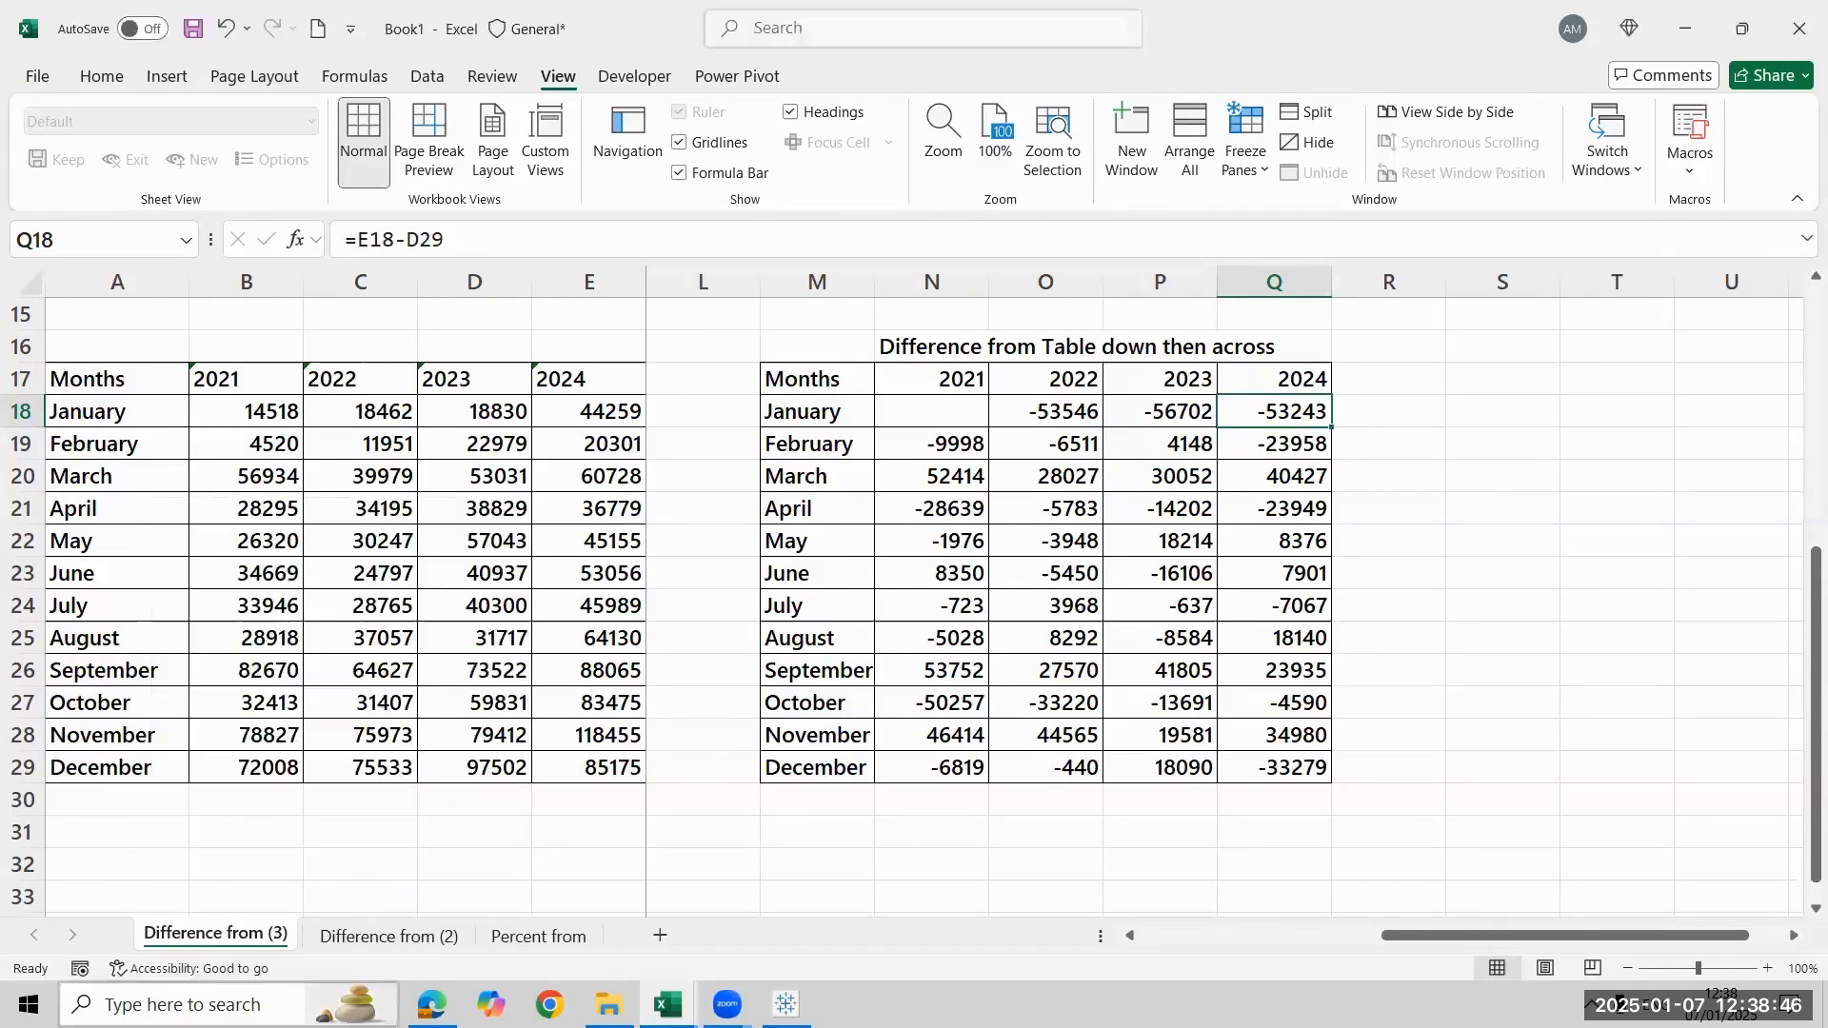
Remove the number suffix from the Difference from (3) sheet's name so it reads "Difference from"
double_click(282, 936)
key("Escape")
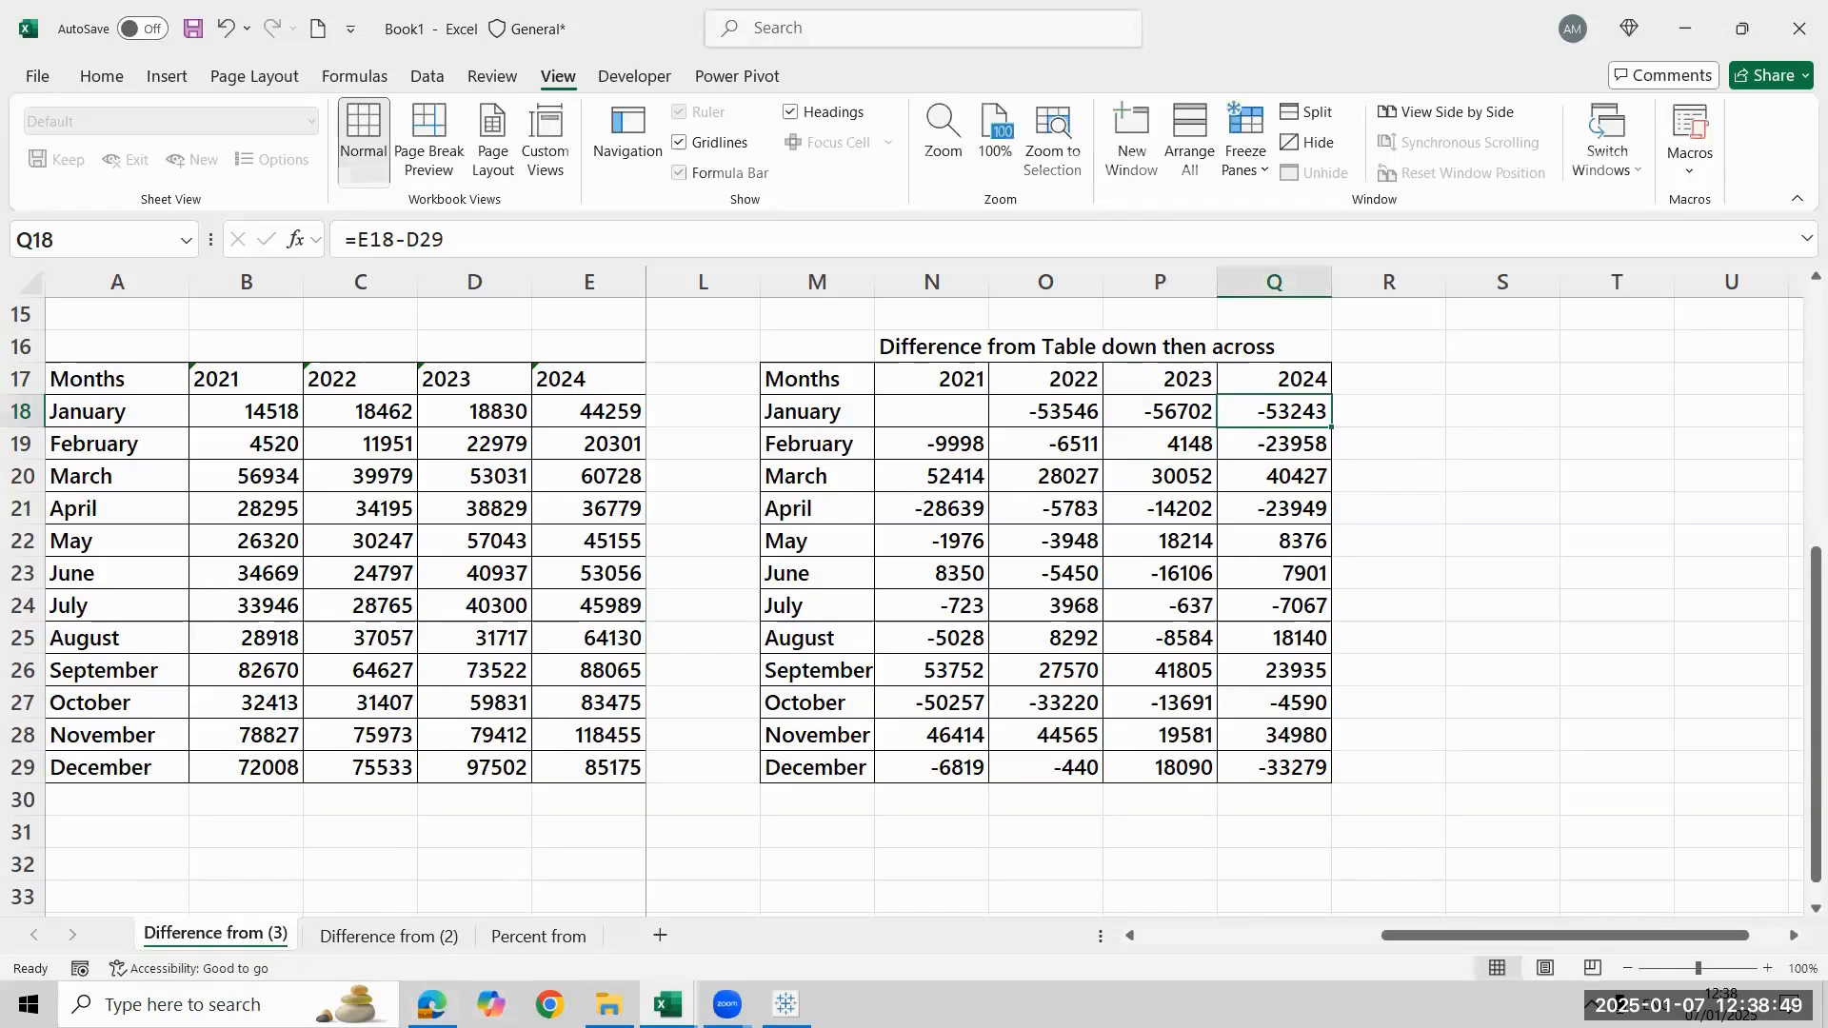
double_click(279, 936)
left_click(286, 936)
key("BackSpace")
key("BackSpace")
key("BackSpace")
key("BackSpace")
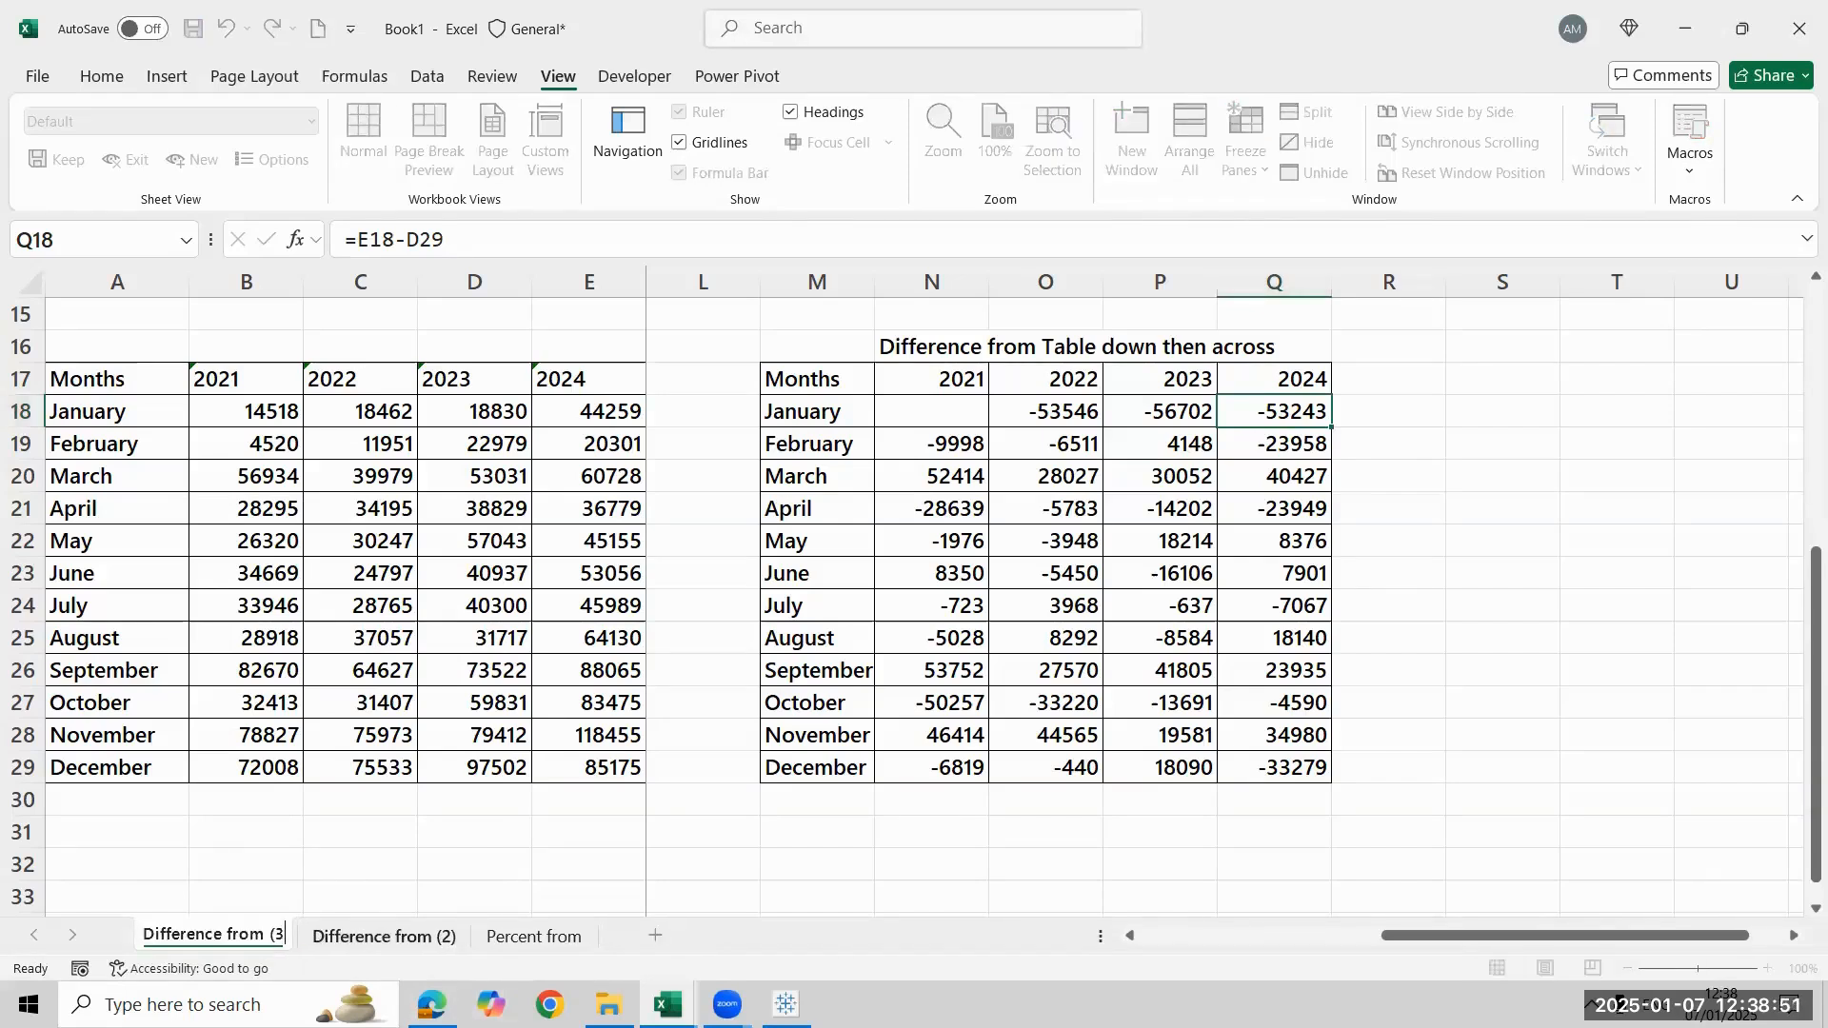
key("Return")
Rename the Difference from (2) sheet as "Percent Difference from"
double_click(362, 936)
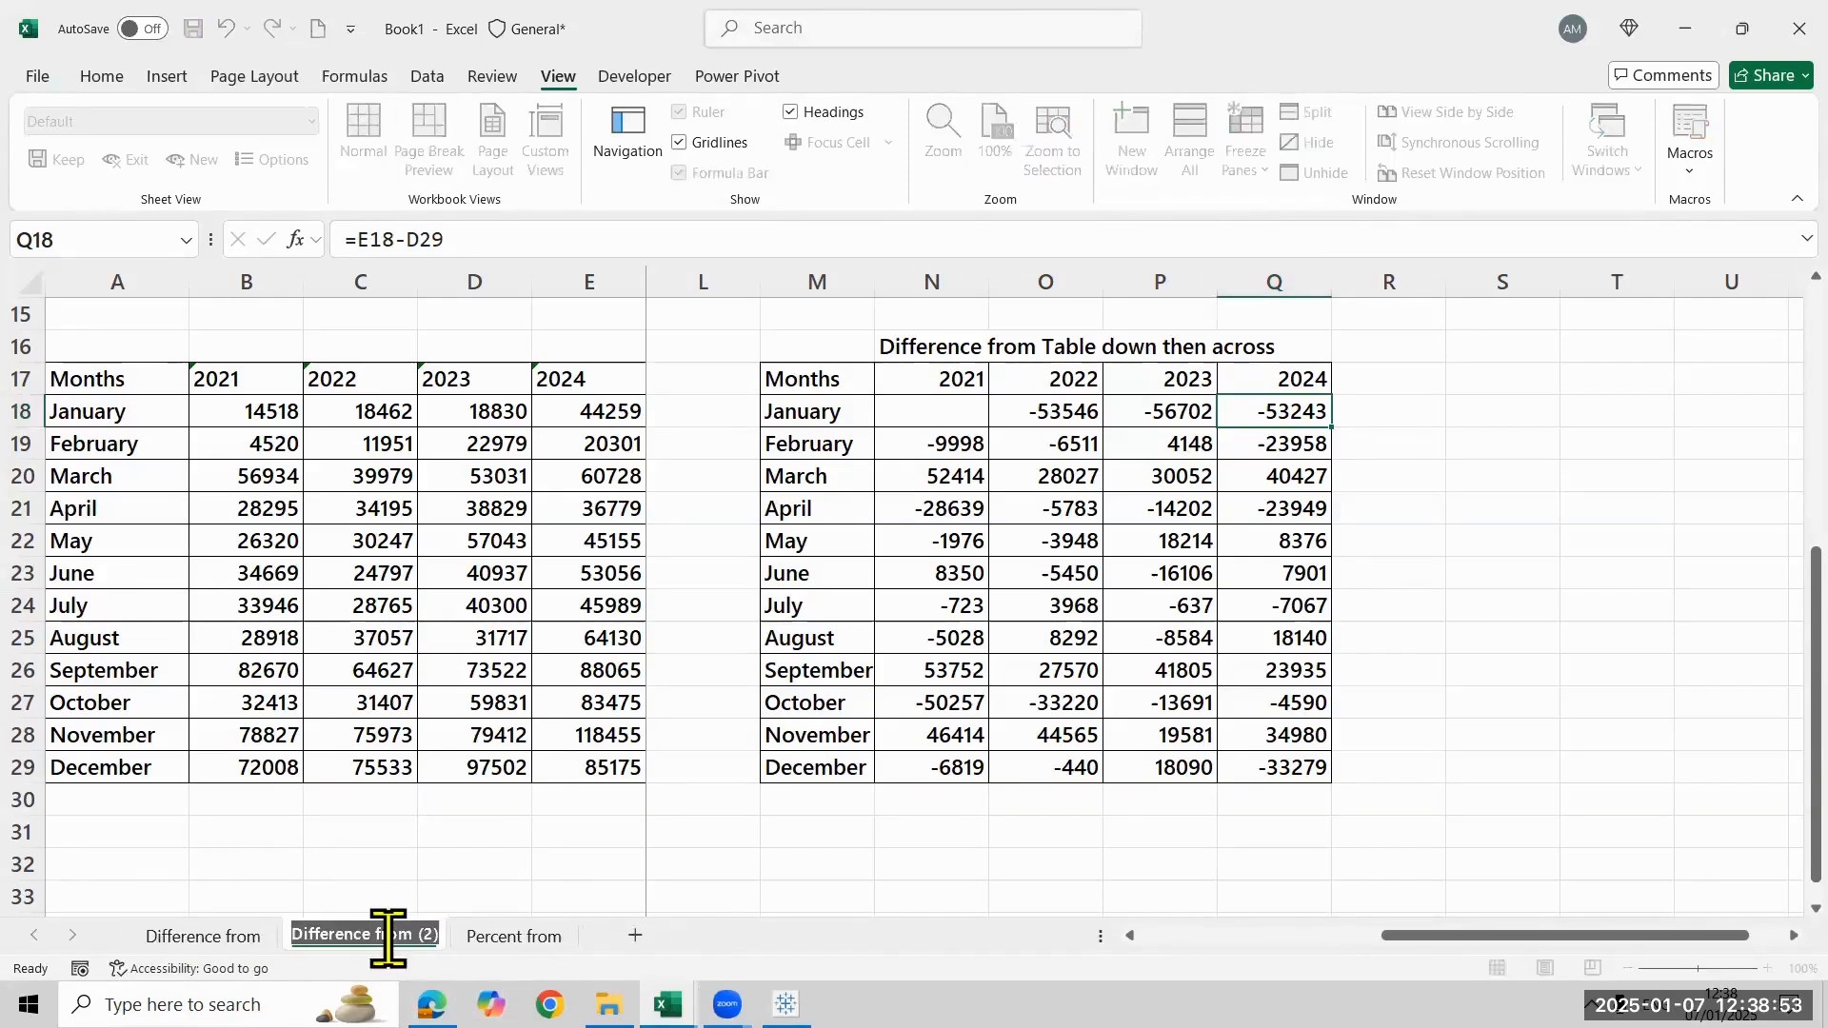
left_click(385, 936)
mouse_move(667, 1005)
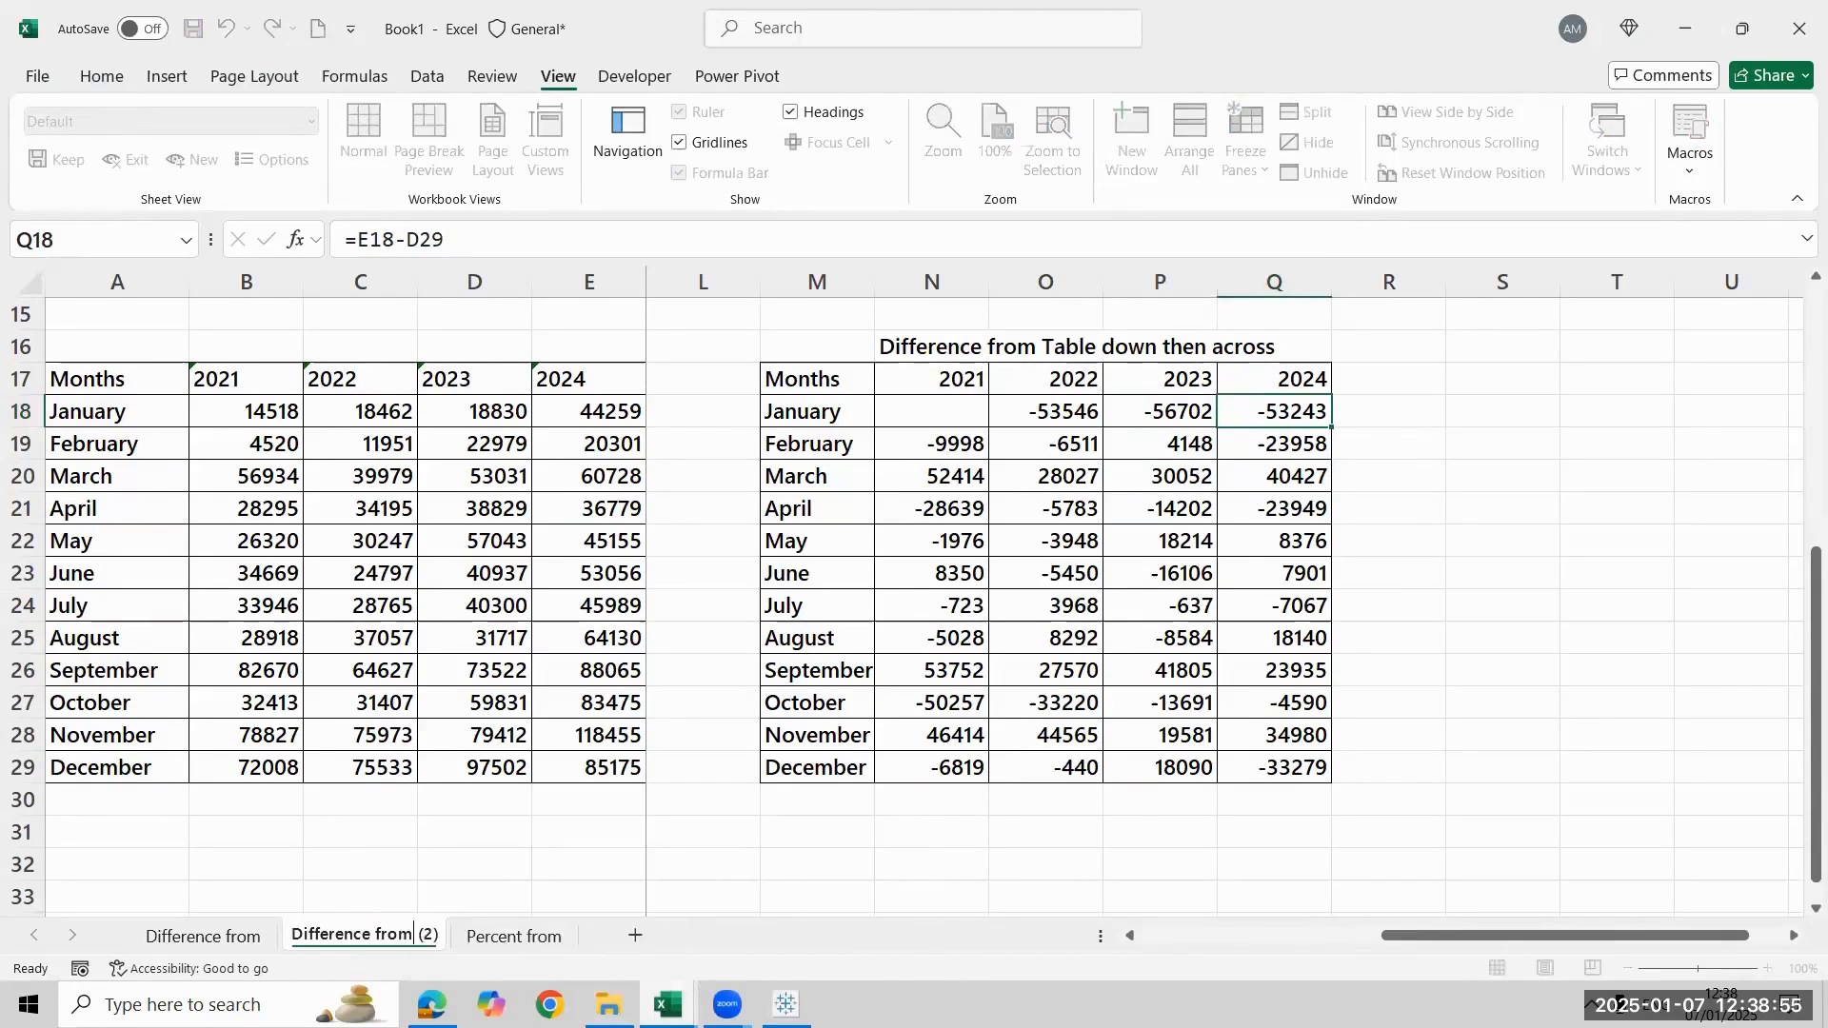
key("BackSpace")
key("BackSpace")
key("BackSpace")
key("BackSpace")
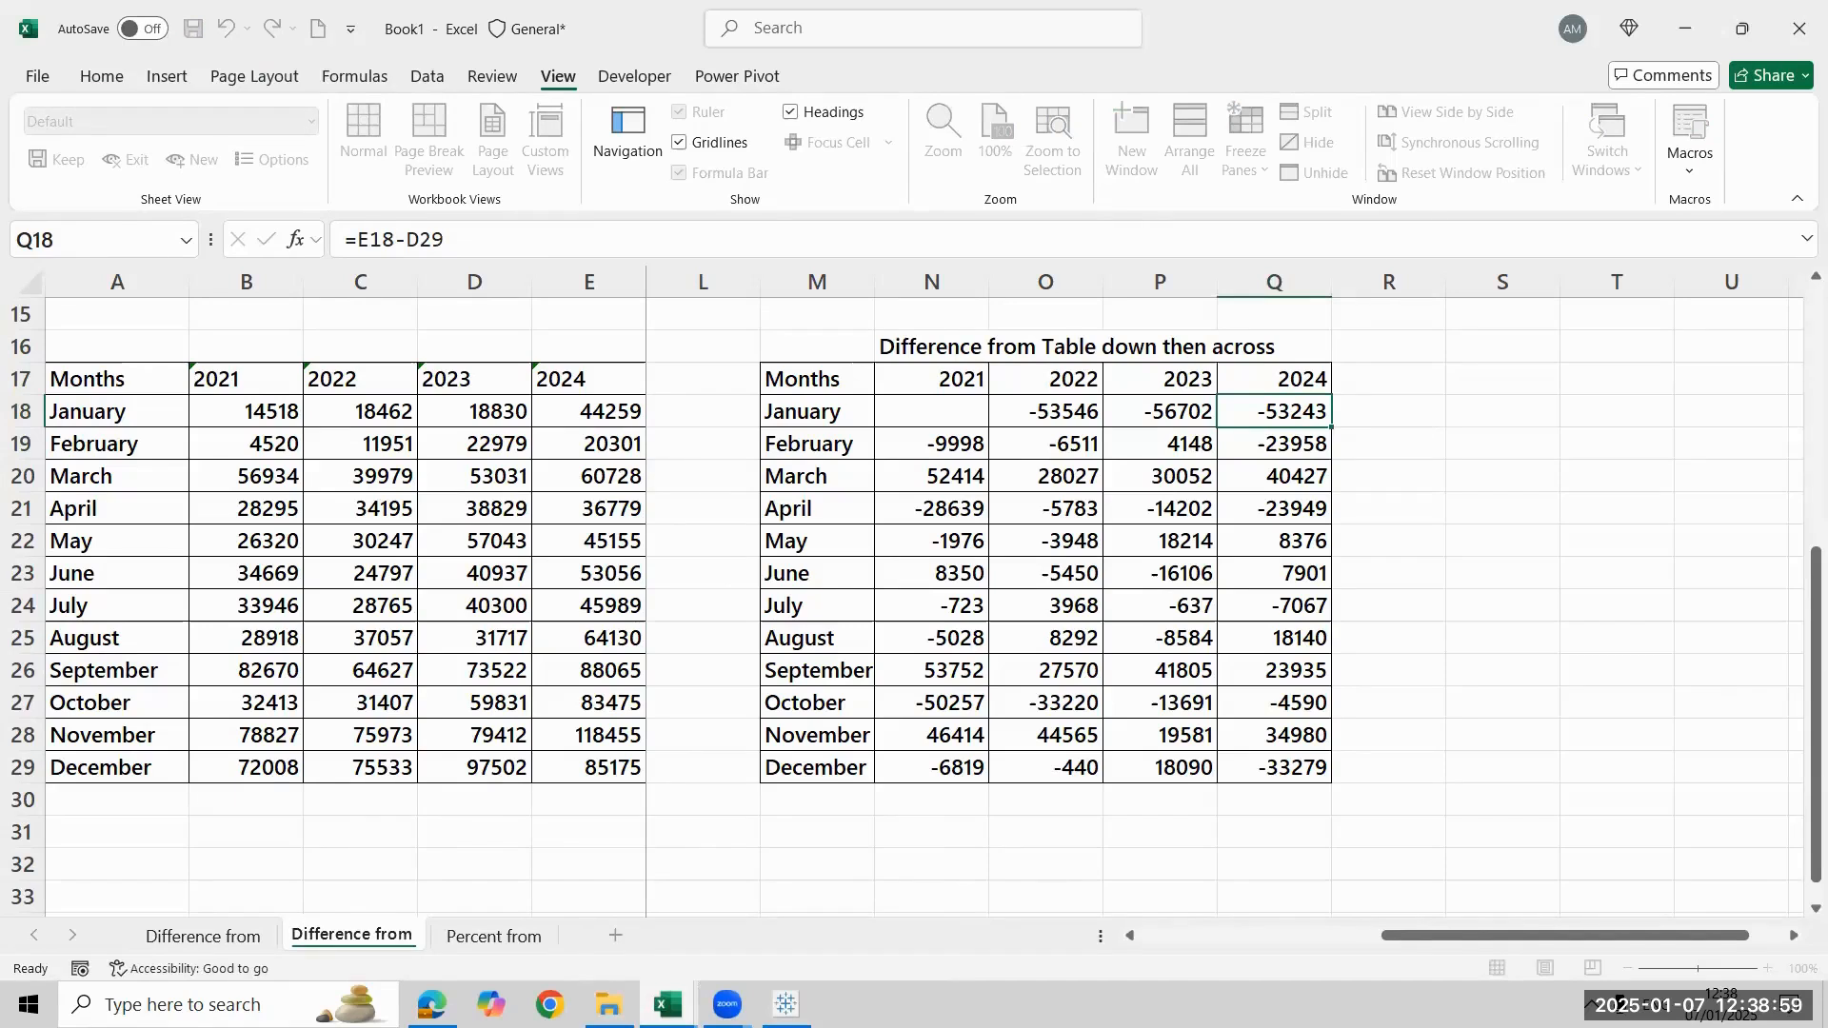
key("Home")
type("Percent")
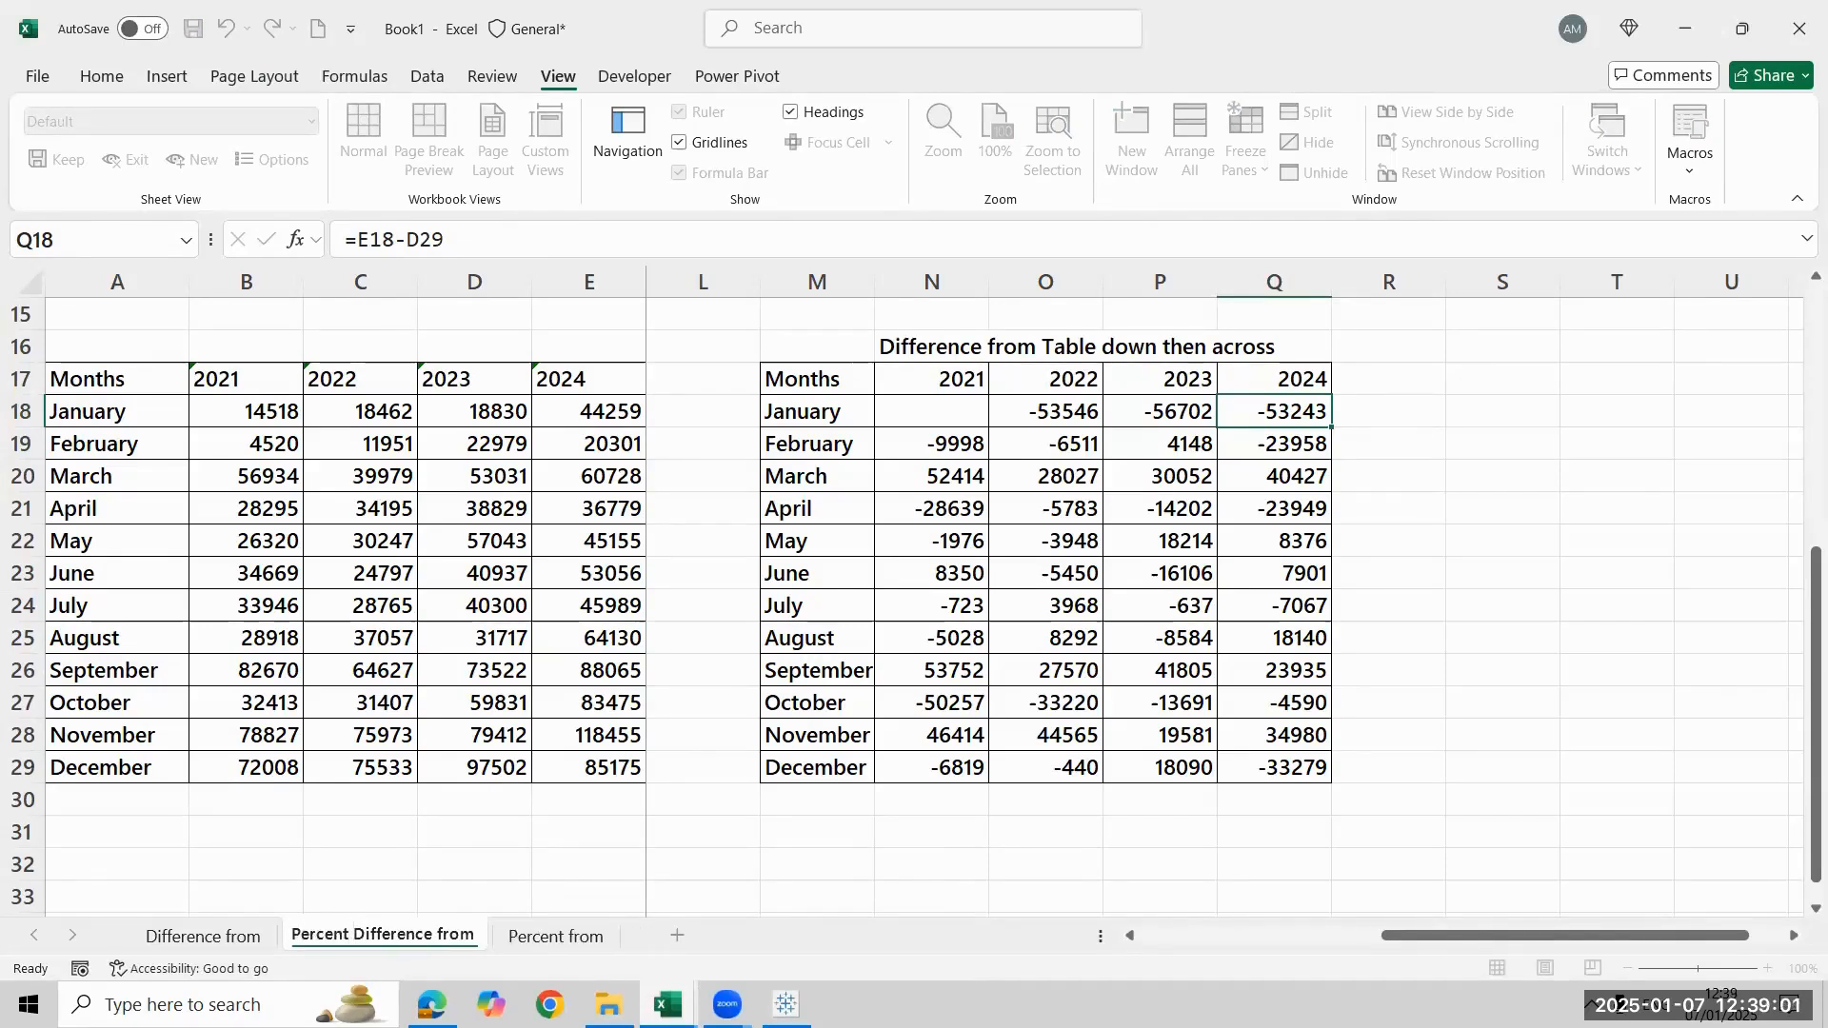
key("Return")
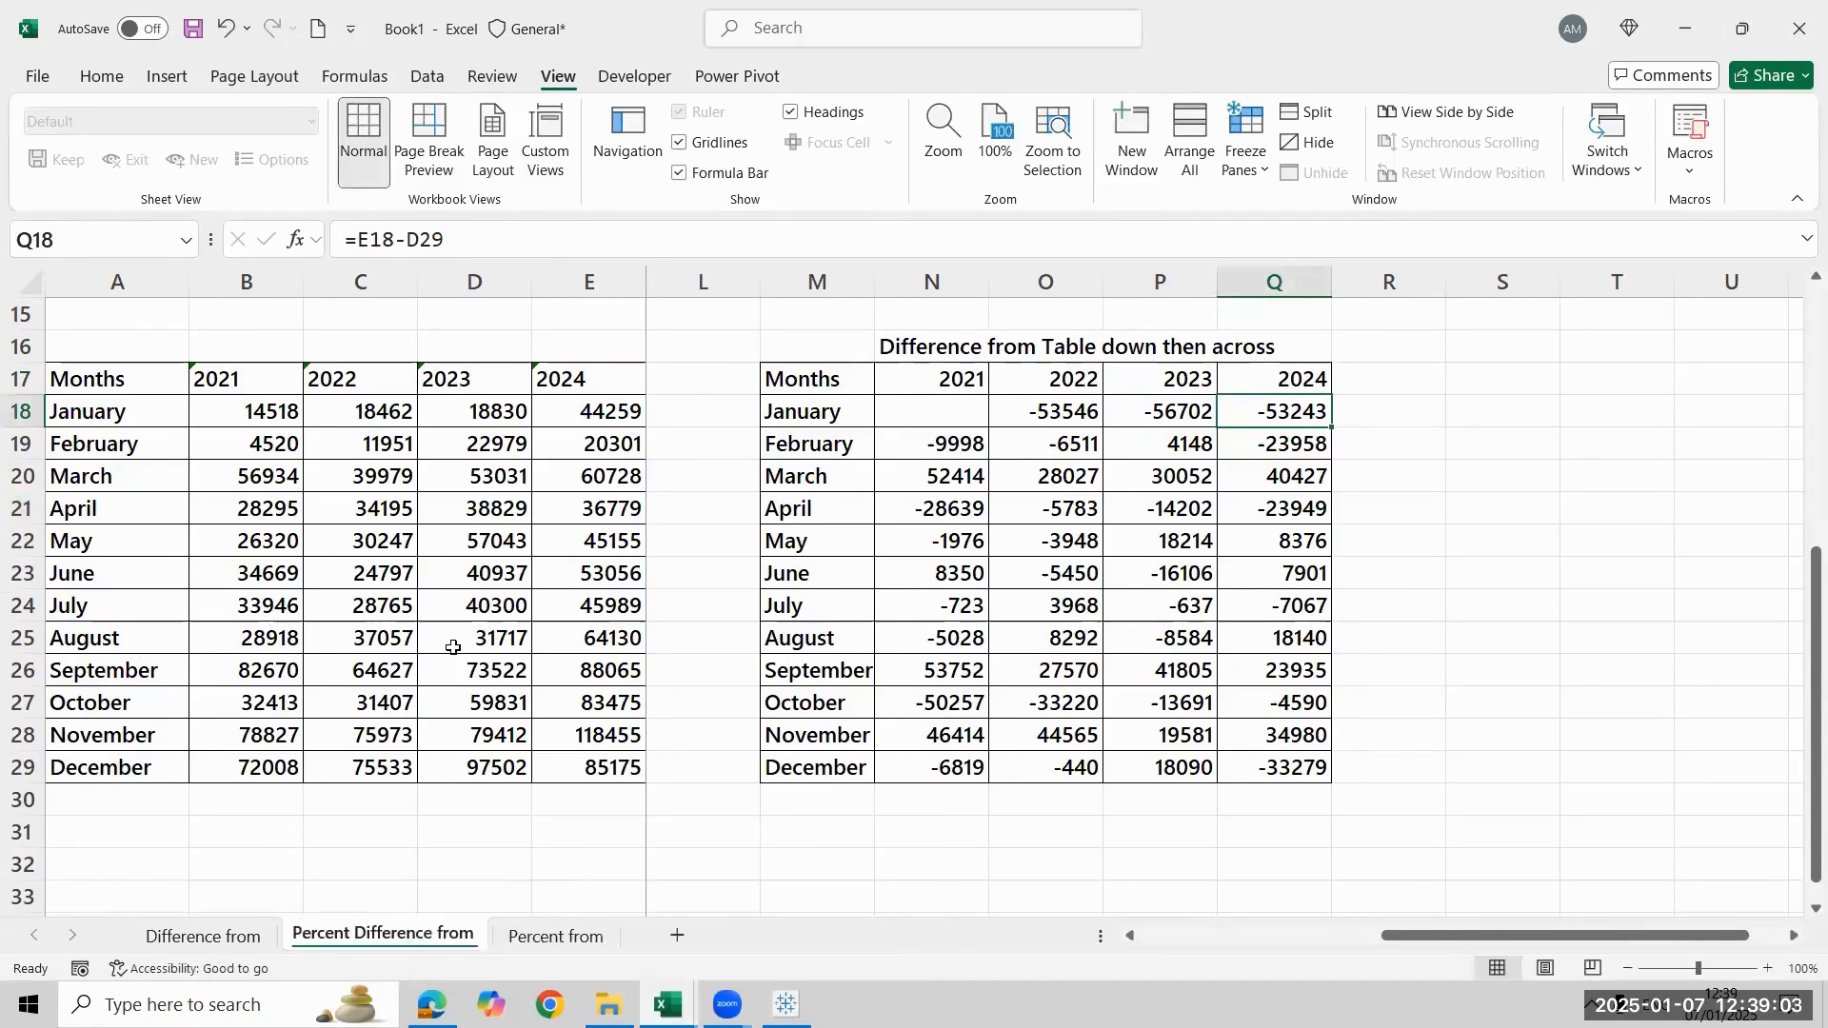
Clear all contents and formatting from row 16 down on the Percent Difference from sheet
scroll(666, 776, "up", 5)
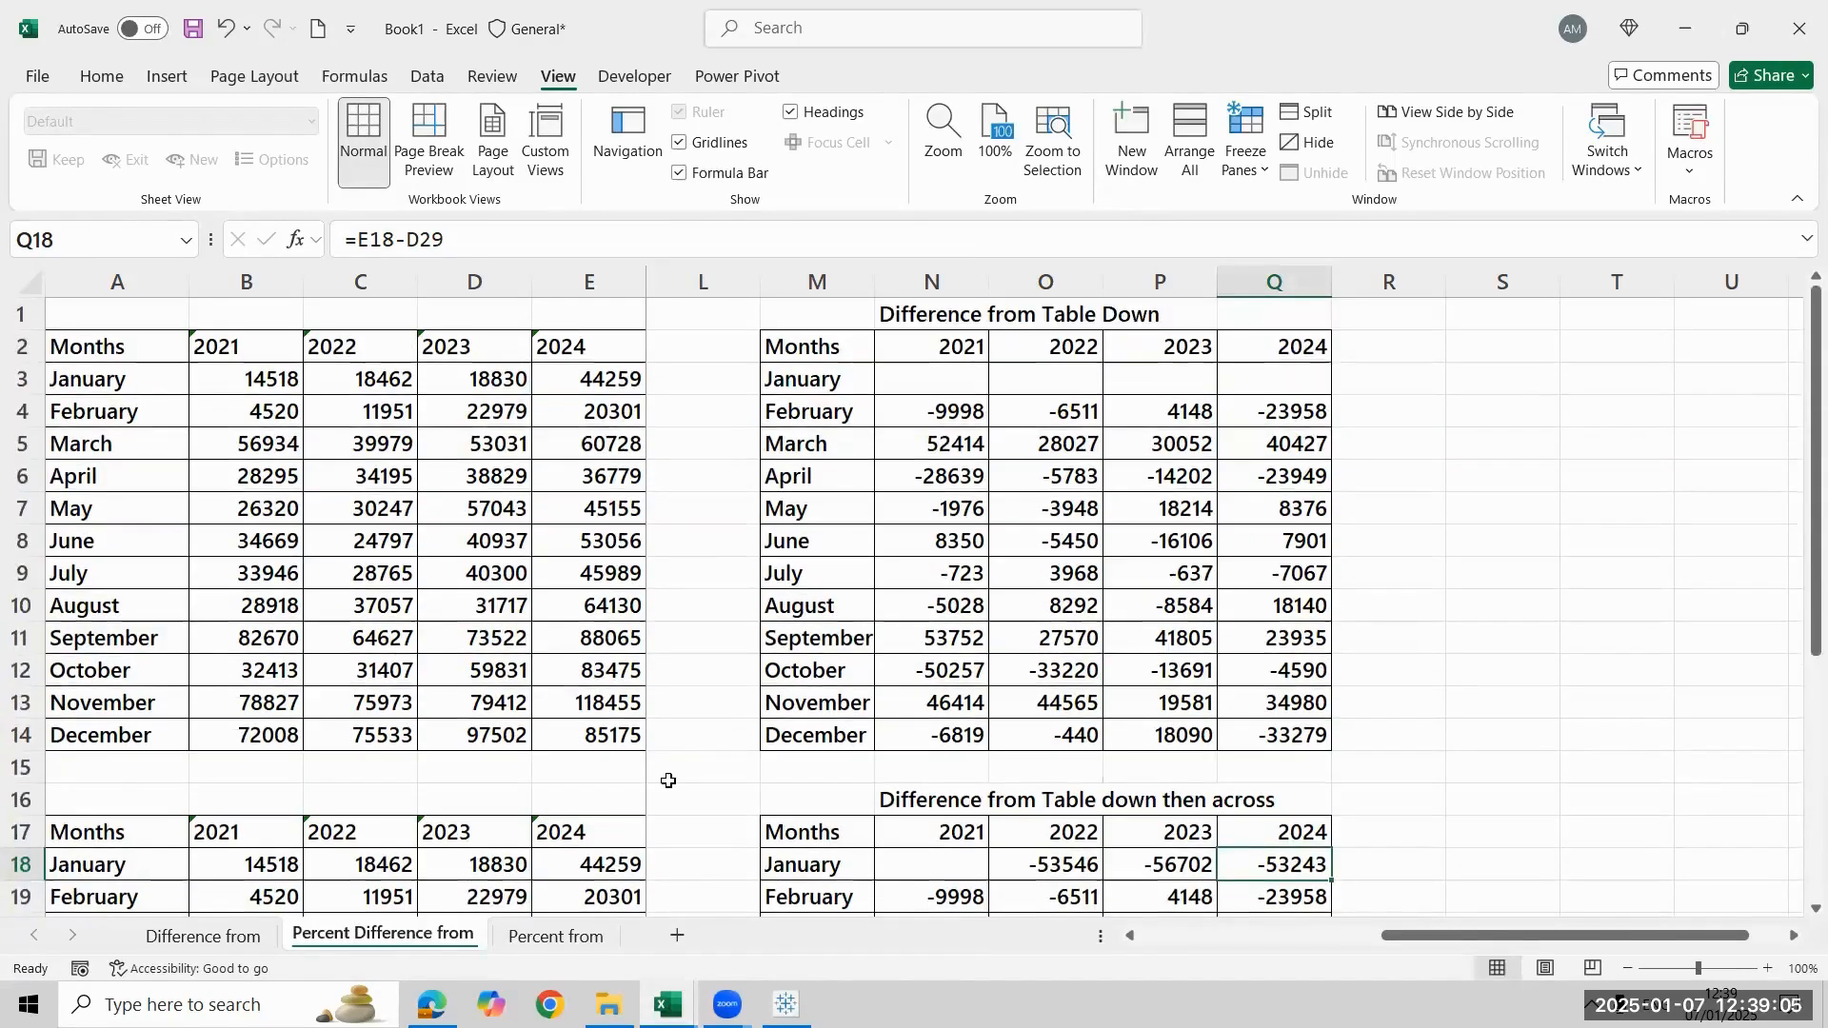
left_click(1299, 437)
key("Left")
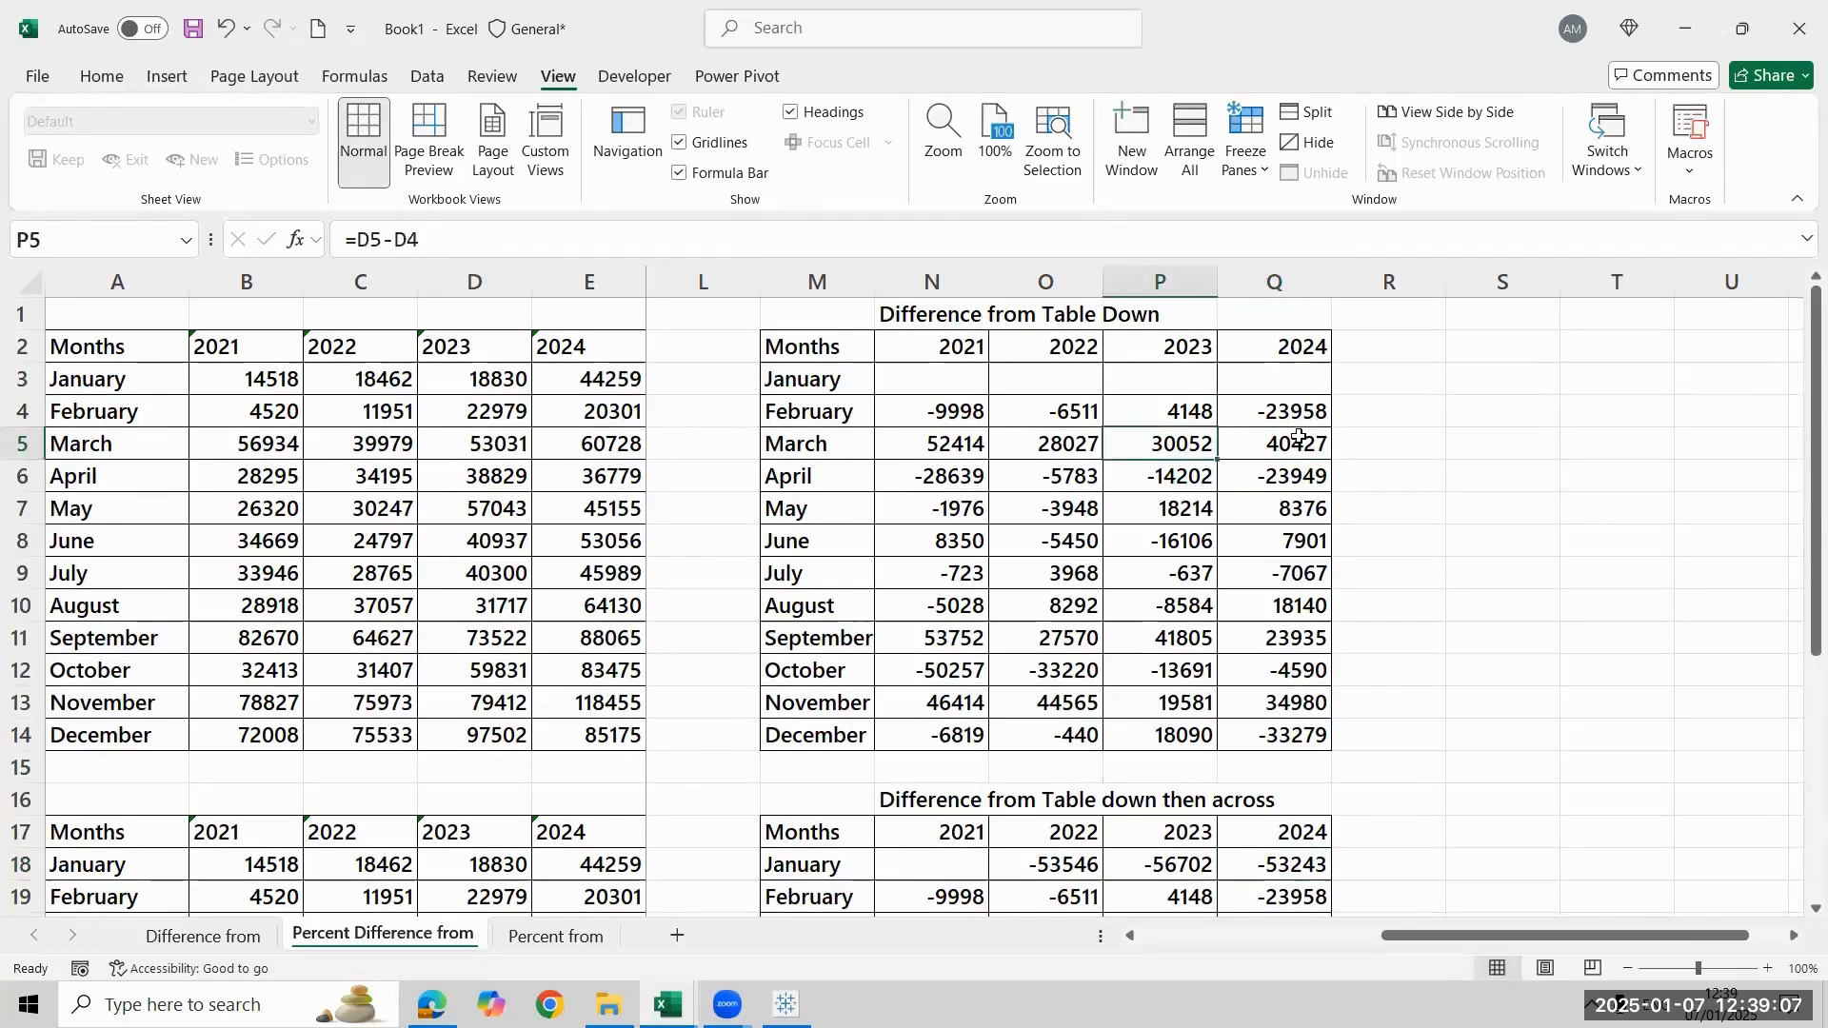
key("Left")
key("Down")
key("Down")
key("Down")
key("Down")
key("Down")
key("Down")
key("Down")
key("Down")
key("Down")
key("Down")
key("Down")
key("Down")
key("Down")
key("Down")
key("Down")
key("Left")
key("Left")
key("Left")
key("Left")
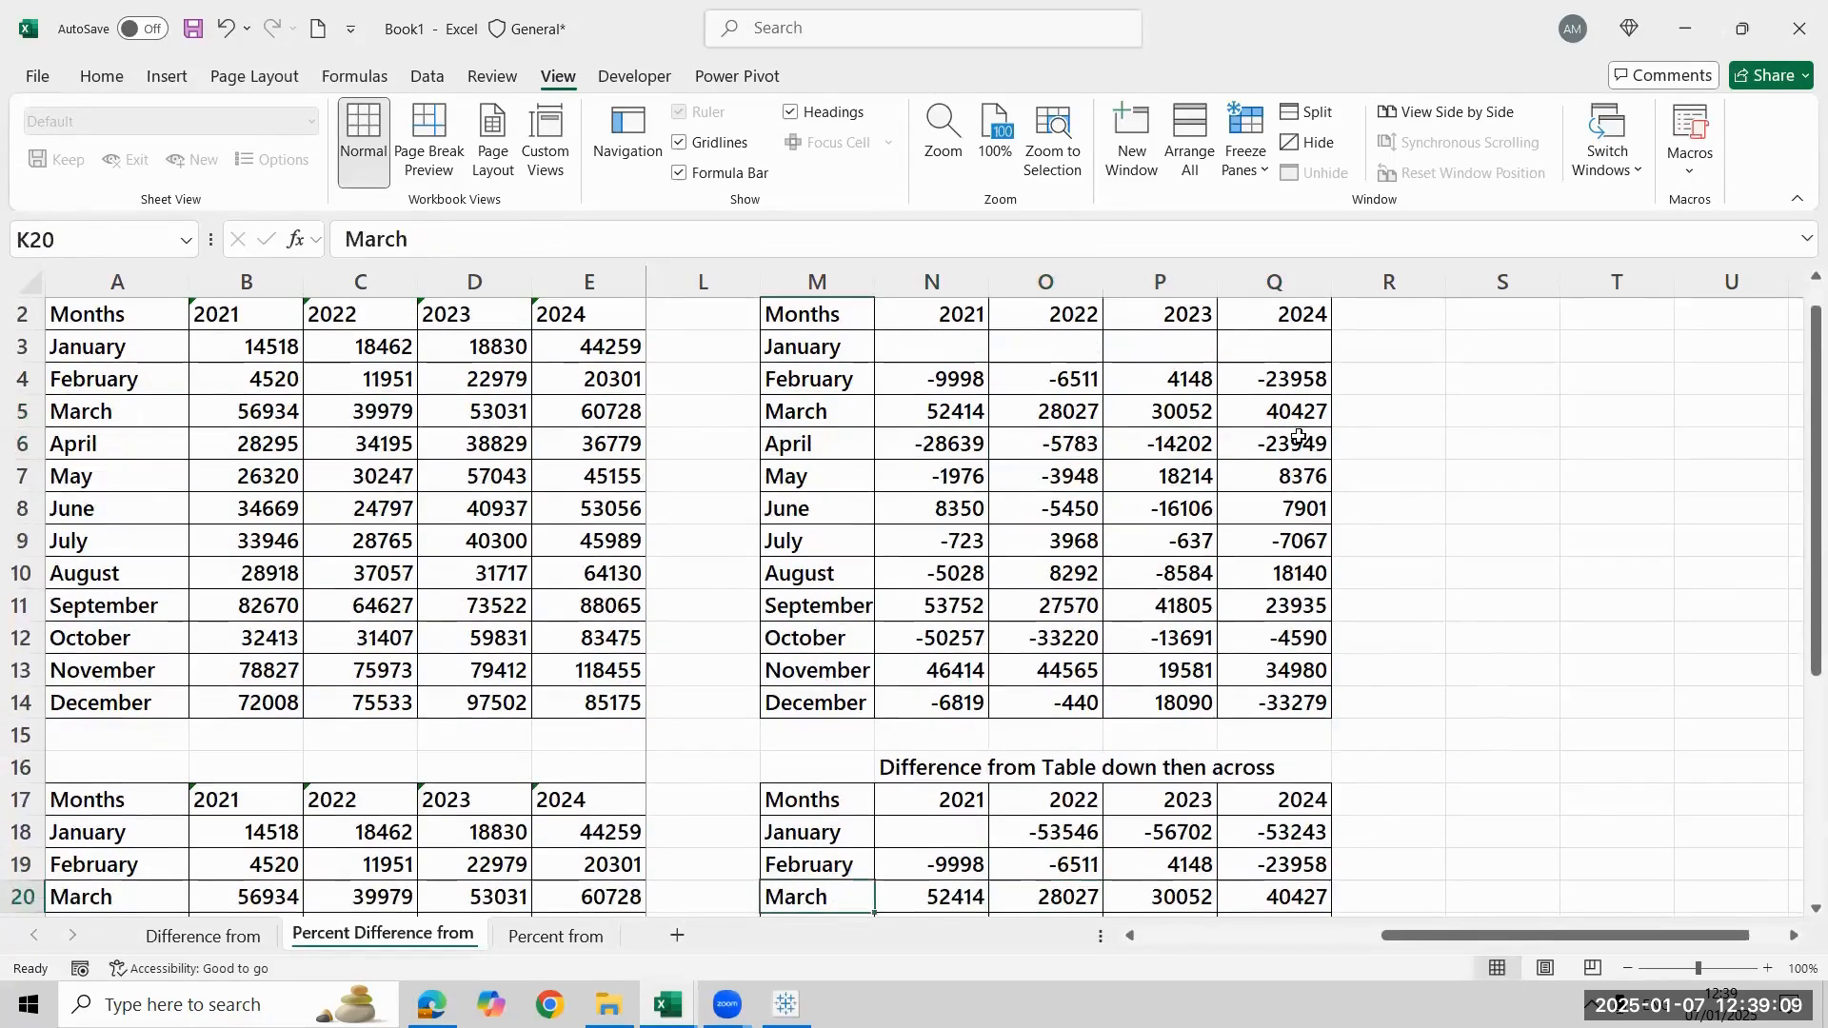
key("Left")
key("Left")
key("Left")
key("Left")
key("Up")
key("Up")
key("Up")
key("Up")
key("Up")
key("Left")
key("Left")
key("Left")
key("Left")
key("Left")
key("Left")
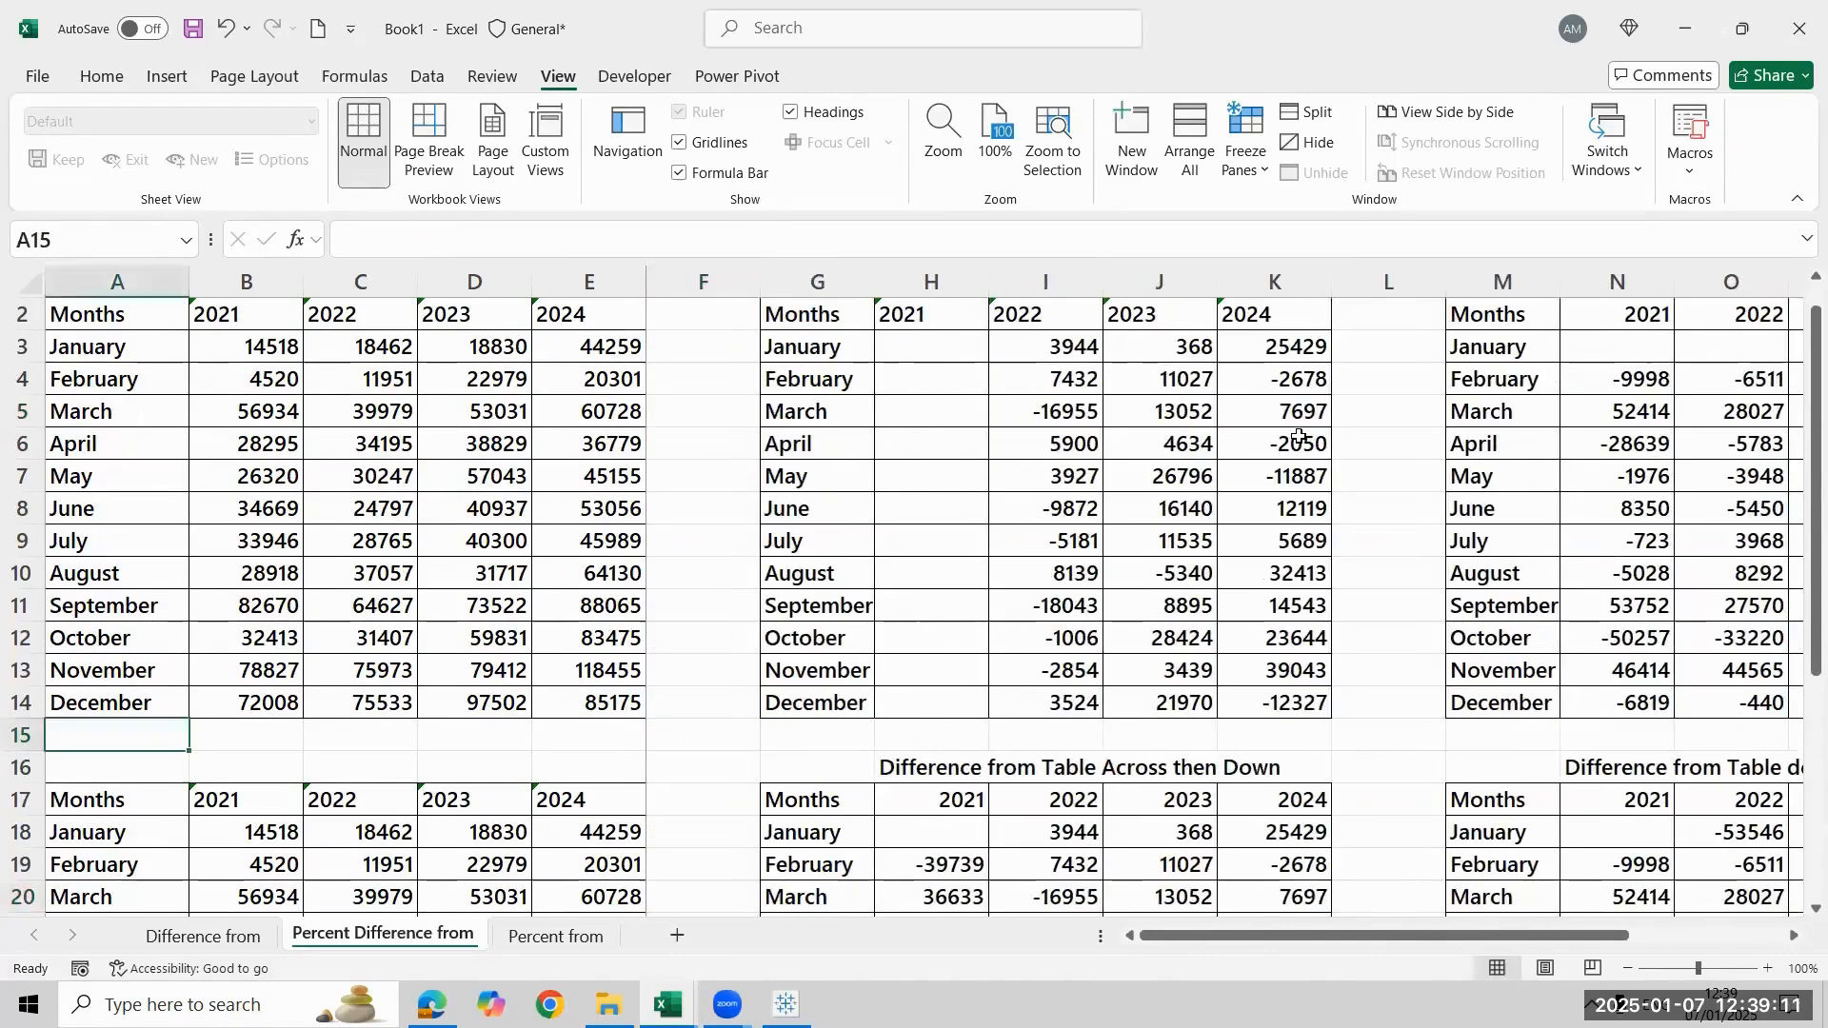
key("Down")
key("Down")
key("Up")
key("shift+Down")
key("shift+space")
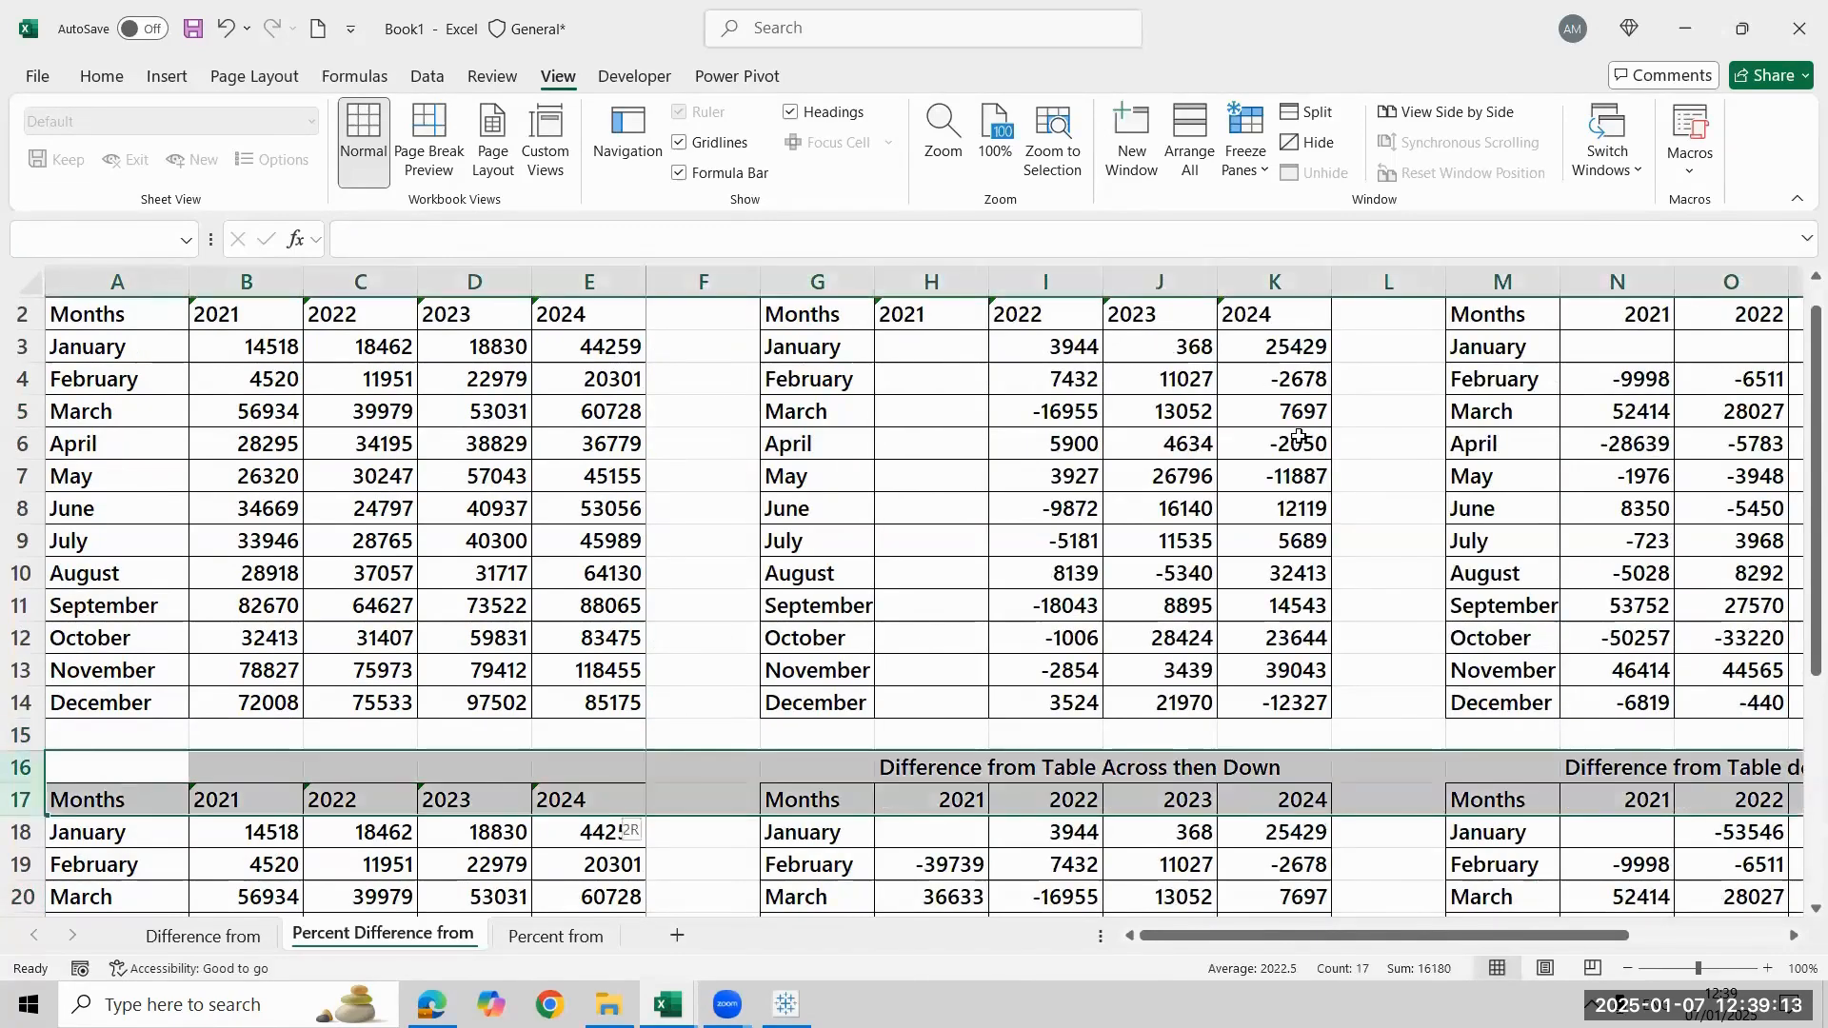
key("ctrl+shift+Down")
key("alt+h")
key("e")
key("a")
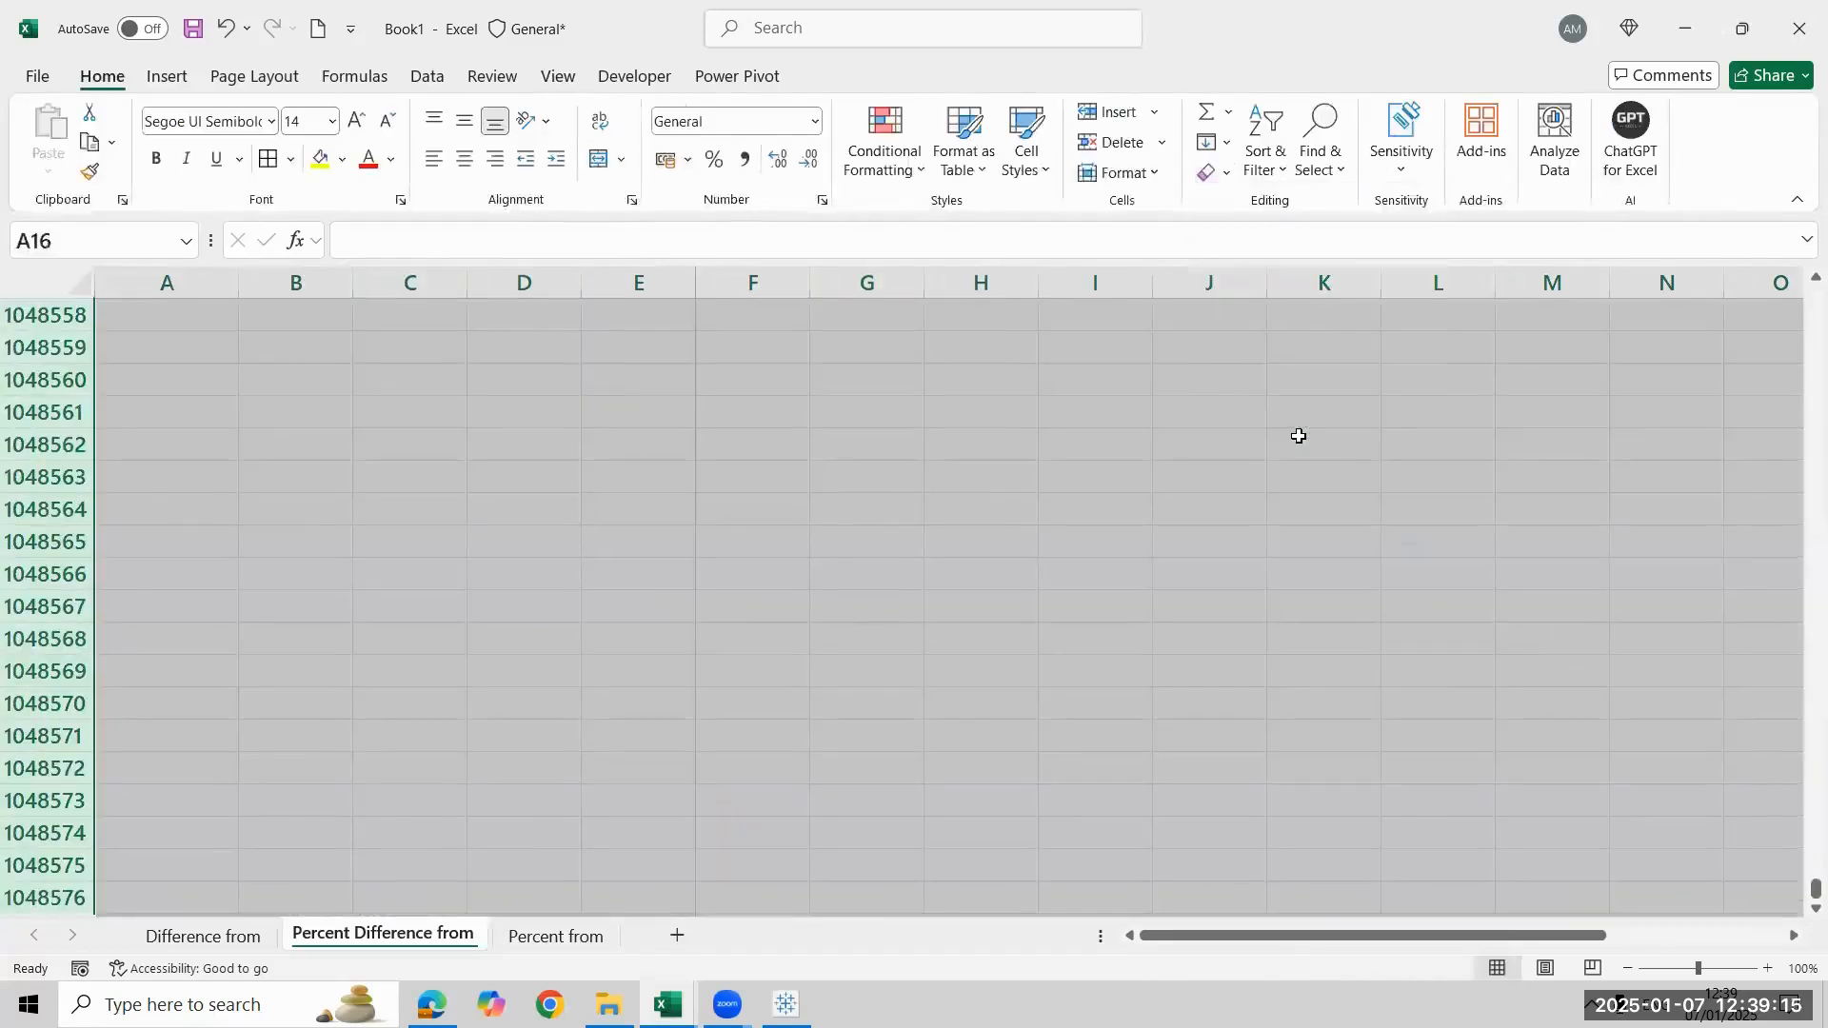
Delete the 2022 to 2024 values for all months in the Table Across block, cells I3:K14
key("ctrl+Up")
key("ctrl+Home")
key("Right")
key("Right")
key("Right")
key("Right")
key("Right")
key("Right")
key("Right")
key("Right")
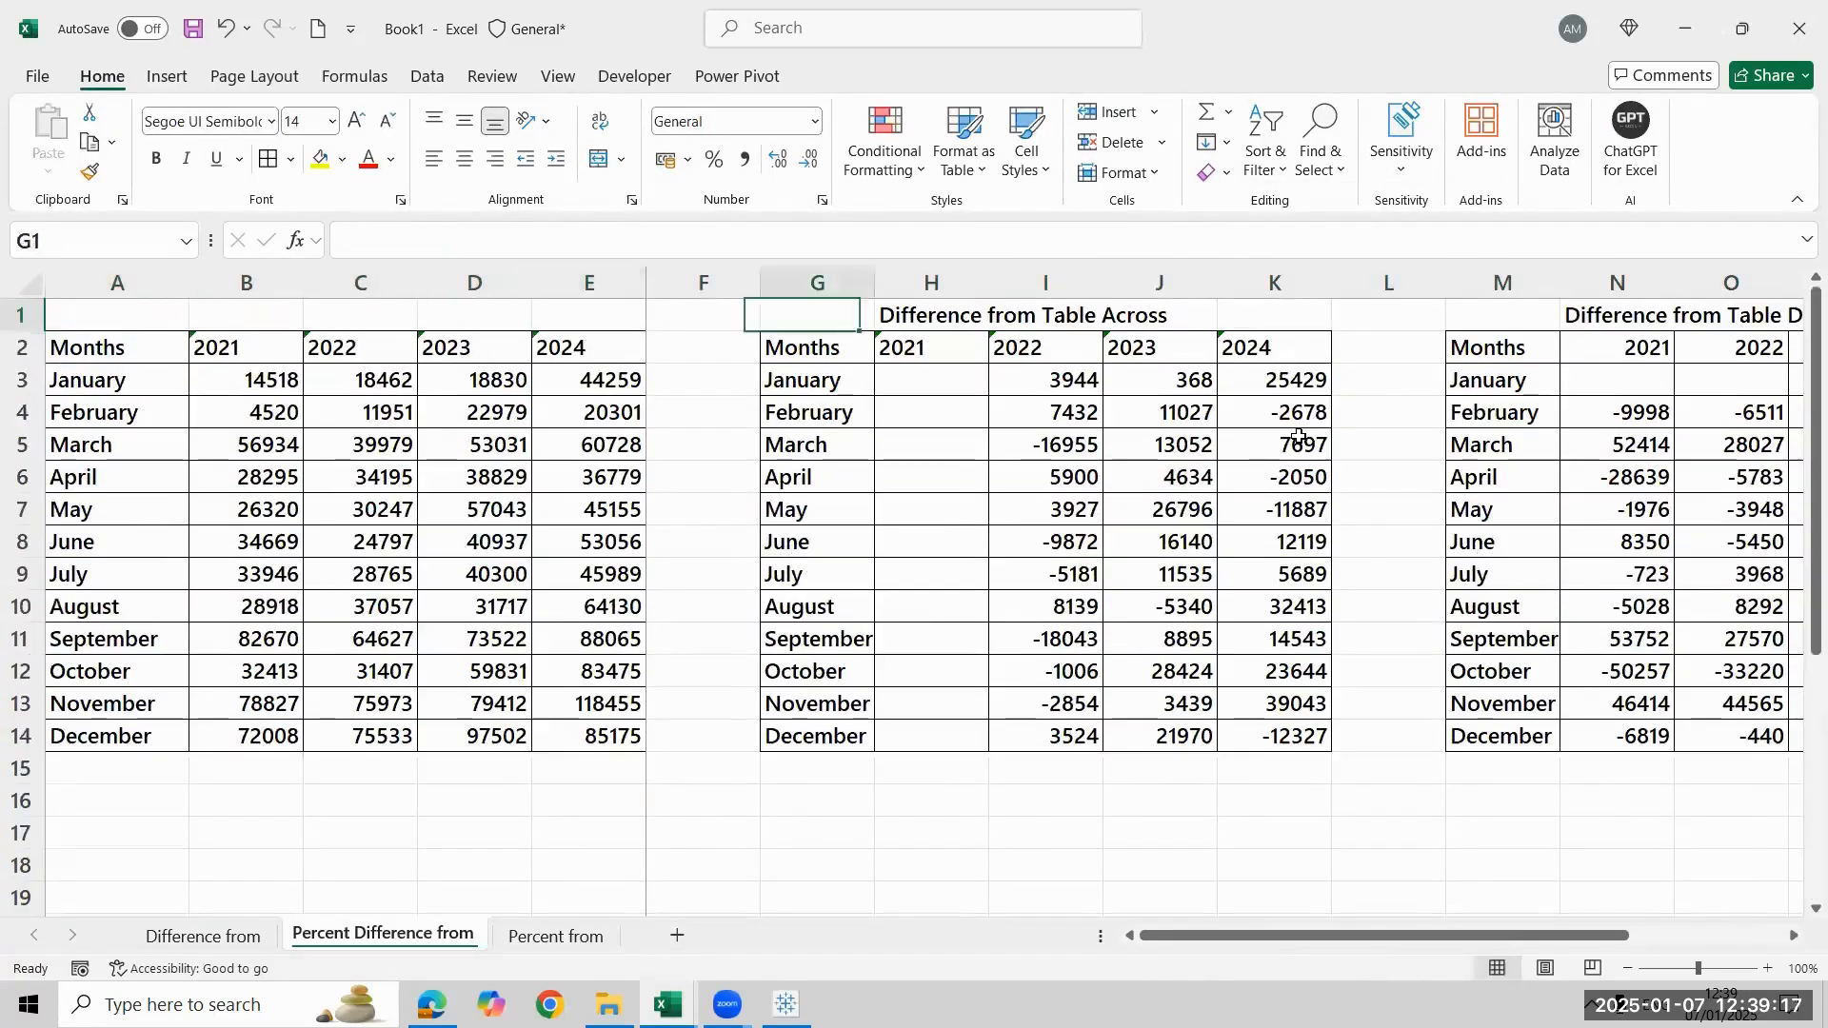
key("Down")
key("Down")
key("ctrl+shift+Right")
key("ctrl+shift+Down")
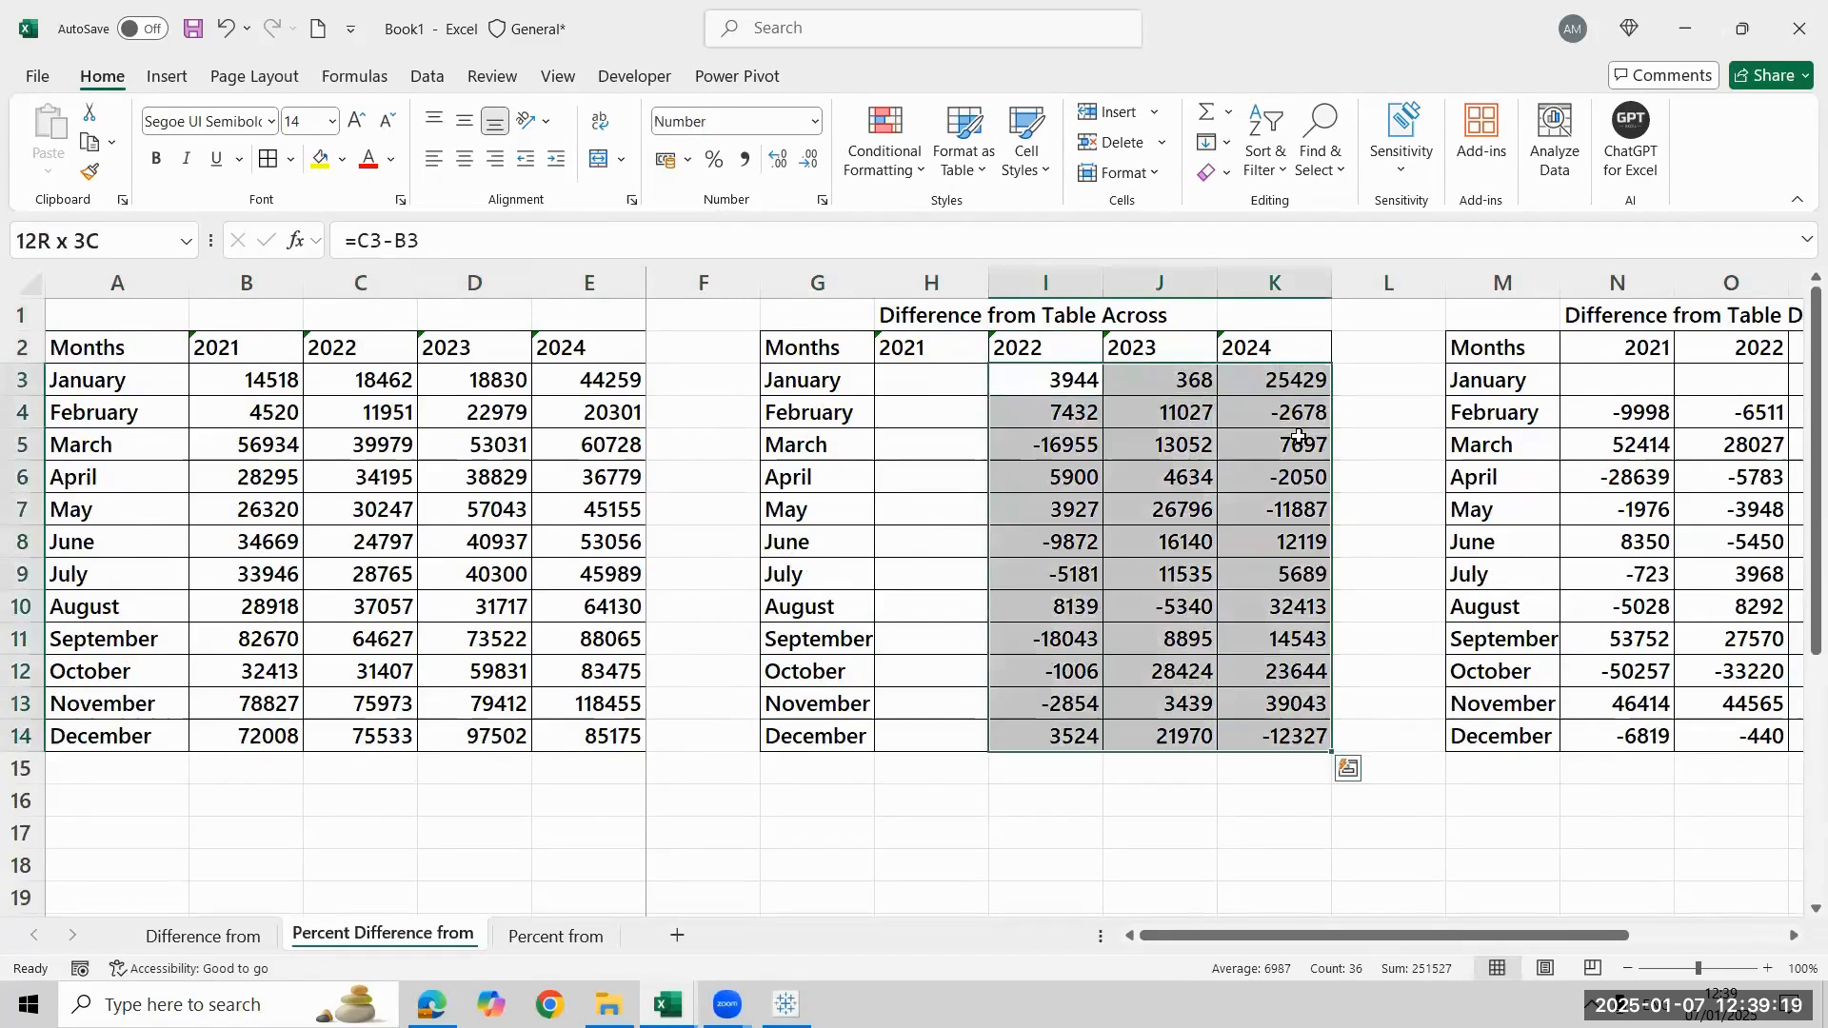
key("Delete")
key("Up")
key("Up")
key("Left")
key("Left")
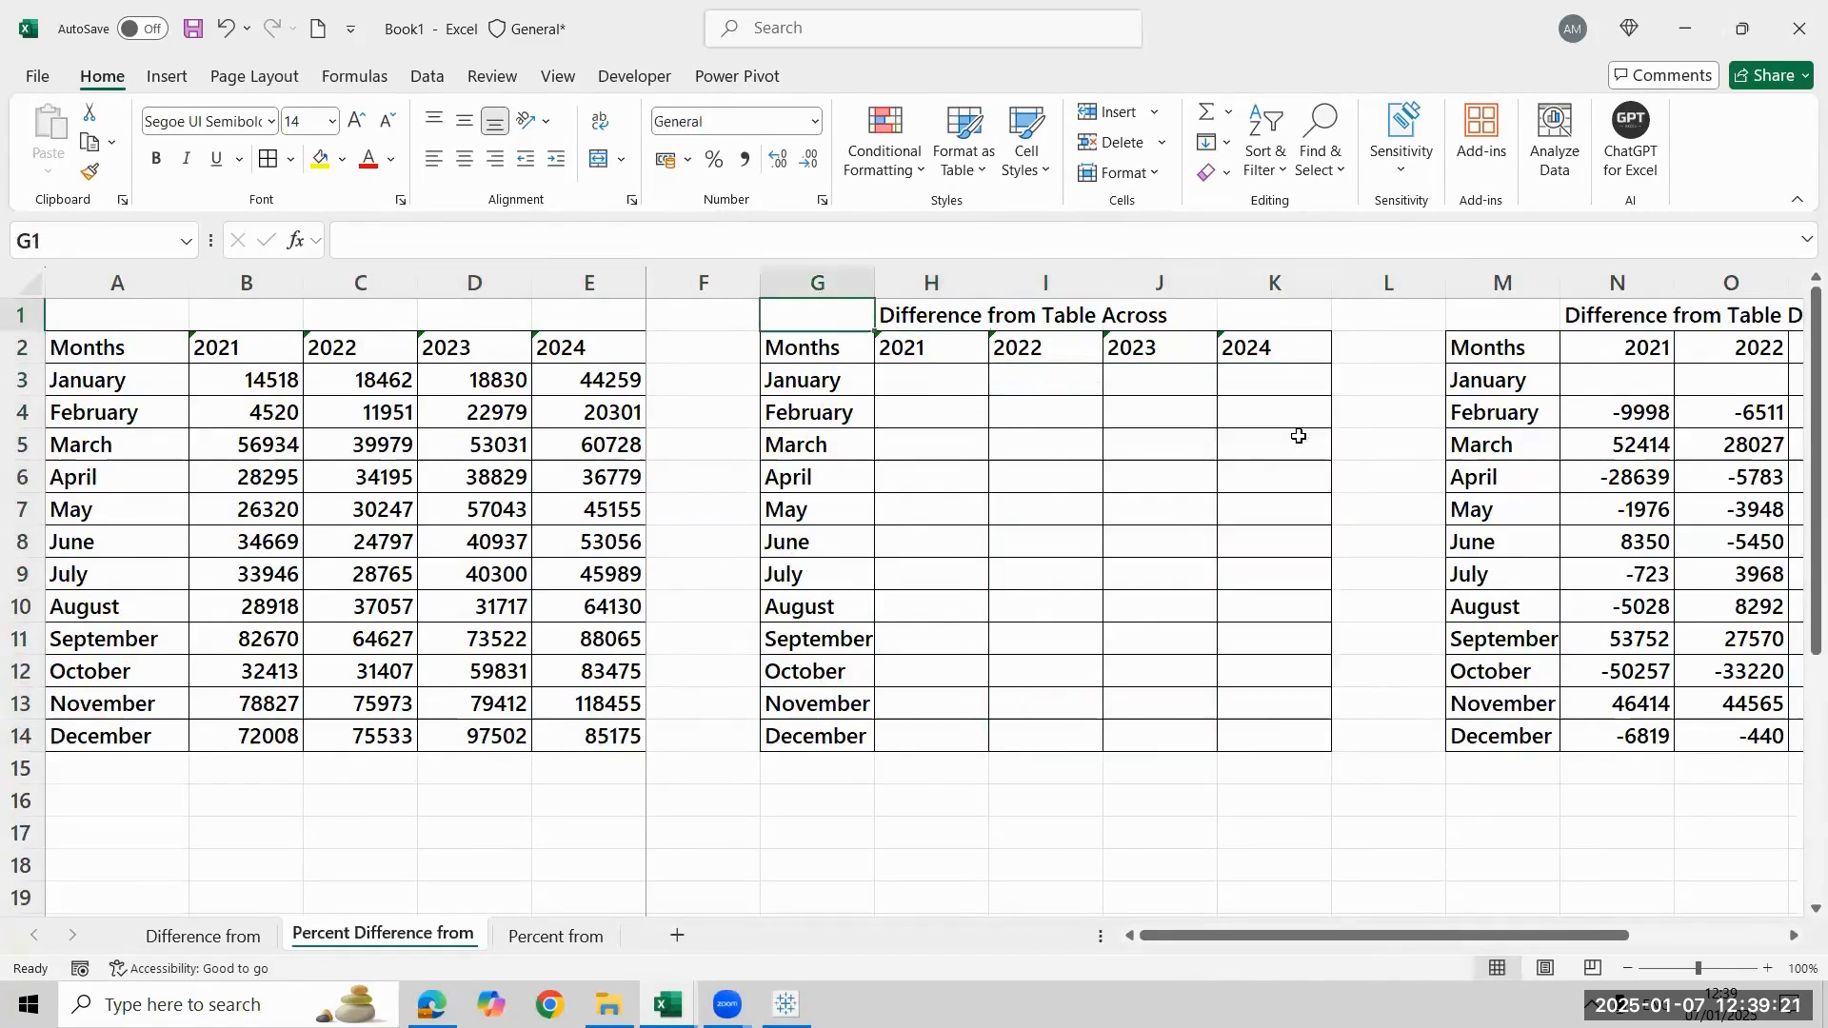
Change the Table Across block's title in H1 to "% Difference from Table Across"
key("Right")
key("F2")
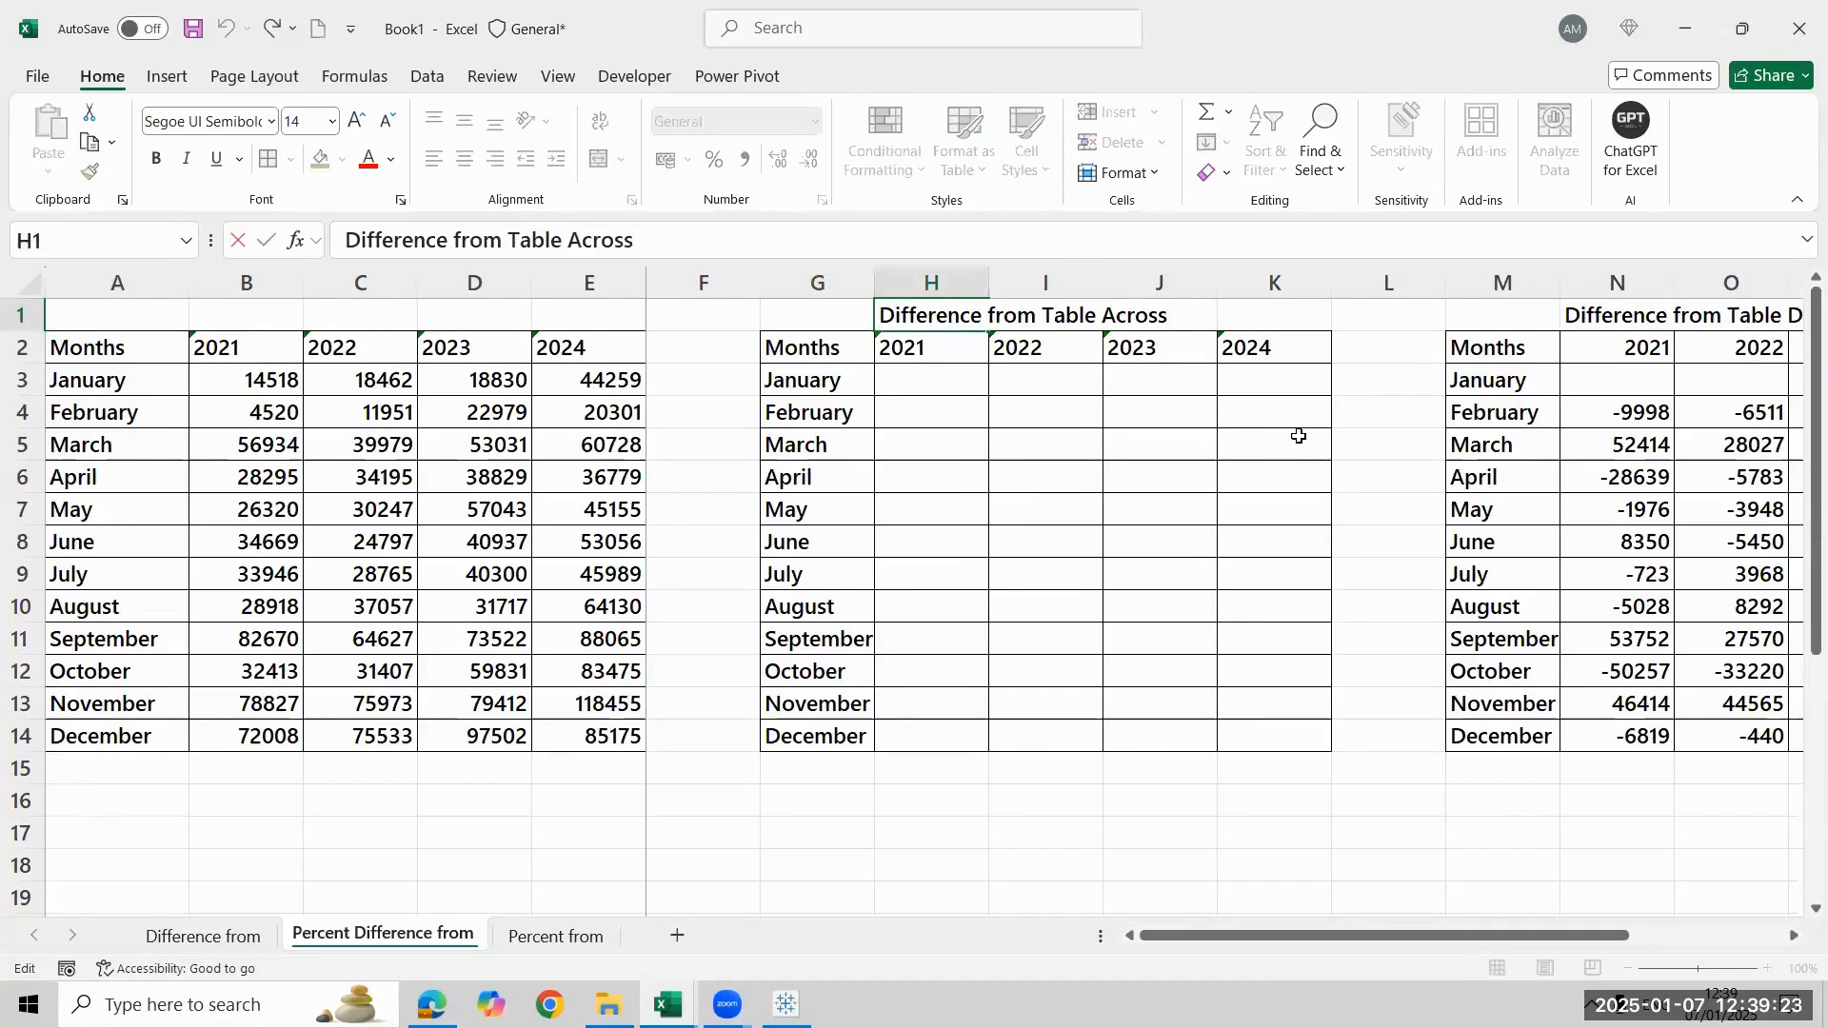
key("Home")
type("%")
key("Tab")
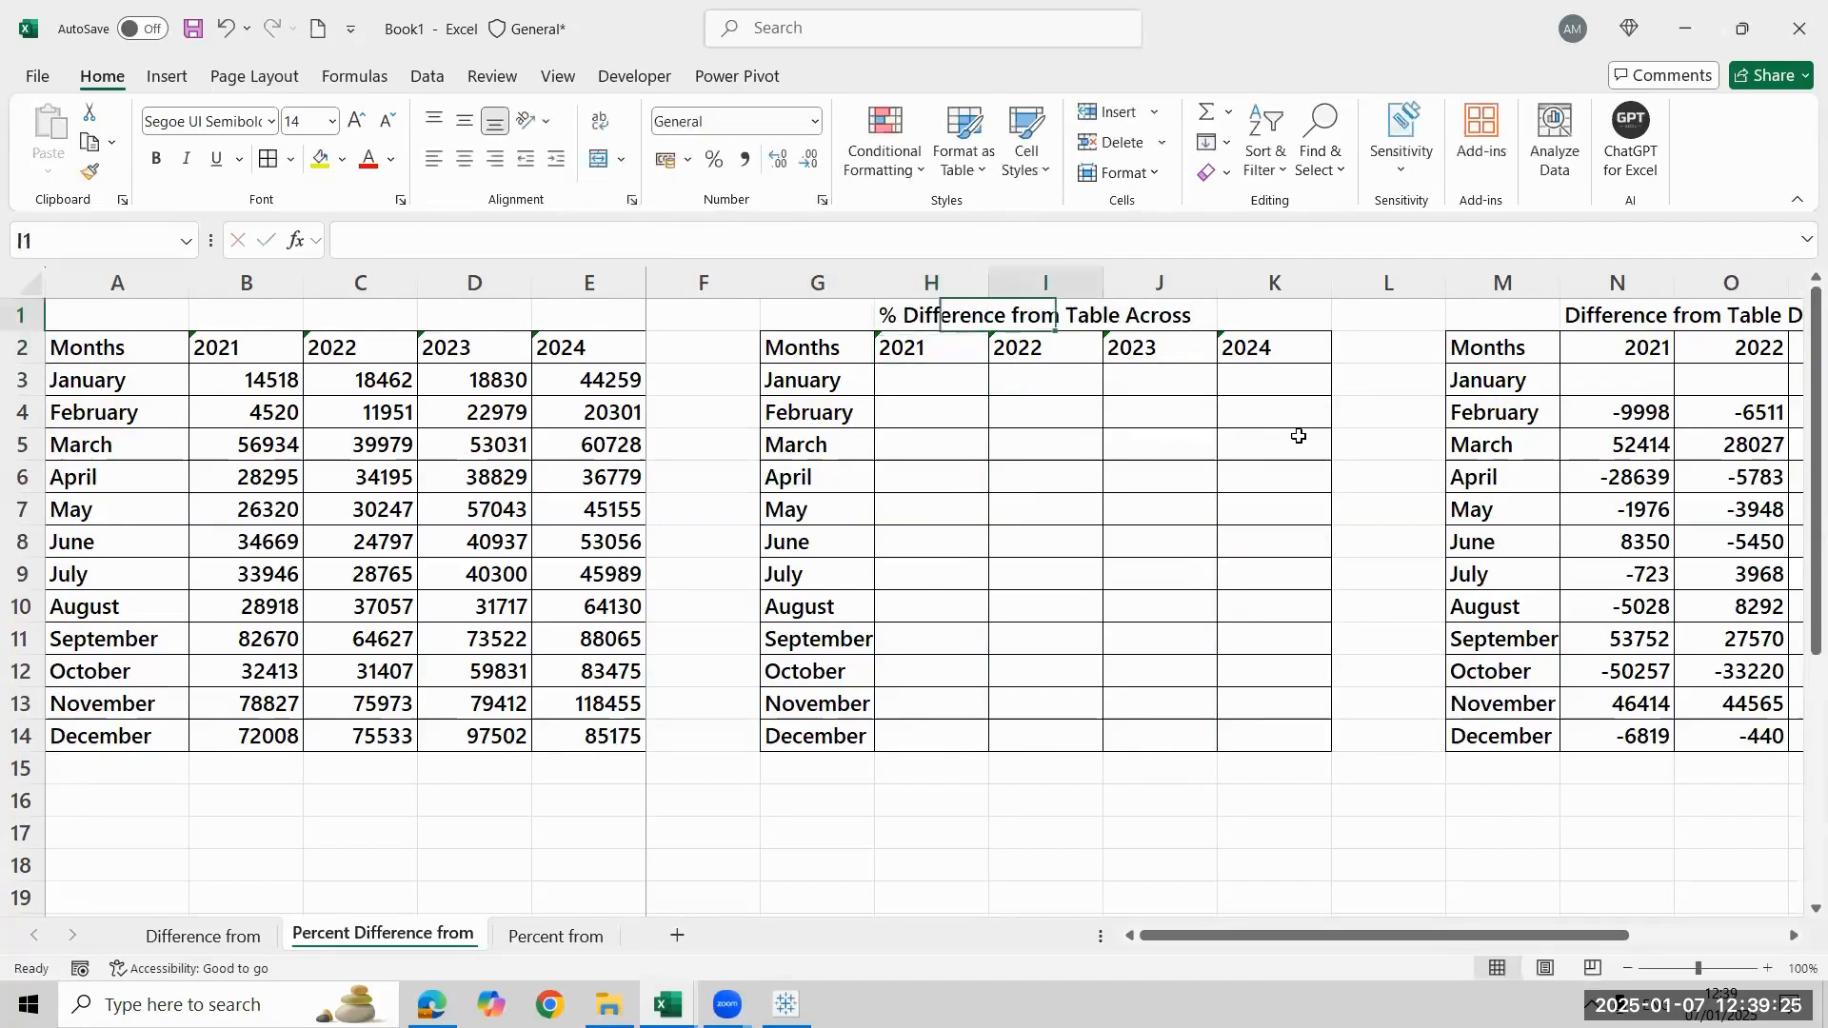
Change the Table Down block's title in N1 to "% Difference from Table Down"
key("Right")
key("Right")
key("Right")
key("Right")
key("Right")
key("F2")
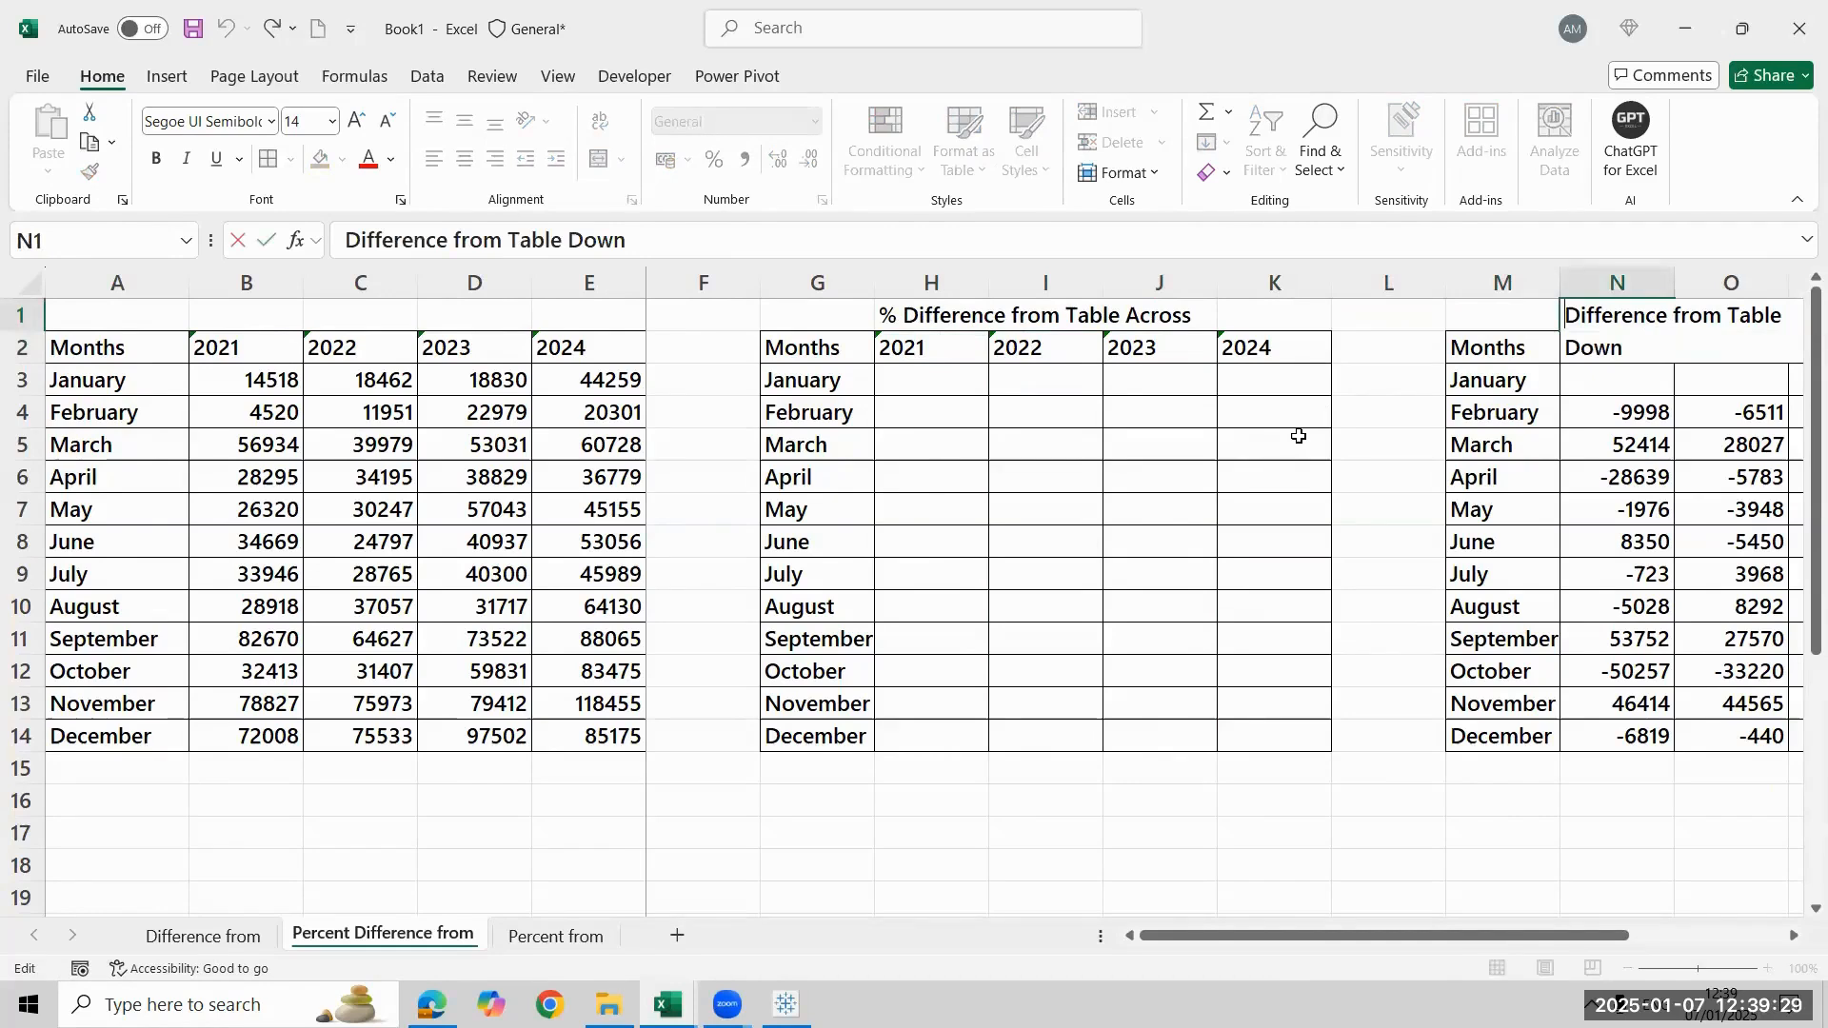
key("Home")
type("%")
key("Return")
Delete the February to December values for 2021 to 2024 in the Table Down block, cells N4:Q14
key("Return")
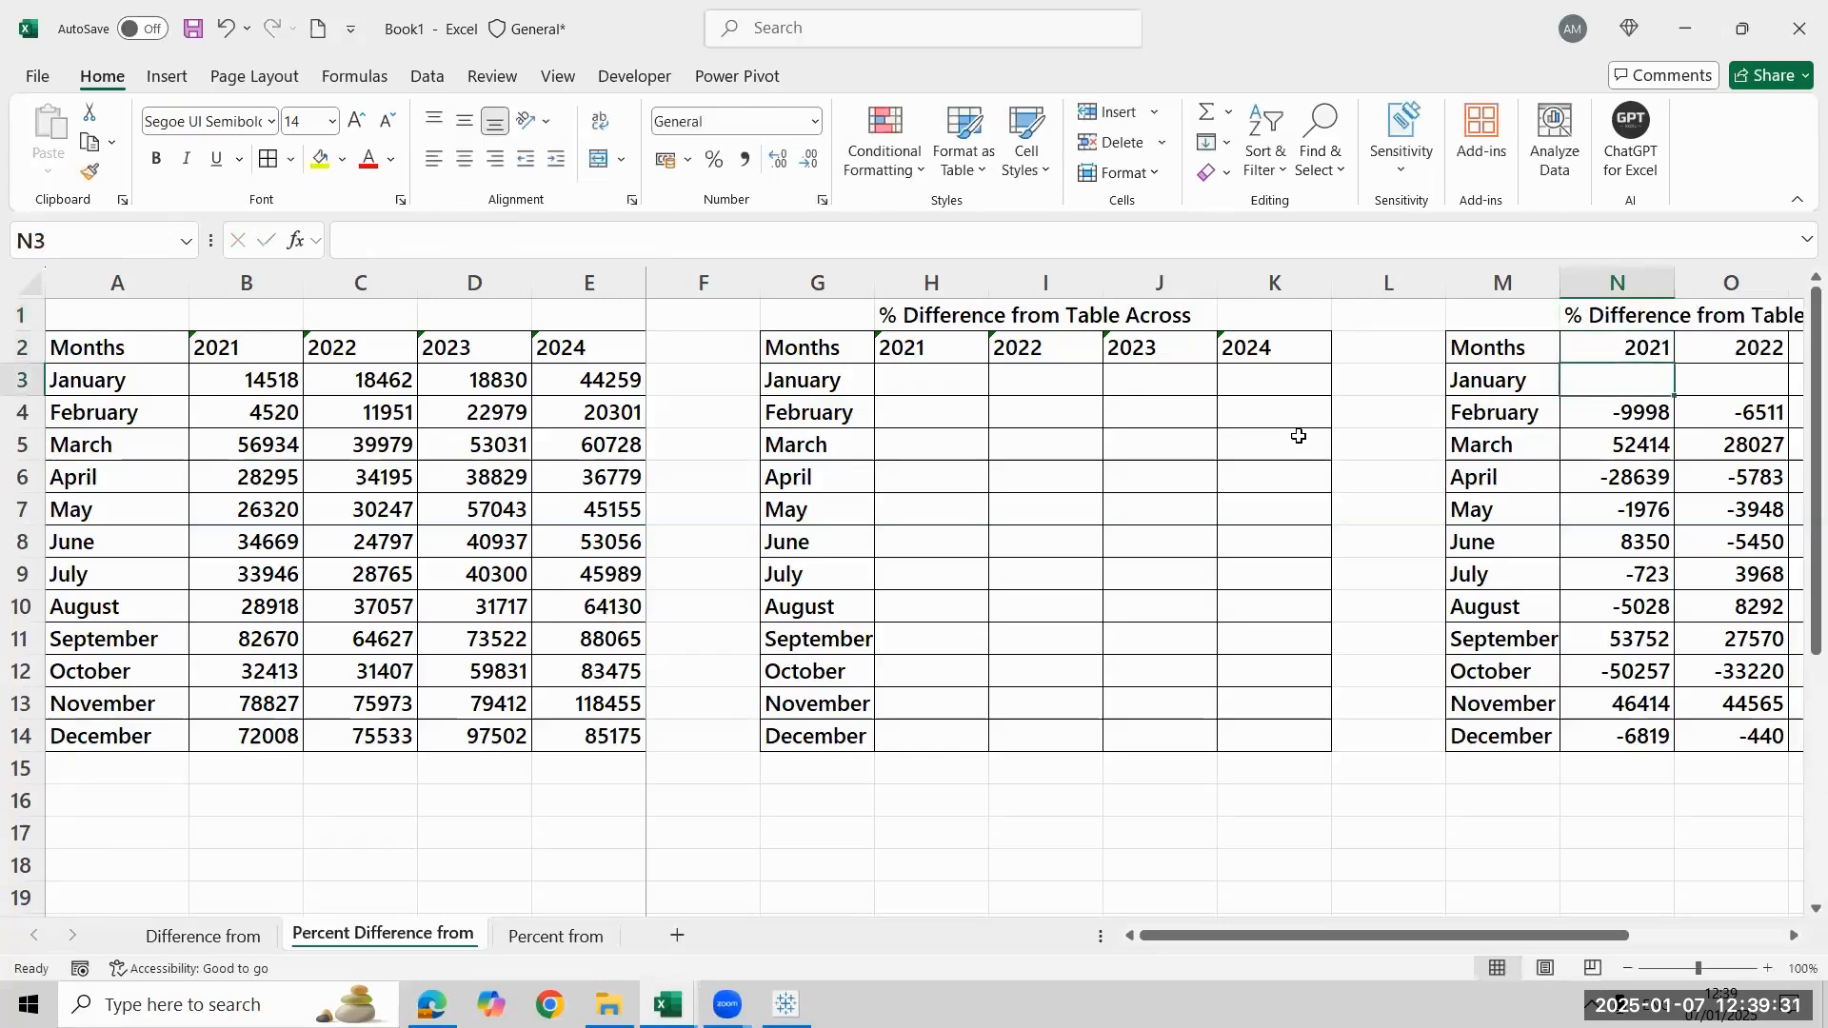
key("Down")
key("ctrl+shift+End")
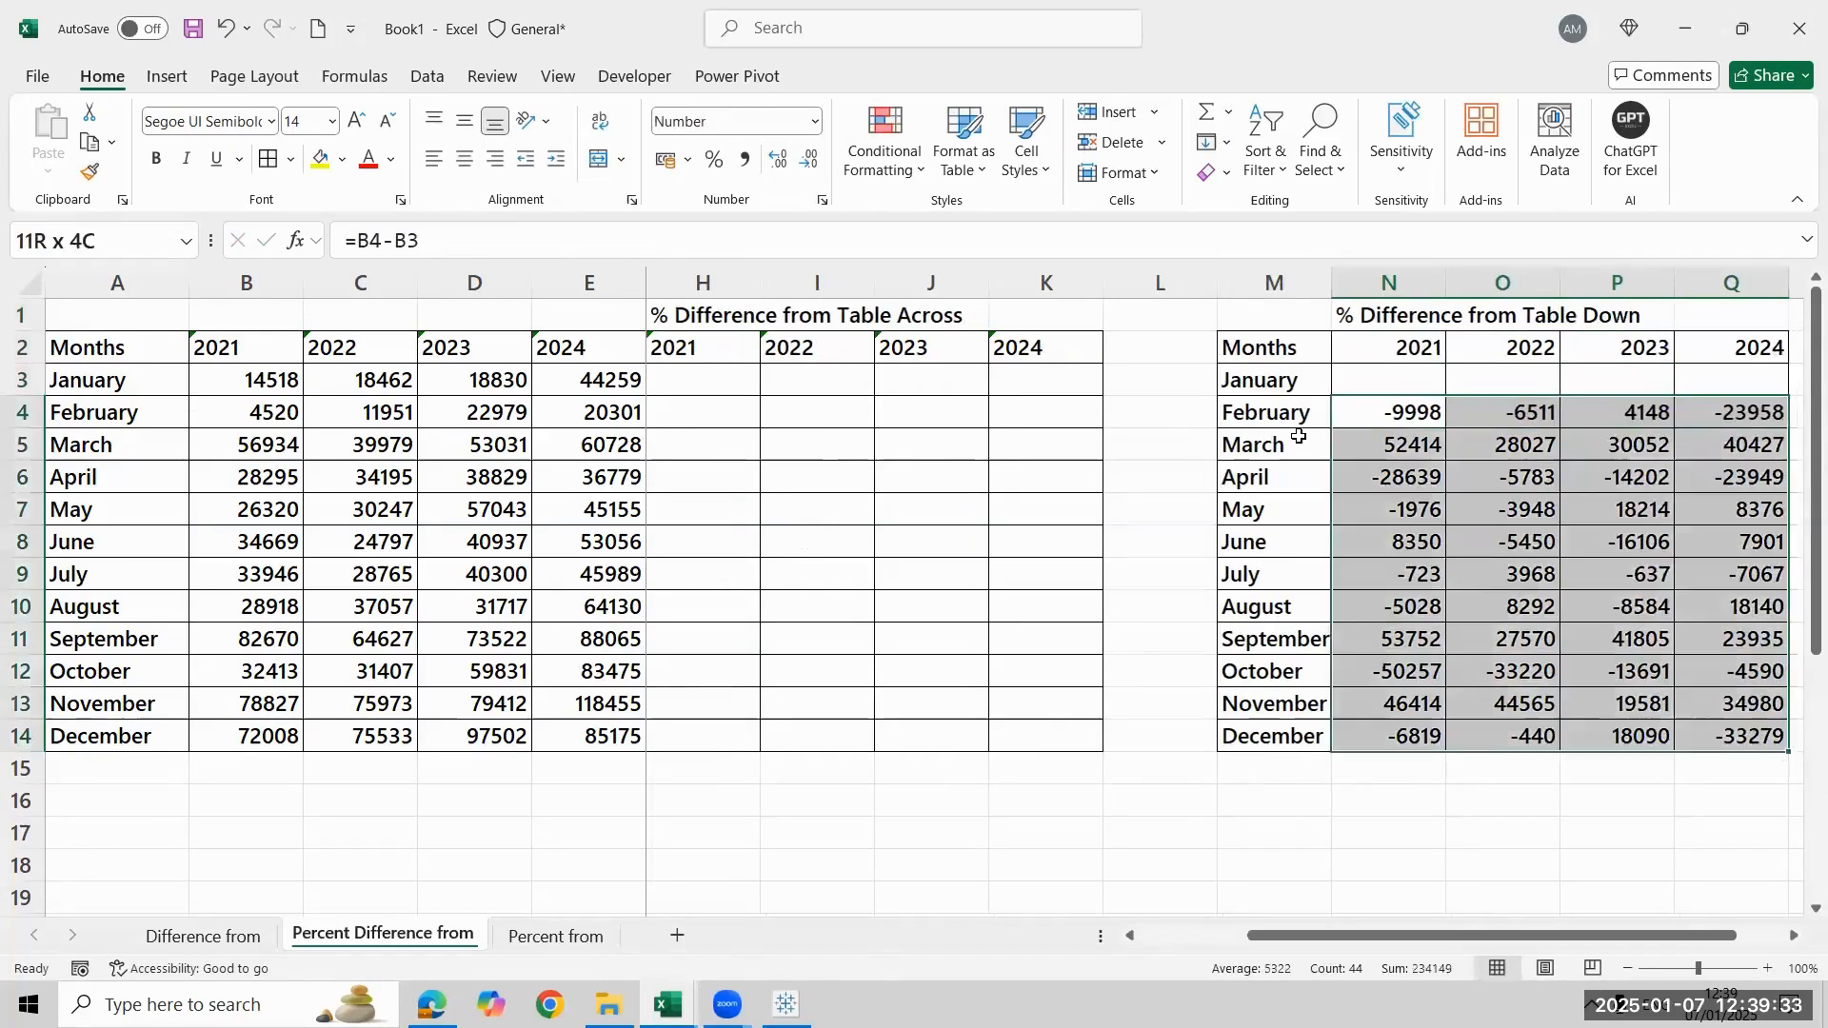
key("Delete")
Enter =(C3-B3)/B3 in I3 for January 2022 of the Table Across block and format it as a percentage
key("ctrl+Left")
key("ctrl+Left")
key("Left")
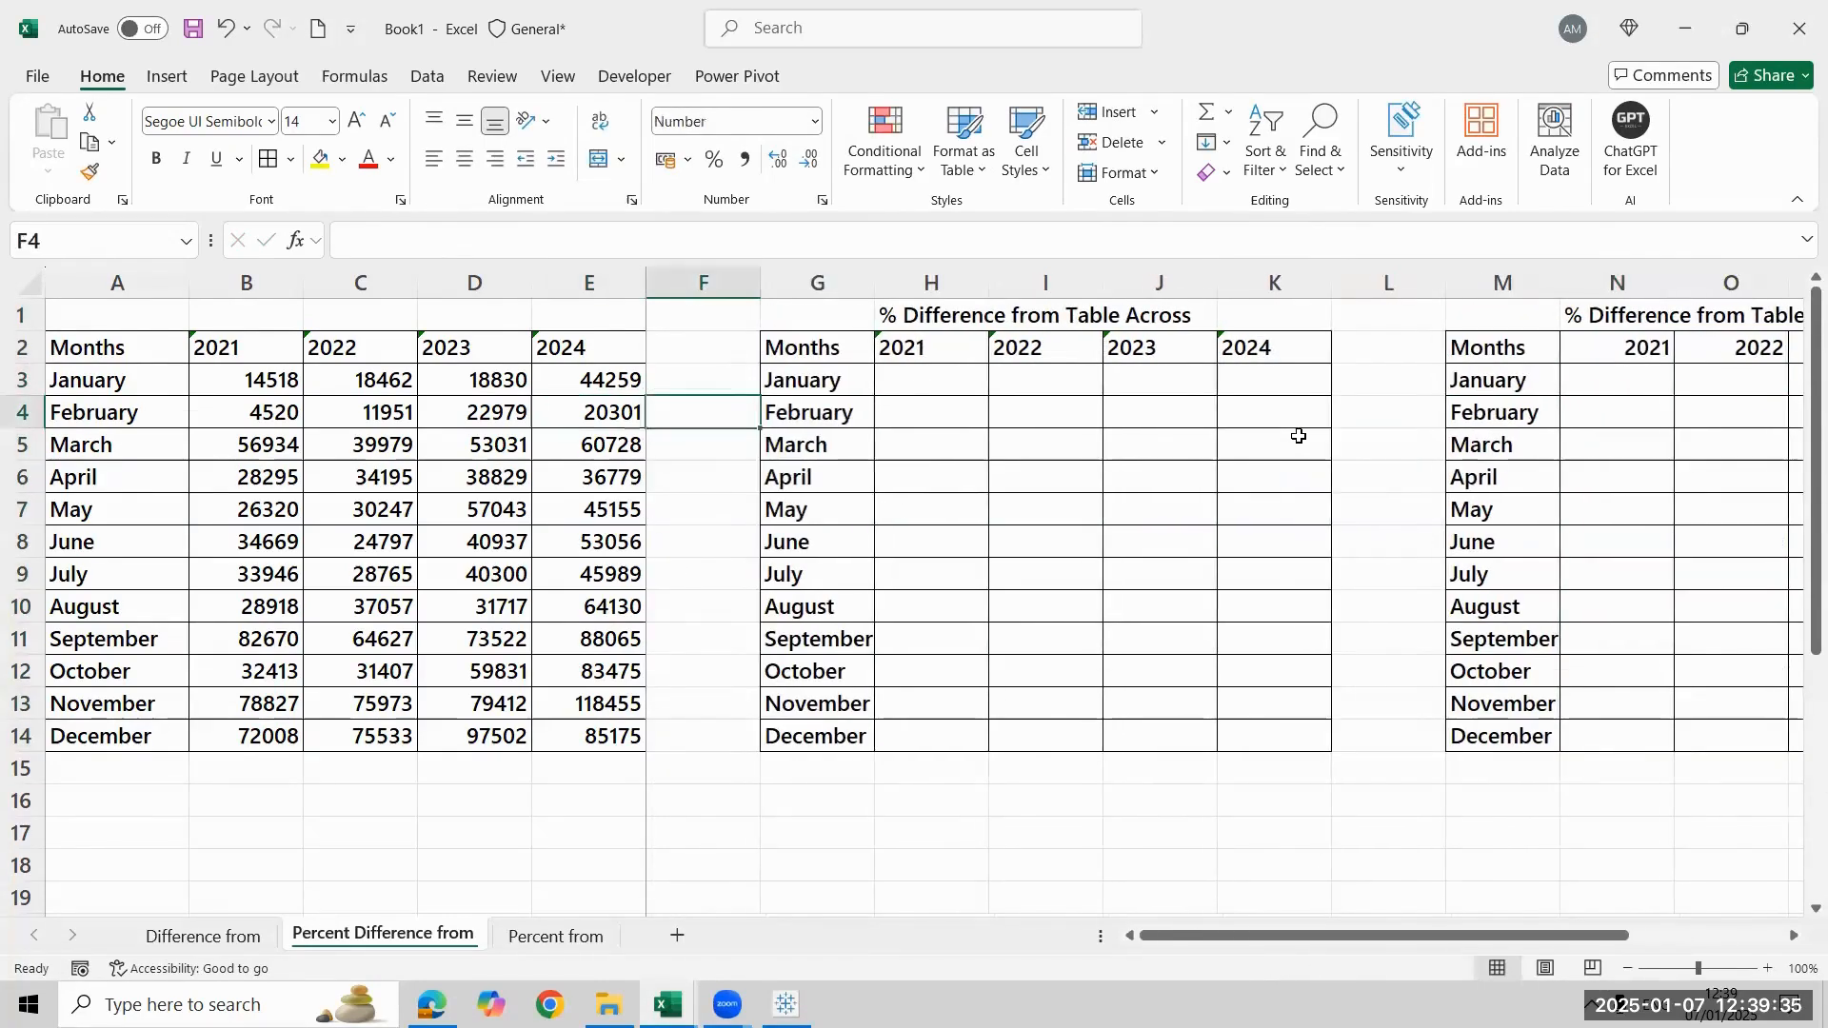
key("Right")
key("Right")
key("Up")
key("Right")
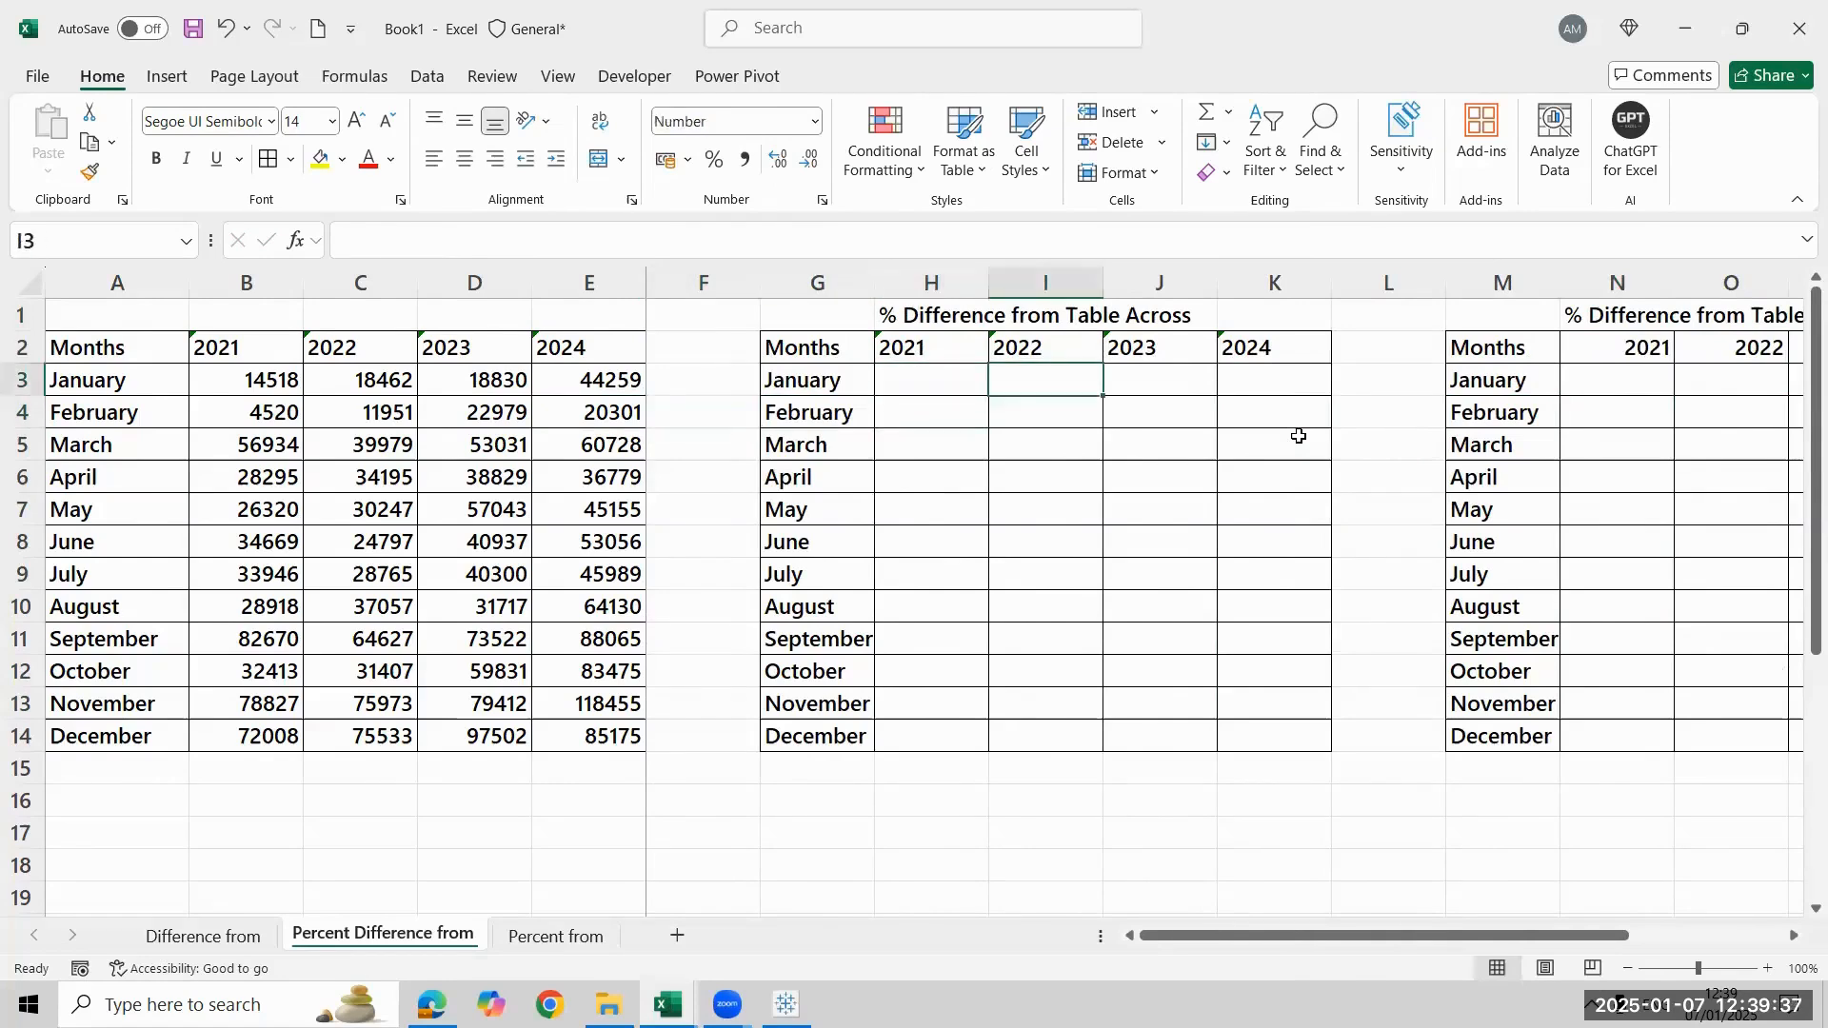
type("=(")
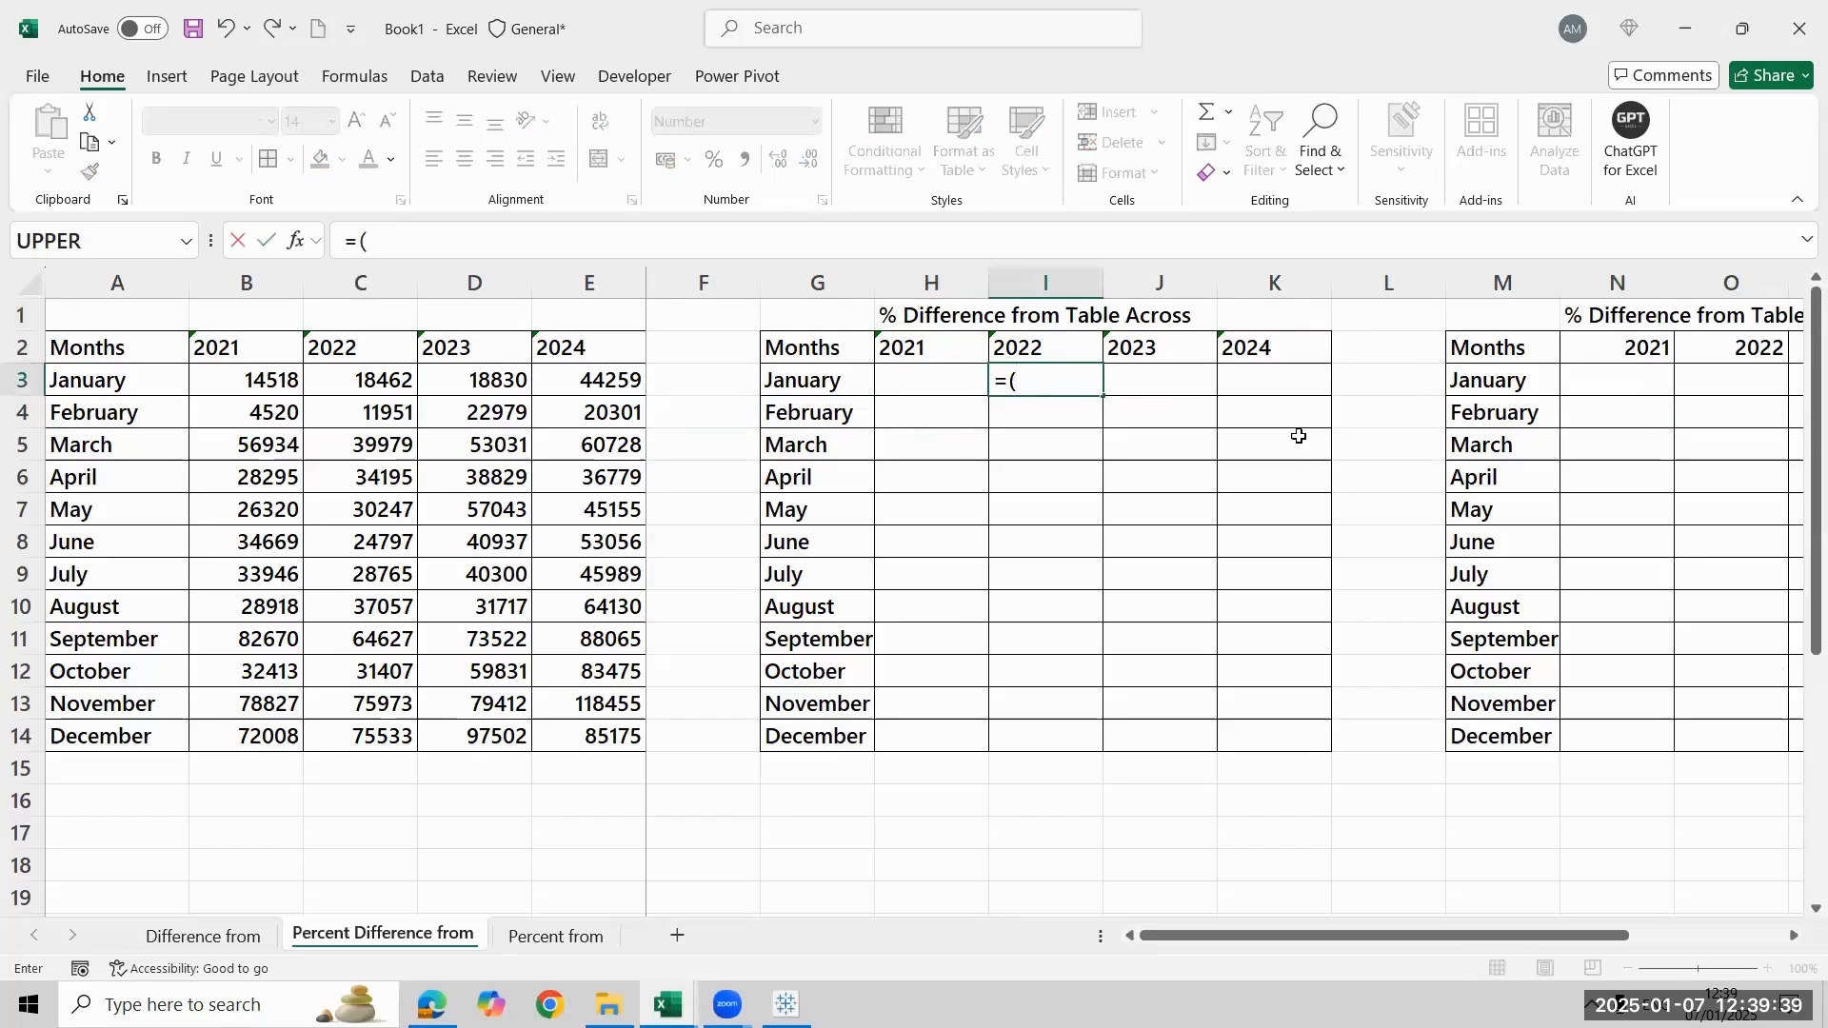
key("Left")
key("Left")
key("Left")
key("Left")
key("Left")
key("Left")
key("Left")
key("Right")
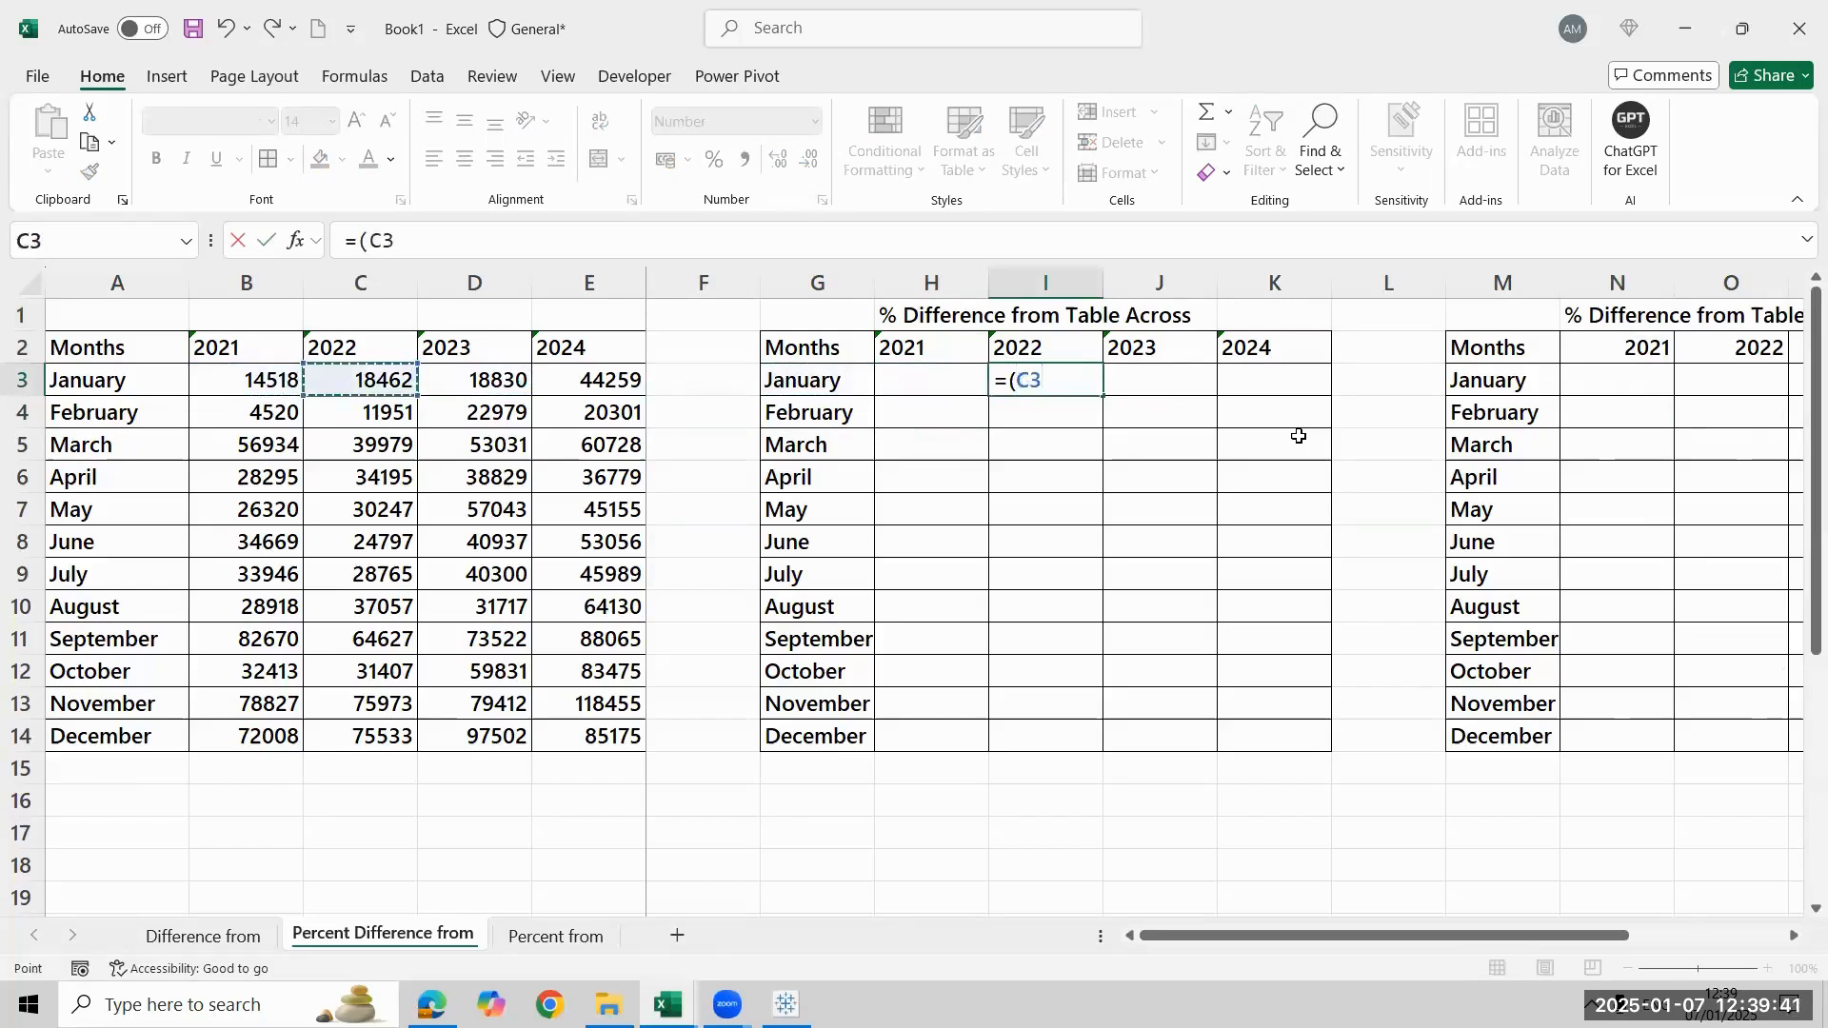
type("-")
key("Left")
key("Left")
key("Left")
key("Left")
key("Left")
key("Left")
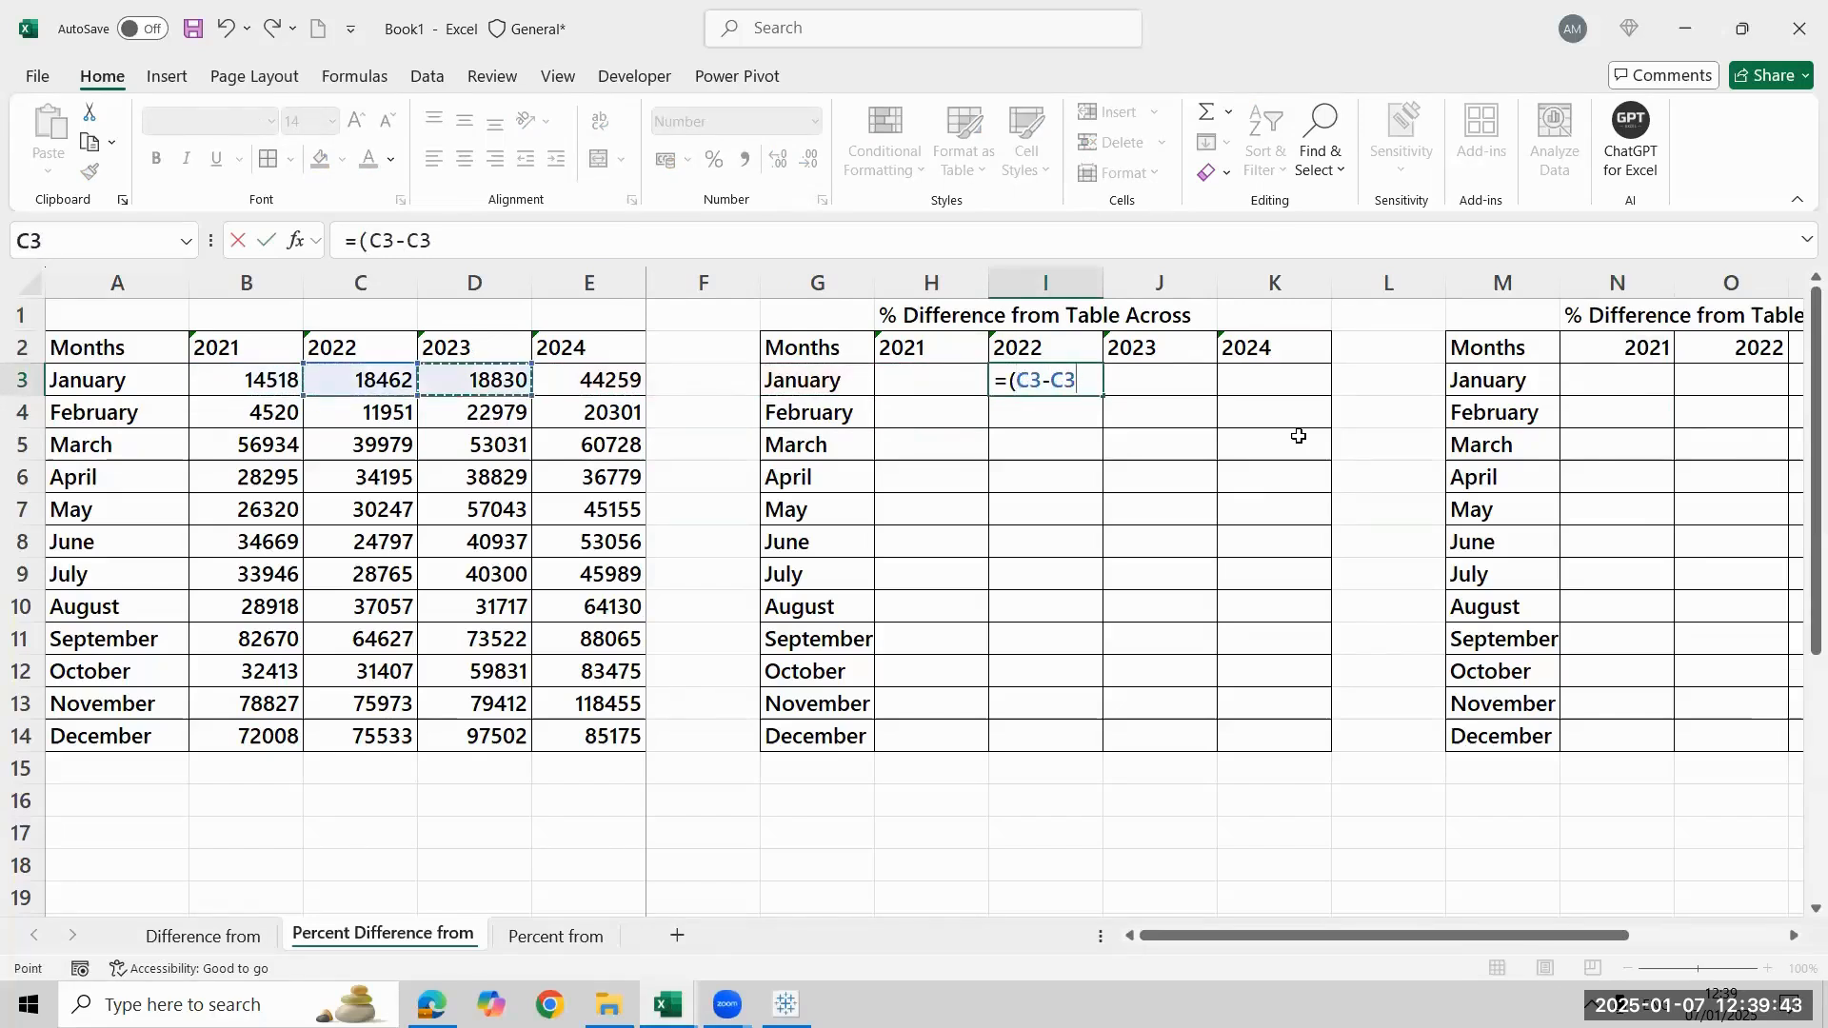
key("Left")
key("Left")
key("Right")
type(")/")
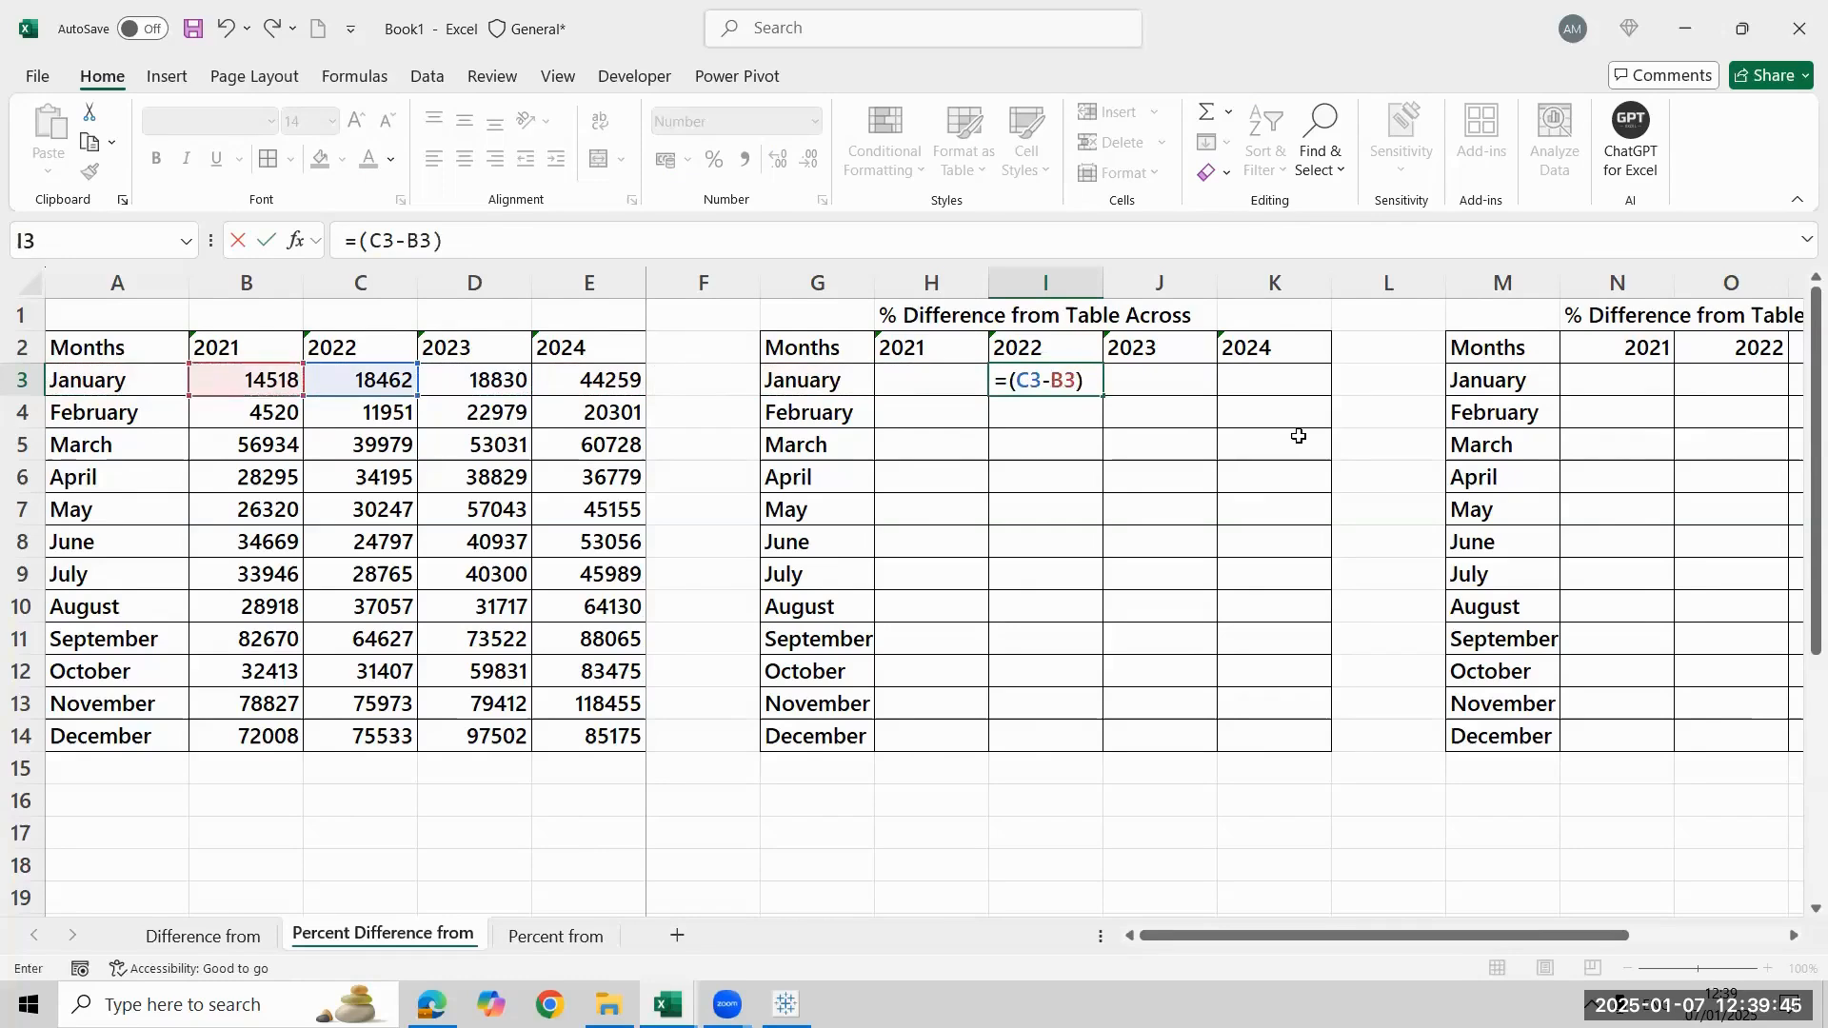
key("Left")
key("Left")
key("Left")
key("Left")
key("Left")
key("Left")
key("Left")
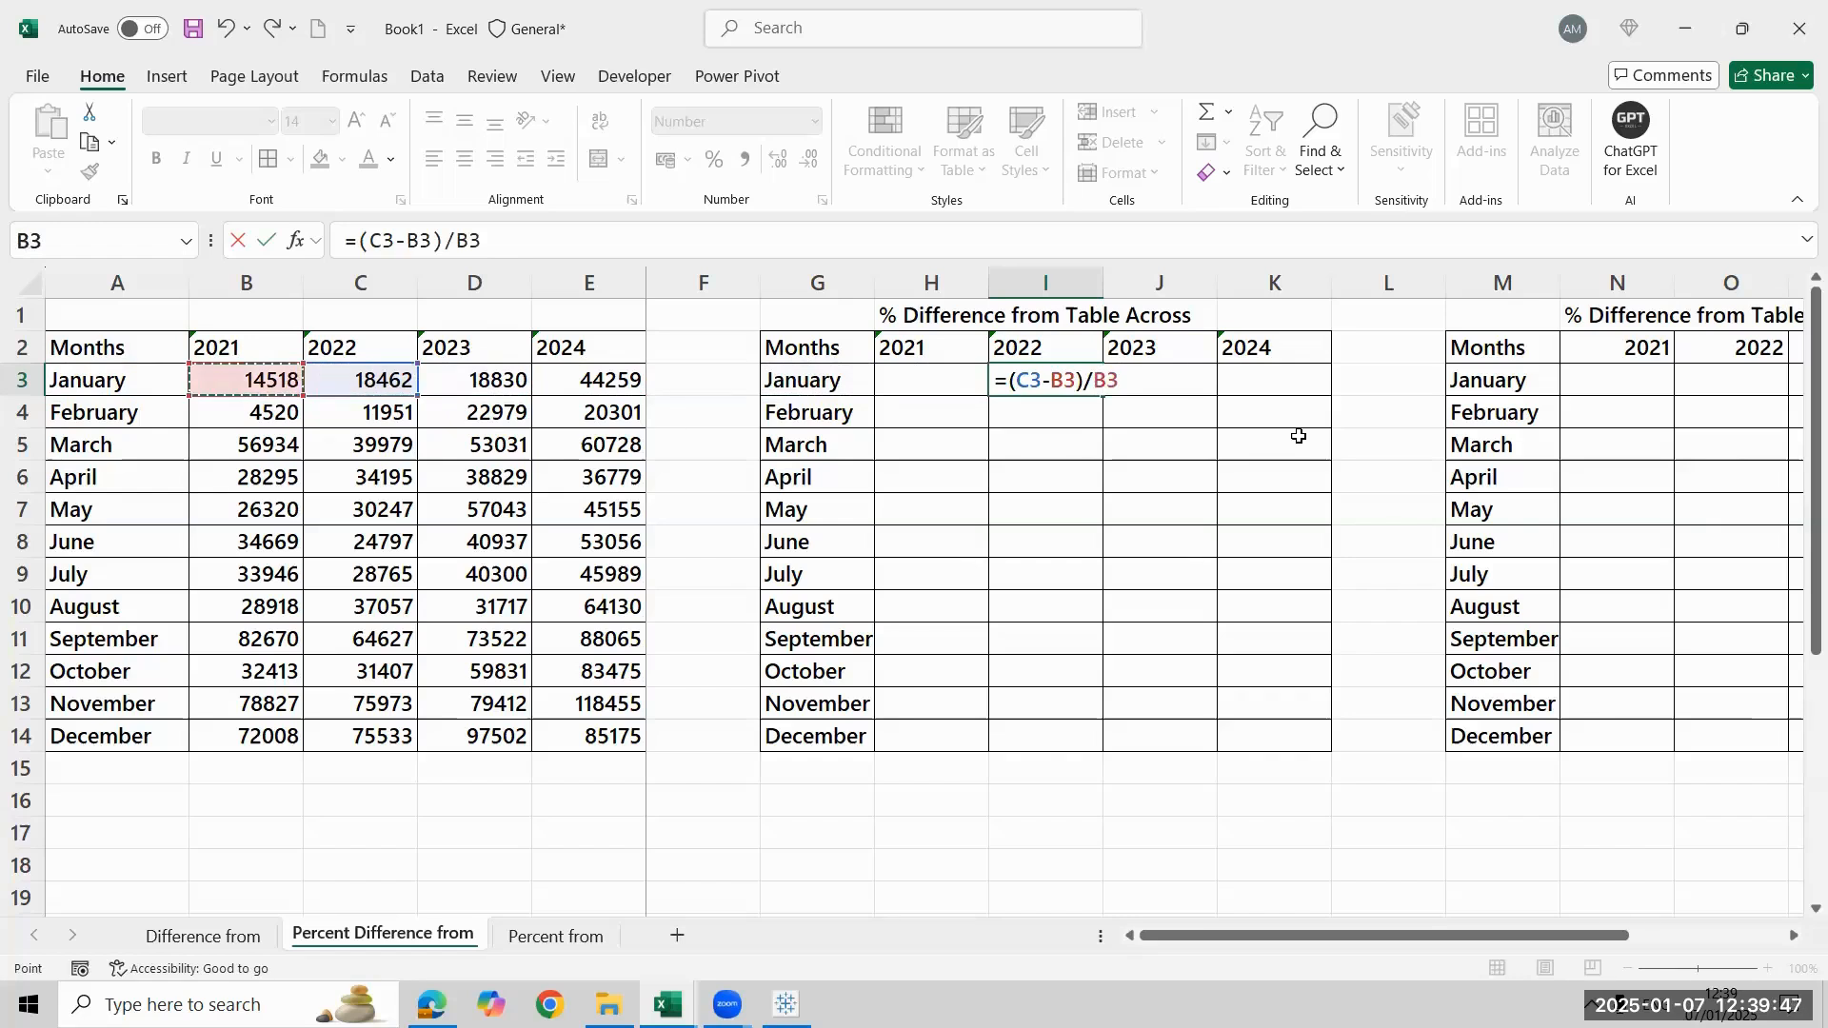
key("Return")
key("Up")
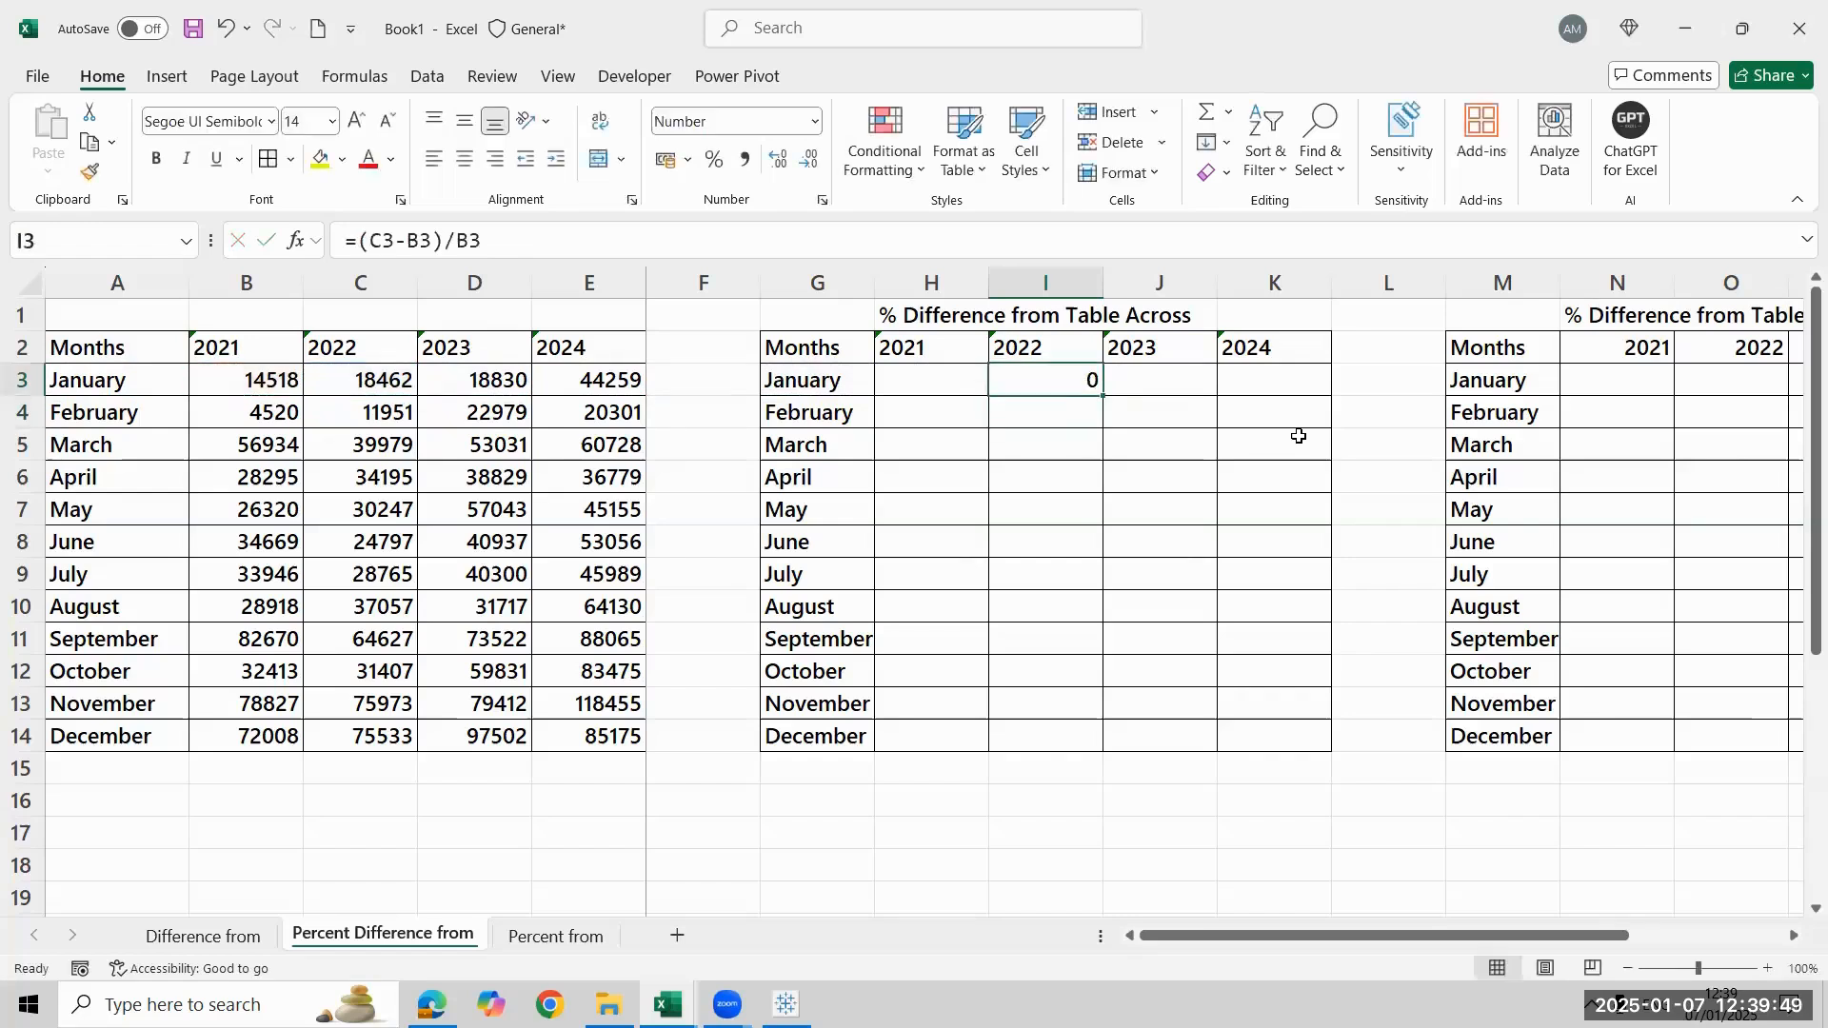
key("ctrl+shift+5")
Fill the January 2022 percent formula across to 2024 and down to December, covering I3:K14
key("shift+Right")
key("shift+Right")
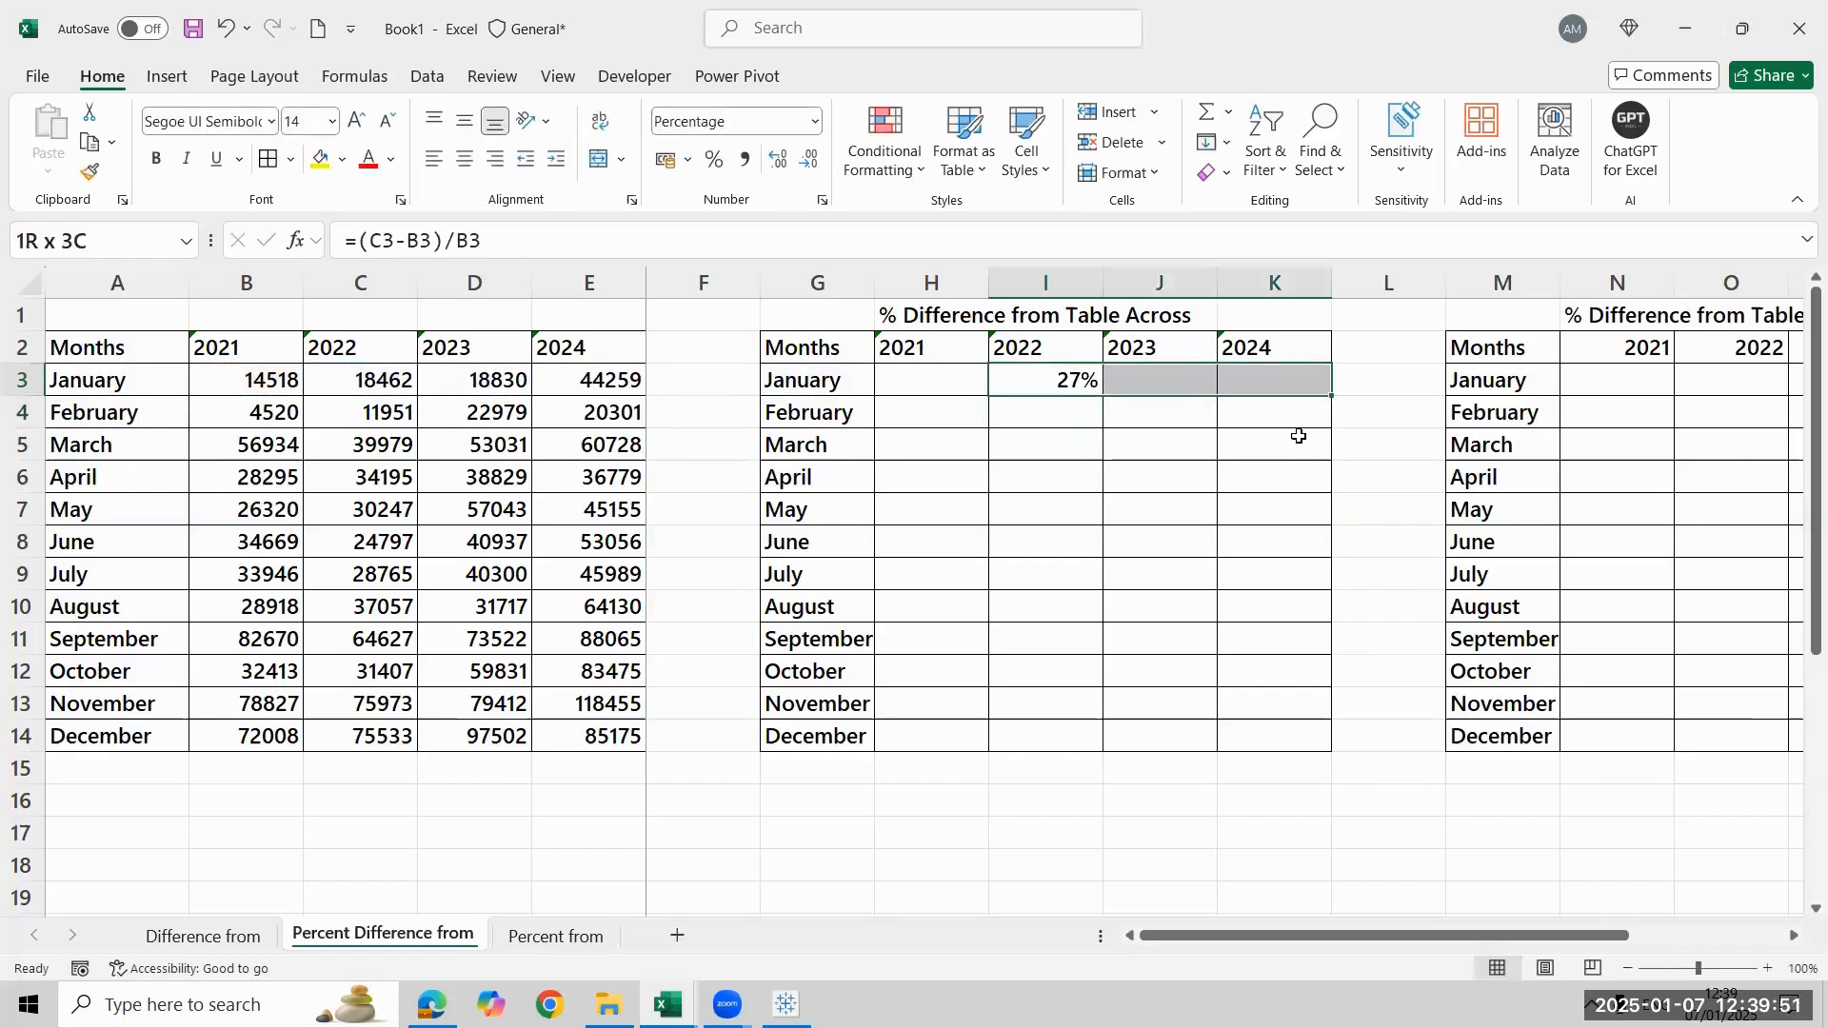
key("shift+Down")
key("shift+Down")
key("shift+Down")
key("shift+Down")
key("shift+Down")
key("shift+Down")
key("shift+Down")
key("shift+Down")
key("shift+Down")
key("shift+Down")
key("shift+Down")
key("shift+Down")
key("shift+Up")
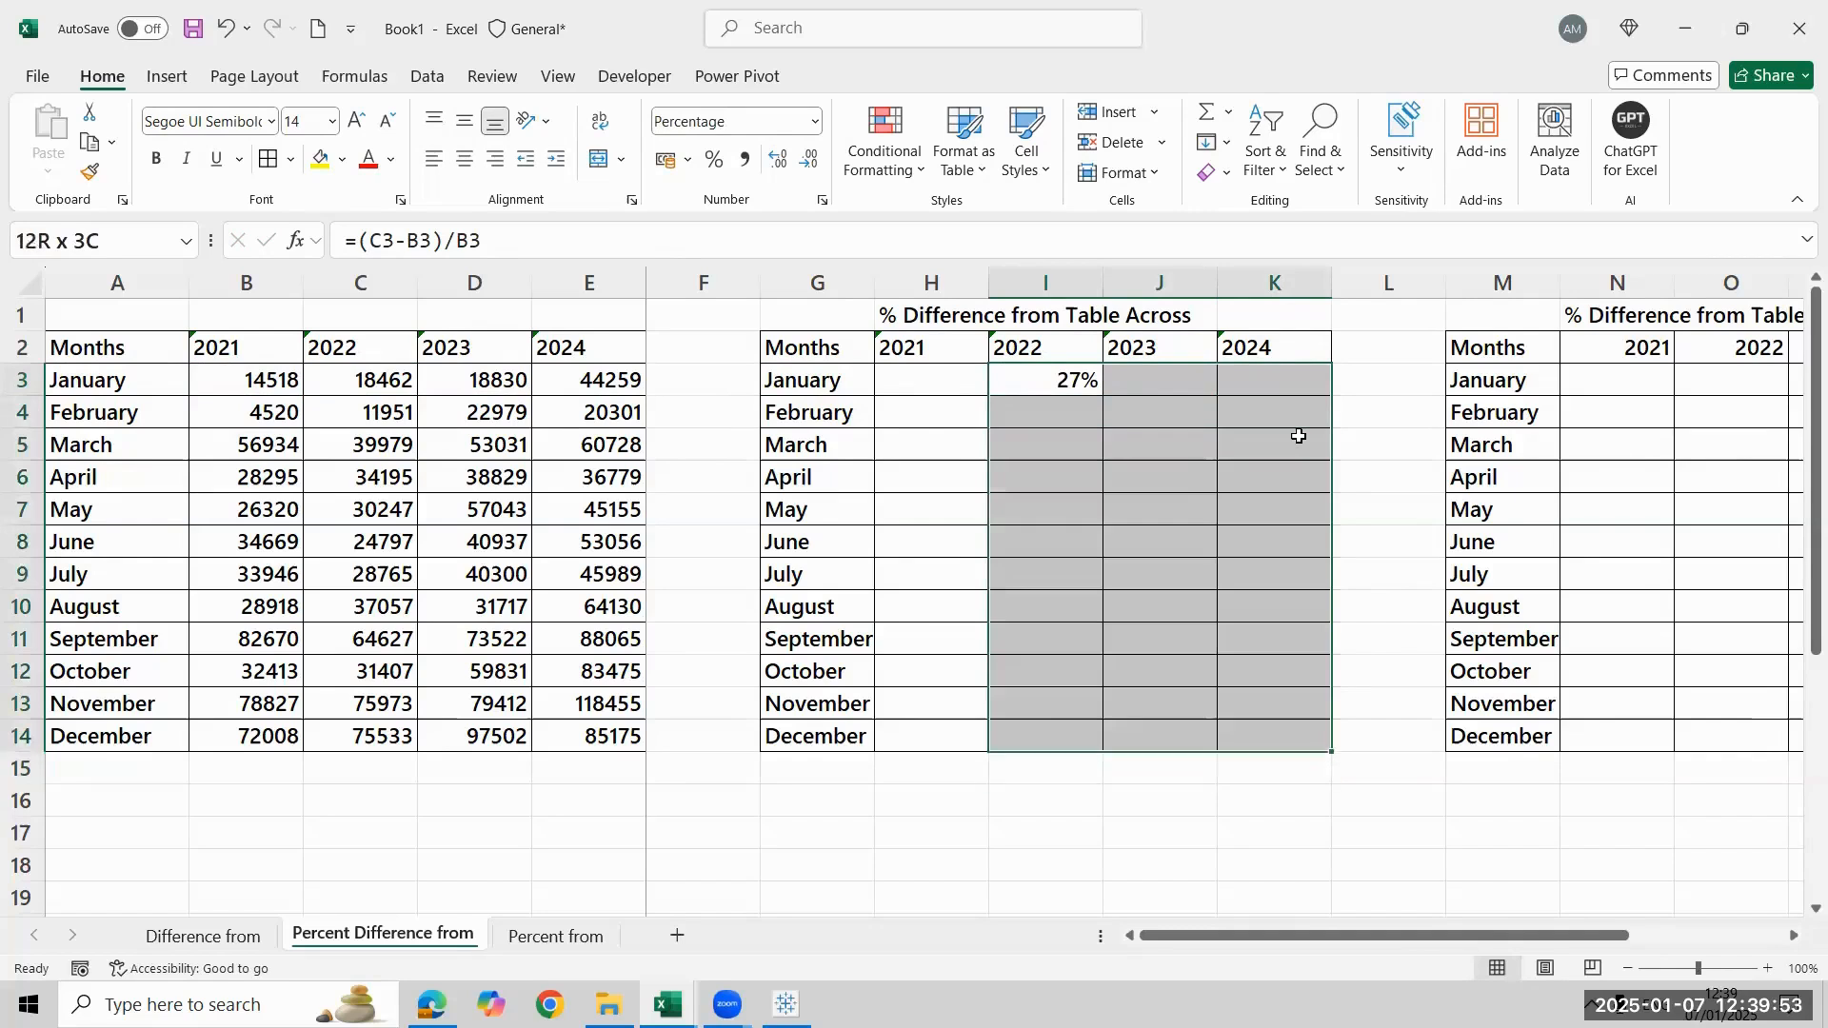
key("ctrl+r")
key("ctrl+d")
Examine the filled formulas down the 2022 column of the Table Across block, from January to December
key("Down")
key("Down")
key("Down")
key("Down")
key("Down")
key("Down")
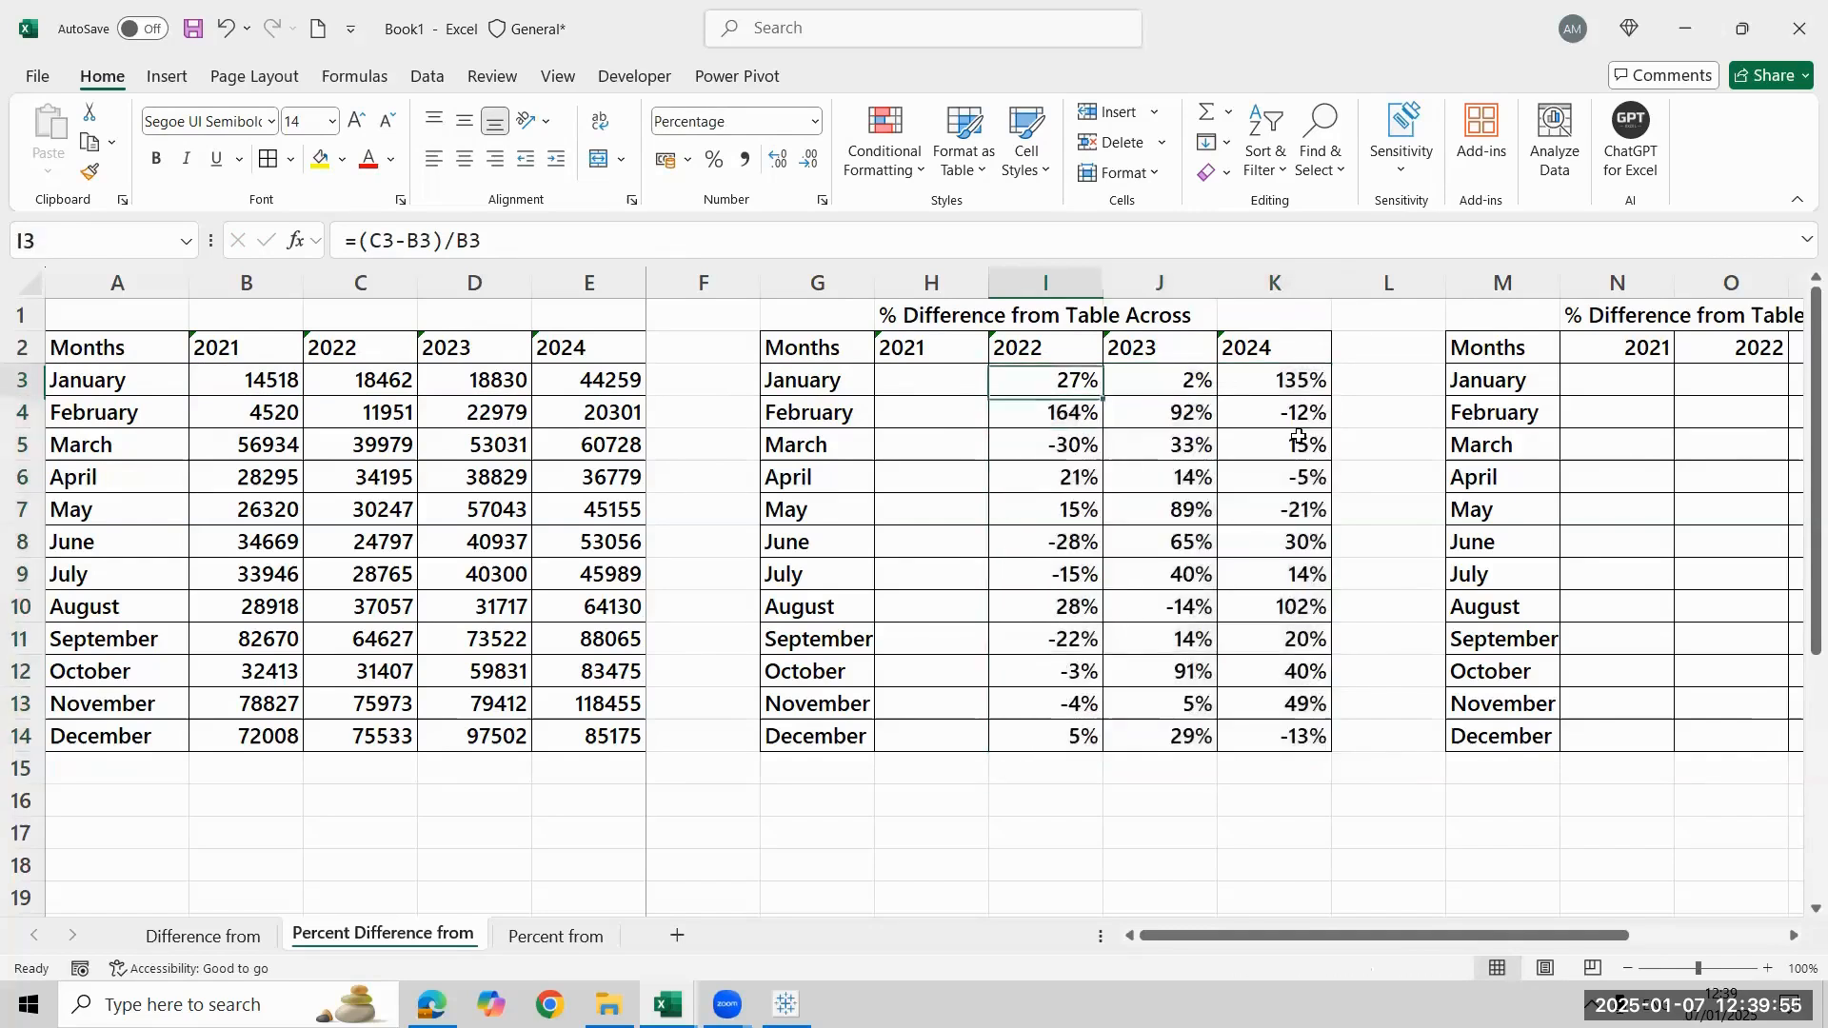
key("Down")
key("Down")
key("Down")
key("Down")
key("Down")
key("Down")
key("Down")
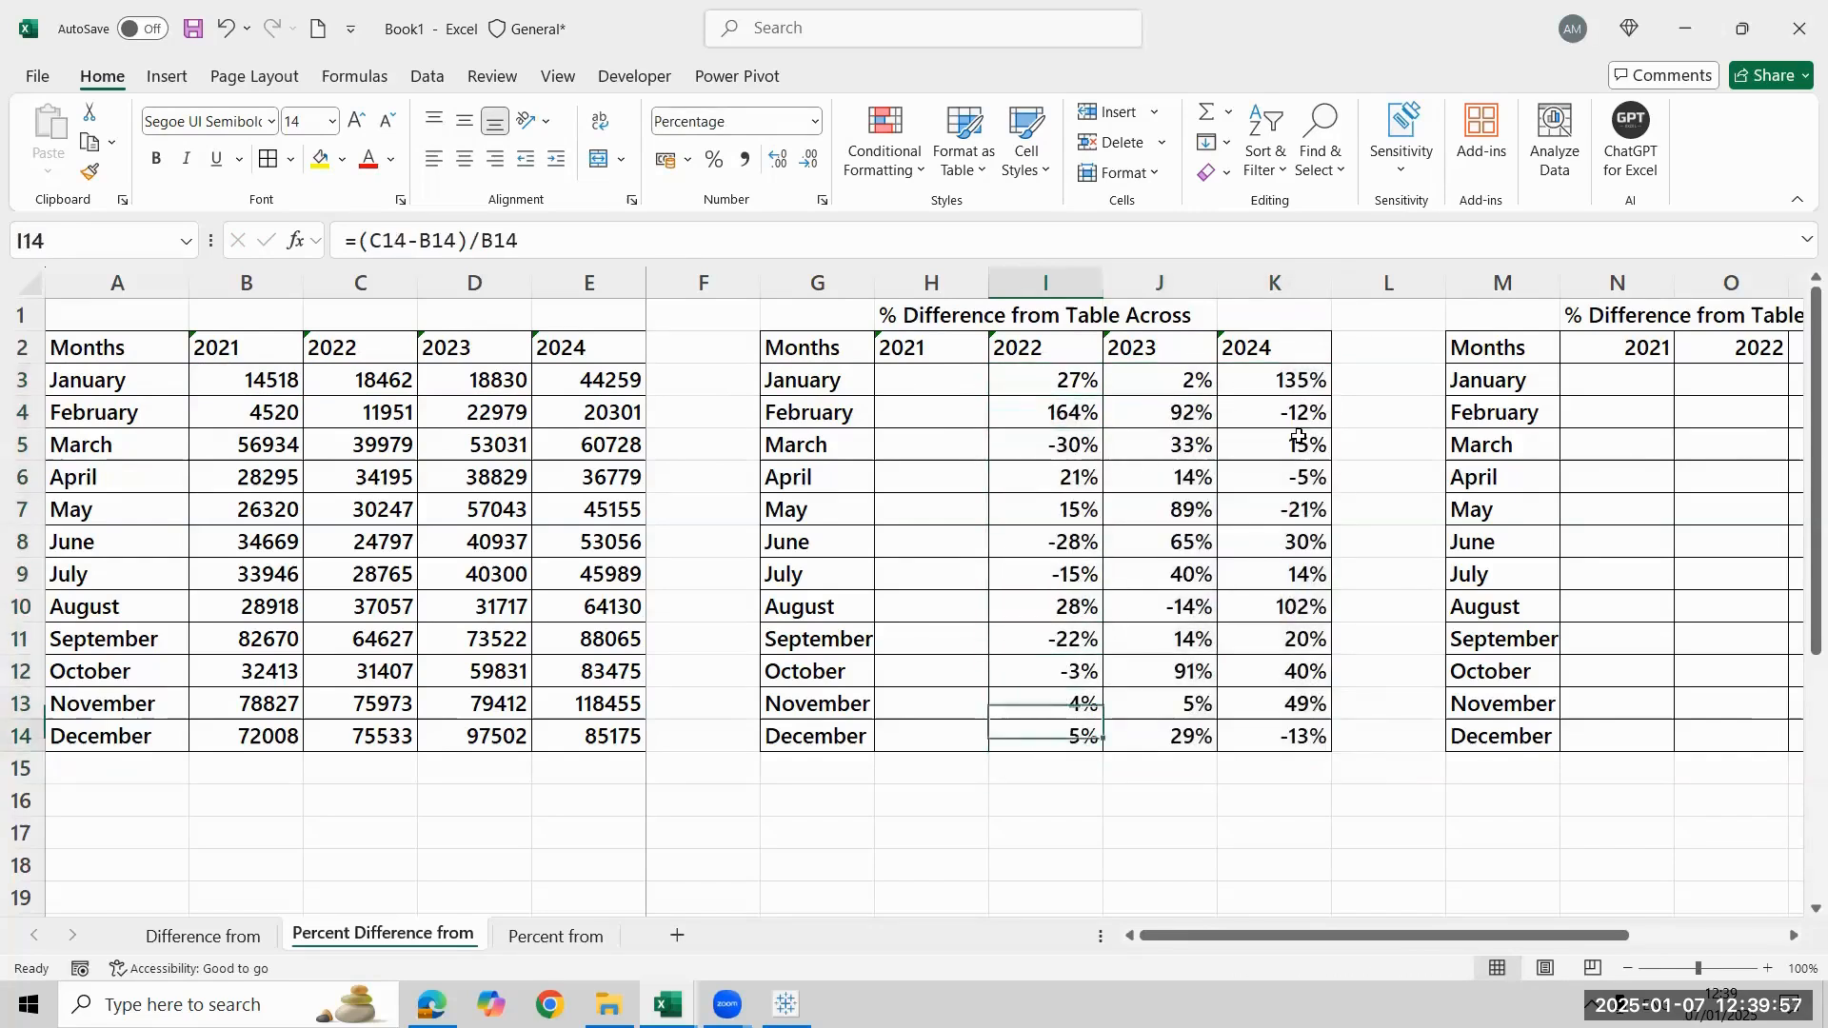
Show the formula of I3 as text in cell I16 using FORMULATEXT and colour it red
type("=form")
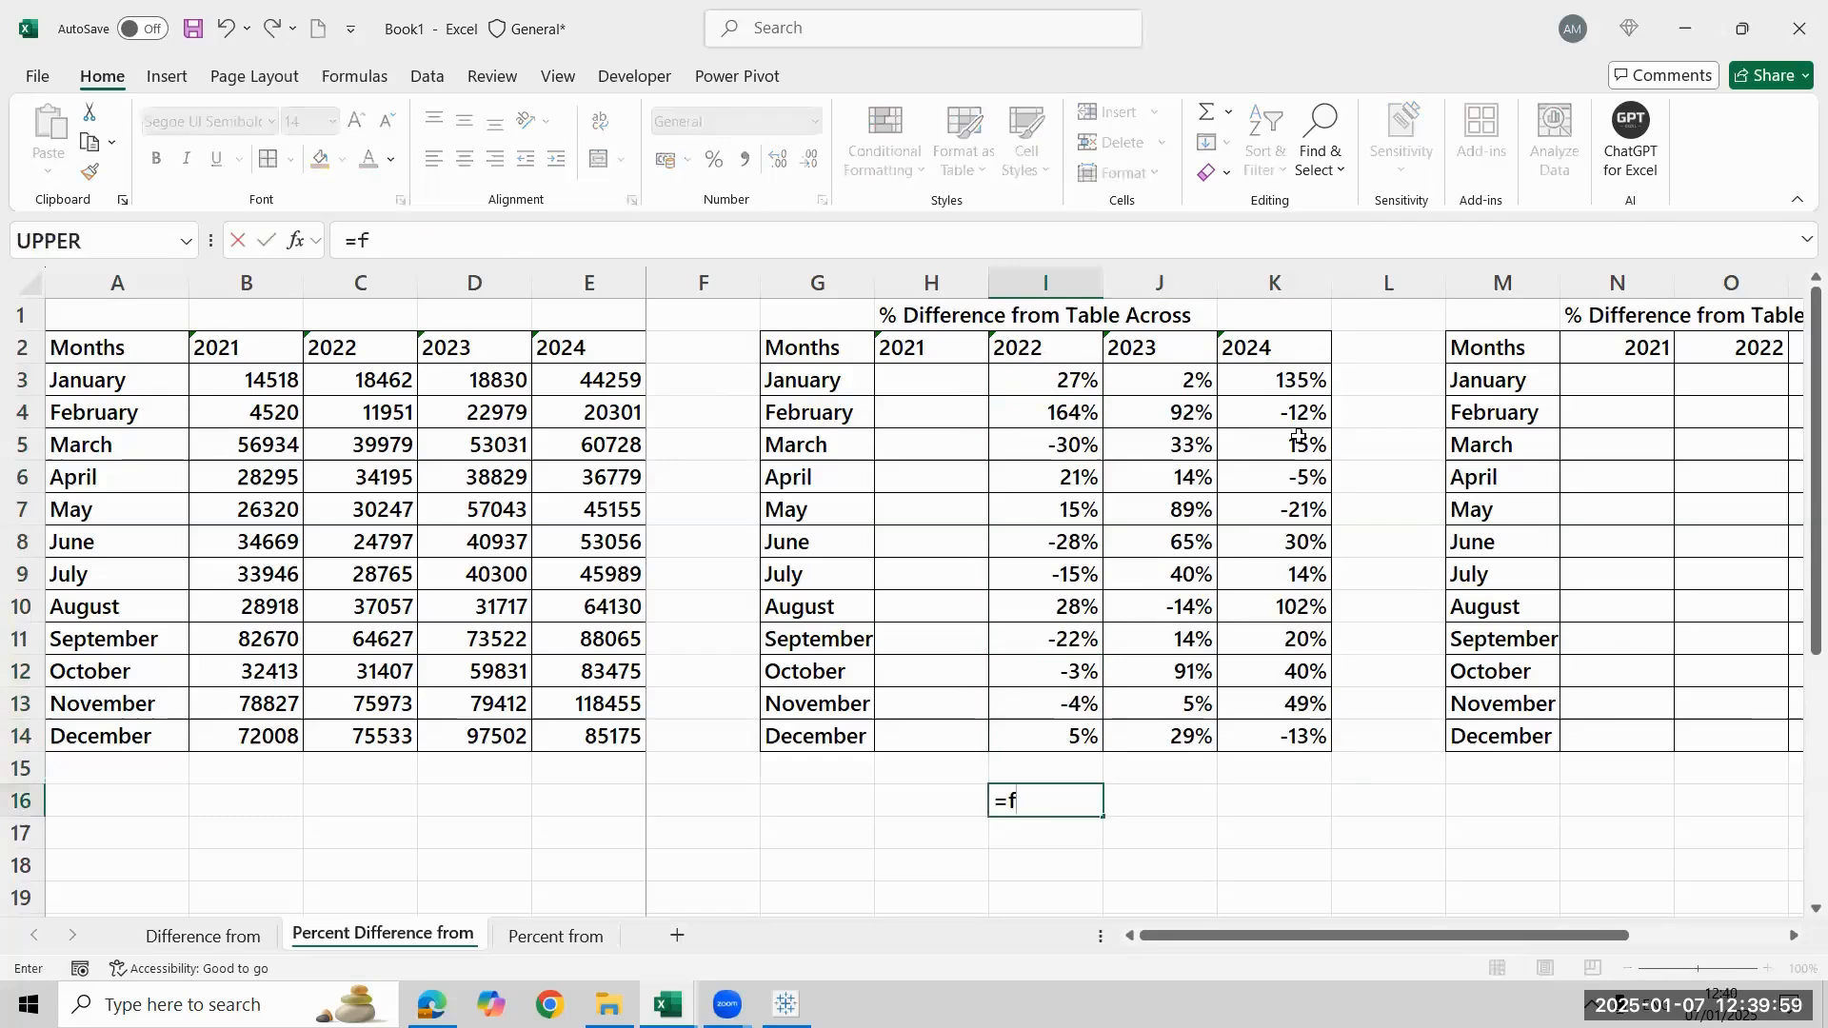
key("Tab")
key("Up")
key("ctrl+Up")
key("ctrl+Up")
key("Down")
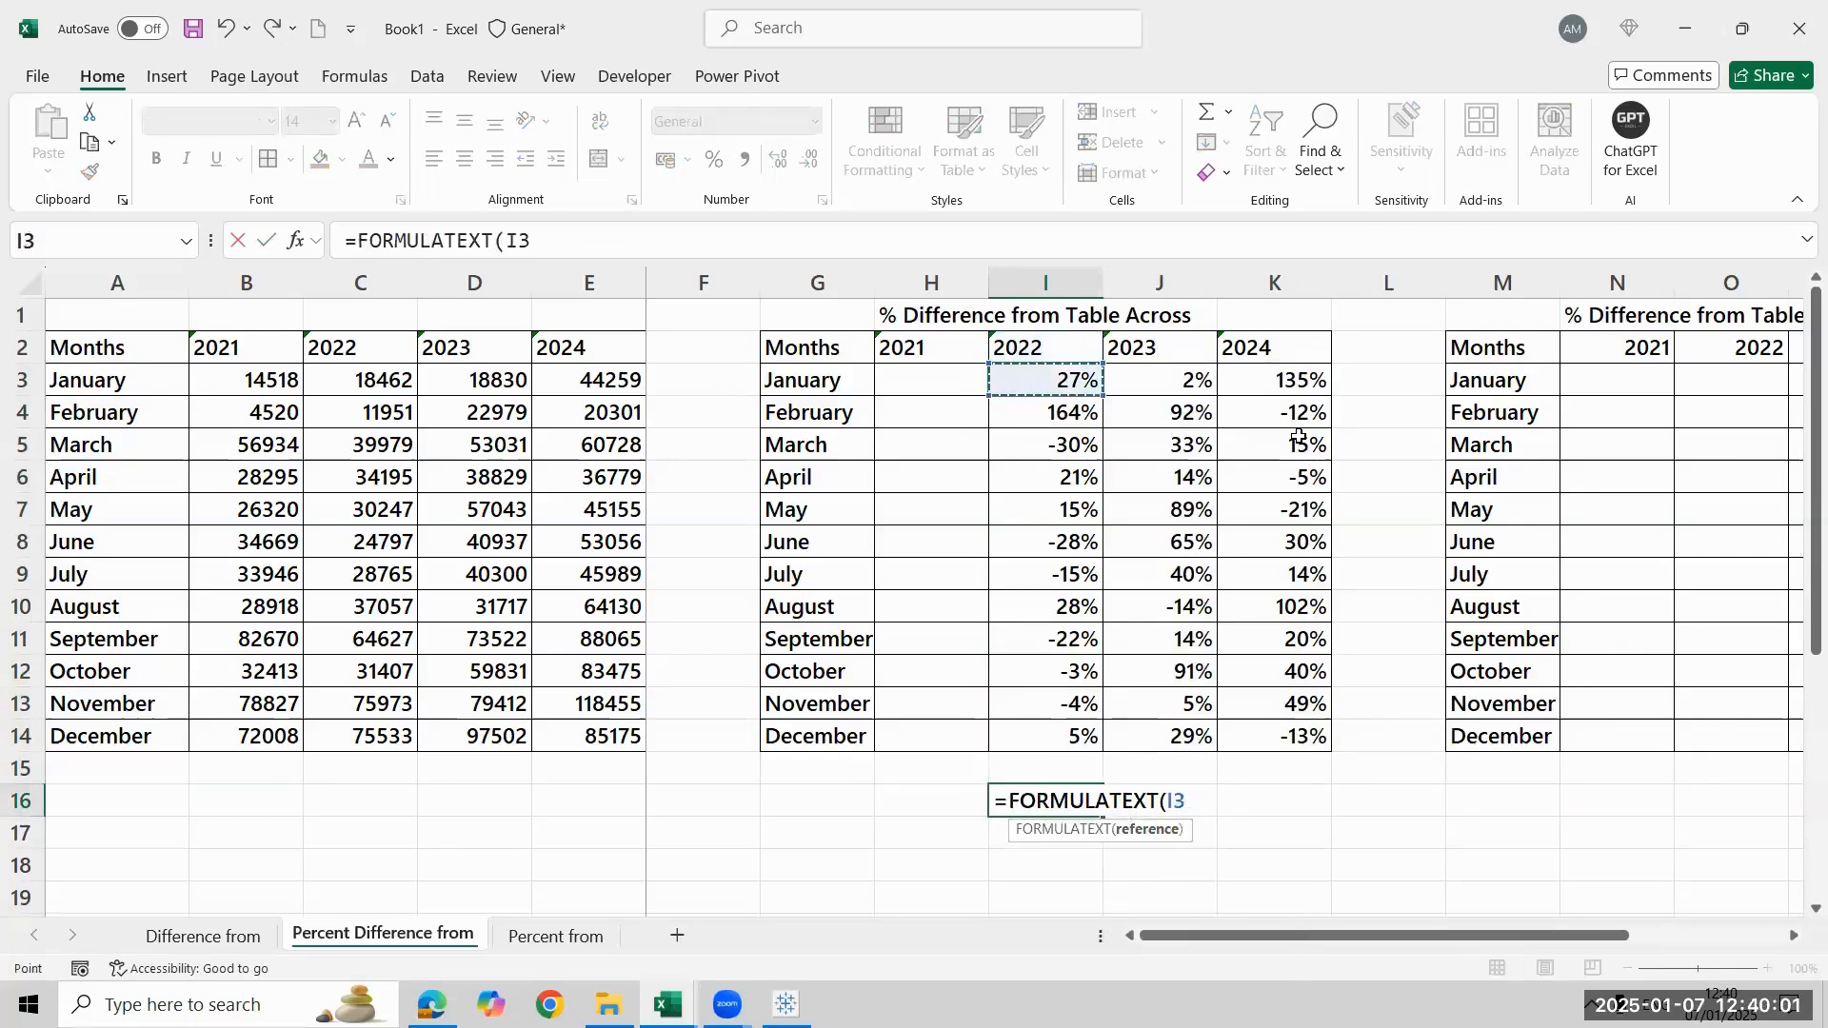
key("Return")
key("Down")
key("Up")
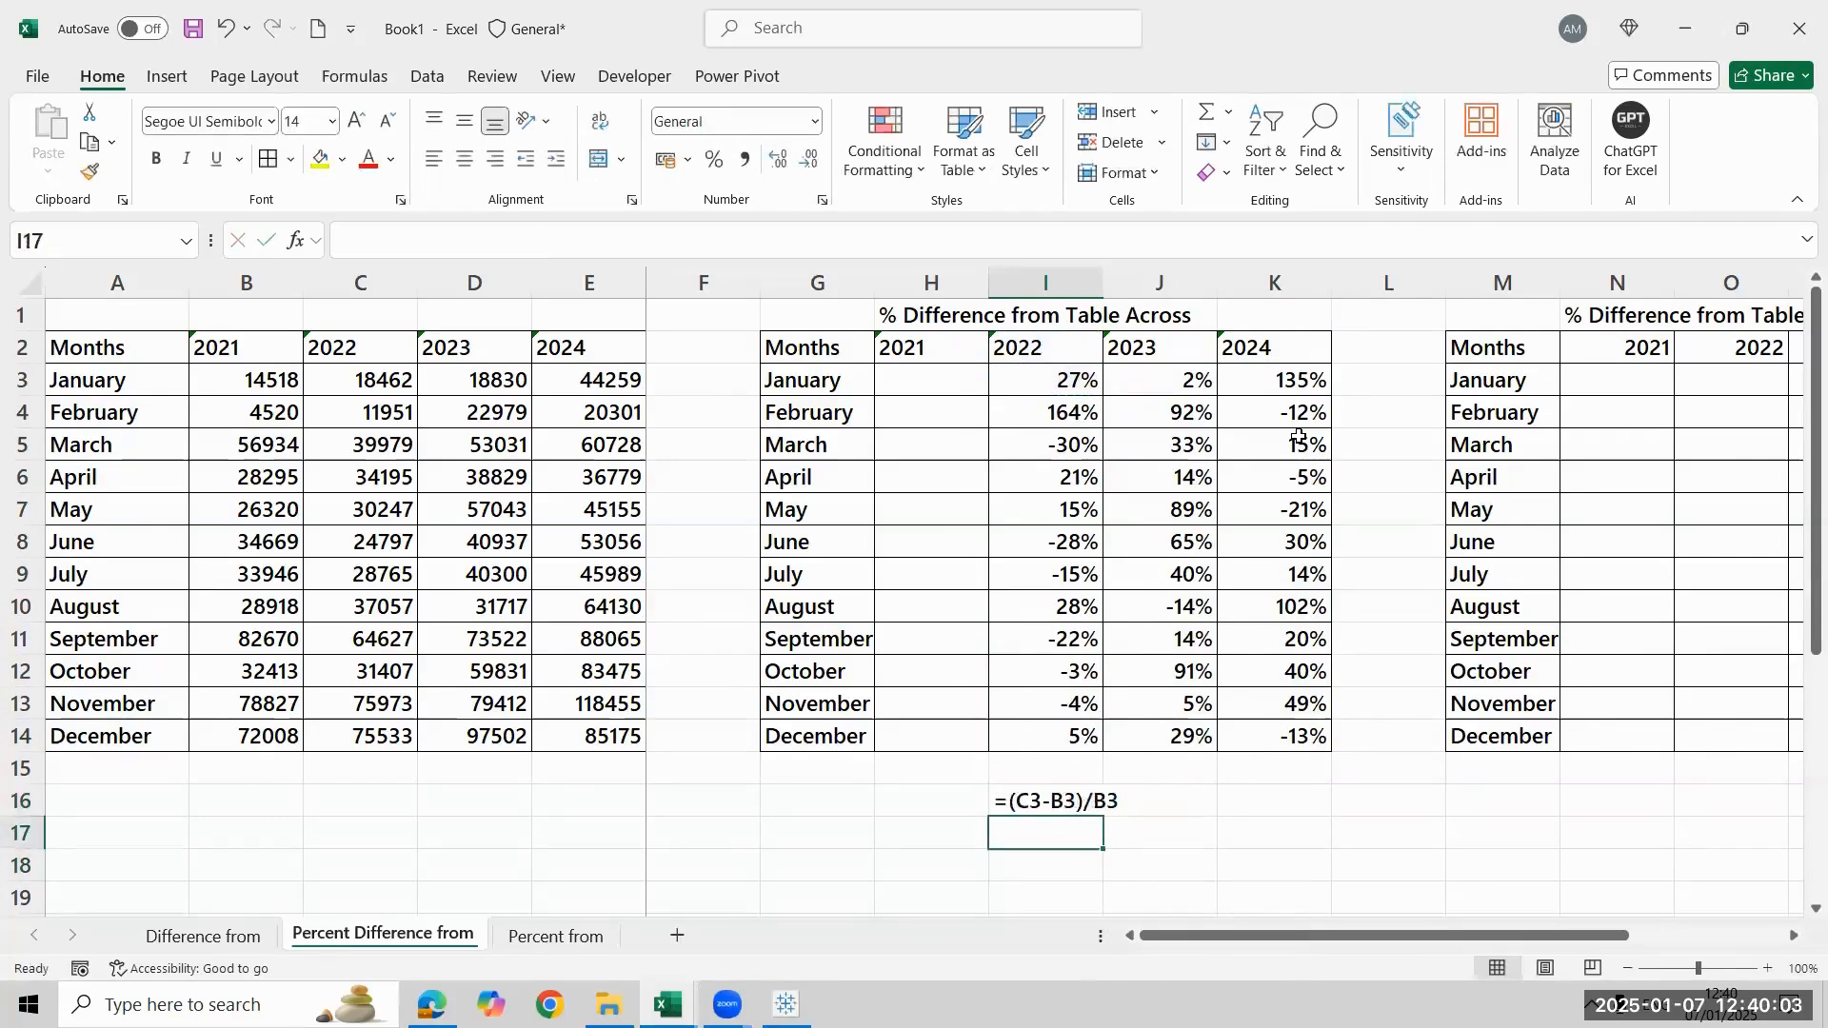
key("Up")
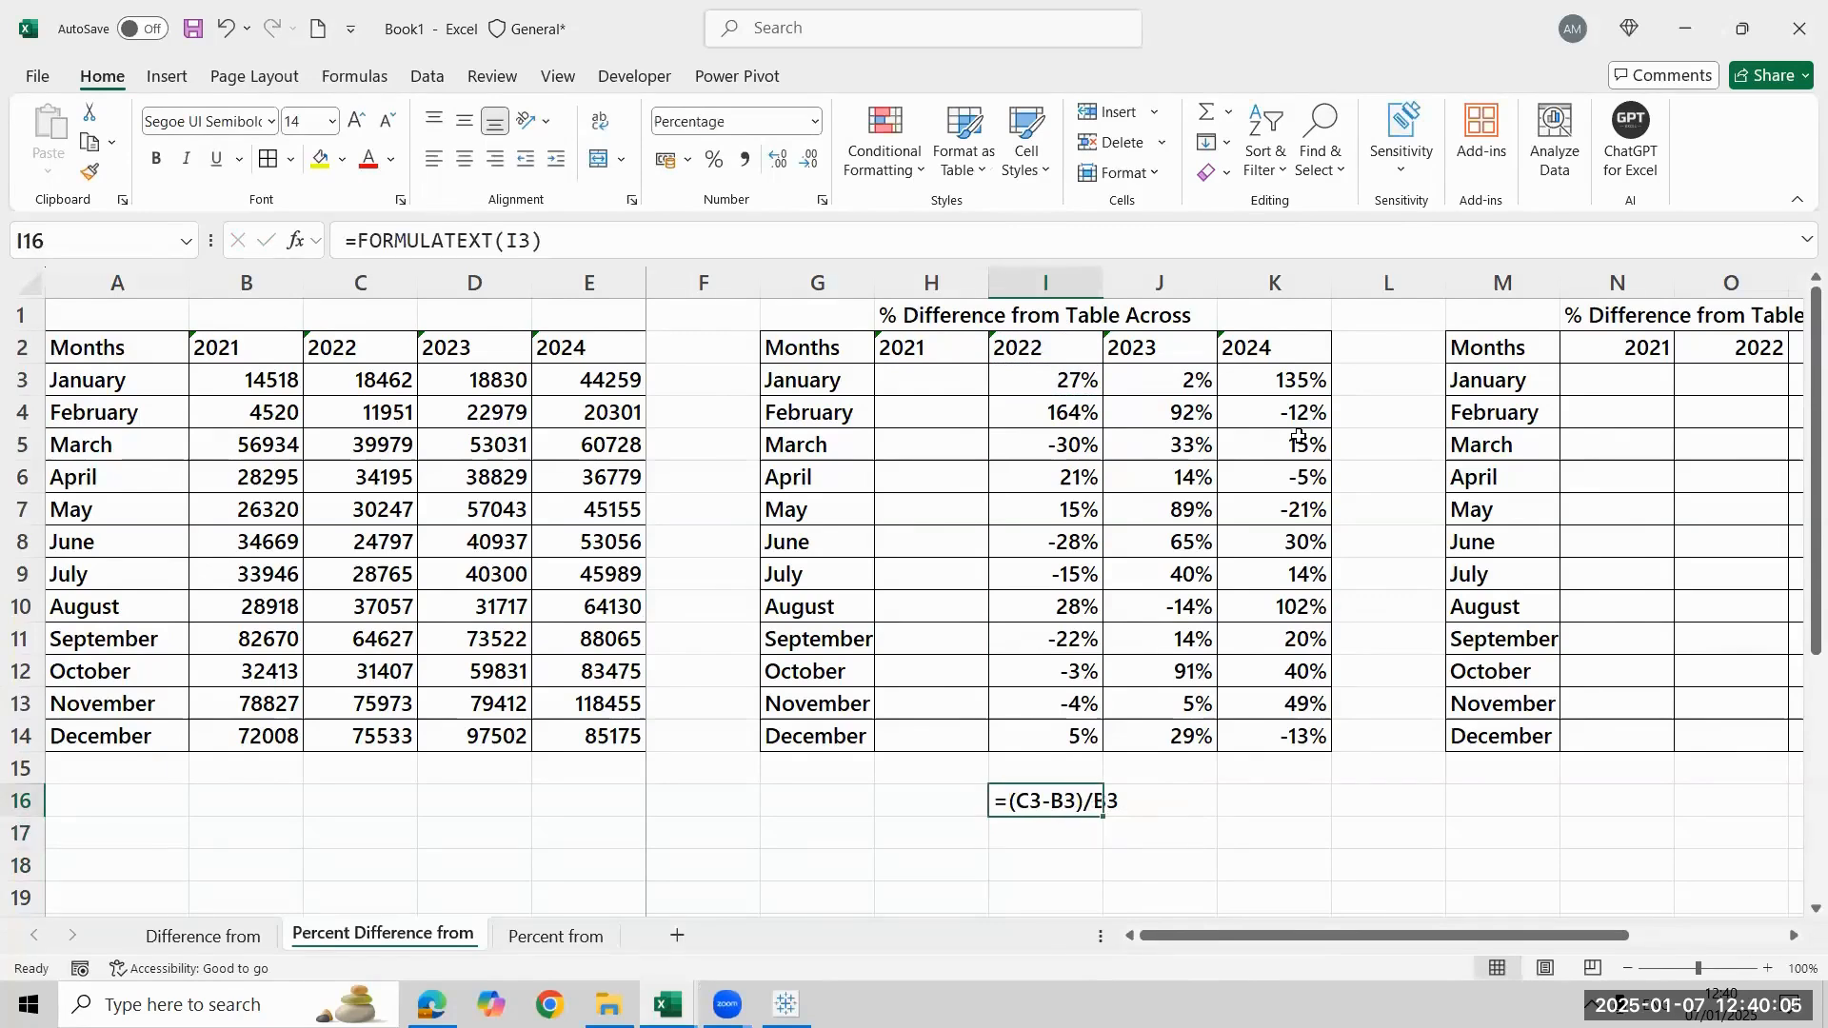
left_click(364, 169)
Label cell K1 above the across table as YOY% in red text
left_click(1297, 322)
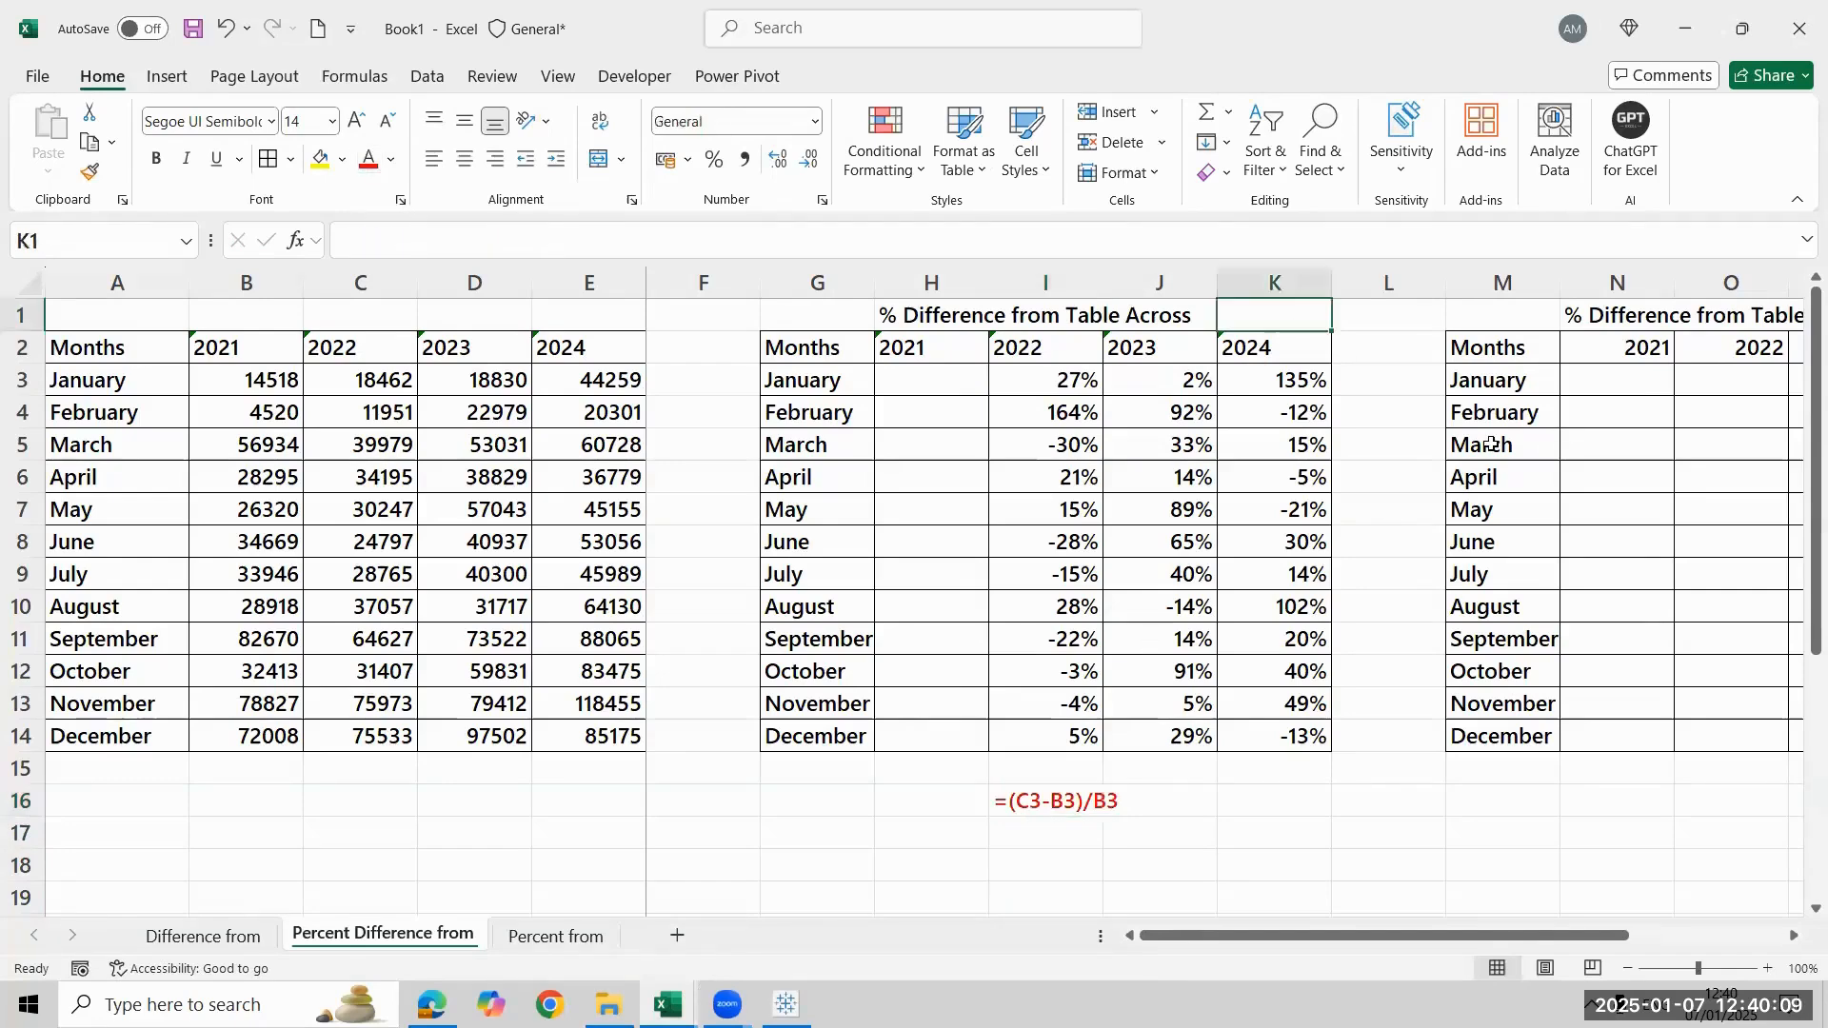
type("YOY%")
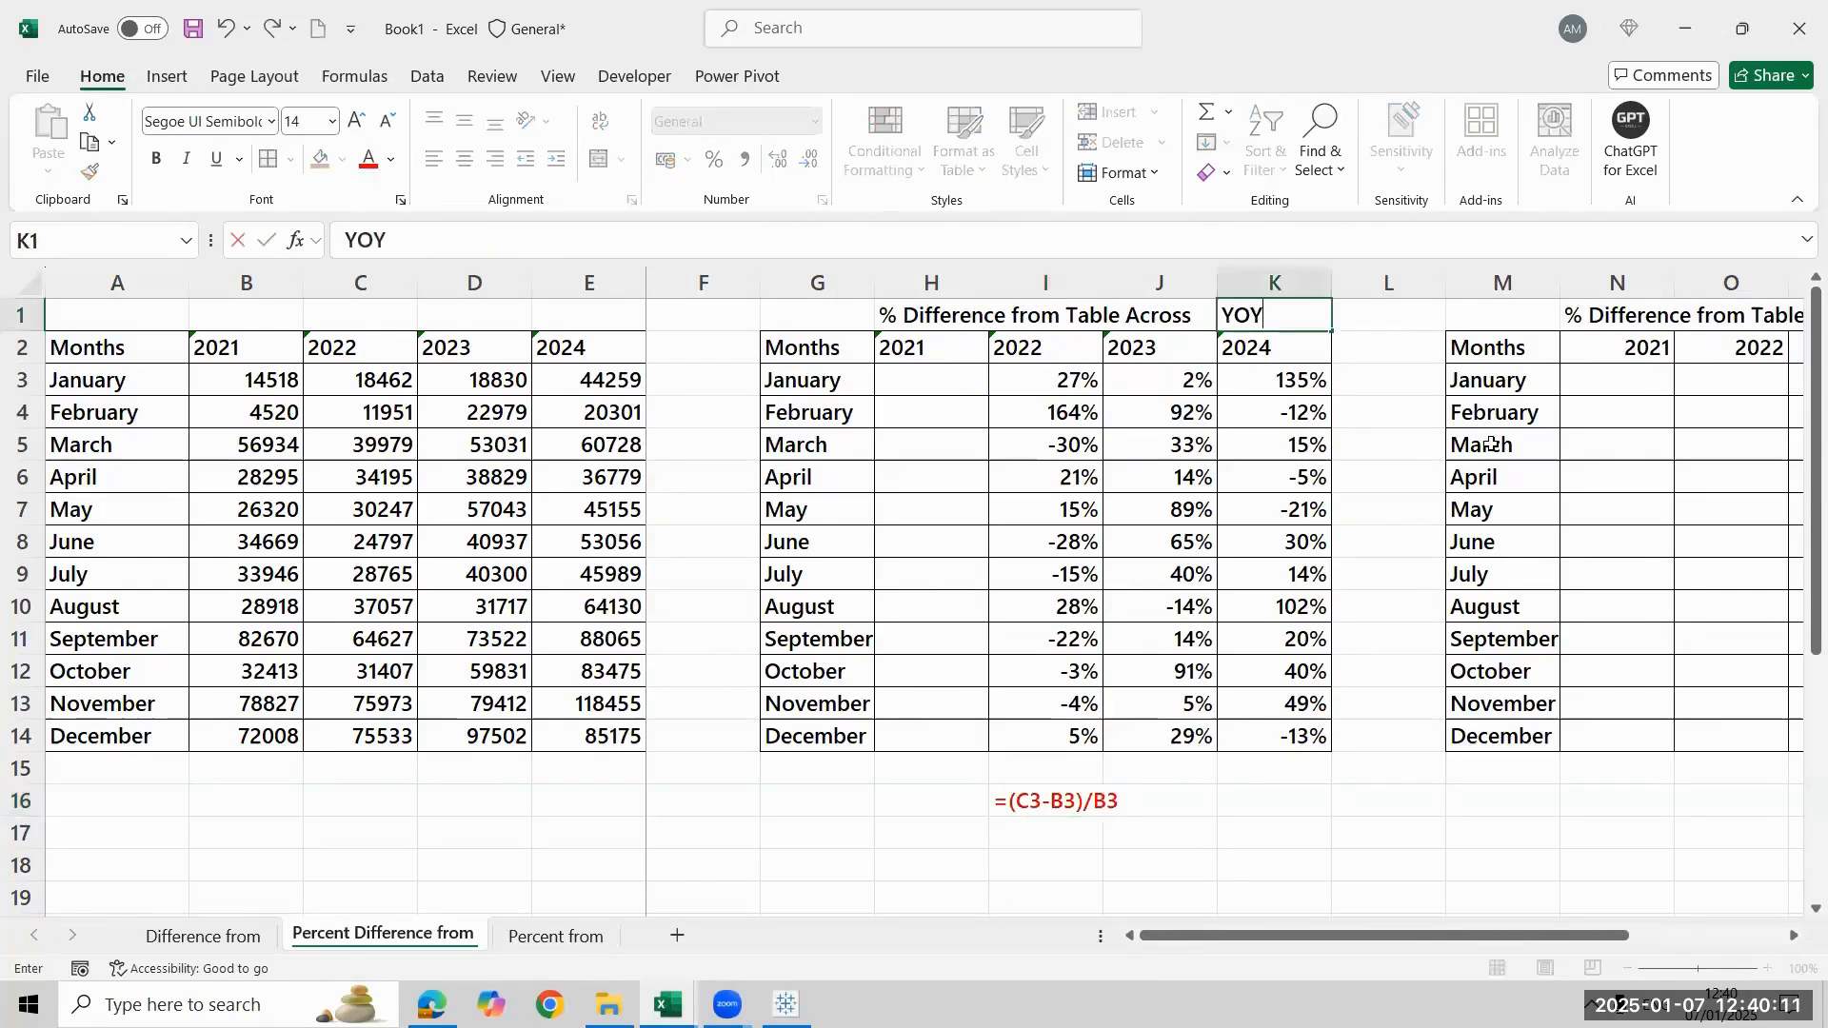
key("Return")
key("Up")
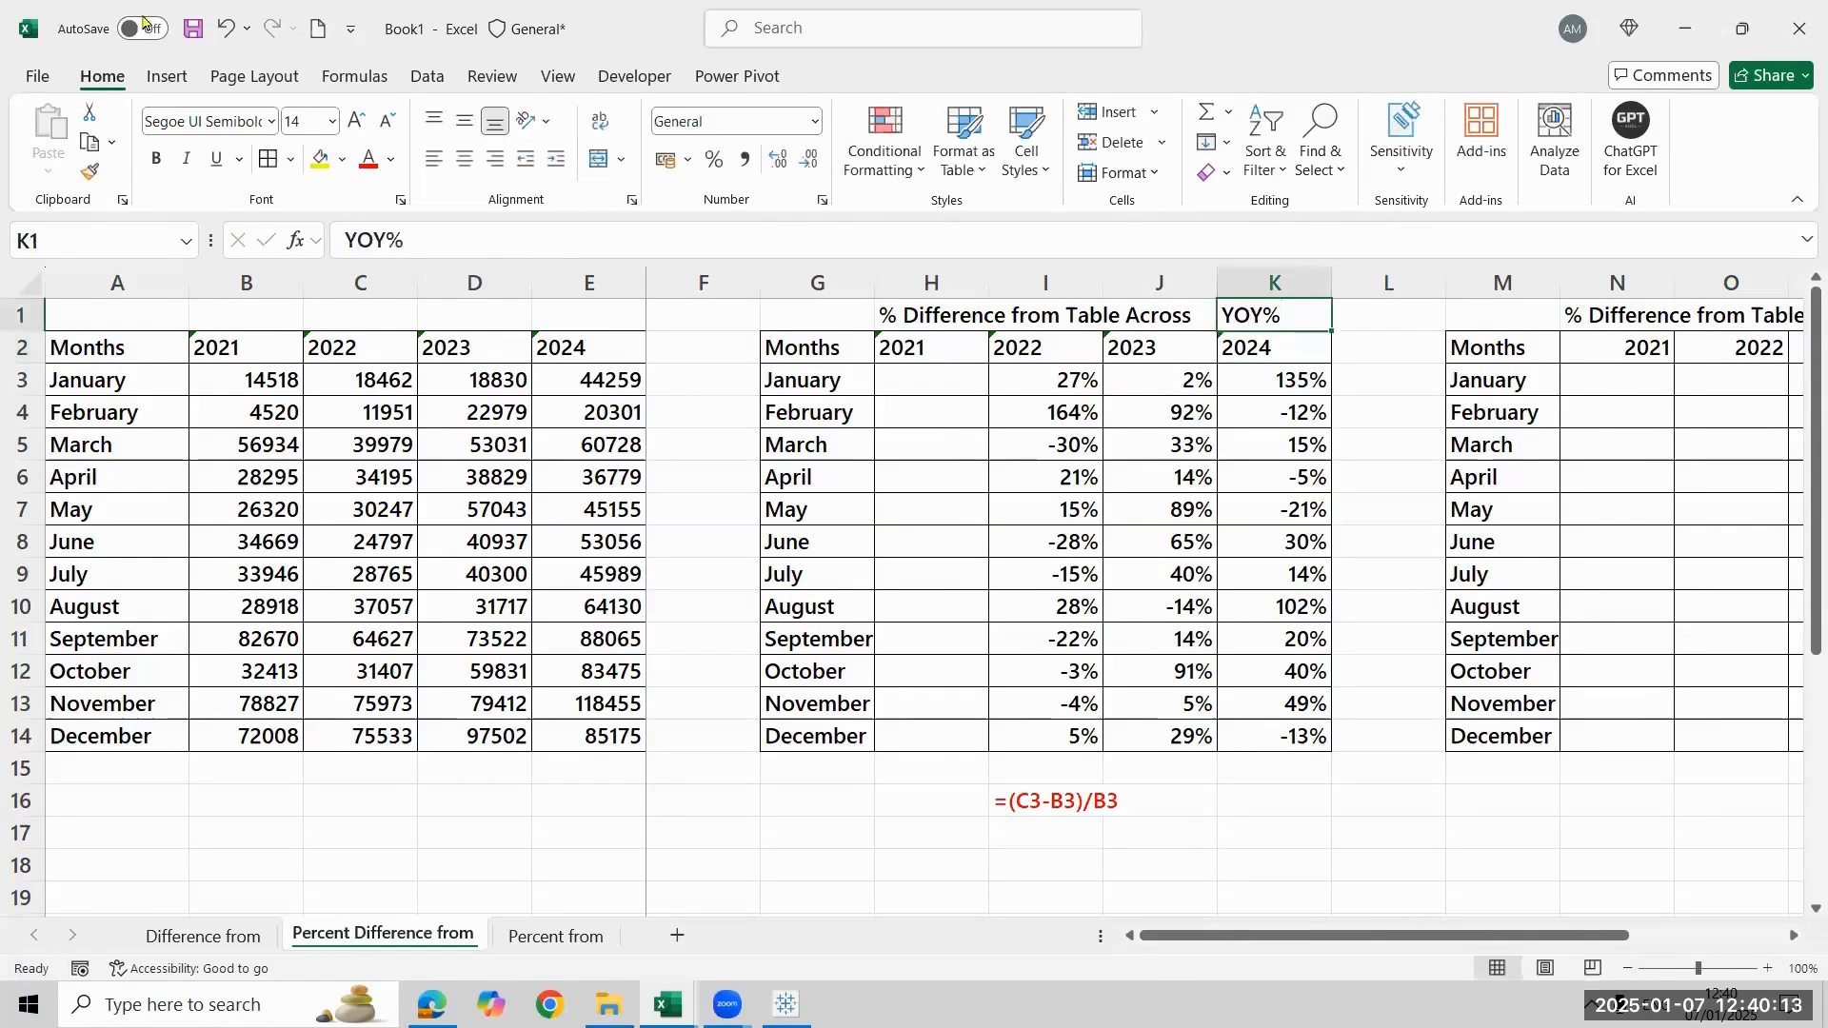
left_click(368, 159)
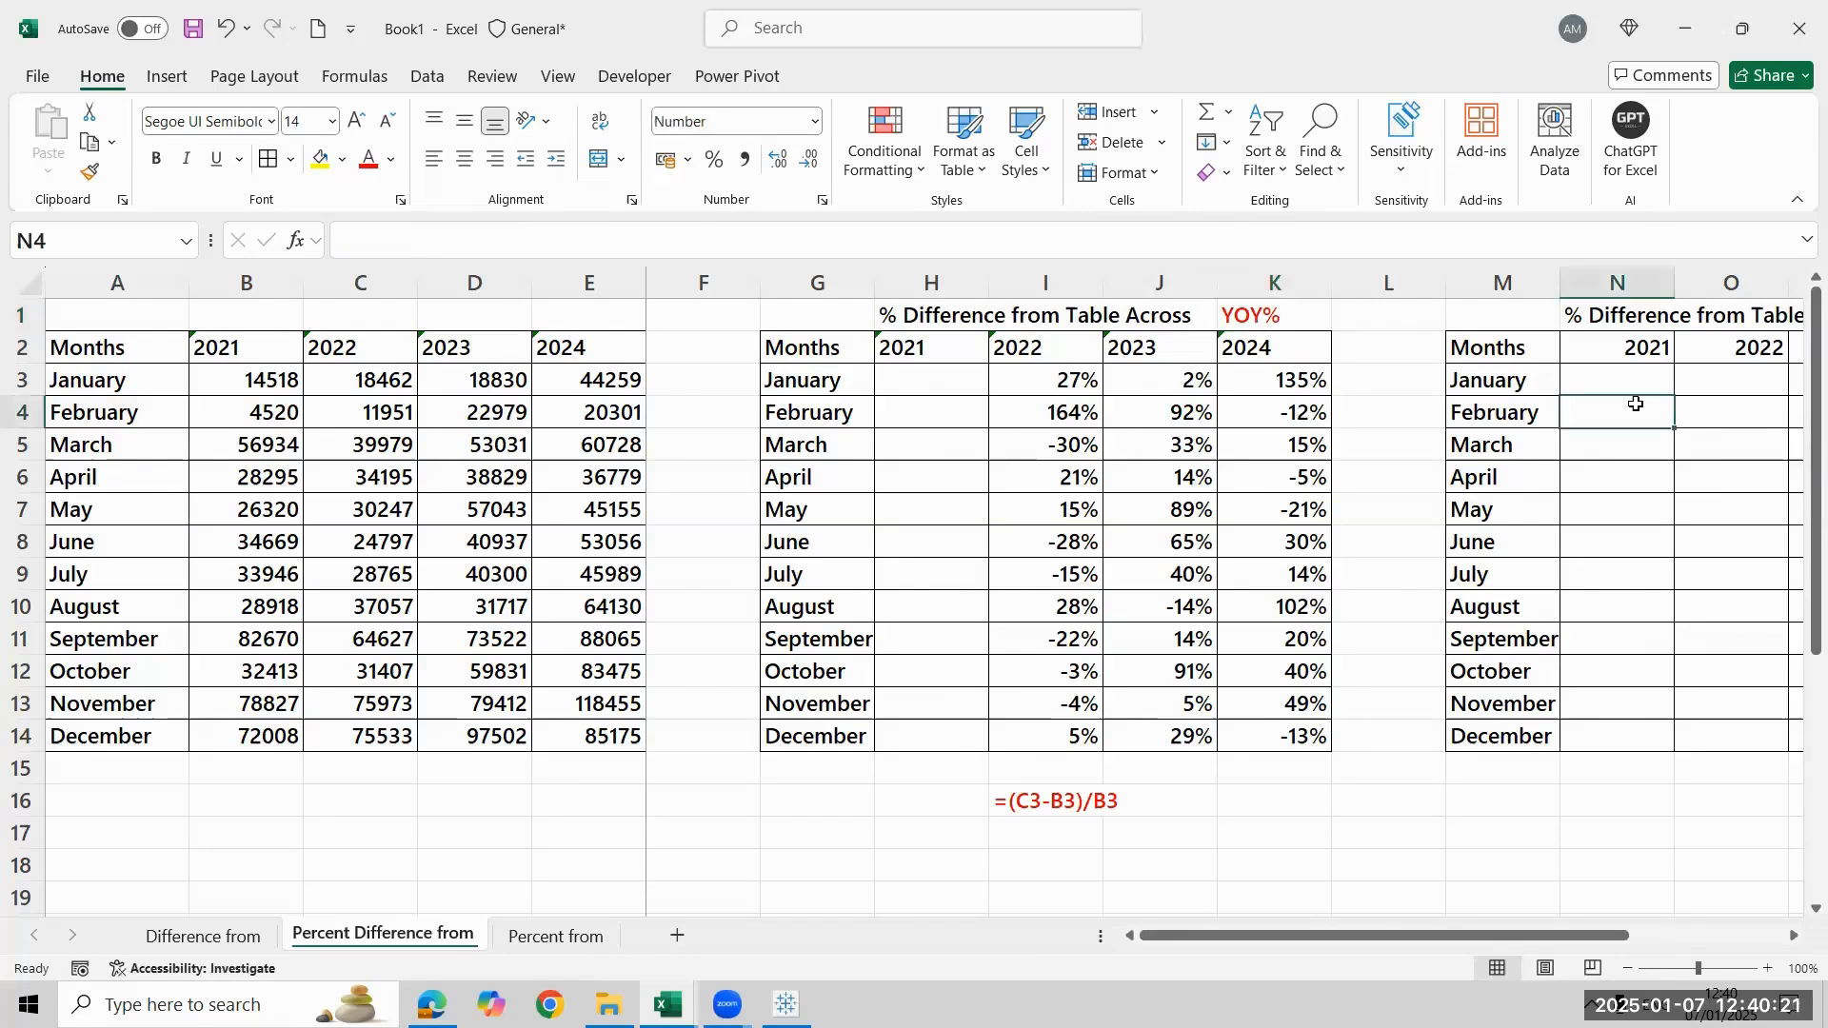
Enter the formula =(B4-B3)/B3 in N4, the February 2021 cell of the % Difference from Table Down table
key("Right")
key("Right")
key("Right")
key("Right")
key("Right")
key("Right")
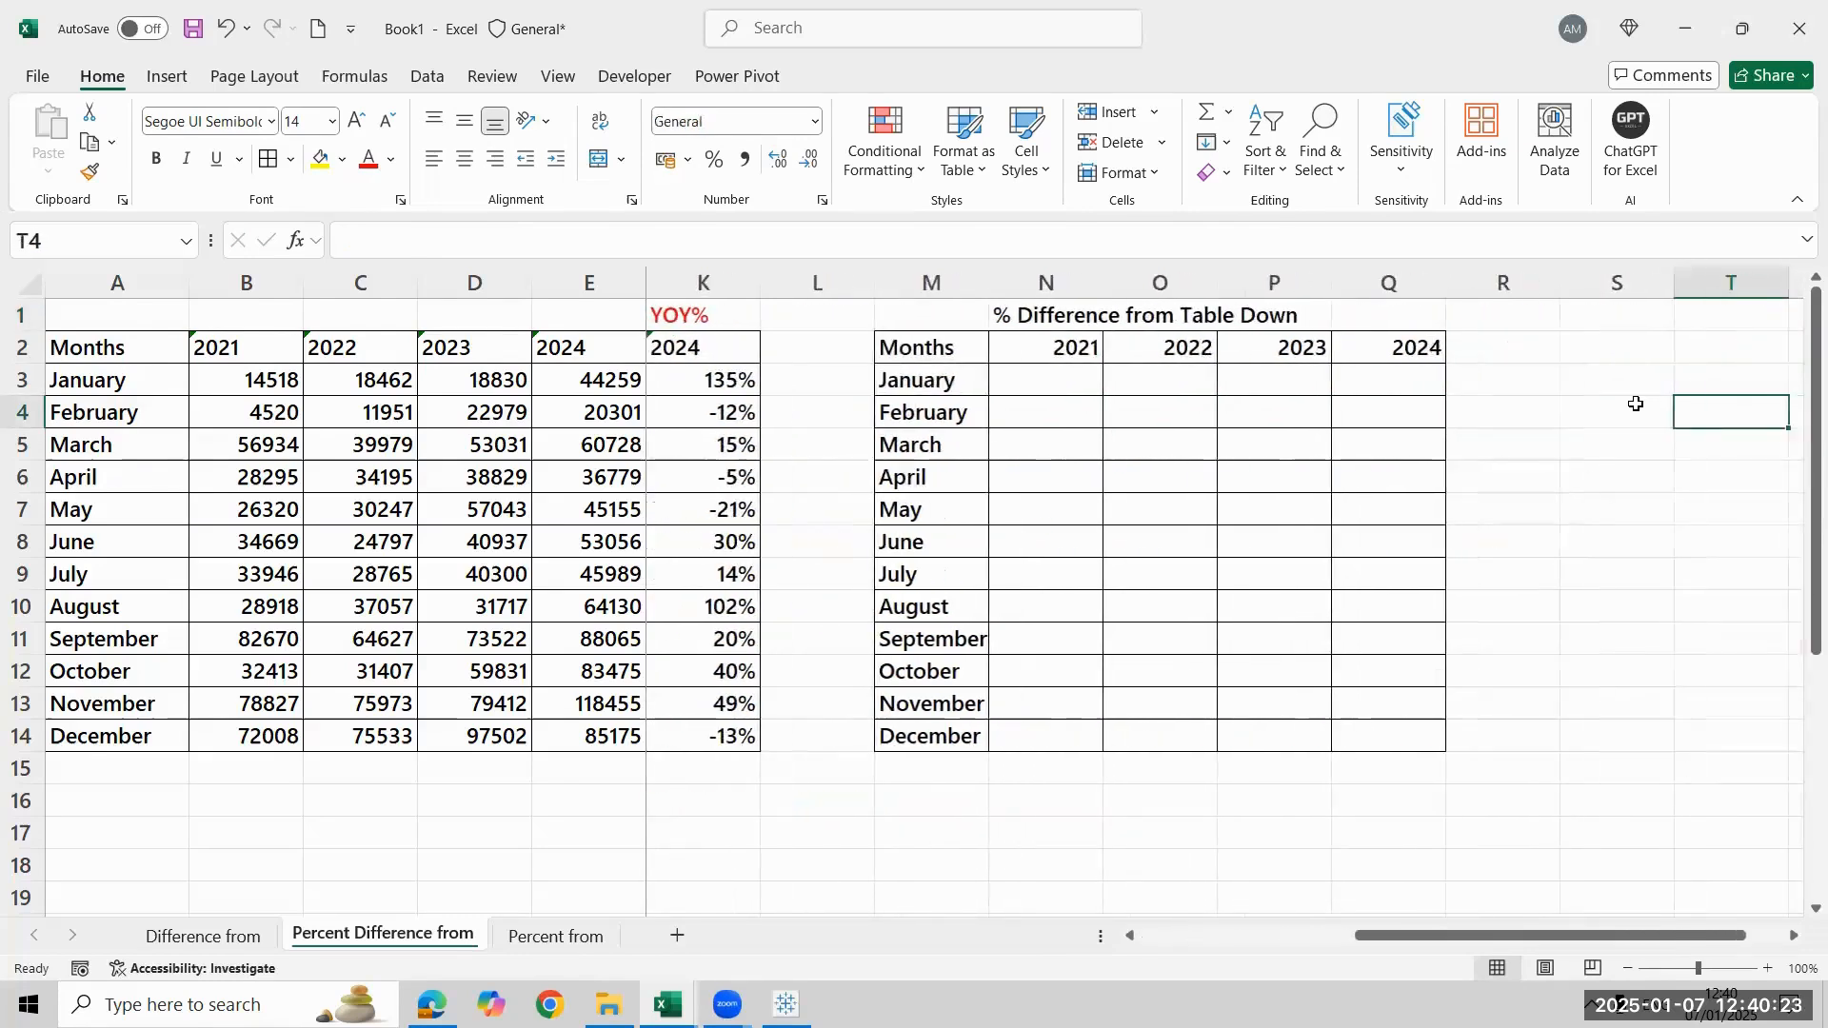
key("Right")
key("Left")
key("Left")
key("Left")
key("Left")
key("Left")
key("Left")
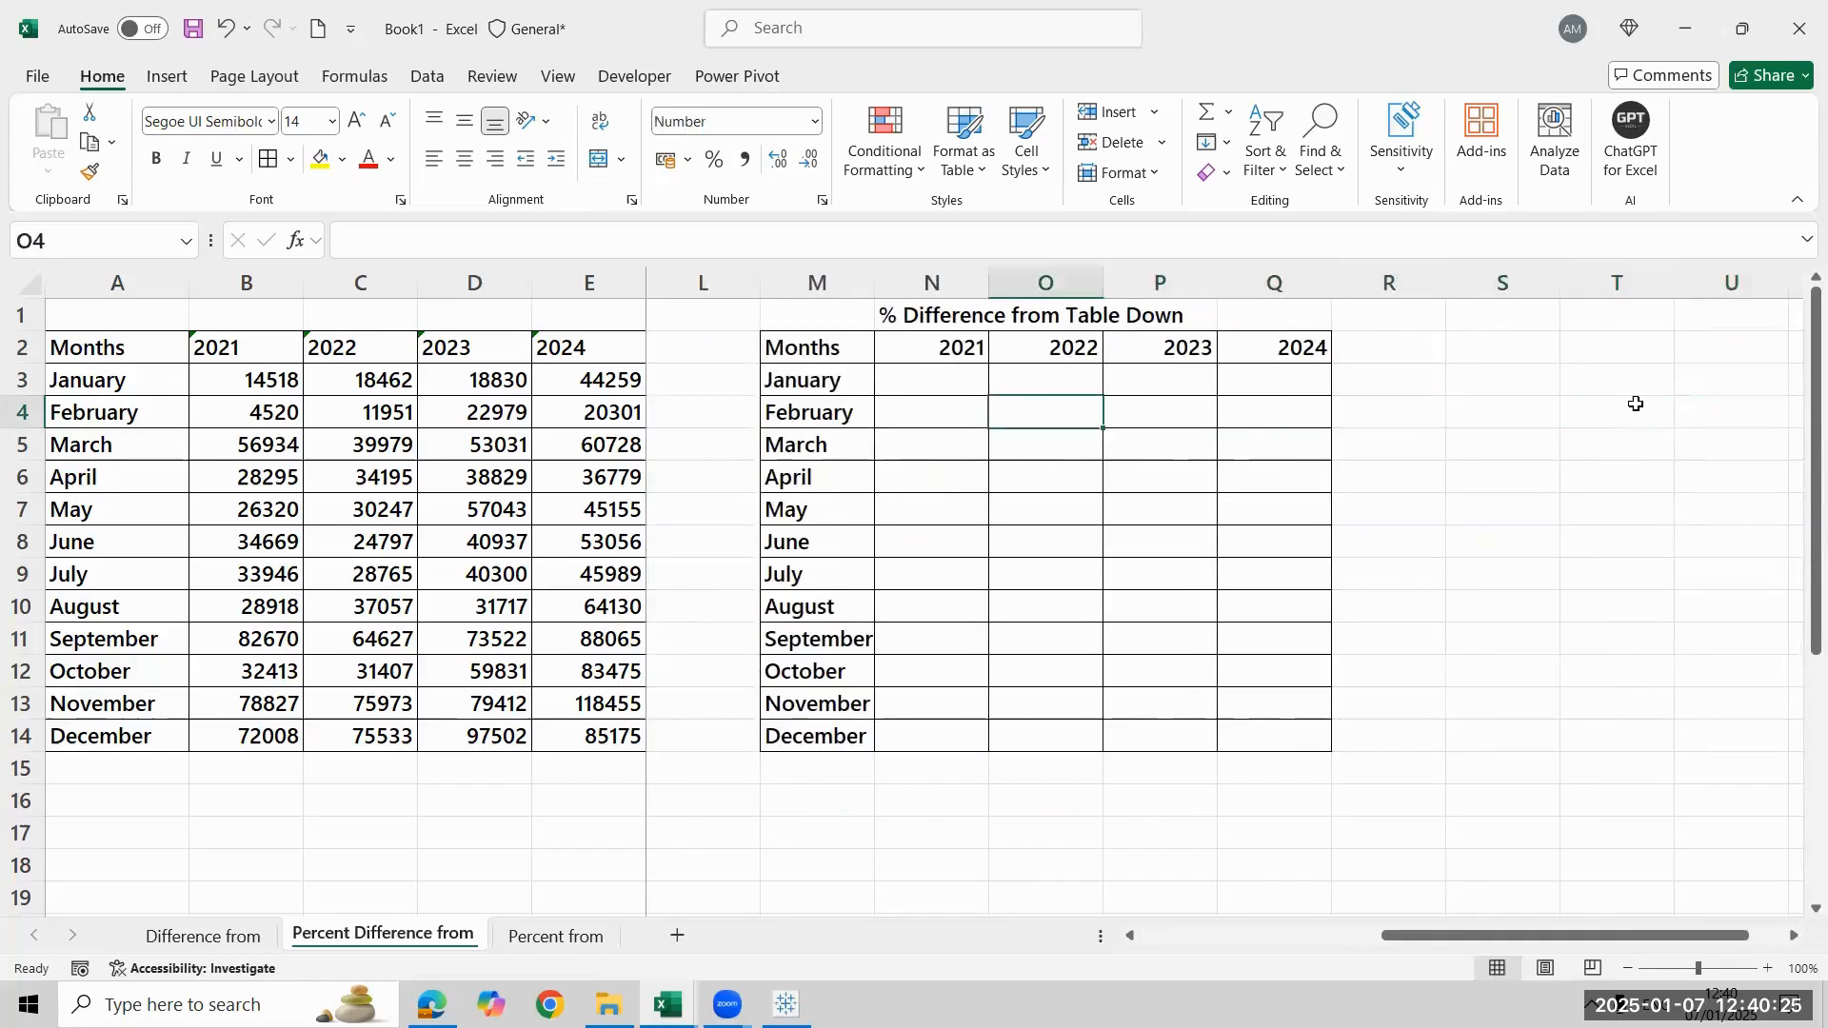
key("Left")
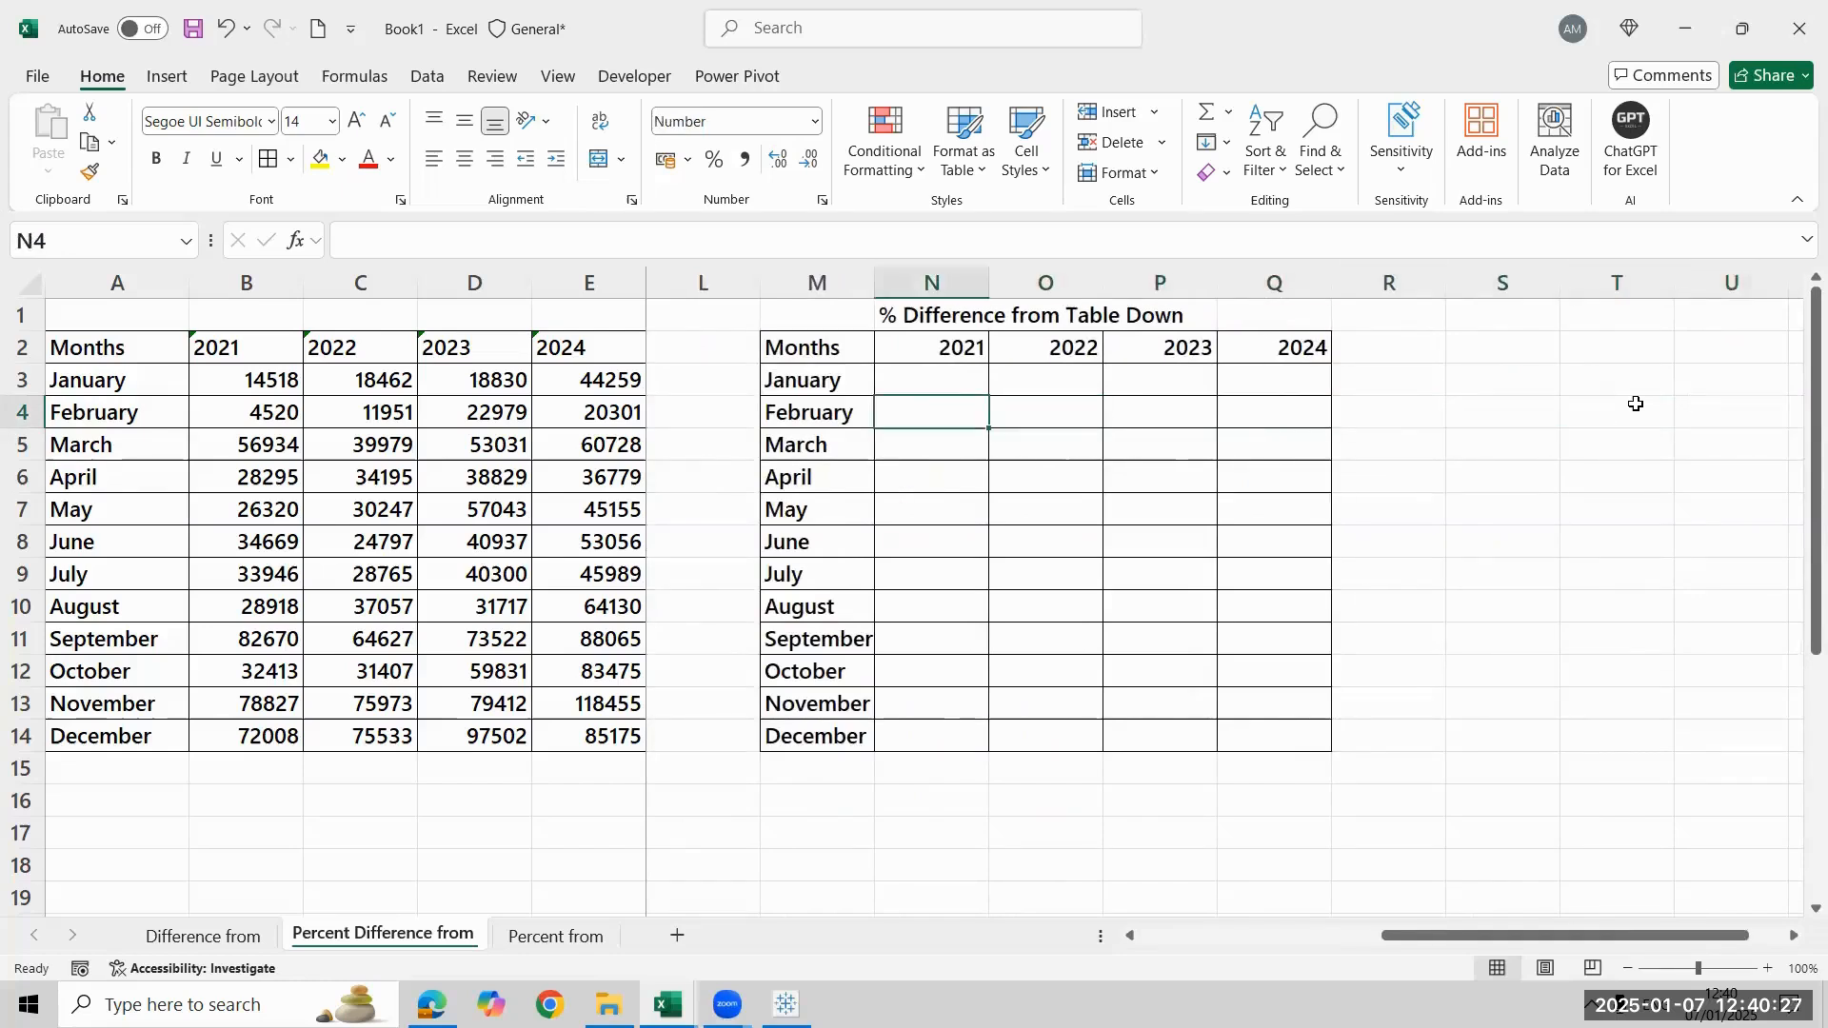
type("=(")
key("BackSpace")
key("BackSpace")
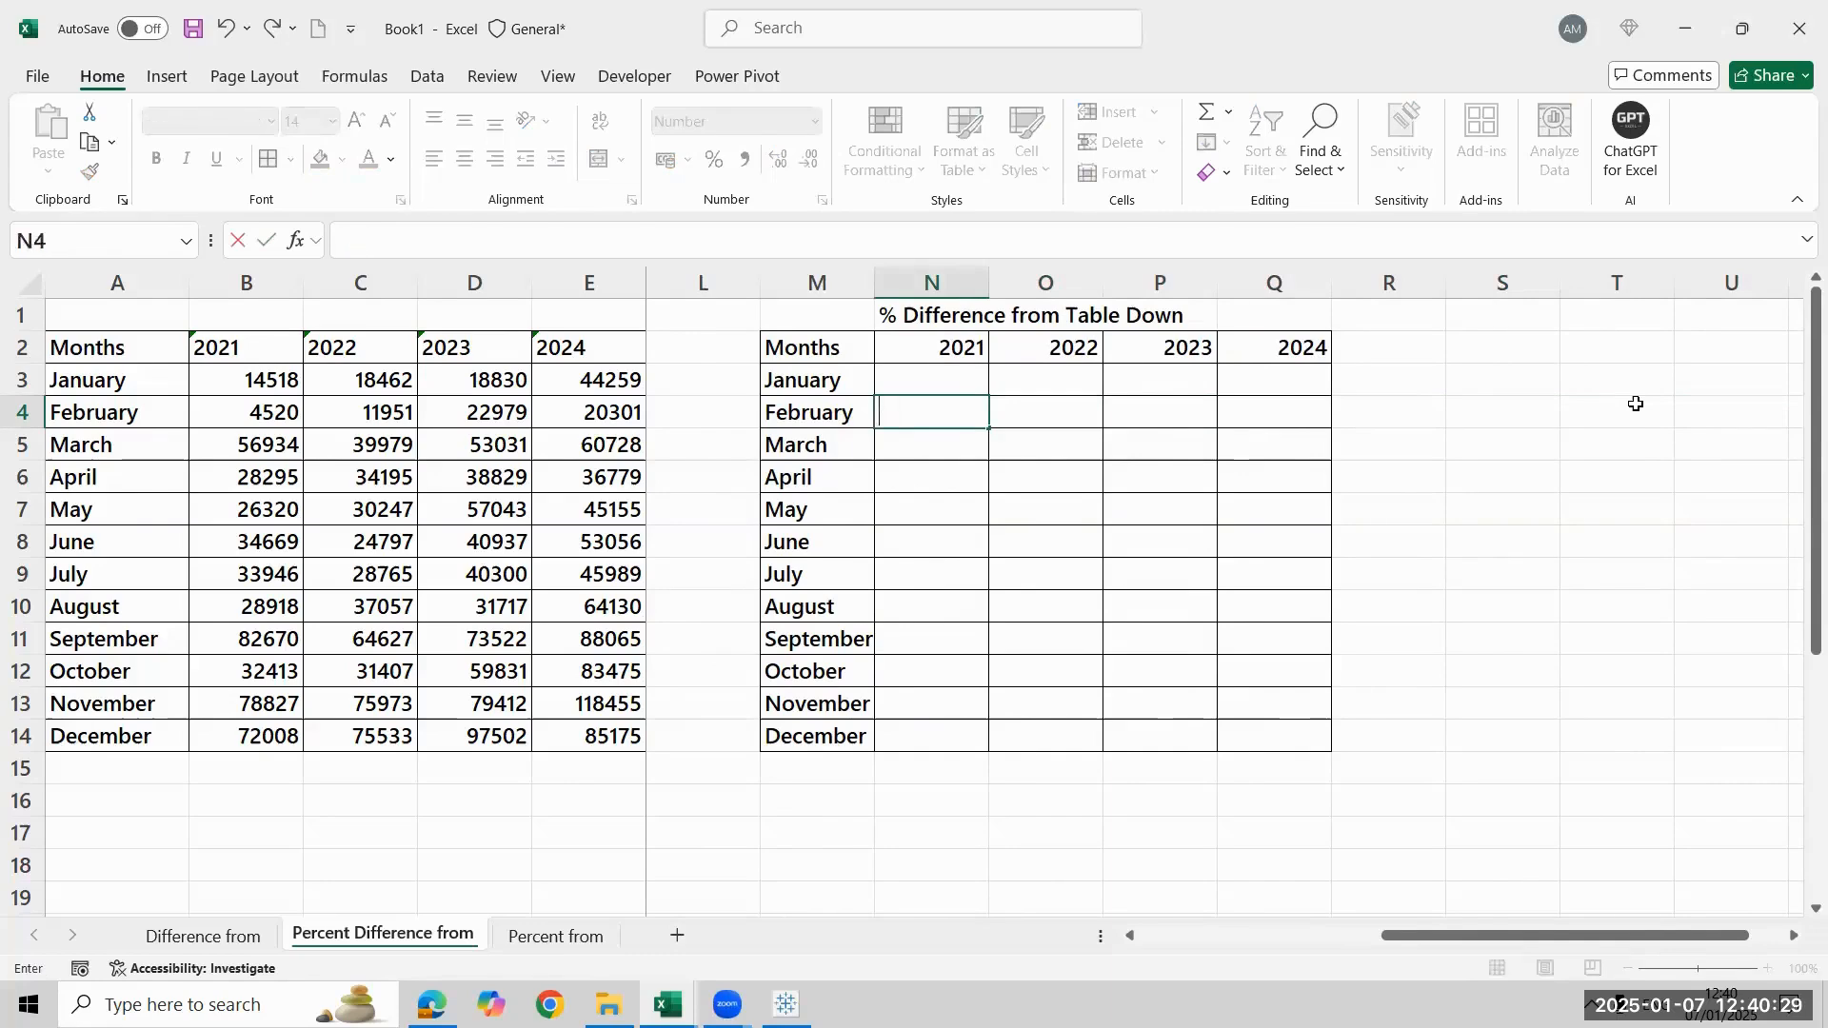
type("=(")
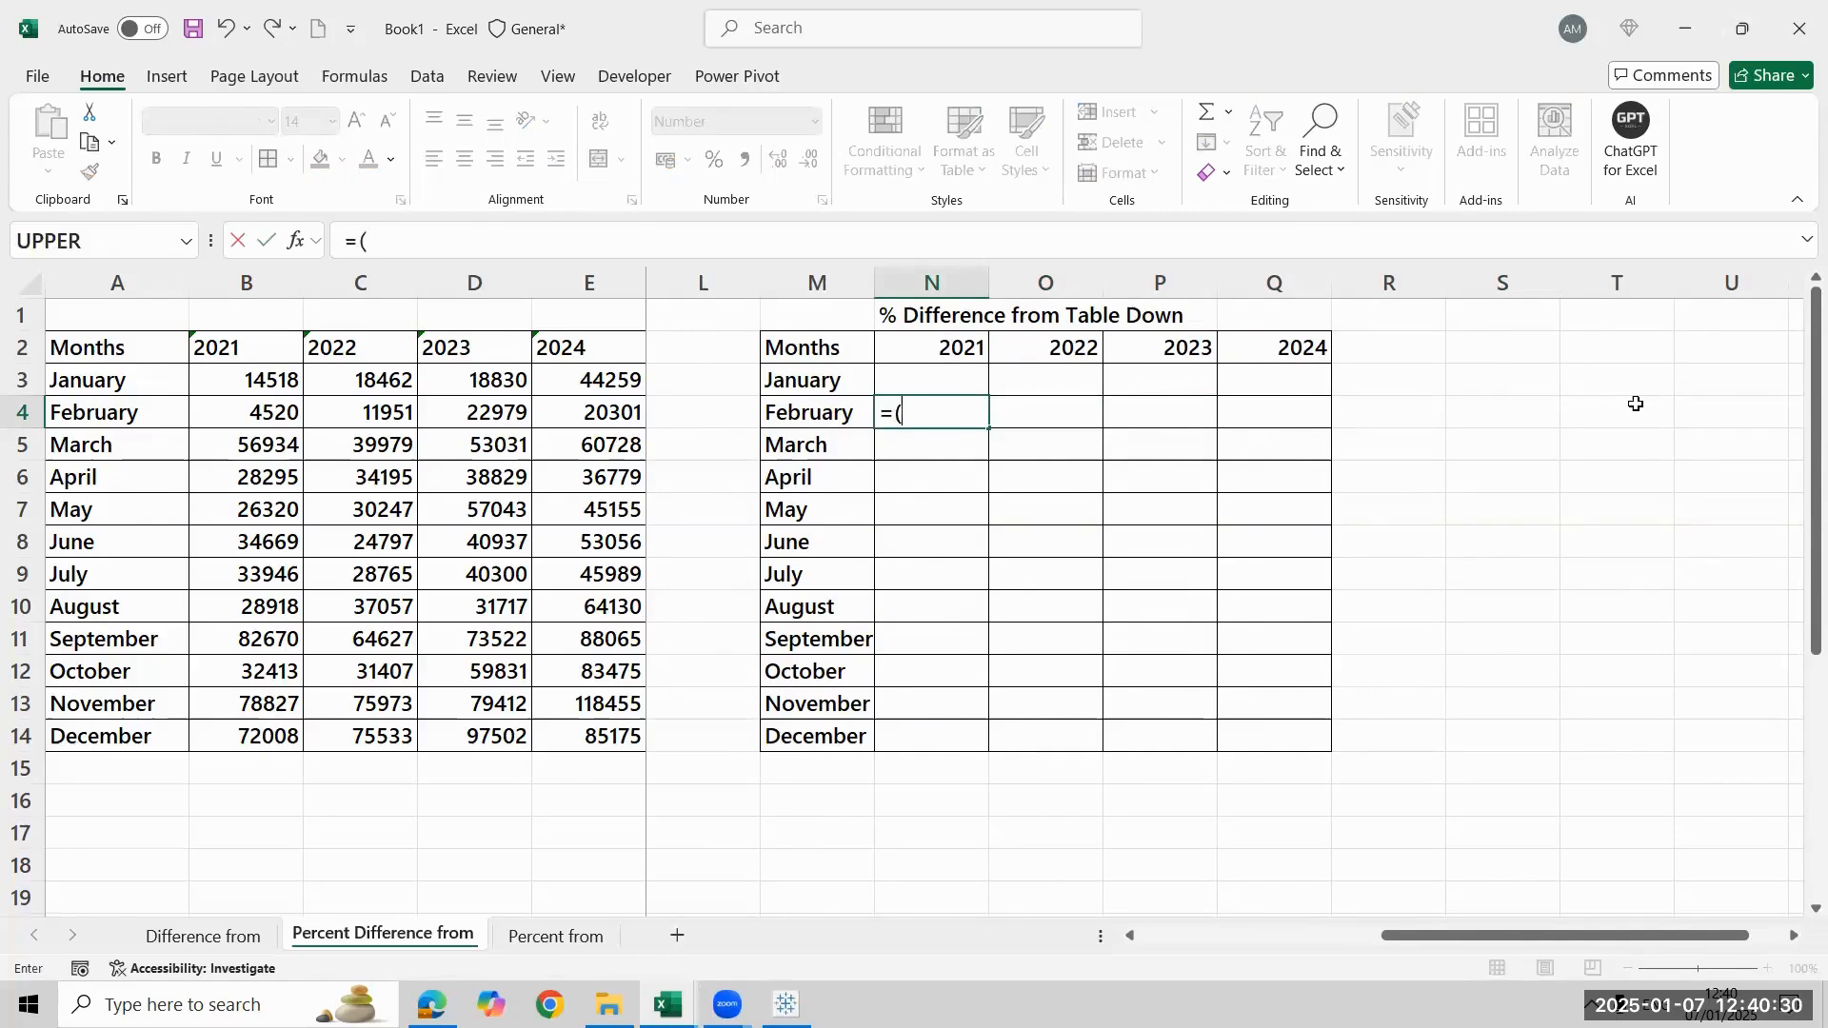
left_click(218, 404)
type("-")
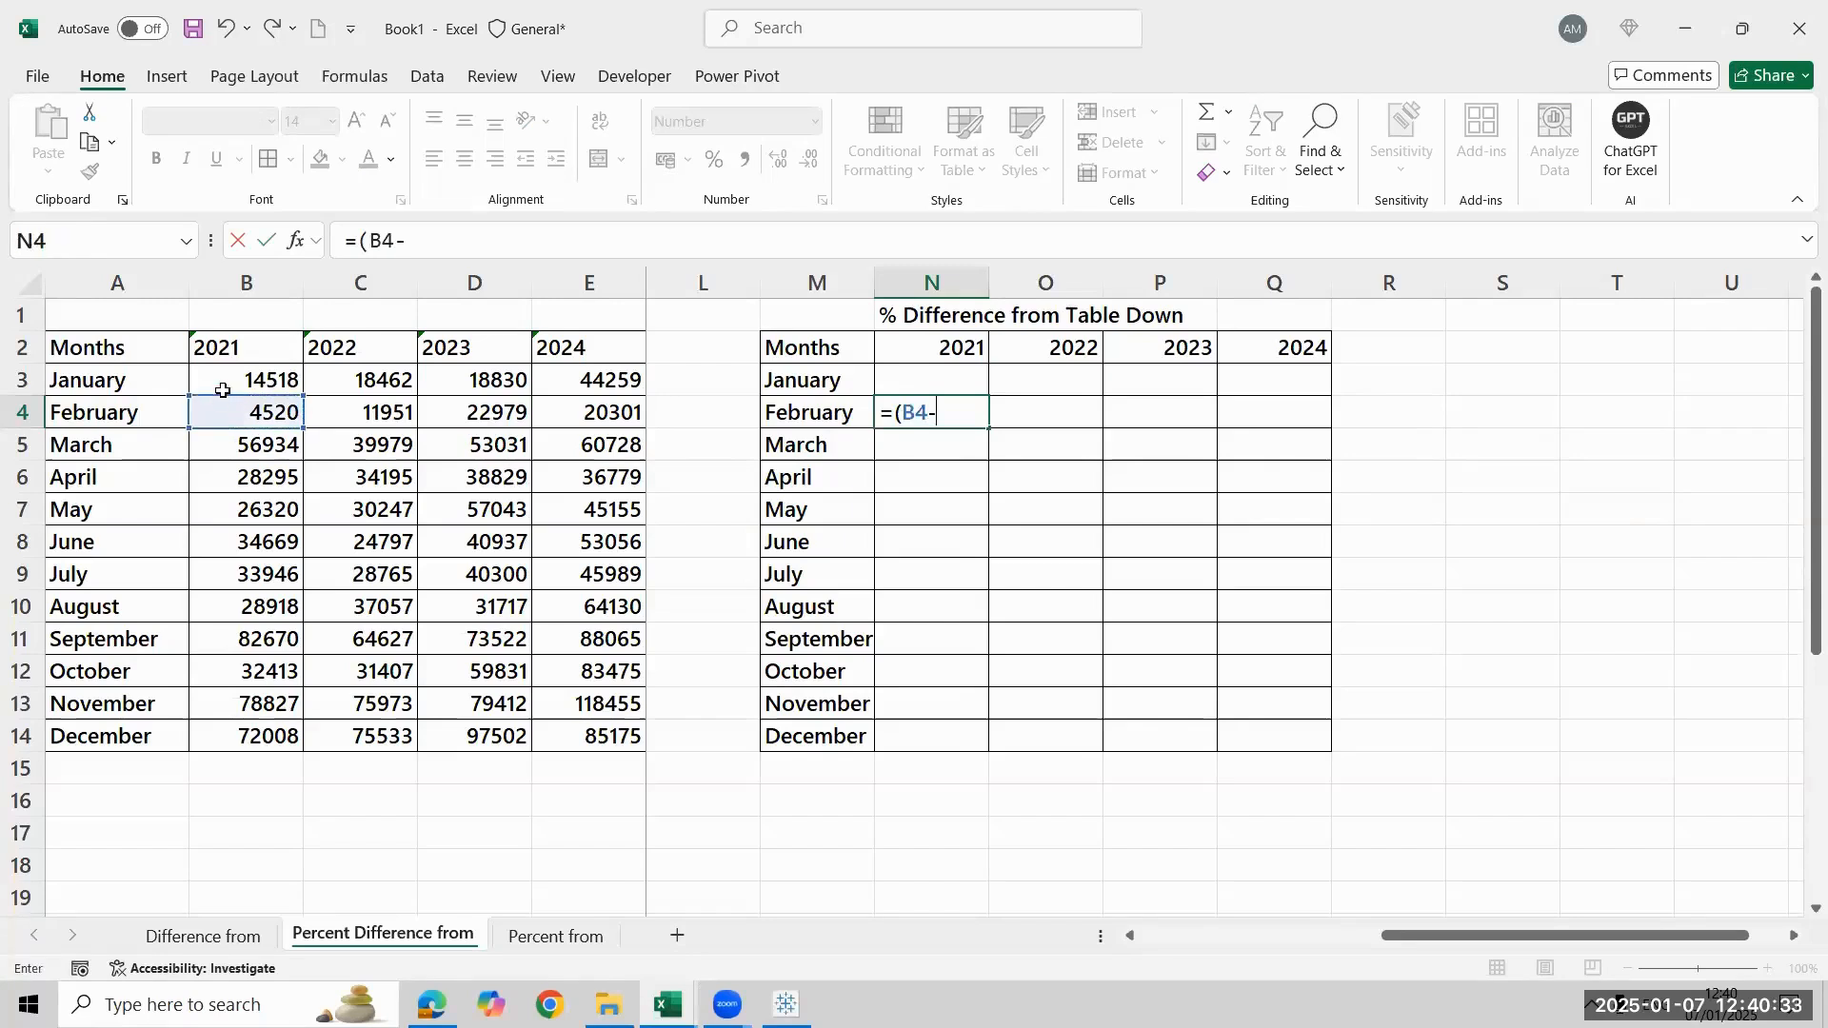
left_click(219, 379)
type(")")
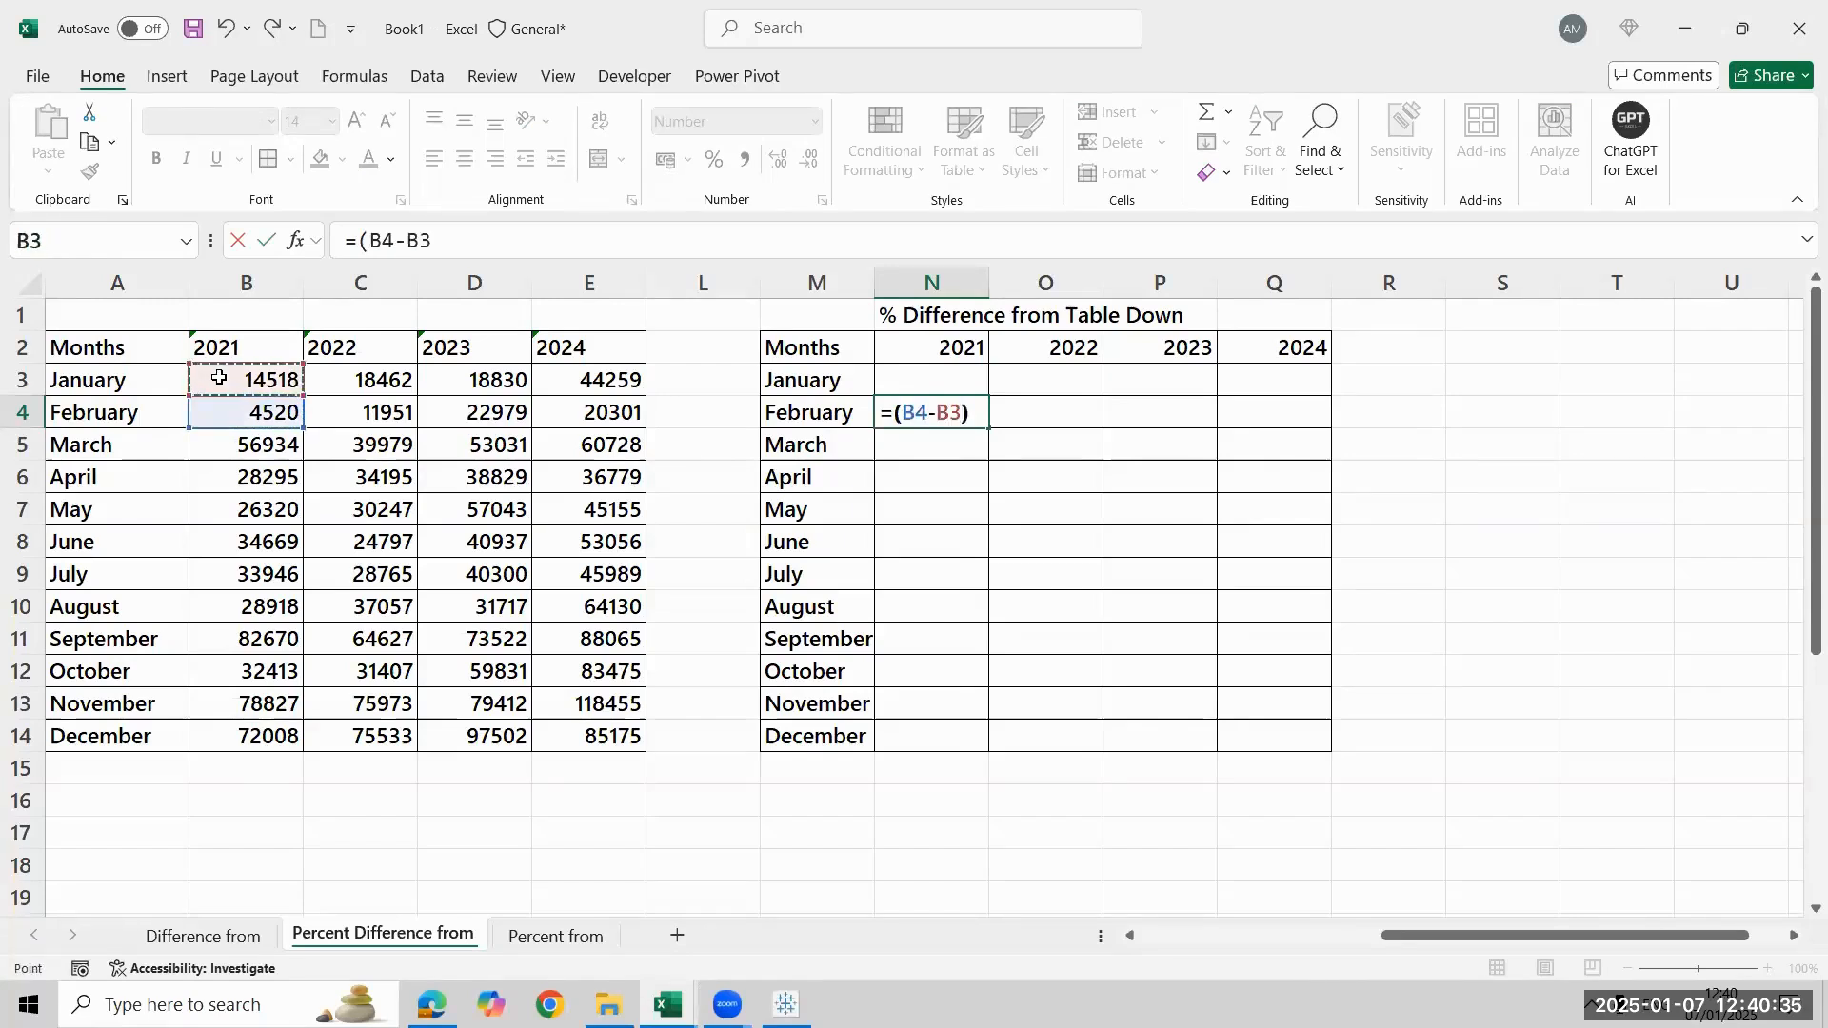
type("/")
left_click(219, 379)
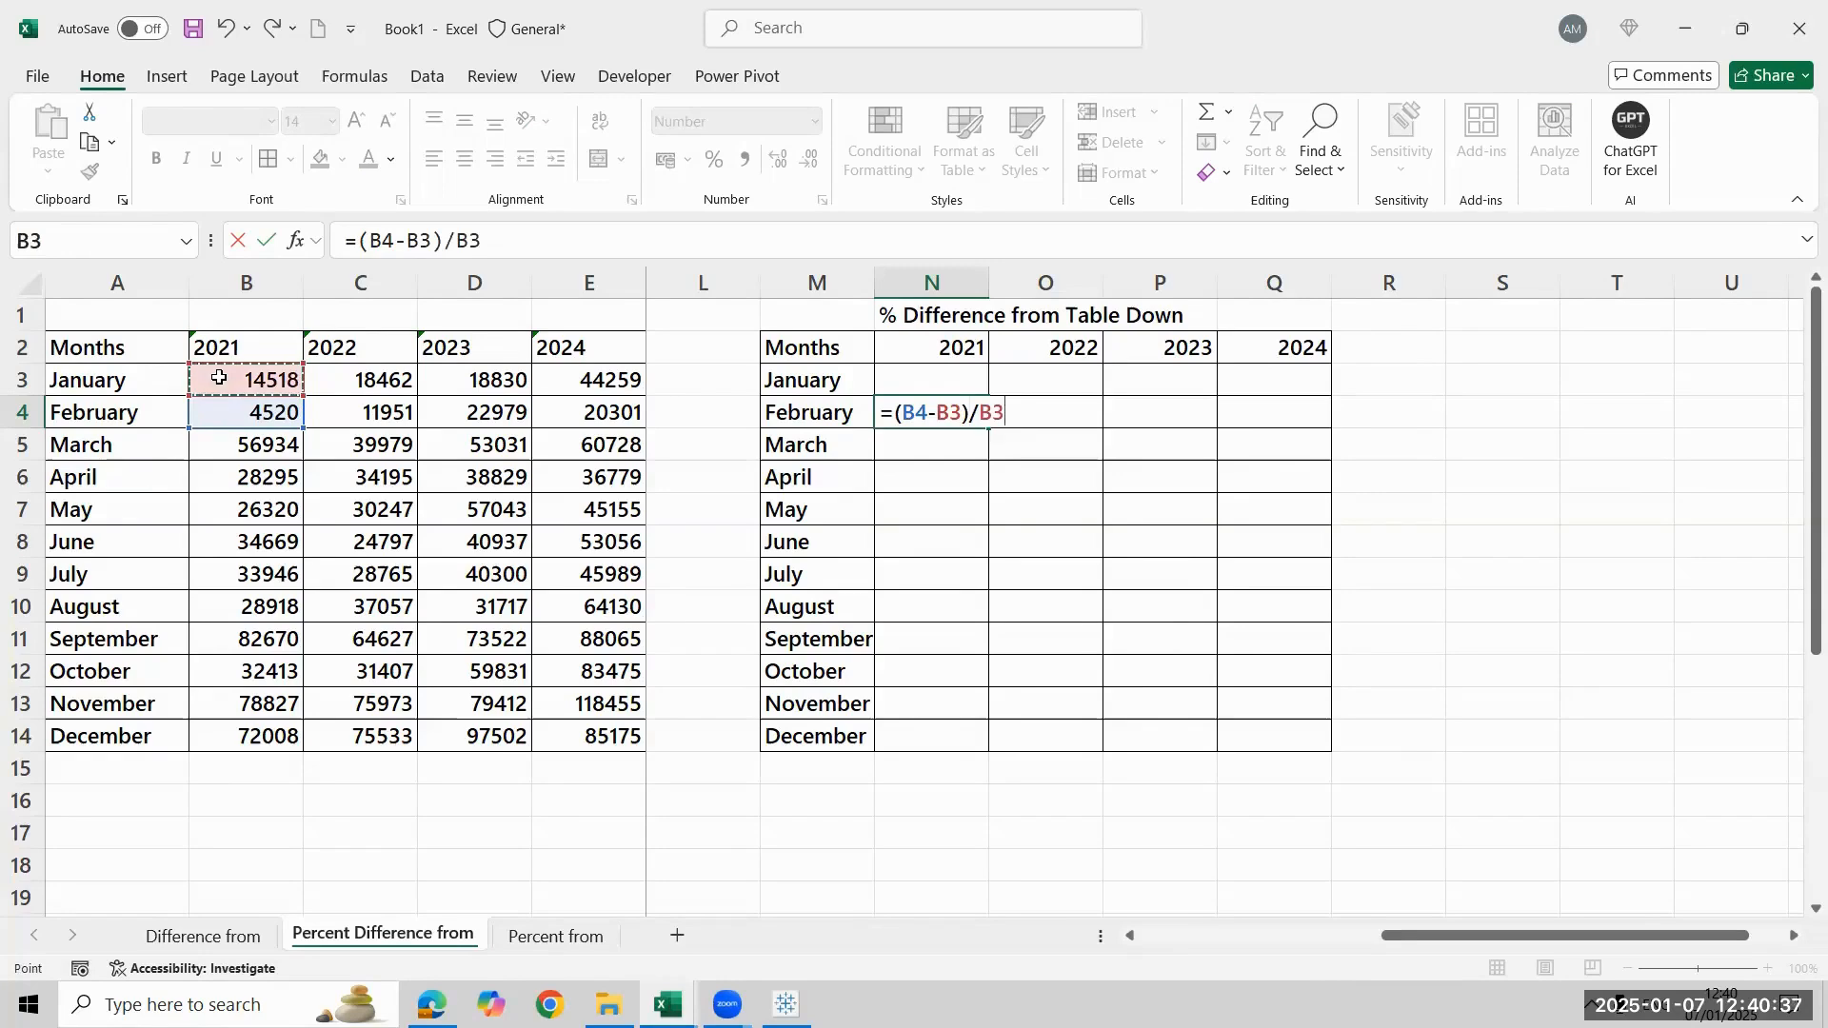
key("Return")
key("Up")
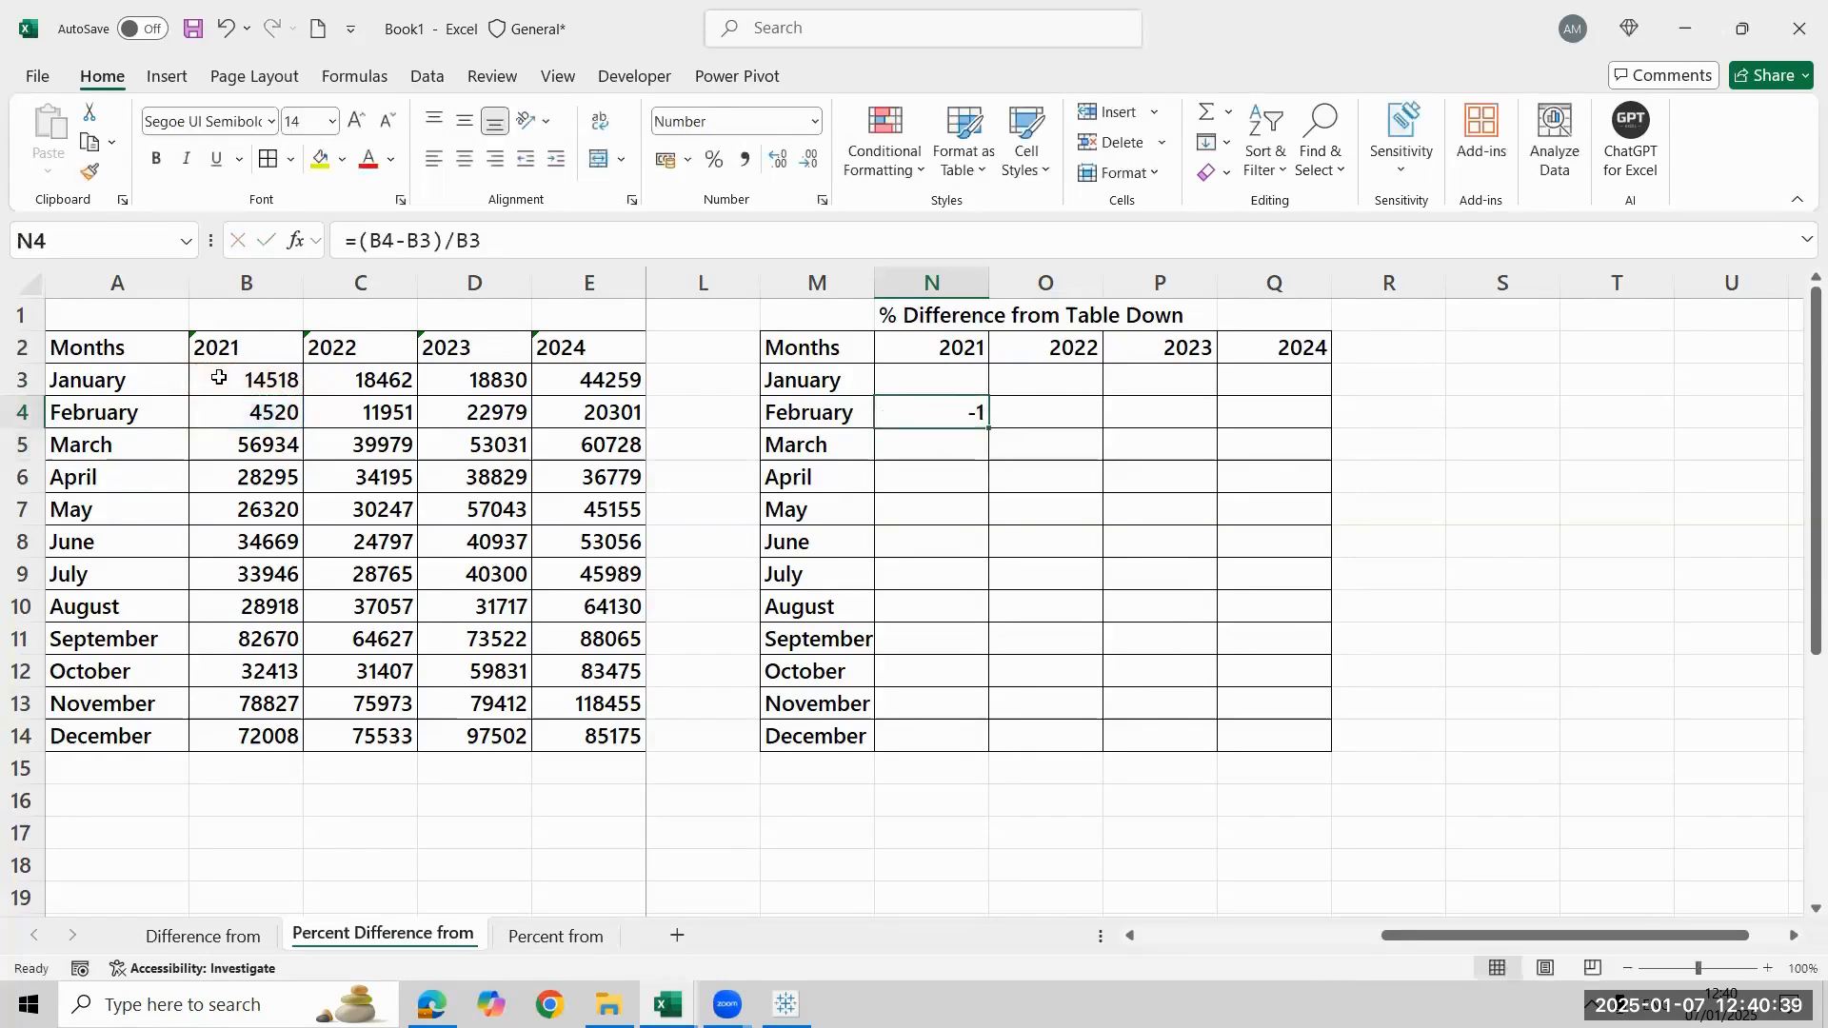
Format N4 as a percentage and fill its formula down through December in N14
key("ctrl+shift+5")
key("Left")
key("ctrl+Down")
key("Right")
key("ctrl+shift+Up")
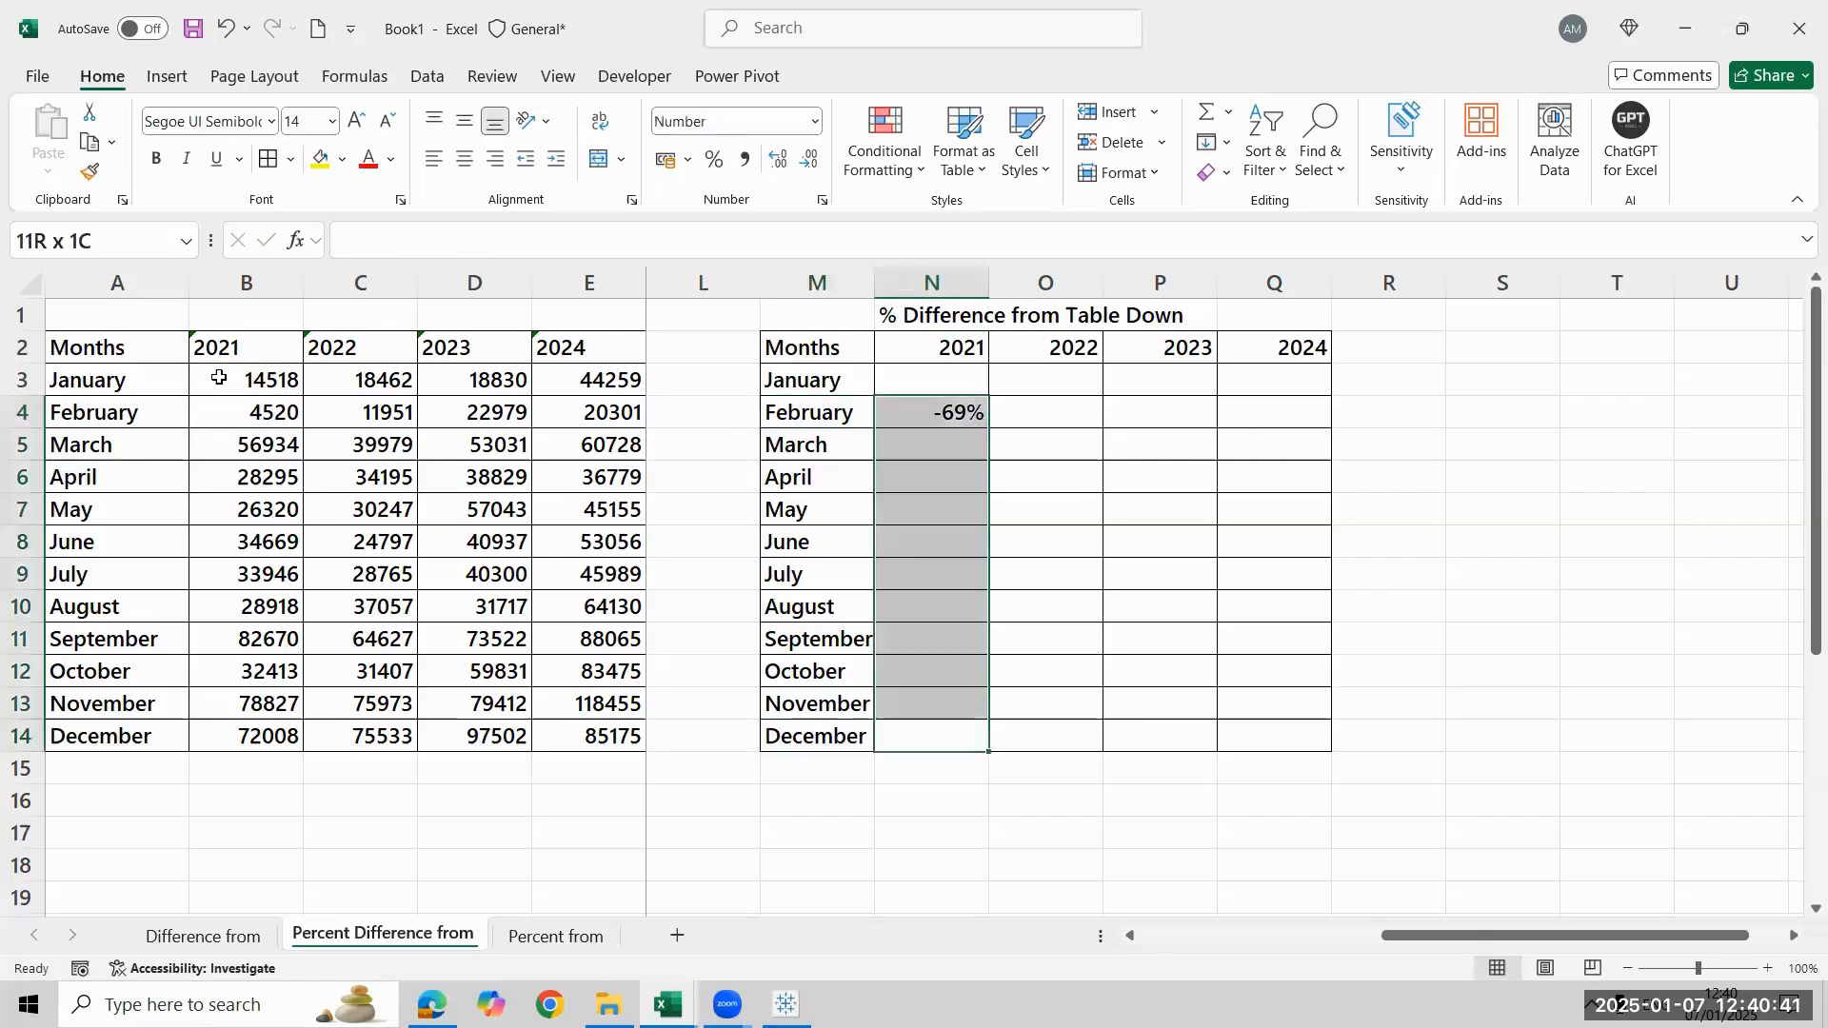
key("ctrl+d")
Fill the 2021 formulas in N4:N14 across the 2022, 2023 and 2024 columns
key("shift+Right")
key("shift+Right")
key("shift+Right")
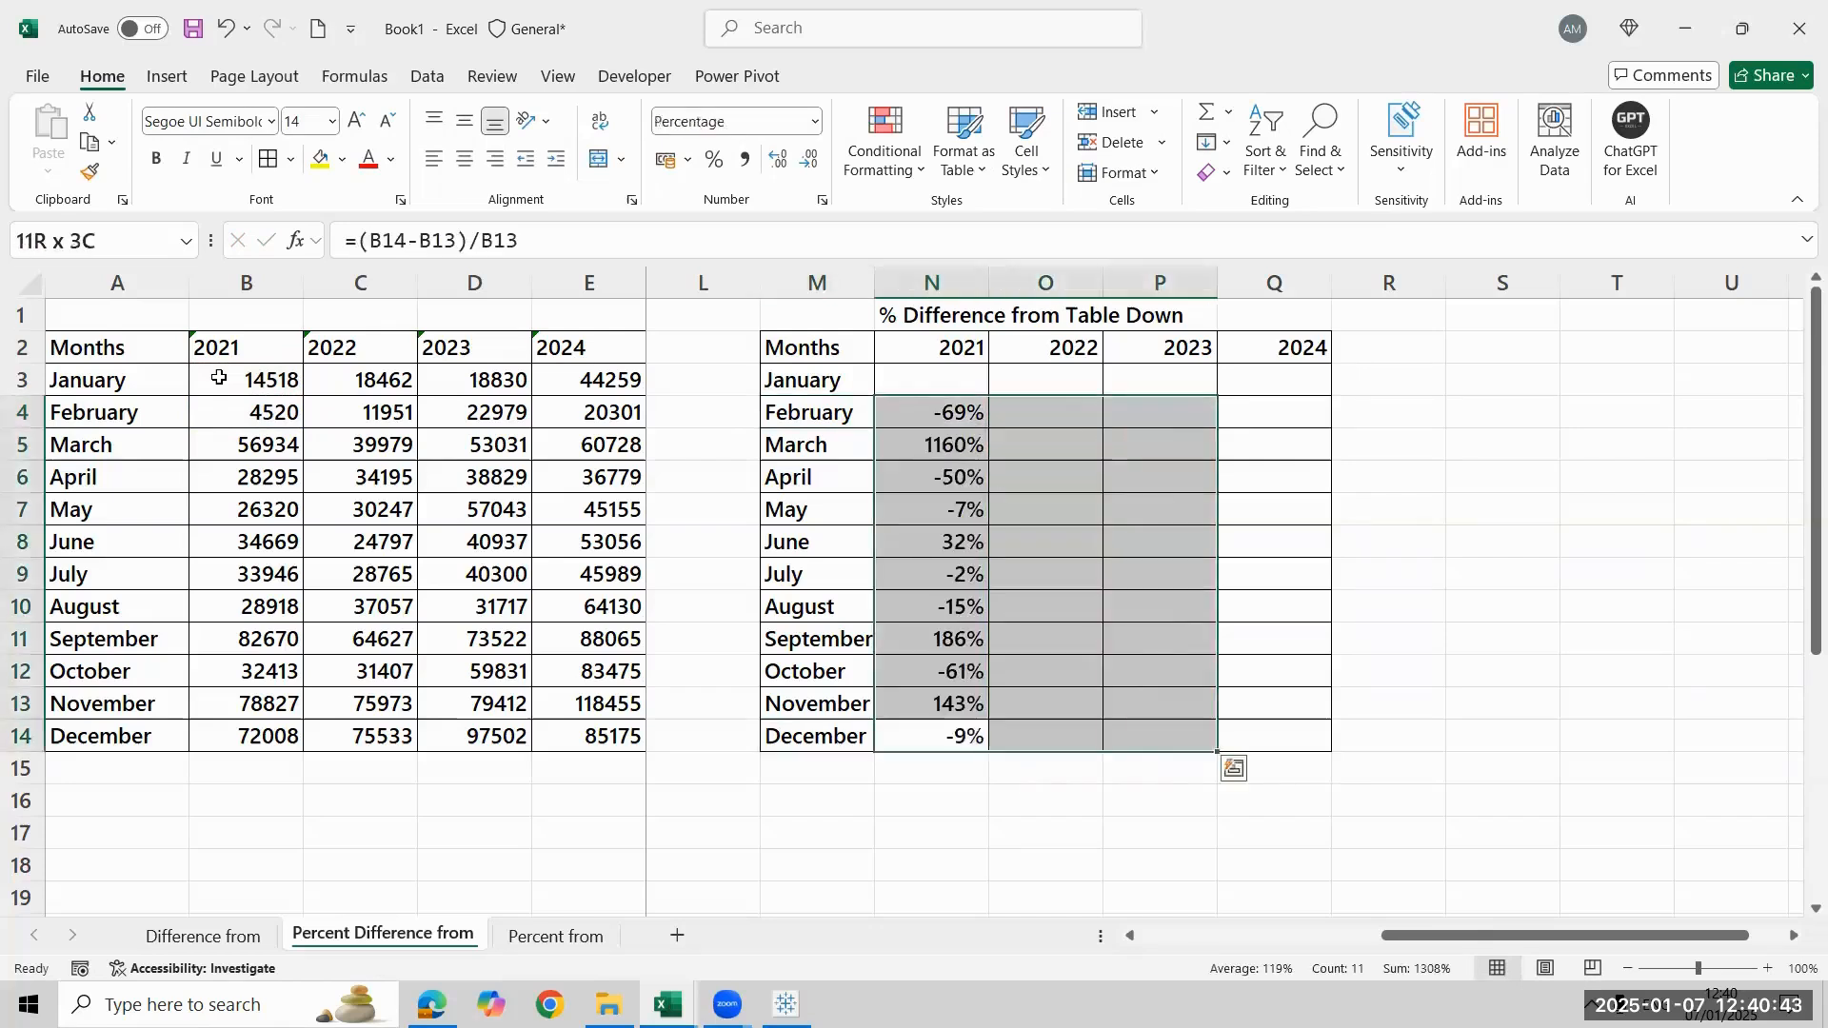
key("ctrl+r")
Show the formula of N4 as text in cell N16 using FORMULATEXT and colour it red
key("Down")
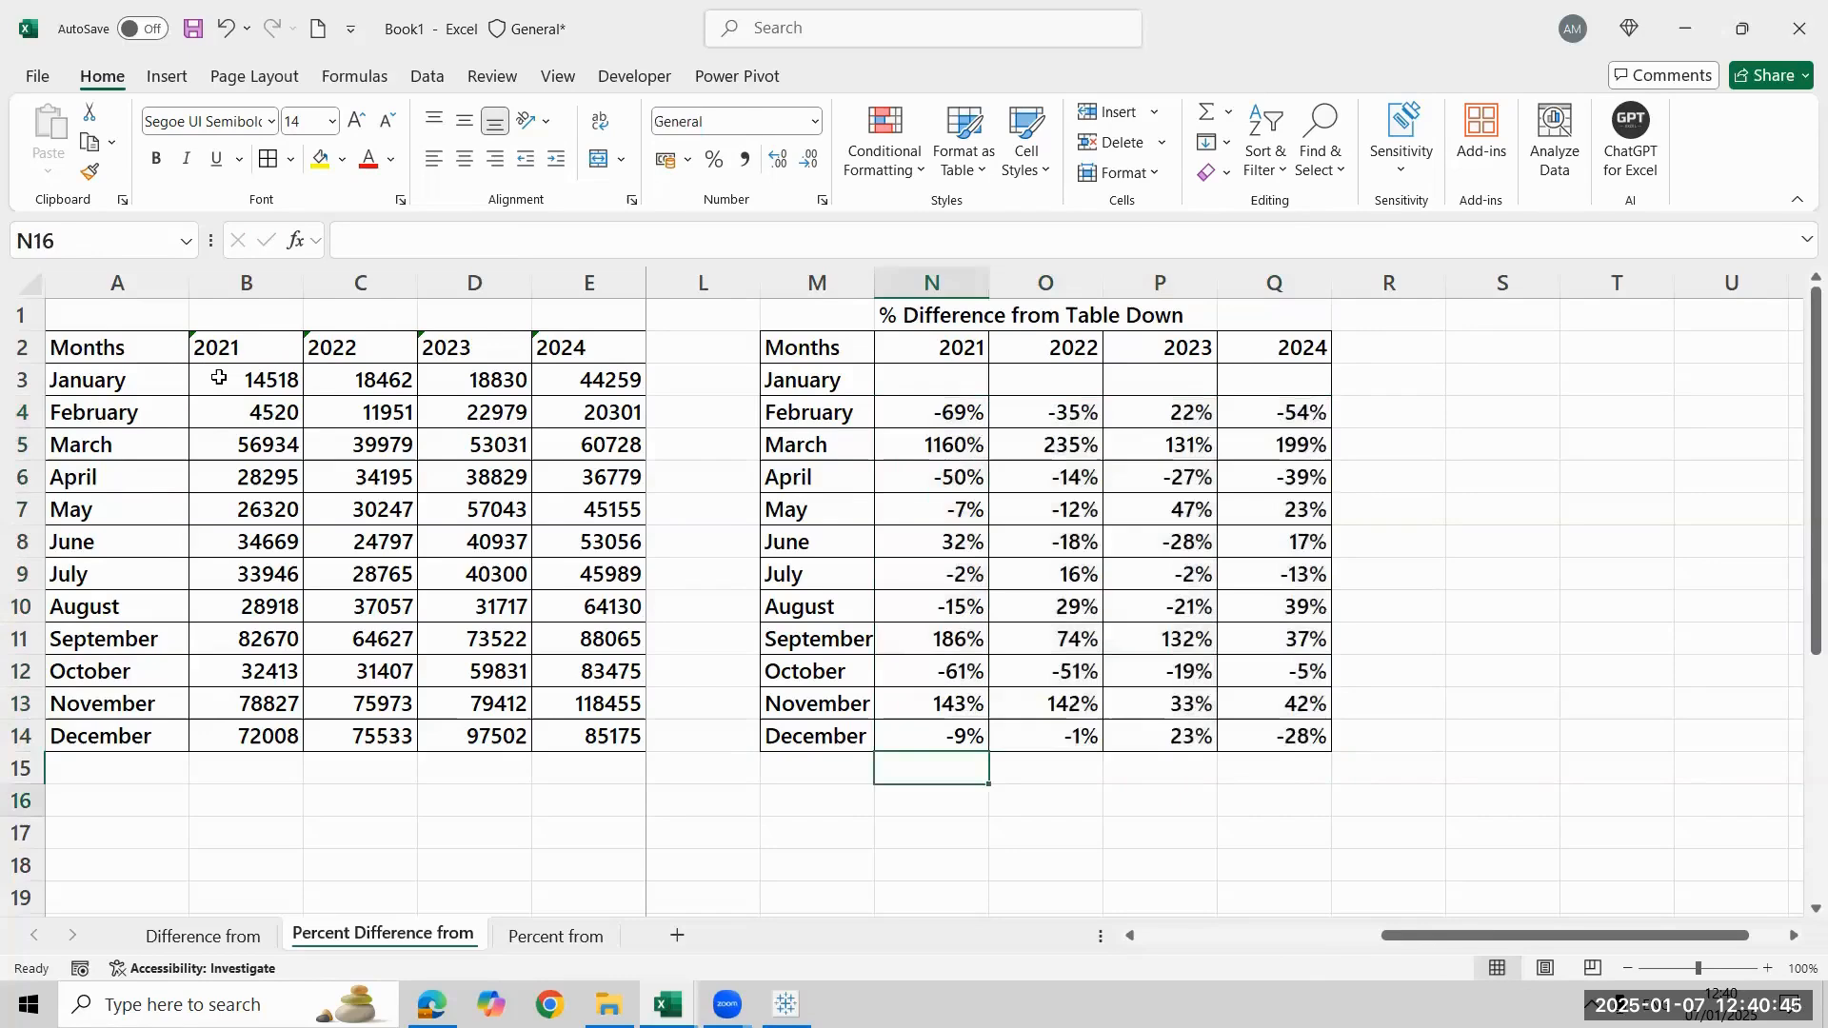
key("Down")
key("Down")
key("Up")
type("=")
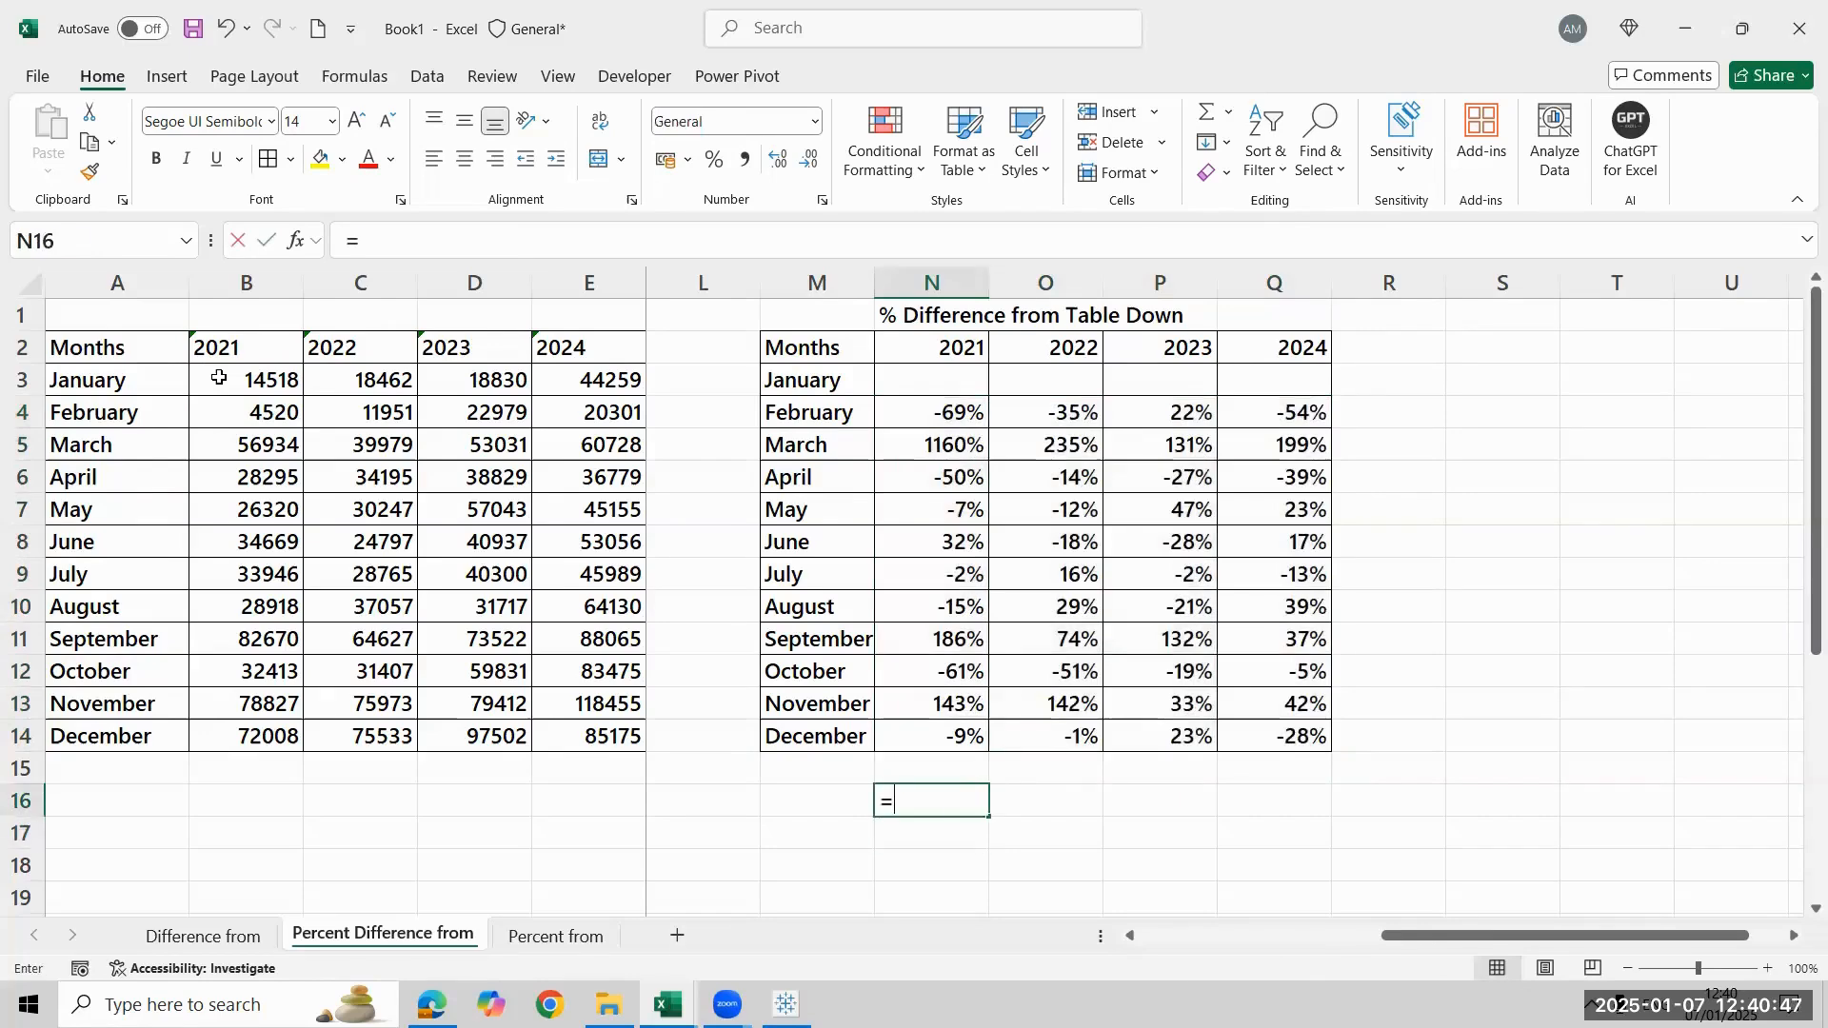
type("form")
key("Tab")
key("Up")
key("Up")
key("Up")
key("Up")
key("Up")
key("Up")
key("Up")
key("Up")
key("Up")
key("Up")
key("Up")
key("Up")
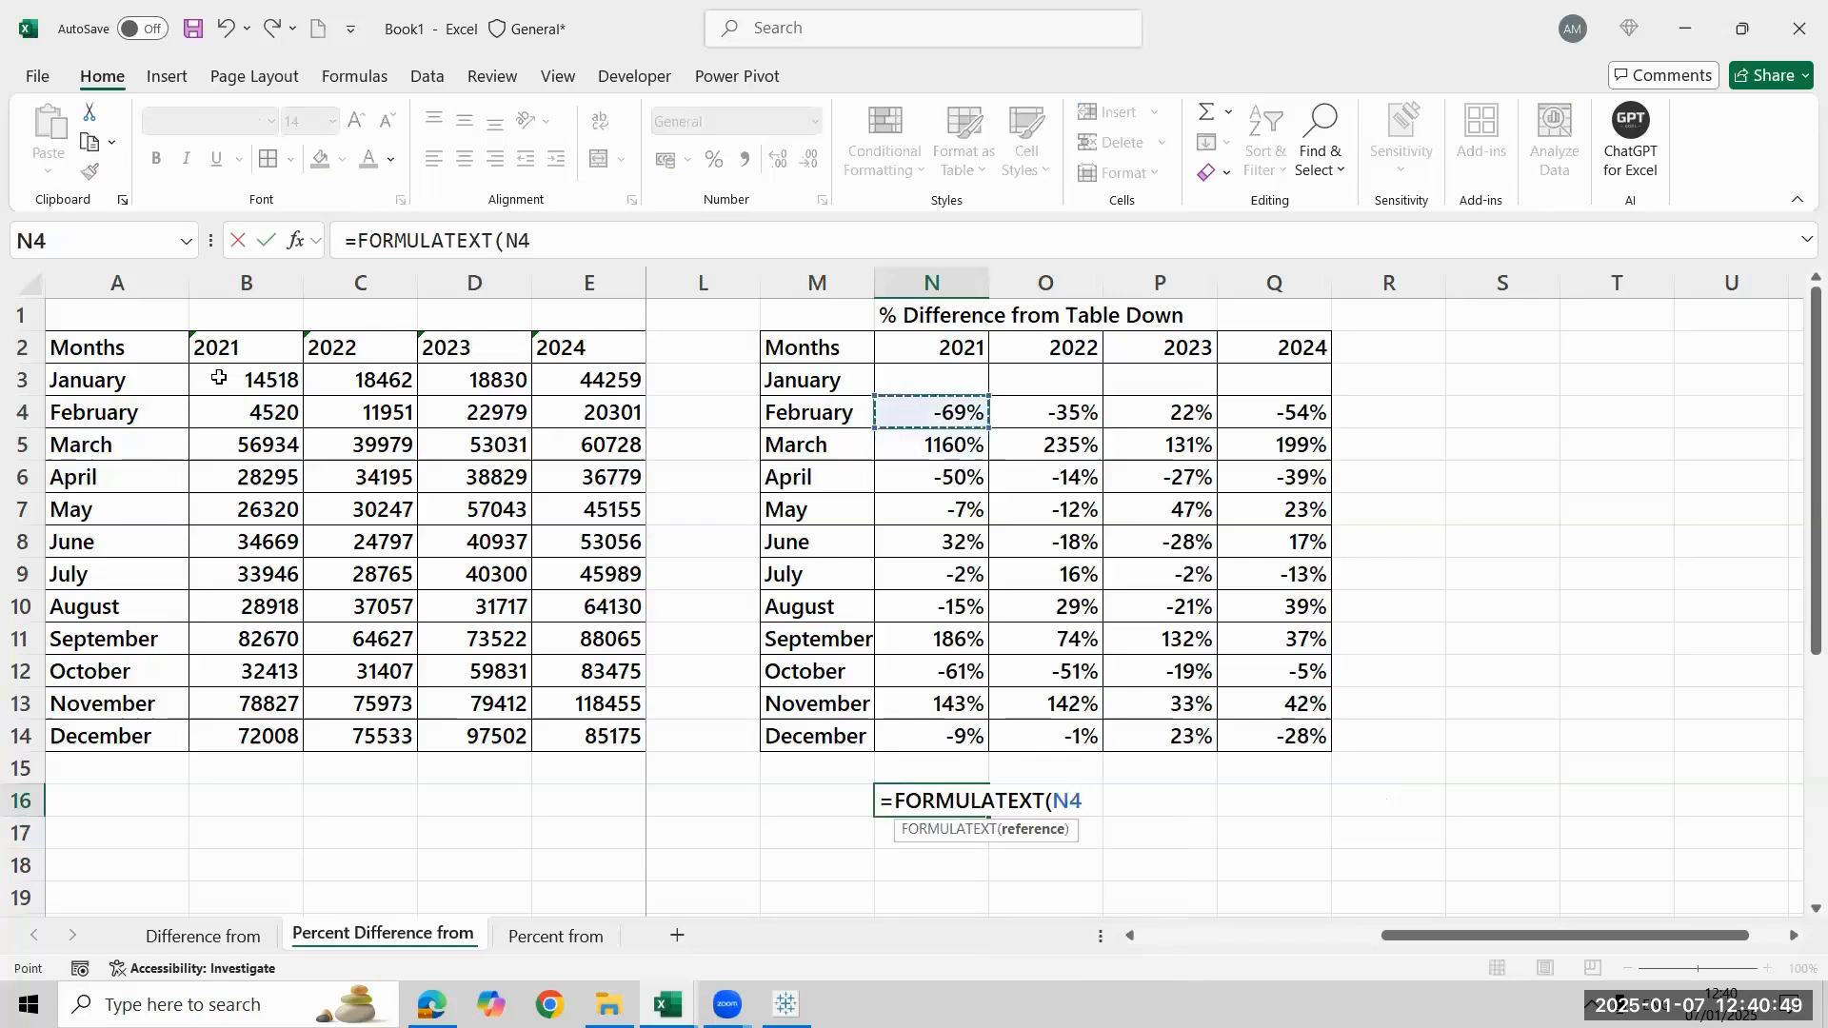
key("ctrl+Return")
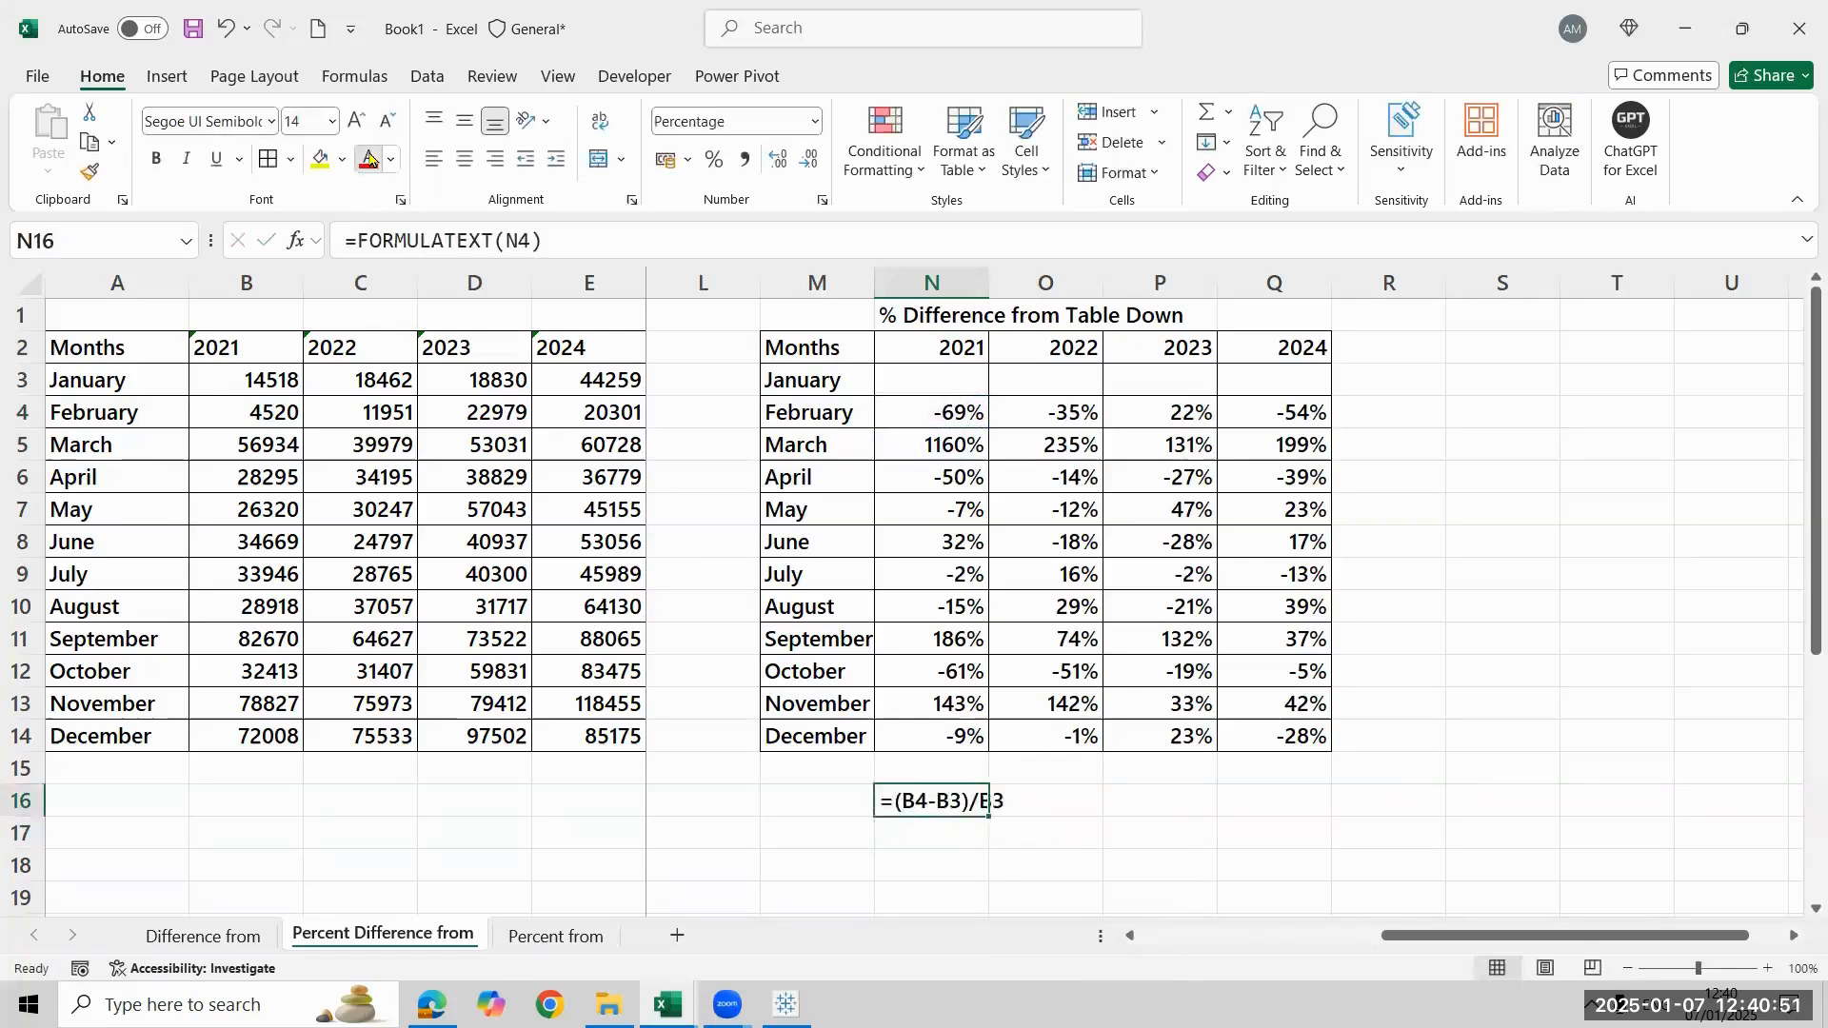
left_click(371, 160)
Label cell Q1 above the down table as MOM% in red text
left_click(1273, 320)
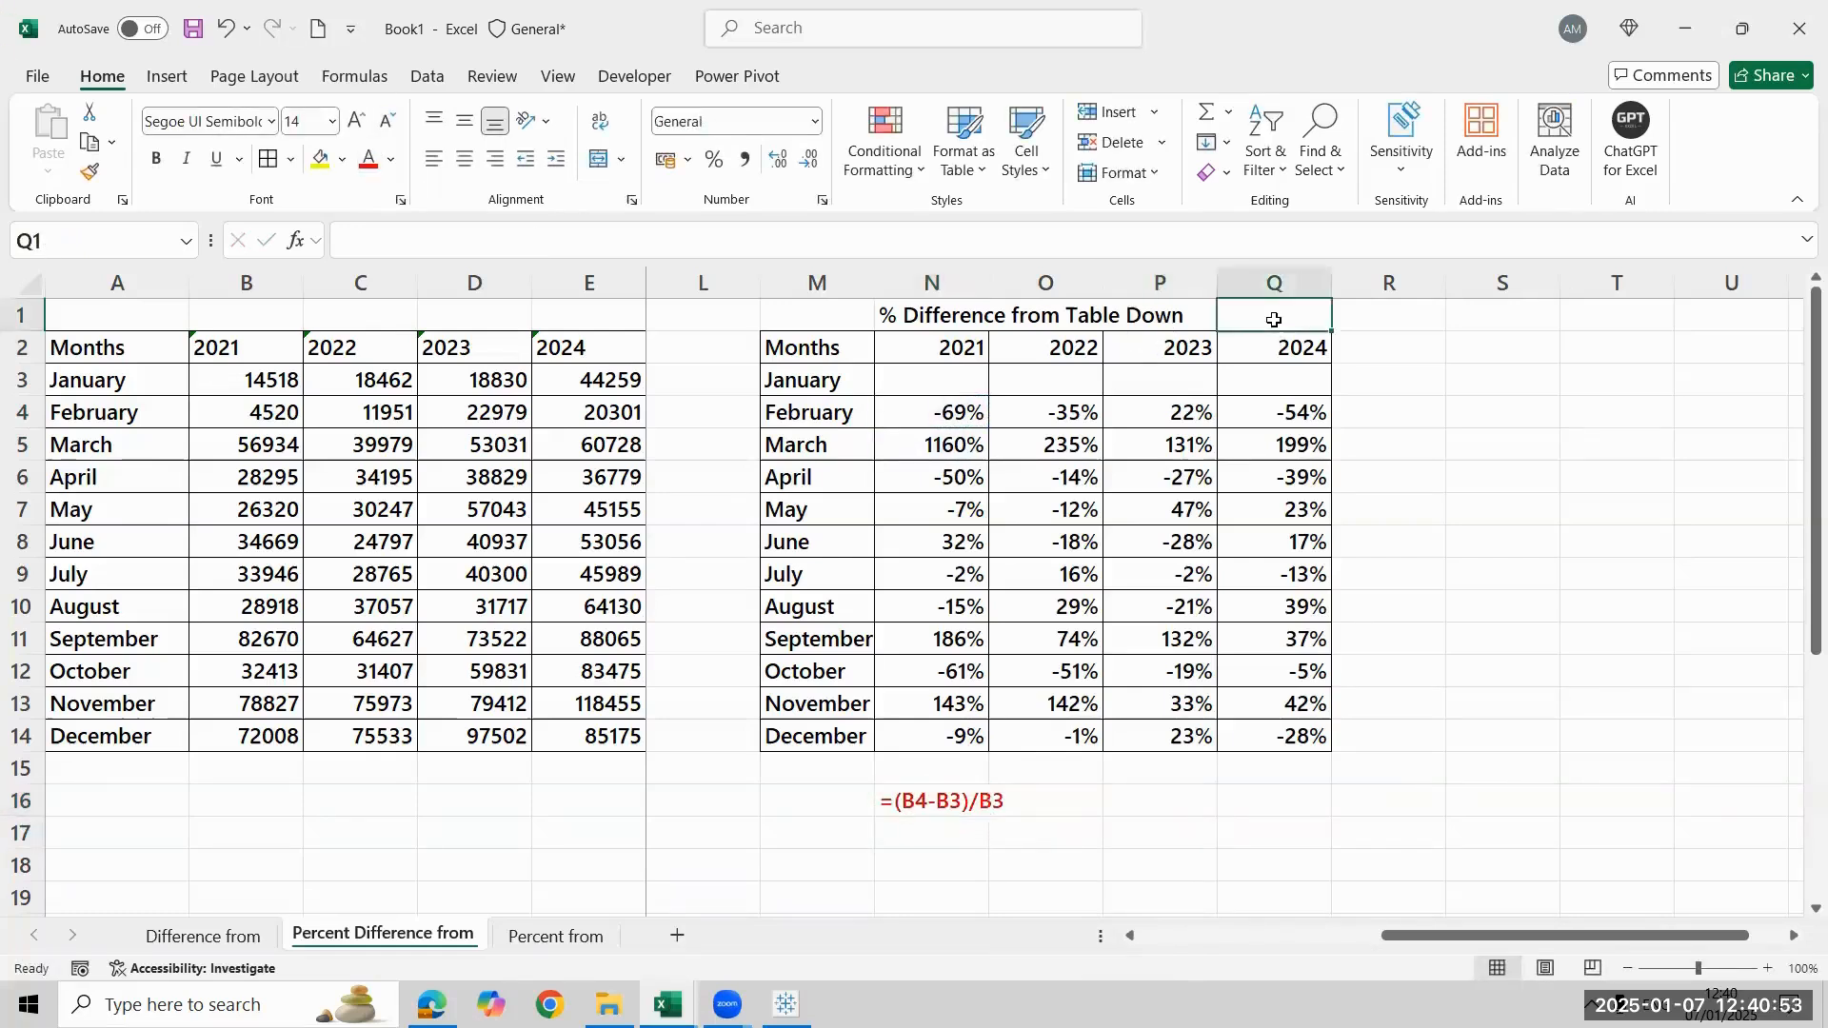
type("MOOM")
key("BackSpace")
key("BackSpace")
type("M")
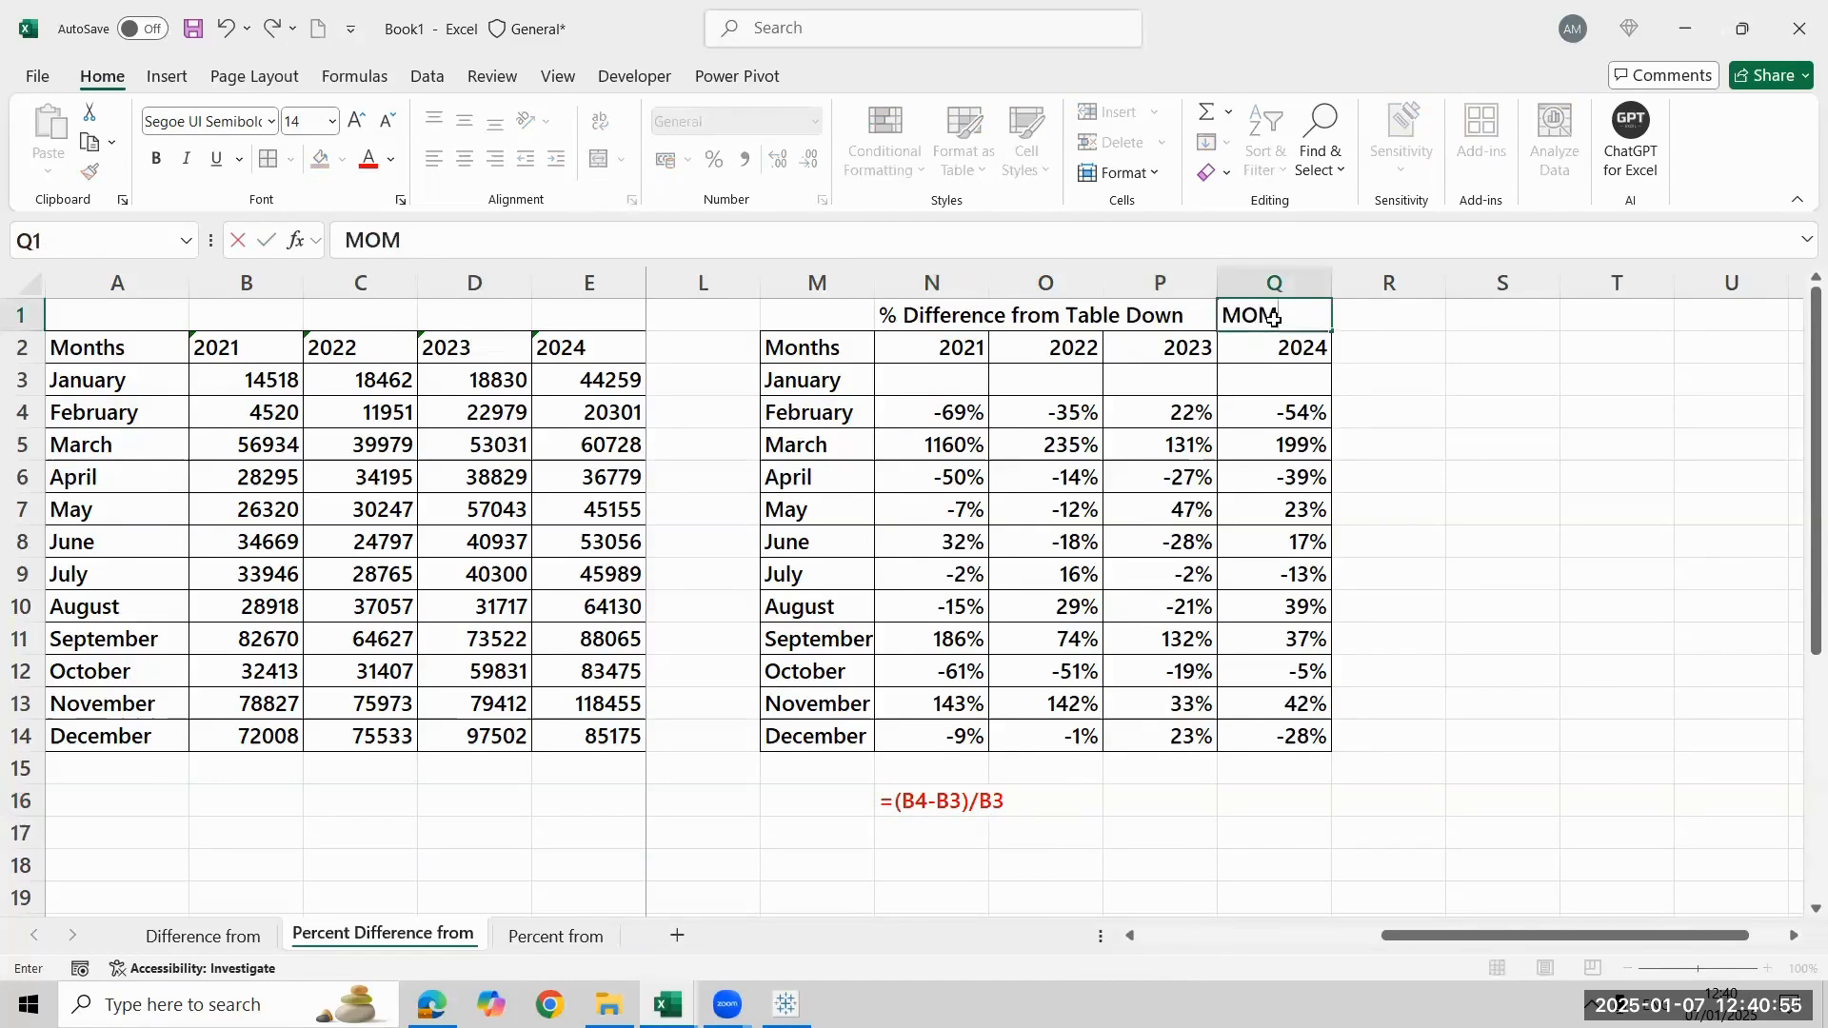
type("%")
key("Return")
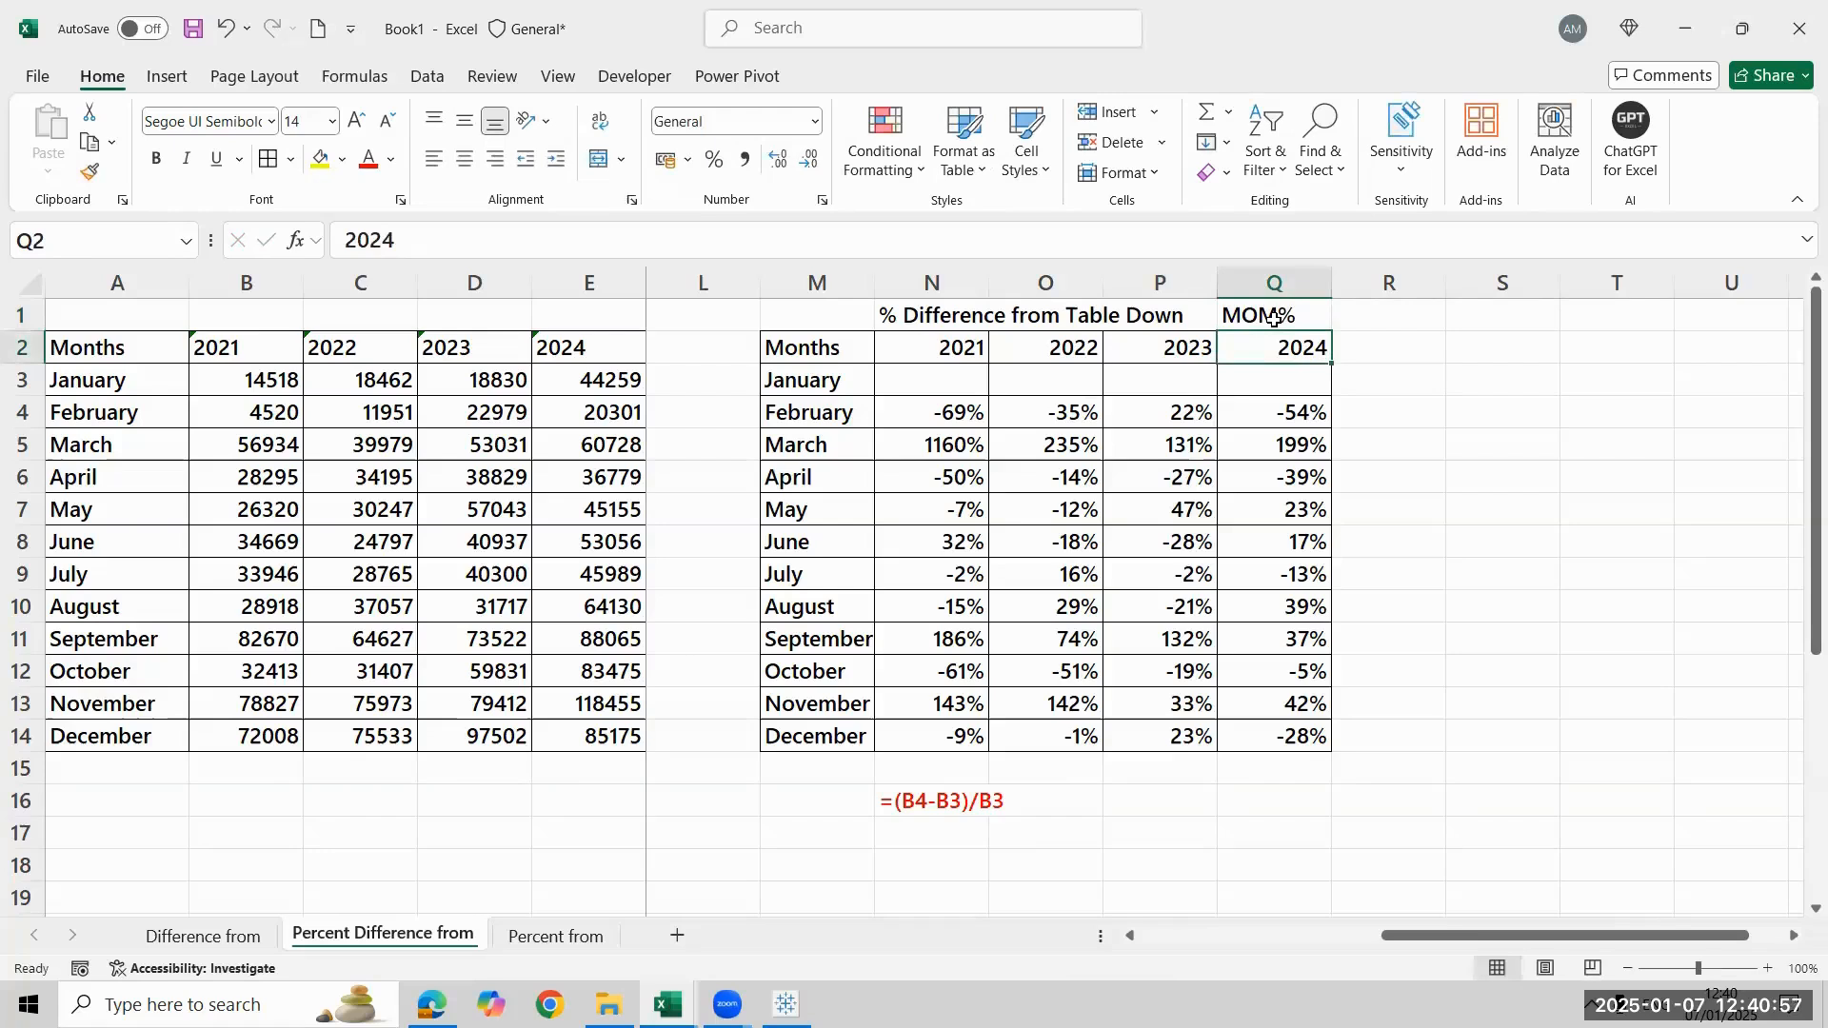
left_click(1274, 320)
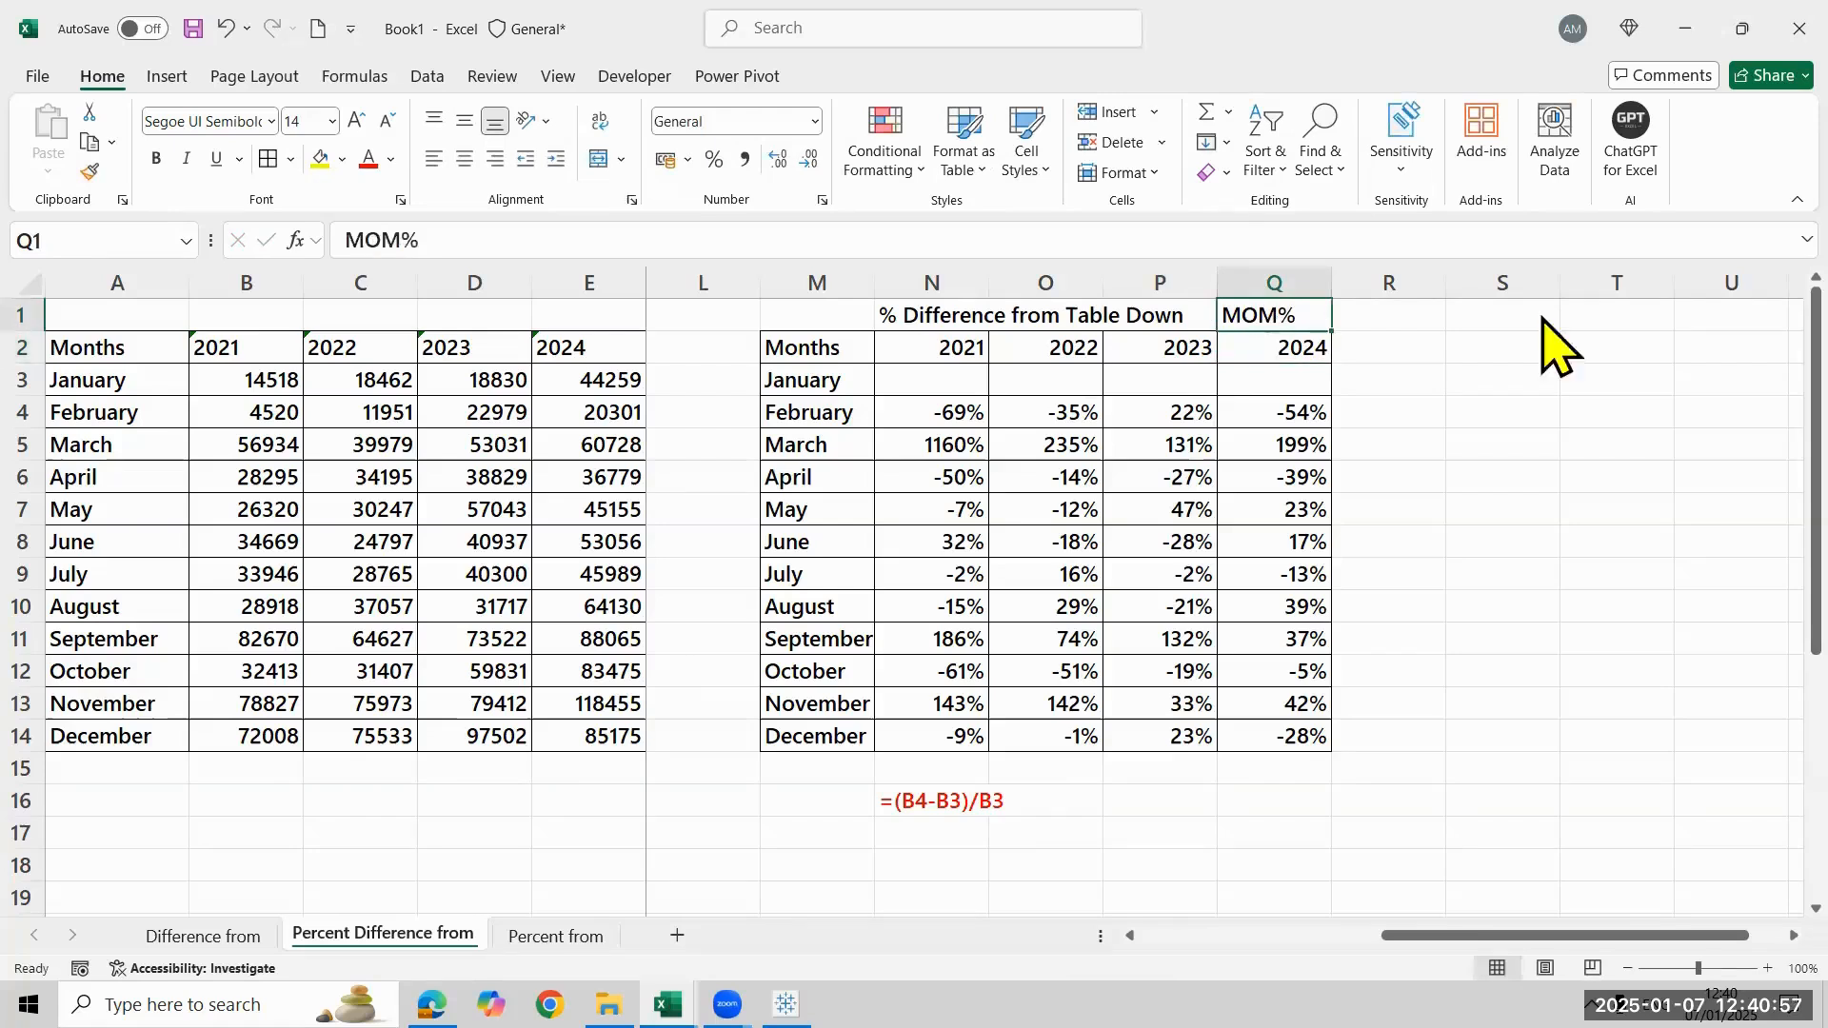
left_click(364, 156)
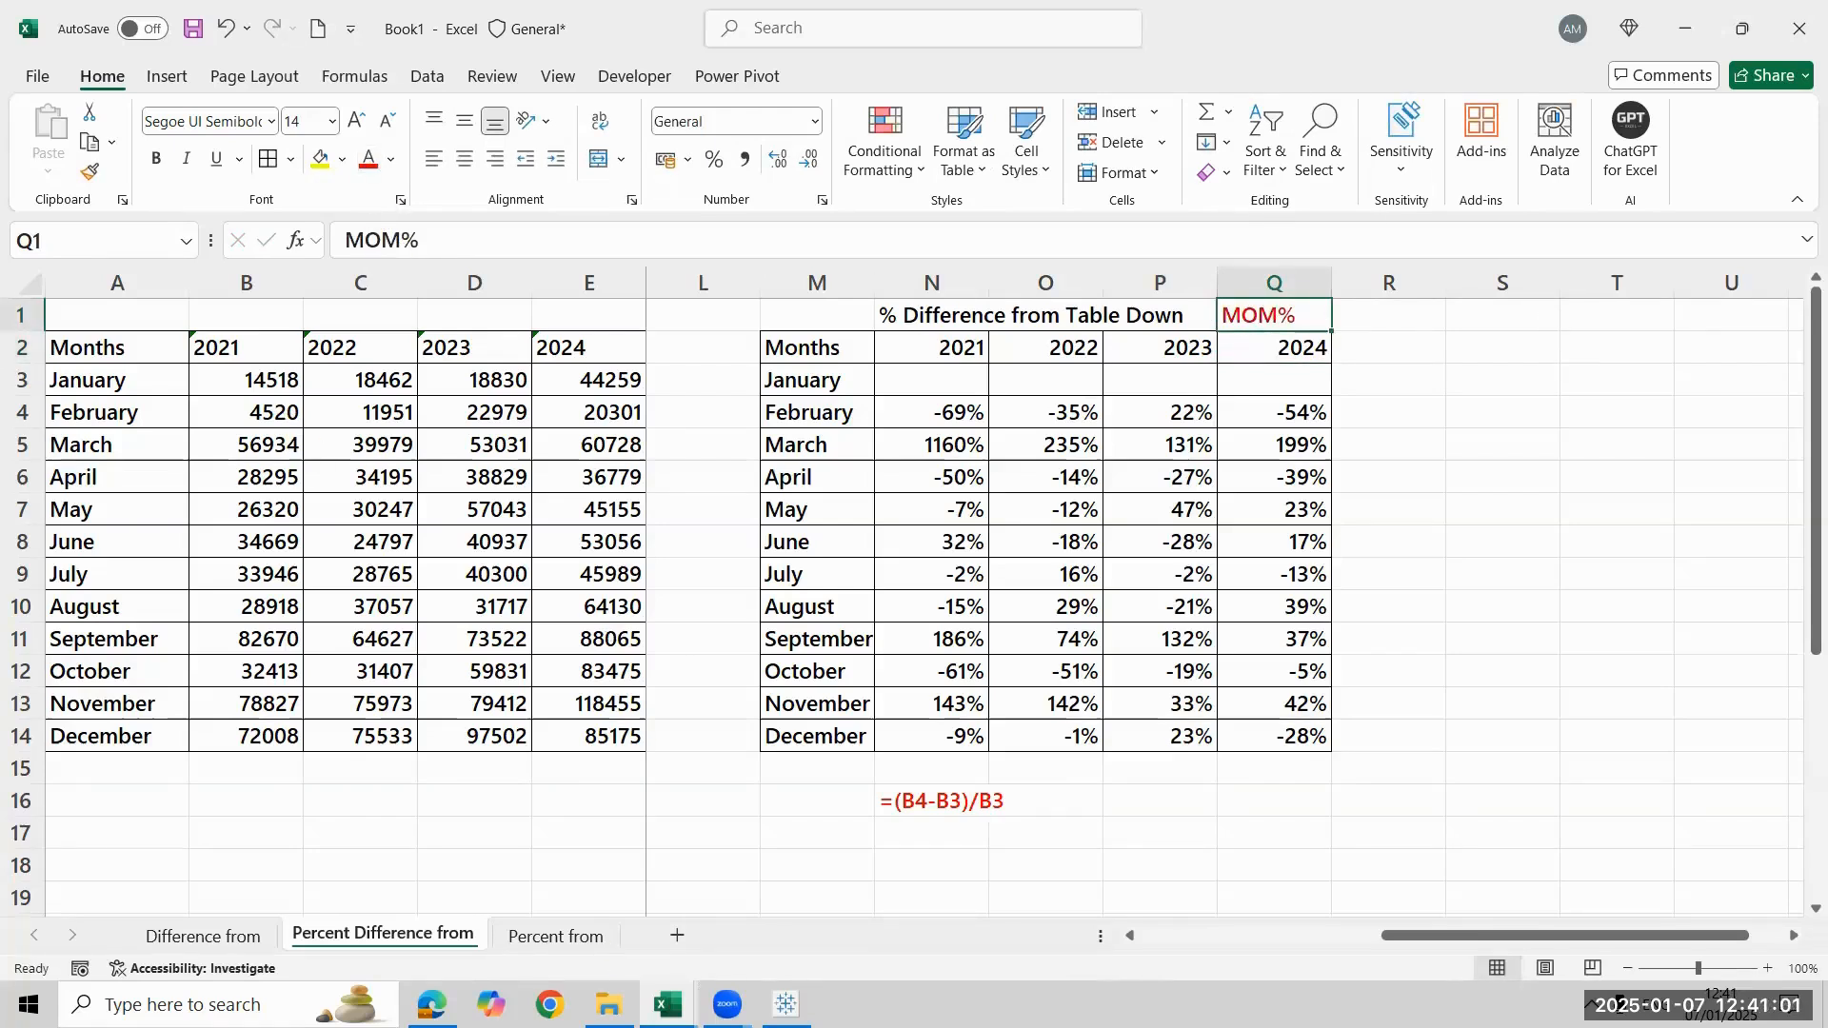
On the Percent from sheet, delete rows 15 to 29, which hold the second set of tables
left_click(556, 936)
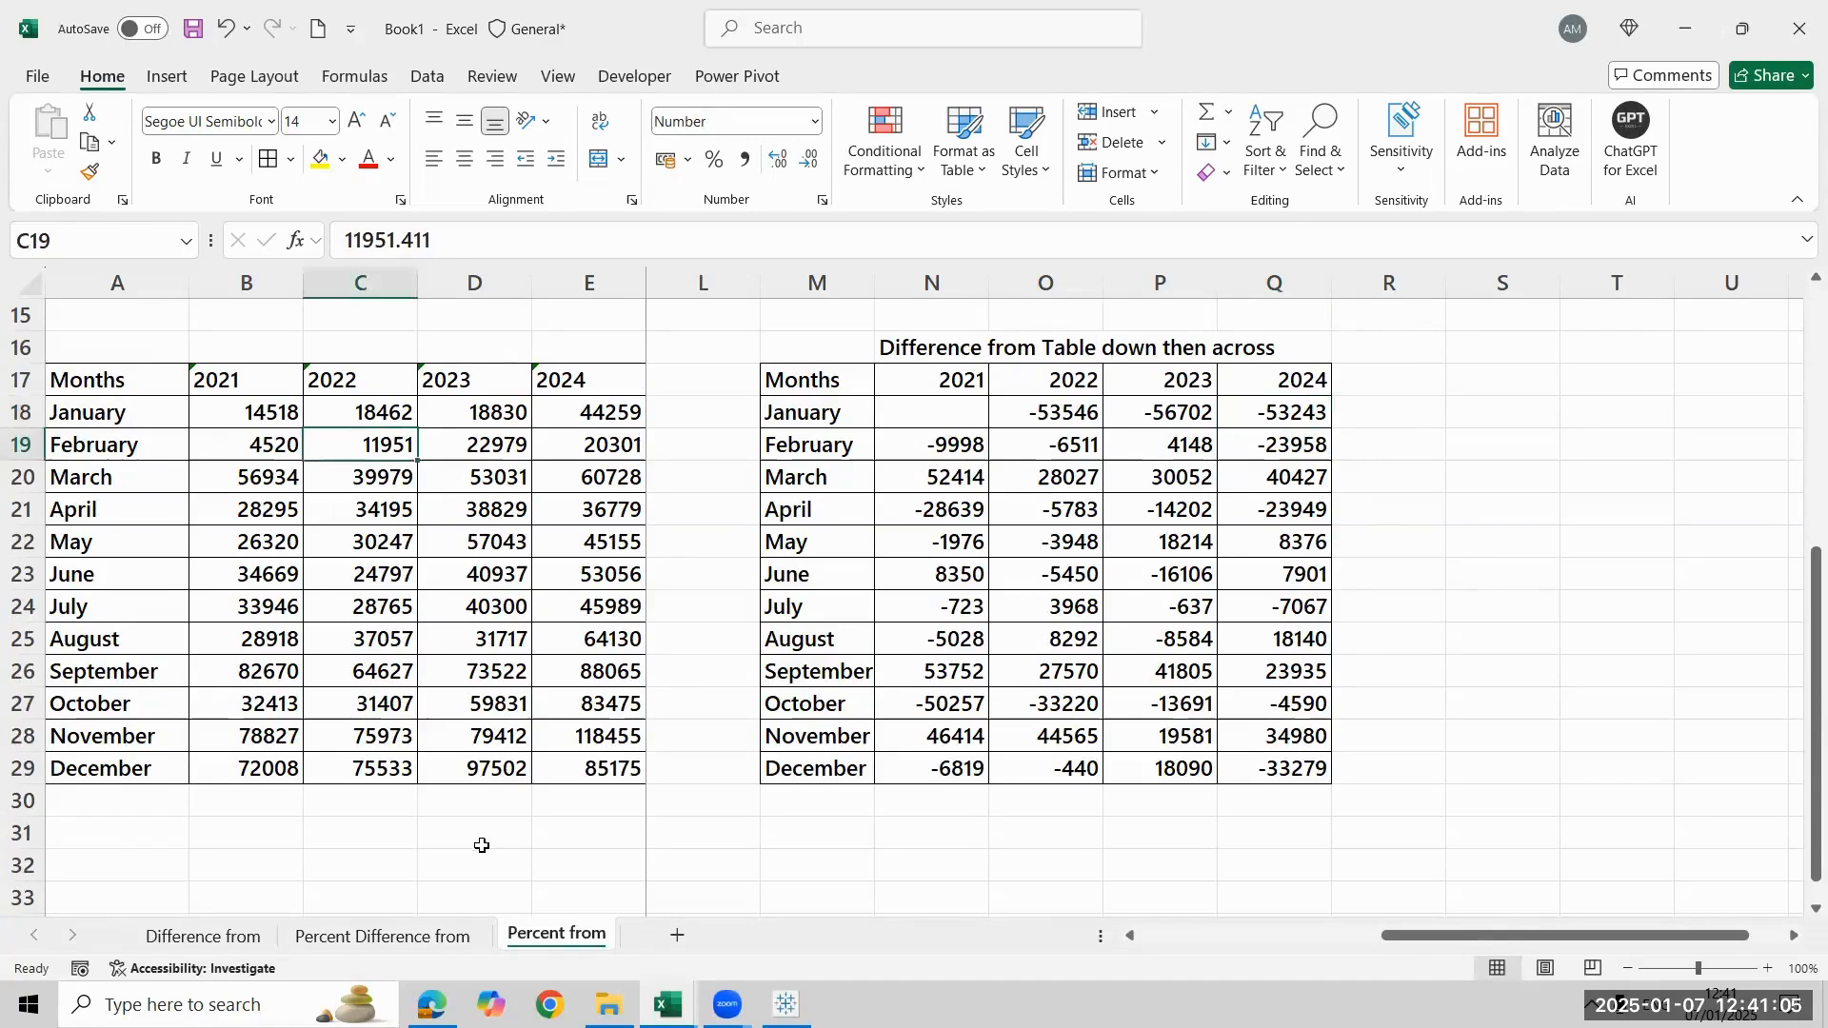
key("Up")
key("Up")
key("Up")
key("Up")
key("Up")
key("Up")
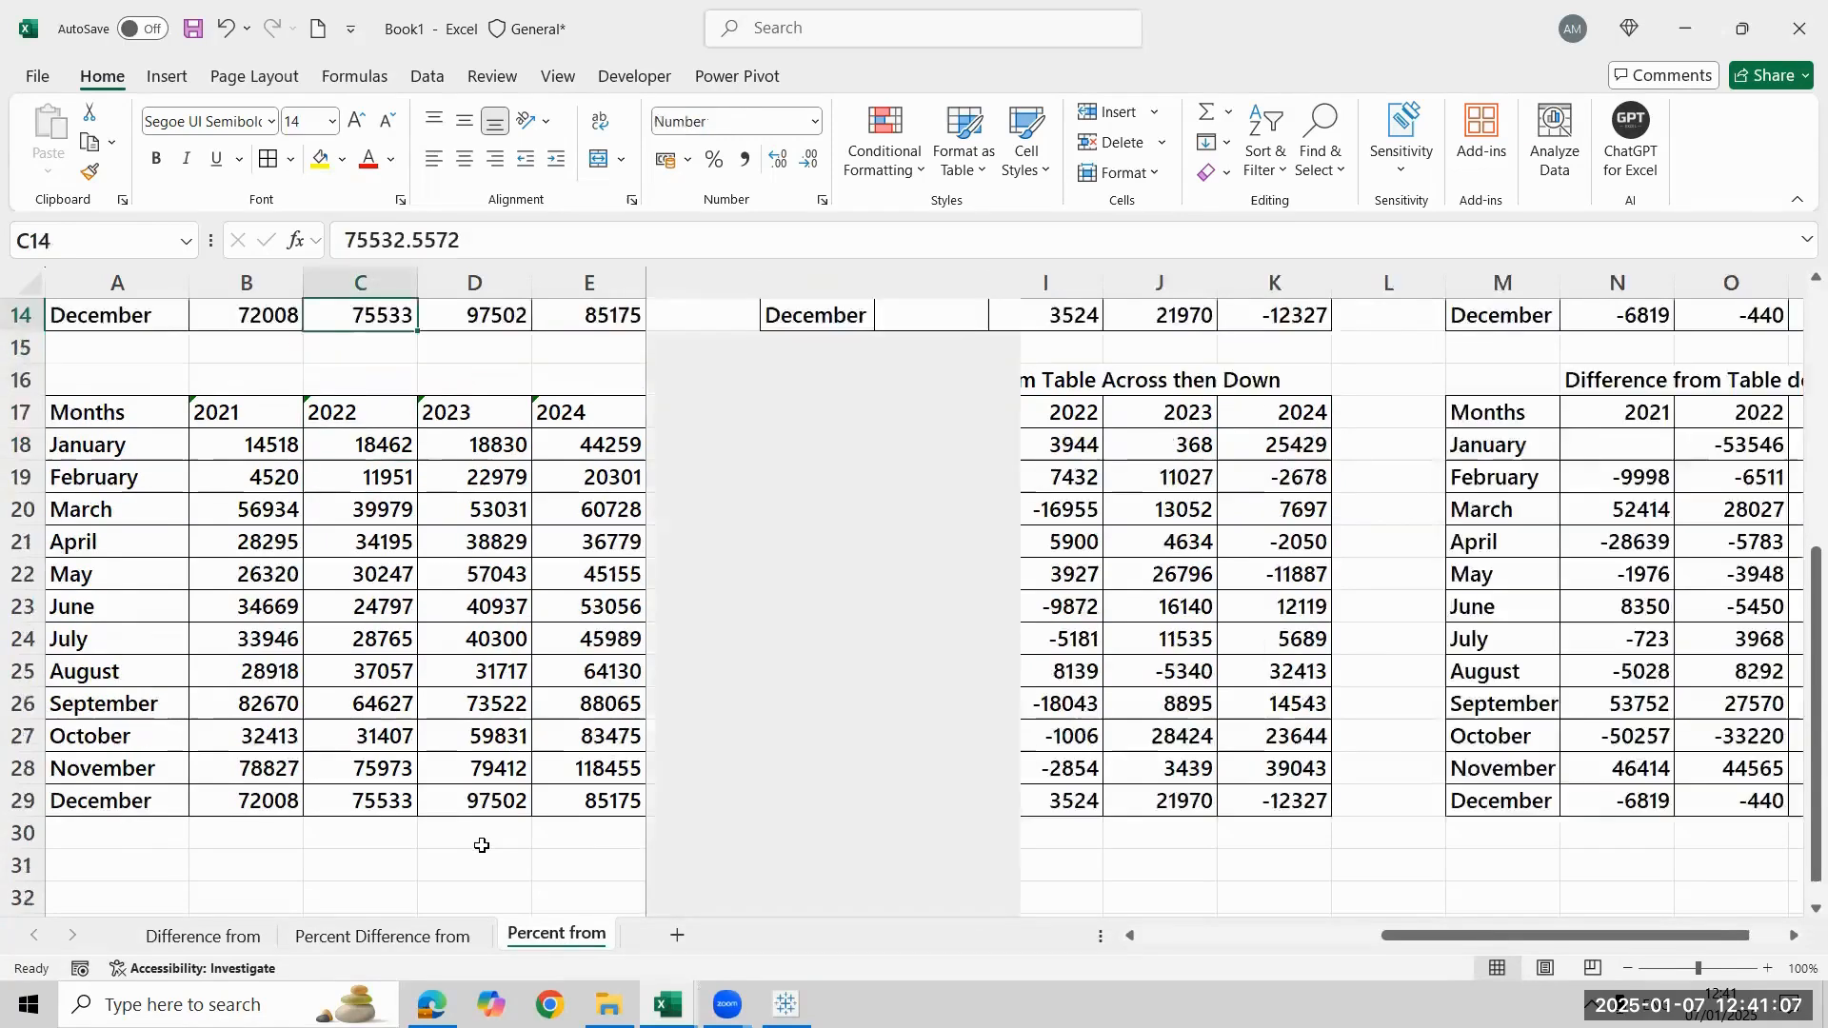
key("Down")
key("Down")
key("shift+space")
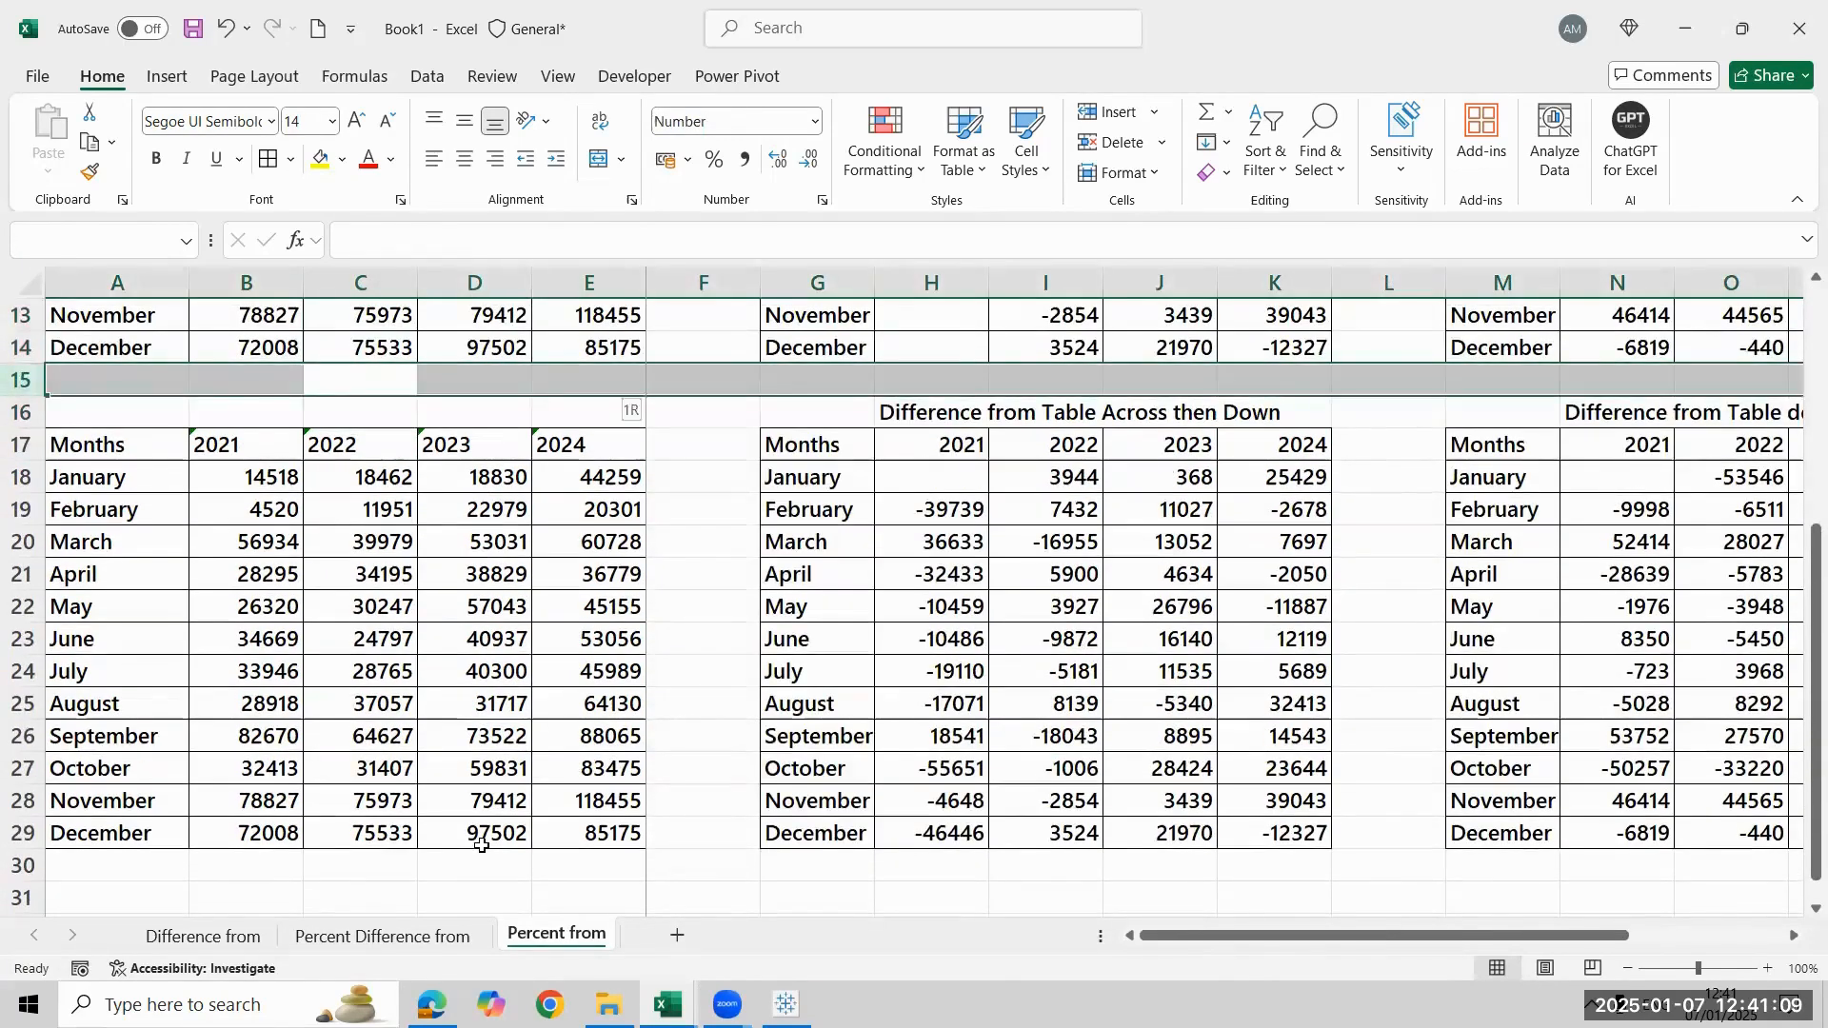
key("shift+Down")
key("shift+Down")
key("ctrl+shift+Down")
key("ctrl+minus")
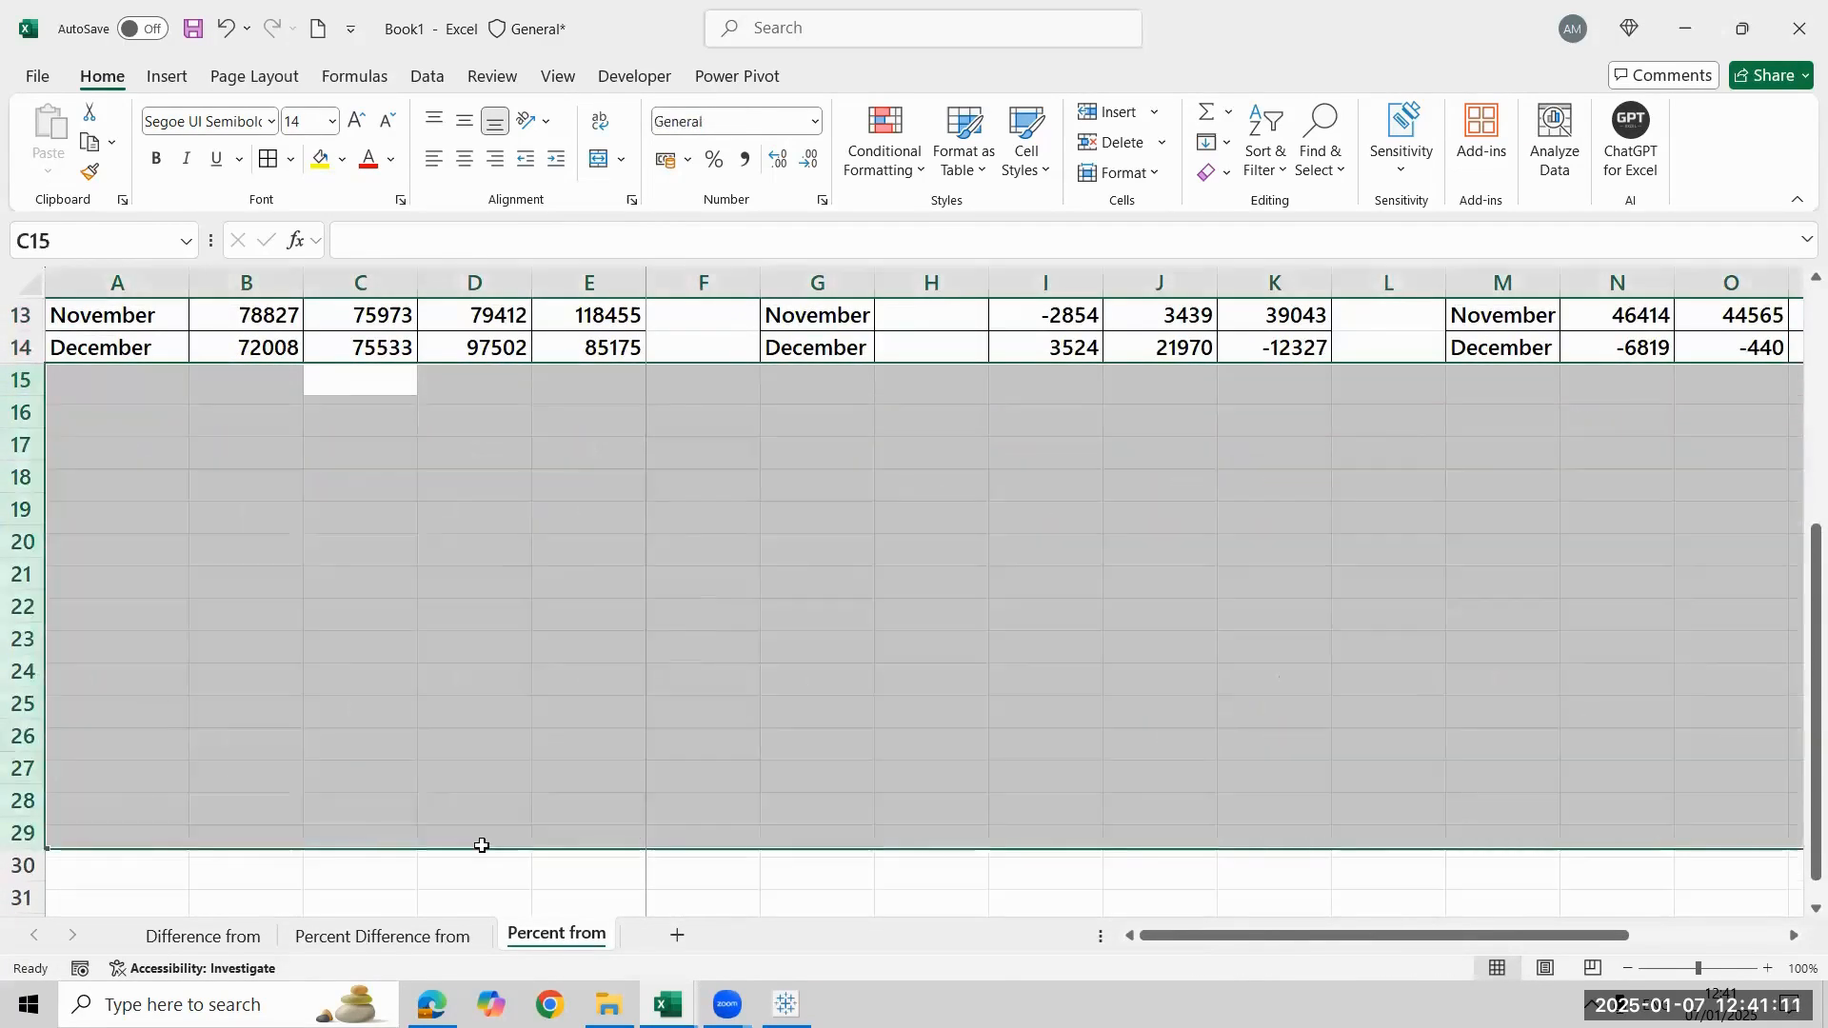
Clear the 2022 to 2024 values in I3:K14 of the Difference from Table Across table
key("Up")
key("ctrl+Up")
key("Up")
key("Down")
key("Right")
key("Right")
key("Right")
key("Right")
key("Right")
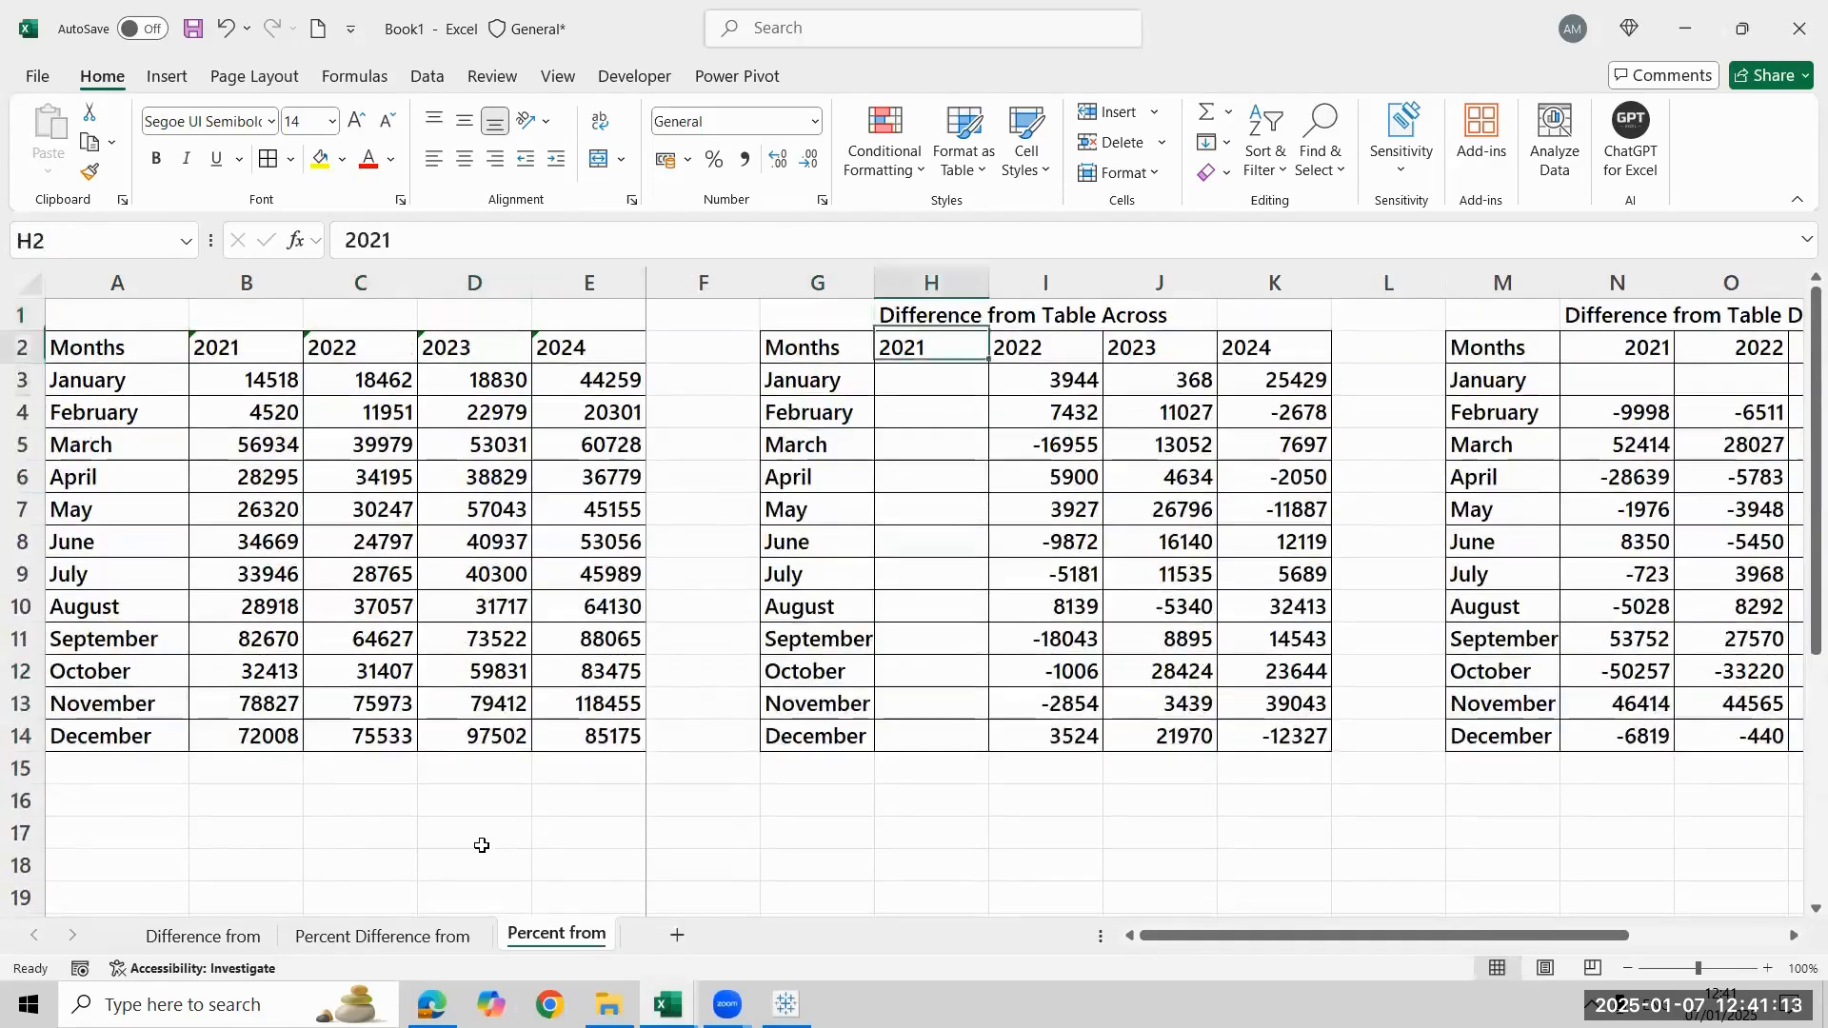
key("Down")
key("Right")
key("ctrl+shift+Down")
key("ctrl+shift+Right")
key("Delete")
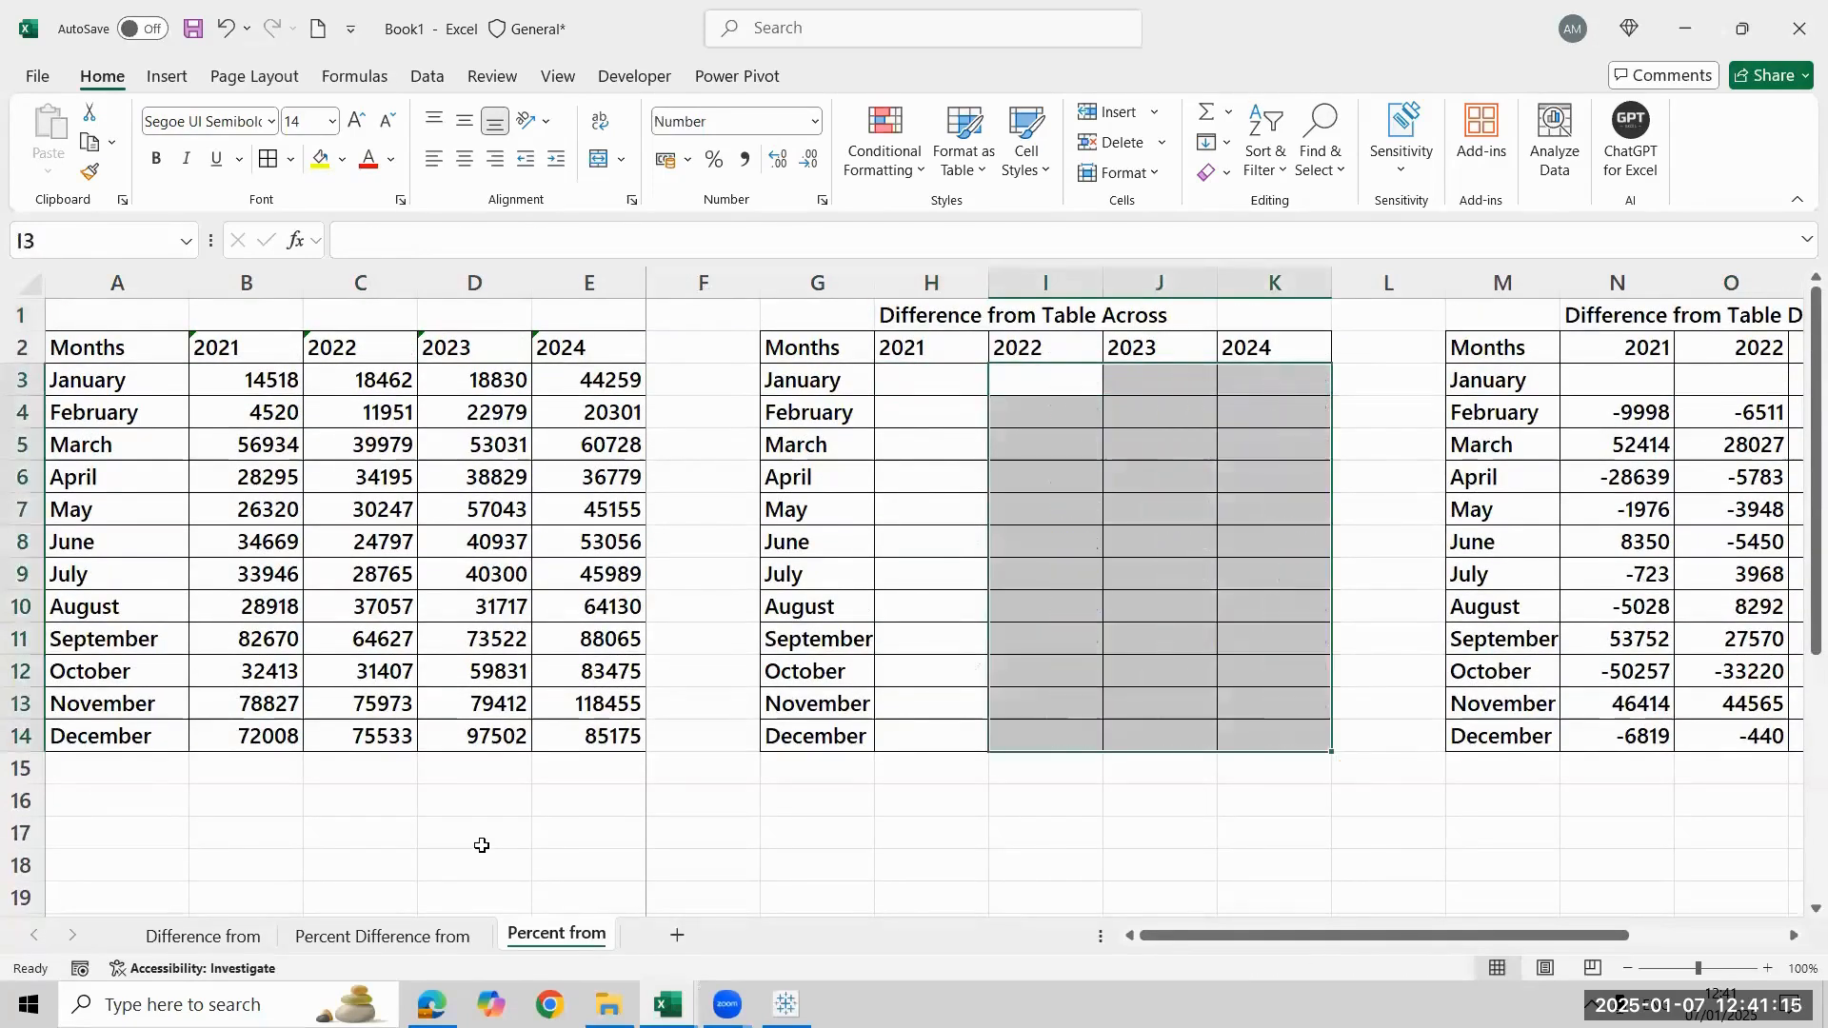
Enter the formula =C3/B3 in I3 for January 2022 and format it as a percentage
key("shift+BackSpace")
type("=")
key("Left")
key("Left")
key("Left")
key("Left")
key("Left")
key("Left")
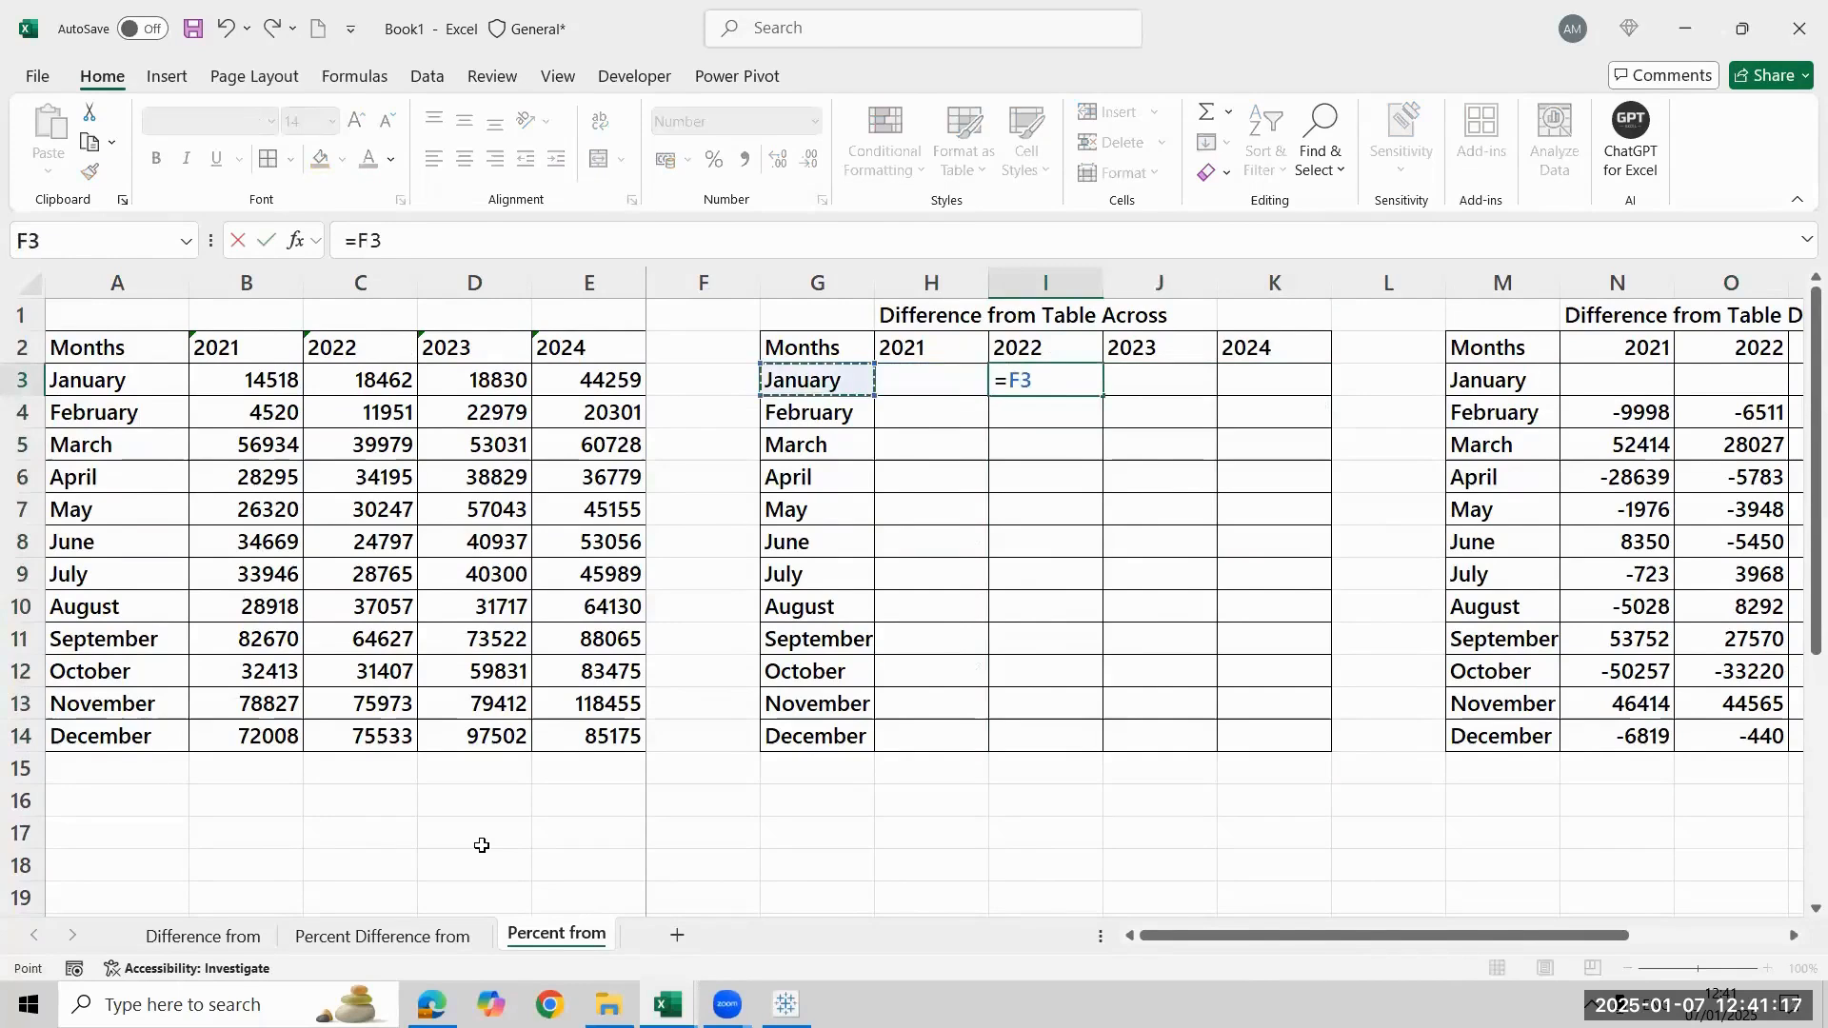
type("/")
key("Left")
key("Left")
key("Left")
key("Left")
key("Left")
key("Left")
key("Left")
key("Left")
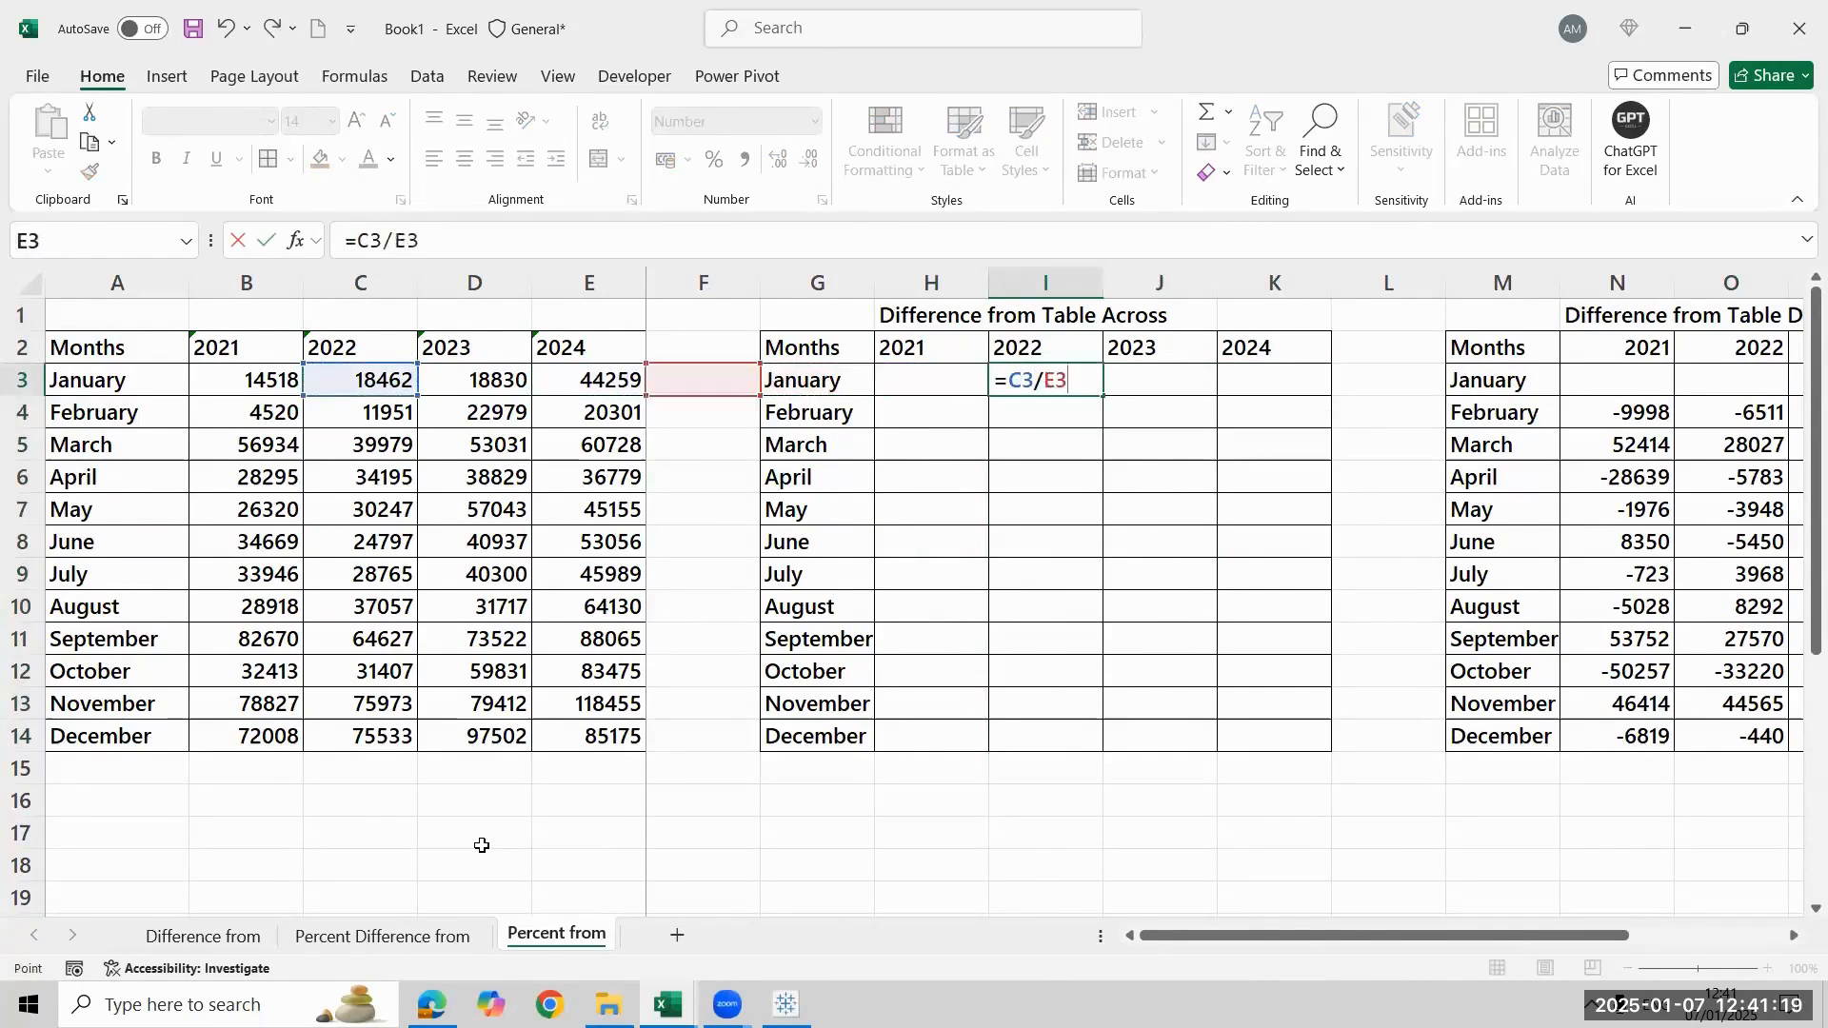
key("Right")
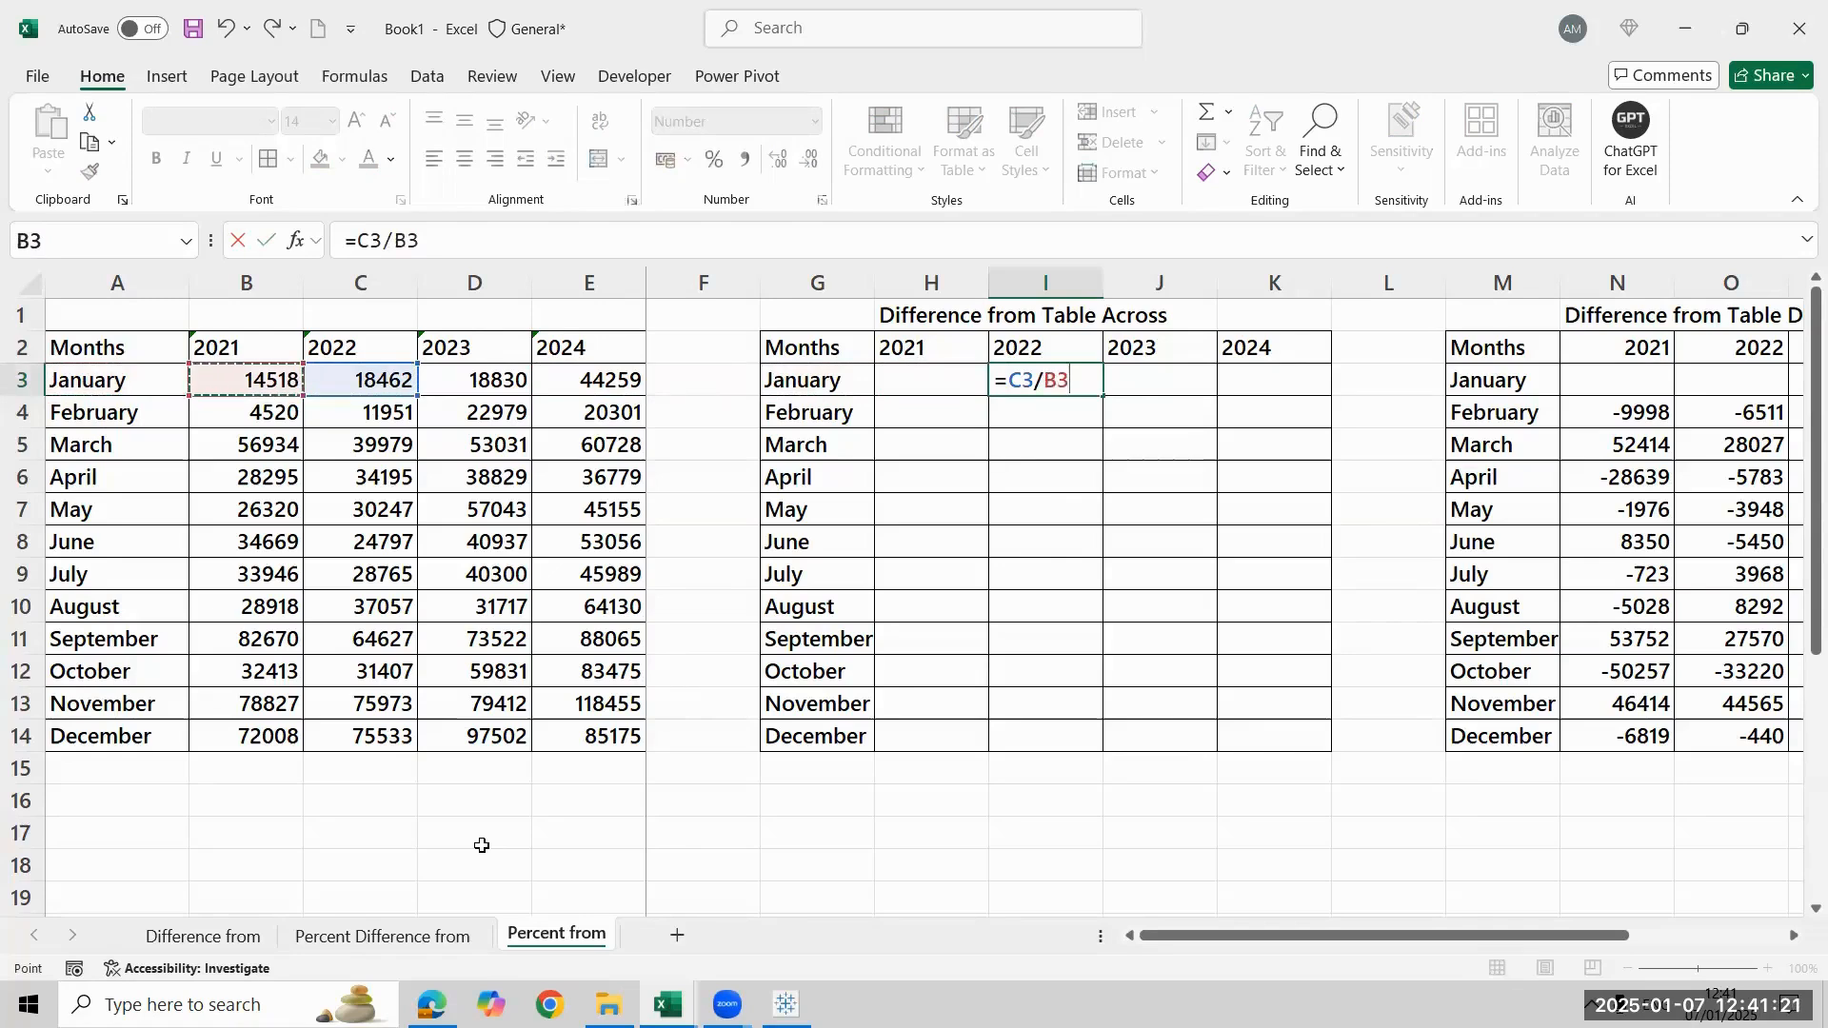
key("ctrl+Return")
key("ctrl+shift+5")
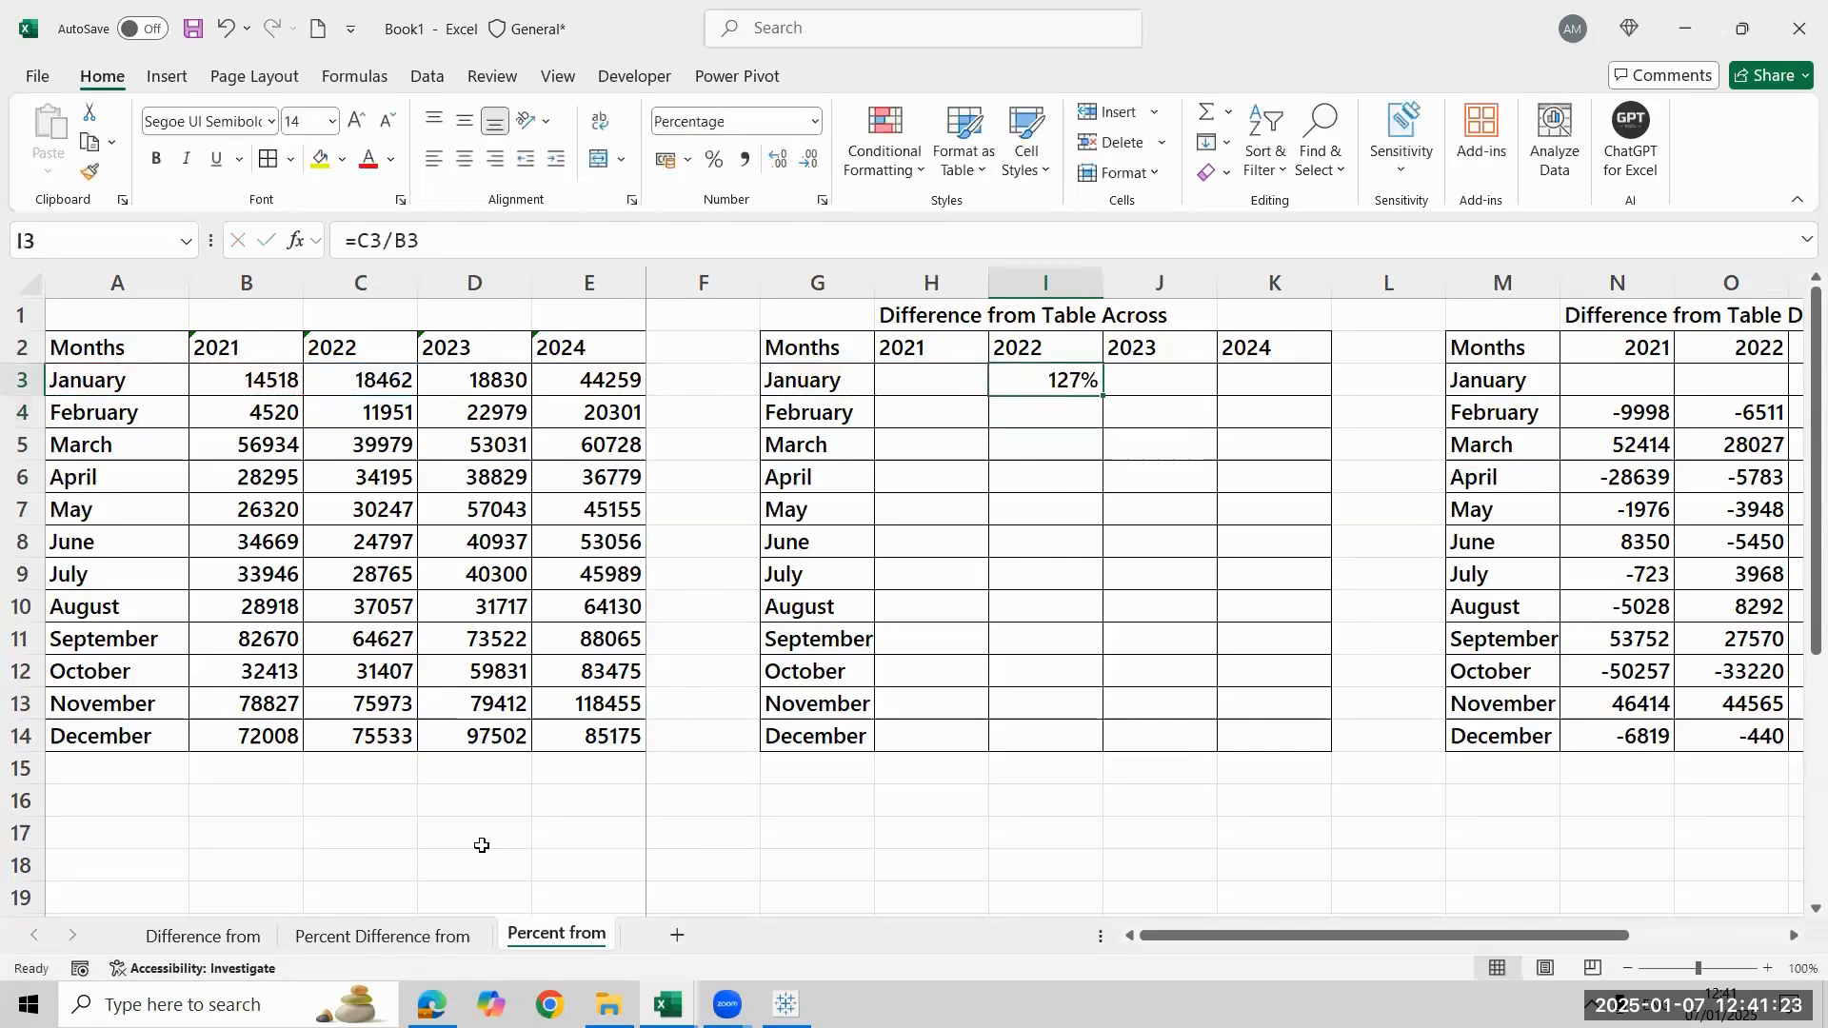
Fill the I3 formula across to the 2024 column and down to December, covering I3:K14
key("shift+Right")
key("shift+Right")
key("ctrl+r")
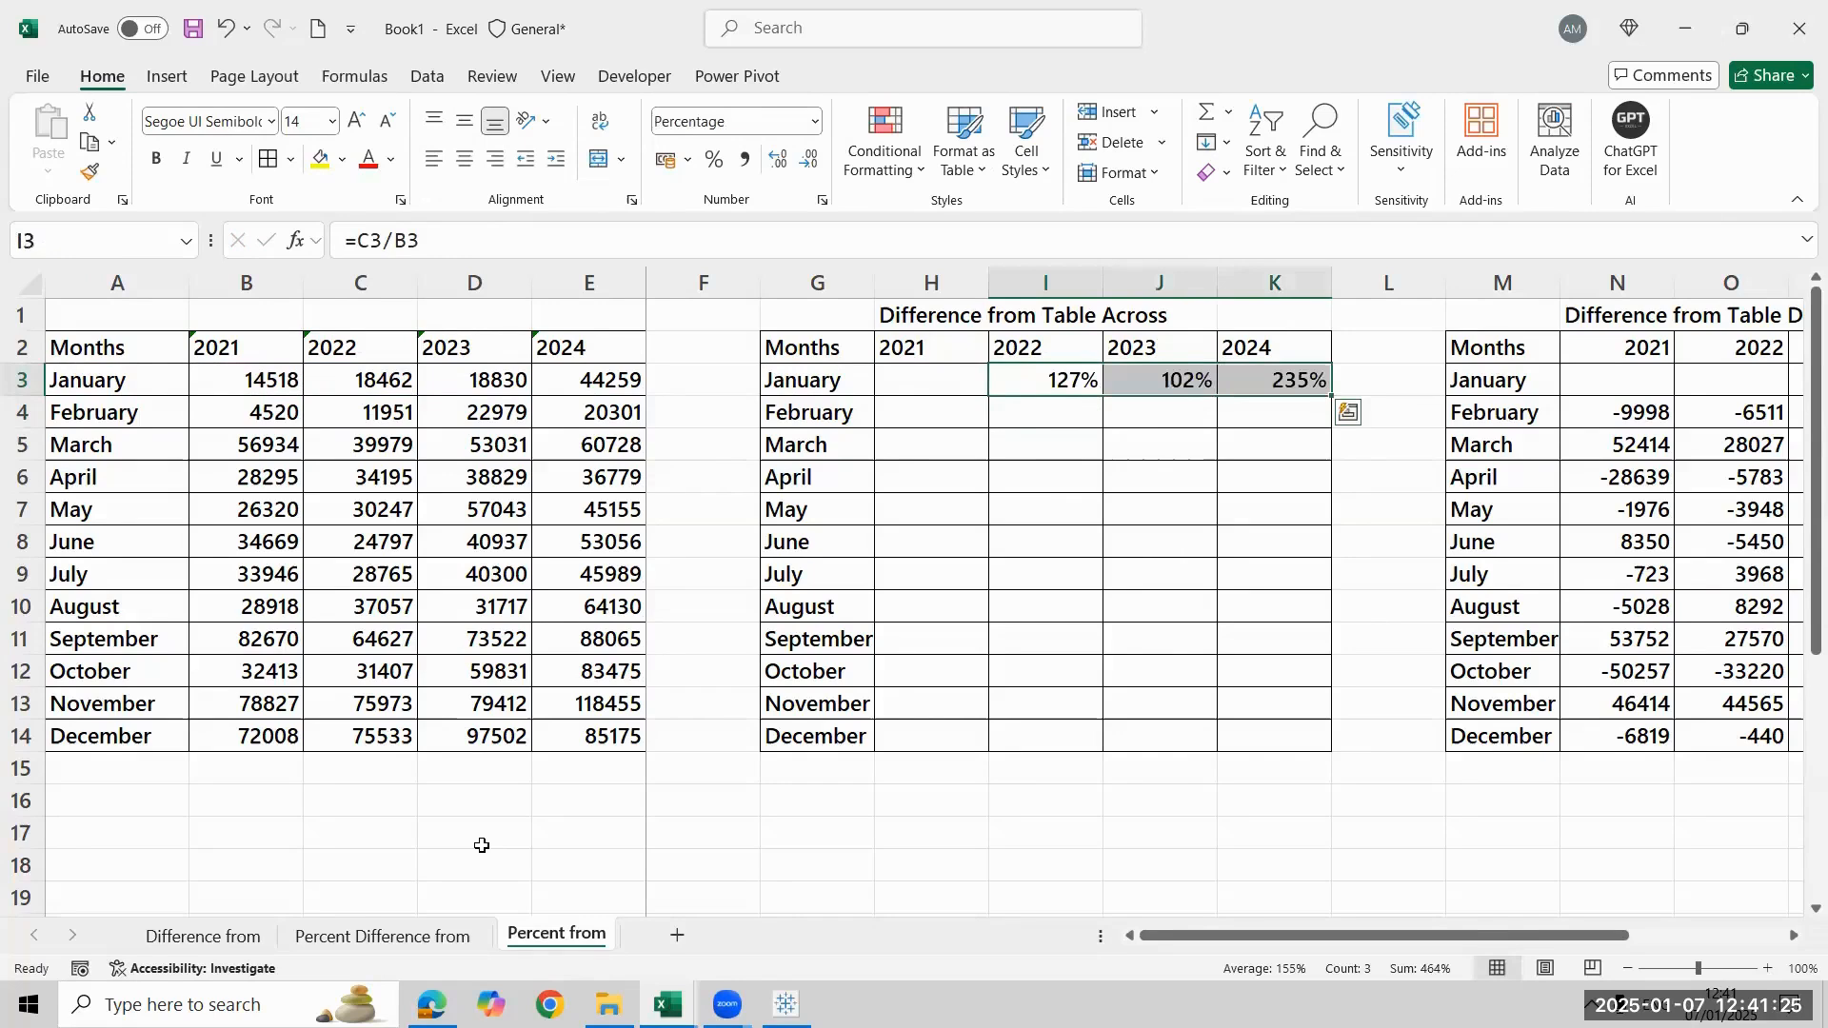
key("shift+Down")
key("shift+Down")
key("shift+Down")
key("shift+Down")
key("shift+Down")
key("shift+Down")
key("shift+Down")
key("shift+Down")
key("shift+Down")
key("shift+Down")
key("shift+Down")
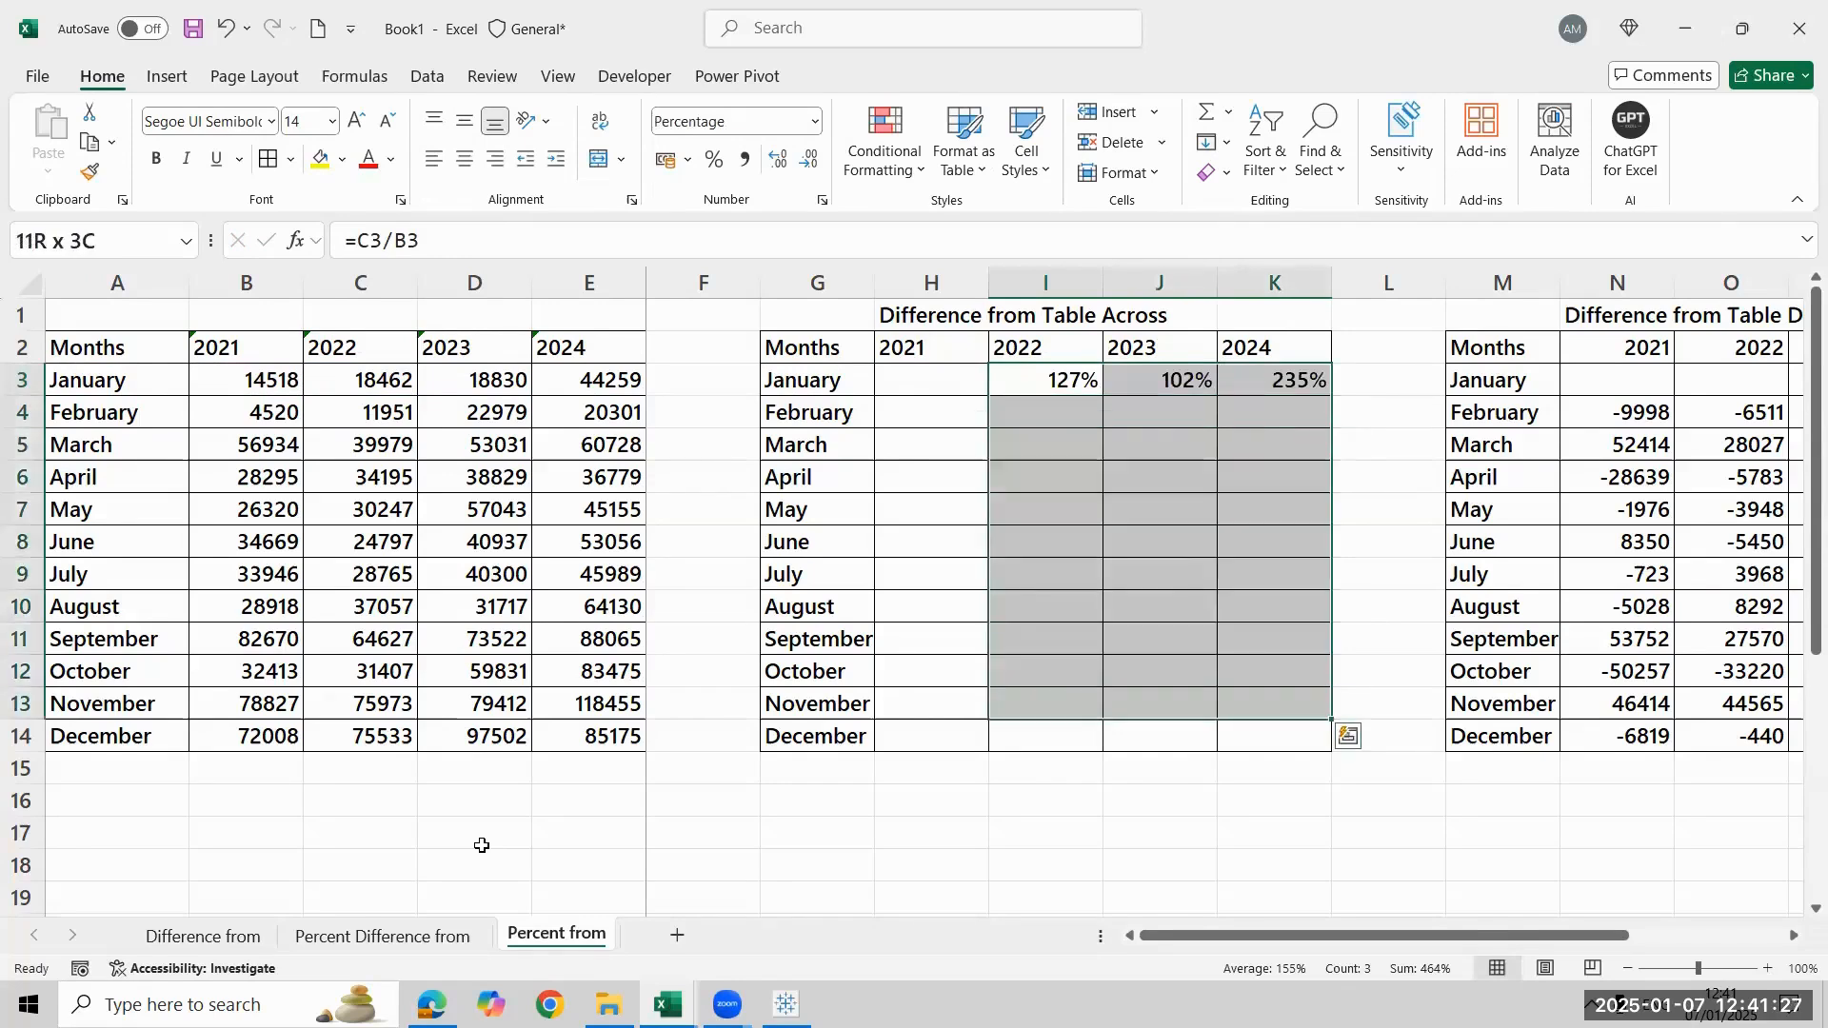
key("ctrl+d")
Change the title in H1 to "Percentage from Table Across"
key("Up")
key("Up")
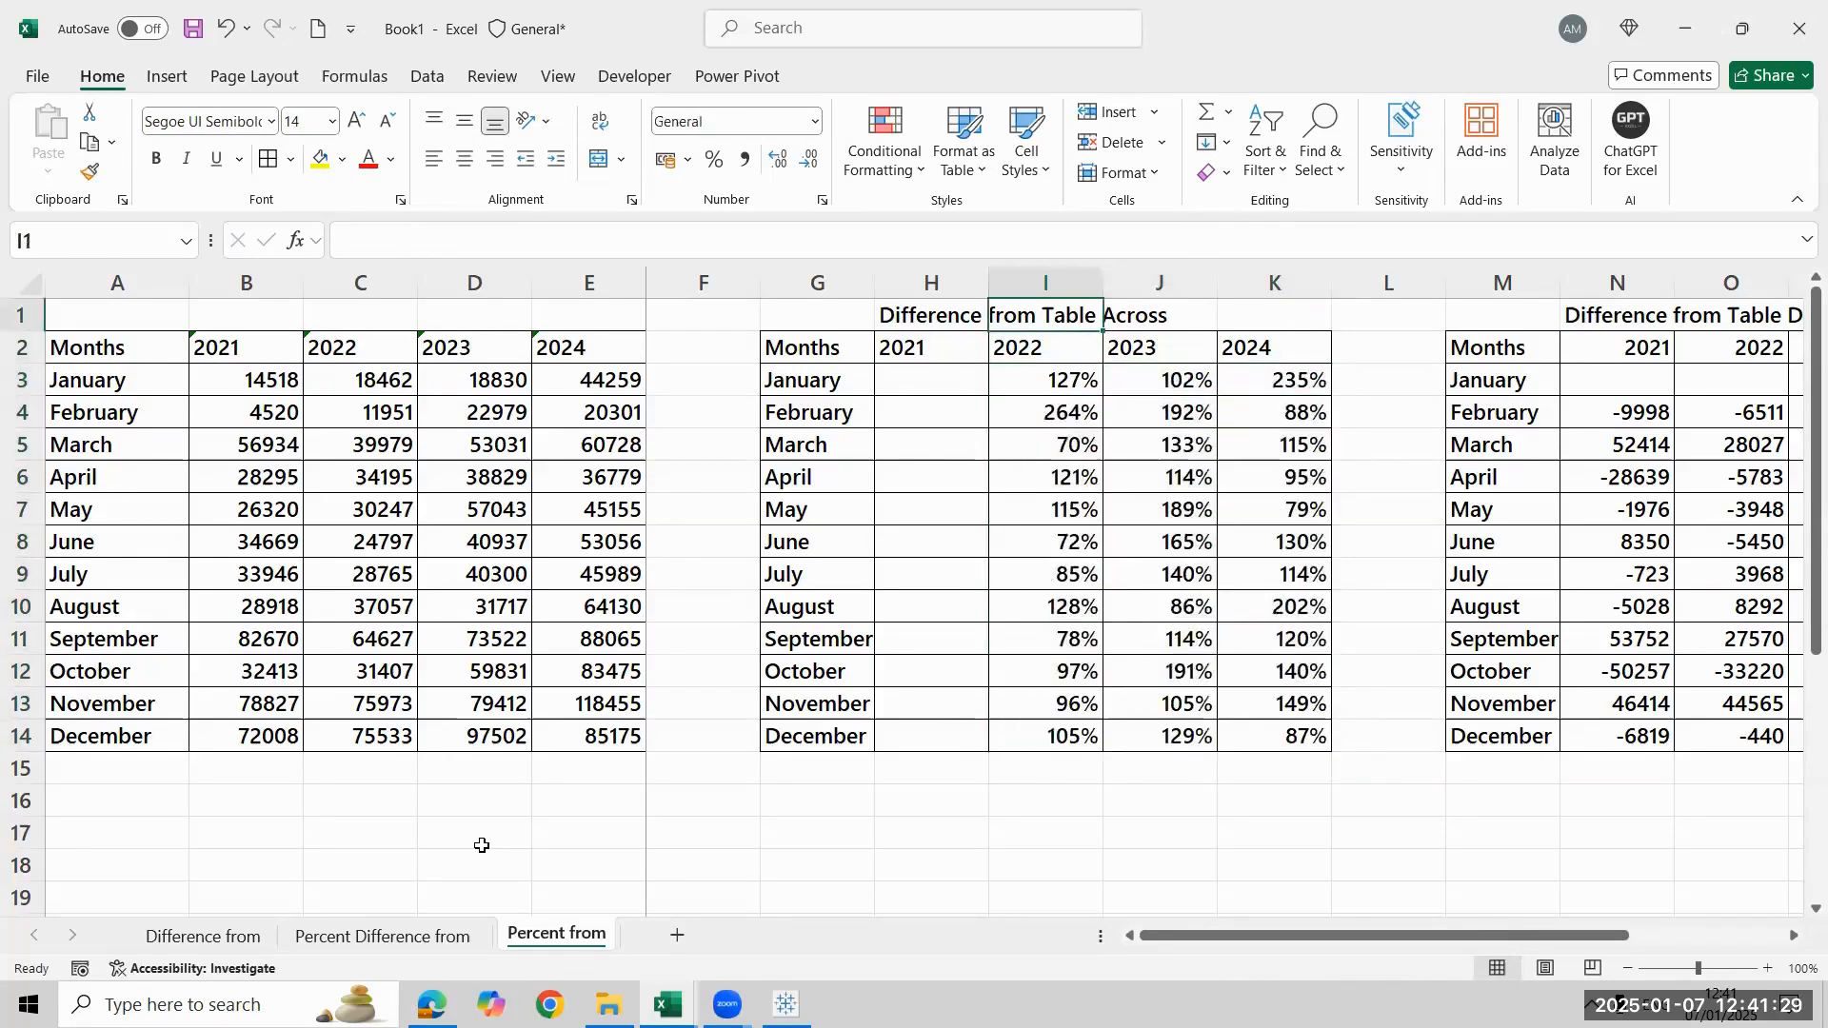
key("Left")
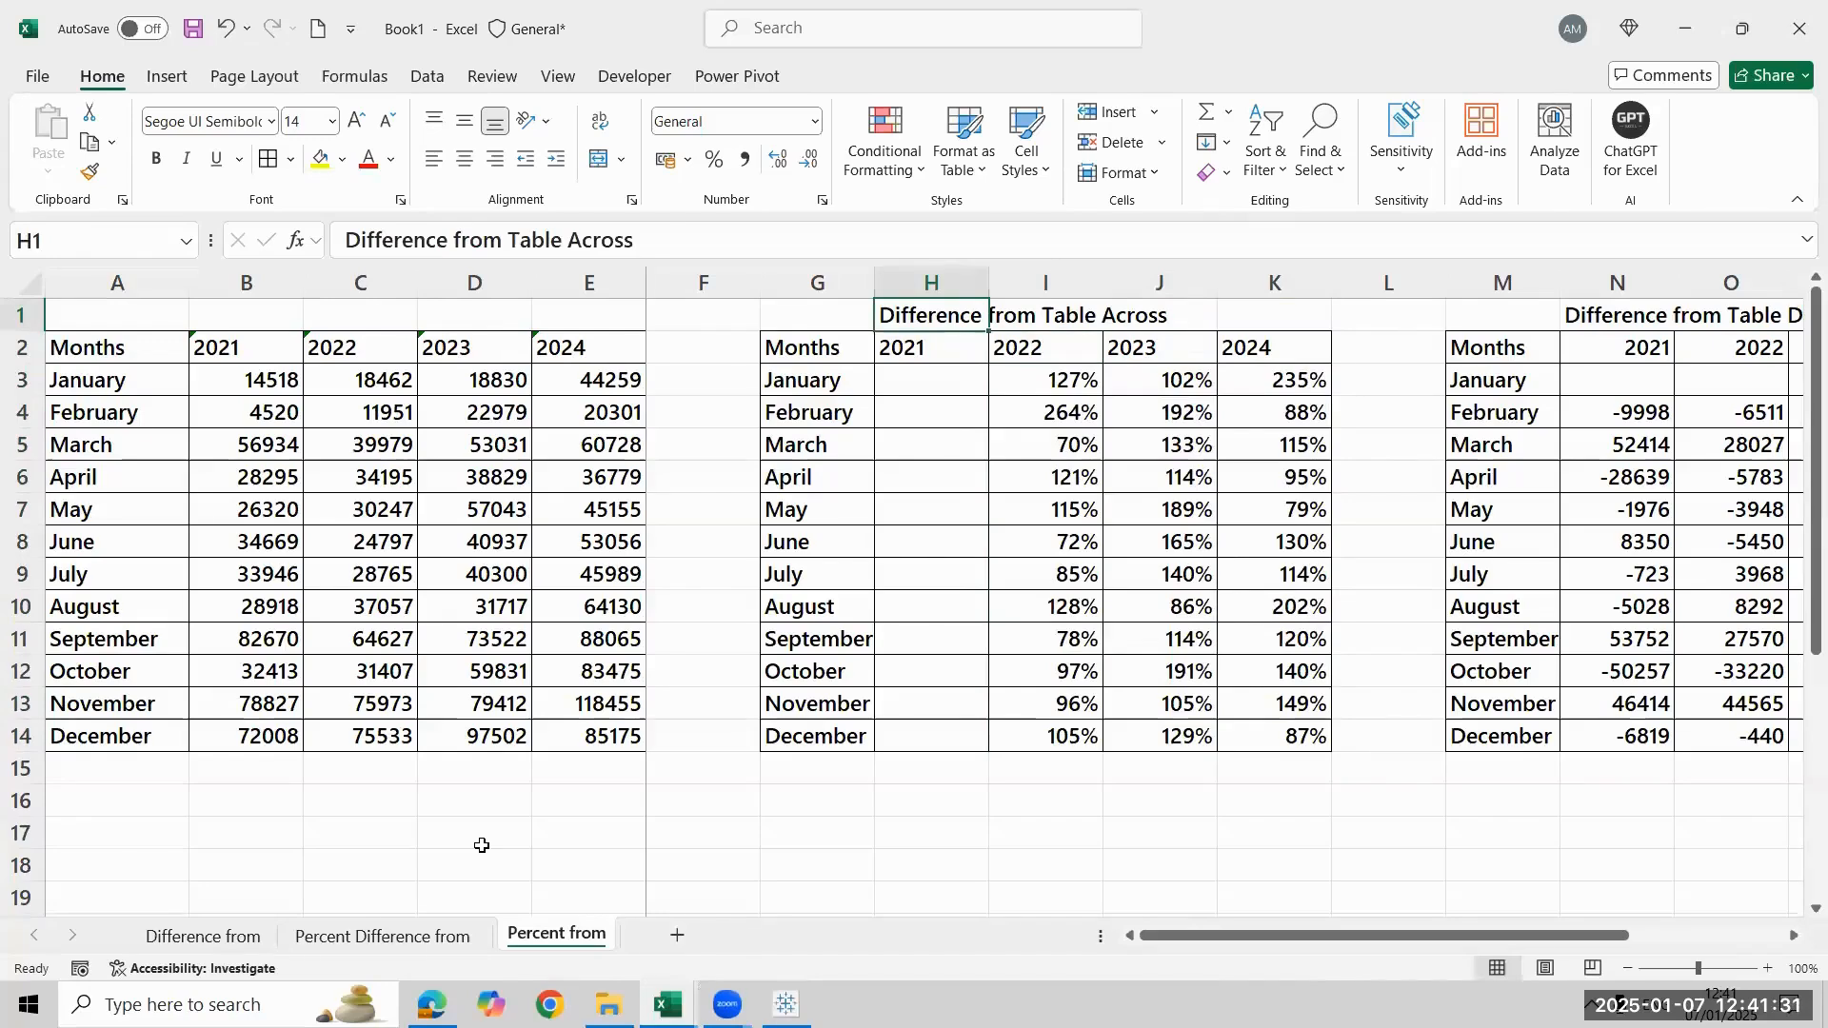
key("Right")
key("Right")
key("Left")
key("Left")
key("F2")
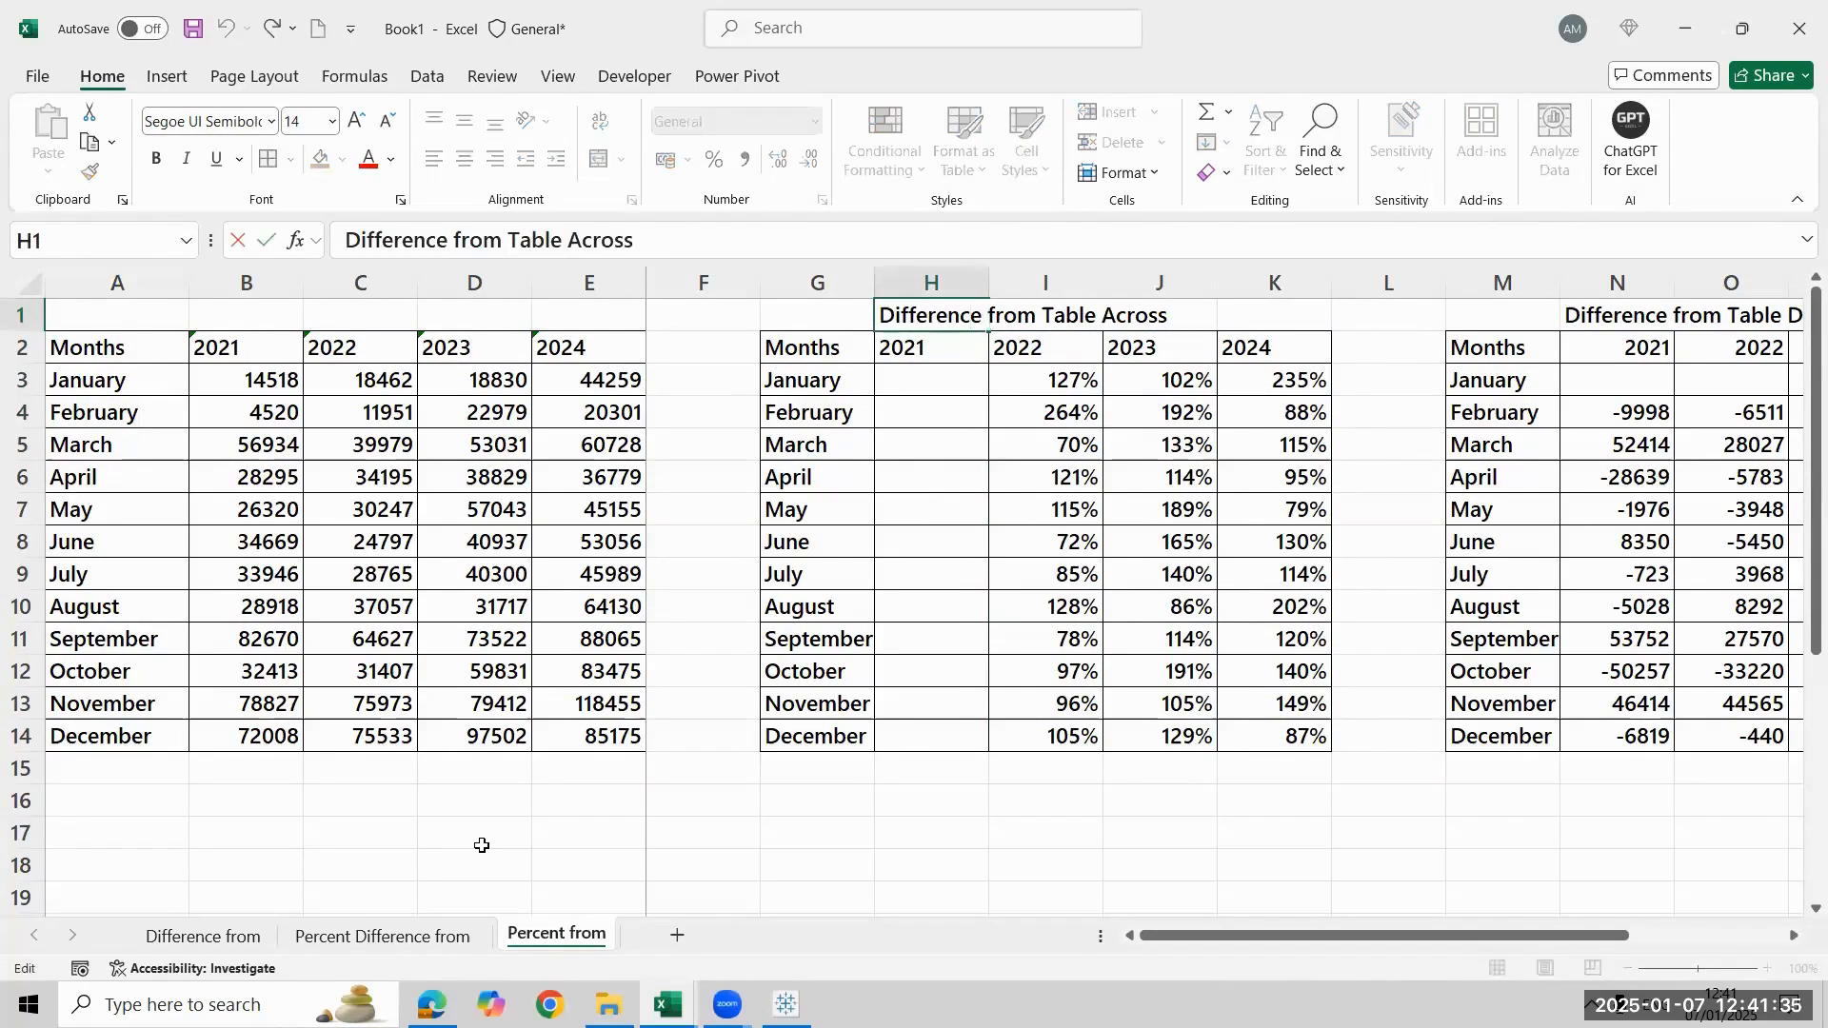
key("BackSpace")
key("BackSpace")
key("BackSpace")
key("BackSpace")
key("BackSpace")
key("BackSpace")
key("BackSpace")
key("BackSpace")
key("BackSpace")
key("BackSpace")
type("P")
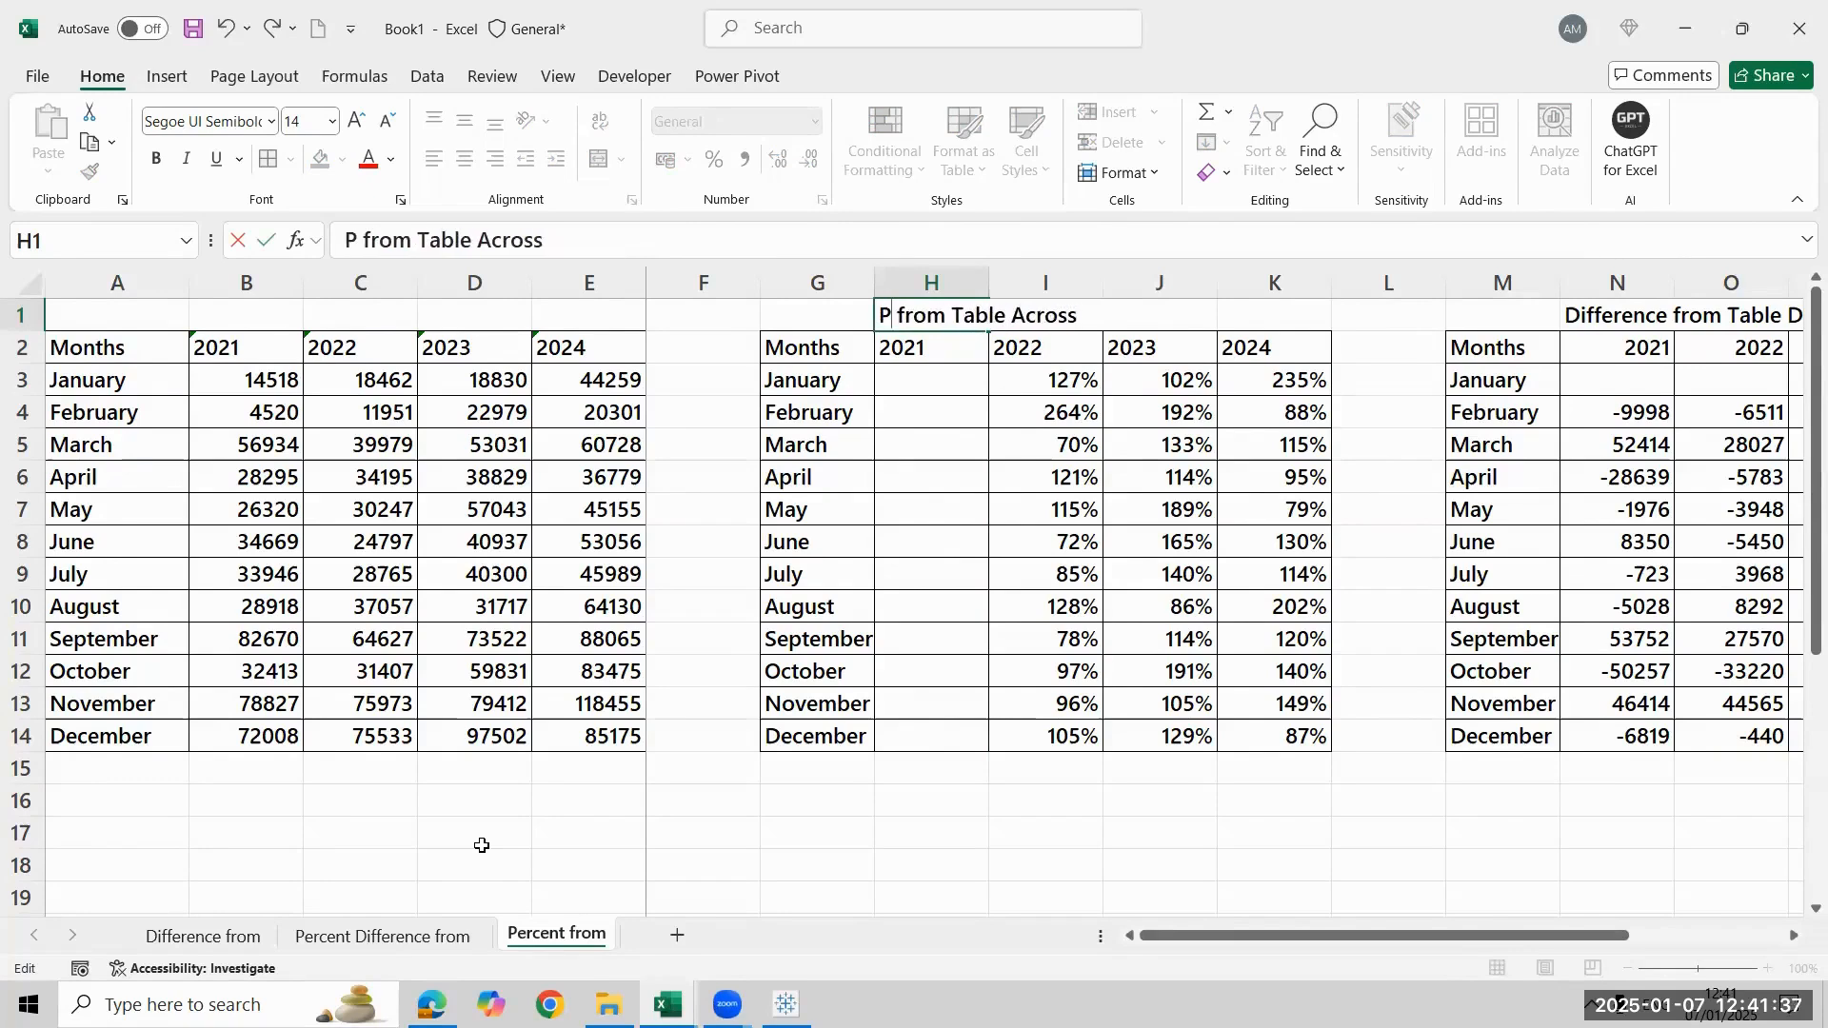
type("ercentag")
key("BackSpace")
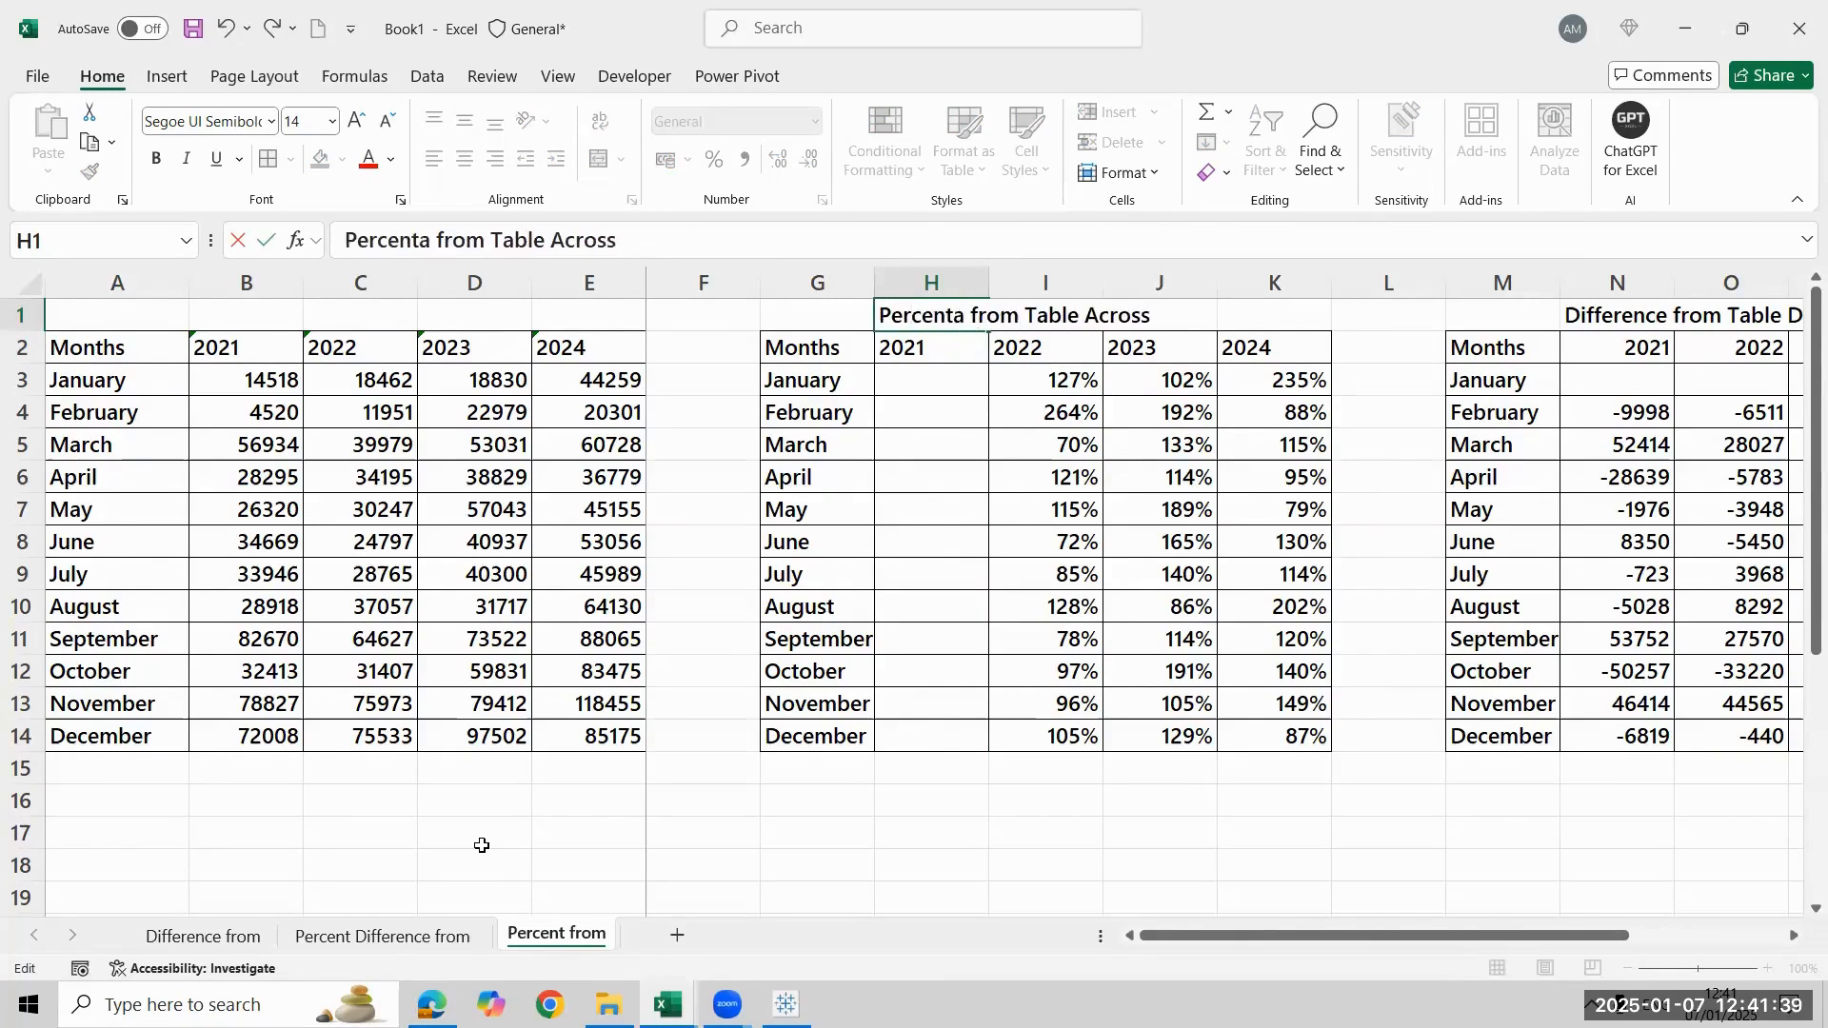
key("BackSpace")
type("age")
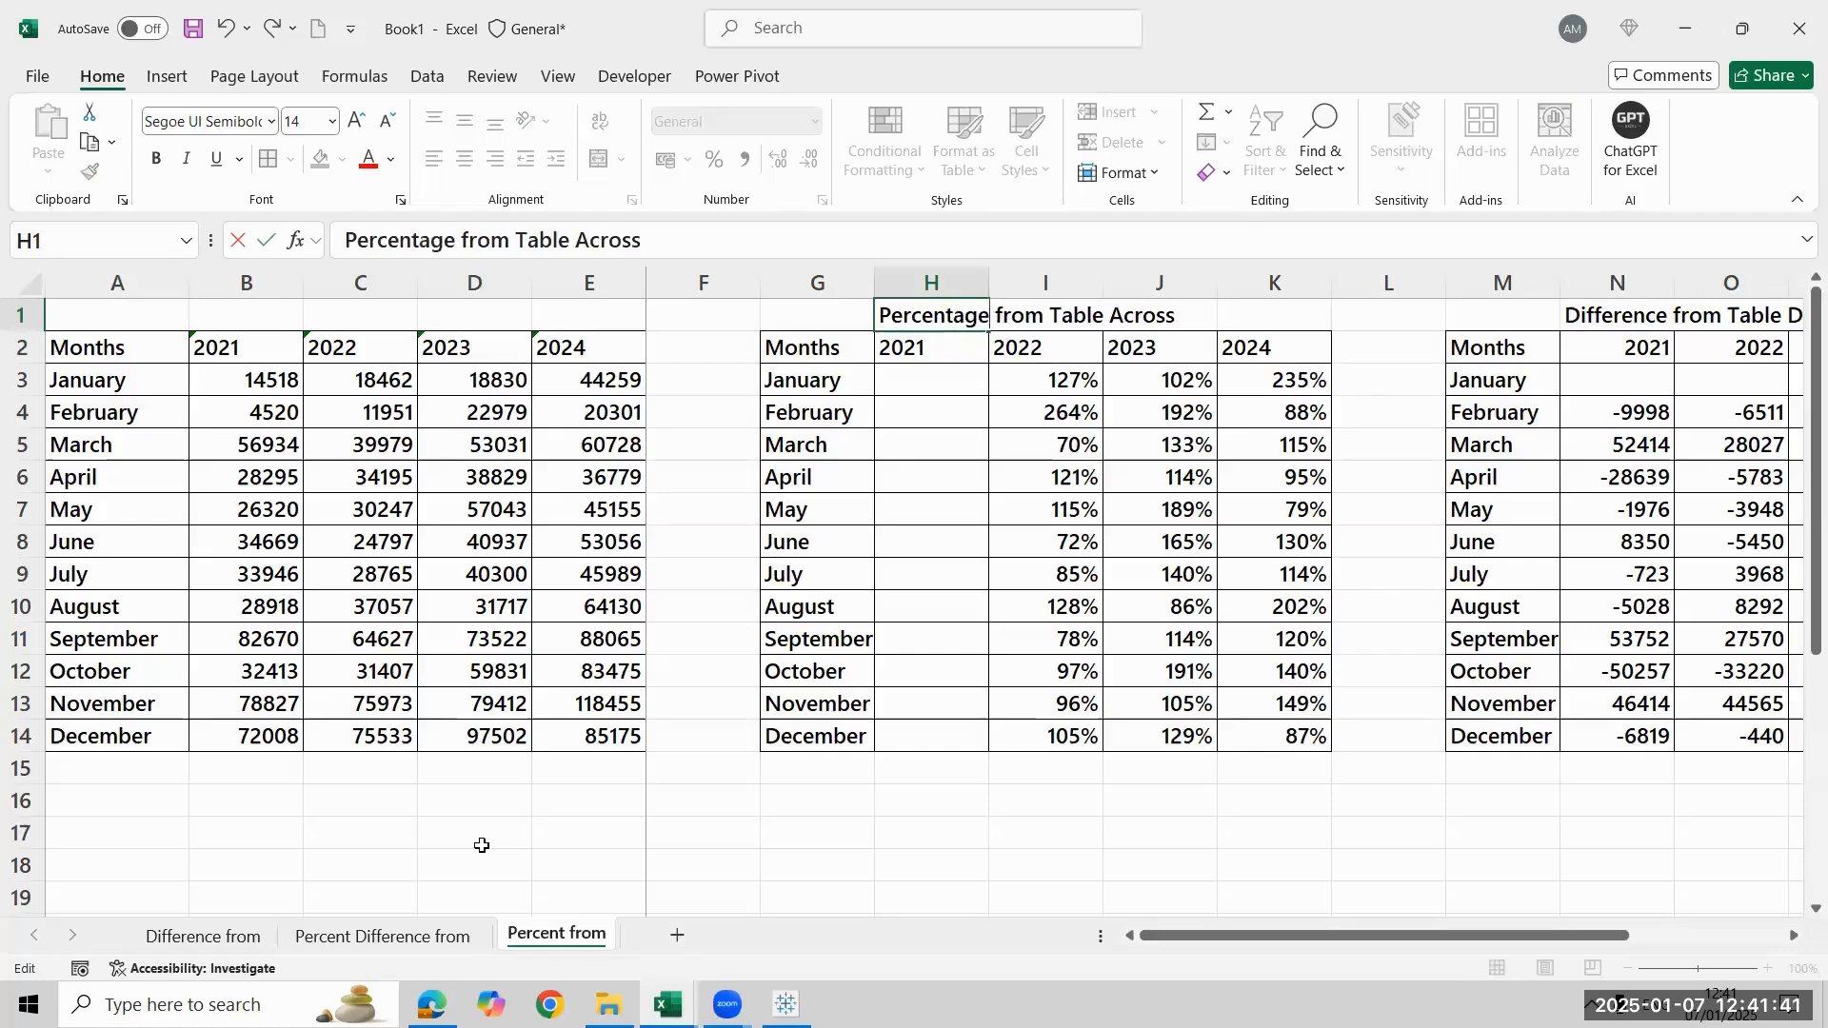
key("Return")
Clear the February to December values in N4:Q14 of the Difference from Table Down table
key("Right")
key("Right")
key("Right")
key("Right")
key("Right")
key("Right")
key("Right")
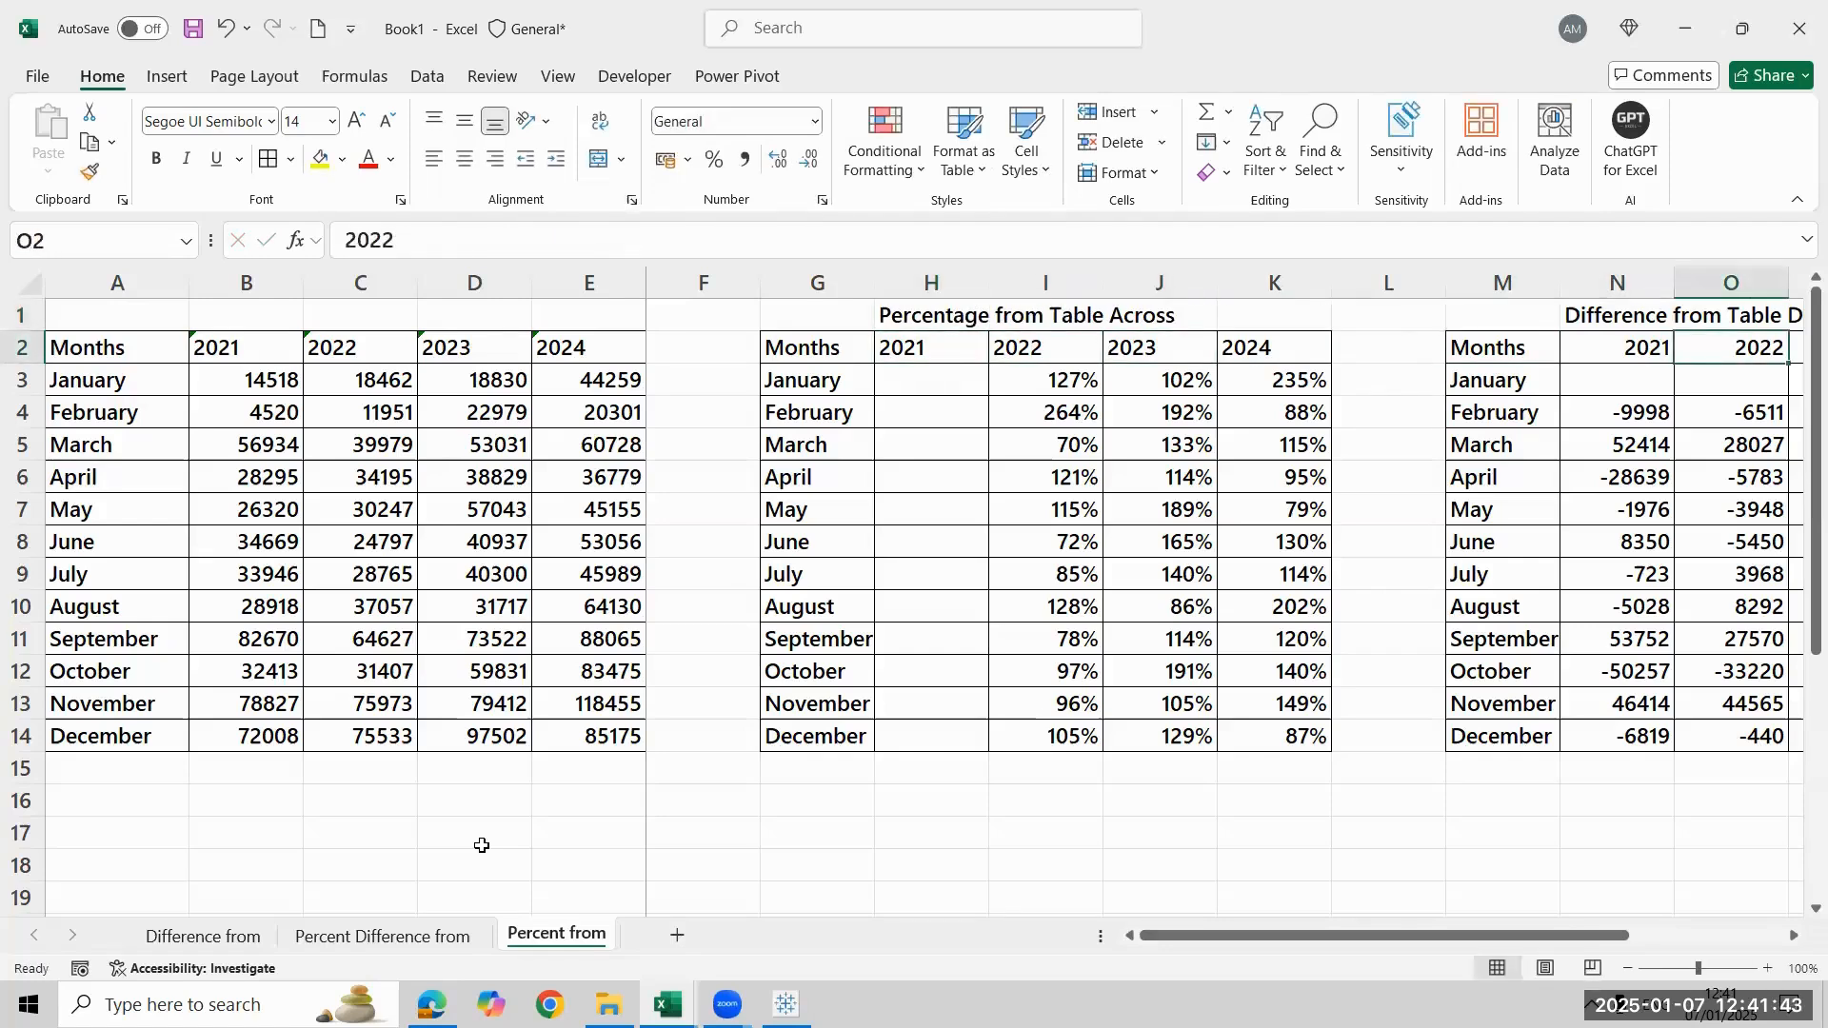
key("Right")
key("Right")
key("Right")
key("Left")
key("Left")
key("Left")
key("Left")
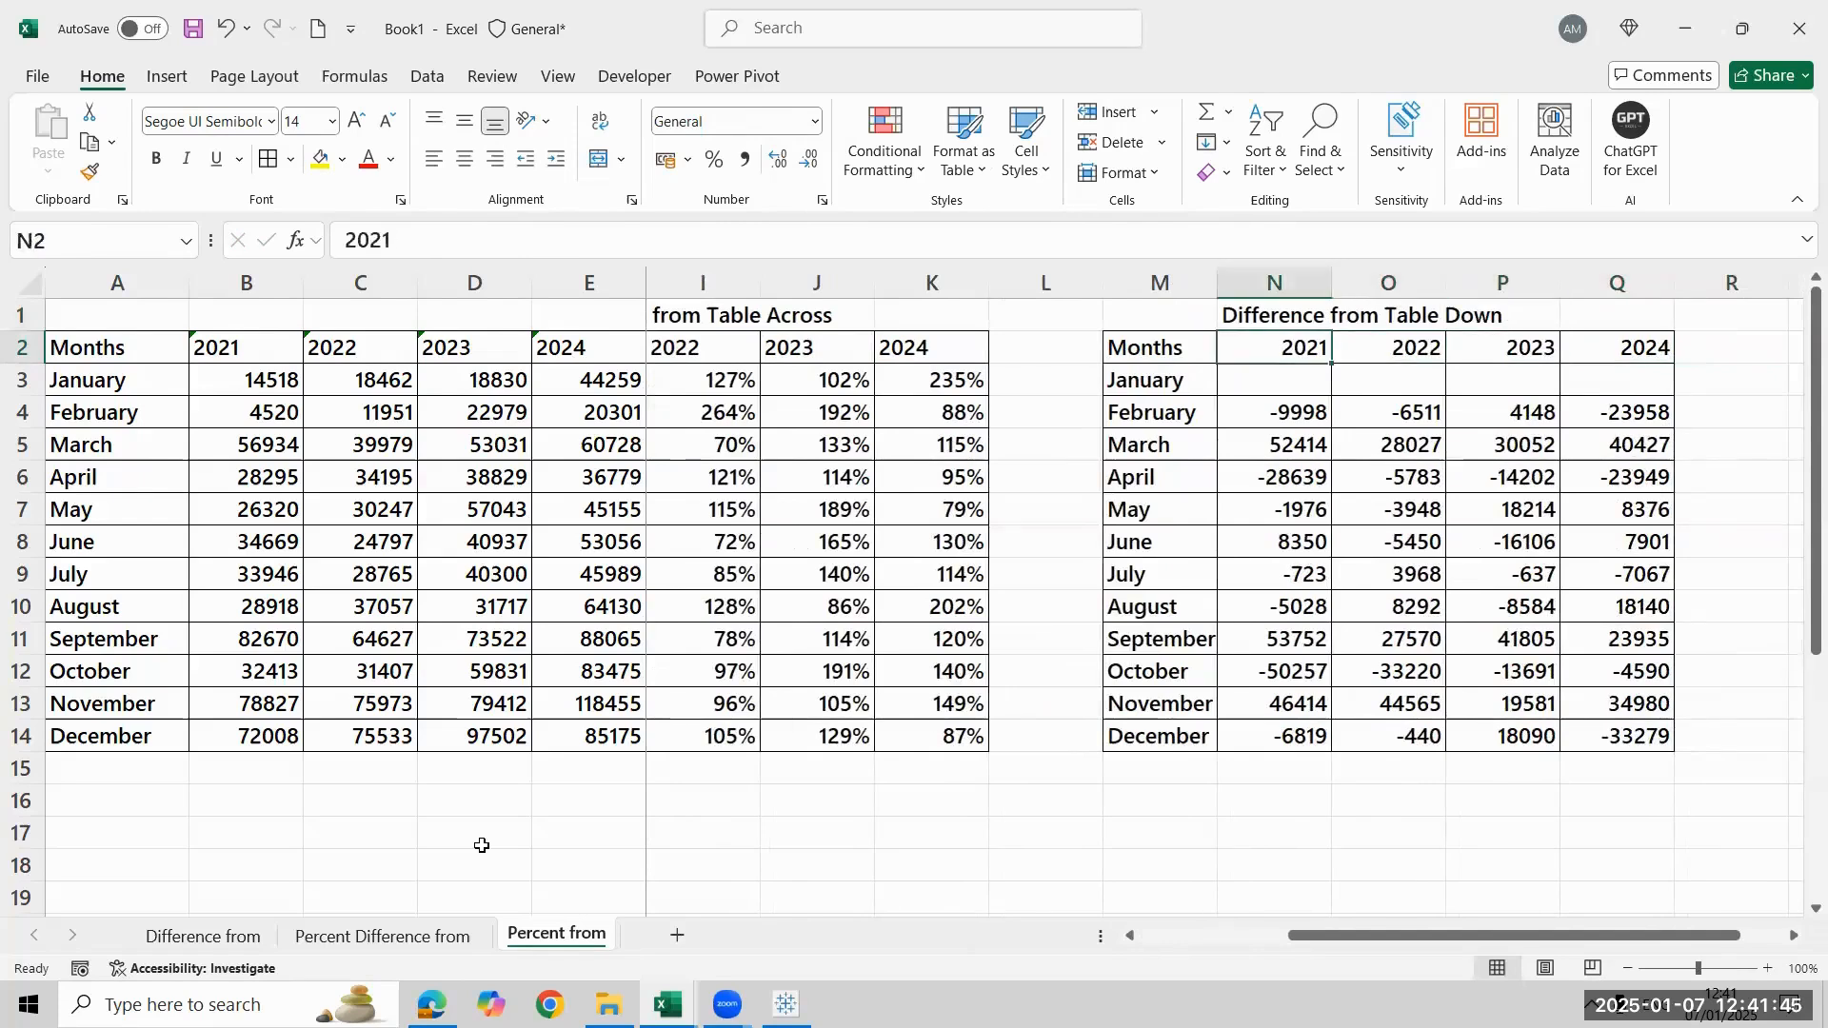
key("Down")
key("Down")
key("ctrl+shift+Right")
key("ctrl+shift+Down")
key("Delete")
Enter the formula =B4/B3 in N4 for February 2021 and format it as a percentage
key("Down")
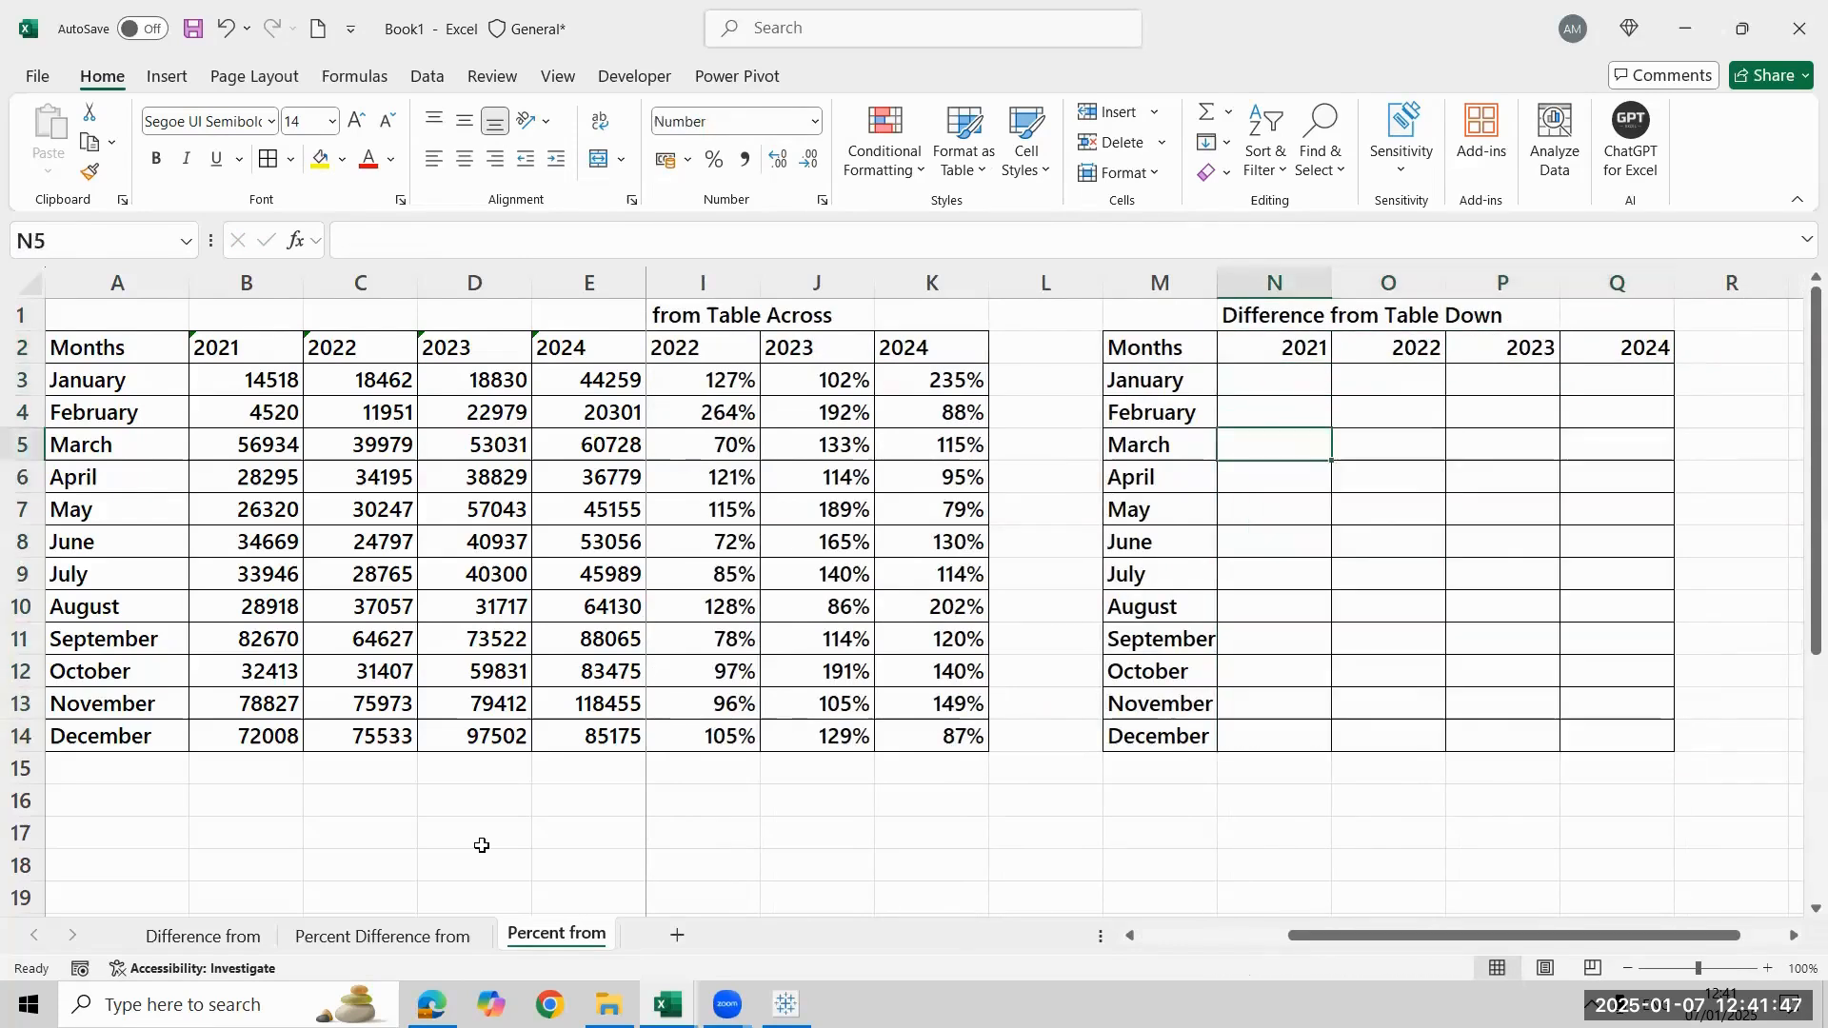
key("Up")
type("=")
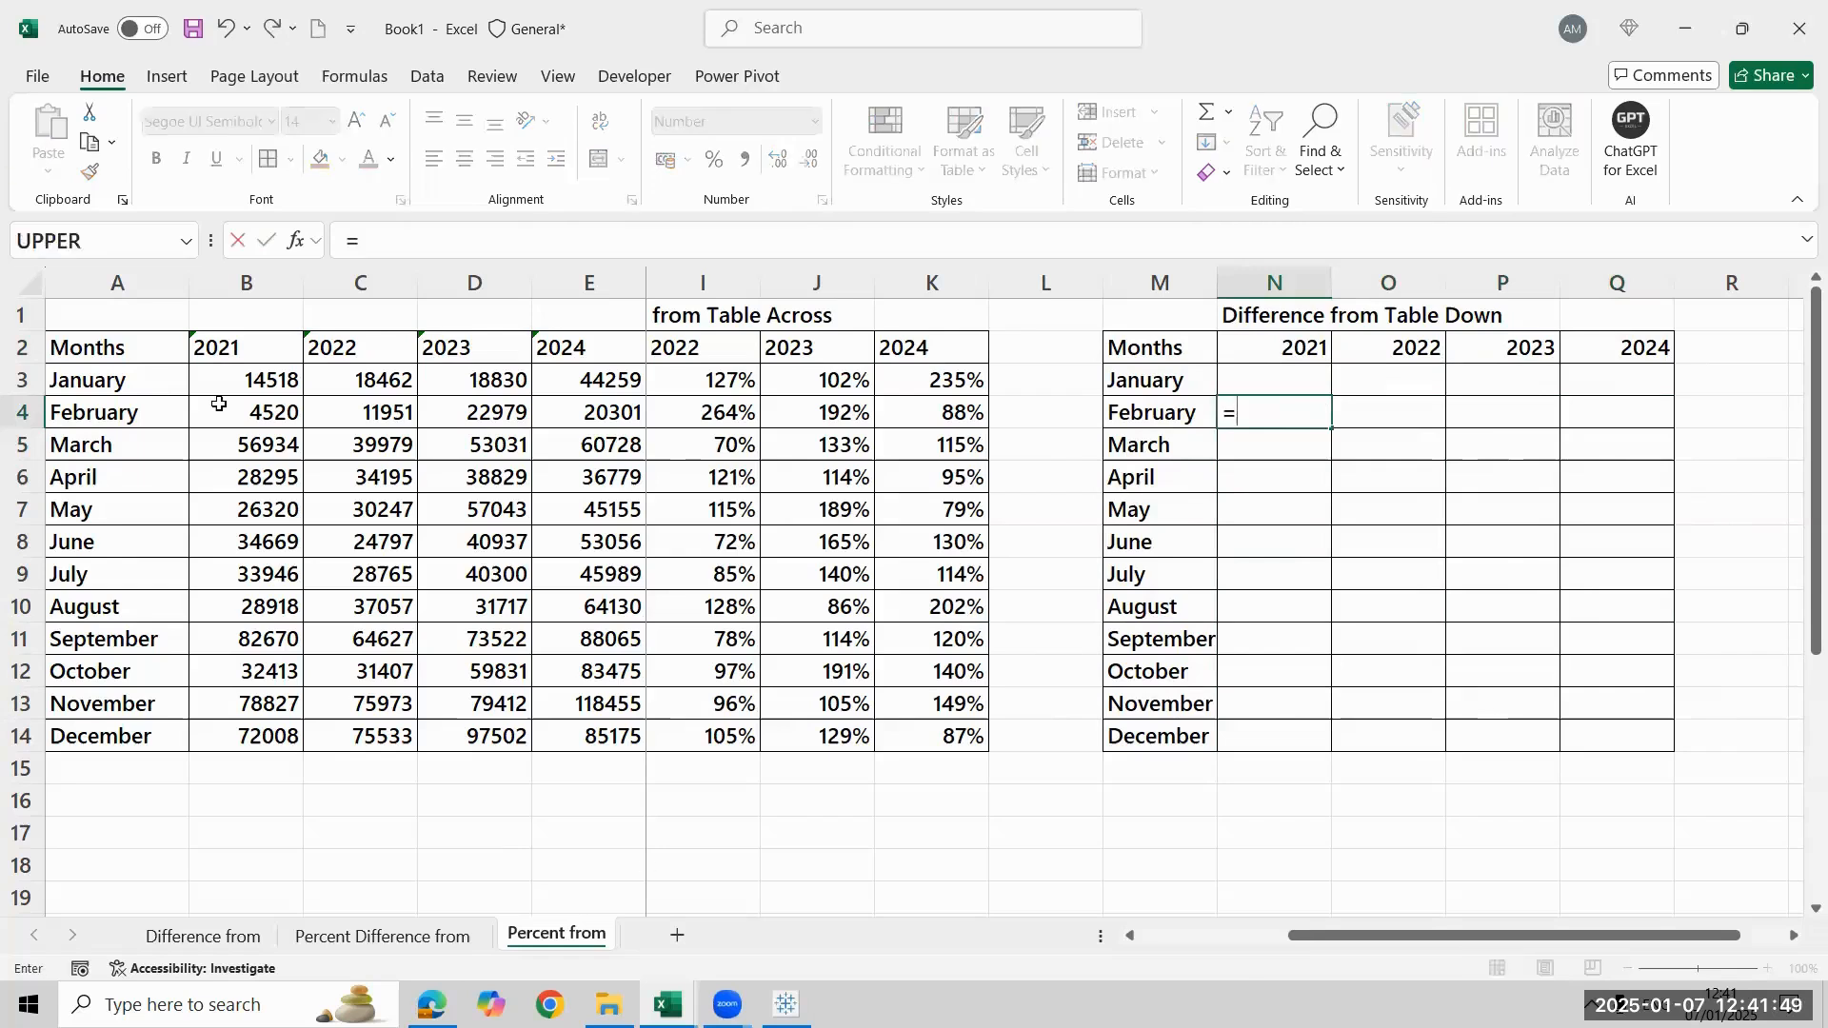
left_click(219, 419)
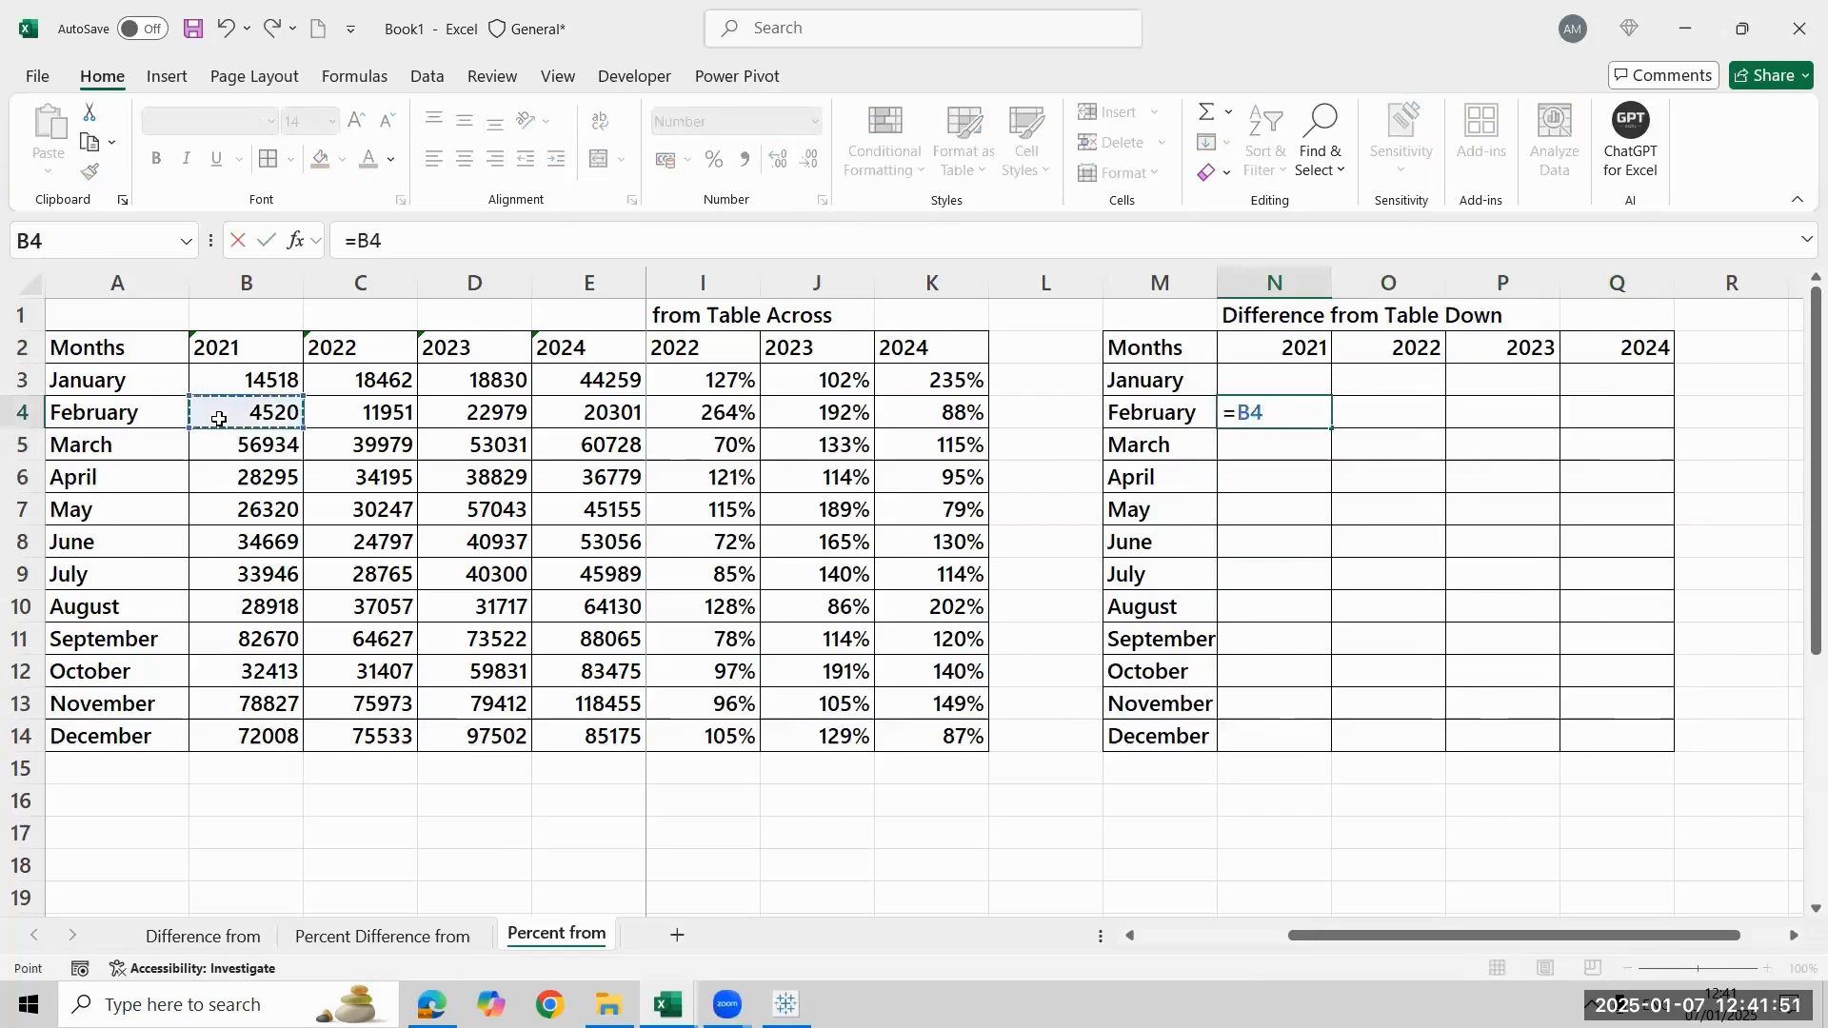
type("/")
left_click(213, 389)
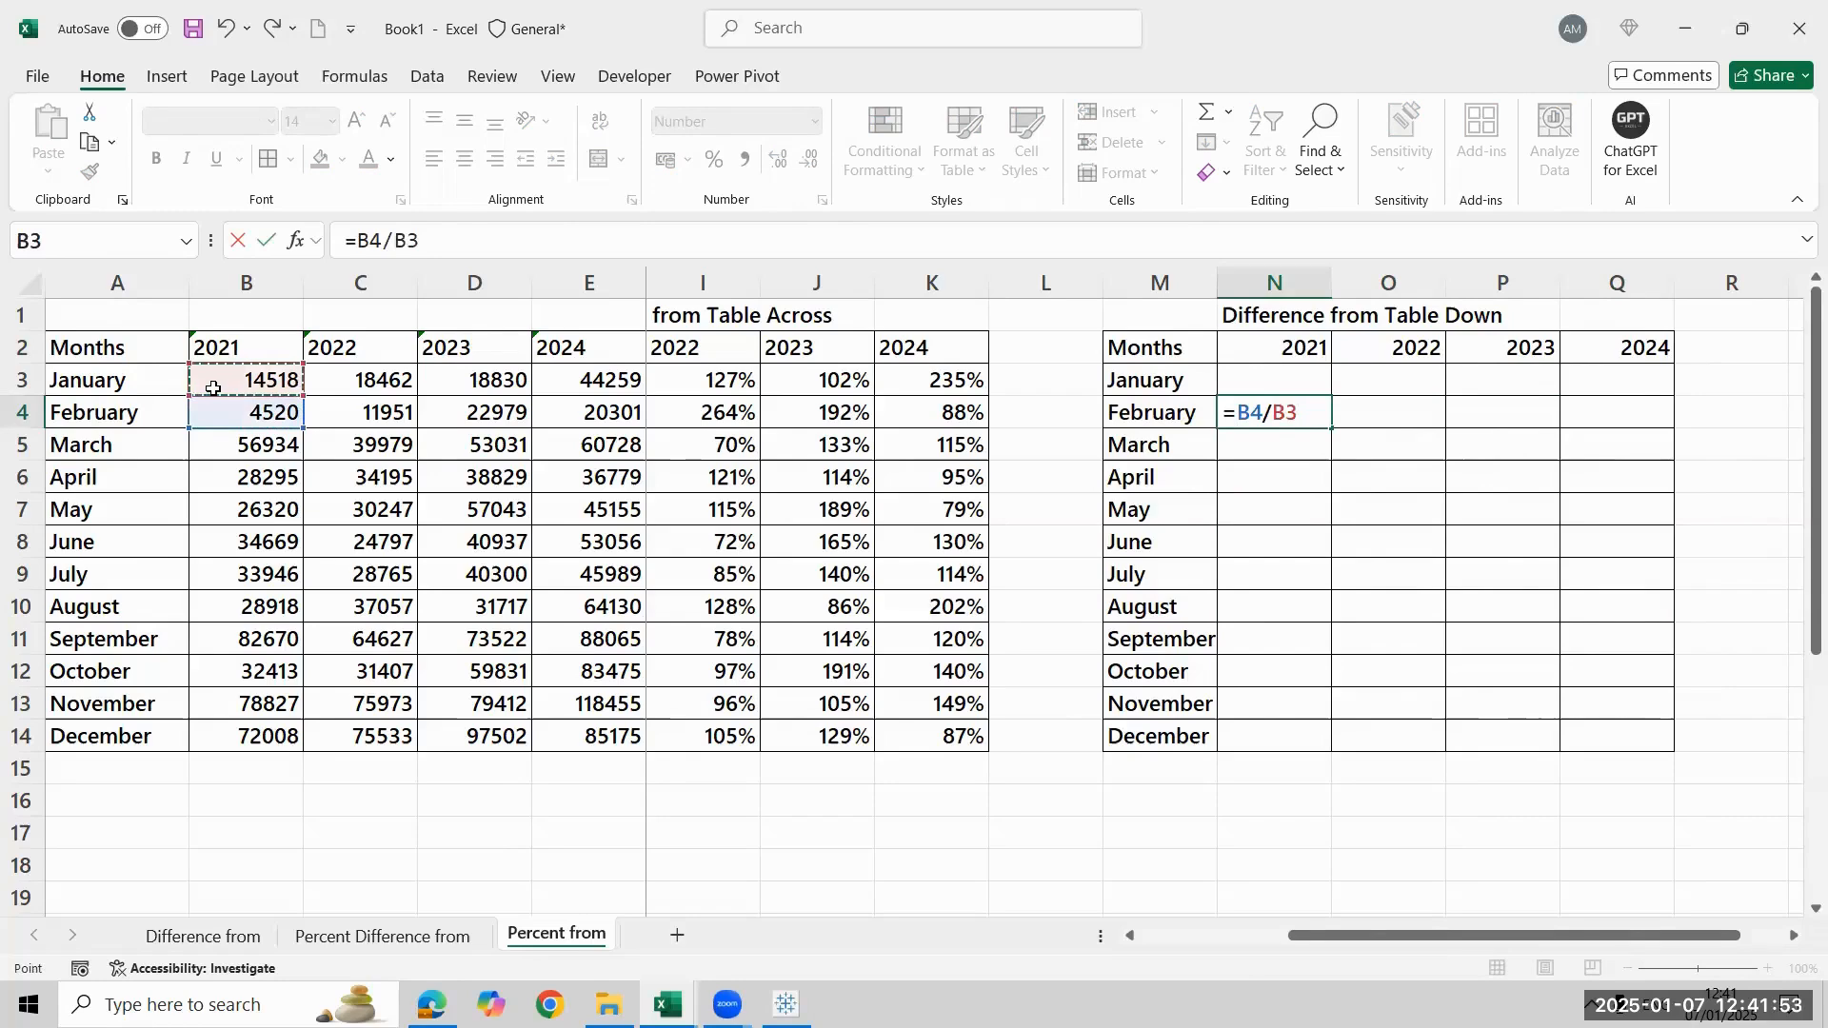
key("Return")
key("Up")
key("ctrl+shift+5")
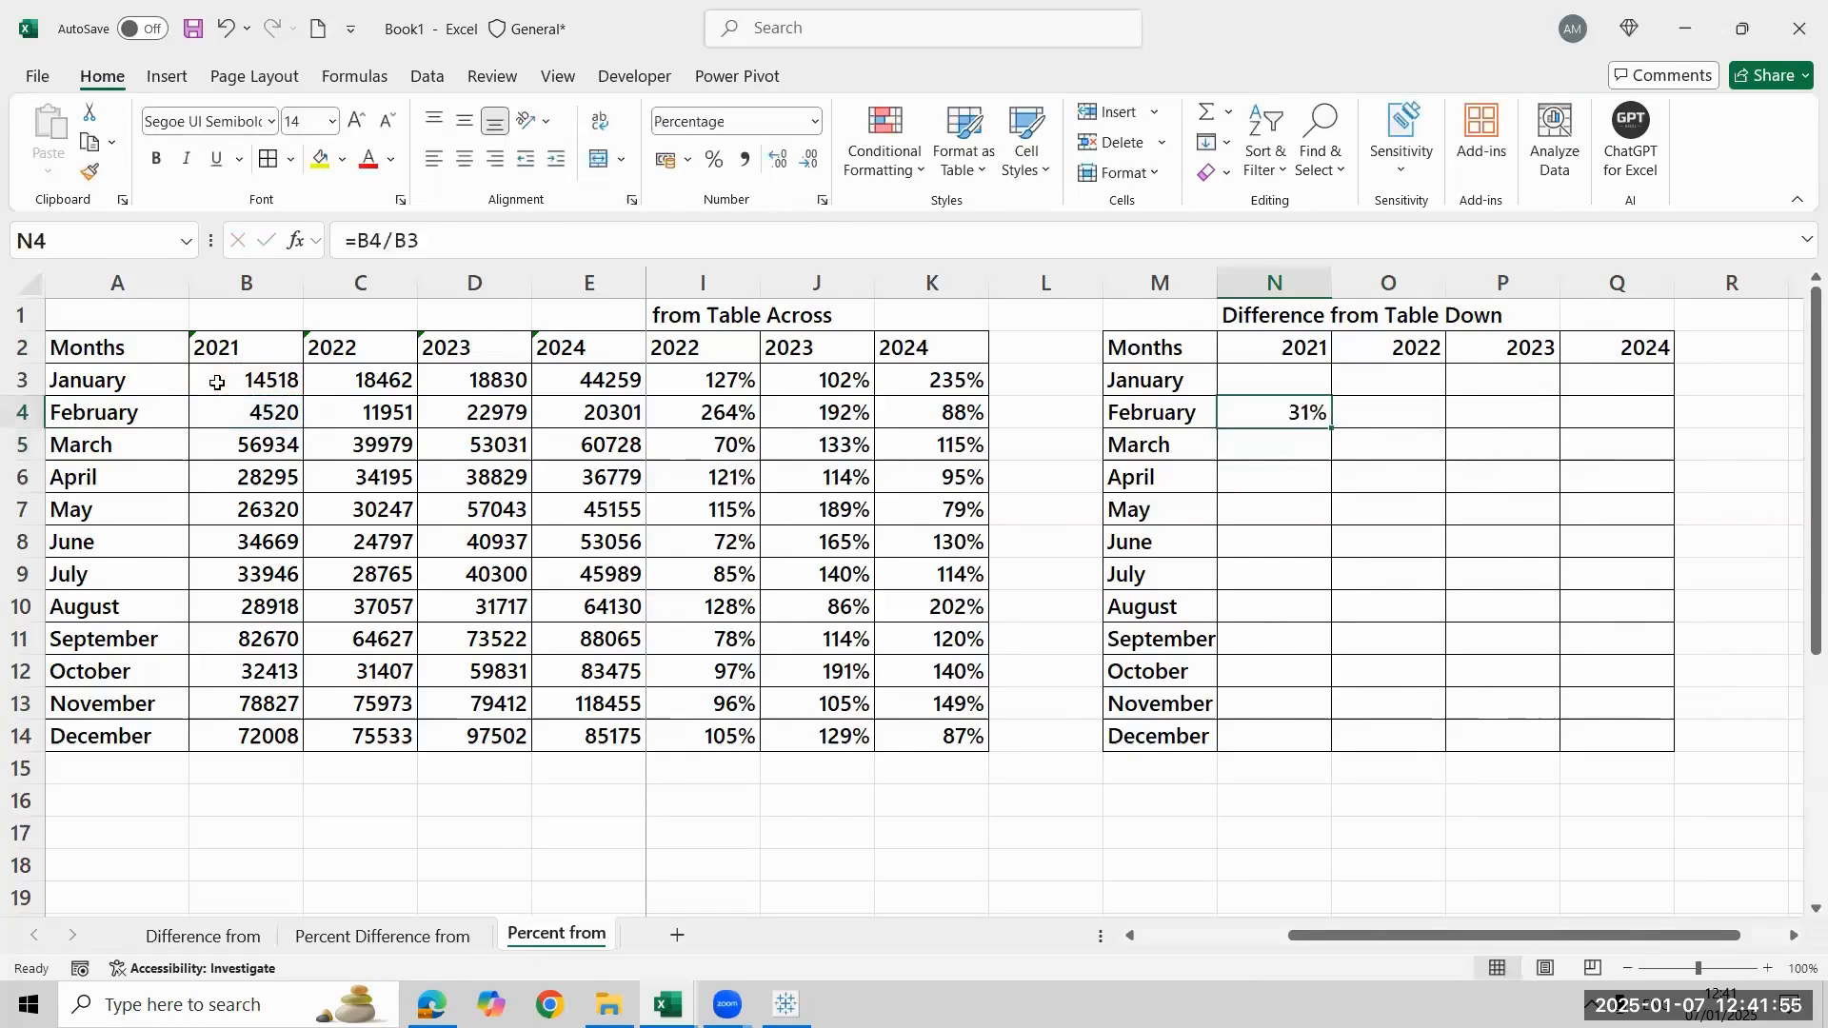
Fill the N4 formula down to December and across to 2024, covering N4:Q14
key("Left")
key("ctrl+Down")
key("Right")
key("ctrl+shift+Up")
key("shift+Right")
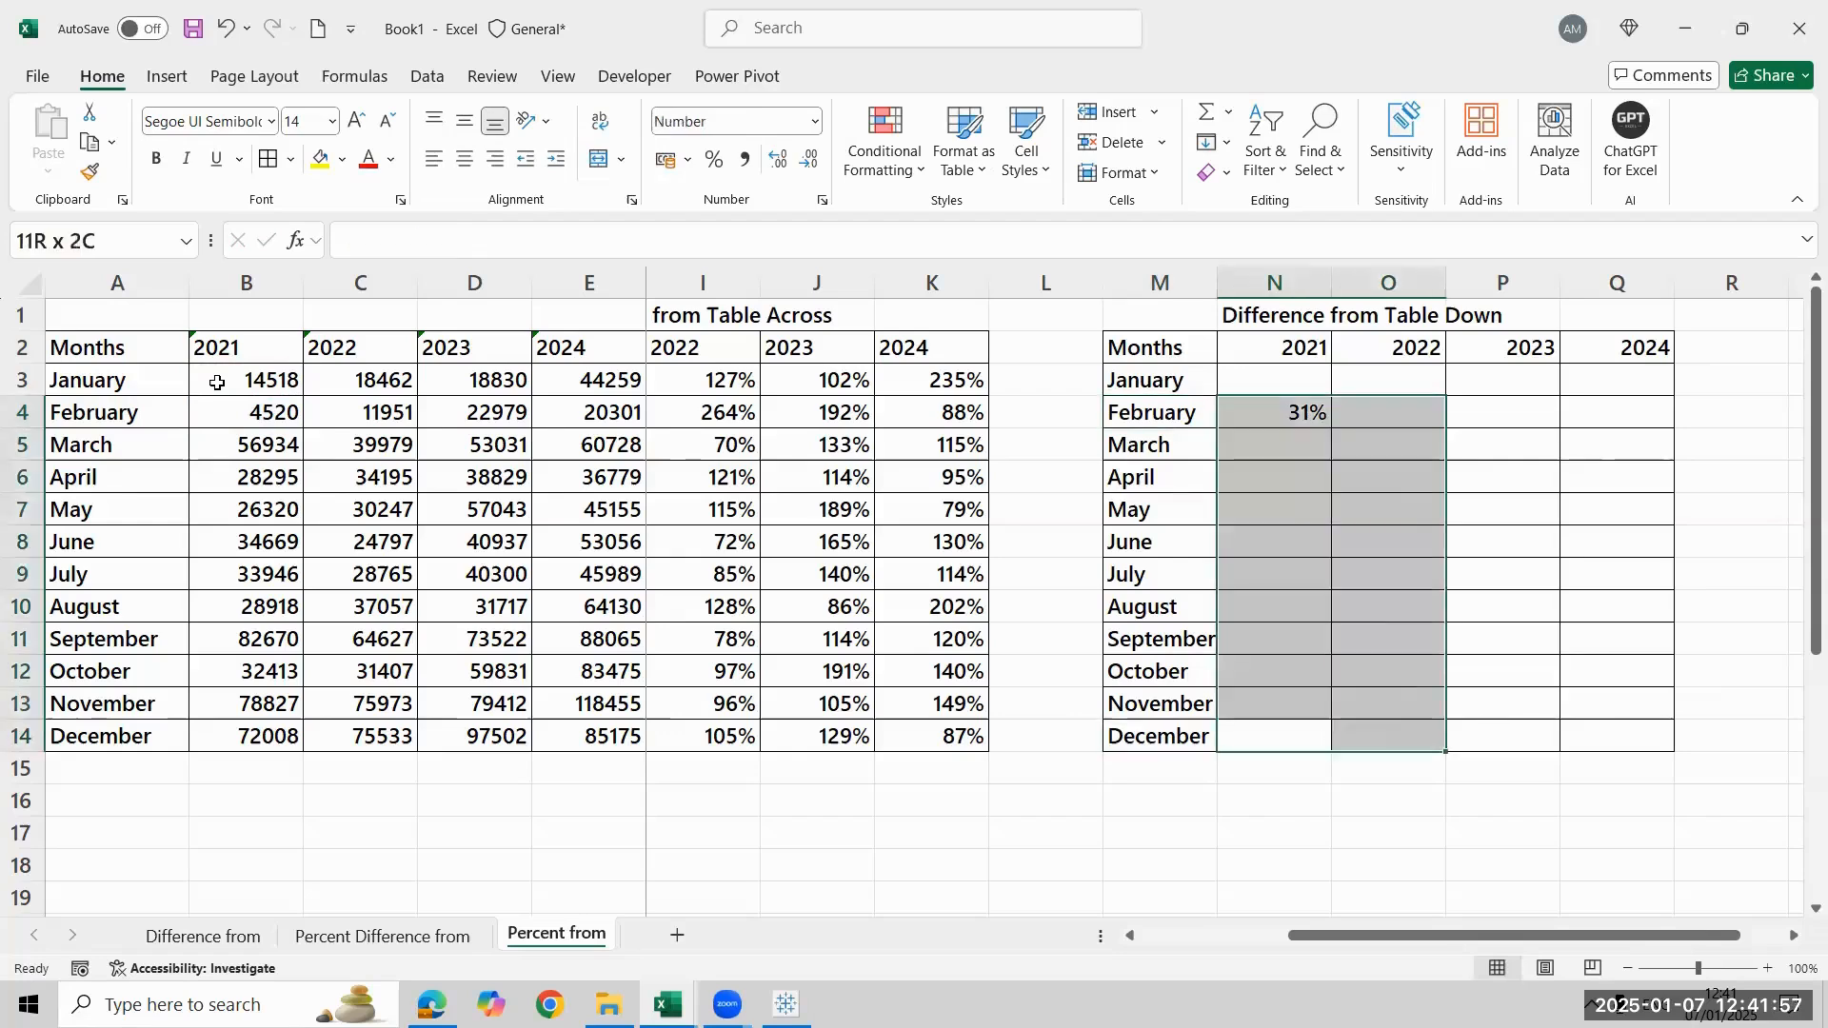
key("shift+Right")
key("shift+Right")
key("ctrl+d")
key("ctrl+r")
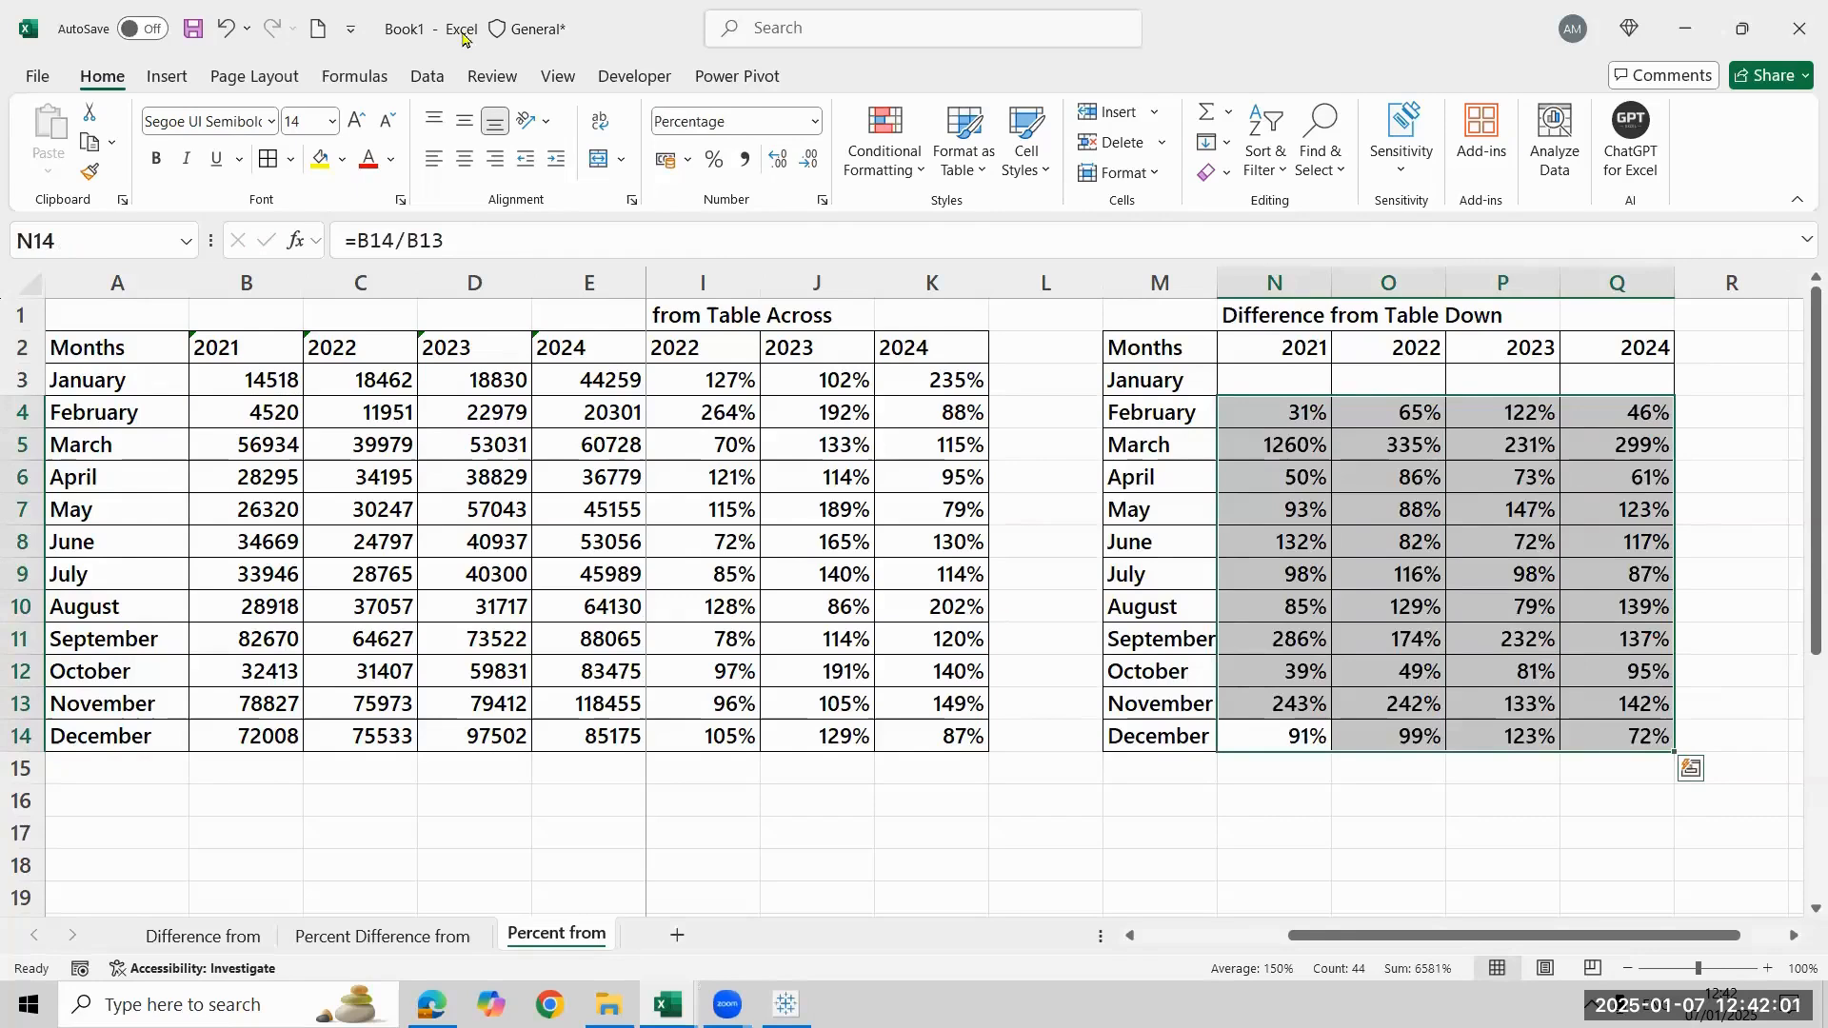
Change the title in N1 to "% Difference from Table Down"
key("ctrl+Up")
key("ctrl+Up")
key("ctrl+Up")
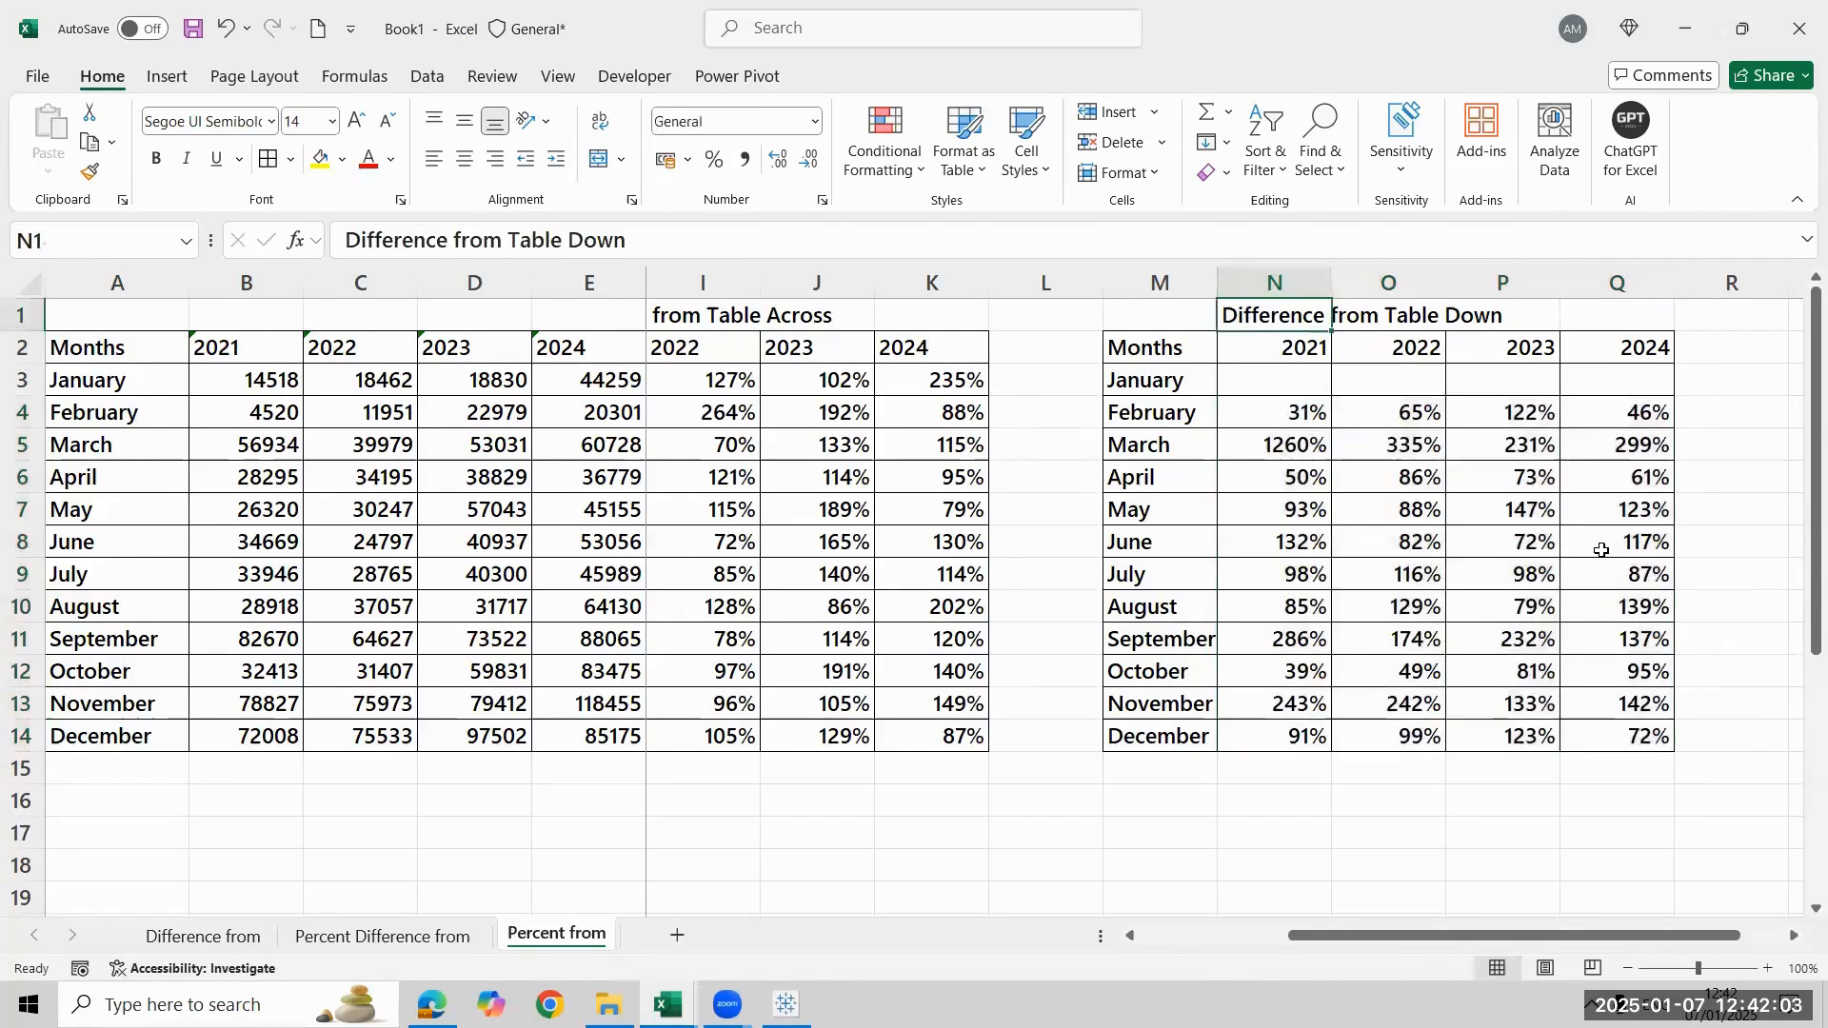
key("F2")
type("%")
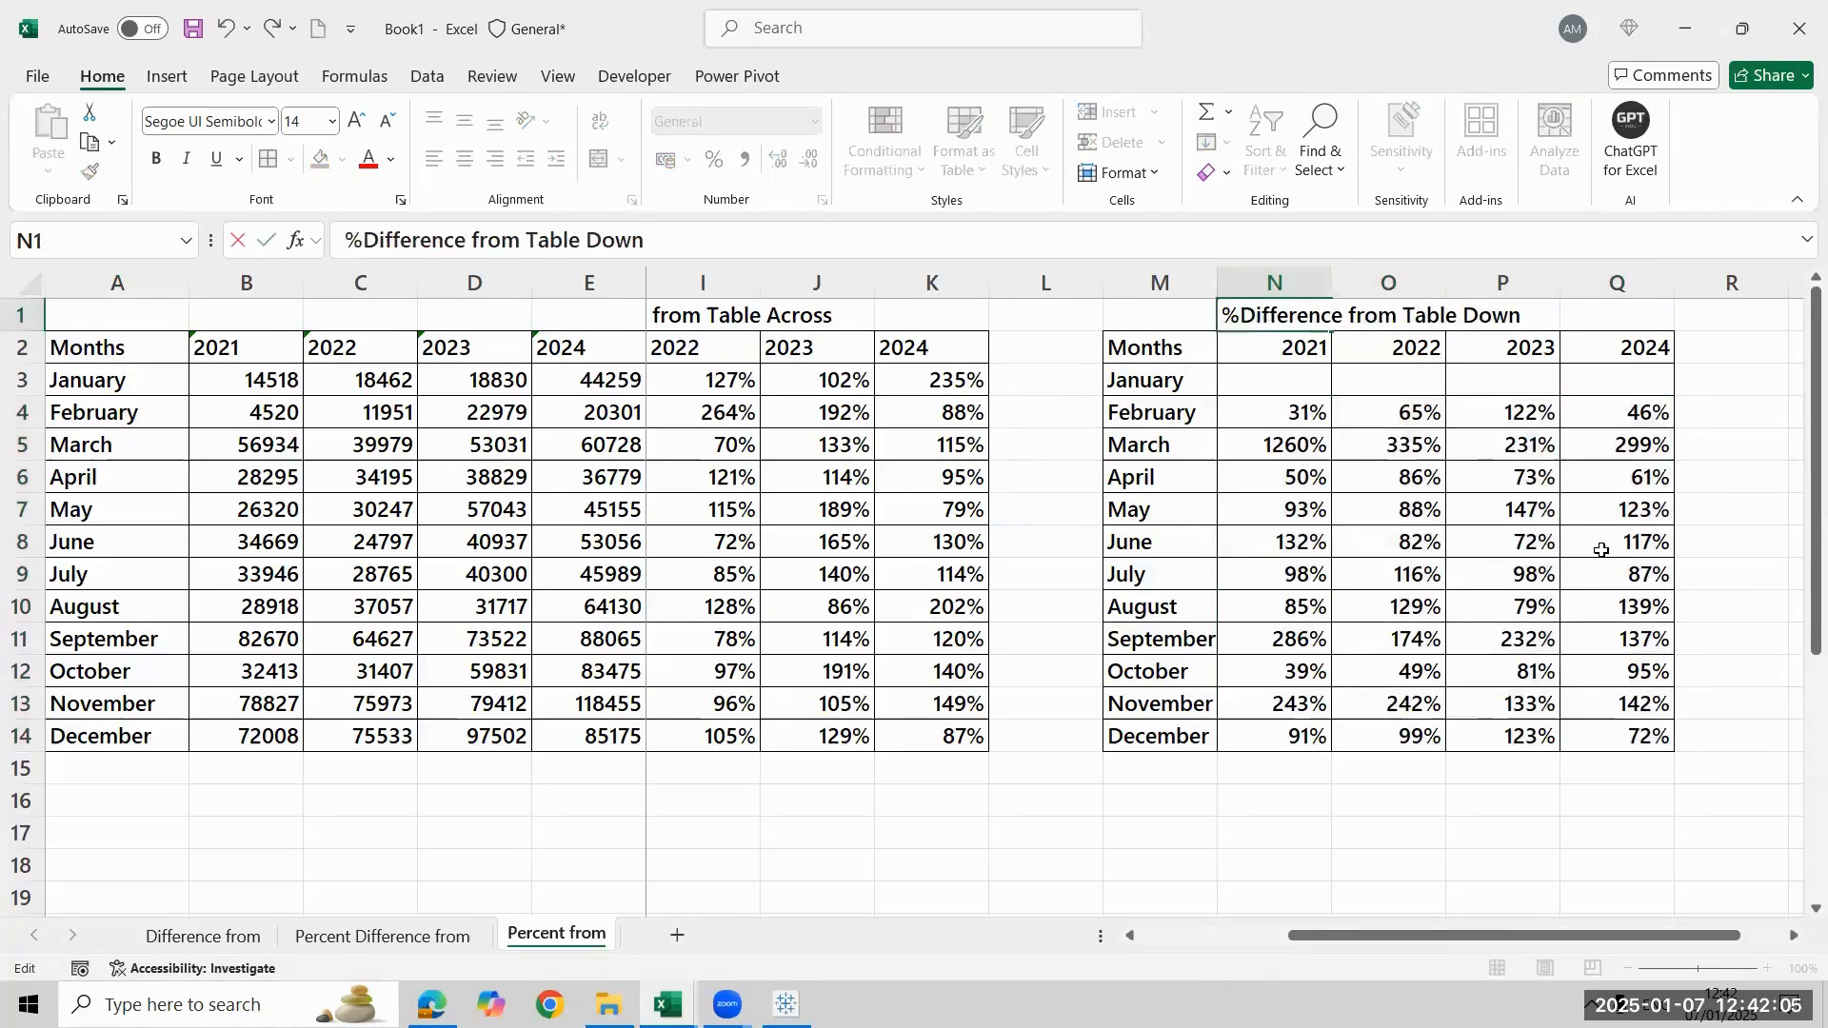
key("Return")
Show the formula of N4 as text in cell N16 using FORMULATEXT
key("Return")
key("Down")
key("Down")
key("Down")
key("Down")
key("Down")
key("Down")
key("Down")
key("Down")
key("Down")
key("Down")
key("Down")
key("Down")
key("Down")
key("Down")
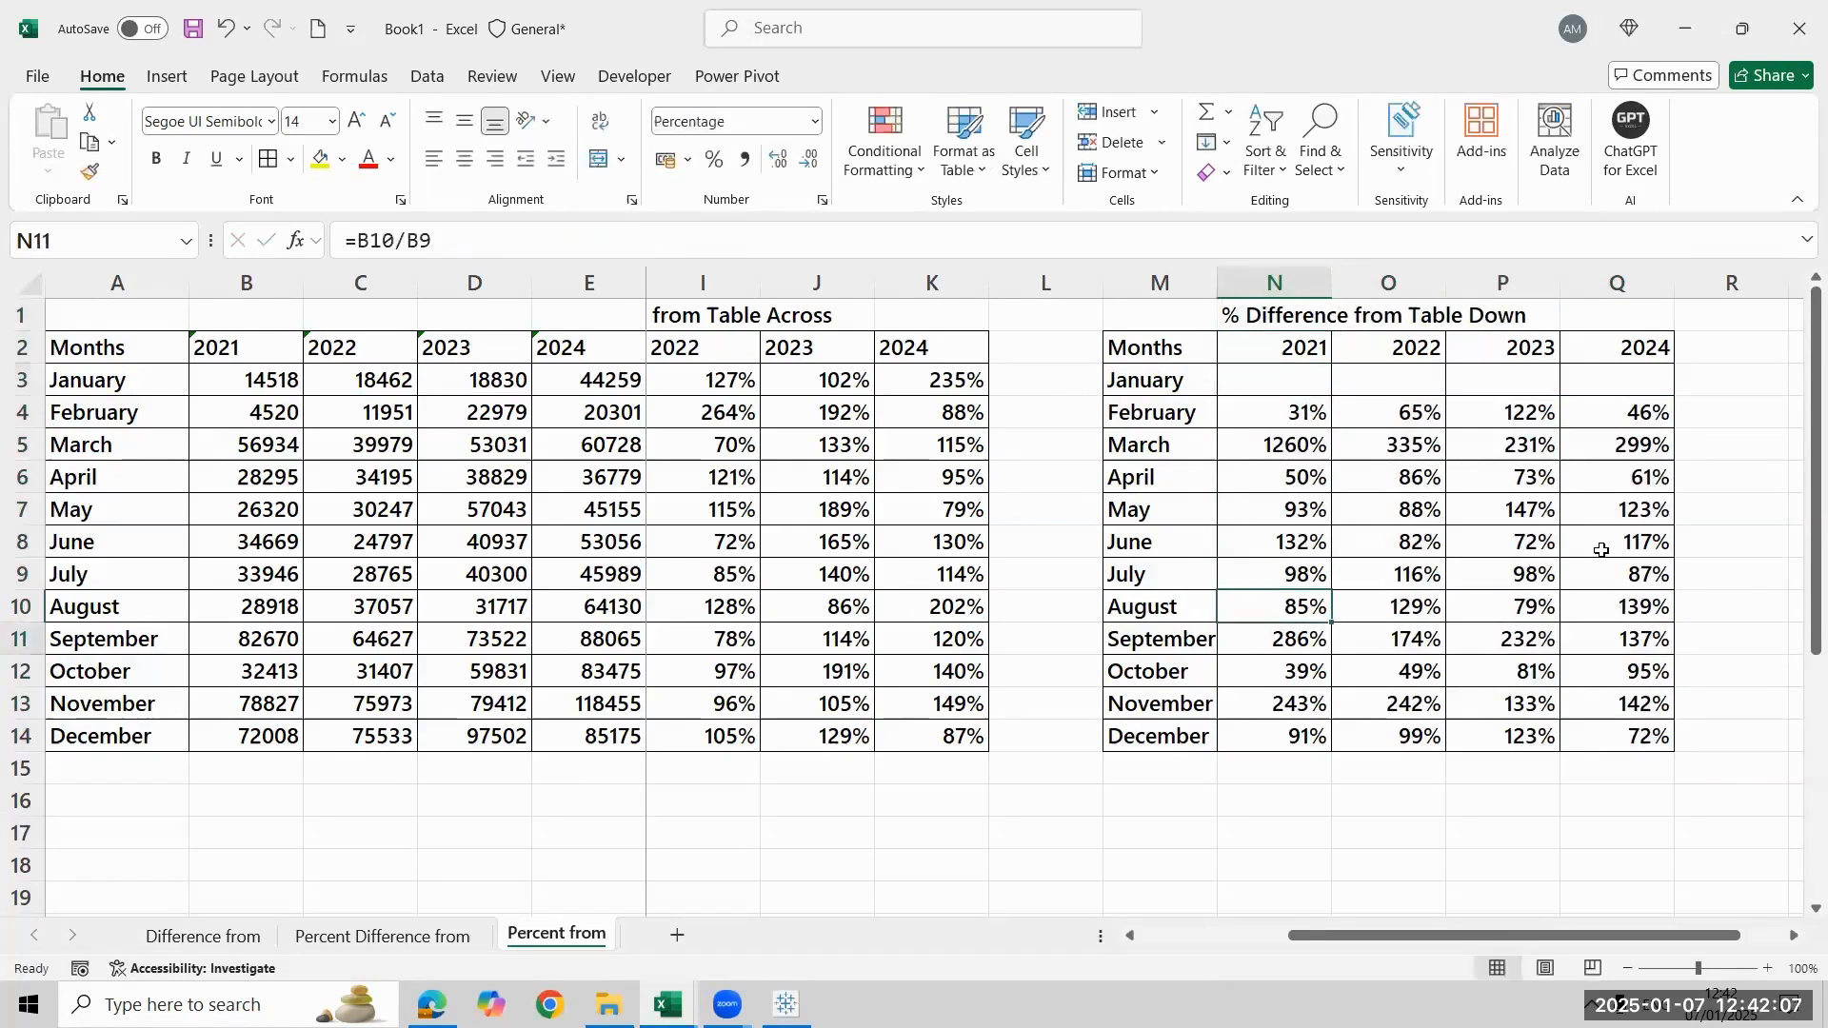
key("Up")
type("=form")
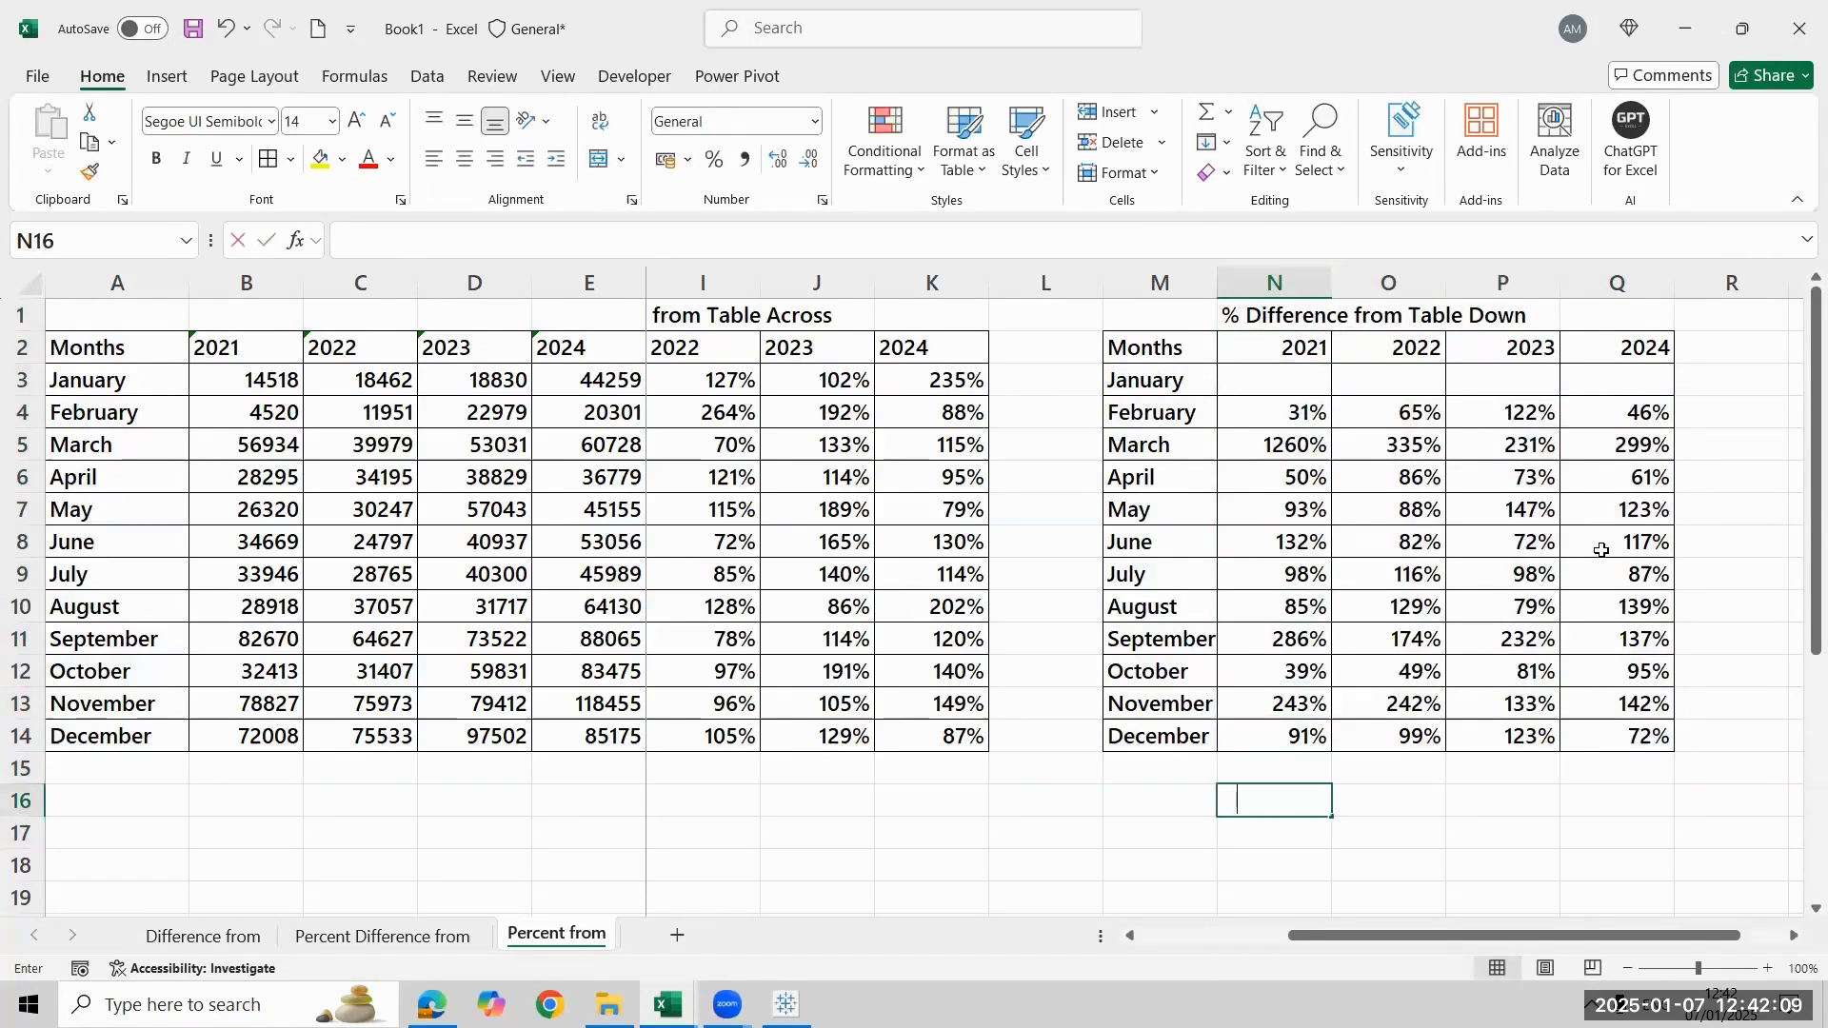
key("Tab")
key("Up")
key("Up")
key("Up")
key("Up")
key("Up")
key("Up")
key("Up")
key("Up")
key("Up")
key("Up")
key("Up")
key("Up")
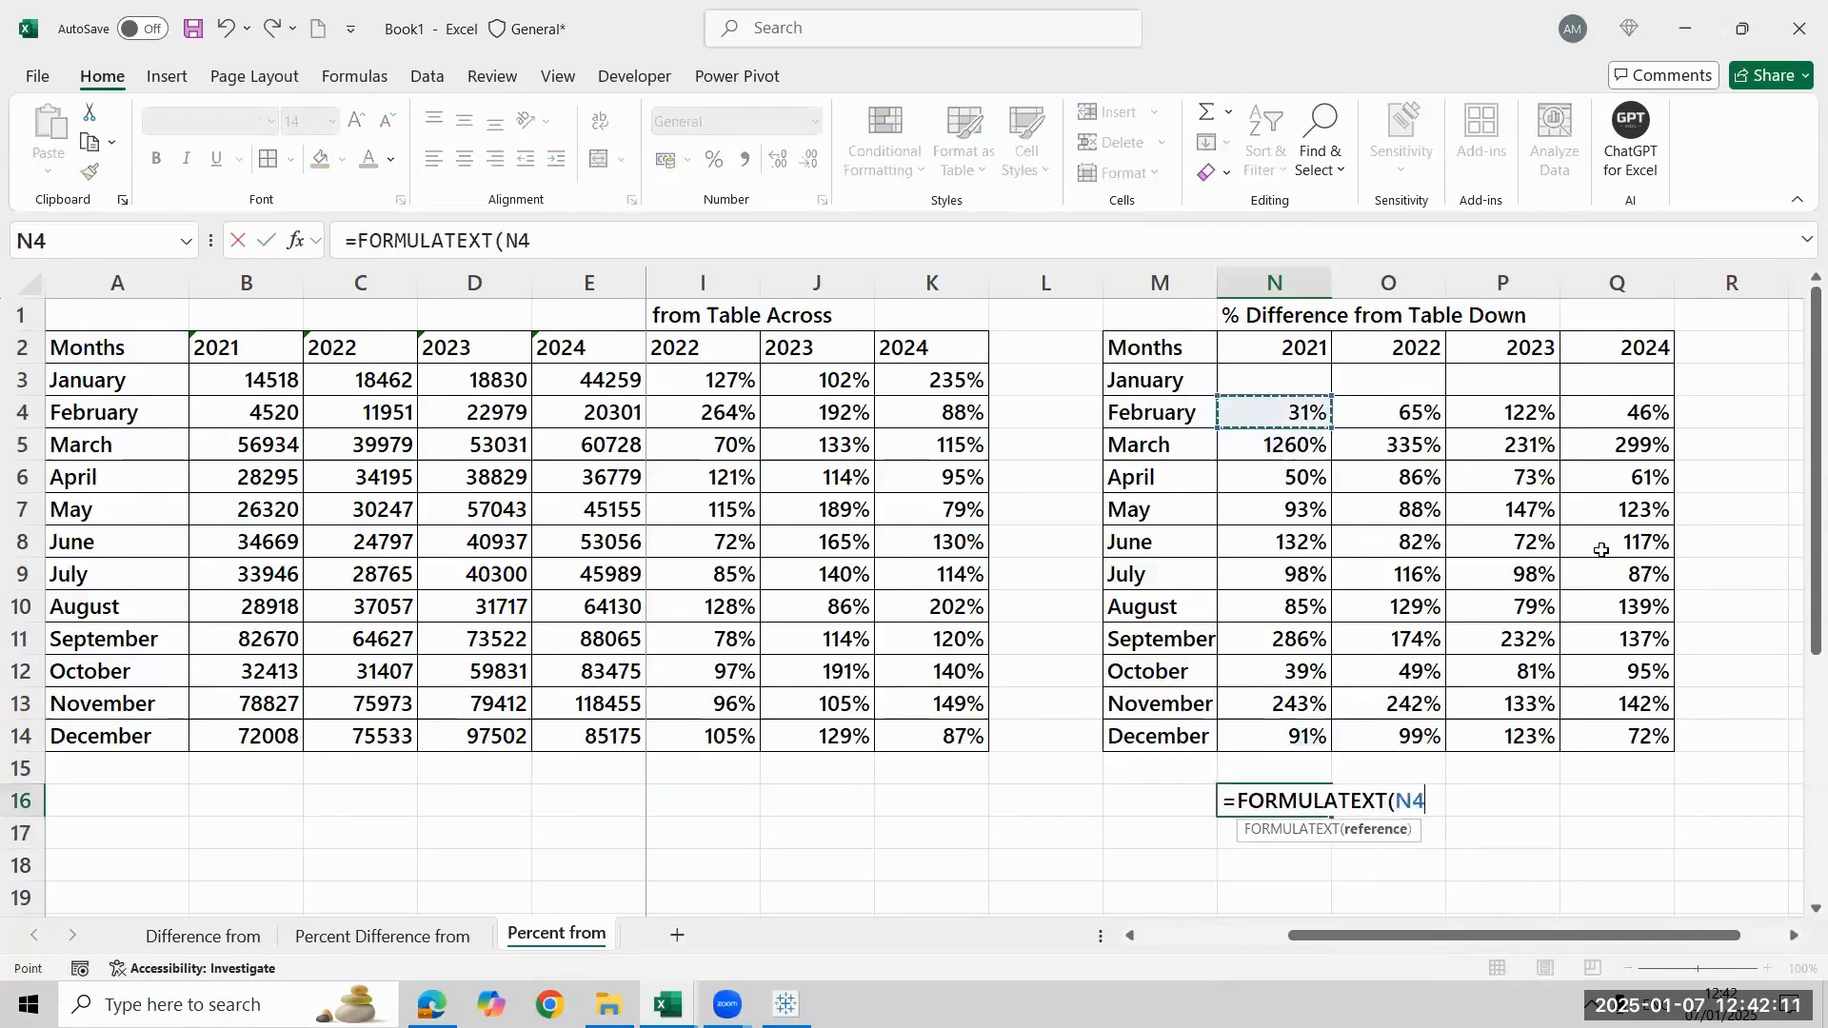
key("Return")
Change the title in N1 to "% from Table Down"
key("Up")
key("Up")
key("Up")
key("Up")
key("Up")
key("Up")
key("Up")
key("Up")
key("Up")
key("Up")
key("Up")
key("Up")
key("Up")
key("Up")
key("Up")
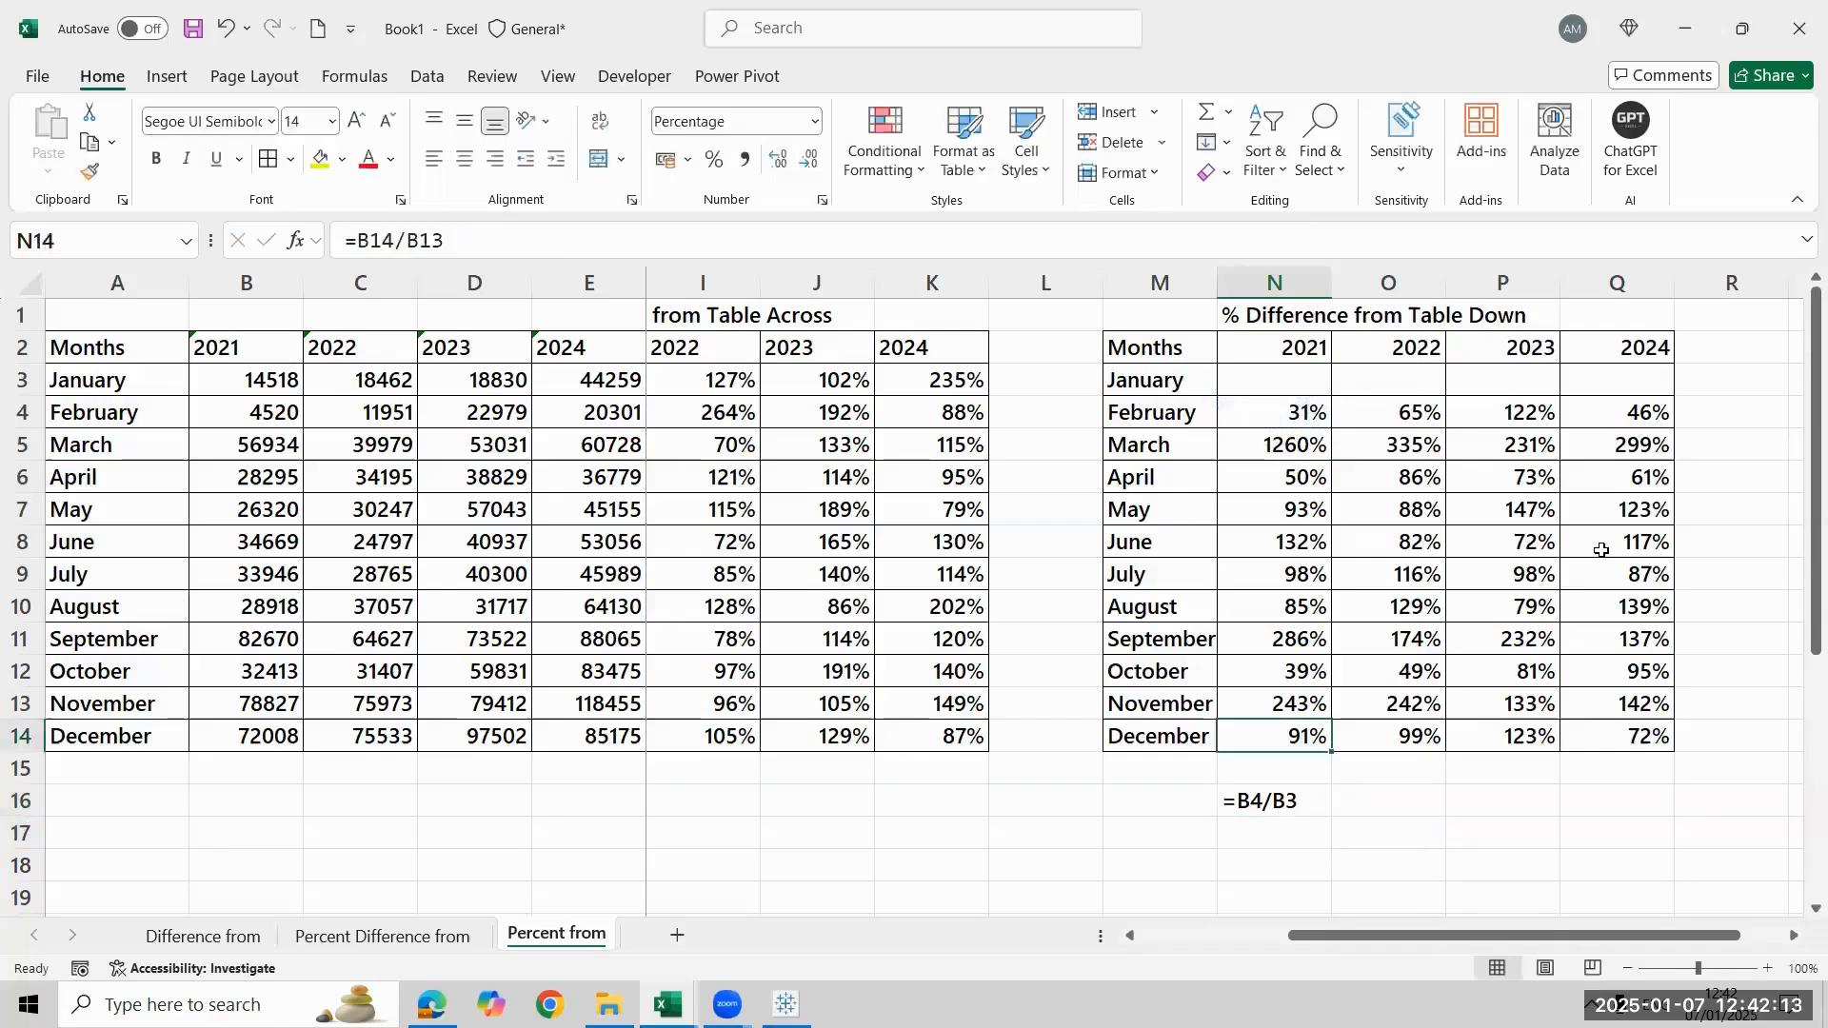
key("Up")
key("F2")
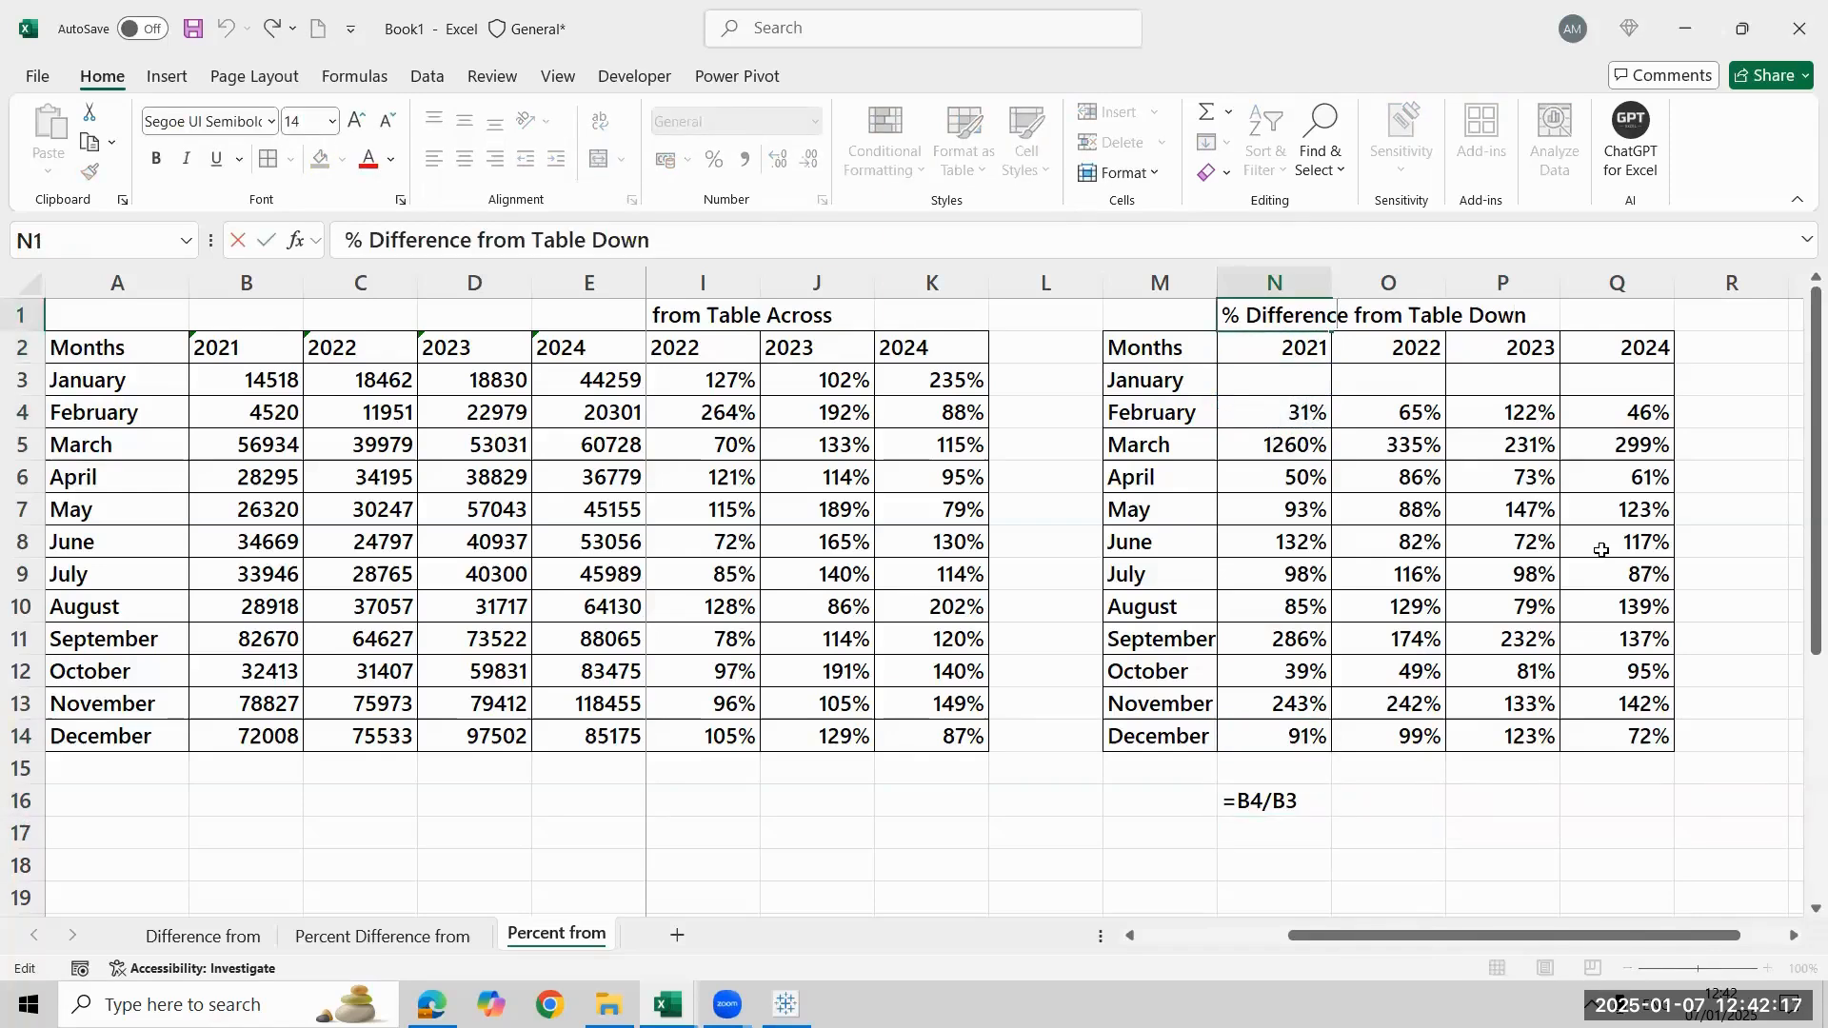
key("BackSpace")
key("BackSpace")
key("BackSpace")
key("BackSpace")
key("BackSpace")
key("BackSpace")
key("BackSpace")
key("BackSpace")
key("BackSpace")
key("BackSpace")
key("BackSpace")
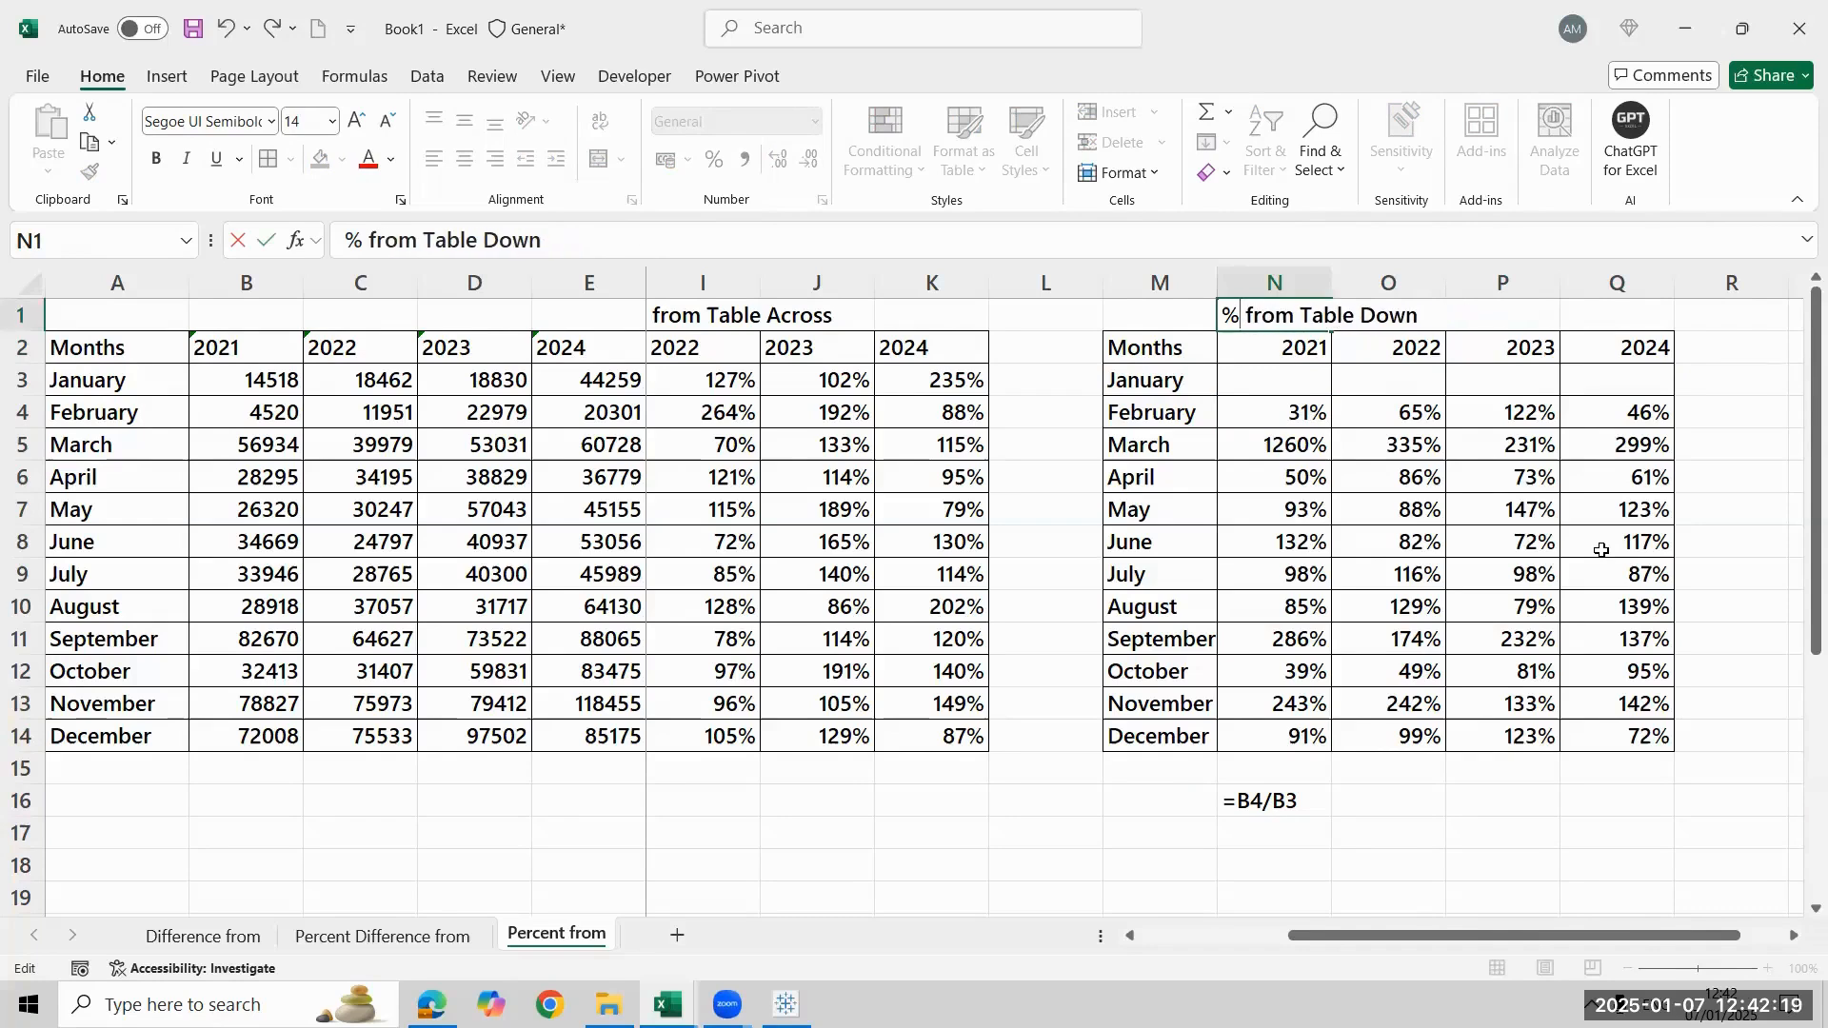
key("Return")
Colour the formula note in N16 red
left_click(1307, 783)
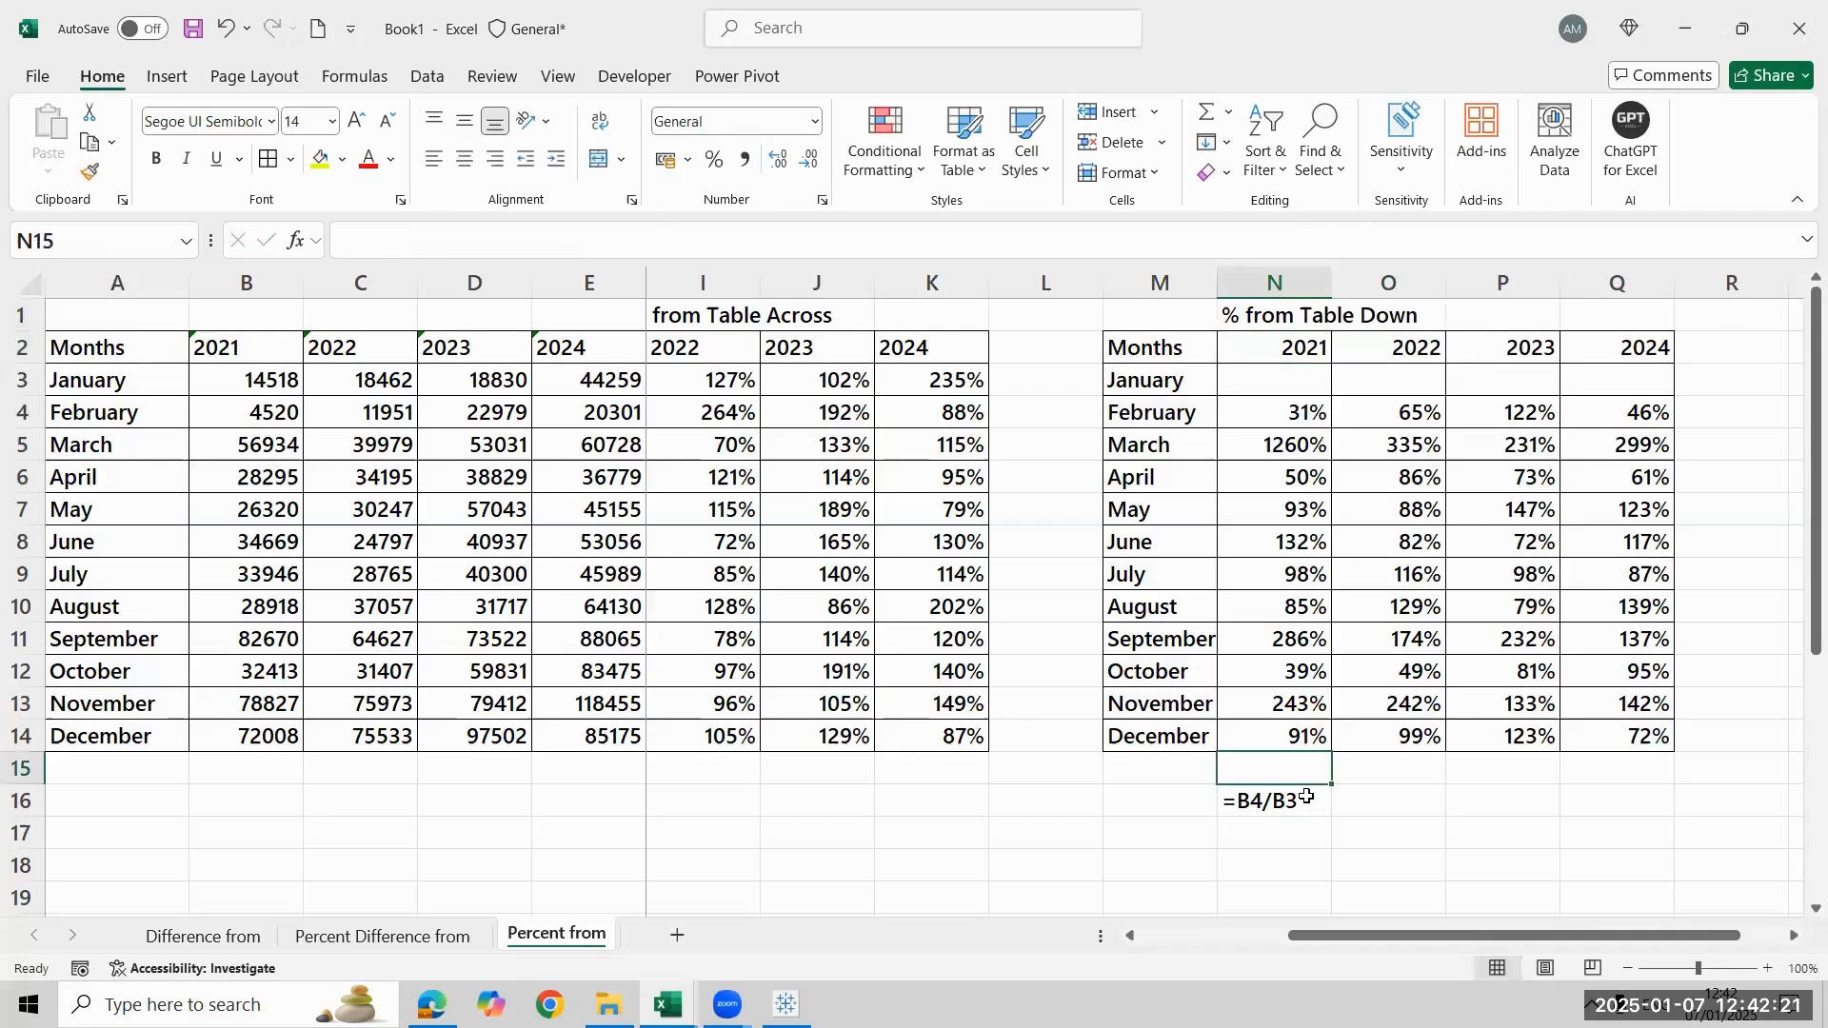
left_click(1307, 798)
left_click(368, 159)
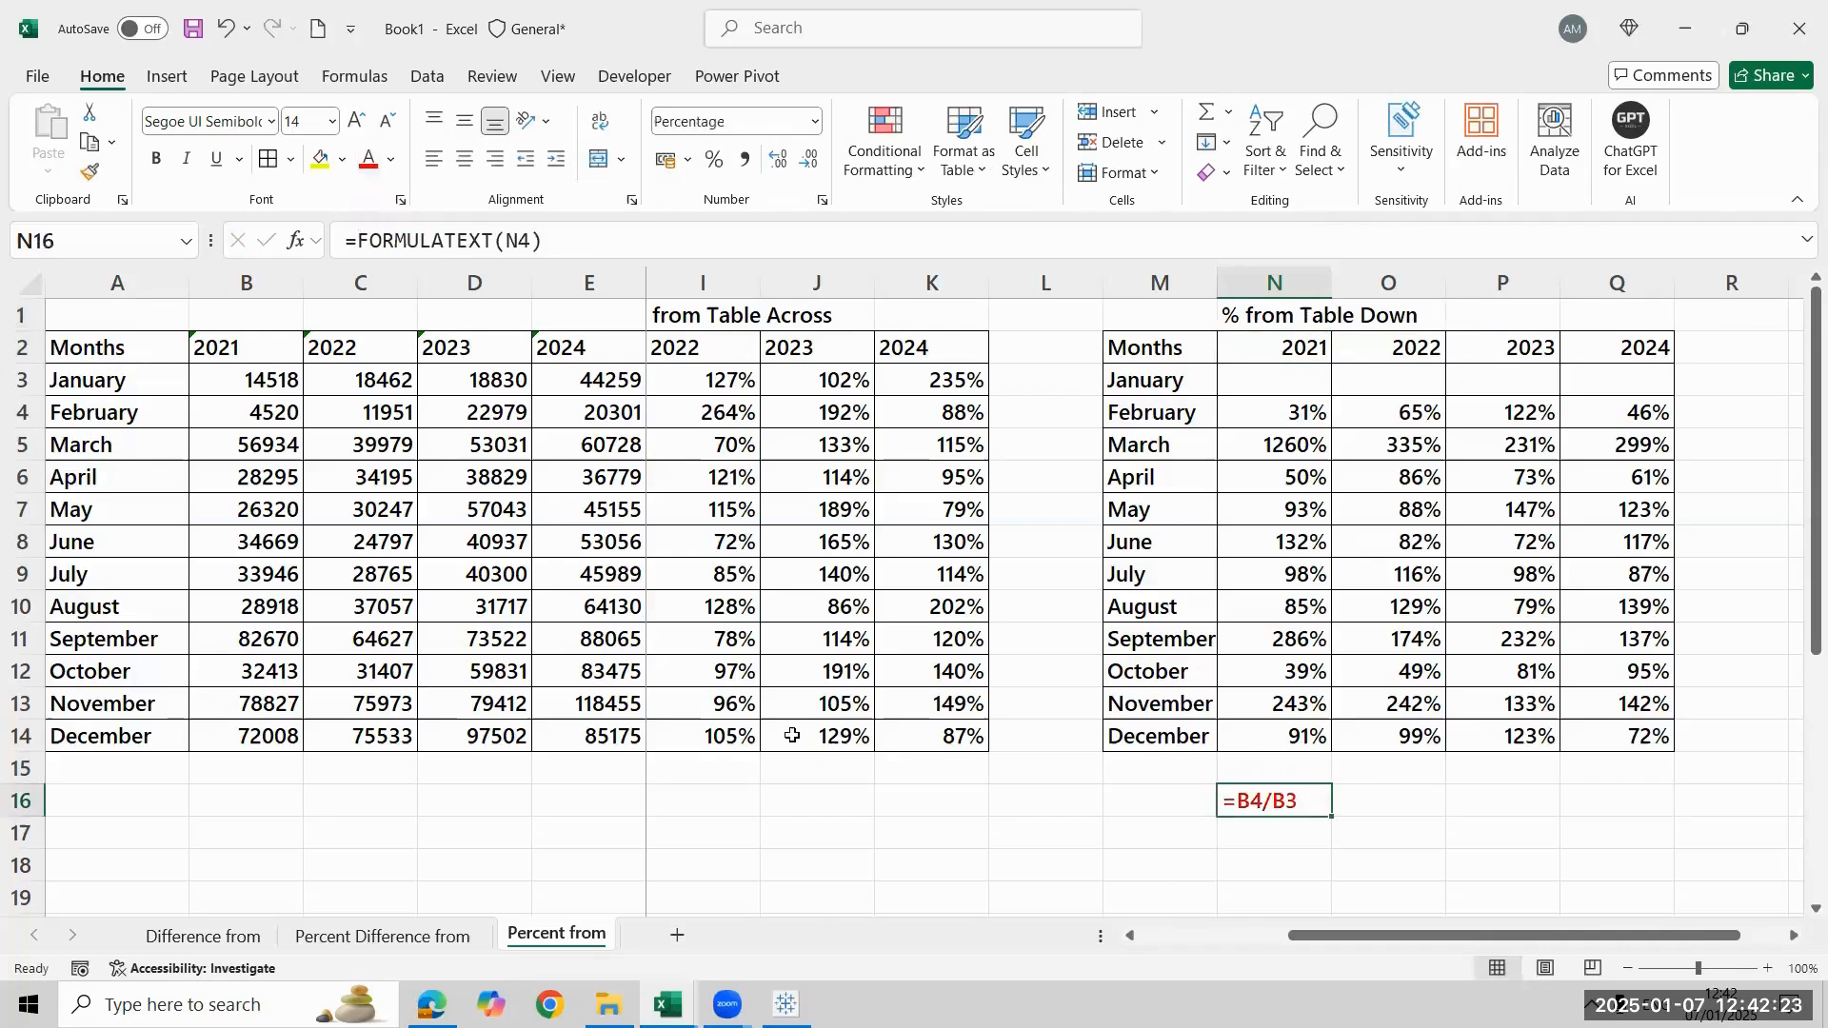
left_click(811, 771)
key("Left")
key("Left")
key("Left")
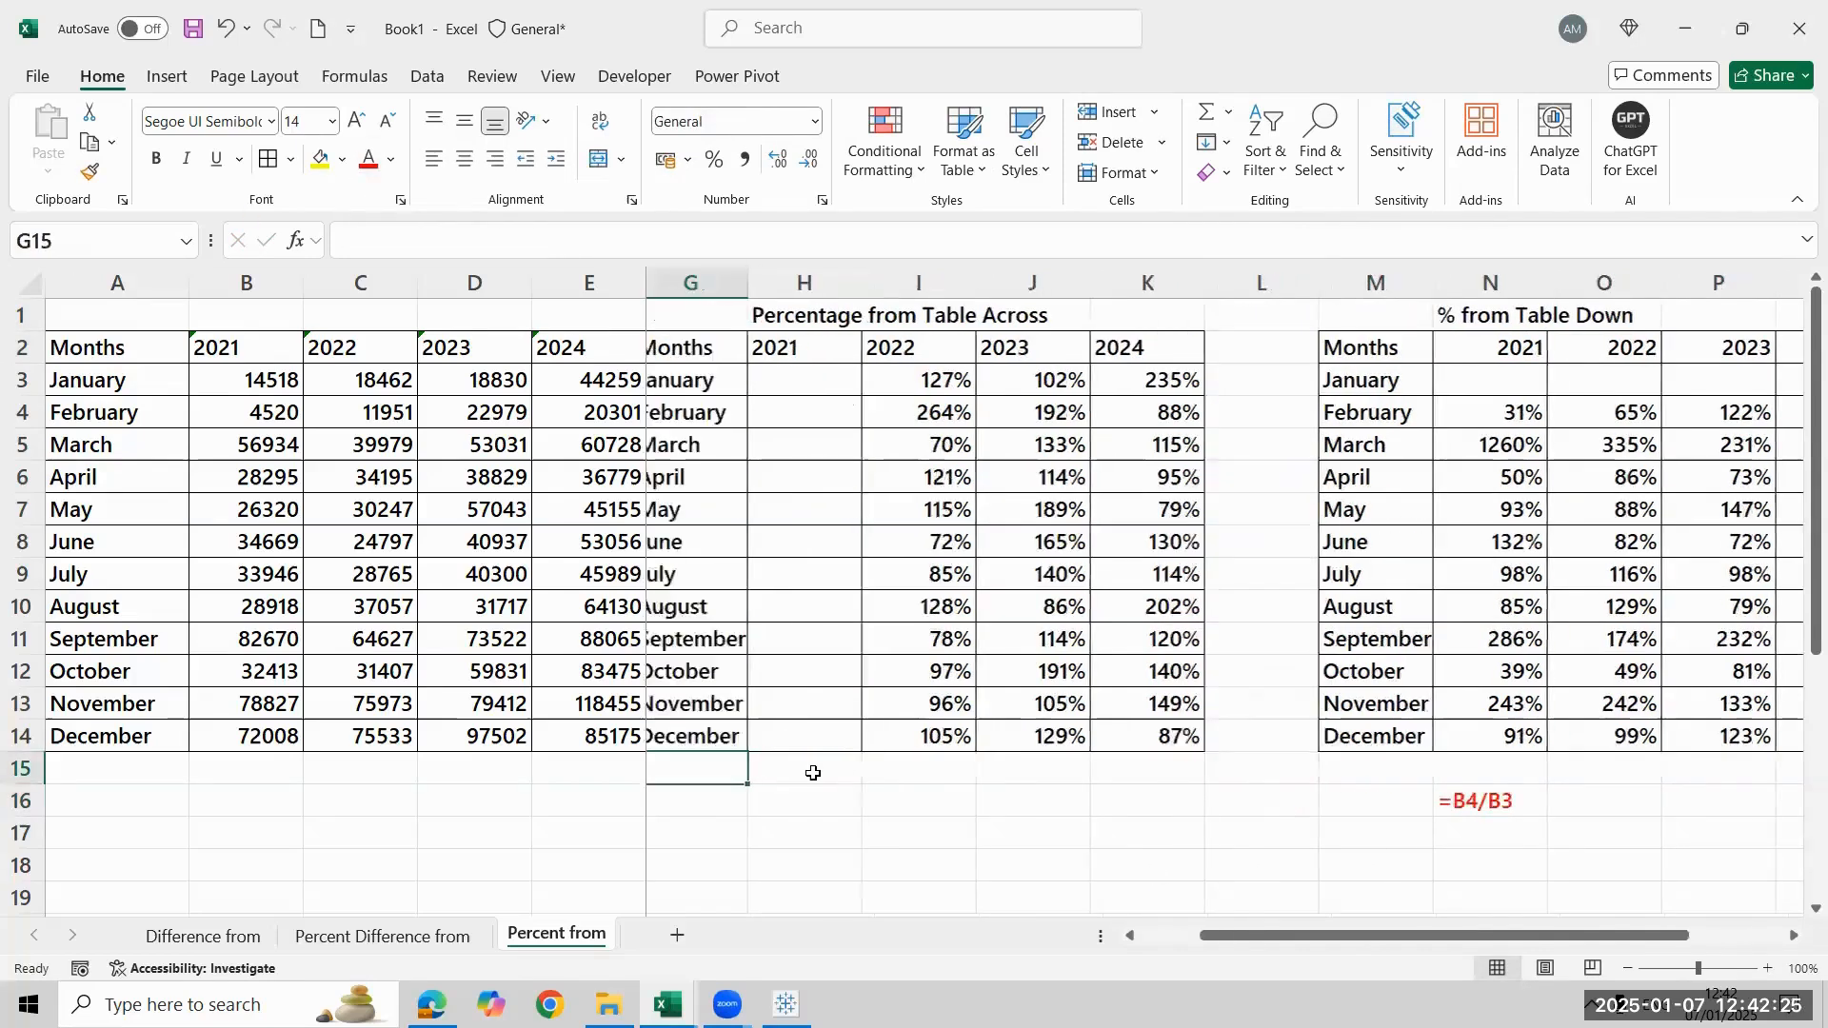
key("Right")
key("Right")
key("Right")
key("Right")
key("Right")
key("Right")
key("Right")
key("Right")
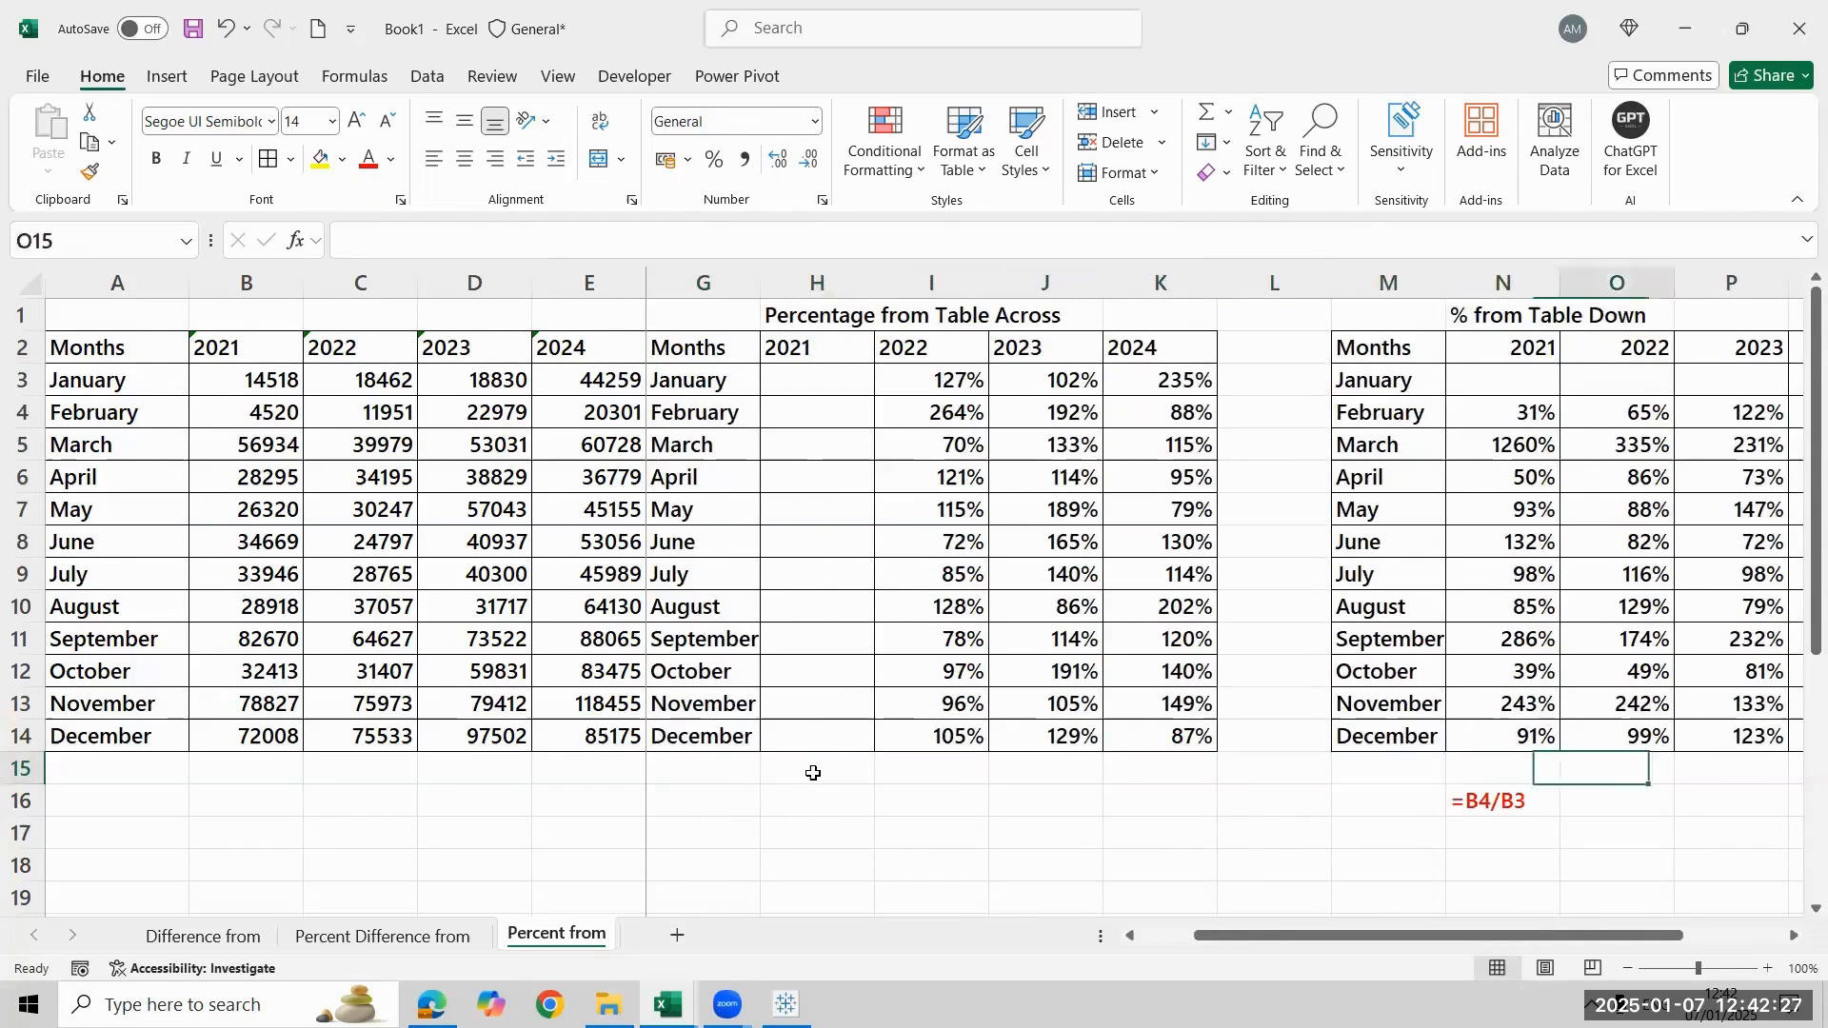
key("Right")
key("Left")
key("Left")
key("Down")
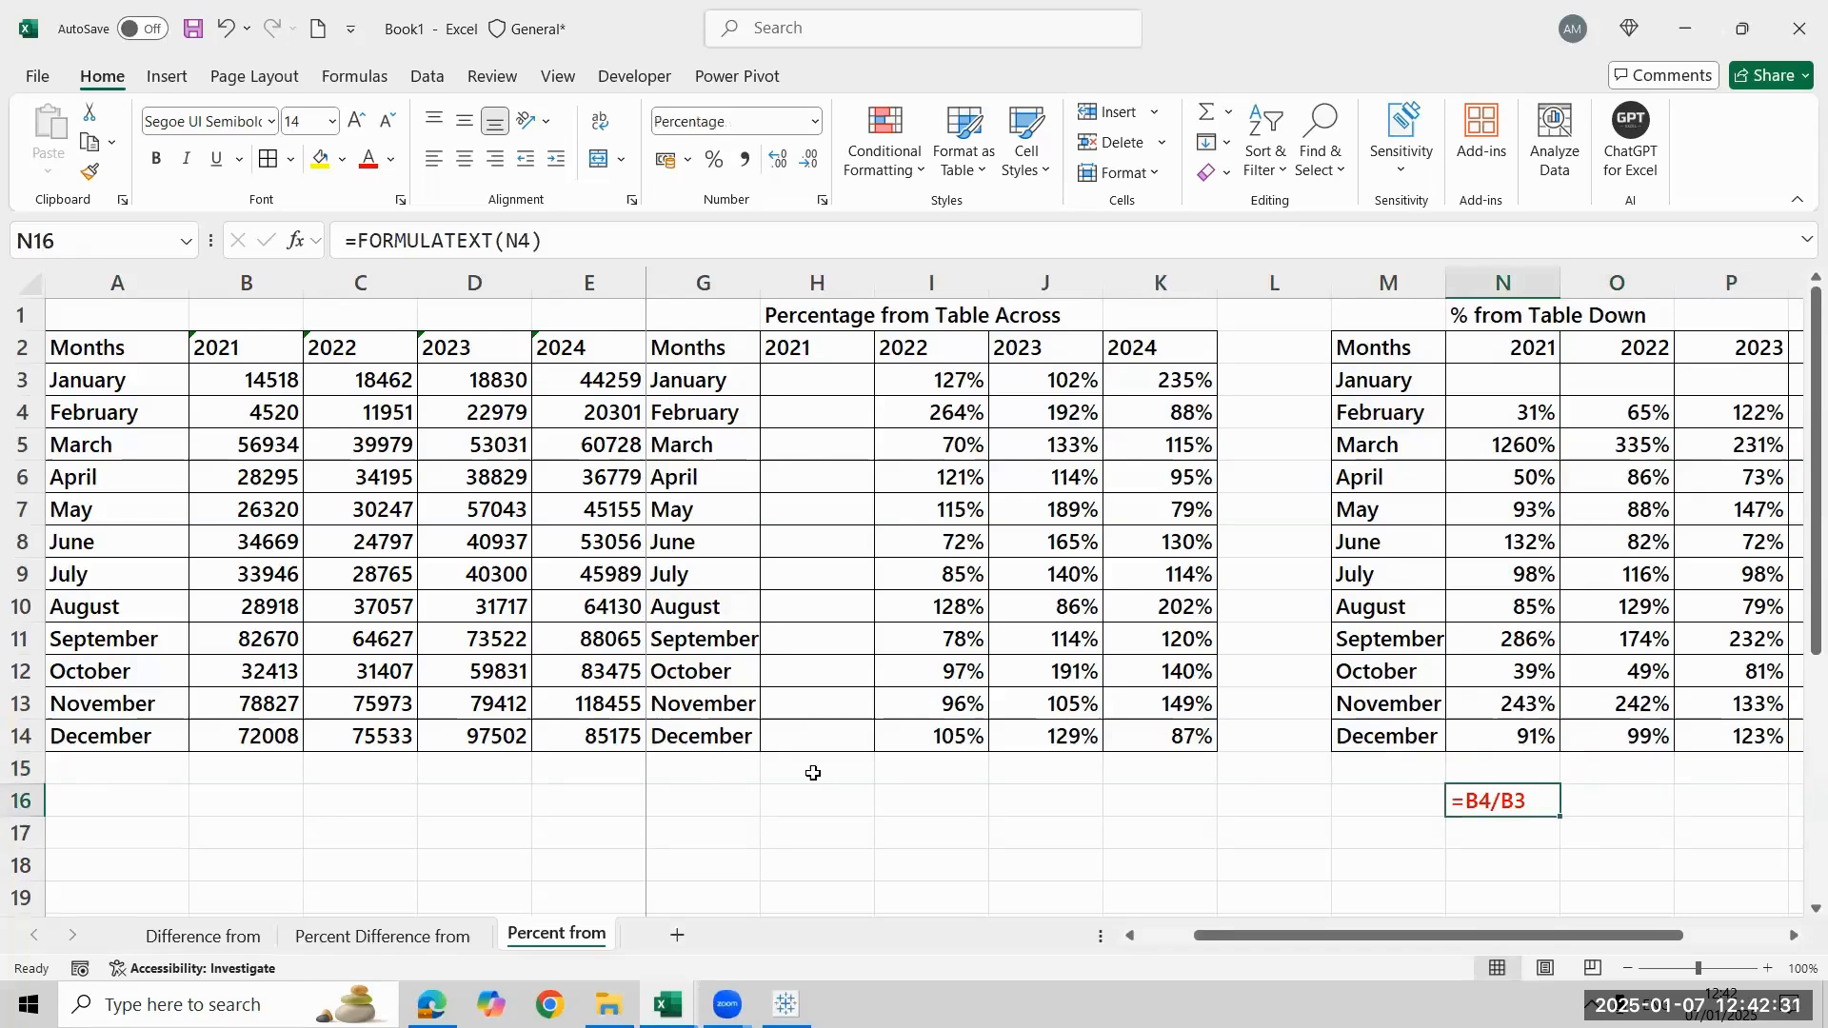
Show the formula of I3 as text in cell I16 using FORMULATEXT and colour it red
key("Left")
key("Left")
key("Left")
key("Left")
key("Left")
key("Left")
key("Left")
key("Left")
key("Right")
key("Right")
key("Right")
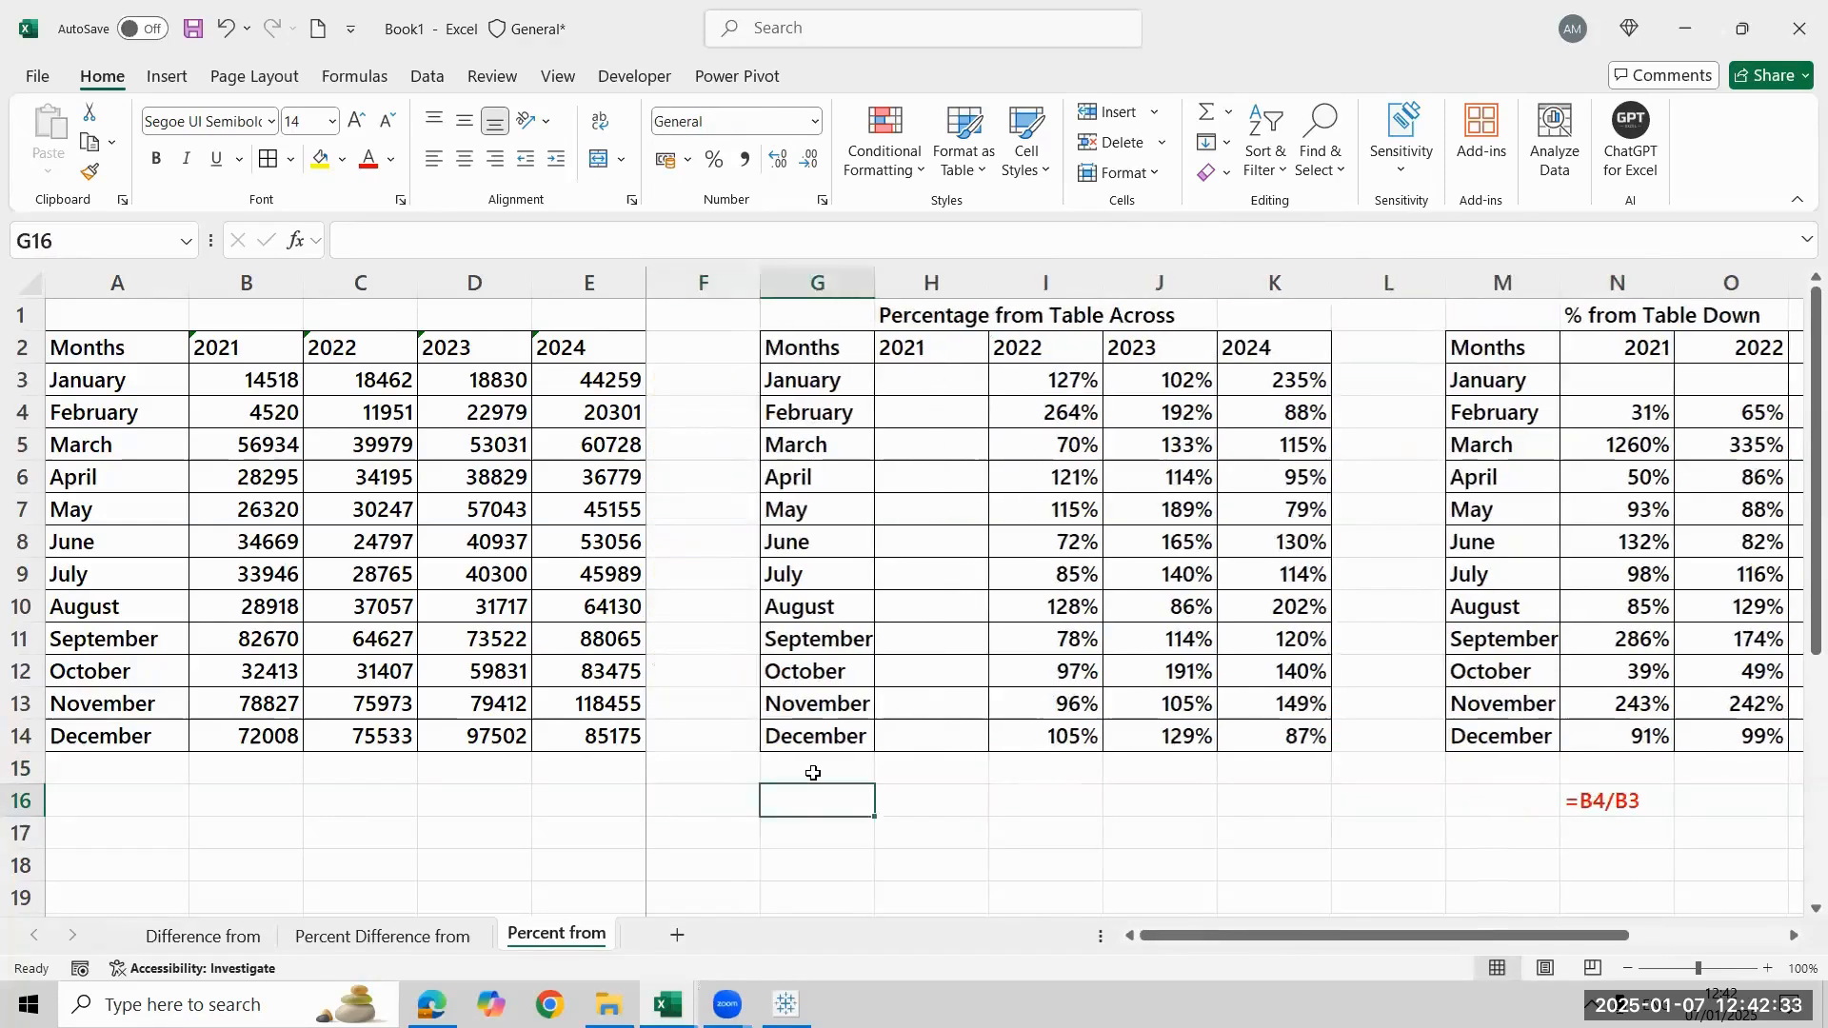
type("=from")
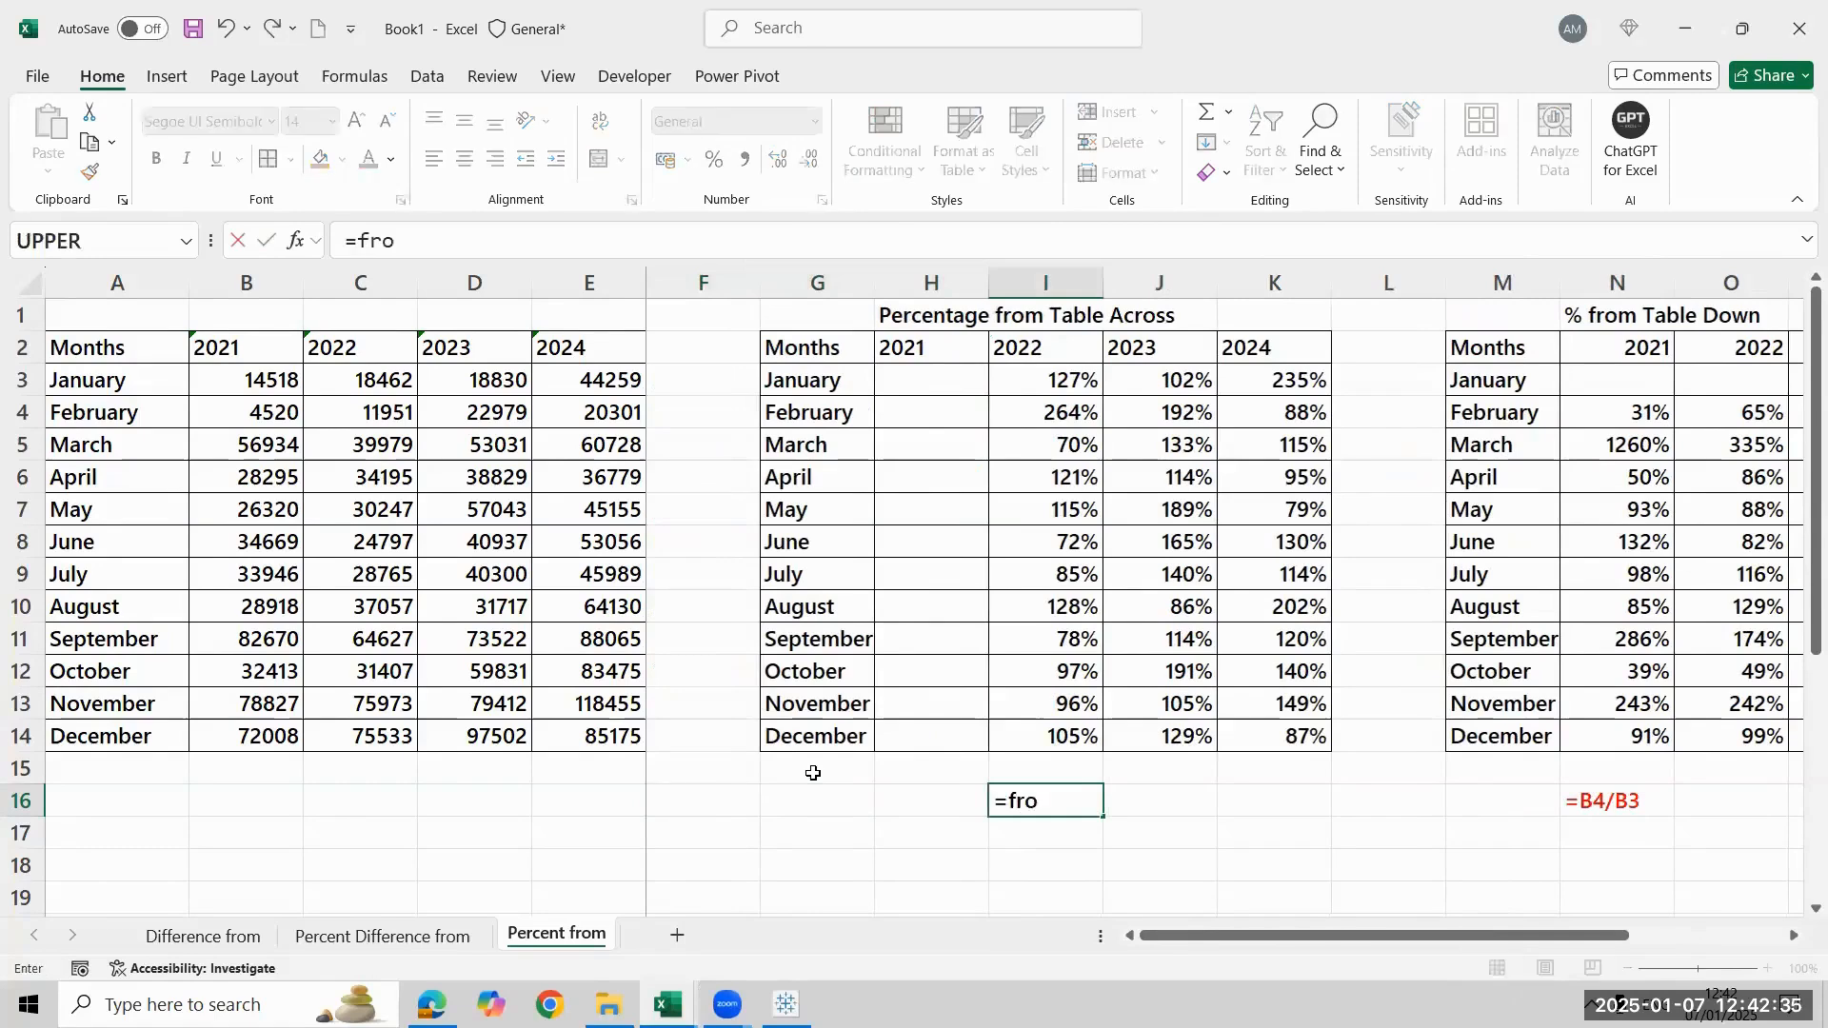
key("BackSpace")
key("BackSpace")
key("BackSpace")
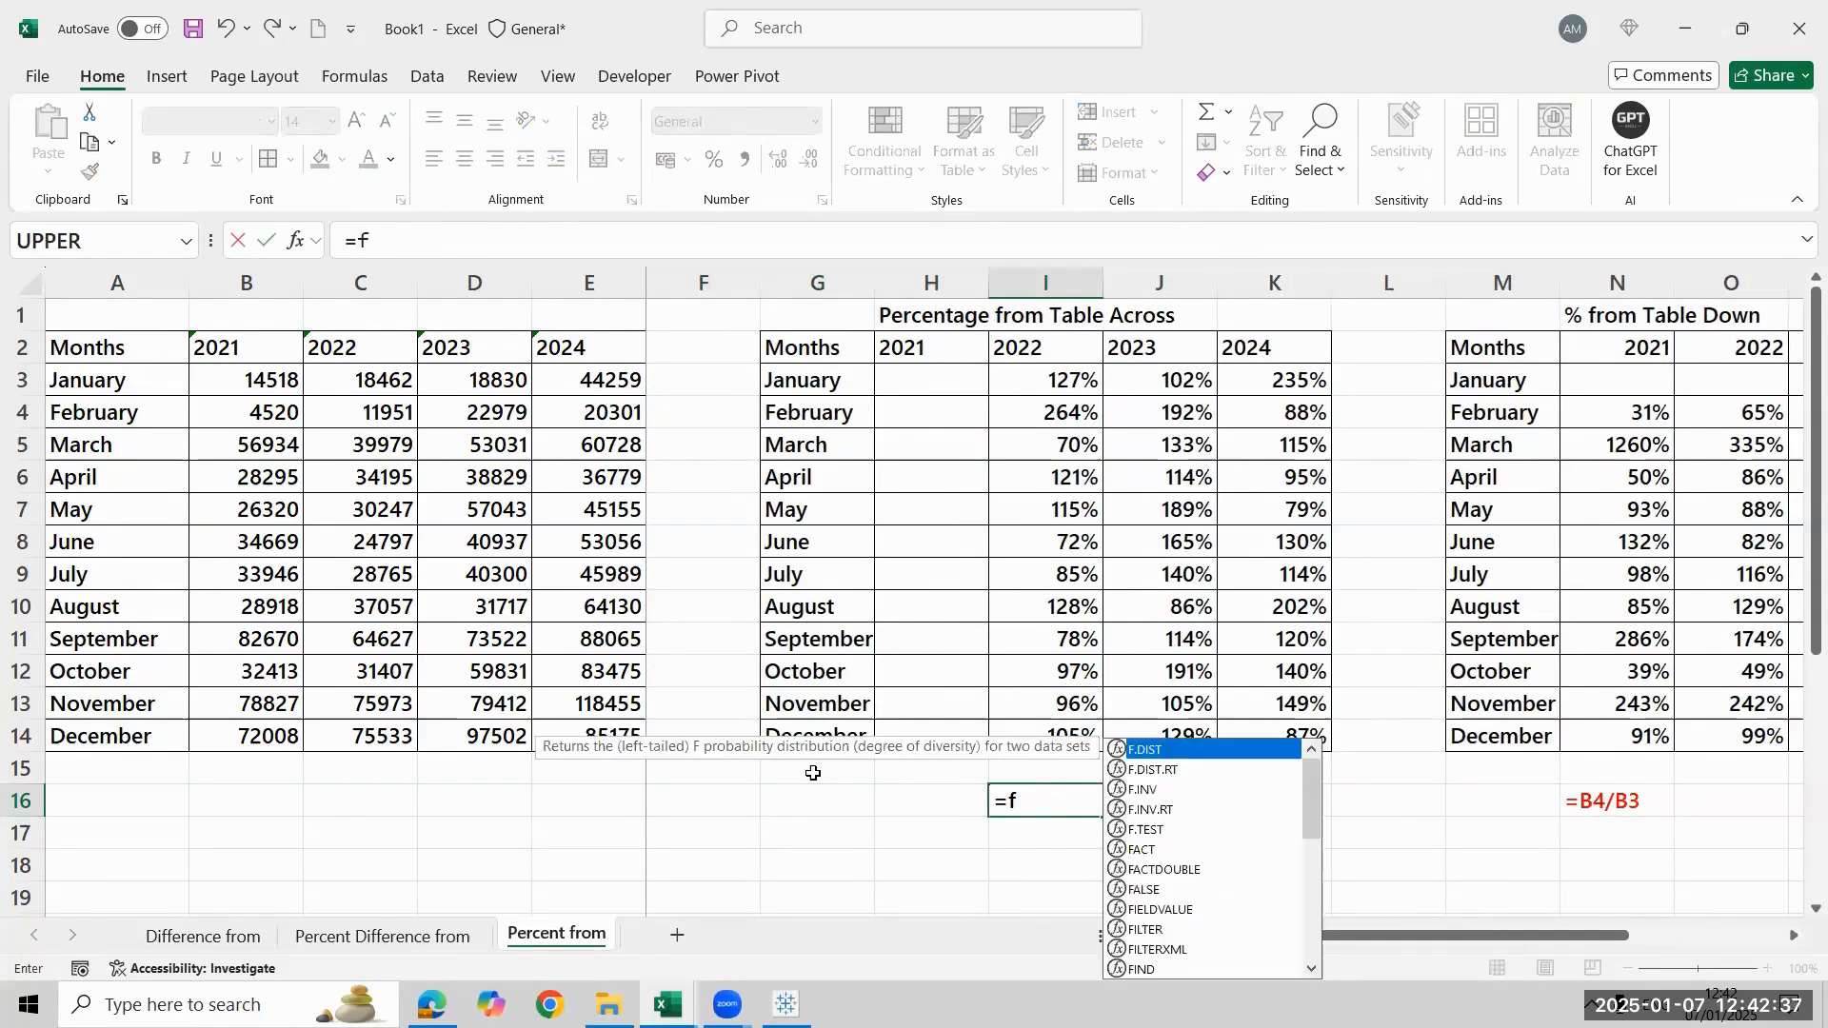
type("ORMULATEXT(")
key("ctrl+Up")
key("ctrl+Up")
key("ctrl+Up")
key("Down")
key("Down")
key("Return")
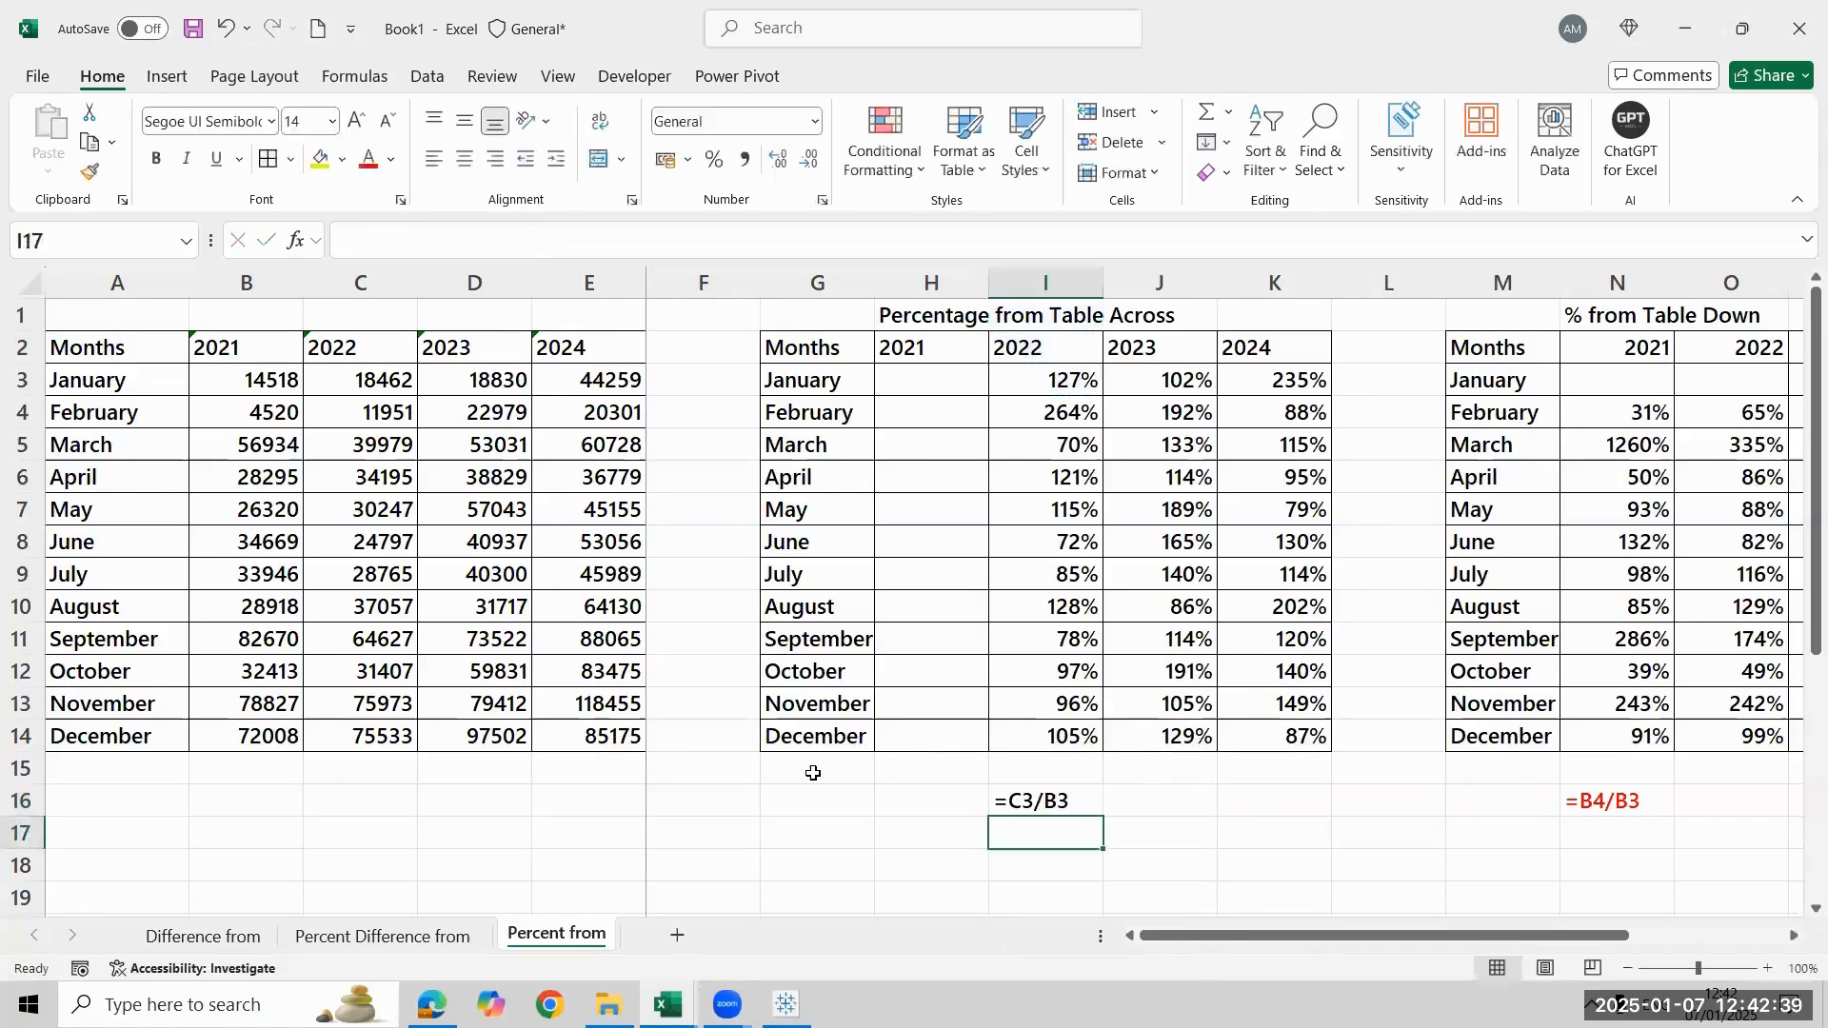
key("Up")
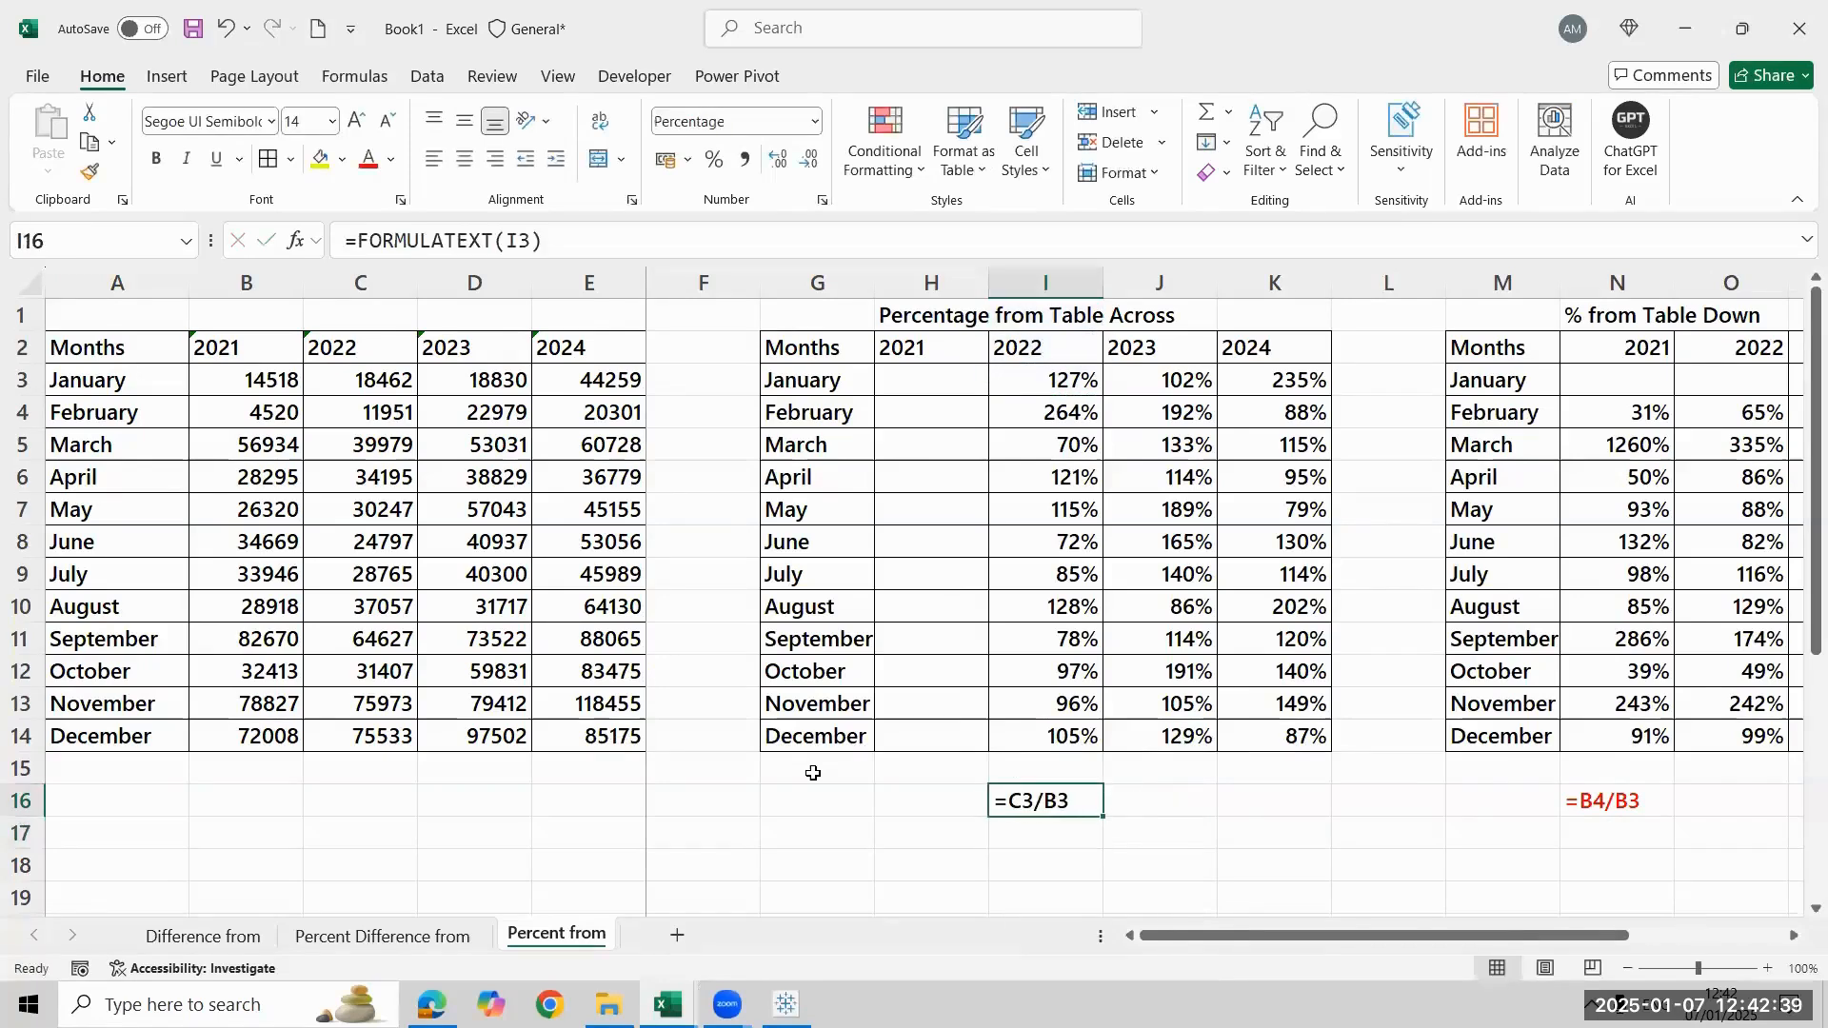
left_click(369, 160)
Switch to Tableau and set the table calculation type to Percent of Total
key("alt+Tab")
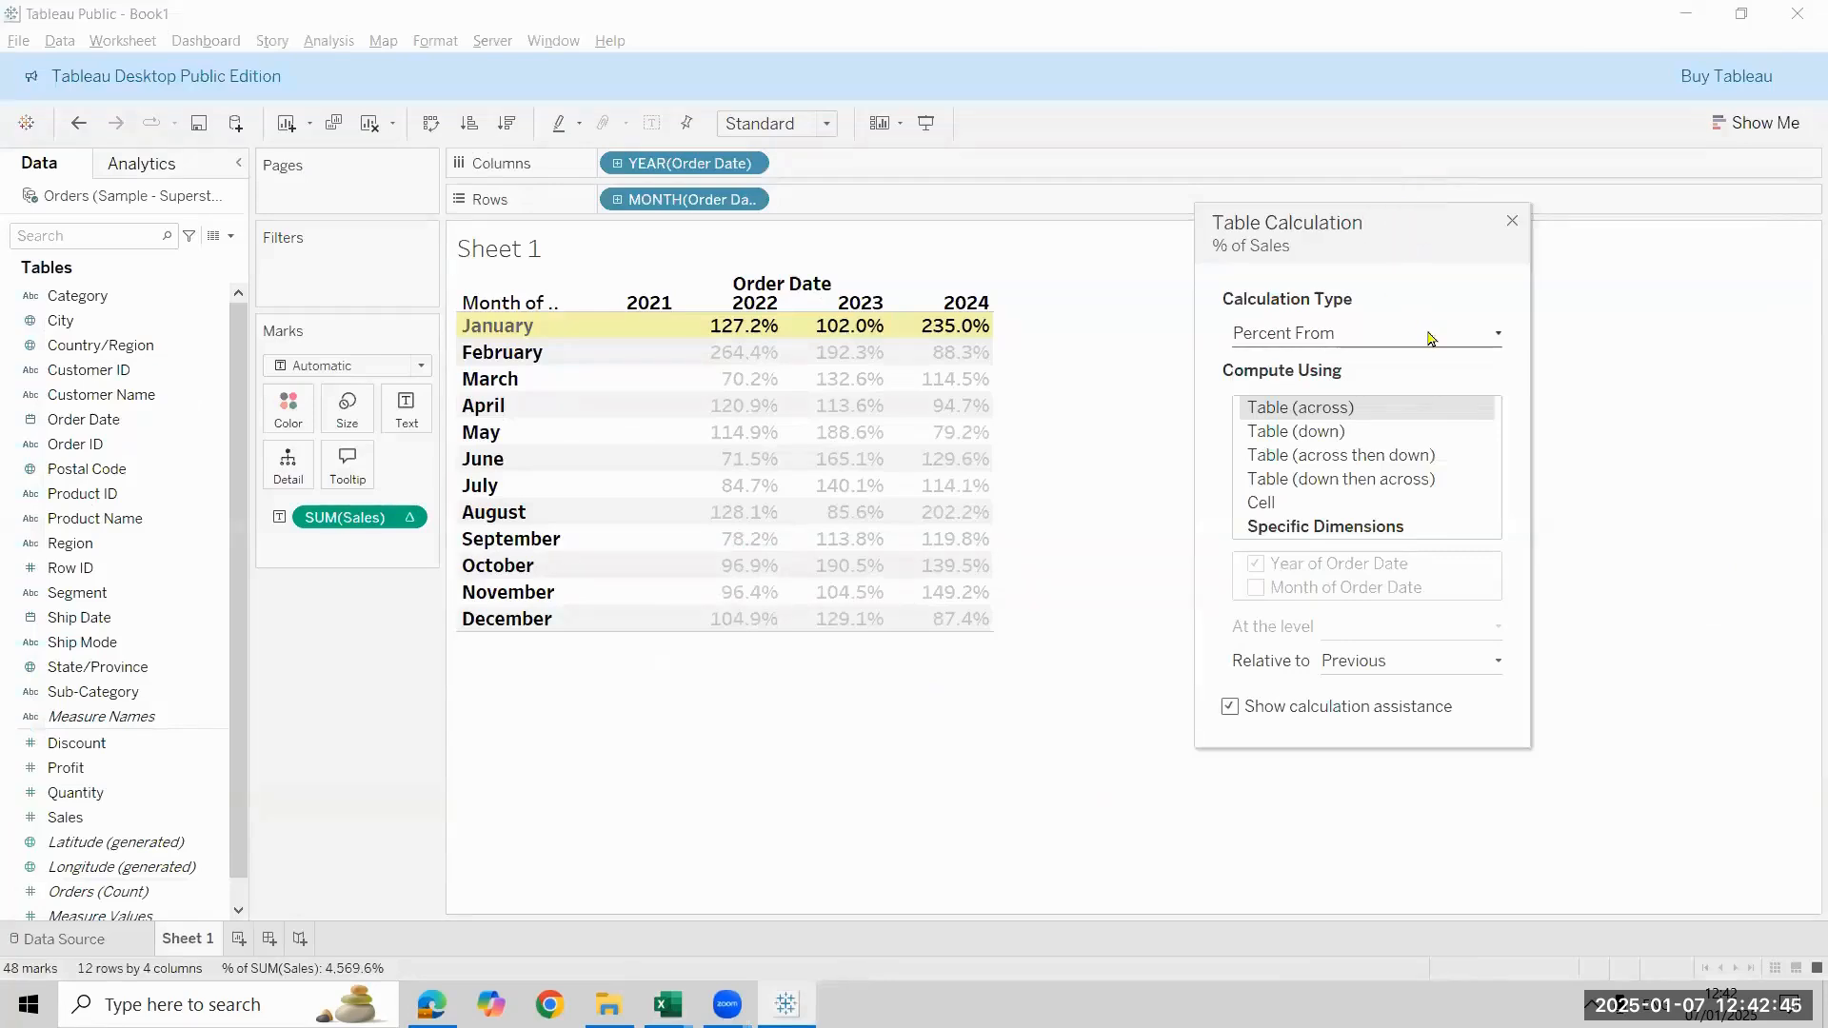
left_click(1431, 338)
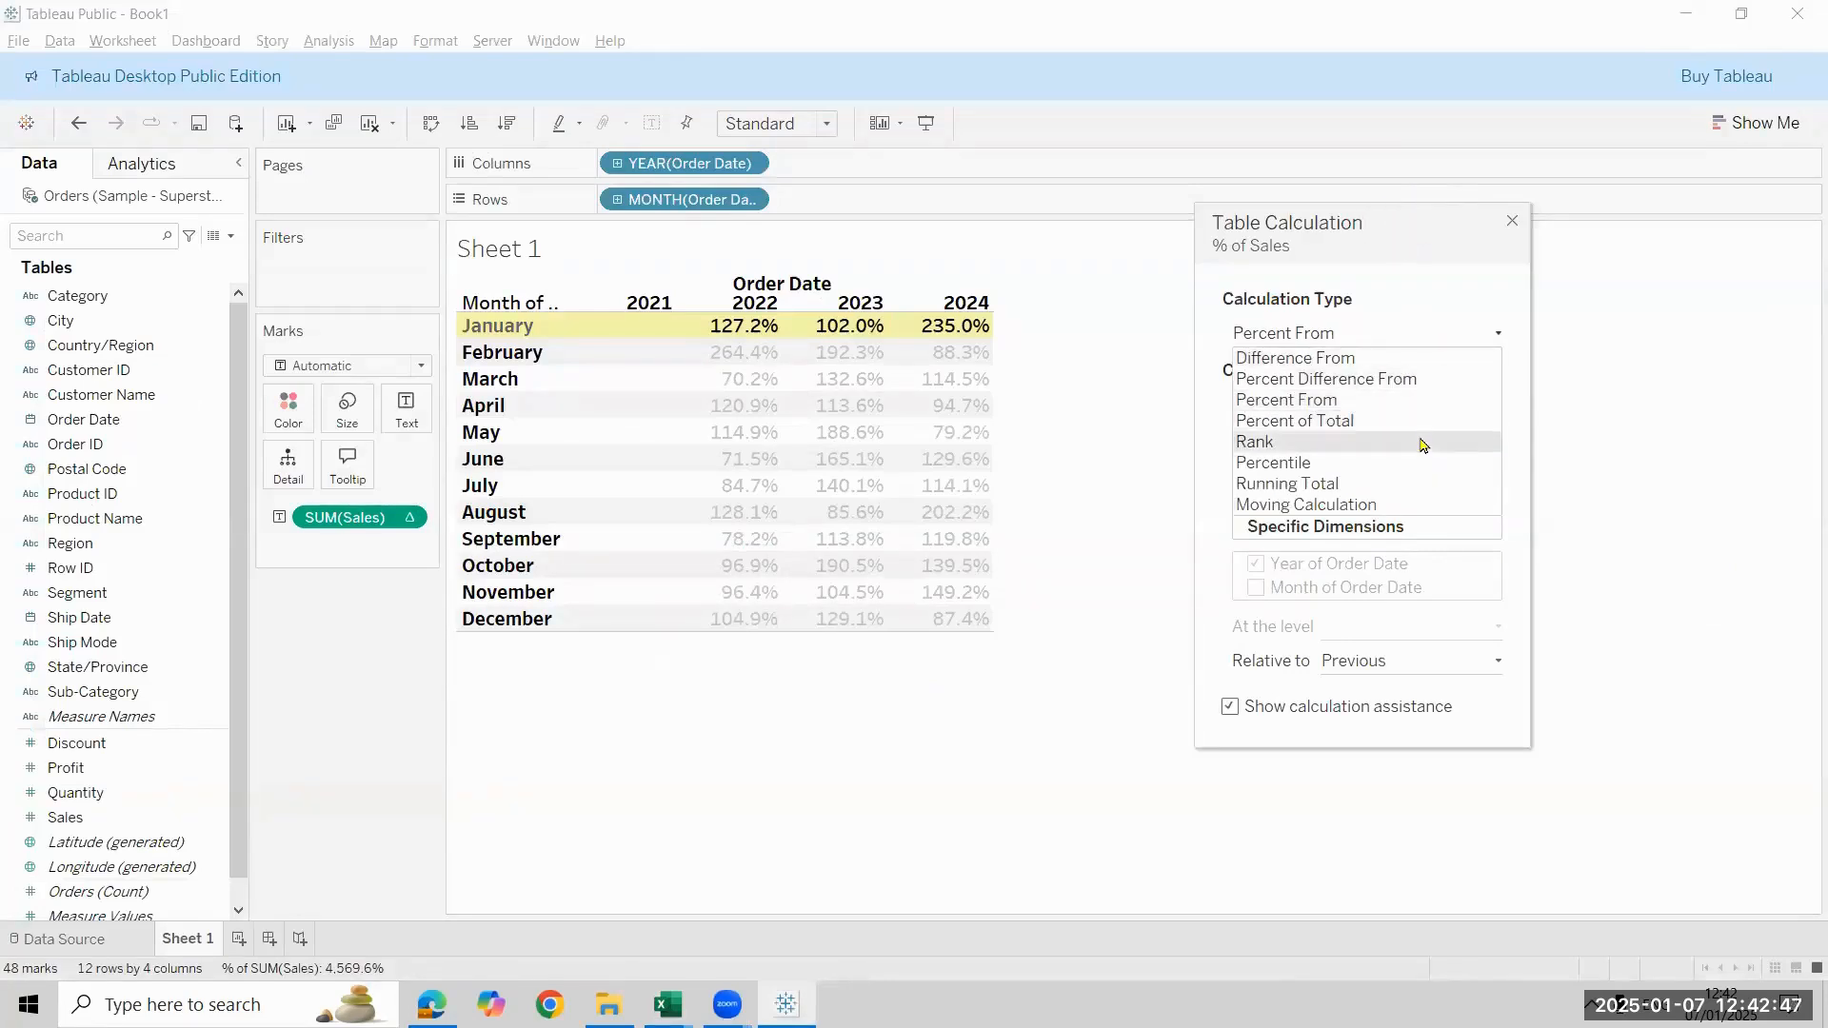
left_click(1429, 425)
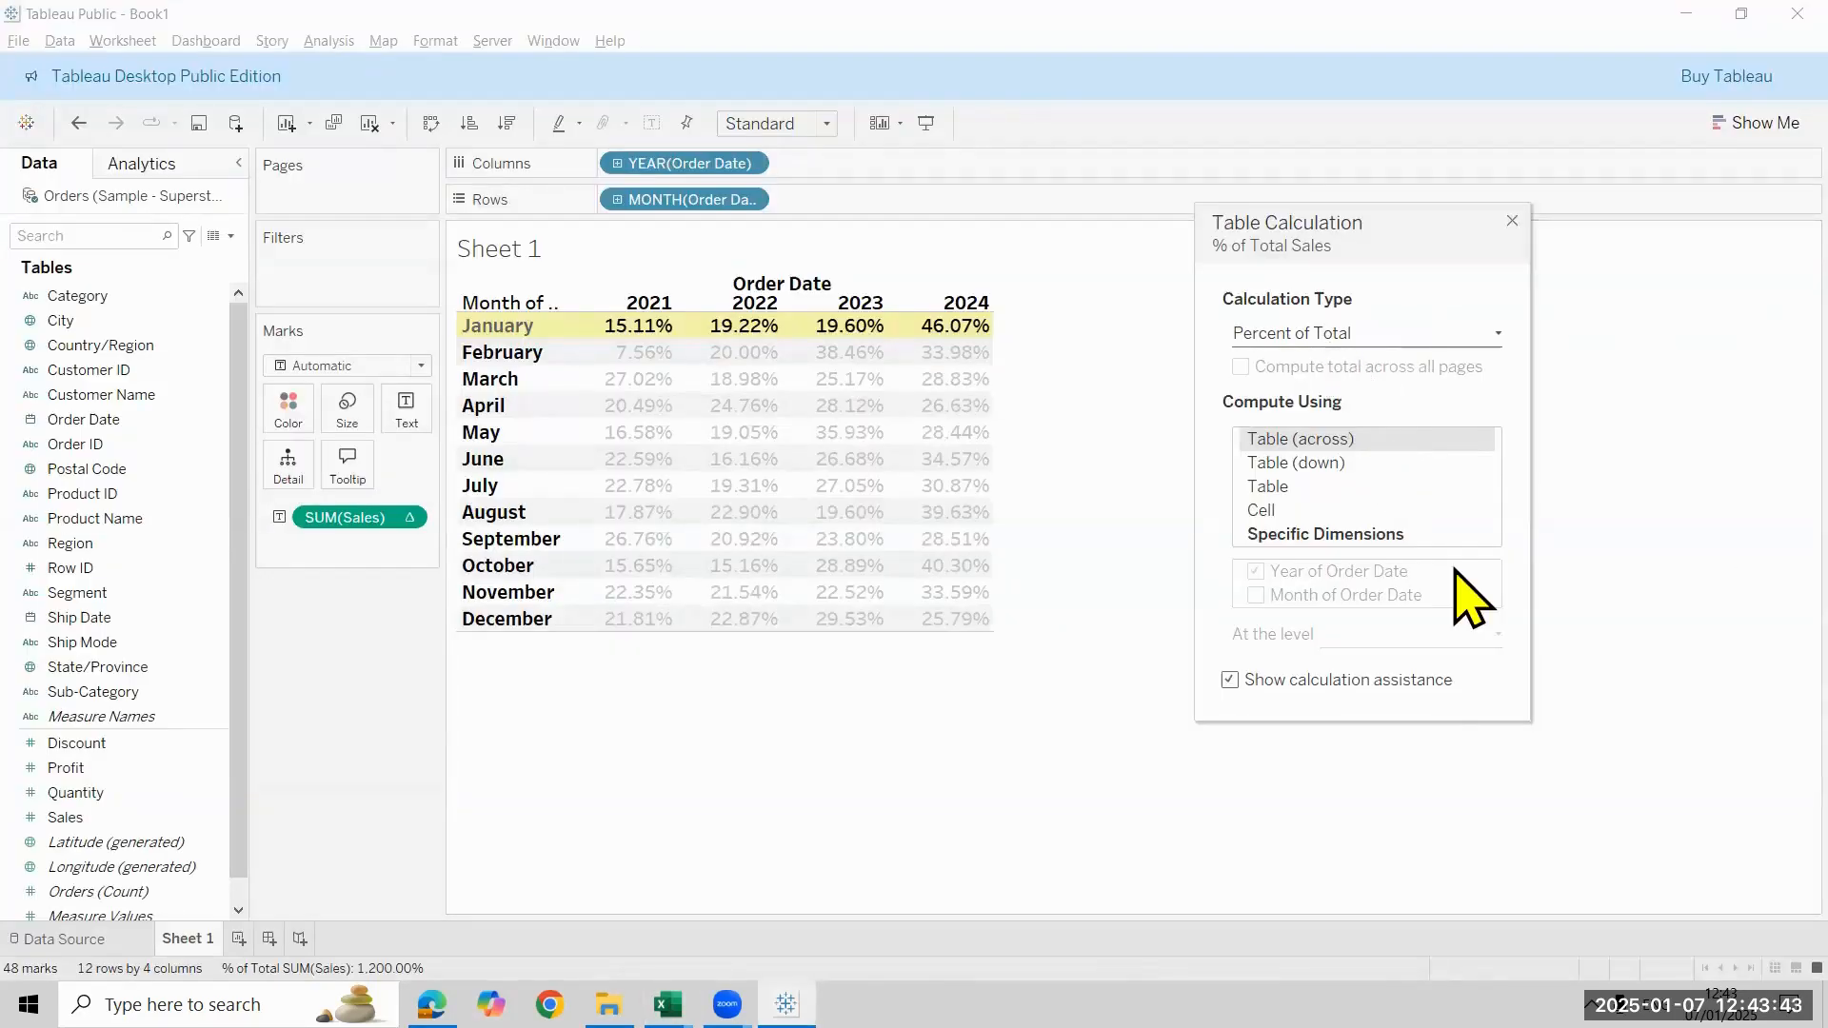
Switch back to Excel and create a copy of the "Percent from" sheet at the end of the workbook
key("alt+Tab")
right_click(557, 934)
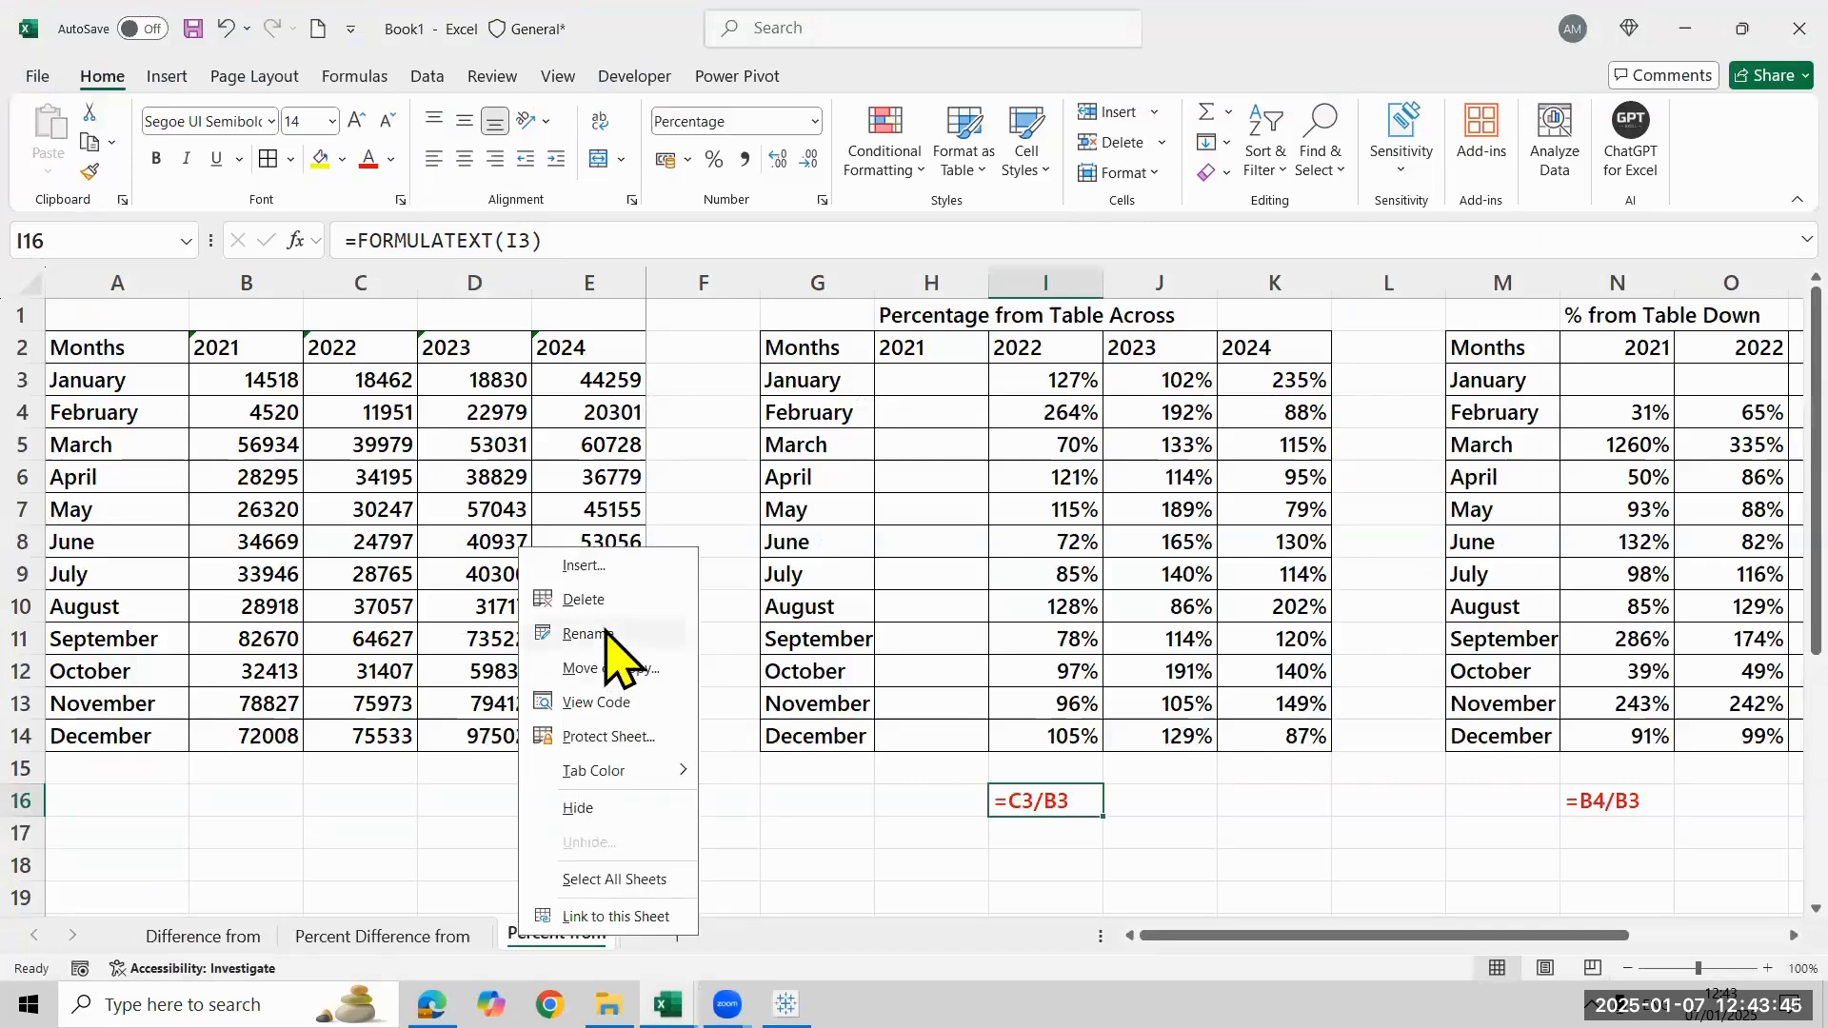
left_click(626, 667)
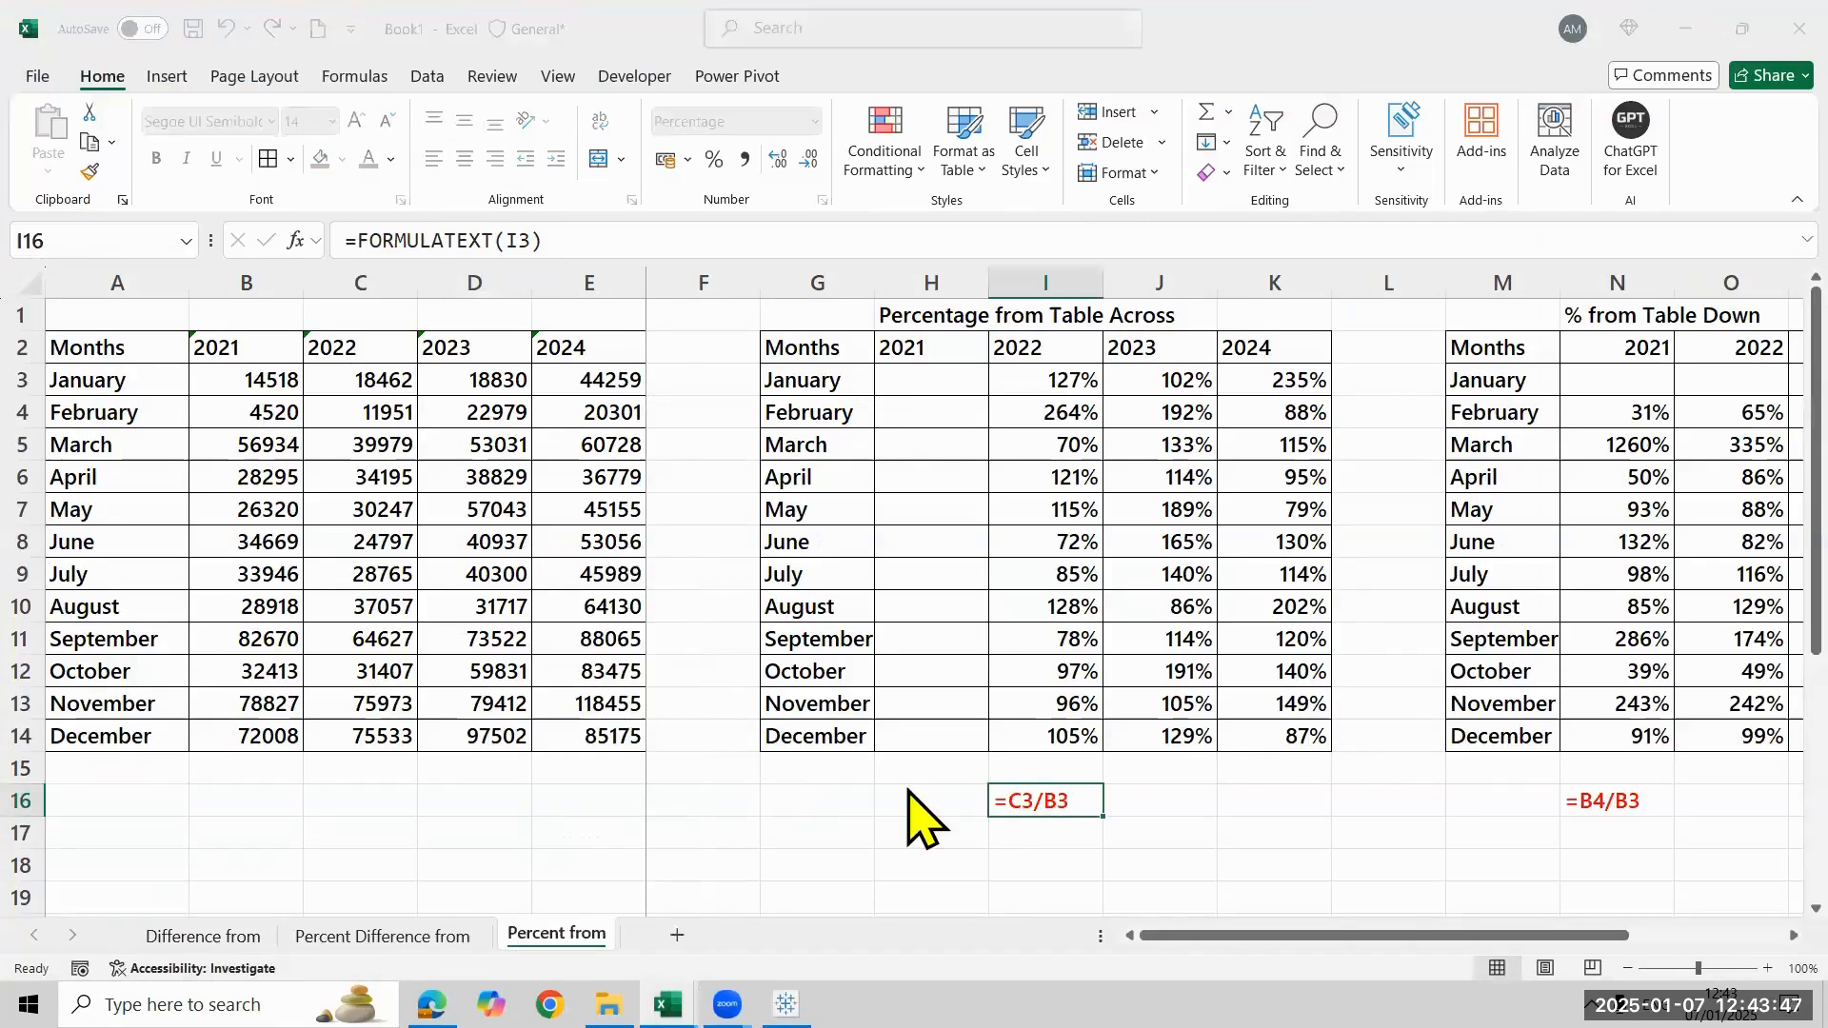
left_click(514, 800)
left_click(505, 705)
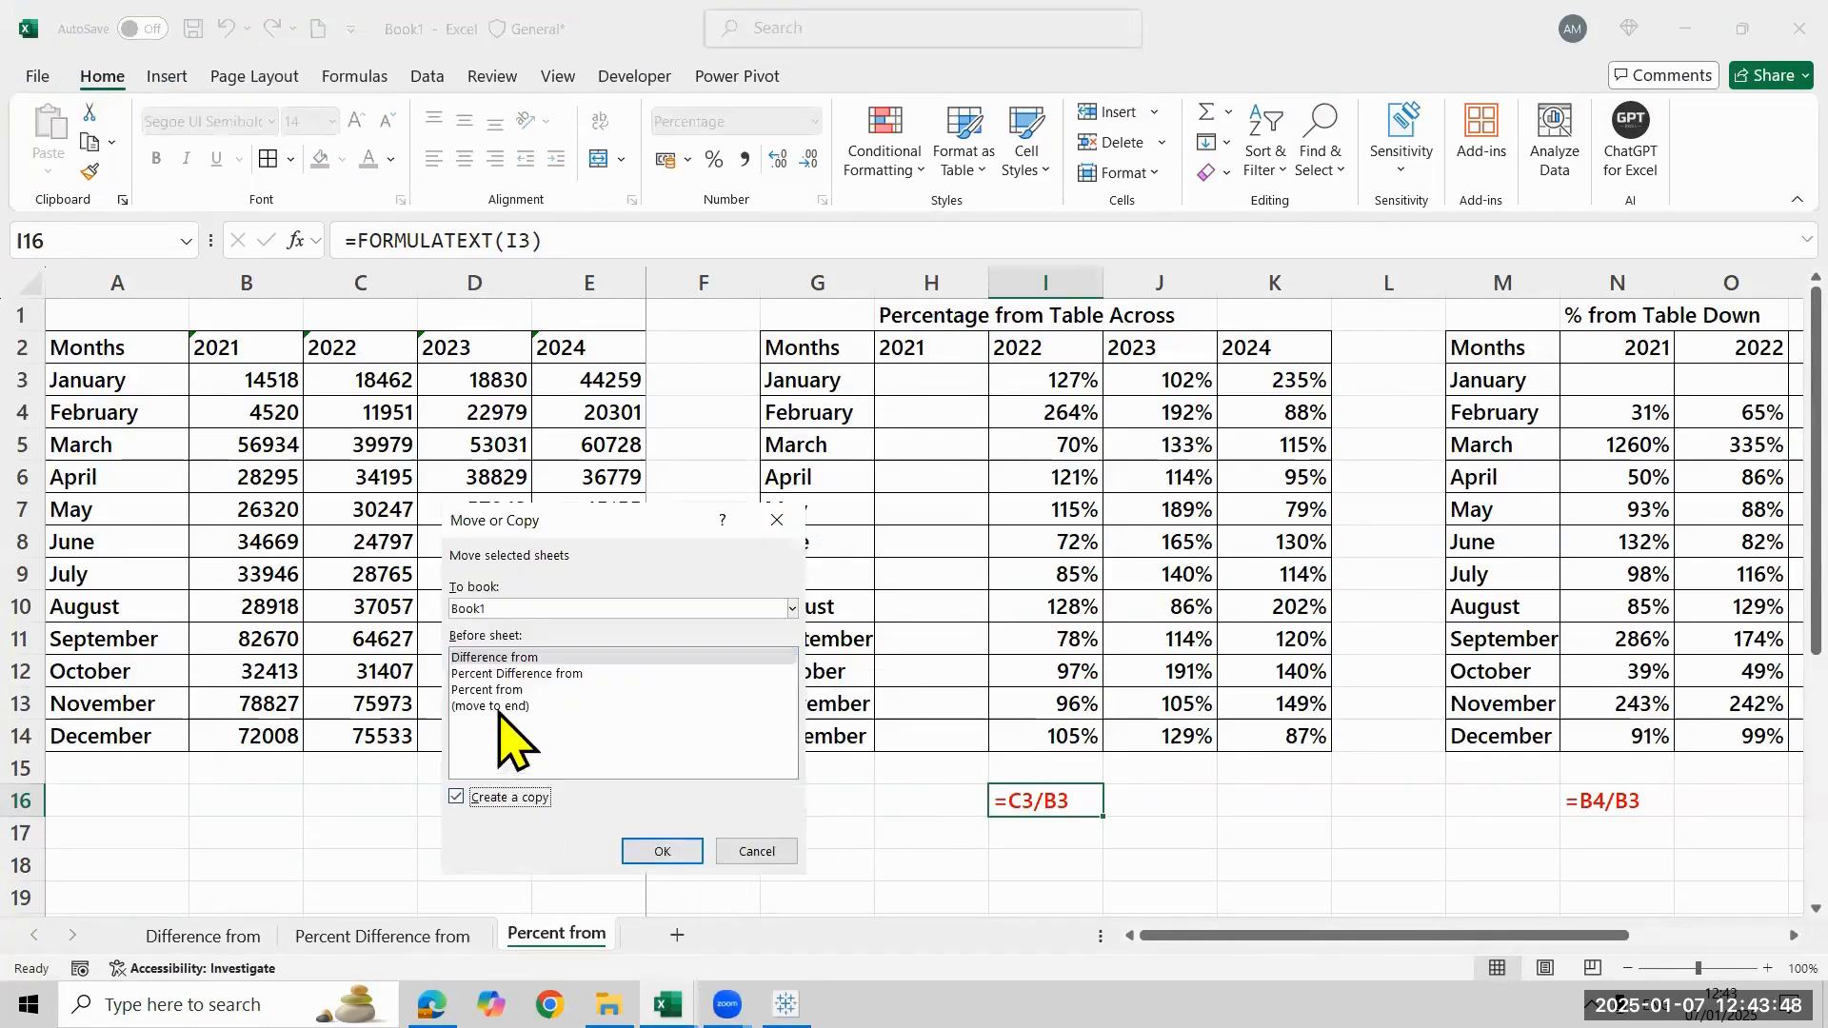
left_click(657, 850)
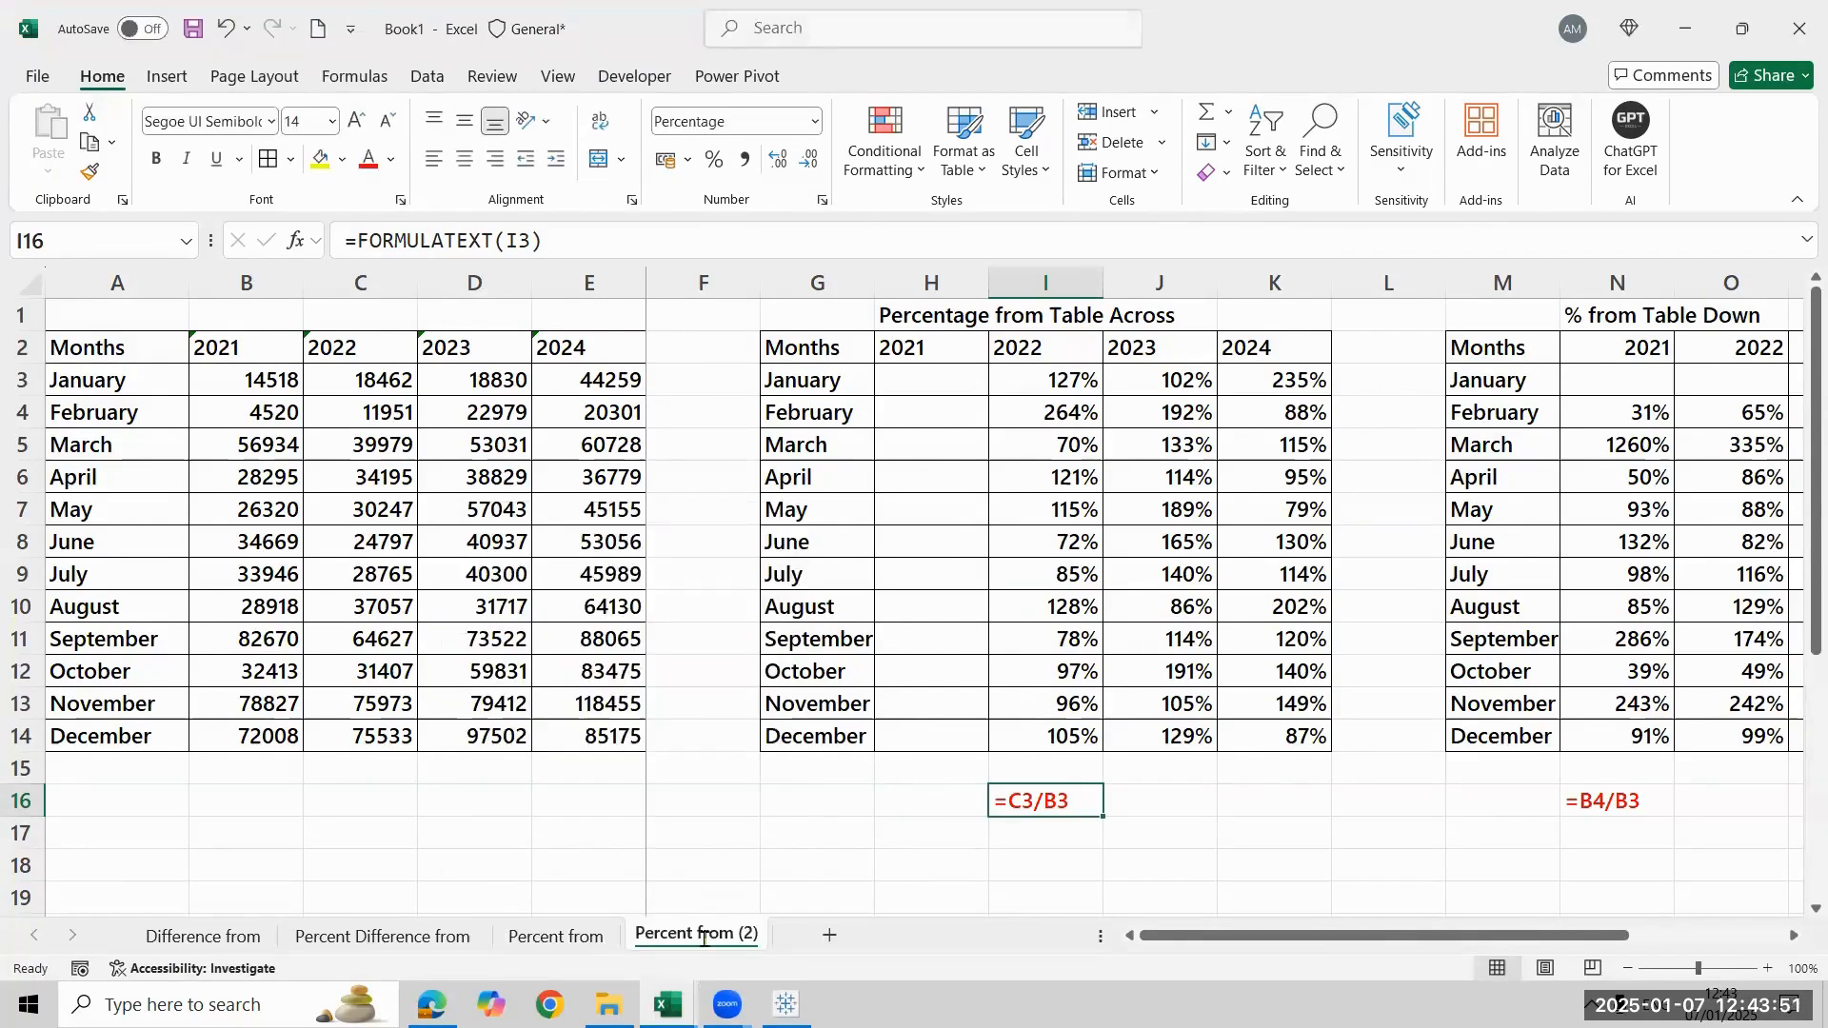
Rename the copied sheet as "Percentage of Total"
double_click(704, 936)
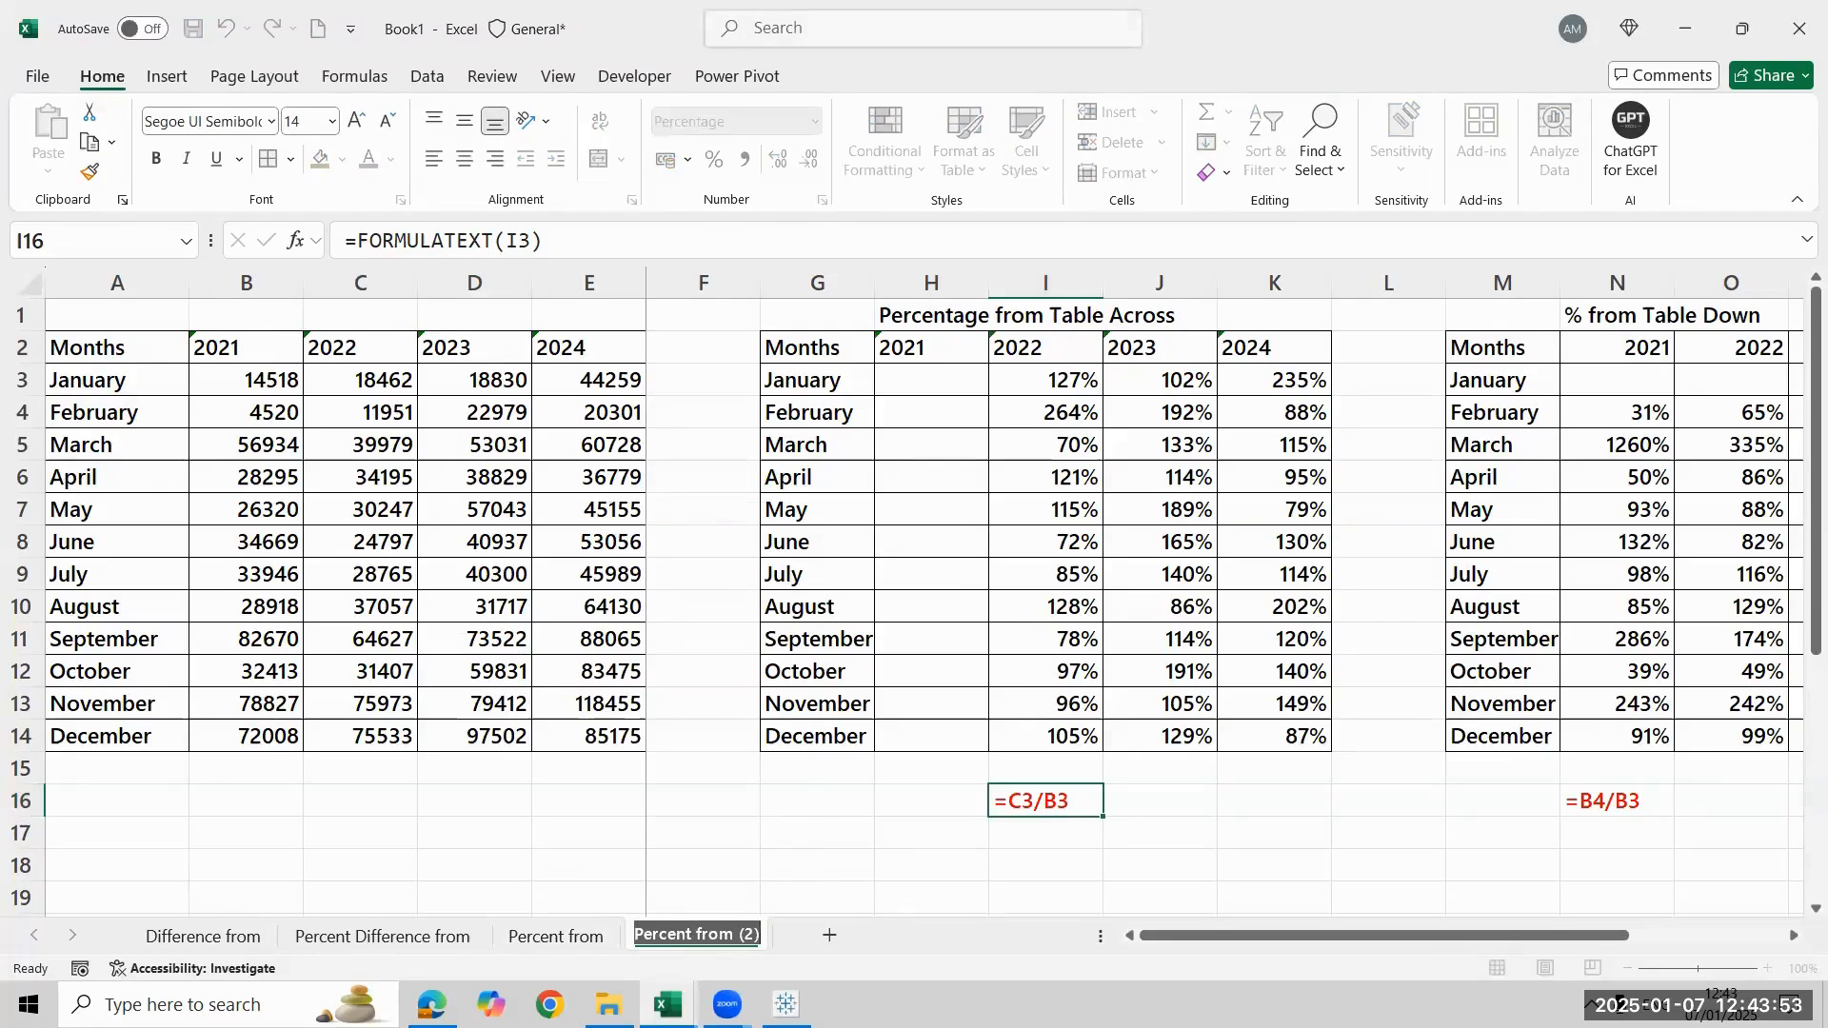
type("Percentage")
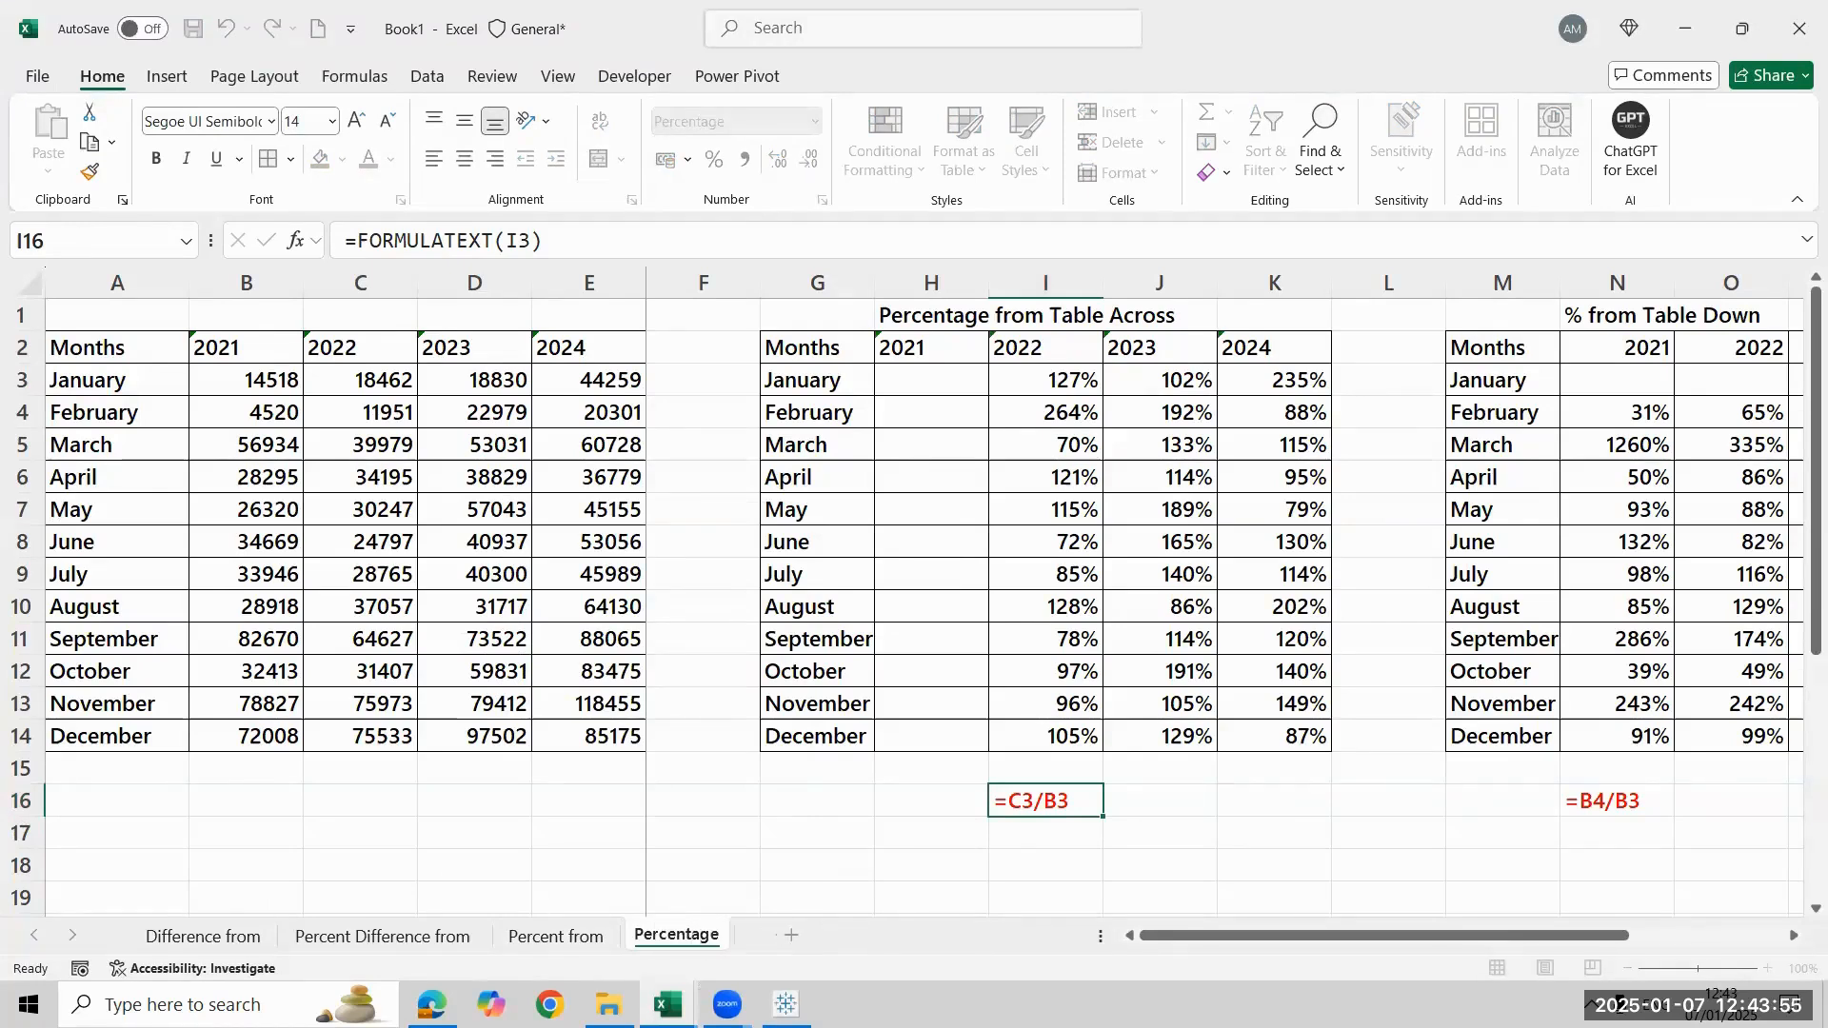
type(" of TOt")
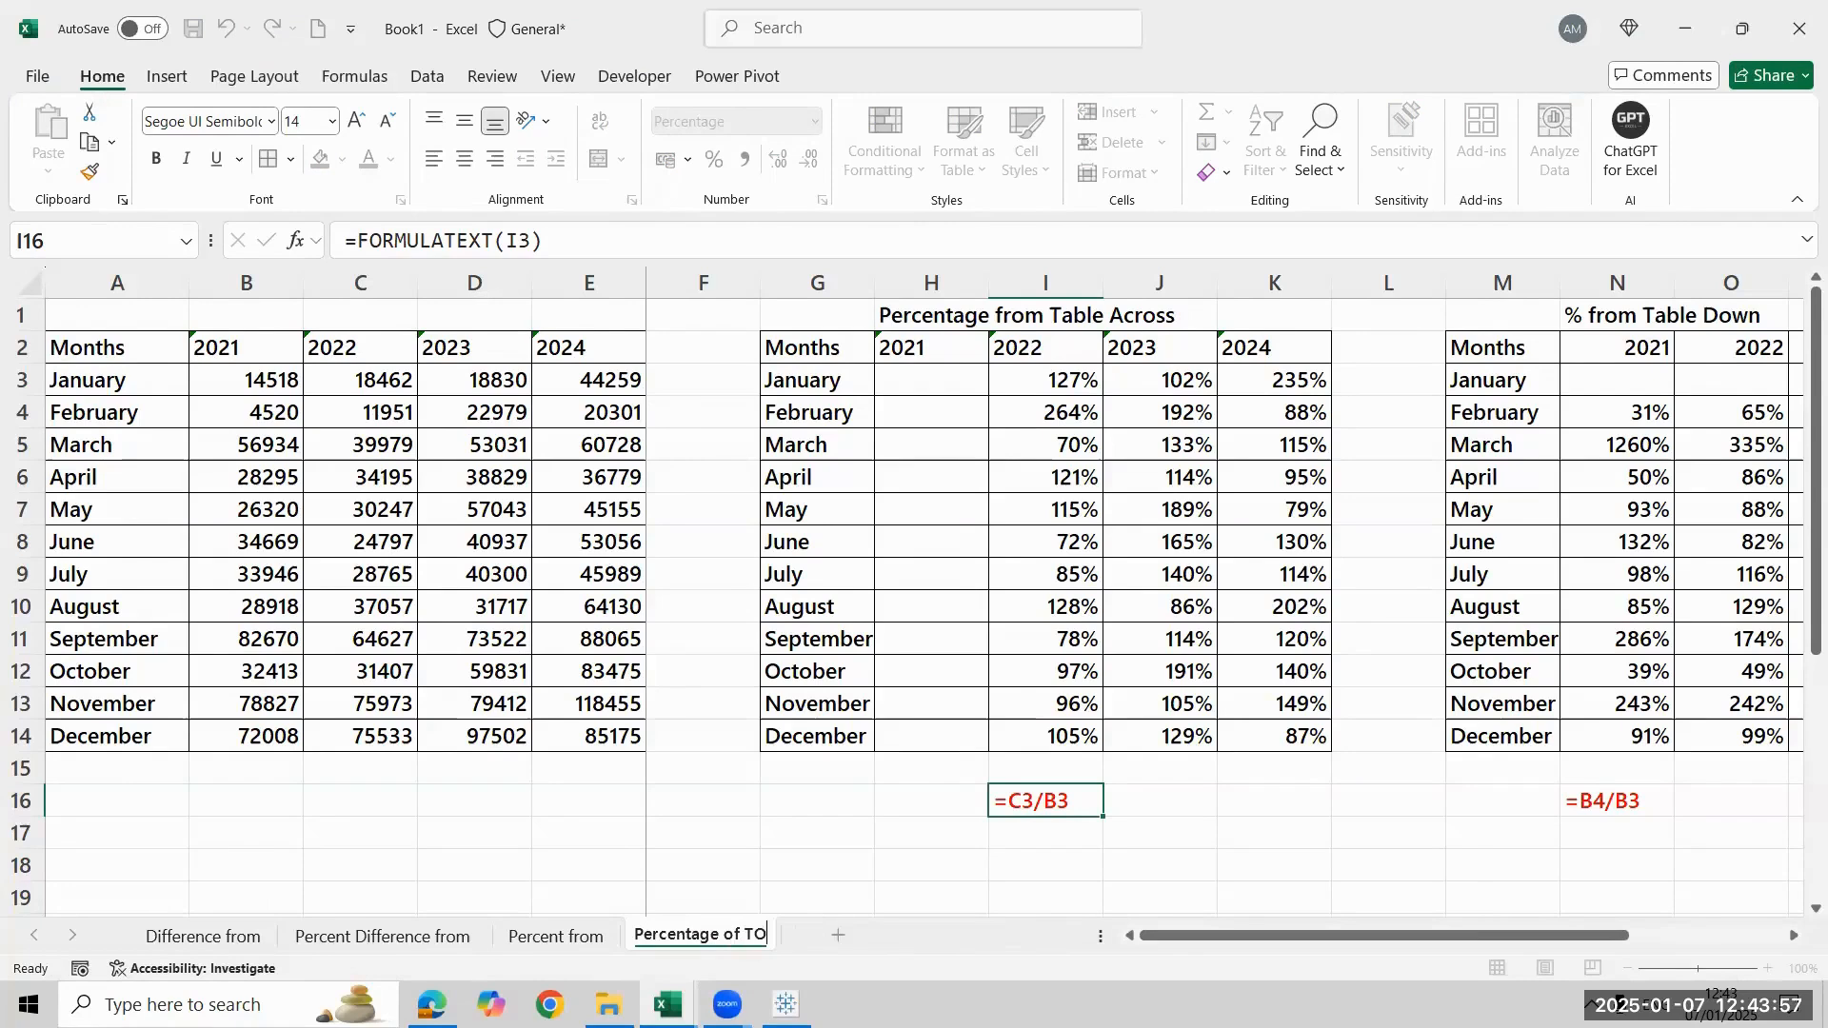
key("BackSpace")
type("tal")
key("Return")
Clear the percentages in I3:K14 of the across table
key("Up")
key("ctrl+Up")
key("ctrl+Up")
key("Right")
key("Right")
key("Down")
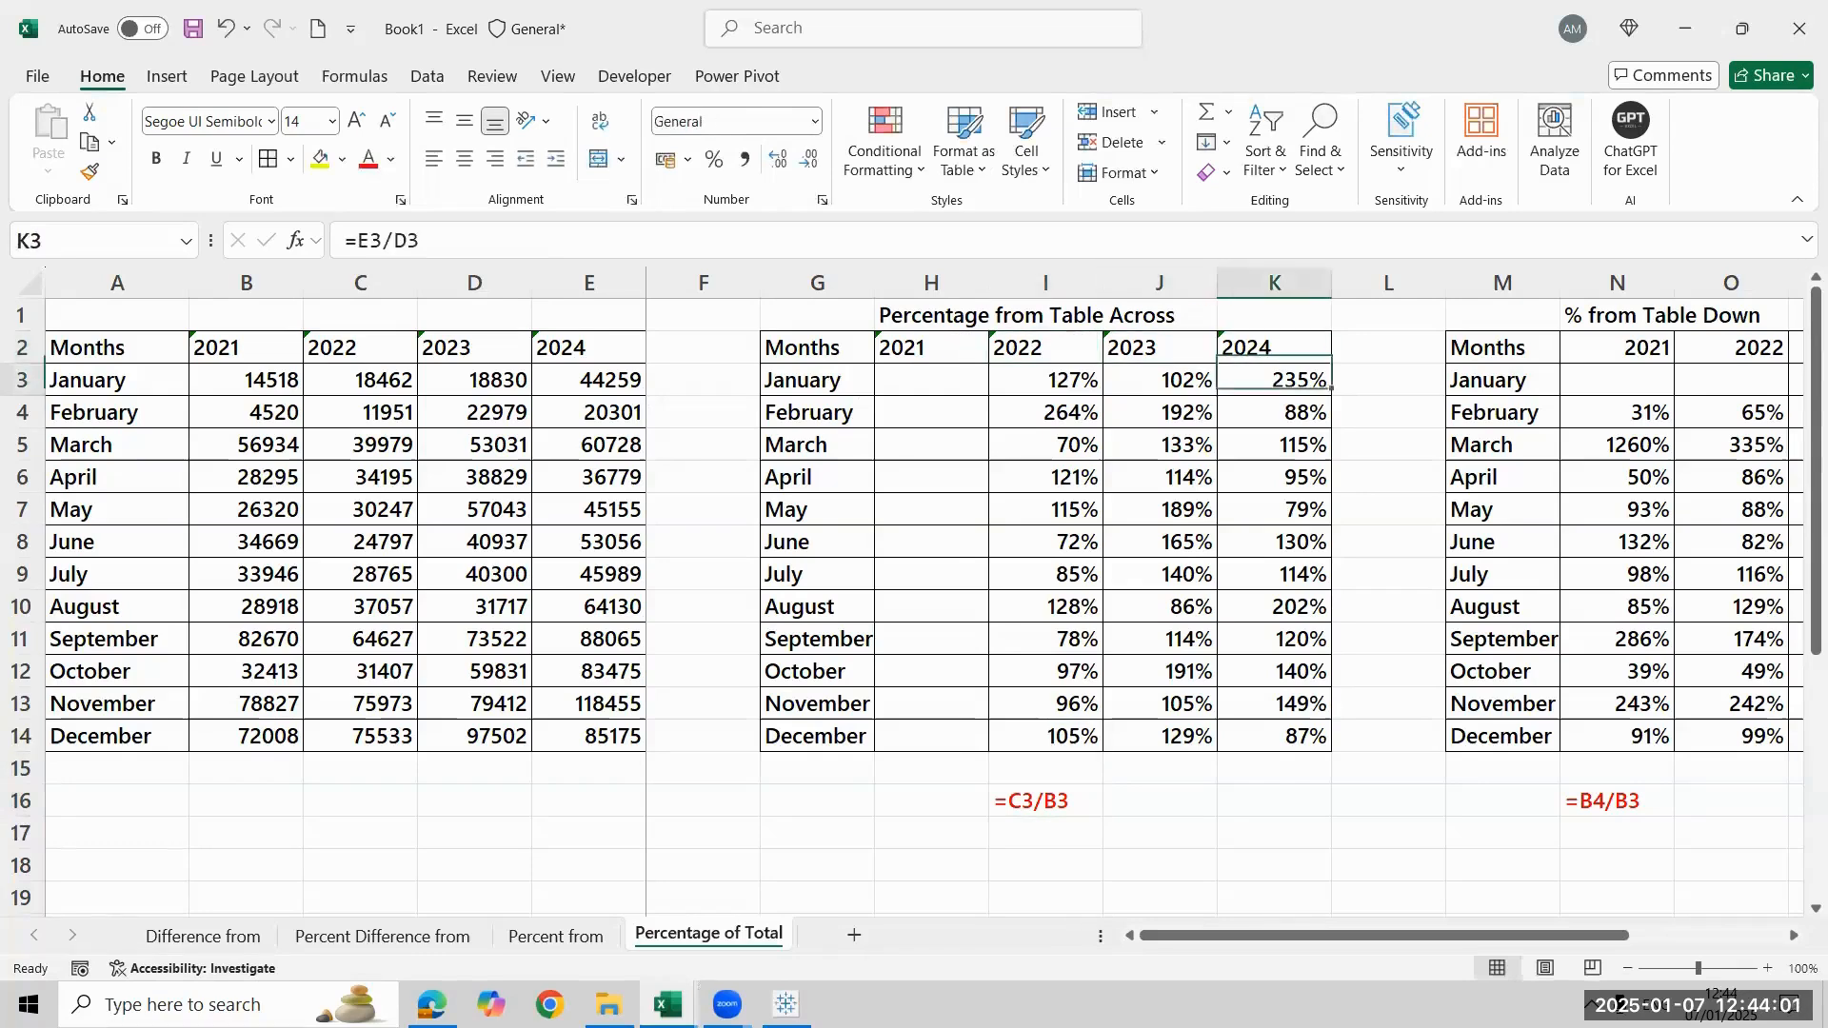
key("Left")
key("Left")
key("ctrl+shift+Right")
key("ctrl+shift+Down")
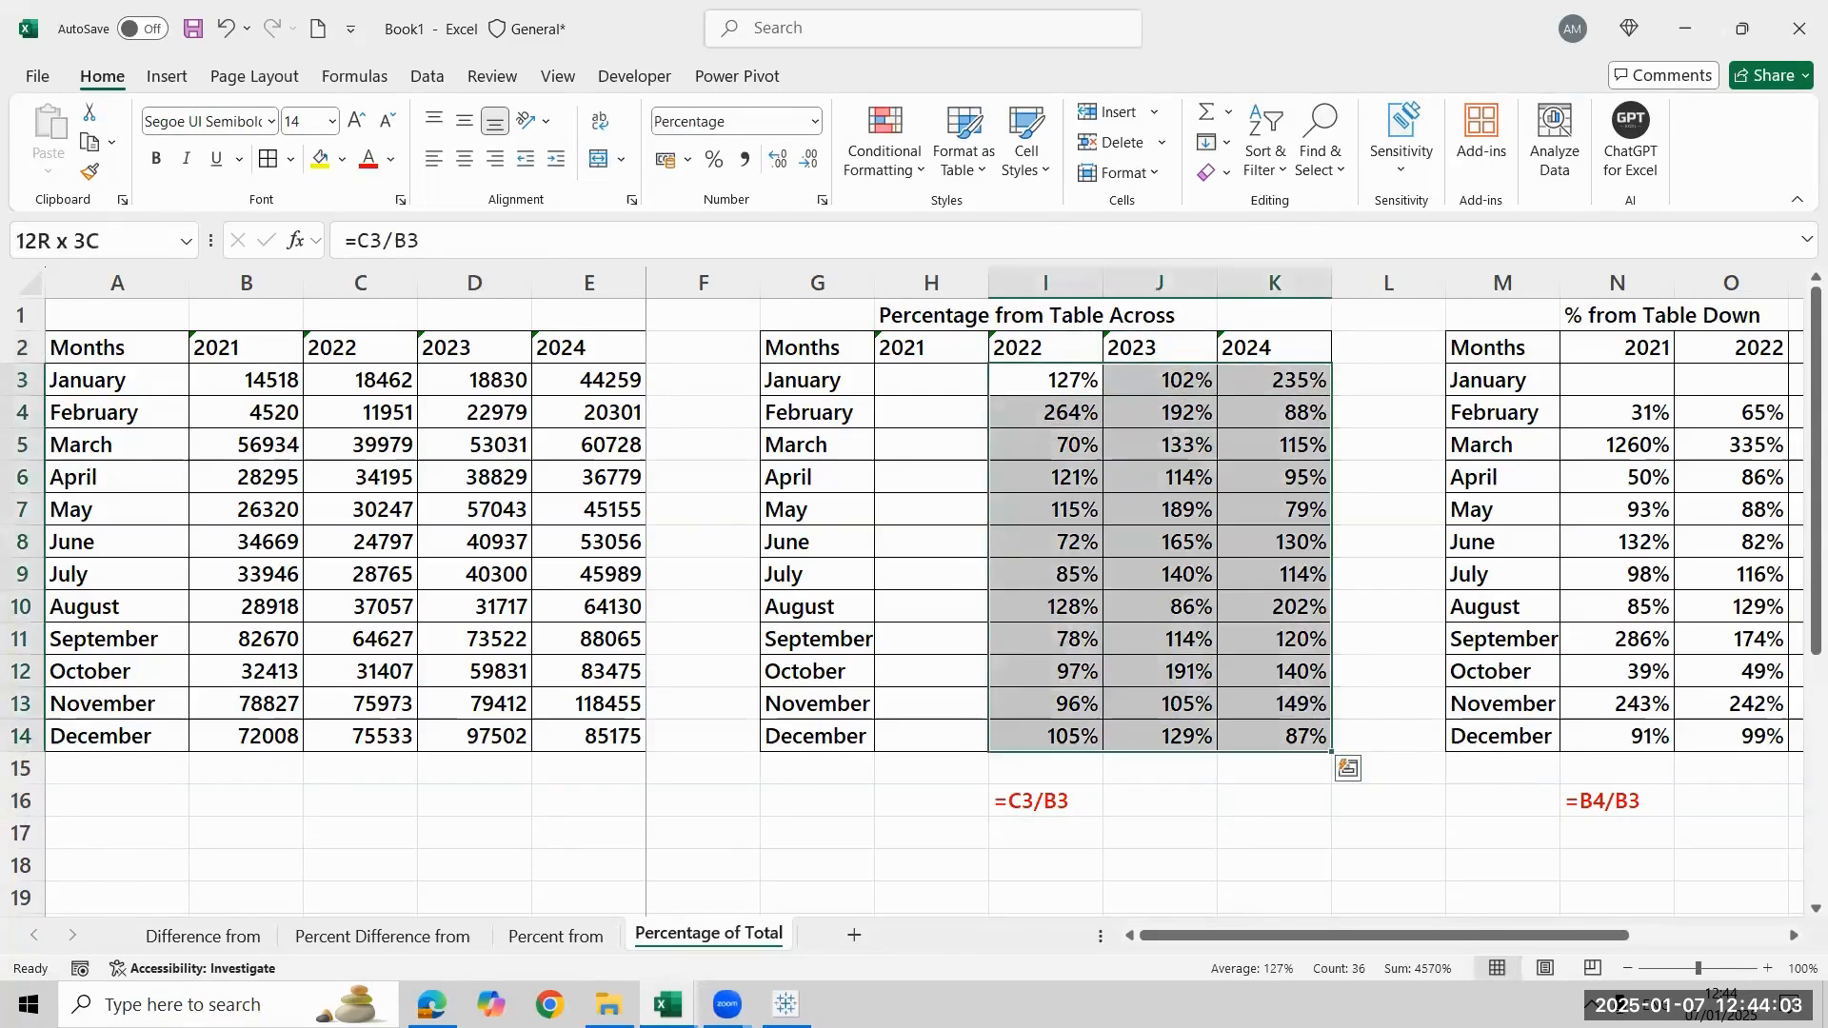
key("Delete")
Enter the formula =SUM(B3:E3) in H3 for January 2021
key("Left")
type("=")
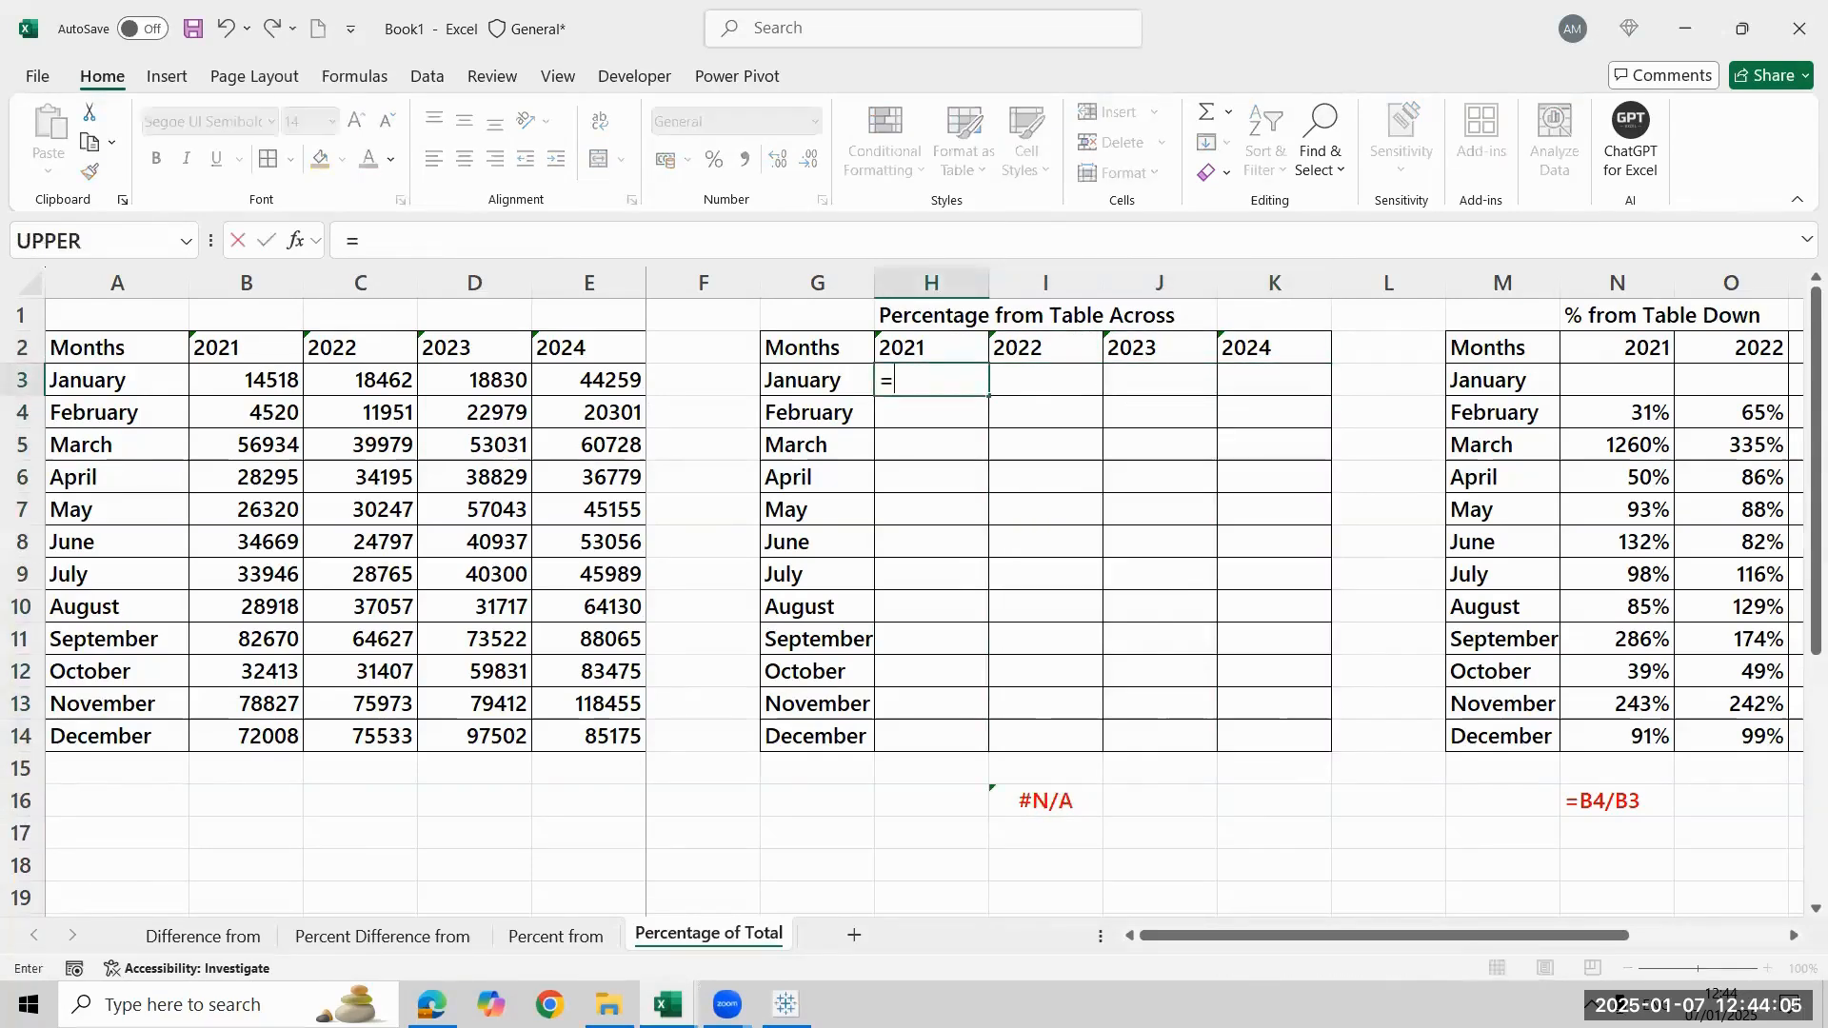
type("sum")
key("Tab")
key("Left")
key("Left")
key("Left")
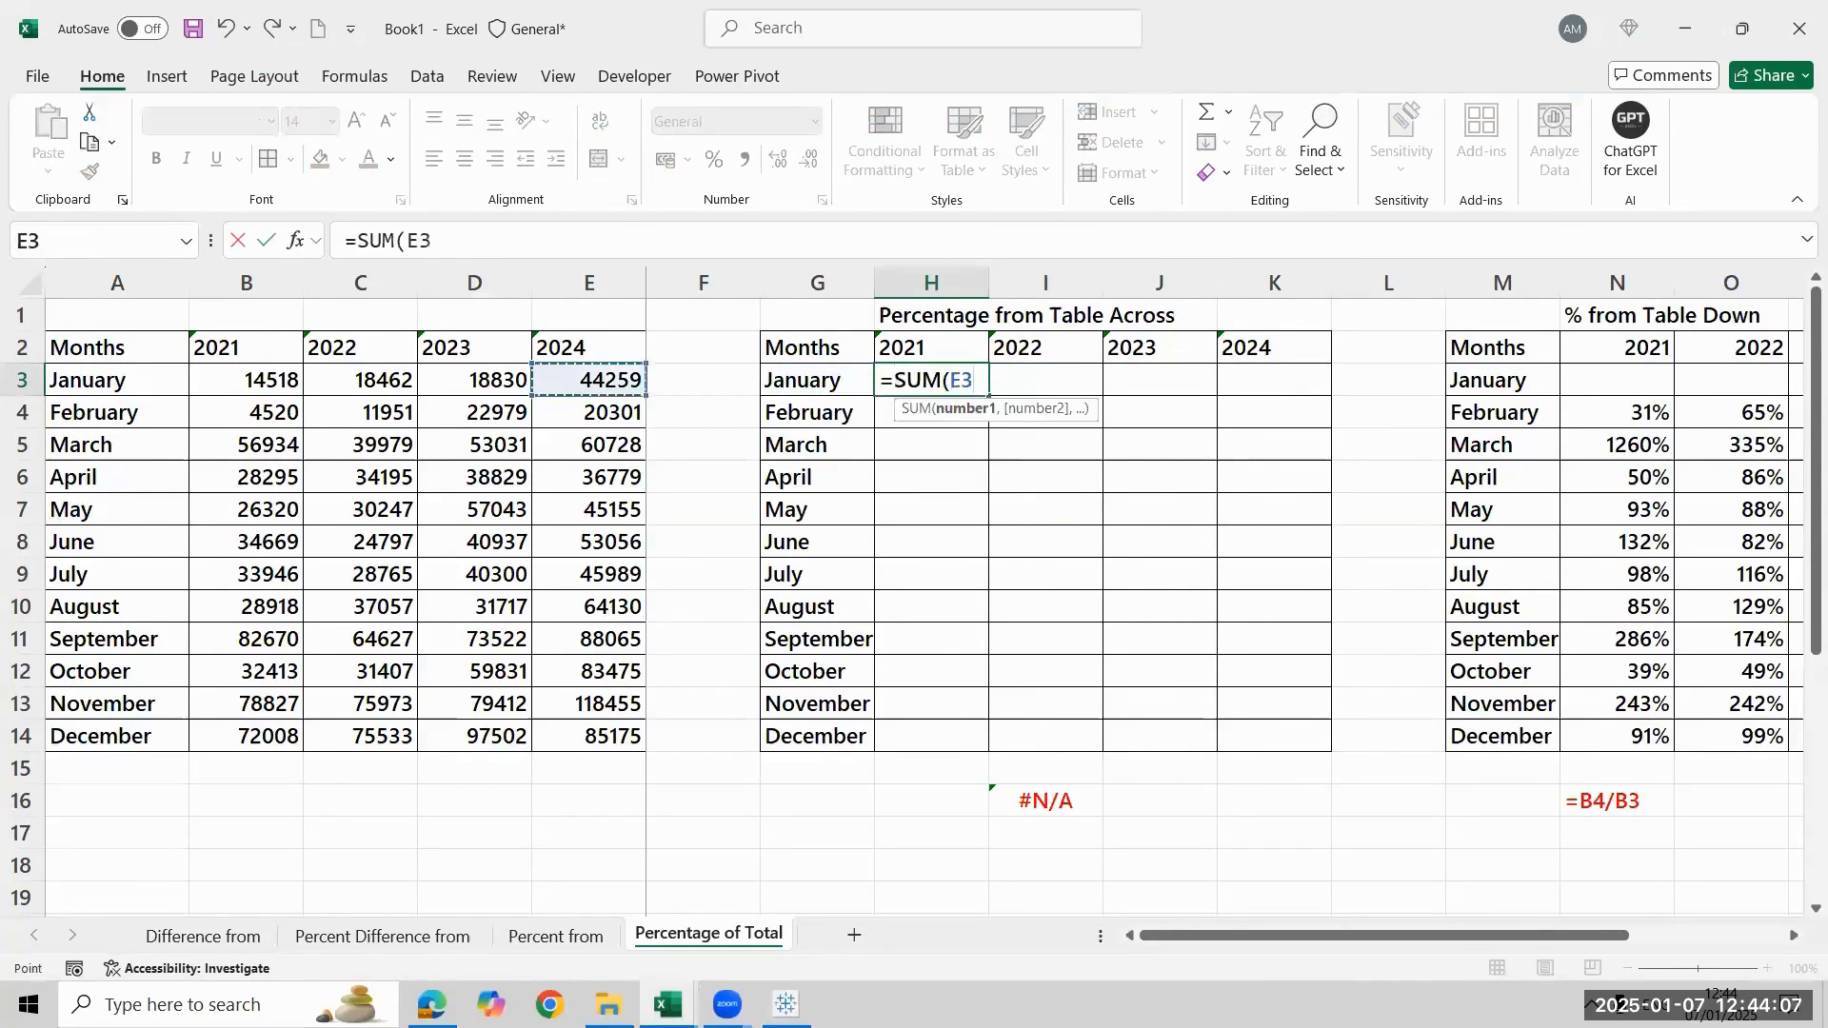
key("shift+Left")
key("shift+Left")
key("shift+Left")
type(")")
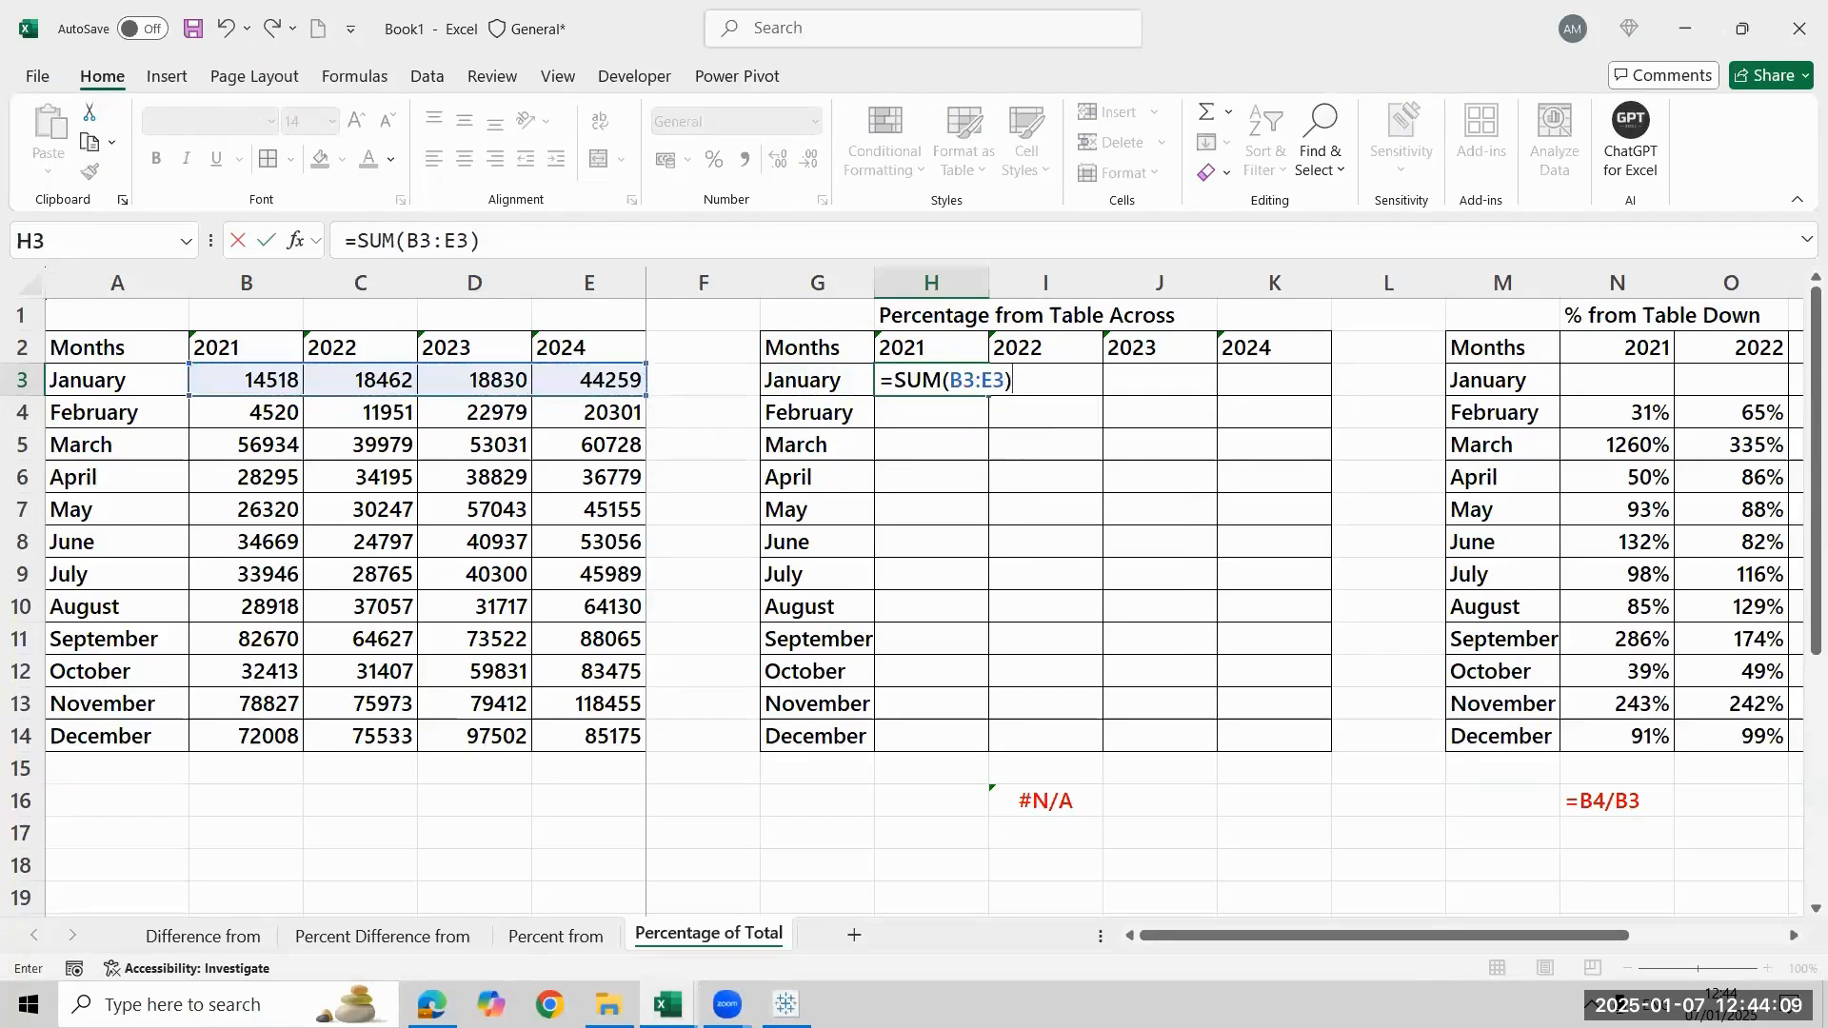
key("ctrl+Return")
Try row-locked references in H3 as =SUM(B$3:E$3) and fill the formula down to H4
key("F2")
key("Left")
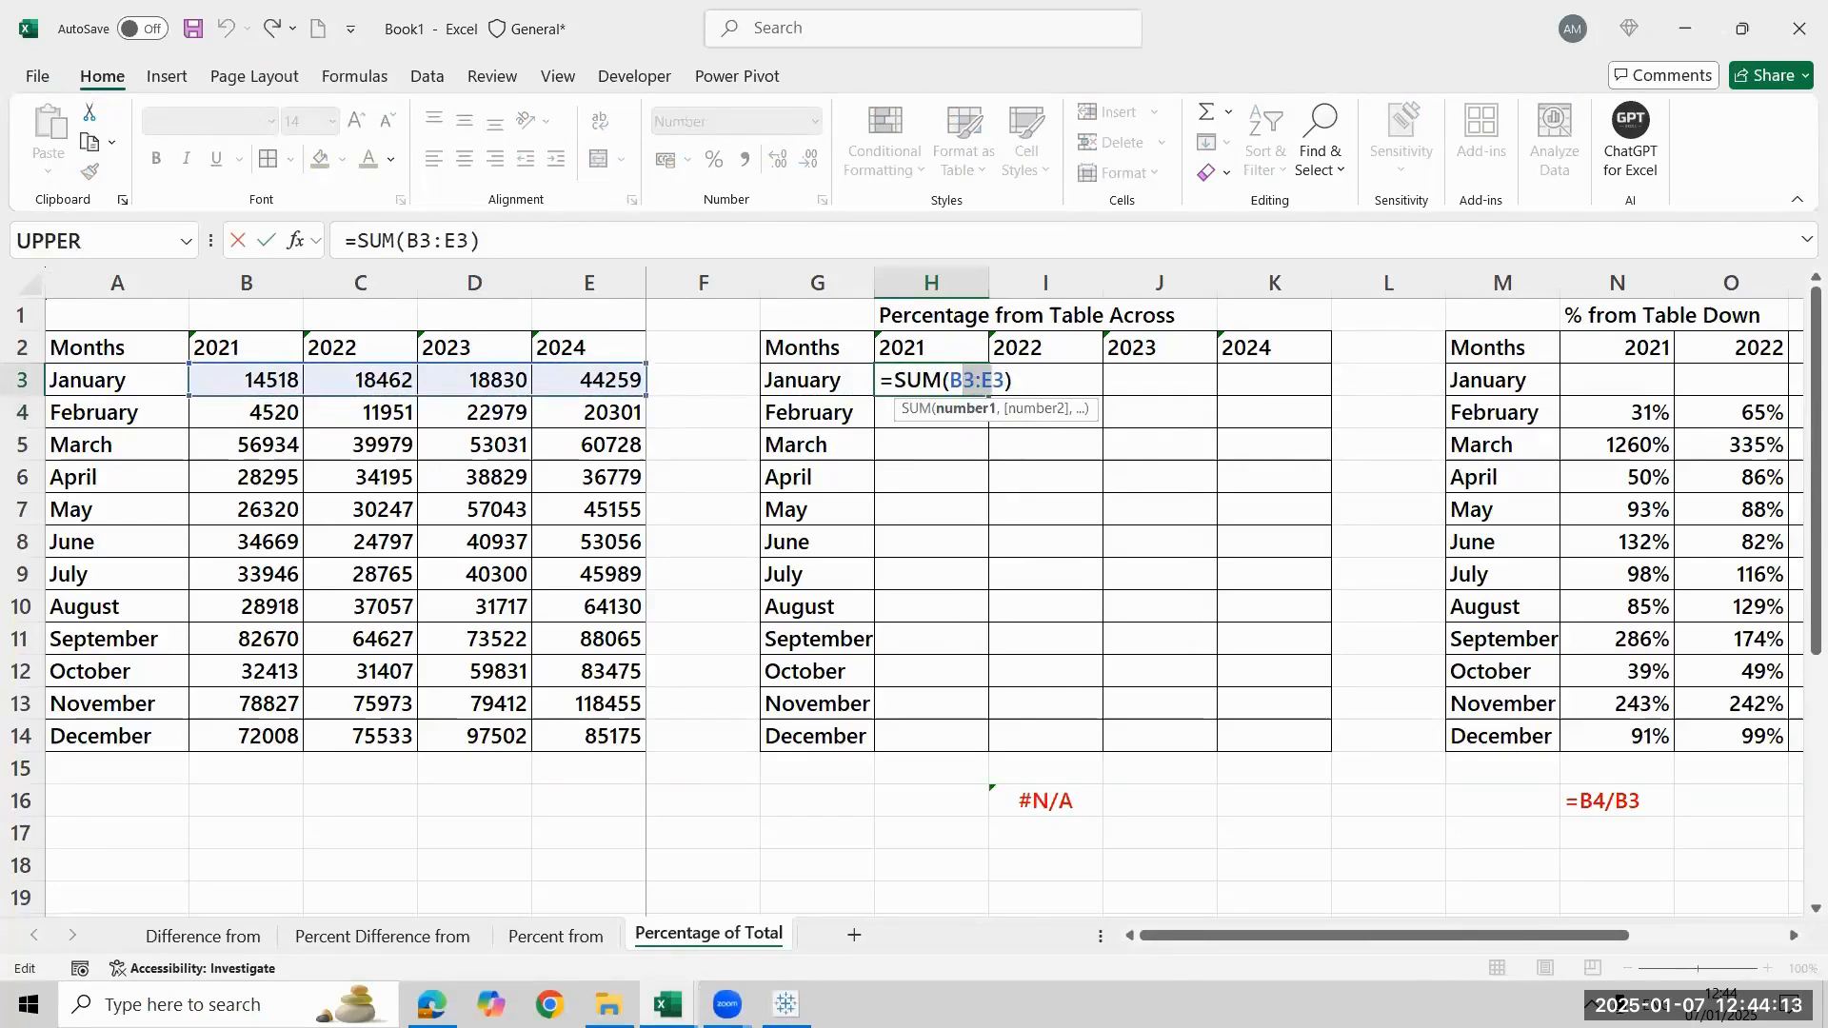
key("F4")
key("F4")
key("ctrl+Return")
key("shift+Down")
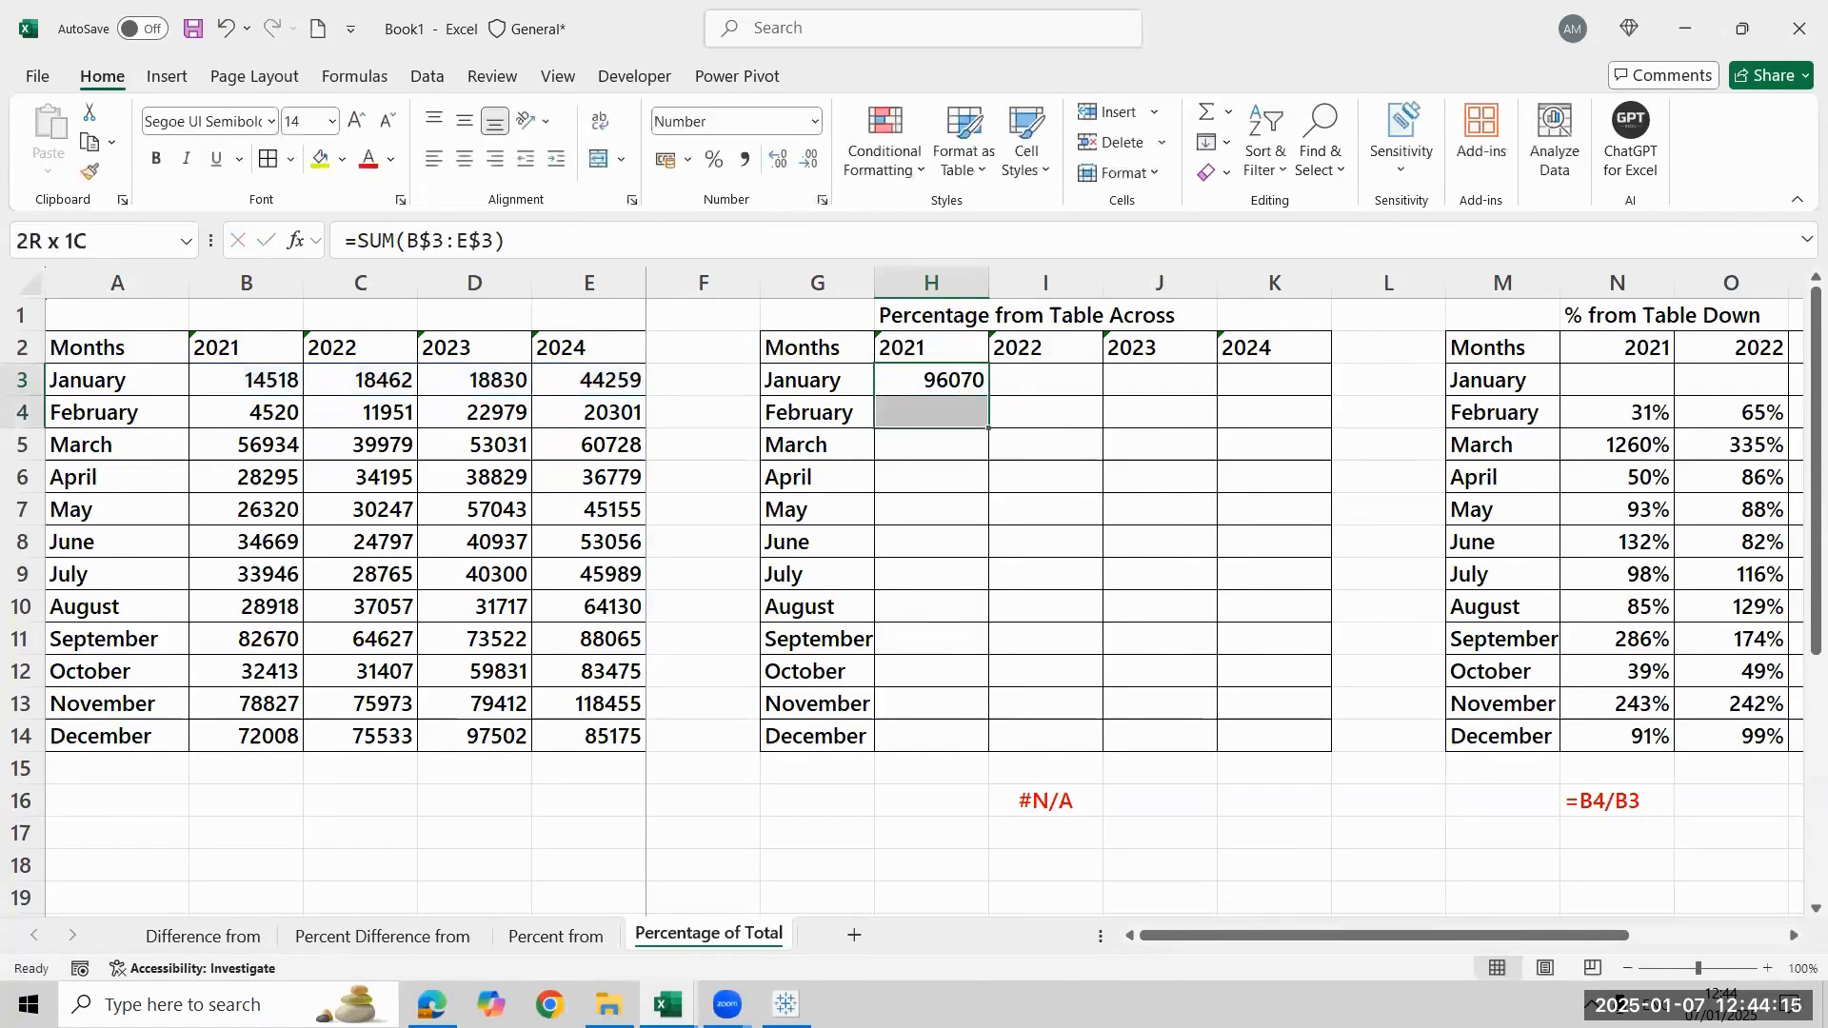
key("ctrl+d")
key("Up")
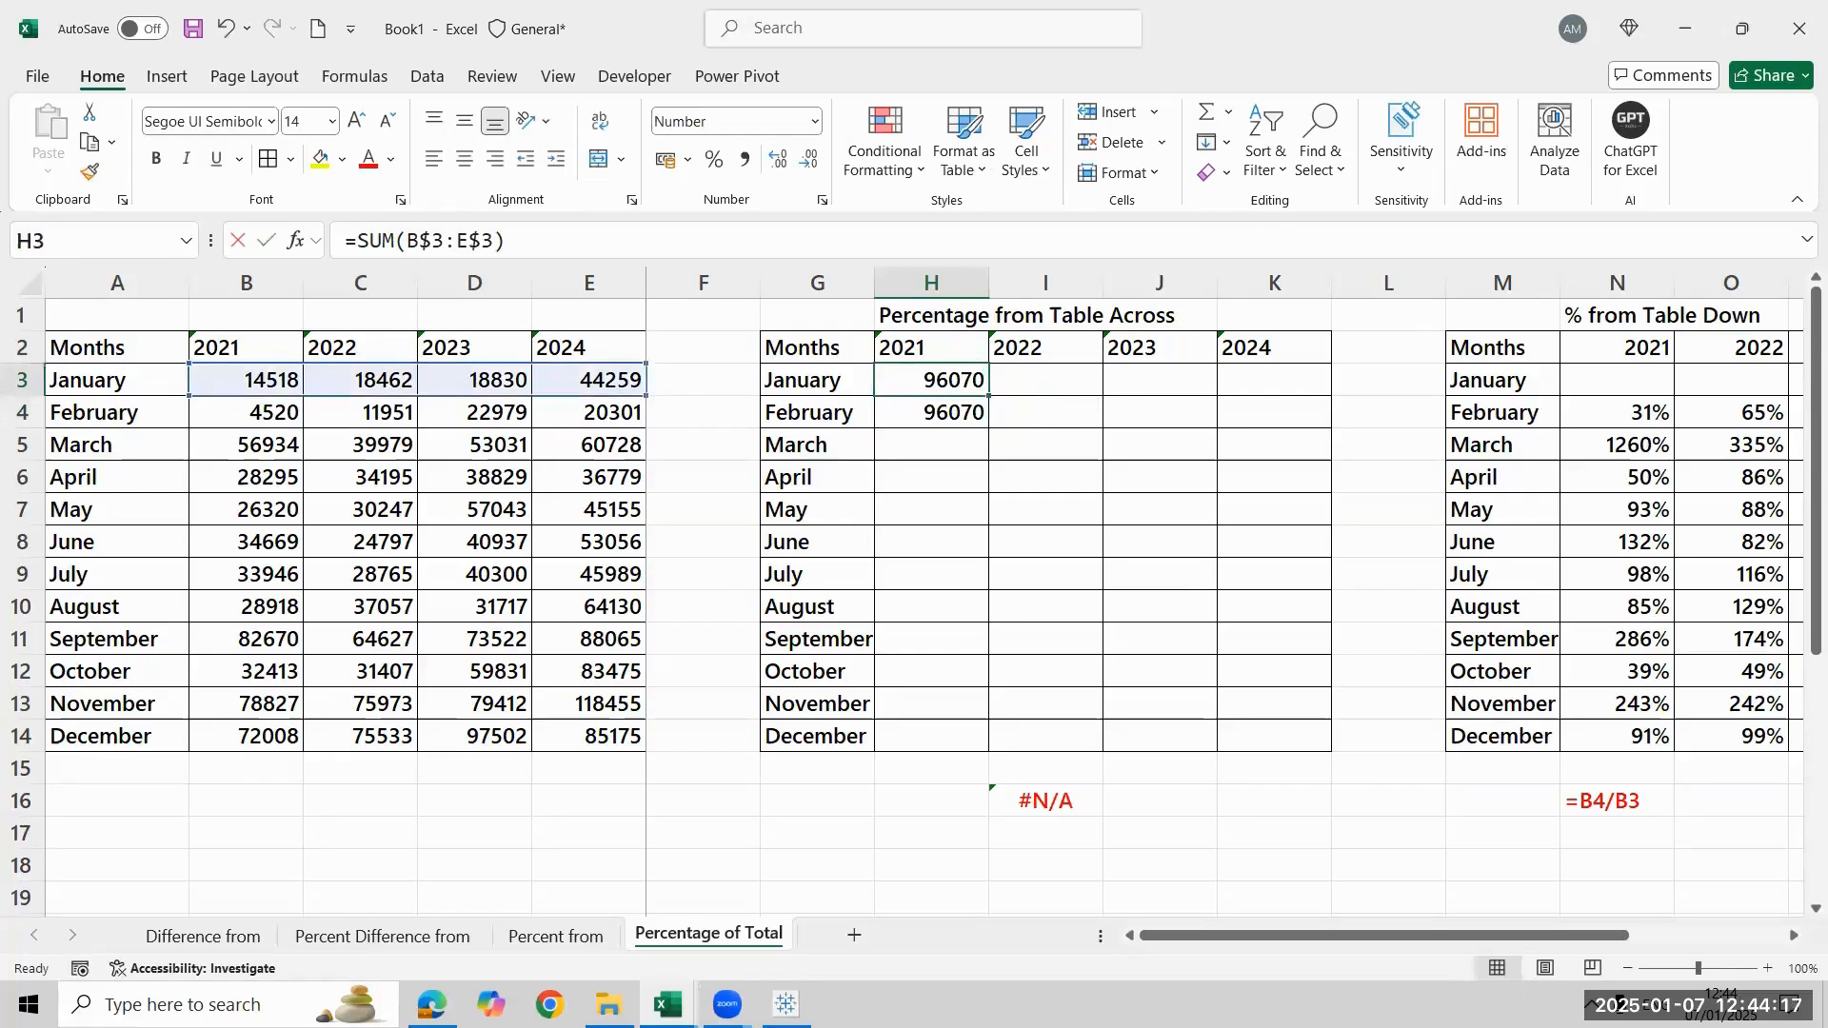
Change the H3 formula to column-locked references, =SUM($B3:$E3), and fill it down to H4
key("F2")
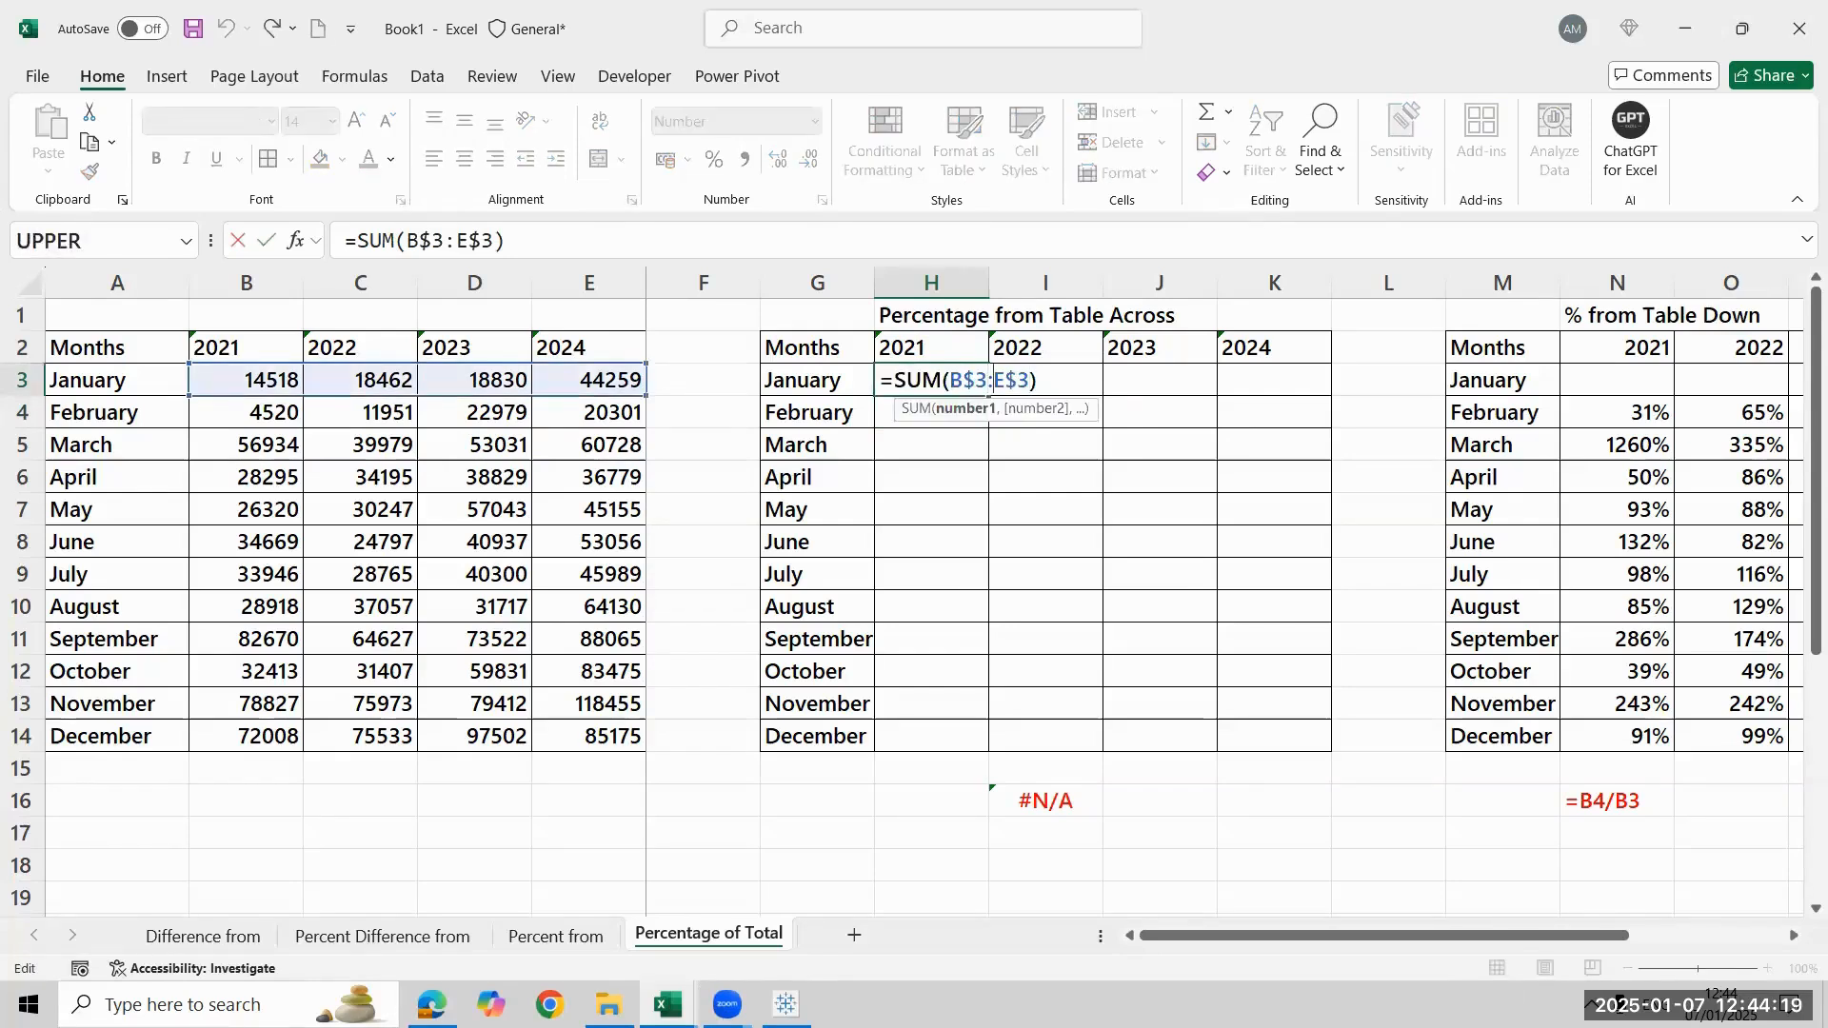
key("F4")
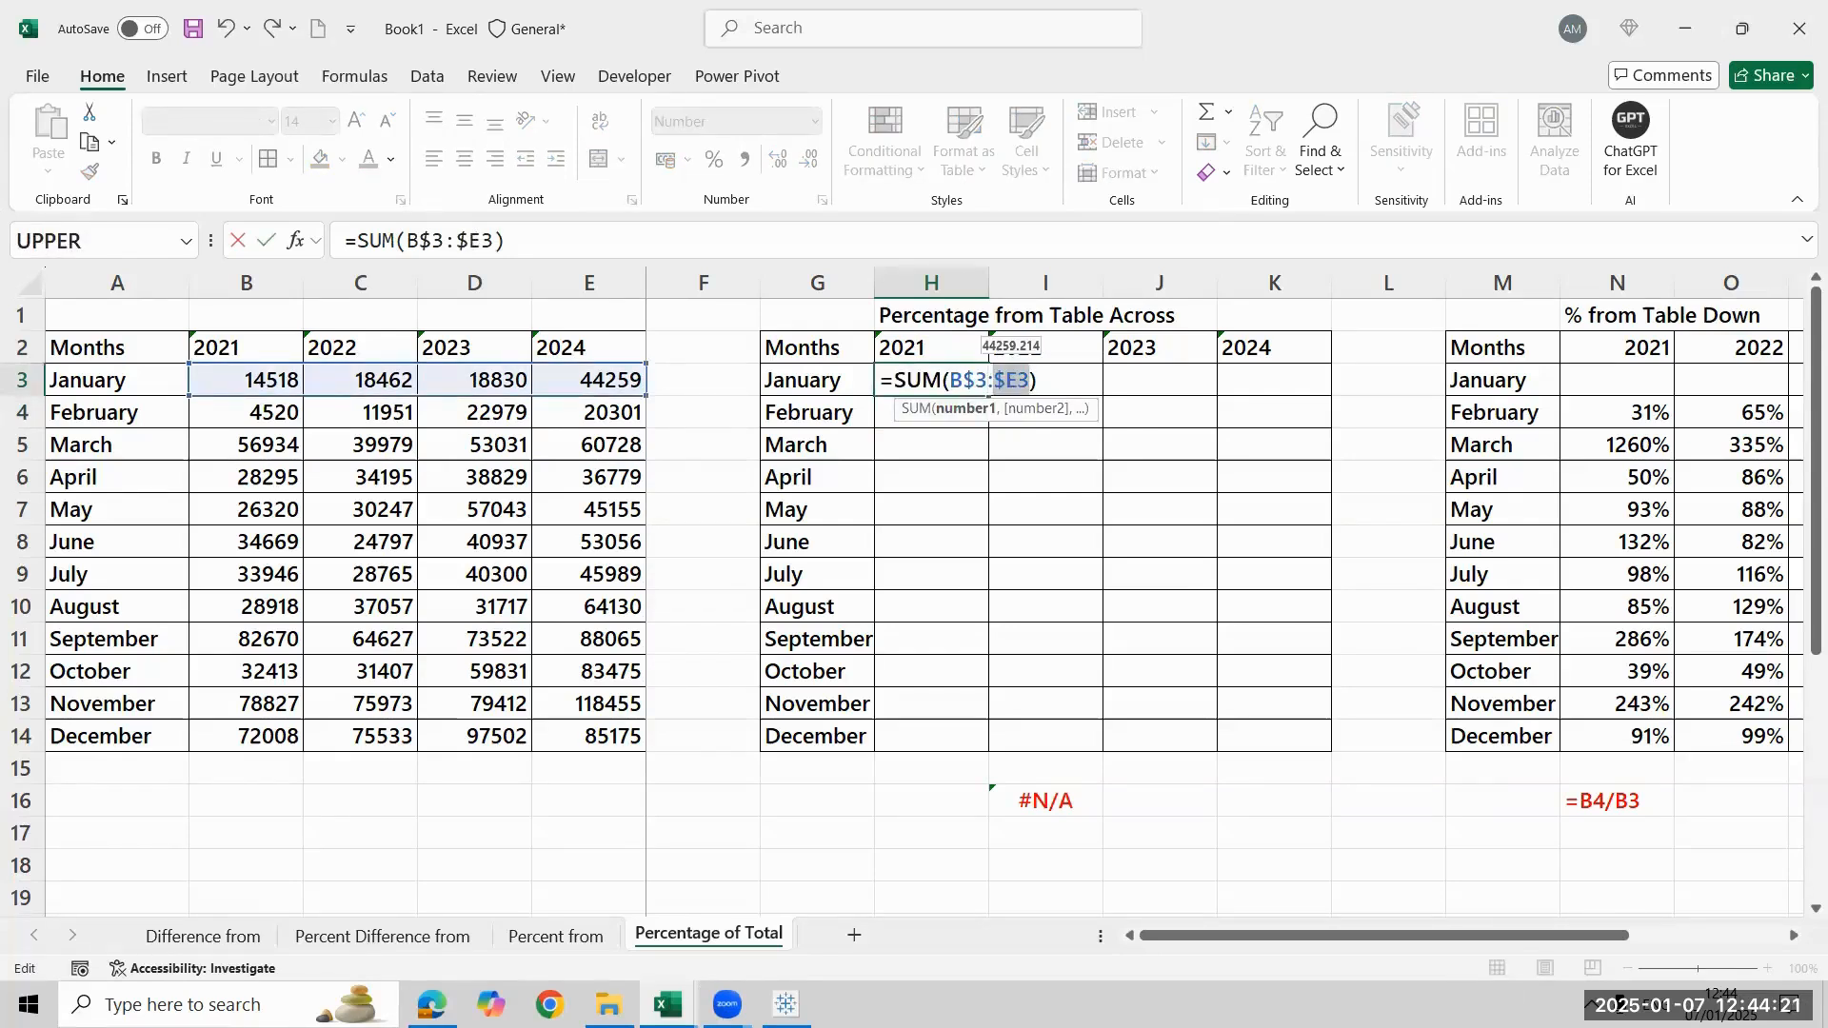
key("Left")
key("Left")
key("Left")
key("F4")
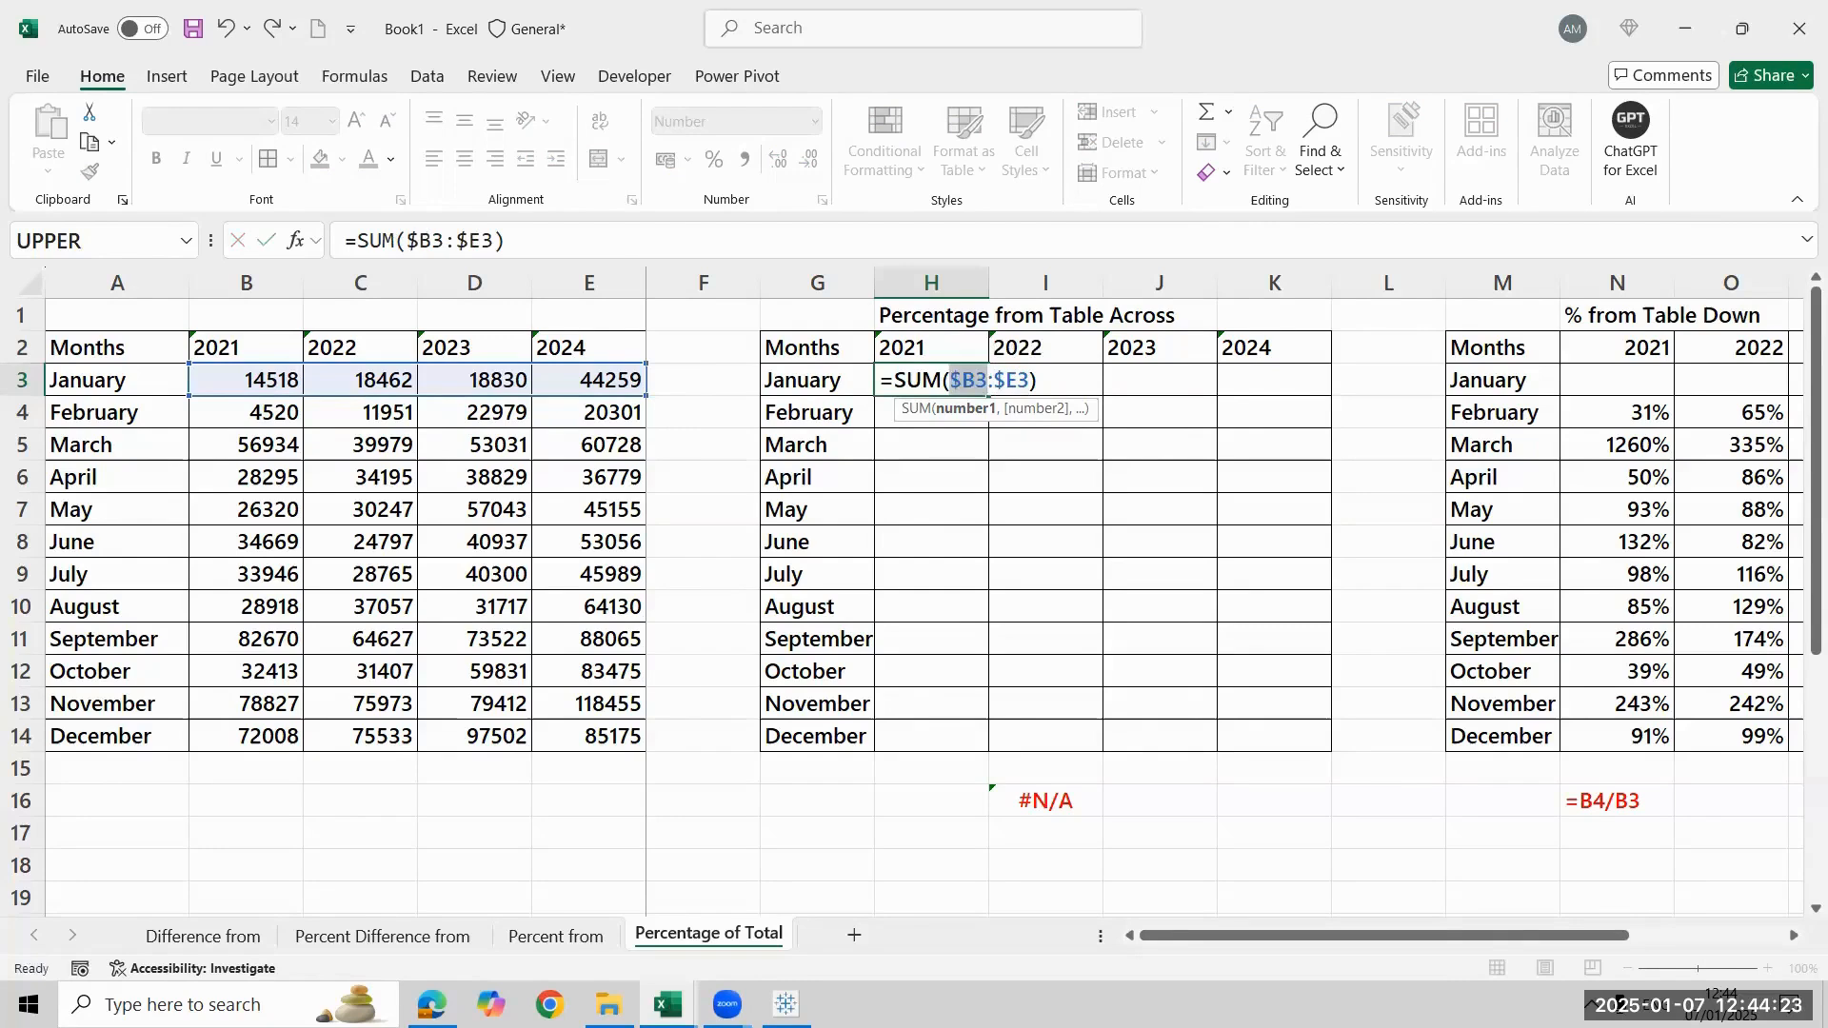
key("ctrl+Return")
key("shift+Down")
key("ctrl+d")
key("Down")
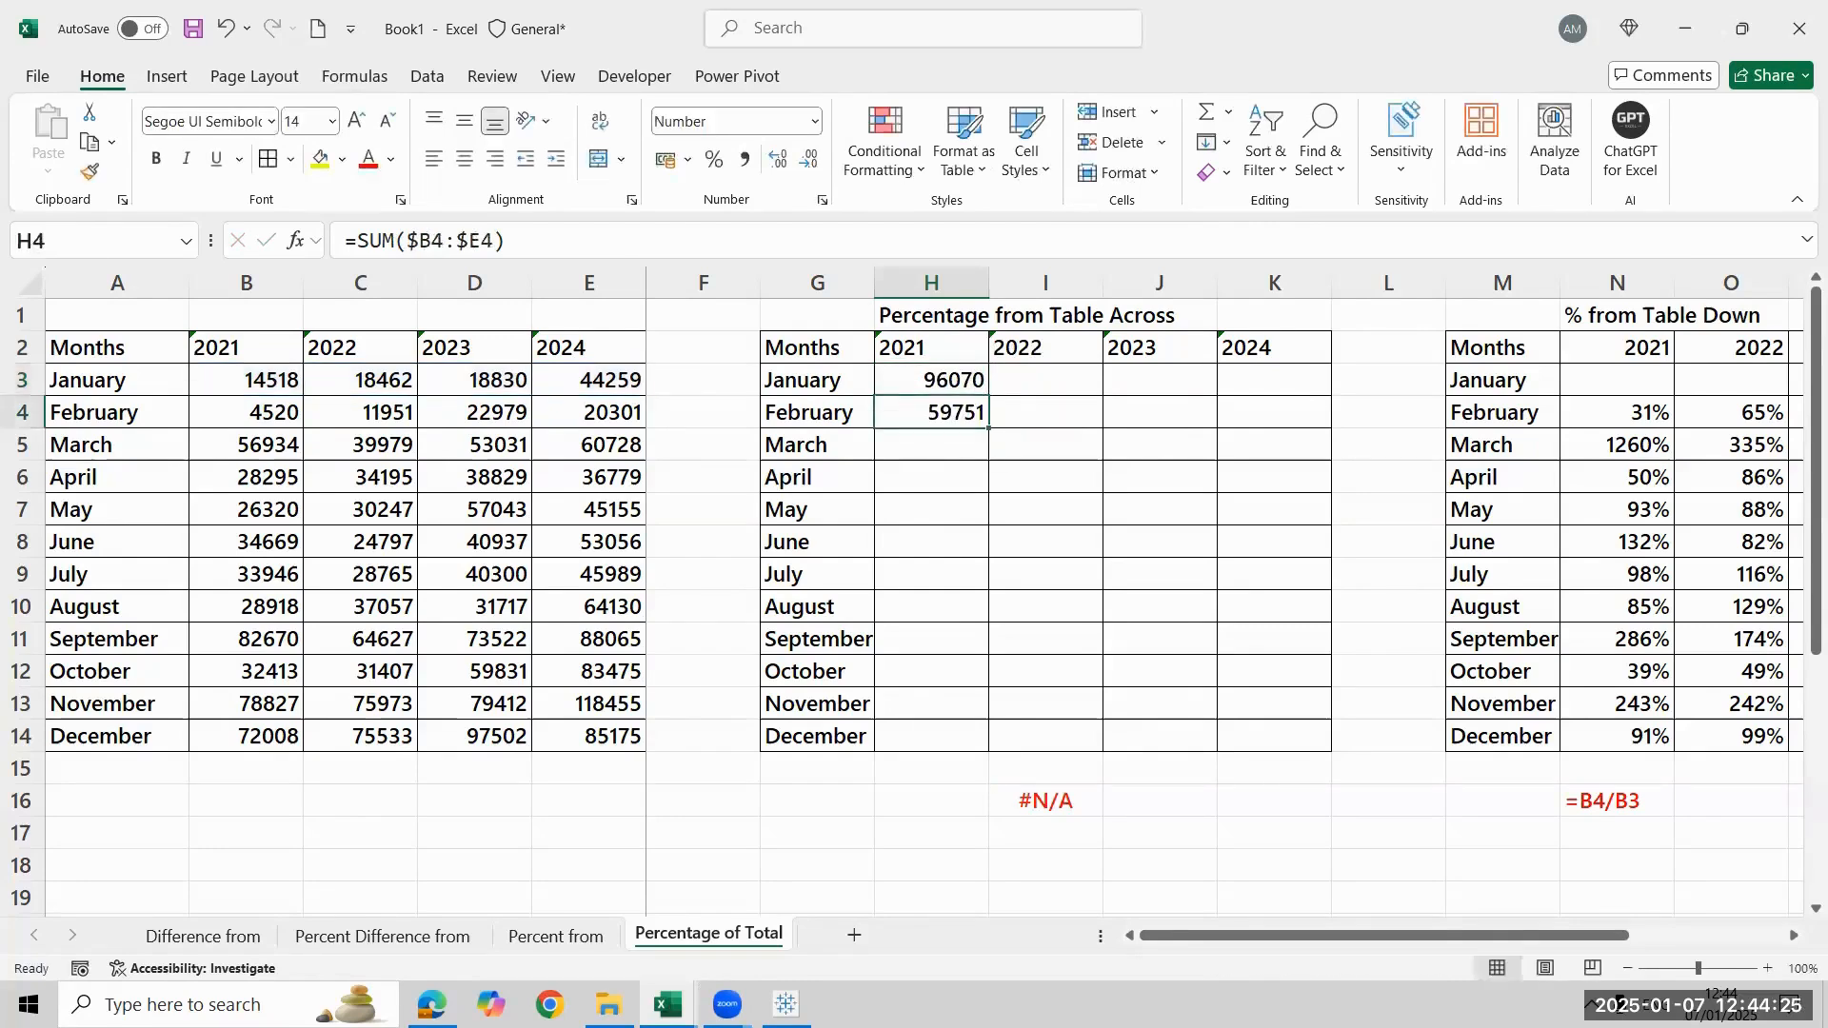
Clear H4 and fill the column-locked sum in H3 across to K3
key("Delete")
key("Up")
key("shift+Right")
key("shift+Right")
key("shift+Right")
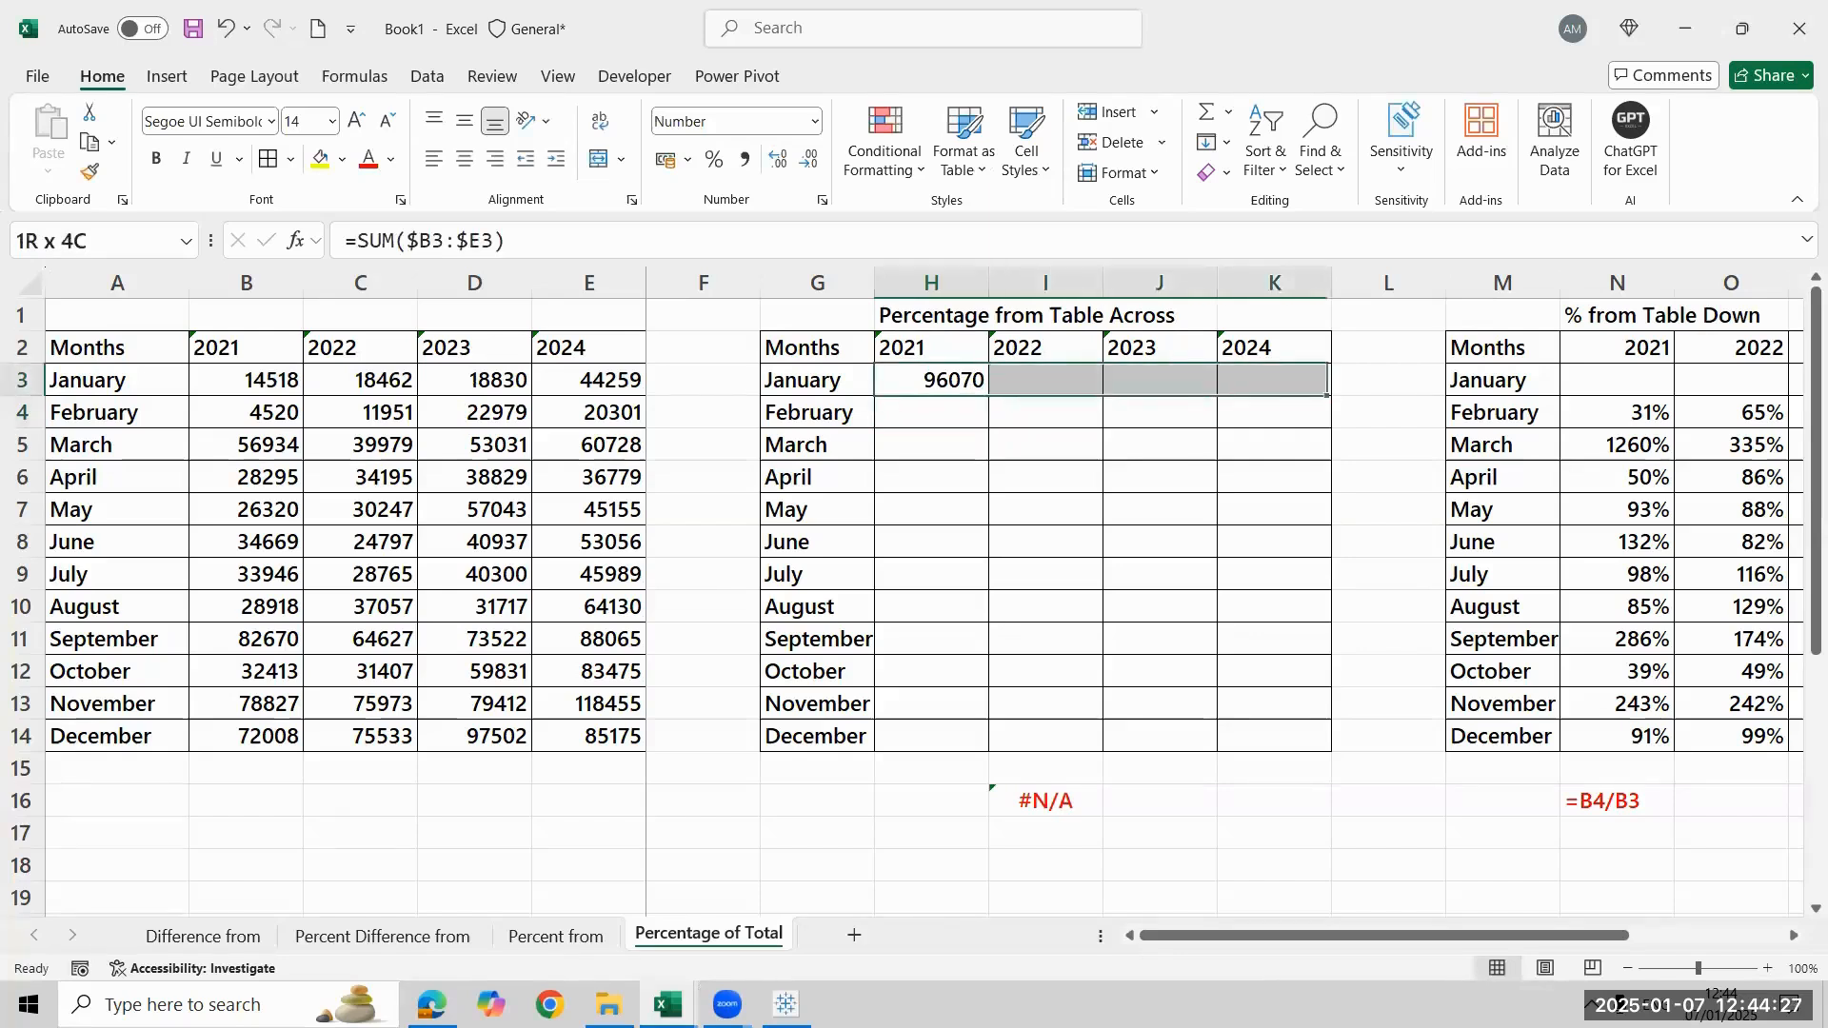
key("ctrl+r")
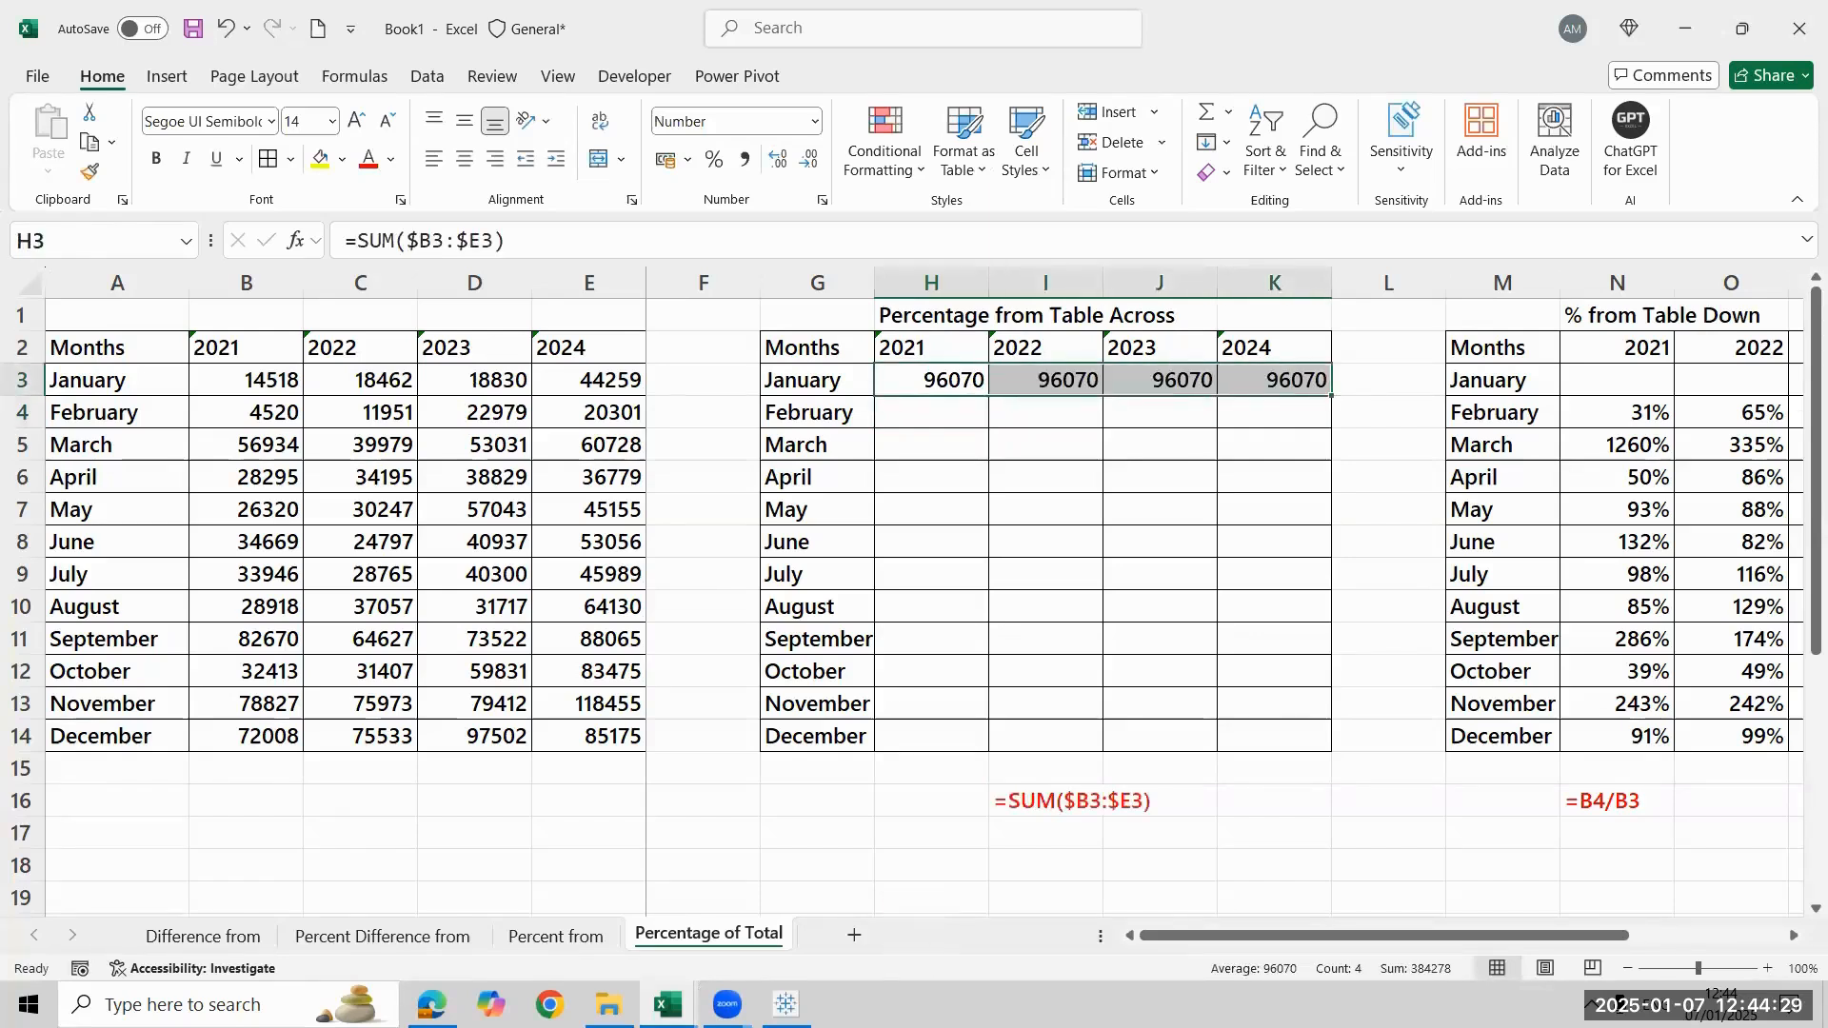
key("Left")
key("Right")
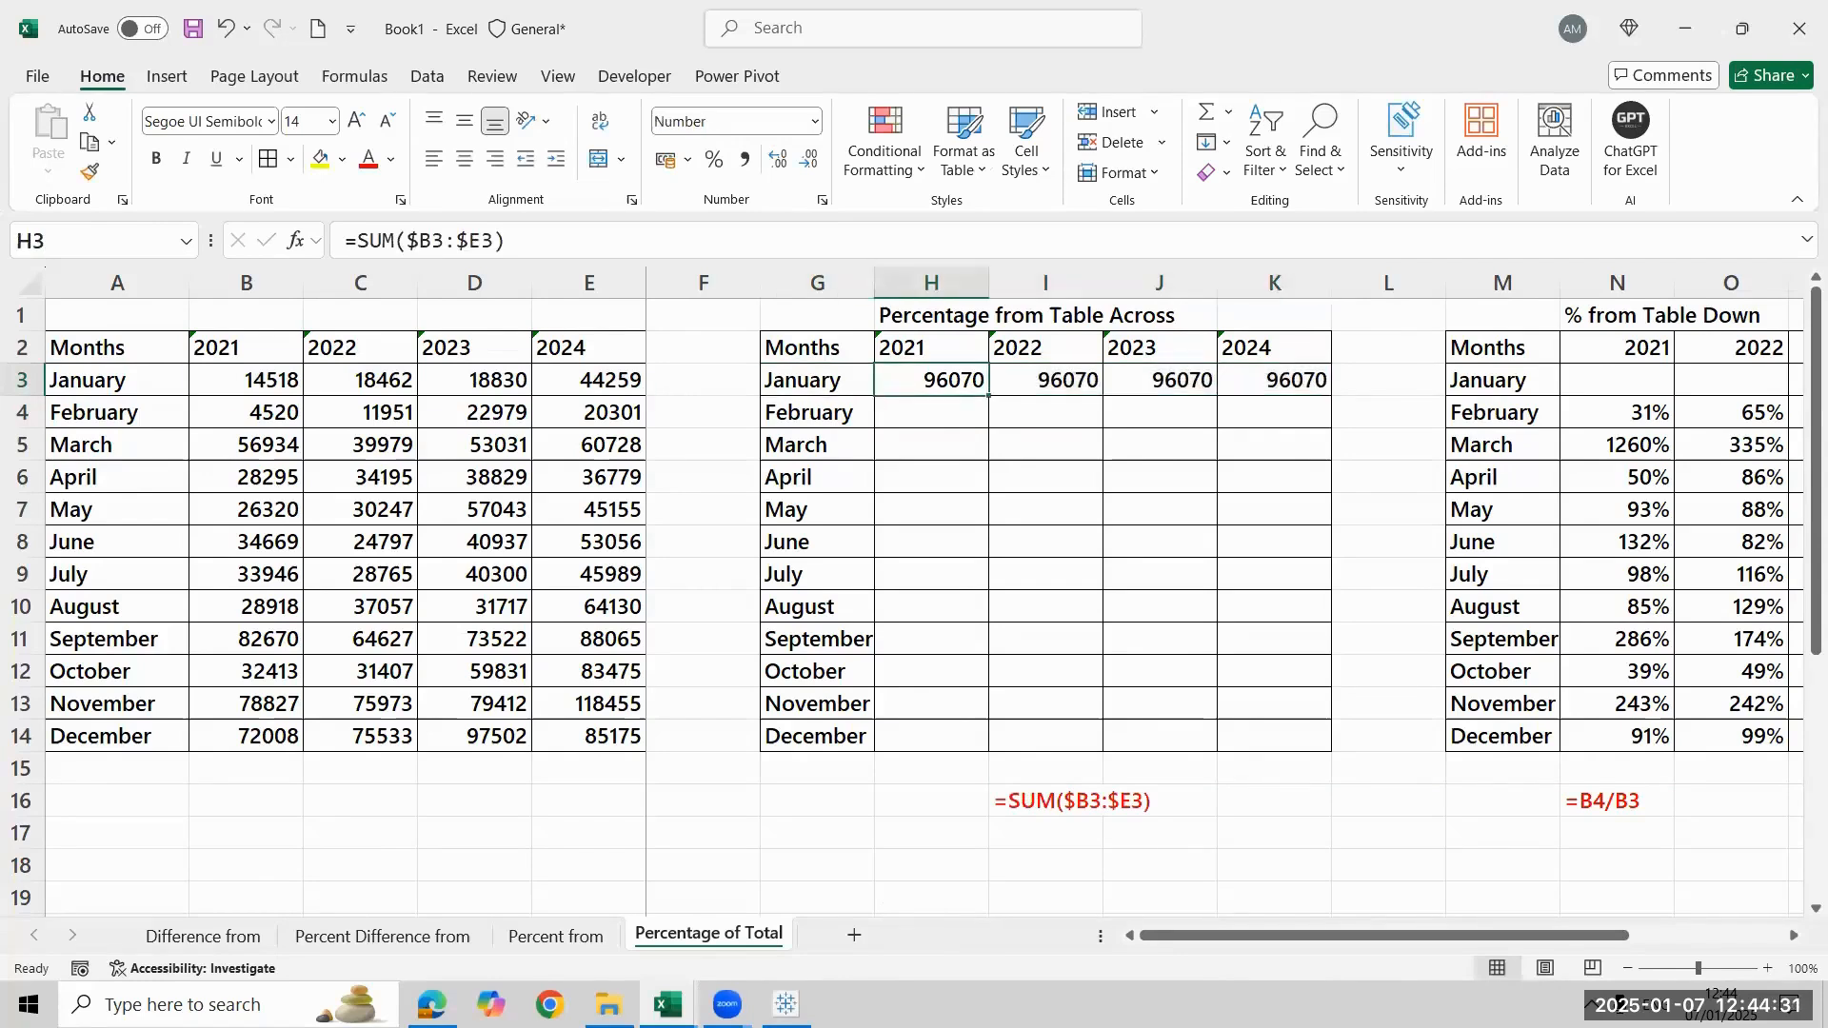
Change the H3 formula to divide January 2021 by the row sum, =B3/SUM($B3:$E3)
key("F2")
key("F2")
key("Left")
key("Left")
key("Left")
key("Left")
key("Left")
key("Left")
key("Left")
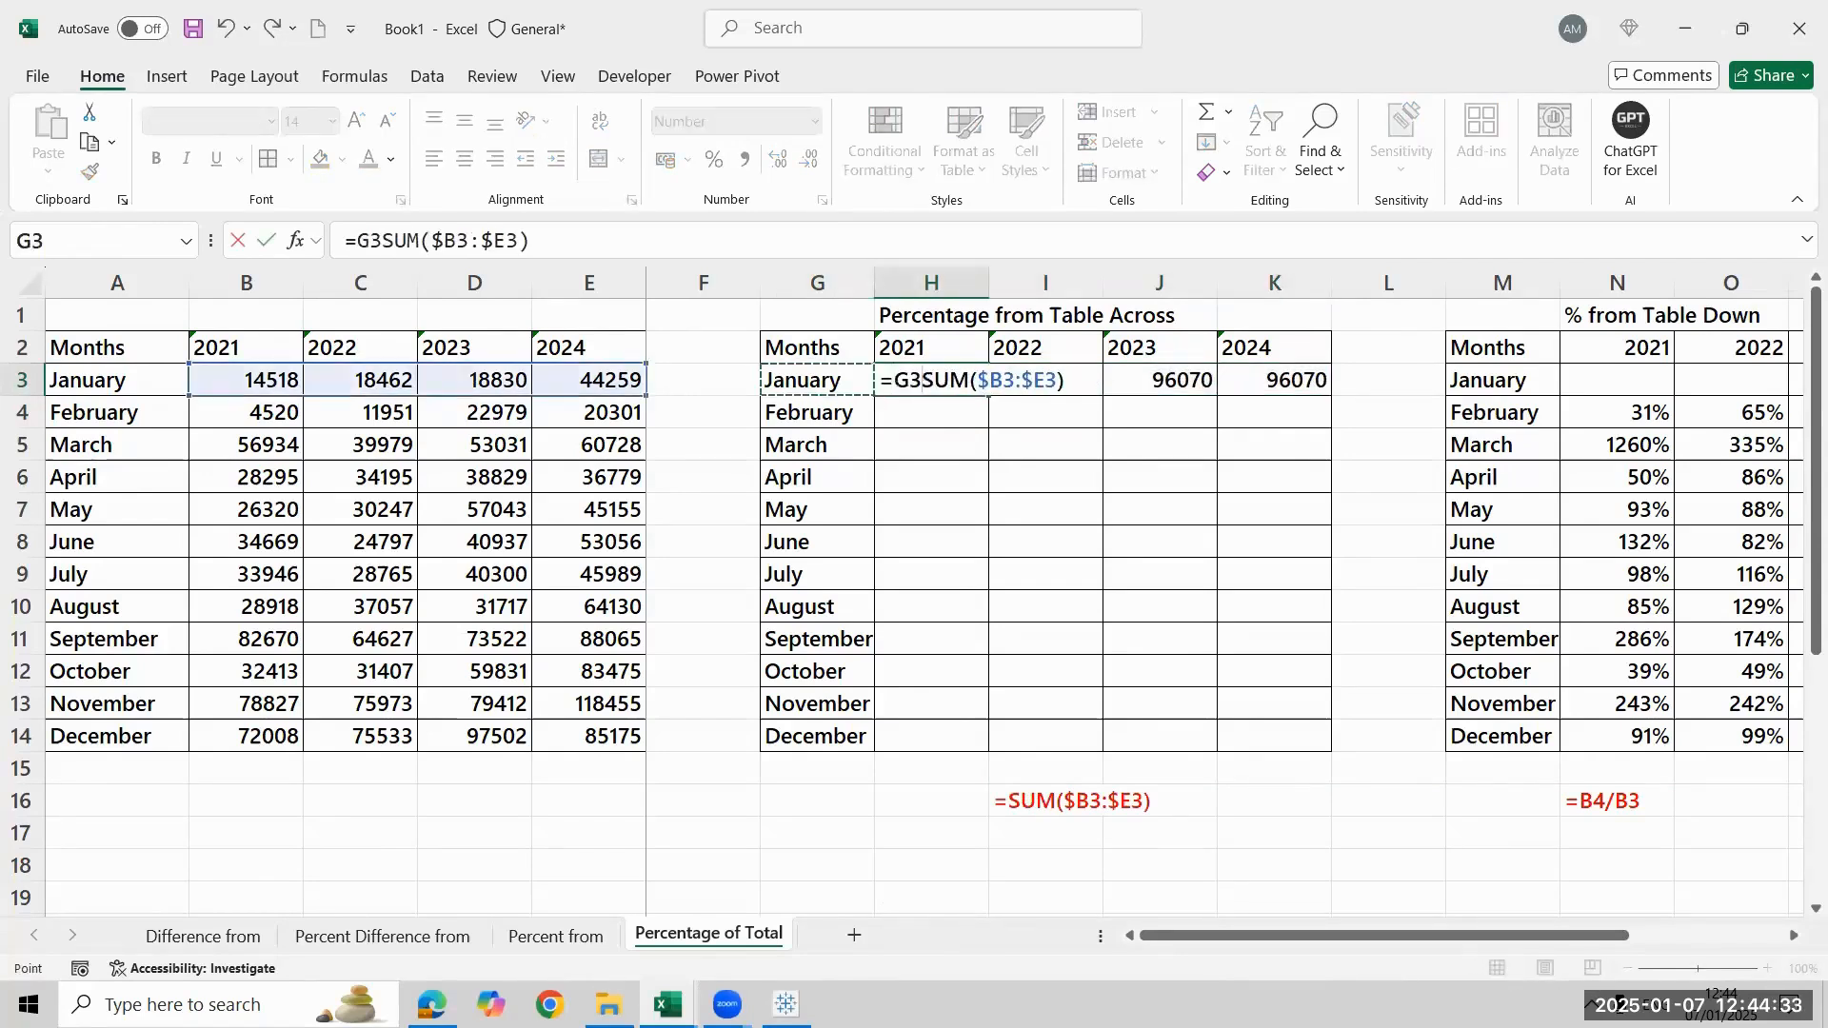
key("Right")
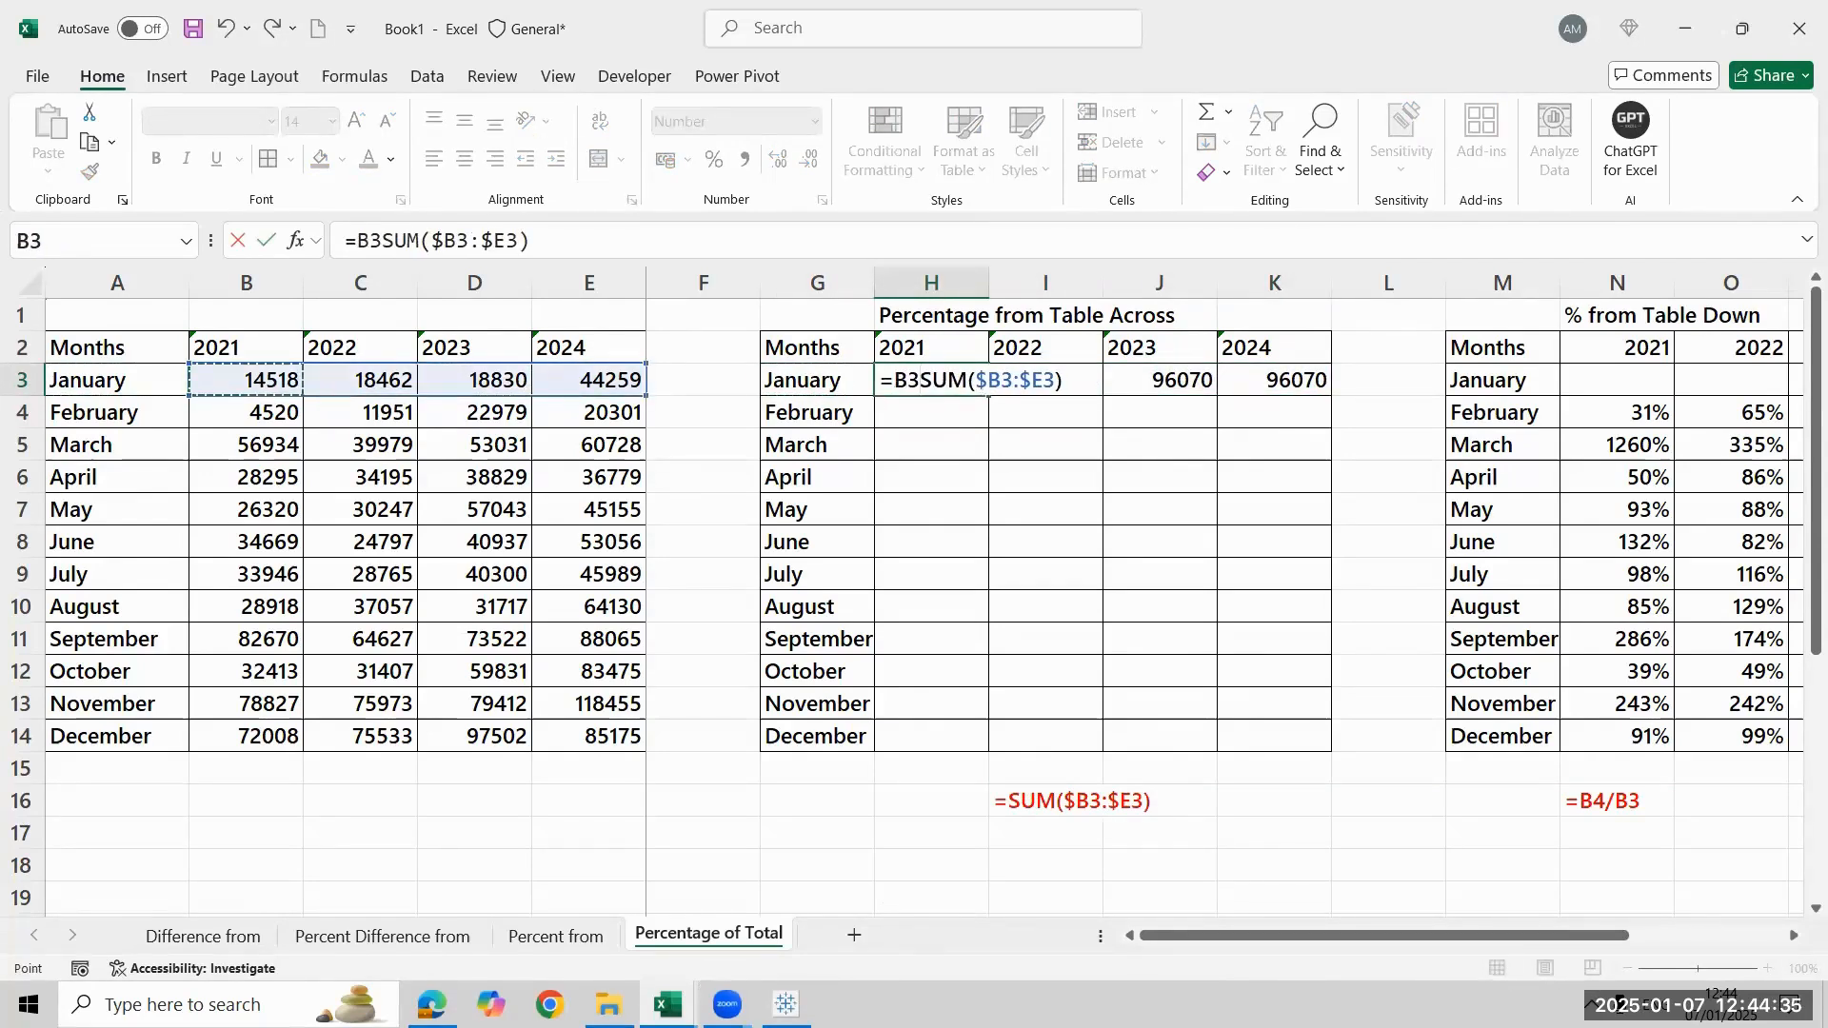
type("/")
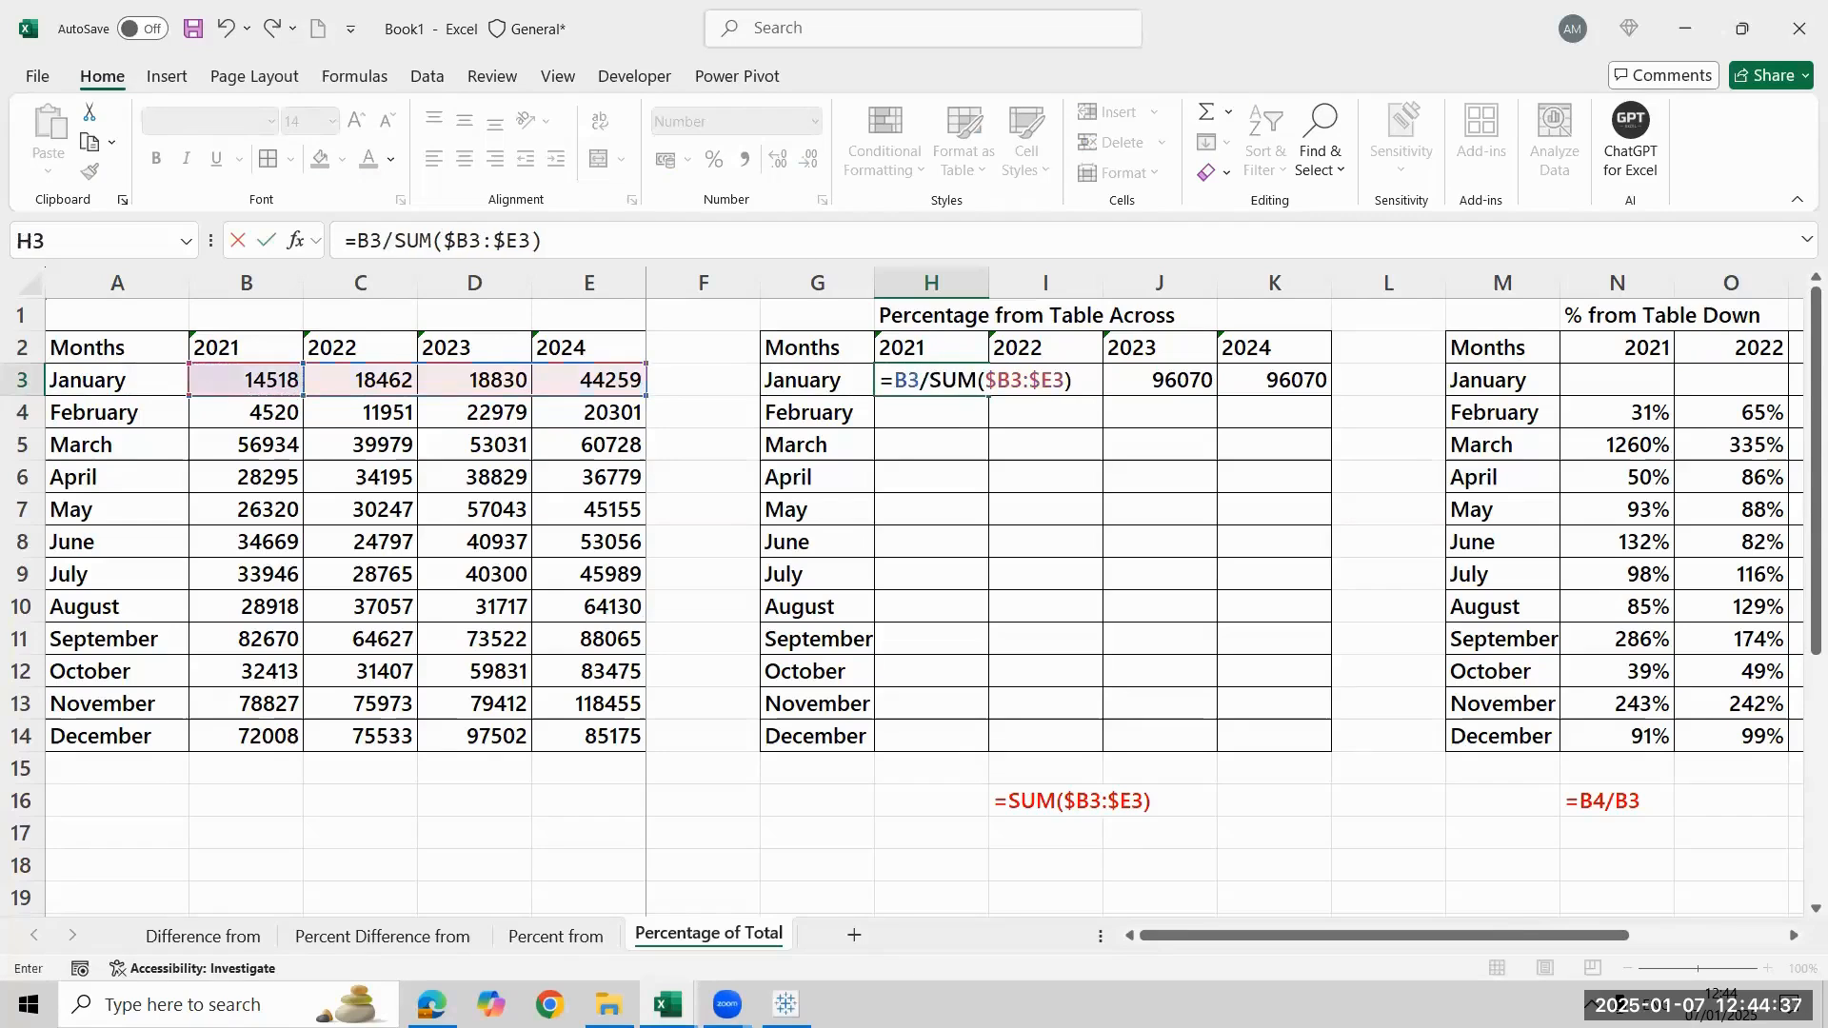
key("Return")
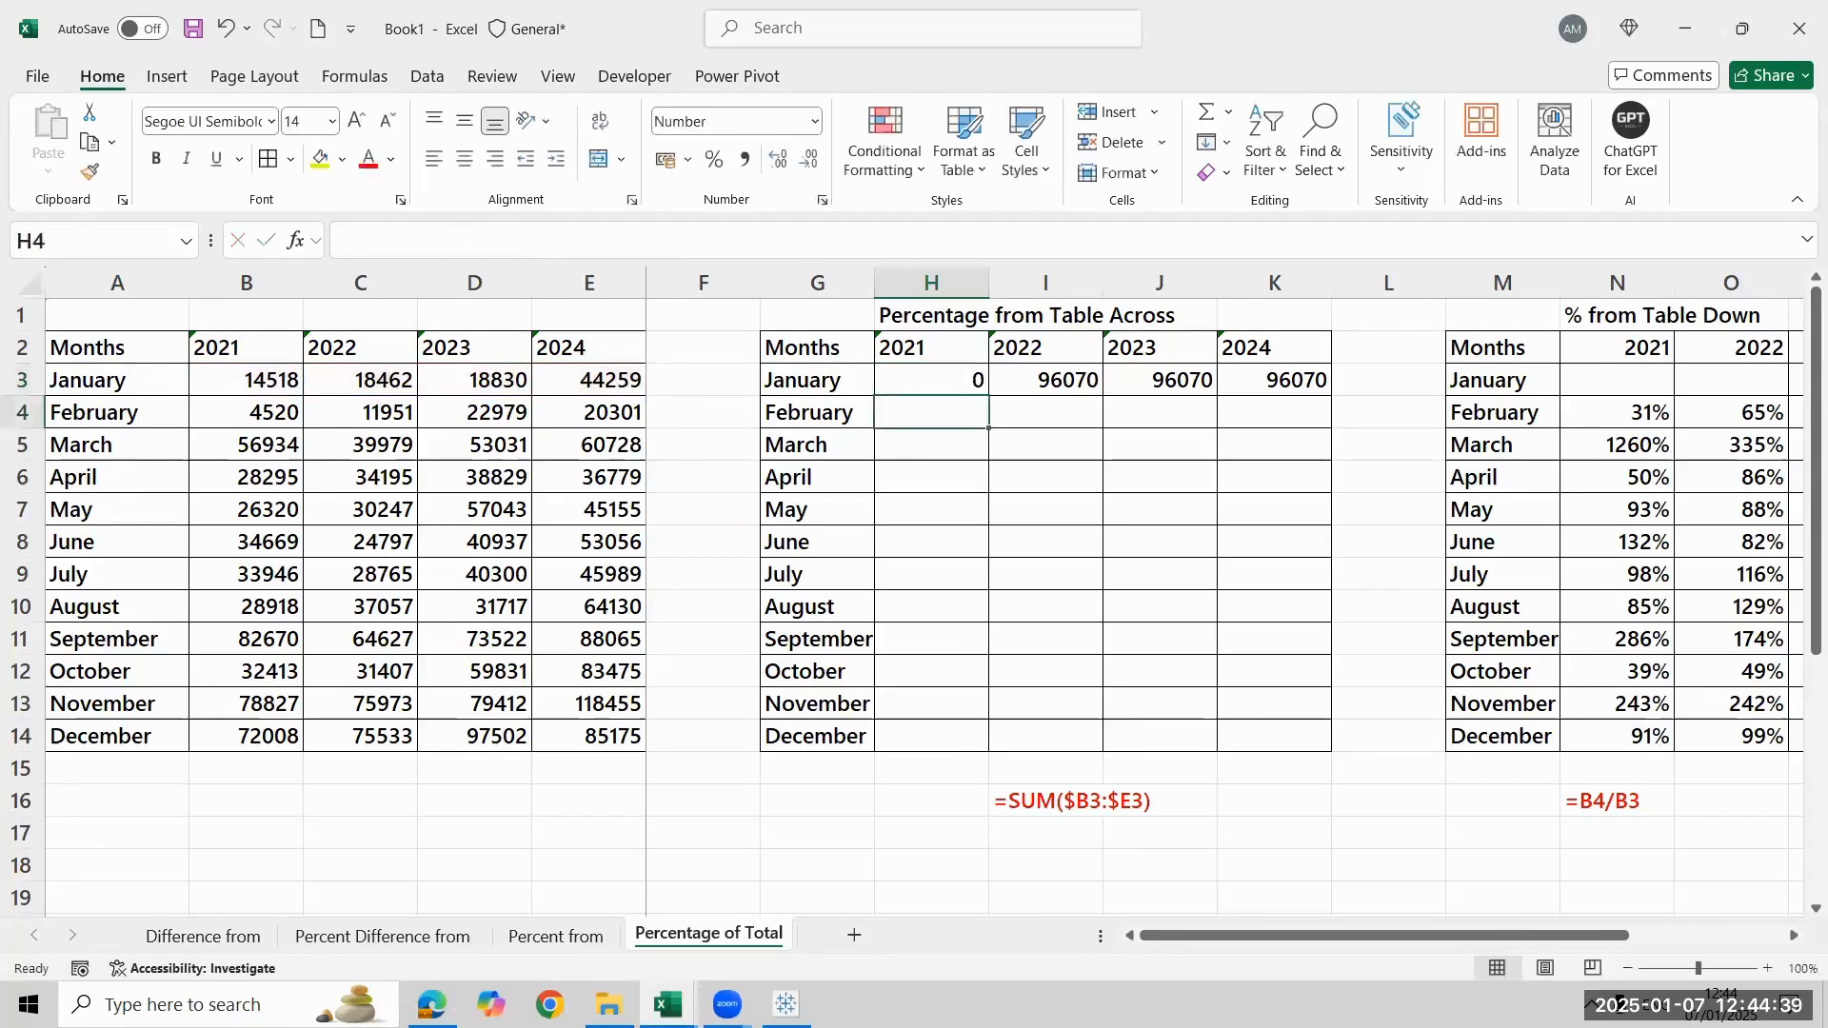
Format H3 as a percentage and fill it across the January row to K3
key("Up")
key("ctrl+shift+5")
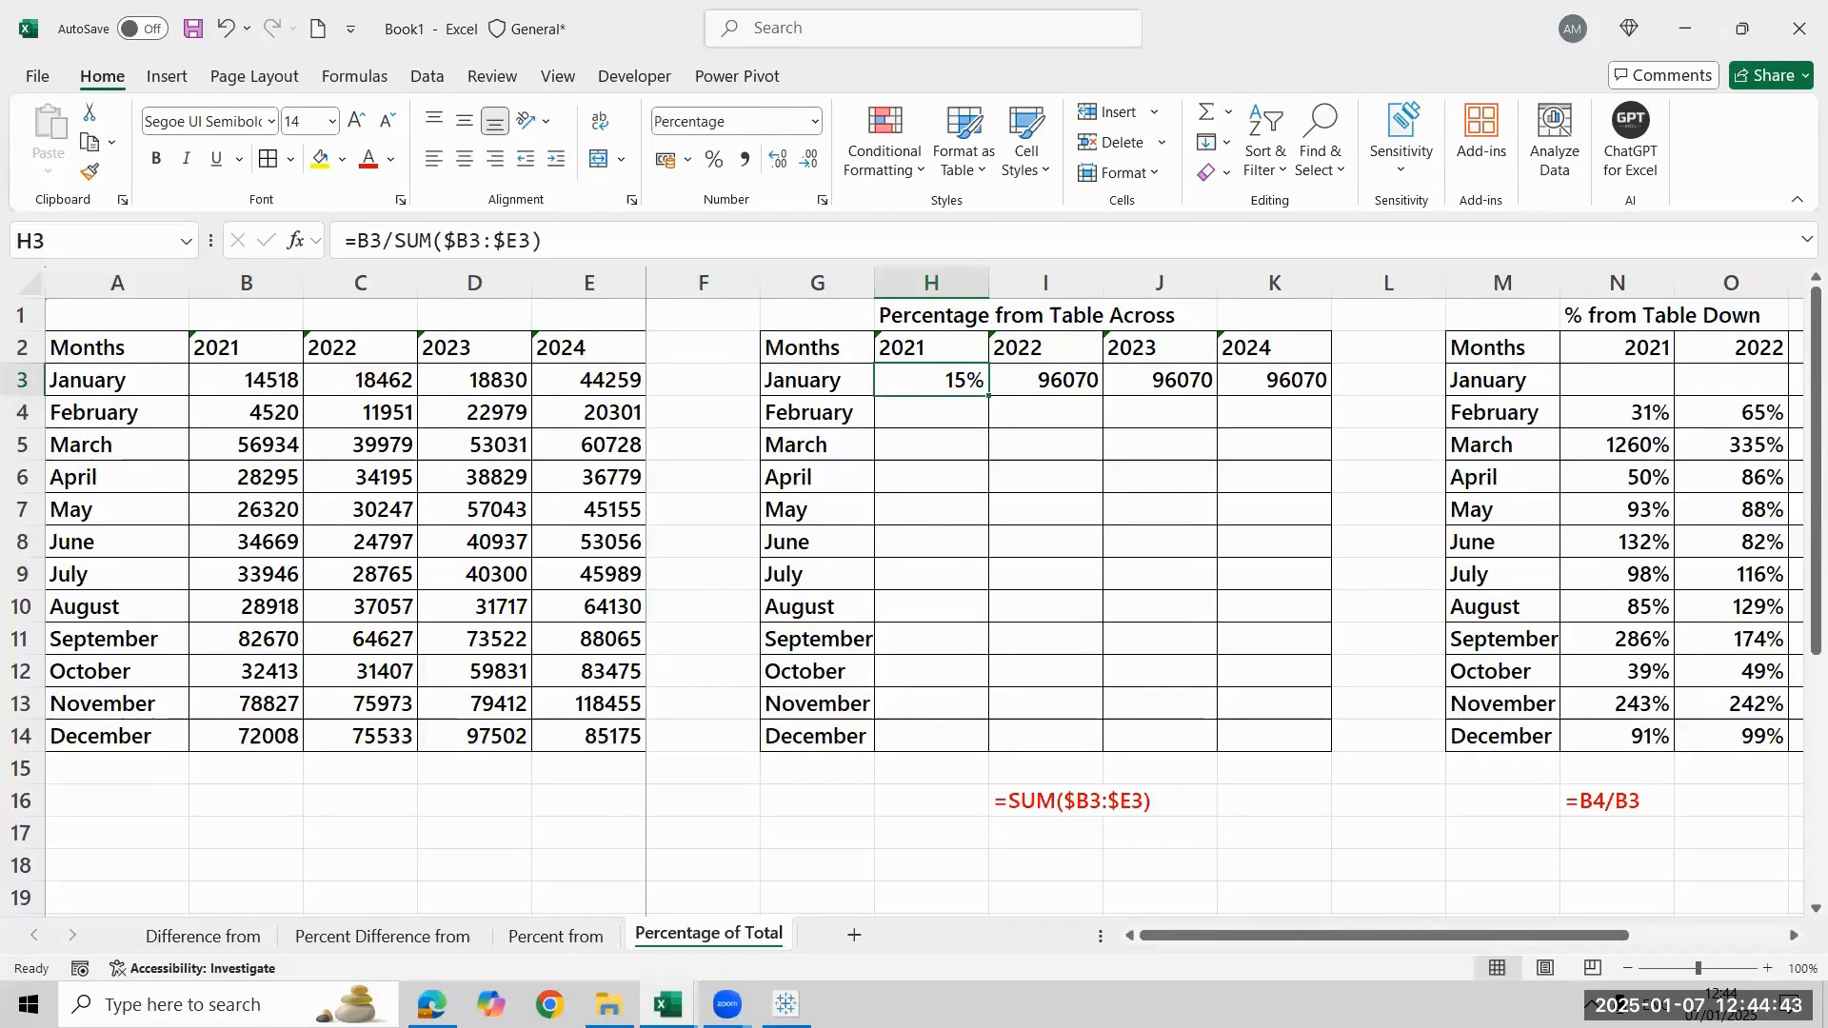
key("shift+Right")
key("shift+Right")
key("shift+Right")
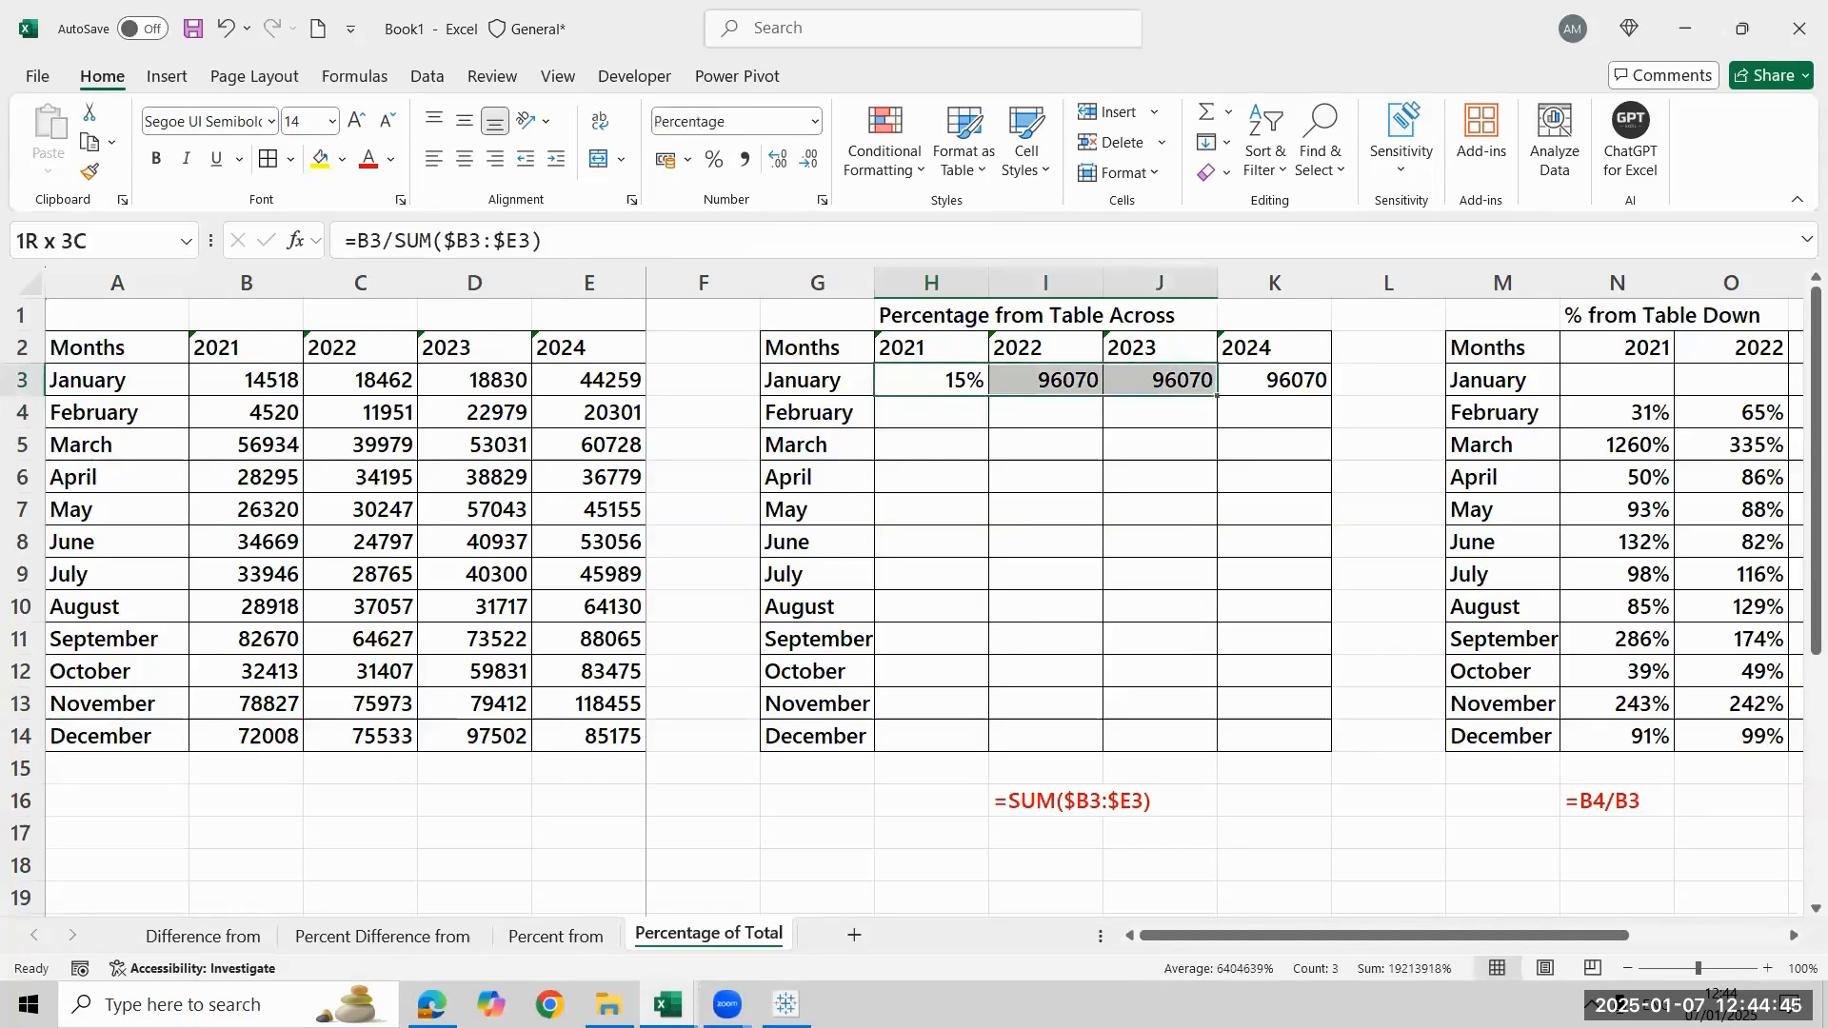
key("ctrl+r")
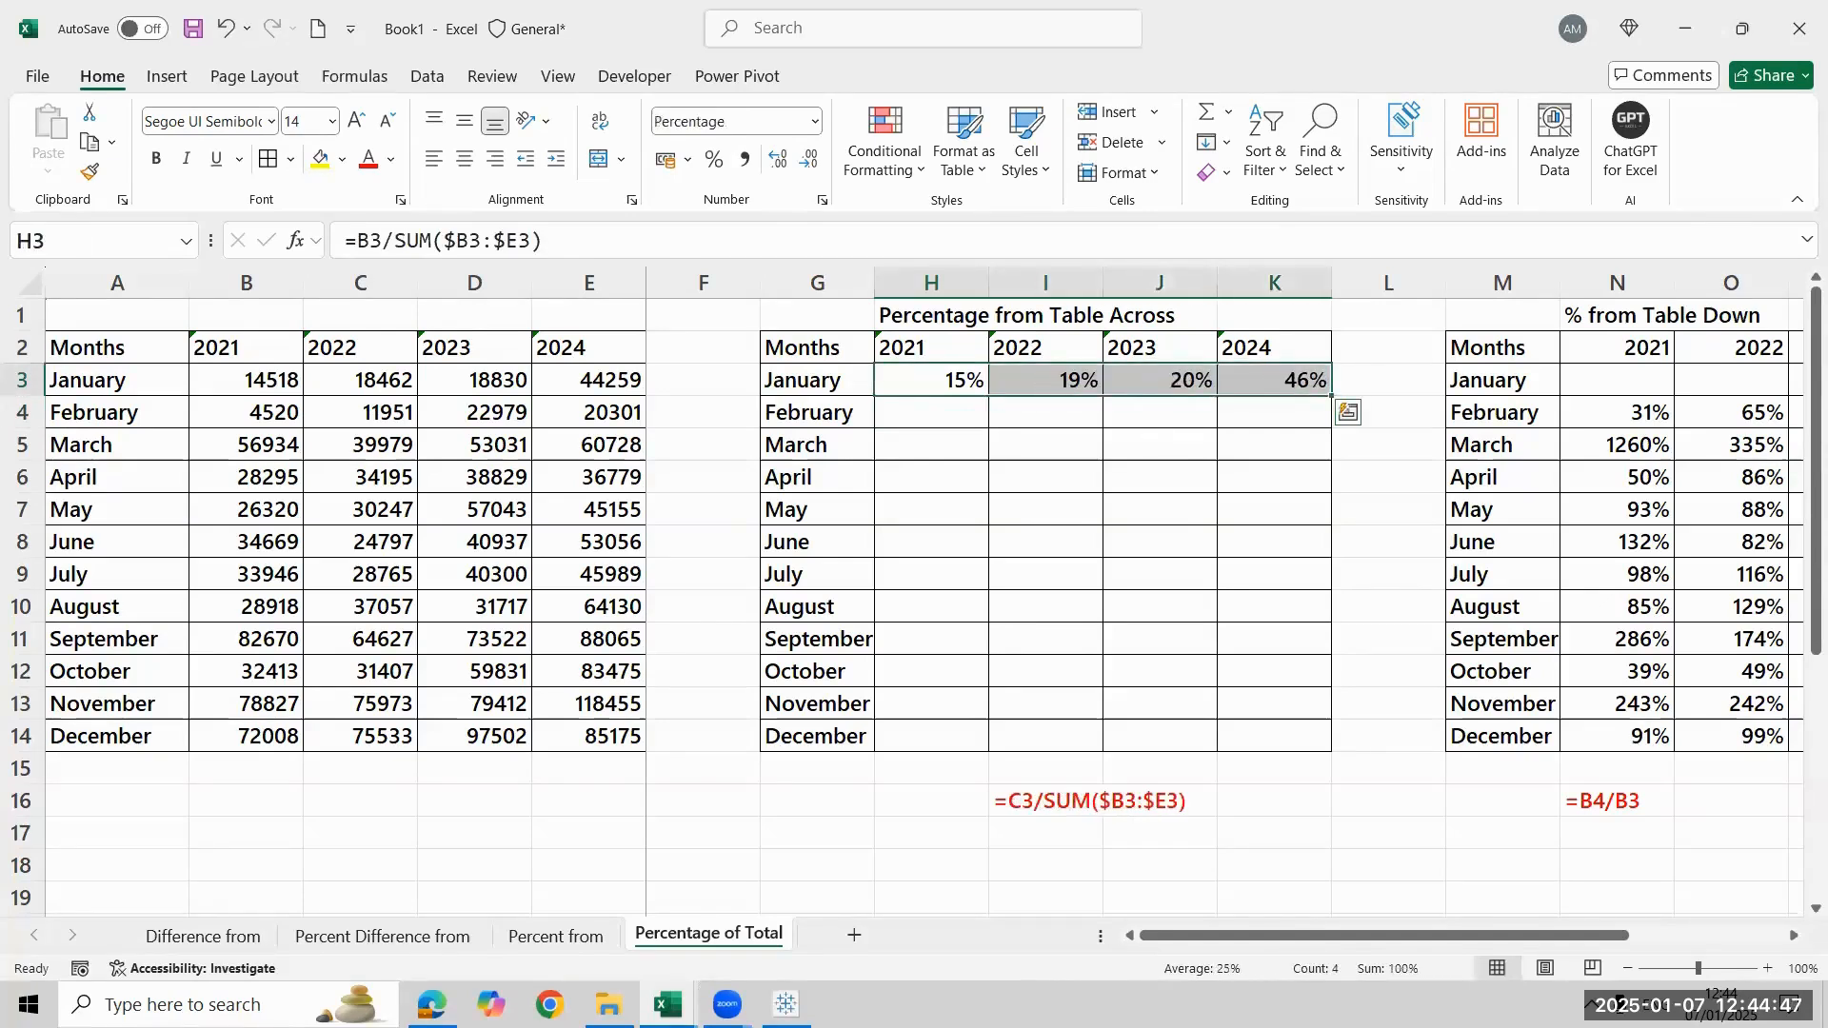
key("Down")
key("Up")
key("F2")
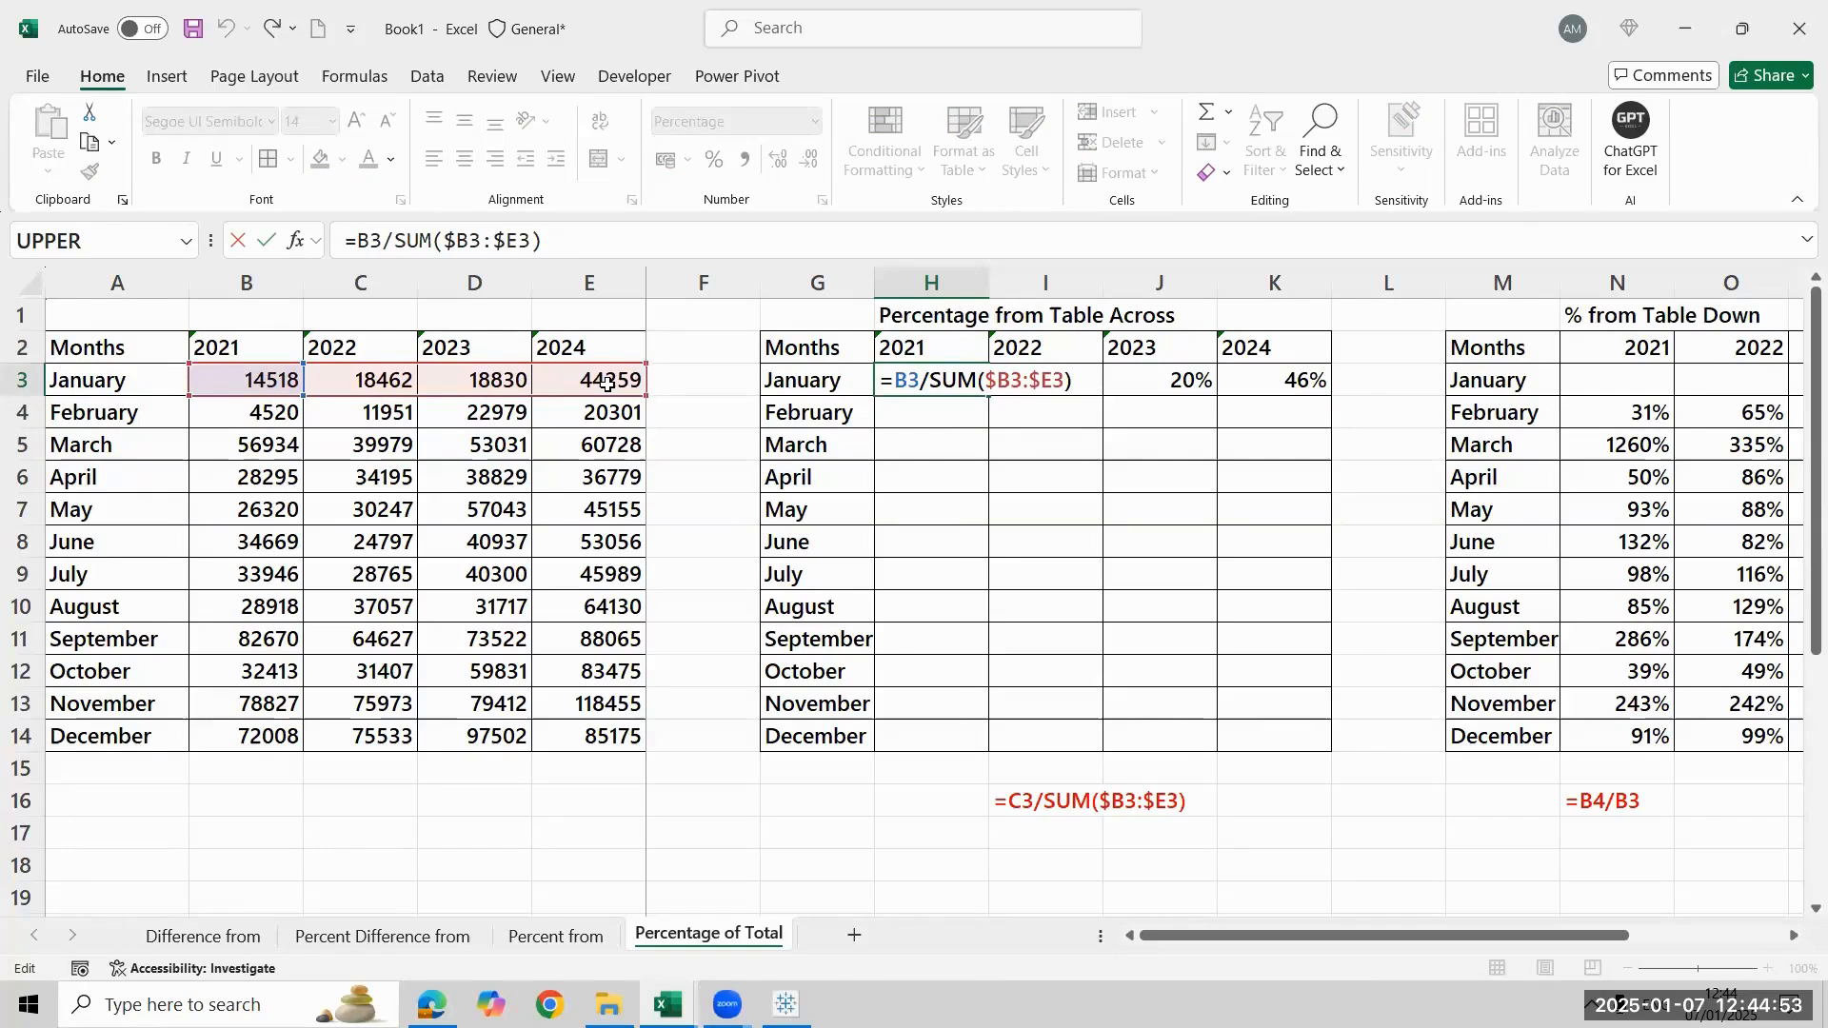
key("Escape")
Change the table title in H1 to "Percentage of total Table Across"
key("Up")
key("Up")
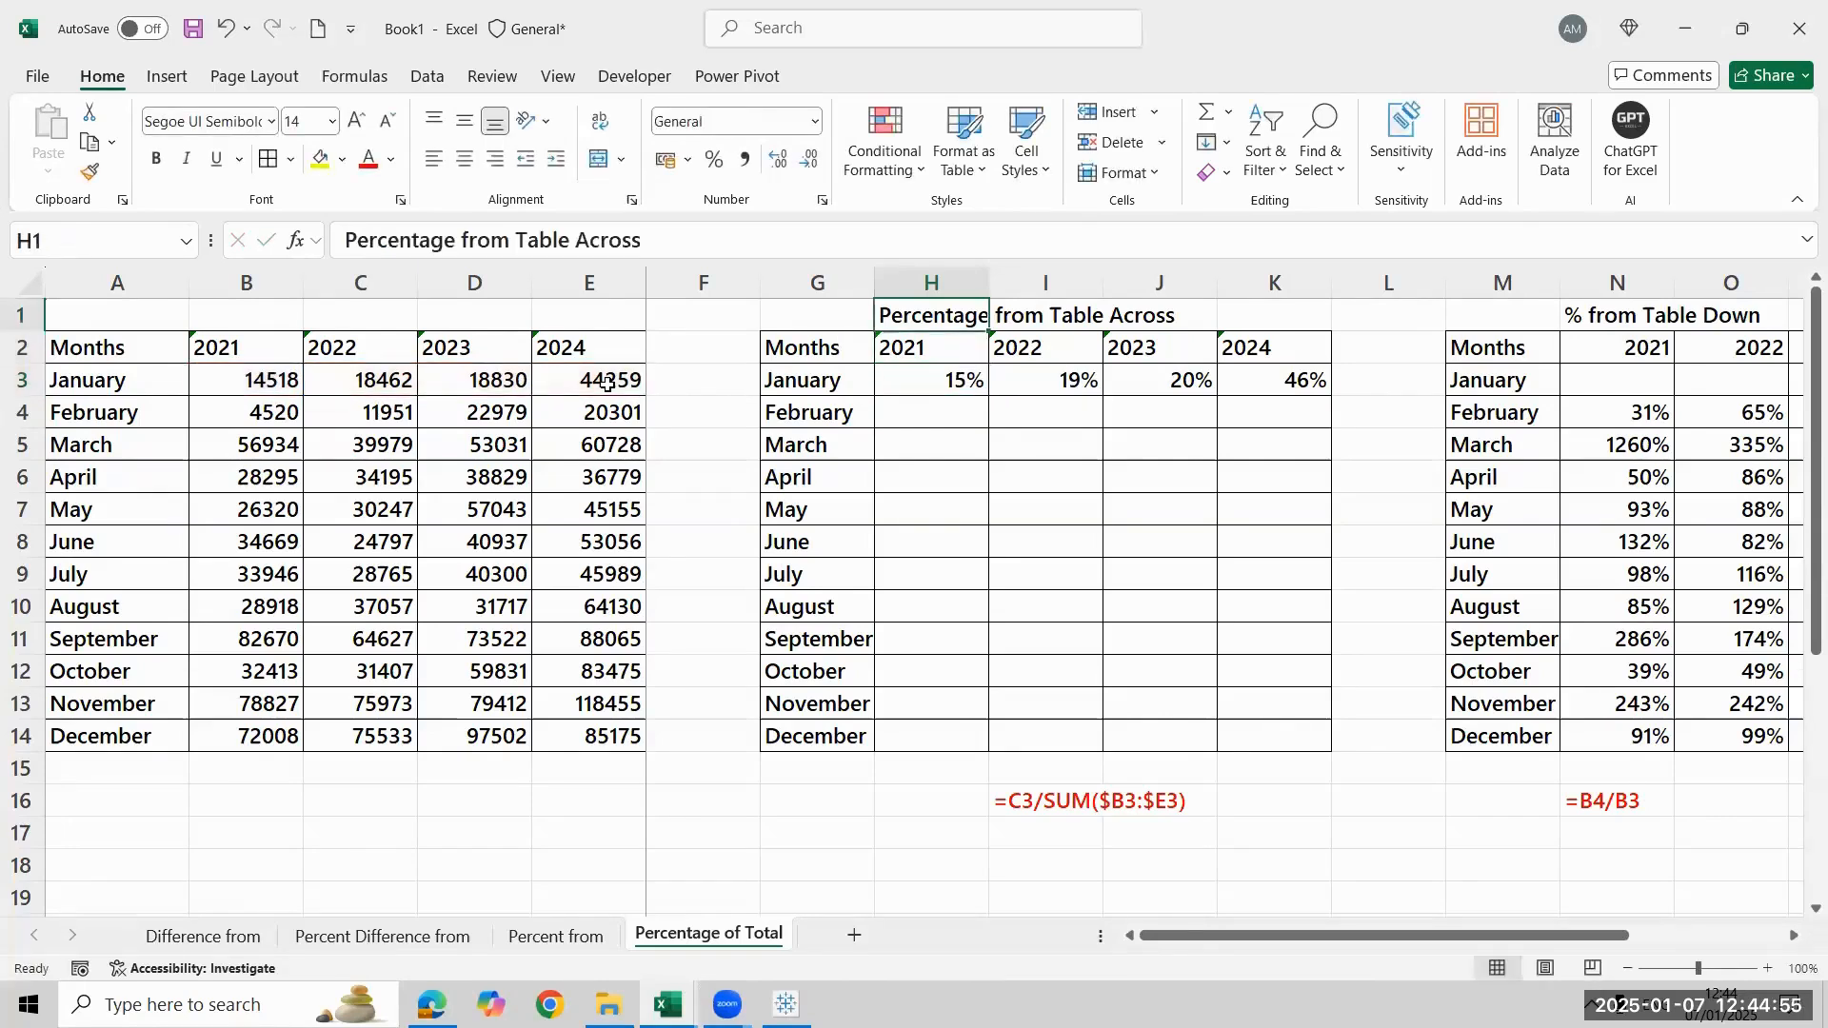
key("F2")
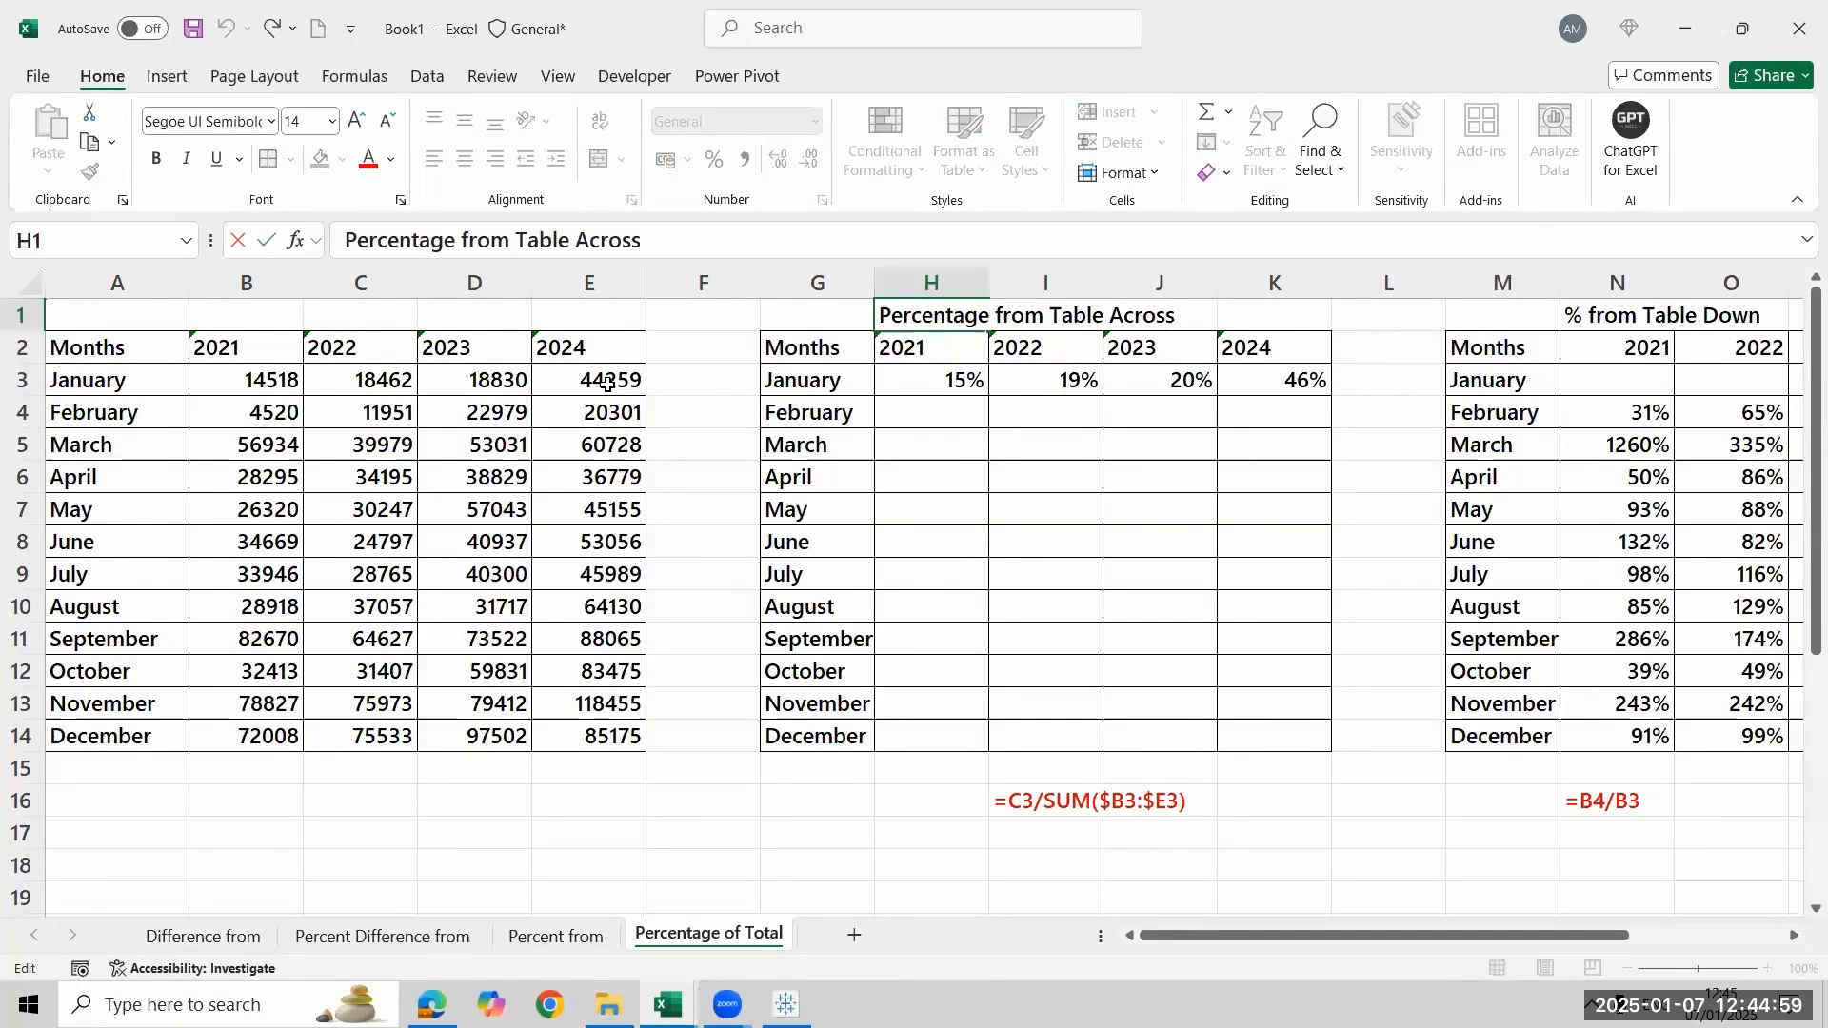
key("BackSpace")
key("BackSpace")
key("BackSpace")
key("BackSpace")
type("of ta")
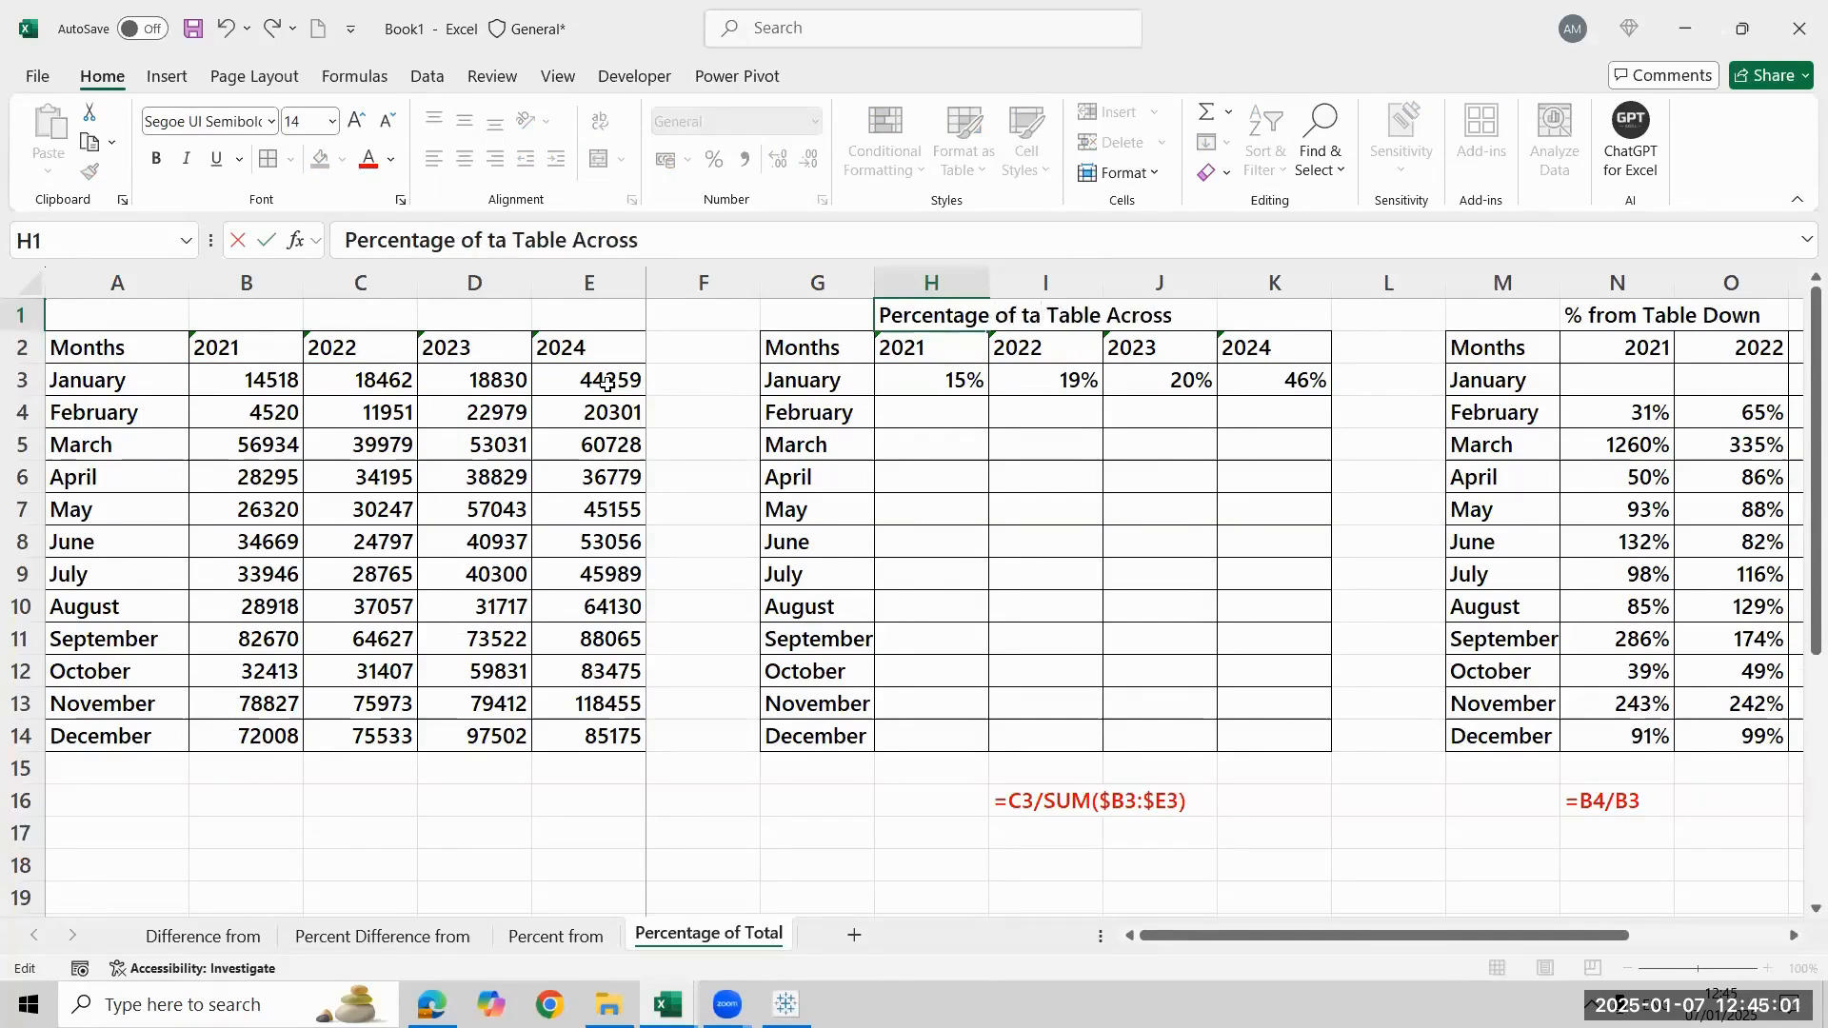
key("BackSpace")
type("otal")
key("Return")
Fill the January percentage formulas in H3:K3 down to December in row 14
key("Down")
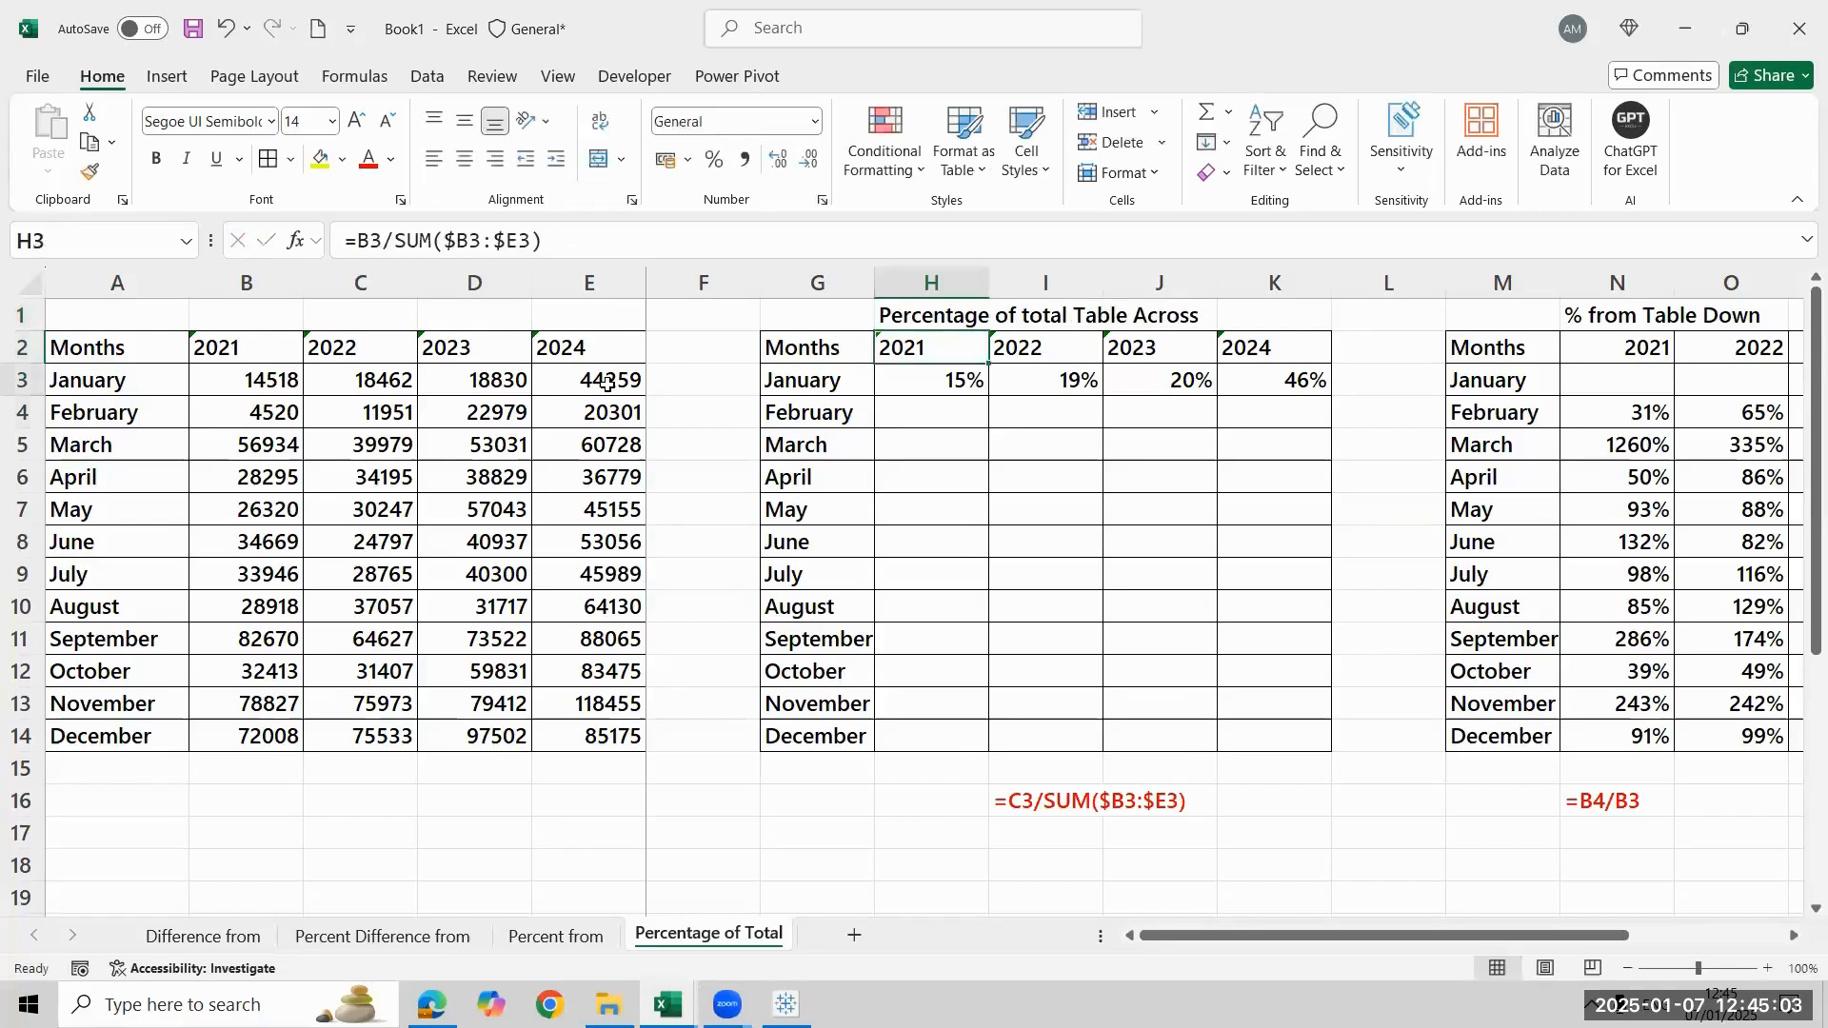
key("Down")
key("Left")
key("ctrl+Down")
key("Right")
key("ctrl+shift+Up")
key("shift+Right")
key("shift+Right")
key("shift+Right")
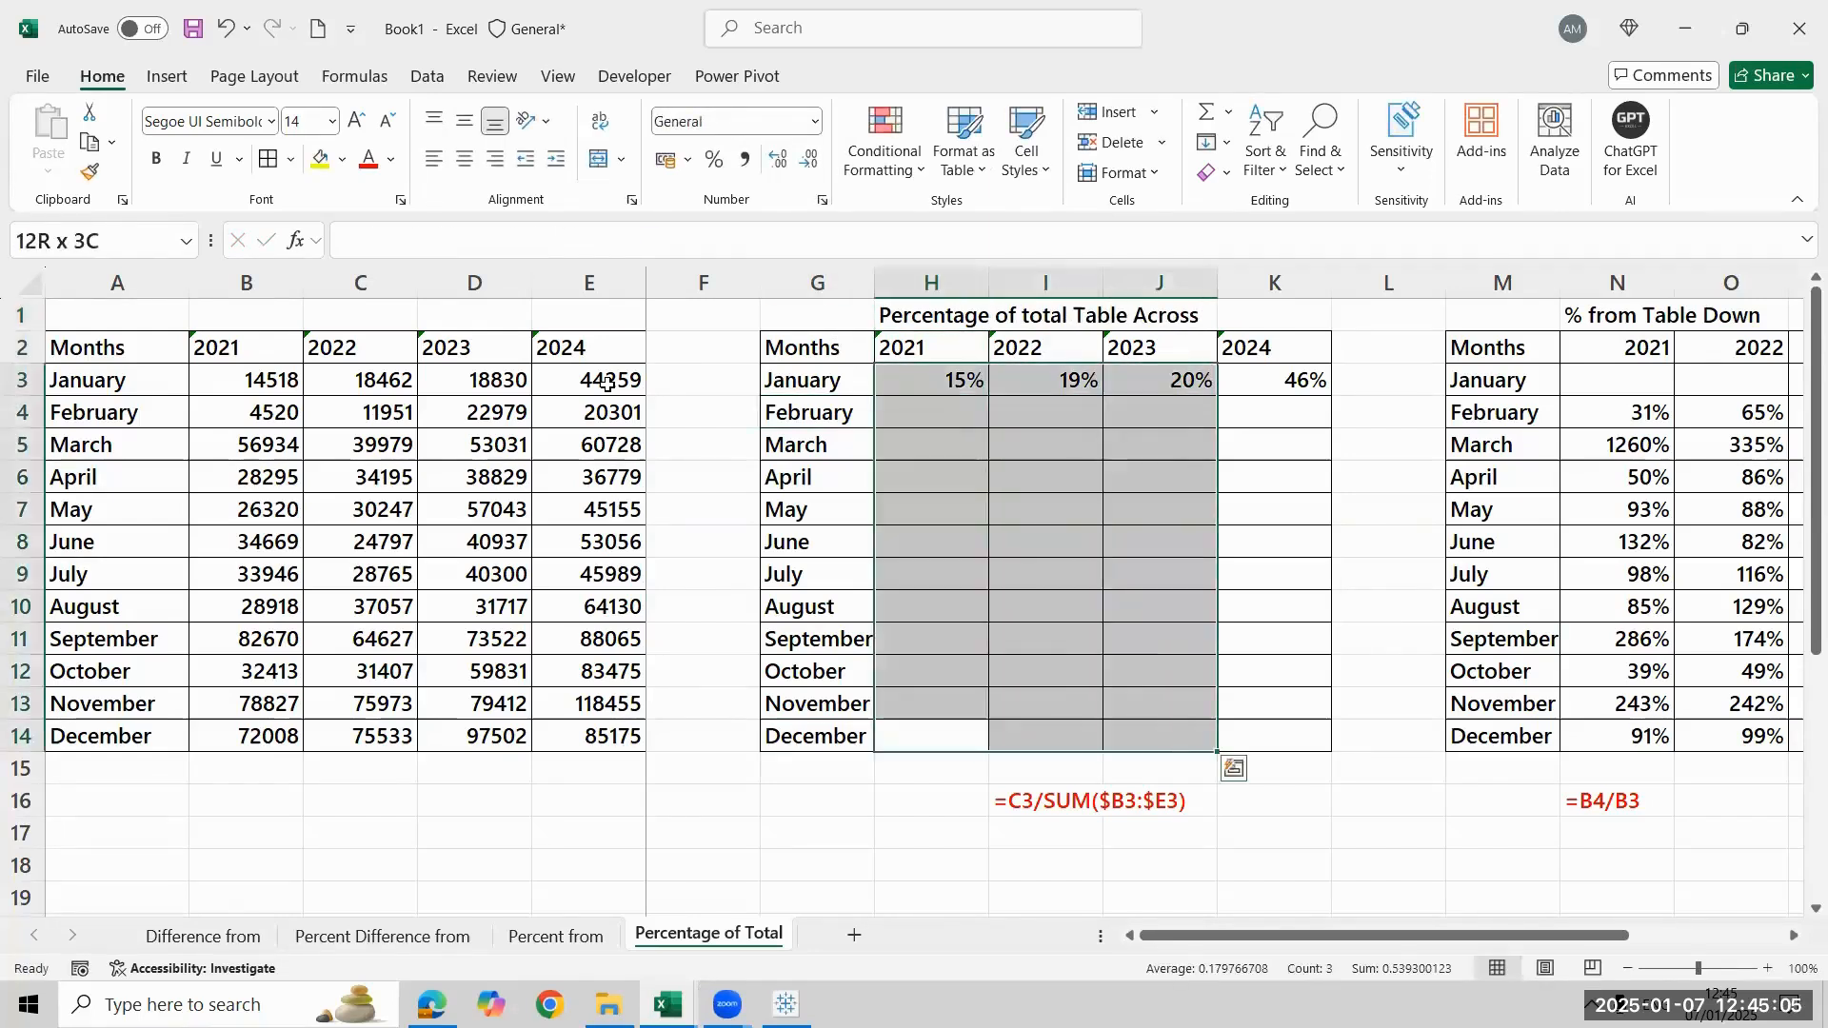
key("ctrl+d")
key("Up")
key("Up")
key("Up")
key("Up")
key("Up")
key("Up")
key("Up")
key("Up")
key("Up")
key("Up")
key("Up")
key("Up")
key("Up")
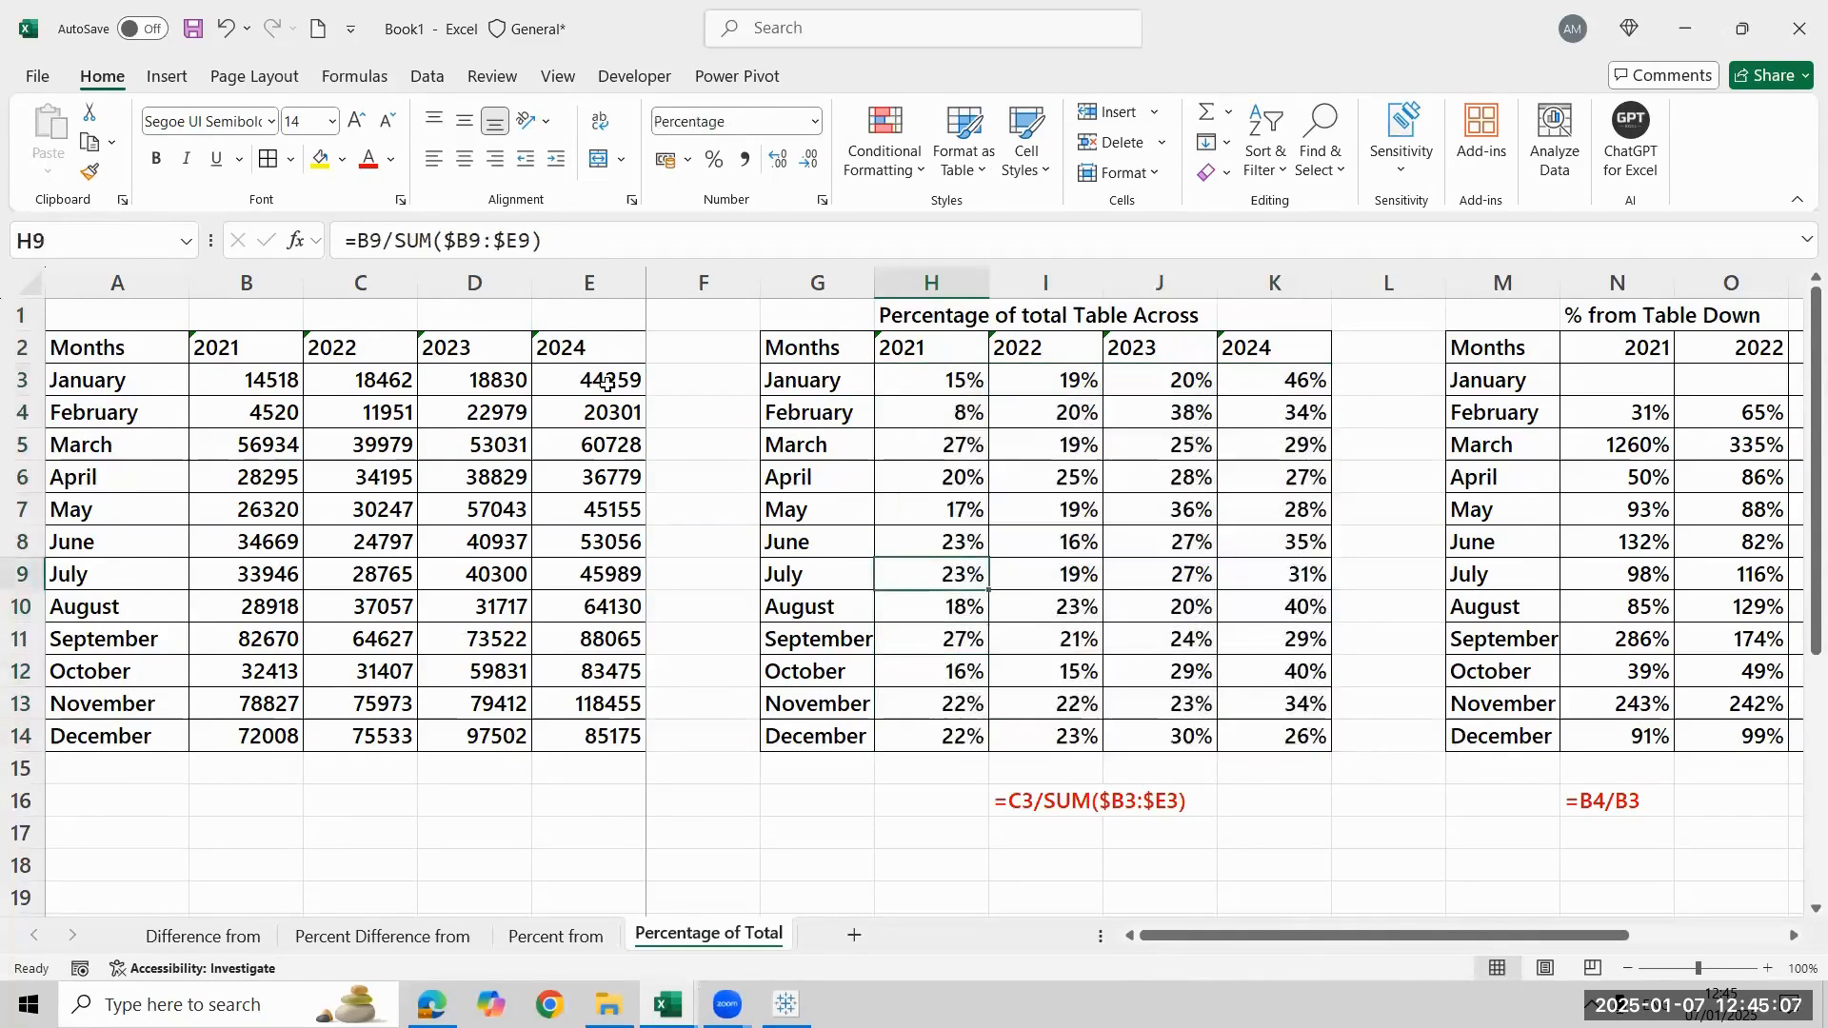
key("Down")
key("Down")
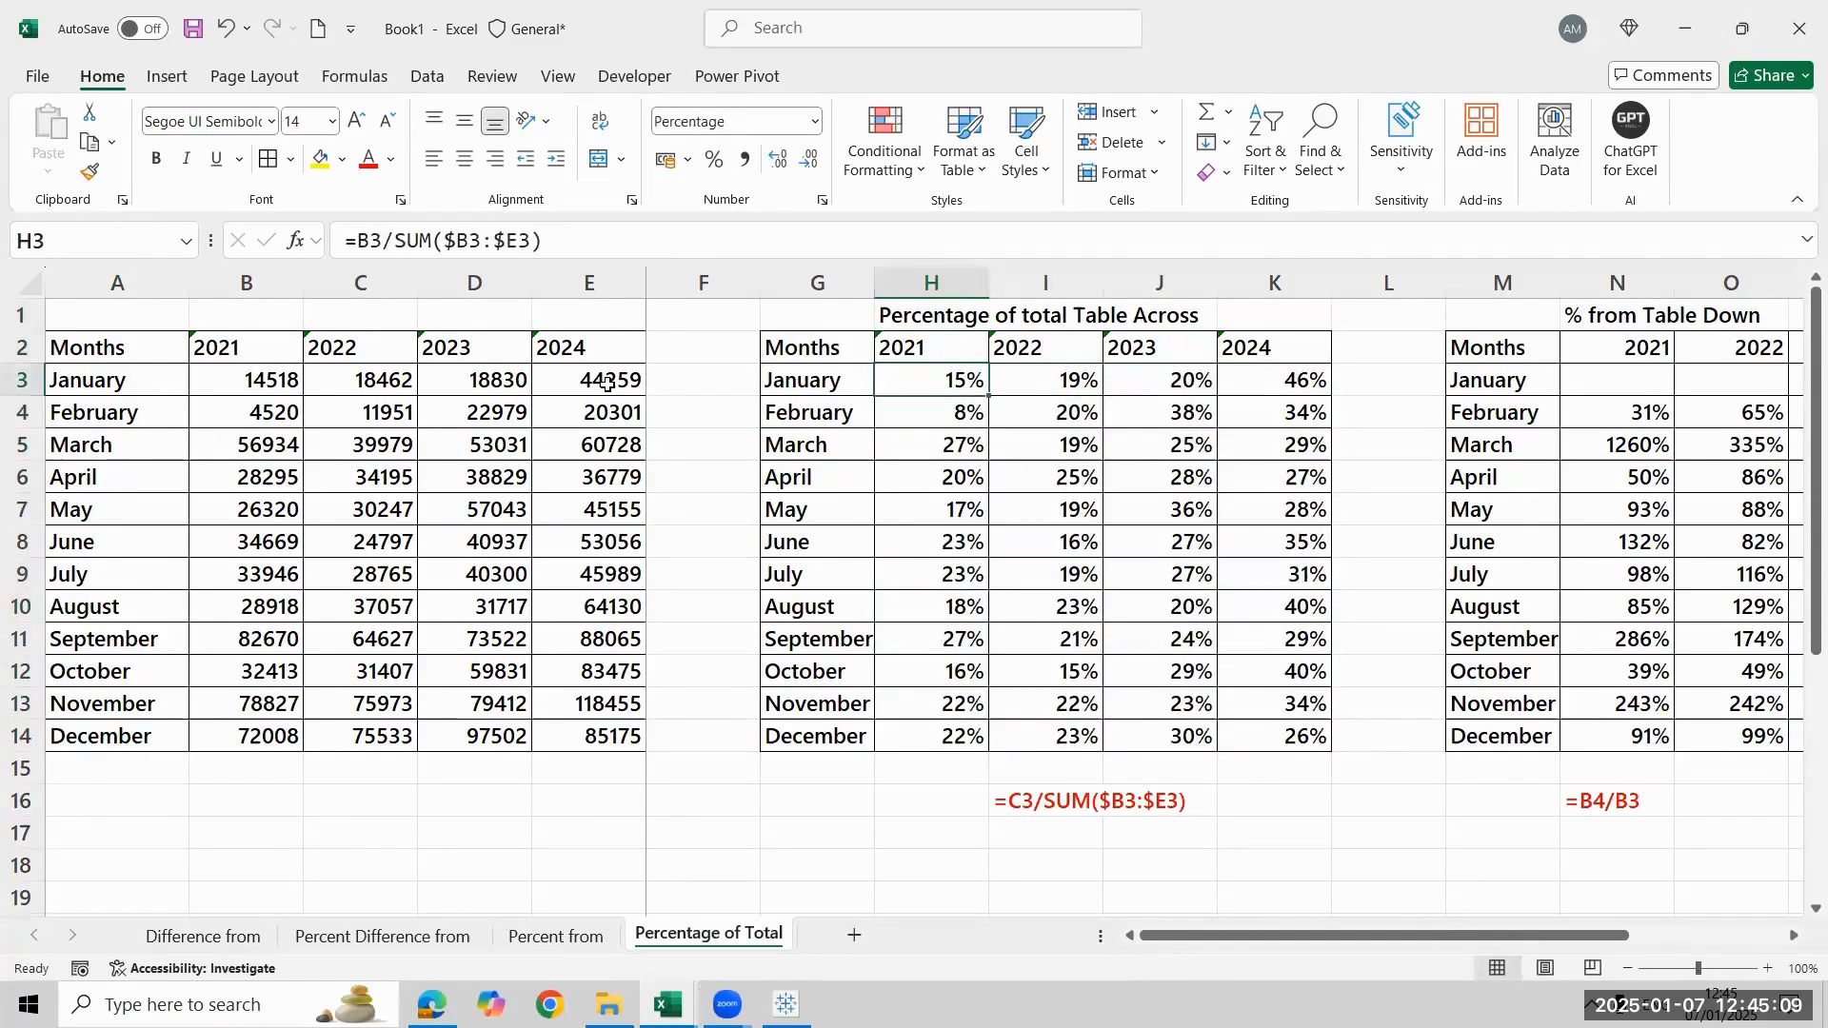
Re-enter the H3 formula from scratch as =B3/SUM($B3:$E3), with the sum range locked by column
type("=")
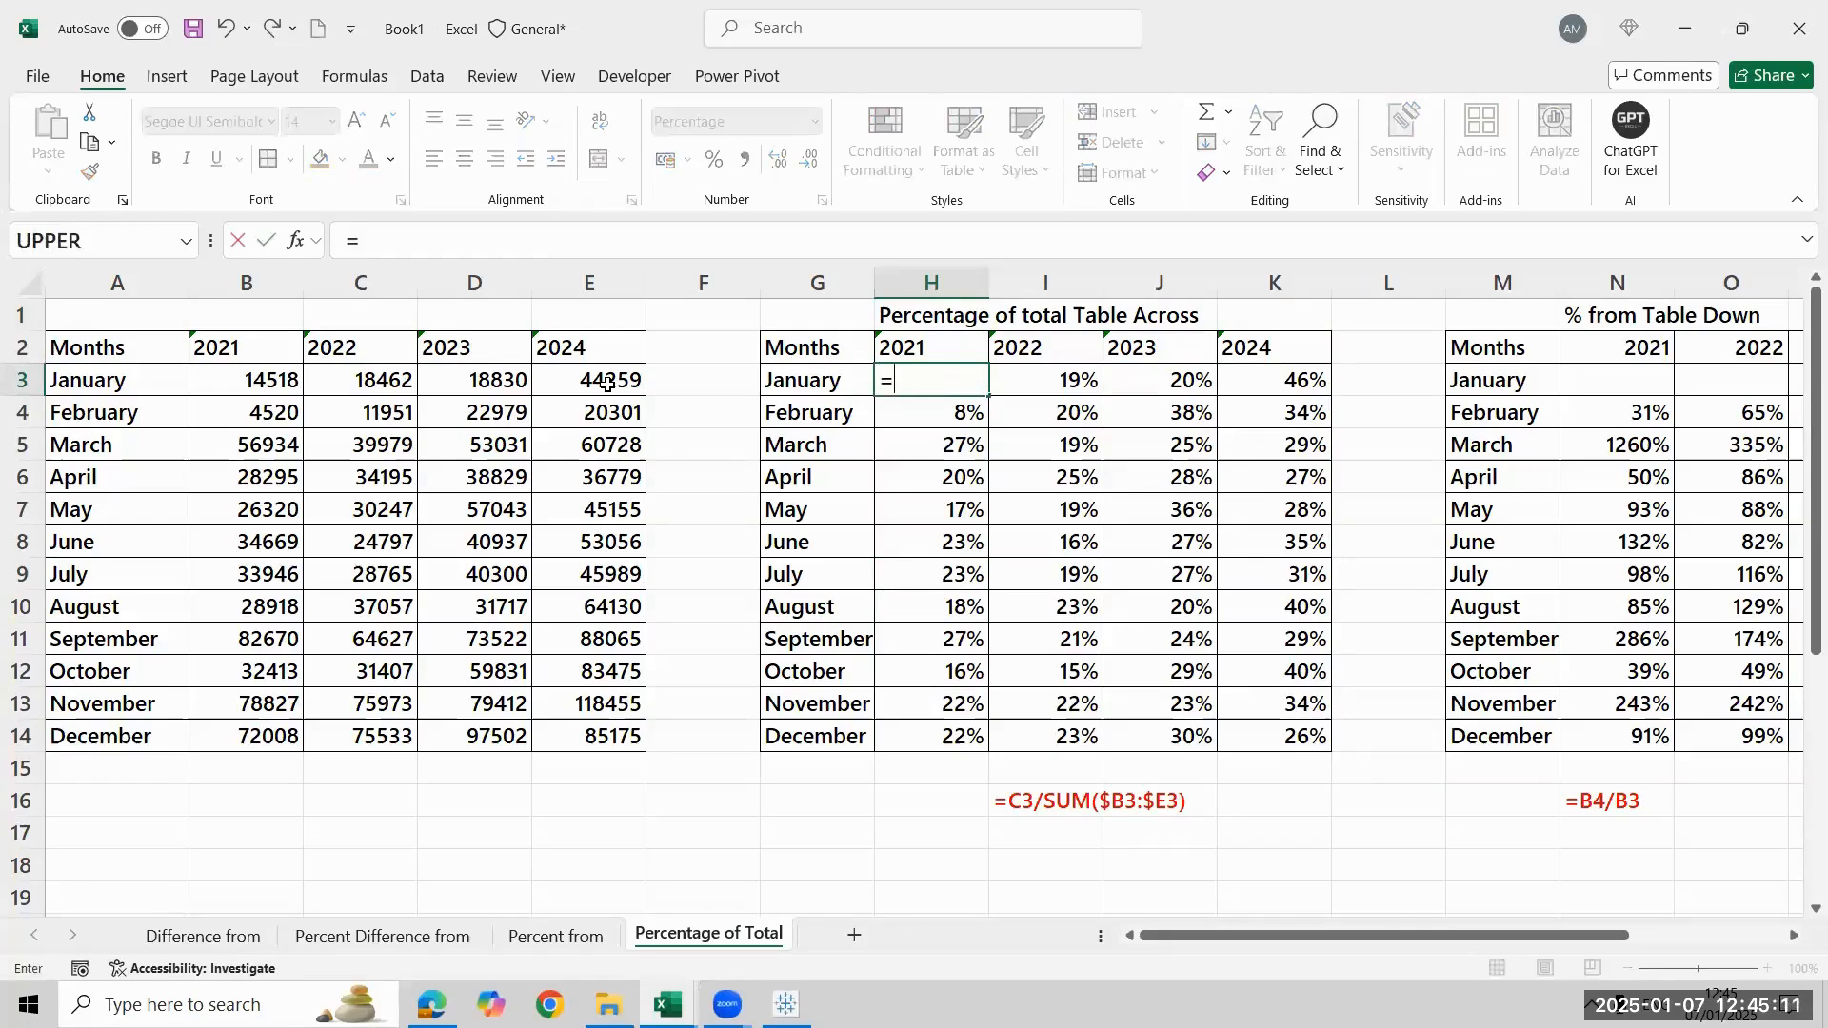
key("Left")
key("Left")
key("Left")
key("Left")
key("Left")
key("Left")
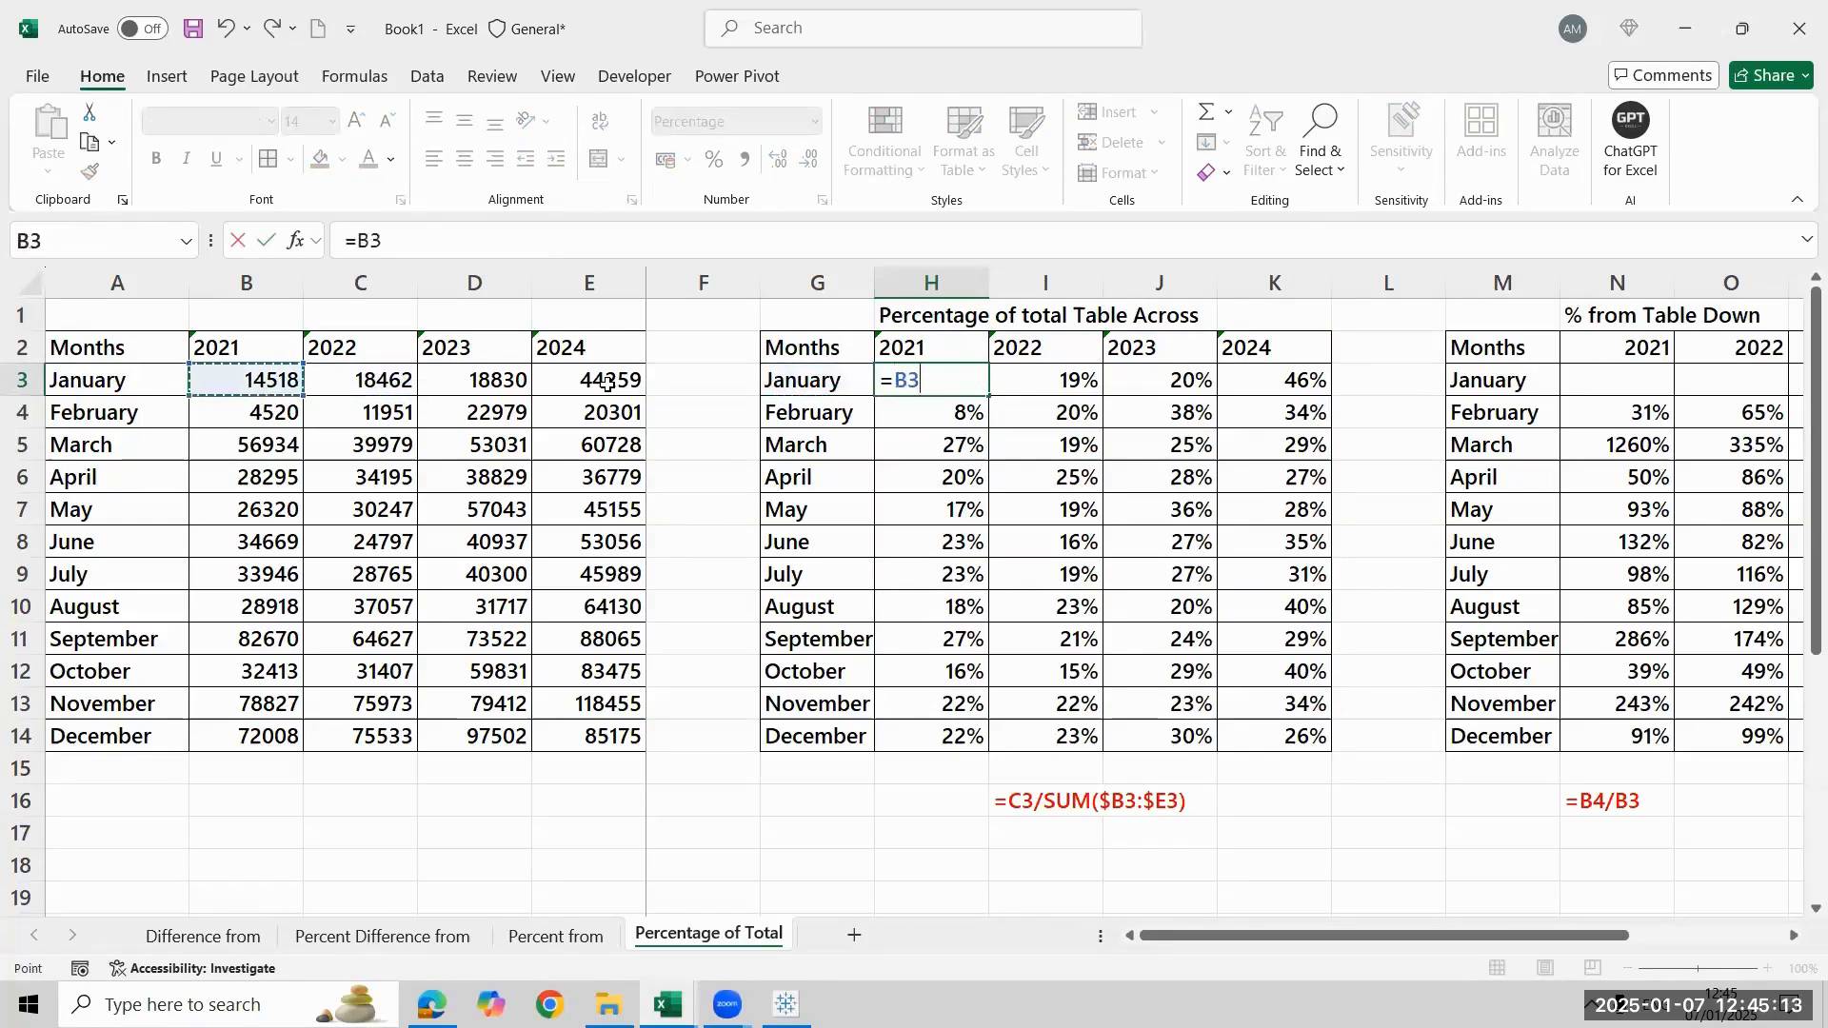
type("/sum(")
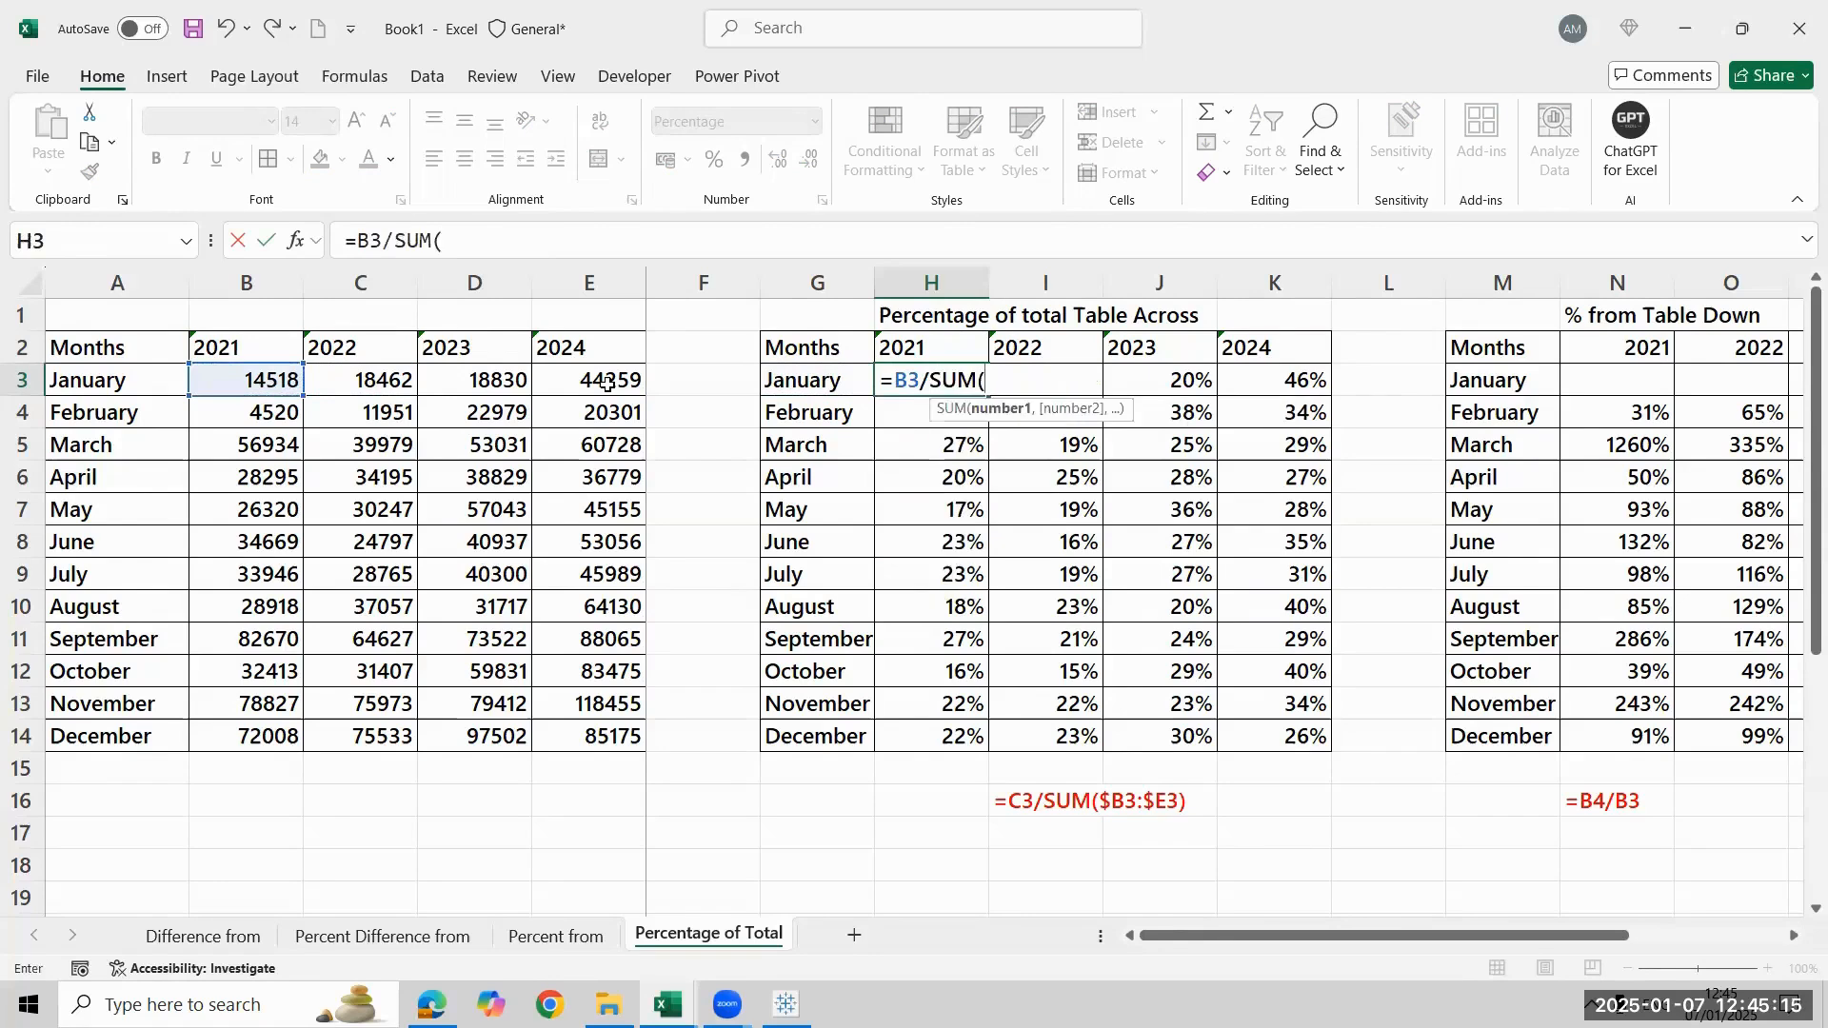
key("Left")
key("Left")
key("Left")
key("Left")
key("Left")
key("Left")
key("shift+Right")
key("shift+Right")
key("shift+Right")
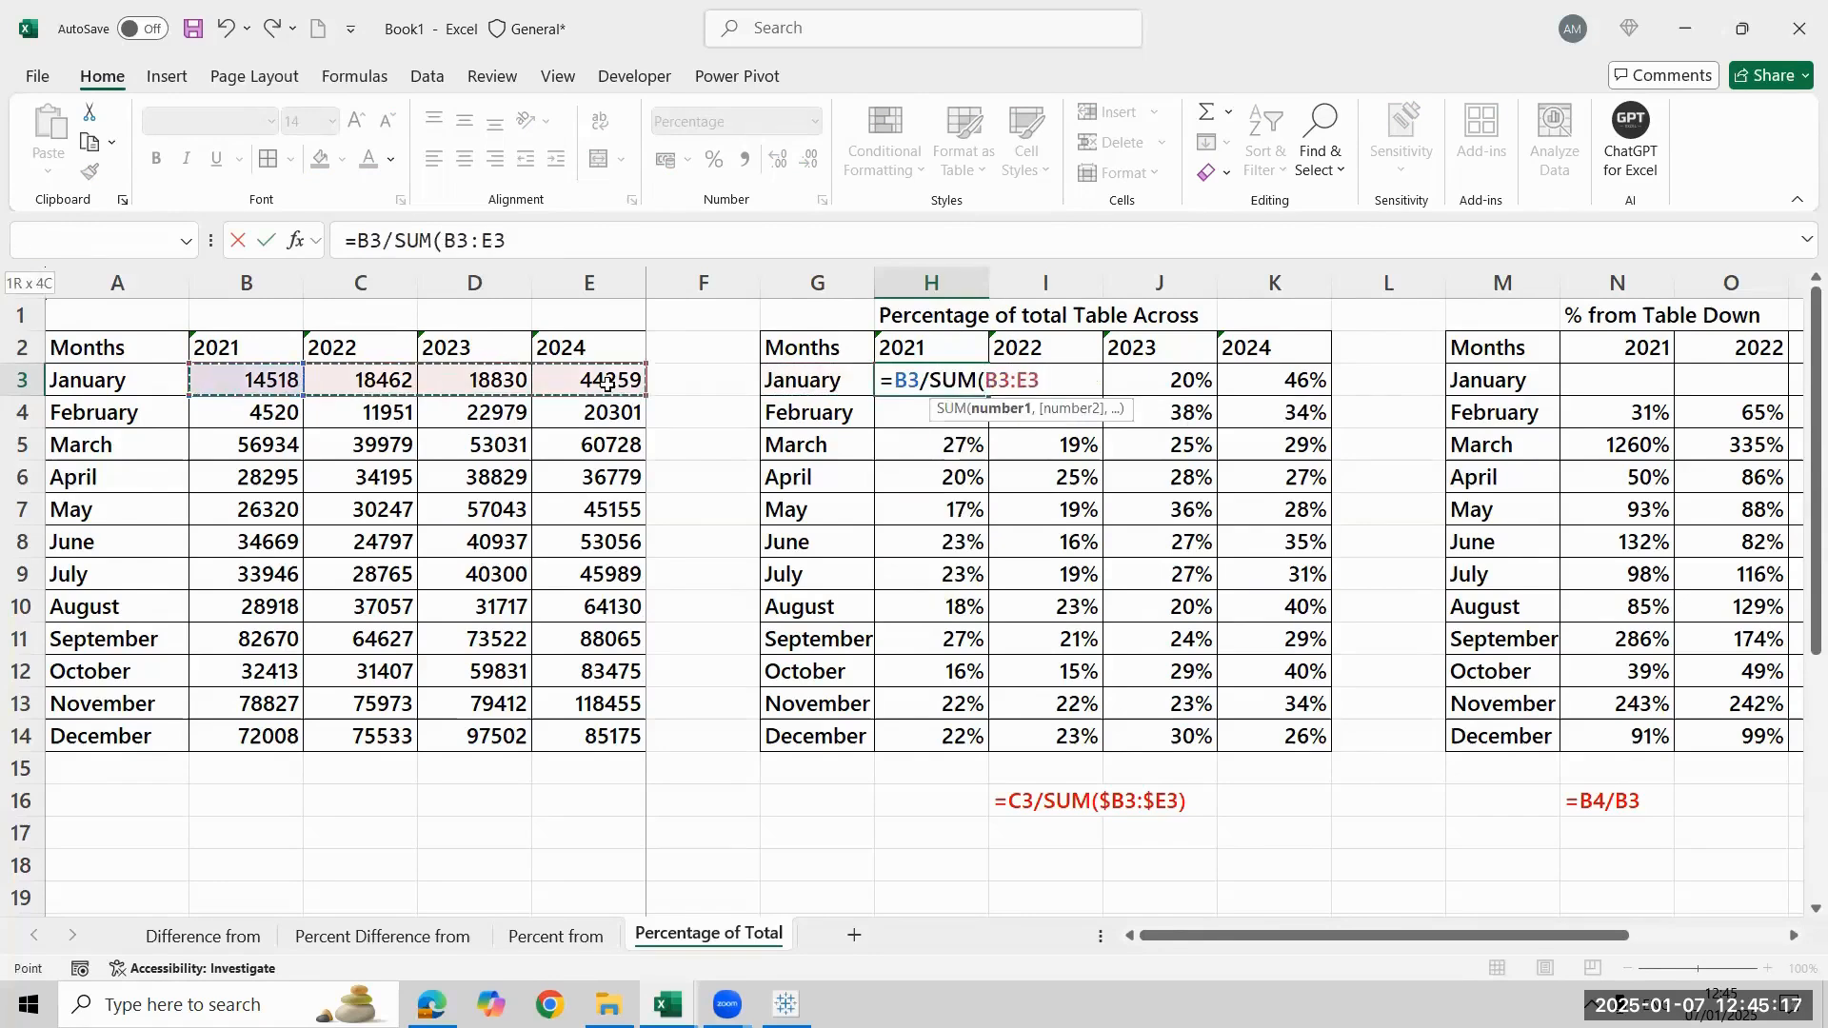
key("F4")
key("F4")
key("F4")
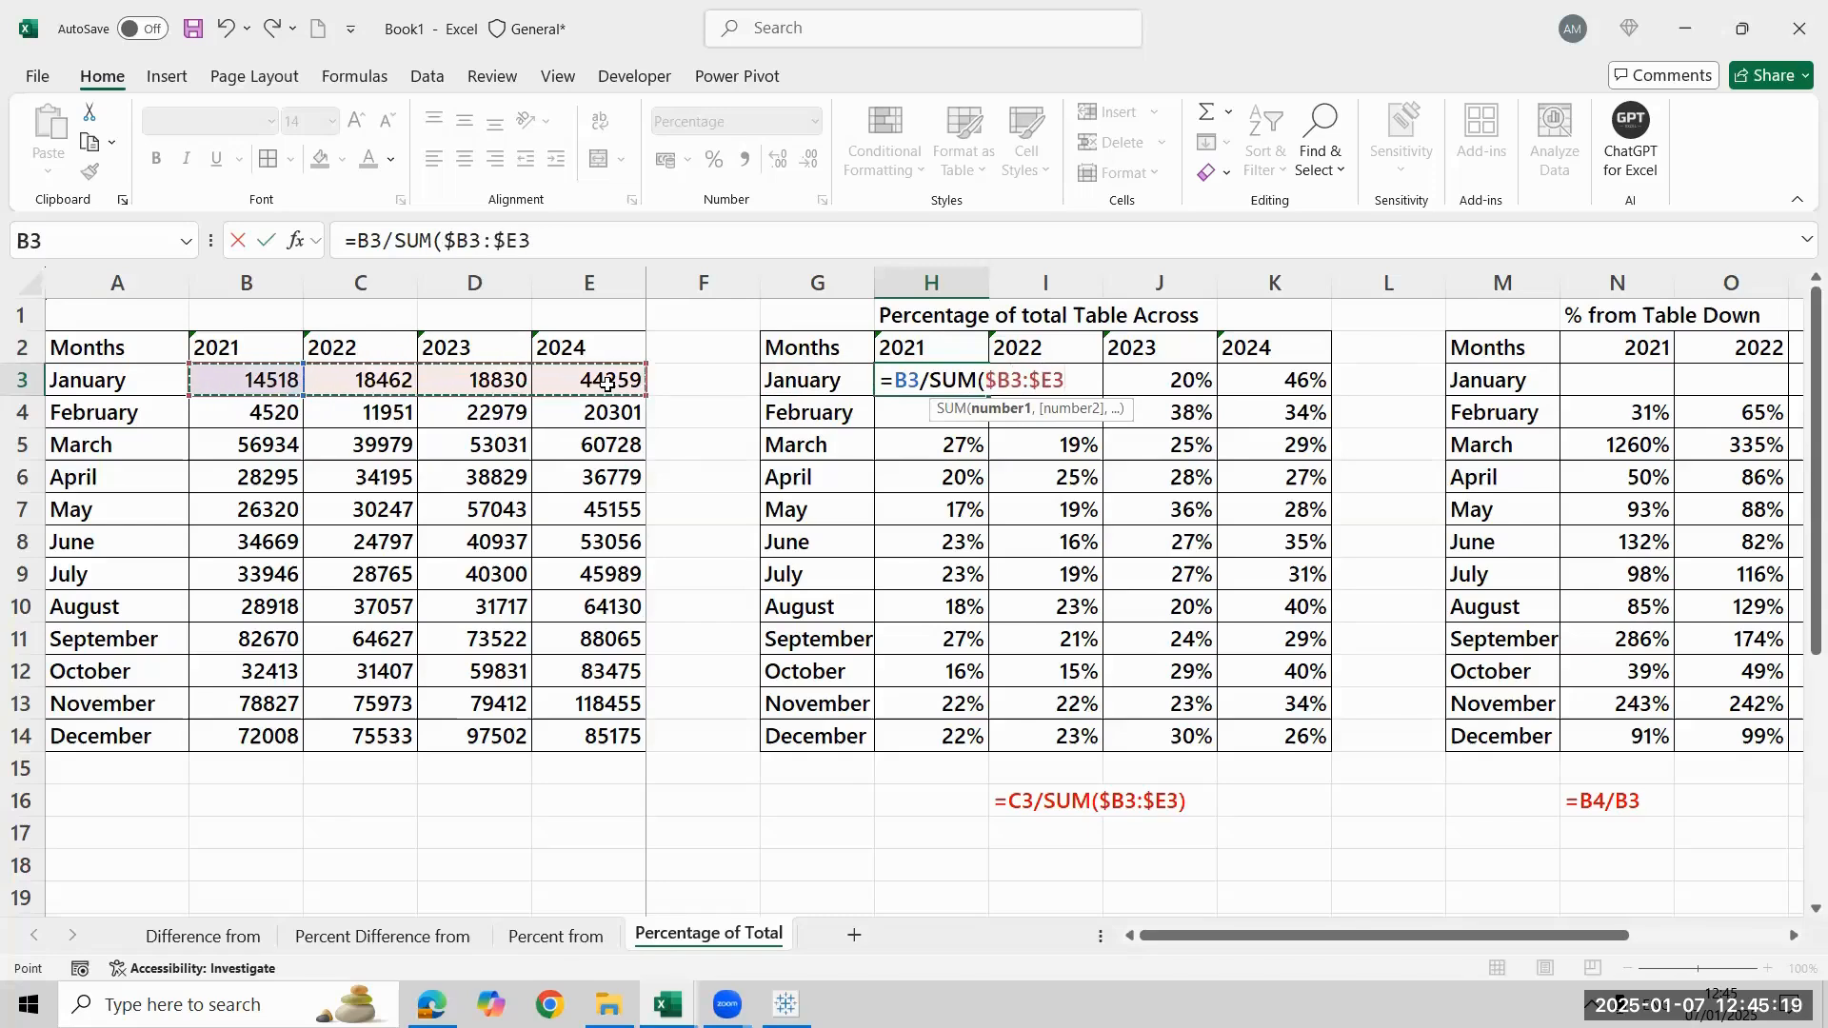
type(")")
key("Return")
key("Up")
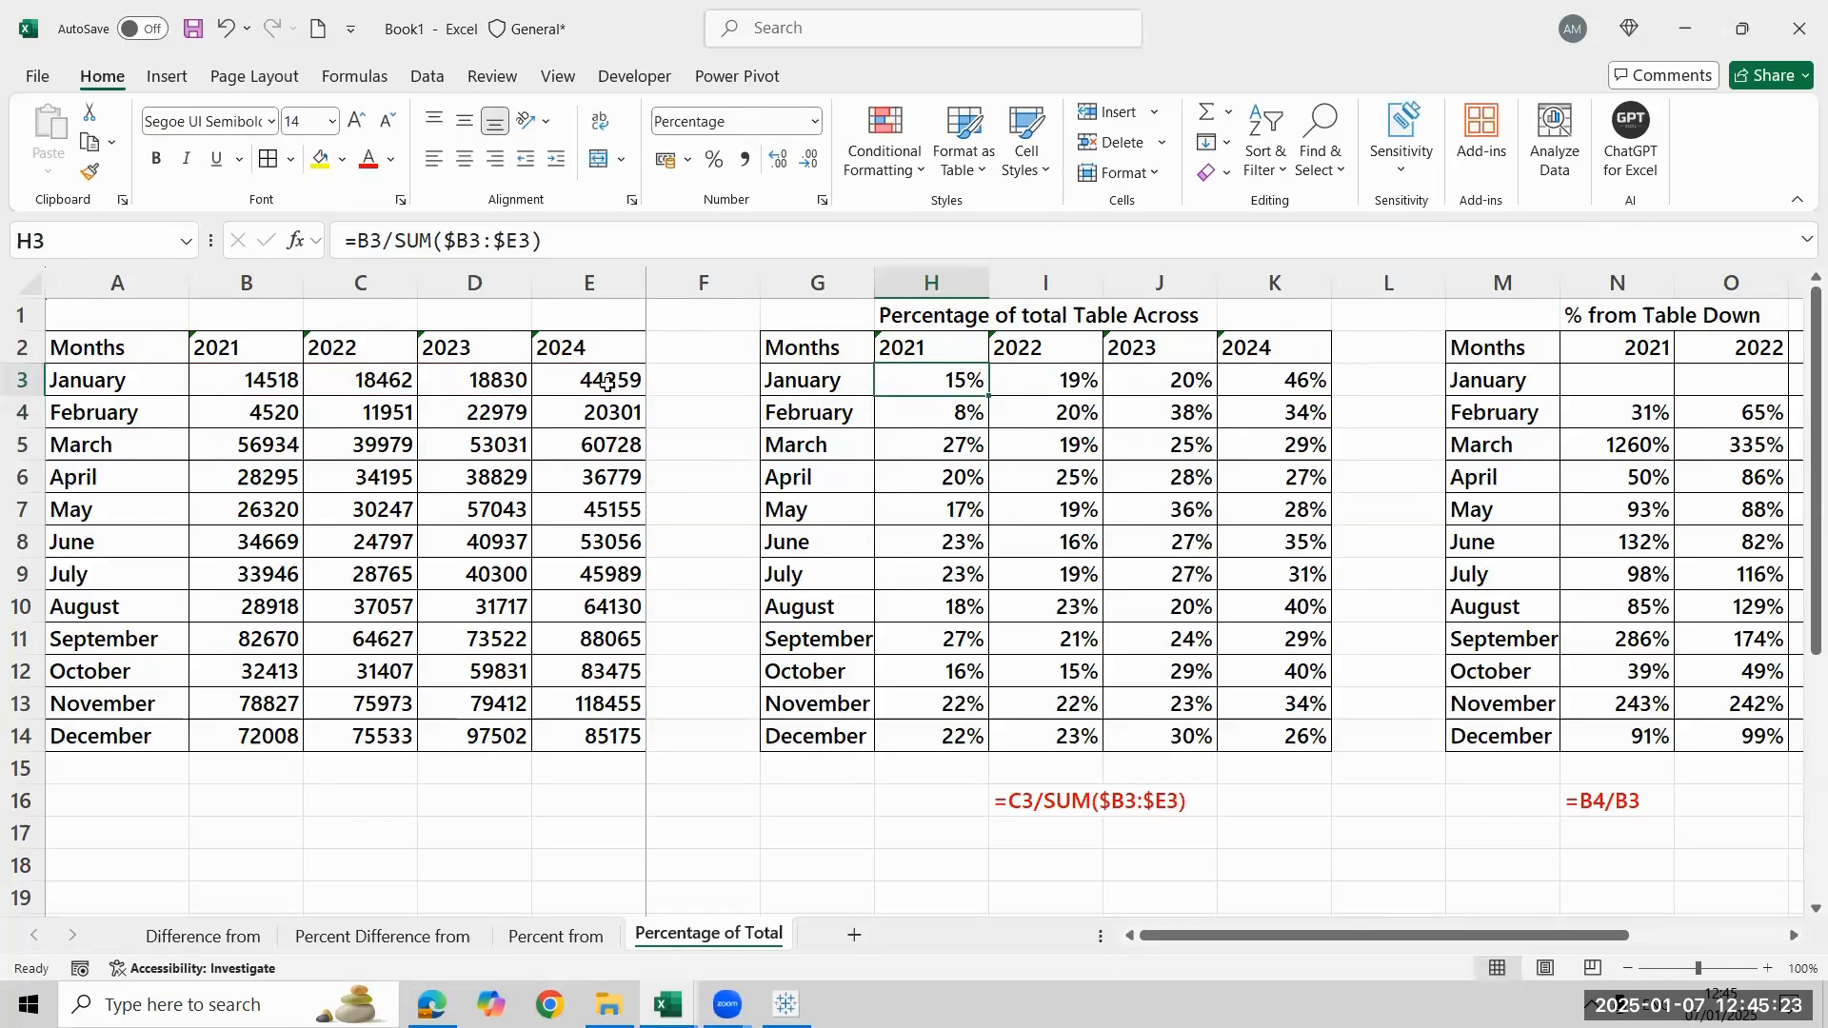
key("Right")
key("Right")
key("Right")
key("Right")
key("Right")
key("Right")
key("Right")
key("Right")
key("Right")
key("Left")
key("Left")
key("Left")
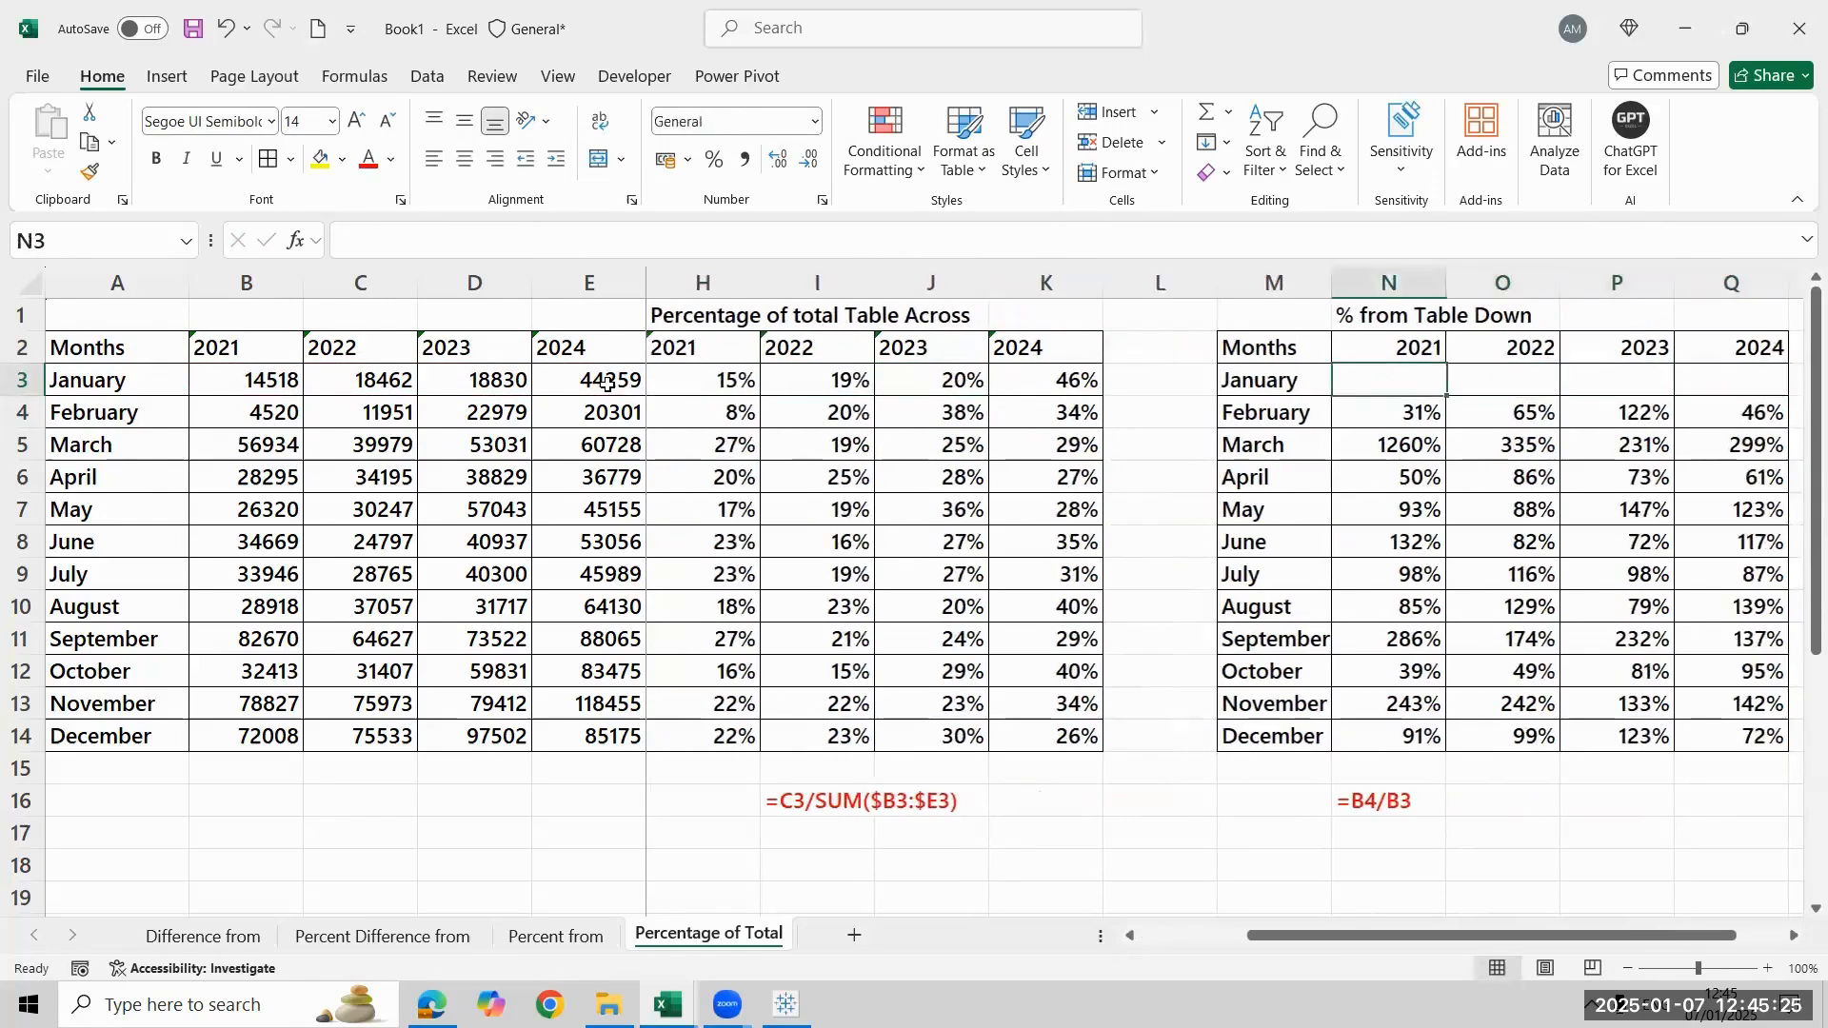
key("Right")
key("Right")
key("Left")
key("Left")
key("Left")
key("Left")
key("Left")
key("Left")
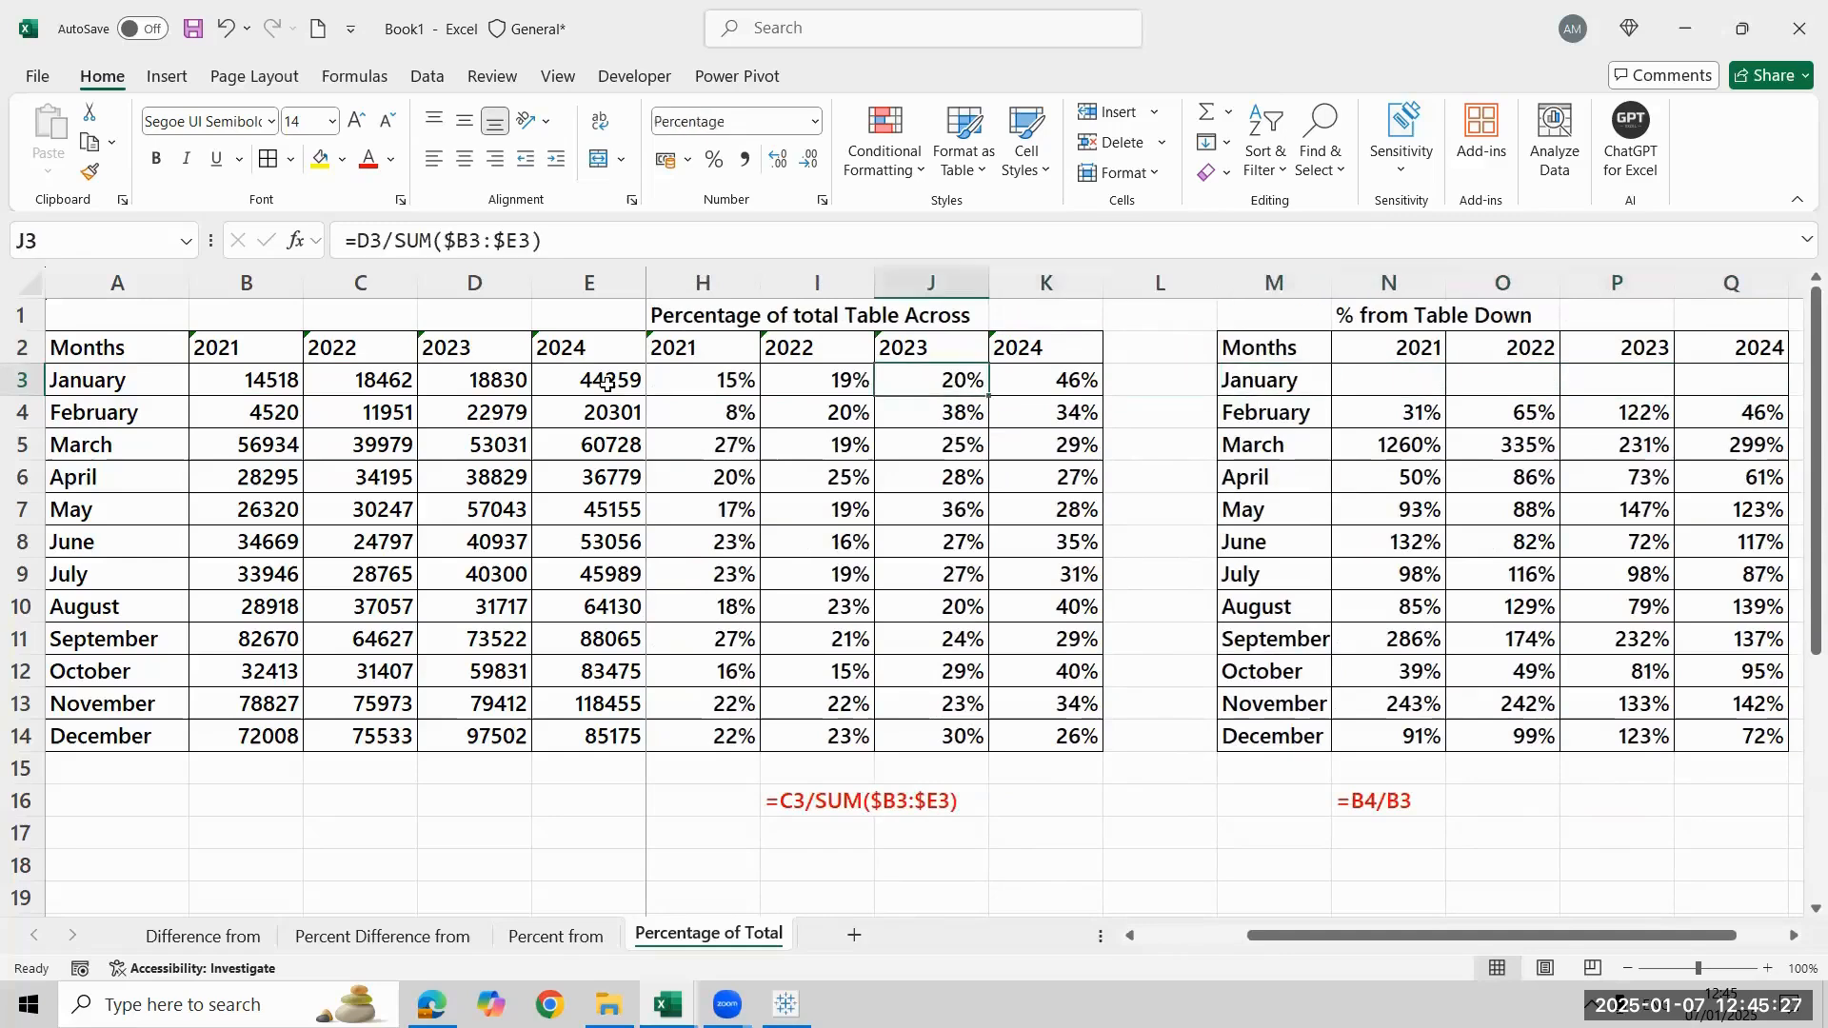
Copy the across table's title from H1 into N1, above the down table
key("Up")
key("Up")
key("Left")
key("Left")
key("ctrl+c")
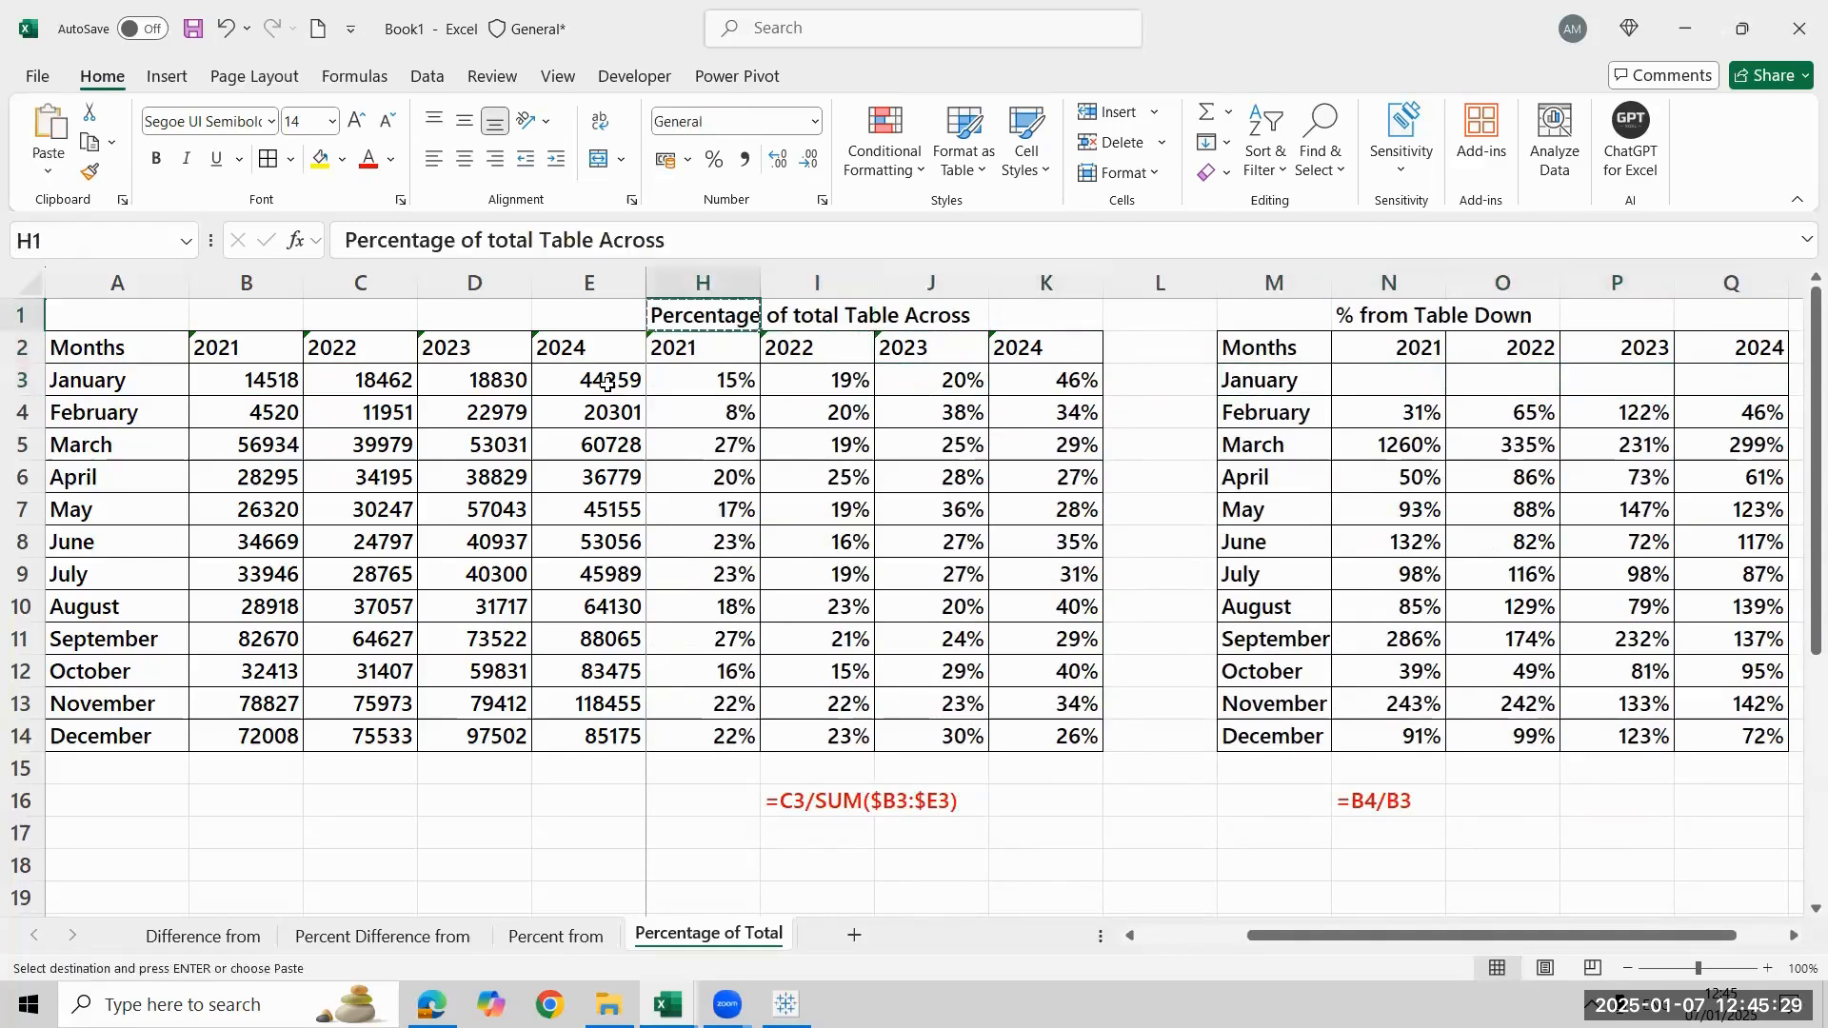
key("Right")
key("Right")
key("Right")
key("Right")
key("Right")
key("Right")
key("ctrl+v")
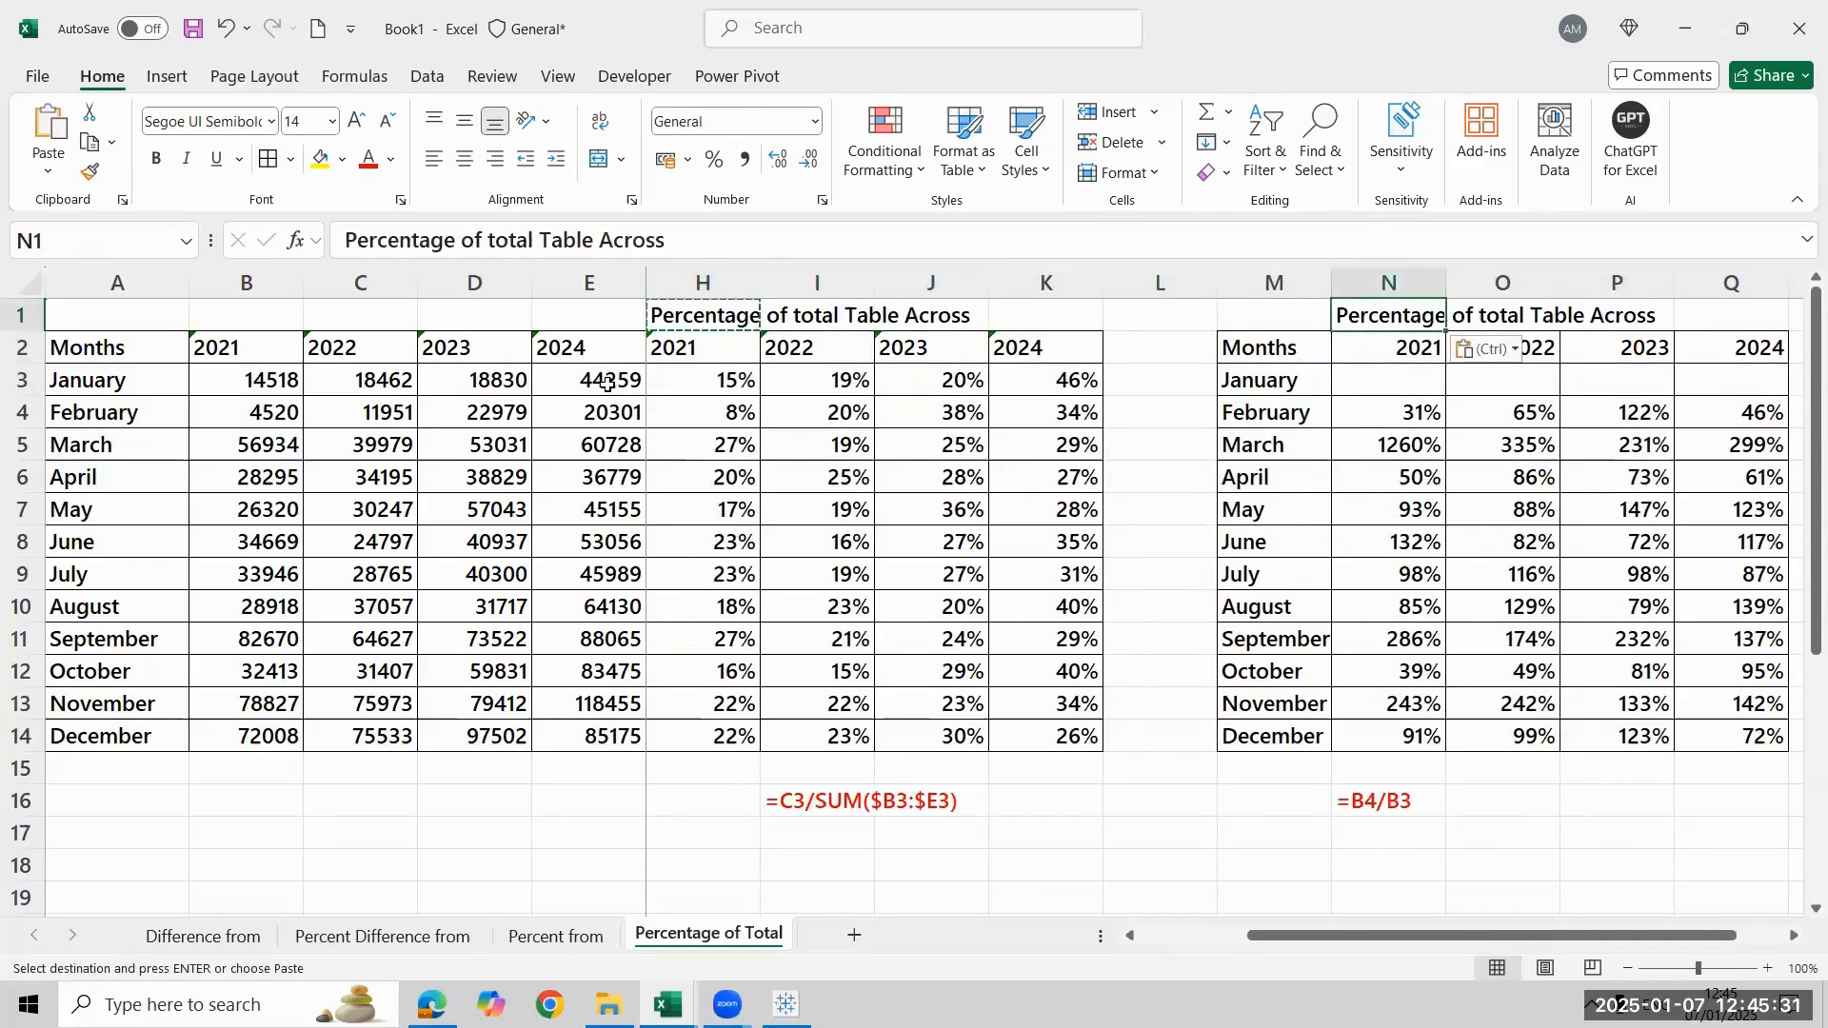
Edit the title in N1 to read "Percentage of total Table Down"
key("F2")
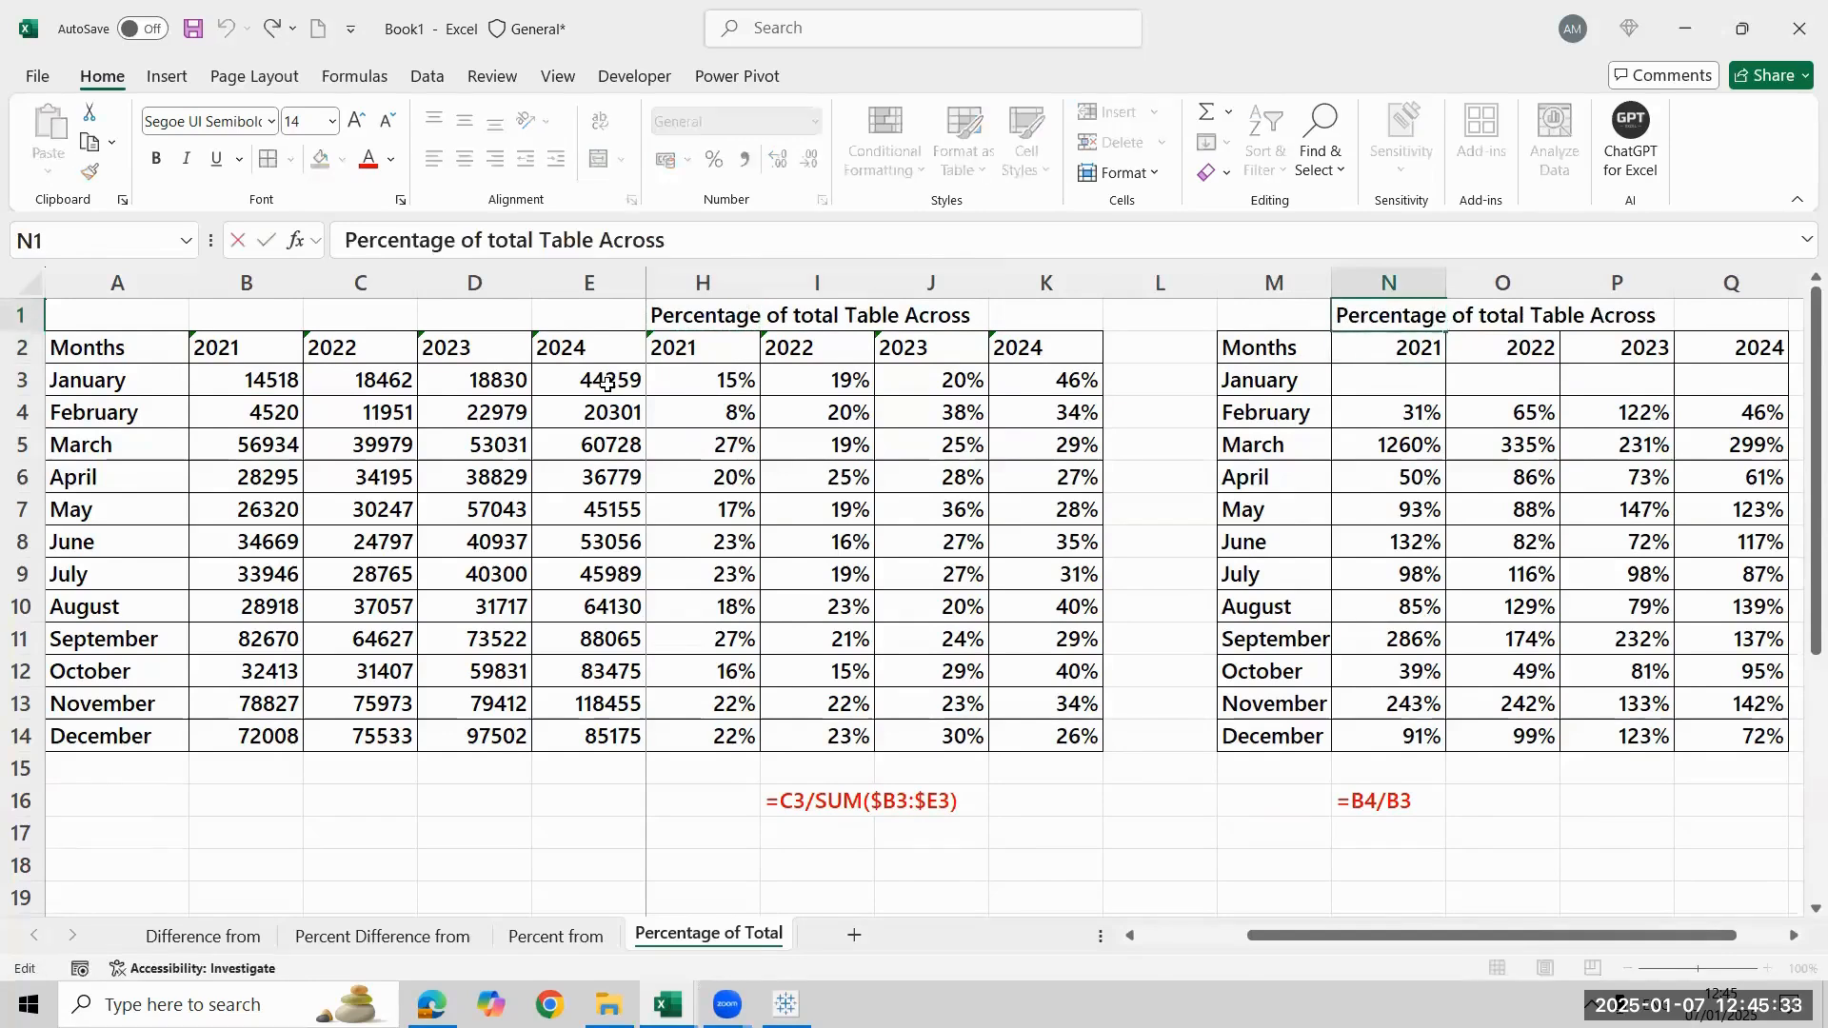
key("BackSpace")
key("BackSpace")
key("BackSpace")
key("BackSpace")
key("BackSpace")
key("BackSpace")
type("Down")
key("Return")
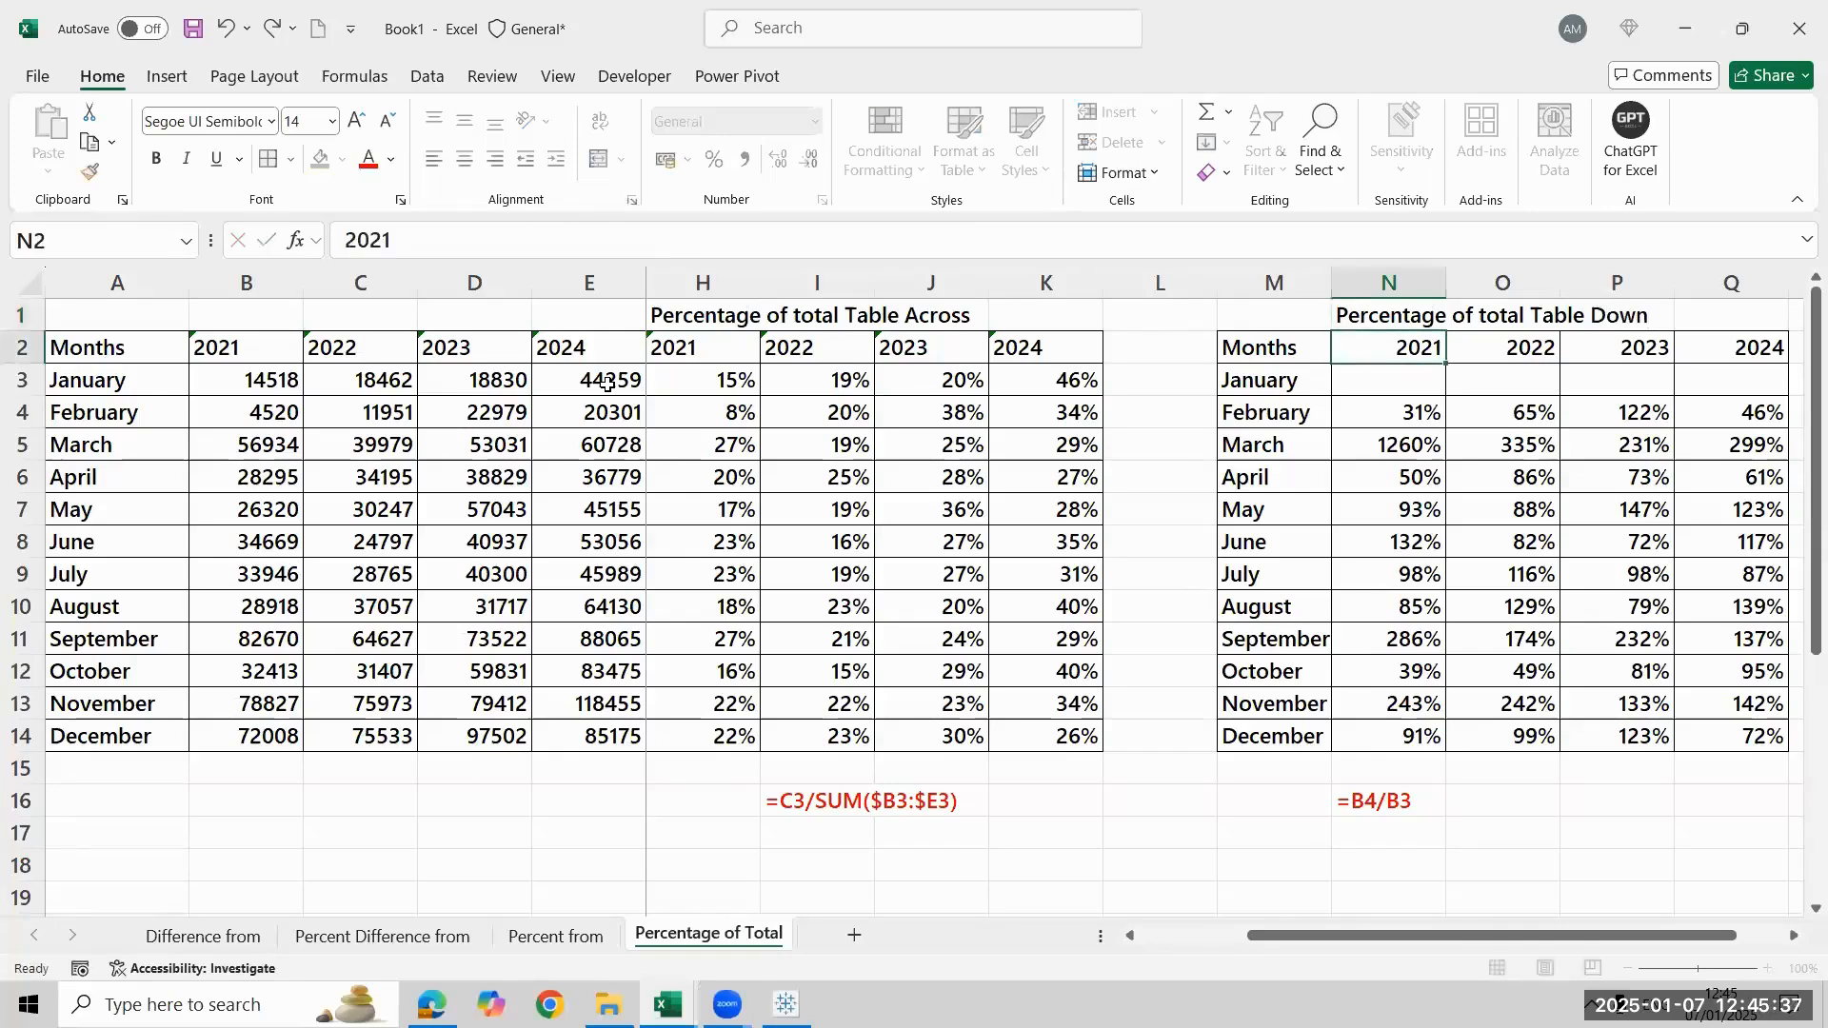
Clear the percent-from values in N4:Q14 of the down table
key("Down")
key("ctrl+shift+Right")
key("ctrl+shift+Down")
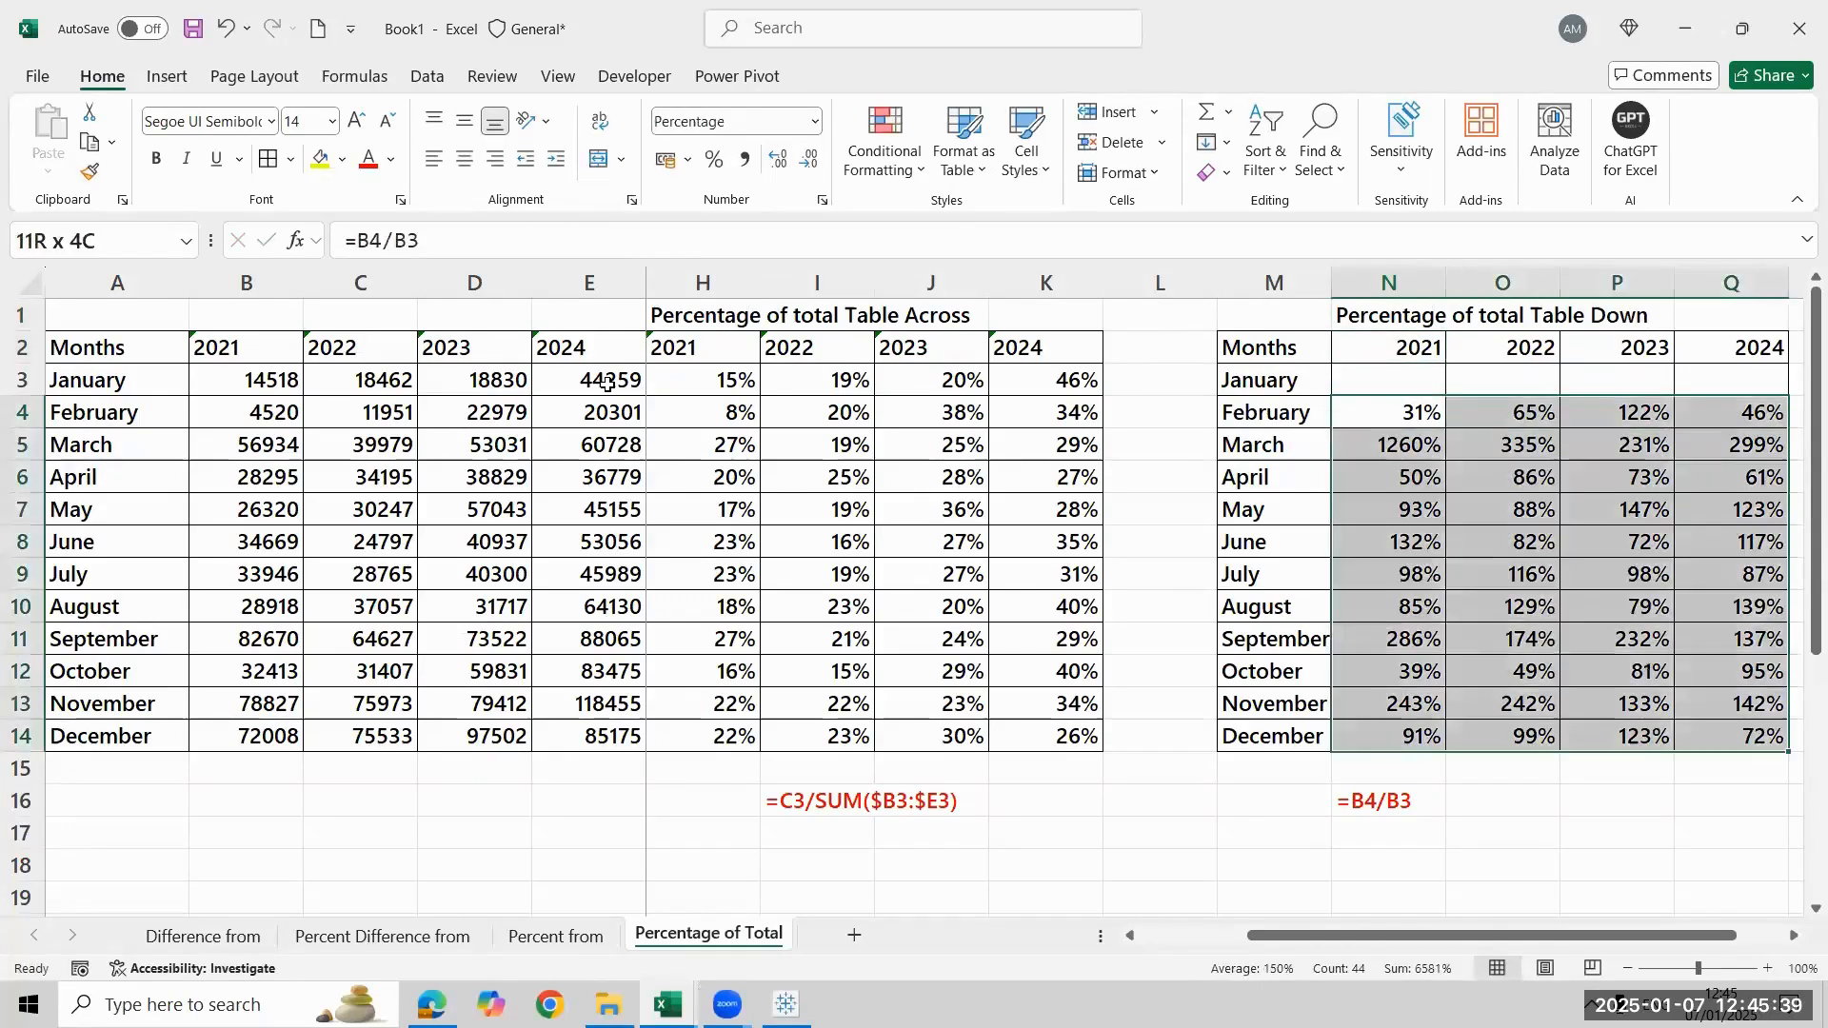
key("Delete")
key("Right")
key("Left")
Enter =B3/SUM(B$3:B$14) in N3 of the down table, with the sum range locked by row
key("Up")
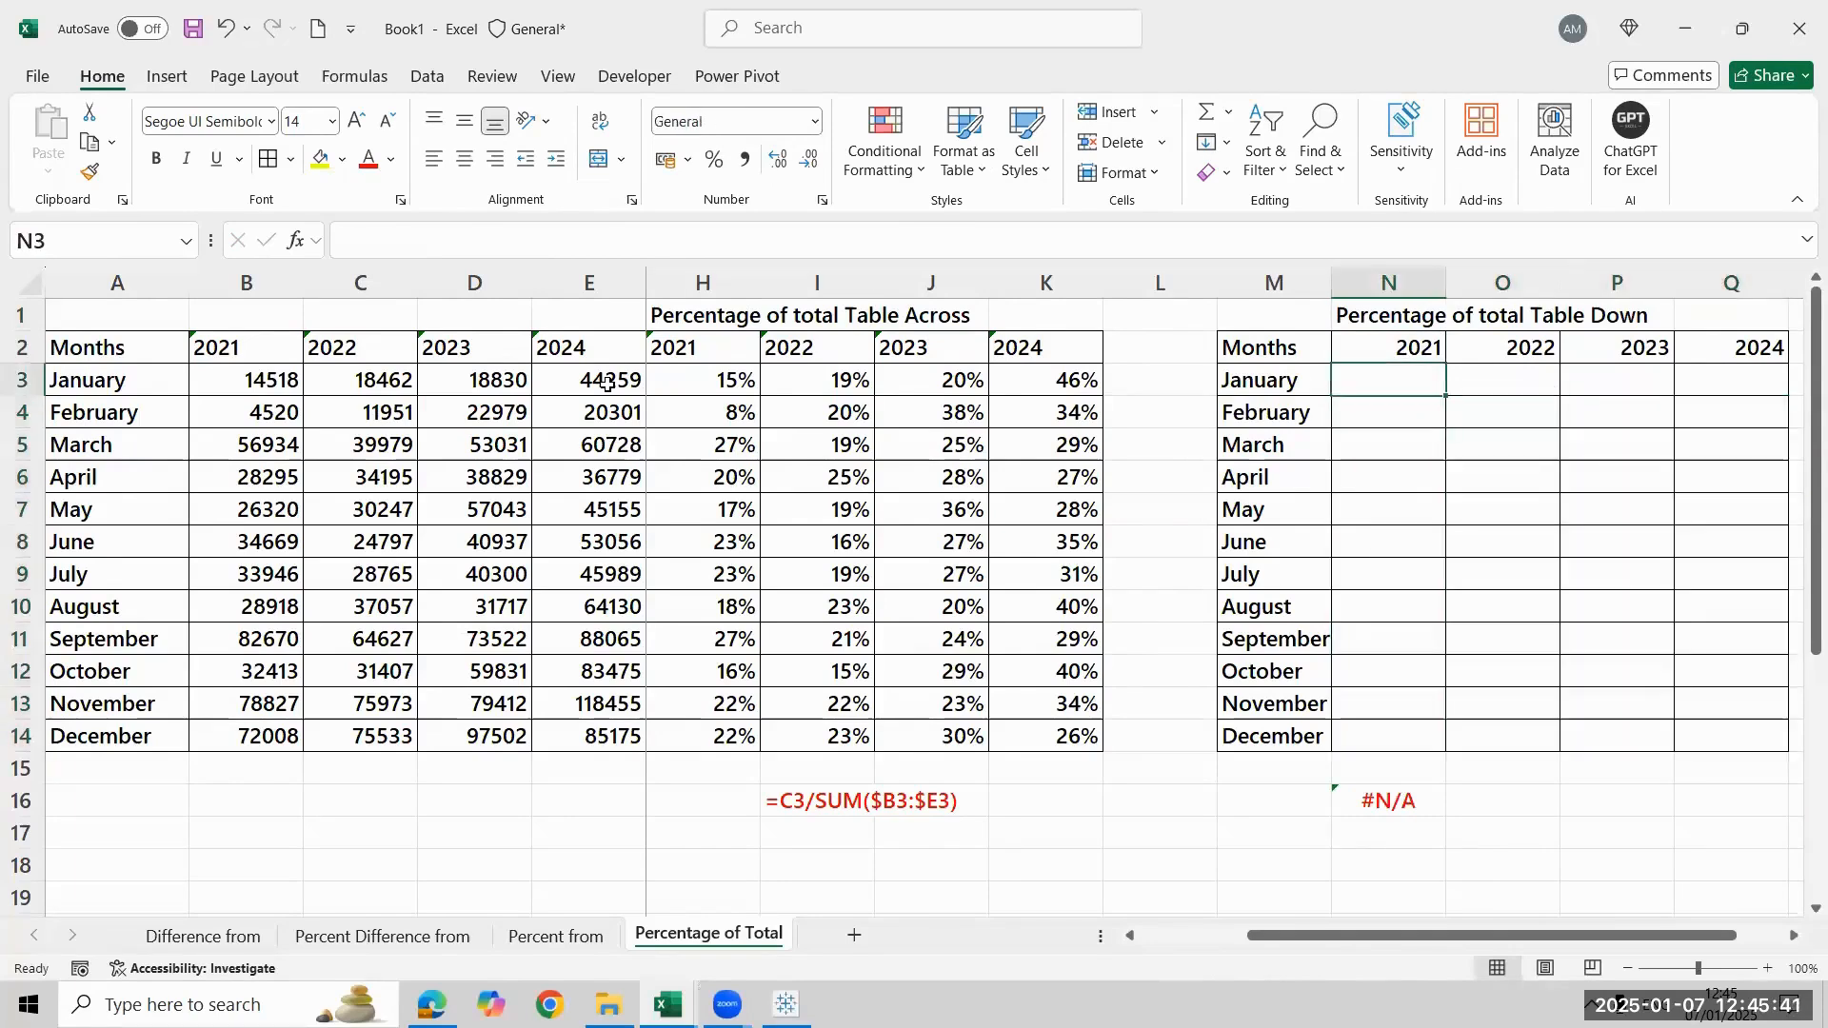
type("=")
key("ctrl+Left")
key("ctrl+Left")
key("ctrl+Left")
key("ctrl+Left")
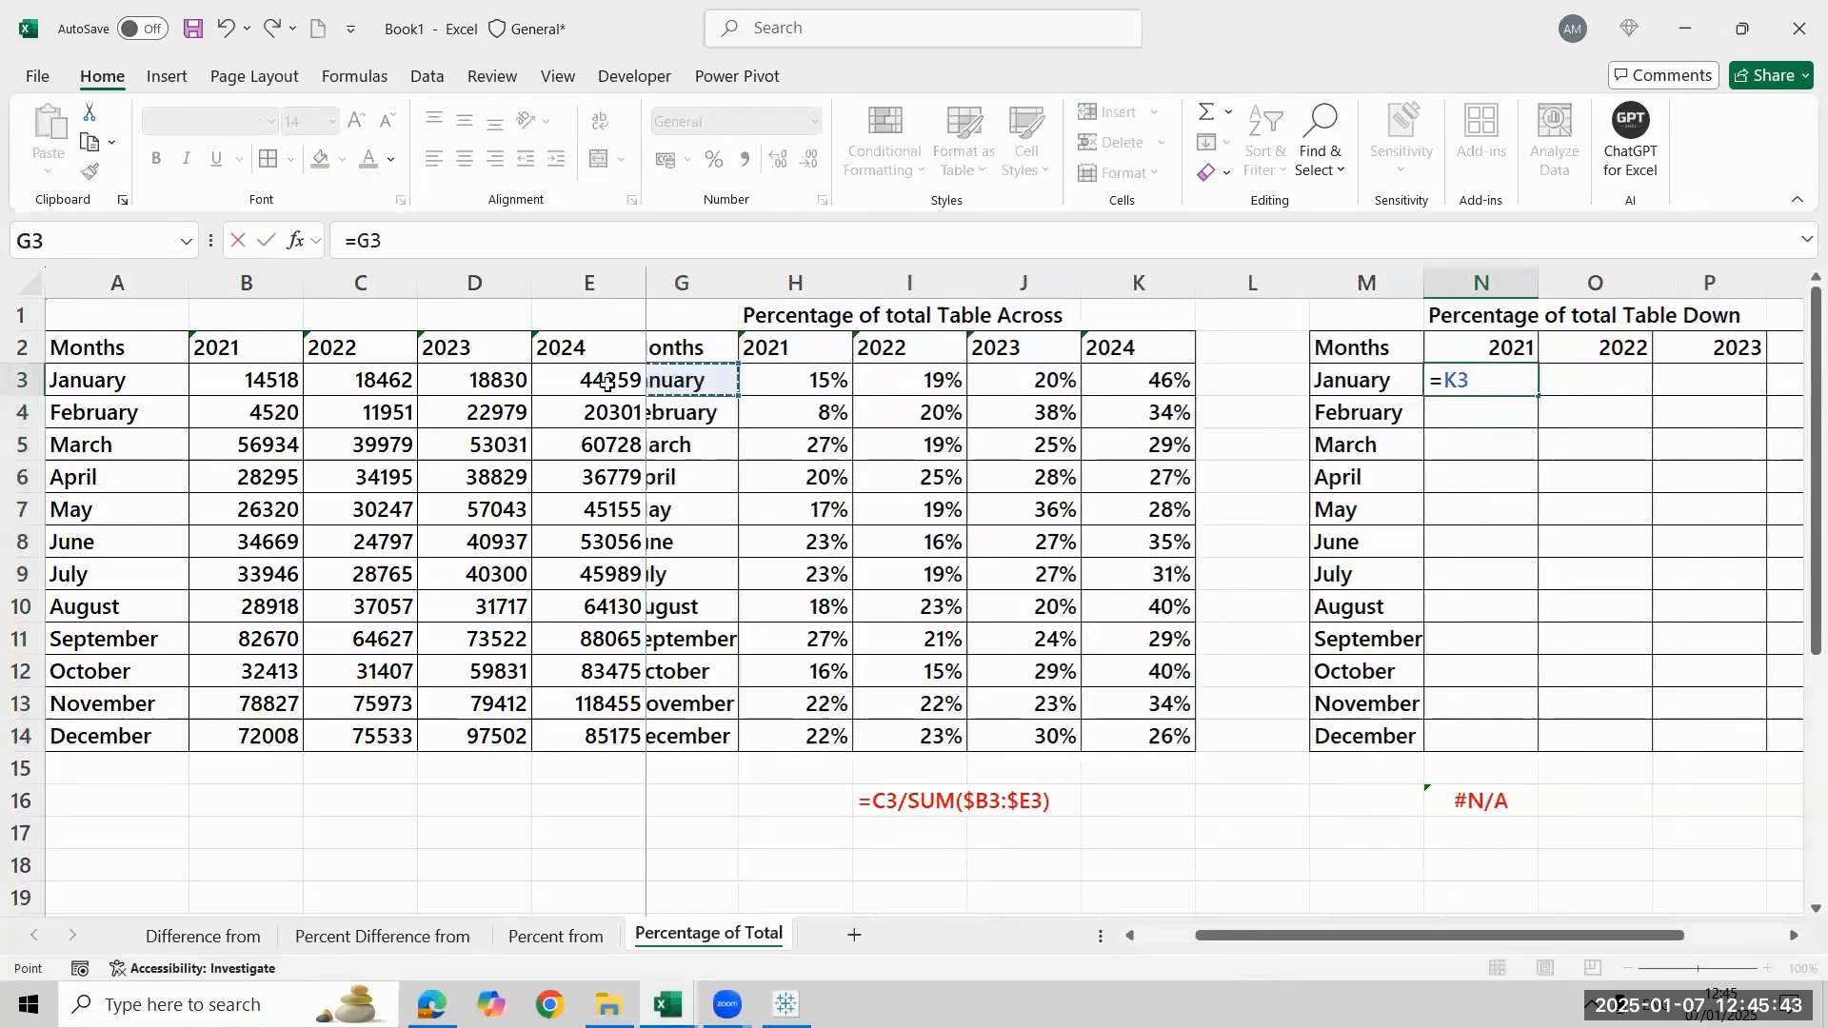
key("ctrl+Left")
key("Right")
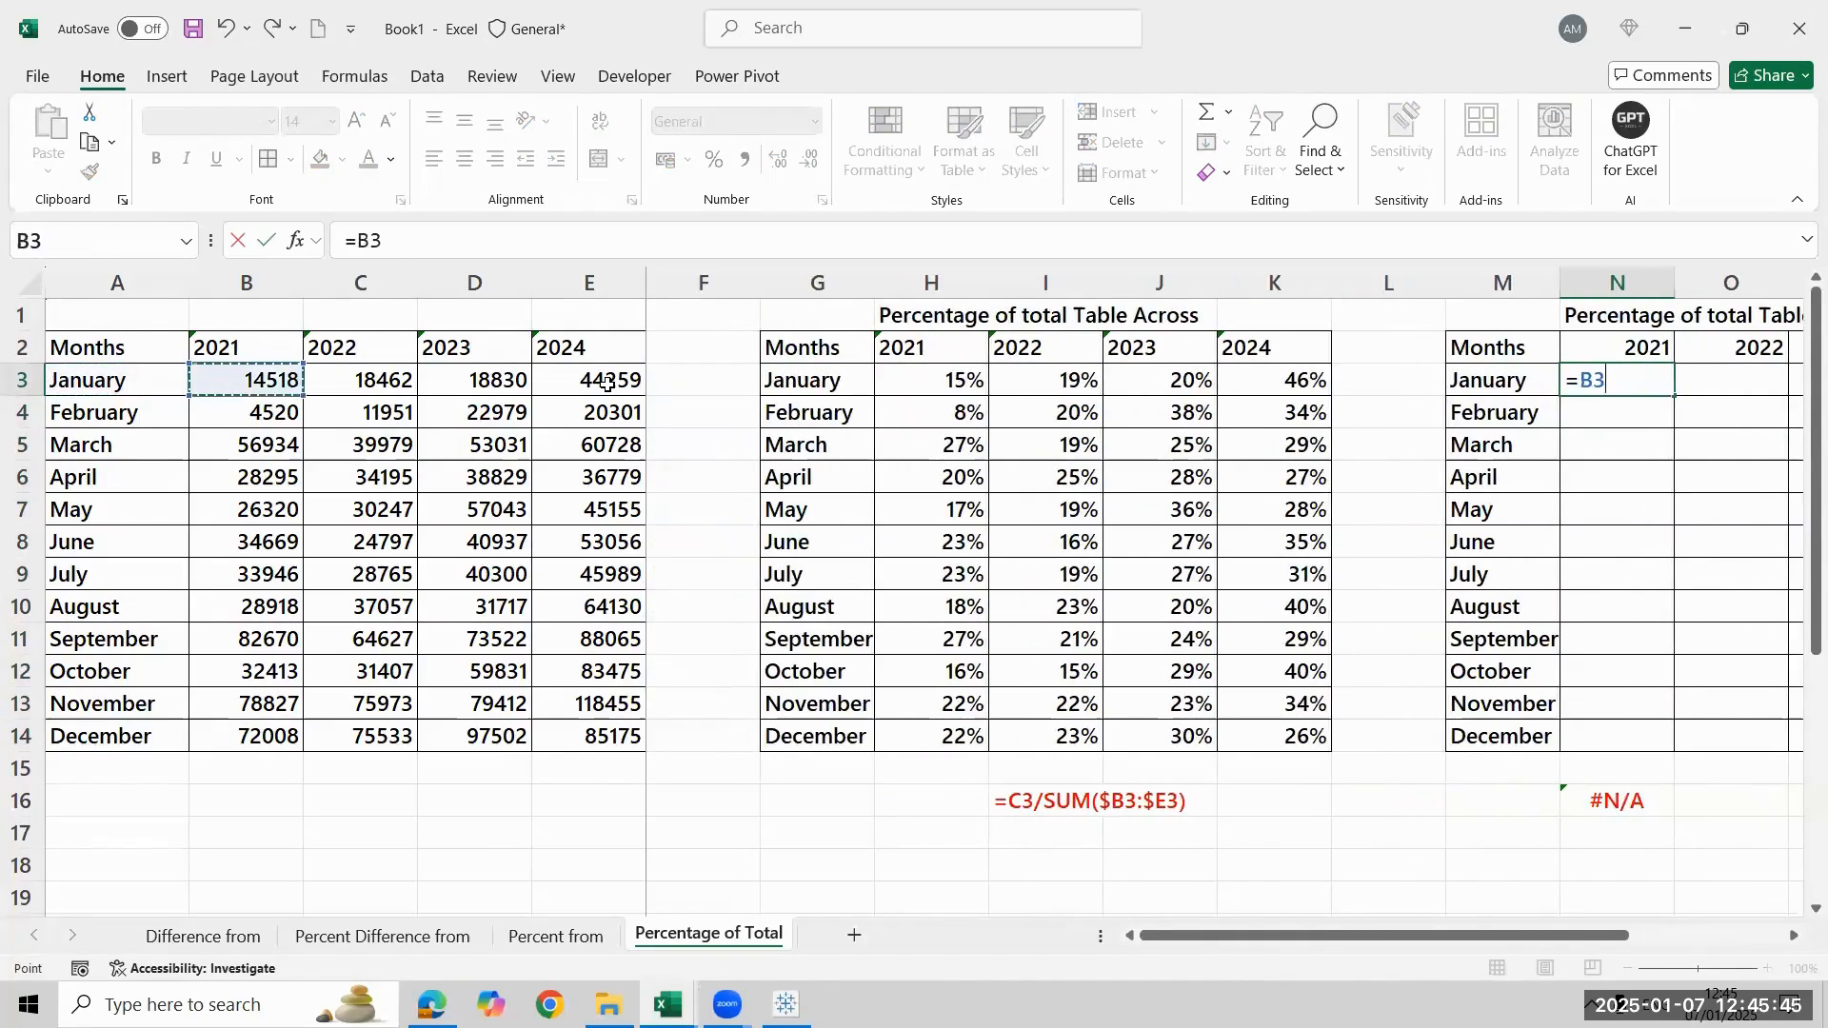
type("/sum")
key("Tab")
key("ctrl+Left")
key("ctrl+Left")
key("ctrl+Left")
key("ctrl+Left")
key("ctrl+Left")
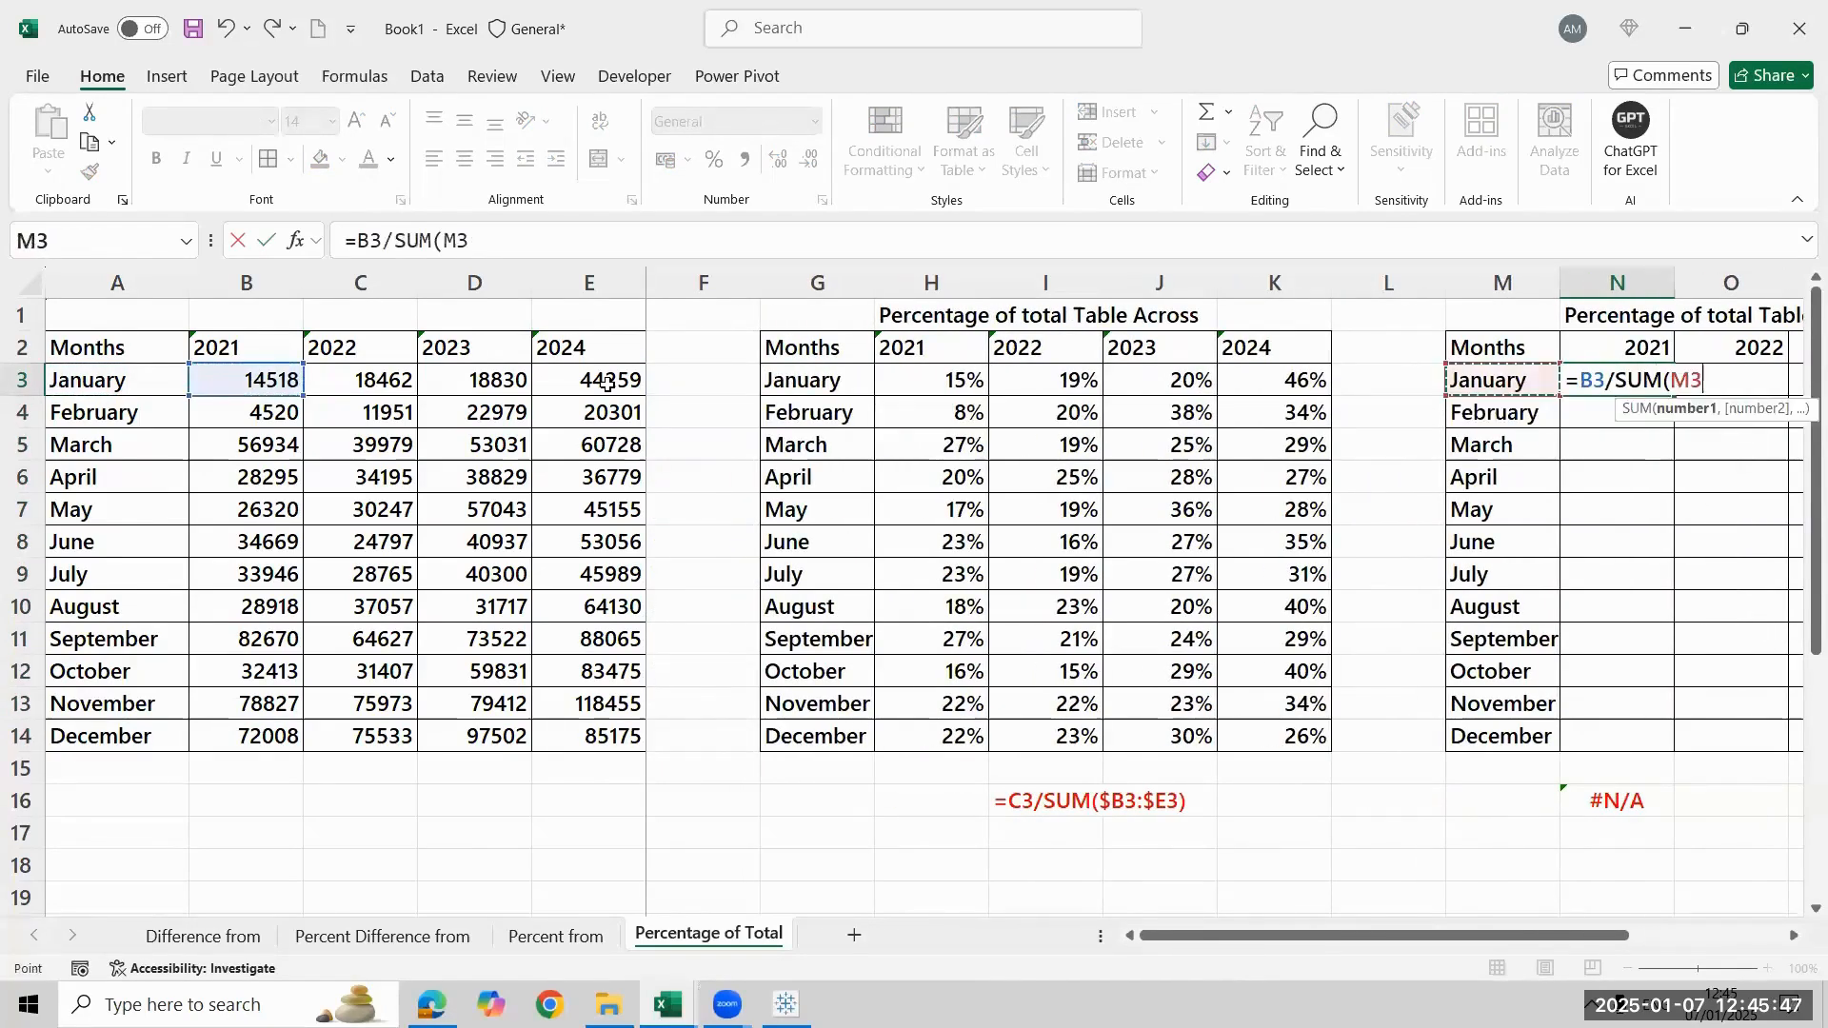
key("Right")
key("ctrl+shift+Down")
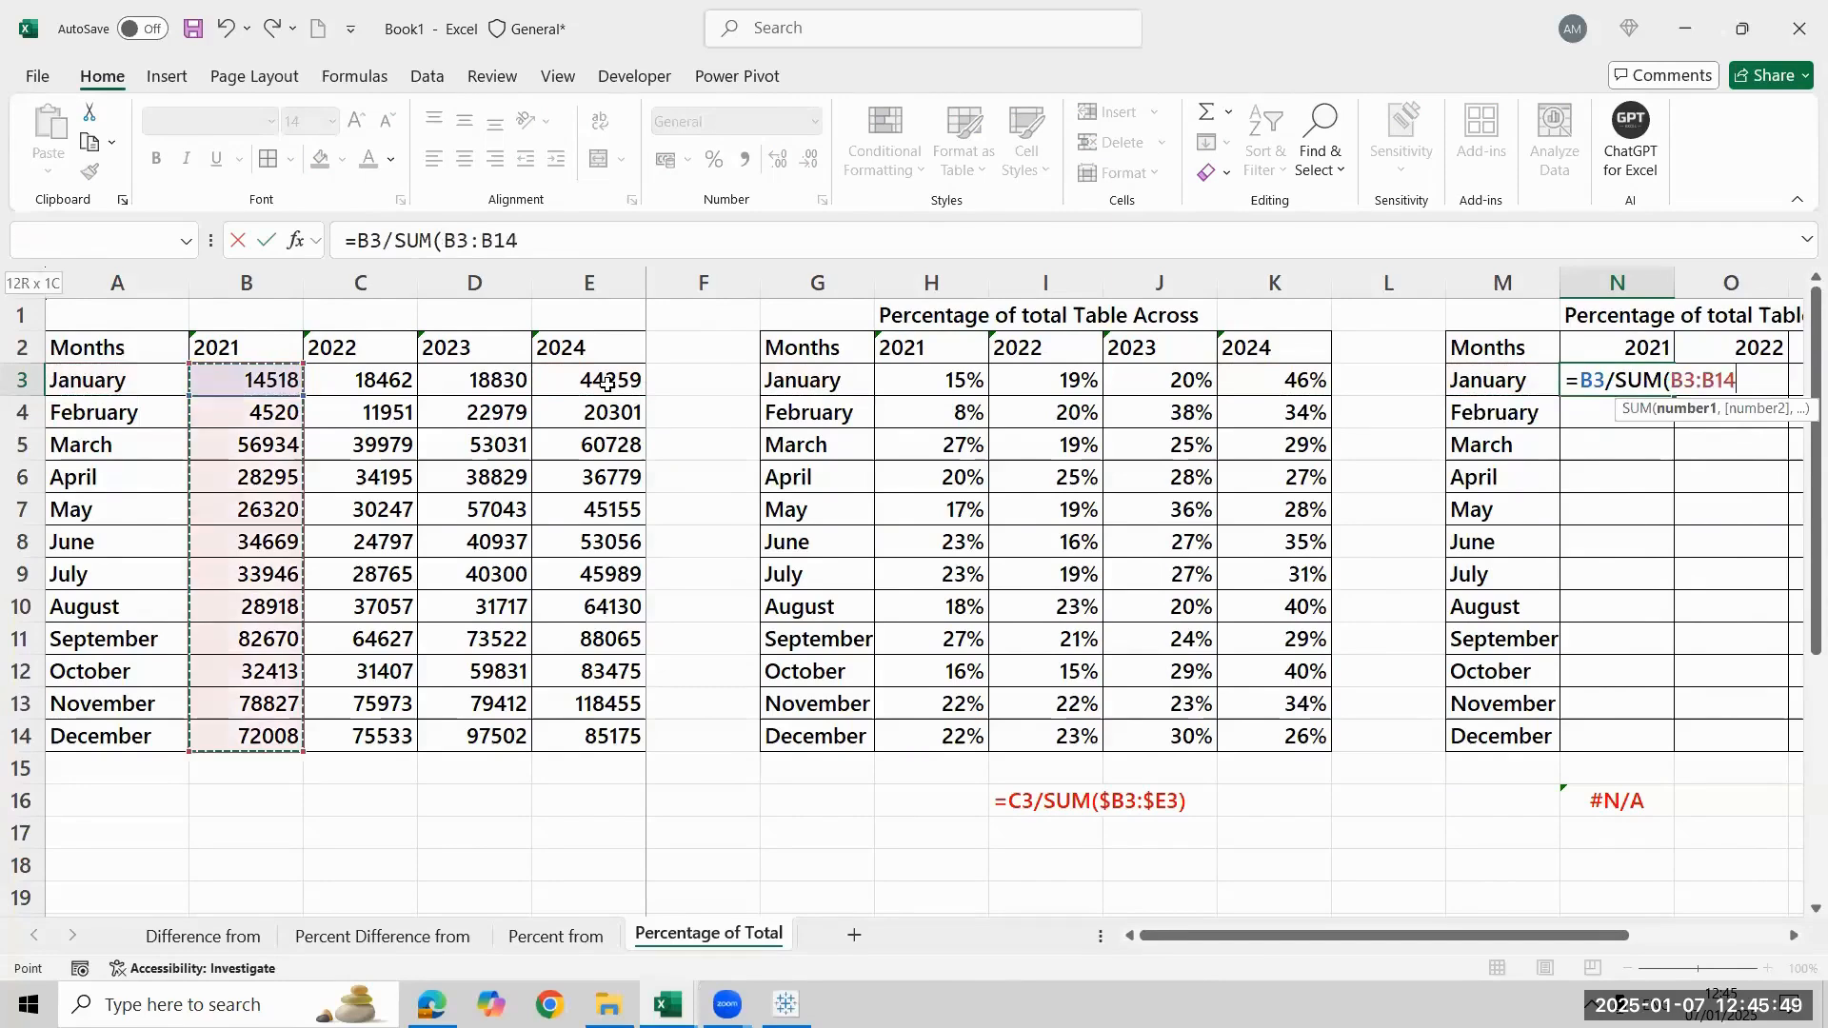
key("F4")
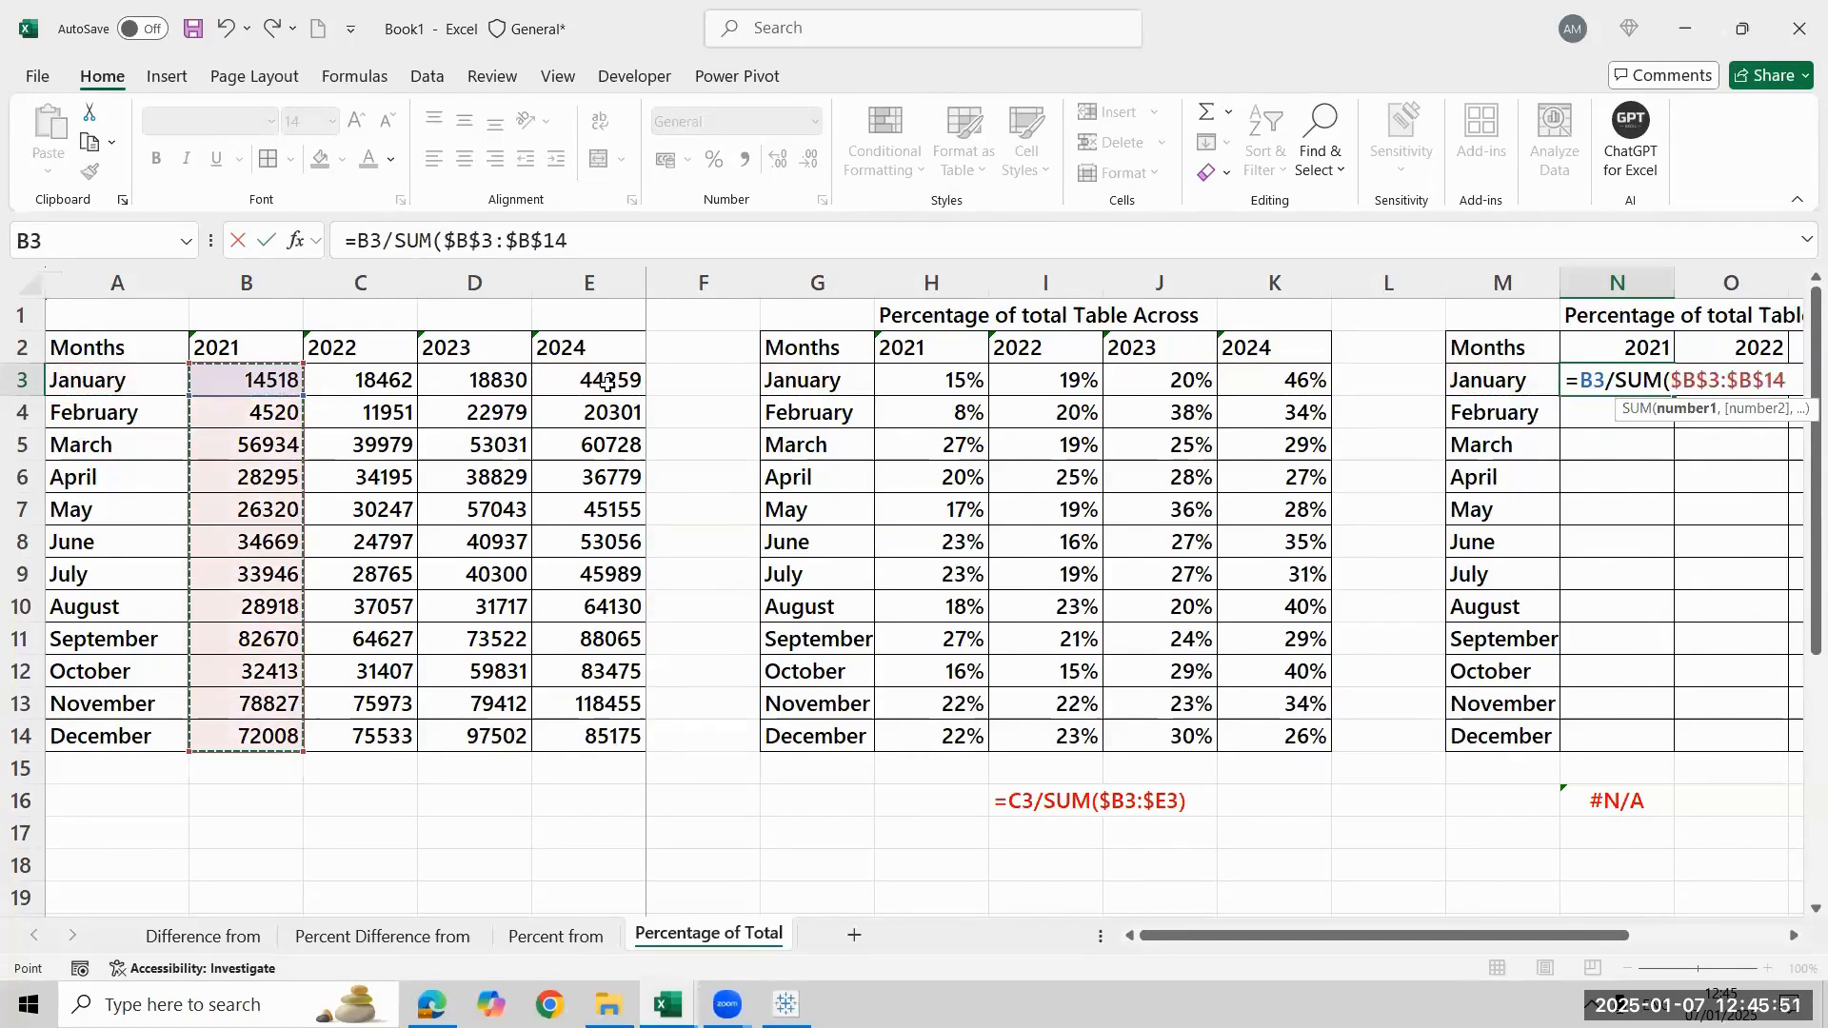
key("F4")
type(")")
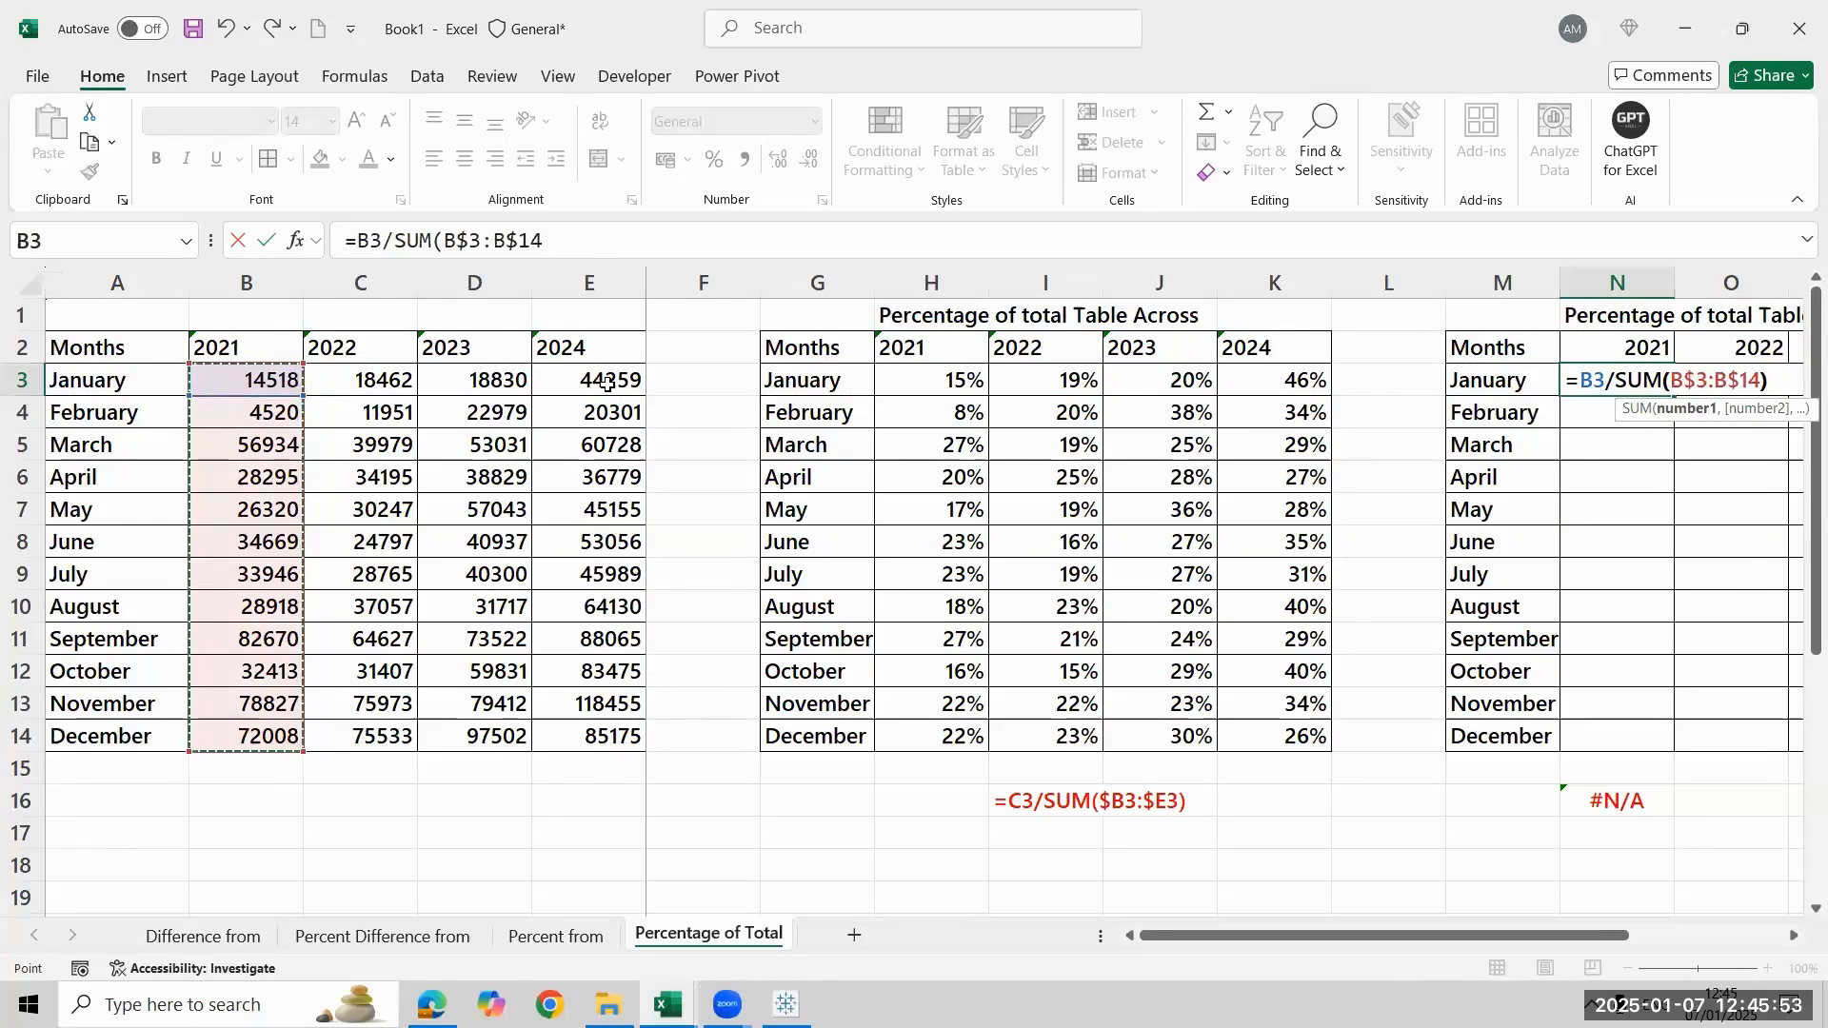
key("Return")
Format the January 2021 result in N3 as a percentage
key("Up")
key("Right")
key("Right")
key("Right")
key("Right")
key("Left")
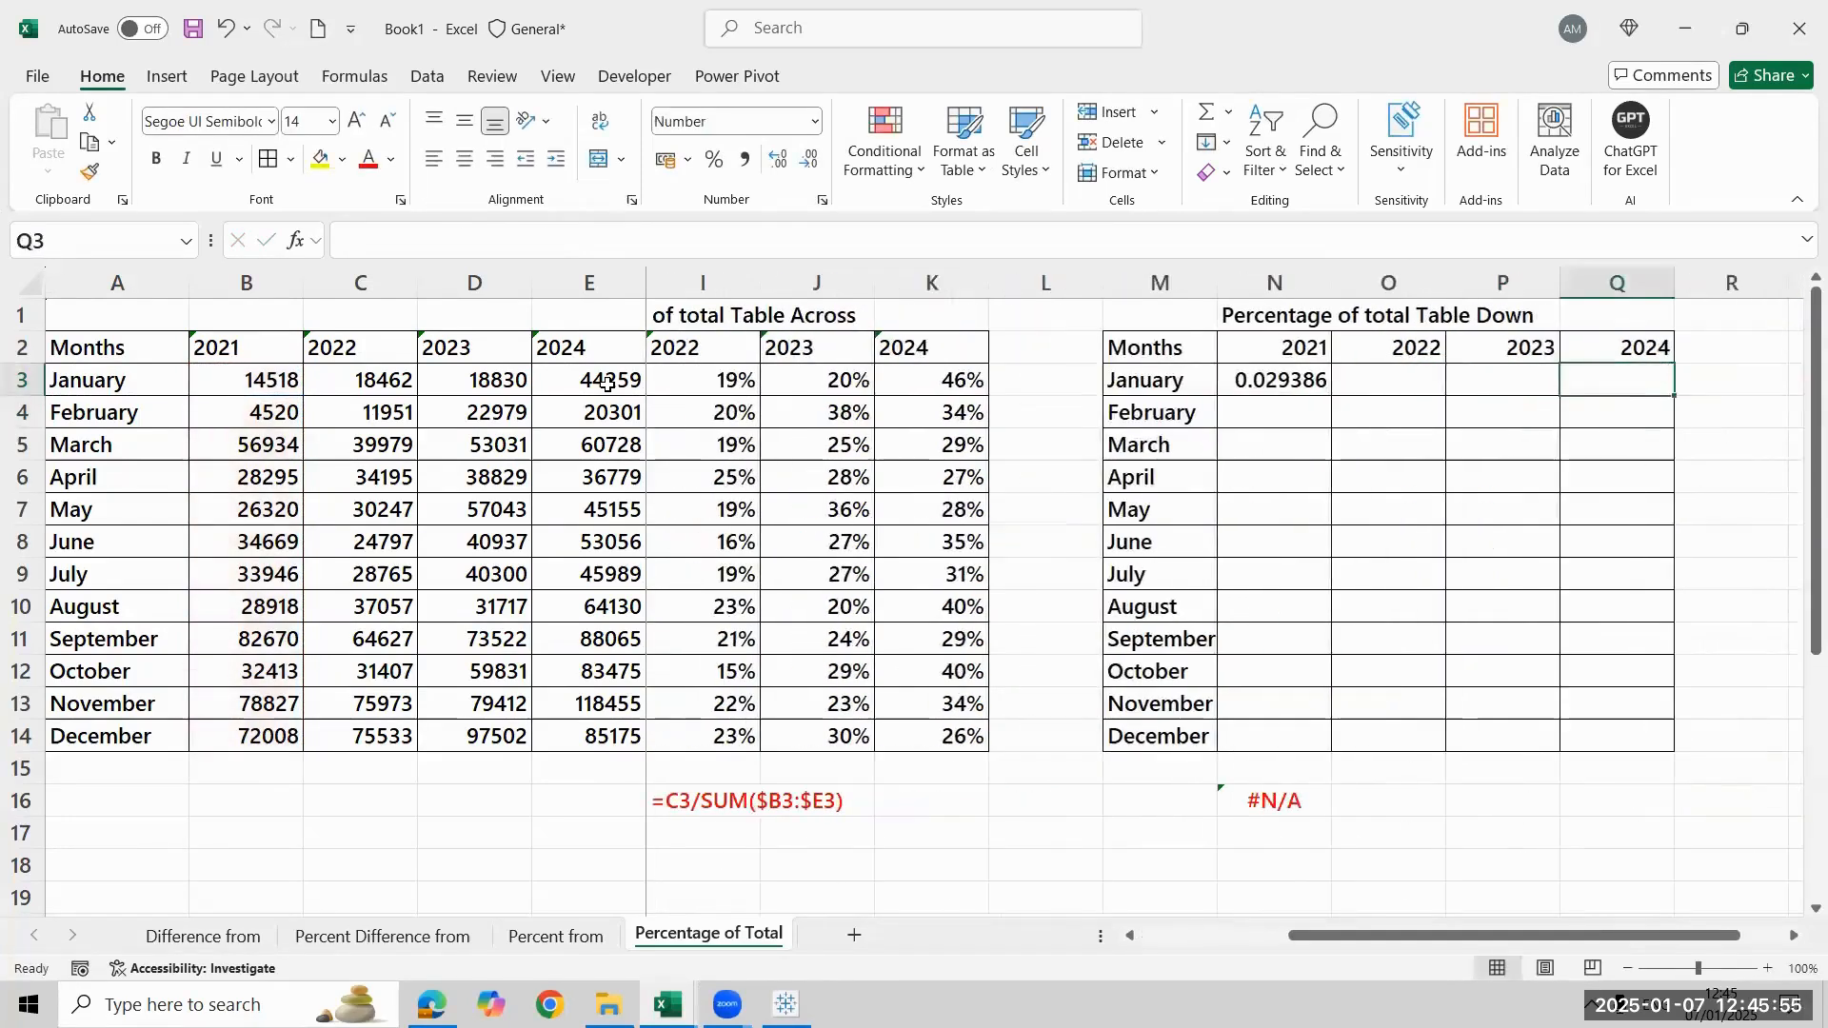
key("Left")
key("Left")
key("Left")
key("ctrl+shift+5")
Fill the N3 formula across all months and years of the down table, N3:Q14
key("Left")
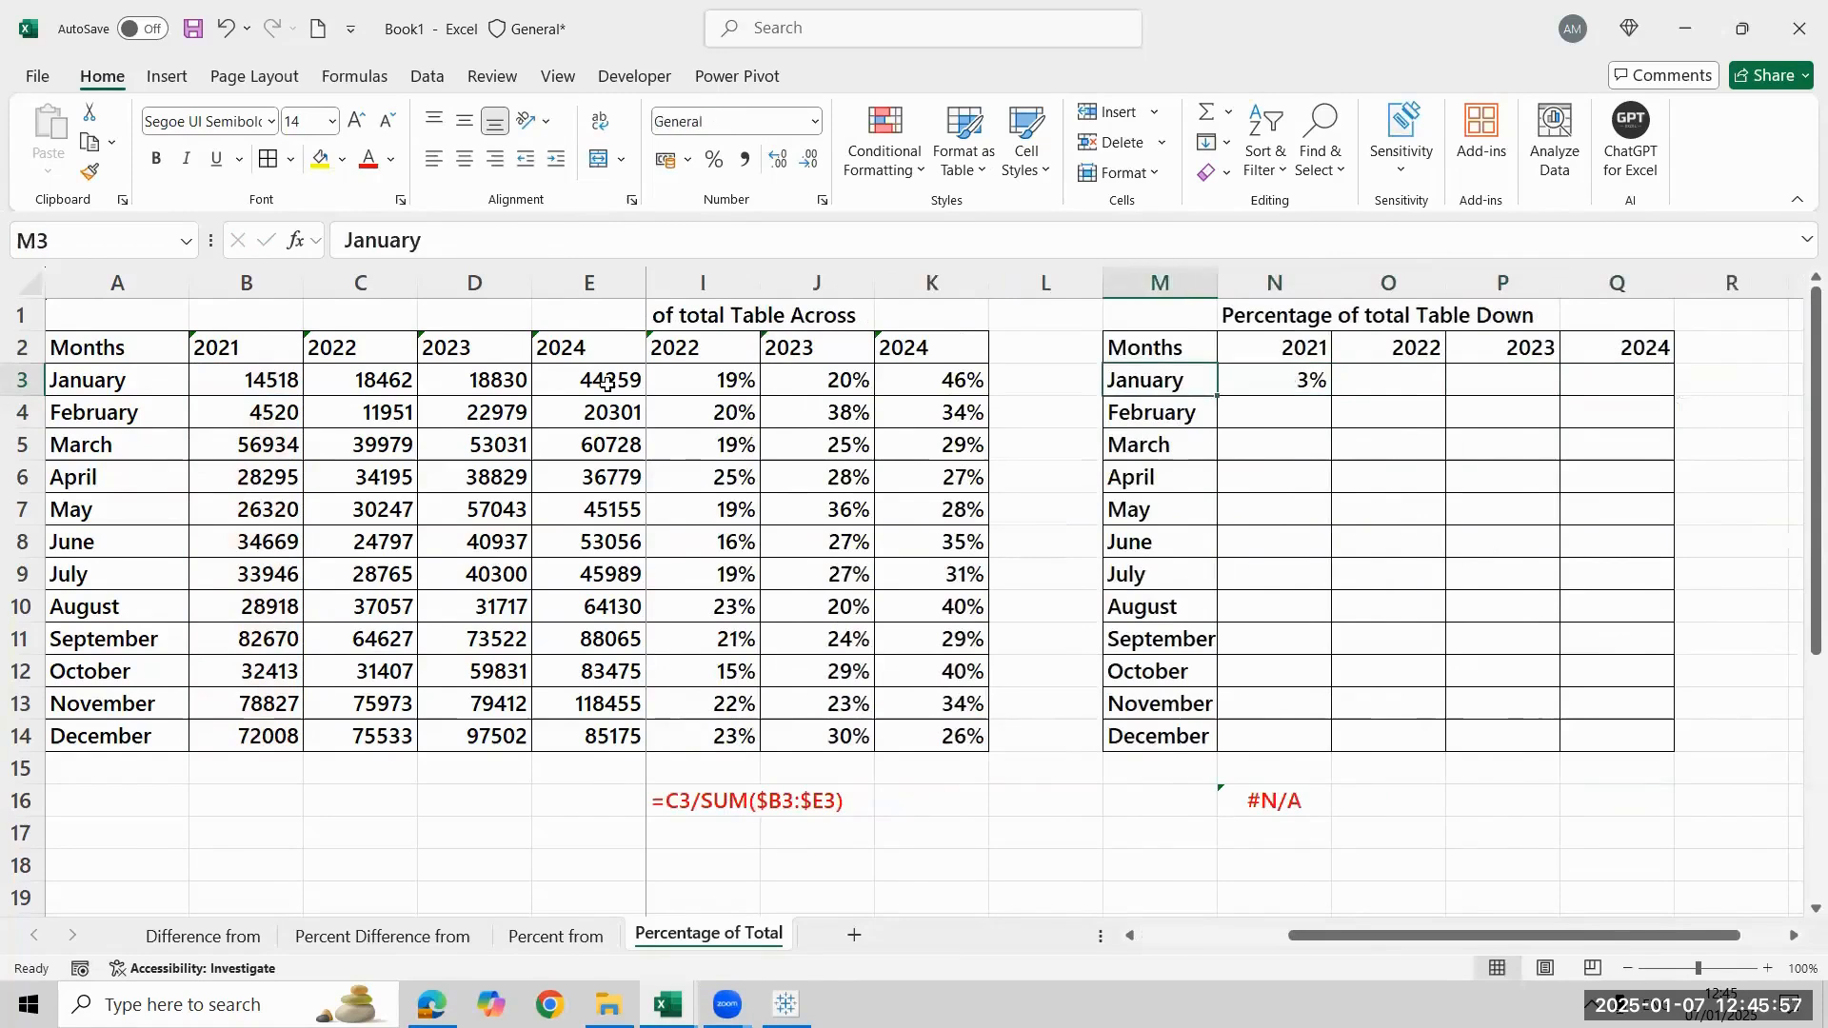
key("ctrl+Down")
key("Right")
key("ctrl+shift+Up")
key("shift+Right")
key("shift+Right")
key("shift+Right")
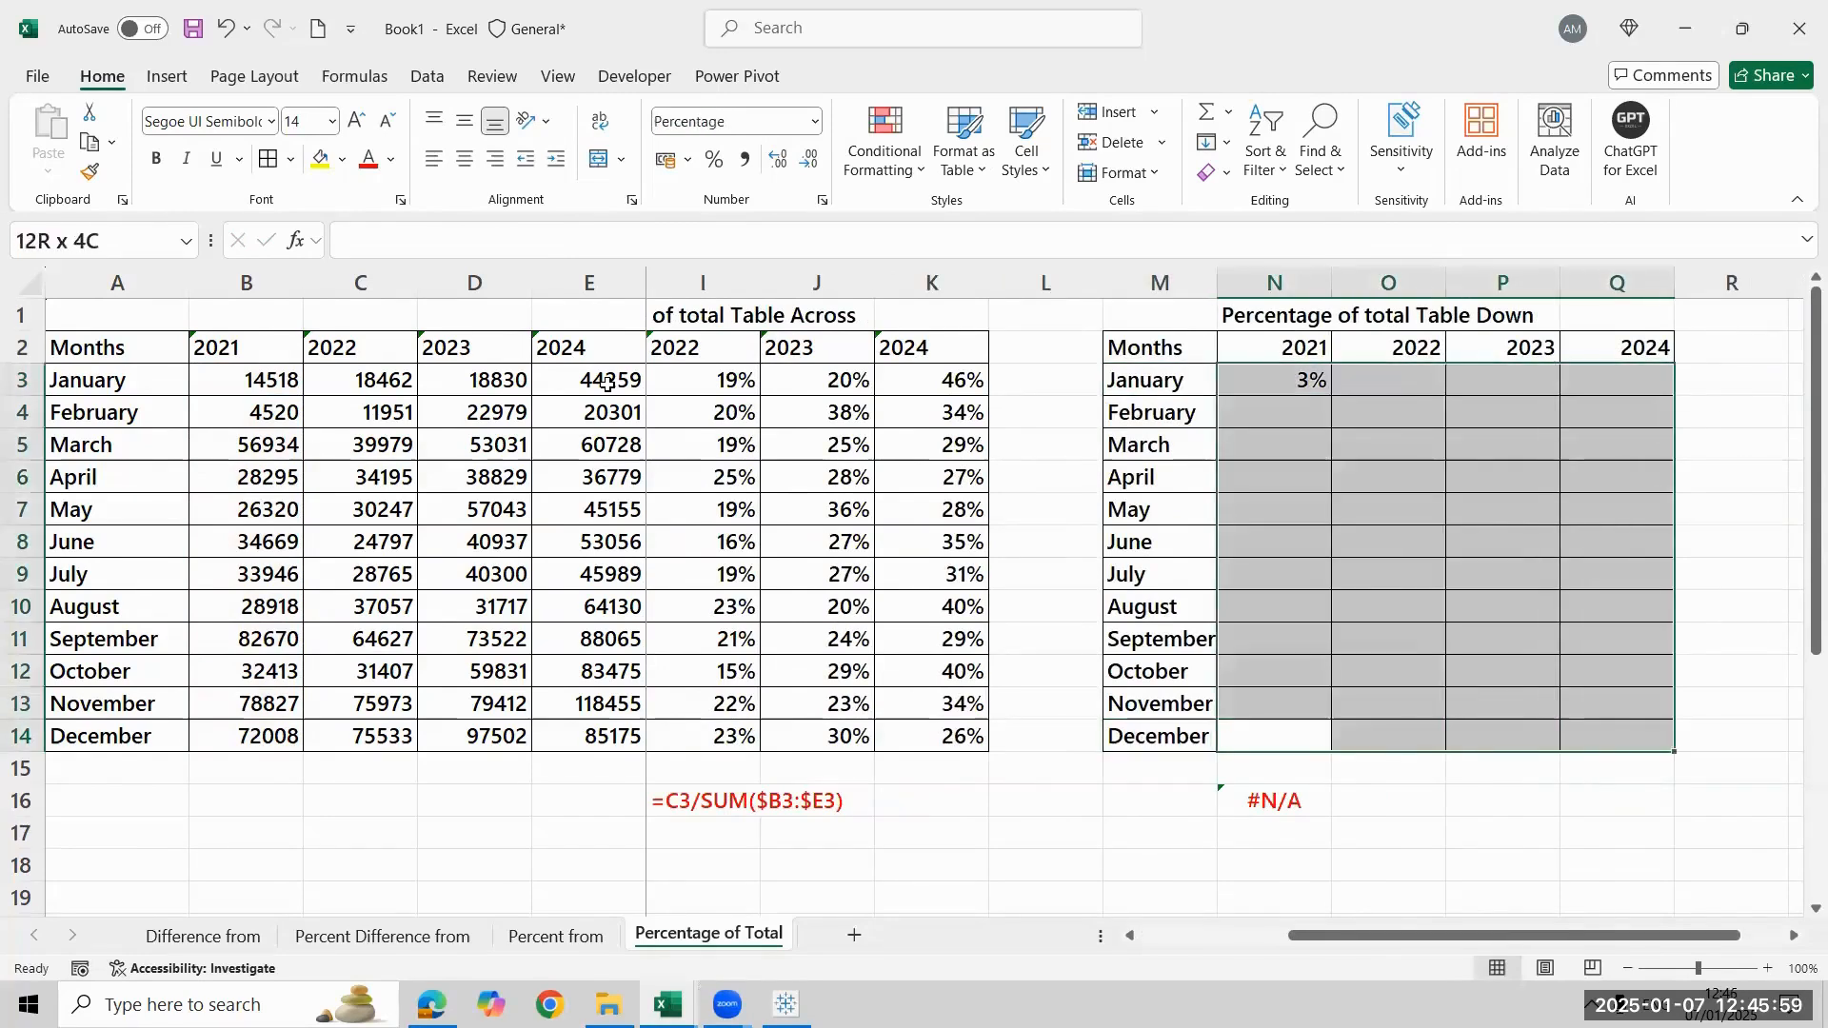
key("ctrl+v")
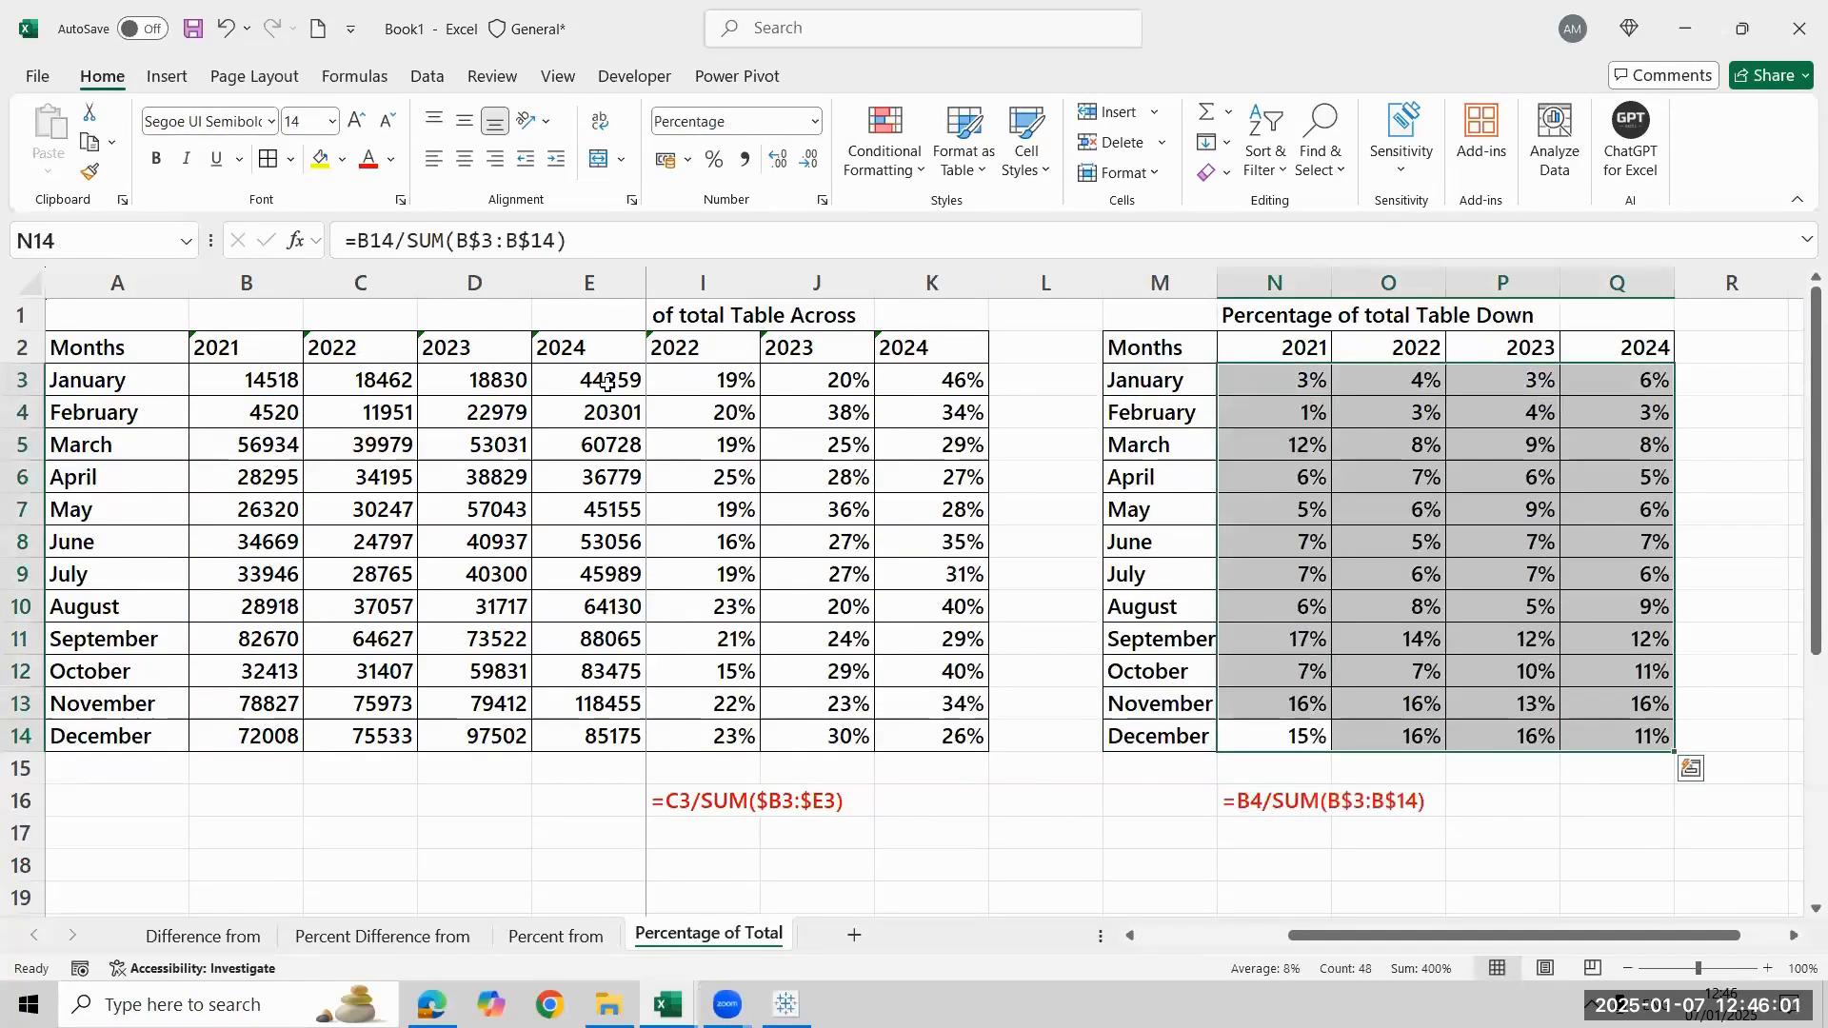
Switch to Tableau and compute Percent of Total using Table (down) for comparison with the Excel results
key("alt+Tab")
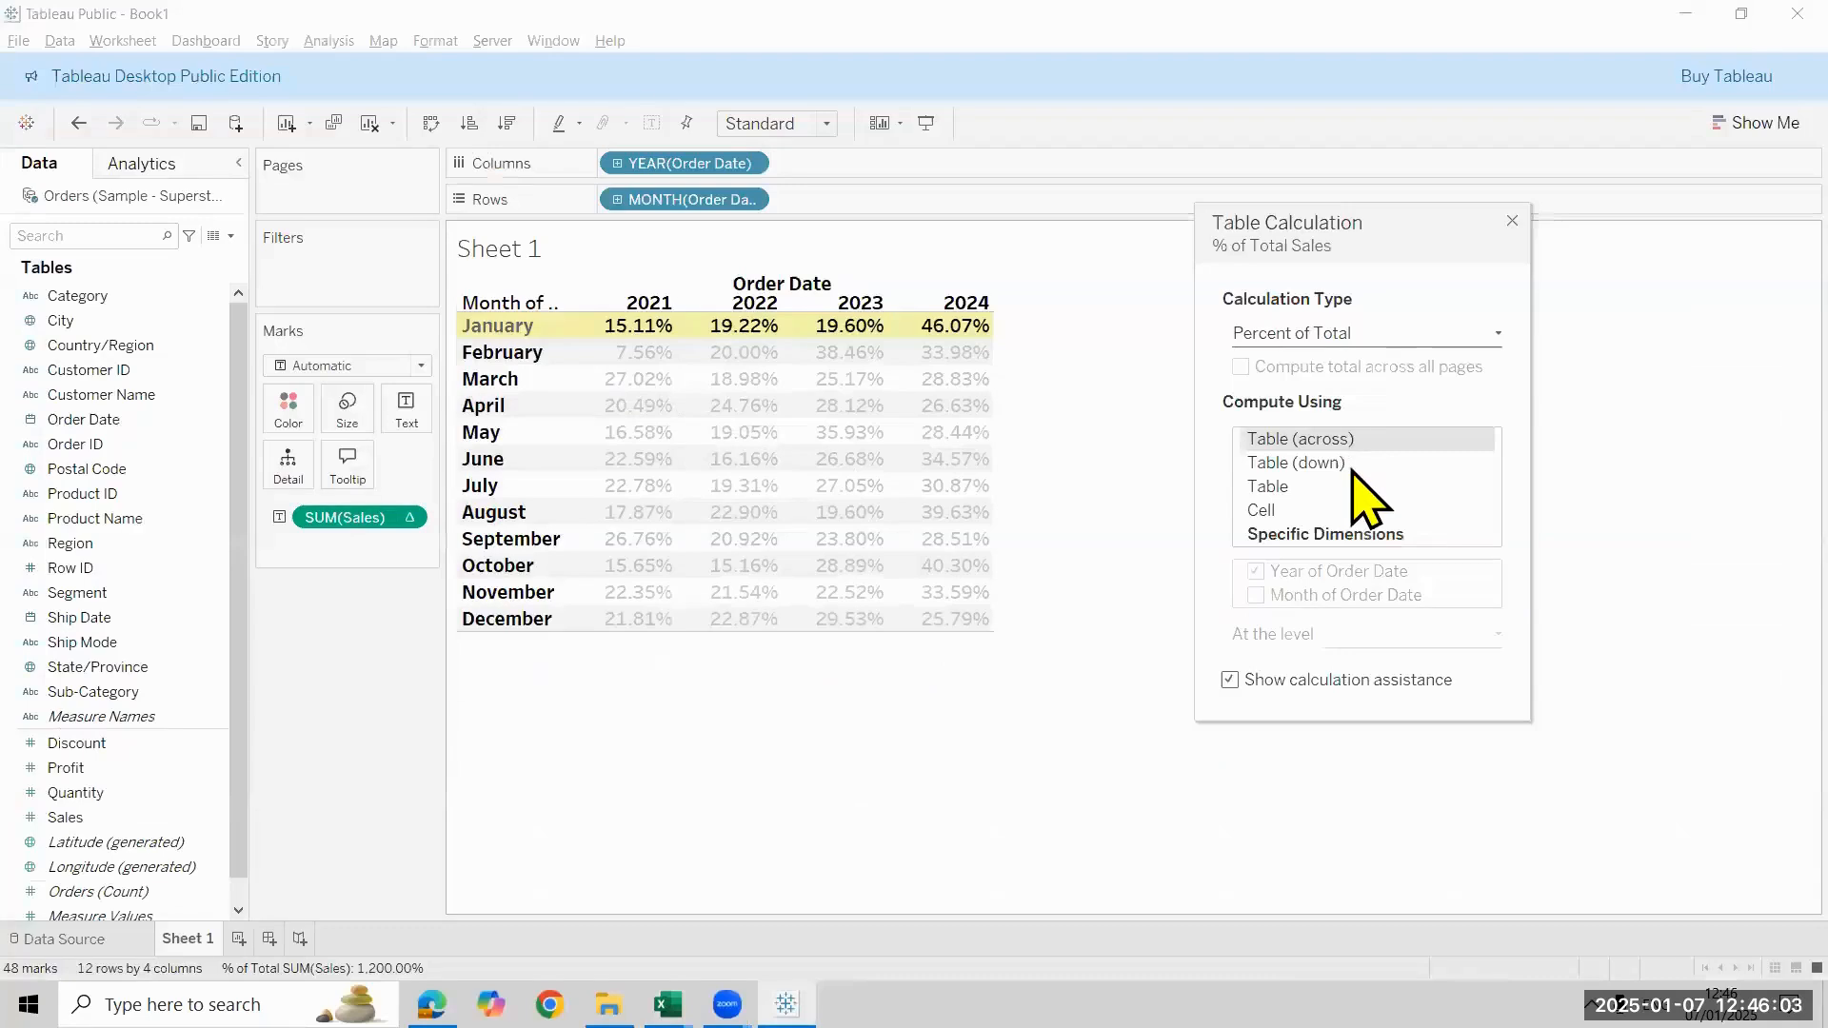
left_click(1350, 466)
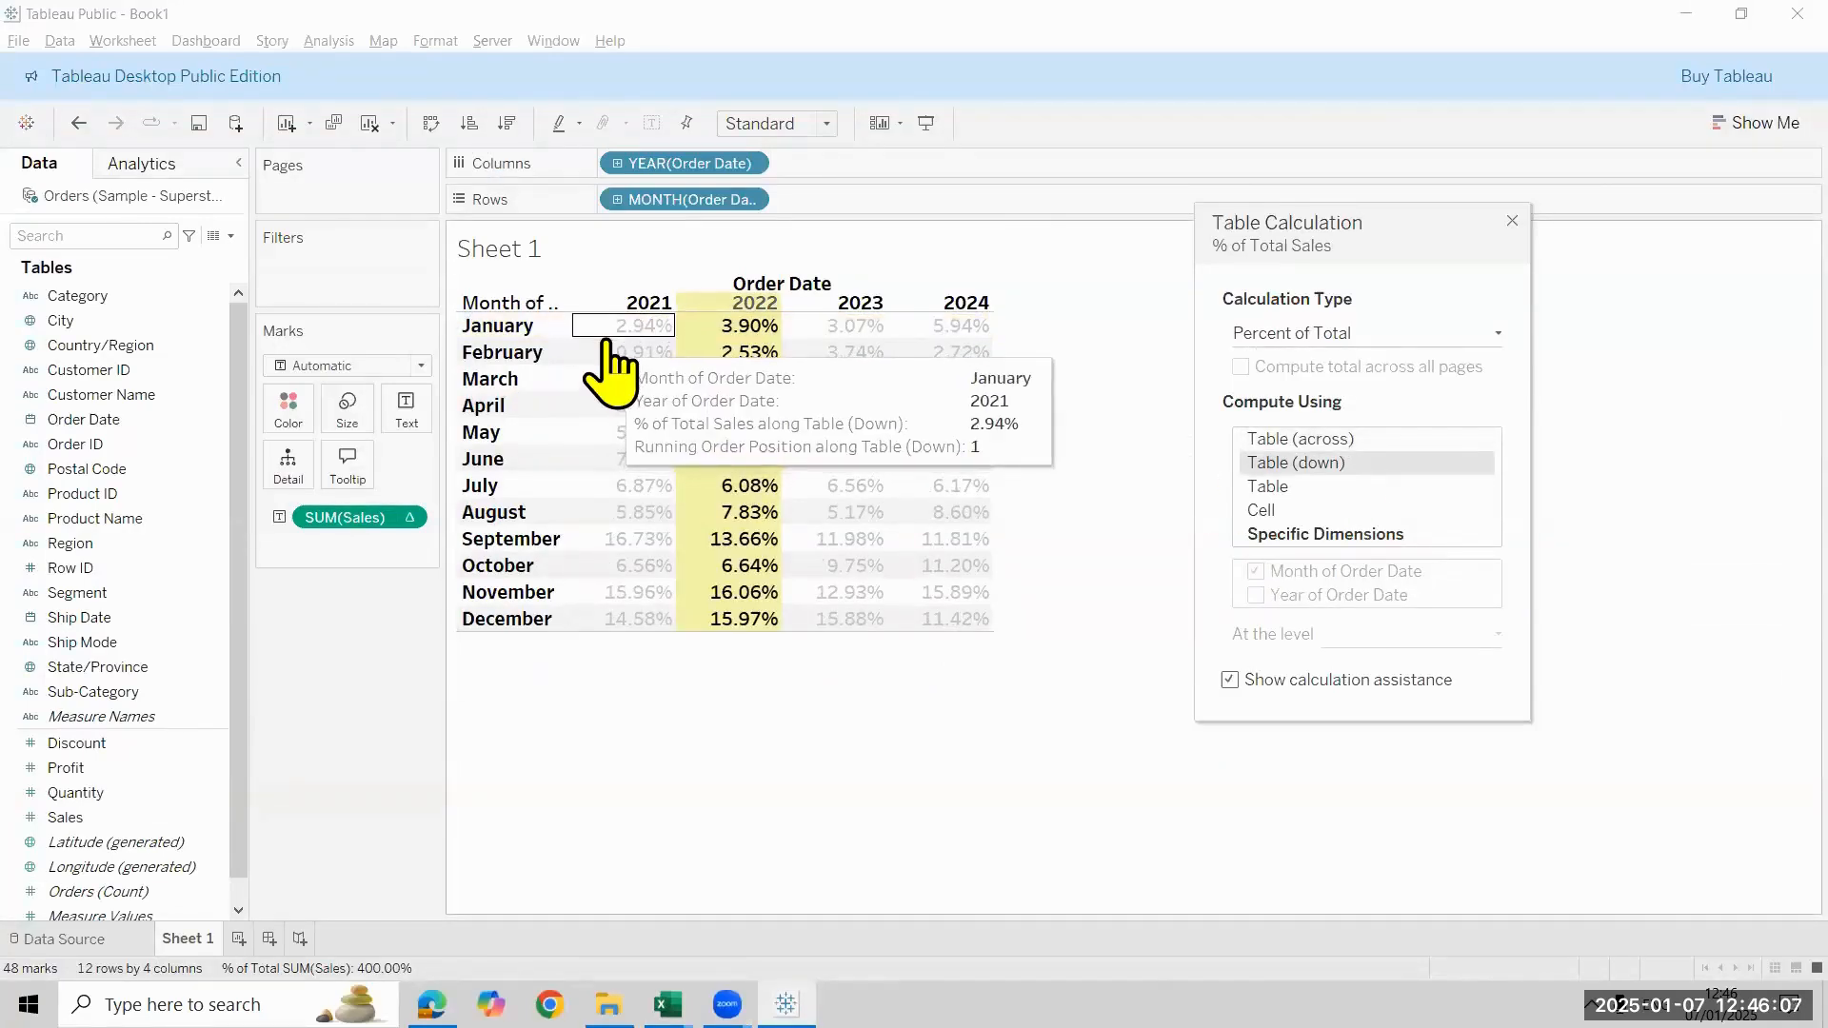
Change the table calculation type to Rank, compute it using Table (across), and examine the January ranks
left_click(1321, 340)
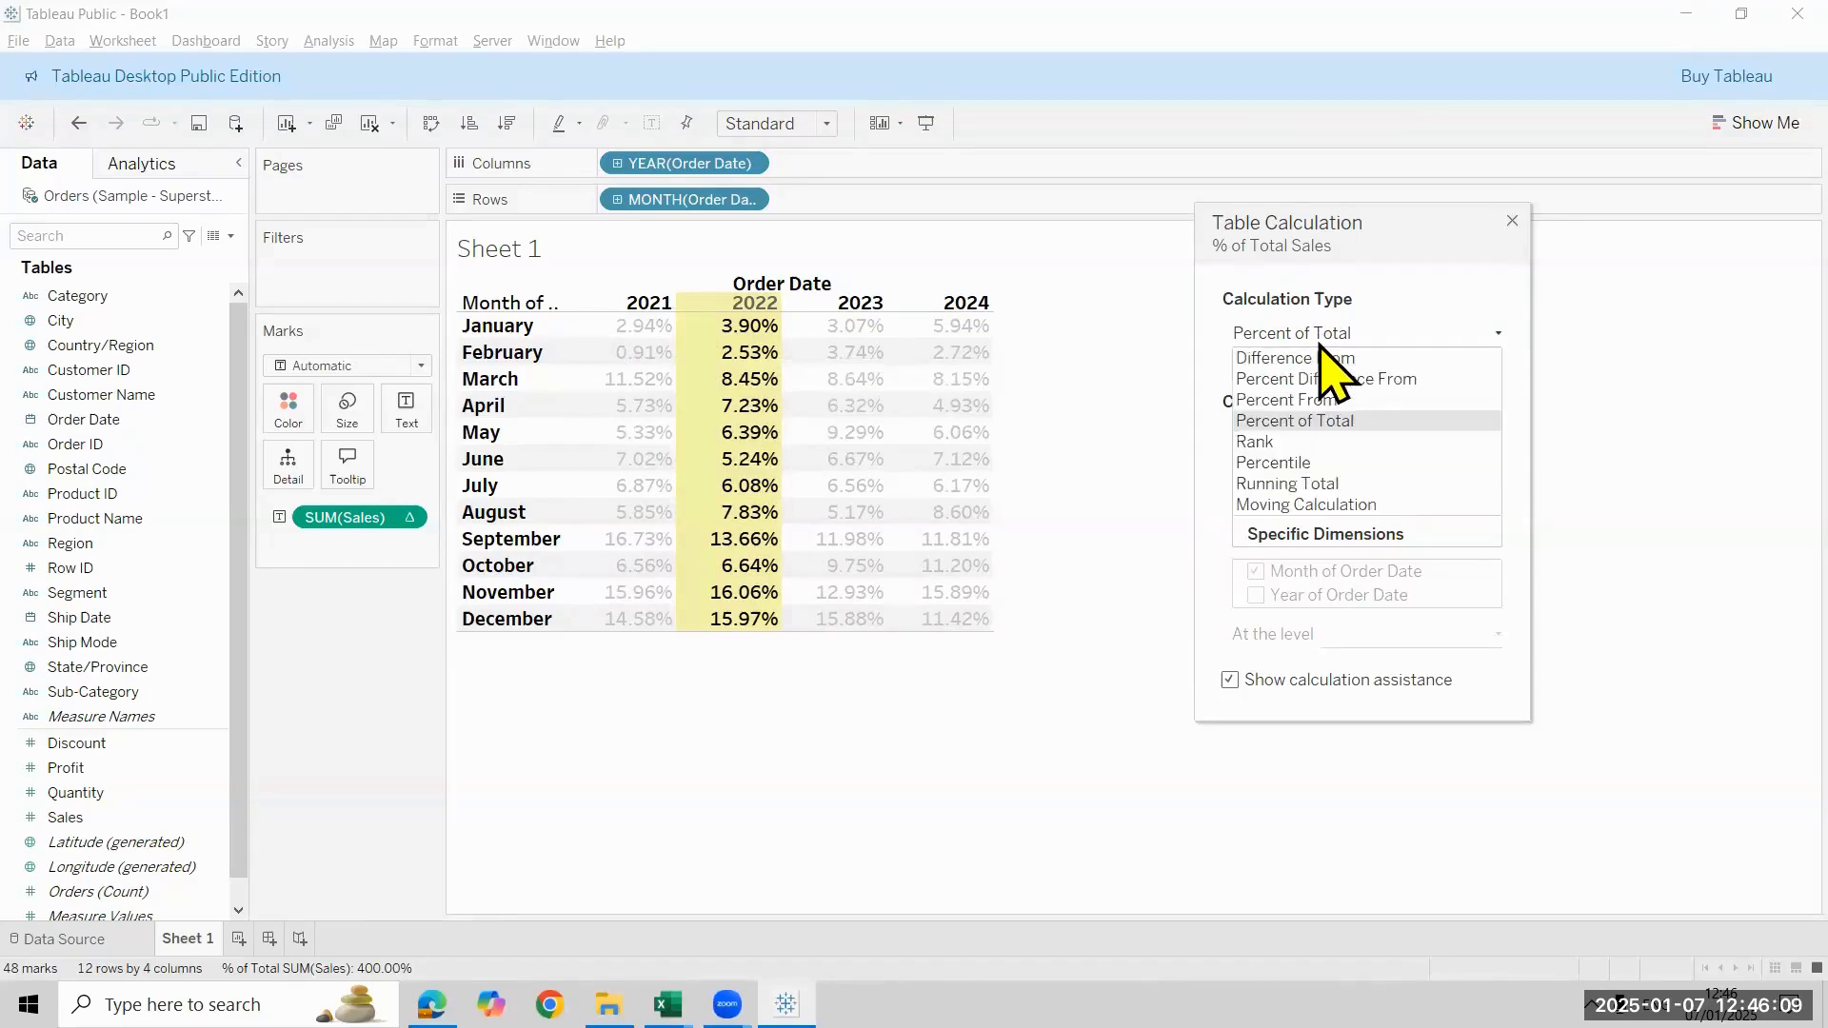
left_click(1372, 441)
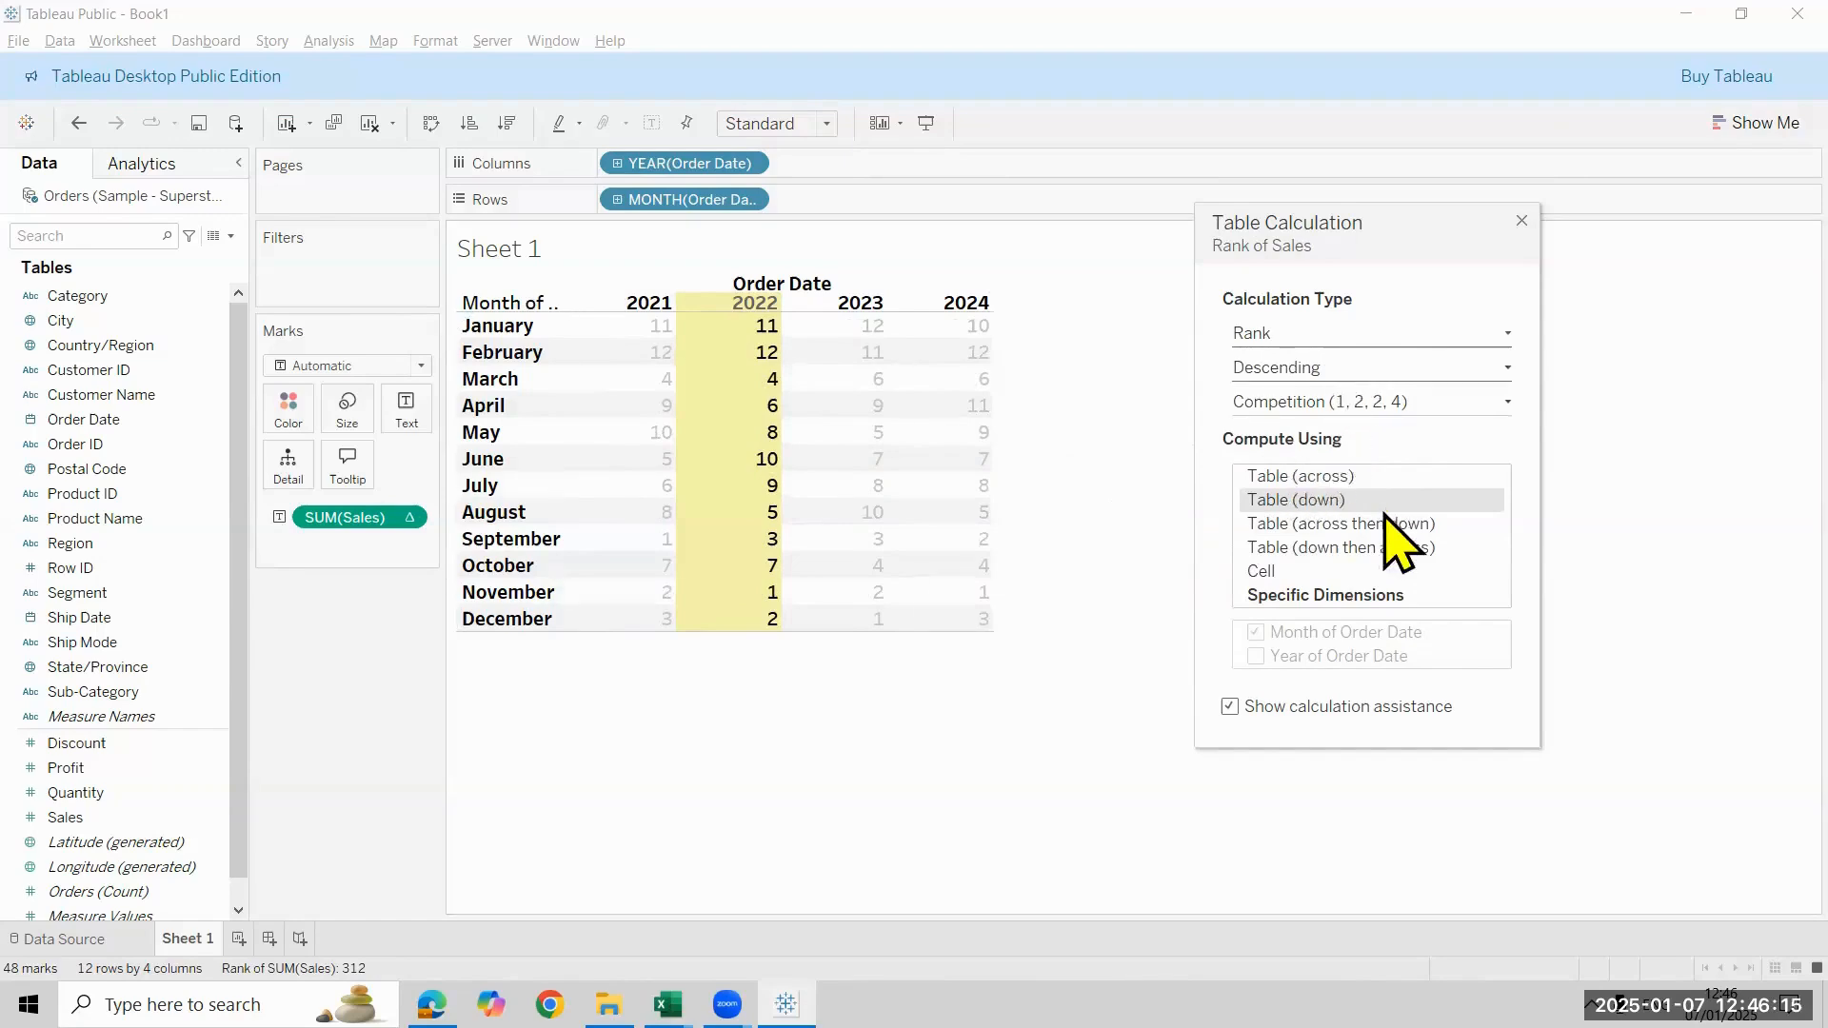
left_click(1354, 480)
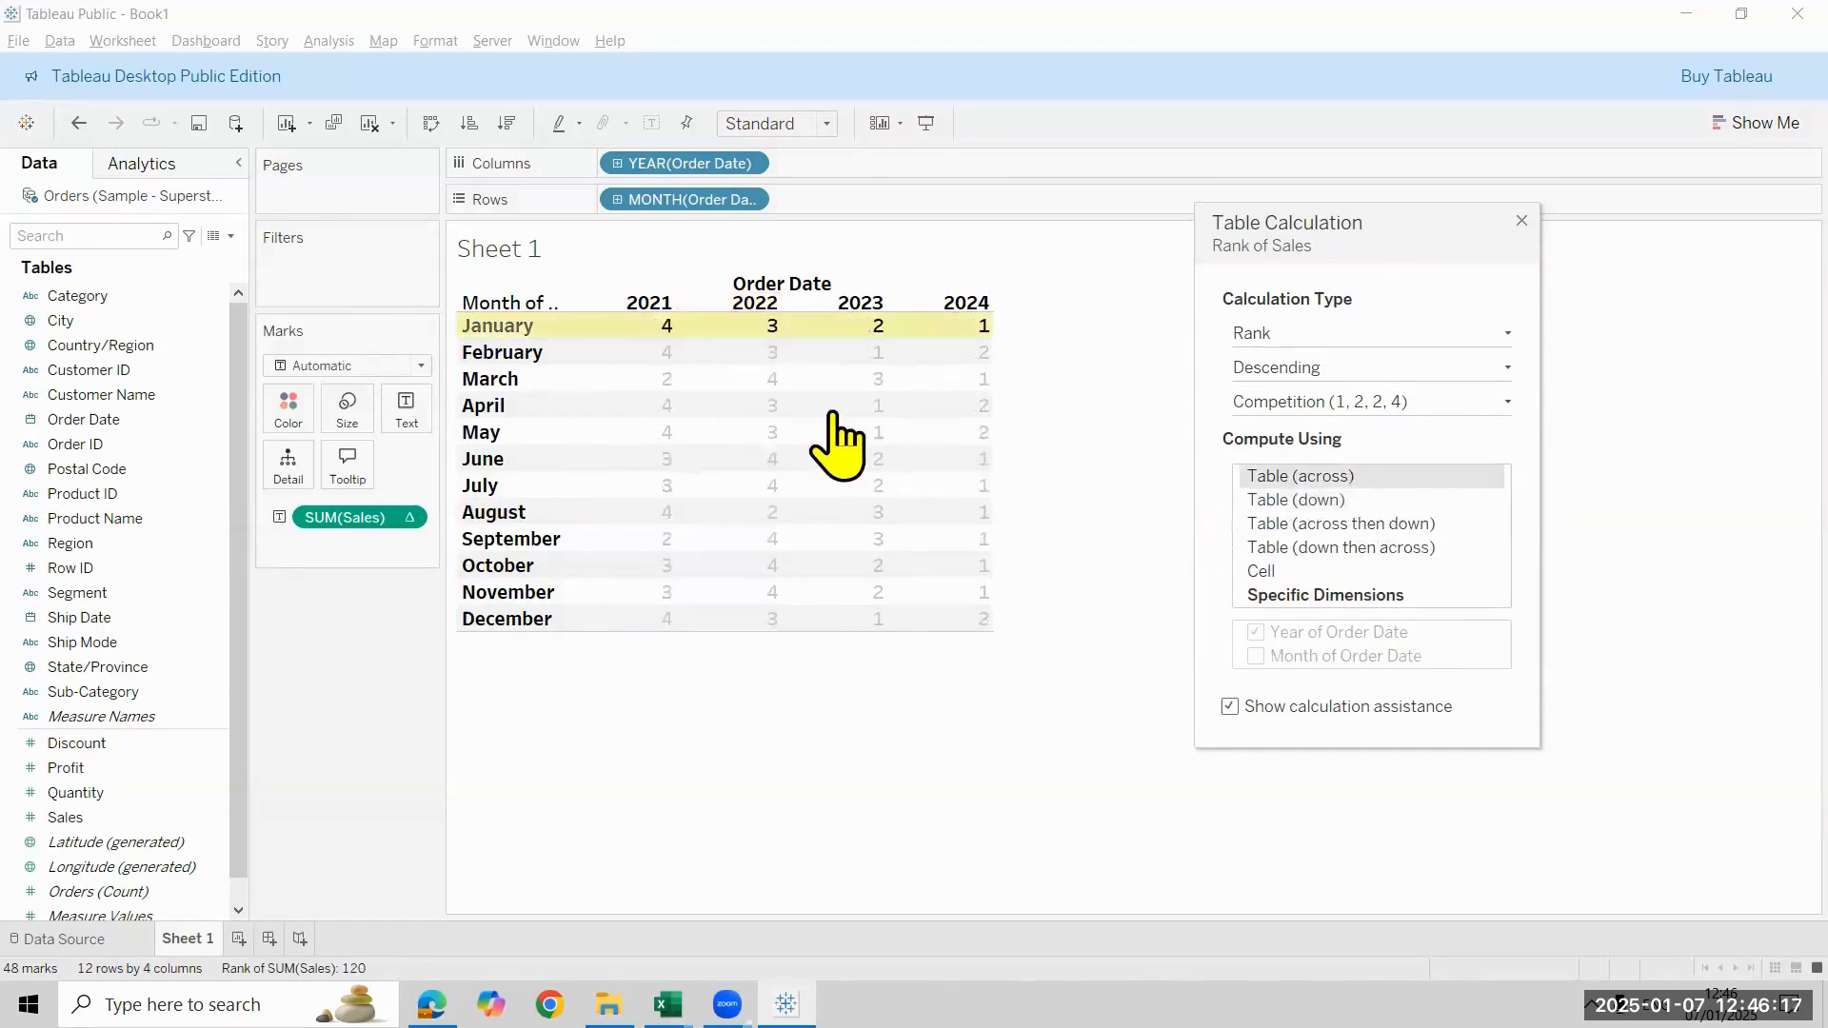
mouse_move(967, 352)
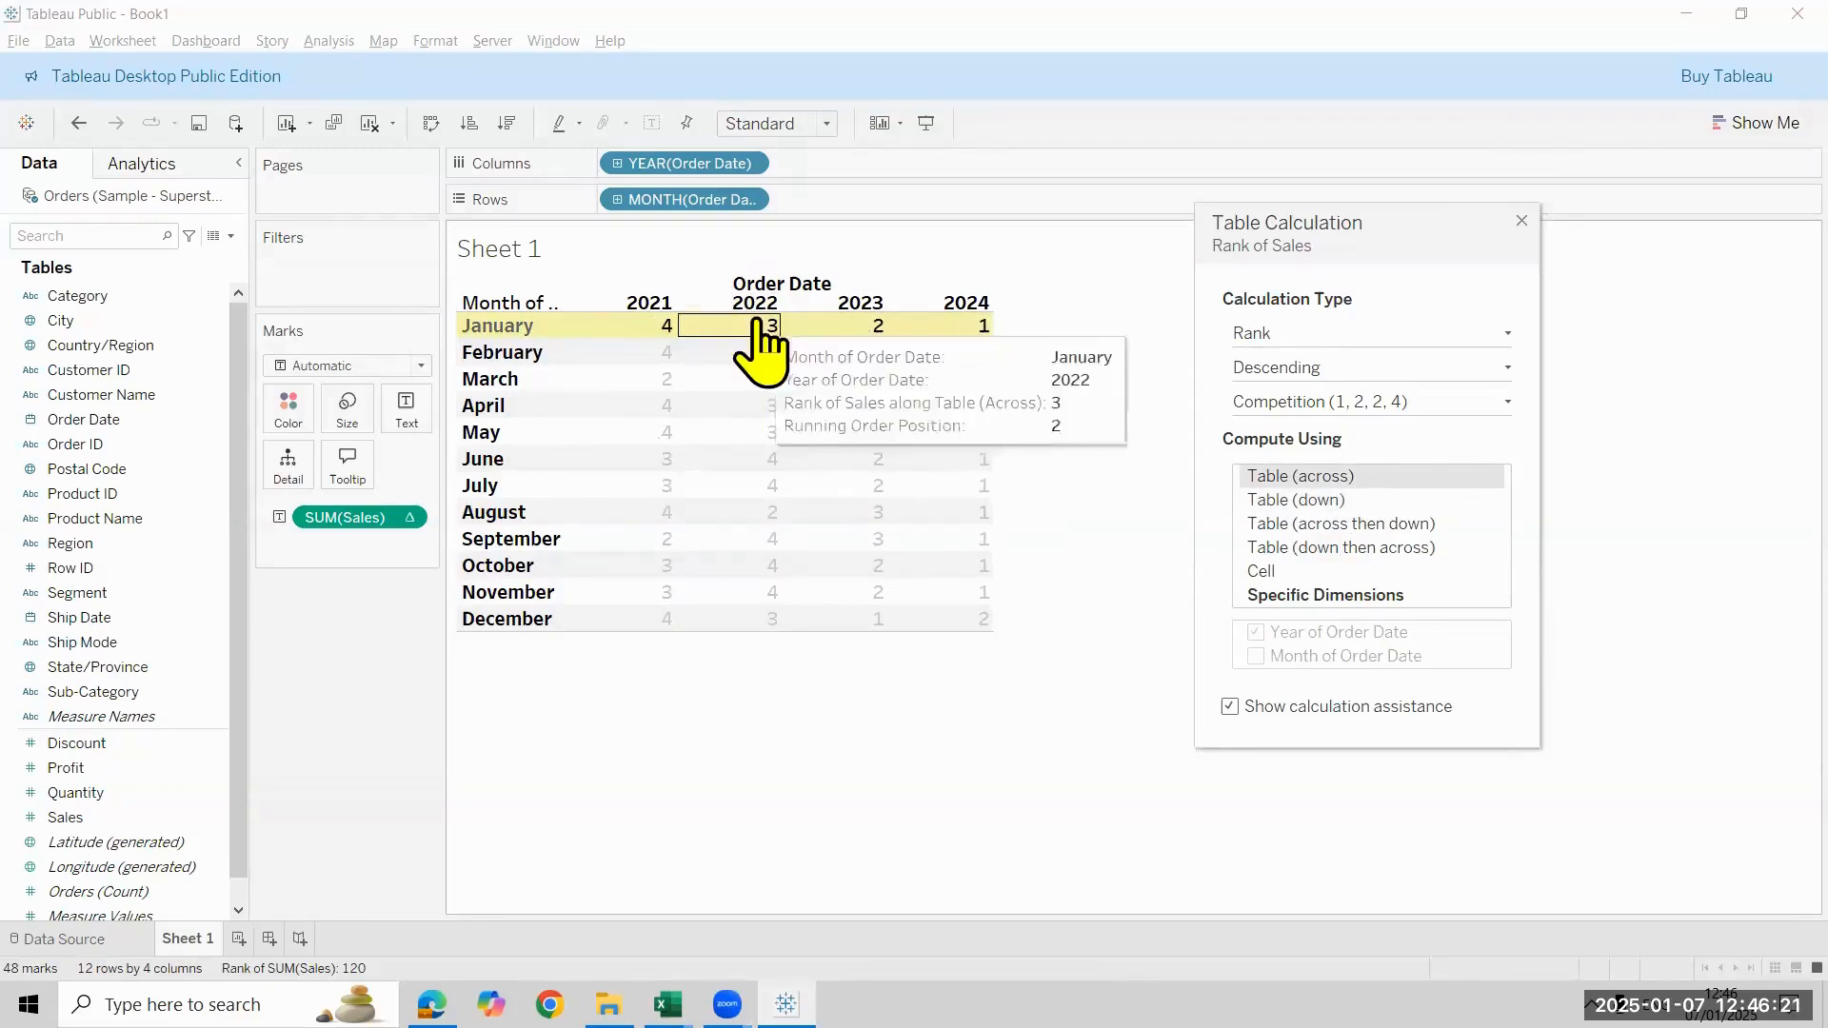
mouse_move(679, 323)
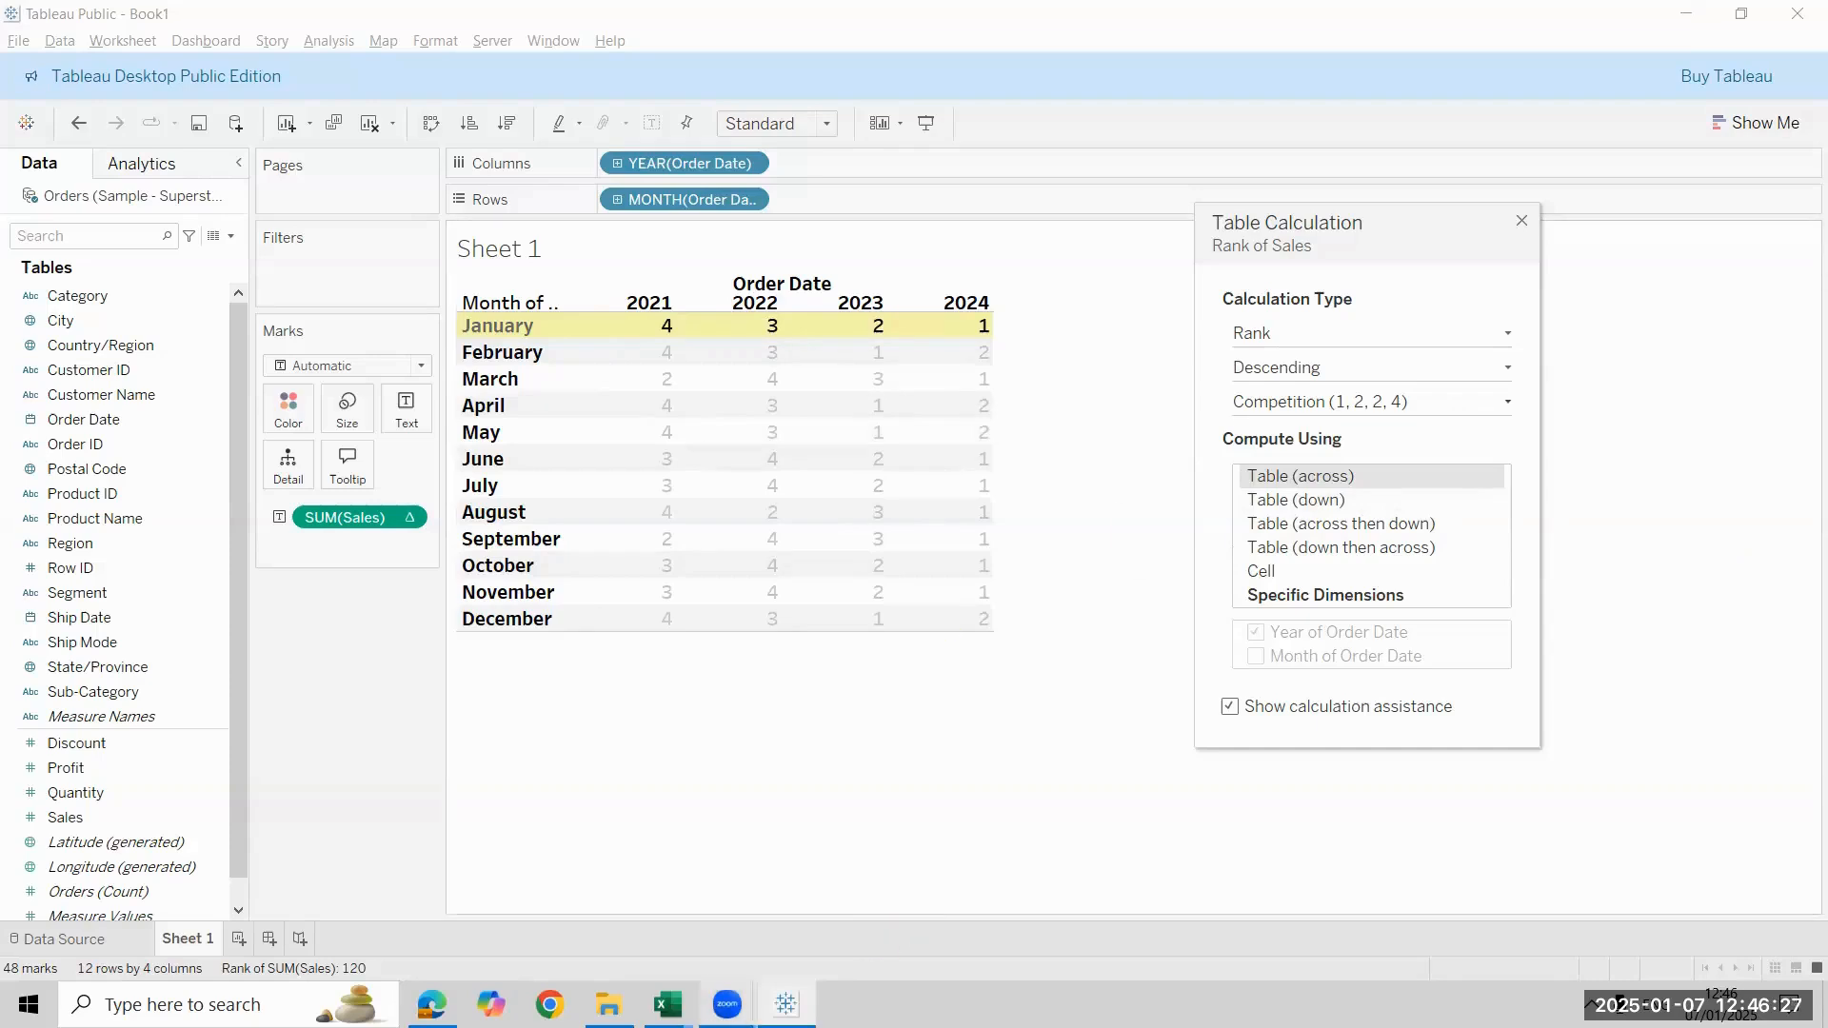
Switch to the Book1 workbook in Excel and add a new blank worksheet after Percentage of Total
mouse_move(669, 1005)
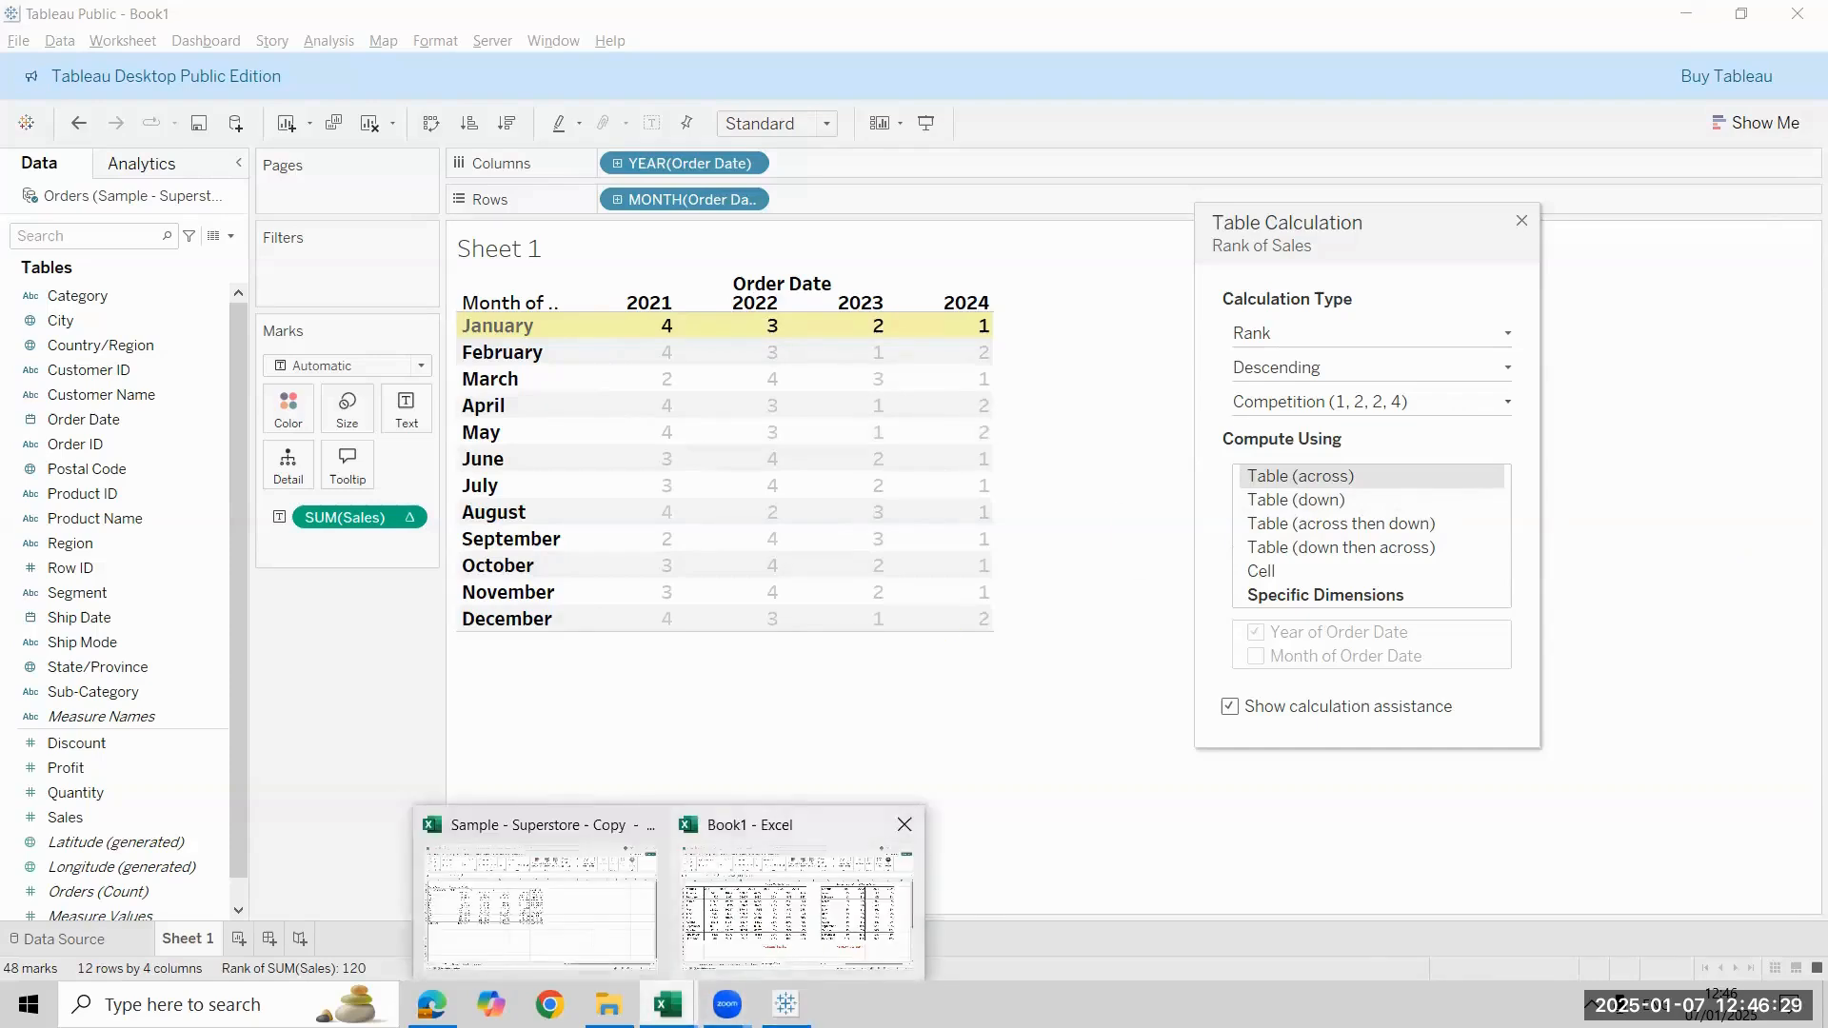
left_click(795, 904)
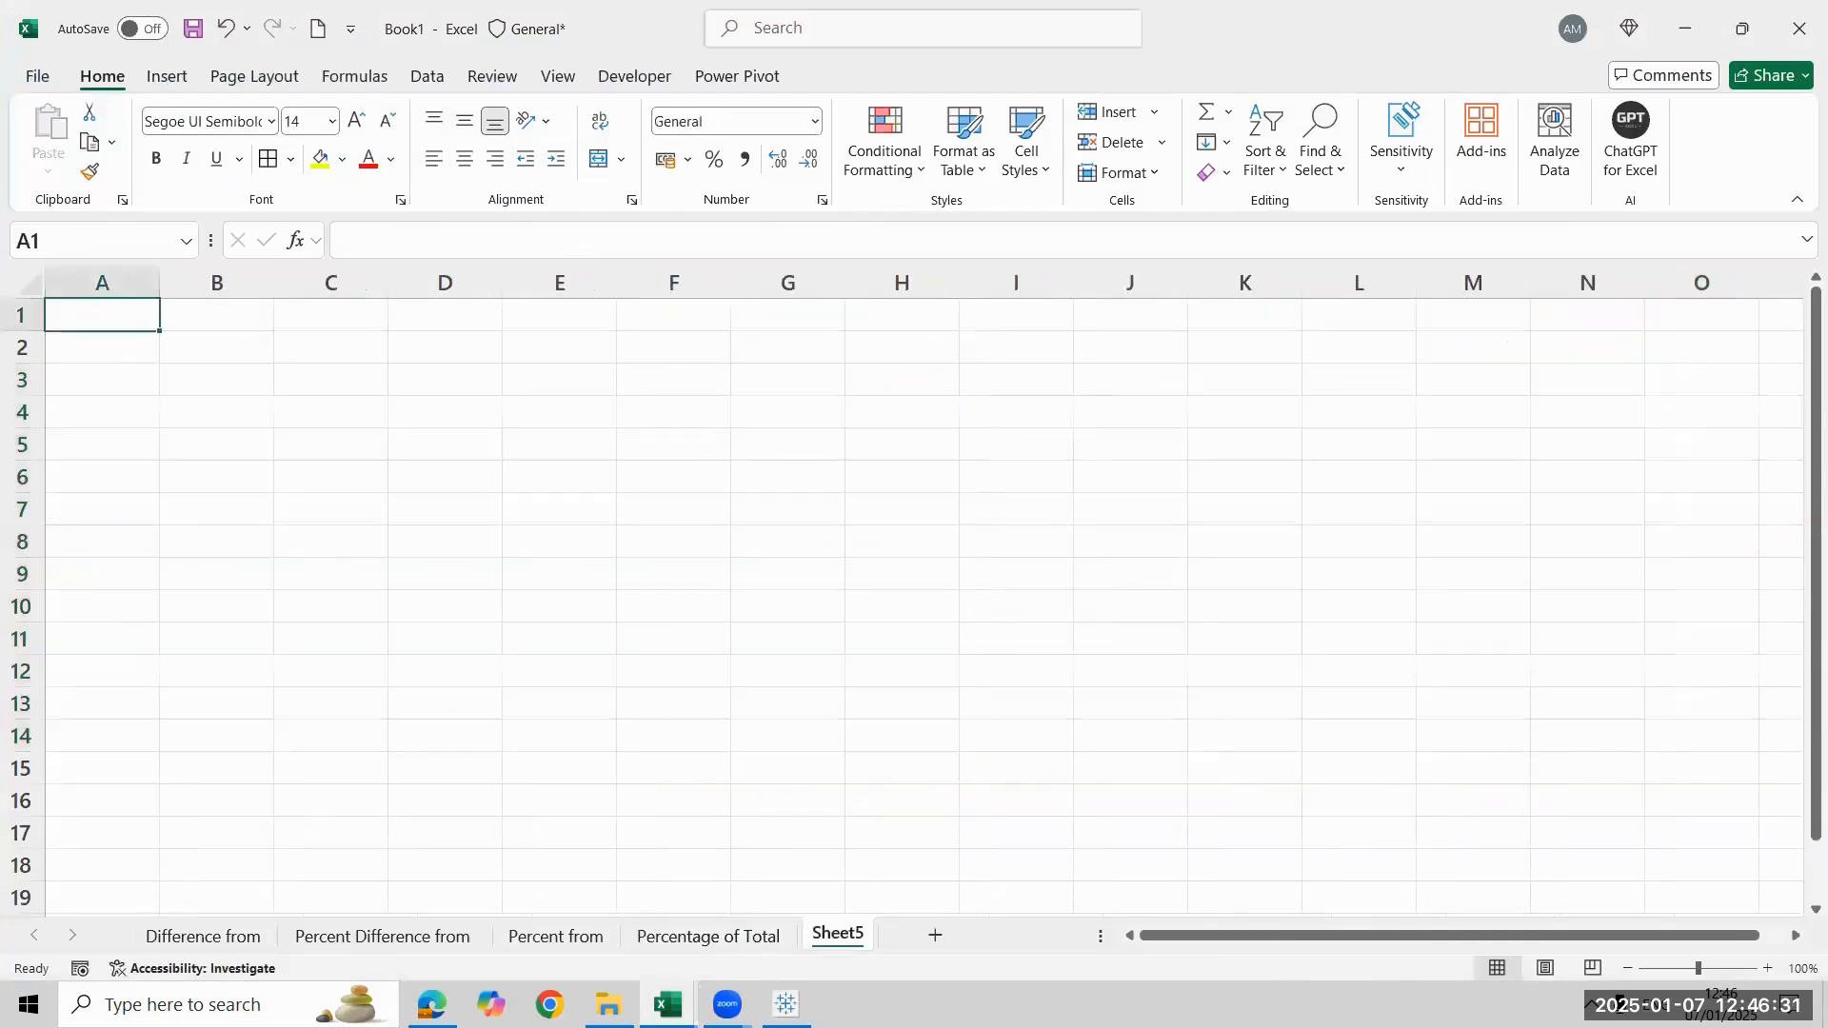
Review the rank type options of the table calculation in Tableau and return to Excel
key("alt+Tab")
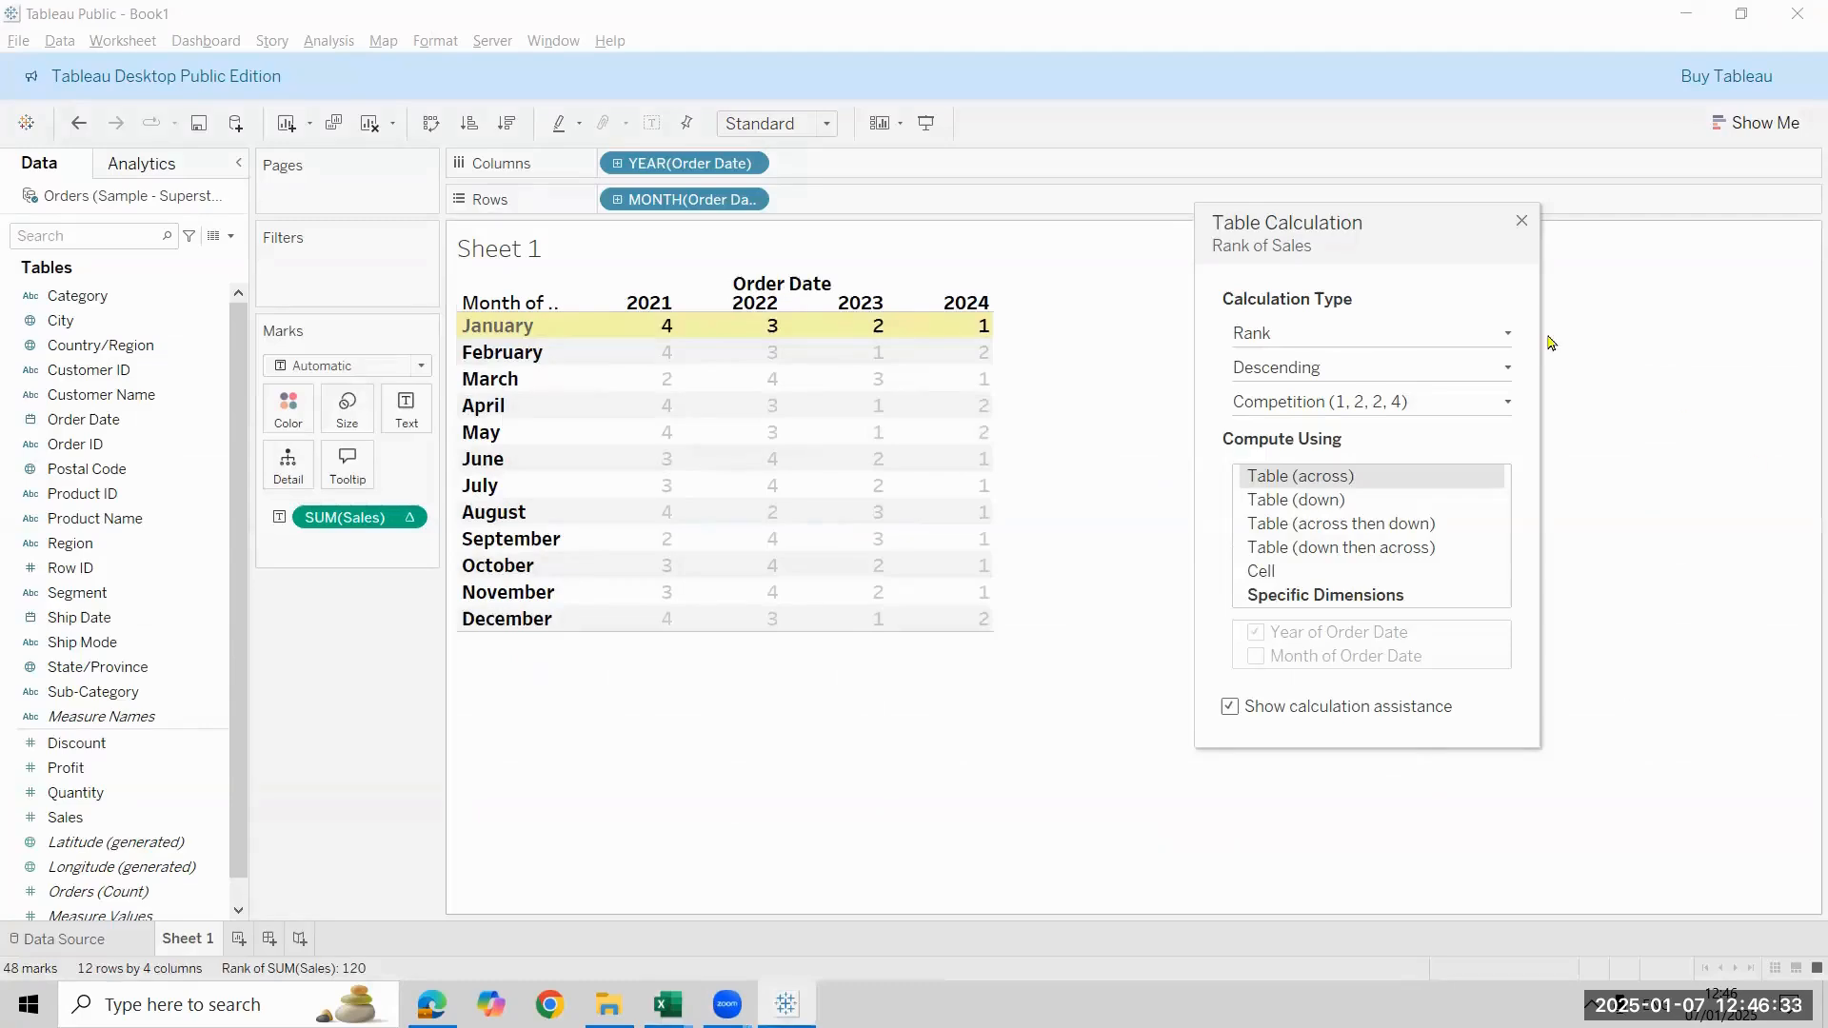
left_click(1319, 408)
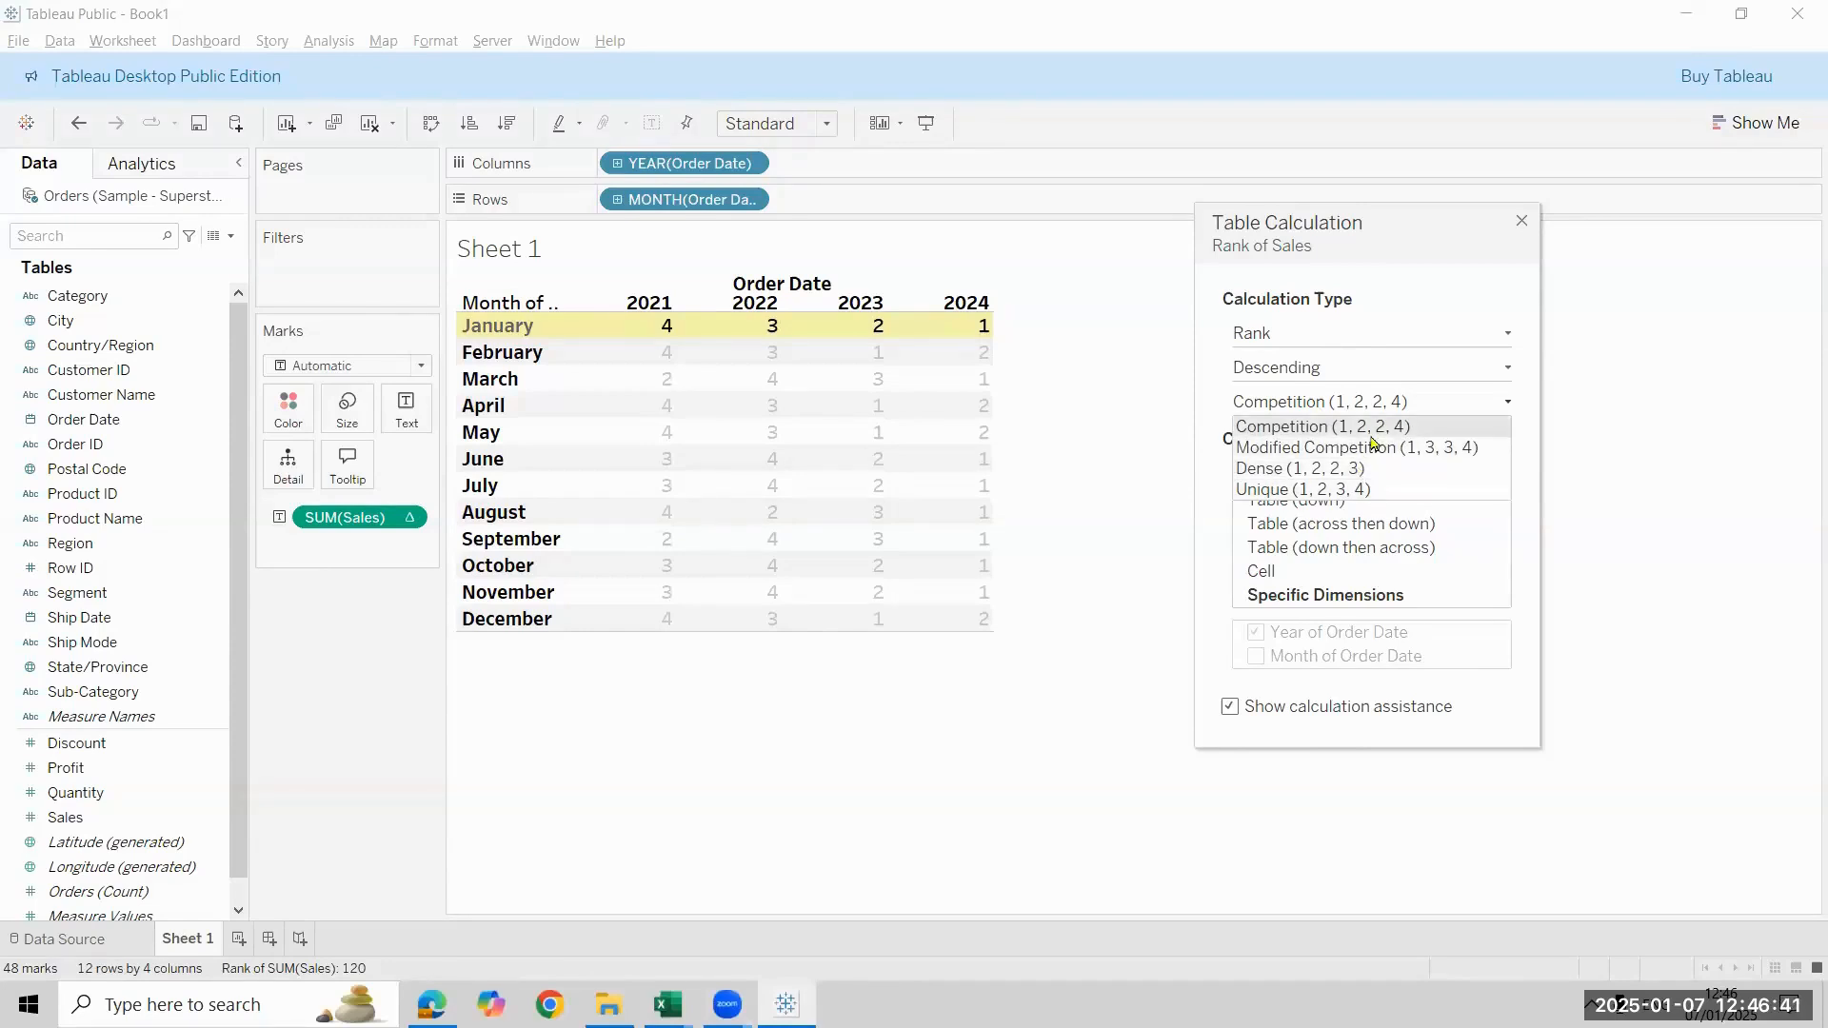
key("alt+Tab")
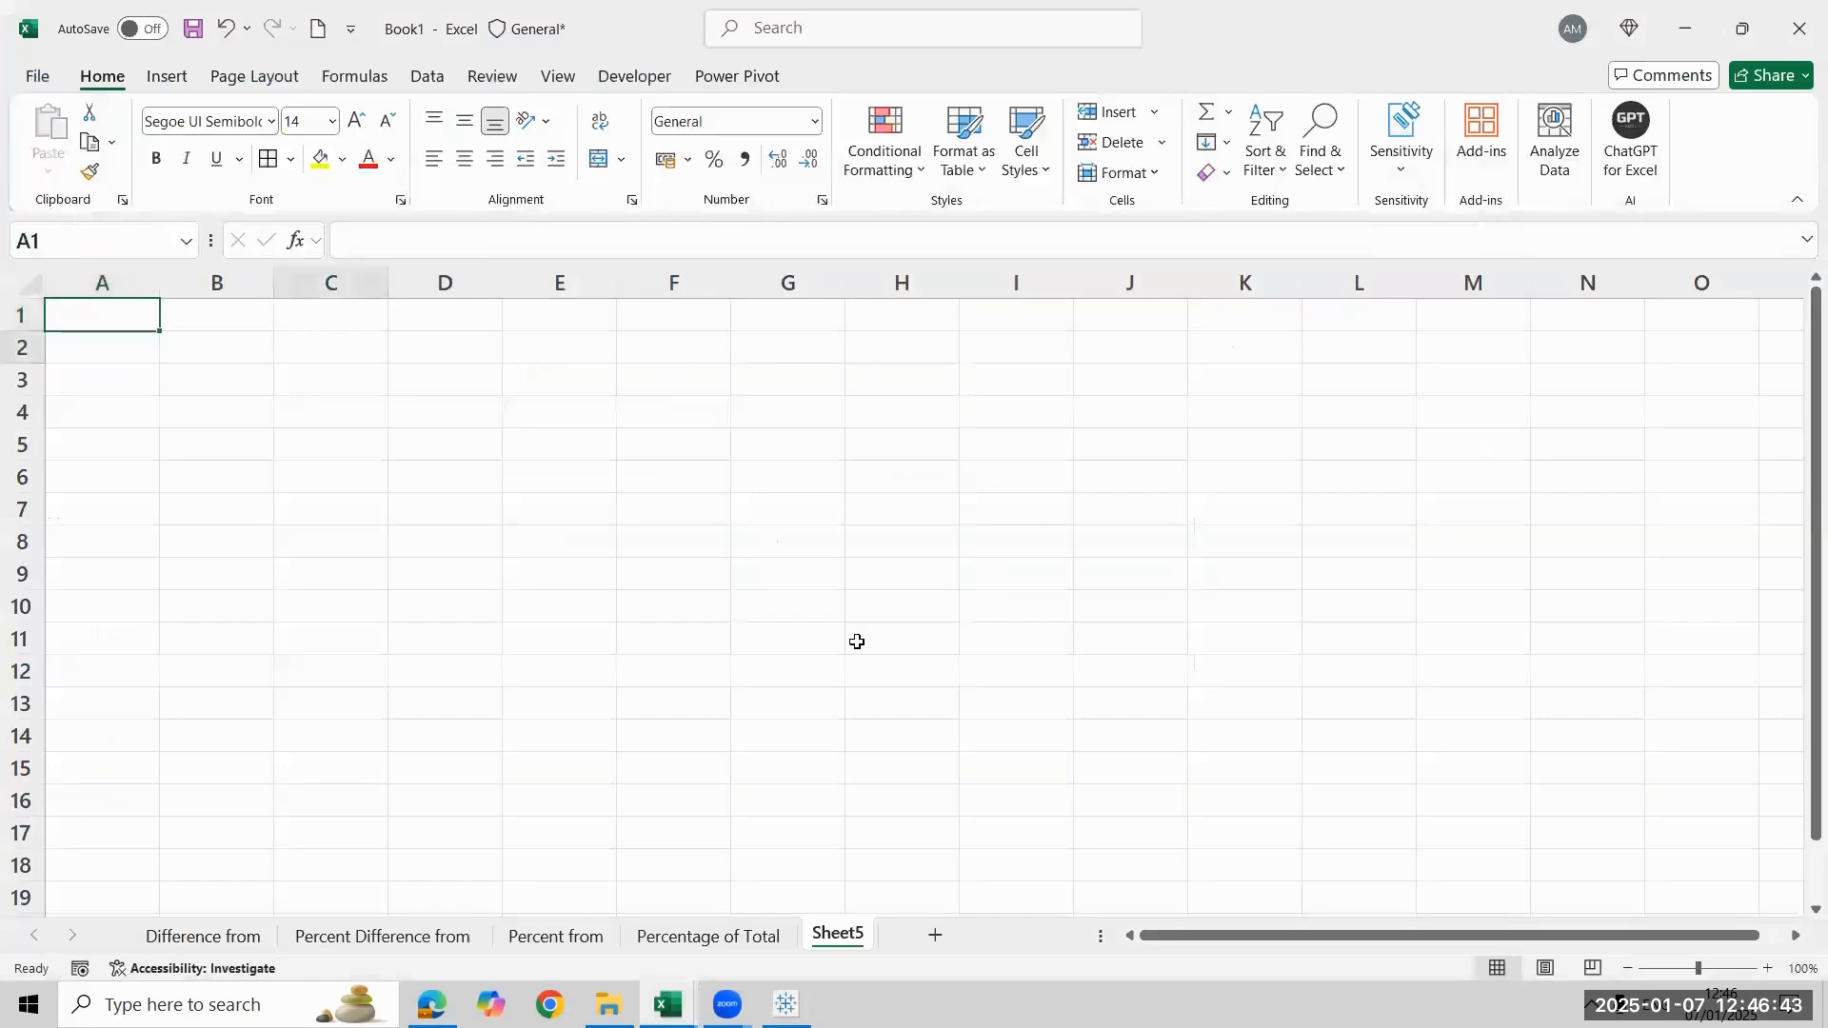
Enter the heading "4 Types of Rank" in B2 of the new sheet
key("Left")
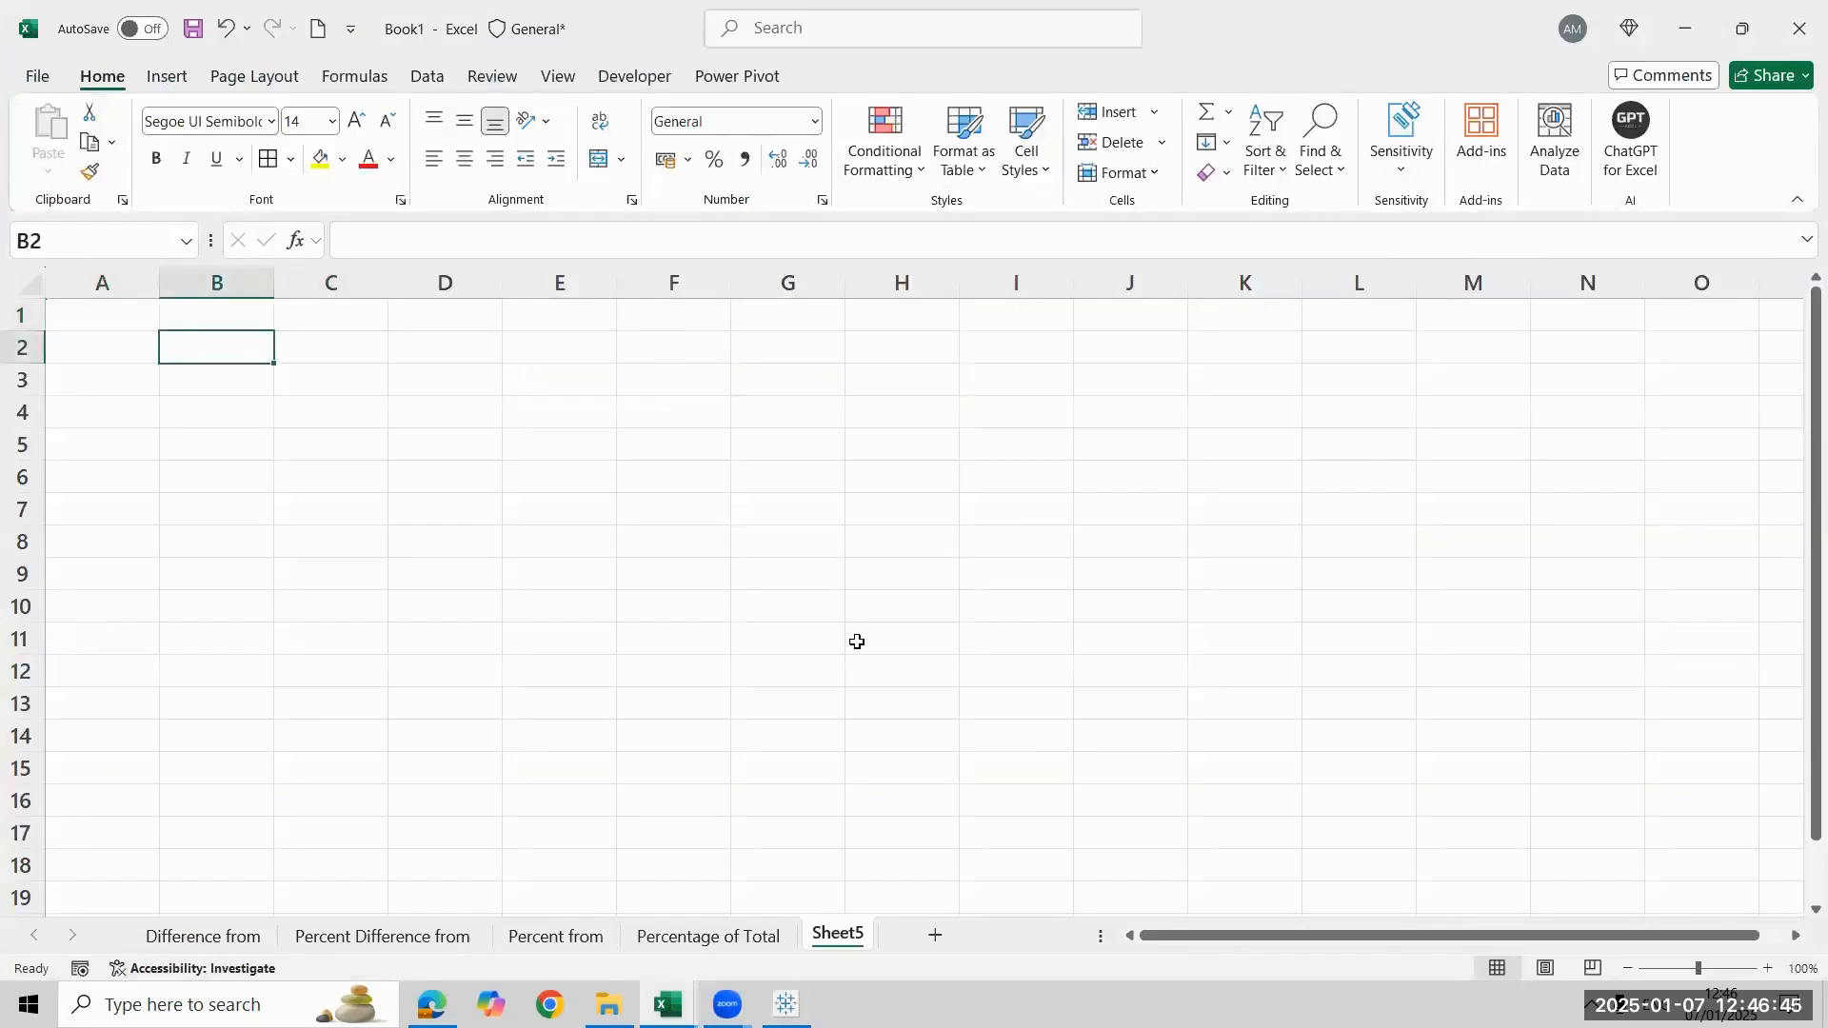
type("4")
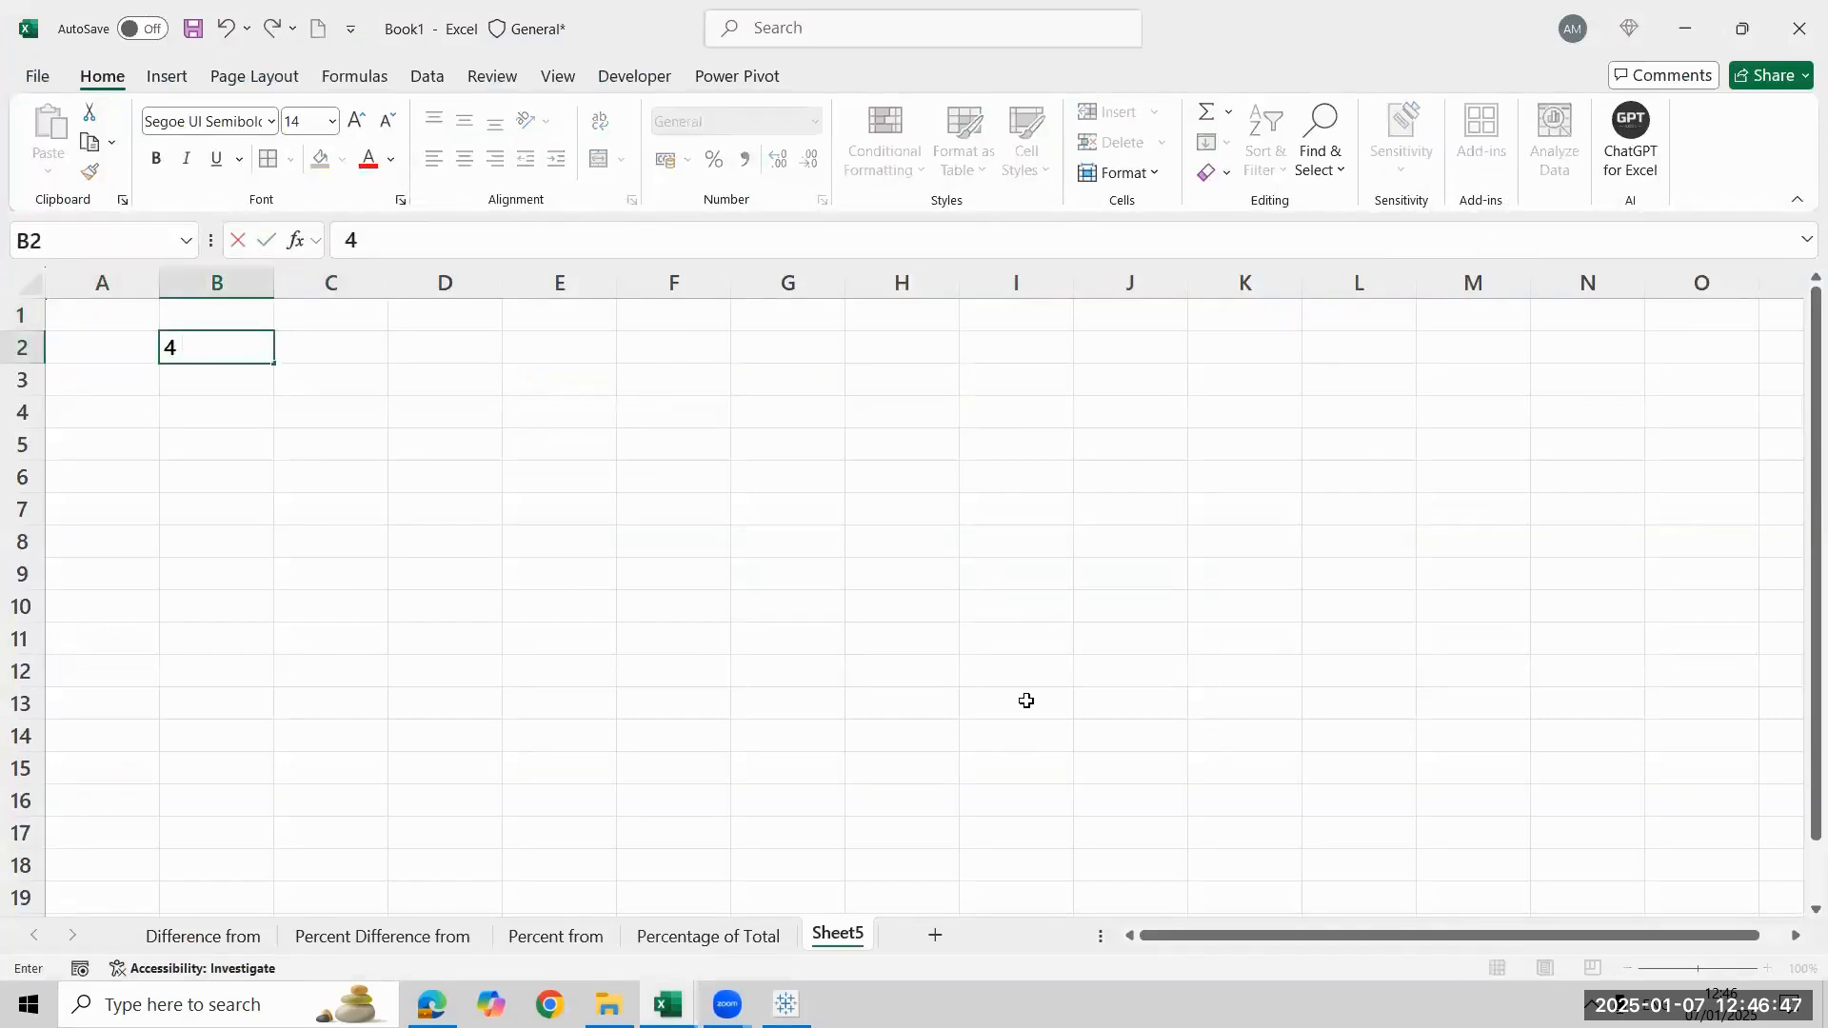
type(" Types of Rank")
key("Return")
key("Return")
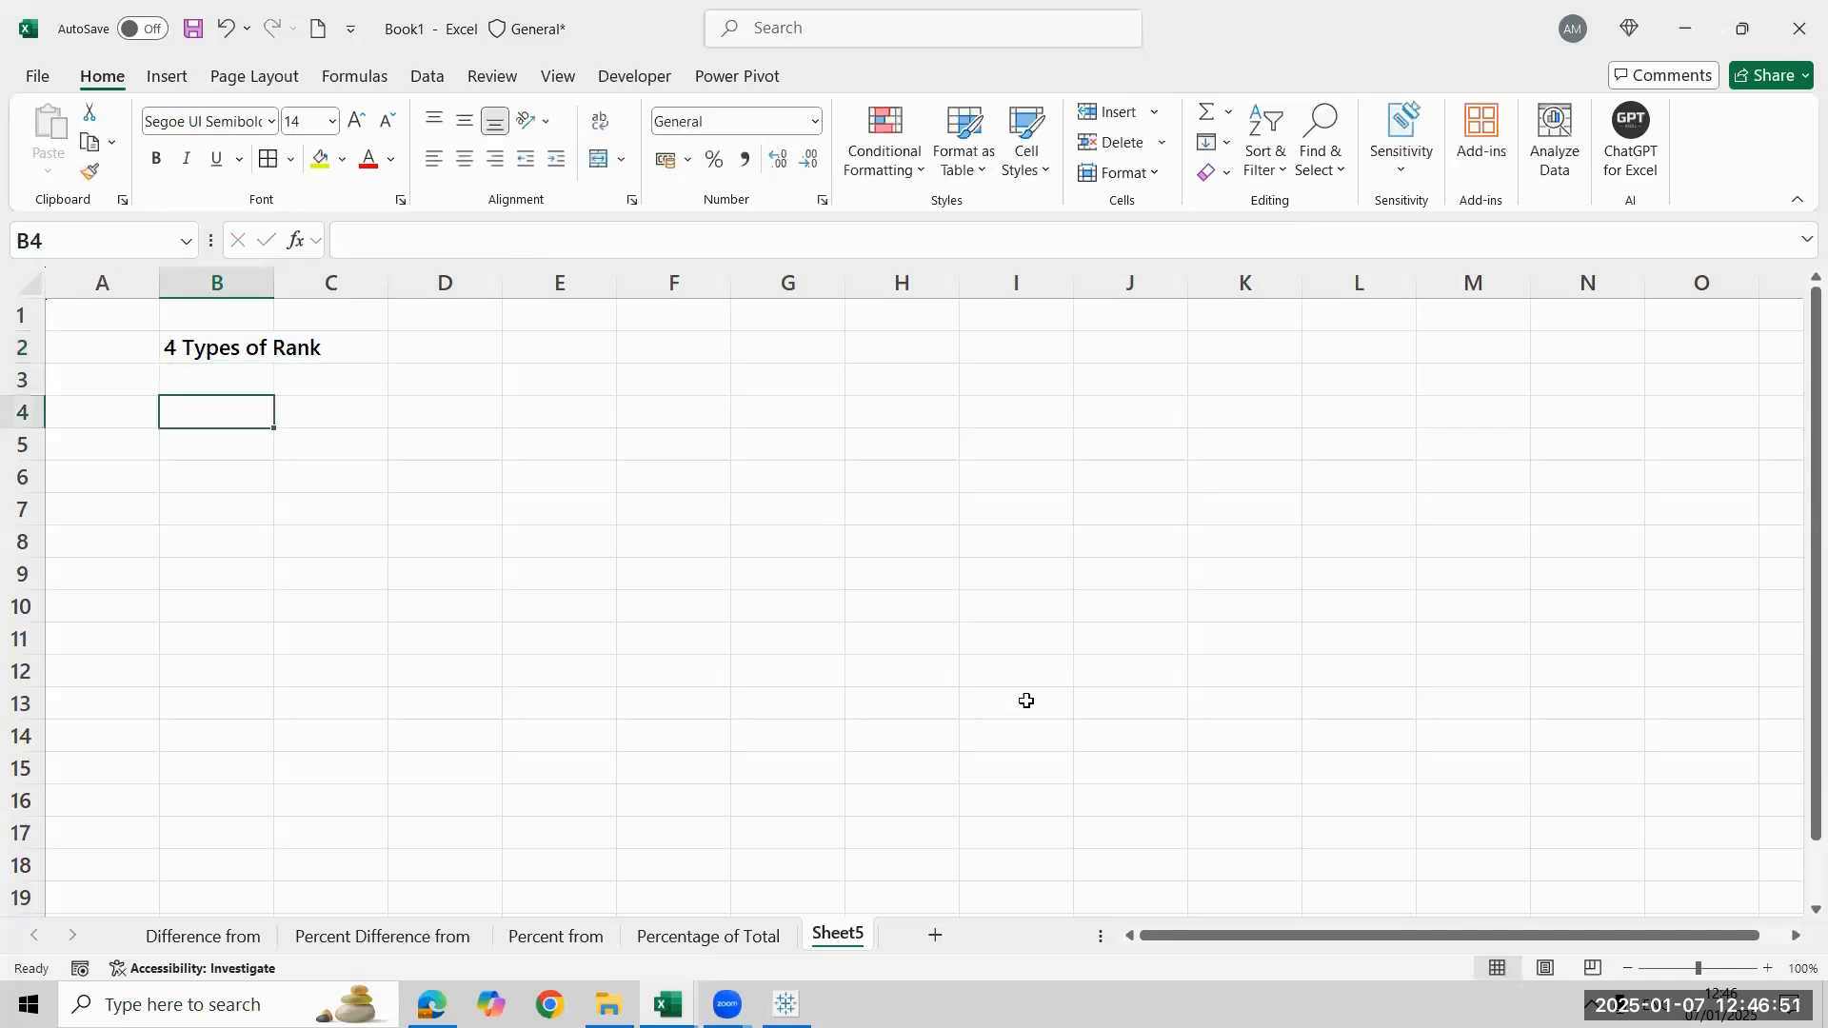
List the rank types Competition, Mod competition, Dense and Unique in cells B4 to B7
type("COmpeti")
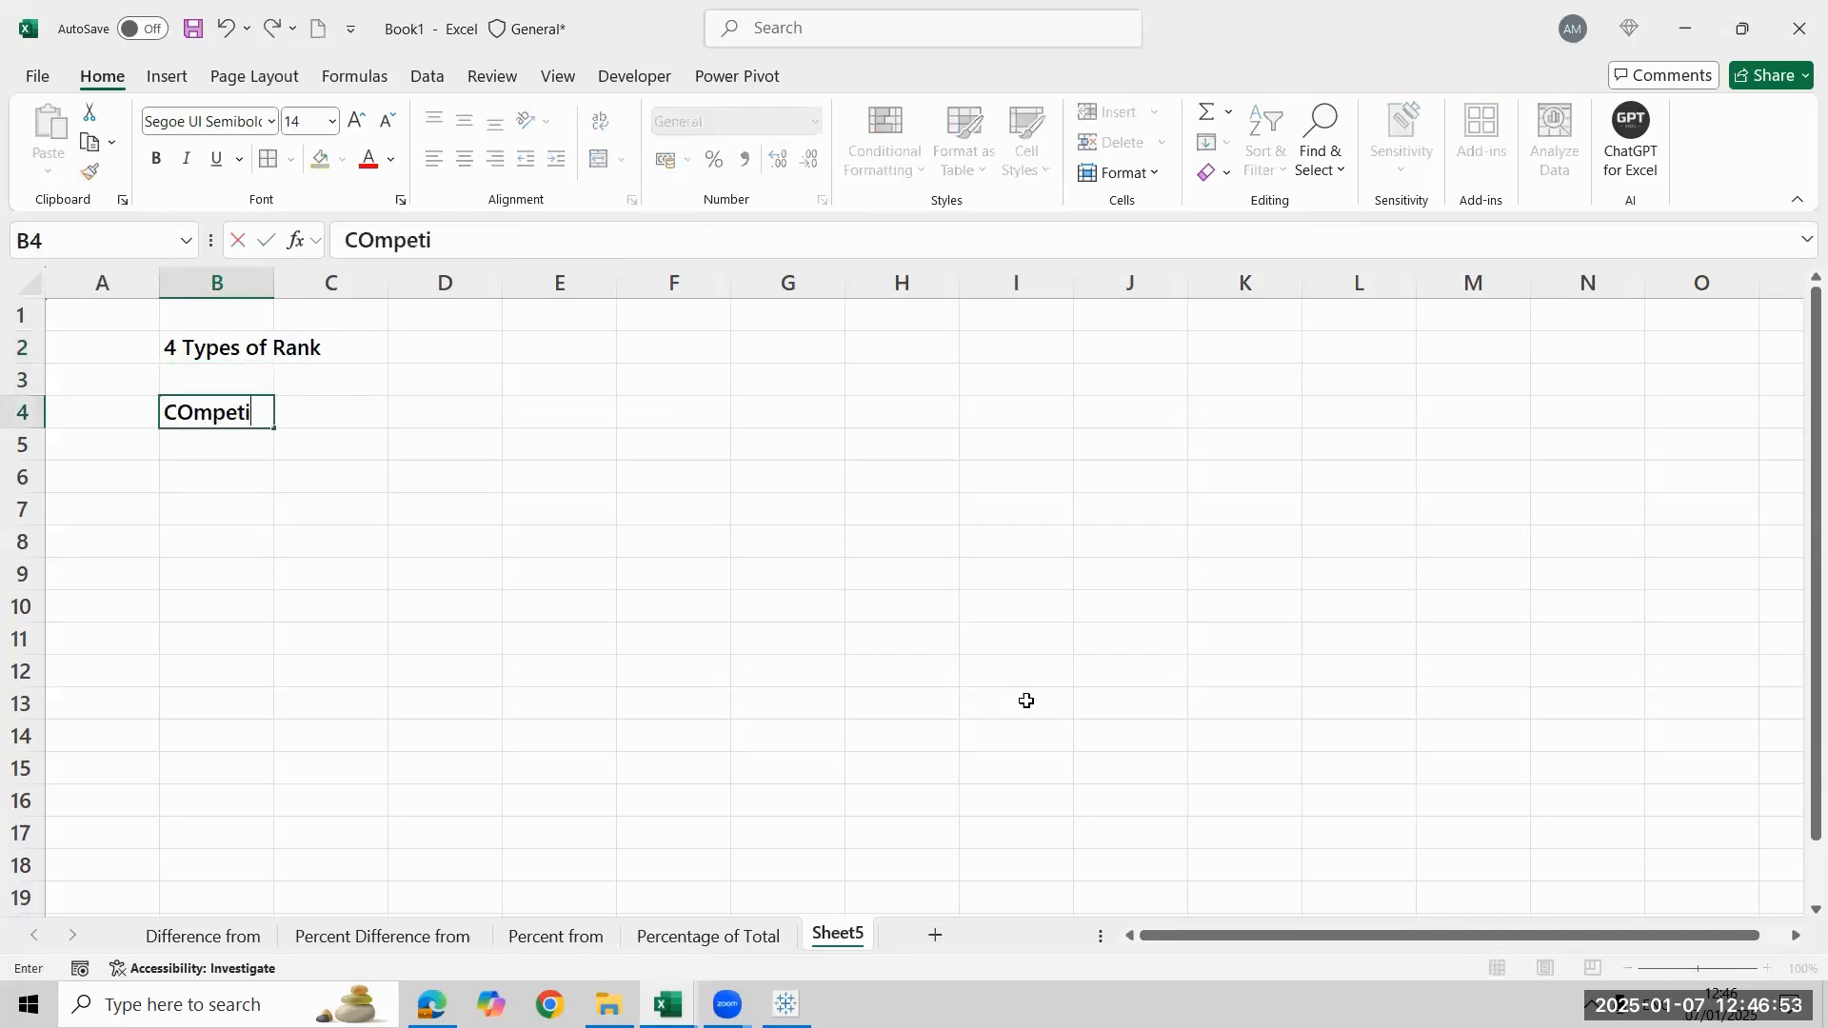
type("tion")
key("Return")
type("Mod")
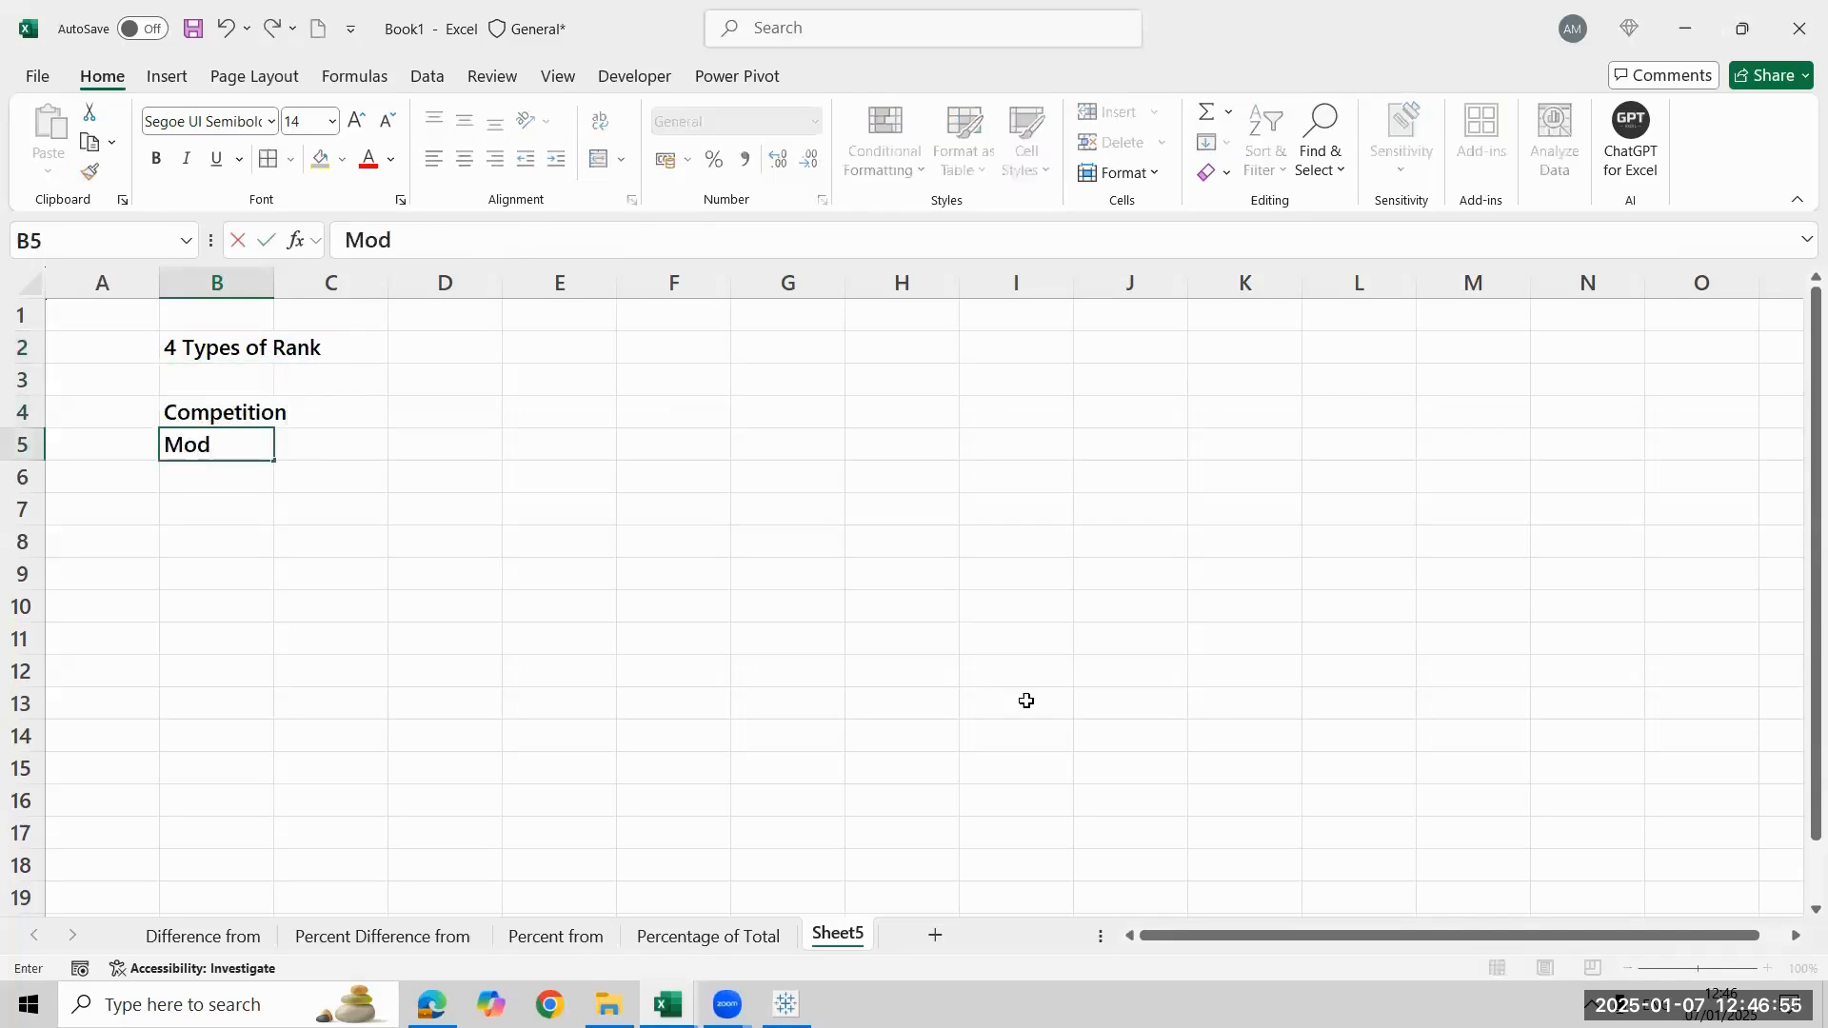
type(" compe")
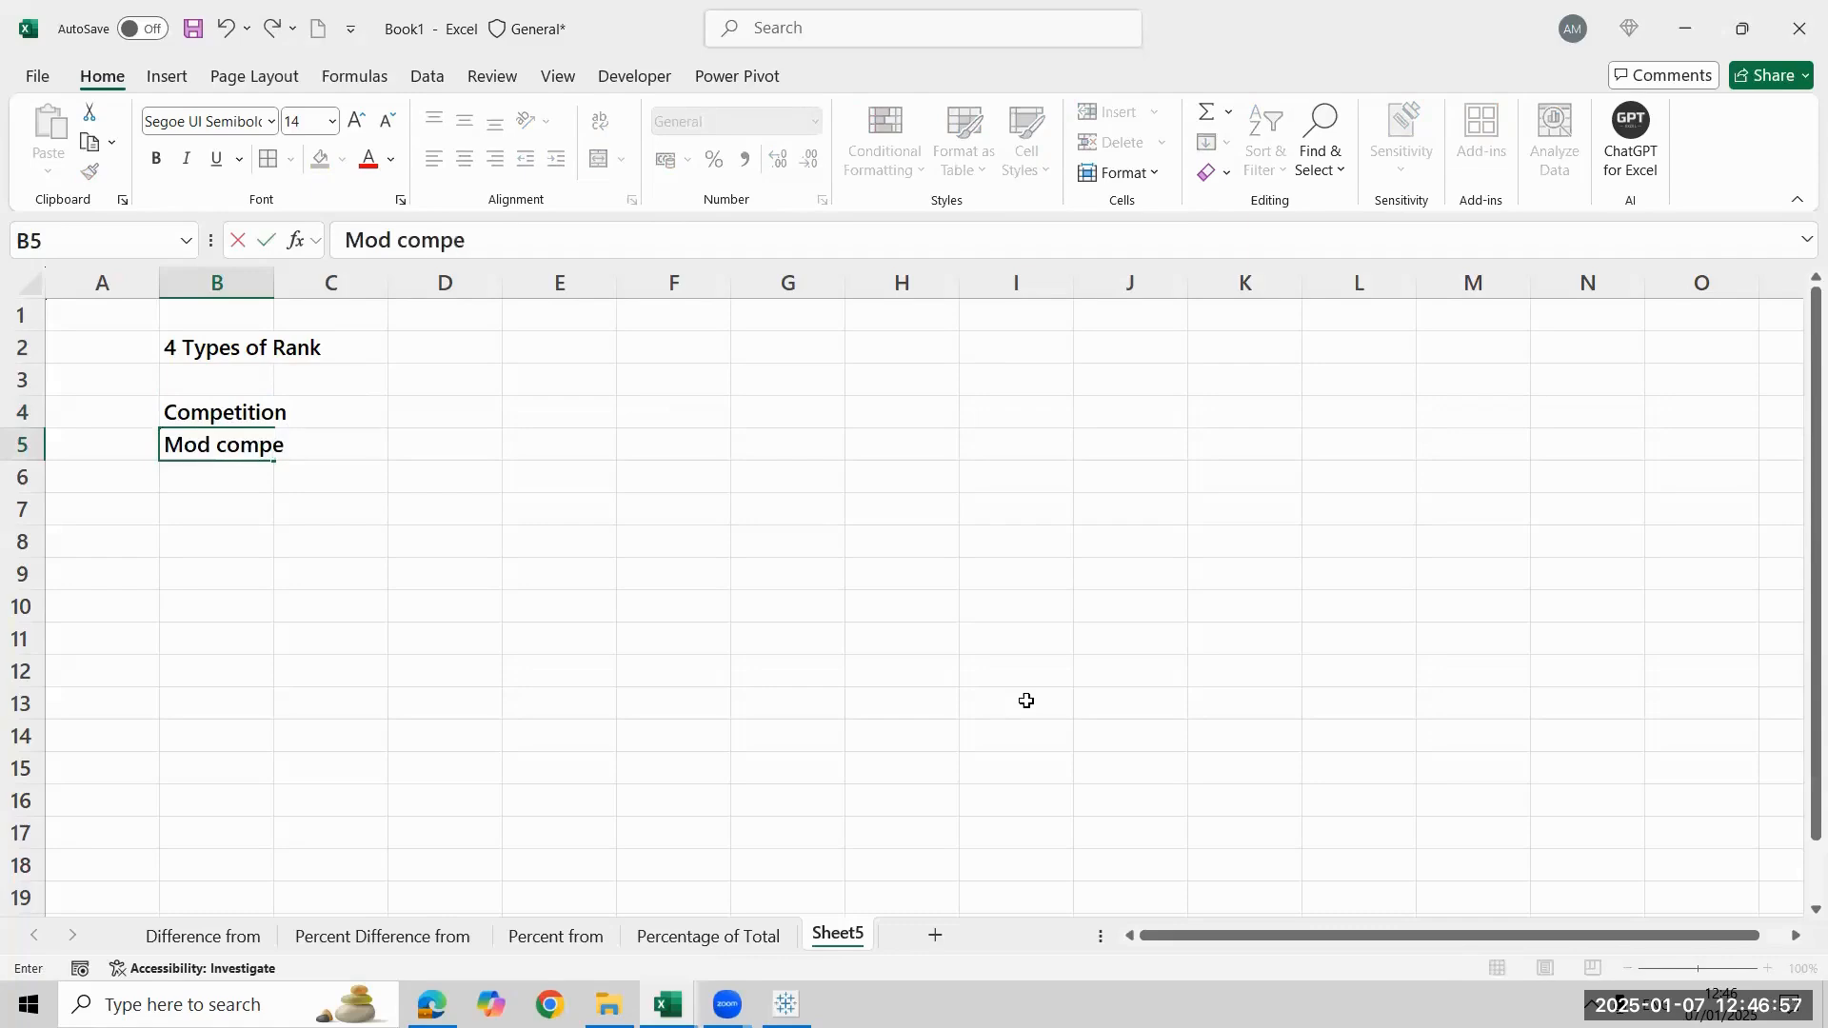
type("tition")
key("Return")
type("Dense")
key("Return")
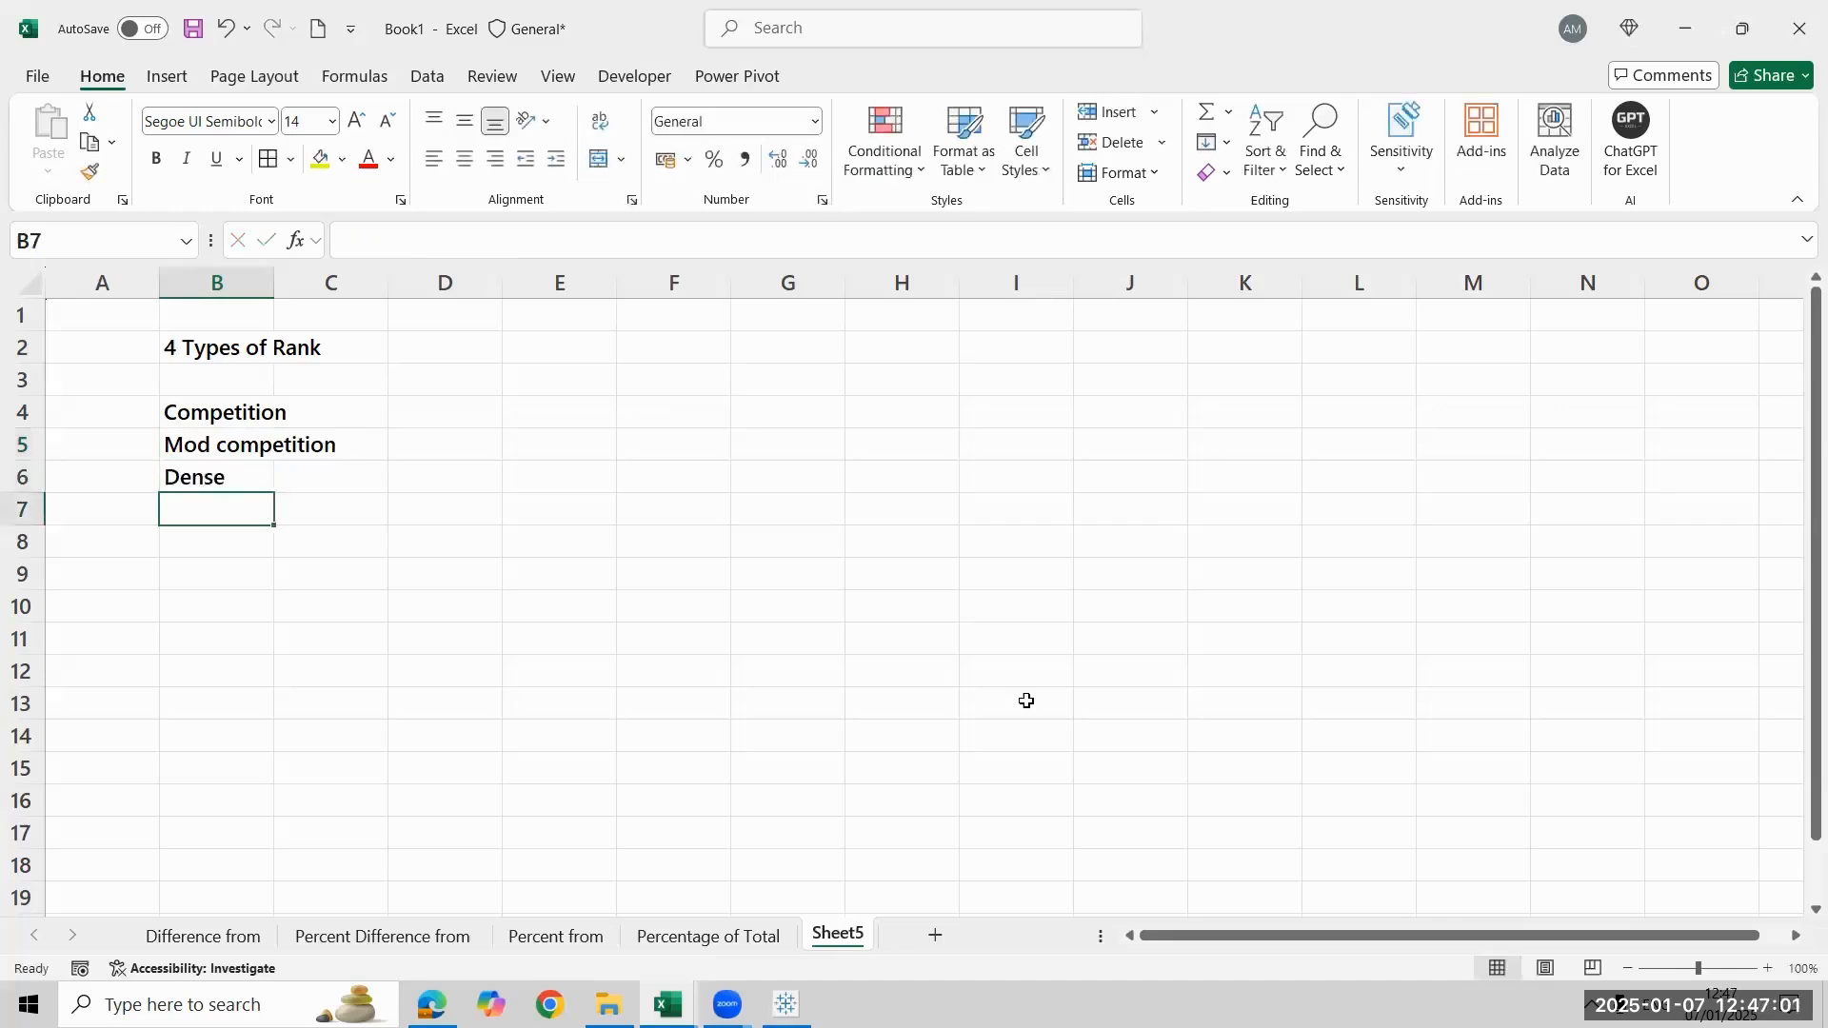
type("Unique")
key("Return")
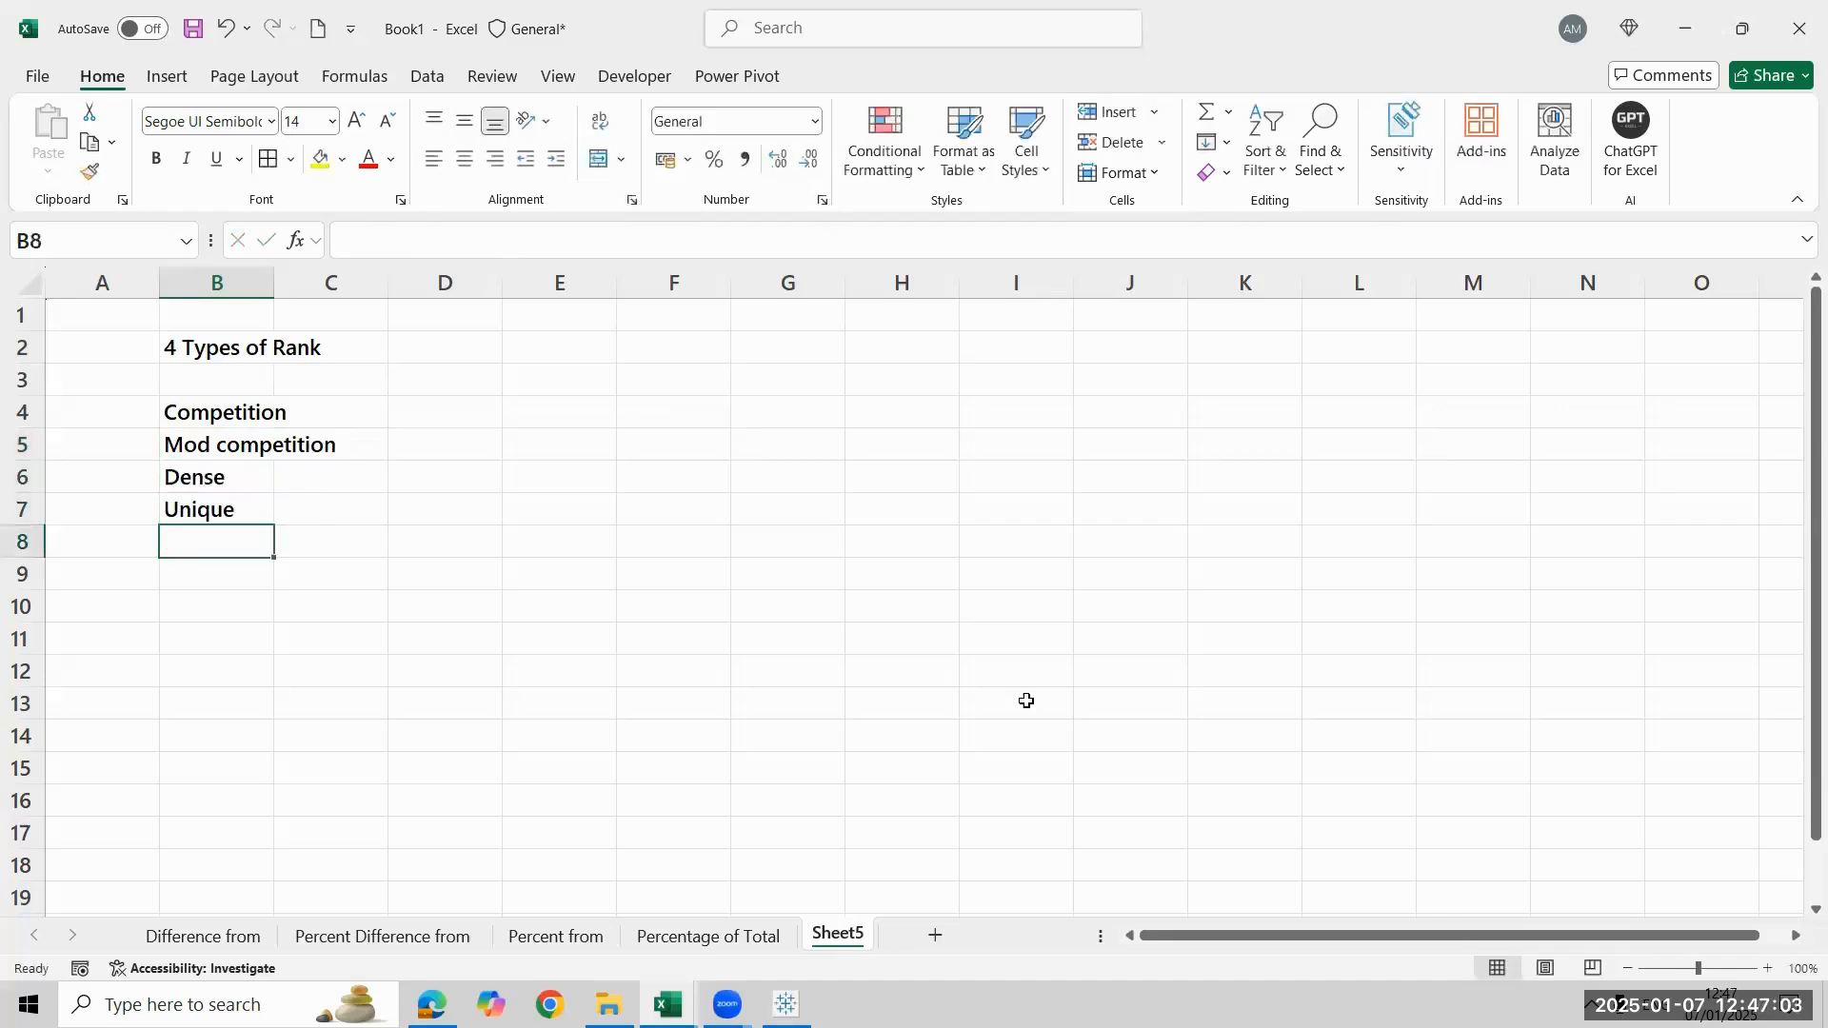
AutoFit column B's width to the rank type names in B4:B7
key("Up")
key("Up")
key("Up")
key("Up")
key("ctrl+shift+Down")
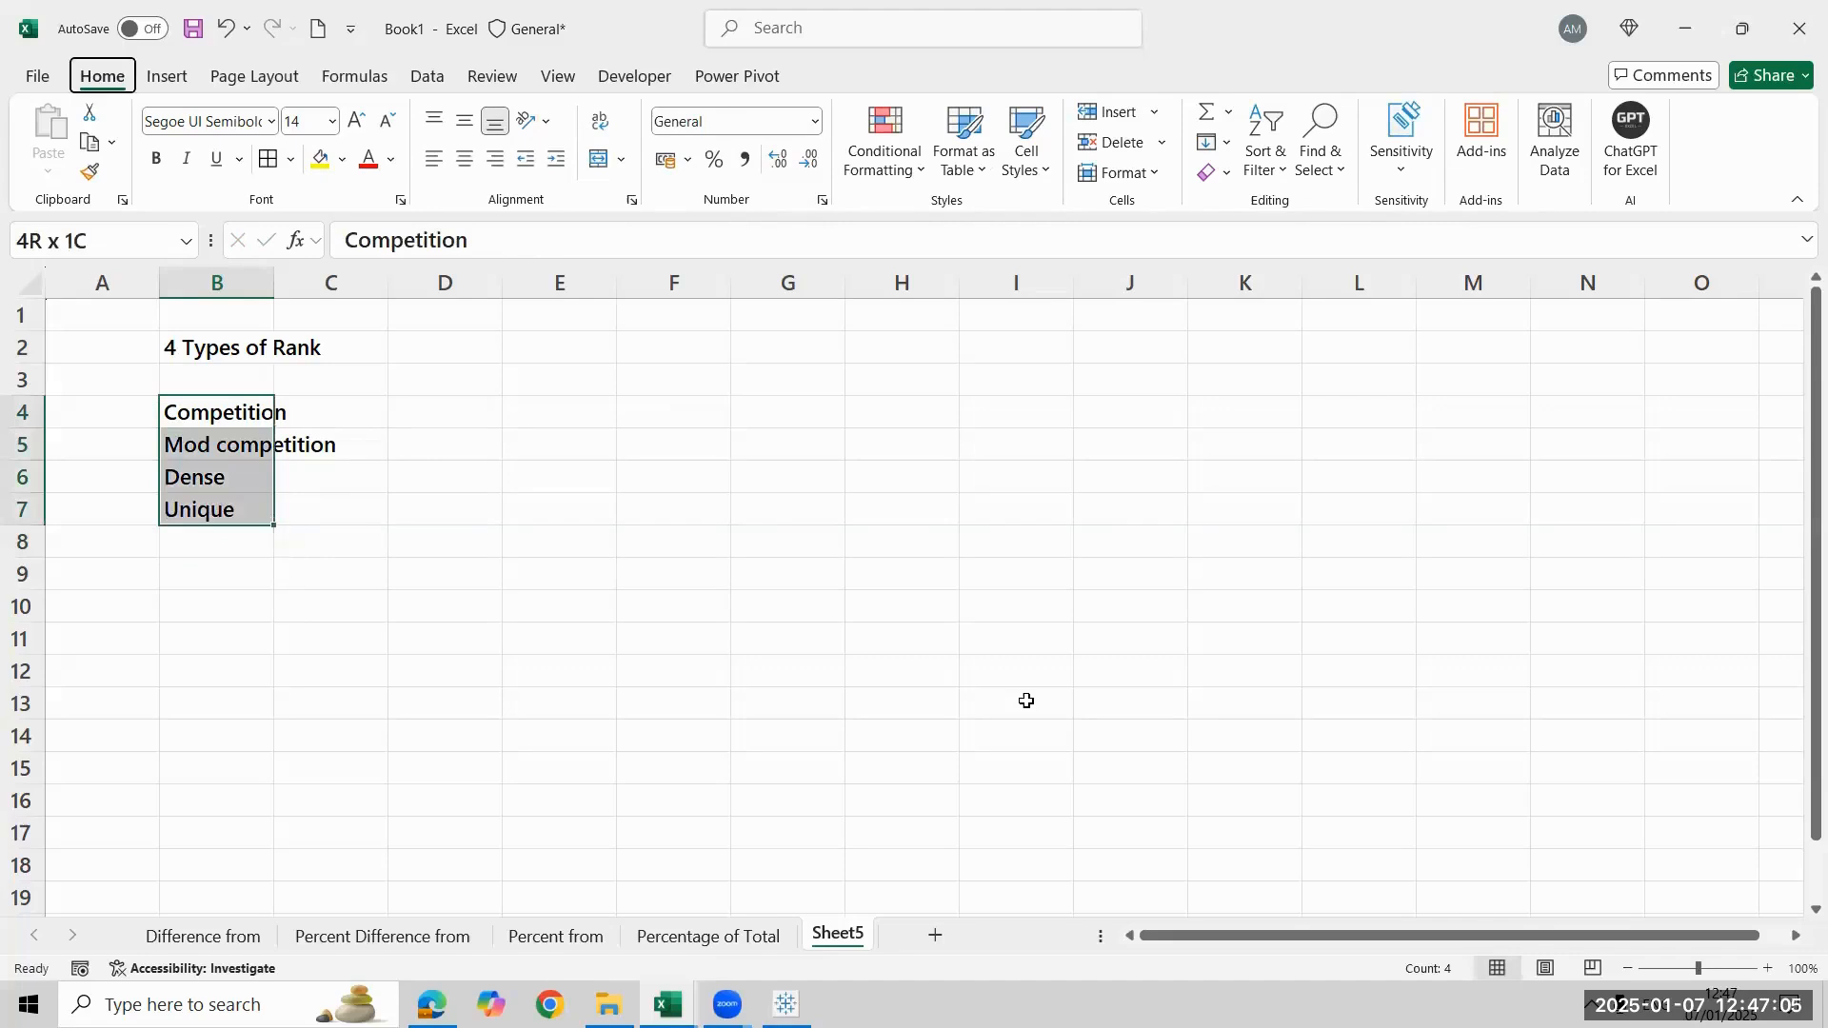
key("h")
key("o")
key("i")
key("Right")
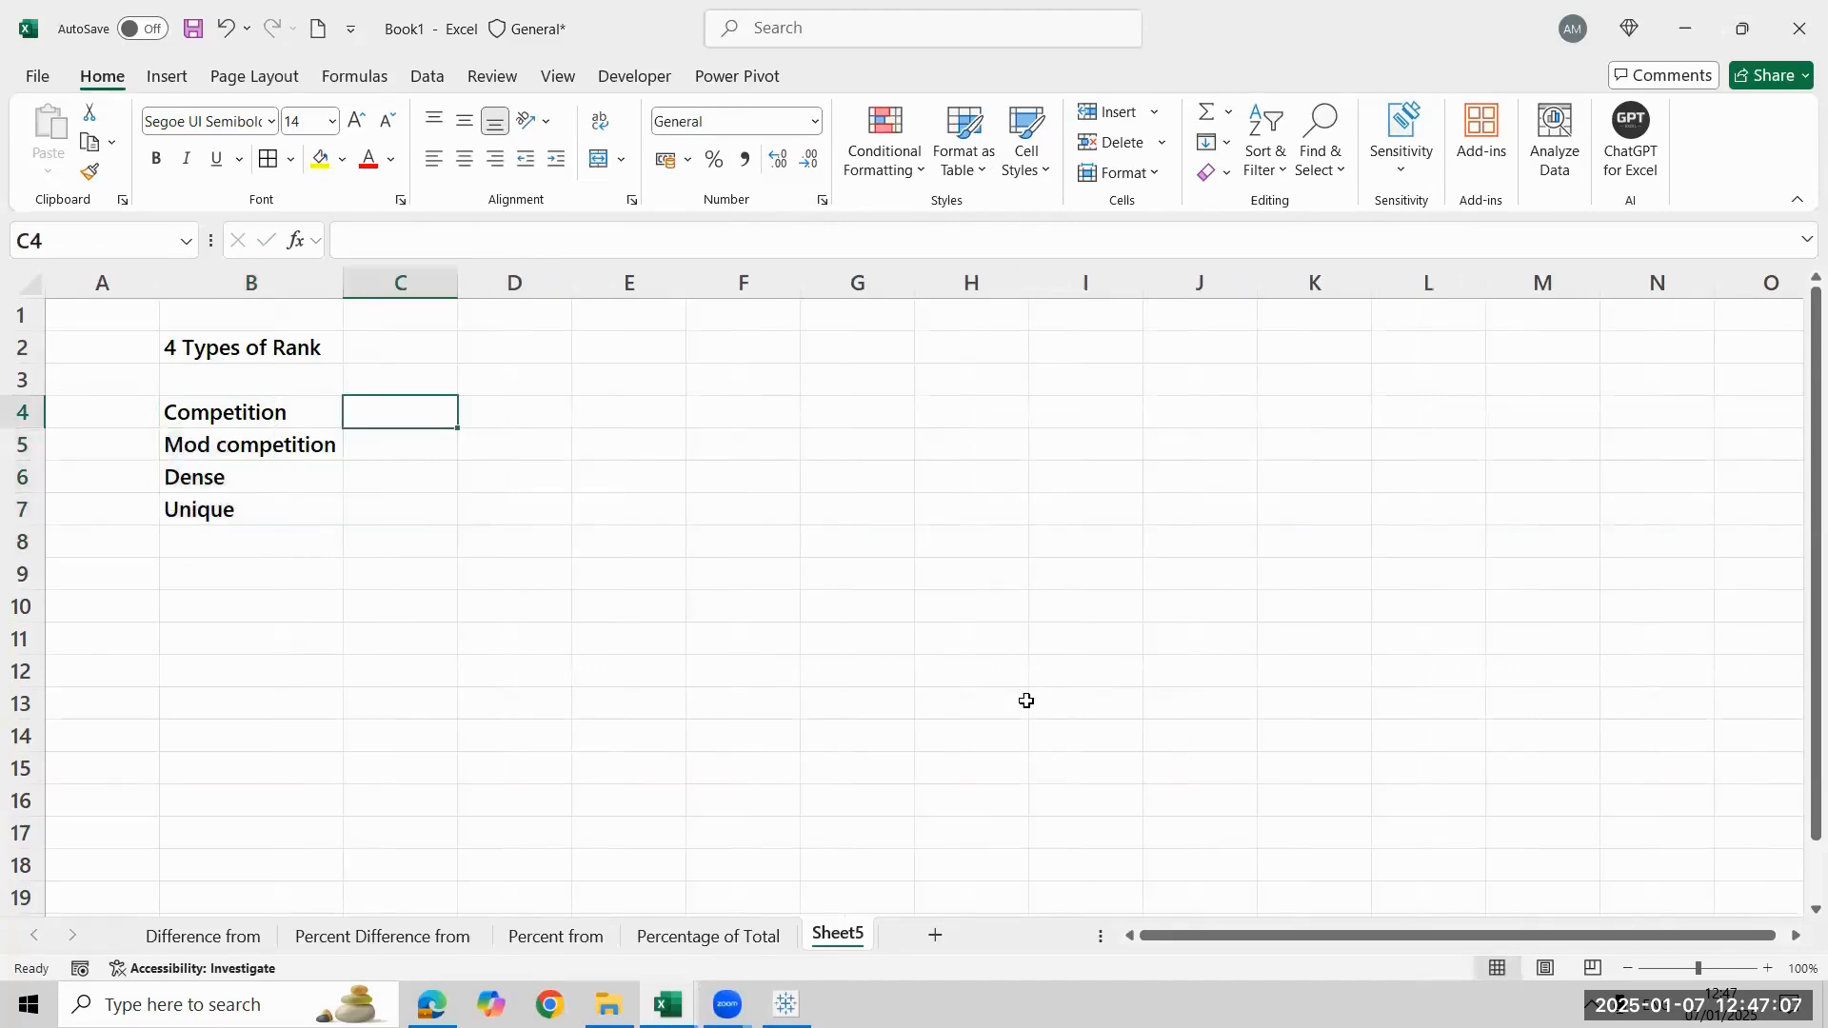
Check the selected rank type in Tableau's table calculation settings and return to the Excel sheet
key("alt+Tab")
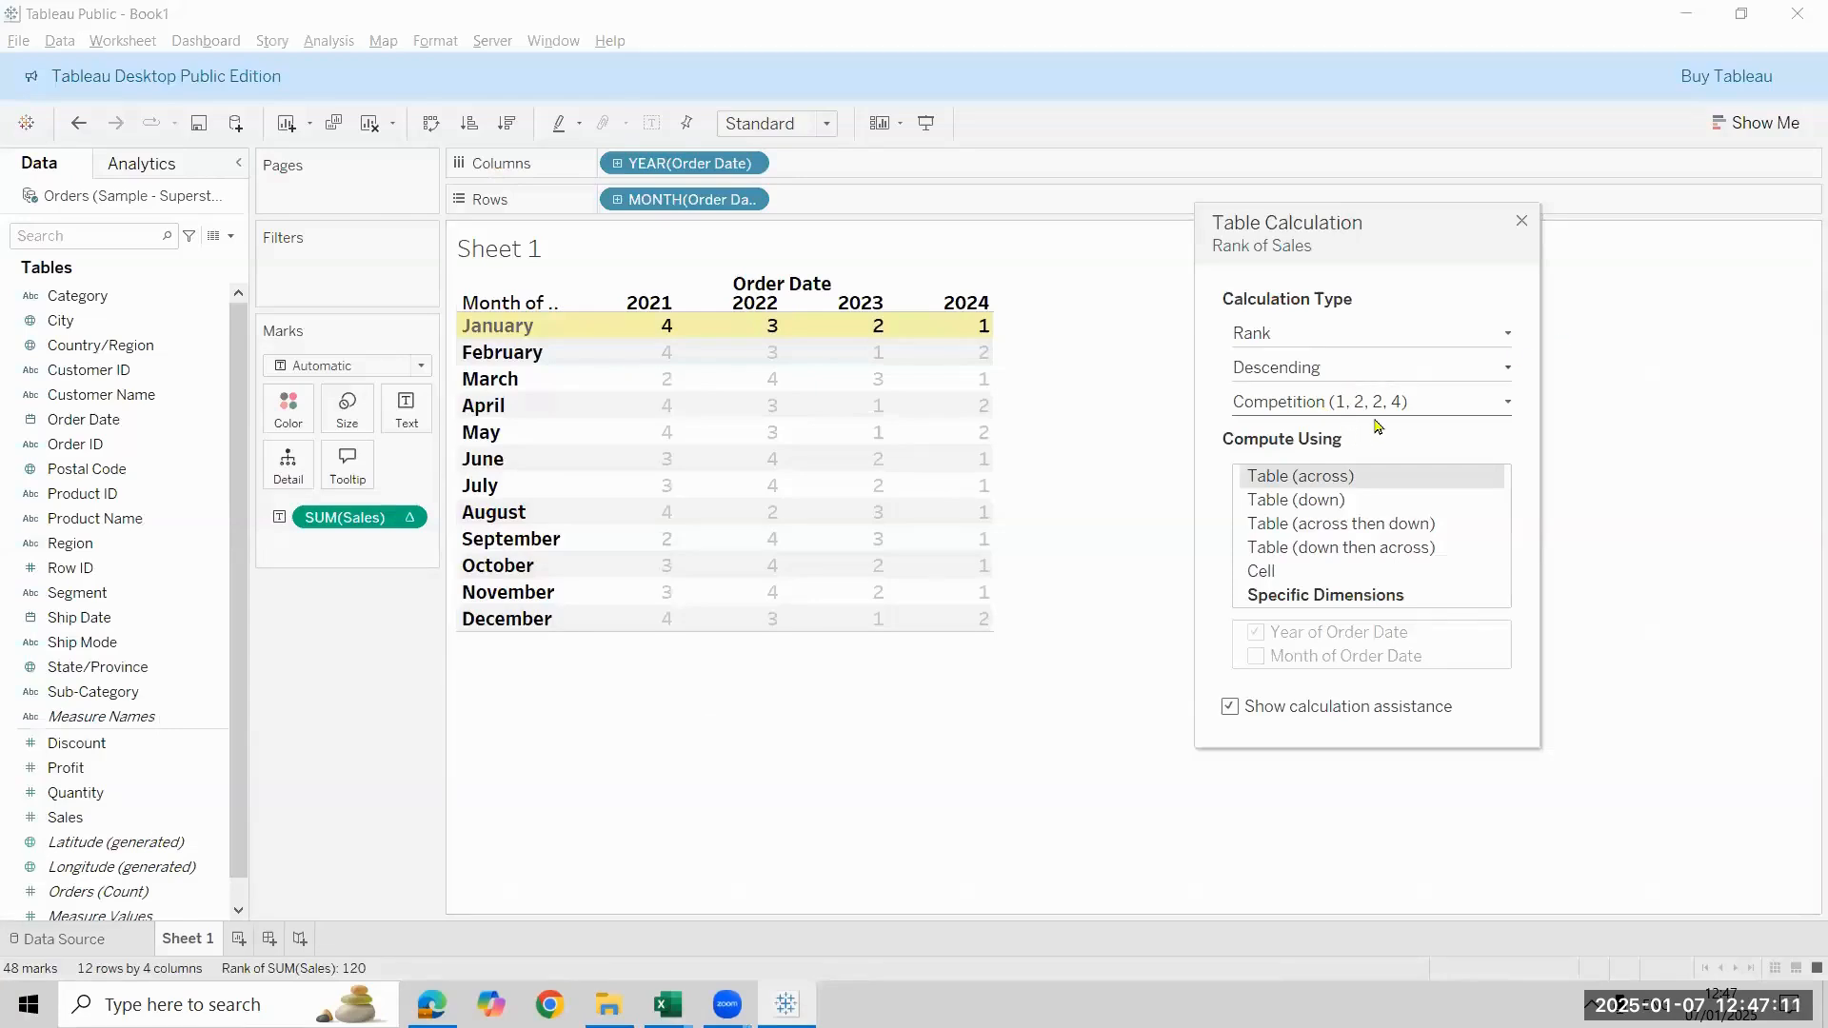
key("alt+Tab")
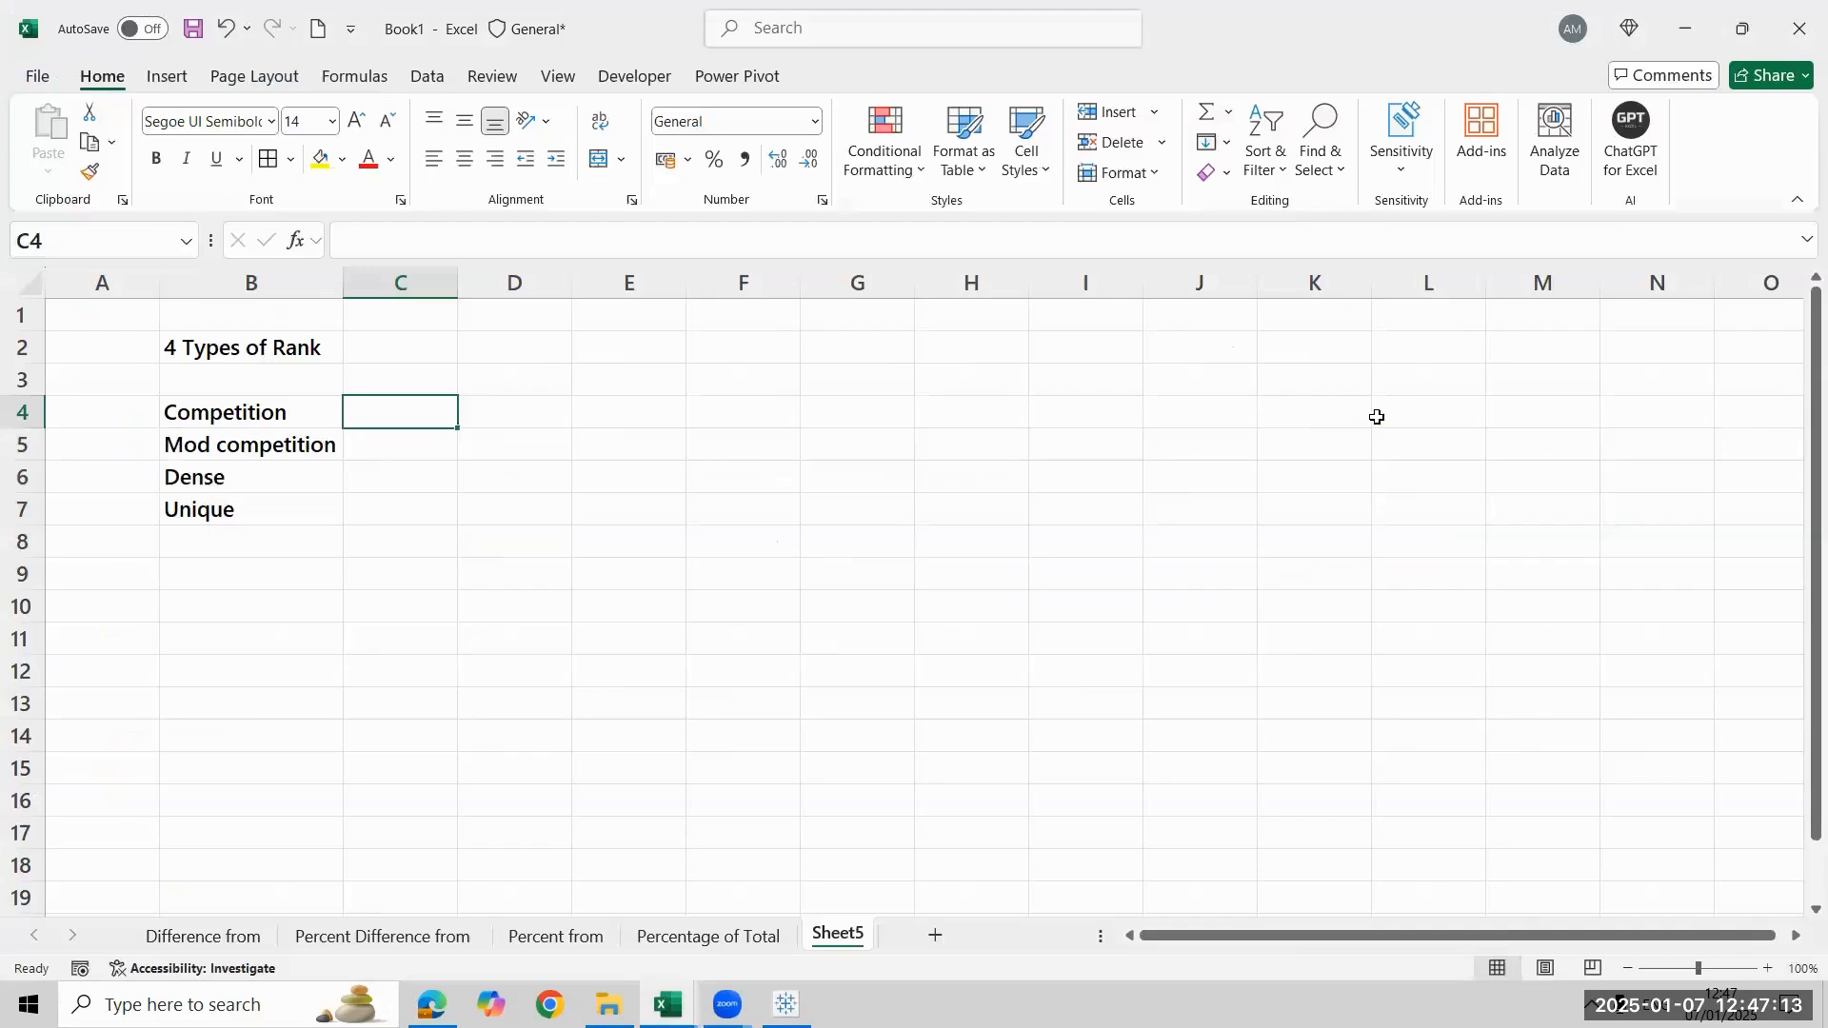
Enter the example sequence 1,2,2,4 for Competition rank in C4
type("1,22")
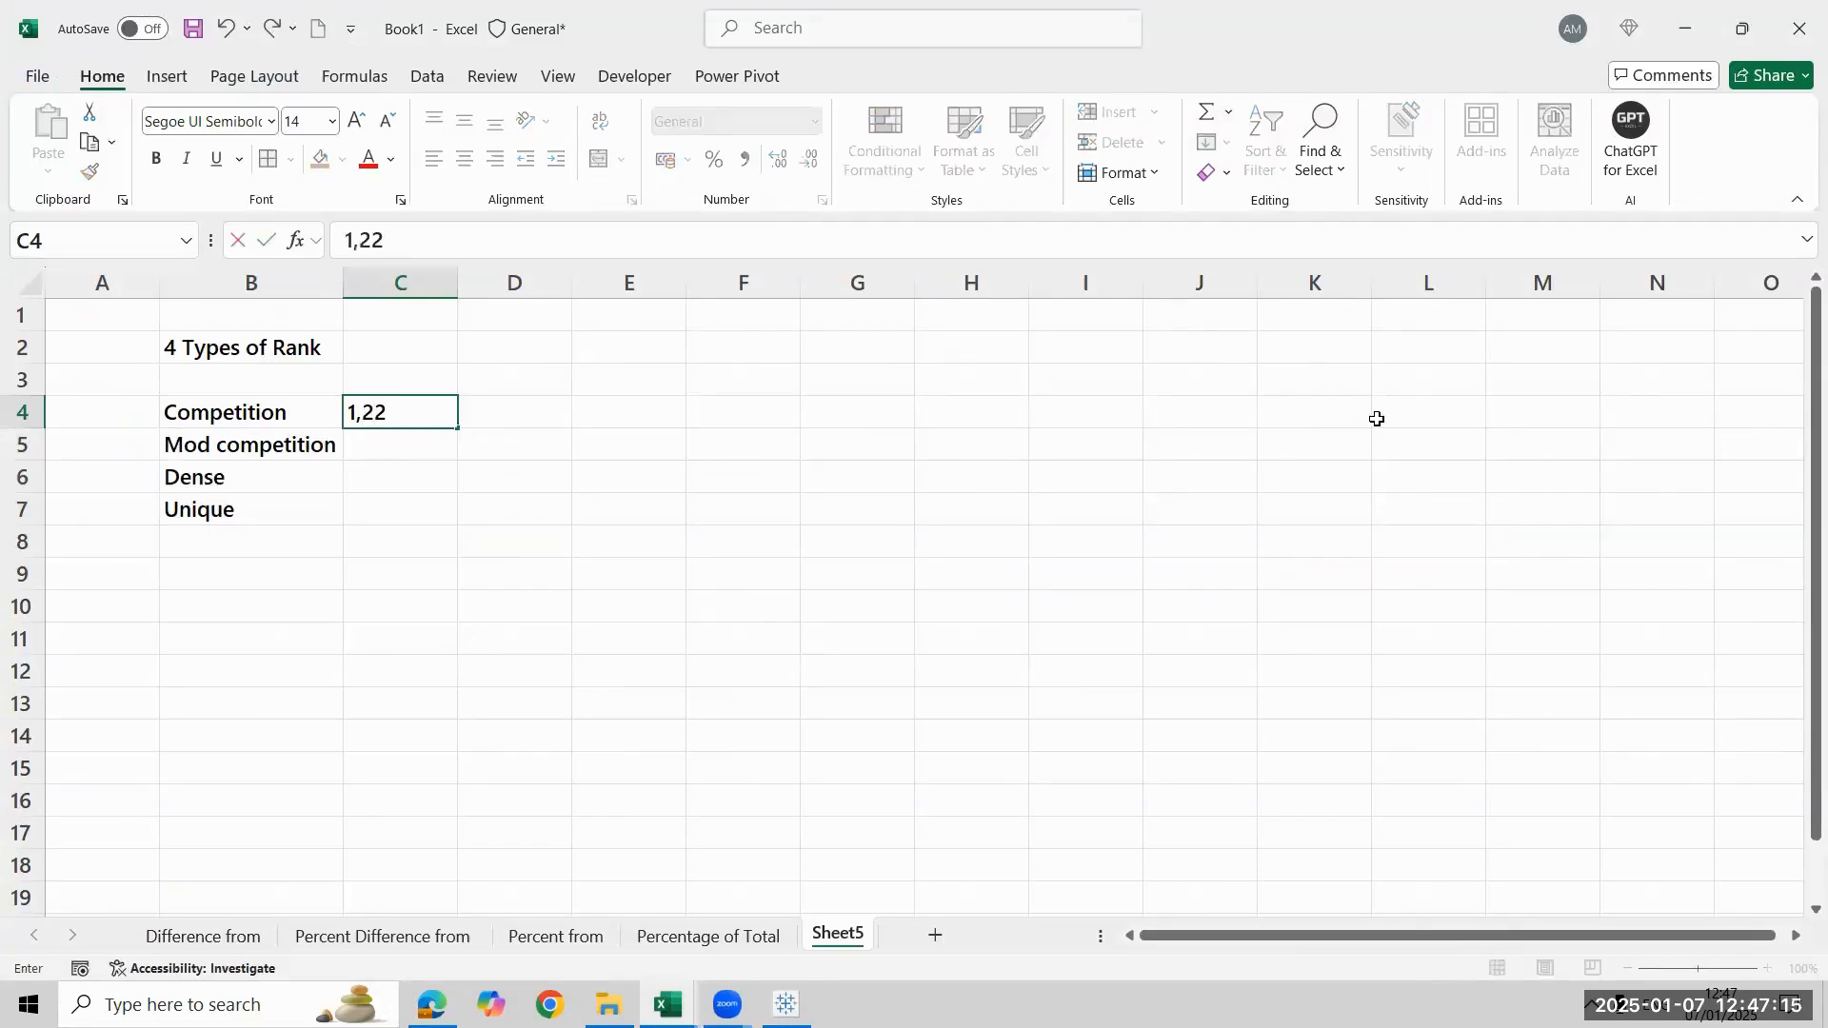
key("BackSpace")
type(",2,4")
key("Return")
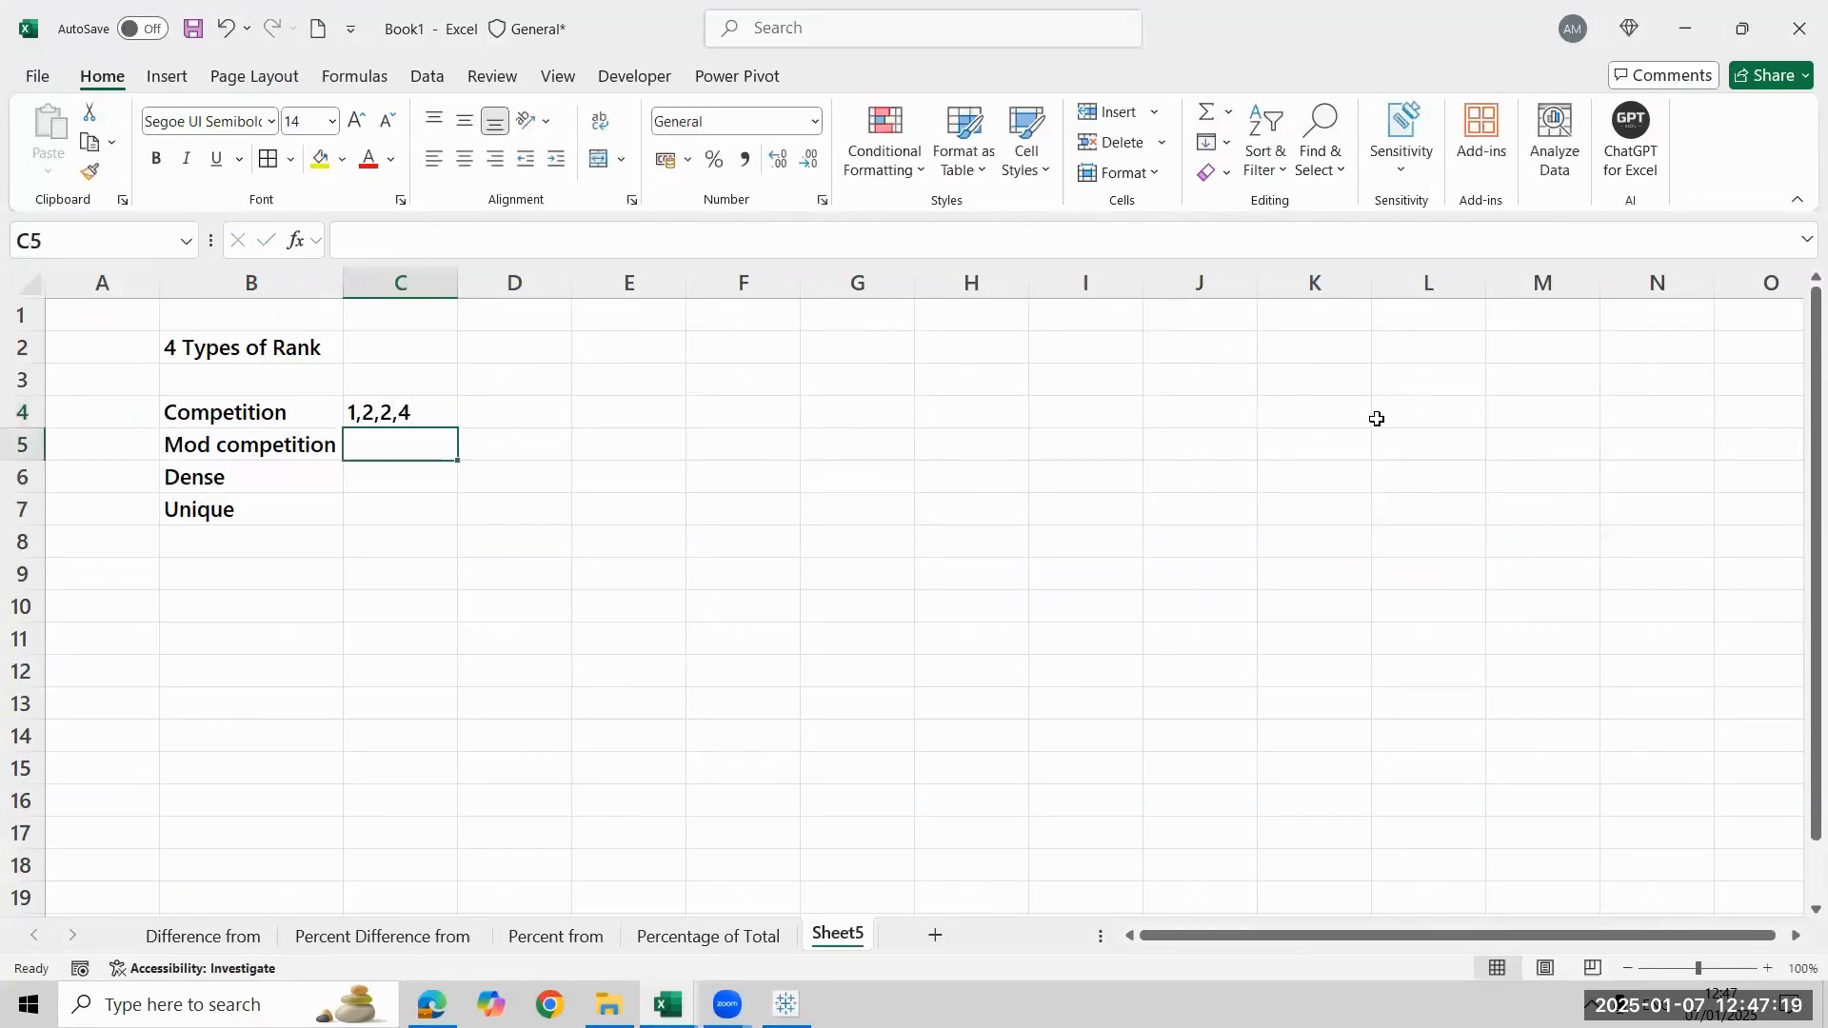
Switch to Tableau and set the table calculation's rank type to Modified Competition (1, 3, 3, 4)
key("alt+Tab")
left_click(1482, 404)
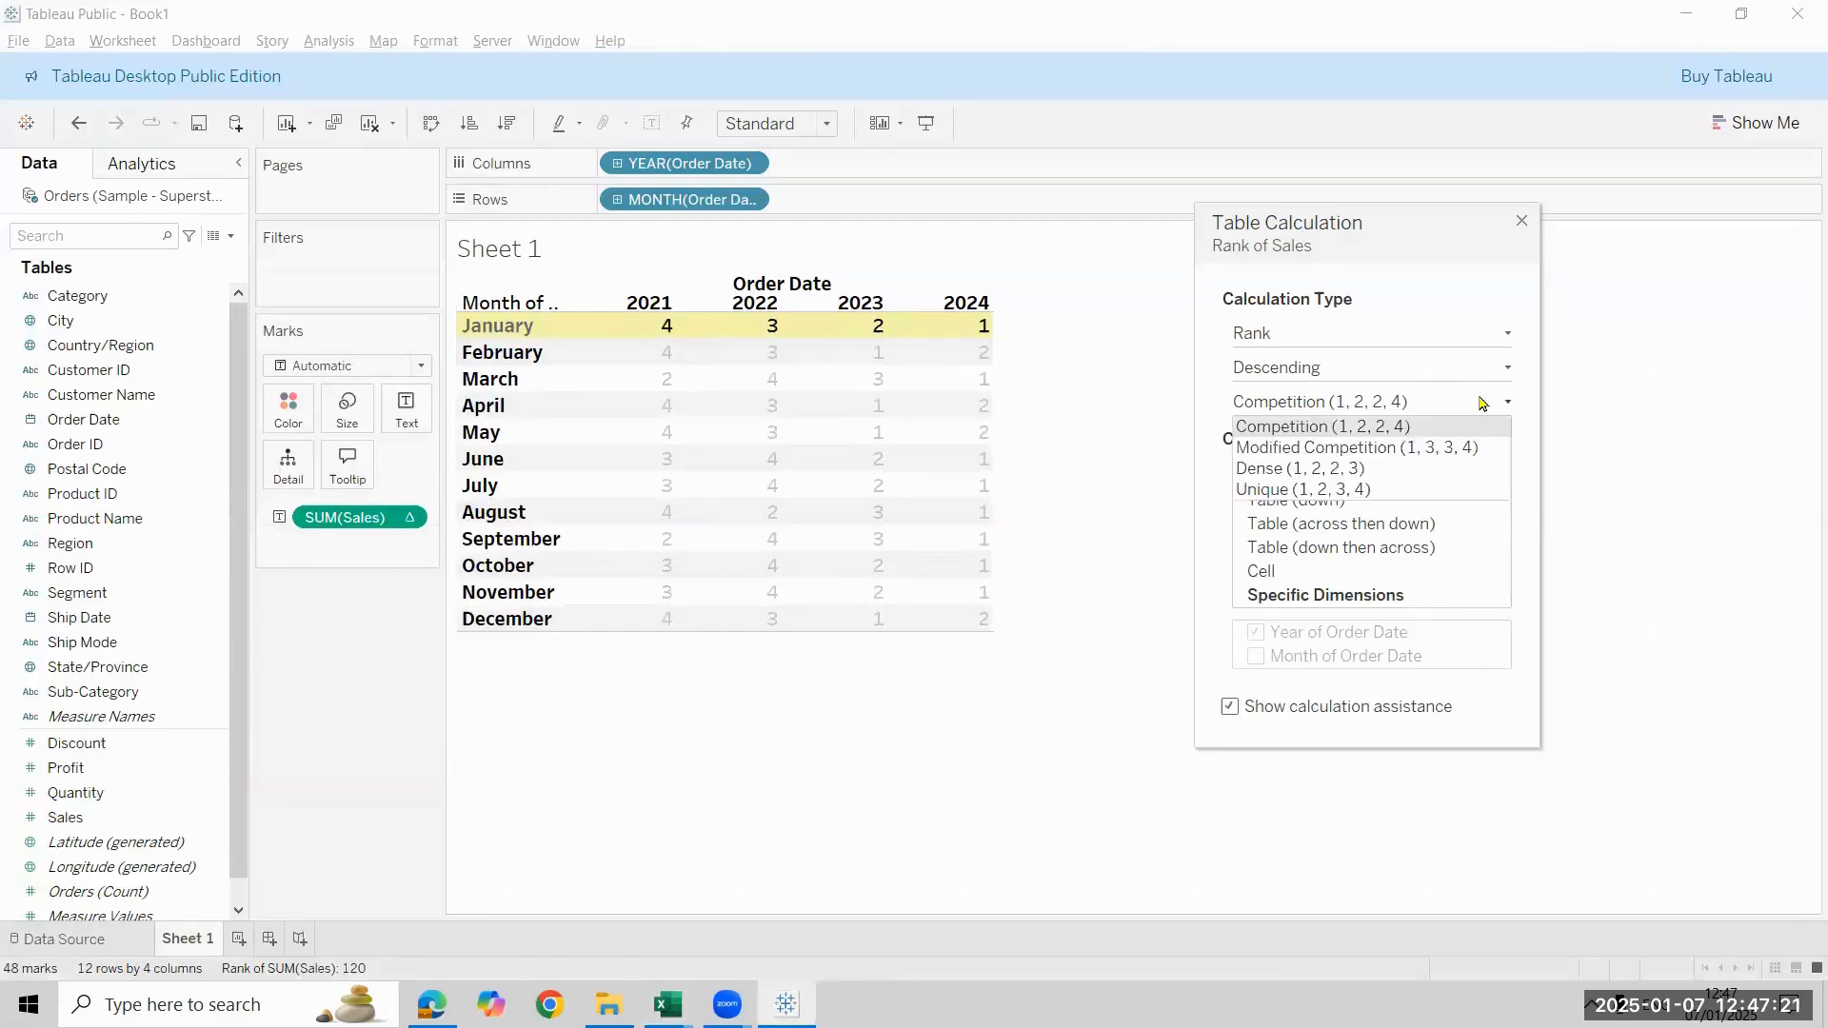
left_click(1465, 449)
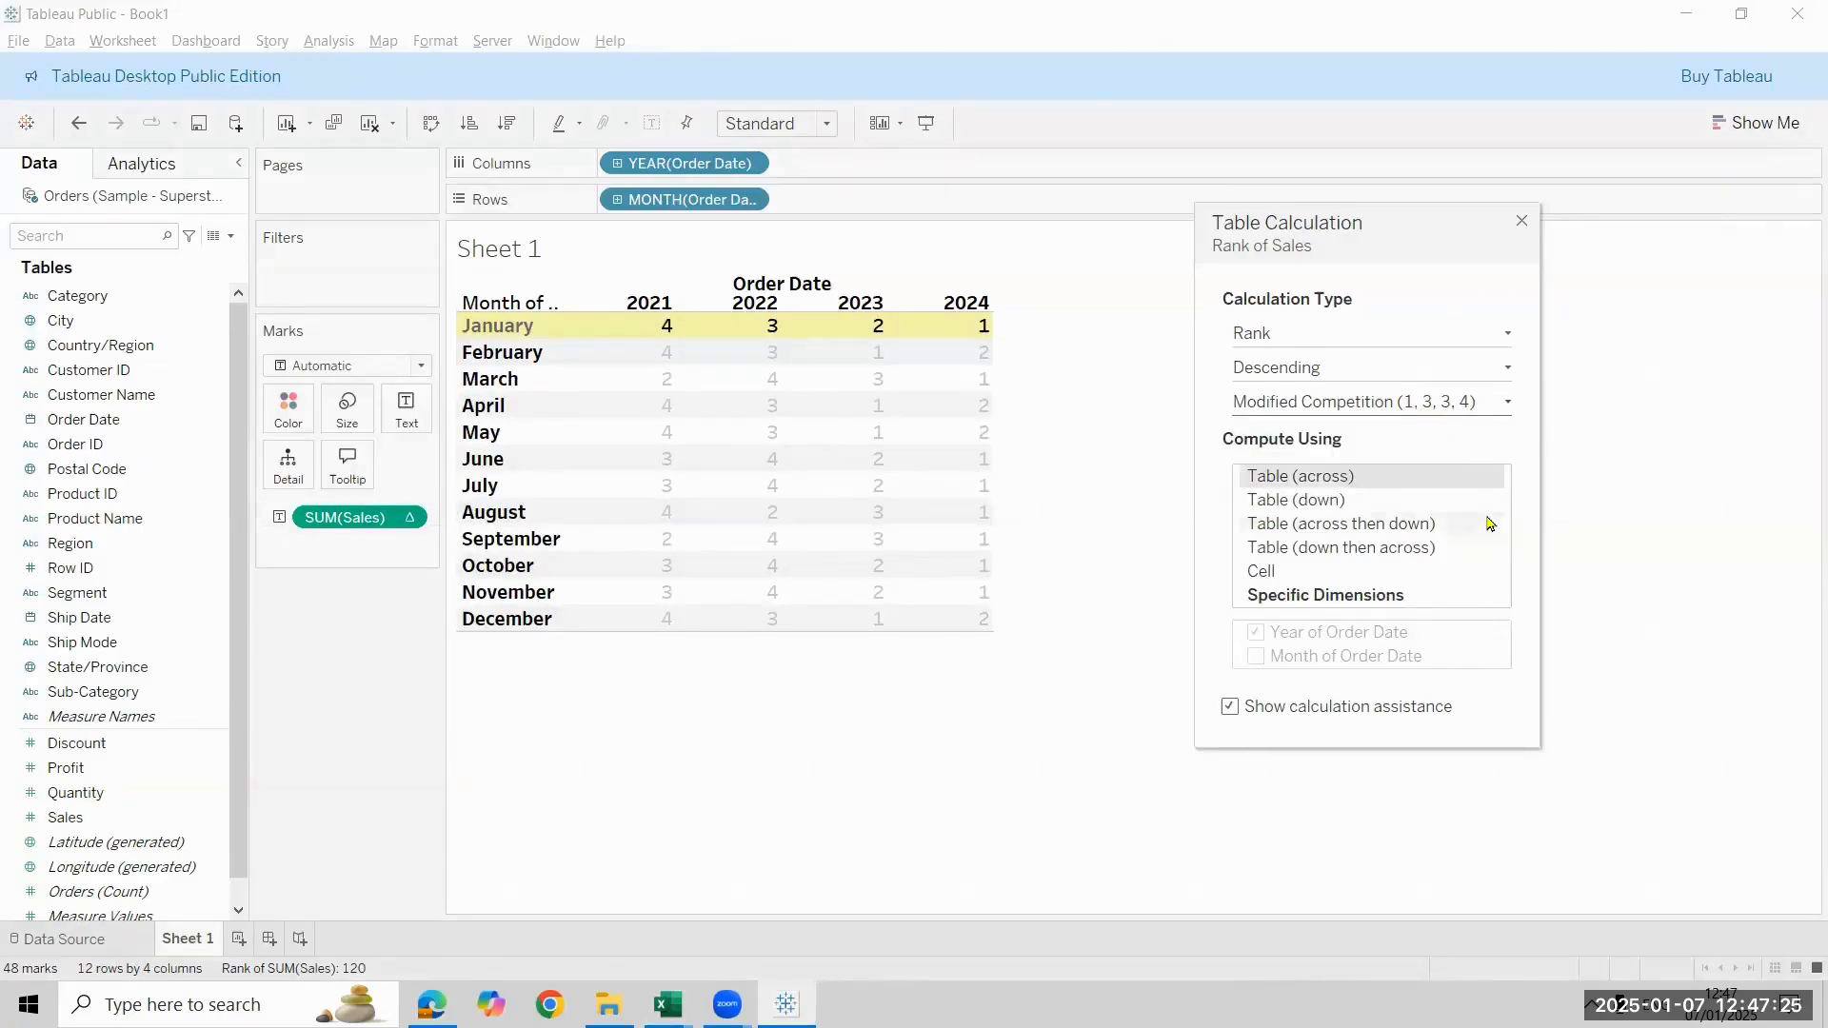
Return to Excel and enter the sequence 1,3,3,4 for Mod competition in C5
key("alt+Tab")
type("1,")
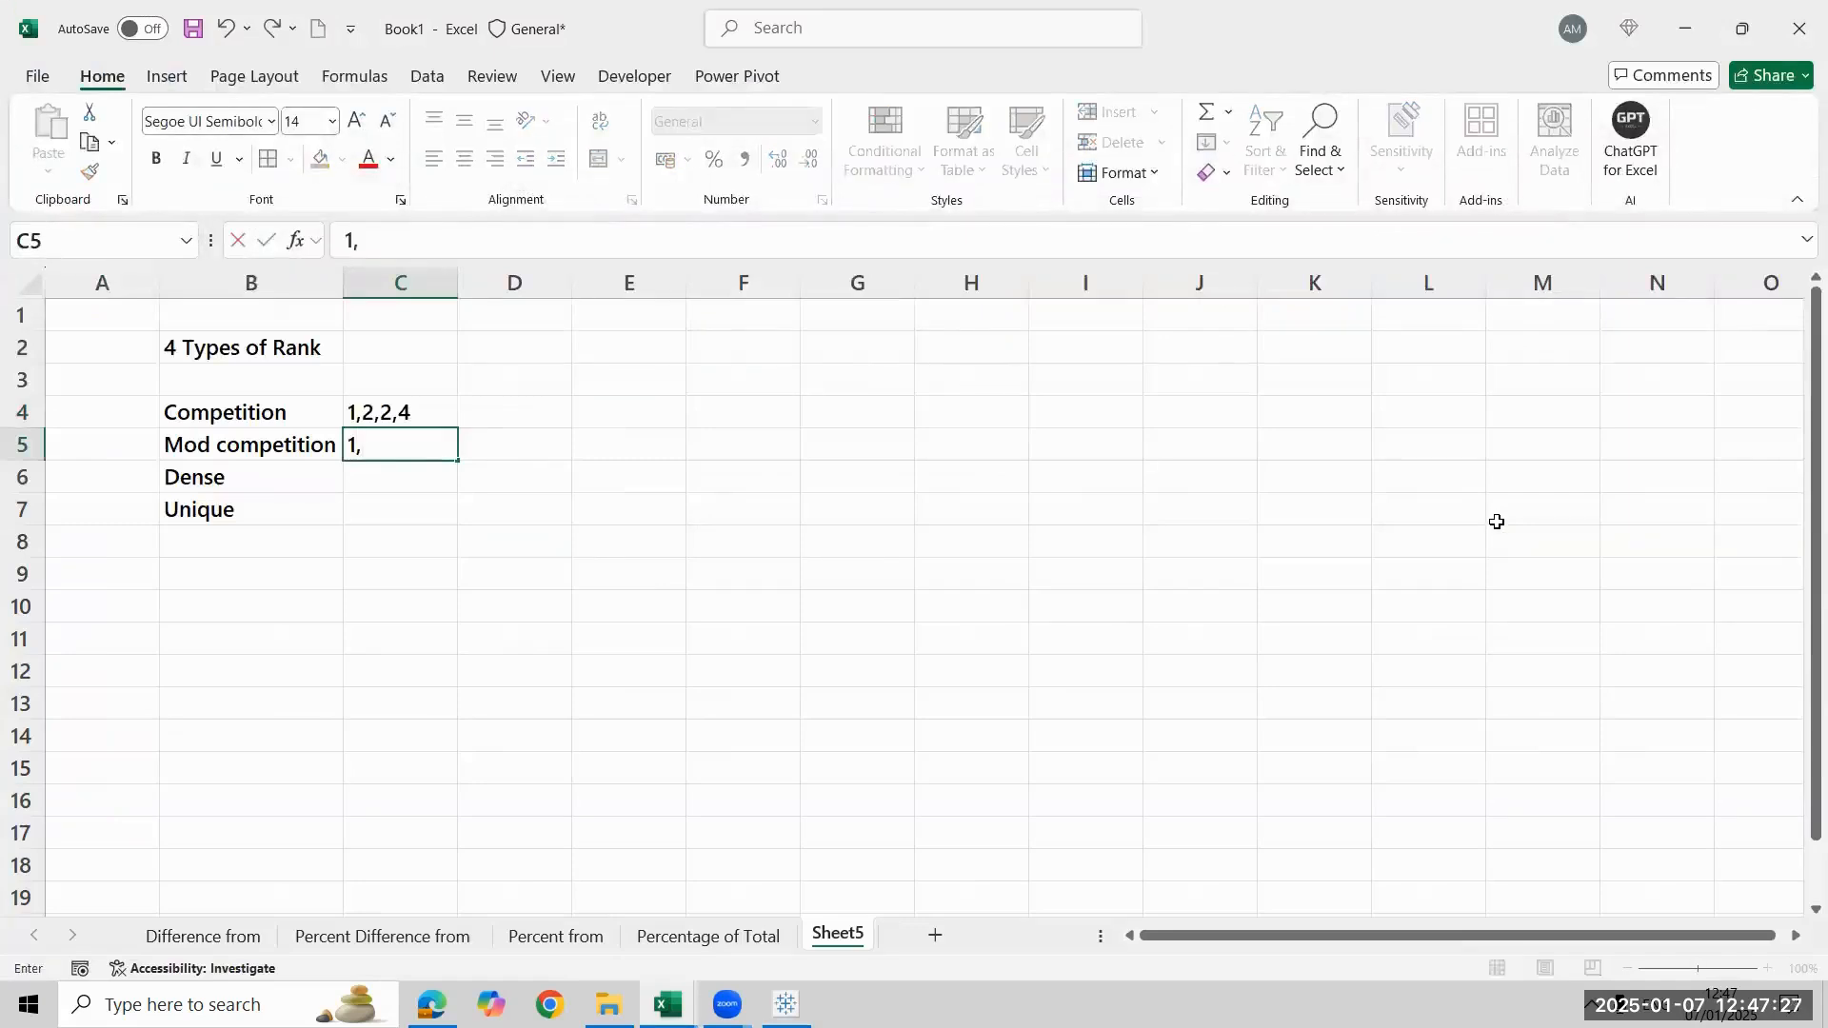
type("3,")
key("BackSpace")
type("34")
key("Return")
key("Up")
key("F2")
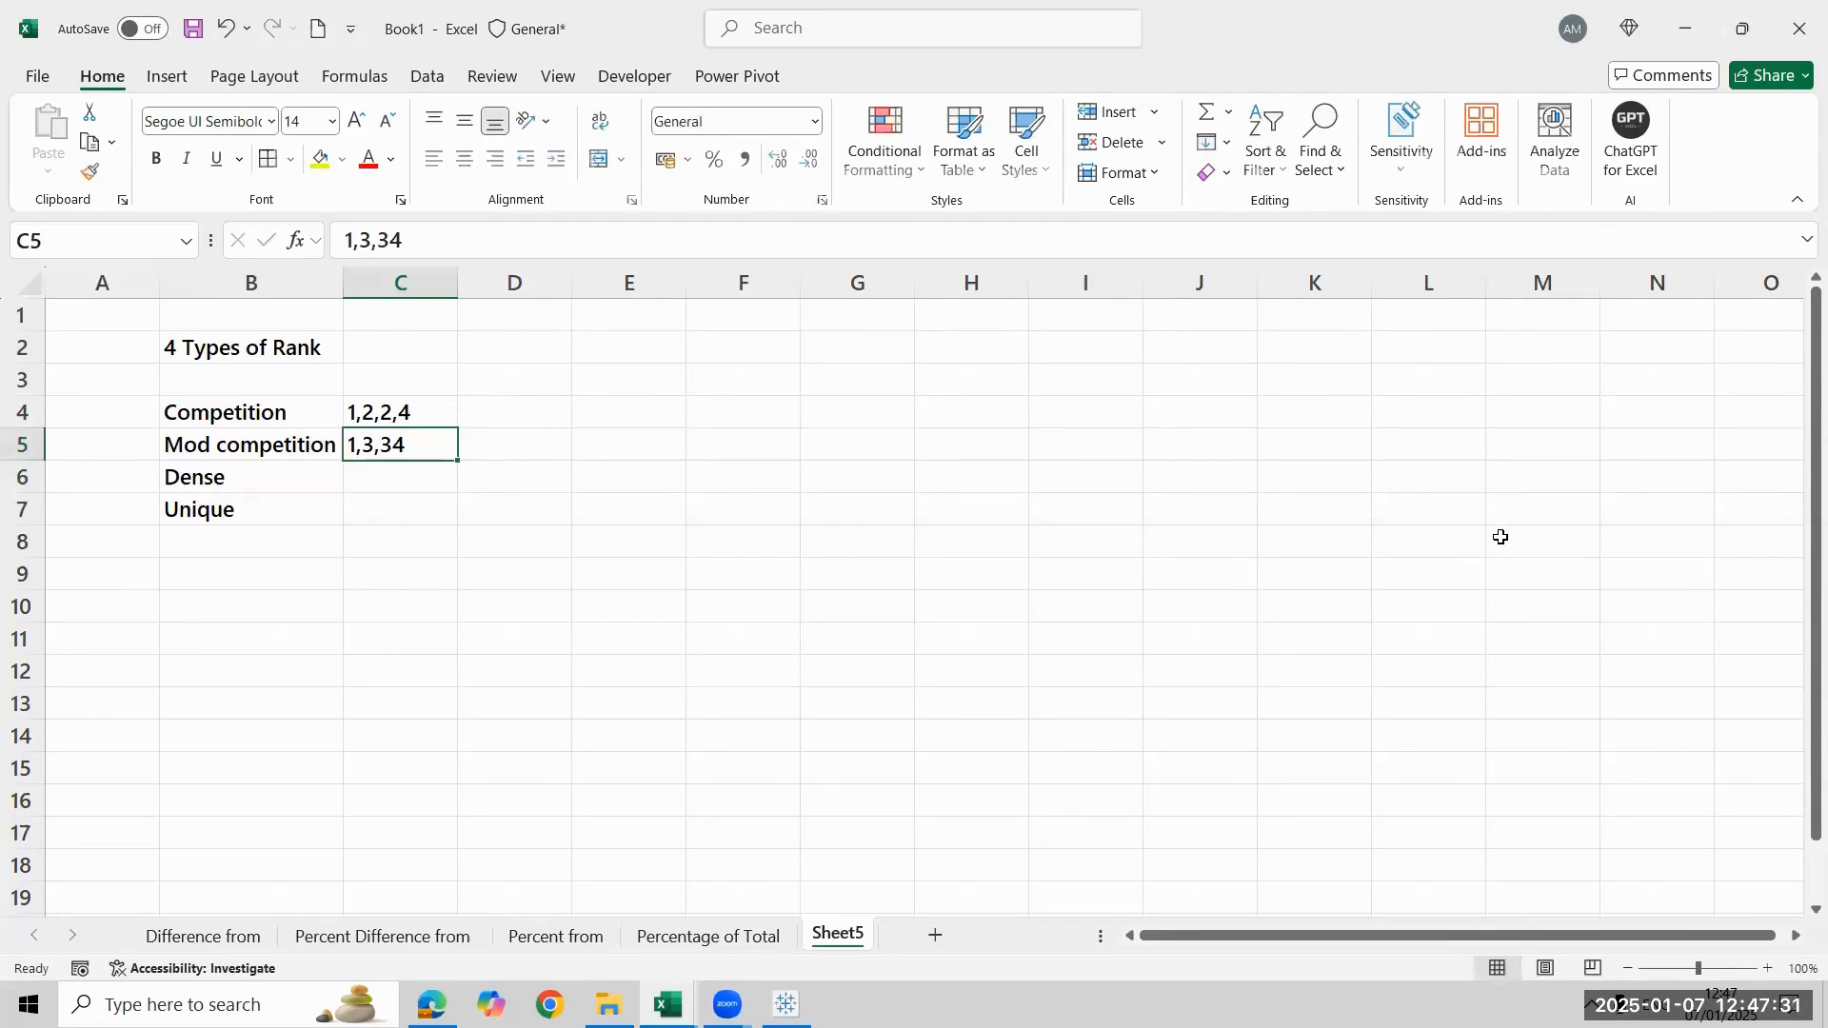
key("BackSpace")
type(",4")
key("Return")
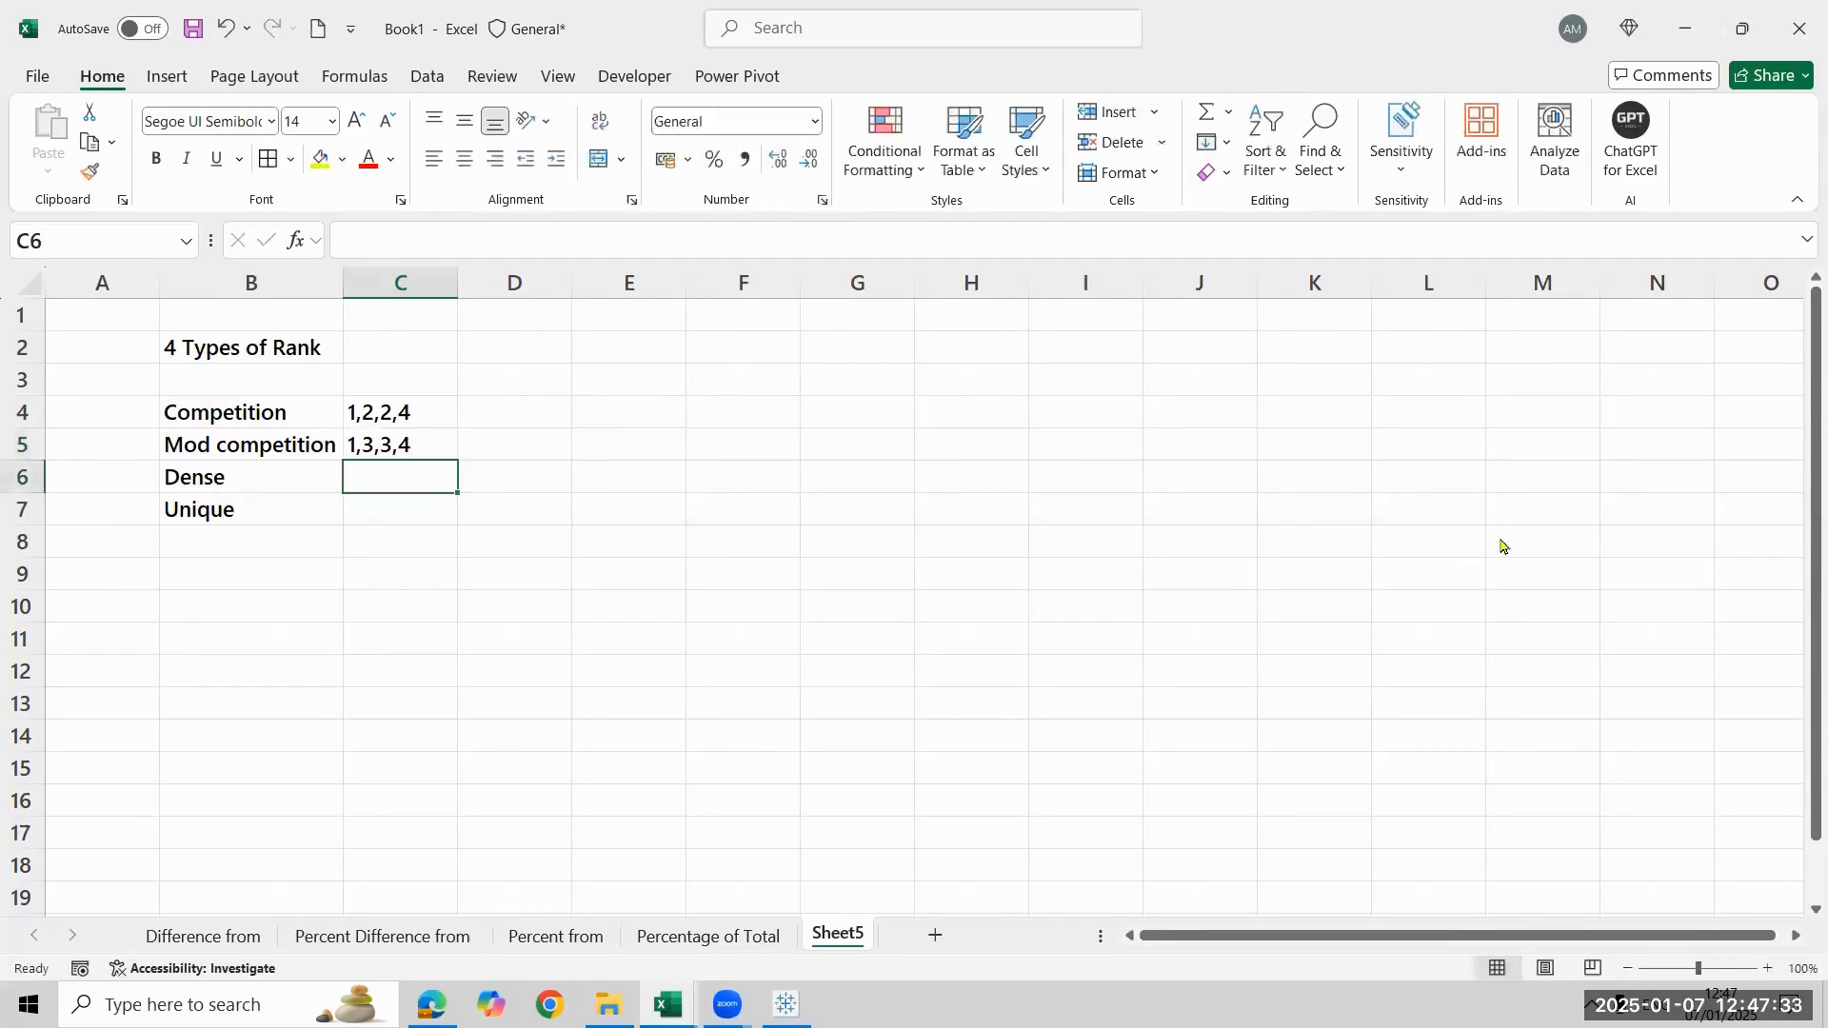
Switch to Tableau and set the table calculation's rank type to Dense (1, 2, 2, 3)
key("alt+Tab")
left_click(1501, 408)
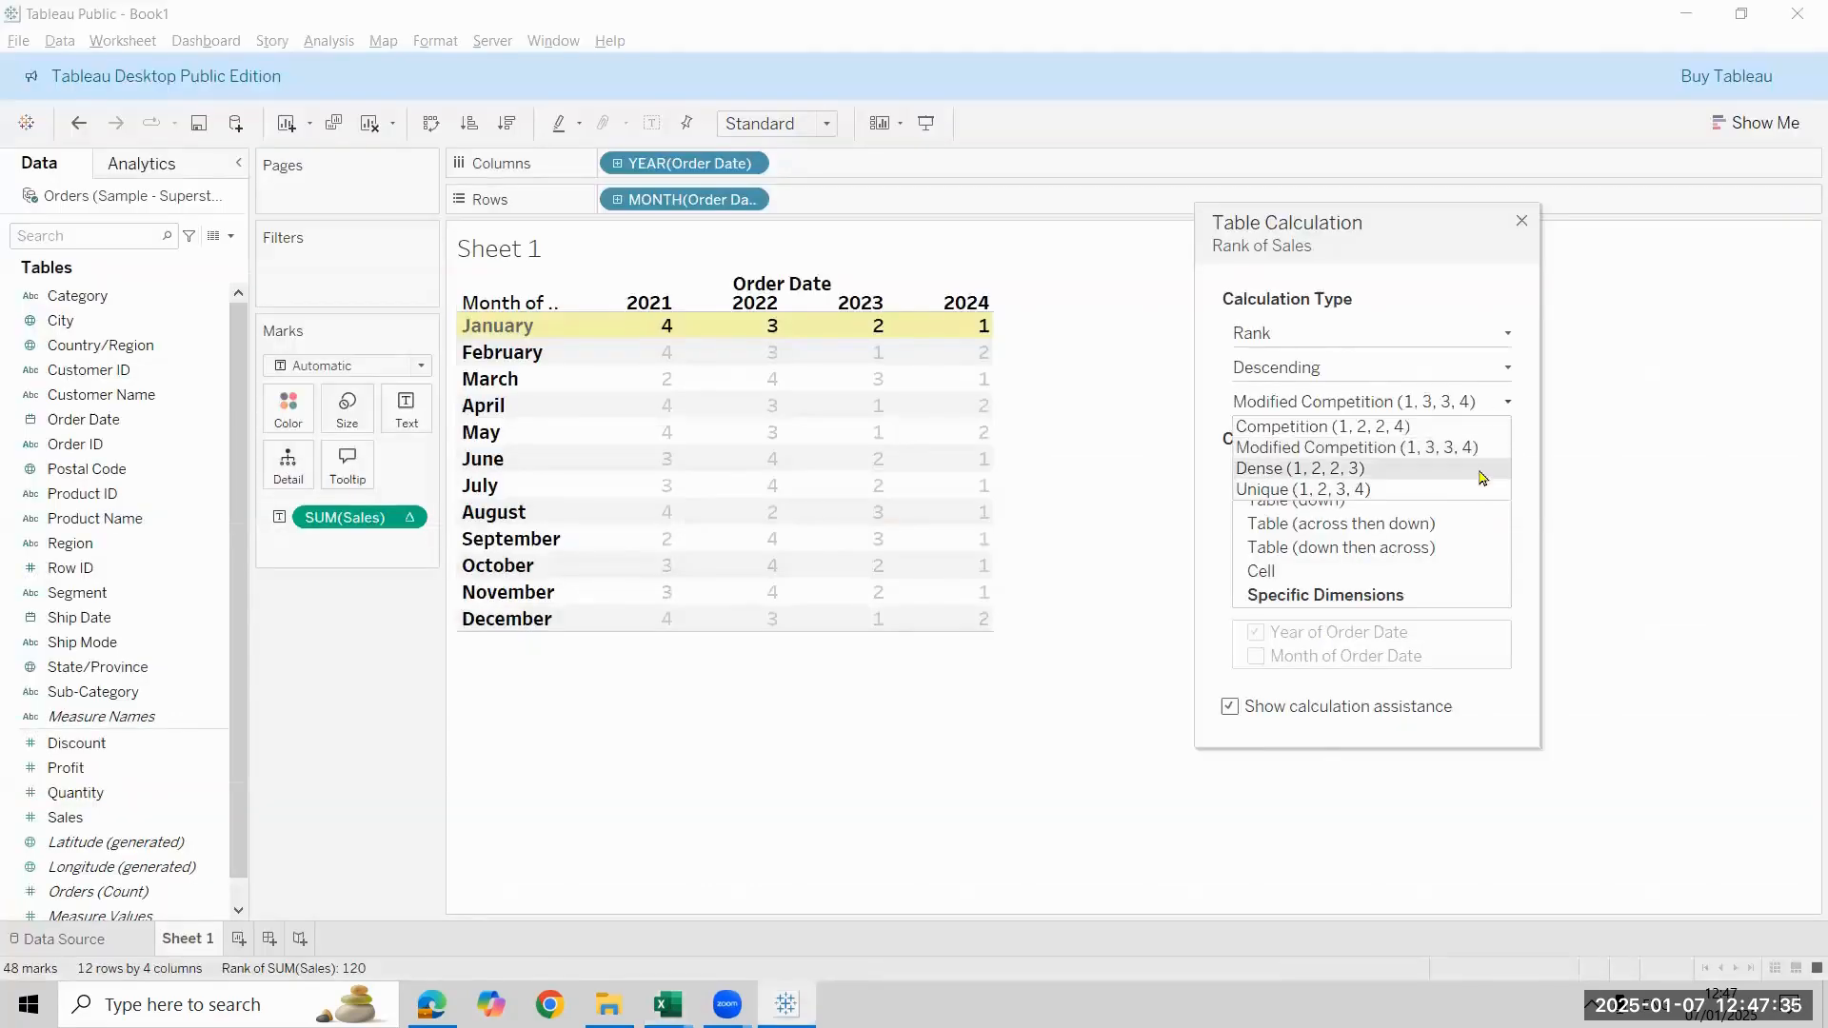
left_click(1485, 477)
Return to Excel and enter the sequence 1,2,2,3 for Dense rank in C6
key("alt+Tab")
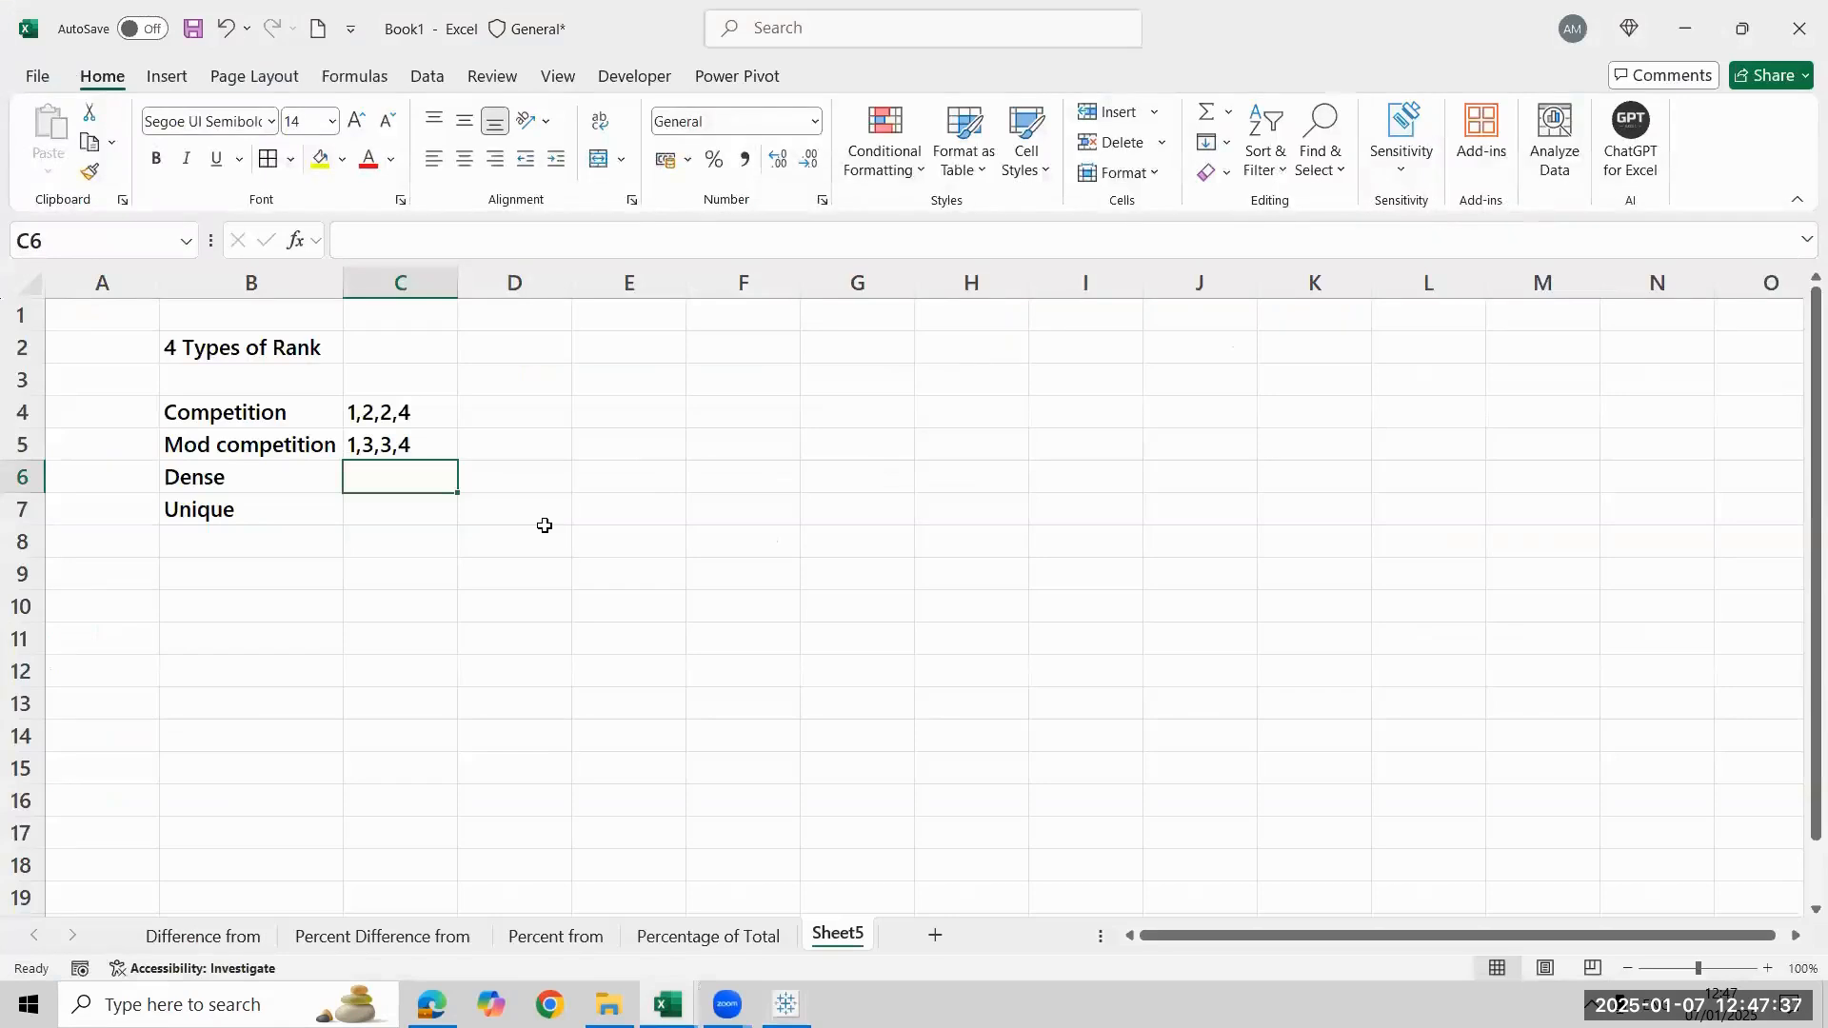
type("1,2,")
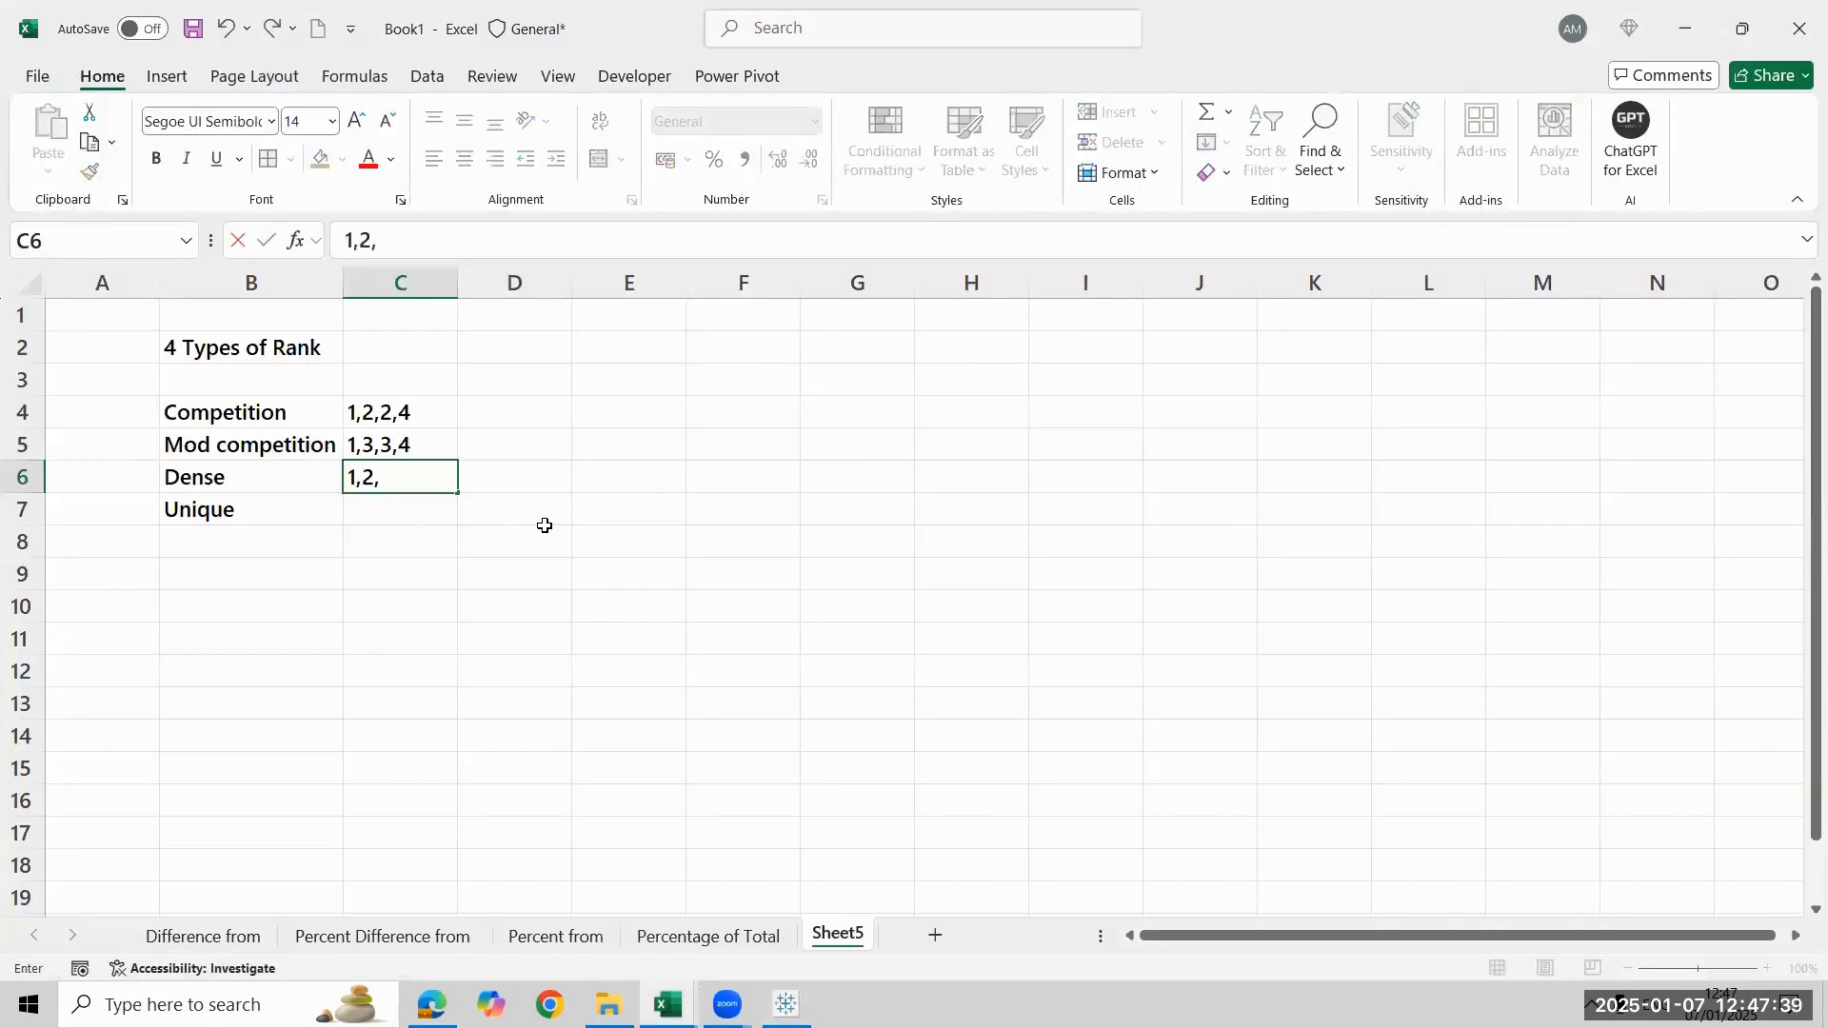
type("2,3")
key("Return")
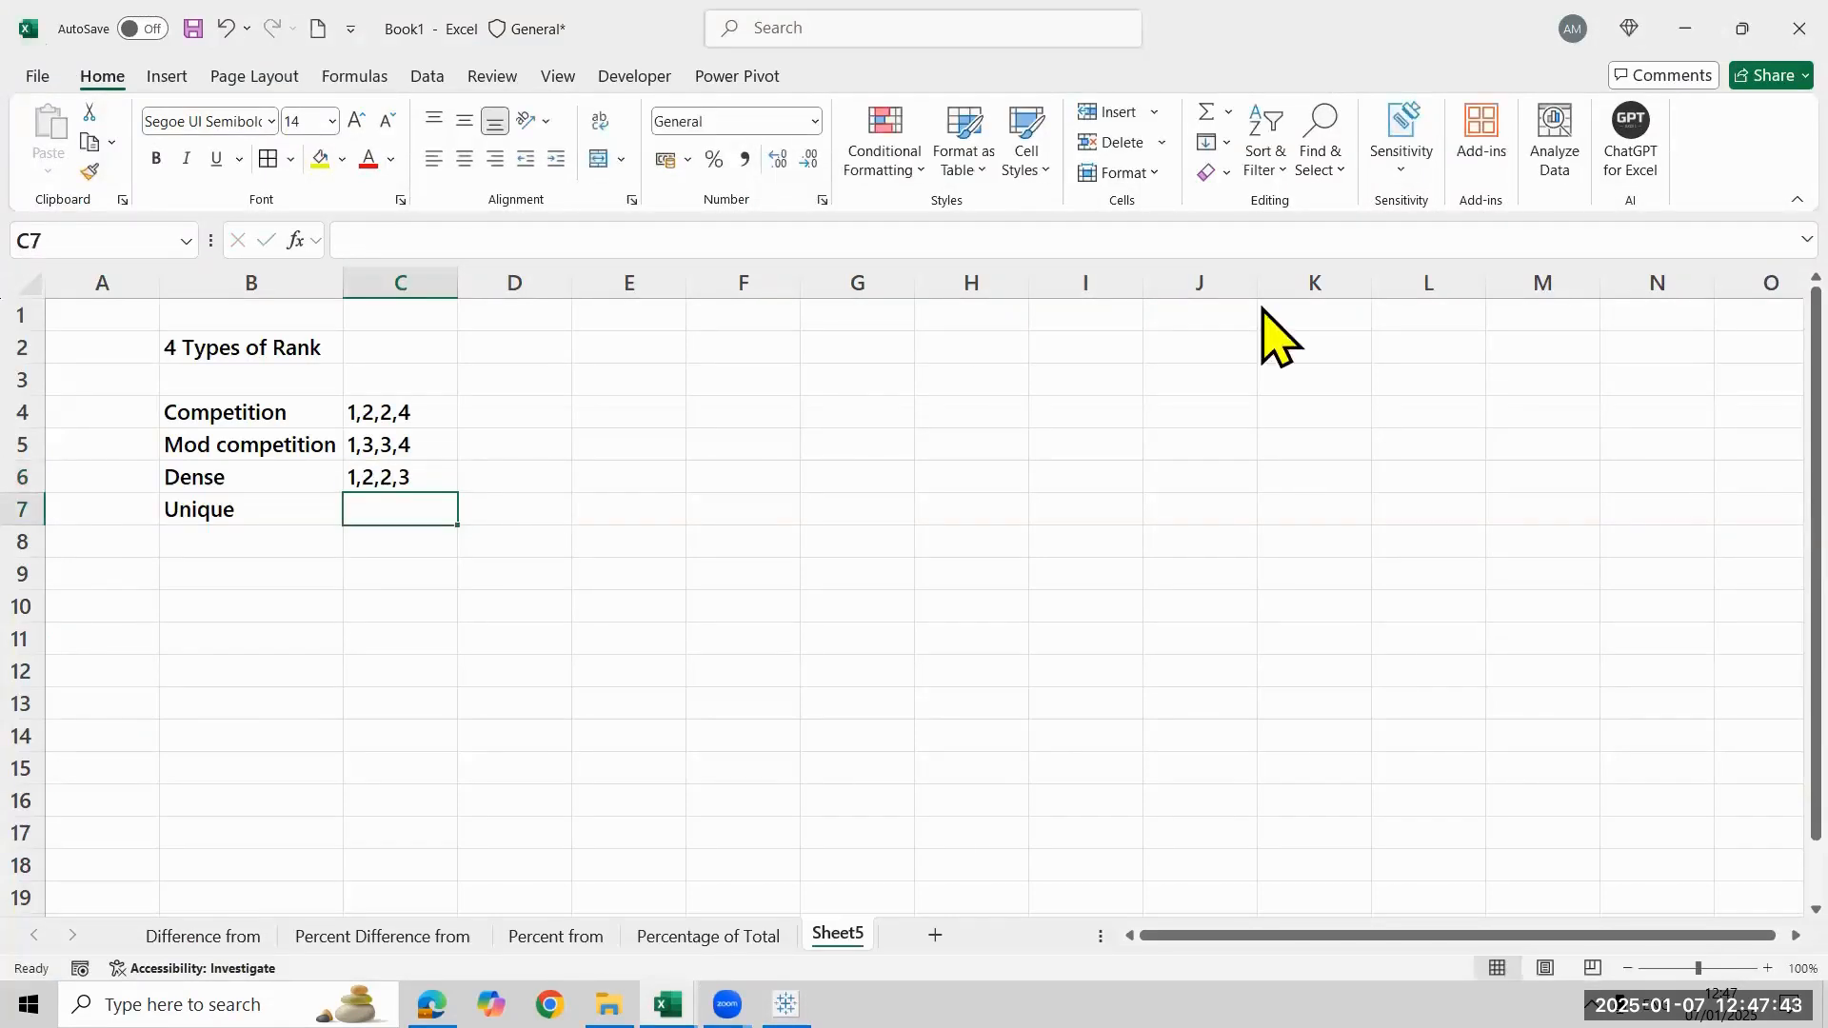
Look up the Unique rank option in Tableau, and enter its sequence 1,2,3,4 in C7 of the Excel sheet
key("alt+Tab")
left_click(1385, 401)
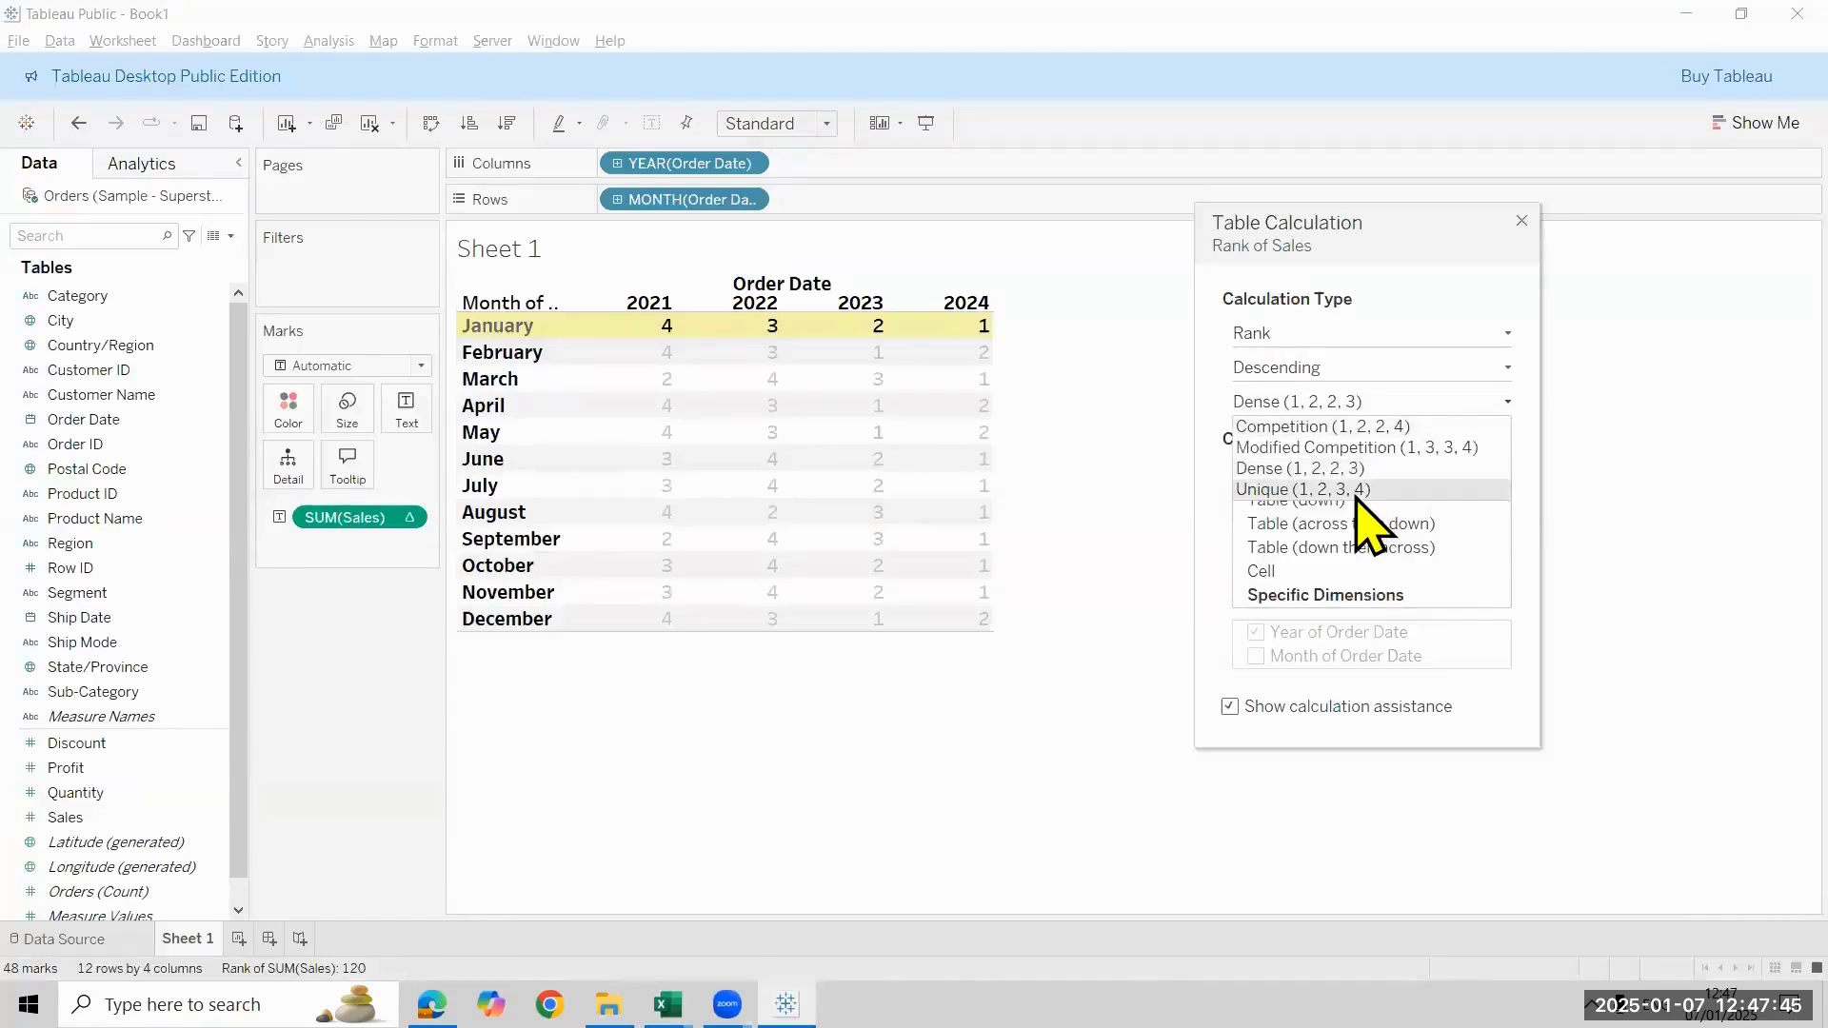
key("alt+Tab")
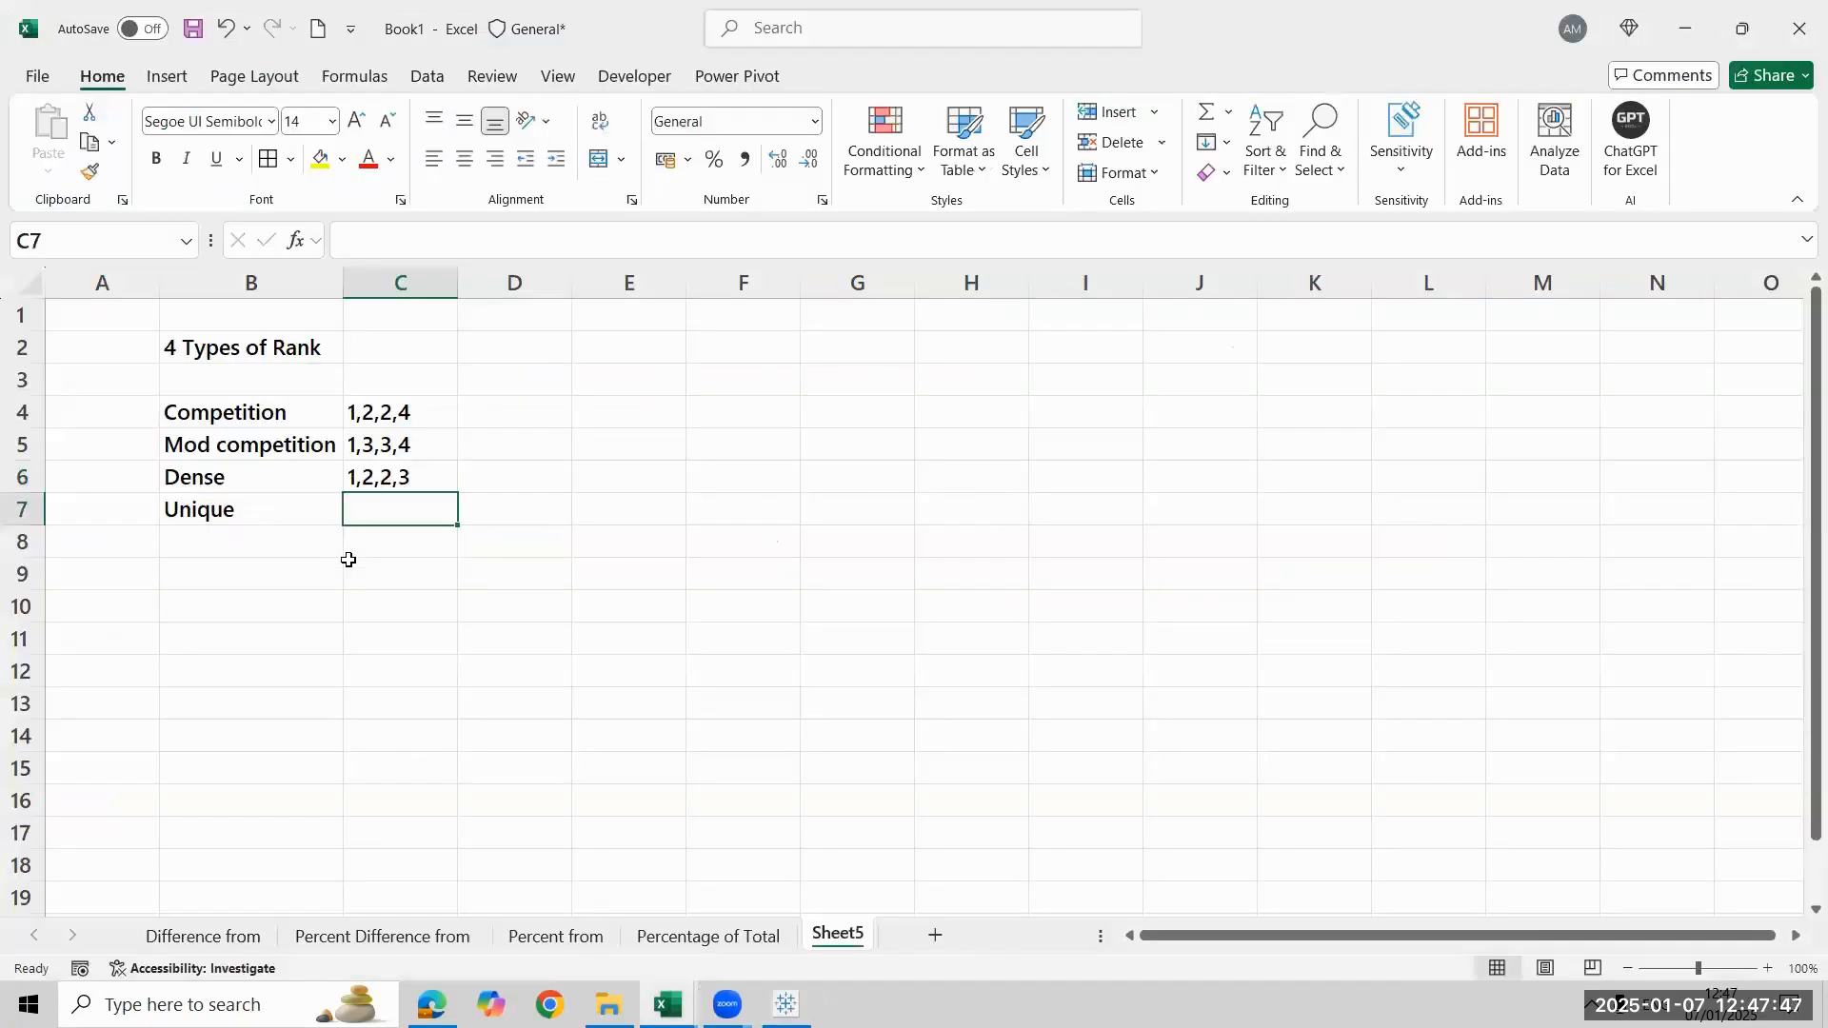
type("1,2,4")
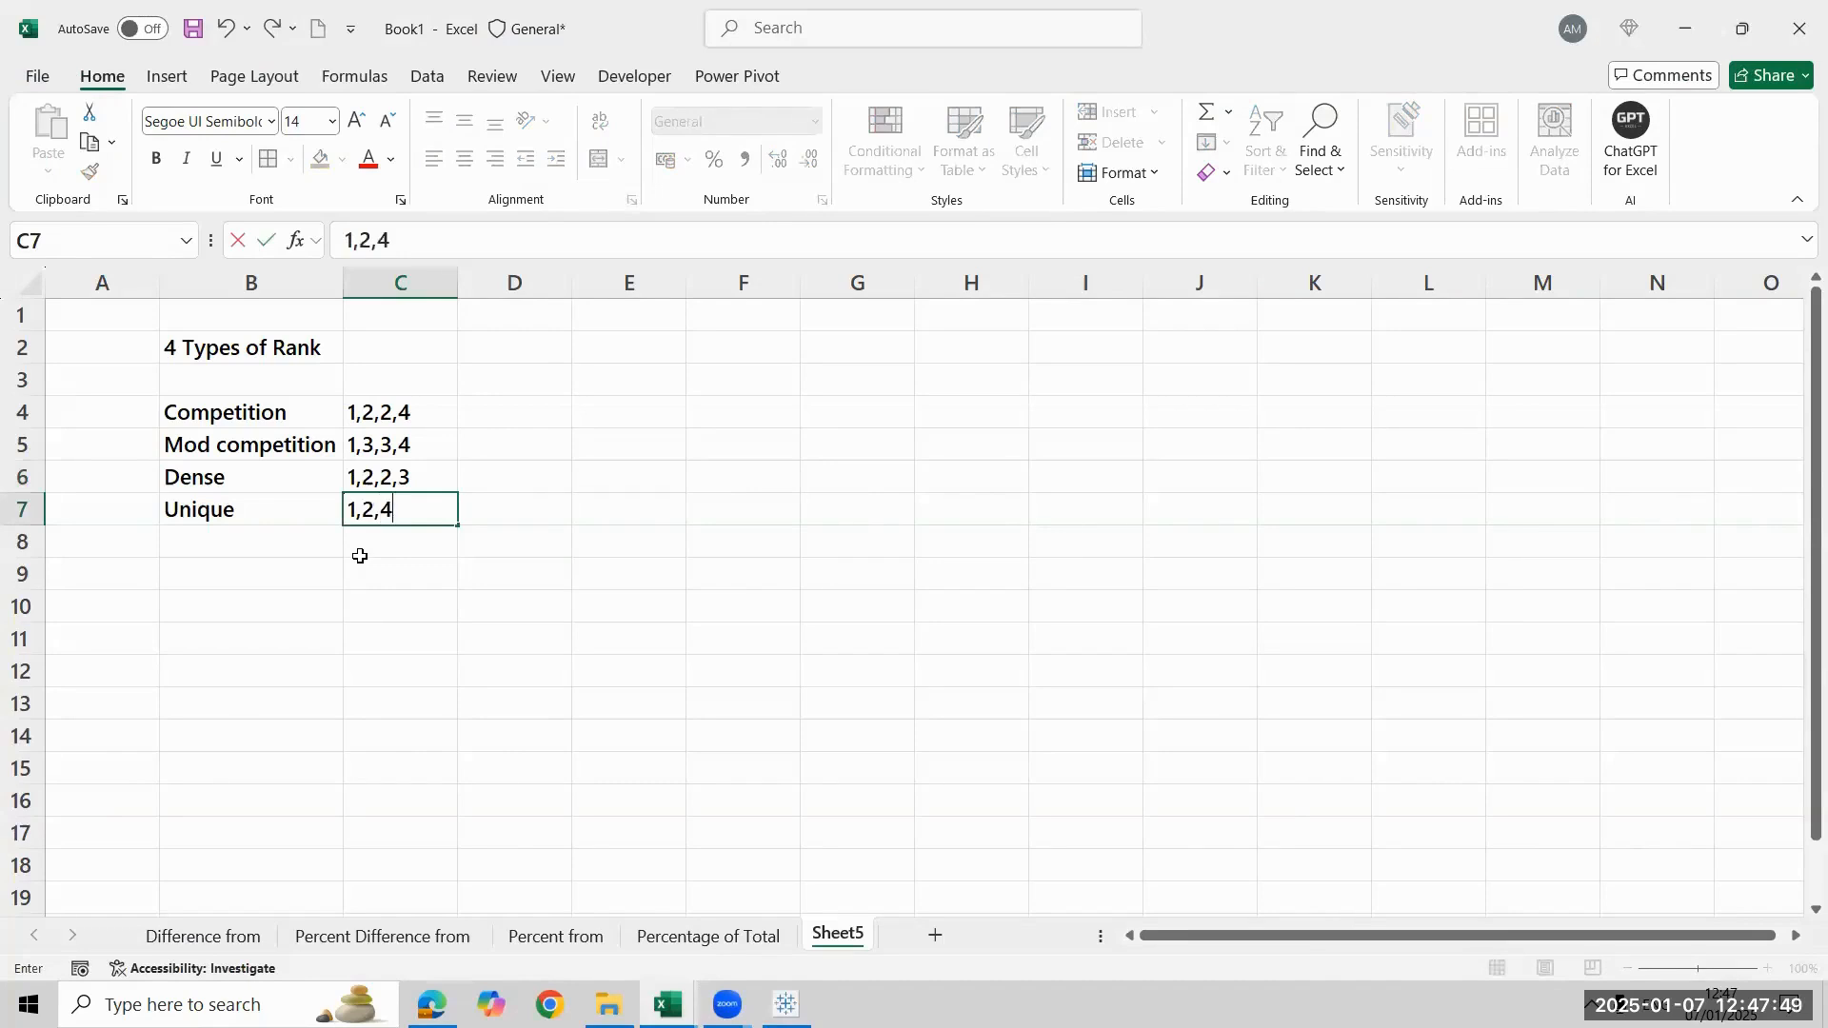
key("BackSpace")
type("3,4")
key("Return")
Select the rank types with their example sequences in B4:C7 for review
key("Up")
key("Up")
key("Up")
key("Up")
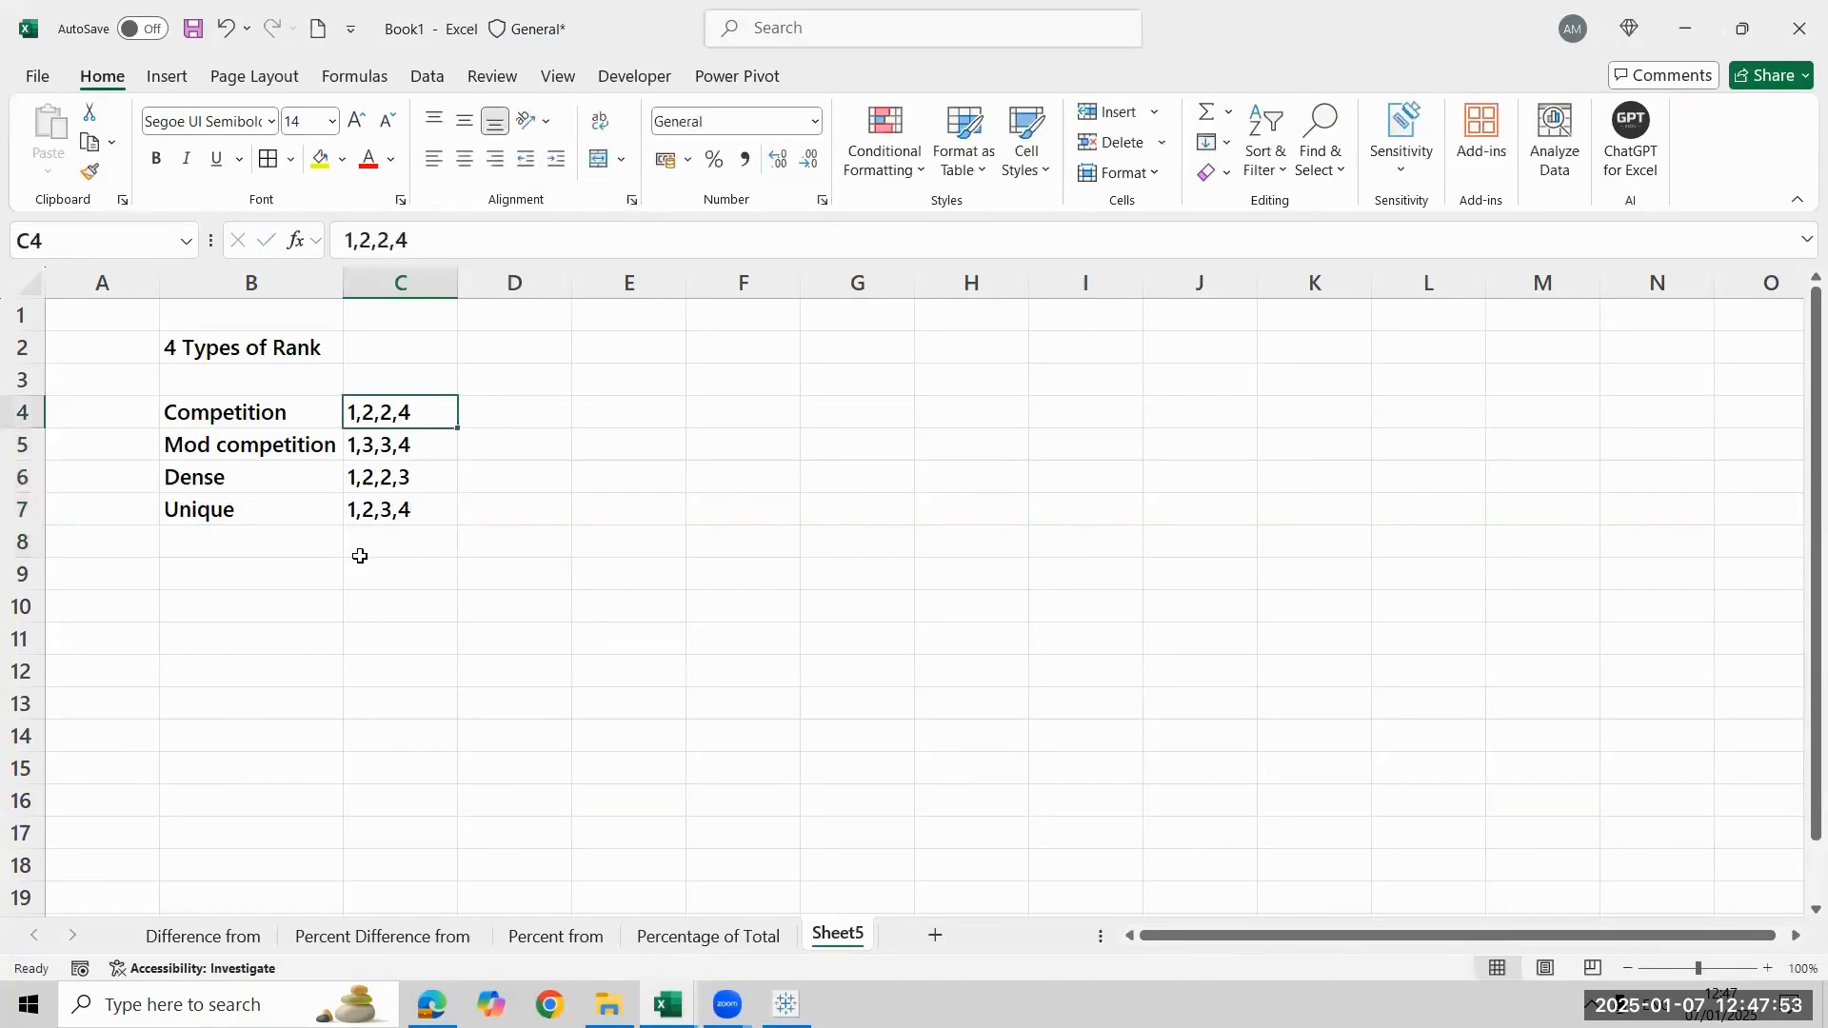
key("Left")
key("ctrl+shift+Right")
key("ctrl+shift+Down")
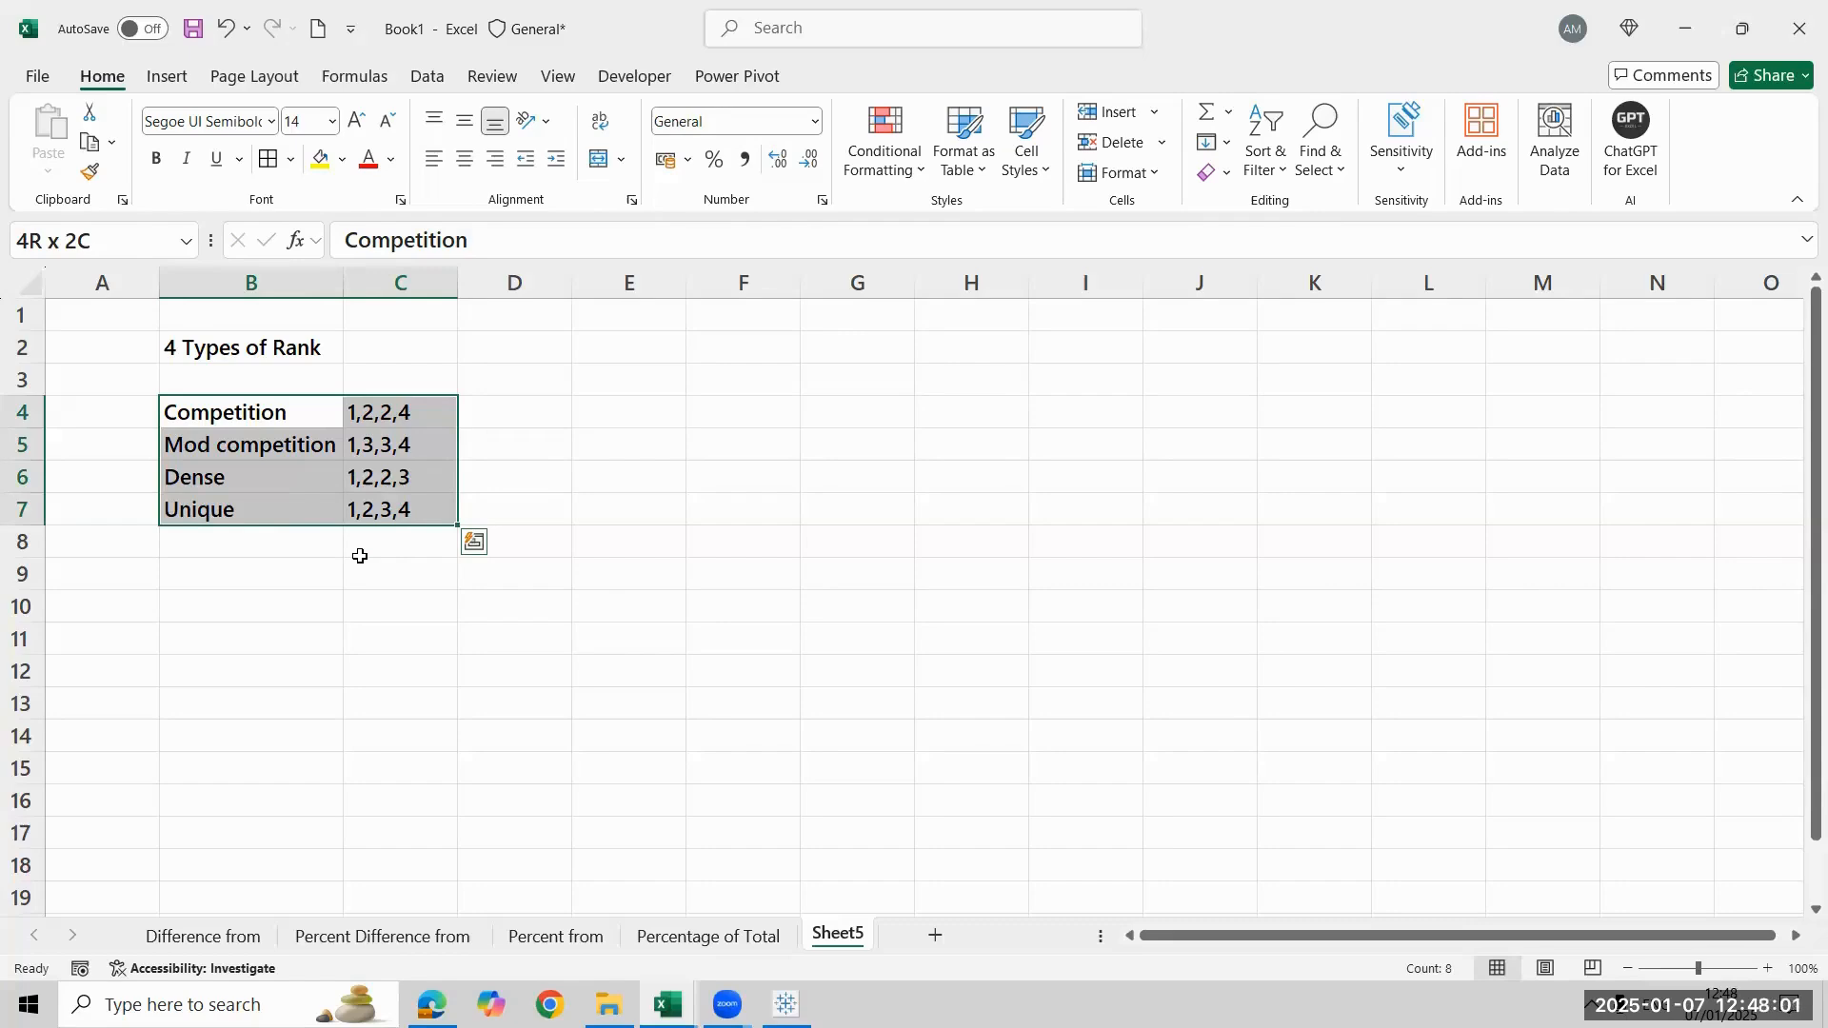
Enter the heading Year in F4 and list the years 2020 to 2024 in F5:F9
key("Right")
key("Right")
key("Right")
key("Right")
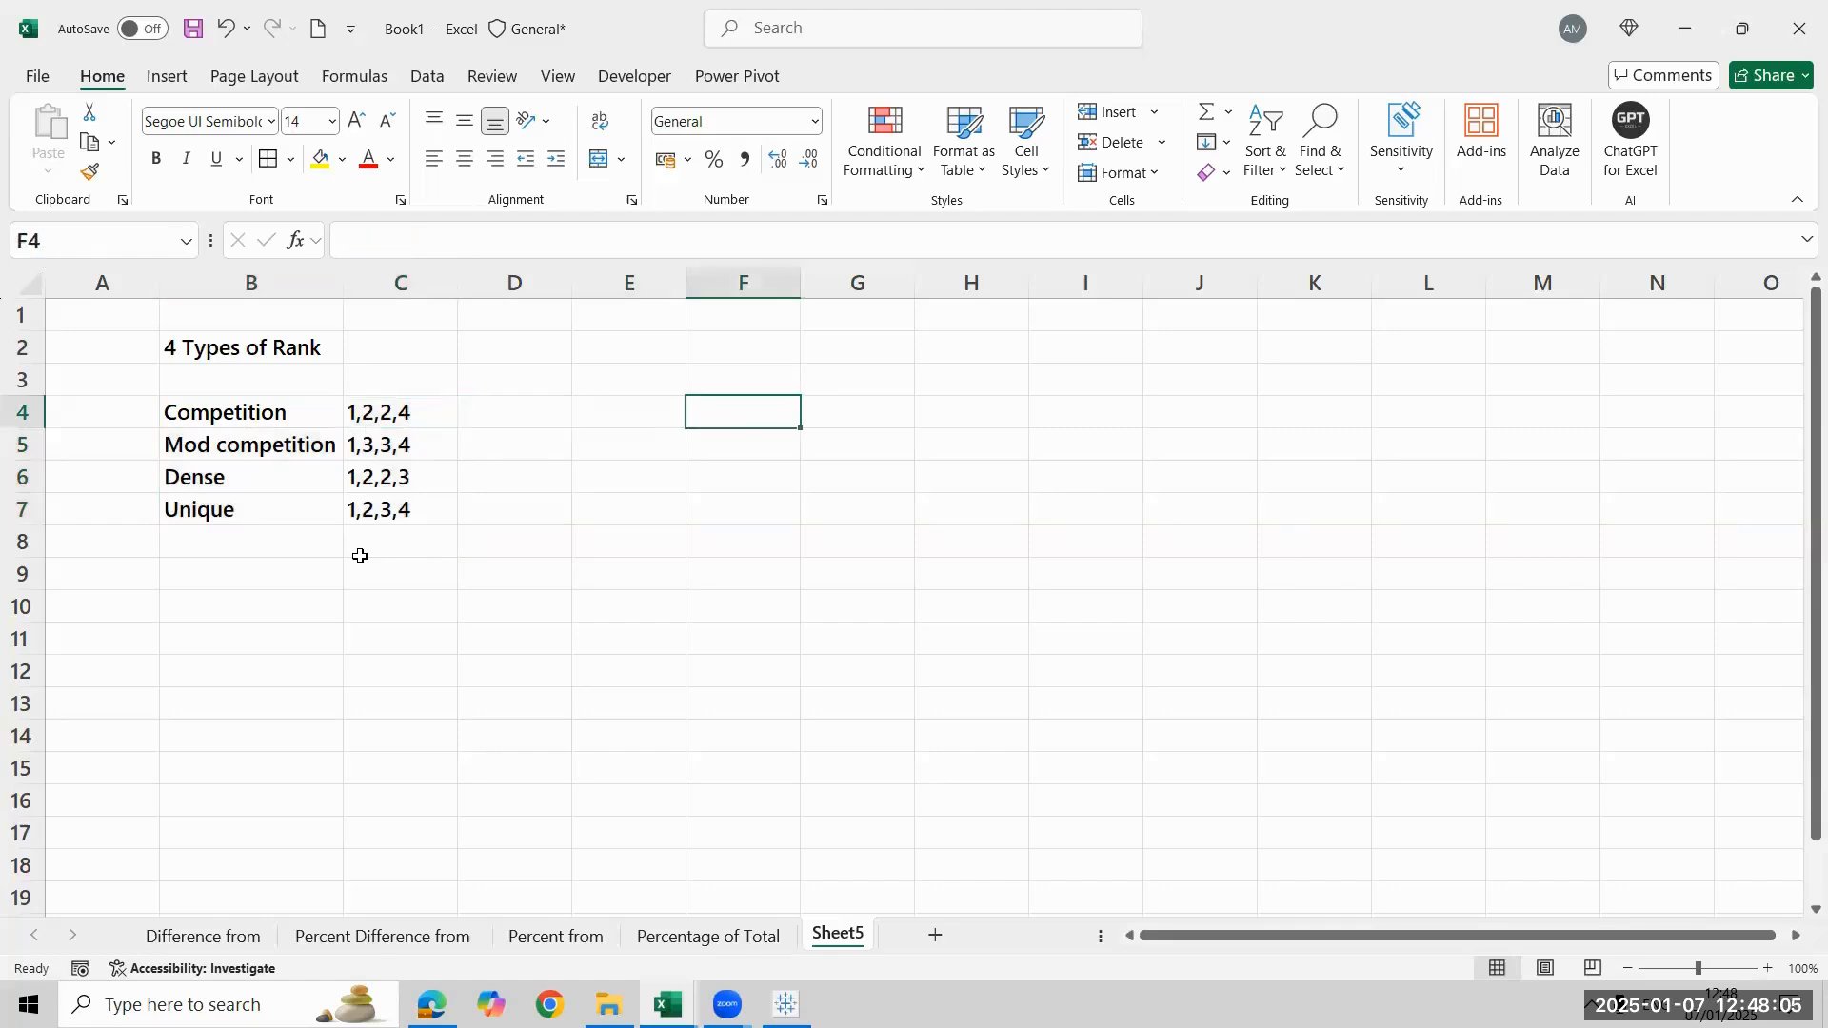
type("YEar")
key("Return")
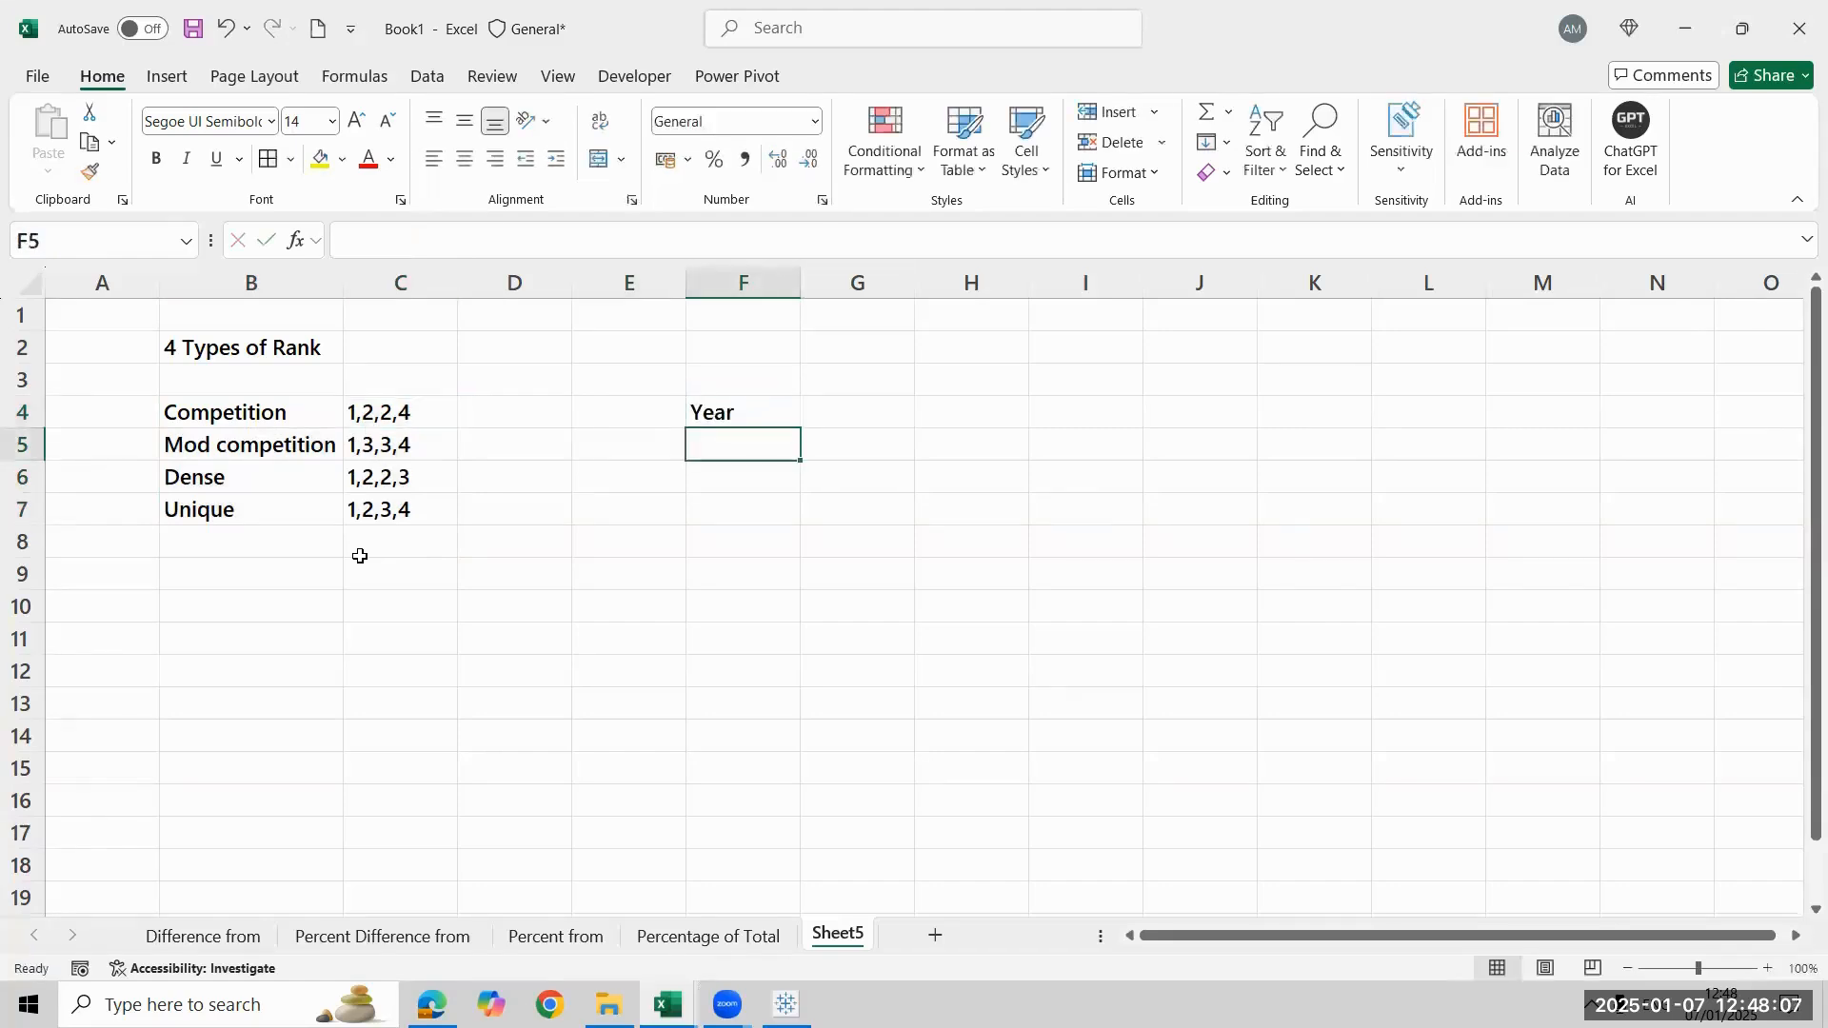
type("2020")
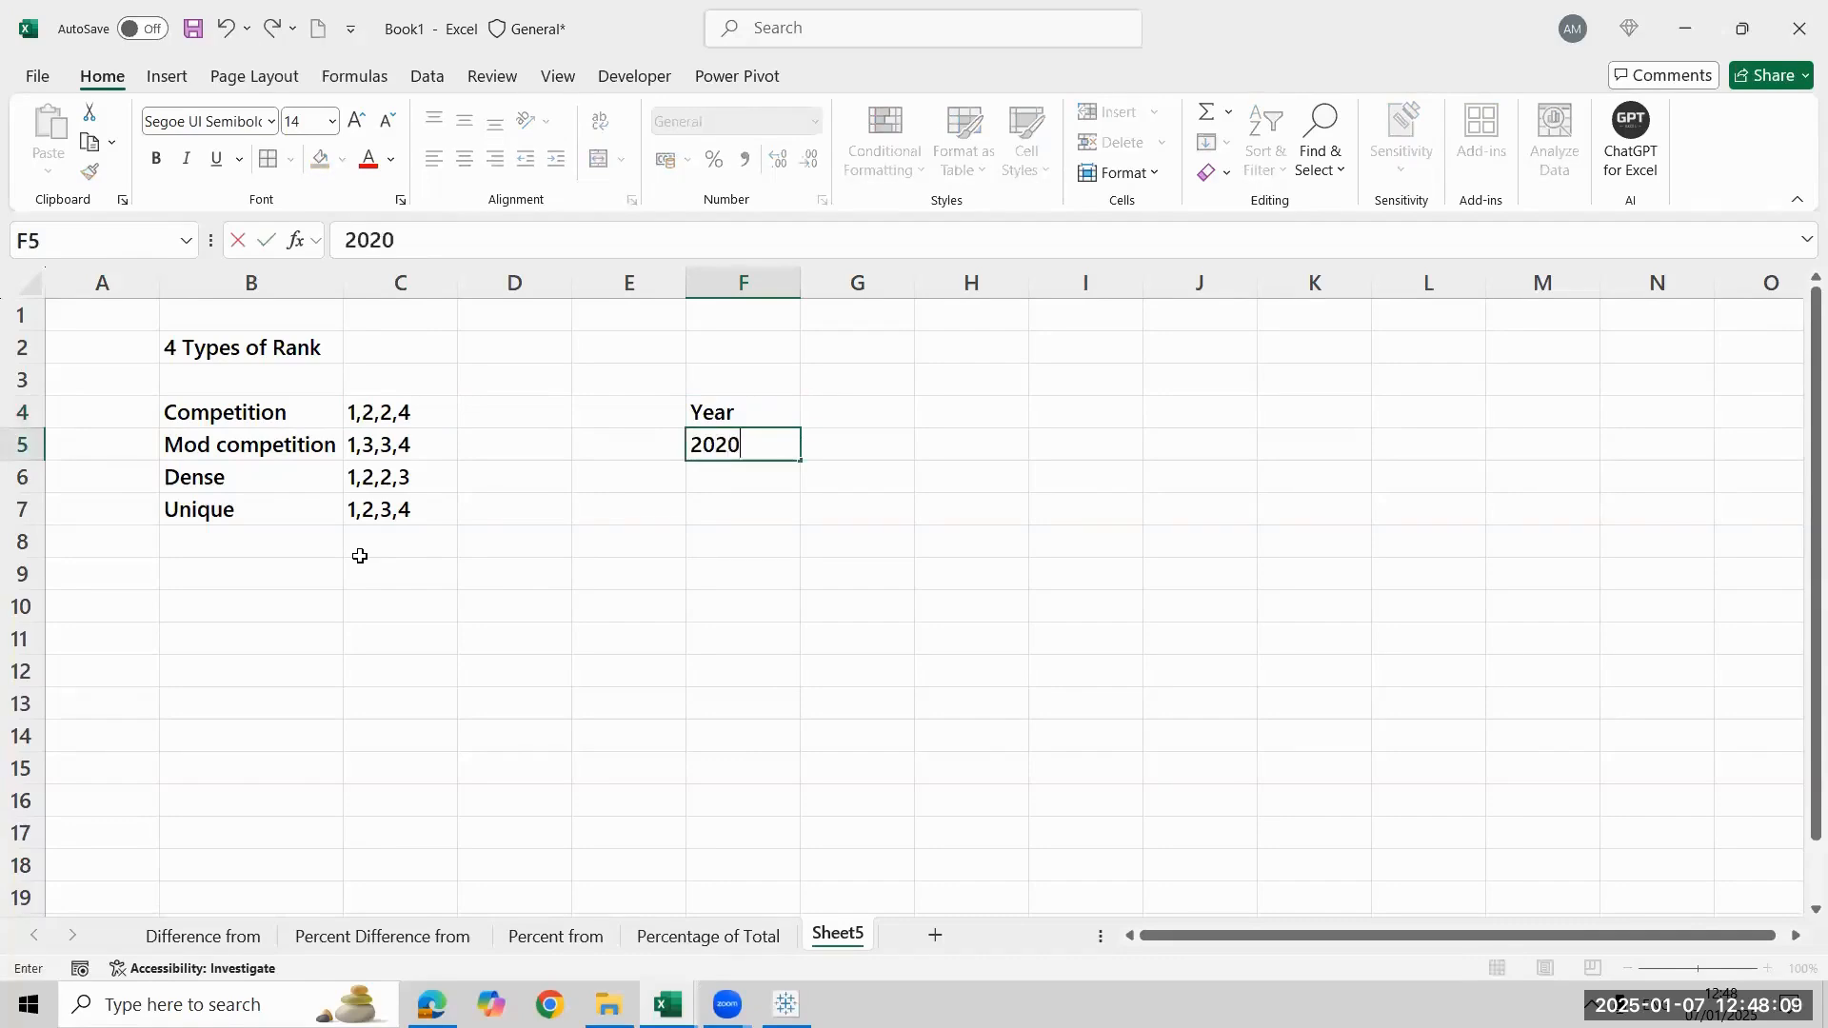
key("Return")
type("2021")
key("Return")
type("2022")
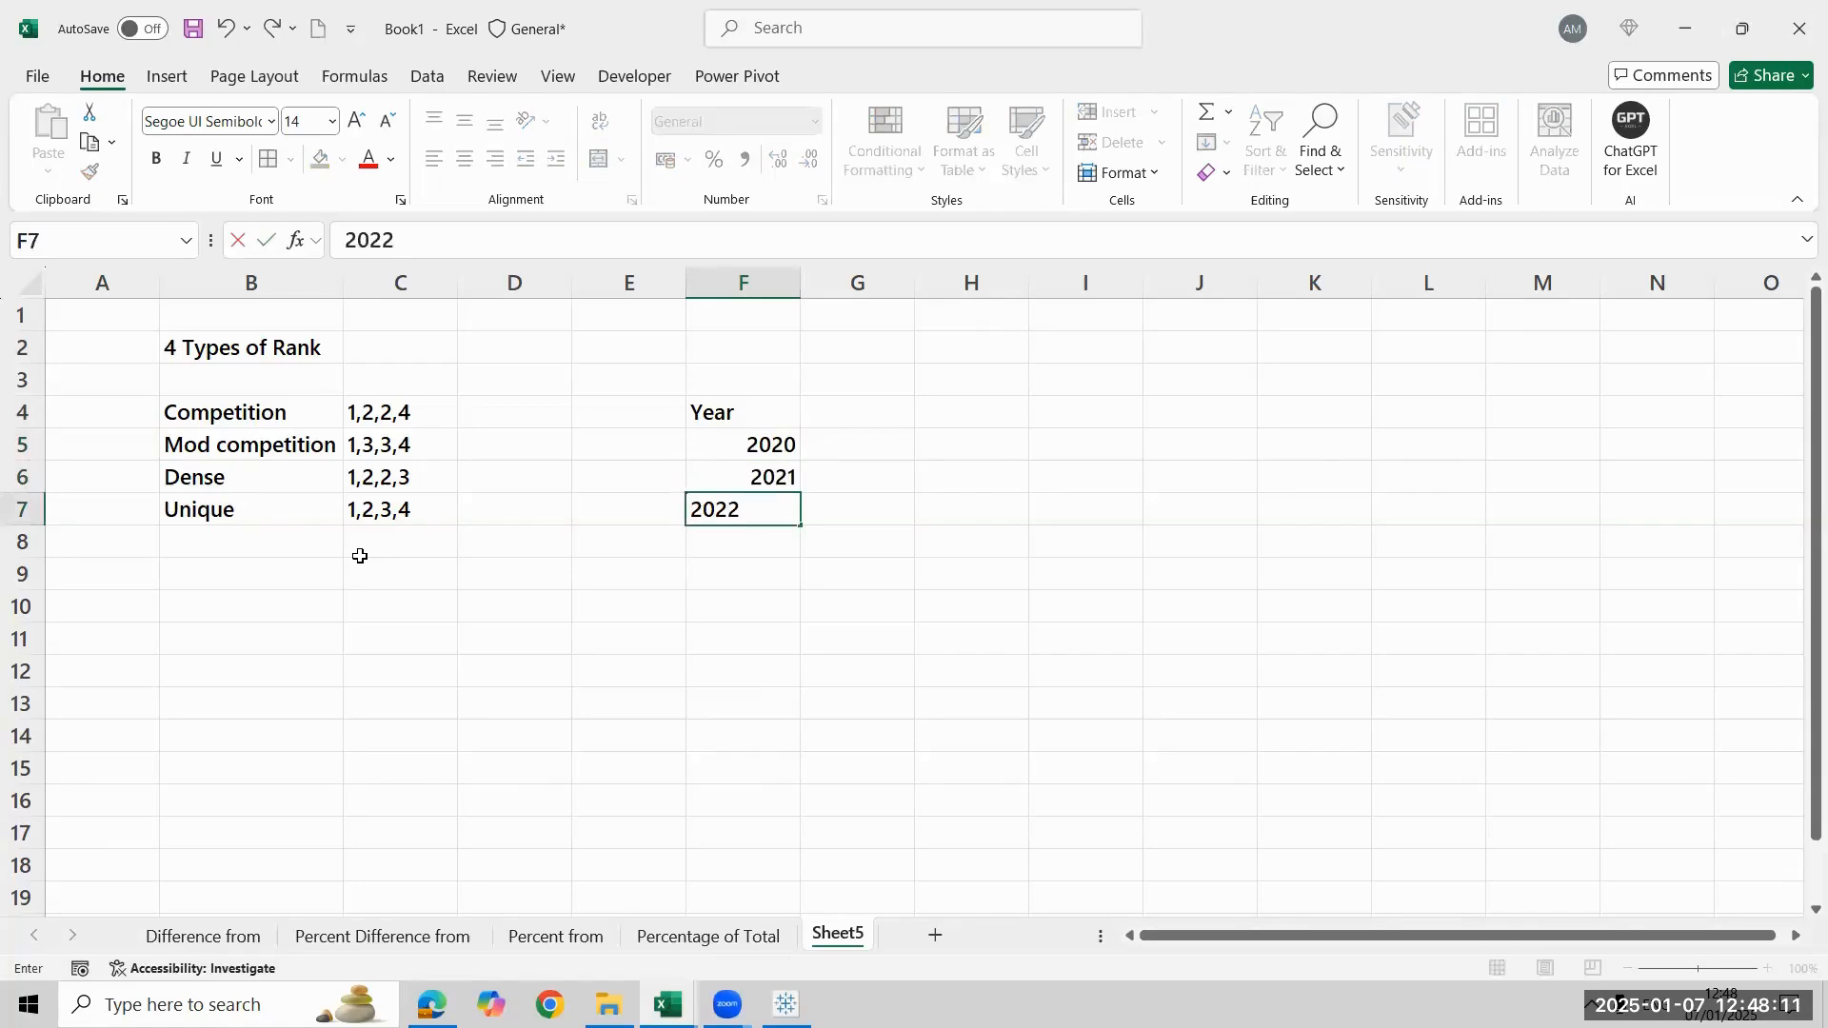
key("Return")
type("2023")
key("Return")
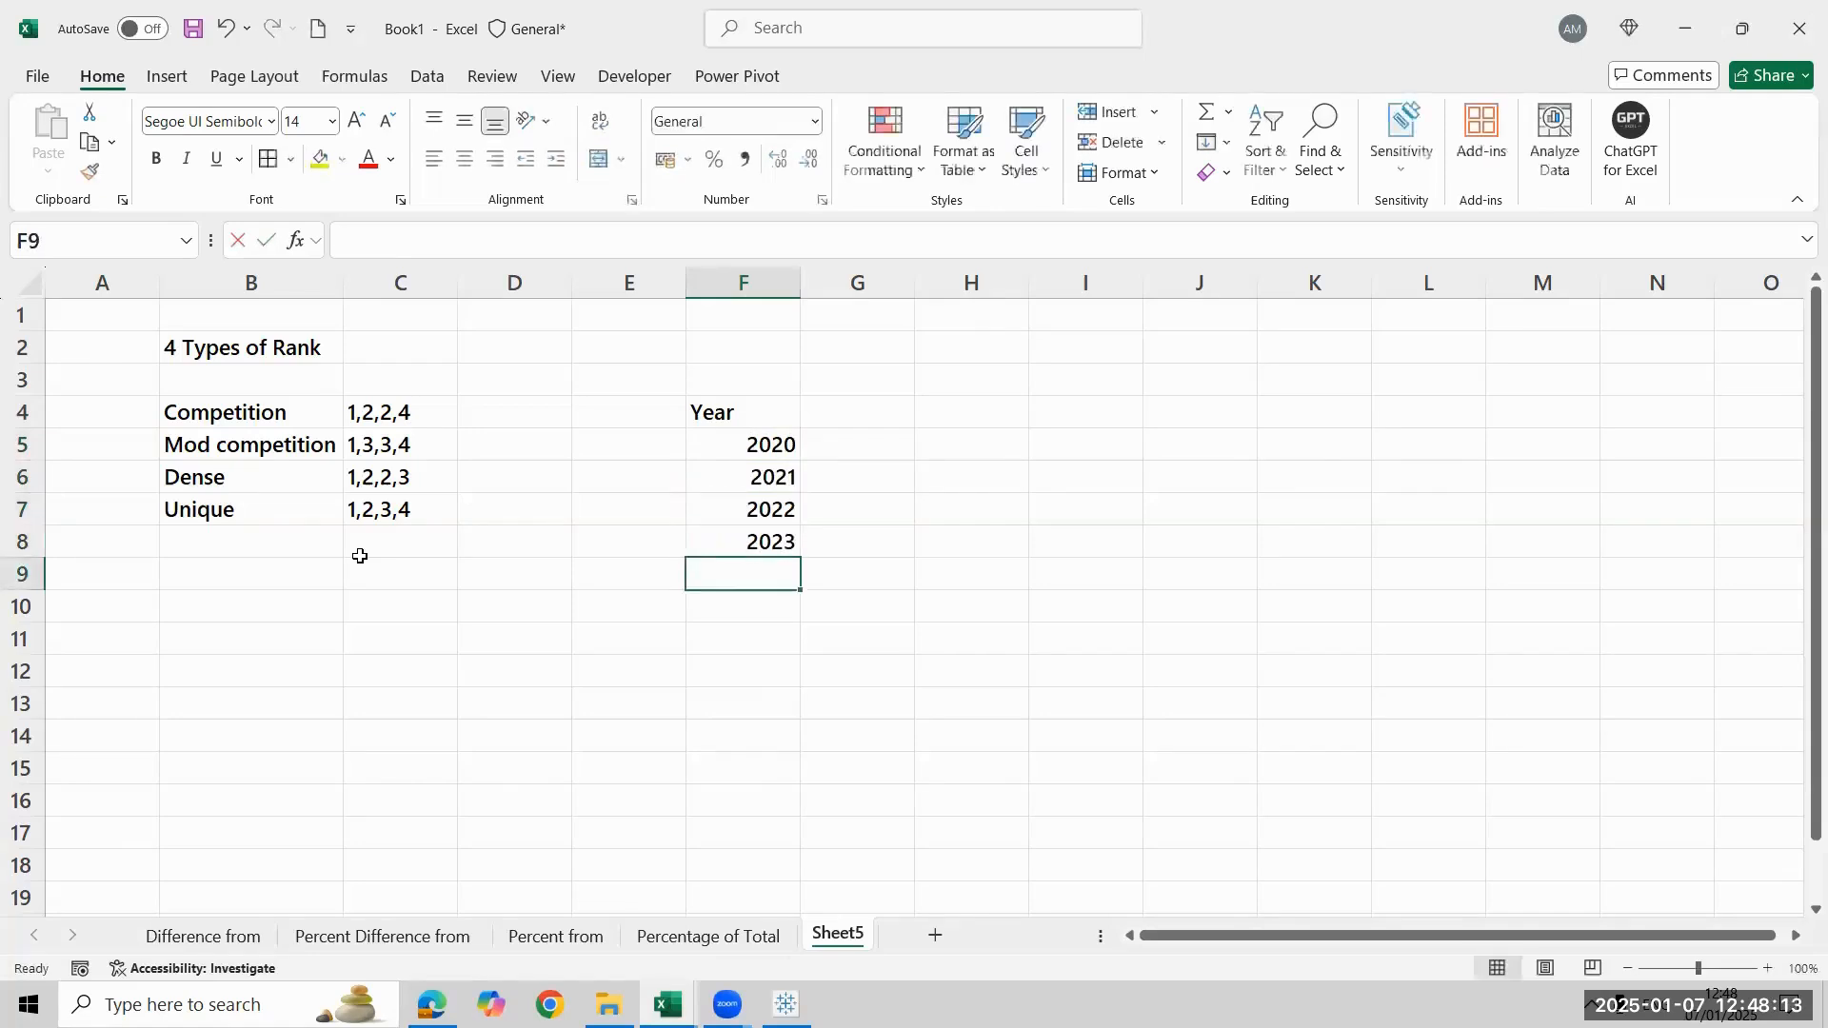
type("2024")
key("Return")
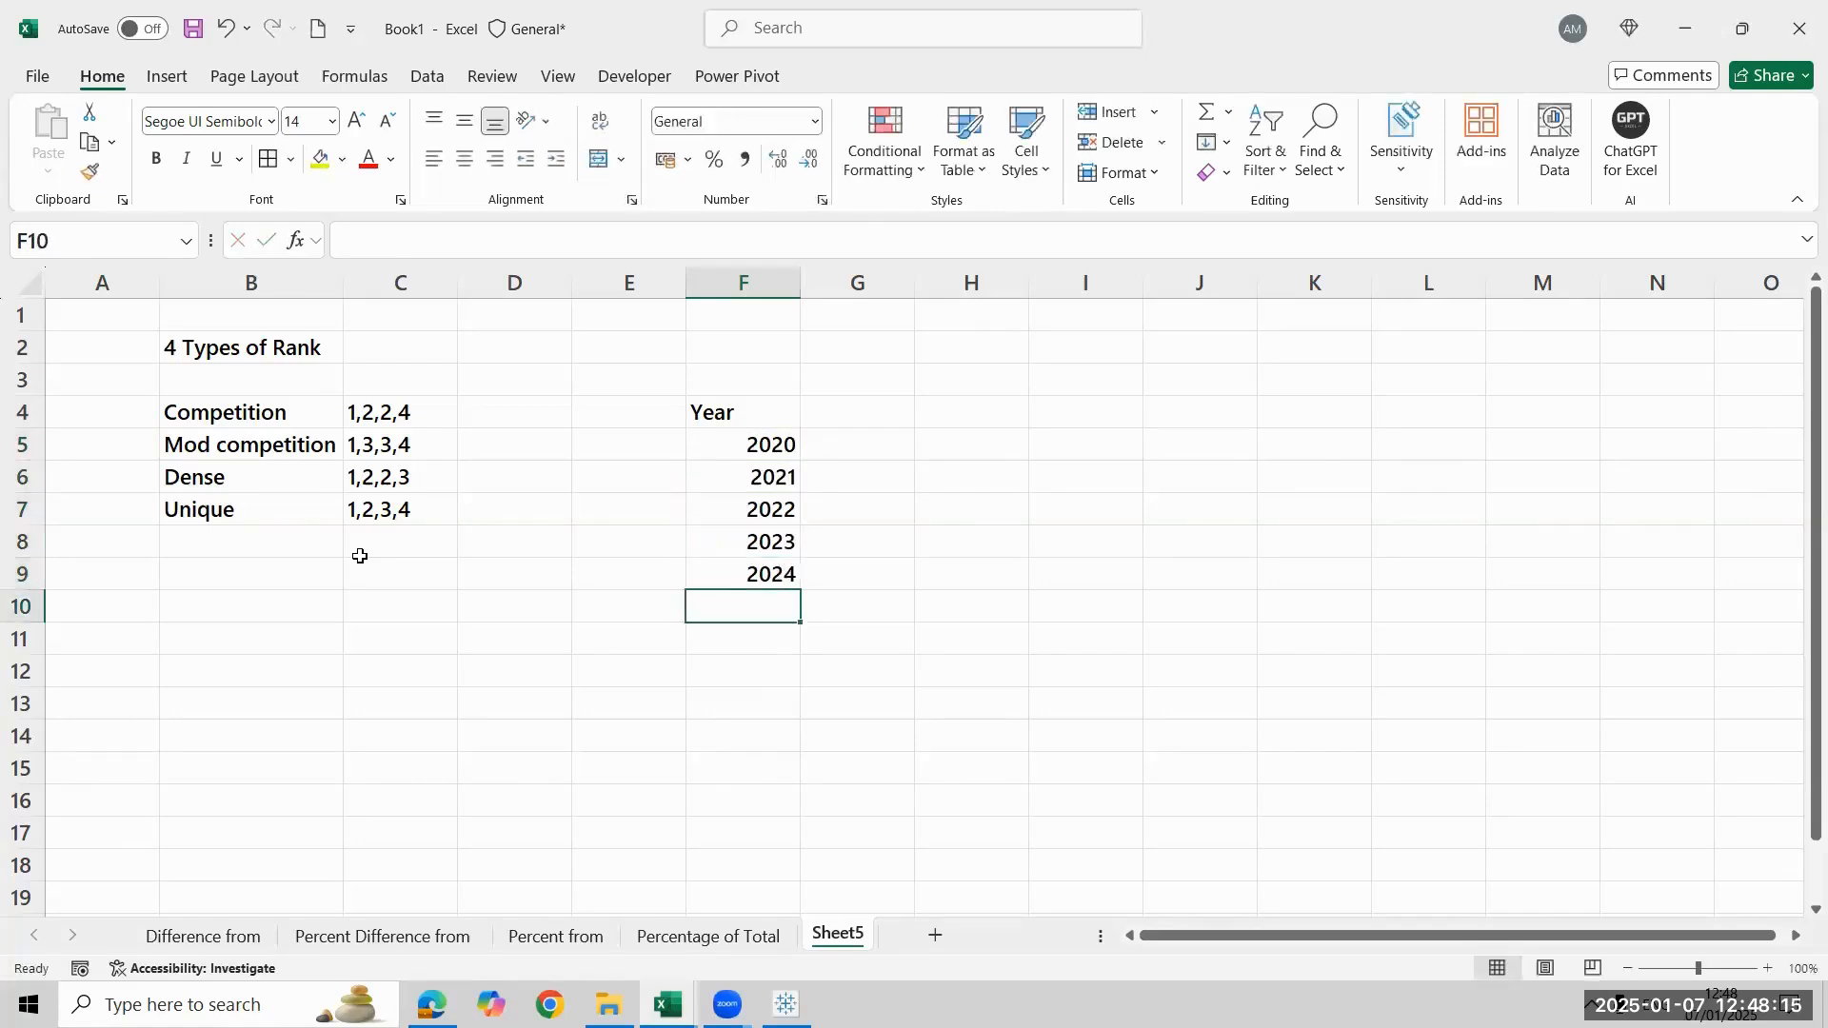
Move the years 2021 to 2024 up one row into F5:F8, replacing 2020
key("Up")
key("Up")
key("Up")
key("Up")
key("shift+Down")
key("shift+Down")
key("shift+Down")
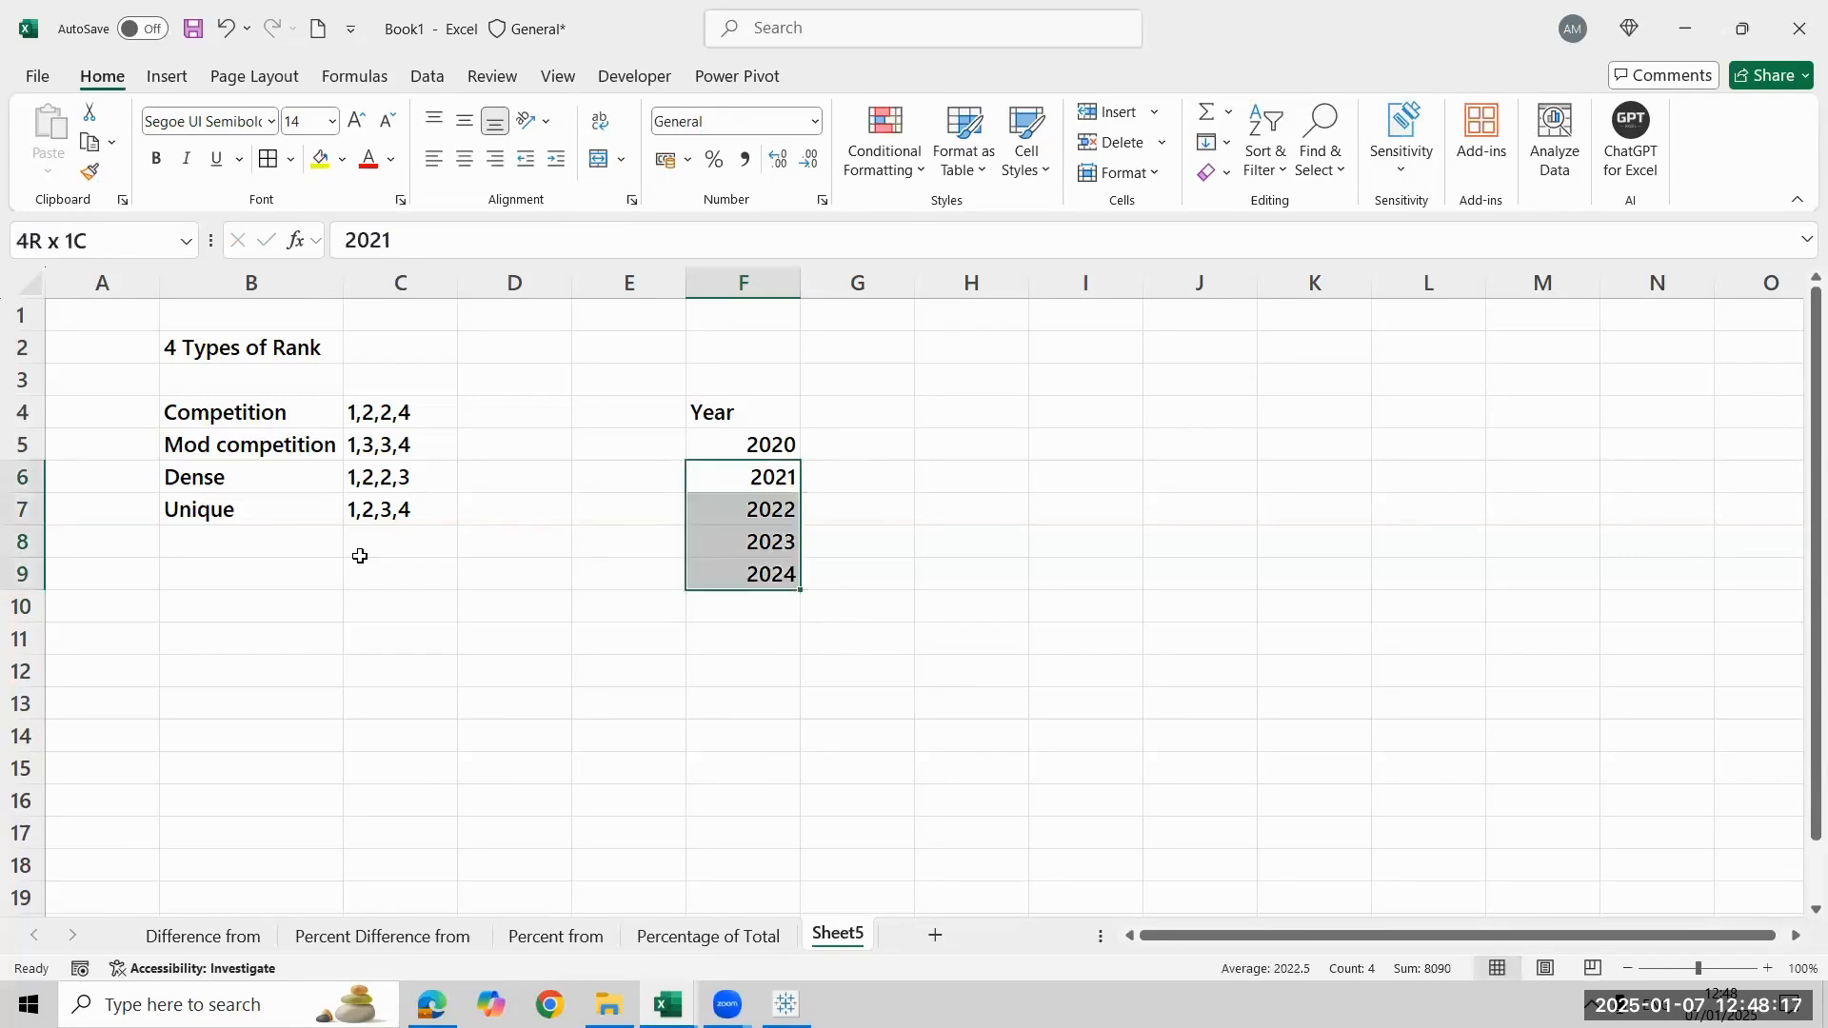
key("ctrl+c")
key("Up")
key("ctrl+v")
key("Down")
key("Down")
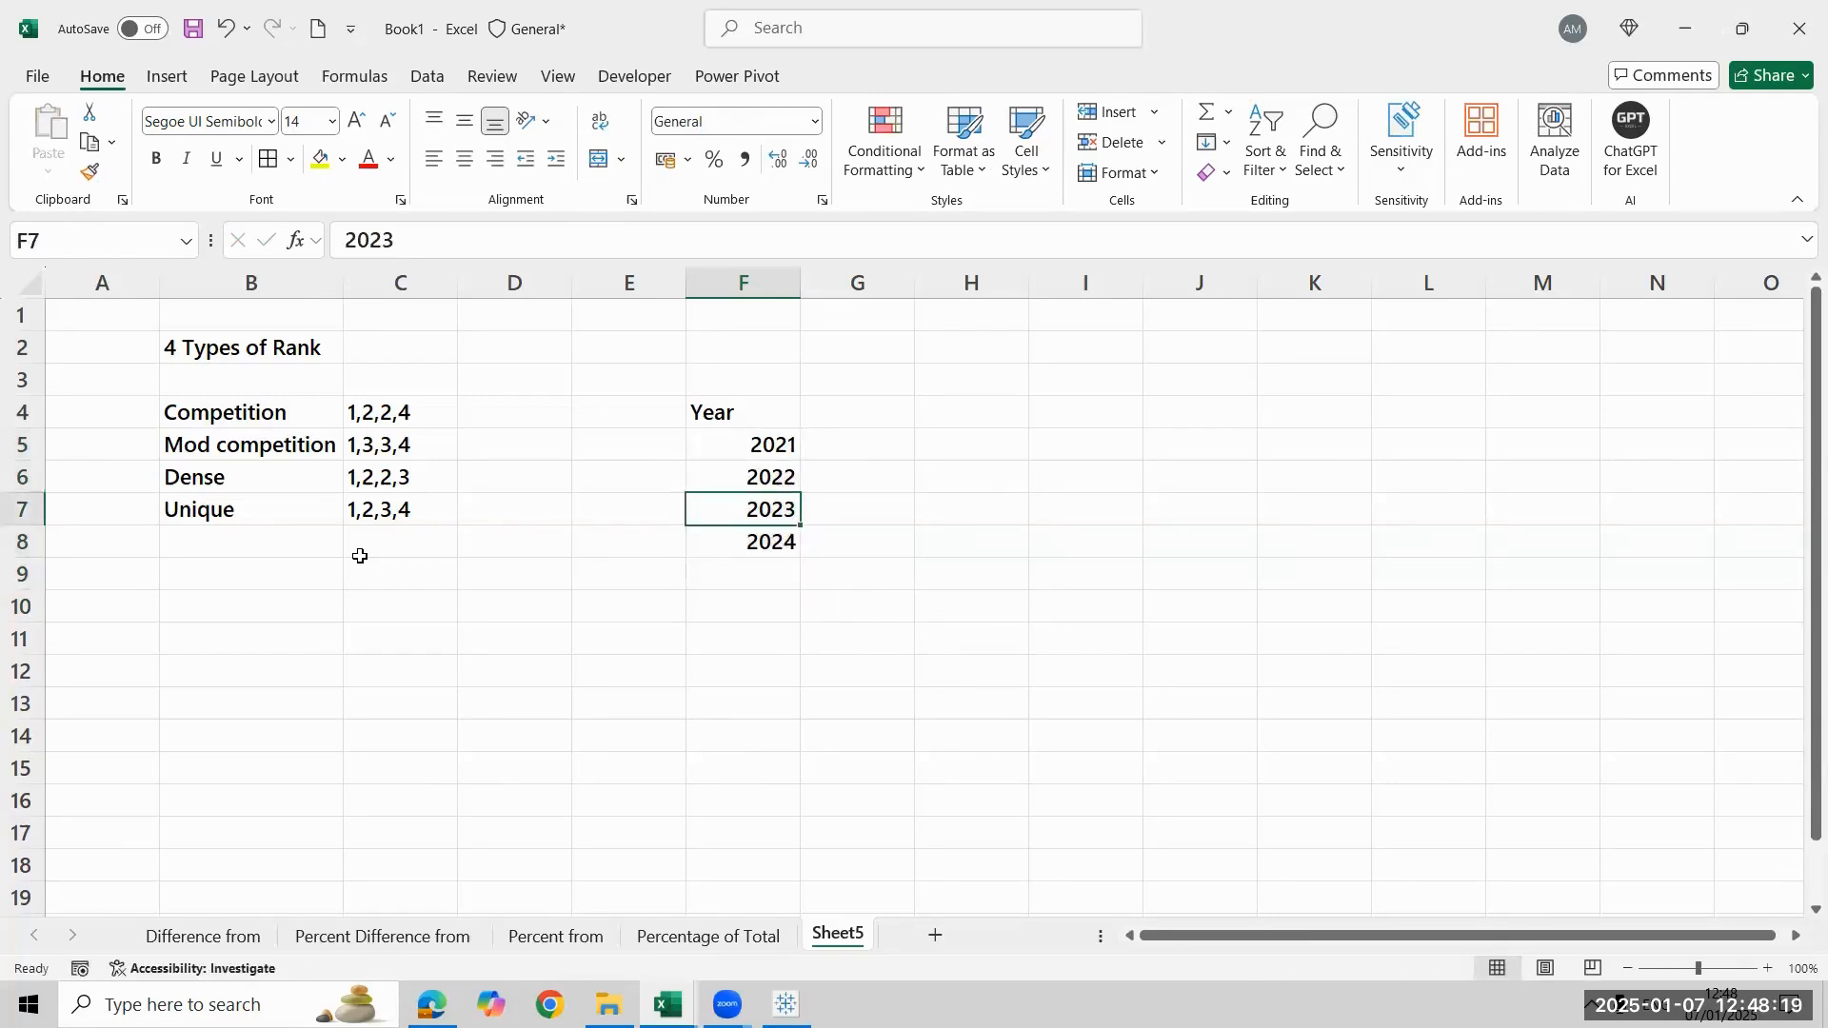
Enter the heading Sales in G4 next to Year
key("Up")
key("Up")
key("Right")
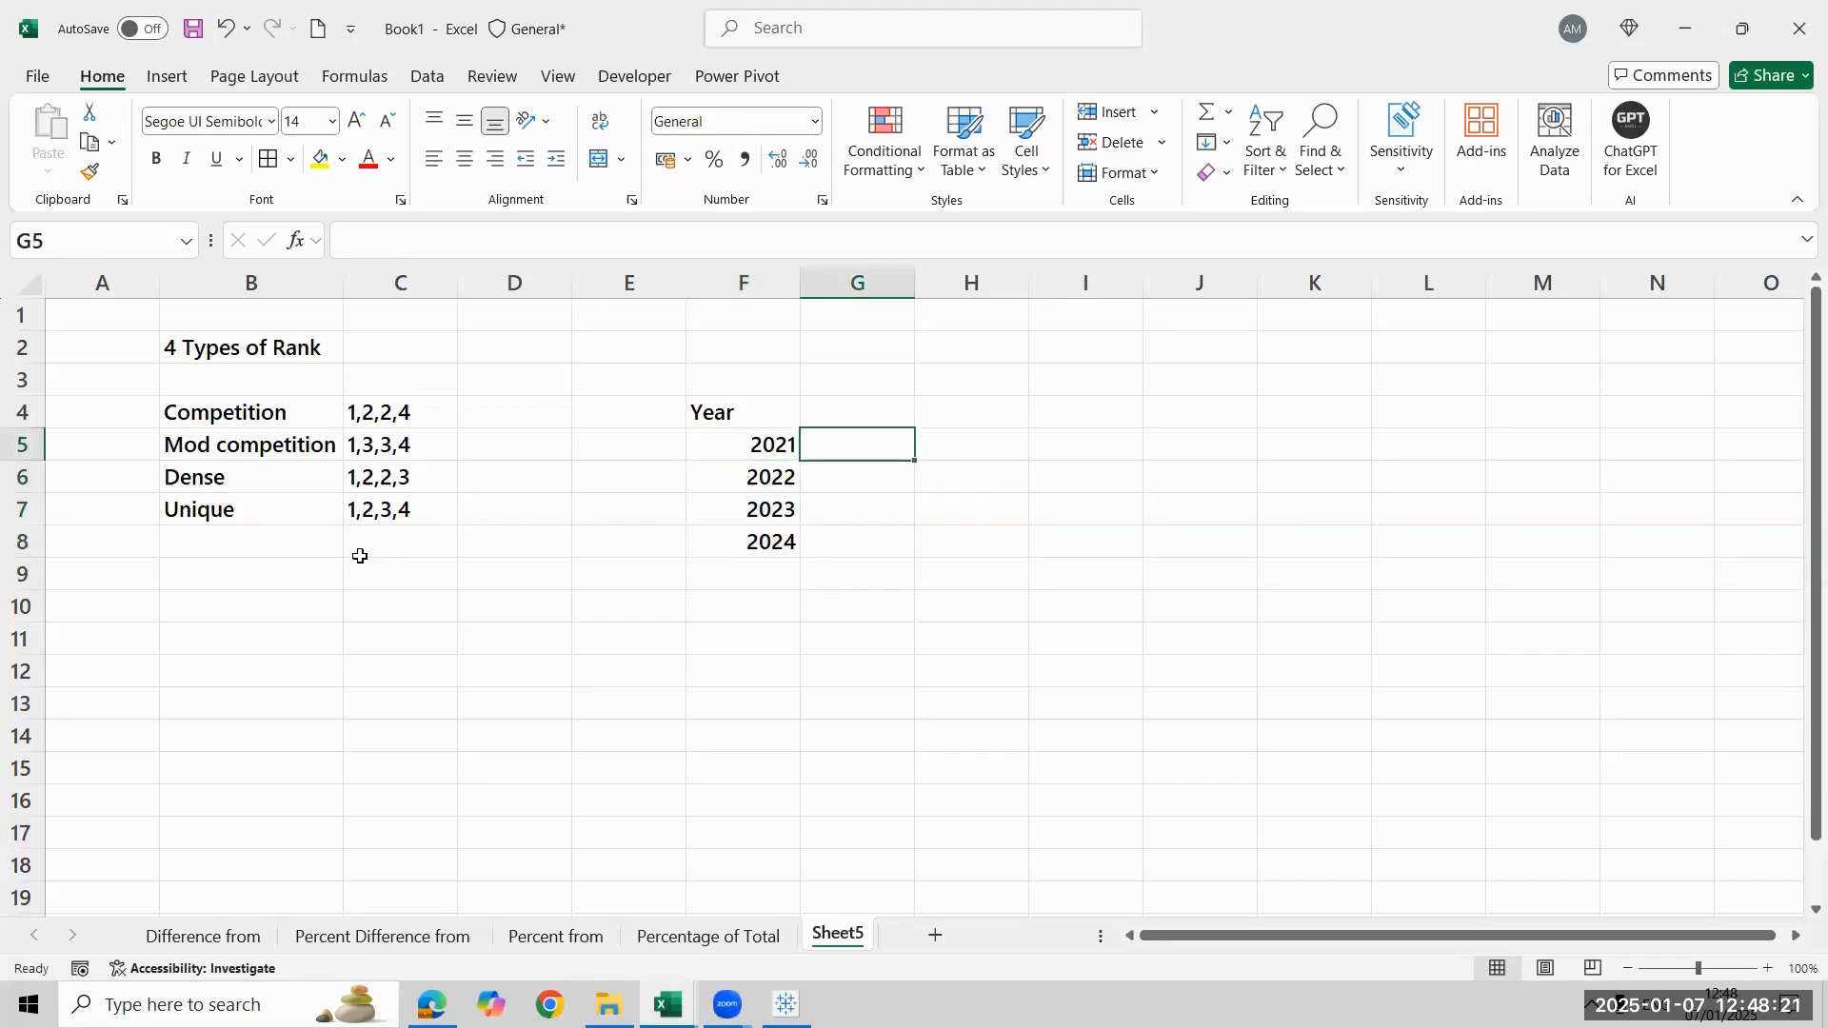
key("Up")
type("Sales")
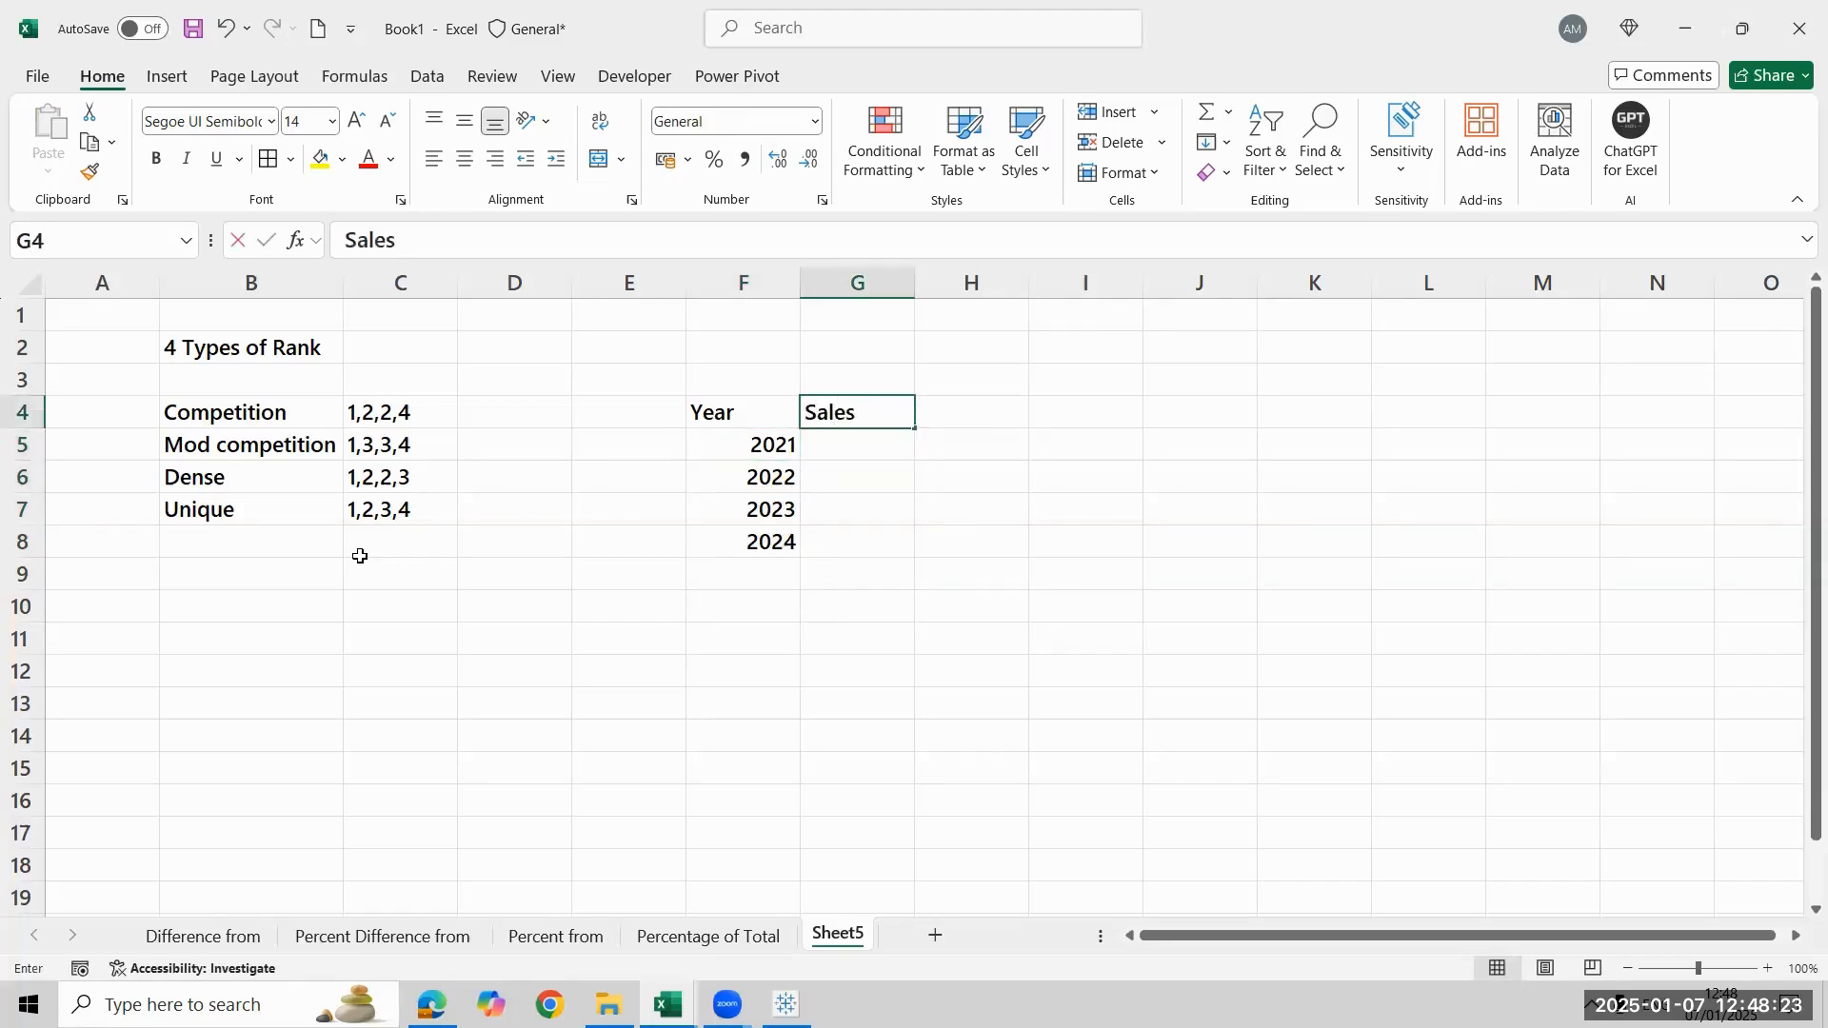
key("Return")
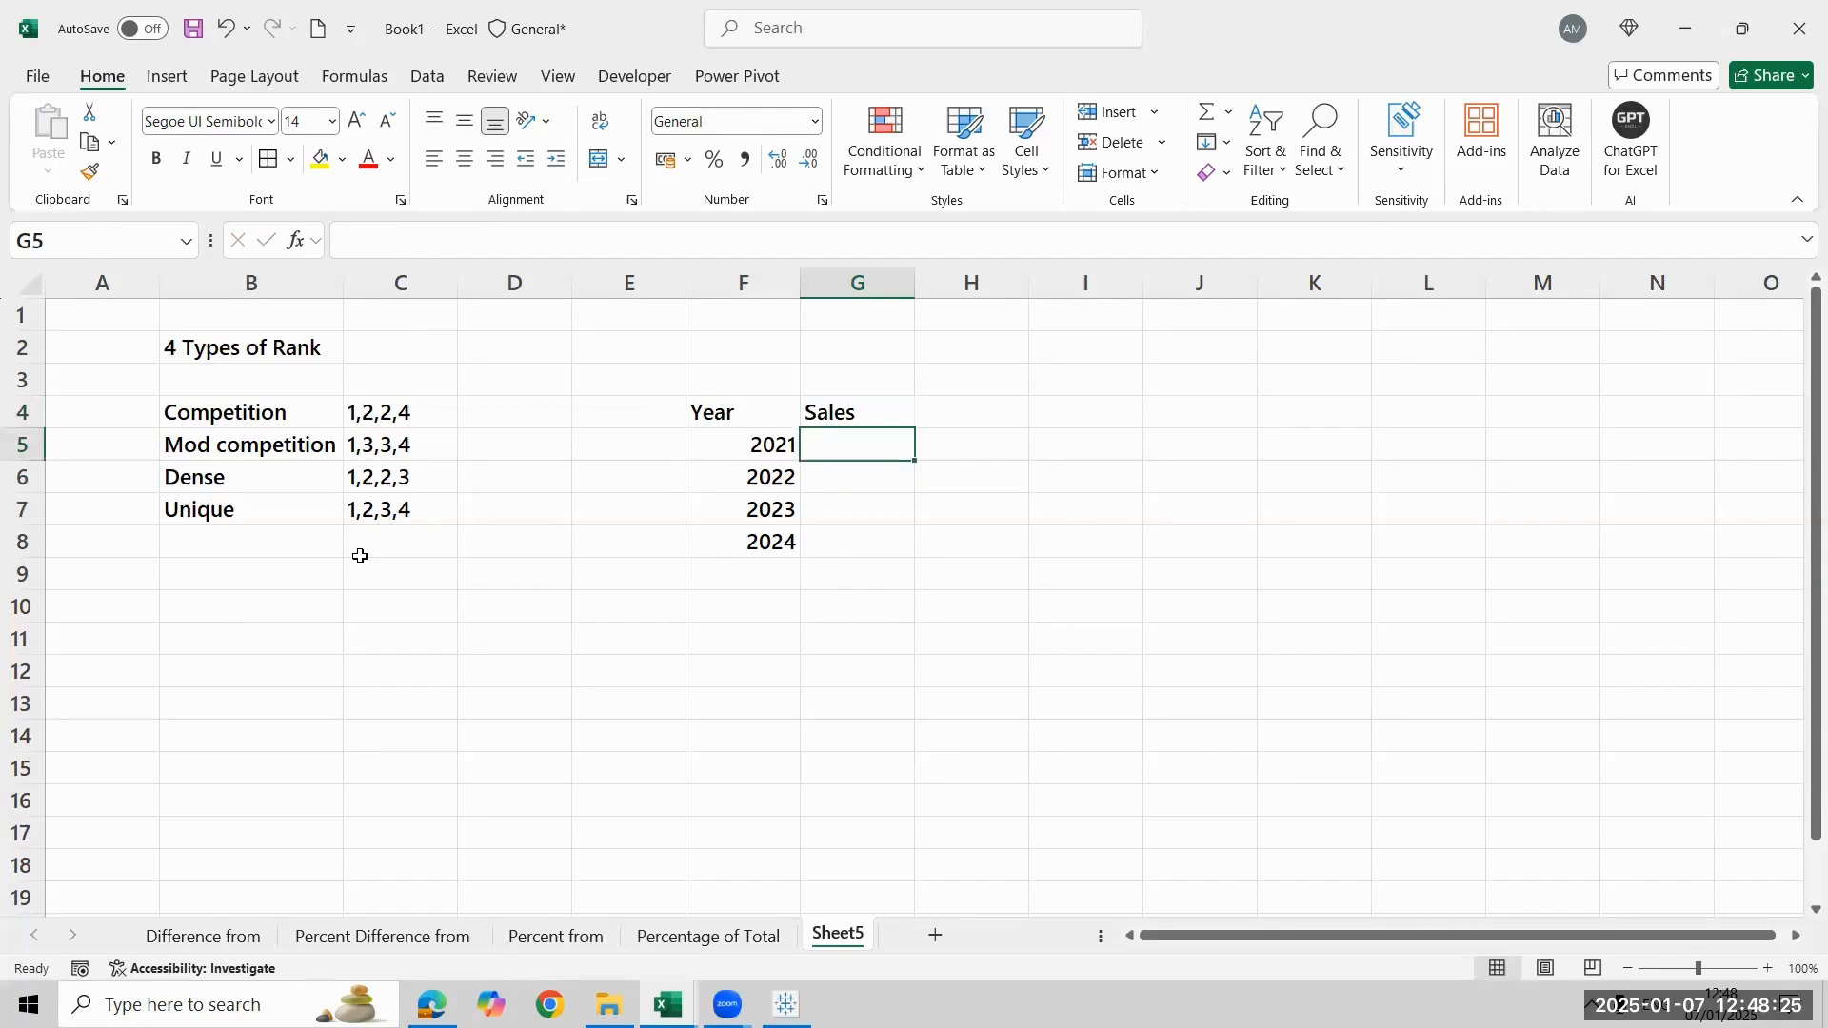
Enter sales of 600 for 2021 and 700 for 2022 in G5:G6
type("600")
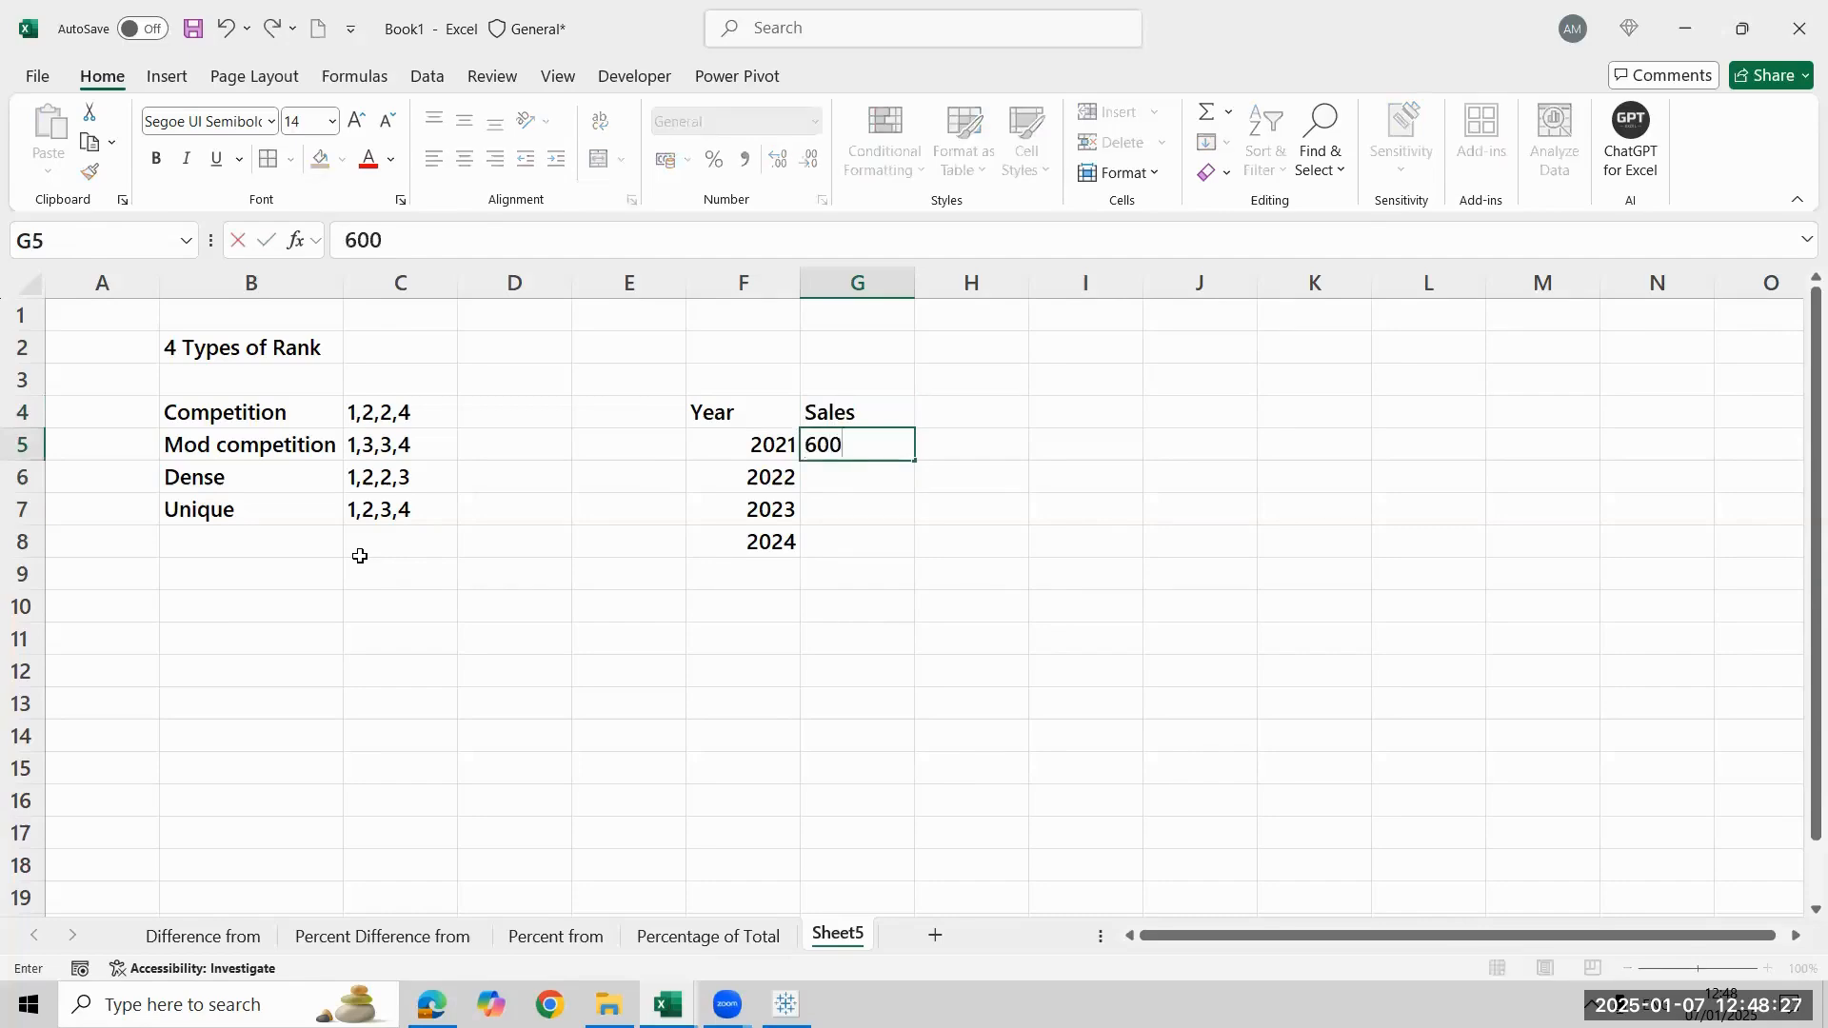
key("Return")
type("700")
key("Return")
type("7")
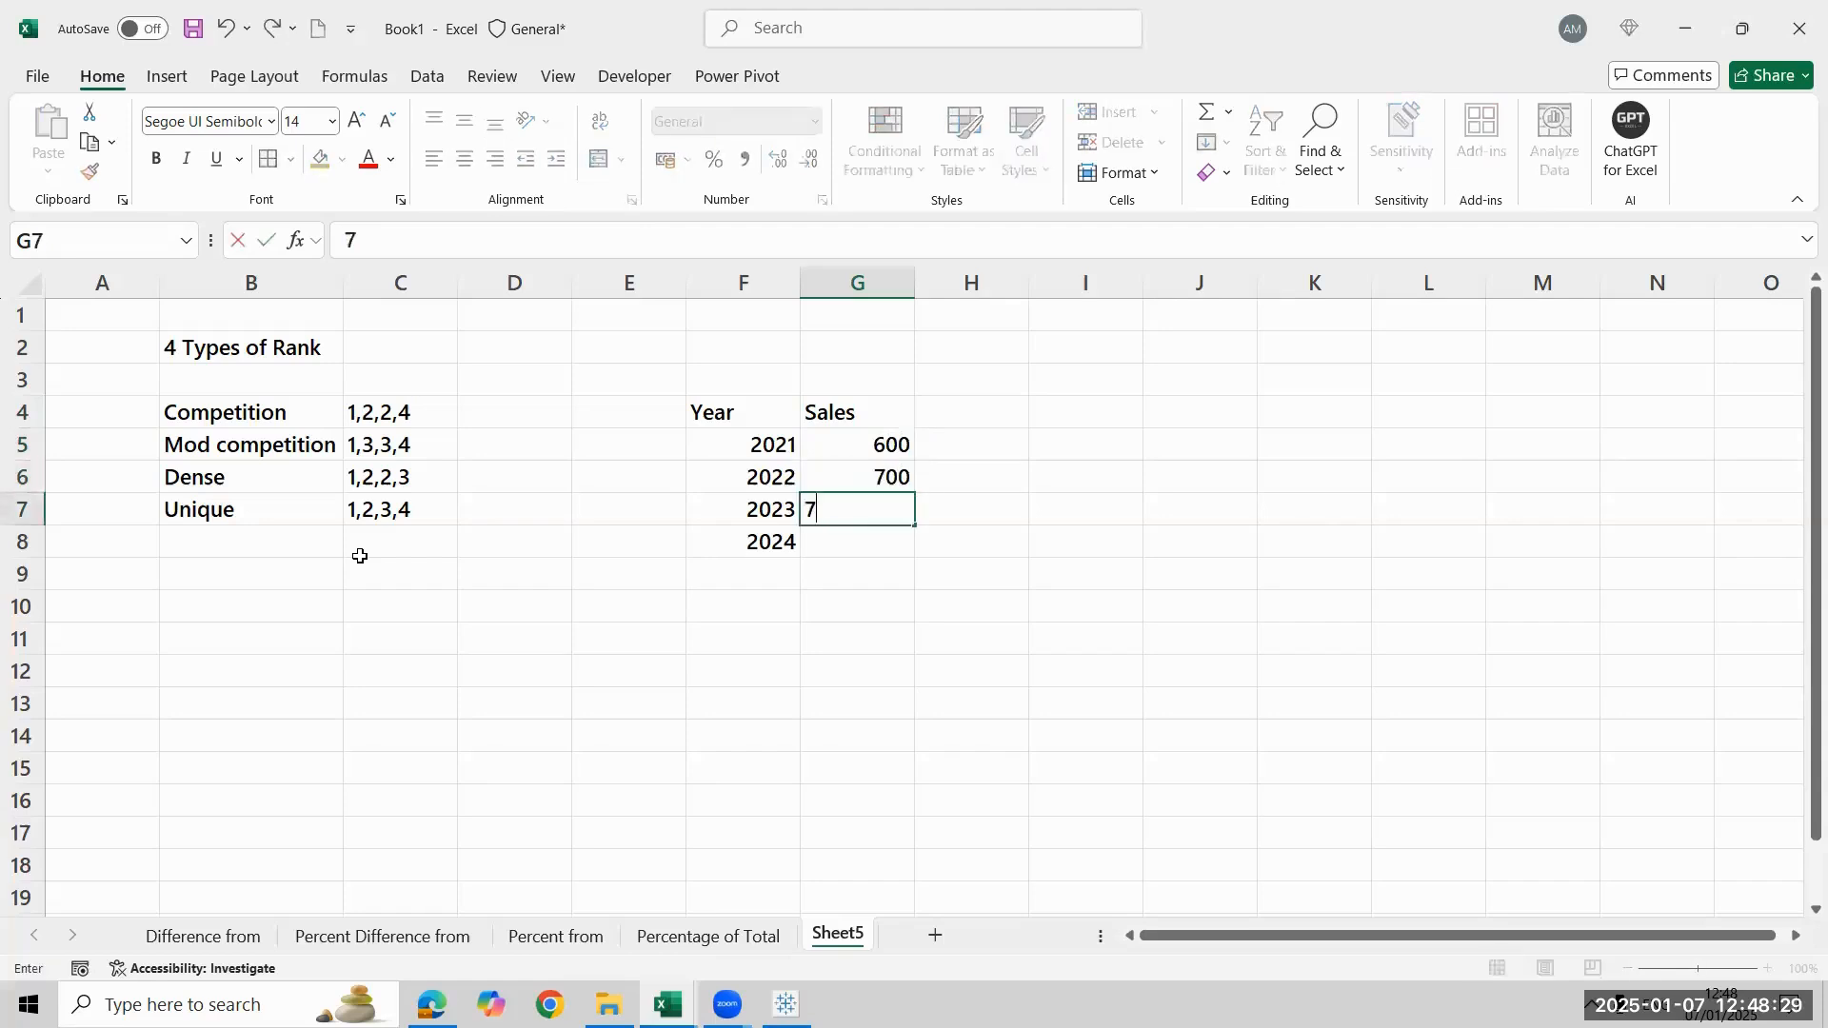
key("Escape")
Change the 2021 sales value in G5 to 900
key("Up")
key("Up")
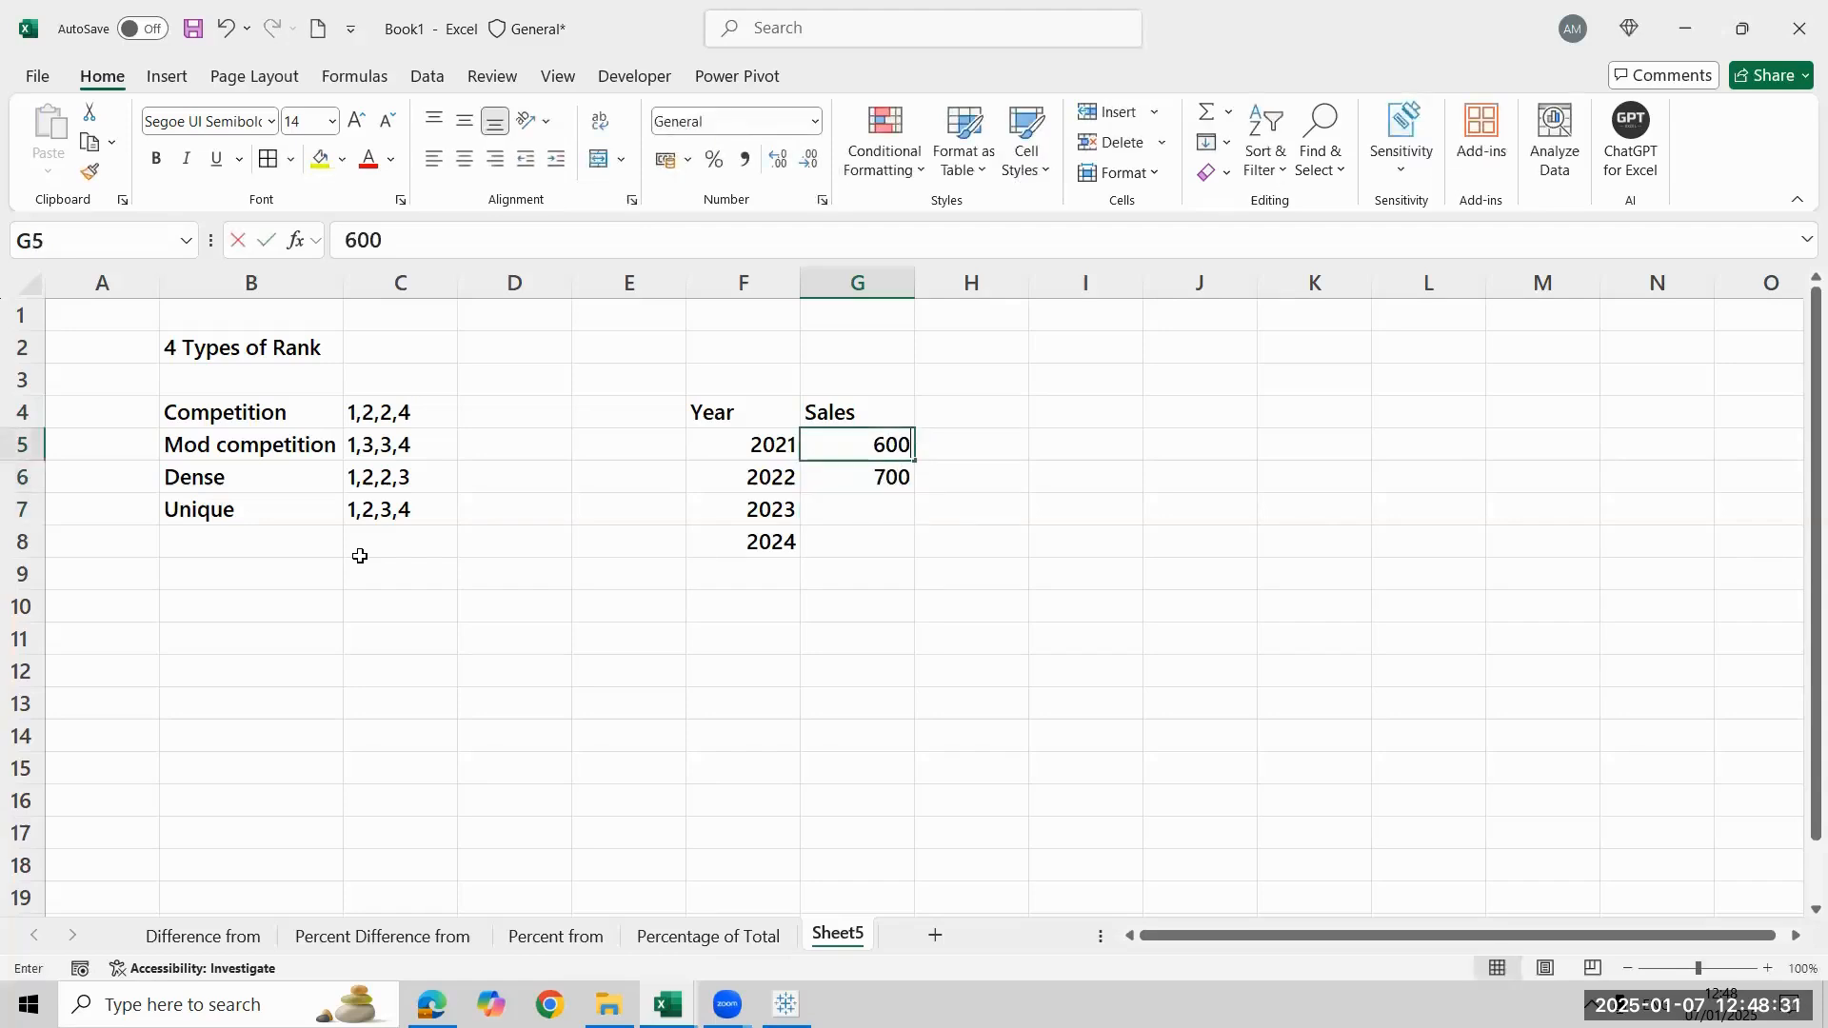
type("900")
key("Return")
Enter sales of 700 for 2023 and 500 for 2024 in G7:G8
key("Return")
type("700")
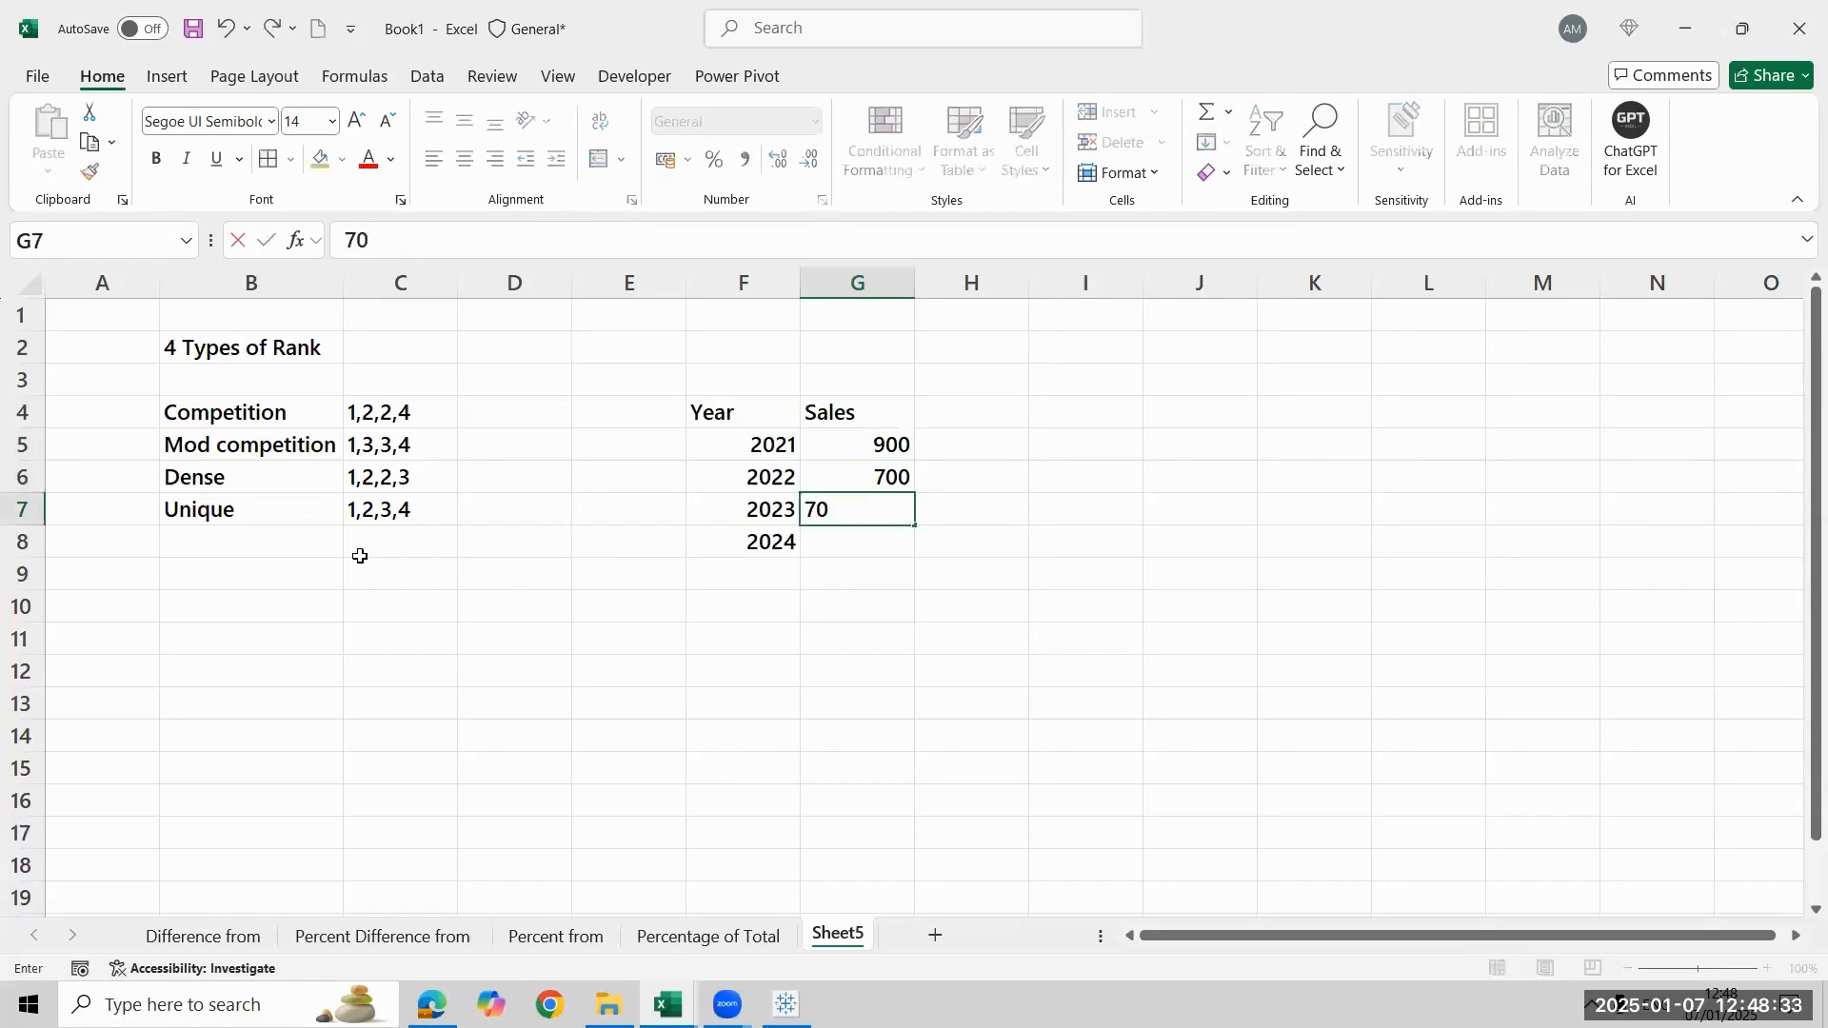
key("Return")
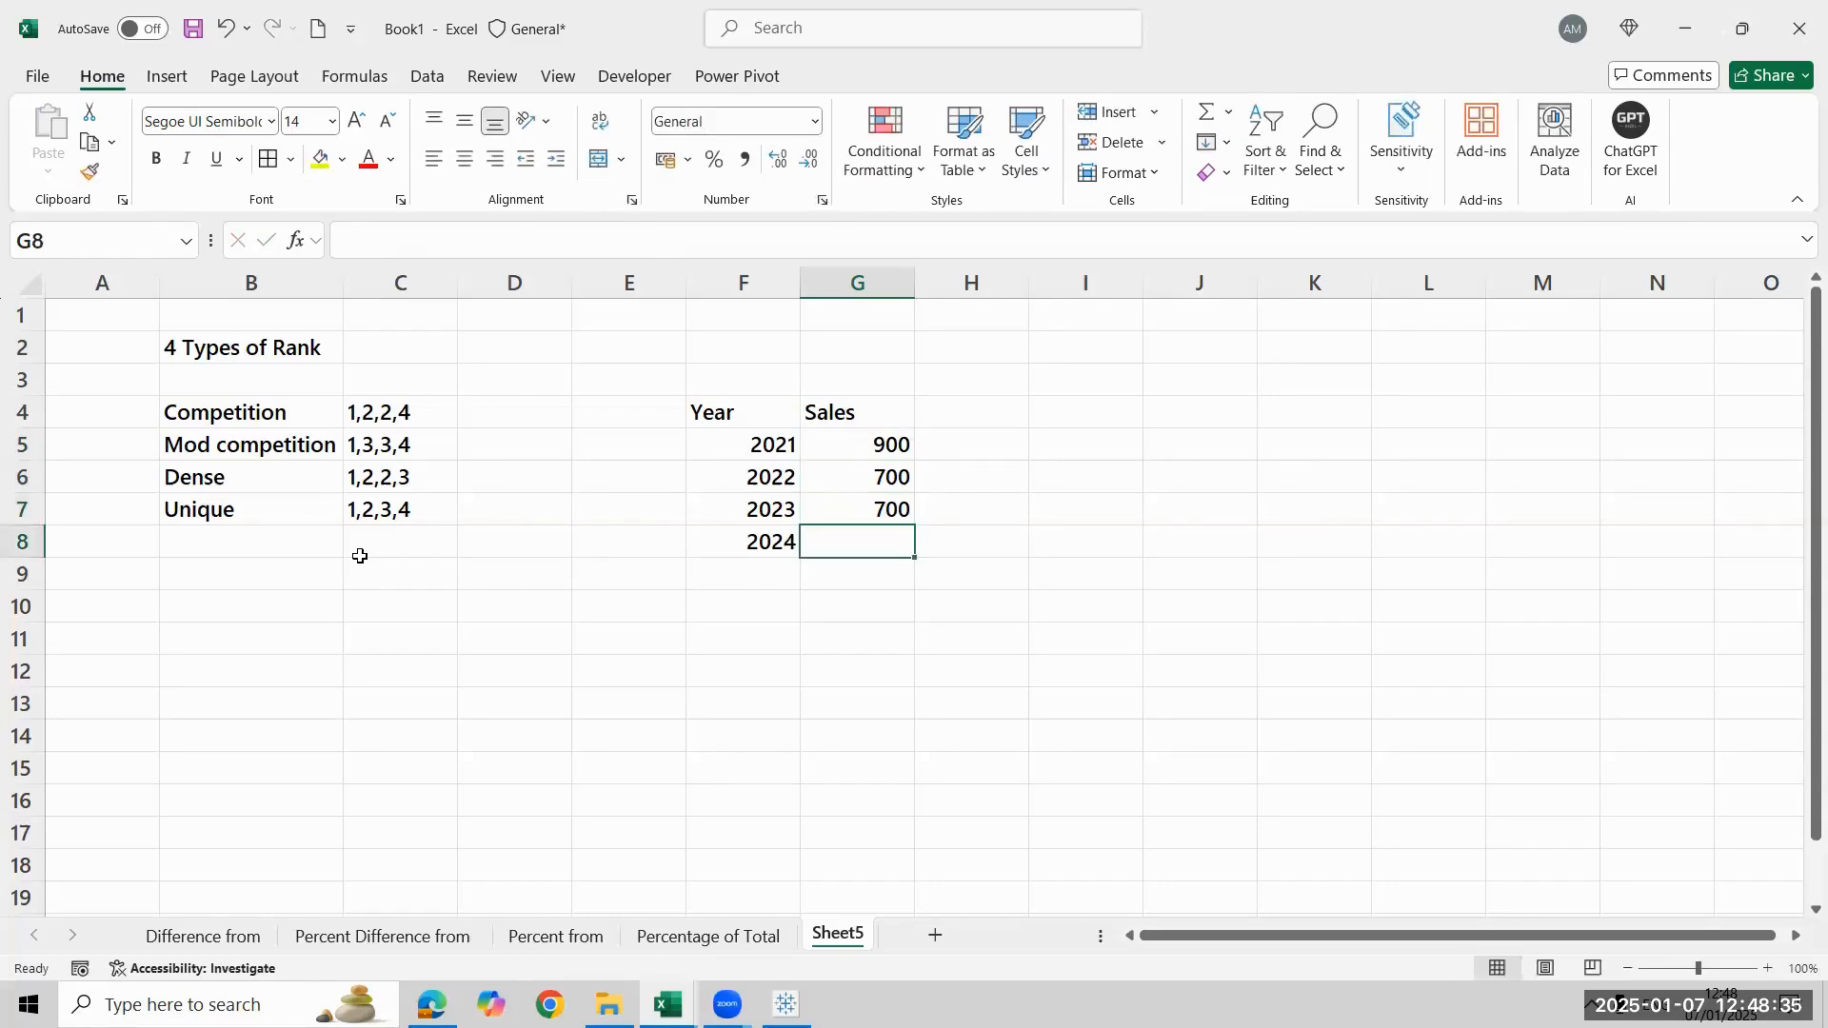
type("500")
key("Return")
Copy the Competition label from B4 into H4 as the column heading beside Sales
key("Up")
key("Up")
key("Up")
key("Up")
key("Up")
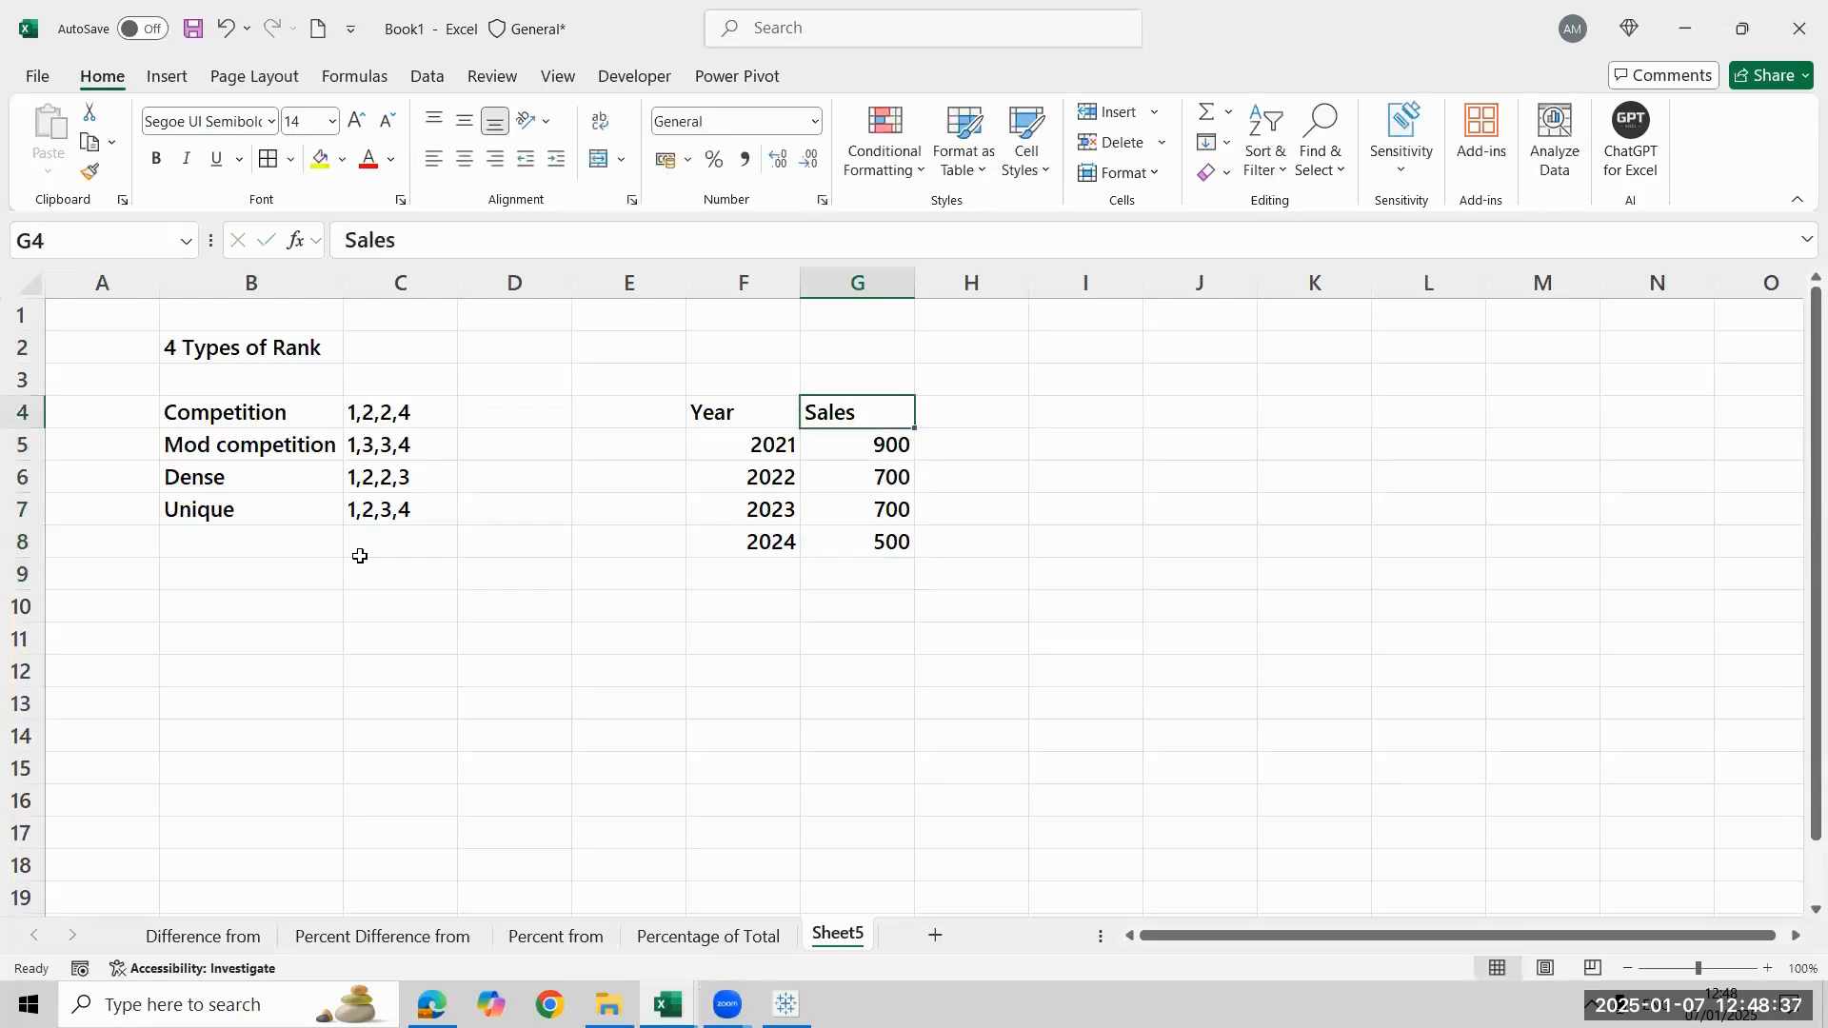
key("Left")
key("Left")
key("Left")
key("Left")
key("Left")
key("ctrl+c")
key("Right")
key("Right")
key("Right")
key("Right")
key("Right")
key("Right")
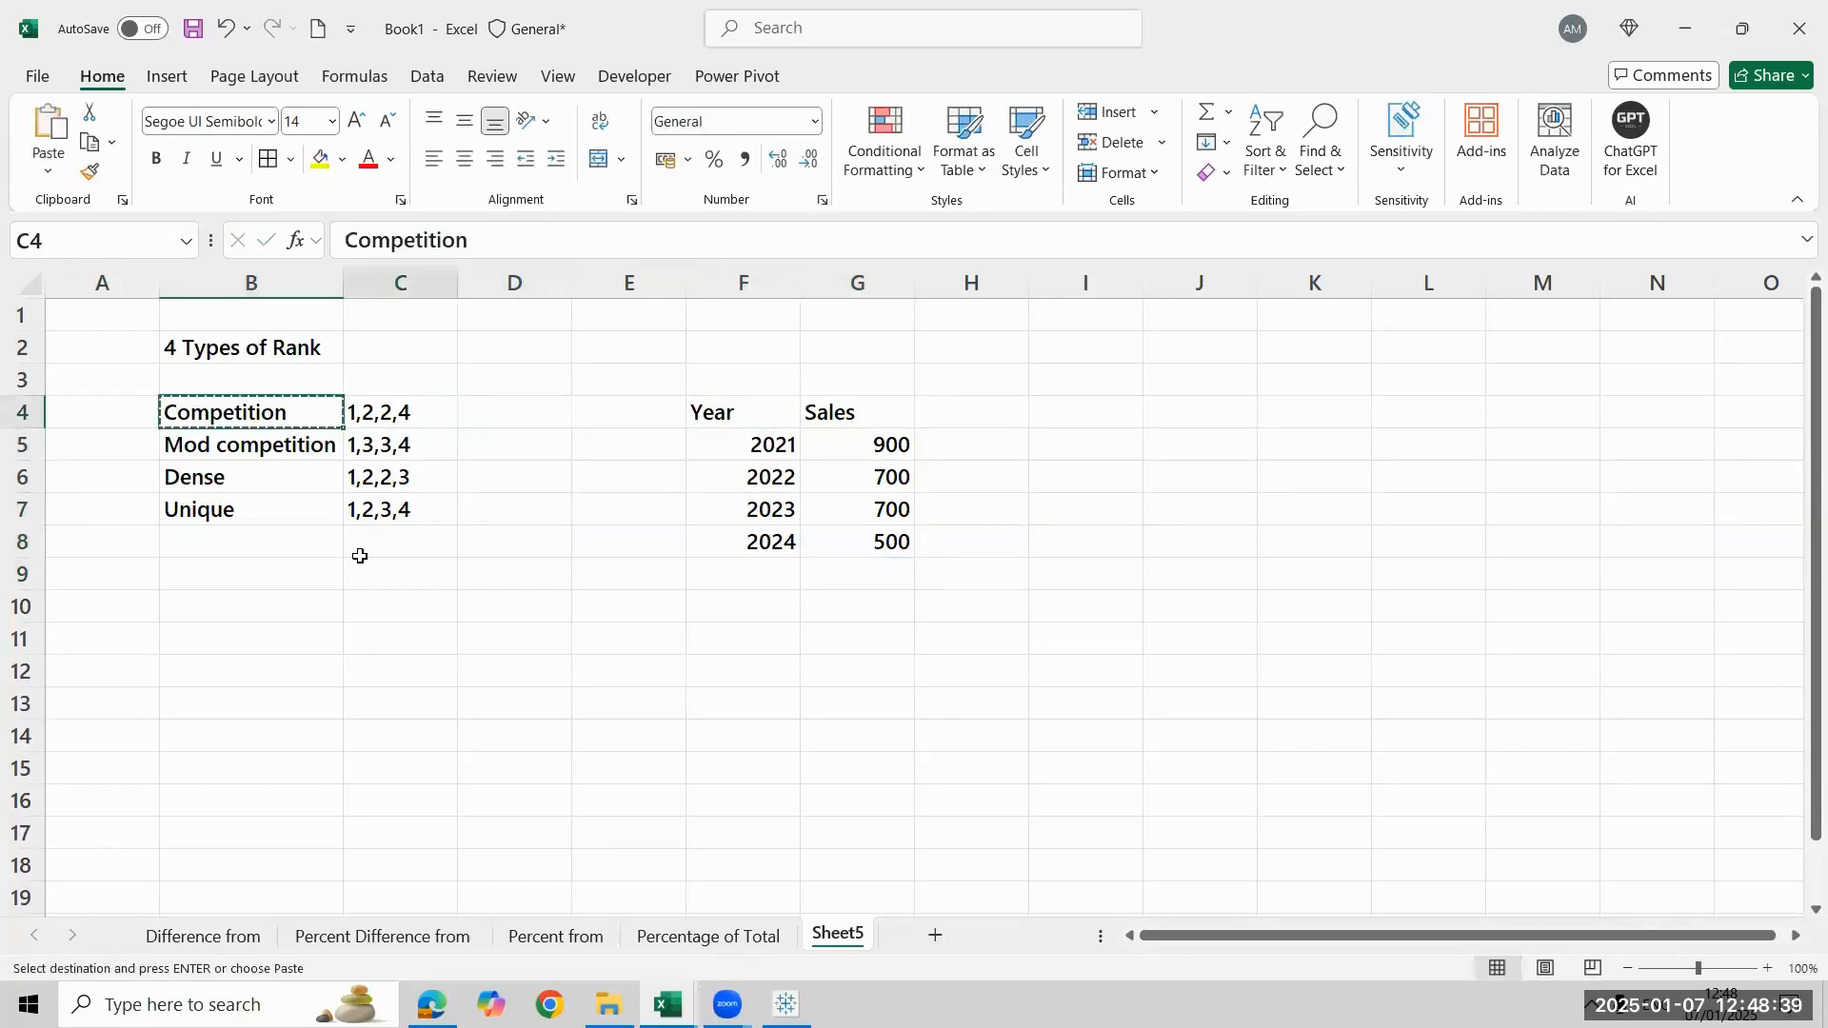
key("ctrl+v")
key("Down")
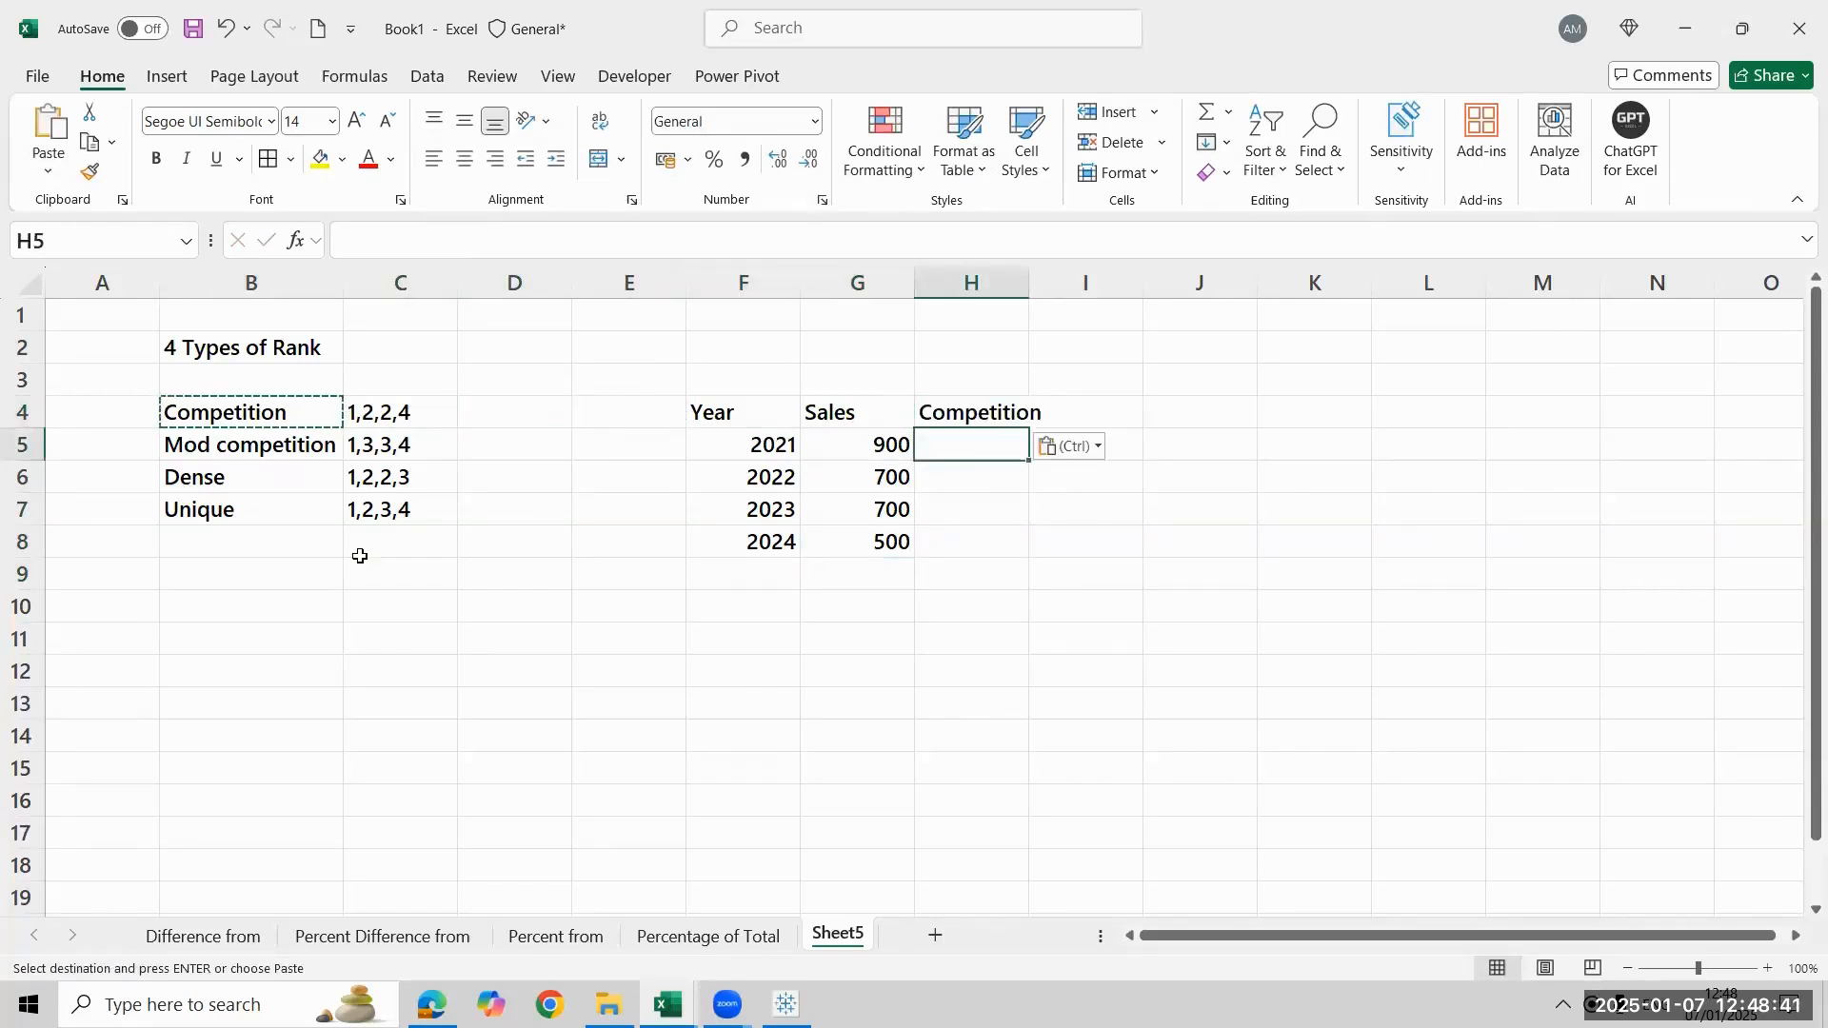
Enter the competition ranks 1, 2, 2 and 4 for 2021 to 2024 in H5:H8
key("Escape")
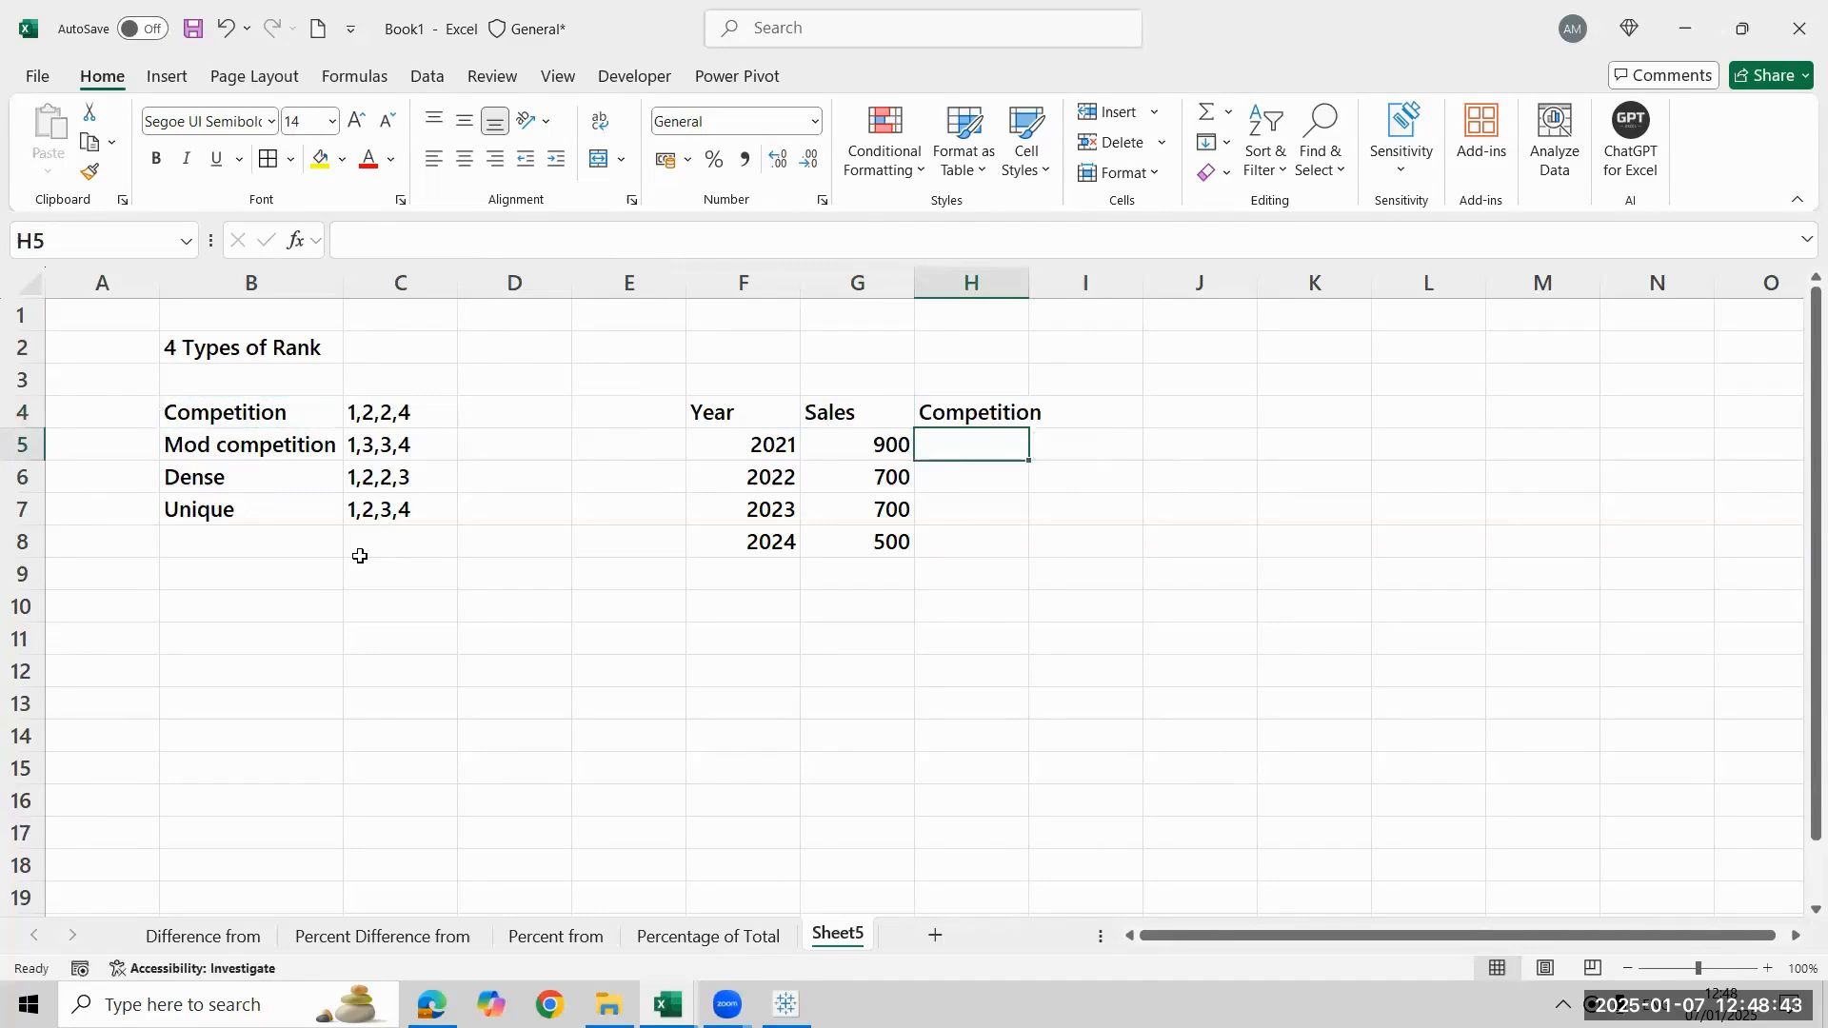
type("1")
key("Return")
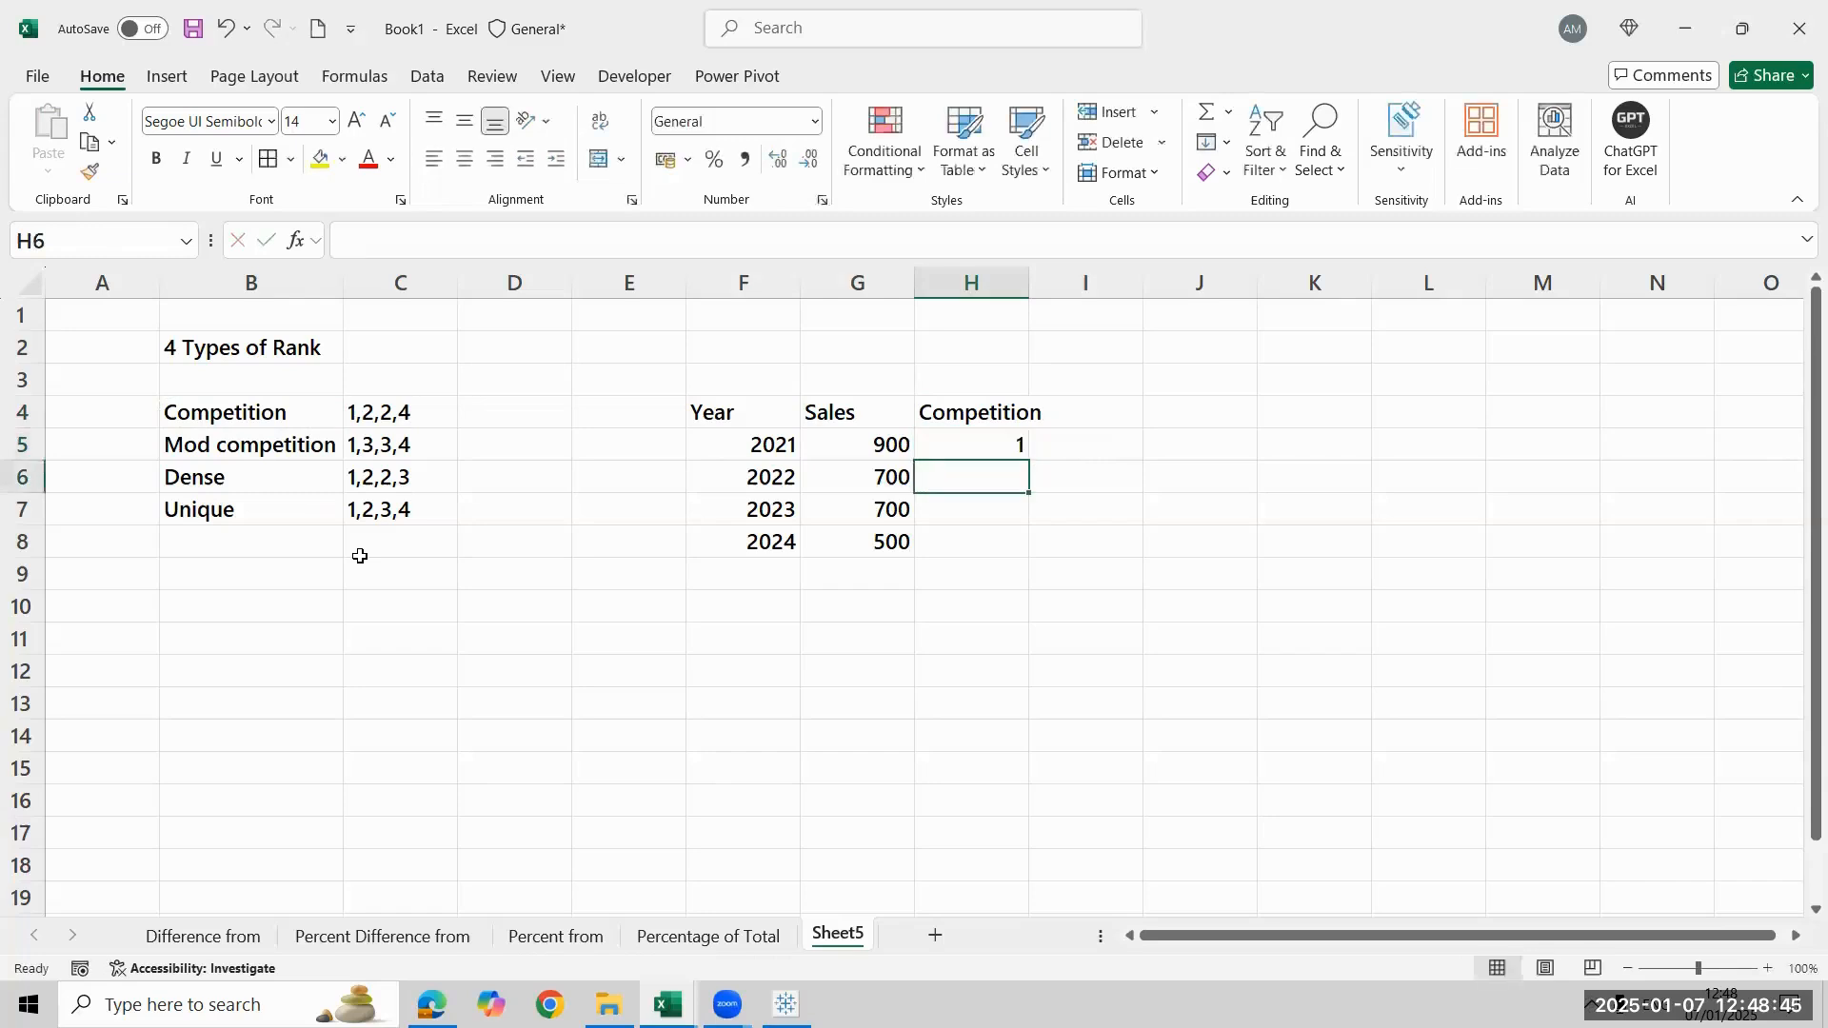
type("2")
key("Return")
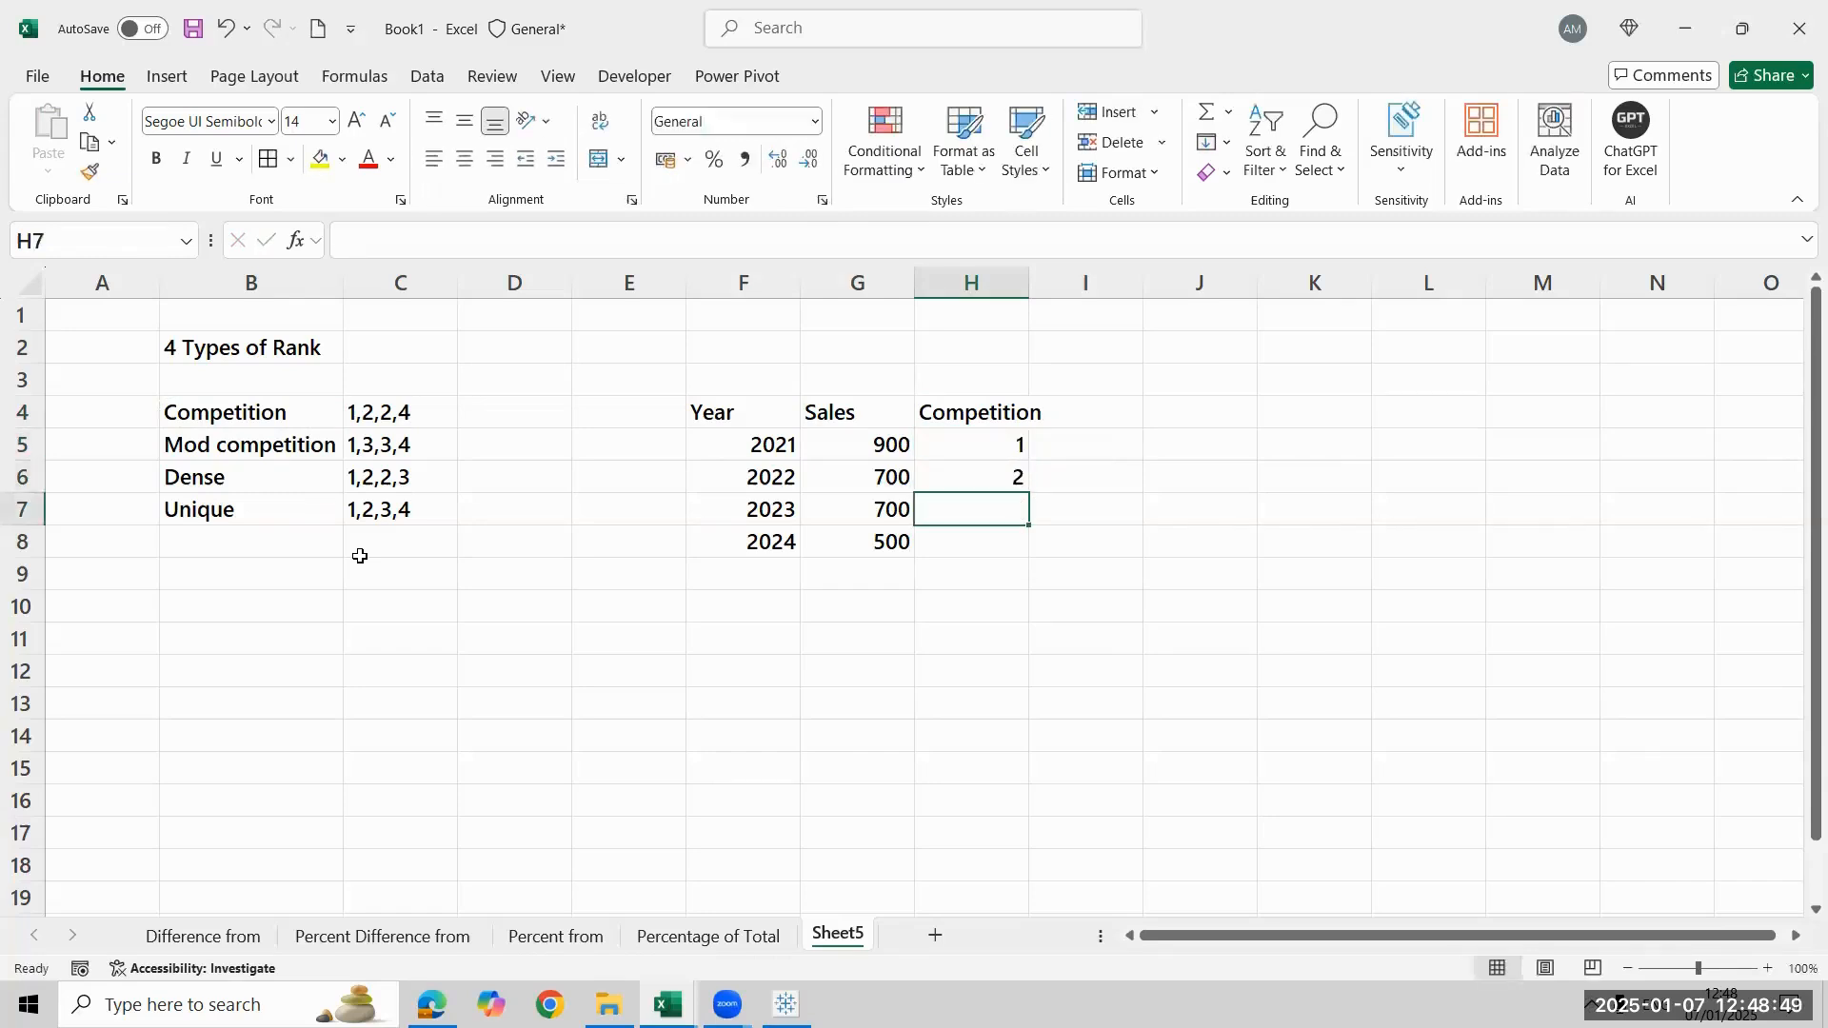
key("Left")
key("shift+Up")
key("Right")
type("2")
key("Return")
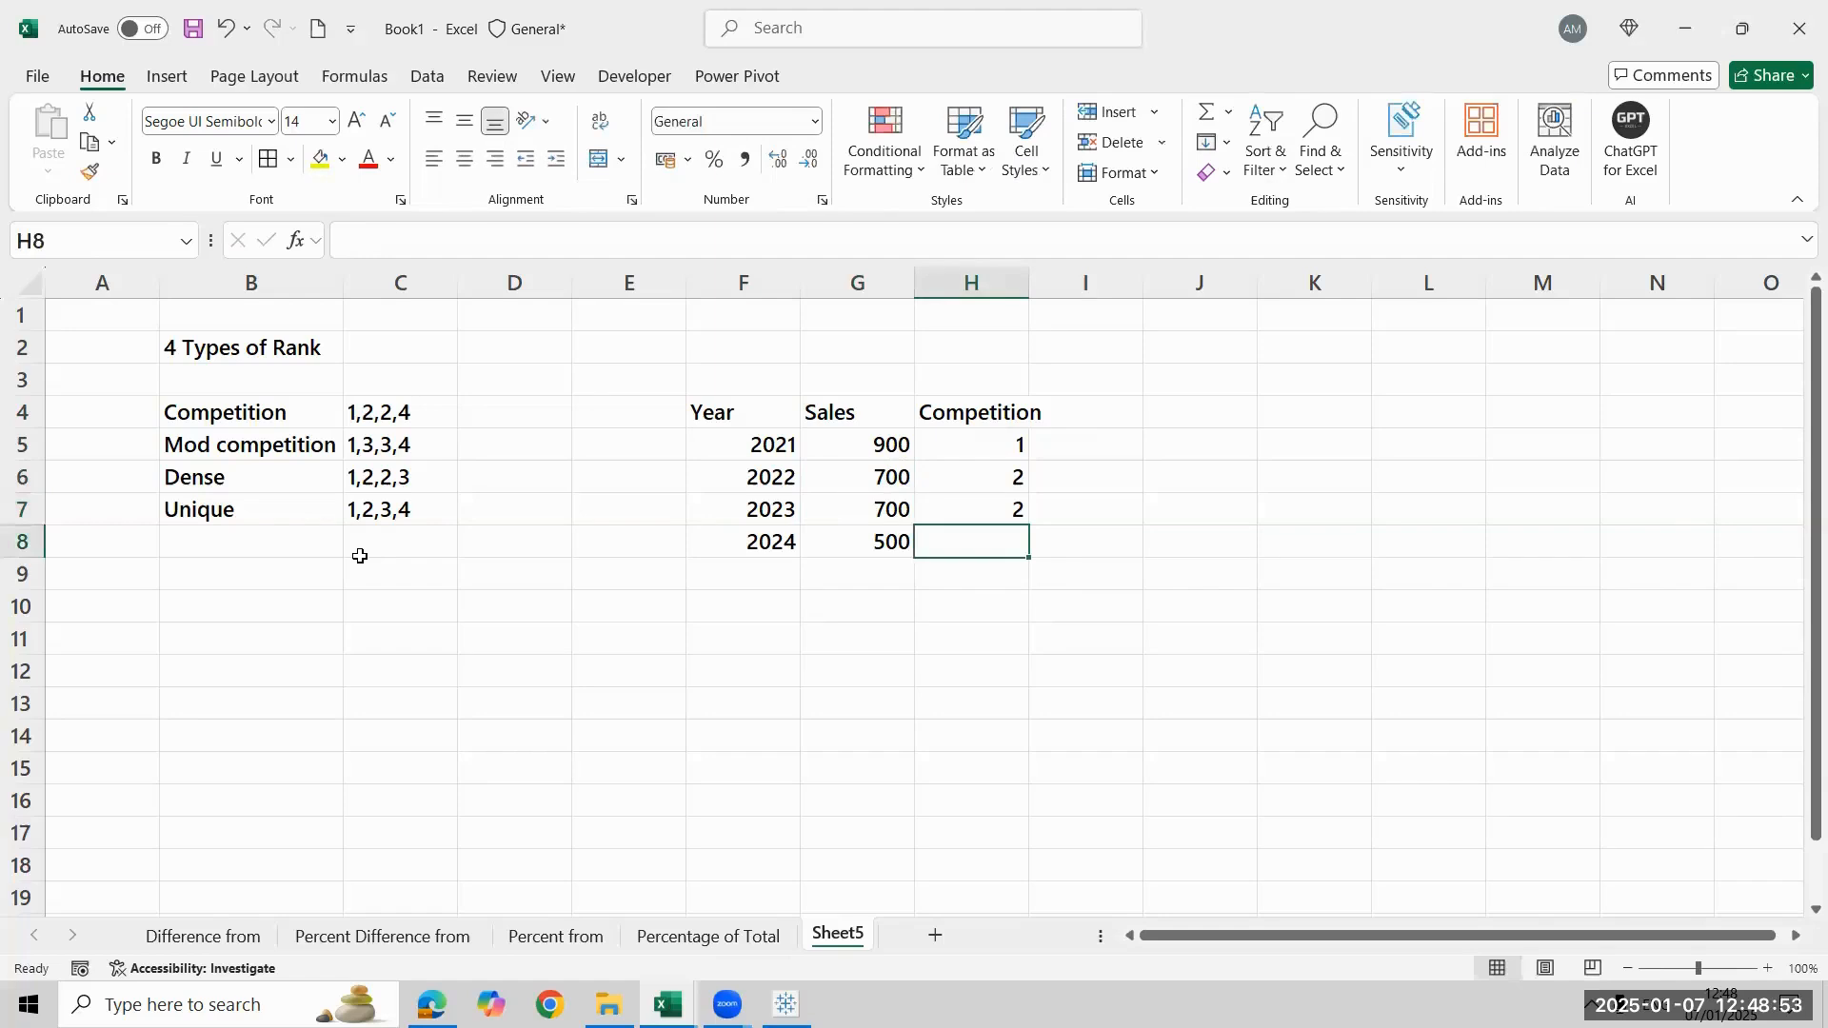
type("4")
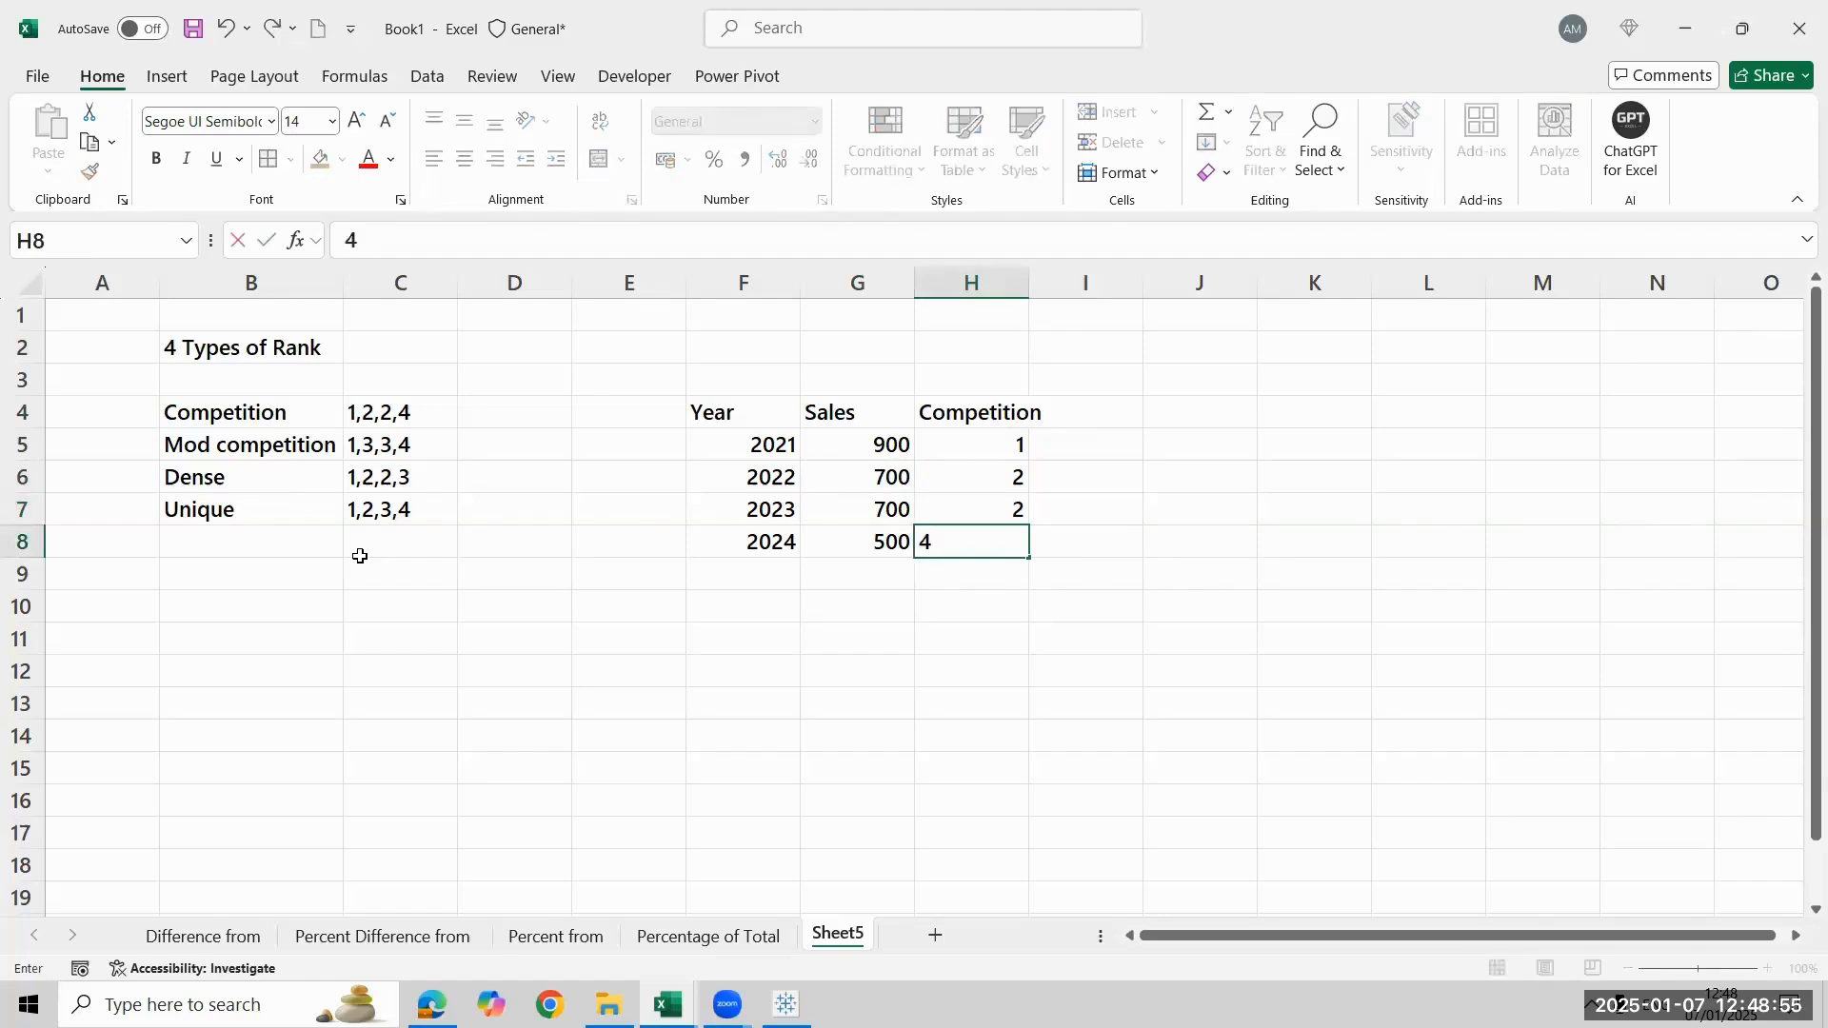
key("Return")
Autofit the width of column H to the Competition heading and its ranks
key("Up")
key("Up")
key("Up")
key("Up")
key("Up")
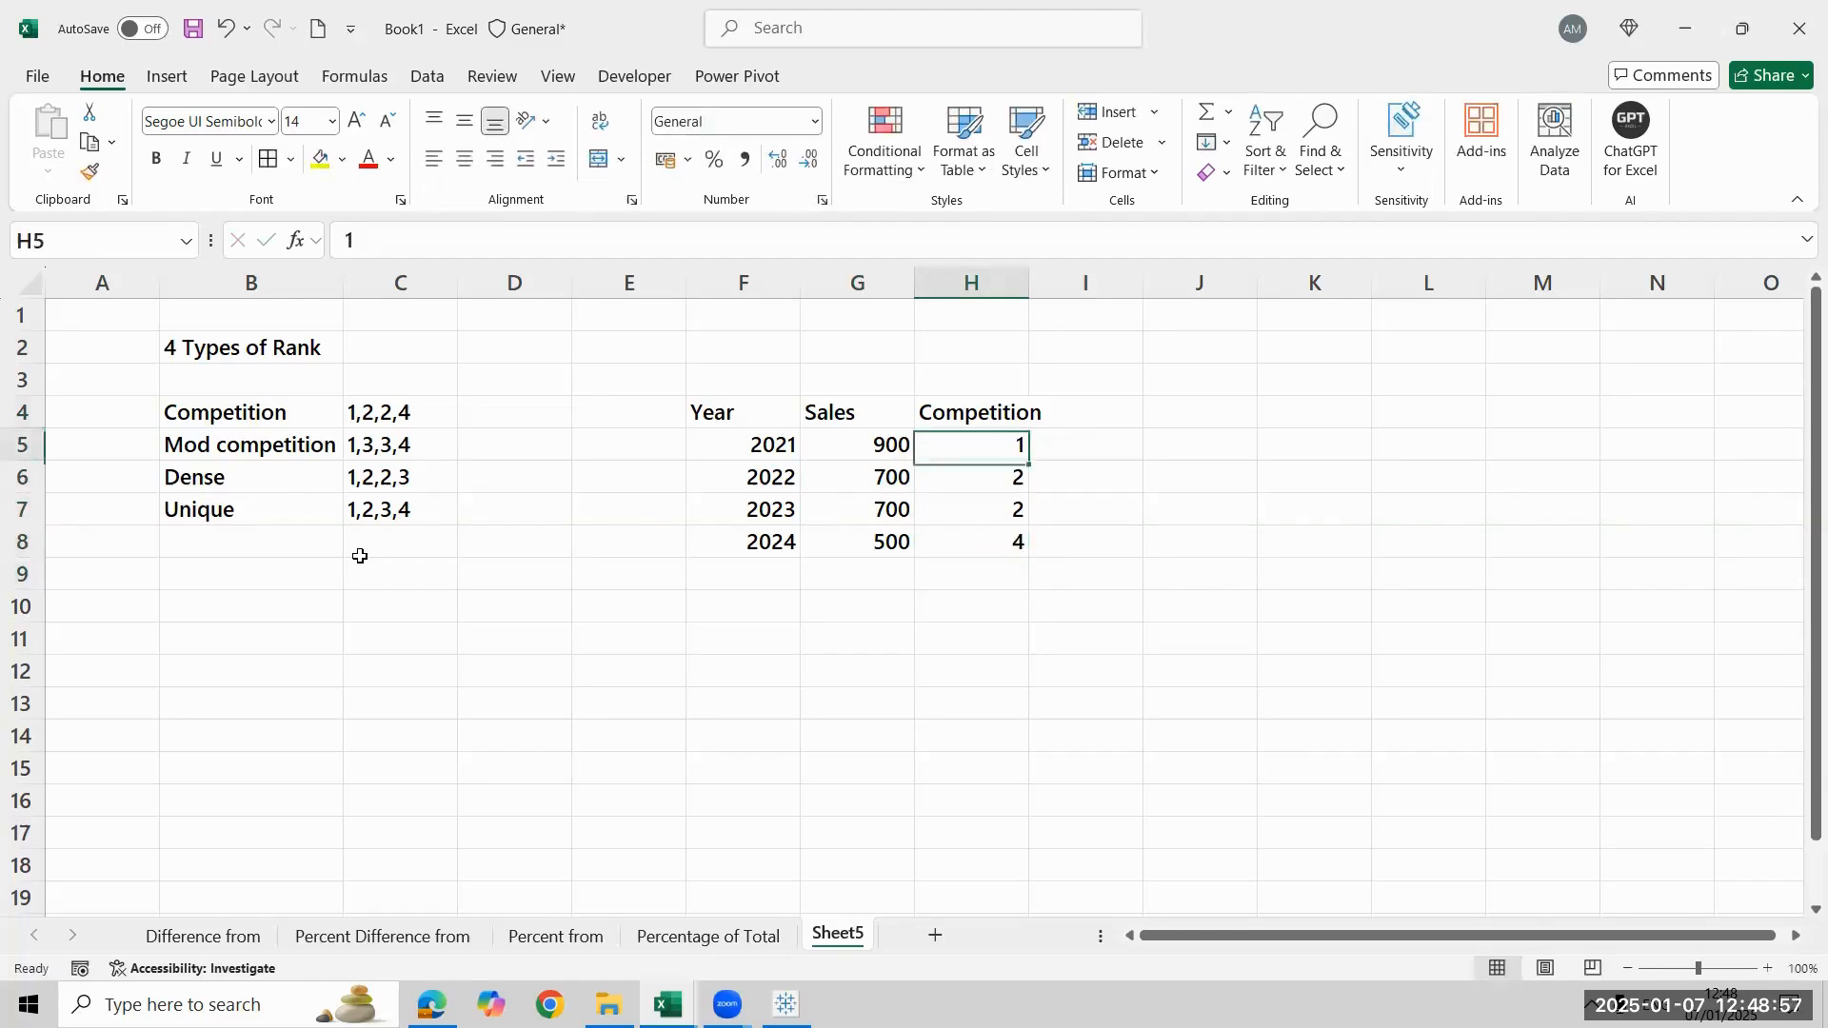
key("ctrl+shift+Down")
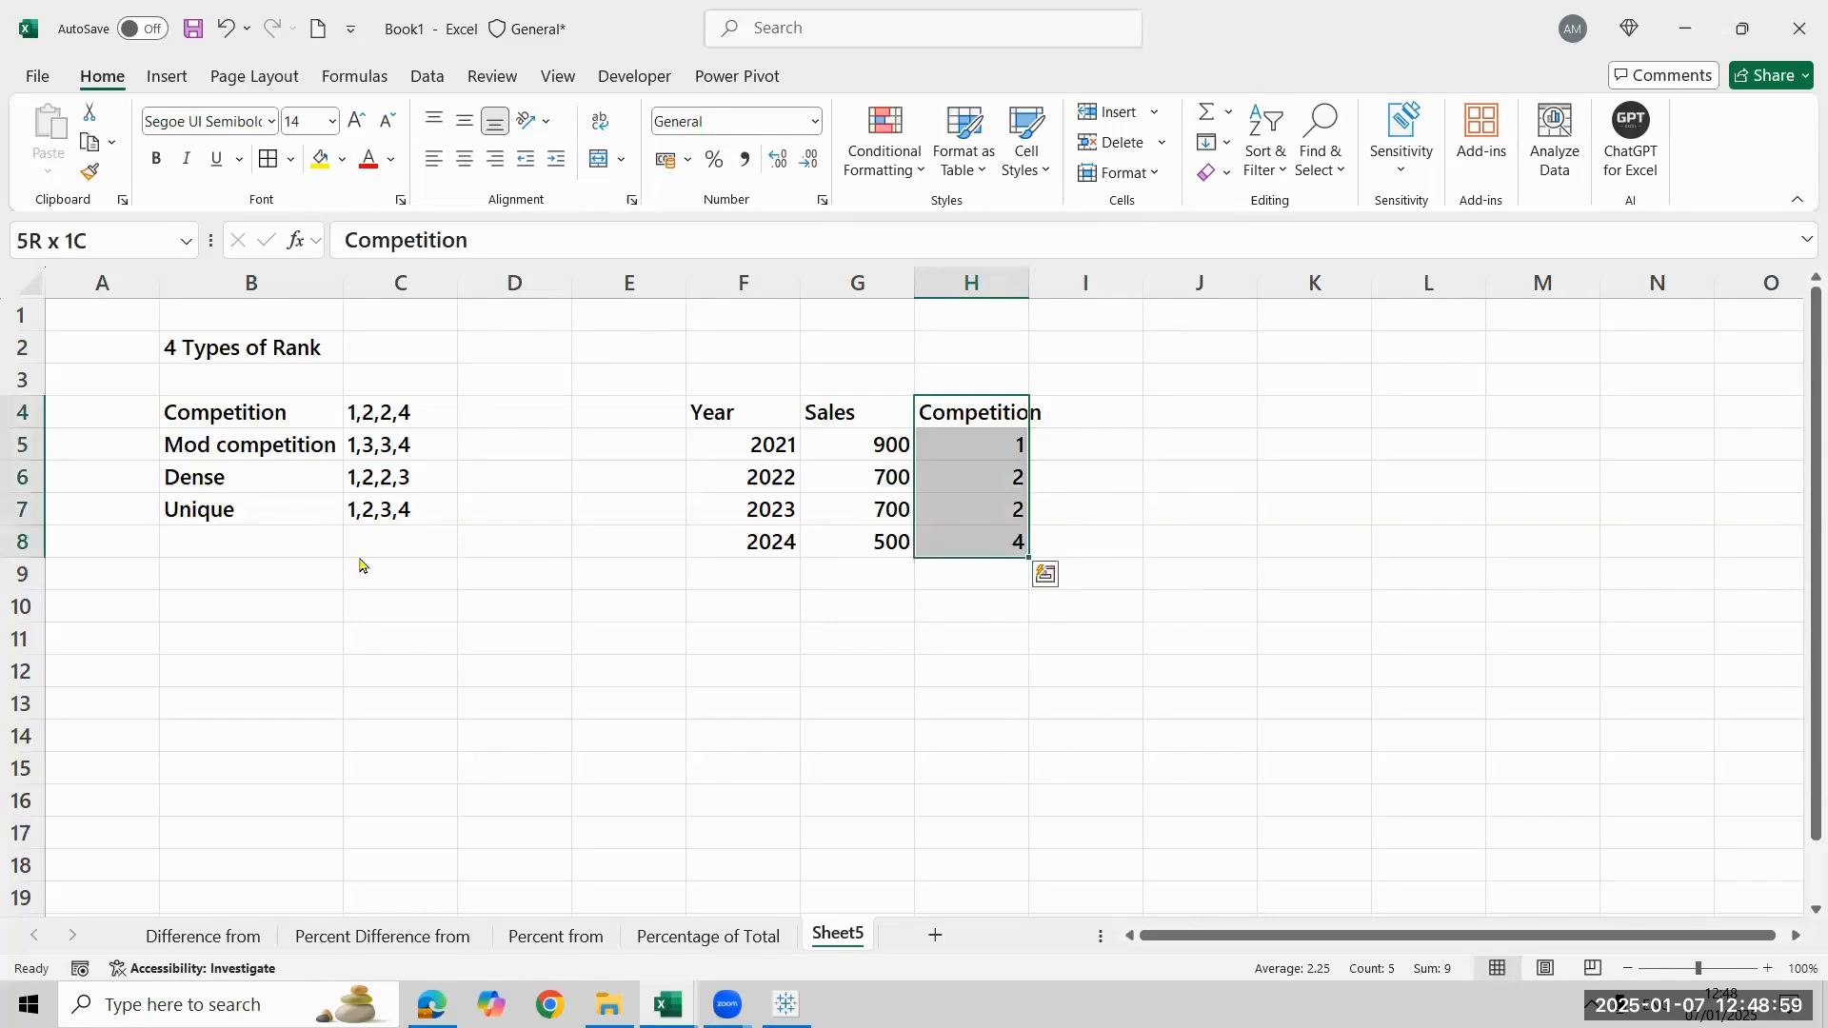
key("alt+h")
key("o")
key("i")
Copy the Mod competition label from B5 into I4 as the next column heading
key("Left")
key("Left")
key("Left")
key("Left")
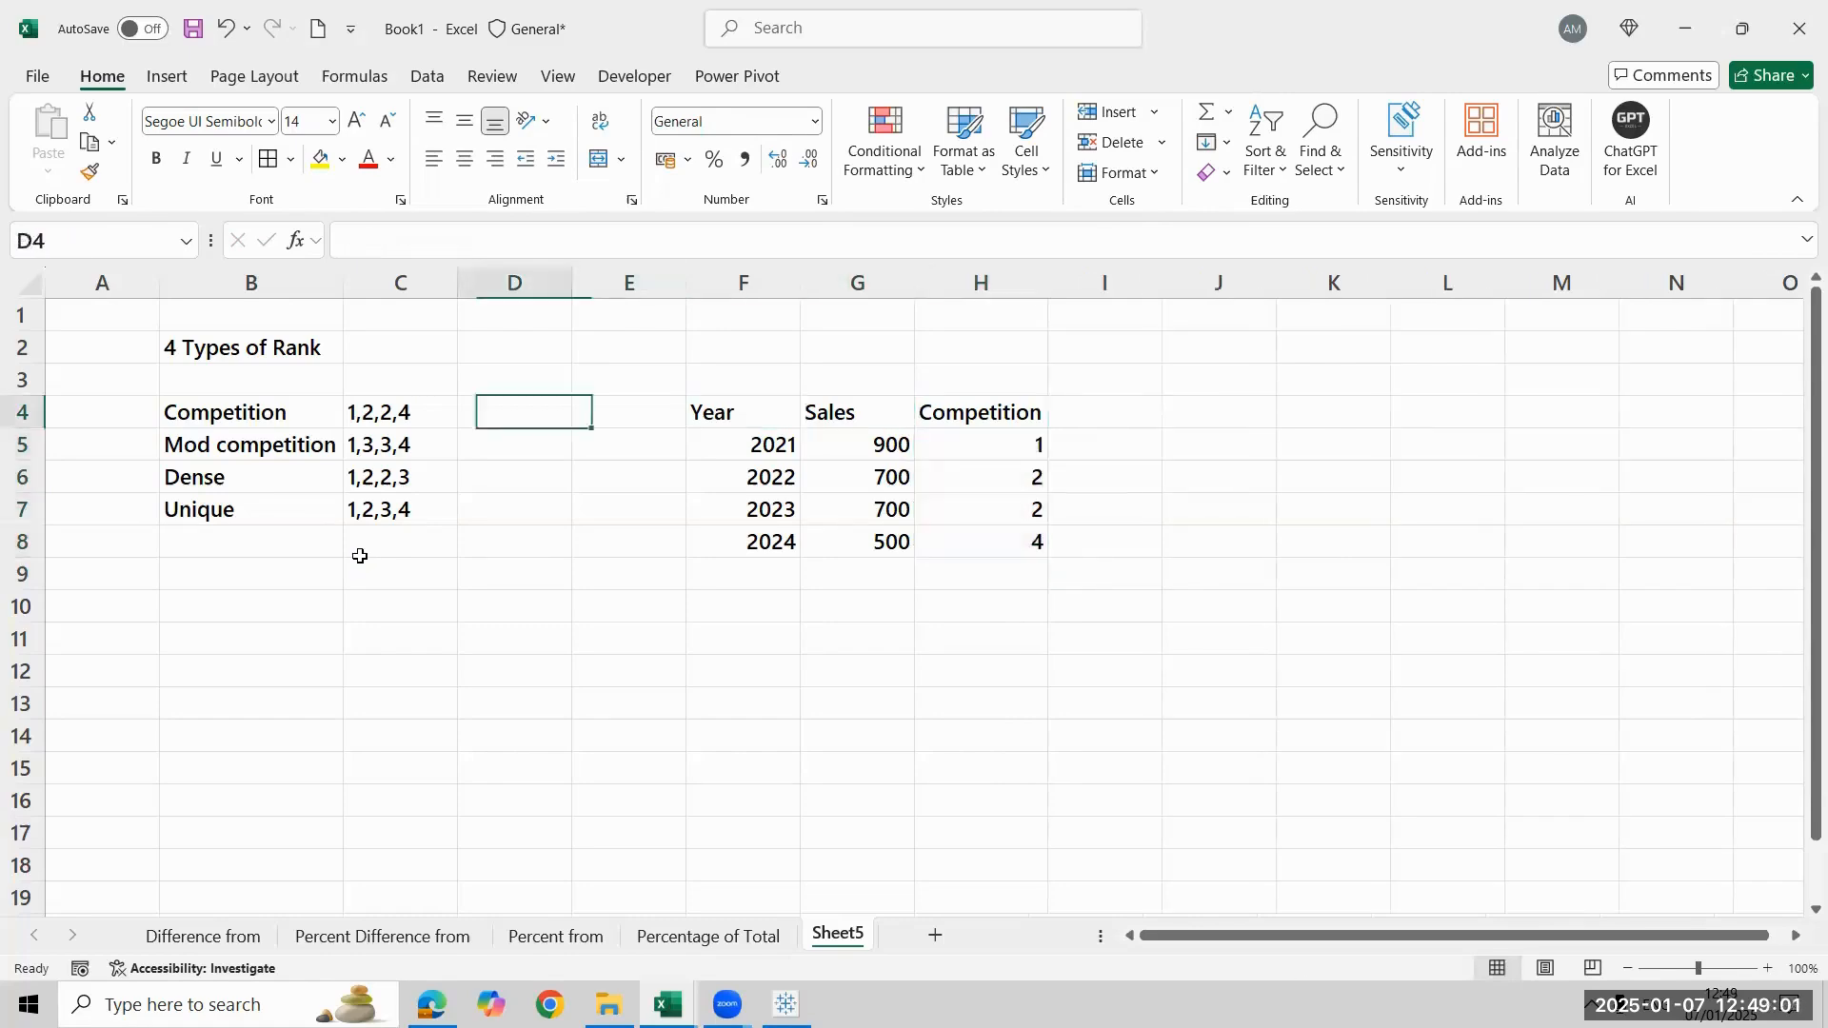
key("Left")
key("Left")
key("Down")
key("ctrl+c")
key("Right")
key("Right")
key("Right")
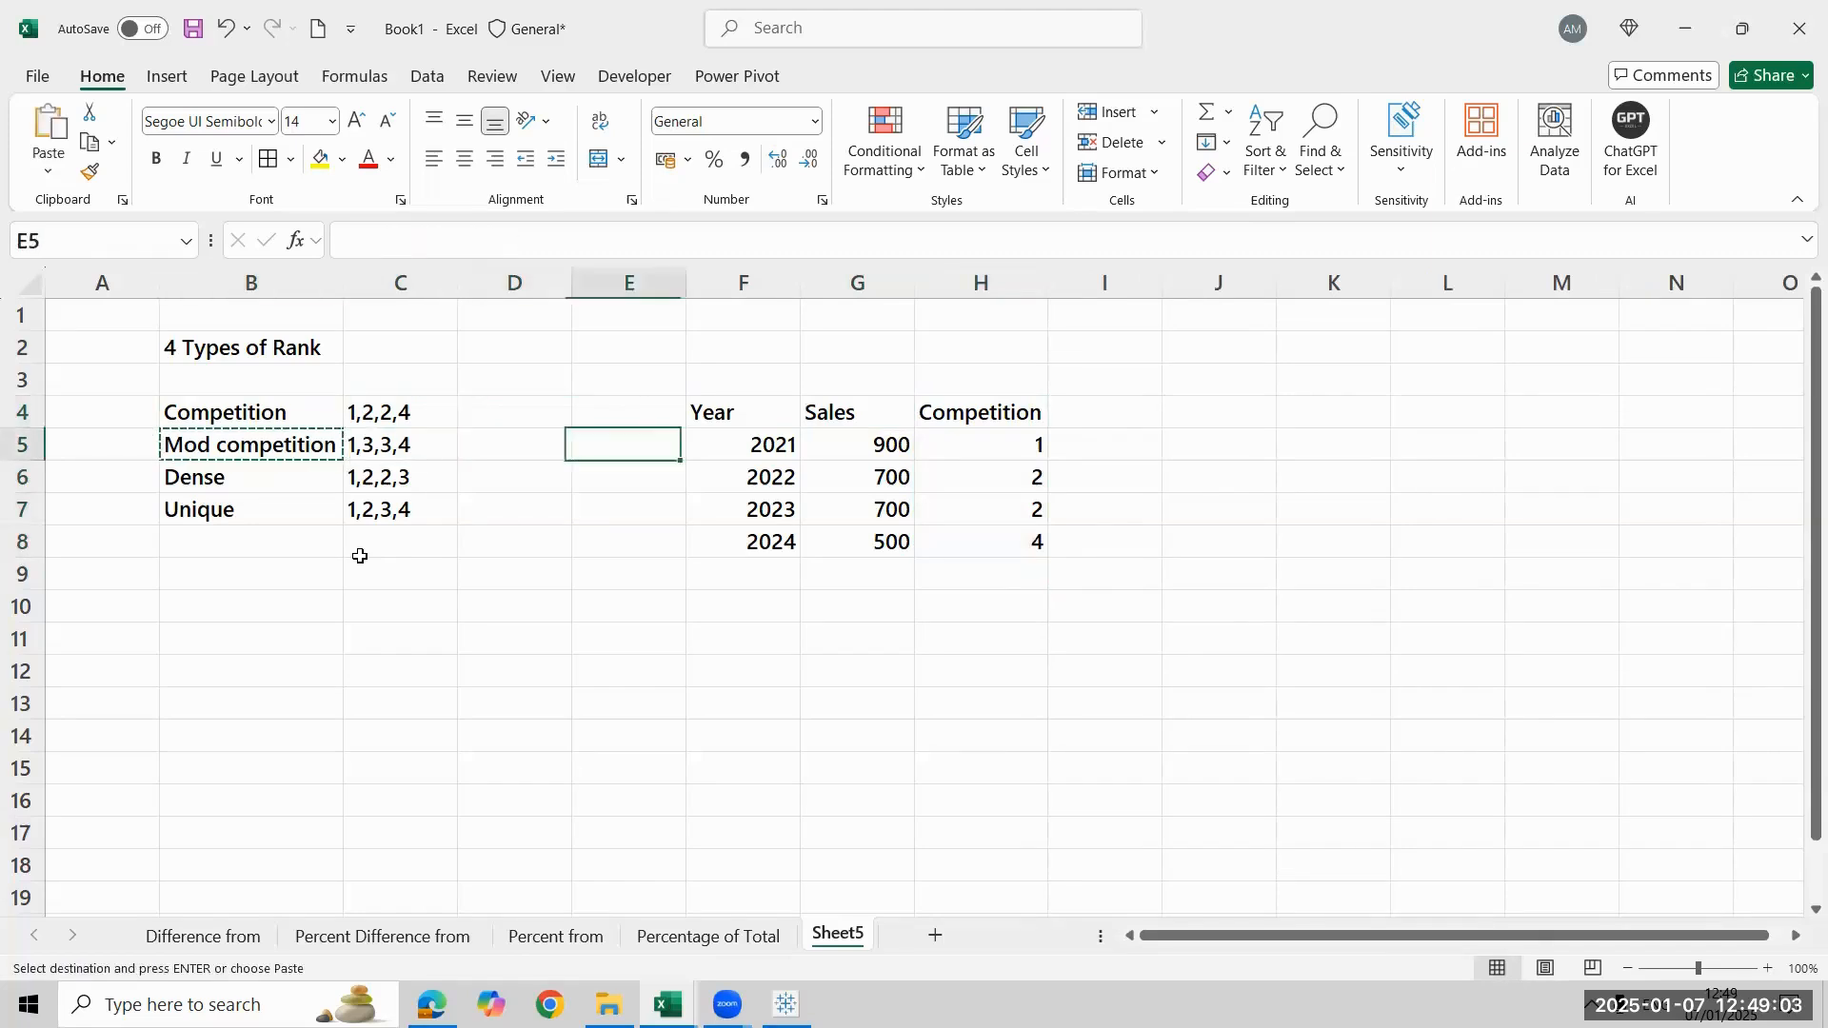
key("Right")
key("Right")
key("Right")
key("Right")
key("Up")
key("ctrl+v")
Enter the modified competition ranks 1, 3, 3 and 4 for 2021 to 2024 in I5:I8
key("Down")
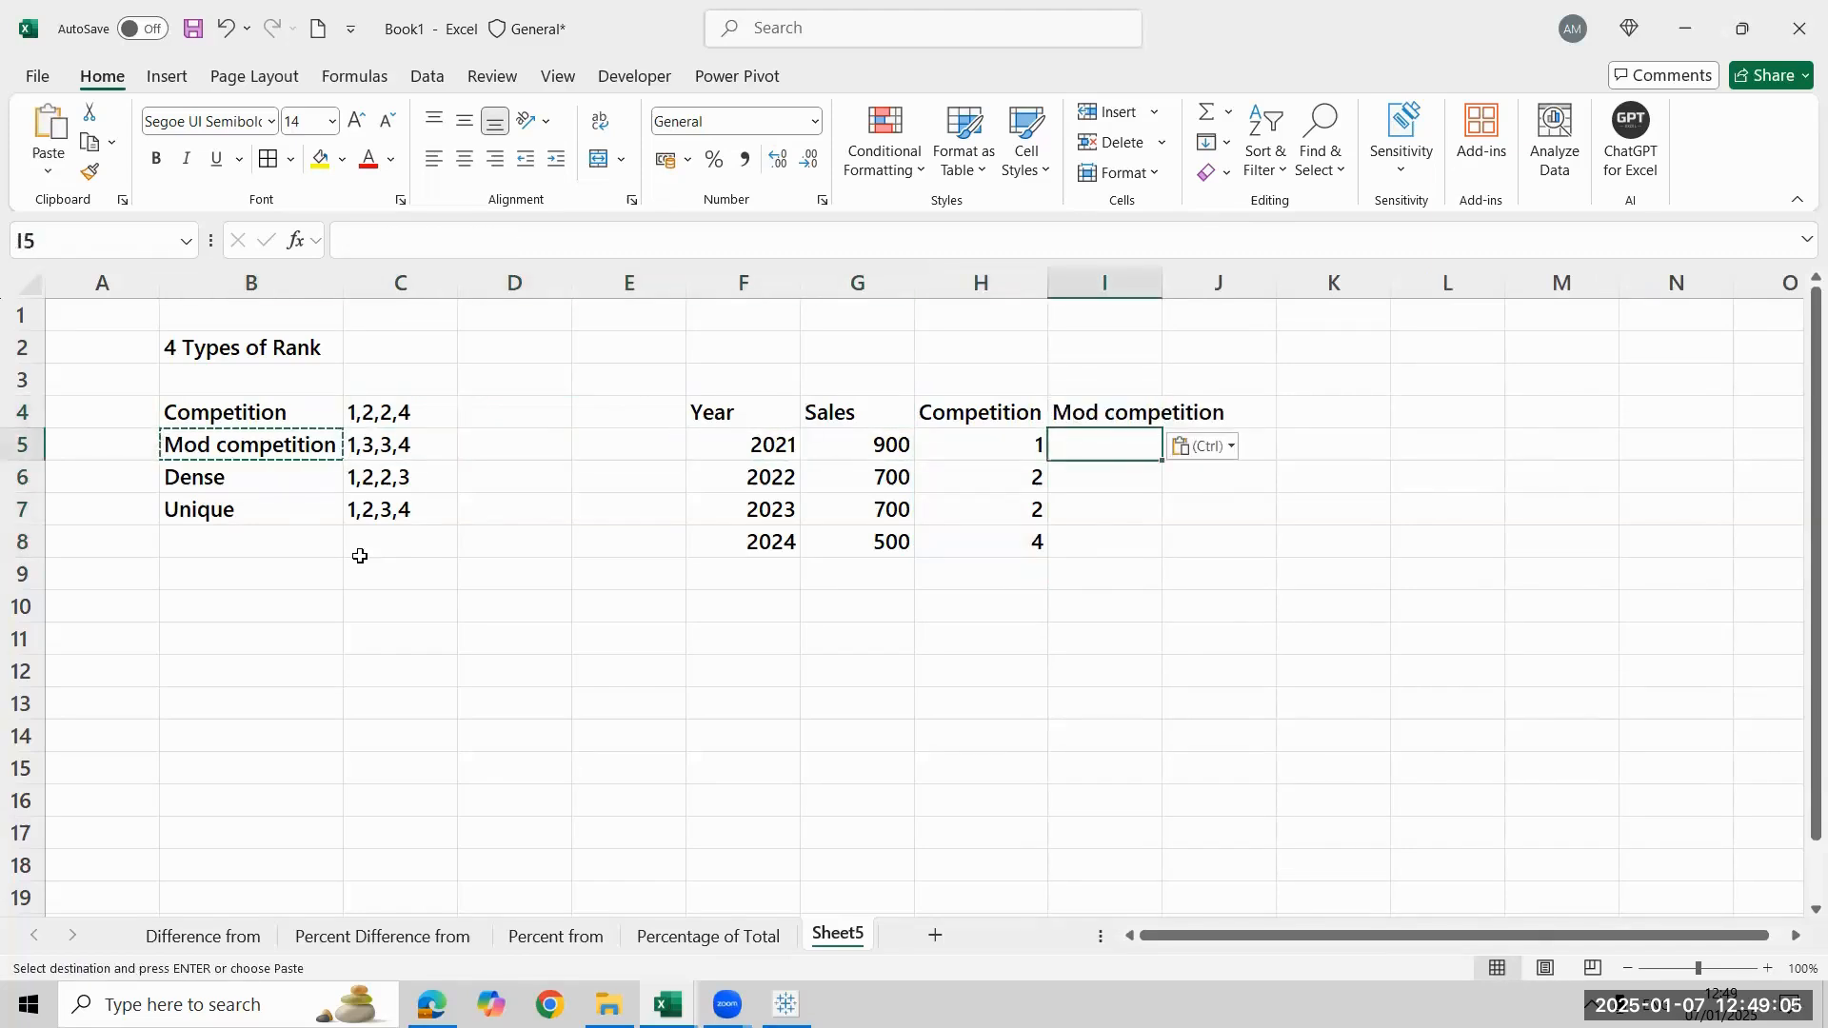
type("1")
key("Return")
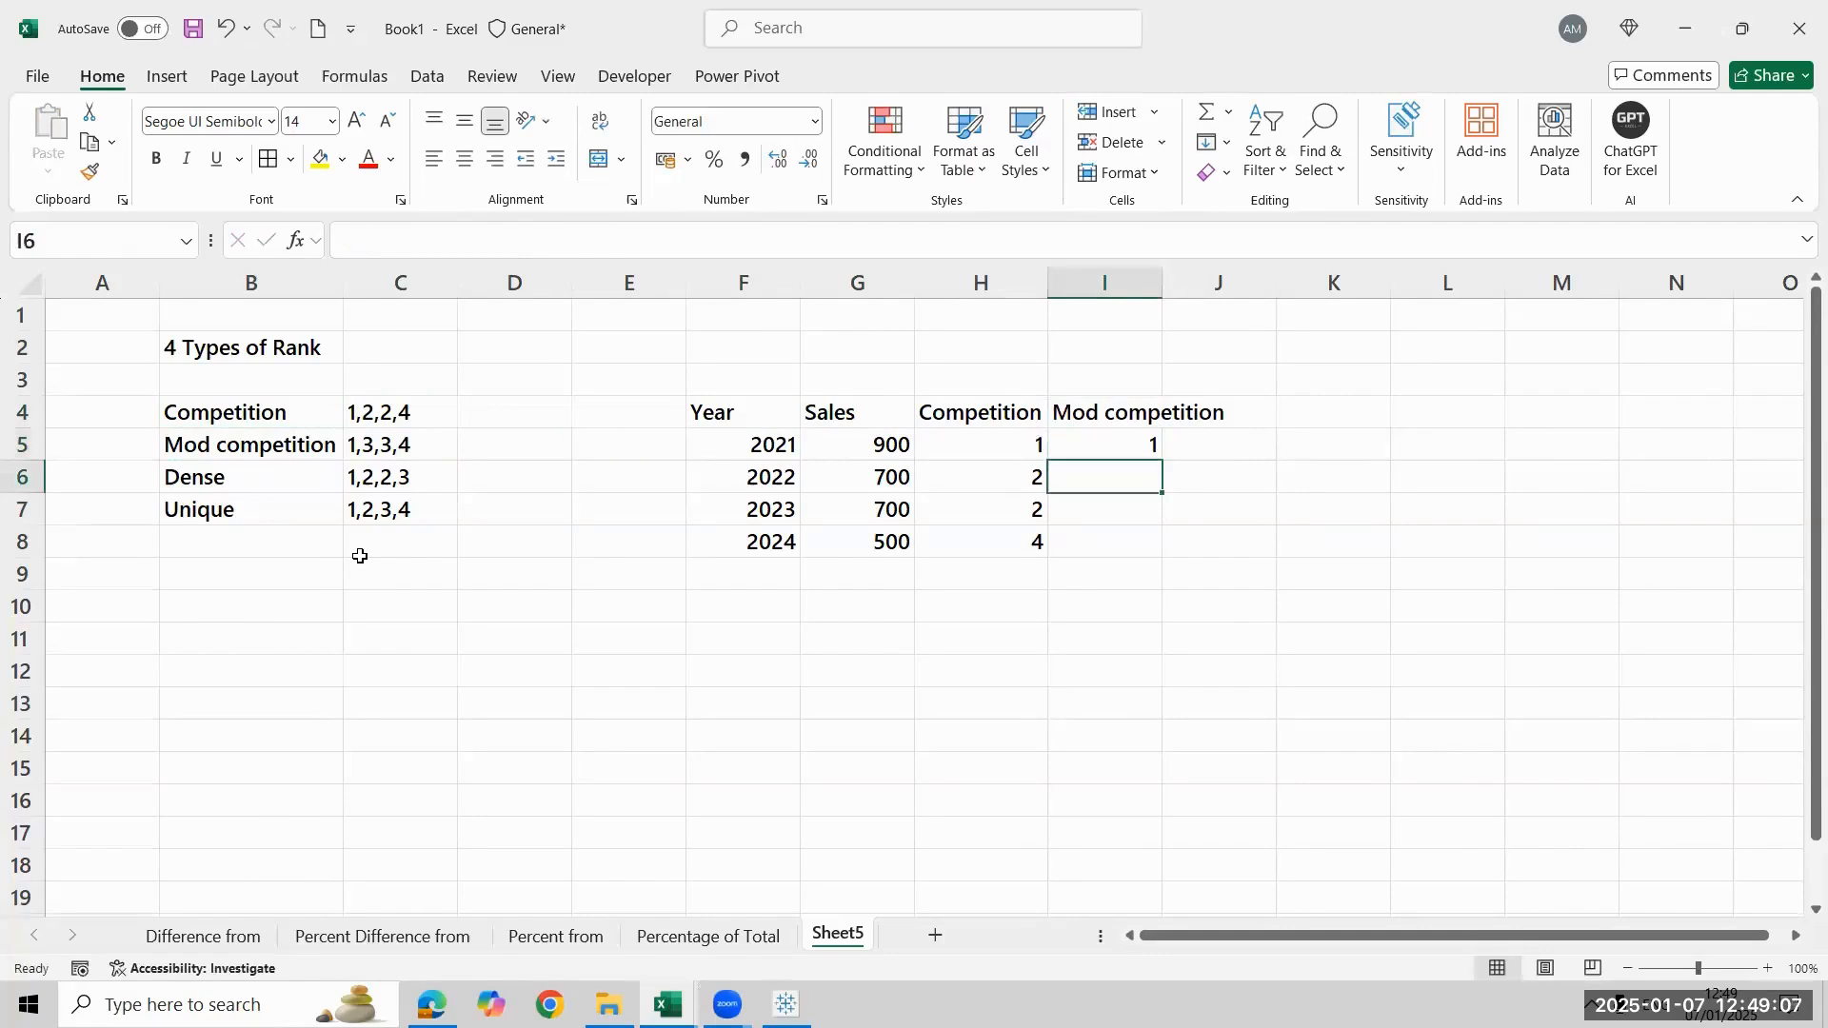
type("3")
key("Return")
type("3")
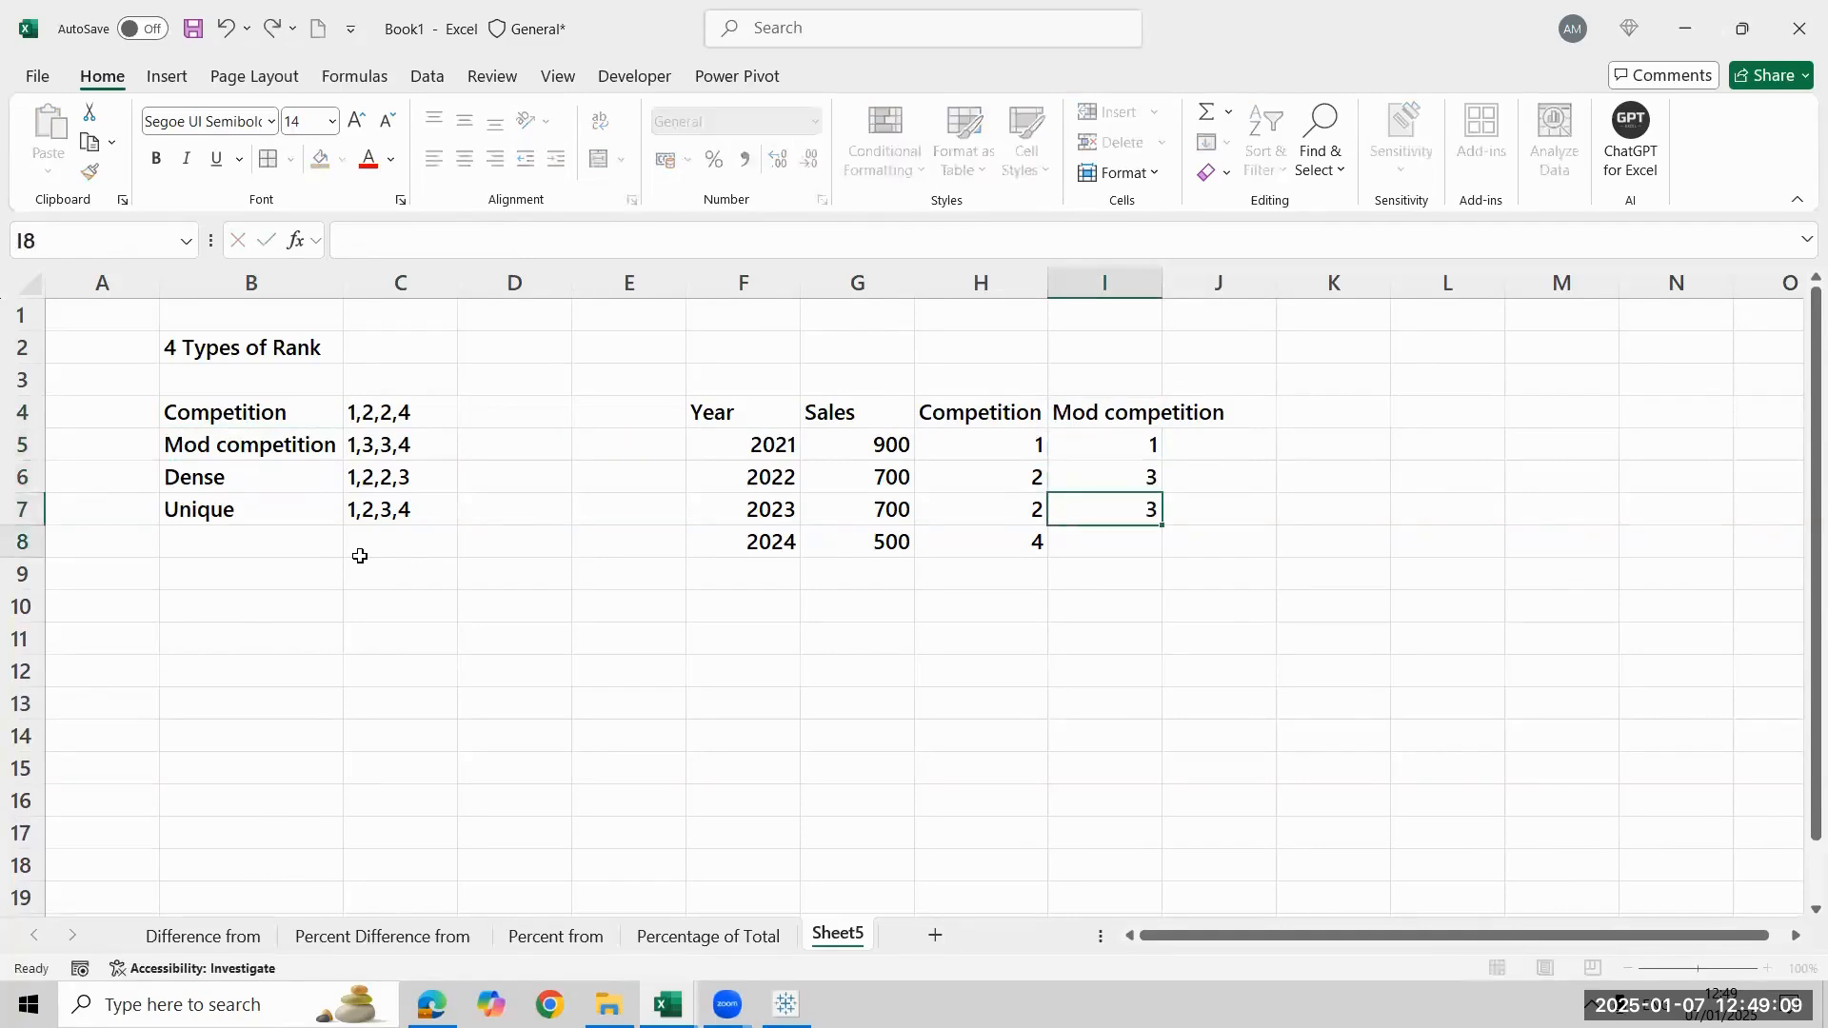
key("Return")
key("Up")
key("Left")
key("Left")
key("shift+Up")
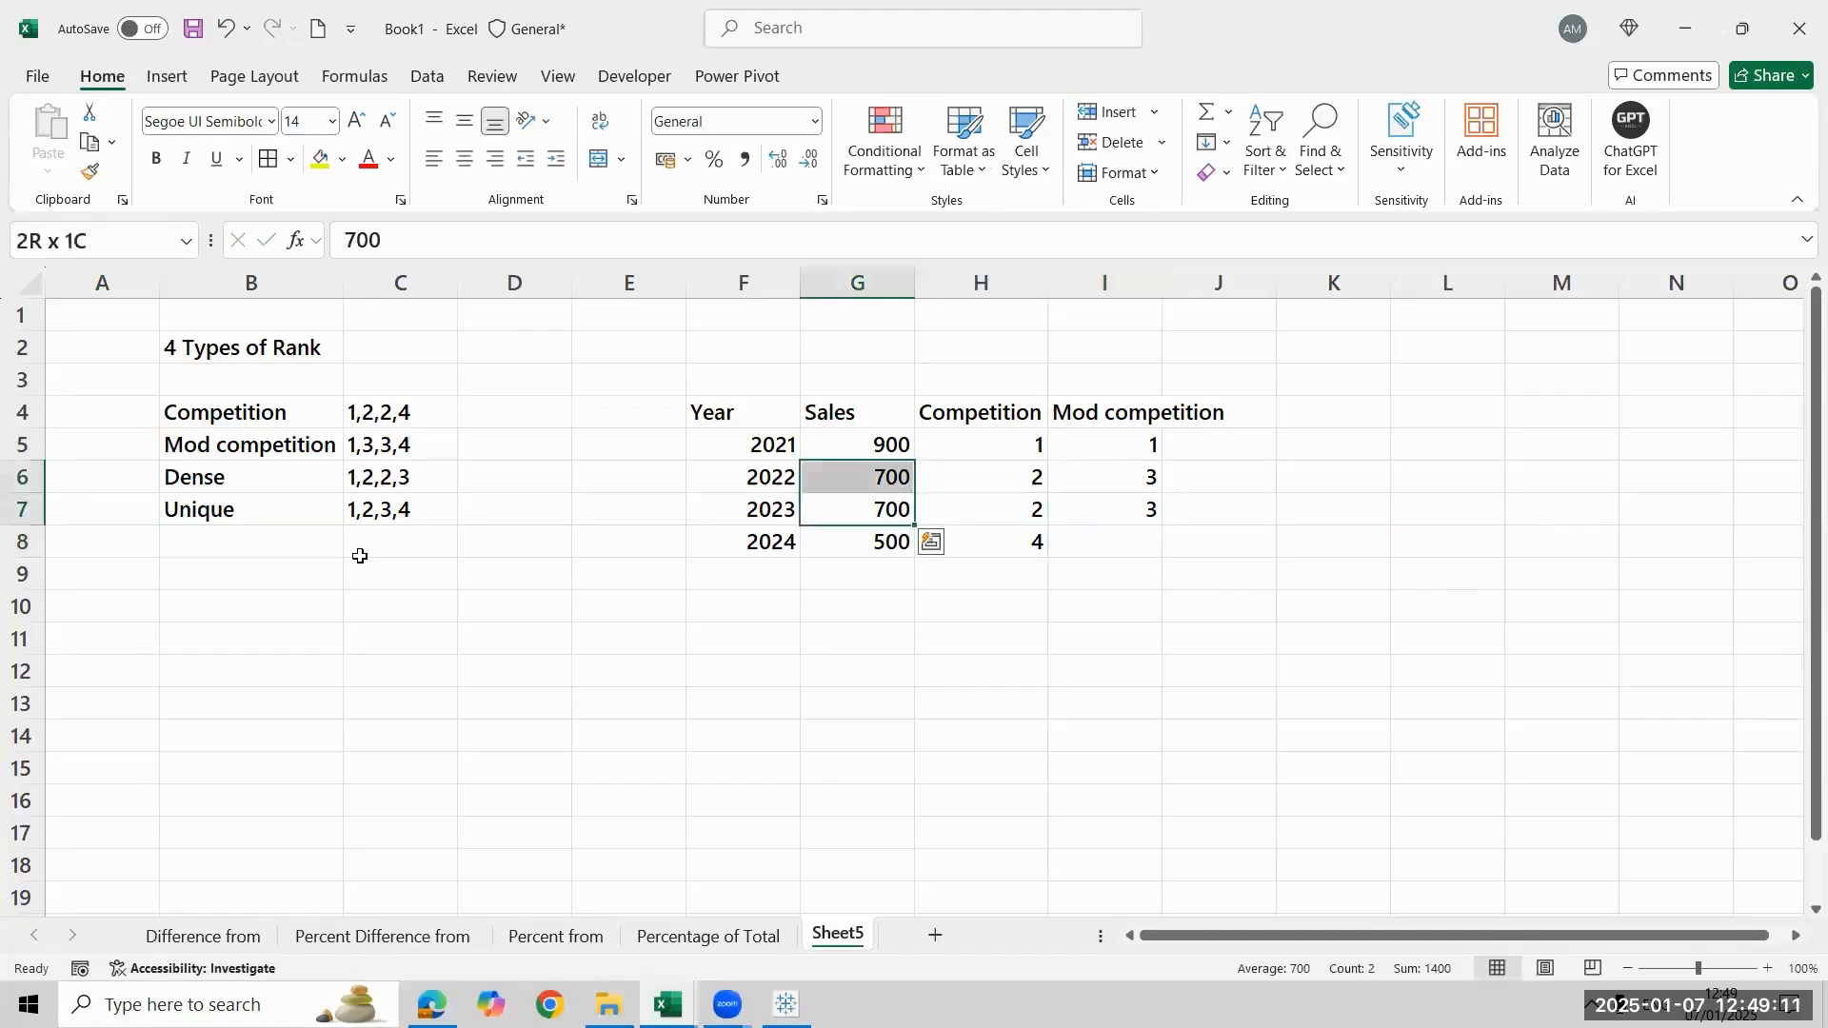
key("Right")
key("Right")
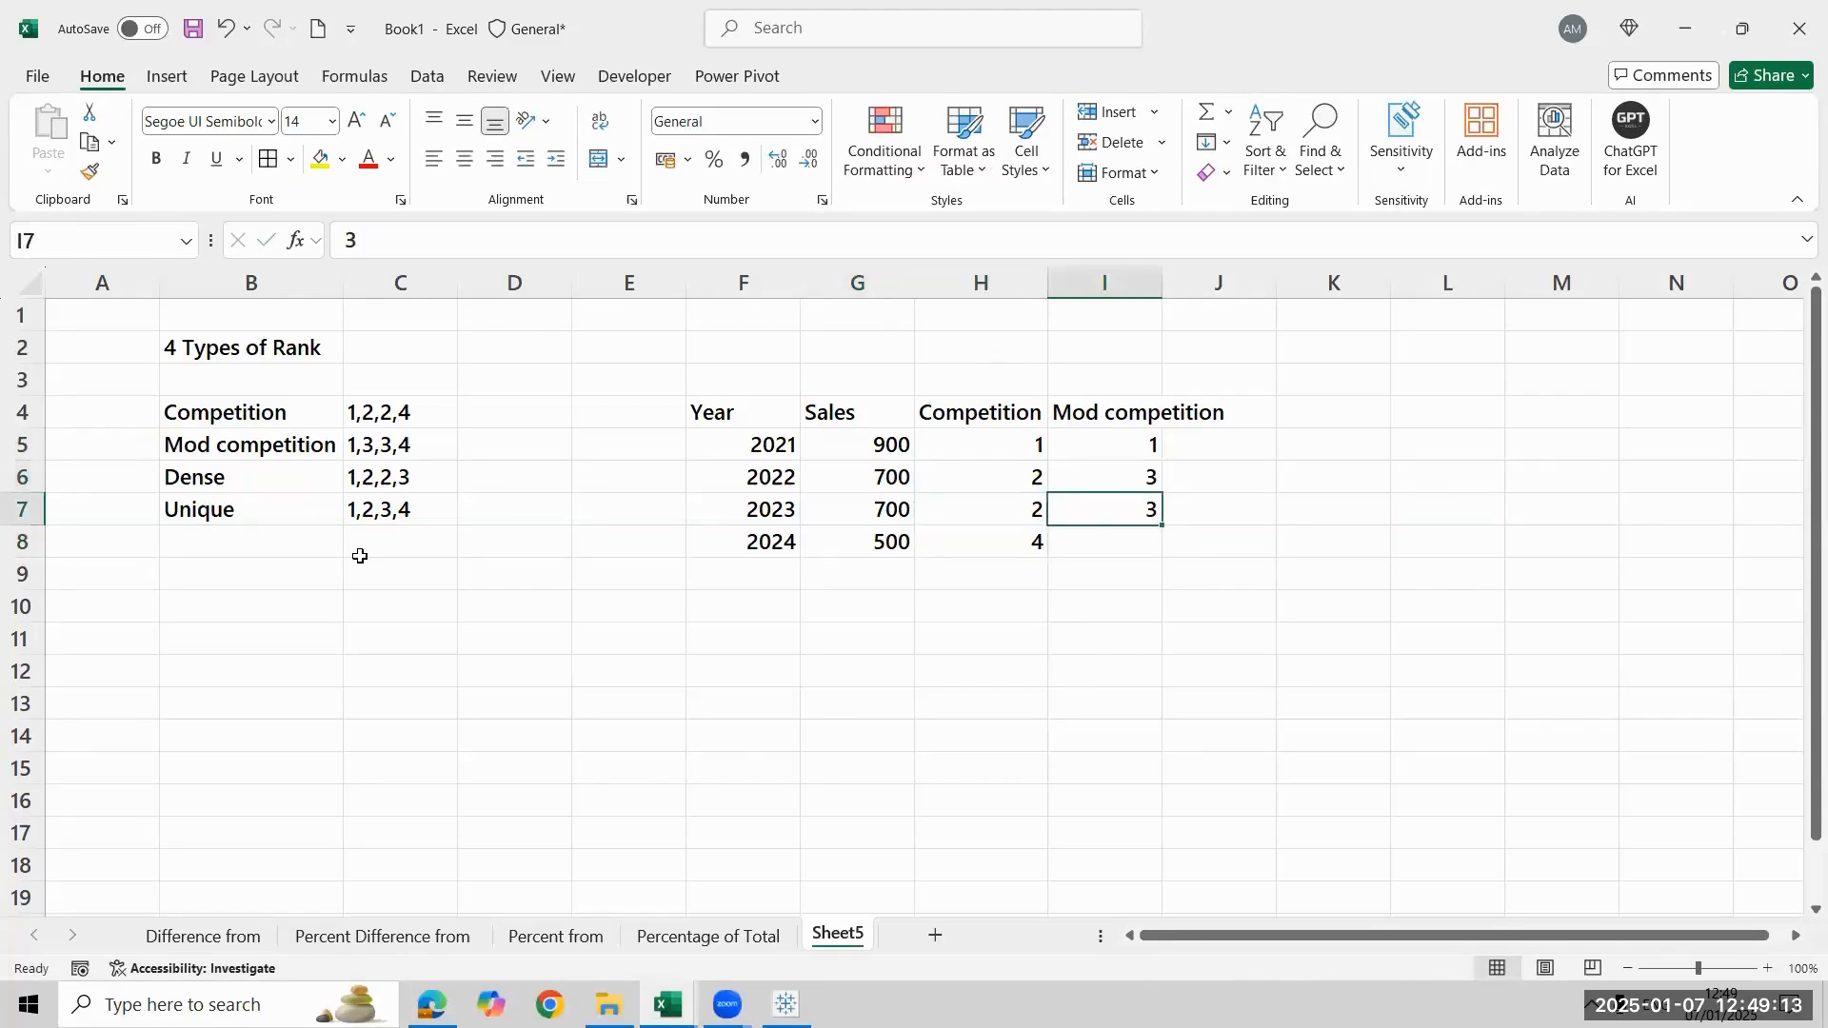
key("Down")
type("4")
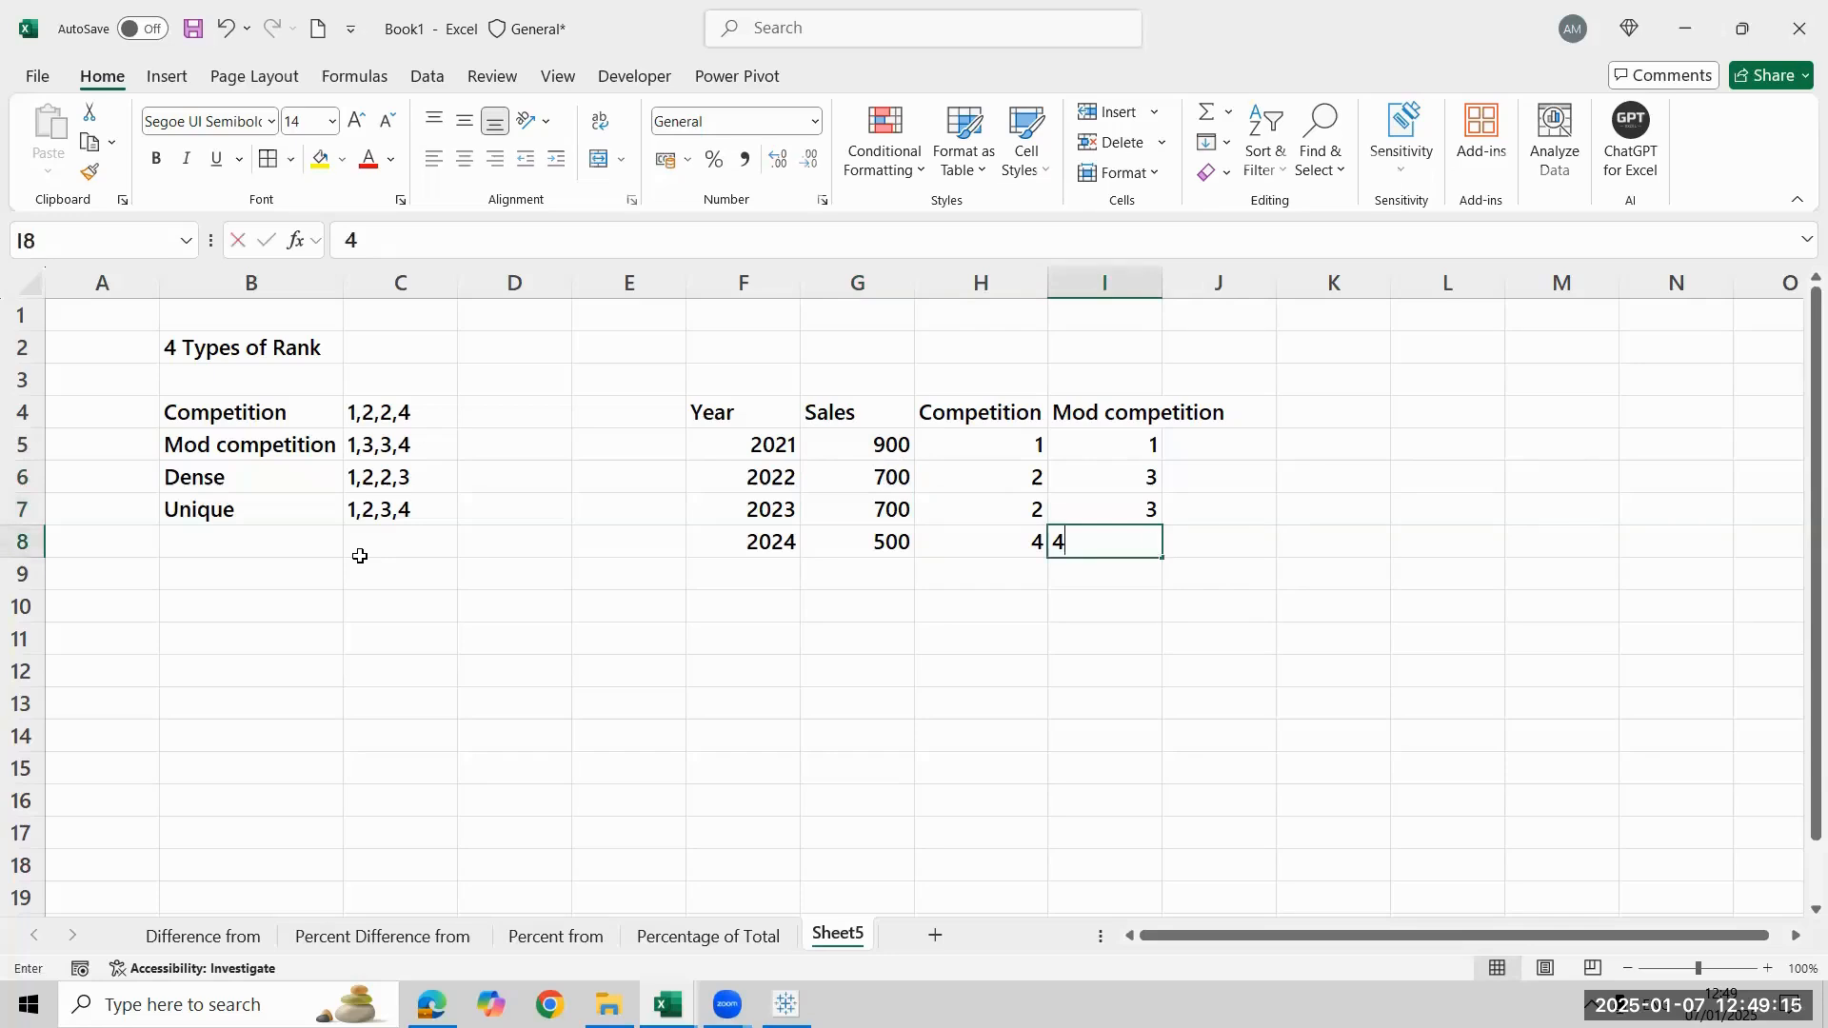
key("Return")
Autofit the width of column I to the Mod competition heading
key("Up")
key("Up")
key("Up")
key("Up")
key("Up")
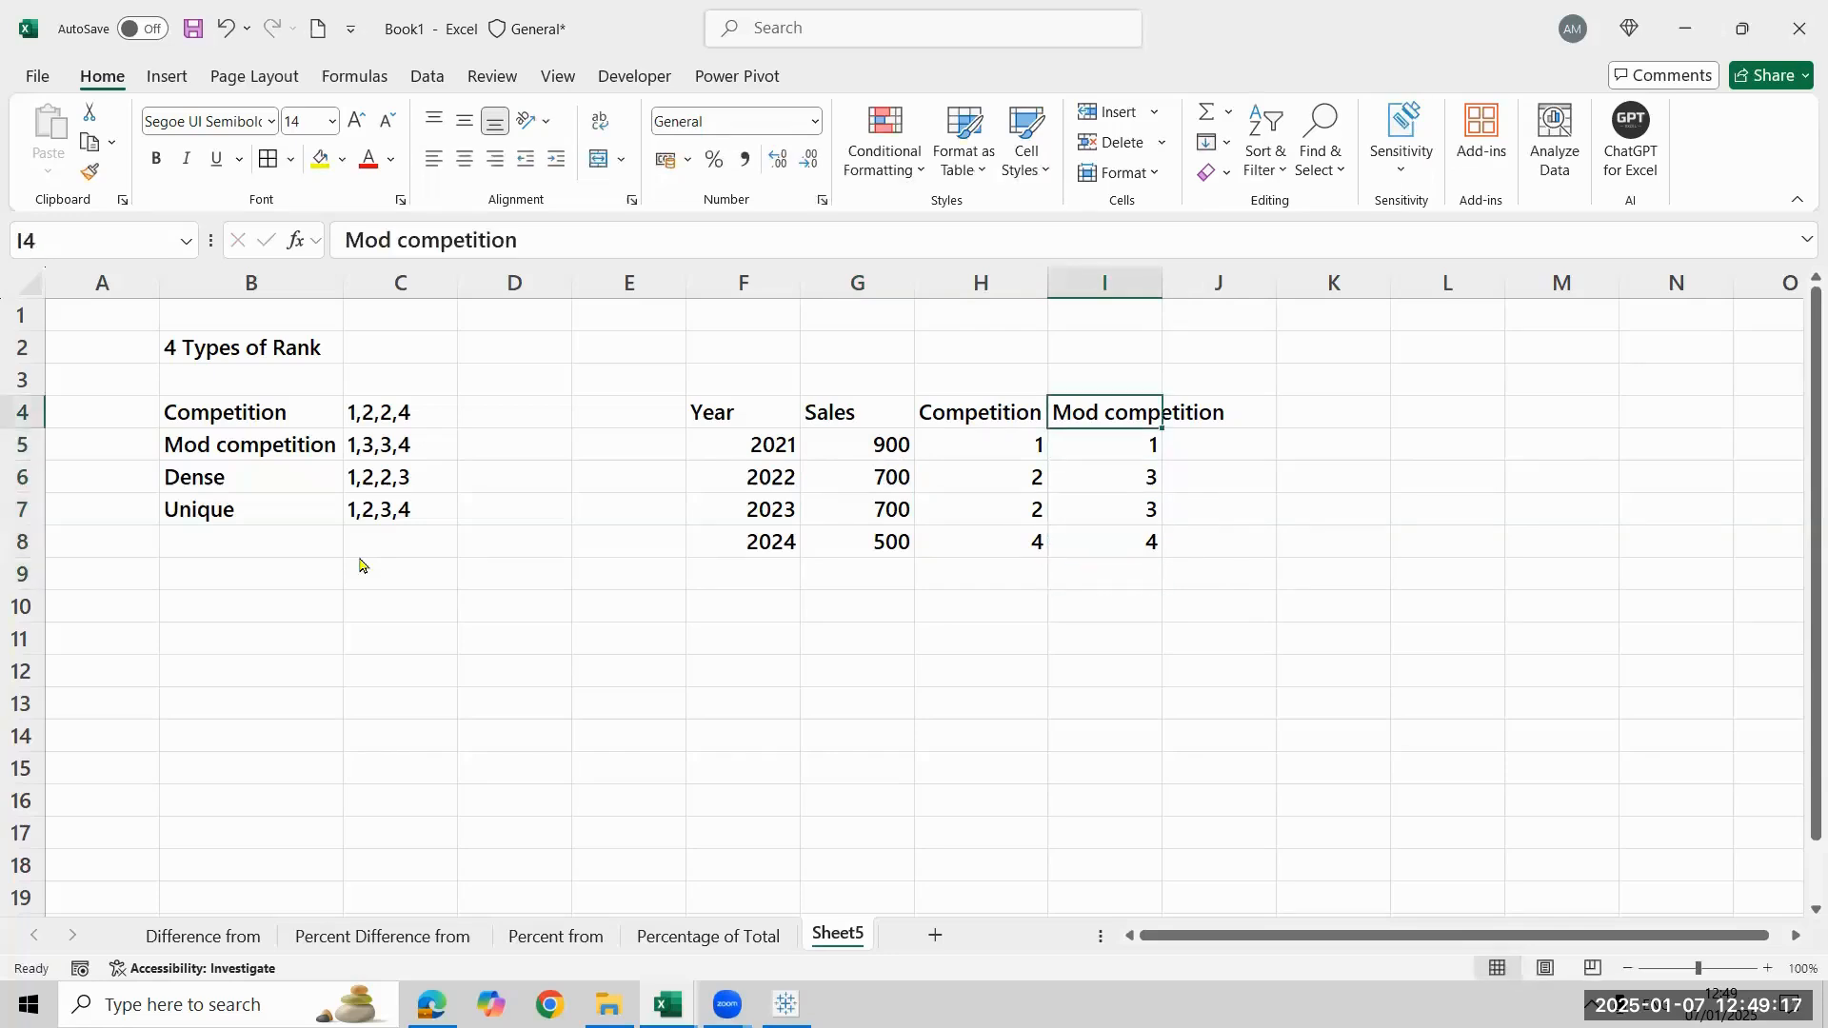
key("alt")
key("h")
key("o")
key("i")
Add the column heading Dense in J4 beside Mod competition
key("Down")
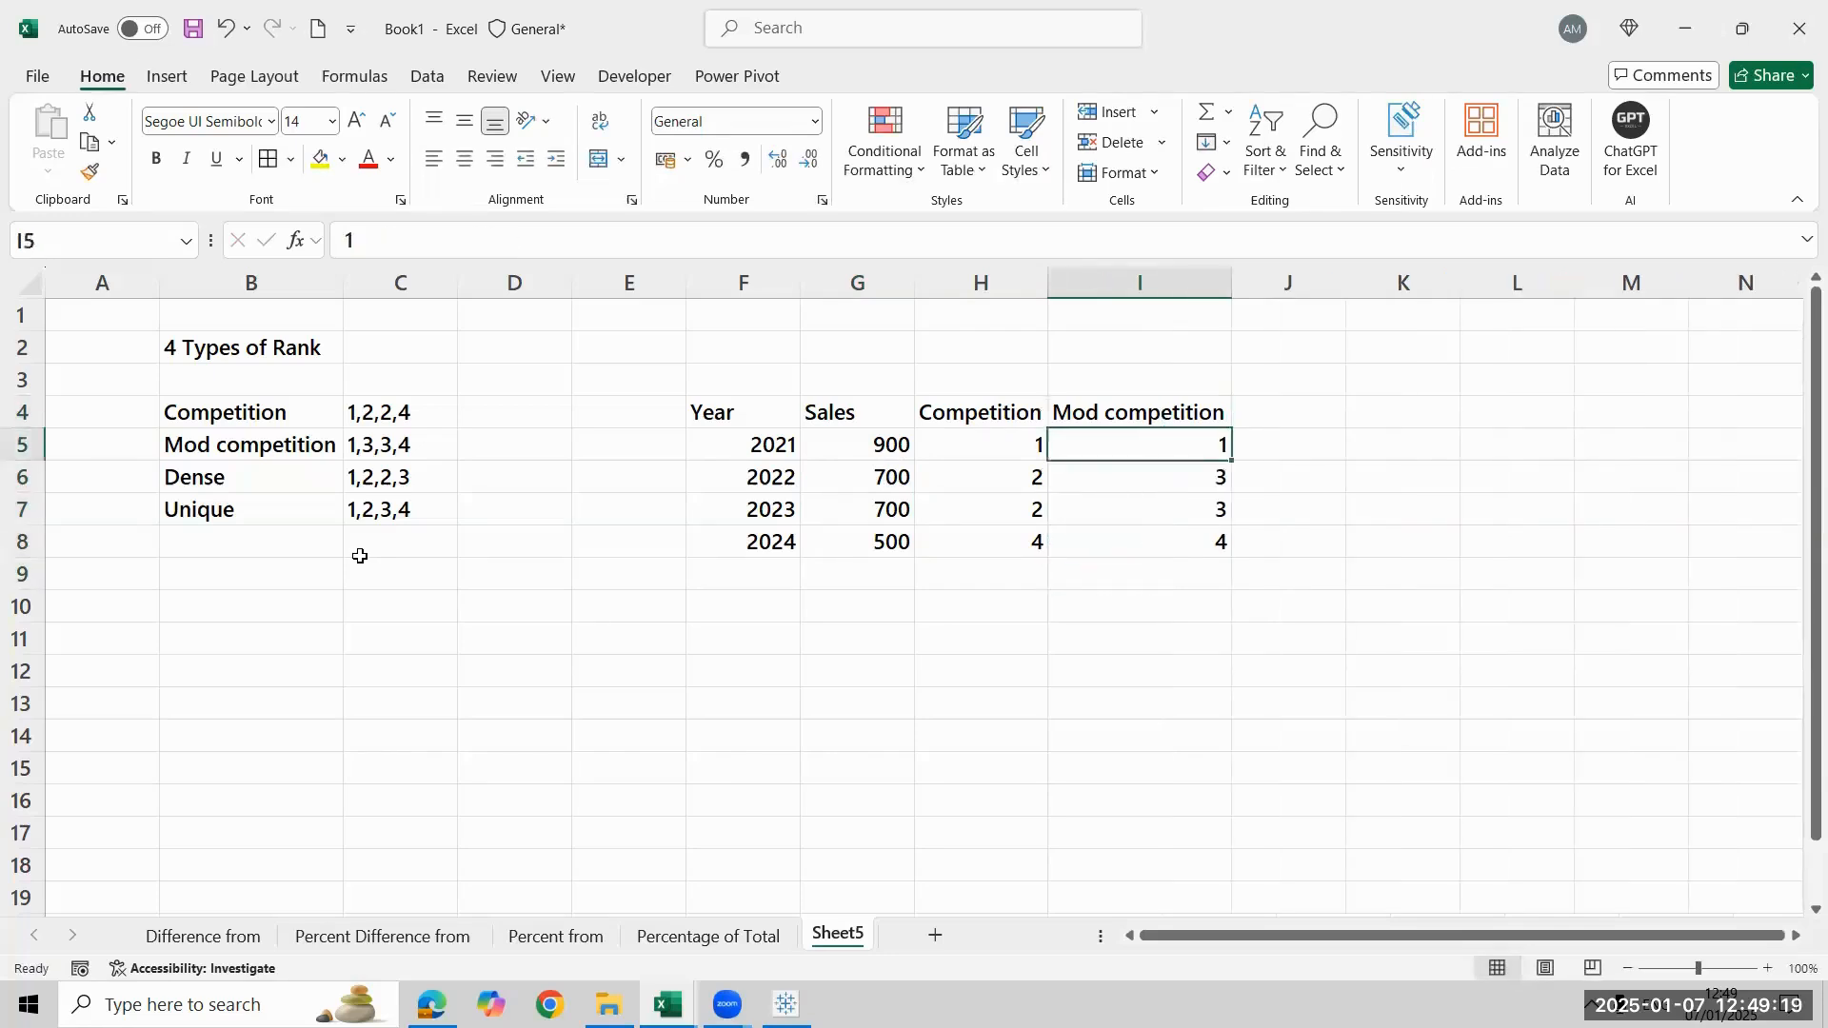
key("shift+Down")
key("shift+Down")
key("shift+Down")
key("Right")
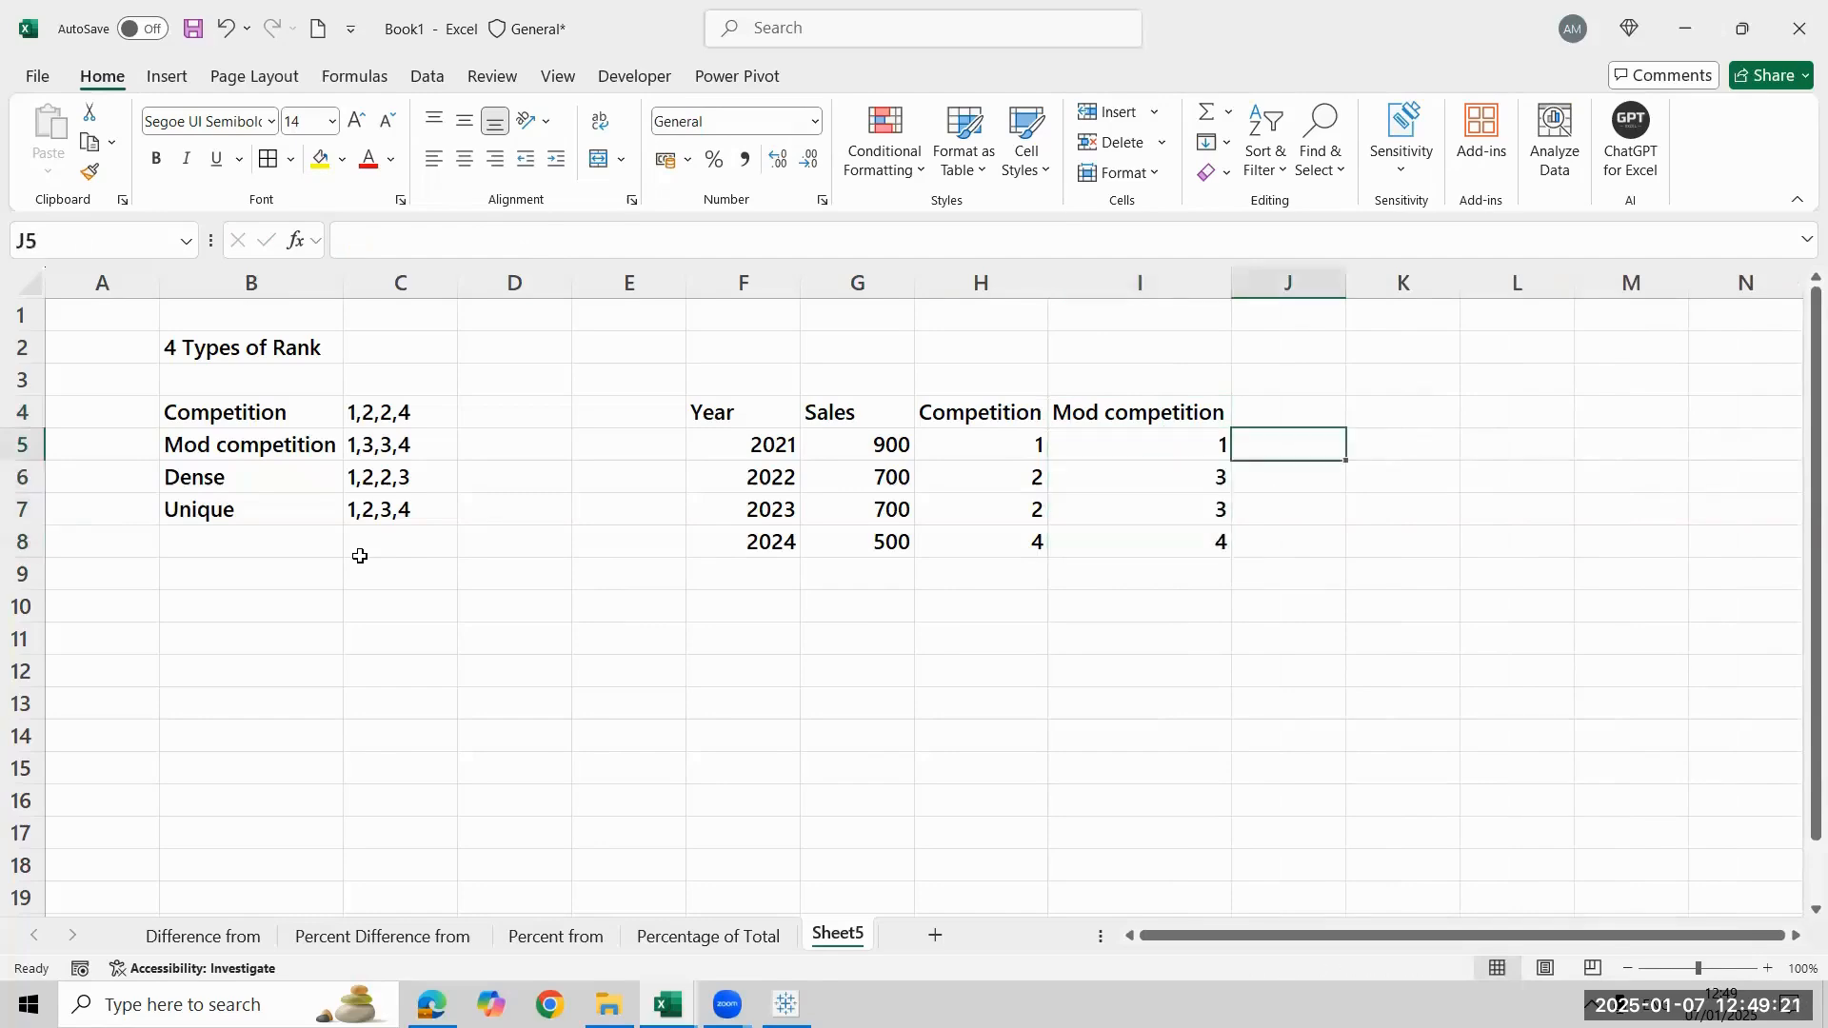
key("Up")
type("De")
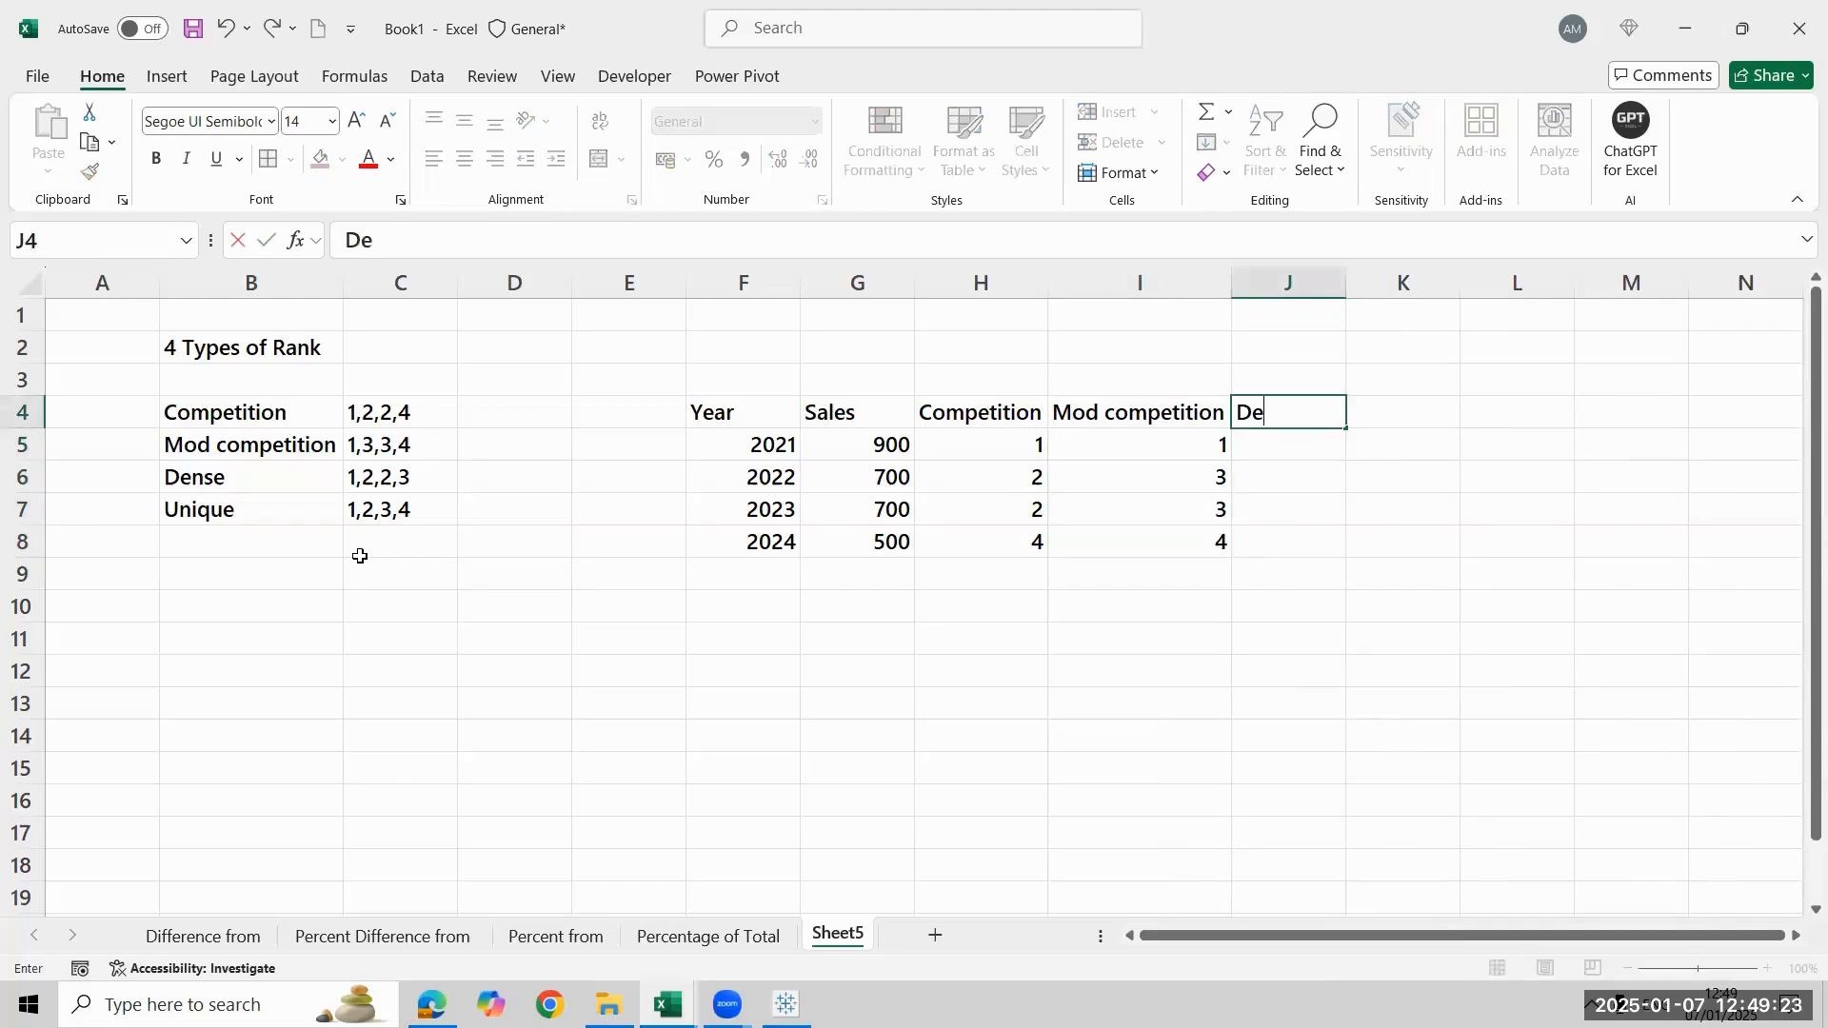
type("nse")
key("Return")
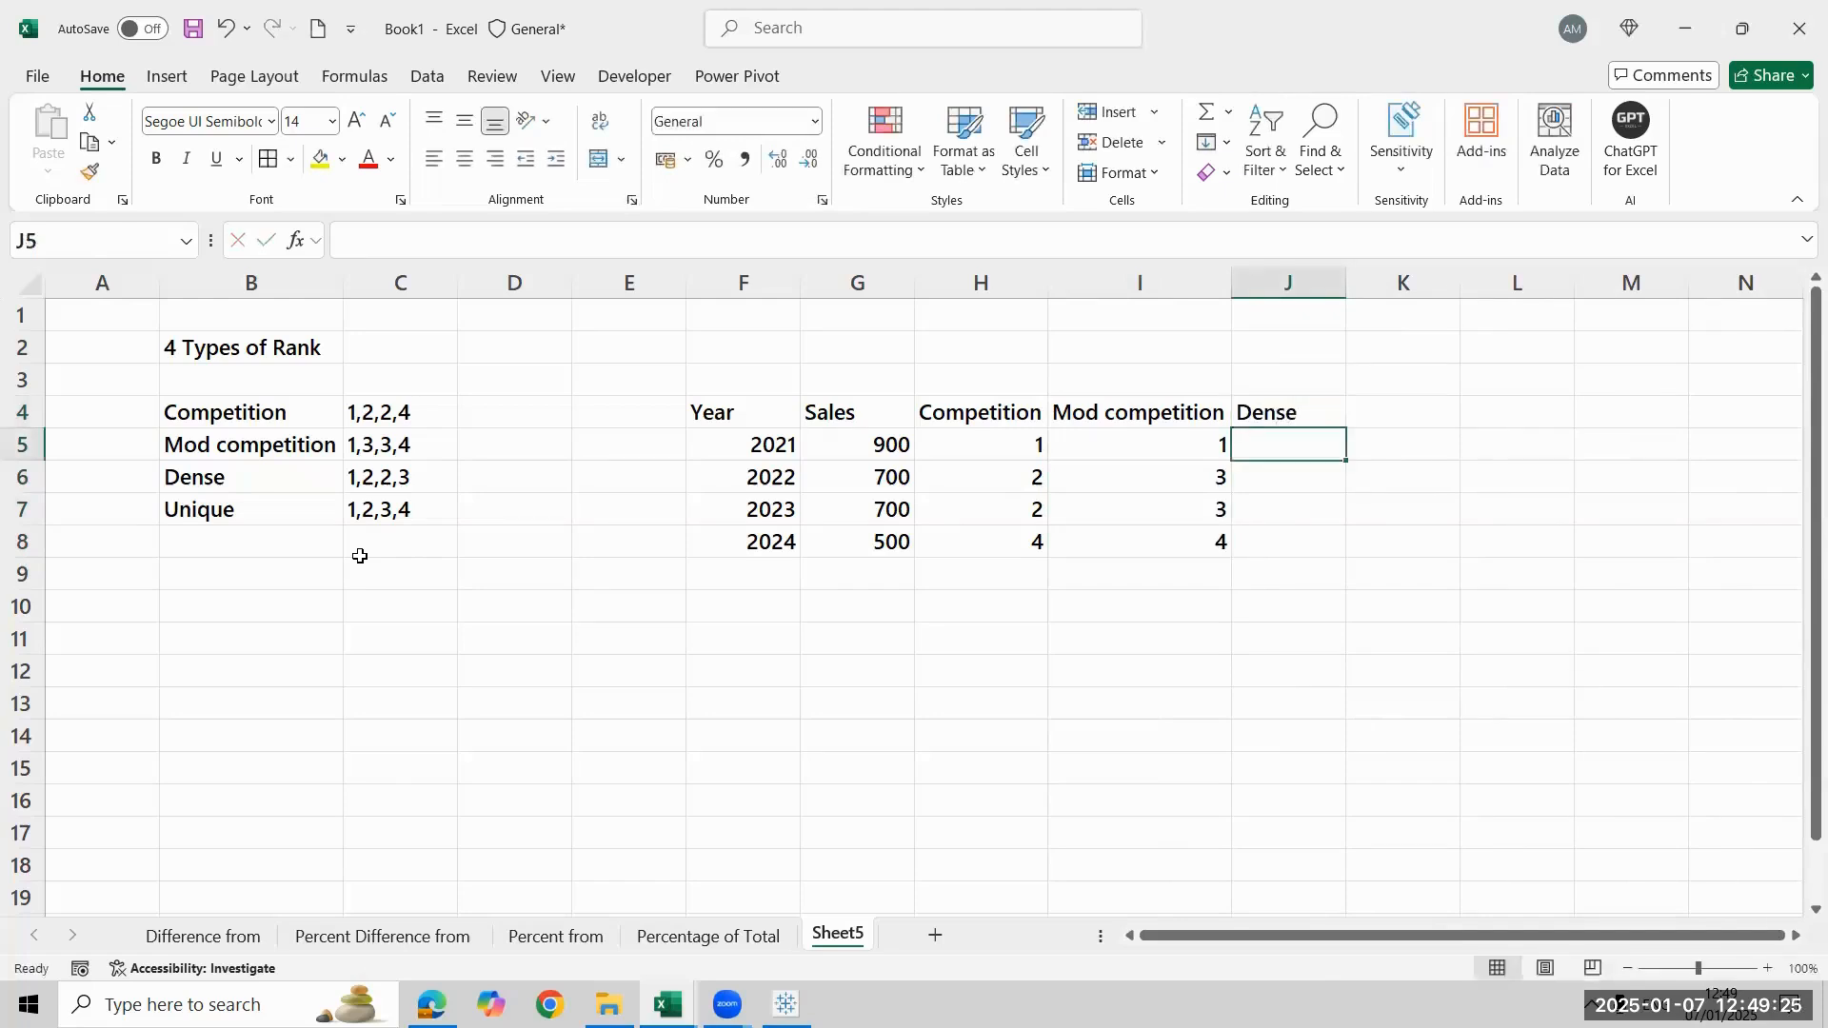
Enter the dense ranks 1, 2, 2 and 3 for 2021 to 2024 in J5:J8
type("1")
key("Return")
type("2")
key("Return")
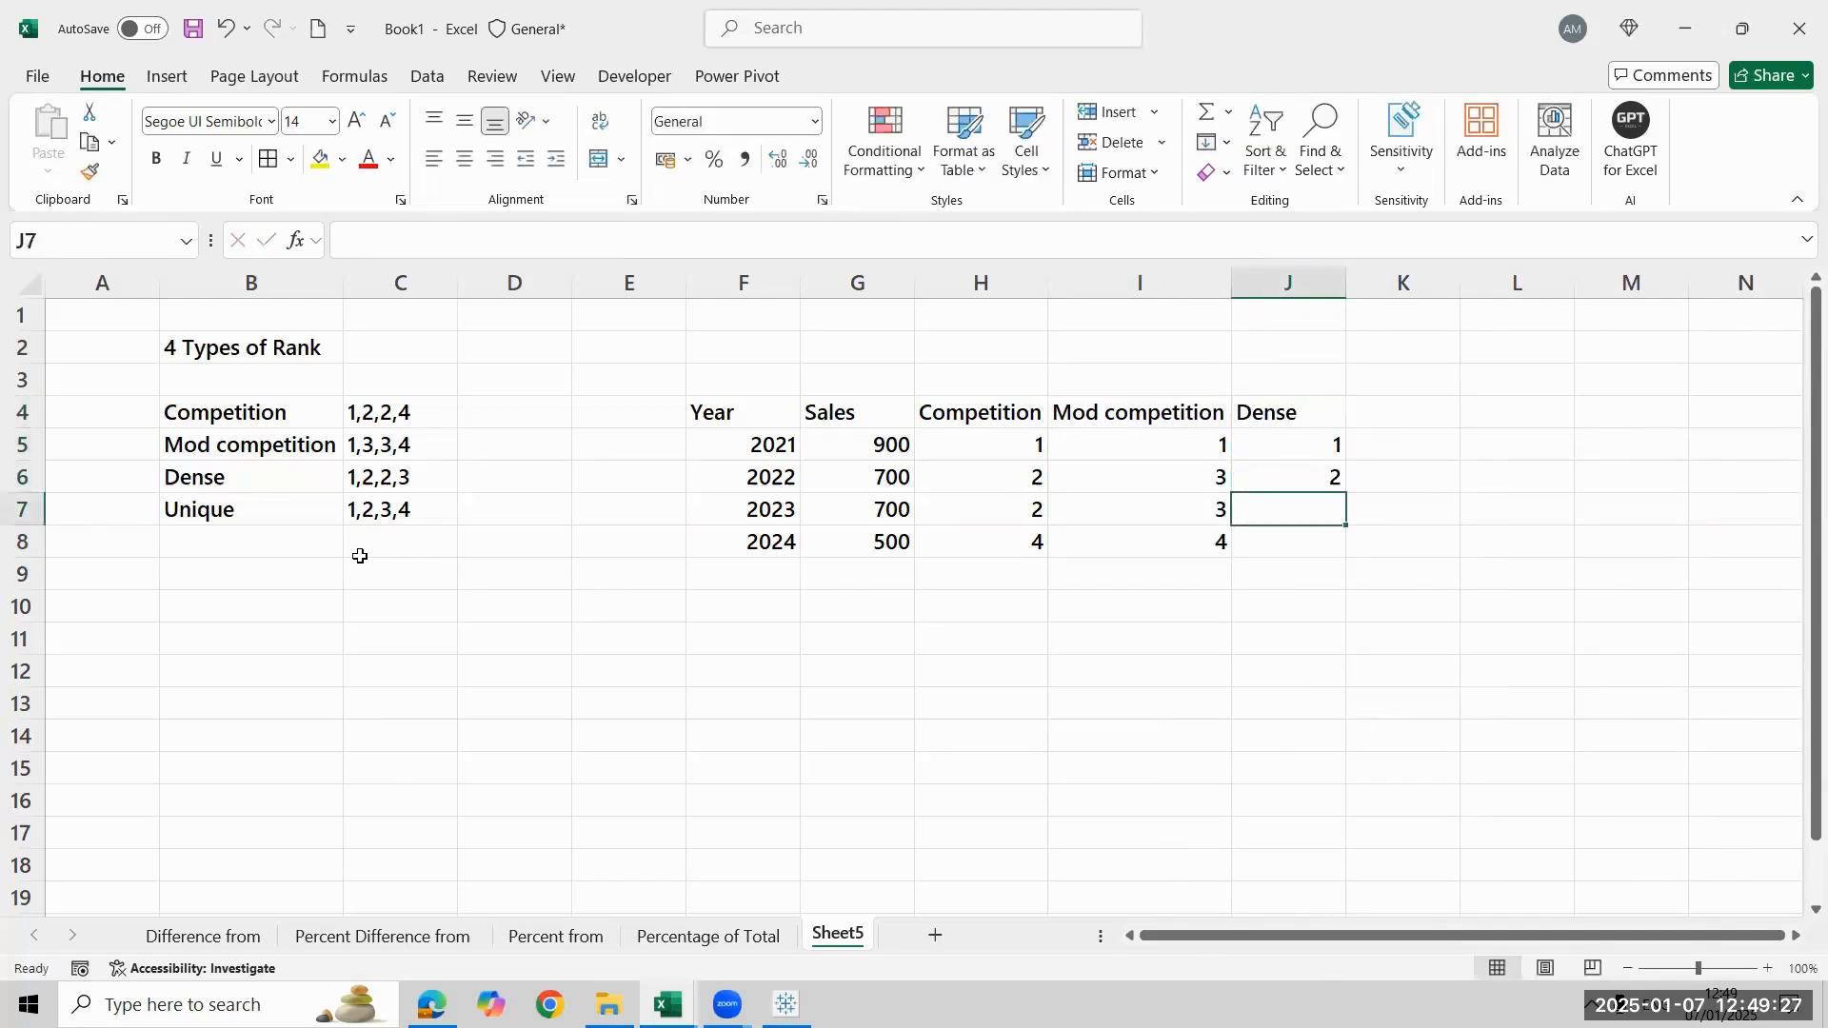
type("2")
key("Return")
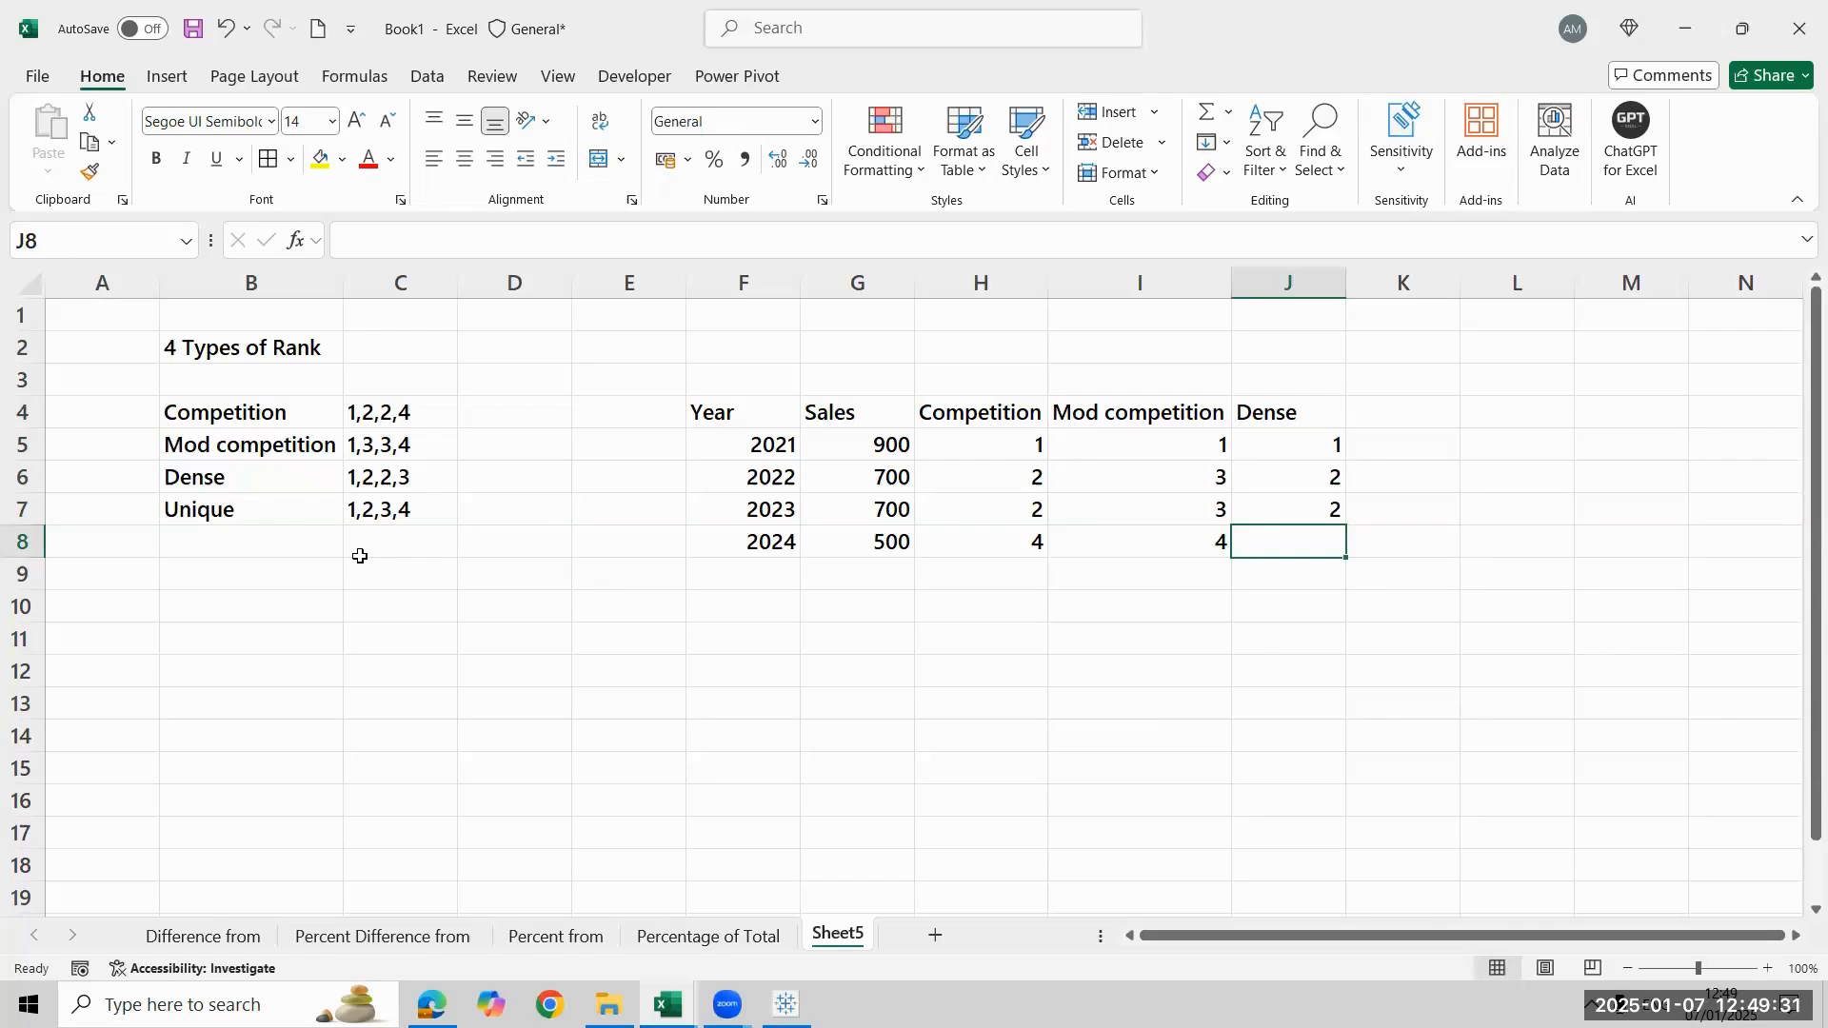
type("3")
key("Return")
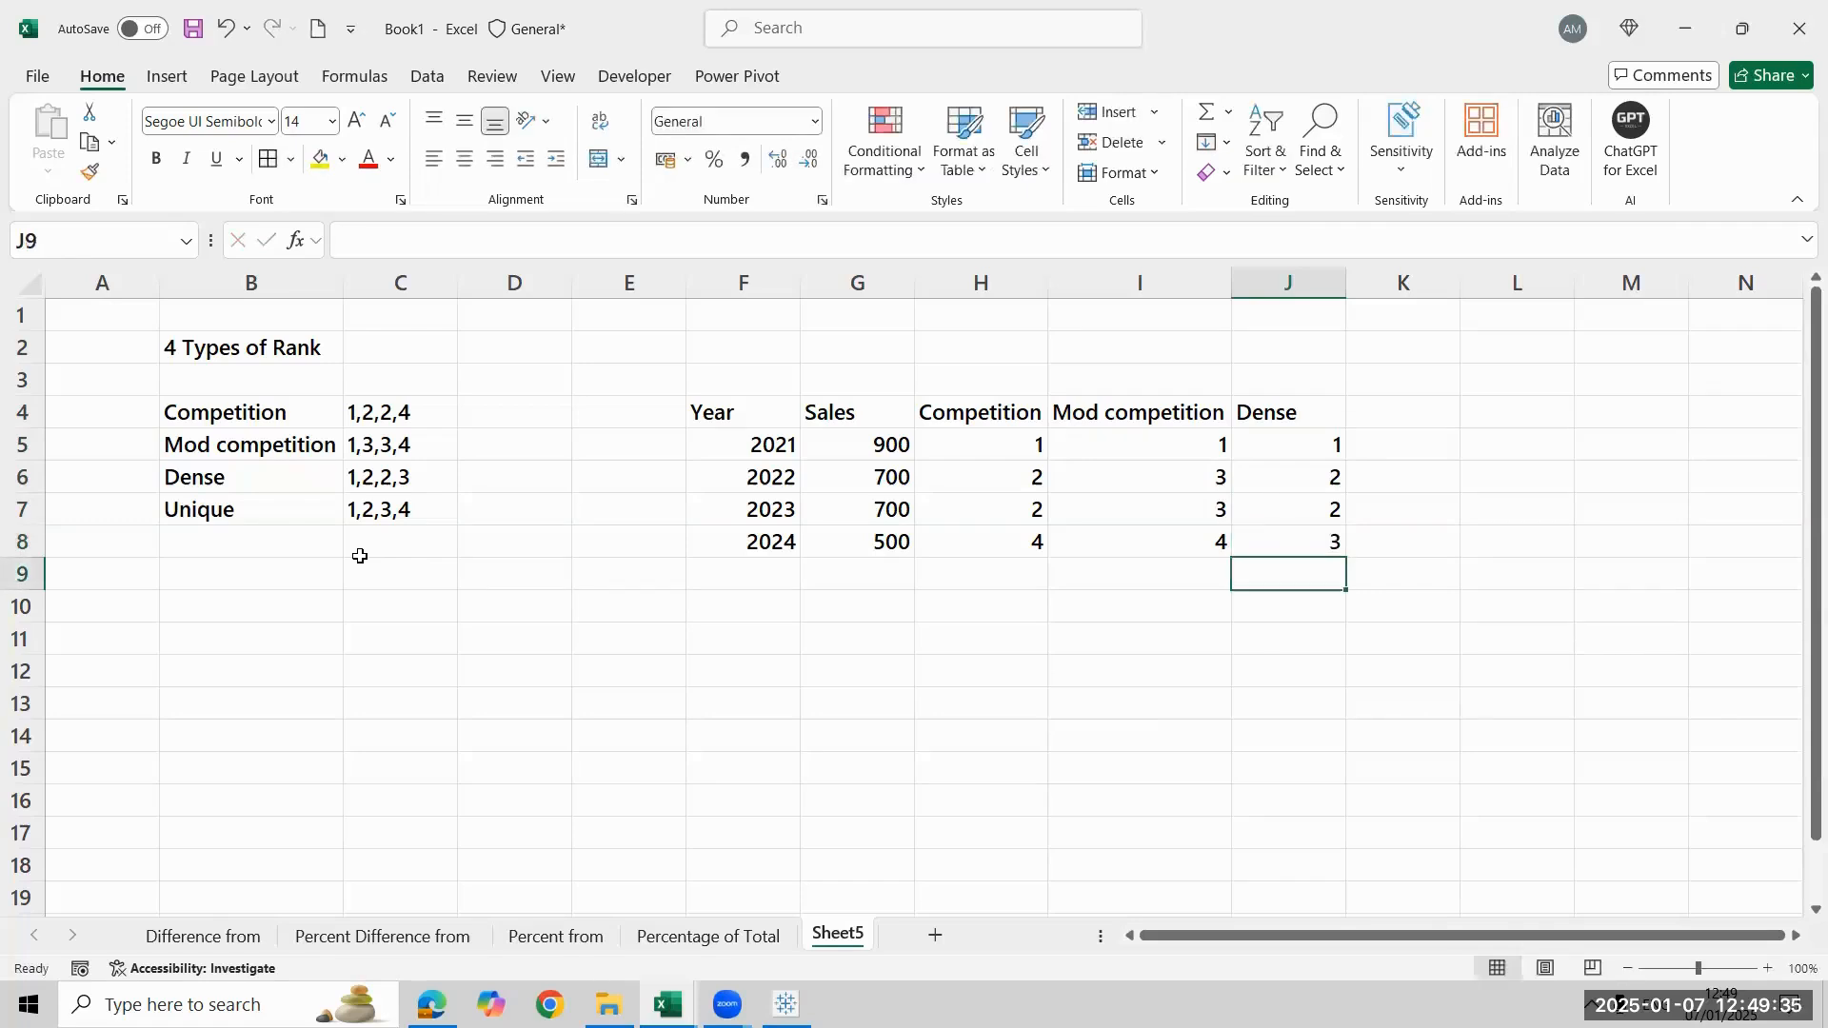
Add the column heading Unique in K4 beside Dense
key("Up")
key("Up")
key("Up")
key("Up")
key("Up")
key("Right")
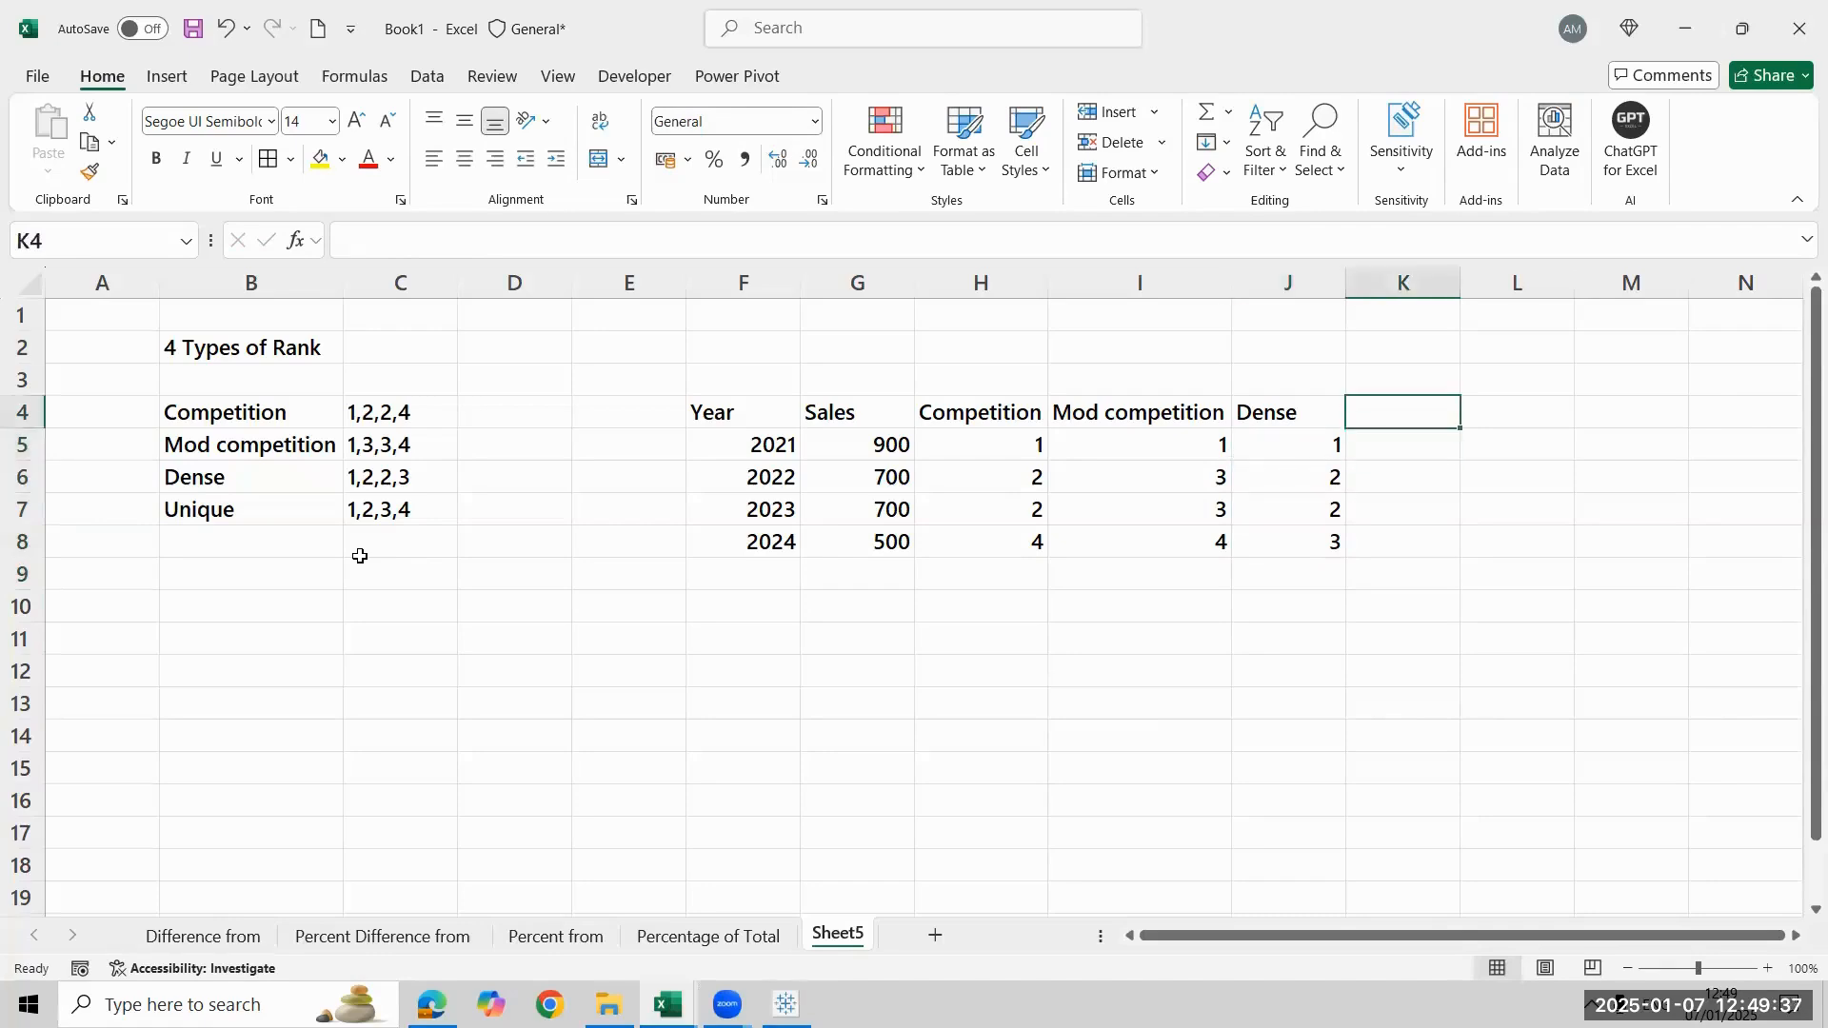
type("Unique")
key("Return")
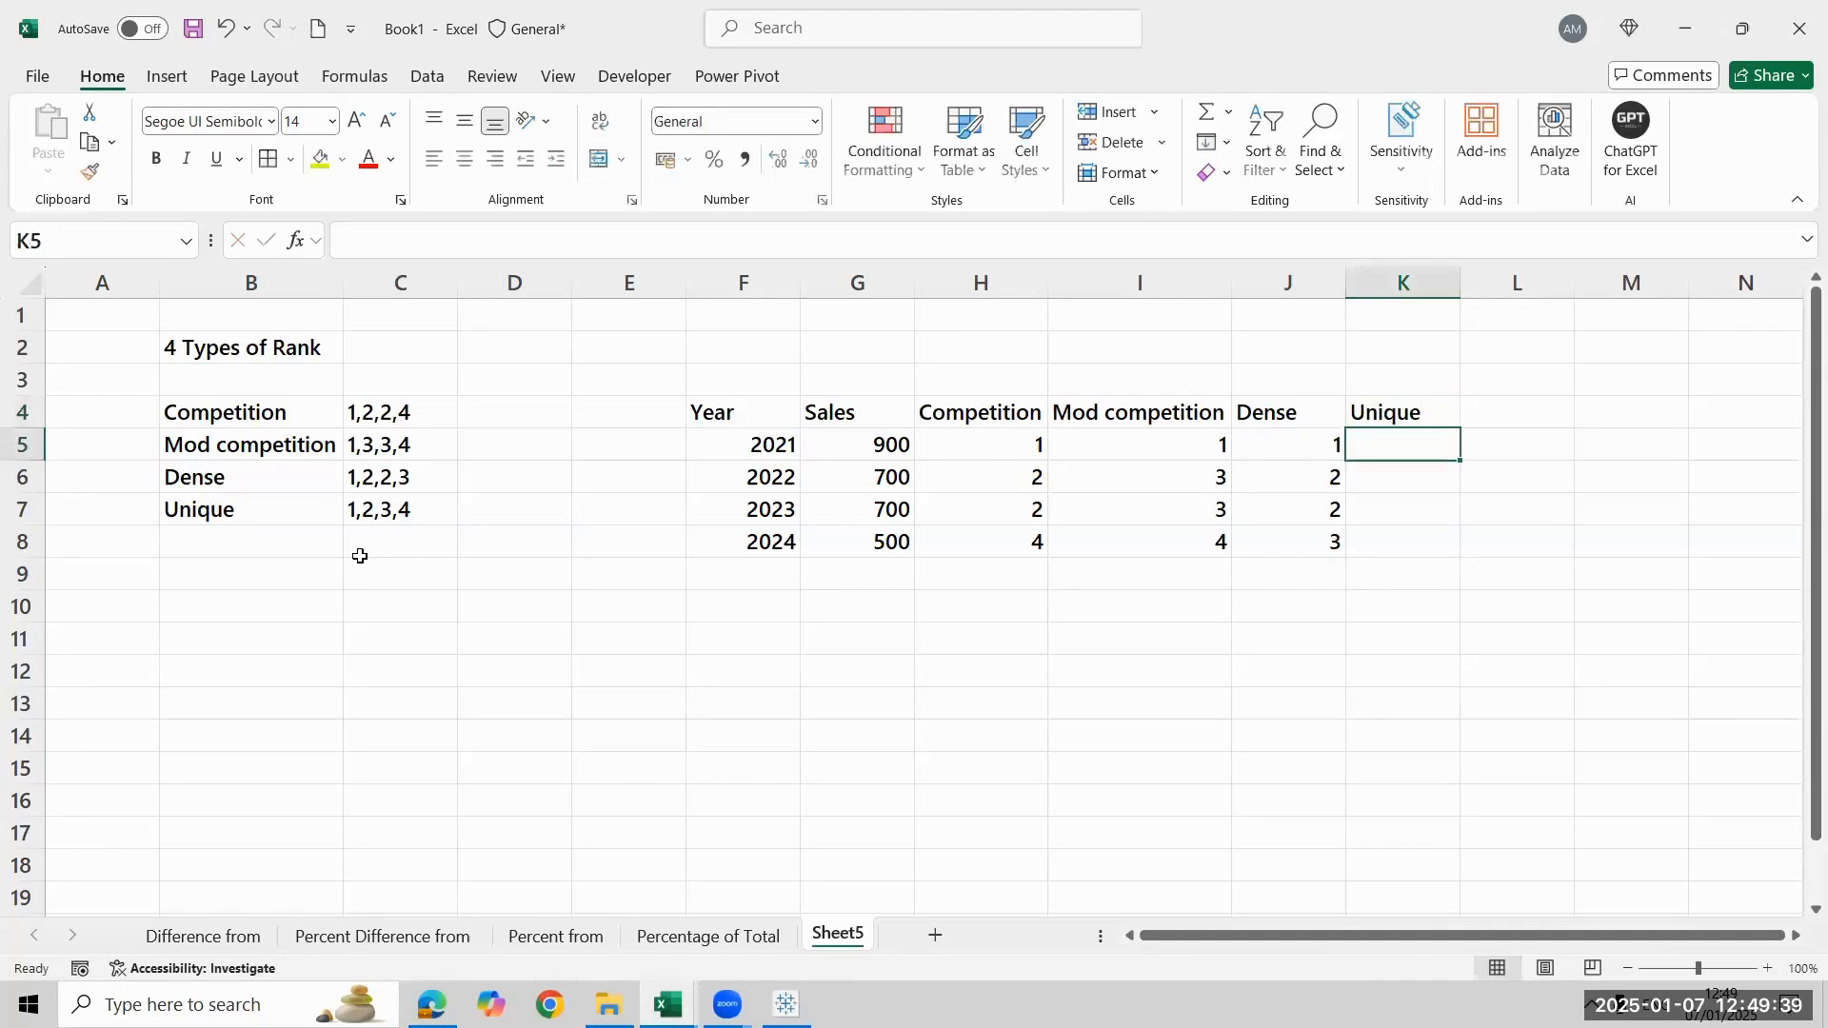
Enter the unique ranks 1, 2, 3 and 4 for 2021 to 2024 in K5:K8
type("1")
key("Return")
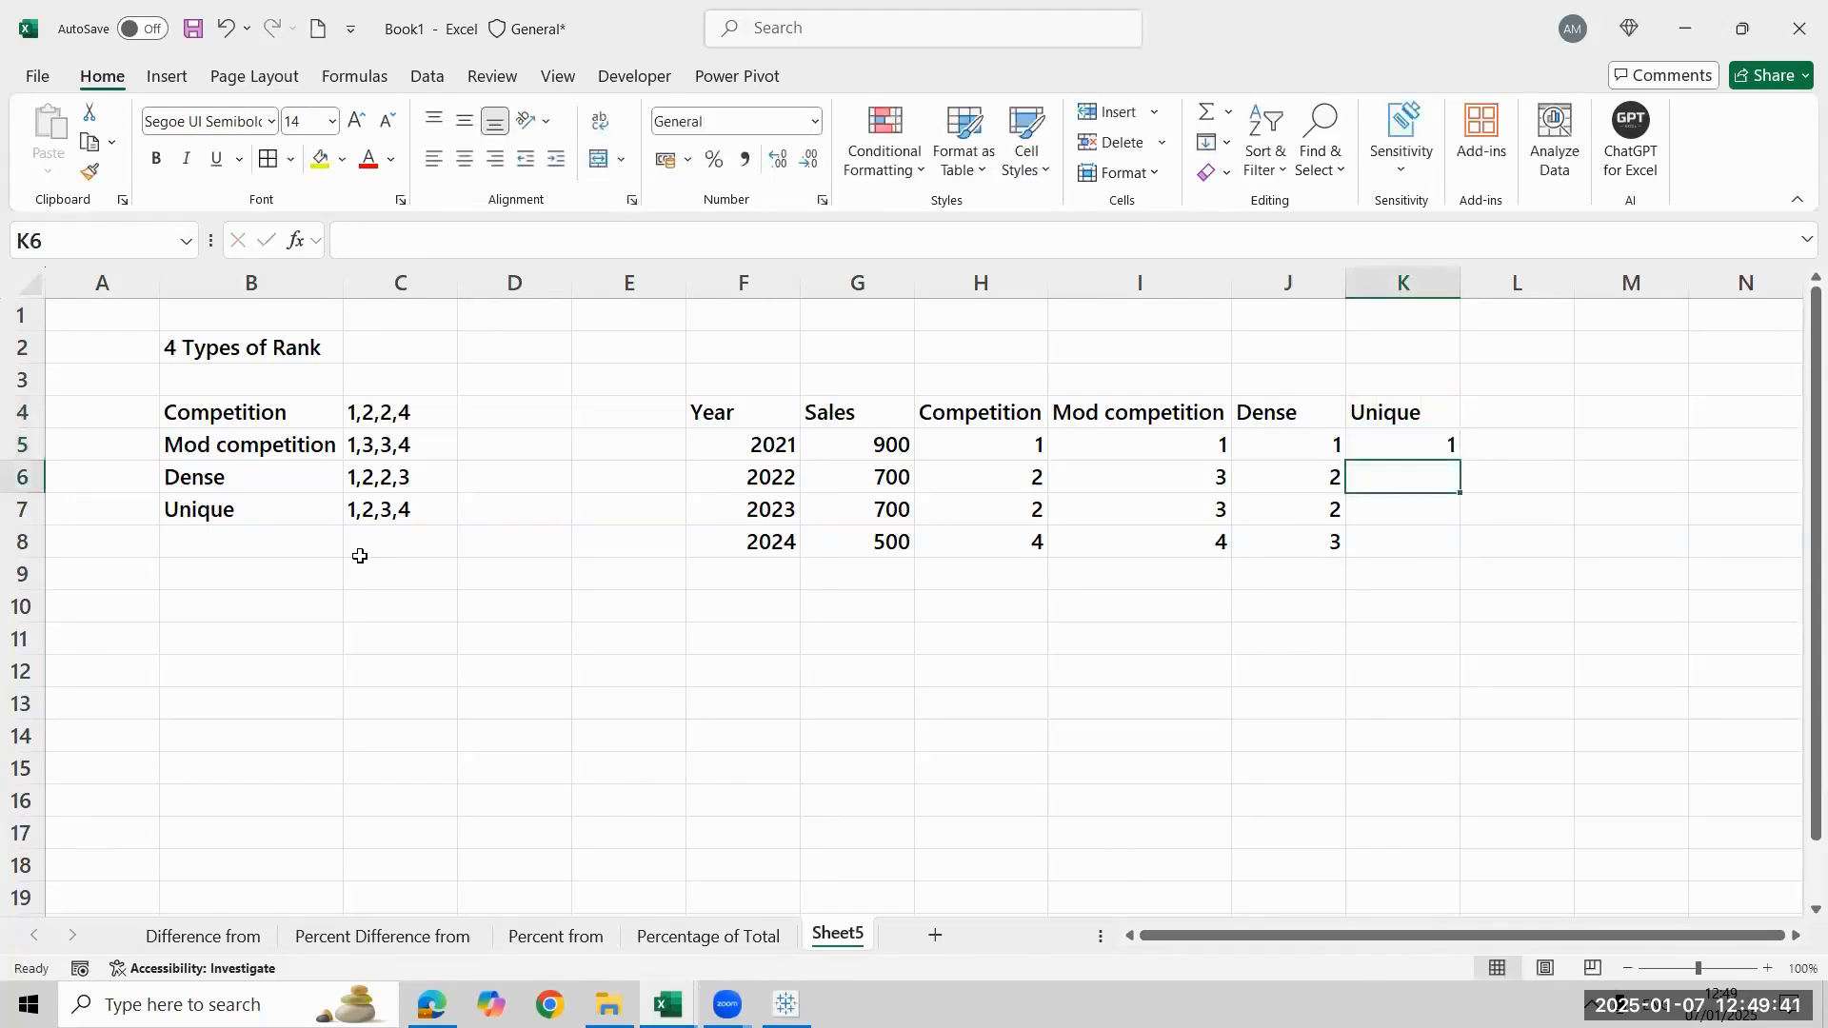
type("2")
key("Return")
type("3")
key("Return")
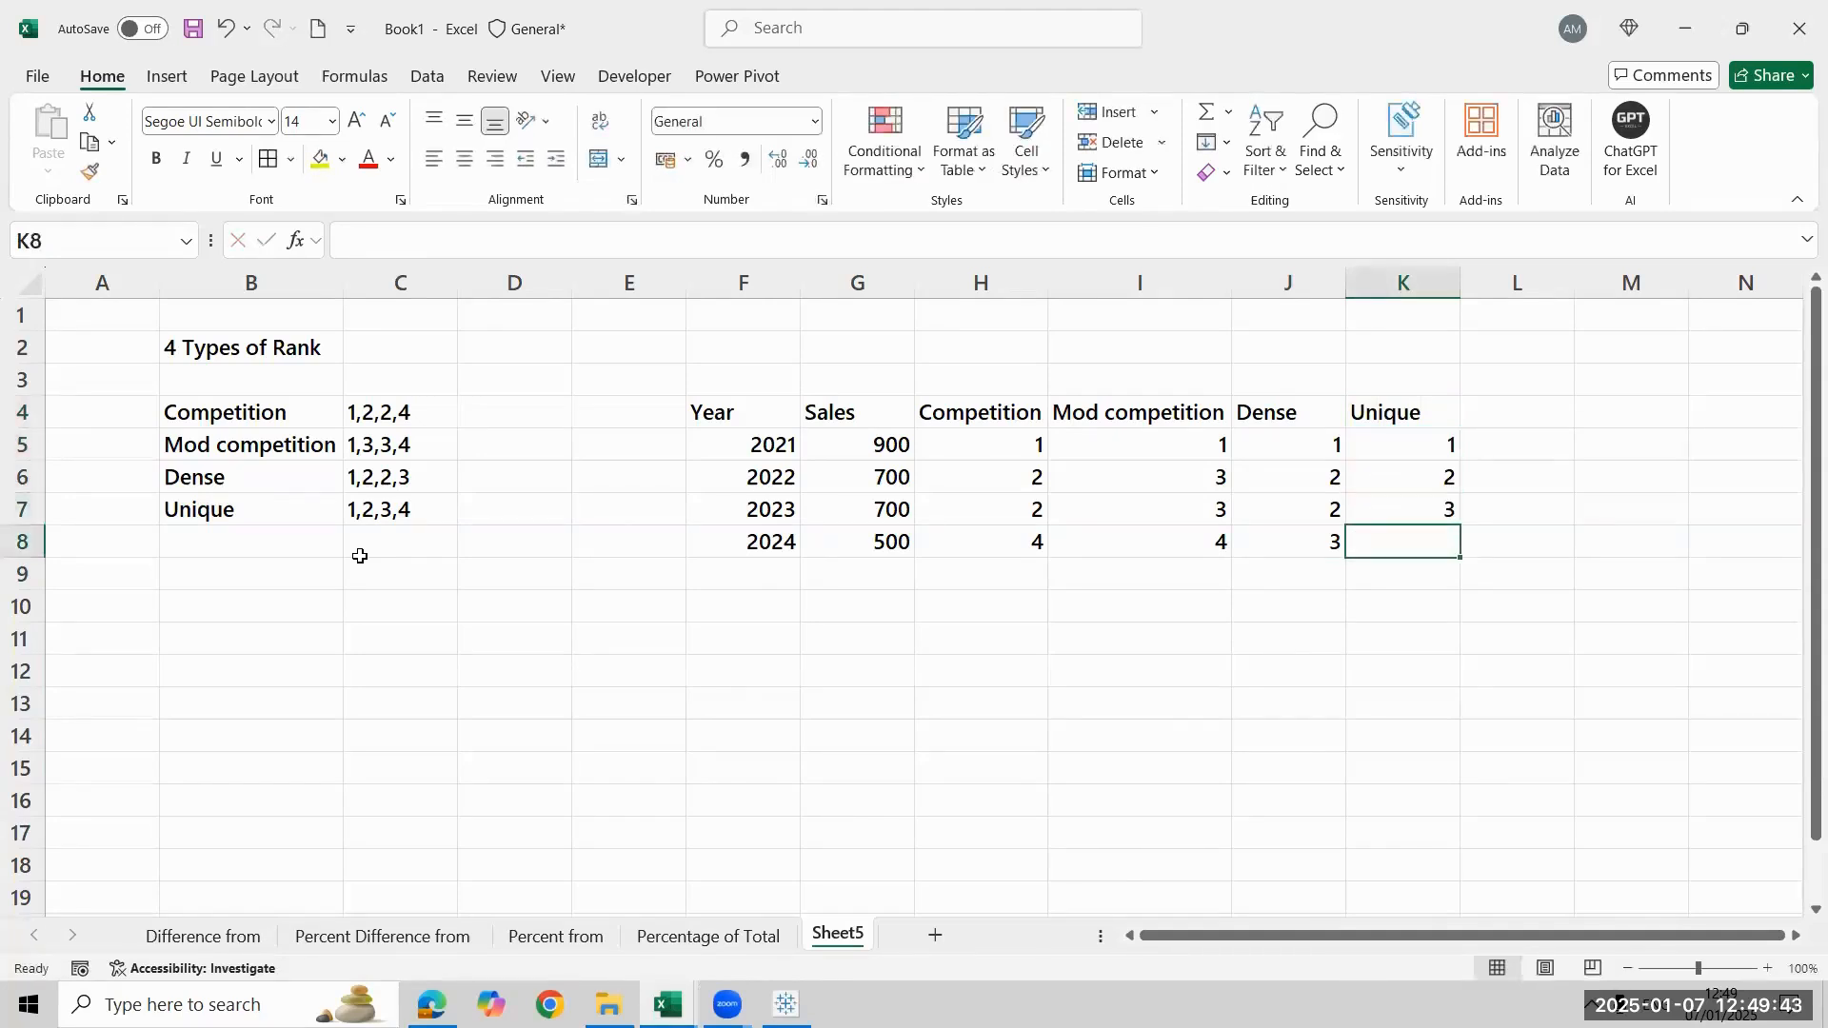
type("4")
key("Return")
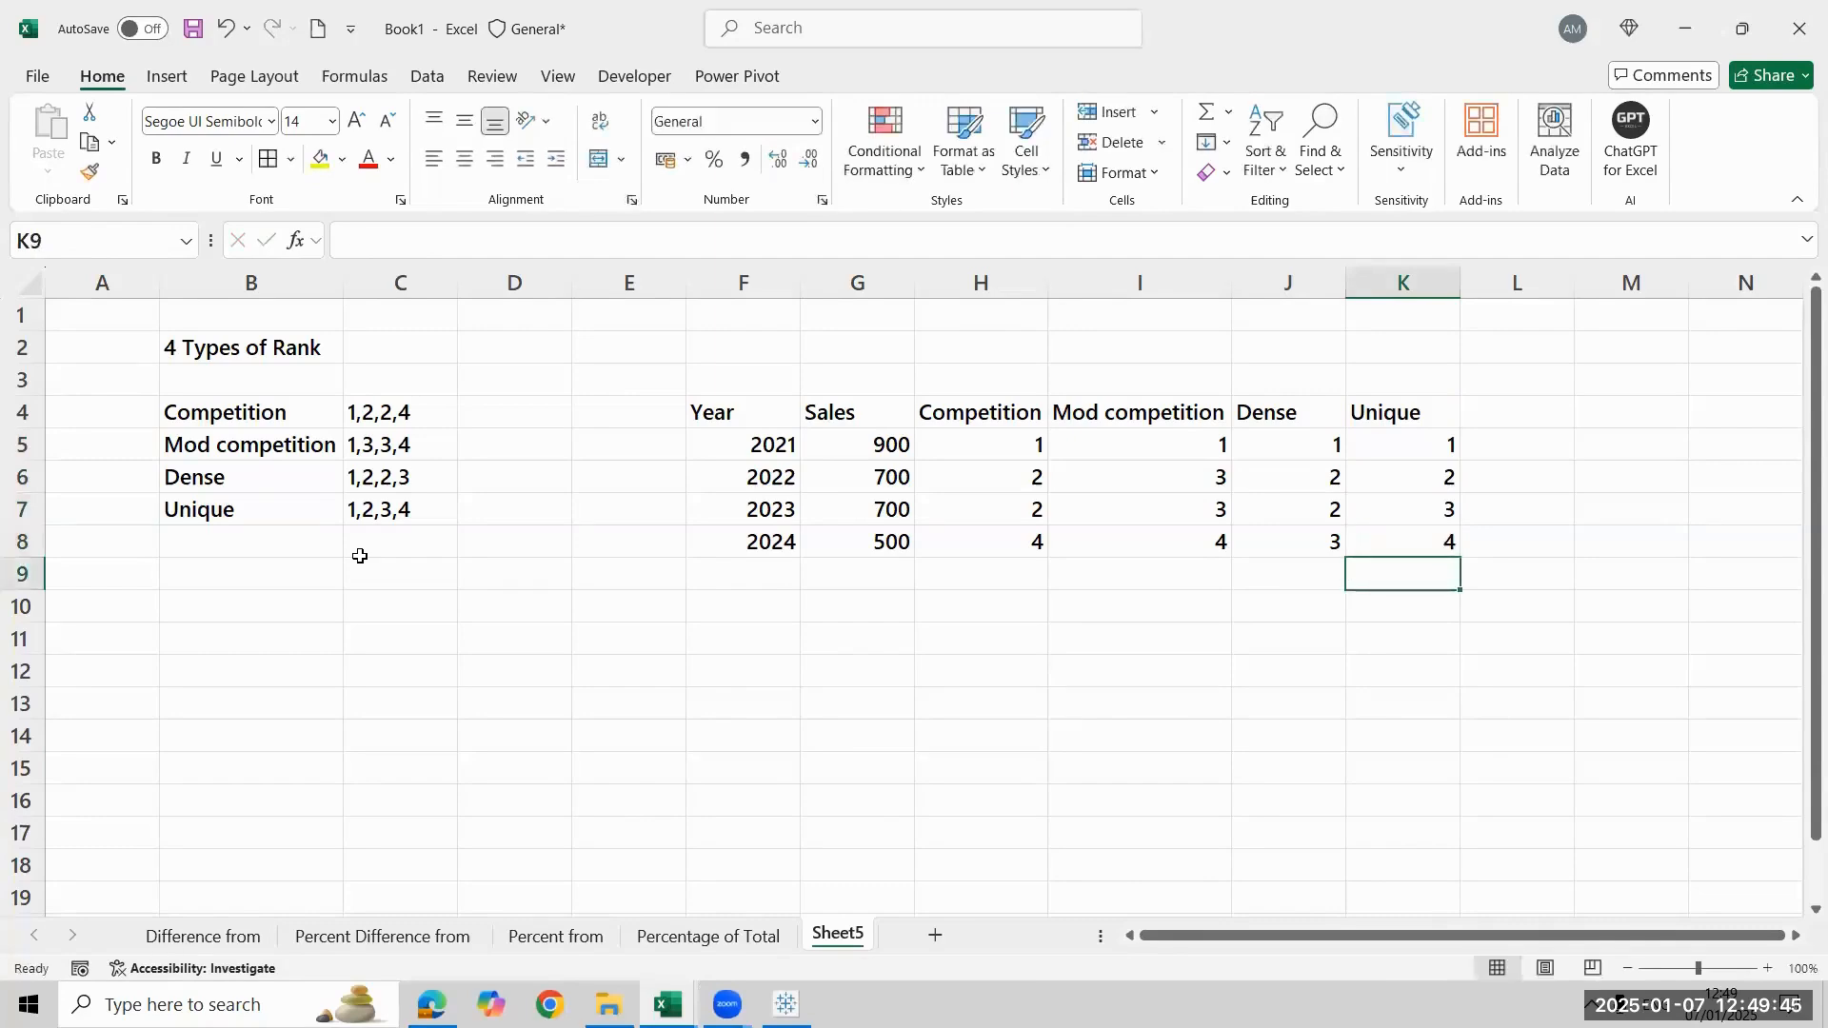
Apply all borders to the rank comparison table in F4:K8
key("Up")
key("Up")
key("Up")
key("Up")
key("Left")
key("Left")
key("Left")
key("Left")
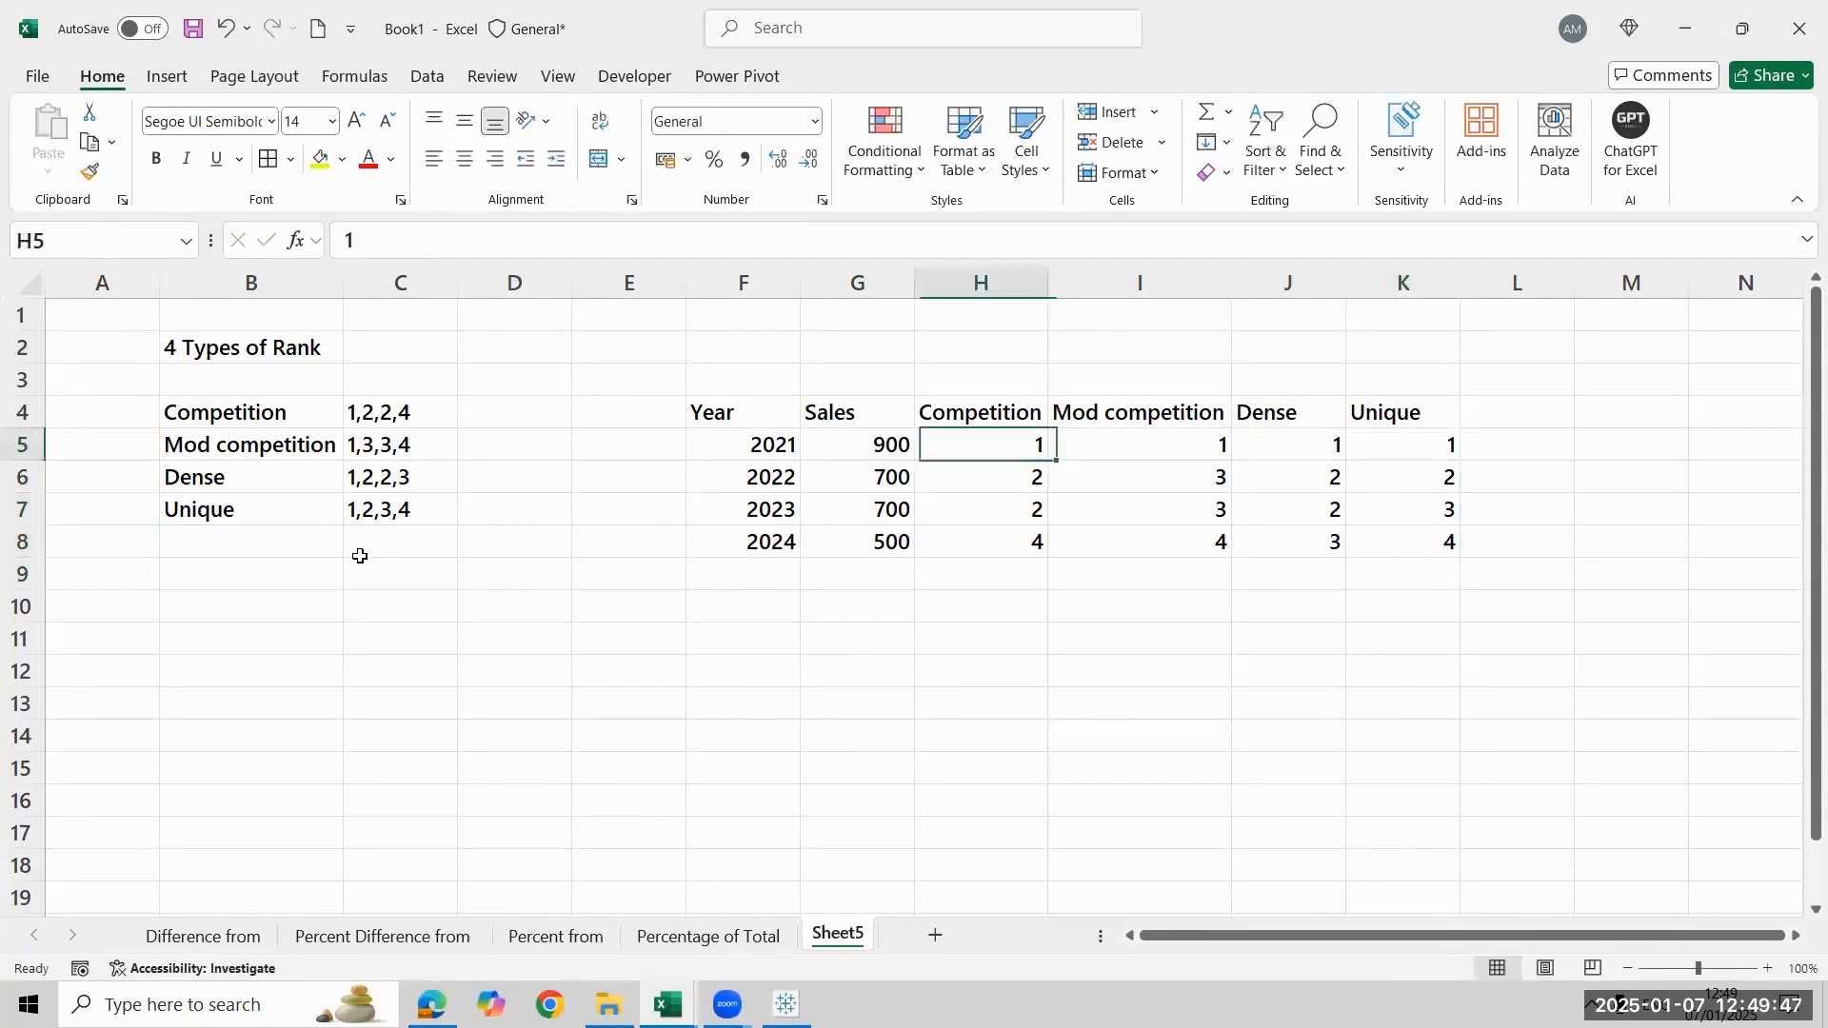
key("Left")
key("Up")
key("ctrl+shift+Right")
key("ctrl+shift+Down")
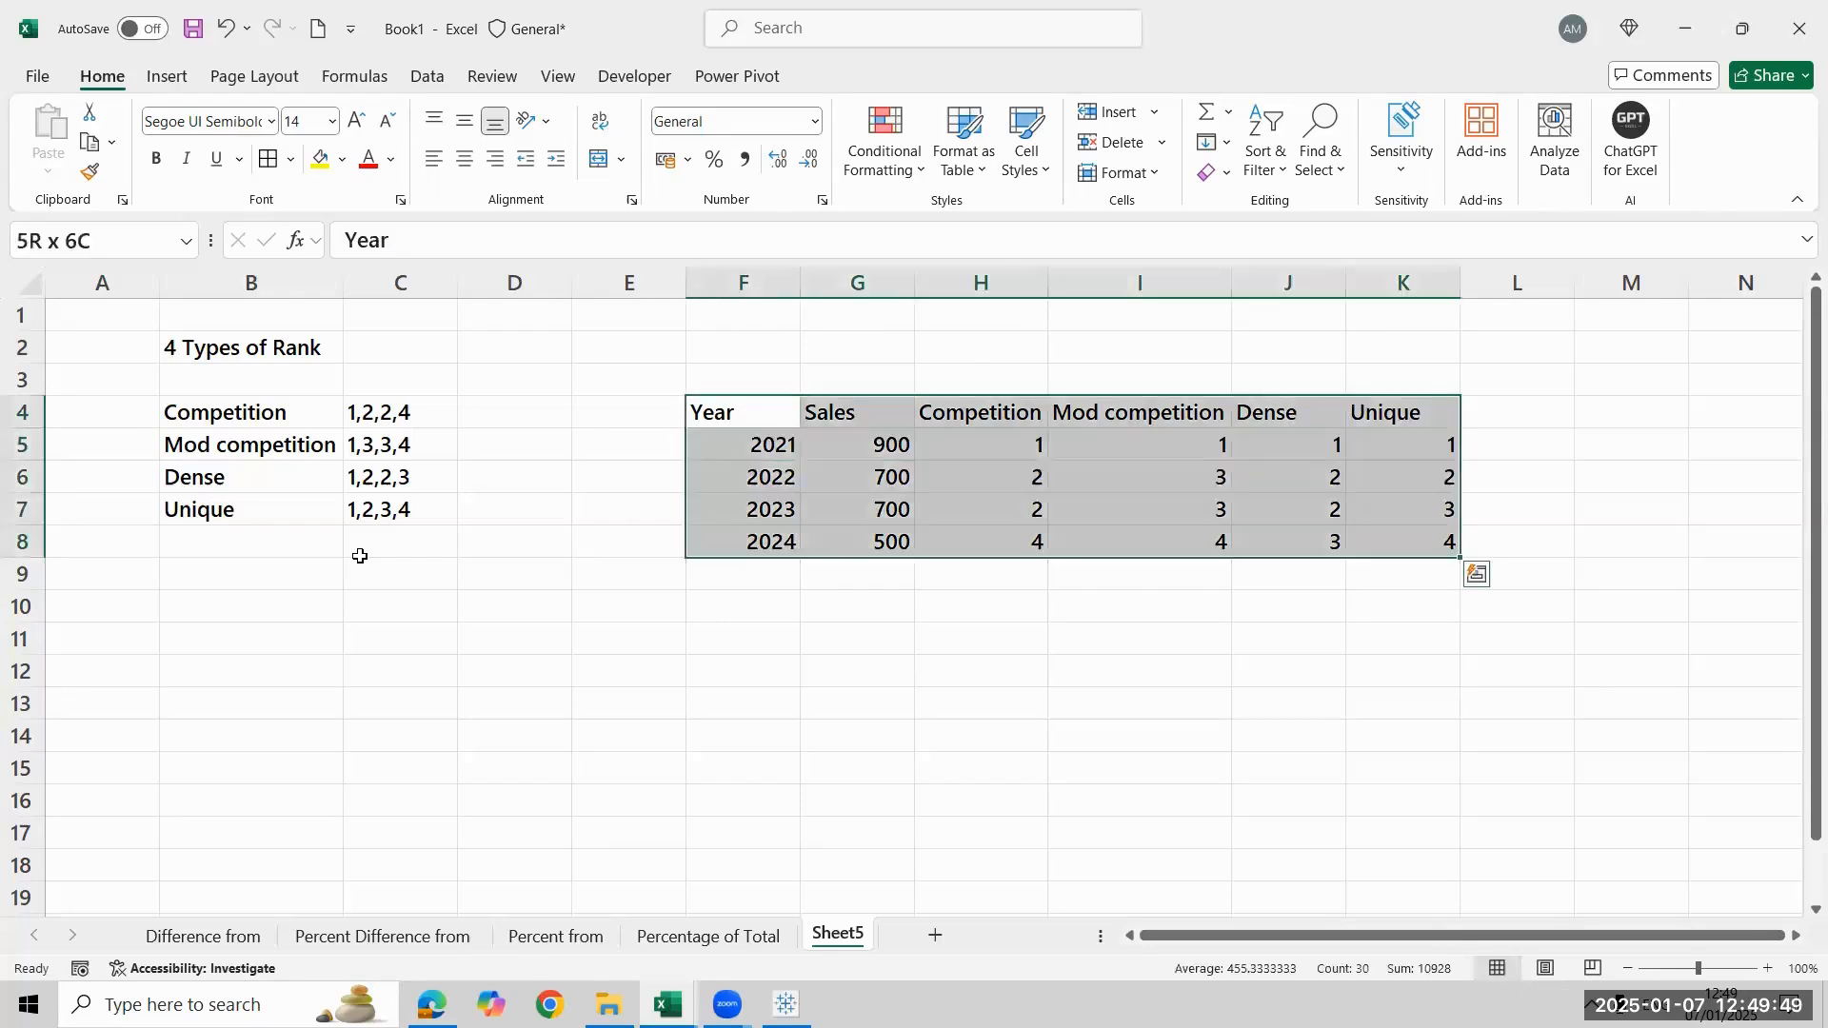
Compare the Unique column's ranks with how the Dense column ranks the tied 2022 and 2023 sales and the following year
key("Right")
key("Right")
key("Right")
key("Right")
key("Right")
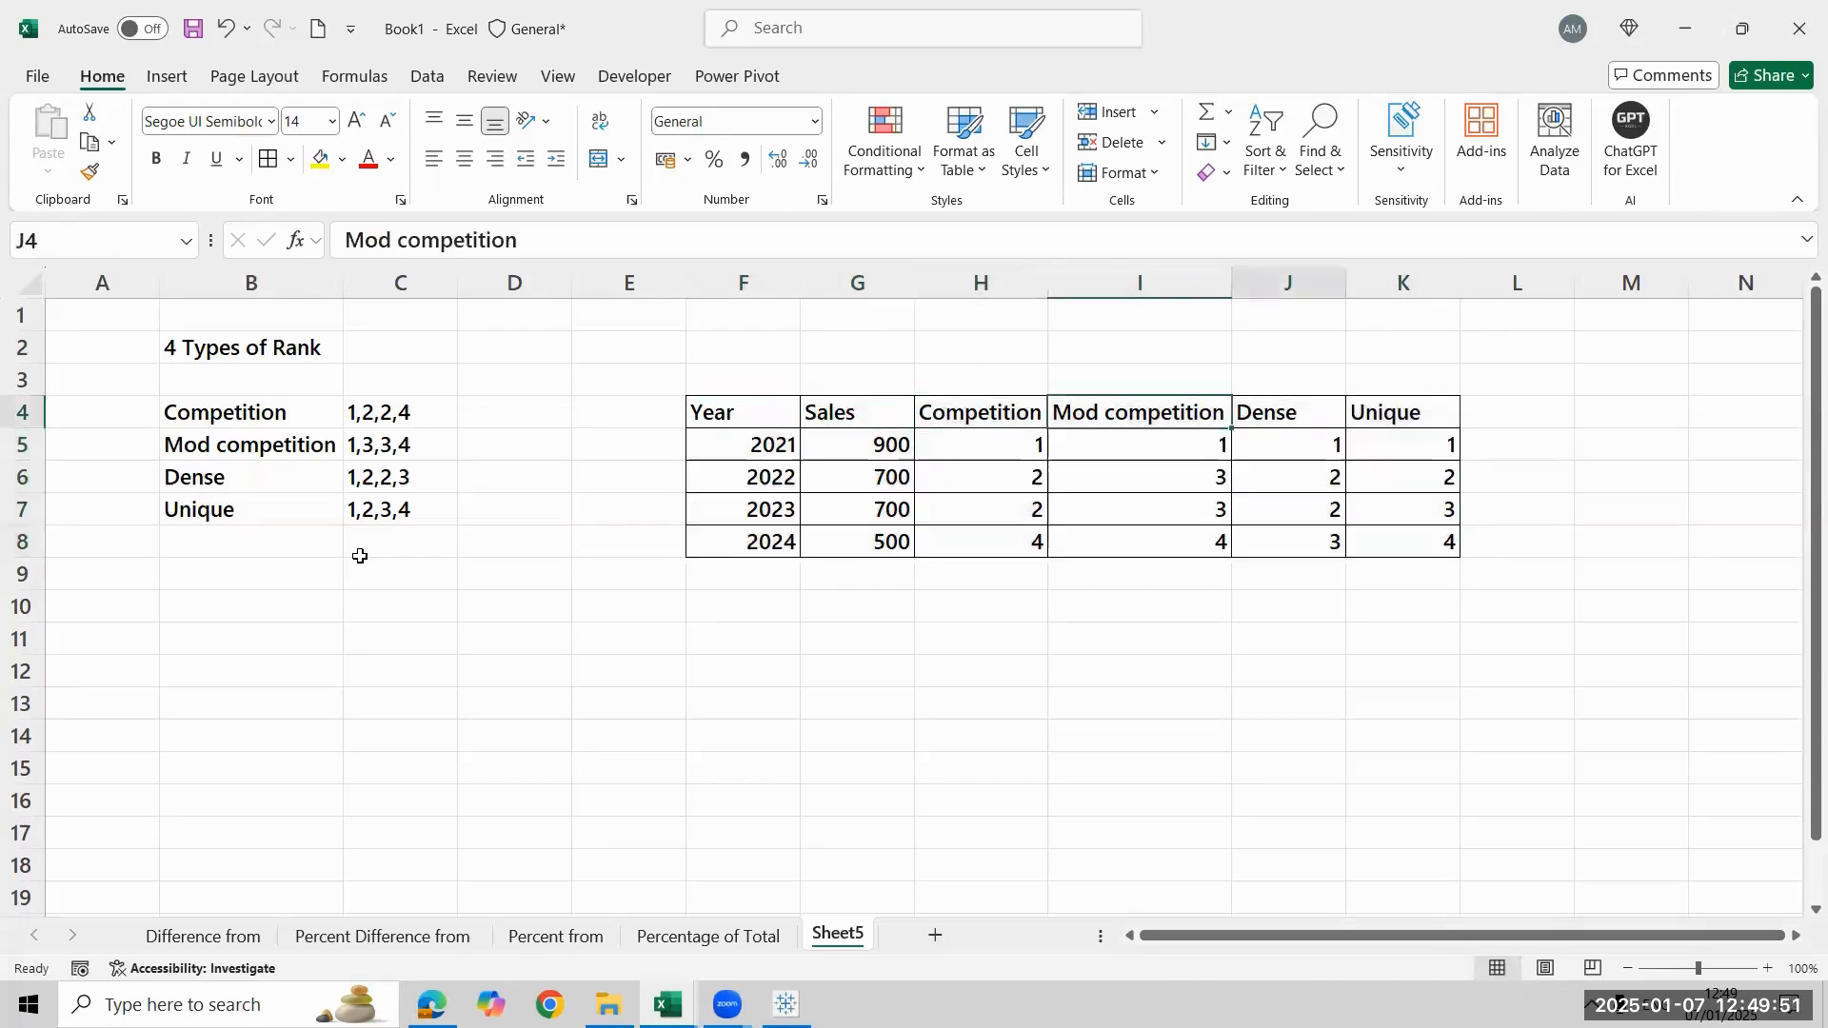
key("ctrl+shift+Down")
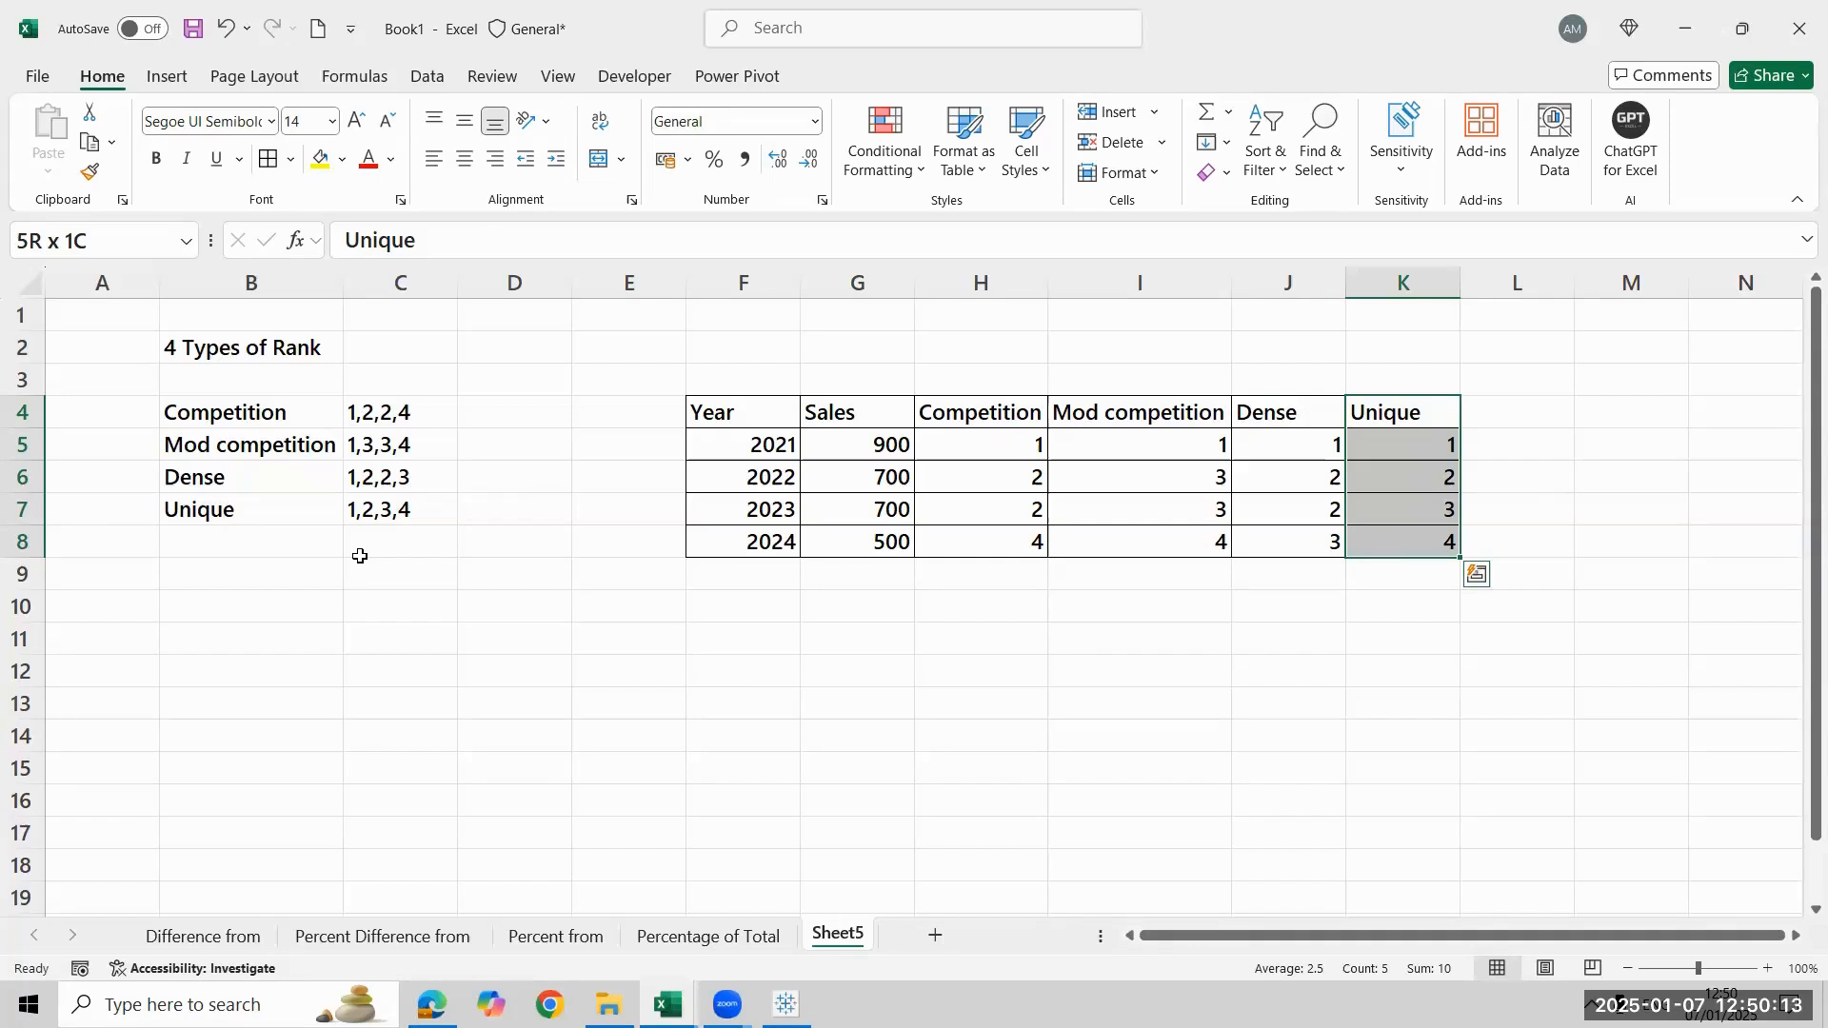
key("Left")
key("Down")
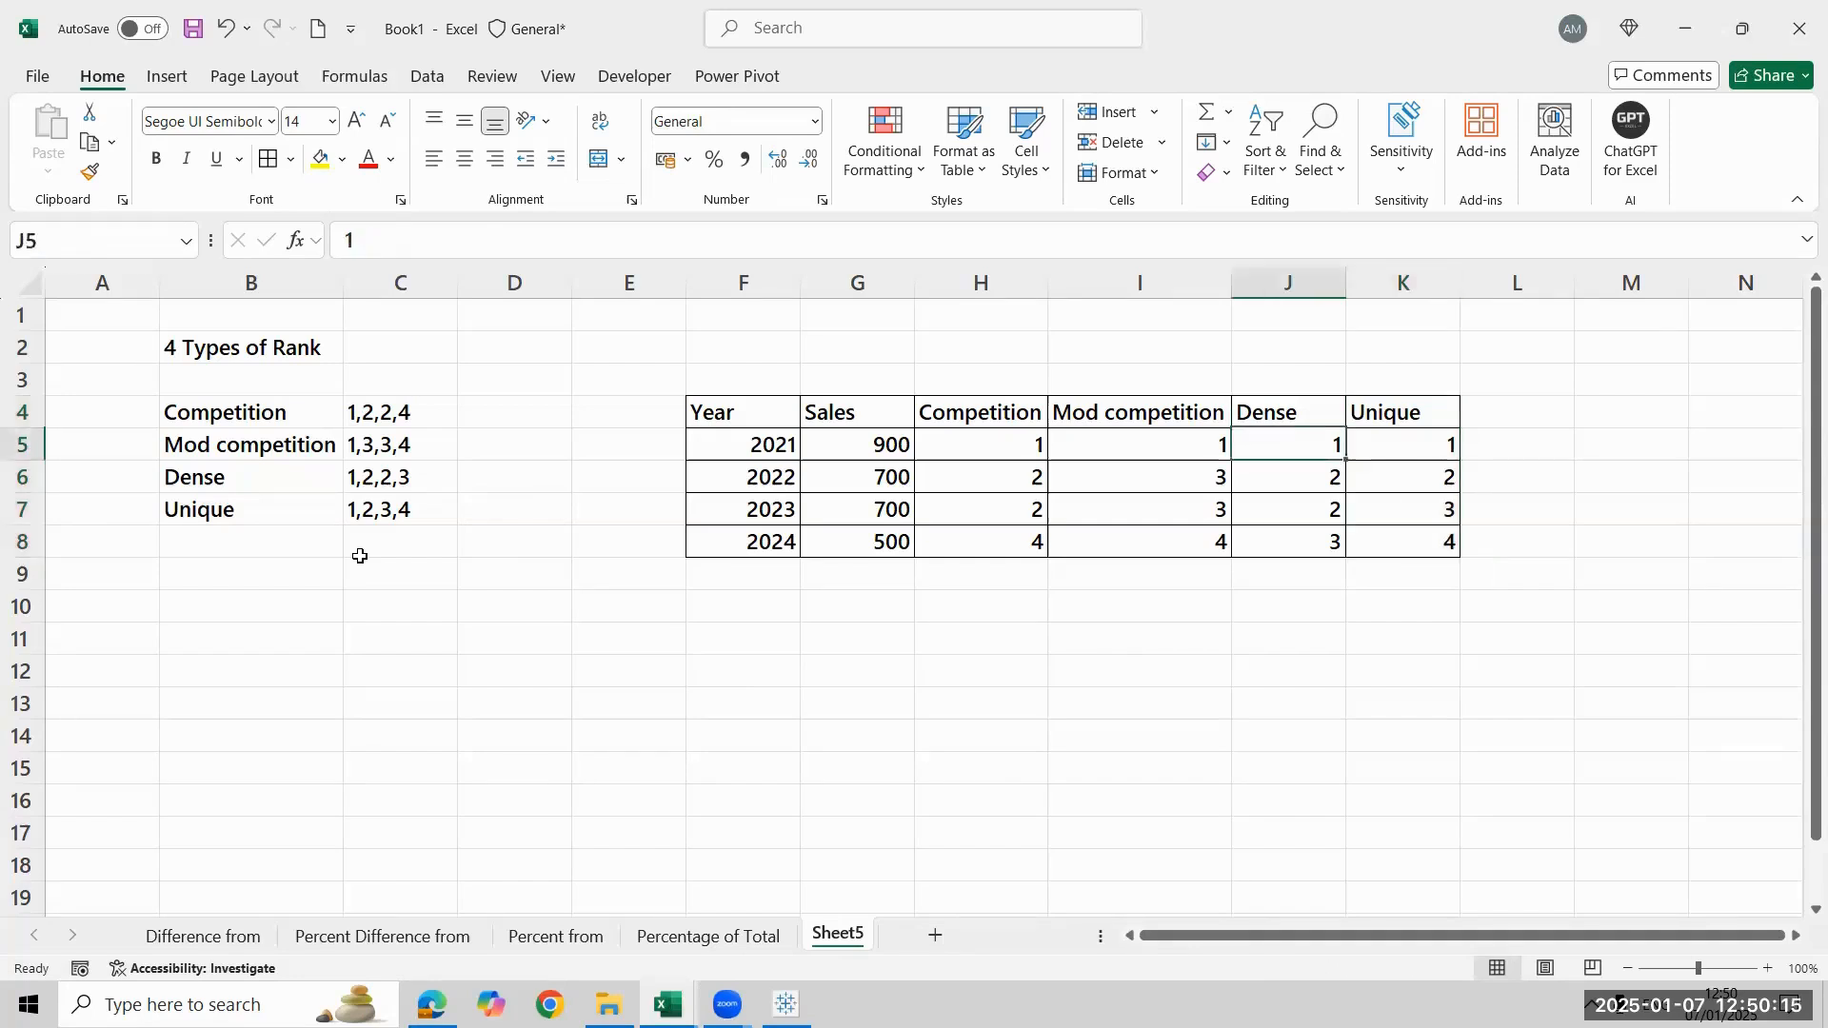
key("Down")
key("shift+Down")
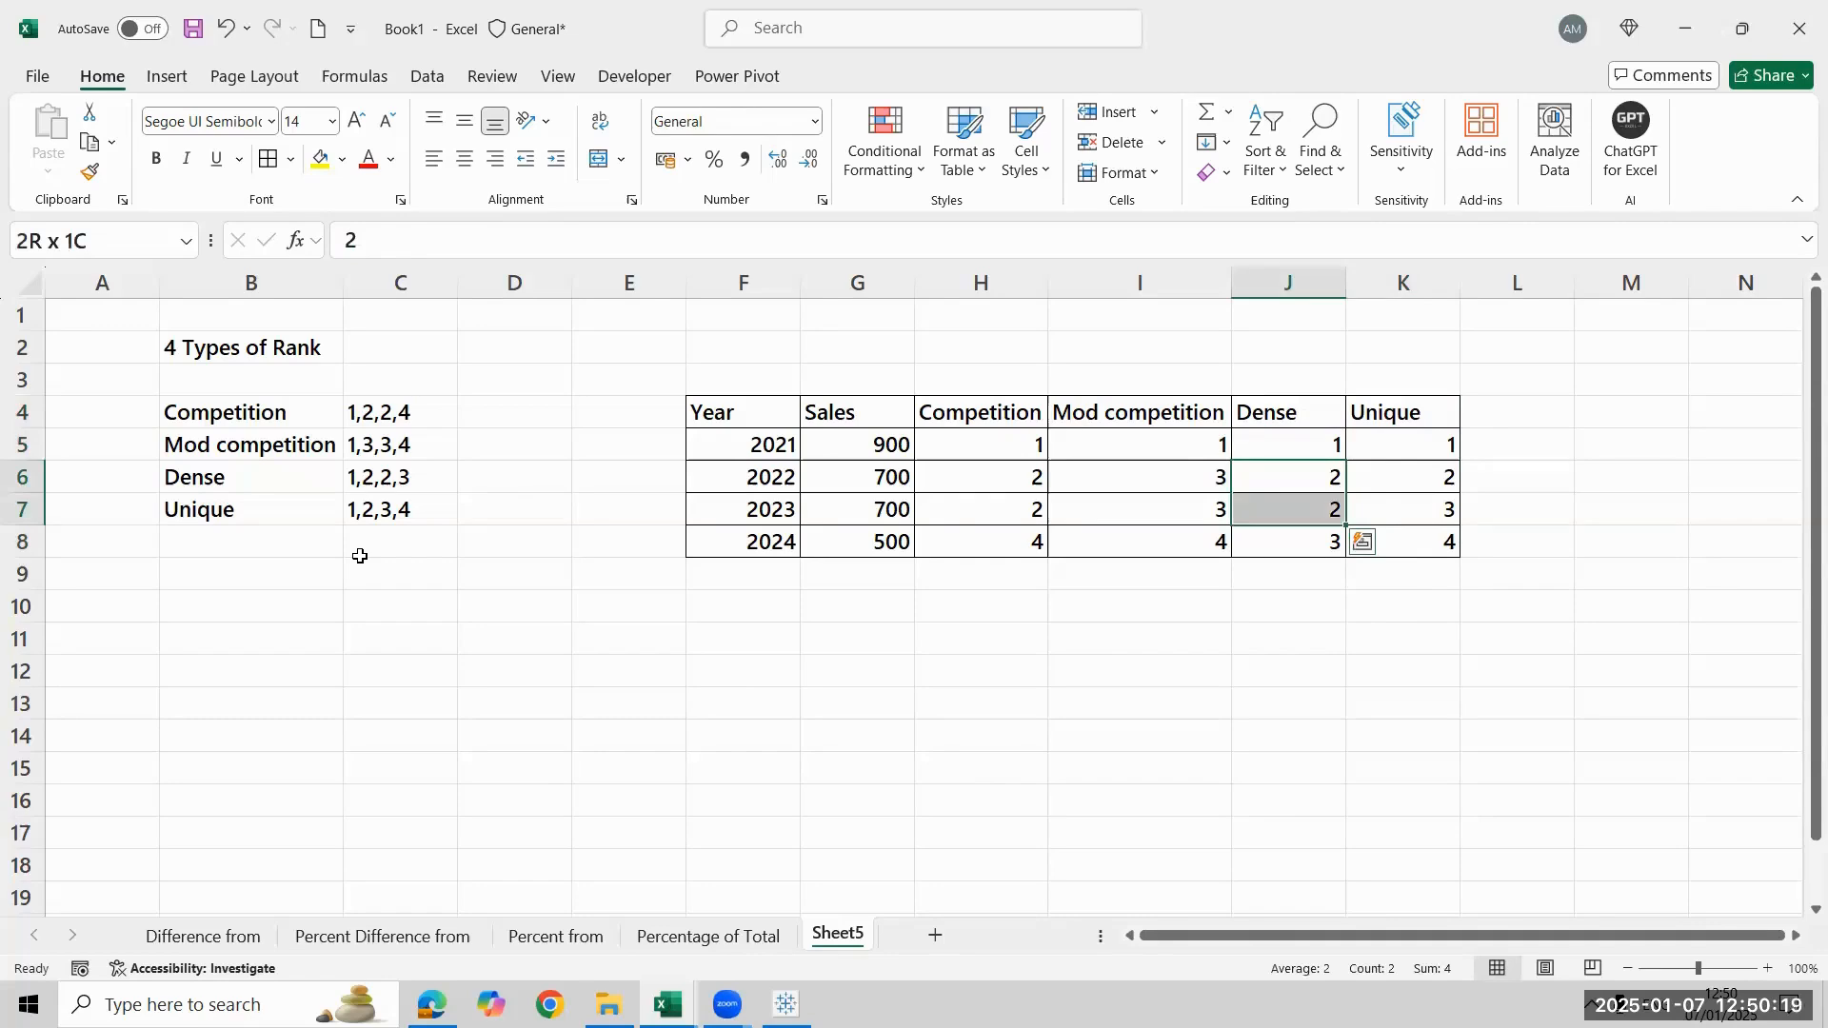
key("Down")
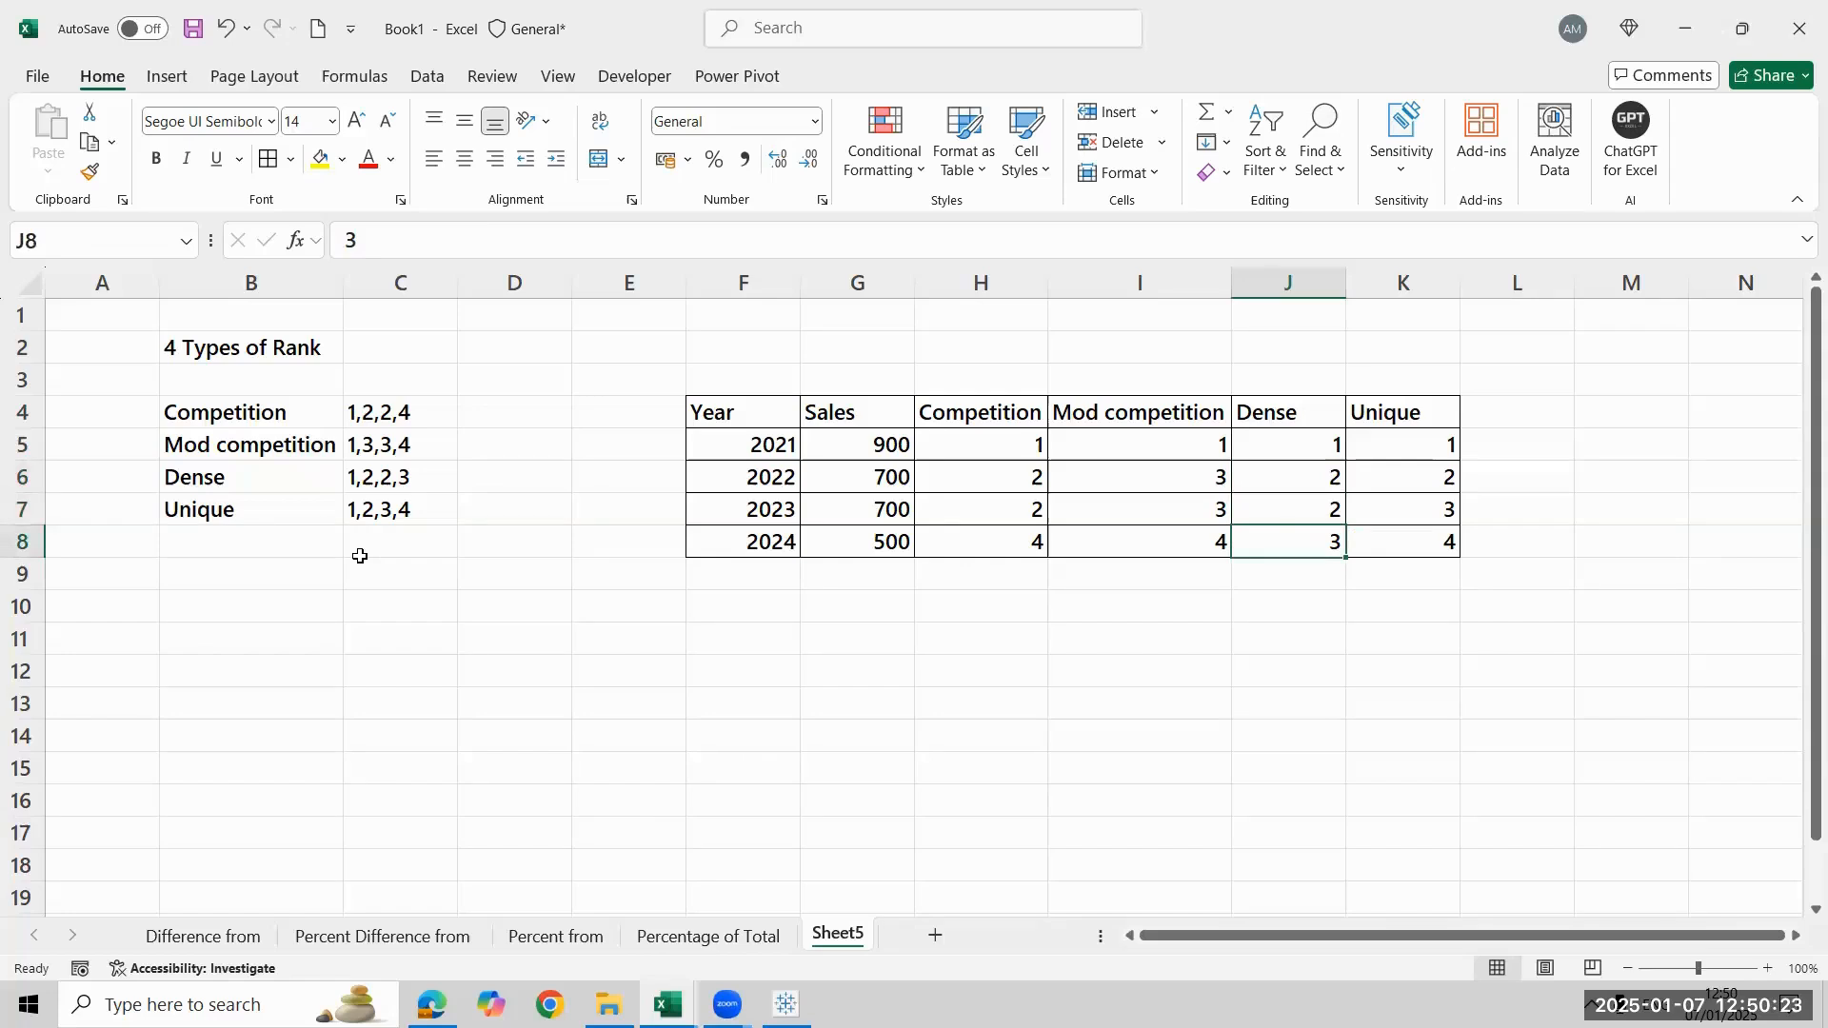
Compare the 2024 ranks in the Competition and Mod competition columns with the sequence of ranks down the Dense column
key("Left")
key("shift+Left")
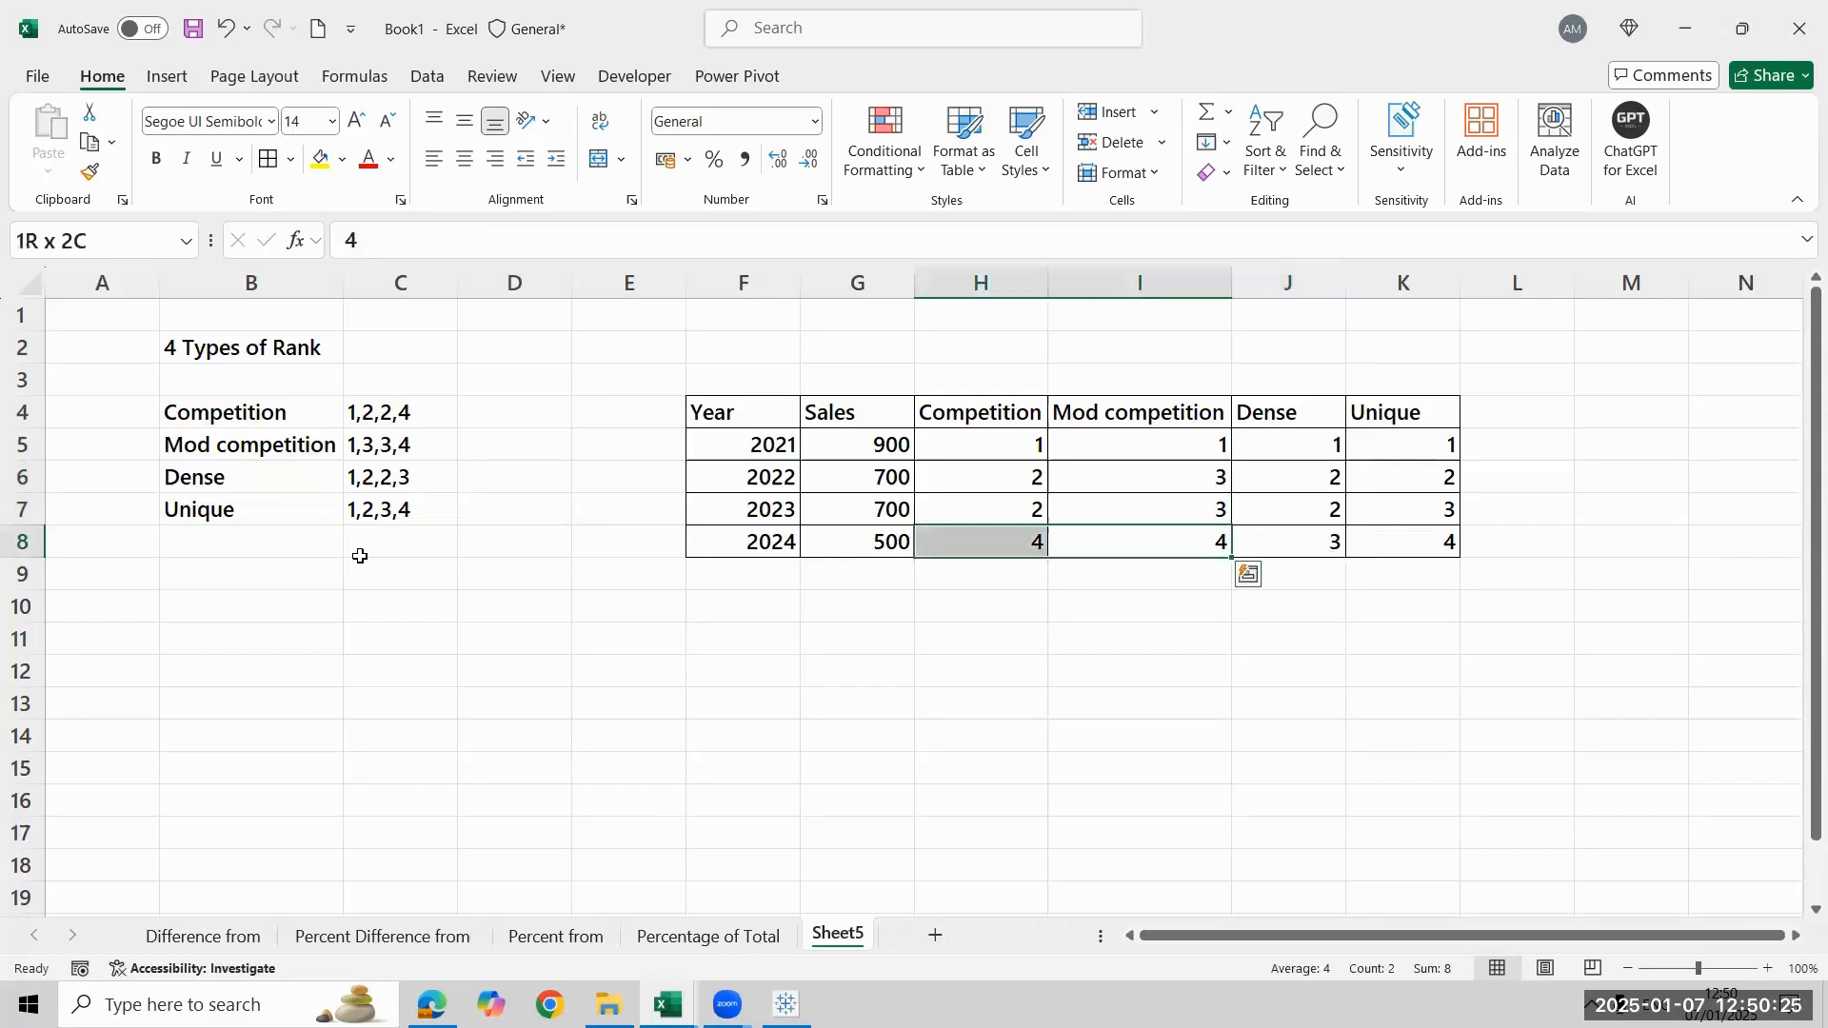
key("Right")
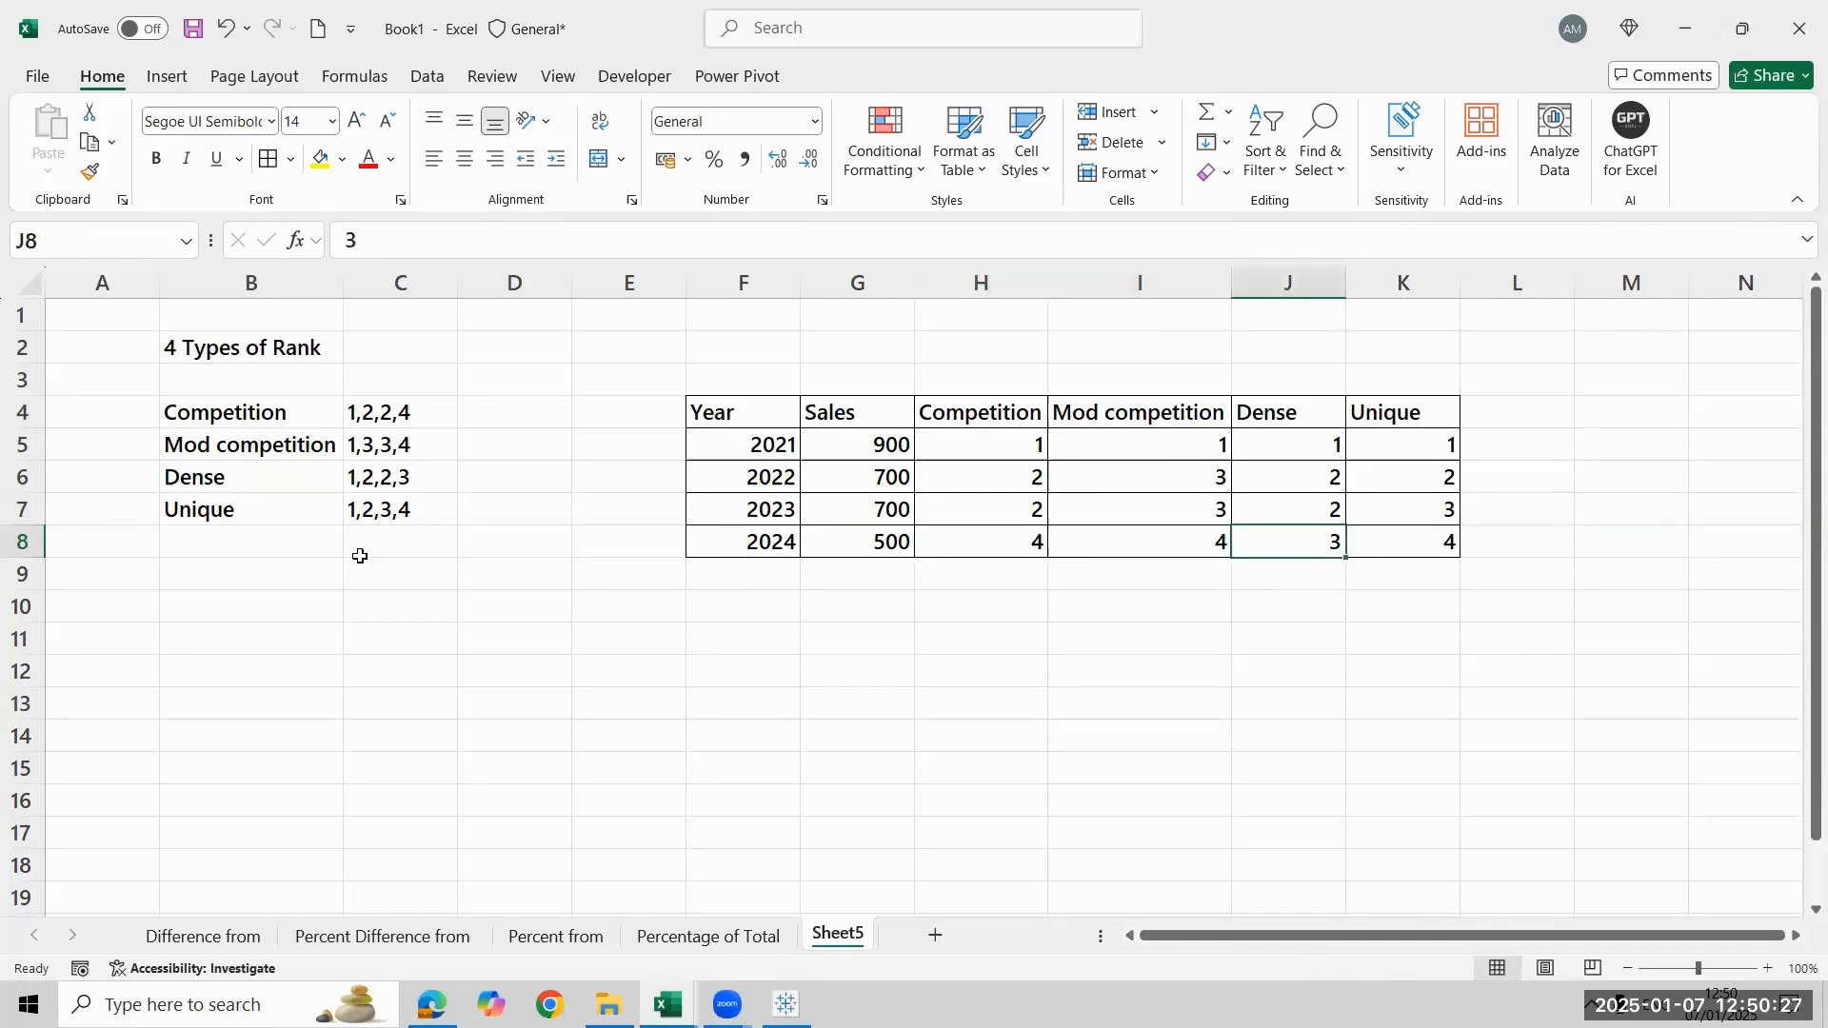
key("Up")
key("Up")
key("Up")
key("shift+Down")
key("shift+Down")
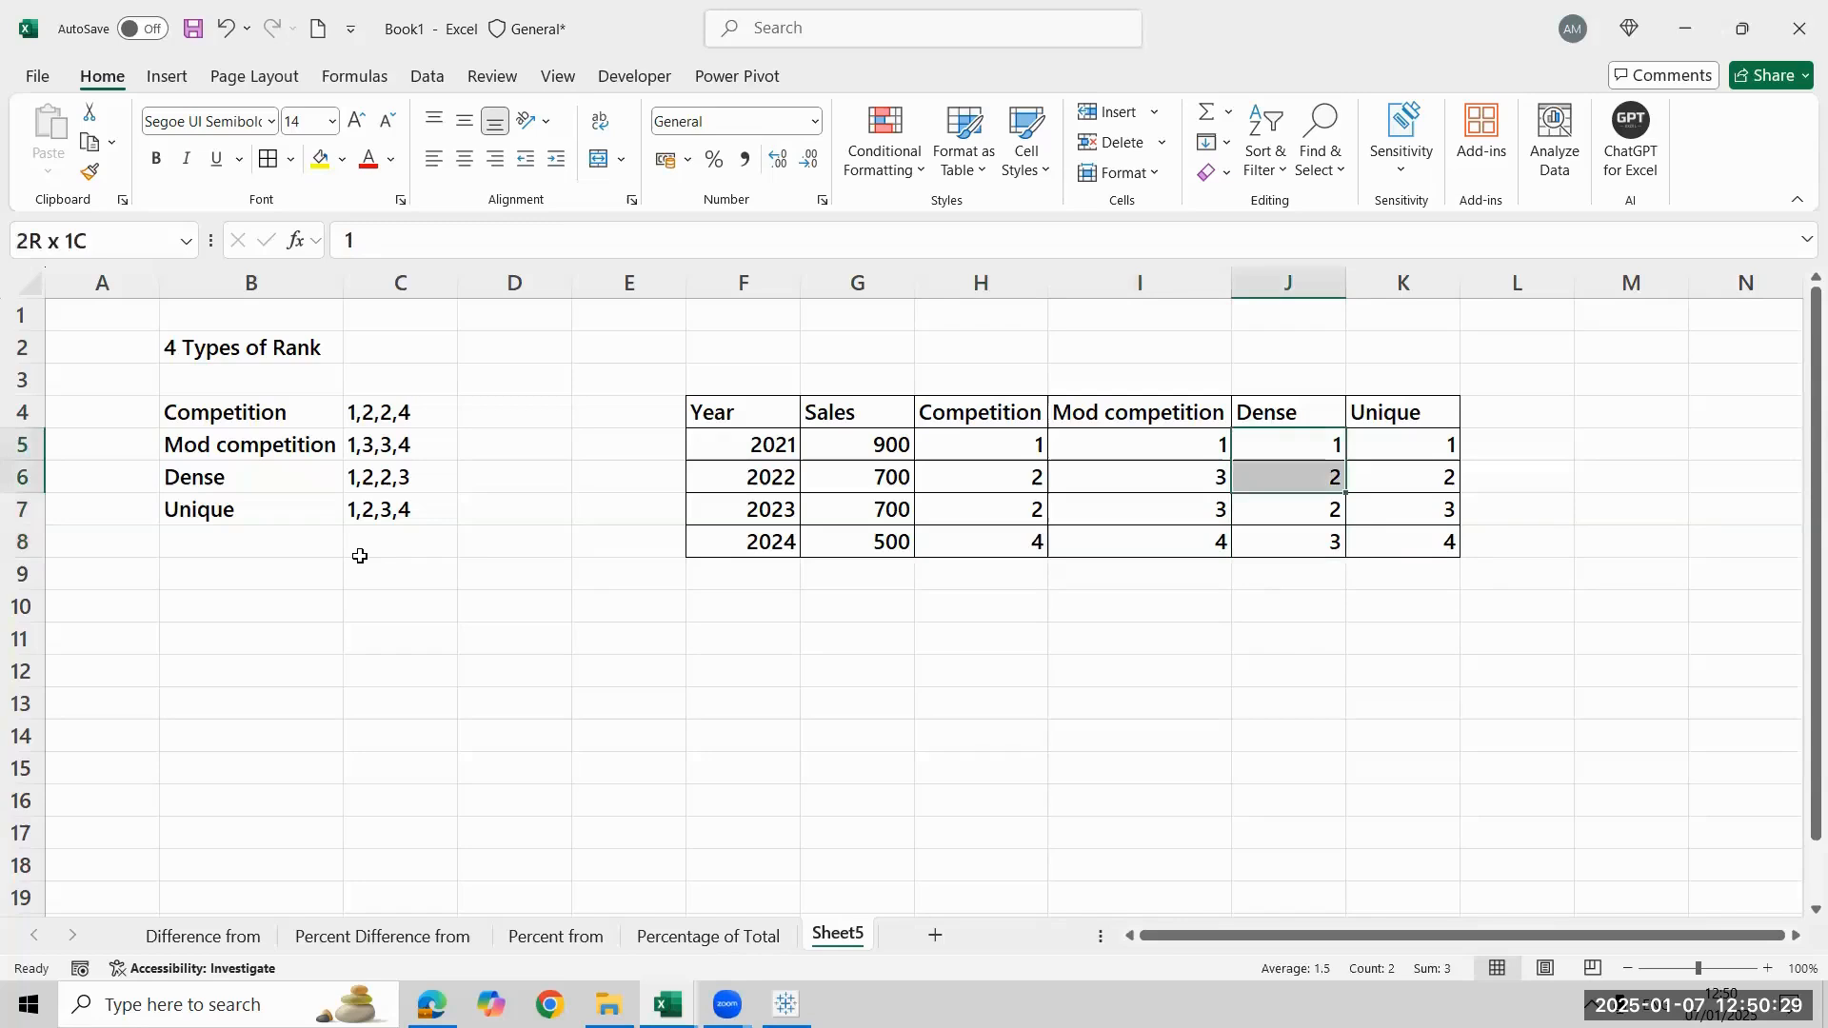
key("Down")
key("shift+Down")
key("Down")
key("Down")
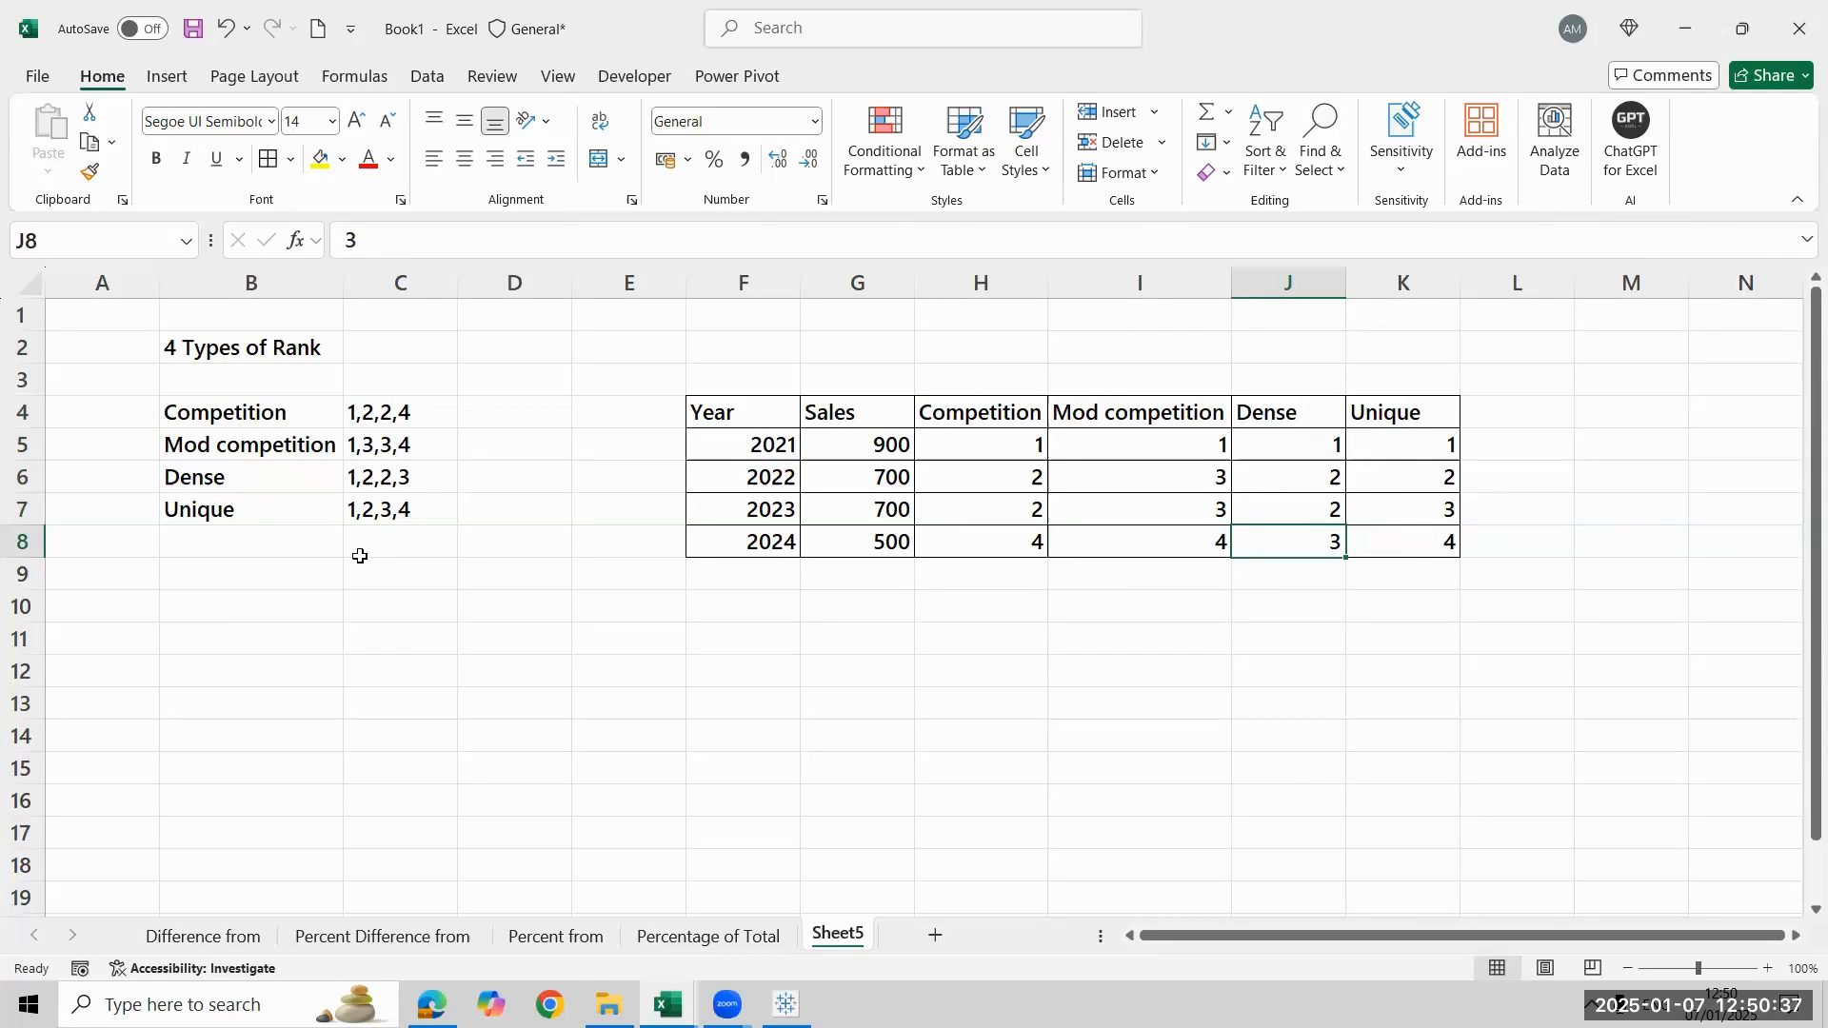
Review the tied 2022 and 2023 sales and compare the 2024 ranks across the four rank types
key("Up")
key("Left")
key("Left")
key("Left")
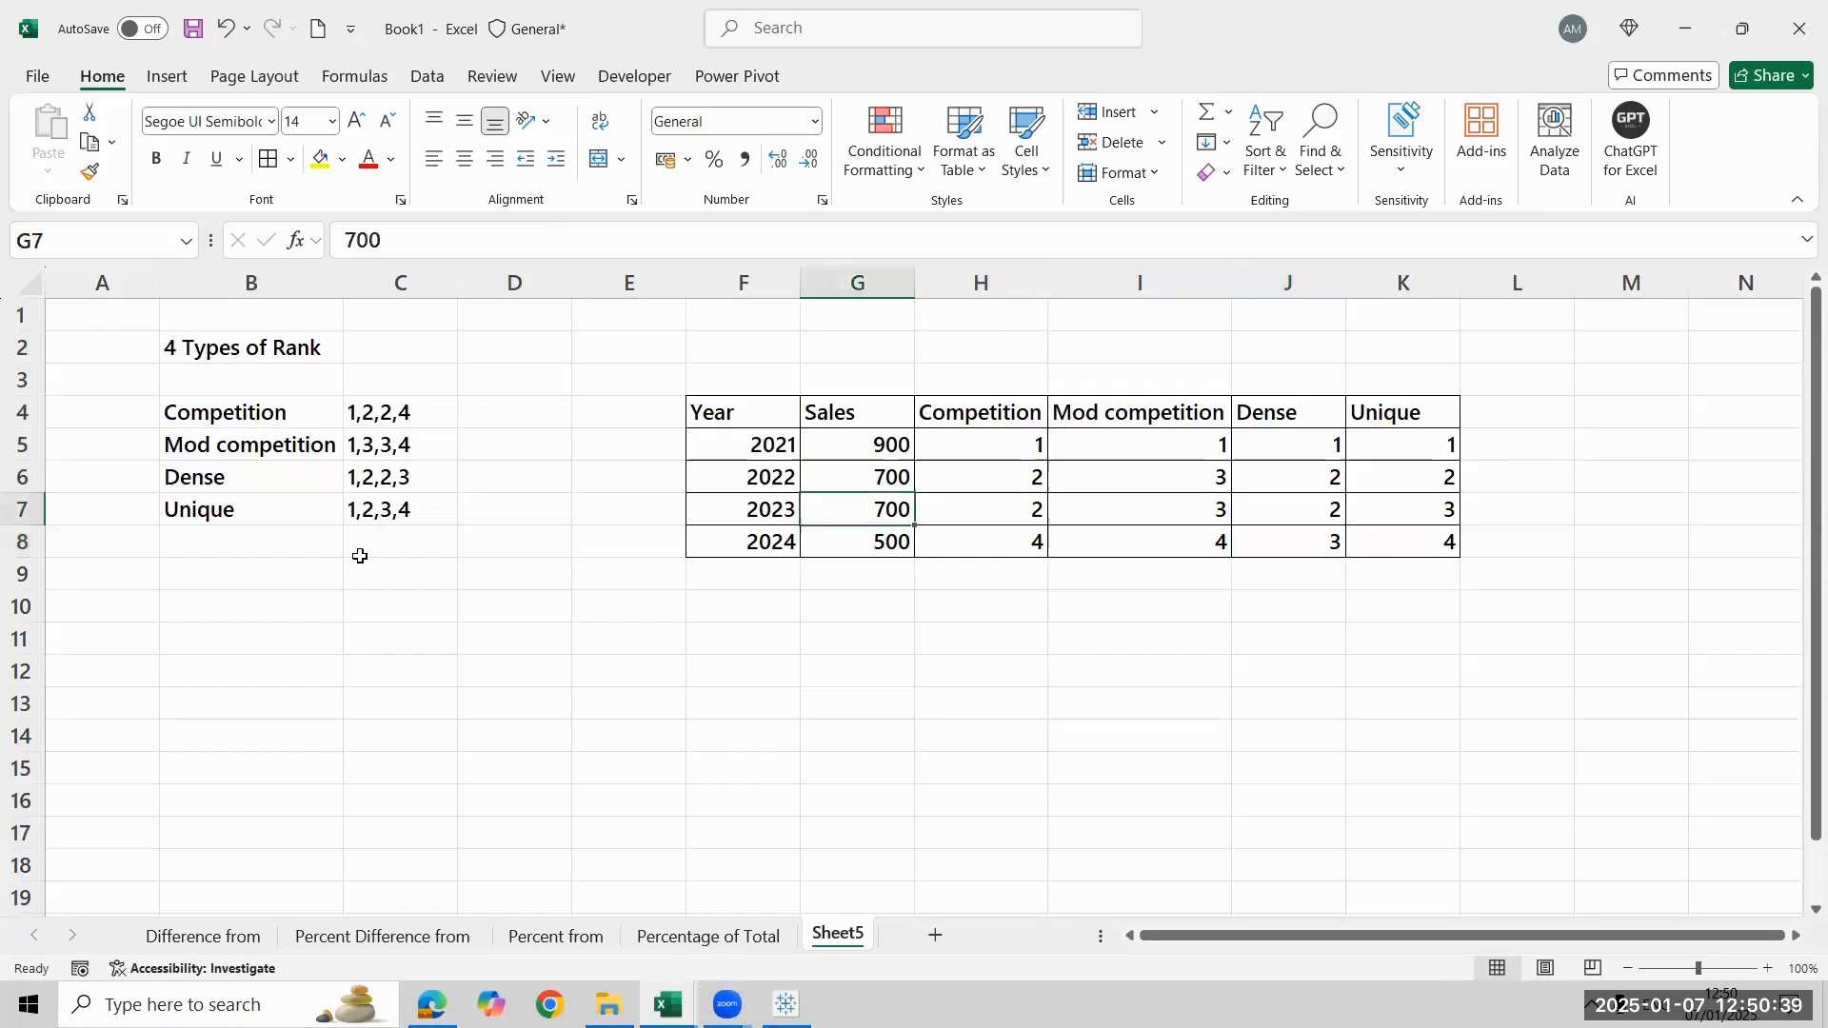
key("Up")
key("shift+Down")
key("Down")
key("Down")
key("Right")
key("Right")
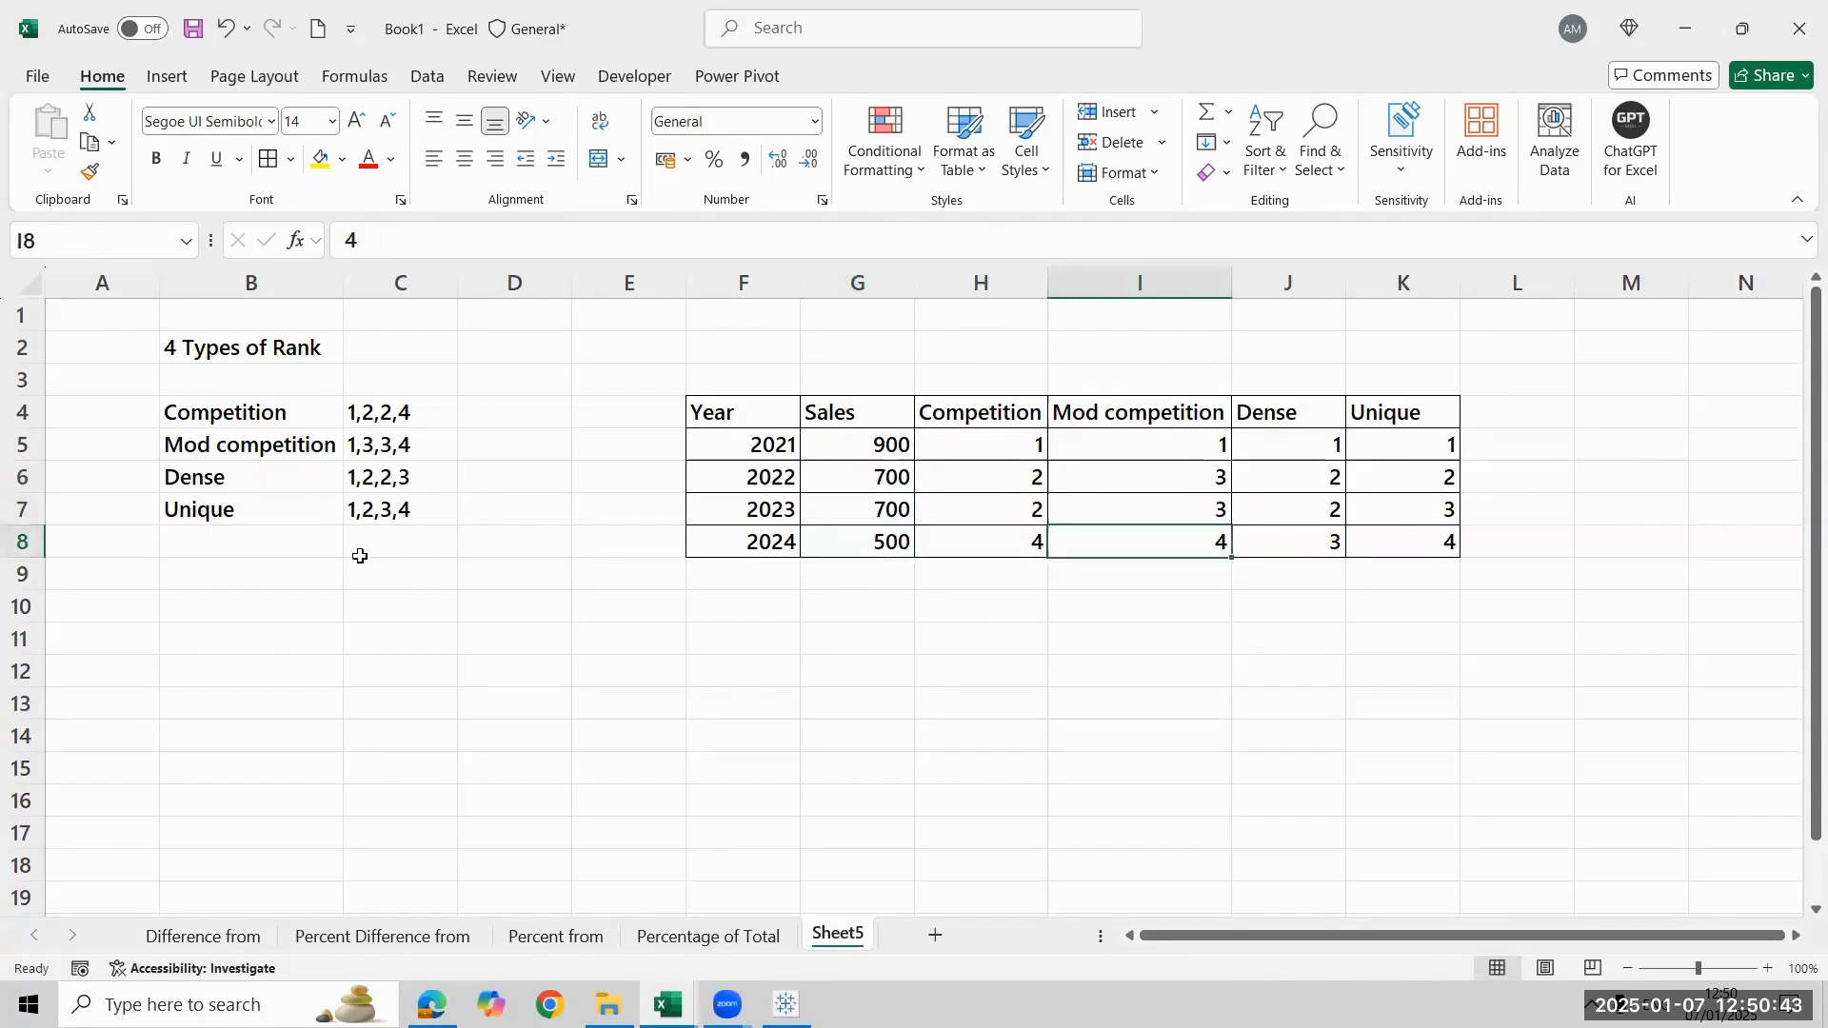
key("Right")
key("Right")
key("Left")
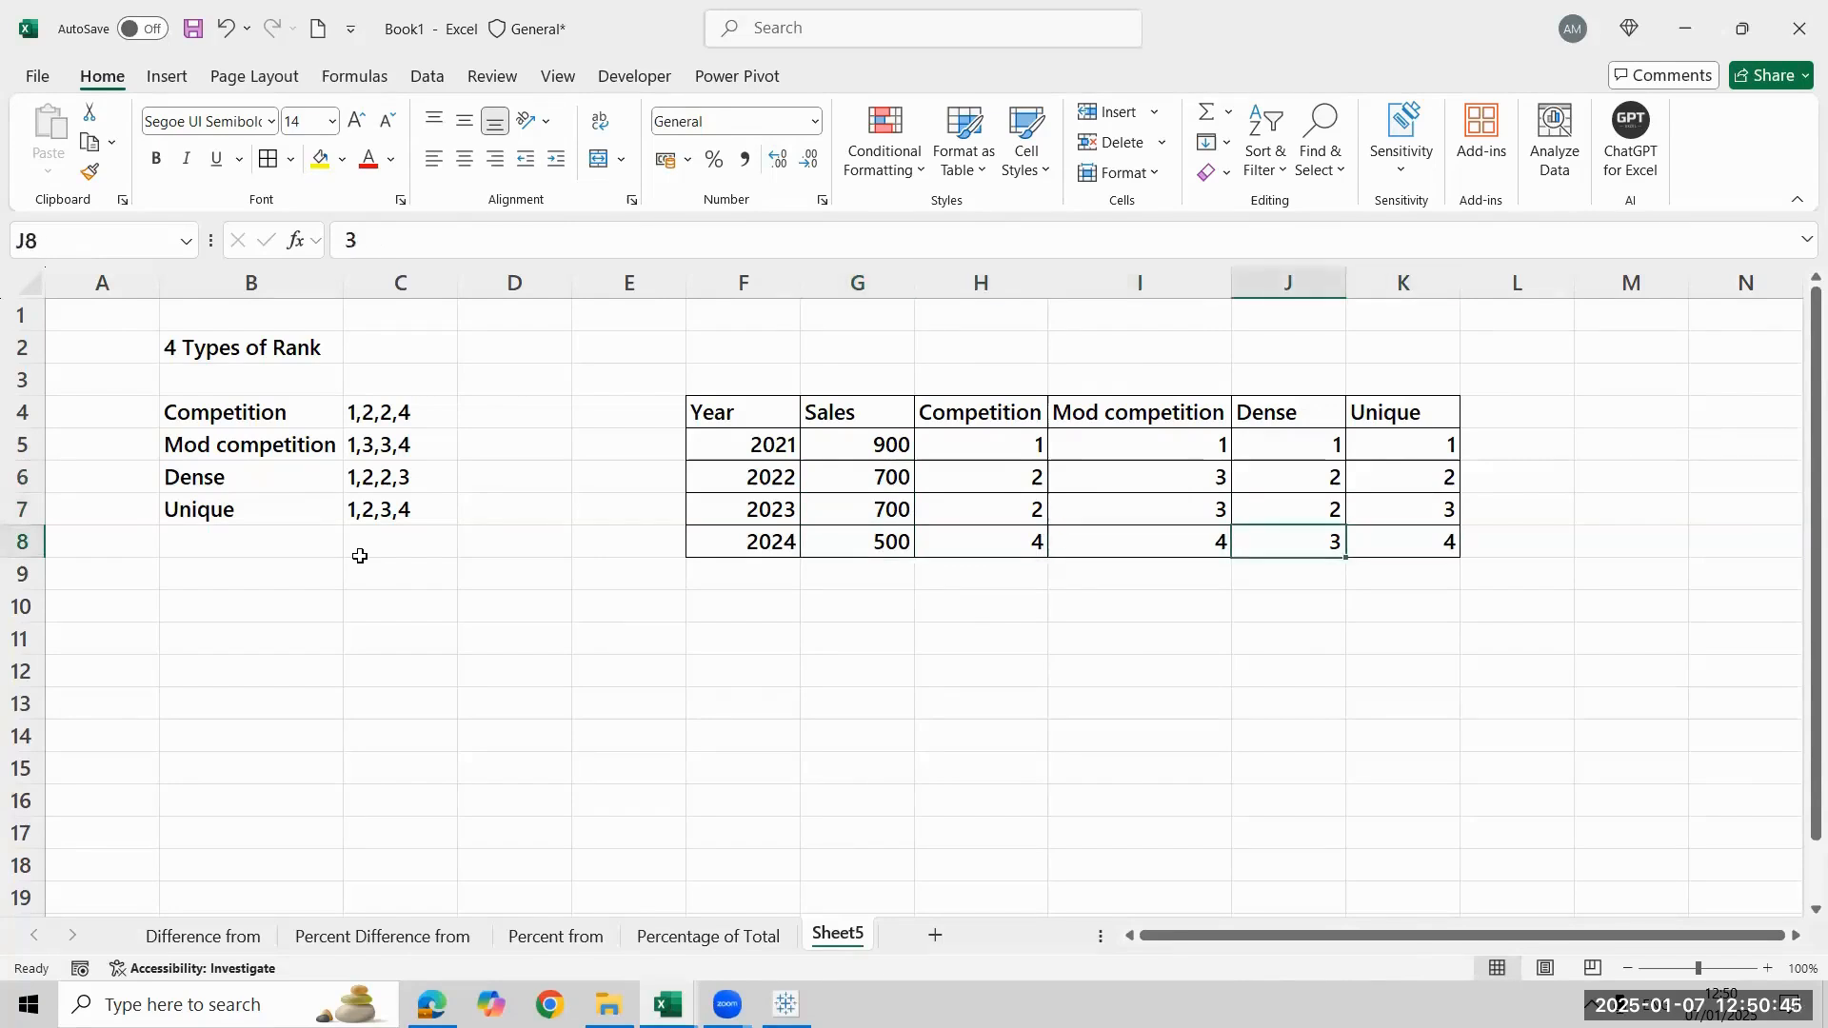
Fill the Dense column J4:J8 with yellow and enter the label MY SQL above it in J2
key("ctrl+shift+Up")
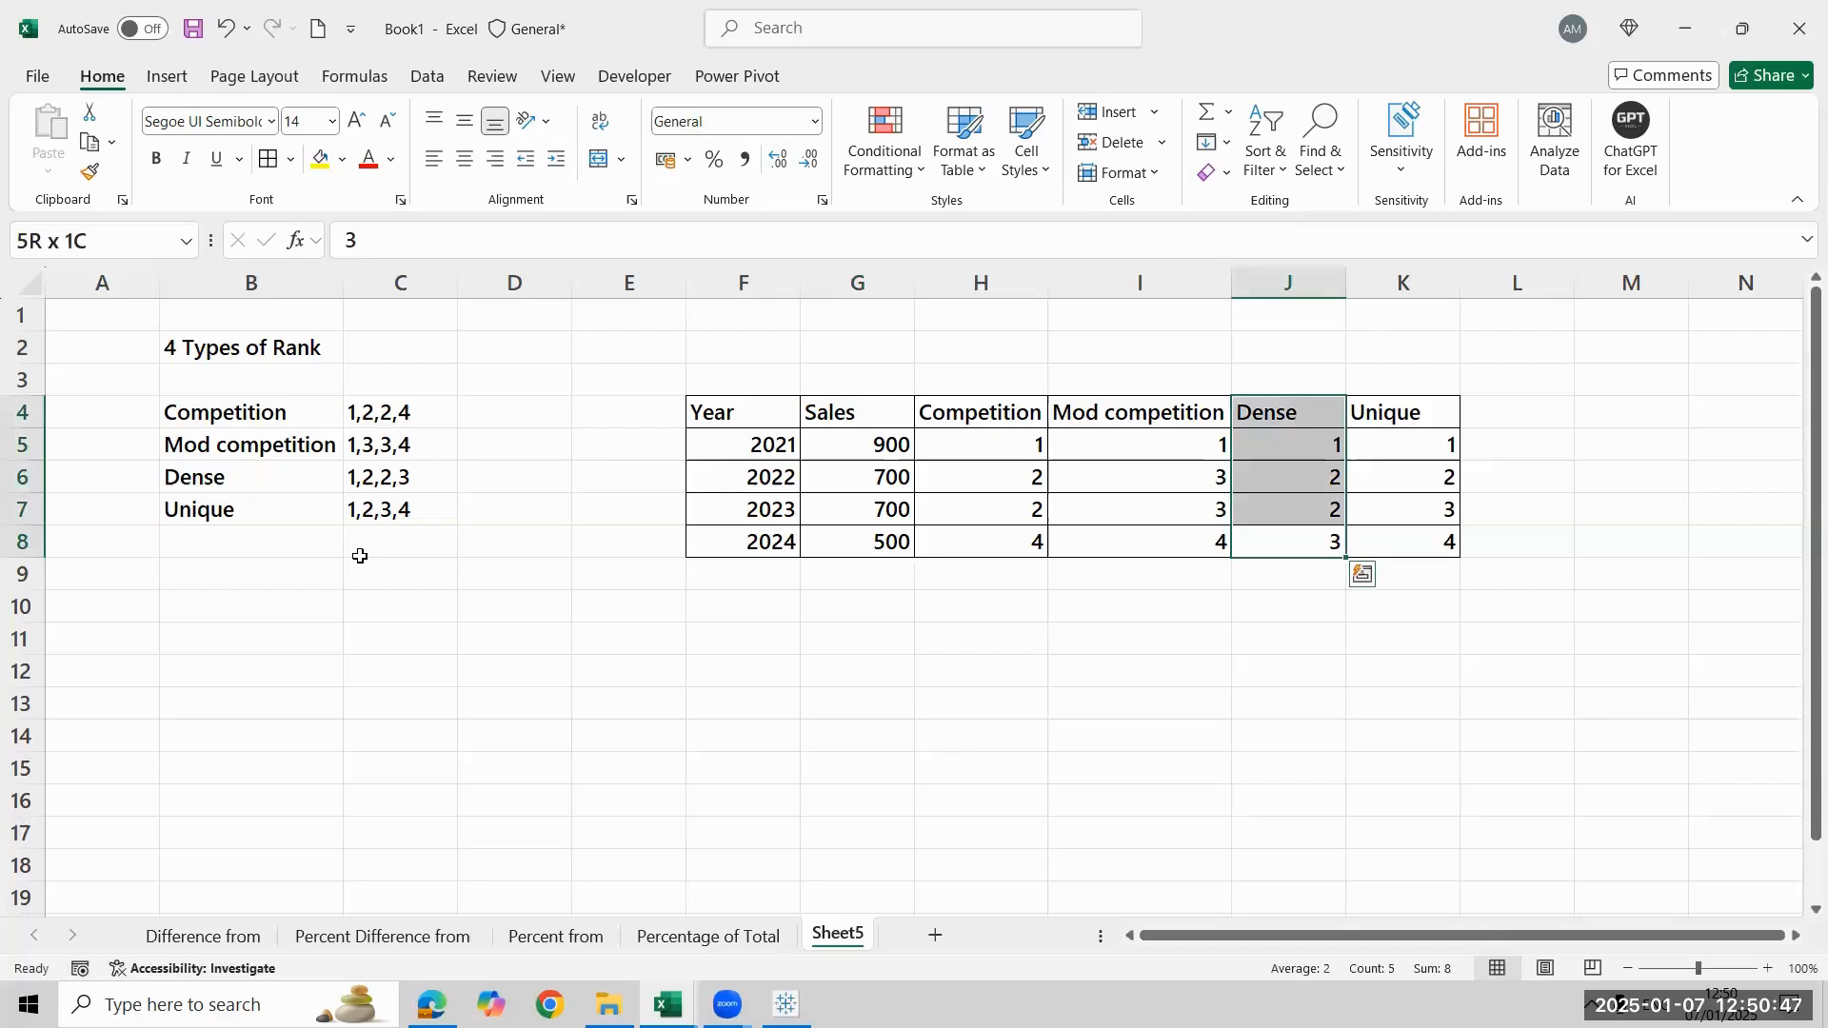
left_click(310, 169)
left_click(1299, 344)
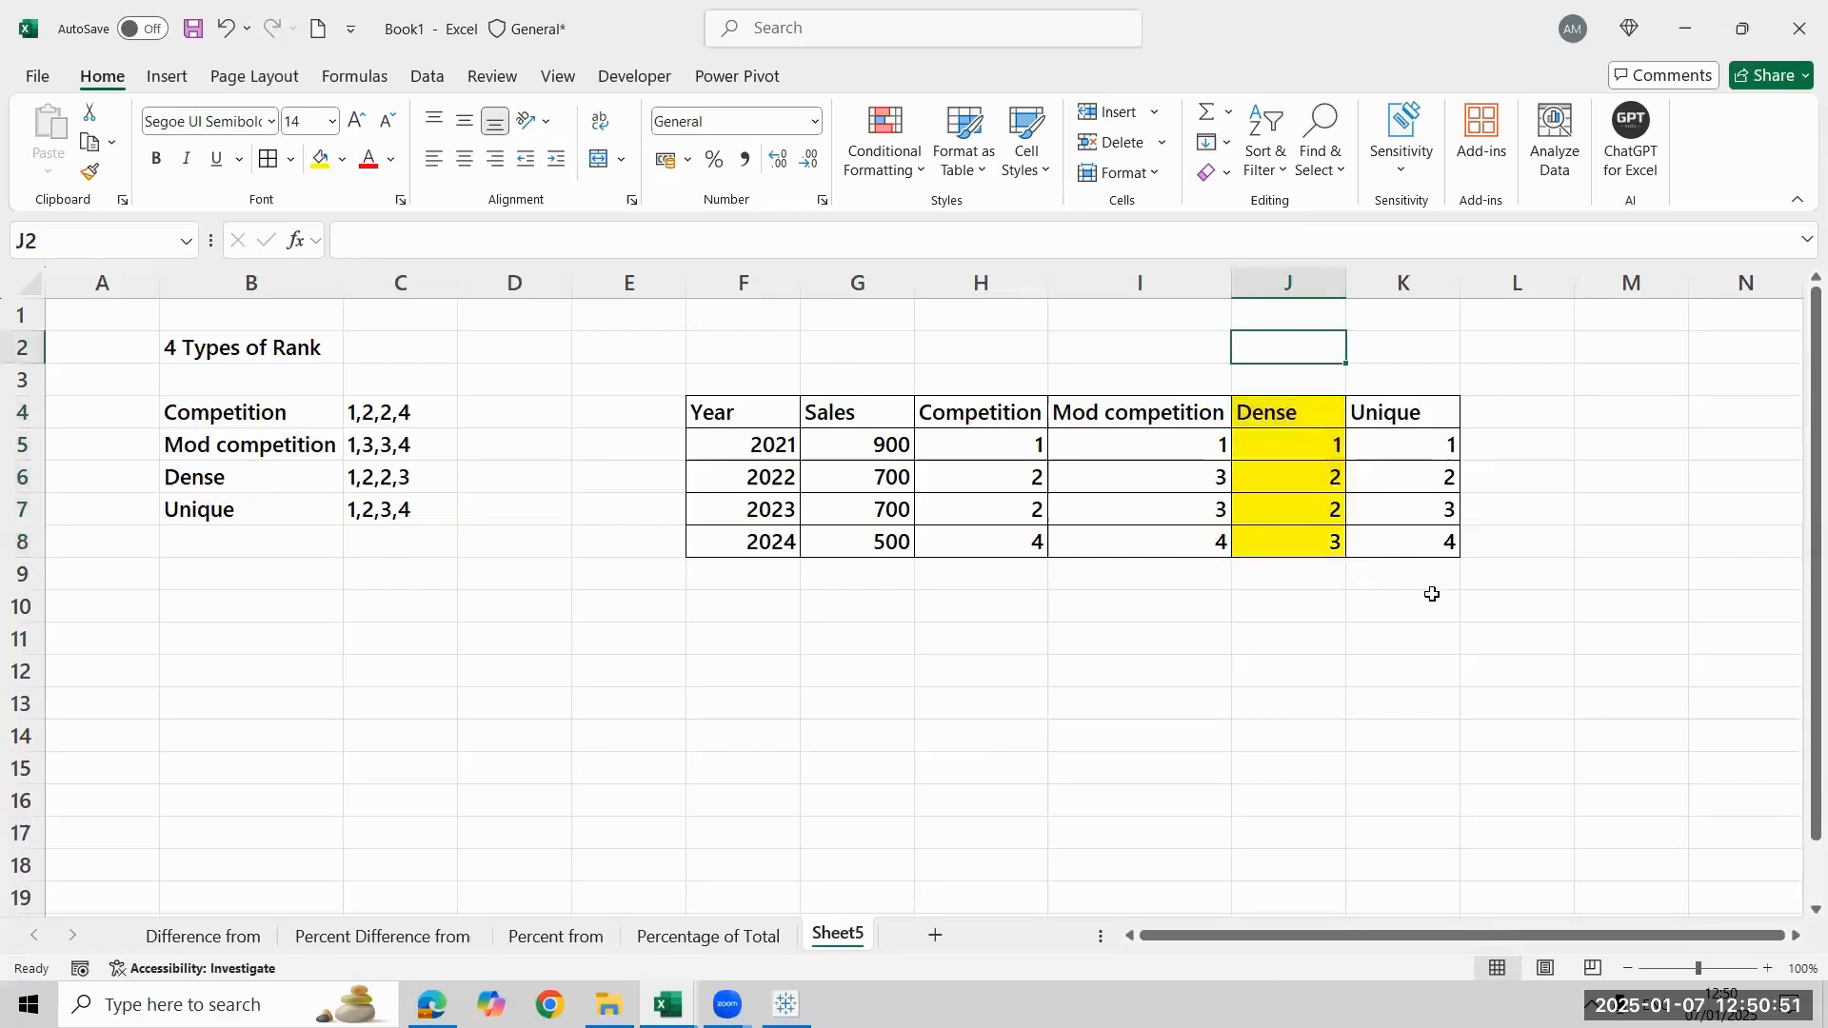
type("MY SQL")
key("Up")
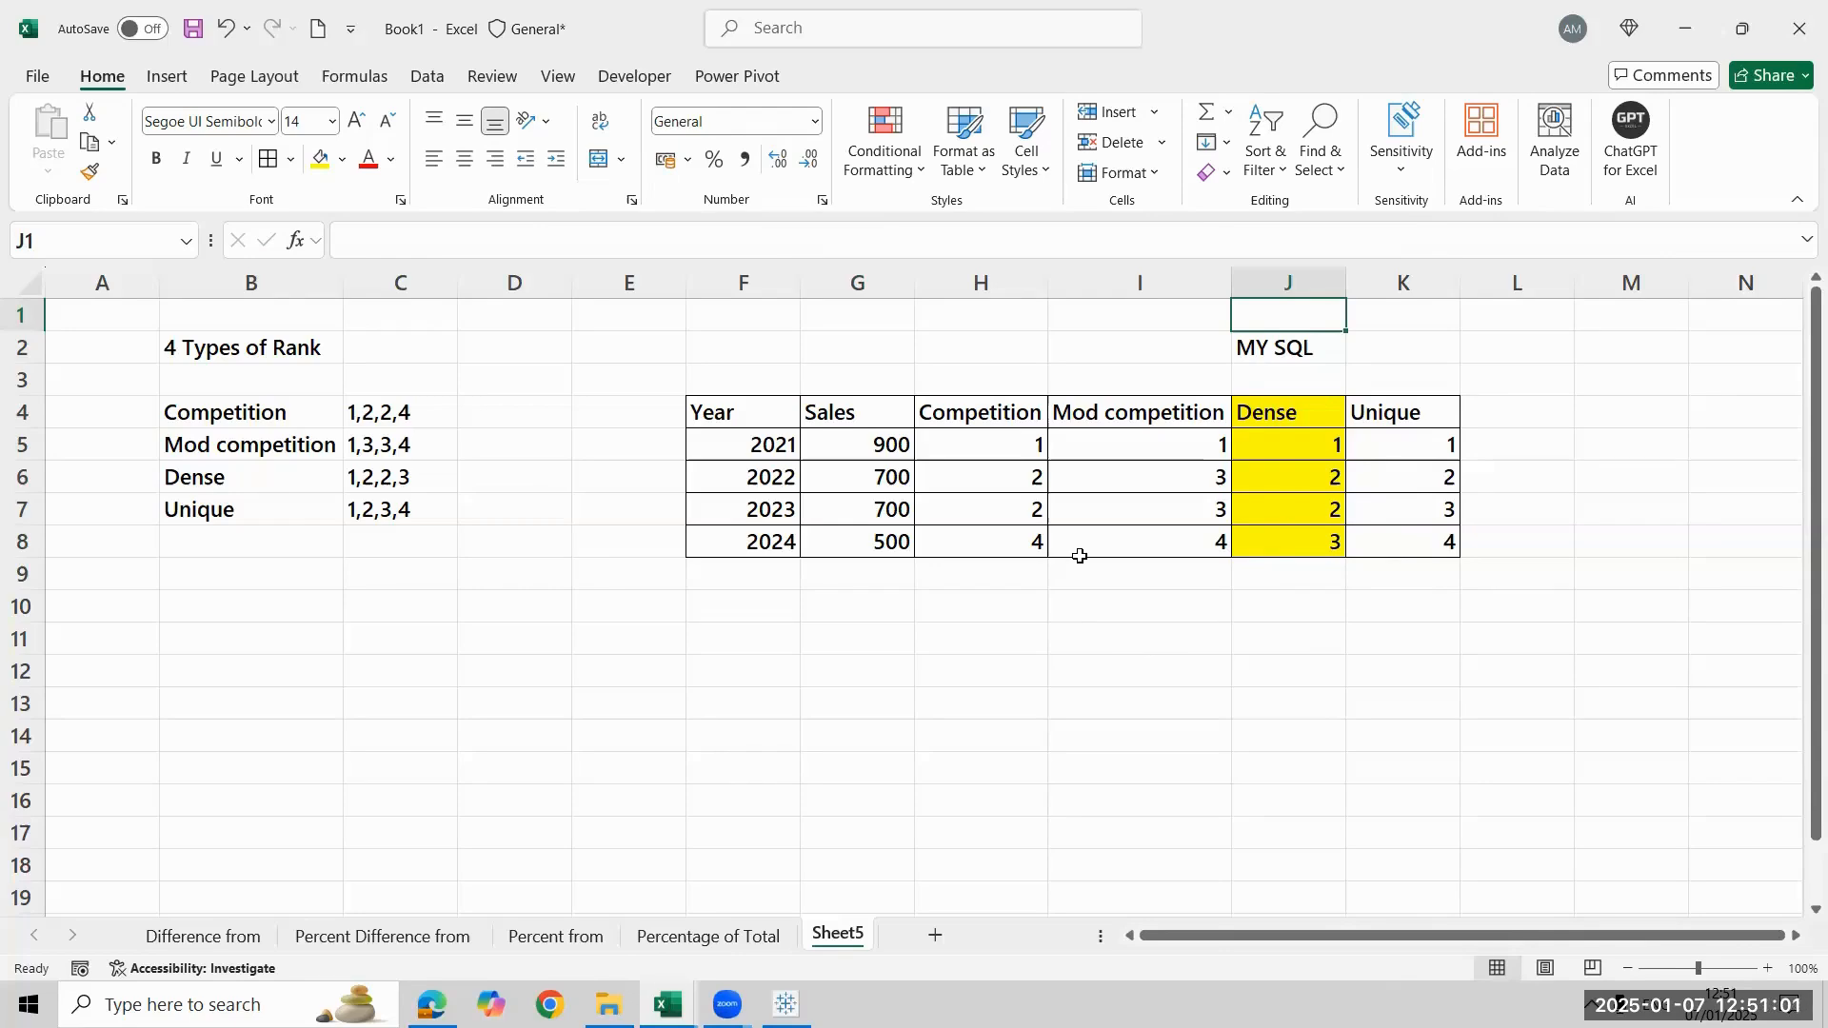
Switch to Tableau and change the Sales table calculation type from Rank to Percentile
key("alt+Tab")
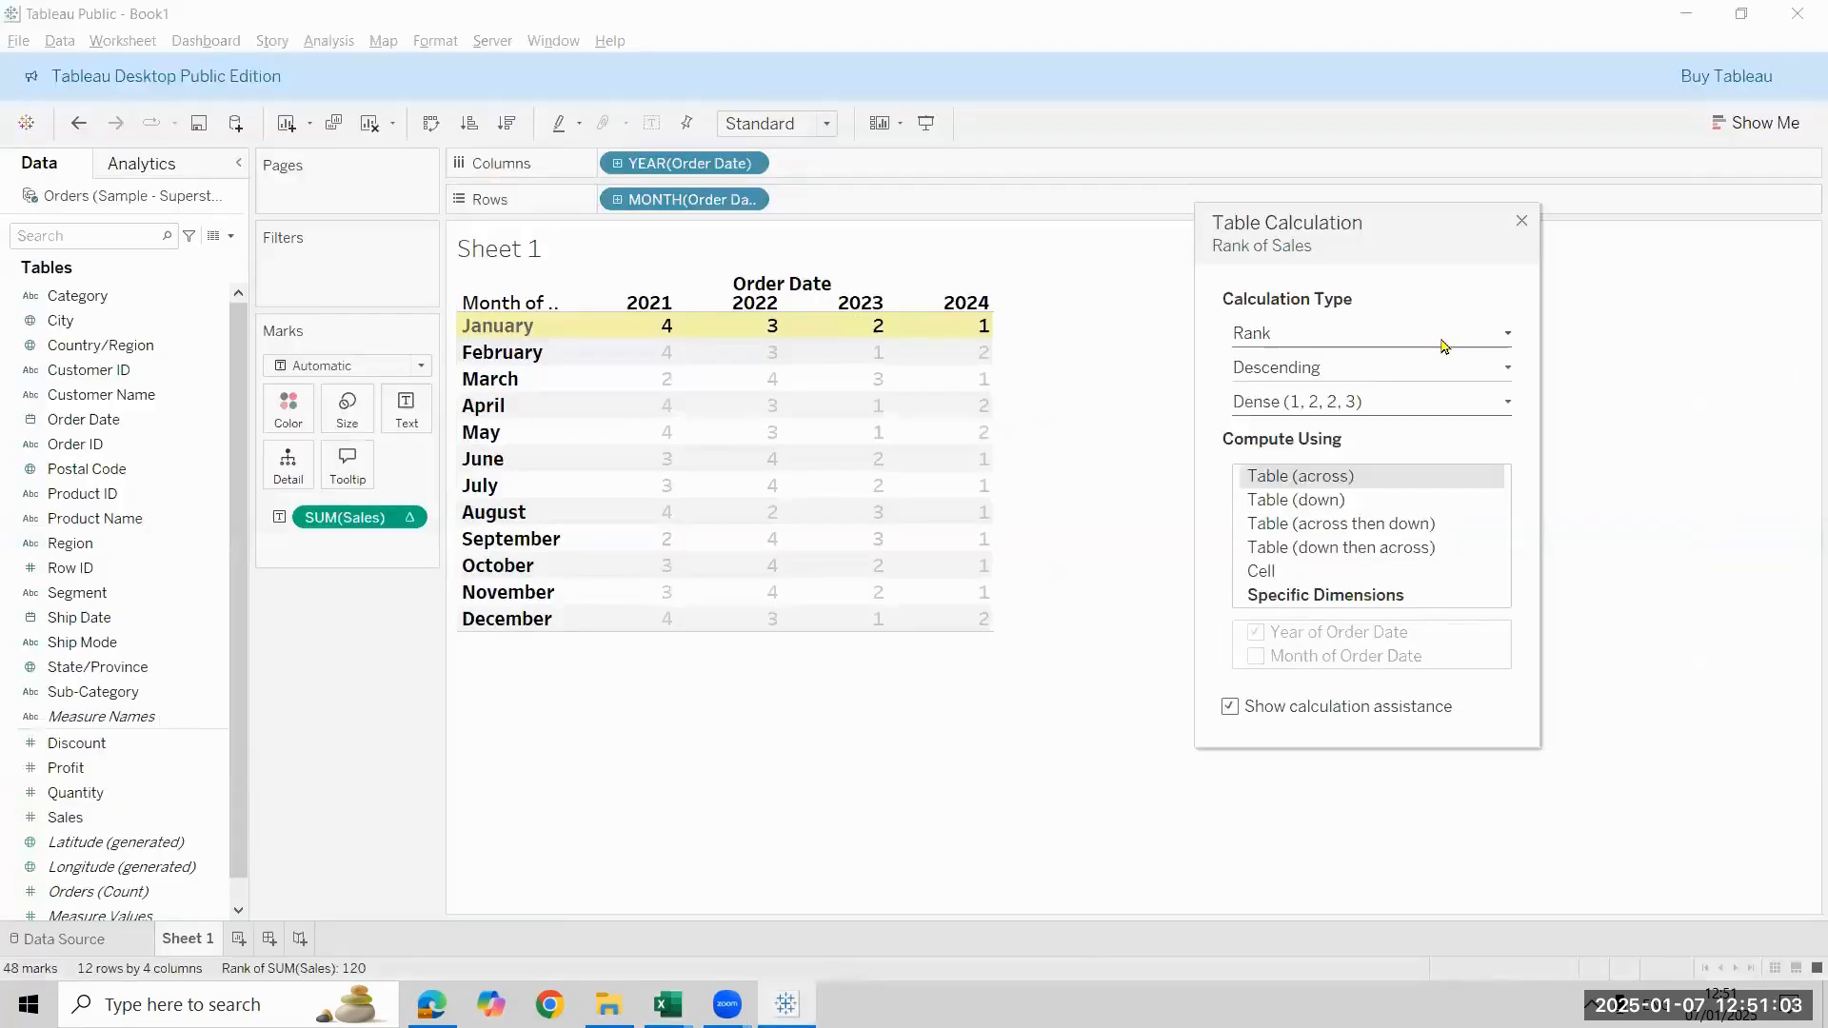
left_click(1442, 340)
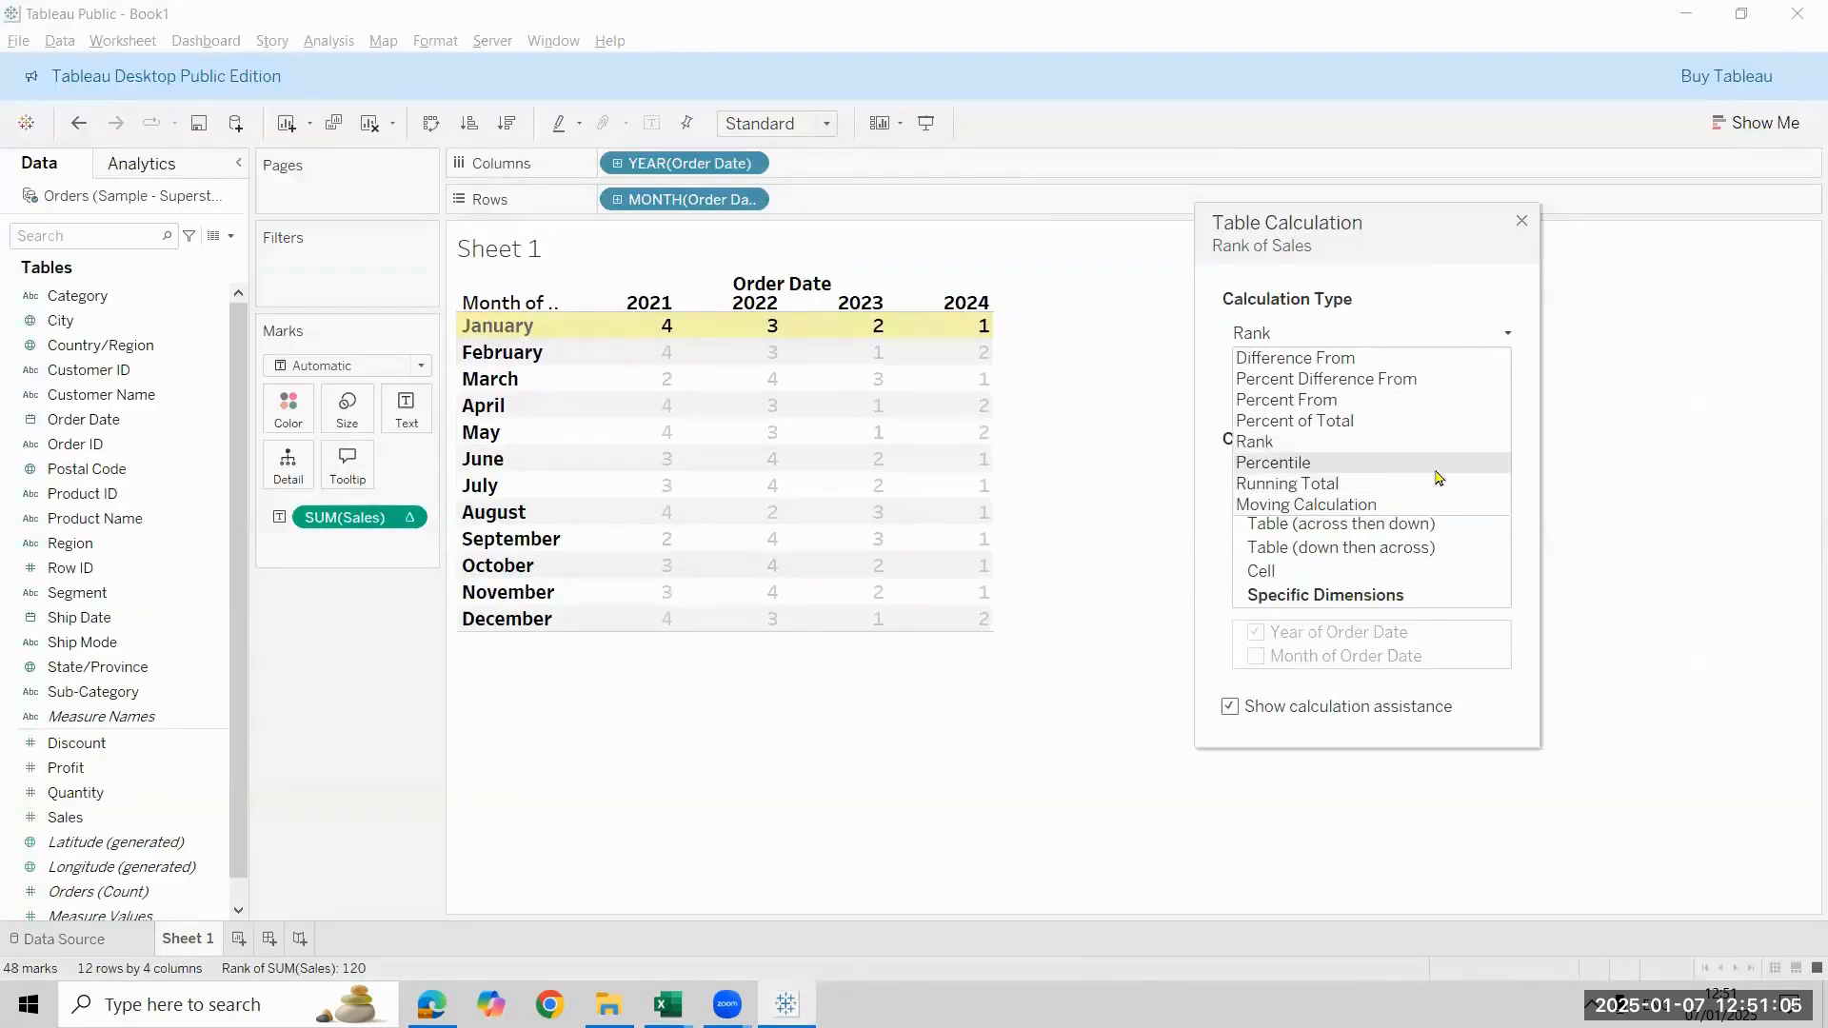
left_click(1437, 465)
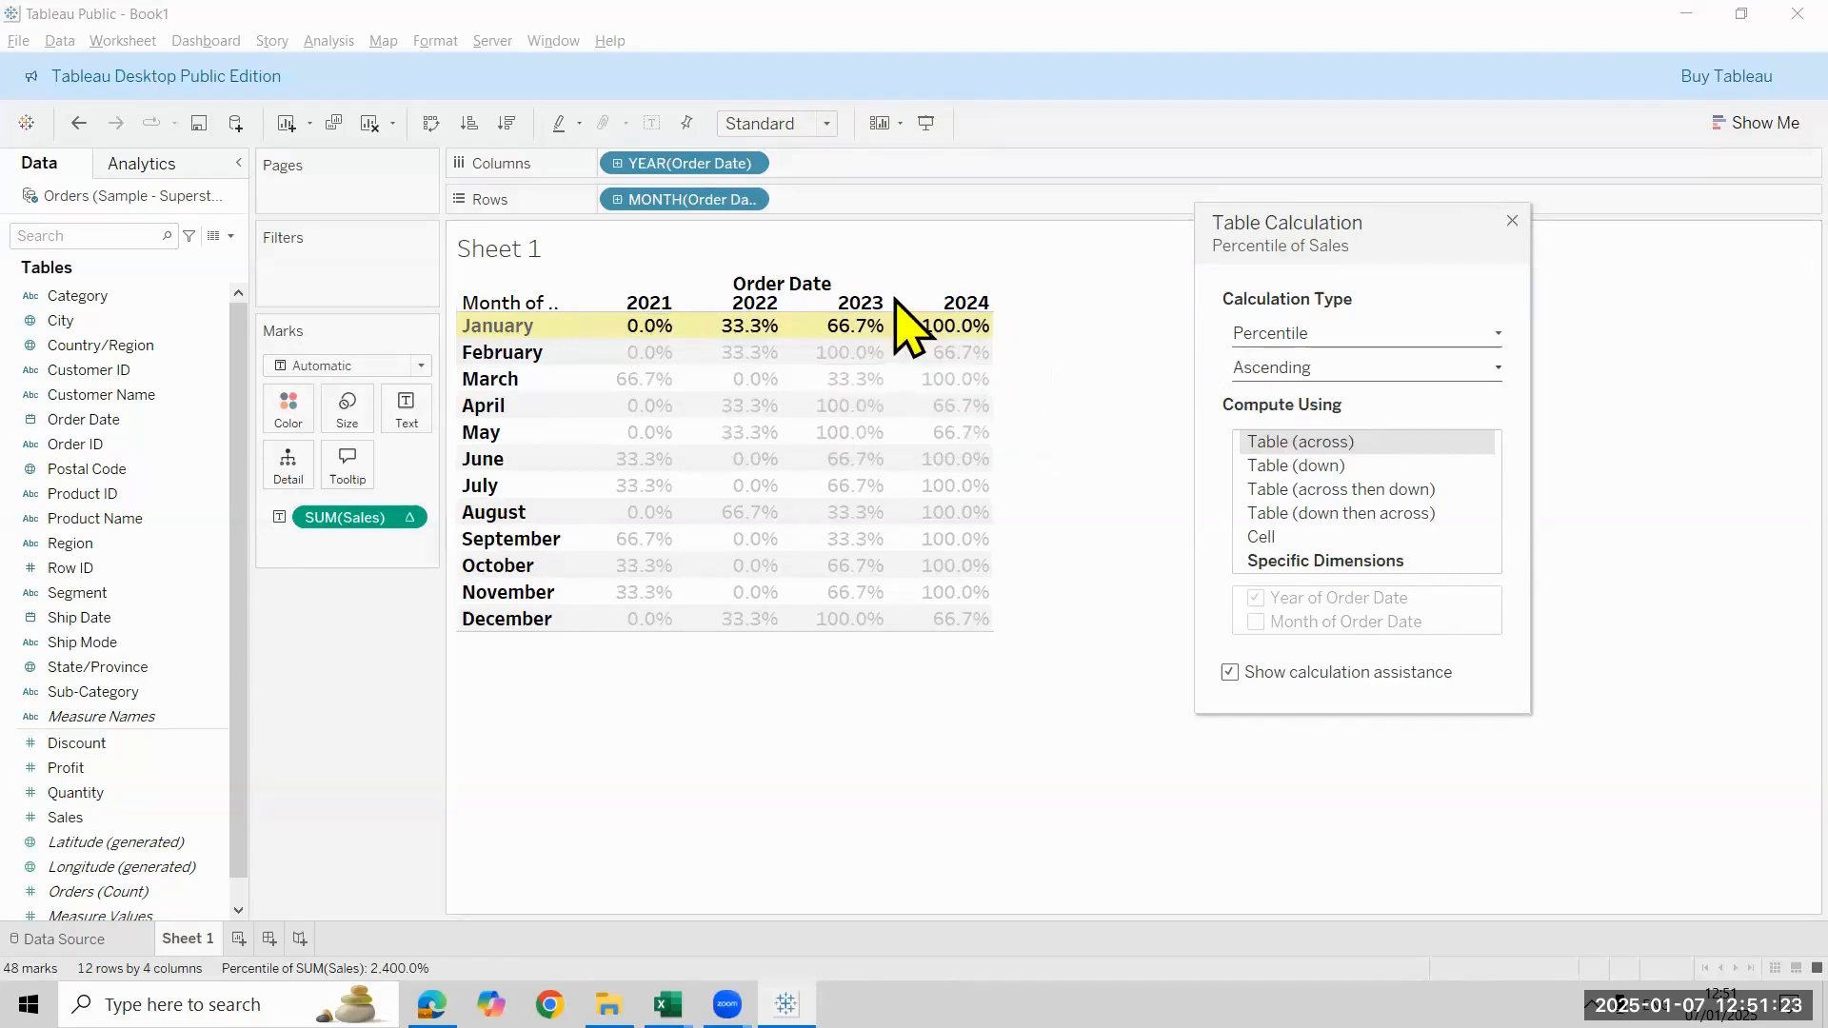
Examine how the sales percentiles are distributed across the years 2021 to 2024 for January and March
mouse_move(951, 344)
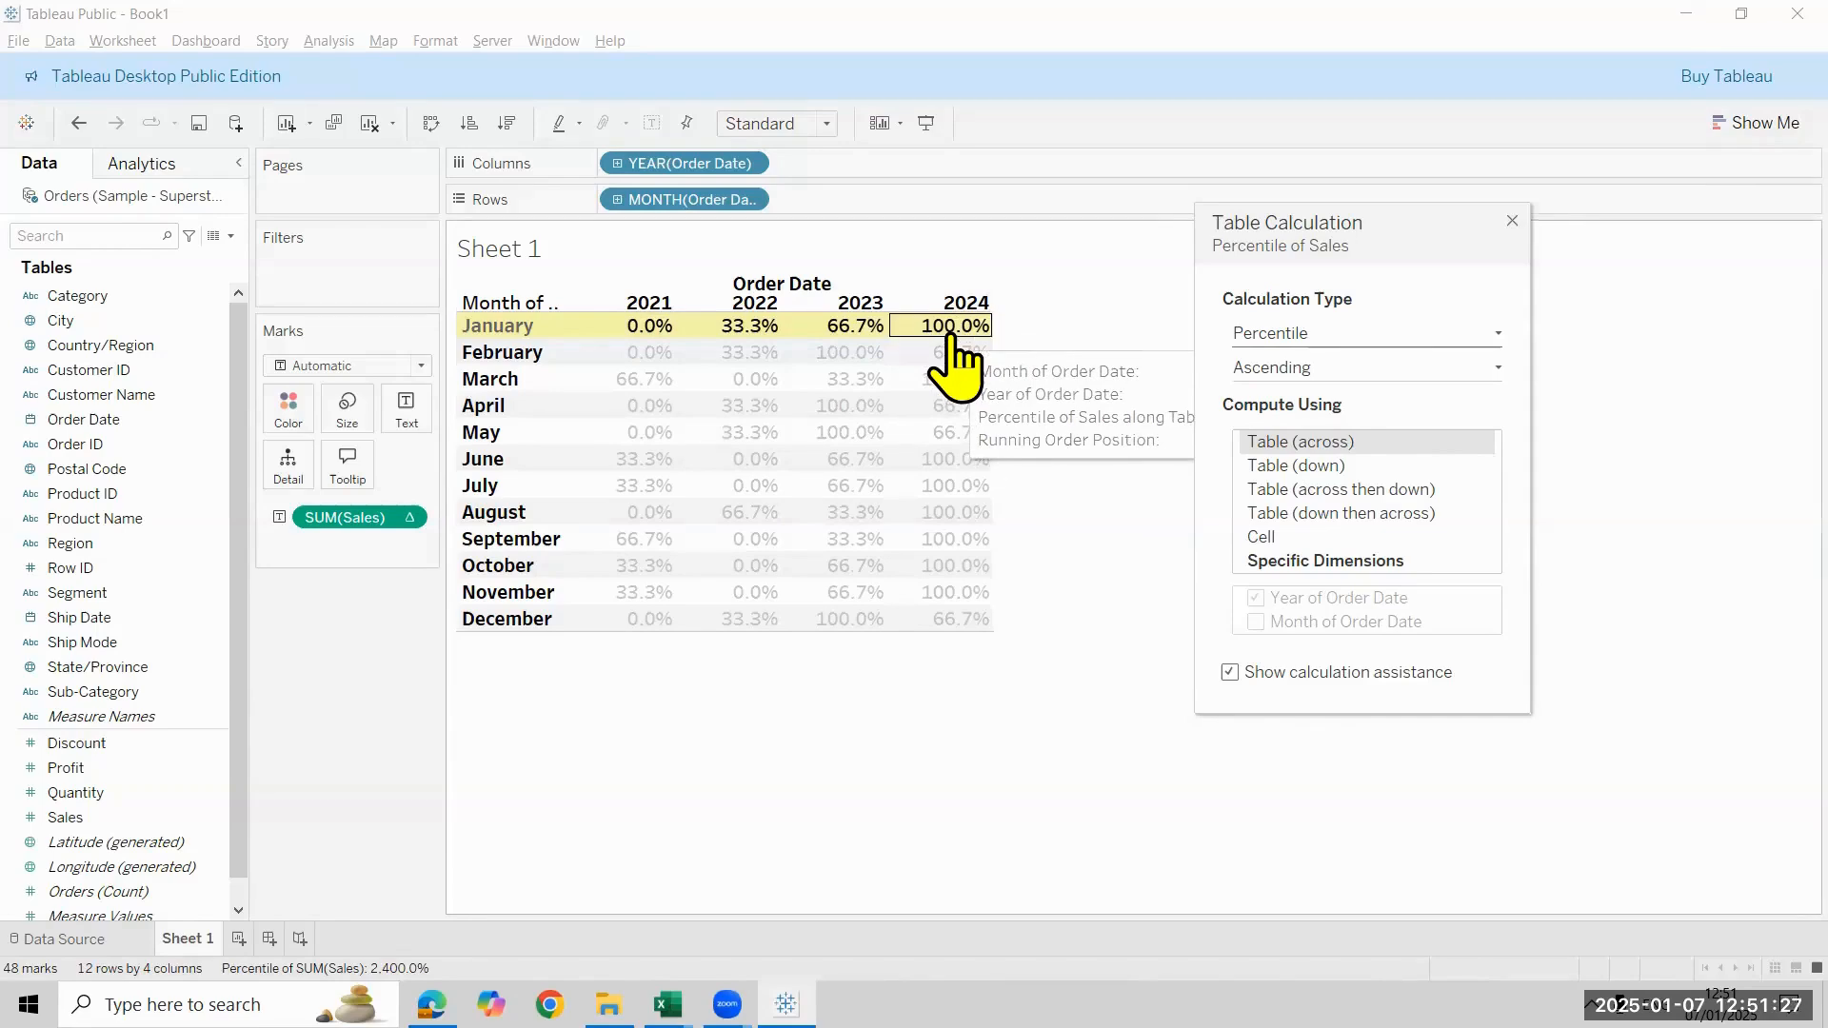
mouse_move(843, 345)
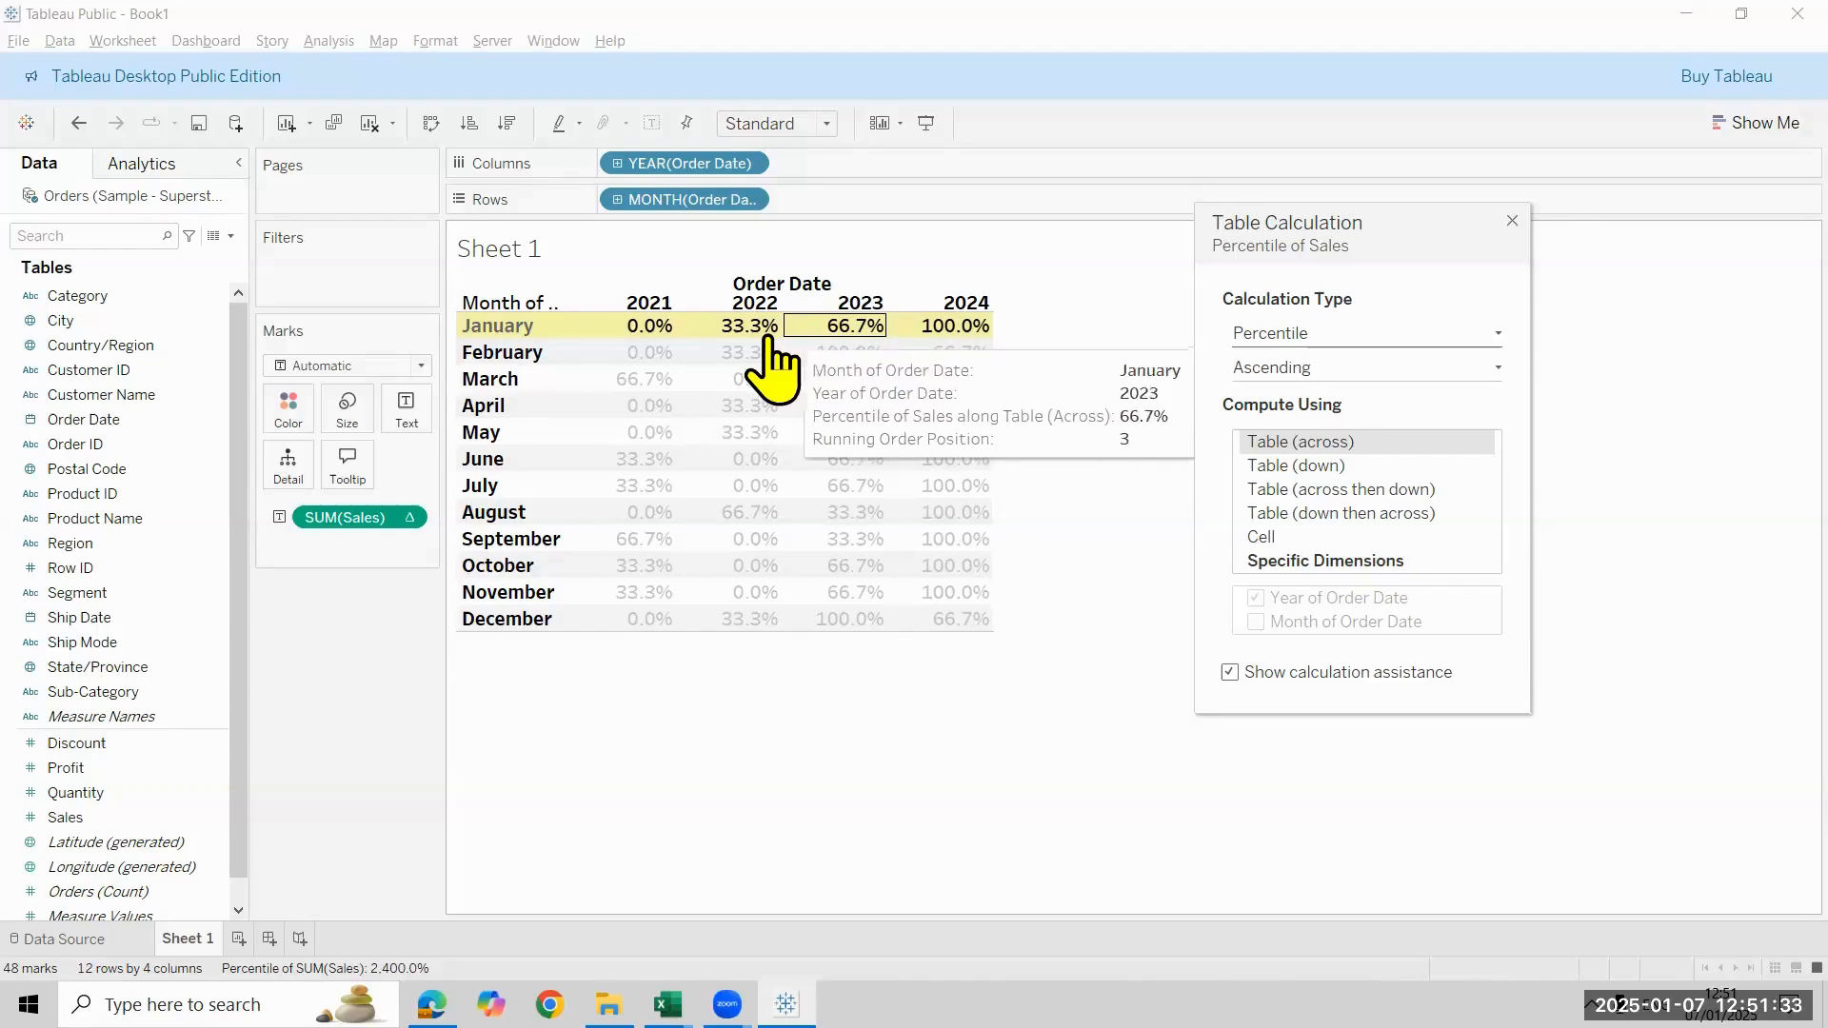
mouse_move(631, 350)
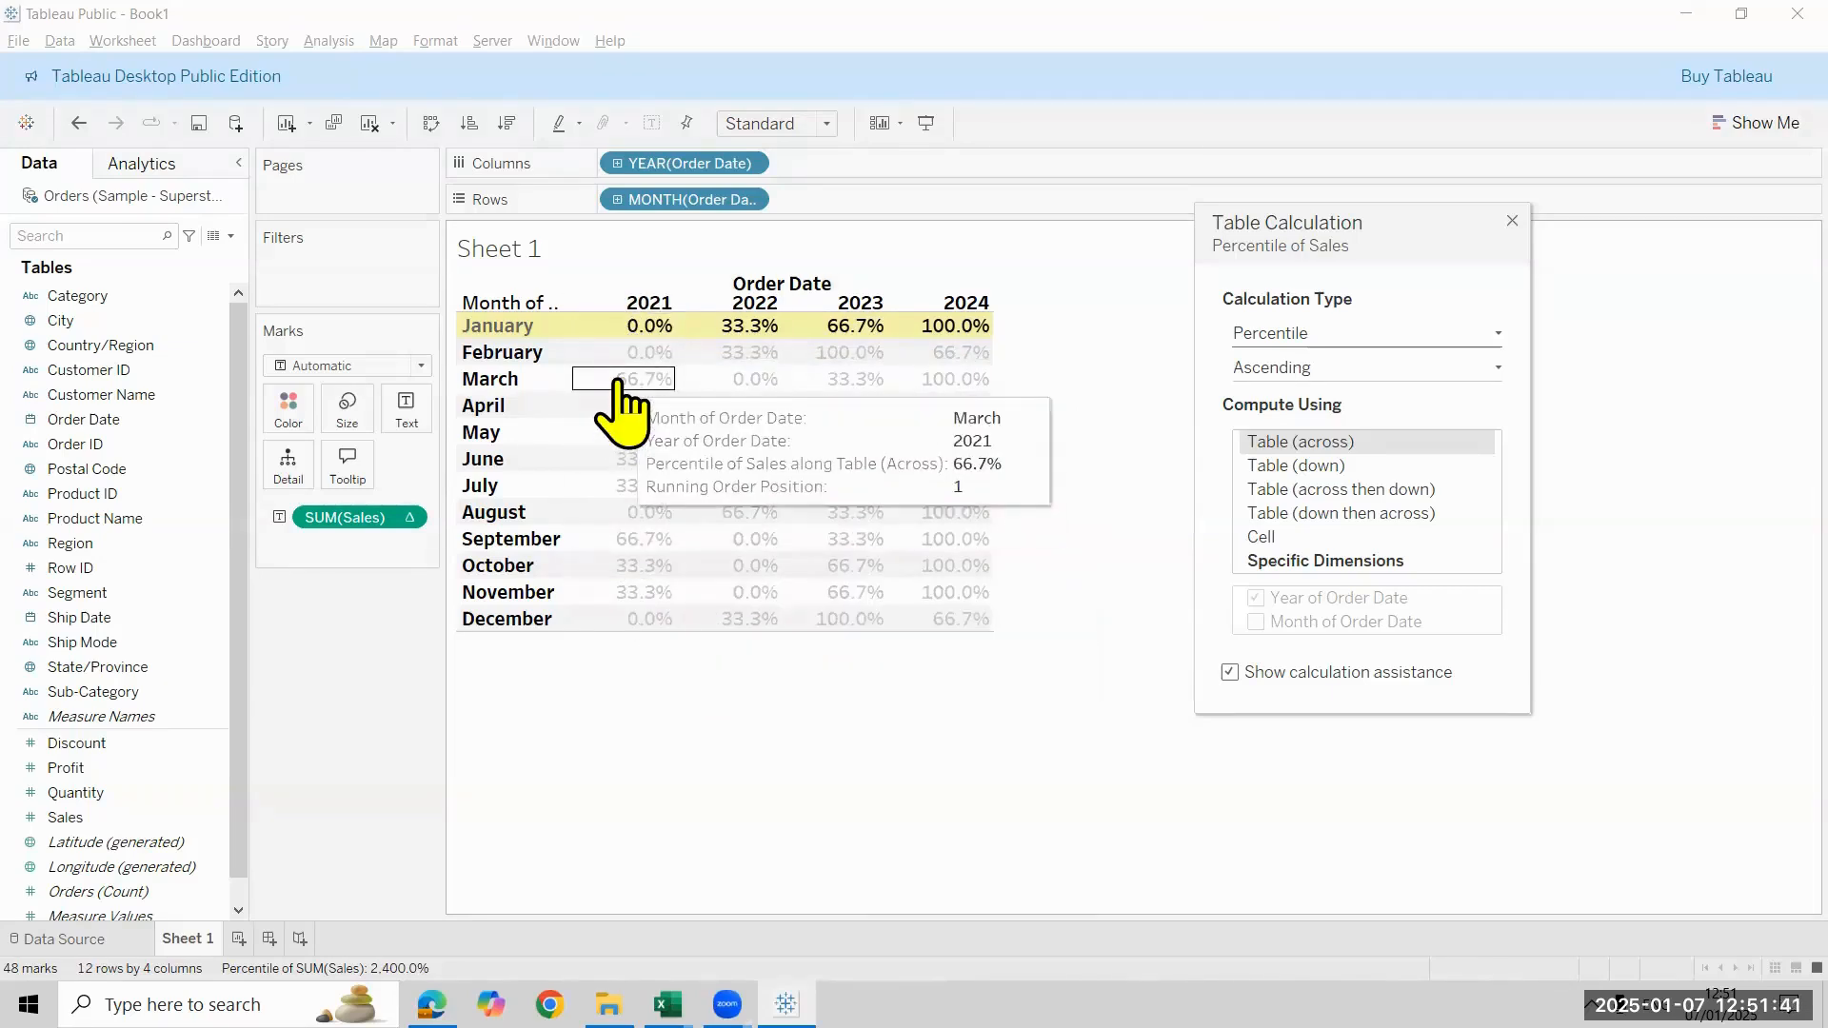
left_click(619, 381)
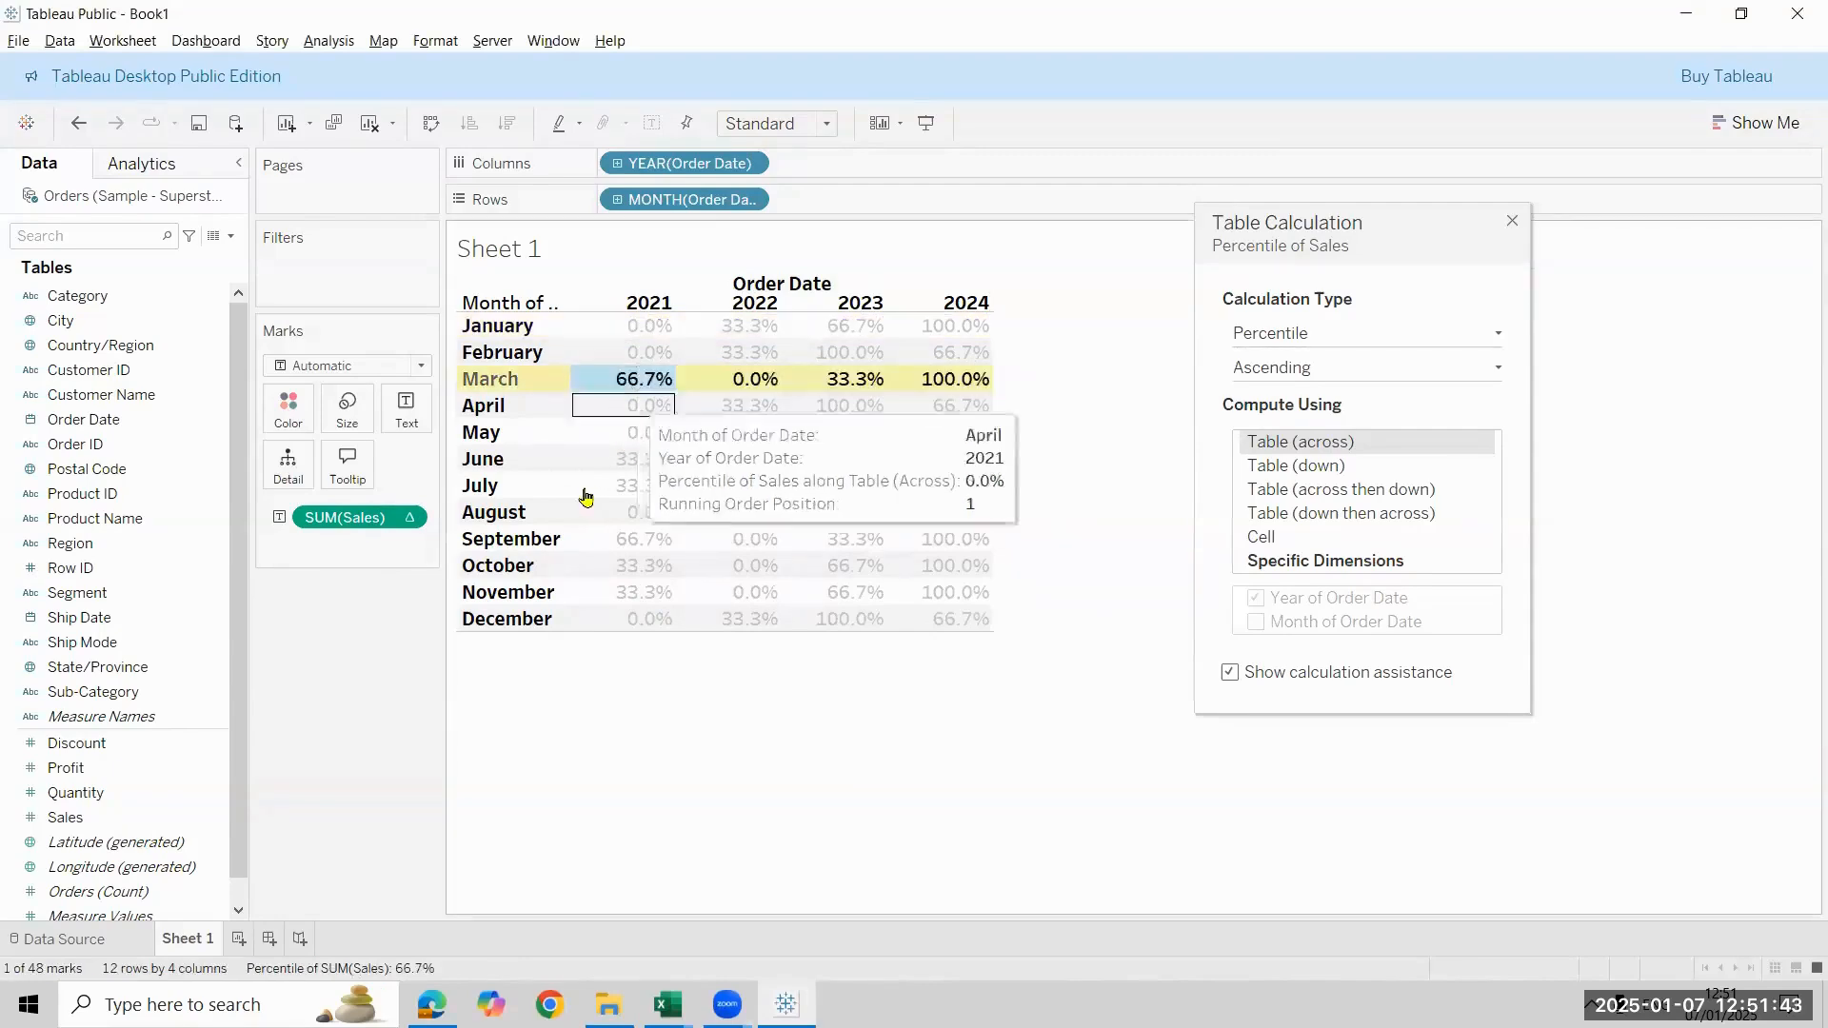
left_click(582, 487)
left_click(609, 379)
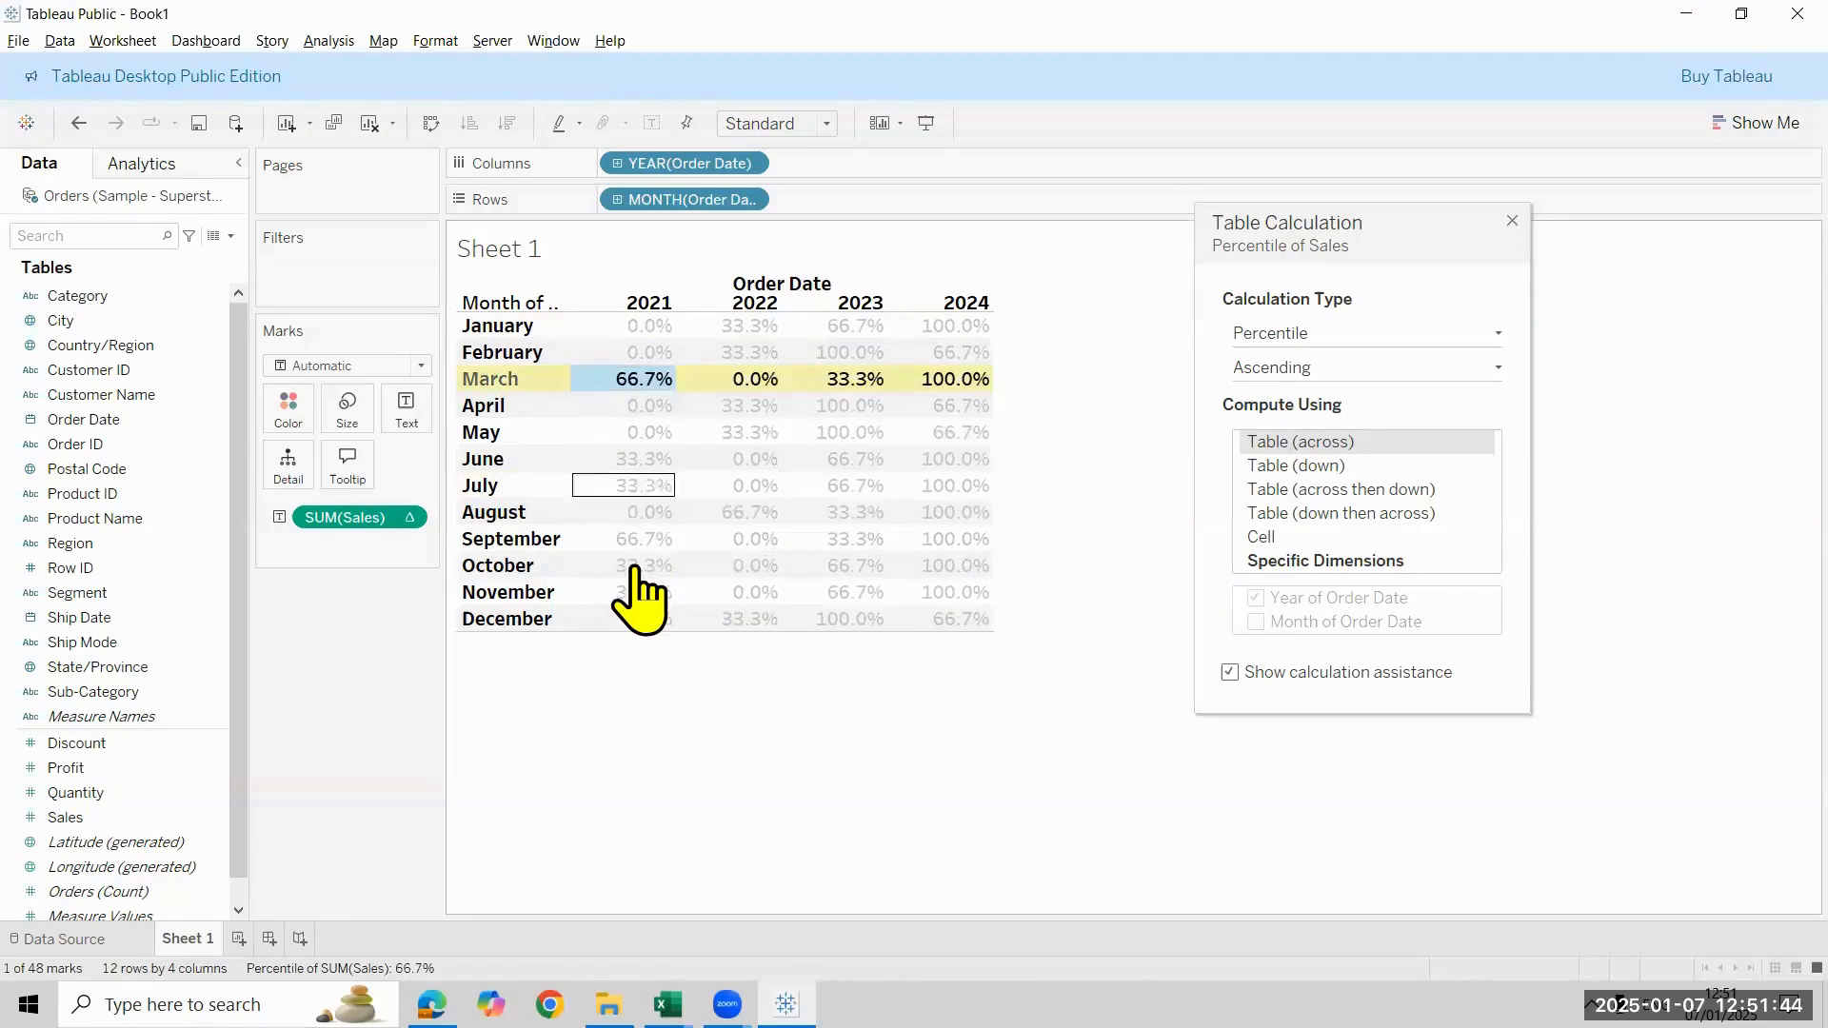
left_click(754, 381)
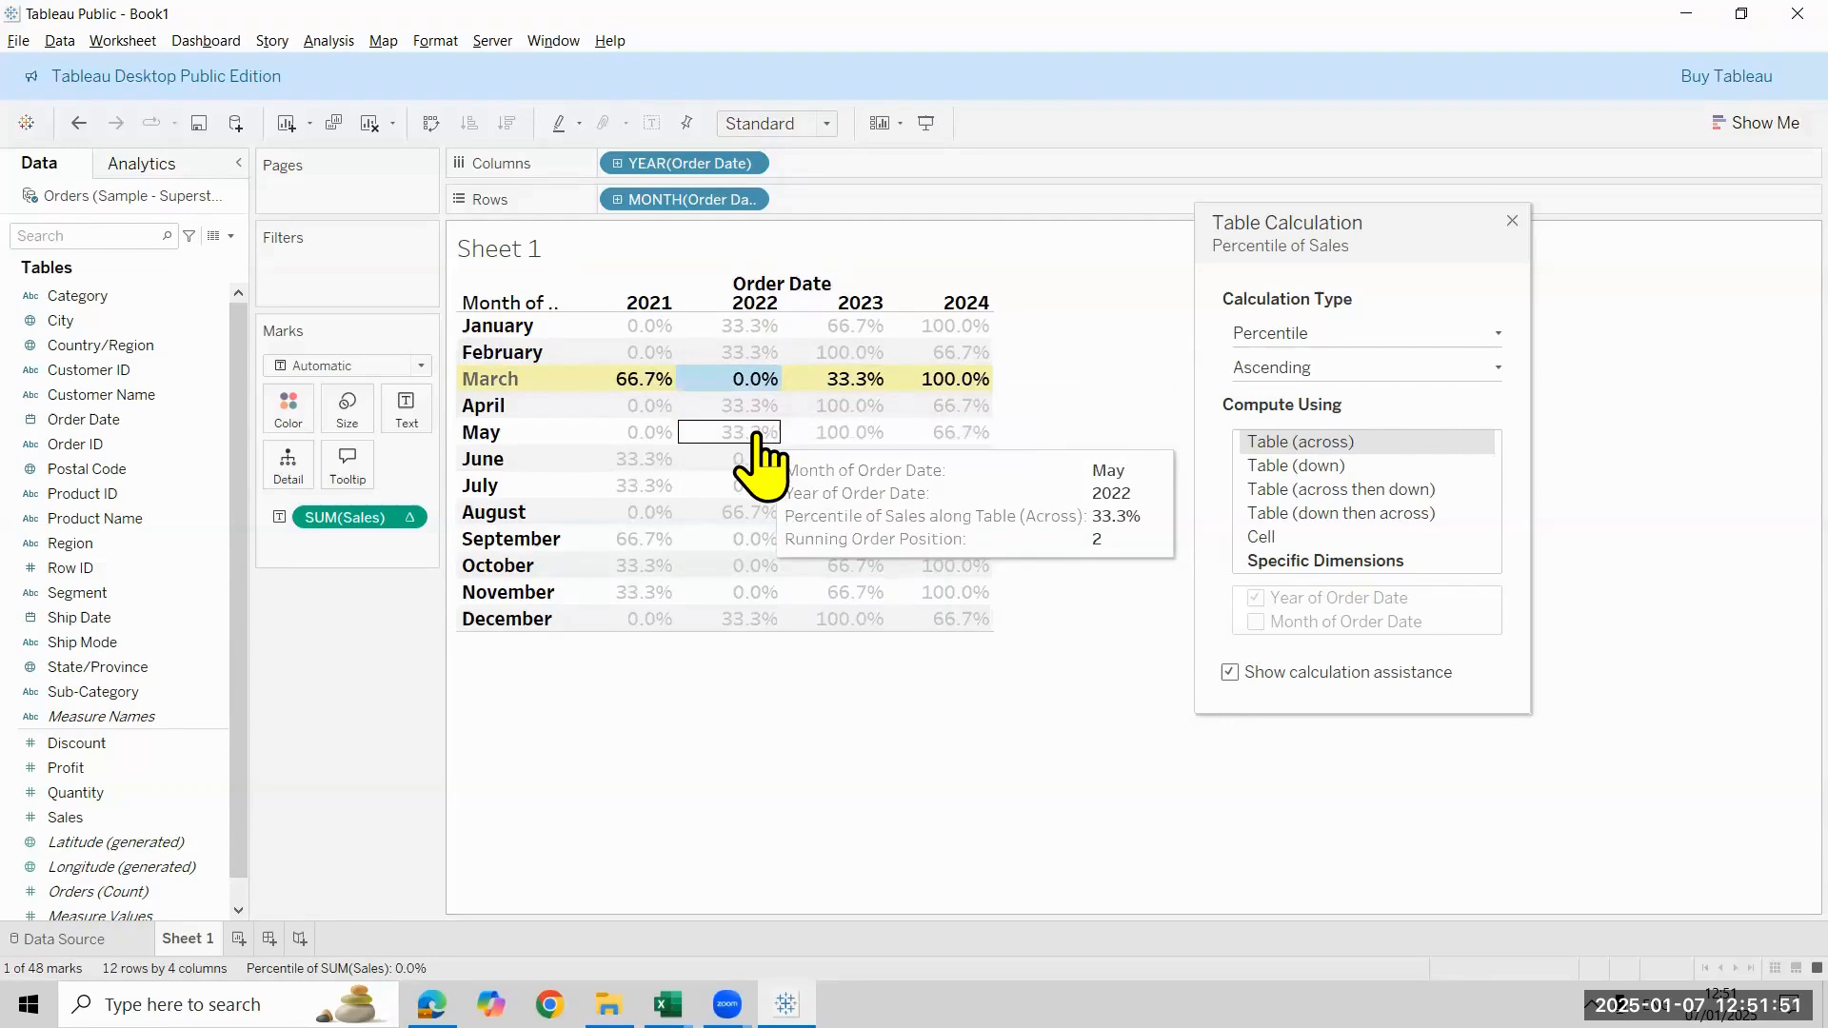
Change the table calculation type to Running Total and show its available aggregation options
left_click(1320, 334)
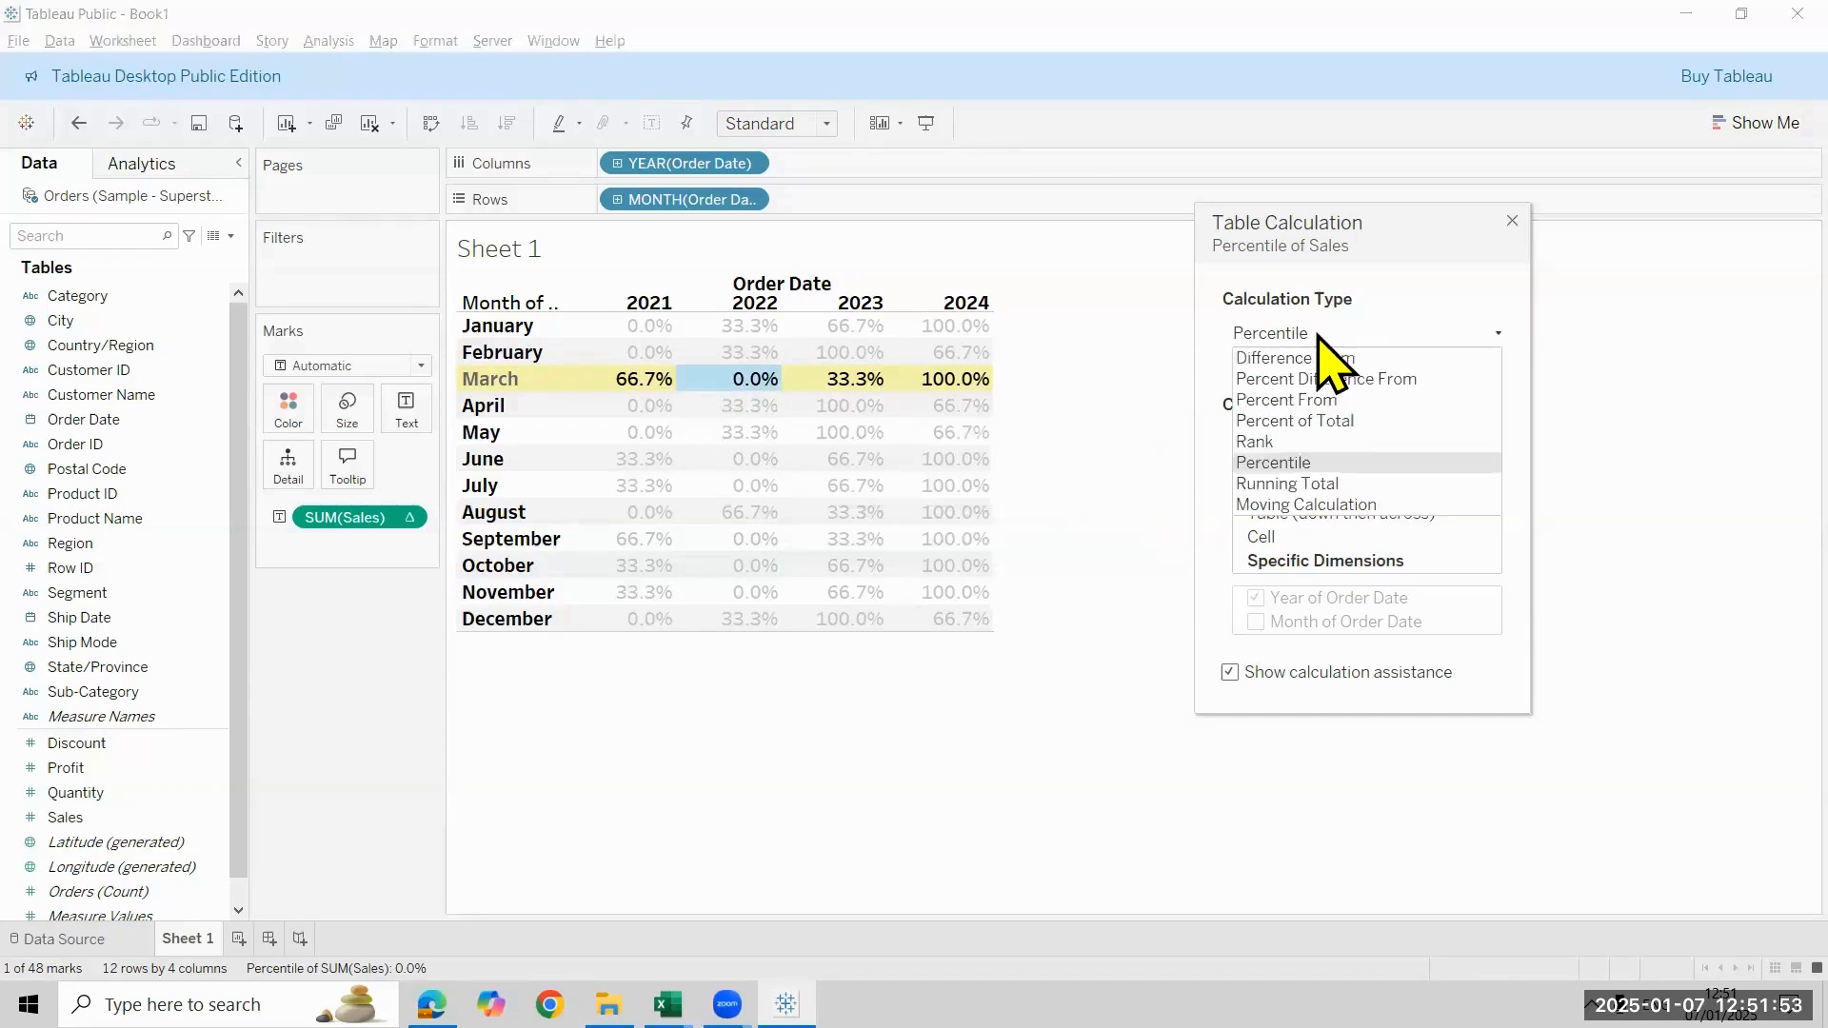
left_click(1350, 484)
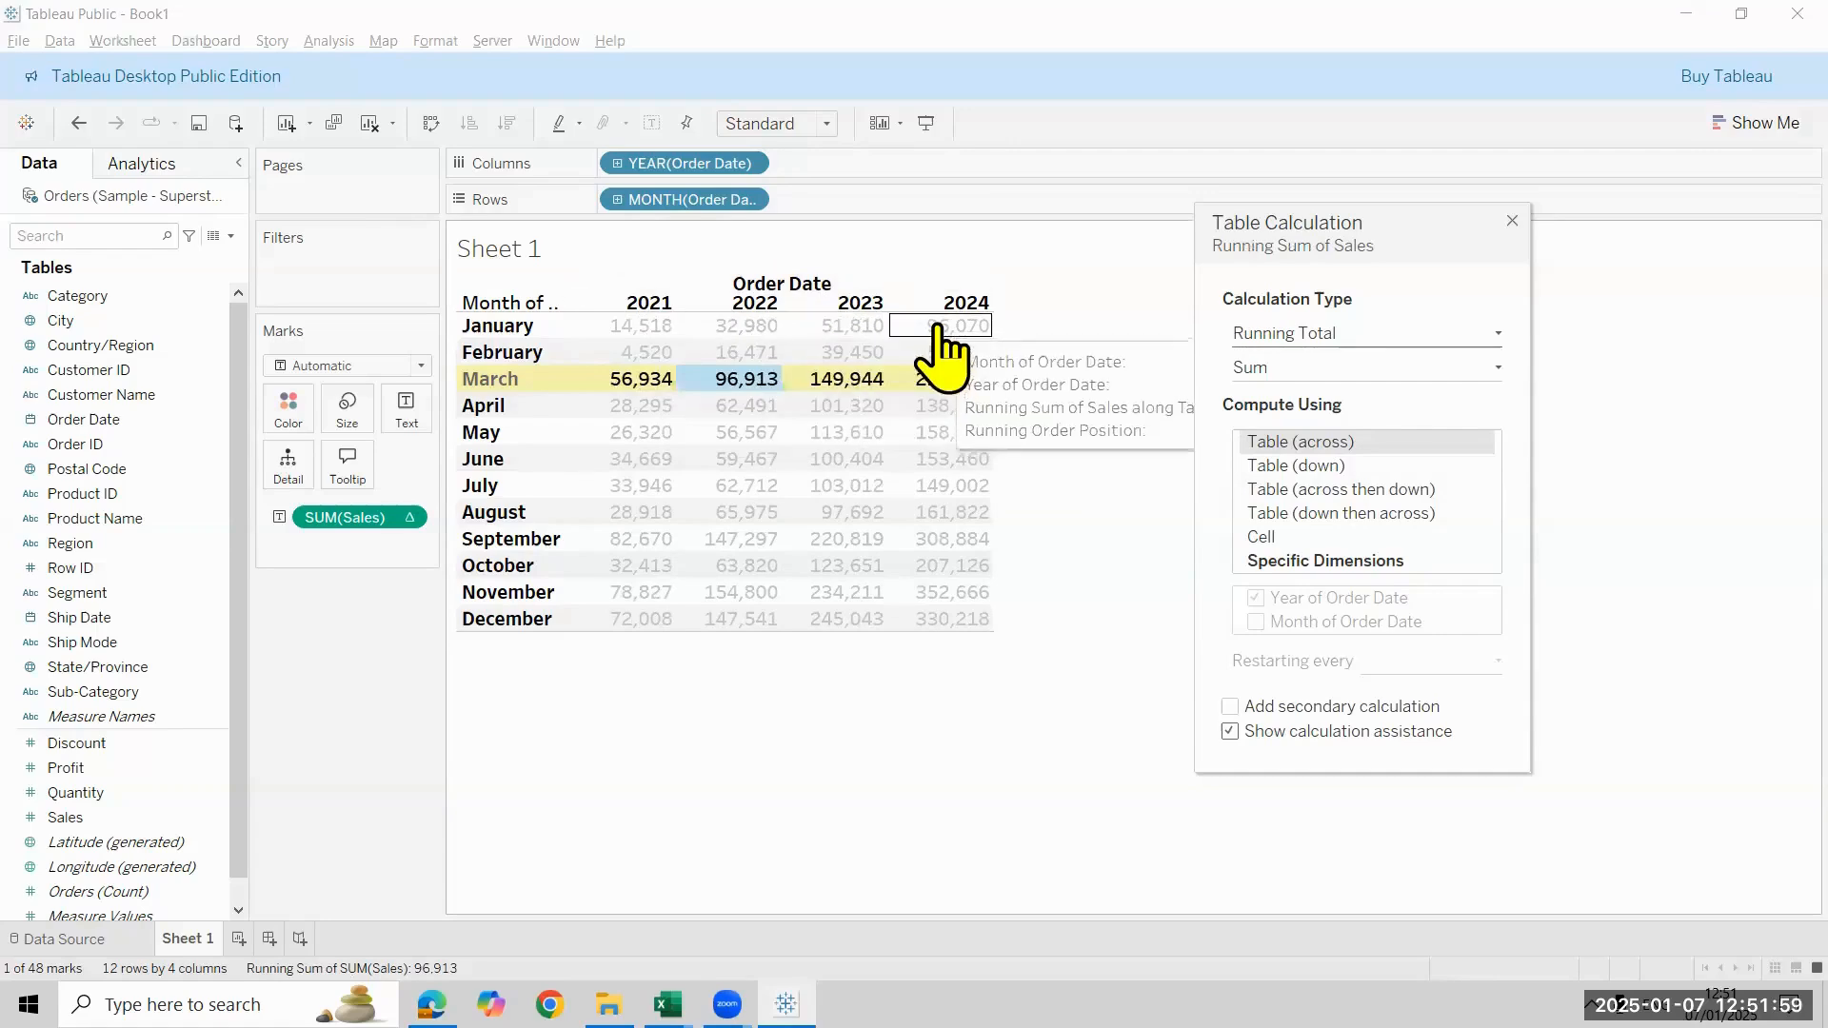
left_click(1395, 371)
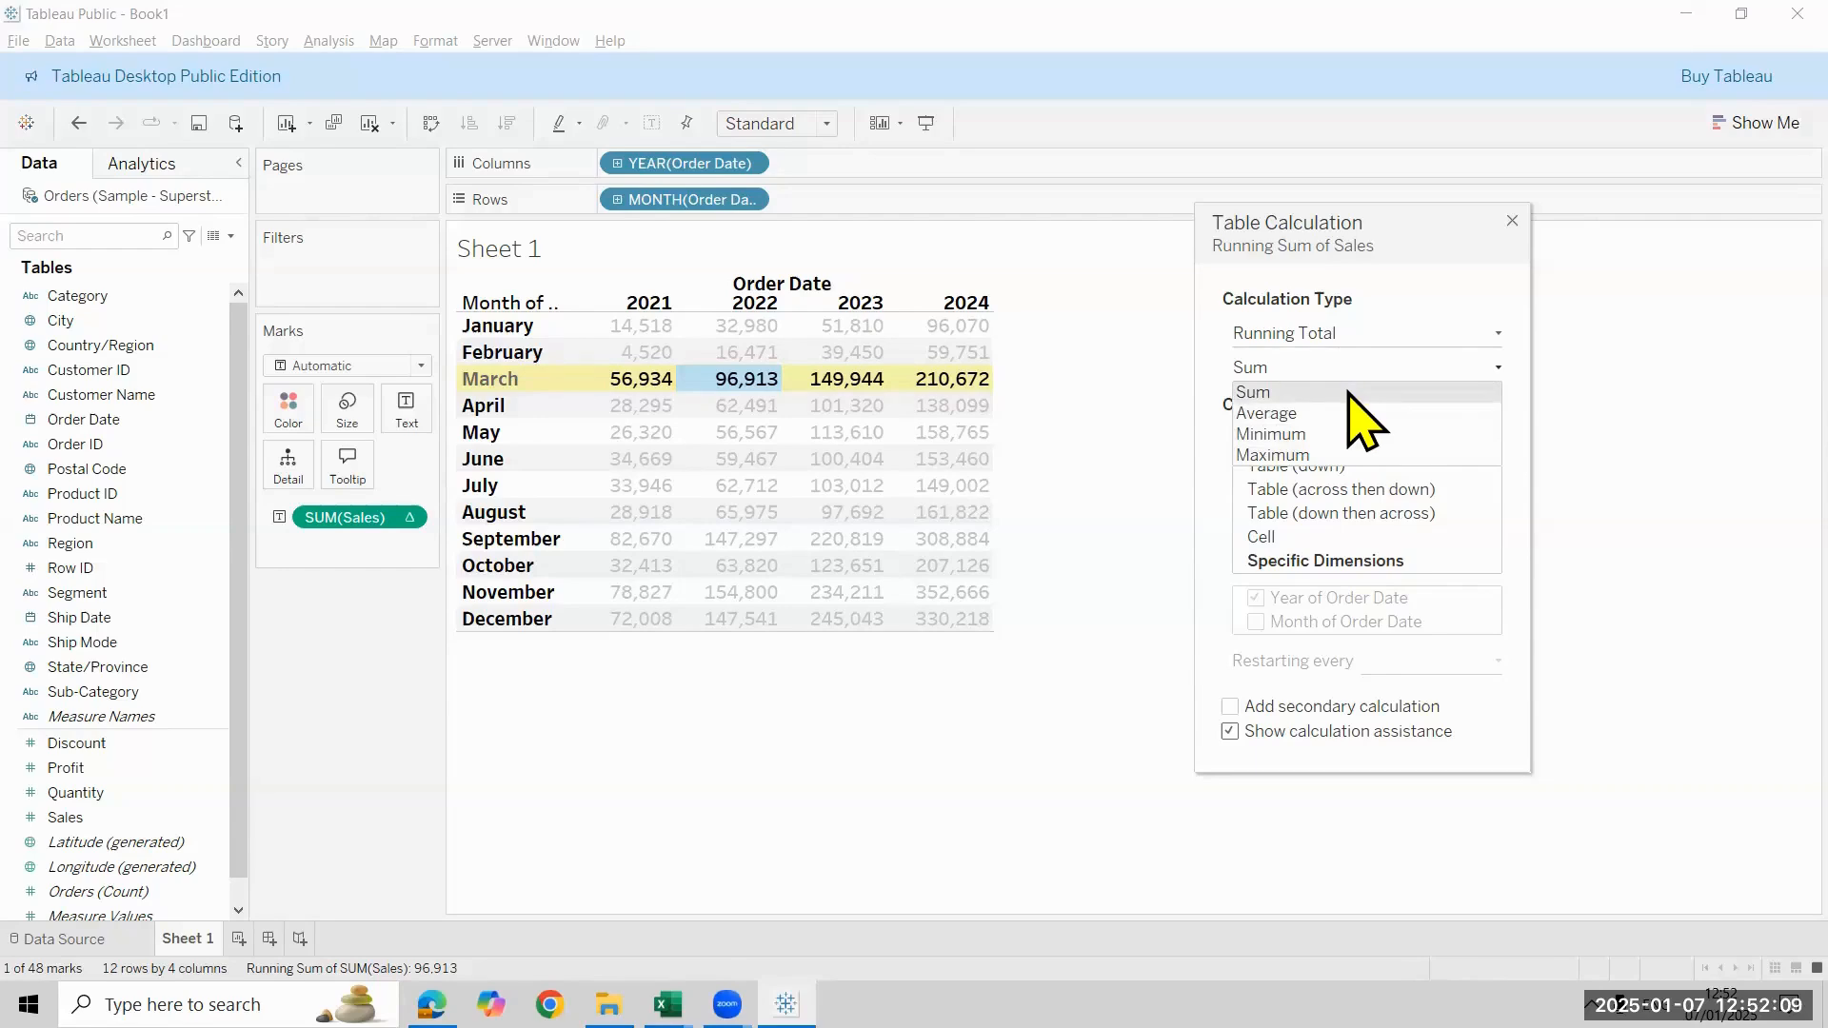
Change the table calculation to a Moving Calculation that sums the current value and 1 previous value
left_click(1350, 335)
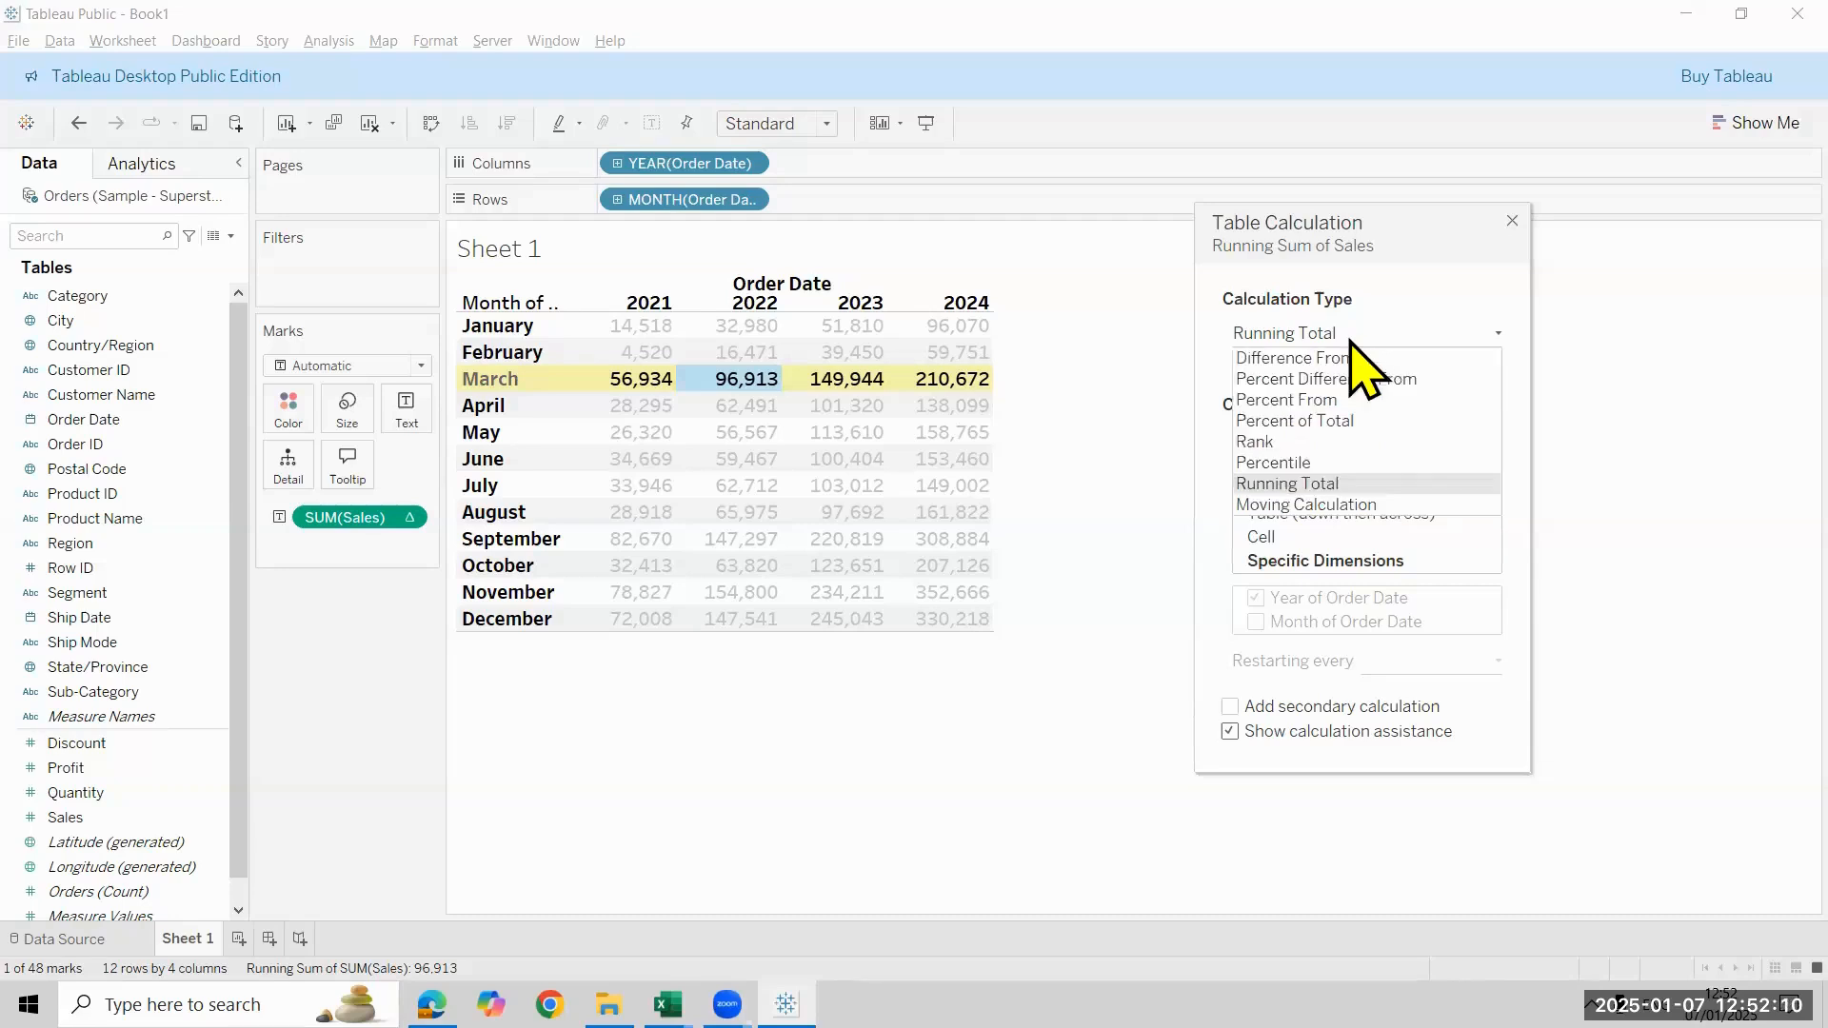
left_click(1364, 506)
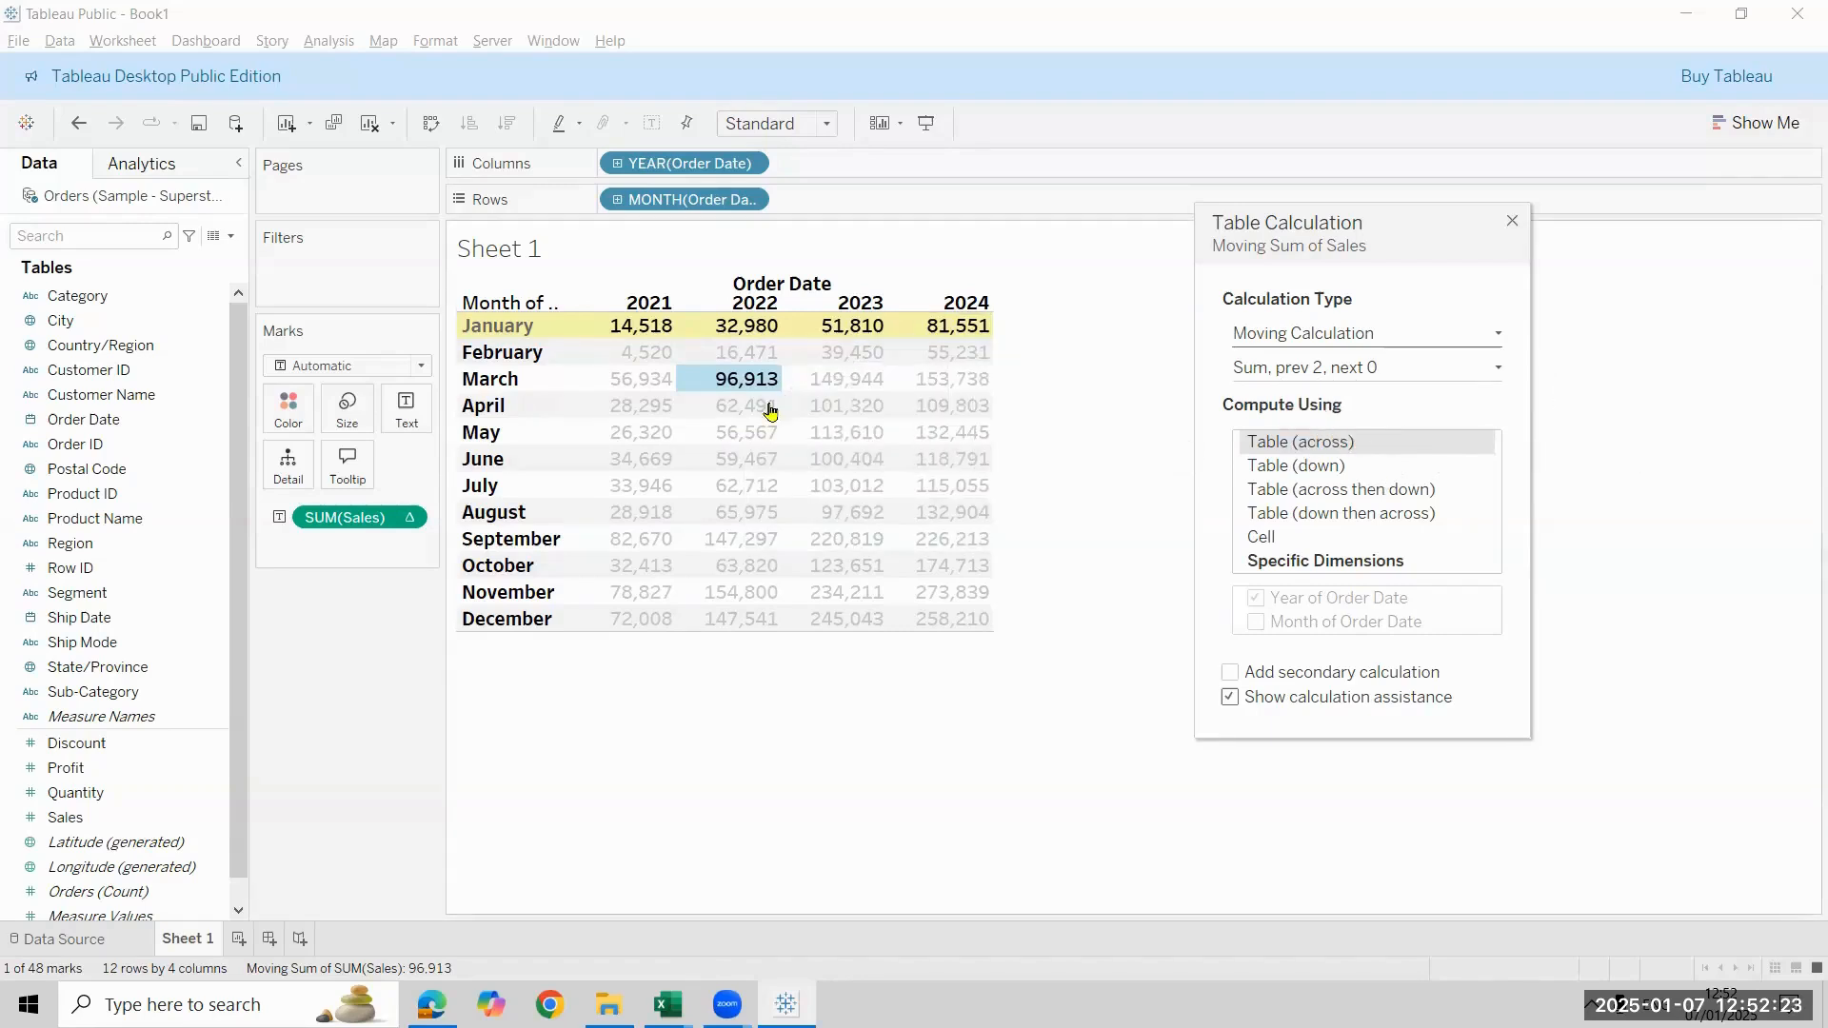
left_click(1459, 367)
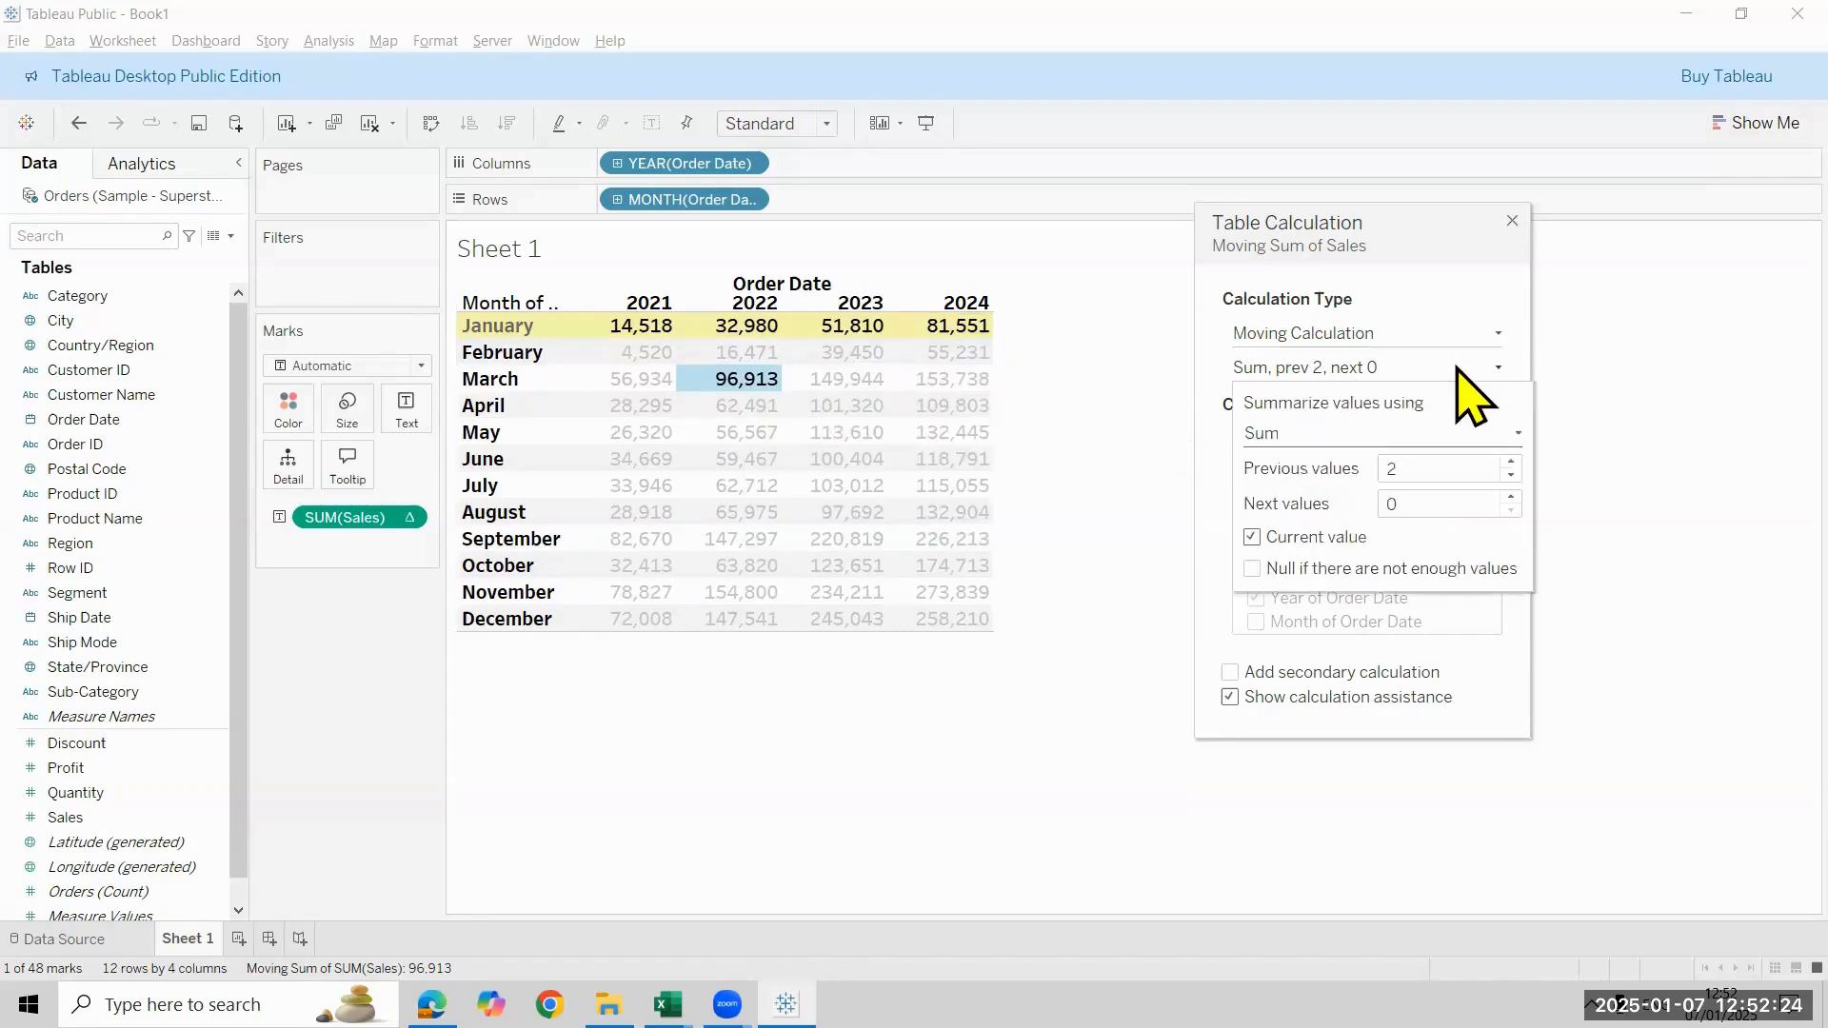
left_click(1511, 476)
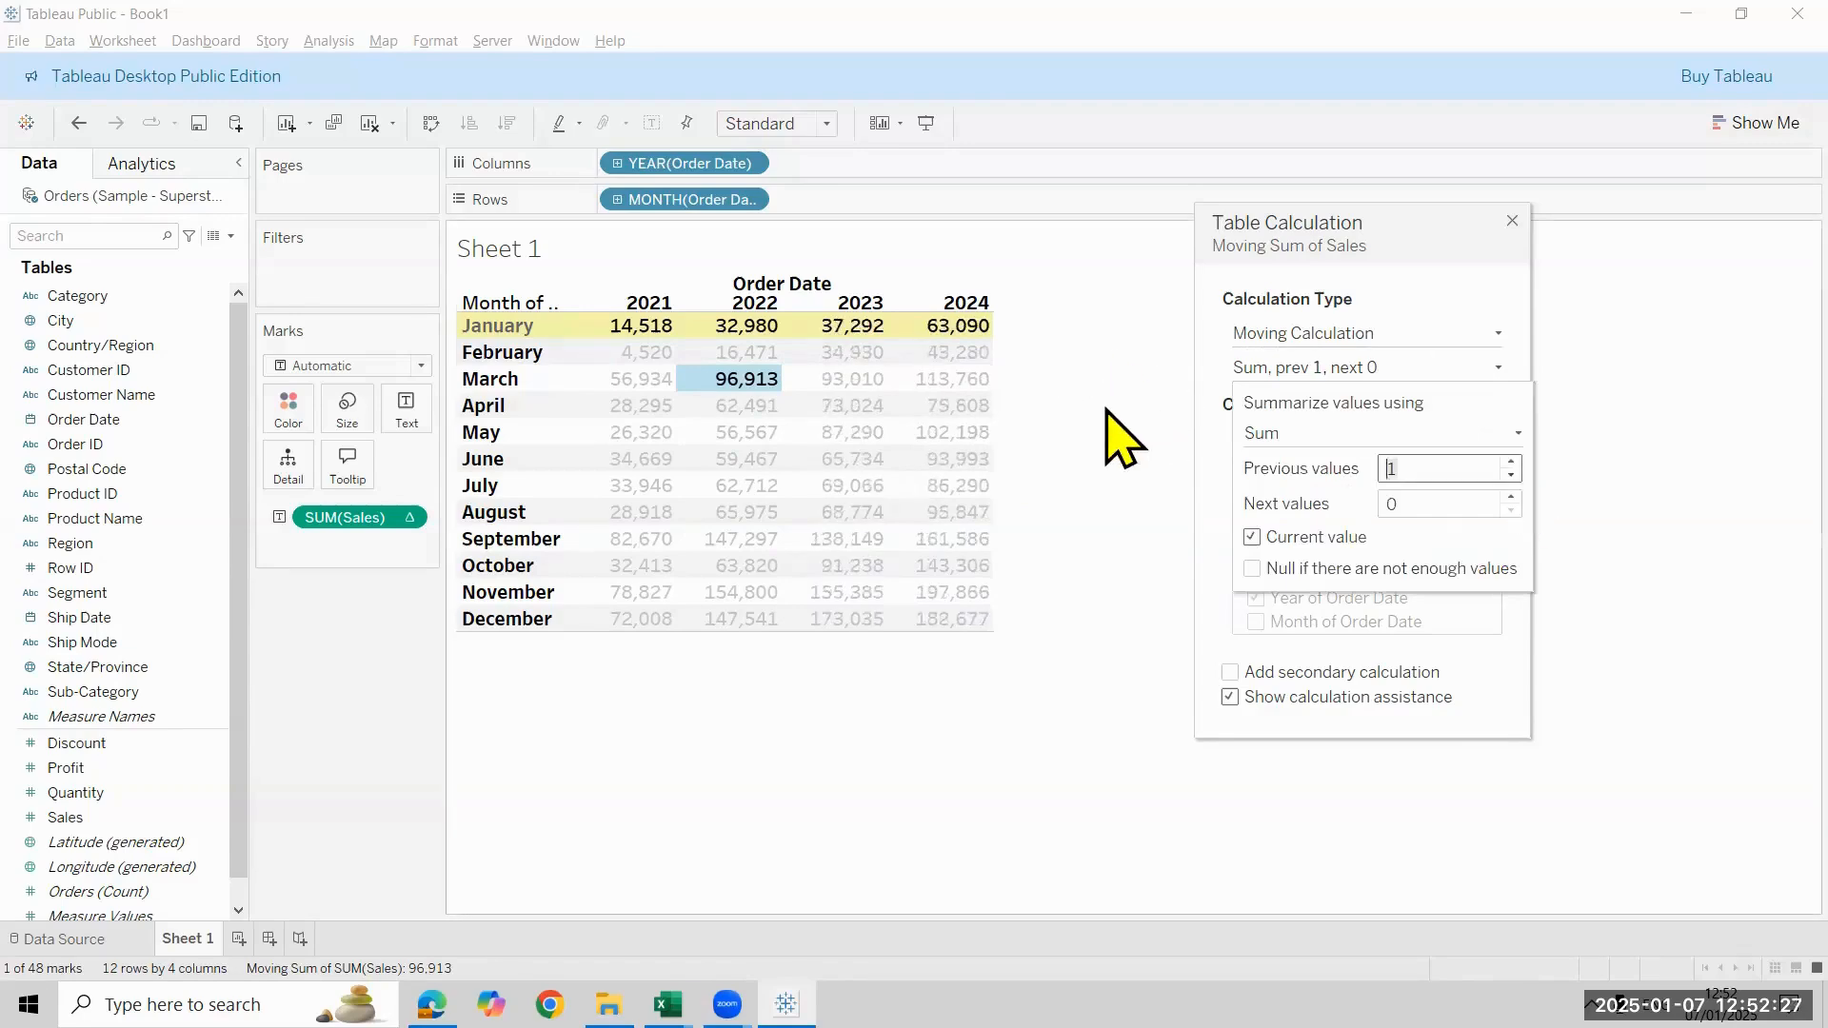
left_click(1118, 438)
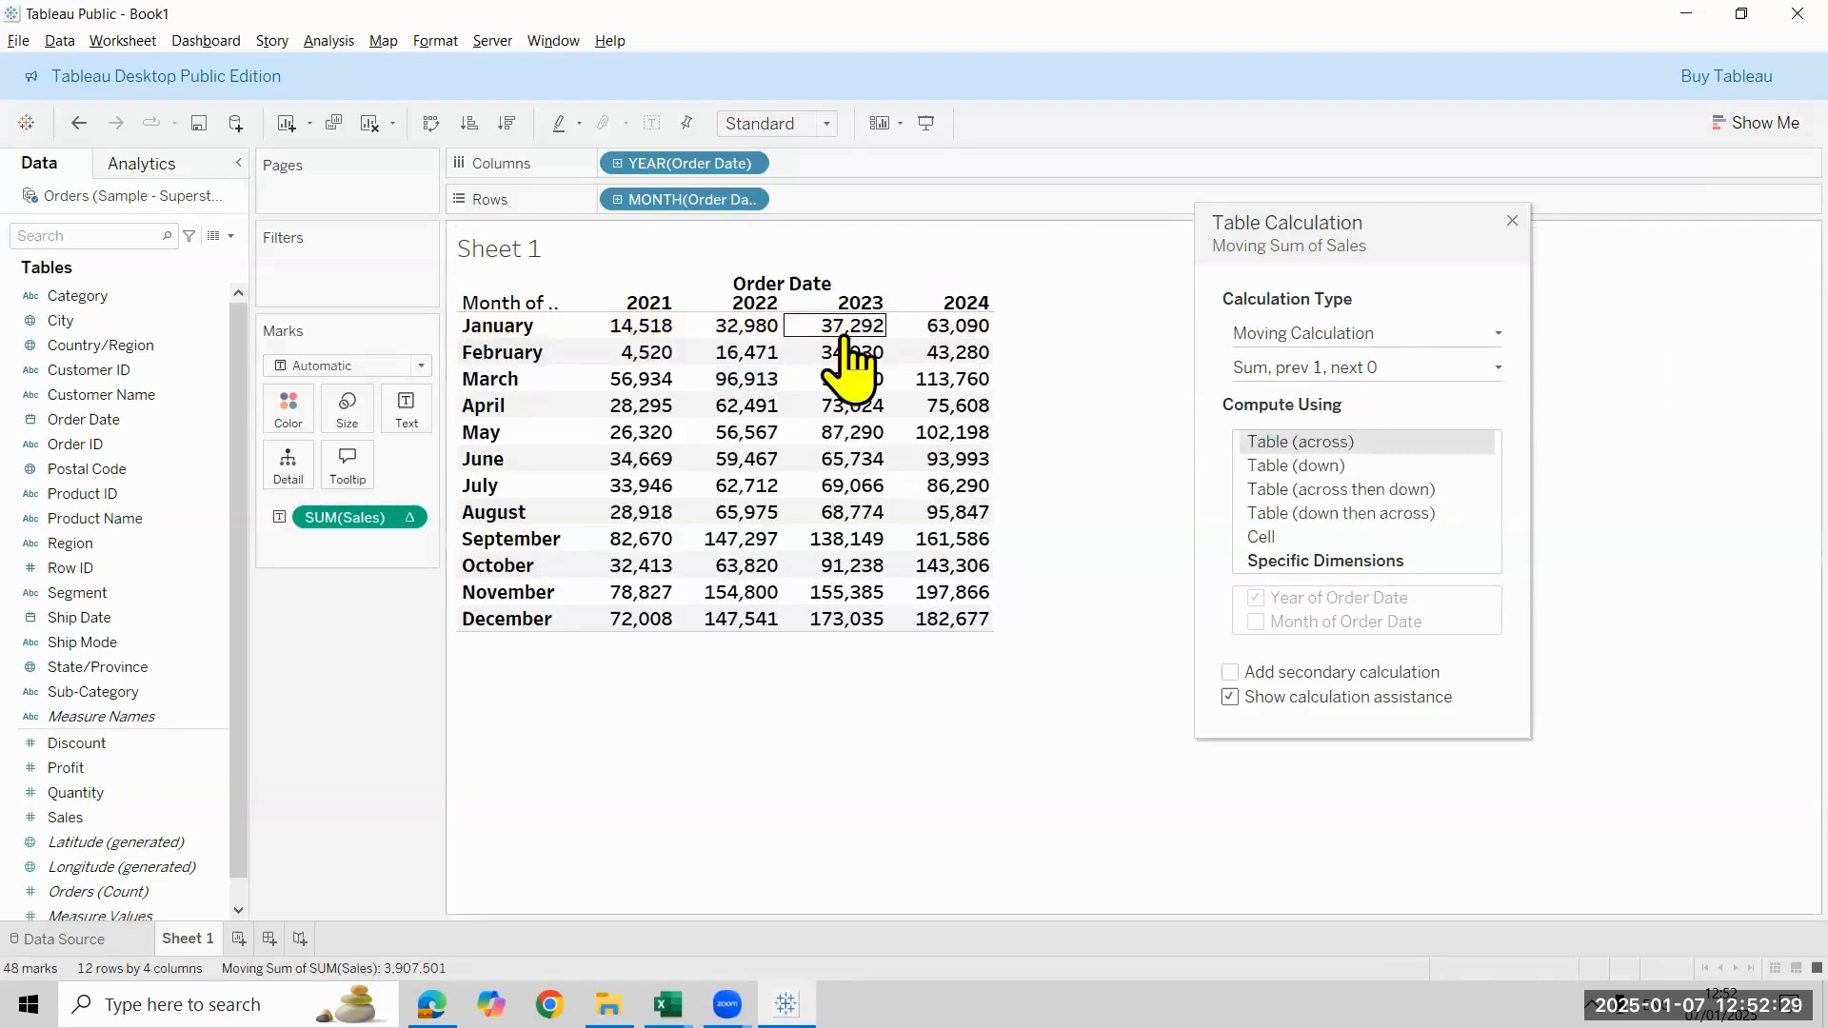
mouse_move(959, 338)
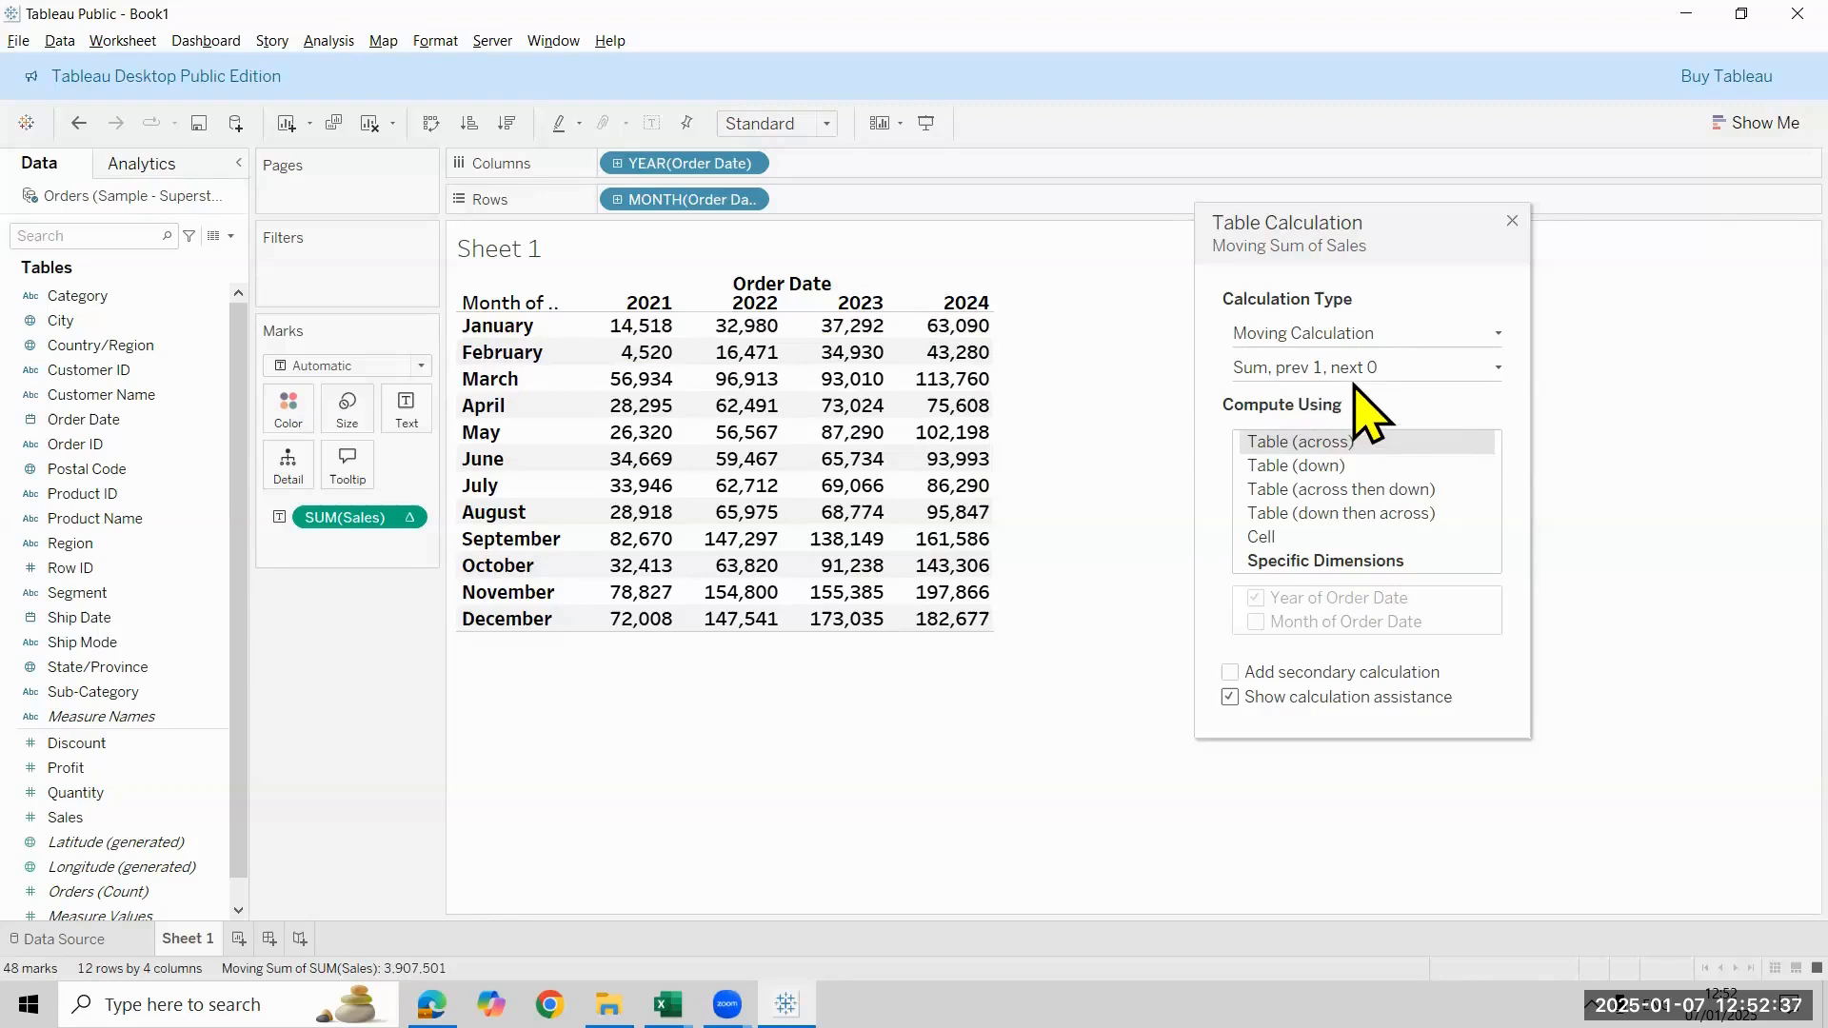
Set the moving calculation to summarize values using Average
left_click(1375, 335)
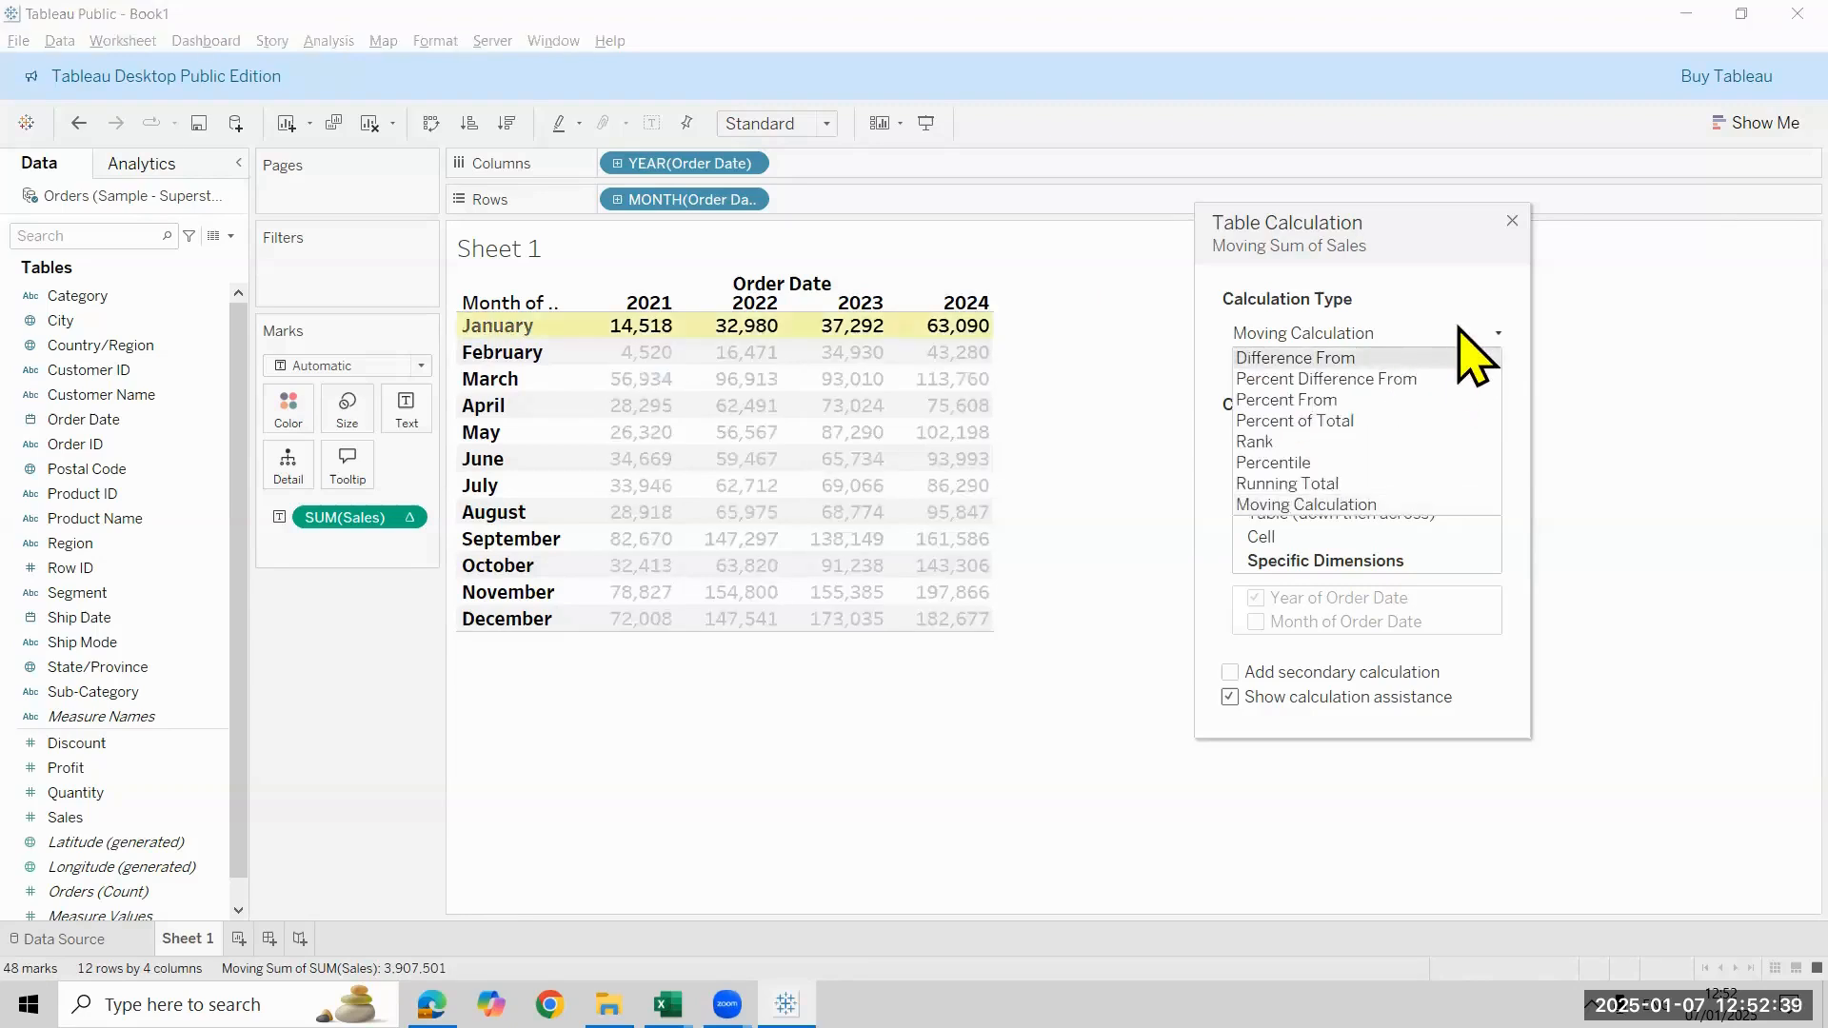
left_click(1479, 290)
left_click(1457, 368)
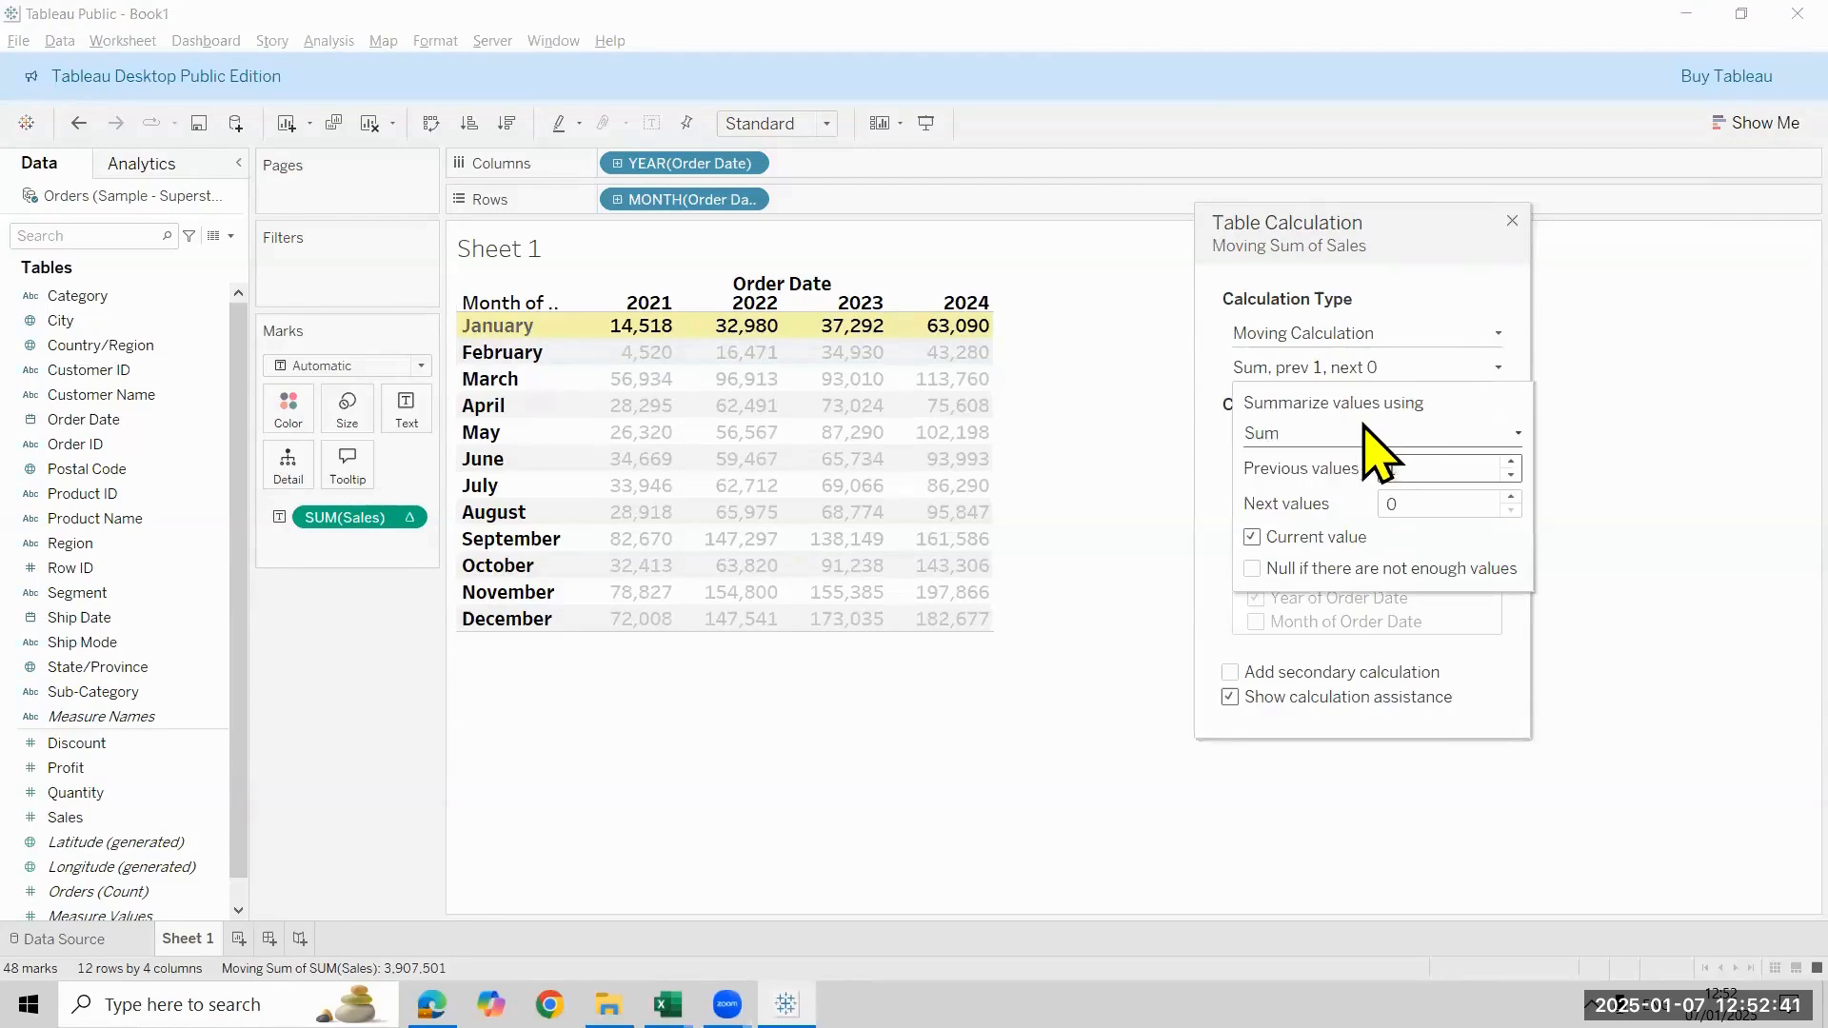
left_click(1364, 434)
left_click(1379, 480)
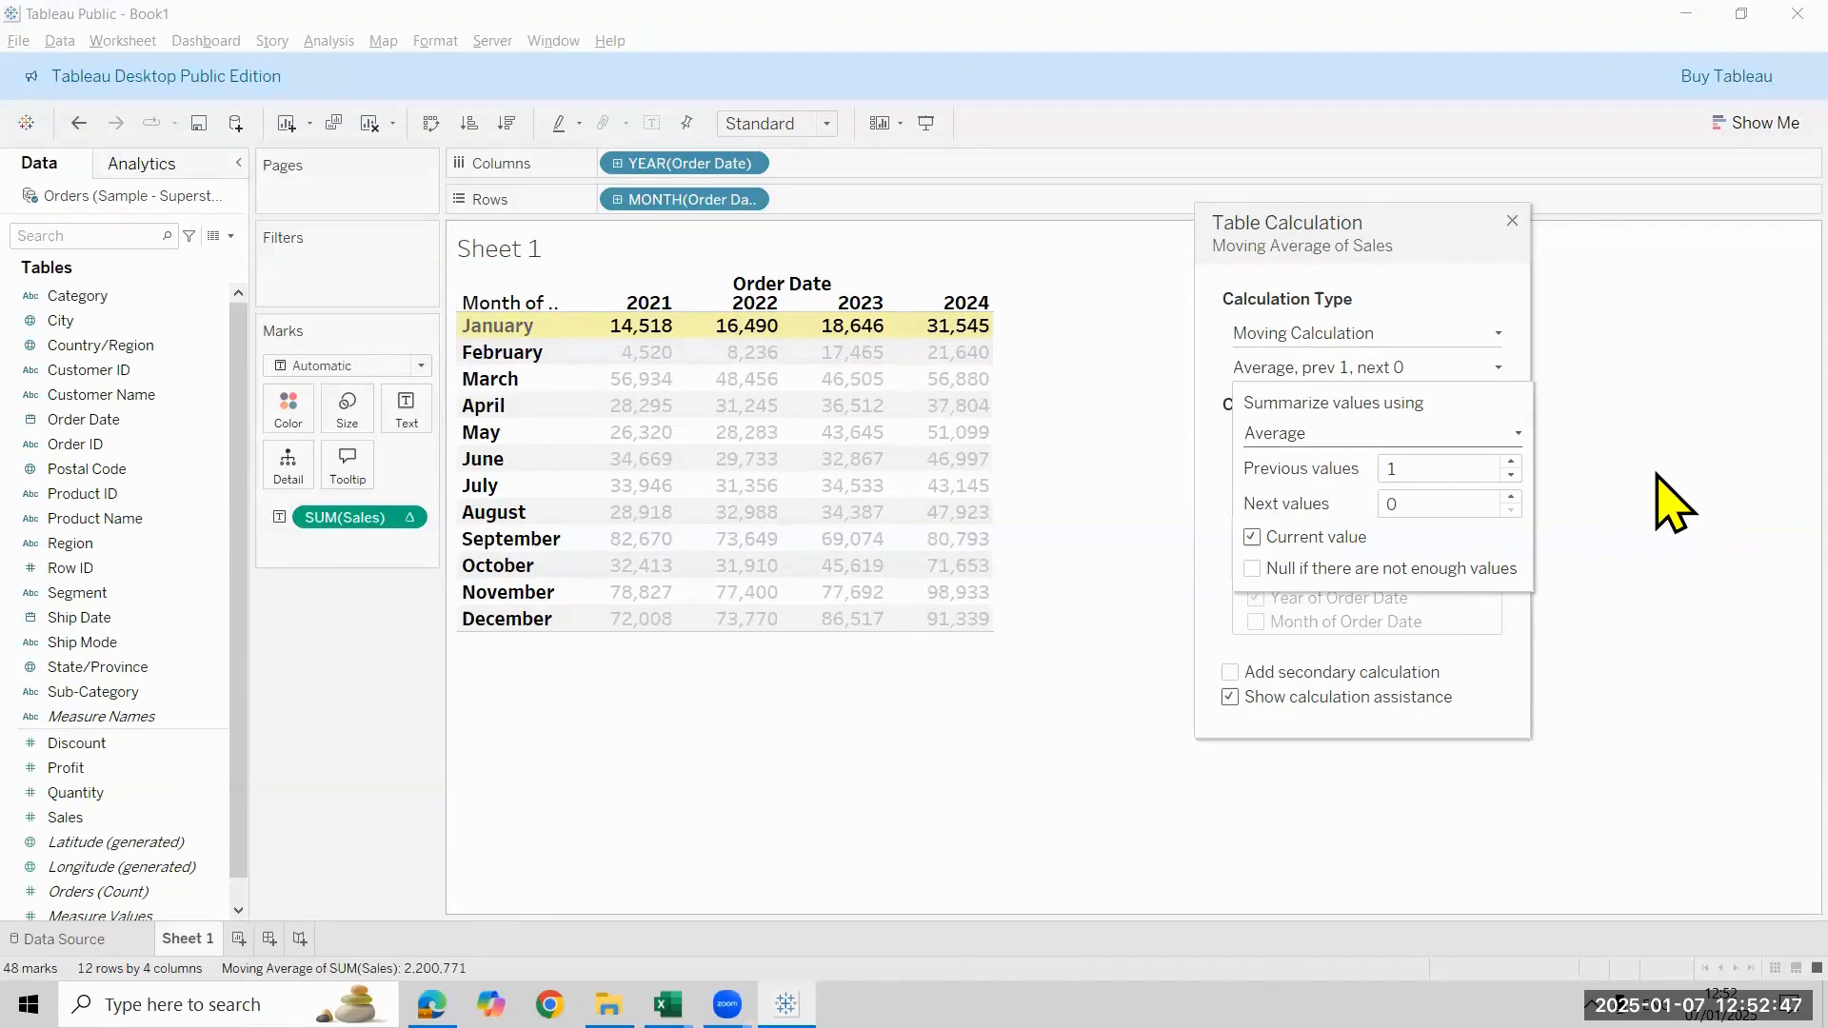
left_click(1673, 504)
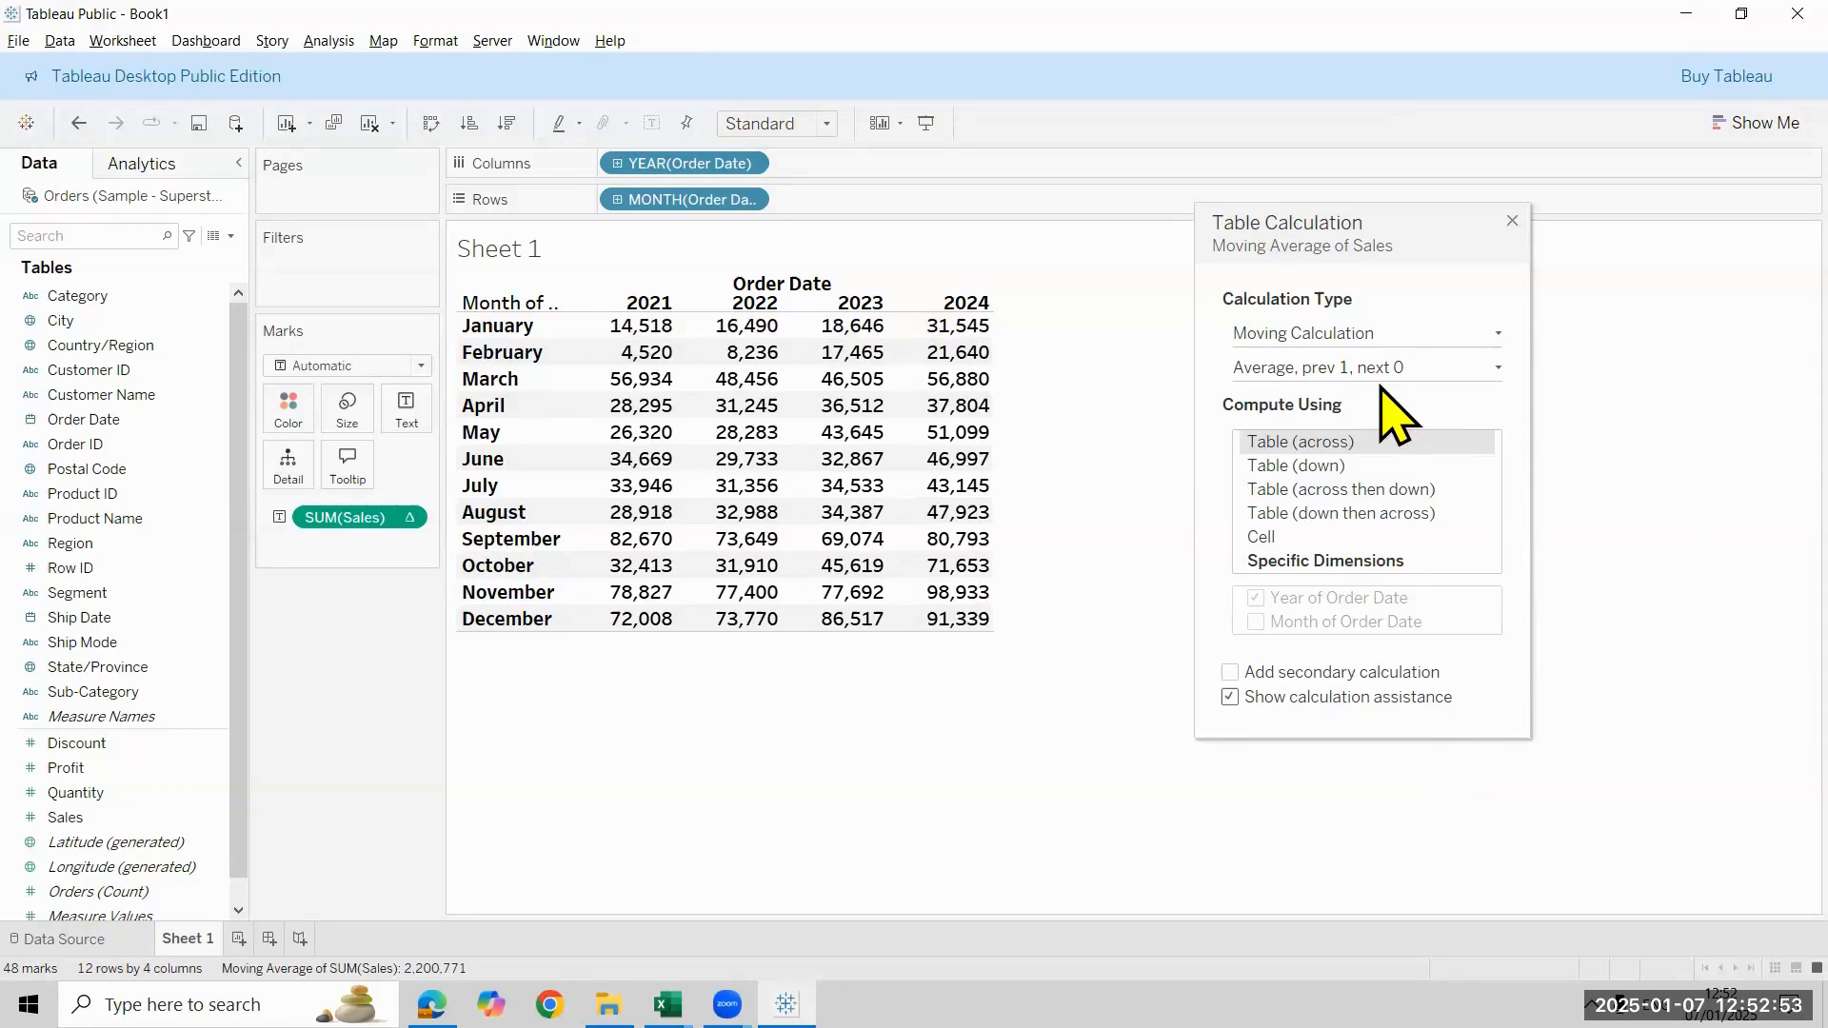
Close the table calculation settings and clear the table calculation from SUM(Sales)
left_click(1513, 221)
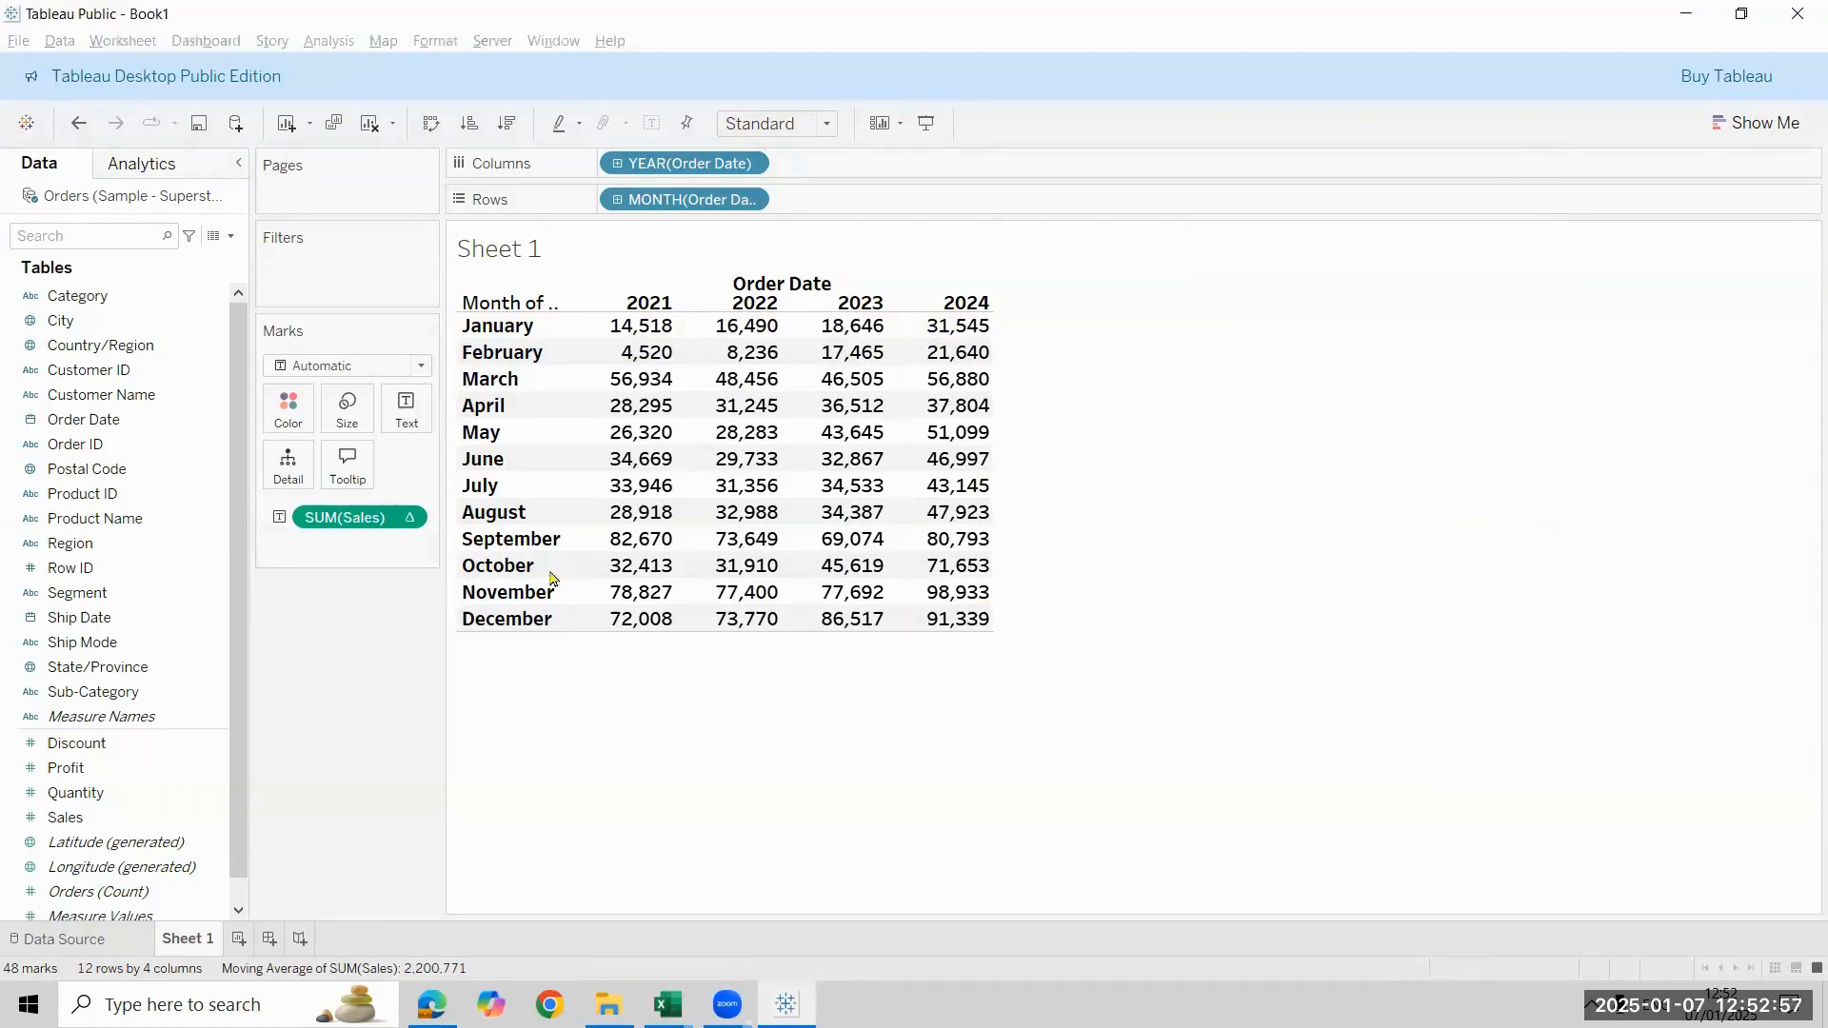
right_click(409, 517)
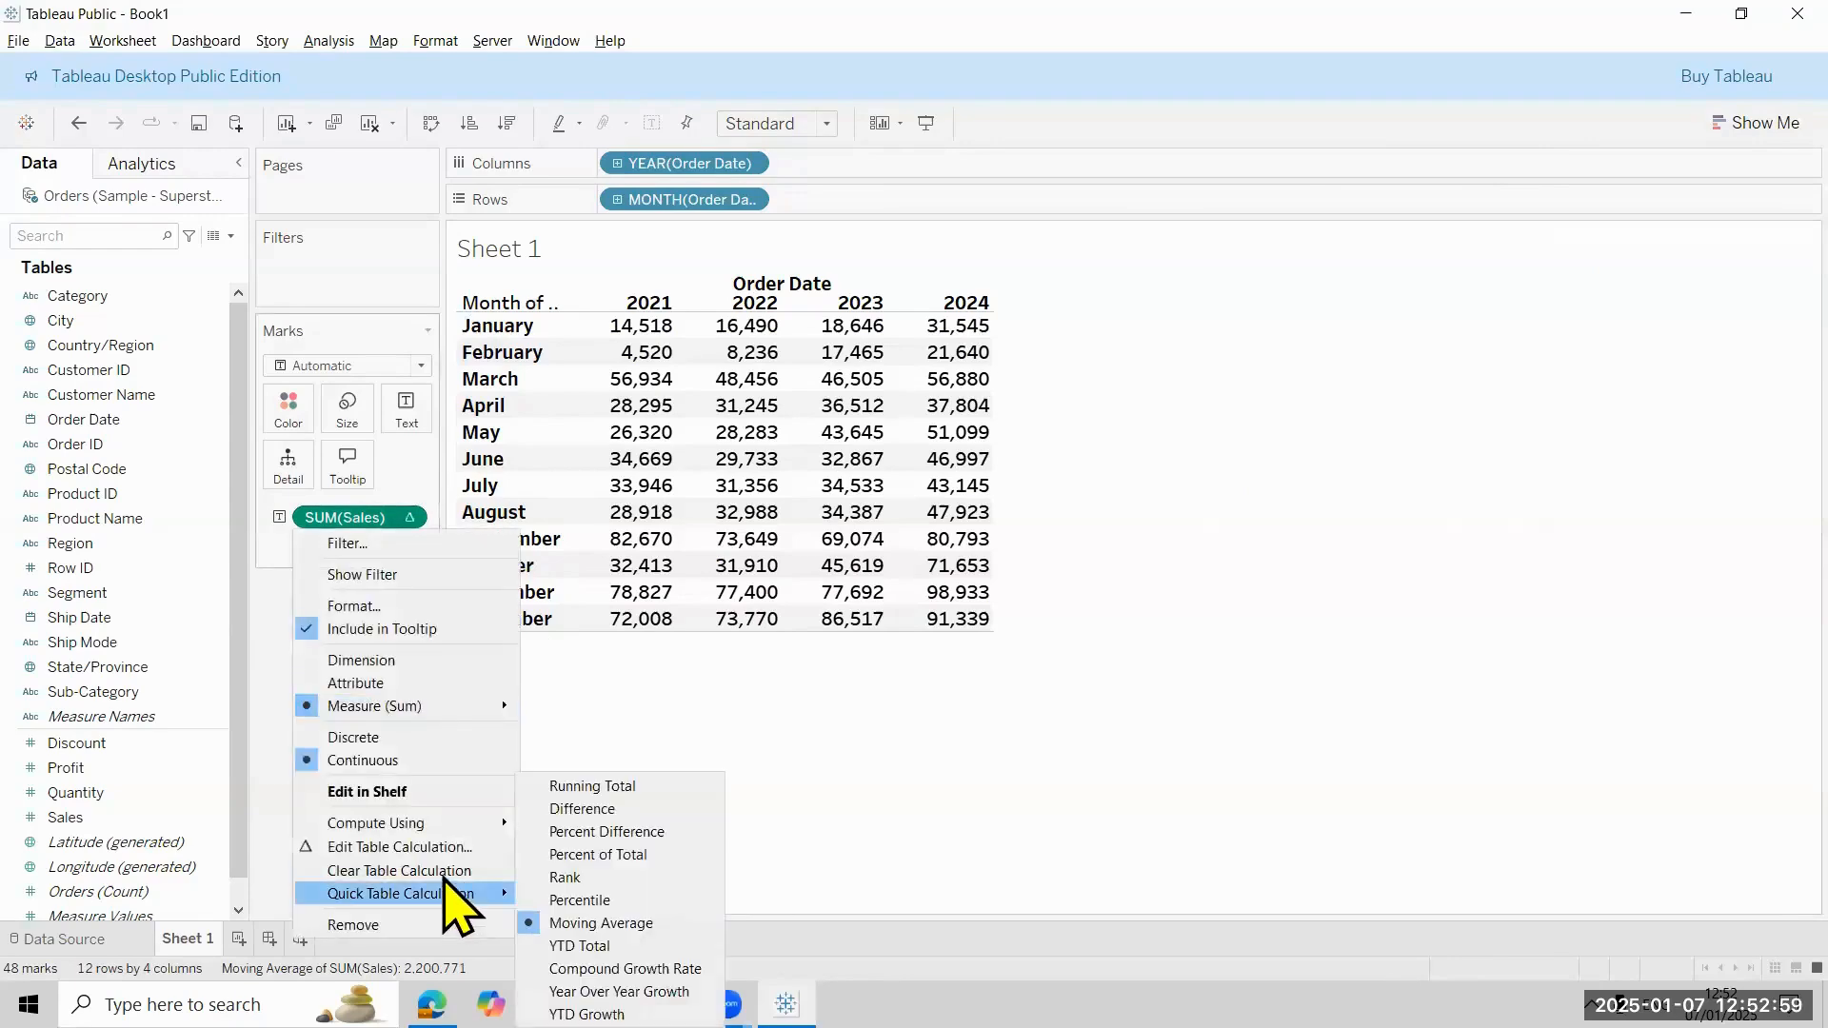
left_click(441, 869)
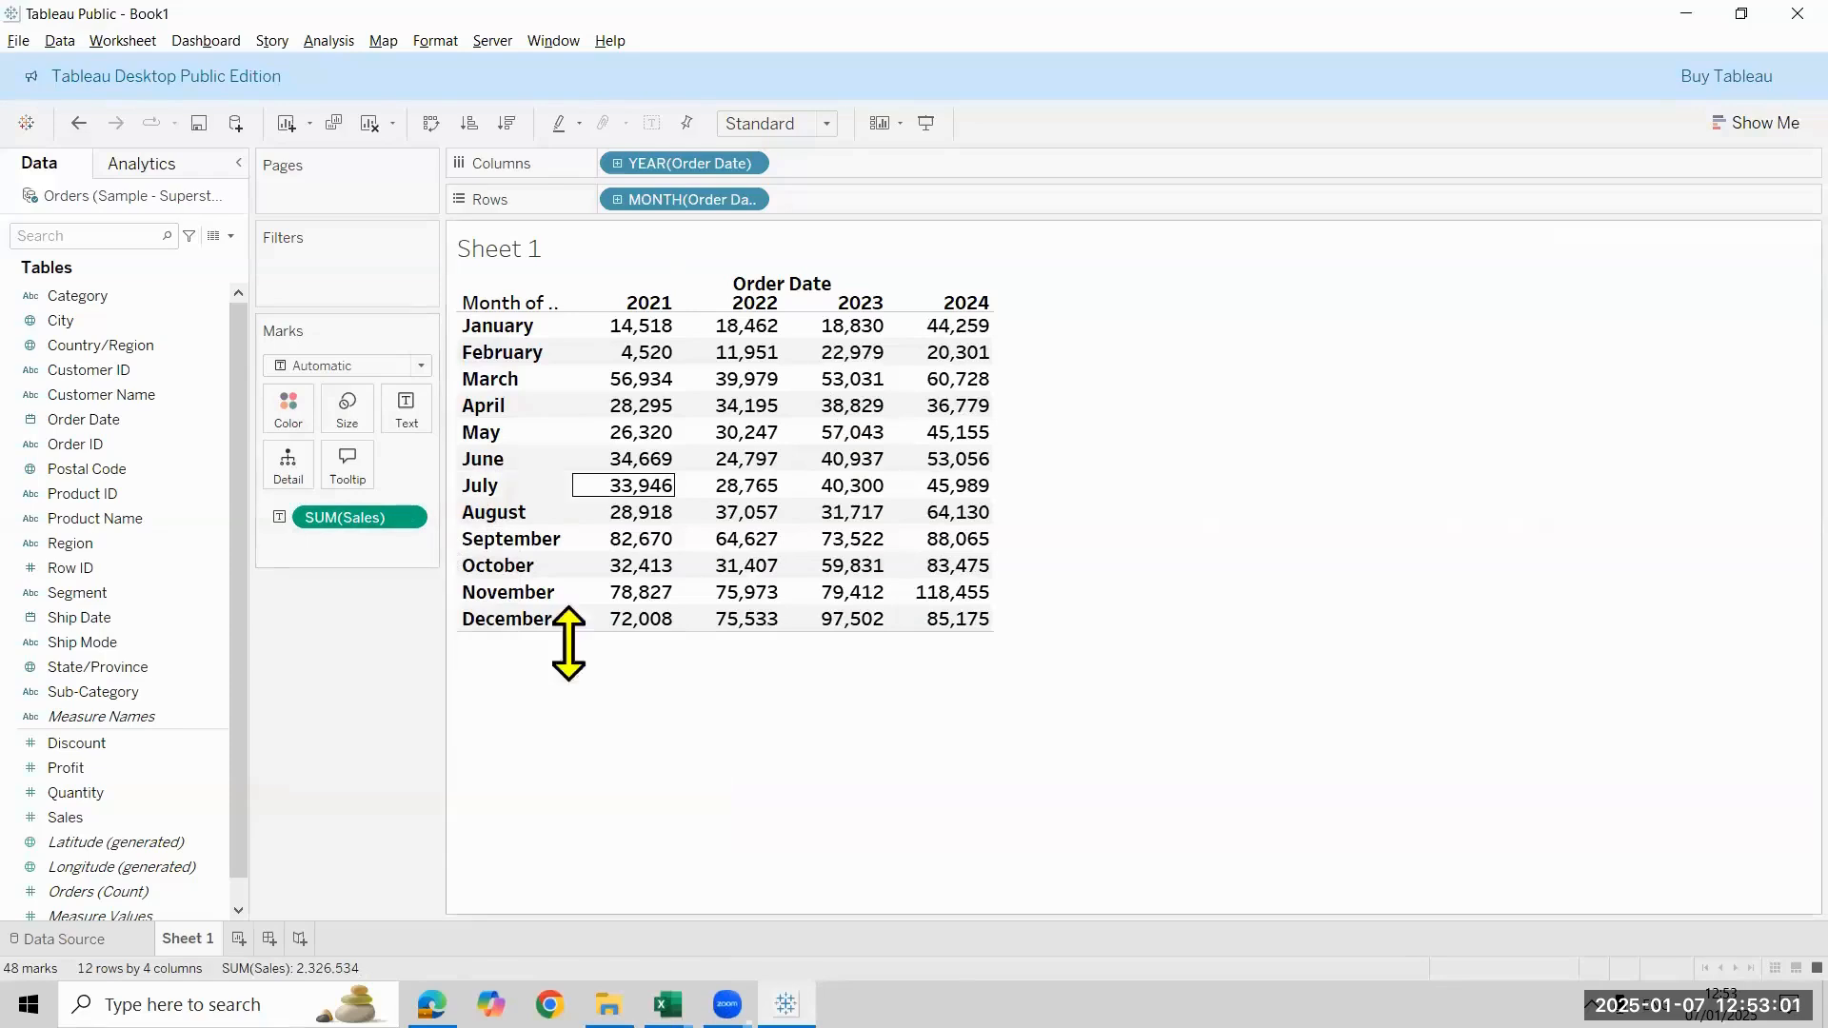
Add a Difference From table calculation to SUM(Sales) using specific dimensions Year and Month of Order Date, at the Deepest level
right_click(412, 519)
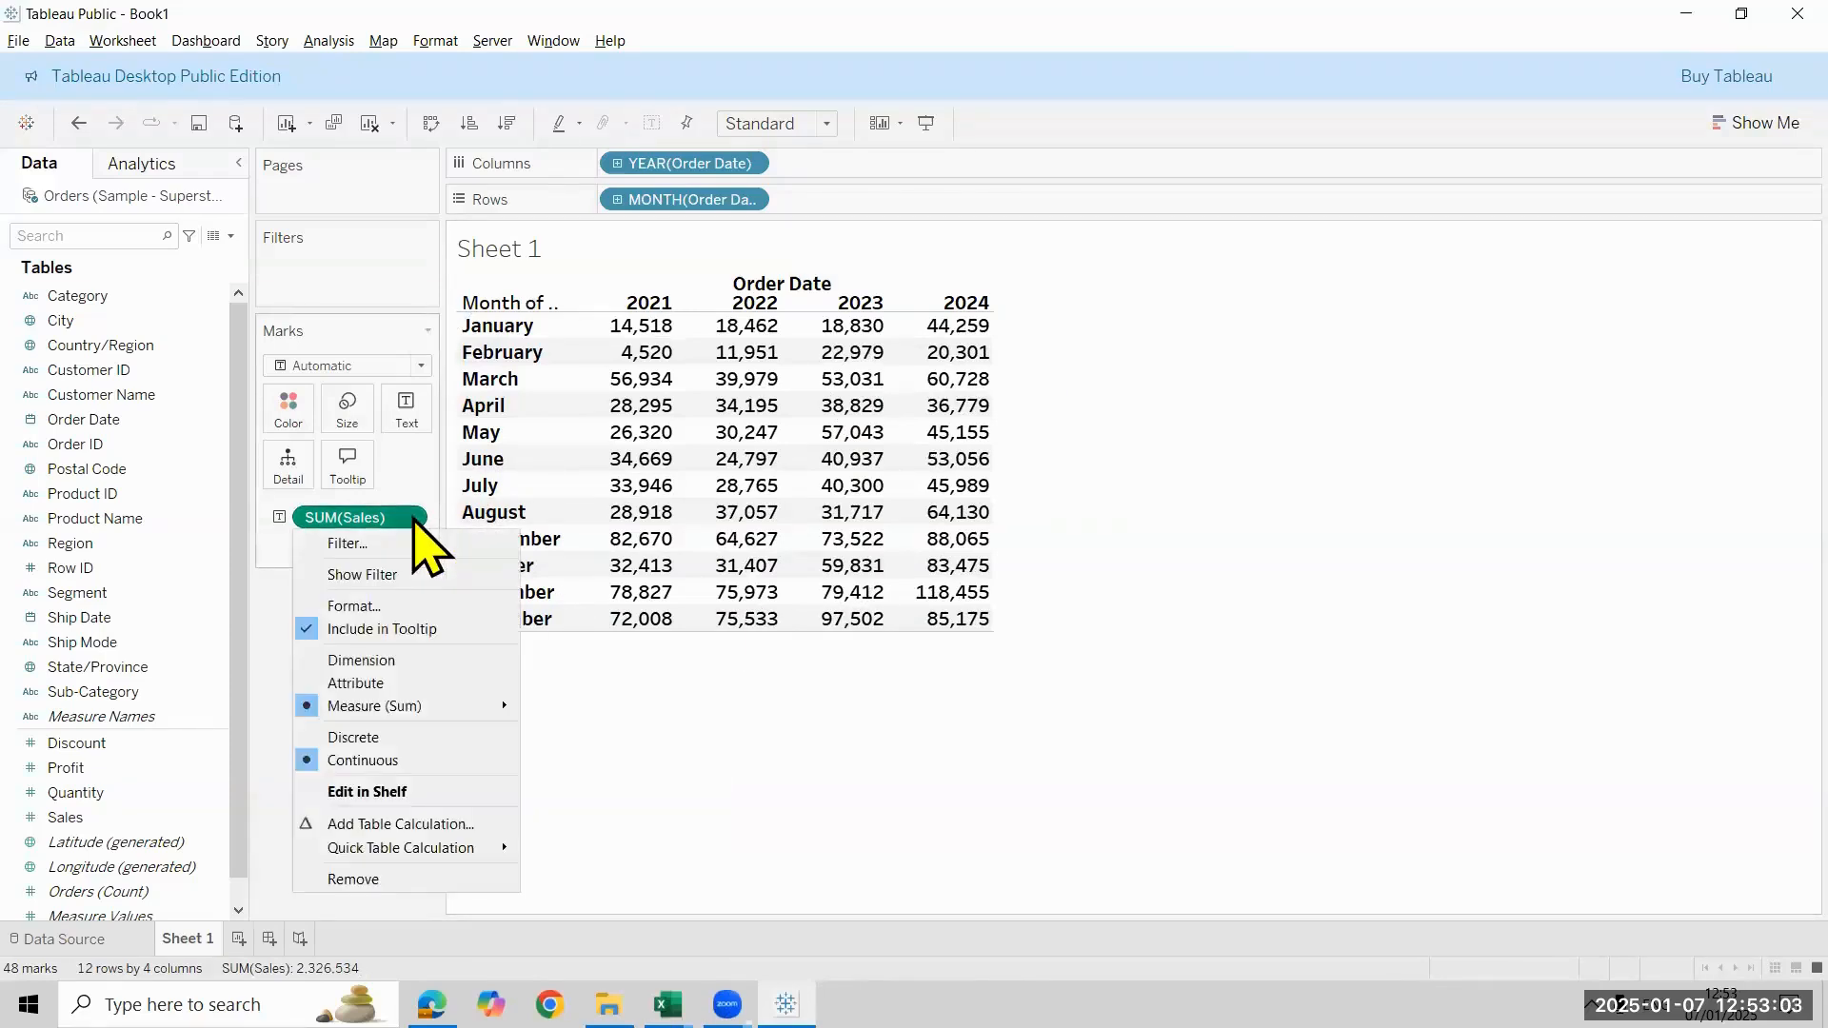
left_click(492, 832)
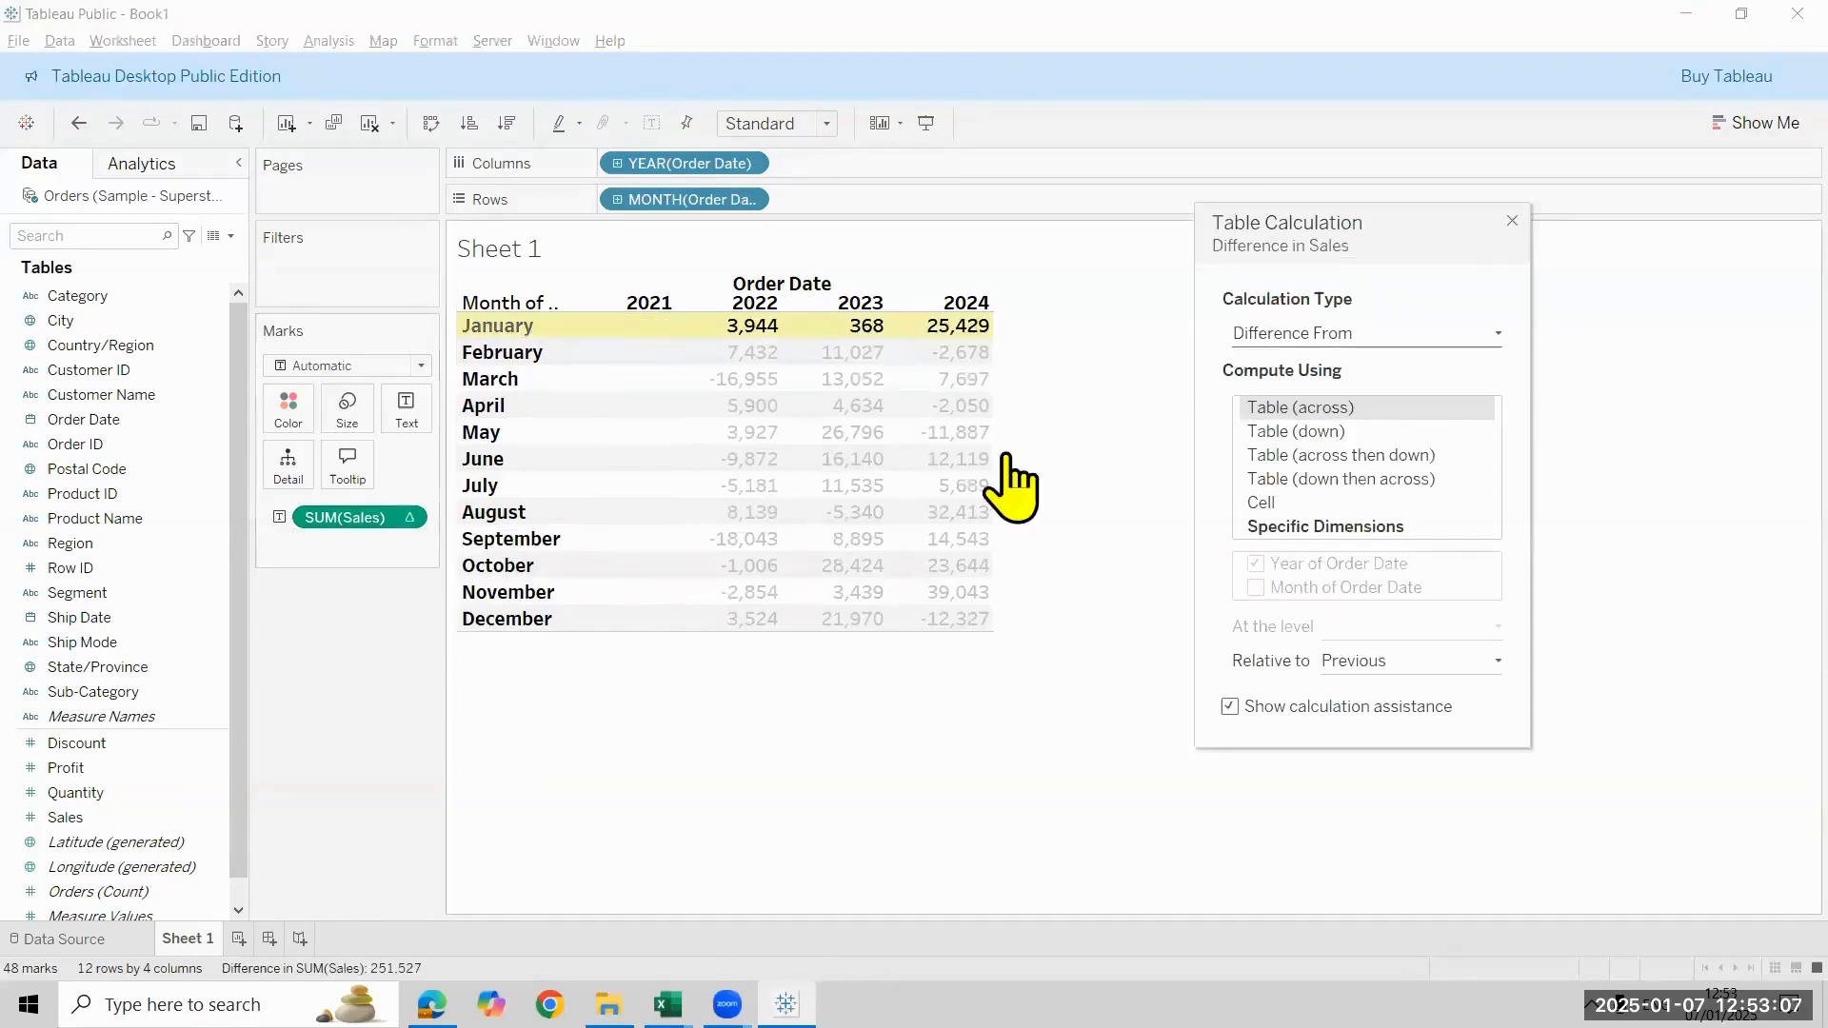
left_click(1336, 533)
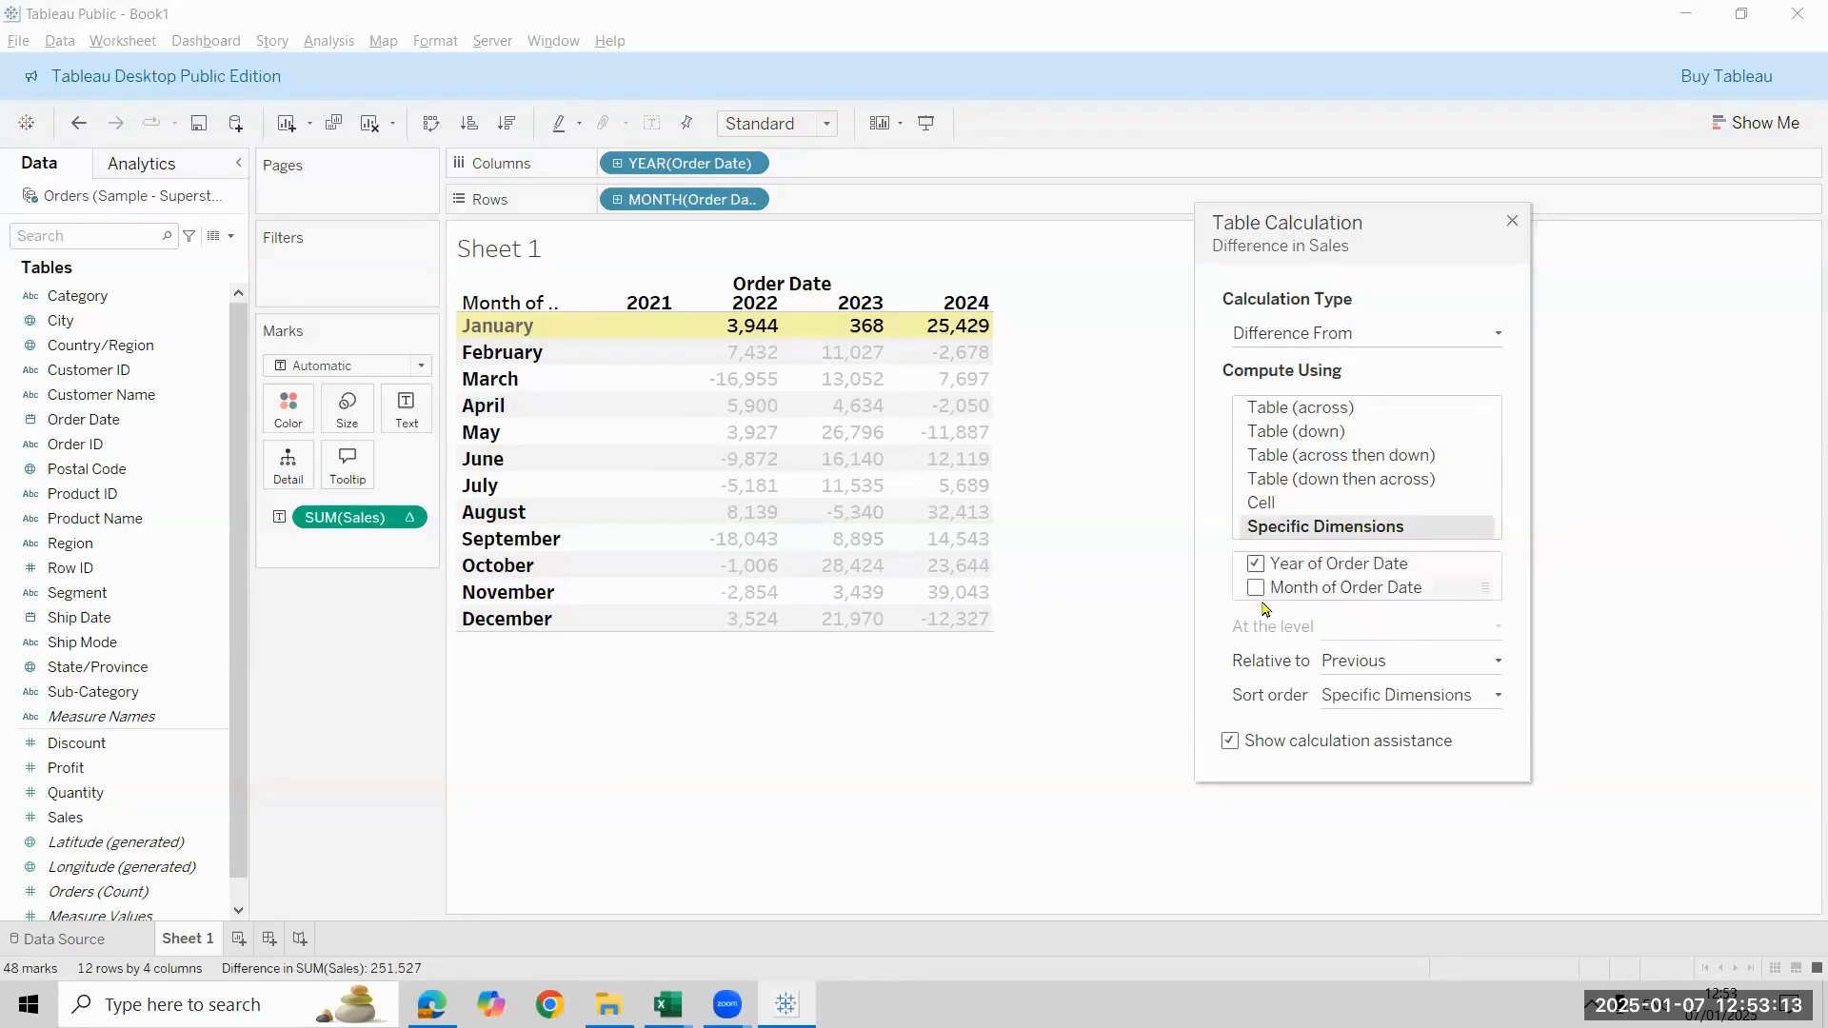
left_click(1254, 589)
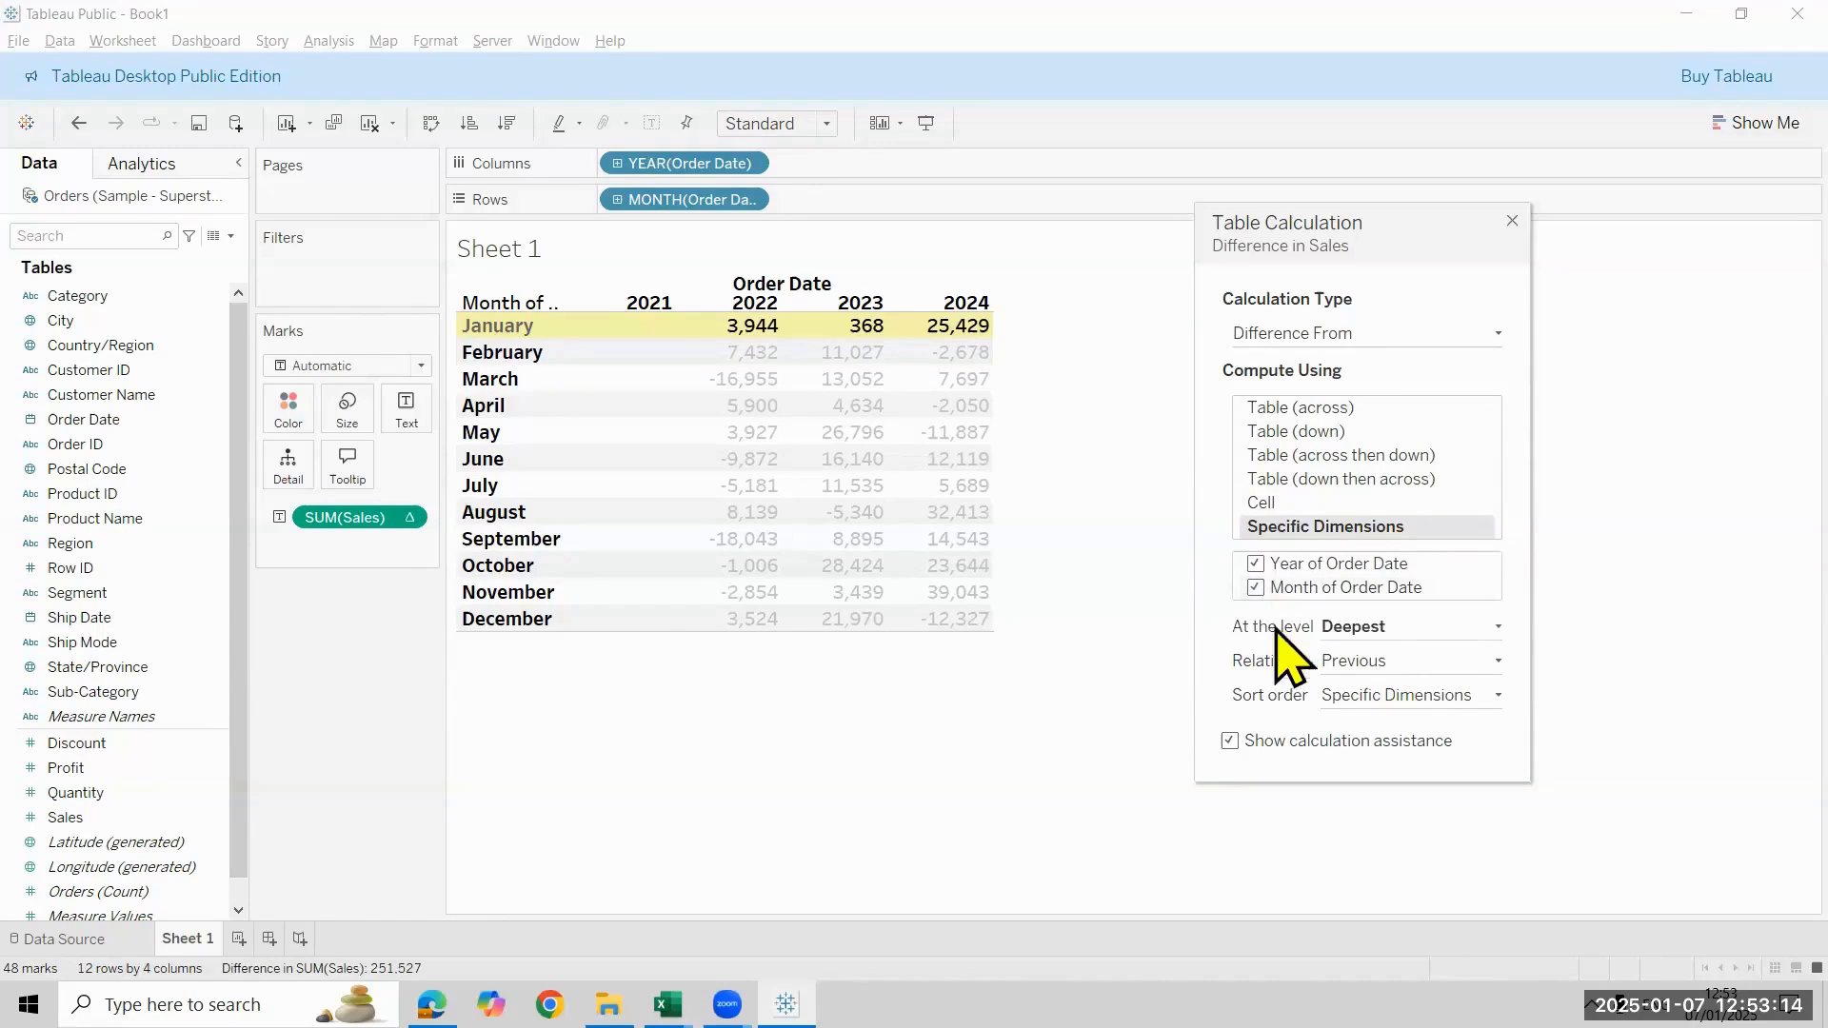
left_click(1371, 633)
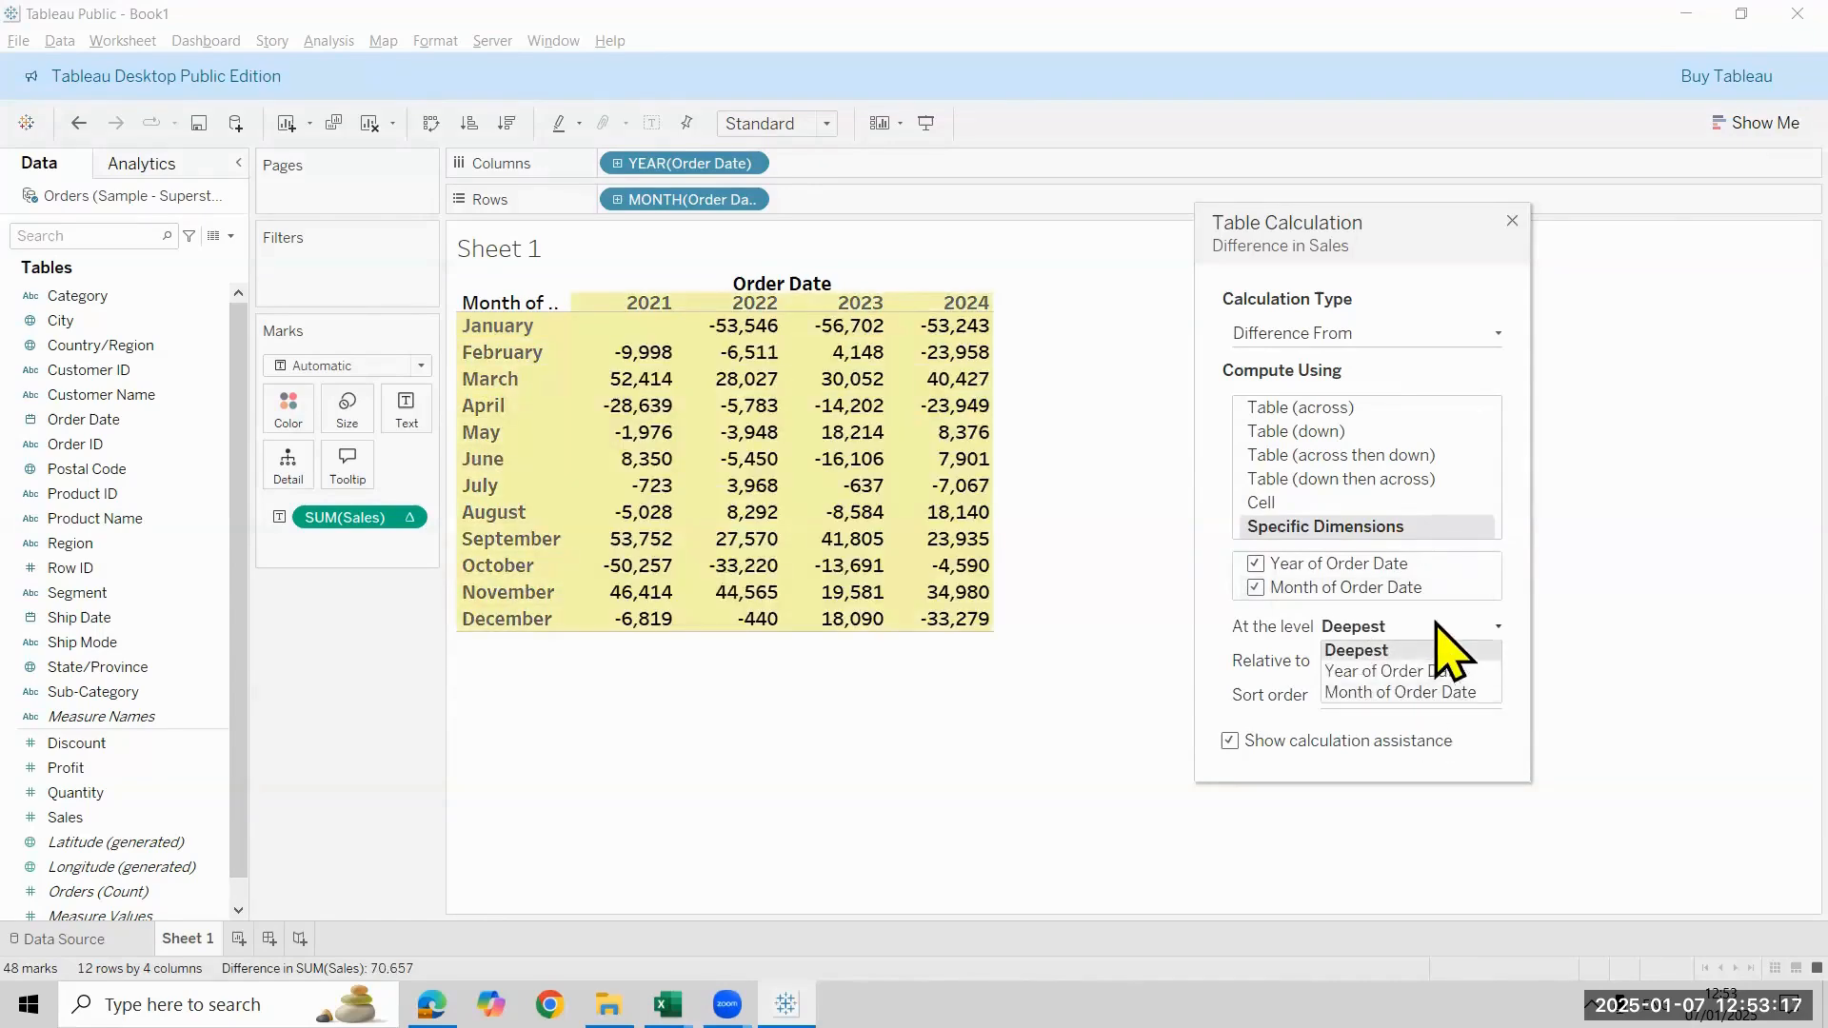
left_click(1433, 648)
Set the difference calculation relative to 2024, December
left_click(1443, 661)
scroll(1447, 571, "down", 7)
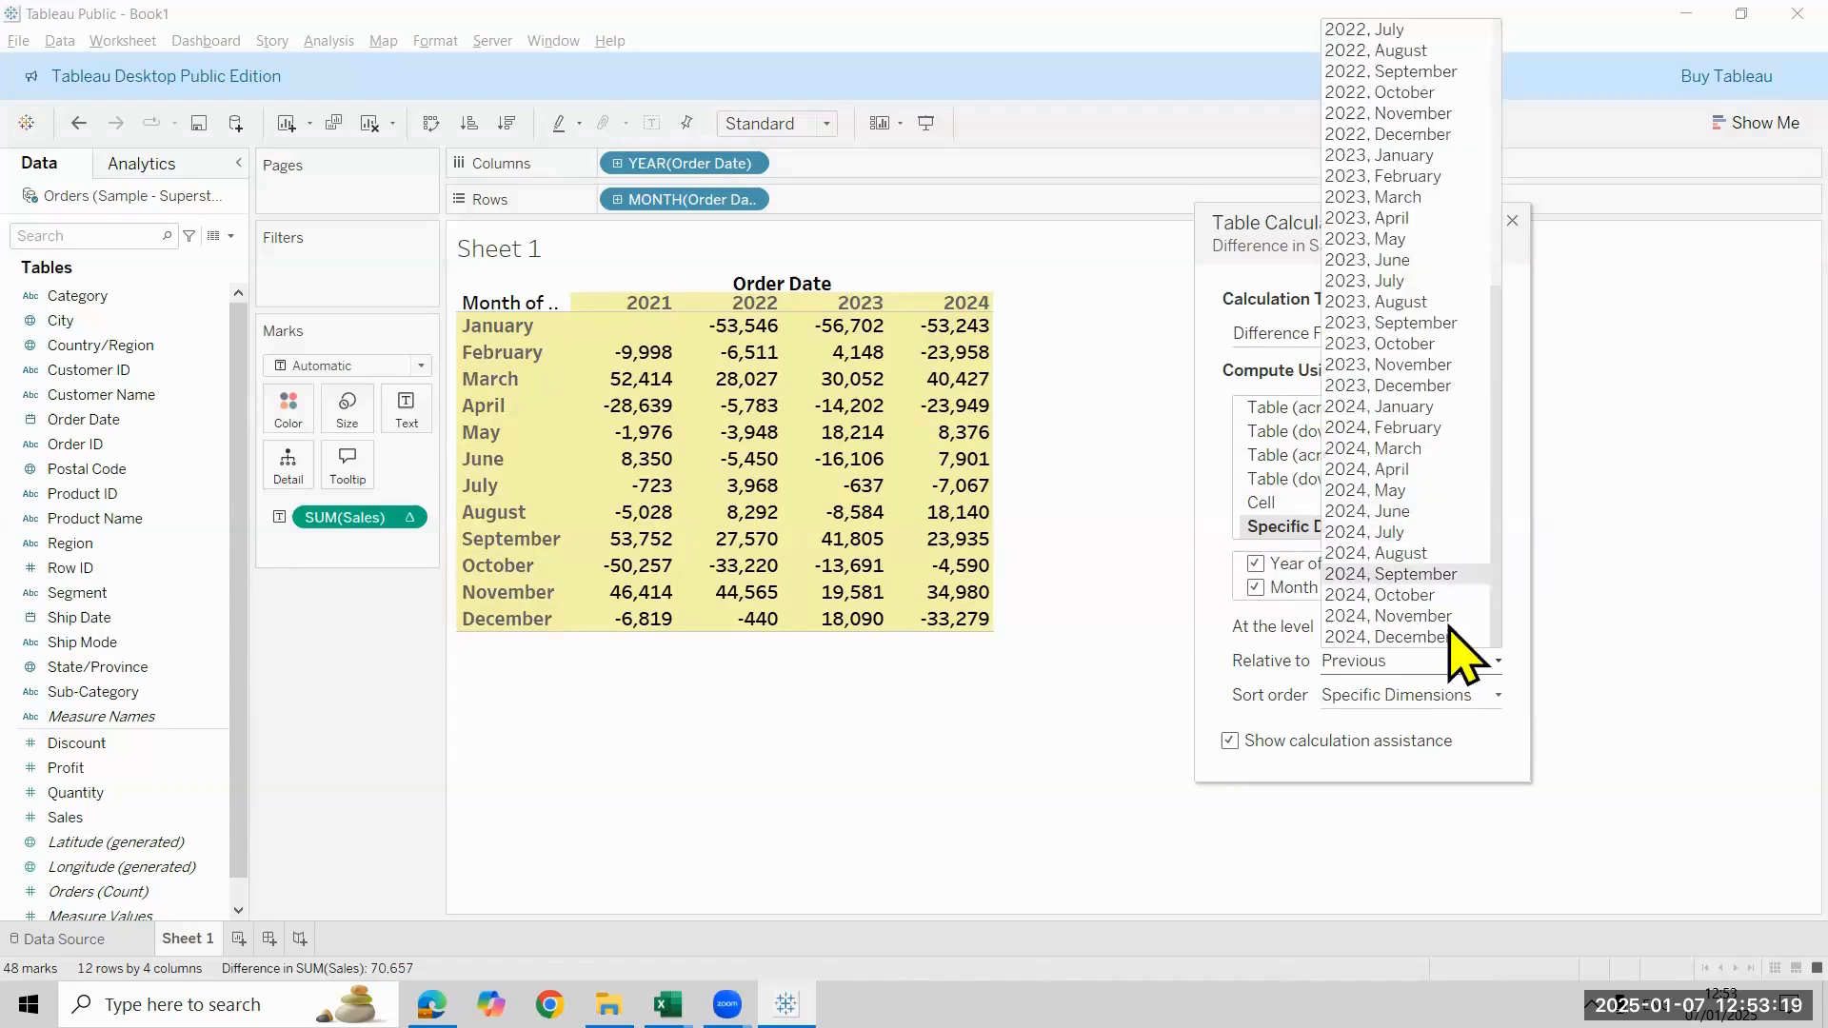
left_click(1393, 640)
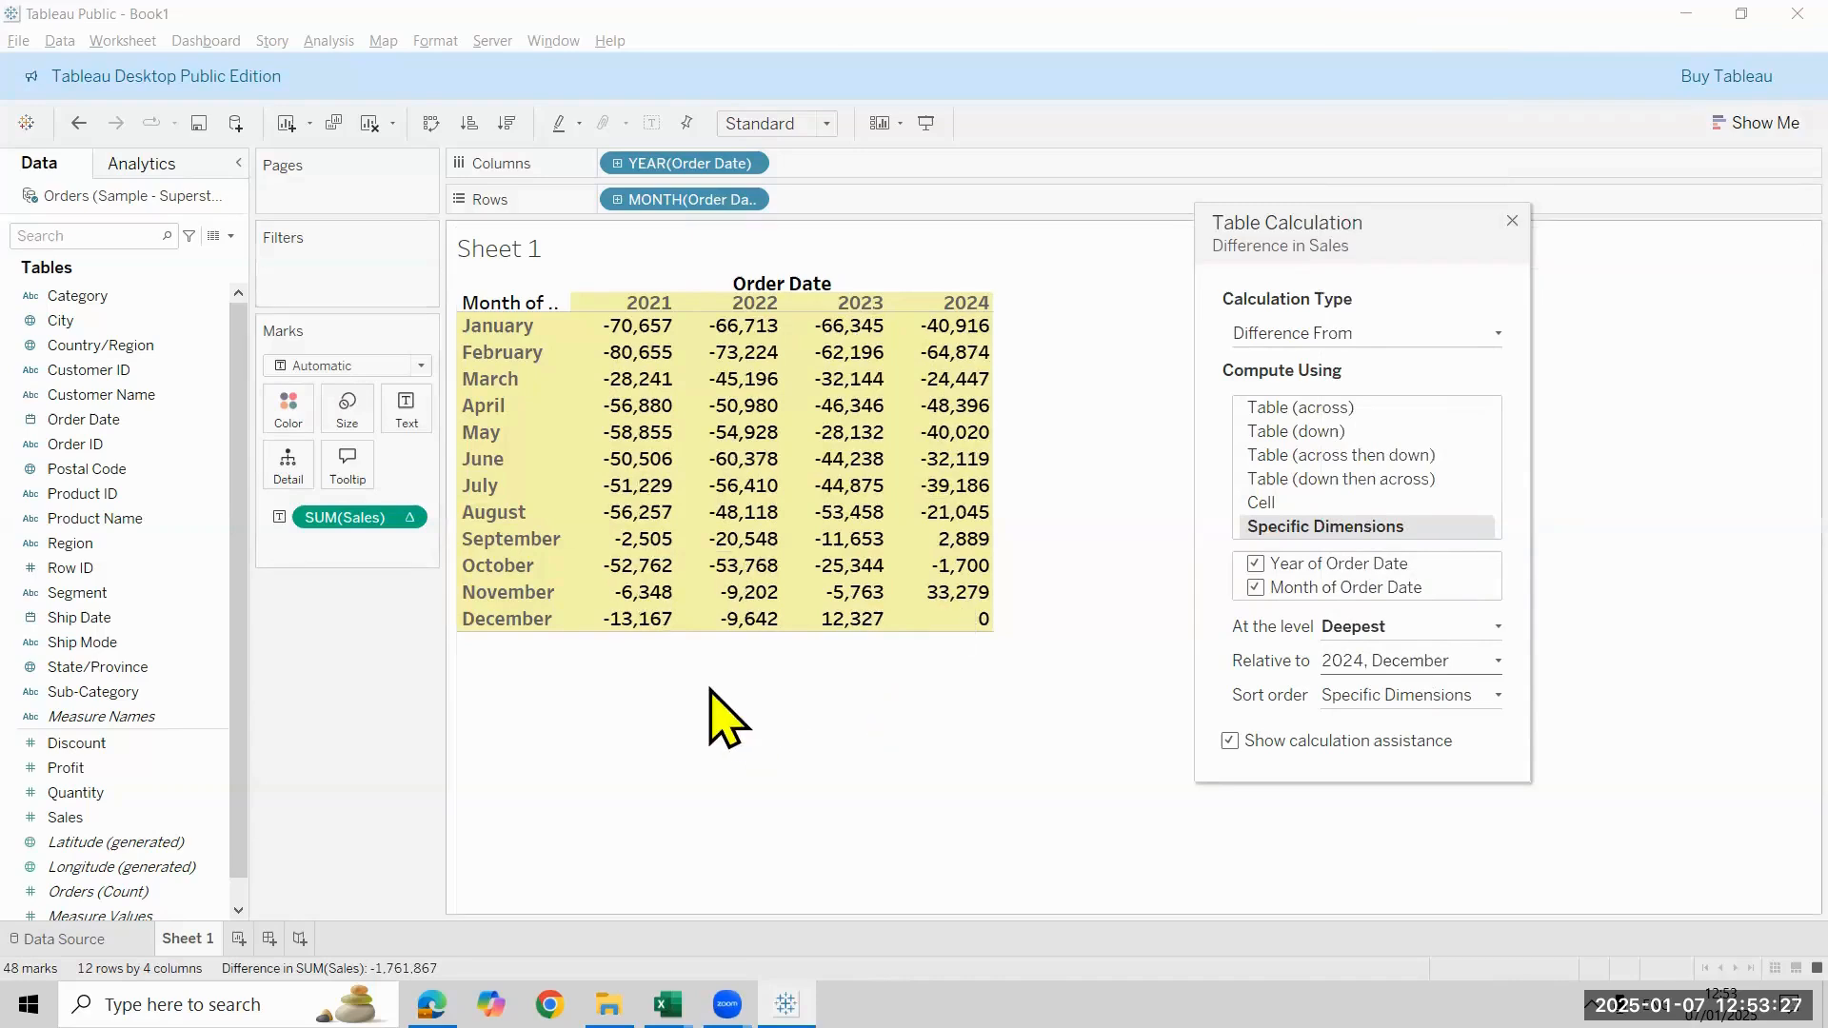
Clear the table calculation from SUM(Sales) to bring back the original sales values
mouse_move(614, 360)
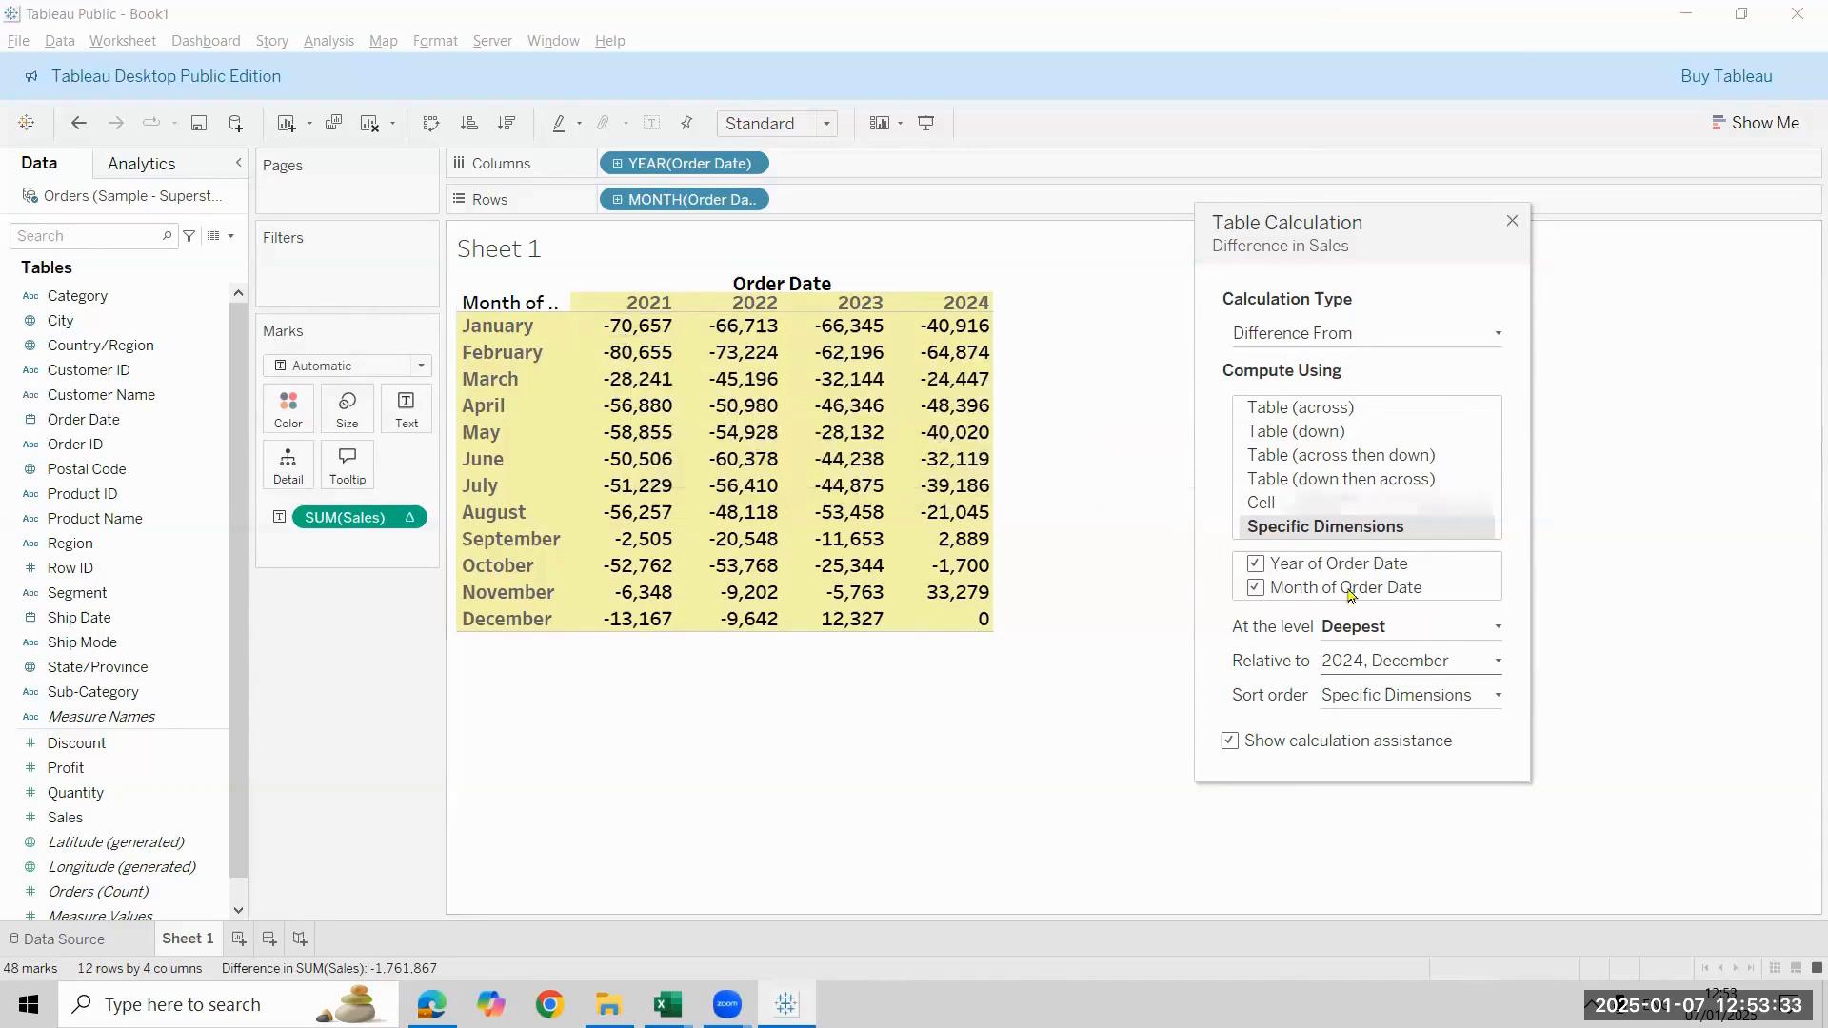
left_click(412, 519)
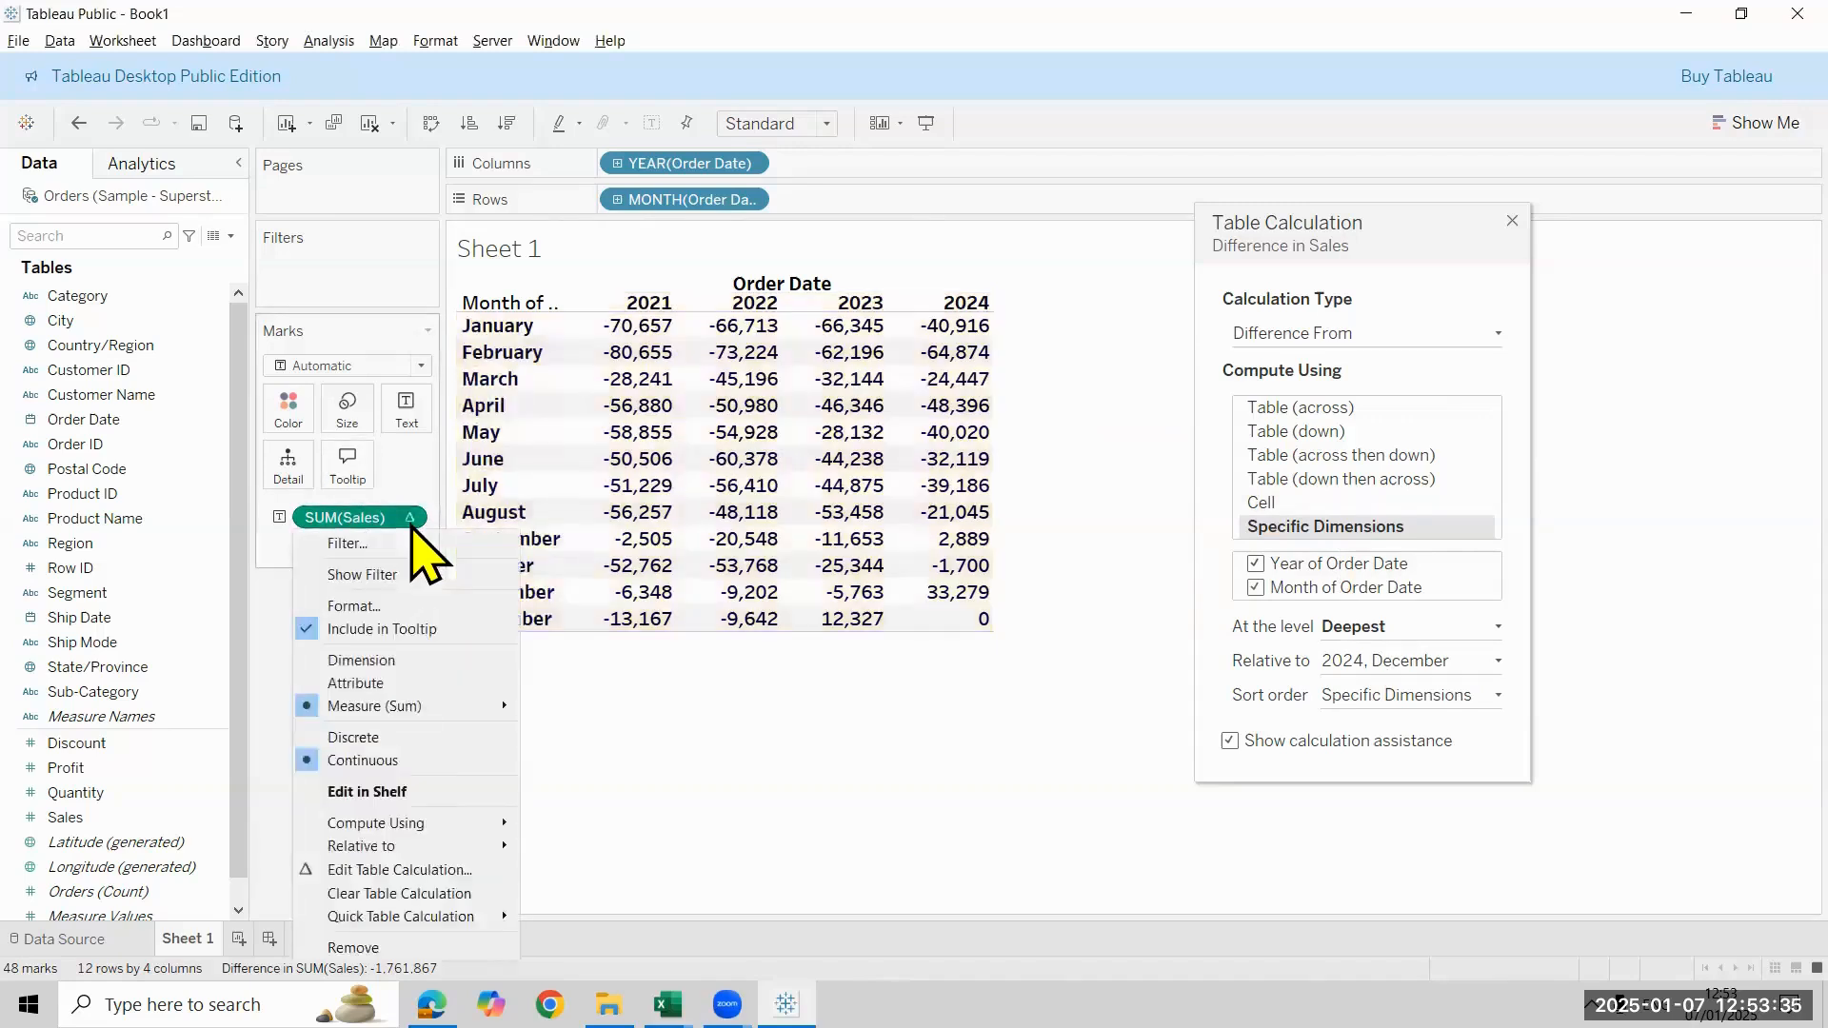
left_click(445, 895)
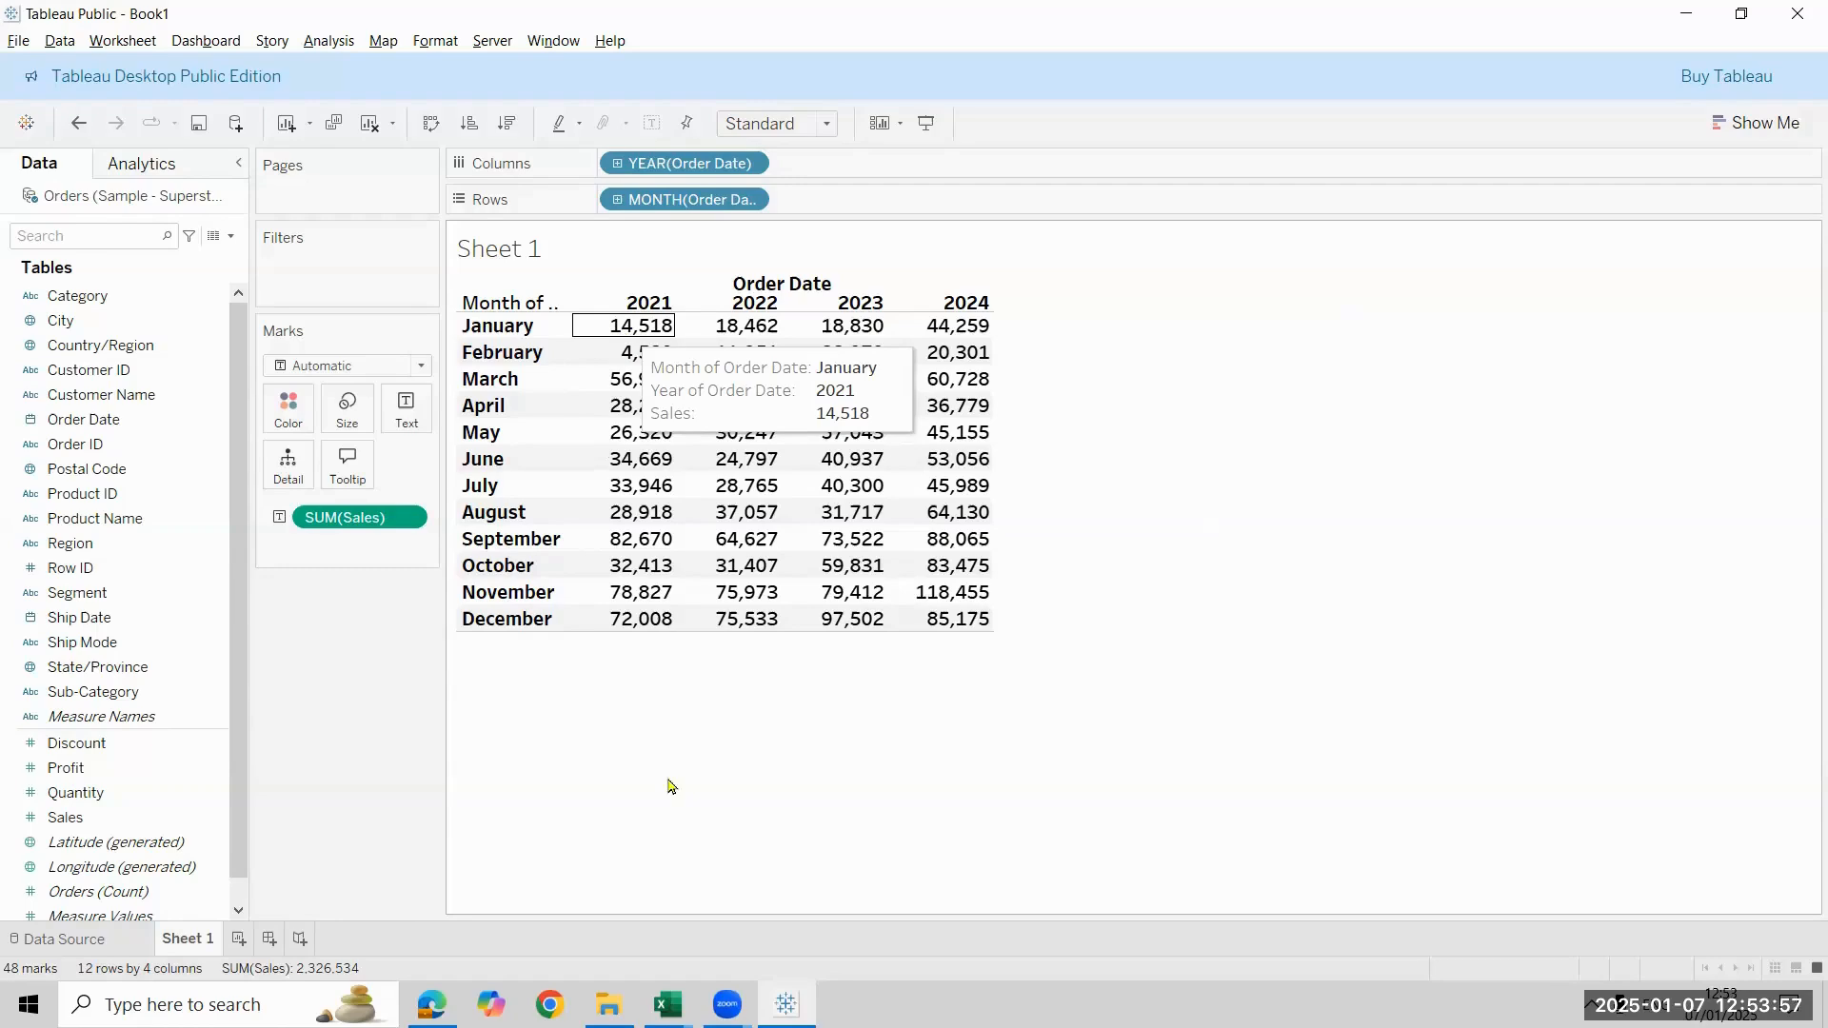
Open Calculator and subtract December 2024 sales from January 2021 sales, computing 14518 - 85175
mouse_move(668, 1004)
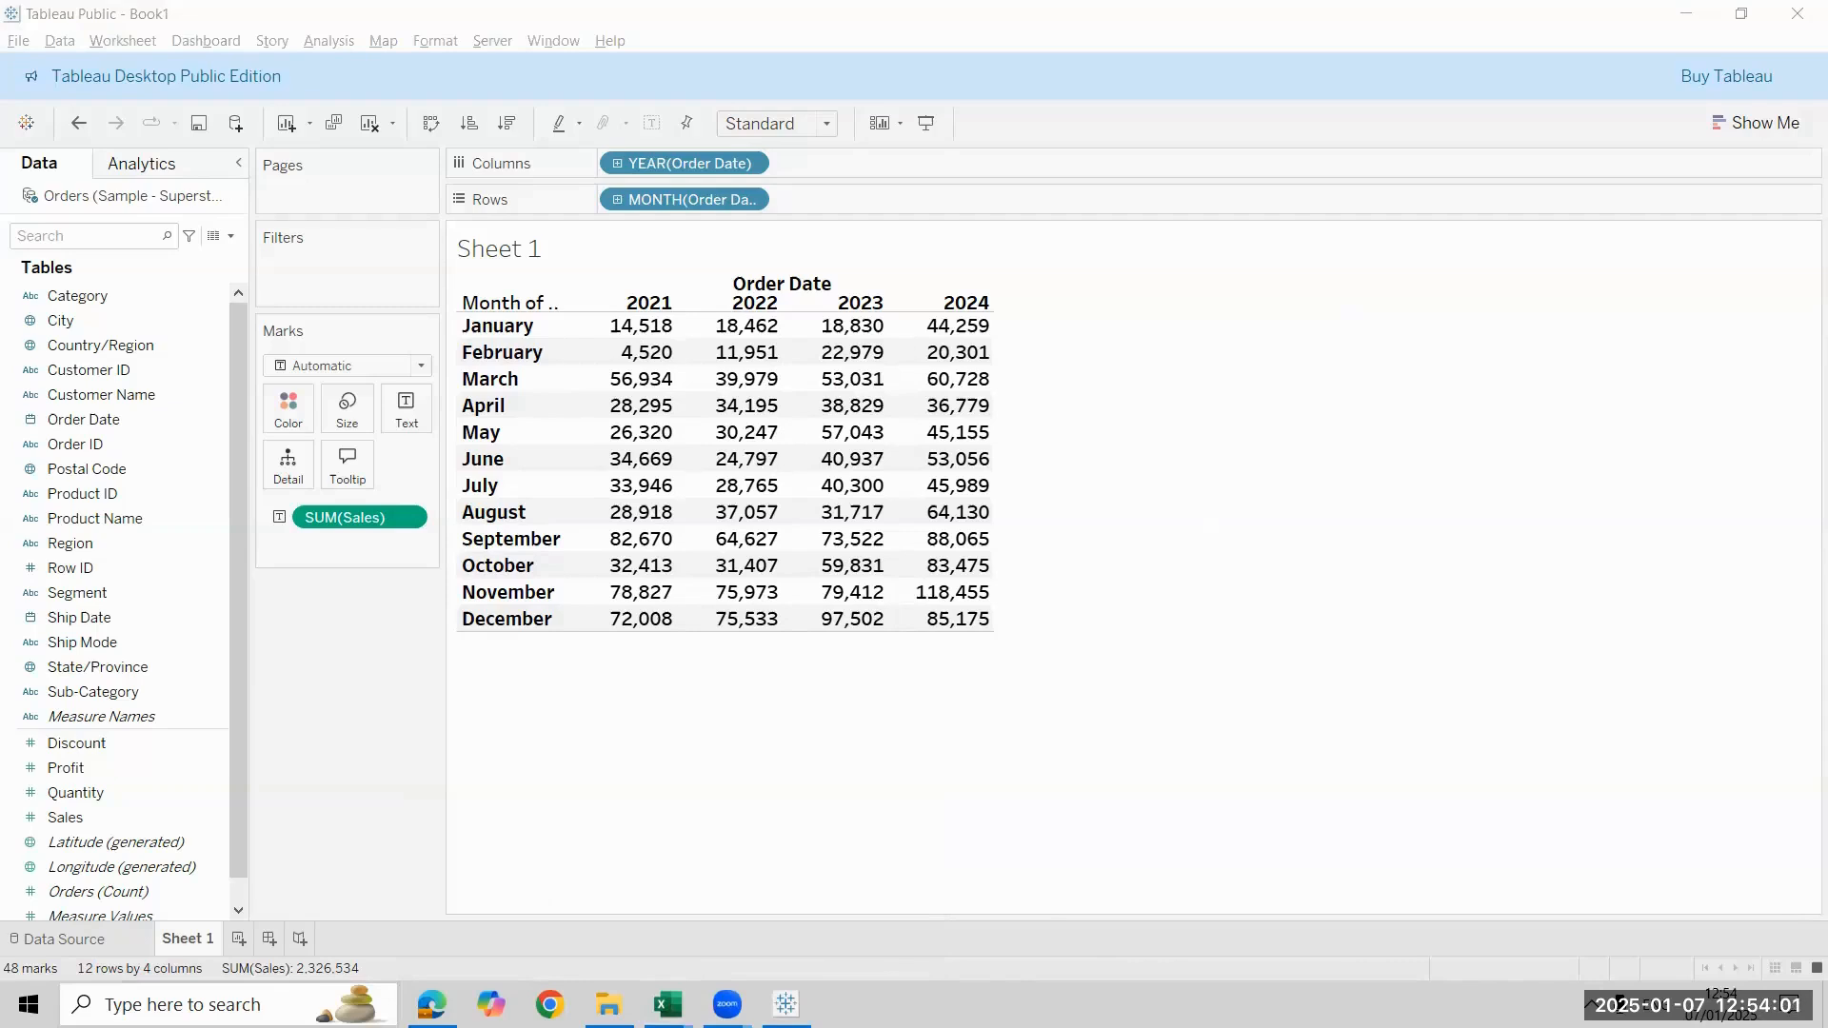
left_click(181, 1005)
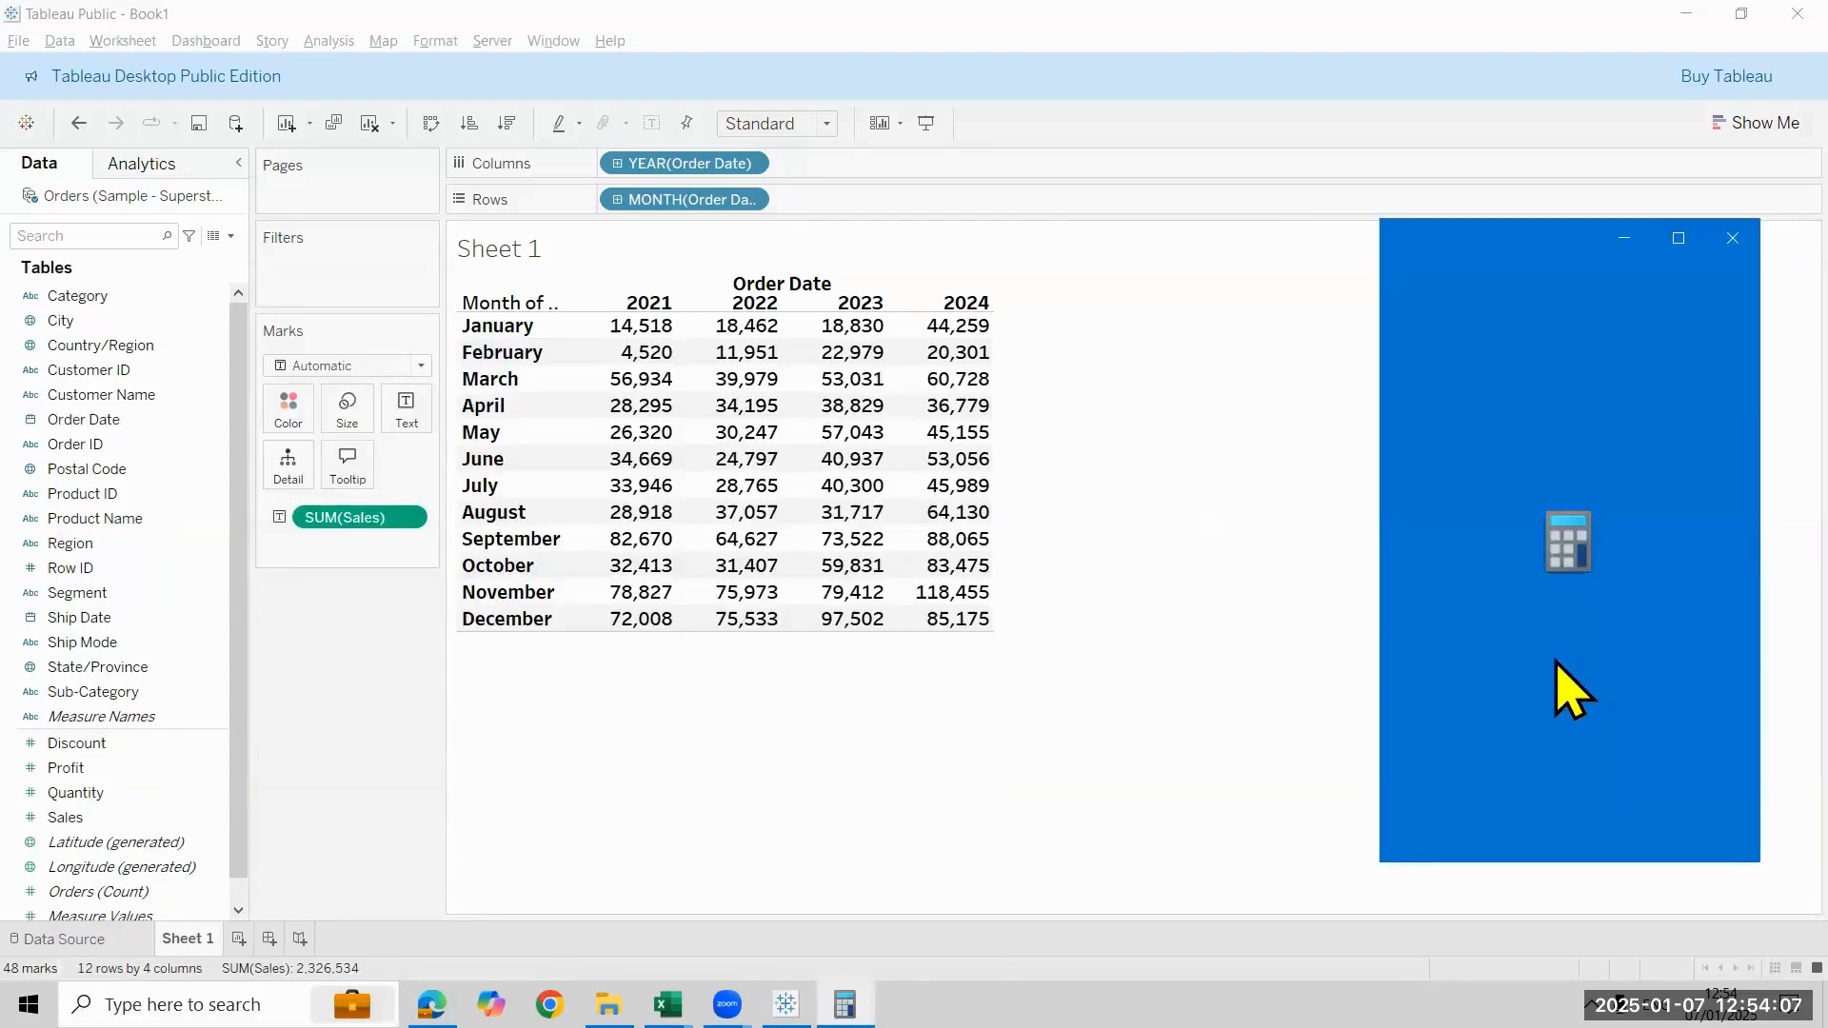
type("14")
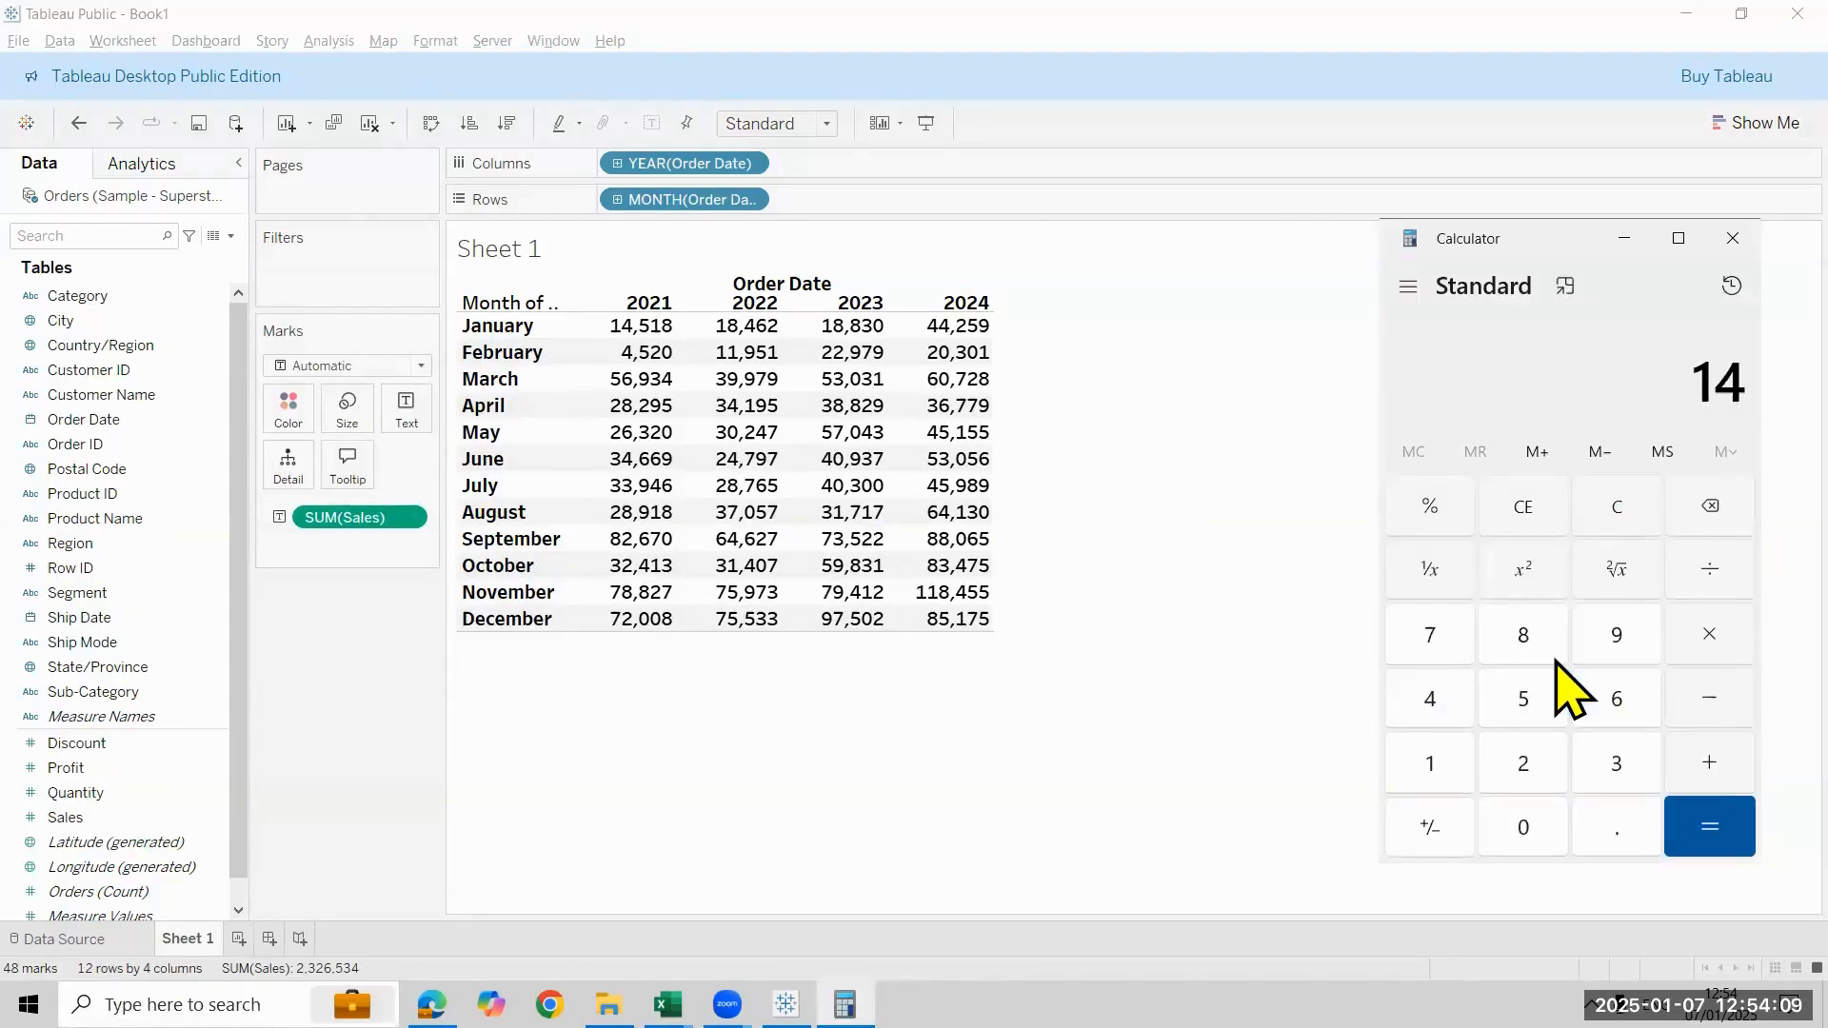
type("518")
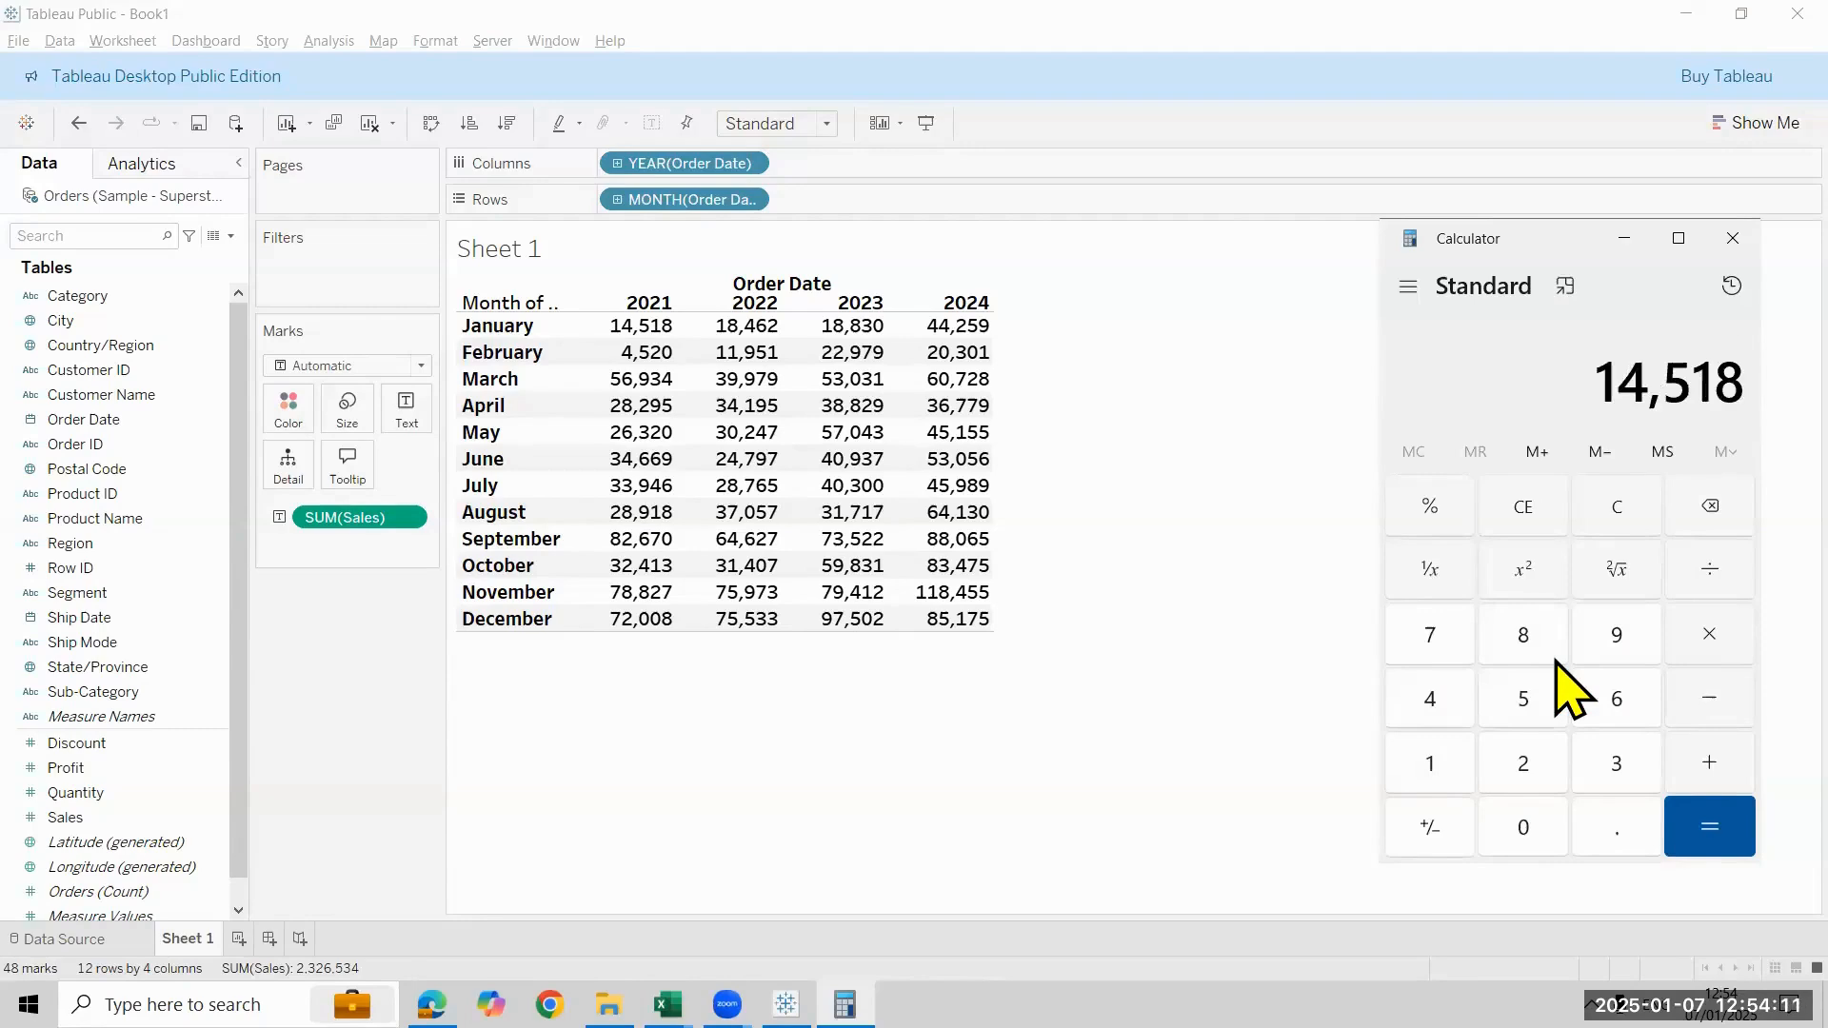
type(" - 85,175")
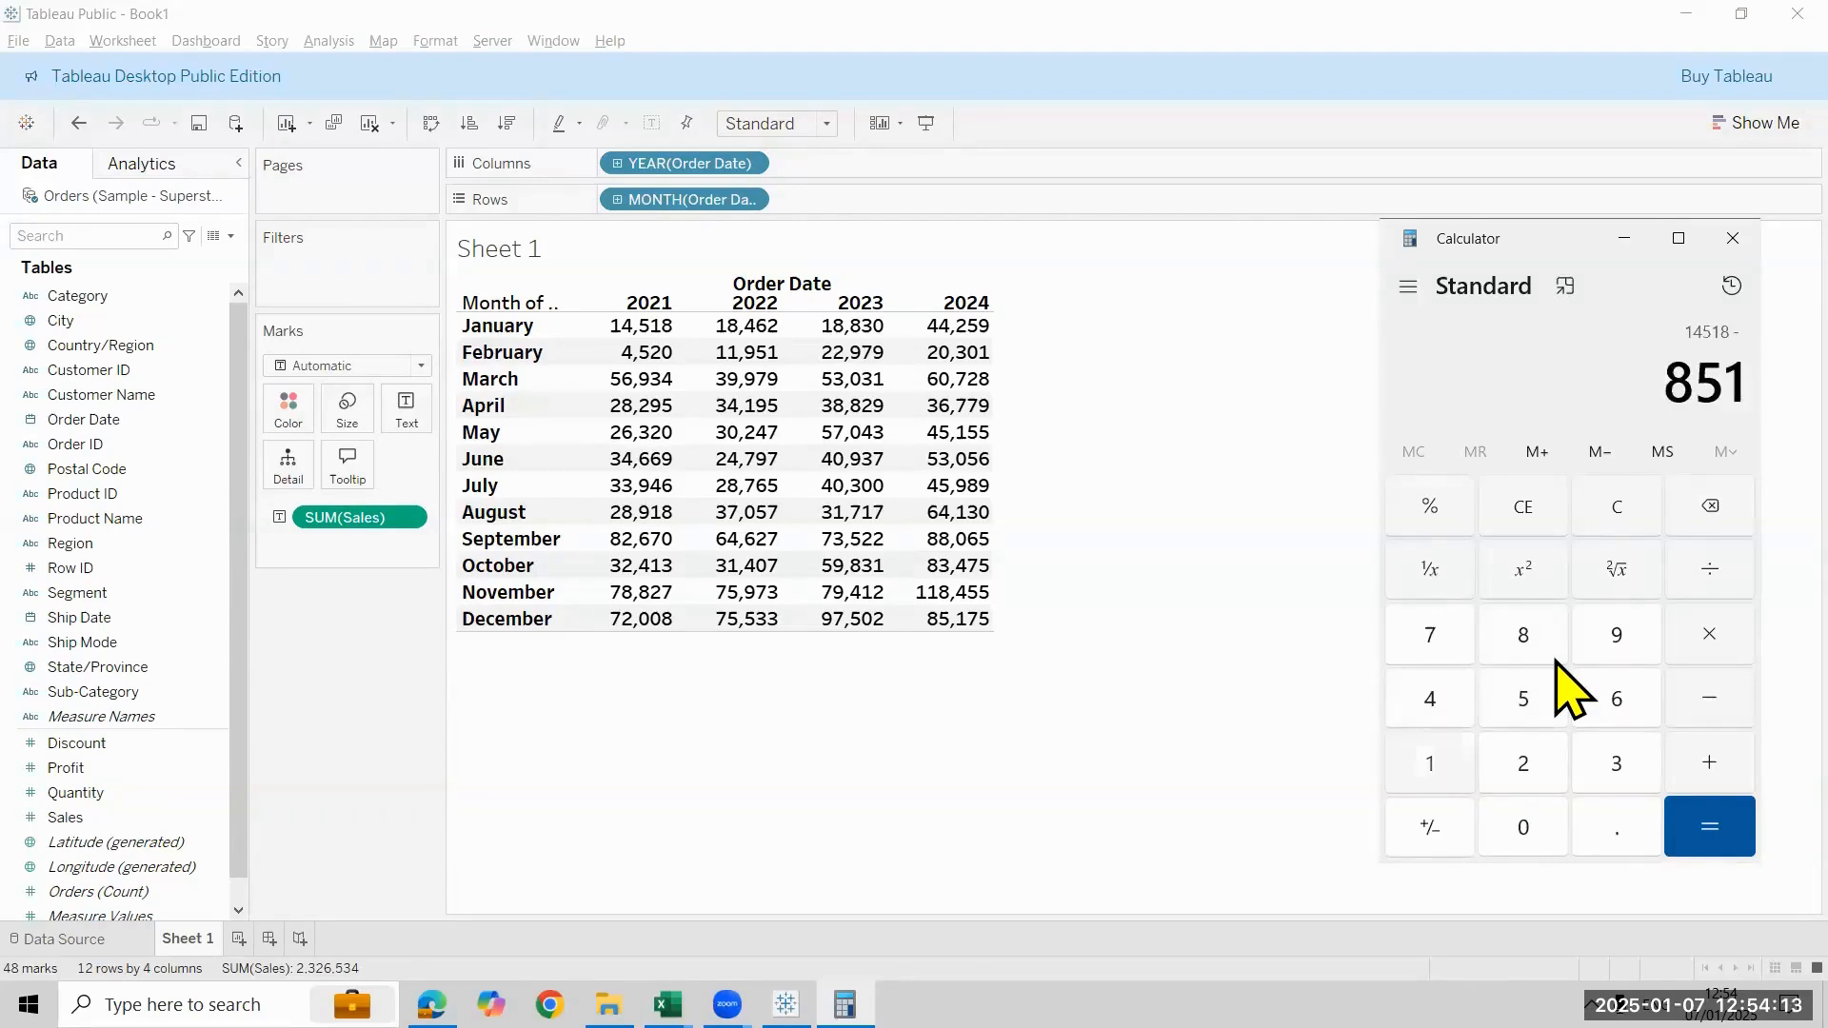
key("Return")
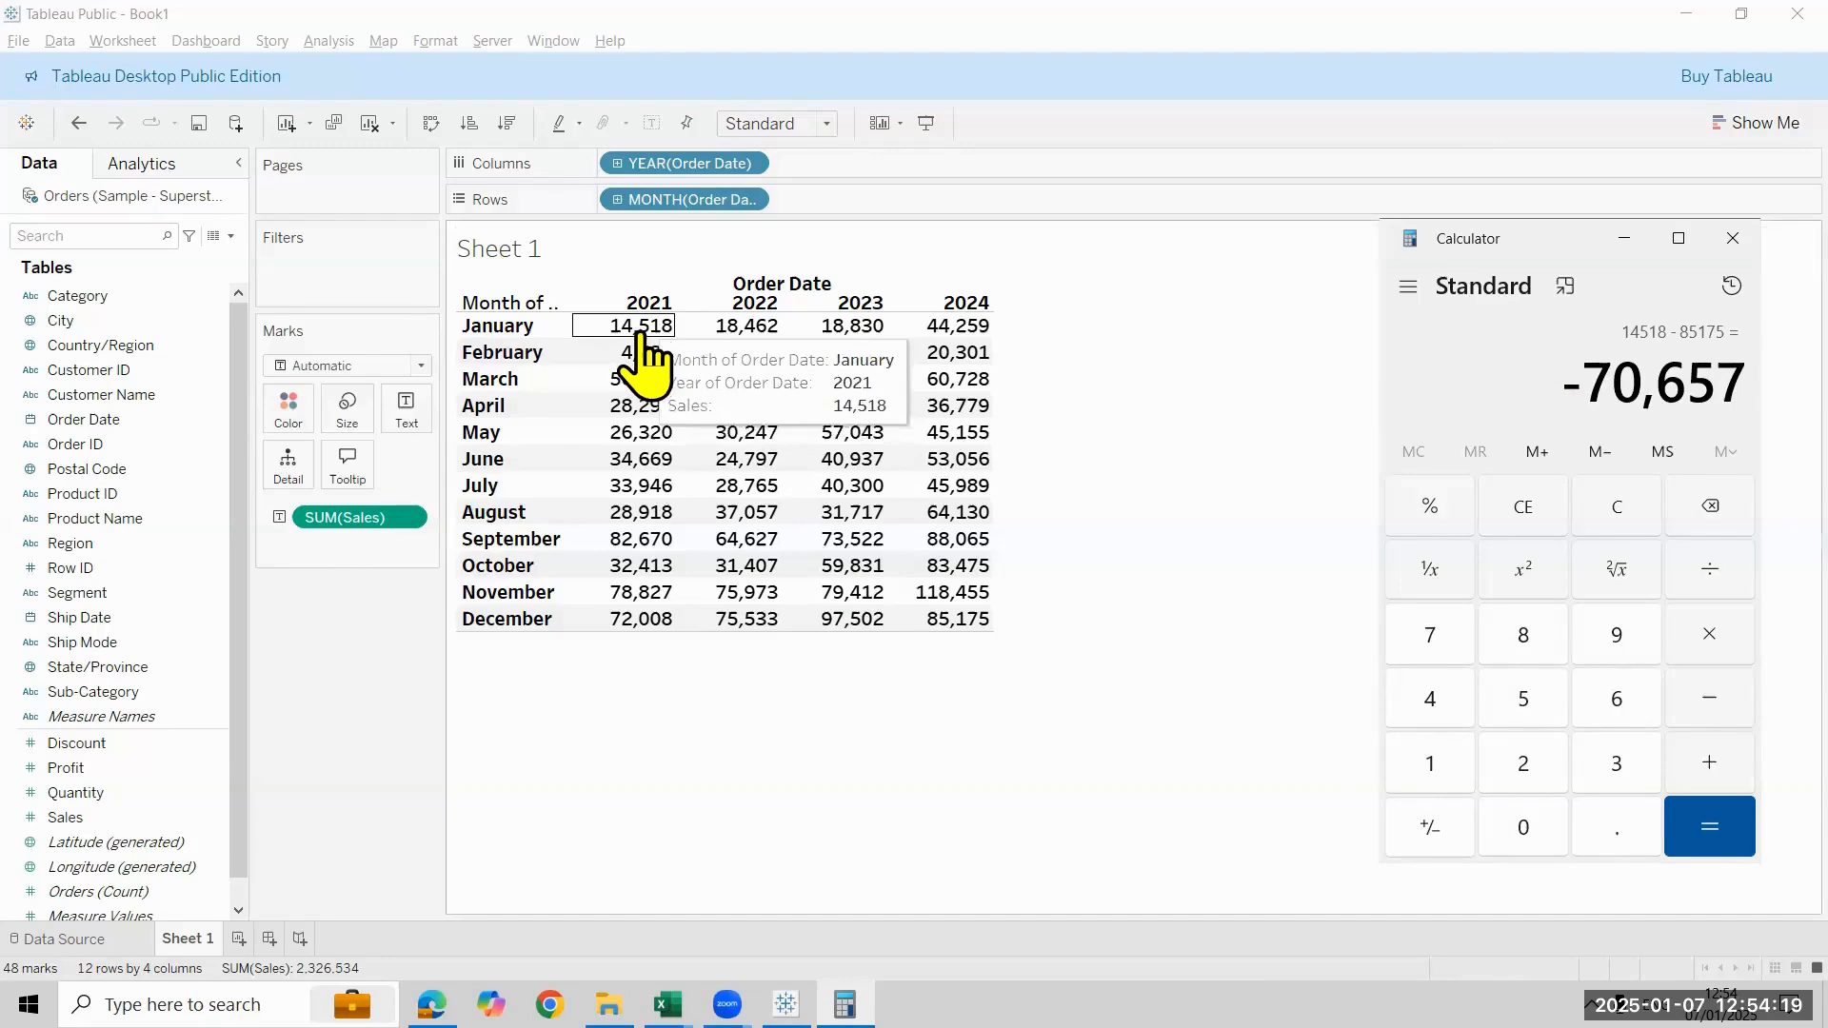
Add a Difference From table calculation to SUM(Sales) across the specific dimensions Year of Order Date and Month of Order Date
left_click(419, 518)
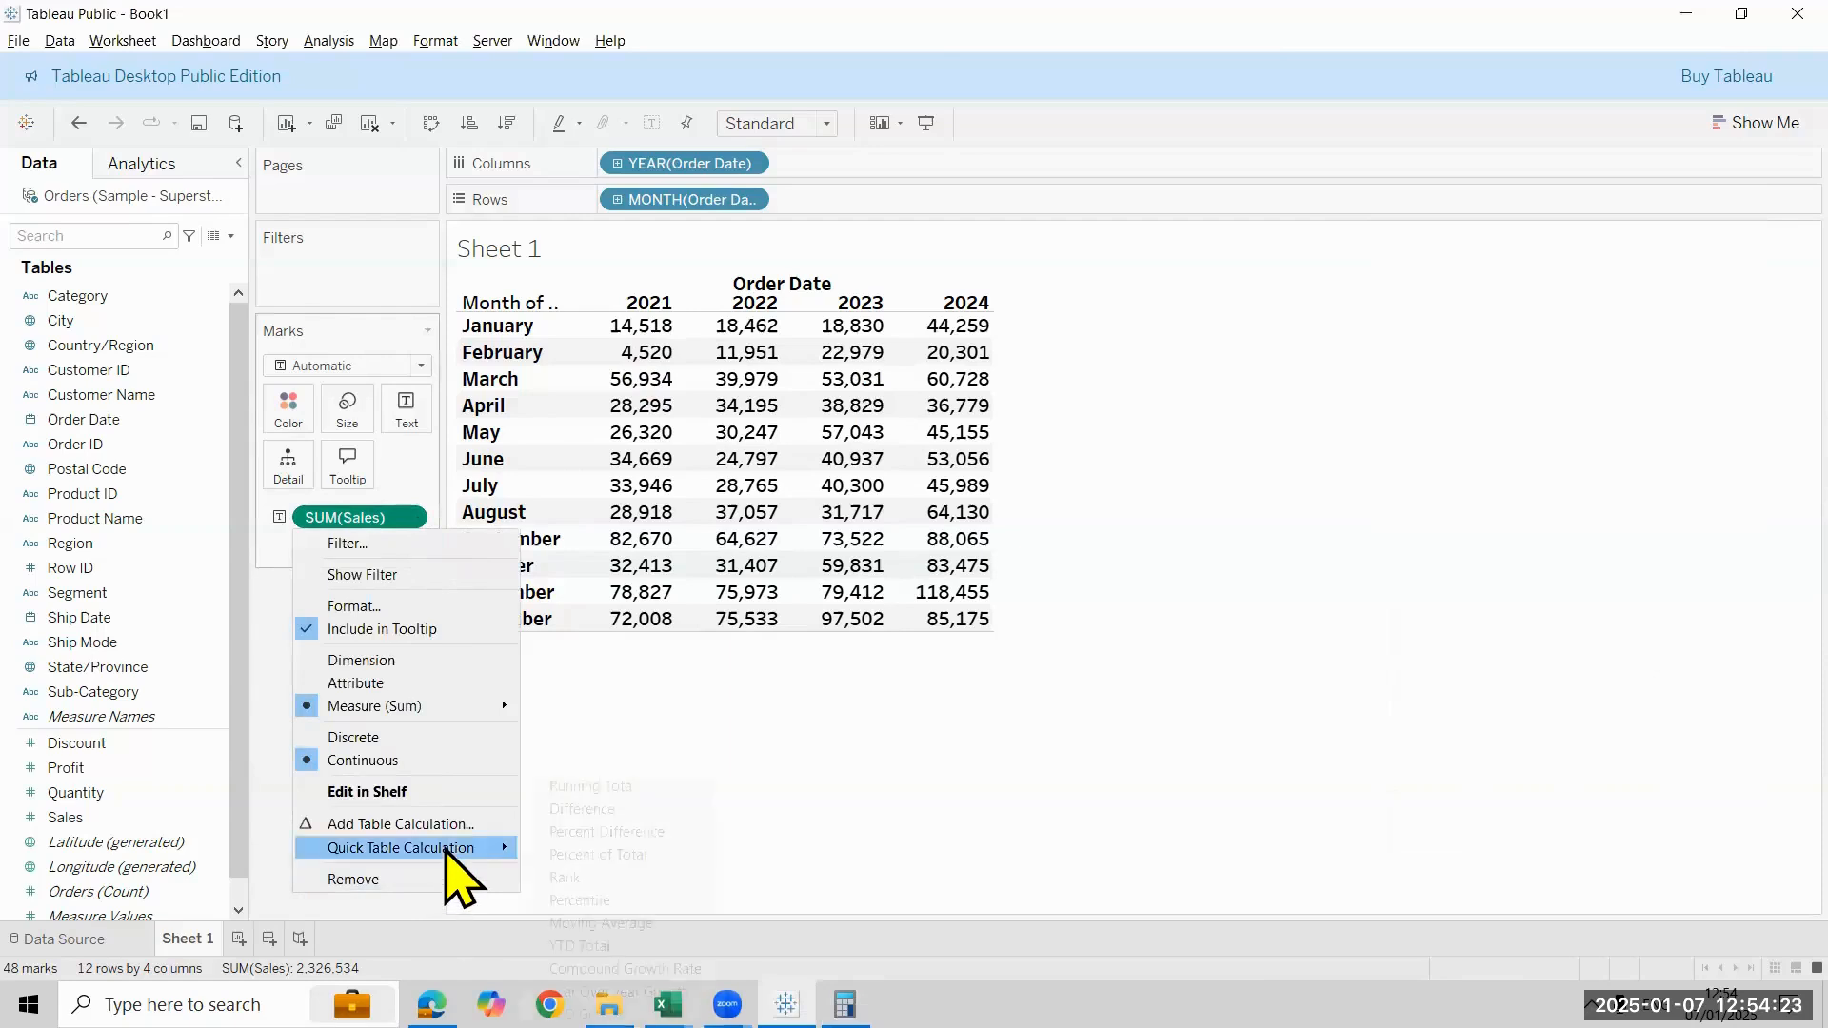
left_click(441, 824)
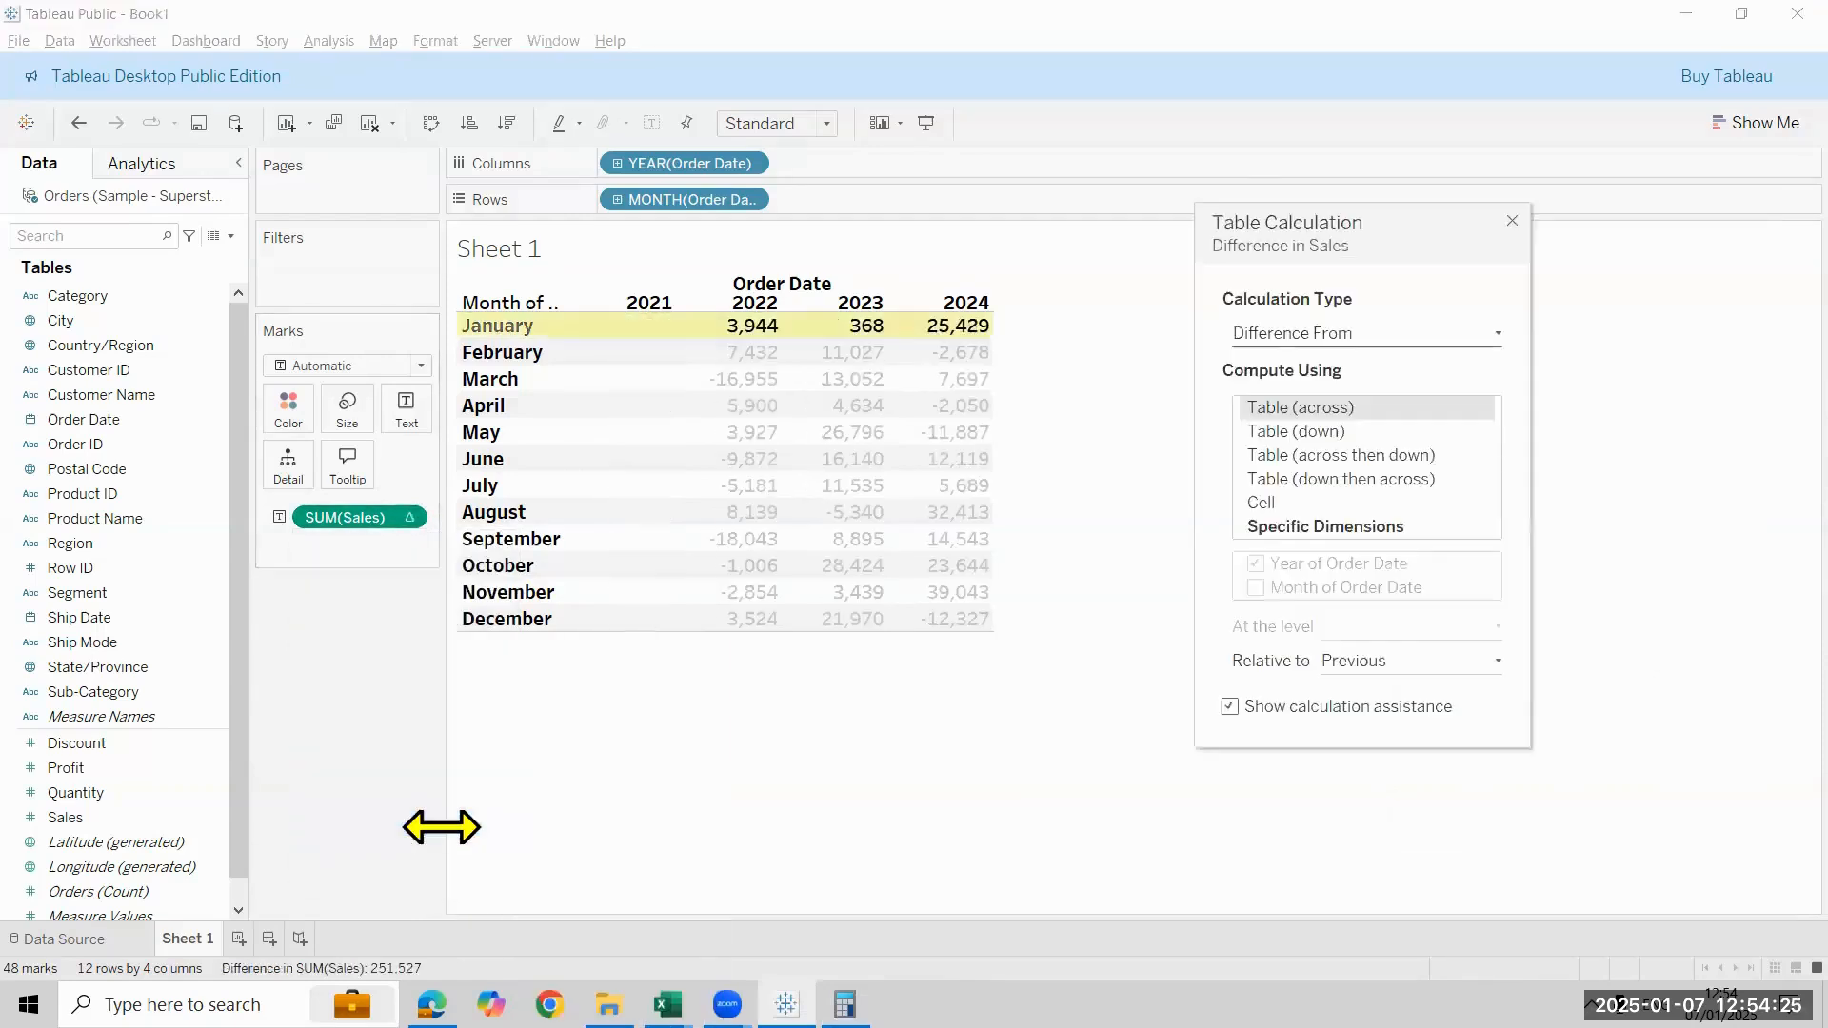
left_click(1400, 337)
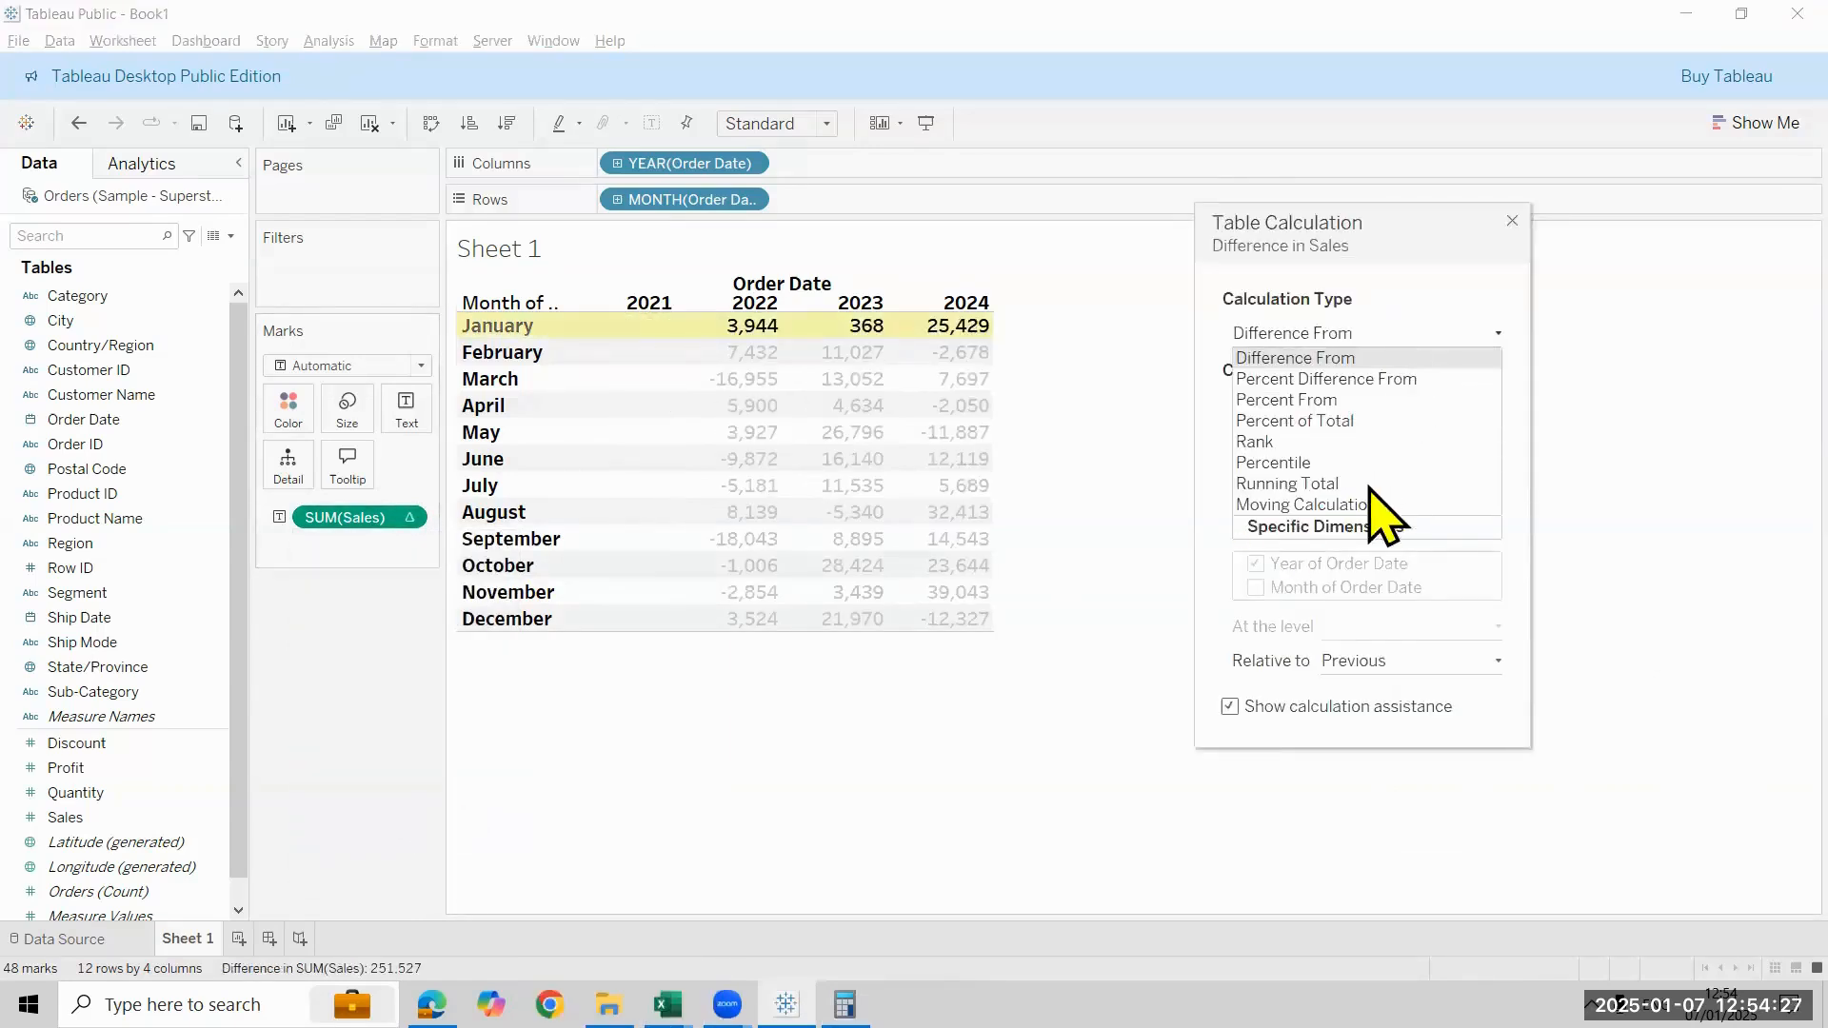
left_click(1588, 333)
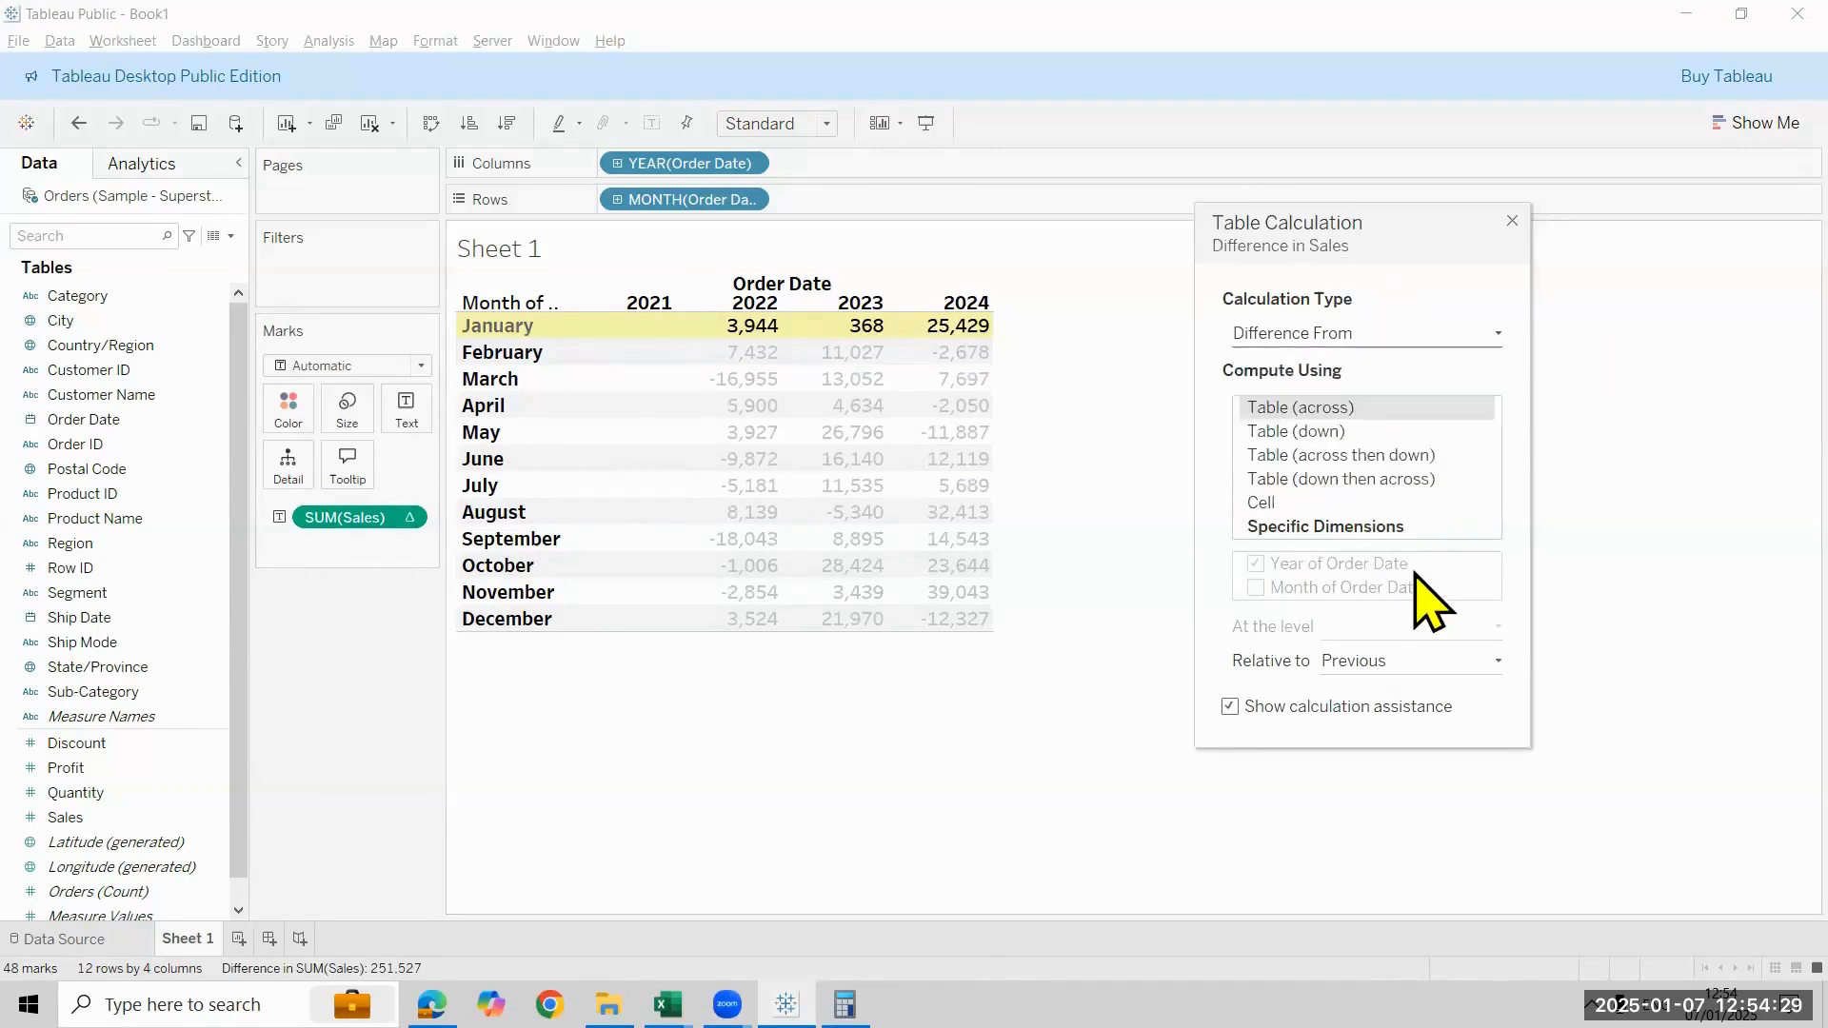
left_click(1359, 528)
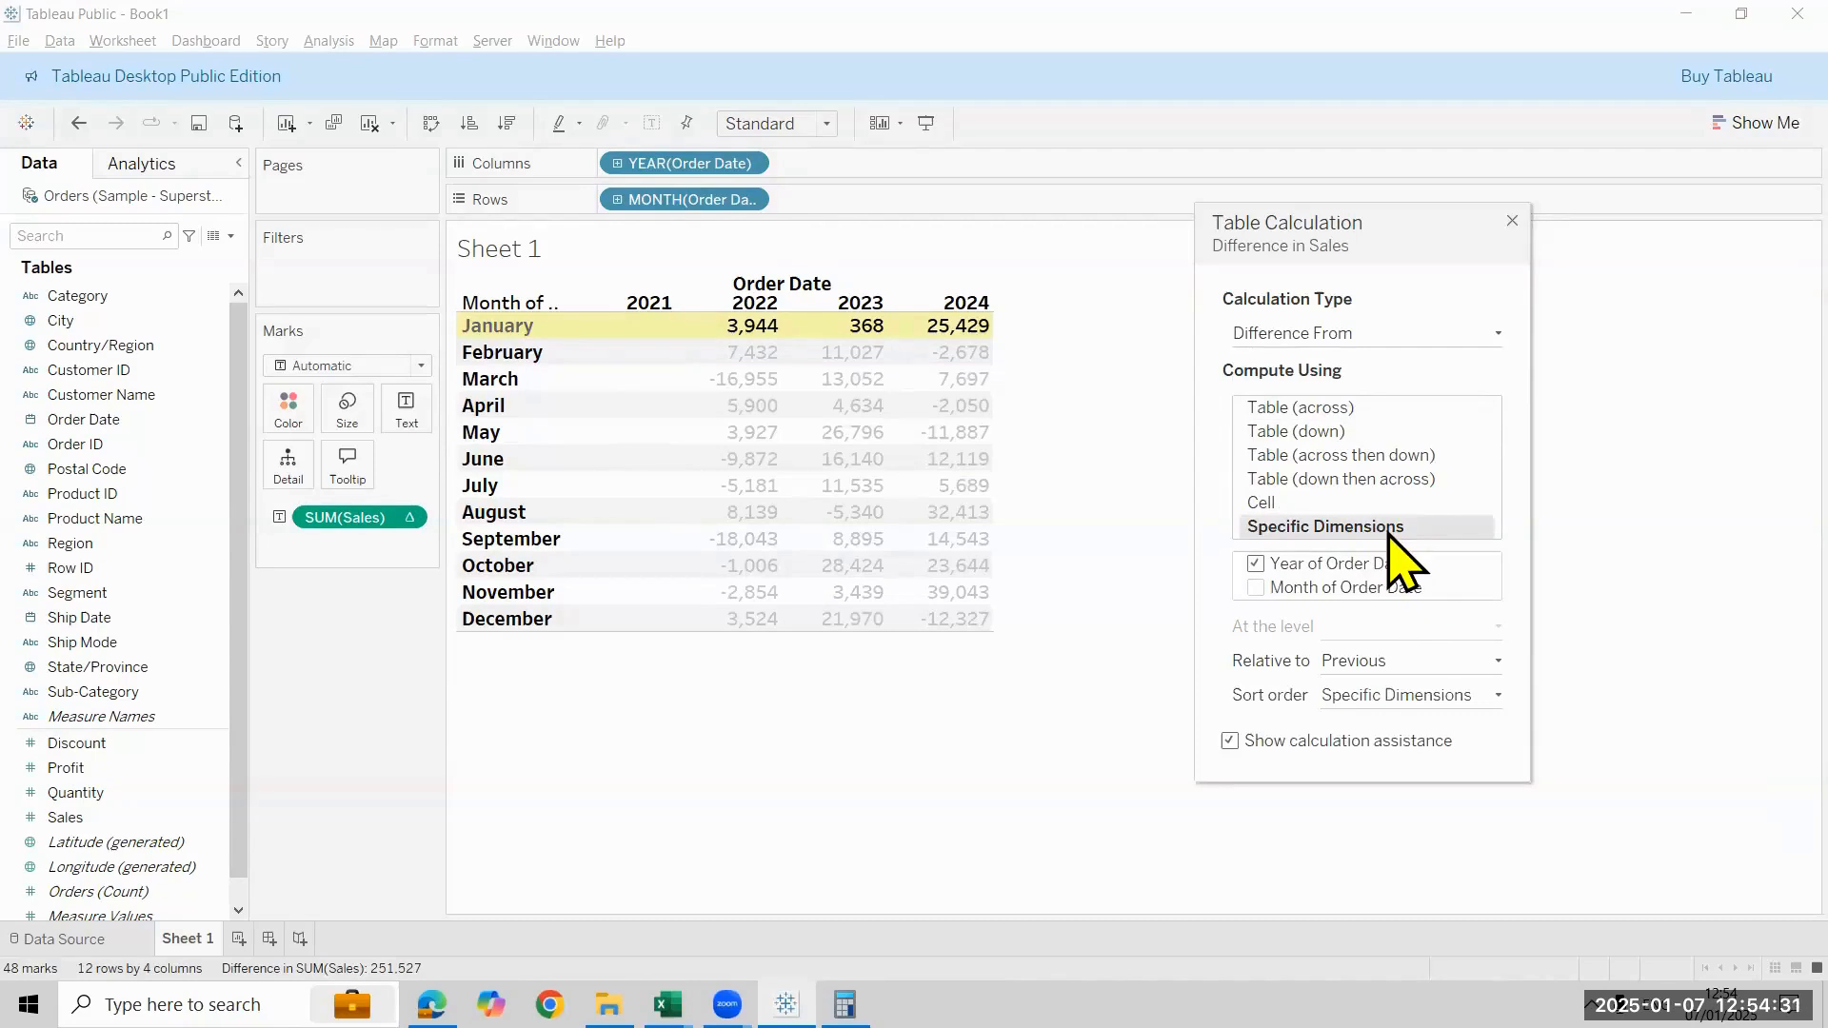
left_click(1388, 667)
left_click(1367, 598)
left_click(1307, 589)
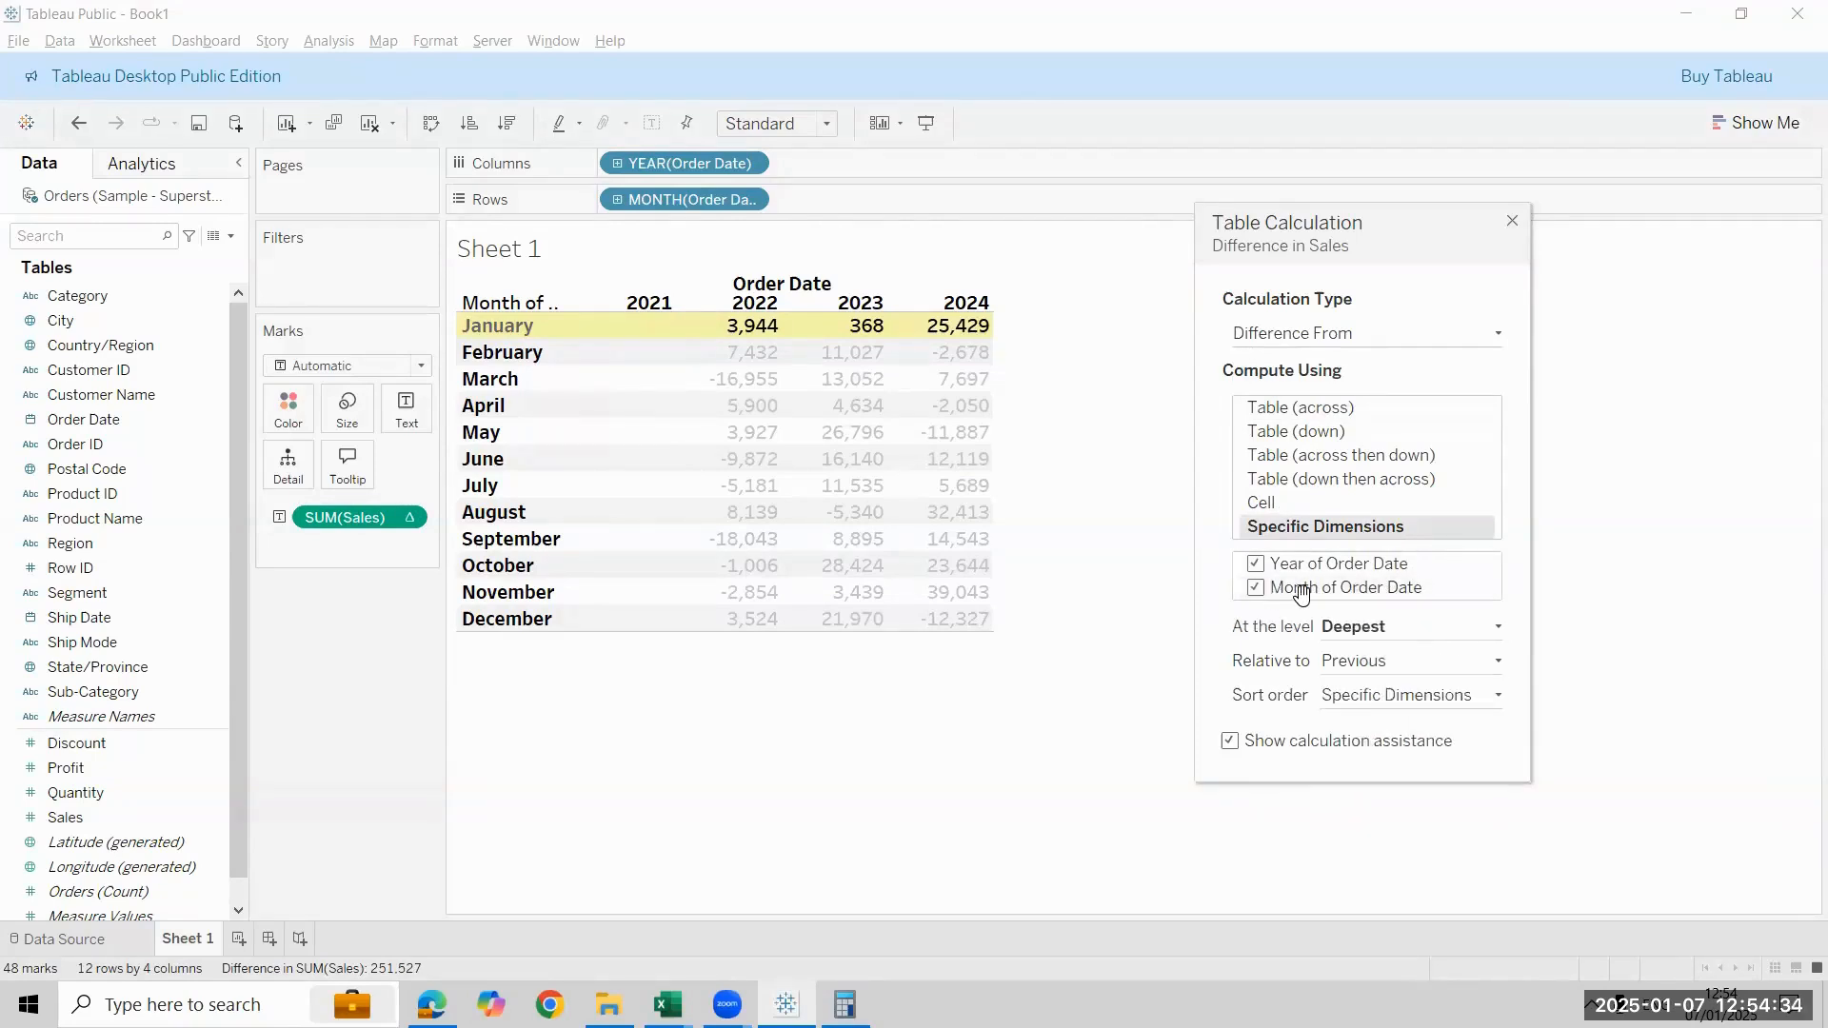
Make the sales difference relative to 2024, December
left_click(1400, 664)
scroll(1409, 619, "down", 7)
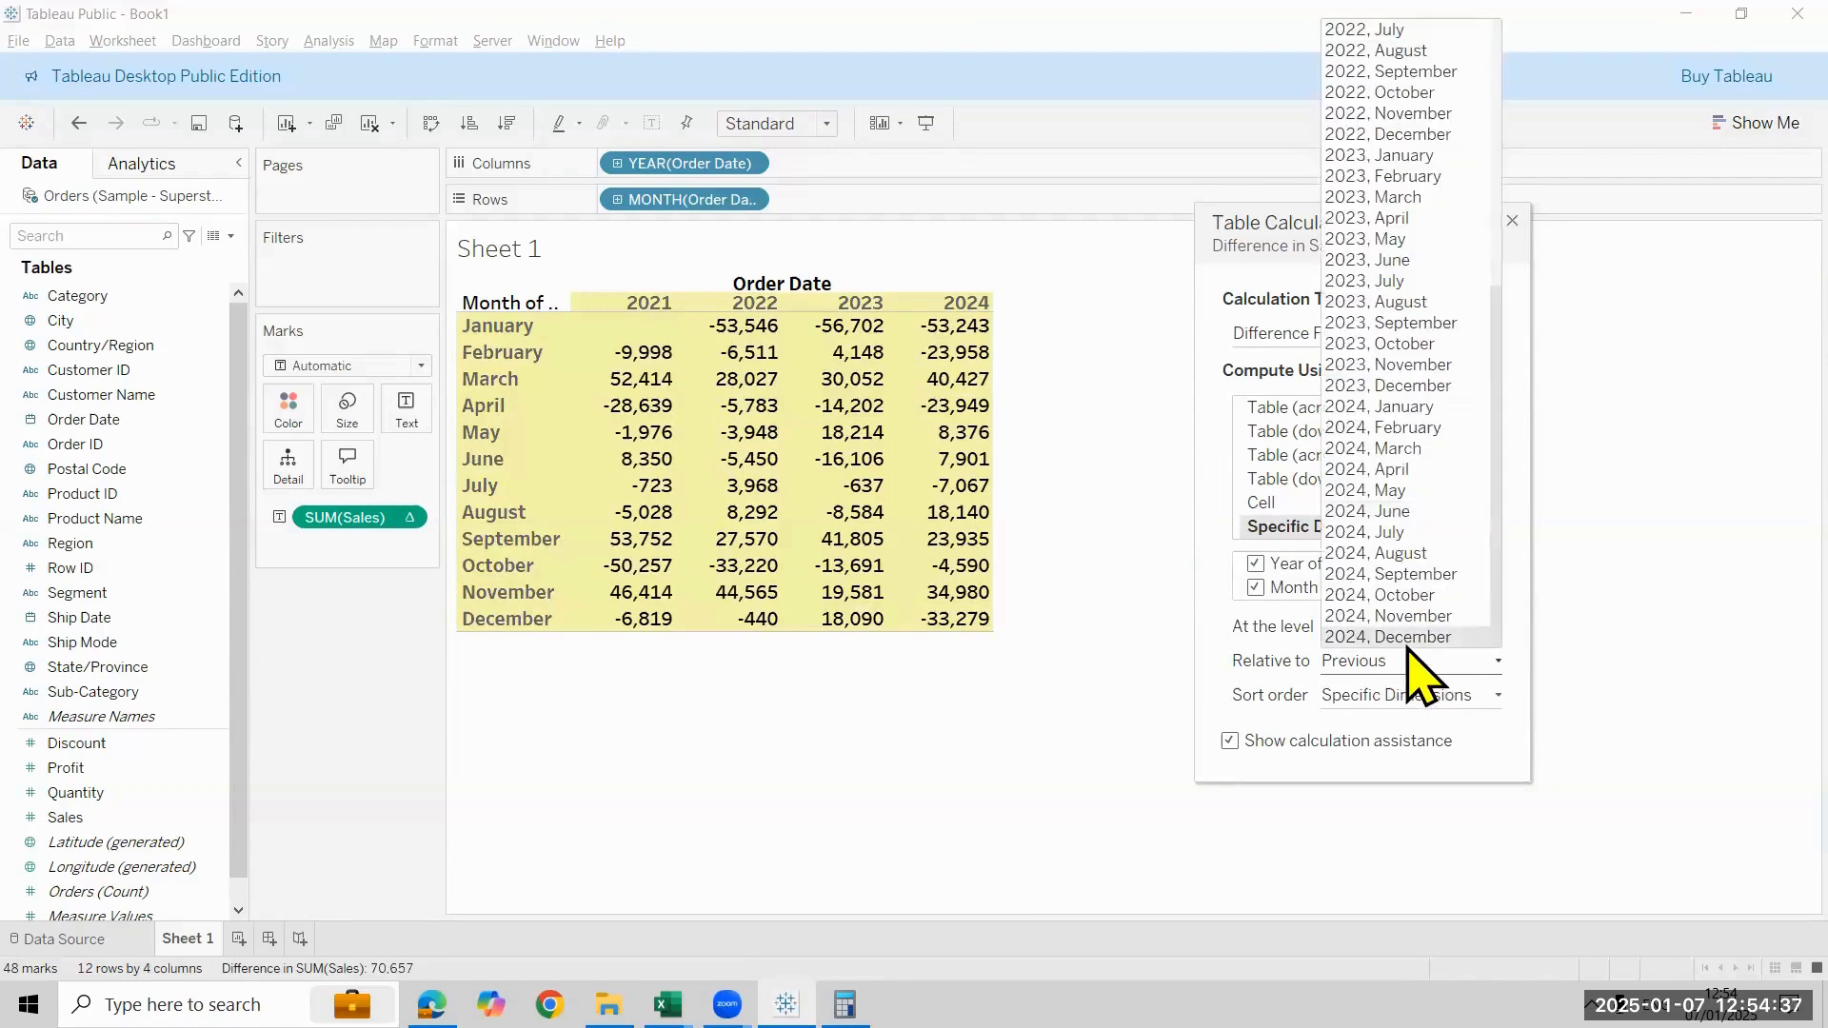
left_click(1409, 637)
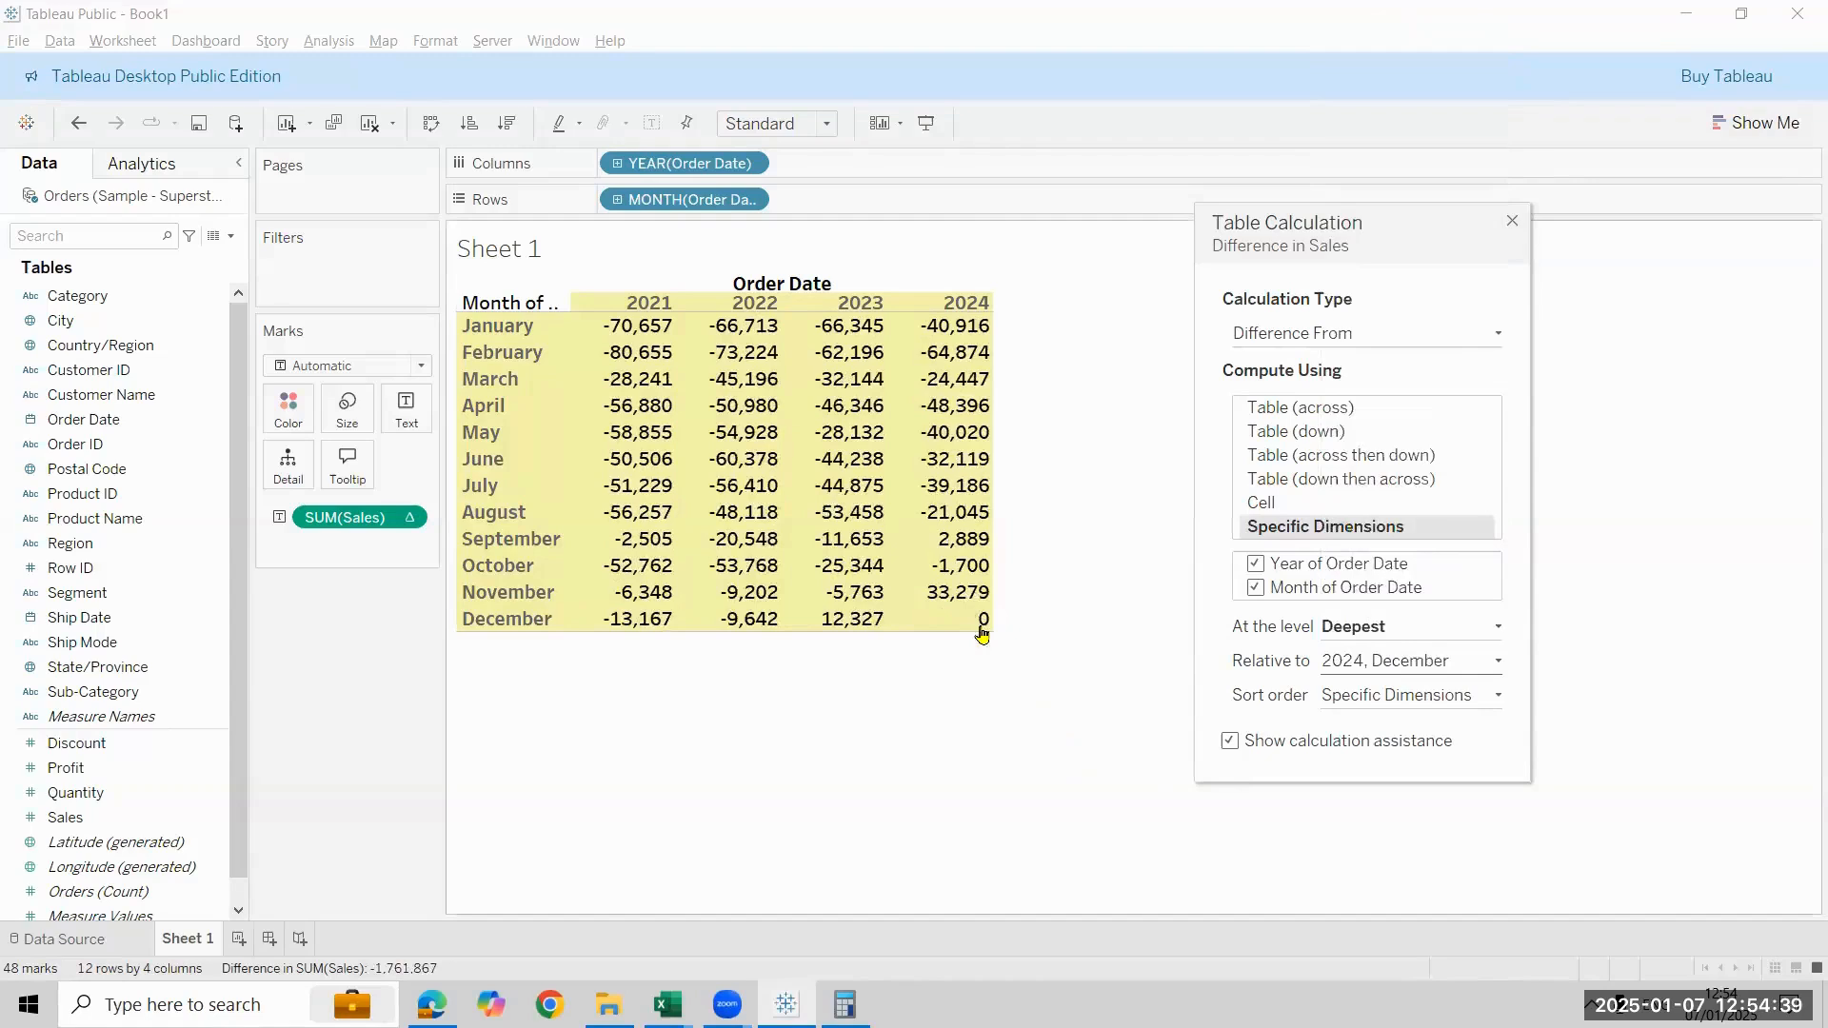
Compare the January 2021 difference with the Calculator result, check the December 2024 cell, and close Calculator
mouse_move(600, 343)
key("alt+Tab")
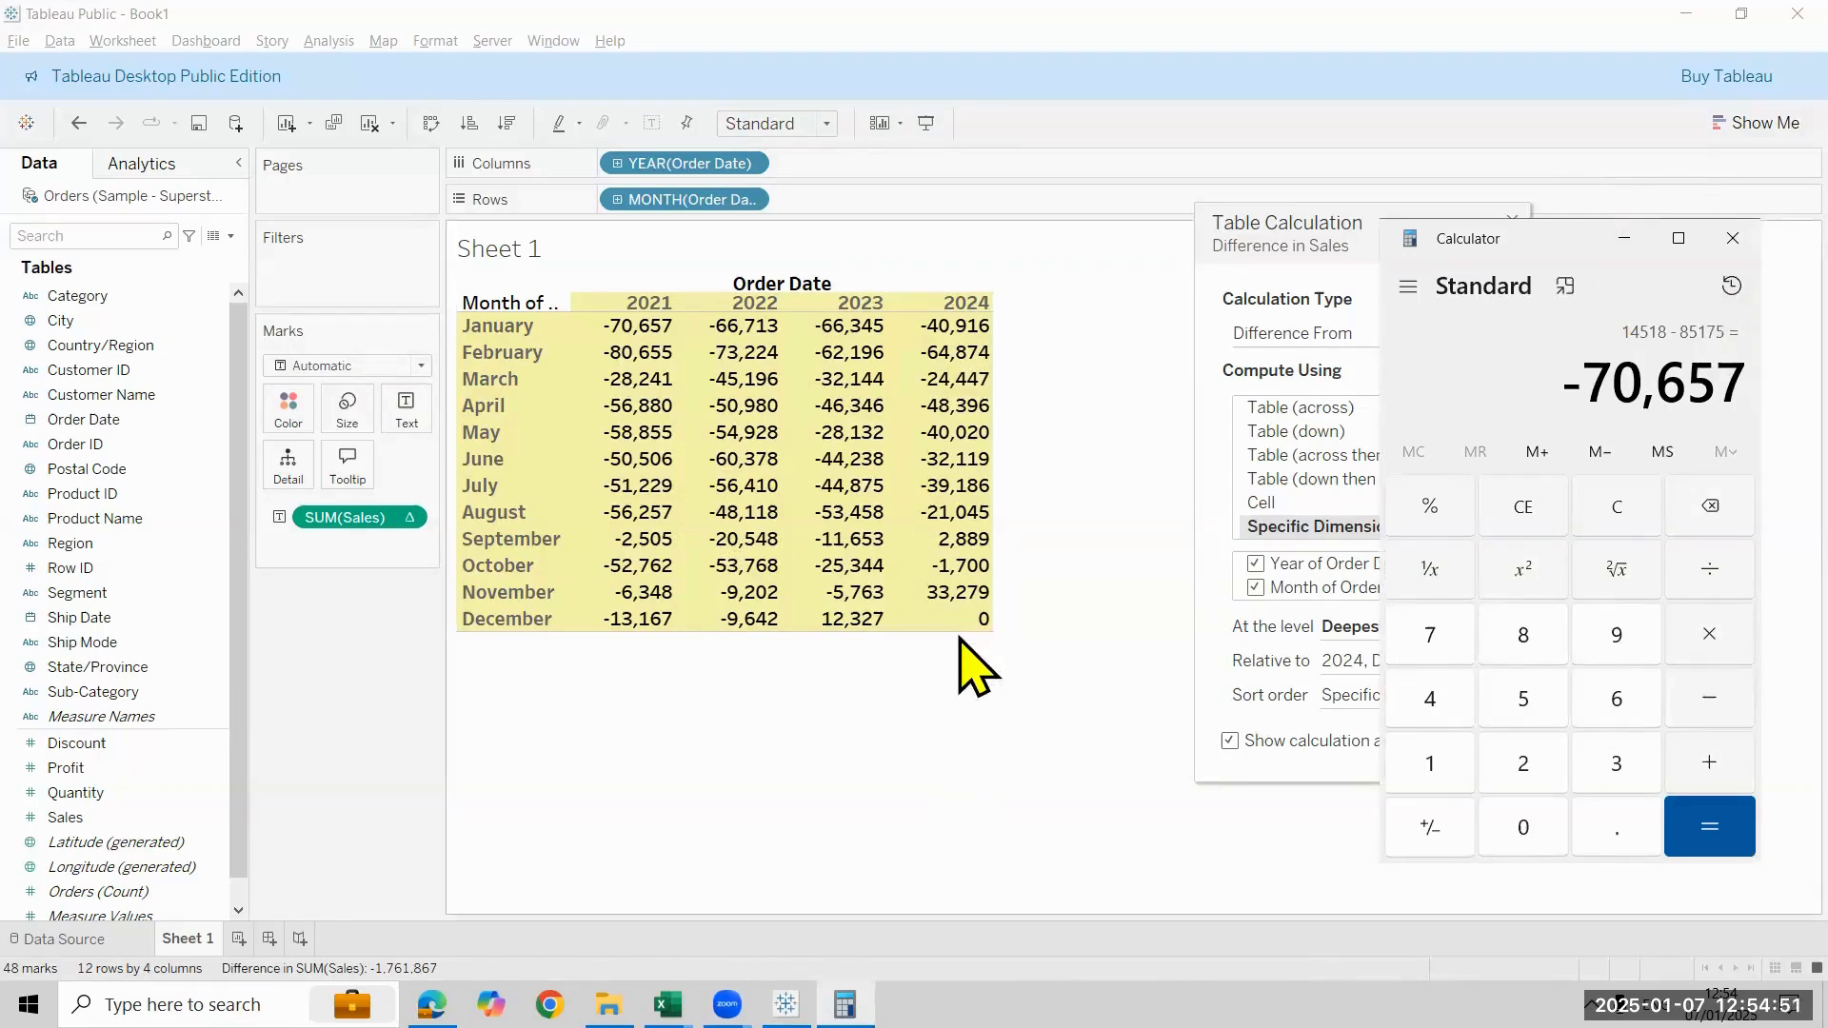
mouse_move(954, 634)
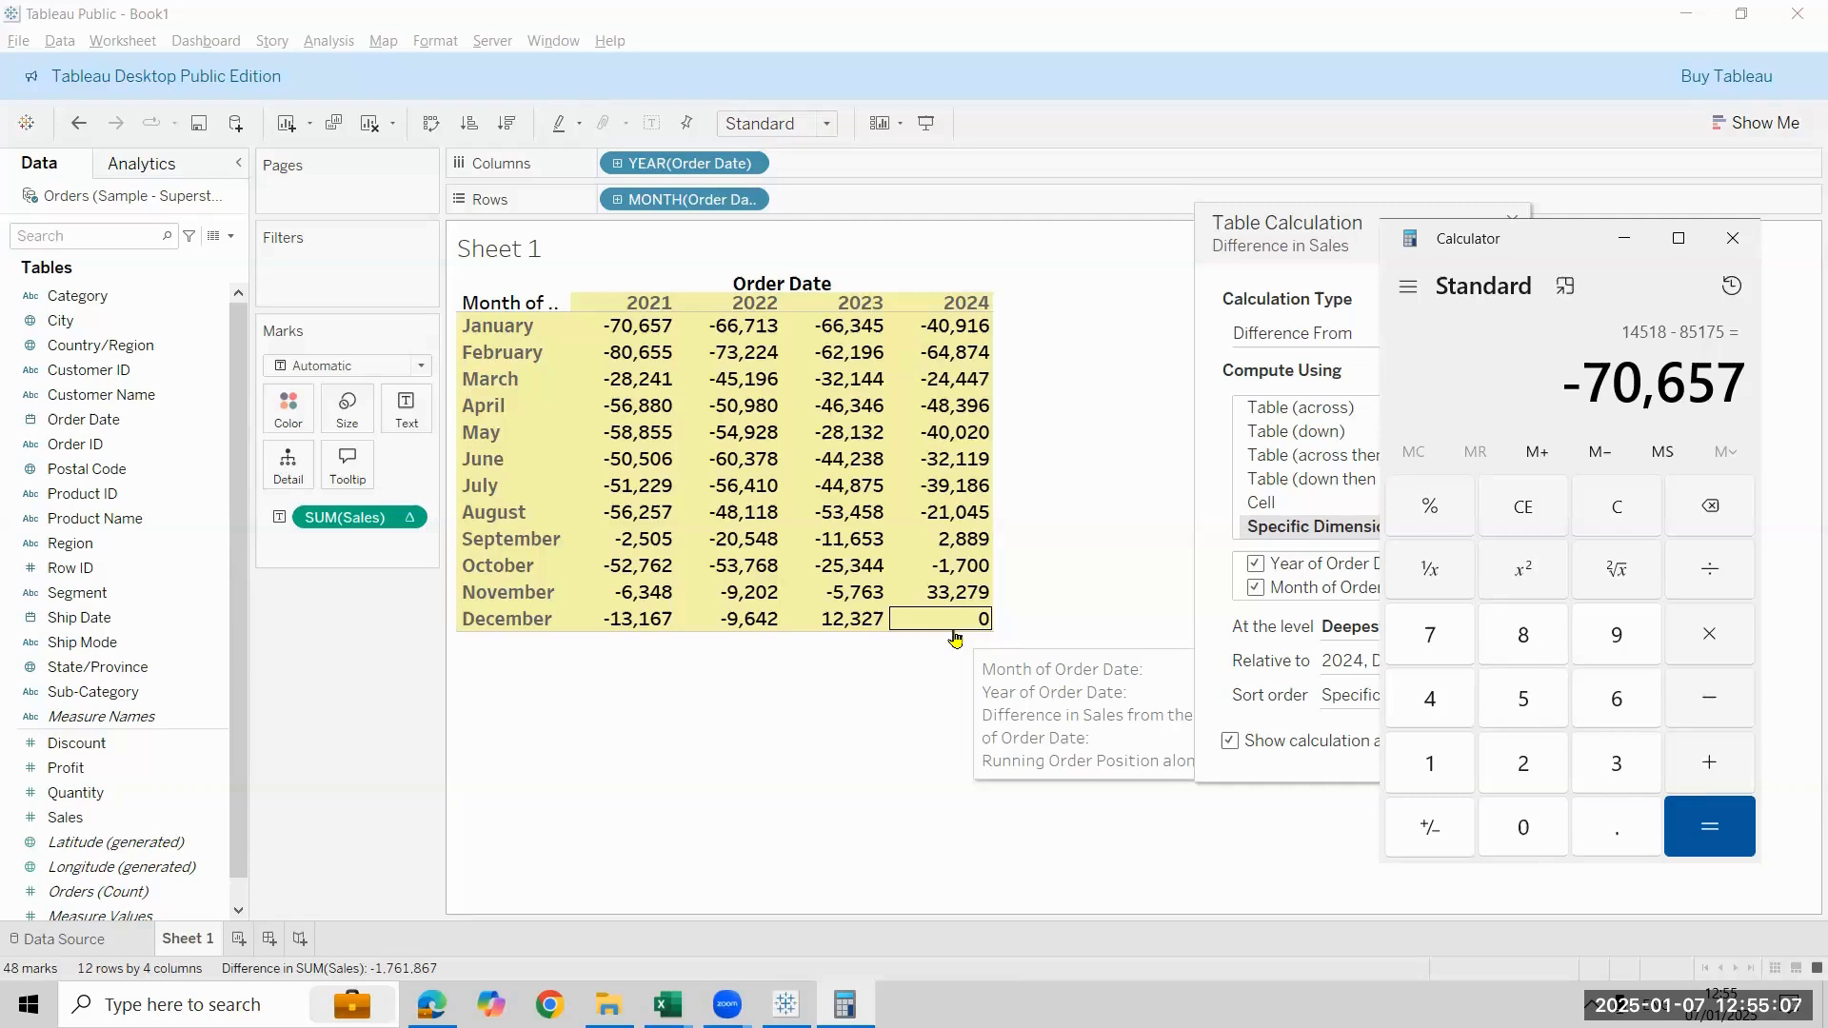
left_click(1732, 238)
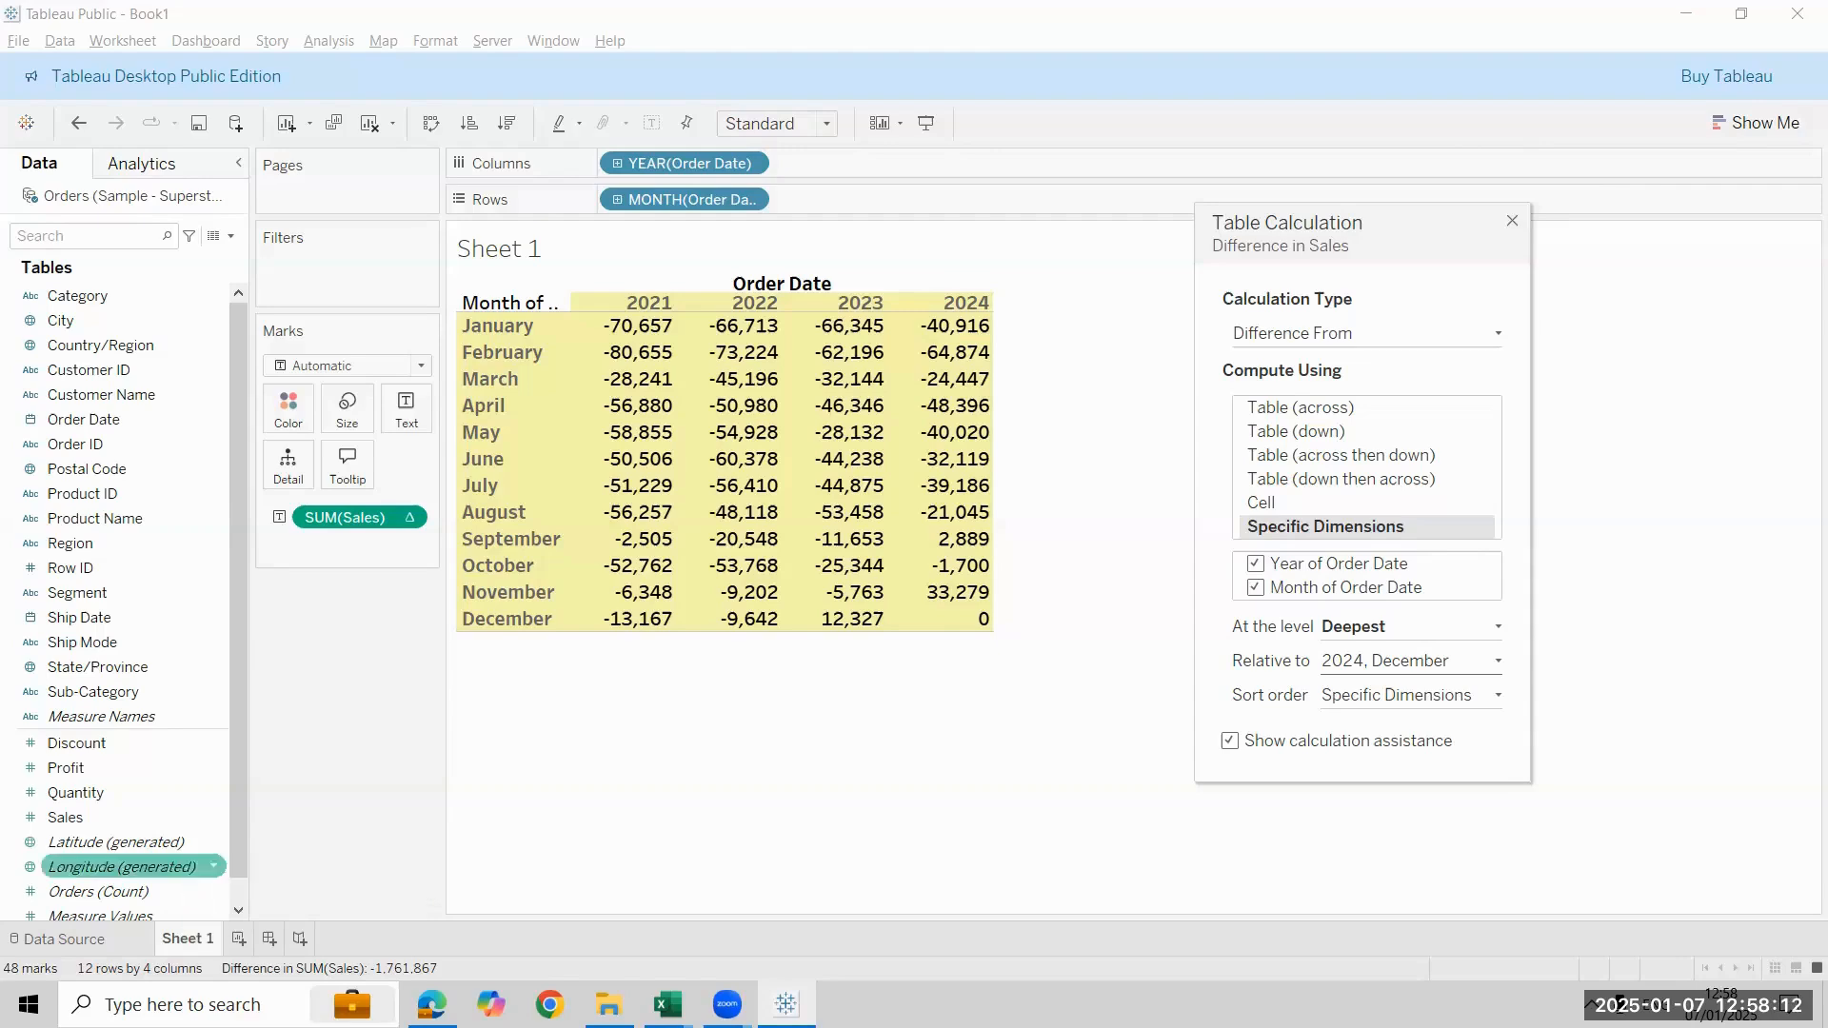
Add a new worksheet and create a calculated field named Sno using the INDEX function
left_click(239, 938)
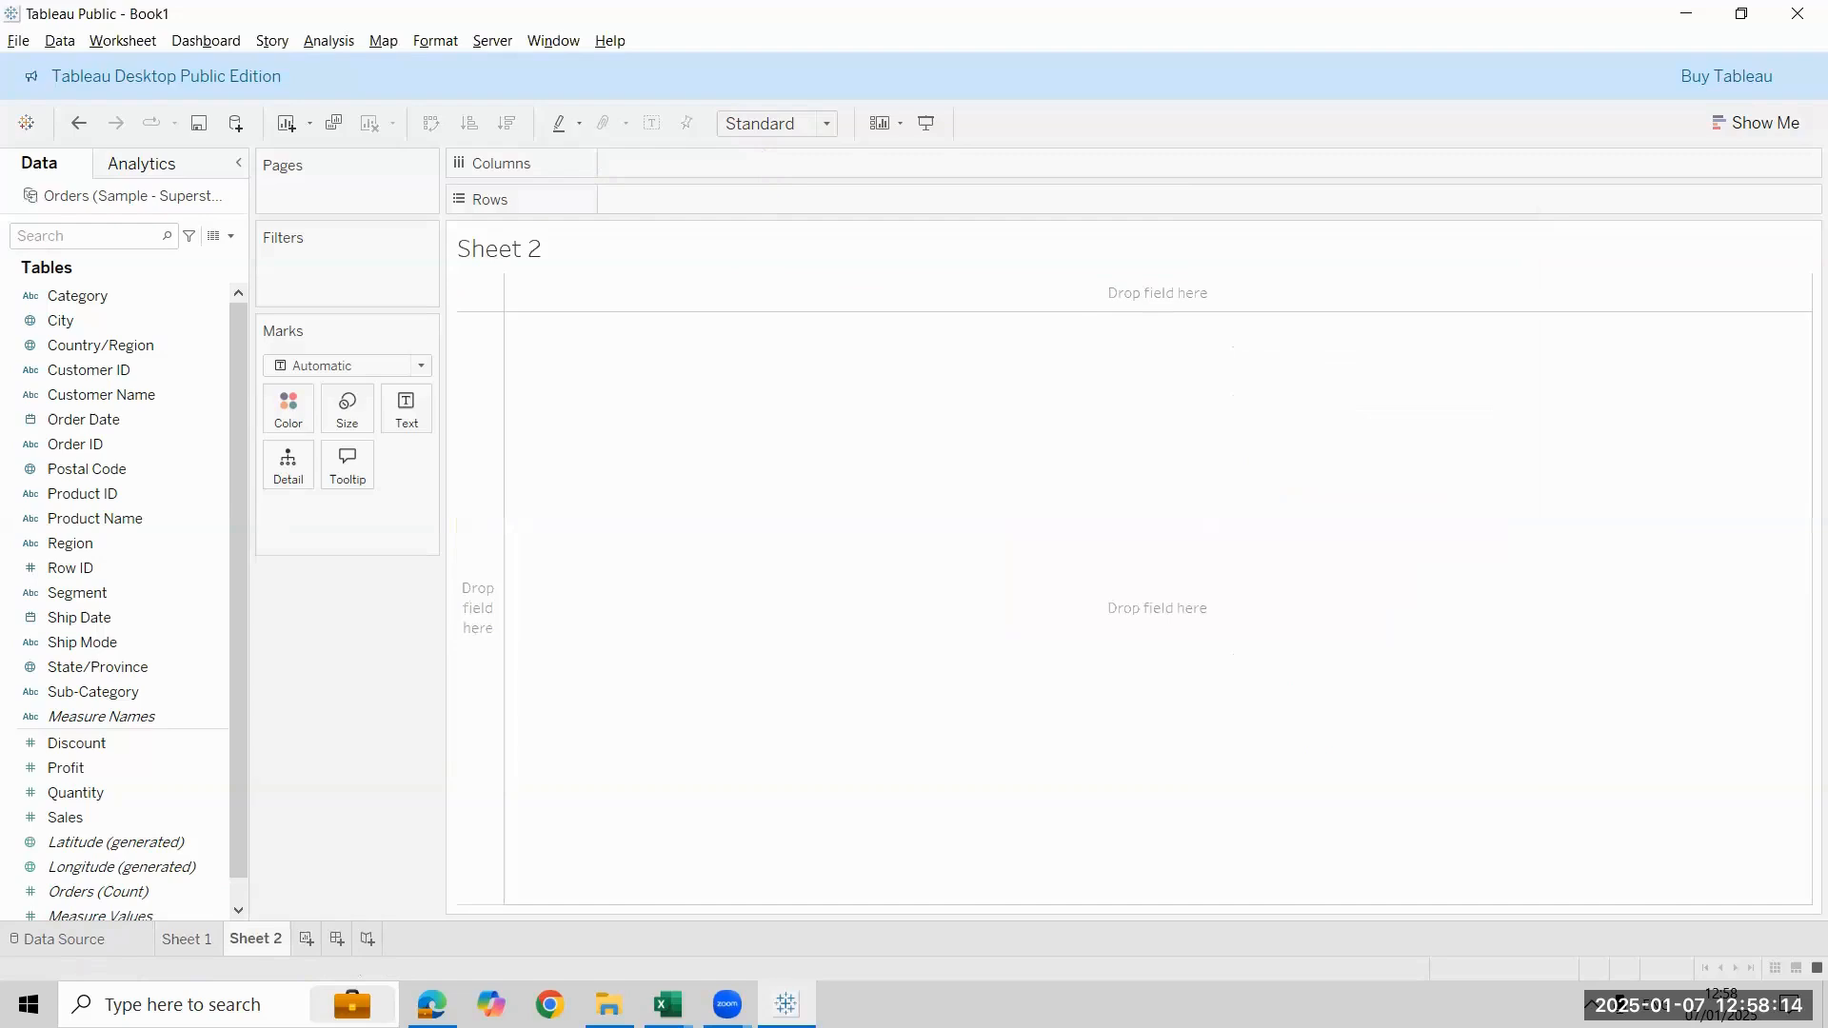
left_click(233, 237)
left_click(211, 255)
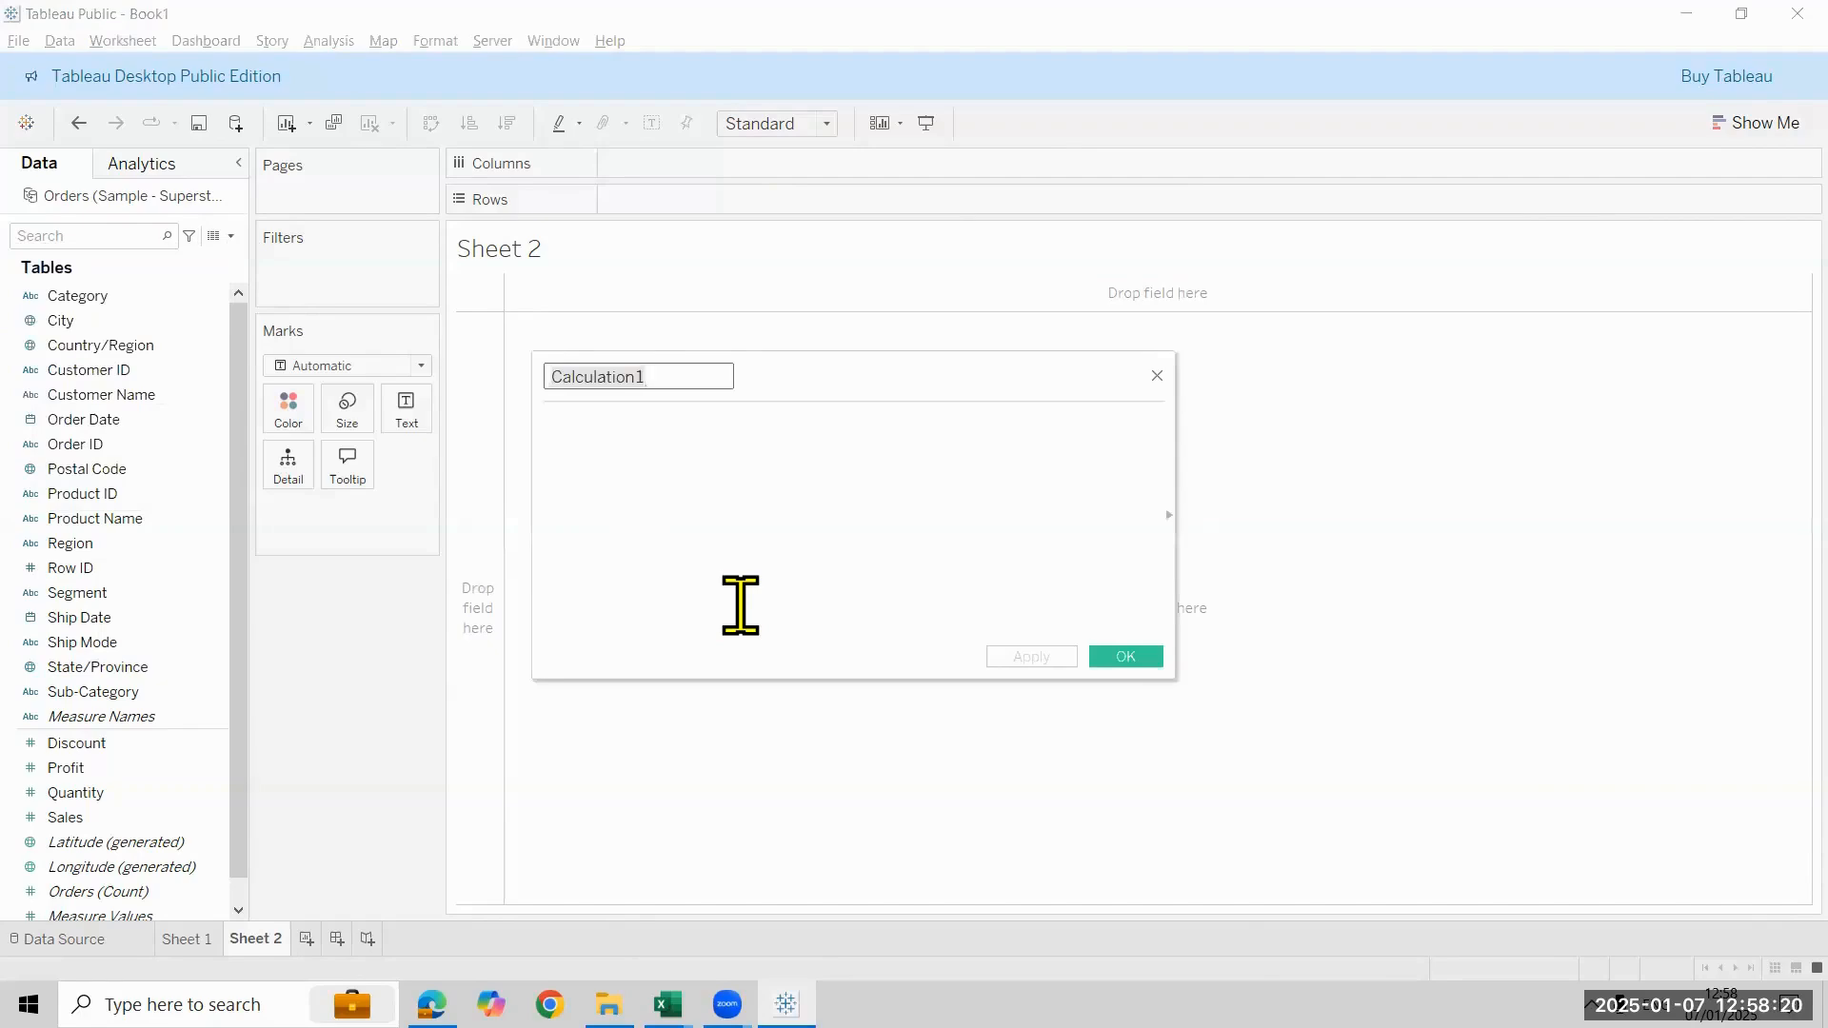
key("BackSpace")
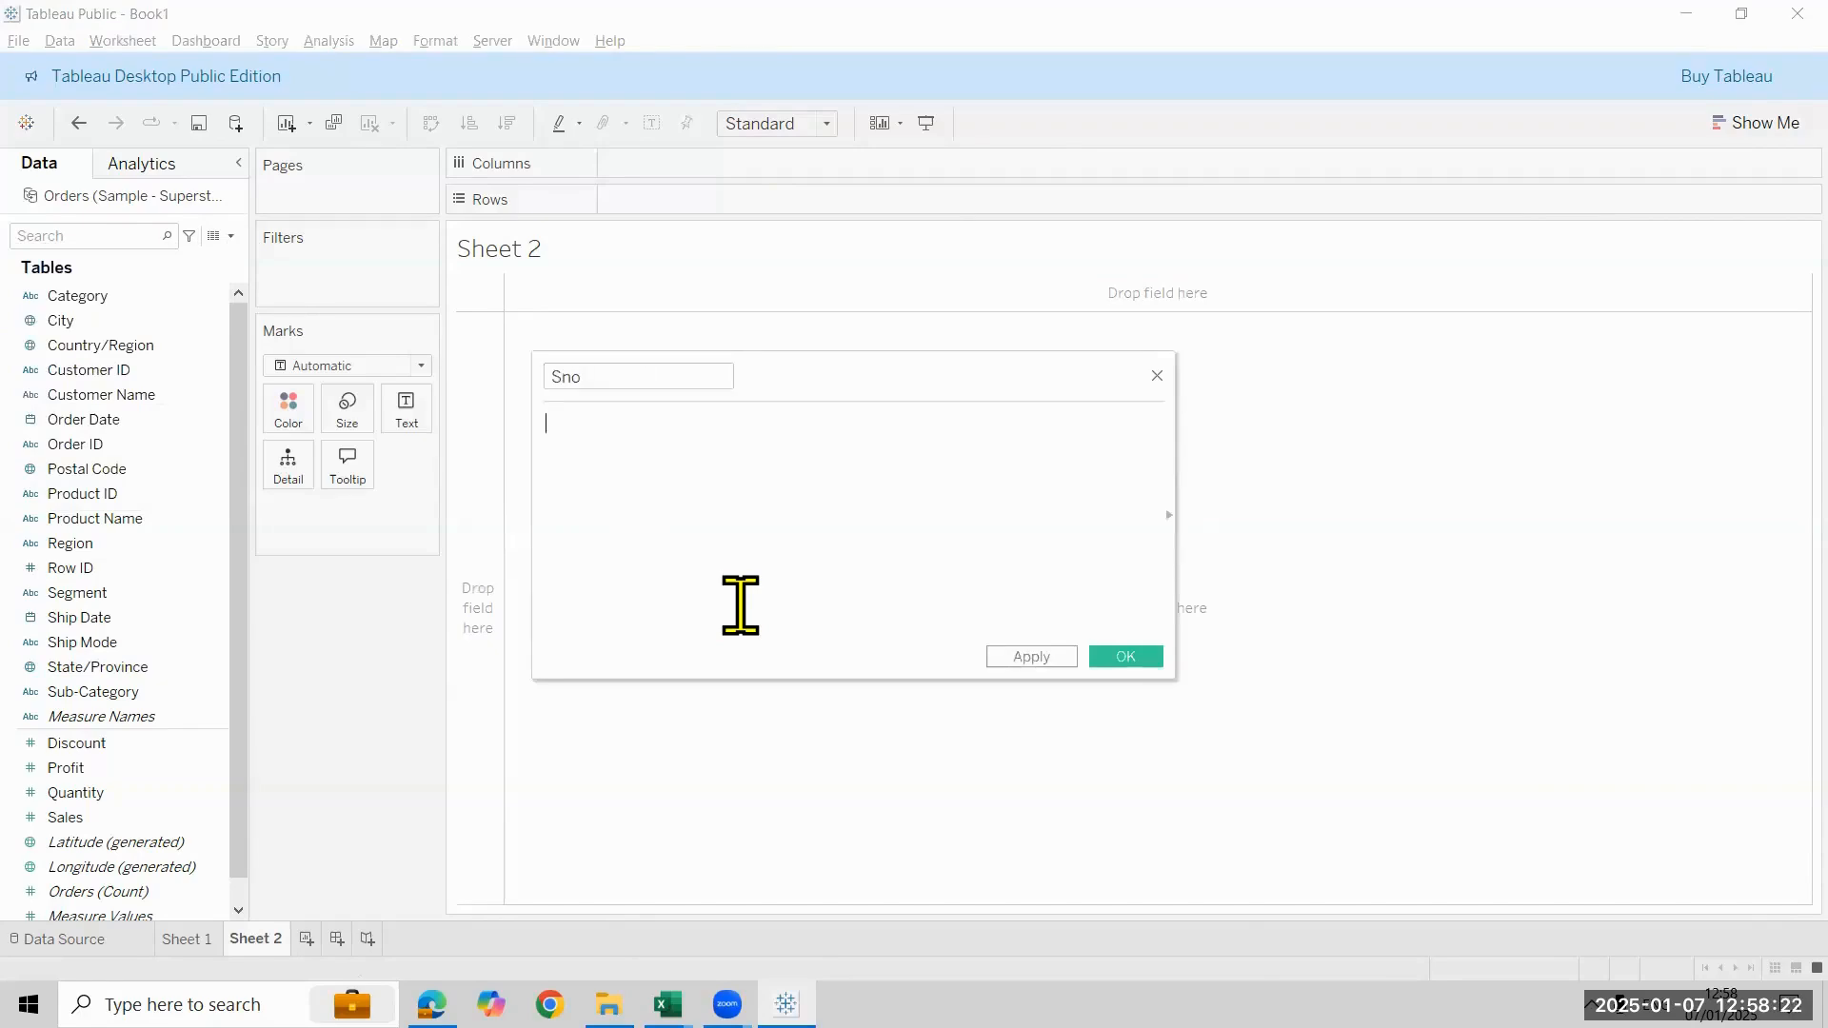
type("inde")
key("Return")
left_click(1137, 657)
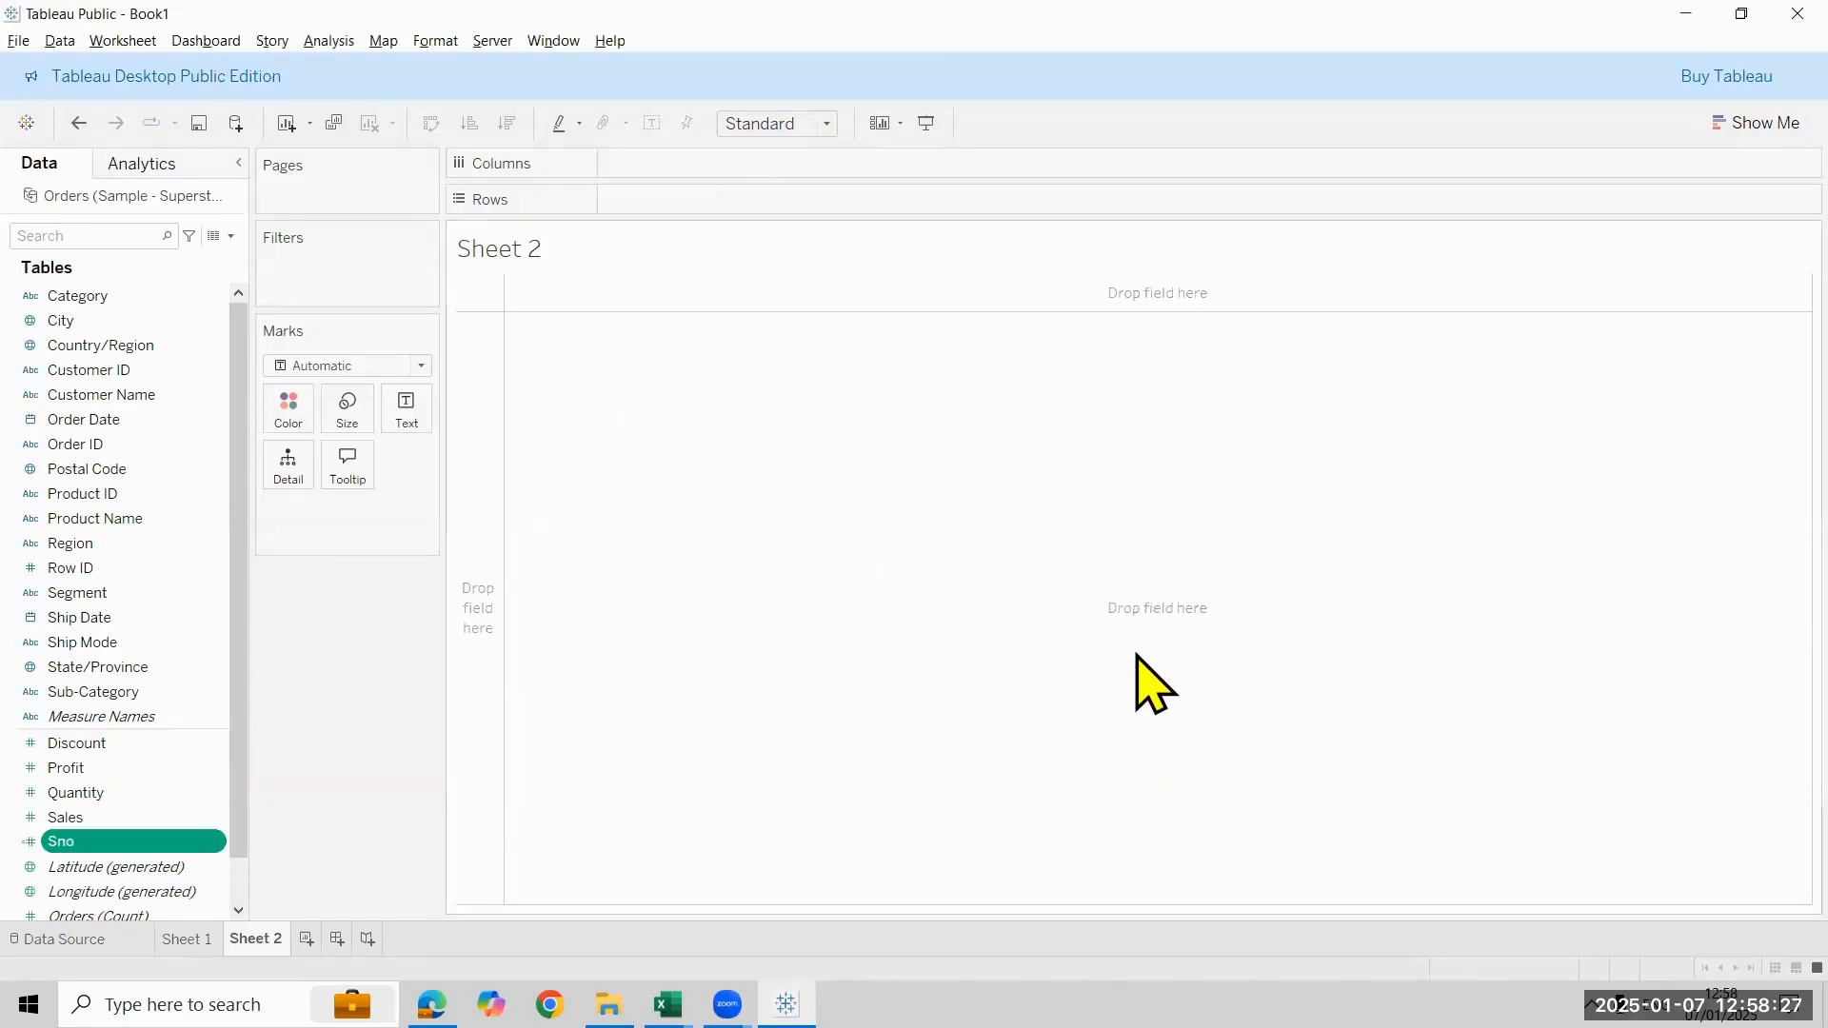
Convert the Sno field to discrete and place Sno followed by Category on Rows
right_click(180, 848)
left_click(307, 655)
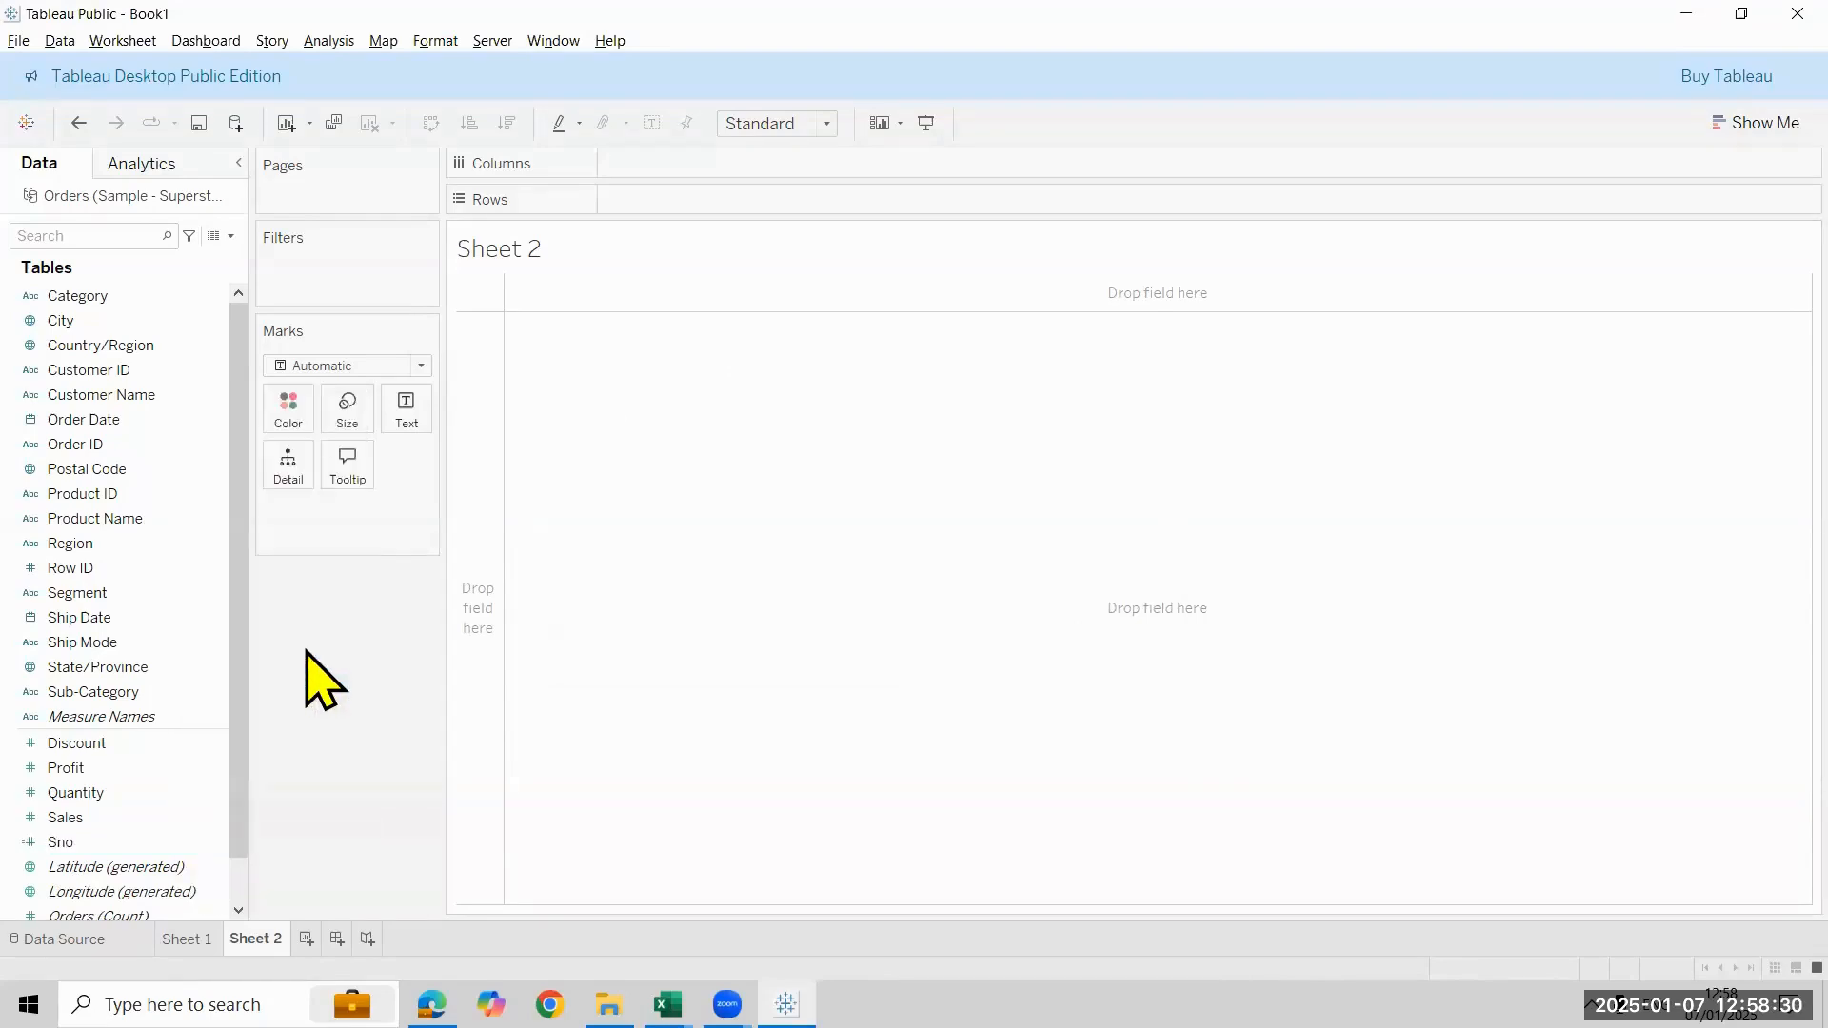
left_click(114, 299)
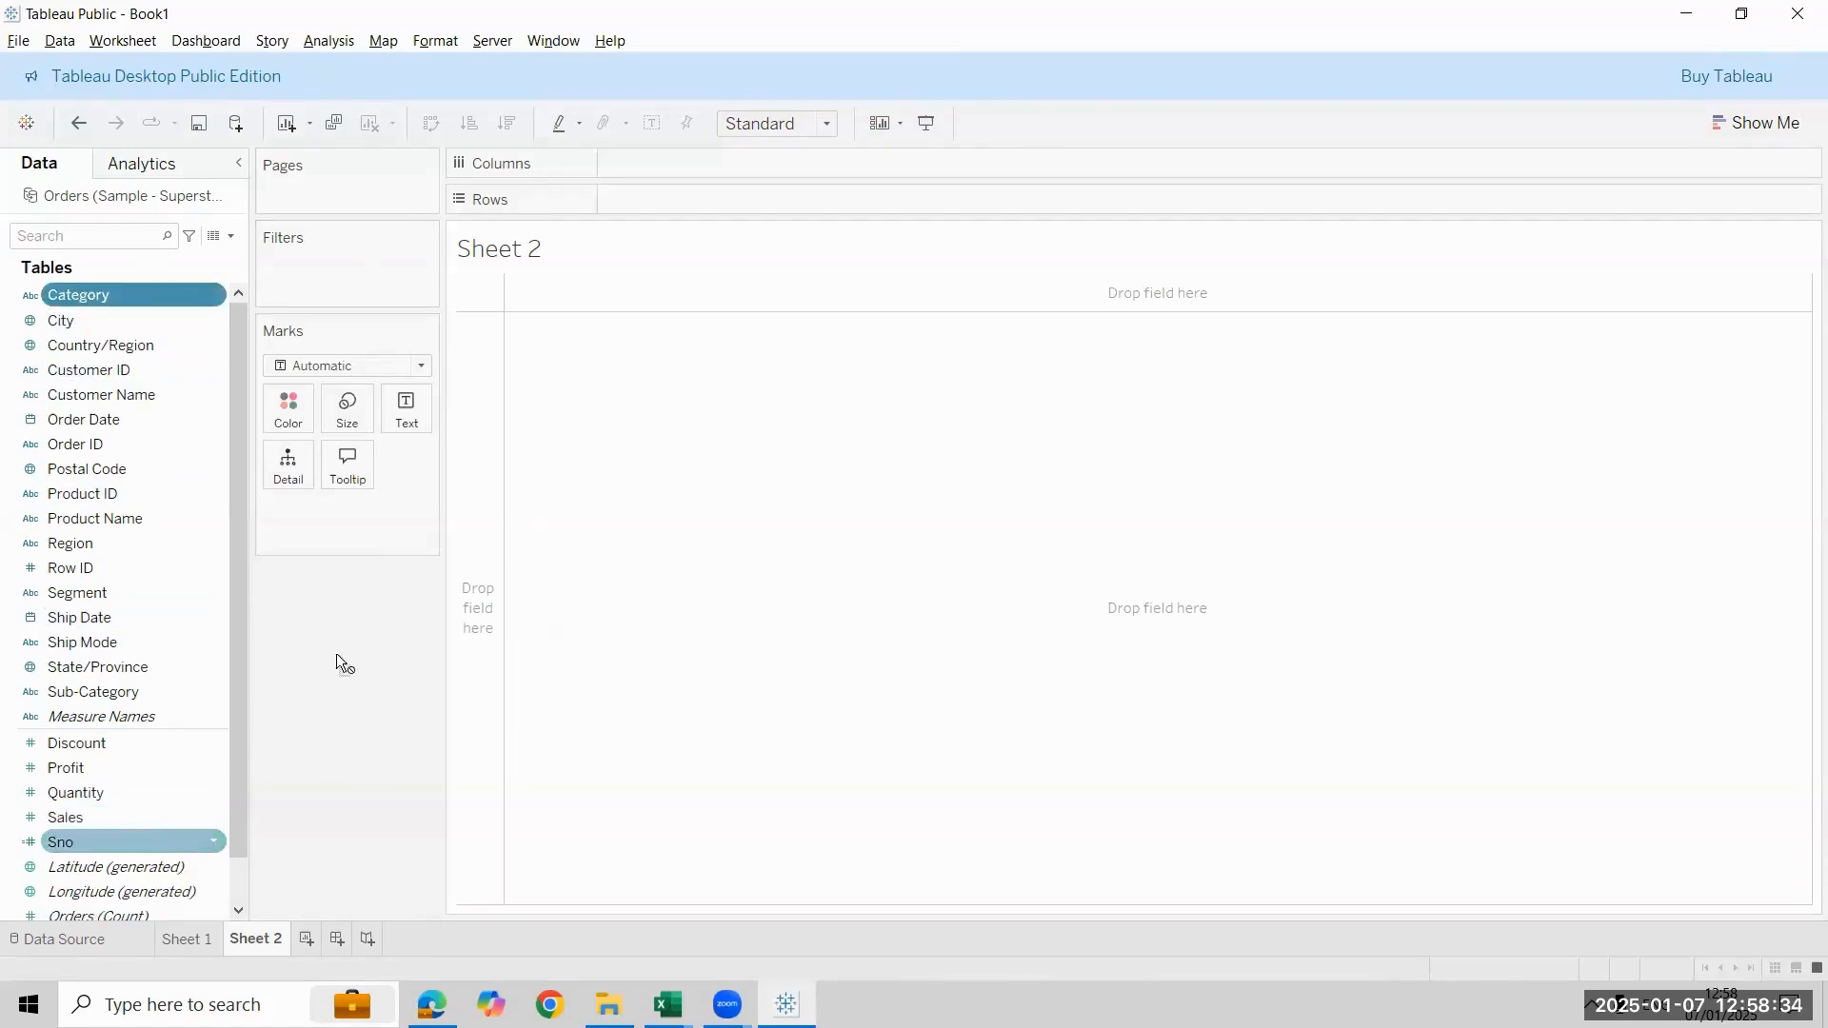
left_click_drag(335, 653, 676, 194)
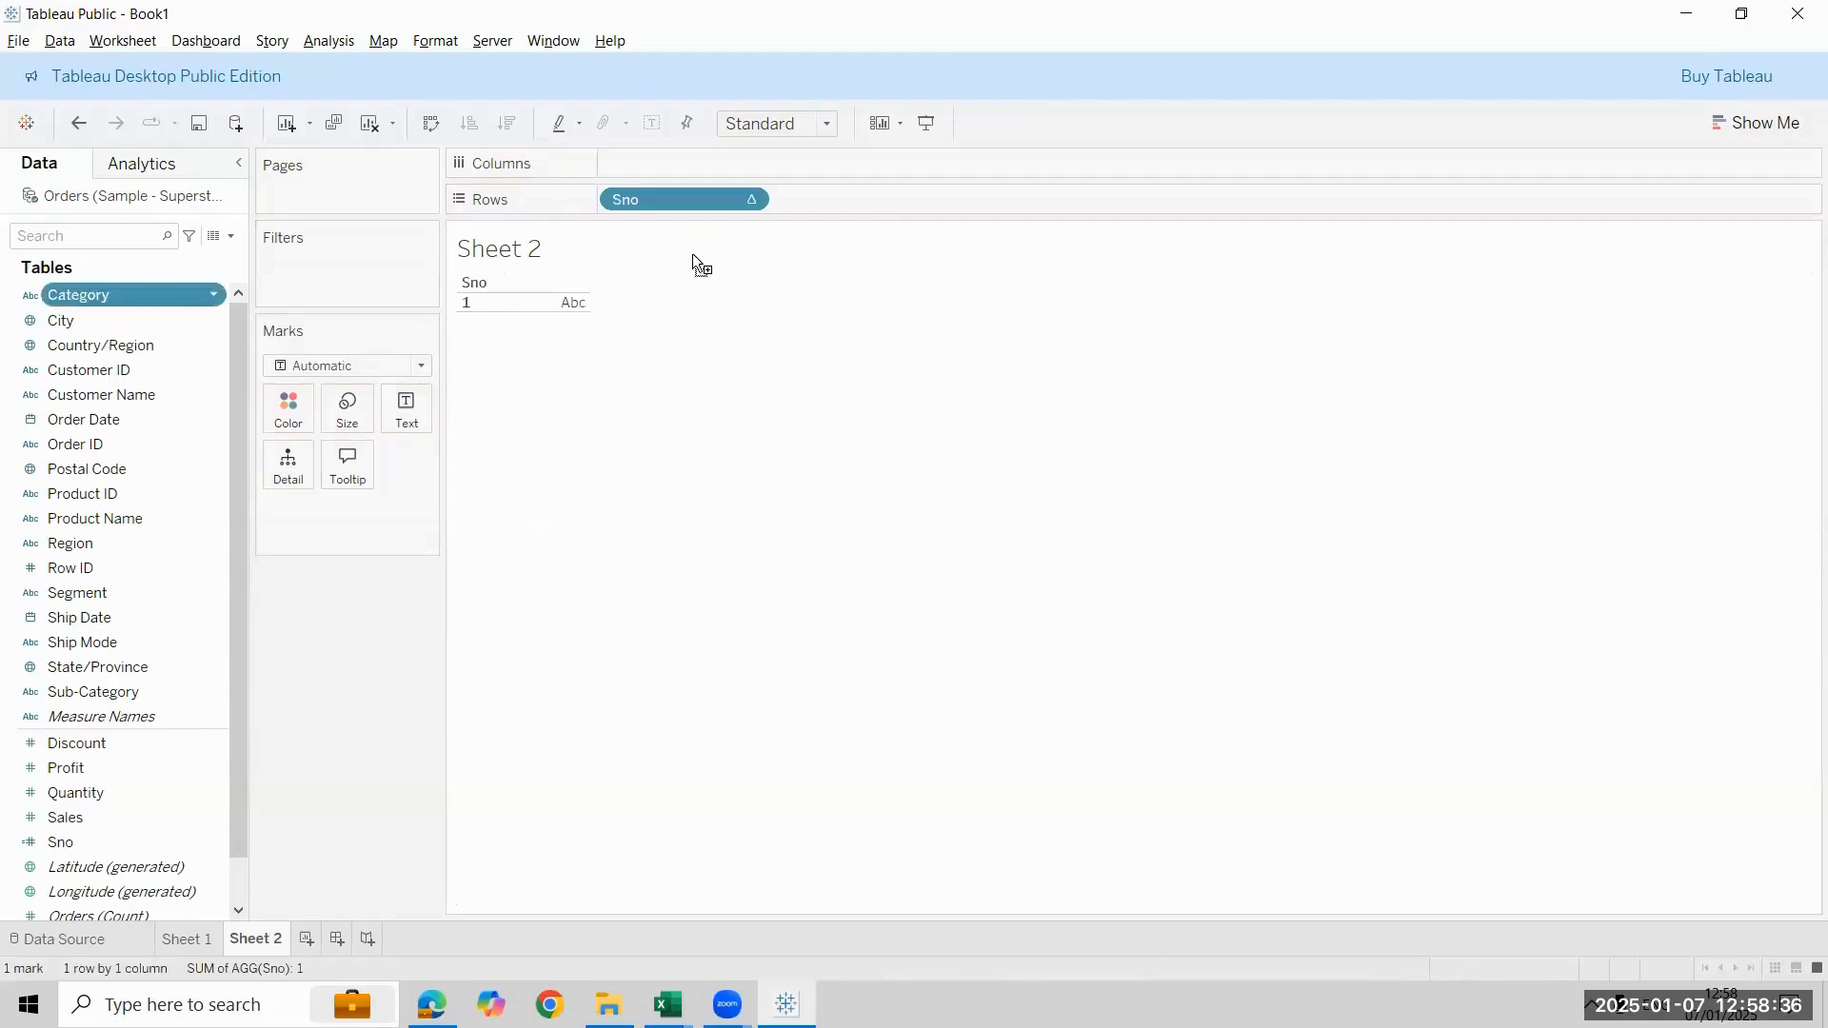
left_click_drag(701, 267, 907, 207)
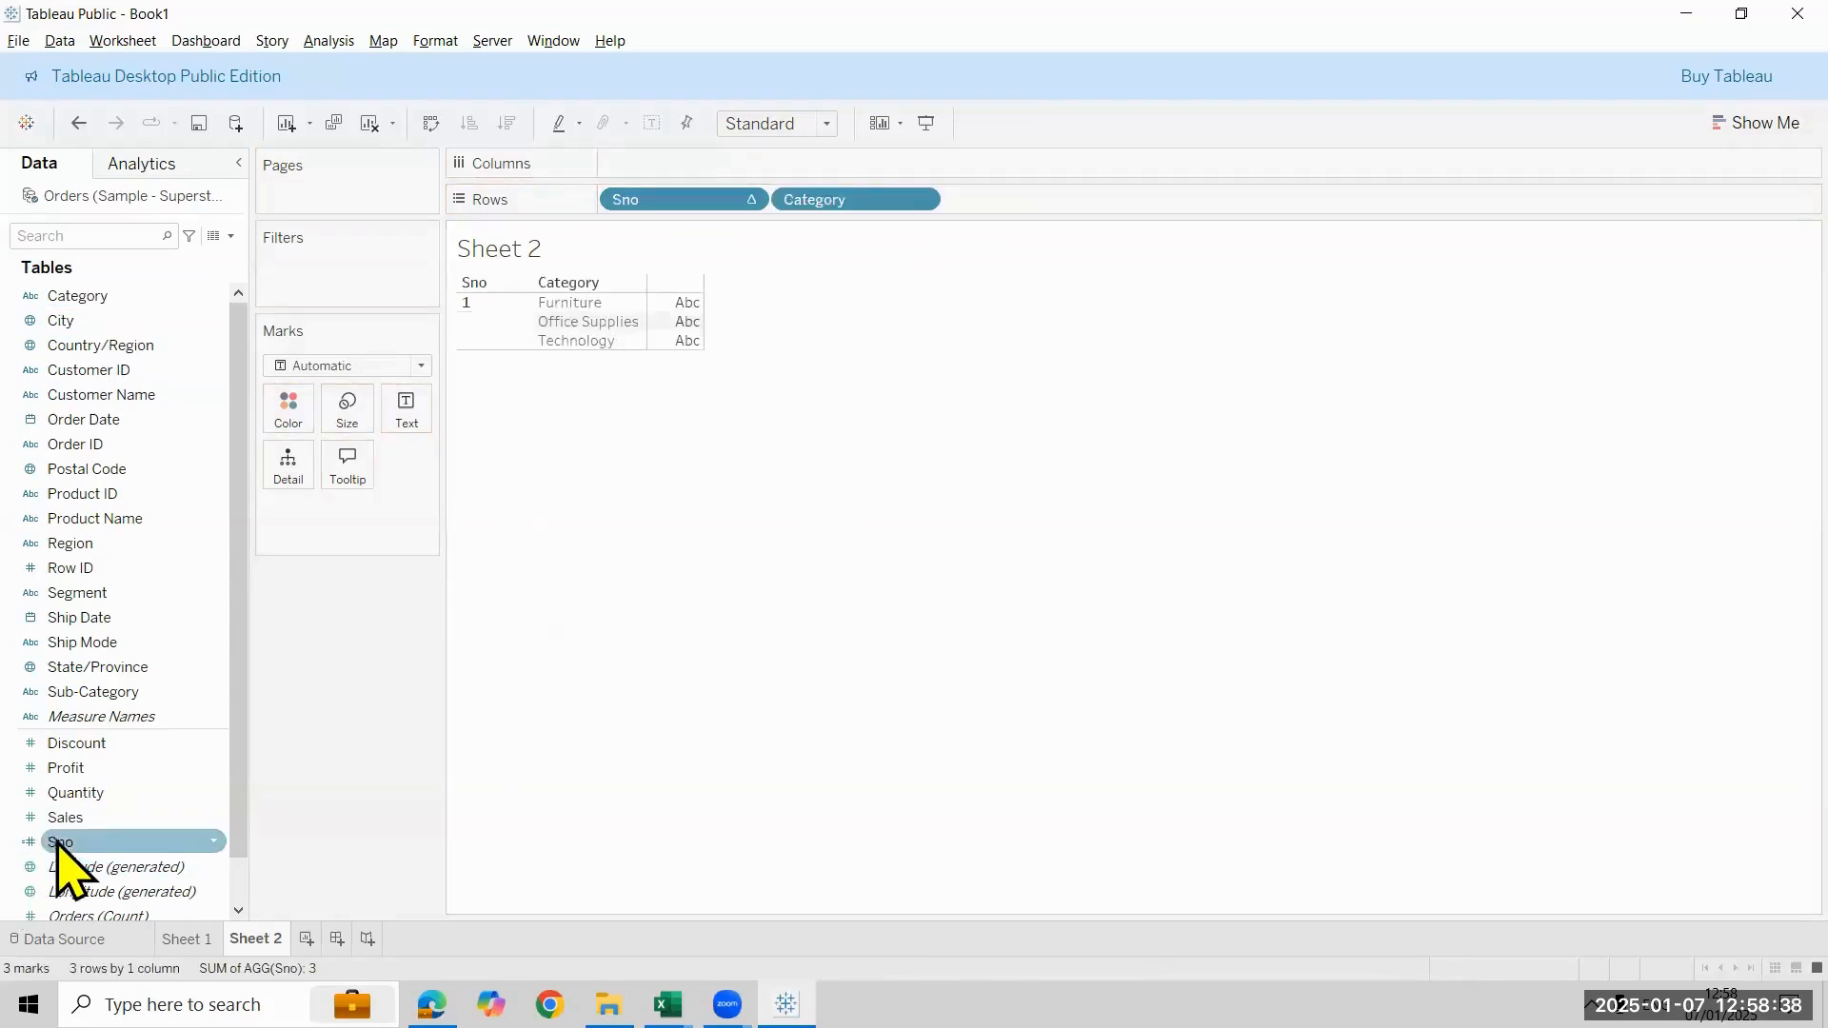
Add Sub-Category after Category on Rows and place Sales on Columns as a bar chart
left_click_drag(93, 692, 1076, 205)
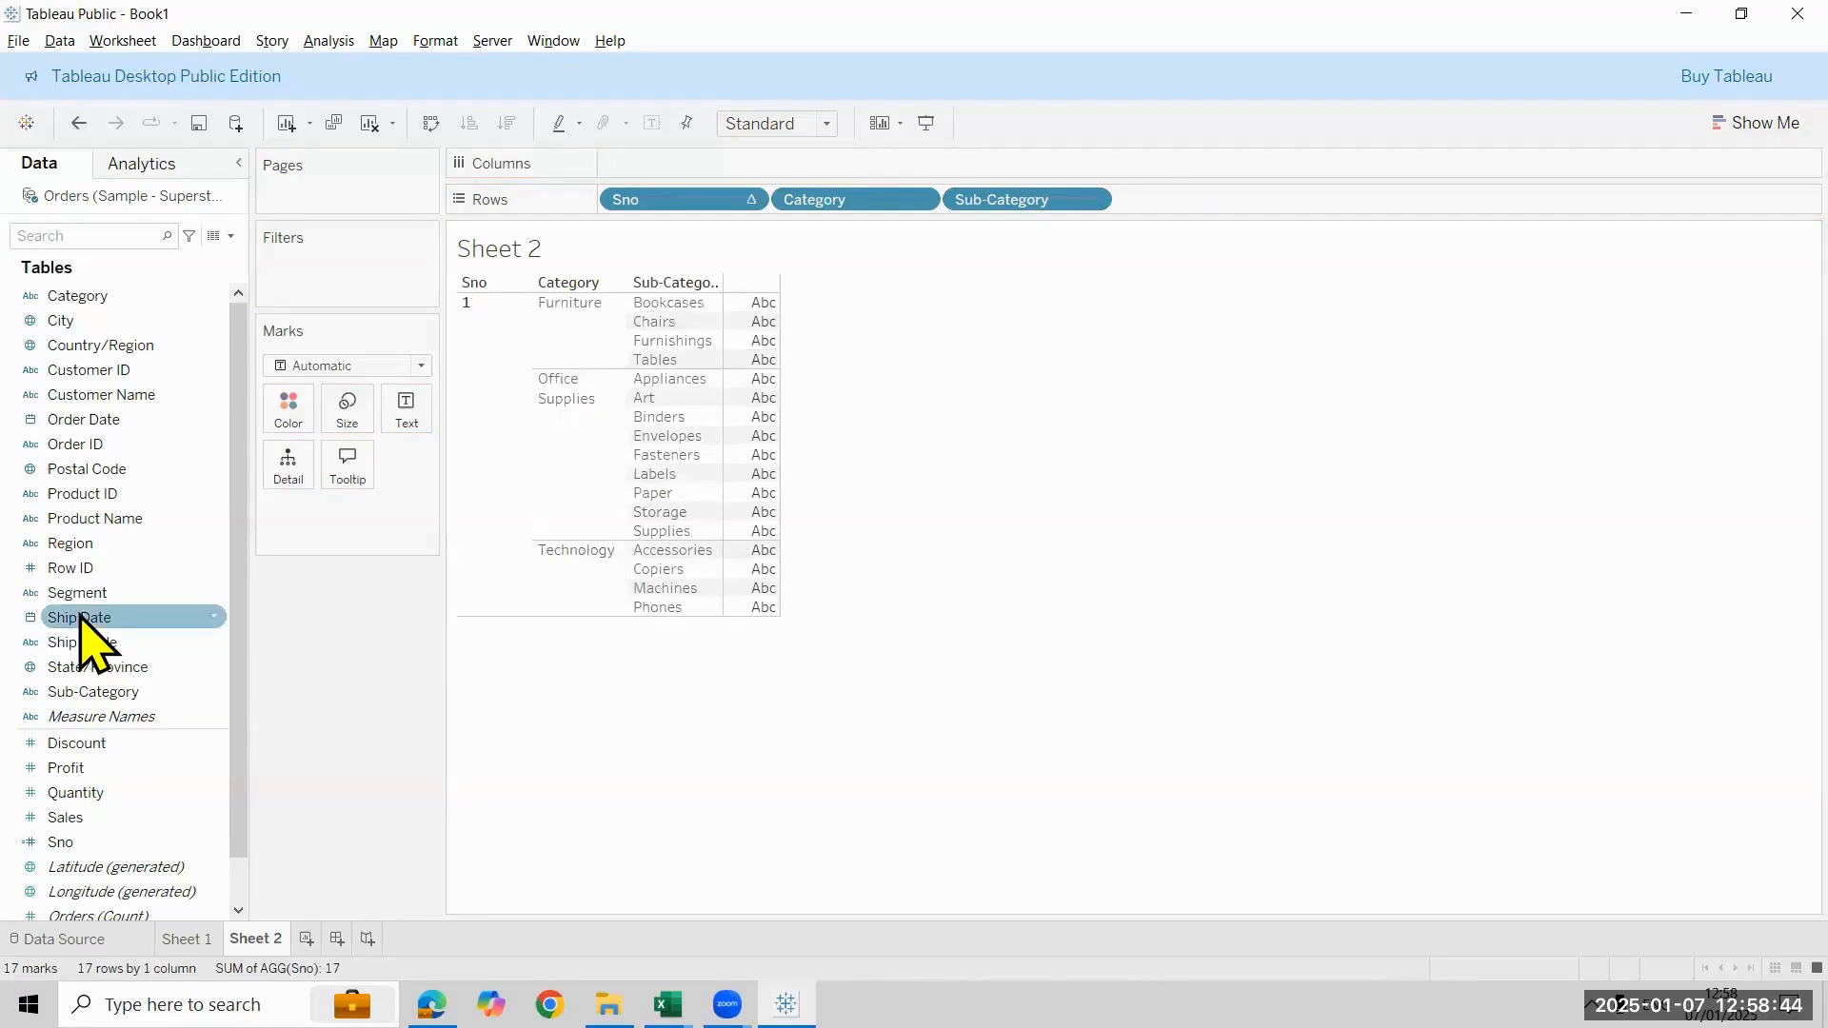
double_click(109, 816)
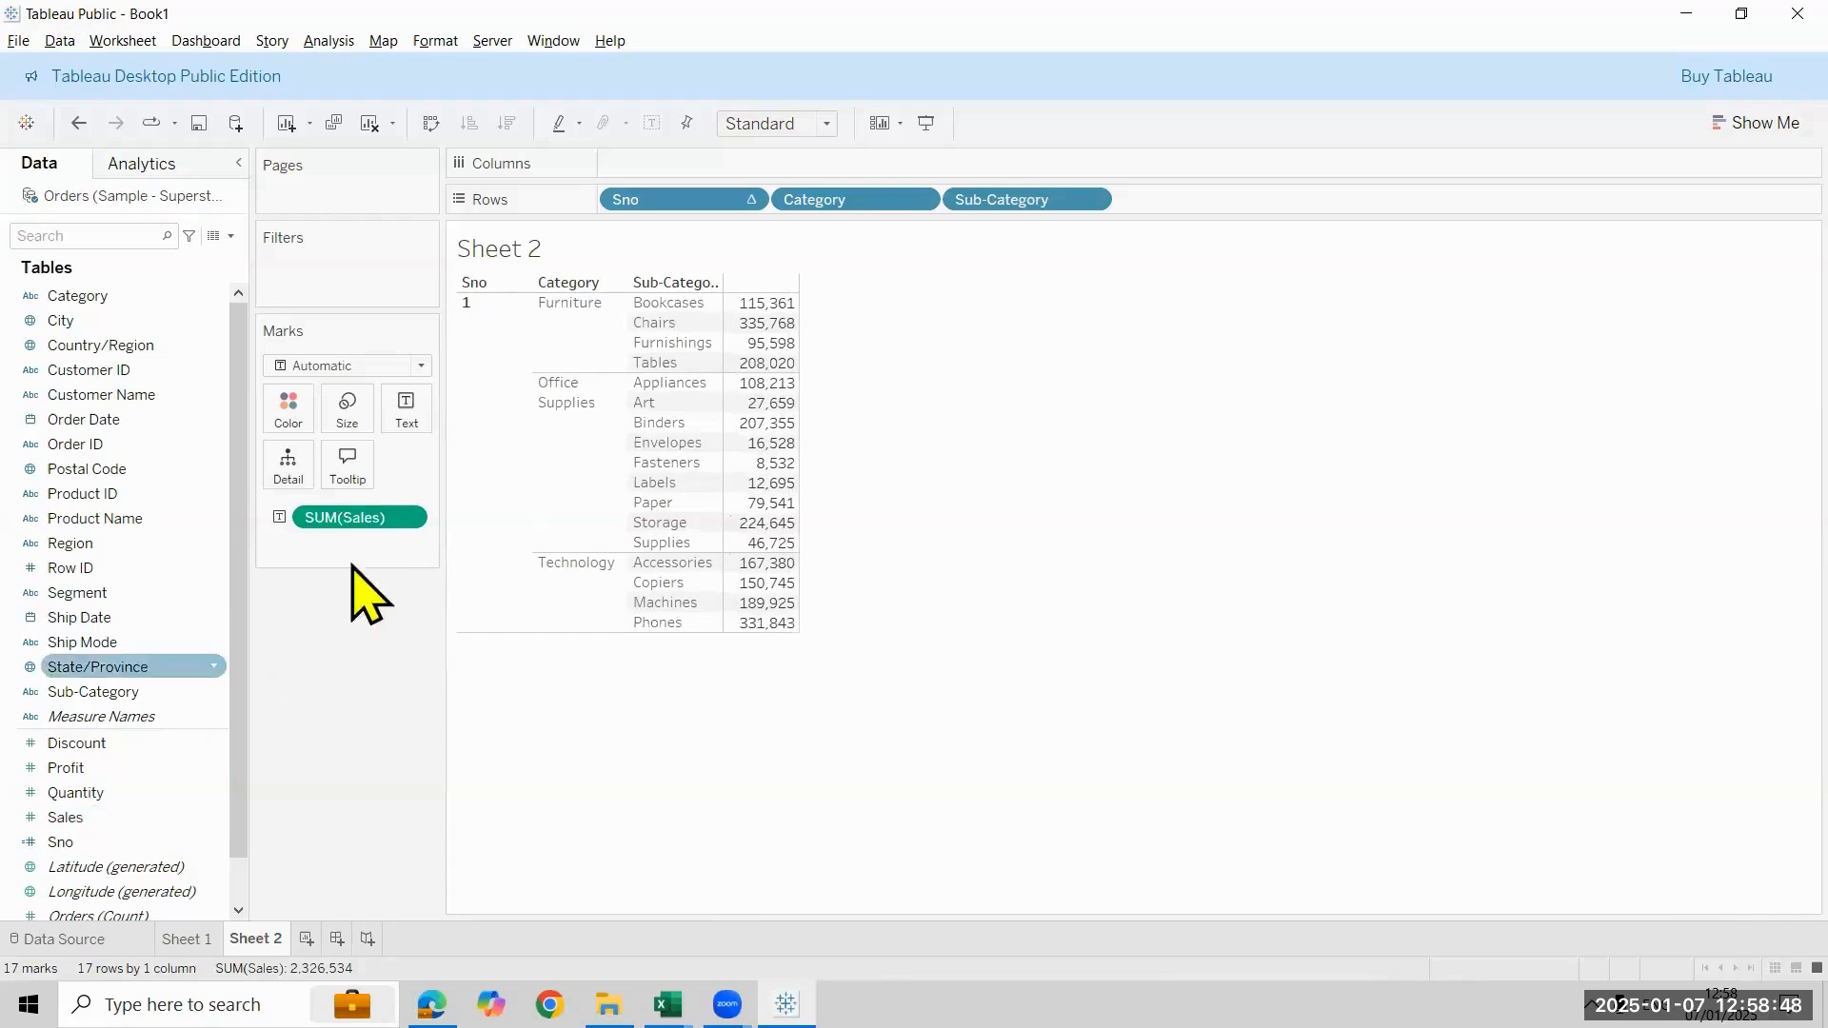
left_click_drag(381, 517, 678, 171)
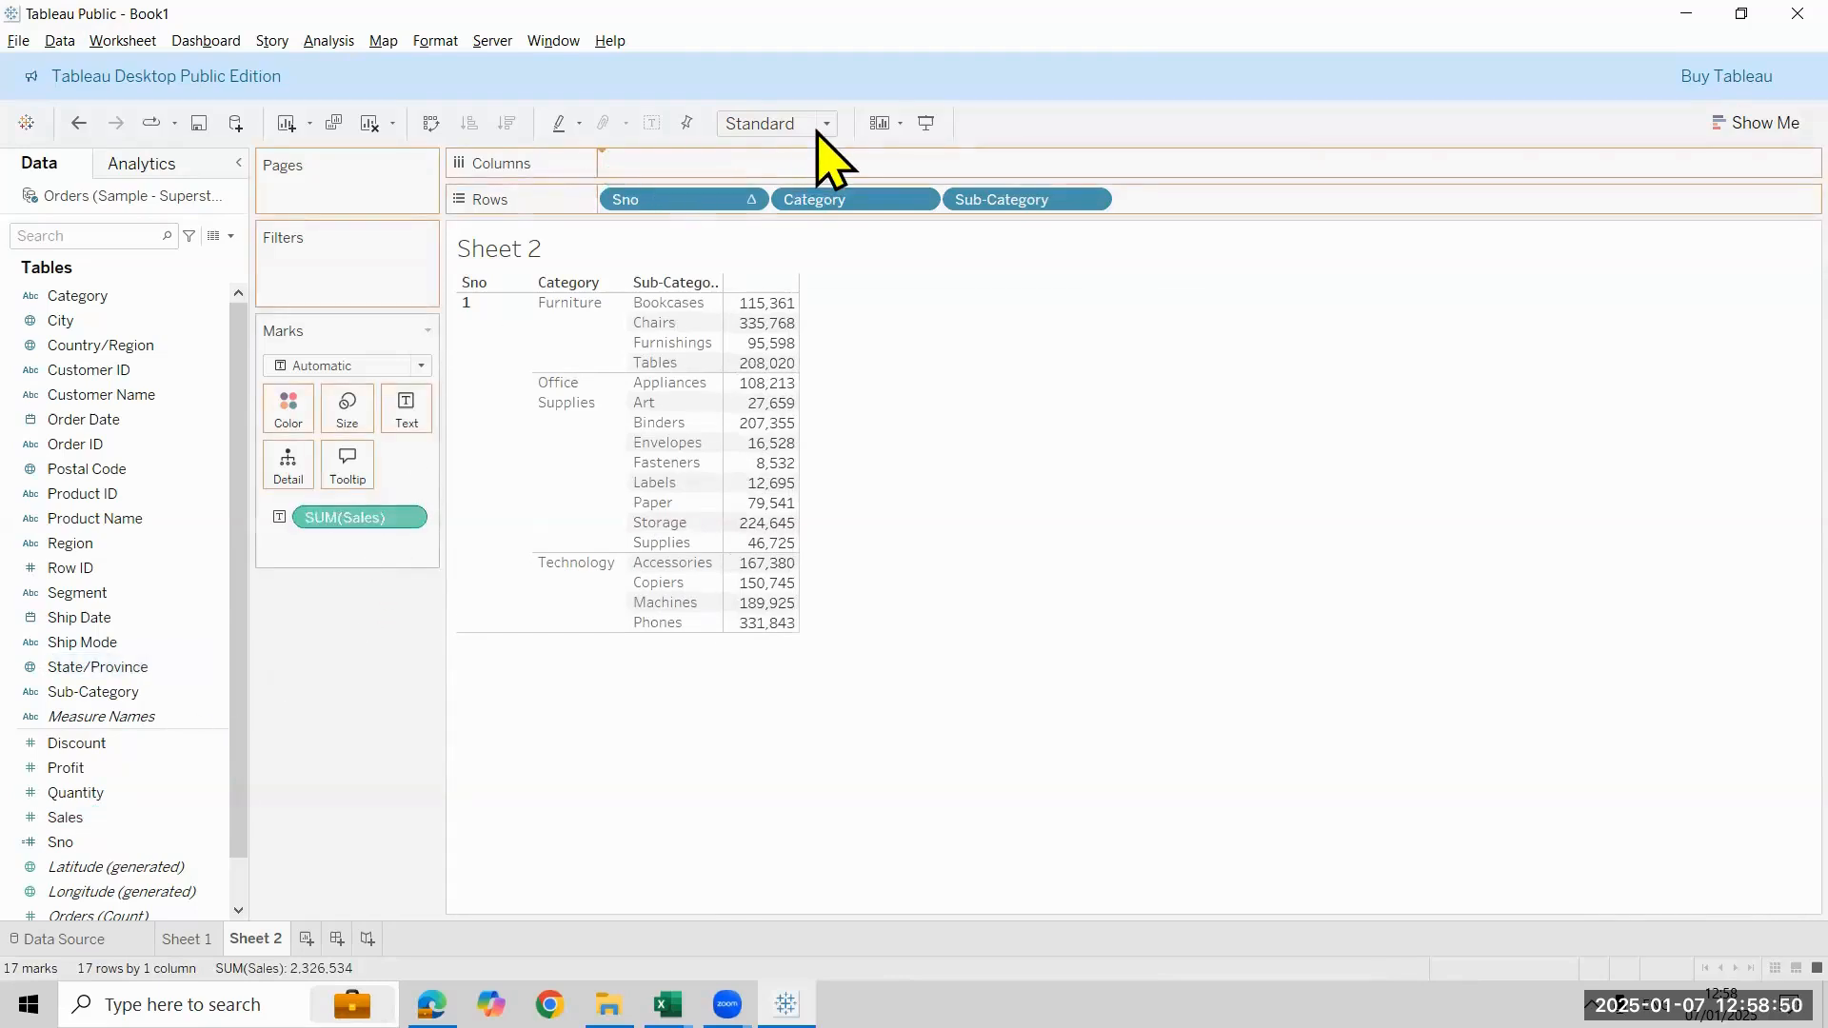
Fit the bar chart to Entire View and show the mark labels
left_click(826, 125)
left_click(895, 533)
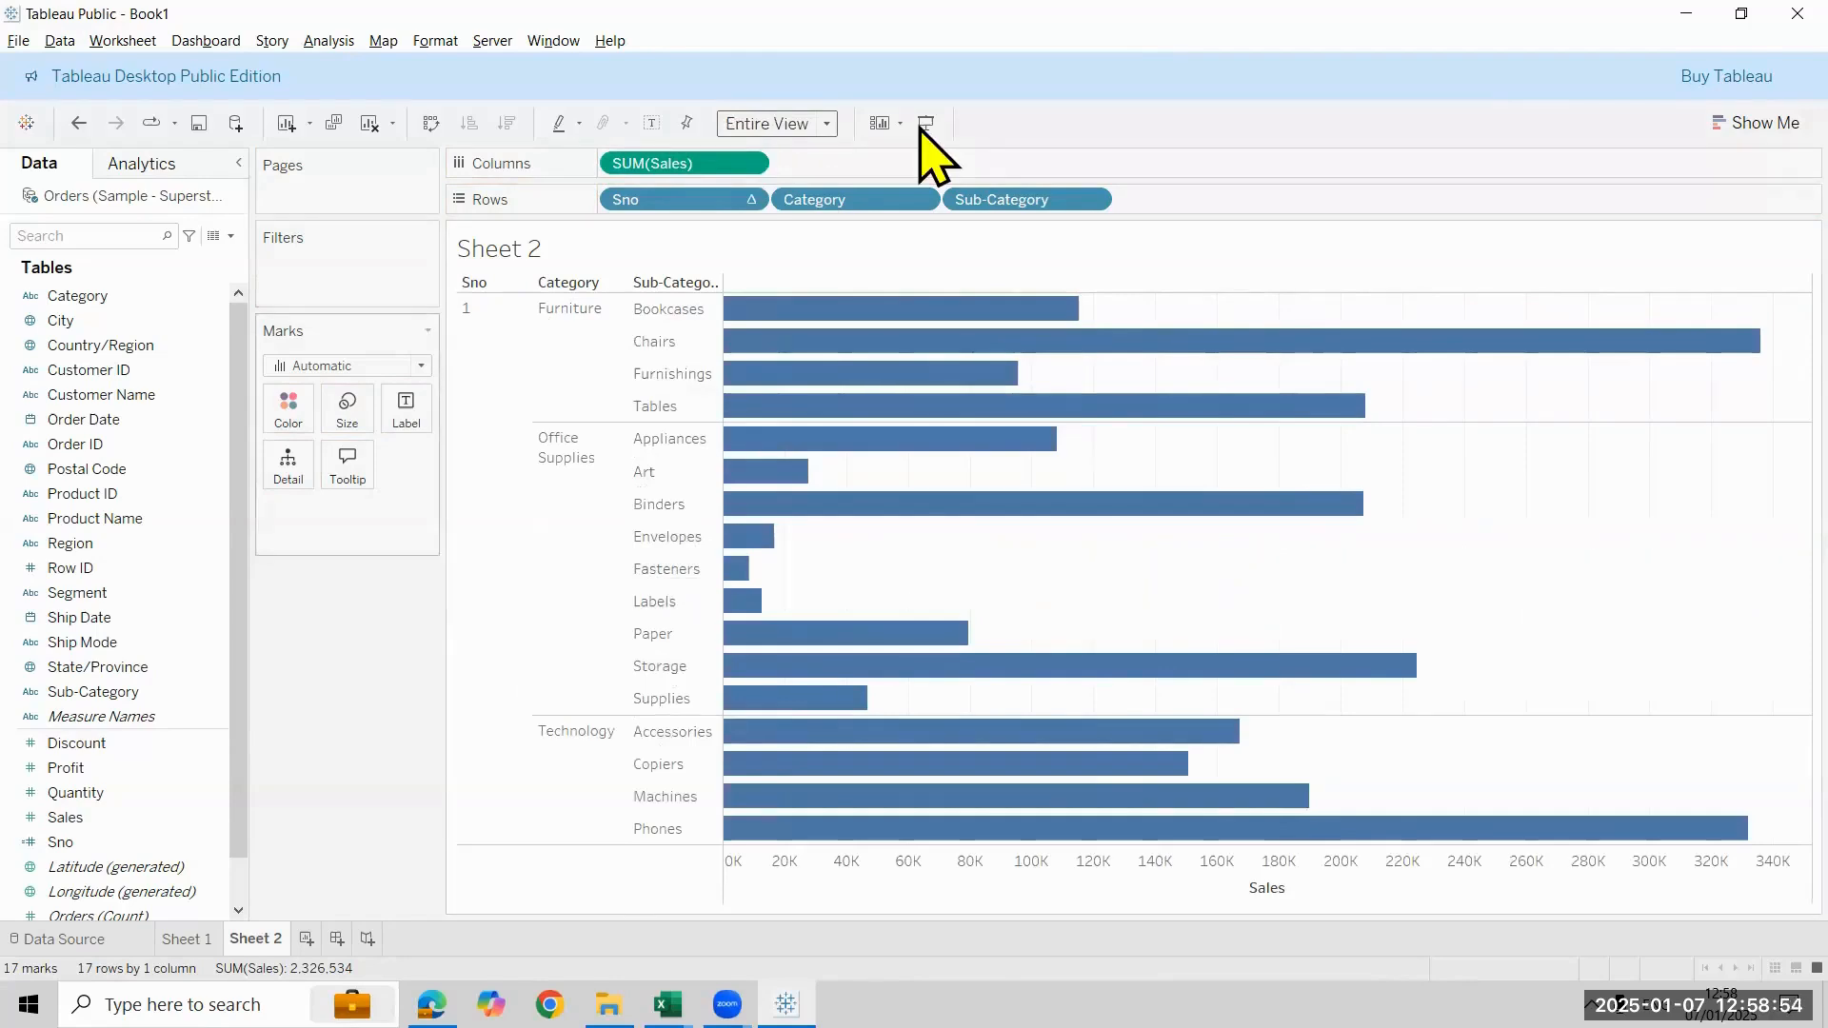
left_click(652, 123)
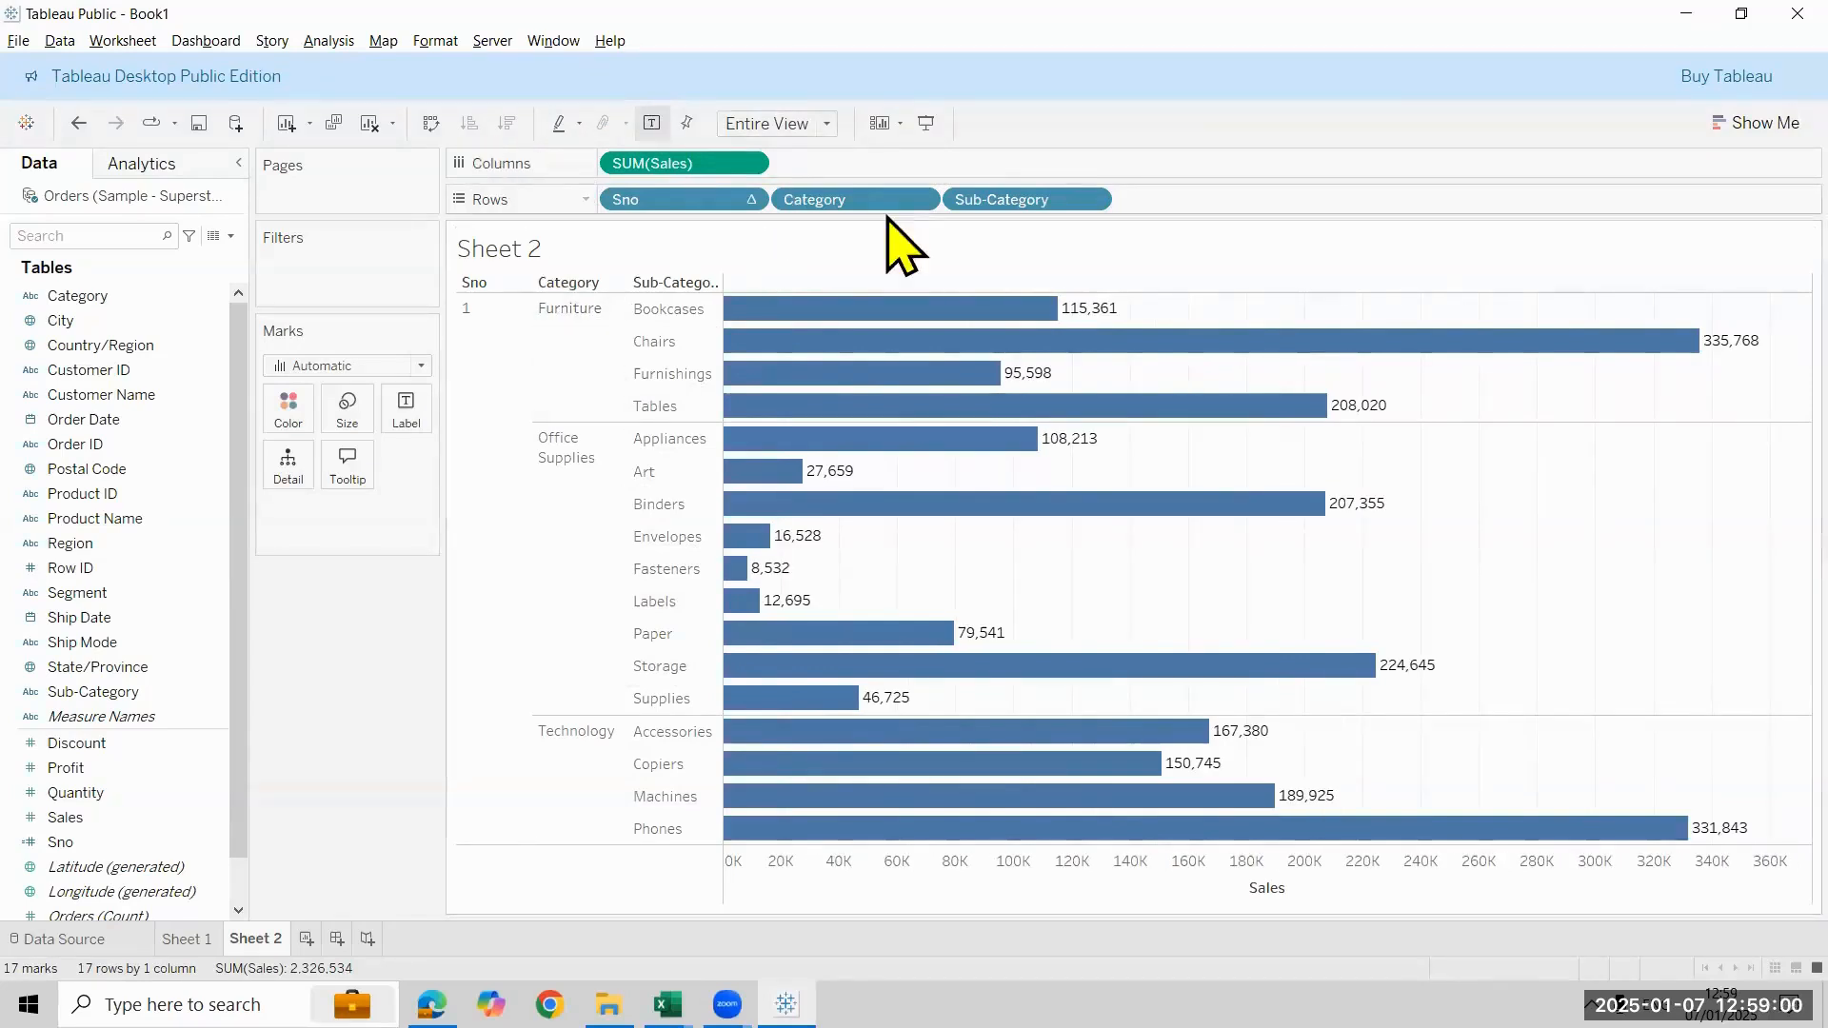
Remove Sno from Rows and sort the sub-categories by sales in descending order
left_click_drag(673, 202, 135, 317)
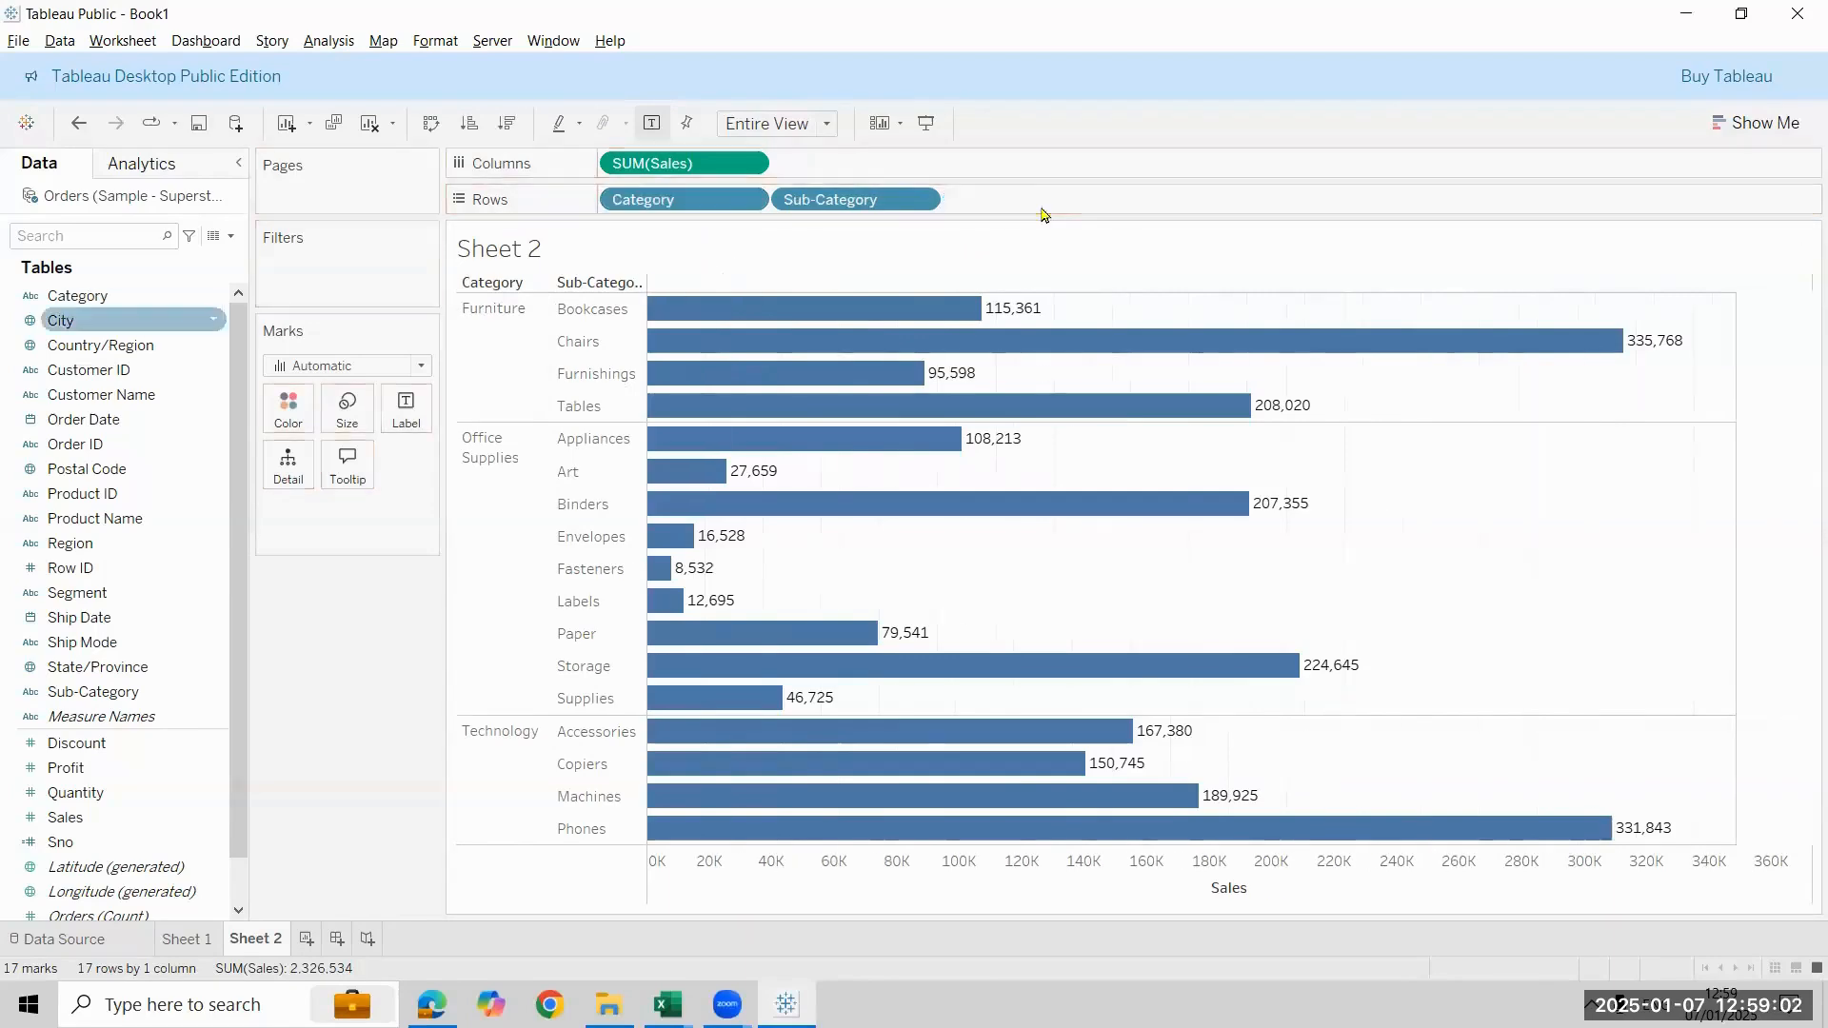
left_click(506, 123)
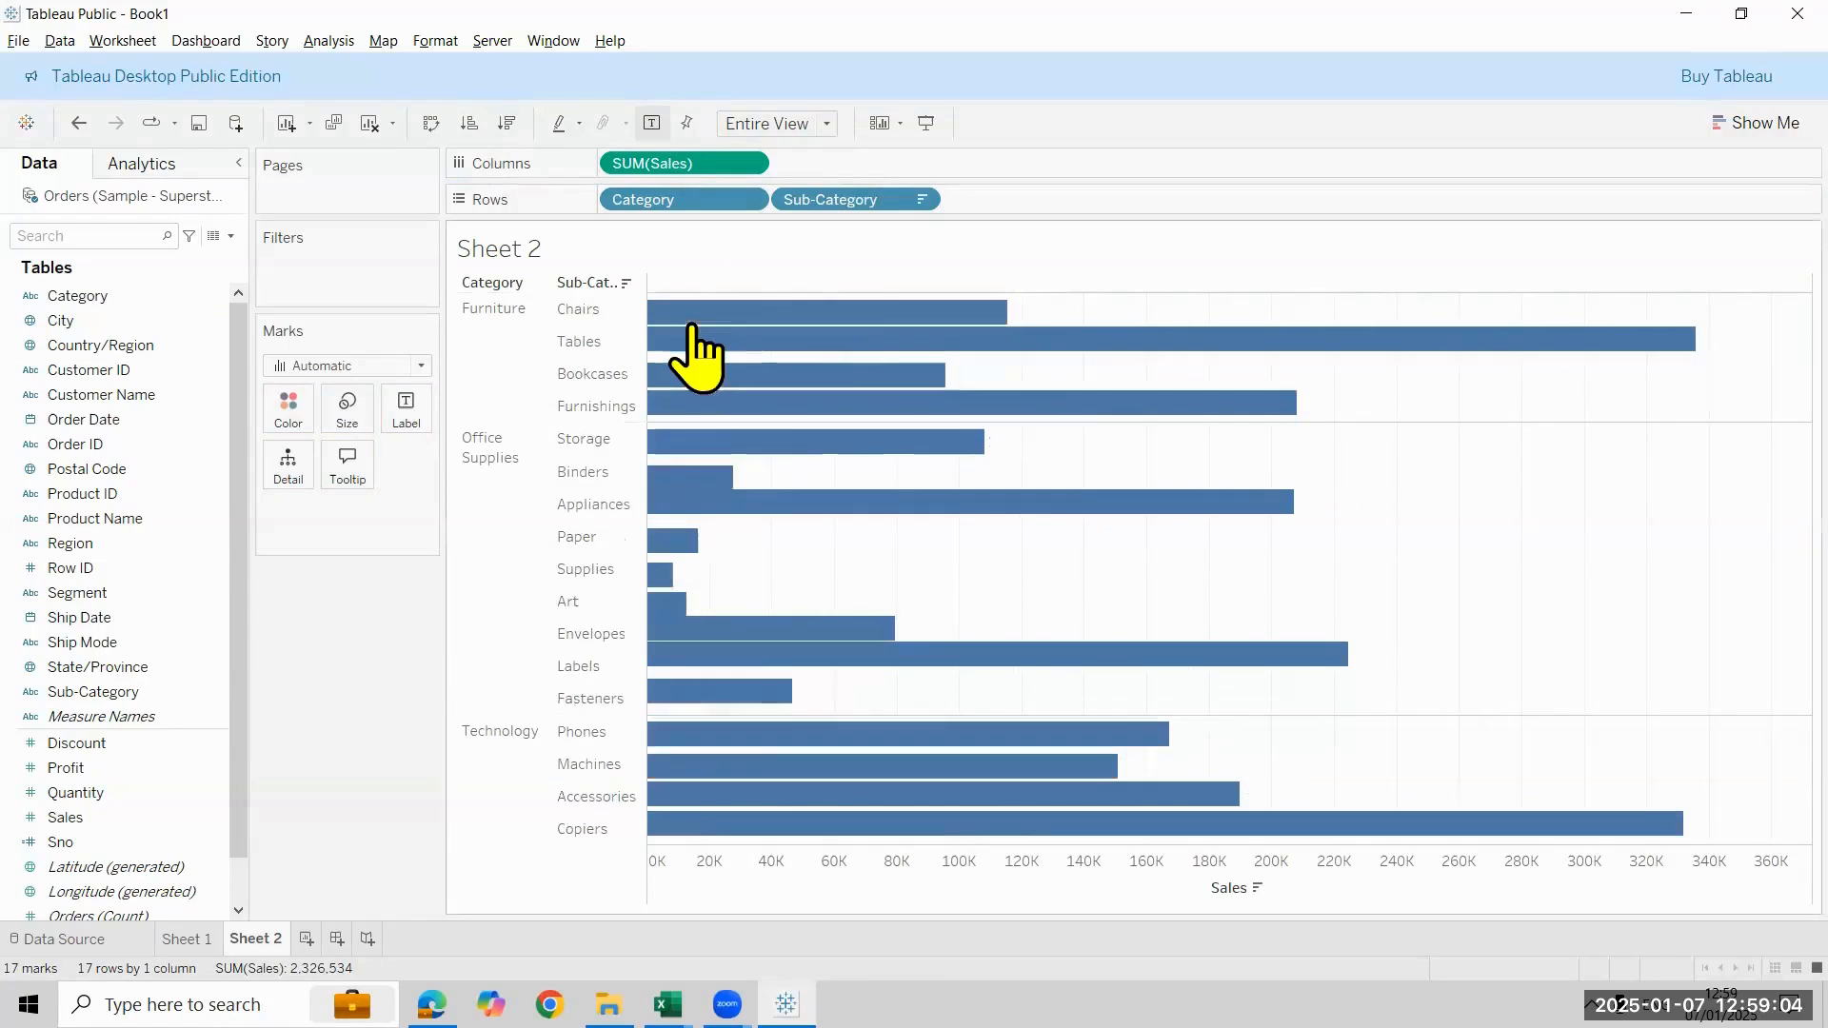
Colour the bars by Category and copy the formatting of Sheet 1 onto Sheet 2
left_click_drag(99, 301, 285, 417)
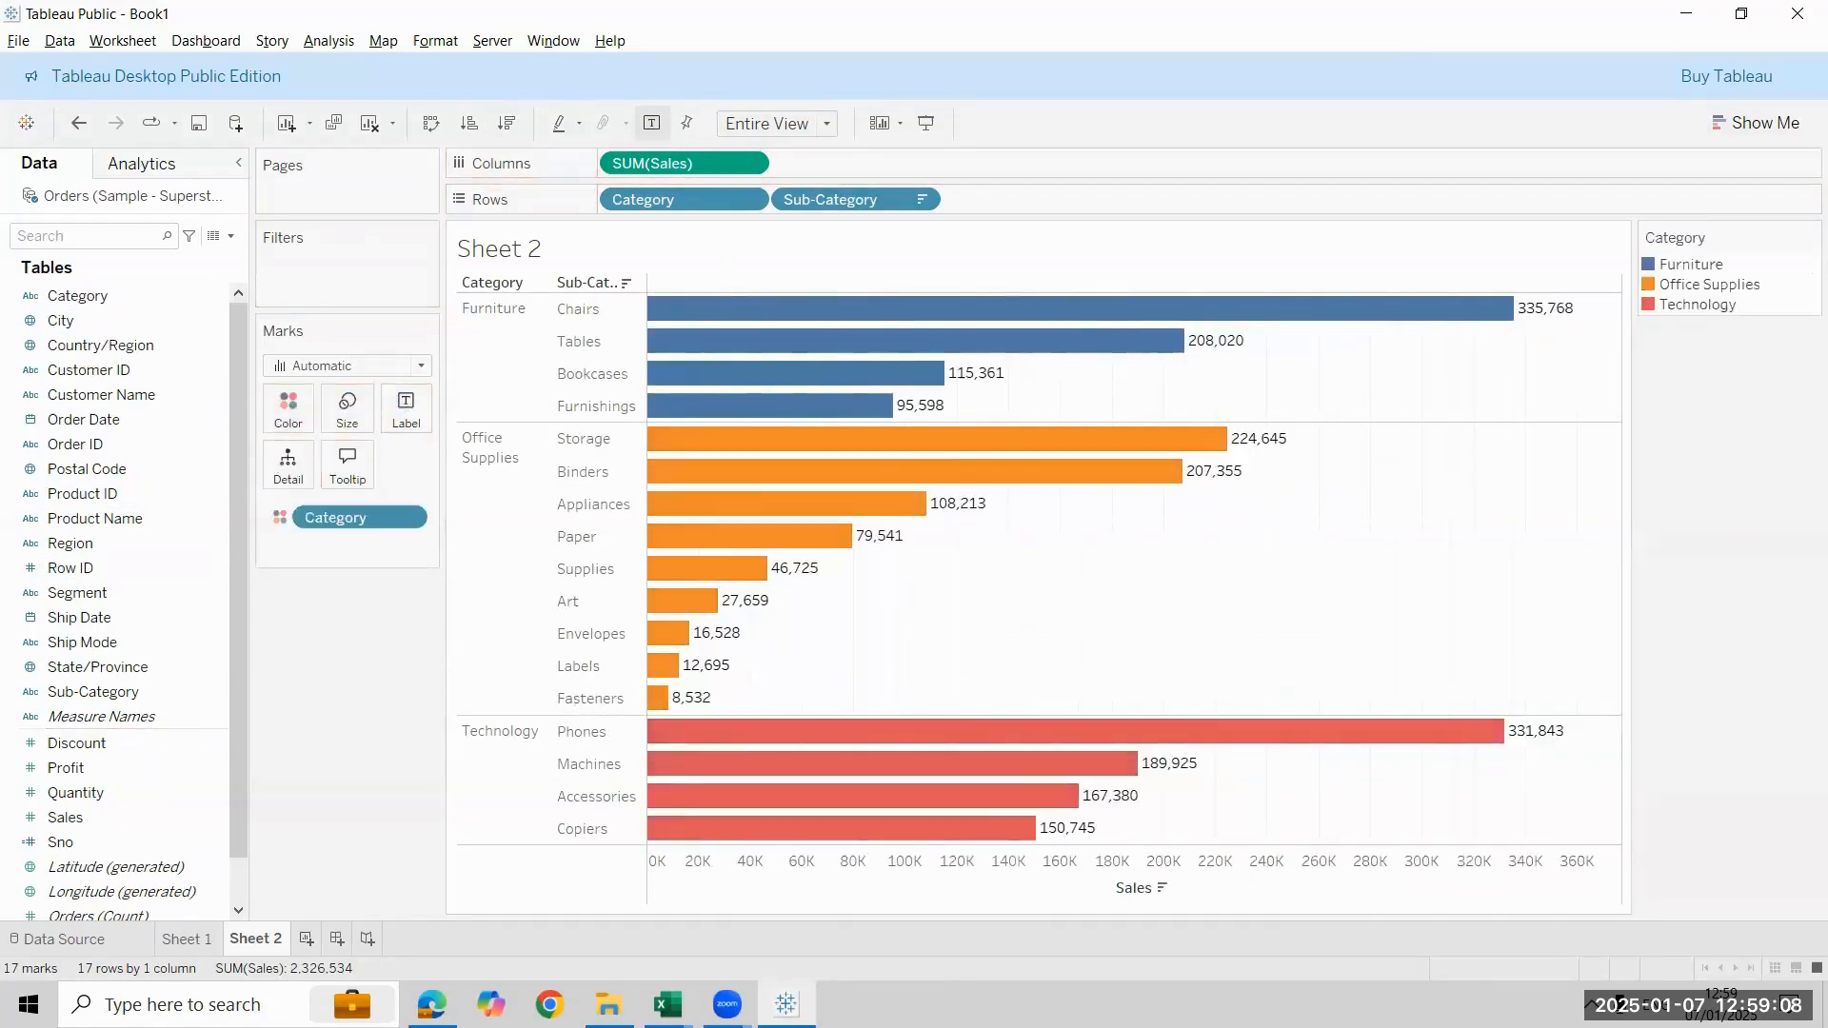
right_click(266, 938)
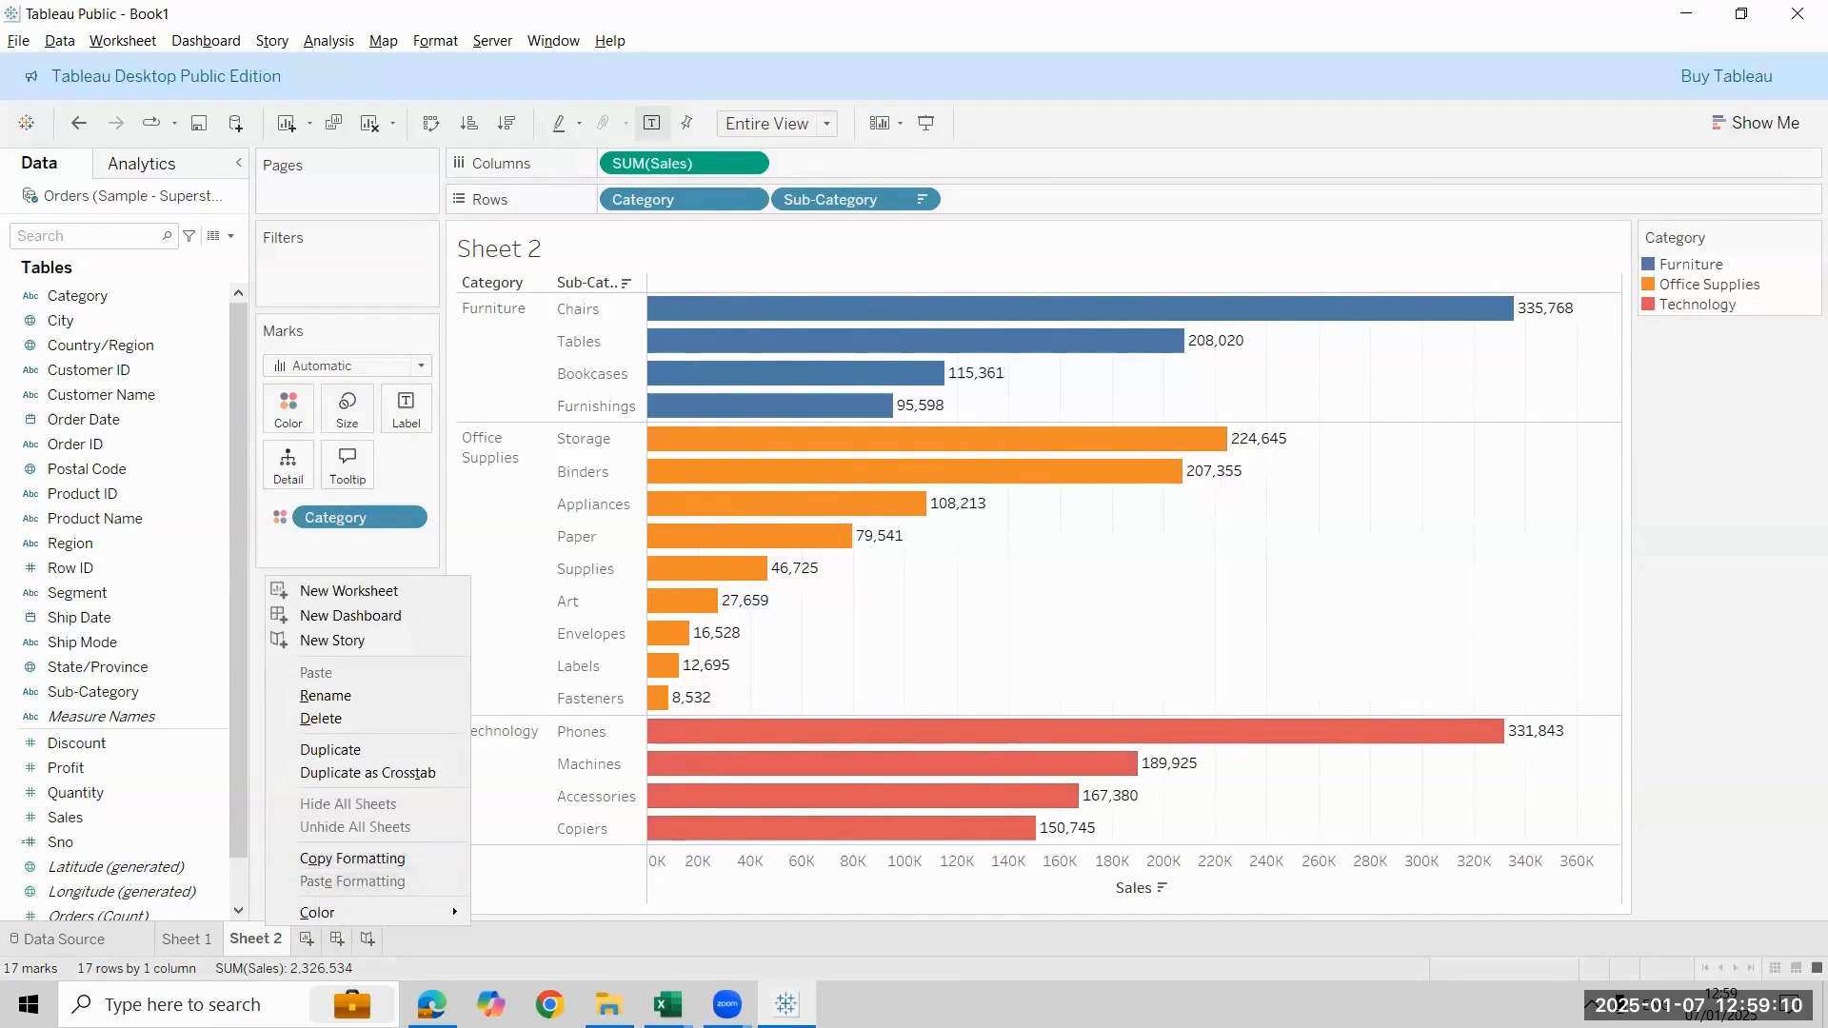
right_click(198, 947)
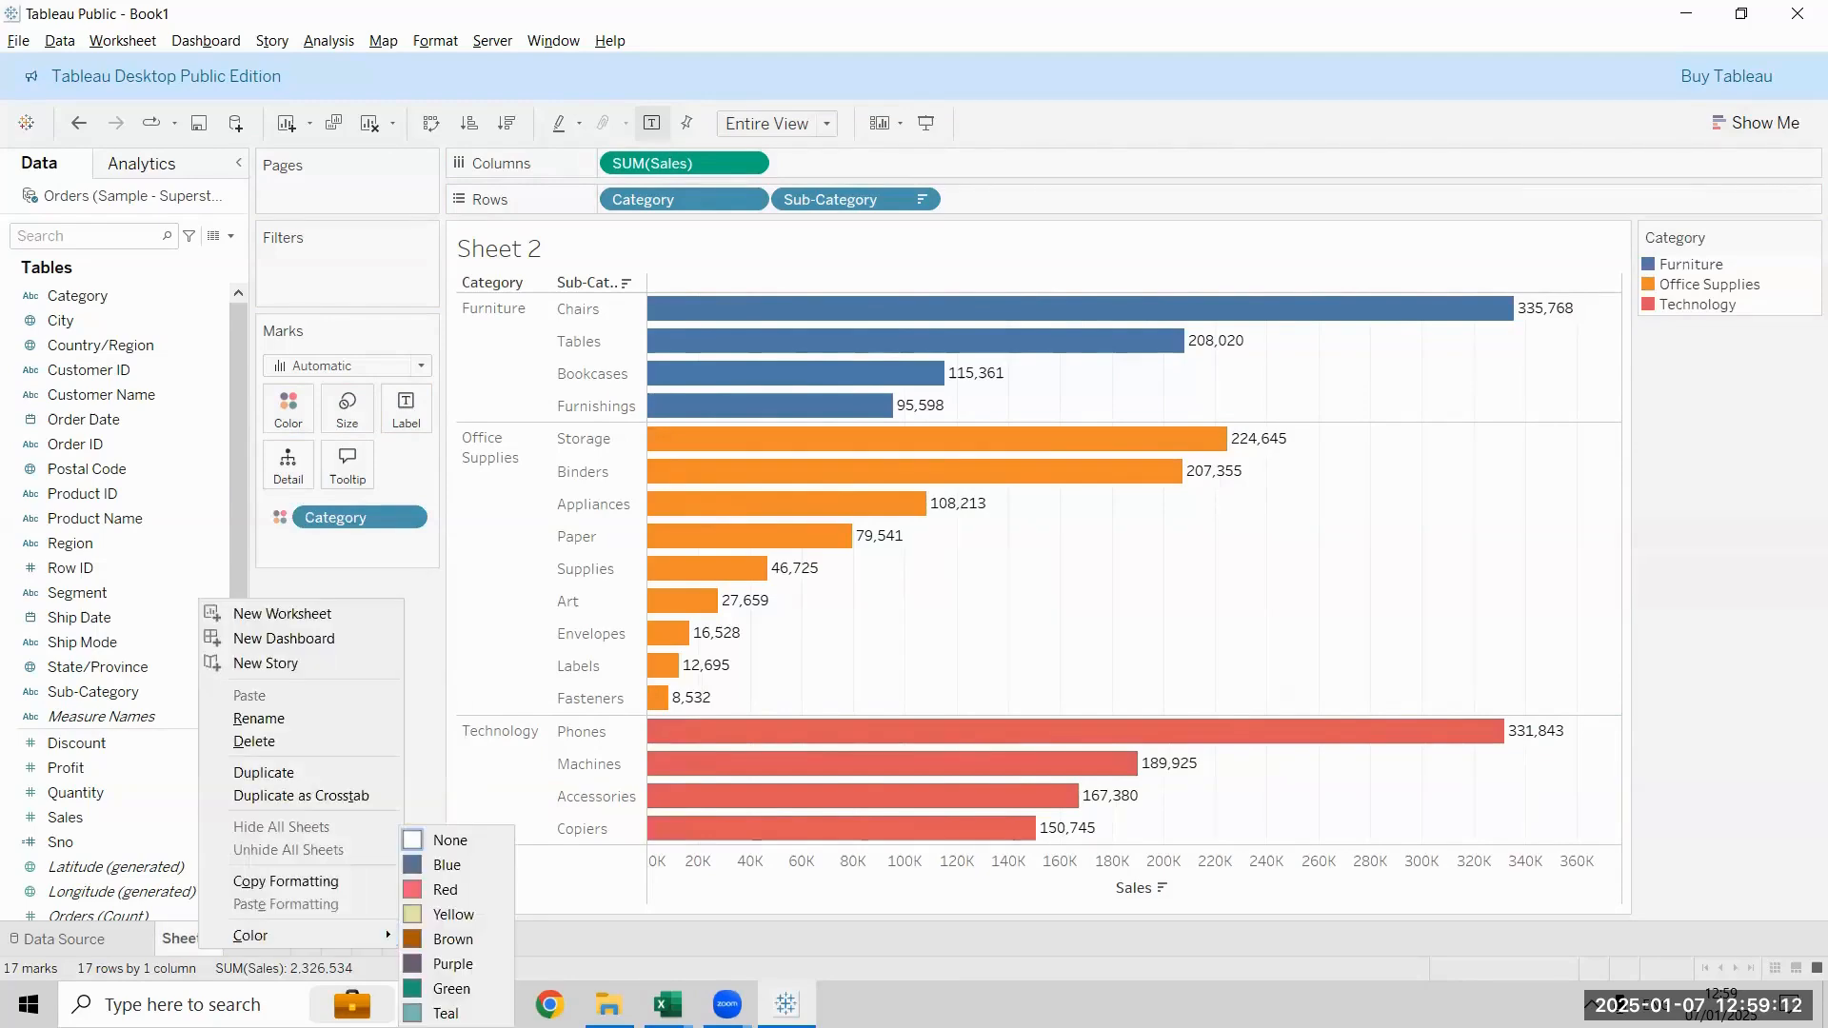
left_click(243, 881)
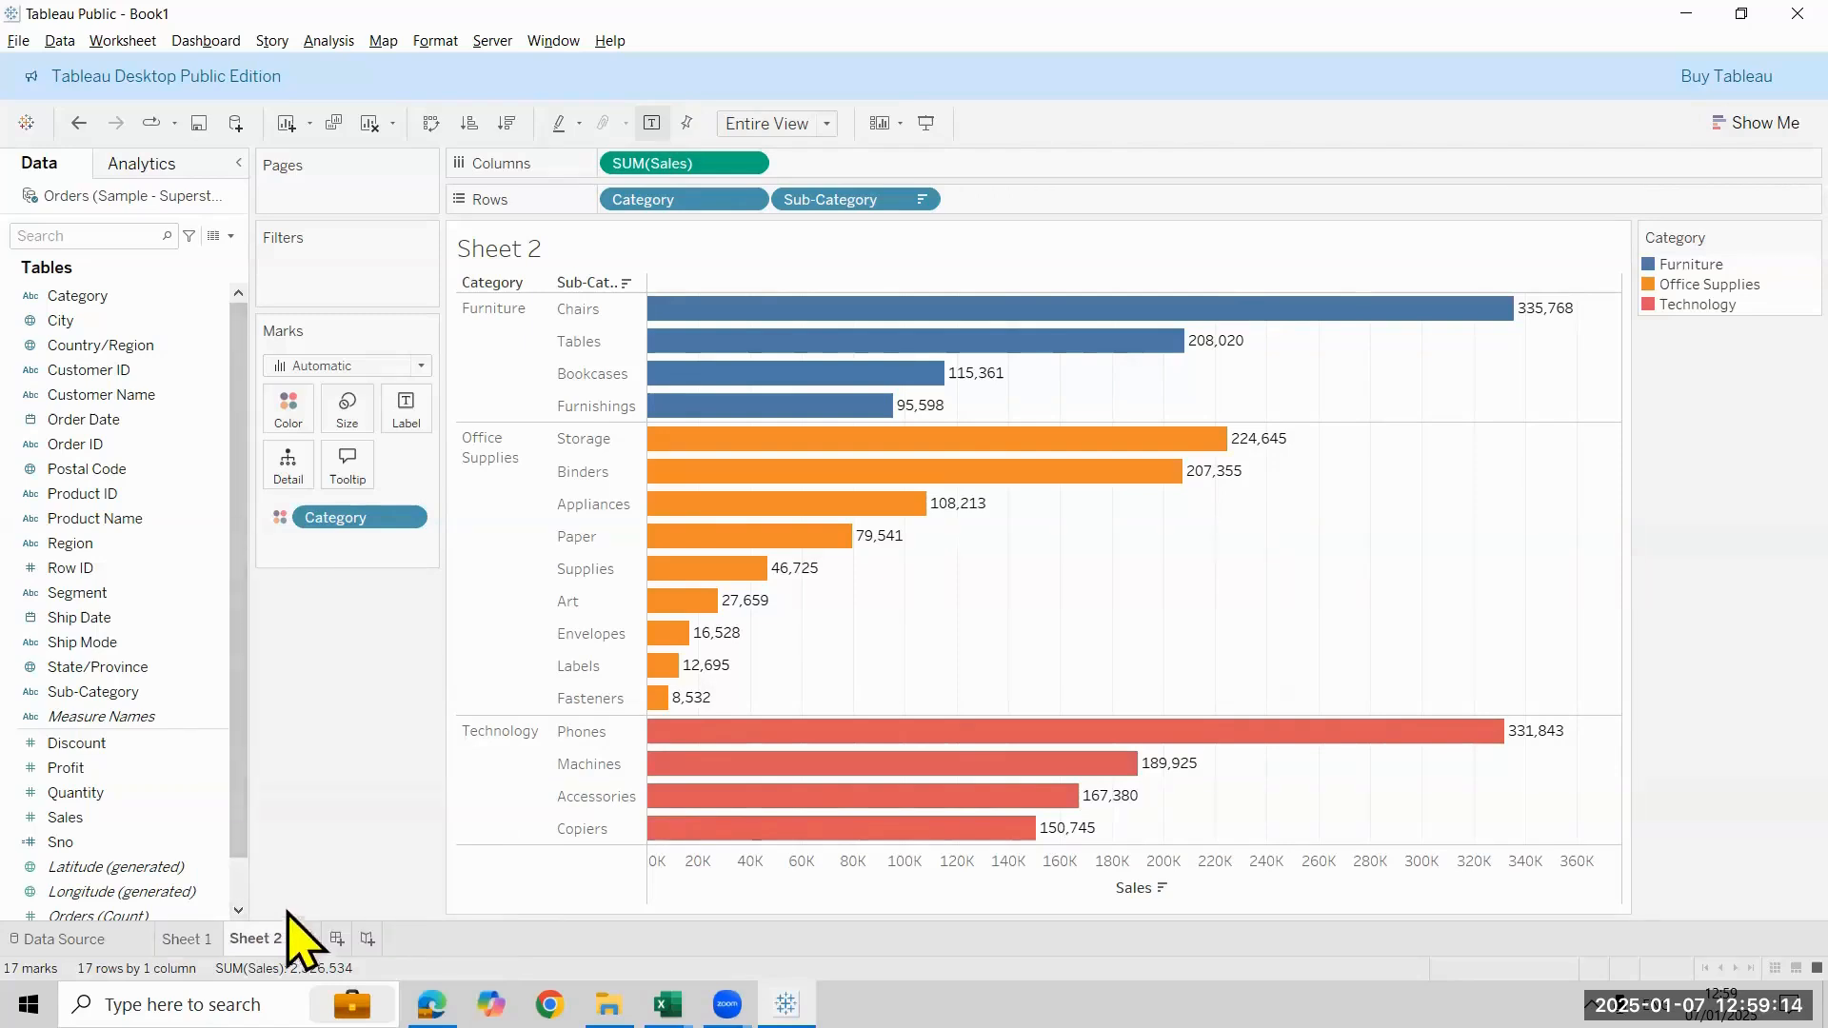
right_click(272, 938)
left_click(305, 884)
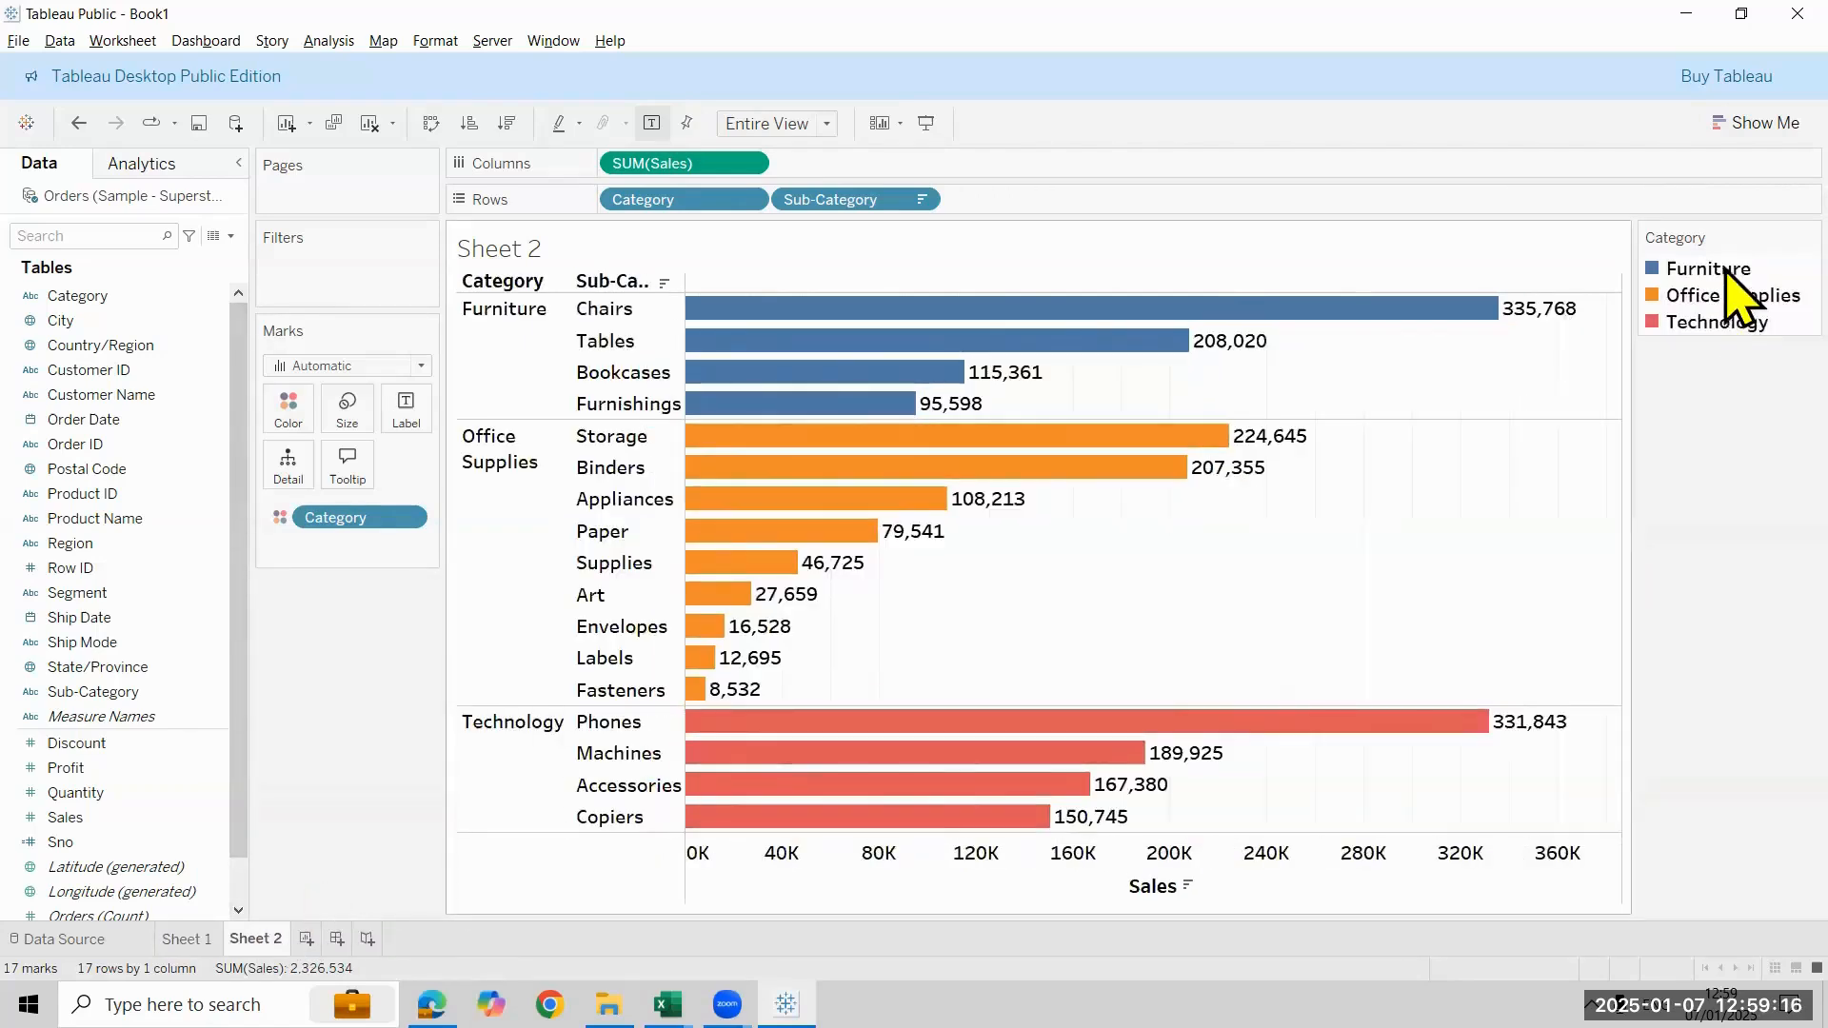
Place Sno ahead of Category on Rows and hide the Category colour legend
left_click(101, 847)
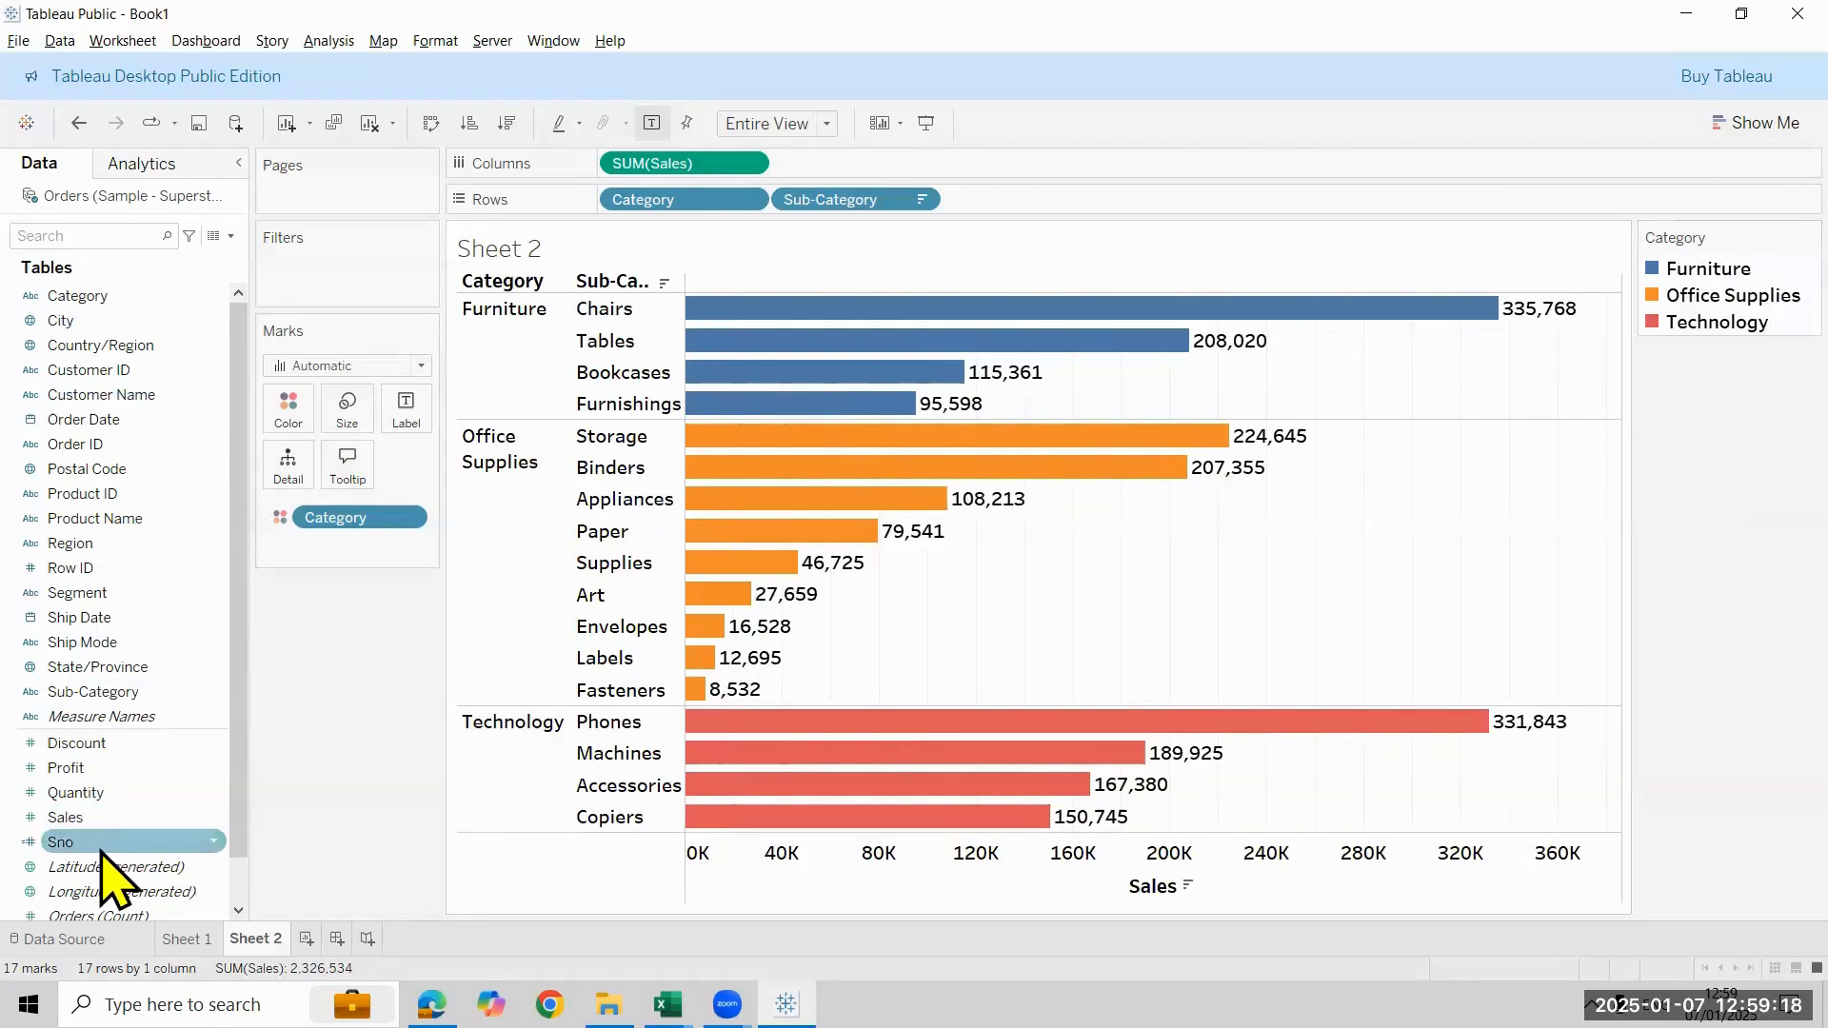
left_click_drag(101, 850, 767, 481)
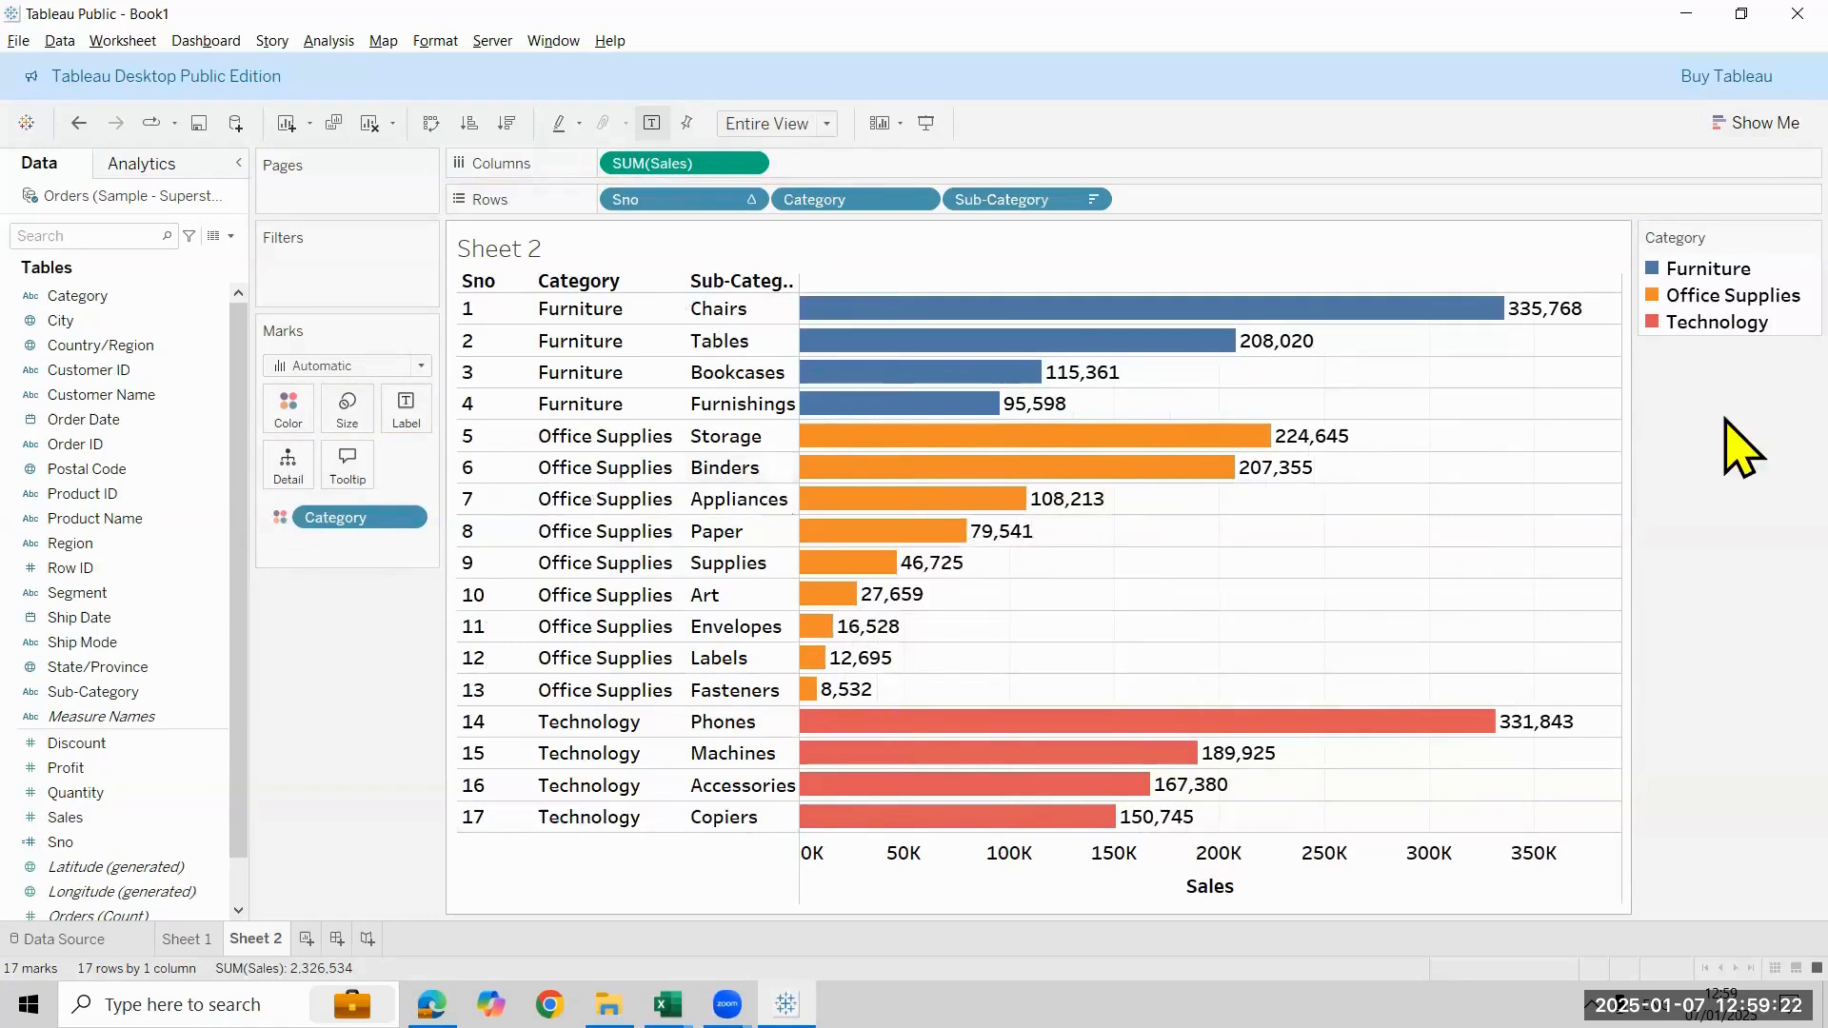
right_click(1726, 333)
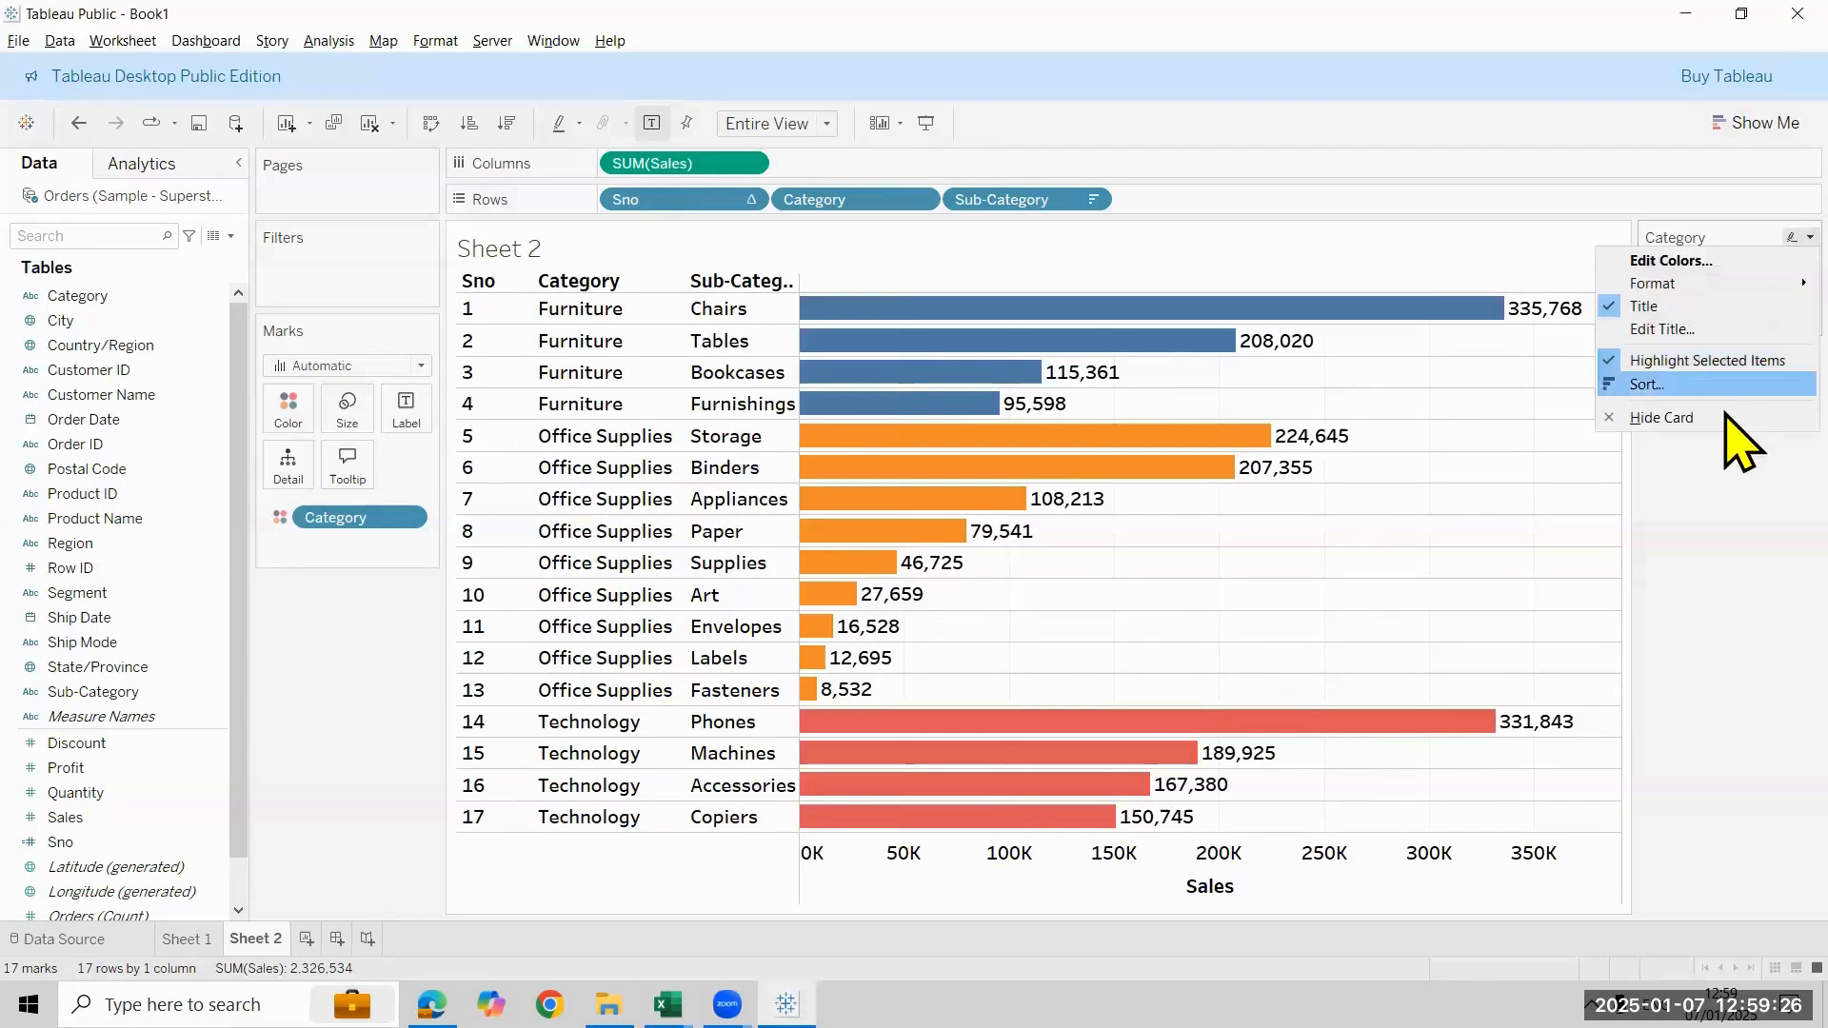
left_click(1726, 419)
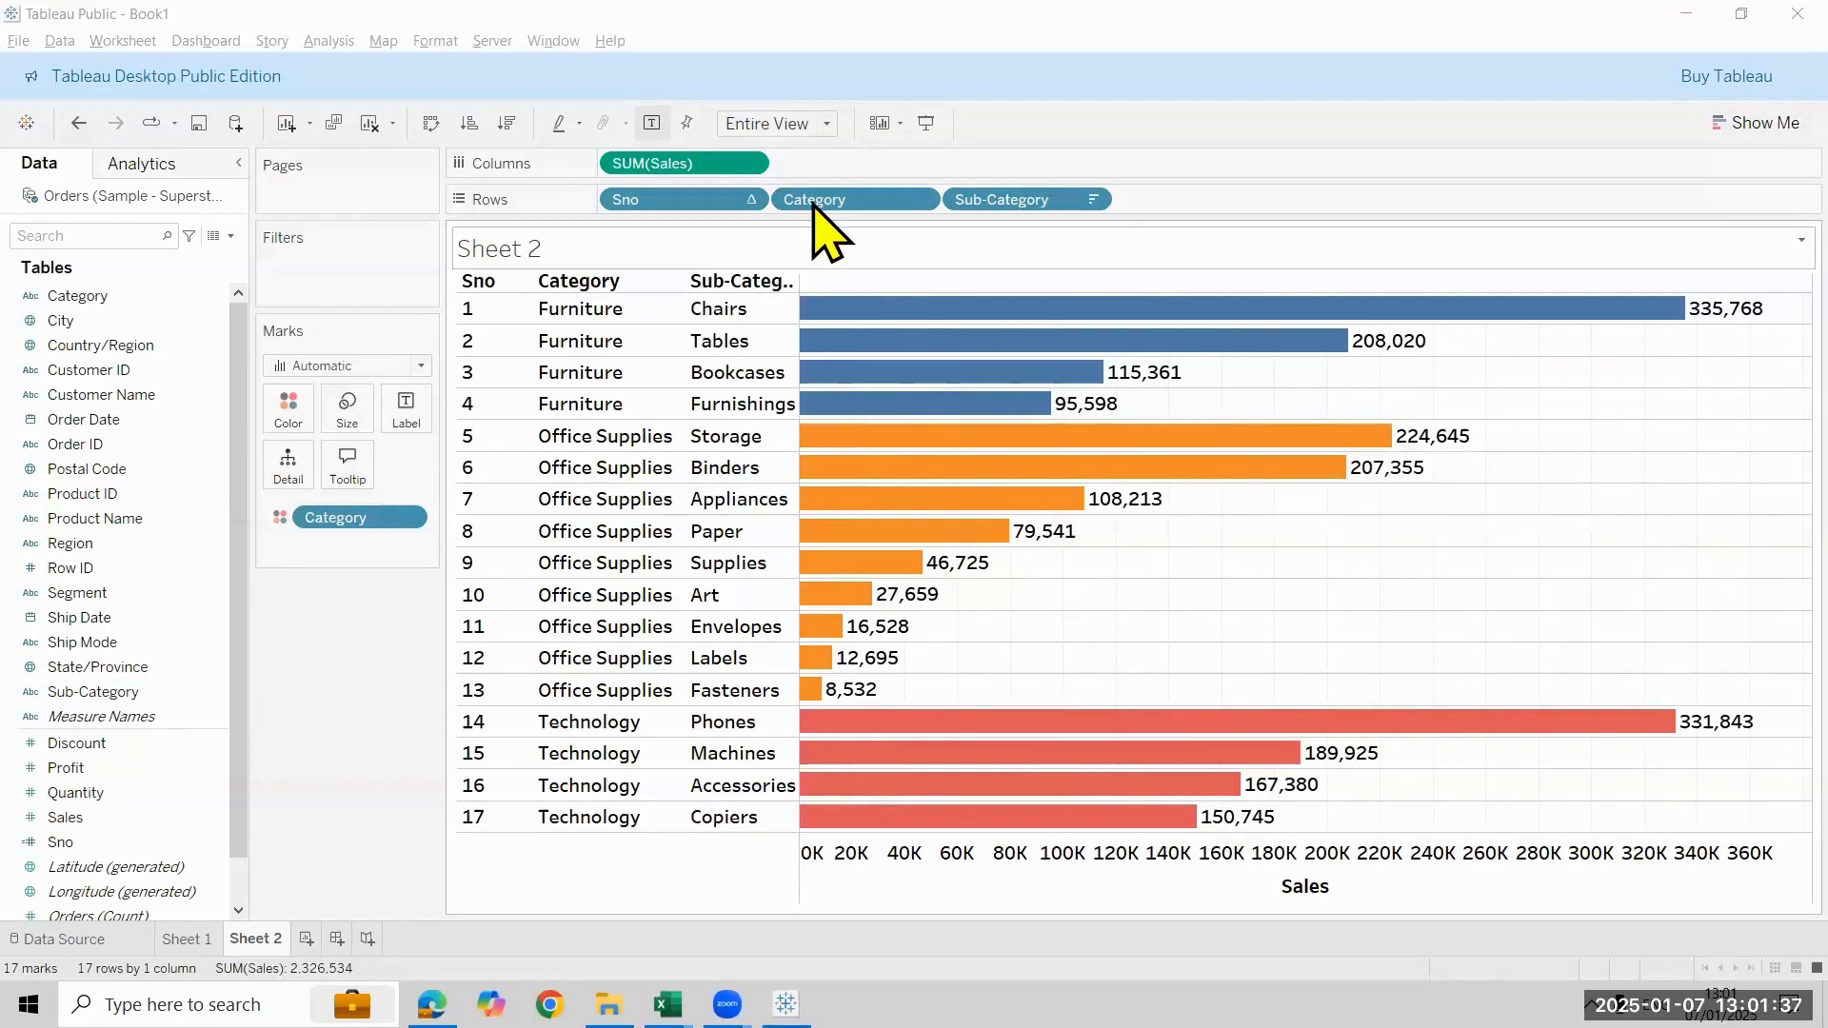
Move Category ahead of Sno on Rows and compute Sno using Pane (down)
left_click_drag(814, 202, 605, 197)
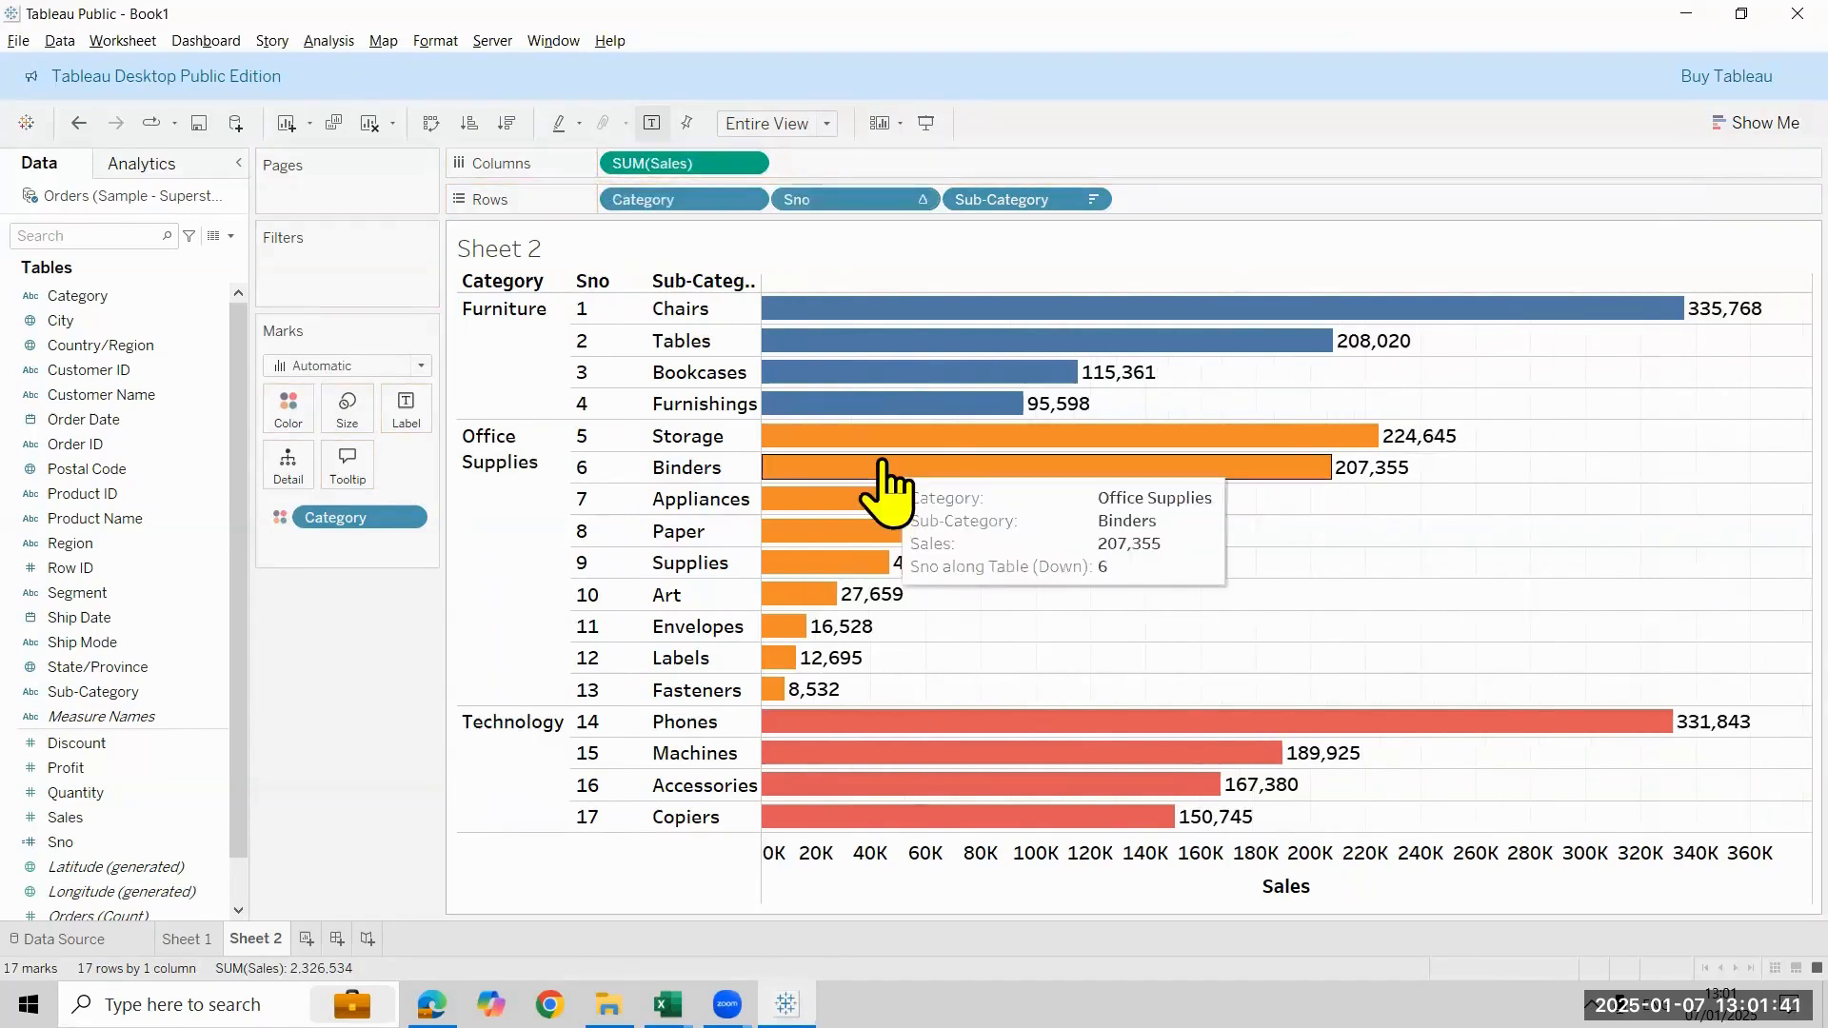
left_click(919, 199)
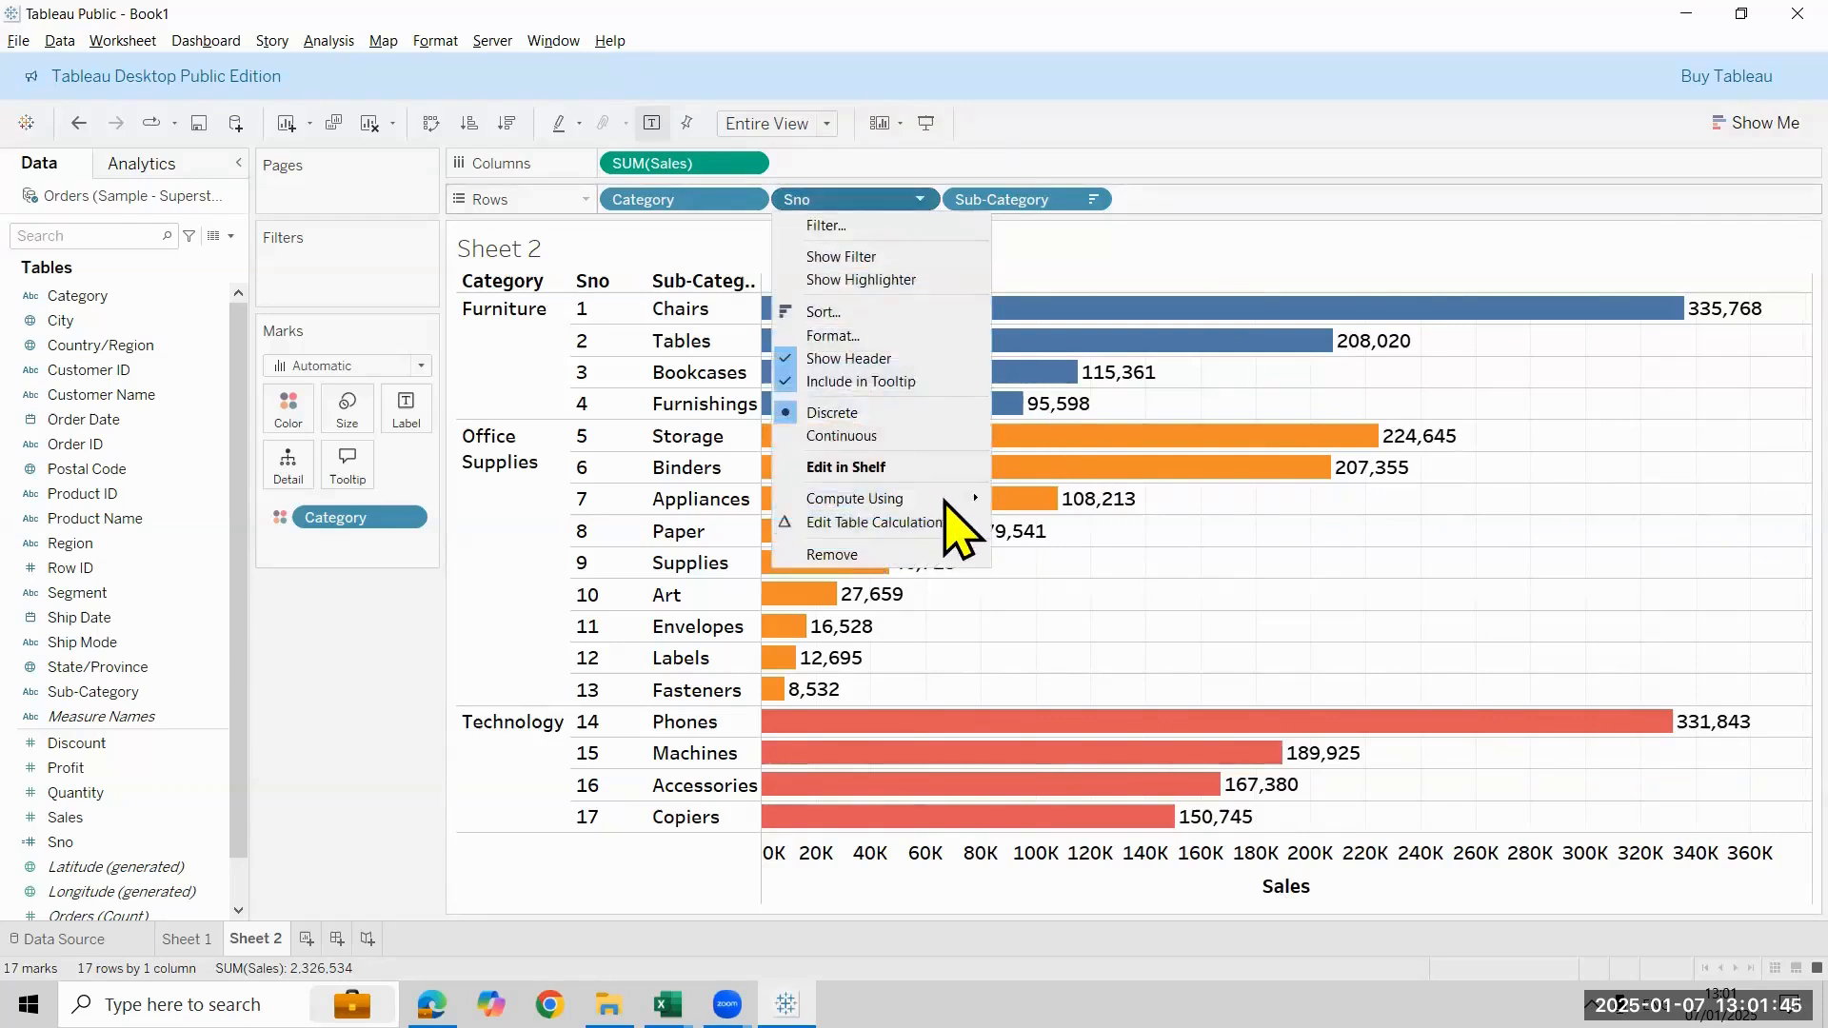
mouse_move(946, 500)
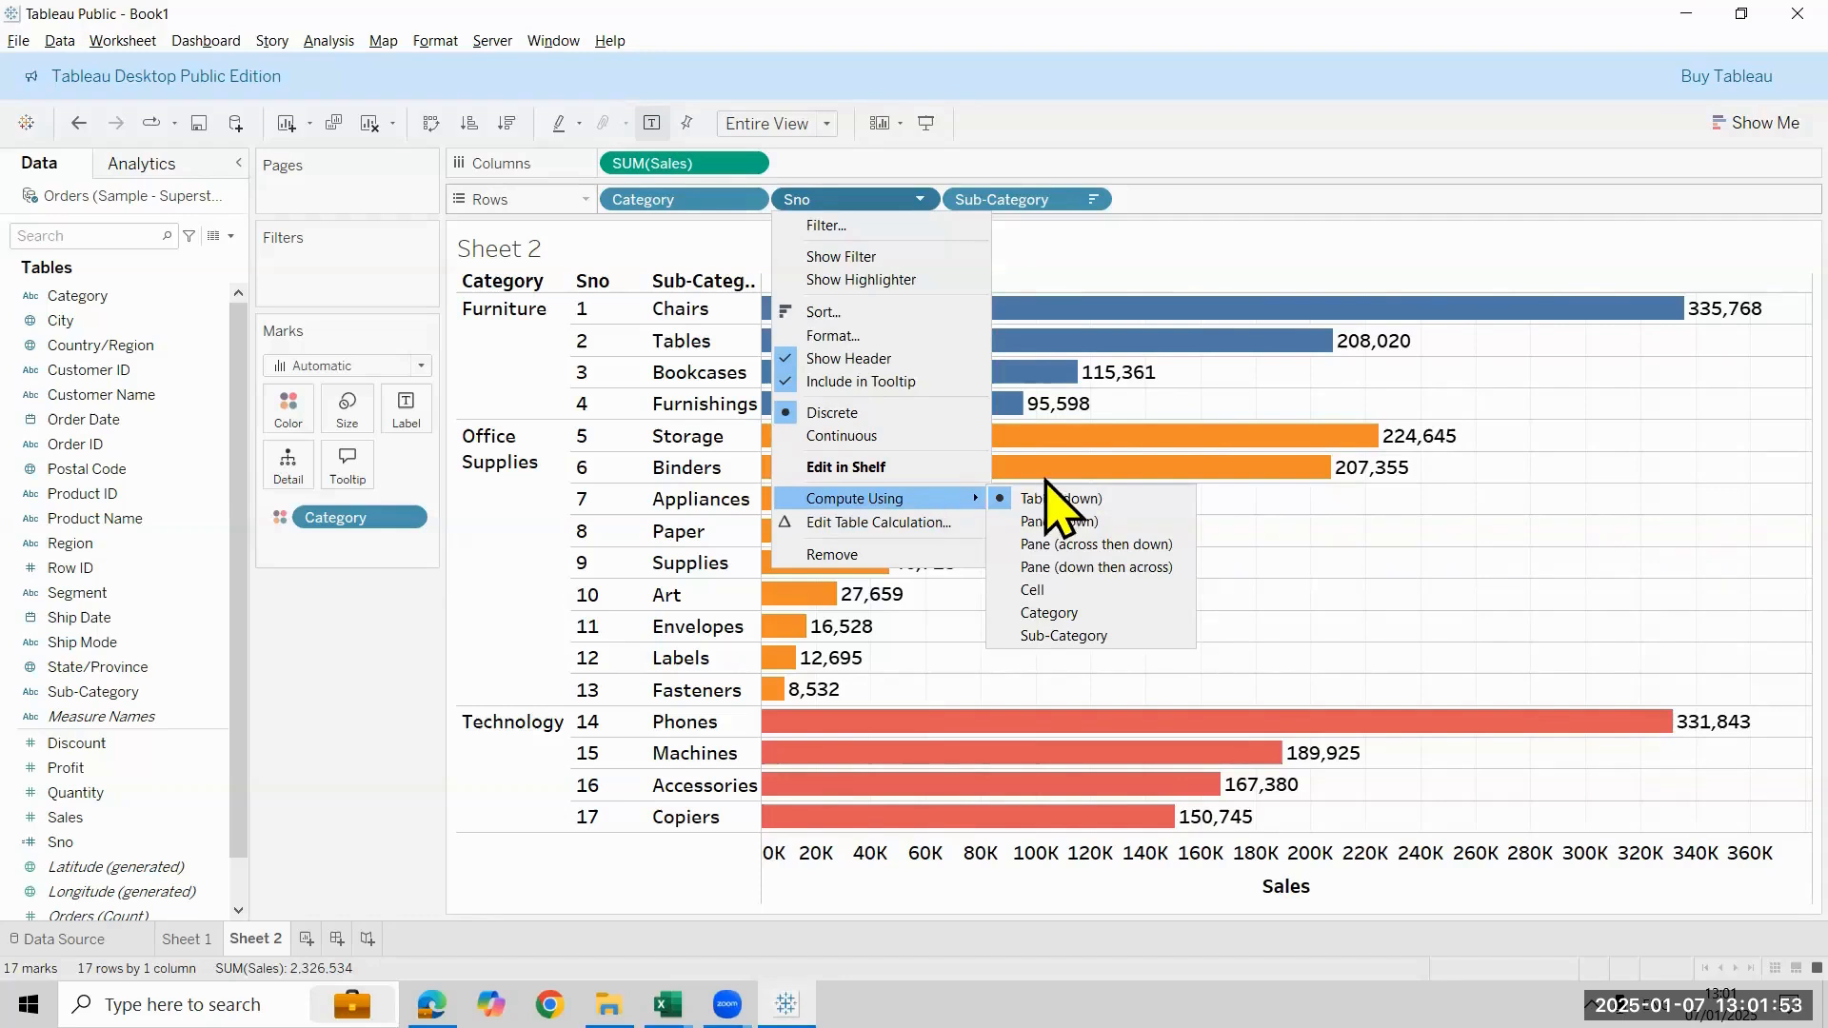
left_click(1076, 522)
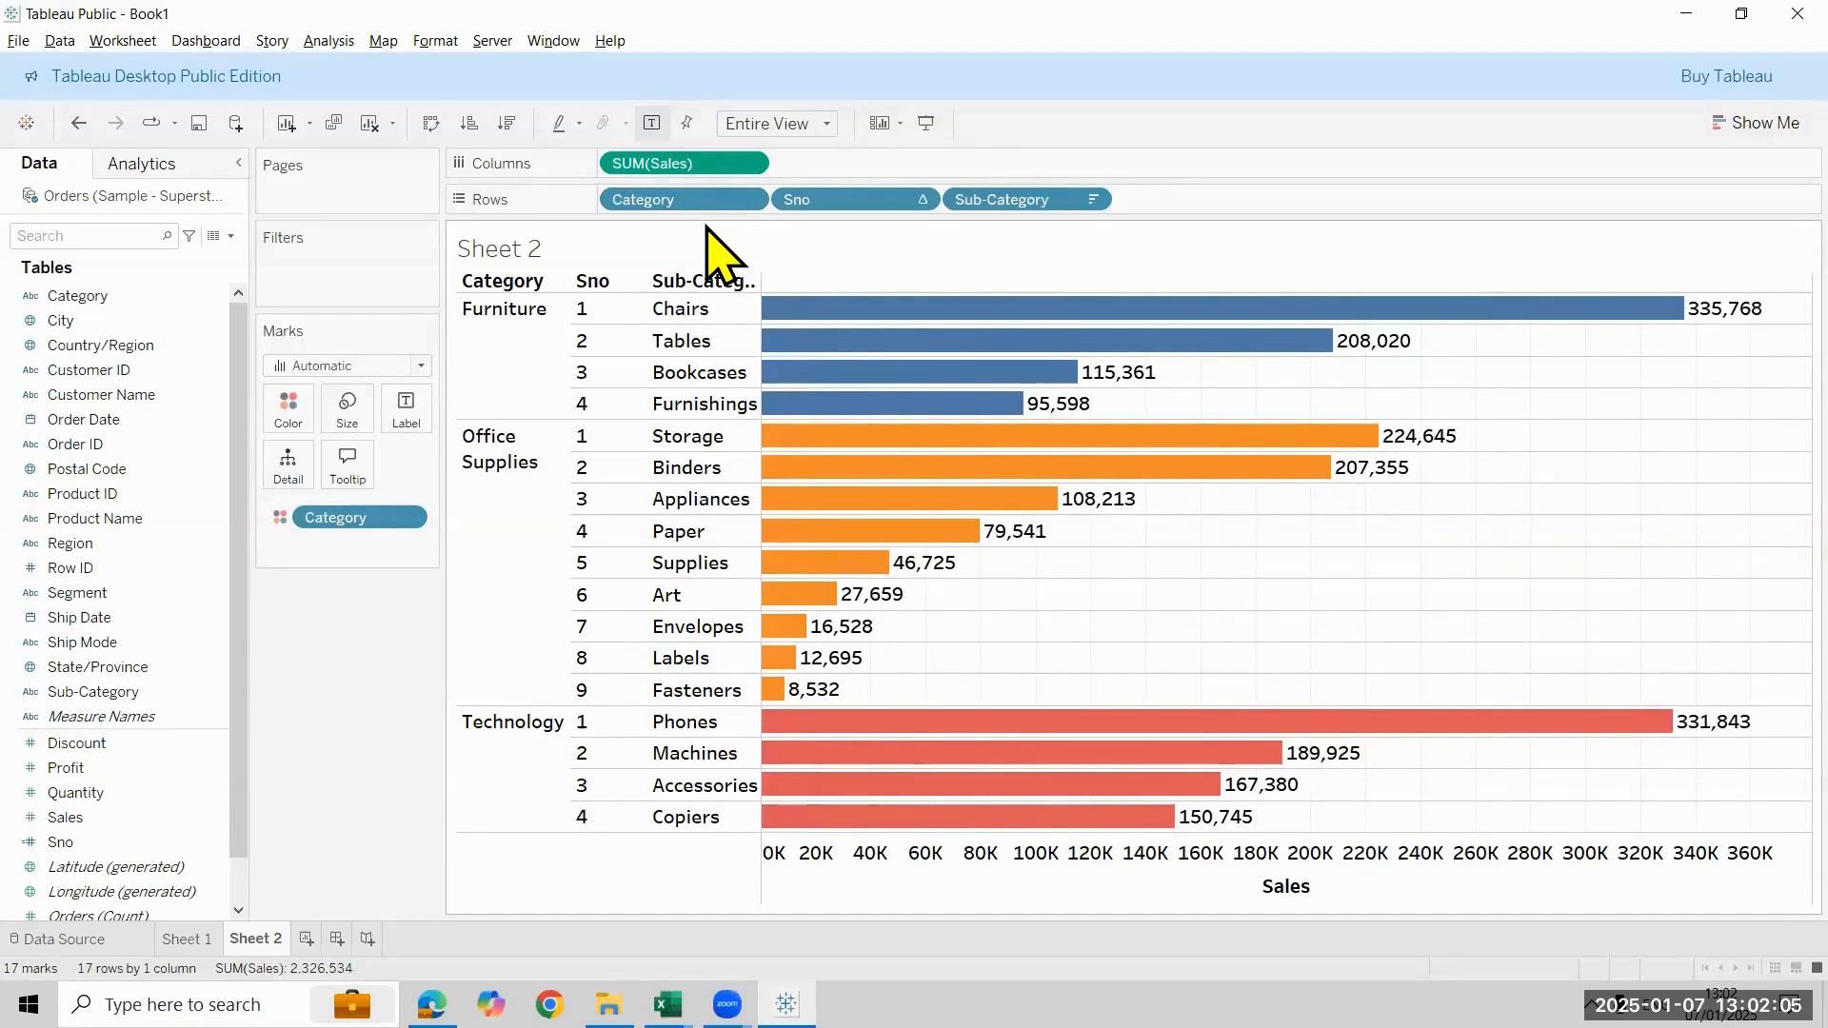
mouse_move(1047, 434)
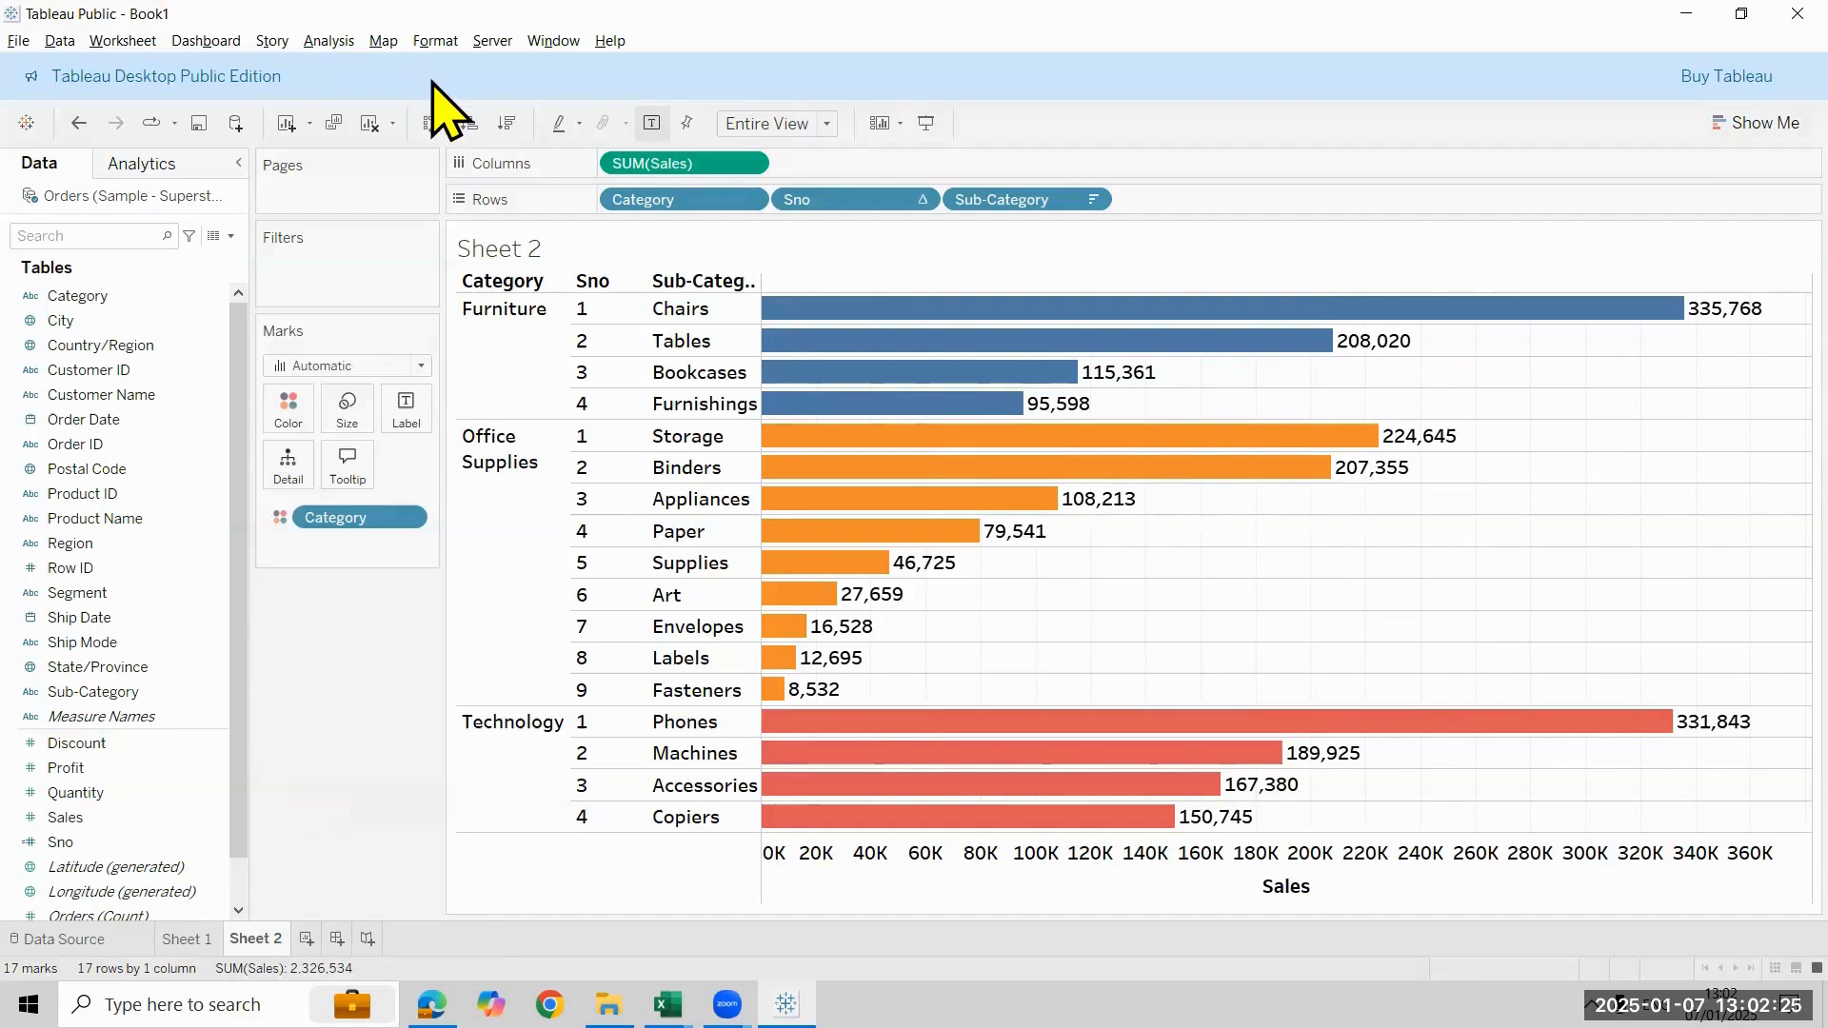
left_click(434, 41)
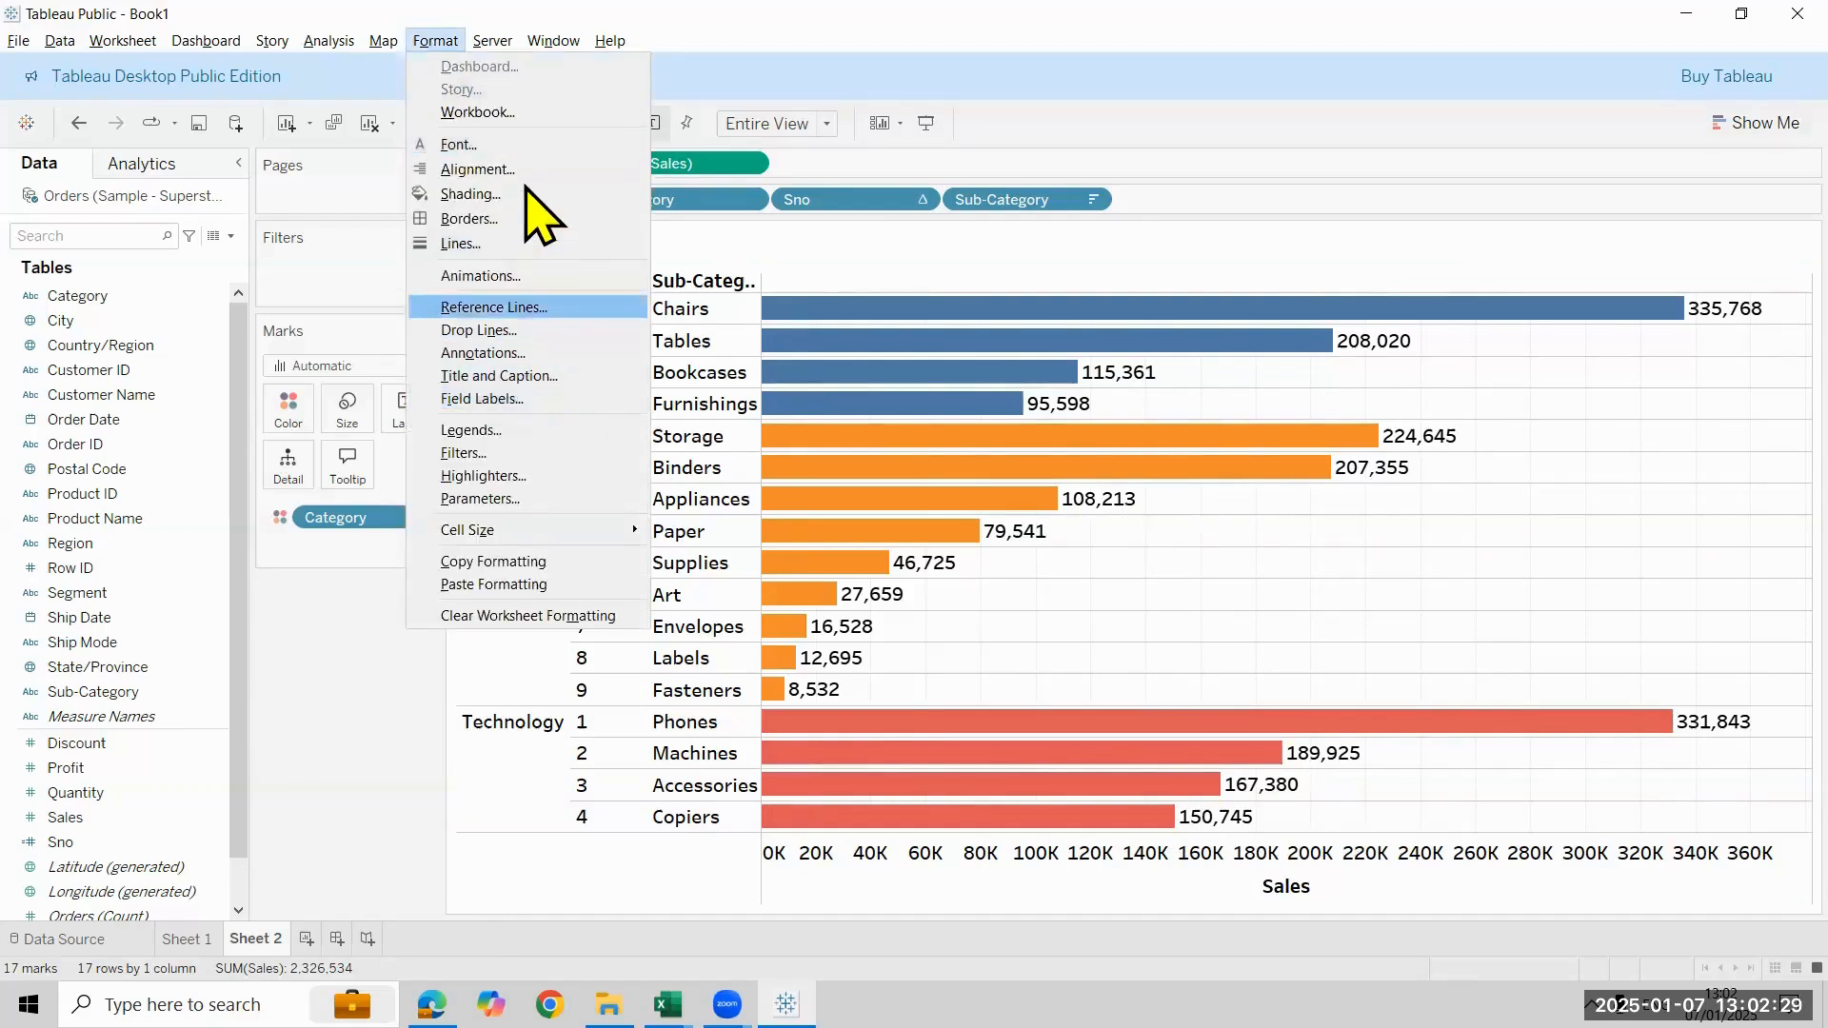
left_click(522, 244)
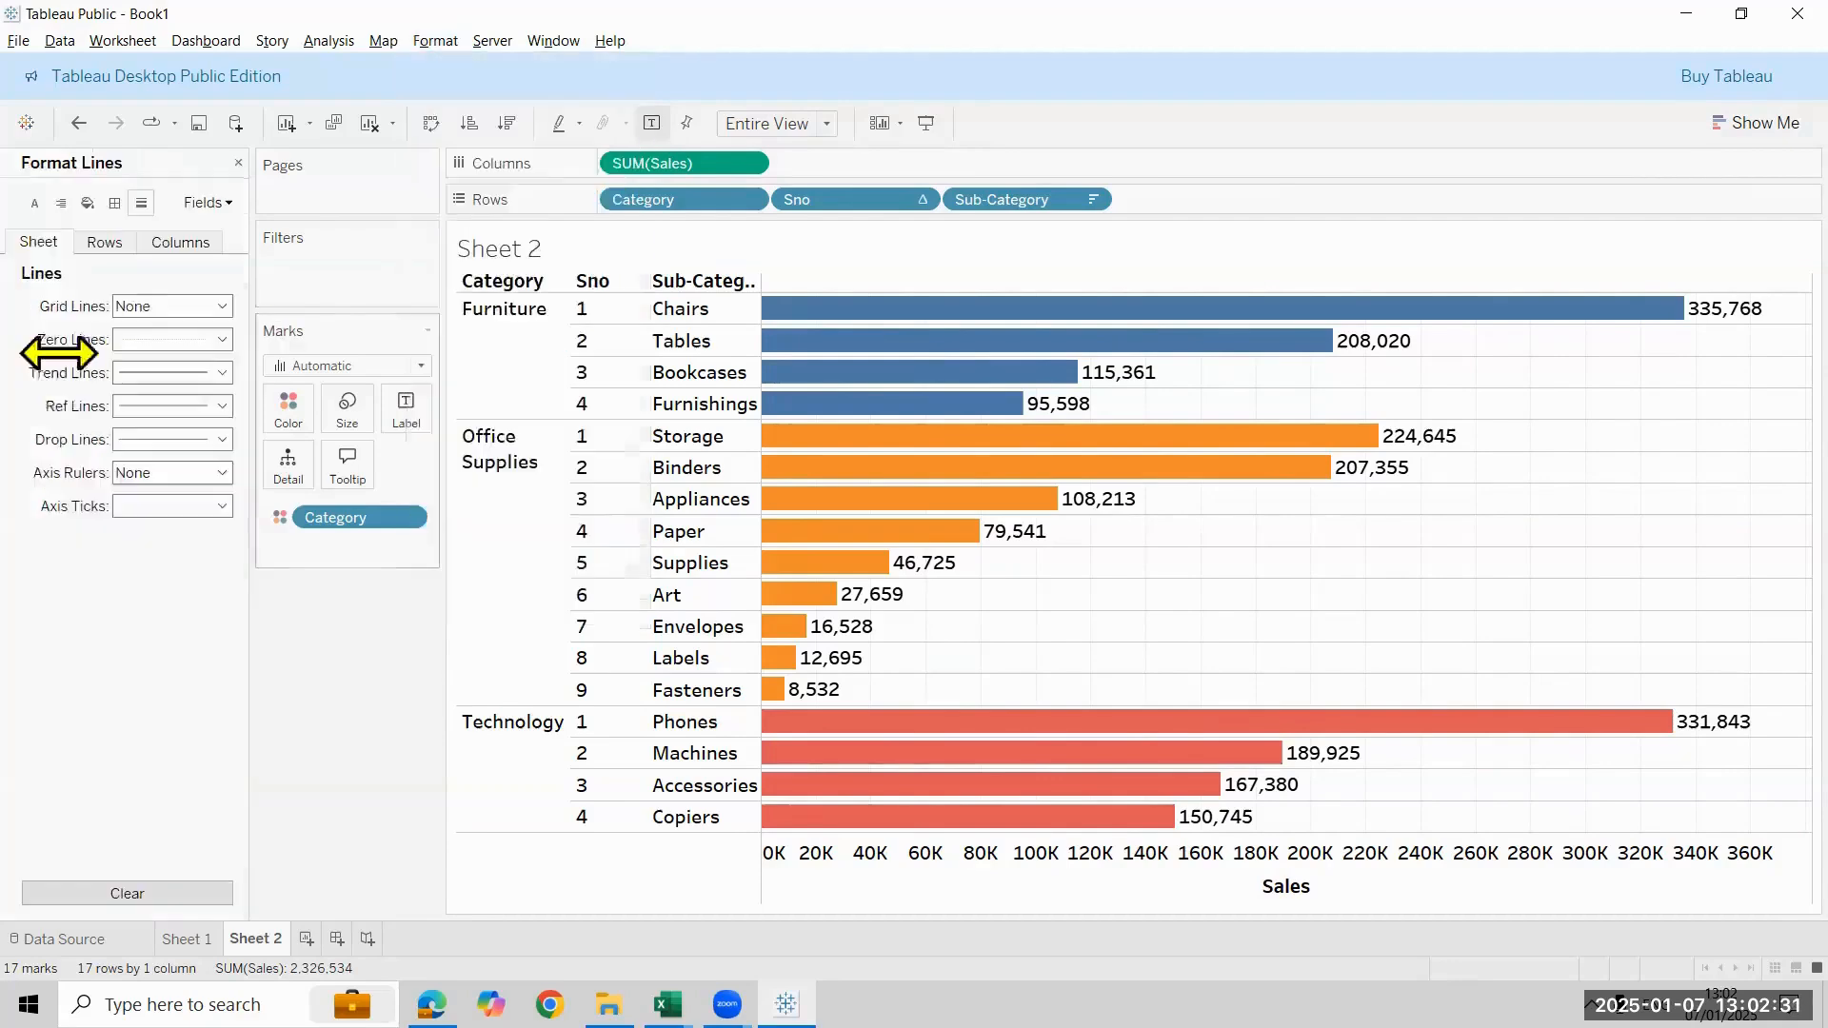
left_click(106, 243)
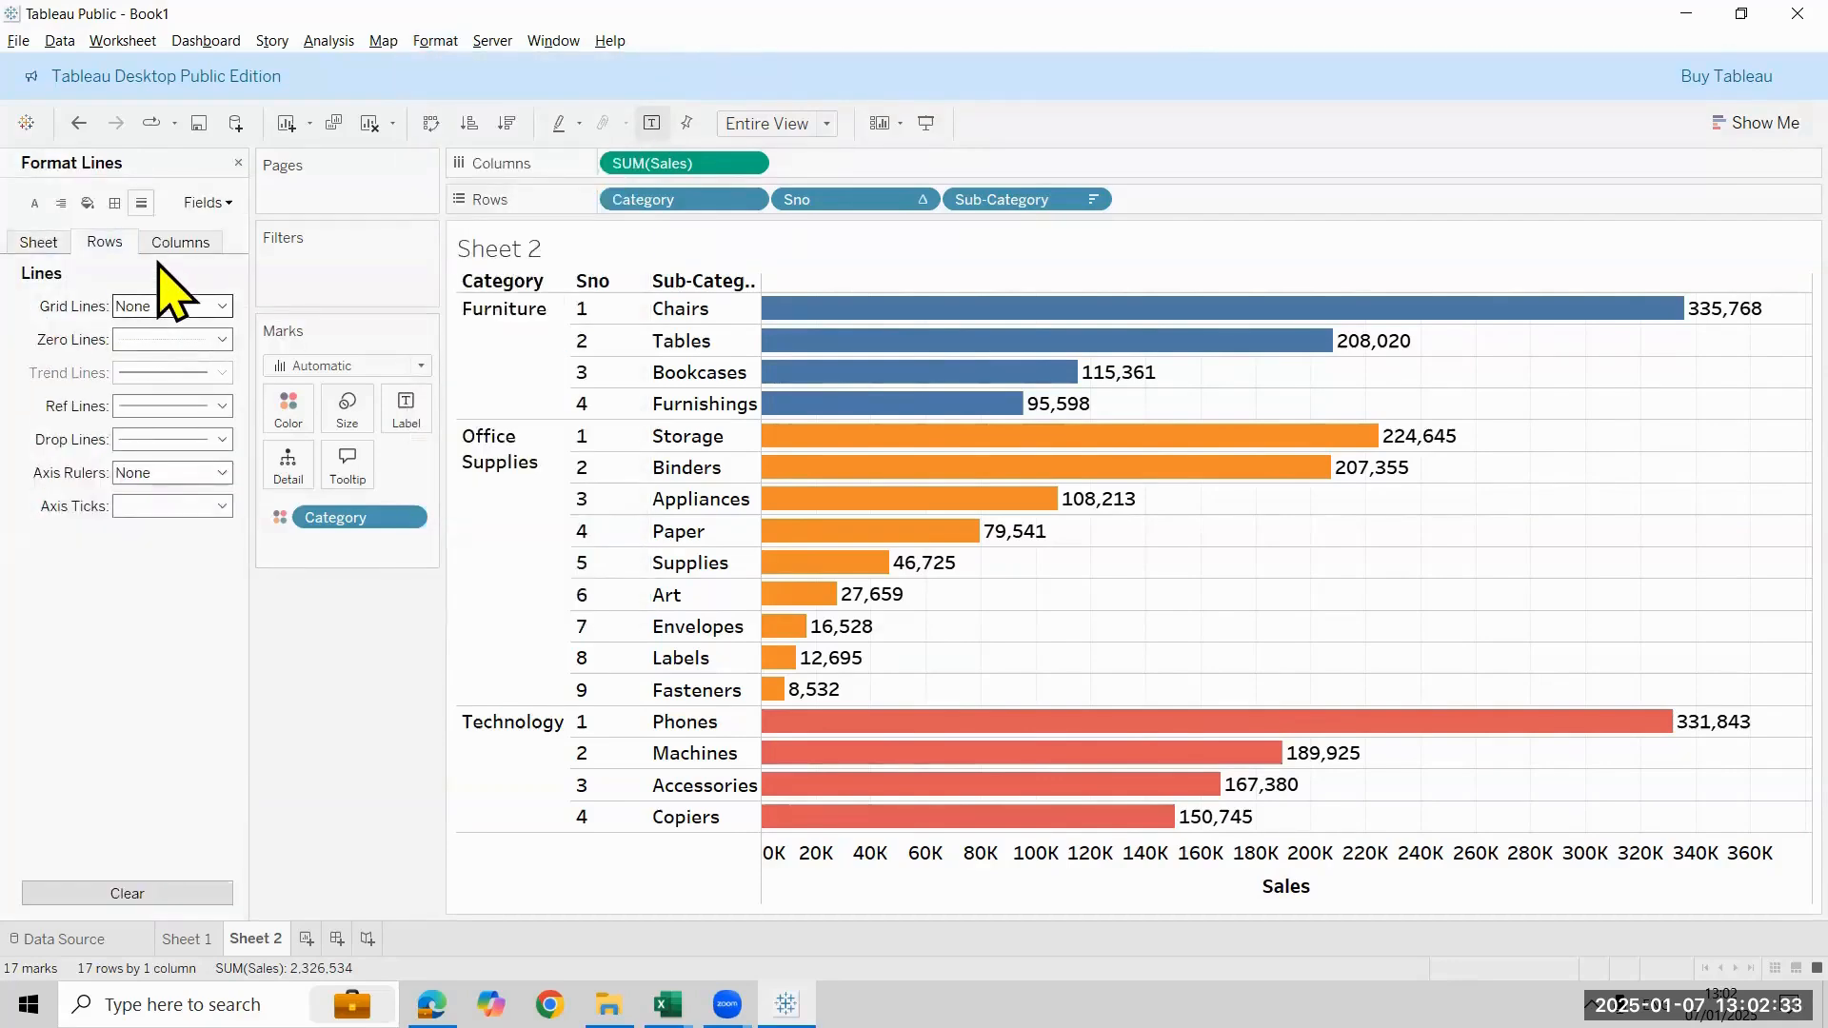
left_click(180, 244)
left_click(186, 308)
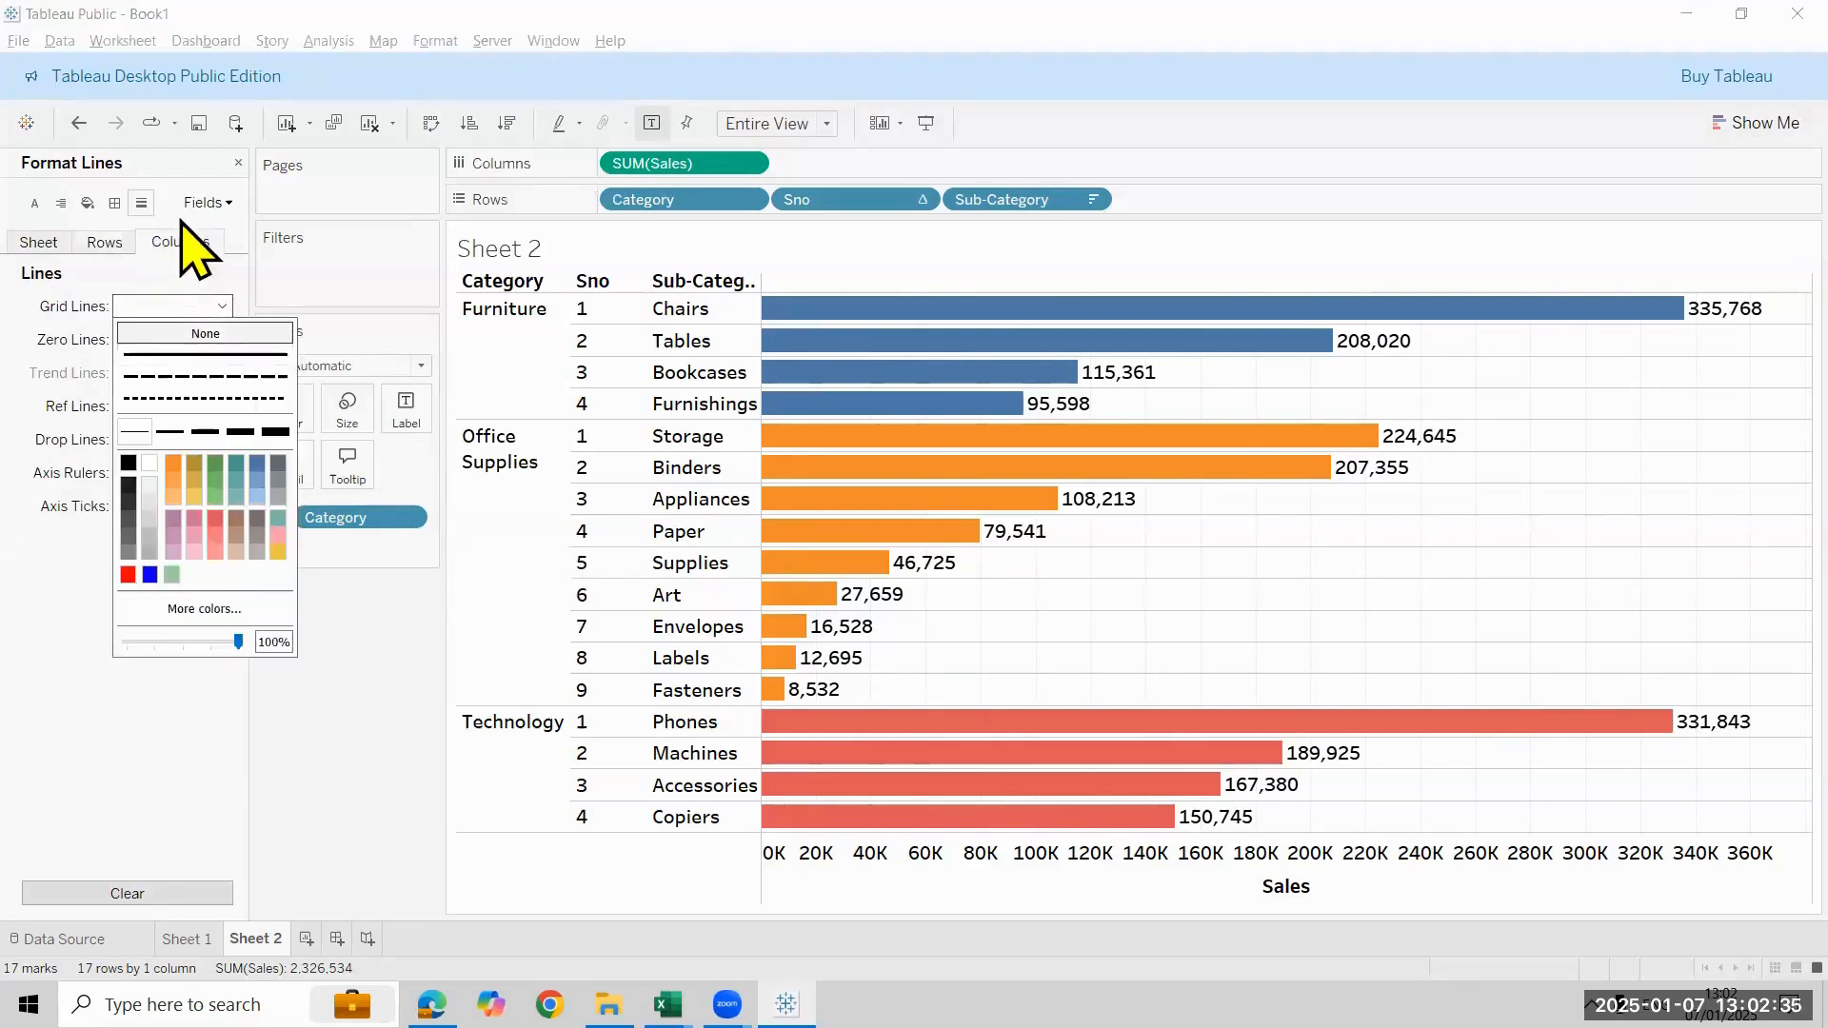
left_click(238, 163)
left_click(238, 163)
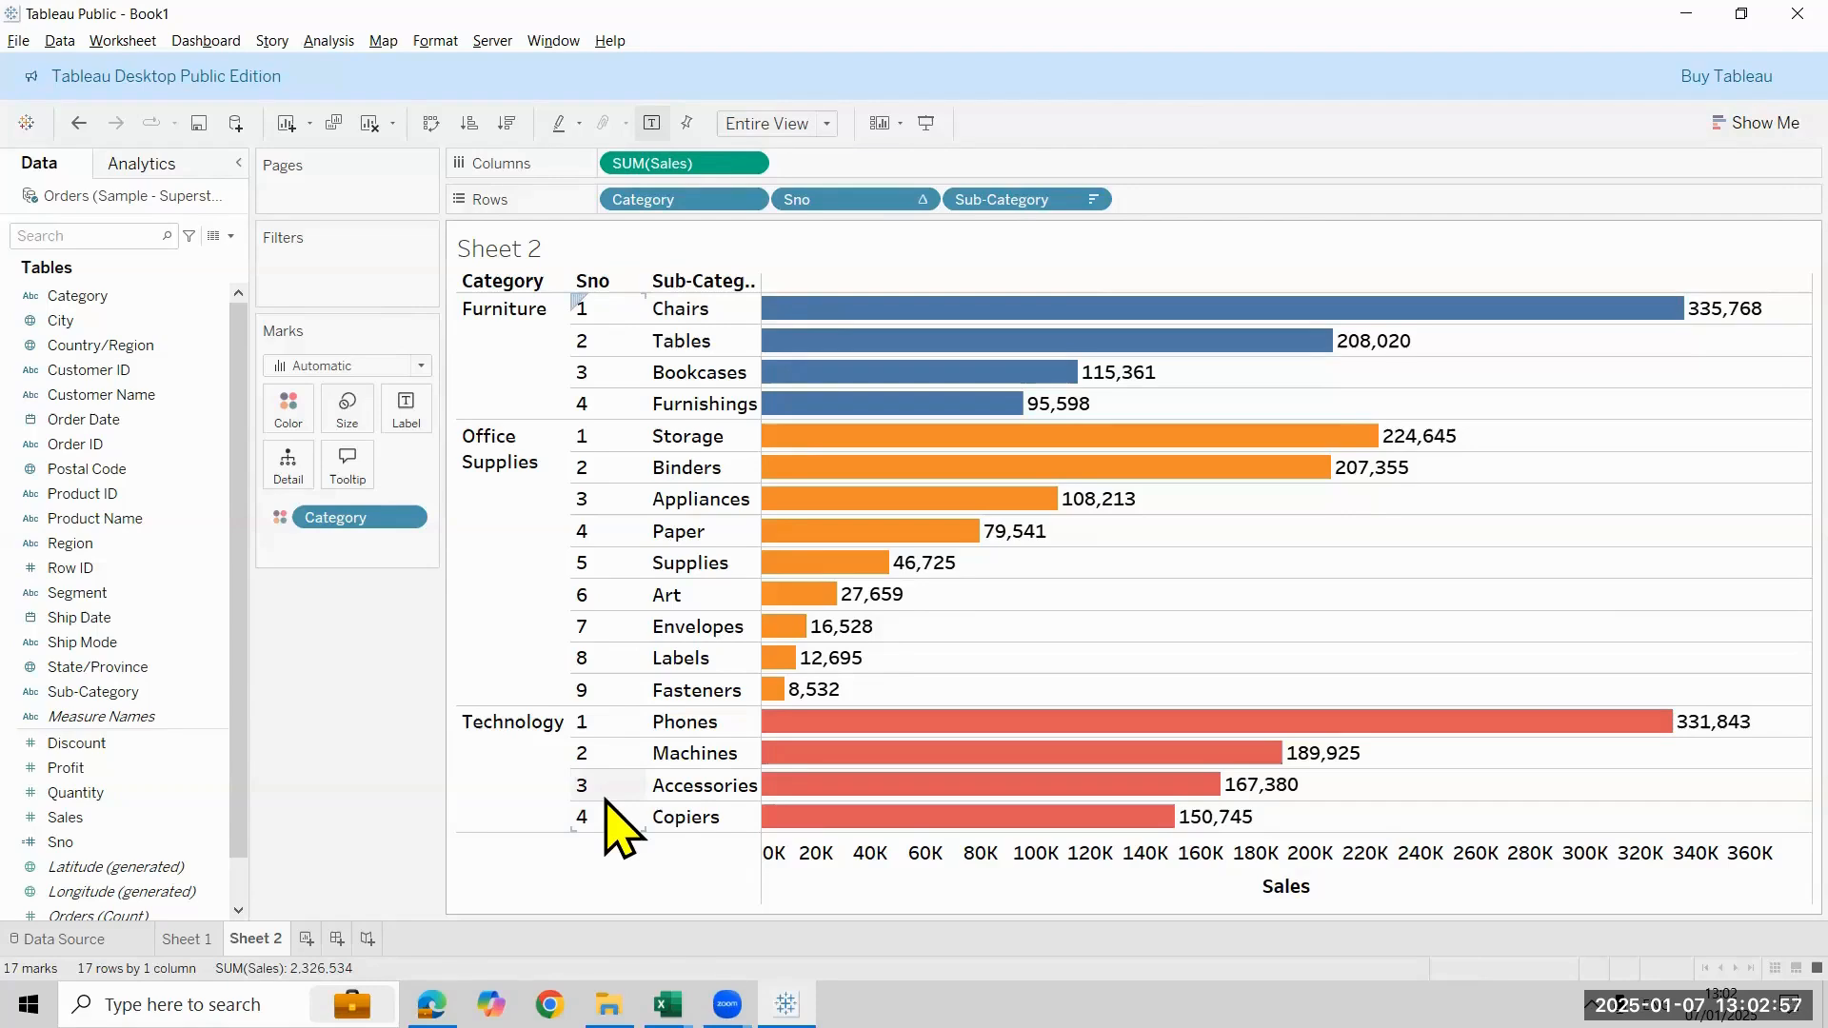
left_click(916, 201)
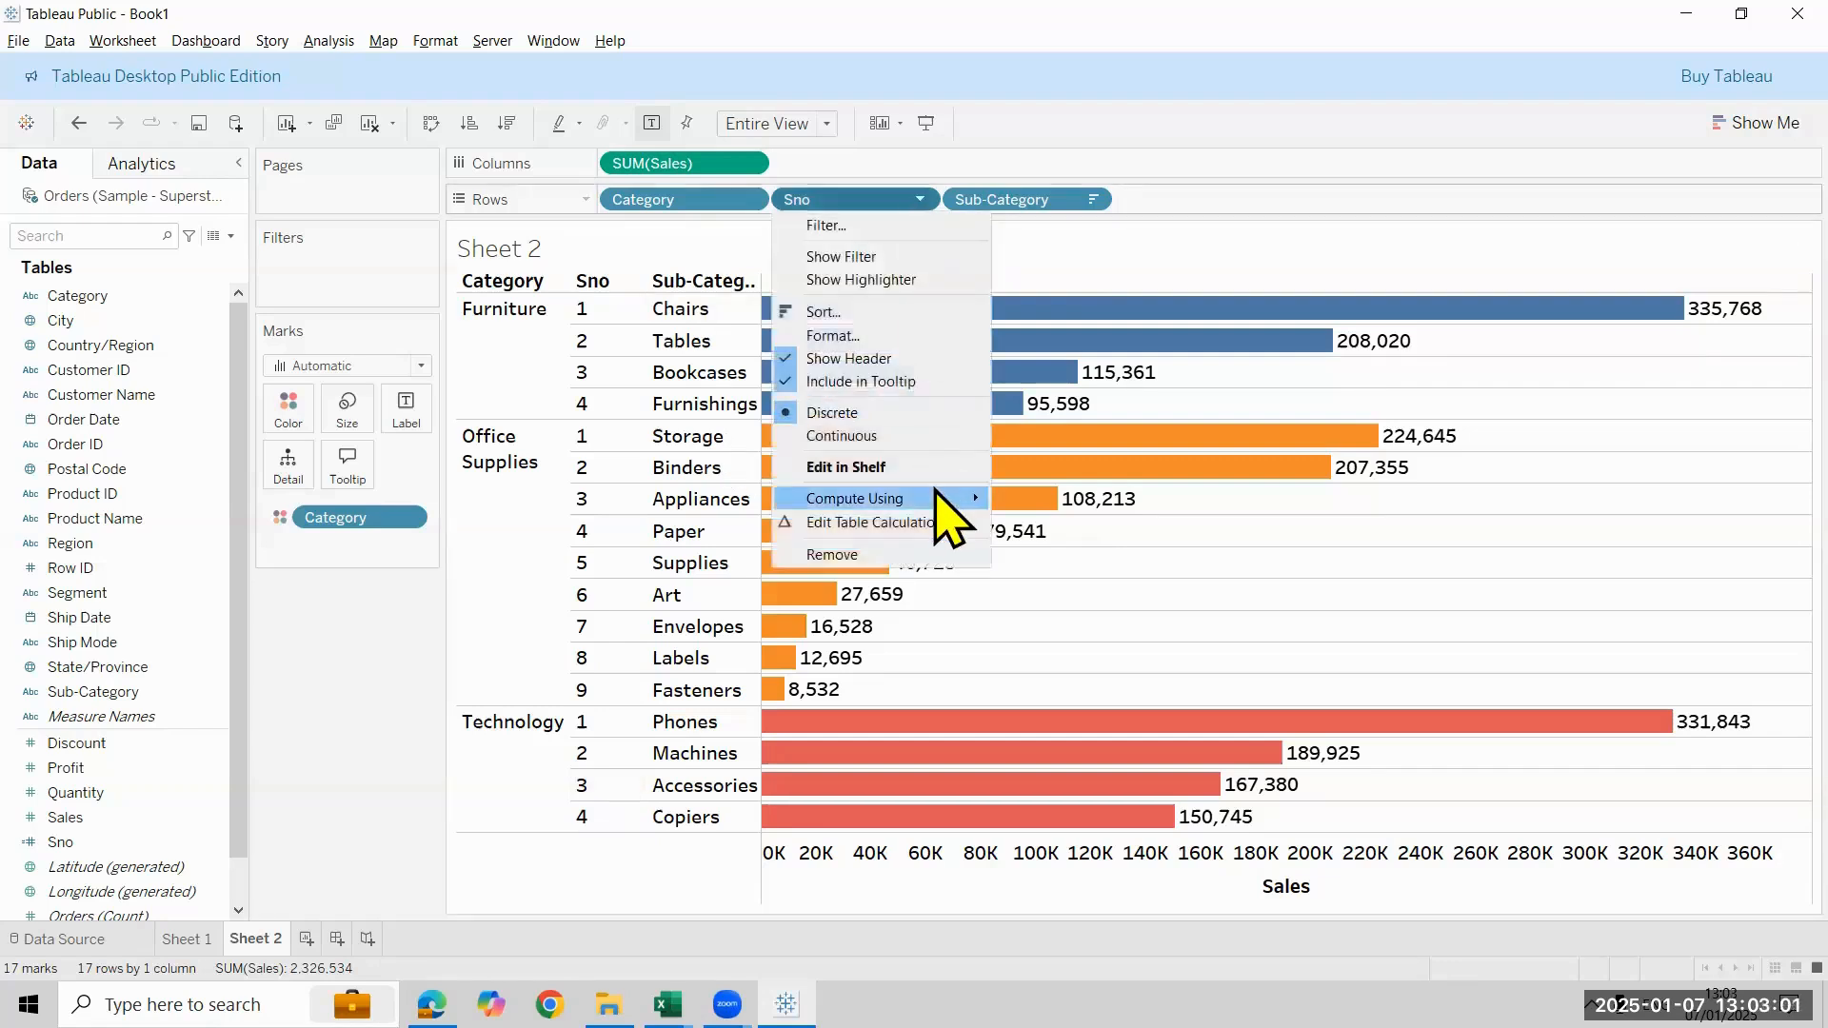
mouse_move(936, 495)
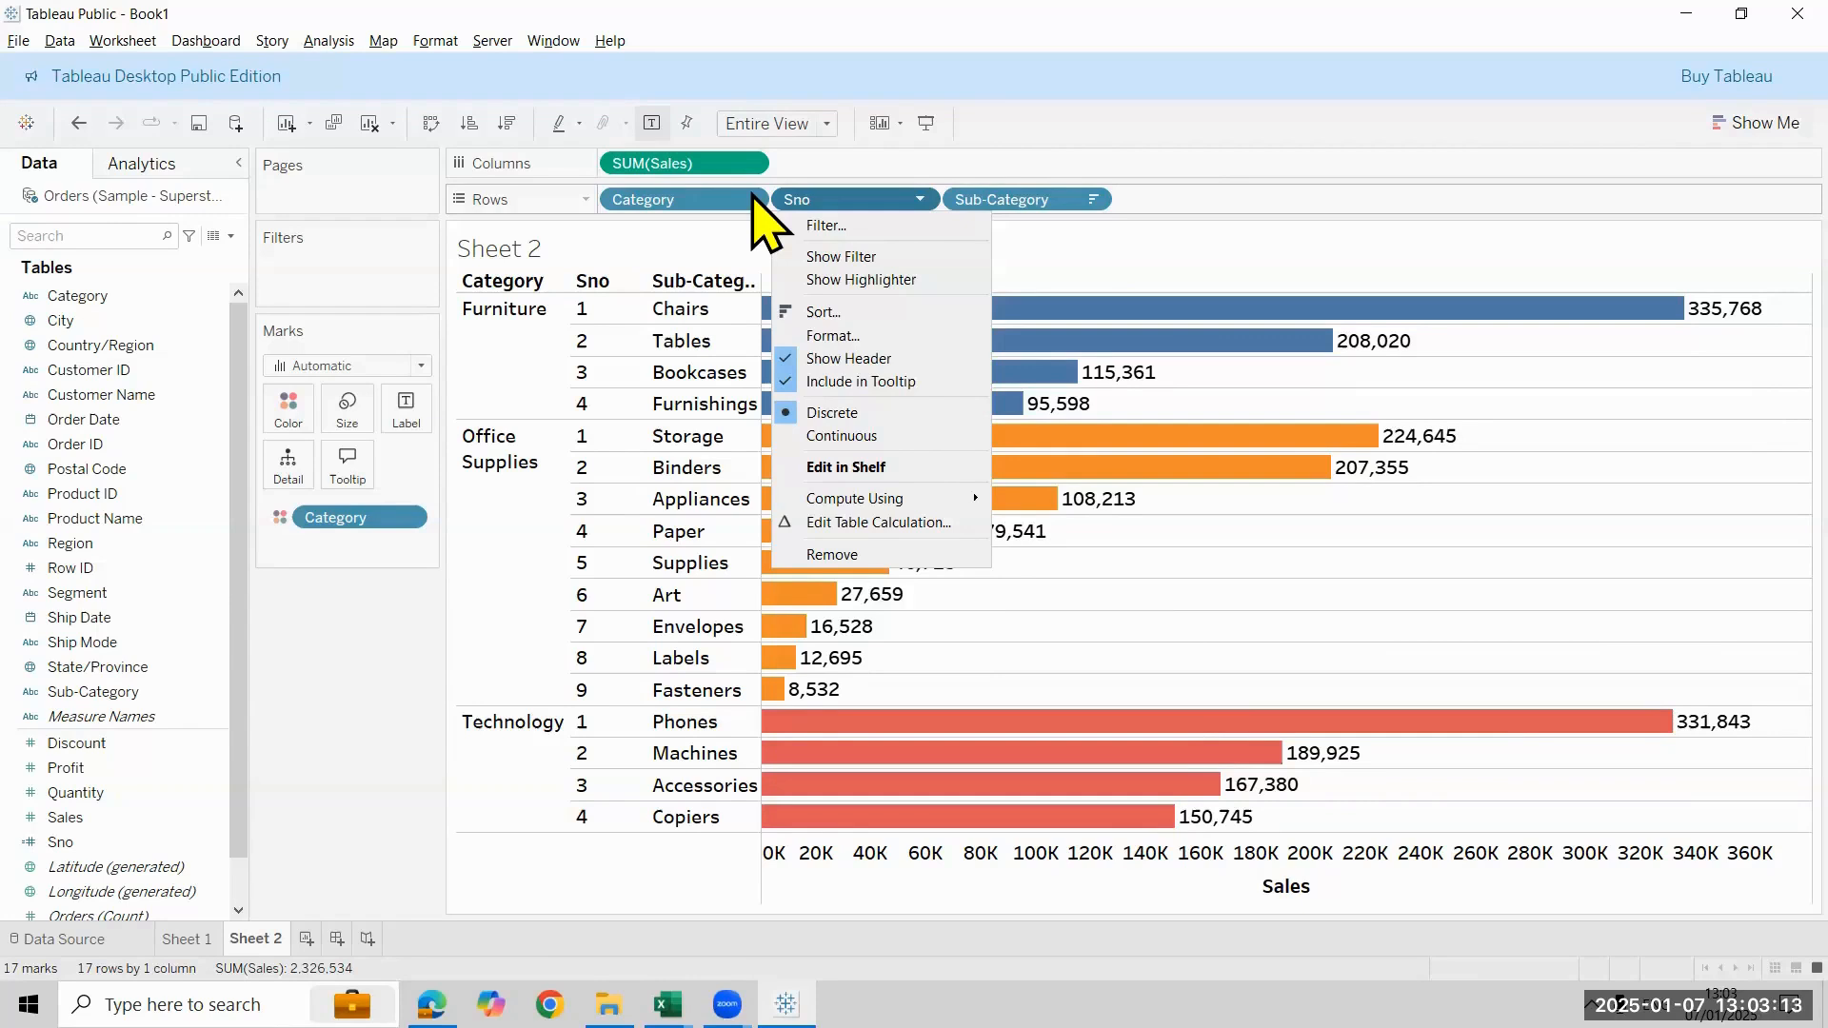
key("Escape")
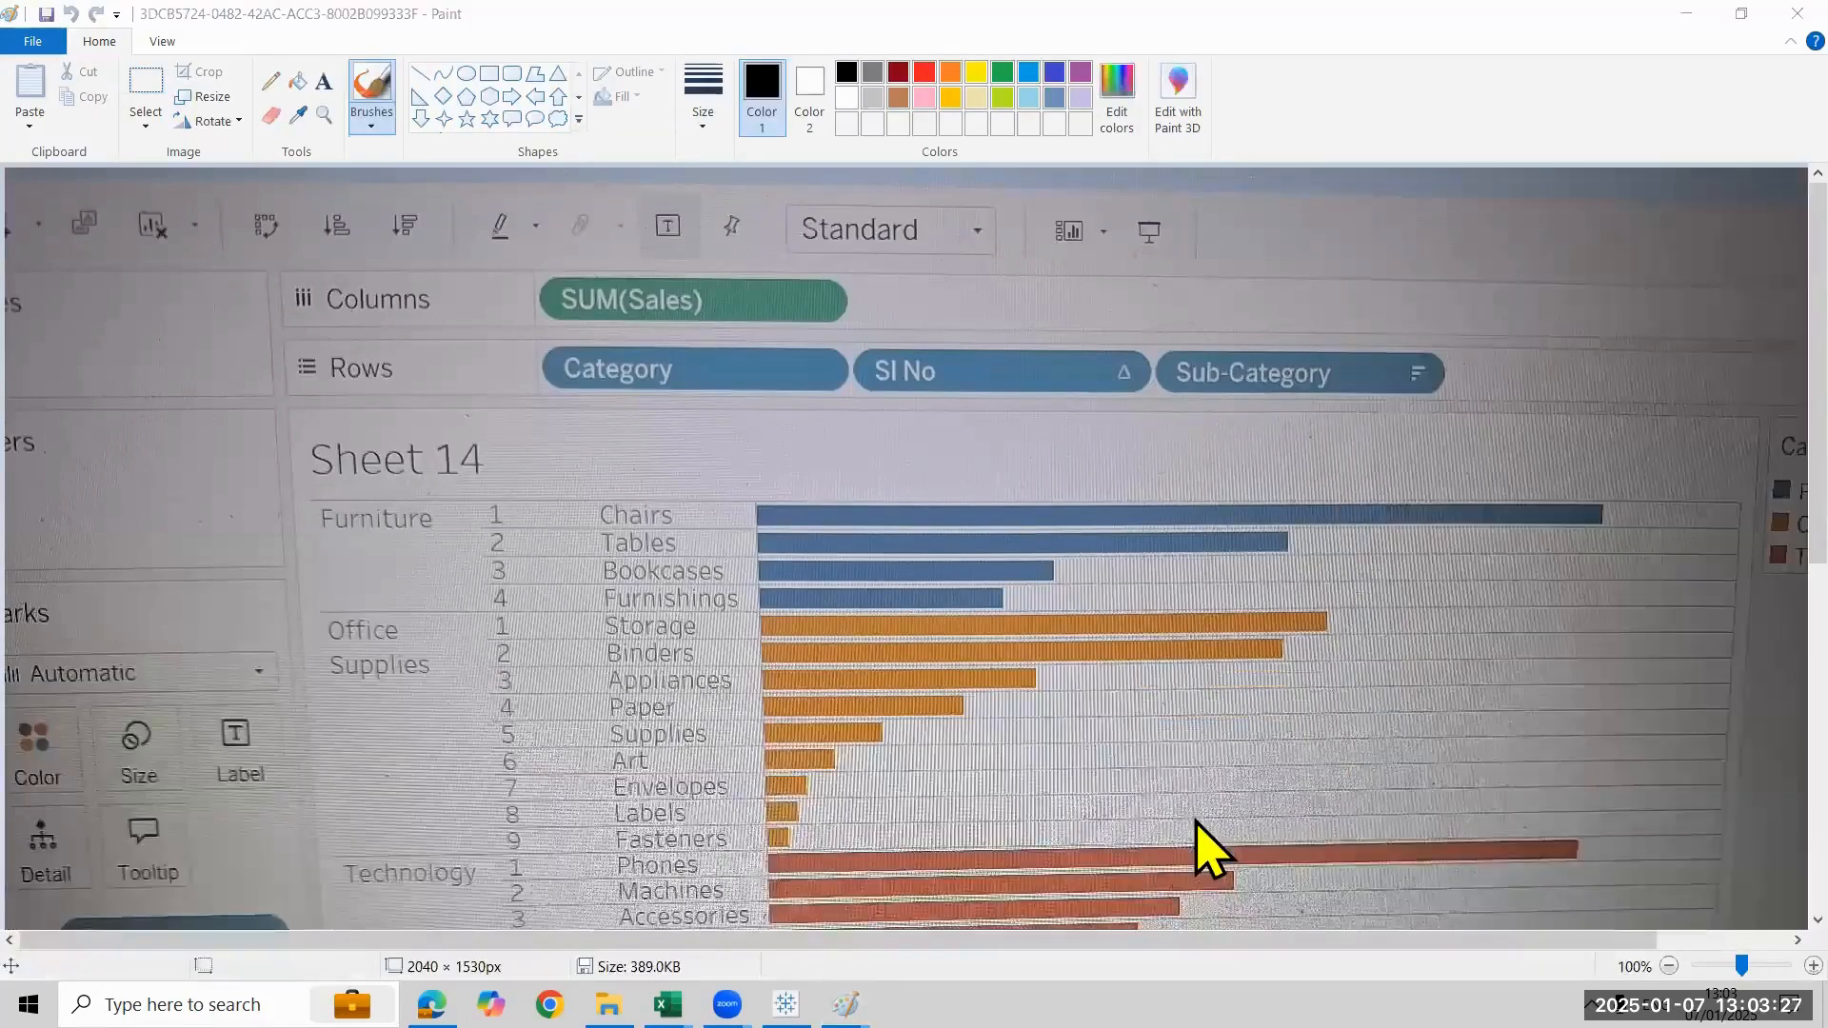
Close all the Paint windows showing the photo of the Sheet 14 chart and return to Tableau
mouse_move(846, 1004)
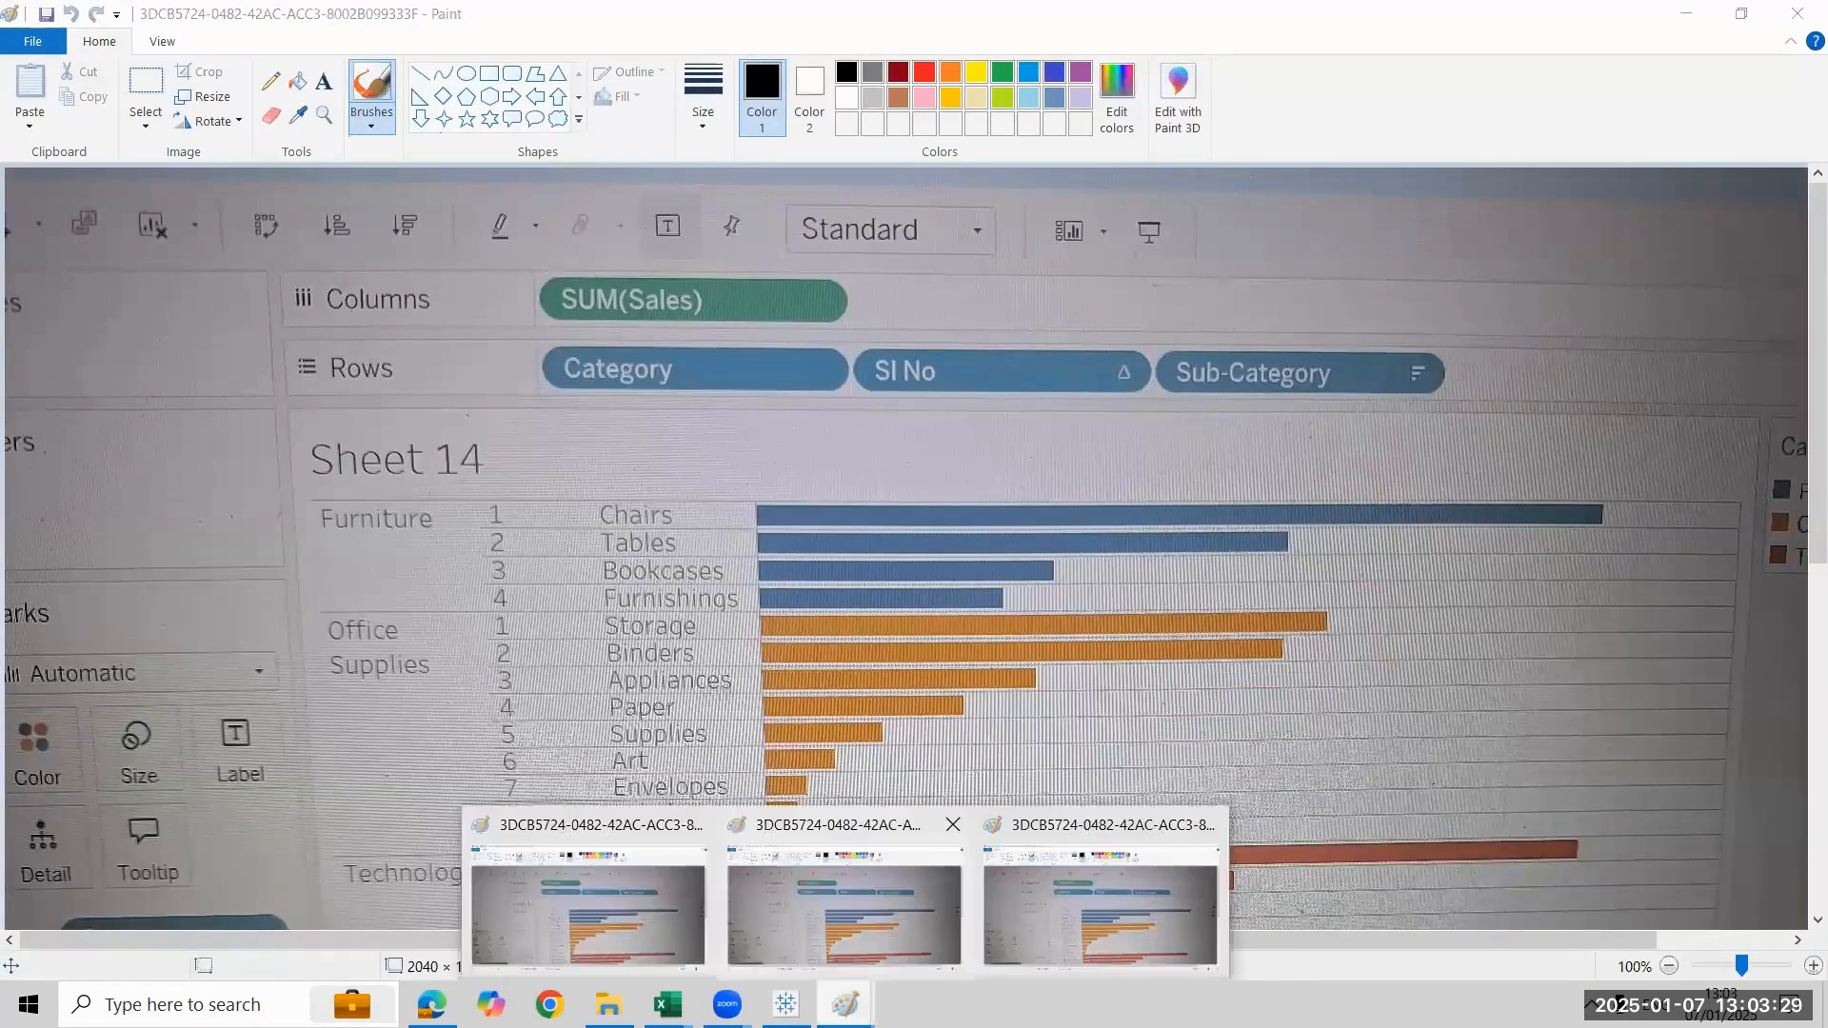
left_click(1220, 826)
left_click(1090, 826)
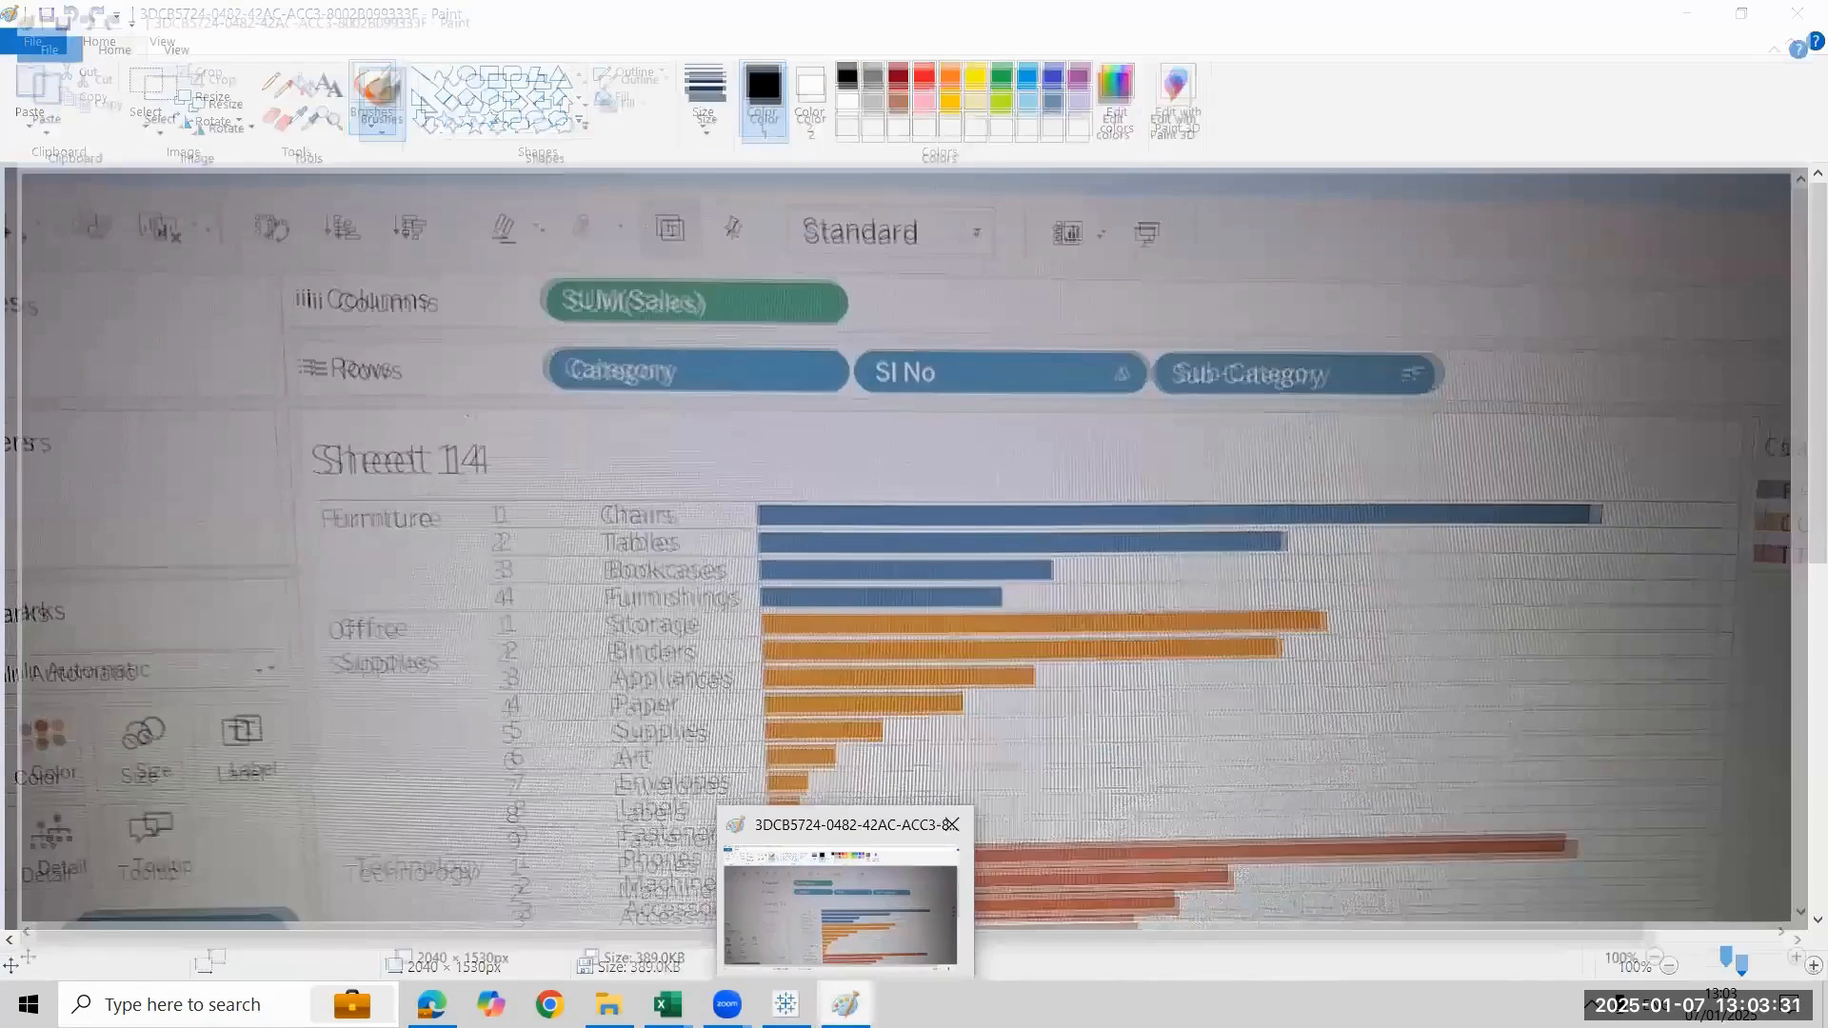
left_click(960, 826)
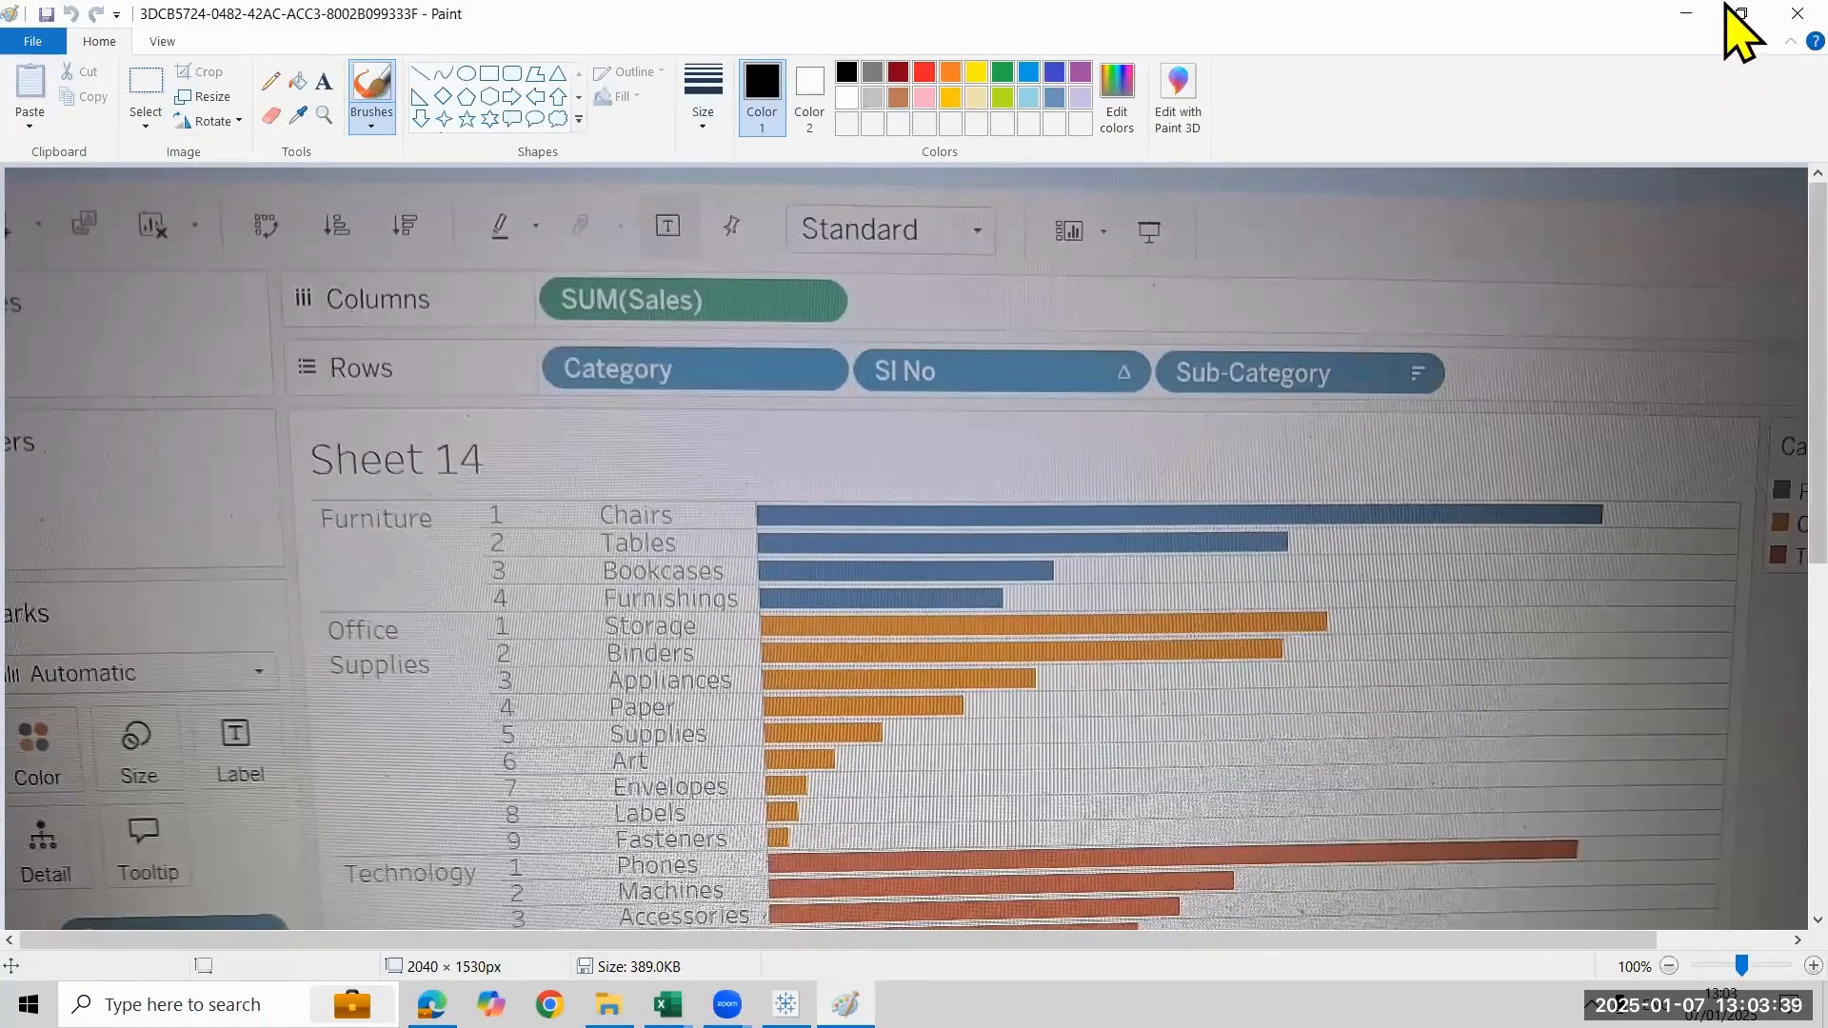
key("alt+F4")
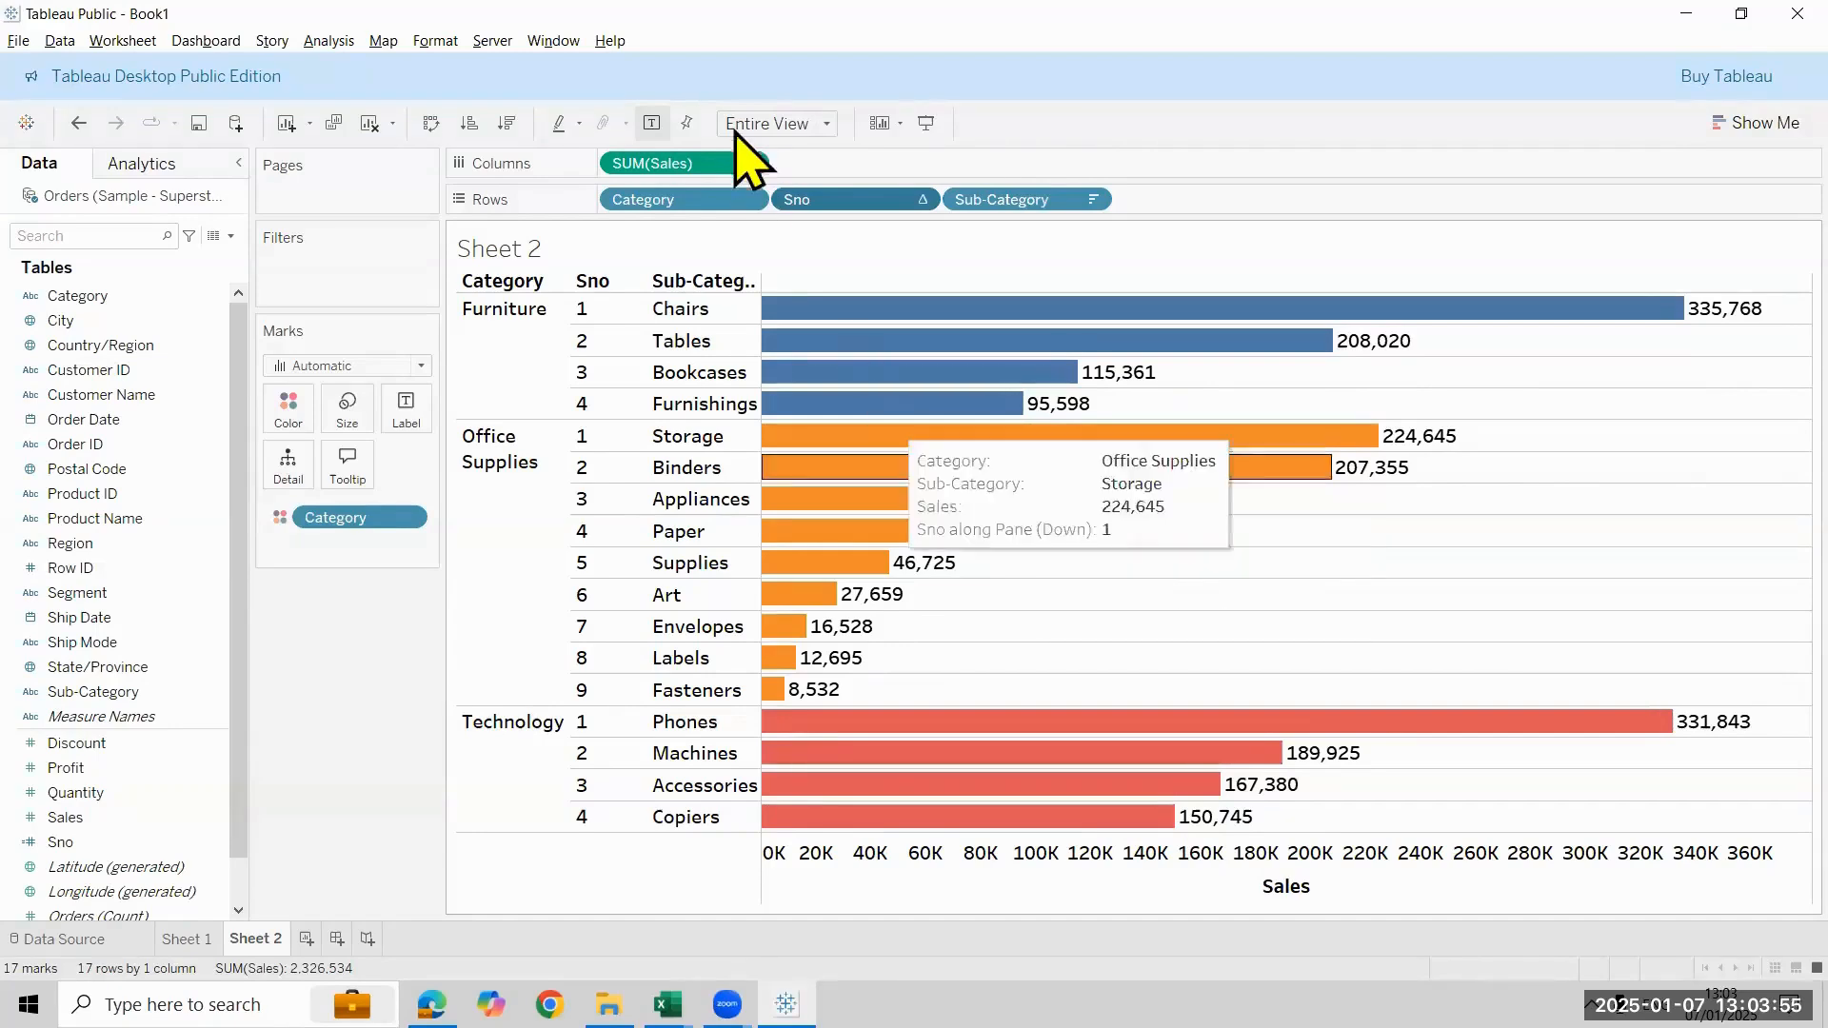
Move Sno ahead of Category on Rows to compare the numbering, and remove Sno from the view
left_click_drag(816, 197, 612, 196)
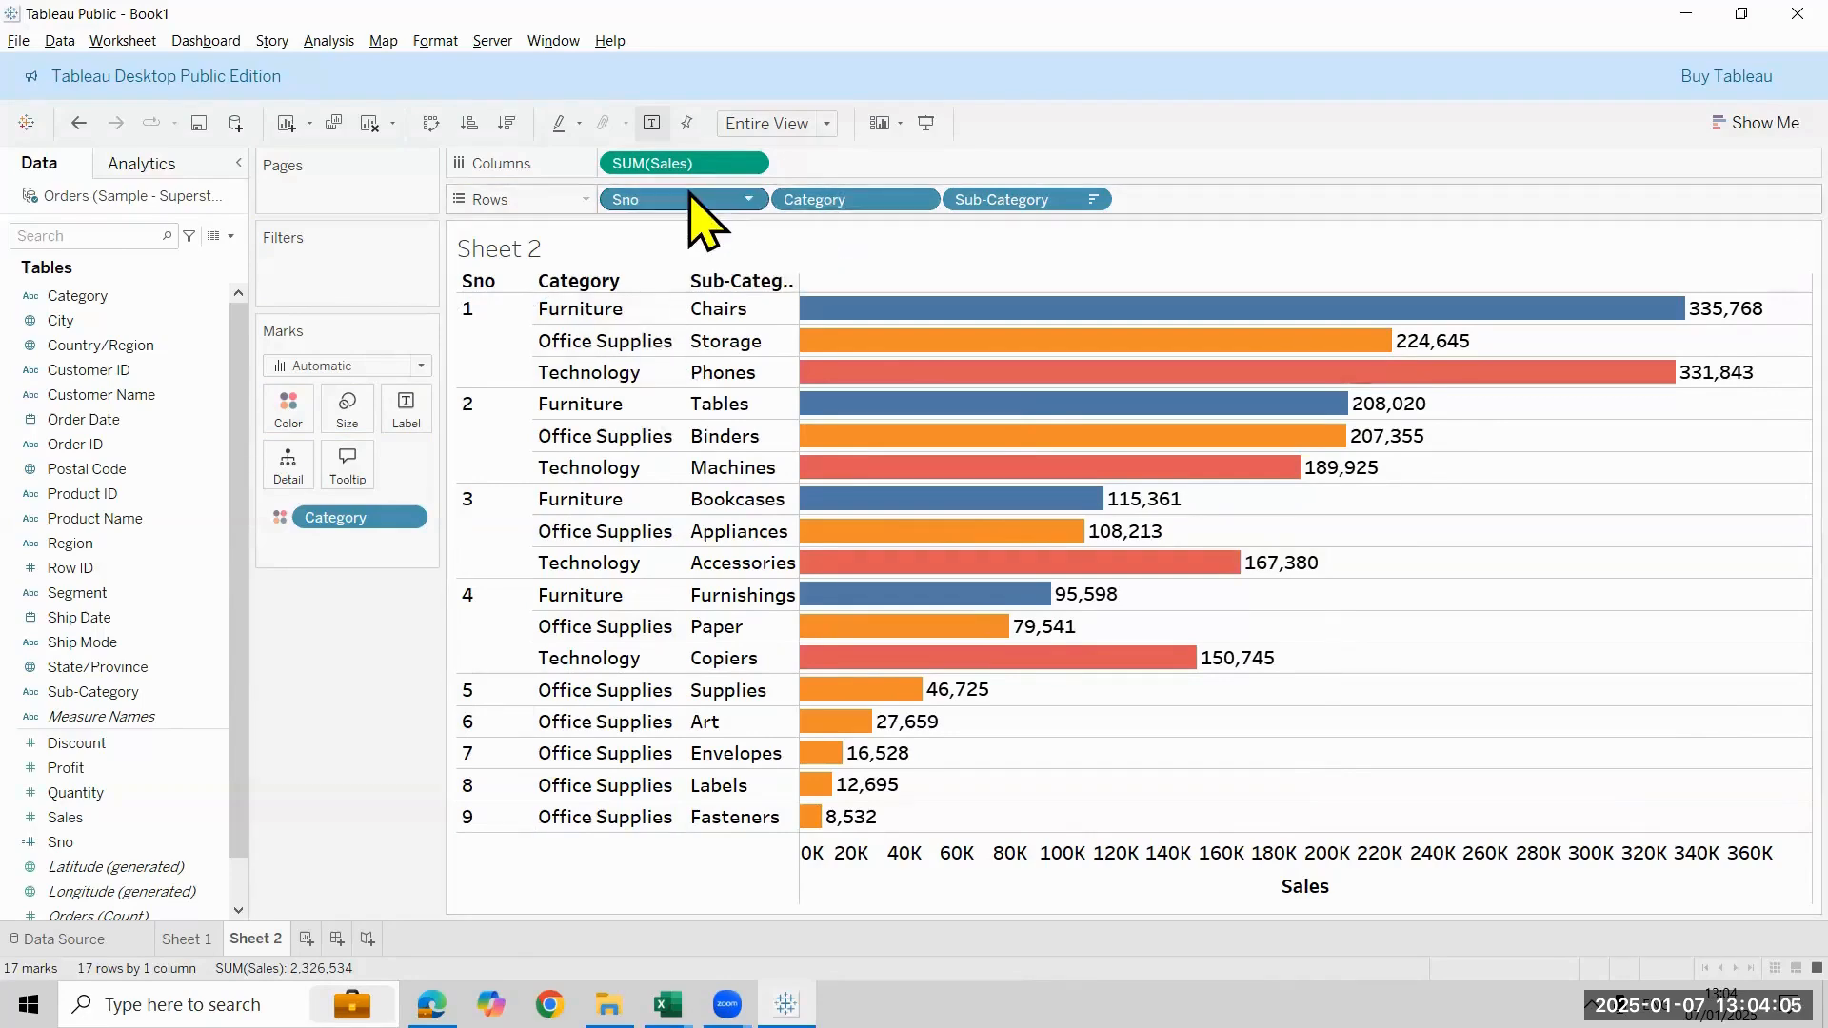
left_click_drag(638, 202, 286, 514)
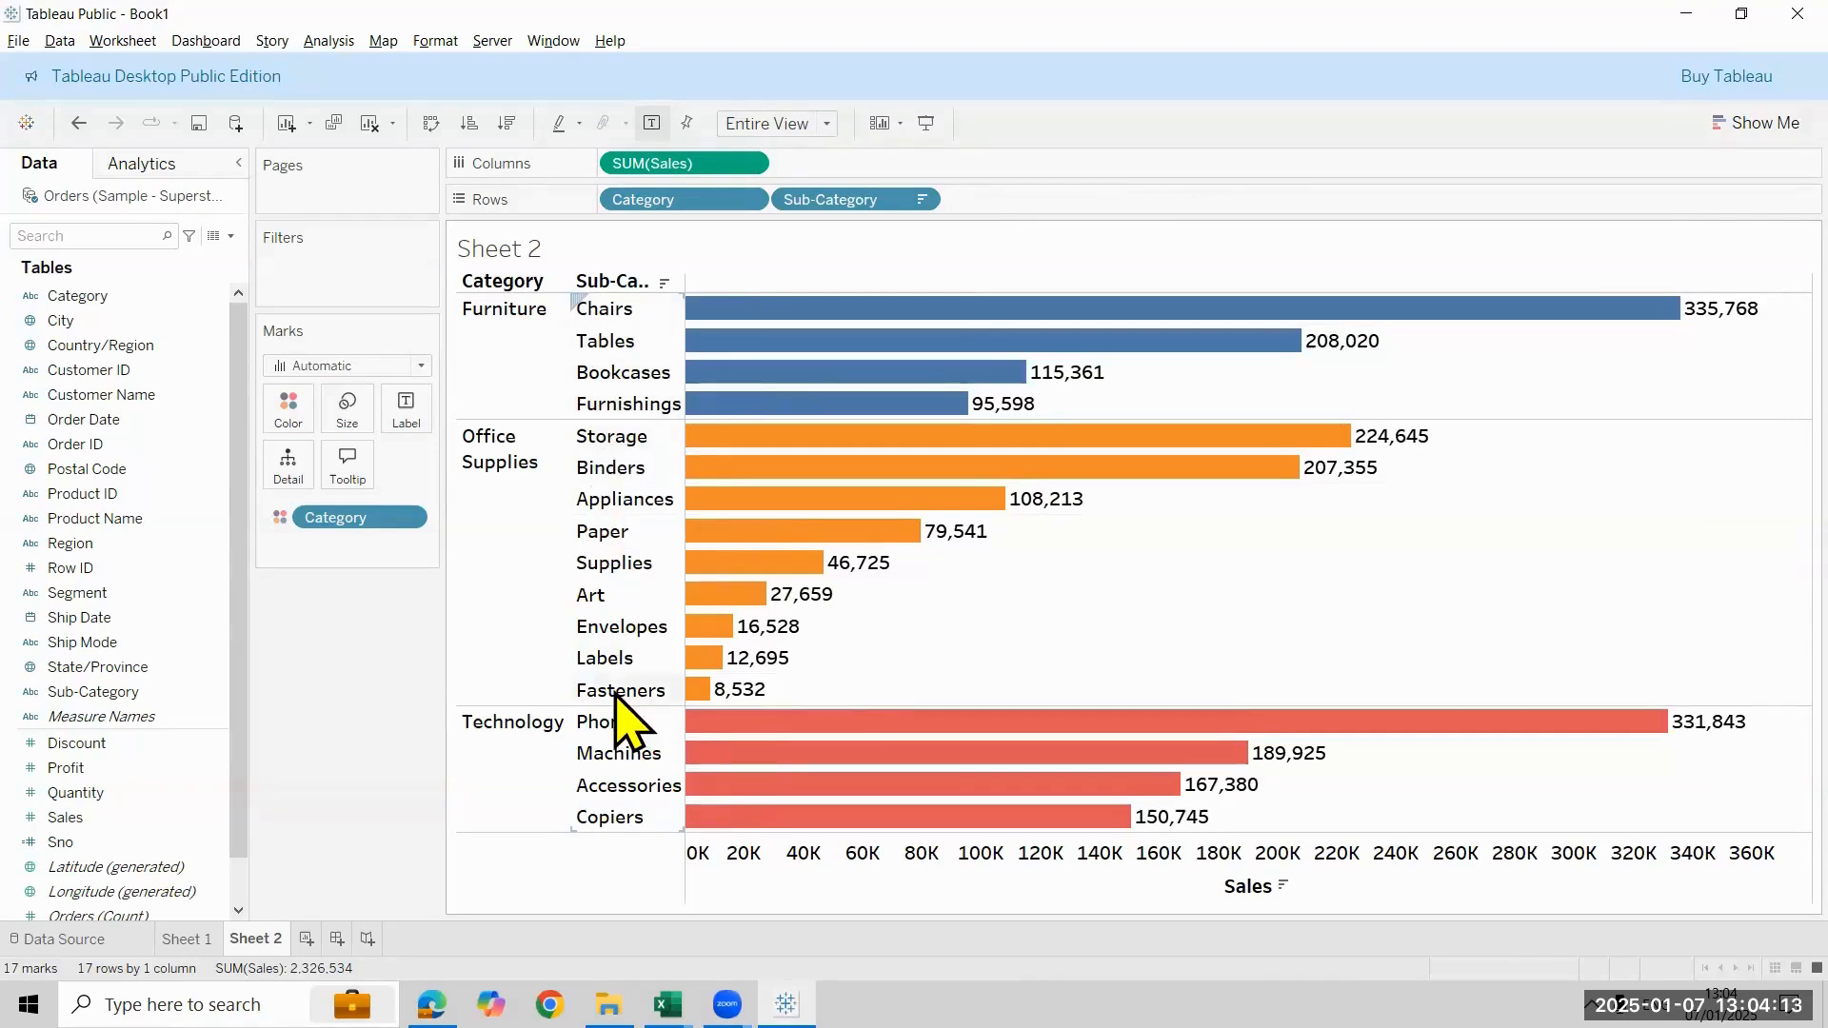
Place Sno between Category and Sub-Category on Rows and compute it using Pane (down)
left_click(85, 843)
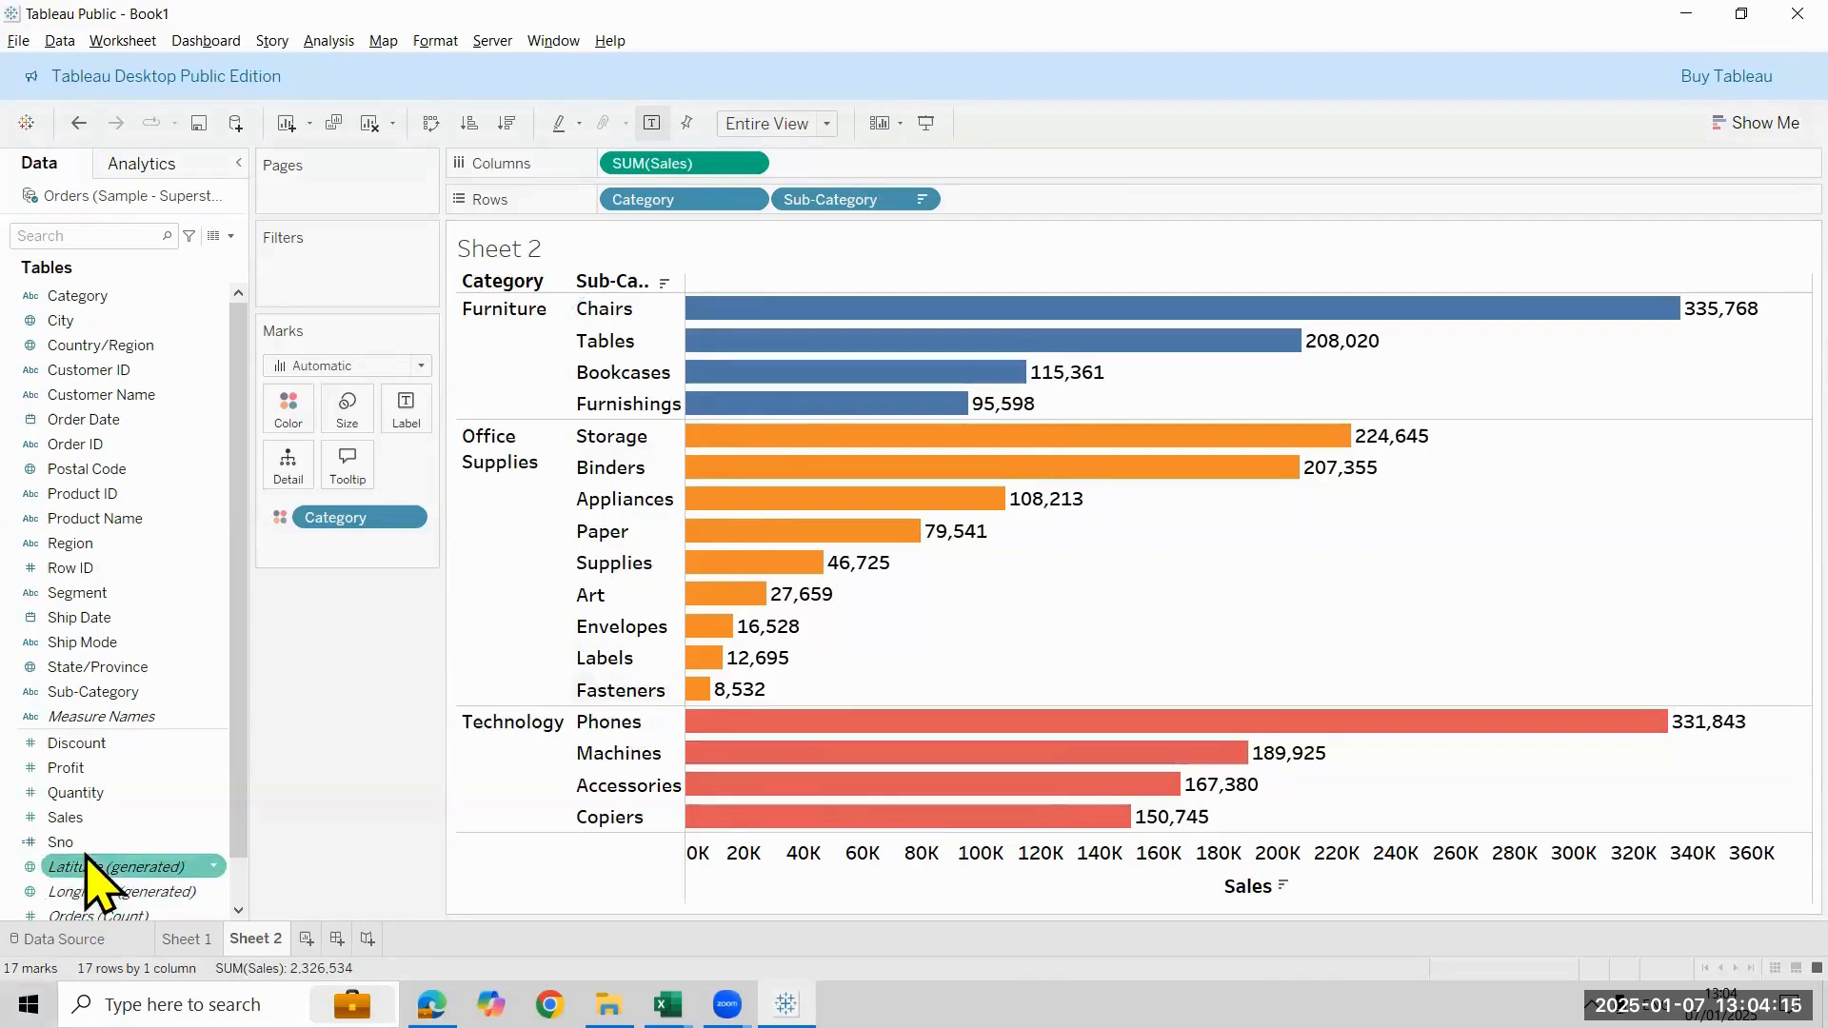
left_click_drag(86, 841, 770, 197)
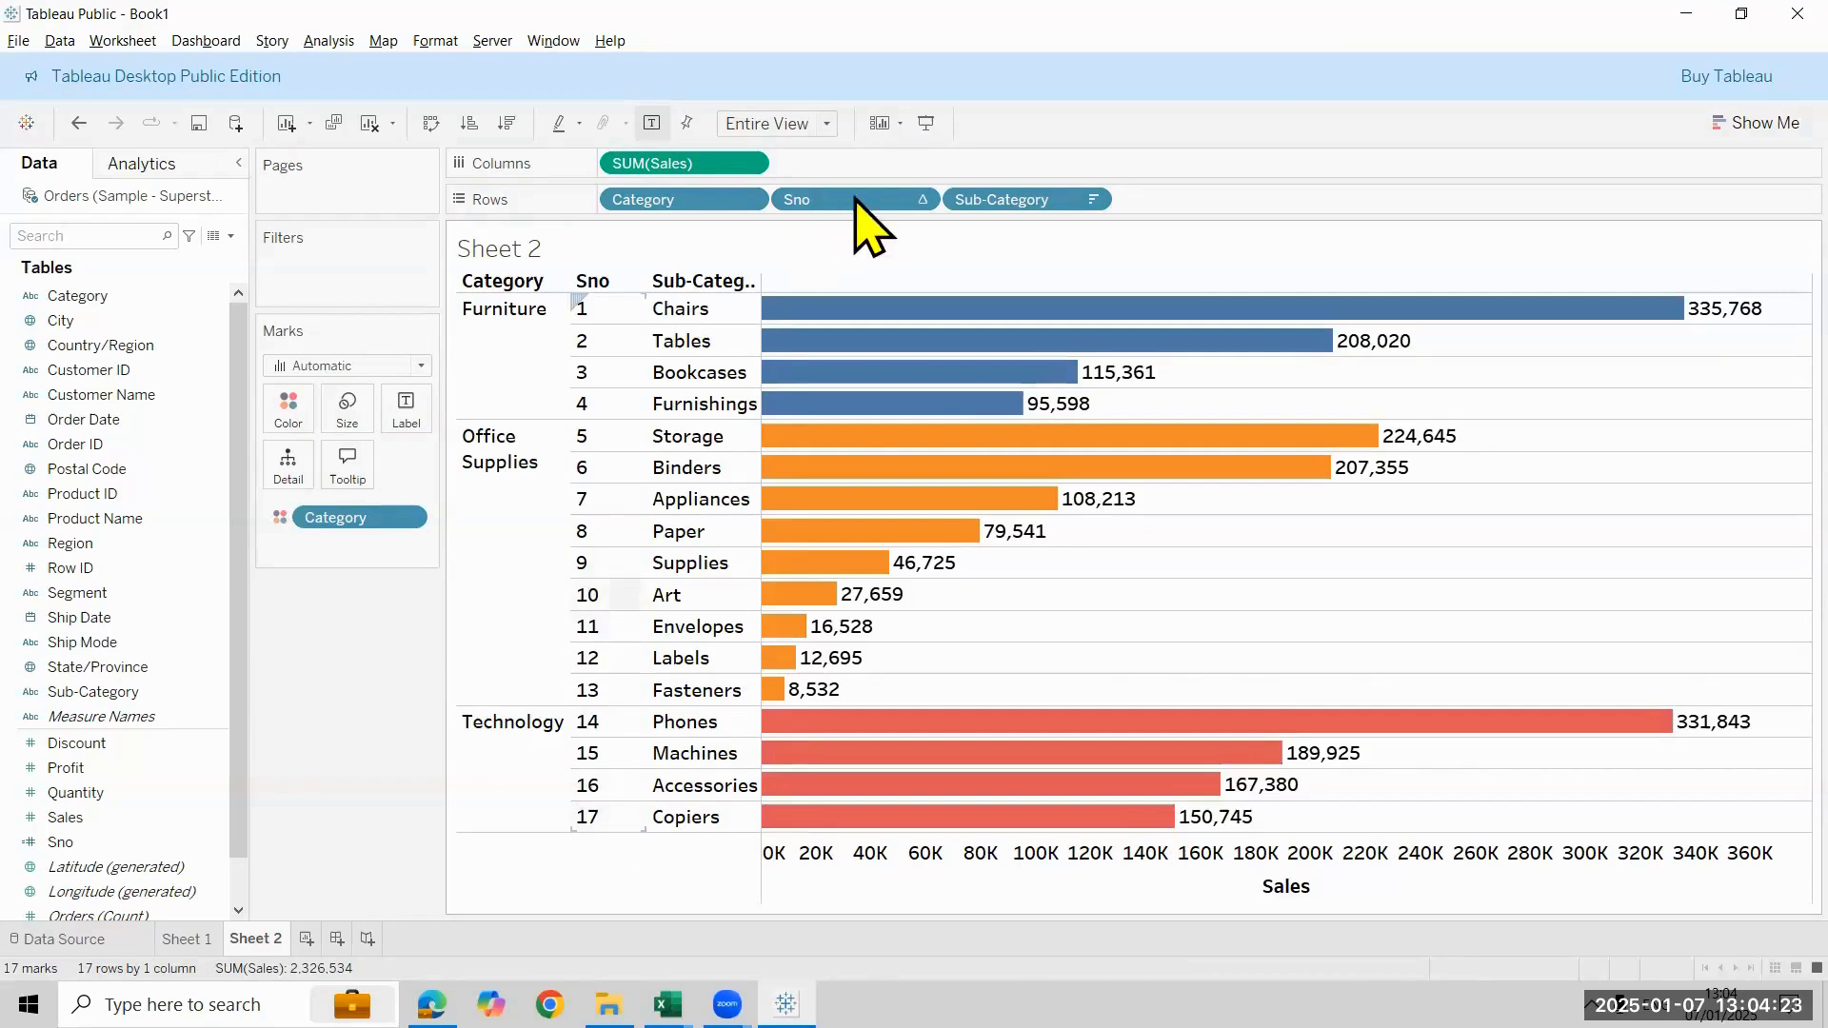
left_click(918, 199)
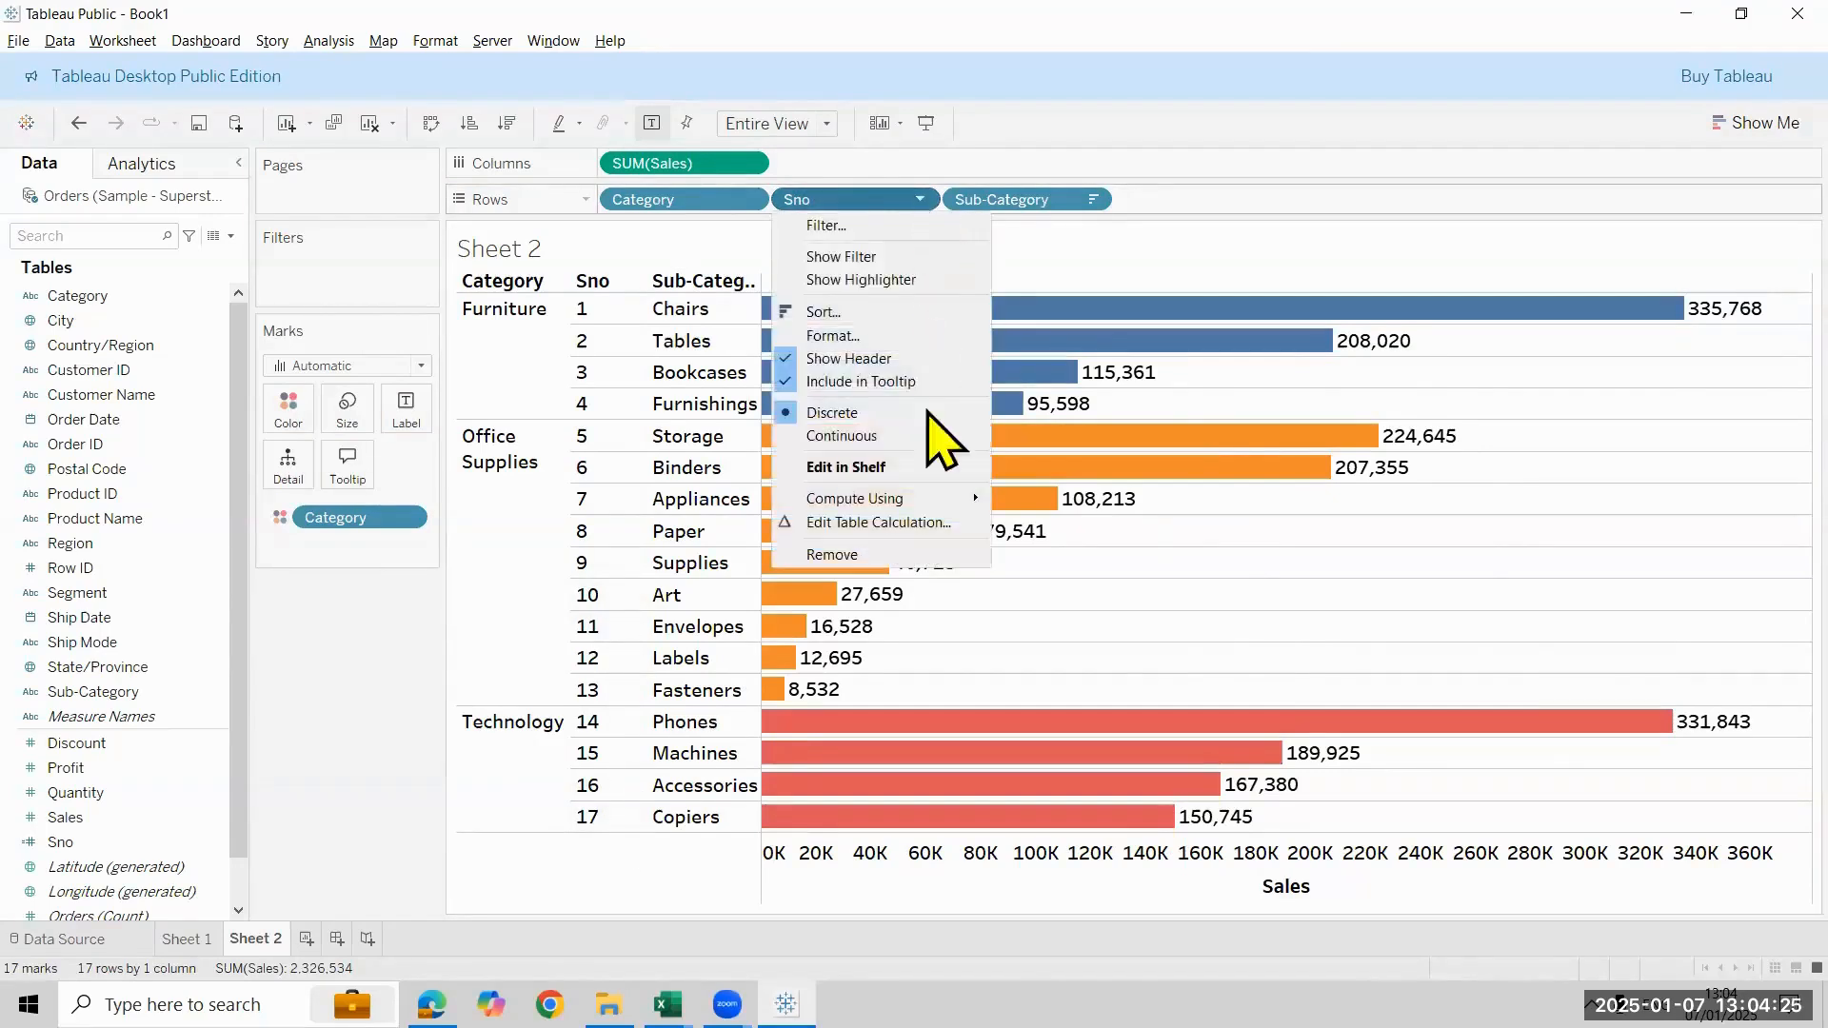
mouse_move(957, 501)
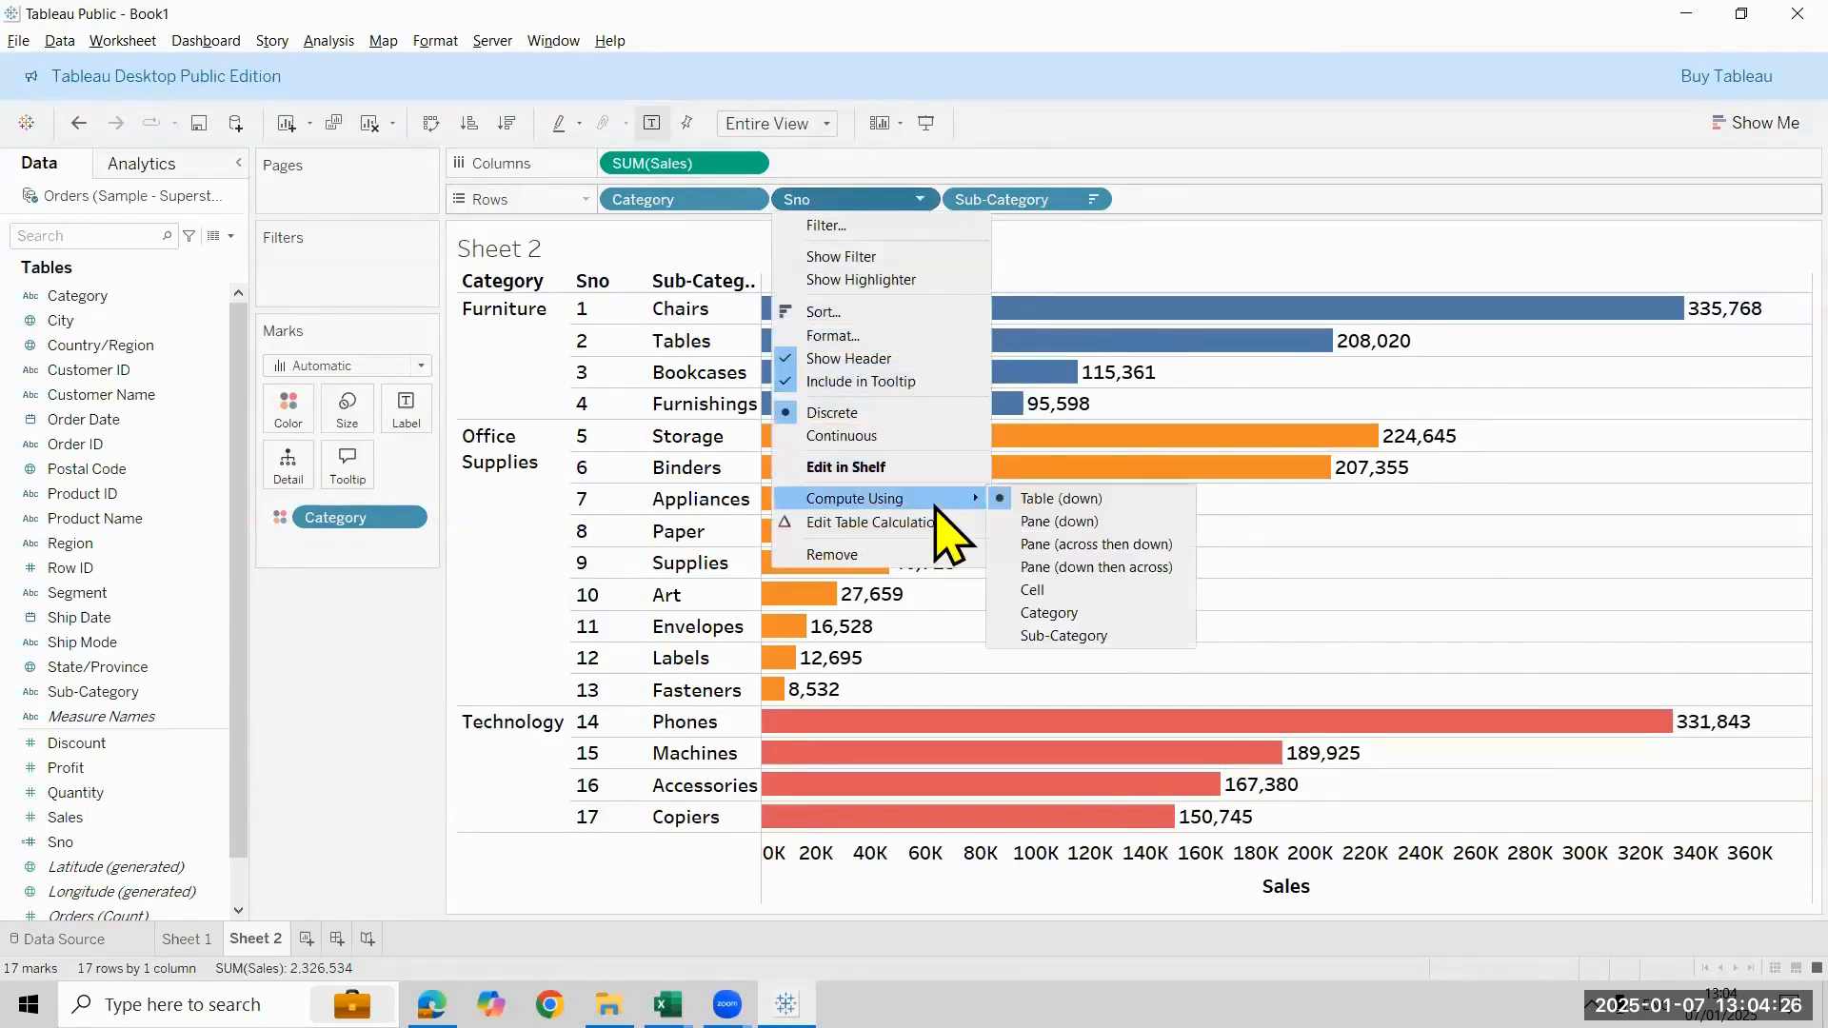
left_click(1067, 524)
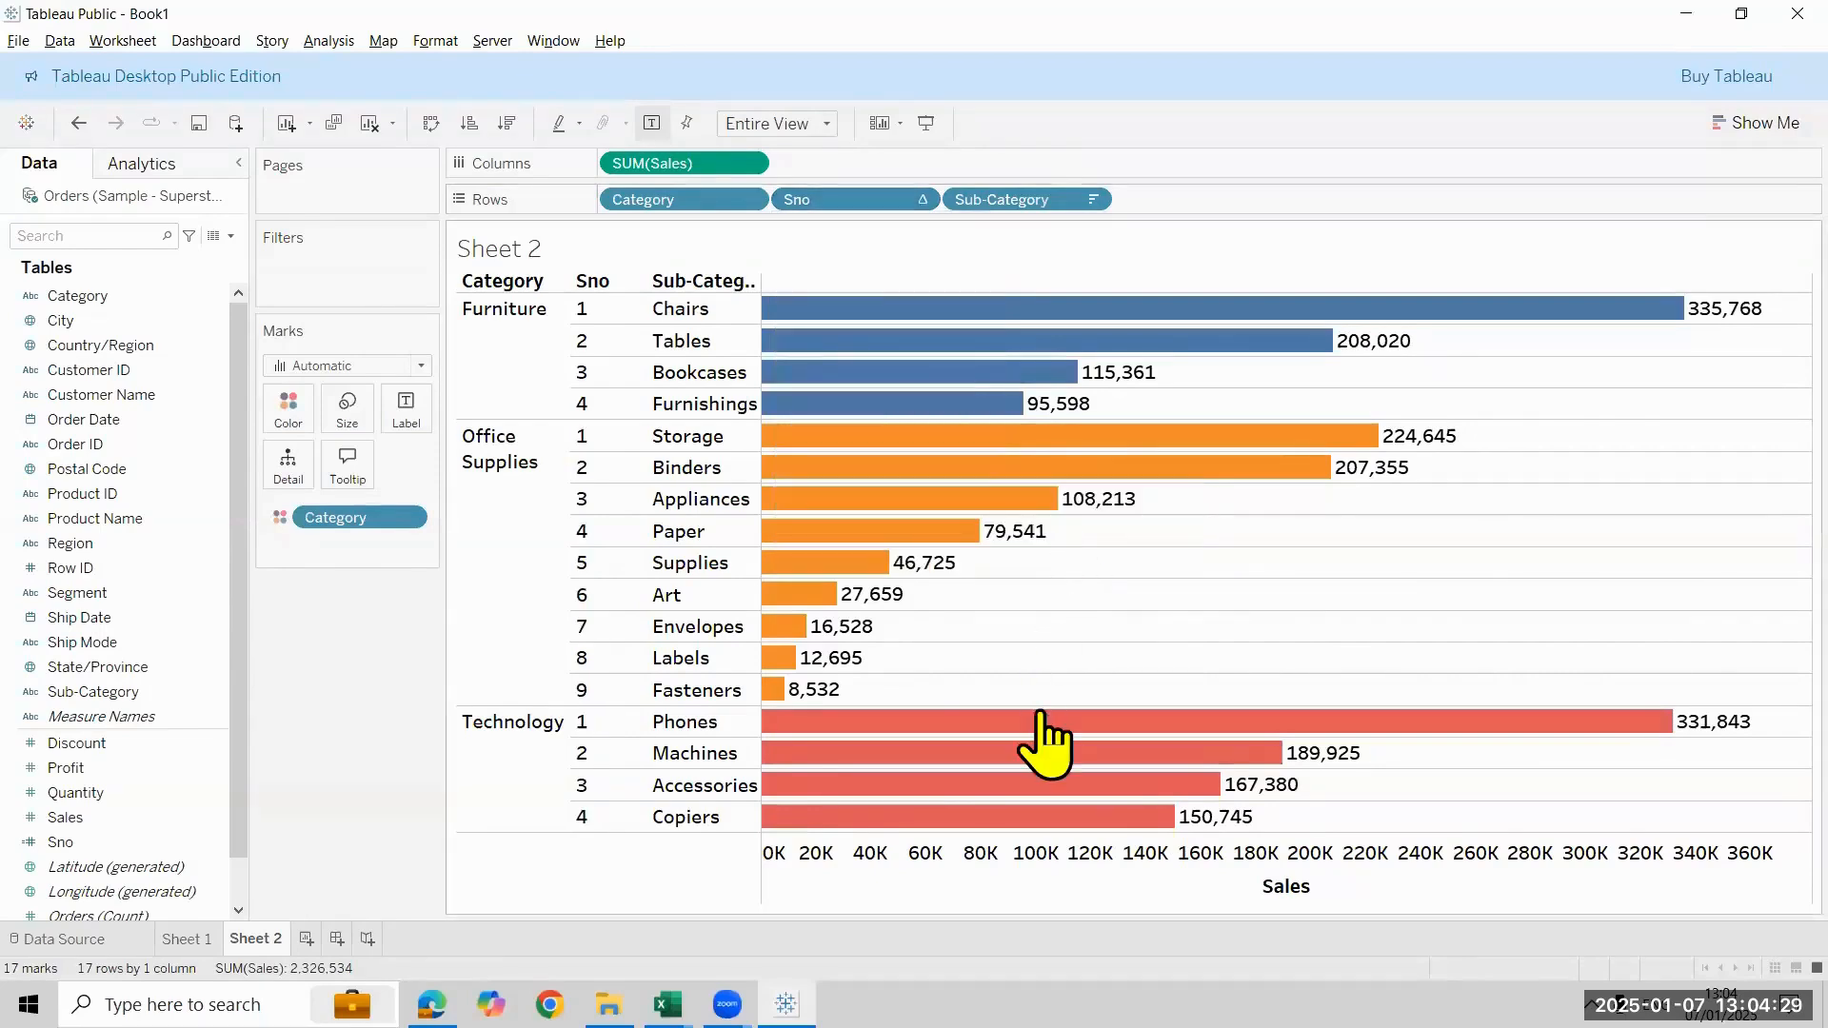
mouse_move(1042, 720)
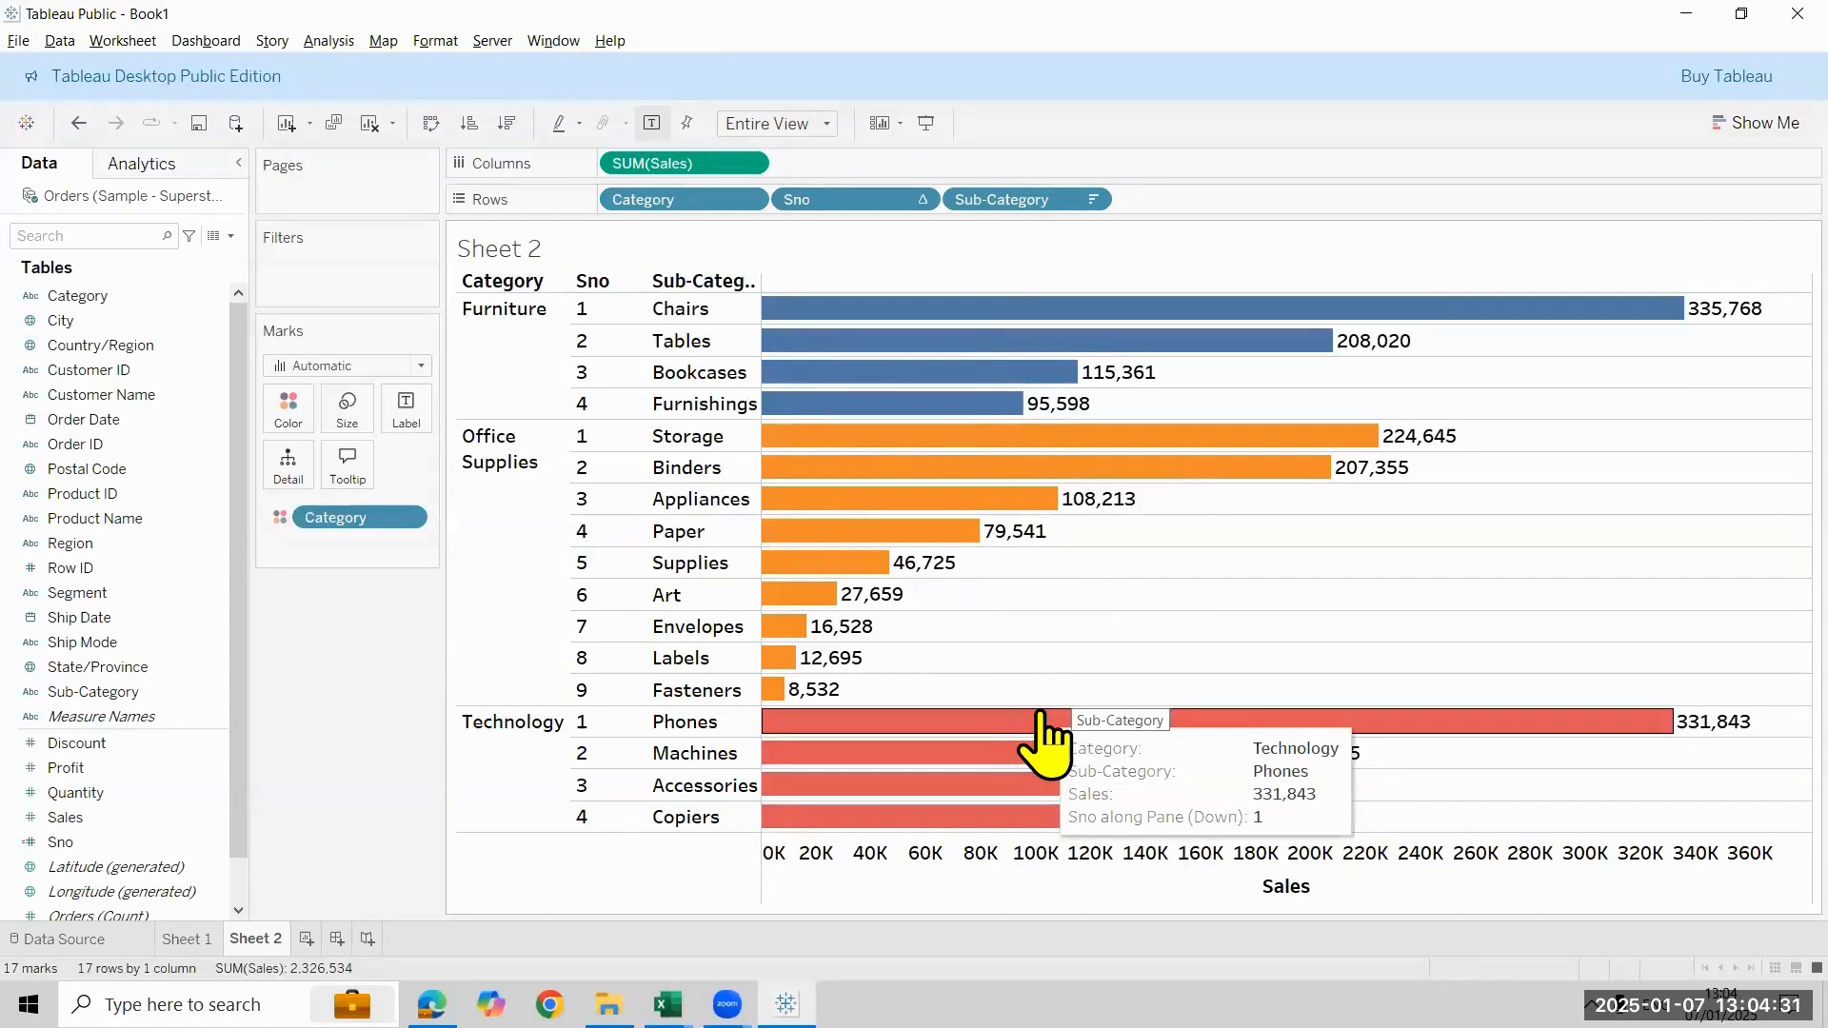
Mark the rows numbered 2 and 3 in each category with red annotation rectangles, redrawing the Office Supplies one
mouse_move(1255, 783)
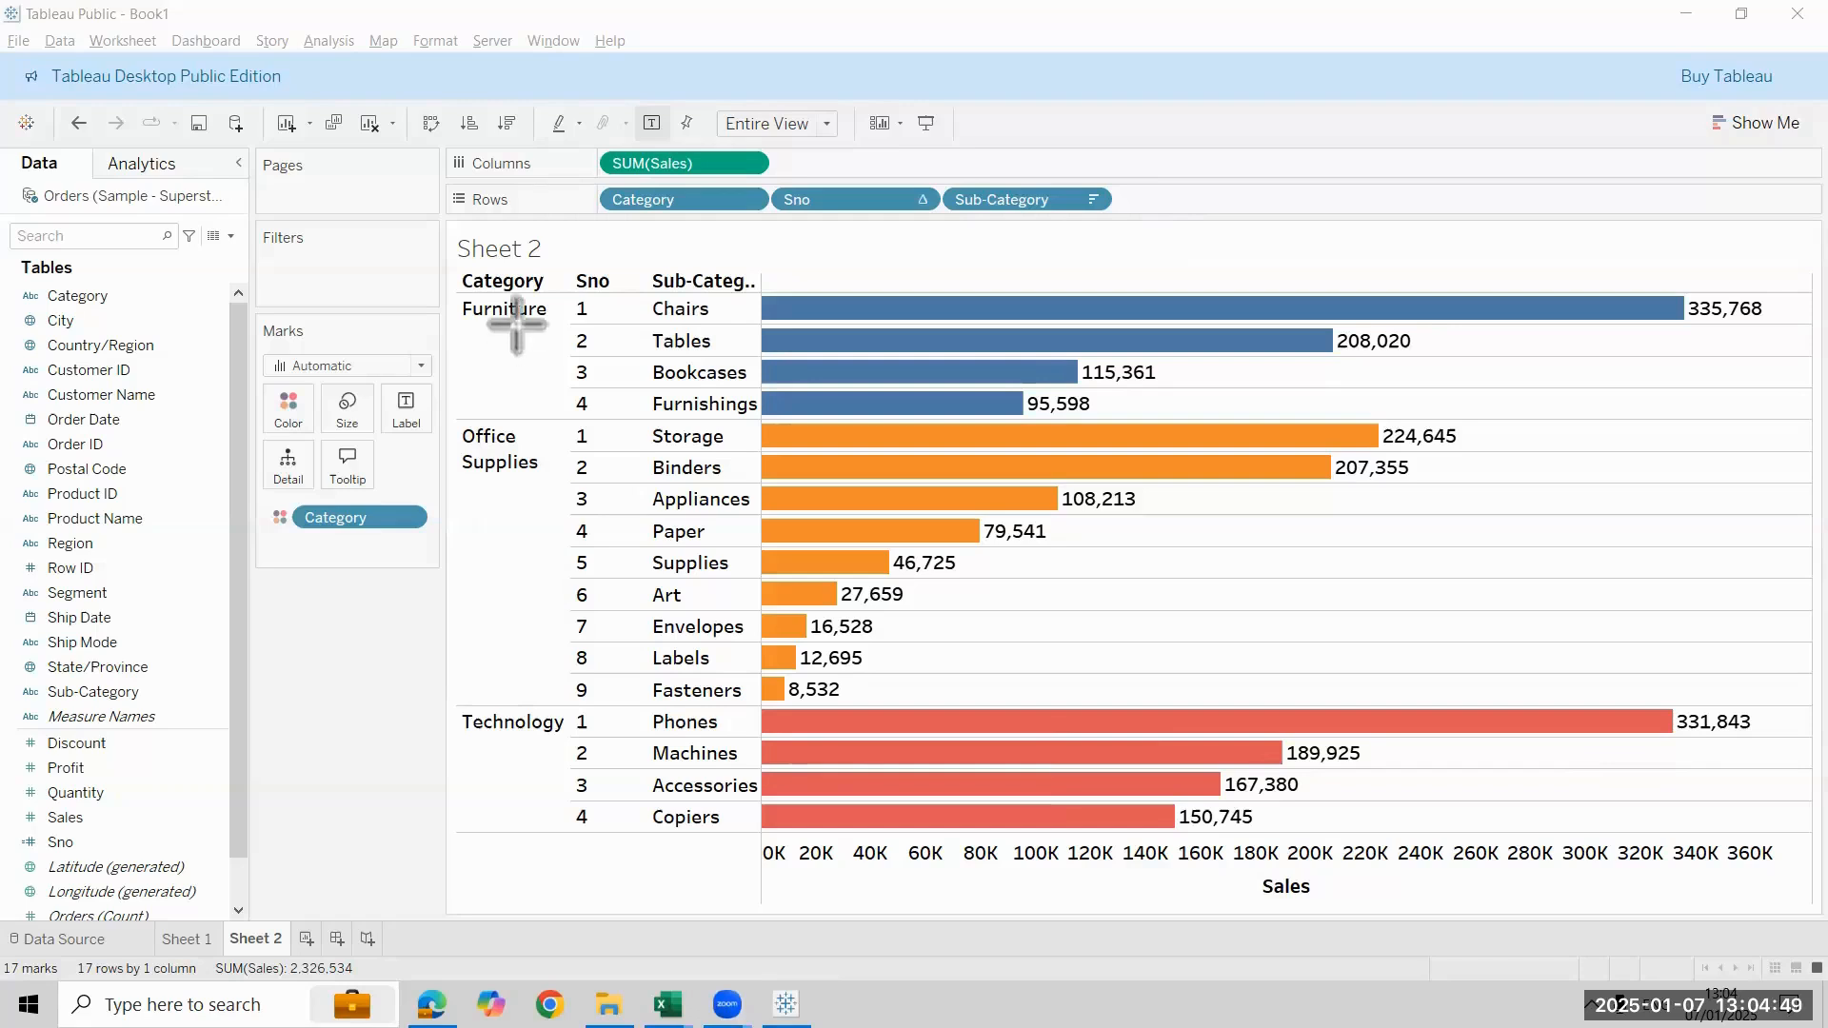
mouse_move(515, 324)
left_mouse_down()
mouse_move(1019, 359)
mouse_move(1083, 388)
left_mouse_up()
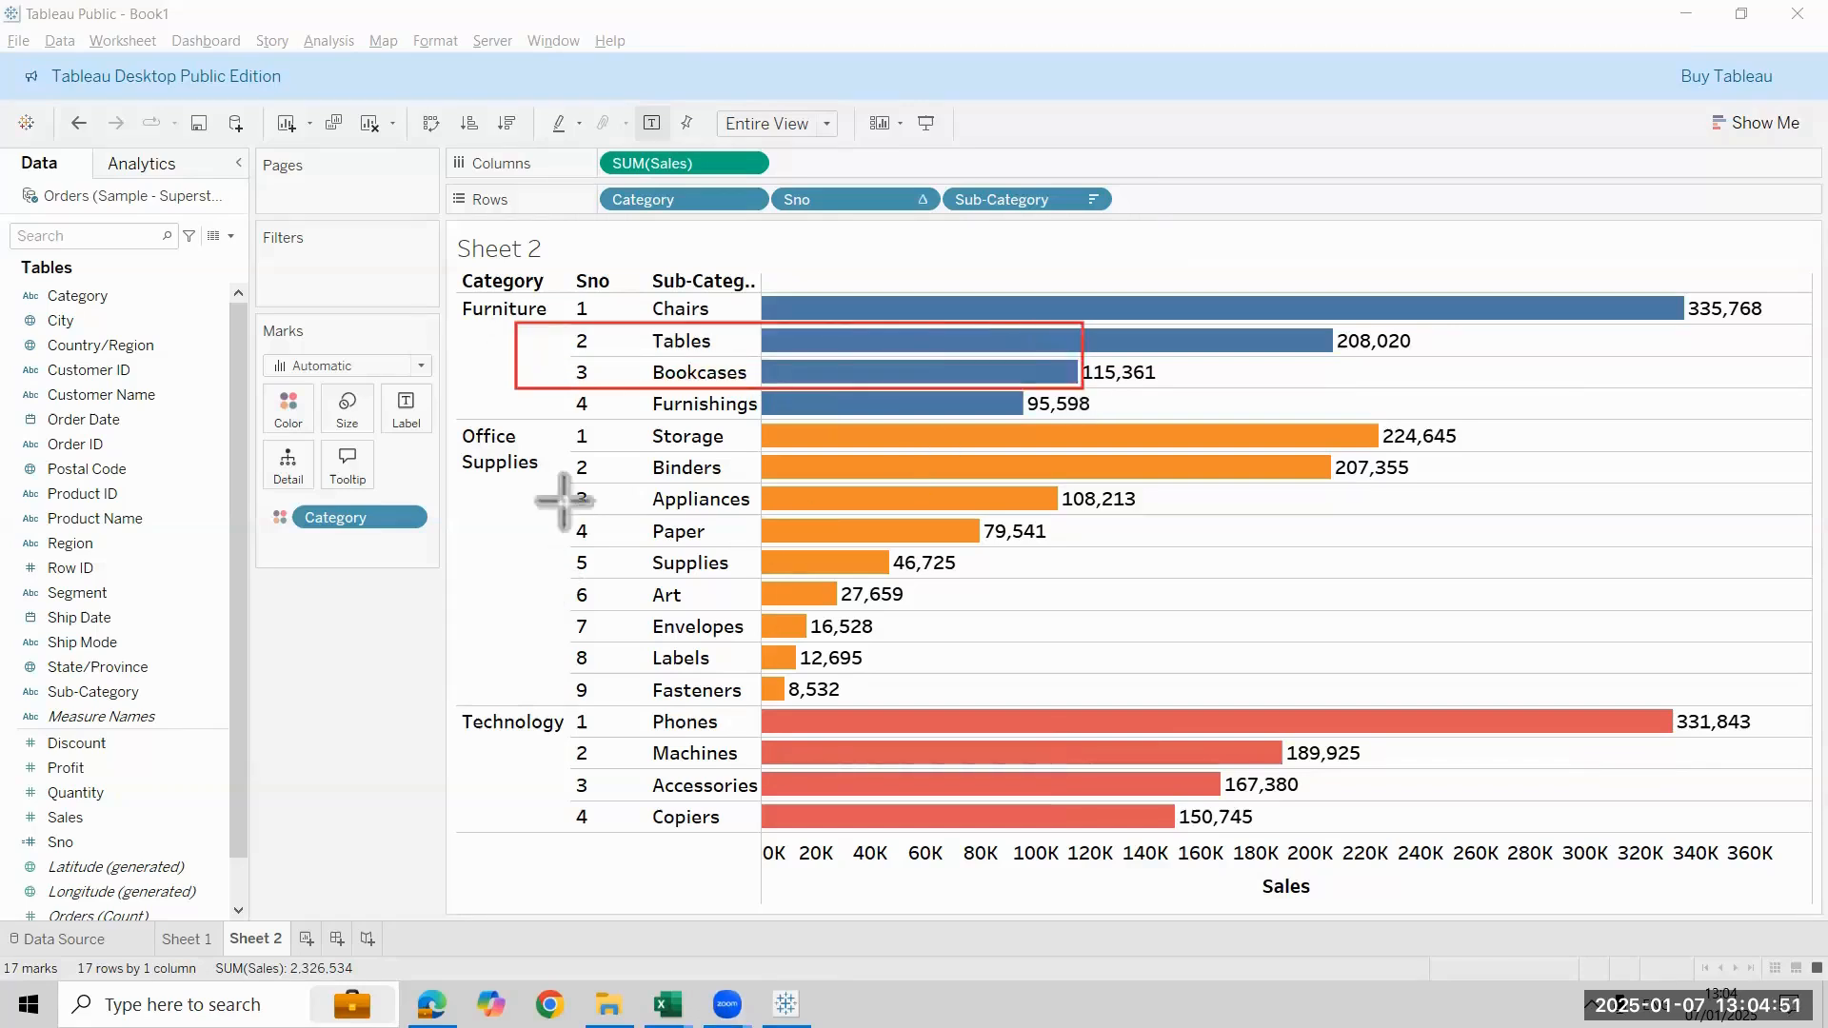
left_click_drag(545, 482, 782, 559)
left_click_drag(1093, 566, 1092, 561)
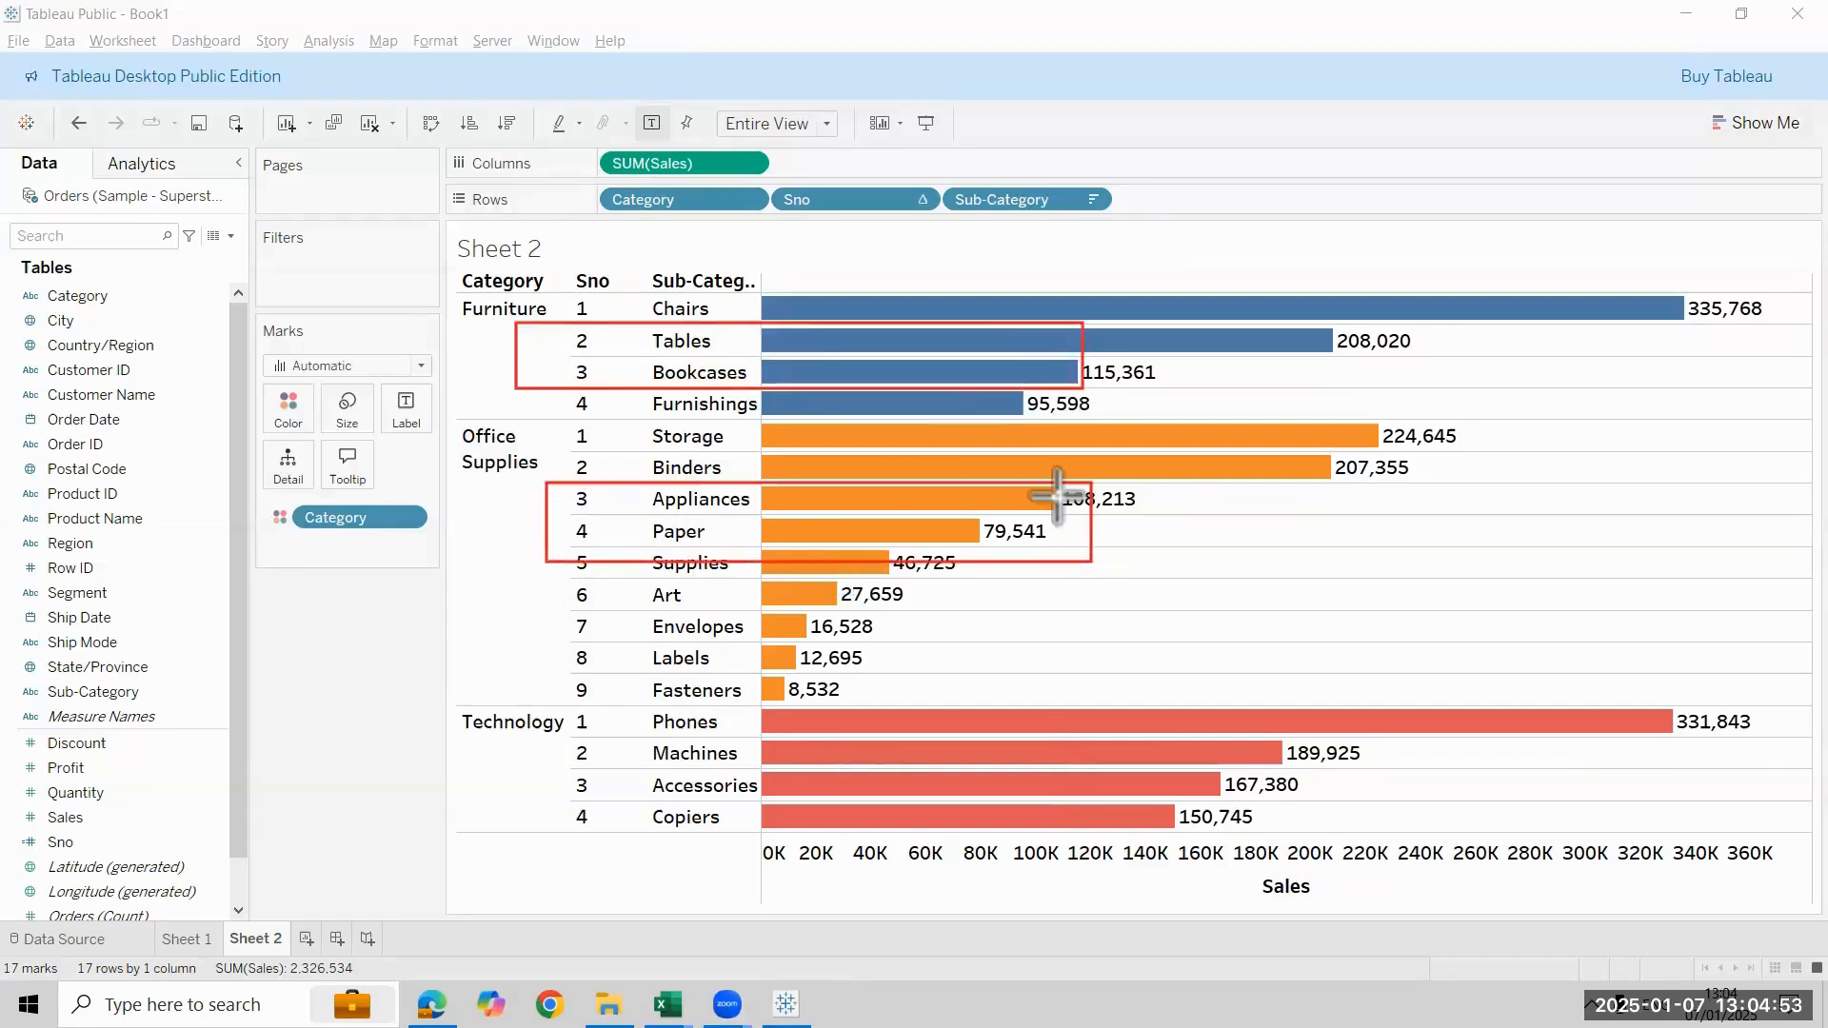
key("ctrl+z")
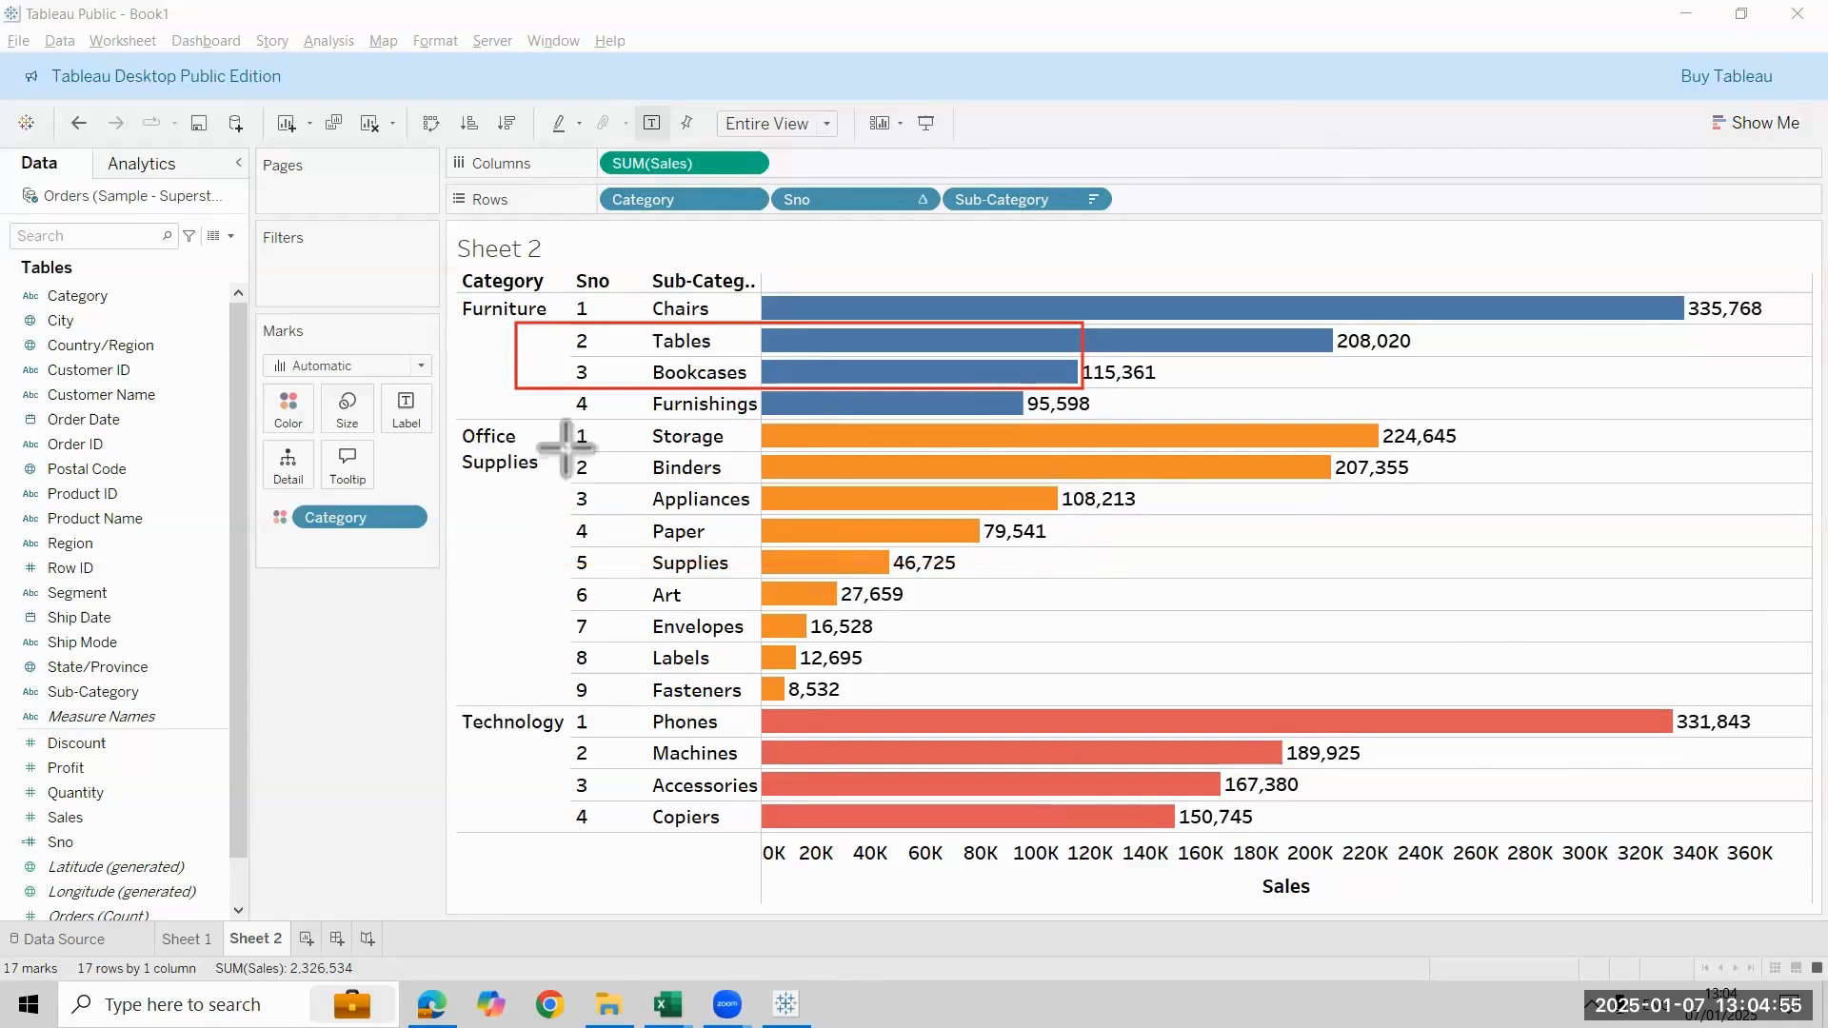
left_click_drag(565, 446, 572, 452)
left_click_drag(1149, 550, 1329, 514)
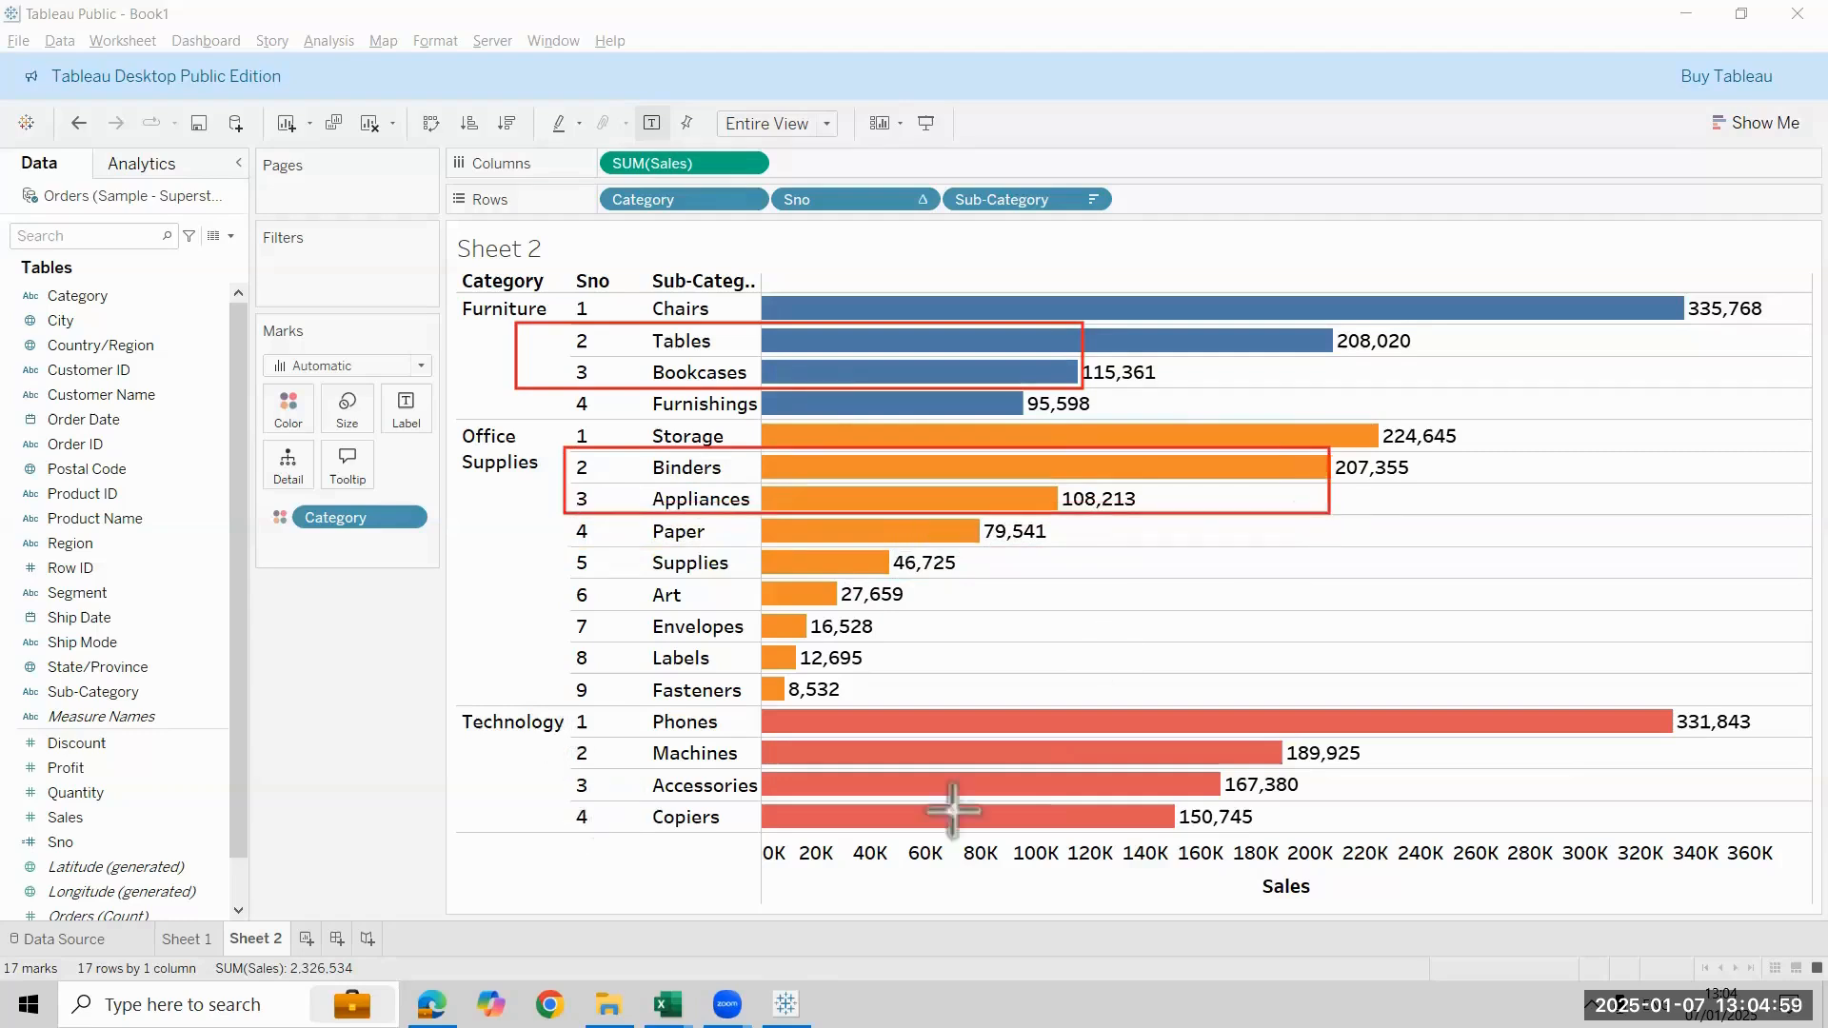
mouse_move(562, 739)
left_mouse_down()
mouse_move(1499, 719)
mouse_move(1493, 830)
mouse_move(1487, 808)
left_mouse_up()
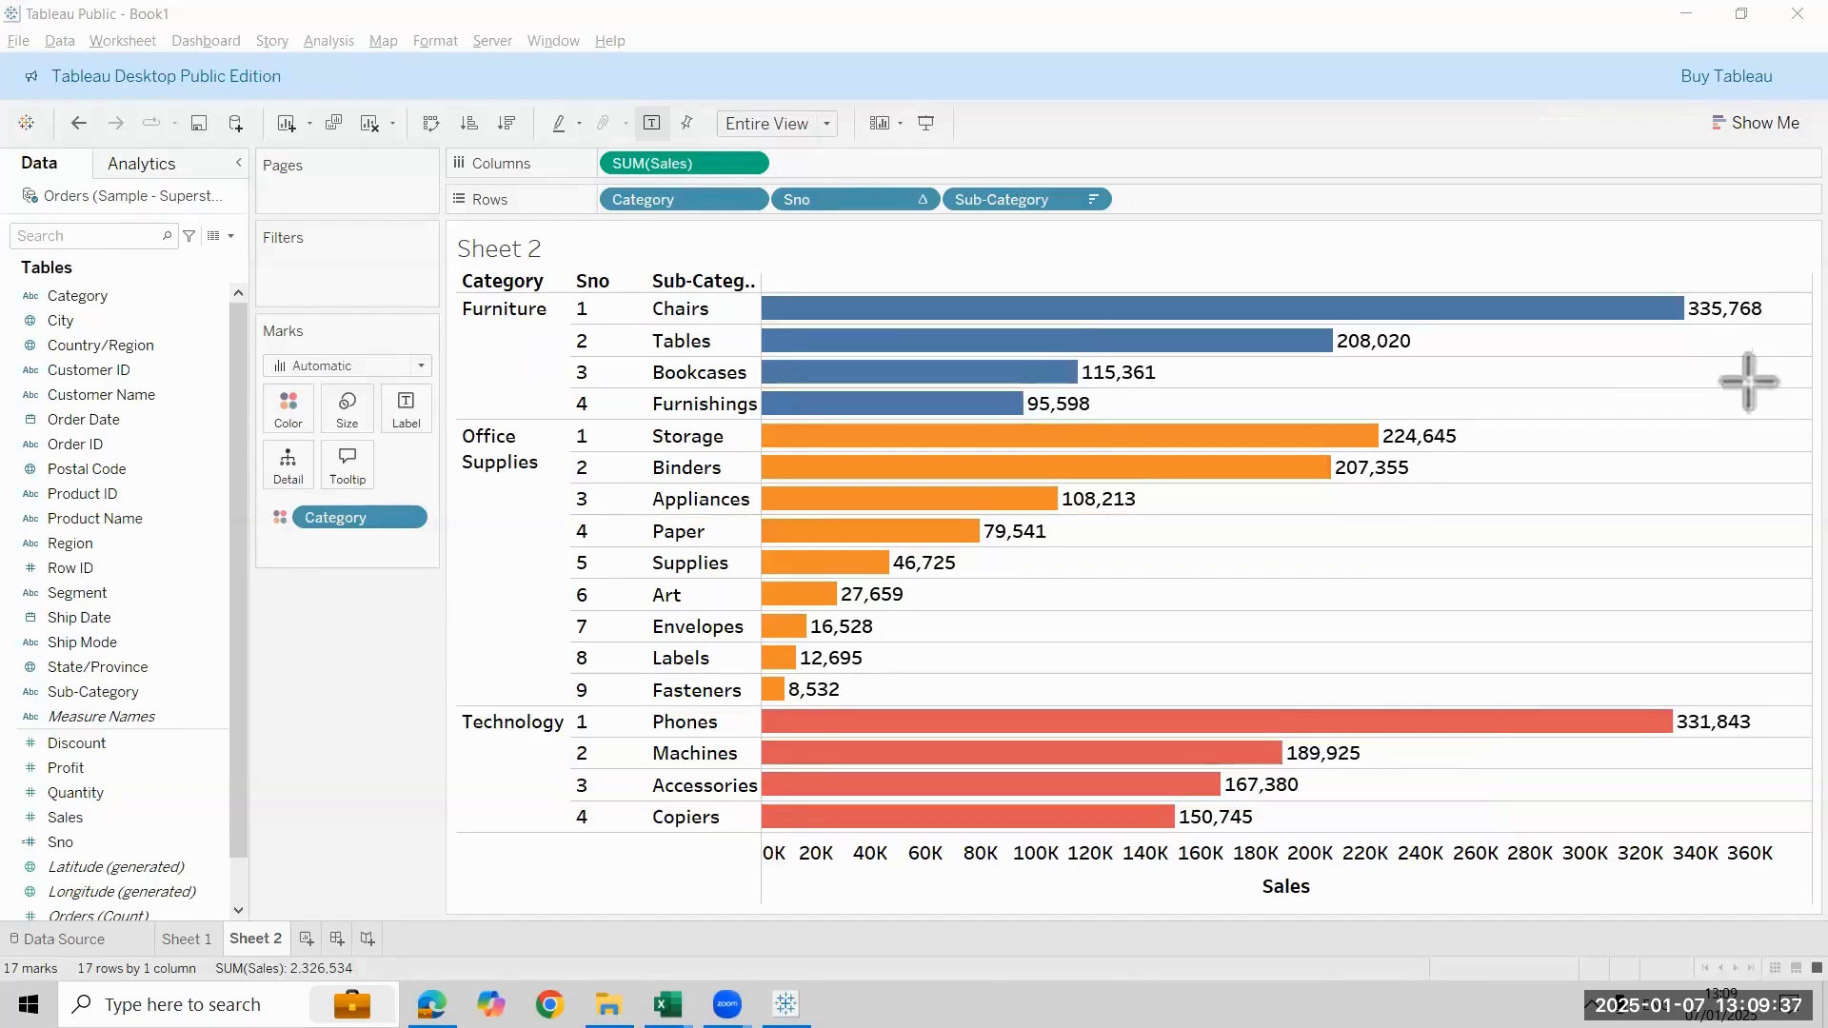
Create a calculated field named Result with the formula [Sno]=2 or [Sno]=3
left_click(230, 237)
left_click(214, 253)
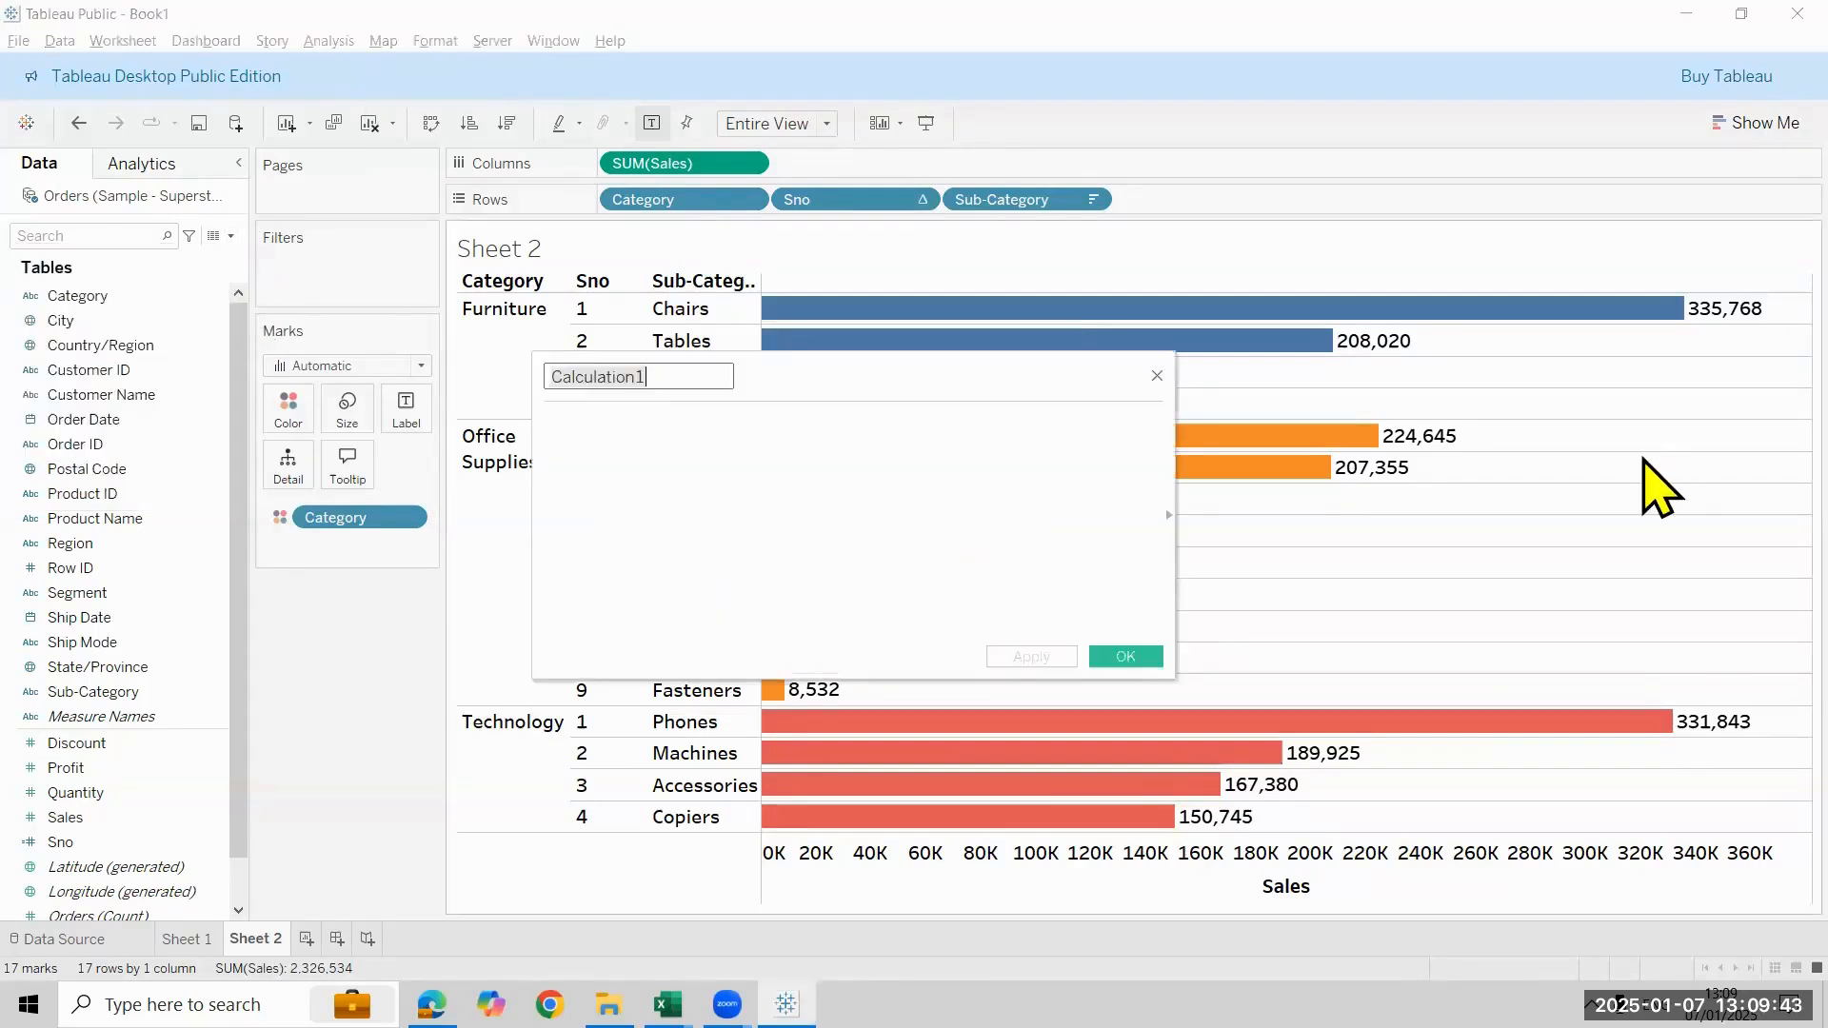
type("Result")
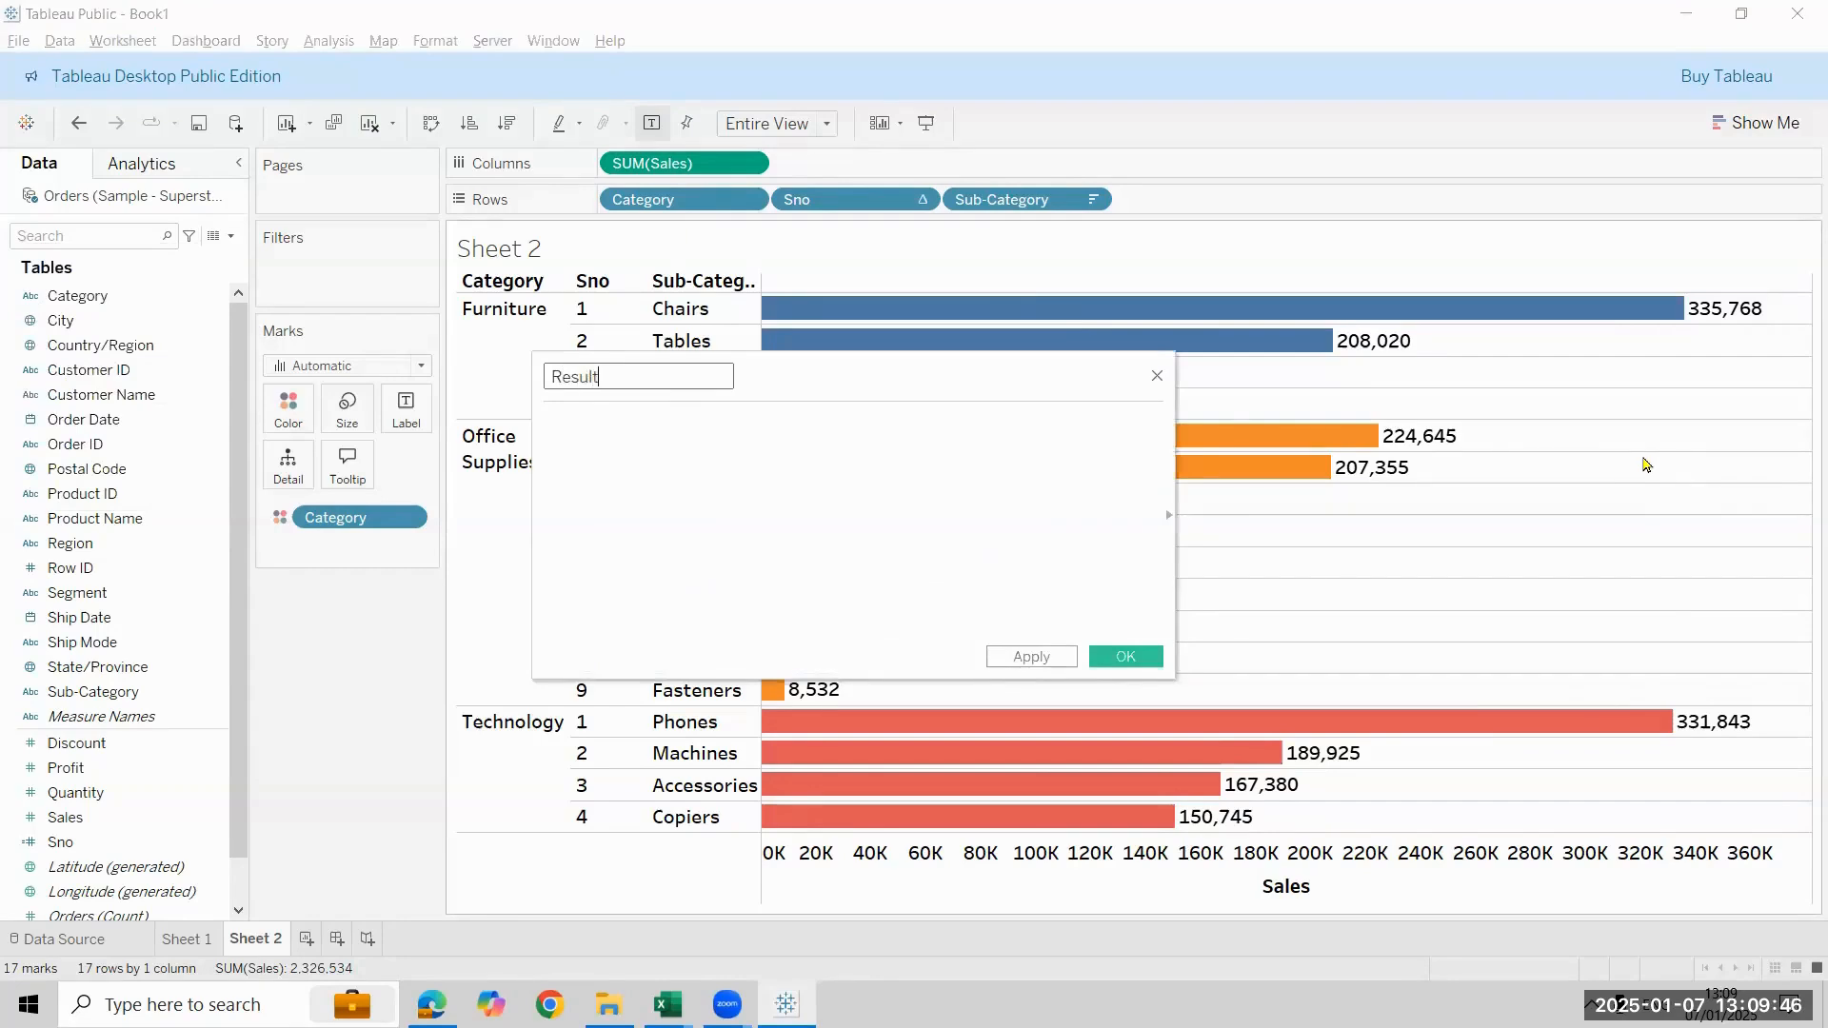
key("Tab")
type("sn")
key("Return")
type("=2 ")
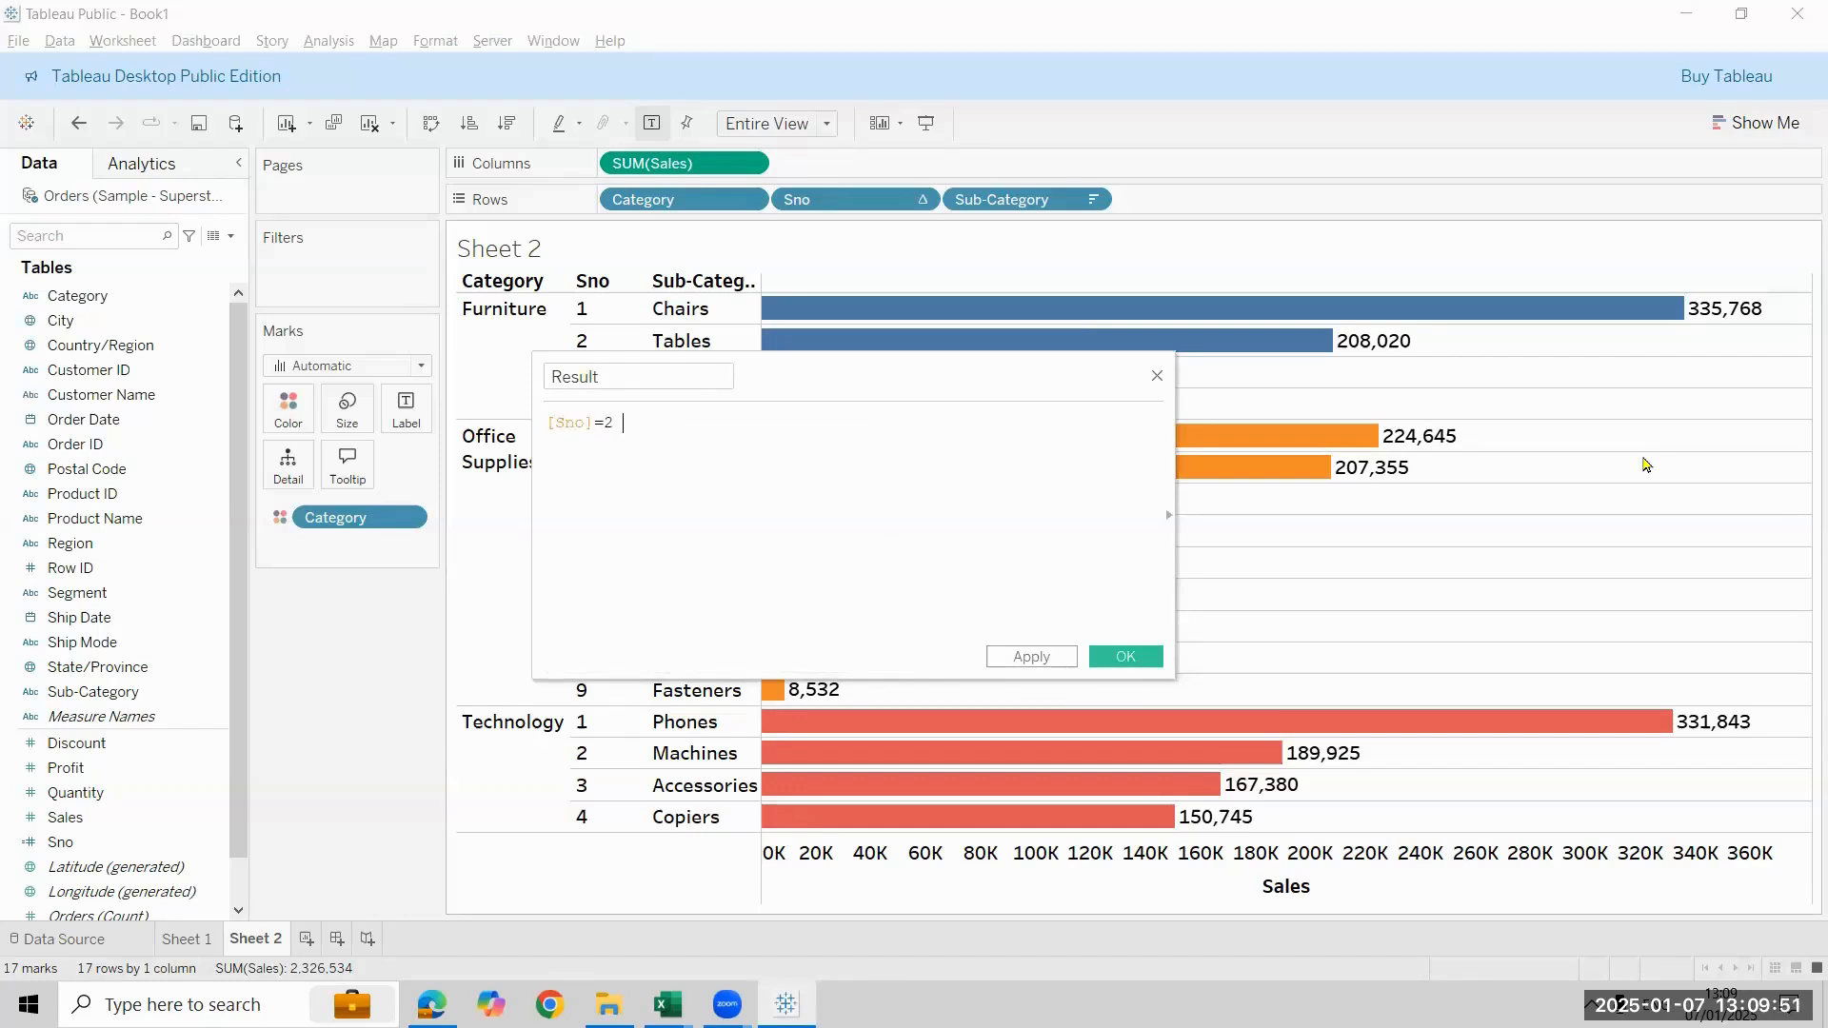
type("or sno")
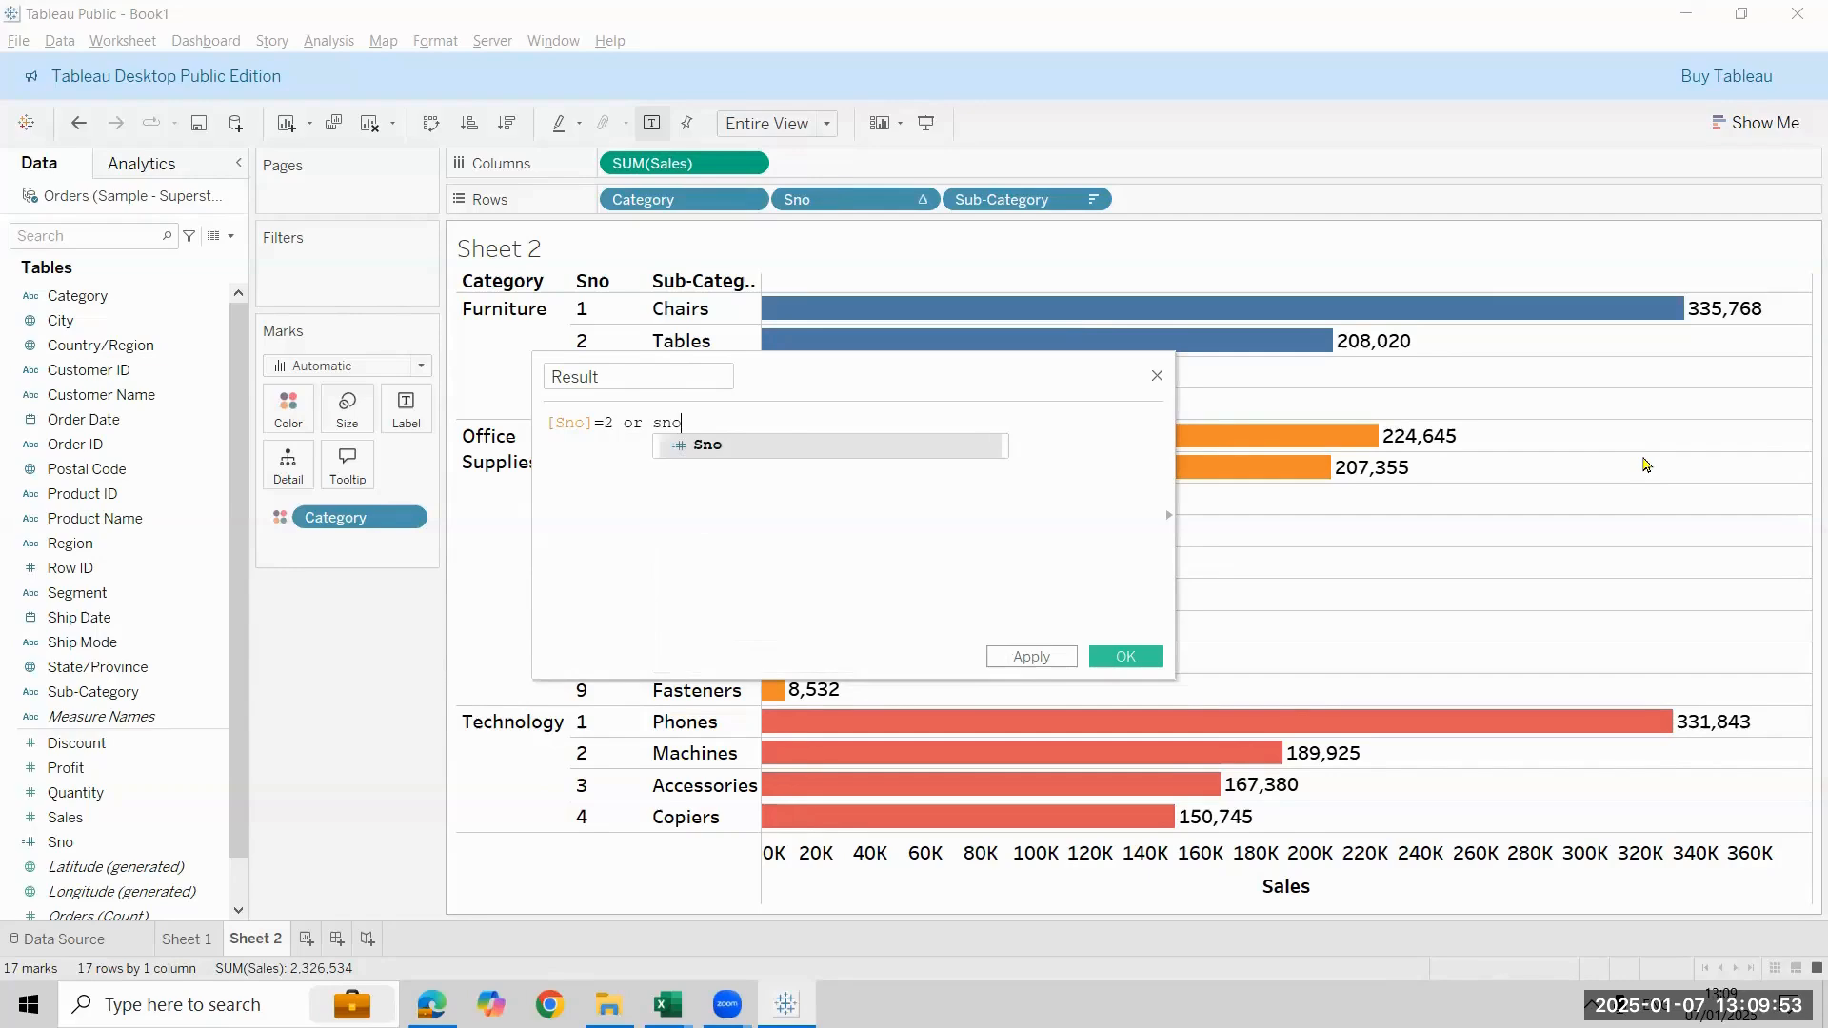
key("Return")
type("=3")
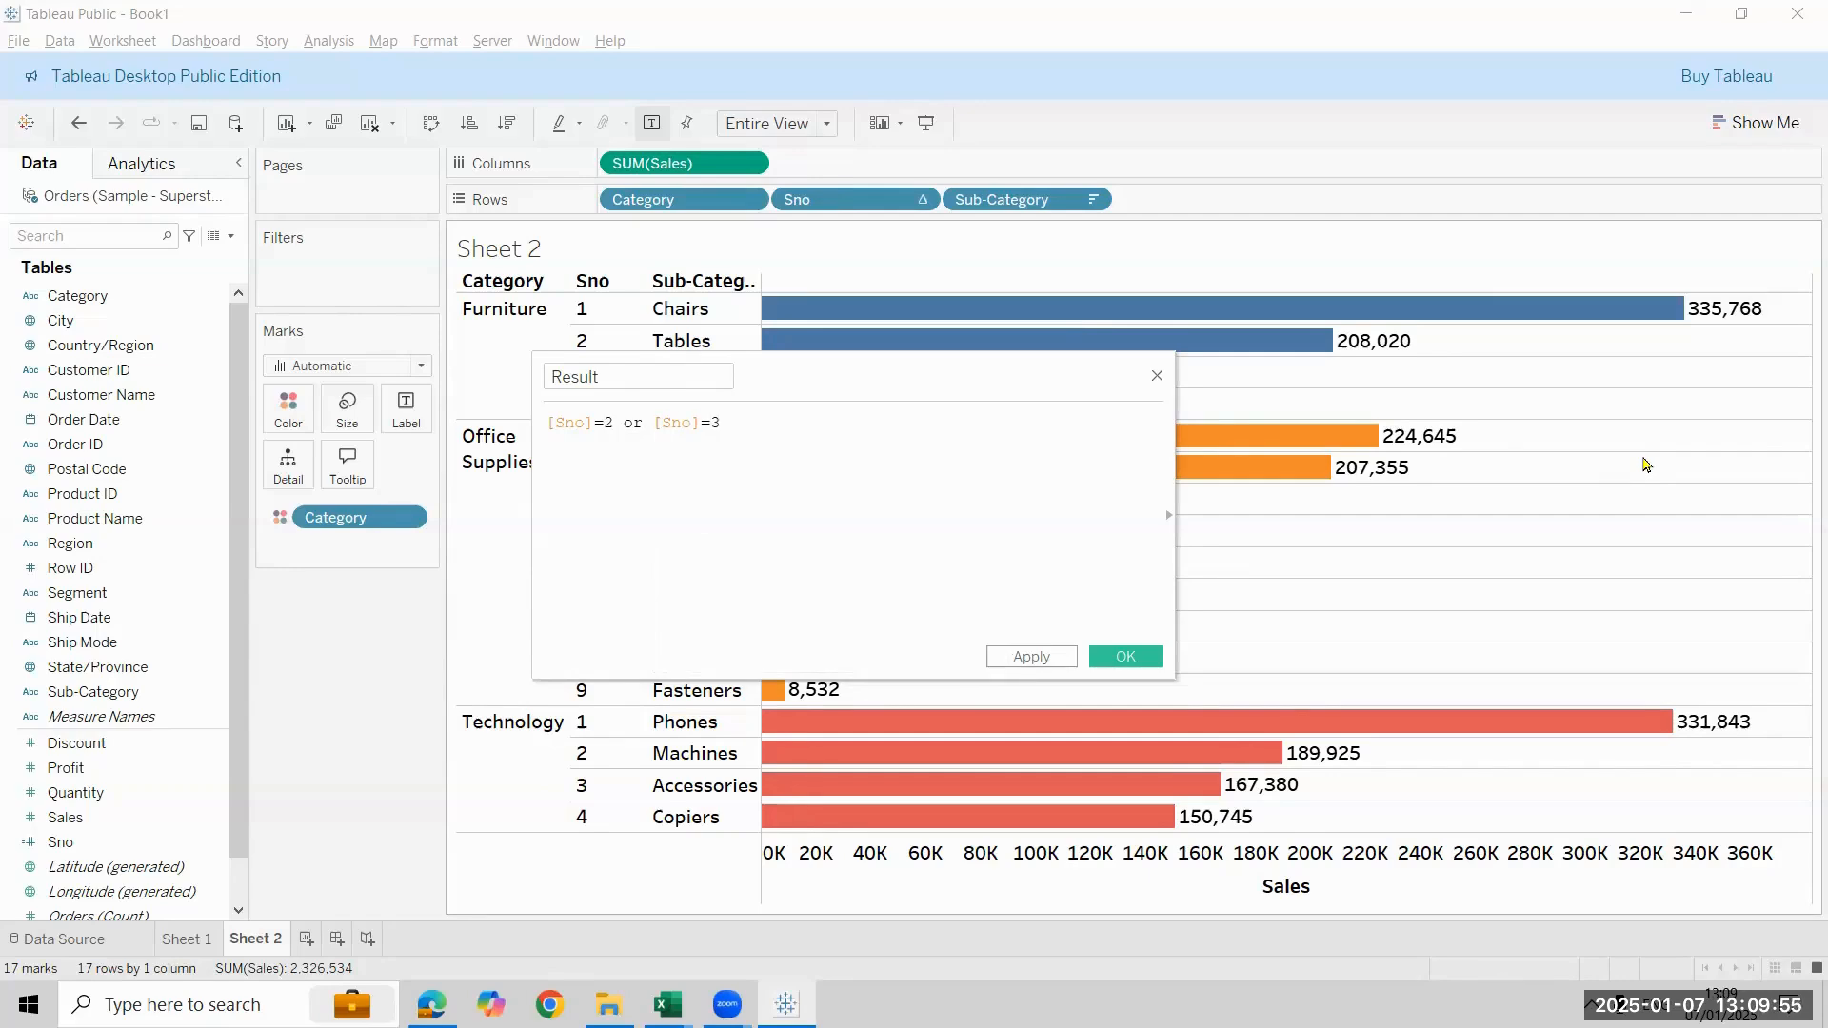
left_click(1126, 657)
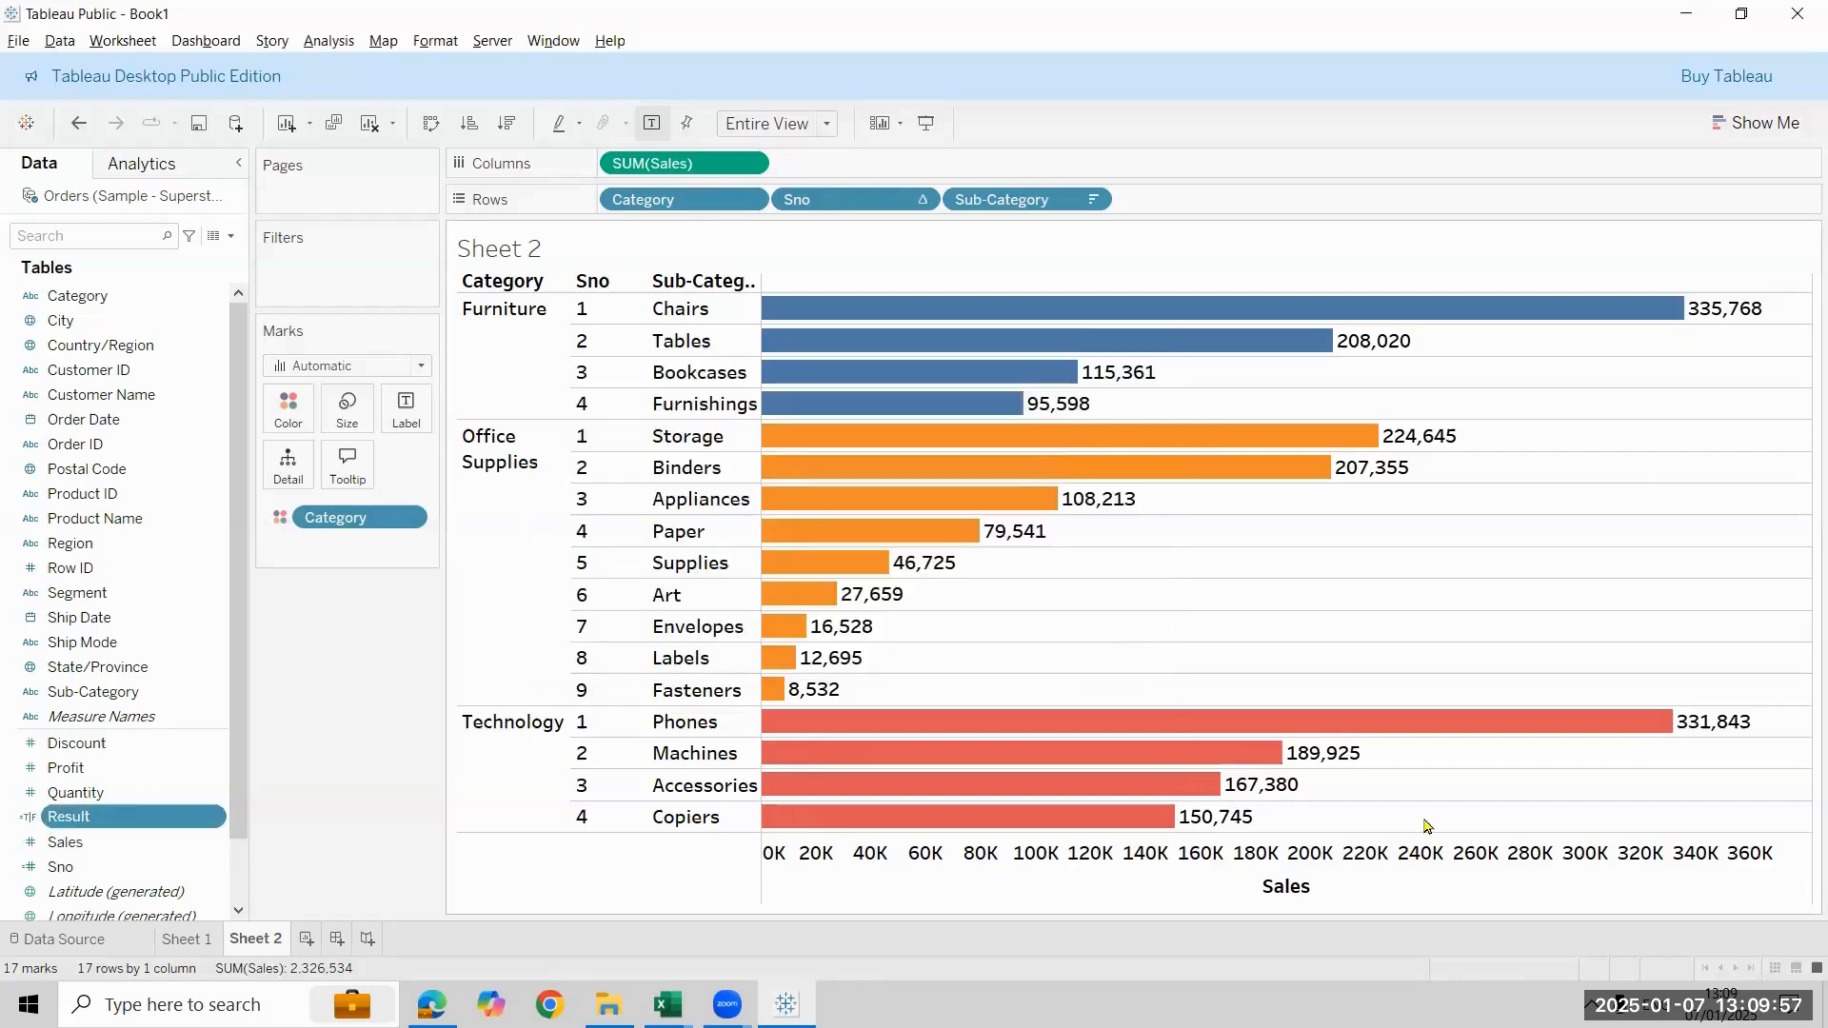
Filter the view by the Result field, keeping only True
left_click_drag(149, 826, 363, 288)
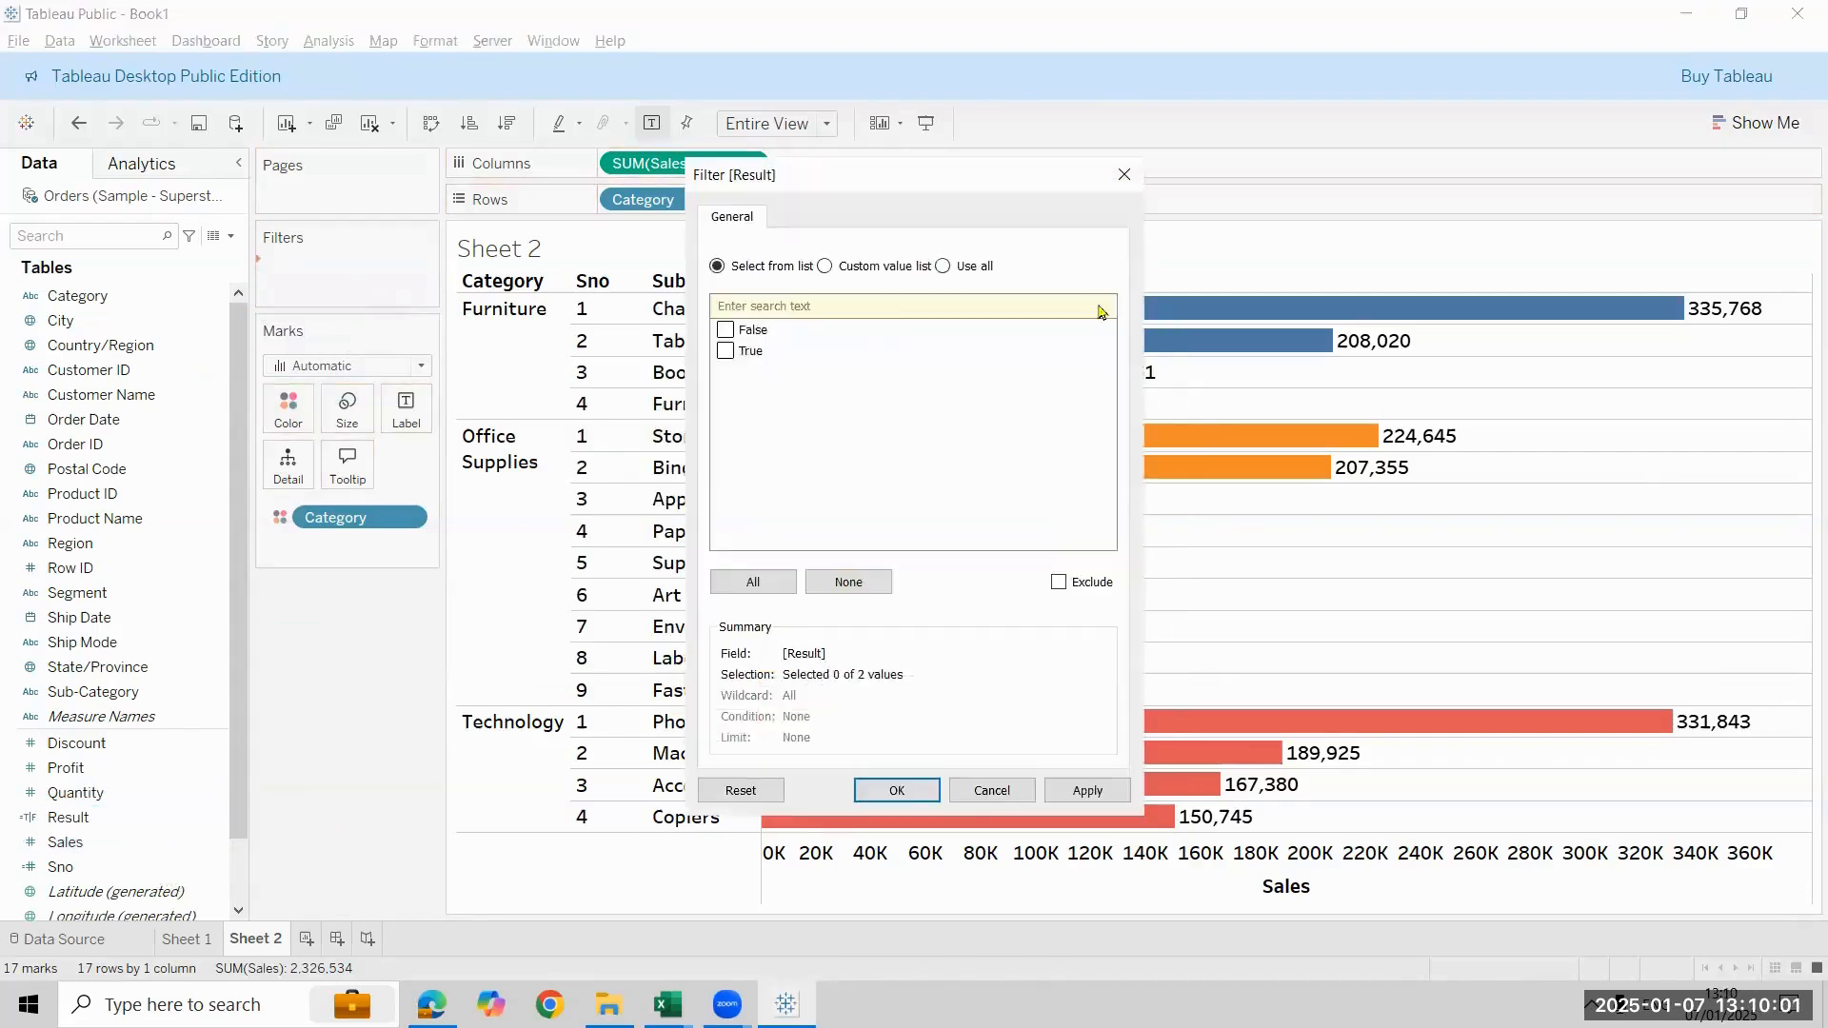
left_click(725, 351)
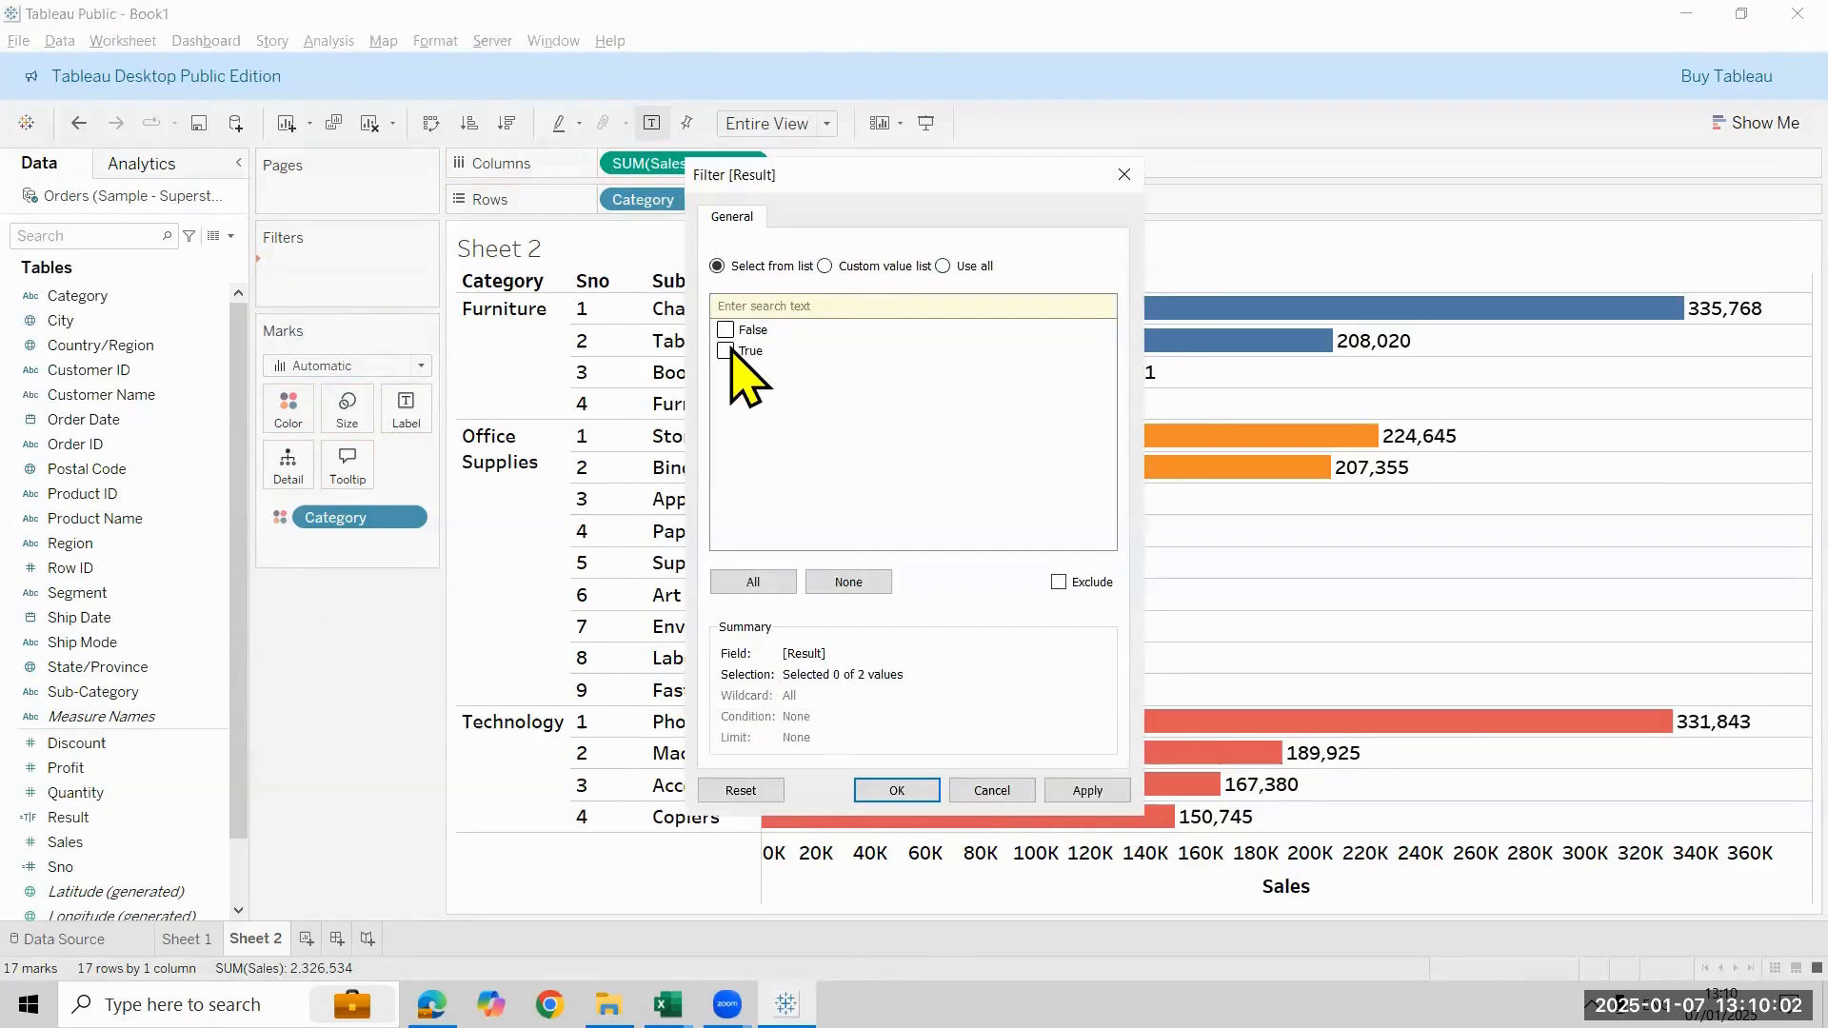
left_click(895, 790)
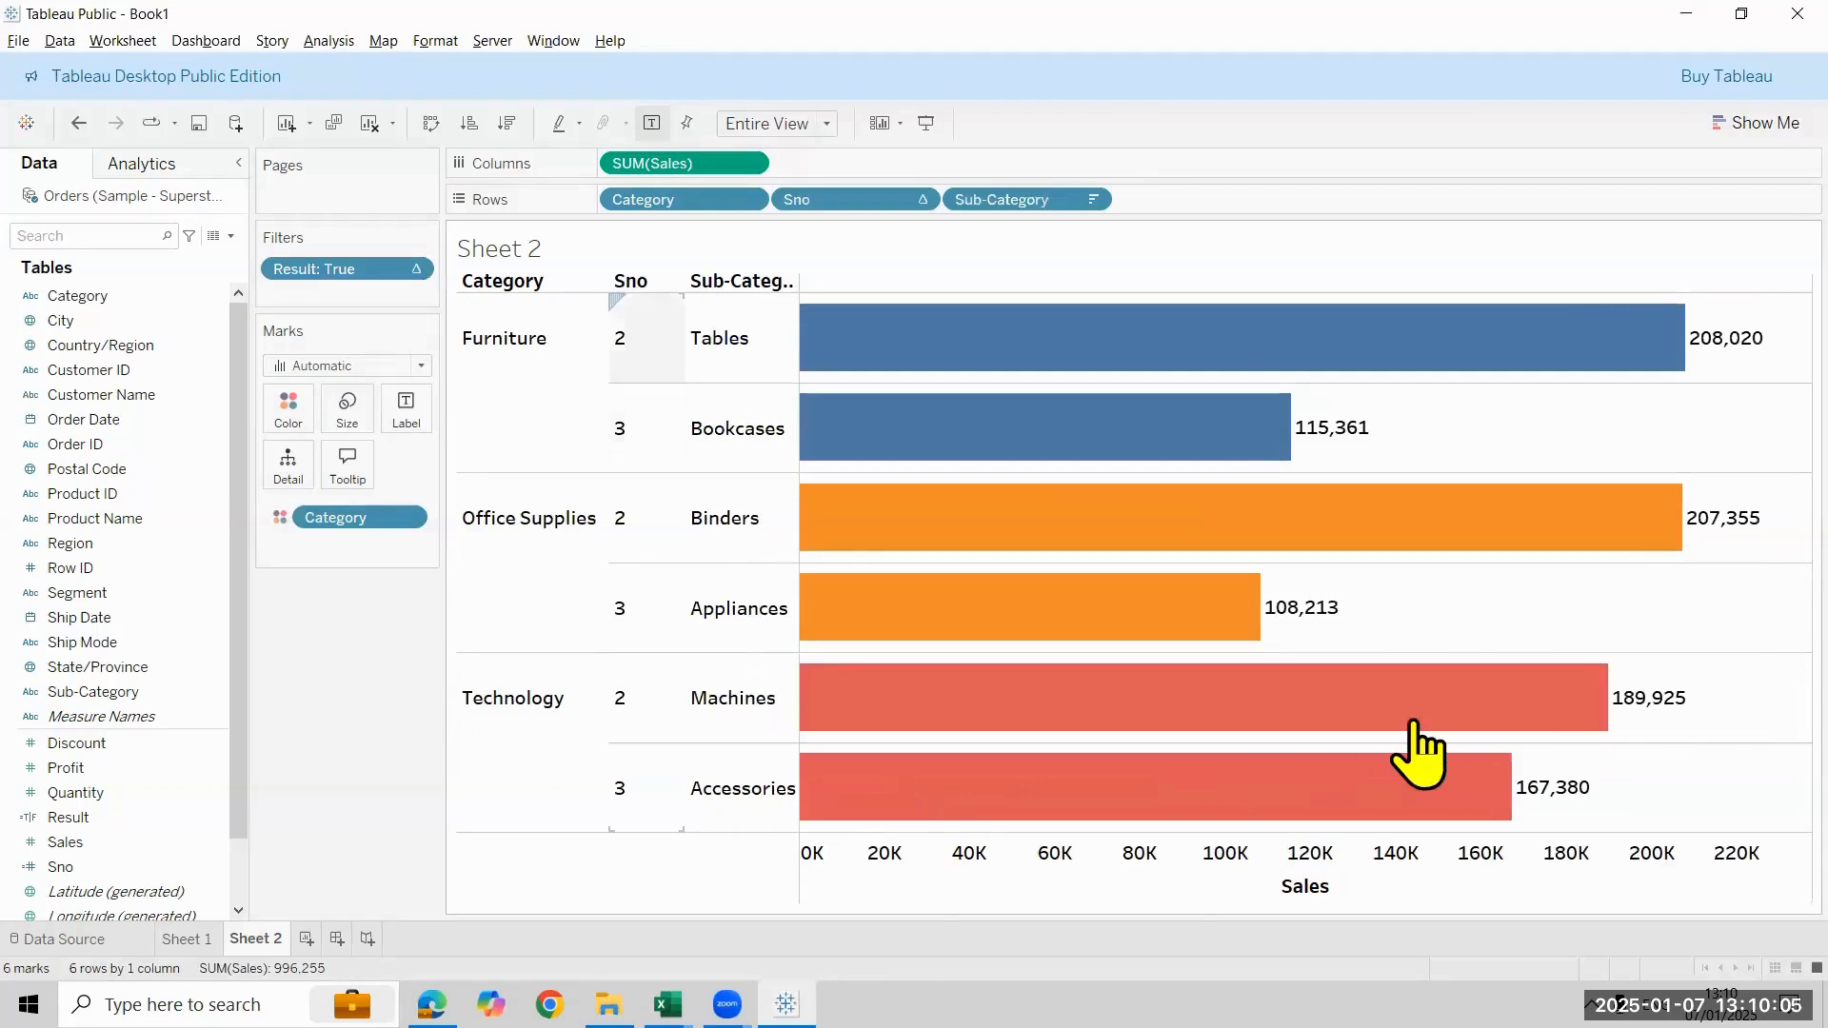
mouse_move(1413, 724)
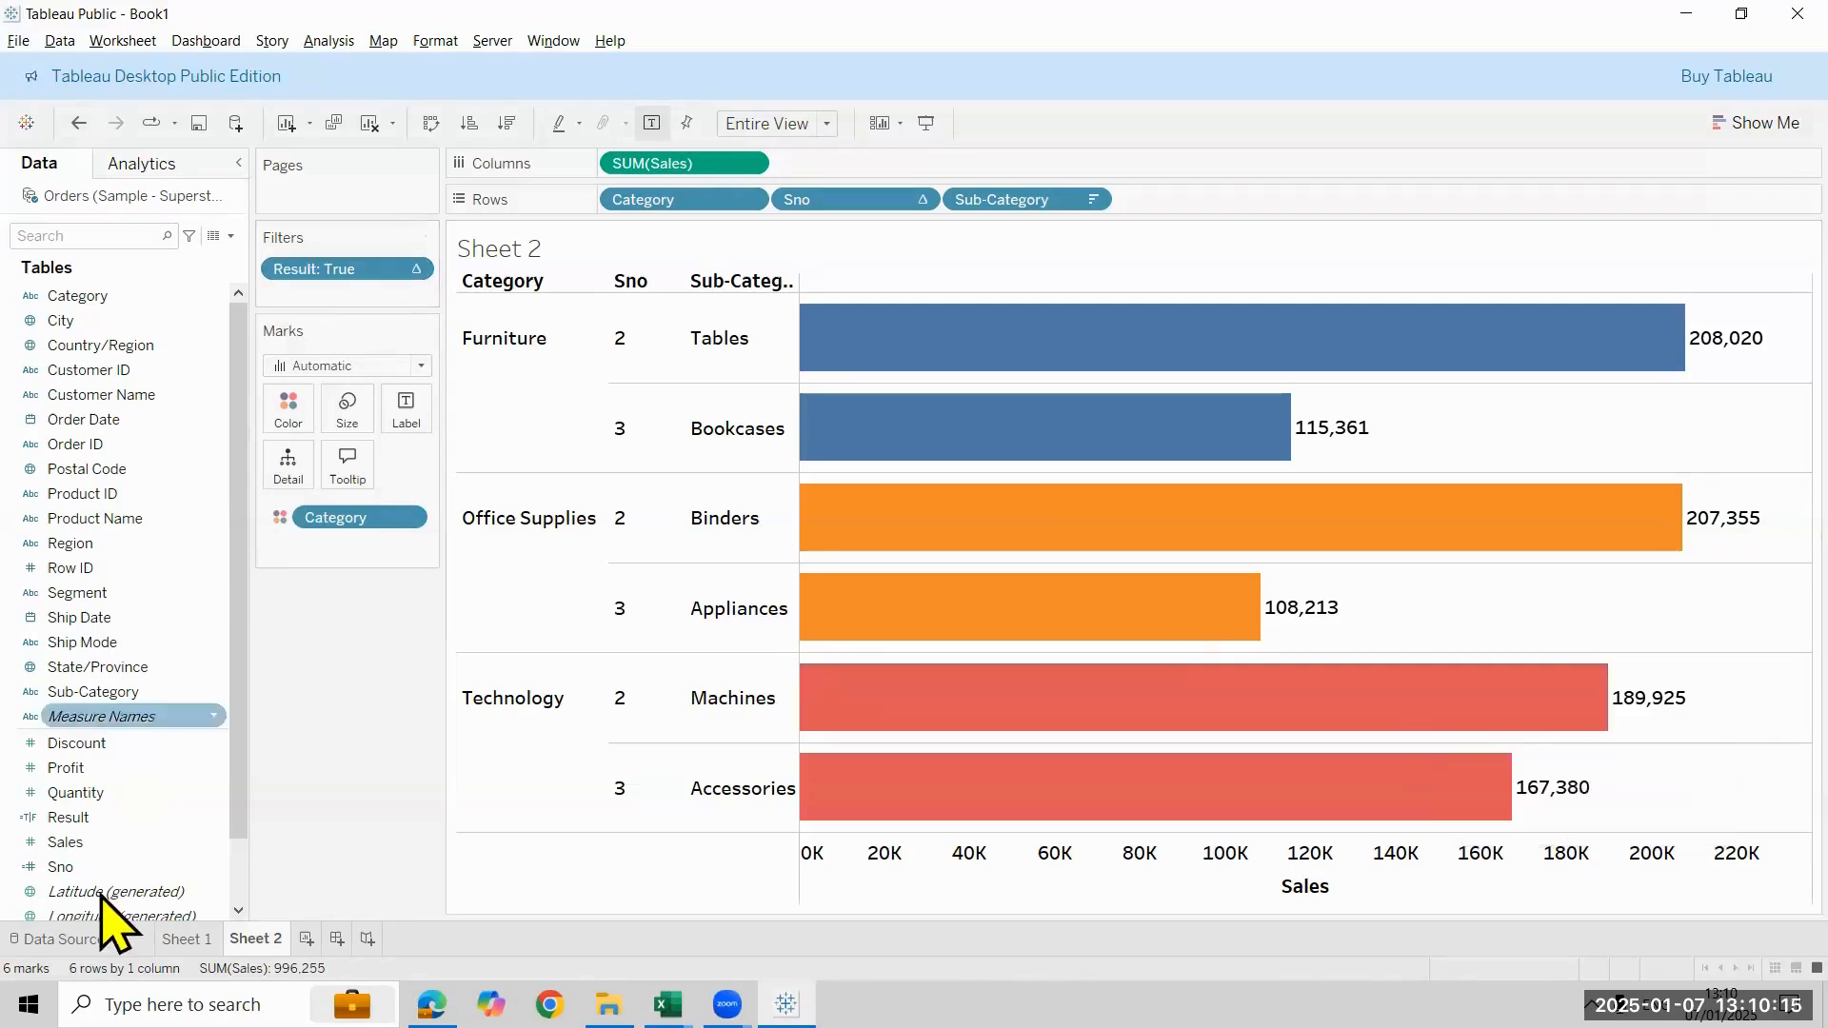
Review the Result field's formula in enlarged text and close the calculation editor
right_click(145, 818)
left_click(243, 526)
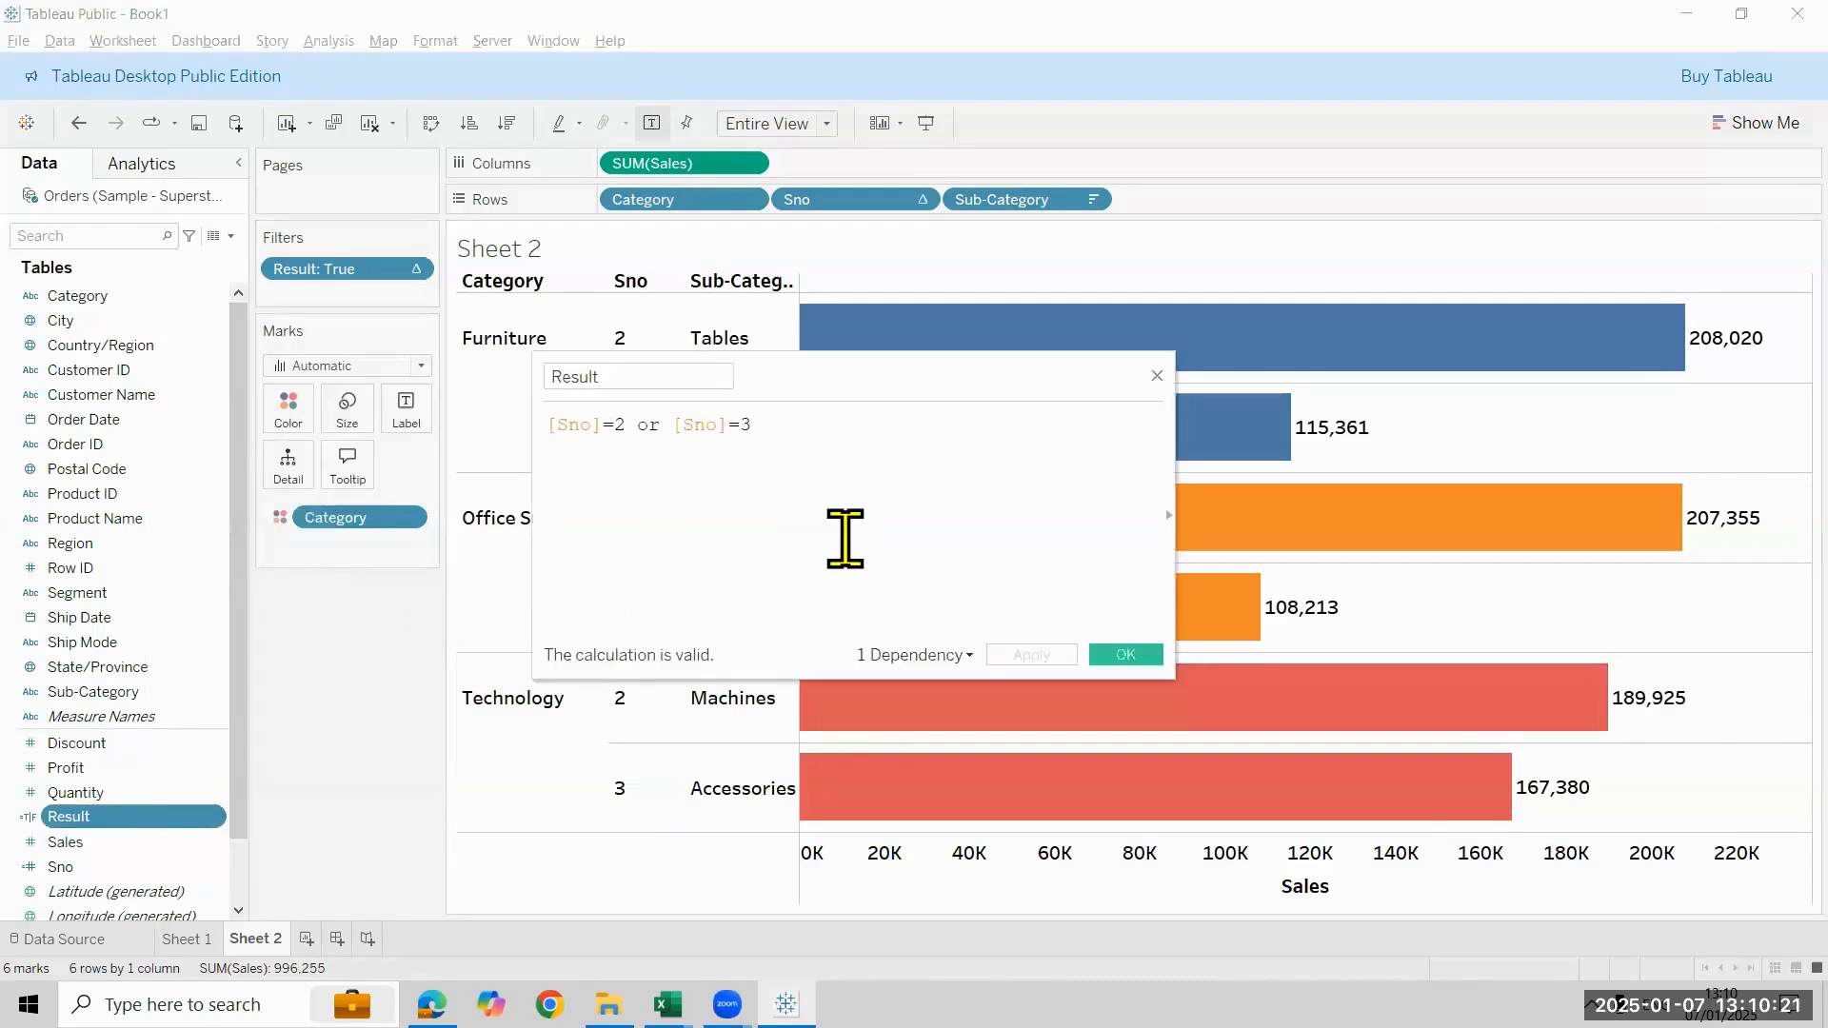
scroll(845, 539, "up", 5)
scroll(846, 539, "up", 2)
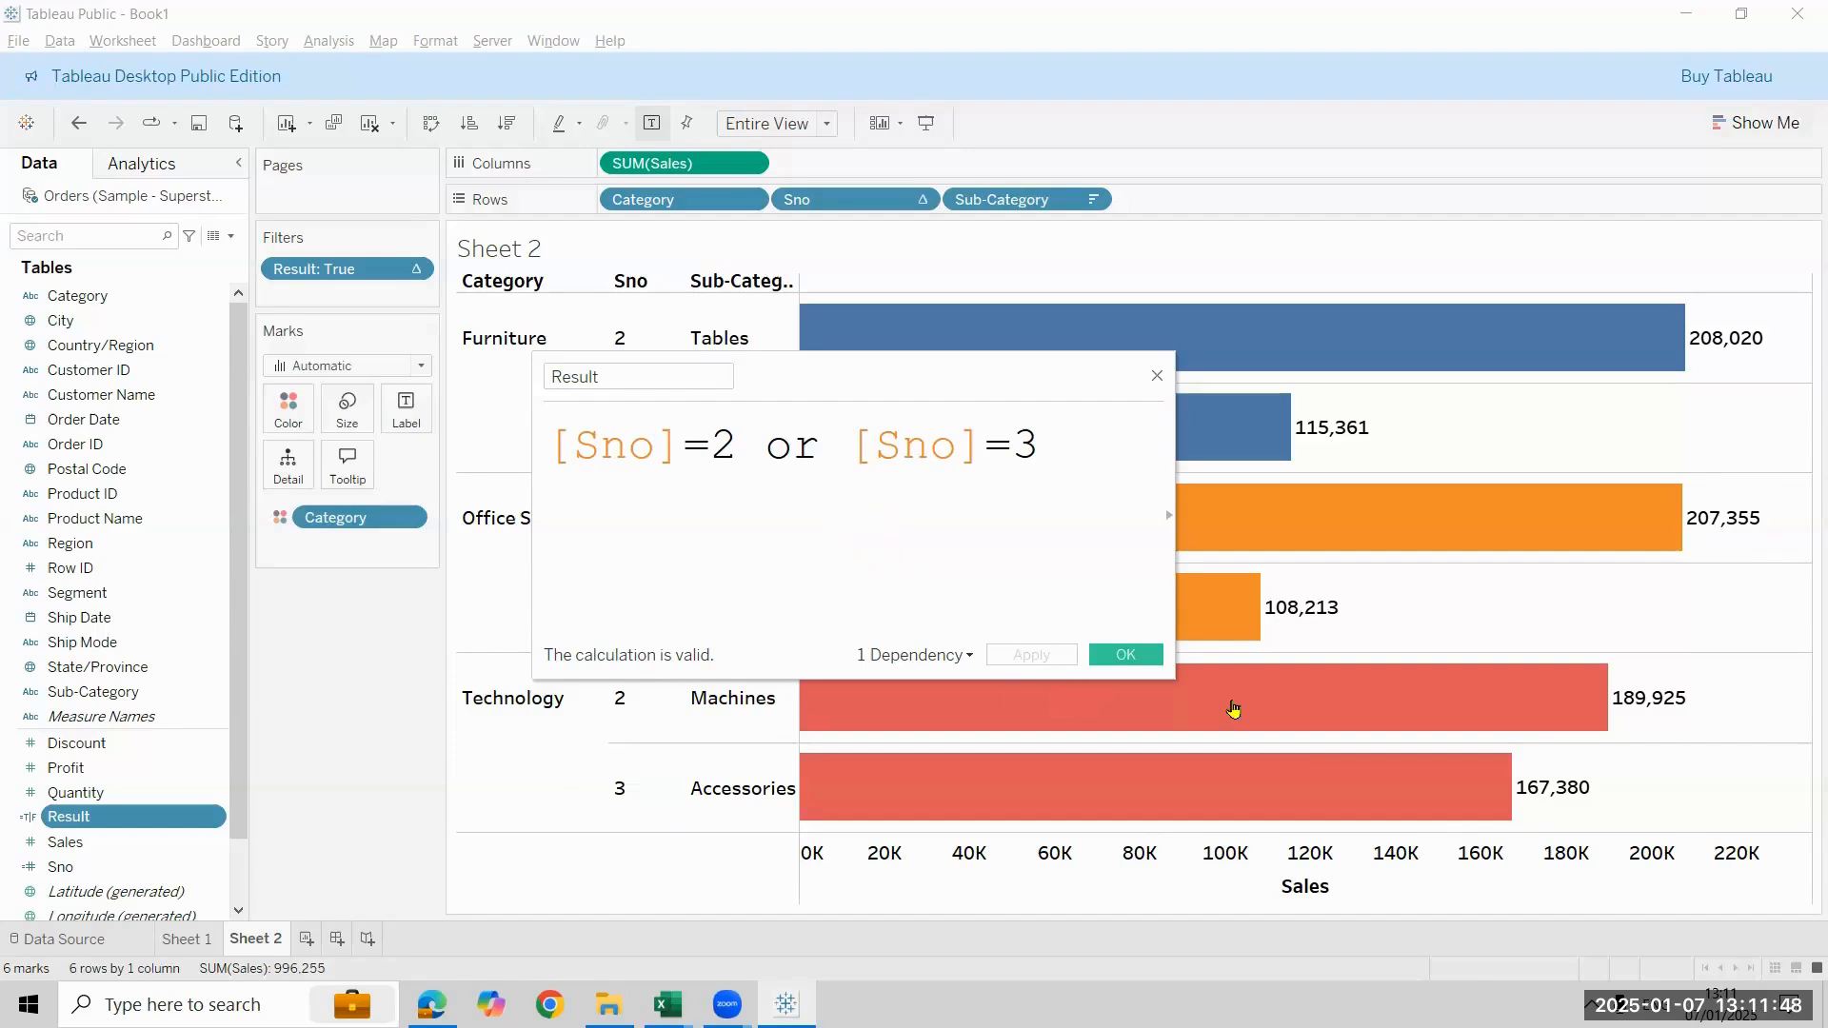
left_click(1125, 654)
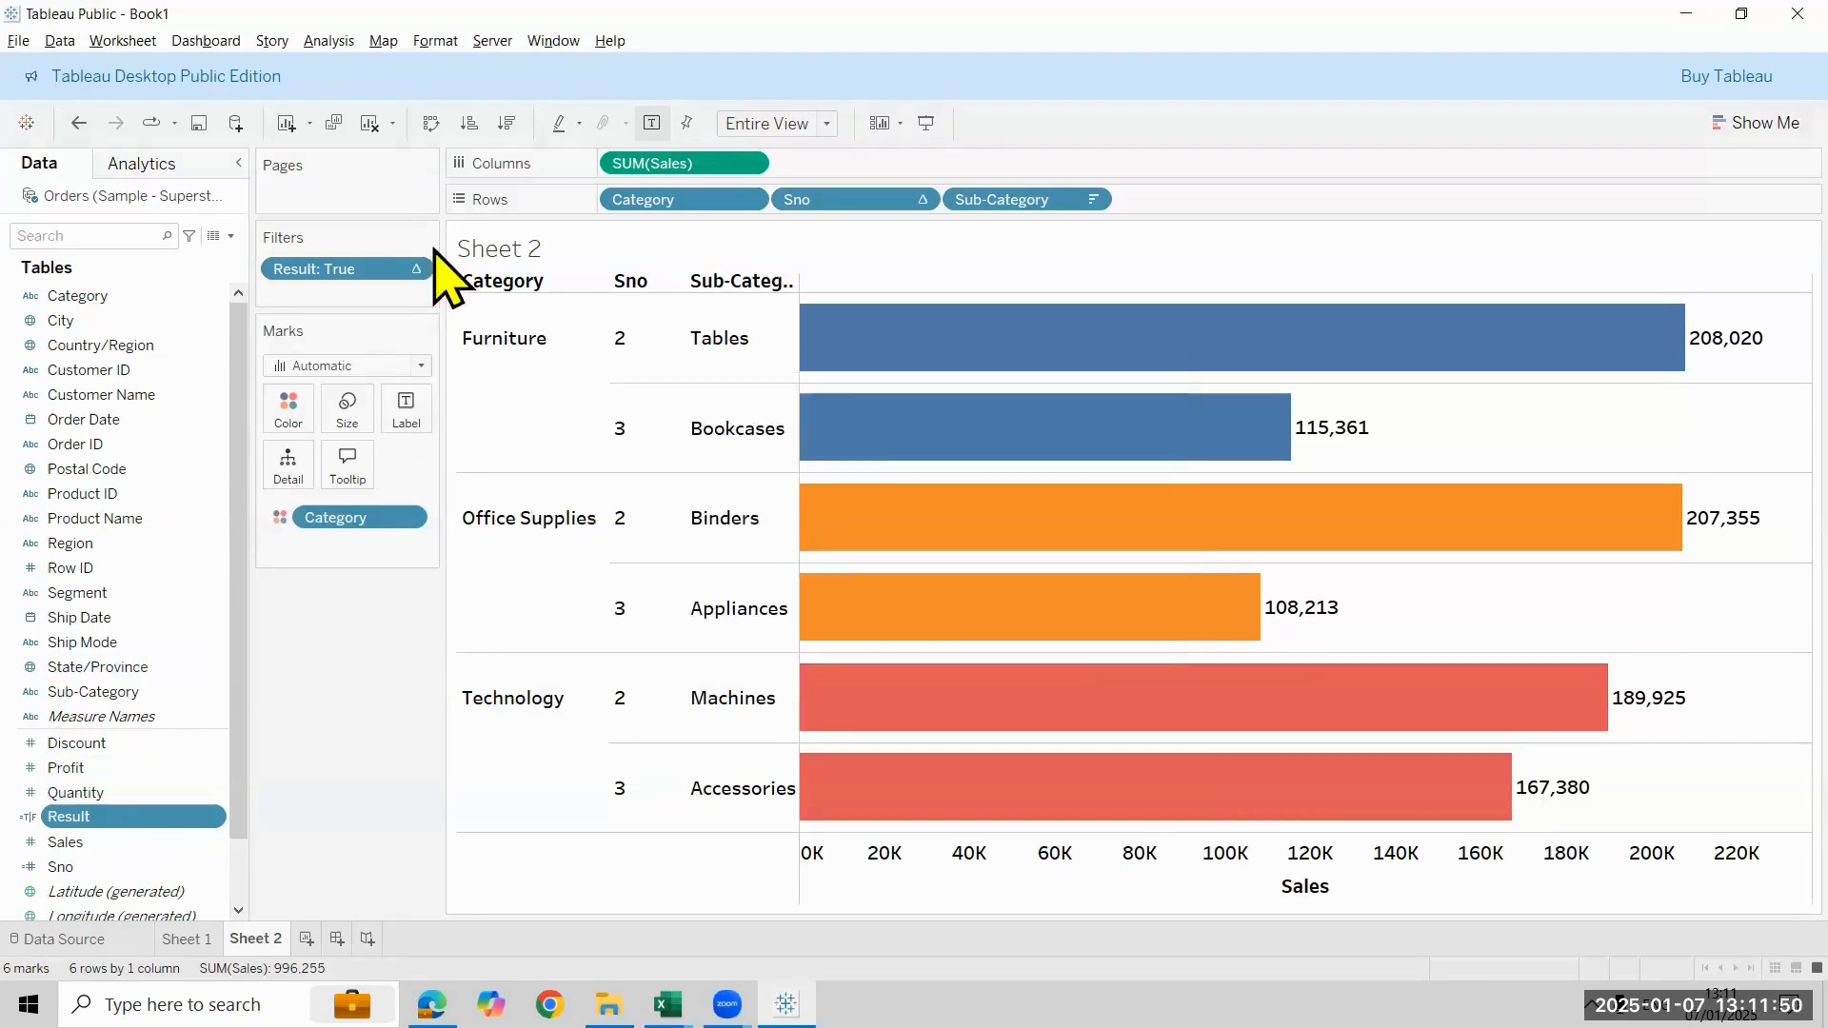
Open the options for the Result filter
right_click(401, 268)
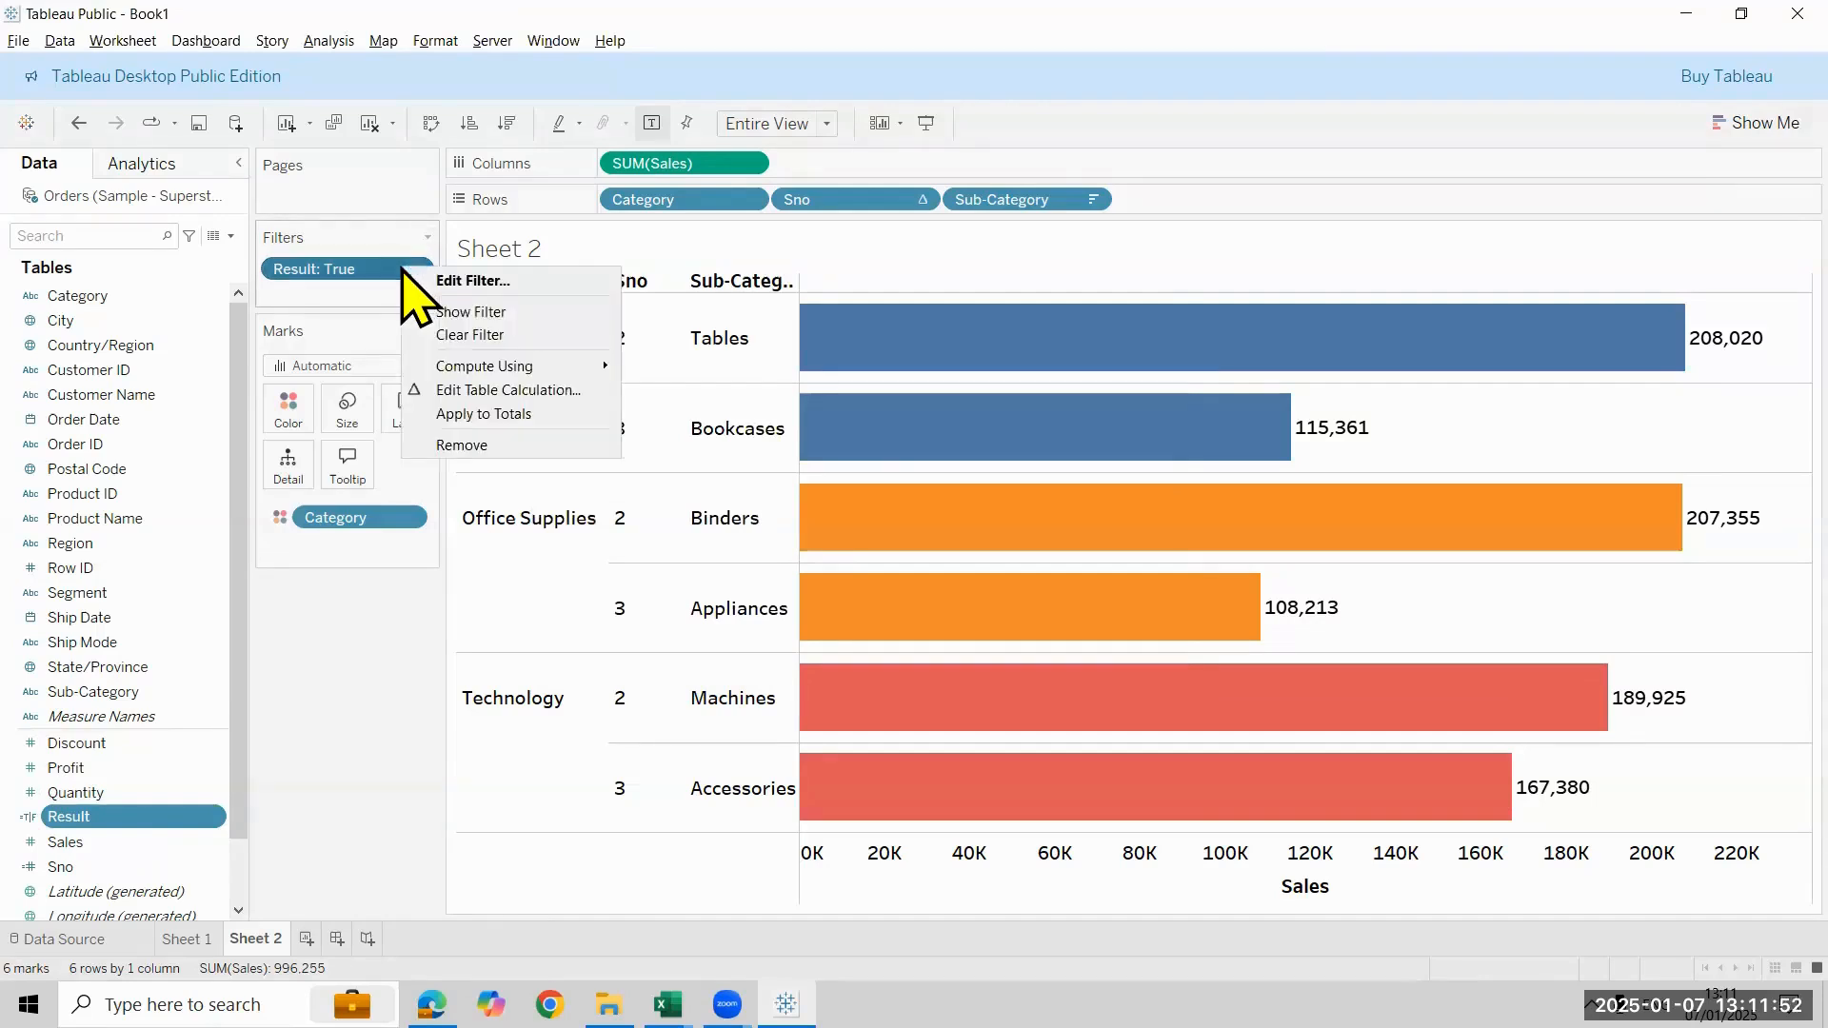
Review the value selection of the Result filter on Sheet 2 and close its settings without changes
left_click(440, 276)
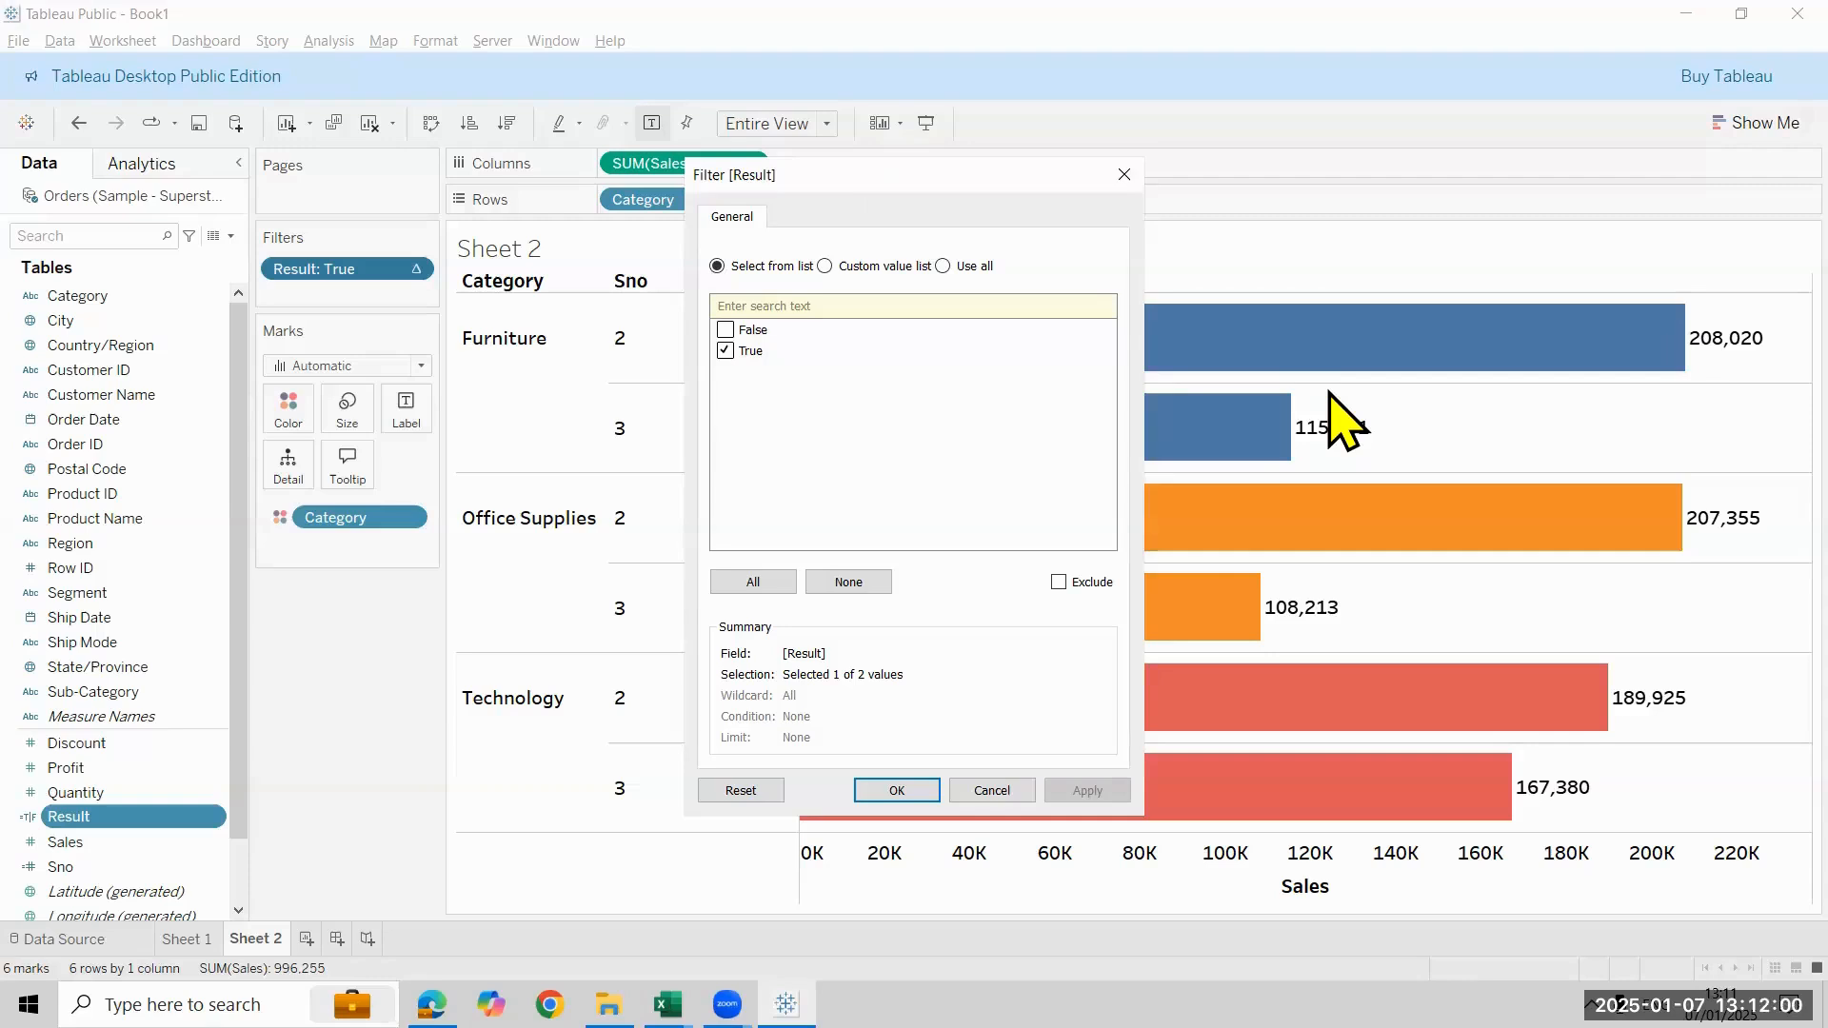
key("Escape")
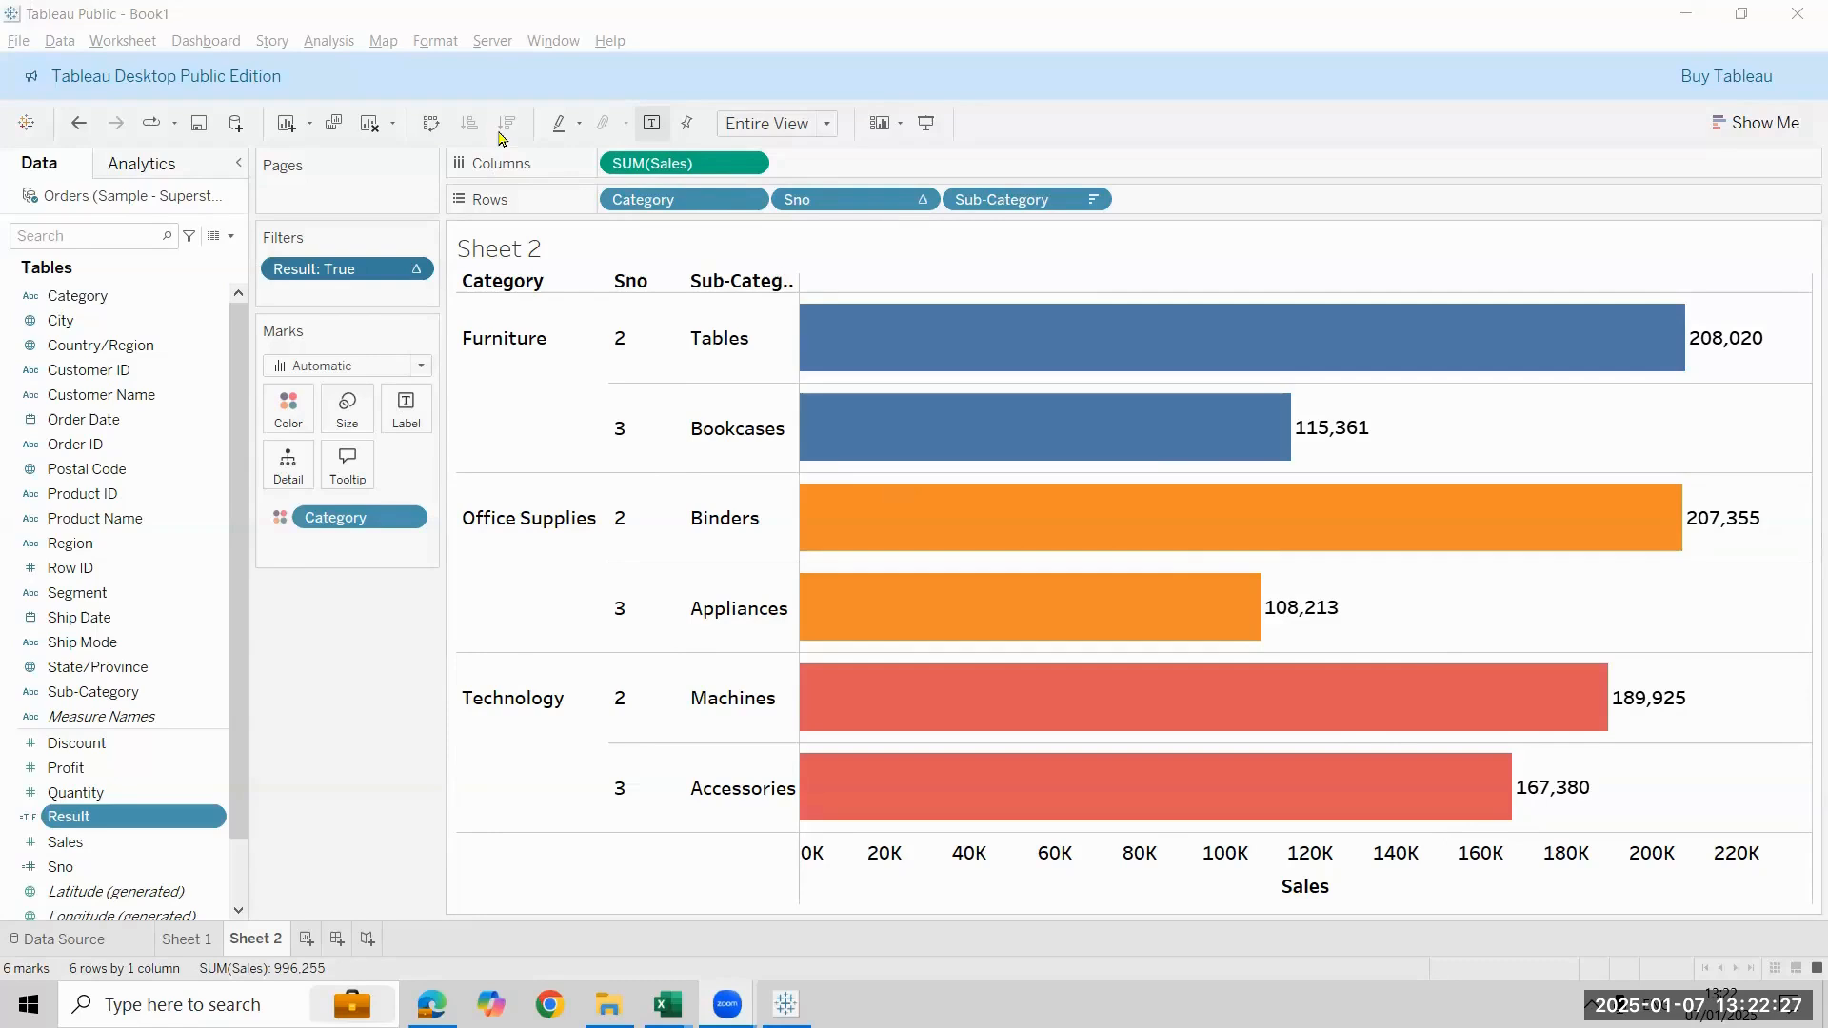
Create a new worksheet and display the Show Me chart types
left_click(306, 939)
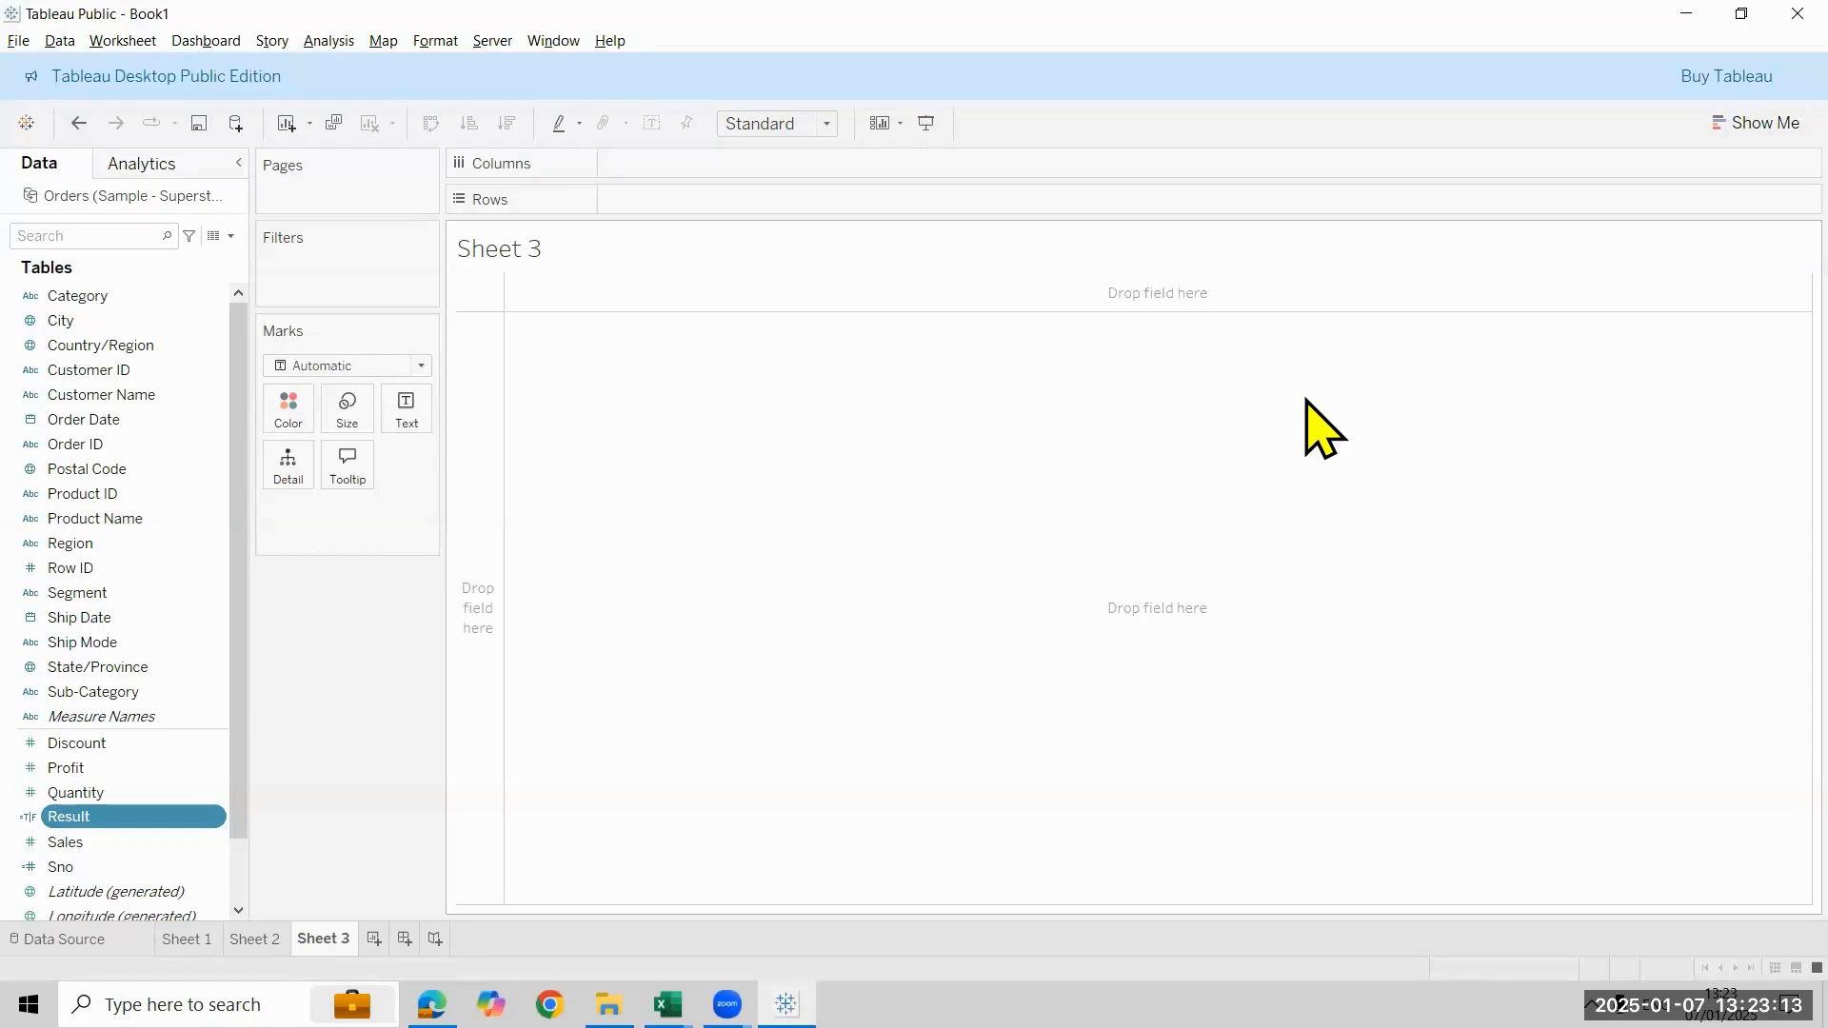
left_click(1733, 134)
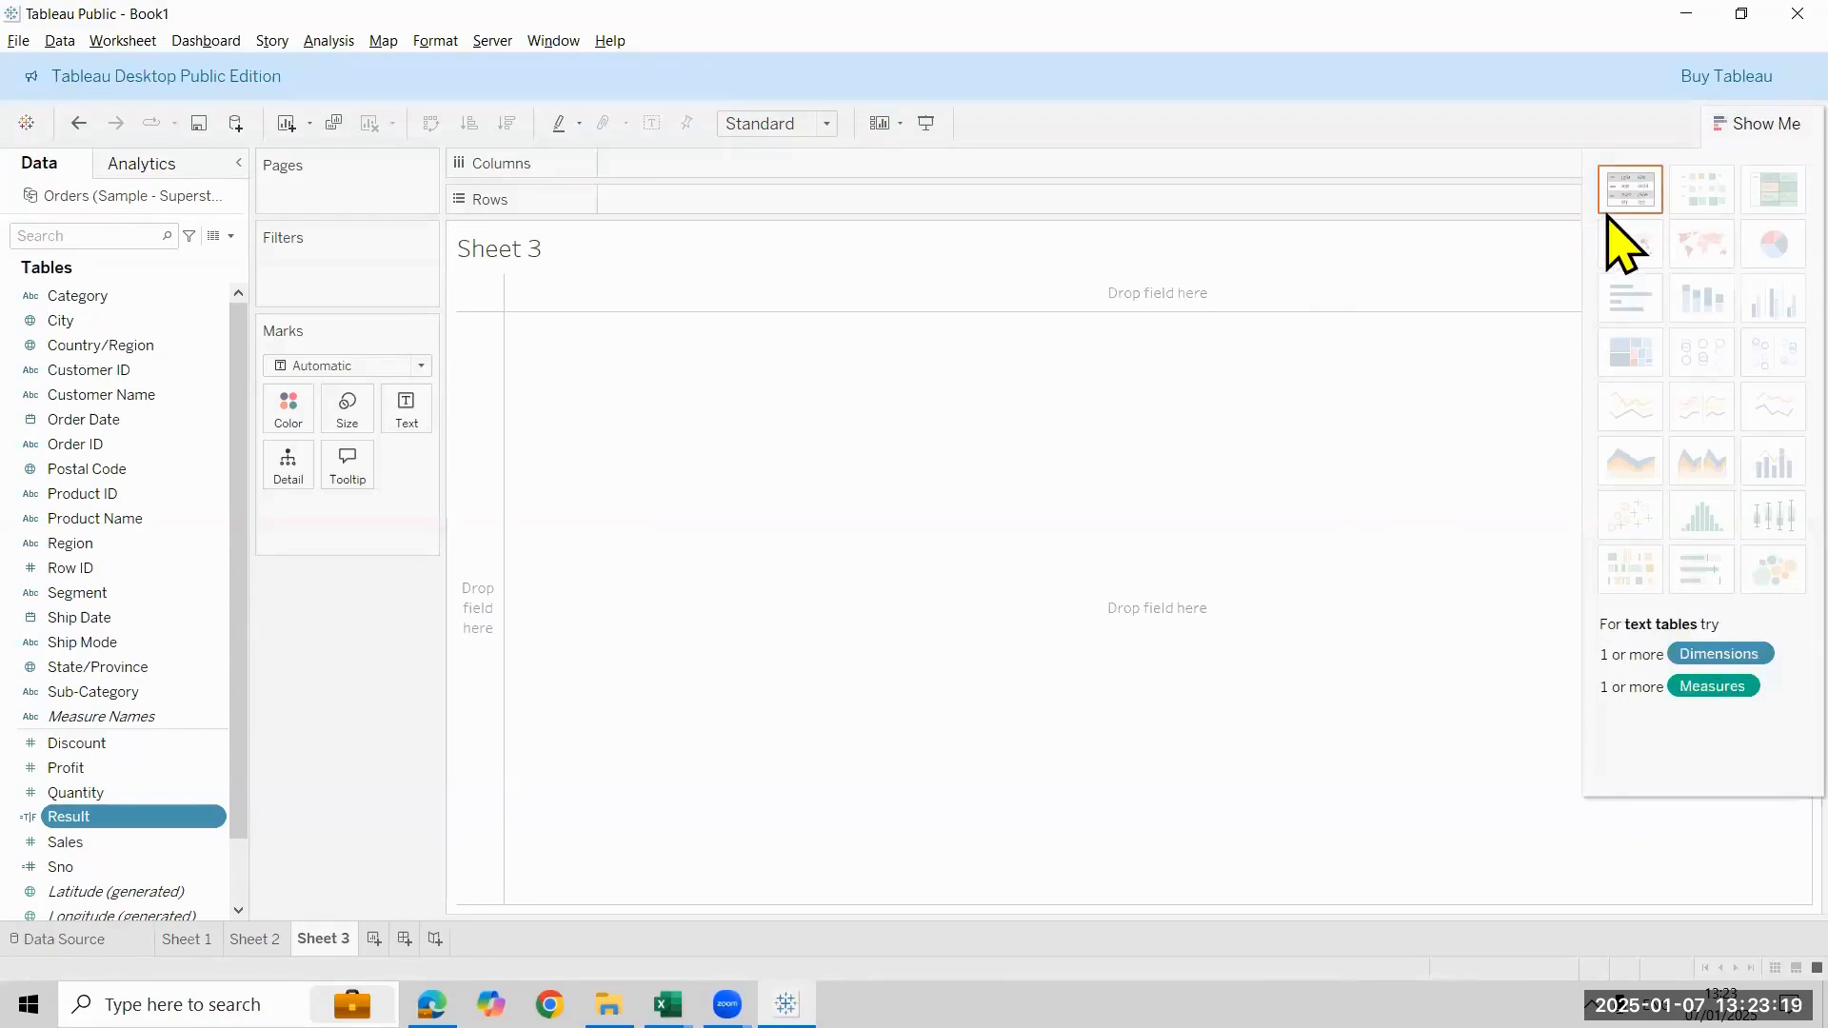
left_click(105, 793, "ctrl")
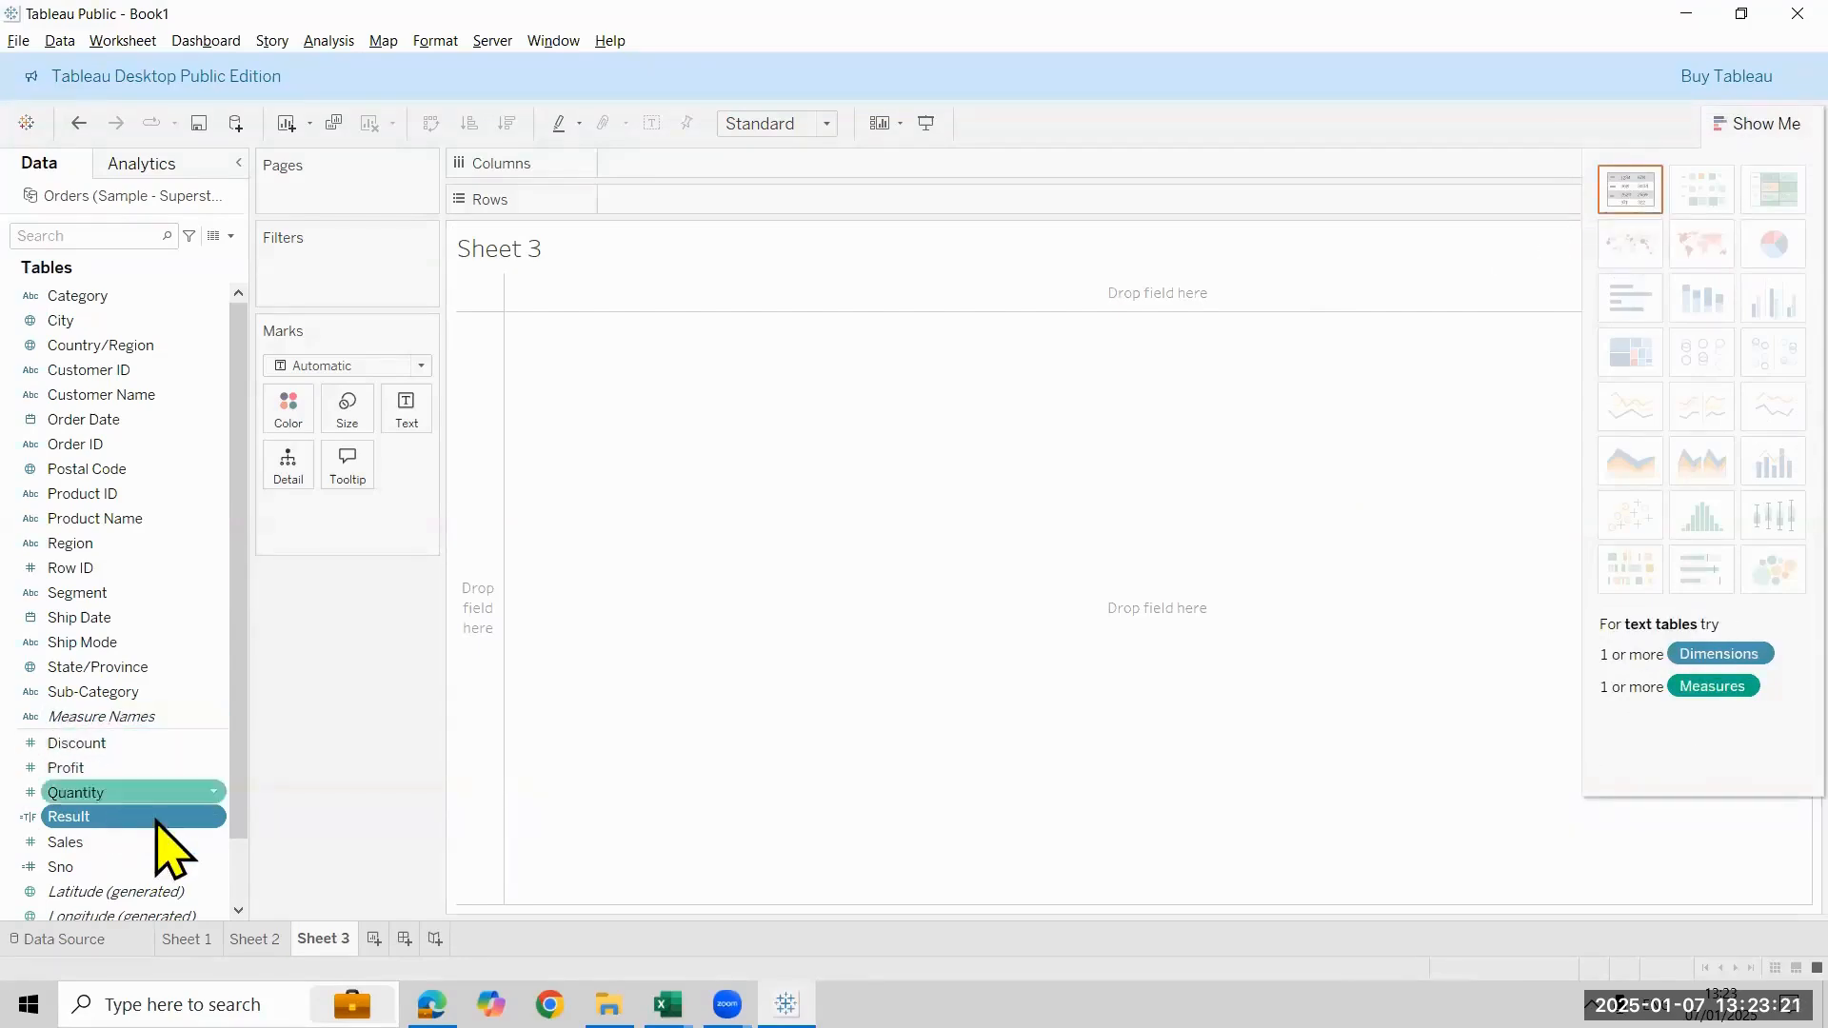
left_click_drag(152, 848, 724, 164)
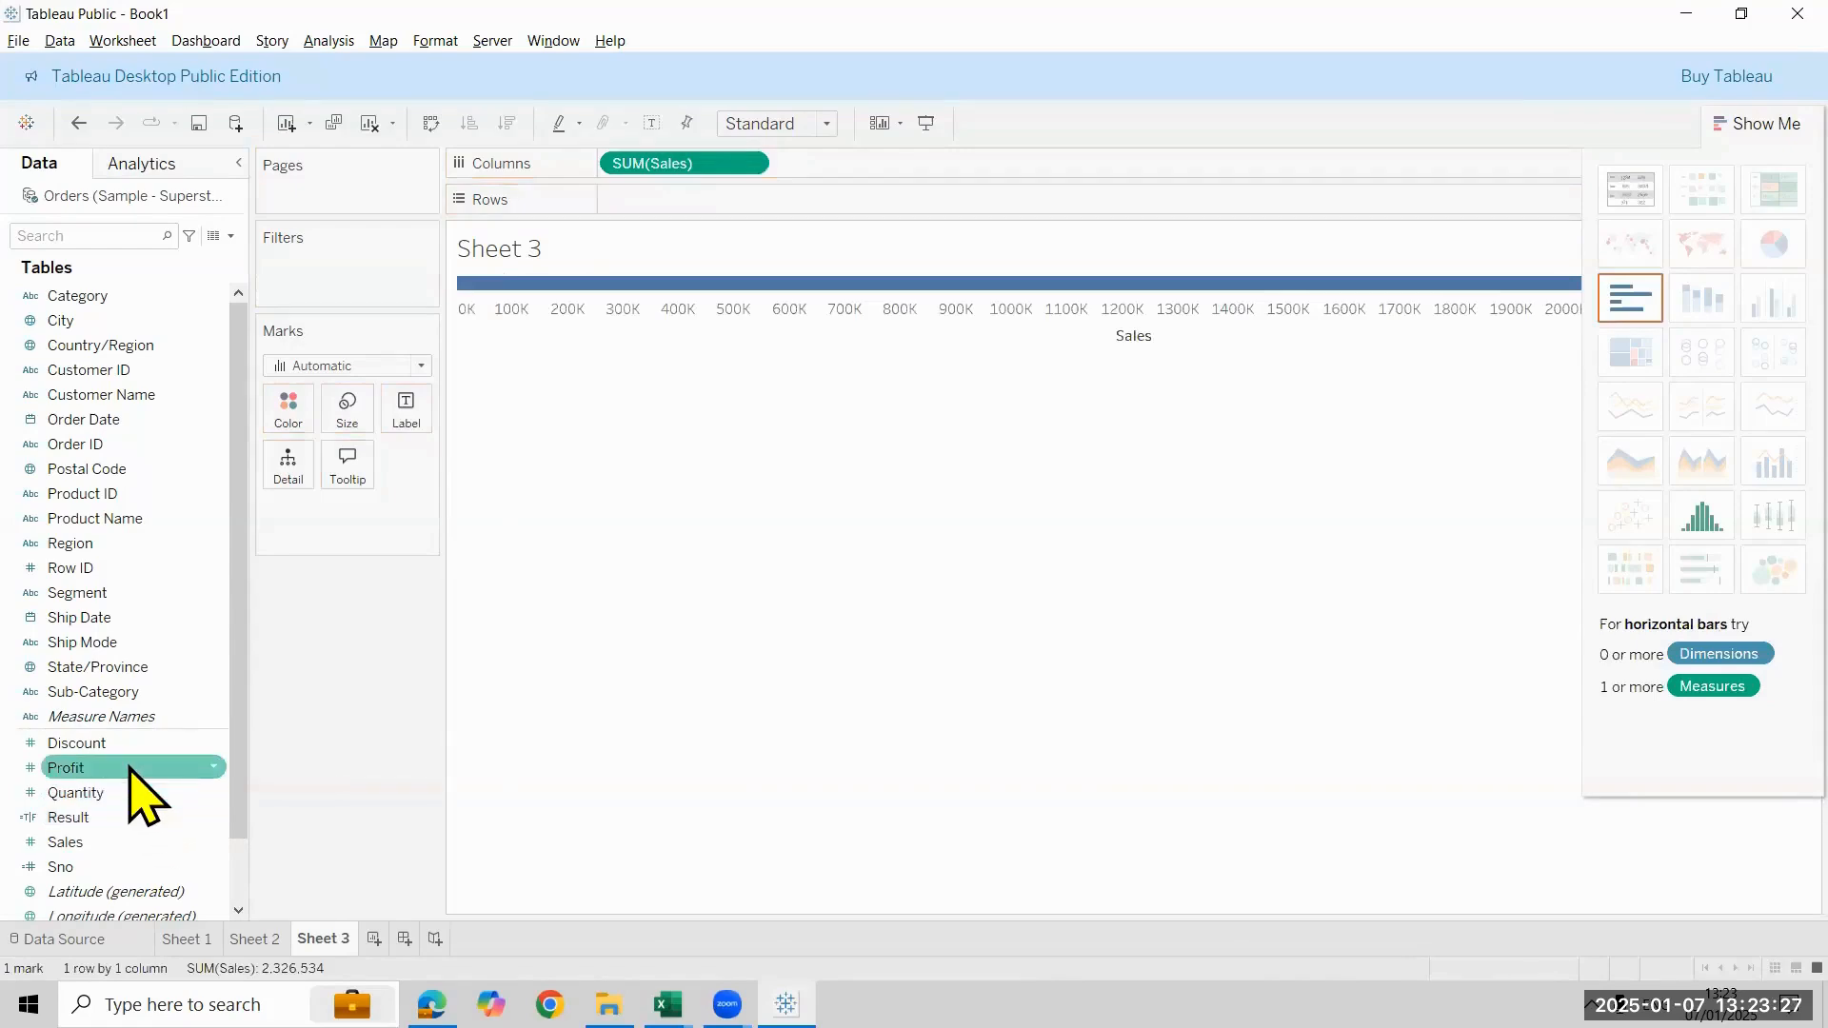
left_click_drag(134, 767, 886, 228)
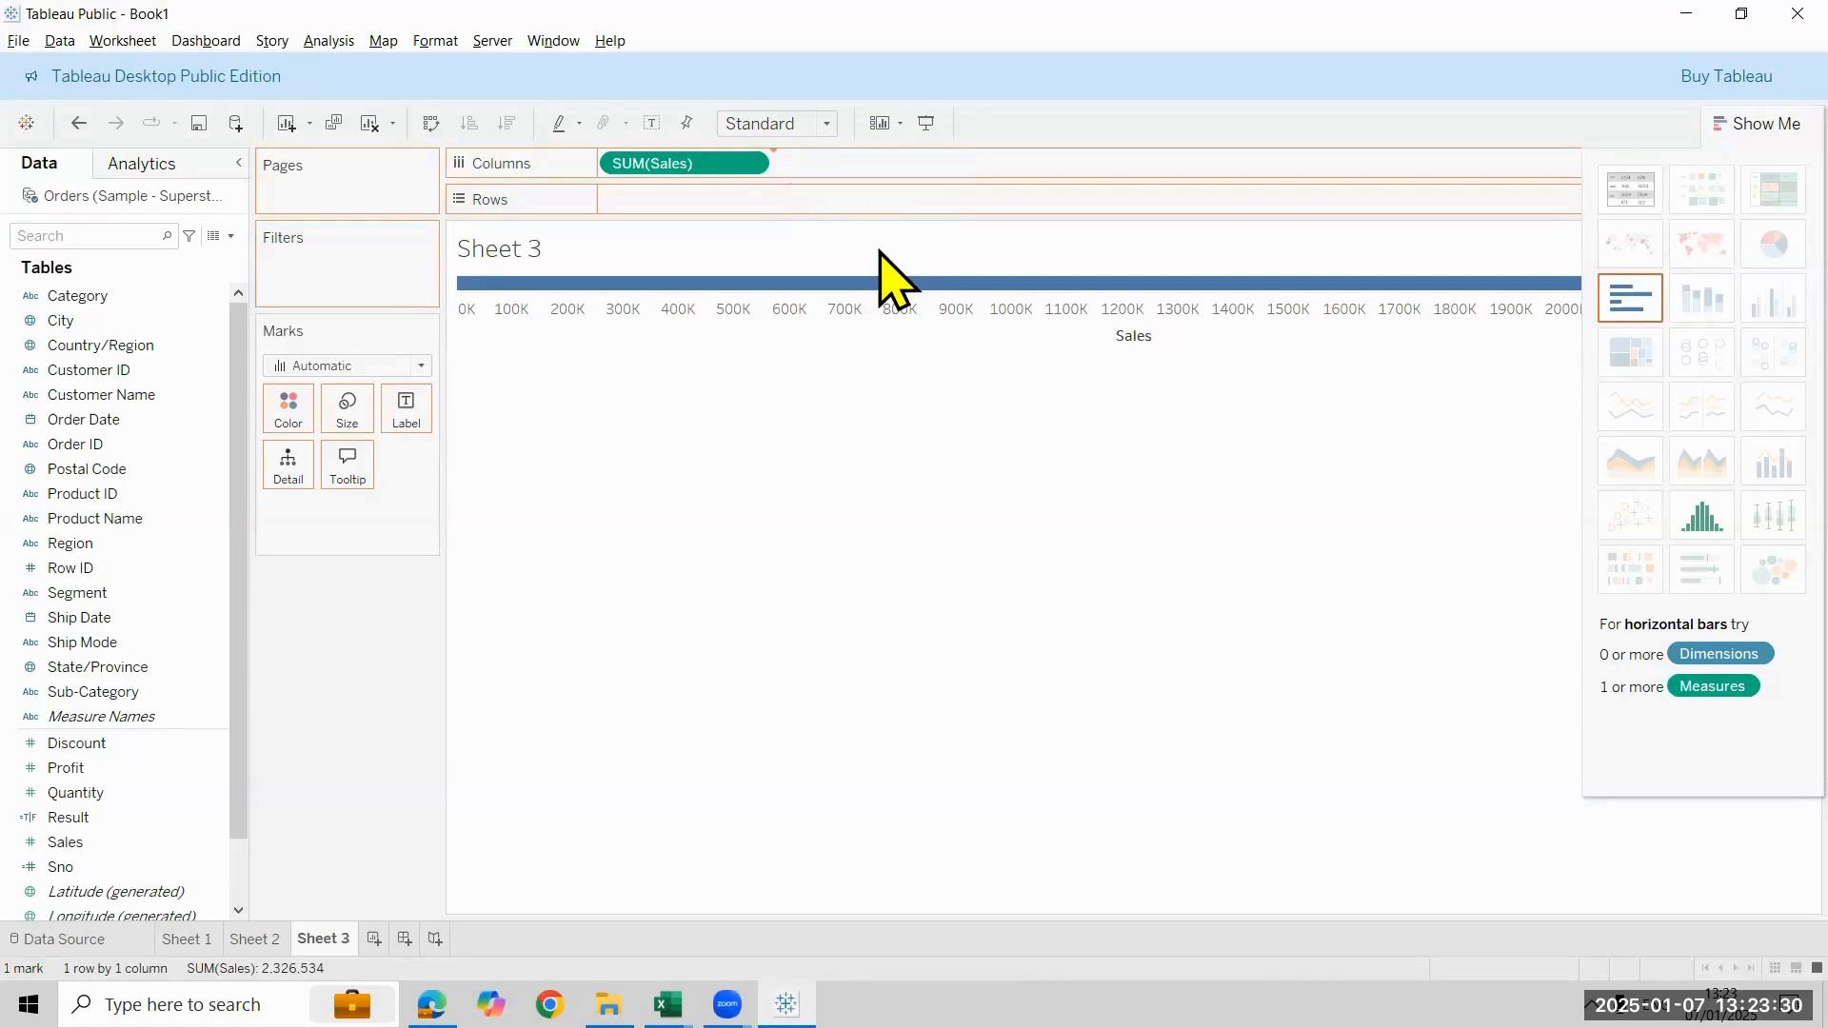
left_click(1623, 197)
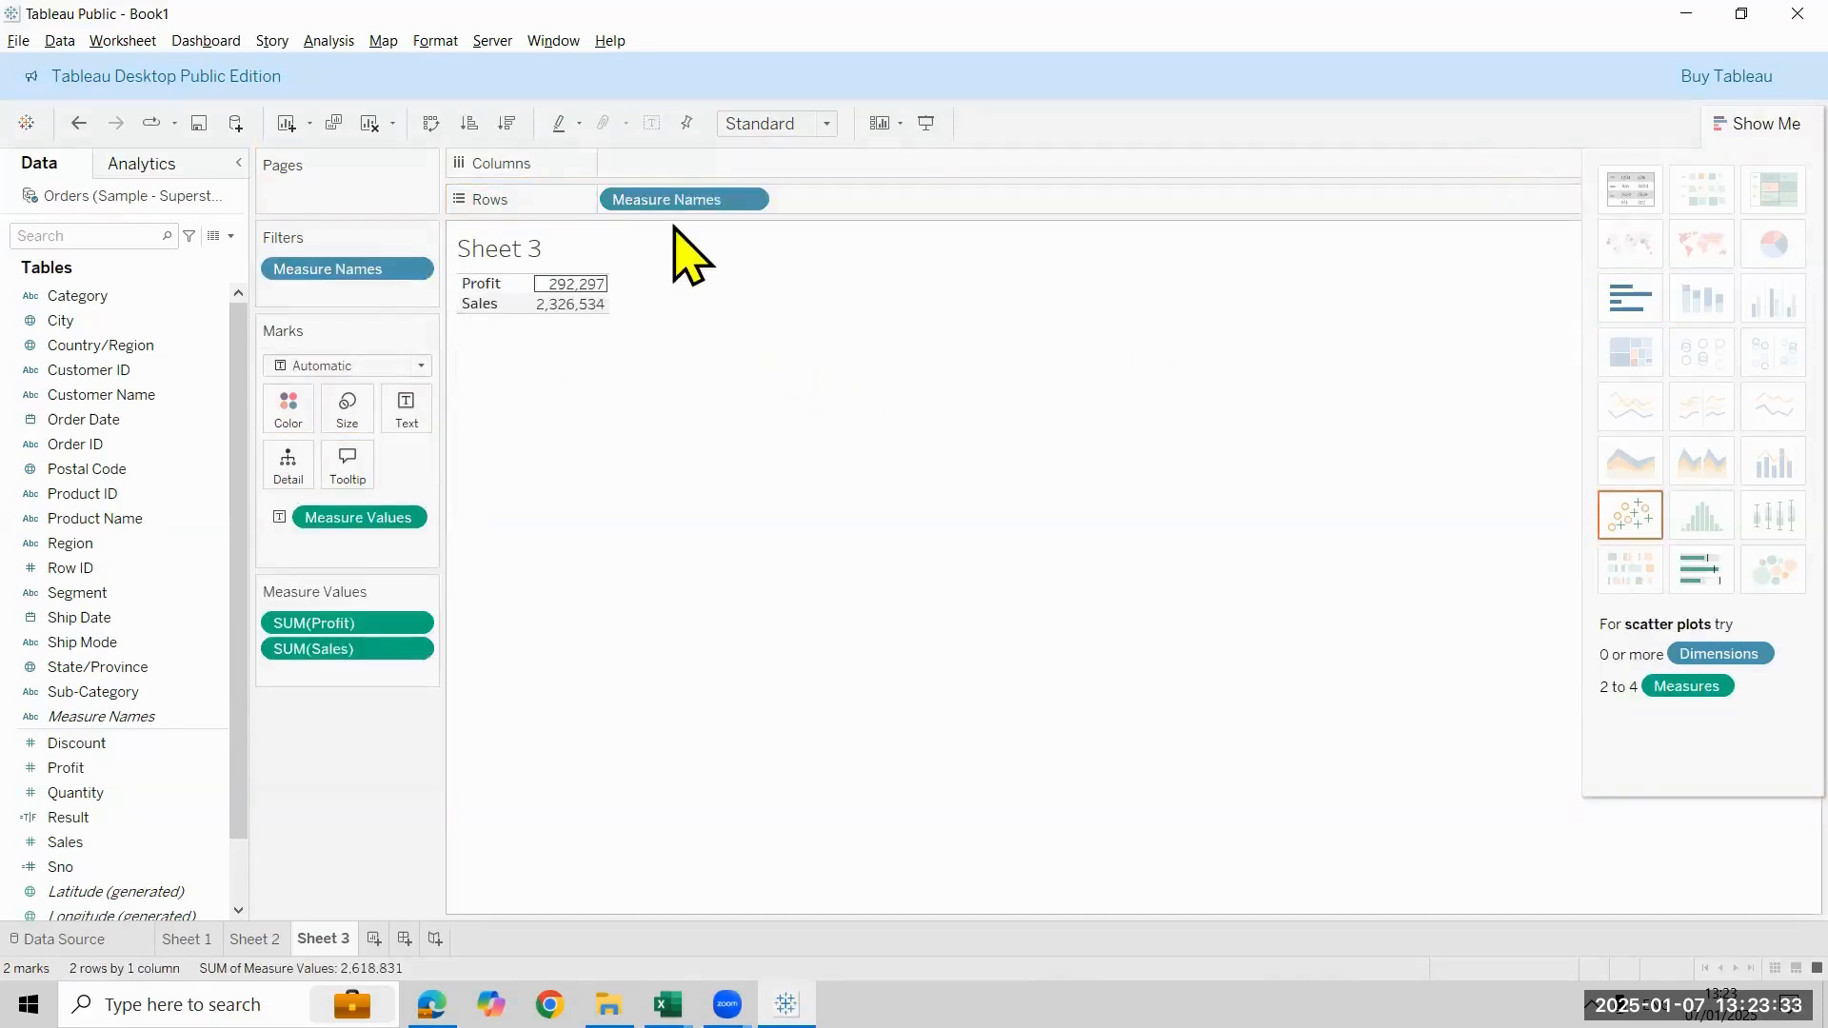
left_click_drag(674, 201, 674, 166)
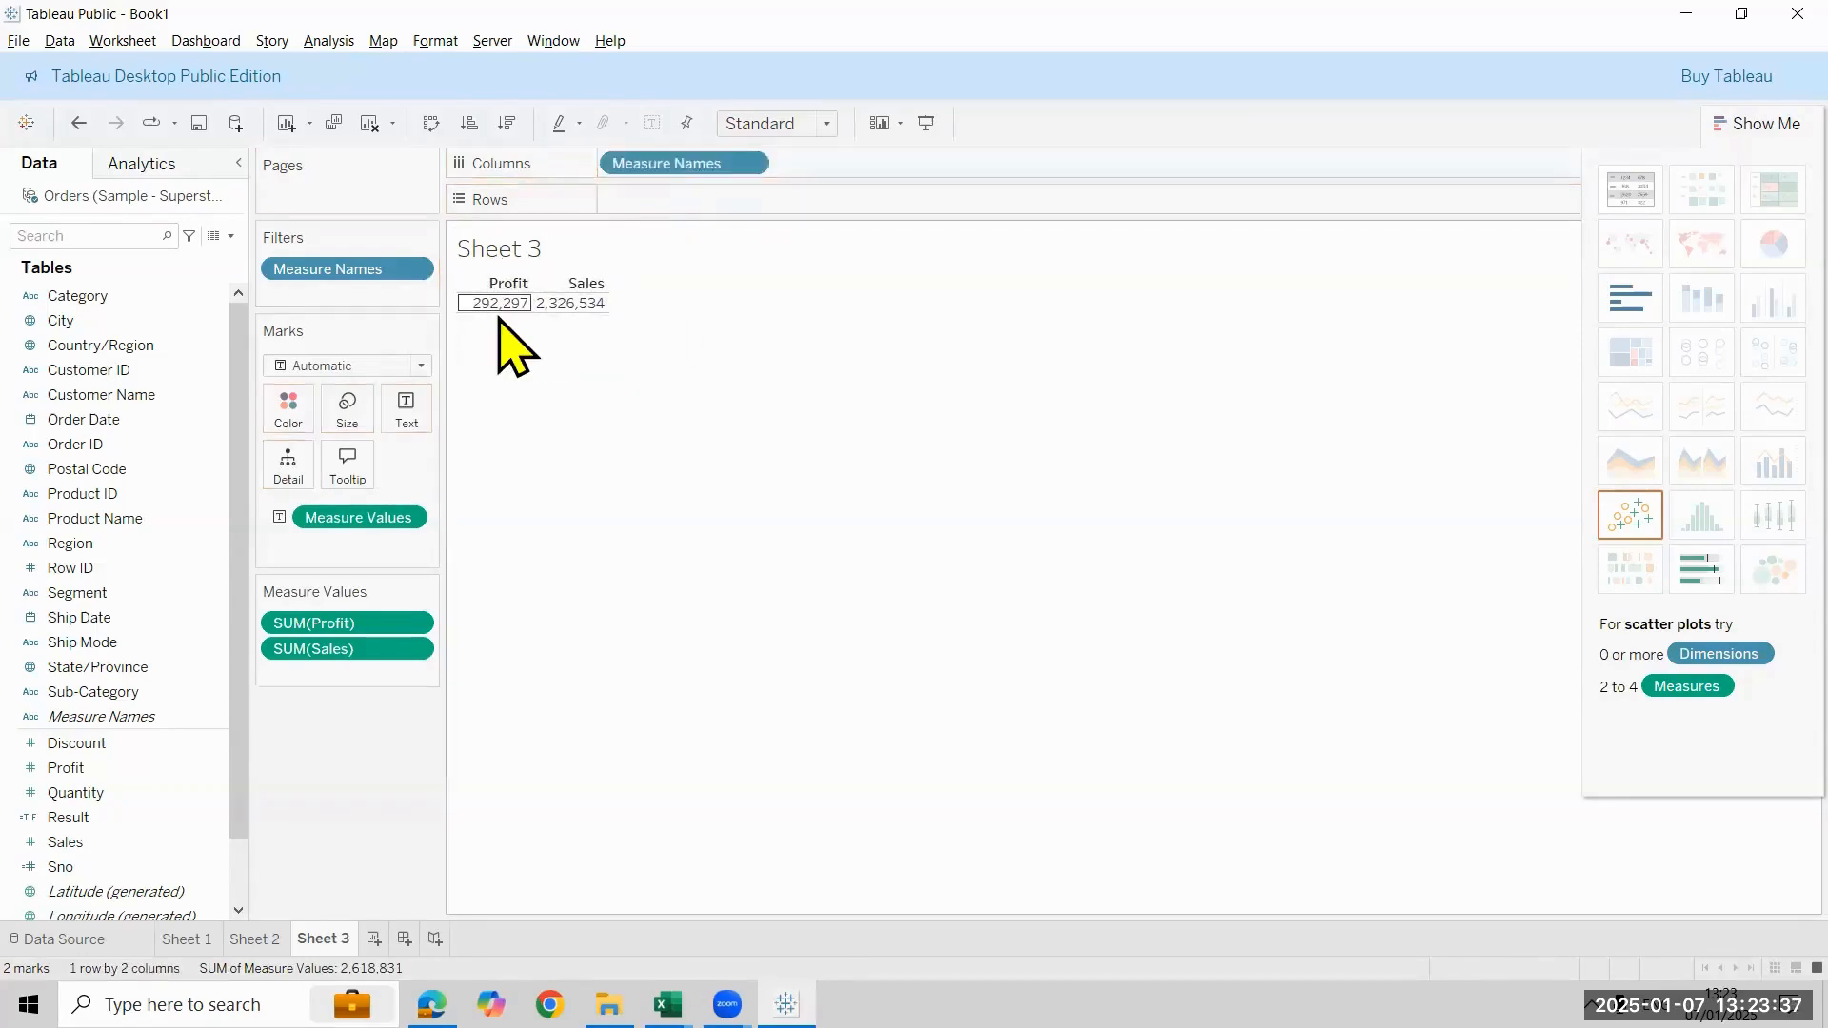
left_click(571, 303)
left_click_drag(196, 790, 871, 190)
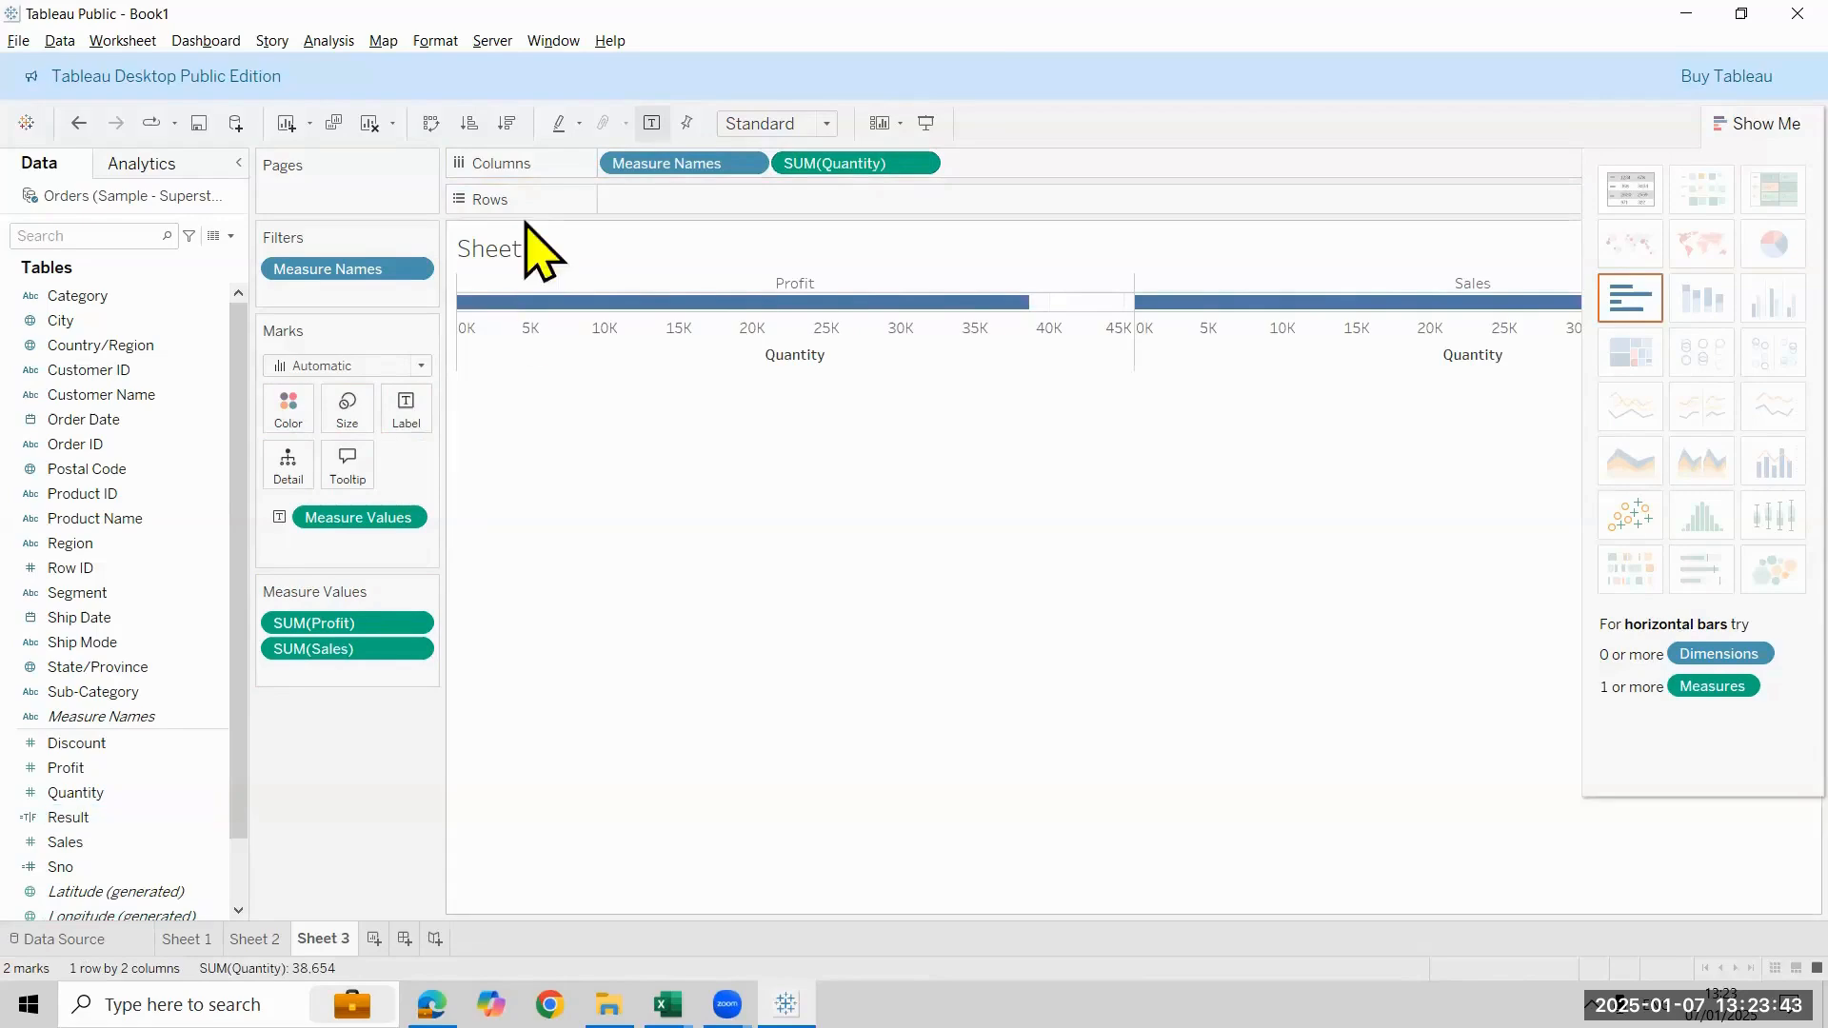
left_click(429, 124)
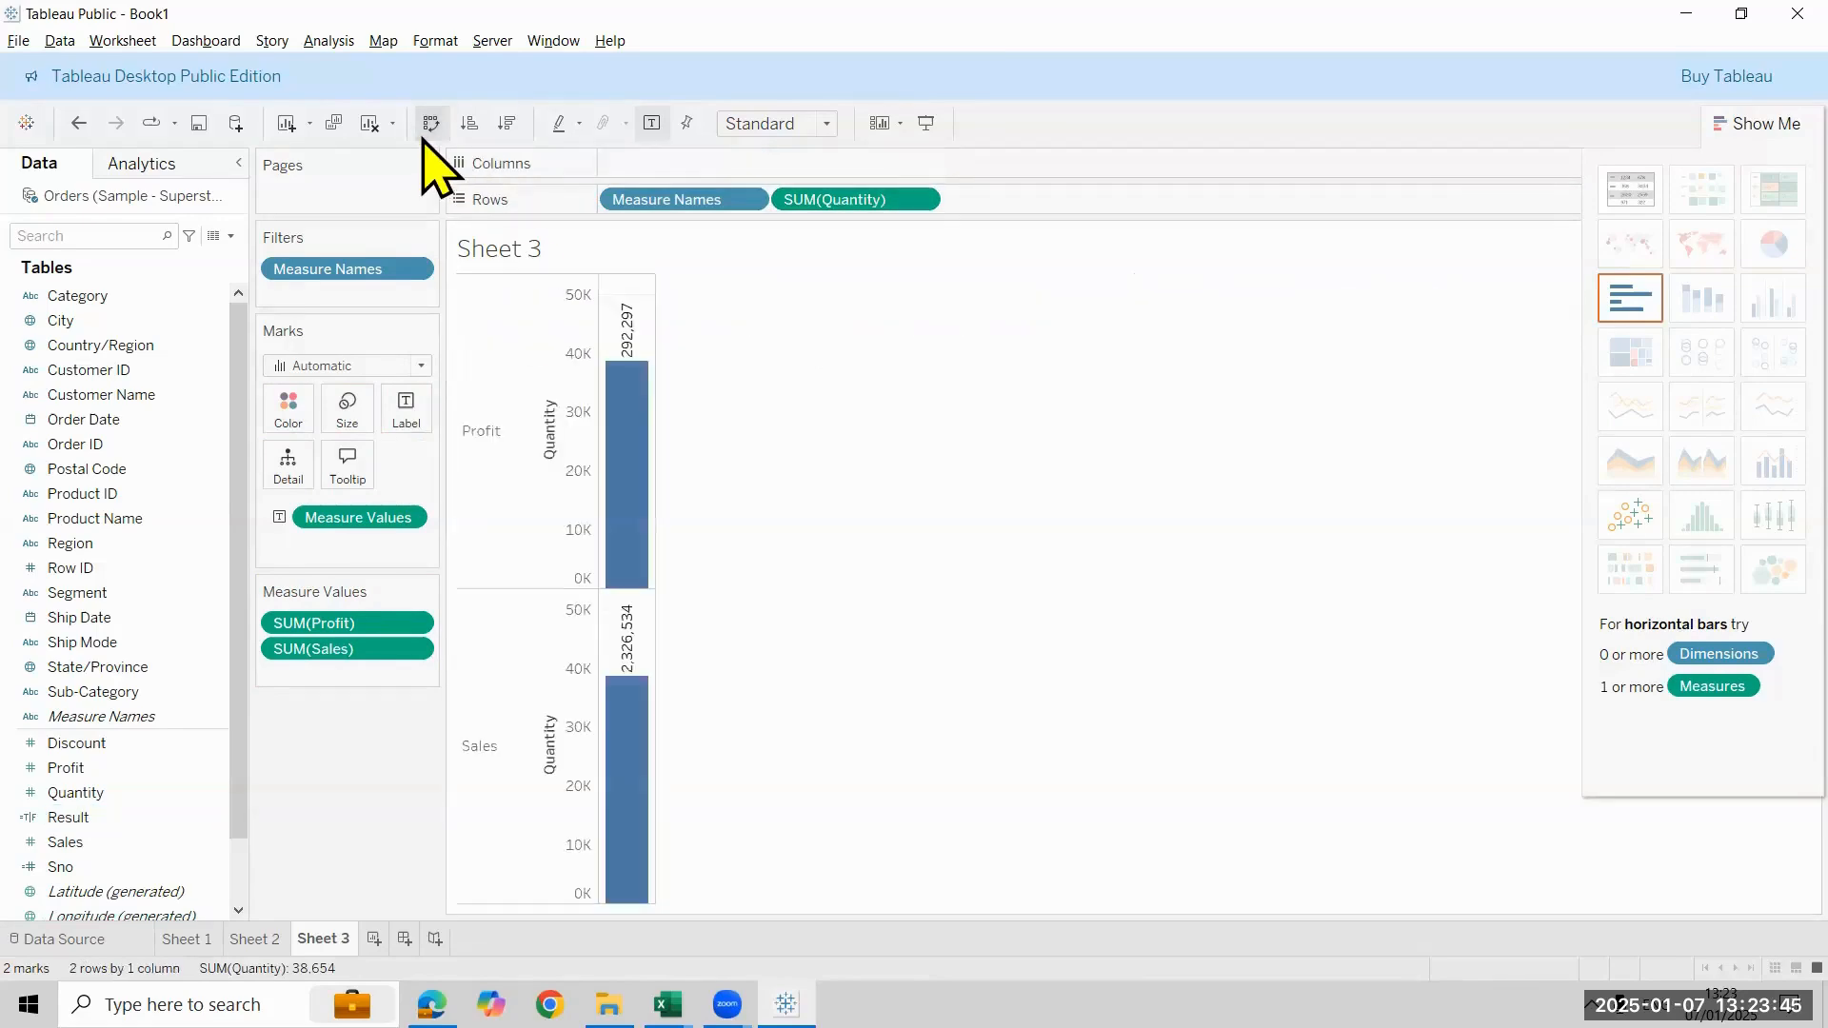
left_click(371, 123)
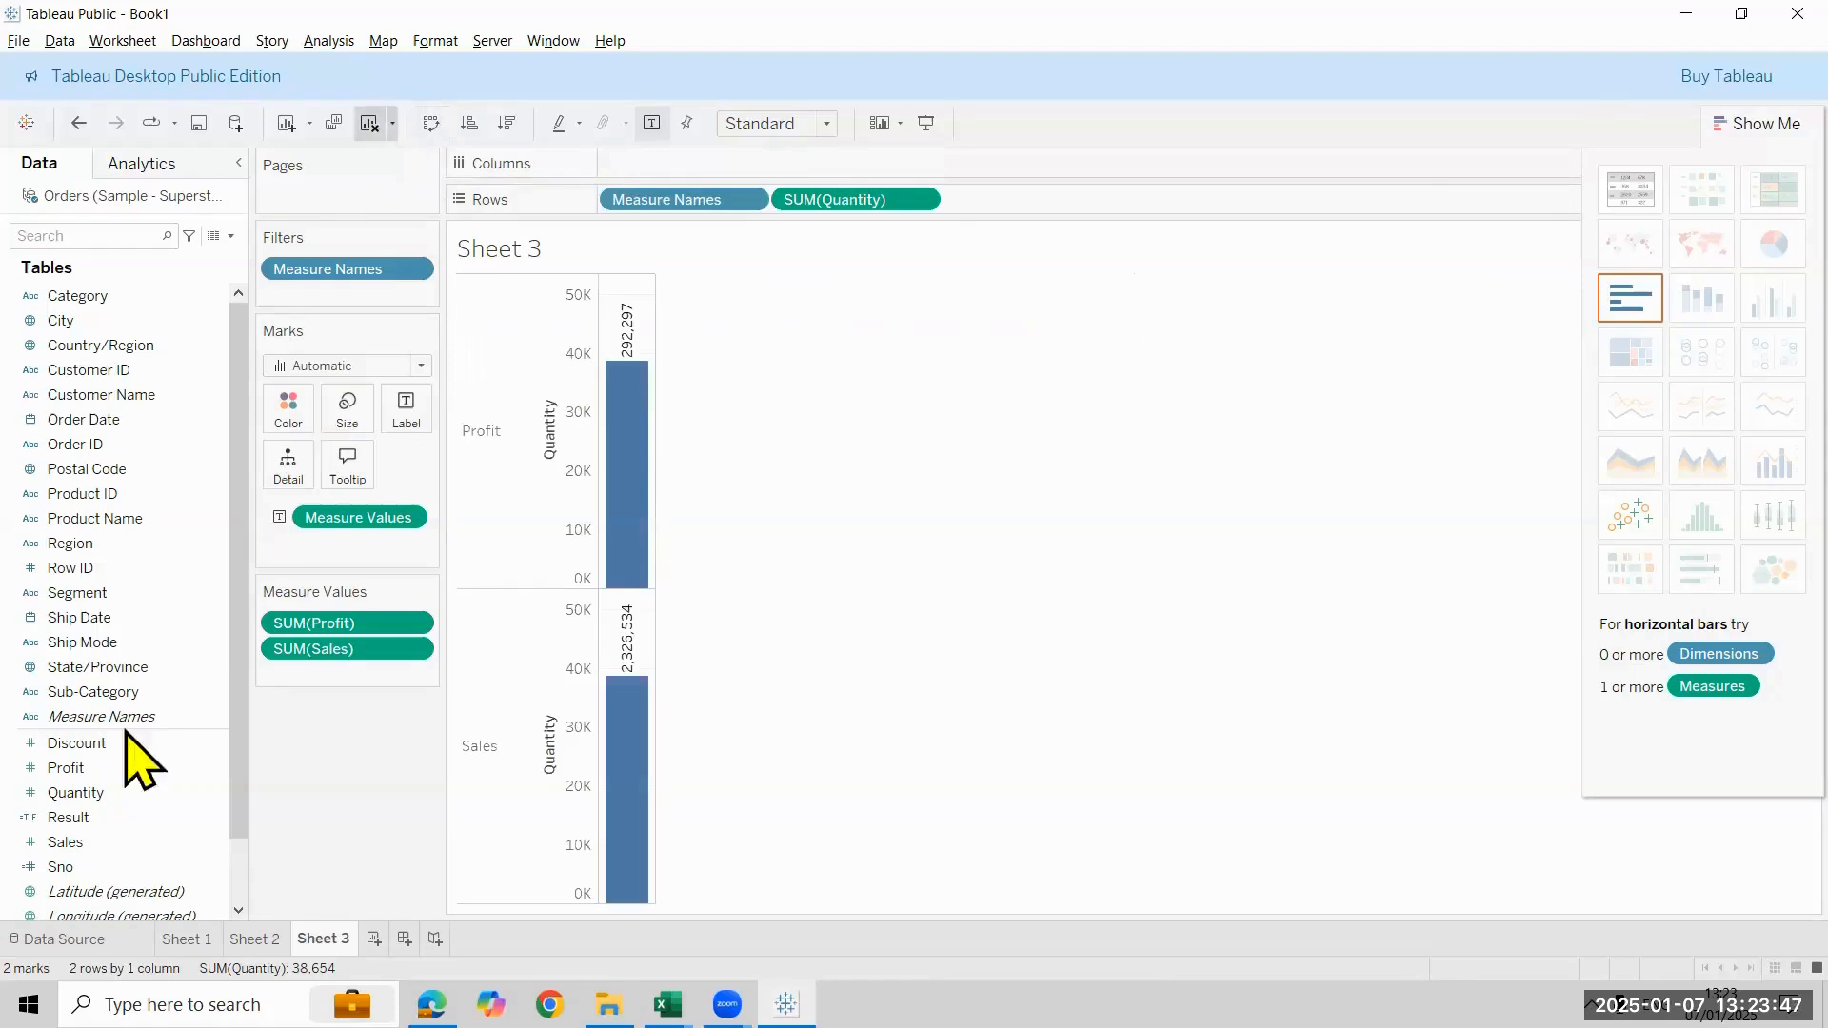
Build a text table of Sales, Profit, Quantity and Discount totals, with Measure Names across the columns
left_click(76, 843)
left_click_drag(77, 842, 637, 166)
left_click_drag(143, 768, 884, 172)
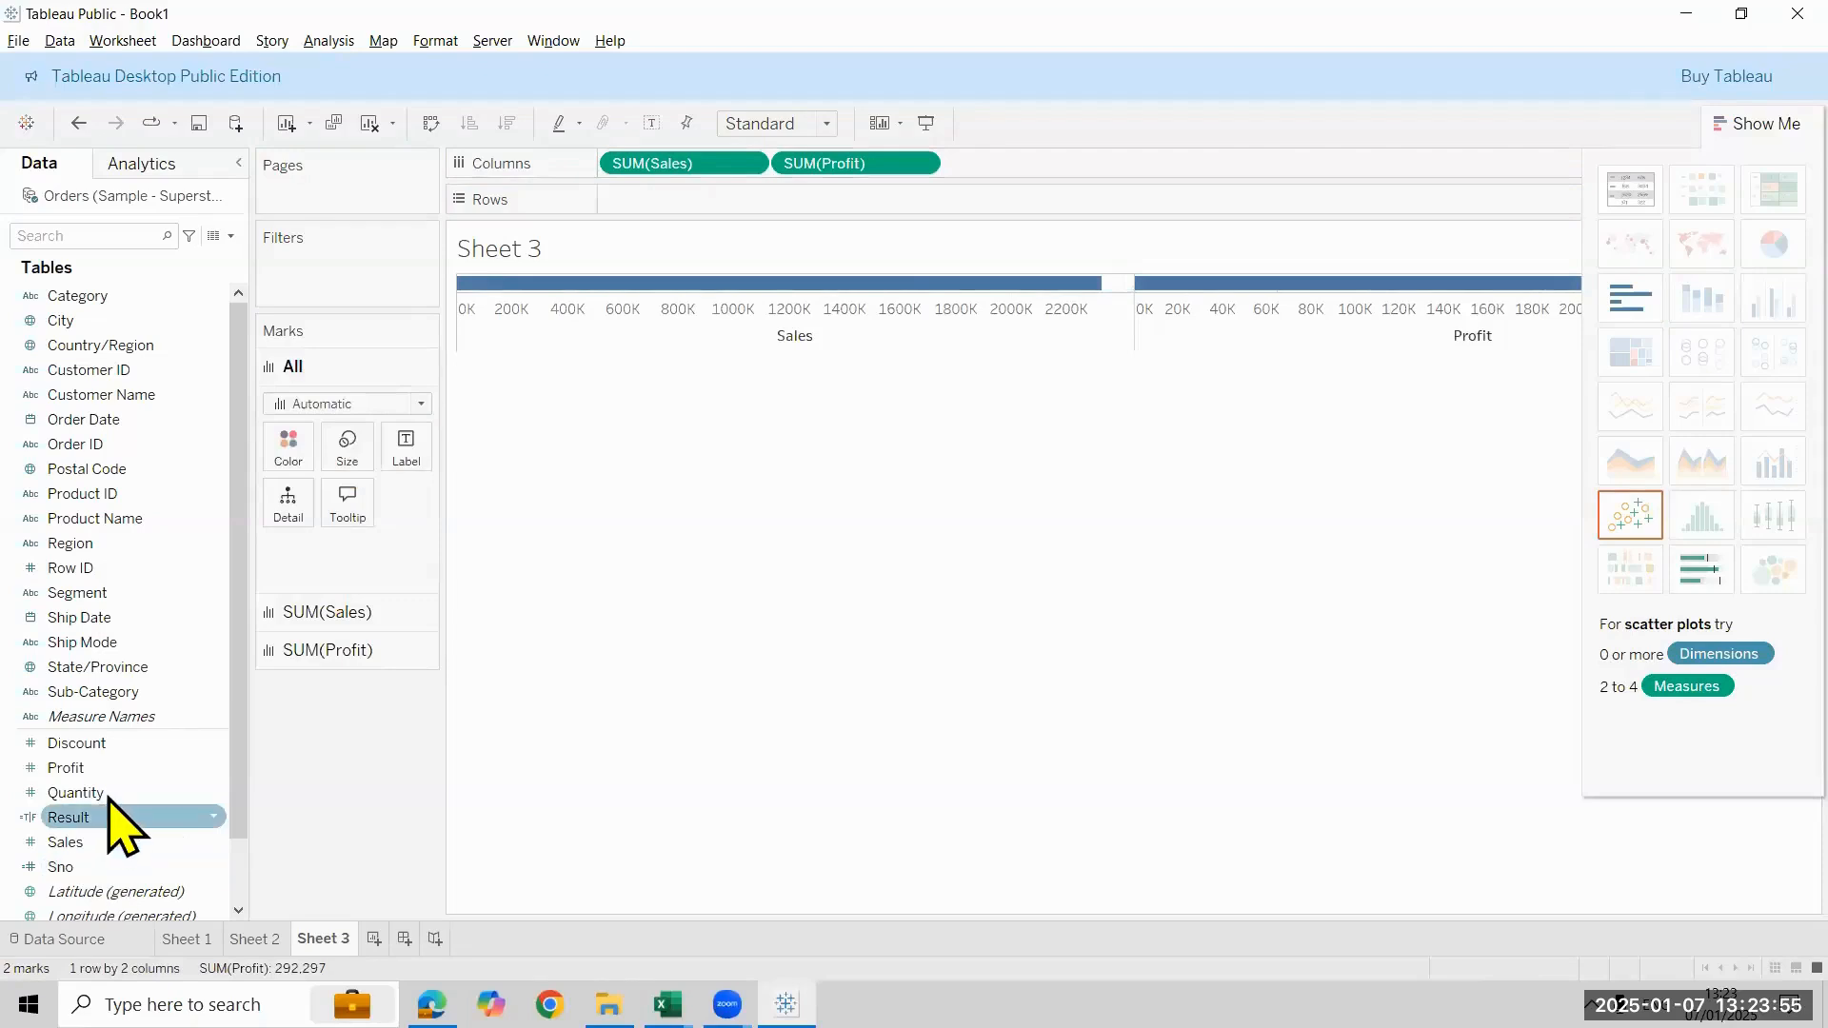
left_click_drag(90, 792, 1023, 175)
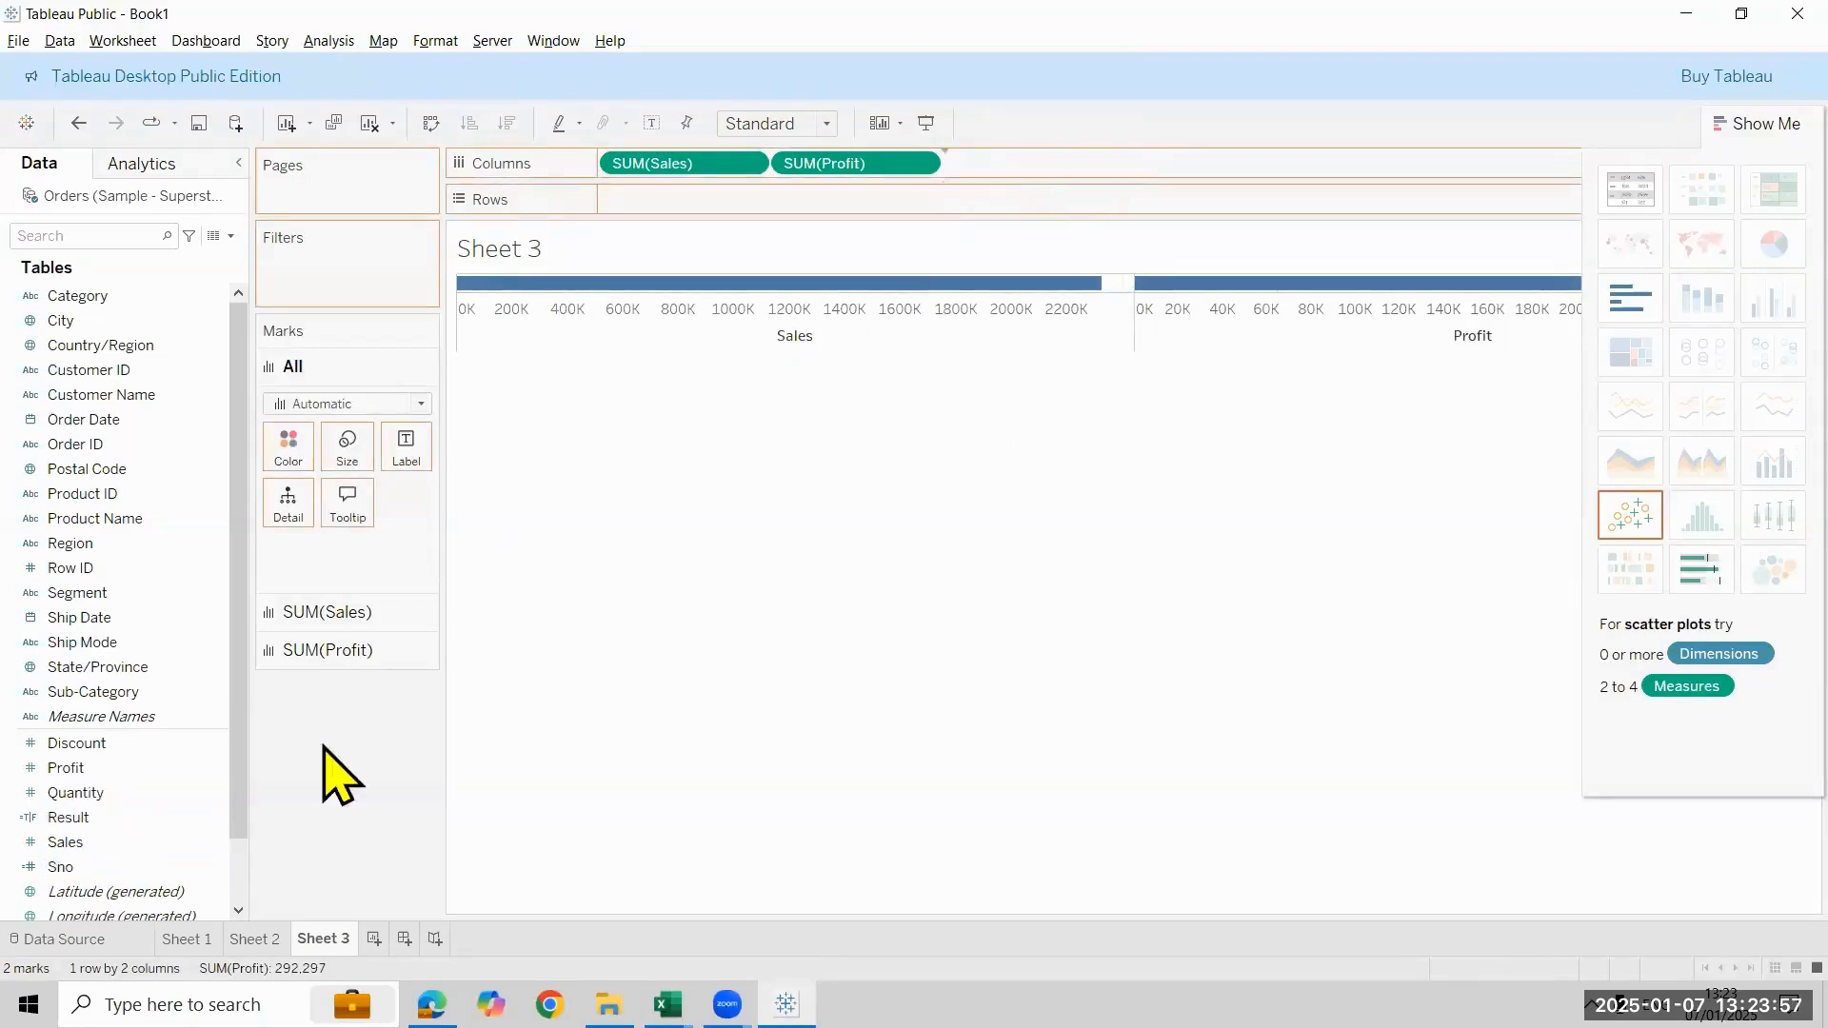
left_click_drag(95, 745, 1221, 166)
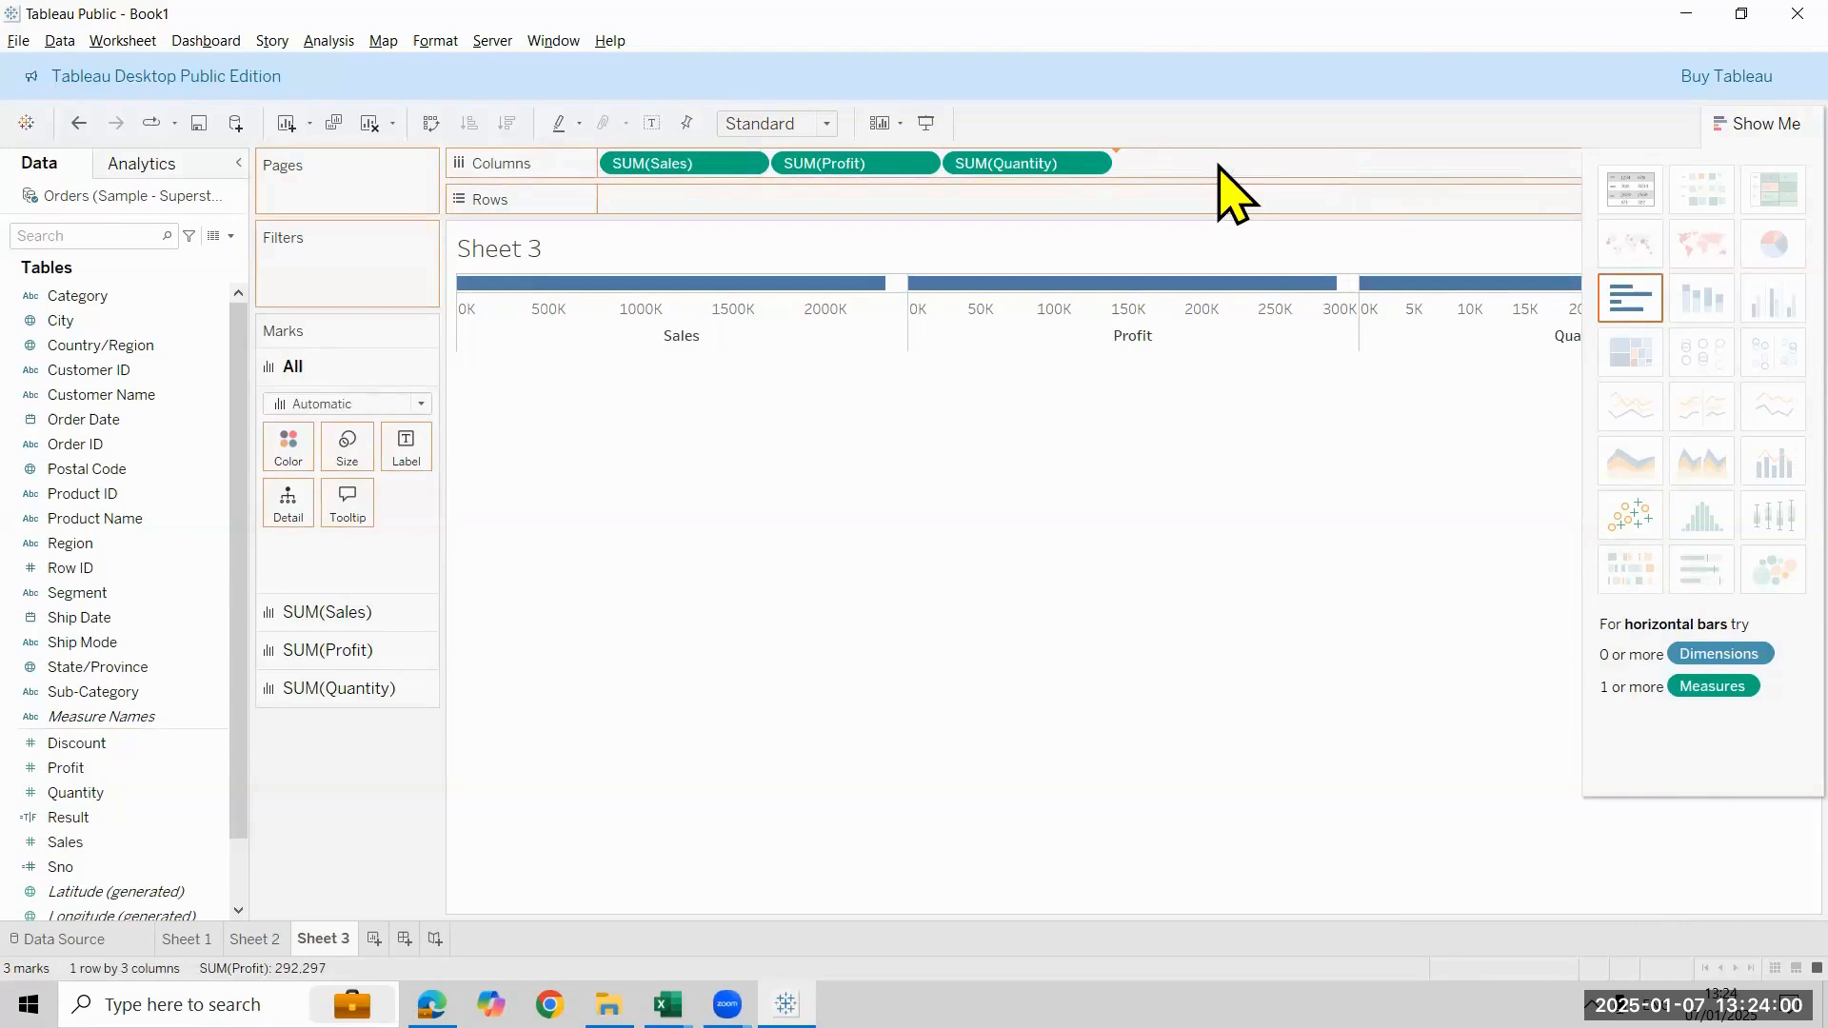
left_click(1629, 198)
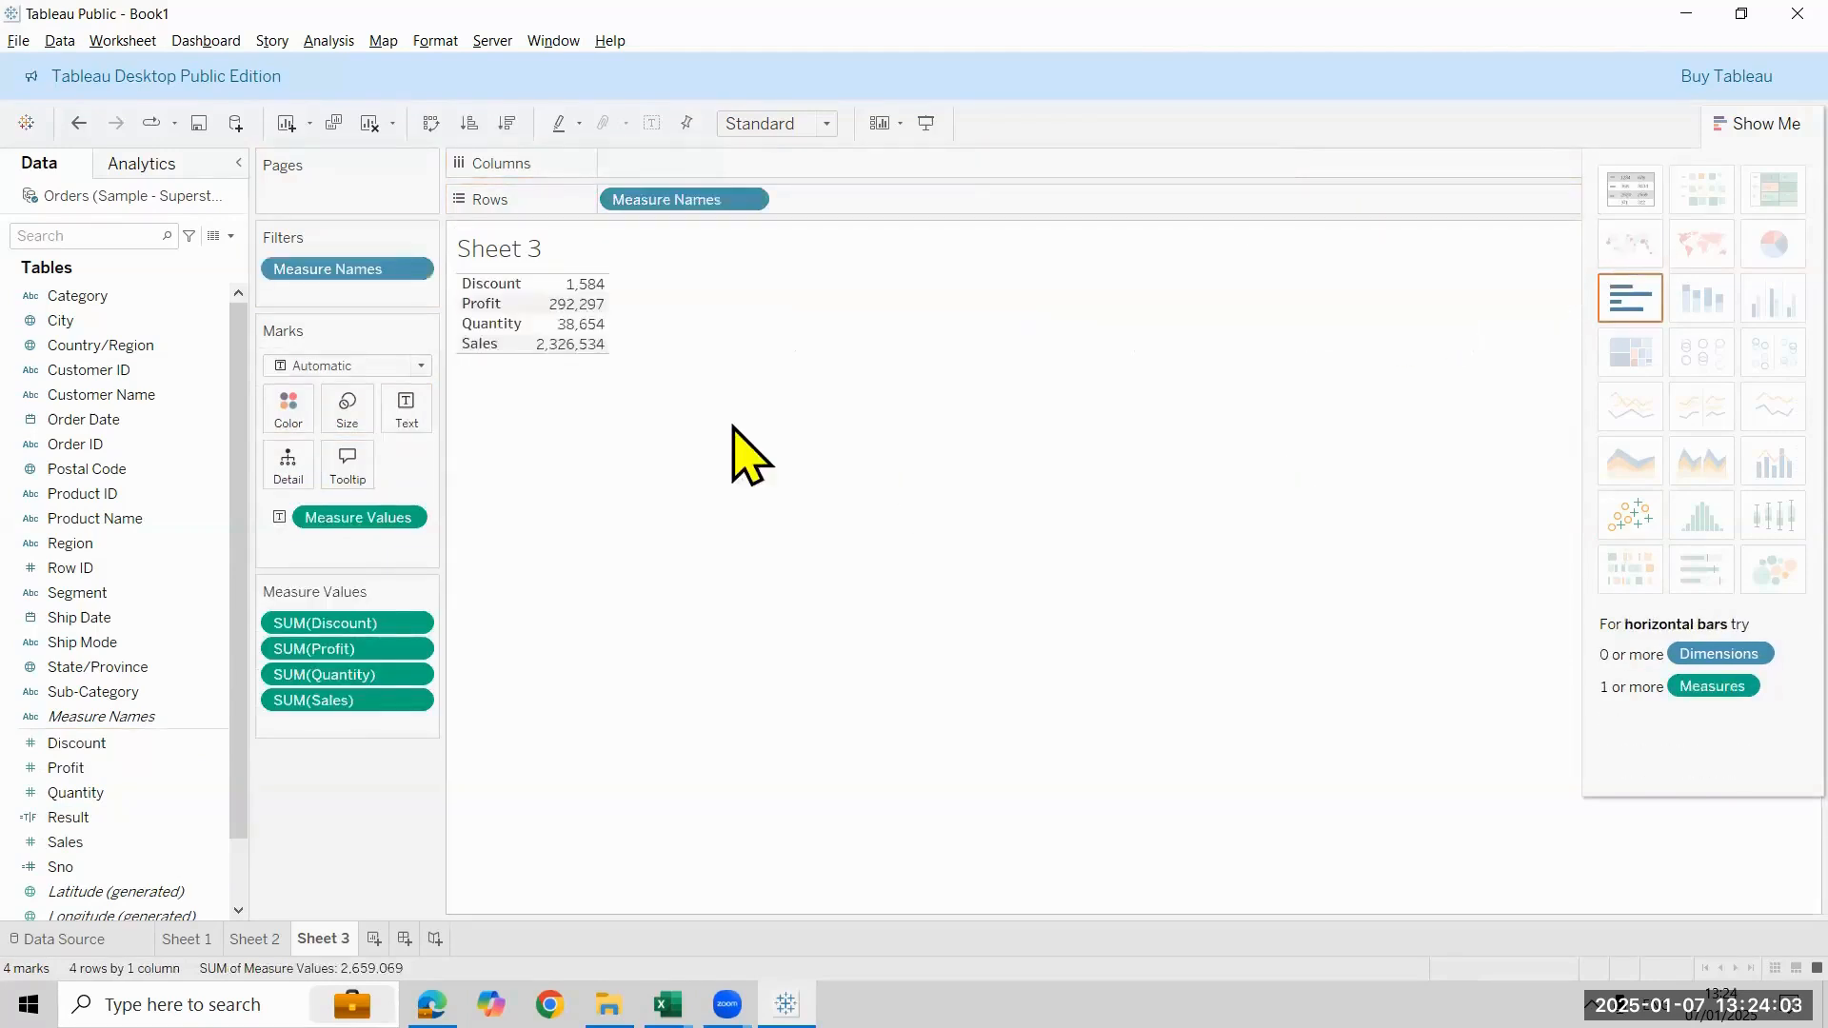
left_click(431, 123)
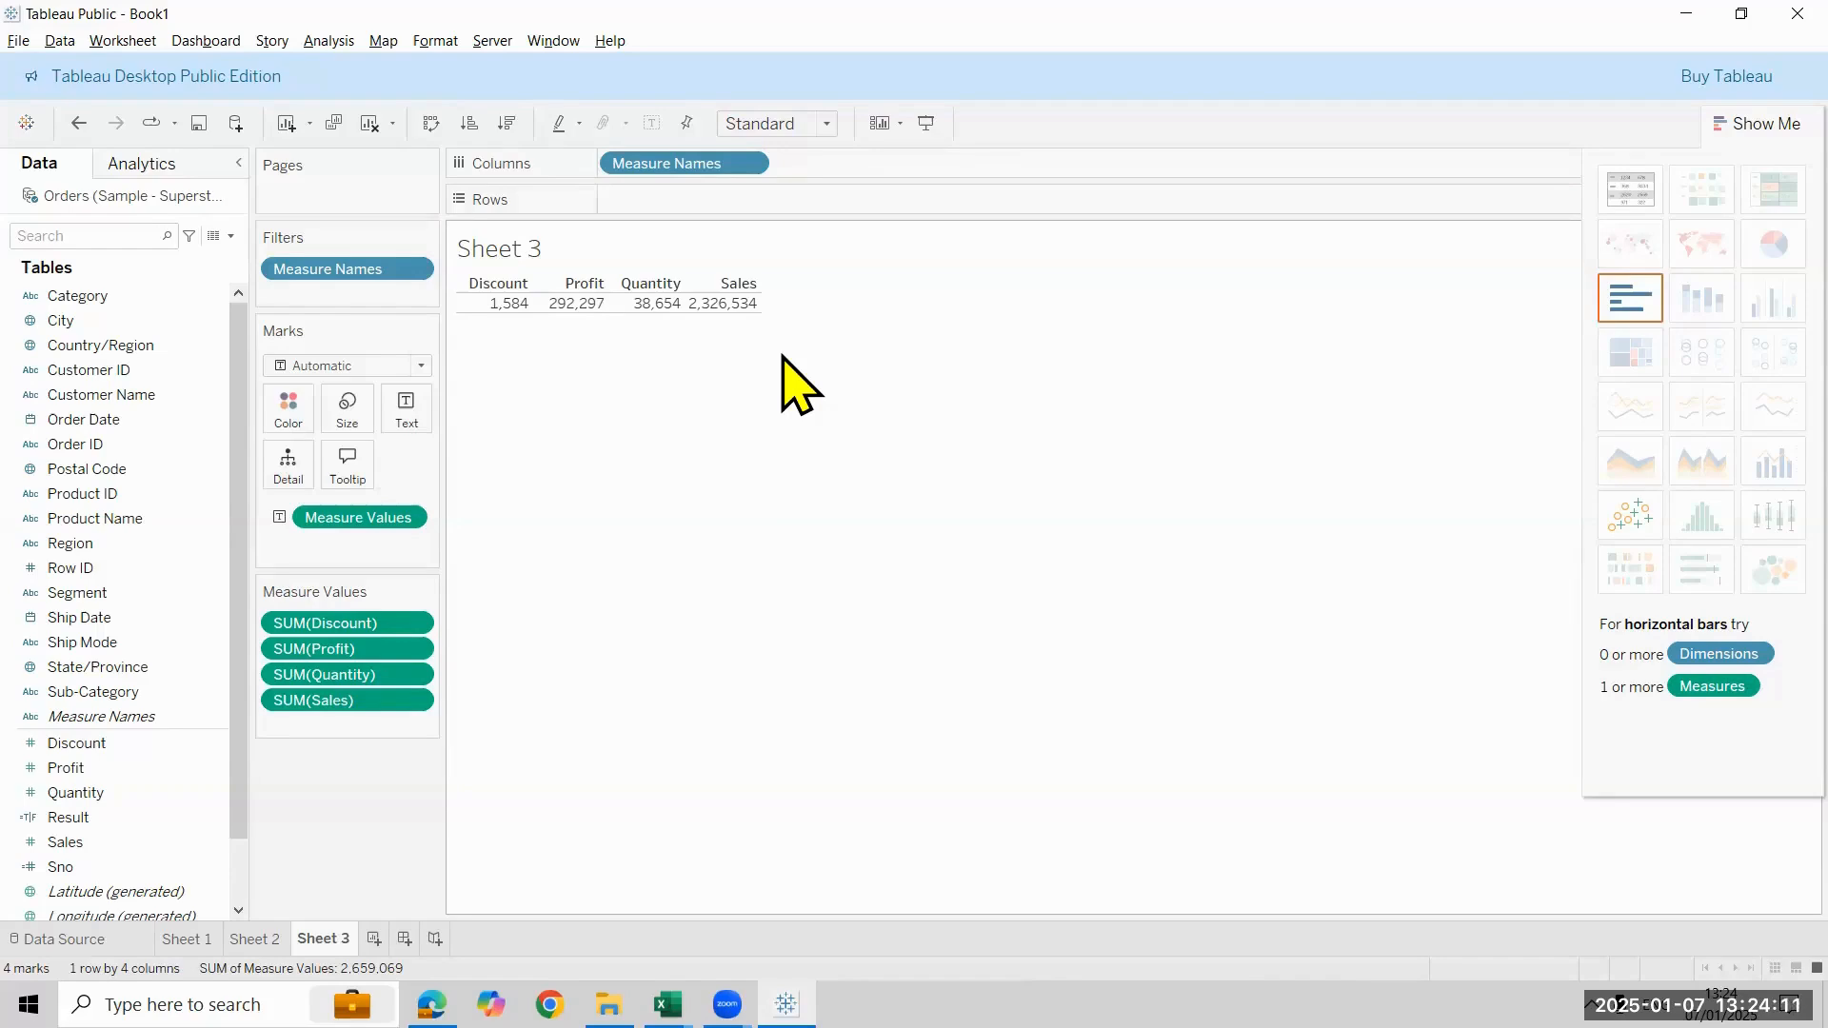
Align the table's text to the middle vertically and the center horizontally
left_click(400, 419)
left_click(572, 484)
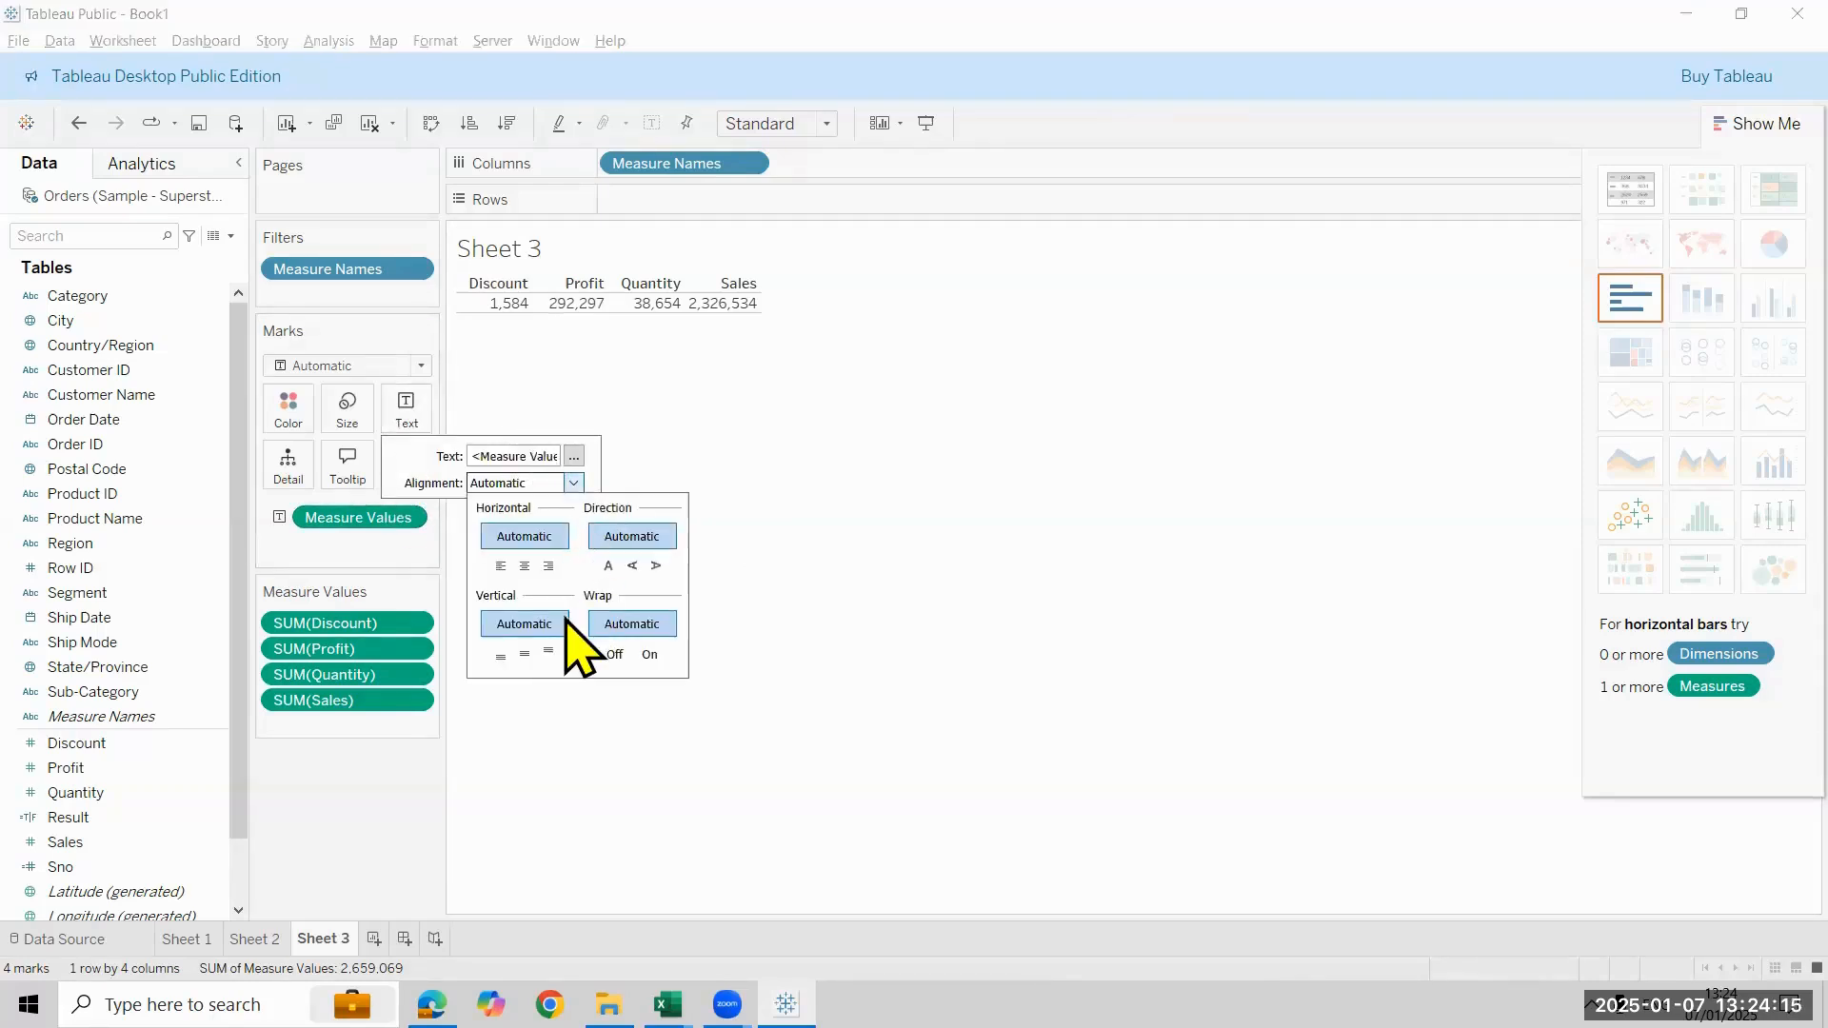
left_click(526, 655)
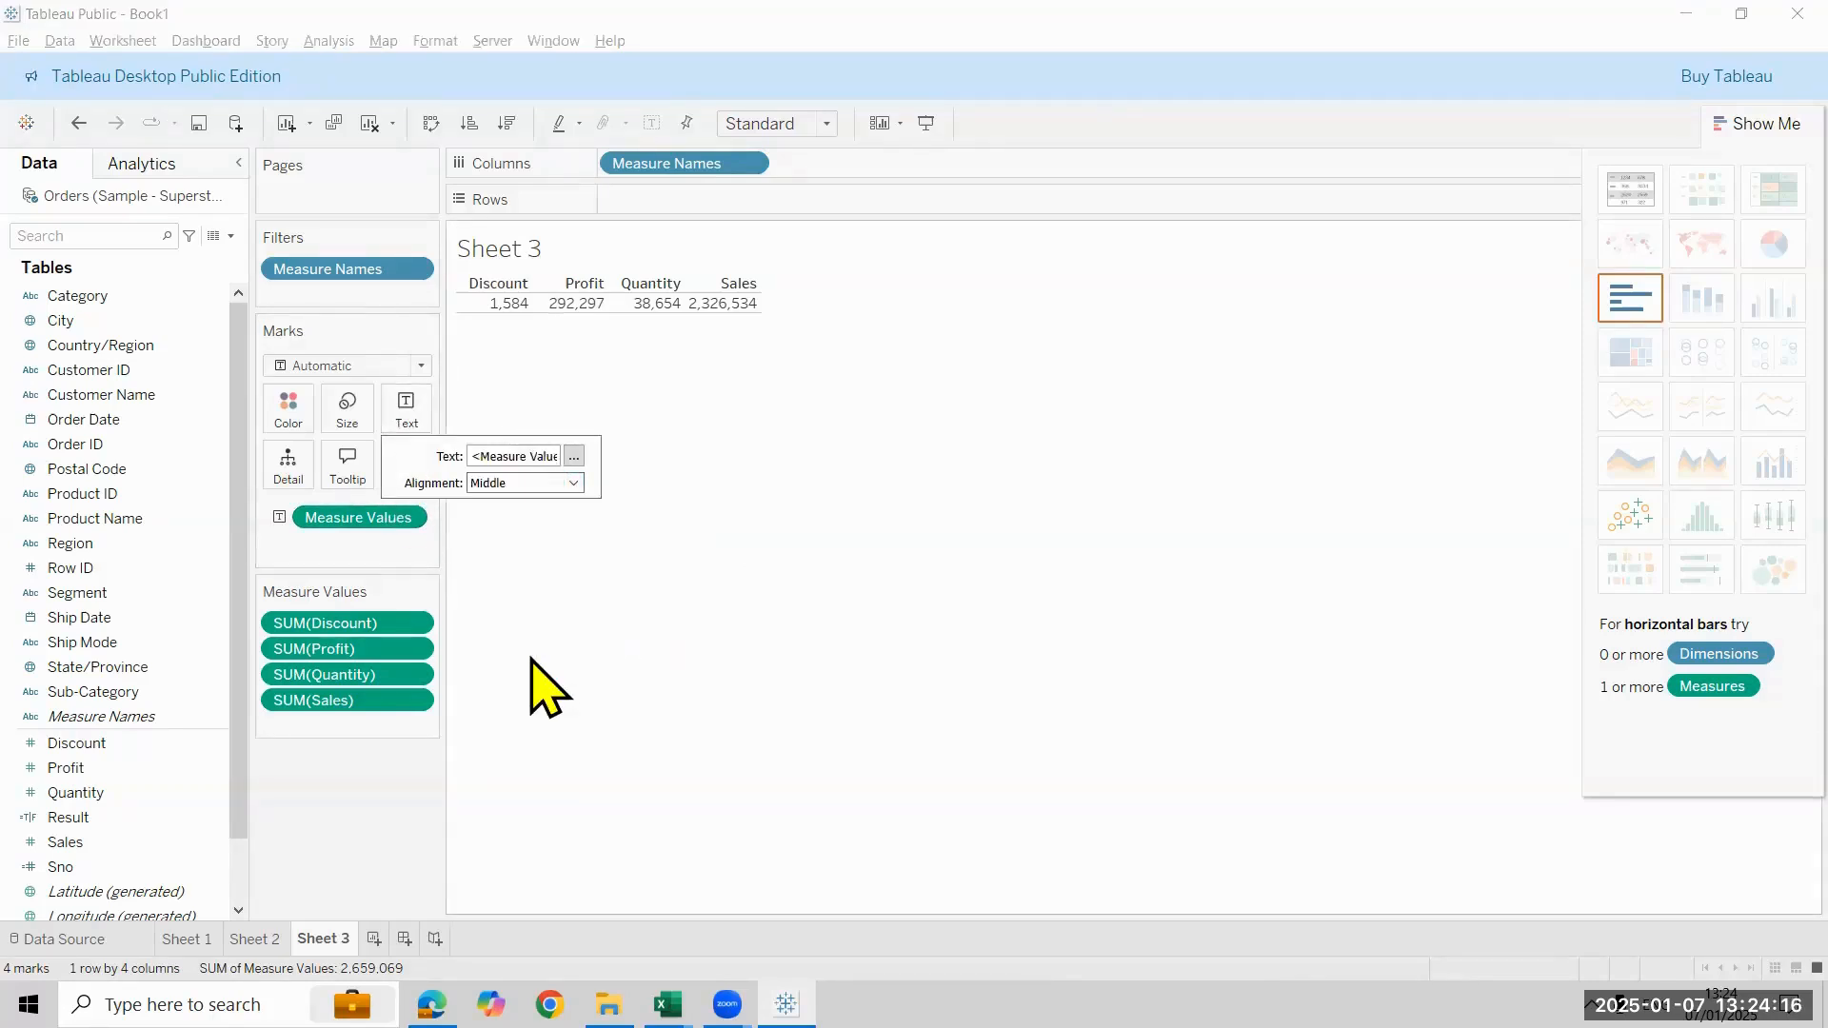
left_click(573, 483)
left_click(525, 574)
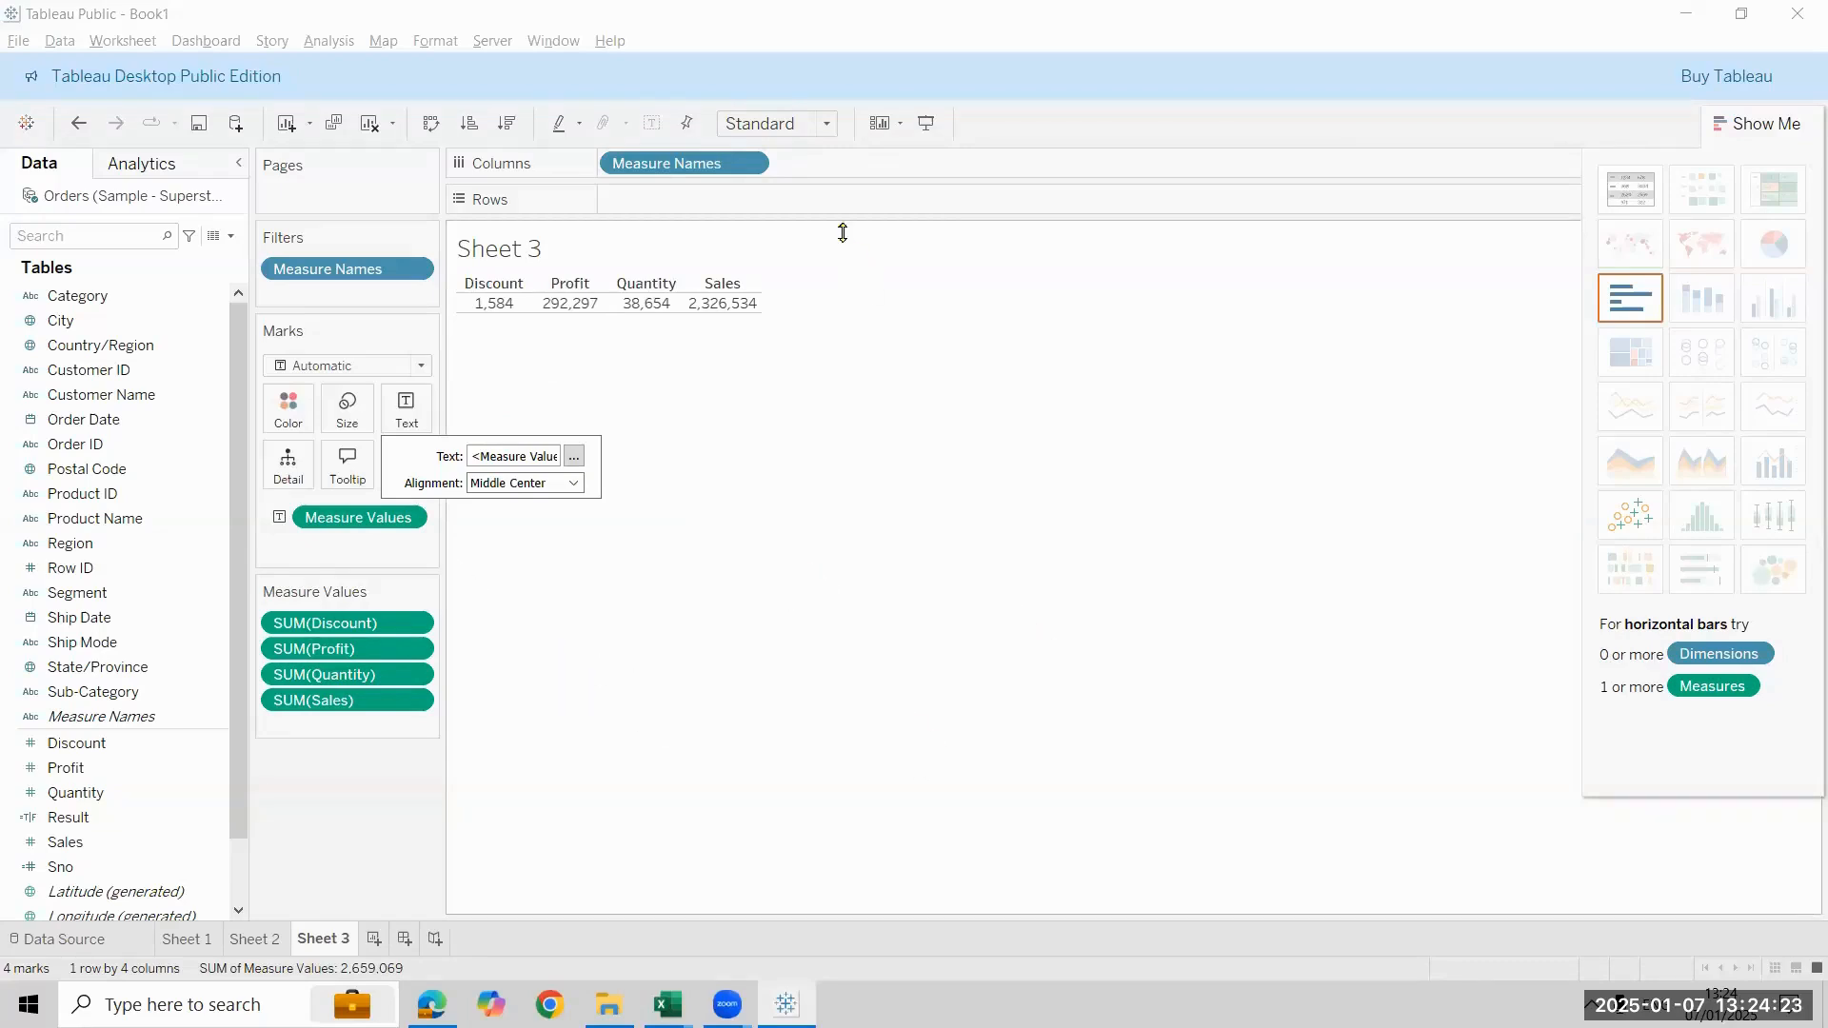
left_click(824, 124)
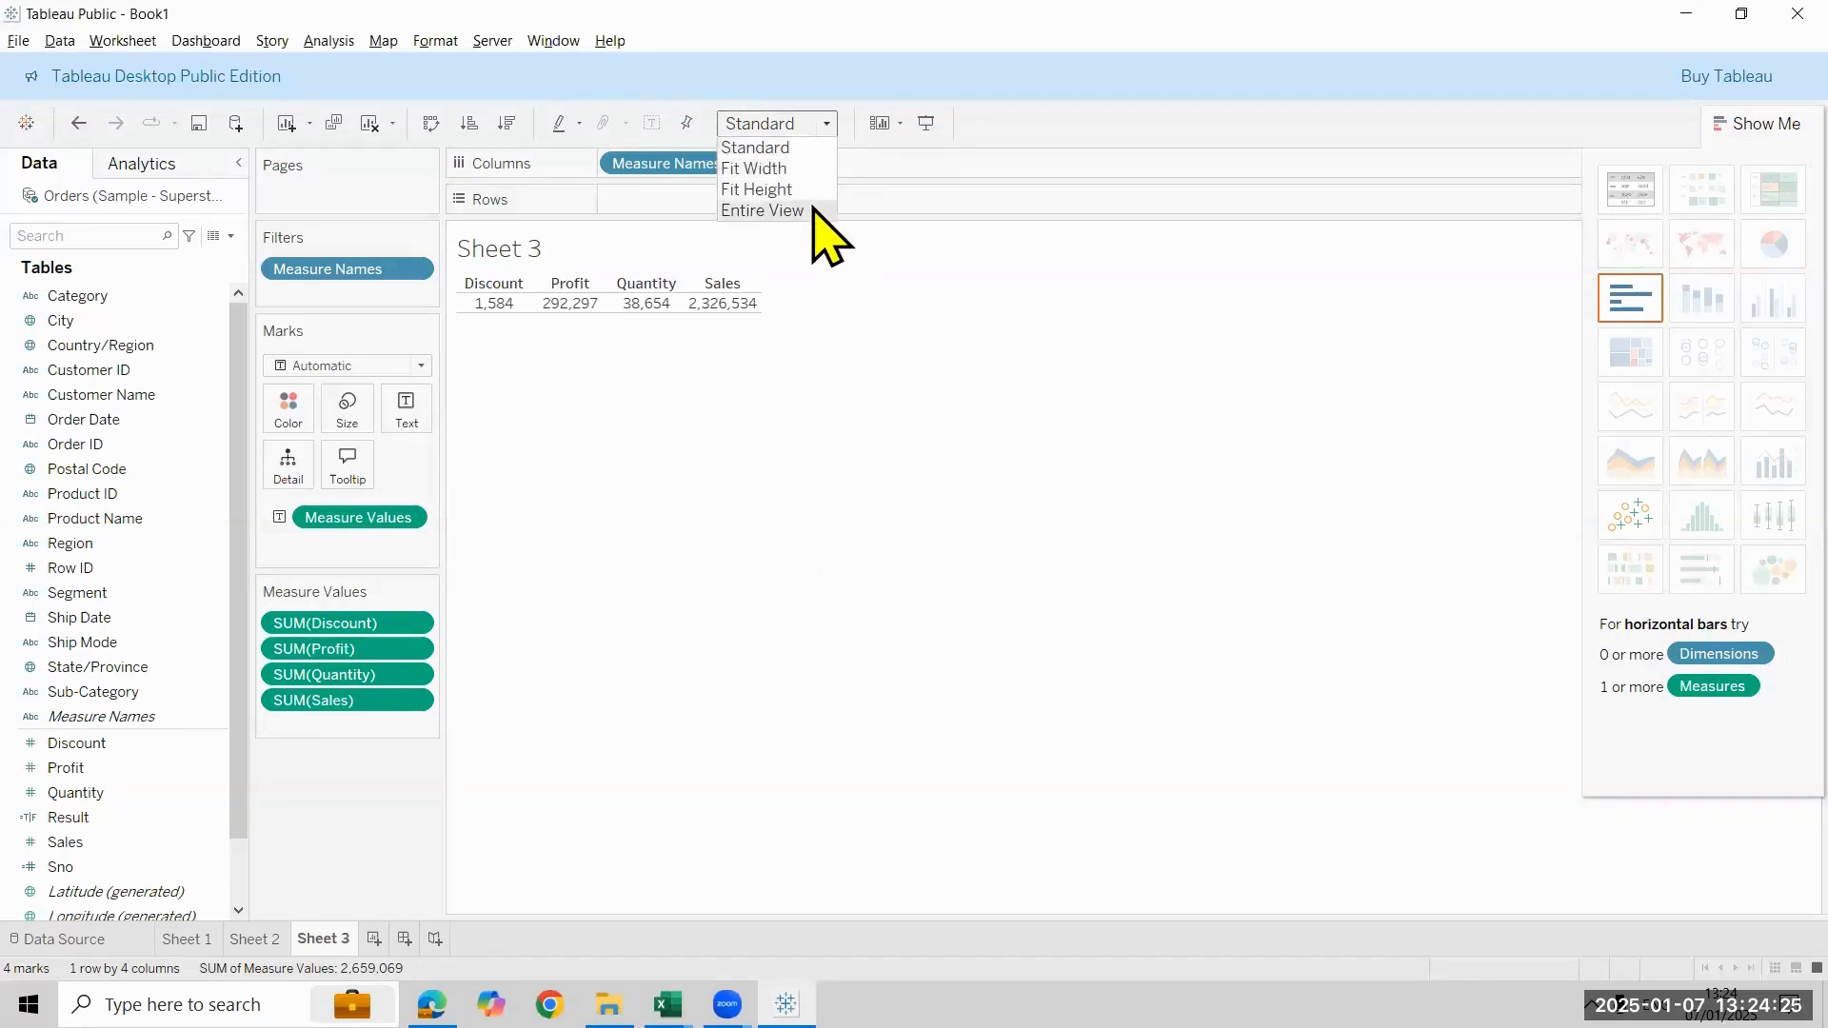
left_click(811, 211)
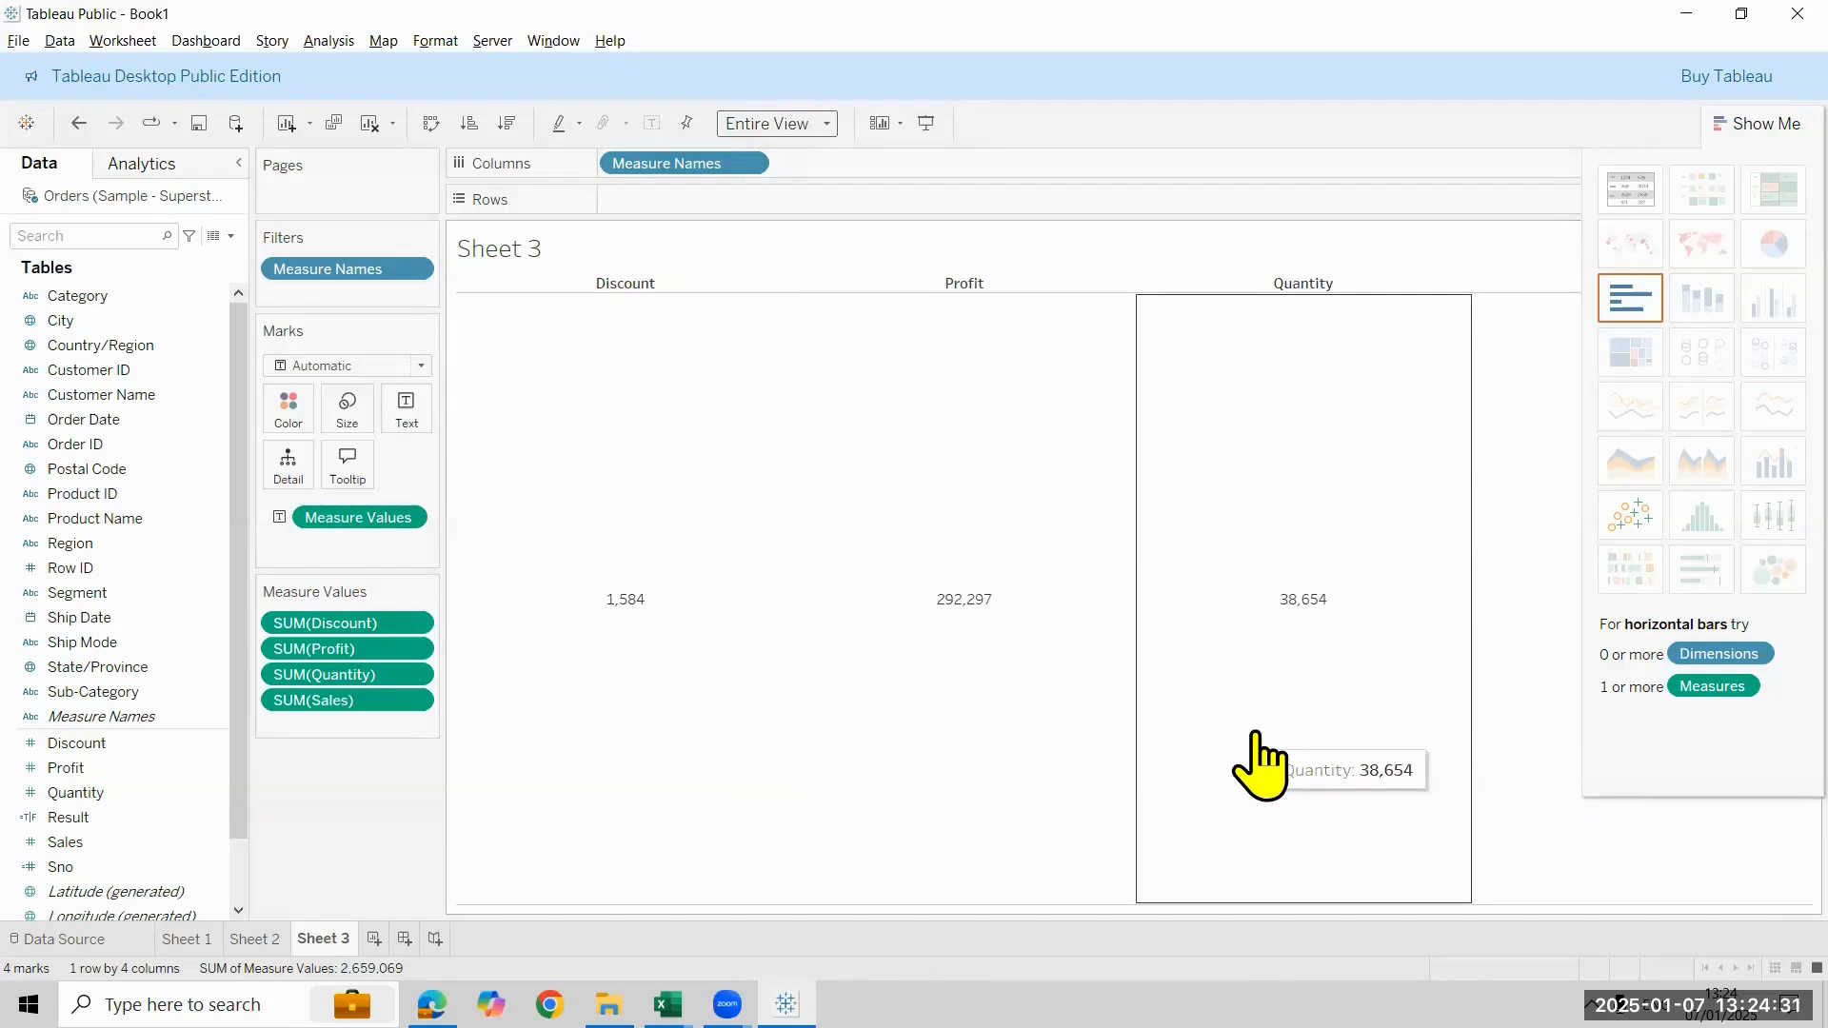
key("ctrl+z")
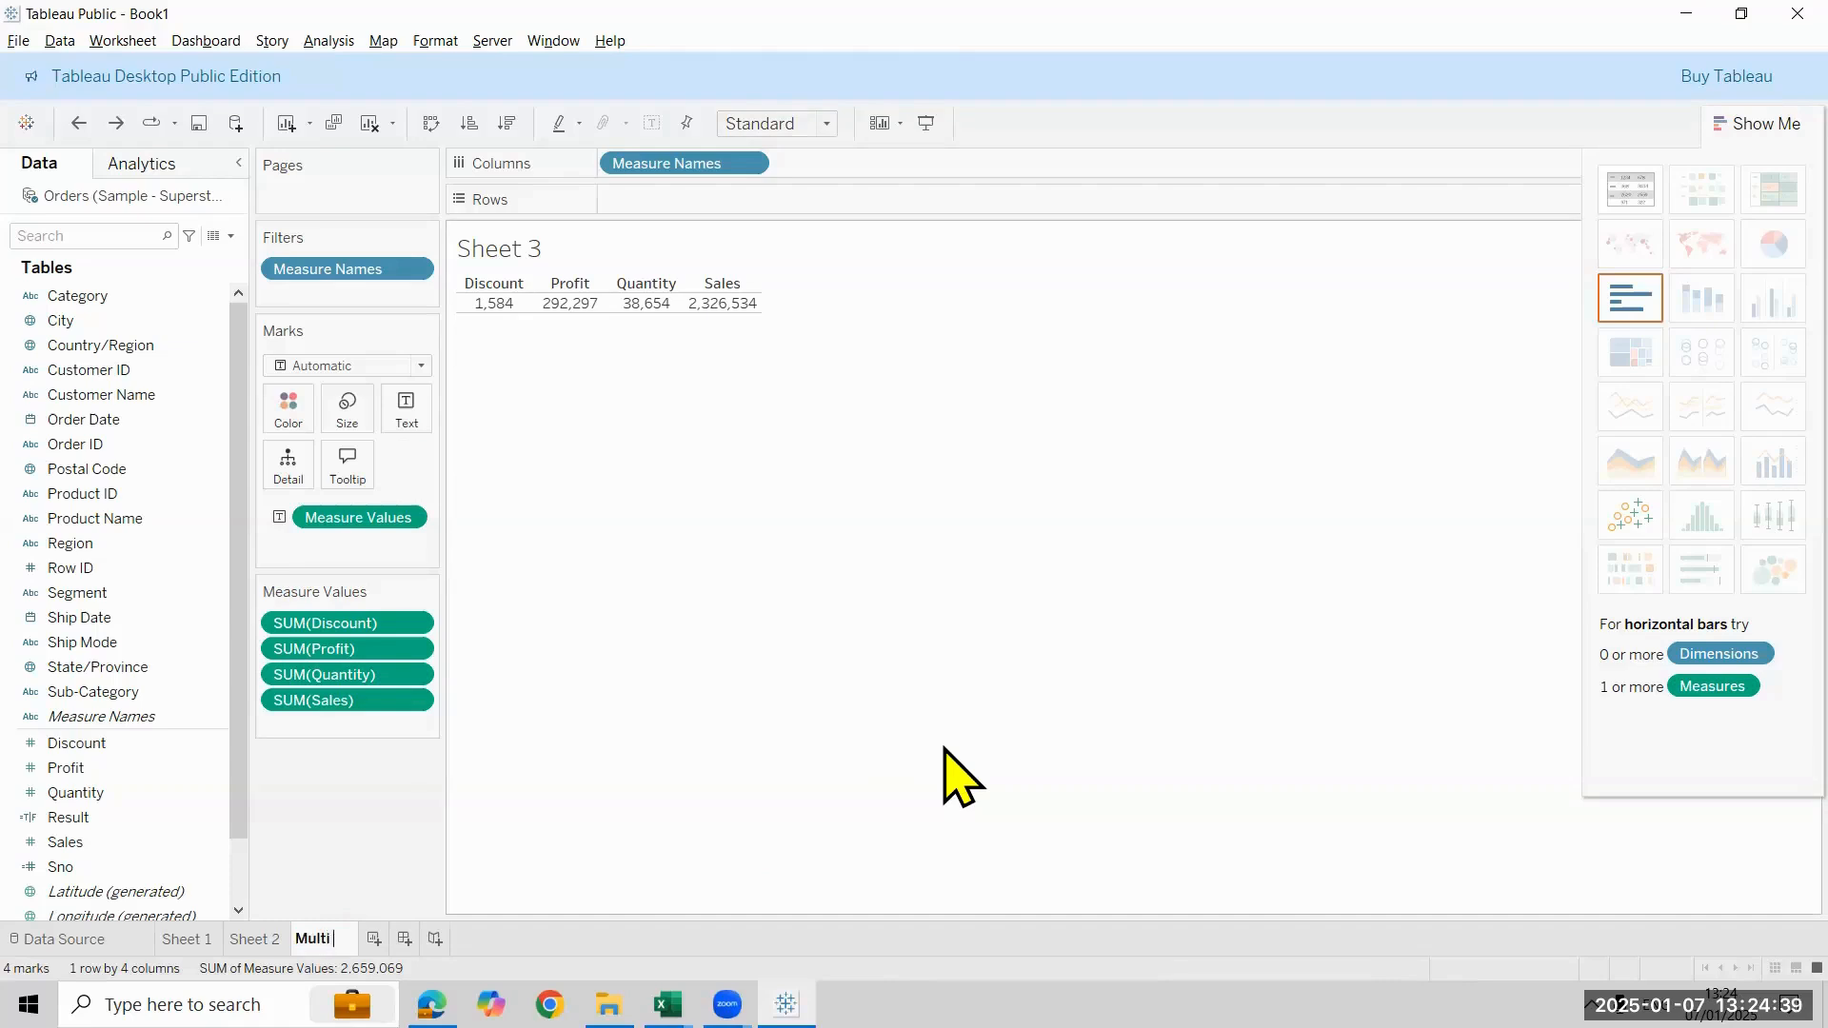
Rename the worksheet as "Multi Row card" and hide the Show Me chart types
type("Row card")
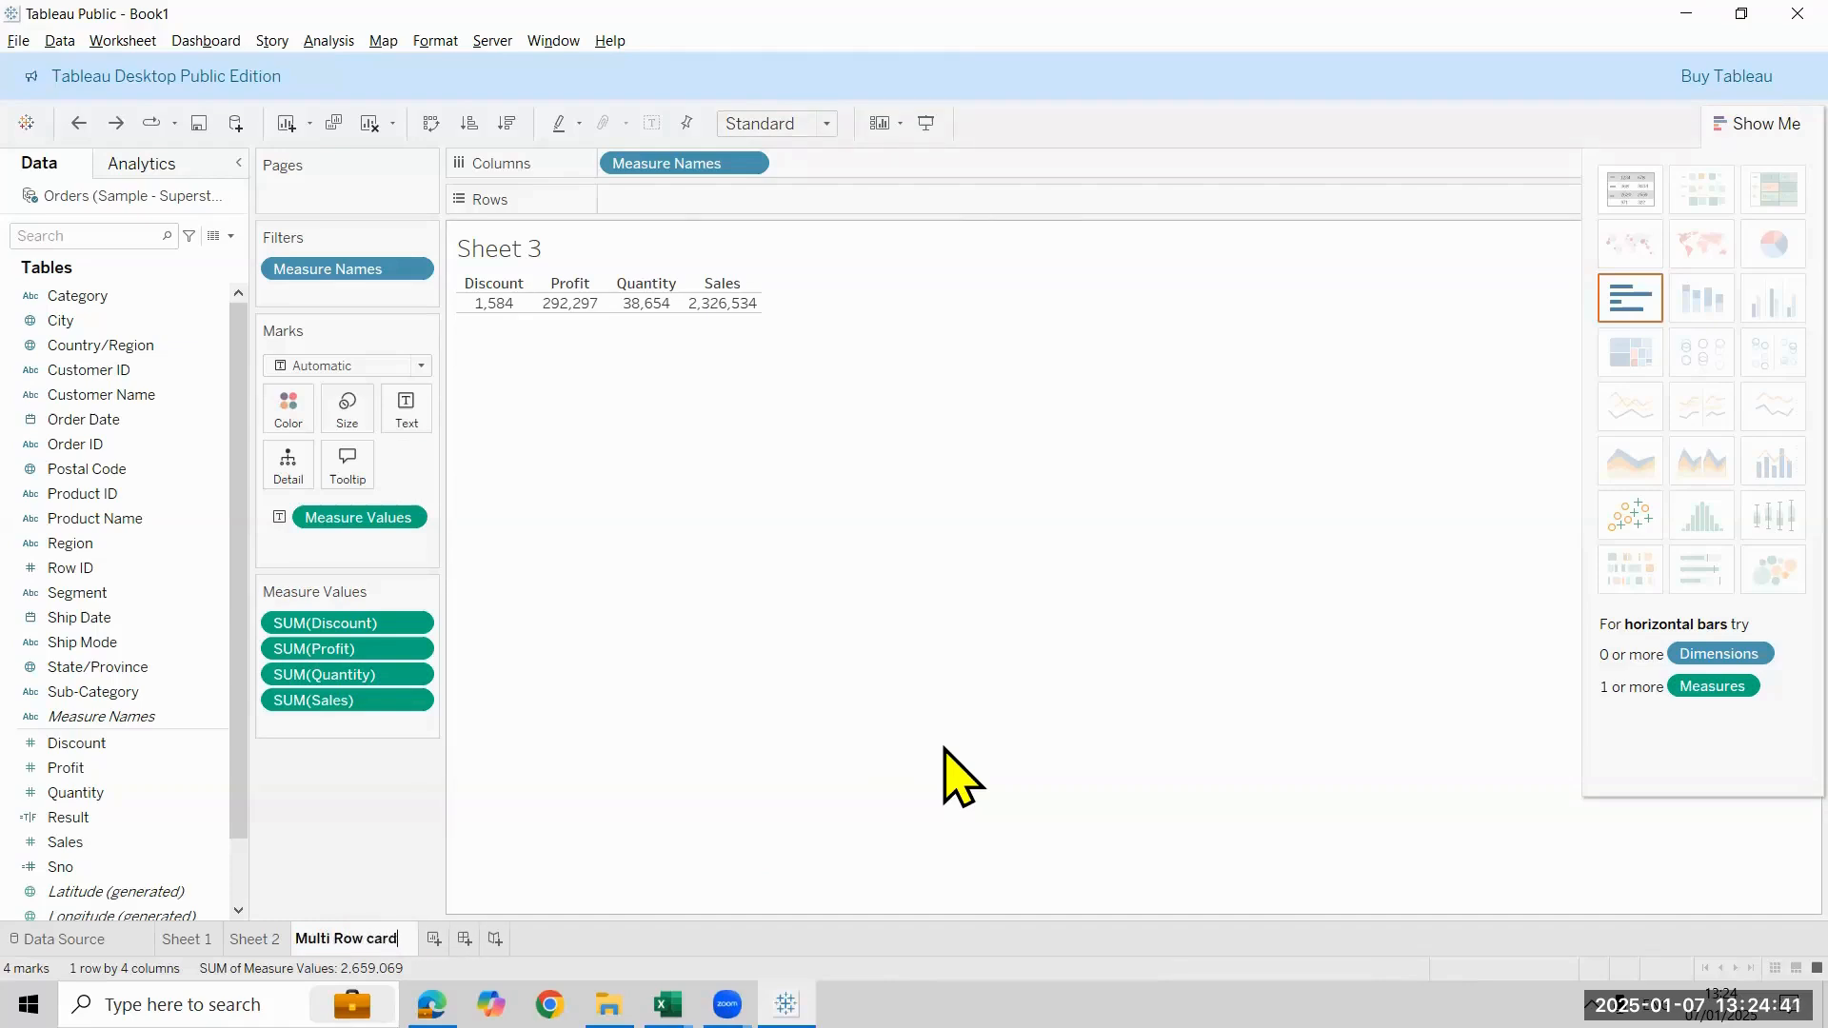
key("Return")
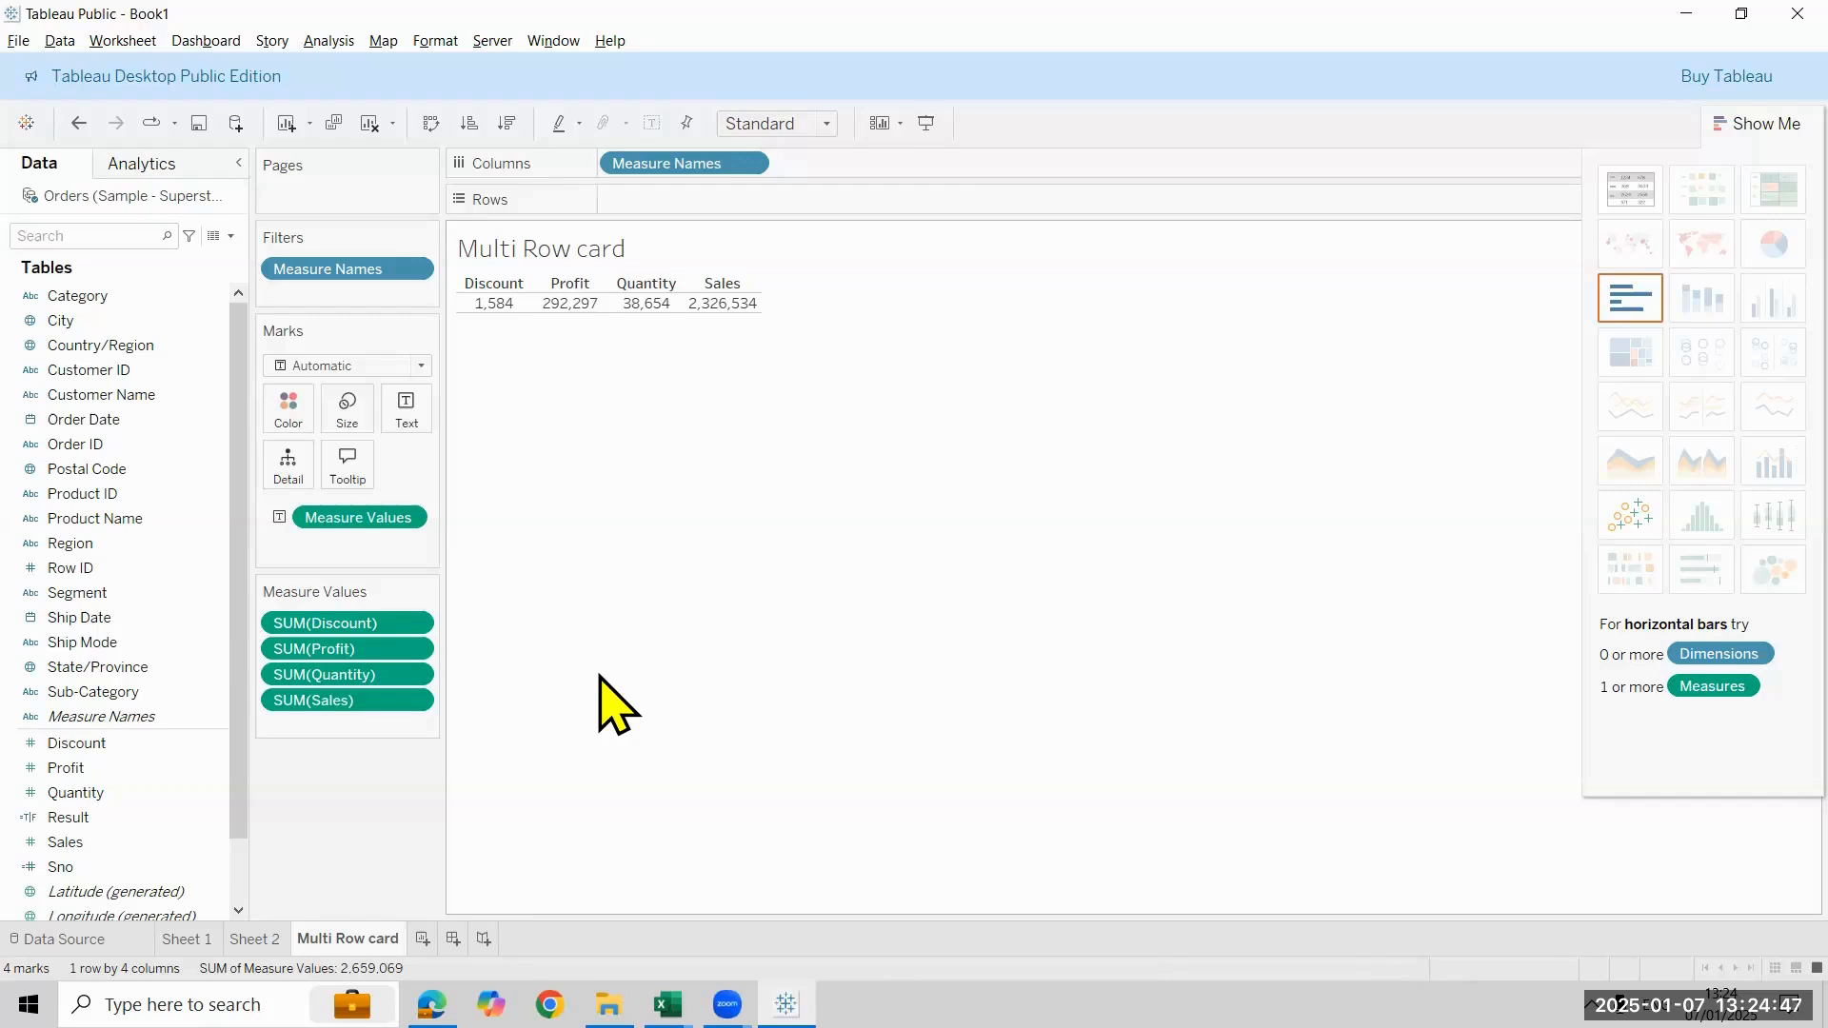
left_click(1748, 122)
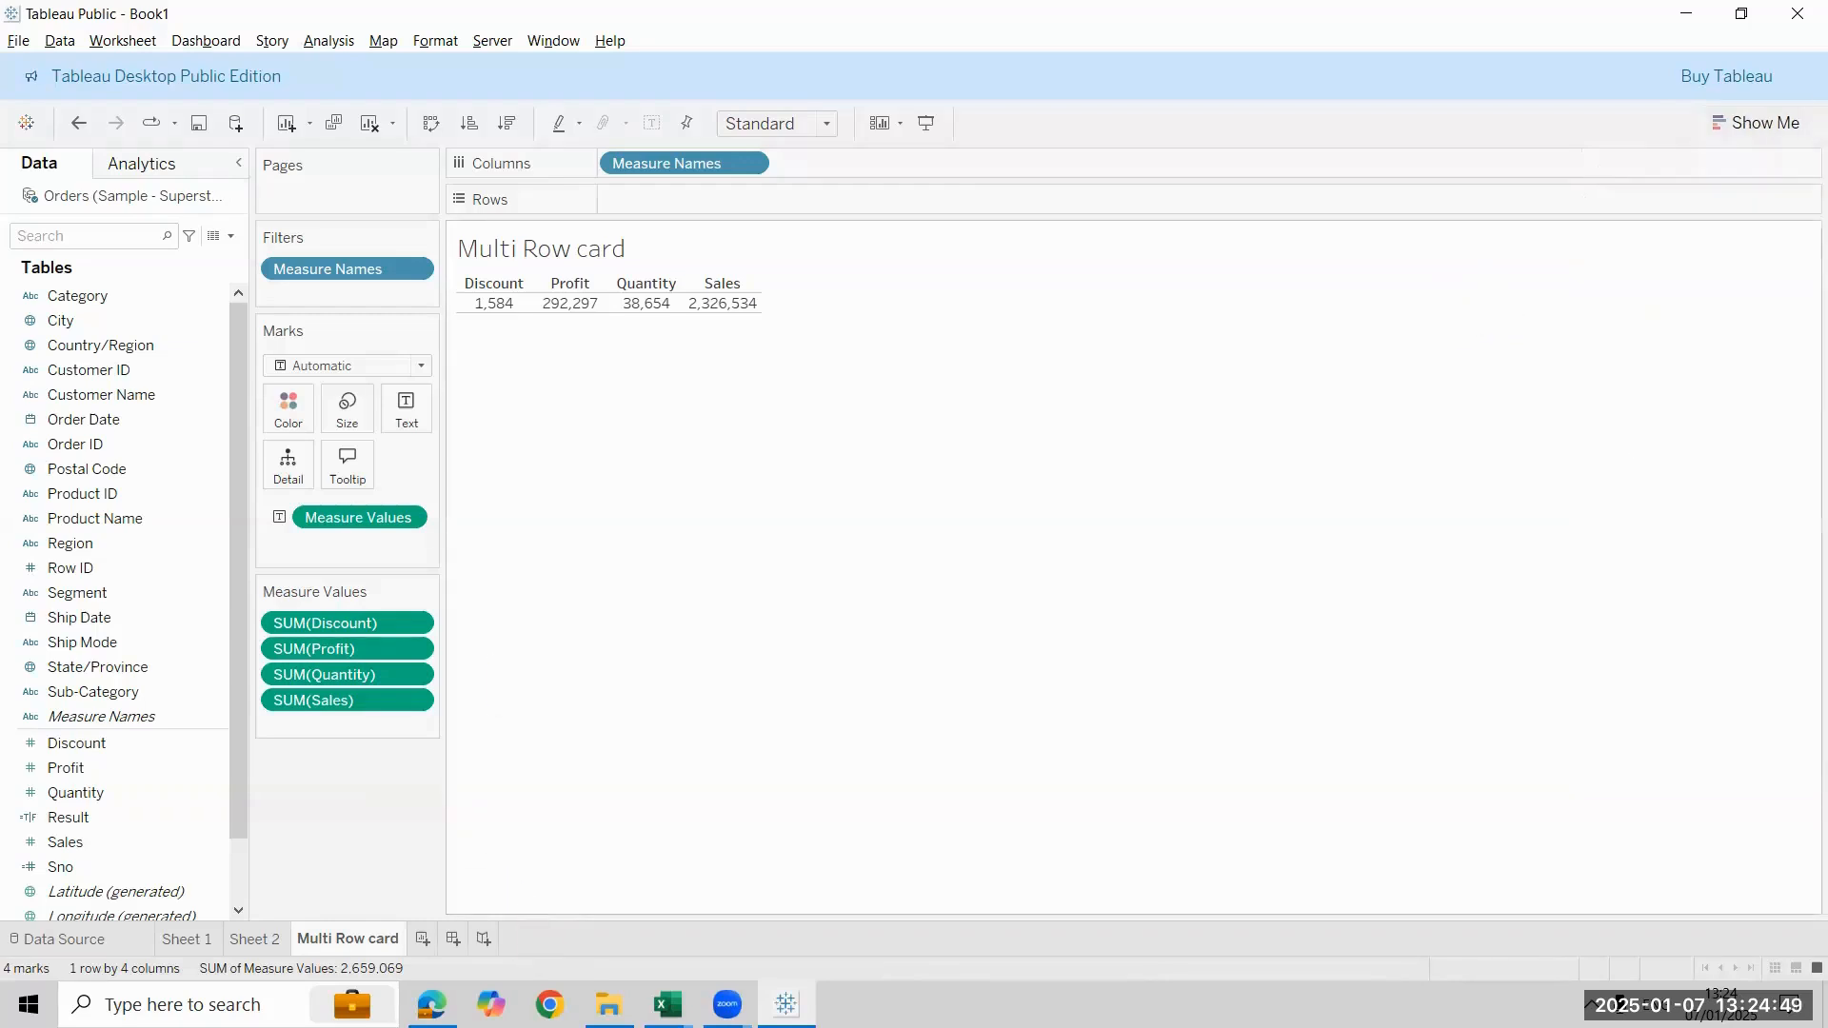
Create a new worksheet displaying the Sales total as text and fit it to Entire View
key("ctrl+m")
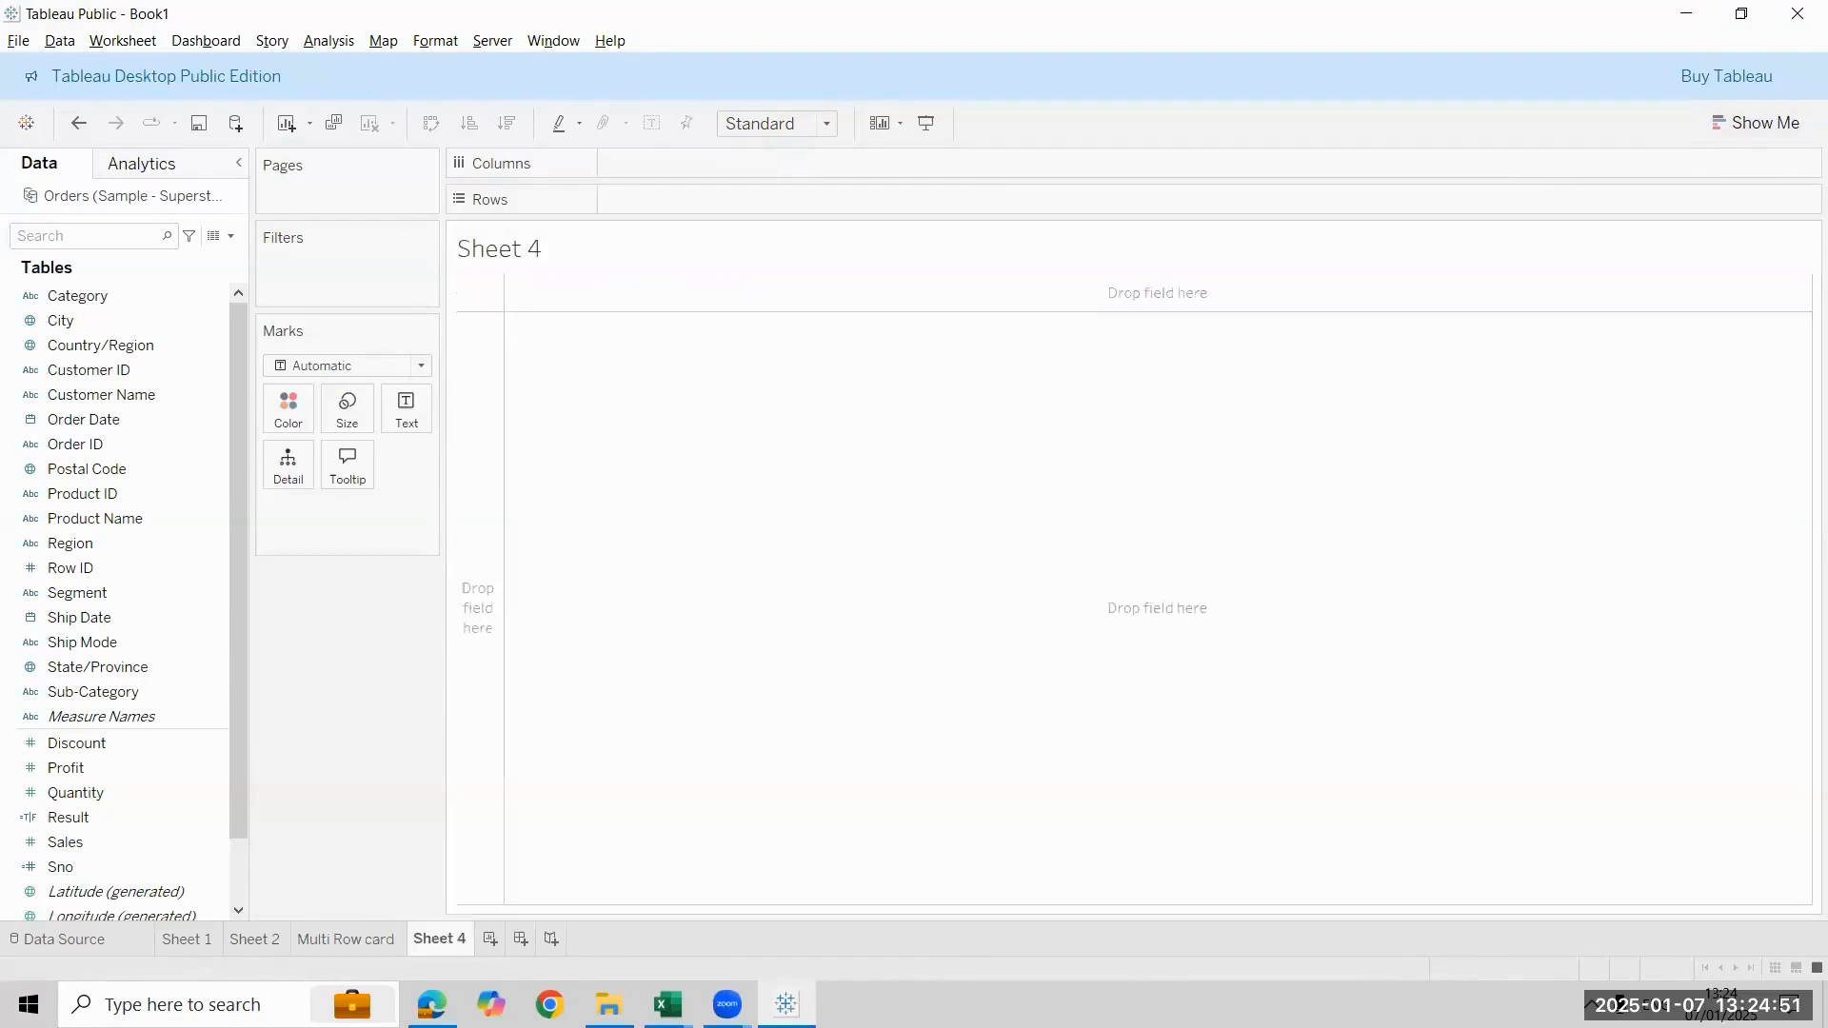
left_click_drag(134, 842, 427, 417)
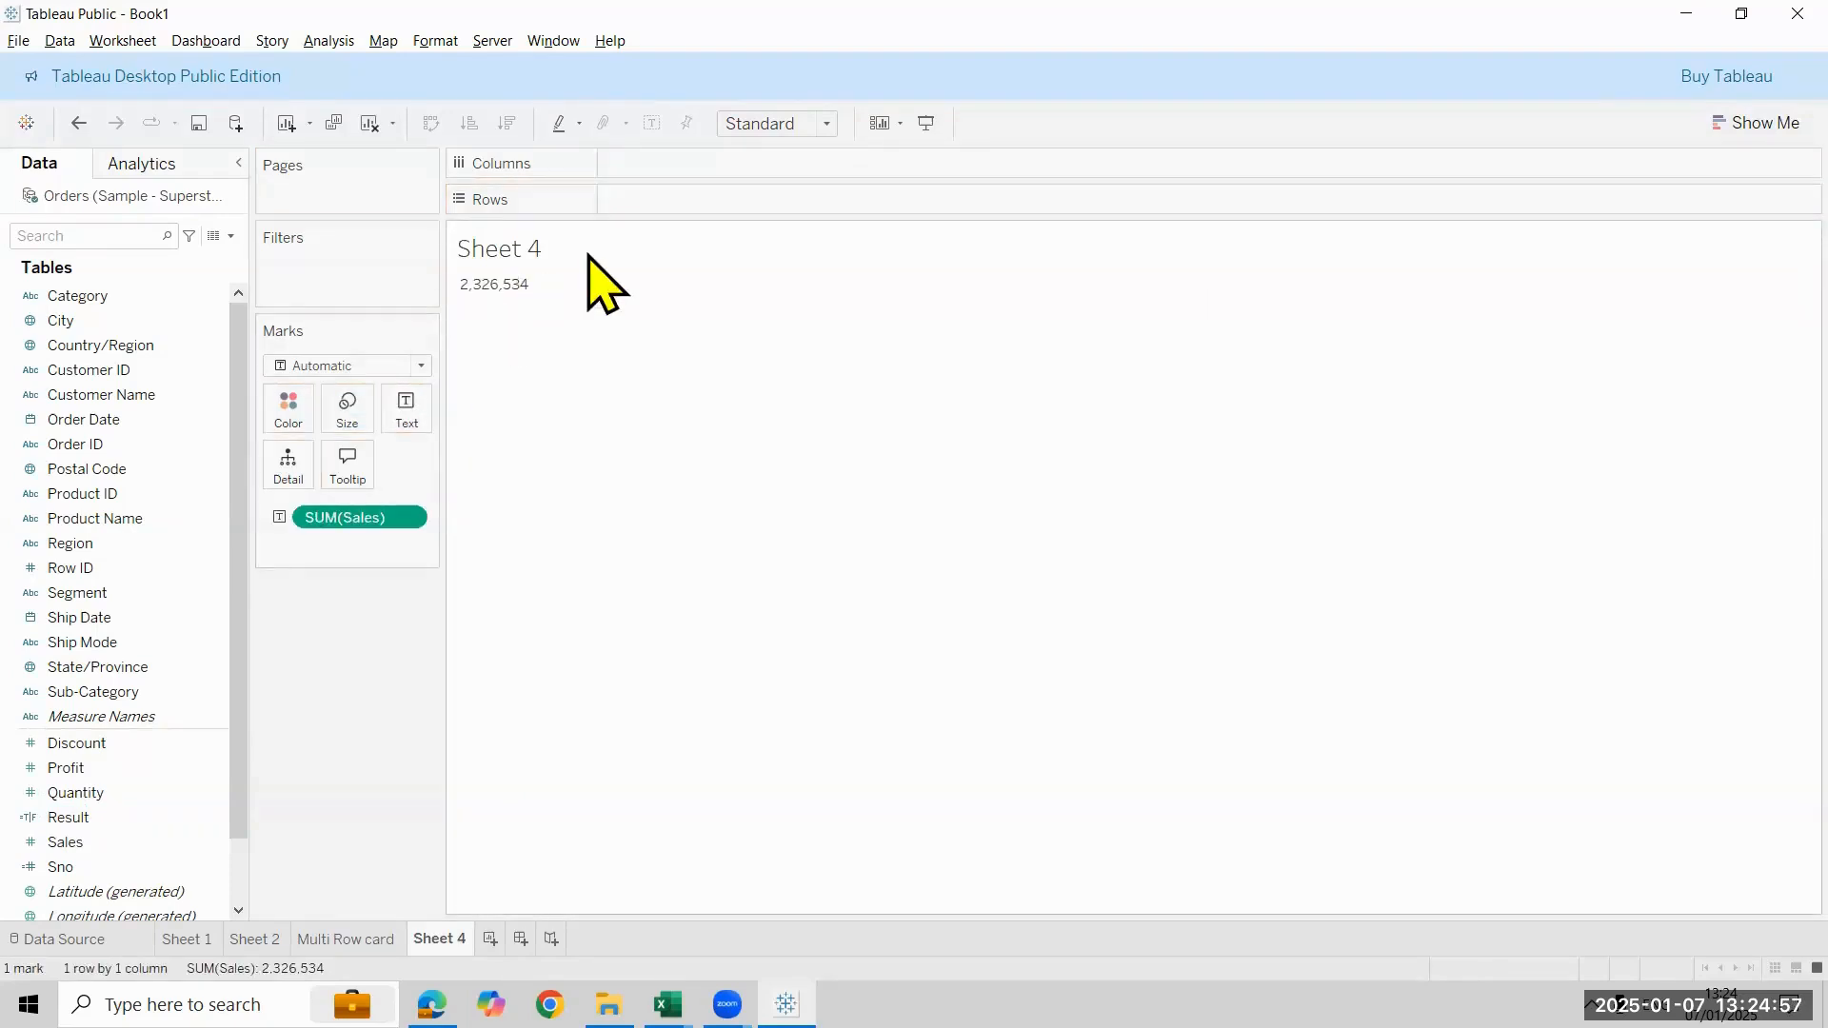
left_click(825, 125)
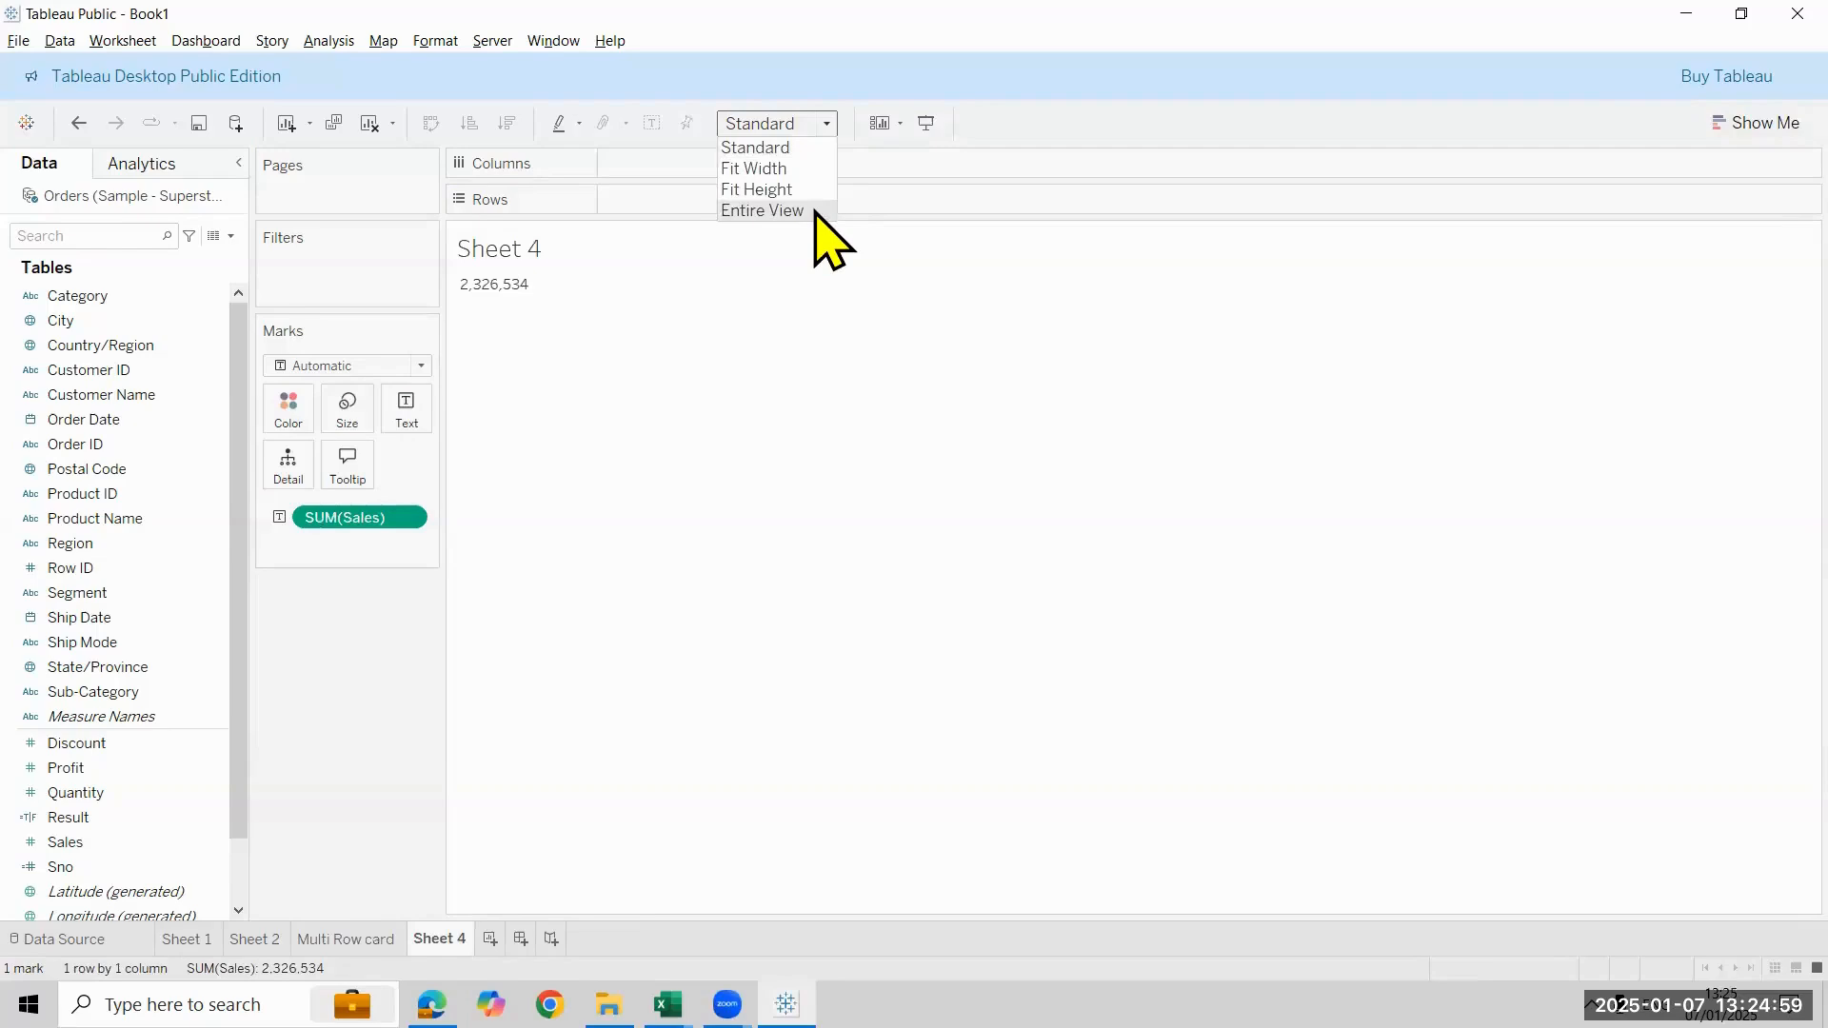
left_click(832, 211)
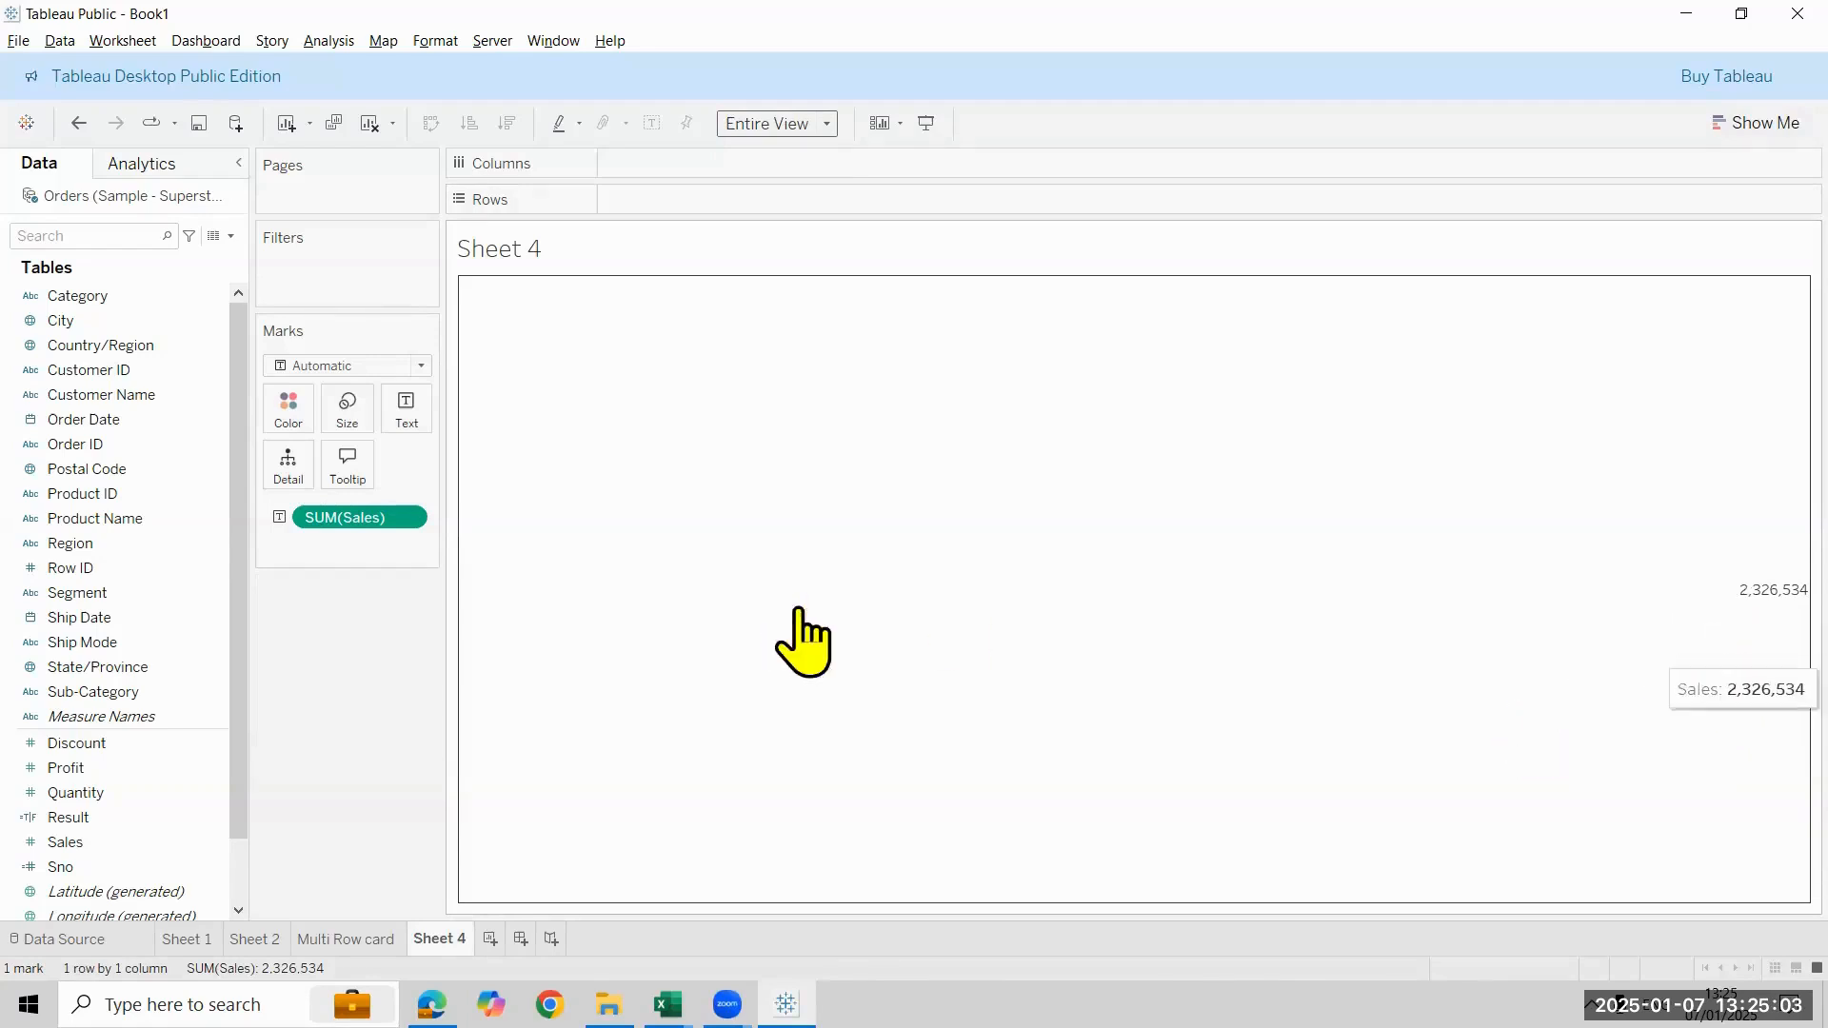
Center the Sales total horizontally on the new worksheet
left_click(407, 443)
left_click(575, 484)
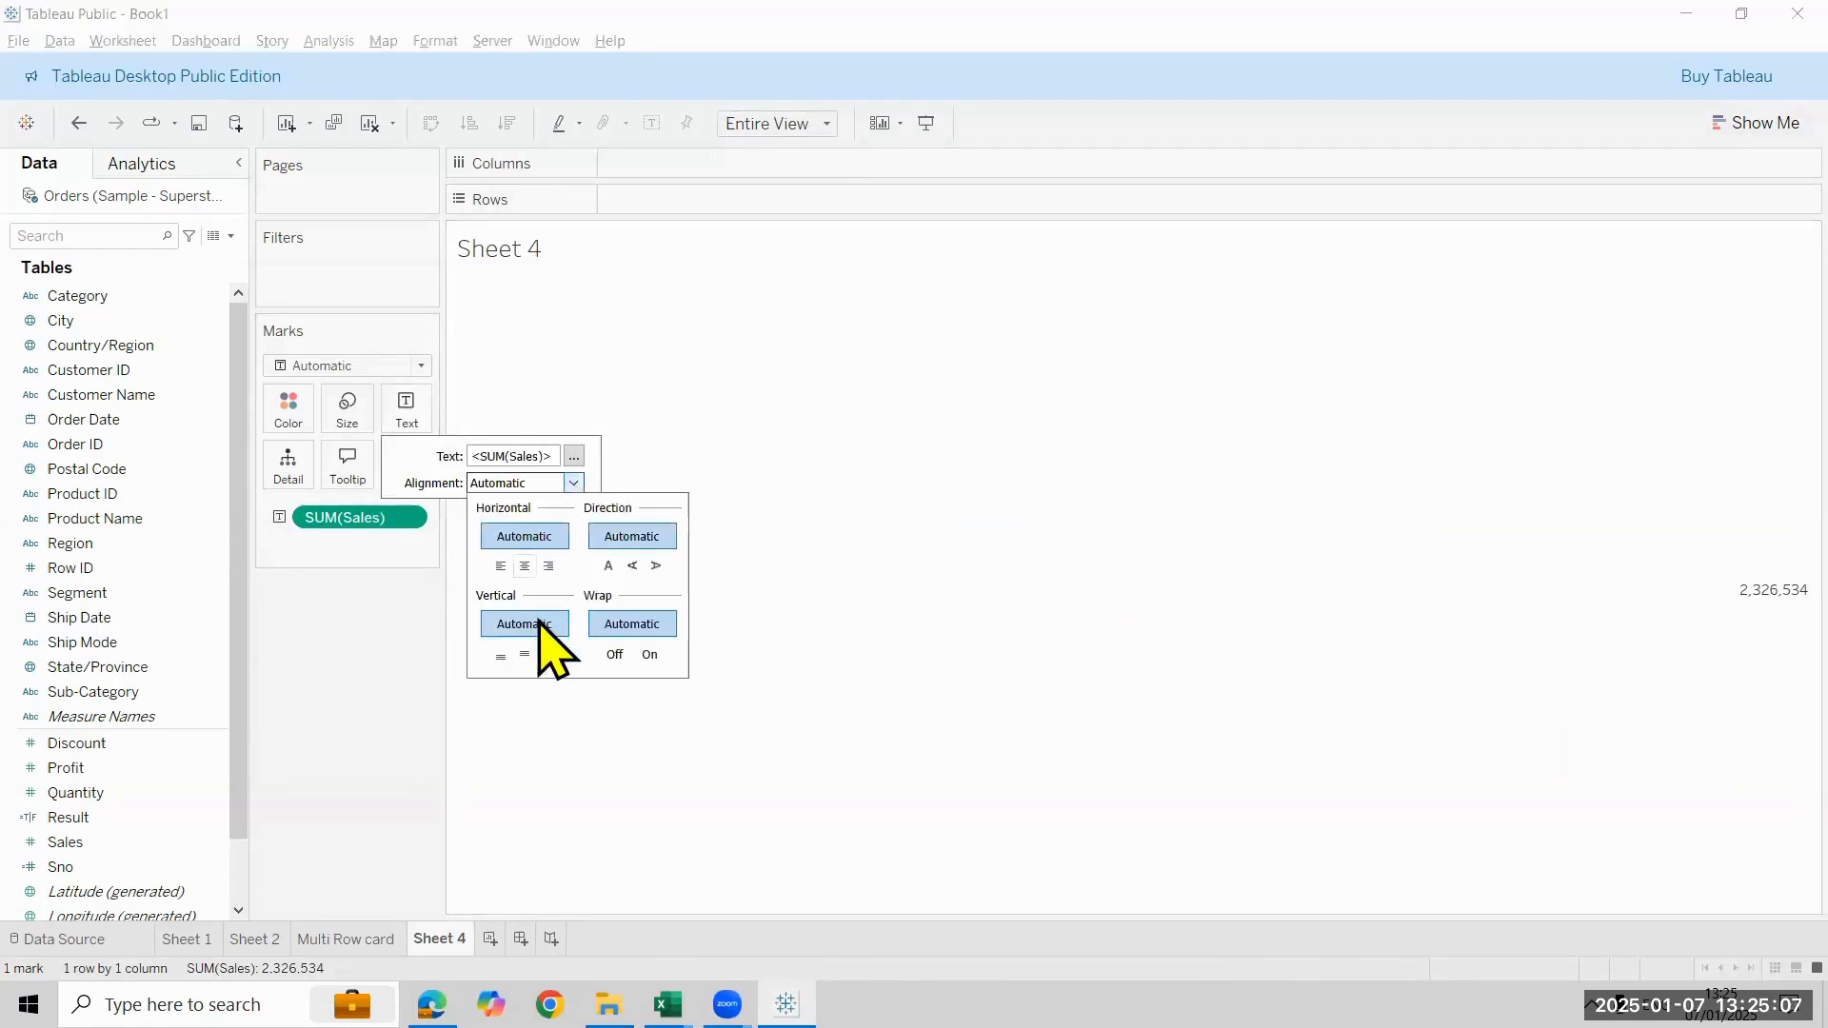
left_click(525, 567)
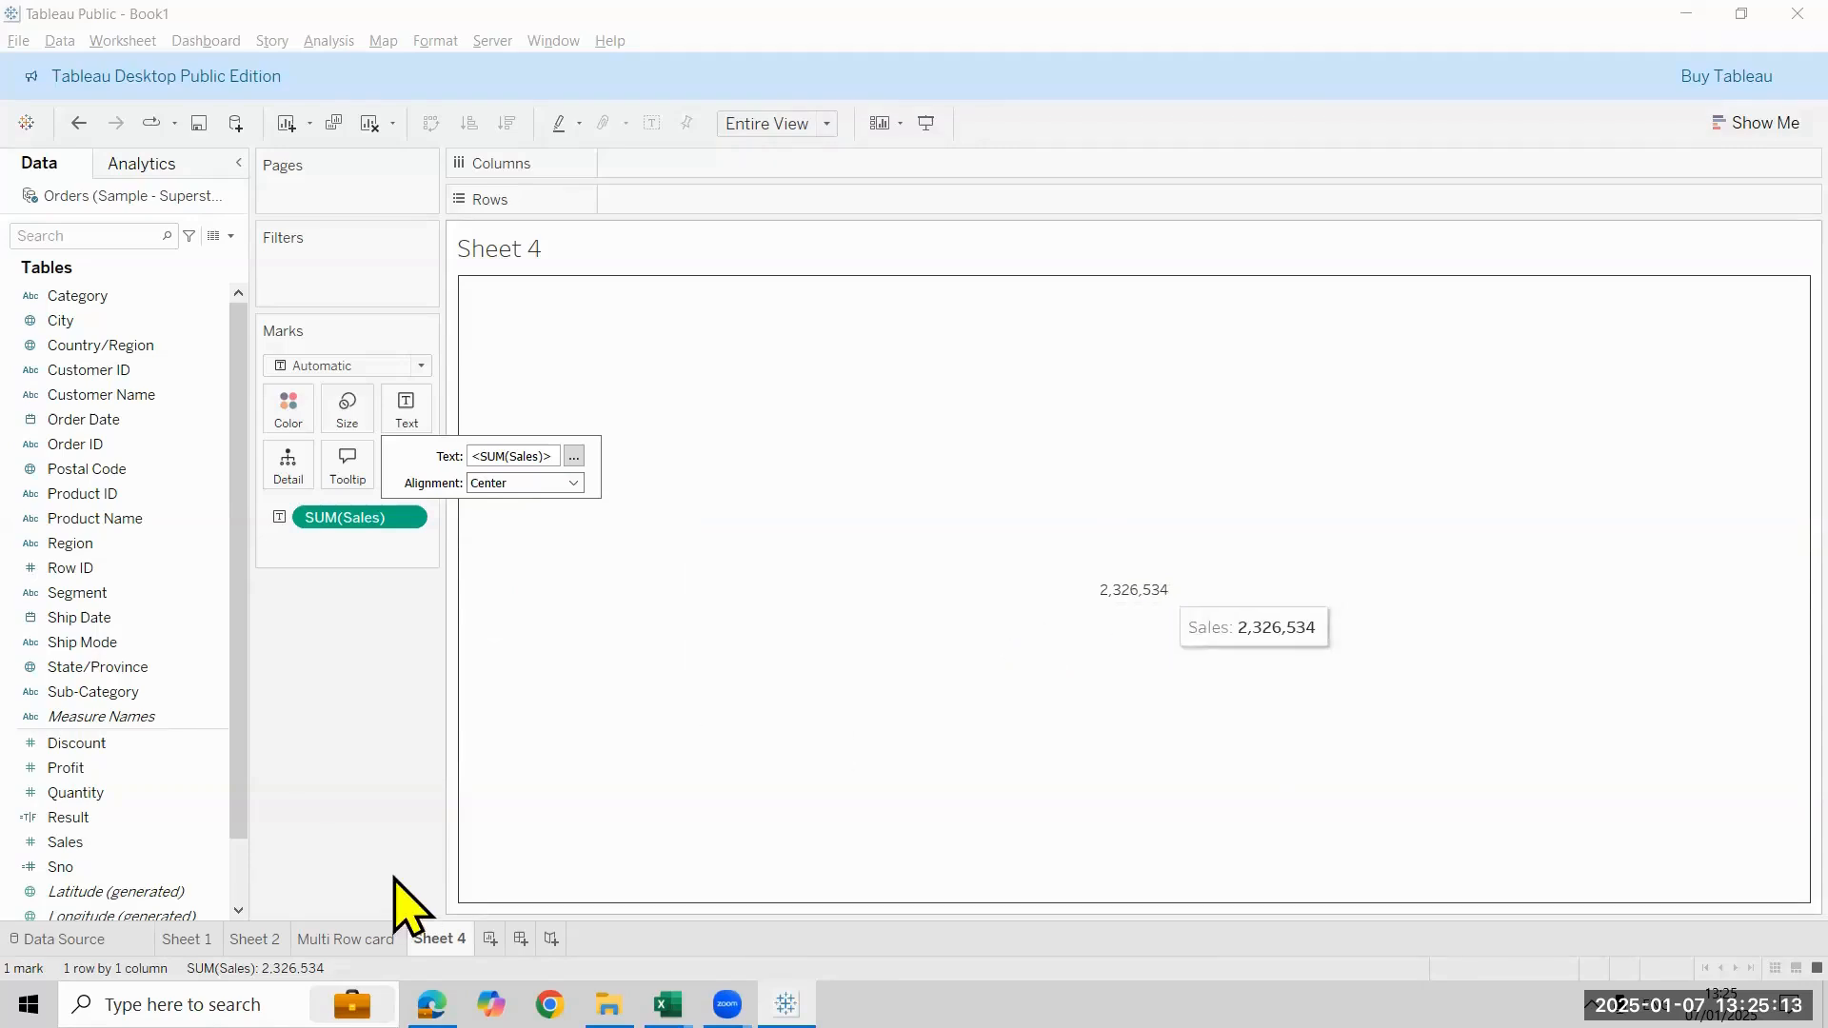
Compare the Multi Row card worksheet with the Sales total sheet, ending on Multi Row card
left_click(348, 938)
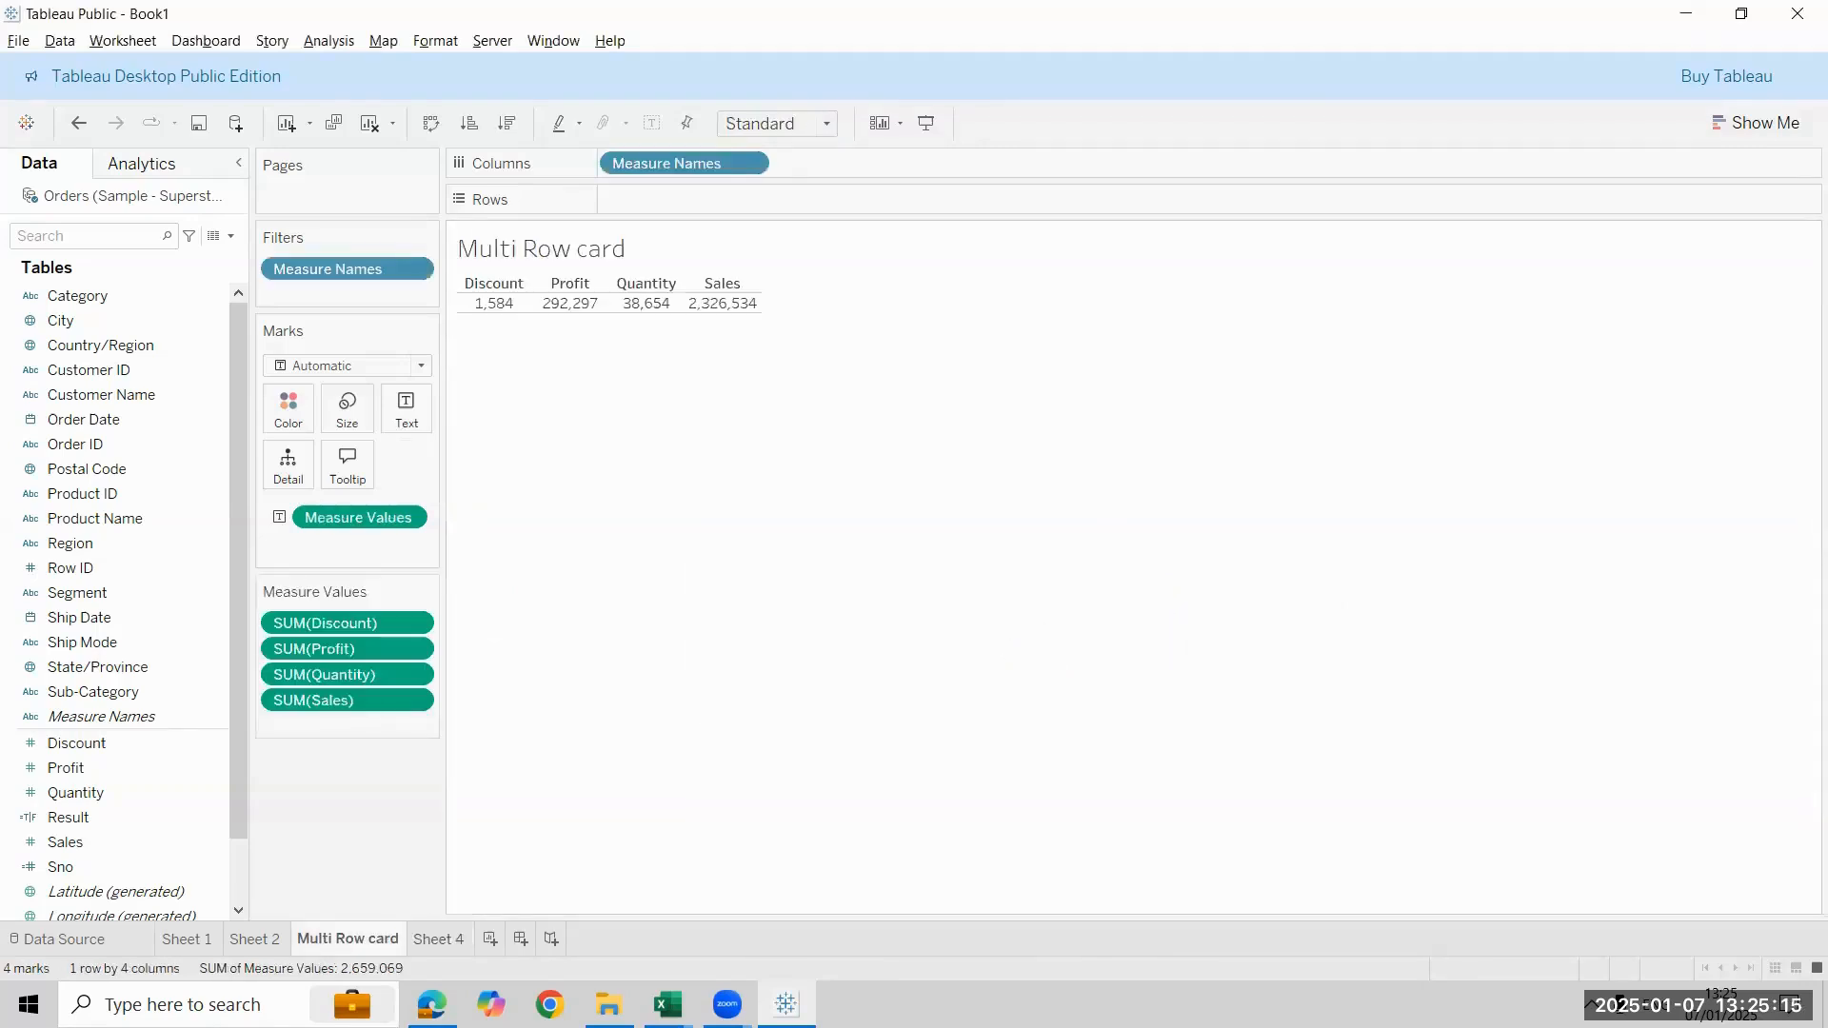
left_click(439, 940)
right_click(447, 939)
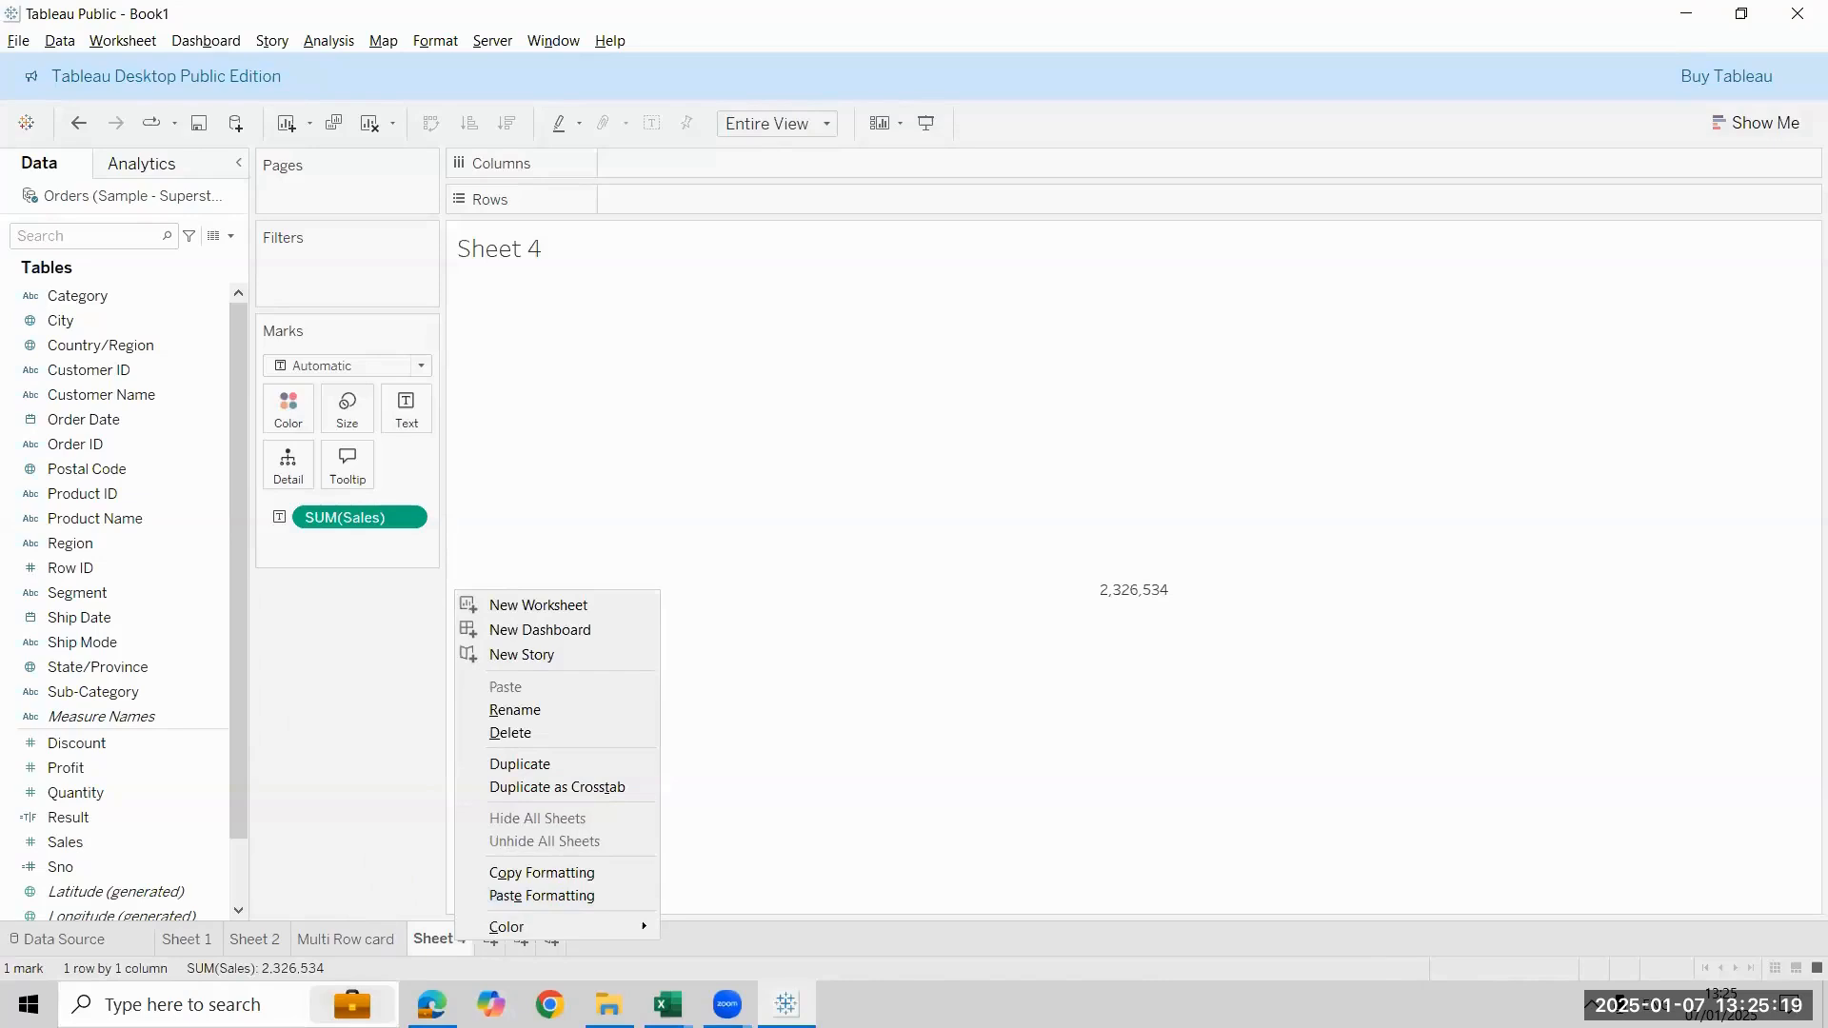
left_click(344, 939)
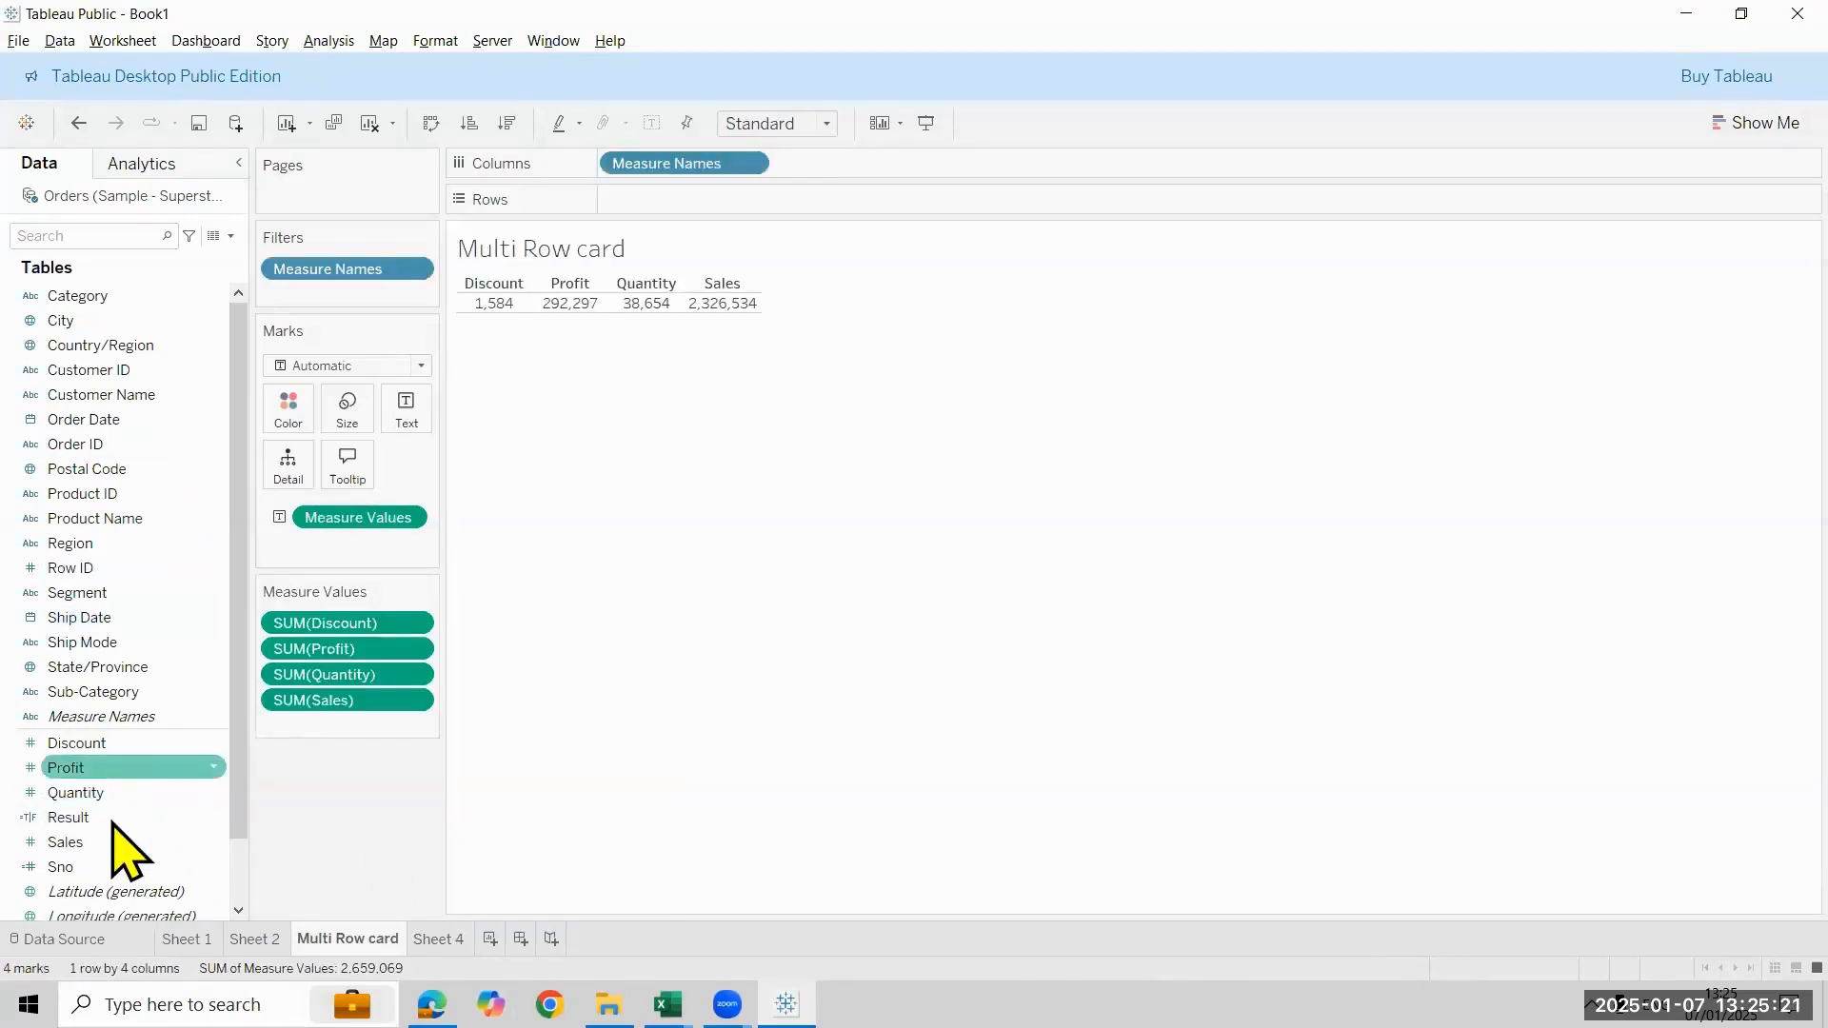
Clear Sheet 4, hide the Show Me chart types, and display the Sales total as text again
left_click(1731, 131)
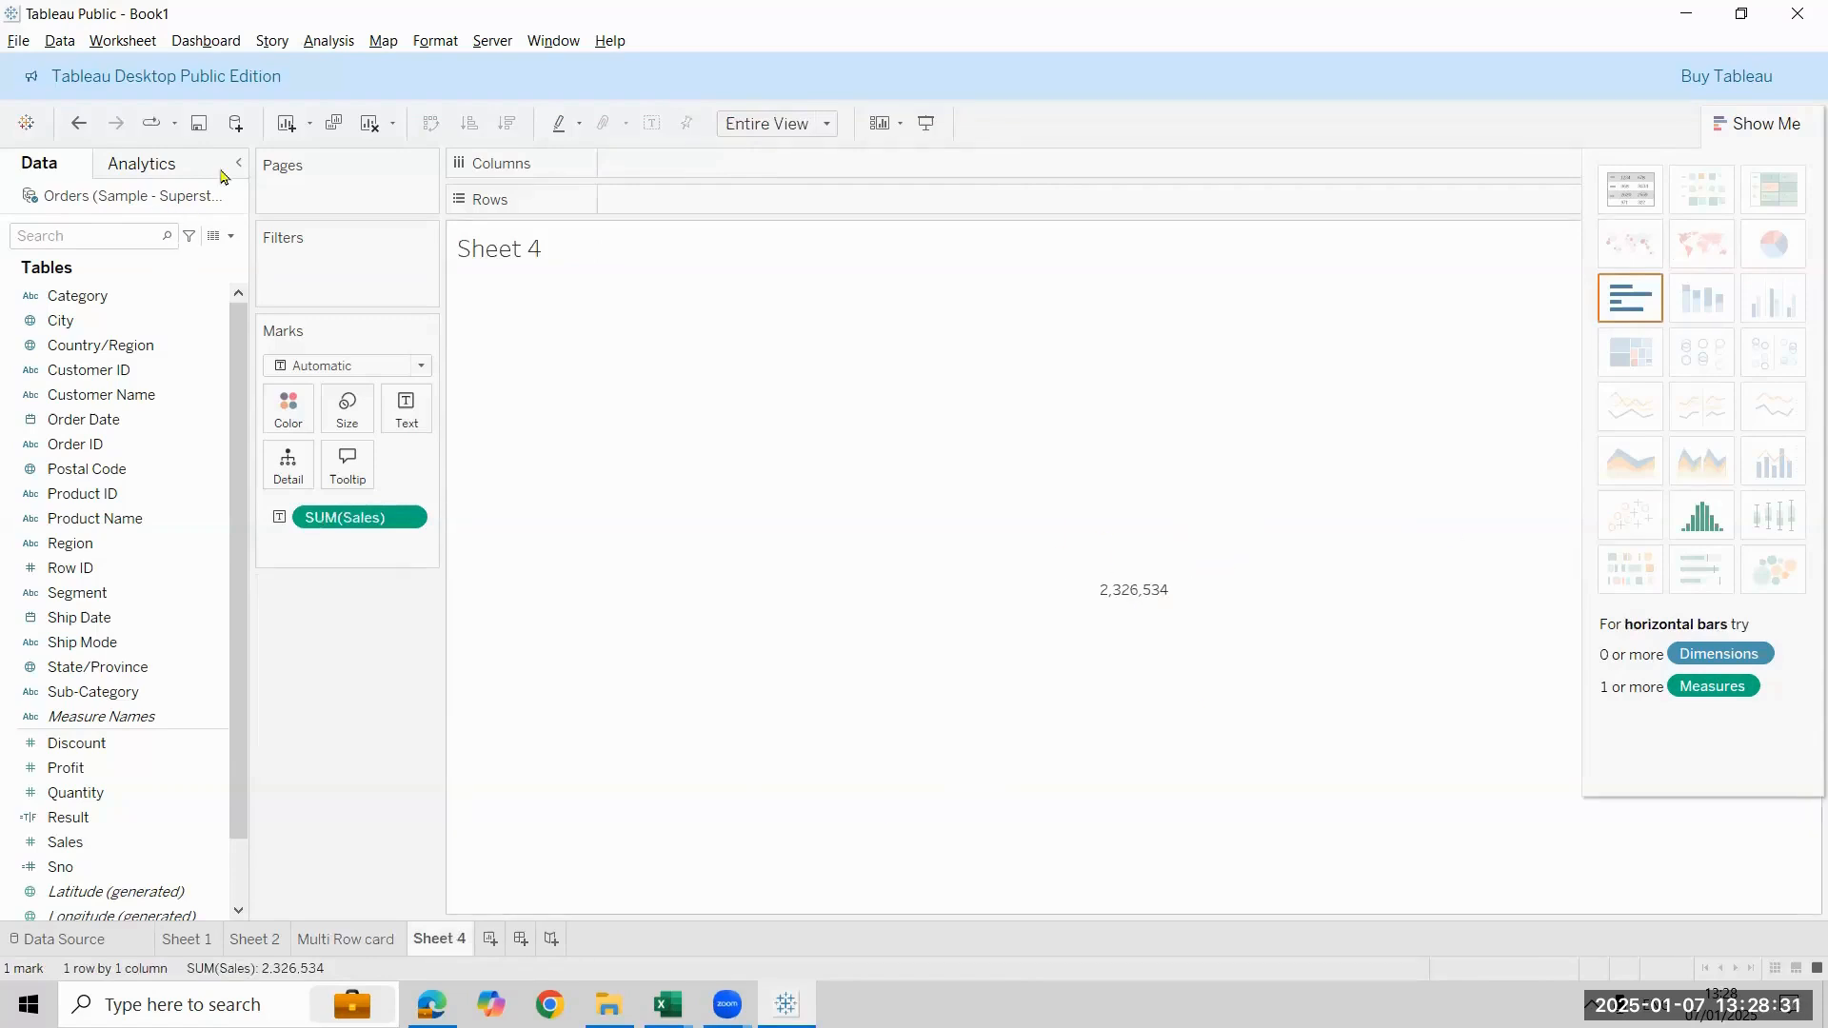
left_click(363, 132)
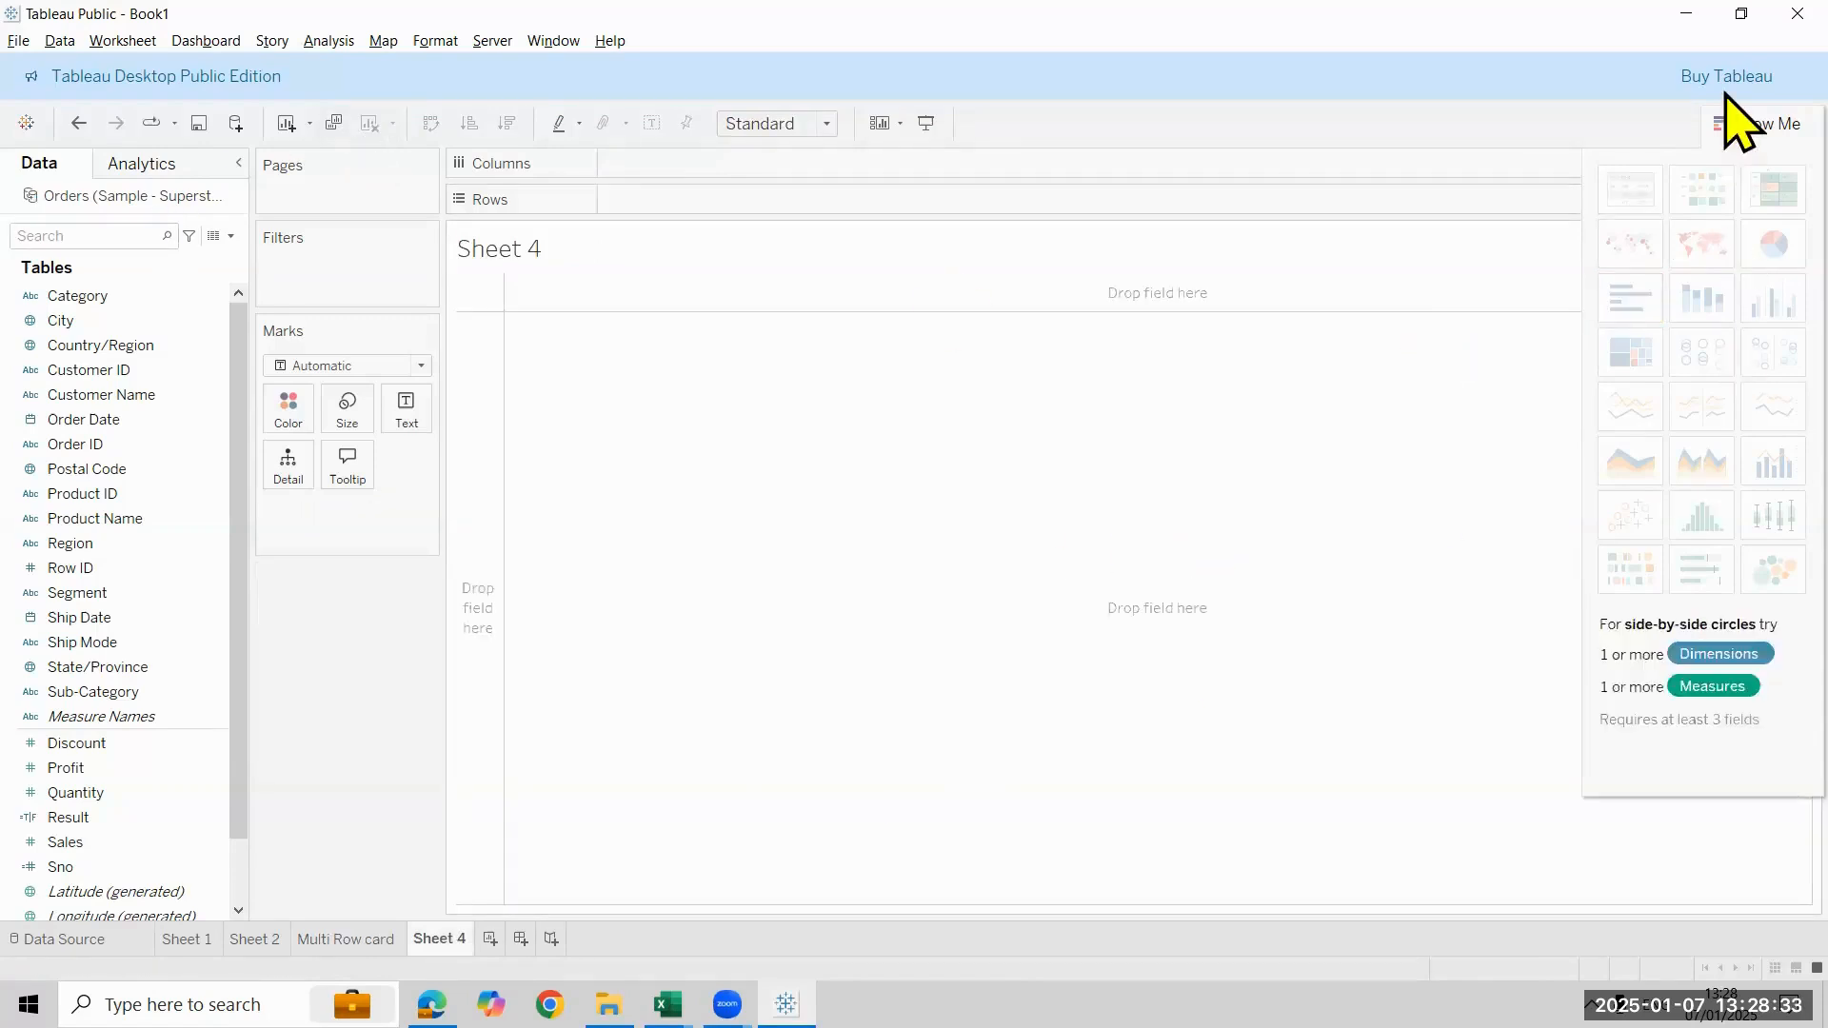
left_click(1756, 122)
left_click(143, 842)
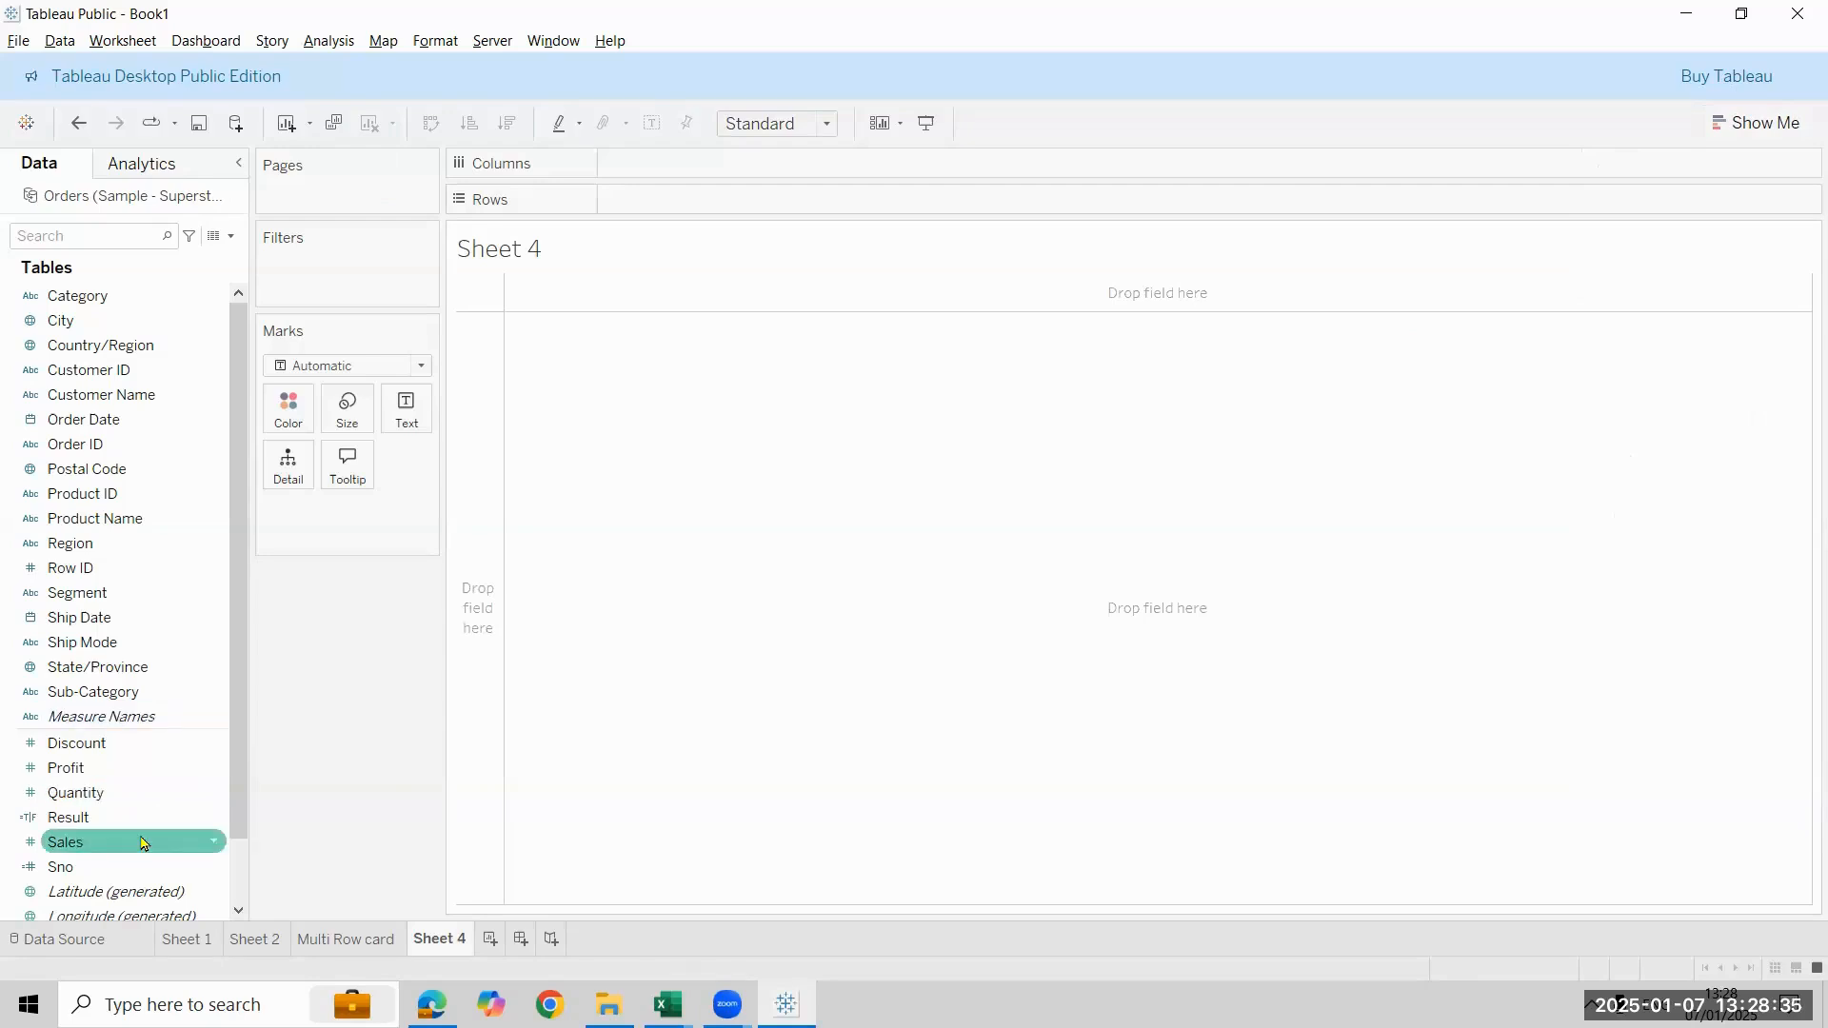
left_click_drag(143, 842, 411, 423)
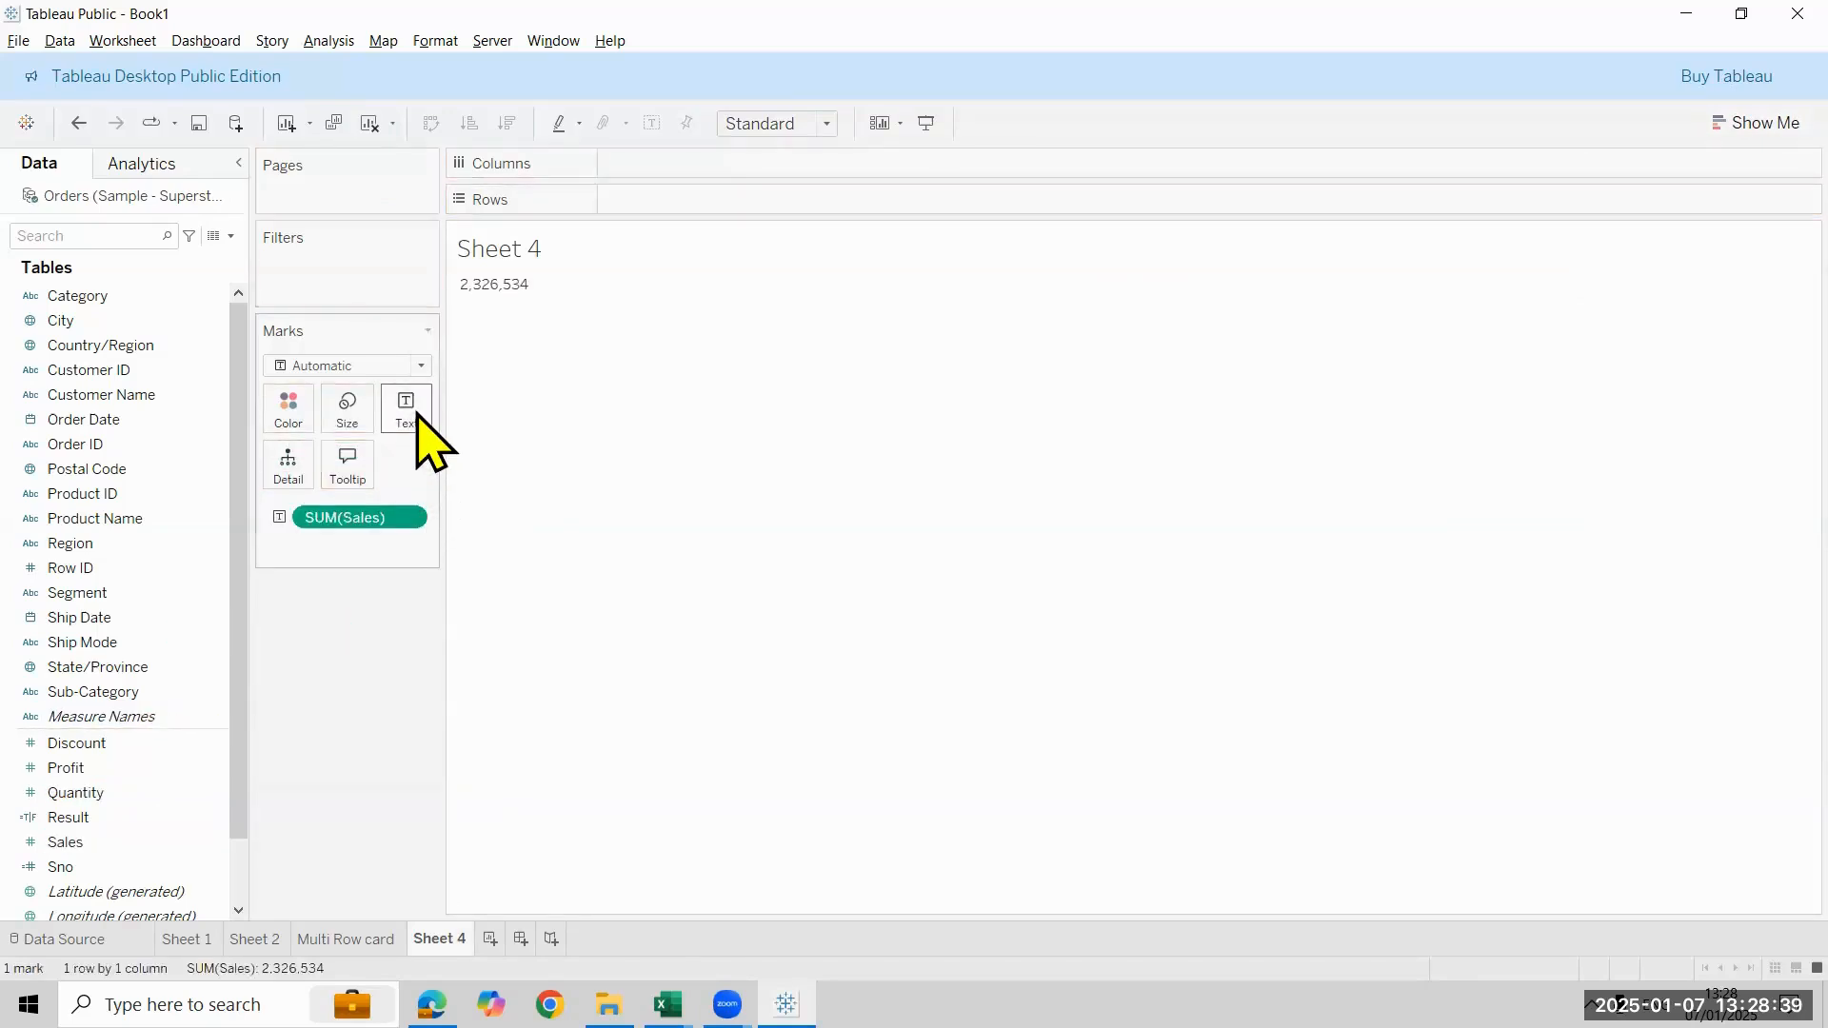
Fit the Sales total sheet to Entire View and center its text horizontally
left_click(415, 416)
left_click(559, 487)
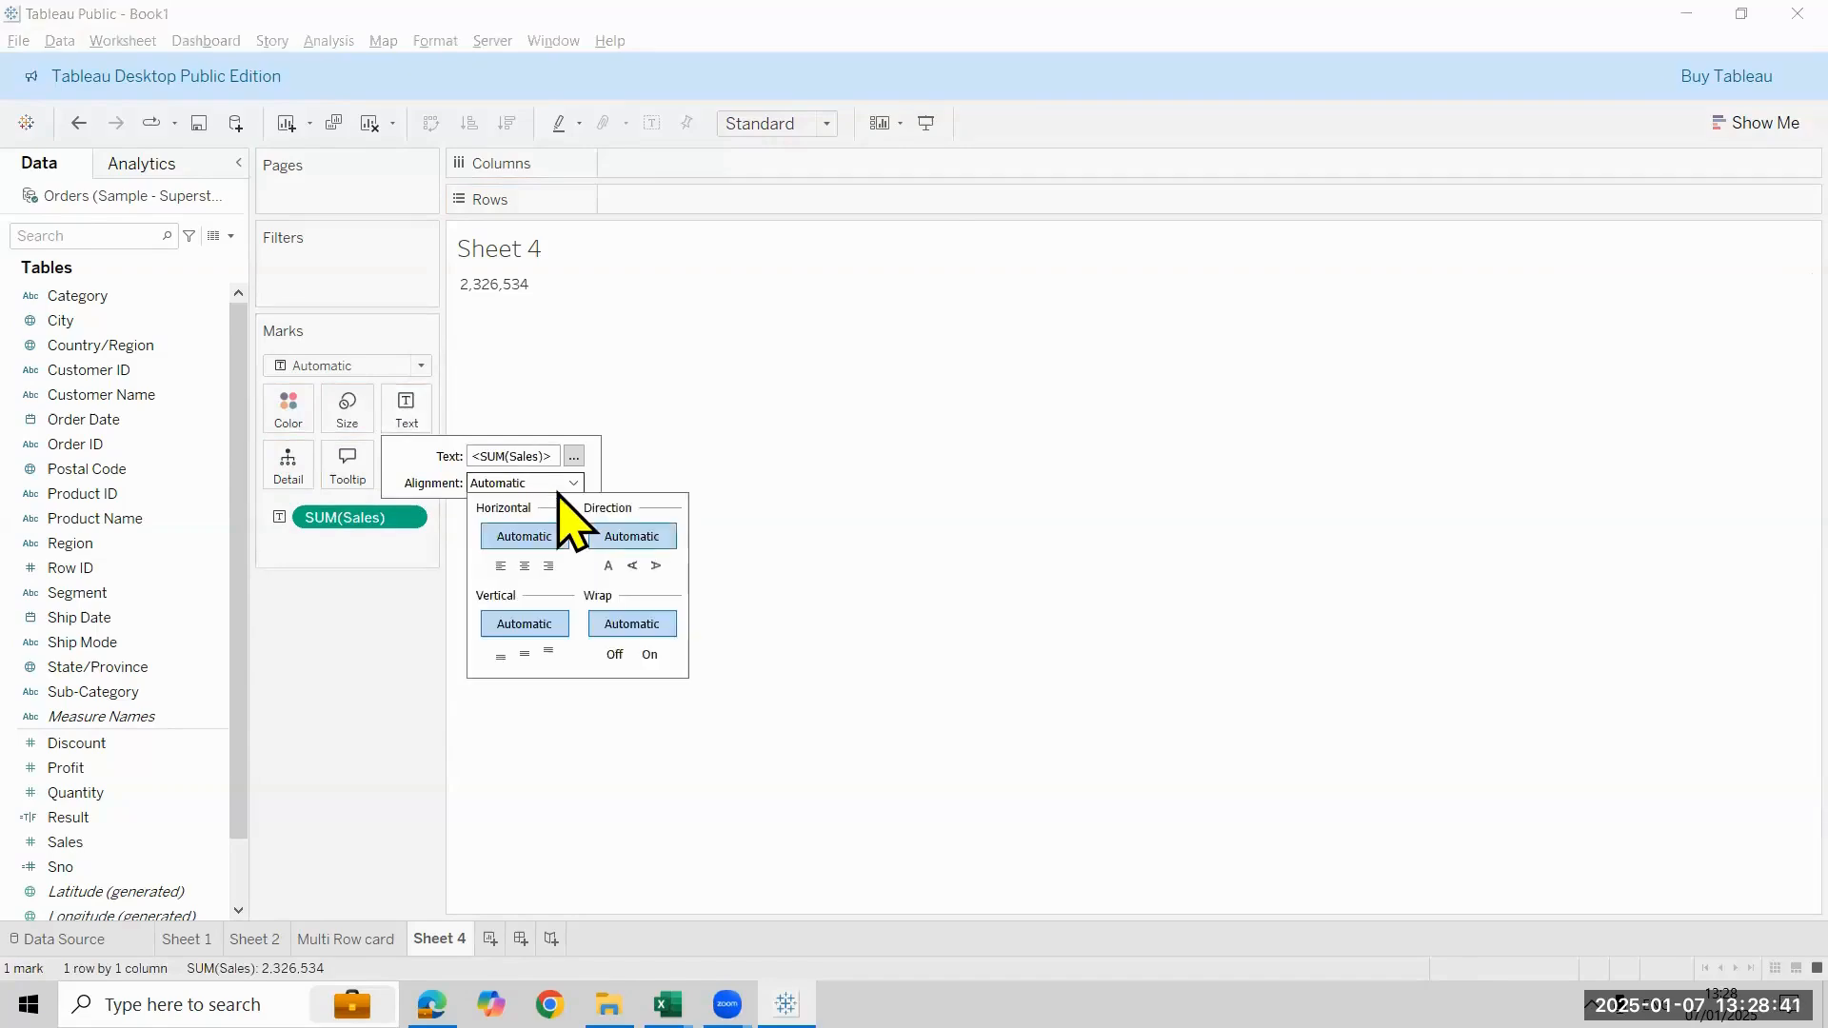
left_click(831, 126)
left_click(807, 229)
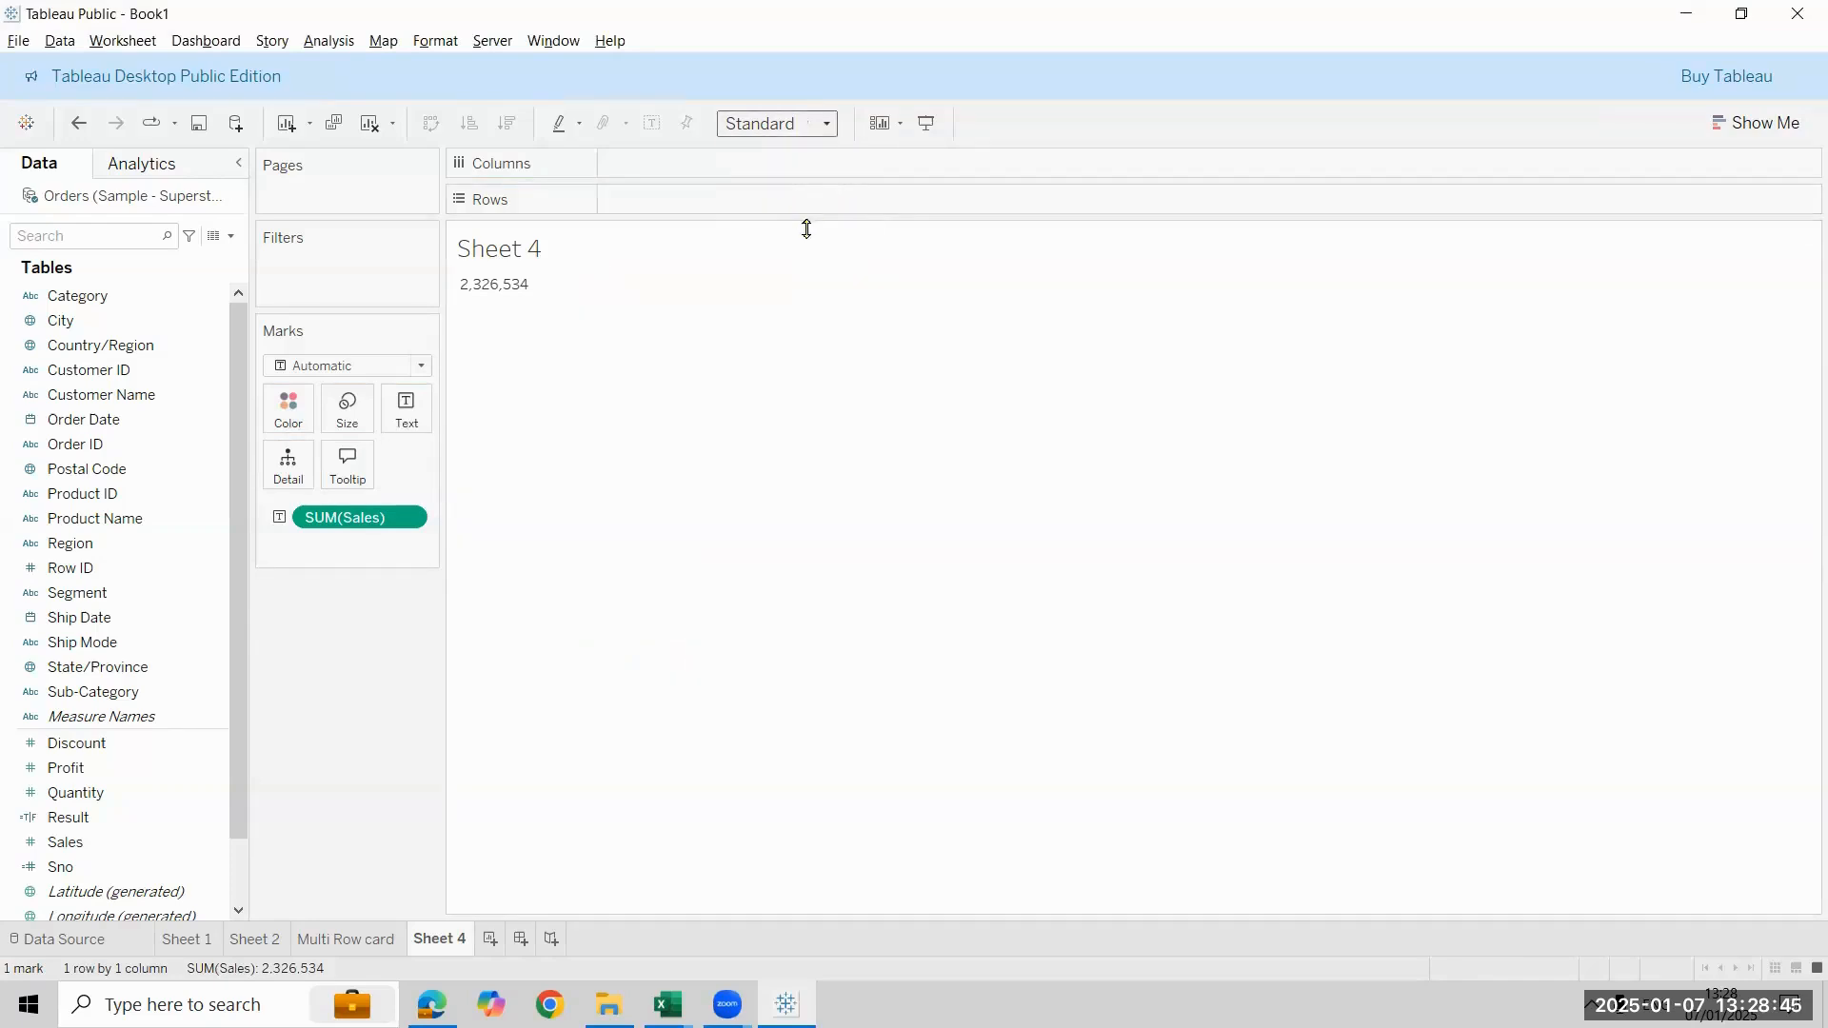
left_click(419, 425)
left_click(524, 484)
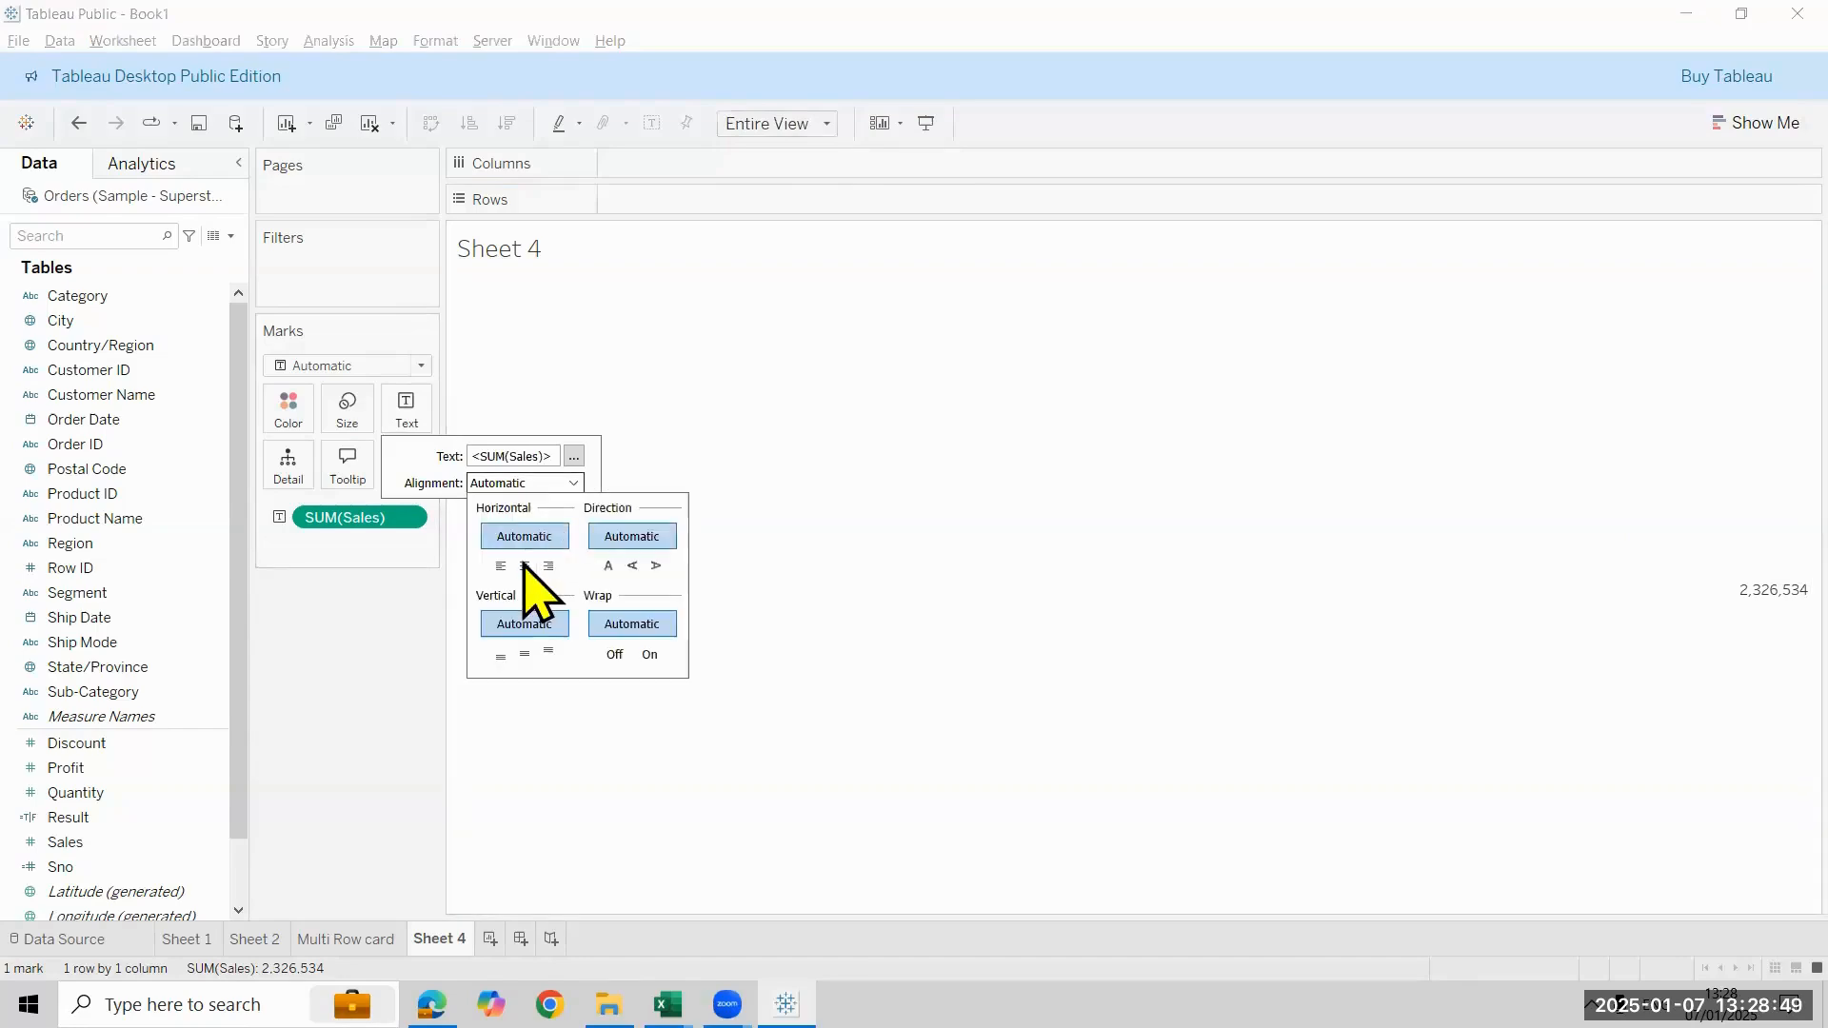
left_click(525, 566)
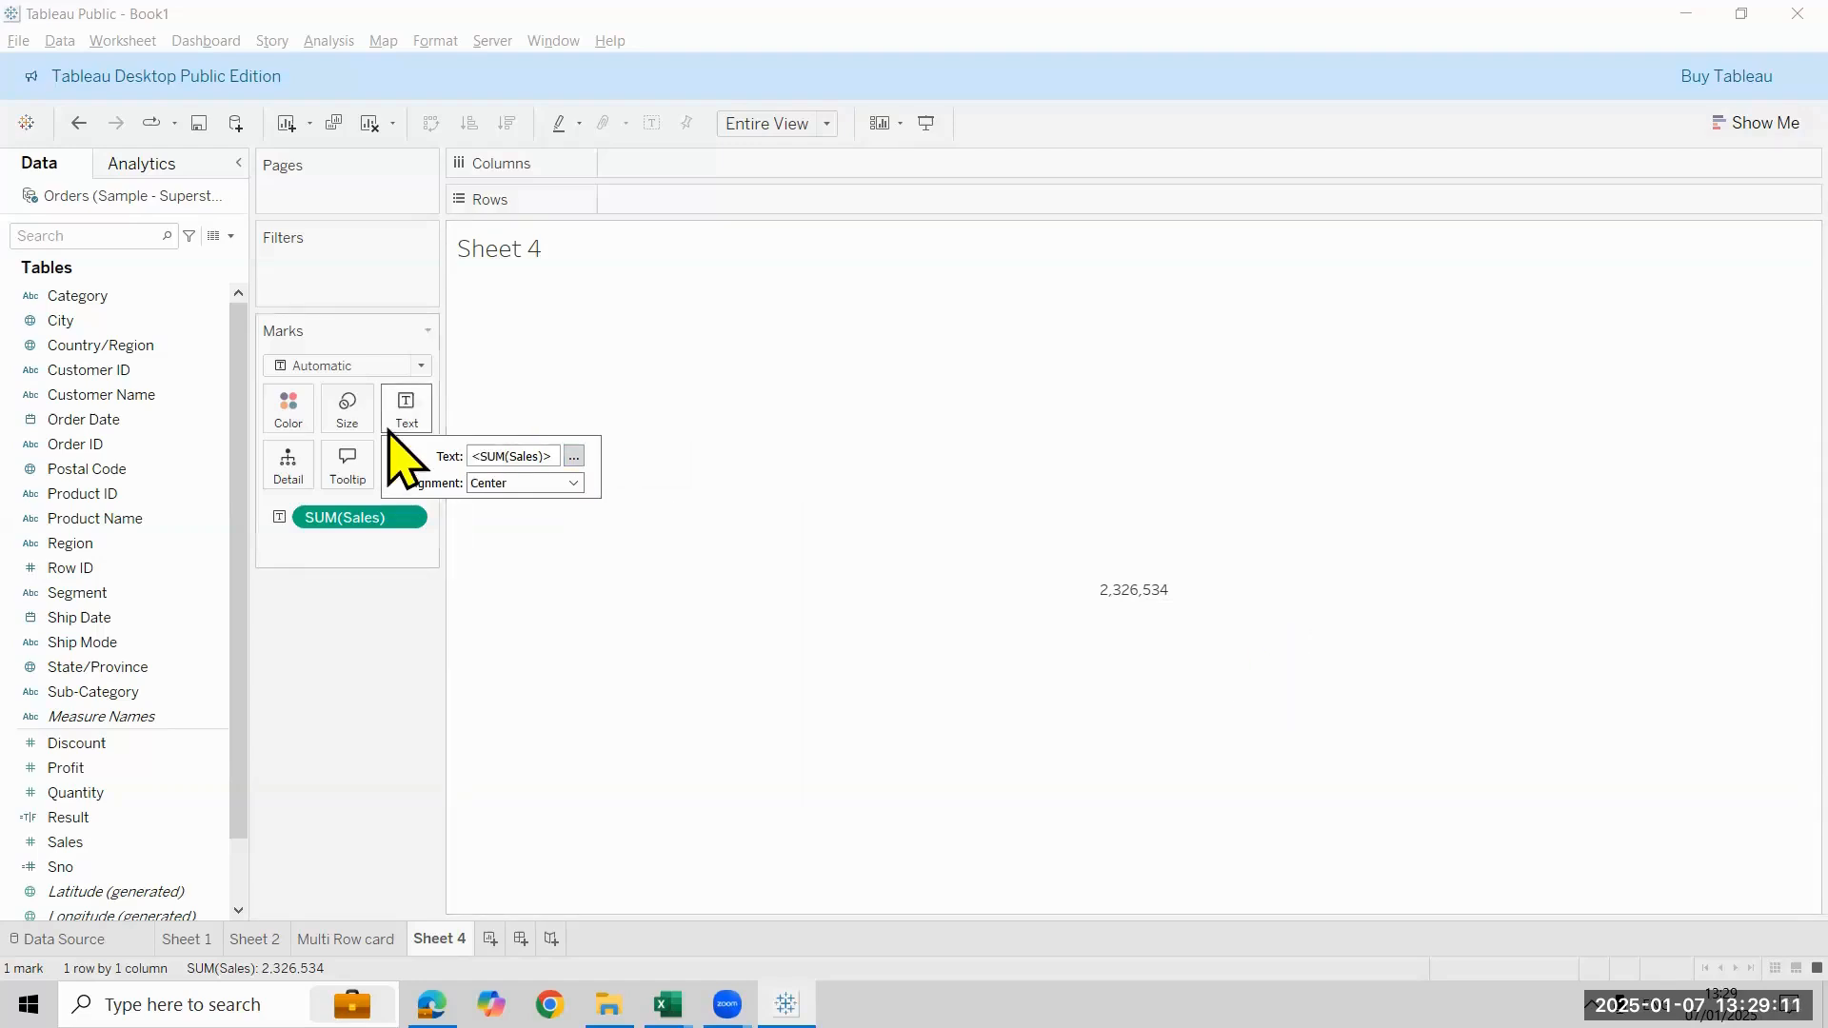
Add a "Total Sales" line below the Sales value in the text label and set the whole label to size 26
left_click(425, 417)
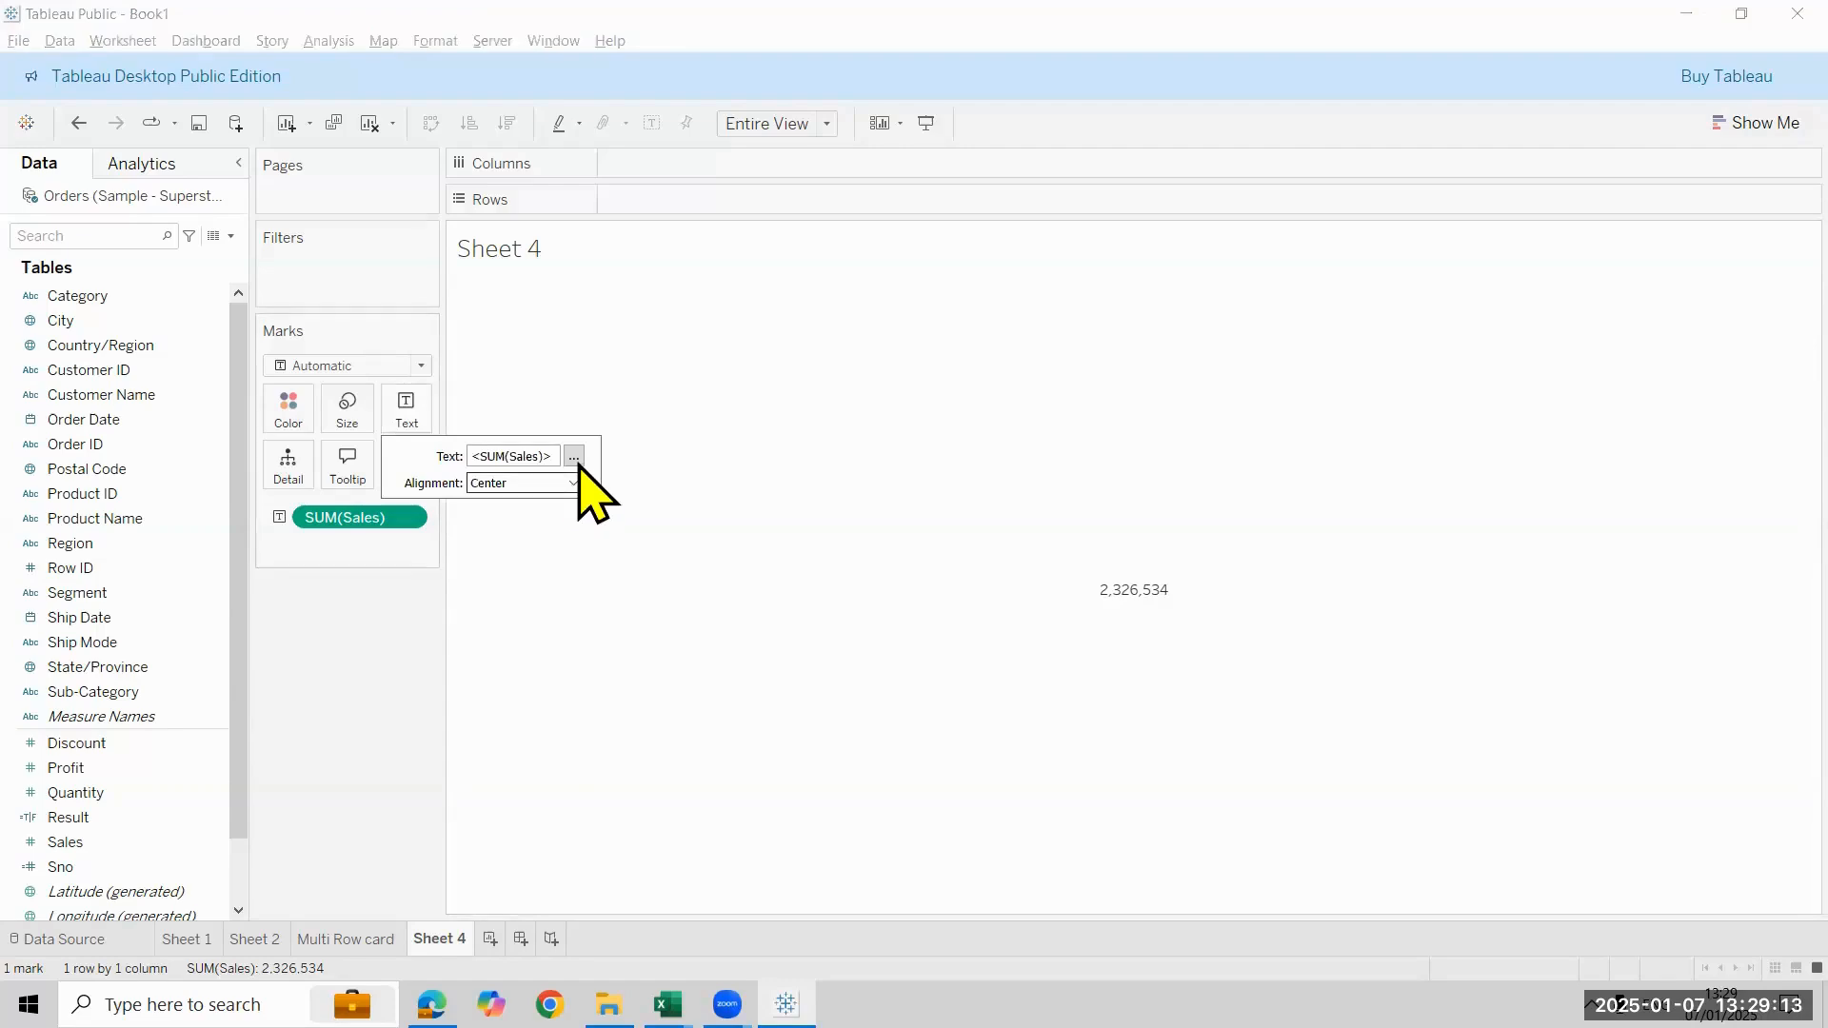
left_click(575, 459)
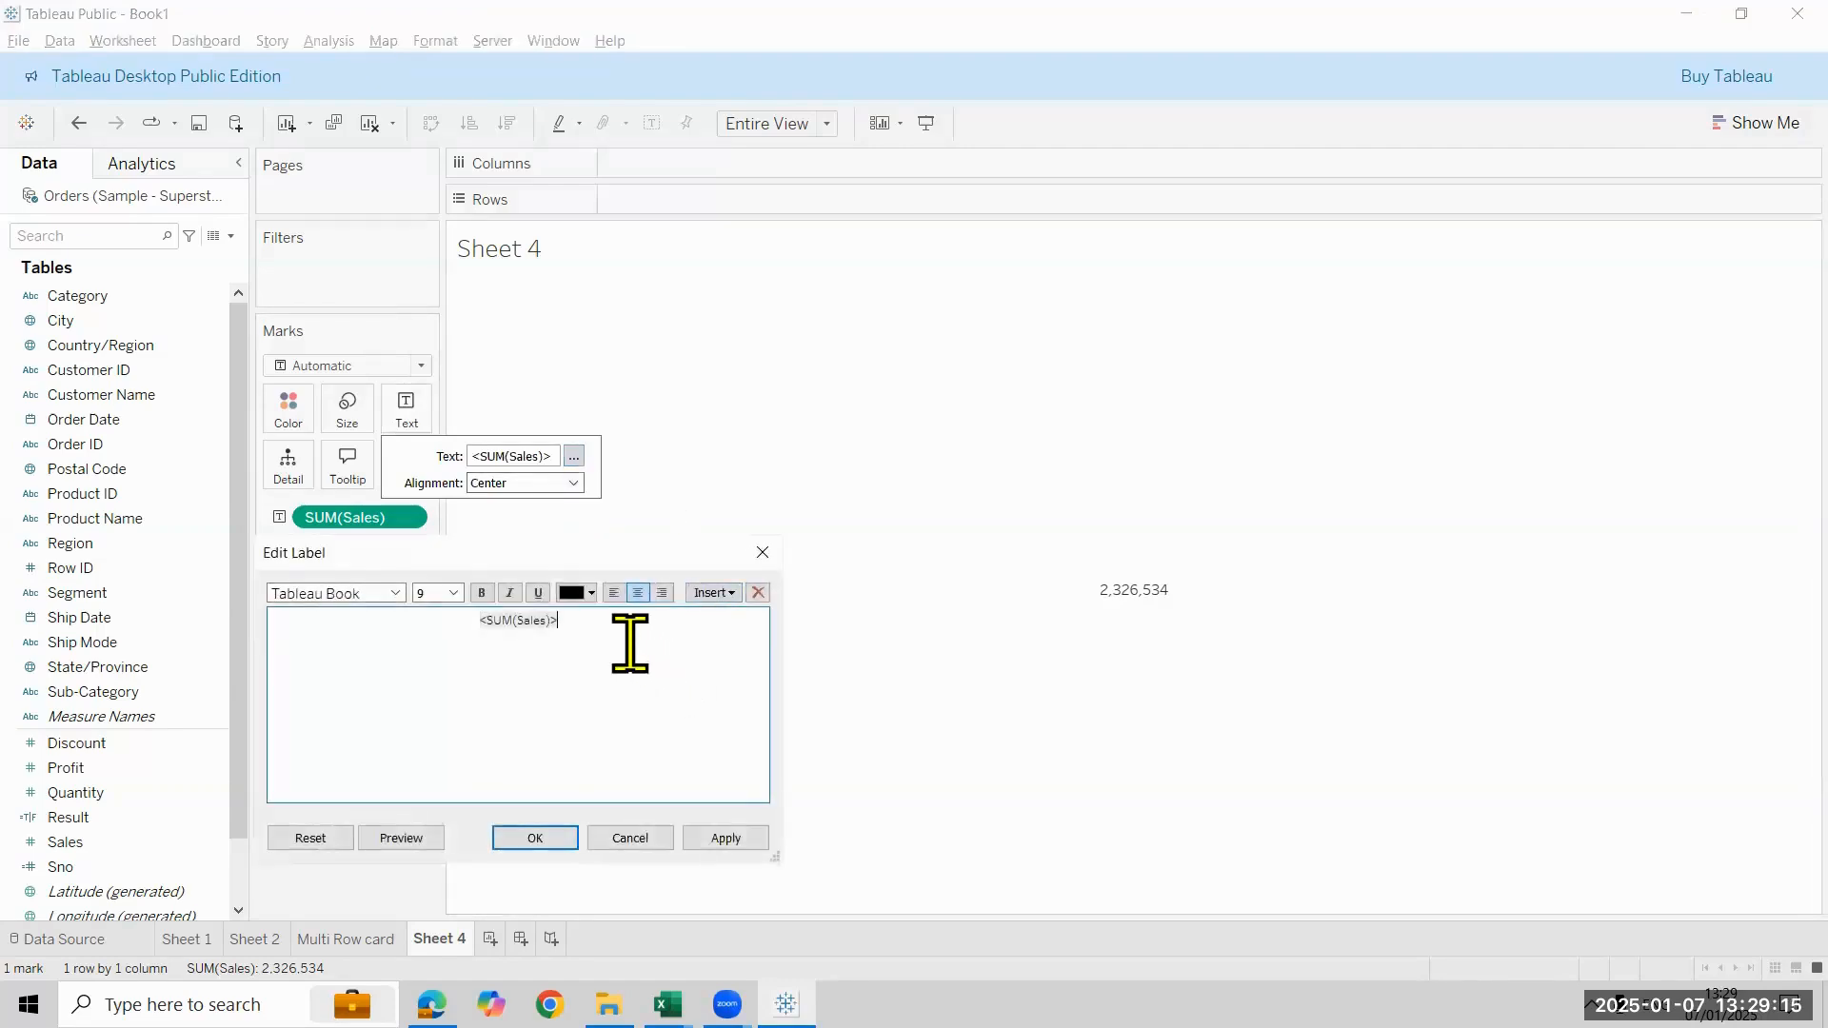
left_click(615, 670)
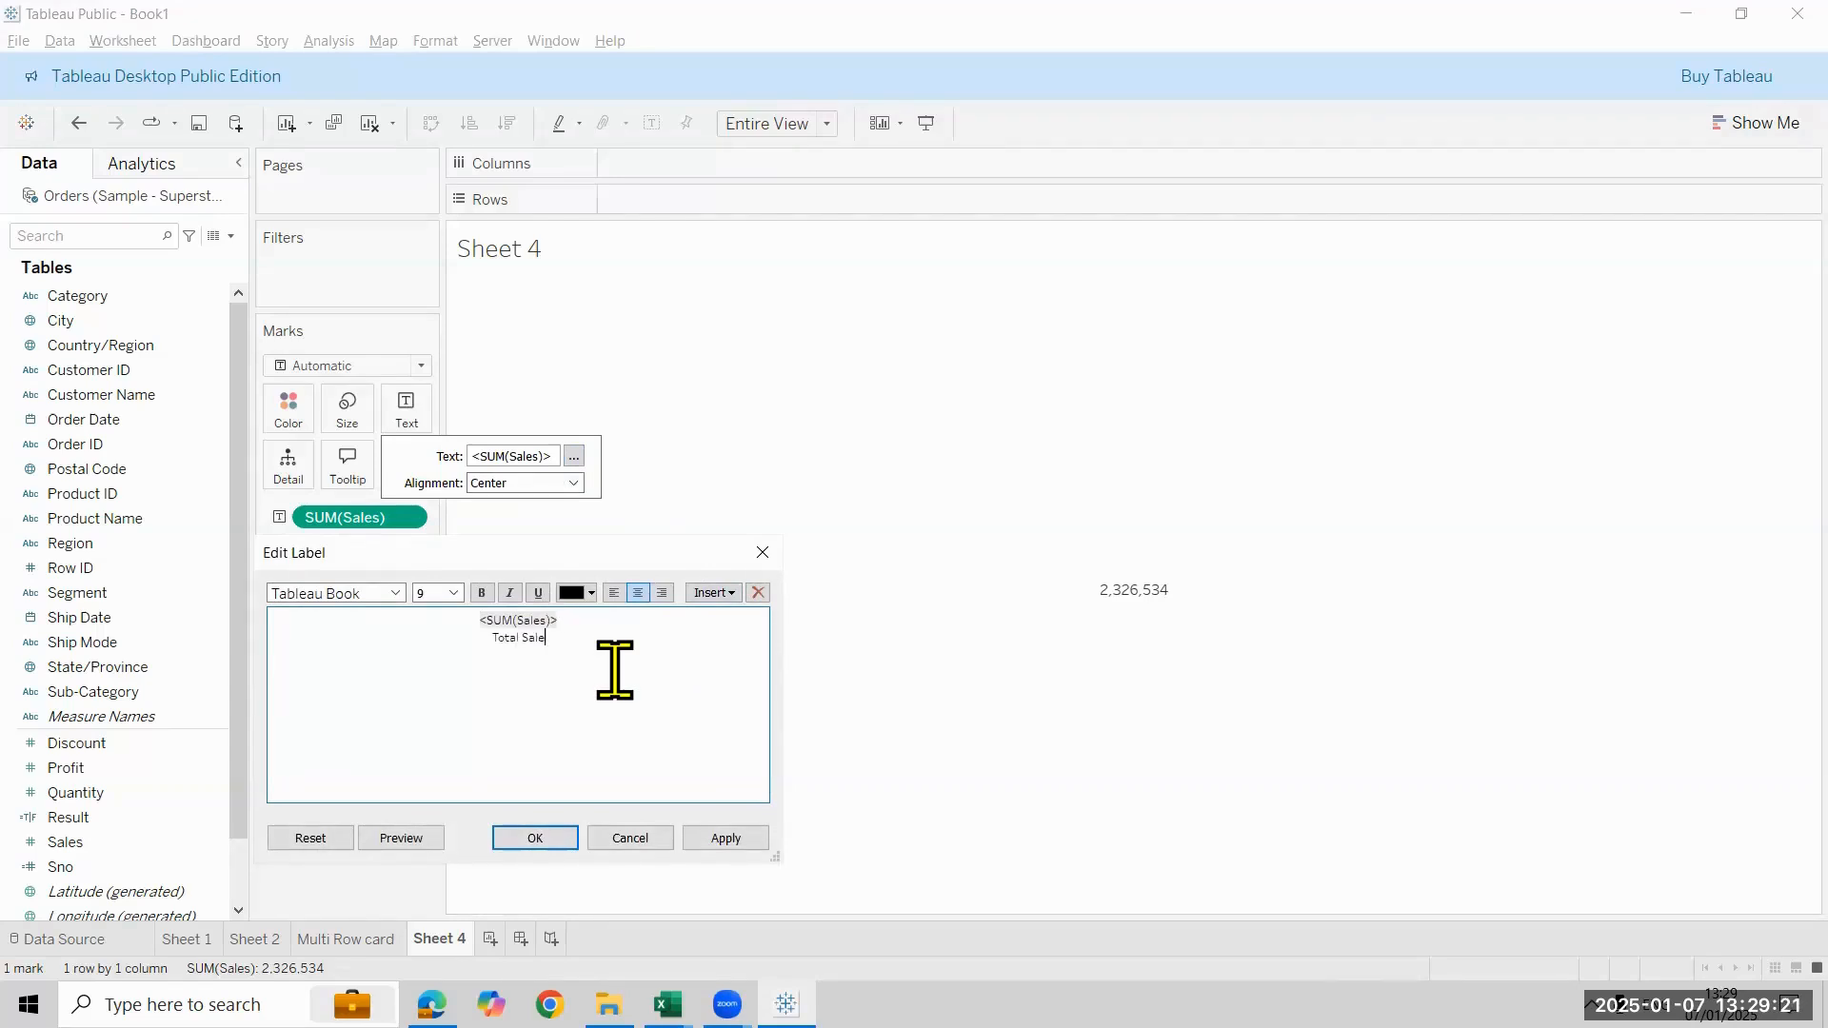
left_click_drag(615, 670, 480, 616)
left_click(453, 592)
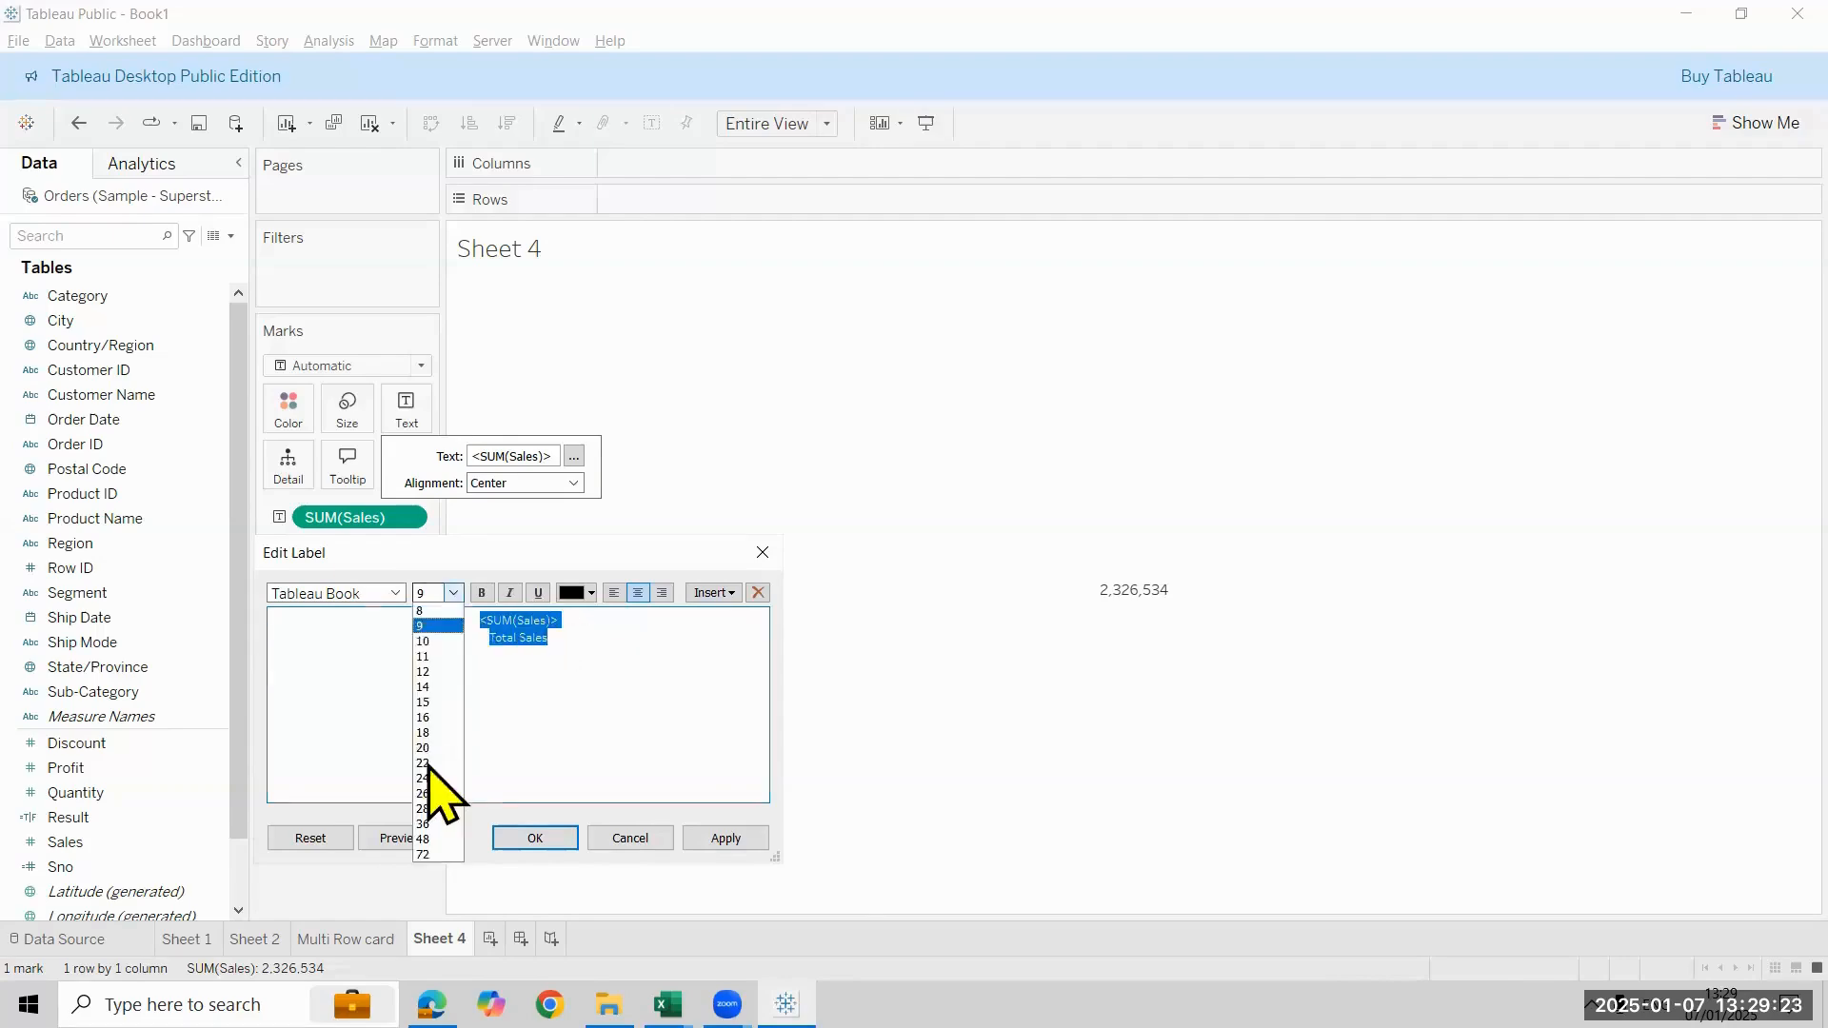
left_click(434, 795)
left_click(731, 842)
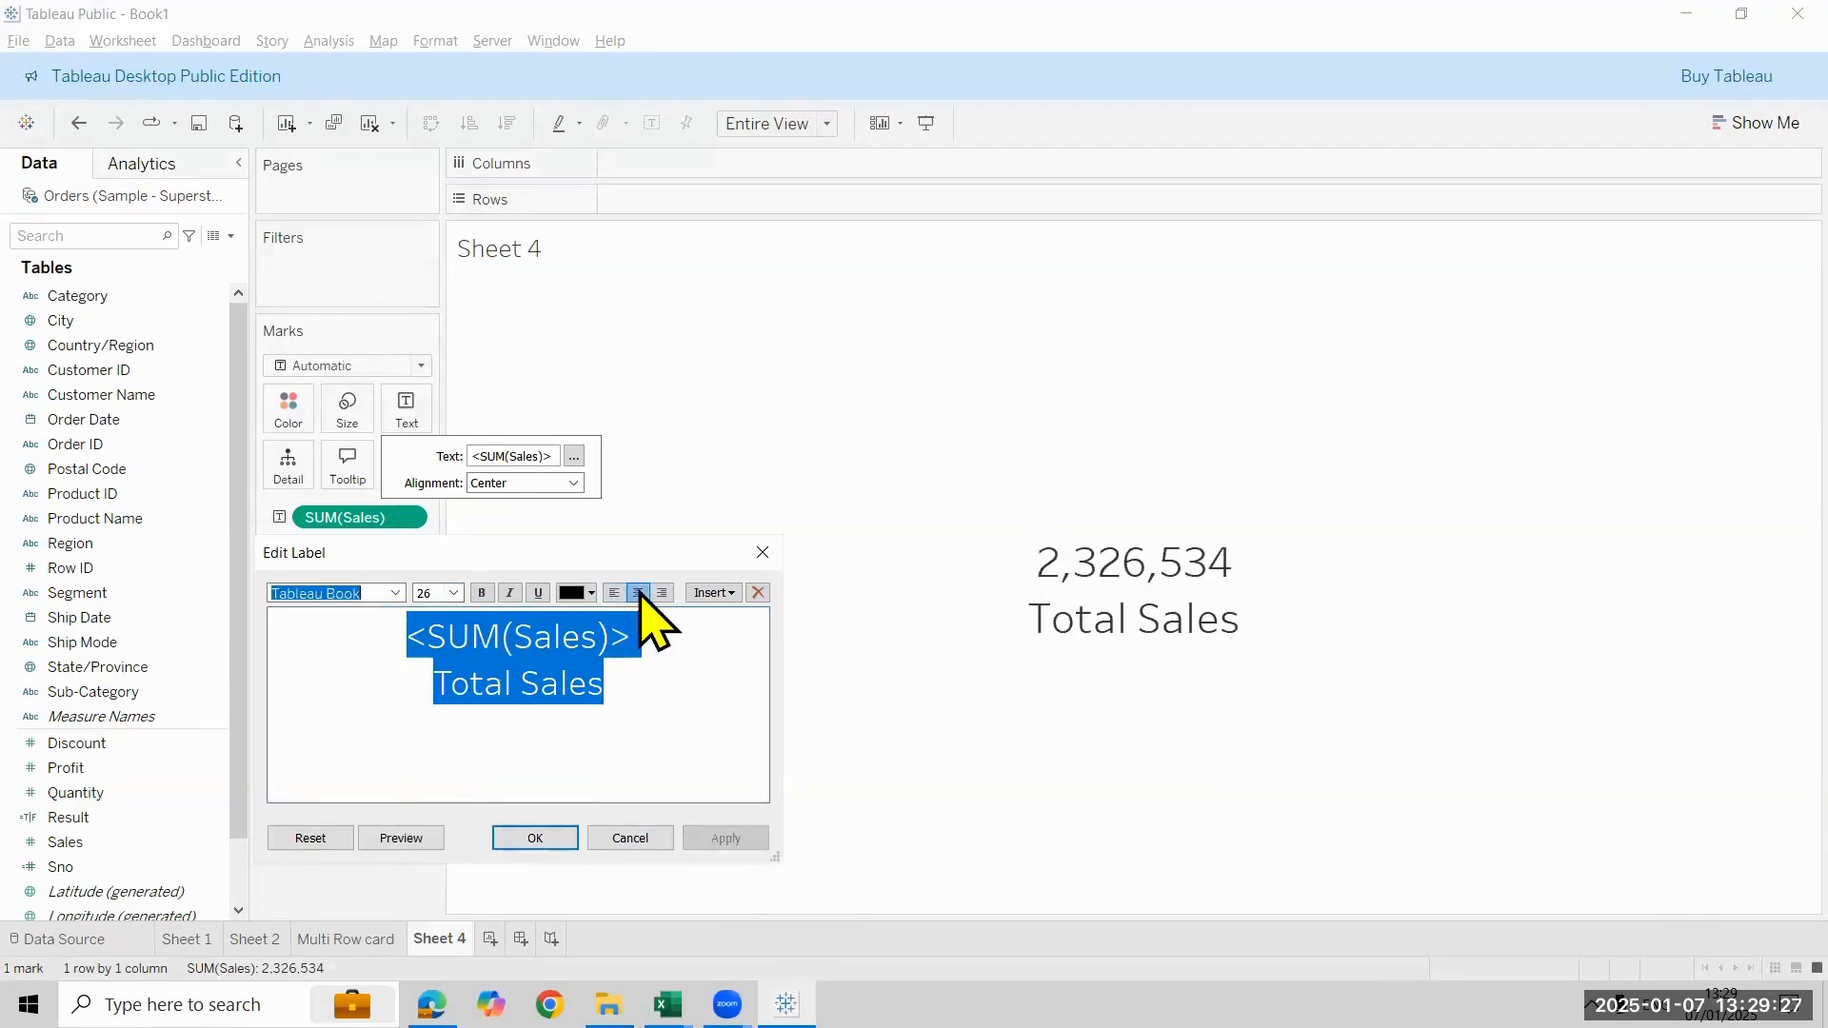
Move the "Total Sales" line above the Sales value in the label and center it
triple_click(514, 677)
key("ctrl+c")
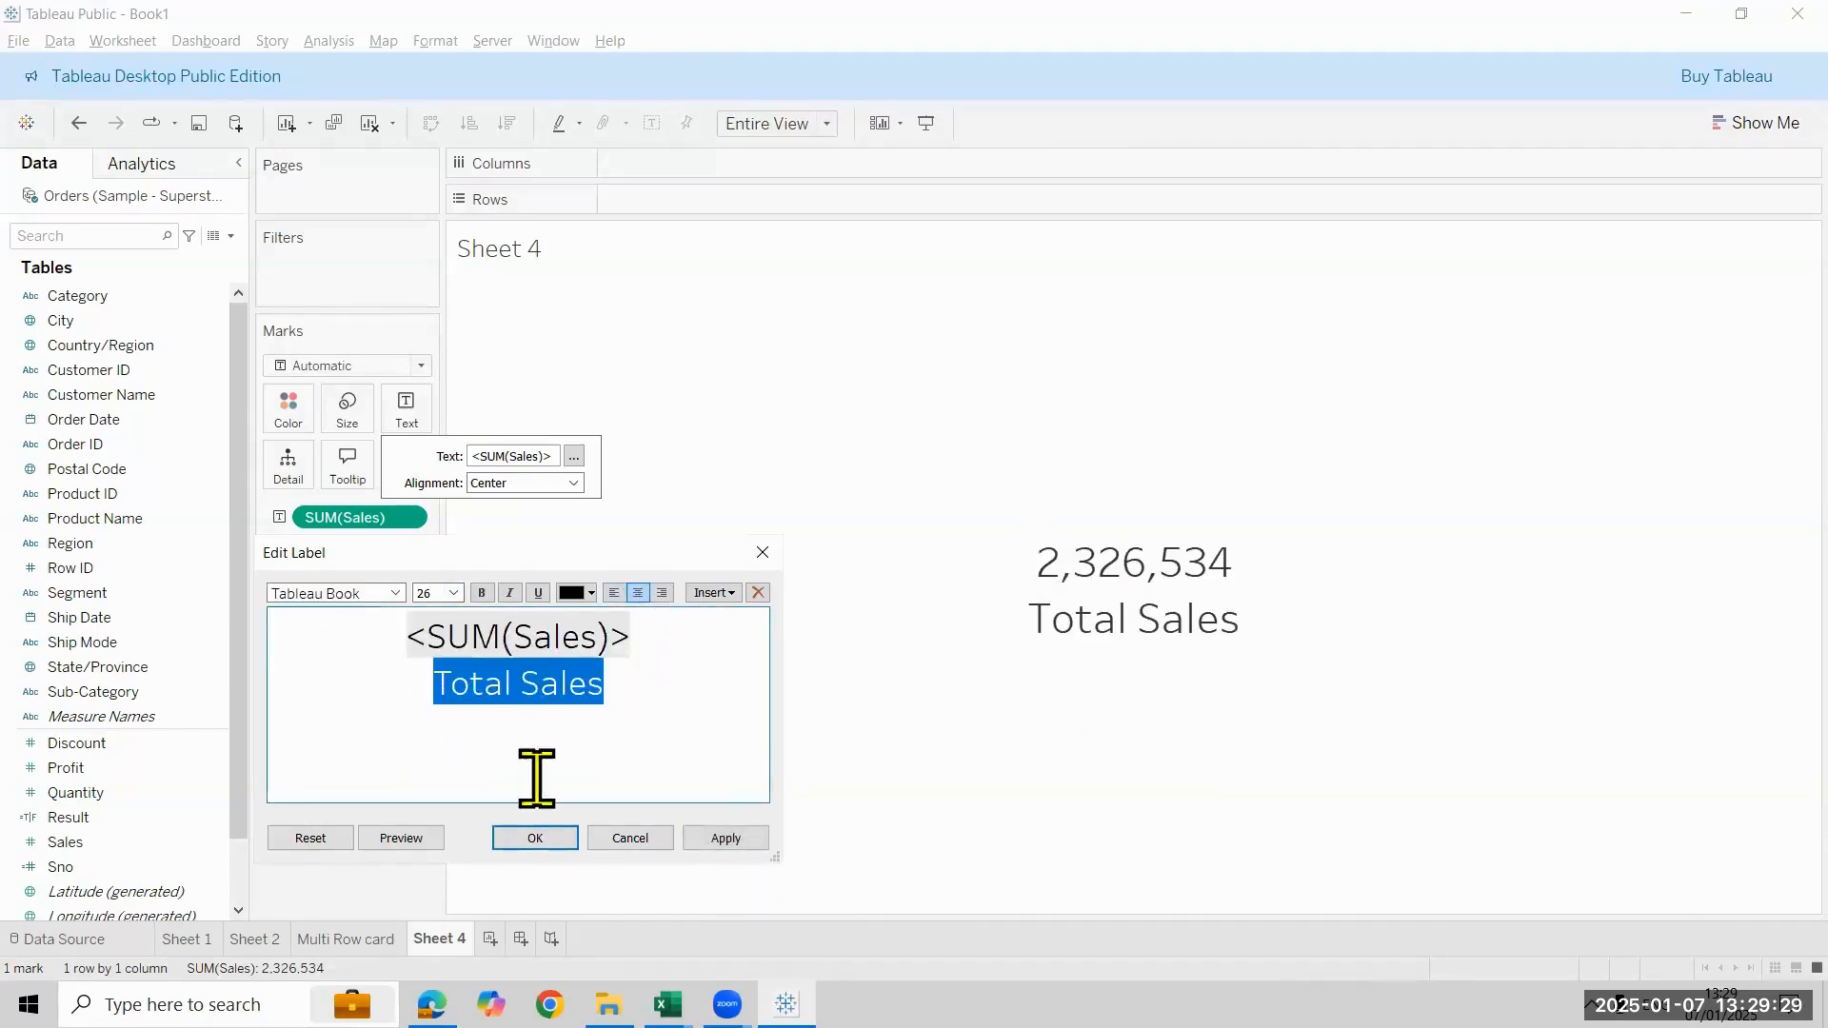
key("BackSpace")
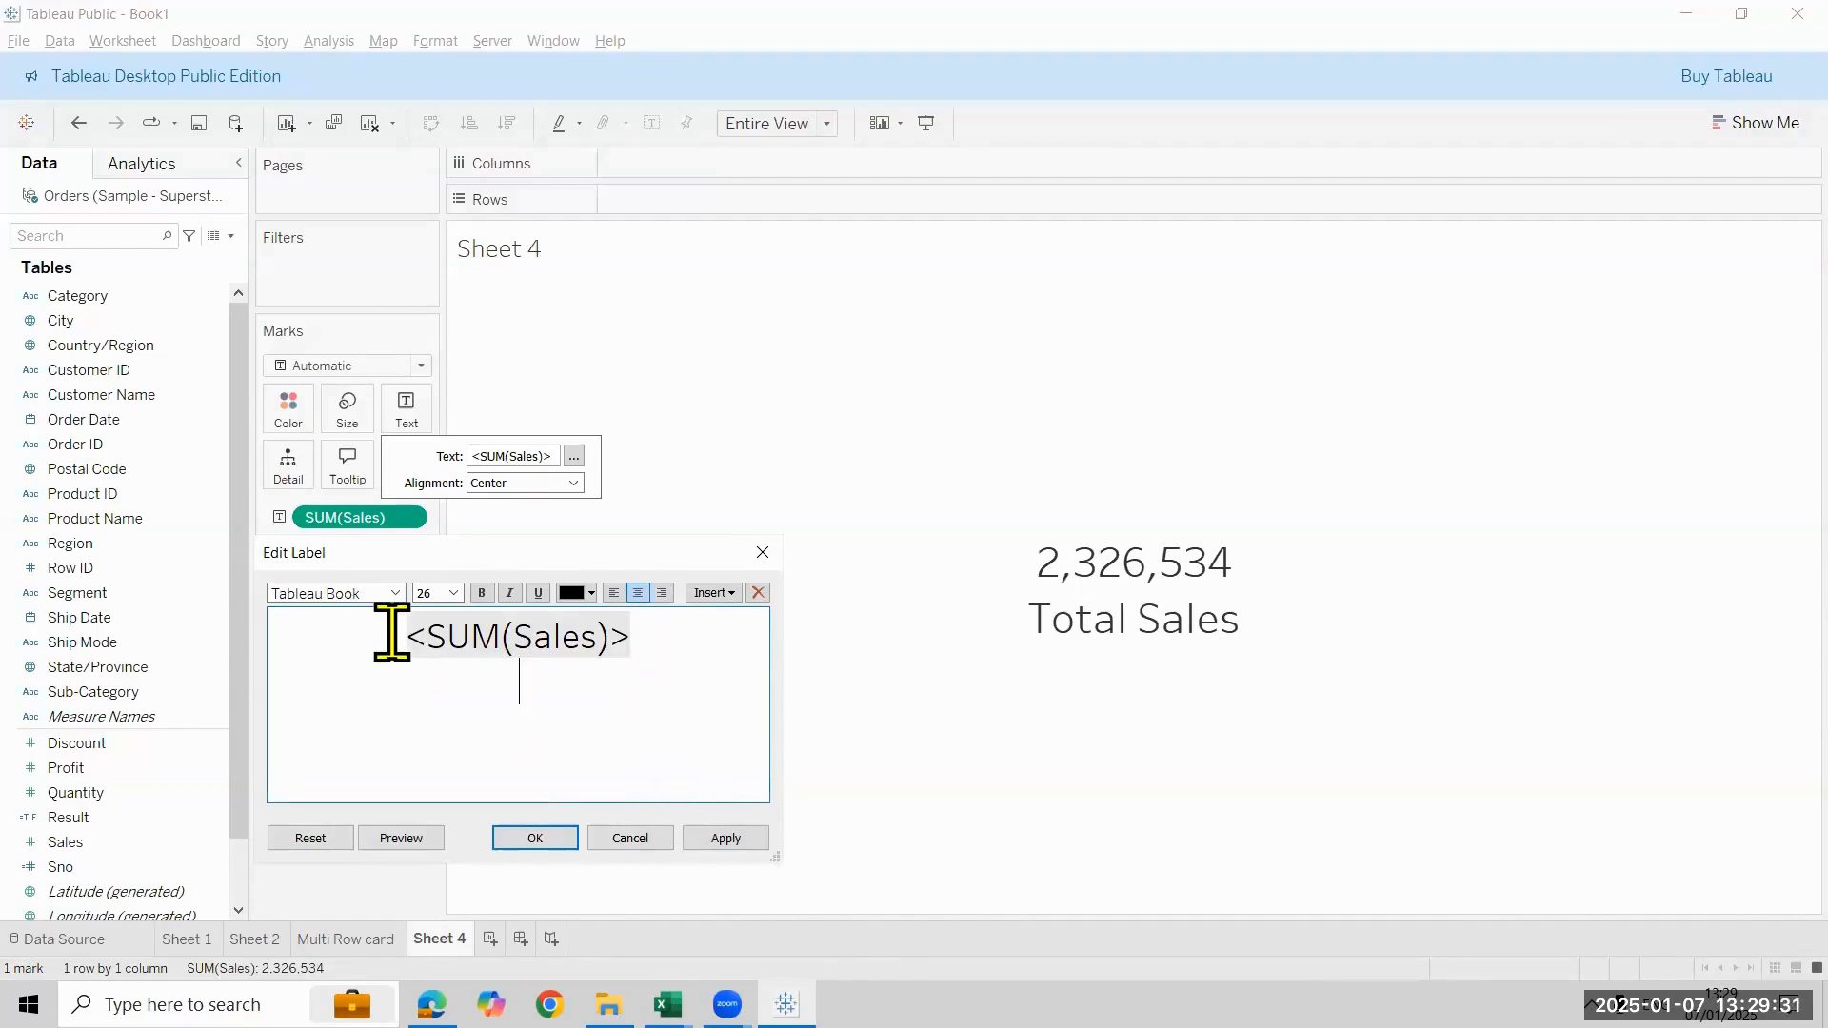
key("Return")
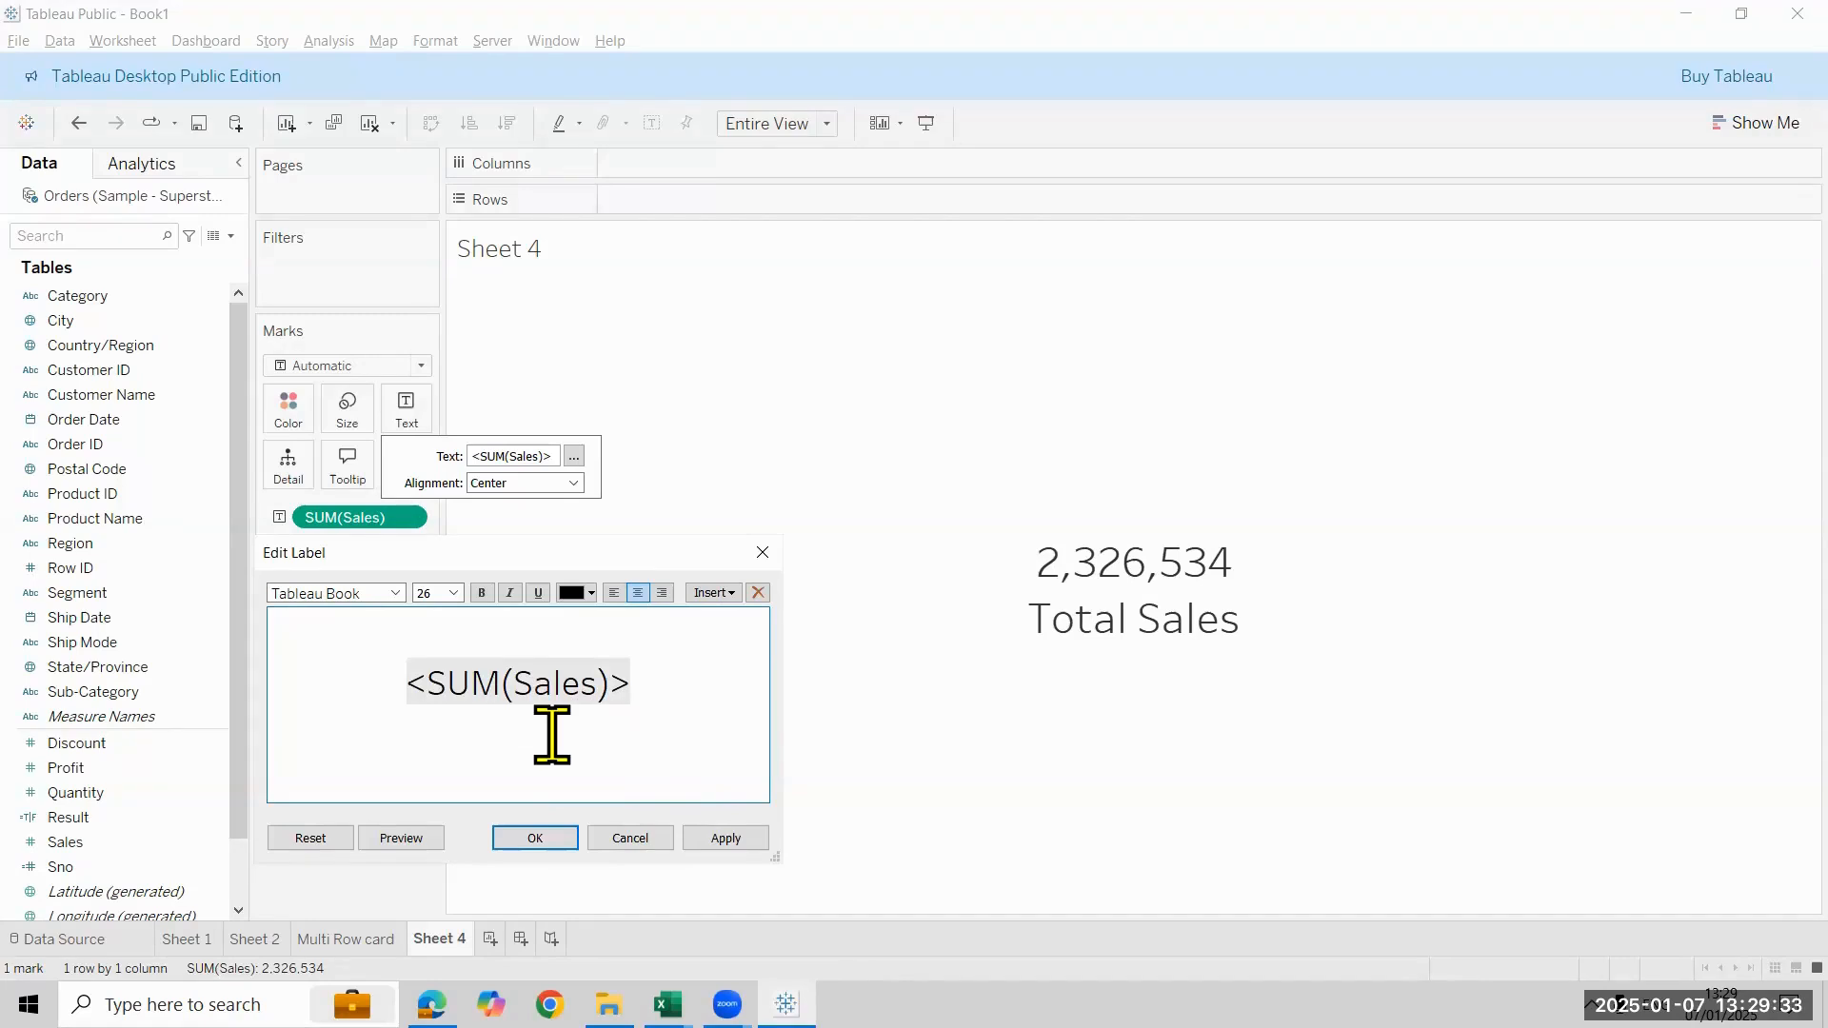
key("ctrl+v")
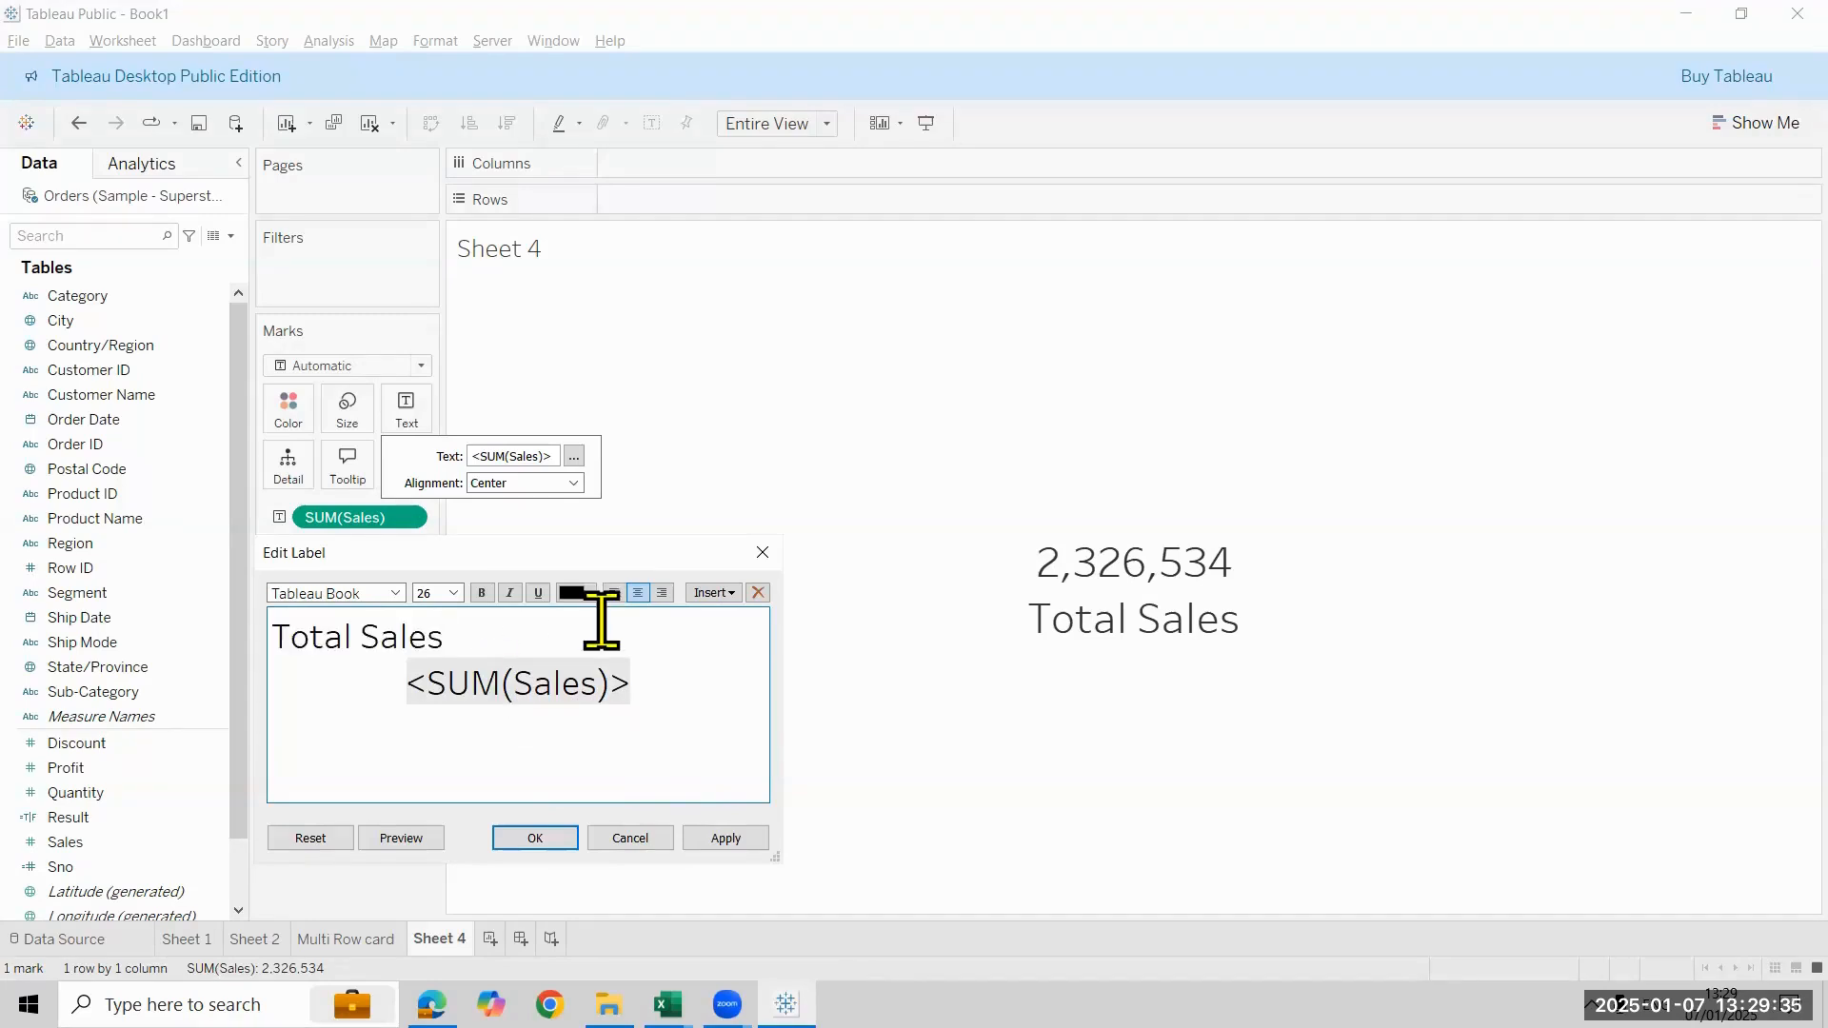
key("shift+Home")
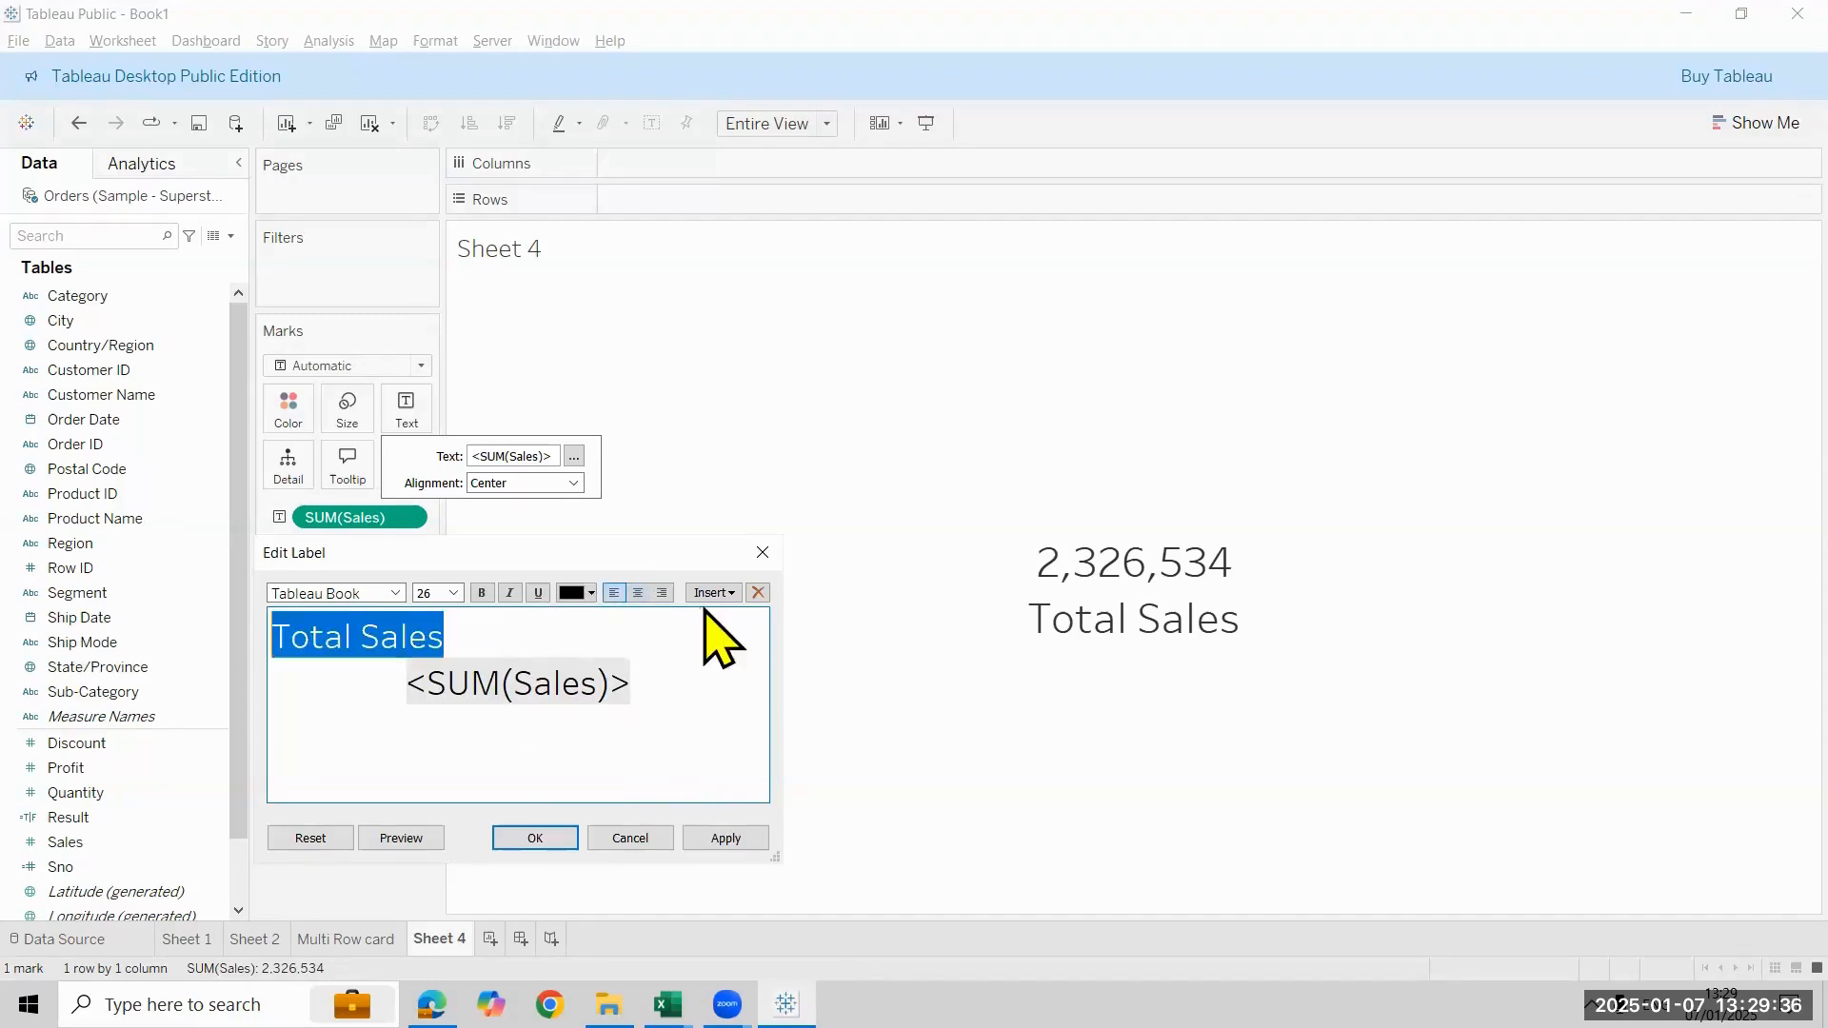
left_click(638, 592)
left_click(686, 709)
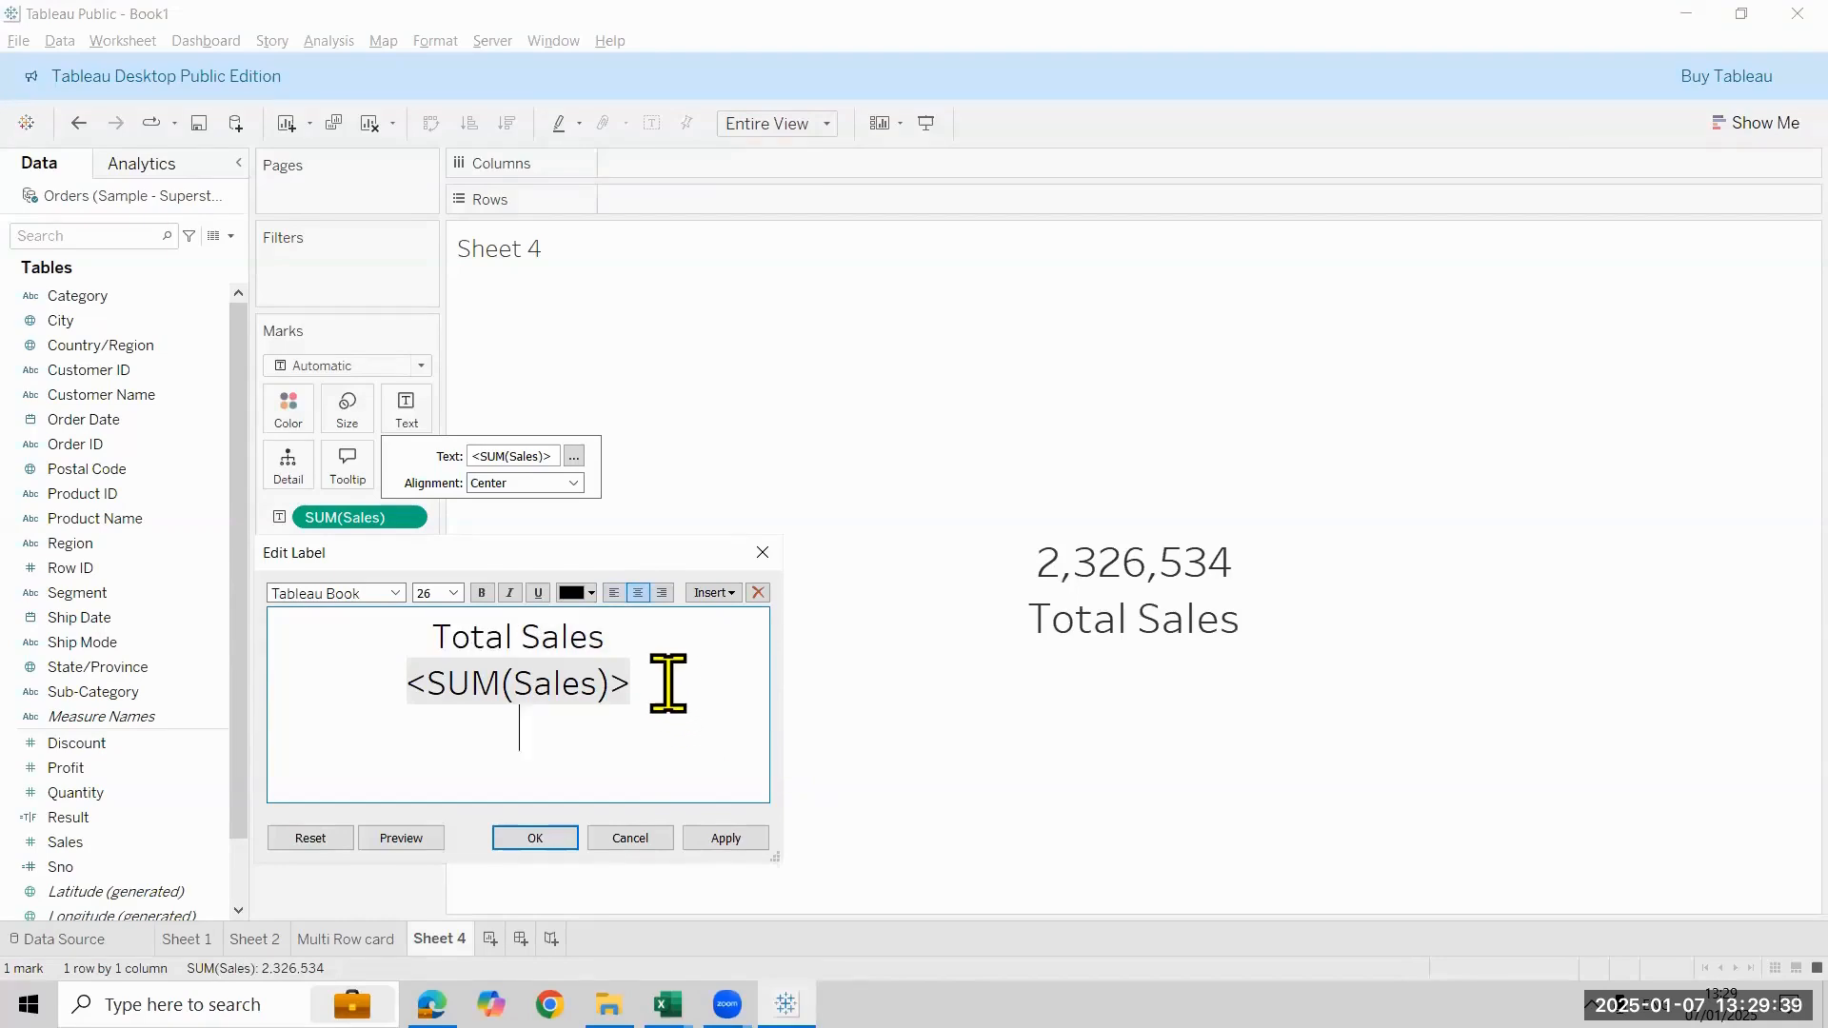
Color the Sales value red, make the whole label bold, and accept the label changes
left_click_drag(376, 678, 457, 680)
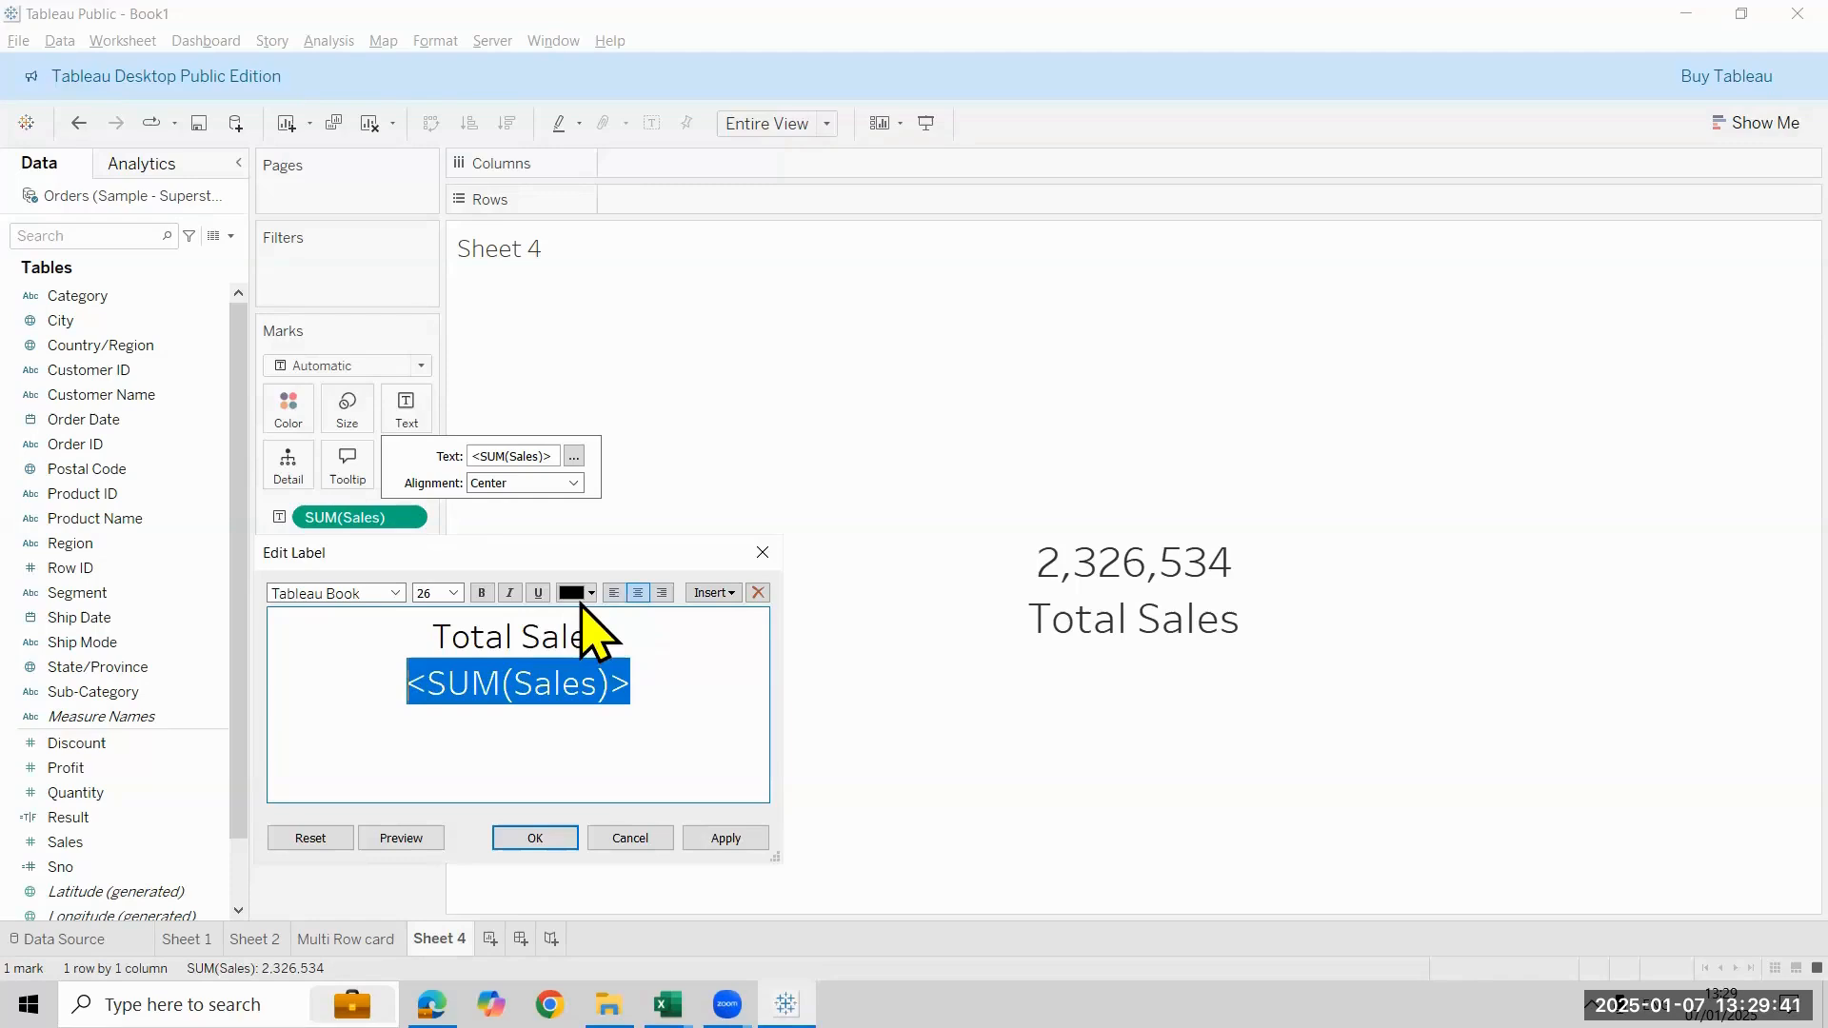
left_click(578, 594)
left_click(587, 751)
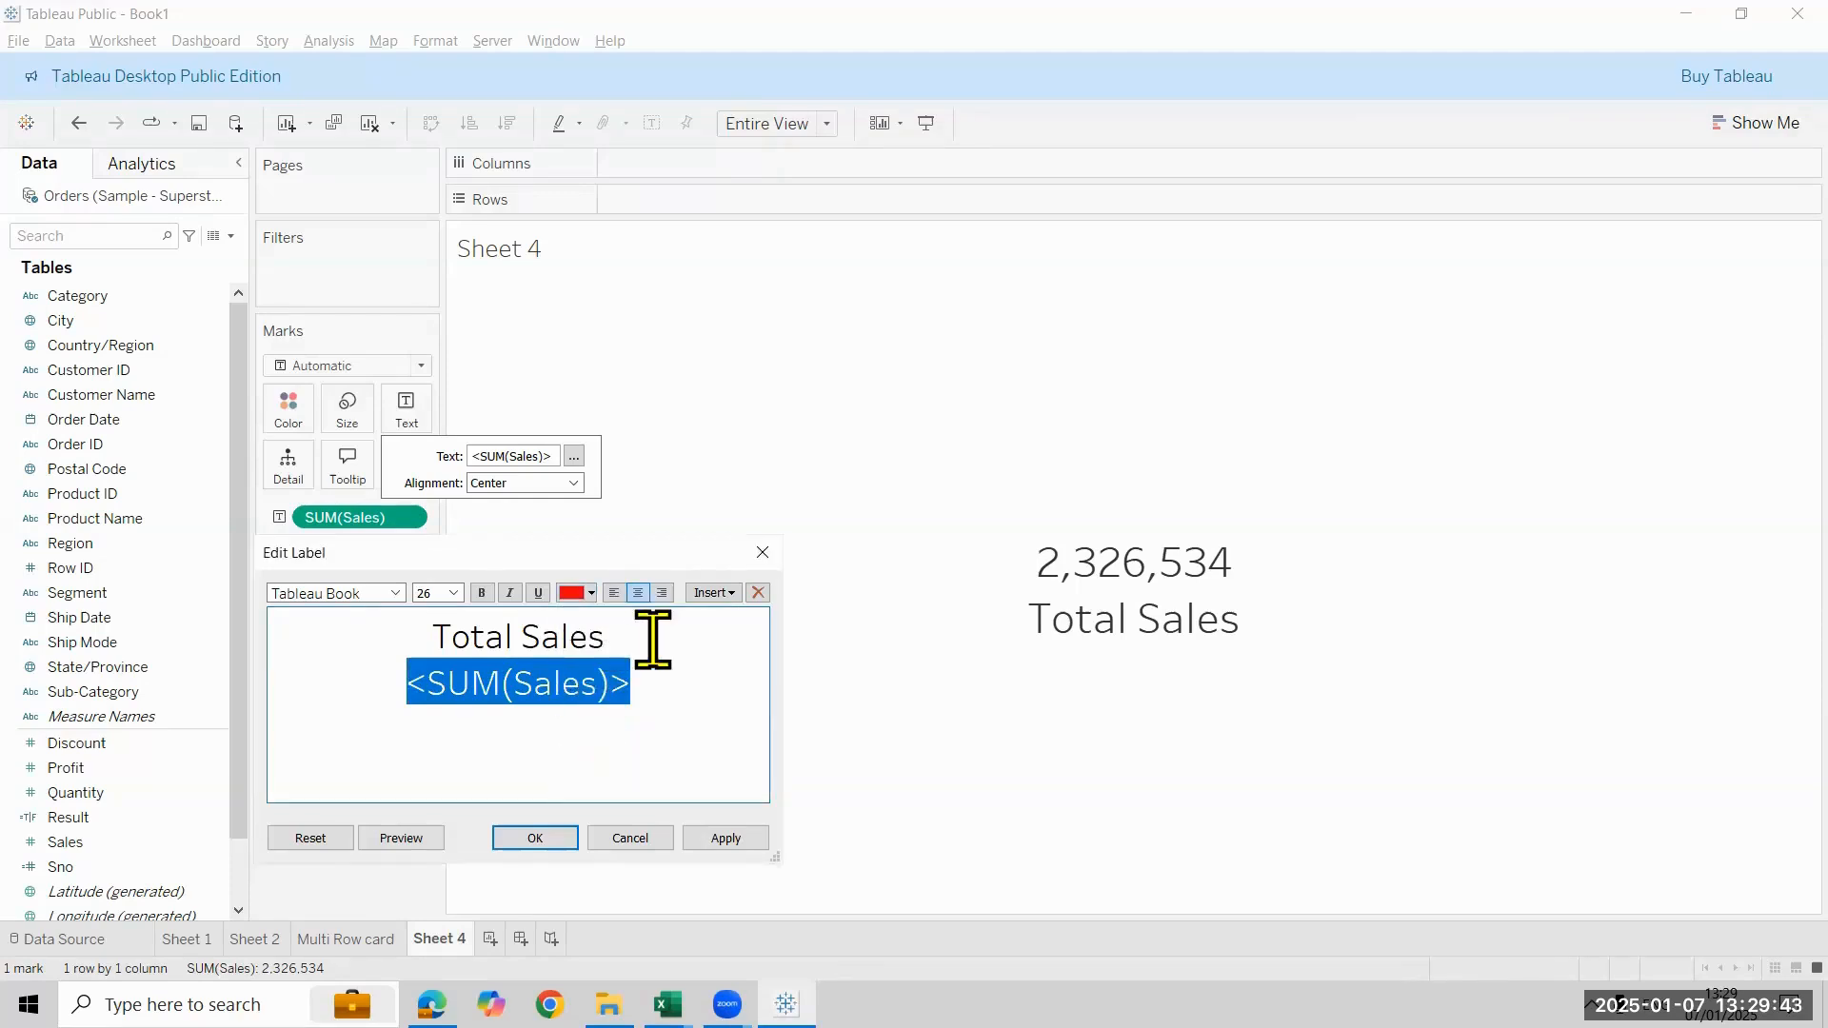
left_click(657, 682)
key("ctrl+a")
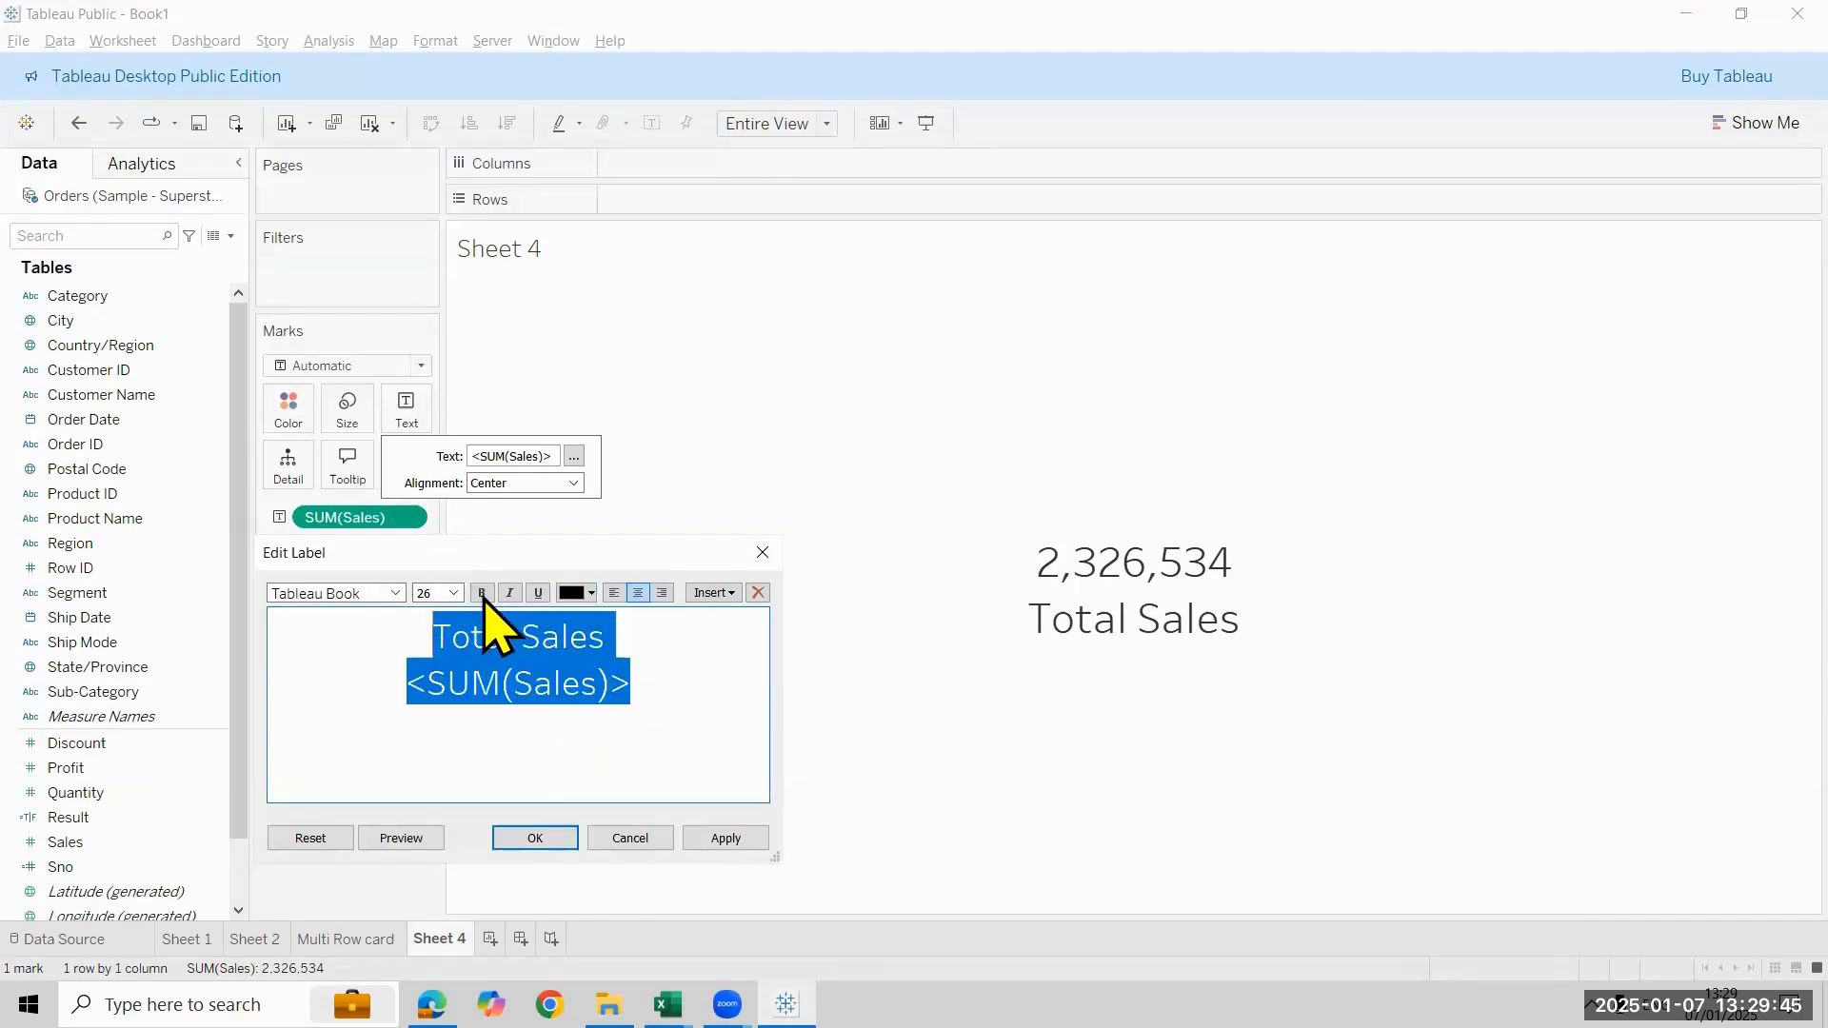
left_click(481, 592)
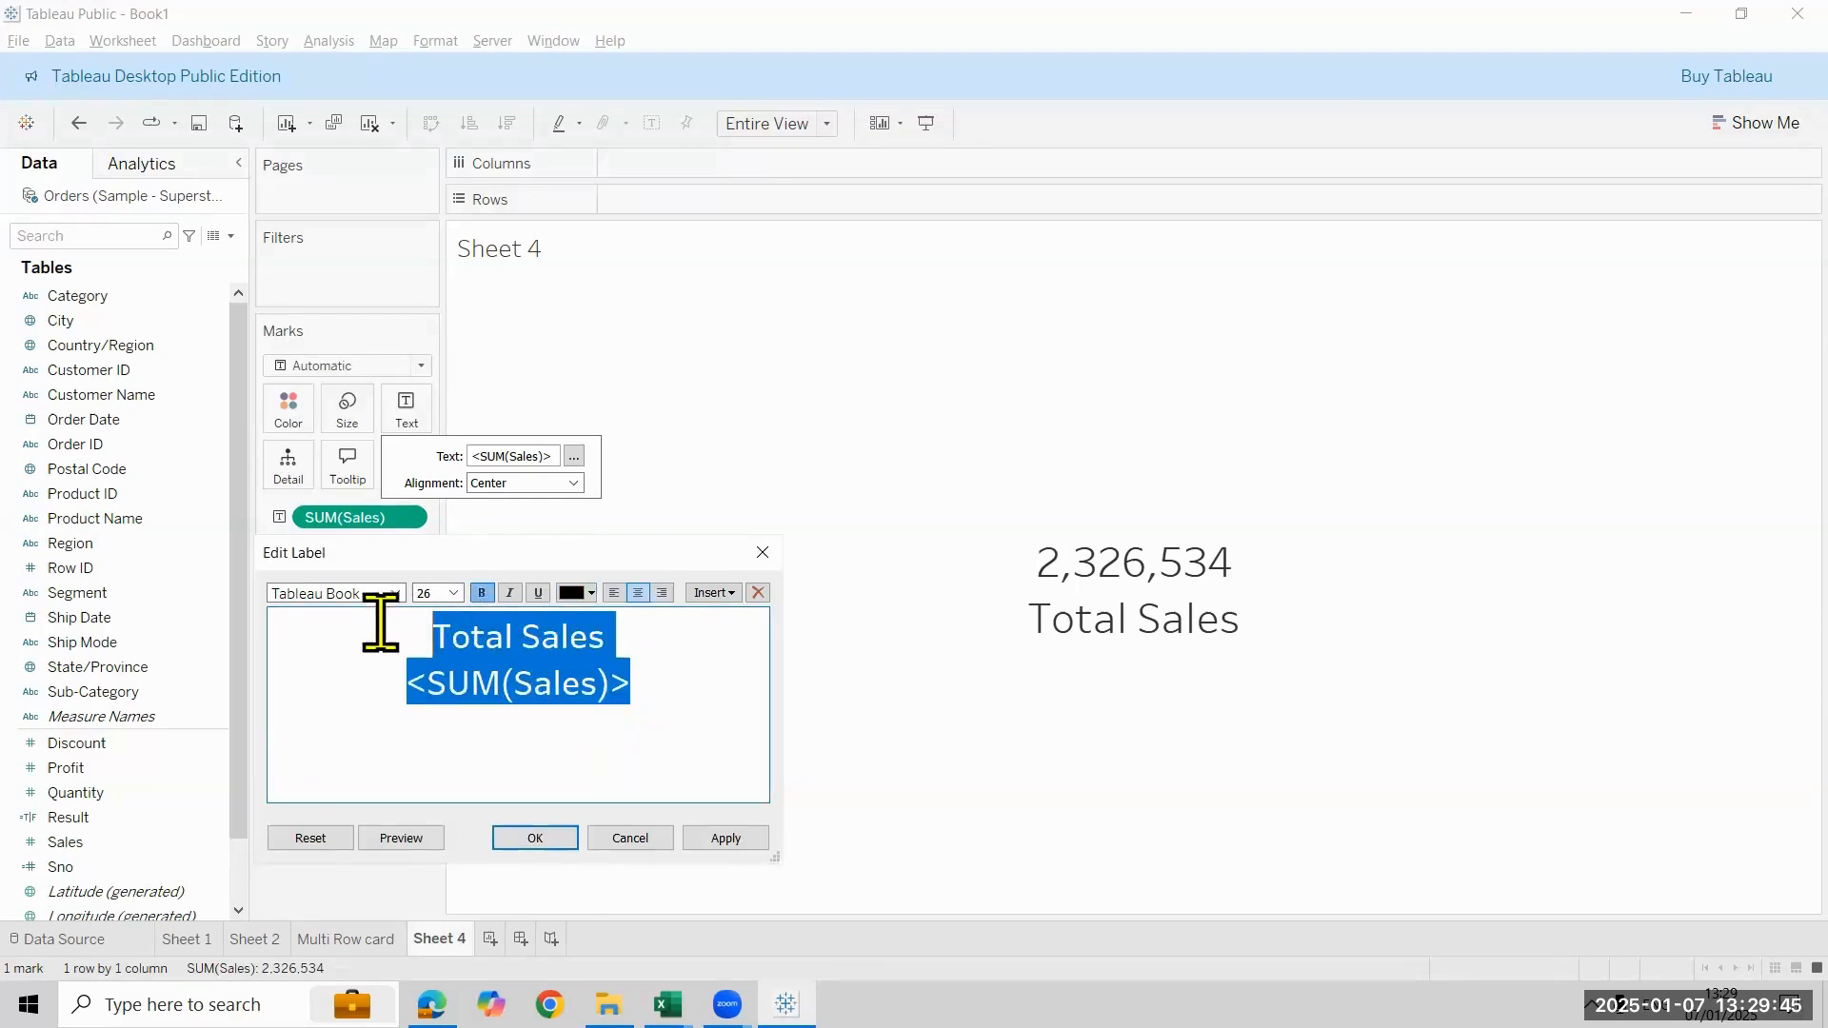
left_click(757, 845)
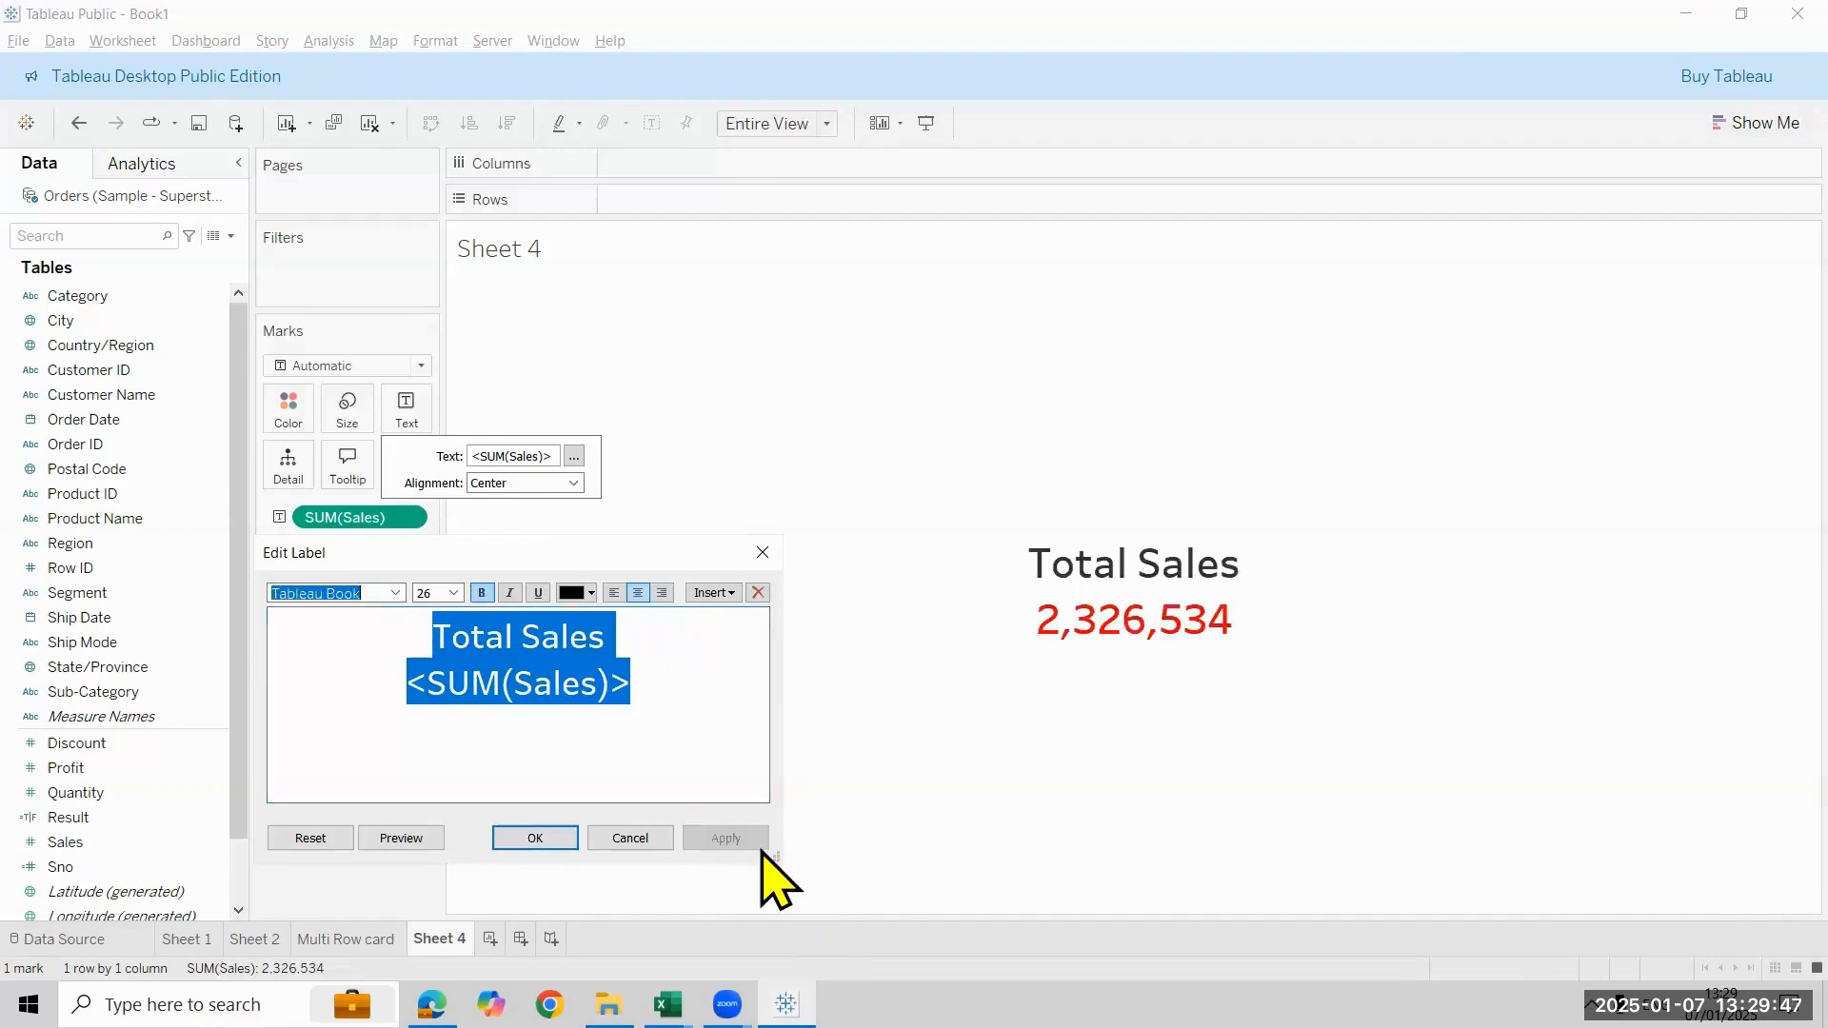
left_click(561, 836)
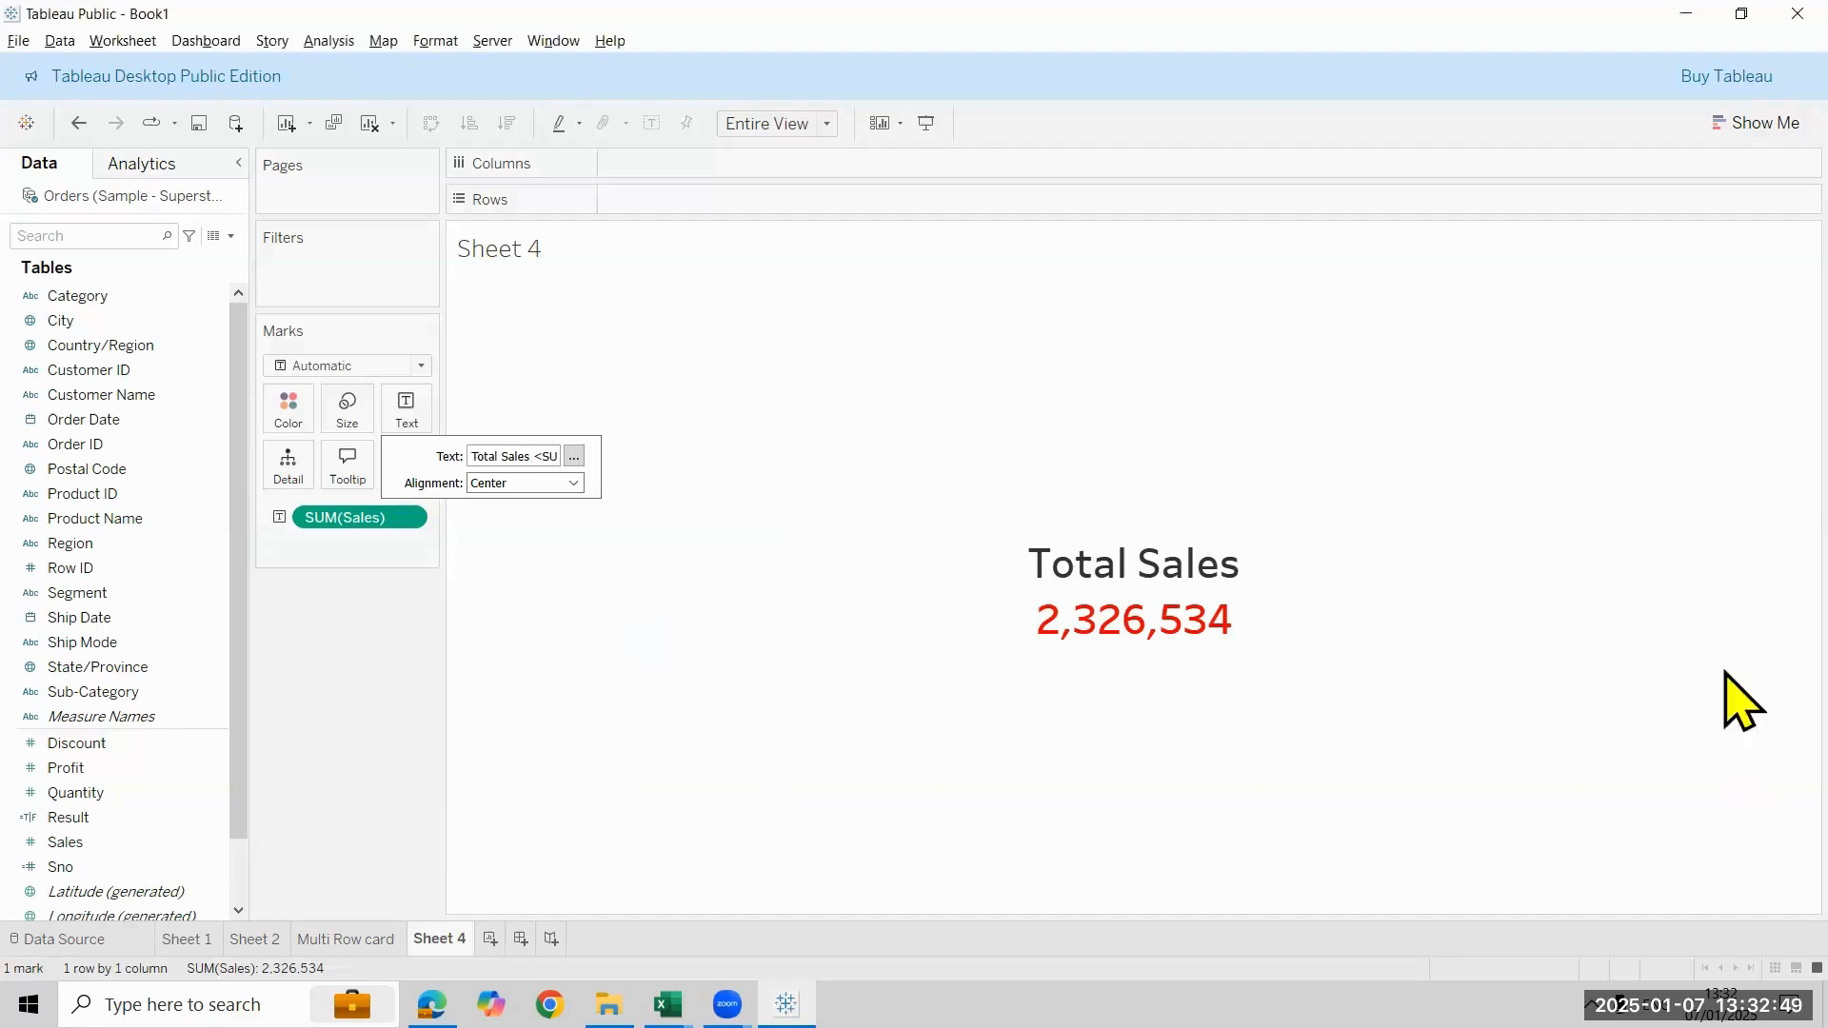
left_click(1178, 771)
left_click(1323, 611)
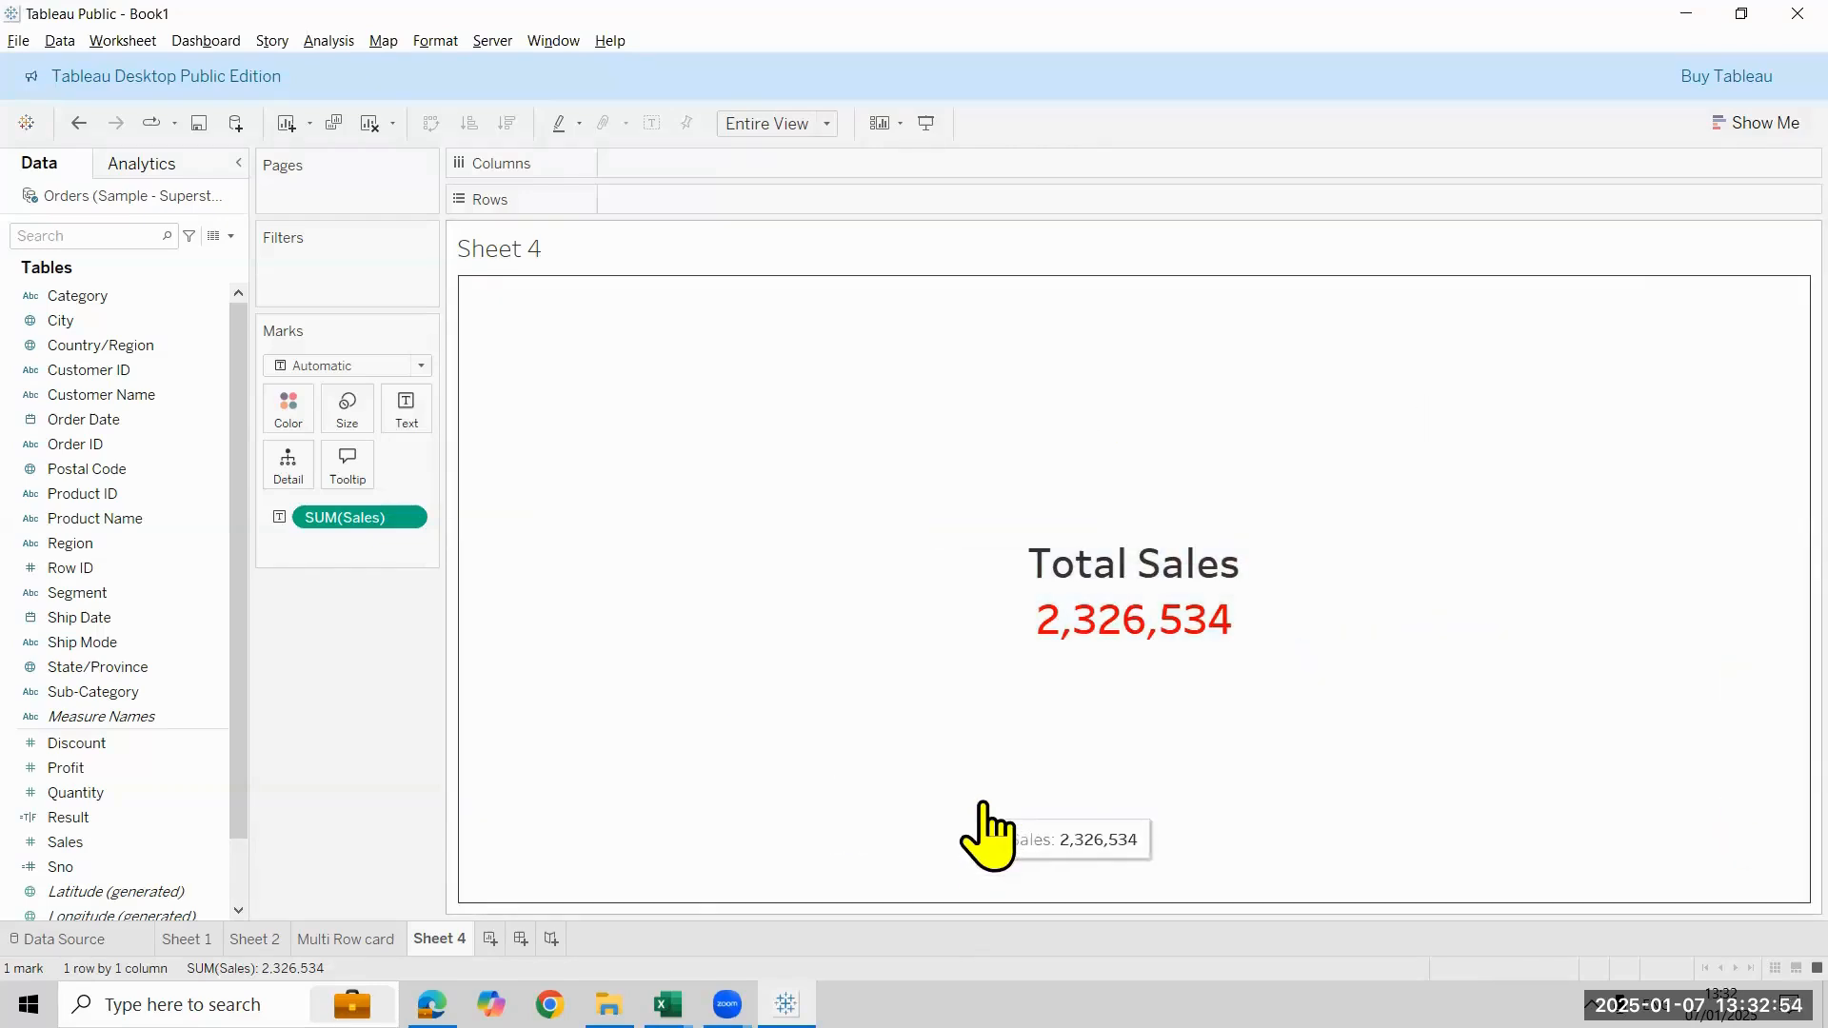
Rename the Sheet 4 worksheet as "Total Sales"
double_click(438, 939)
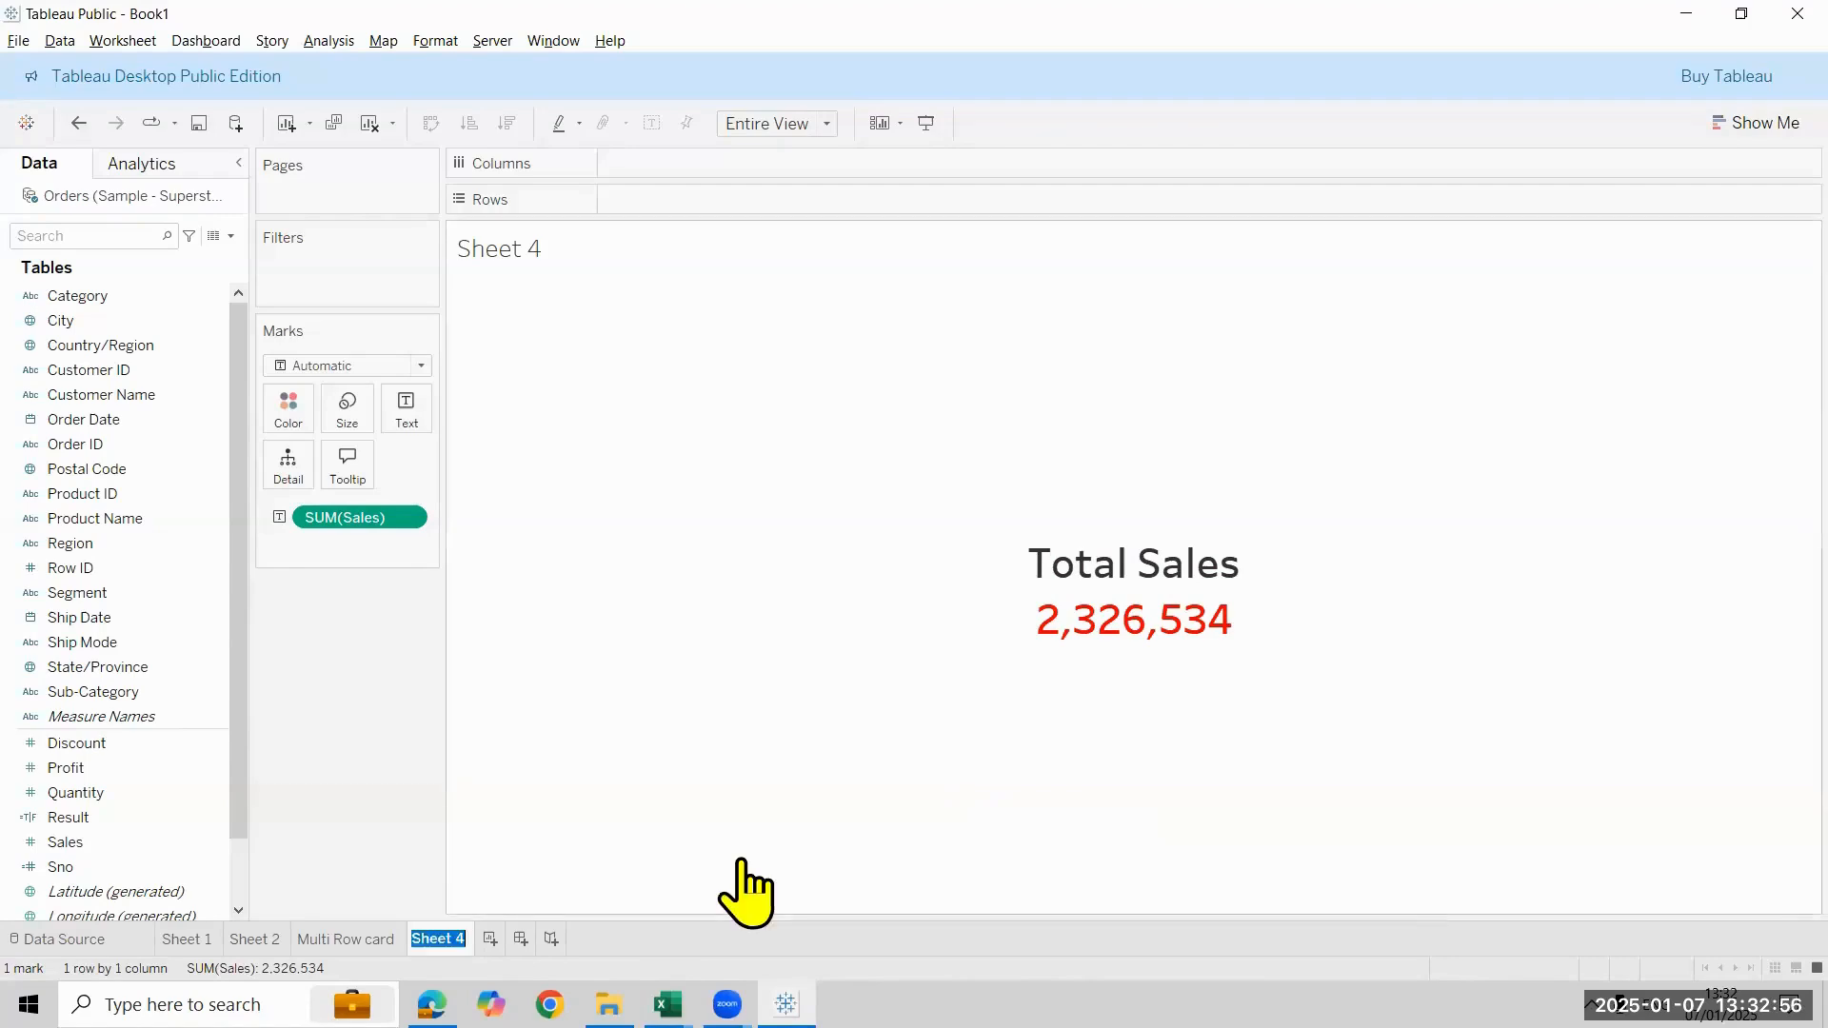
type("Total Sales")
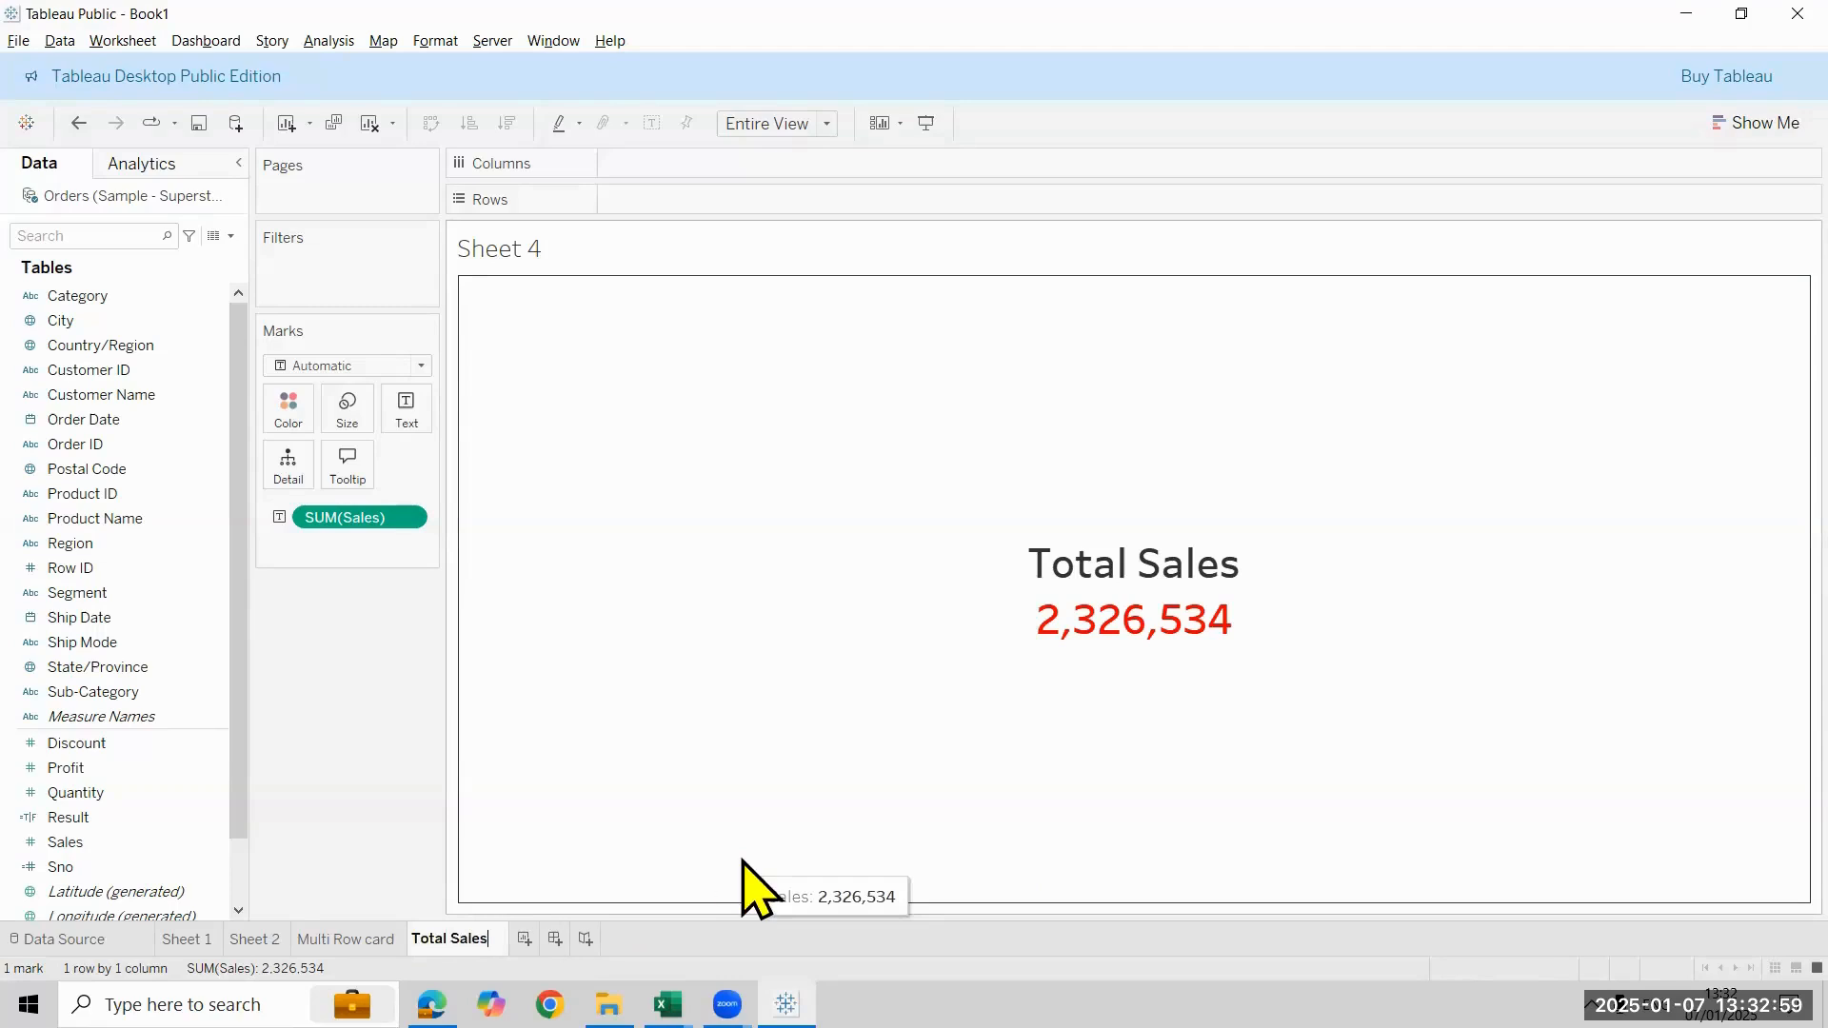
key("Return")
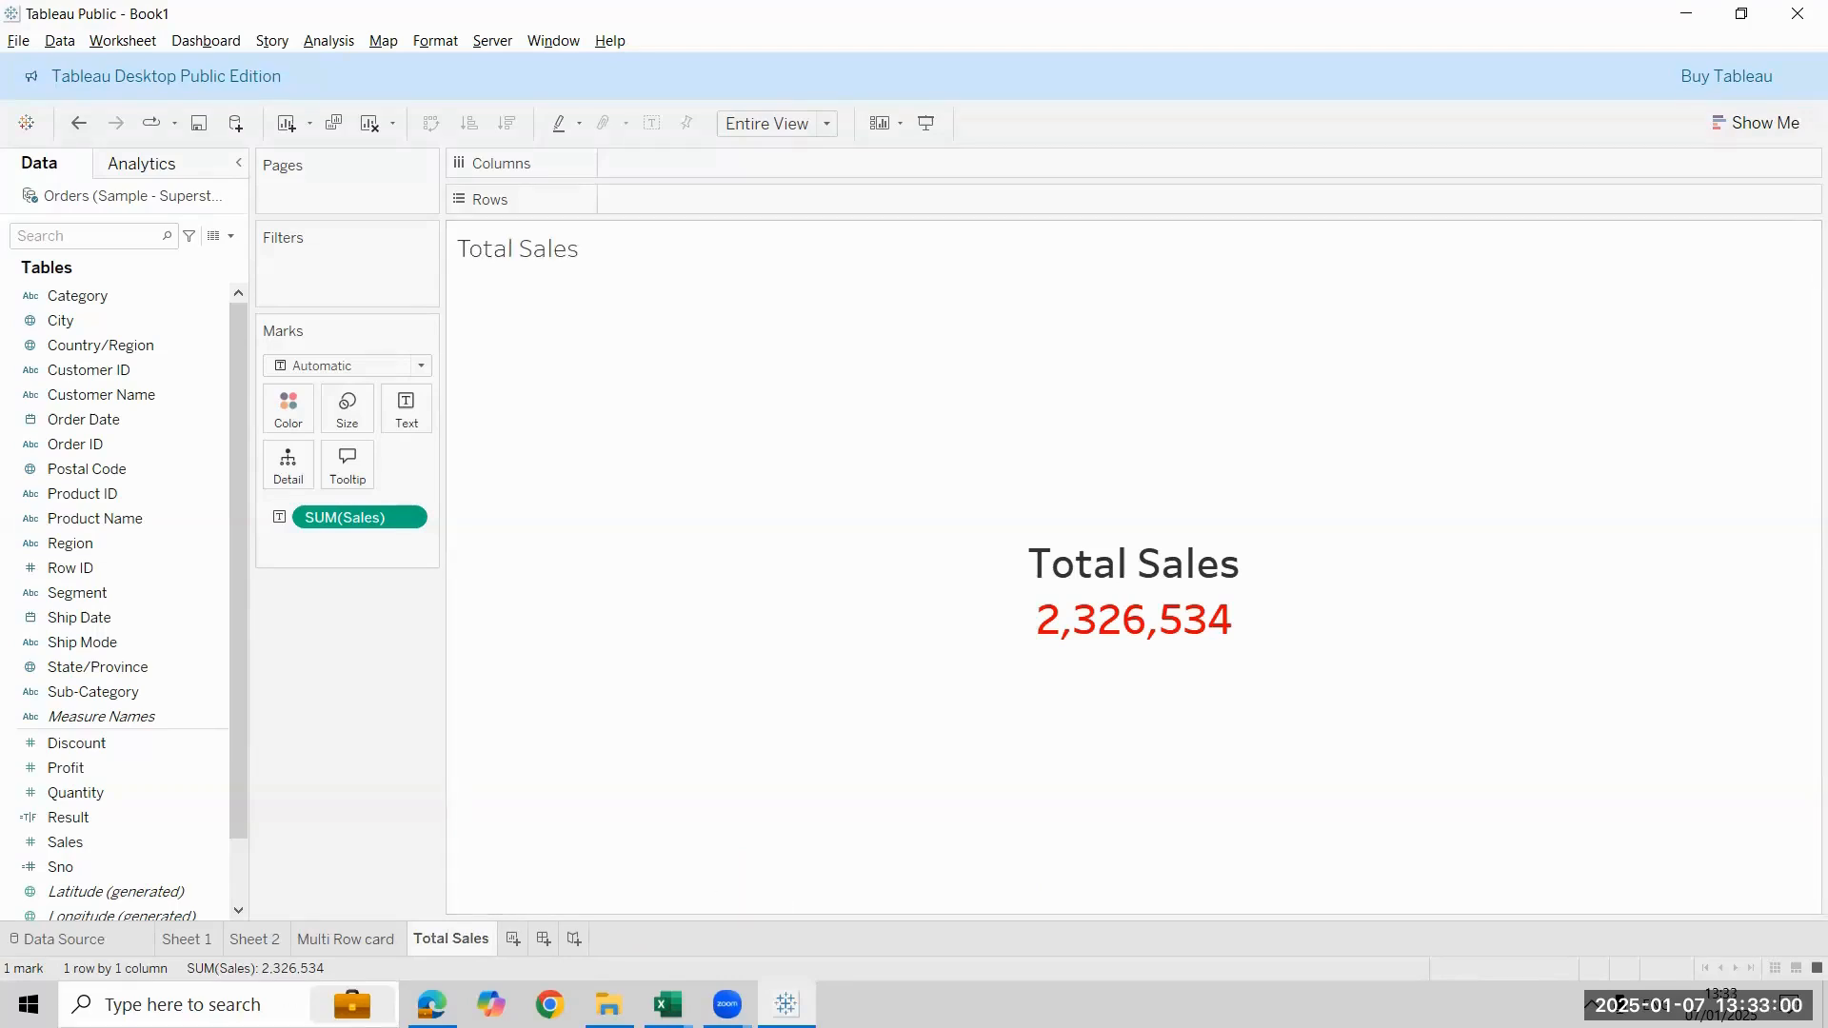
Duplicate the Total Sales worksheet and name the copy "Total Profit"
right_click(419, 936)
left_click(541, 765)
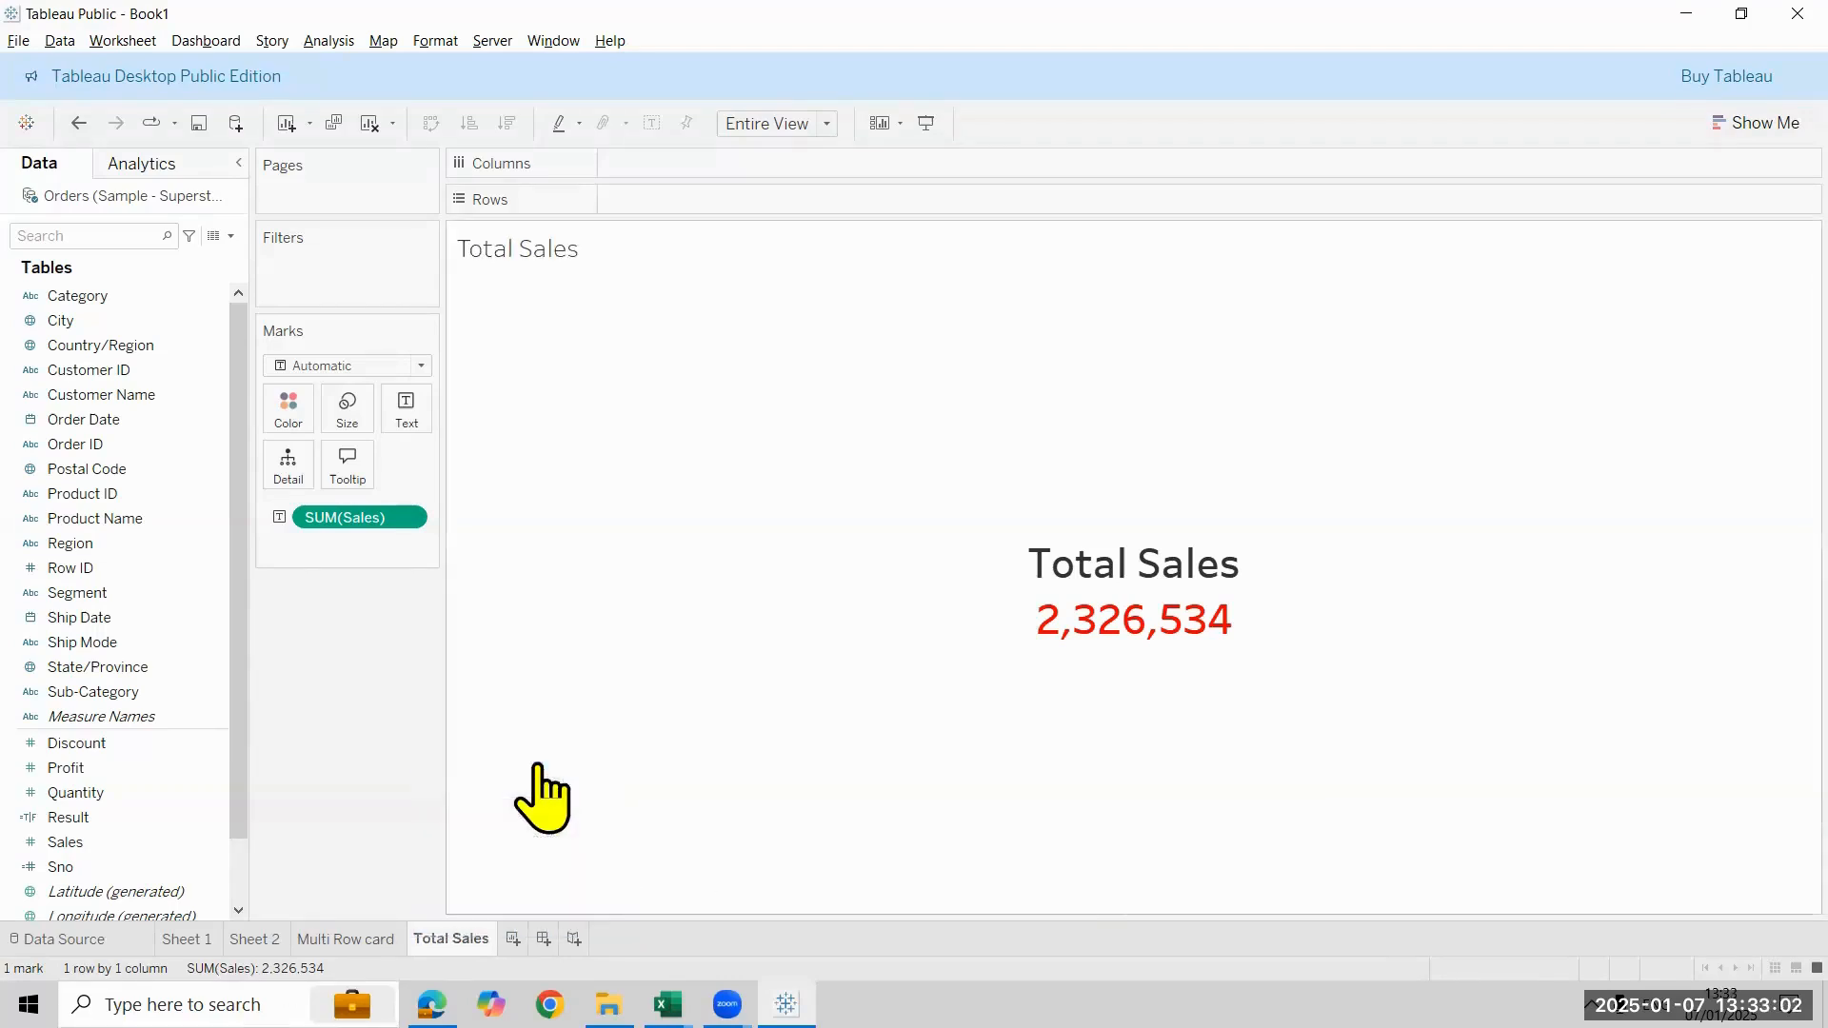
double_click(555, 943)
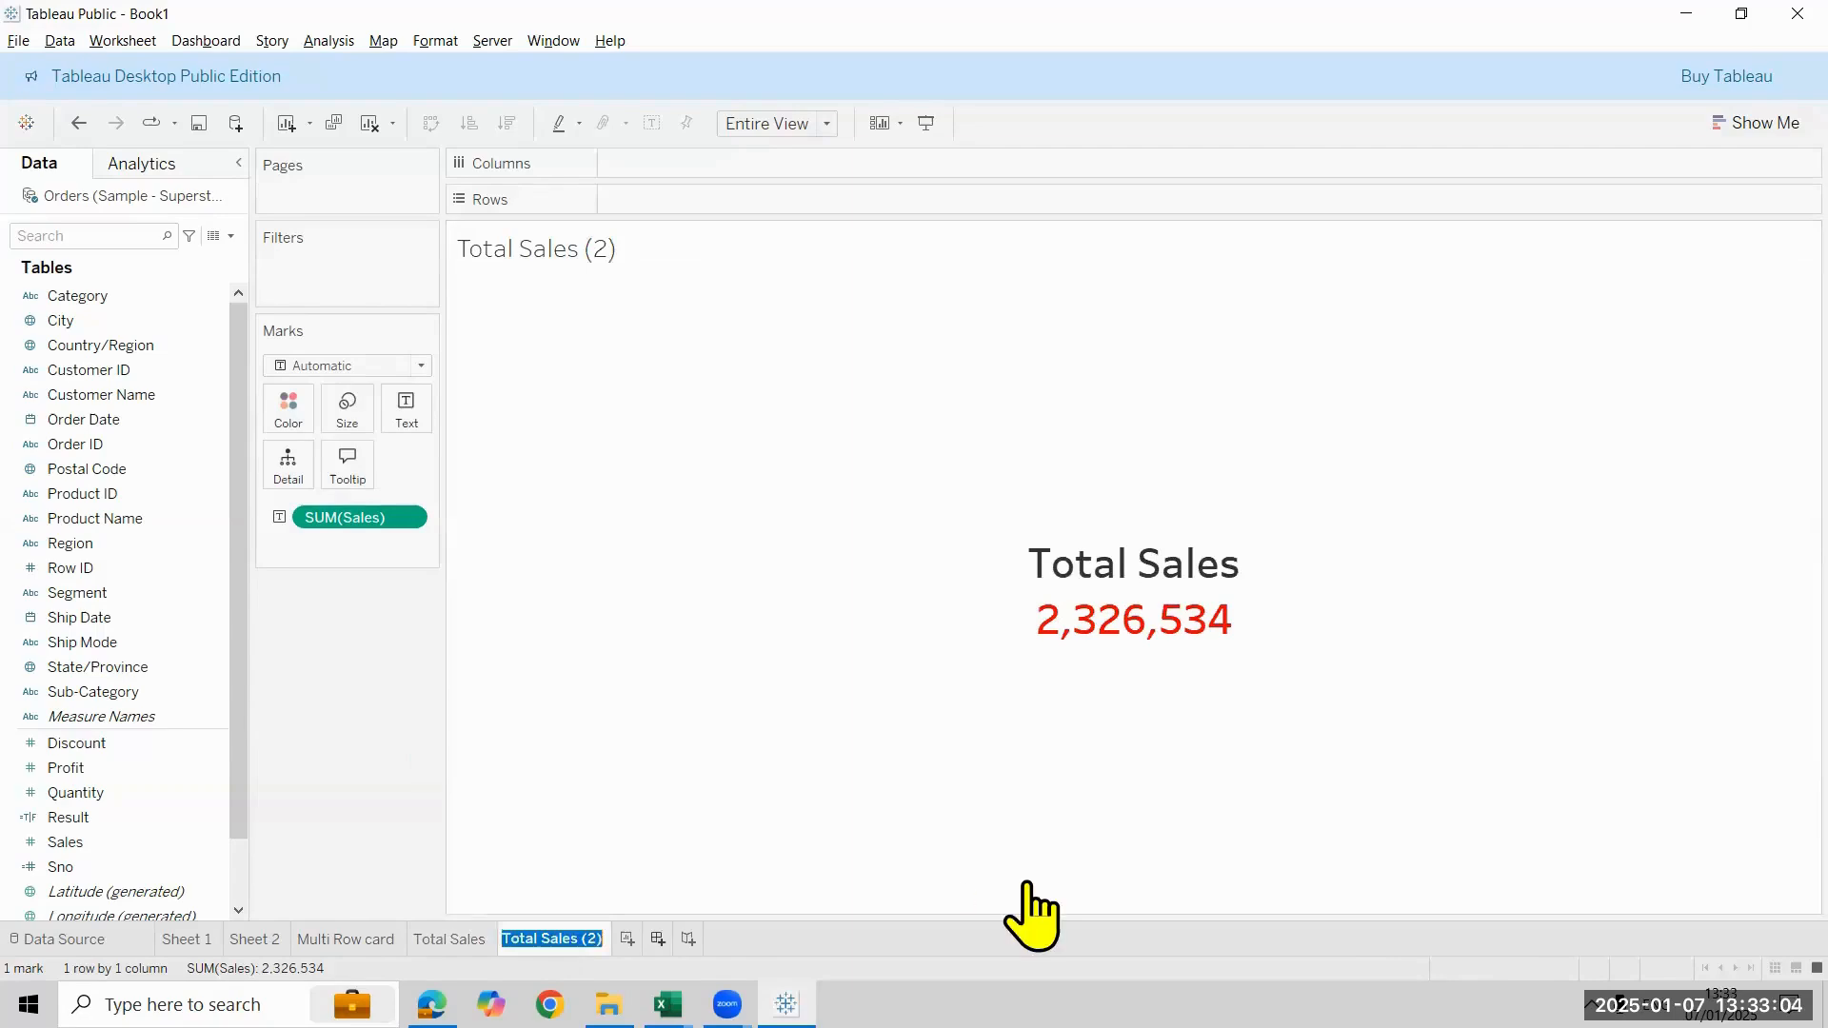
type("Total Pr")
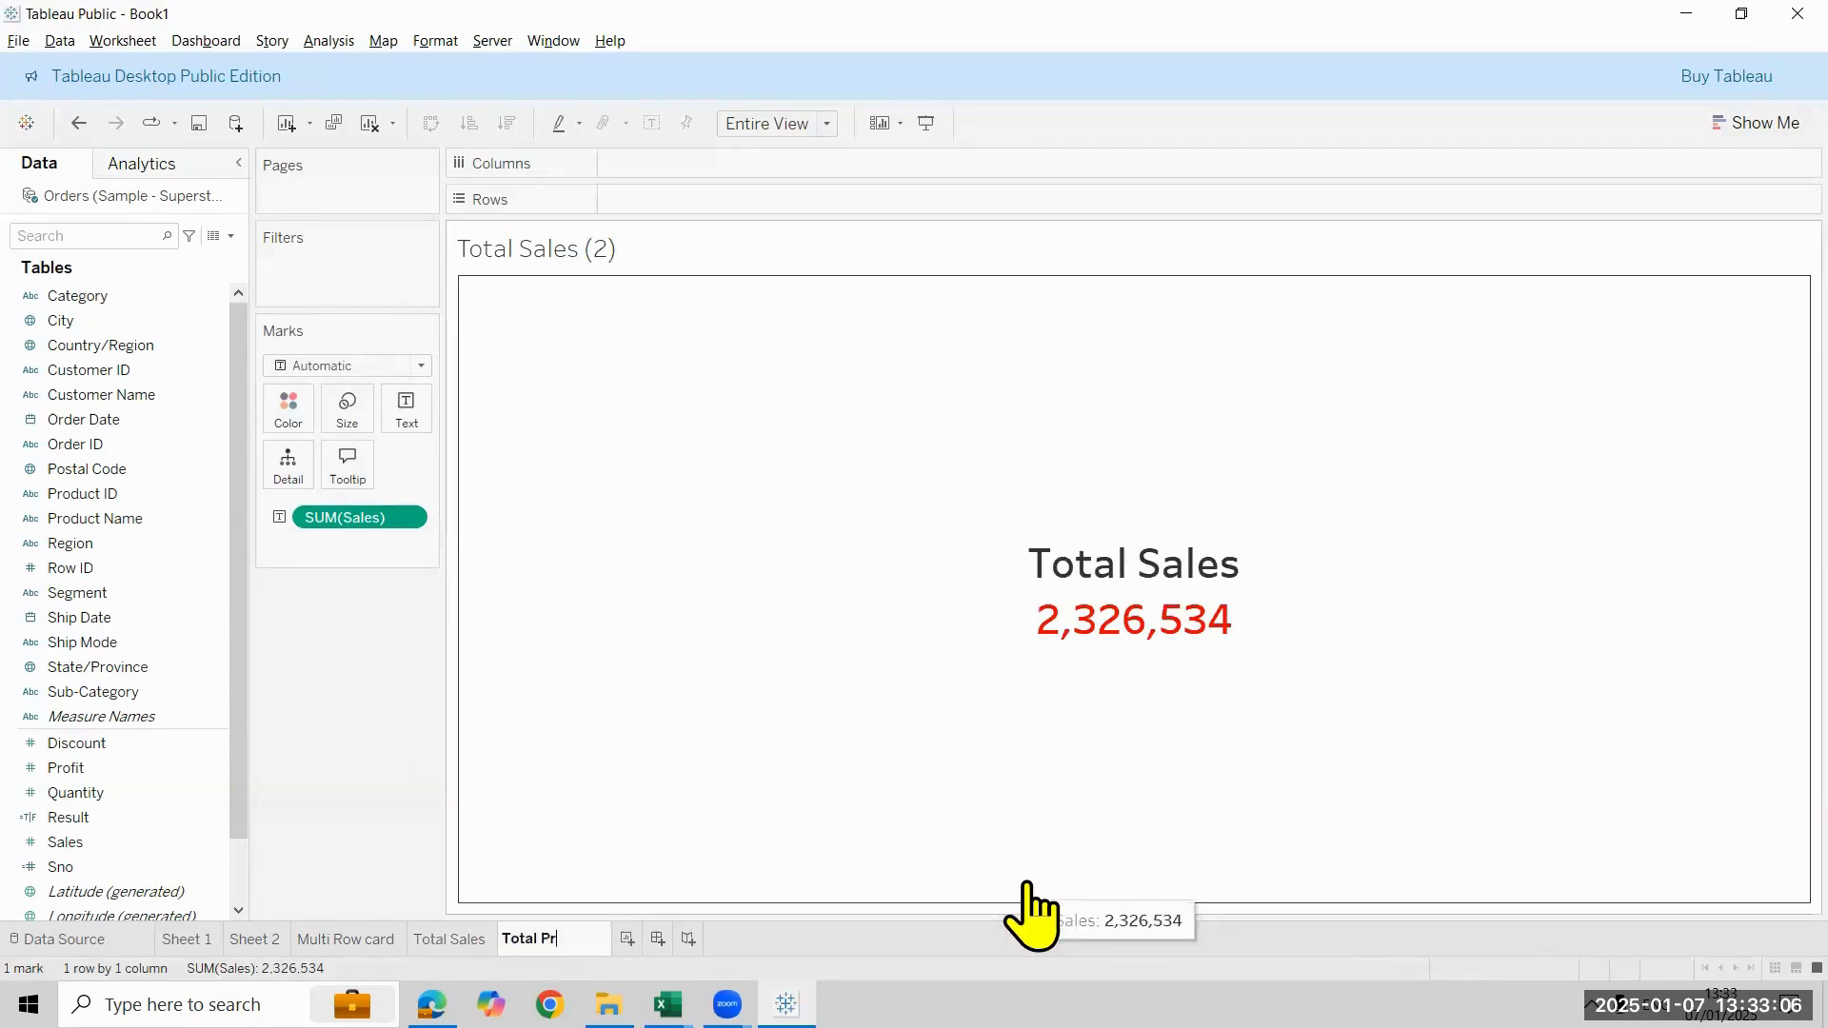
type("ofit")
key("Return")
Add Profit as text on the Total Profit worksheet and place the Sales field below it among the marks
left_click_drag(85, 768, 407, 409)
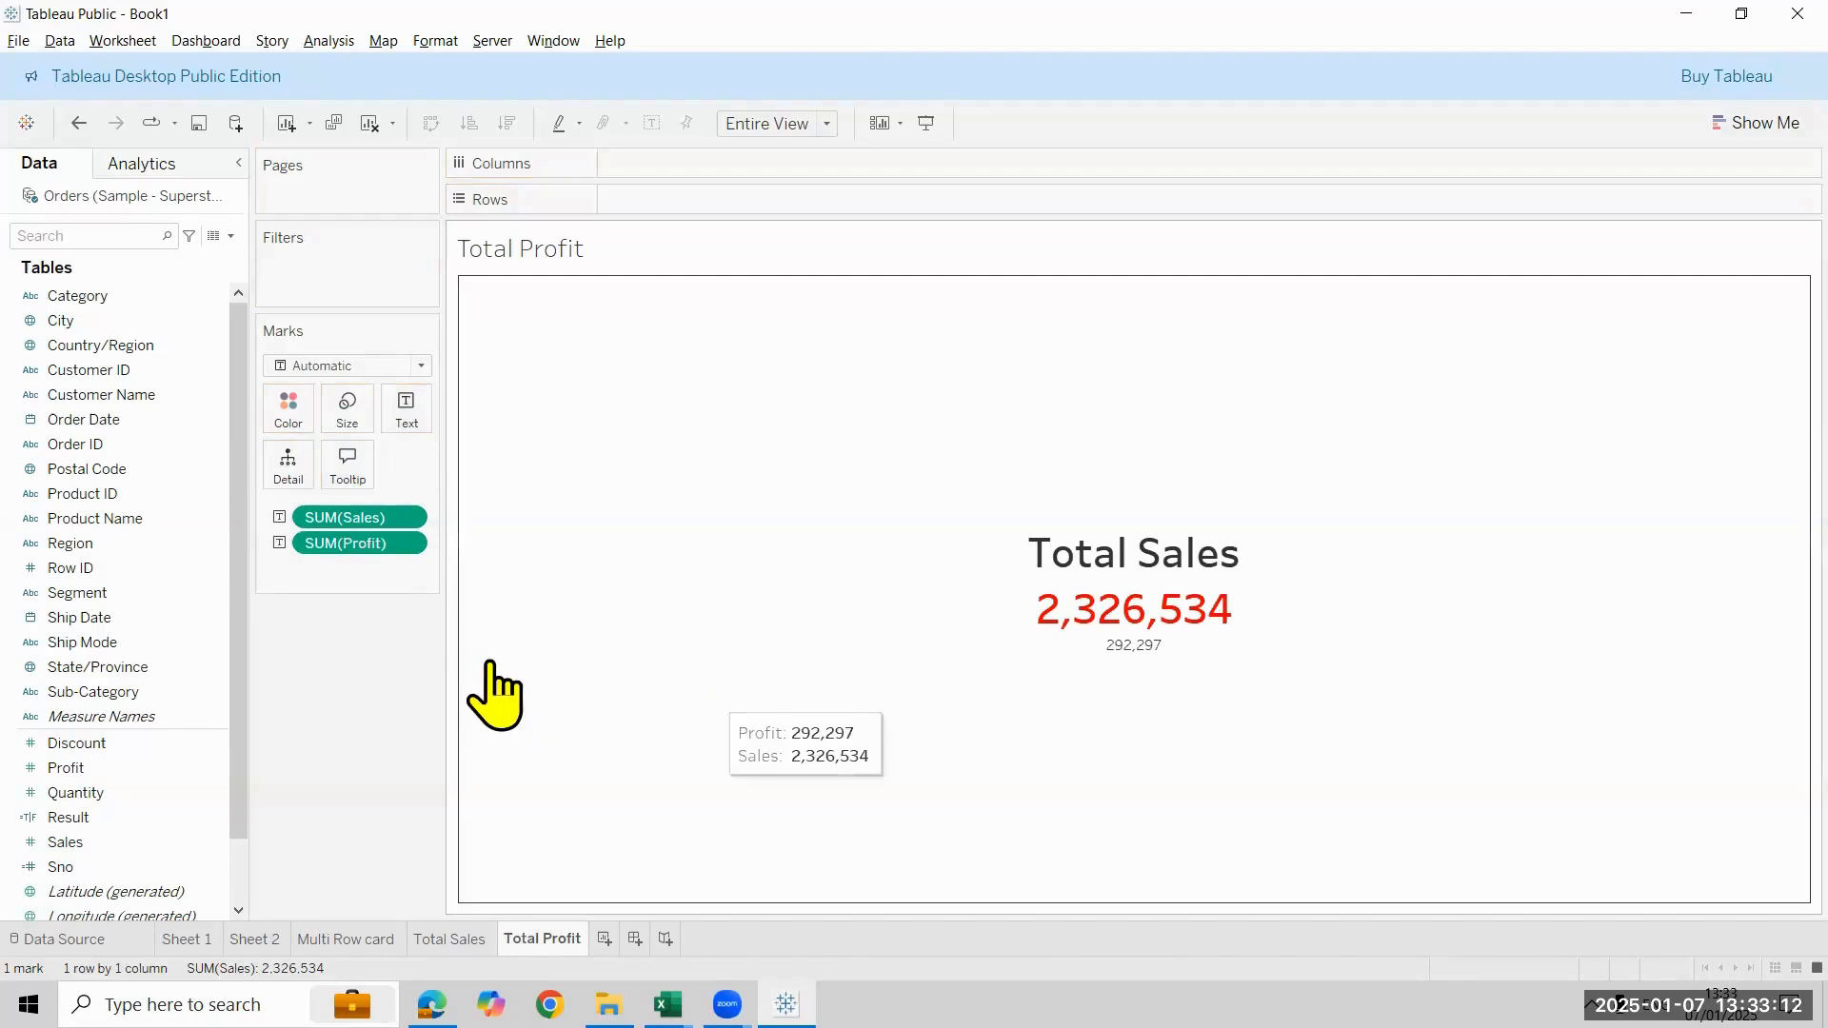
left_click_drag(379, 519, 389, 572)
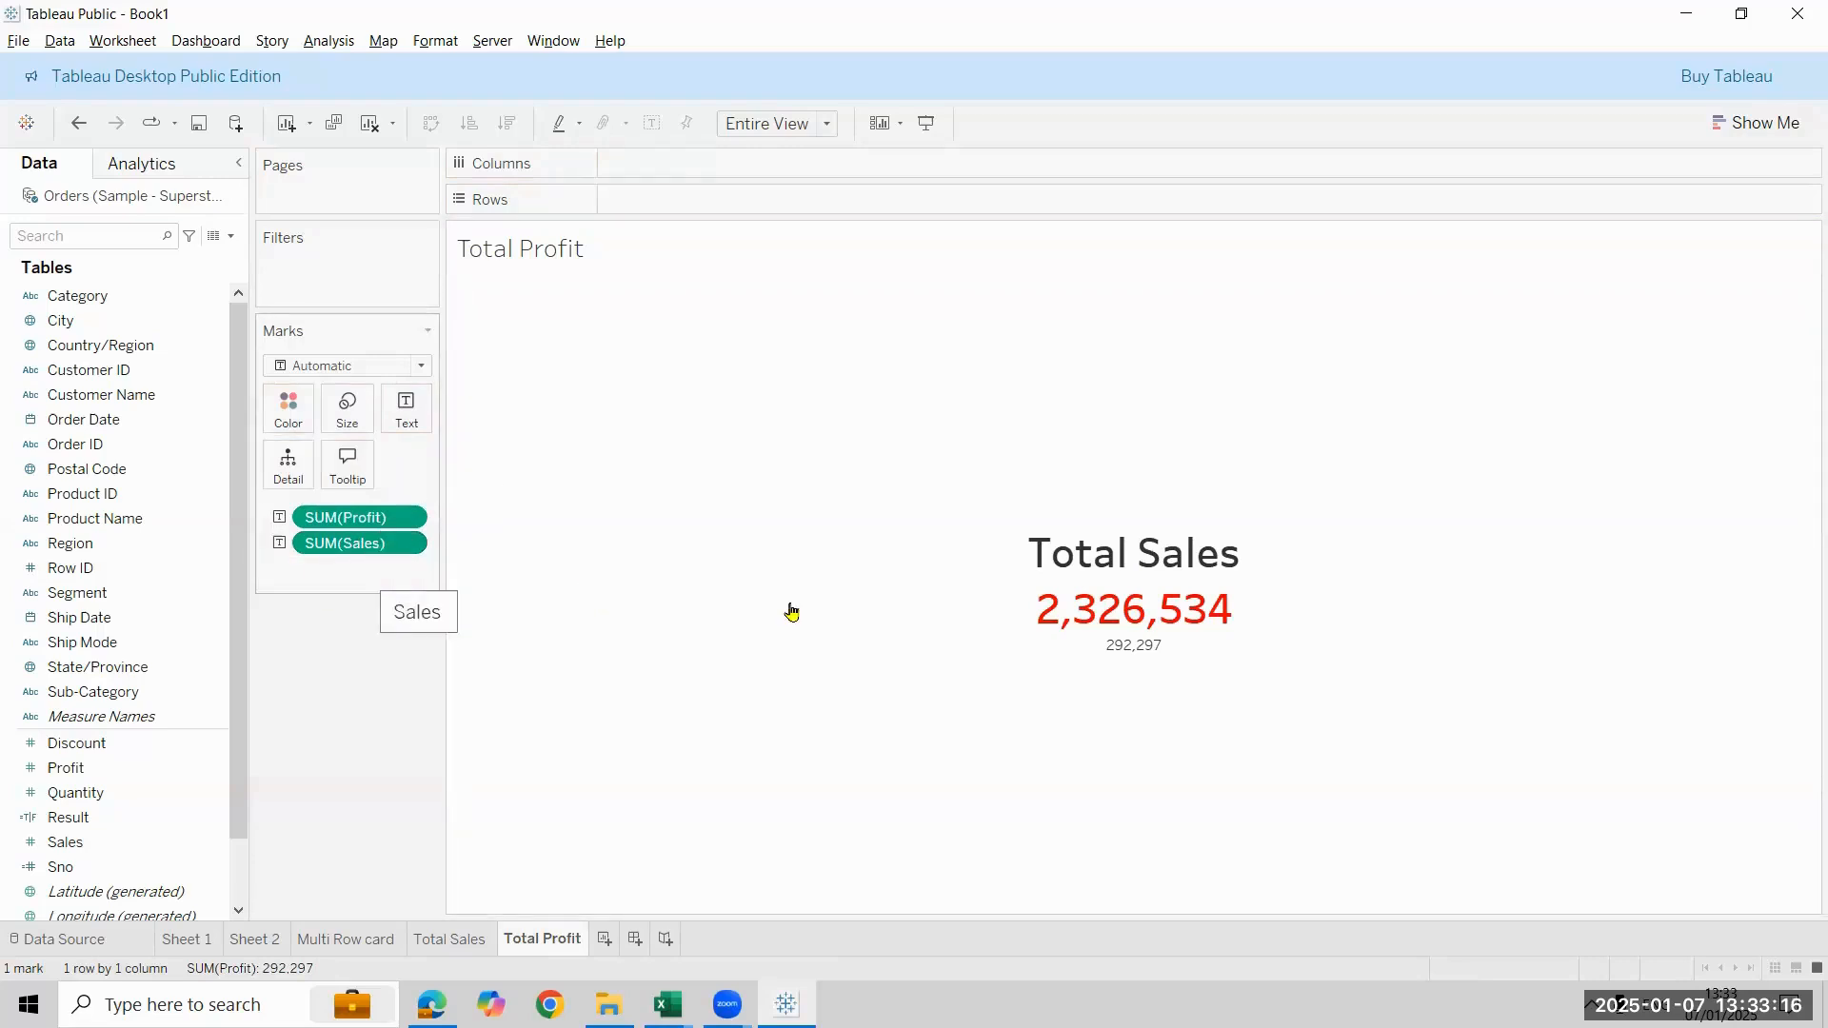
mouse_move(1150, 643)
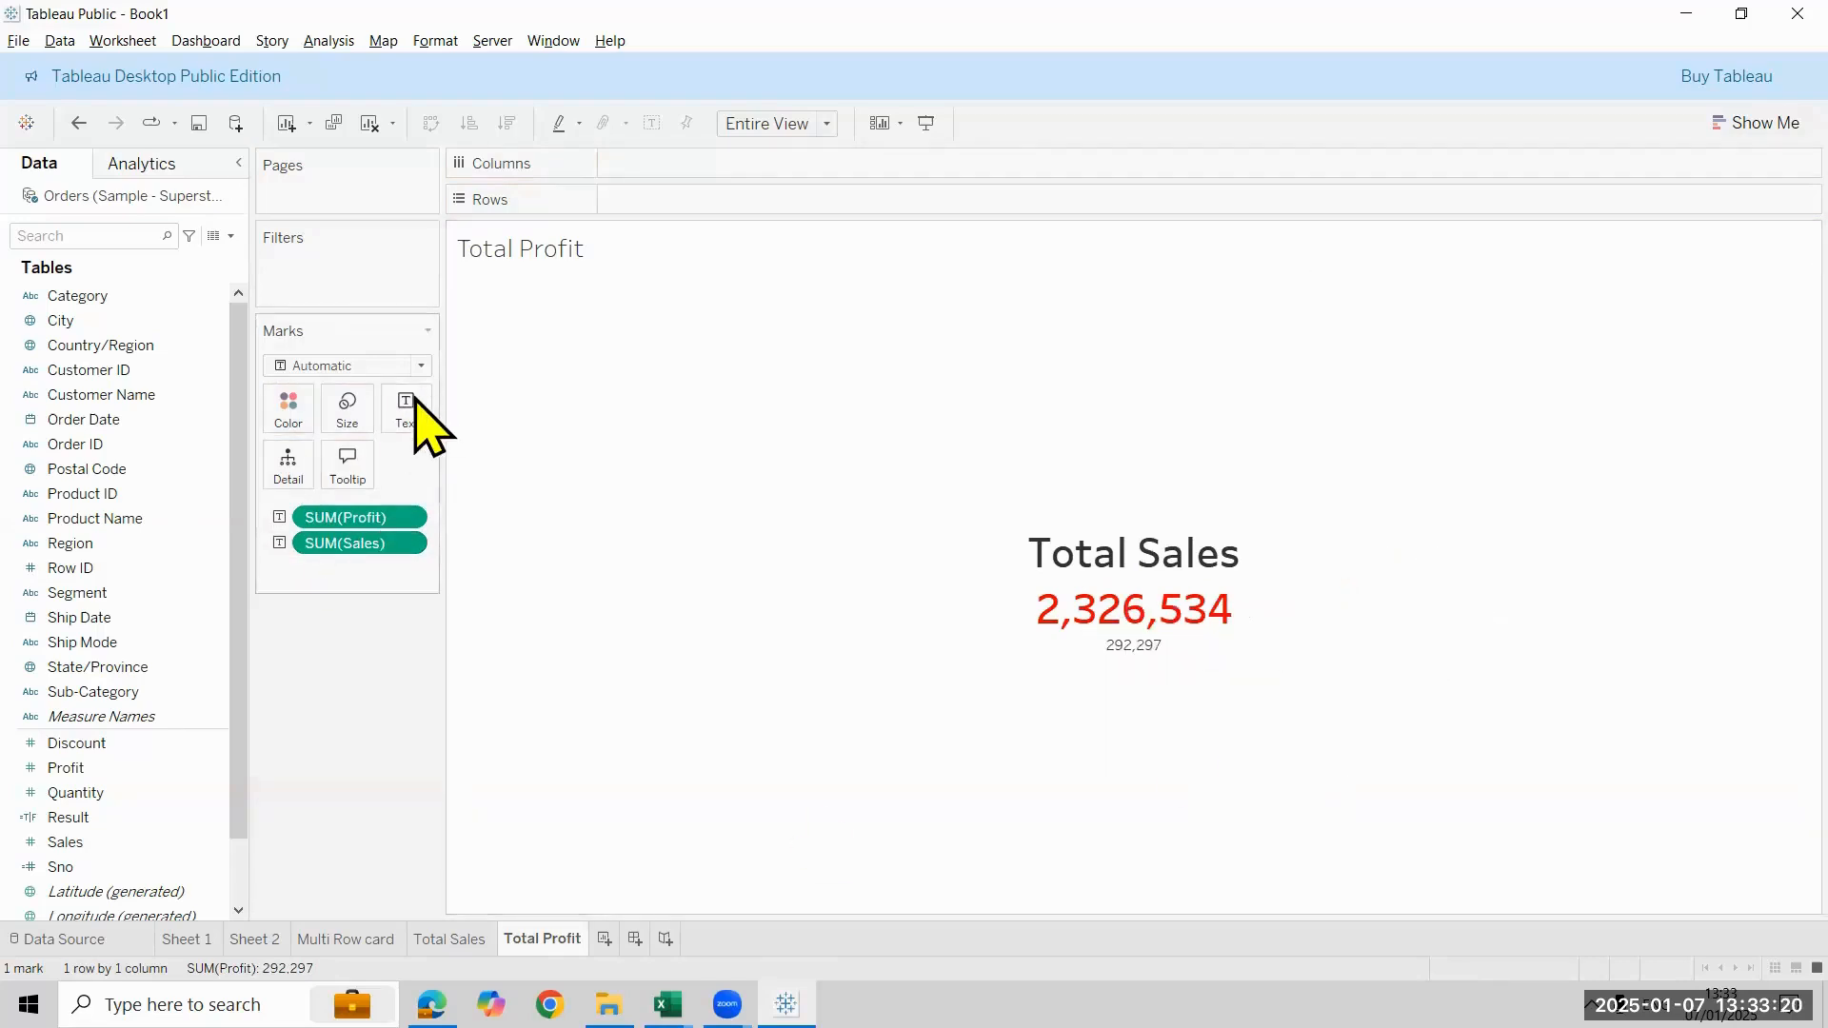
Remove the Sales field from the marks and delete the blank line above the Profit value in the label
left_click_drag(386, 547, 314, 842)
mouse_move(1140, 657)
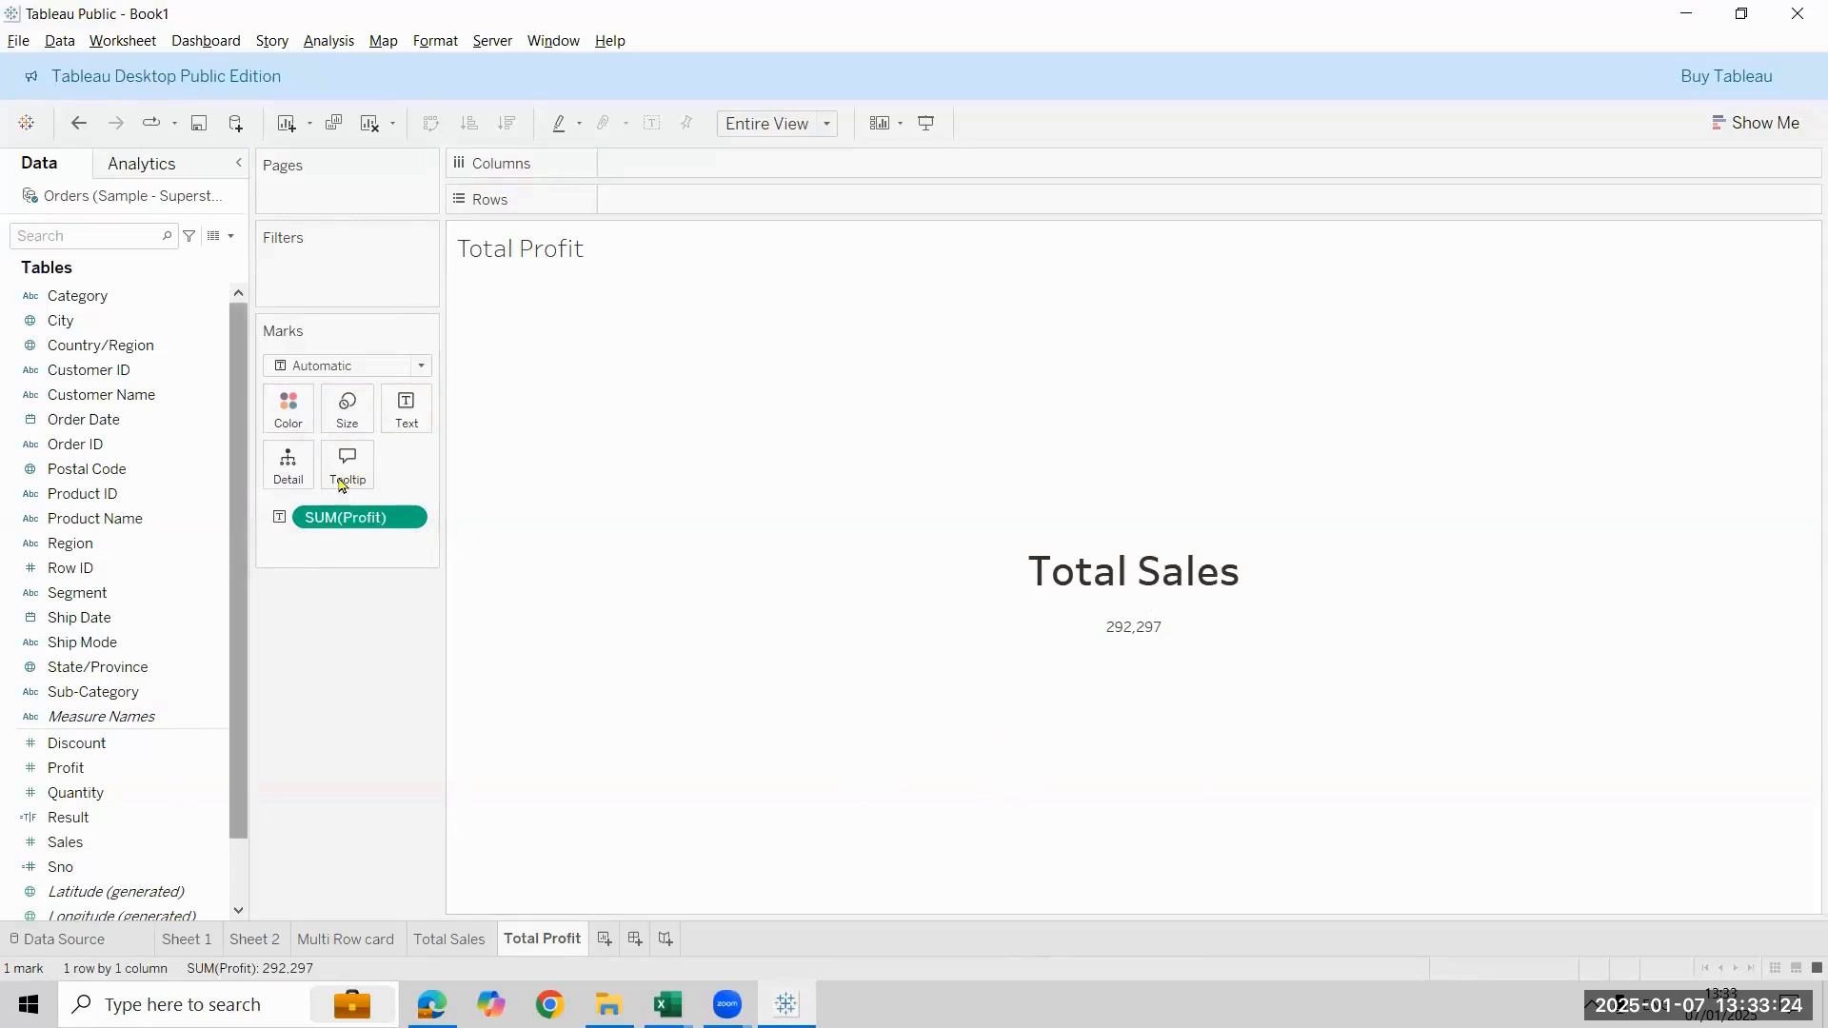
left_click(407, 410)
left_click(574, 457)
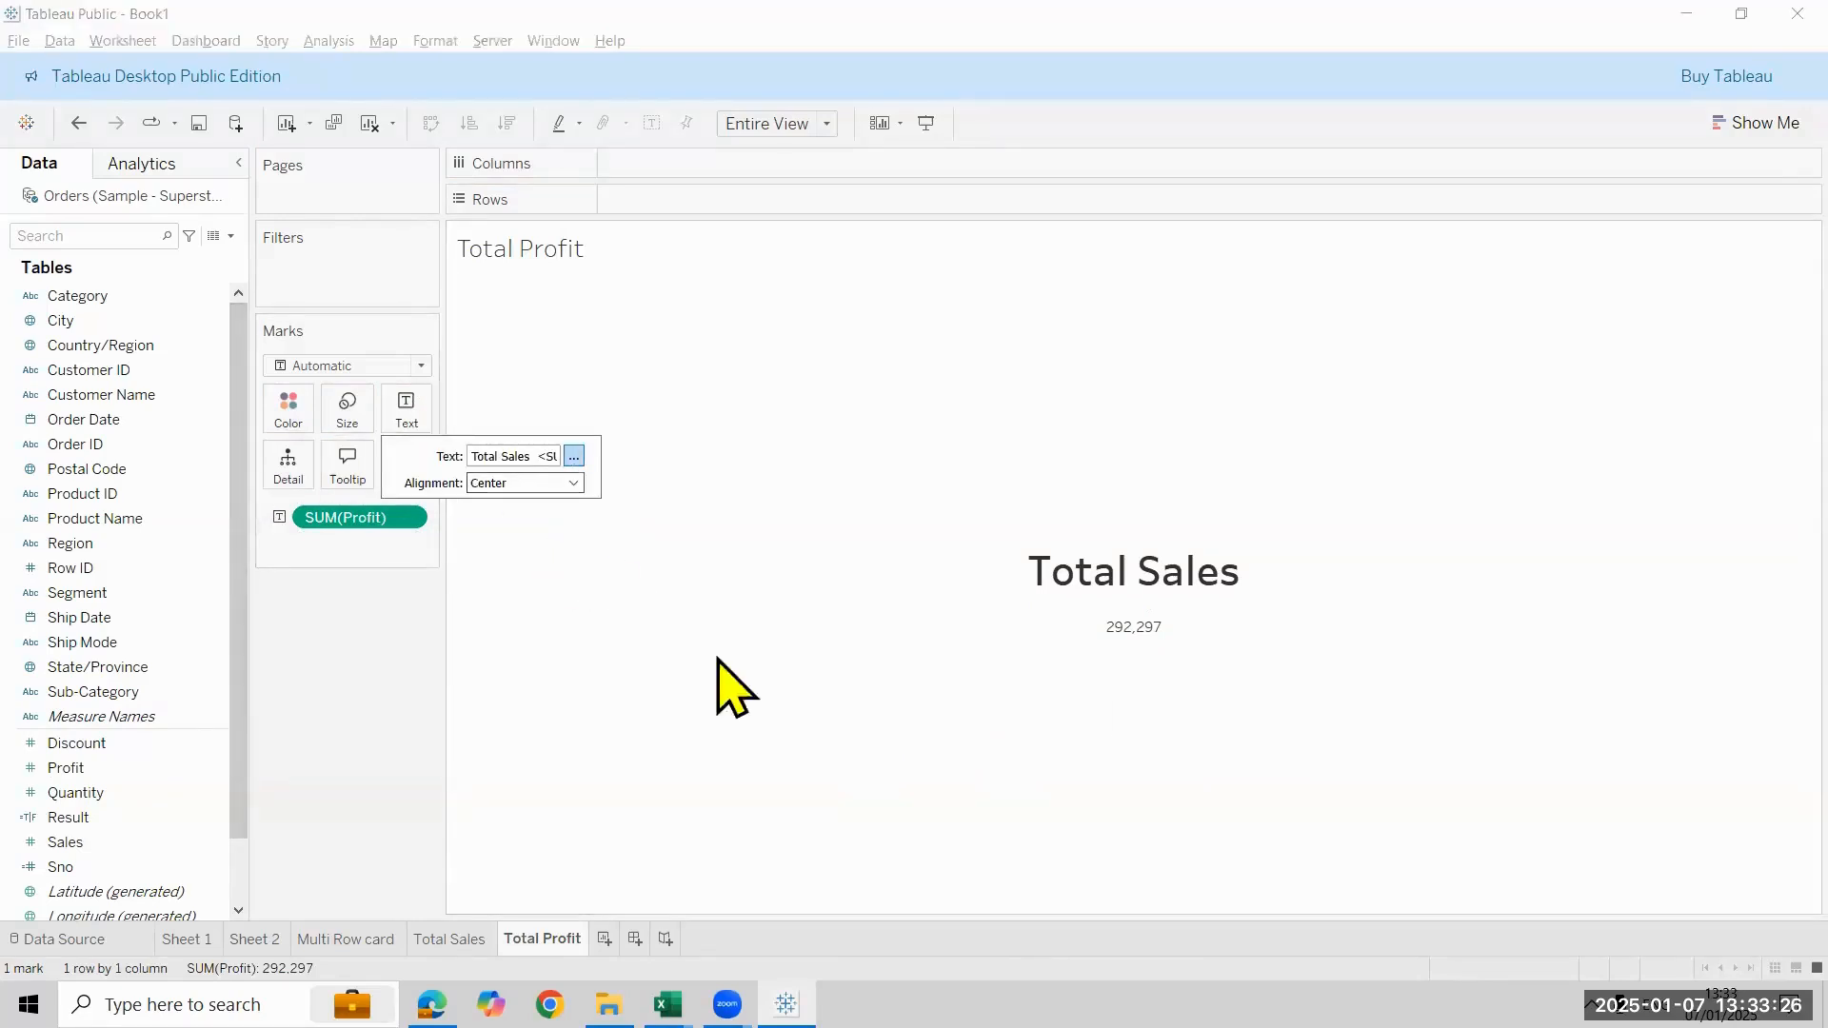
left_click(643, 695)
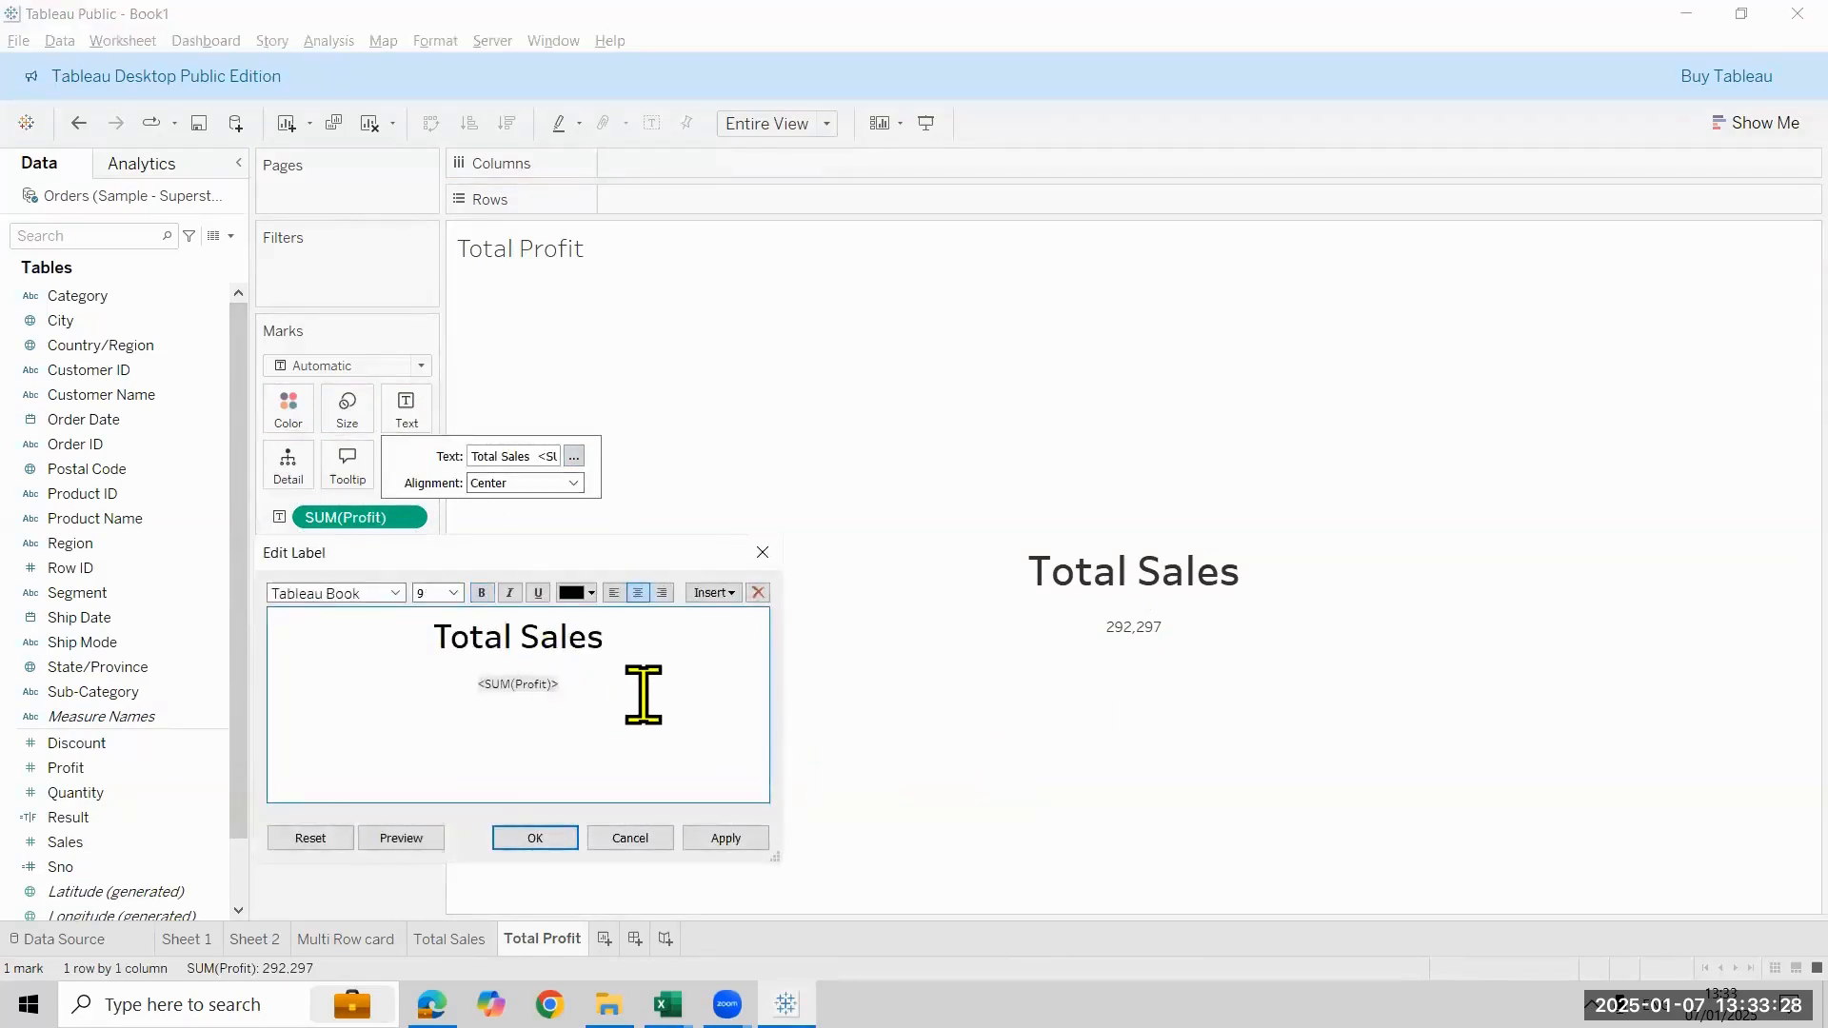
key("BackSpace")
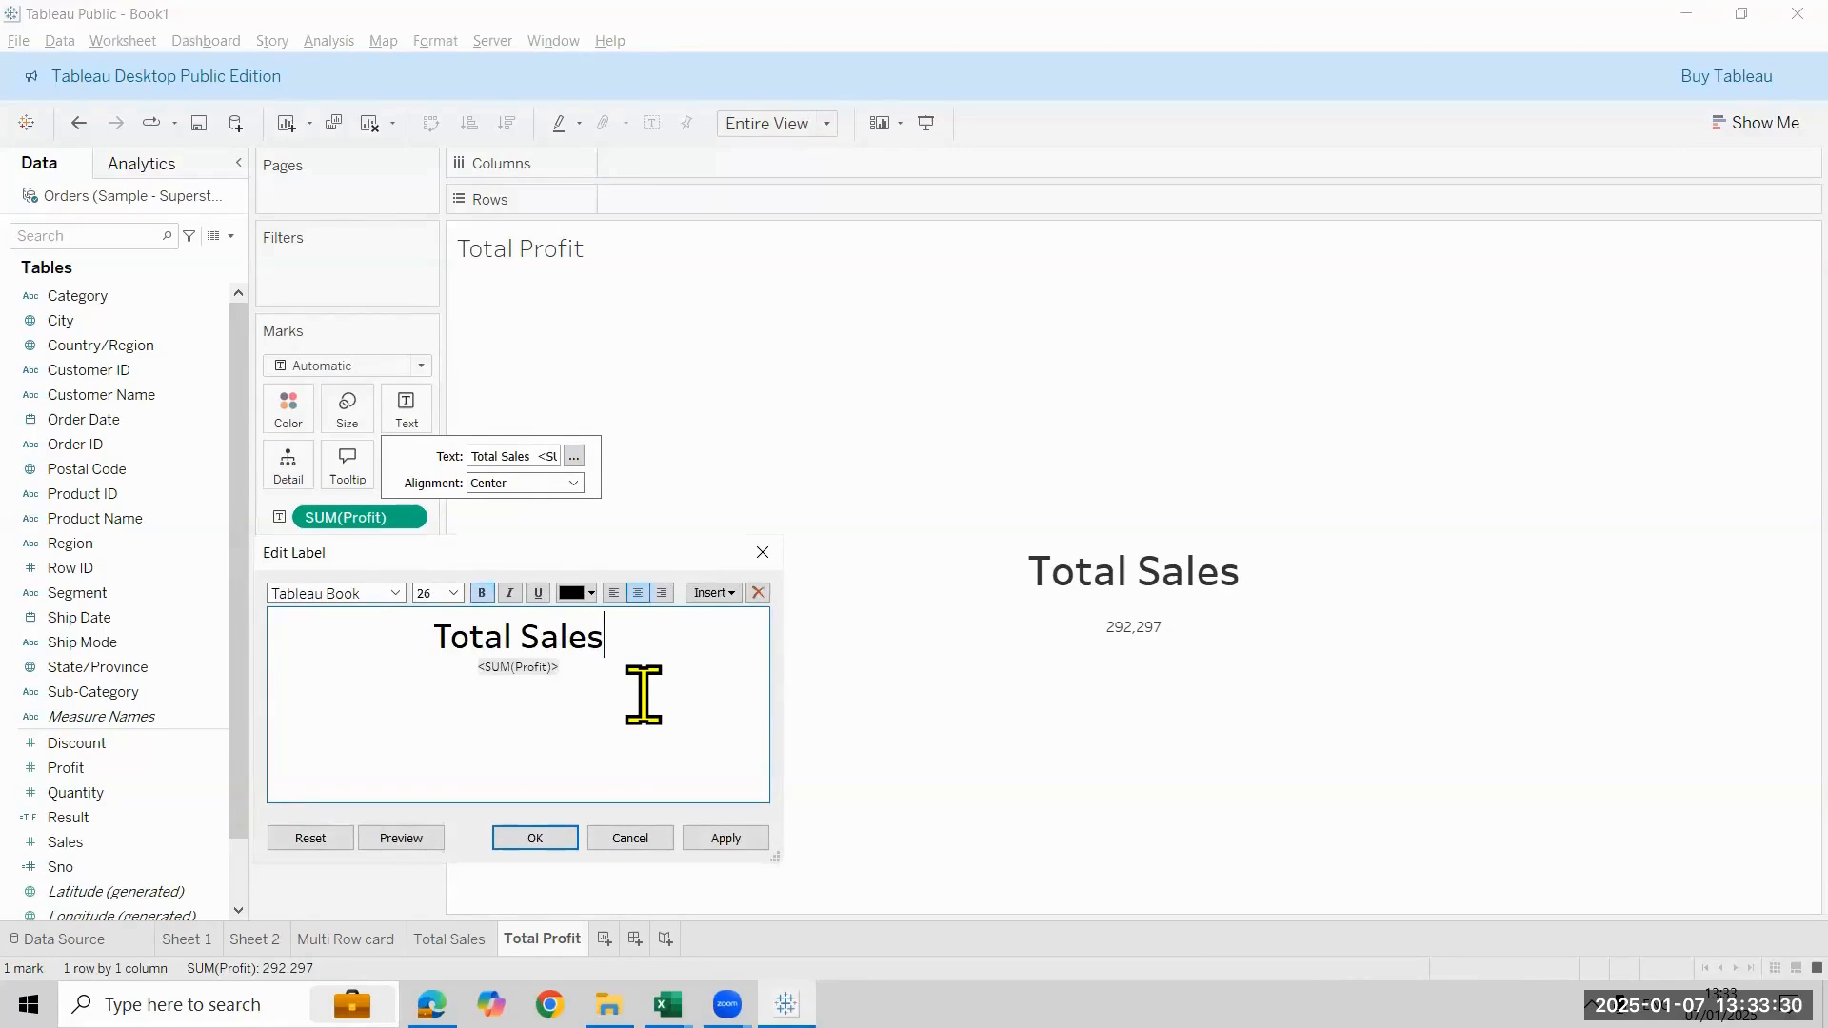
Set the font size of the Profit value in the label to 26
left_click(644, 695)
key("shift+Up")
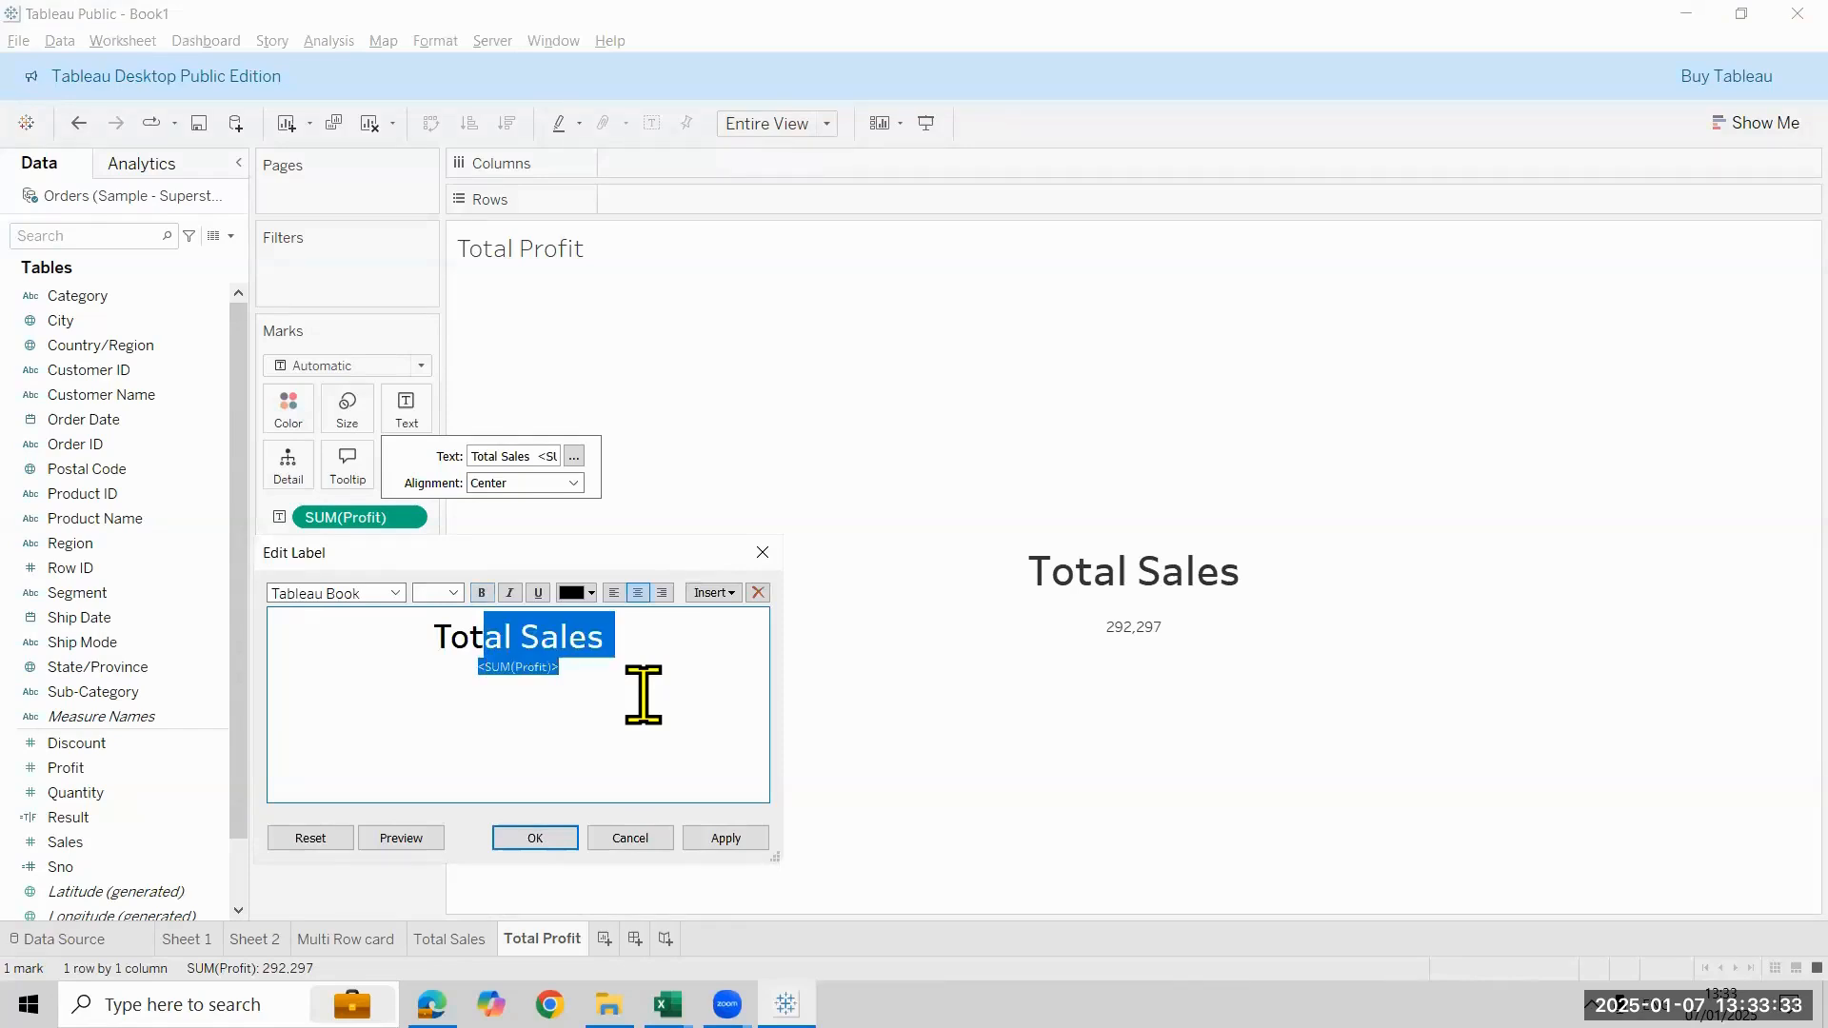
left_click(454, 594)
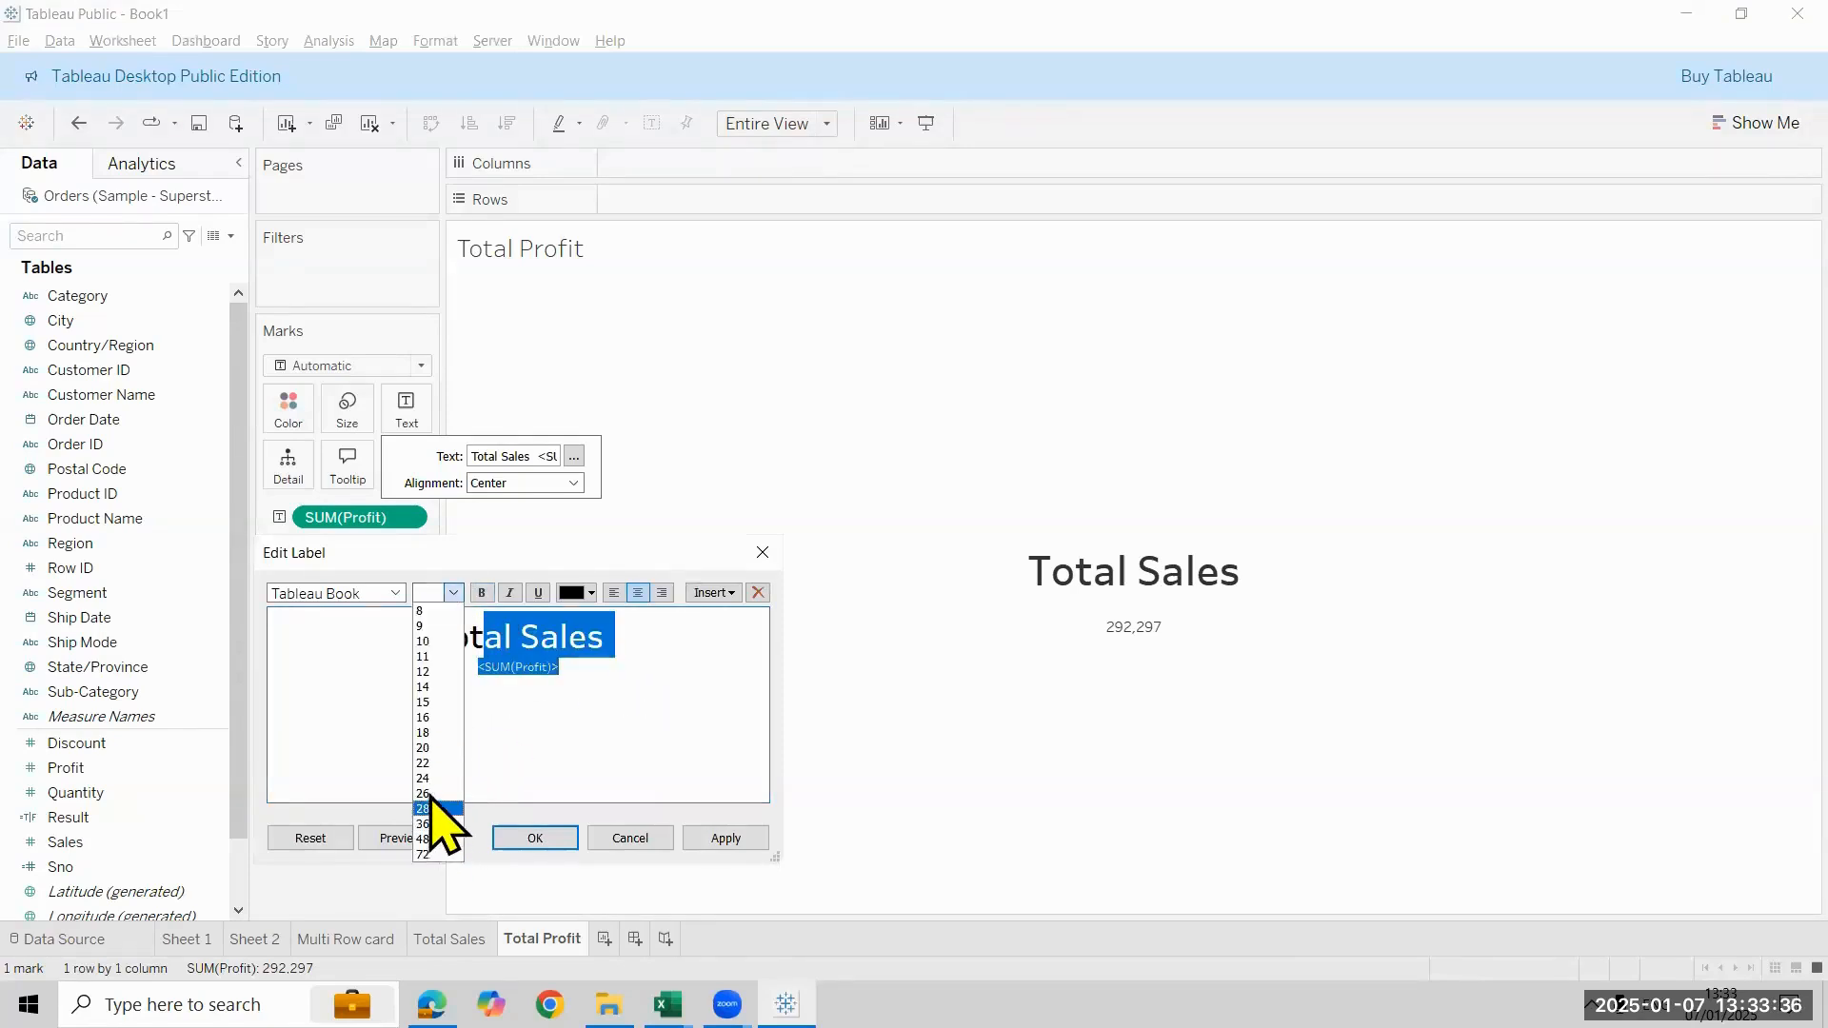
left_click(424, 794)
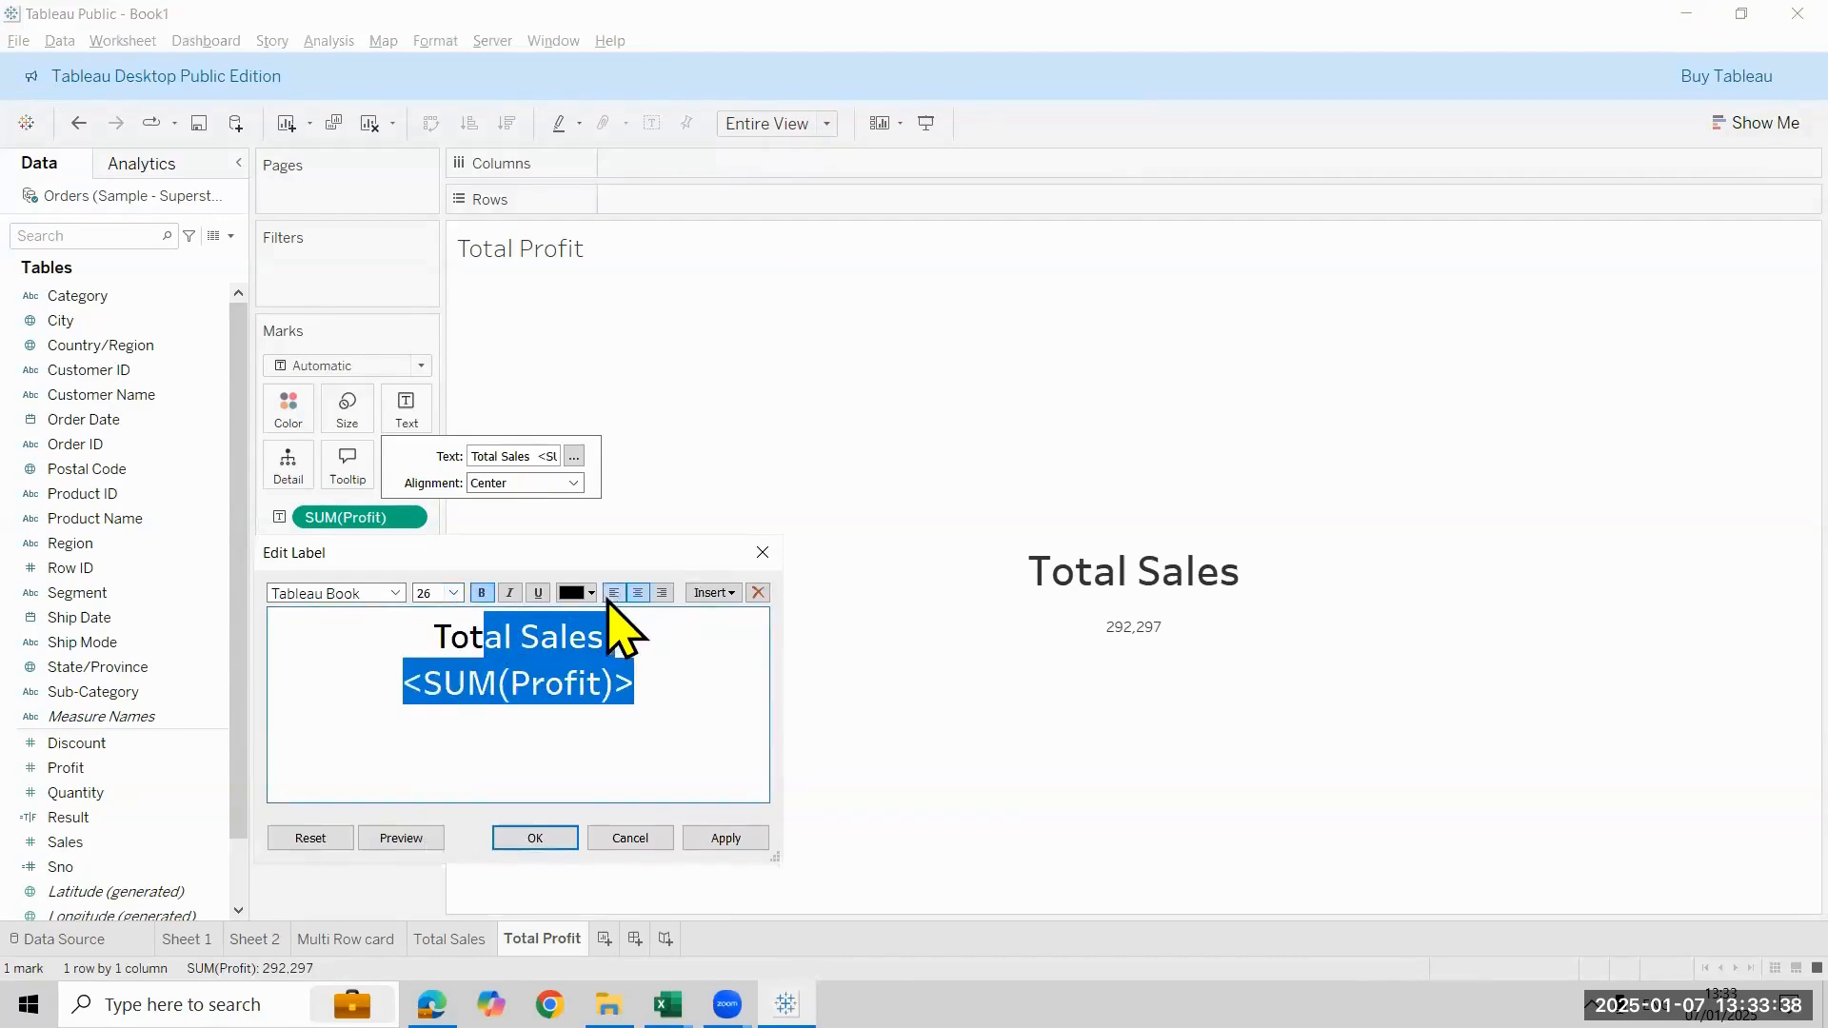
Color the Profit value in the label red and apply the change
left_click(663, 693)
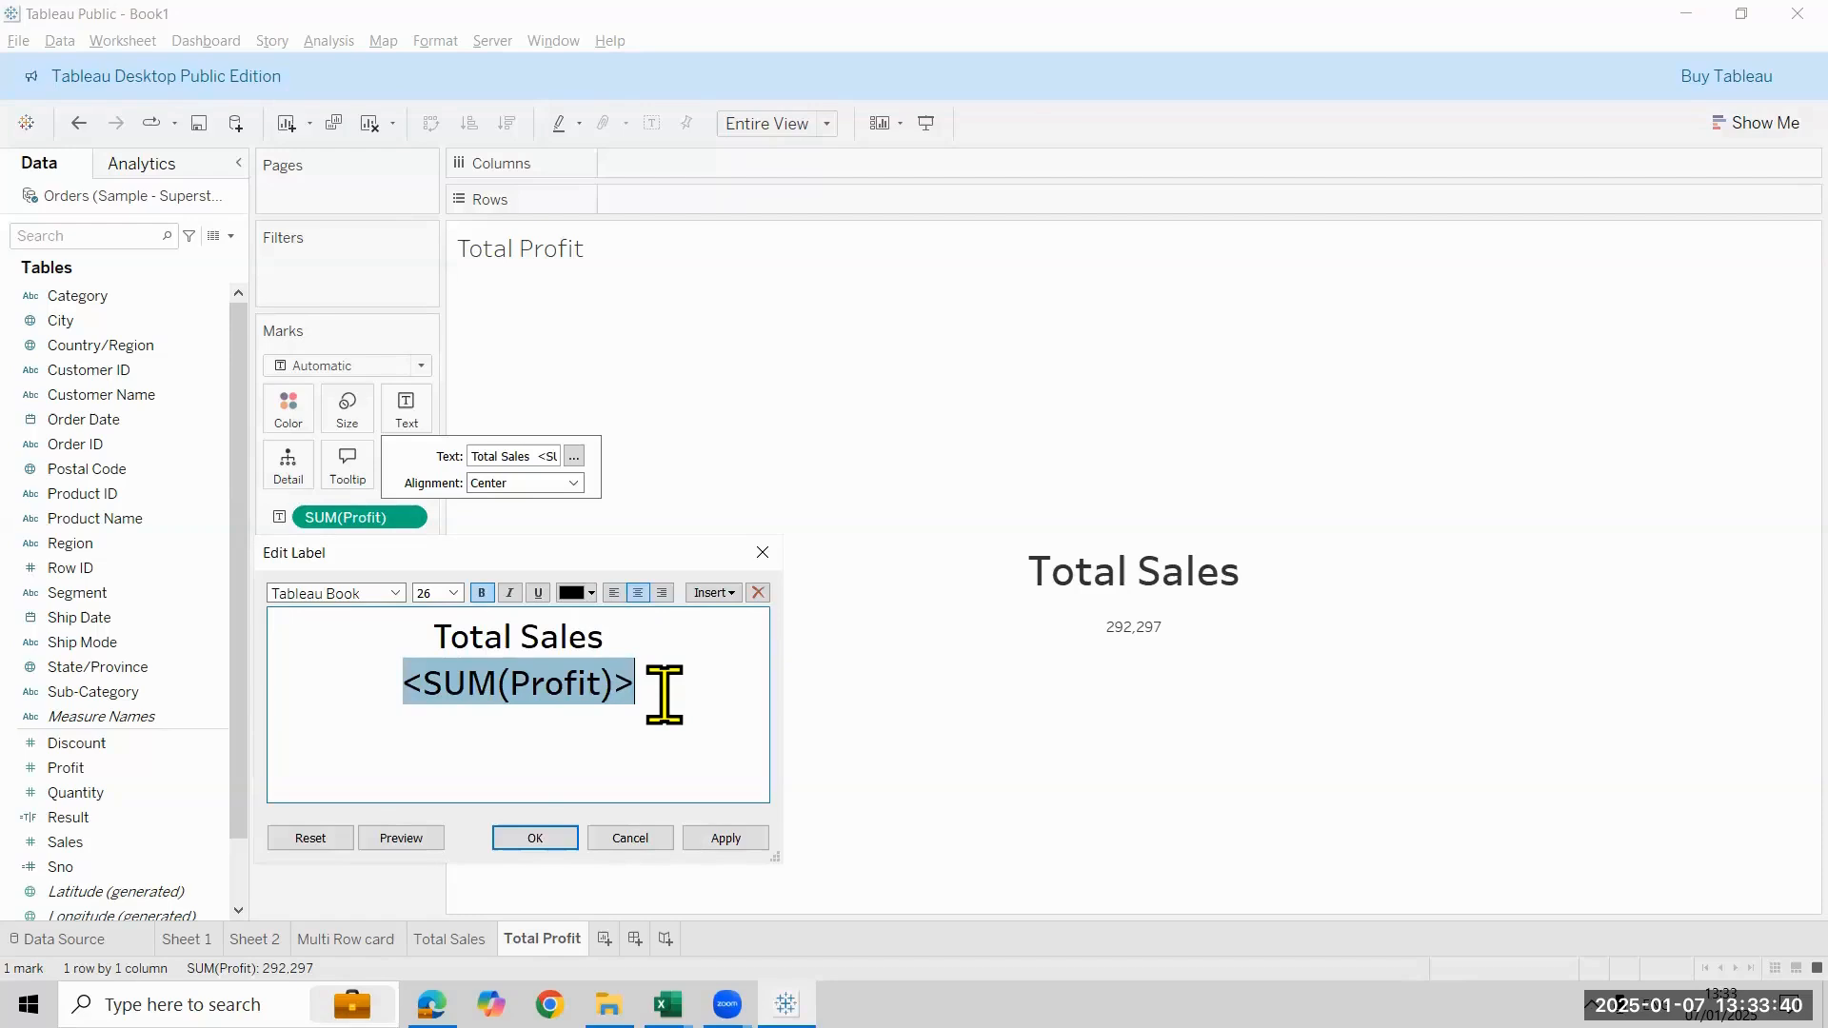
left_click(591, 594)
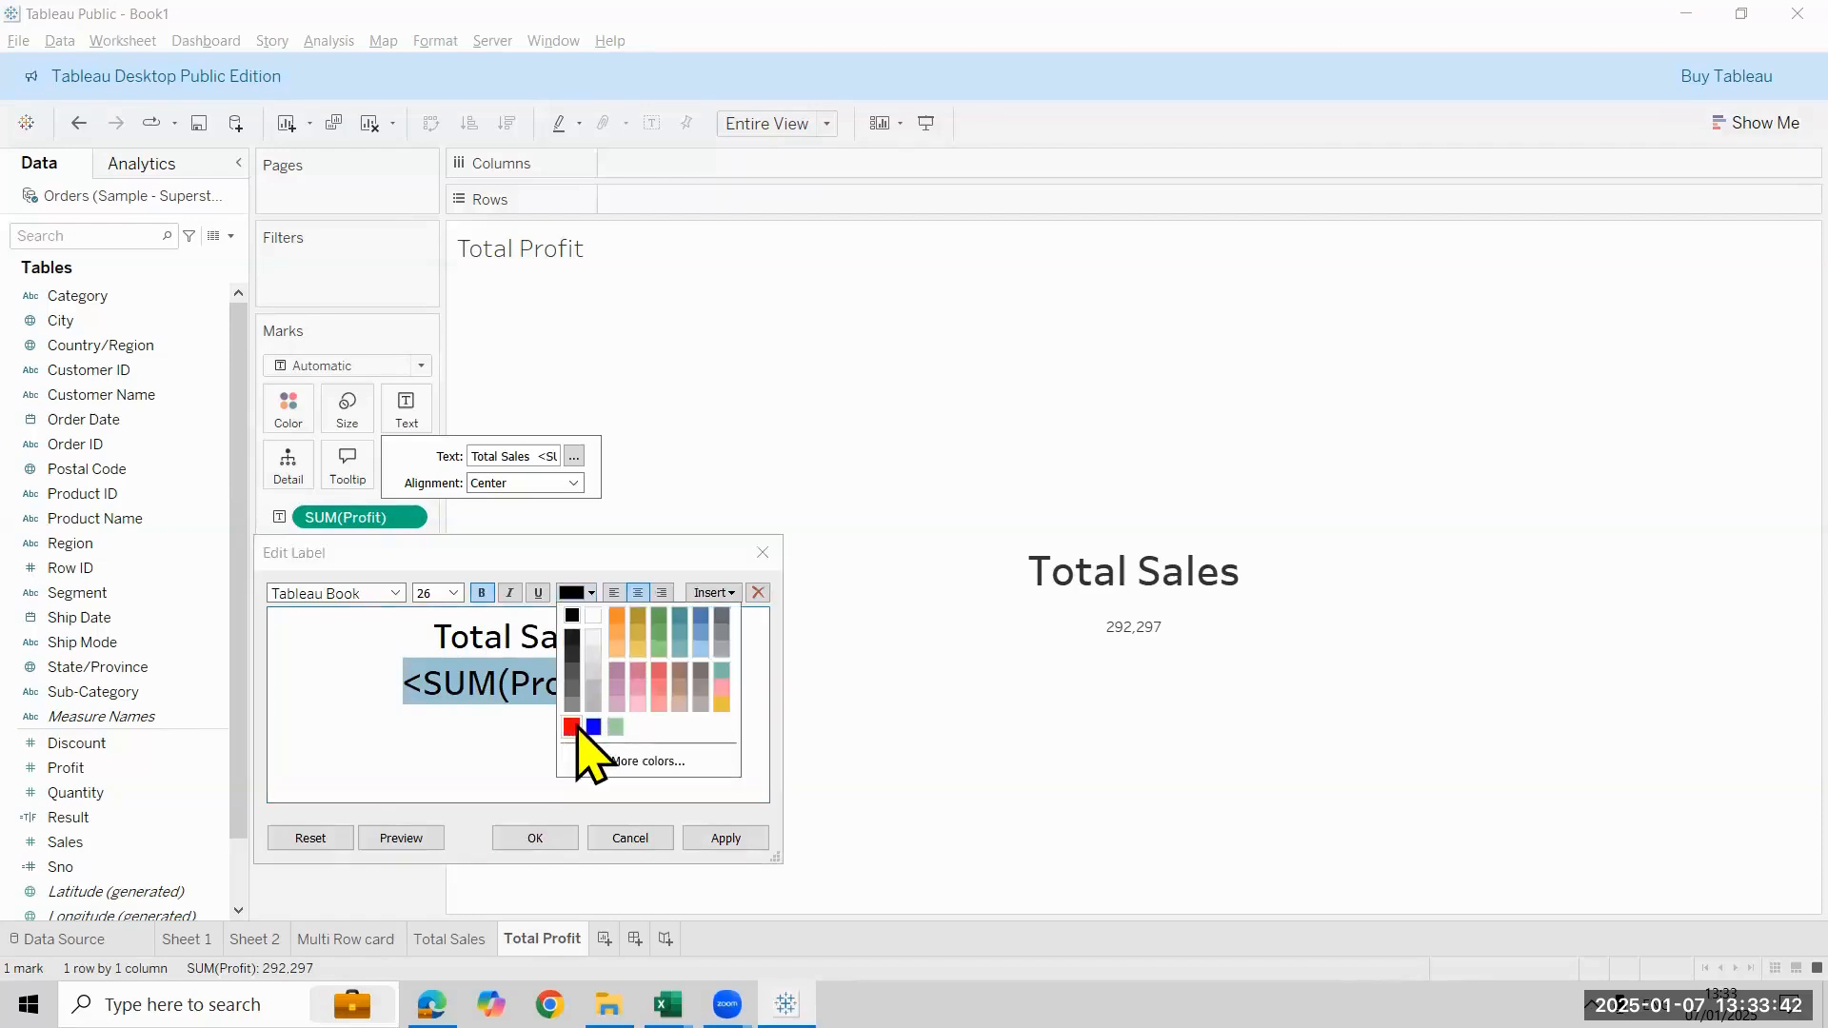
left_click(577, 728)
left_click(363, 712)
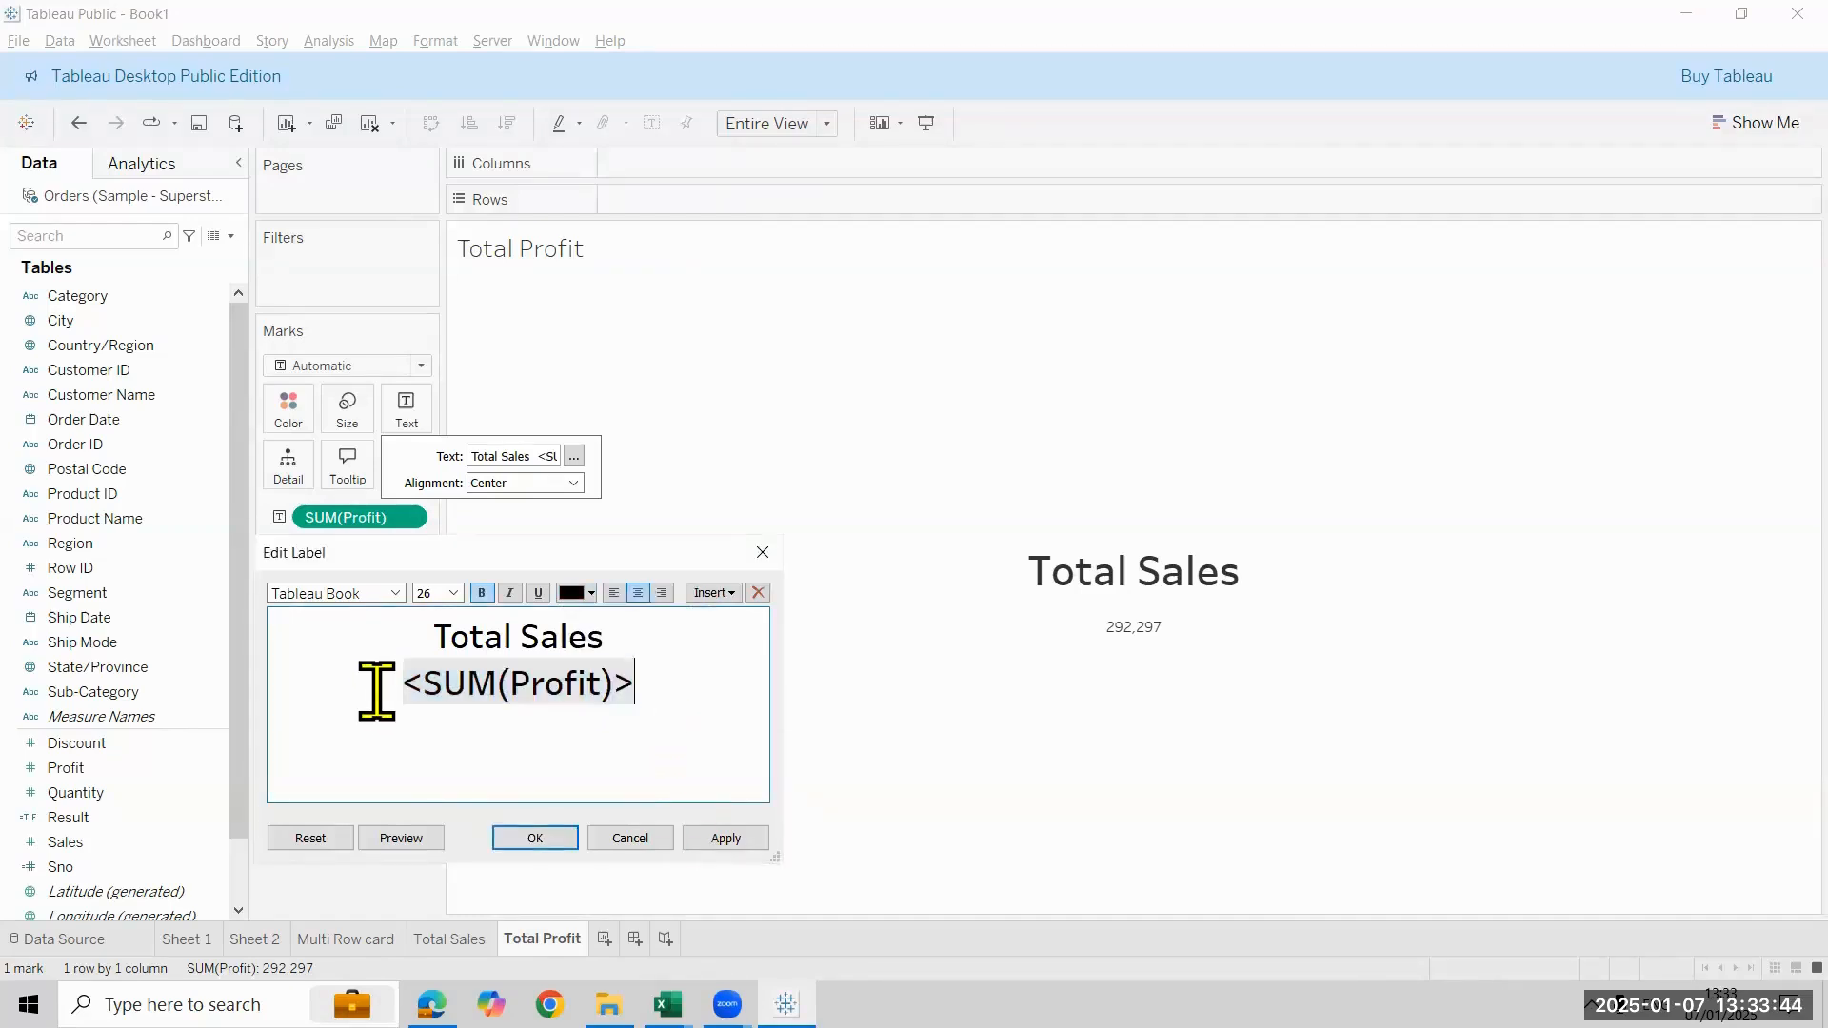
double_click(518, 682)
left_click(591, 593)
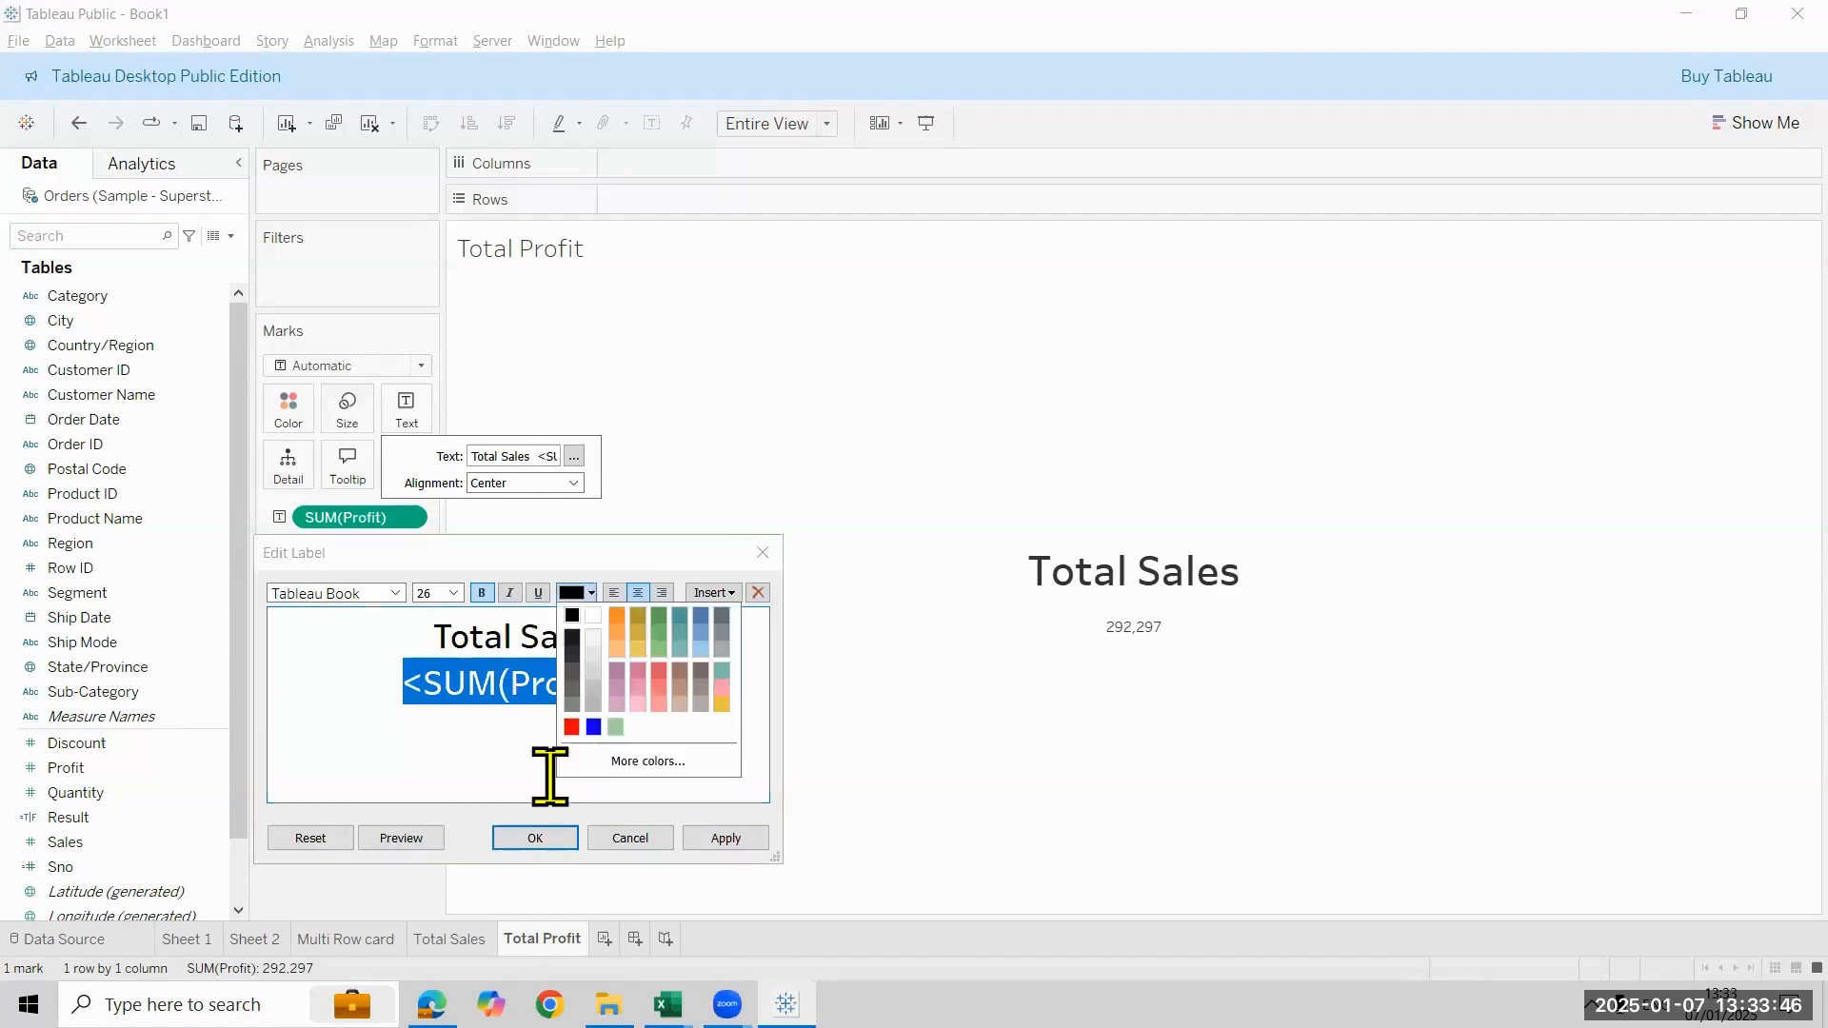
left_click(571, 726)
left_click(714, 838)
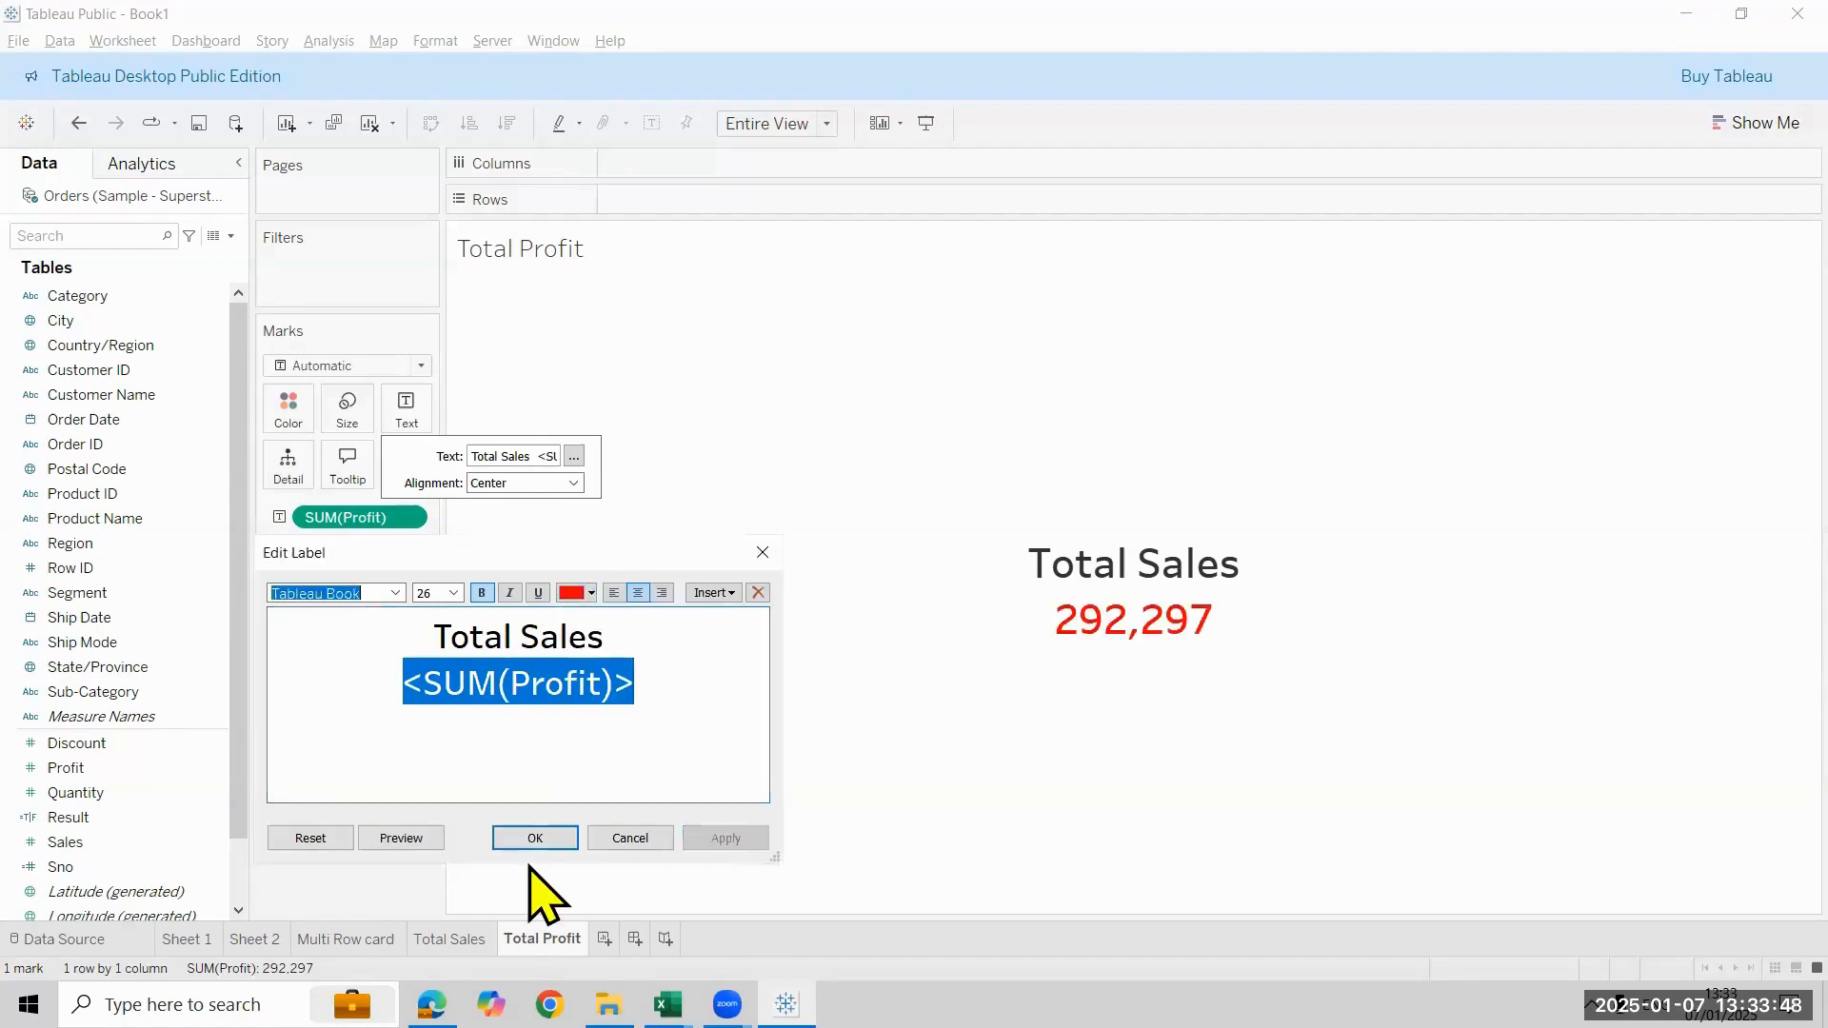
Change the label's heading to "Total Profit" and accept the label changes
left_click(624, 634)
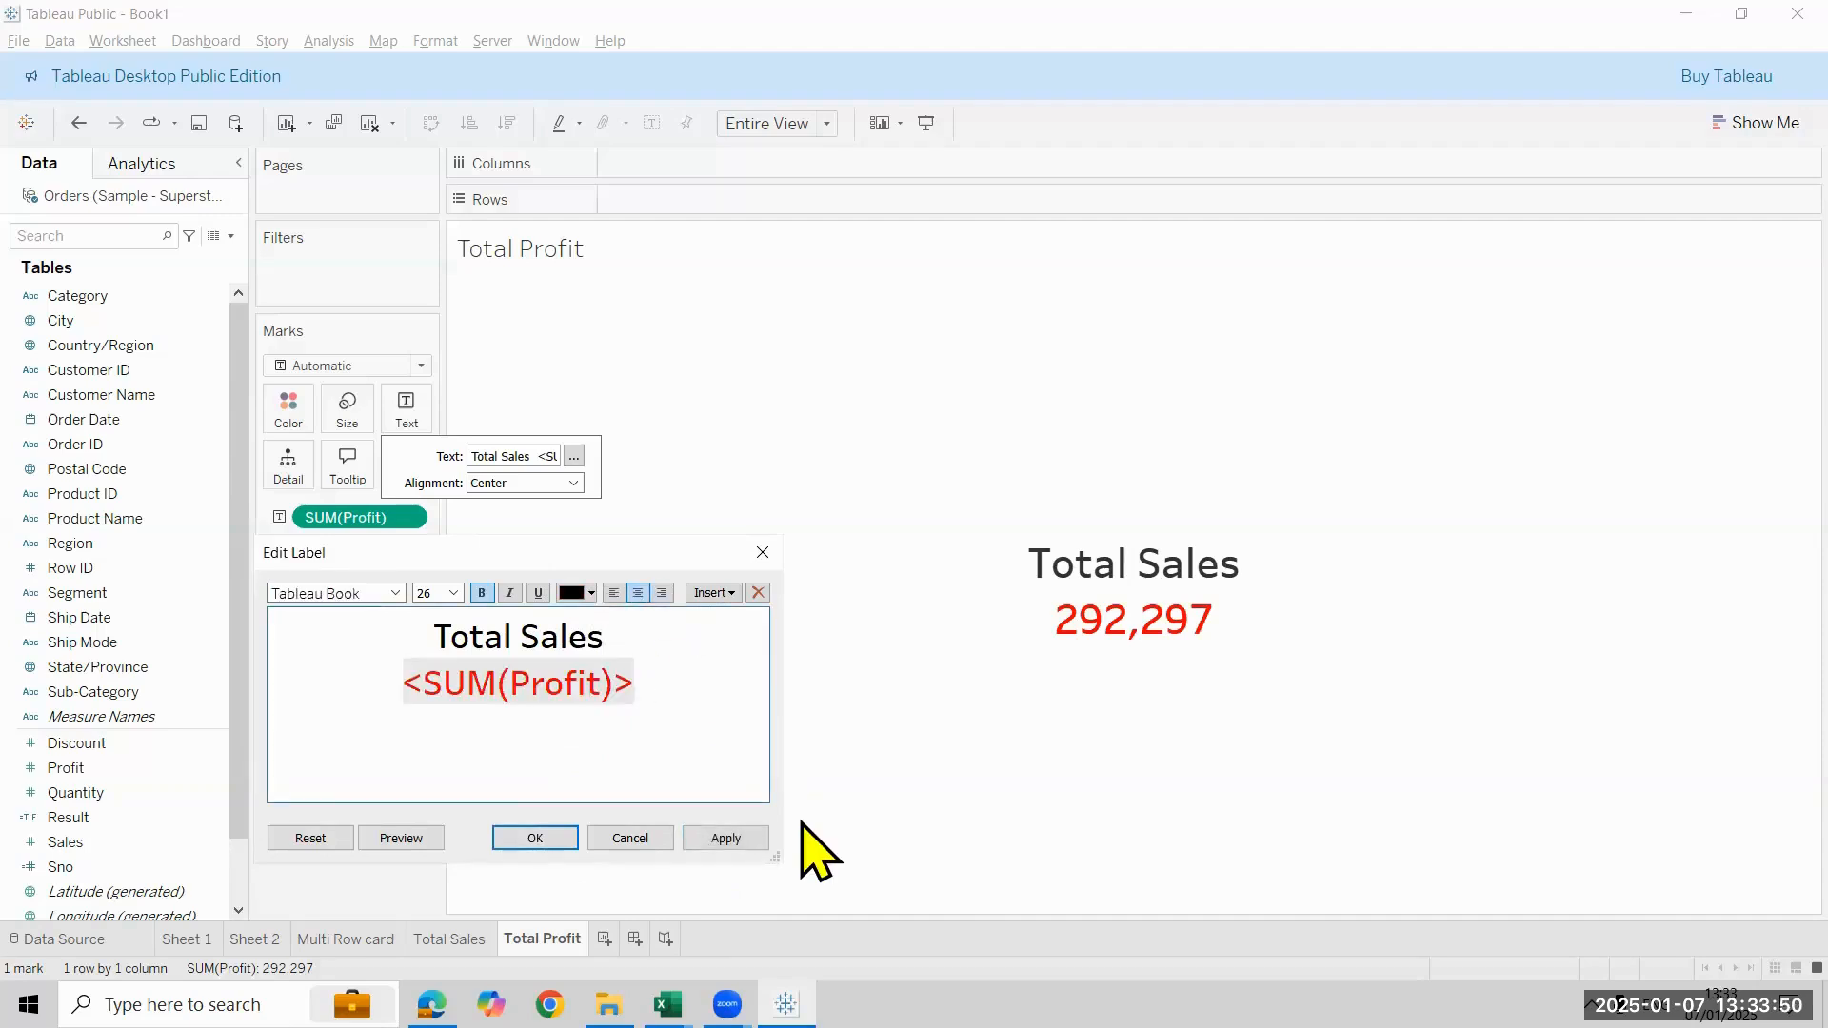
key("BackSpace")
key("BackSpace")
key("BackSpace")
key("BackSpace")
key("BackSpace")
type("Pr")
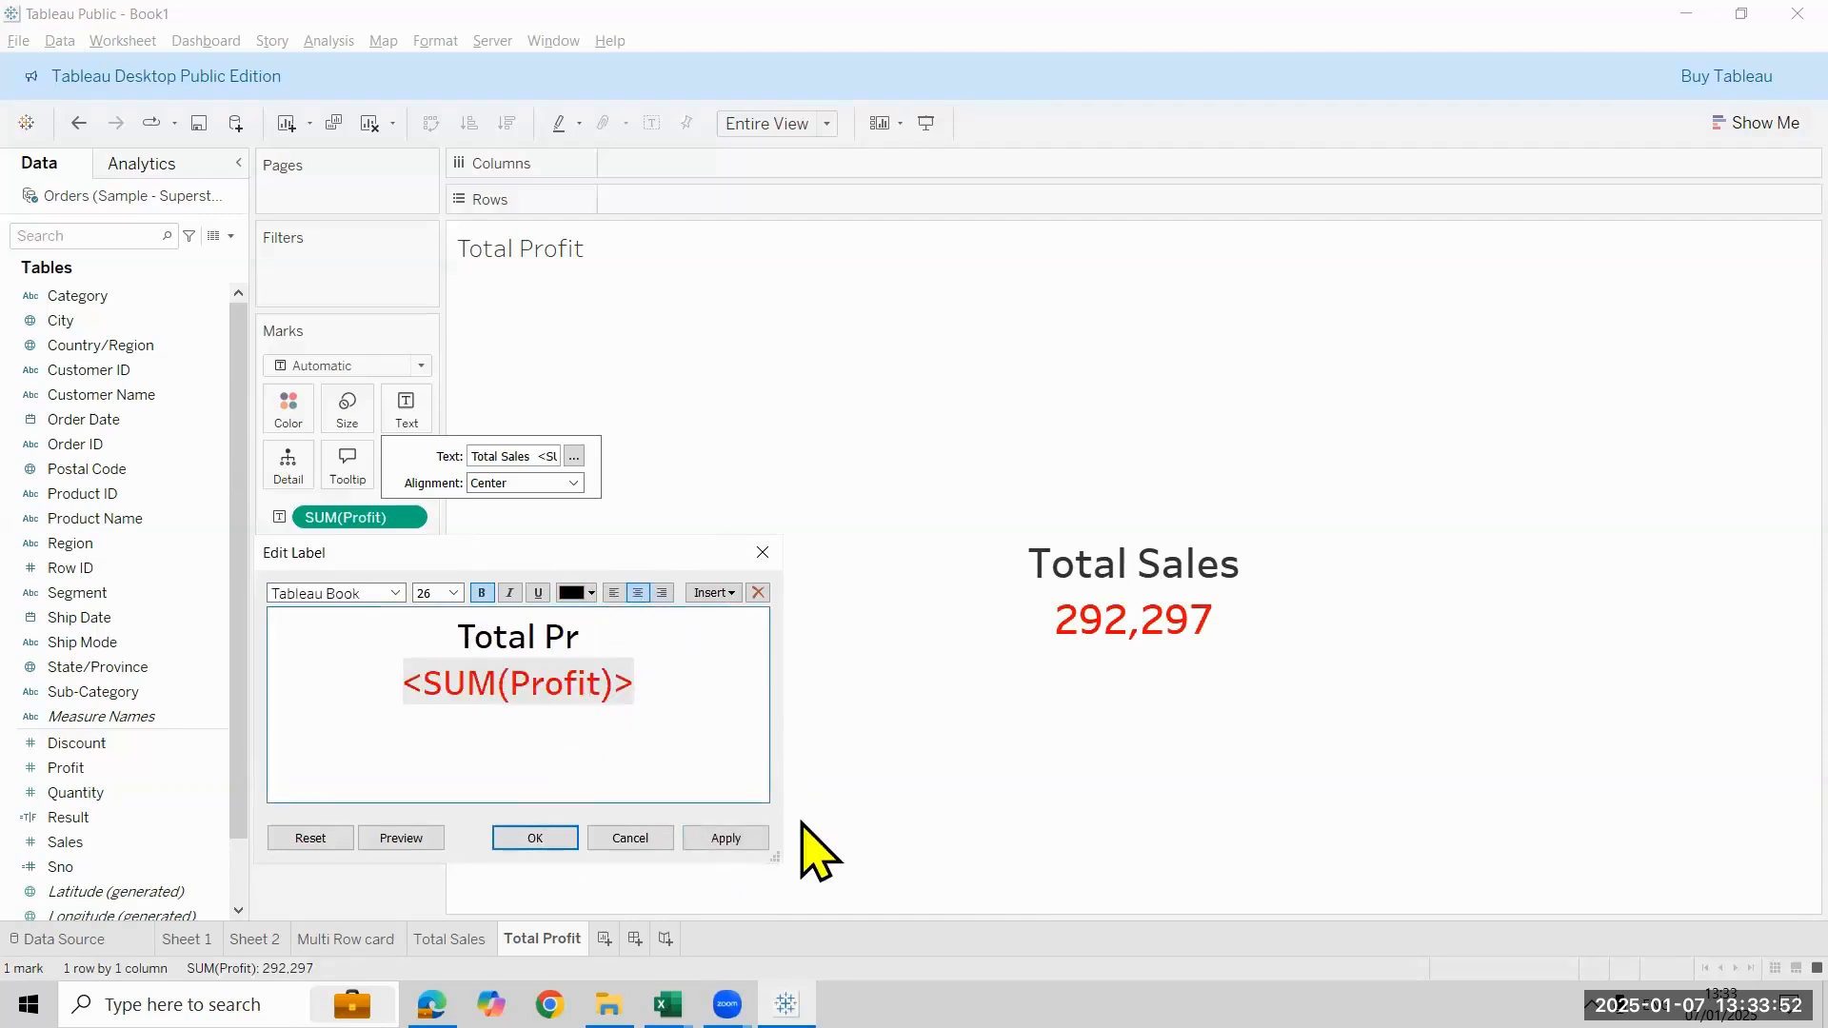
type("ofit")
key("Return")
key("BackSpace")
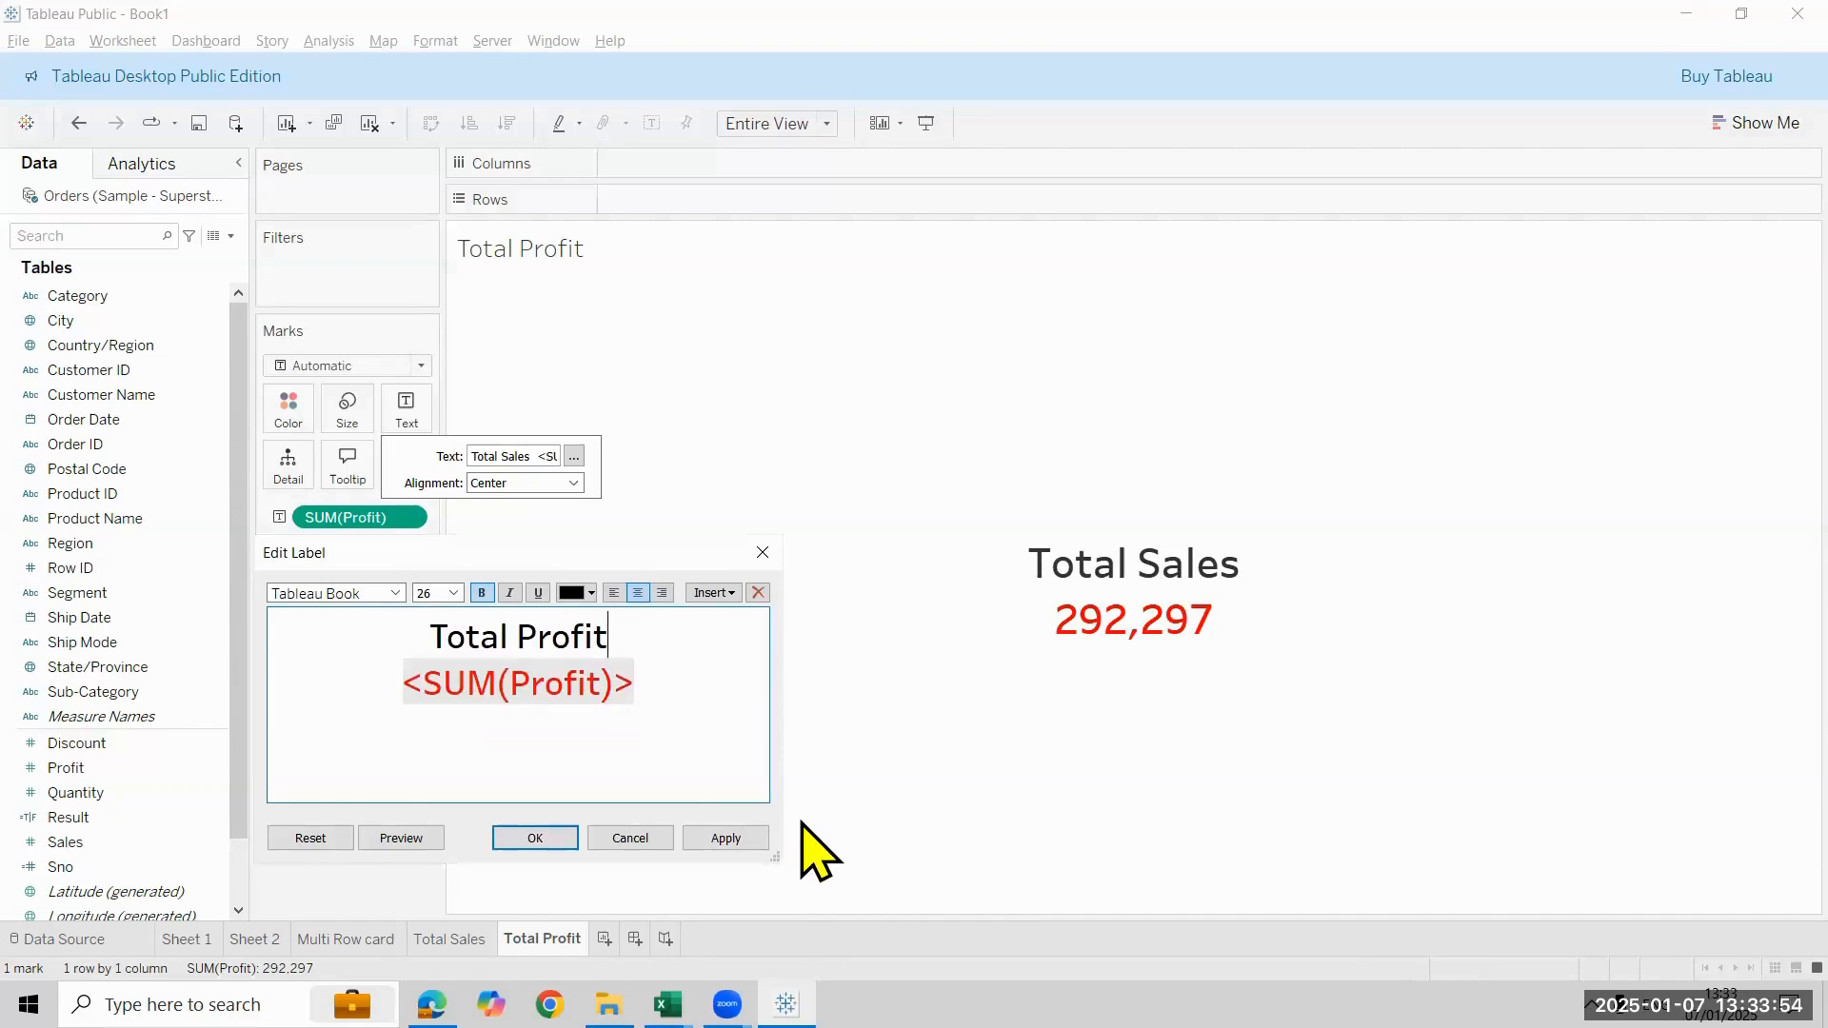
left_click(529, 837)
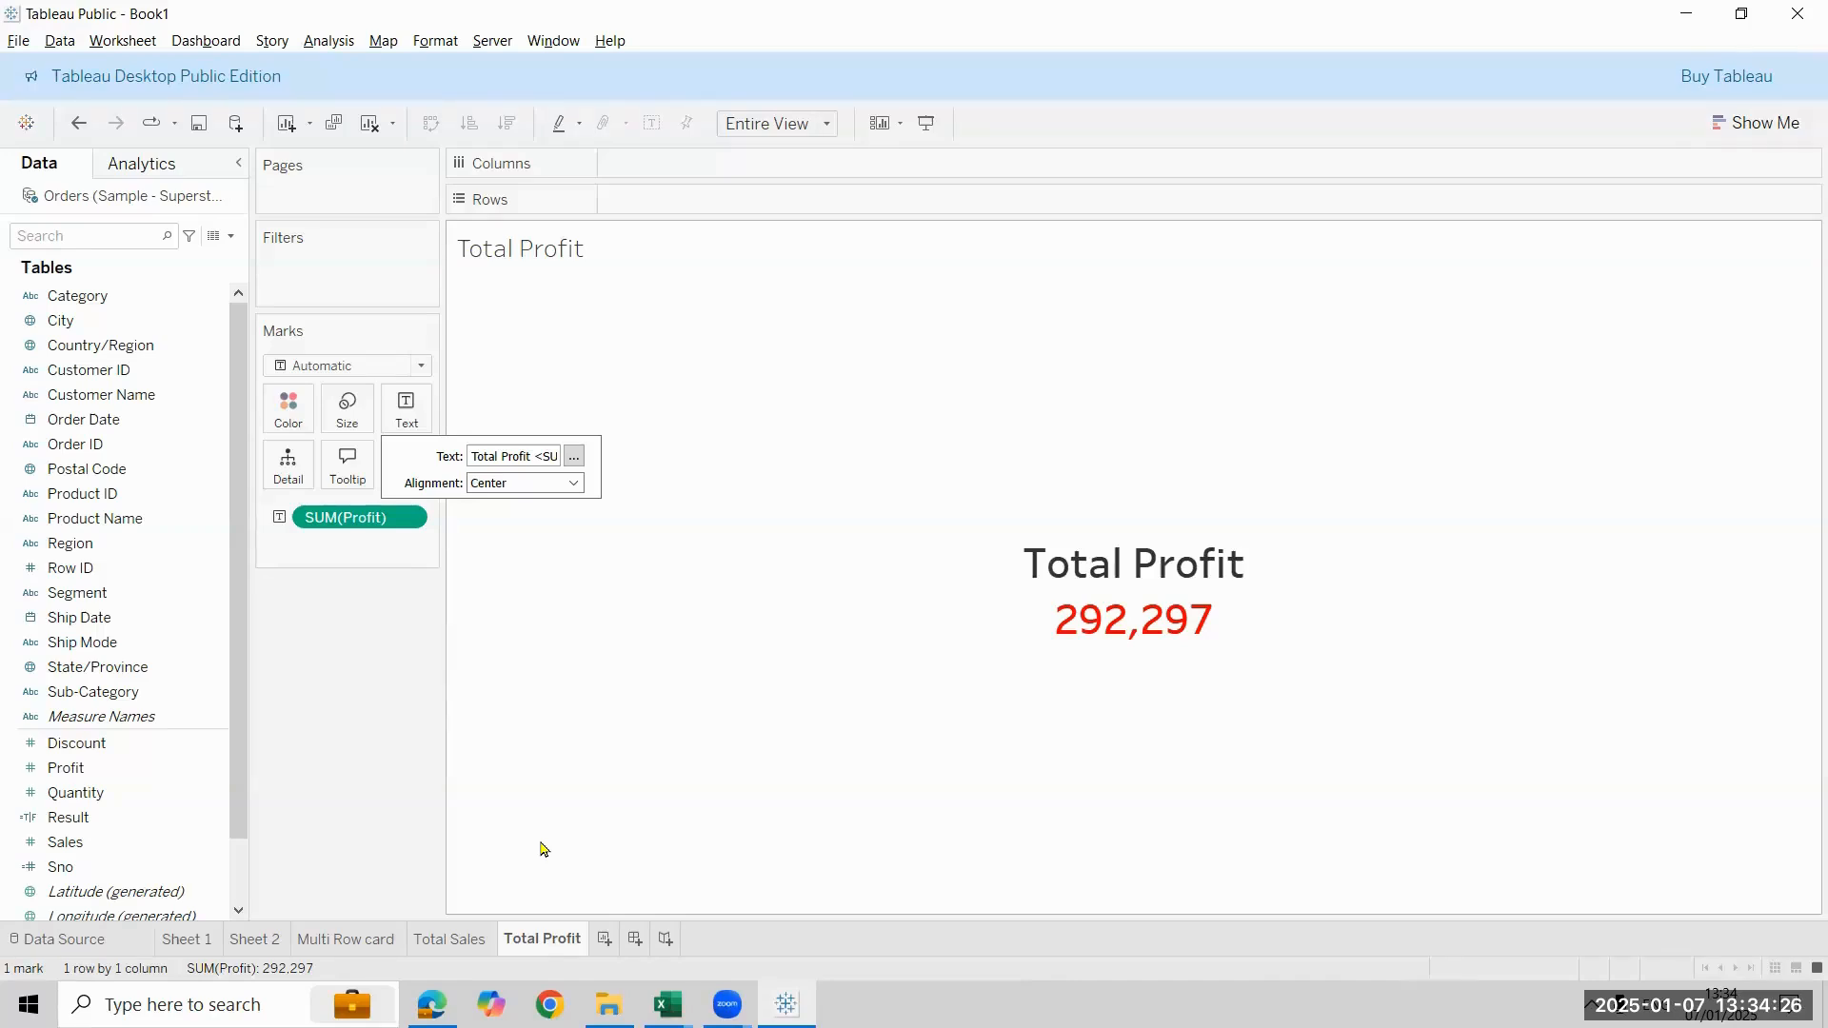
Format the Profit value as a custom number with display units in Thousands (K), and close the formatting options
right_click(402, 522)
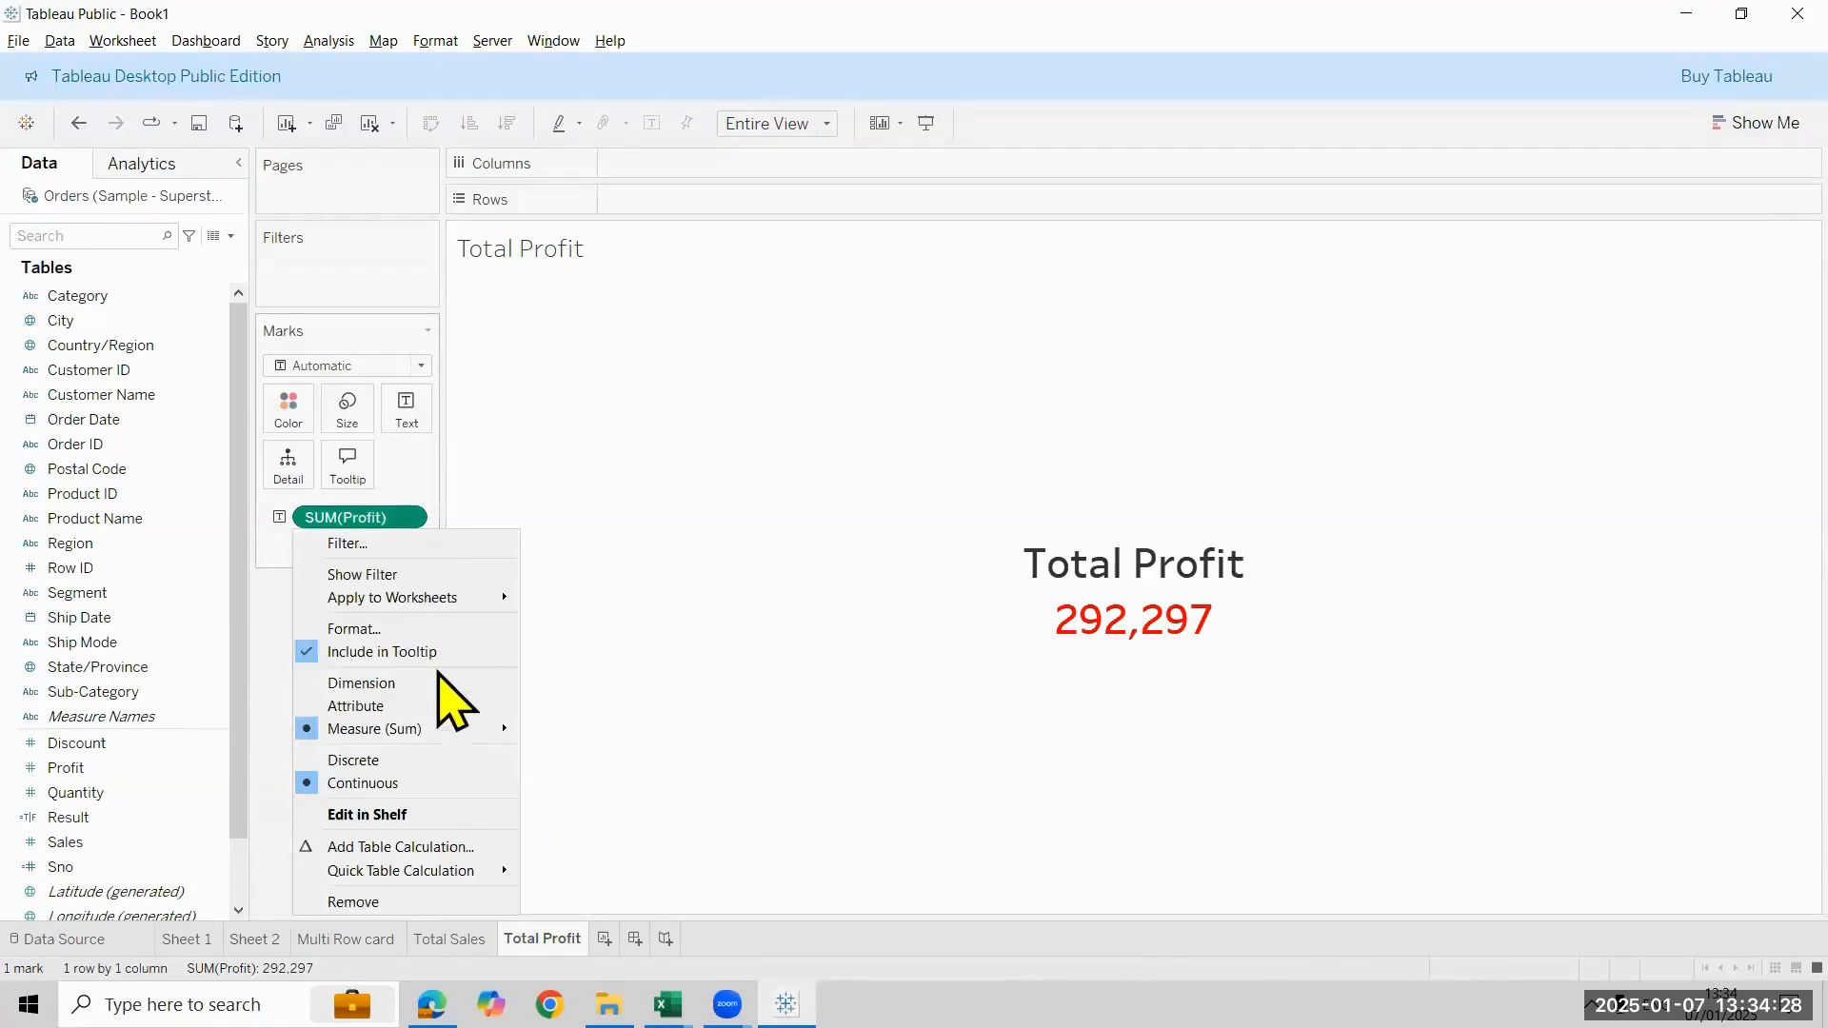
left_click(419, 630)
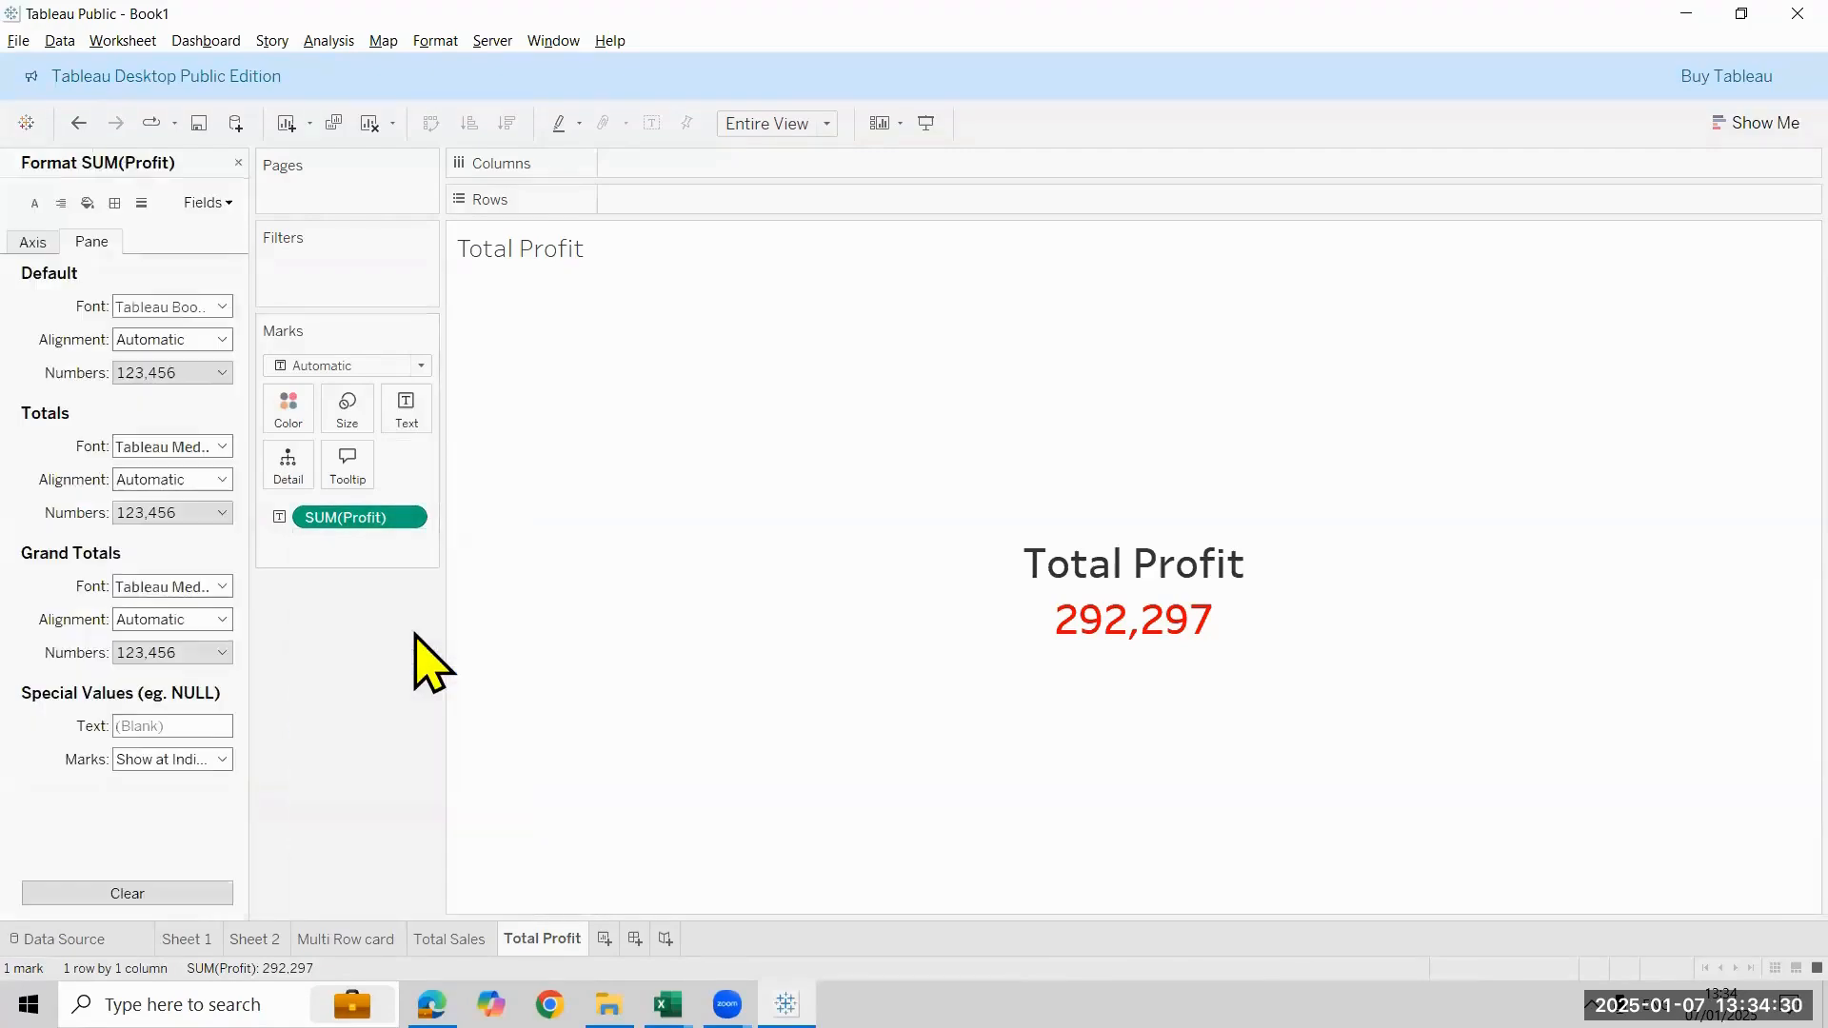
left_click(198, 373)
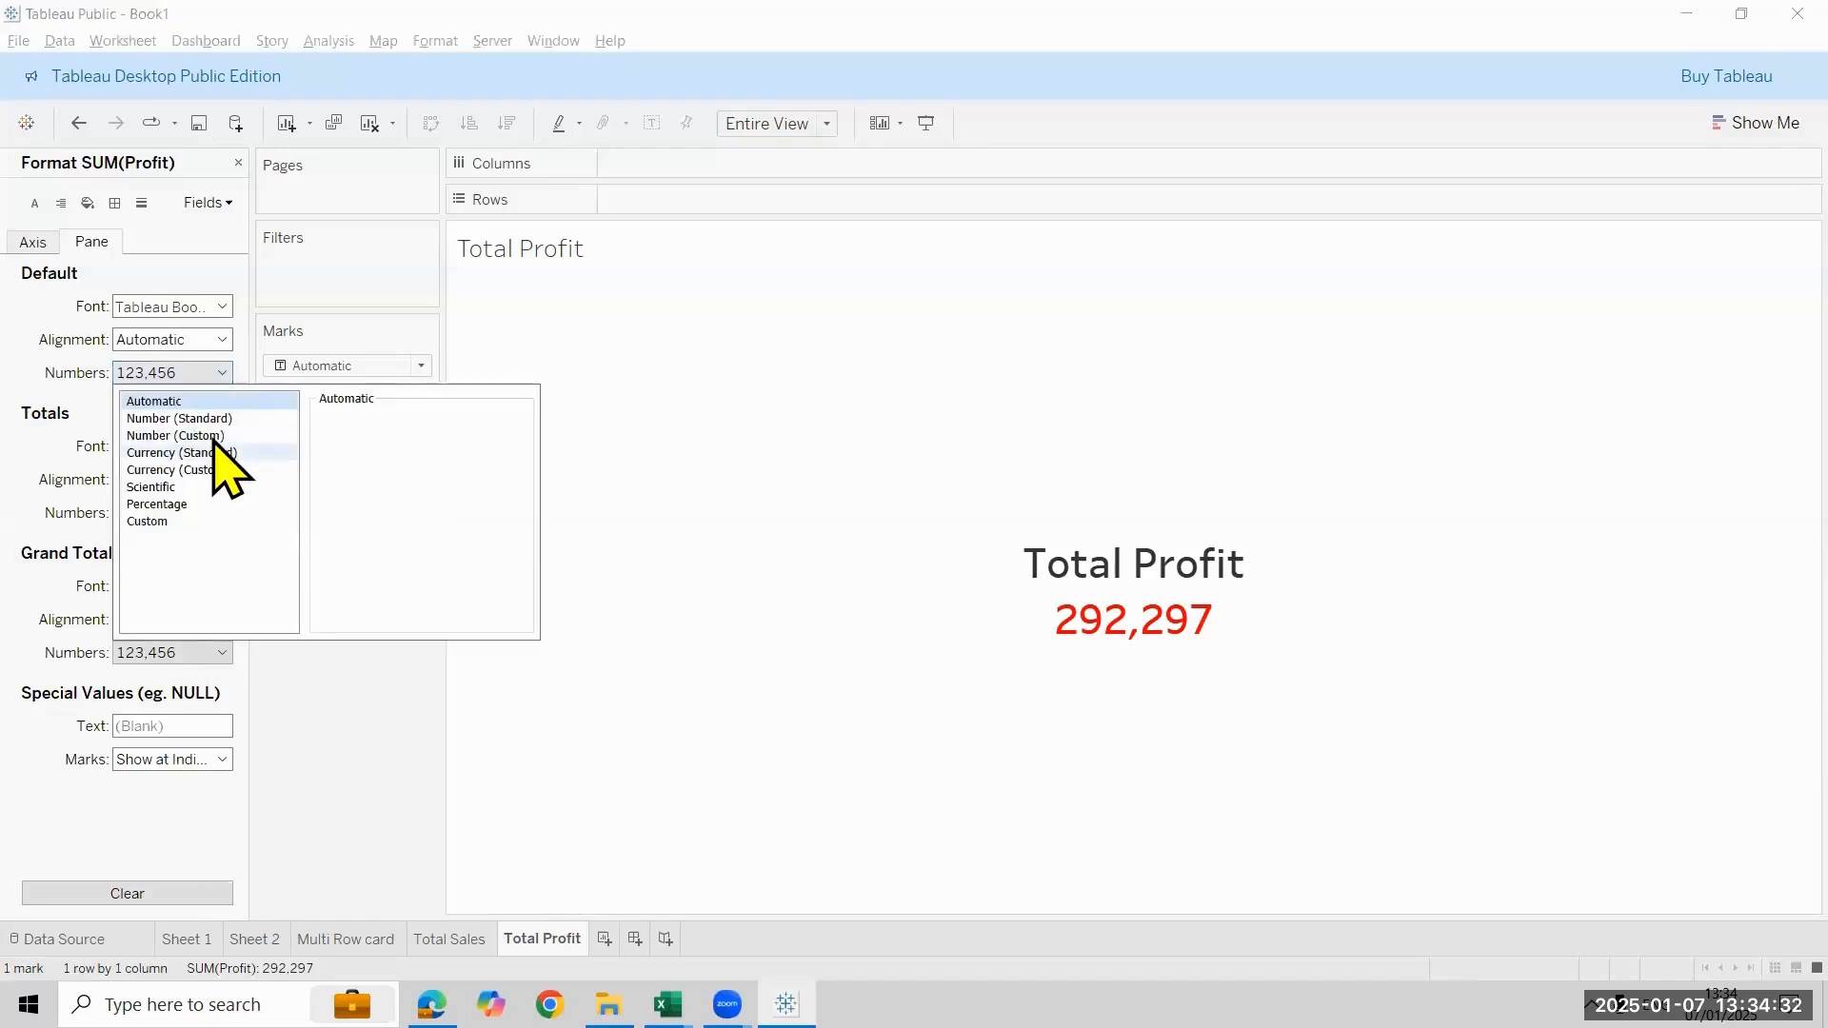
left_click(215, 436)
left_click(381, 537)
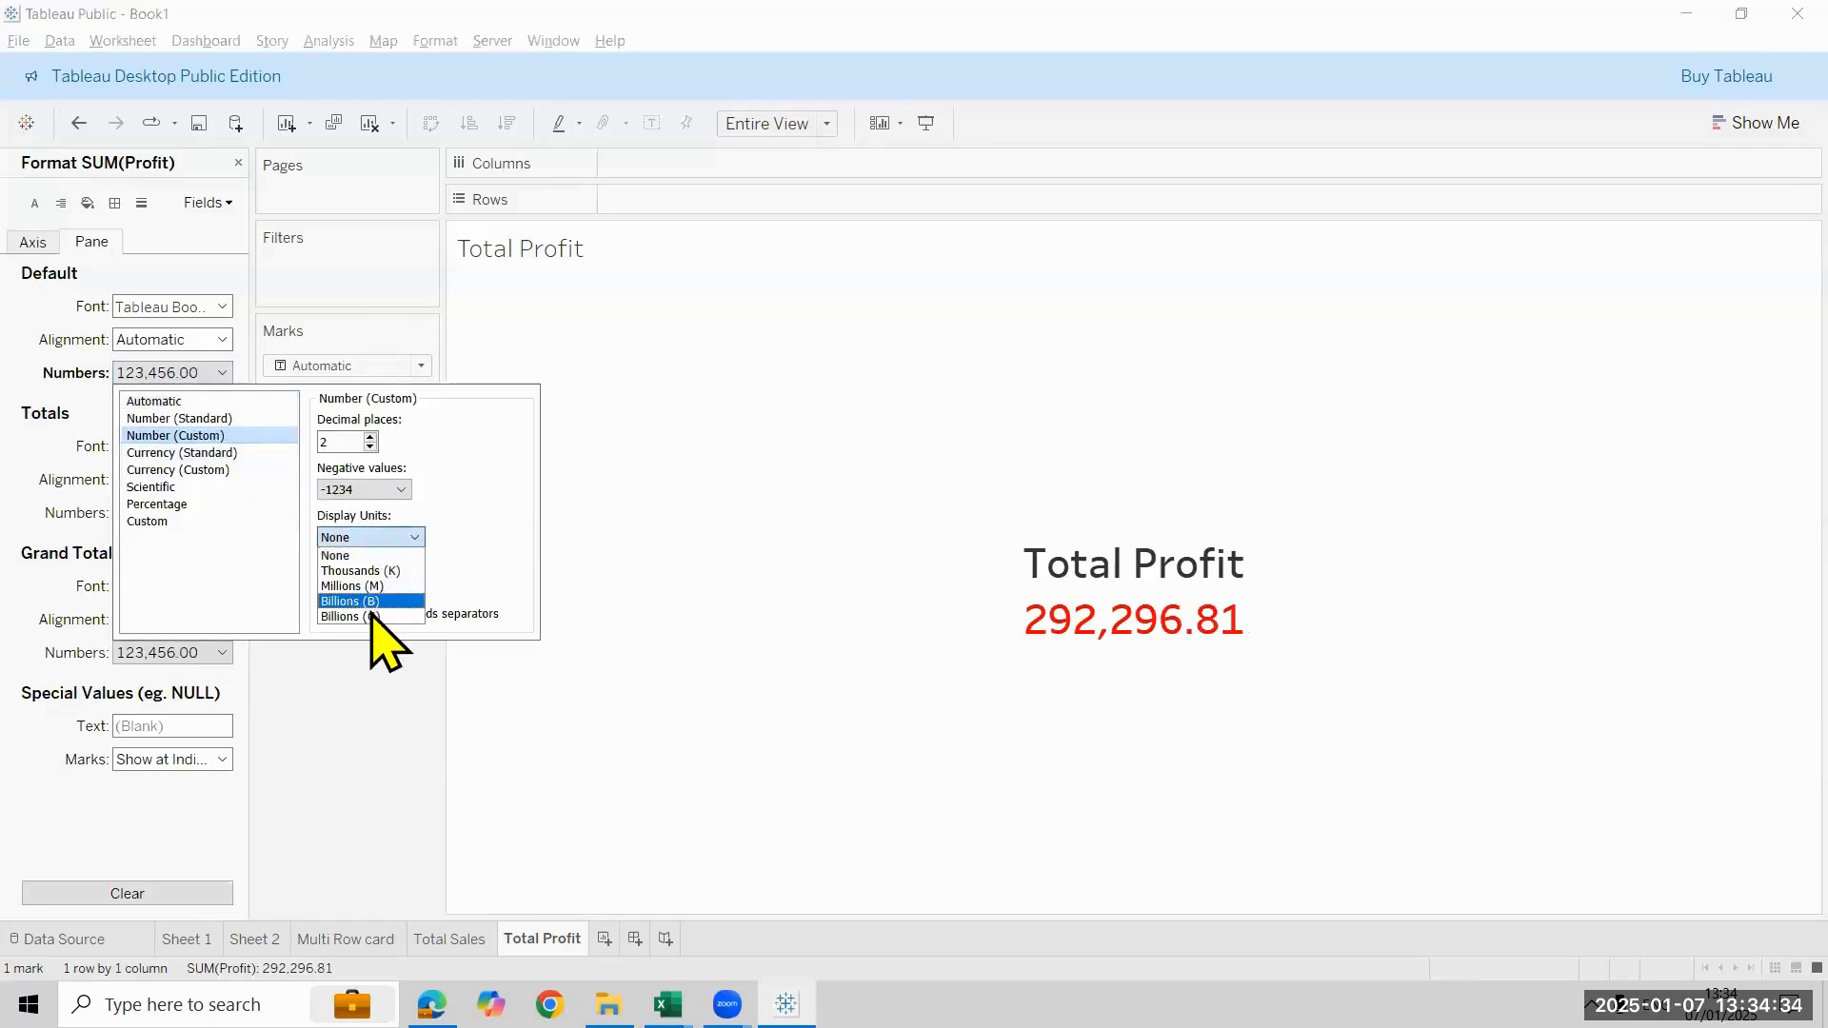
left_click(362, 571)
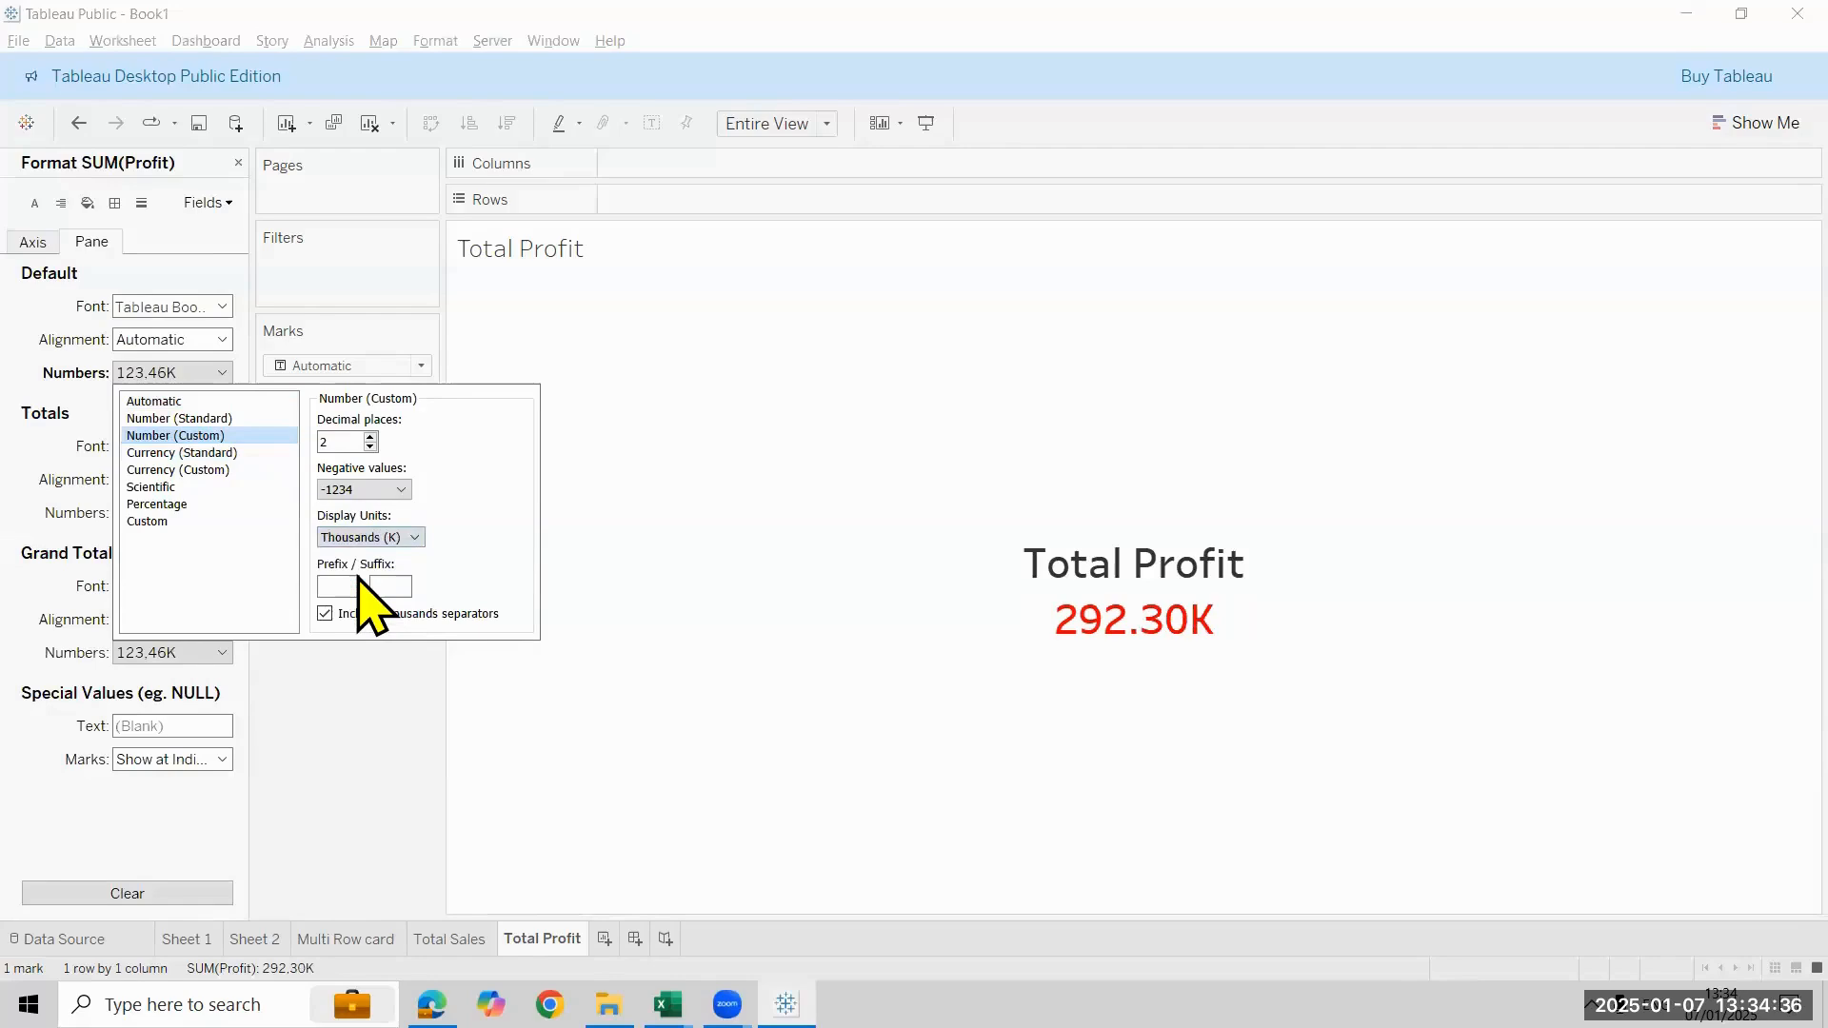
left_click(380, 734)
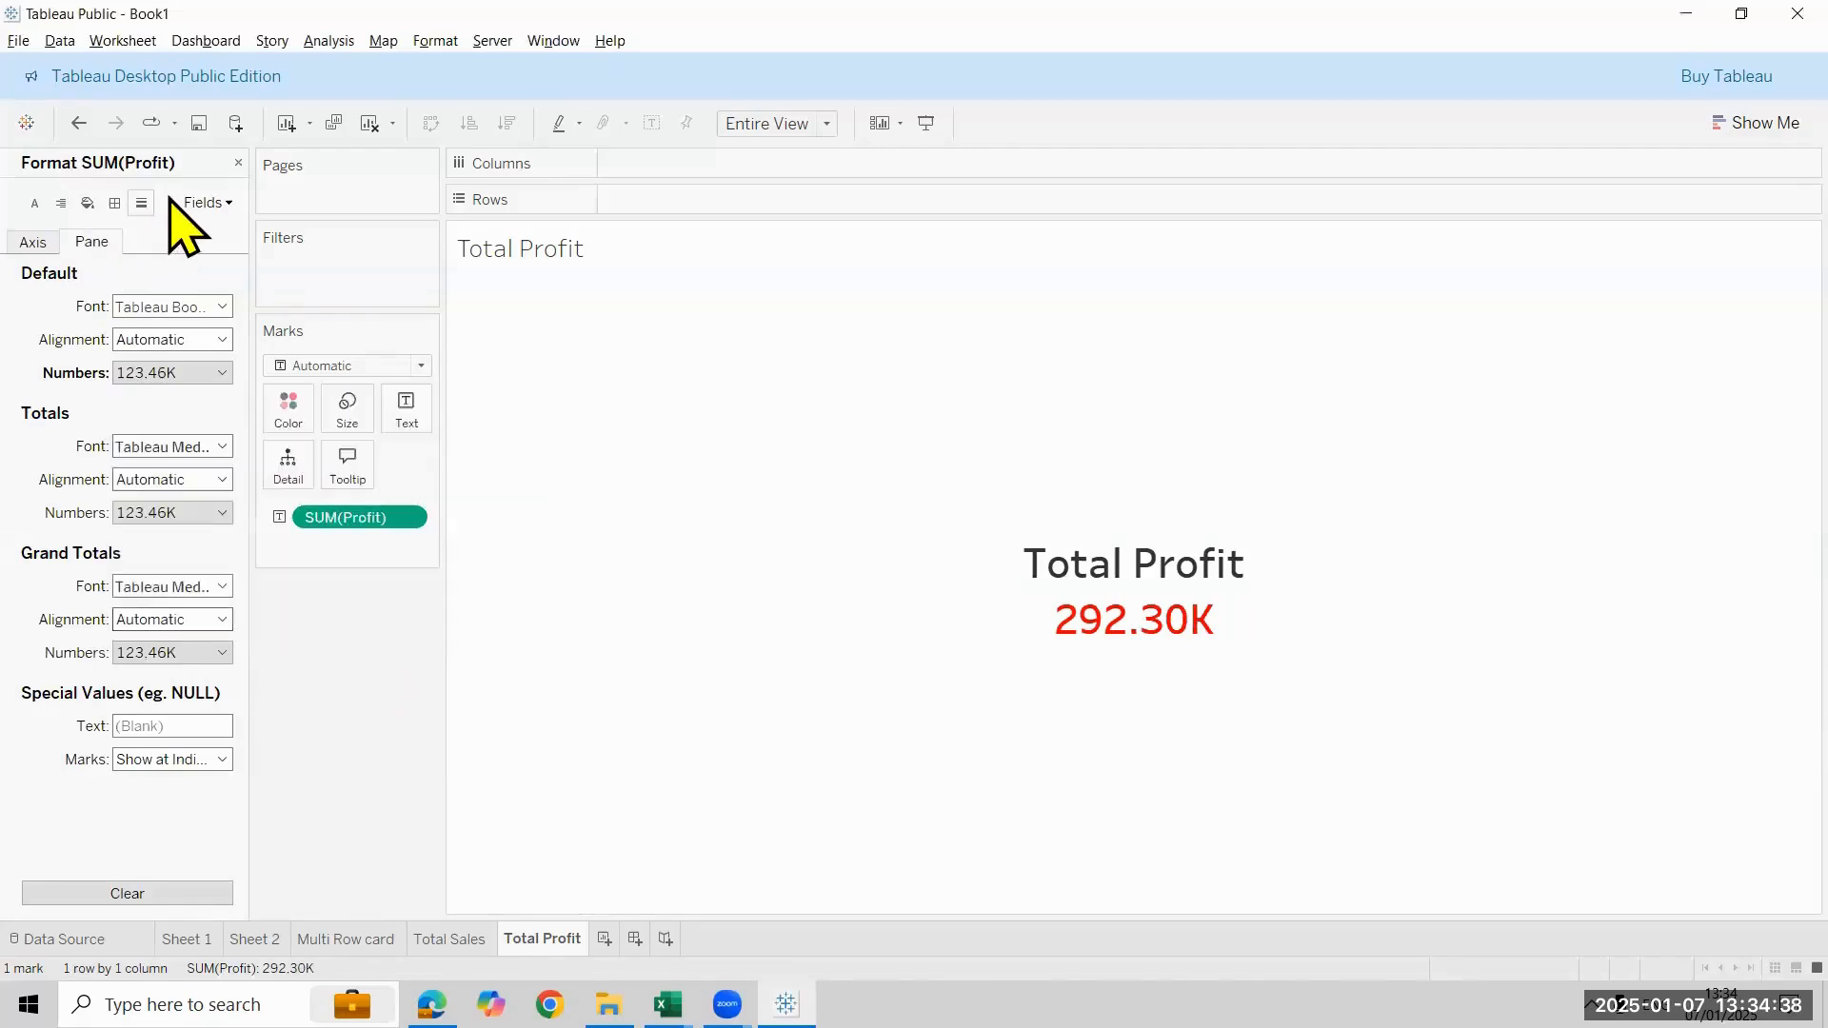
left_click(238, 163)
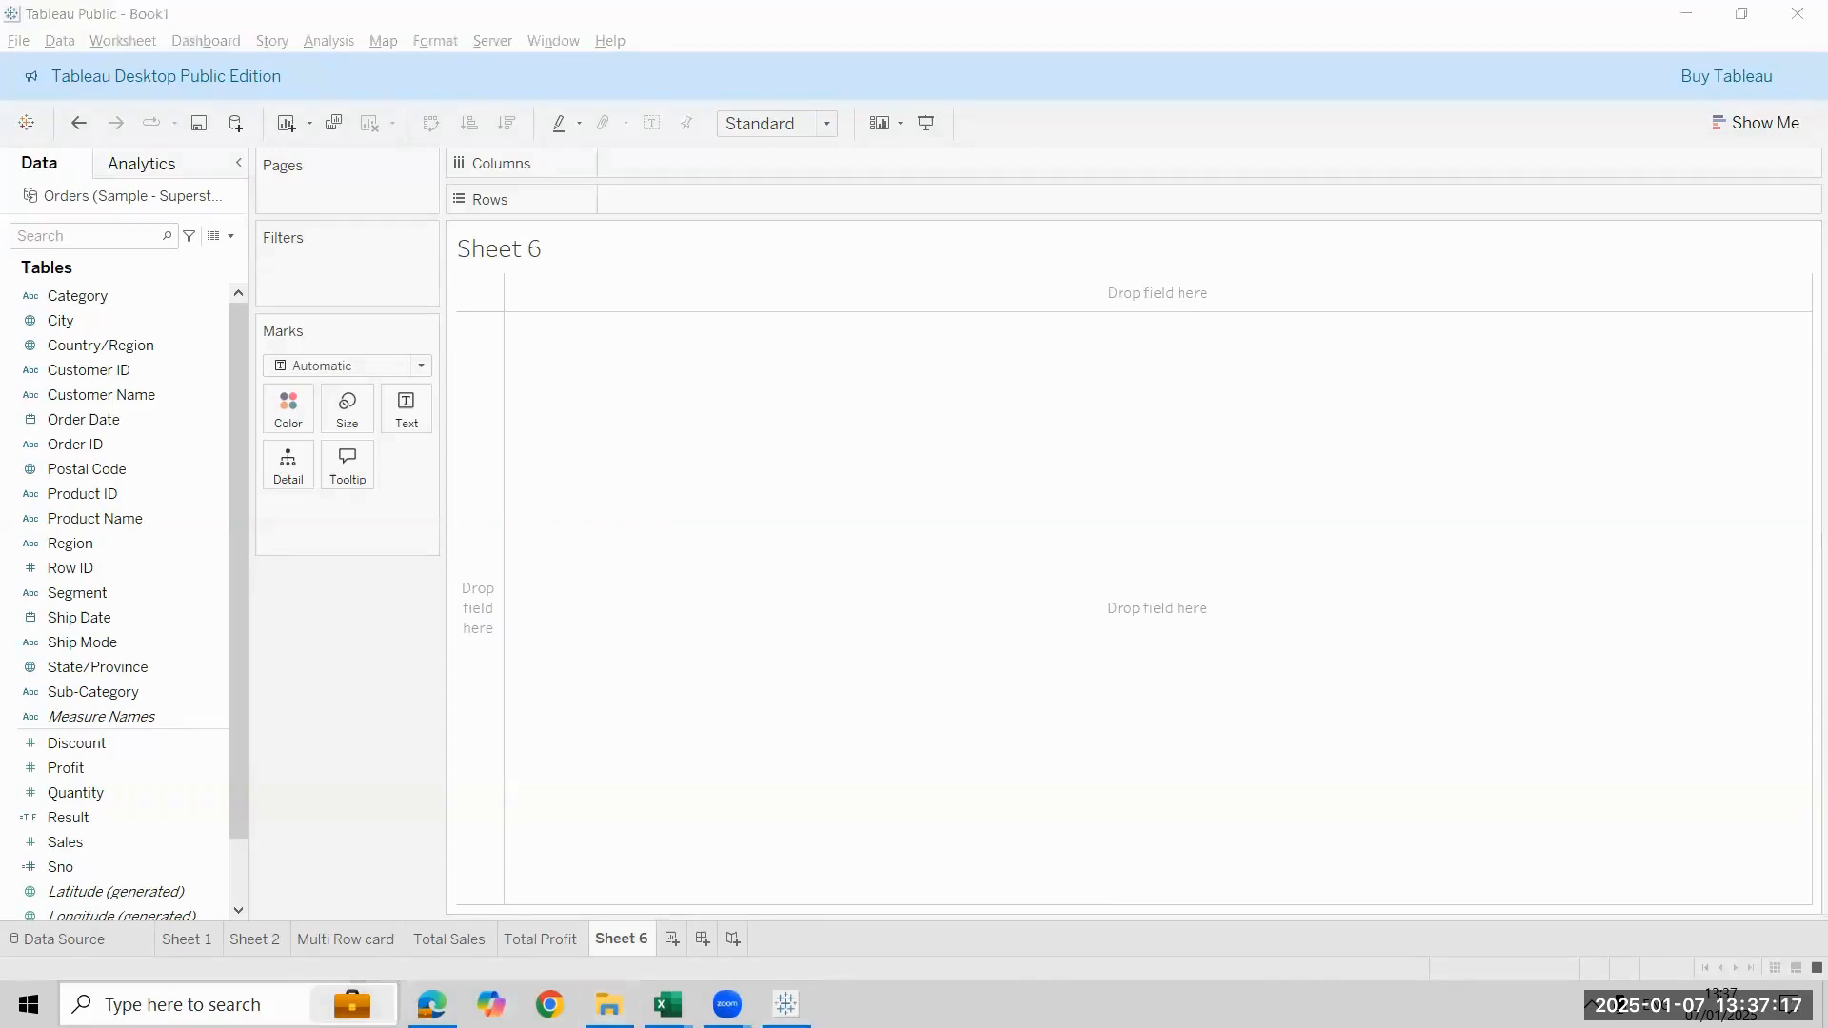
Open Notepad and write the task note "Sub-Category by sales in line chart"
left_click(353, 1004)
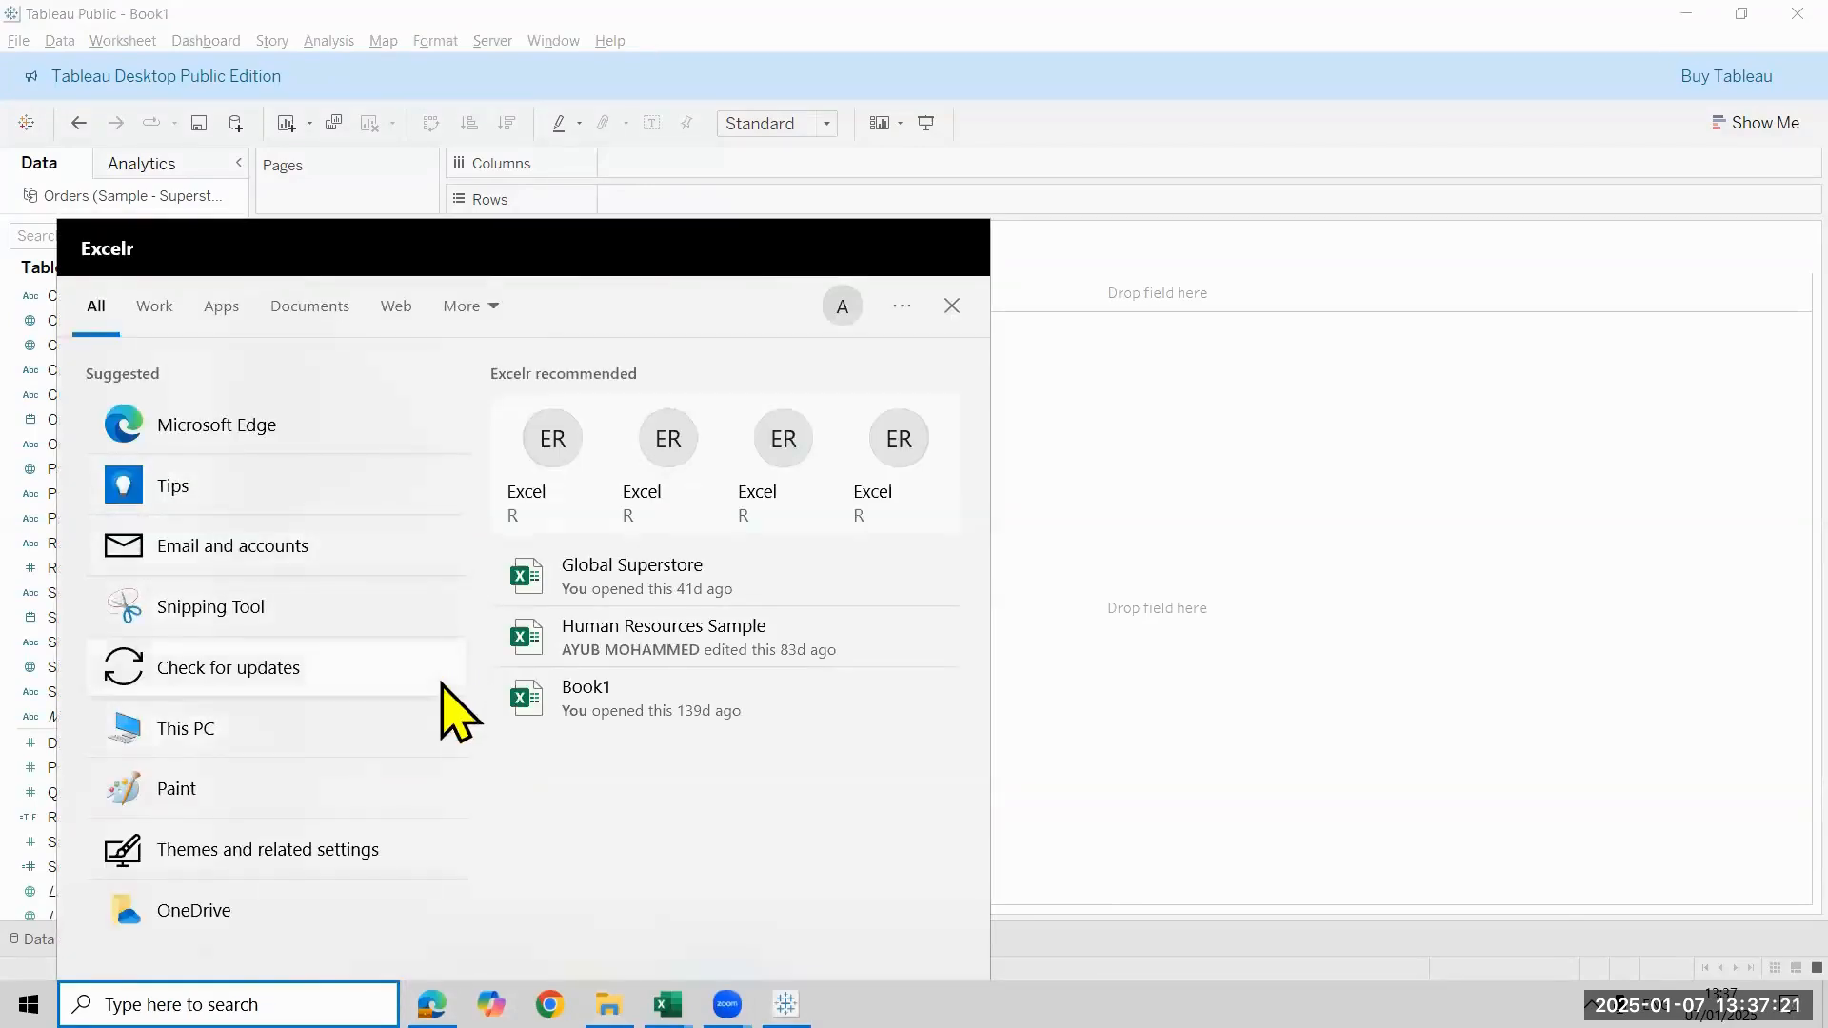
type("note")
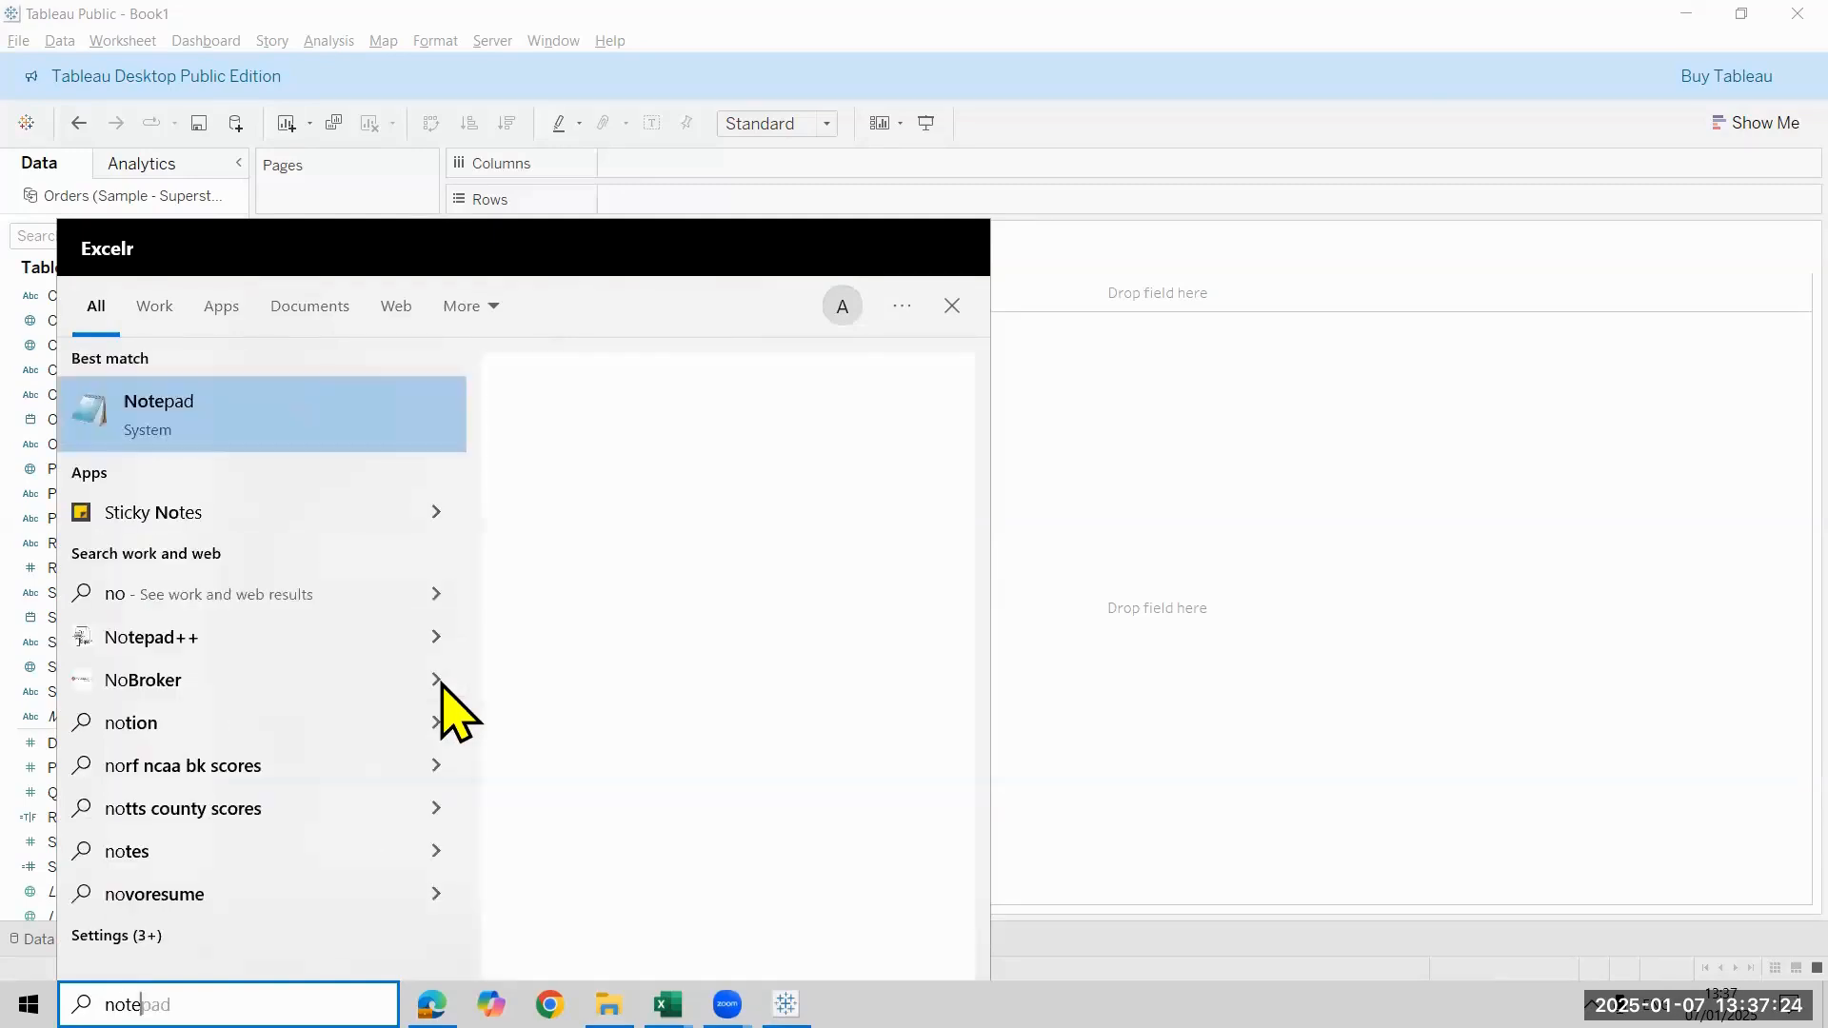
key("Return")
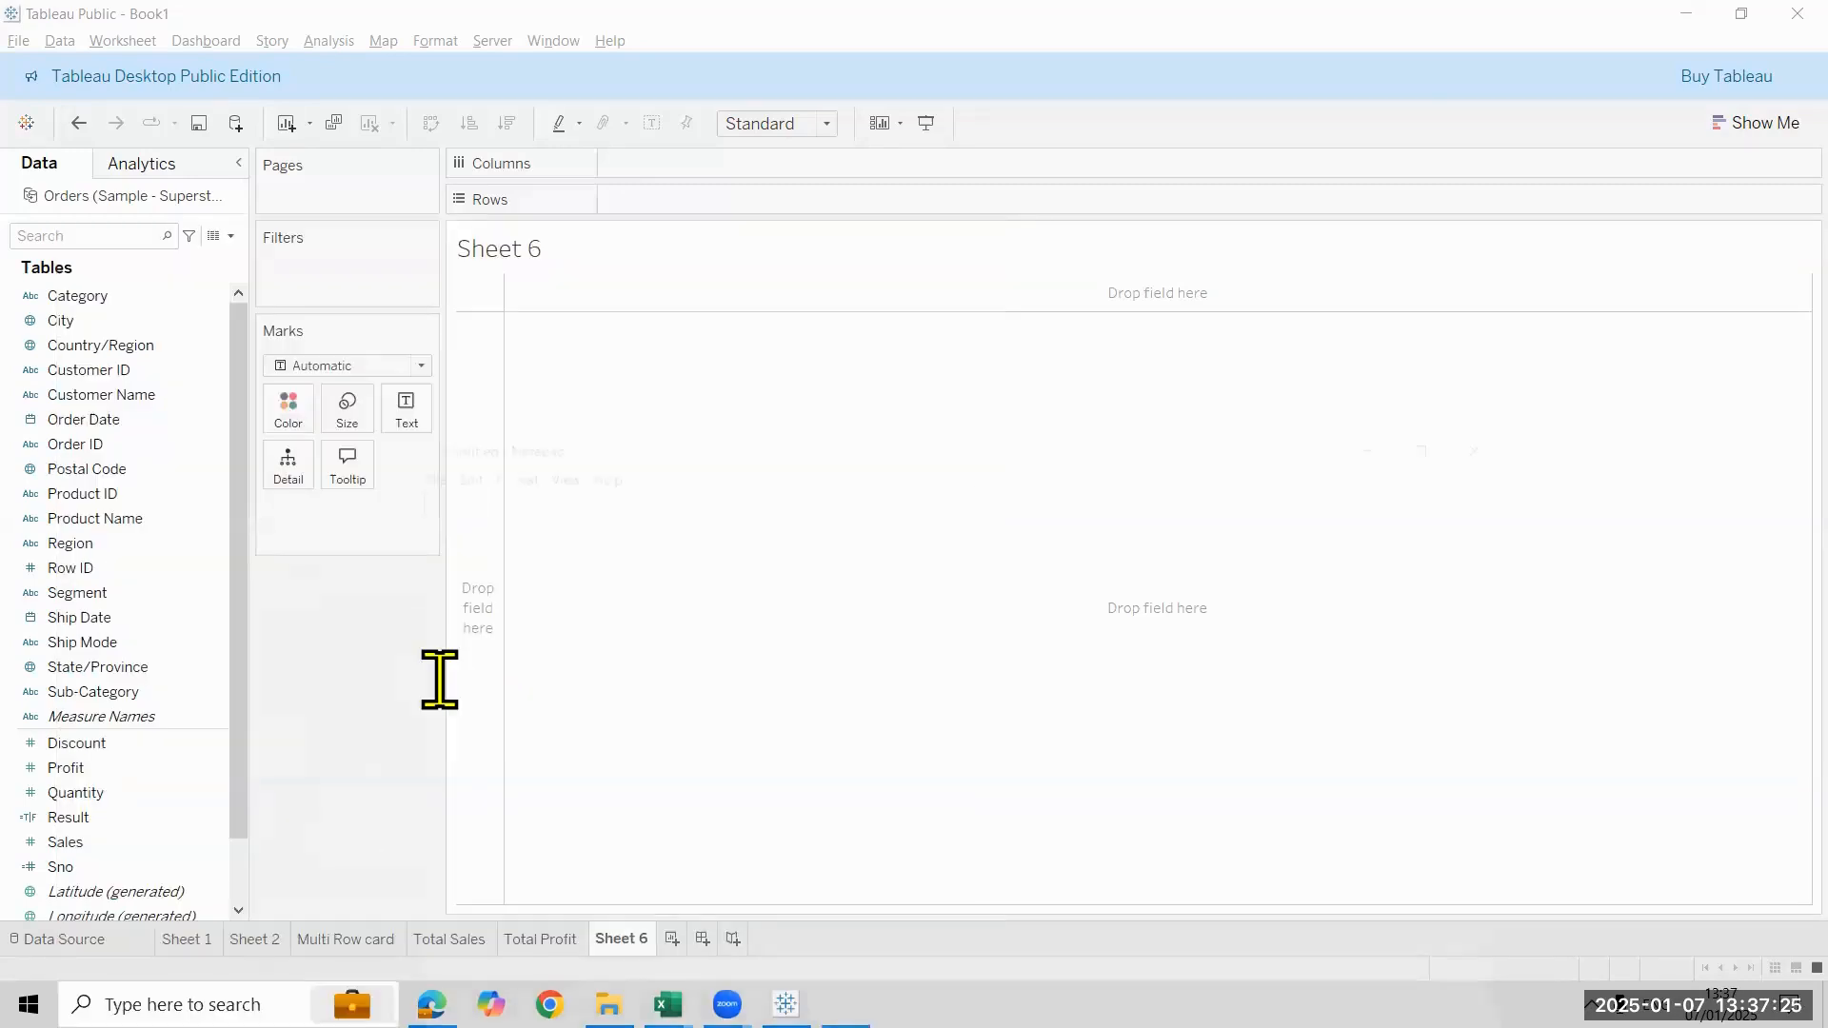
type("sub")
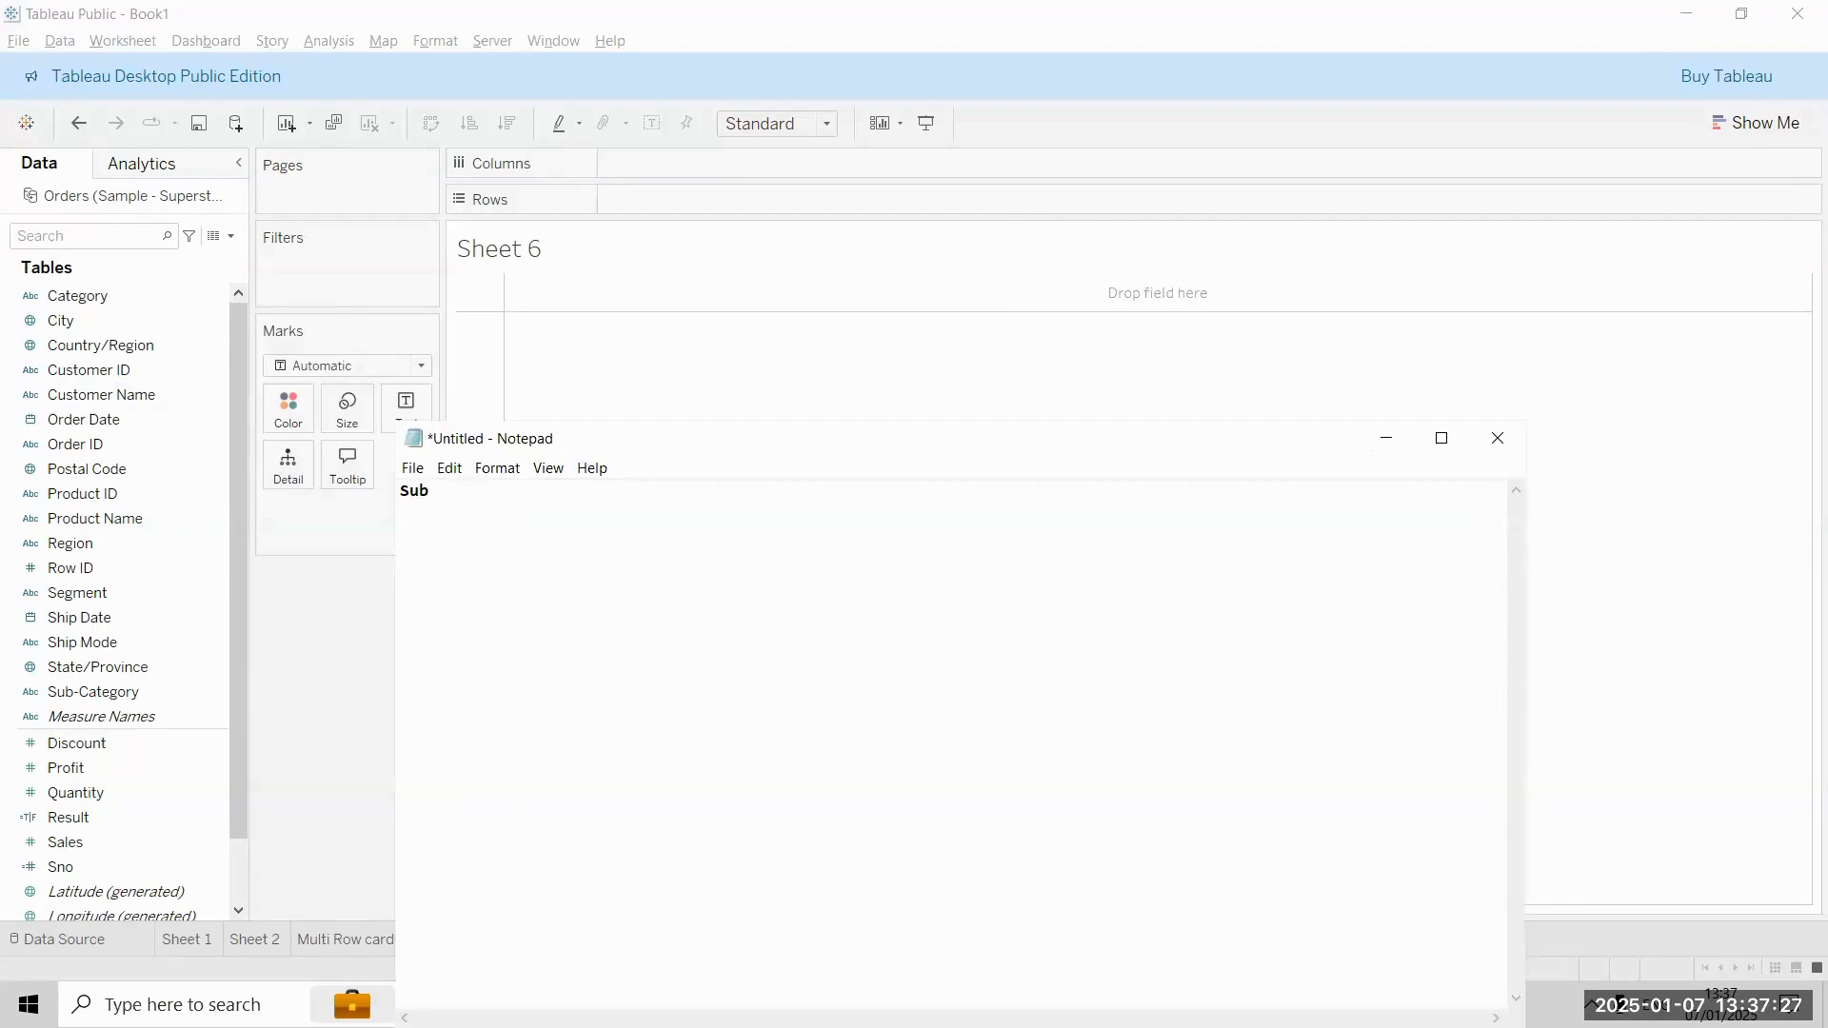
type("-Category by sales in line chart")
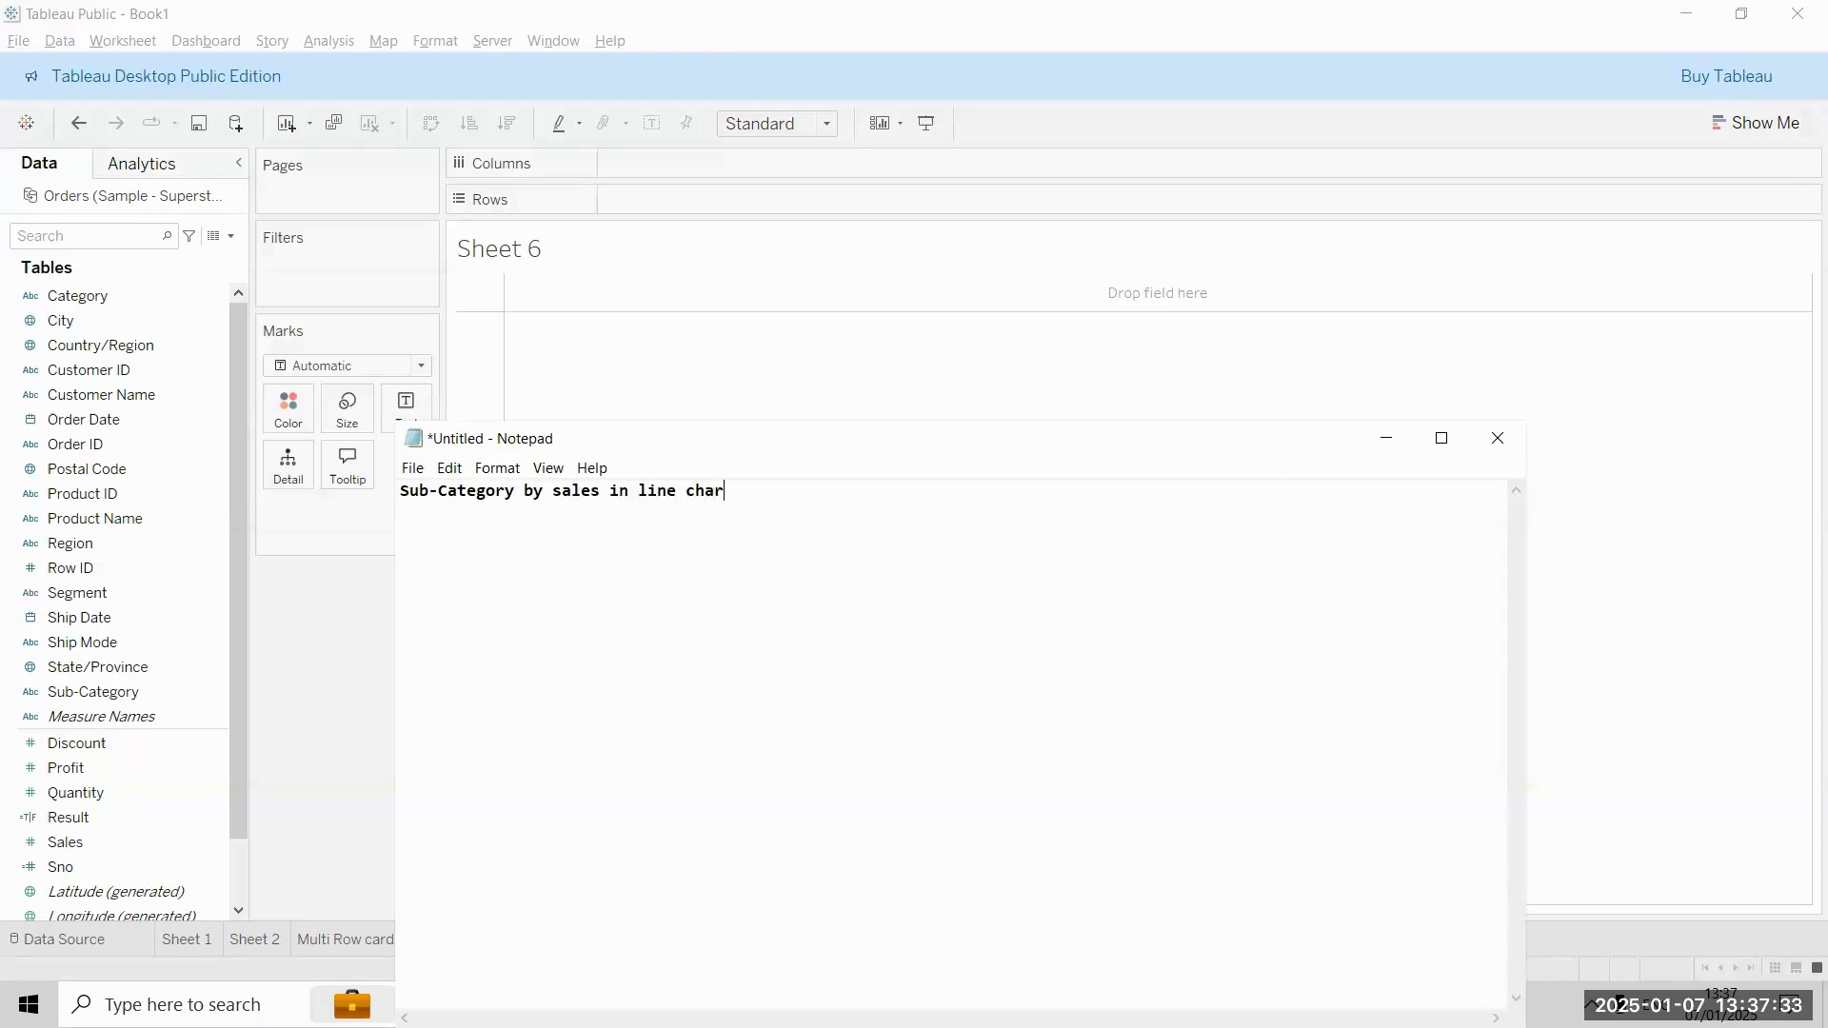
Enlarge the display of the note's text and move the text cursor back to just after its first letter
key("ctrl+plus")
key("ctrl+plus")
key("ctrl+plus")
key("ctrl+plus")
key("ctrl+plus")
key("ctrl+plus")
key("ctrl+plus")
key("ctrl+plus")
key("ctrl+plus")
key("ctrl+plus")
key("ctrl+plus")
key("ctrl+plus")
key("ctrl+plus")
key("ctrl+plus")
key("ctrl+plus")
key("ctrl+plus")
key("ctrl+plus")
key("ctrl+plus")
key("ctrl+plus")
key("ctrl+plus")
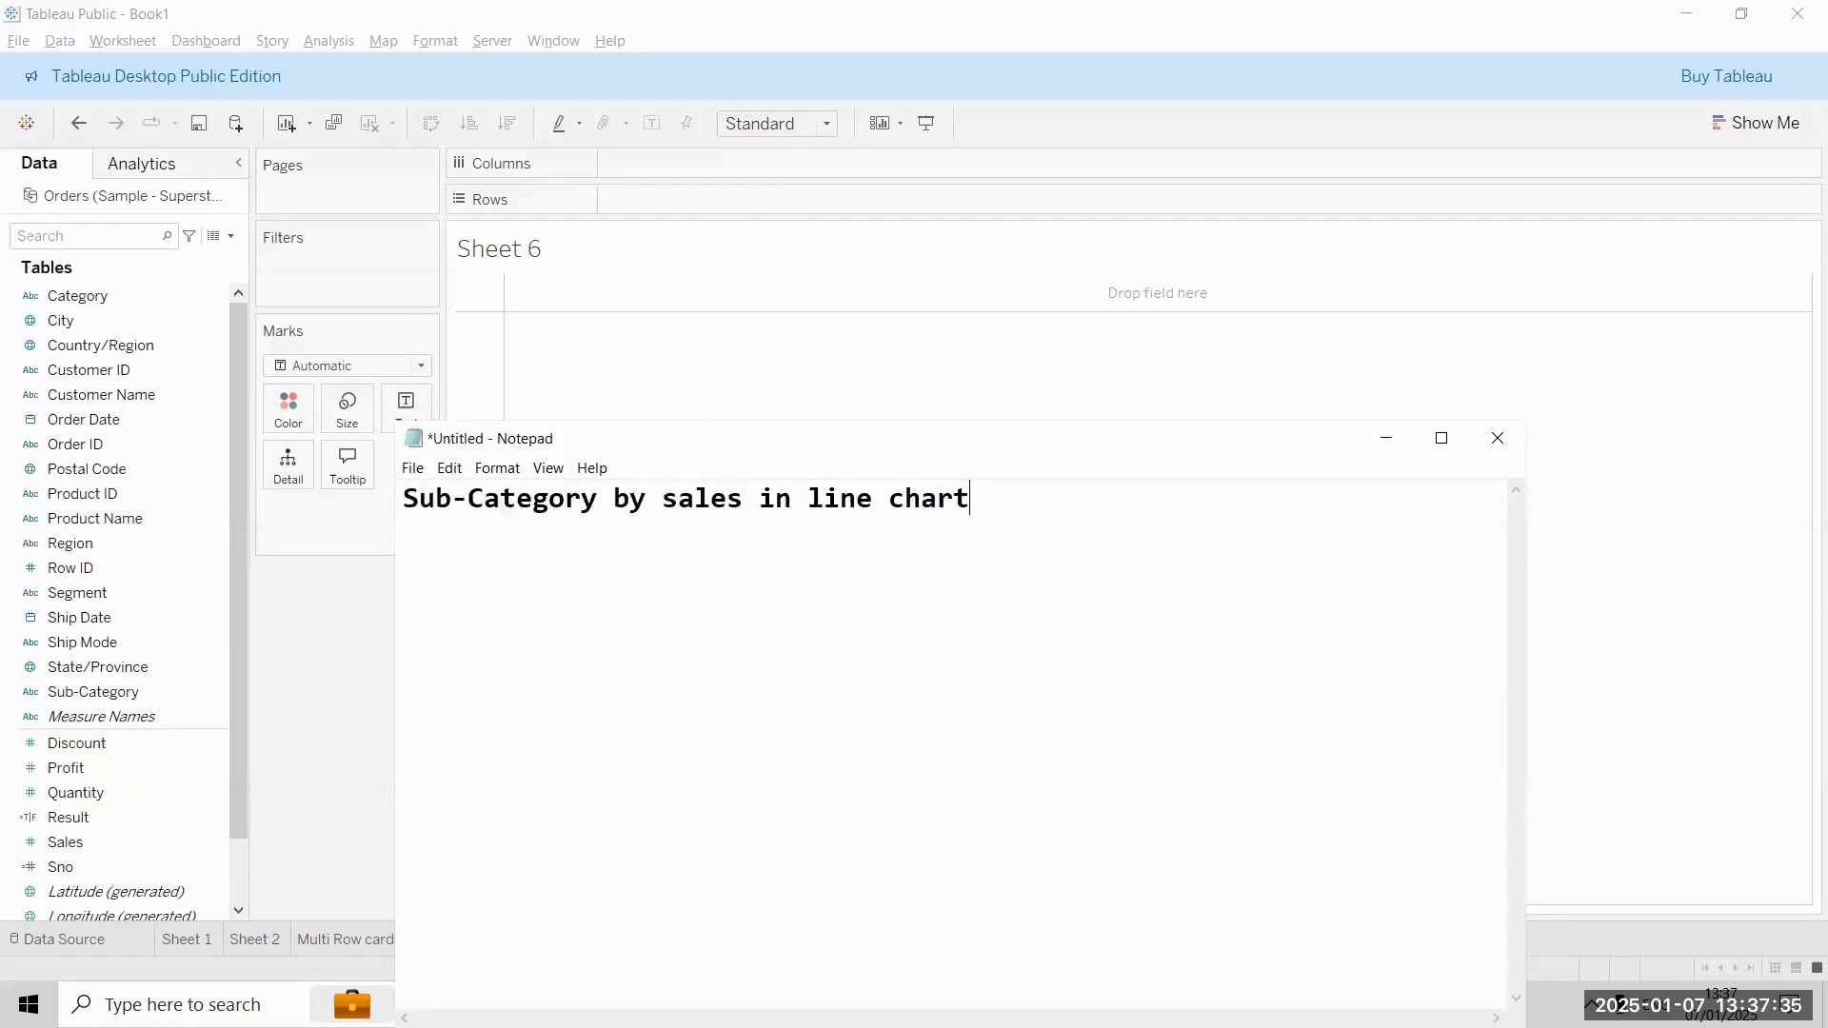
key("Left")
key("Left")
key("Left")
key("Left")
key("Left")
key("Left")
key("Left")
key("Left")
key("Left")
key("Left")
key("Left")
key("Left")
key("Left")
key("Left")
key("Left")
key("Left")
key("Left")
key("Left")
key("Left")
key("Left")
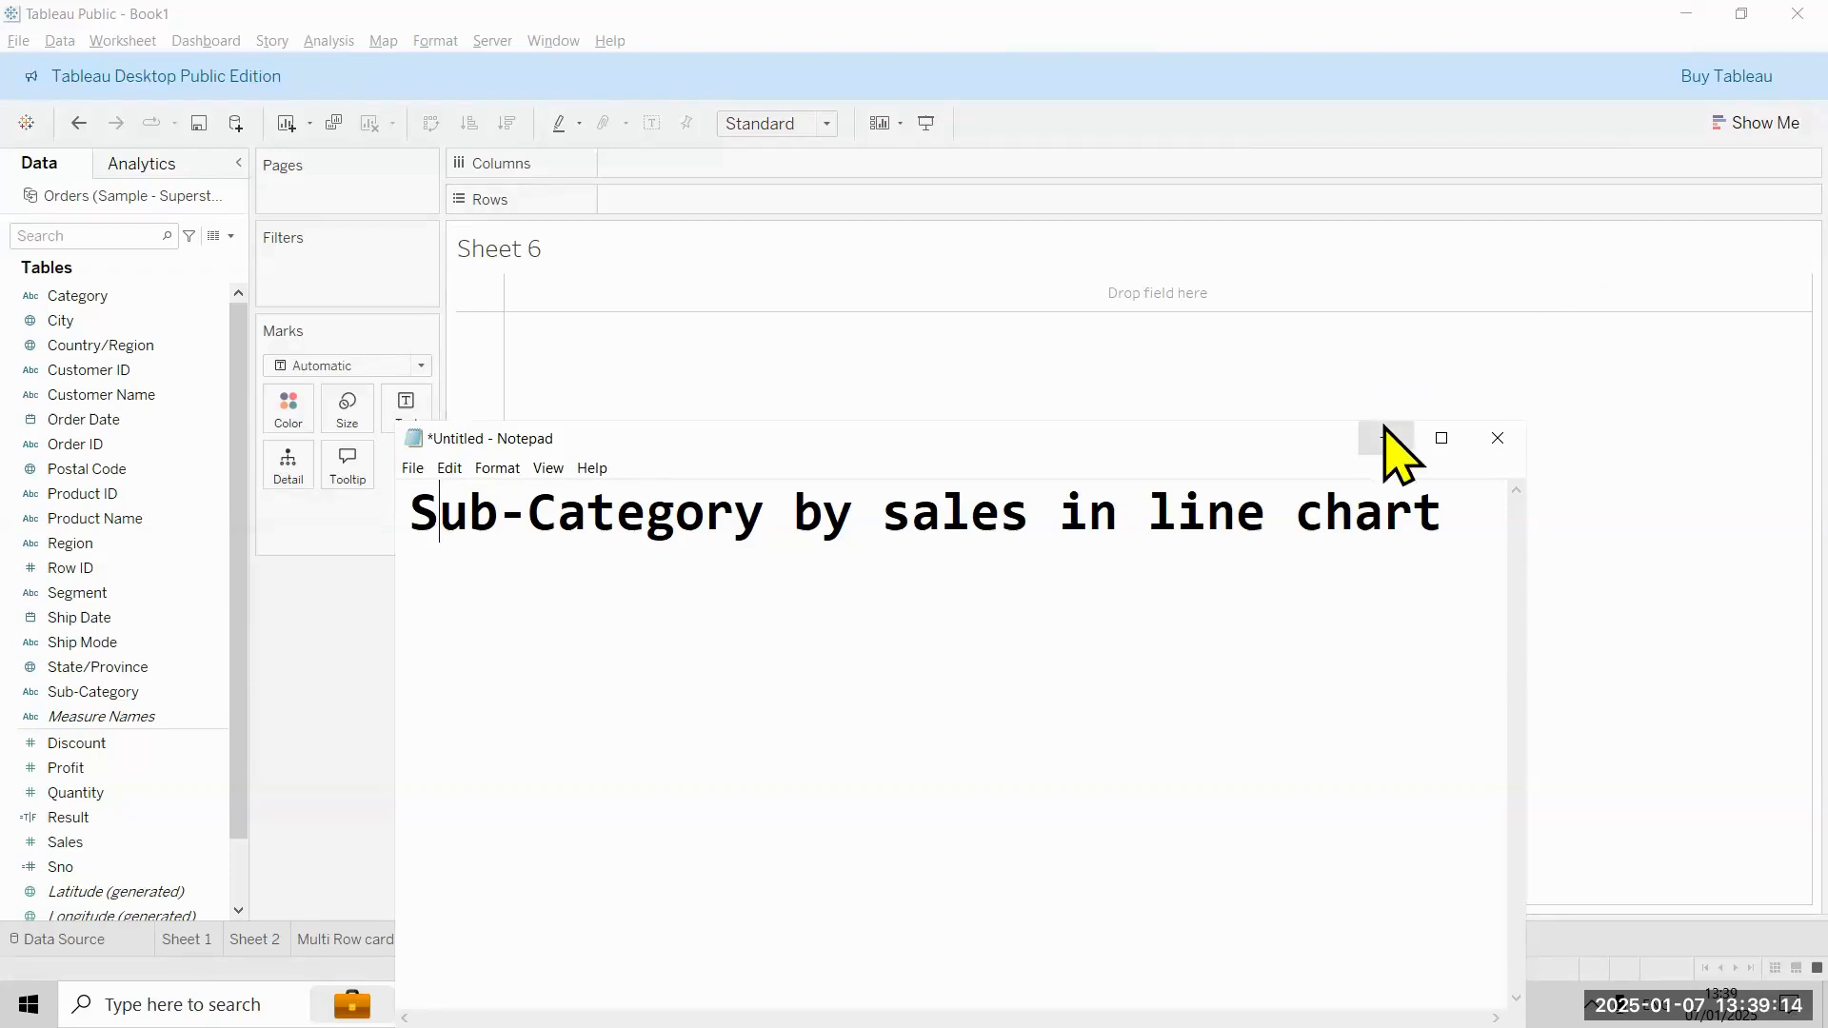
Minimize Notepad to return to Tableau, and place Sub-Category on Rows and Sales on Columns in Sheet 6
left_click(1386, 440)
left_click(1757, 122)
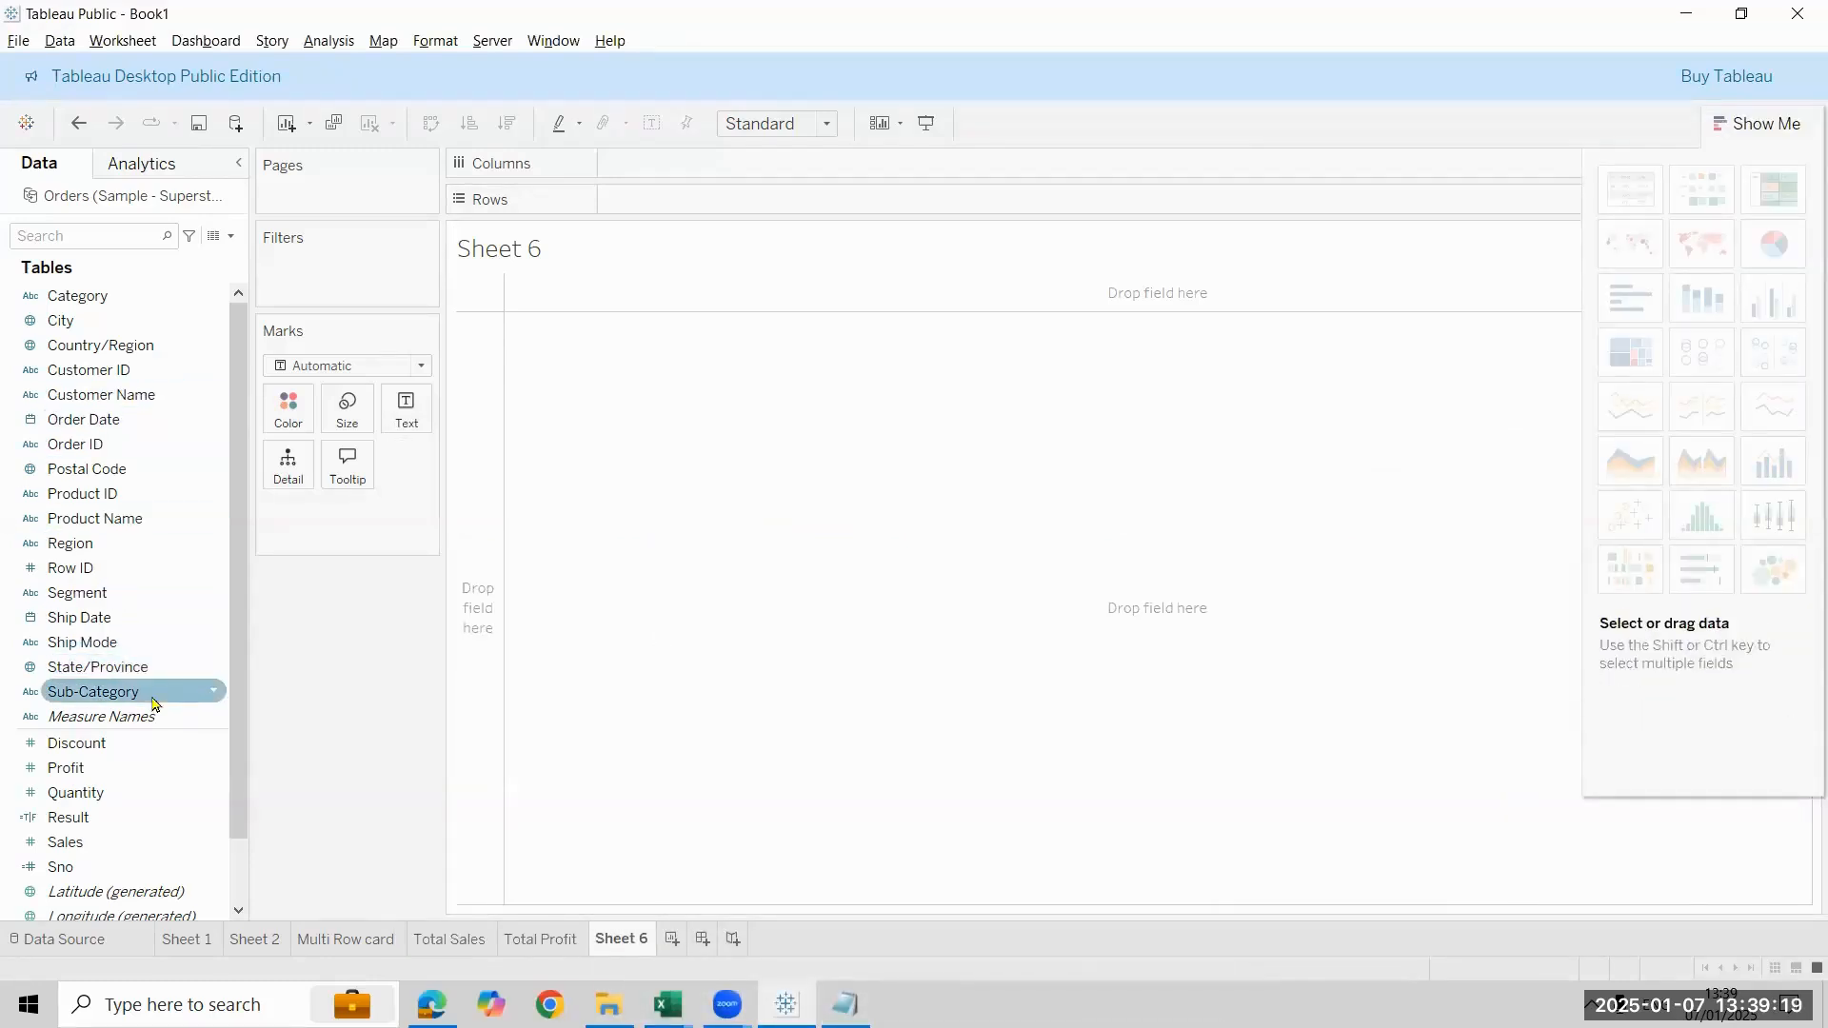
left_click_drag(155, 700, 684, 203)
left_click_drag(66, 841, 621, 163)
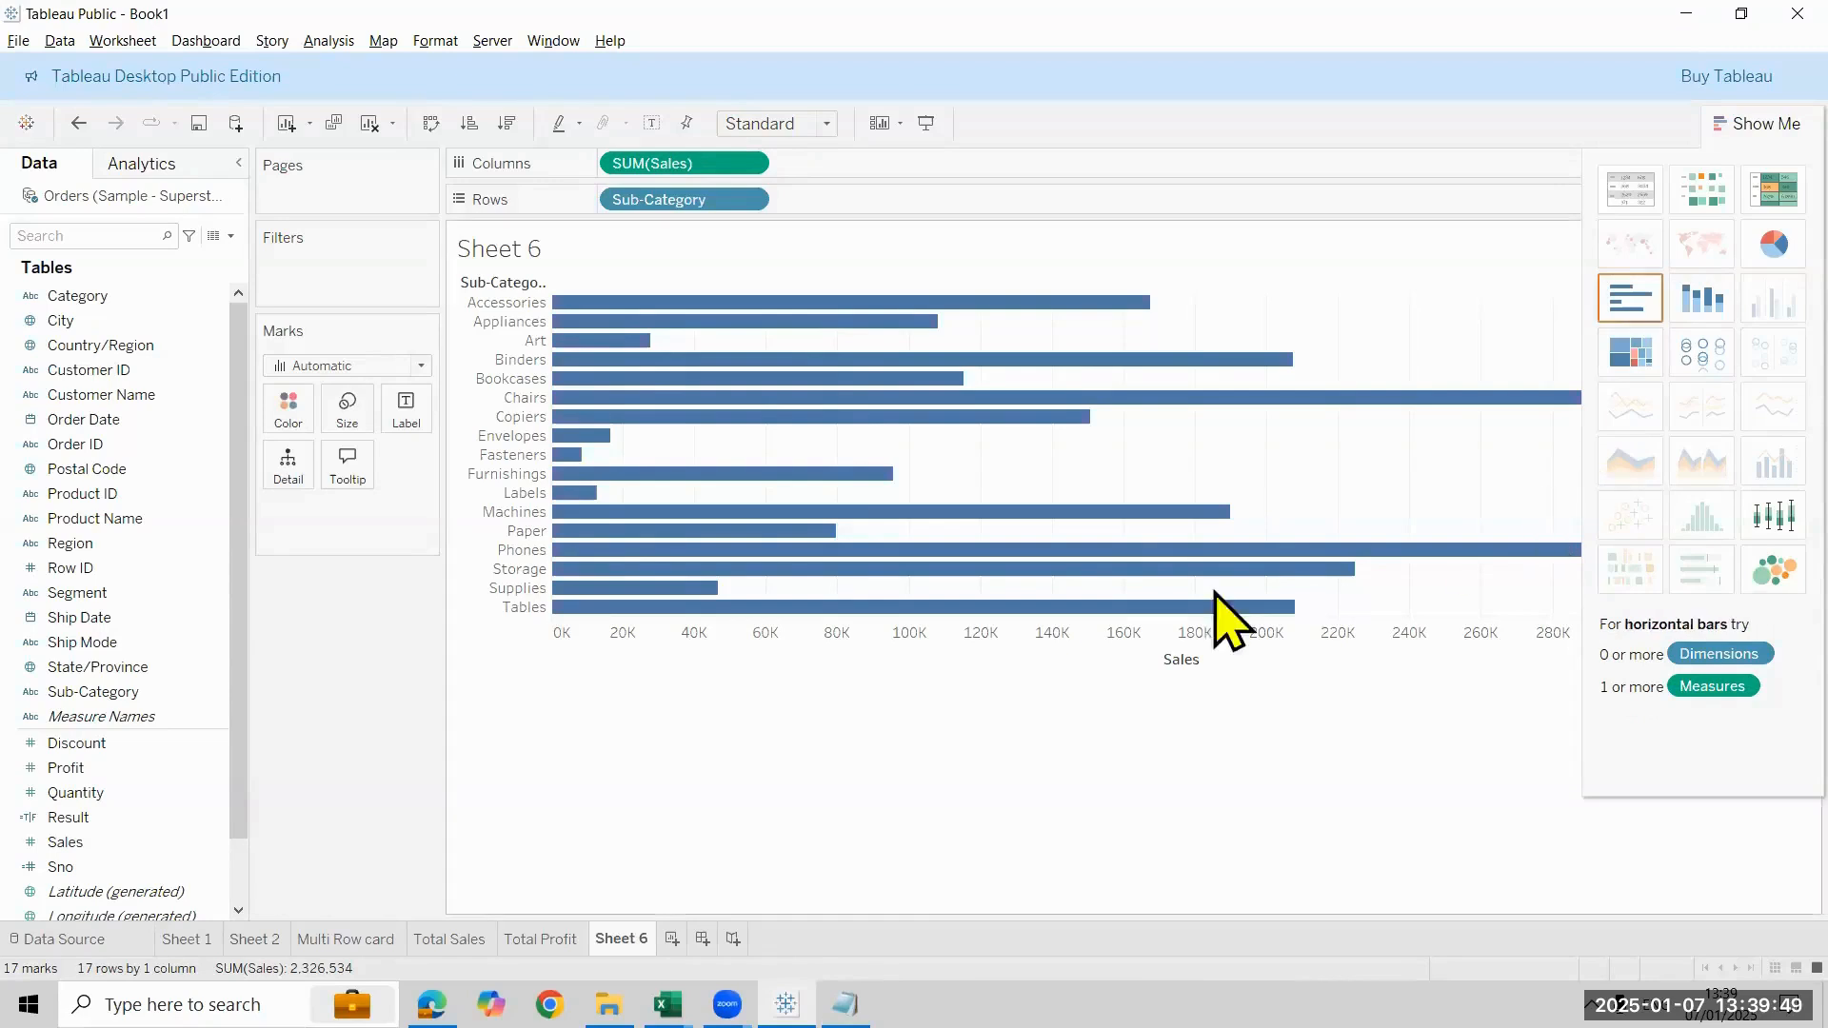
Change the mark type to Line and swap rows and columns, putting Sub-Category on Columns and Sales on Rows
mouse_move(583, 335)
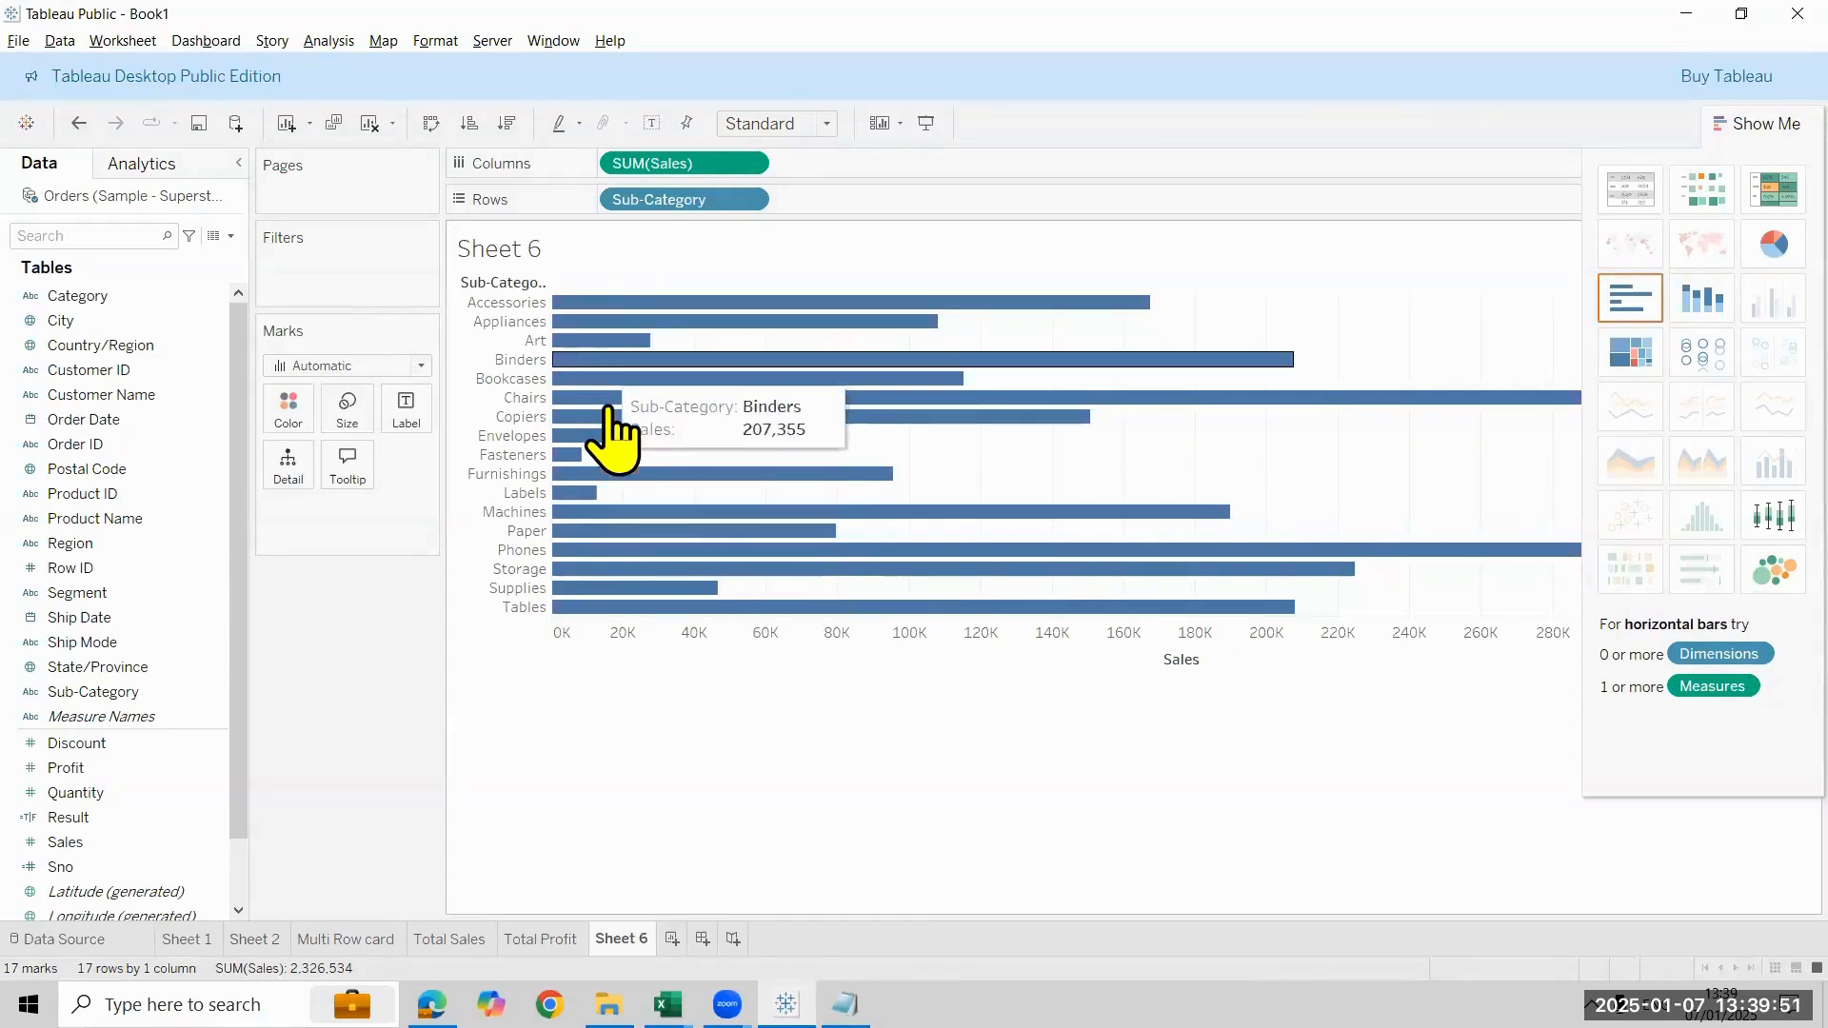
mouse_move(610, 416)
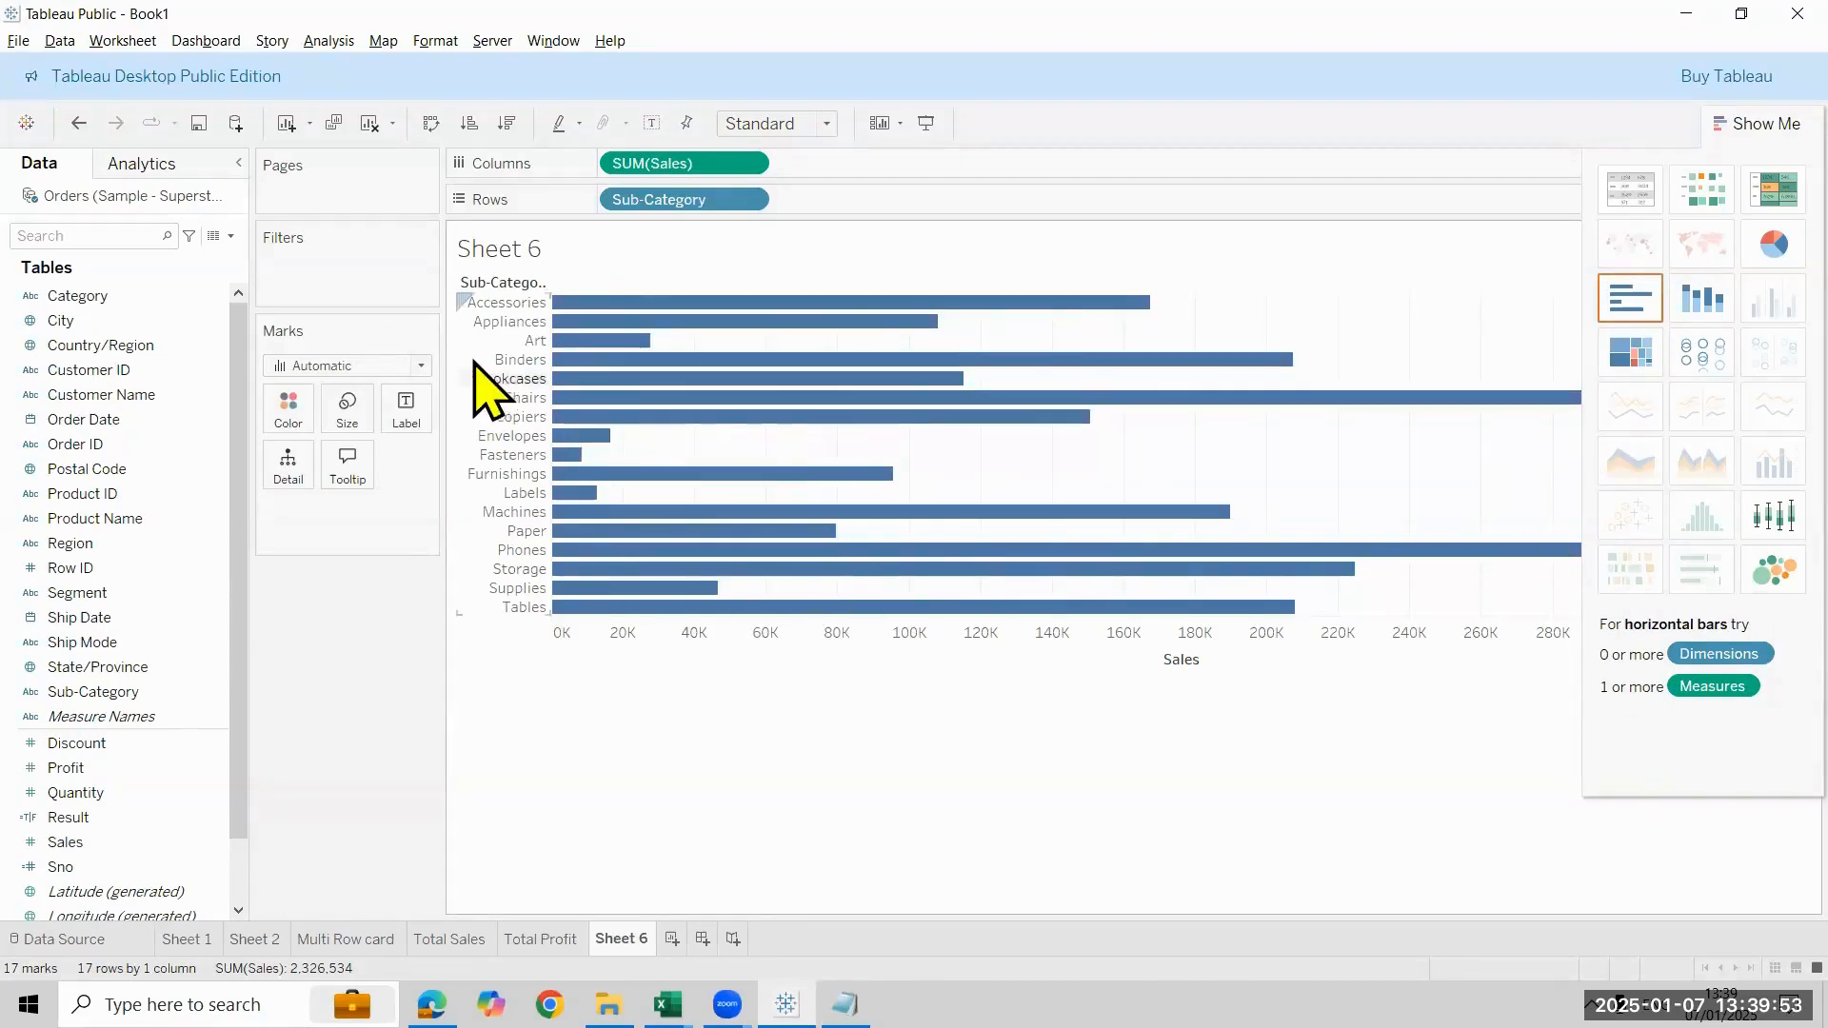
left_click(421, 366)
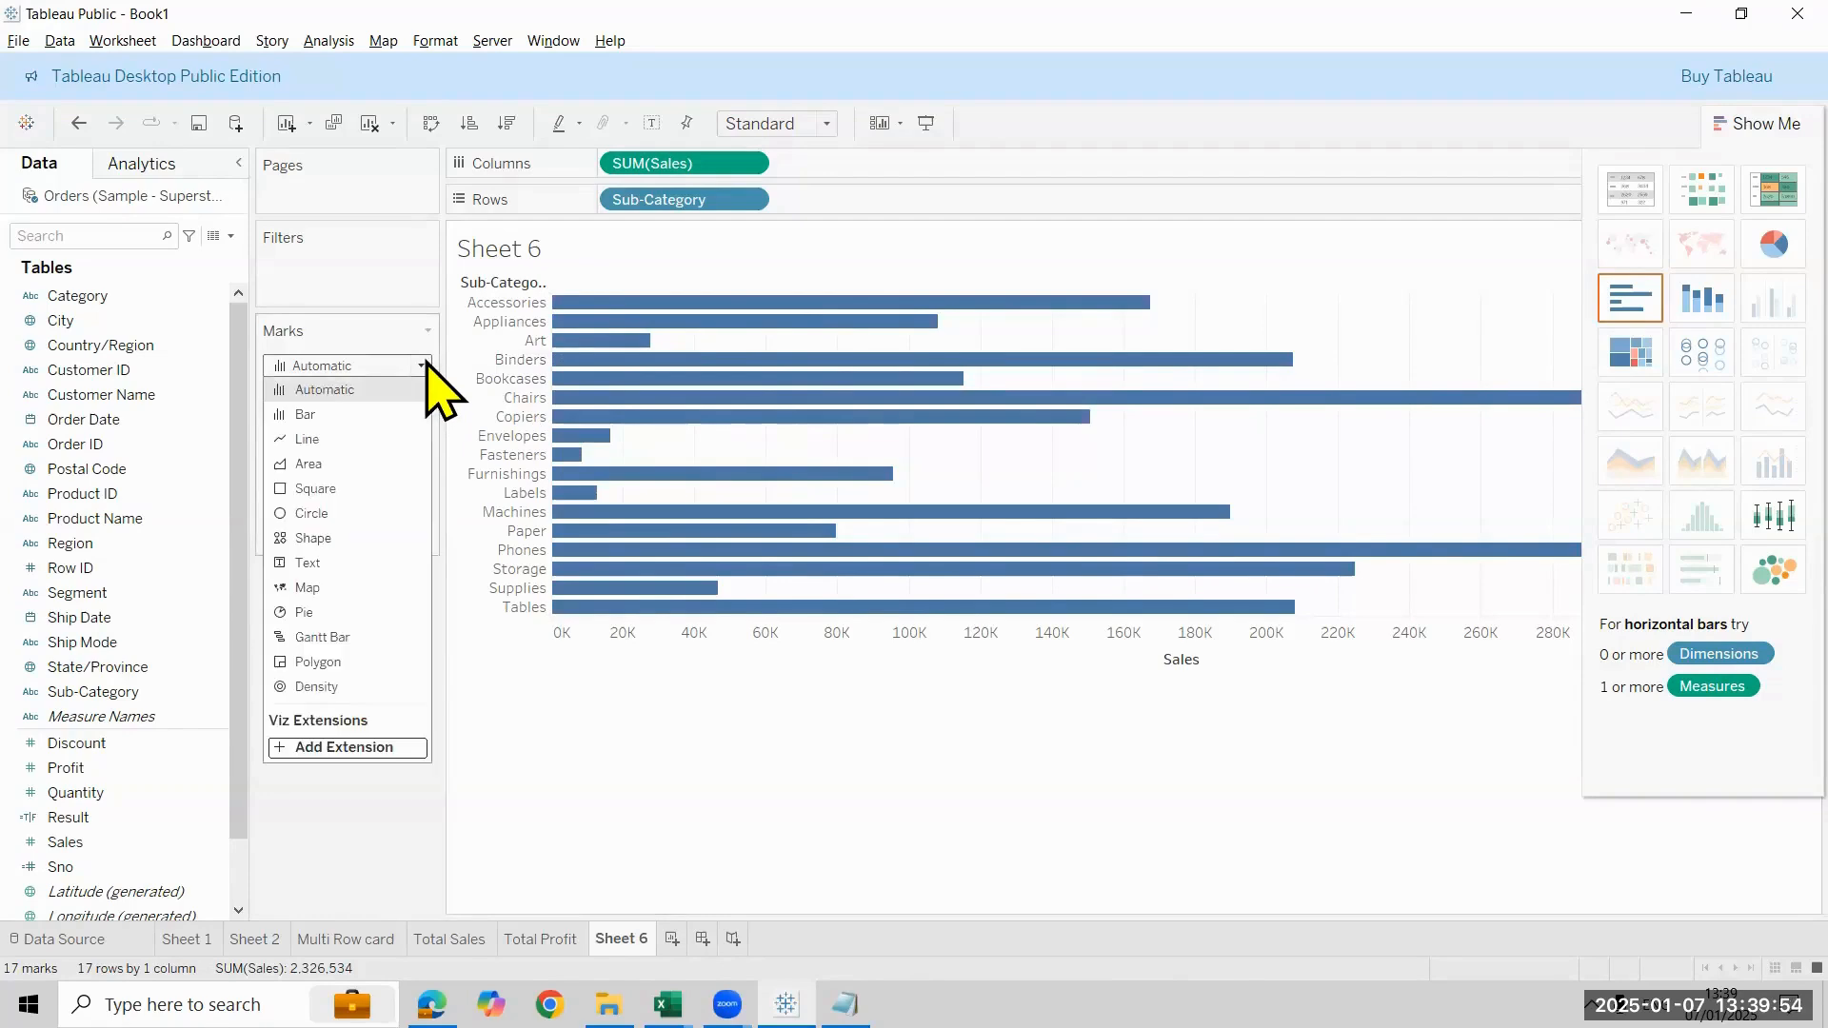
left_click(405, 436)
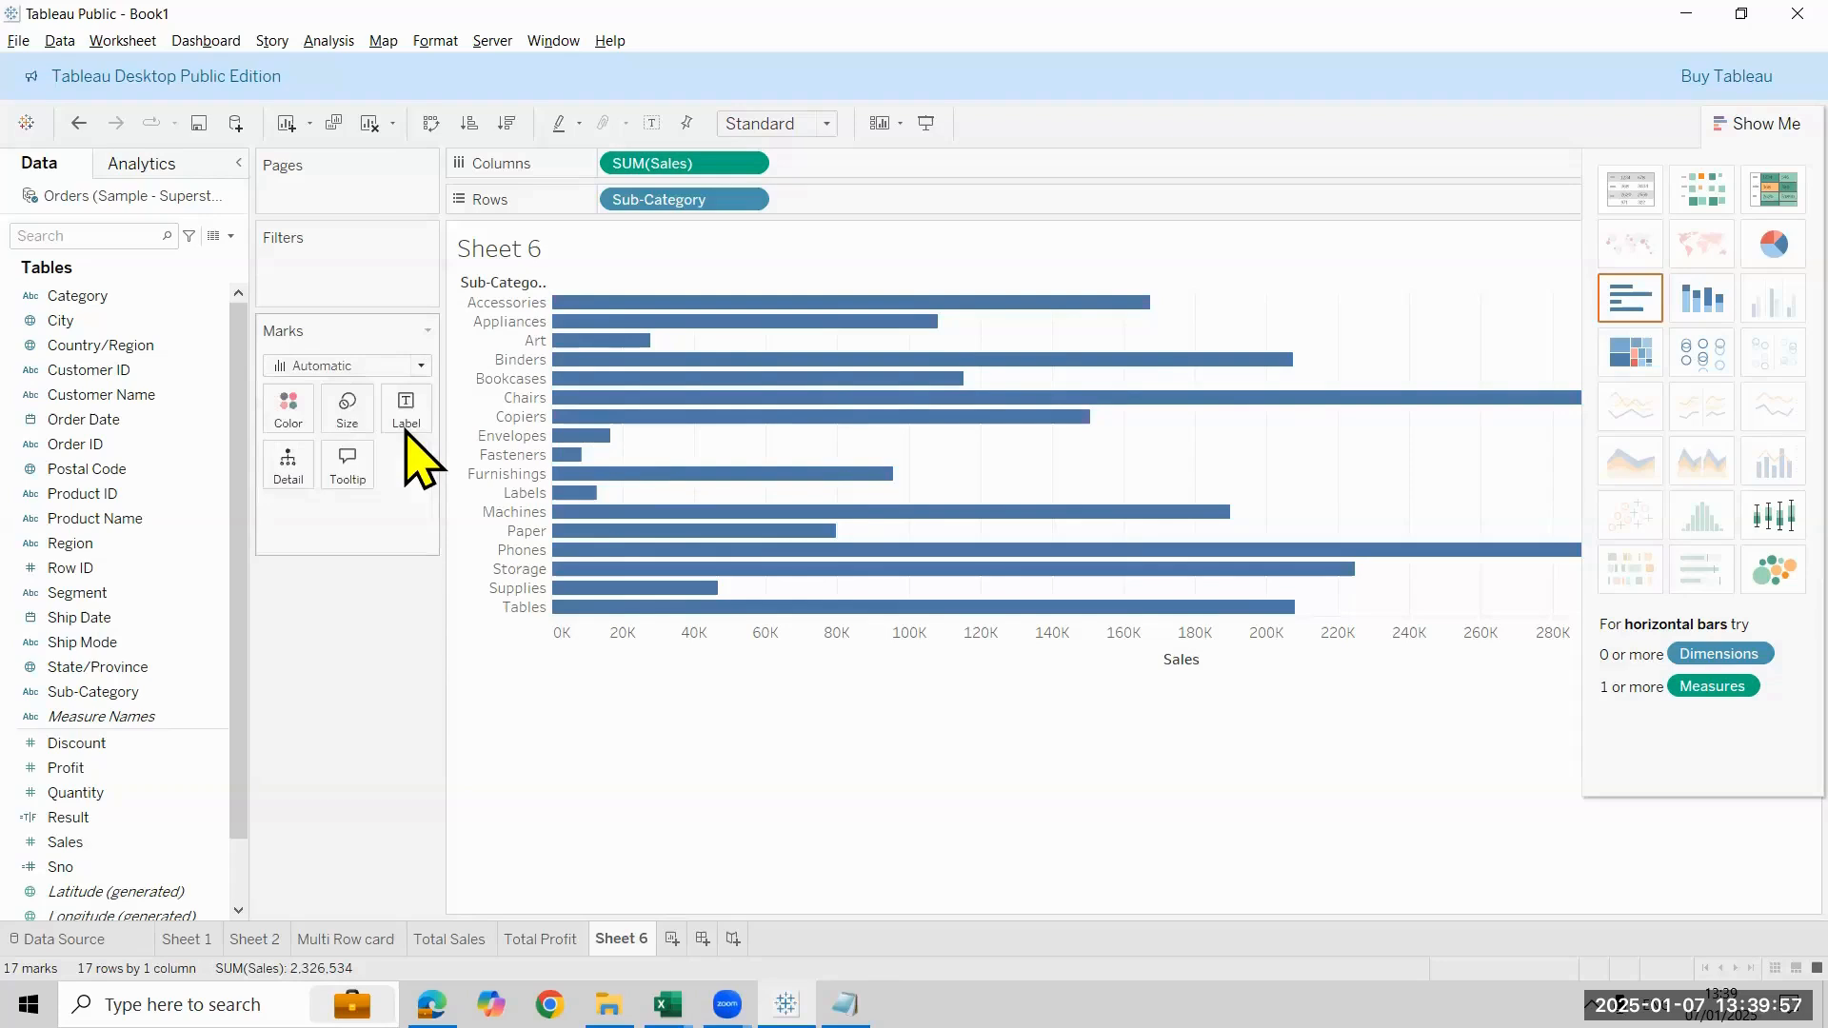
left_click(430, 122)
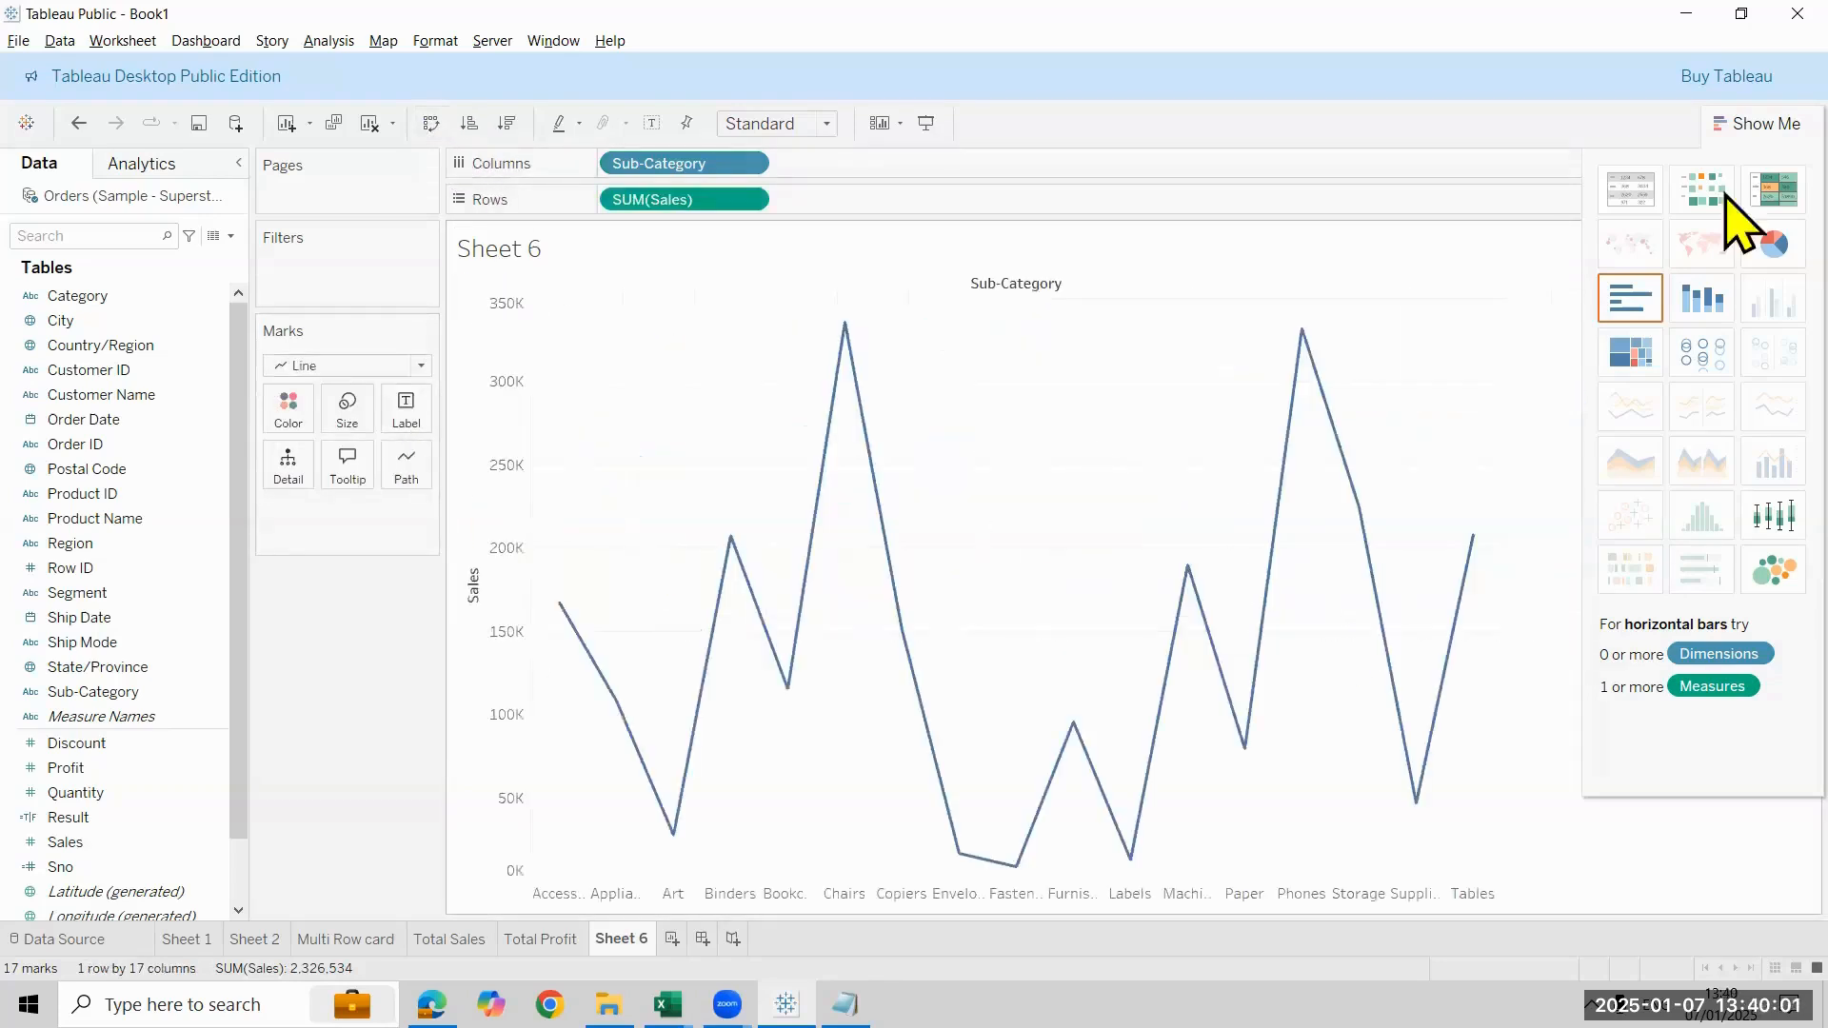
Close the chart suggestions, fit the line chart to Entire View, and show its mark labels
left_click(1790, 123)
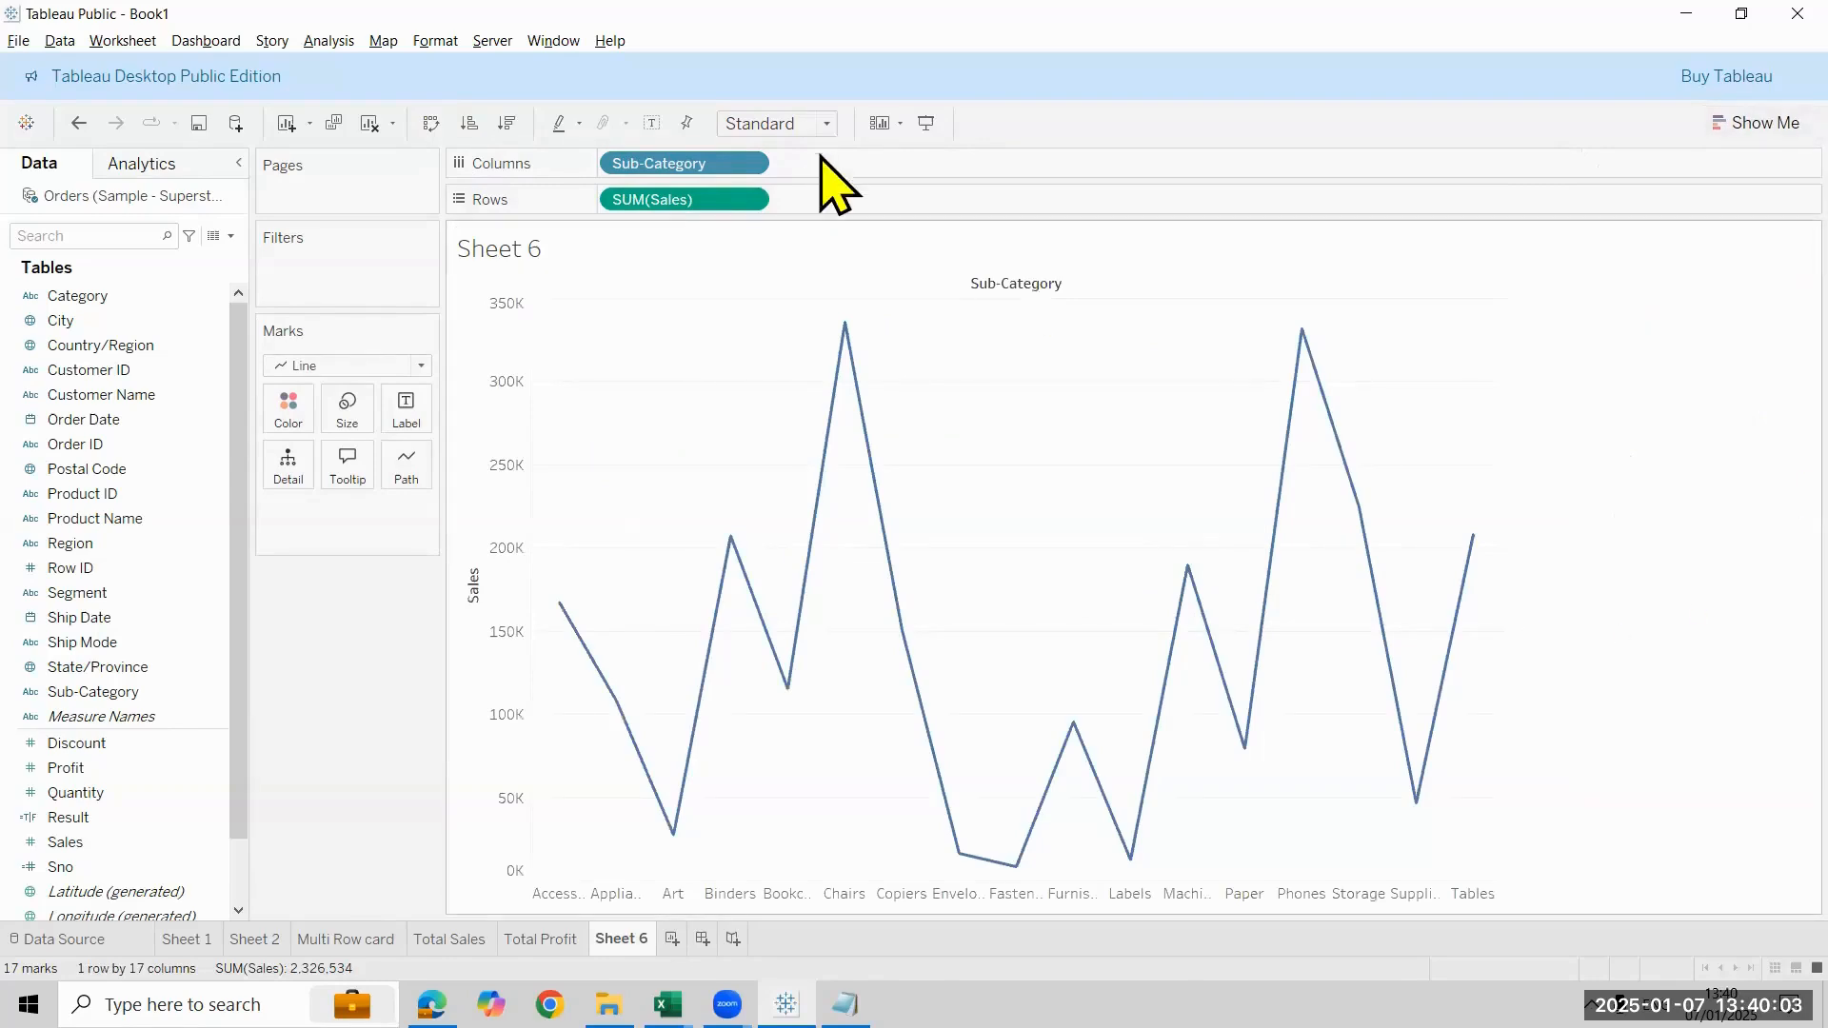
left_click(825, 130)
left_click(824, 209)
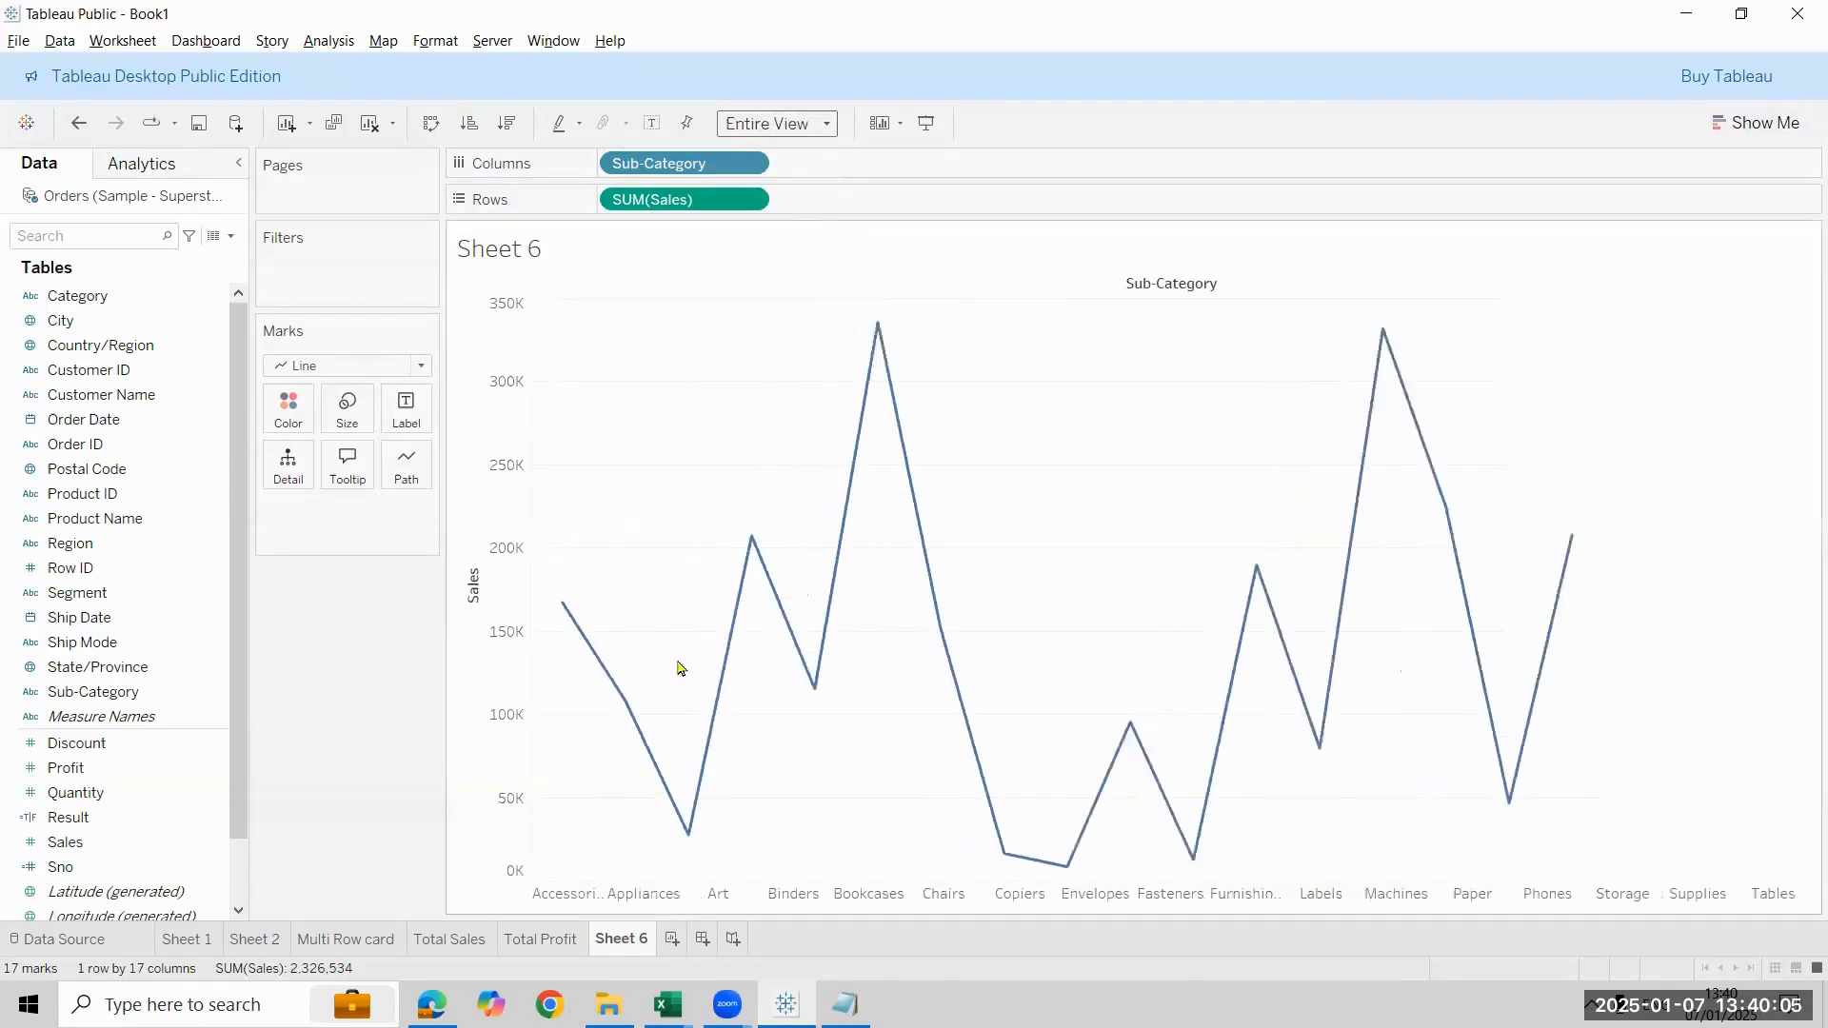
left_click(651, 123)
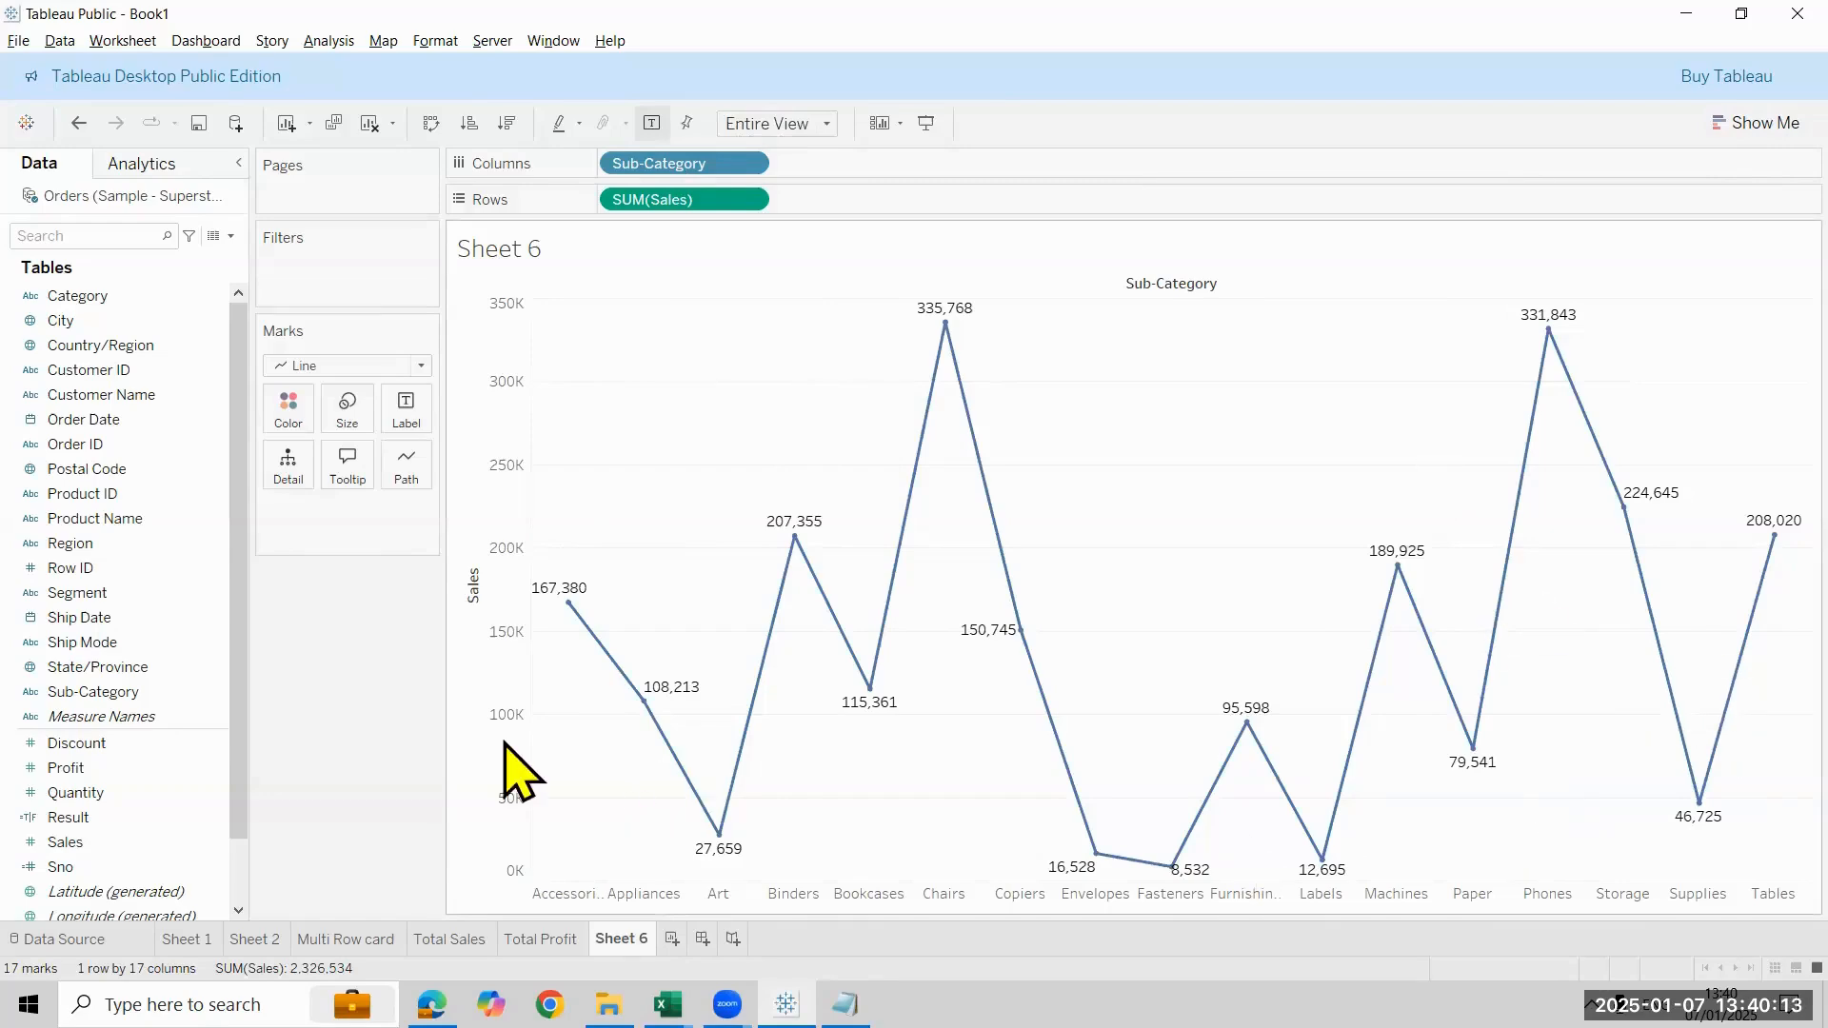
Rename Sheet 6 as "Line chart with Dimension"
left_click(423, 367)
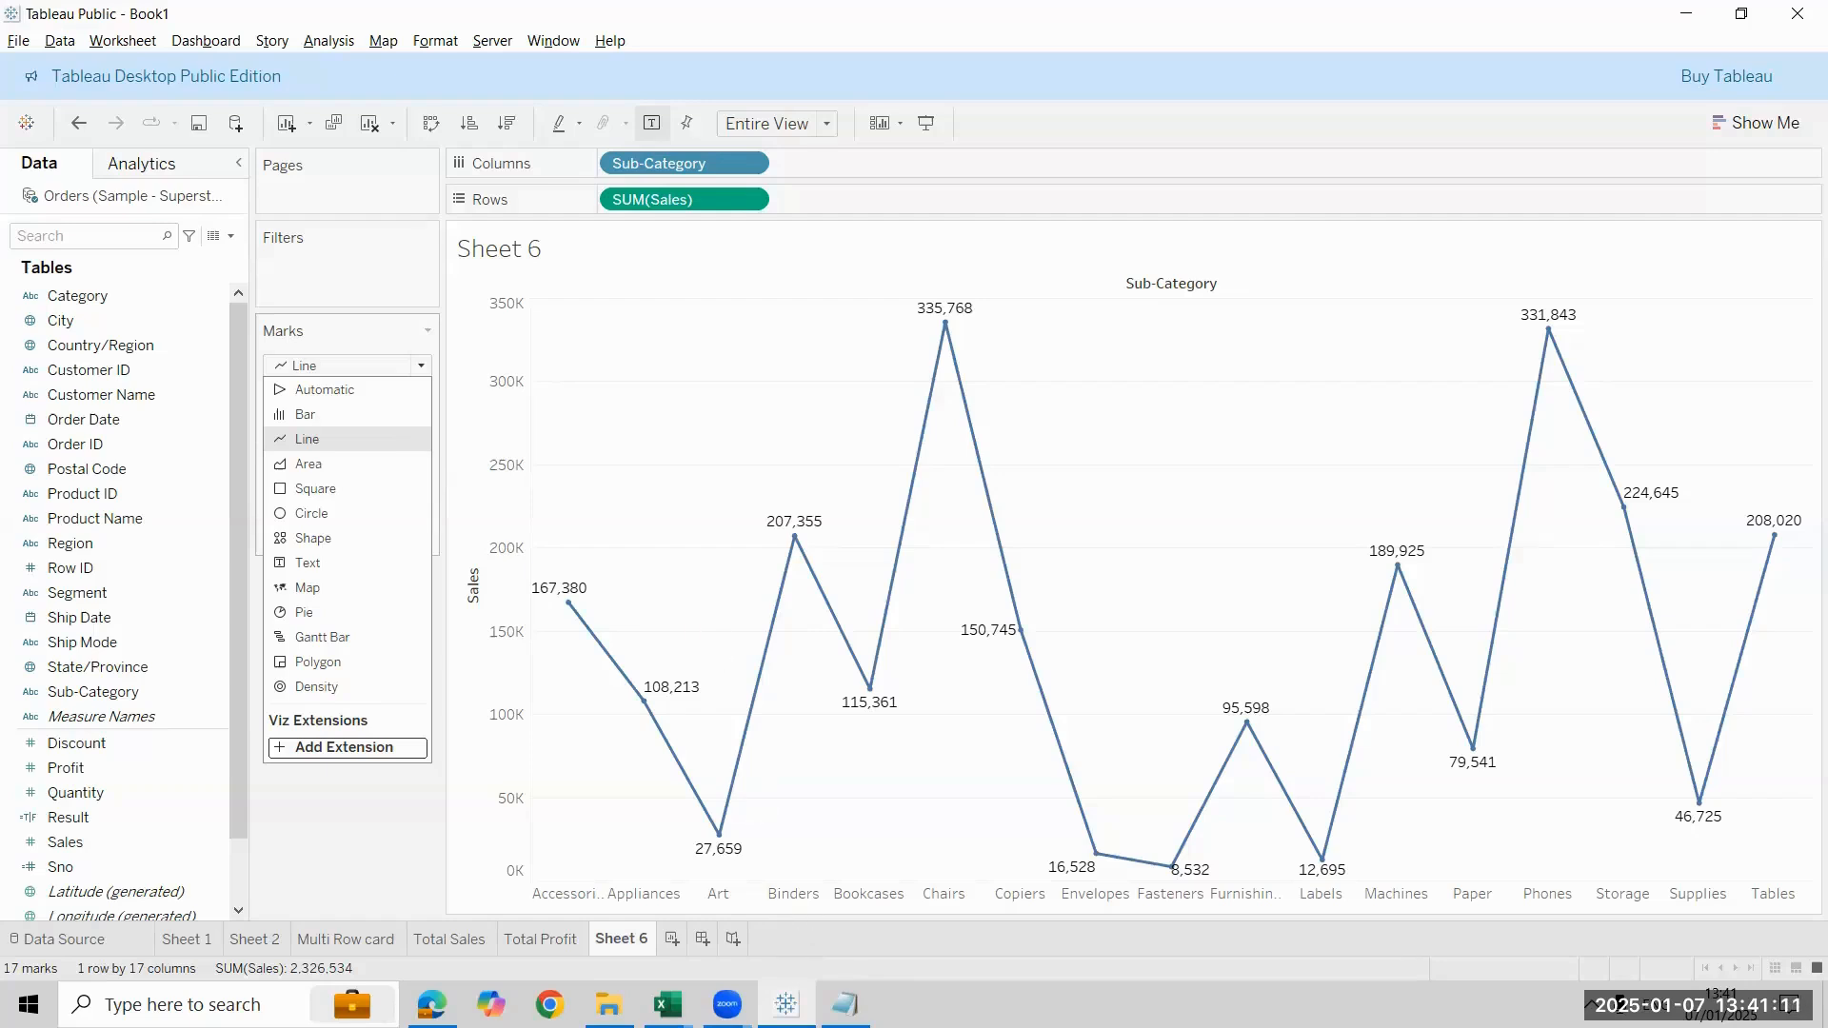
key("Escape")
double_click(620, 939)
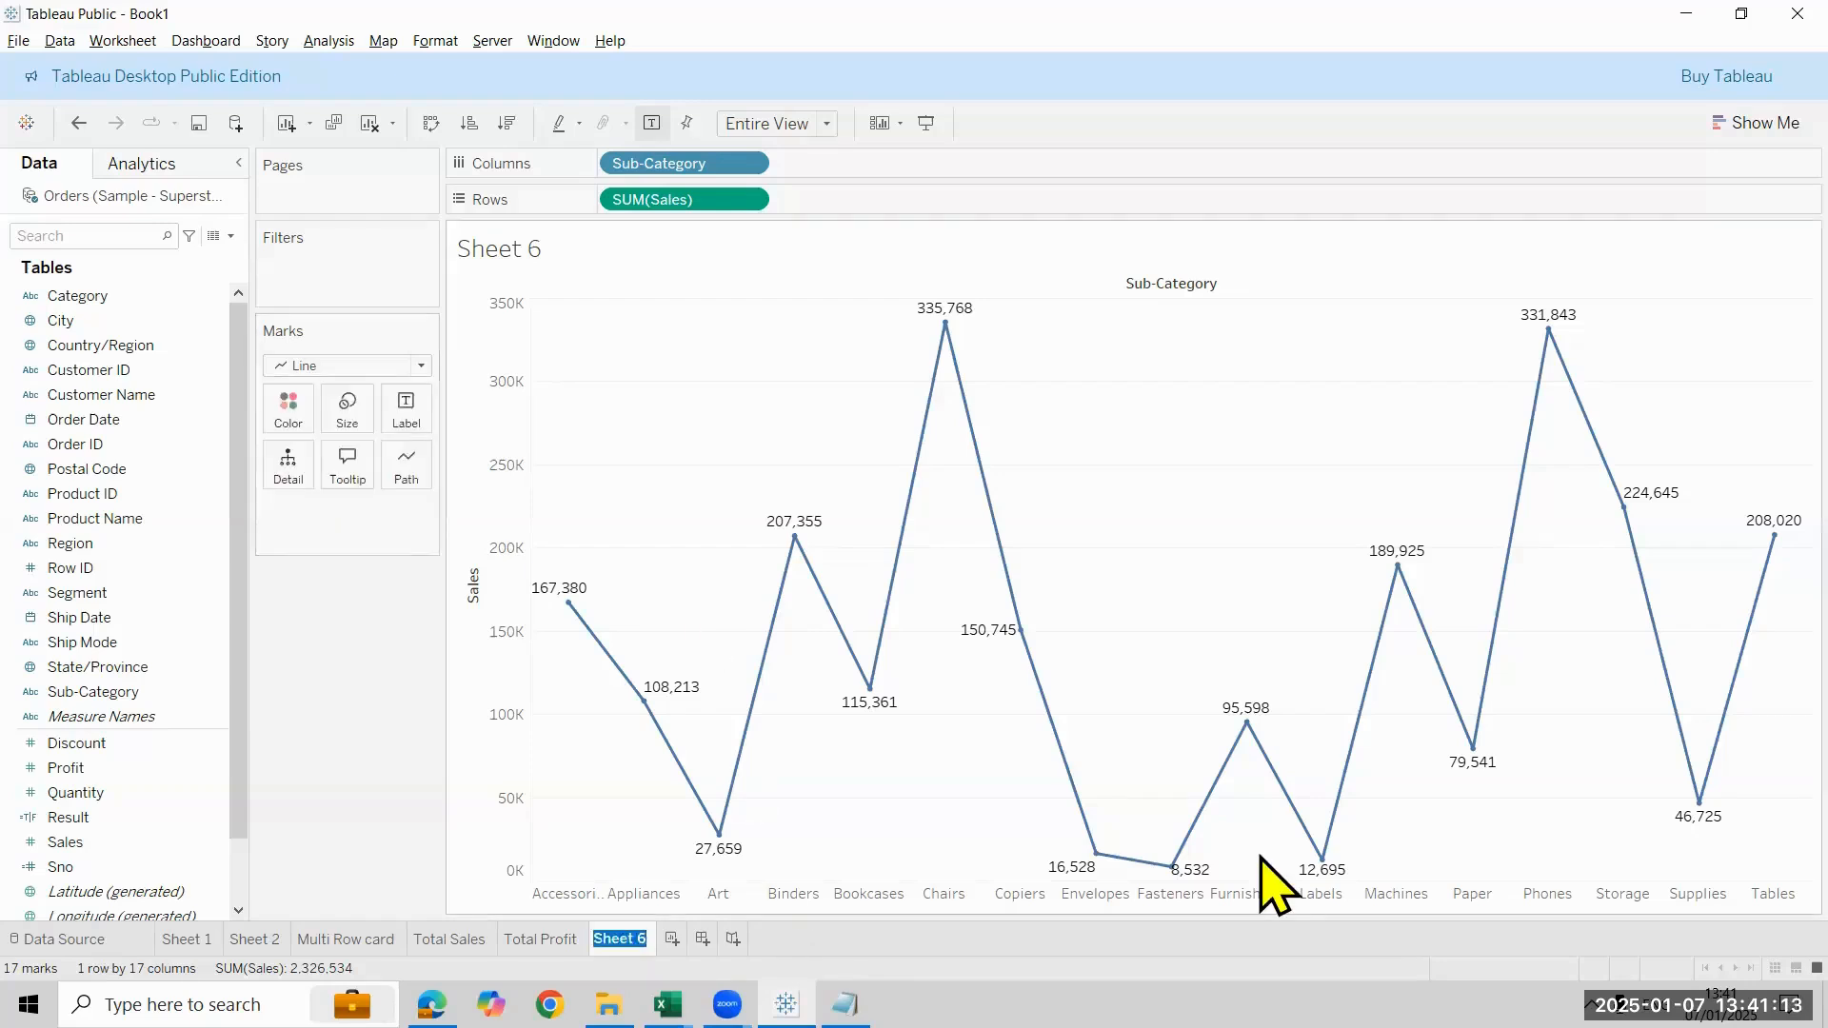
type("Line chart")
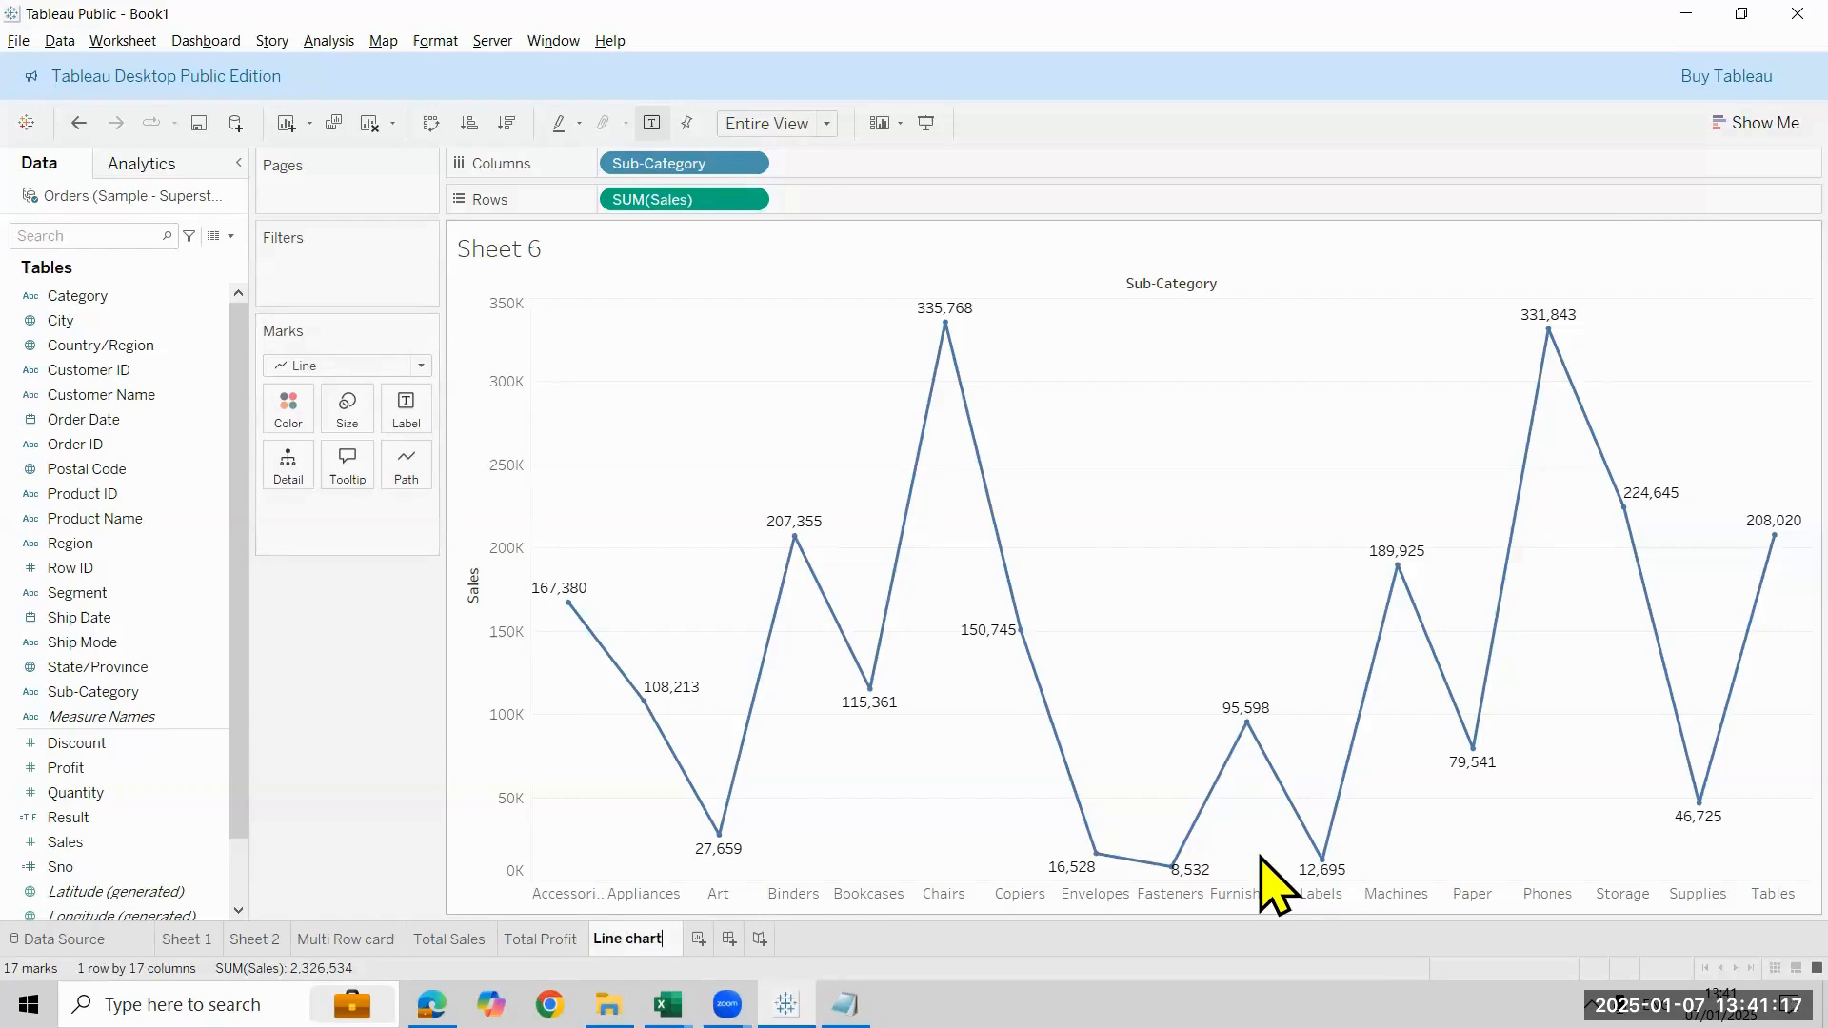
type(" with Di")
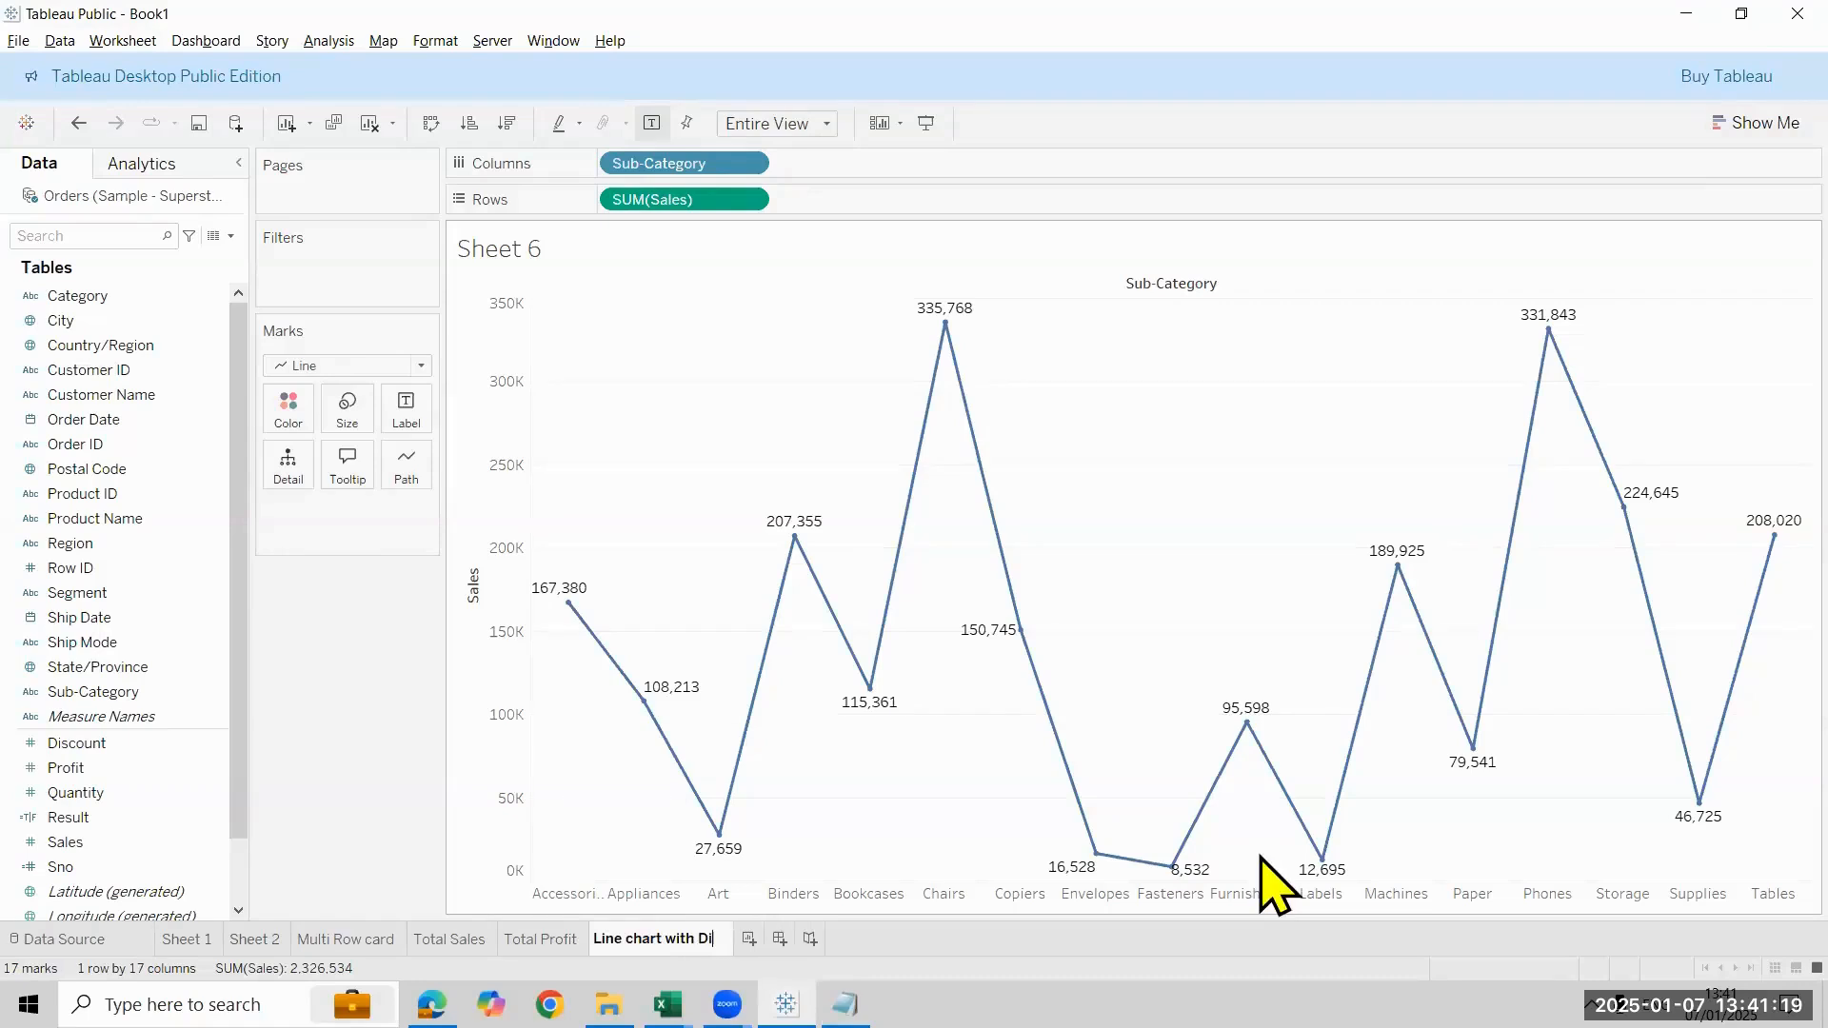
type("mension")
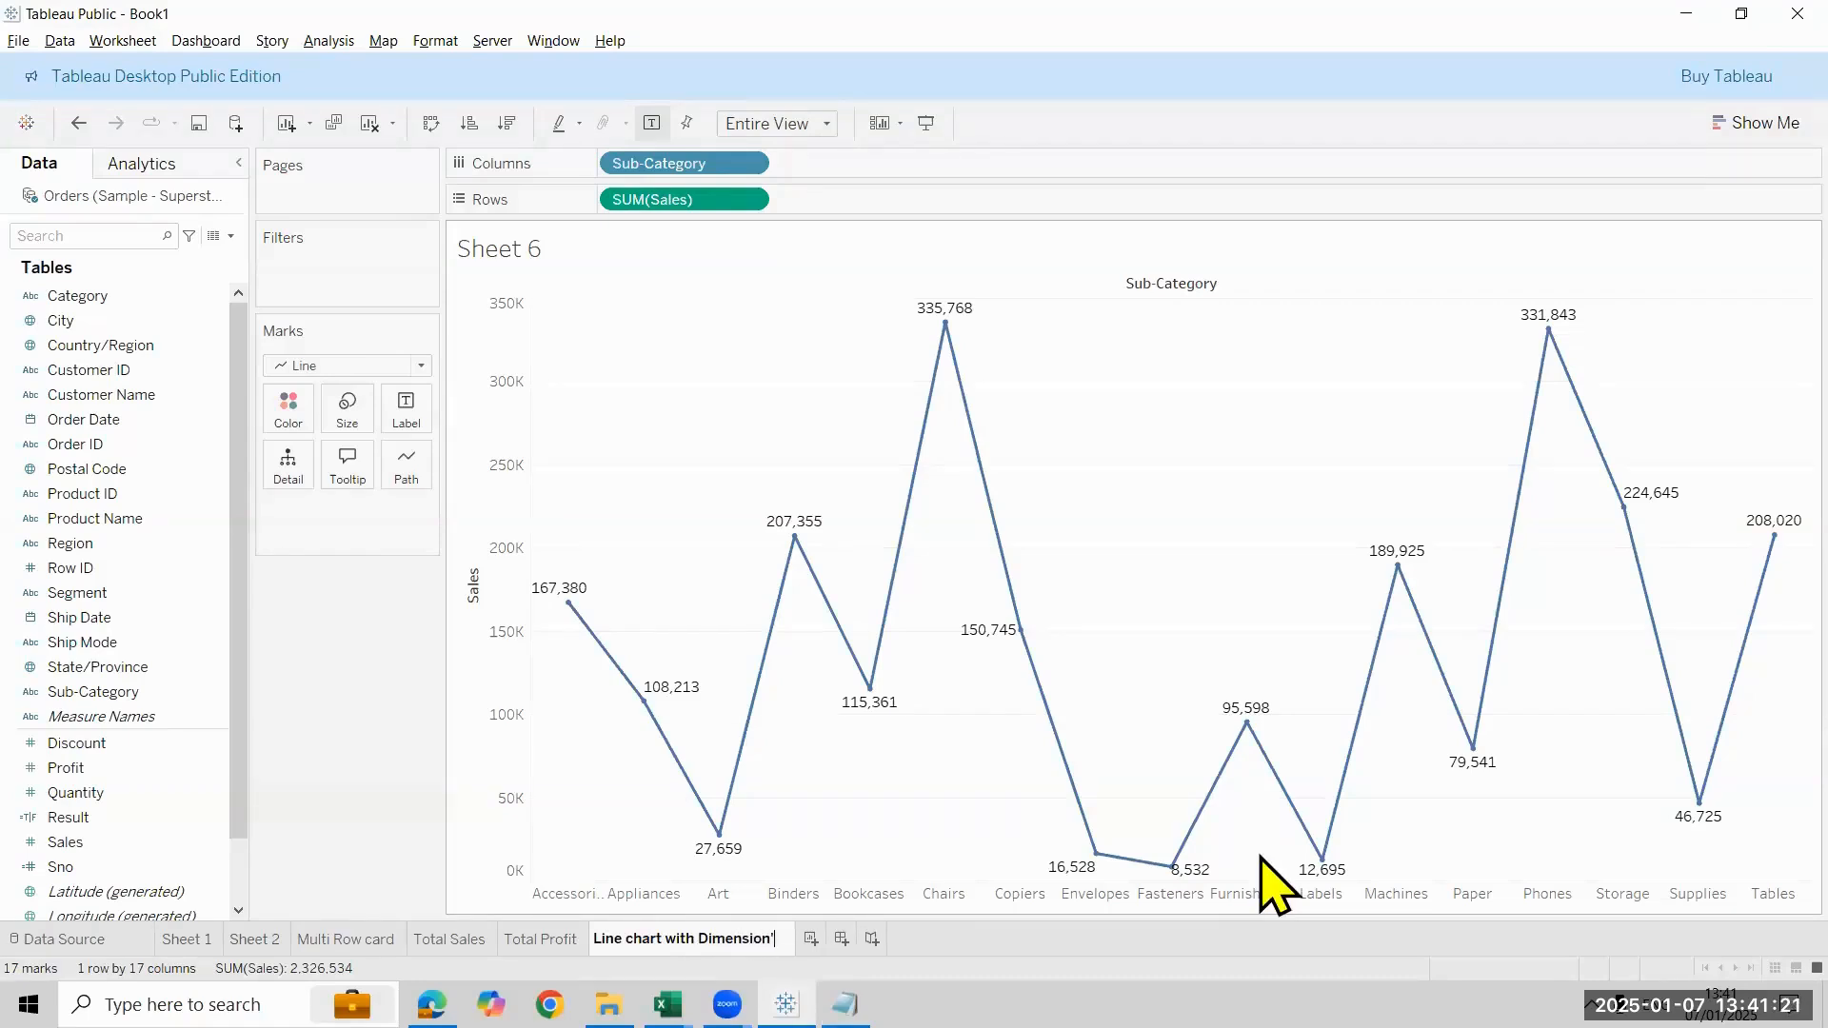
key("Return")
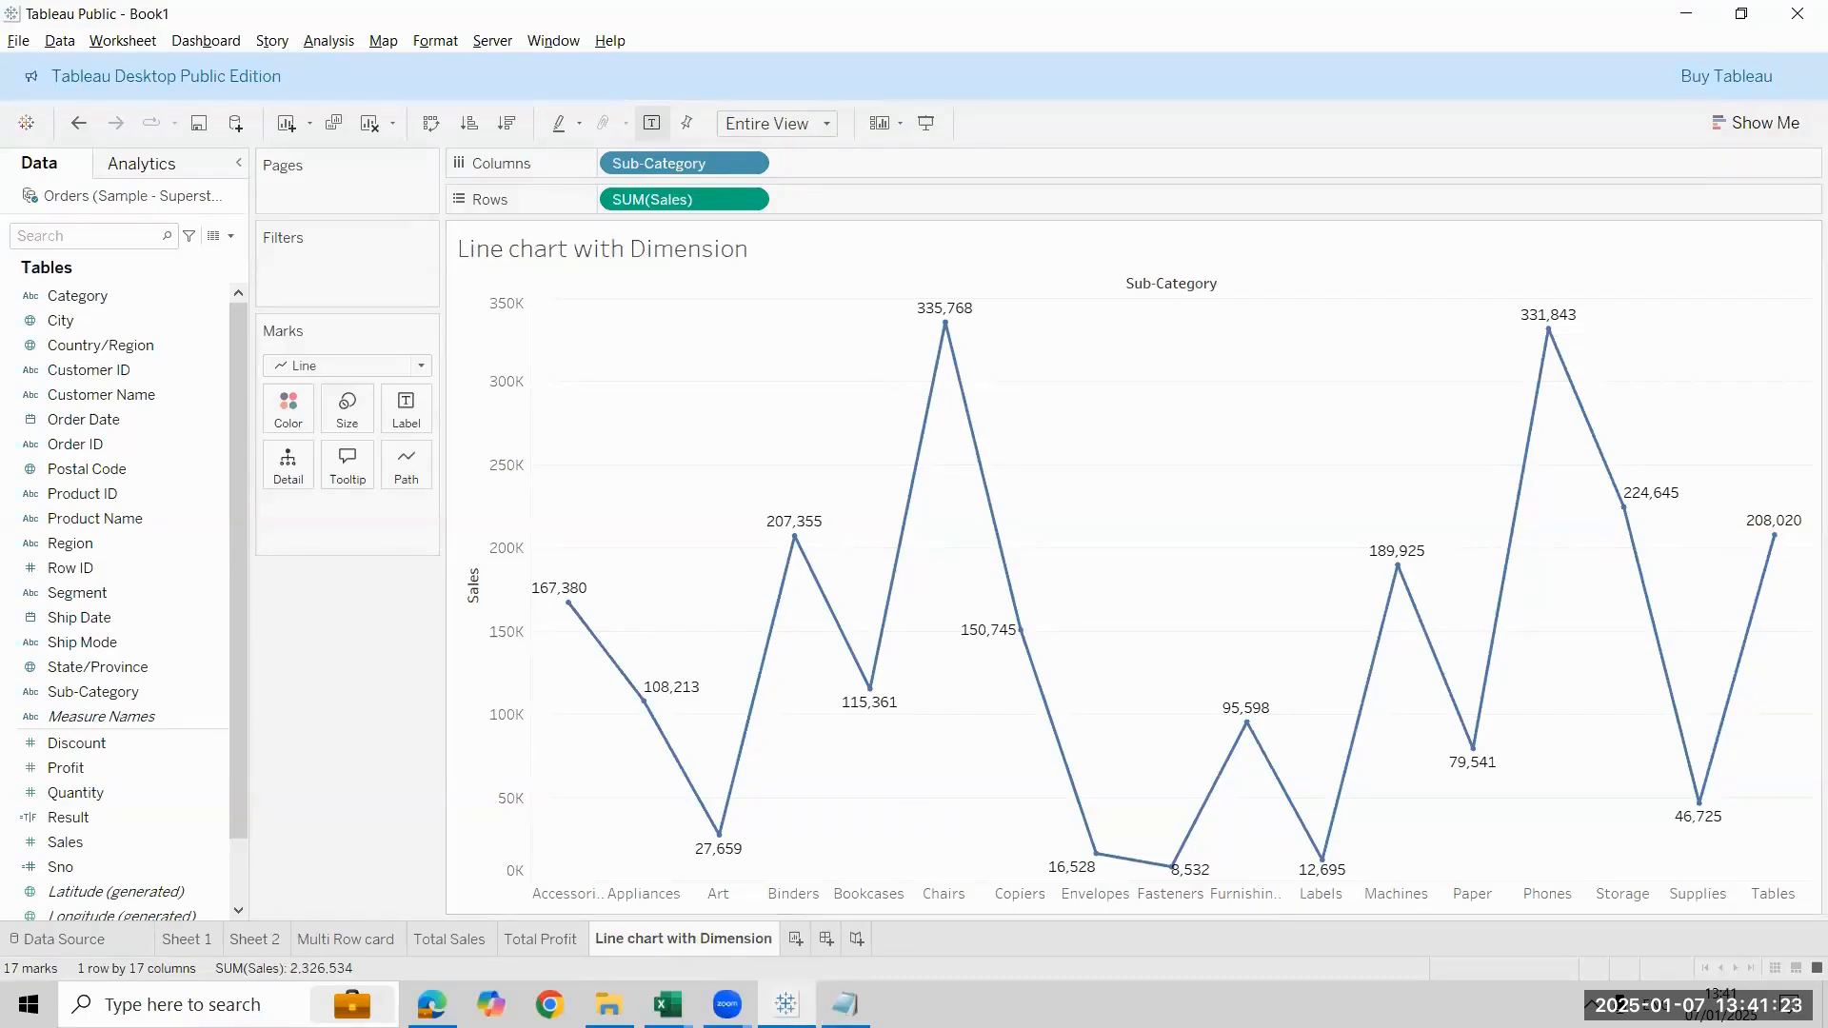
Create a new worksheet and place Order Date on Rows at the discrete Month level
key("ctrl+m")
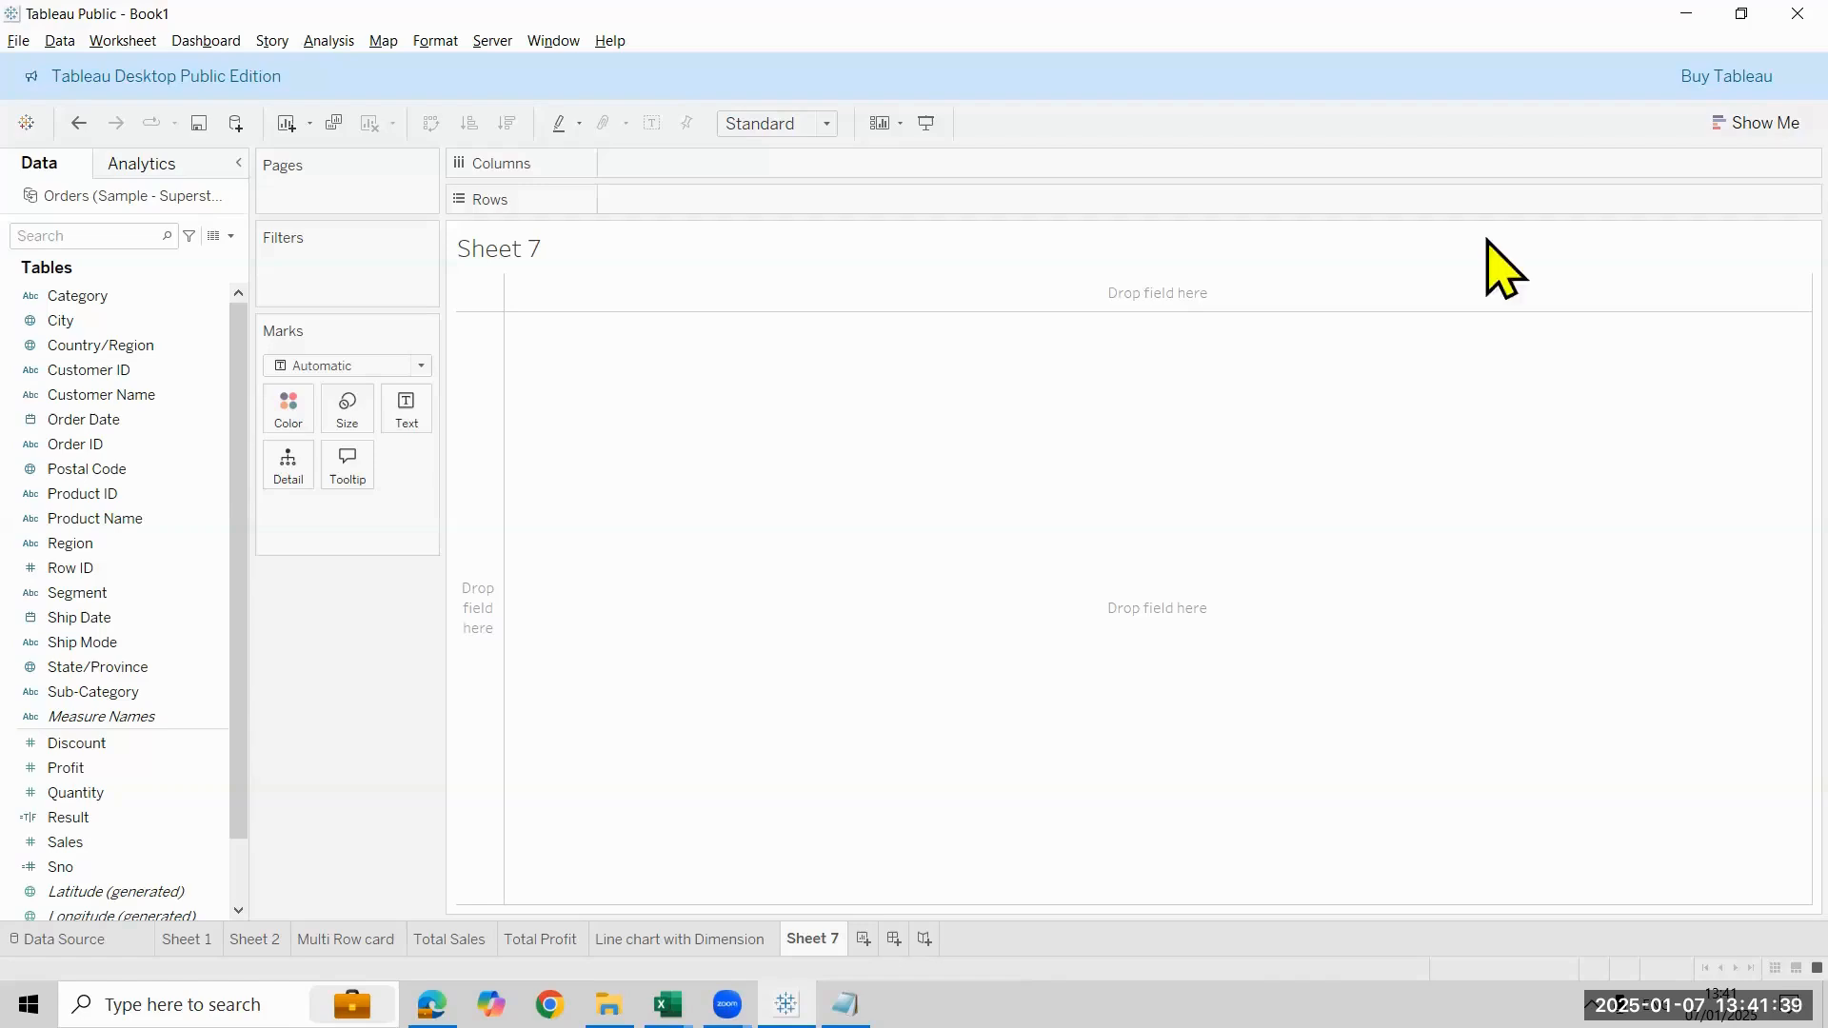
left_click(1752, 123)
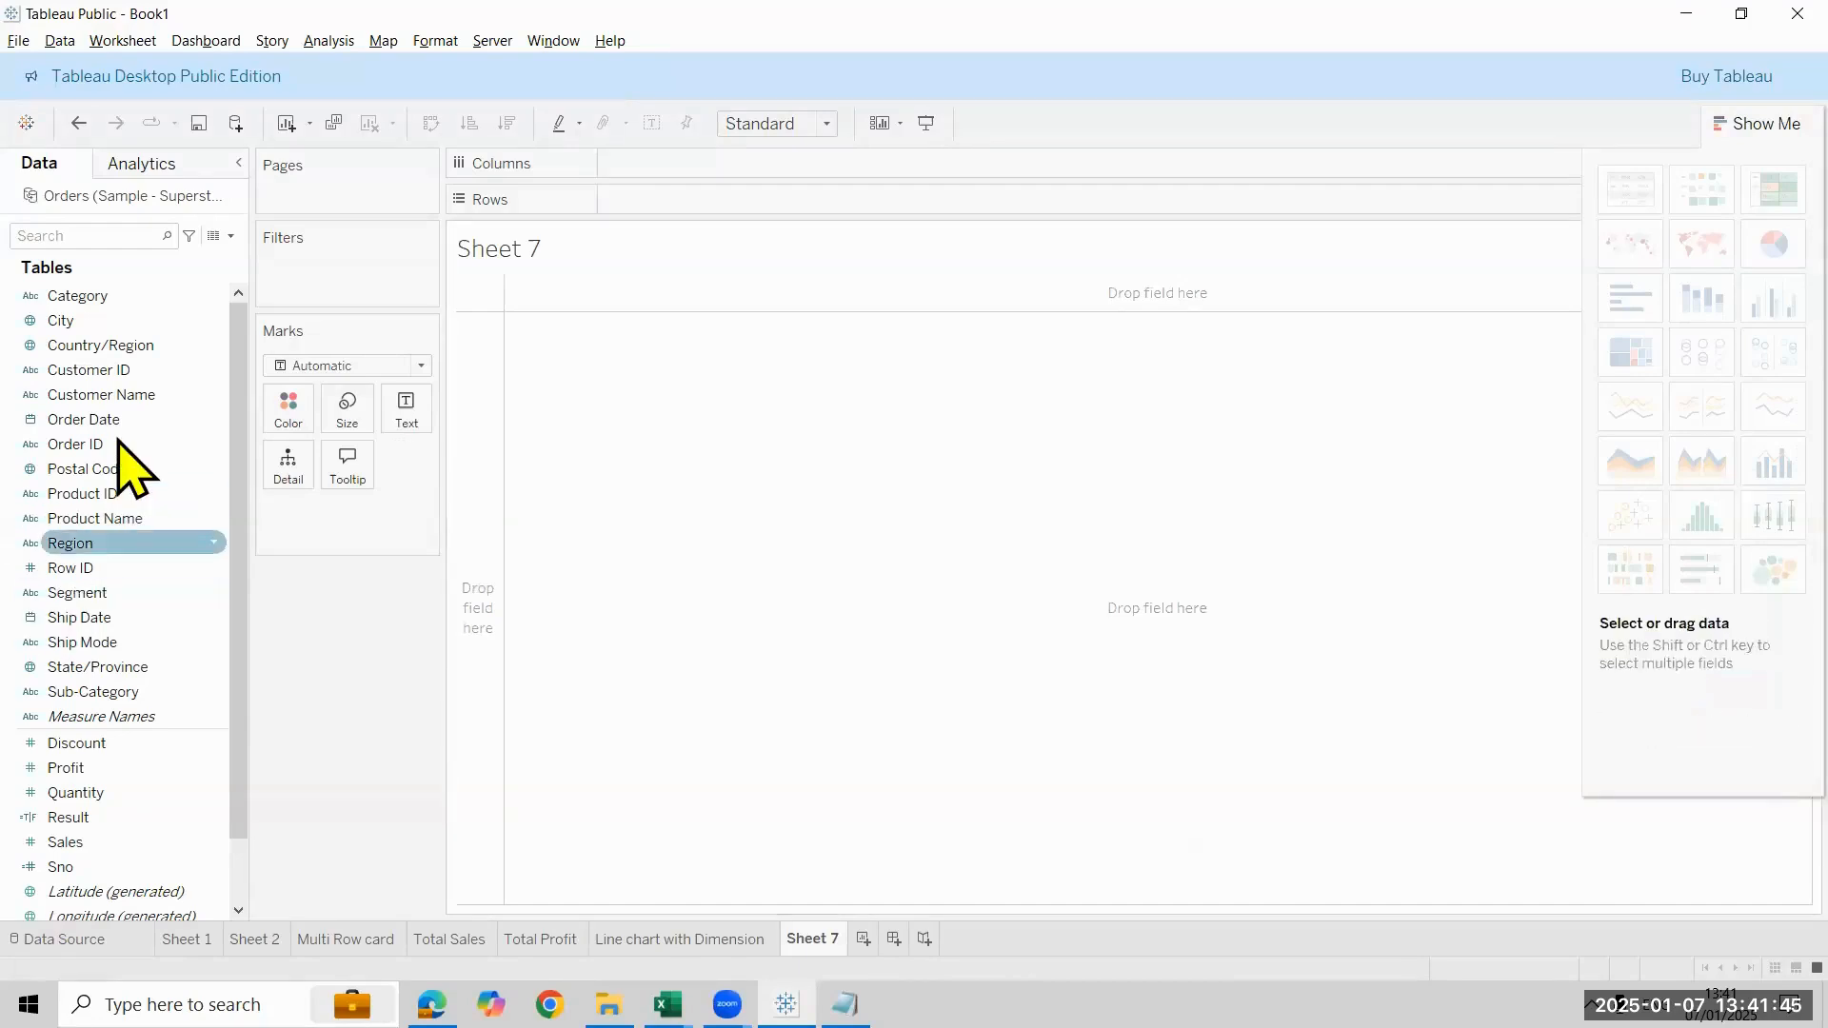
left_click_drag(121, 423, 665, 214)
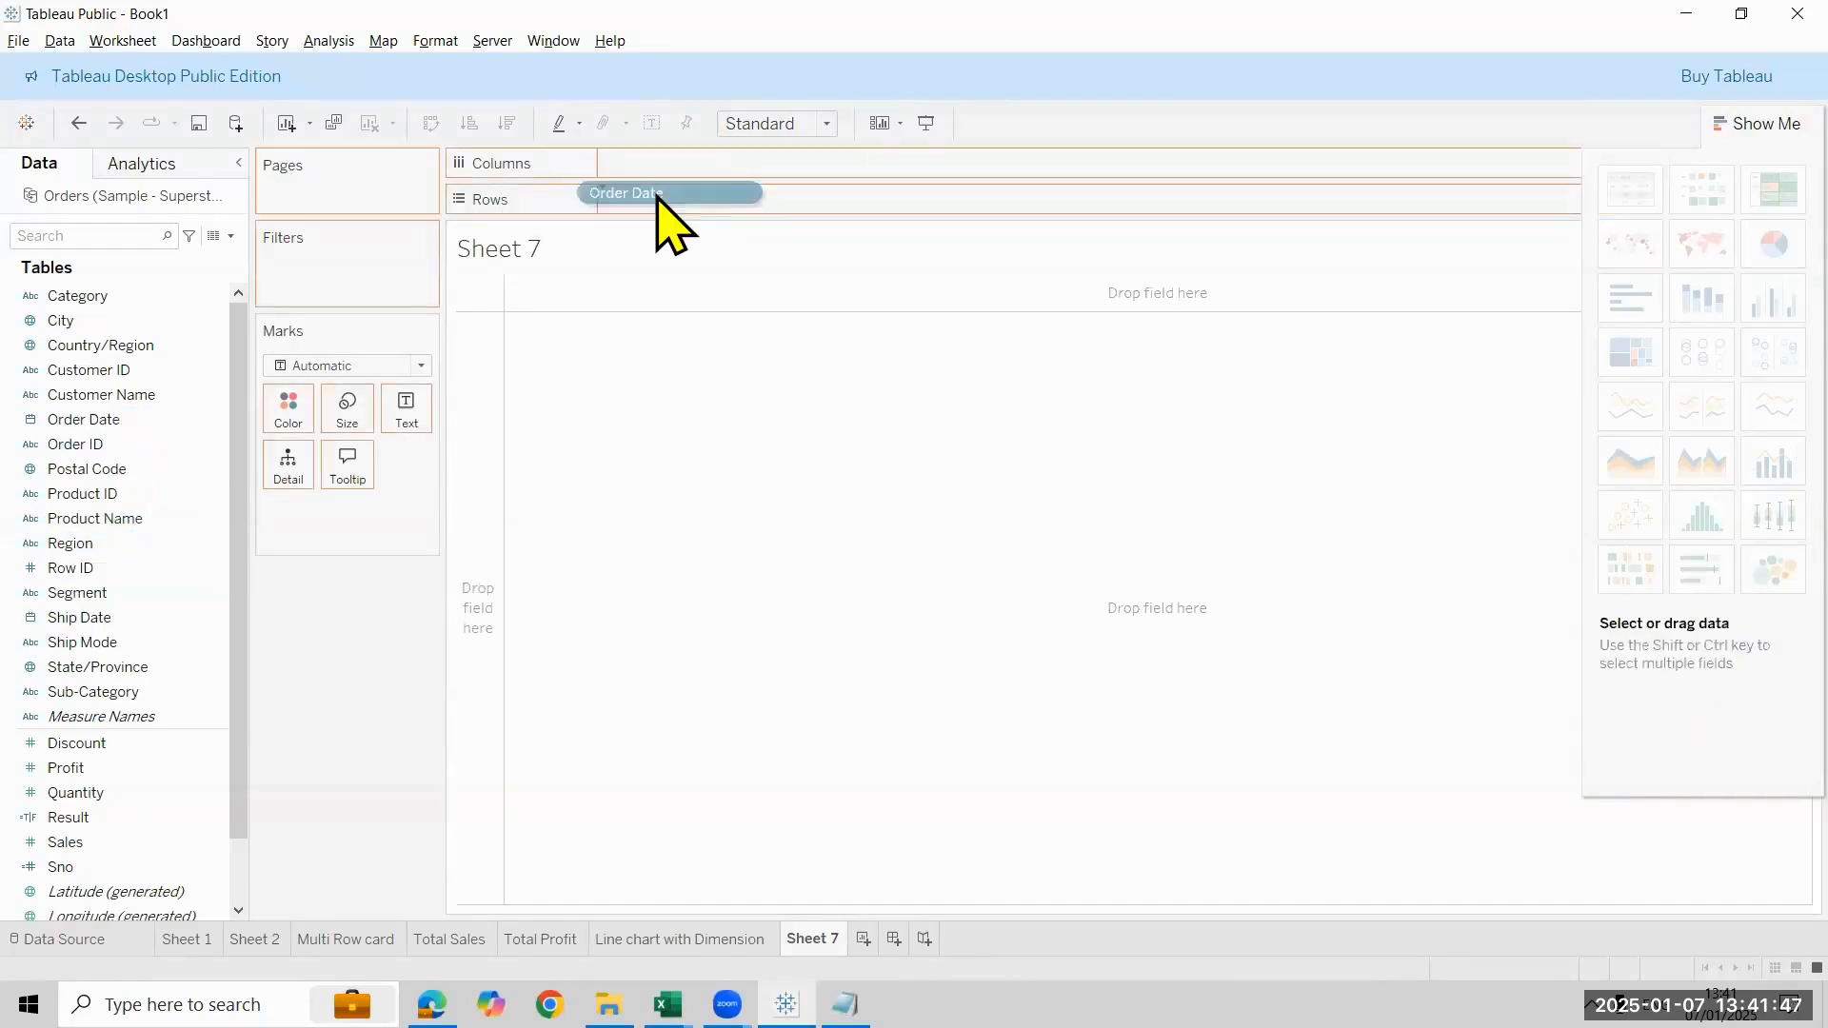
left_click(753, 200)
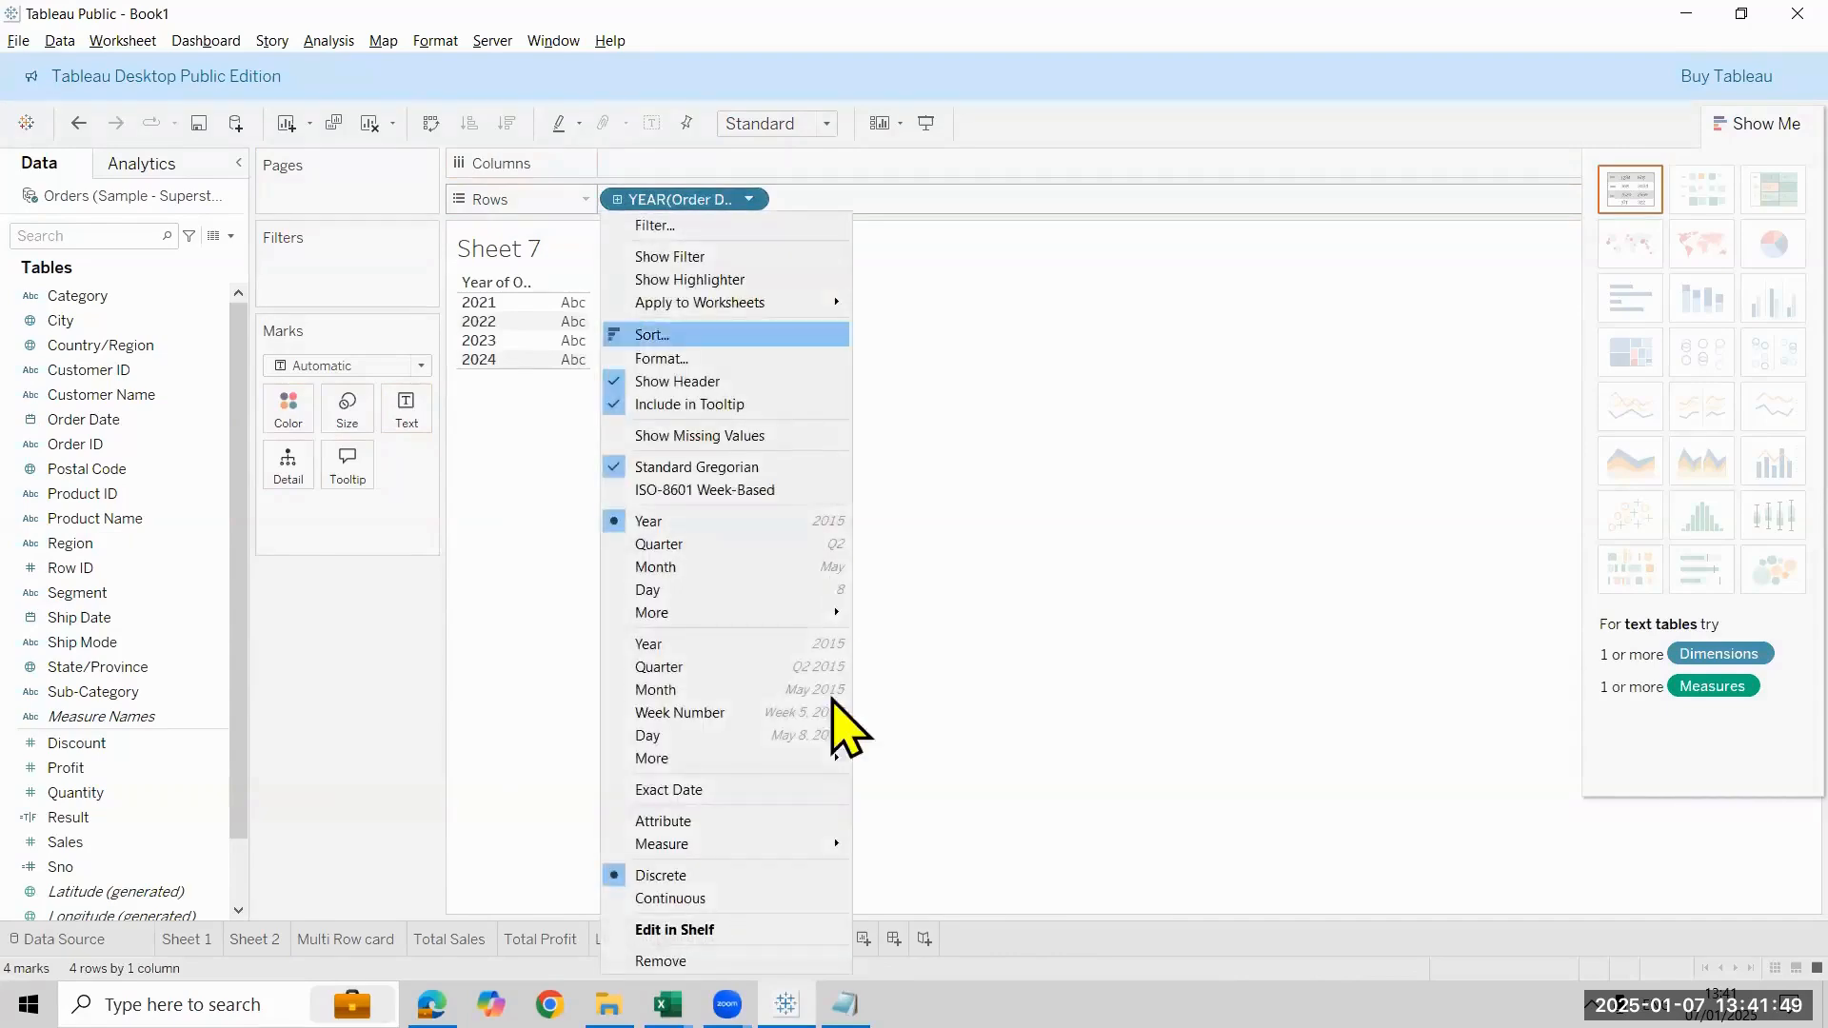
left_click(779, 567)
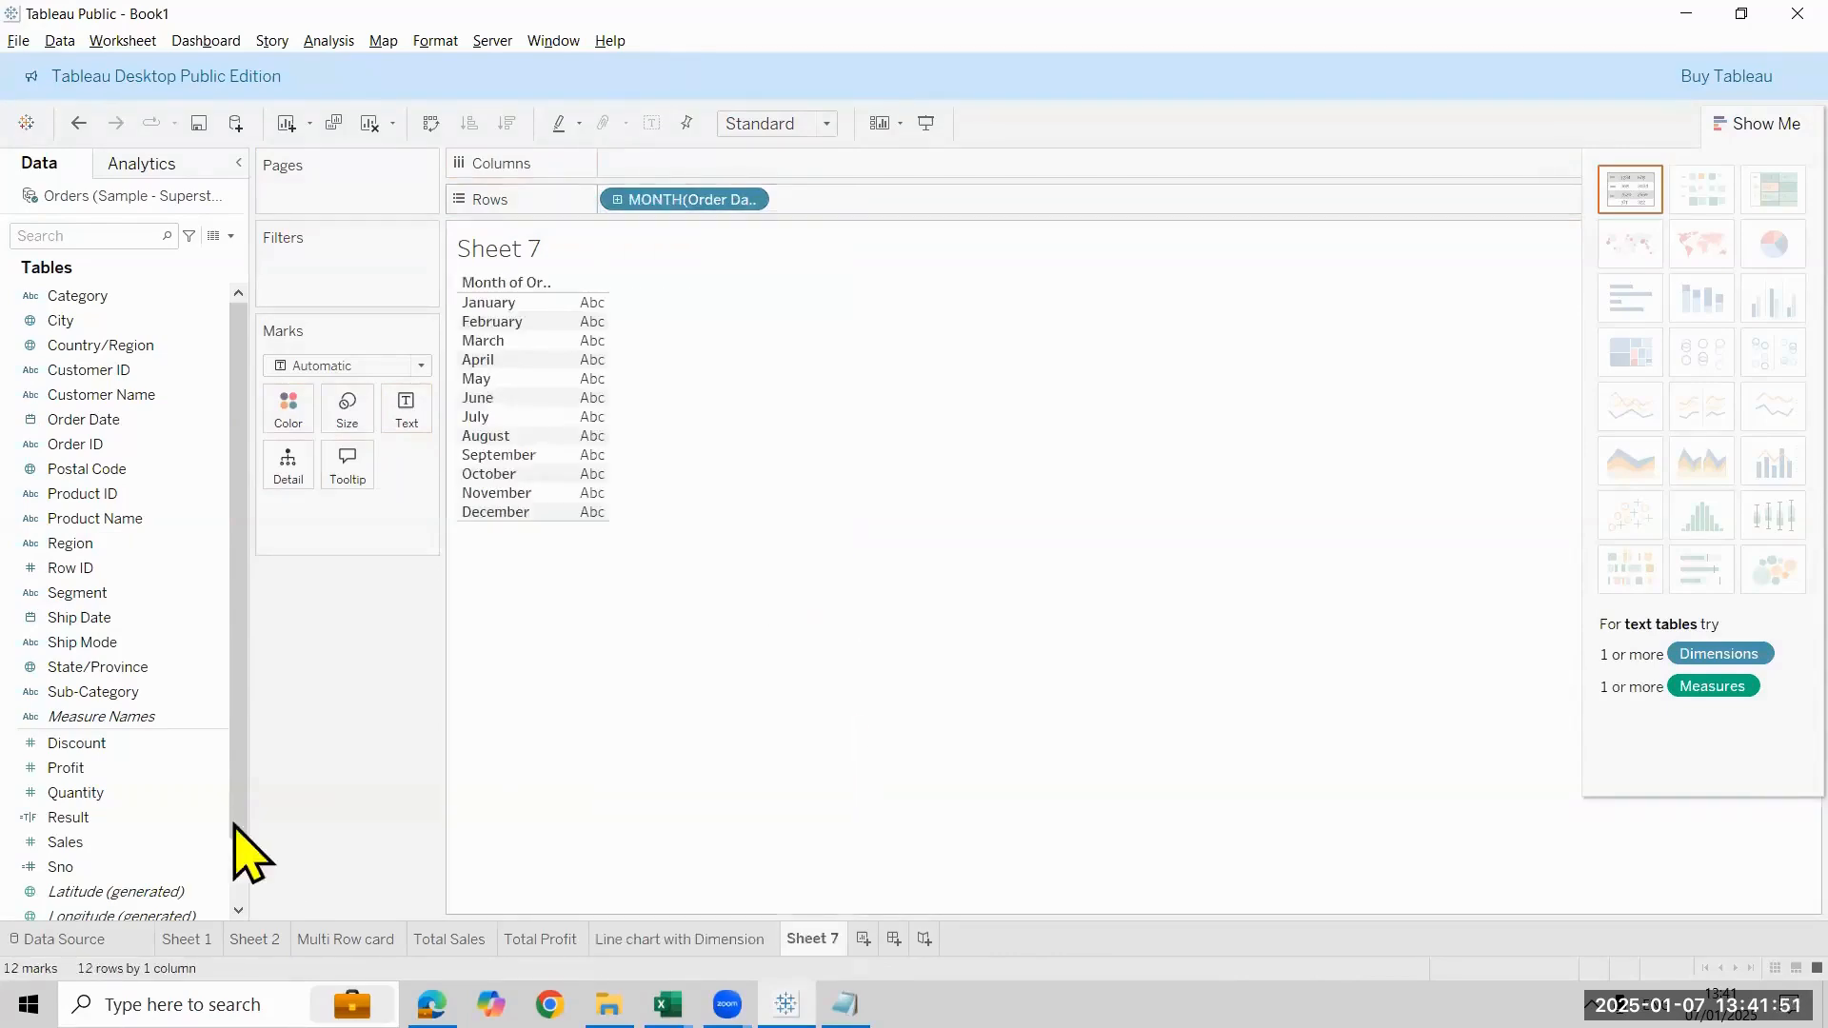
Place Sales and Profit side by side on Columns
mouse_move(171, 857)
left_mouse_down()
mouse_move(143, 790)
mouse_move(628, 160)
mouse_move(648, 163)
left_mouse_up()
left_click(103, 773)
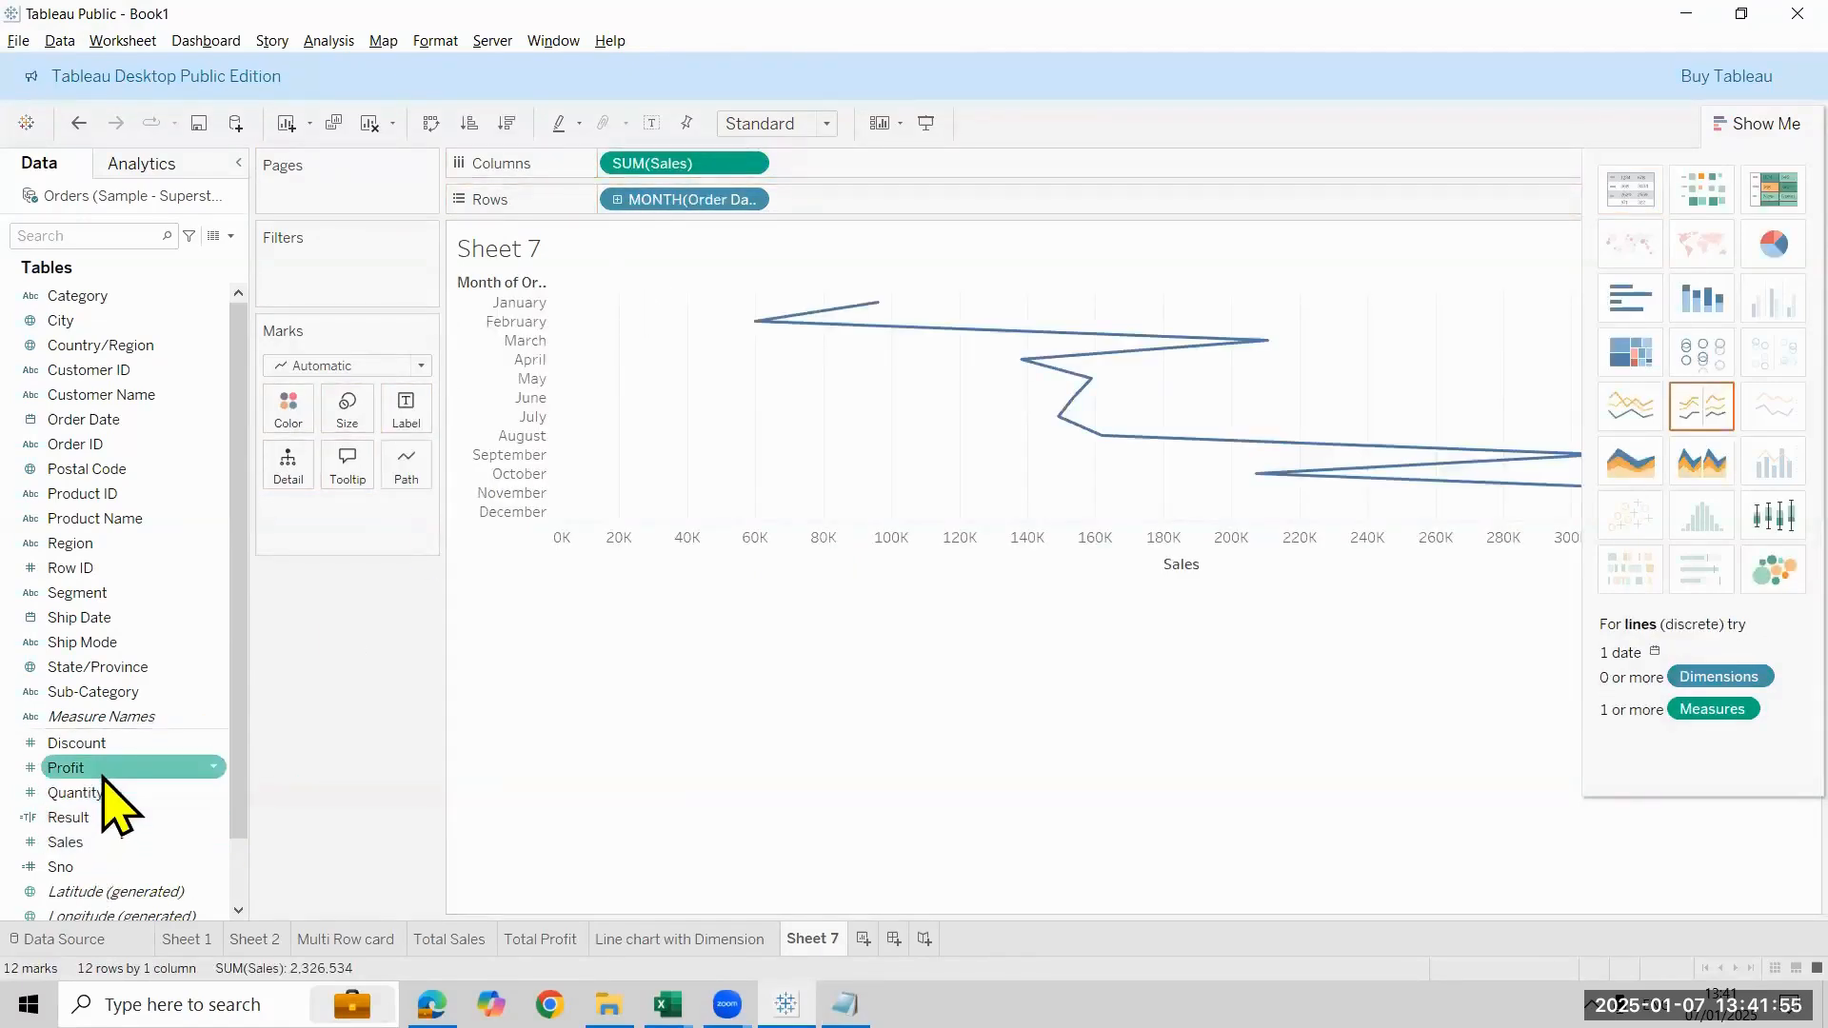
left_click_drag(102, 779, 956, 175)
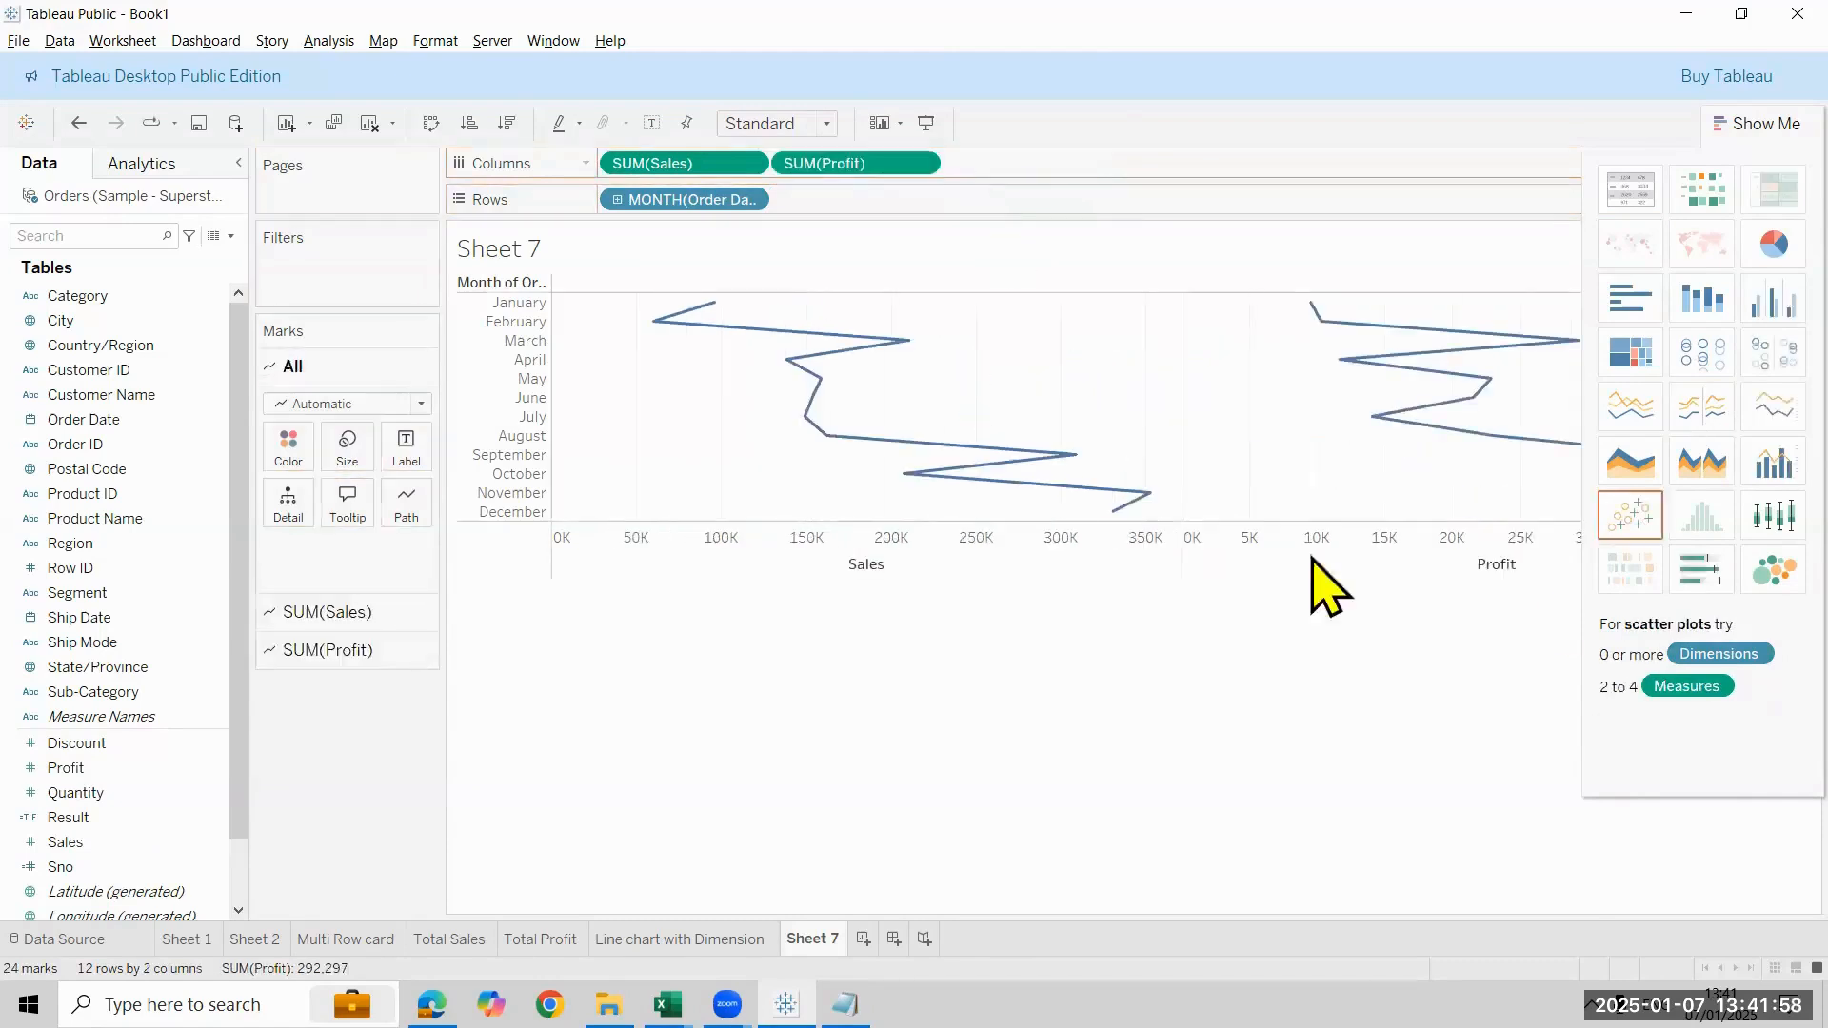
Convert the view to a dual combination chart of bars and a line, and hide the Measure Names legend card
left_click(1728, 472)
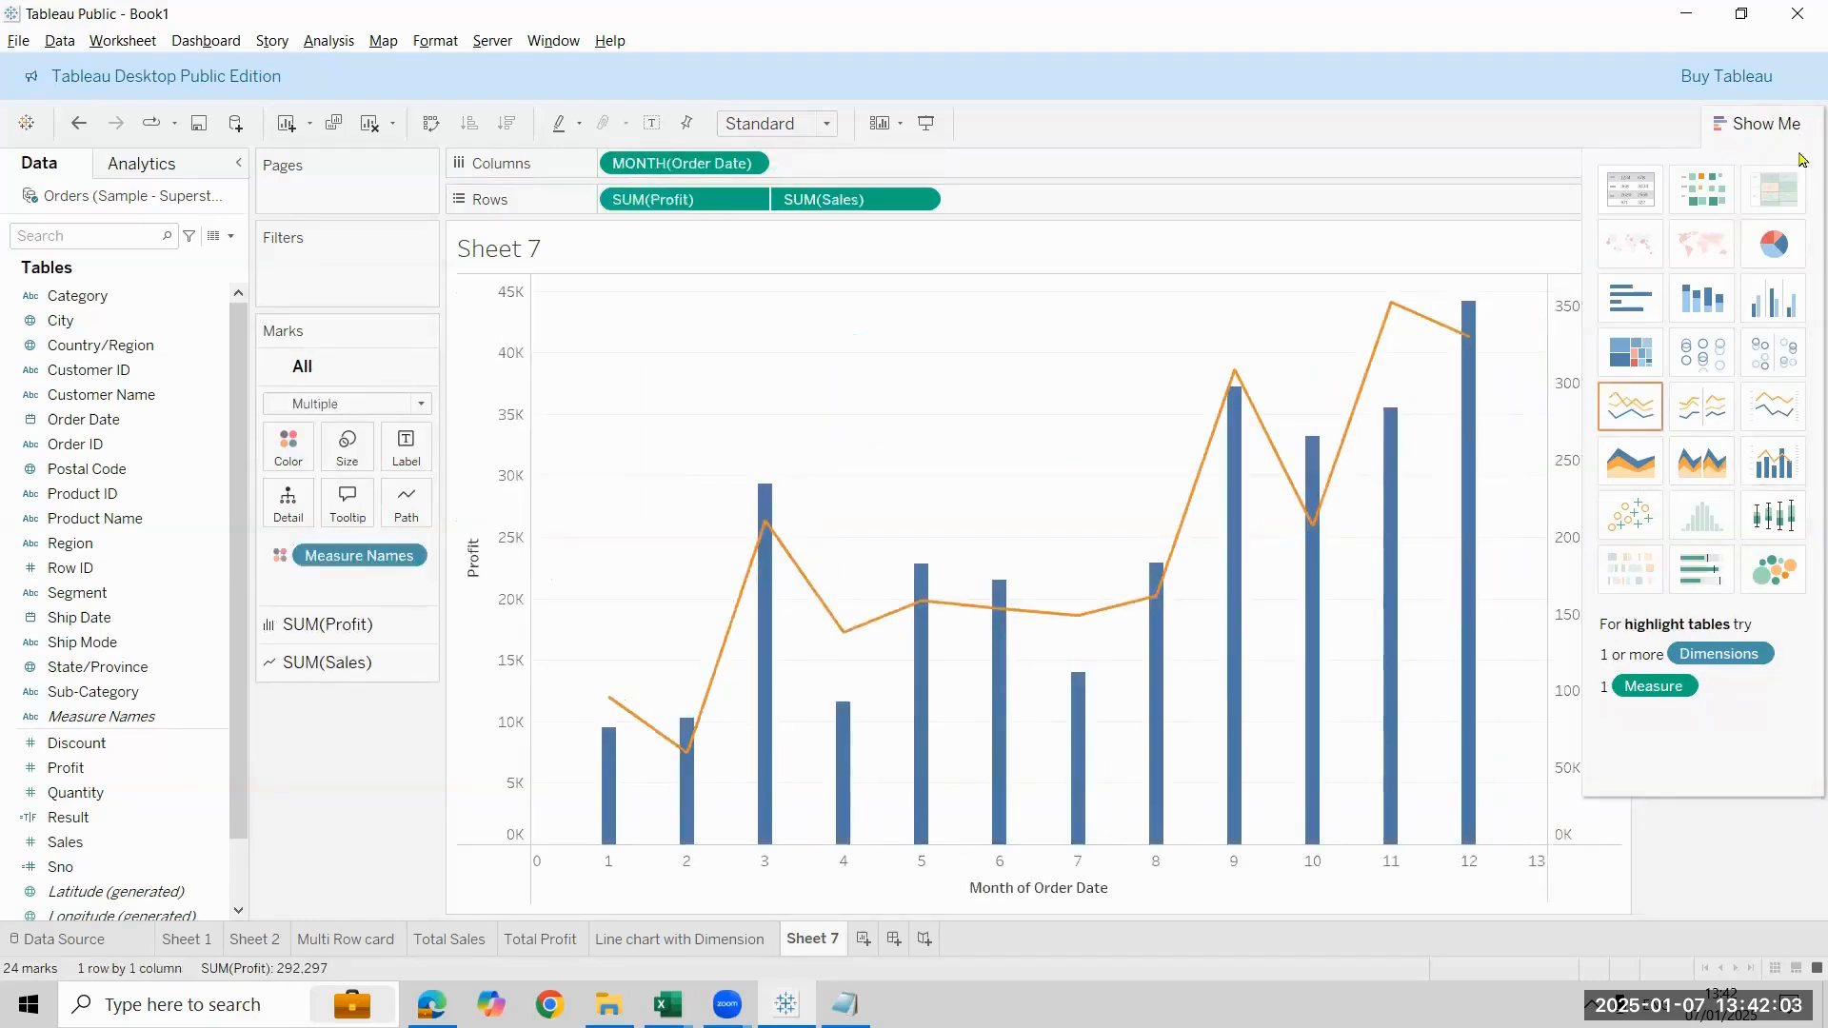
left_click(1809, 237)
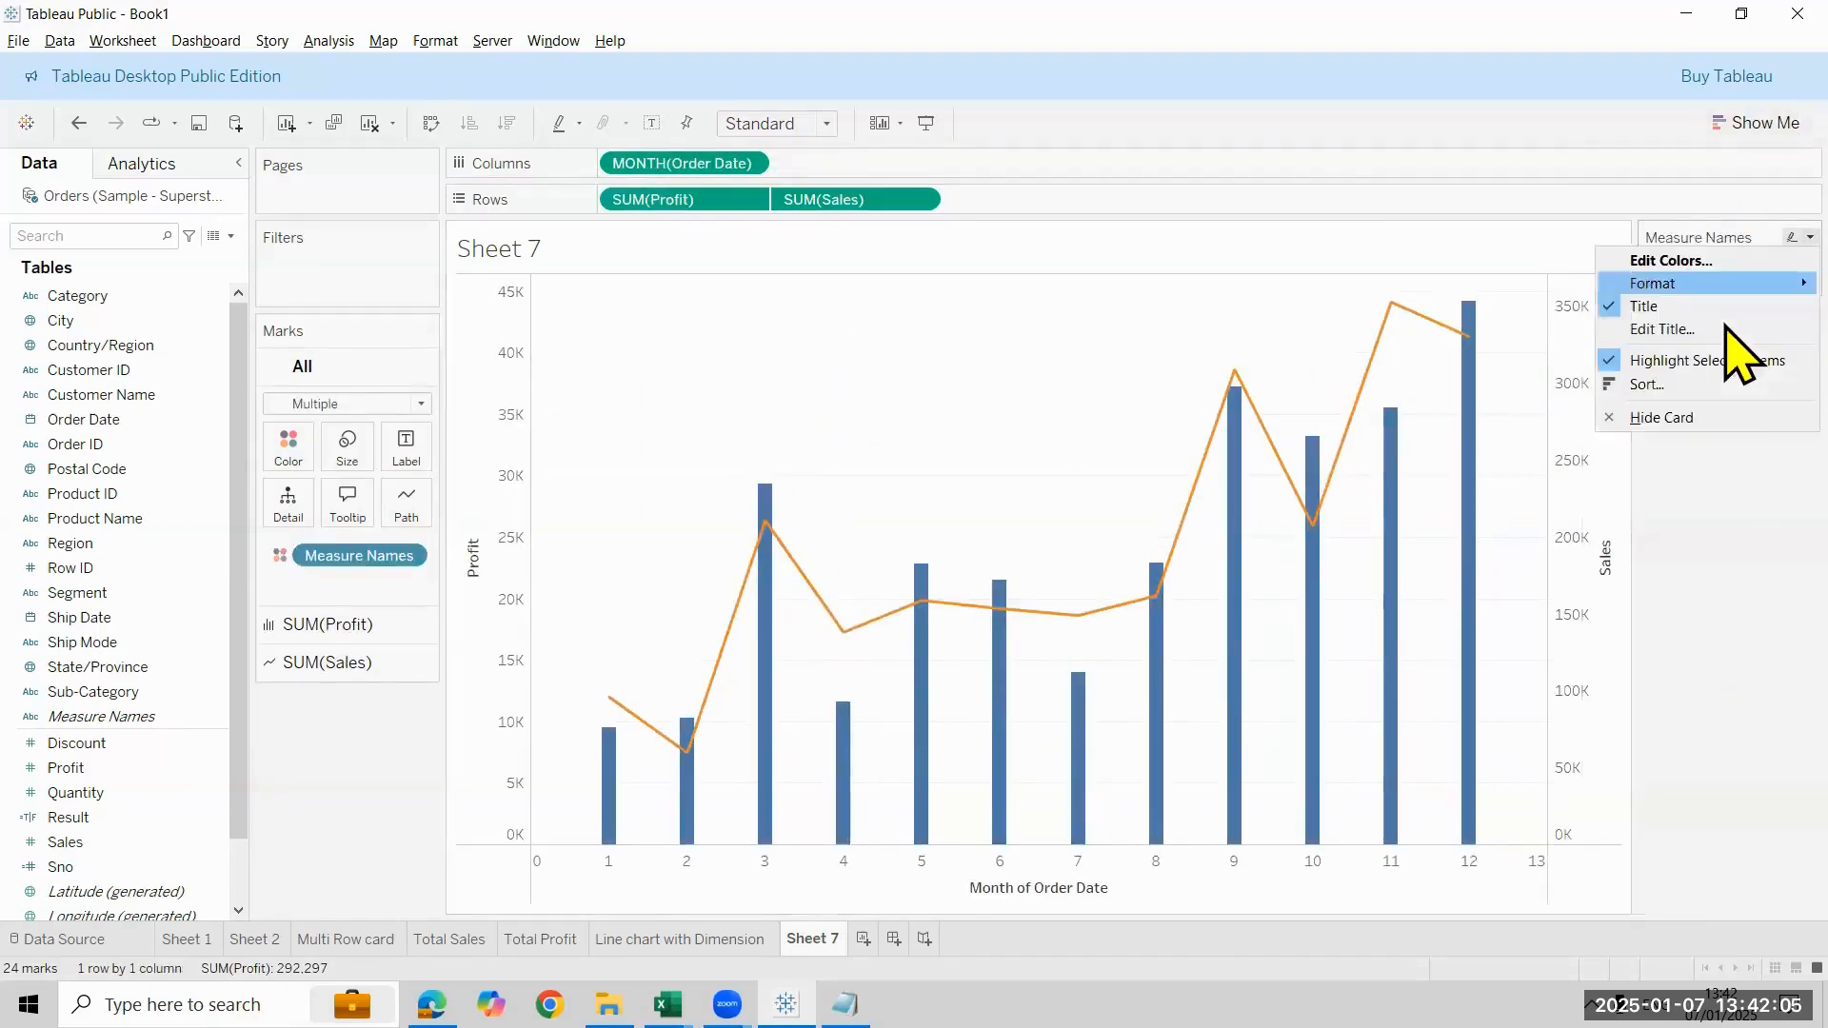
left_click(1726, 425)
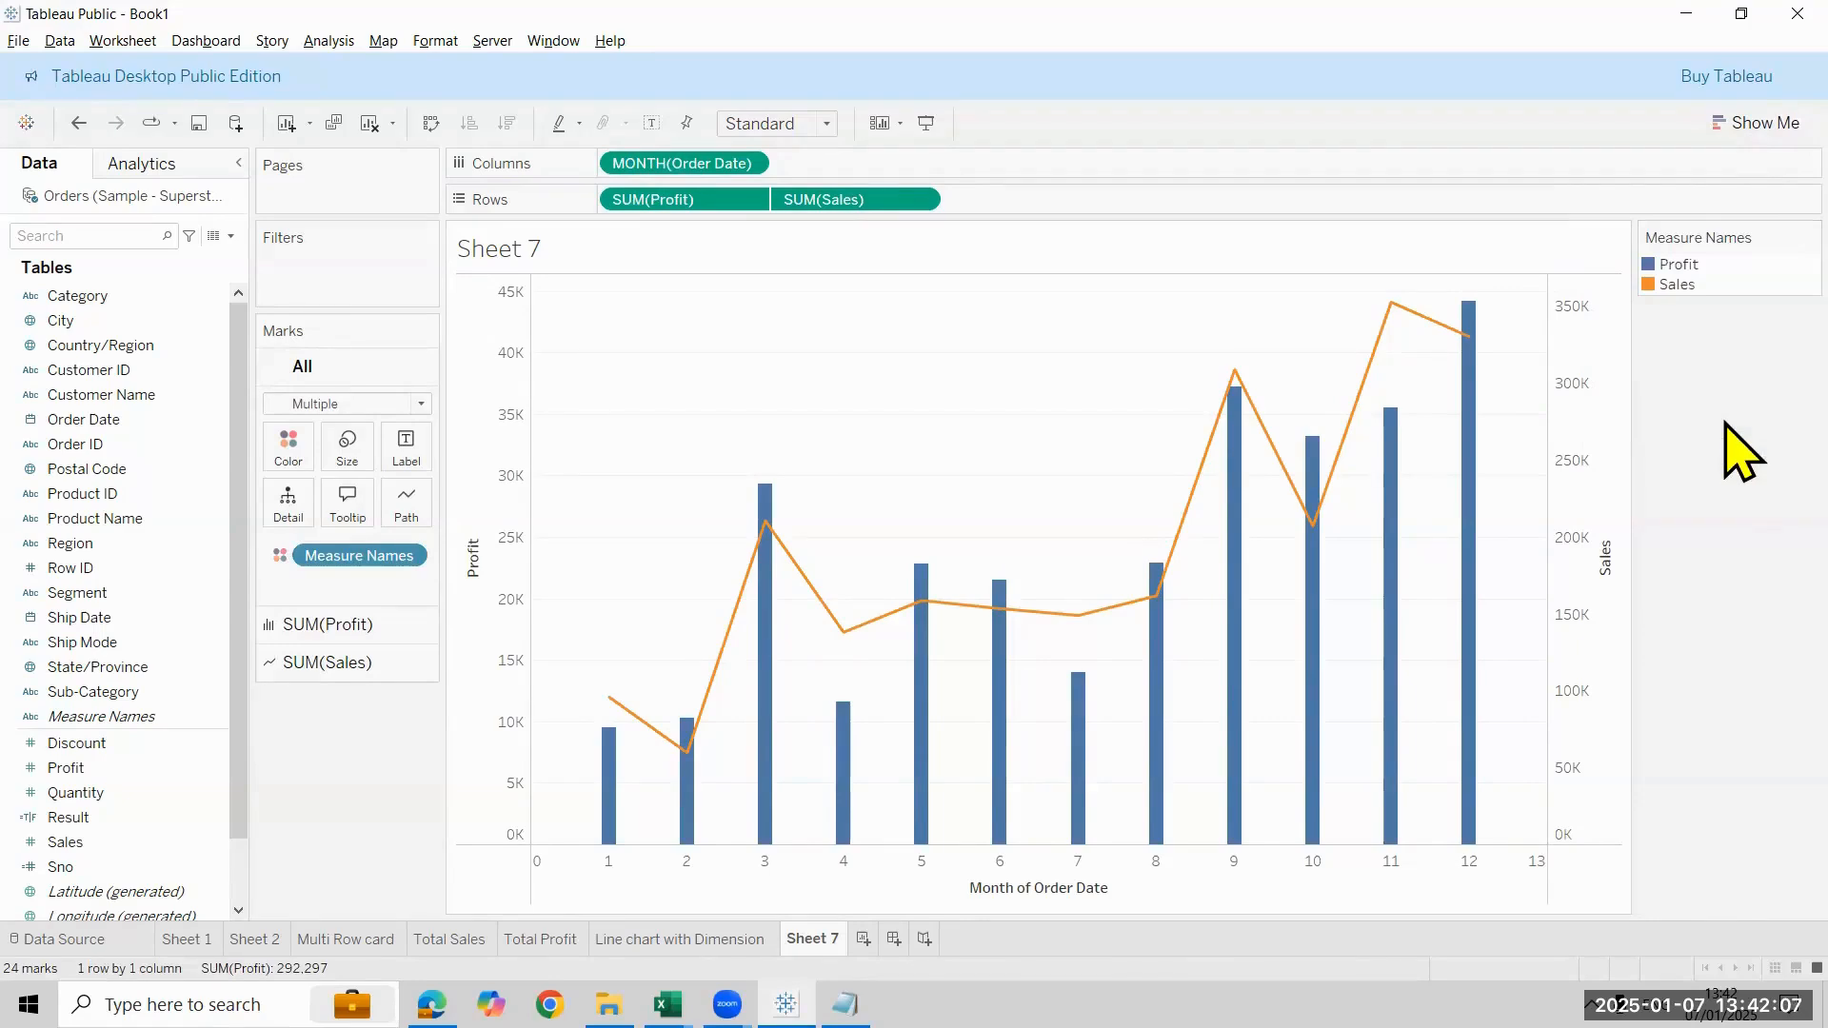
left_click(1809, 237)
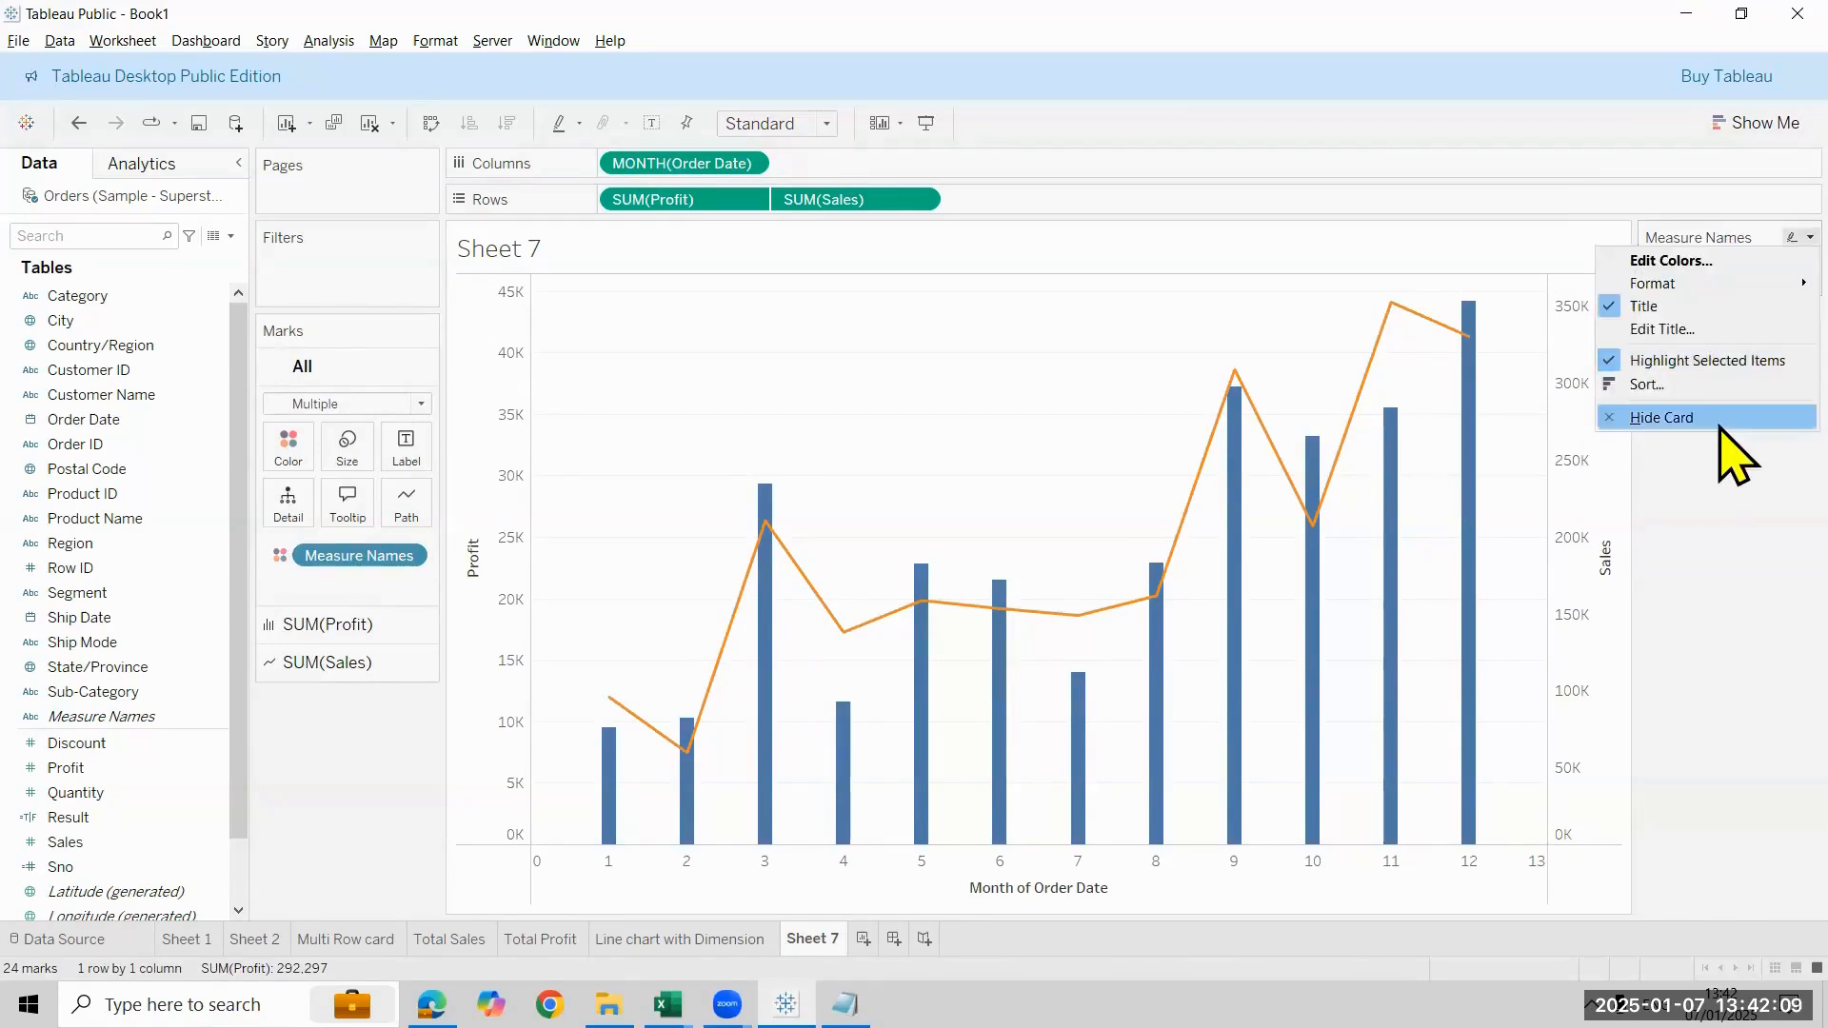
left_click(1676, 417)
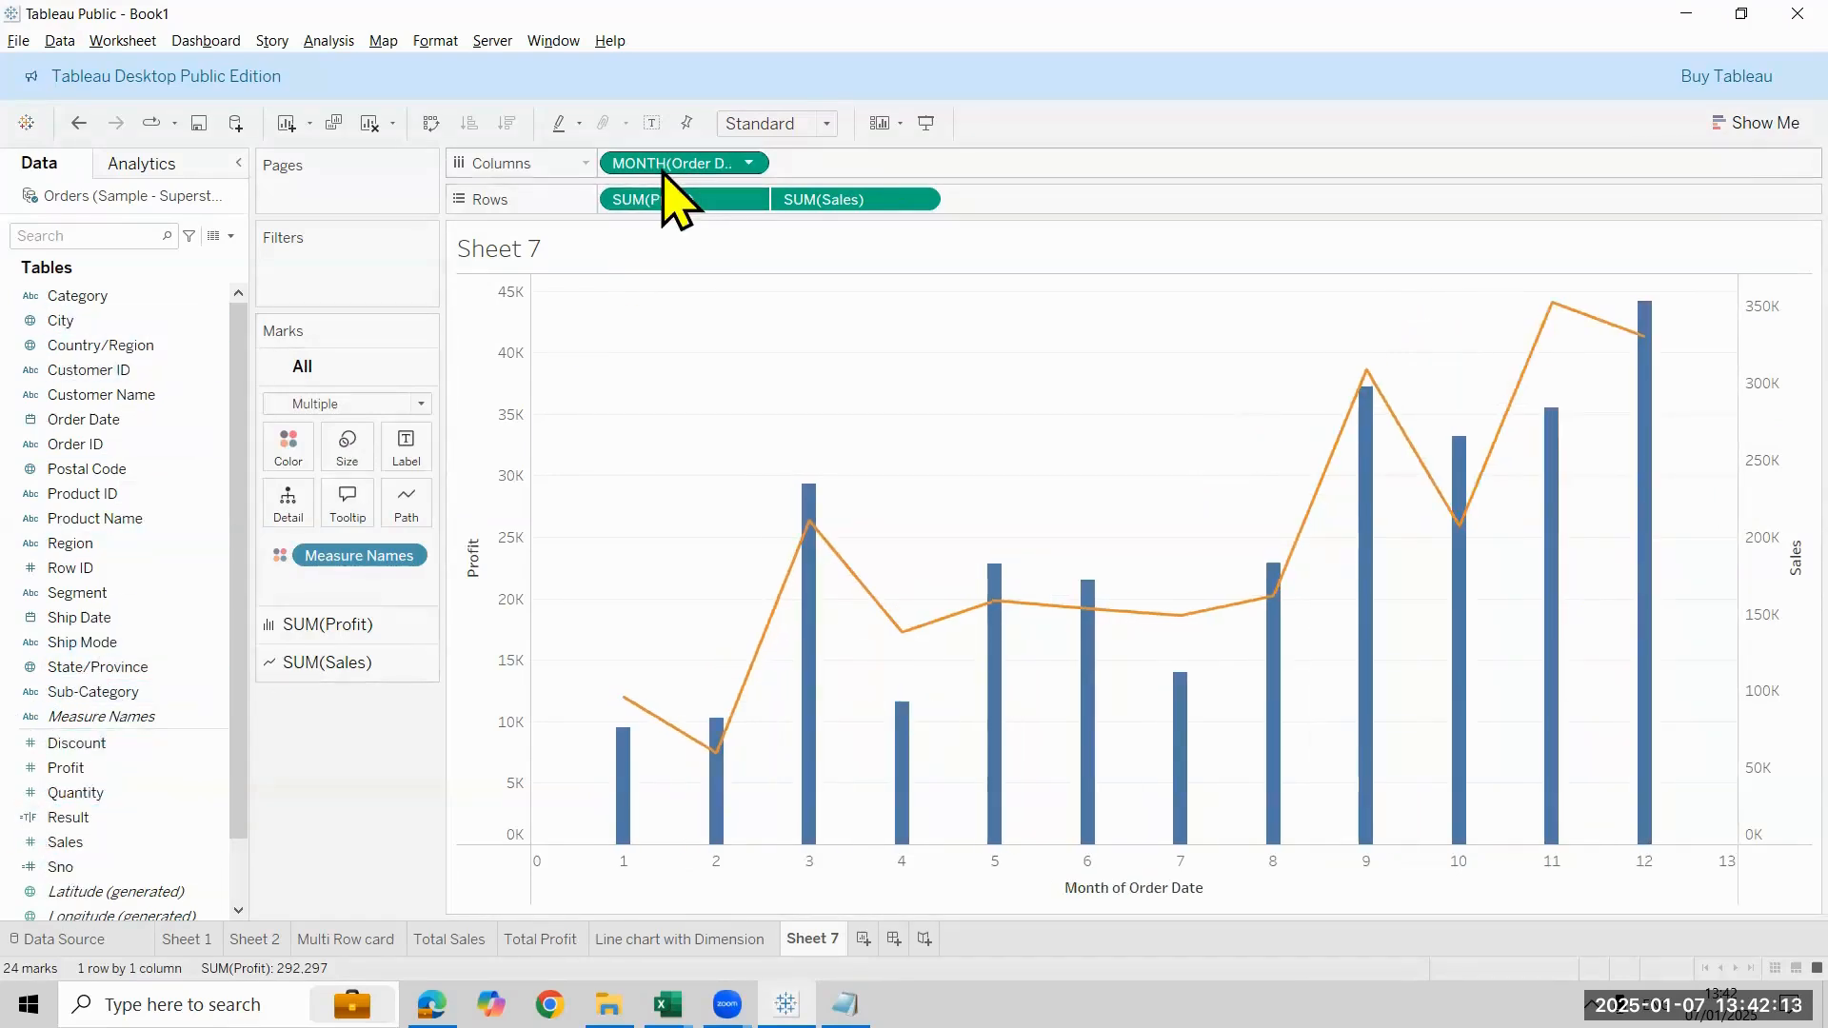
Reselect Month for Order Date and reorder Rows so that Sales comes before Profit
left_click(749, 162)
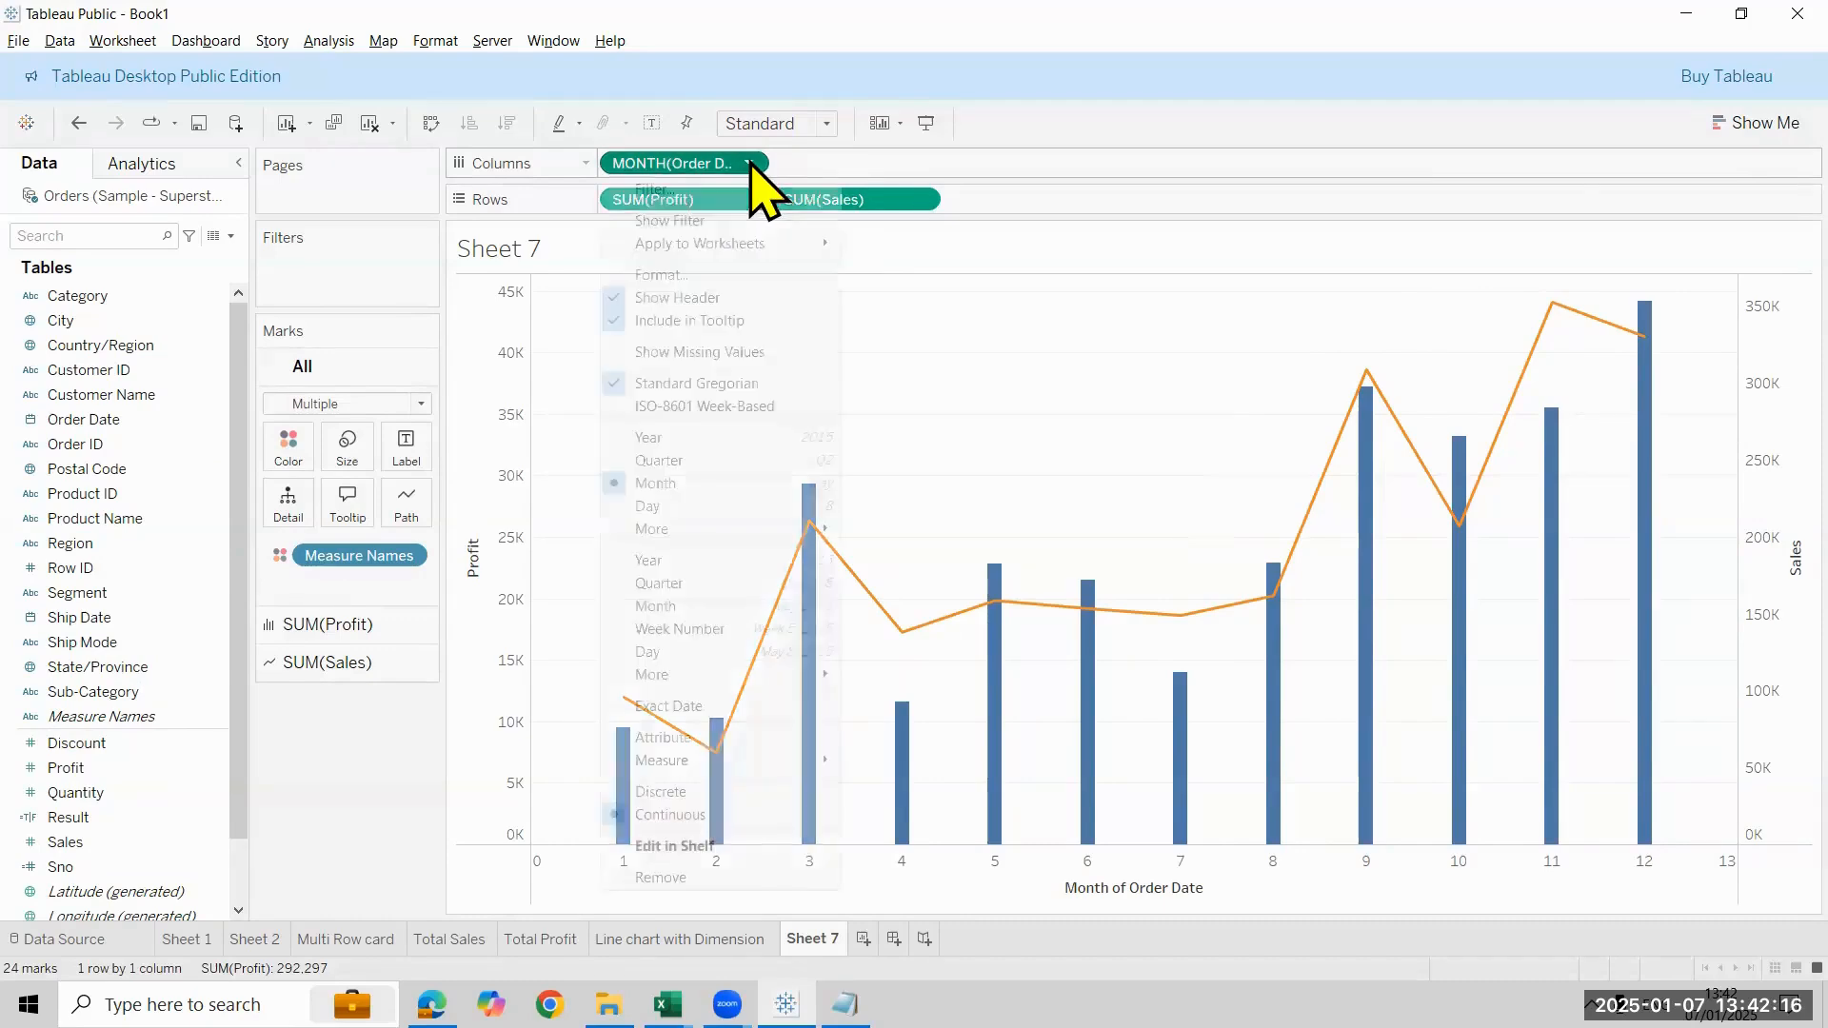
left_click(690, 486)
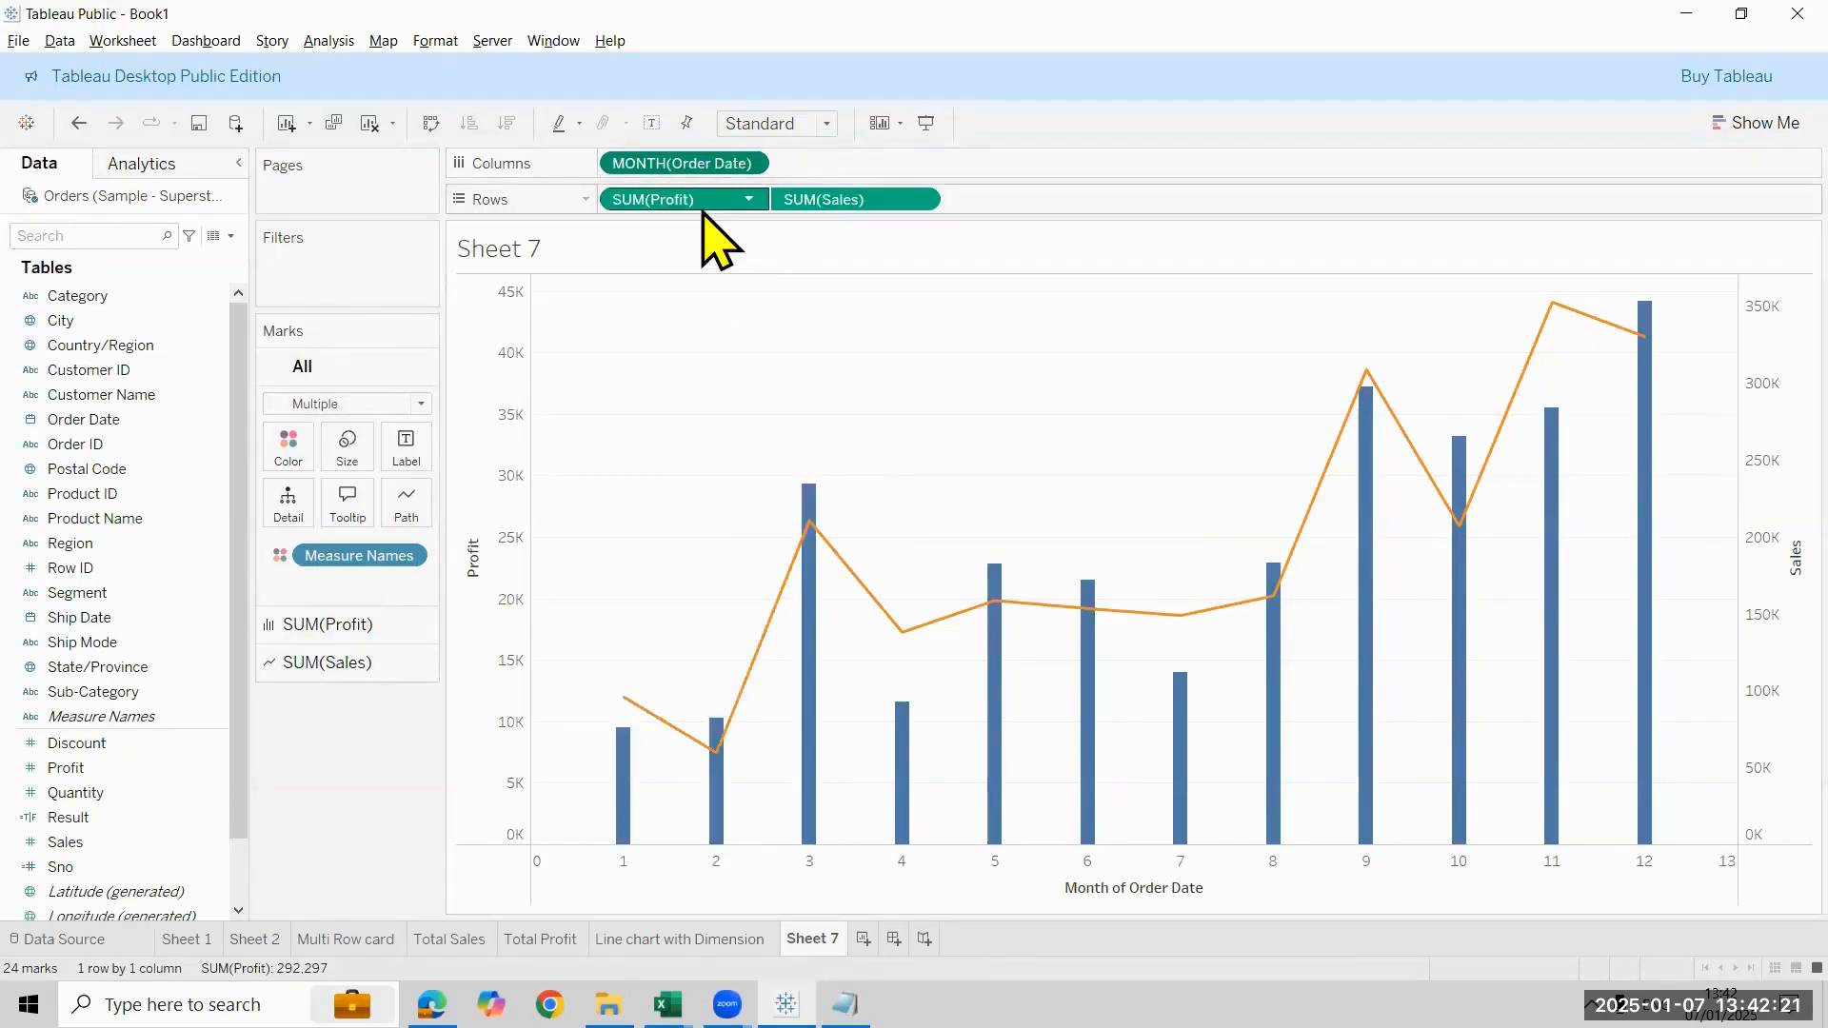
left_click_drag(704, 211, 1095, 200)
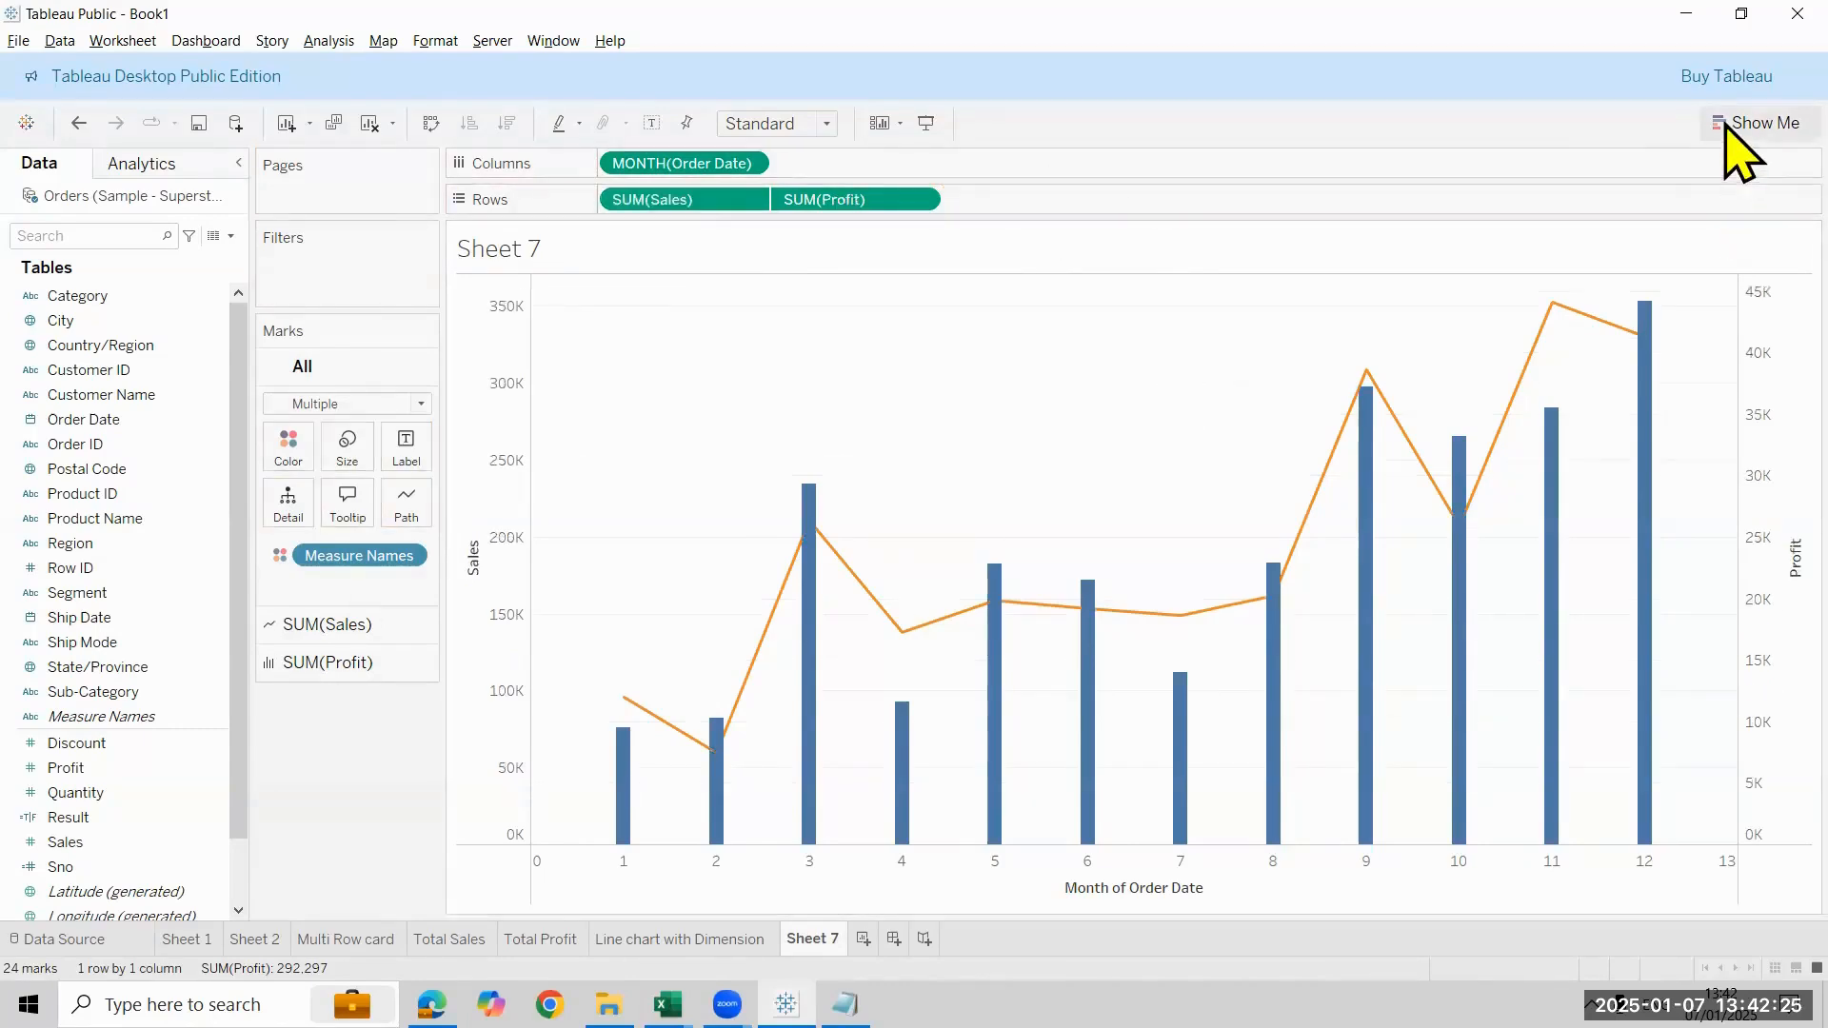
left_click(1756, 123)
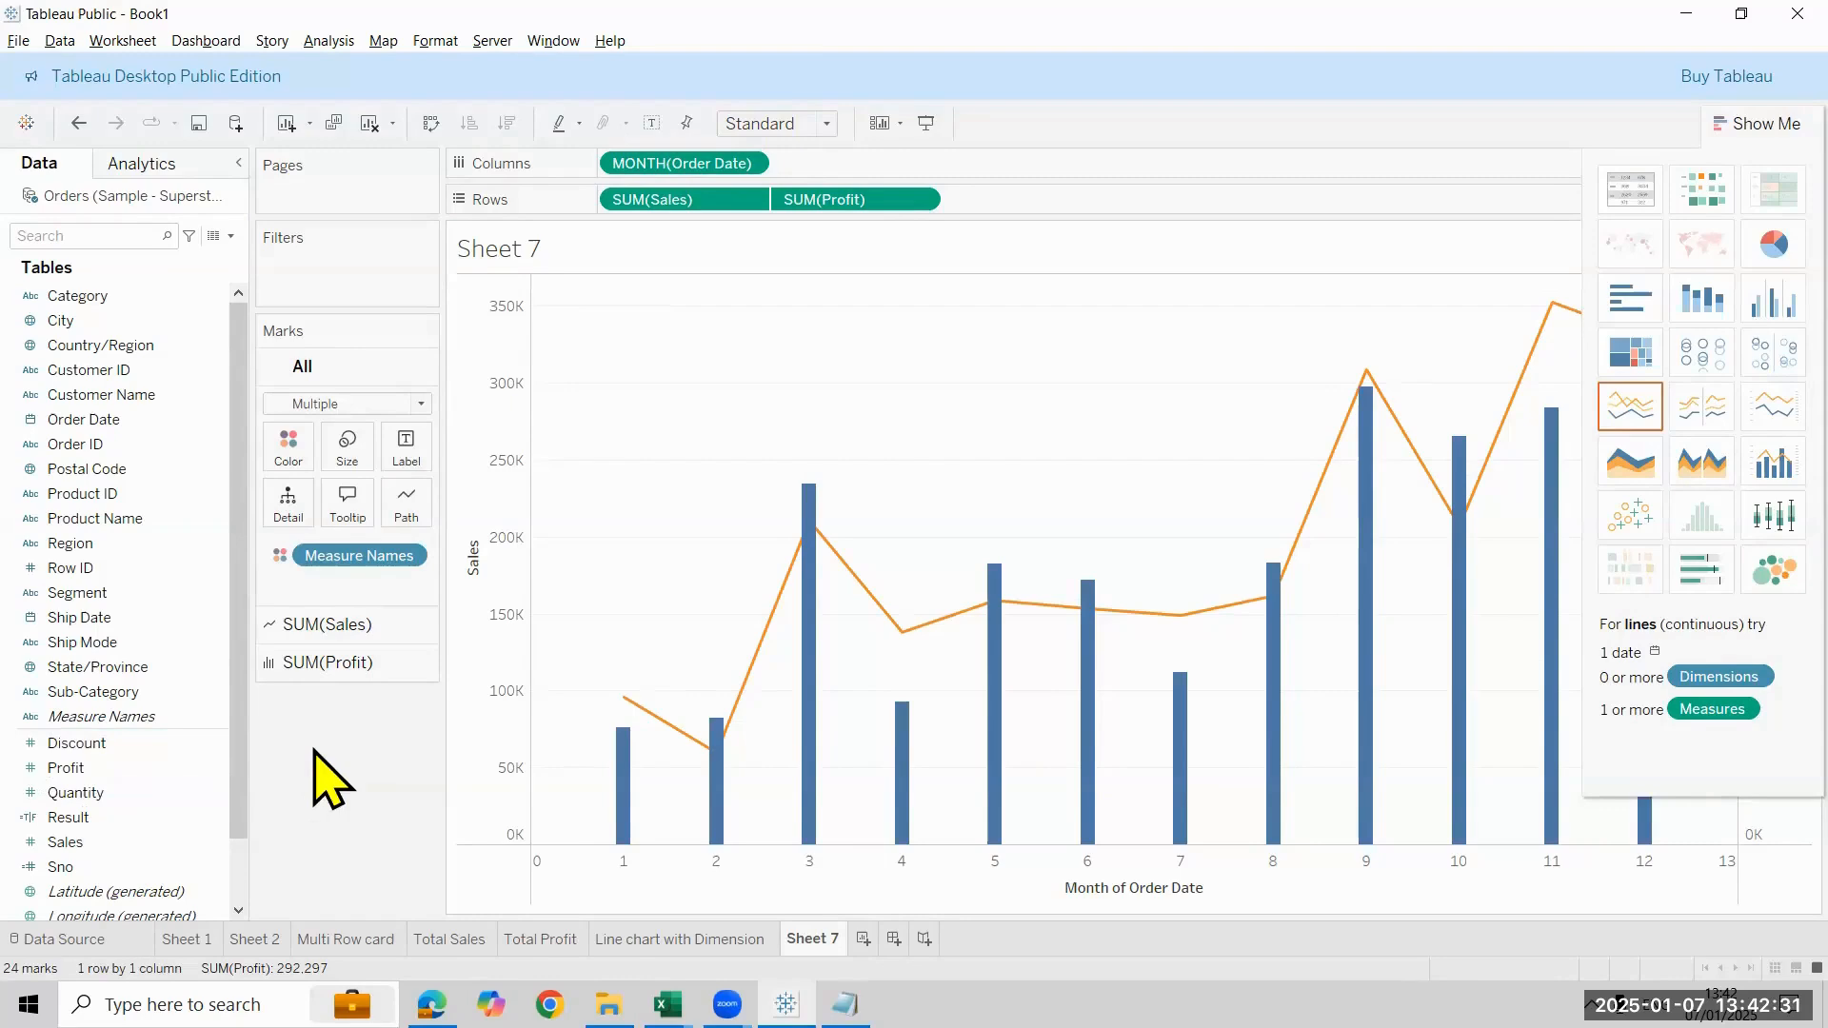
left_click(1755, 125)
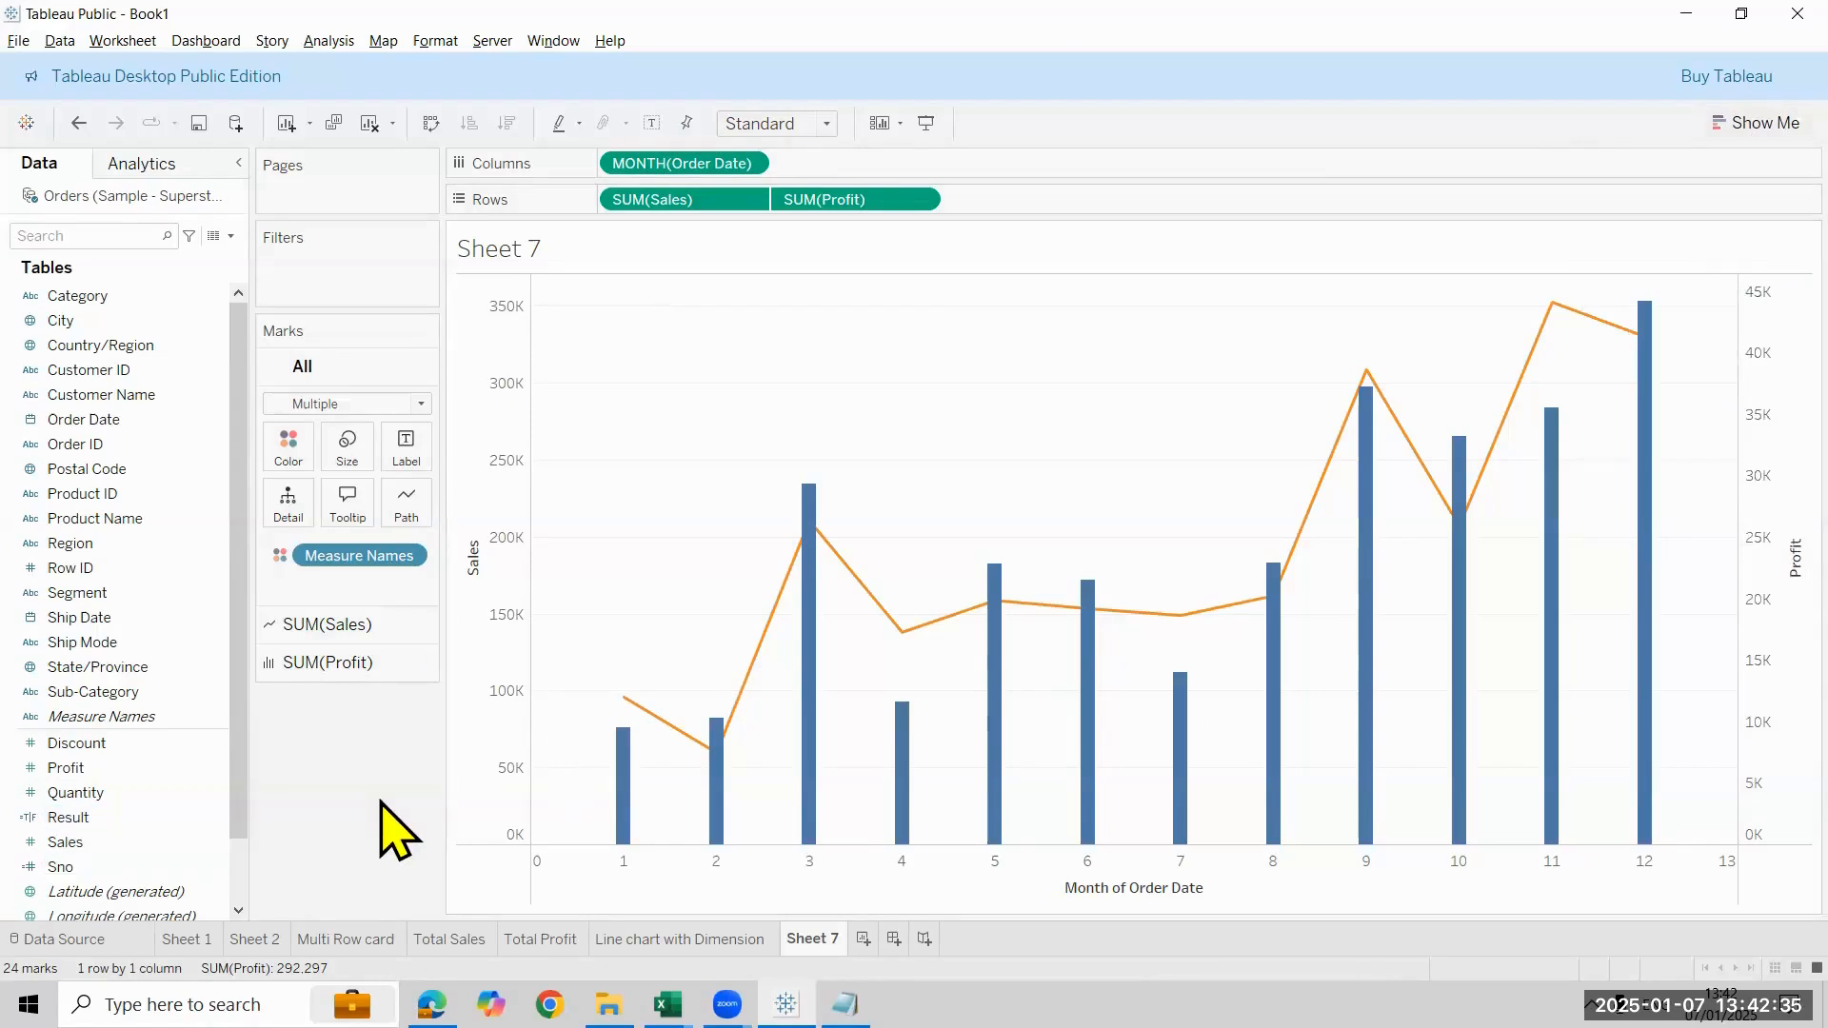
Show mark labels on the combination chart and make the Order Date month on Columns discrete
left_click(653, 123)
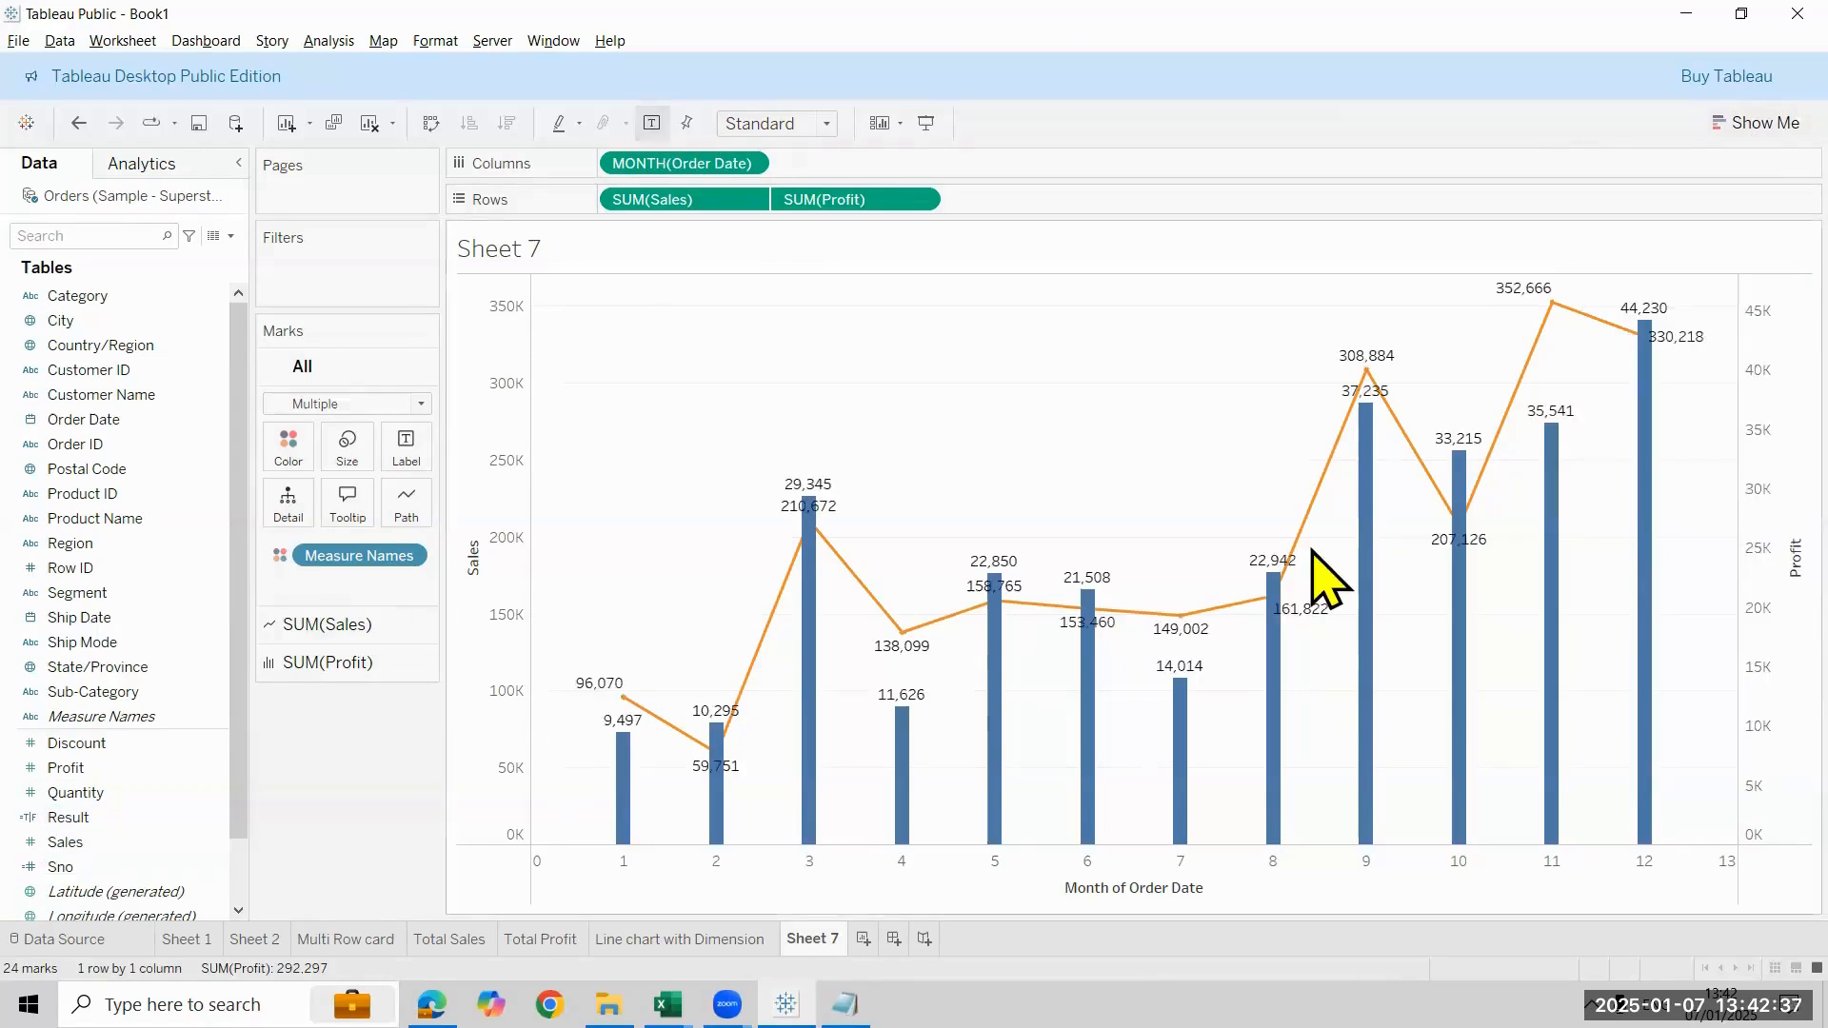
left_click(757, 165)
left_click(761, 489)
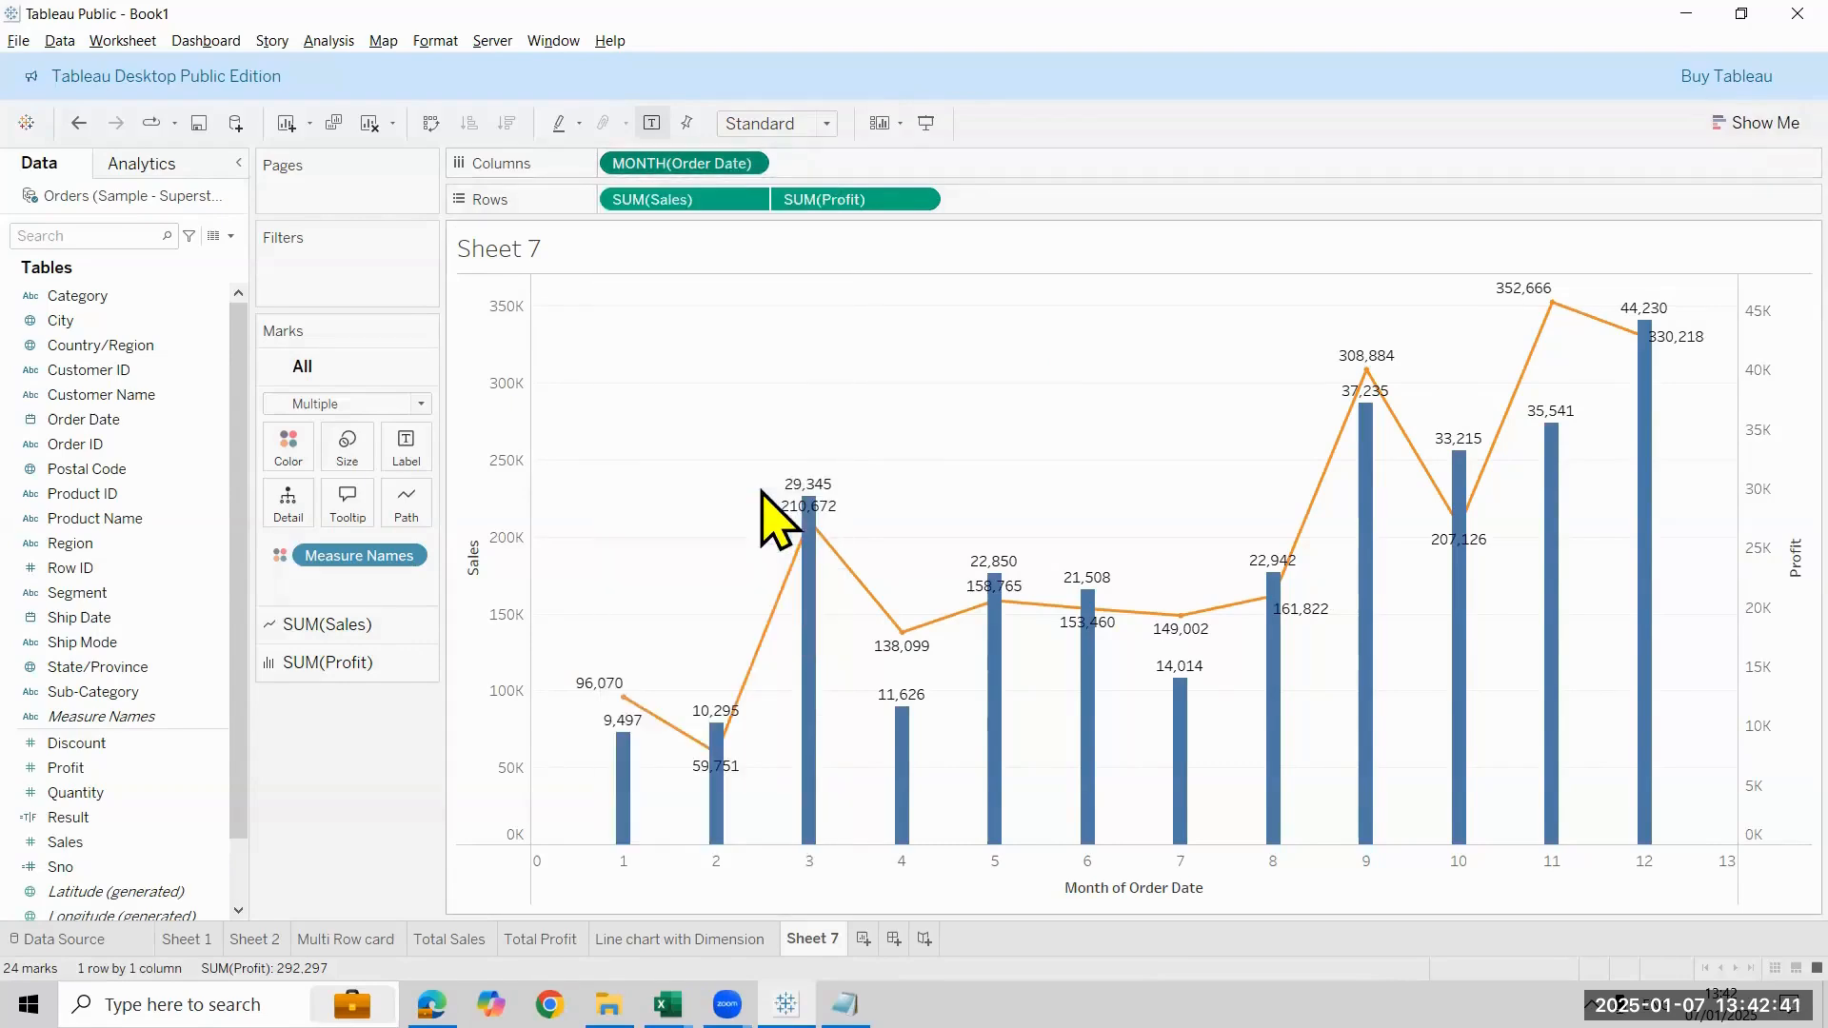
left_click(749, 164)
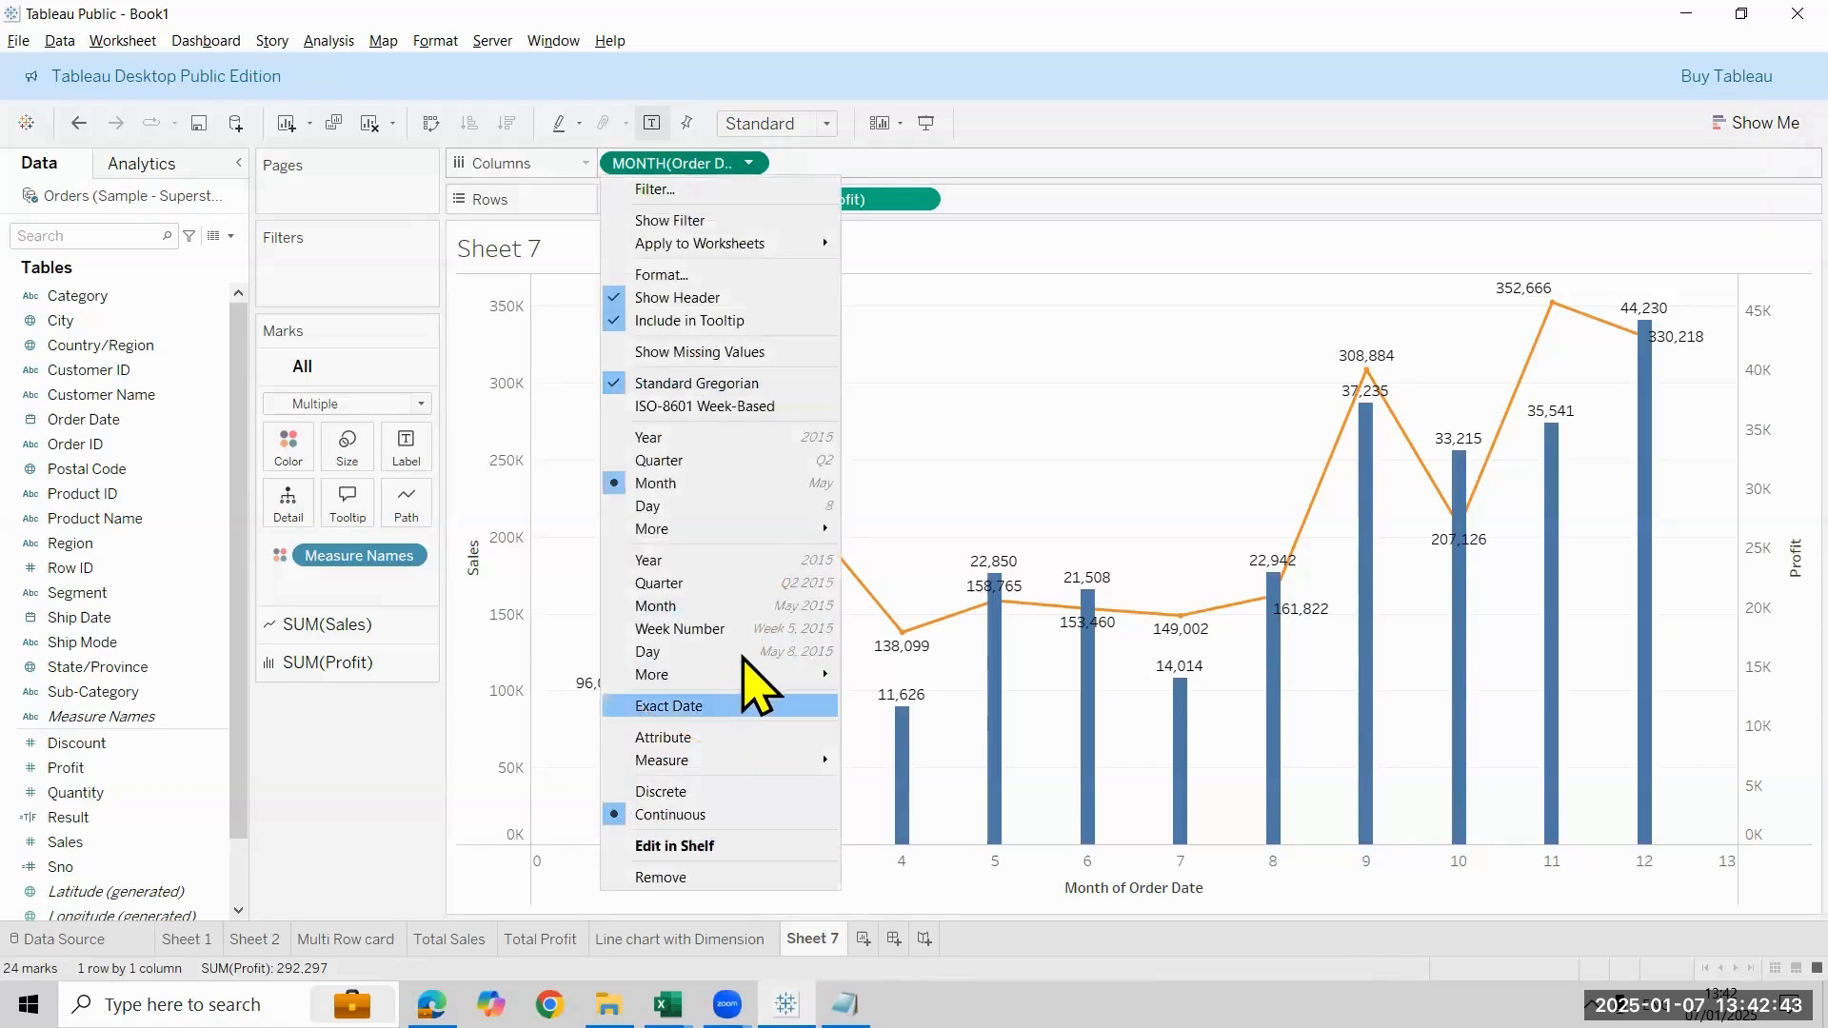
left_click(767, 792)
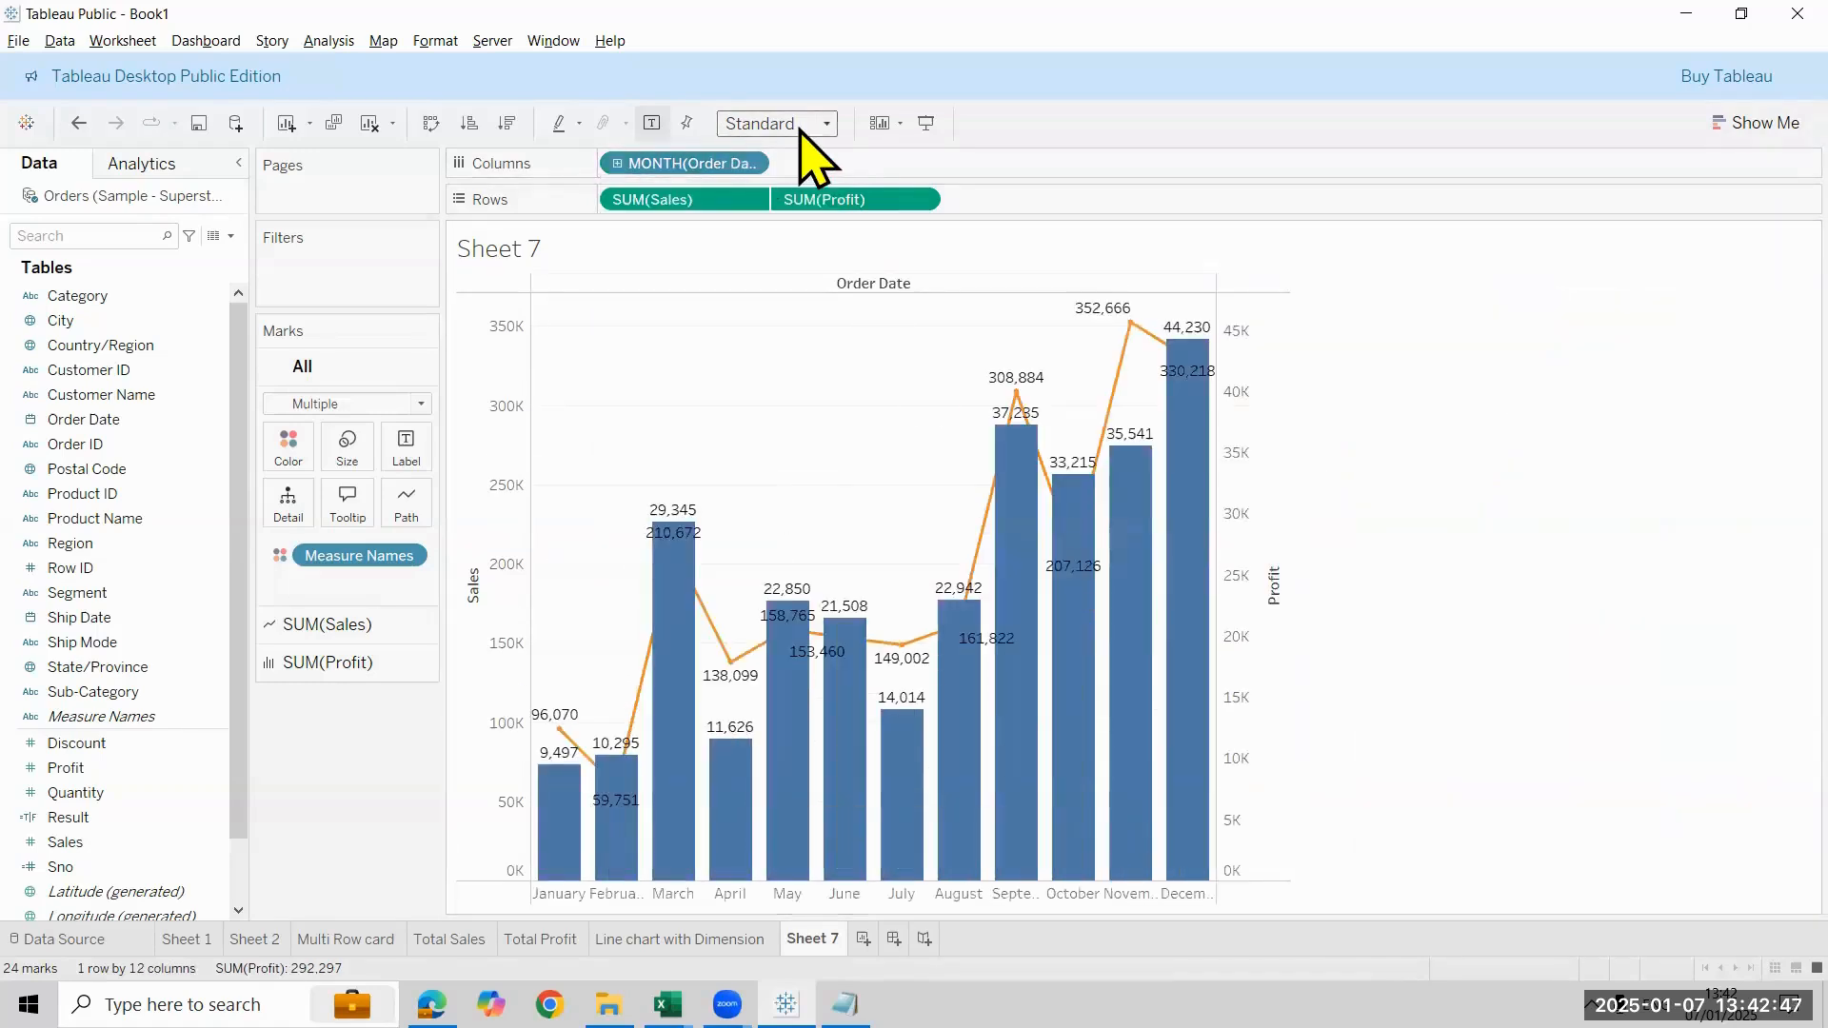
Fit the monthly Sales and Profit combination chart to Entire View
left_click(797, 162)
left_click(798, 211)
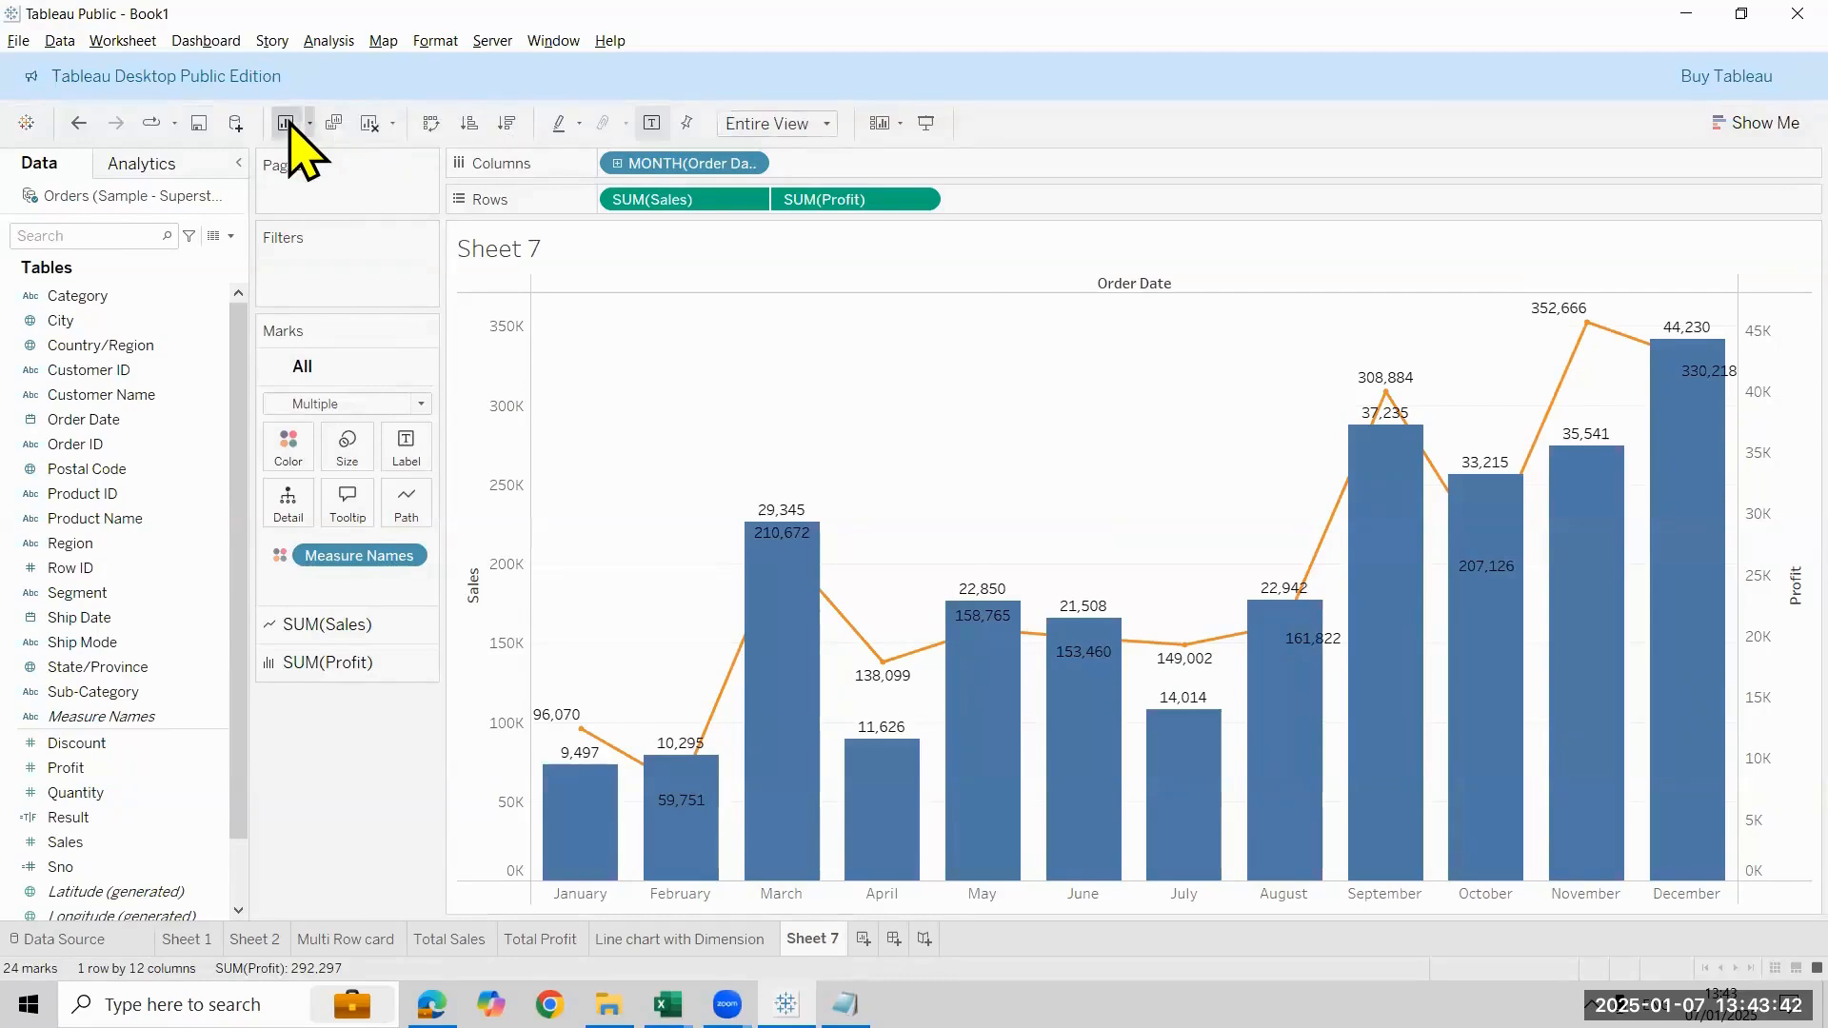
Clear the worksheet and place Order Date on Columns as discrete Month
left_click(369, 122)
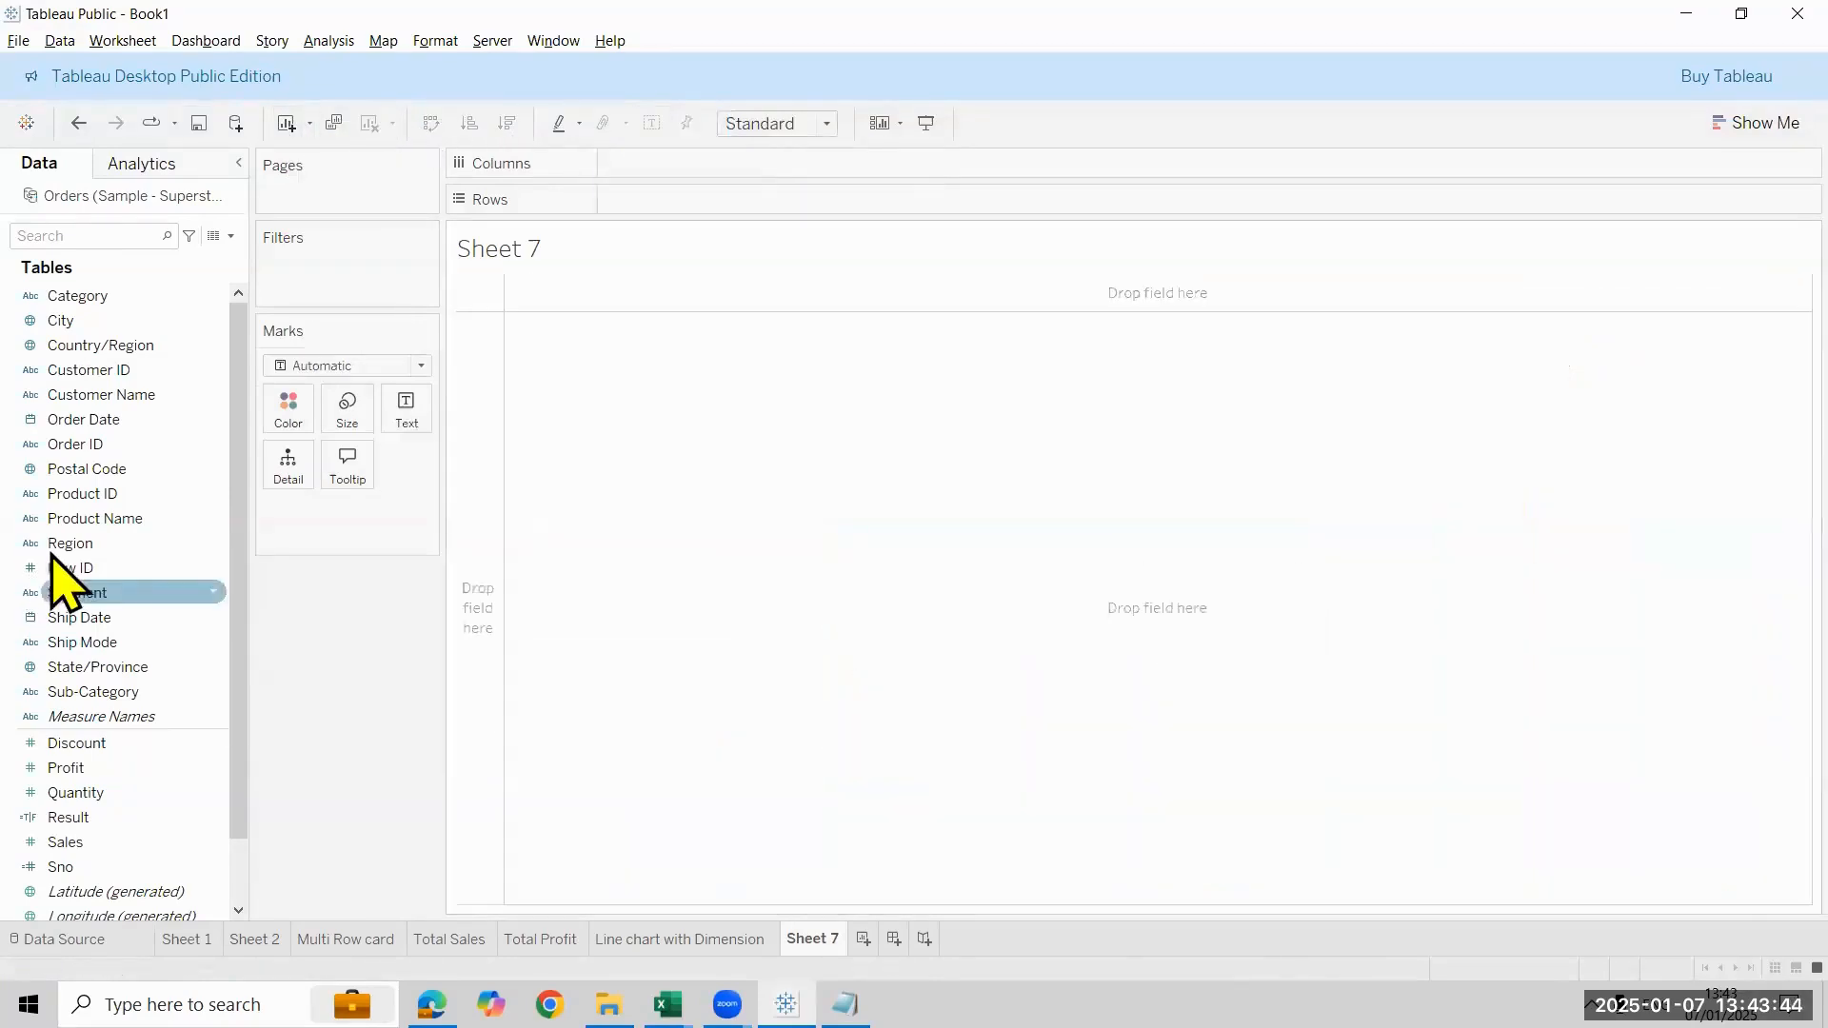
left_click_drag(114, 423, 759, 170)
left_click(749, 163)
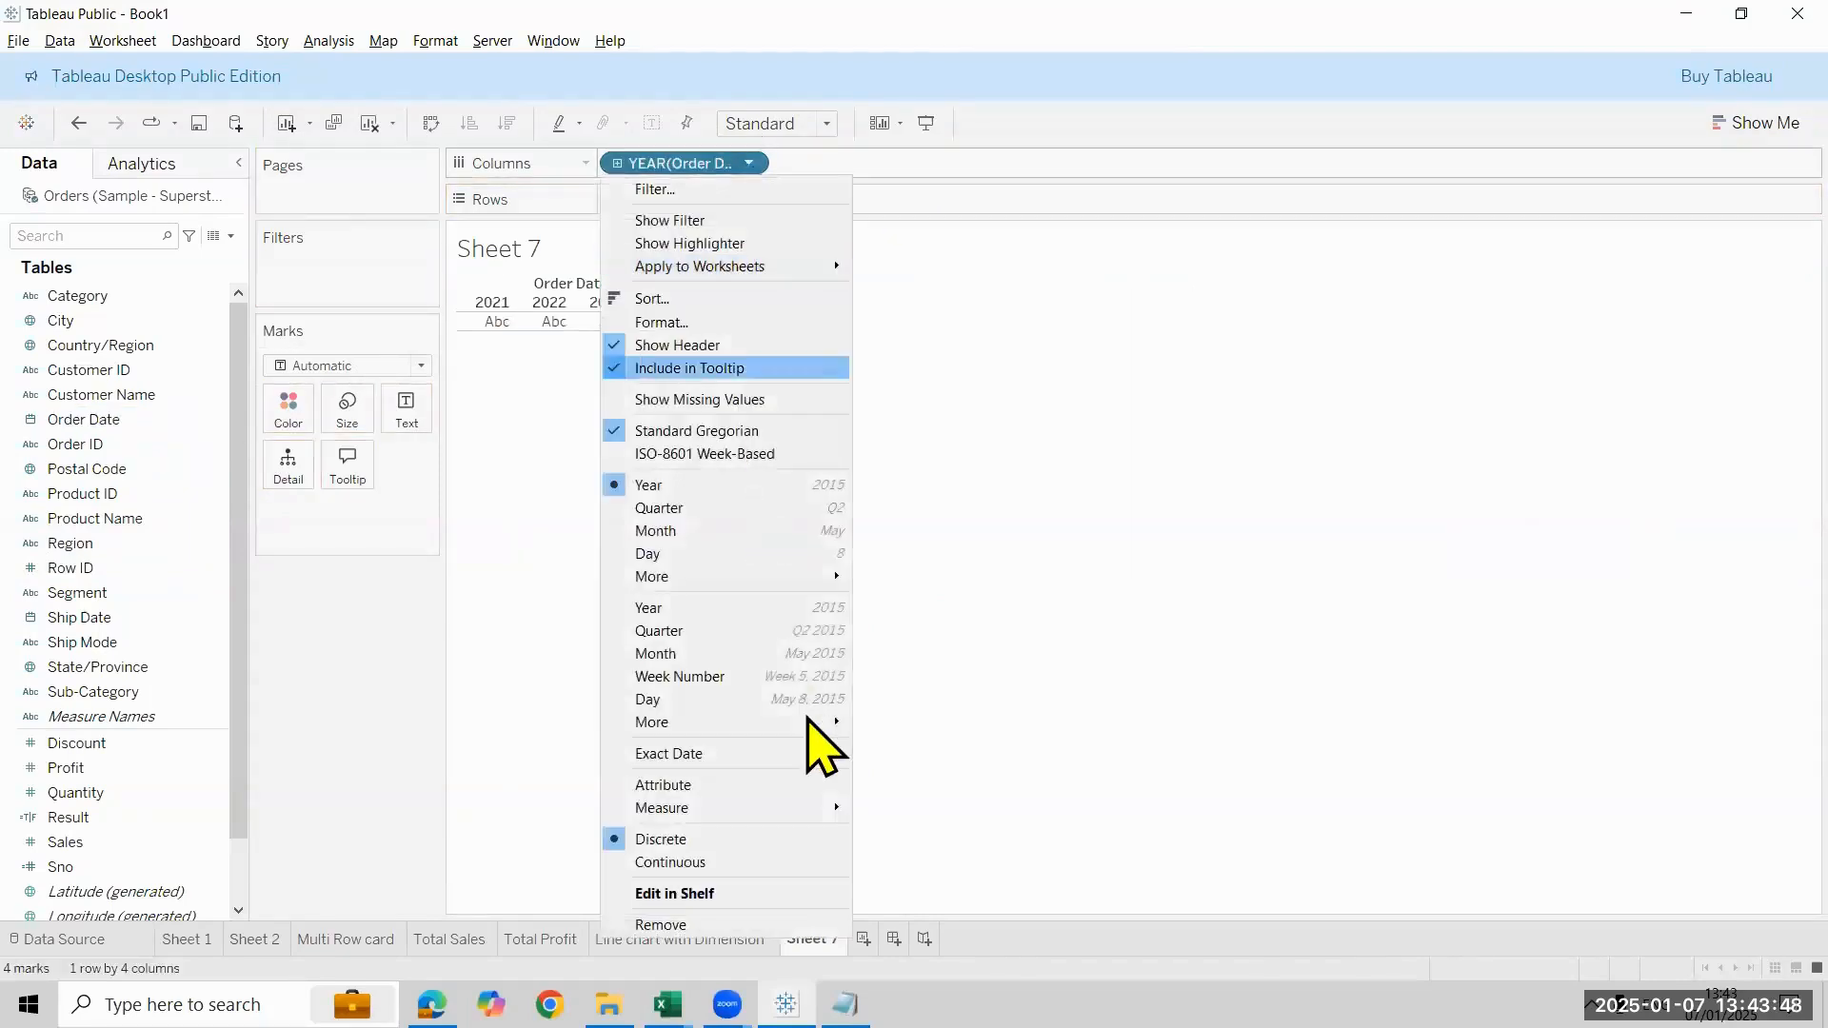
left_click(770, 534)
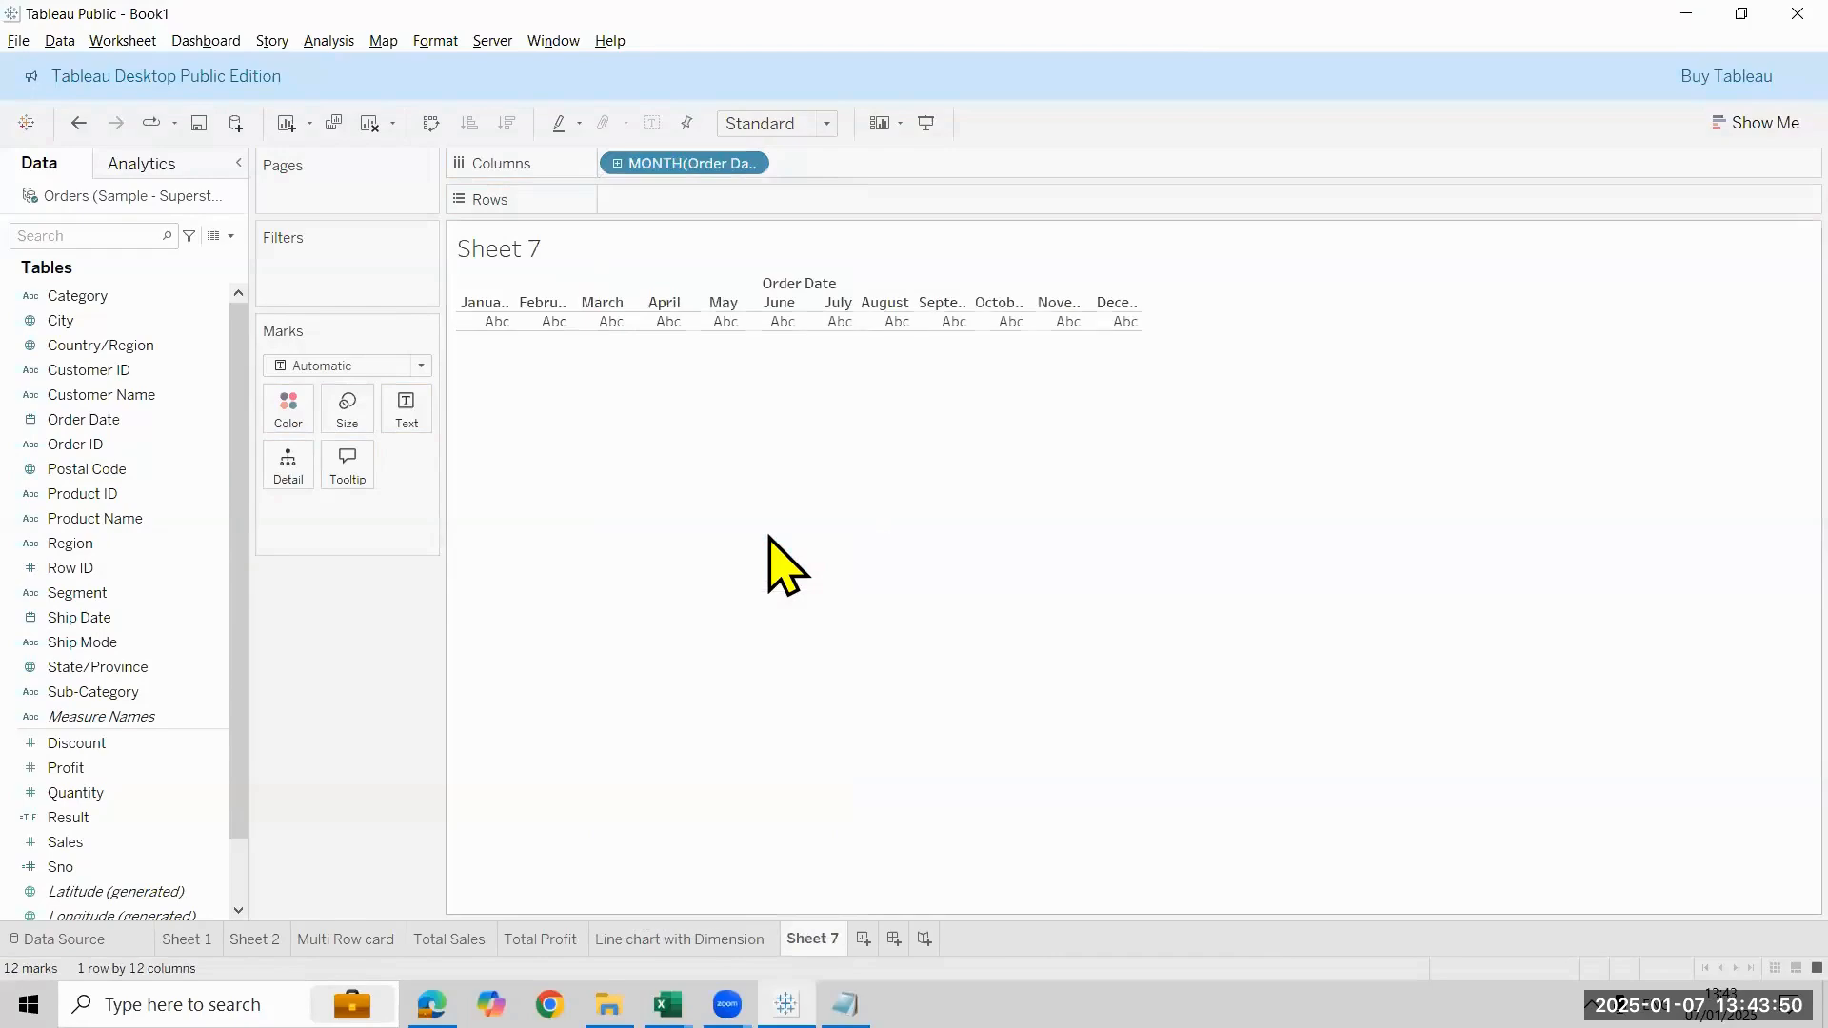
Add Sales and Profit to Rows, with Sales first
left_click(171, 843)
mouse_move(149, 857)
left_mouse_down()
mouse_move(620, 168)
mouse_move(689, 211)
left_mouse_up()
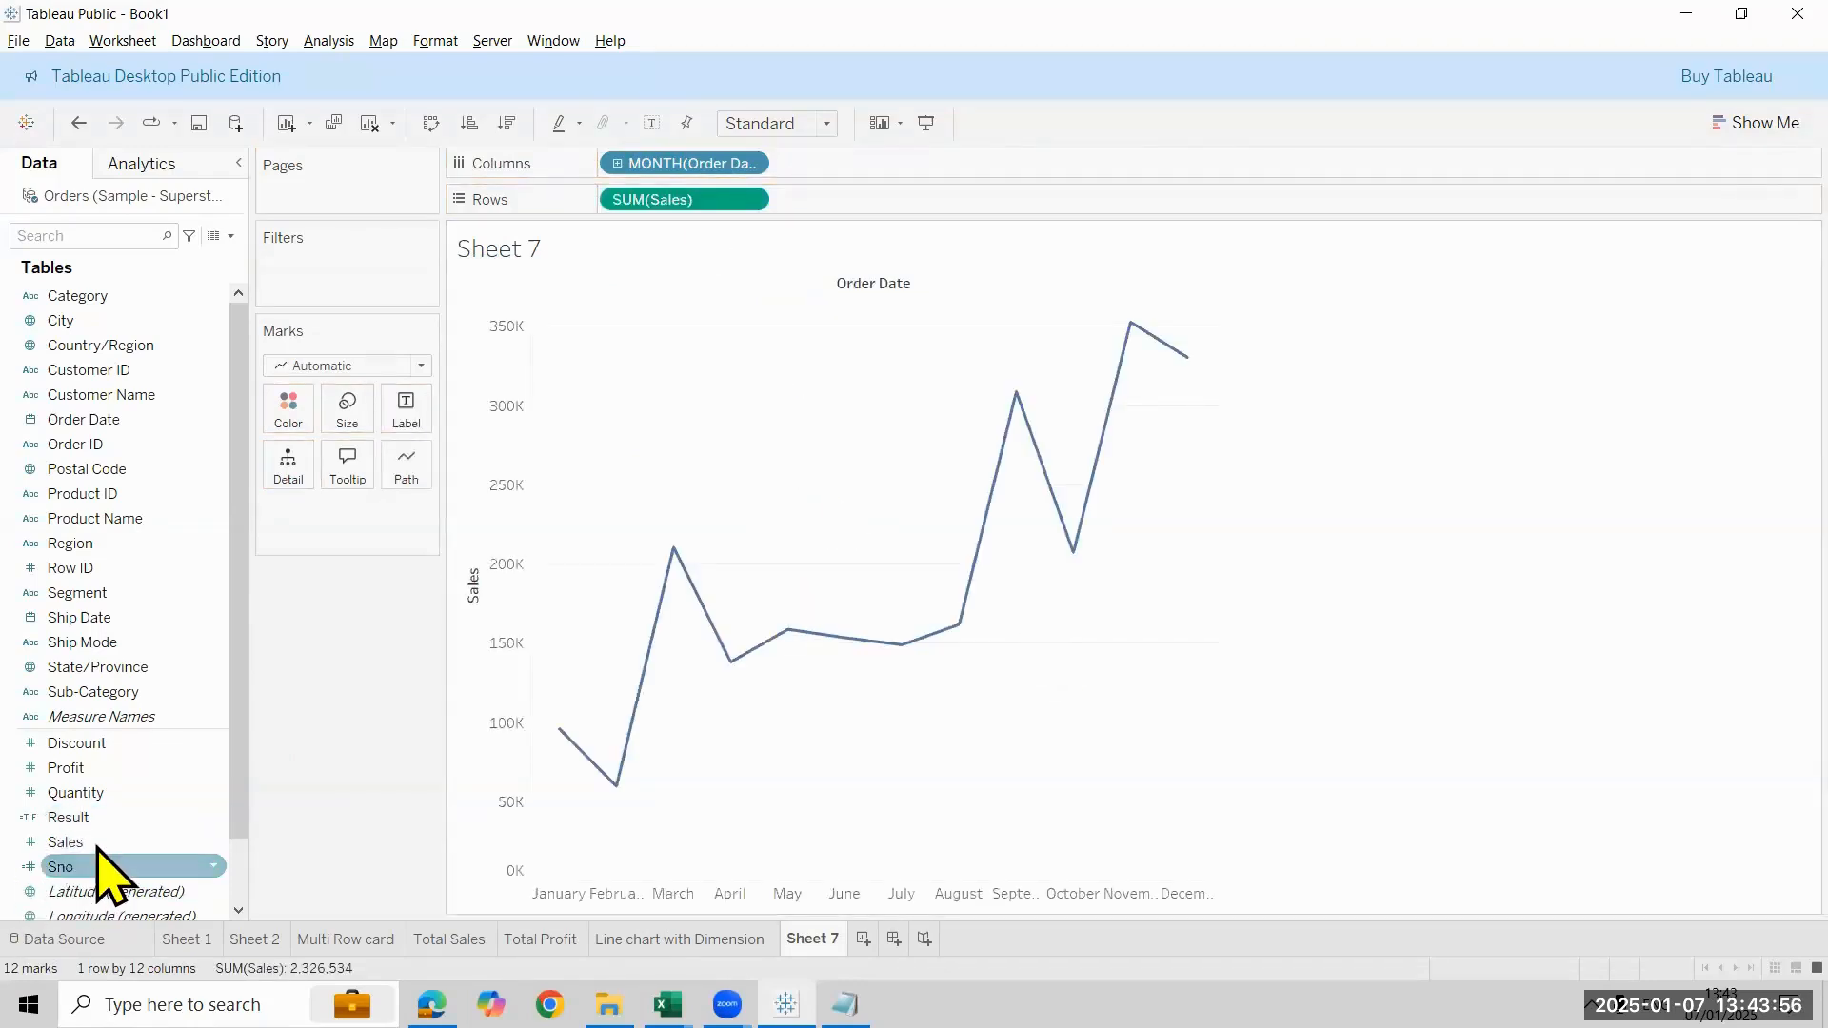
left_click_drag(105, 768, 859, 207)
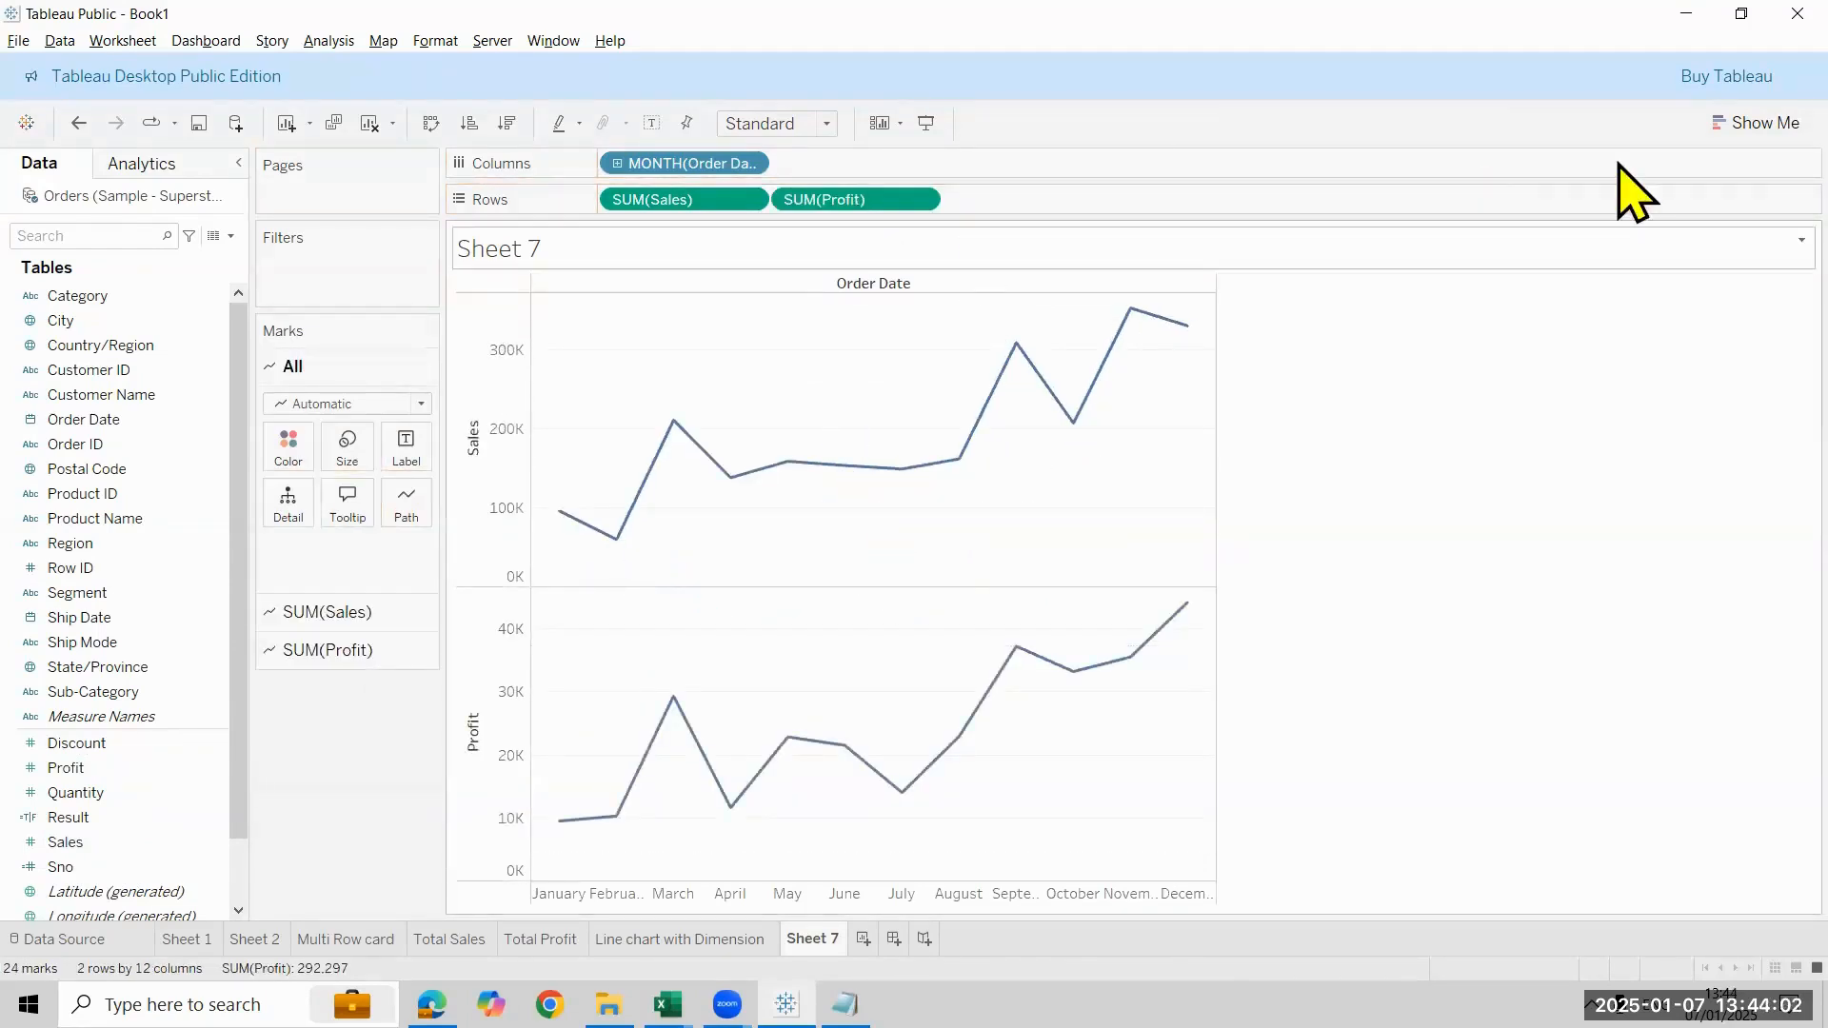
Convert the two line charts to a dual combination chart and make the Order Date month discrete
left_click(1747, 124)
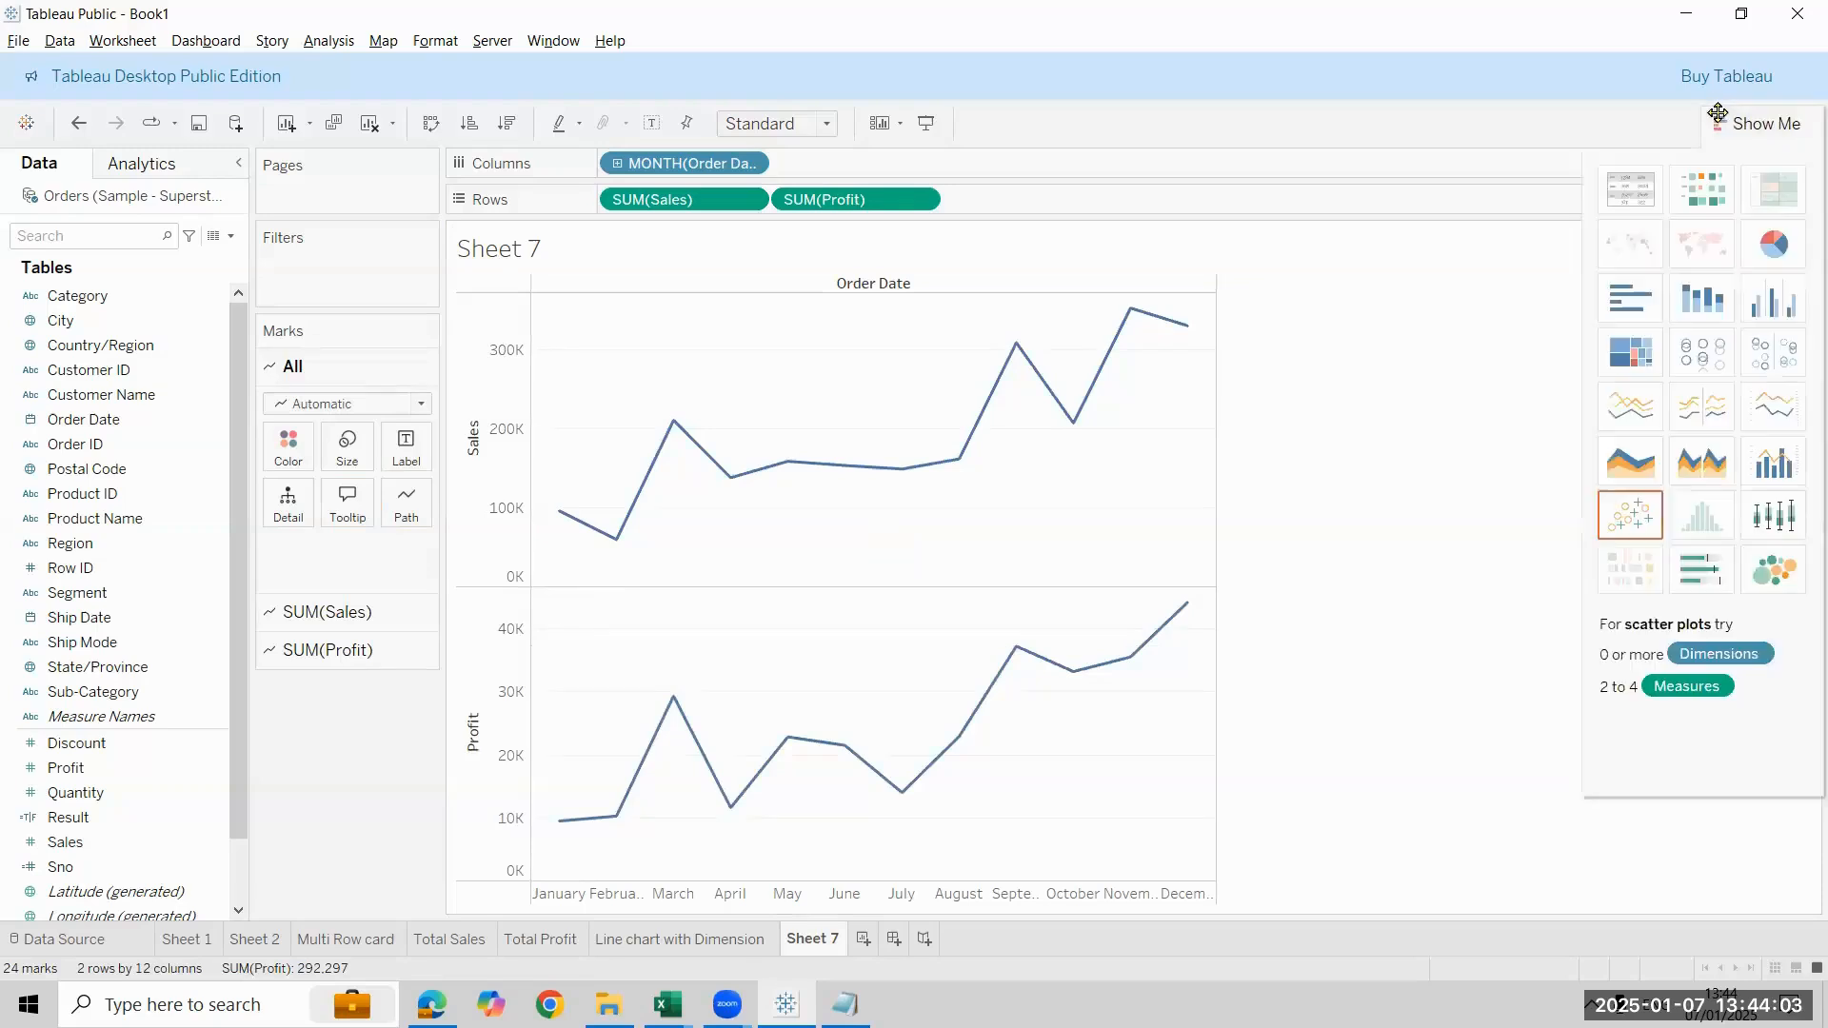
left_click(1788, 472)
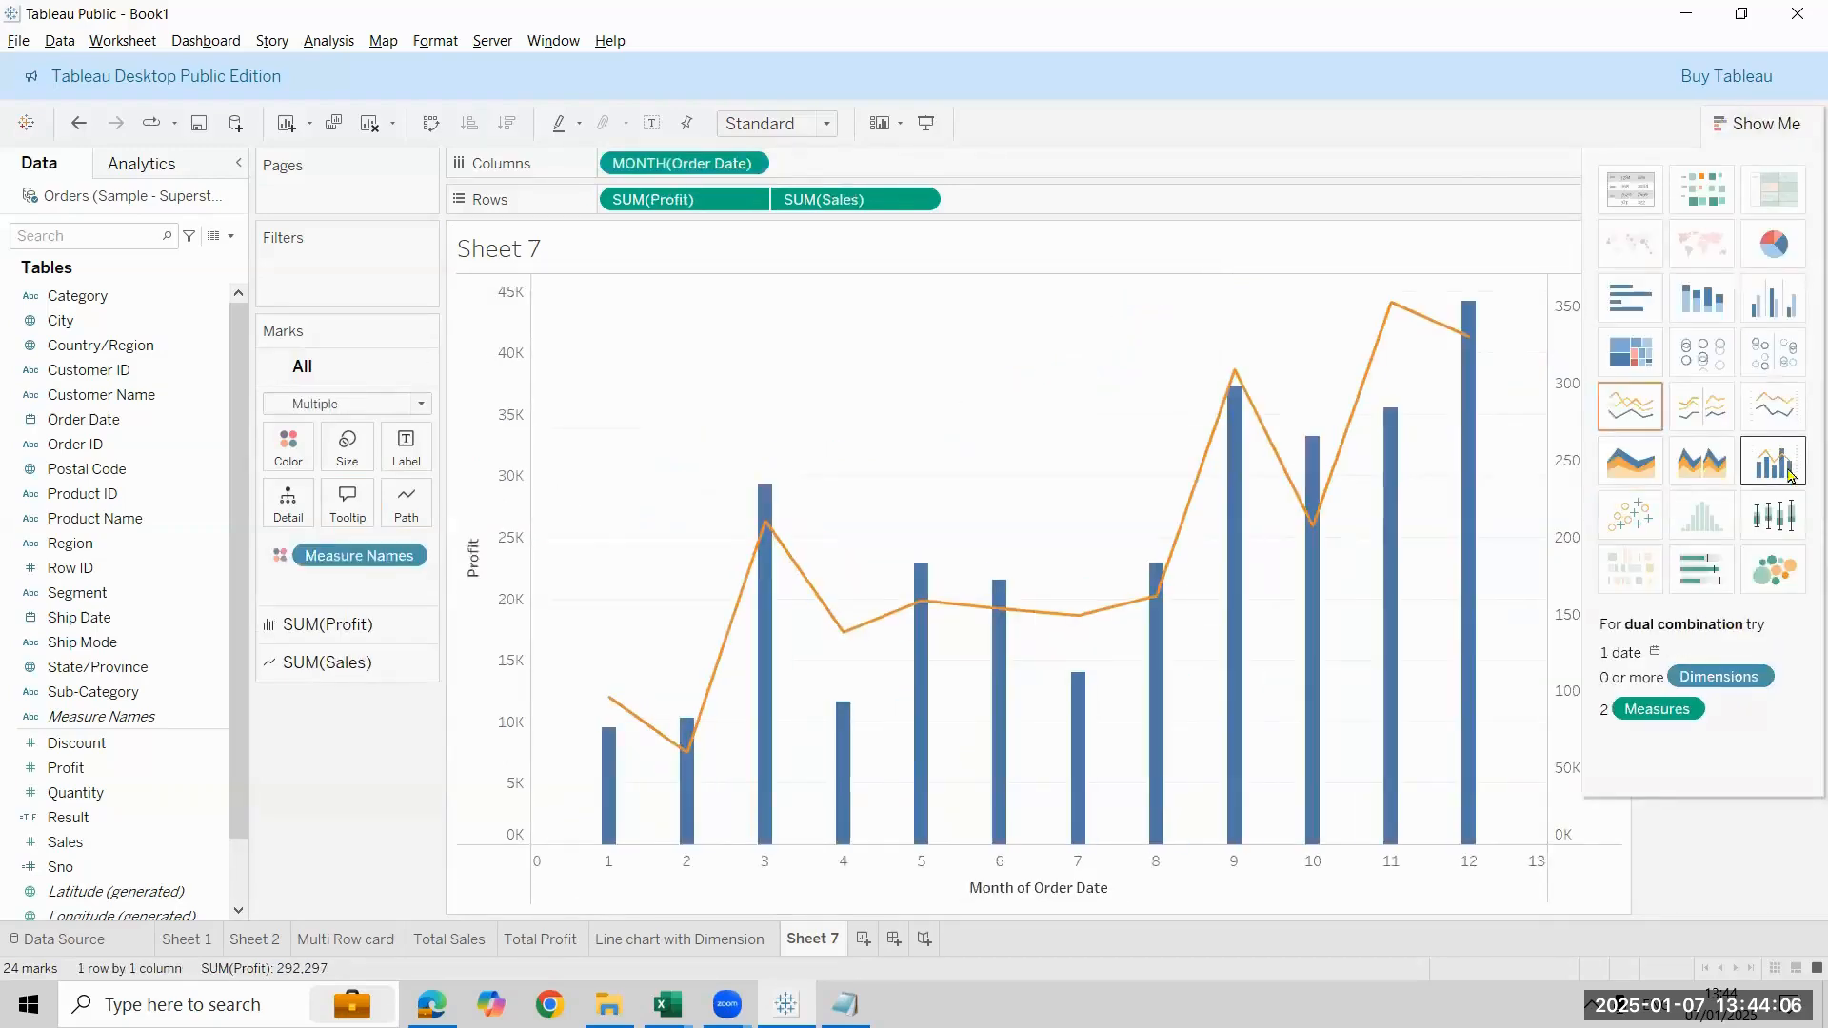
left_click(1760, 125)
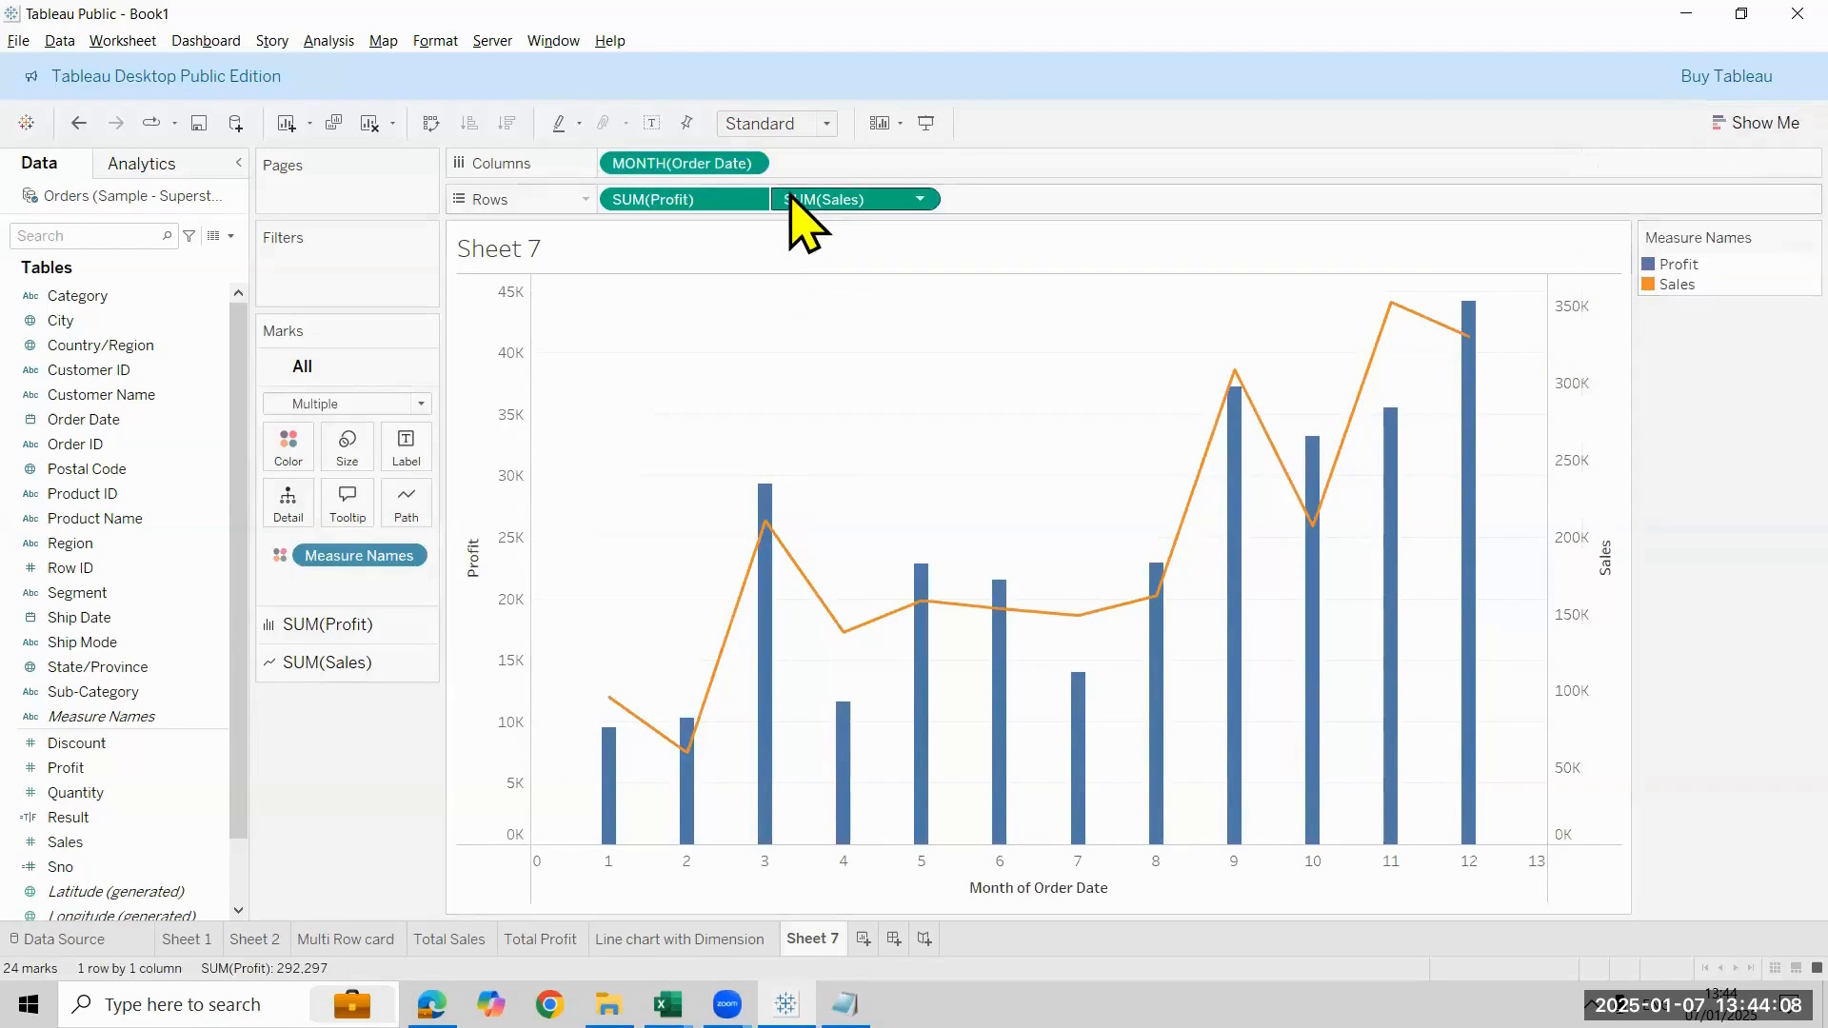
left_click(751, 164)
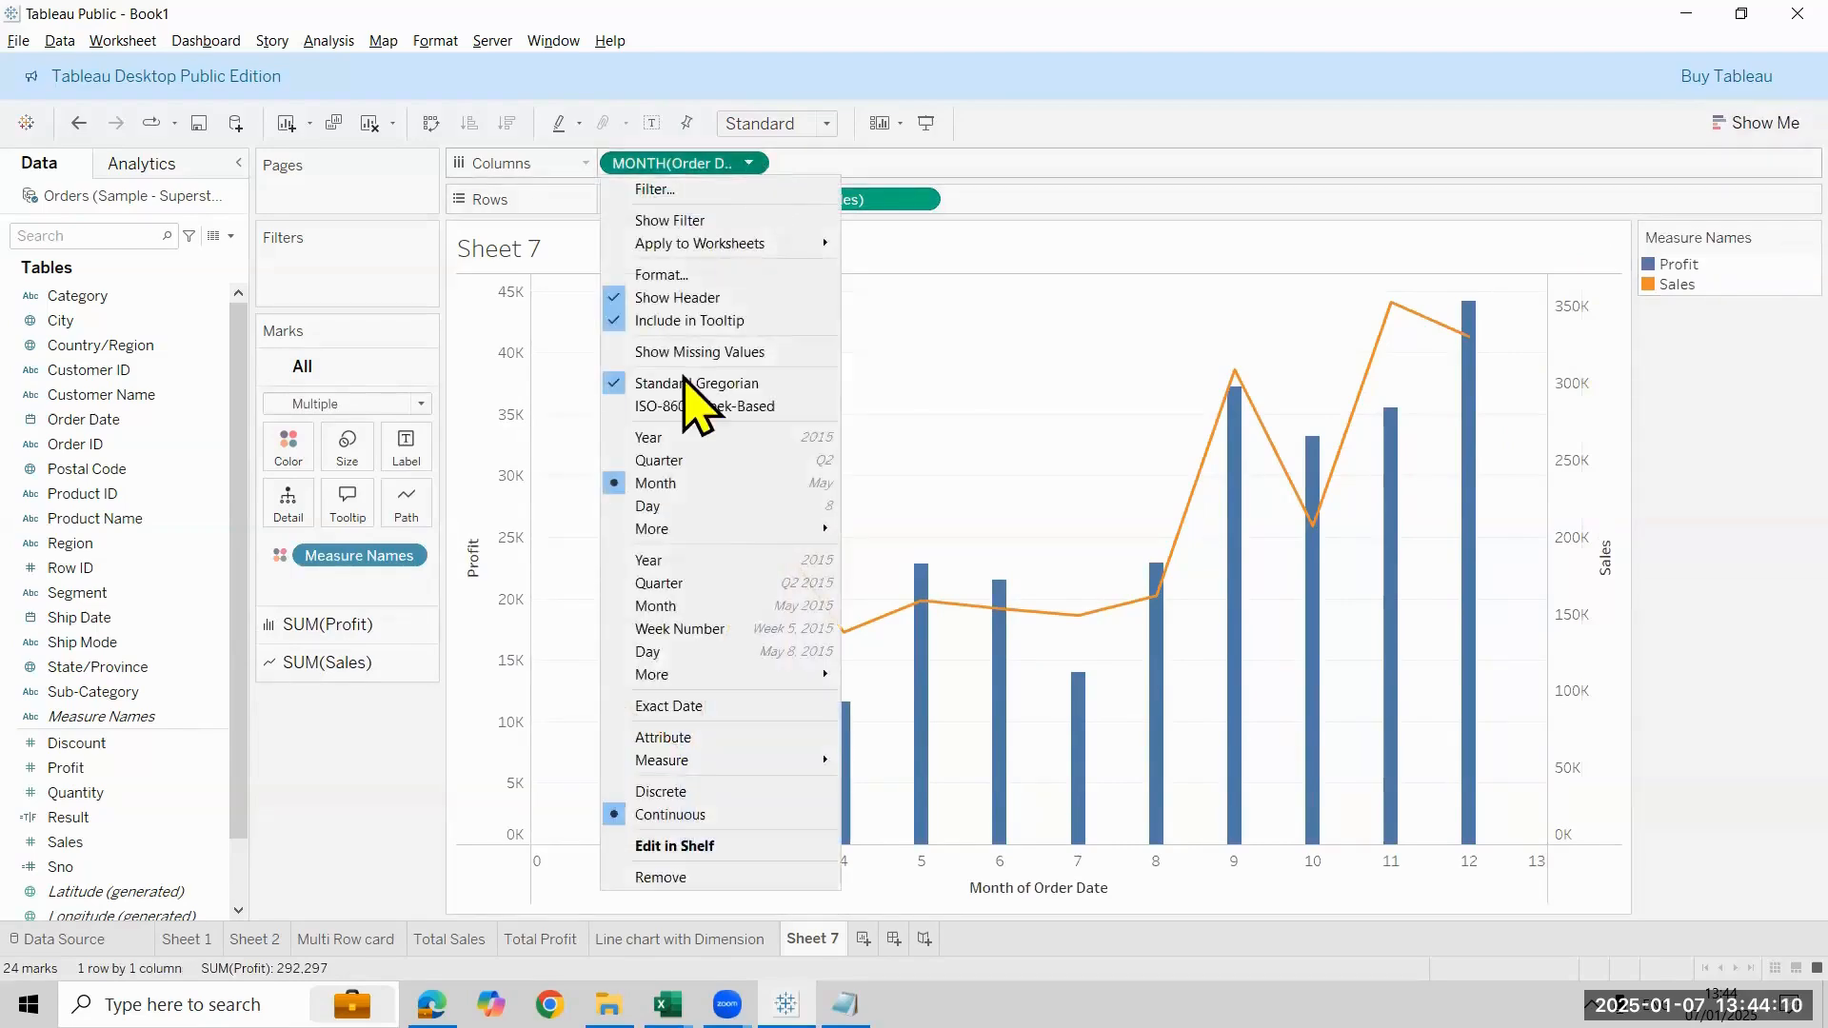
left_click(691, 796)
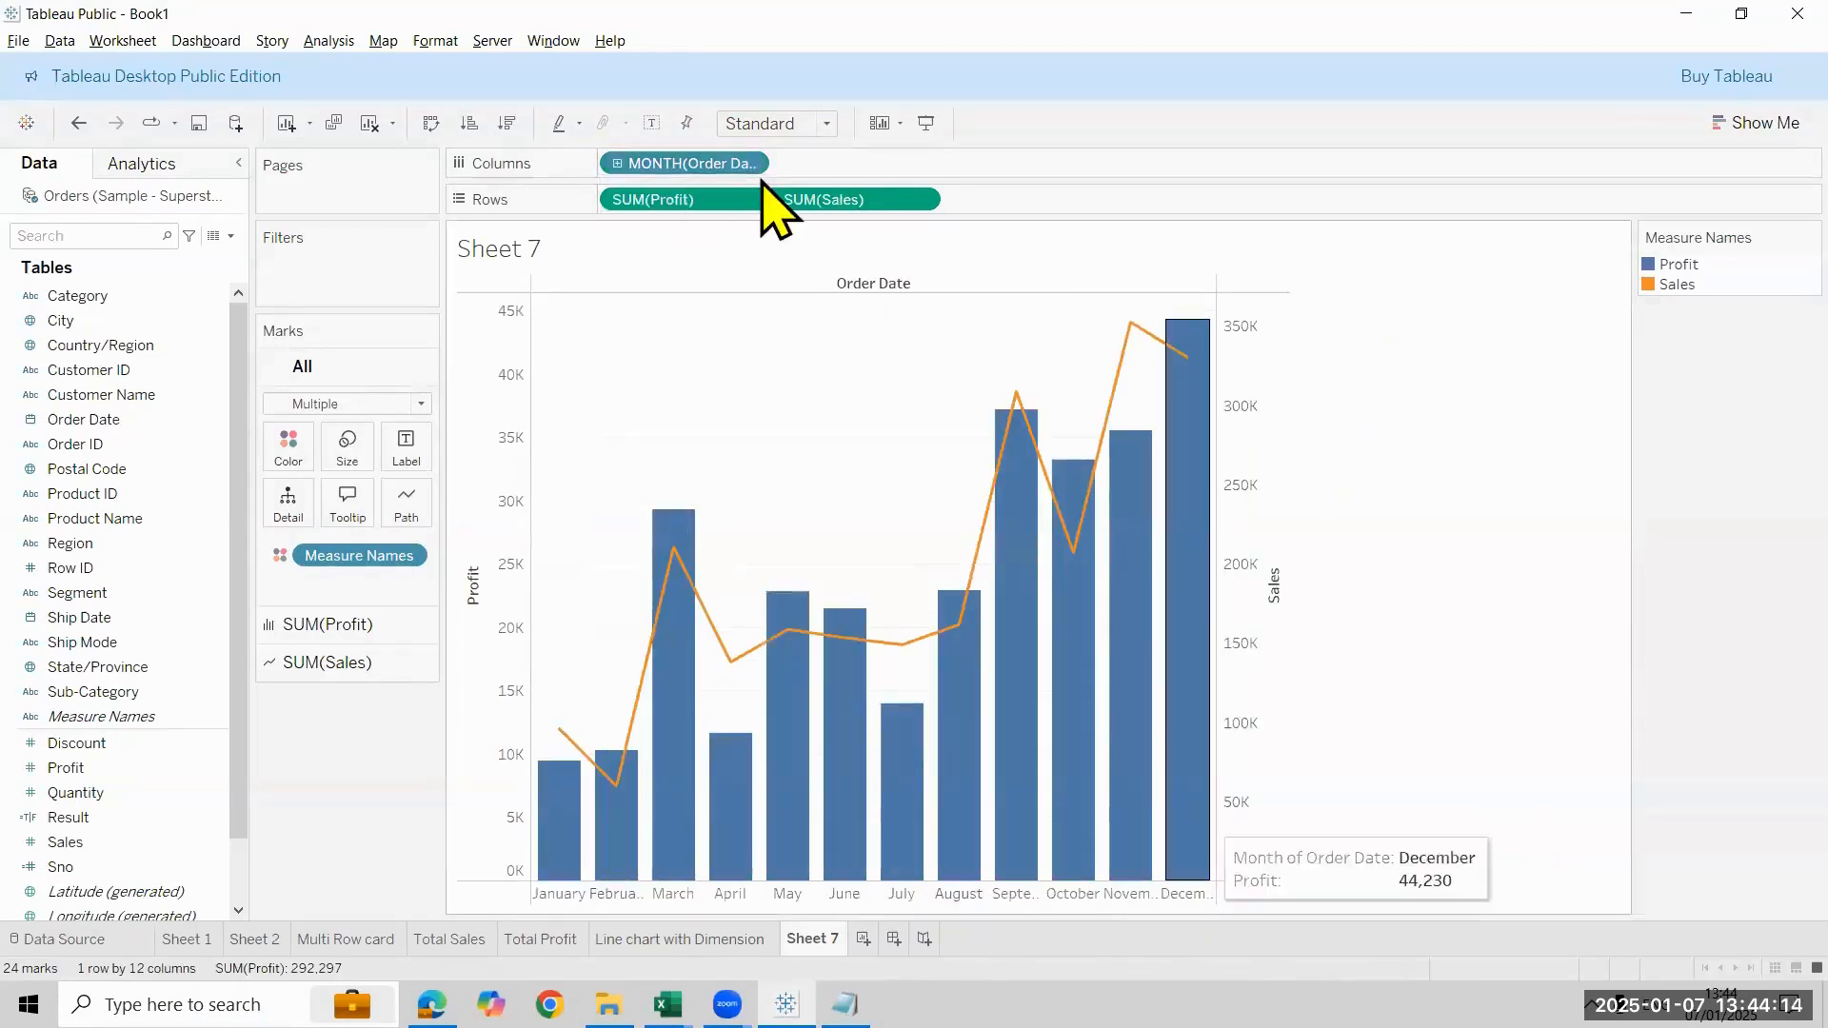
Fit the combination chart to Entire View and hide the Measure Names legend card
left_click(821, 124)
left_click(781, 210)
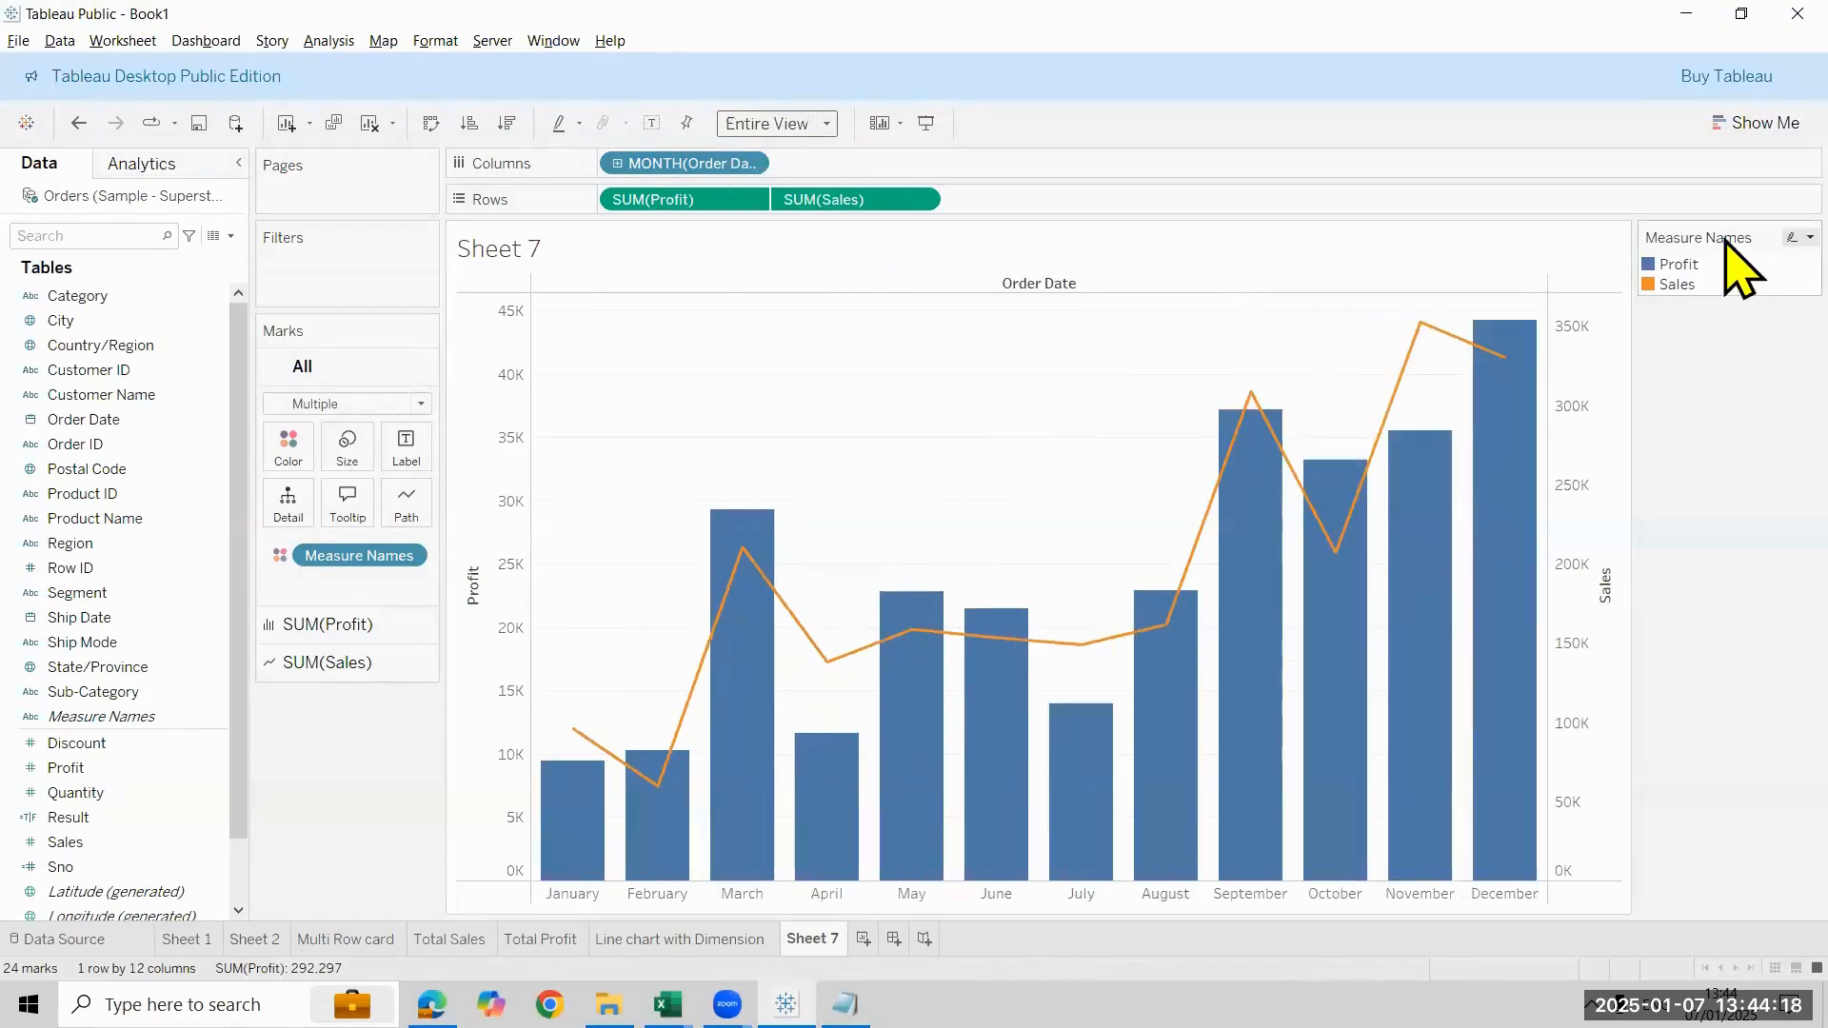
right_click(1725, 293)
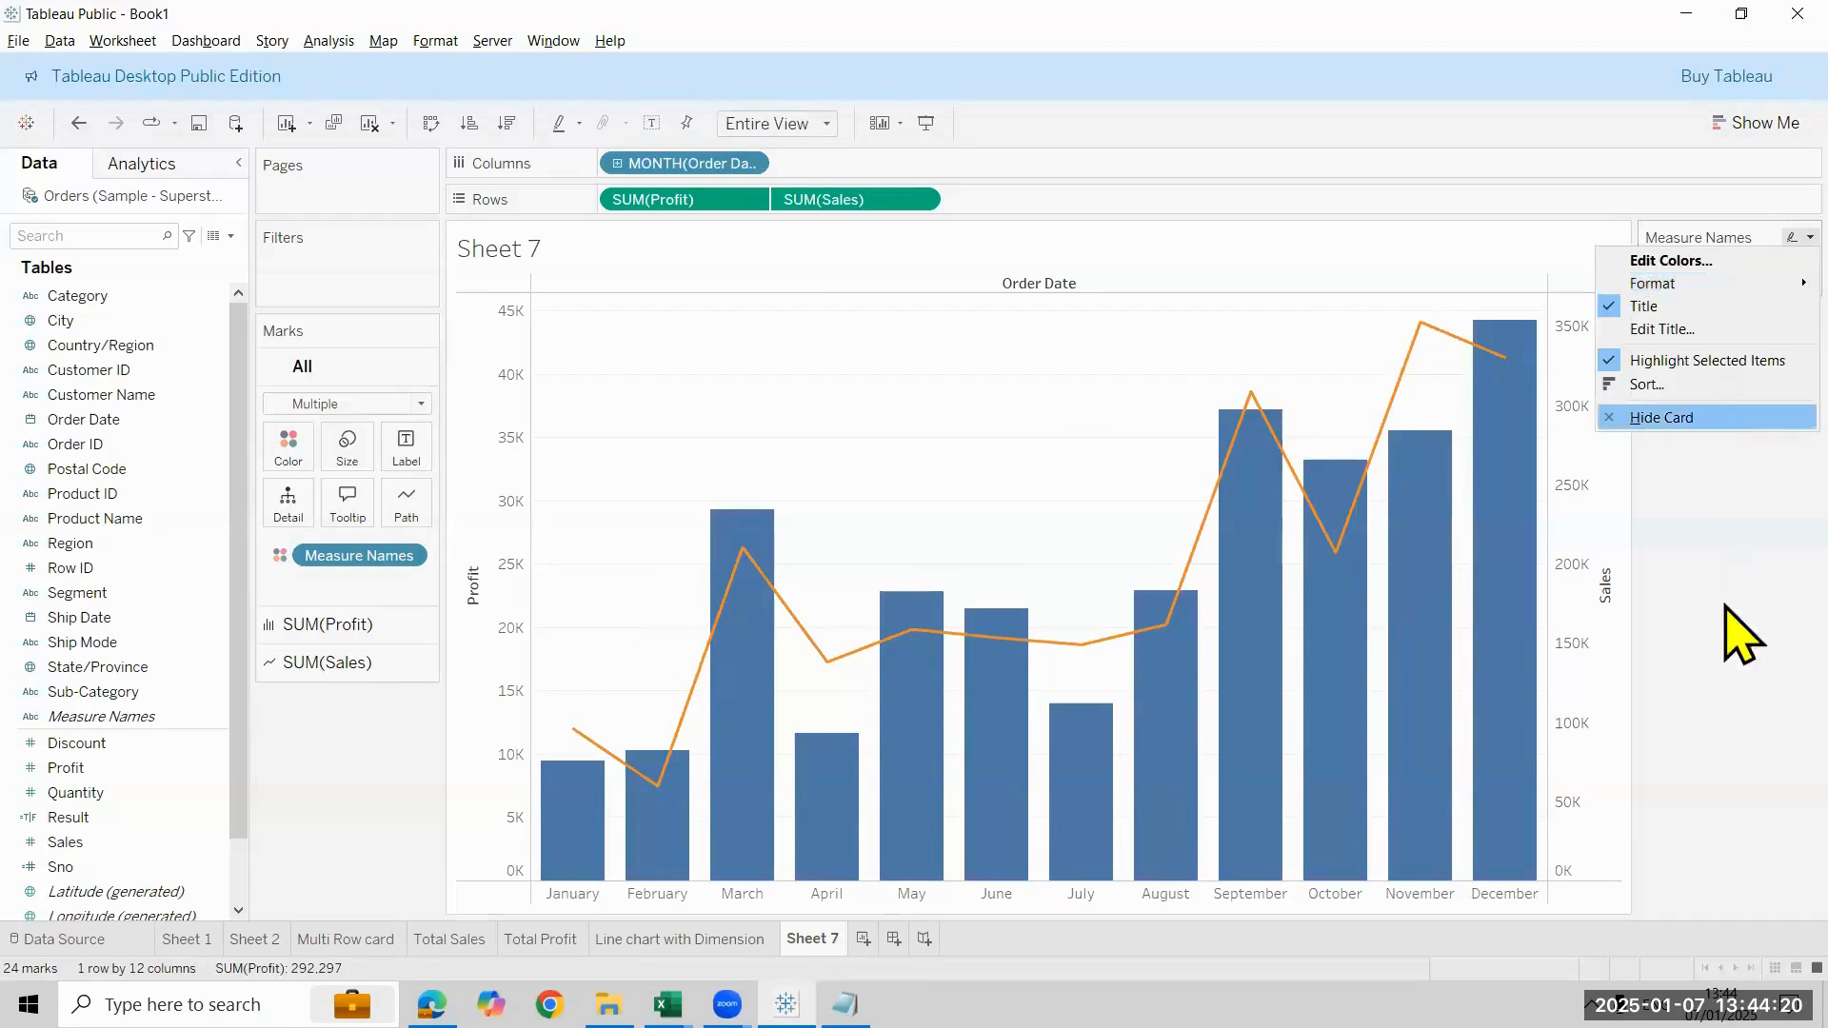
key("Return")
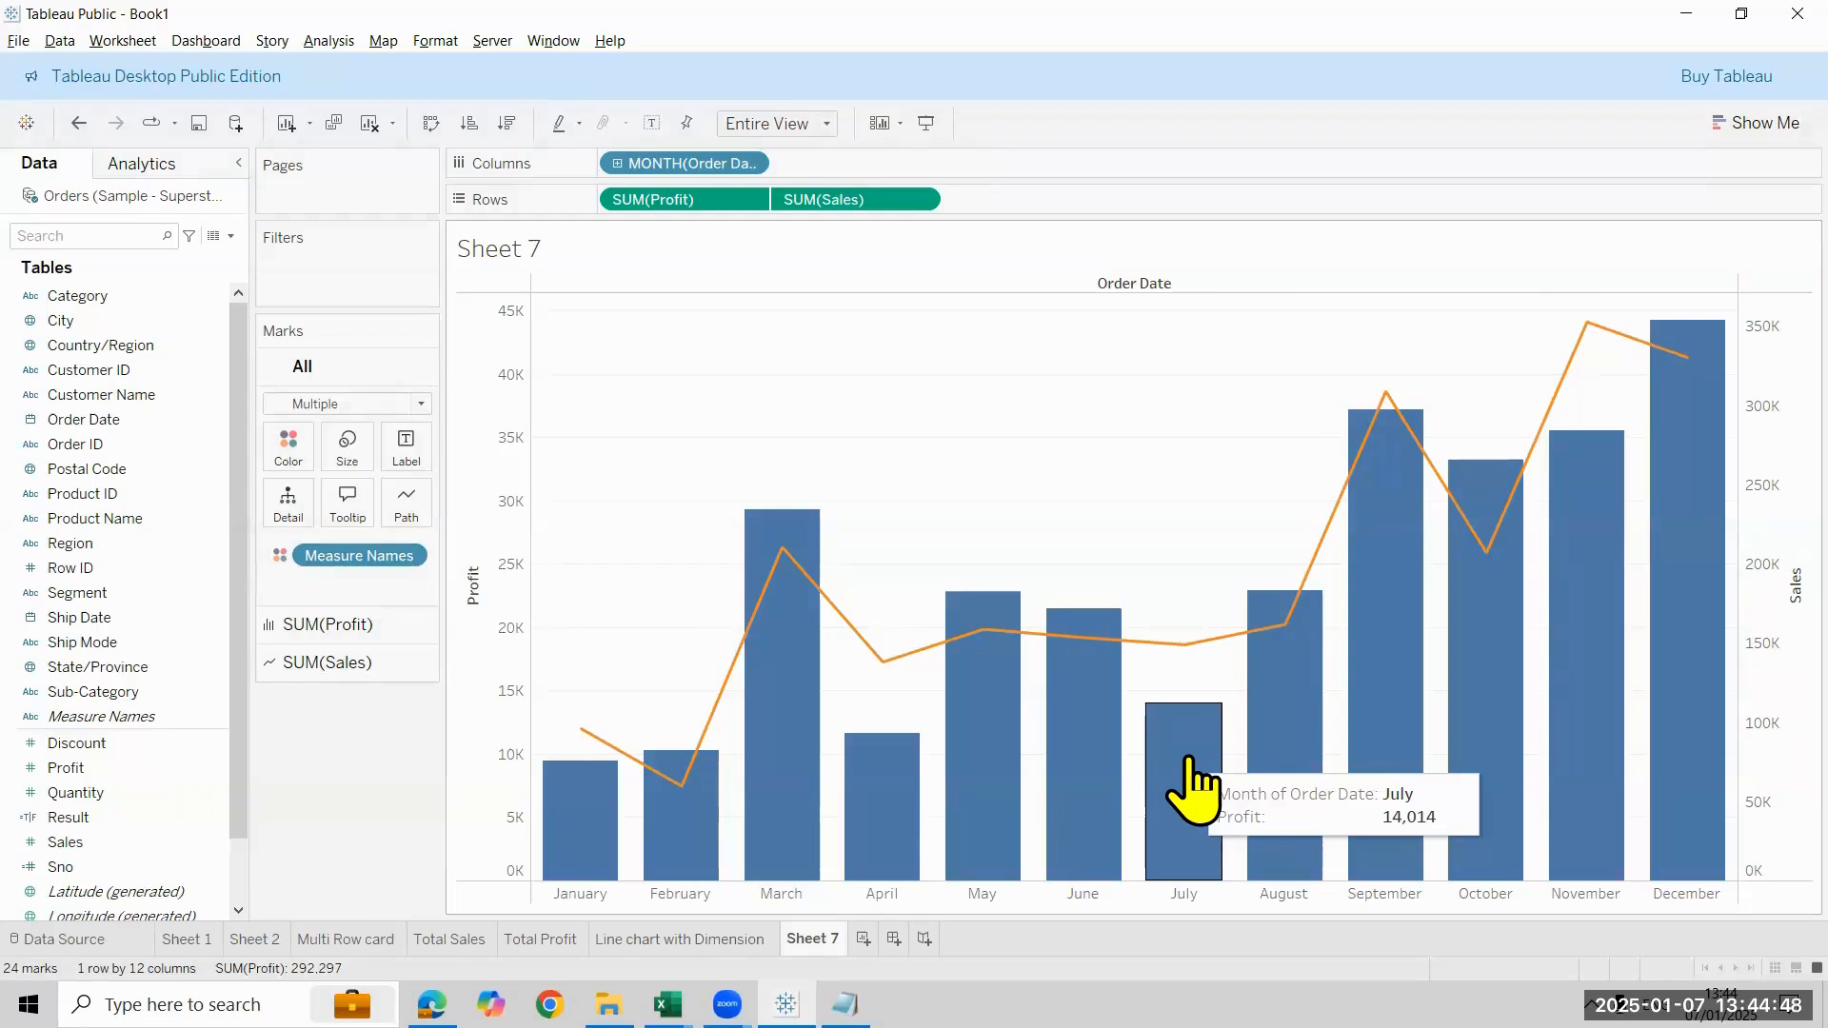
Rename the worksheet as "Combo chart" and add a new worksheet
double_click(812, 939)
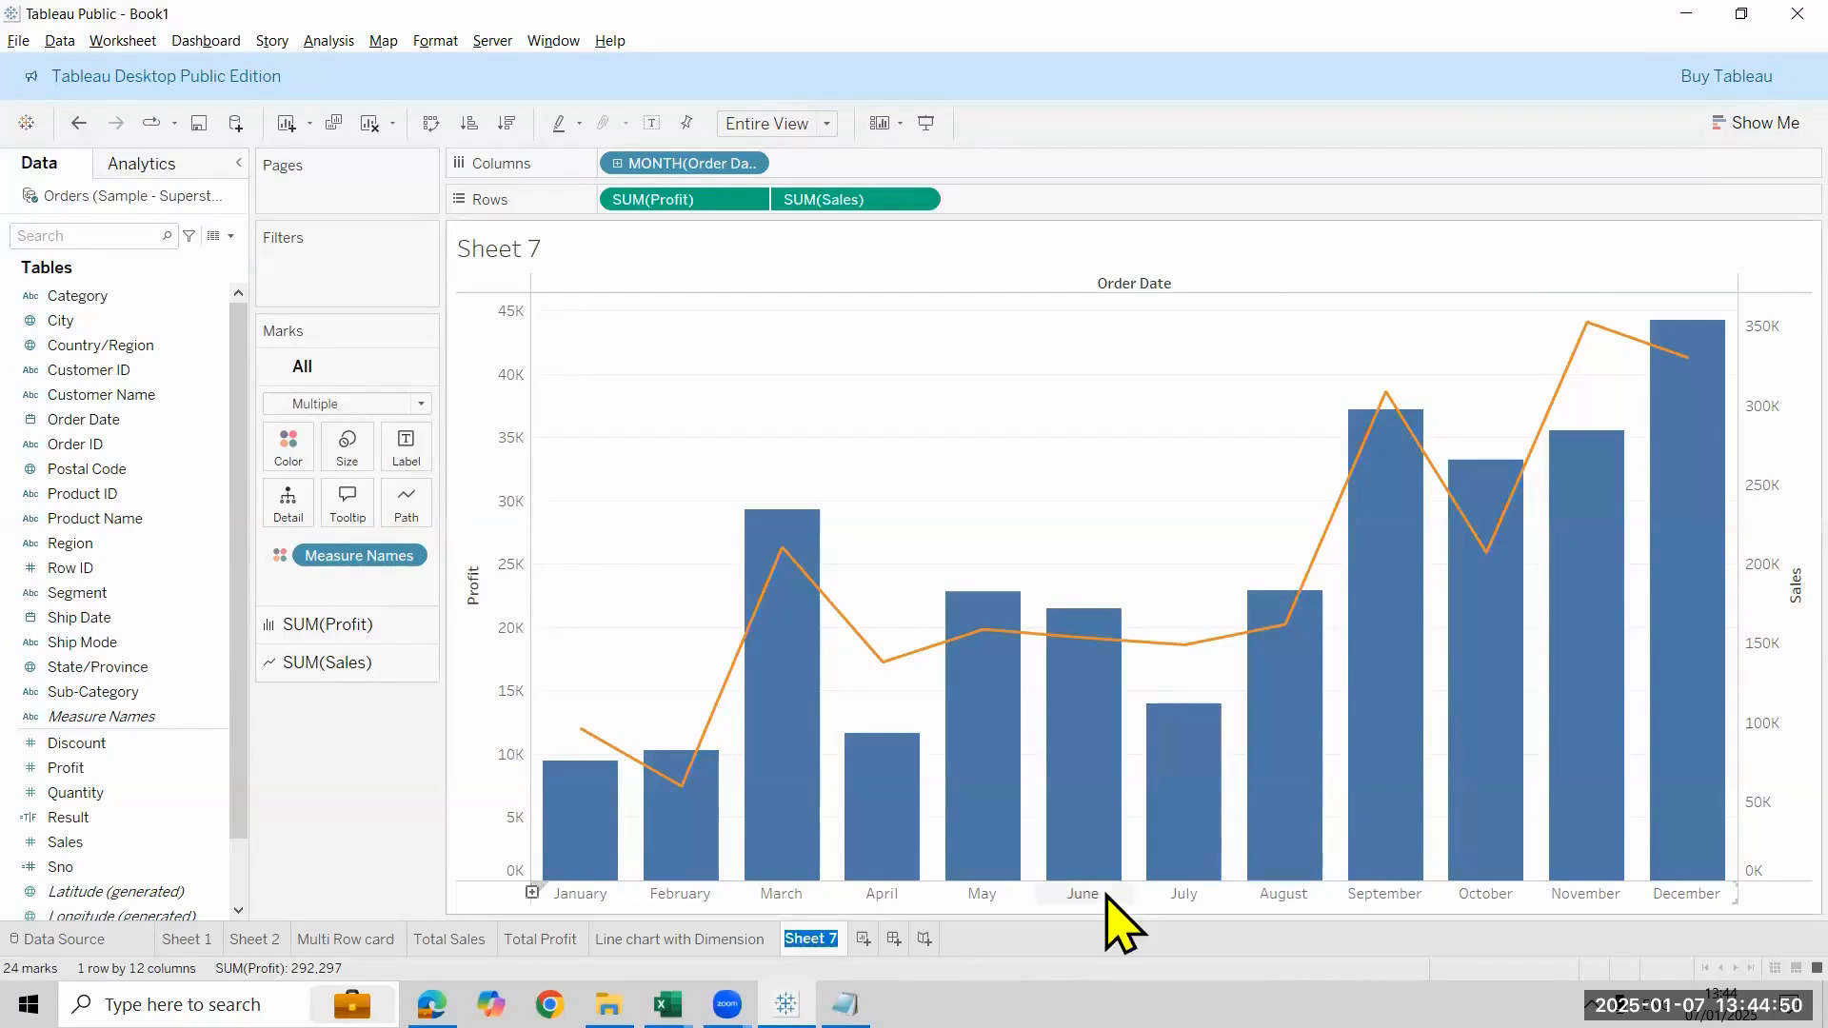
type("Com")
left_click(899, 939)
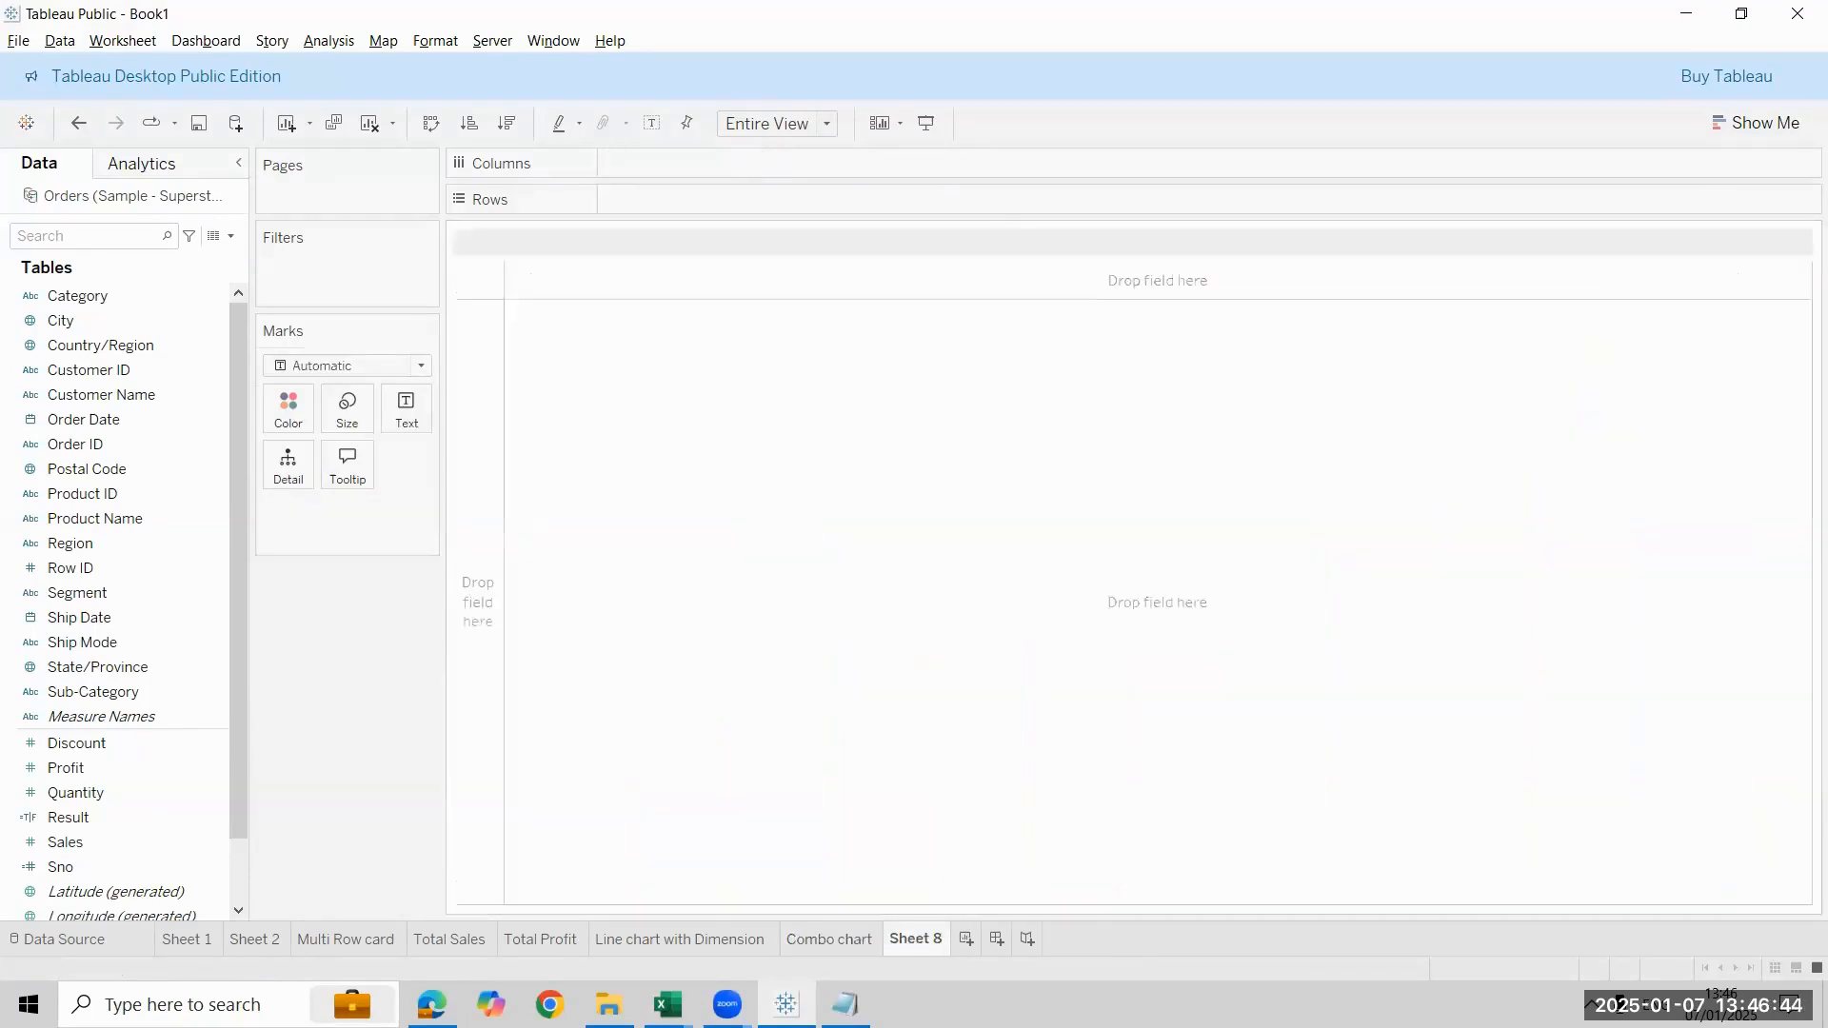
Place Sub-Category on Columns, and Sales followed by Profit on Rows
left_click(168, 694)
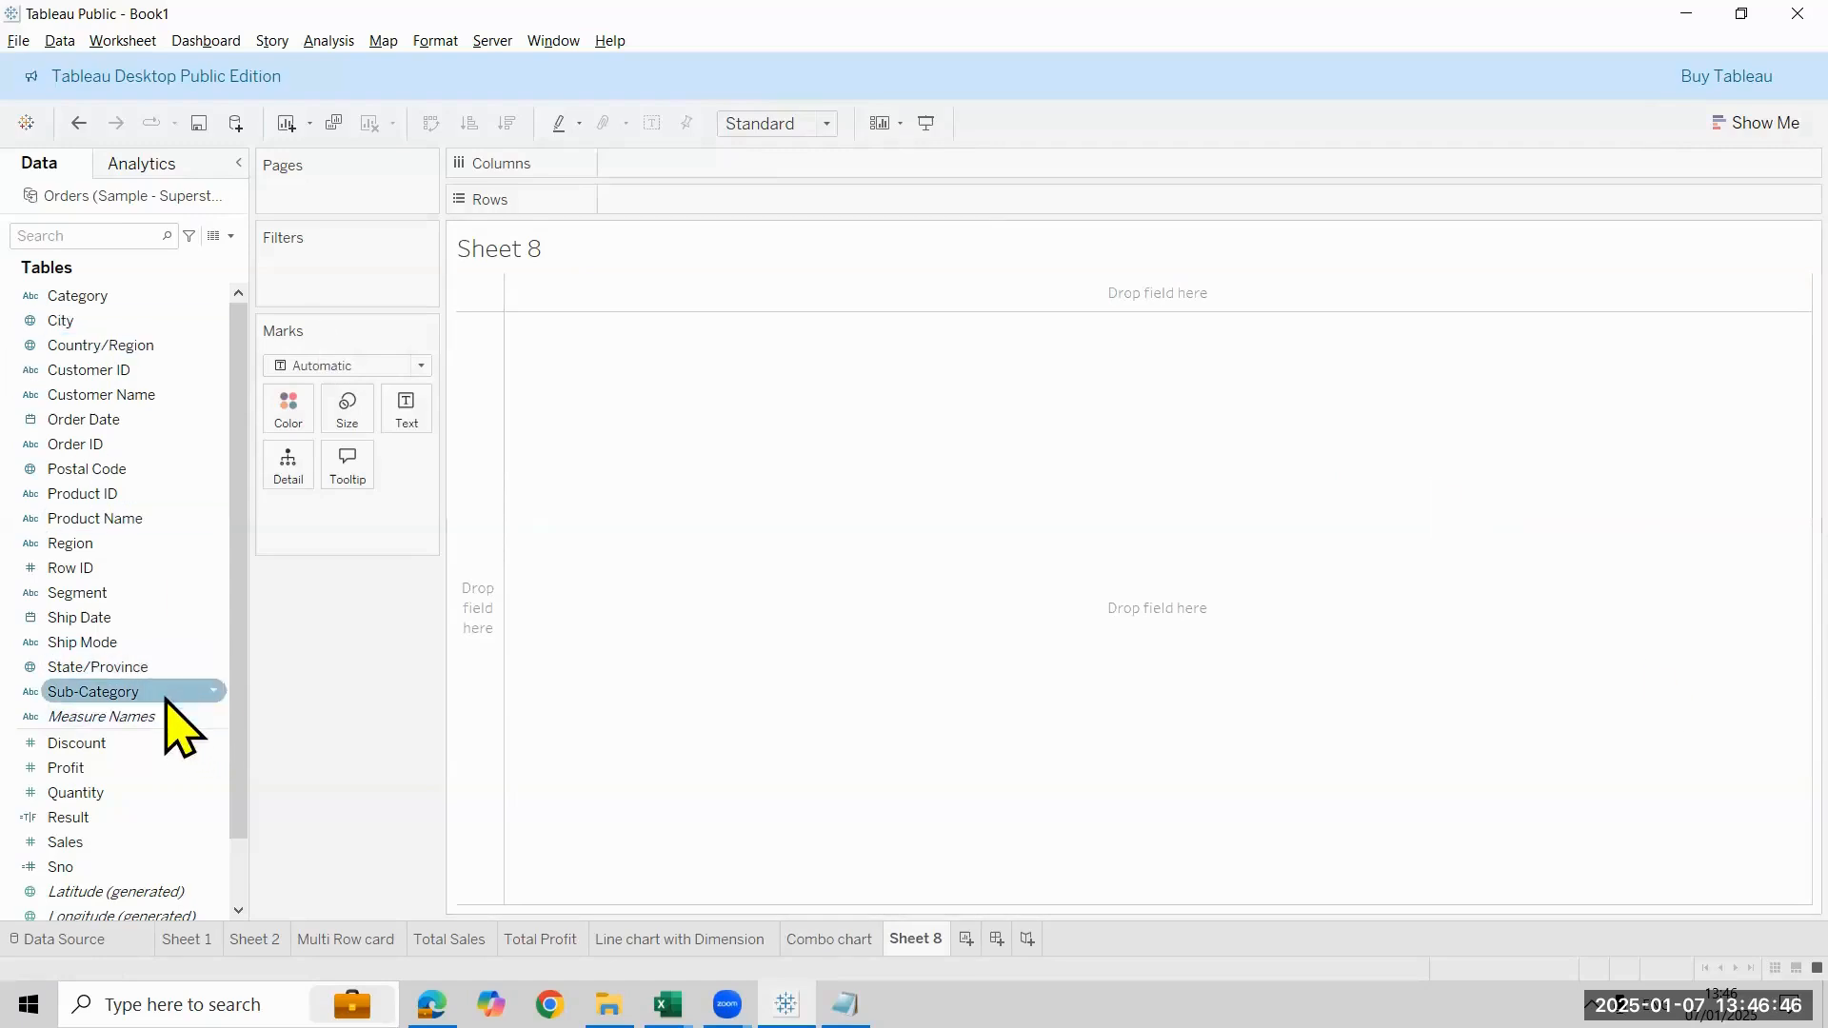
left_click_drag(167, 700, 749, 171)
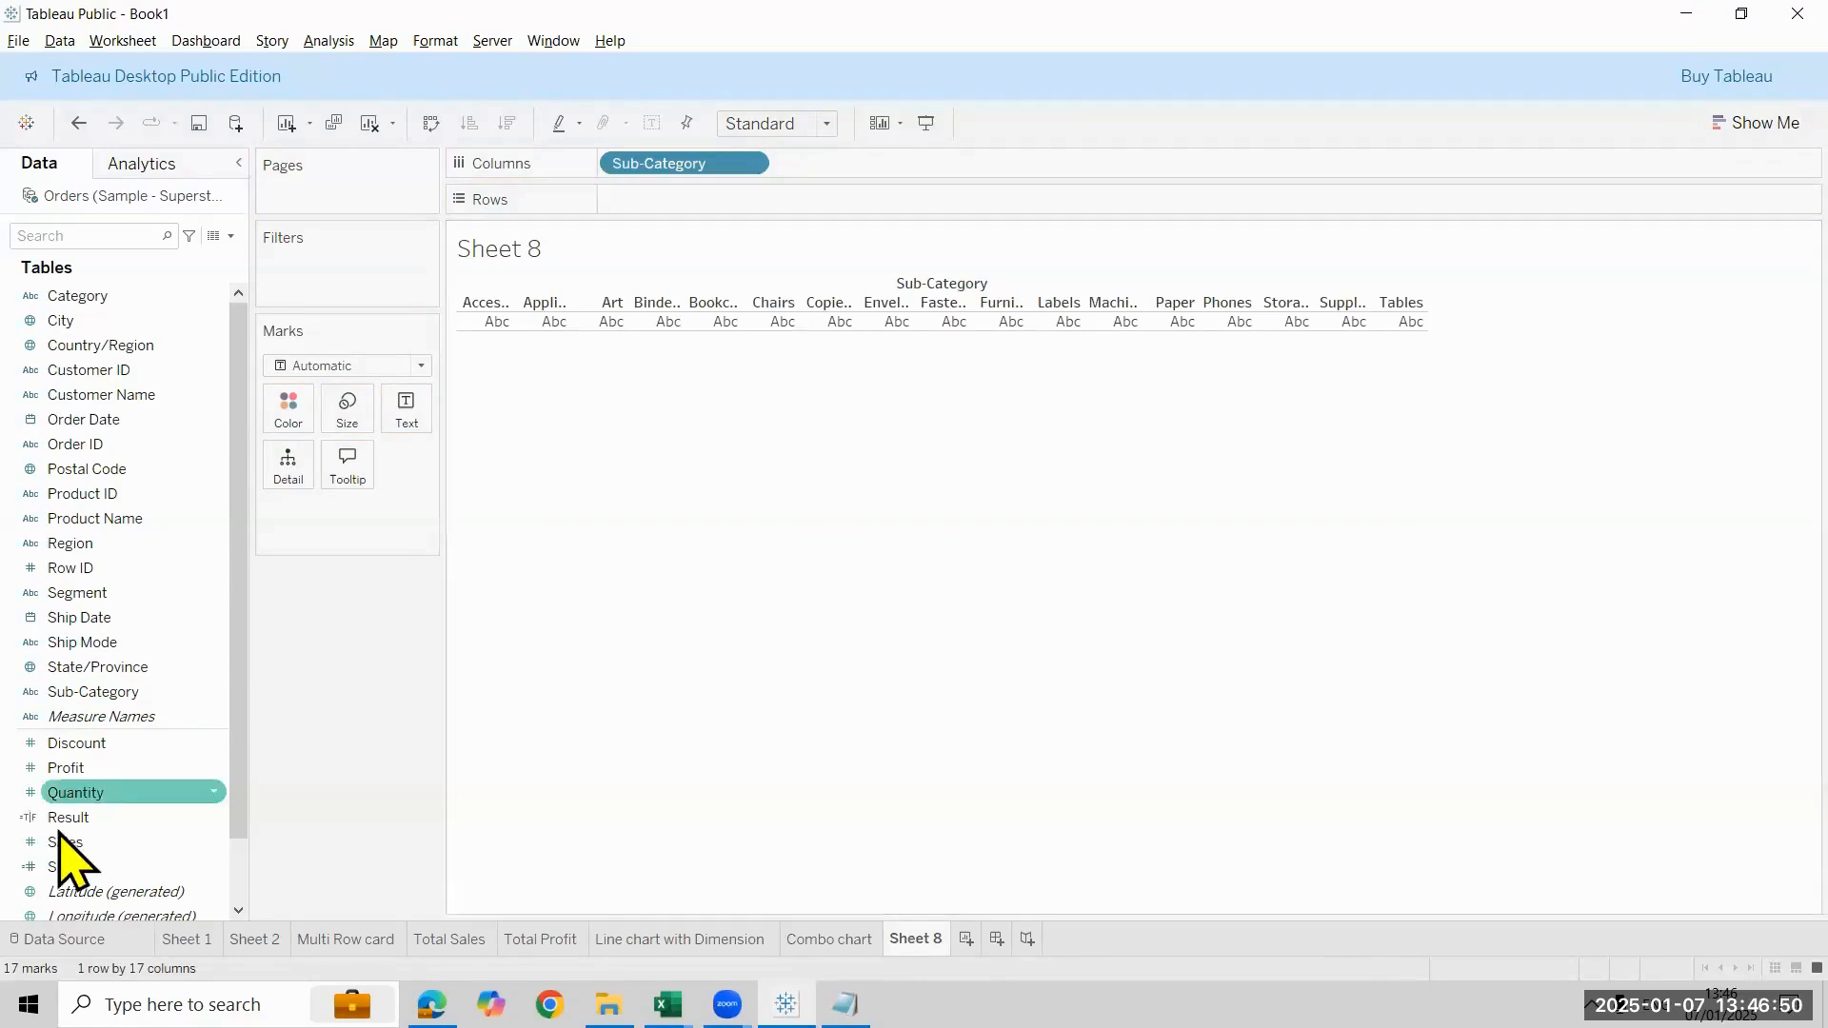
left_click_drag(80, 844, 670, 202)
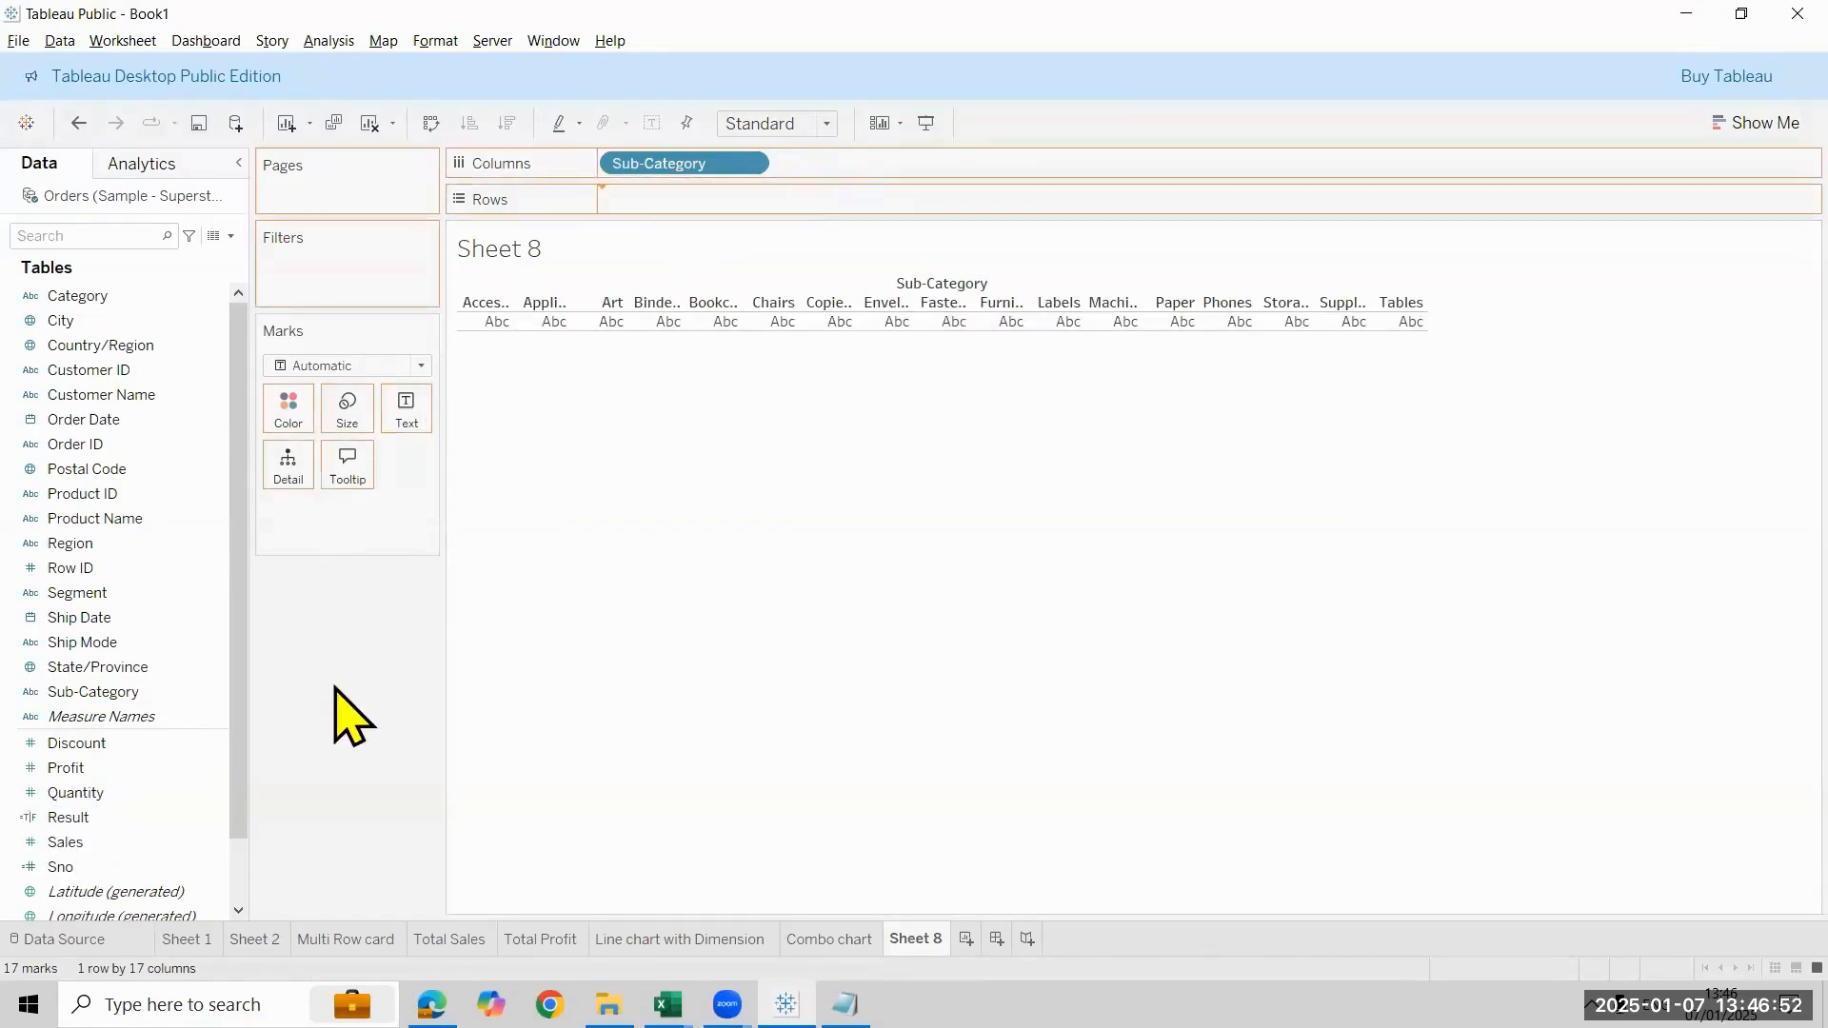
left_click_drag(181, 769, 928, 204)
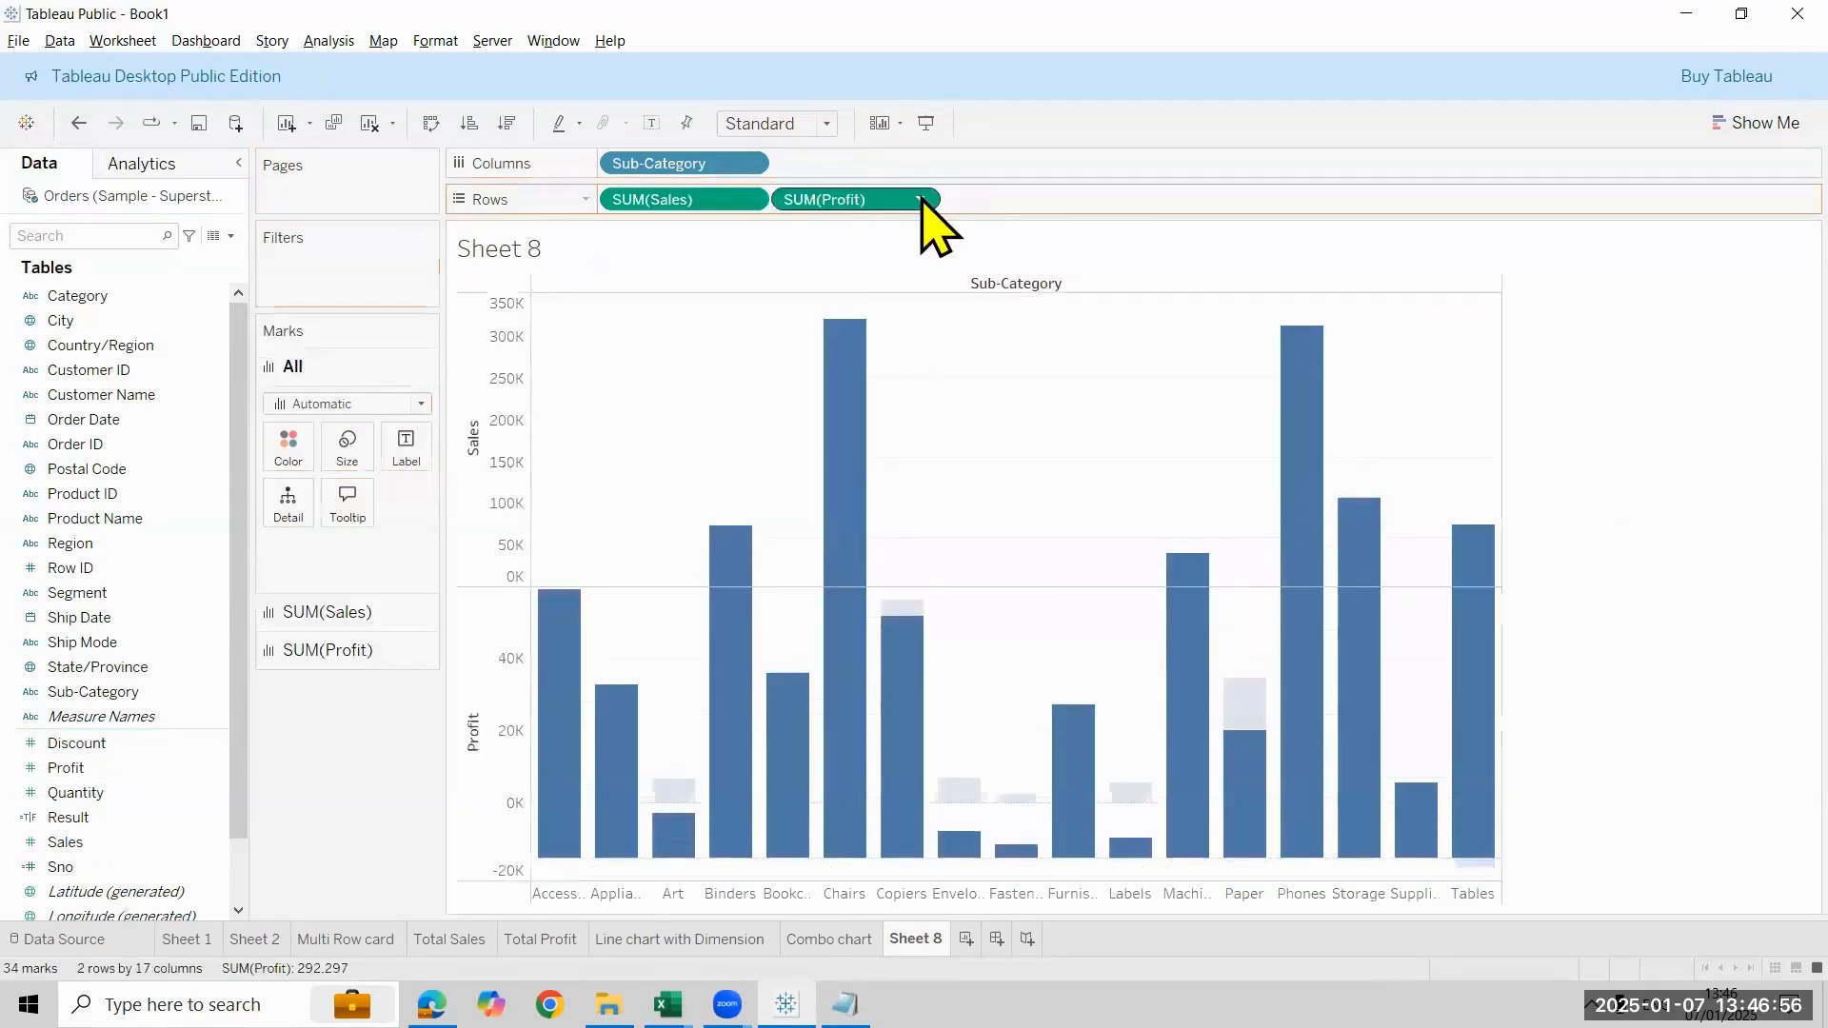
Combine Profit with Sales as a dual axis and hide the Measure Names legend card
mouse_move(1065, 563)
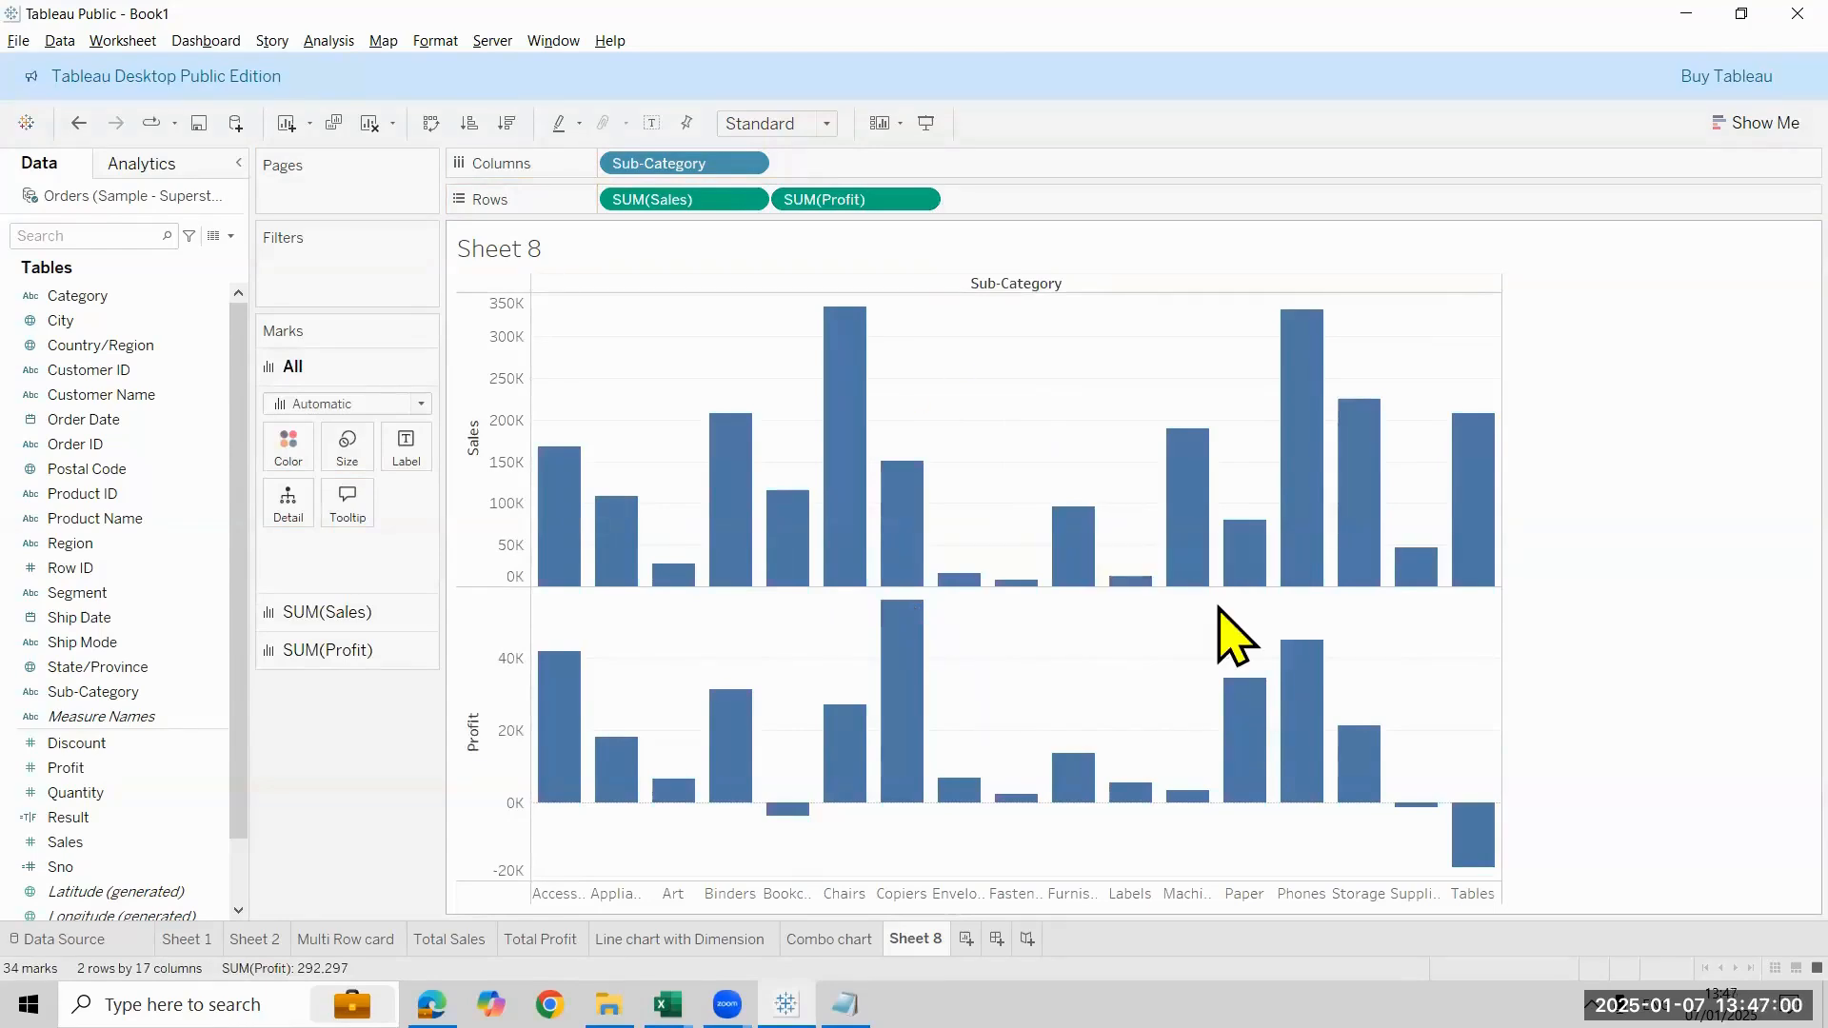
left_click(919, 200)
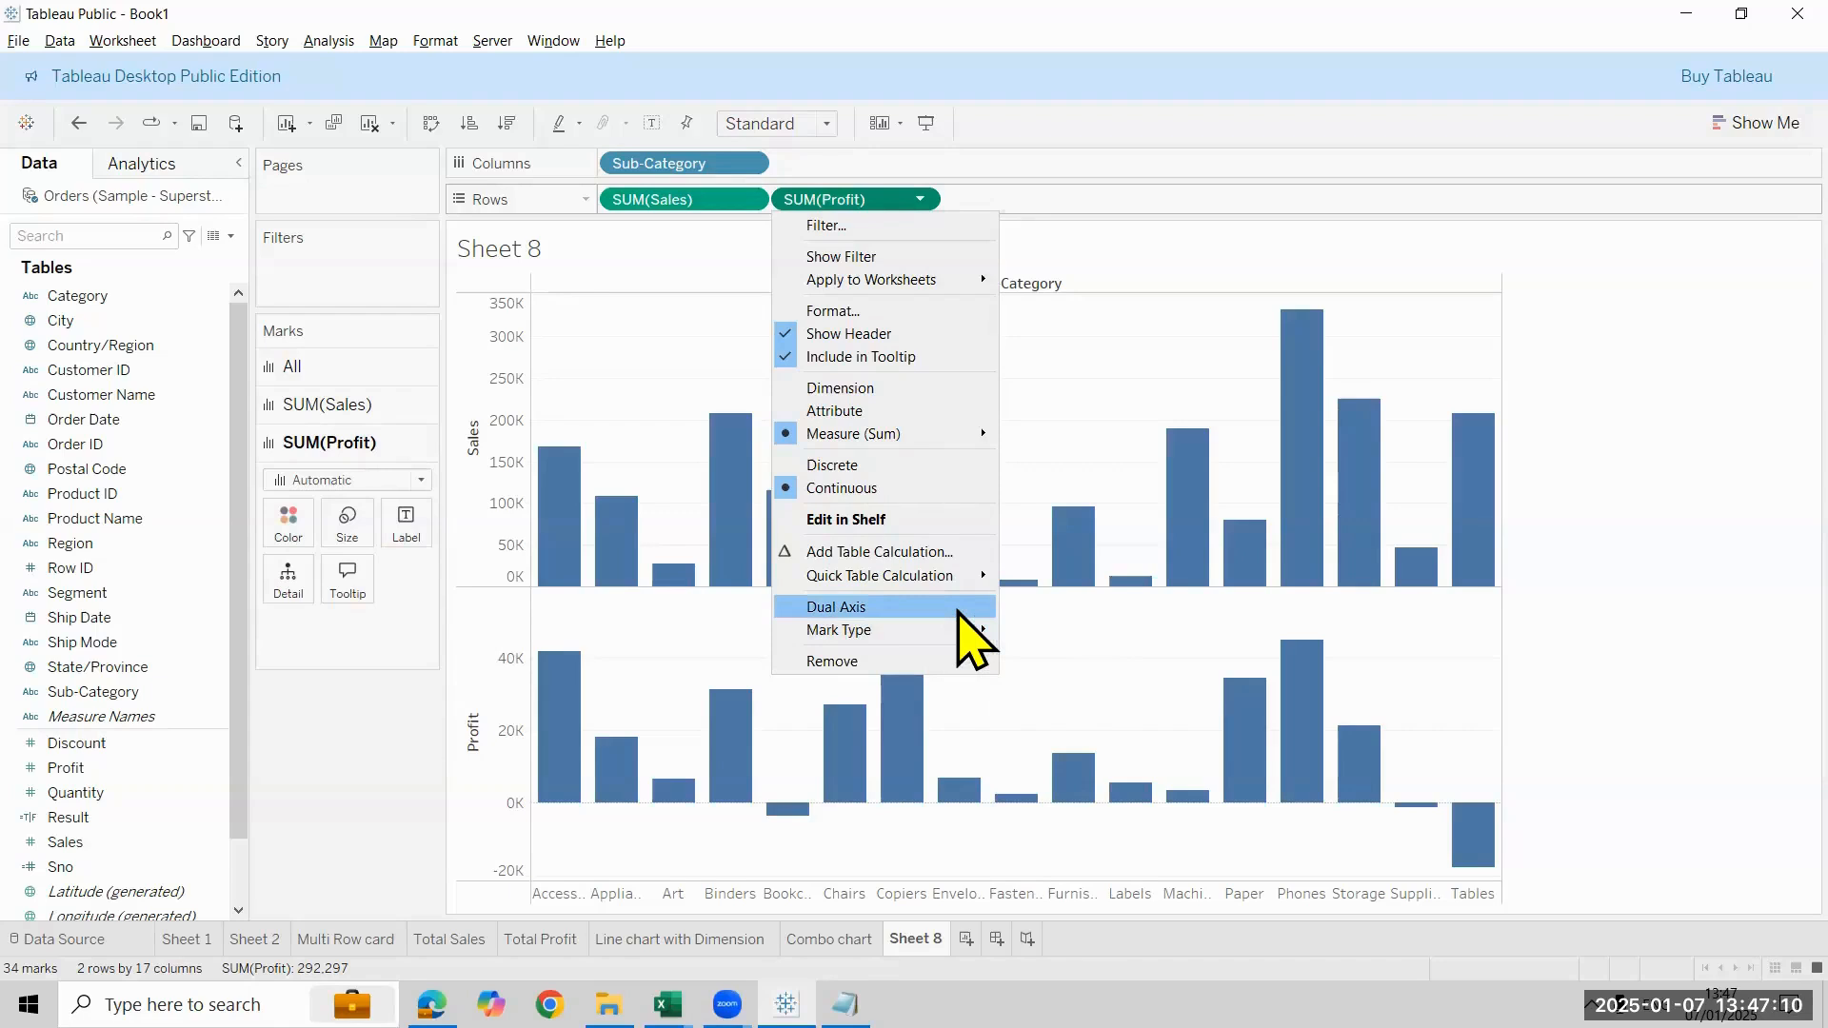
left_click(752, 203)
left_click(749, 200)
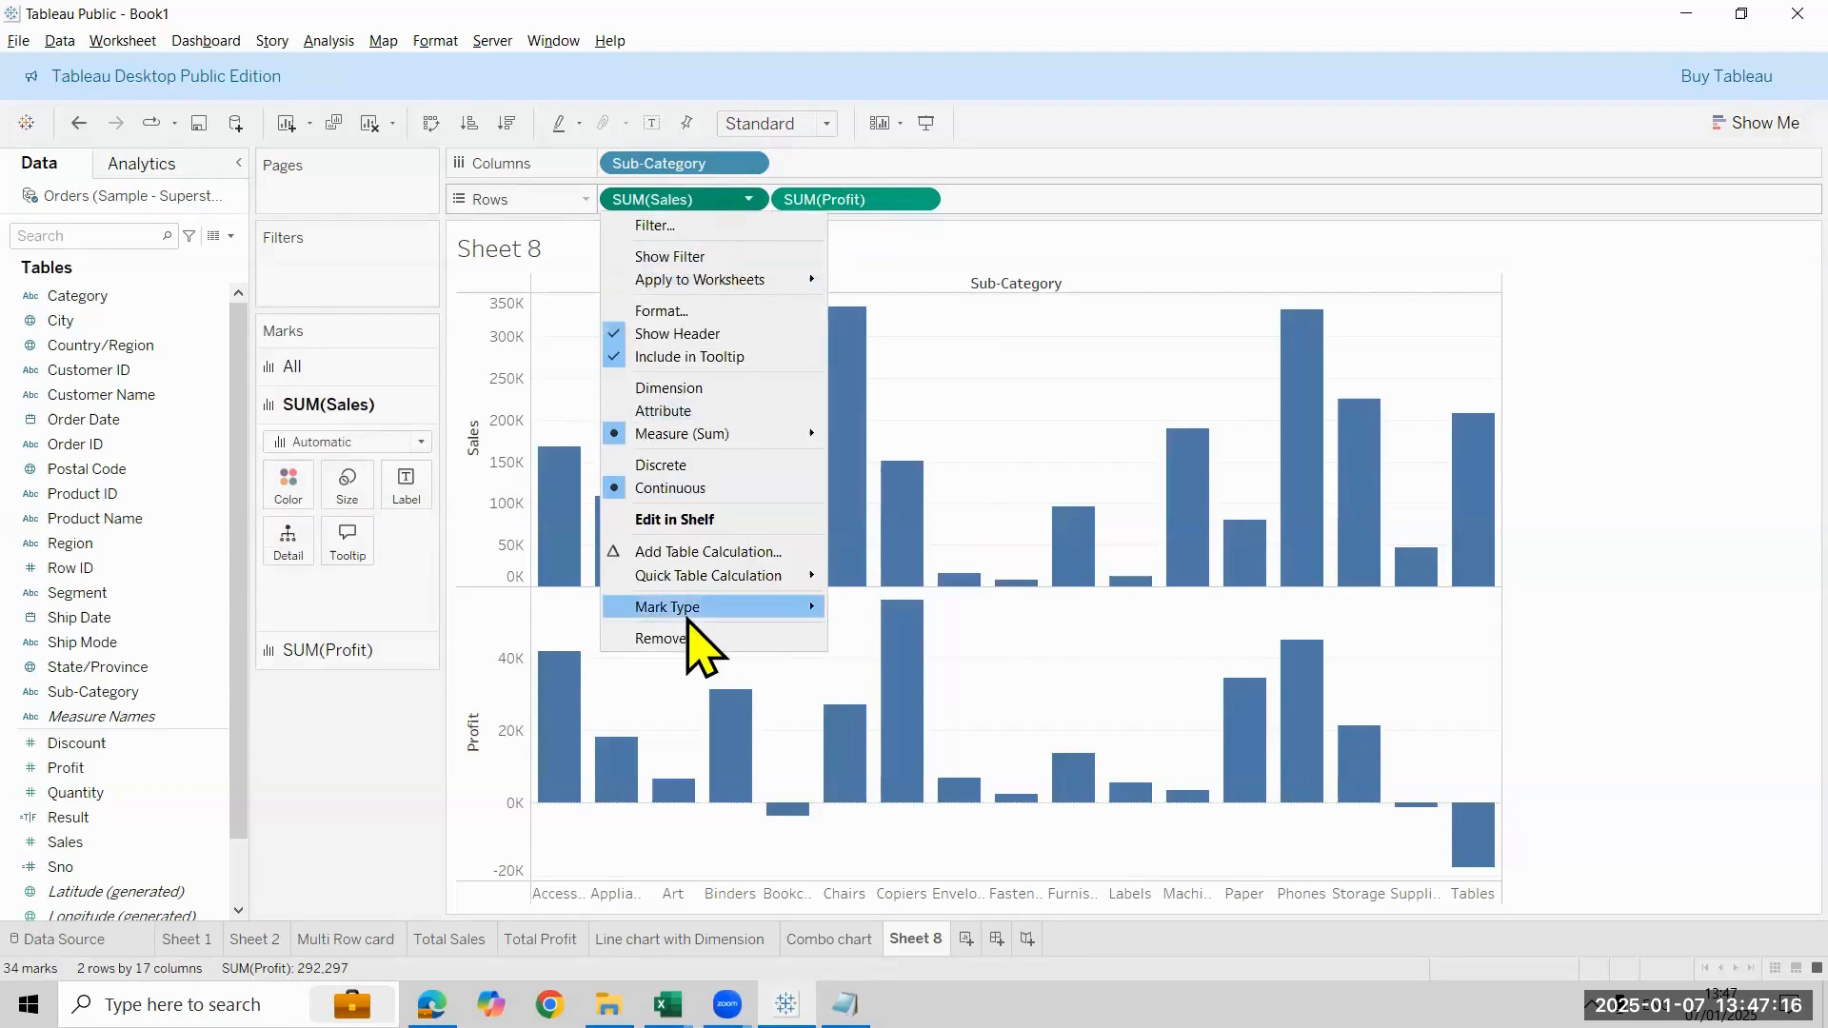
mouse_move(685, 610)
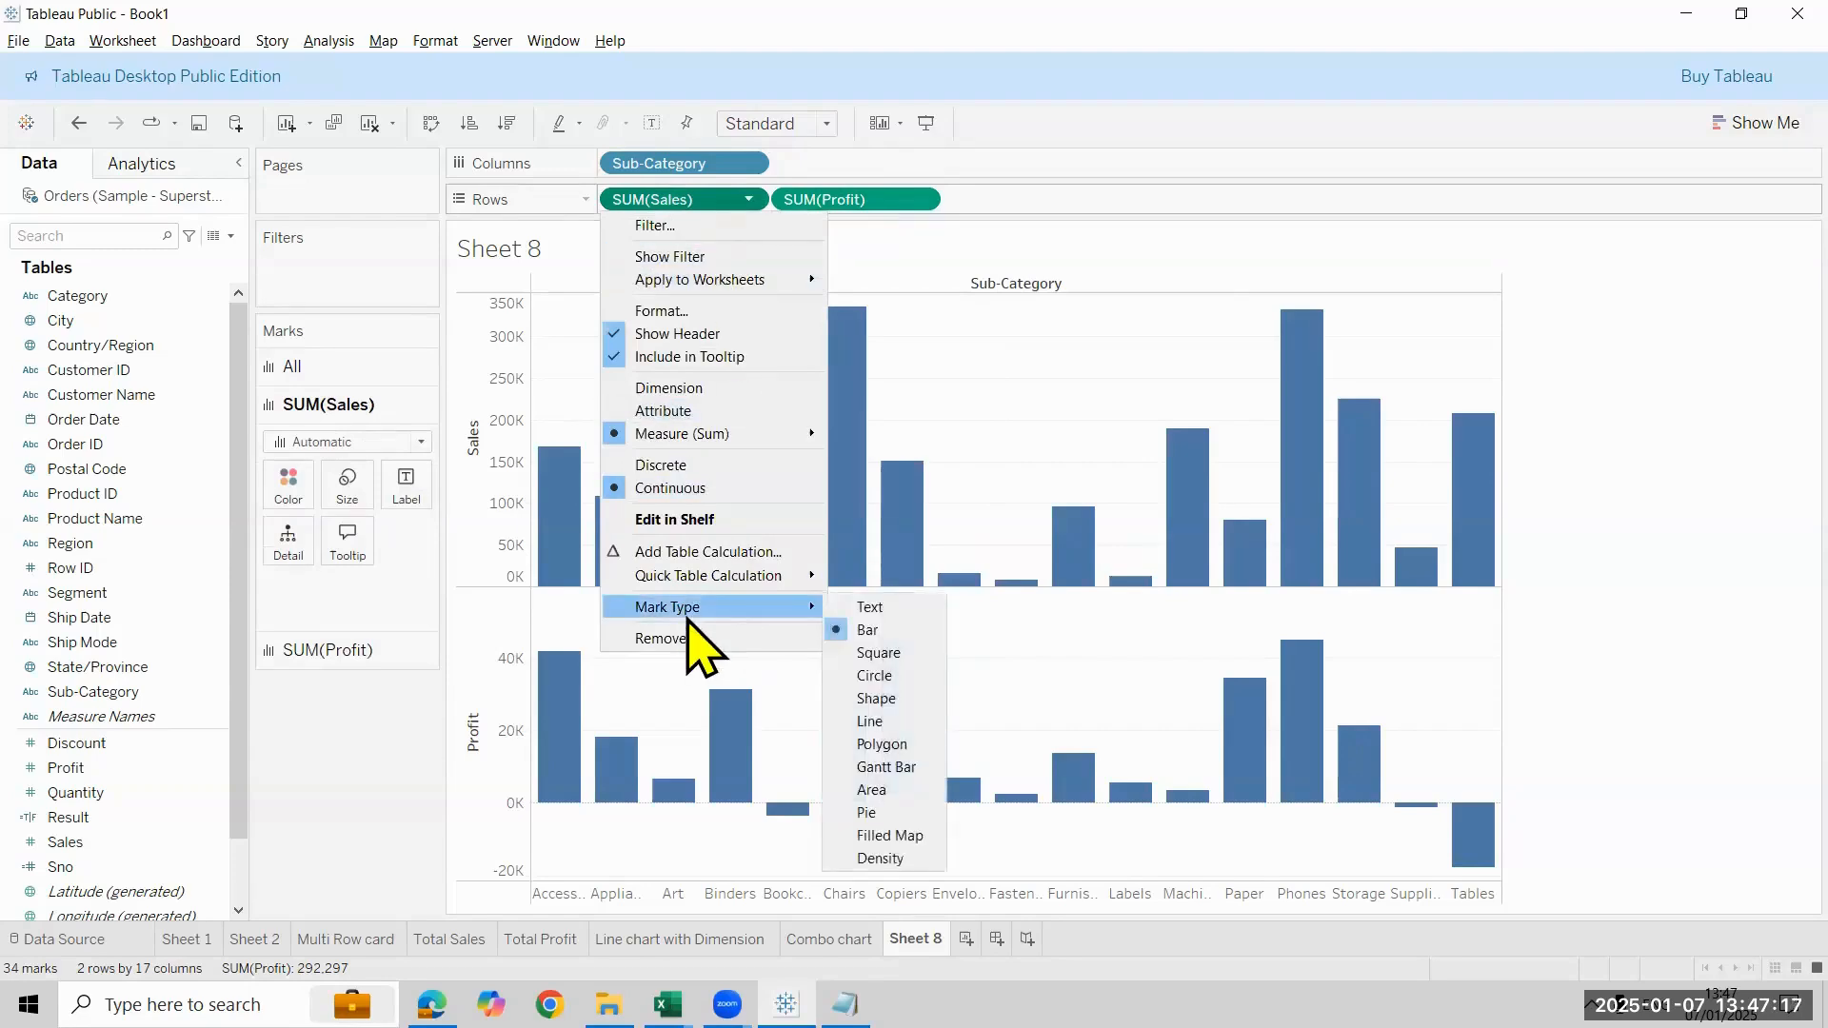
left_click(914, 200)
left_click(916, 200)
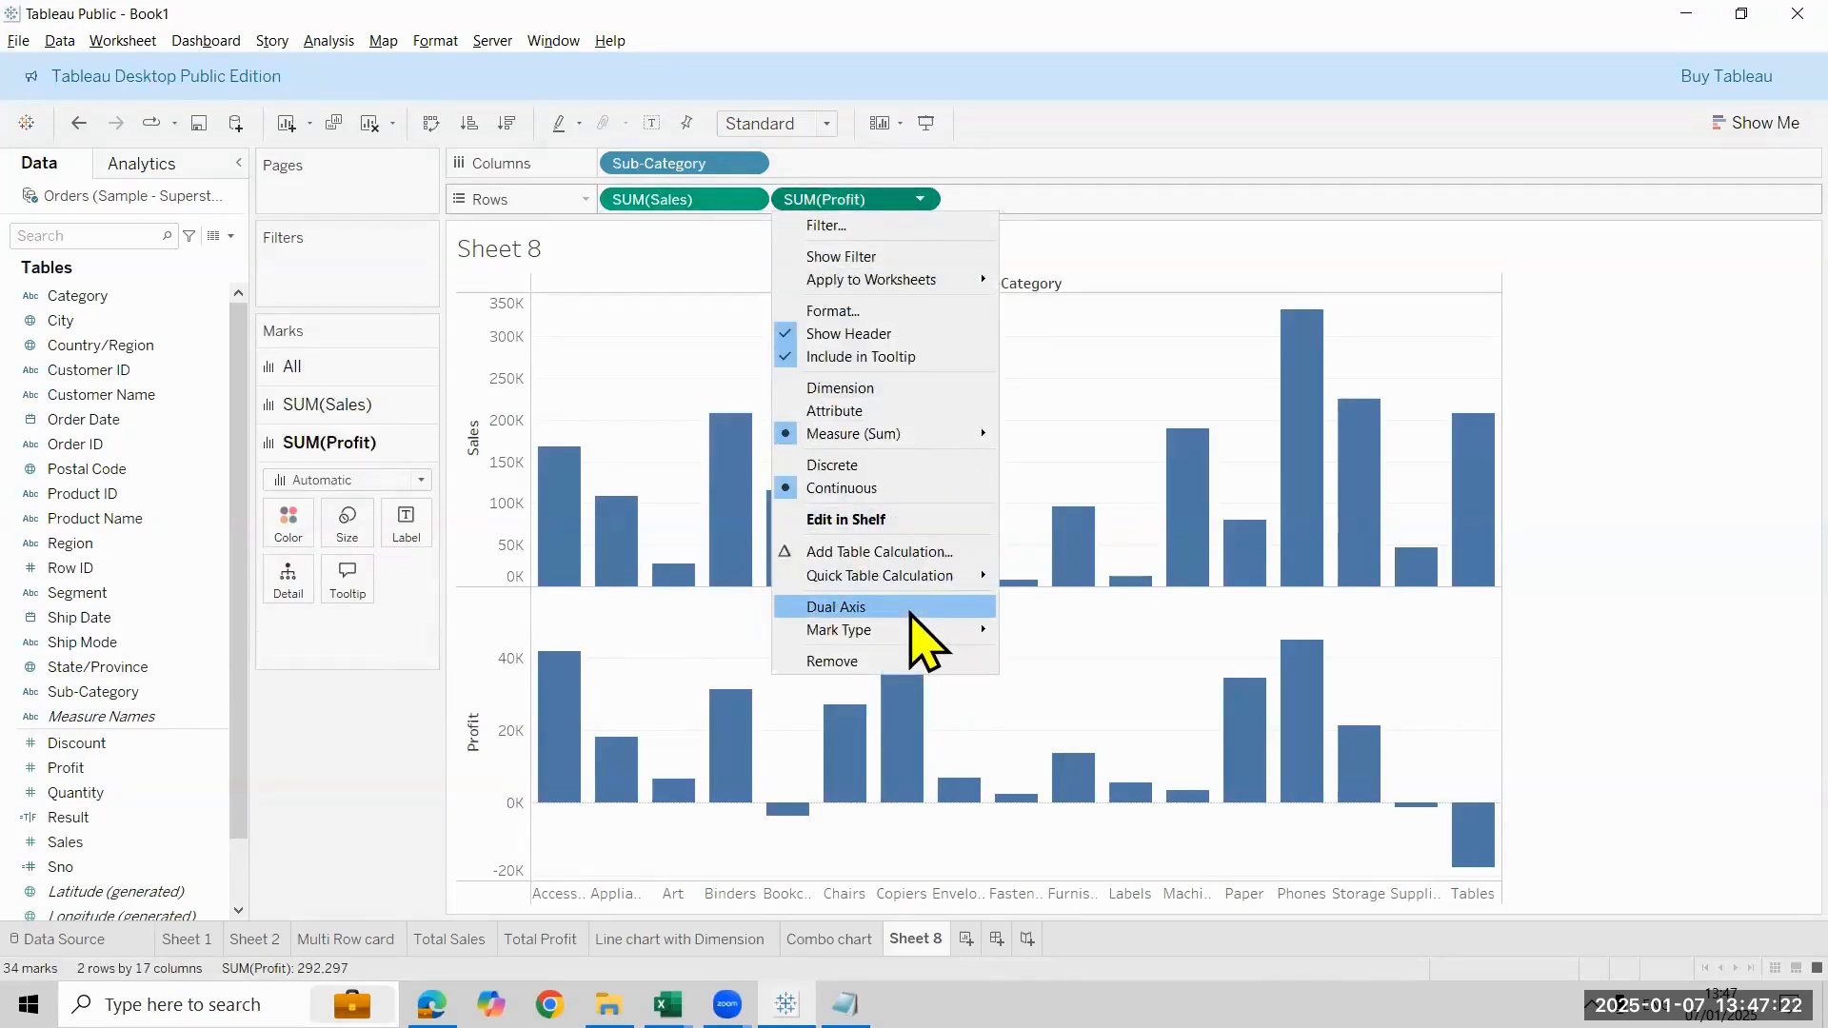
left_click(856, 607)
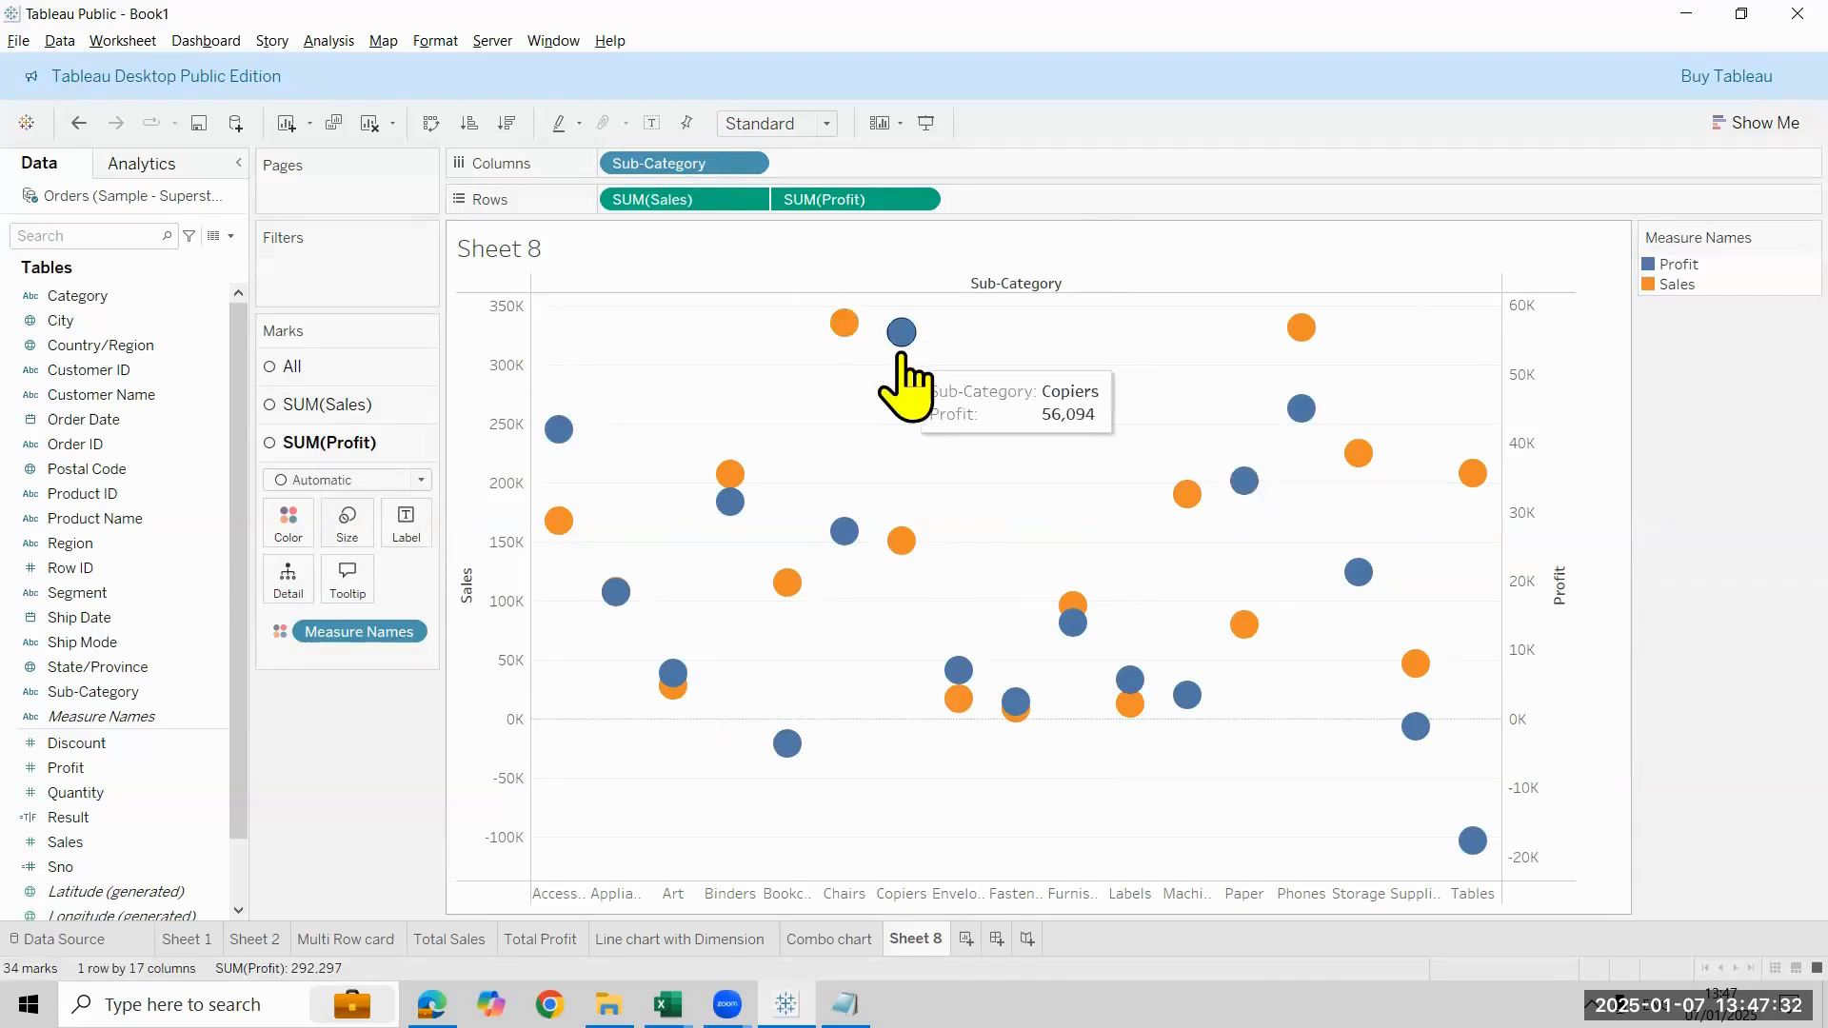
right_click(1727, 242)
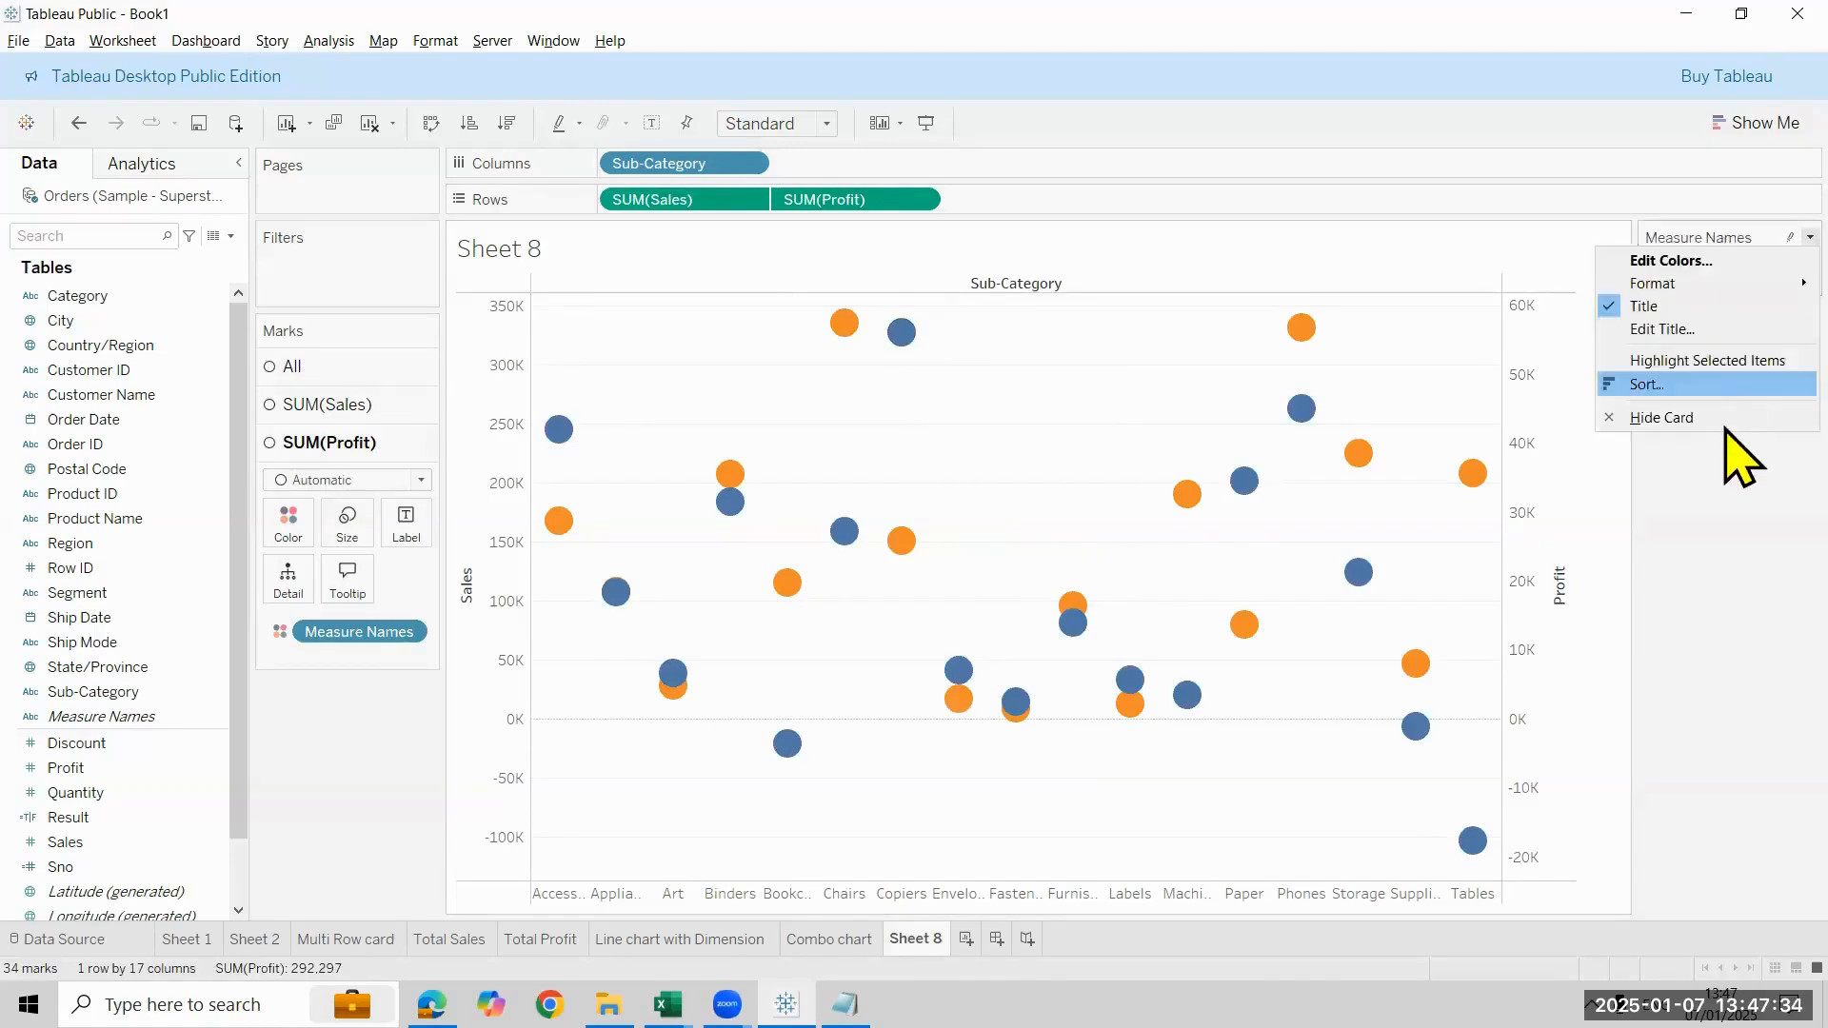
left_click(1726, 419)
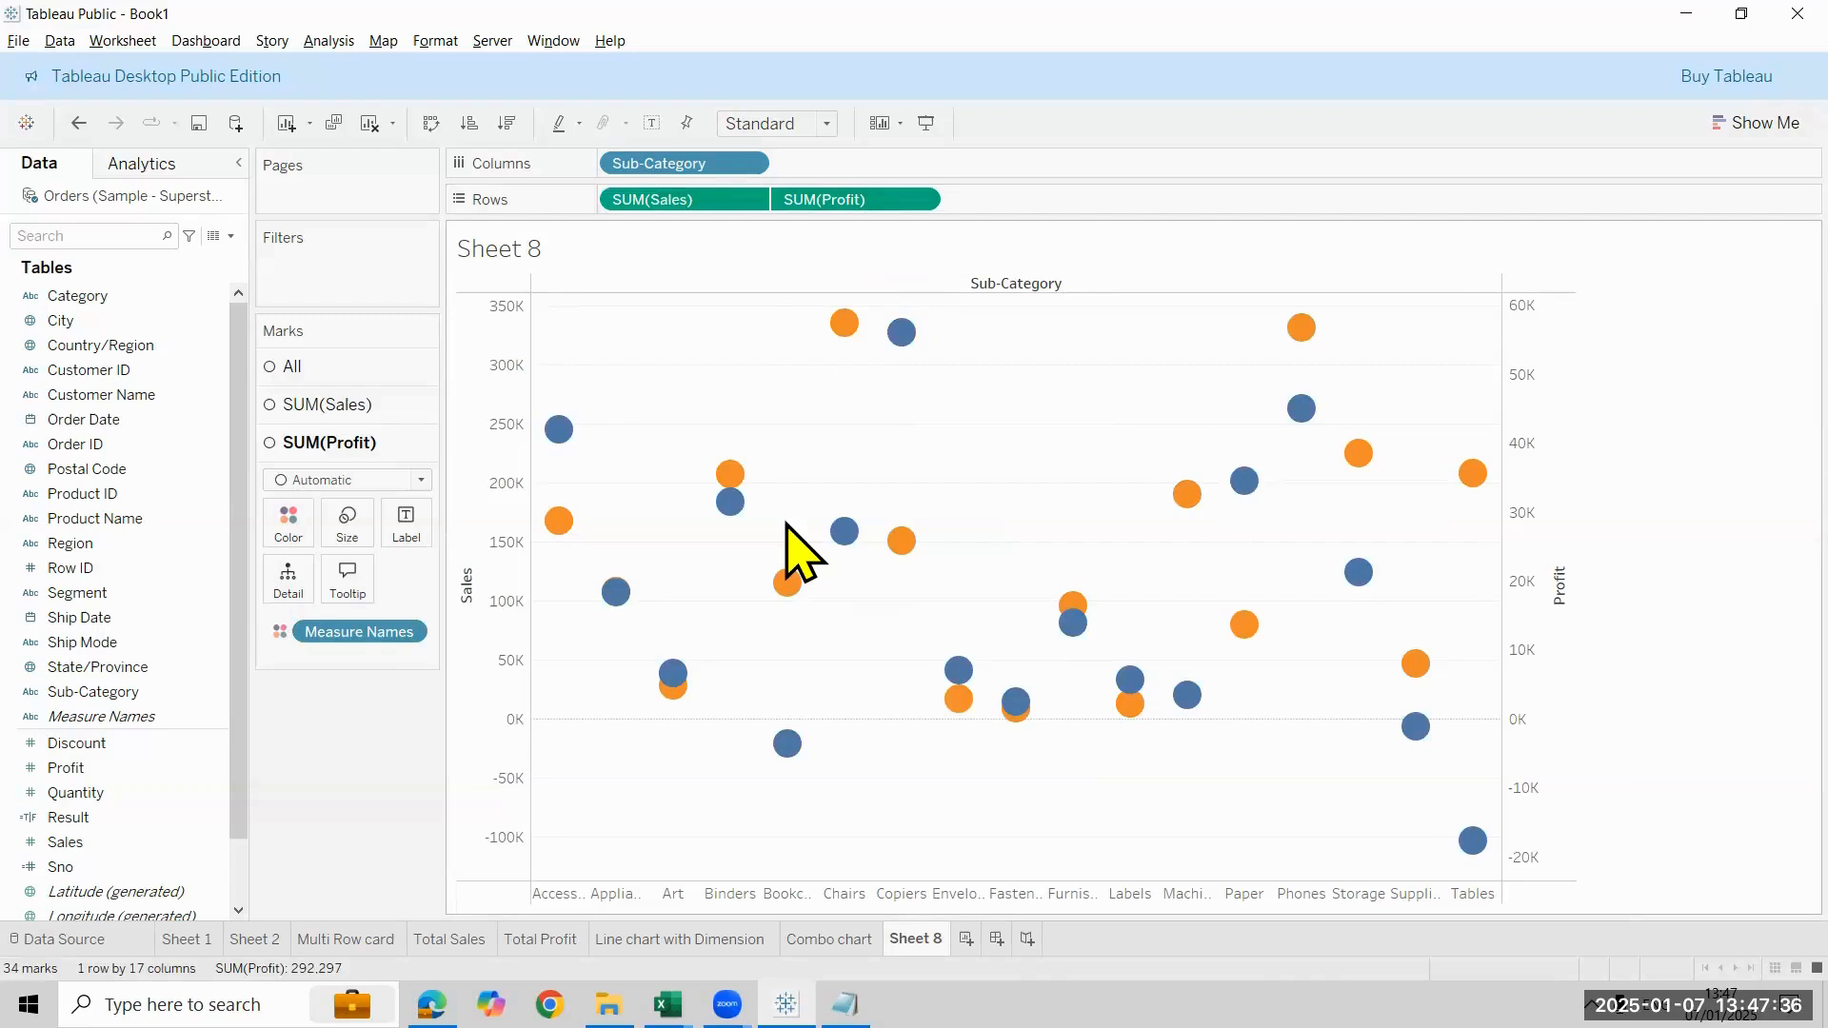
Set the mark type of the Sales measure to Bar
left_click(354, 412)
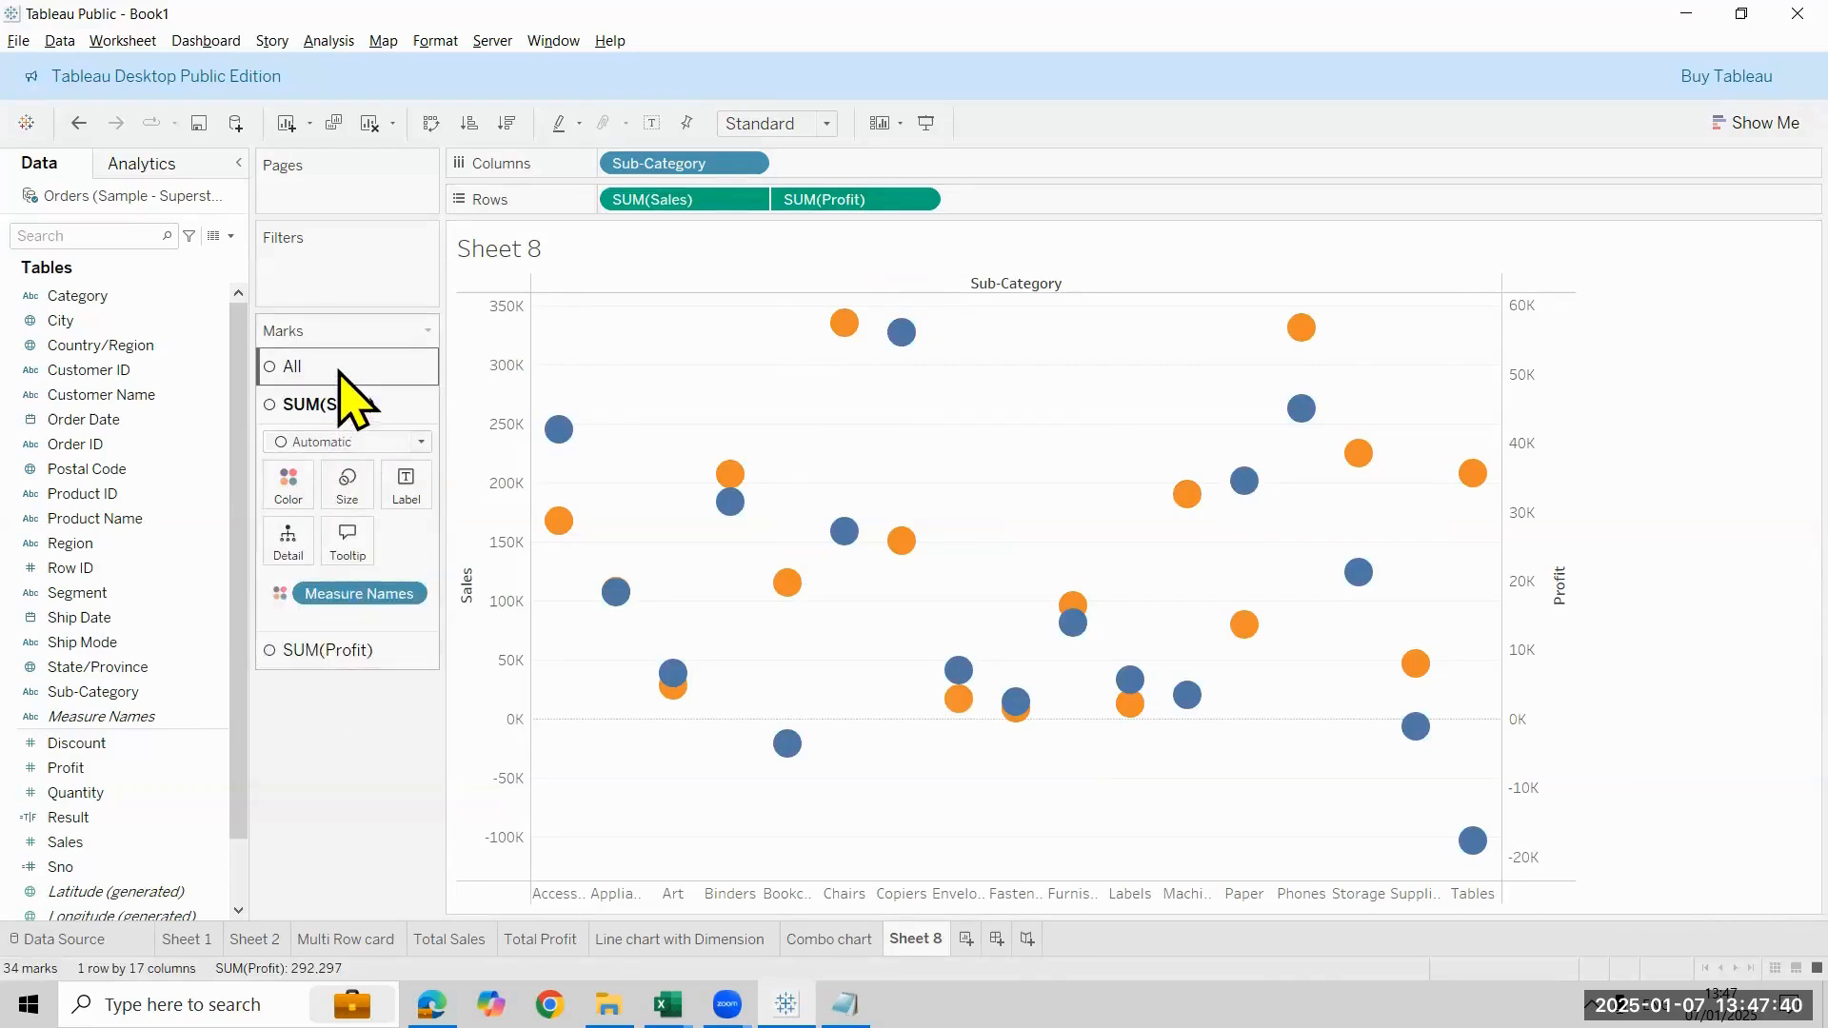
left_click(343, 369)
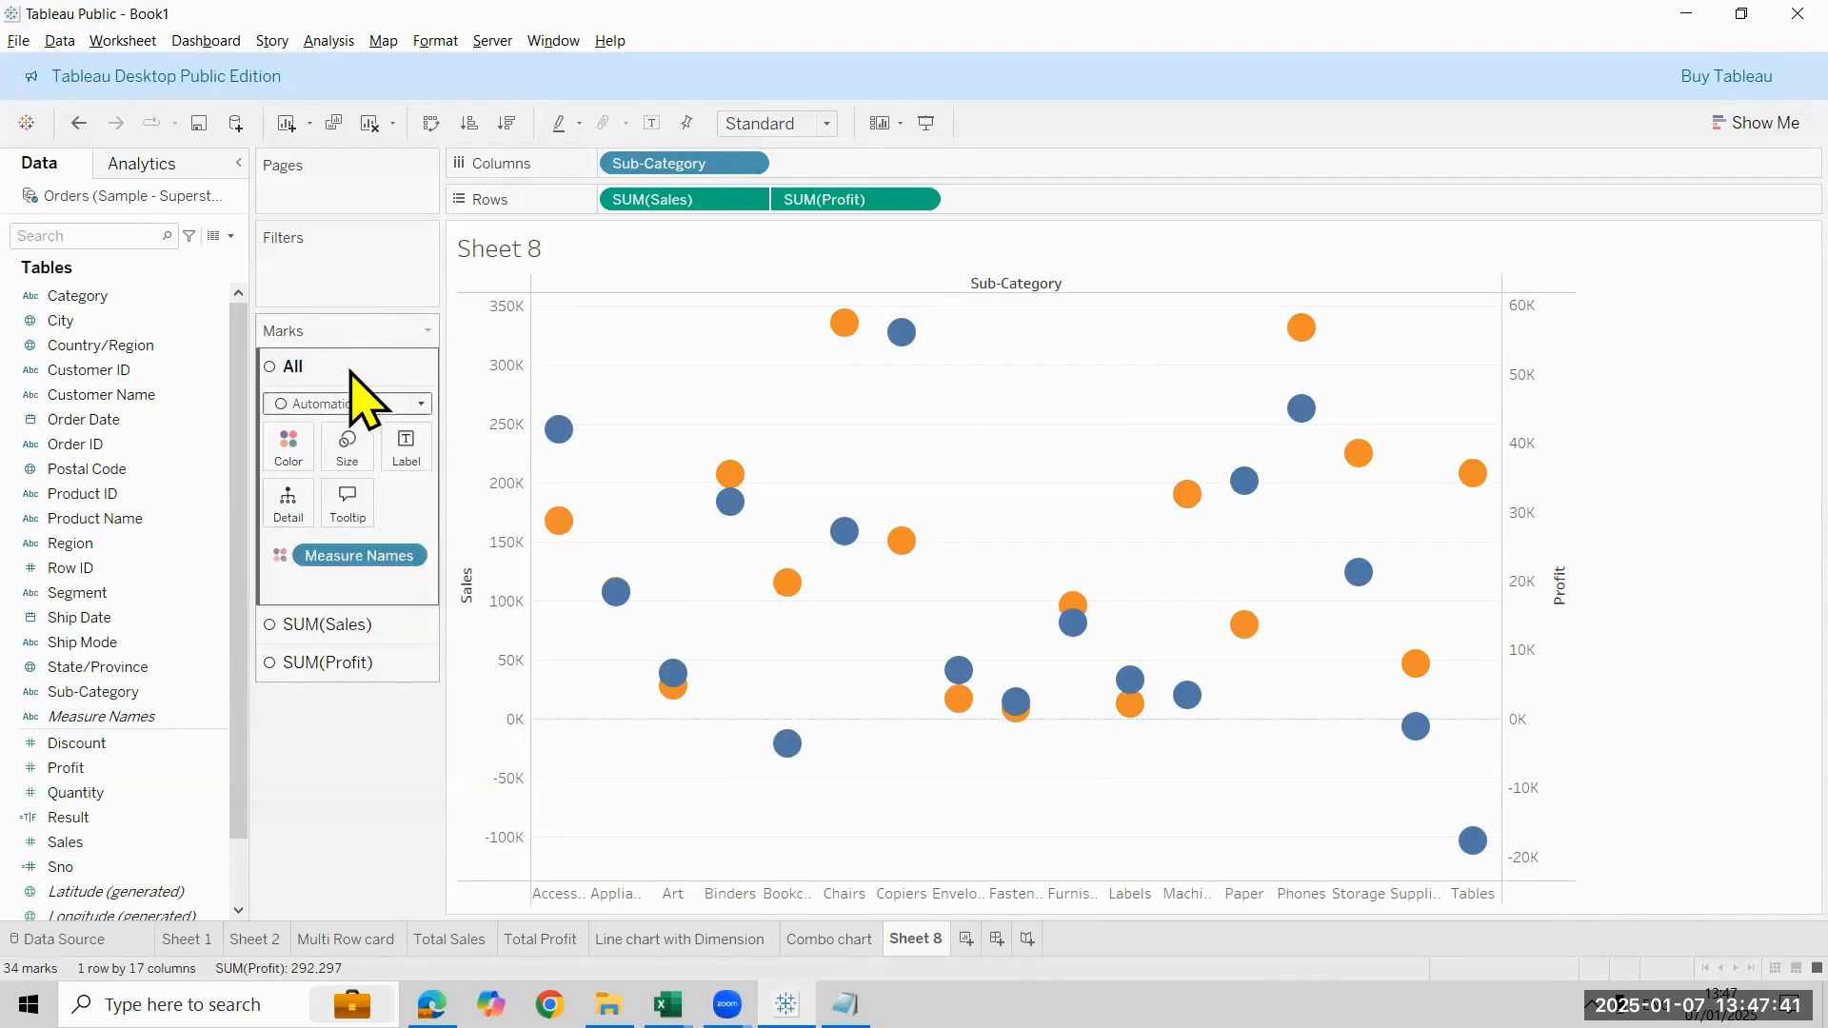
left_click(349, 624)
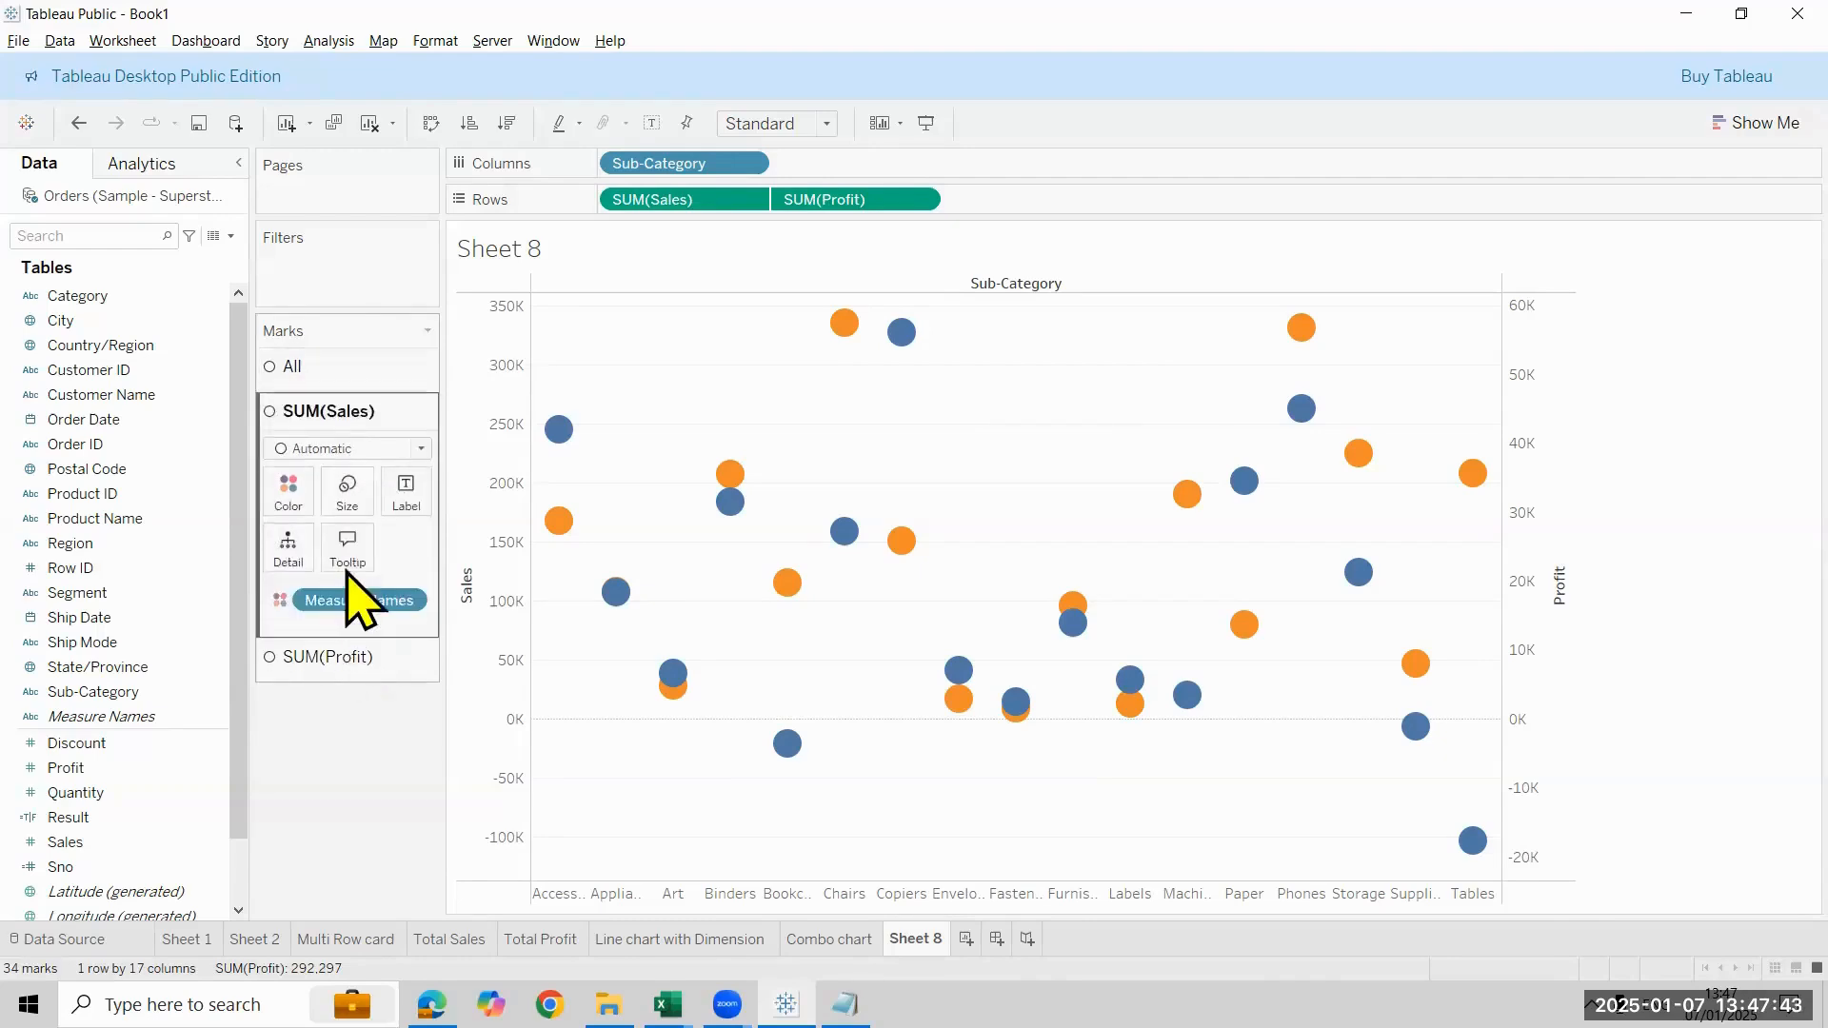
left_click(360, 657)
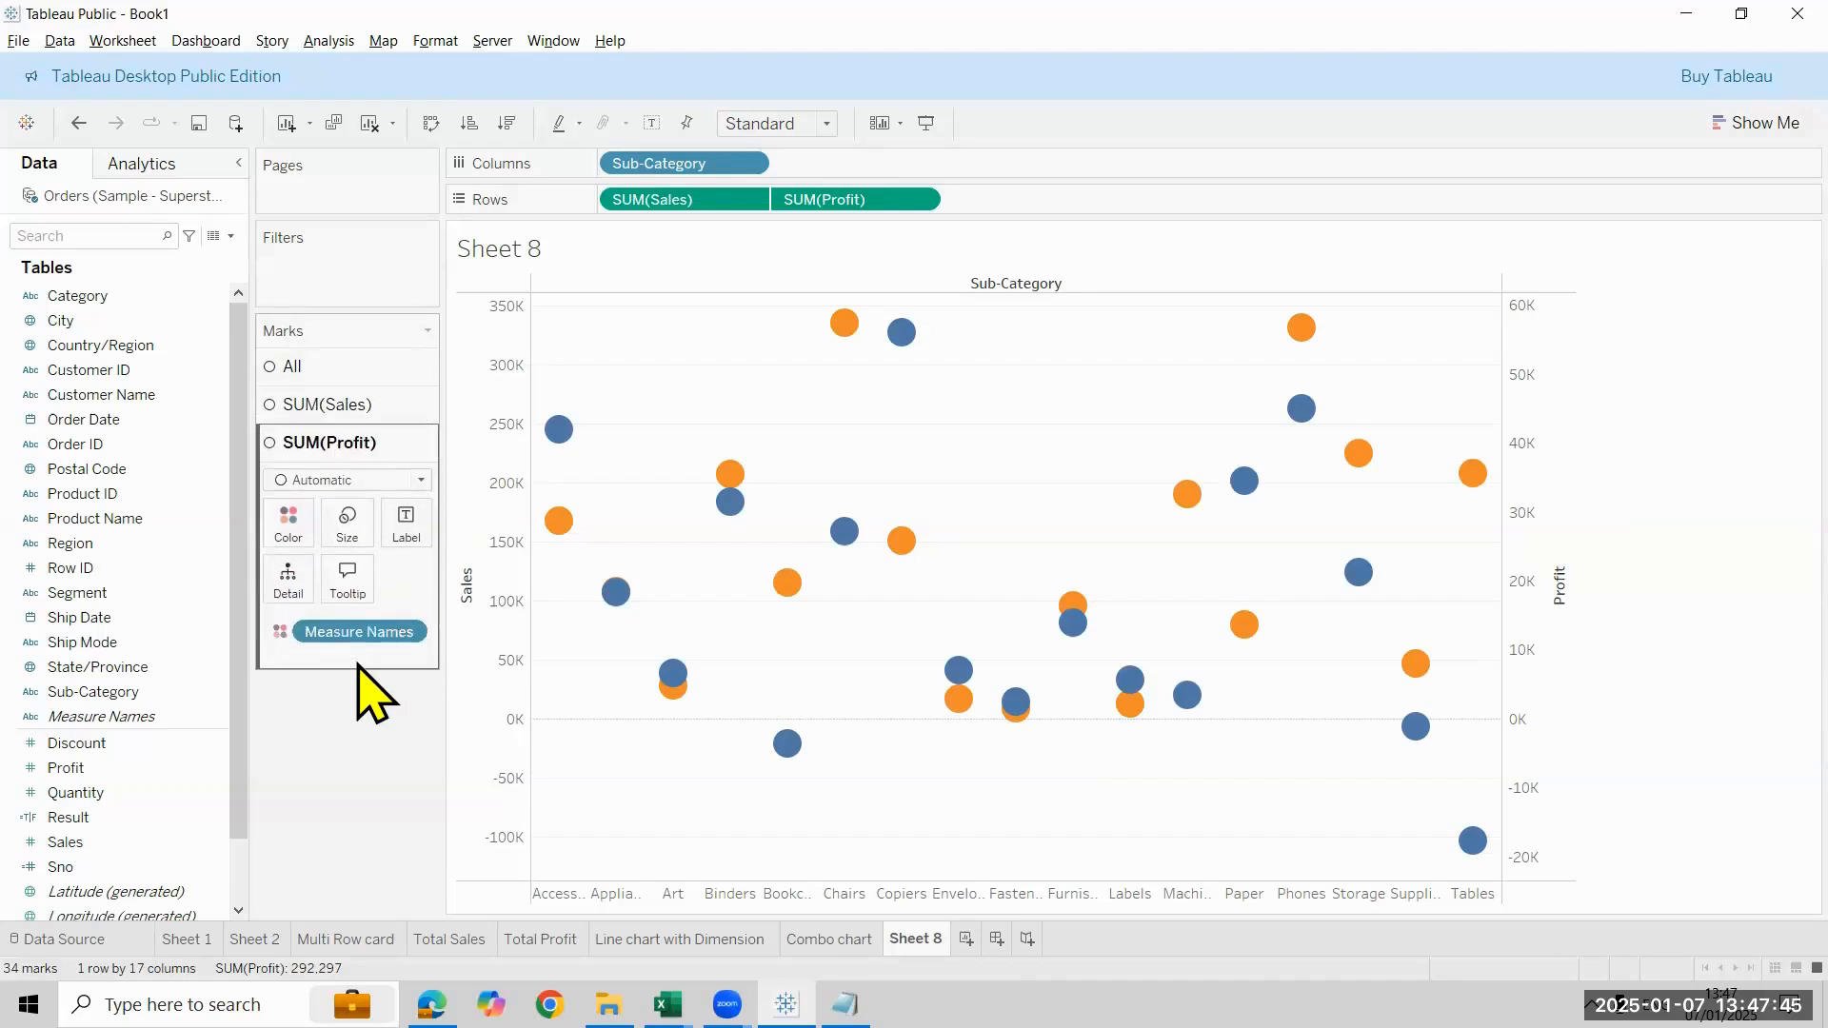
left_click(369, 416)
left_click(191, 419)
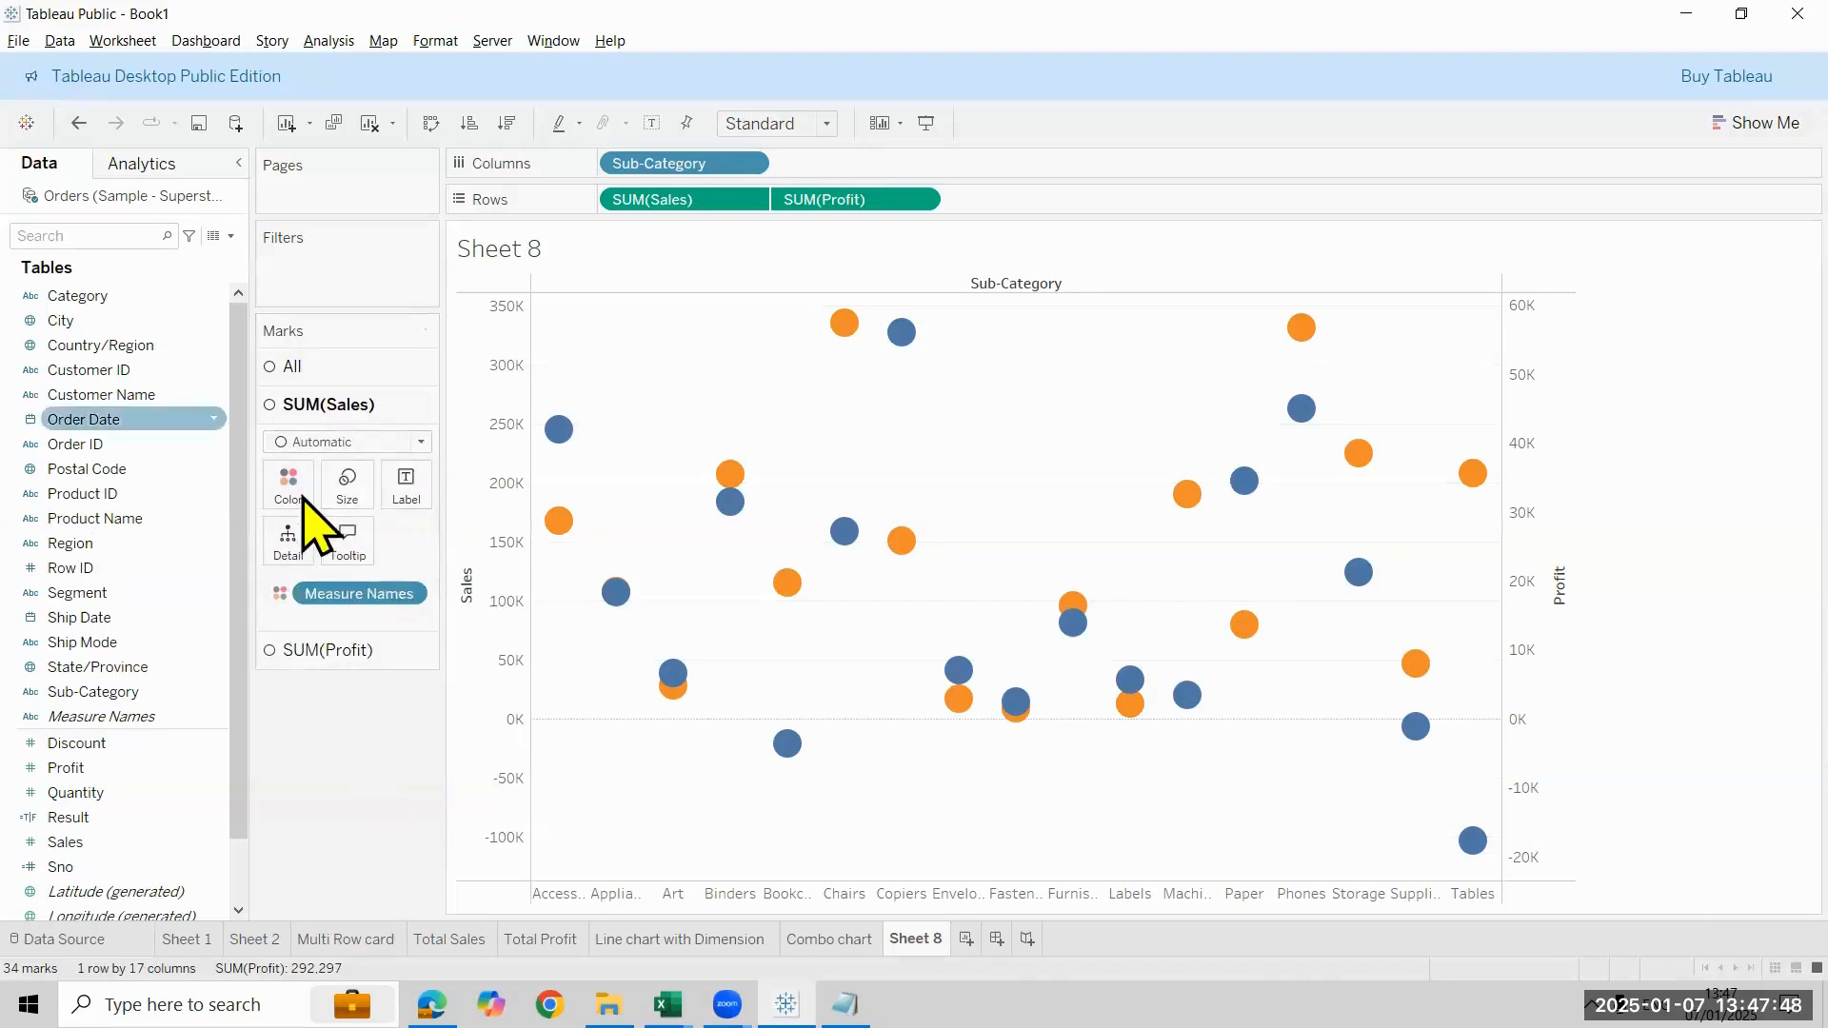
left_click(380, 443)
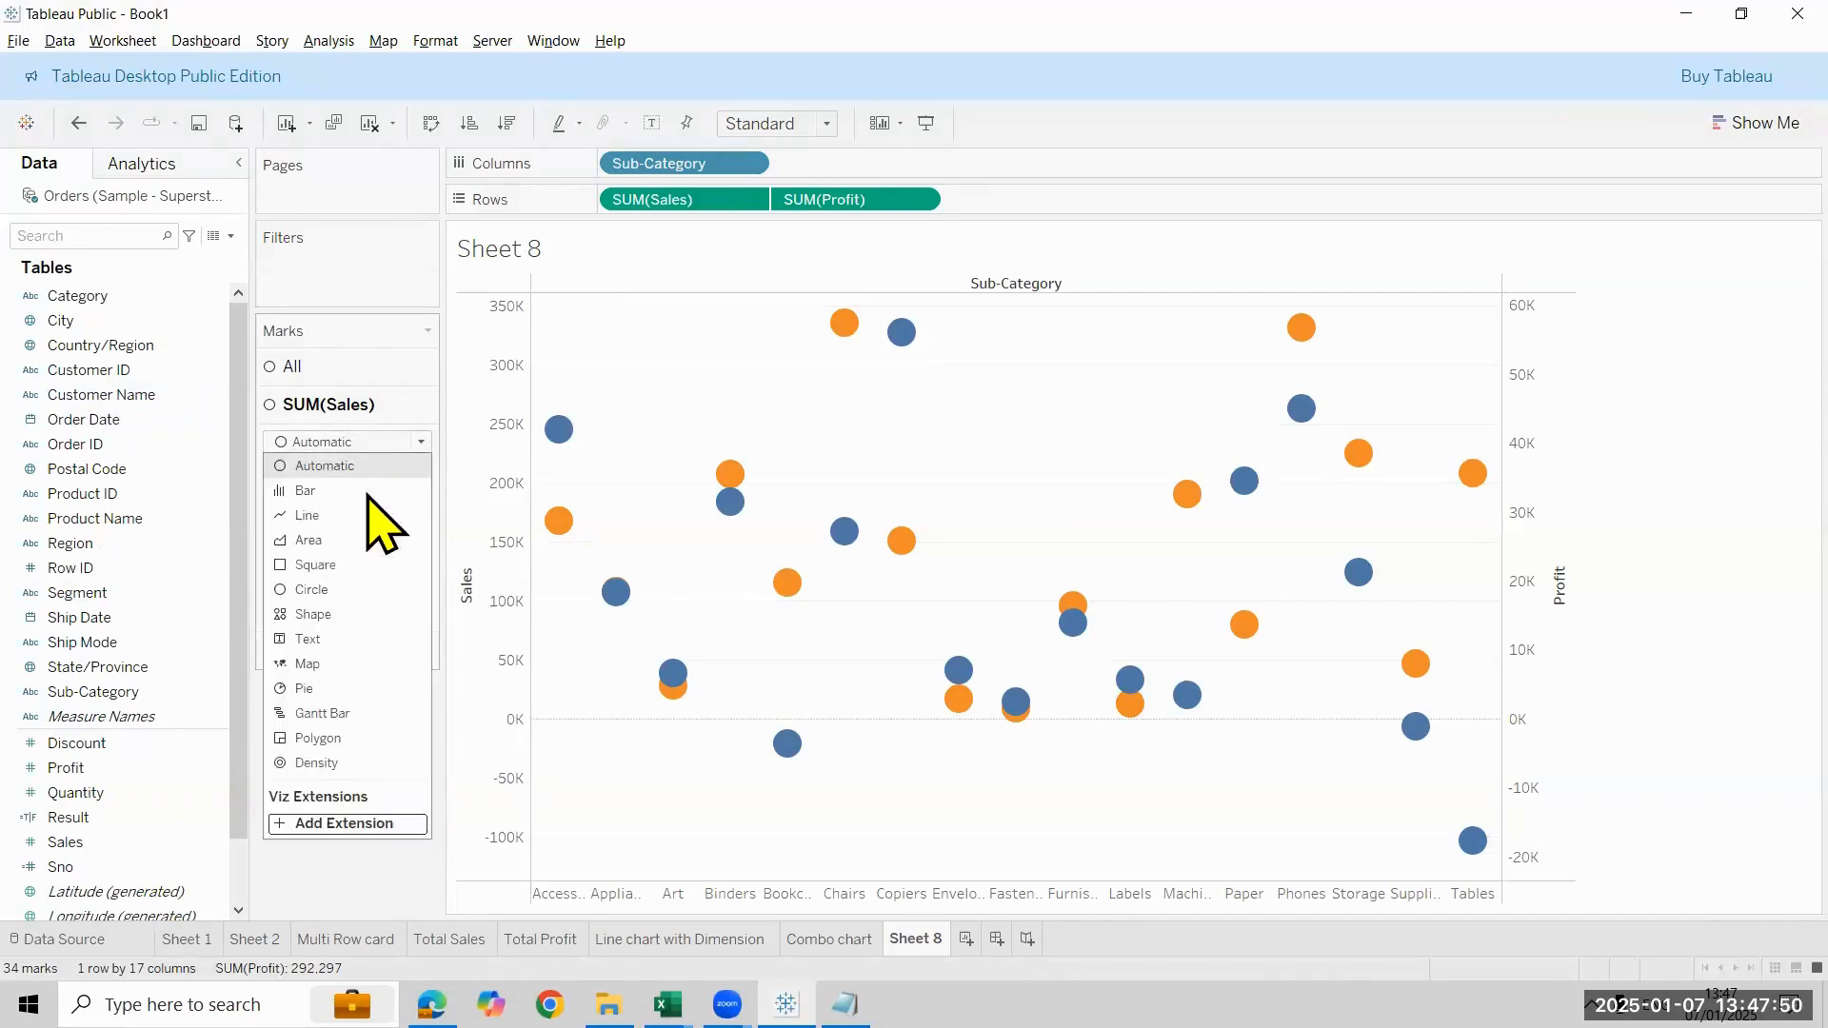
left_click(367, 492)
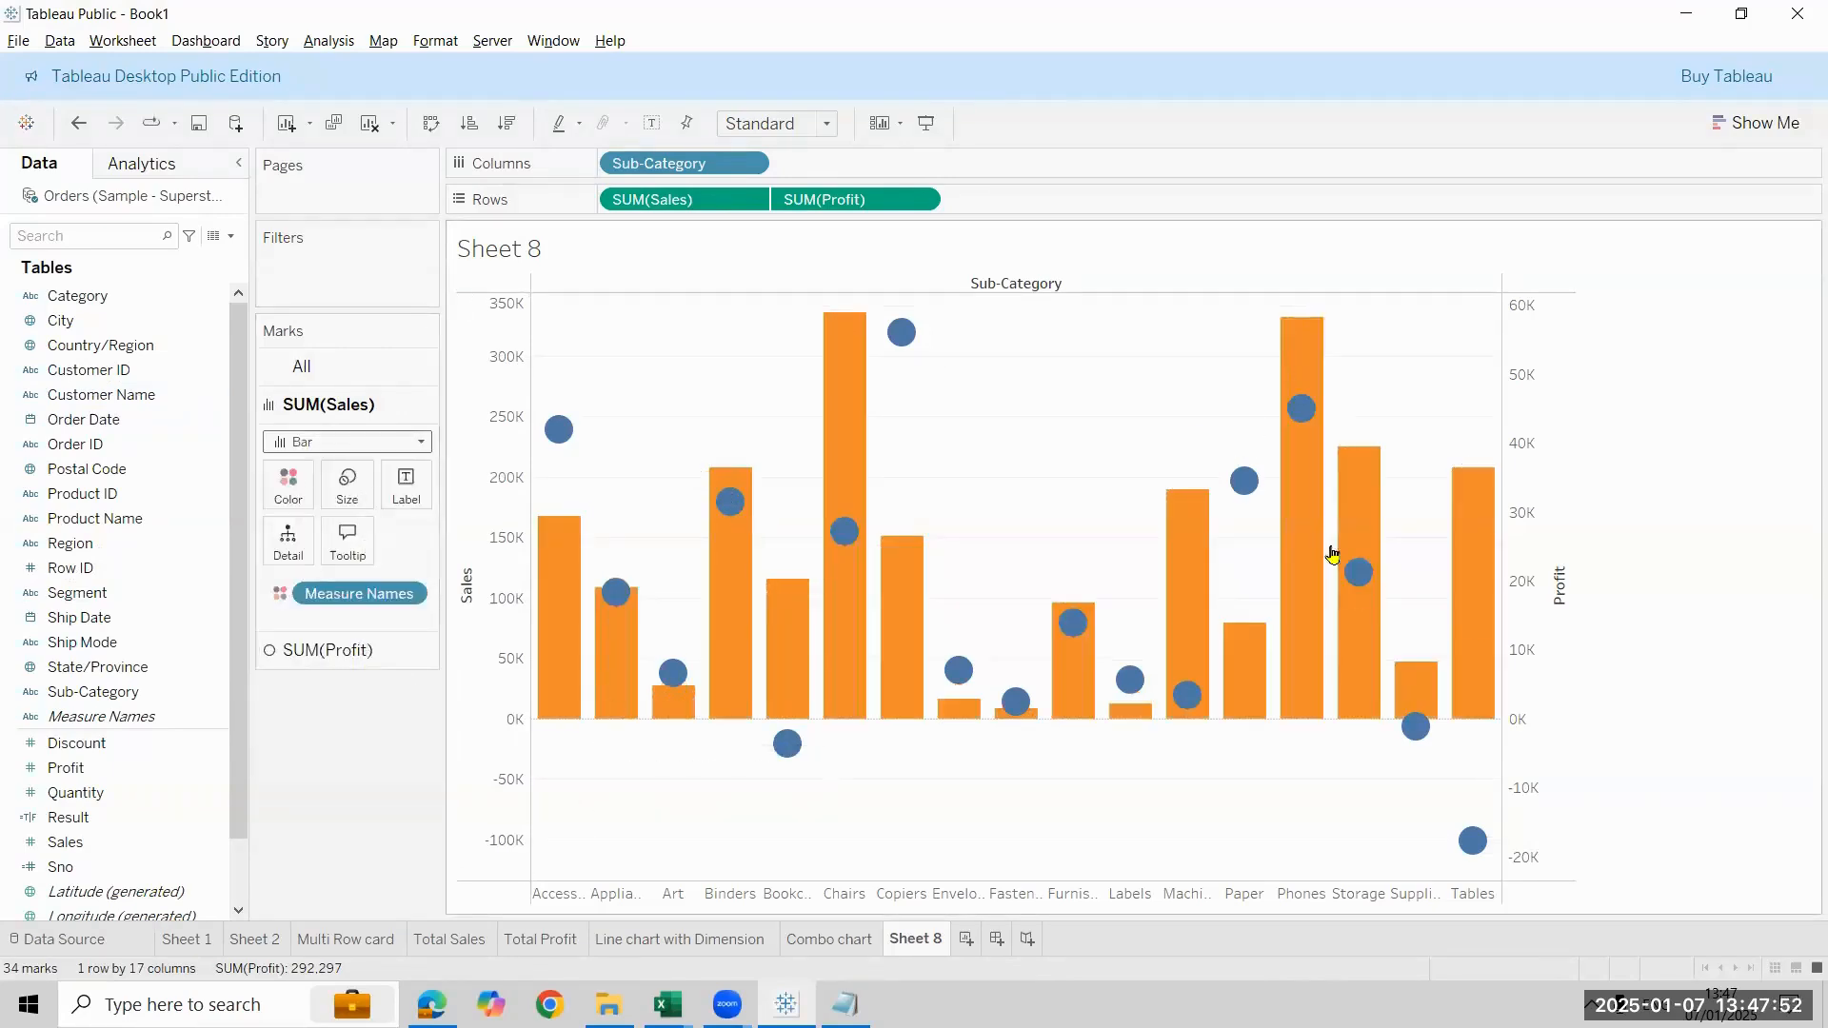
Set the mark type of the Profit measure to Line
left_click(405, 650)
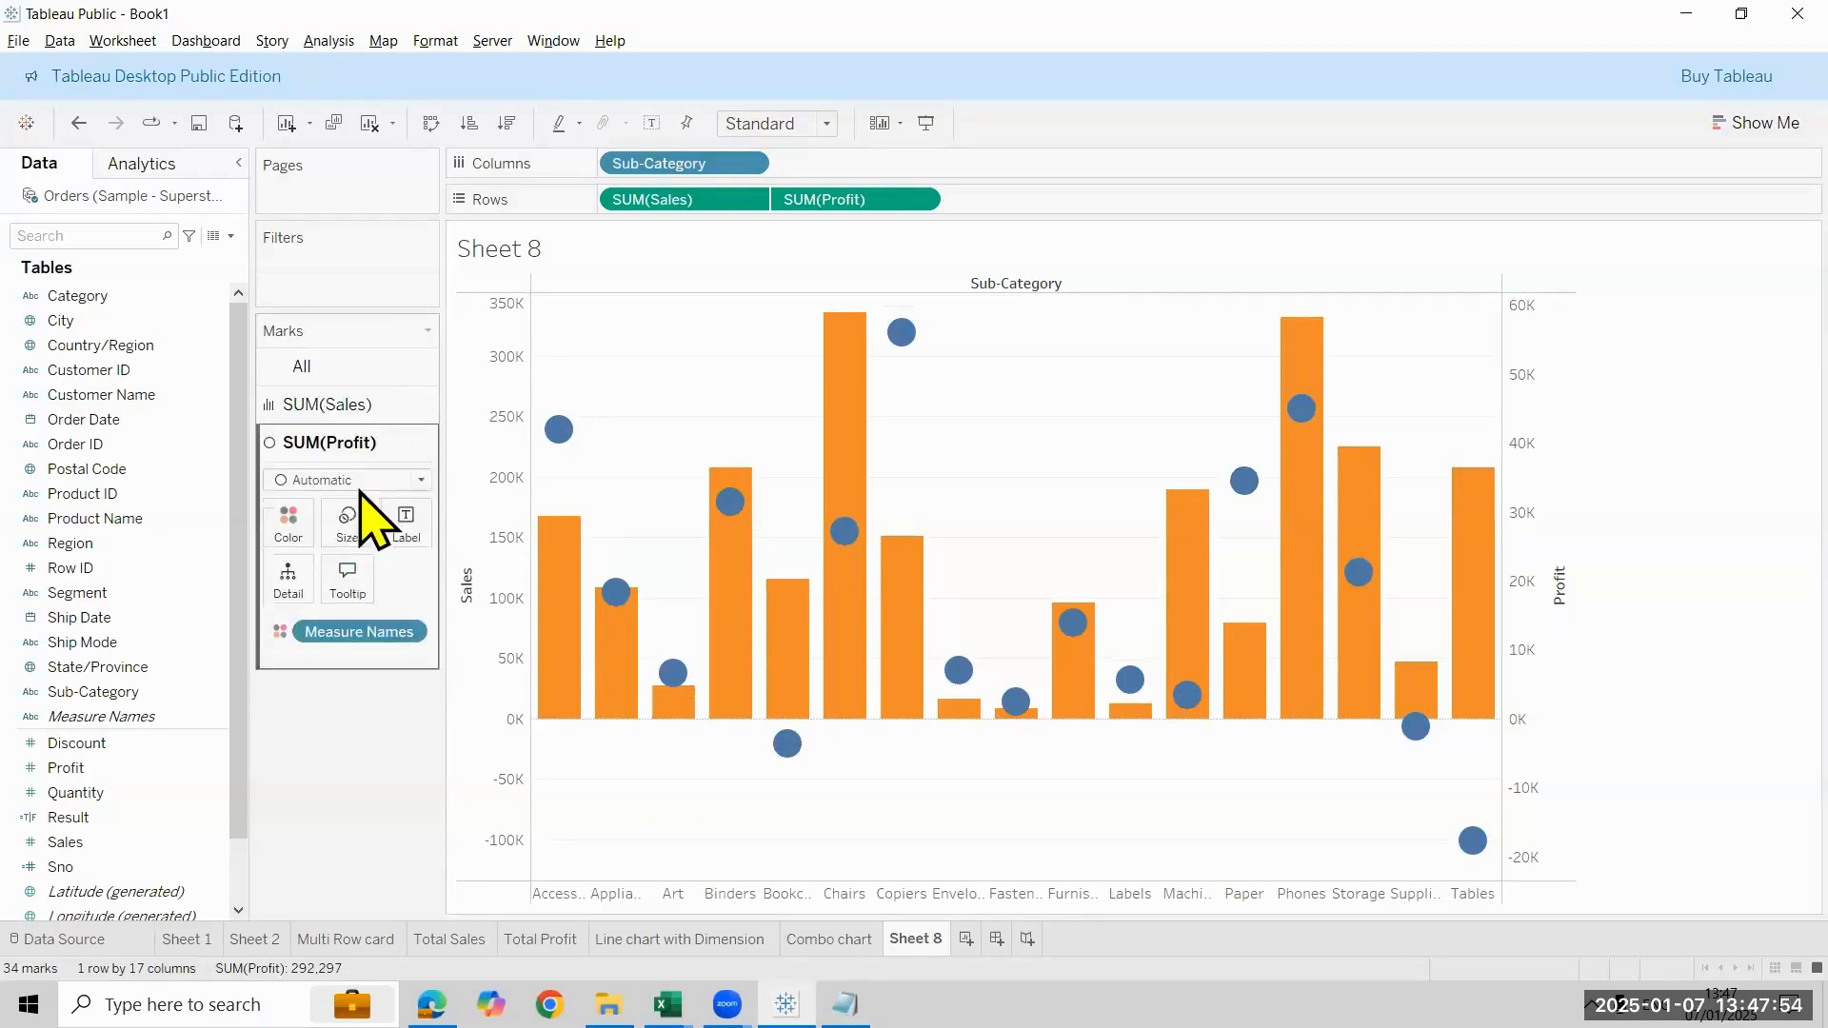
left_click(358, 481)
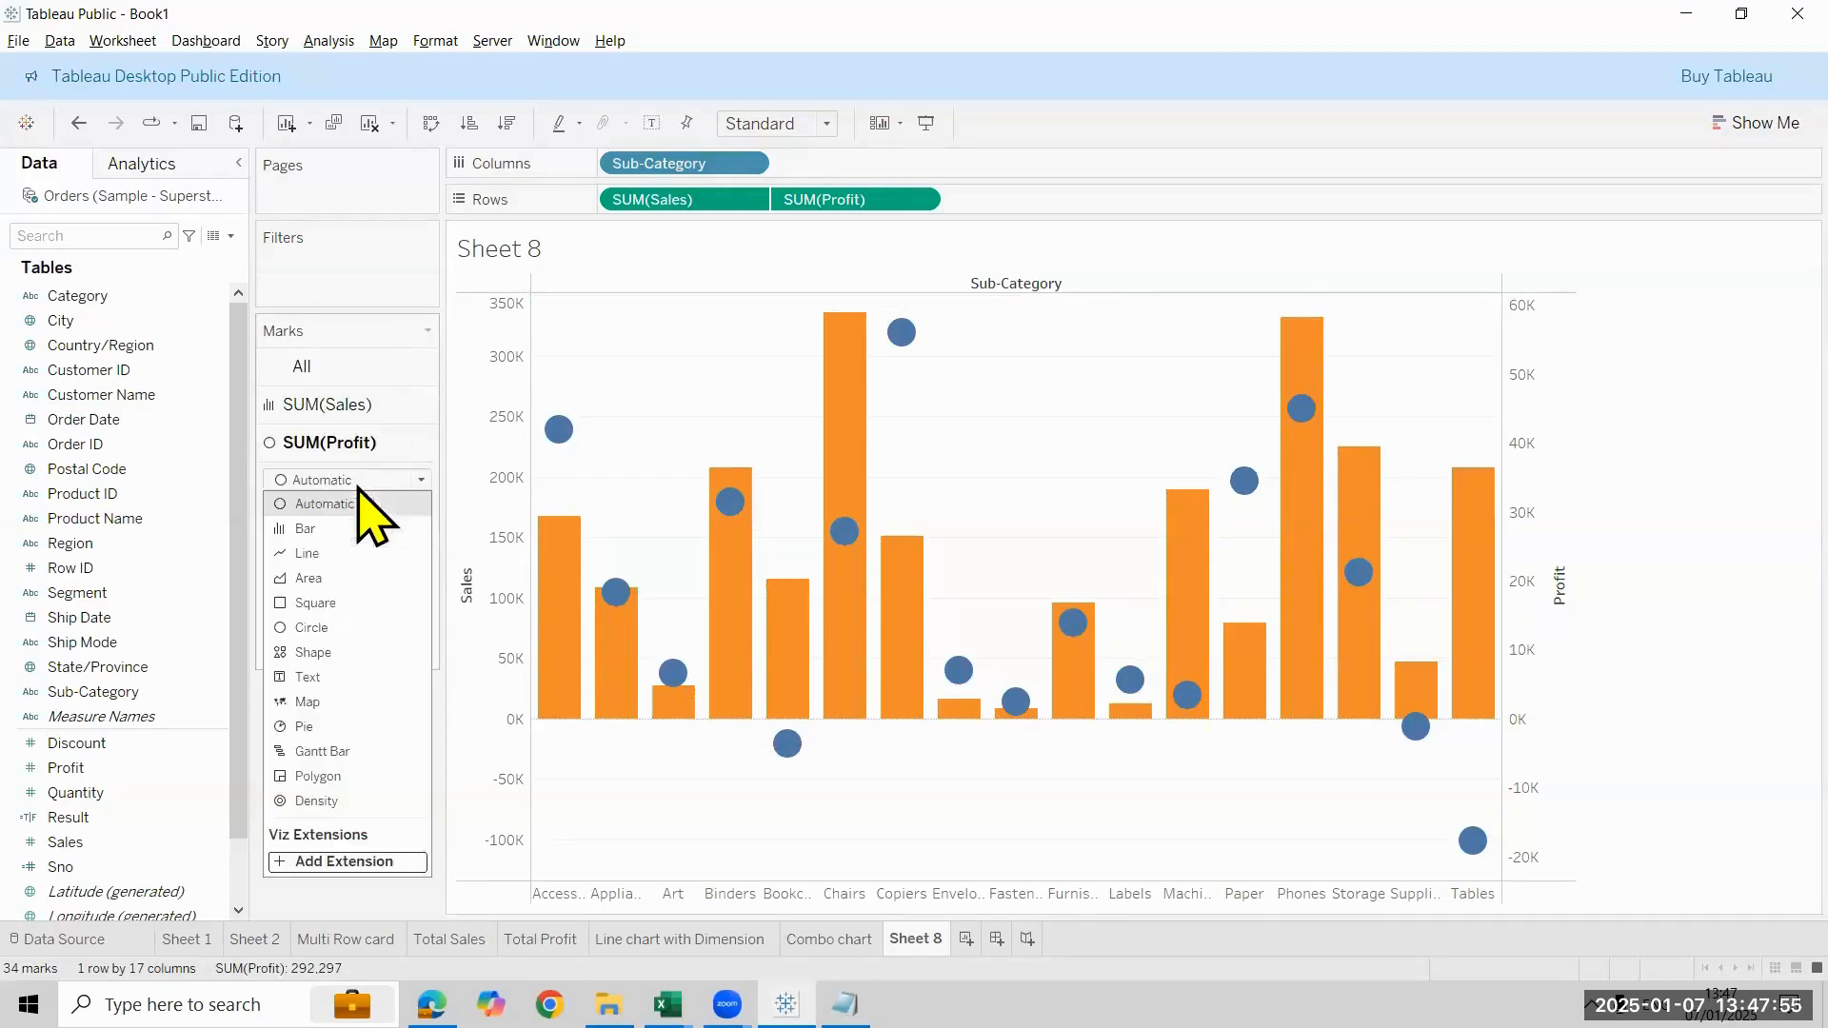
left_click(346, 558)
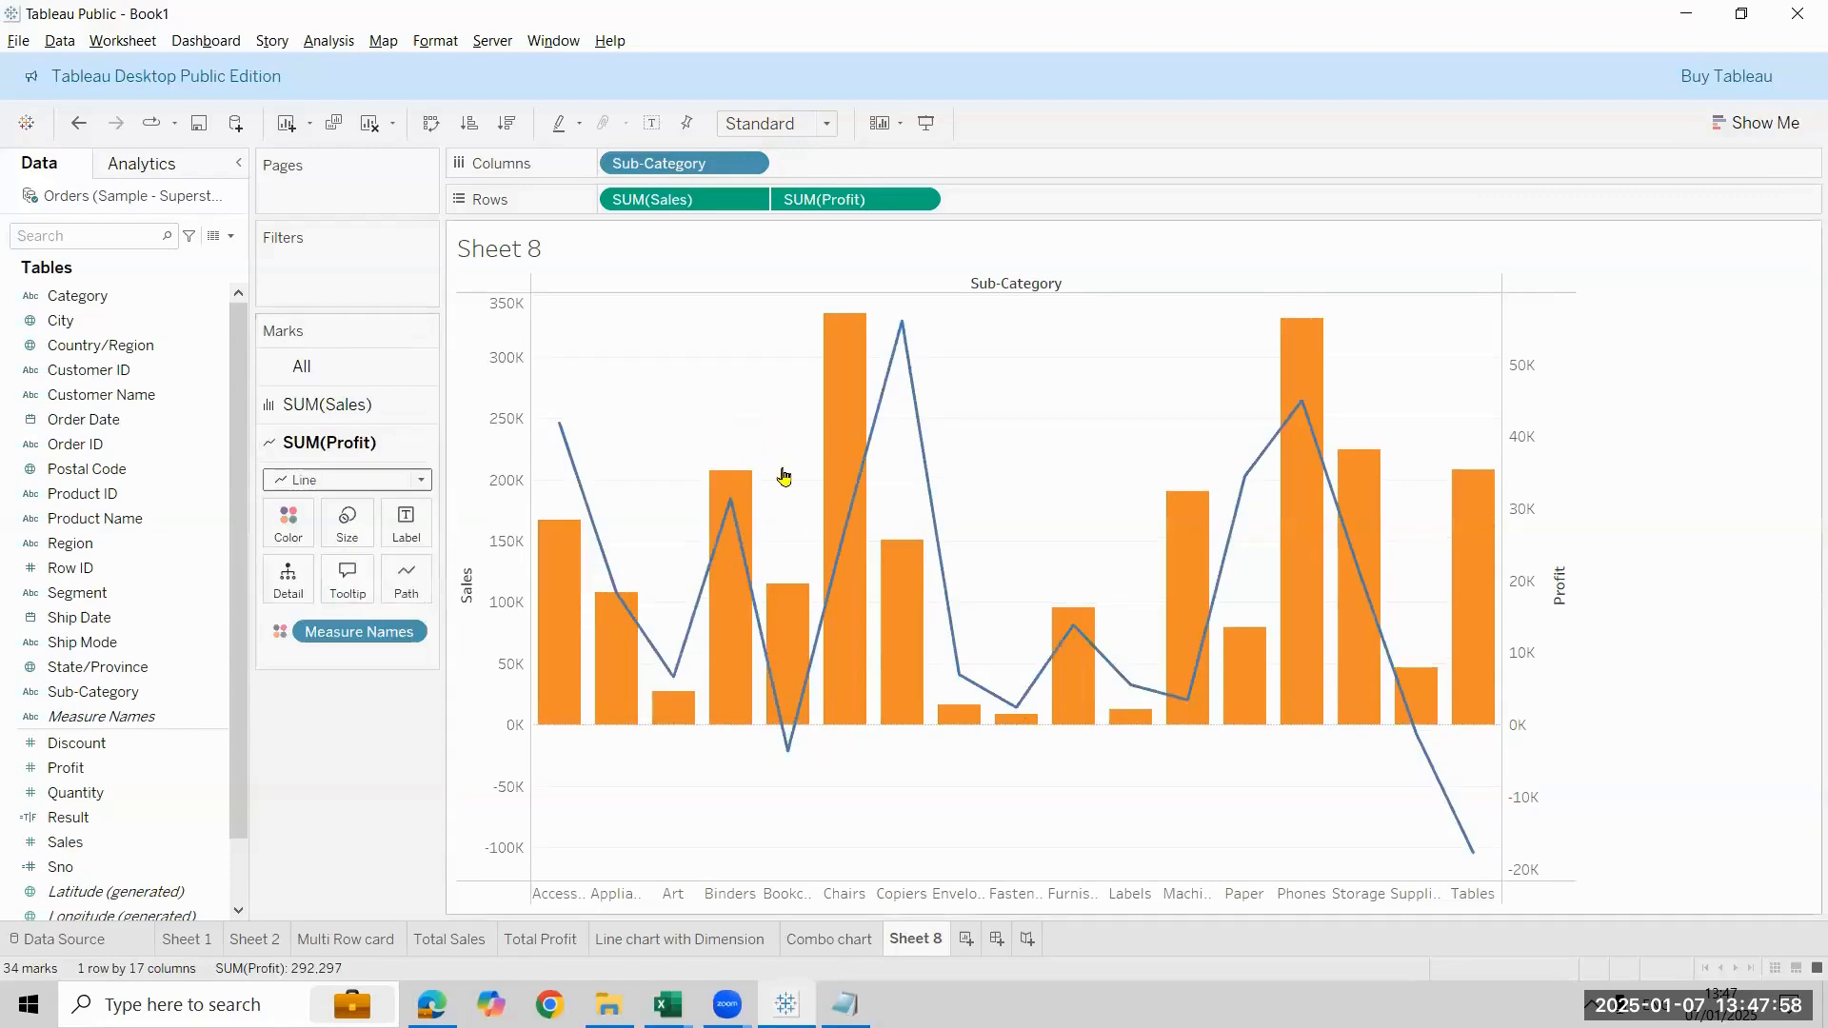
Try synchronizing the Profit axis with the Sales axis, and undo the change
mouse_move(1486, 564)
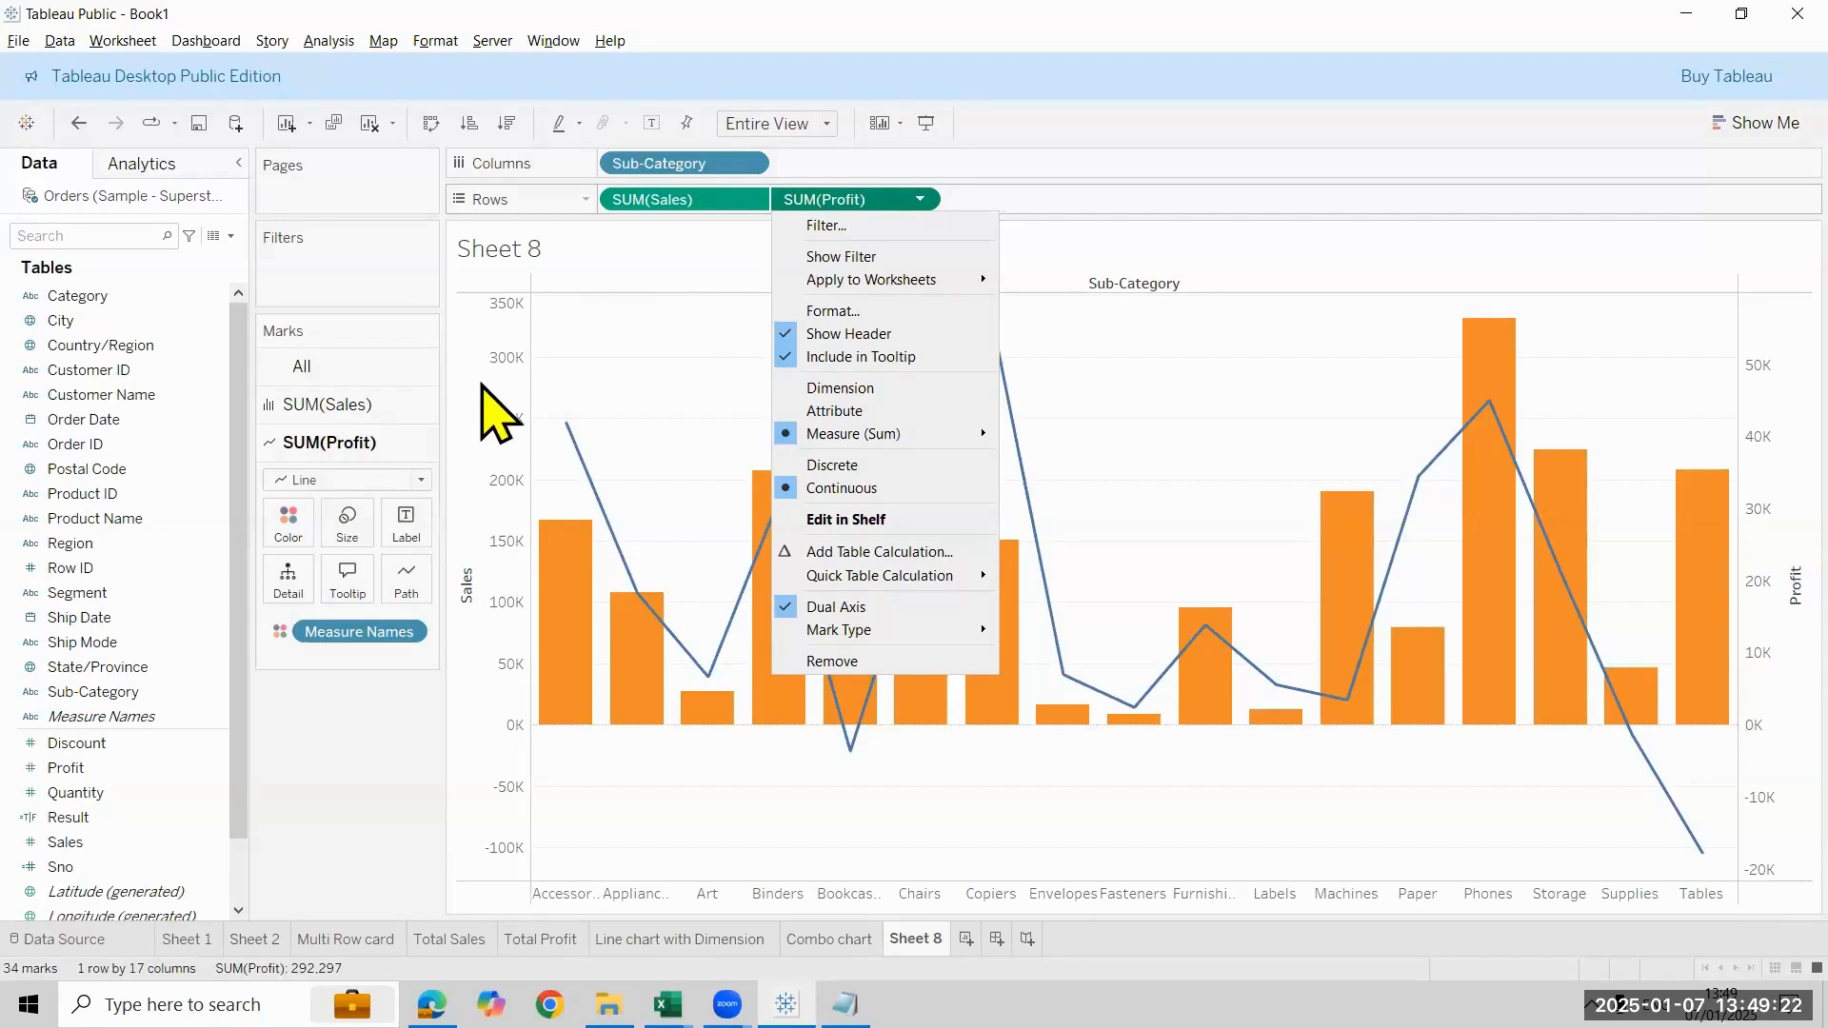
left_click(1726, 672)
right_click(1726, 672)
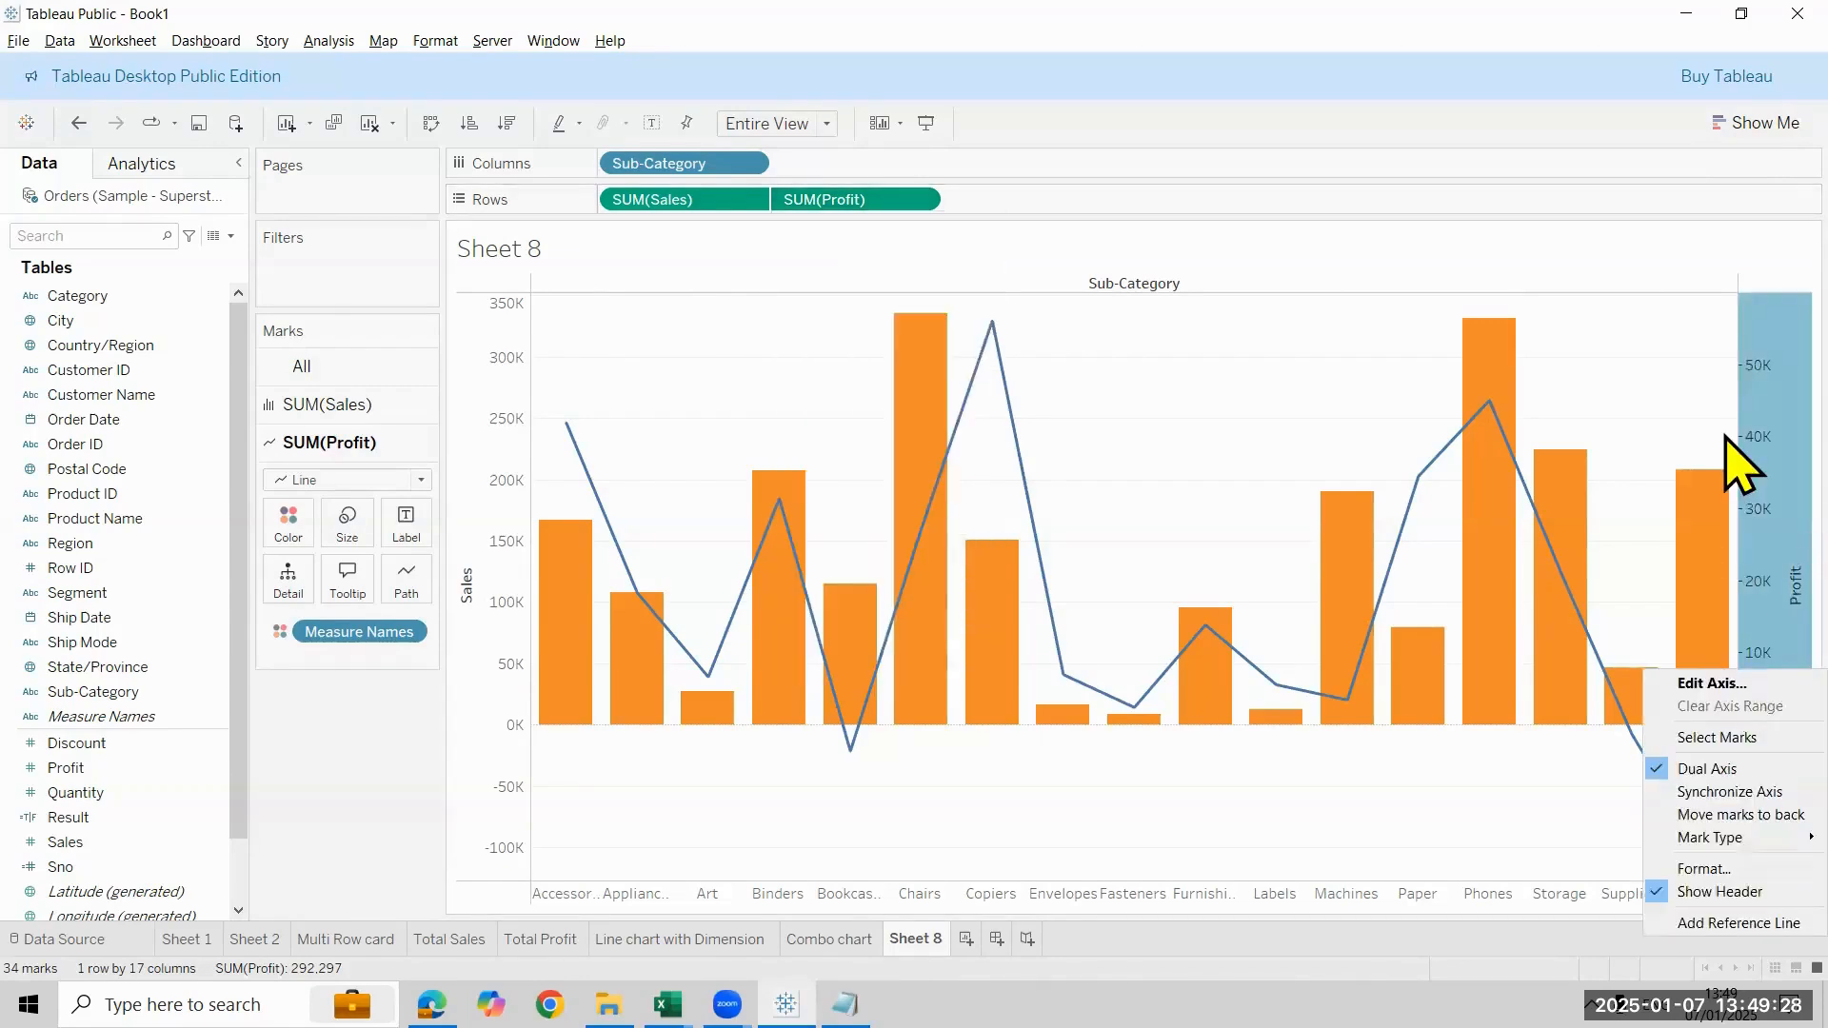
left_click(1726, 539)
right_click(1728, 539)
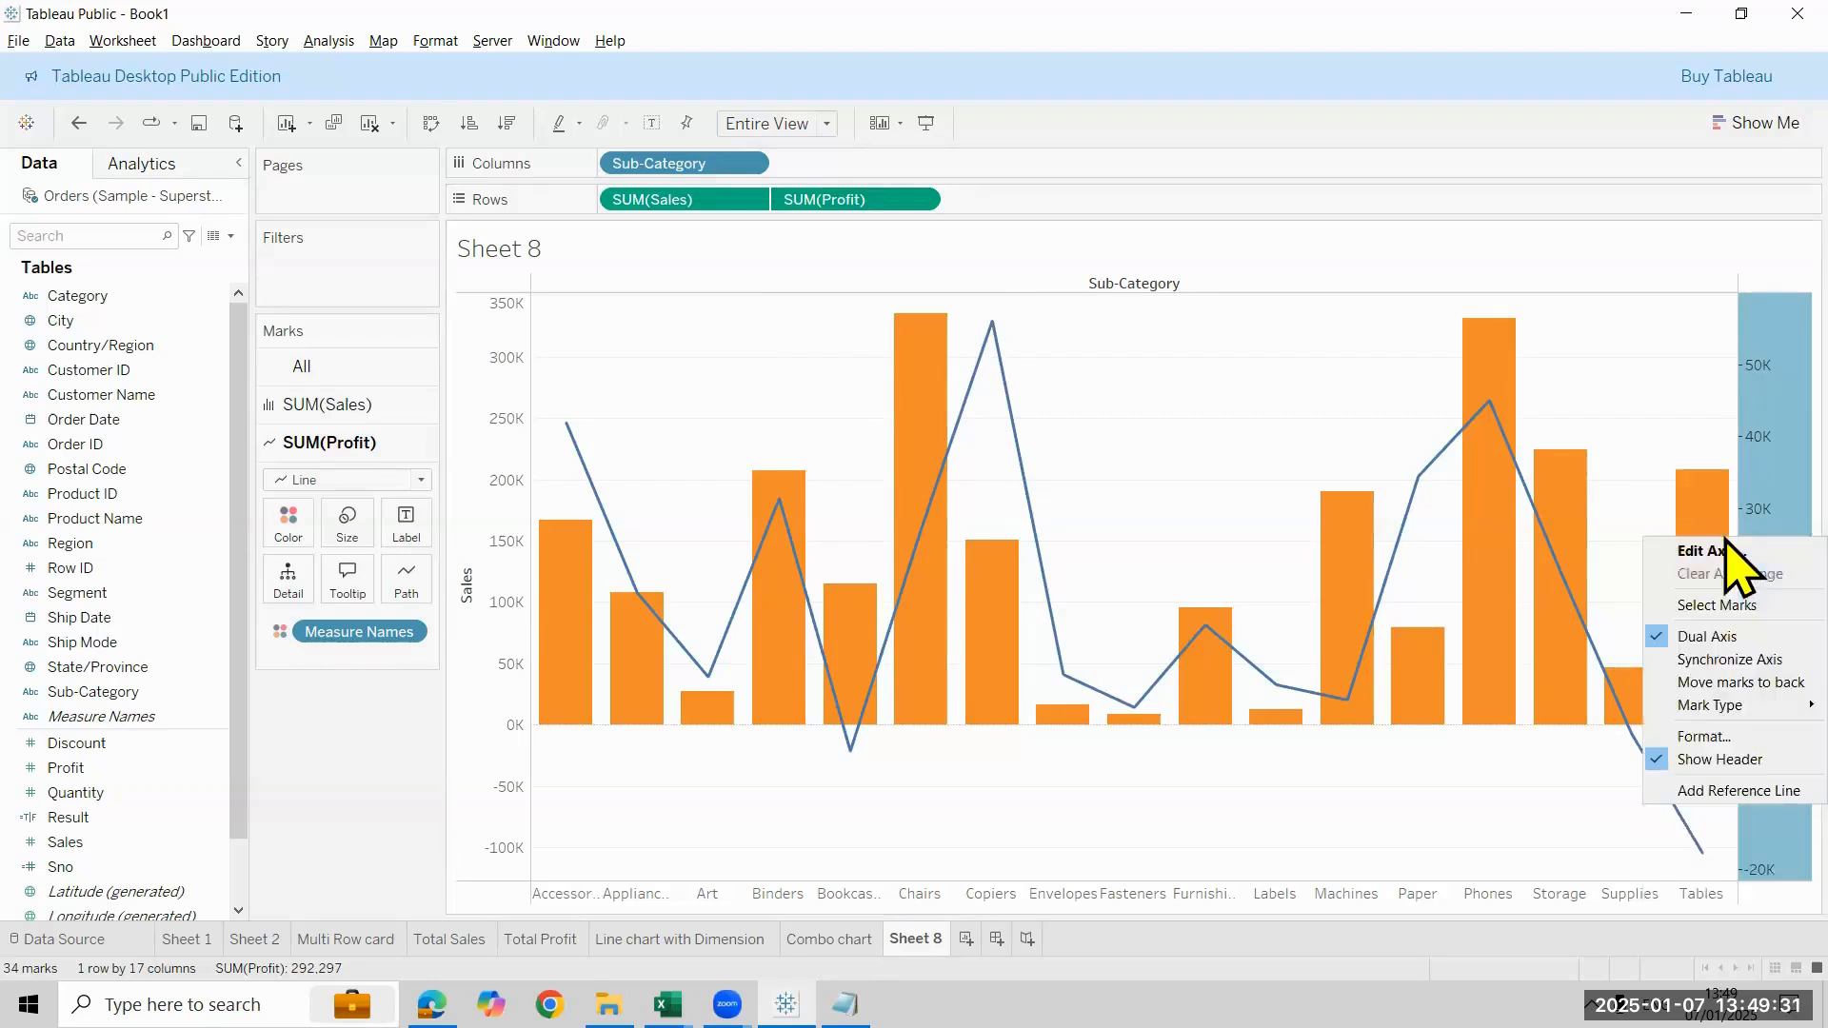
left_click(1726, 660)
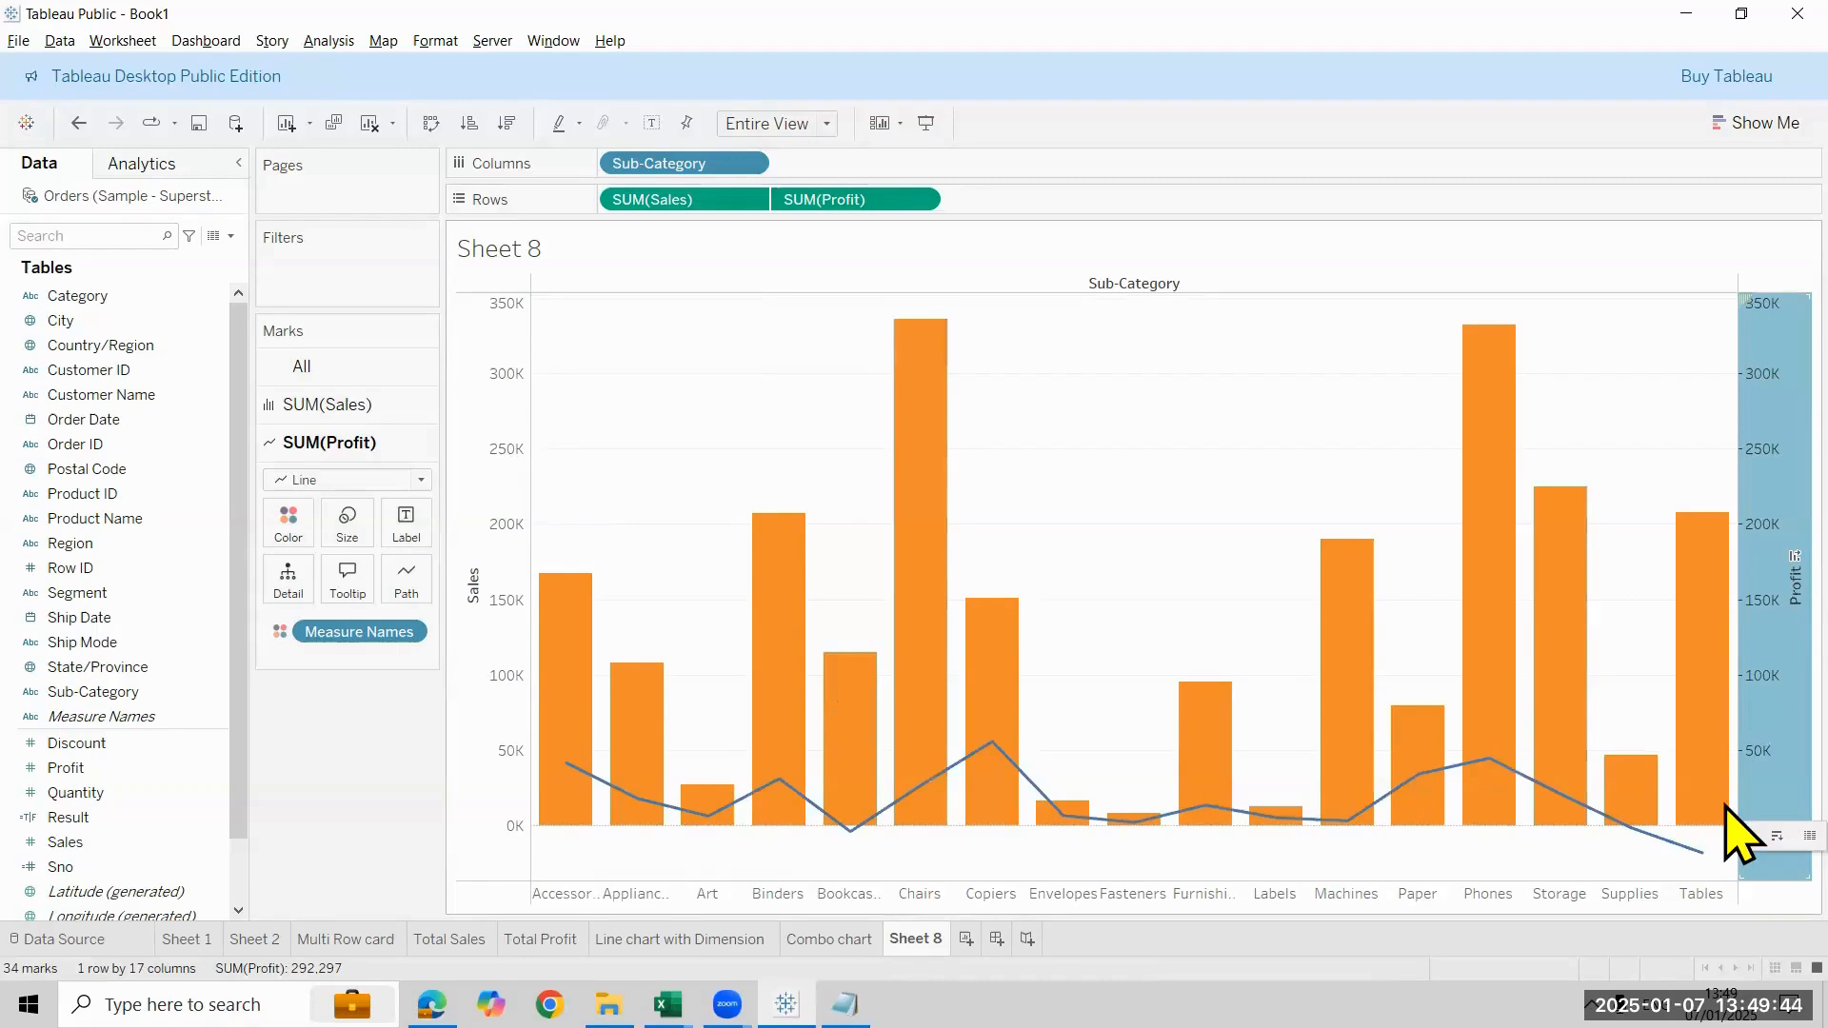
key("ctrl+z")
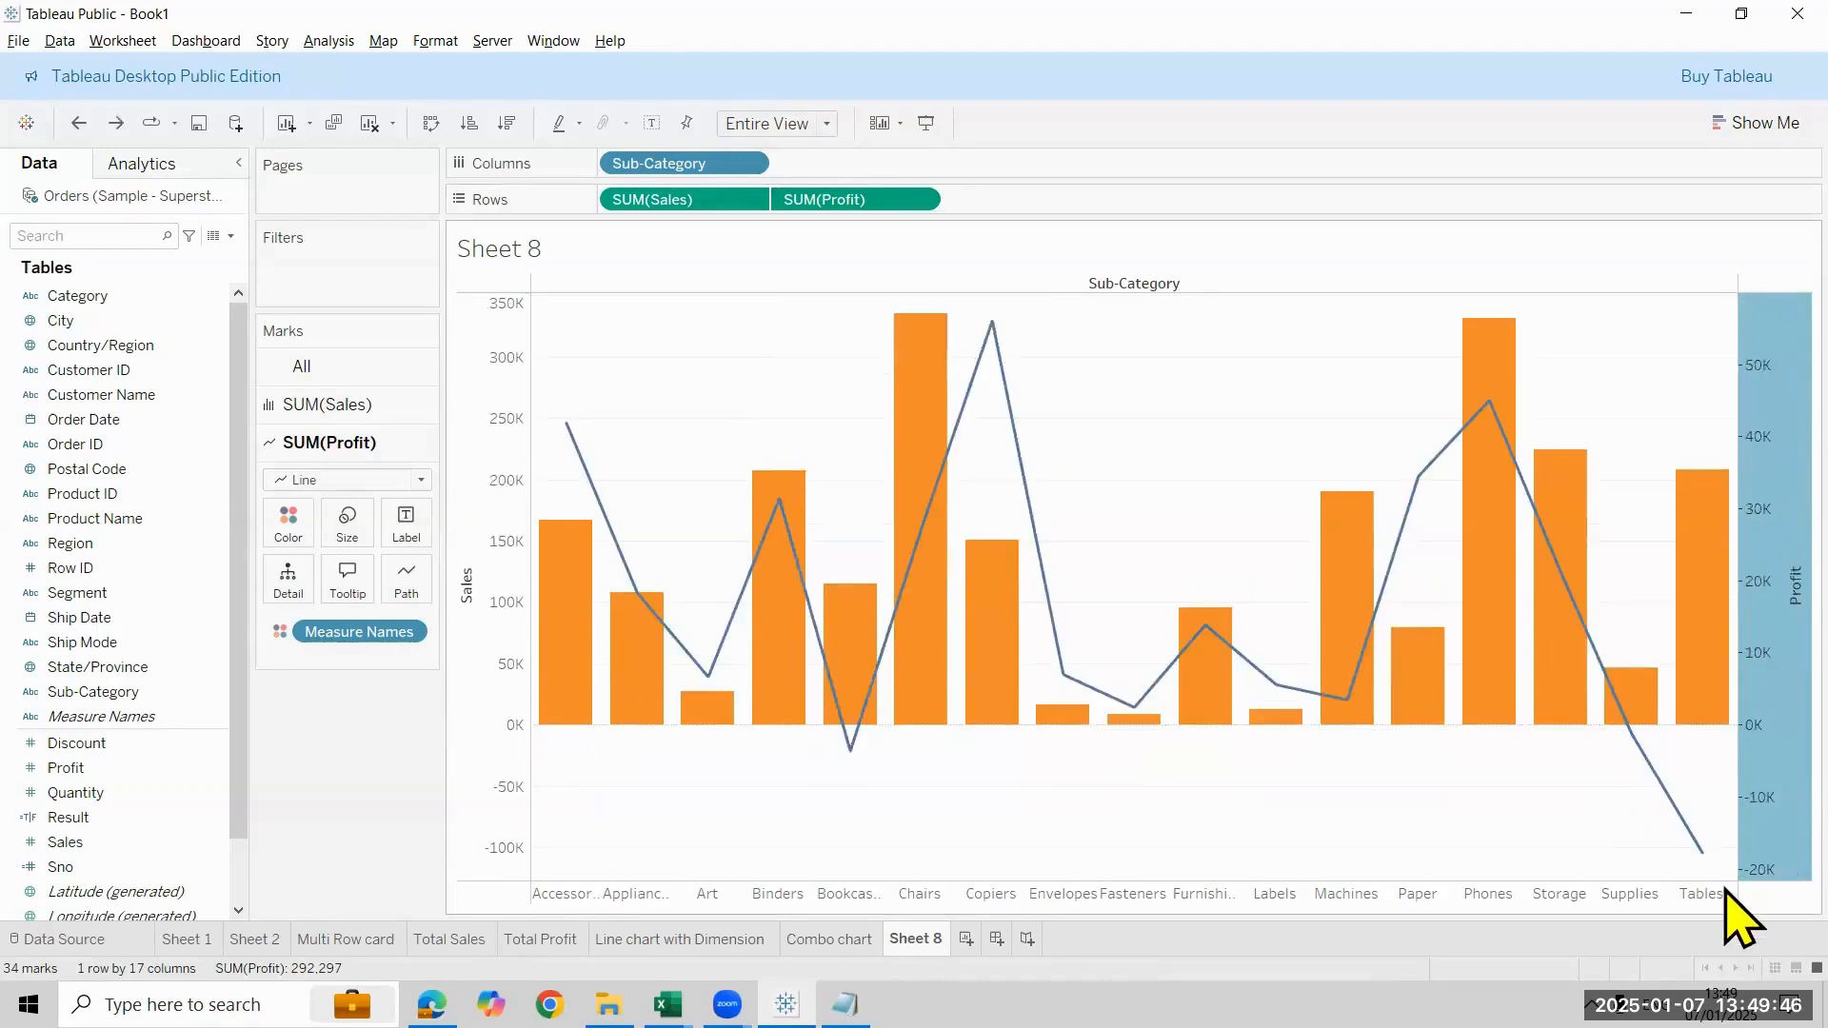
Synchronize the Profit axis with the Sales axis
right_click(1725, 741)
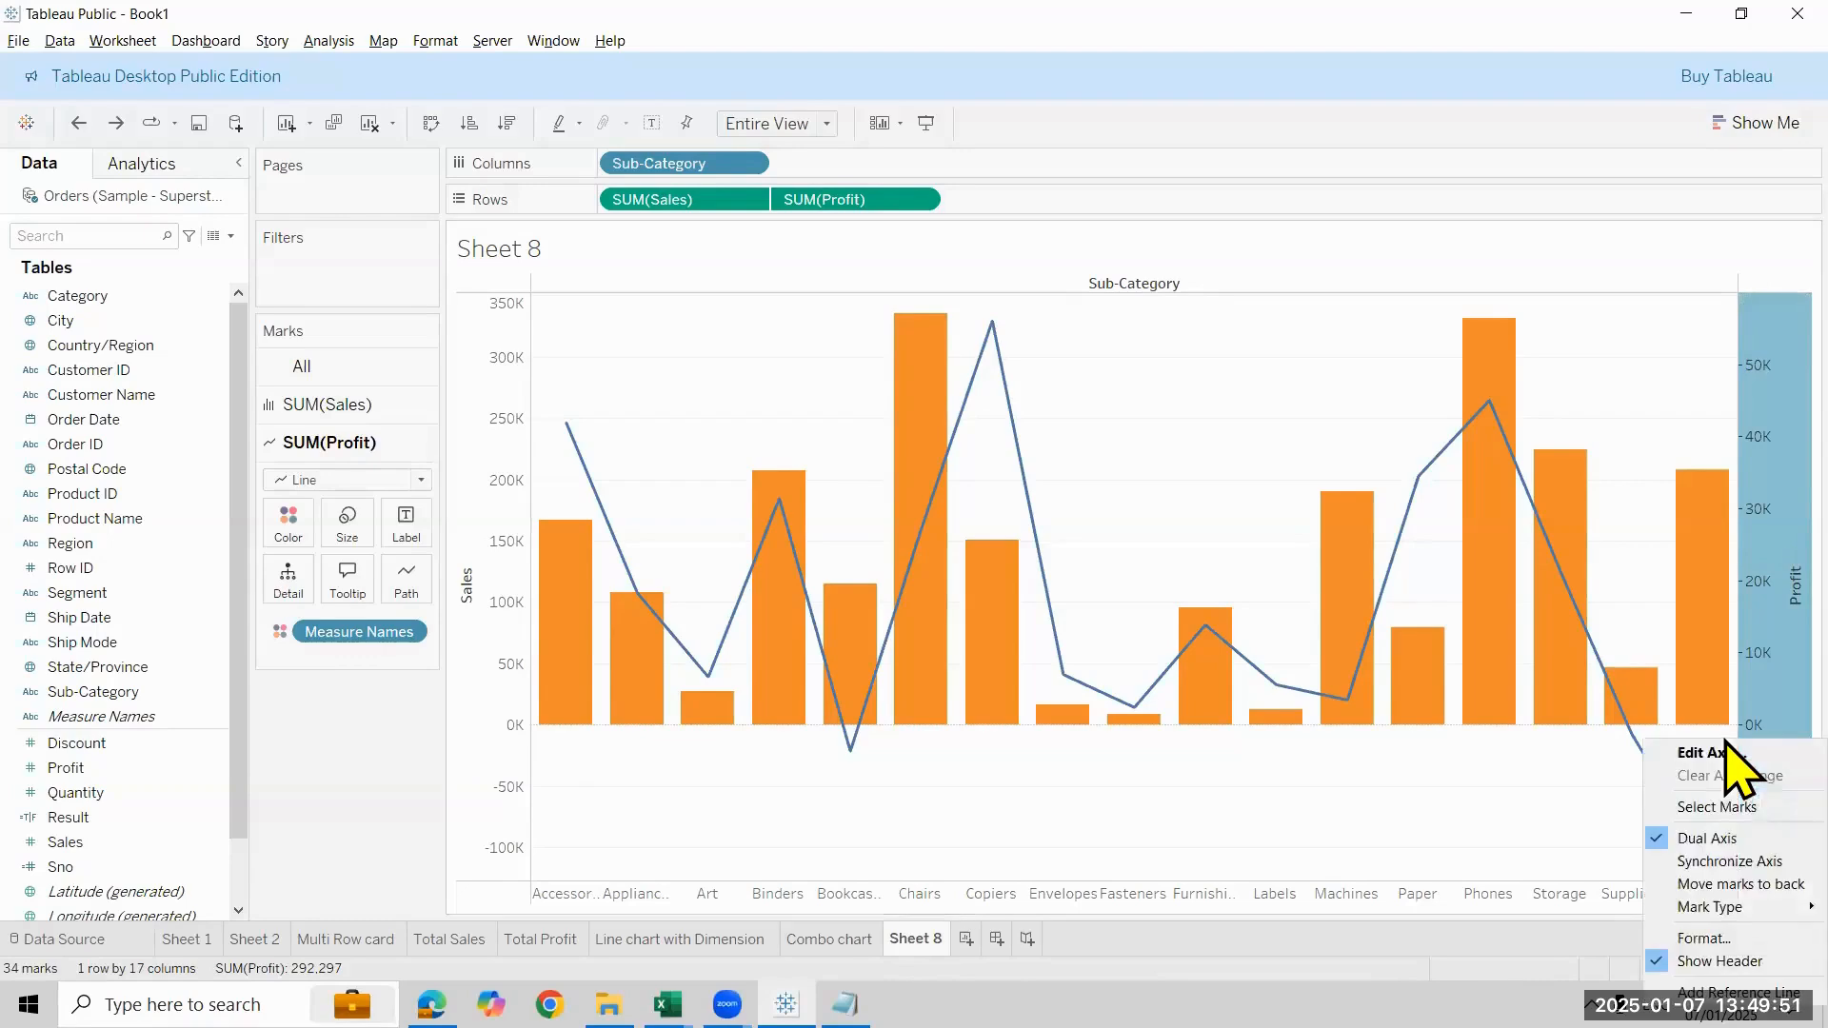
left_click(1728, 860)
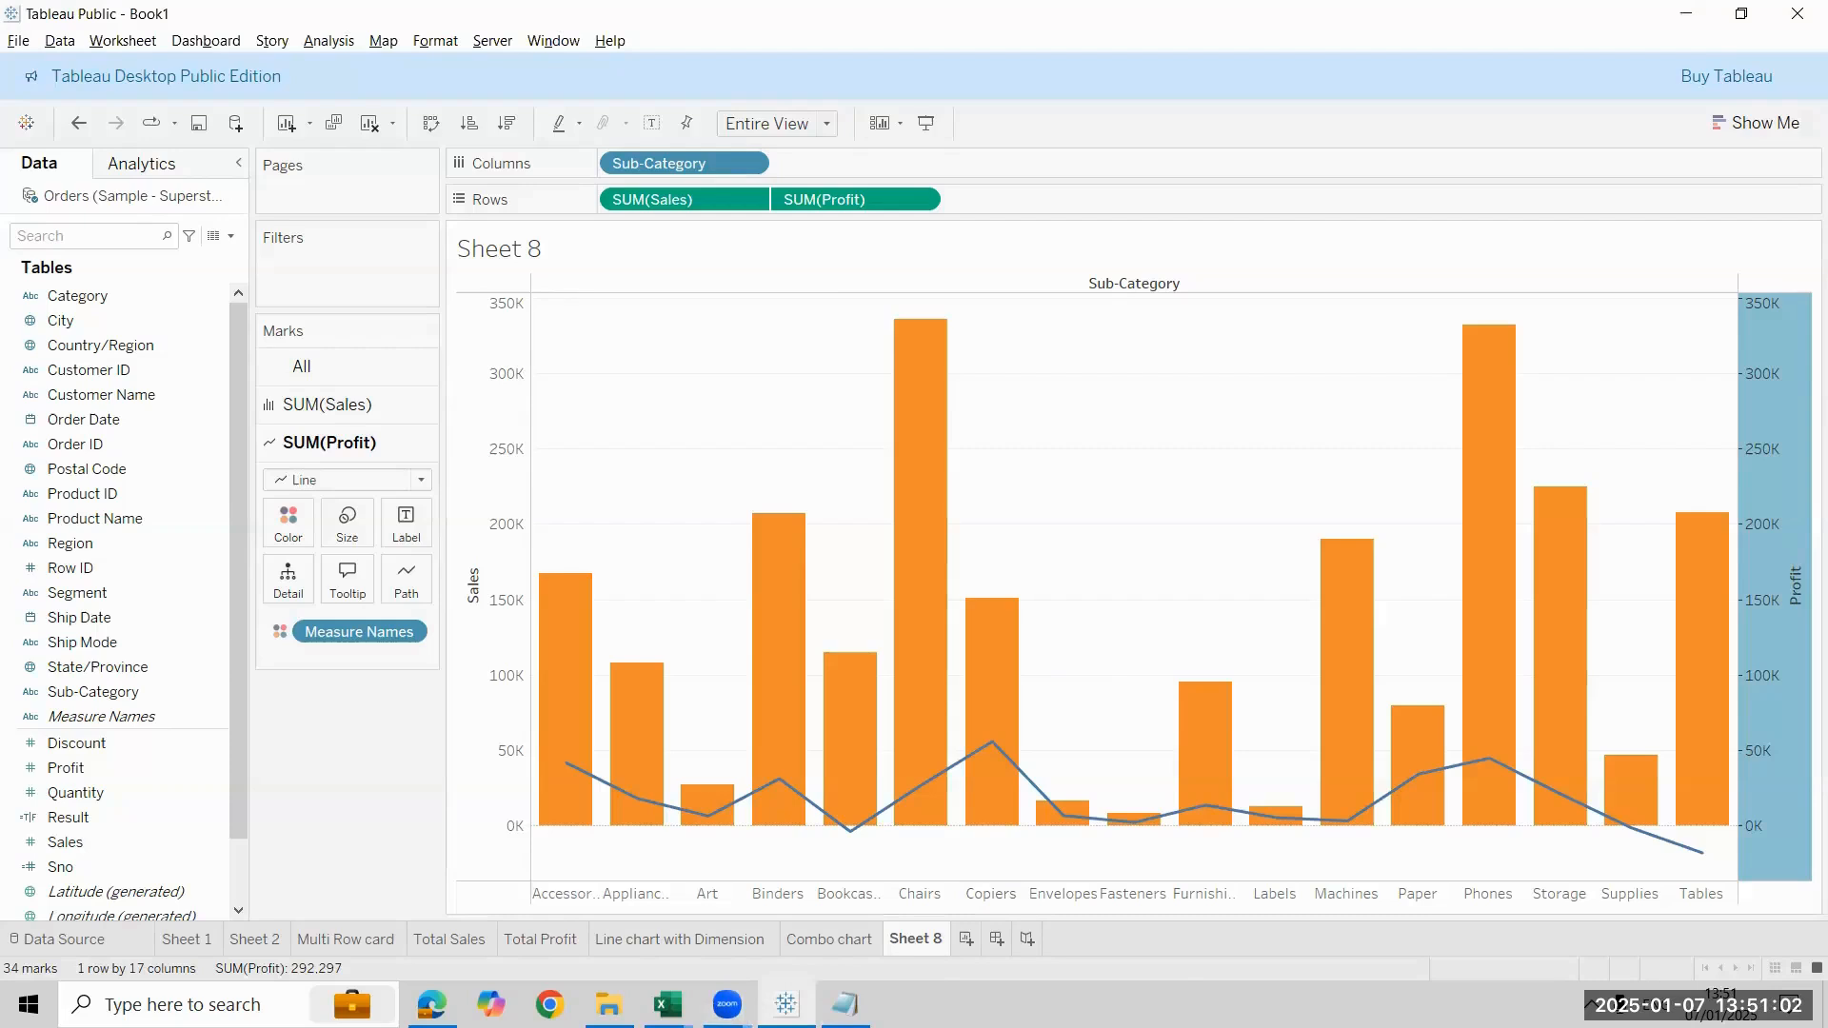
mouse_move(916, 940)
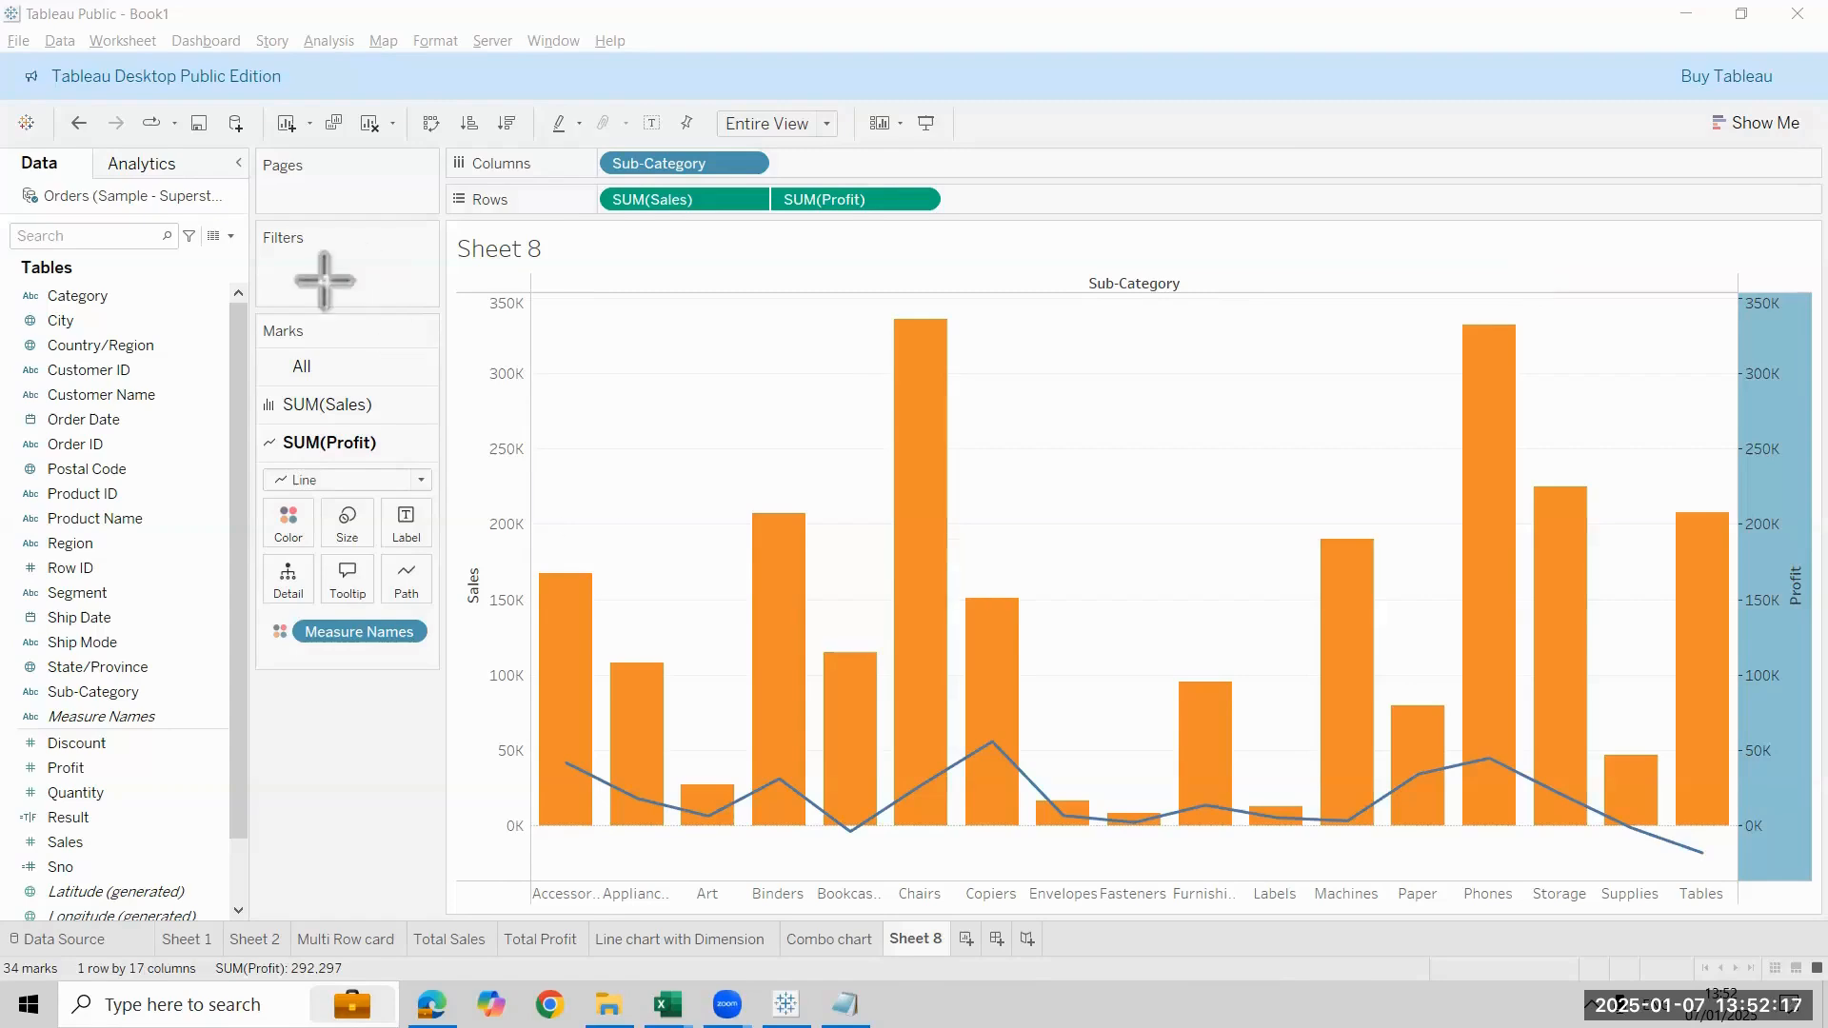
Try adding Profit as labels on the Profit line, and undo the labelling
left_click_drag(240, 419, 451, 550)
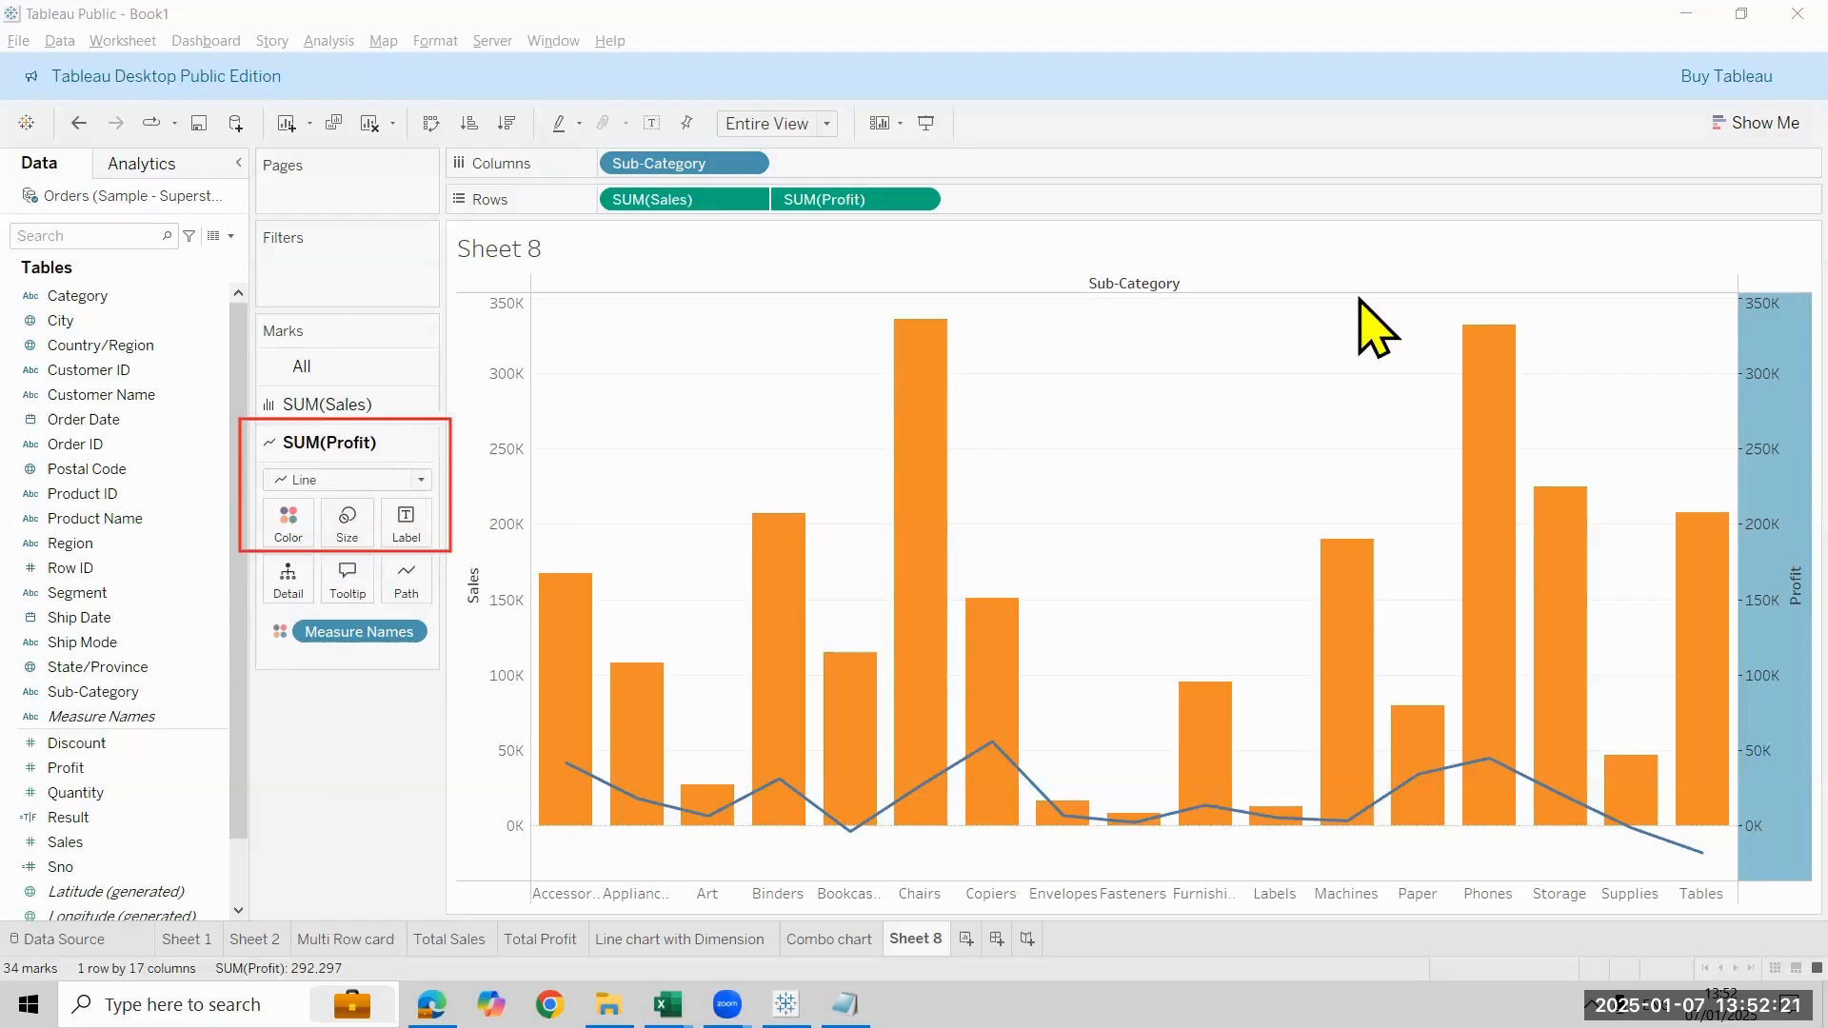
left_click_drag(105, 768, 400, 534)
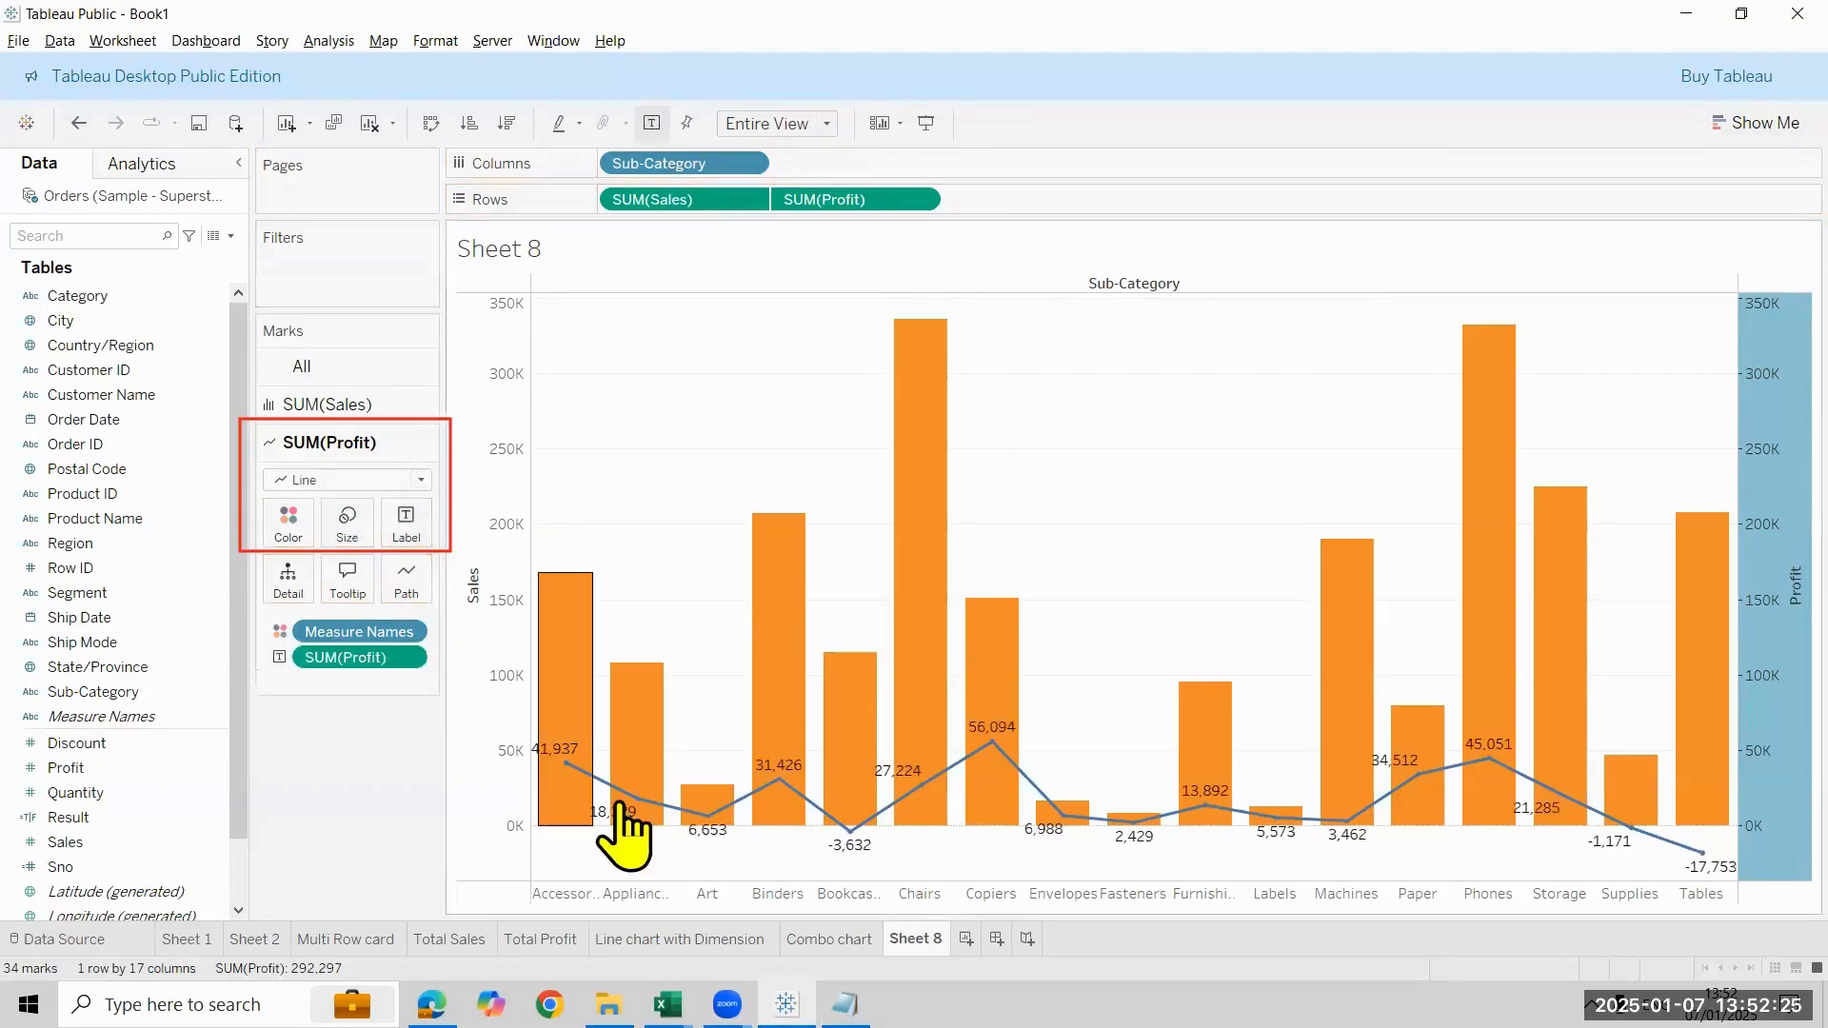
mouse_move(1543, 709)
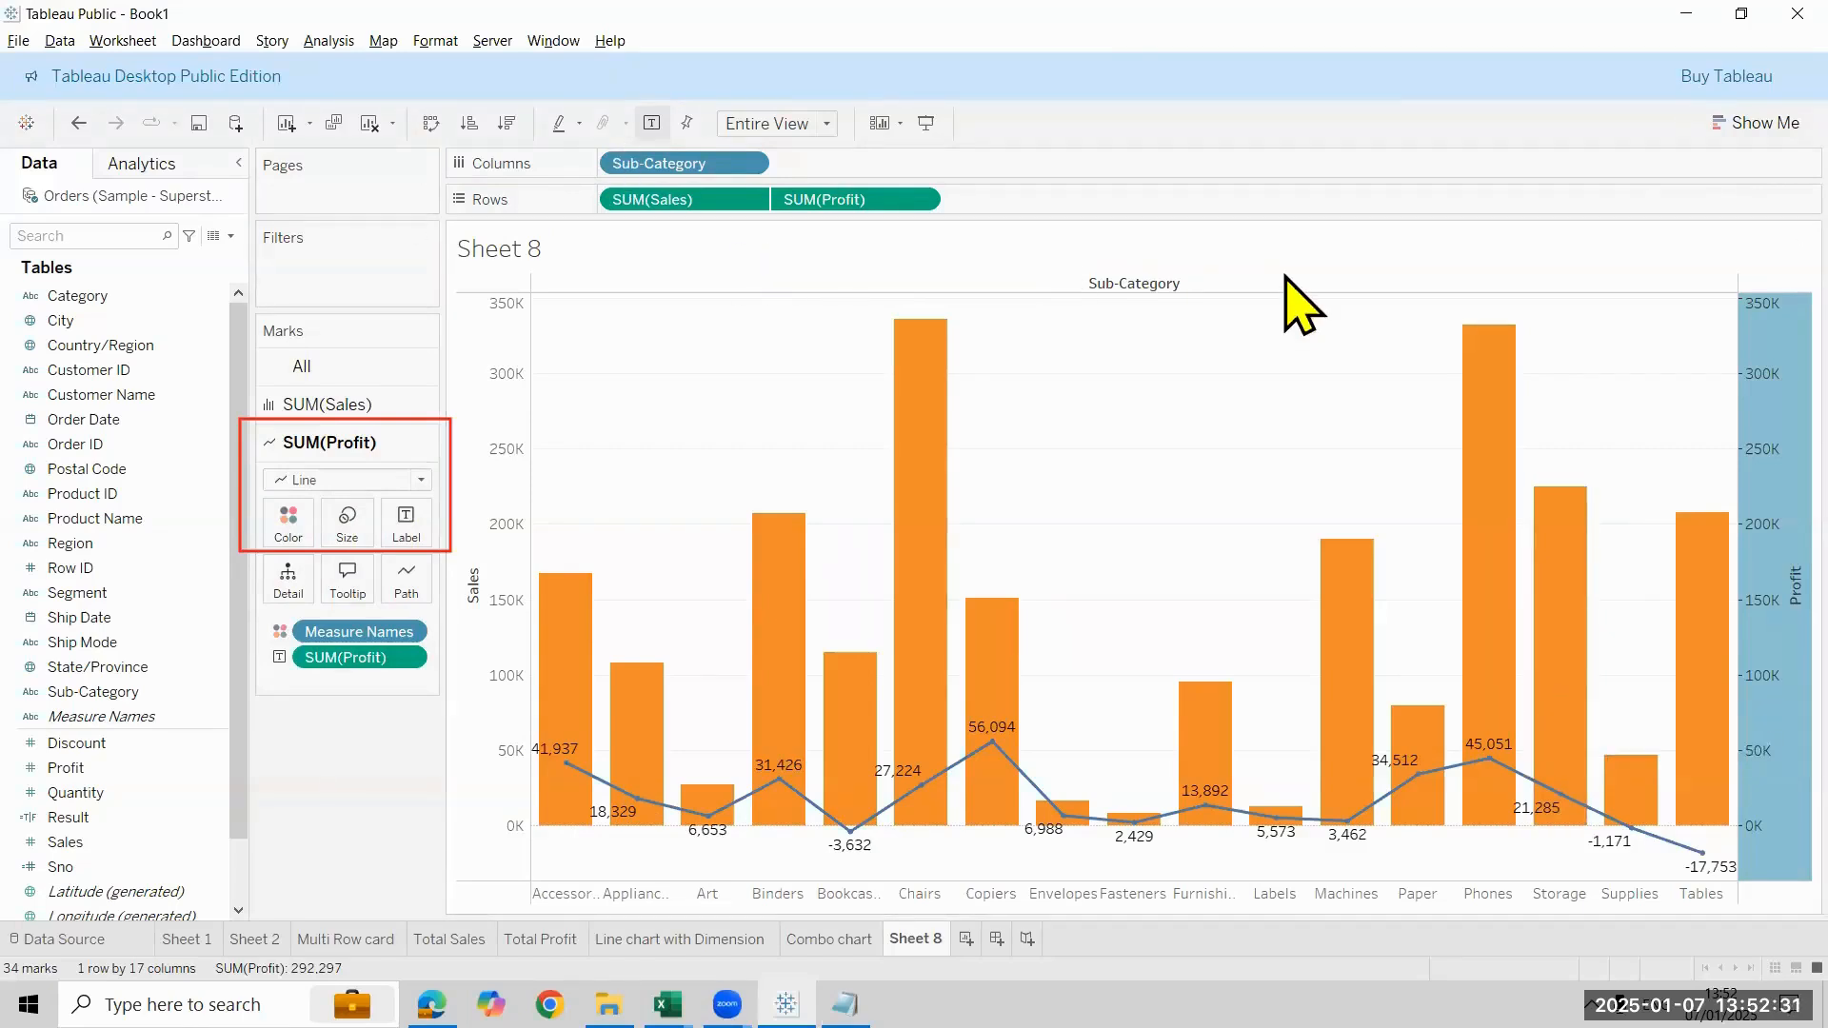
left_click(79, 122)
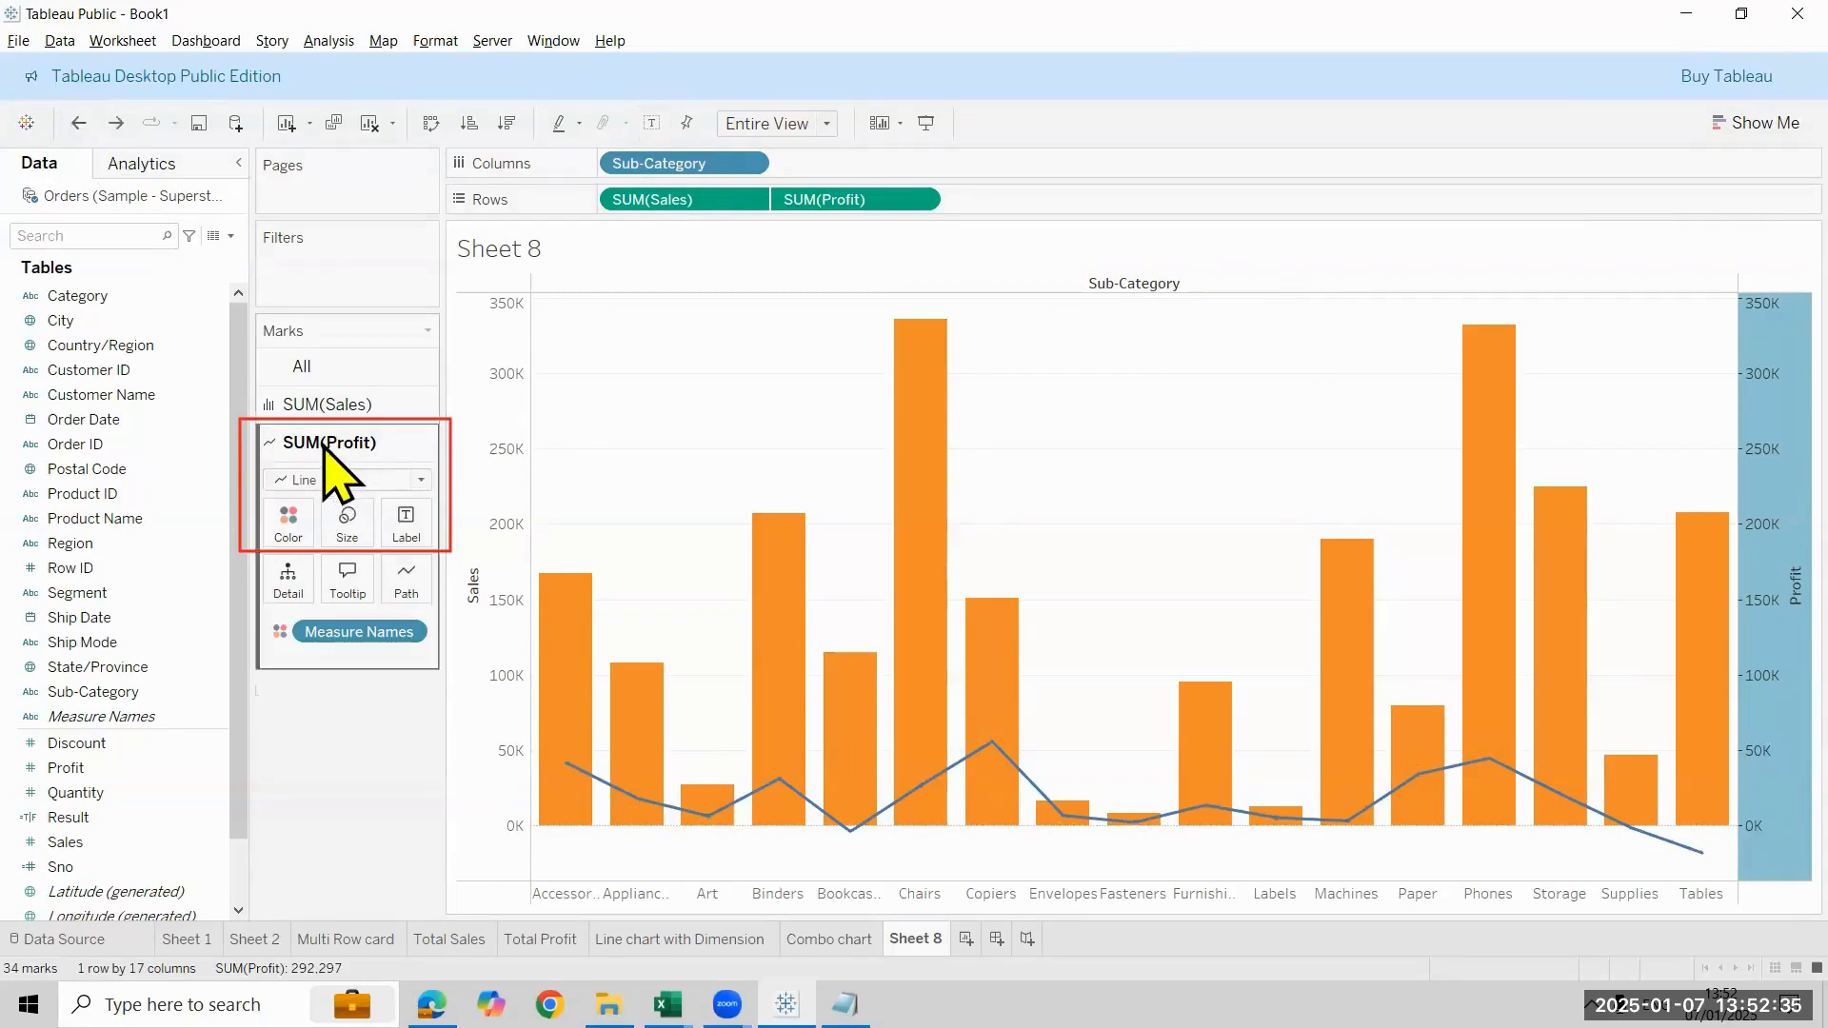
left_click(25, 824)
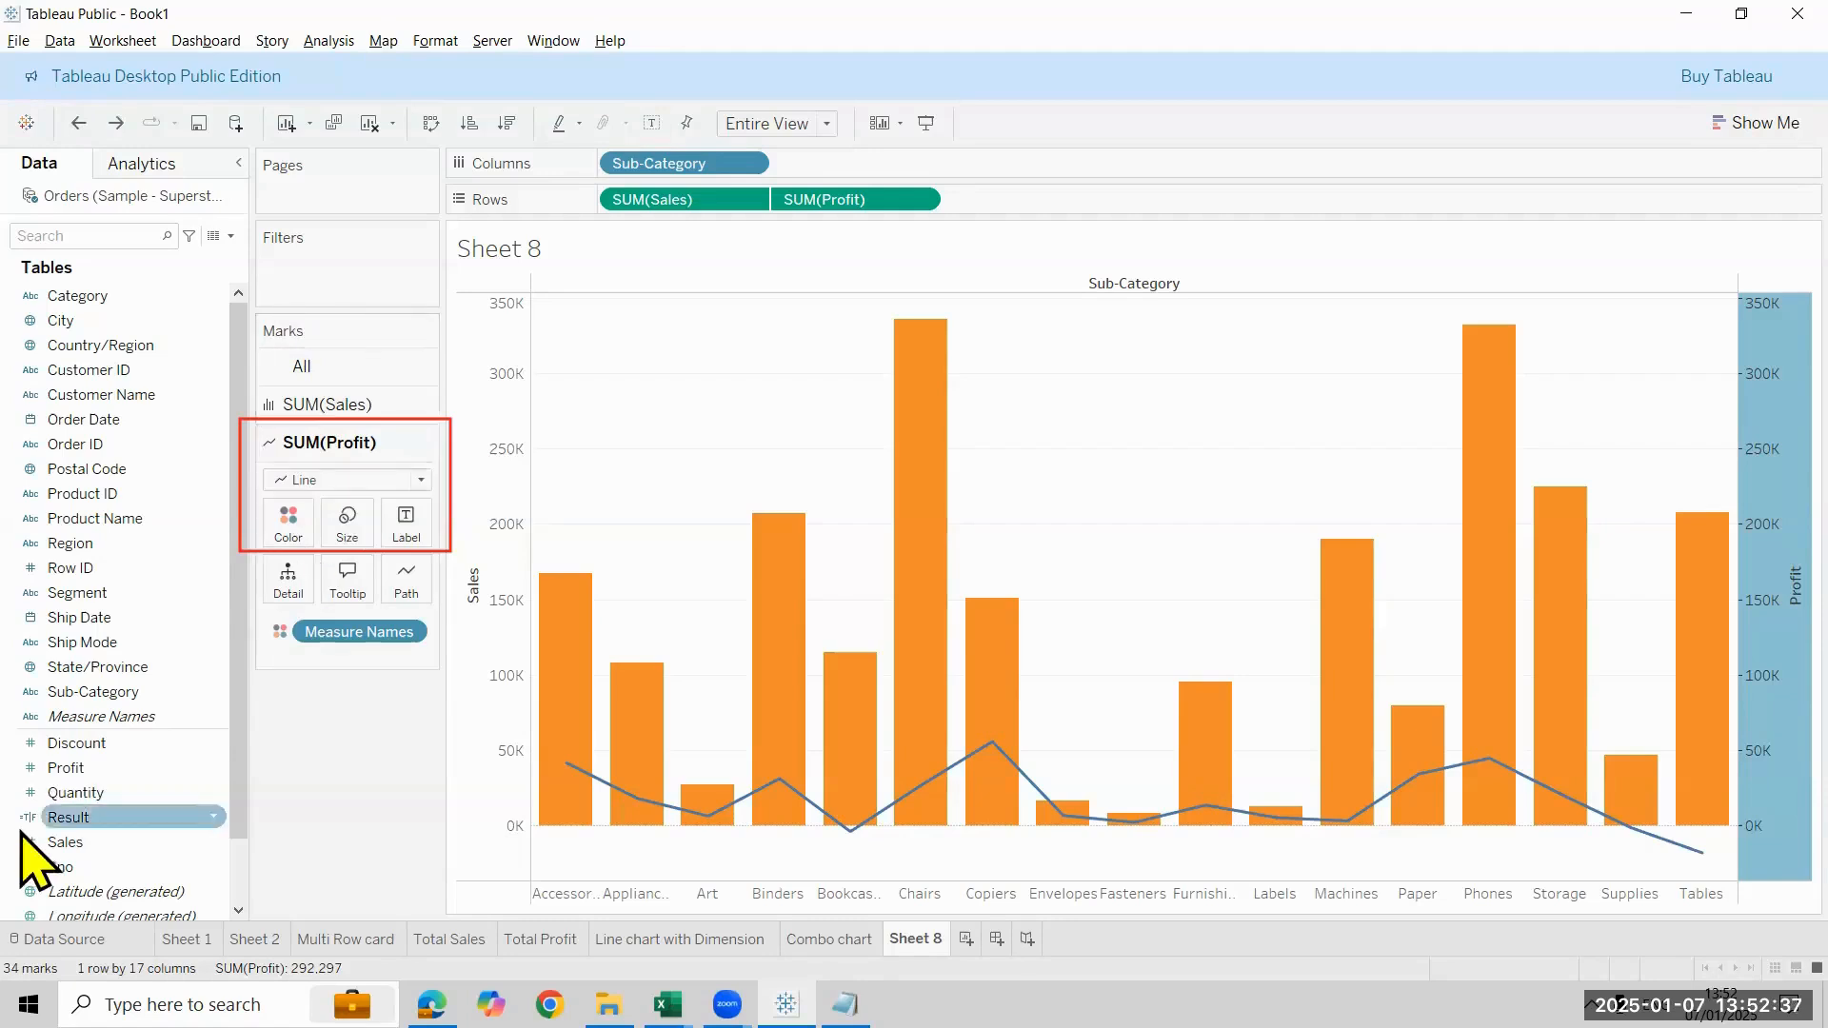
Label the Profit line with the Profit measure and rename the worksheet as "Combo Chart 2"
left_click_drag(66, 767, 381, 537)
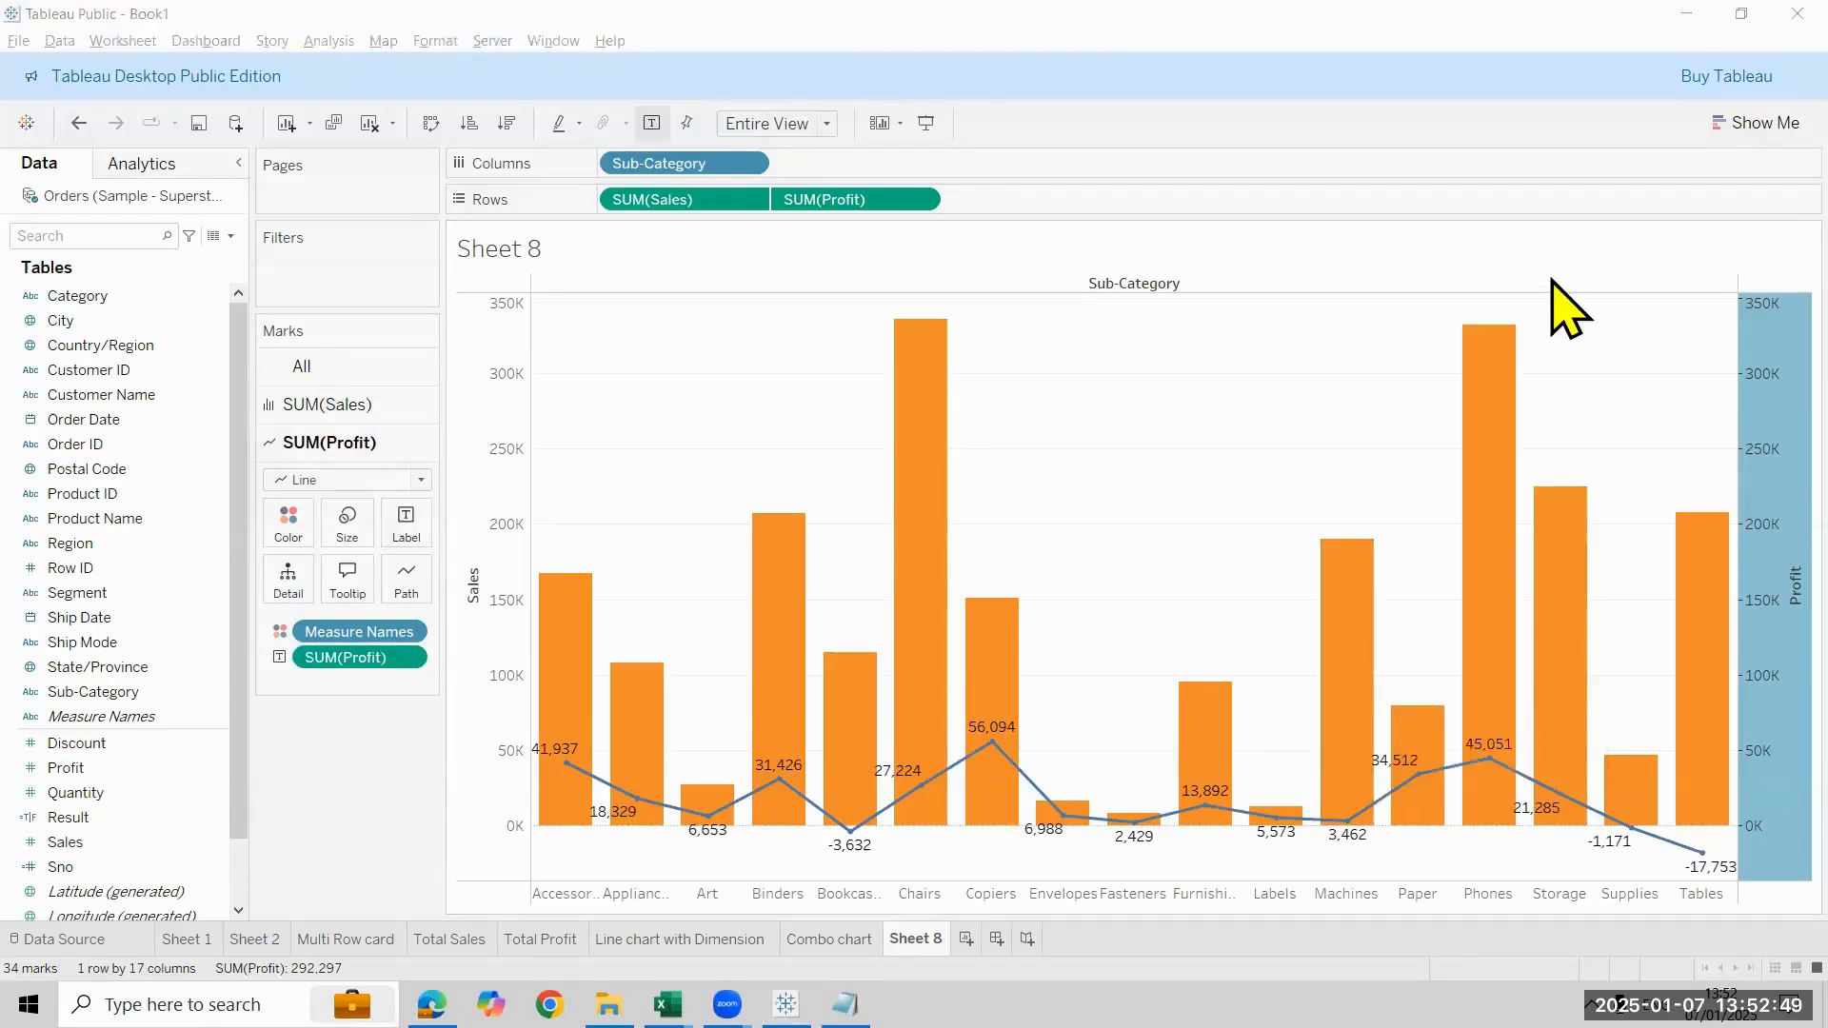
double_click(915, 939)
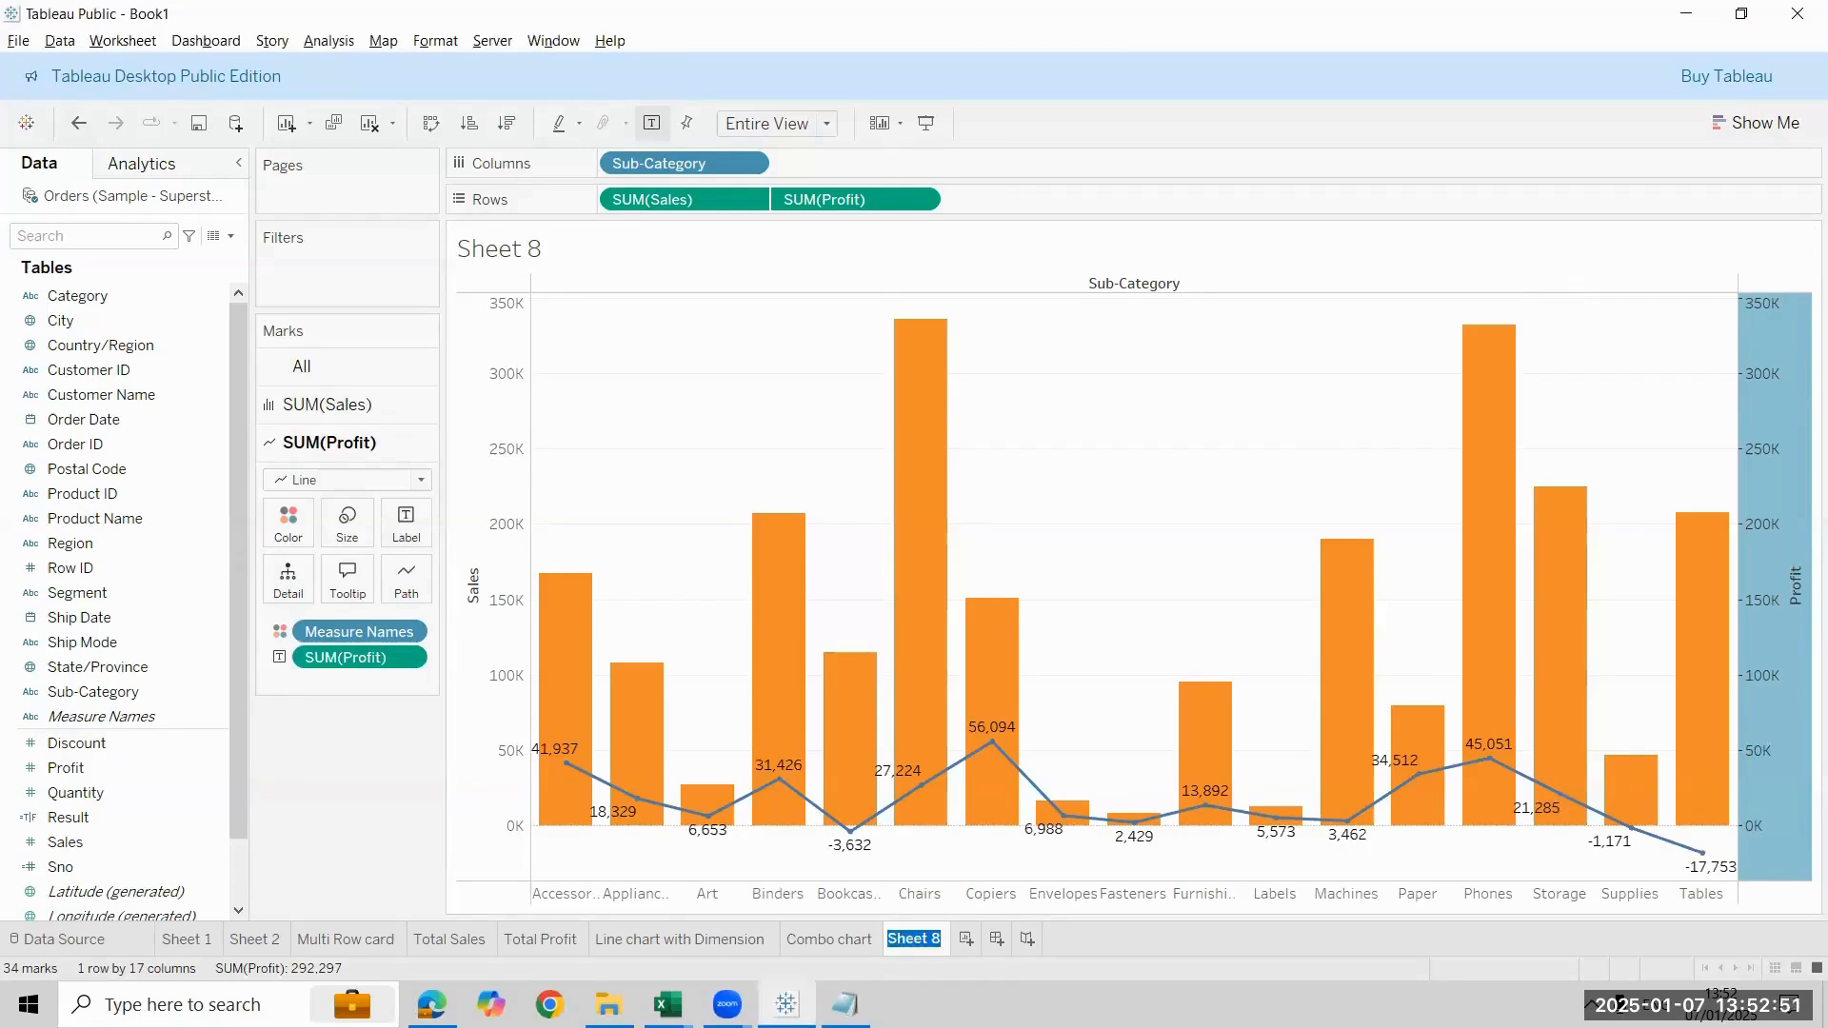
type("Combo Chart 2")
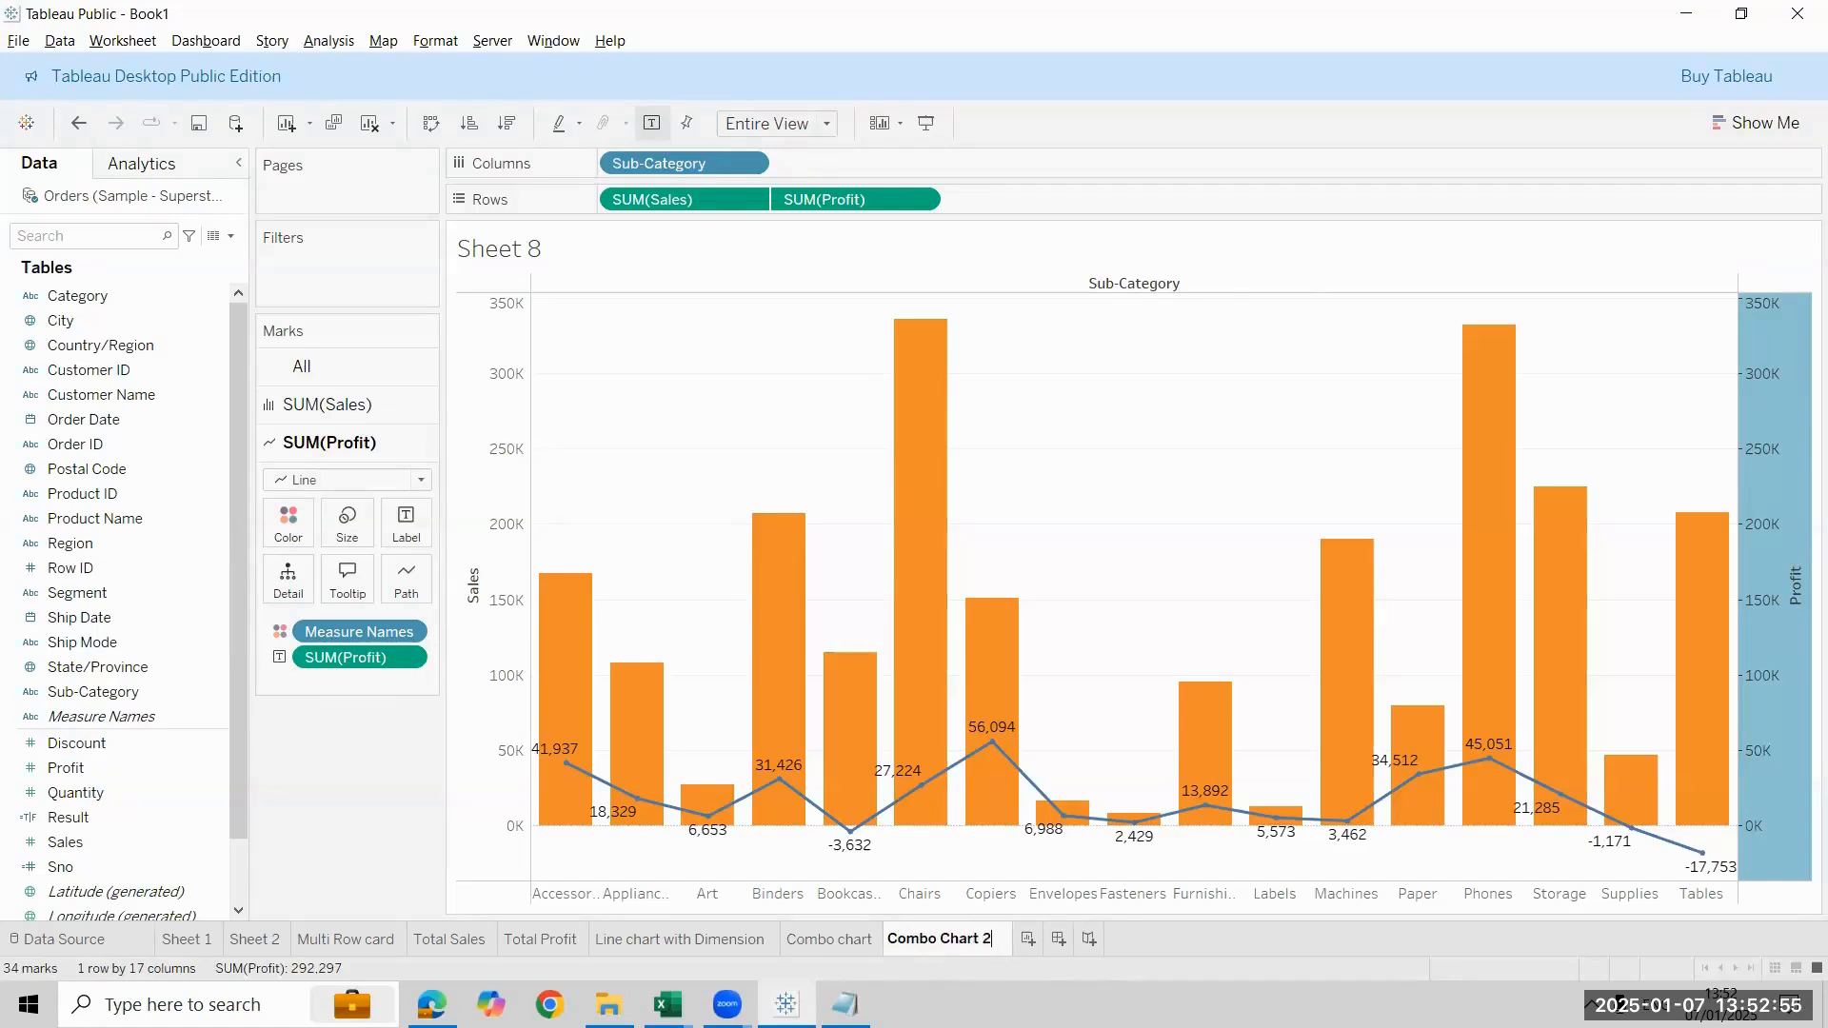
key("Return")
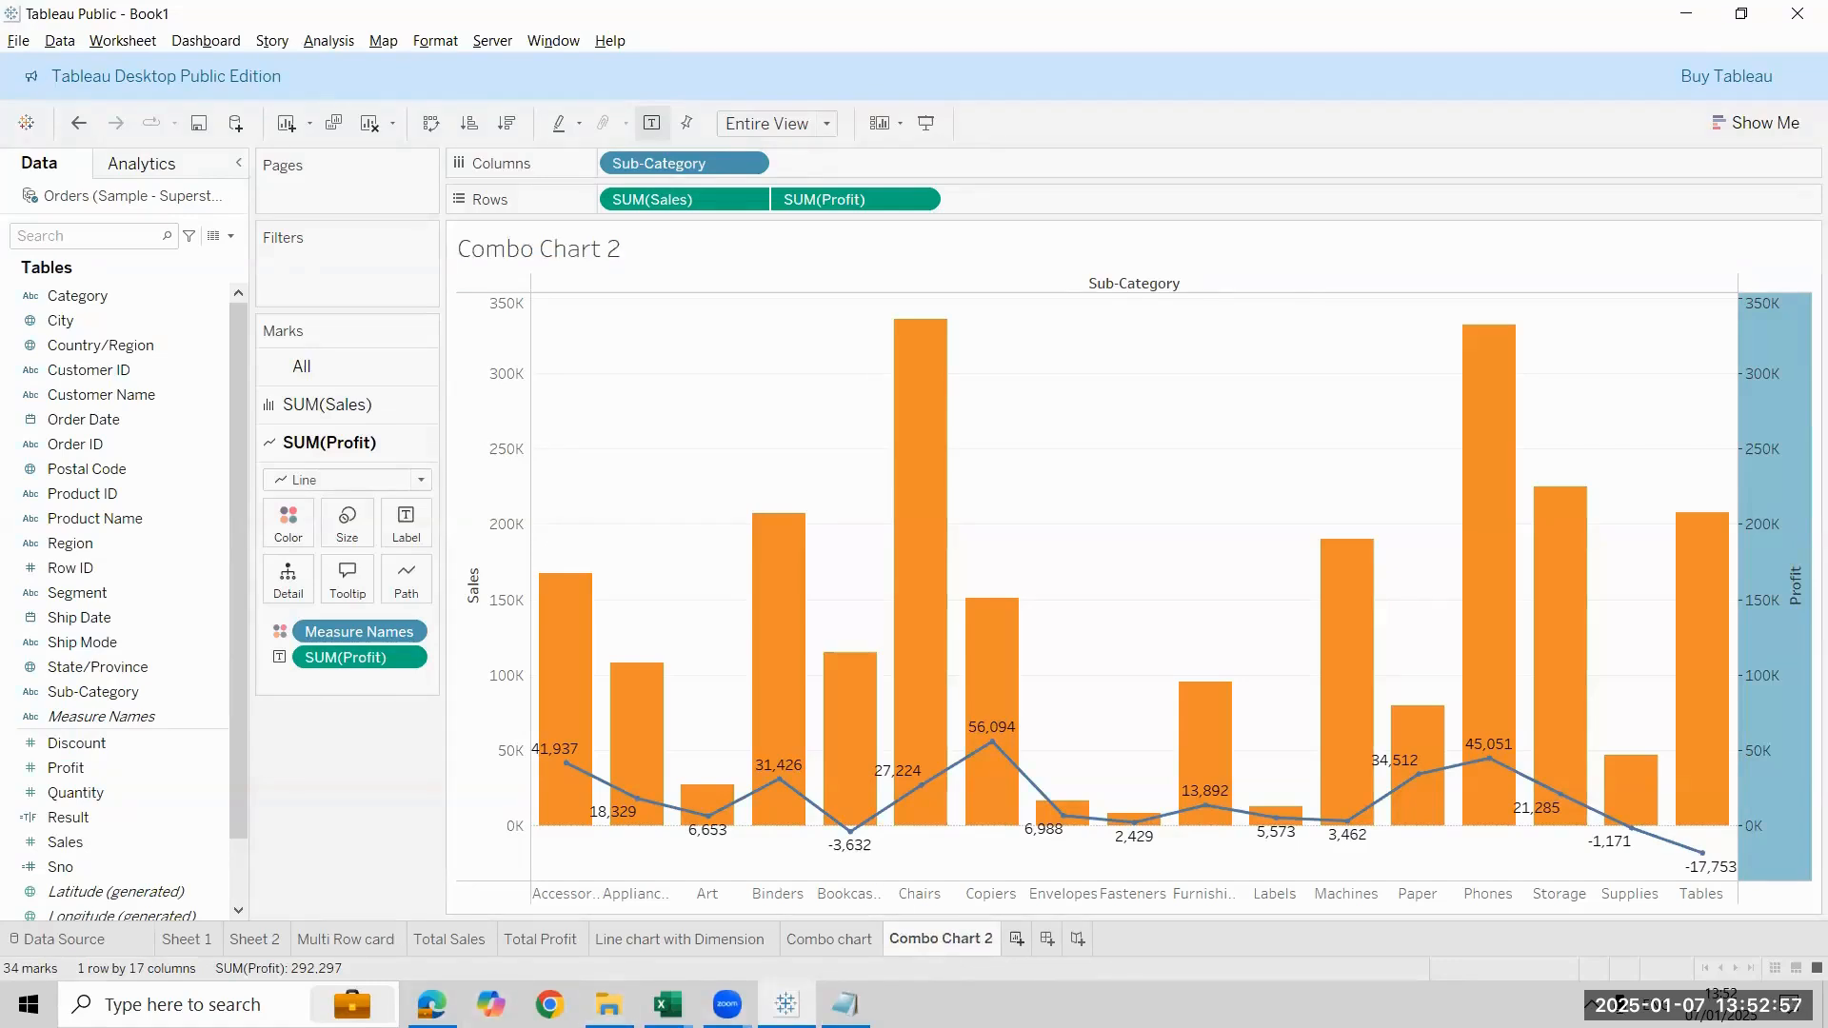
Add a new worksheet and enter the ad-hoc calculation 0 twice on Rows
key("ctrl+m")
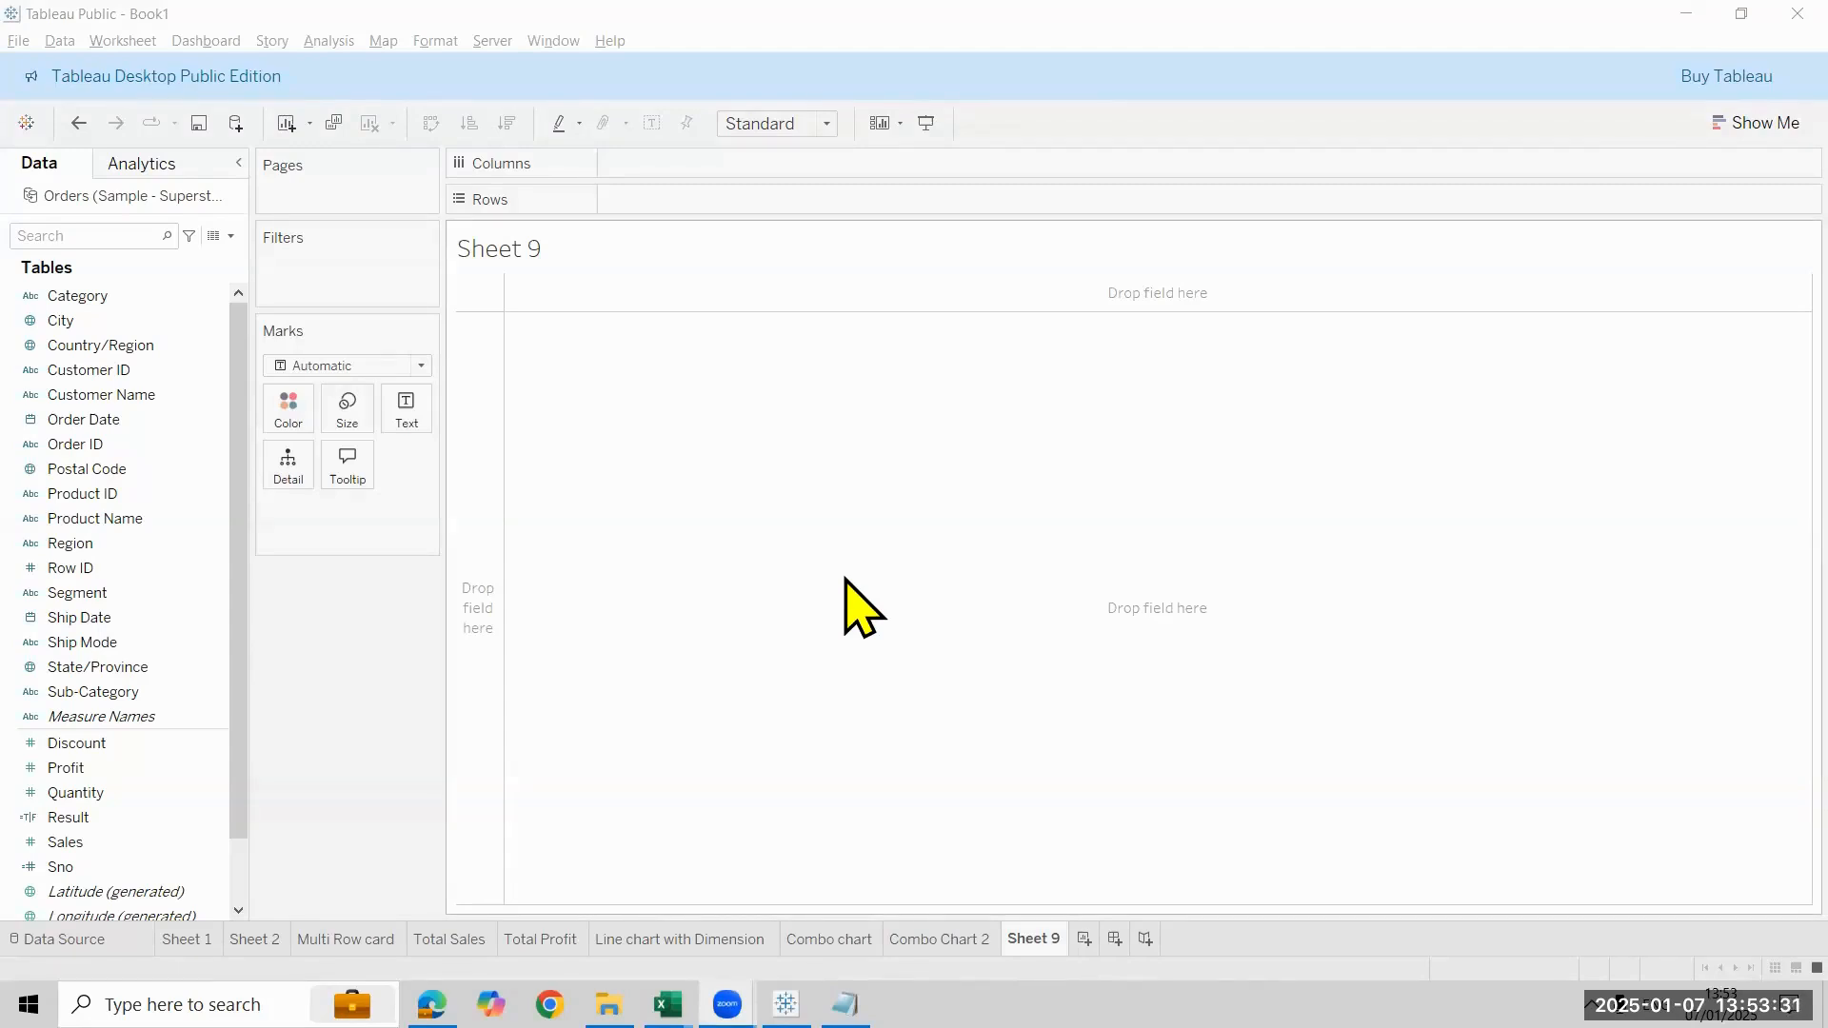
left_click(1728, 124)
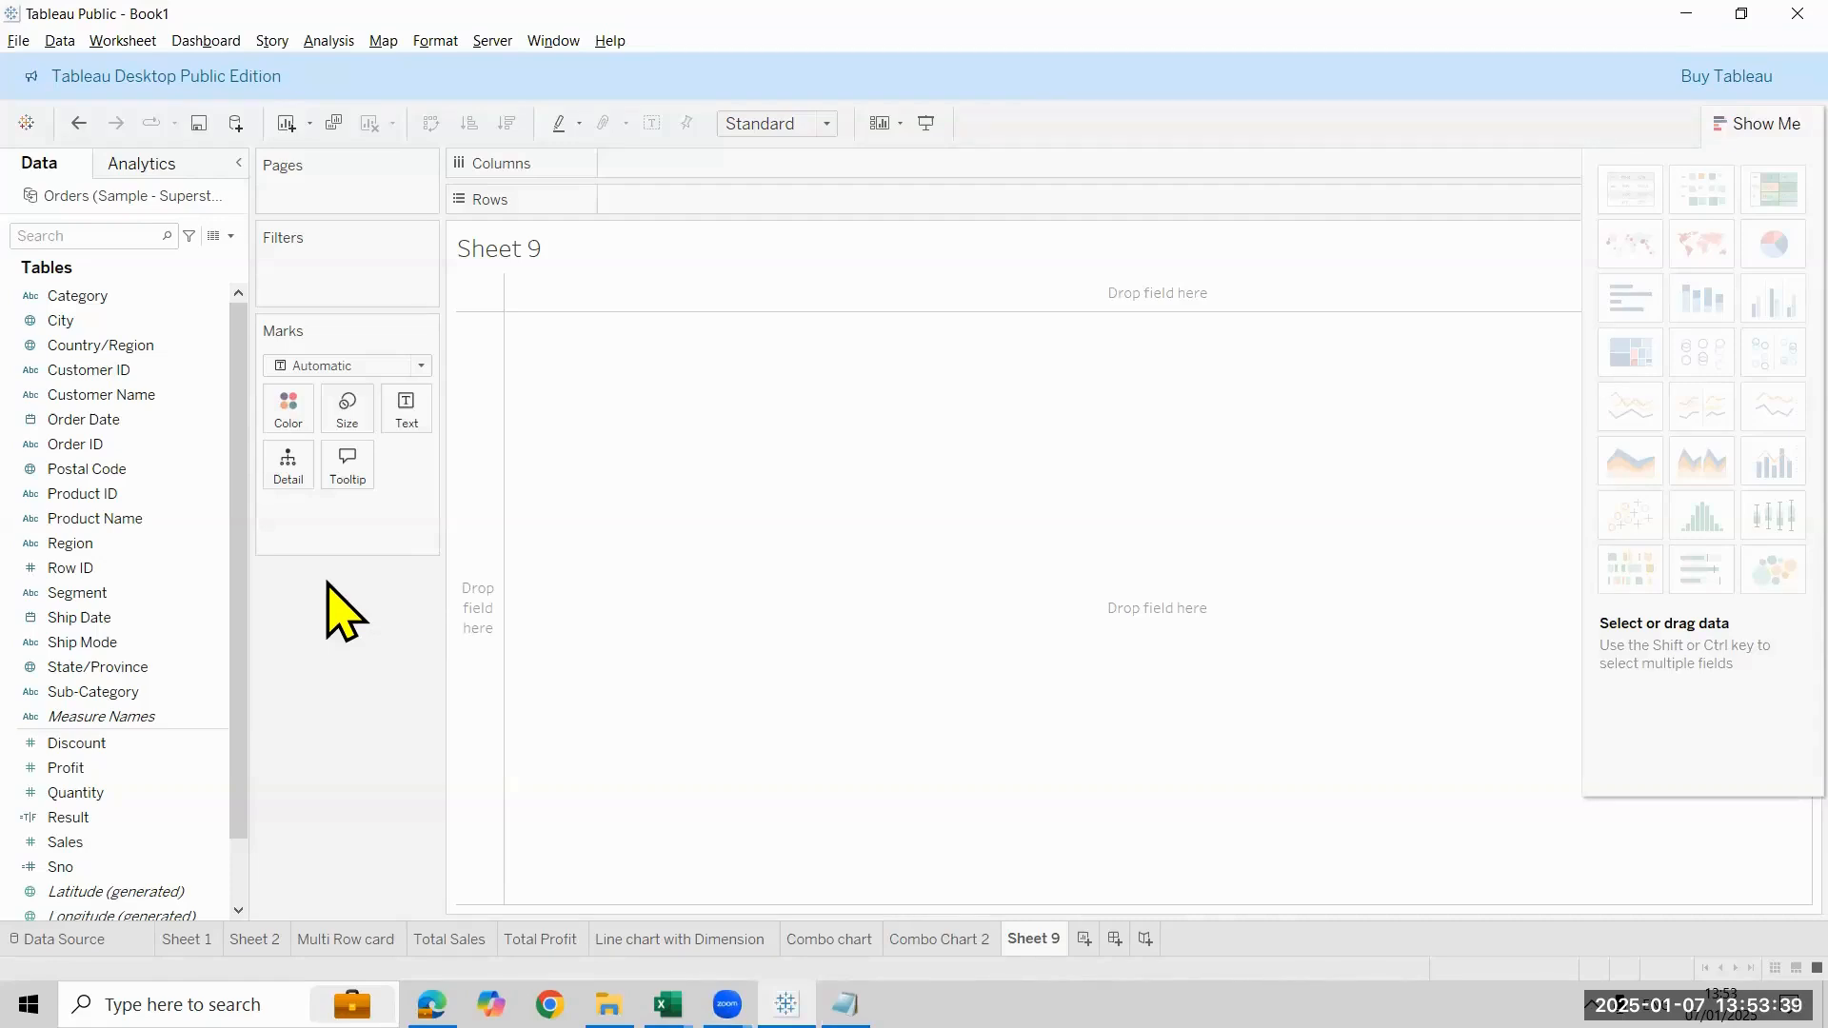
double_click(676, 200)
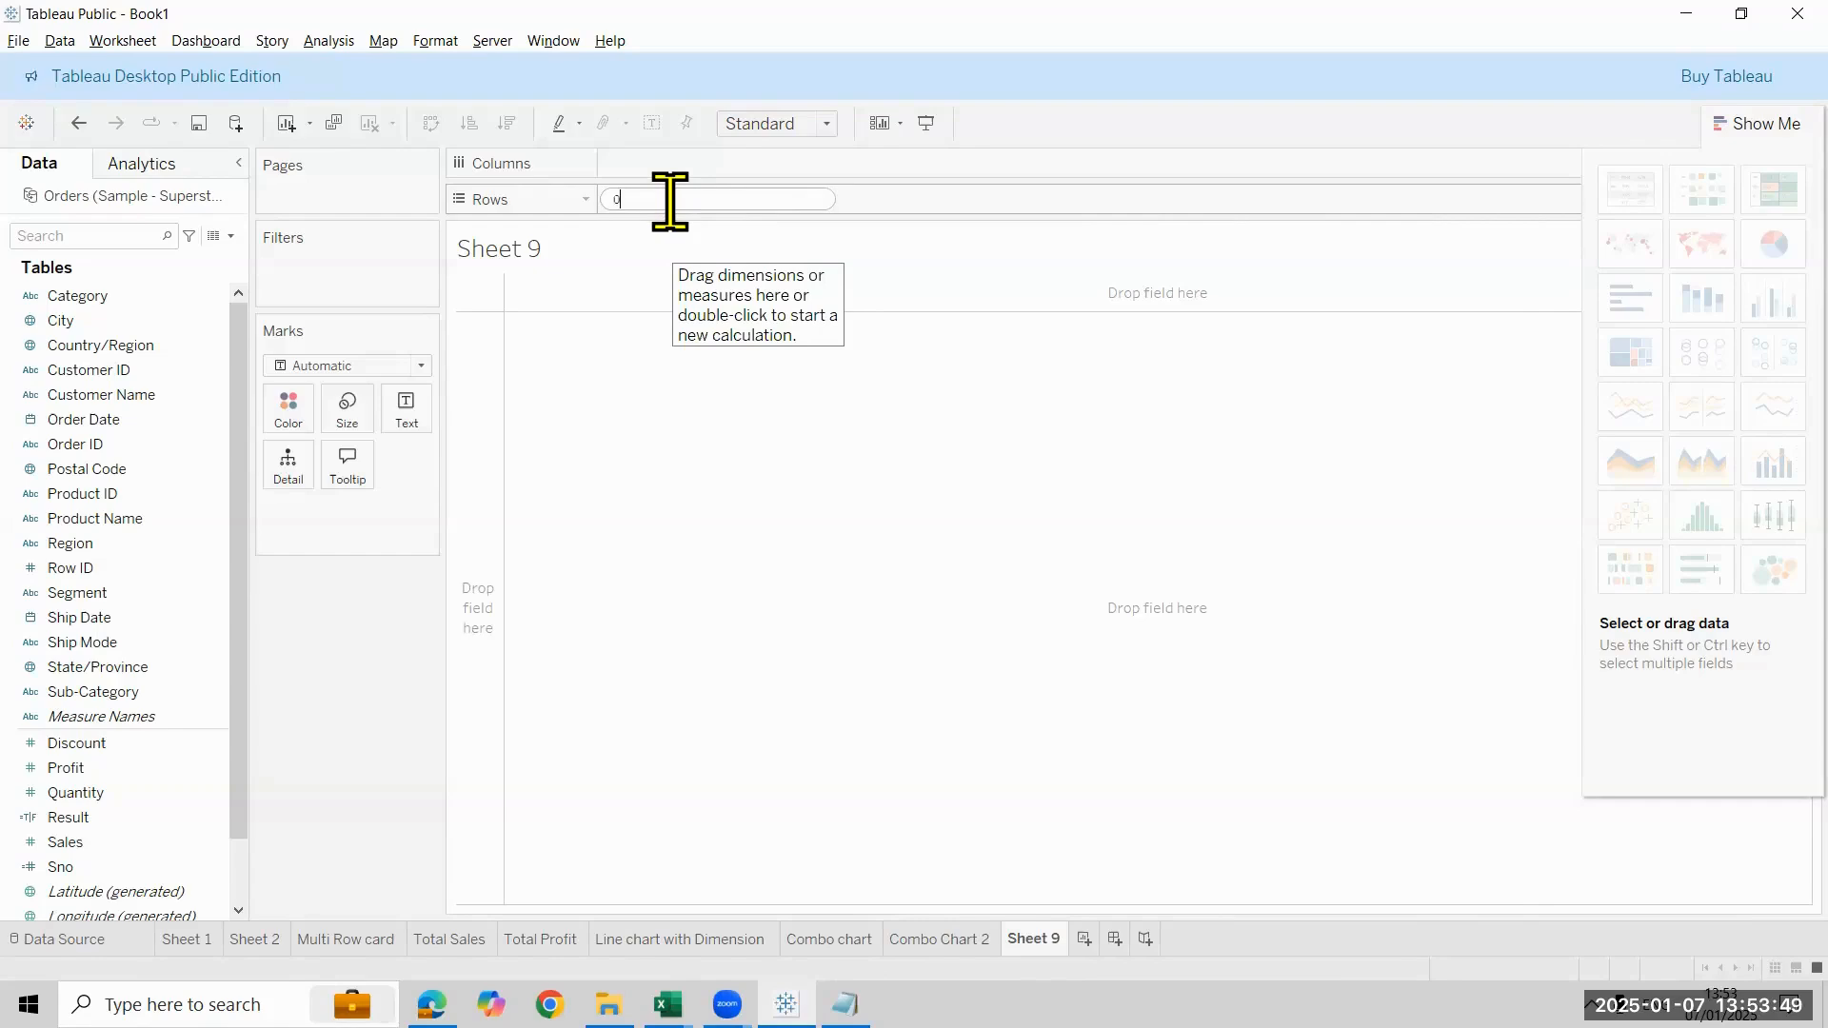
key("Return")
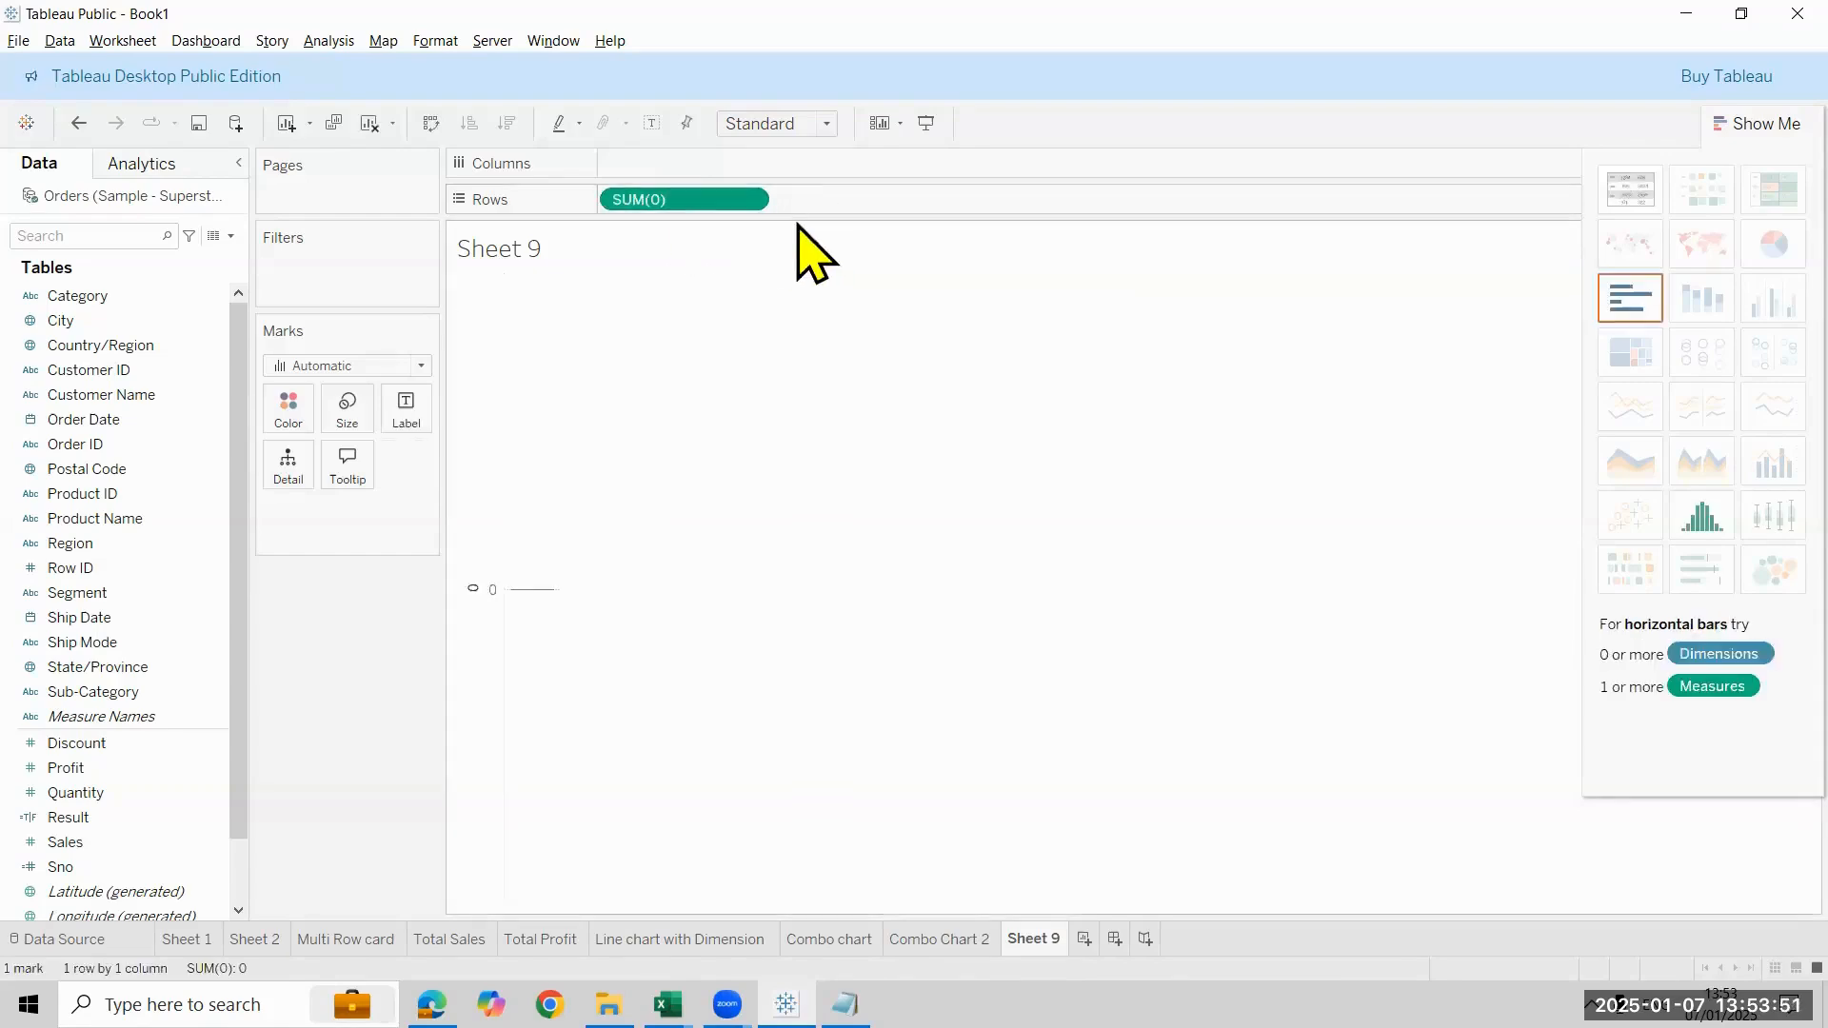
double_click(812, 198)
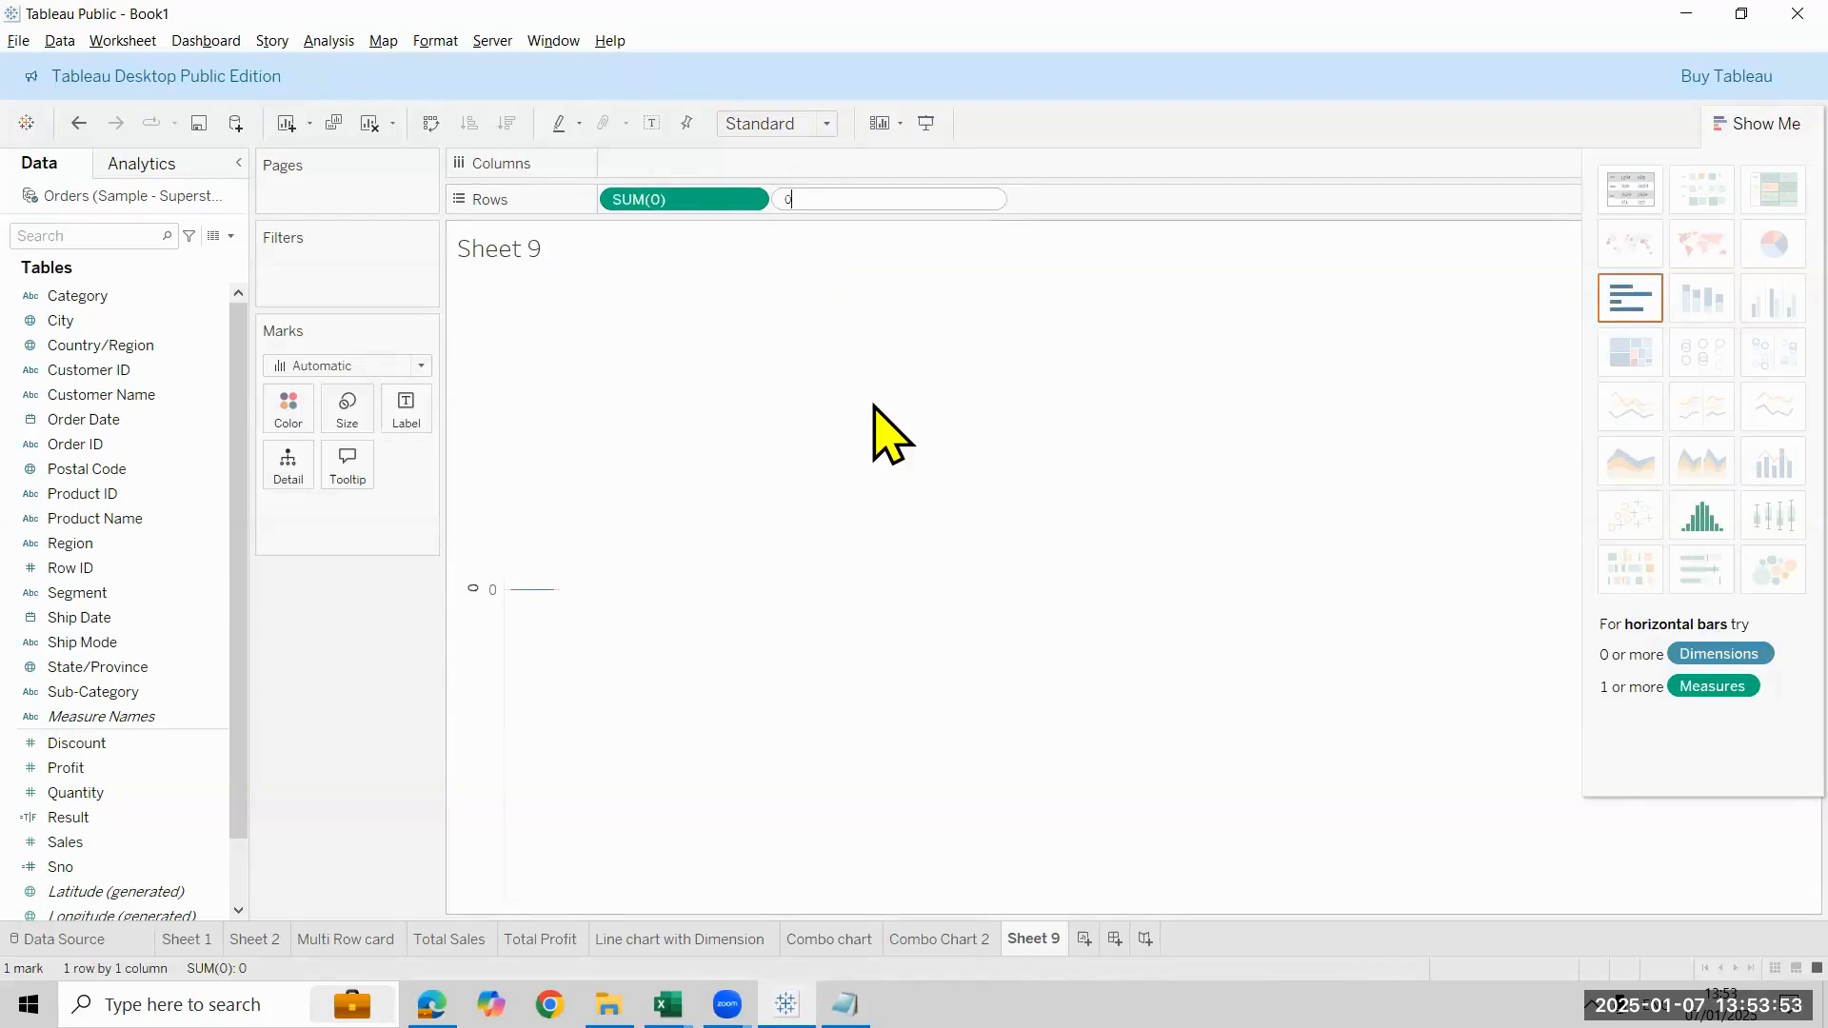
type("0")
key("Return")
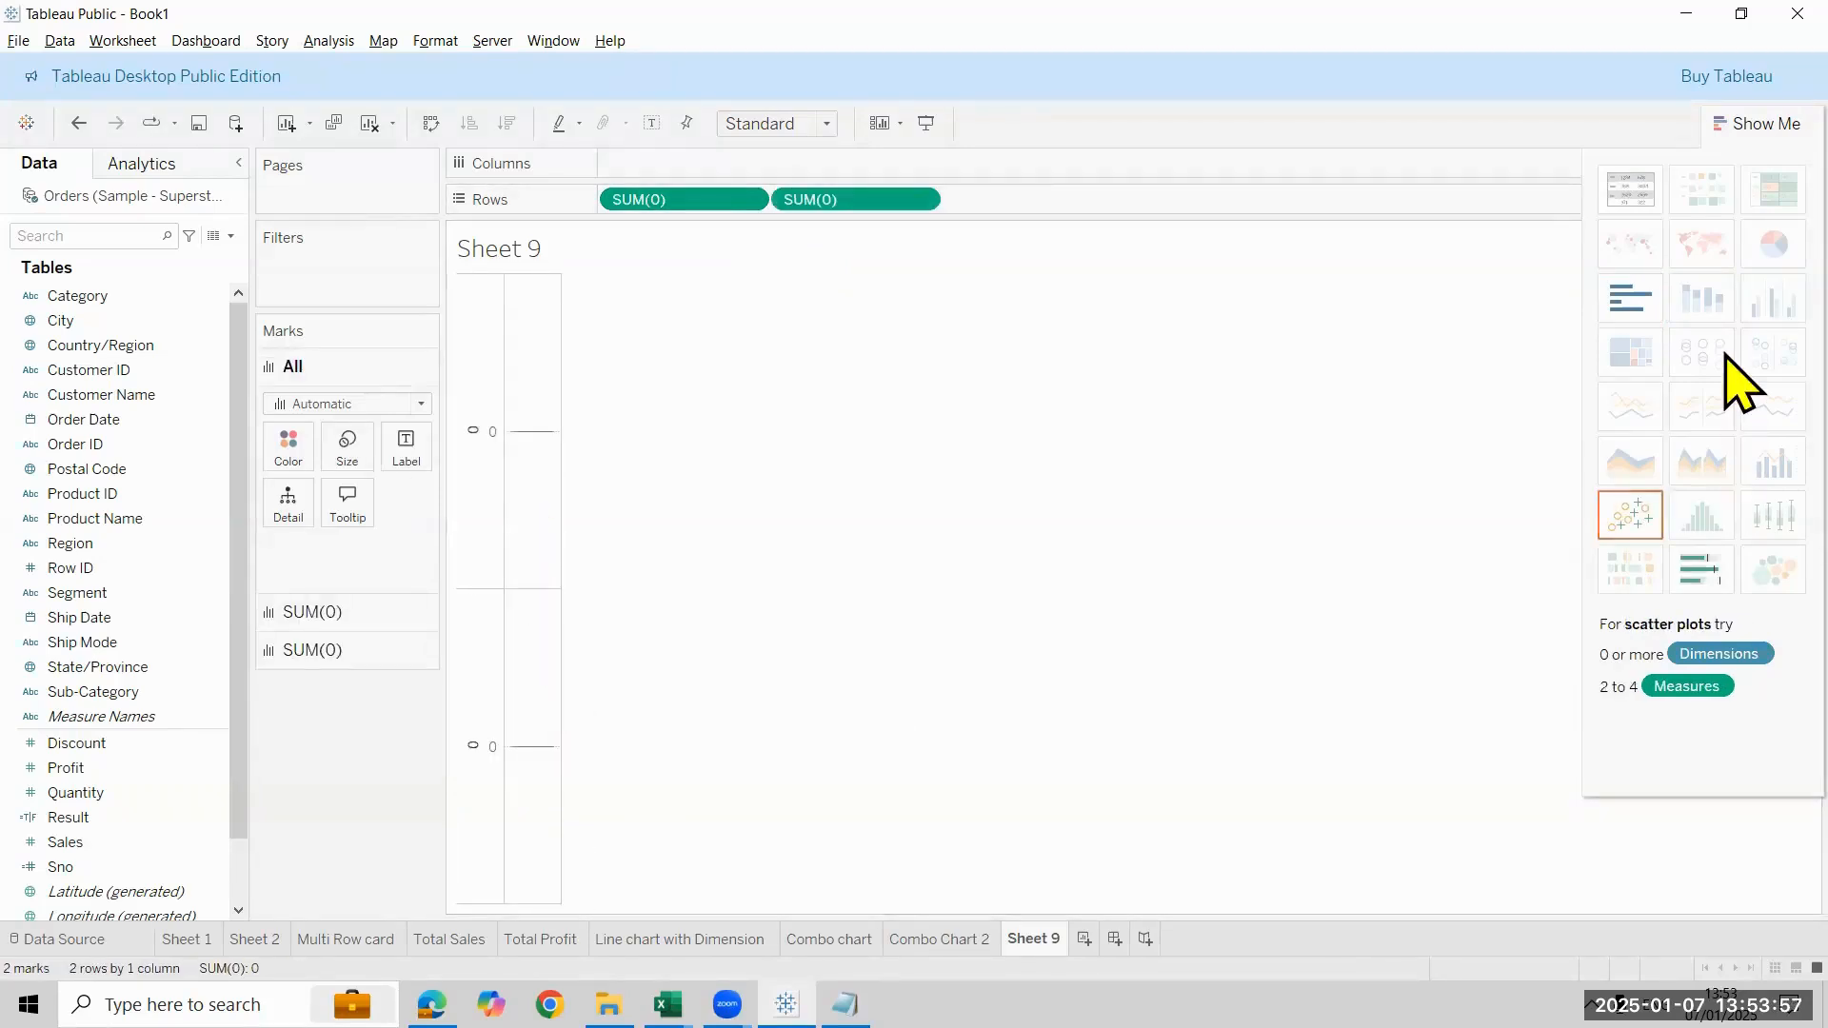
left_click(1756, 124)
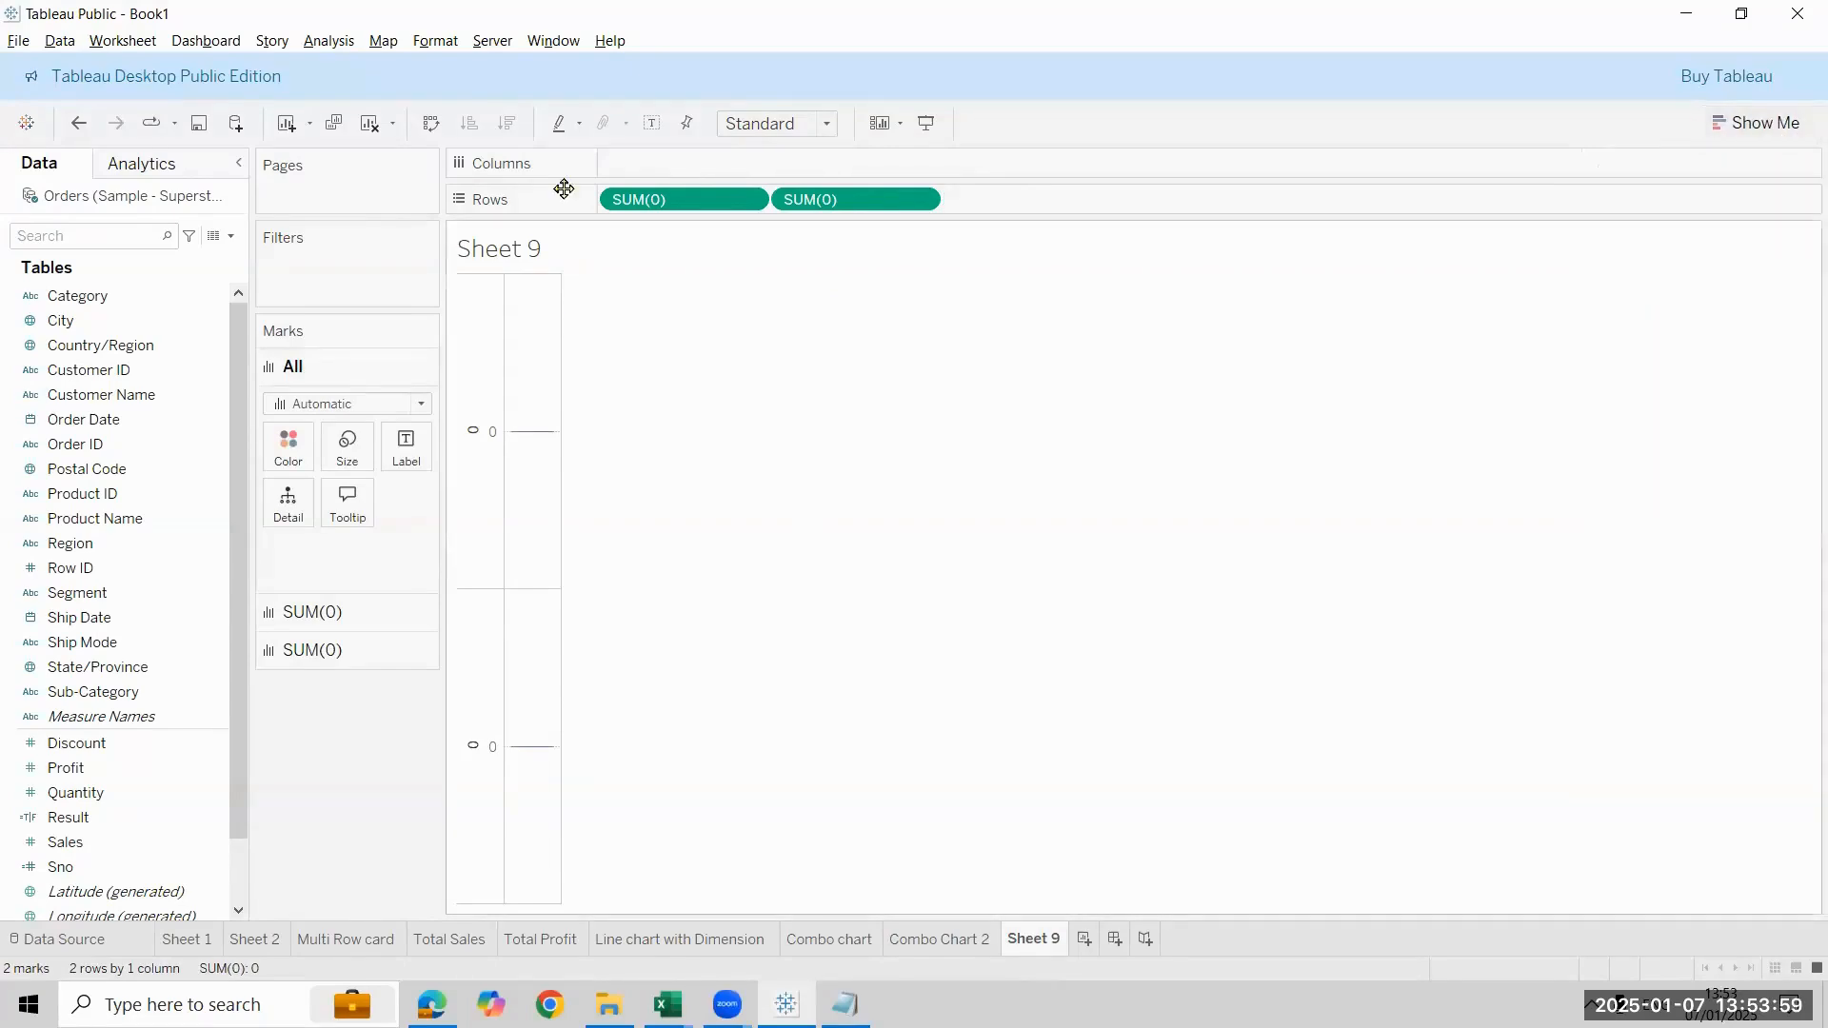
Fit the sheet to Entire View and set the mark type of all measures to Pie
left_click(825, 125)
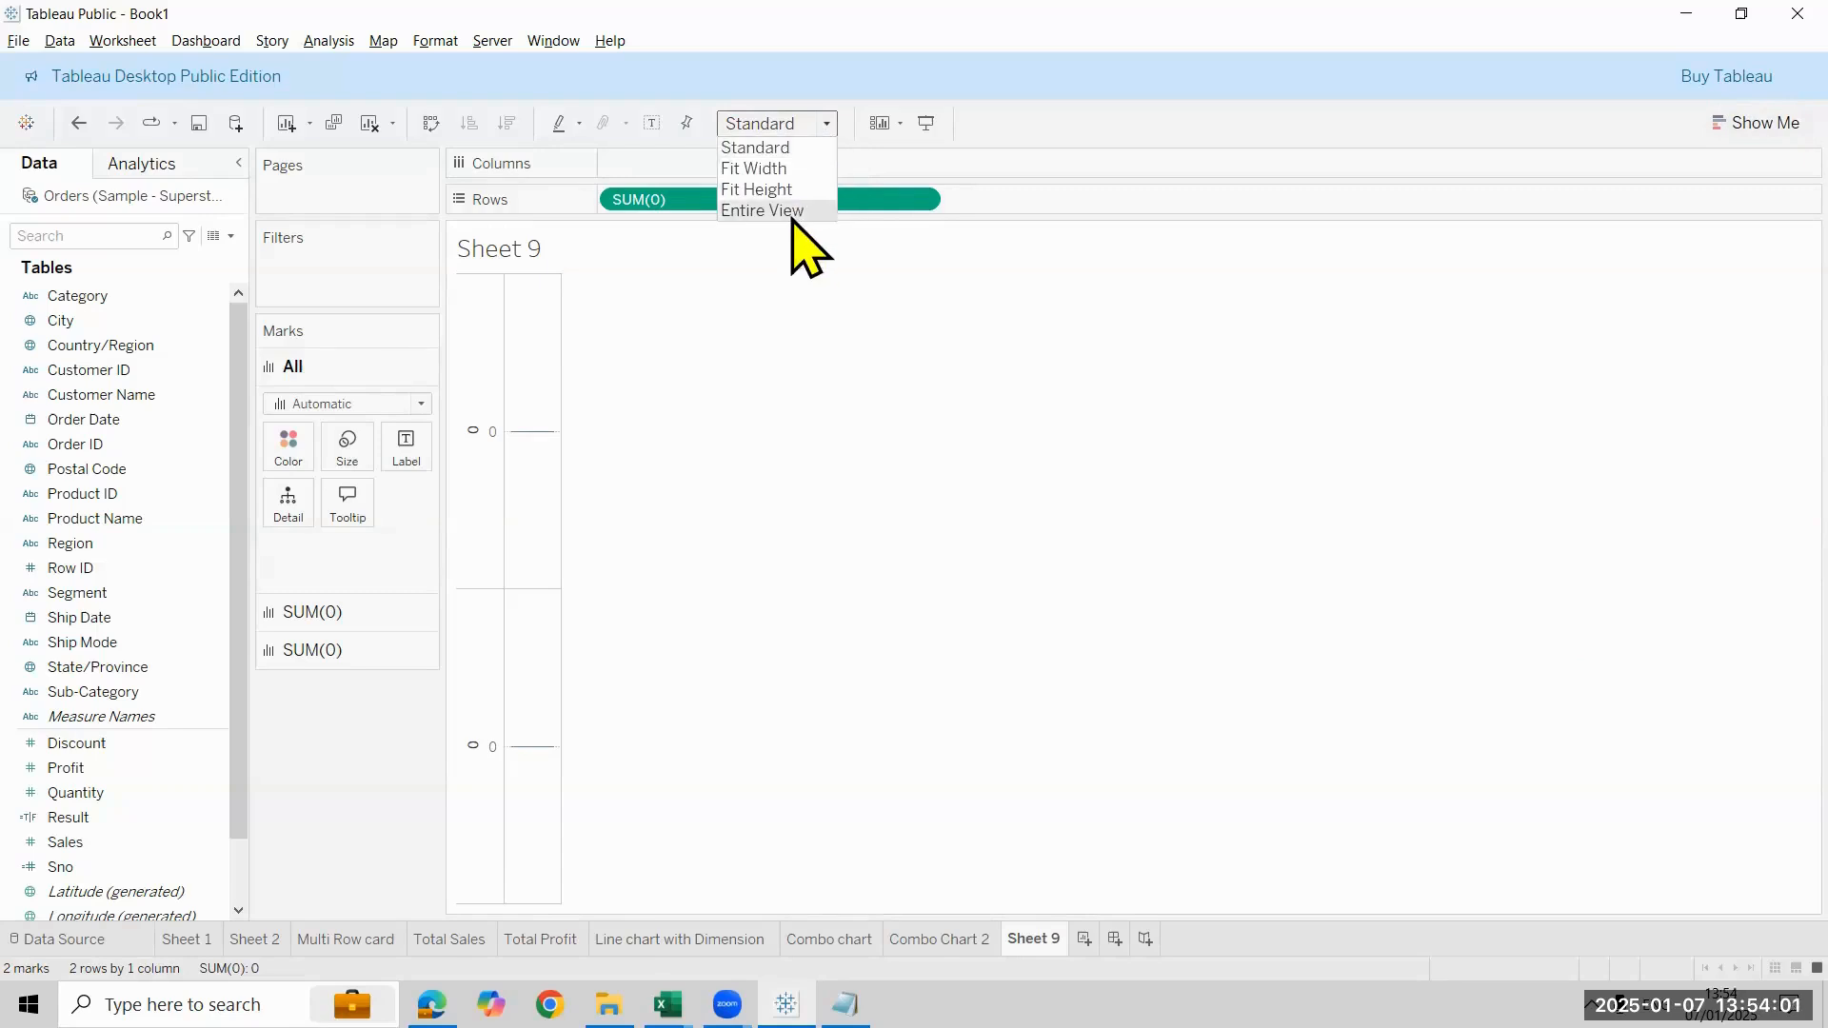
left_click(763, 210)
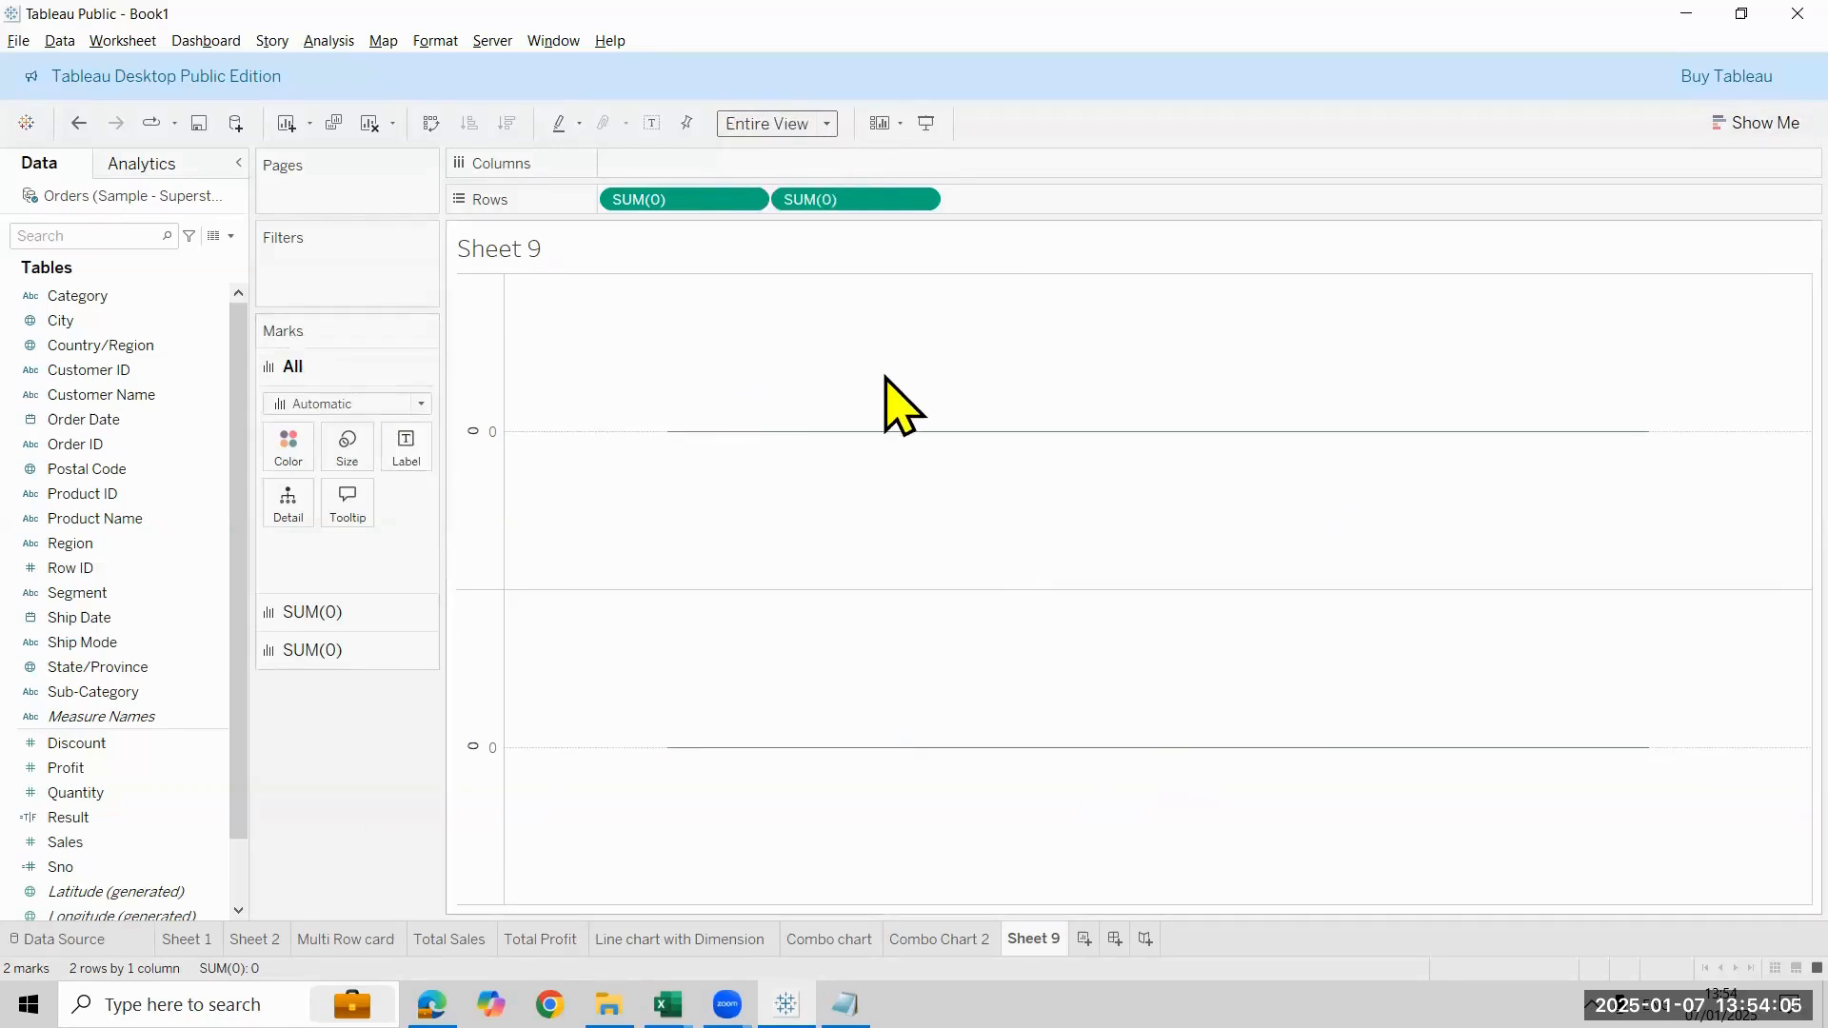
left_click(419, 404)
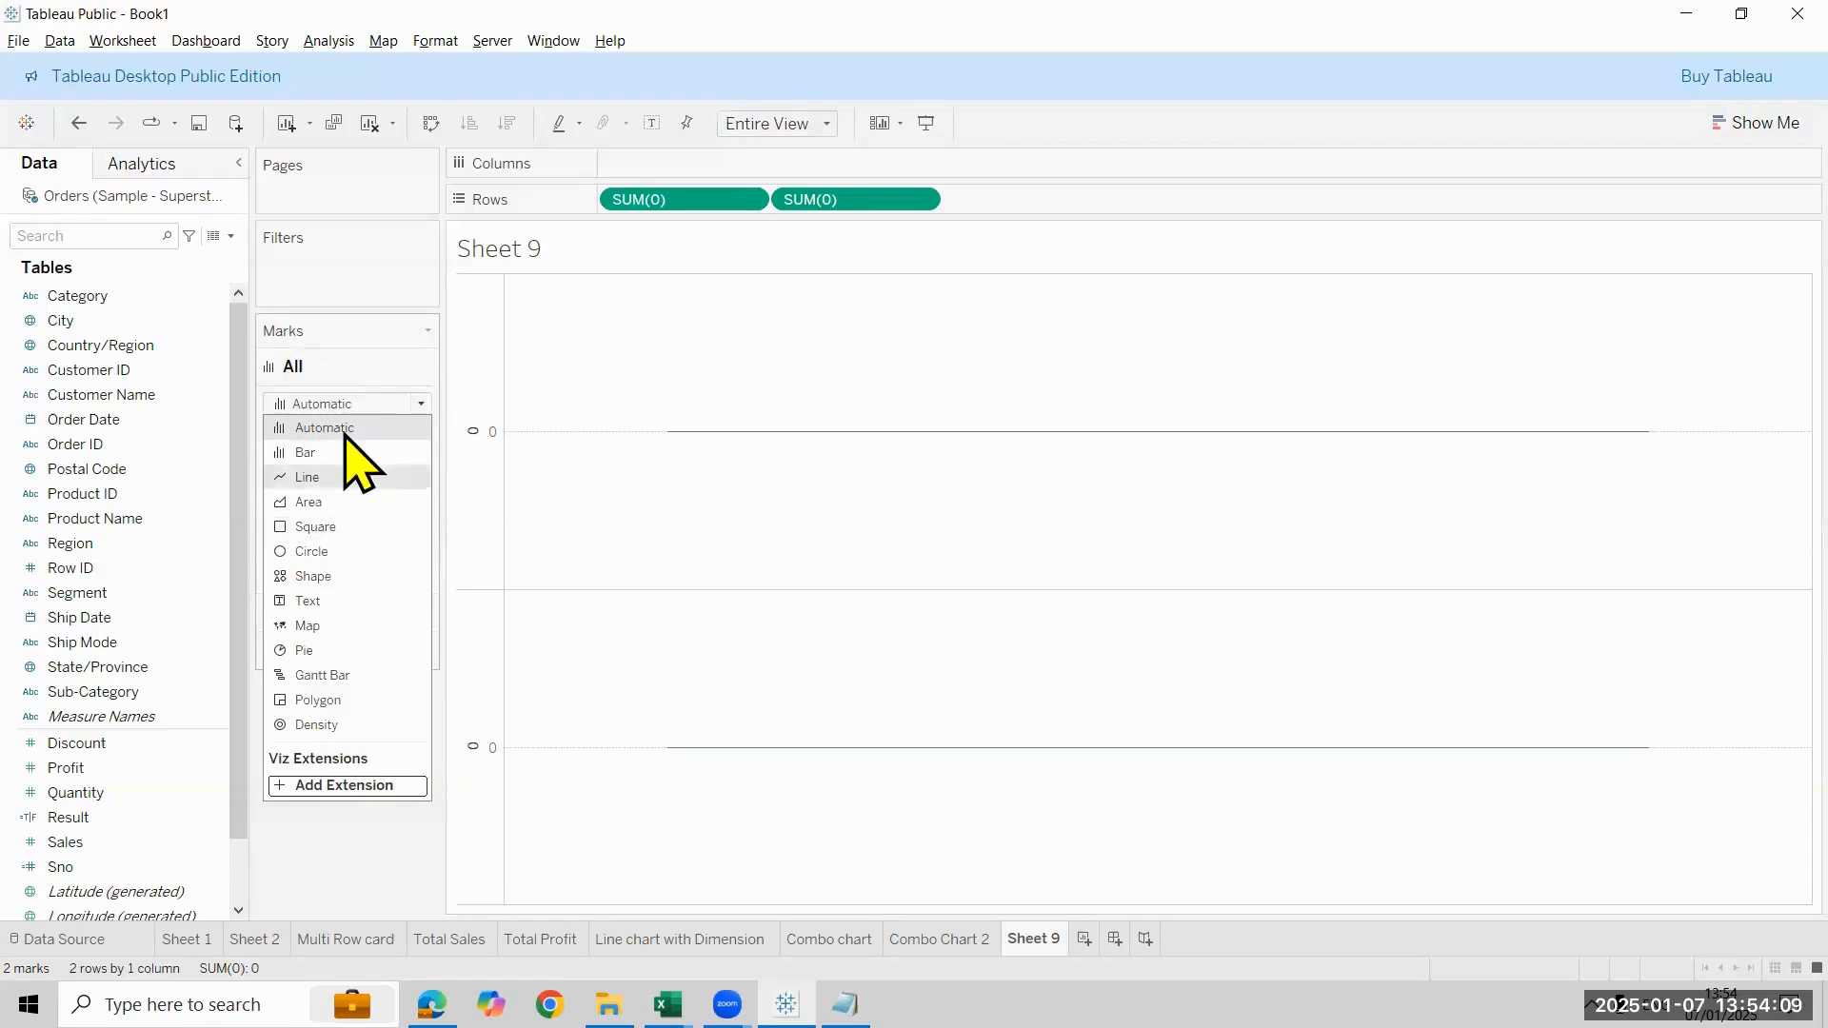
left_click(326, 652)
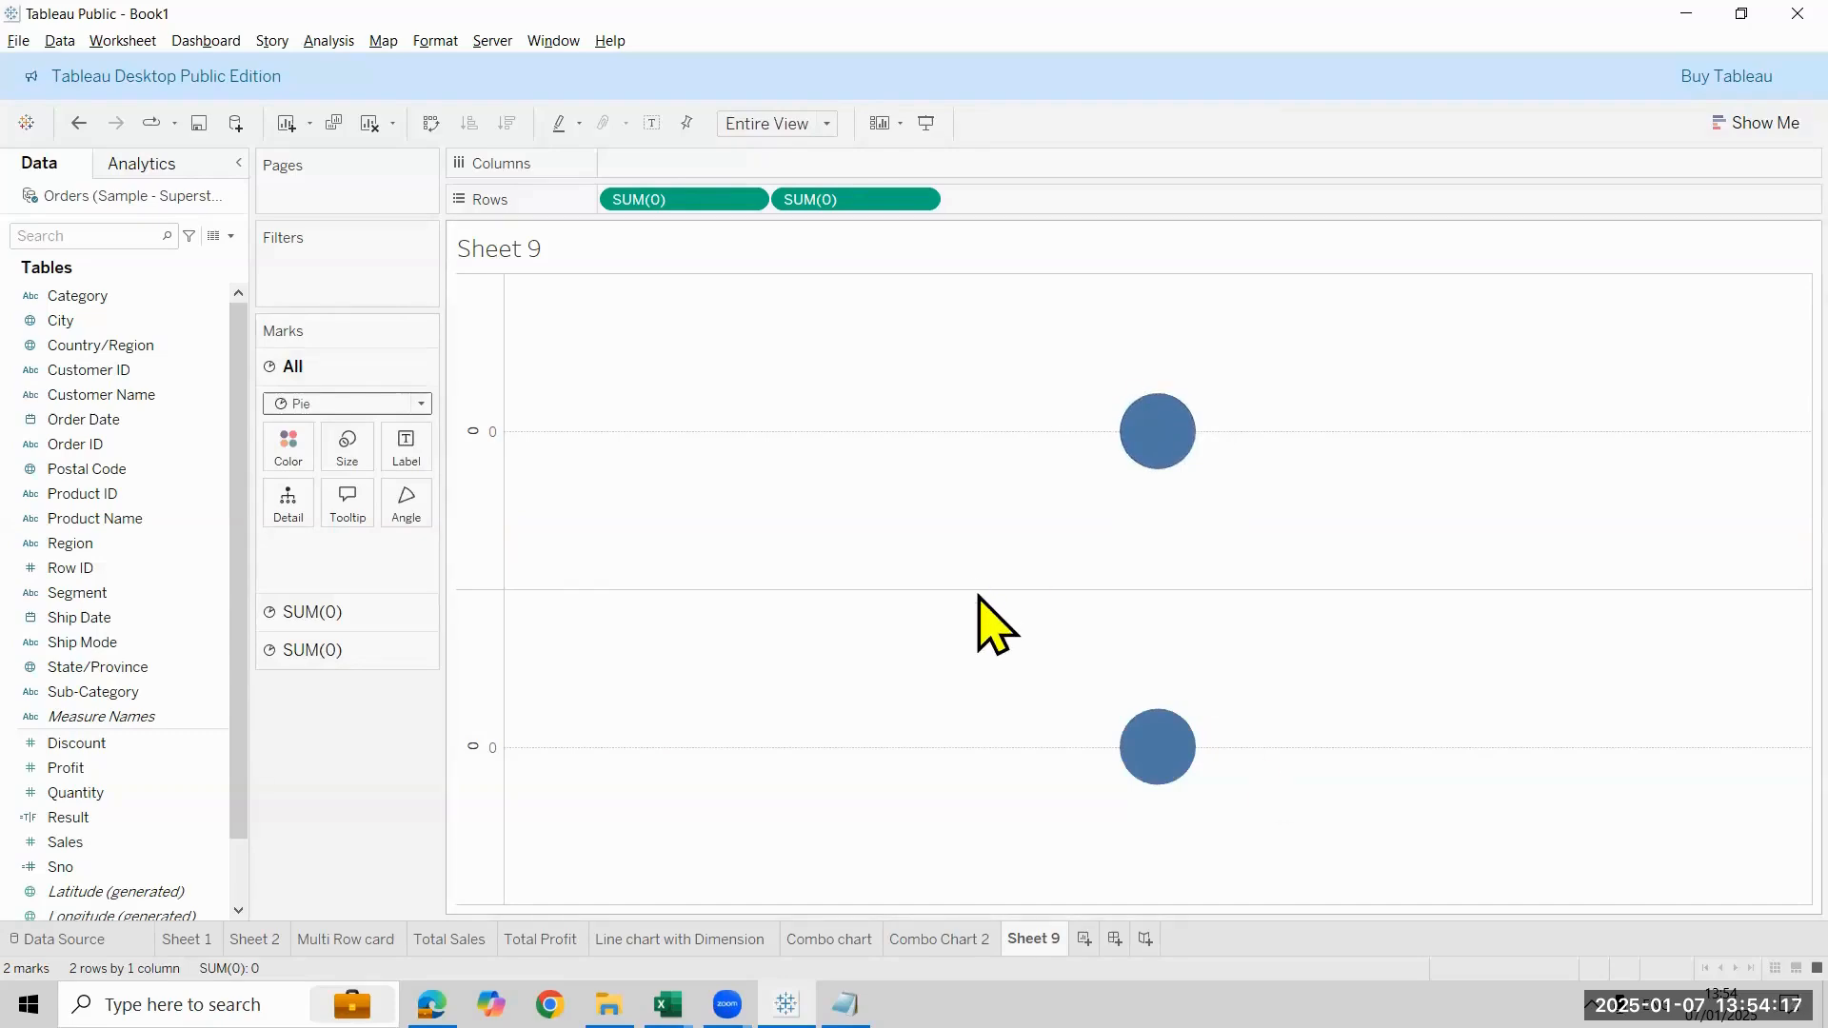
Combine the two SUM(0) measures as a dual axis and remove Measure Names from the color of all marks
left_click(921, 201)
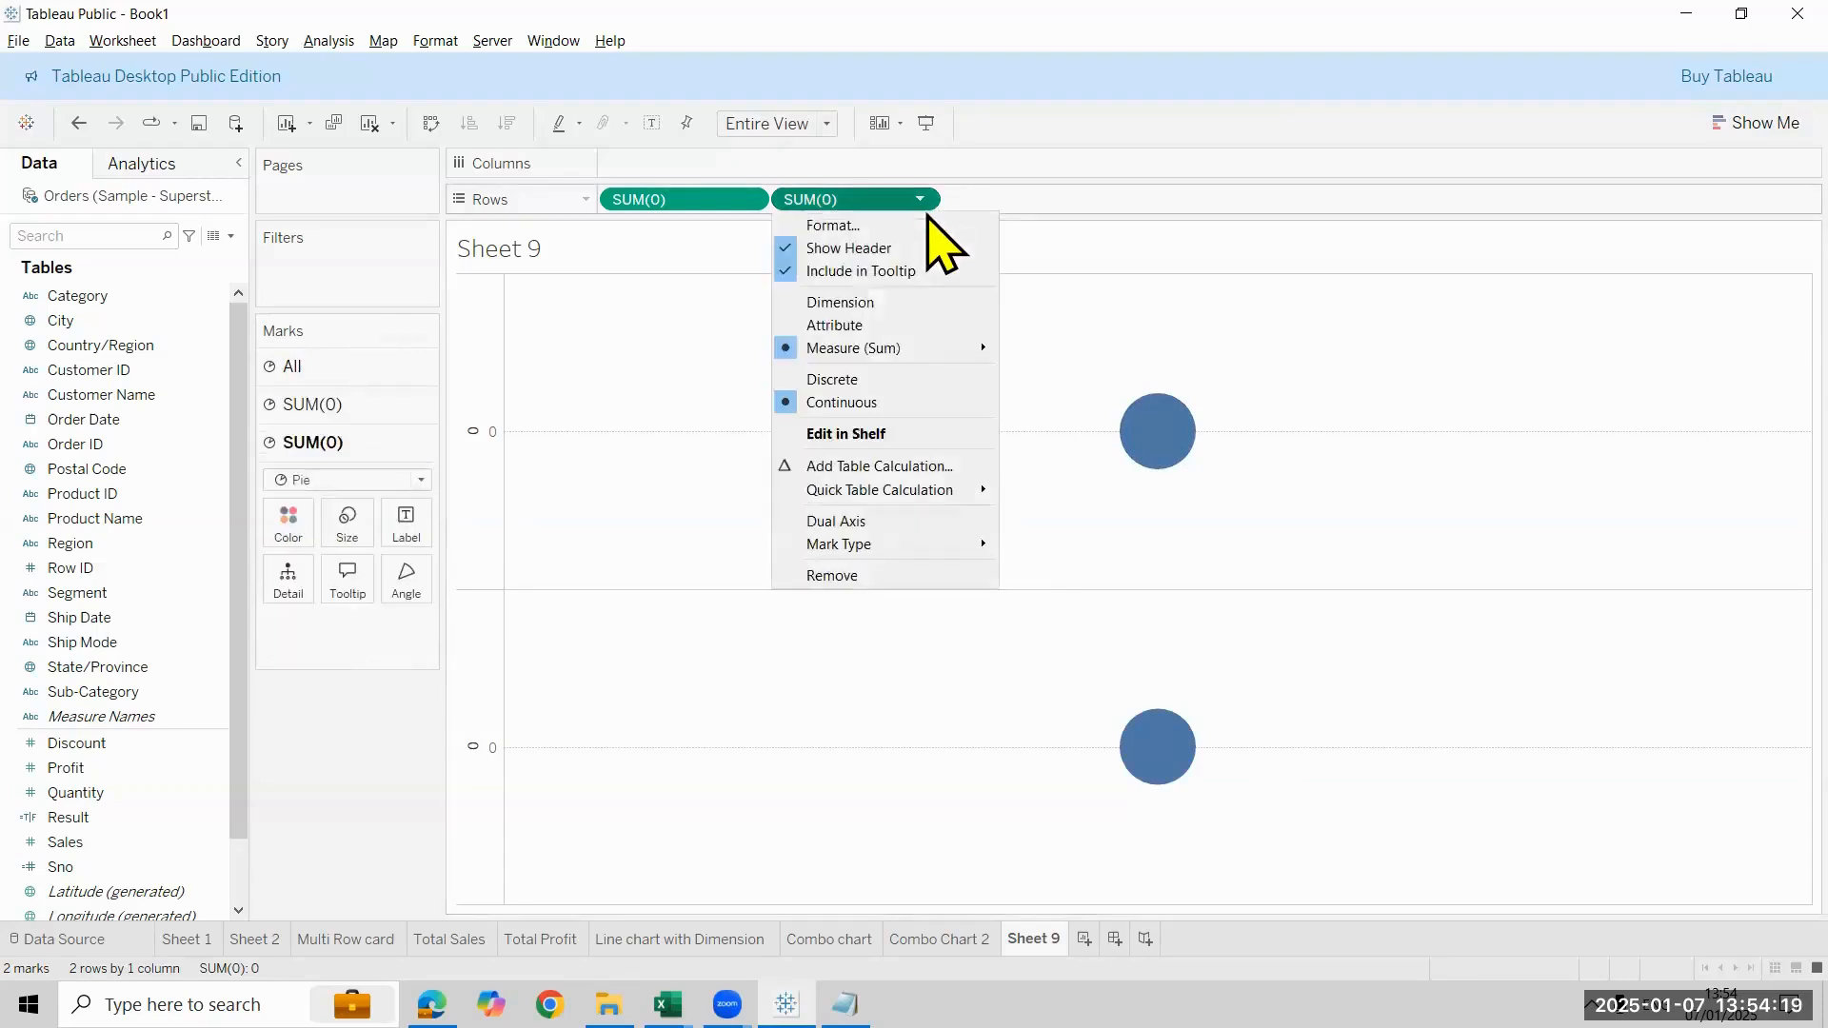
left_click(918, 522)
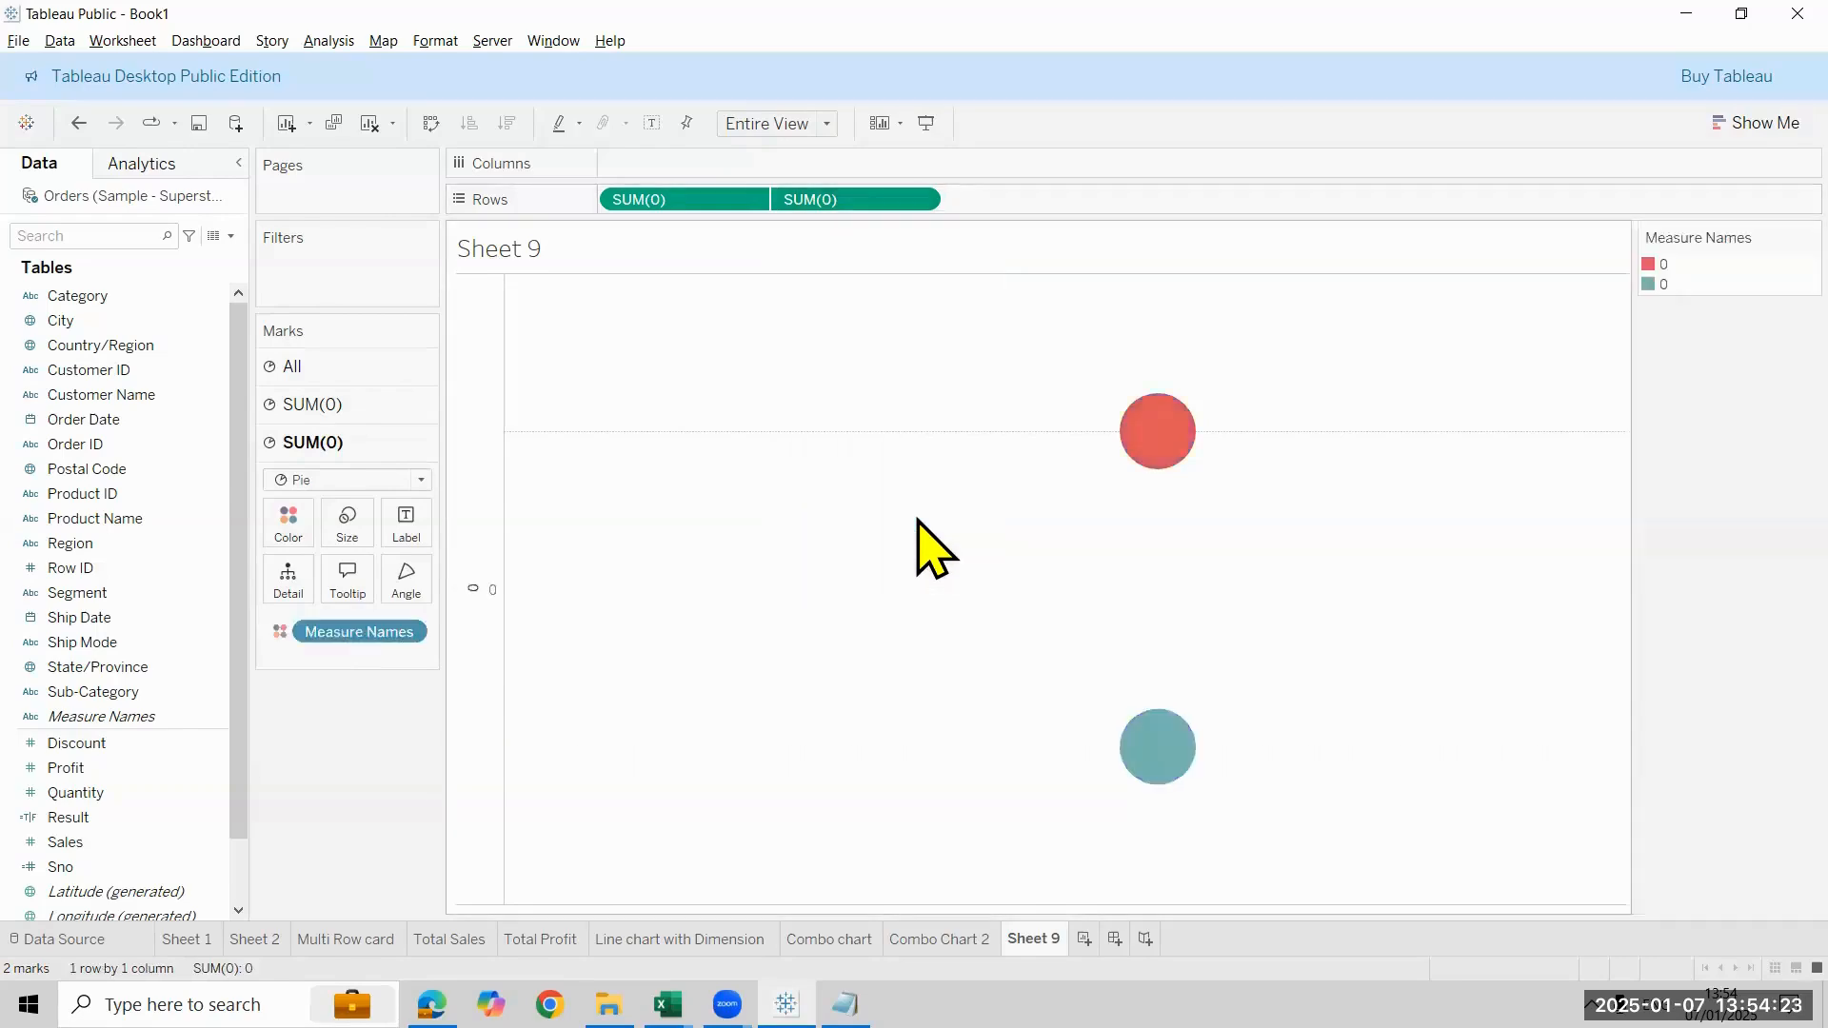
left_click(344, 370)
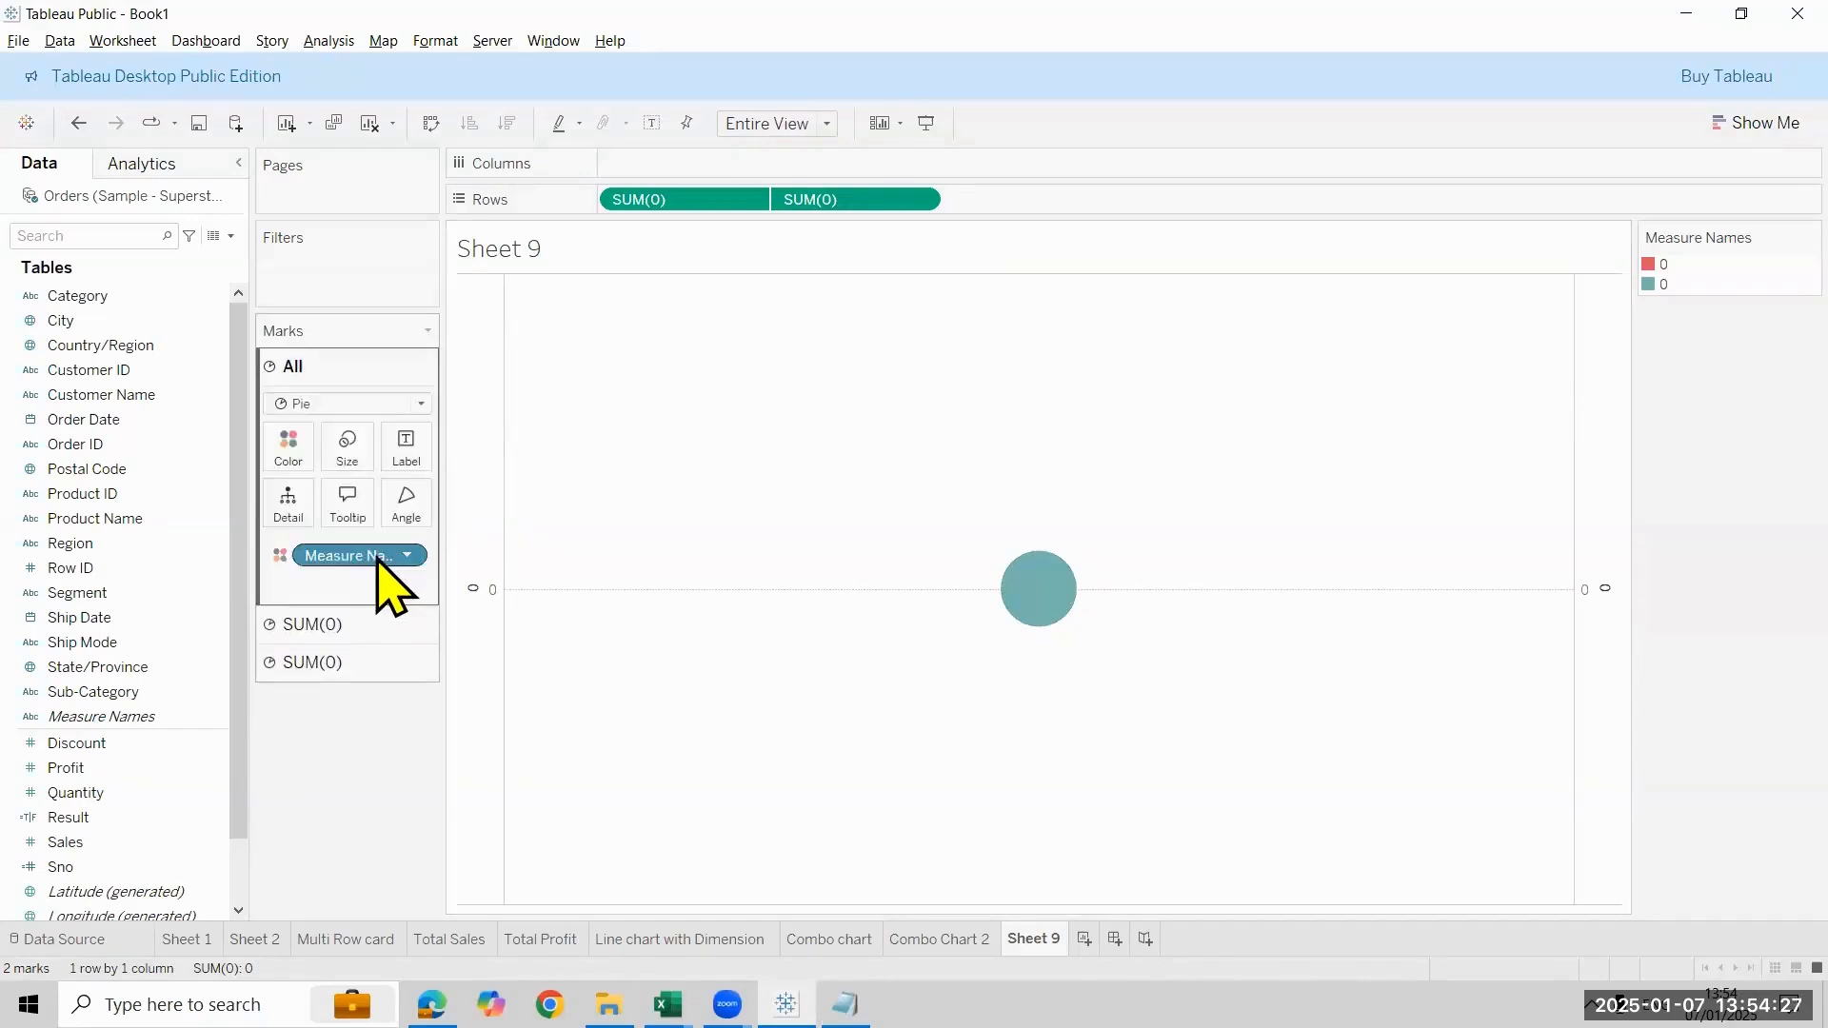
left_click_drag(378, 560, 154, 601)
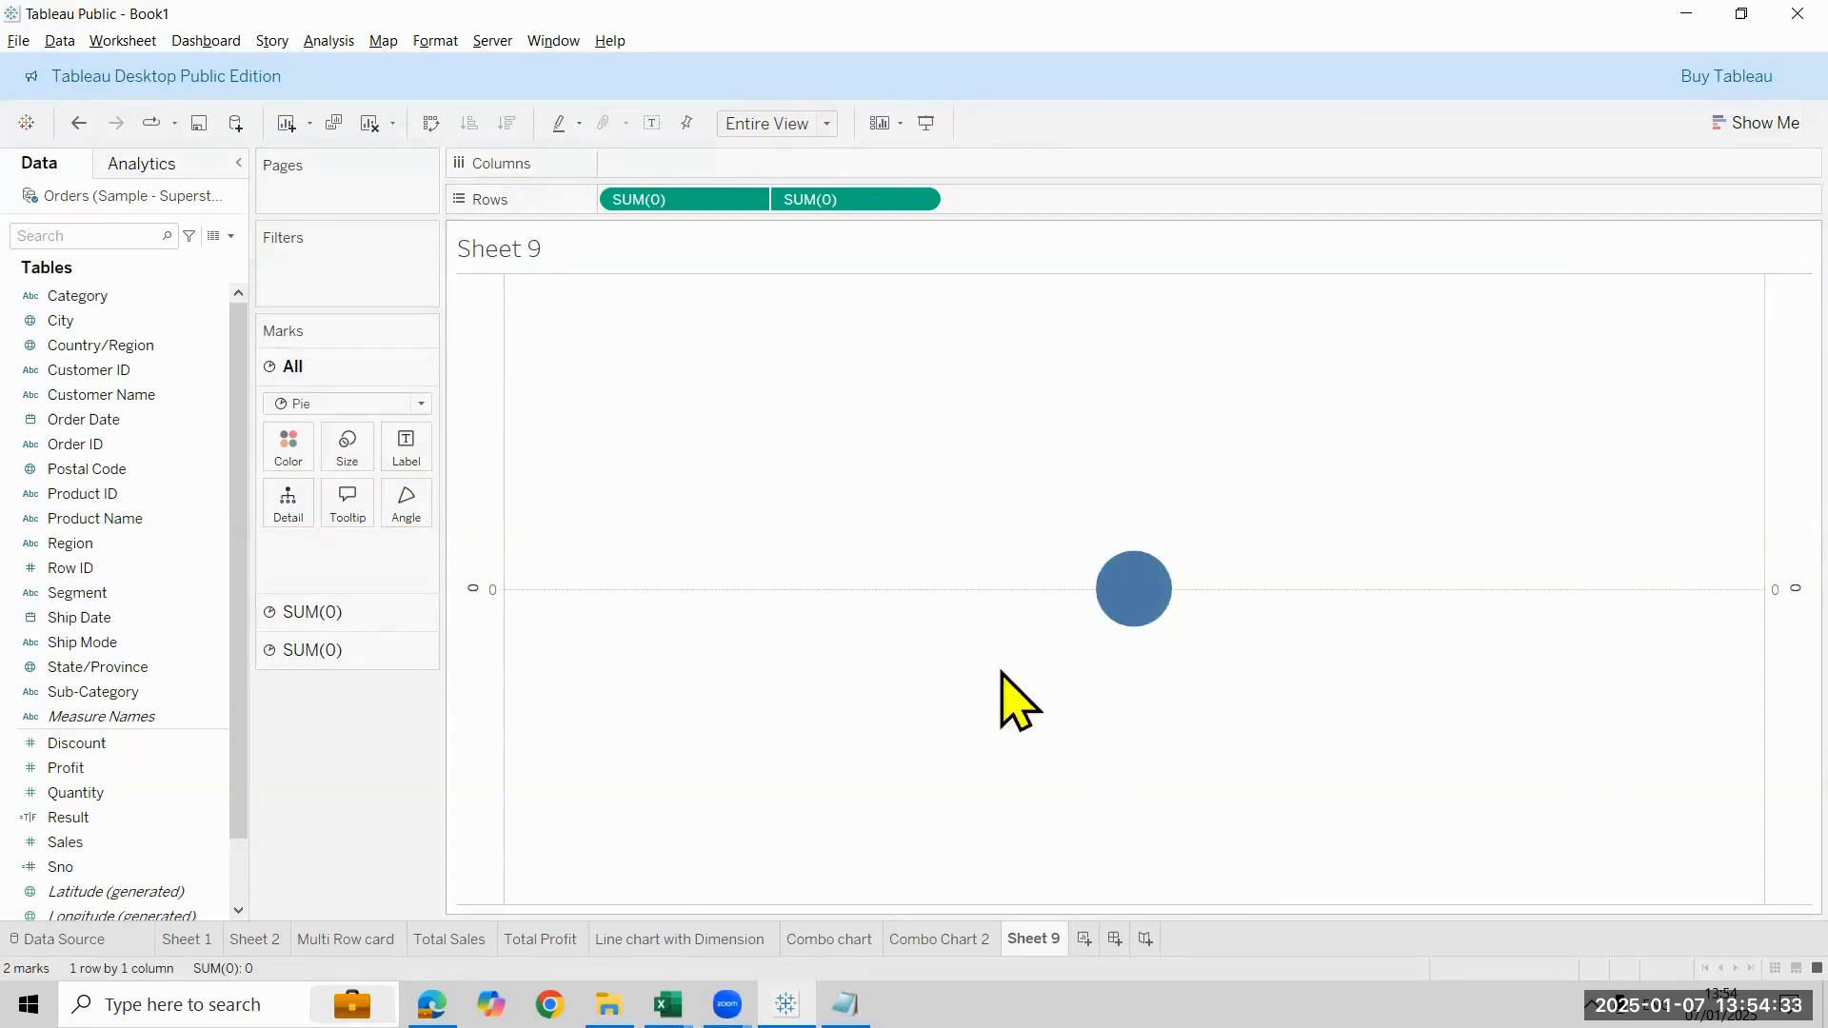
Enlarge the pie of the first SUM(0) measure
left_click(319, 612)
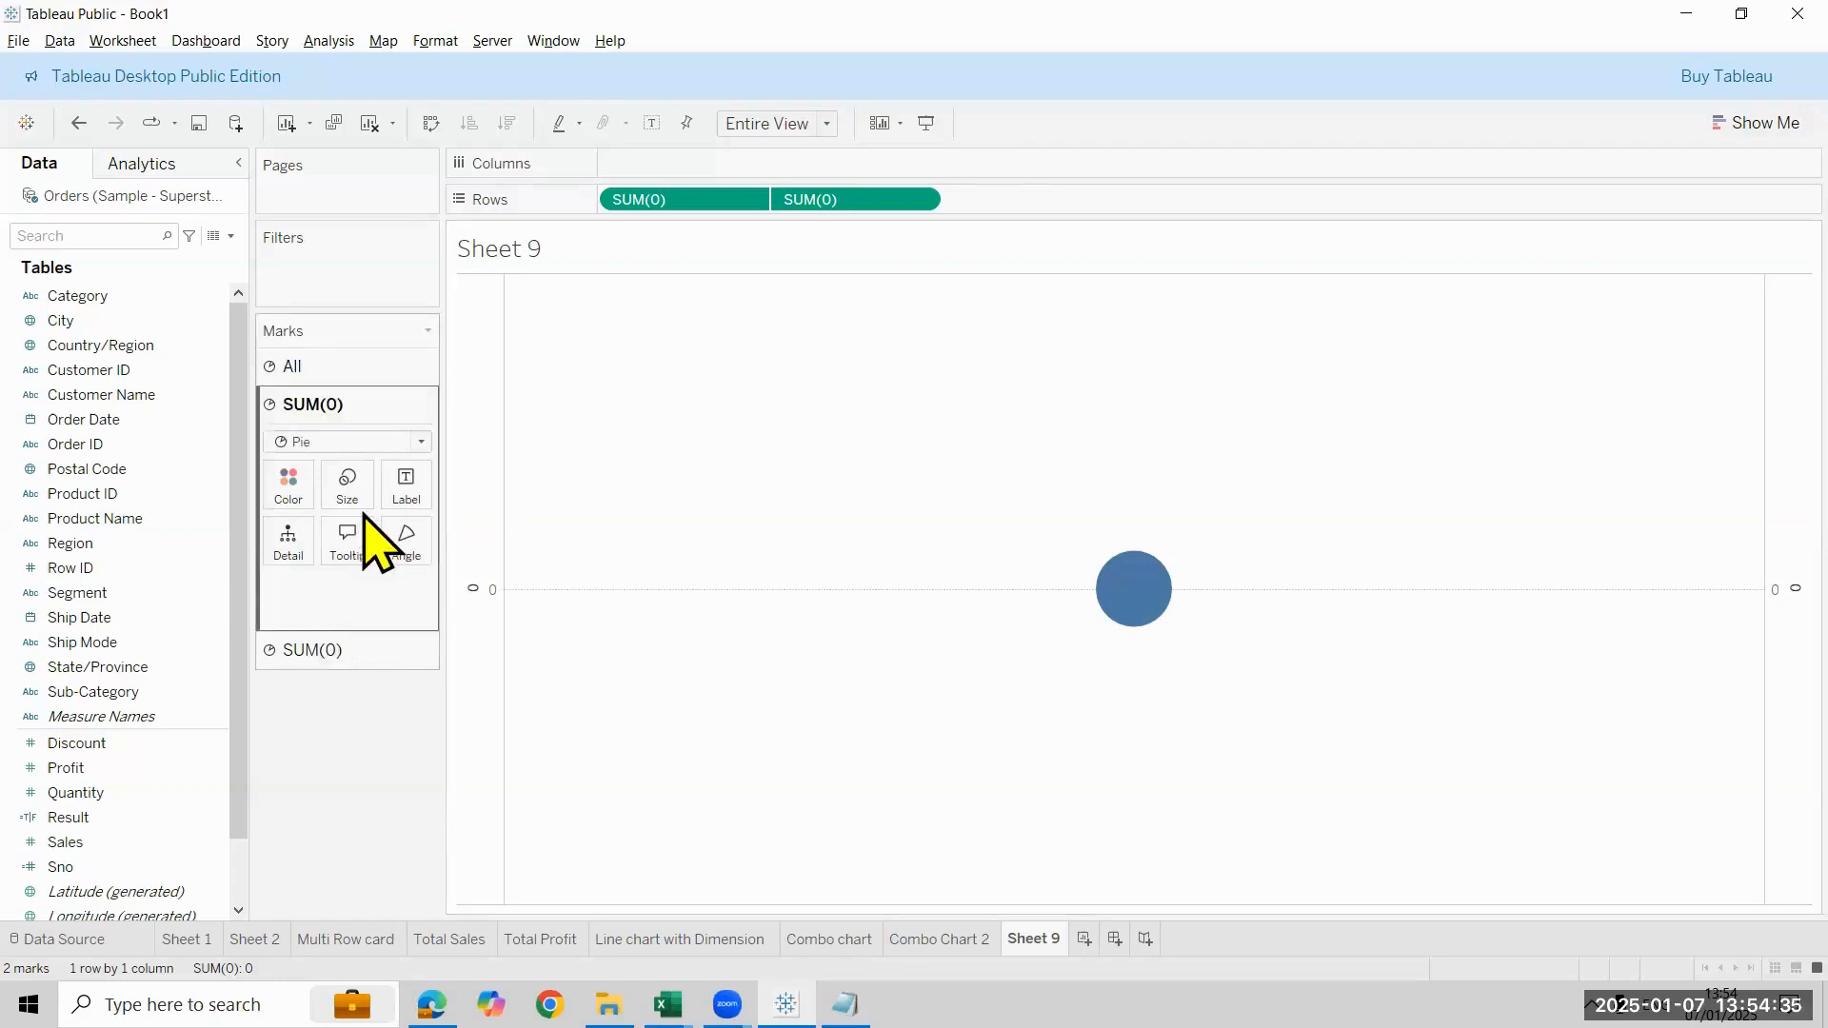
left_click(347, 490)
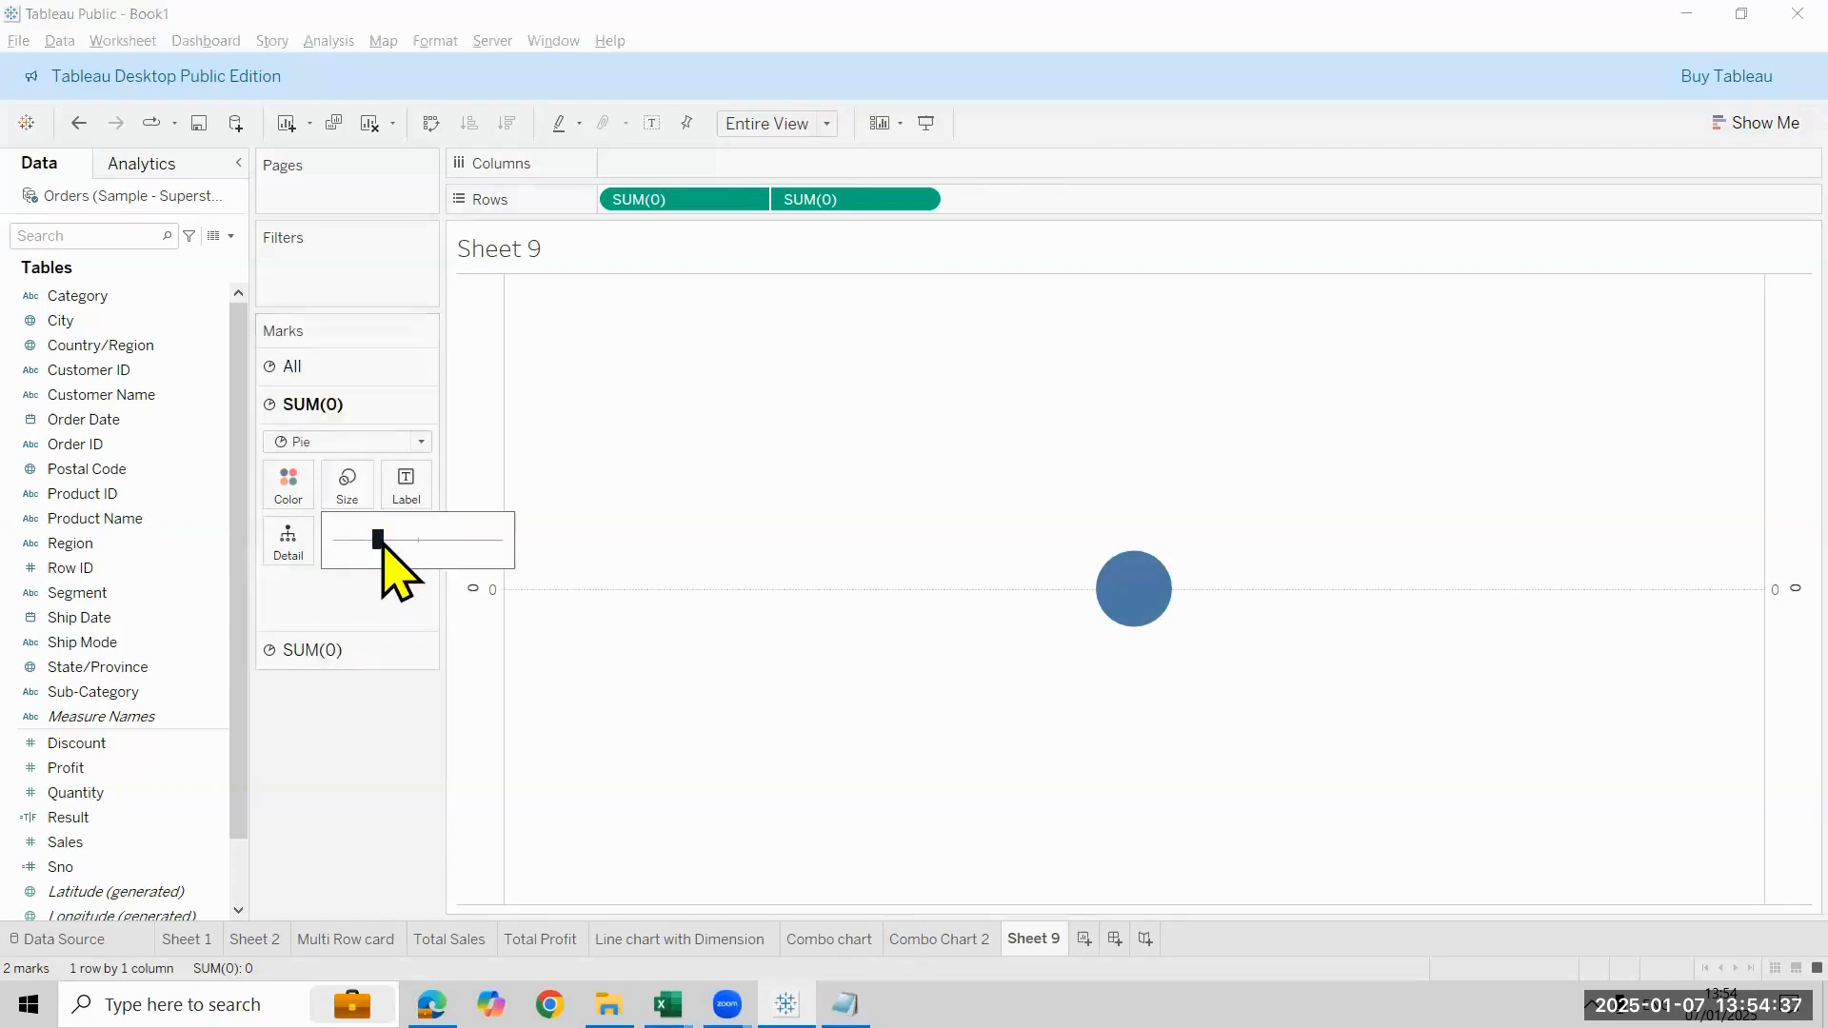
left_click_drag(382, 544, 442, 542)
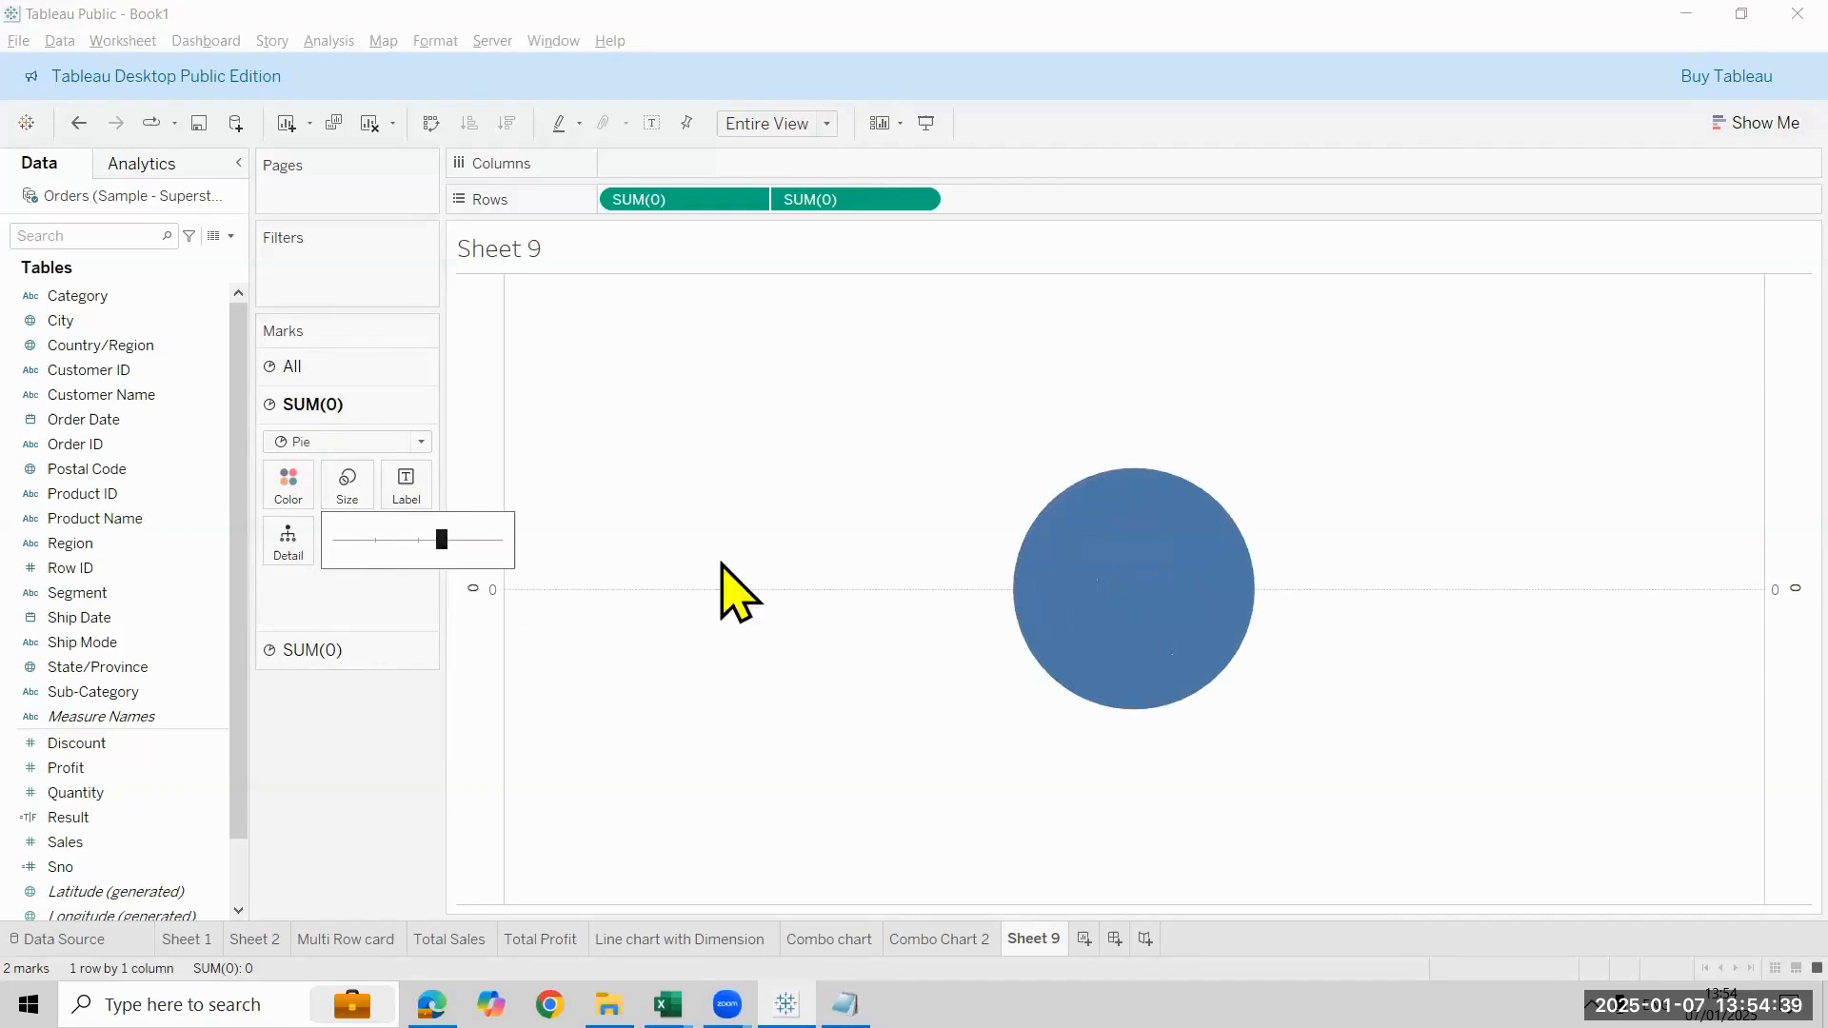
Color the second SUM(0) pie white and enlarge it into a wide donut hole
left_click(378, 657)
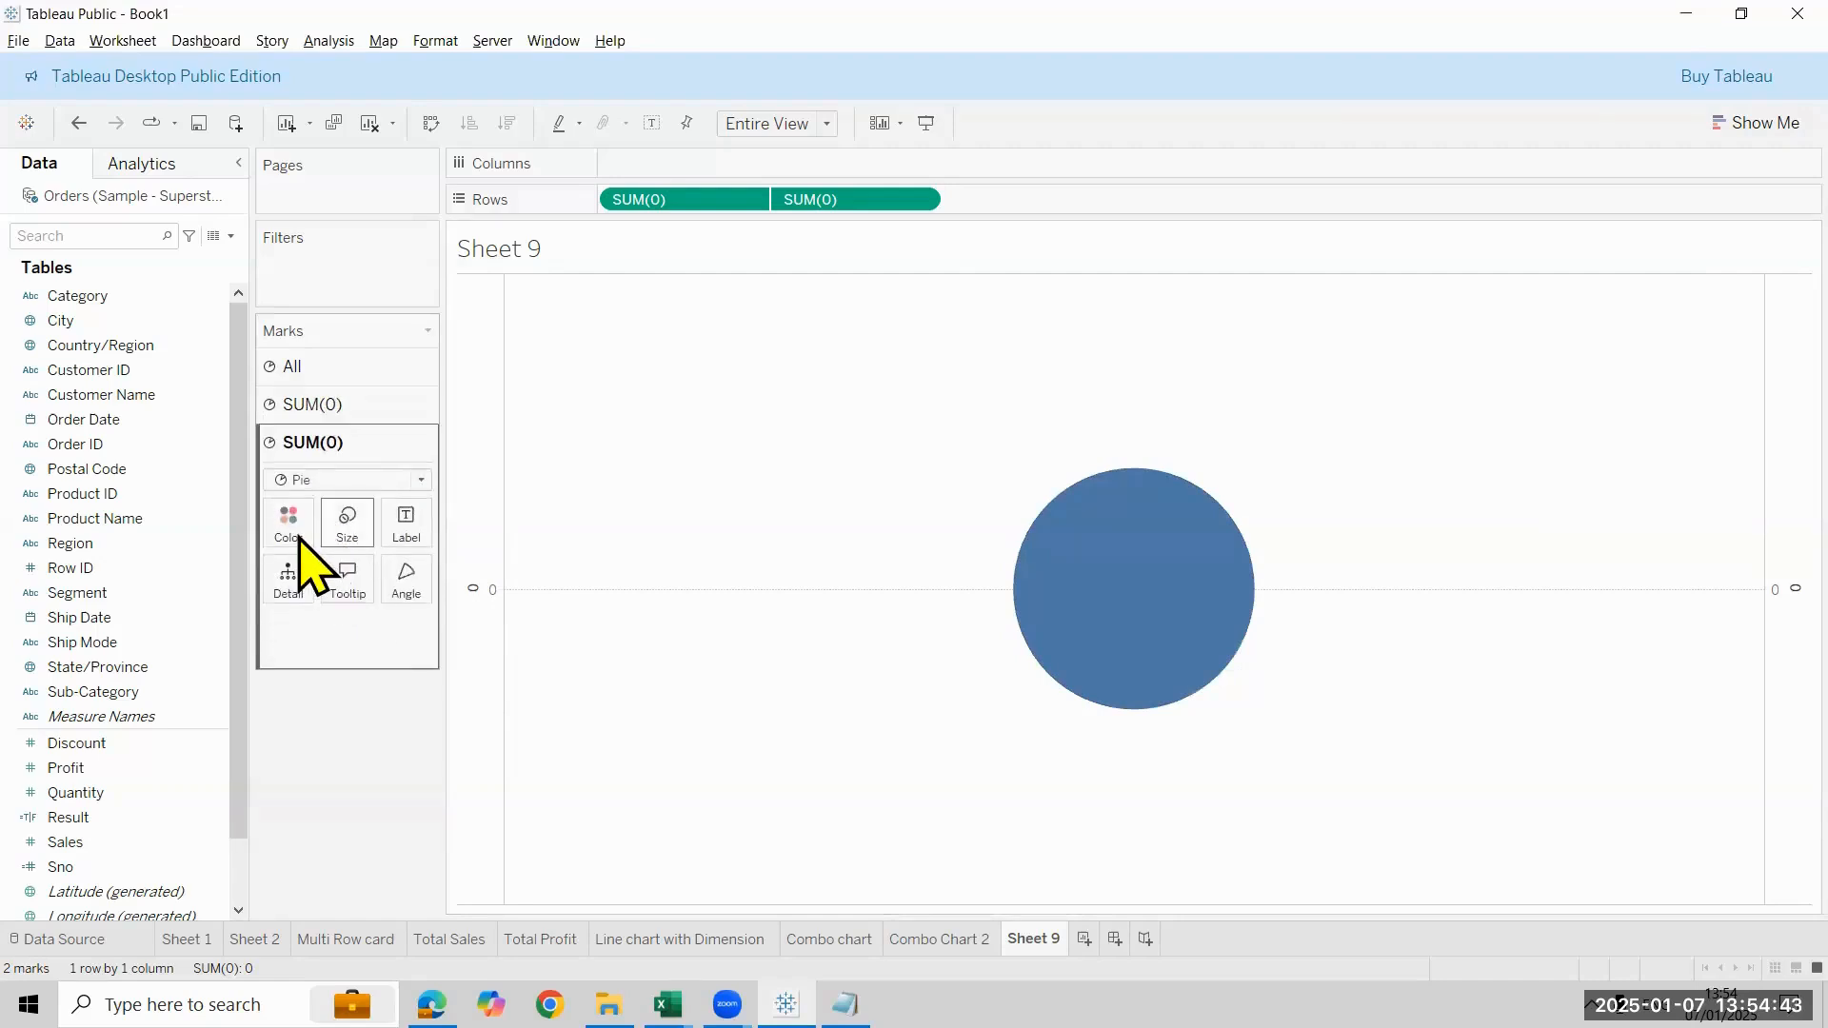
left_click(289, 524)
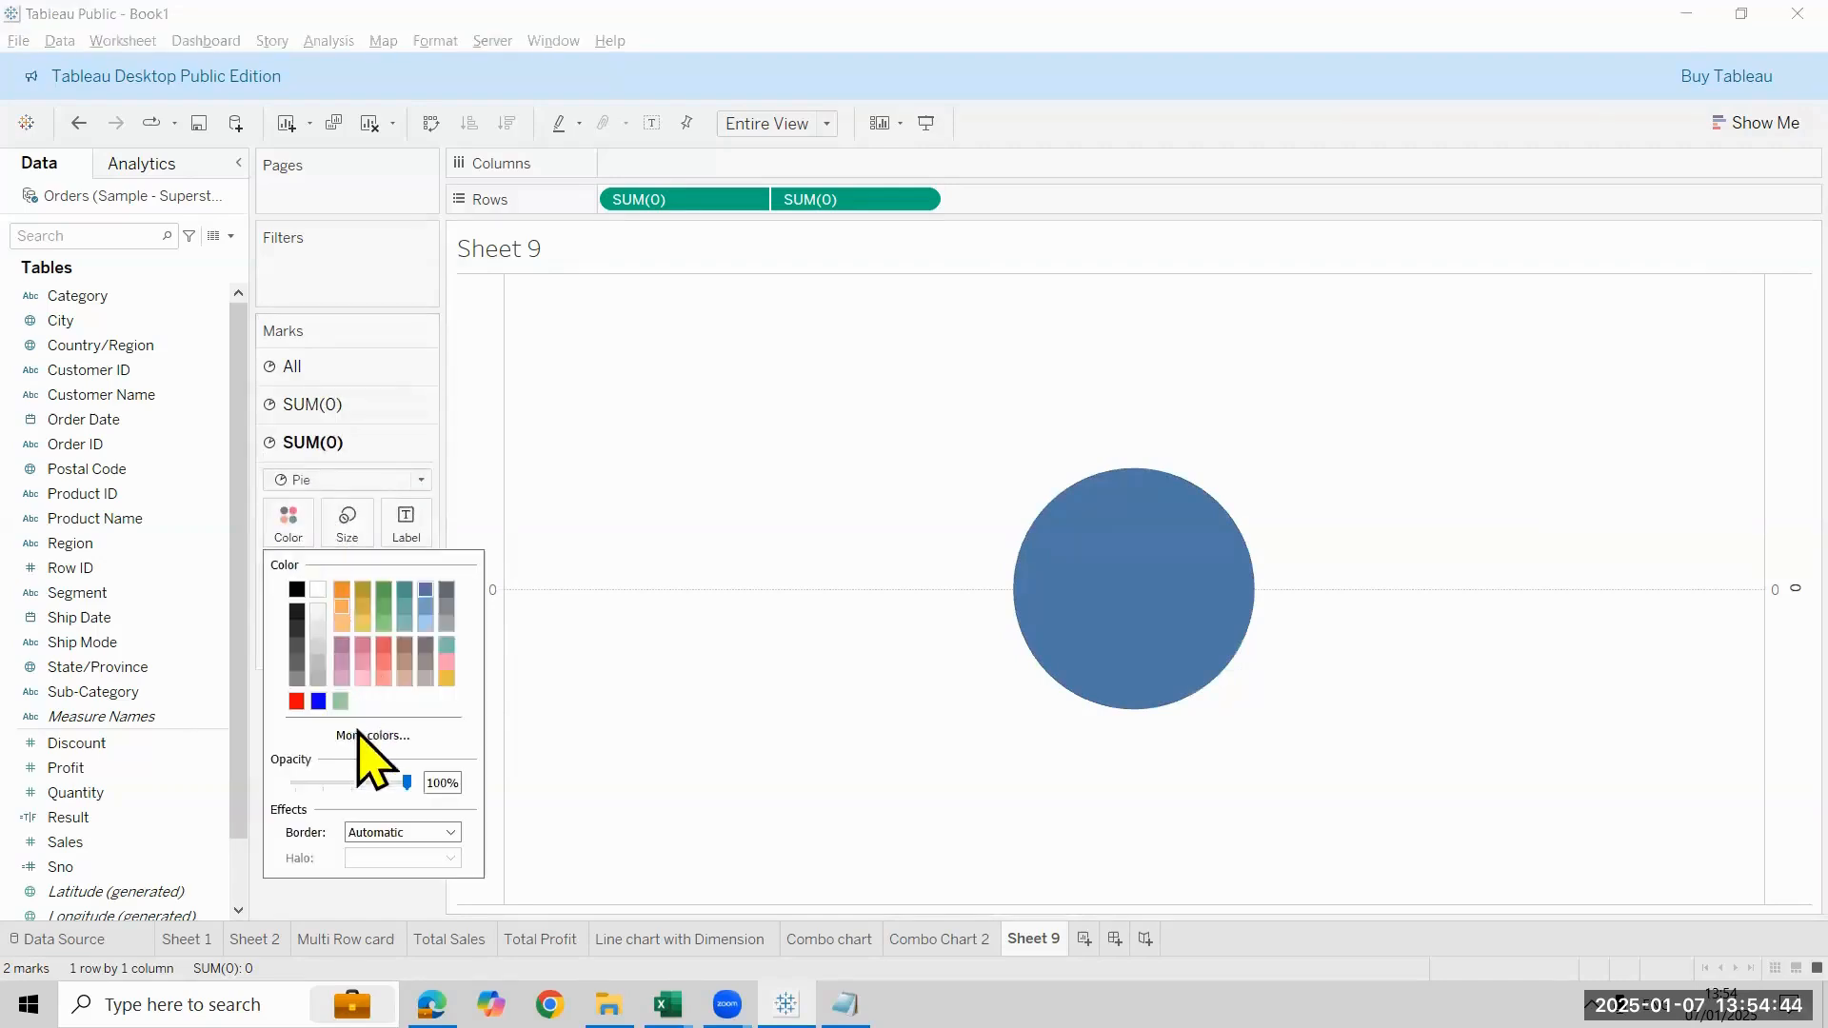
left_click(319, 591)
mouse_move(1162, 571)
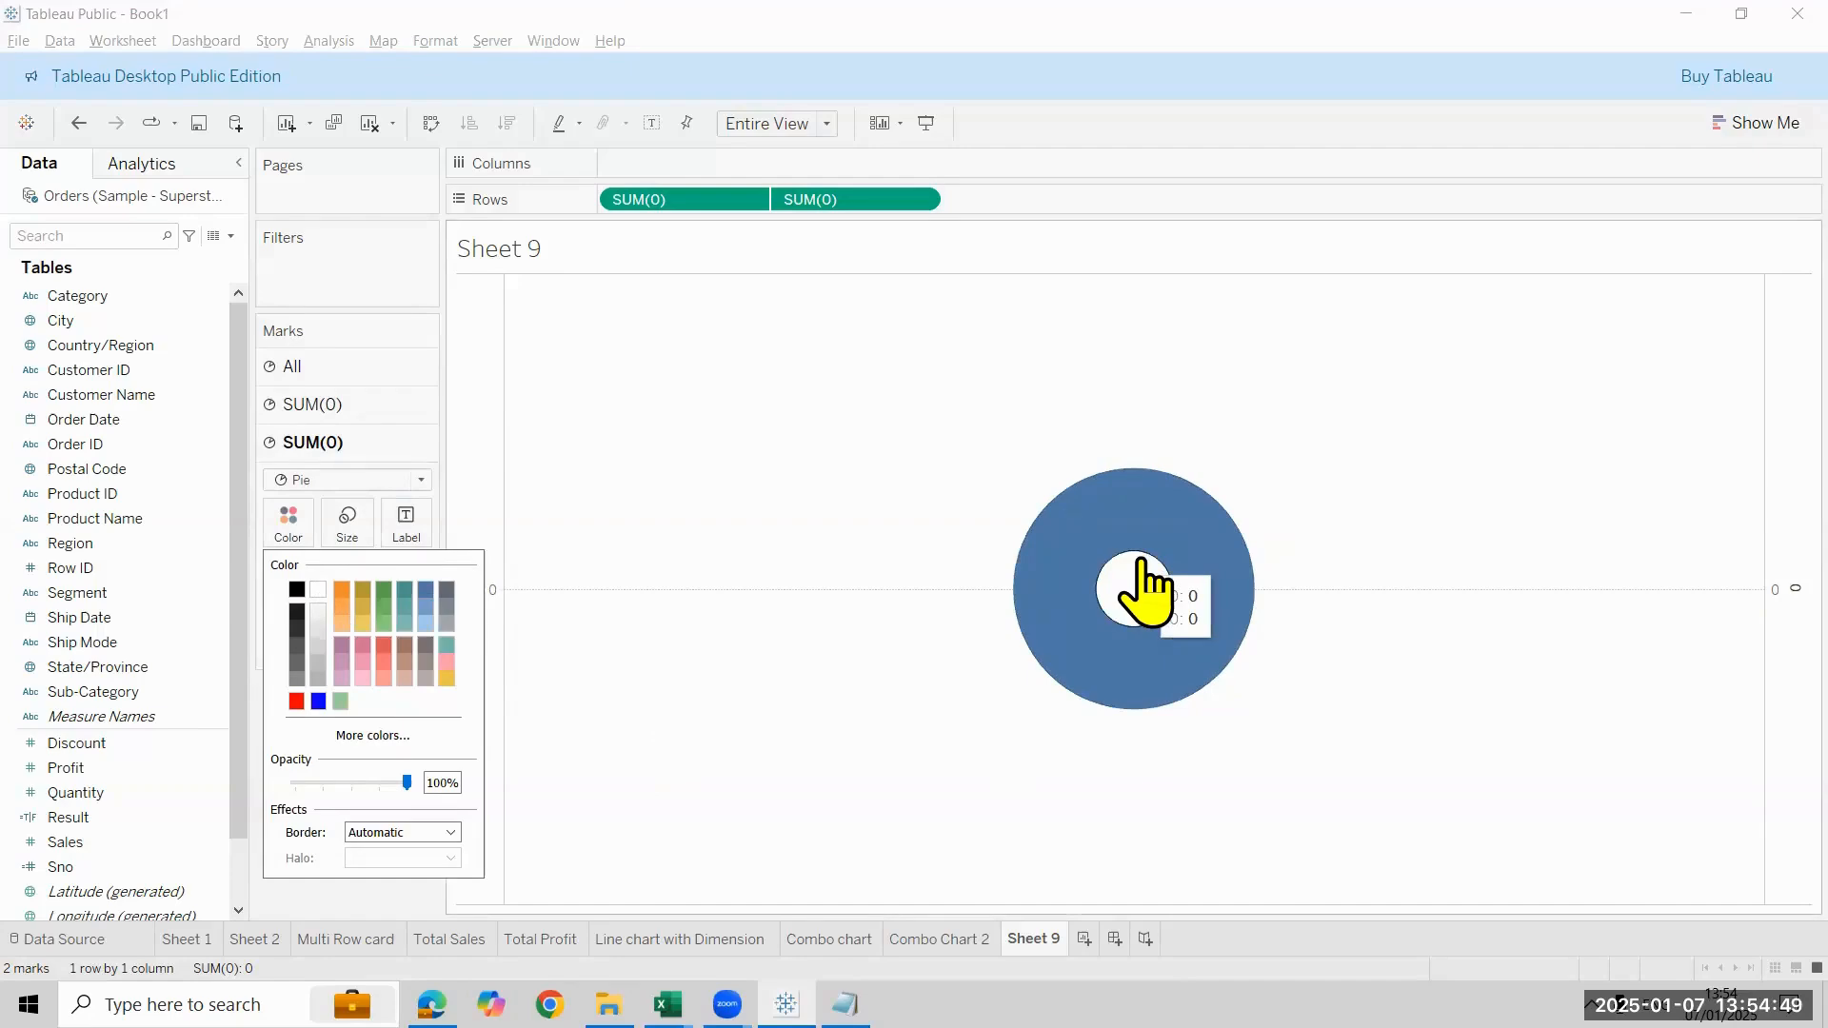
left_click(553, 776)
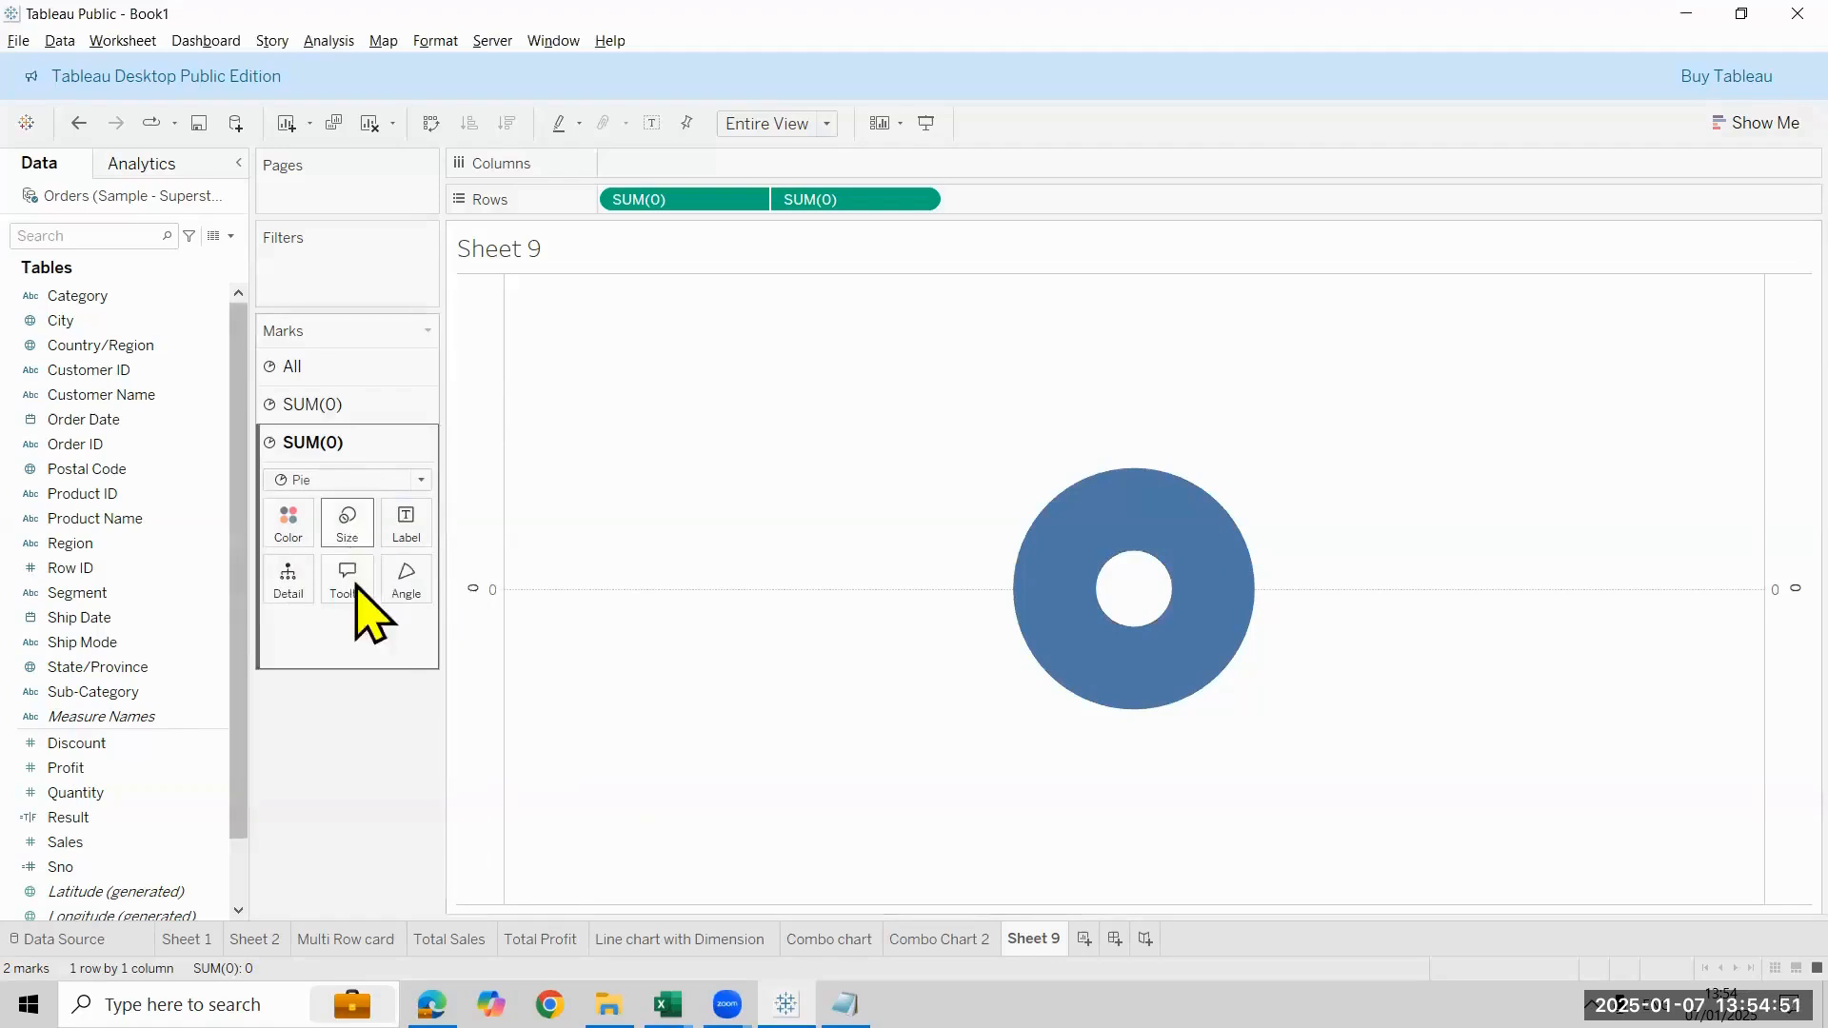
left_click(347, 524)
left_click_drag(371, 575, 418, 576)
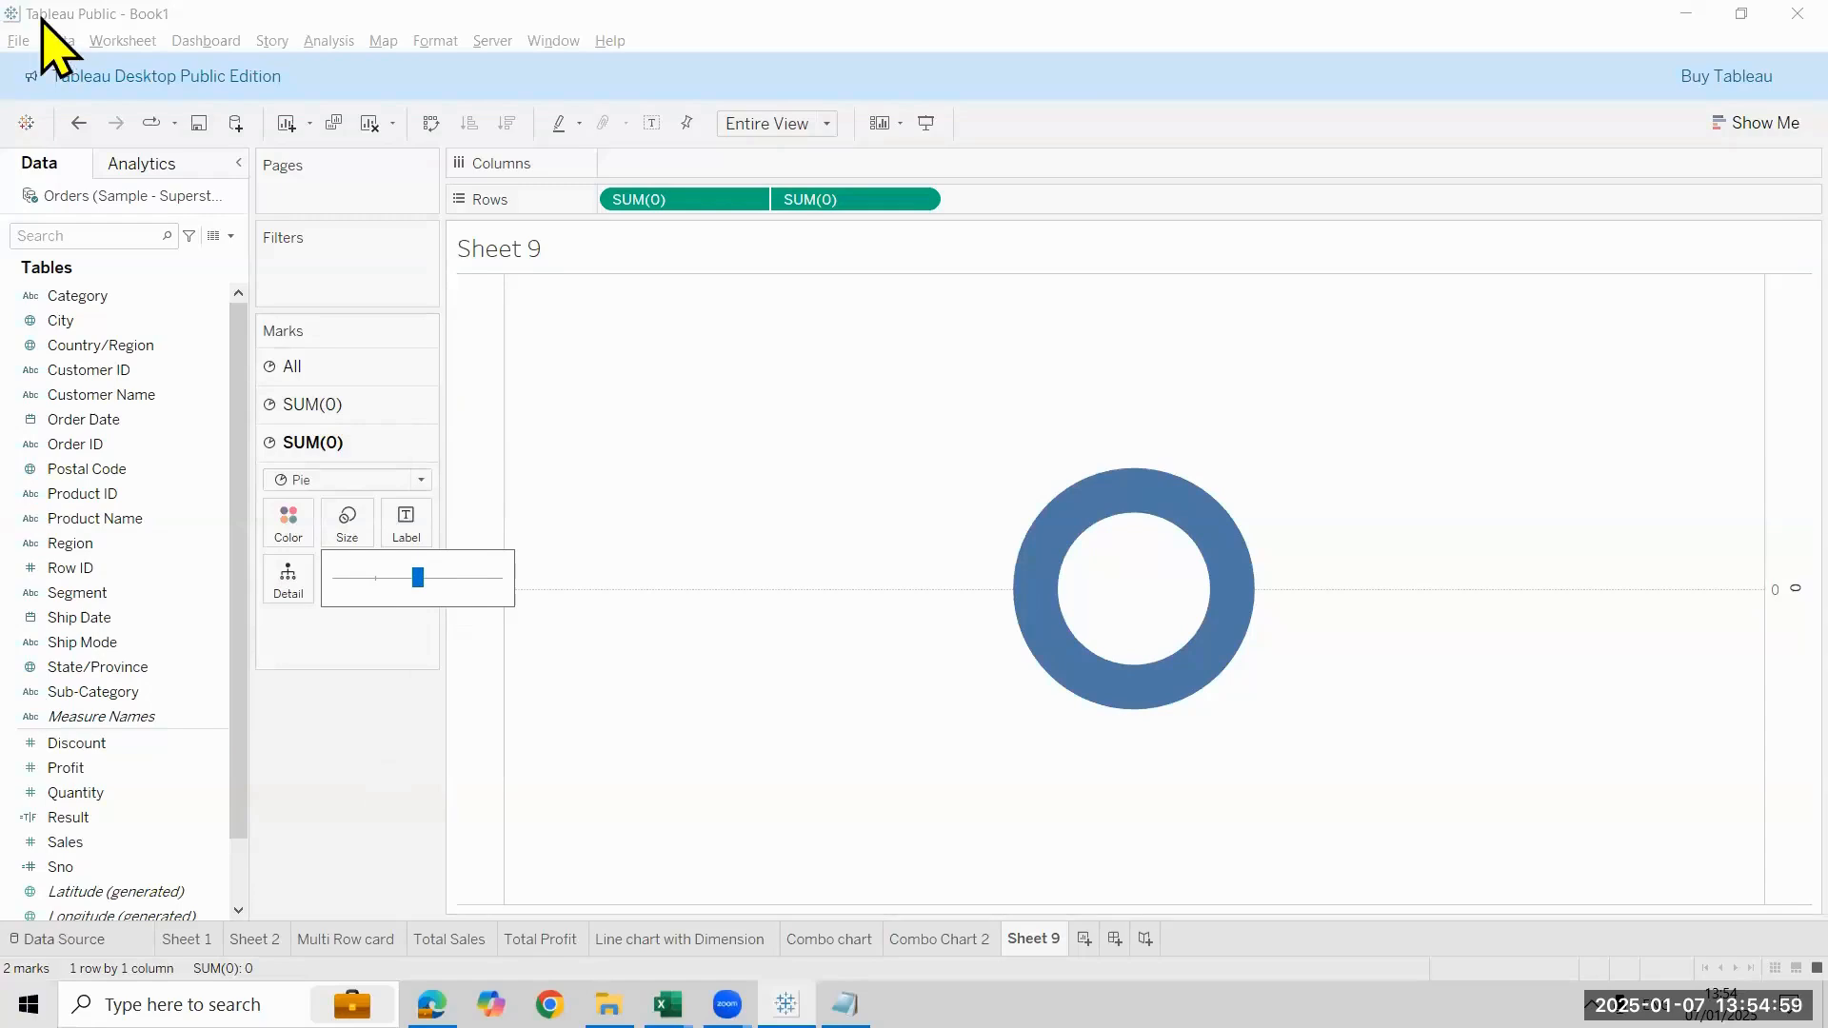
Clear the worksheet and enter the ad-hoc calculation 0 twice on Rows
left_click(371, 125)
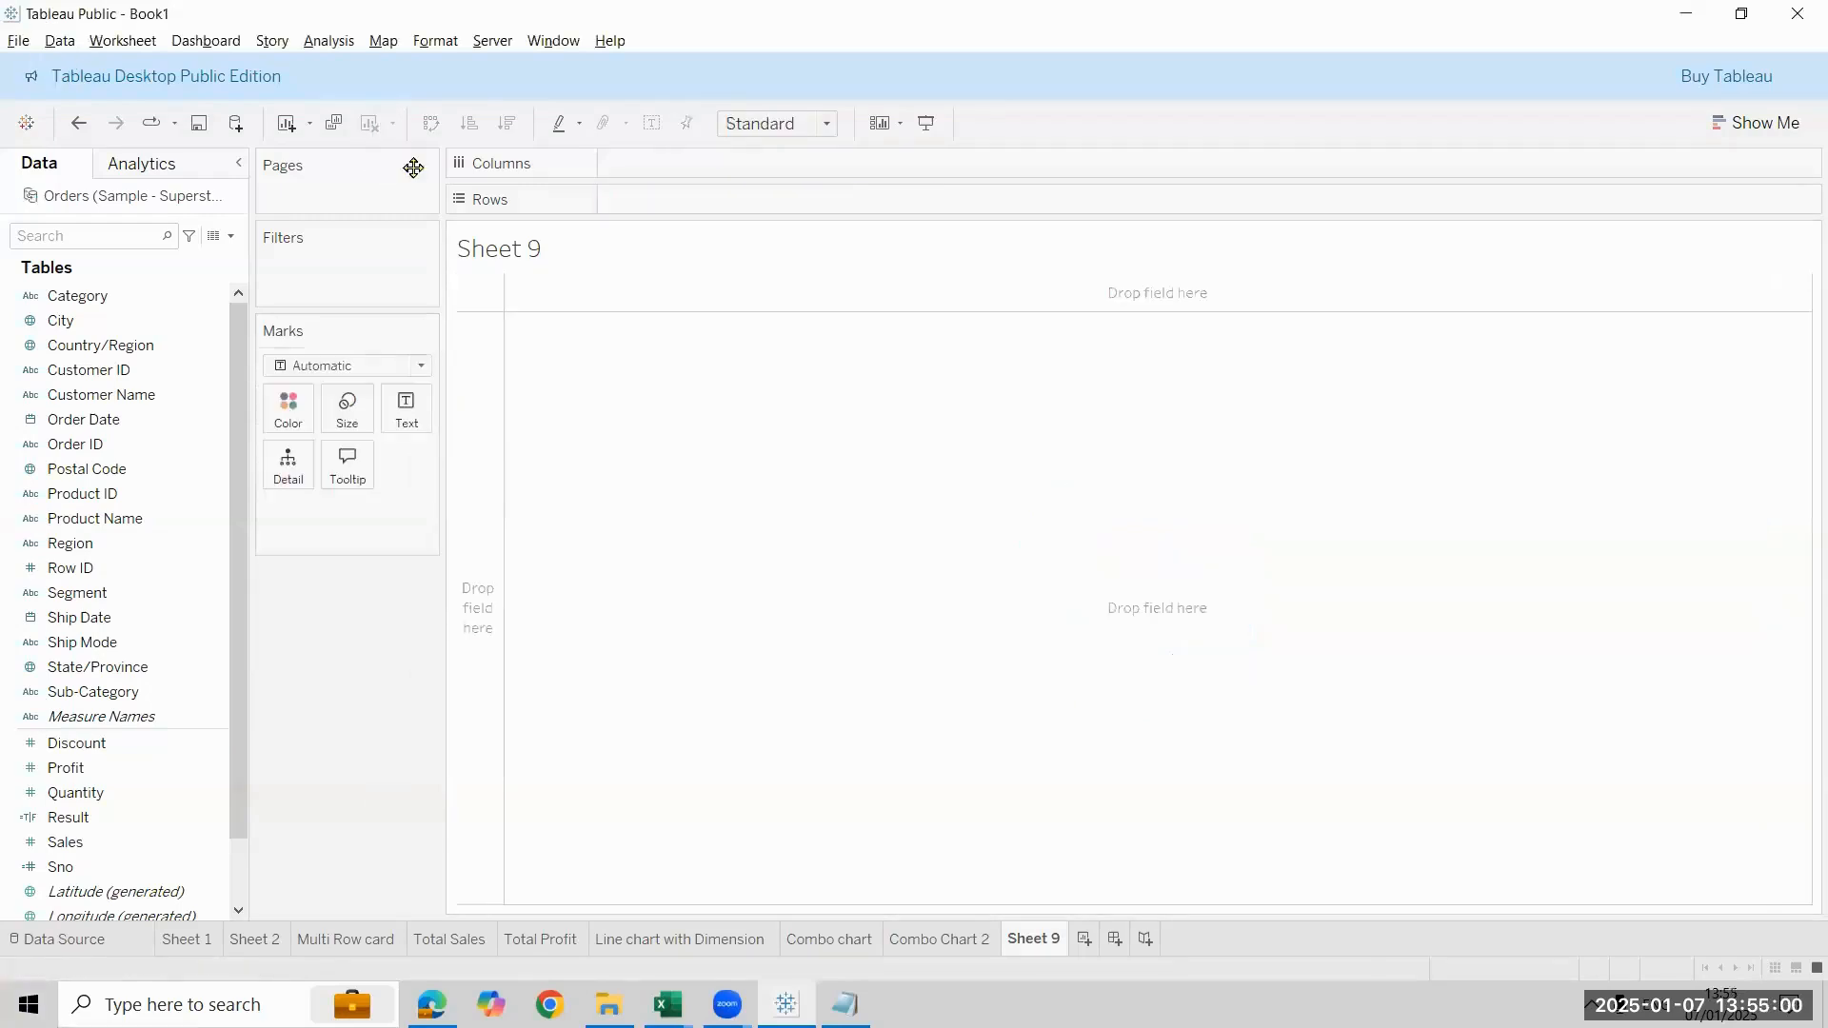
double_click(670, 202)
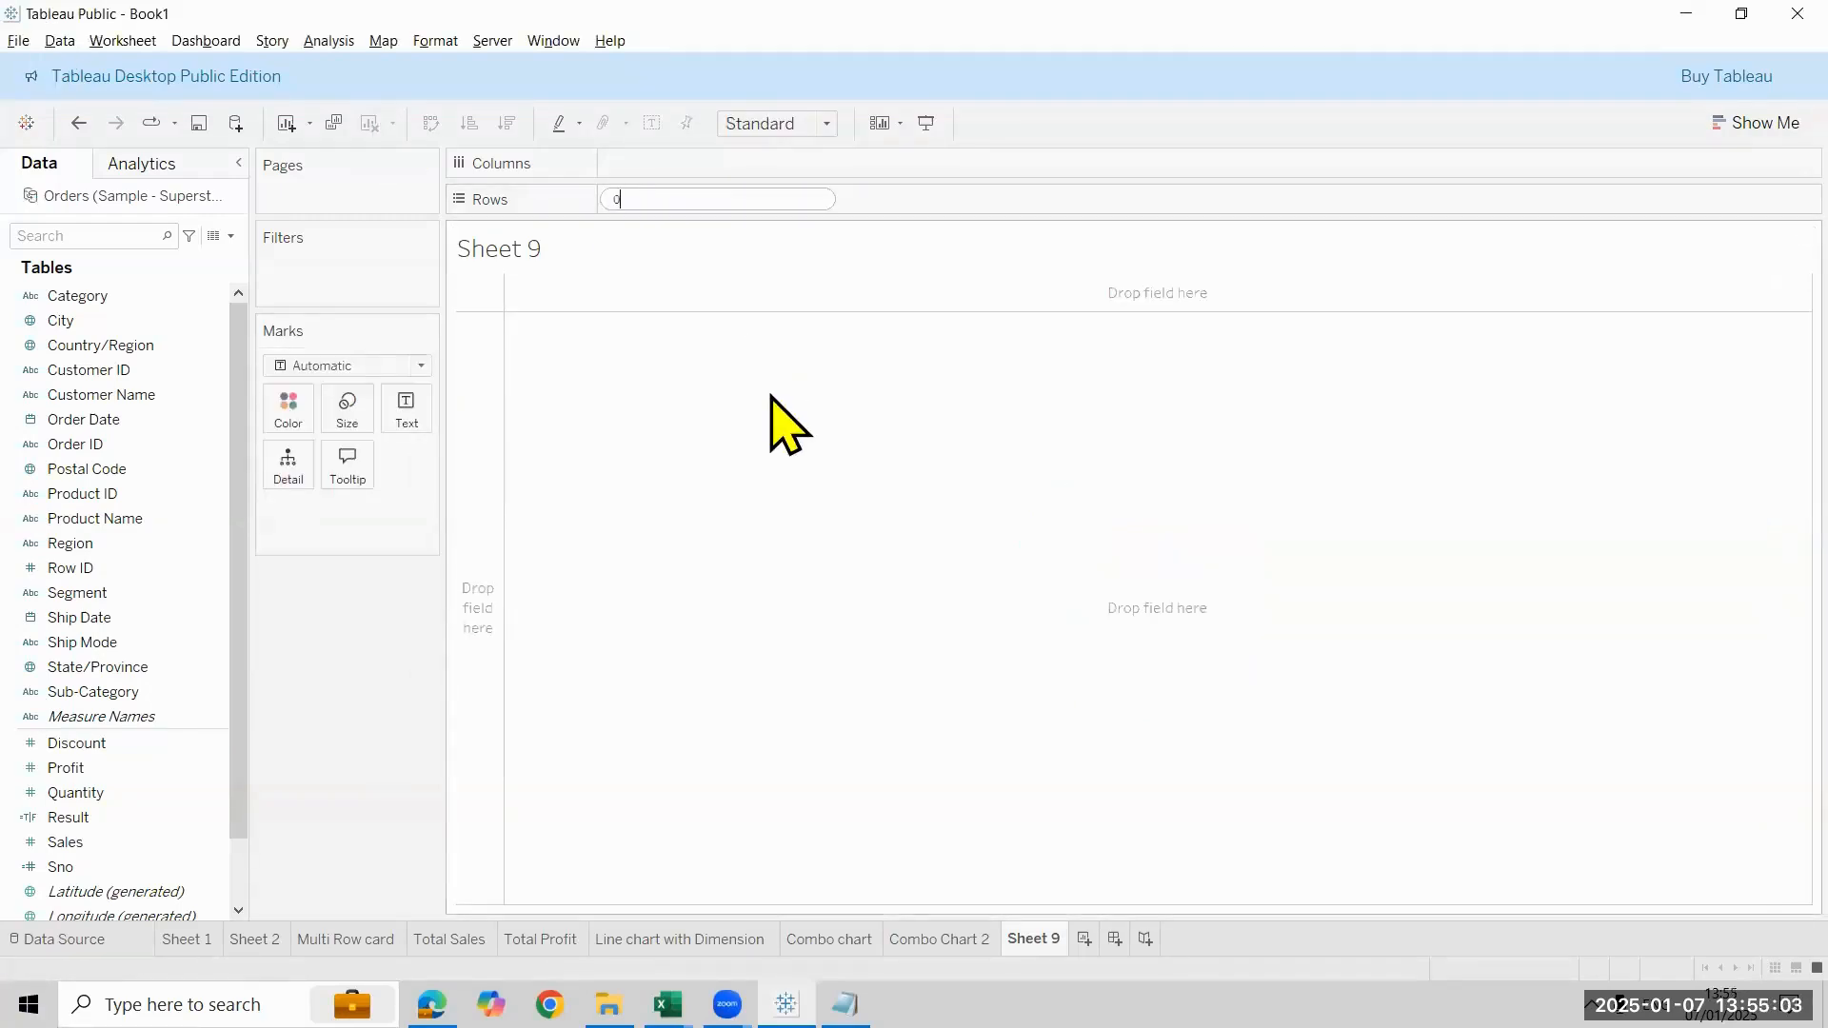
type("0")
key("Return")
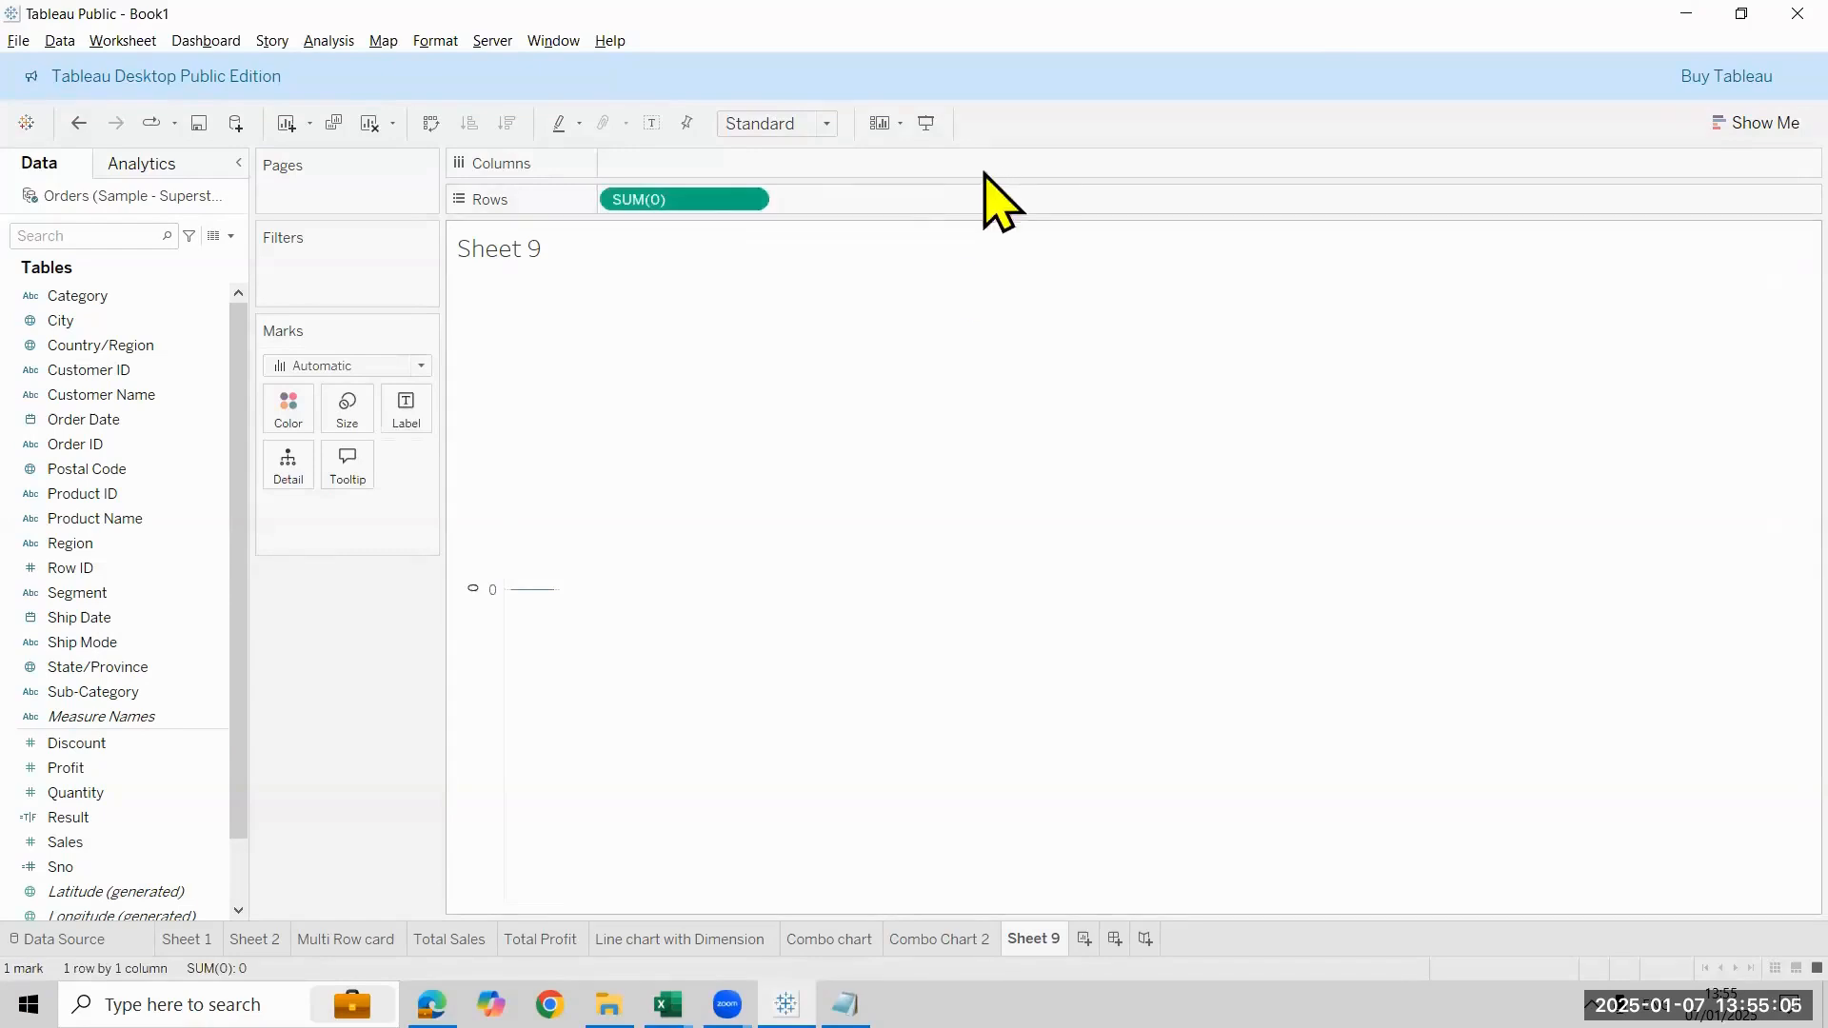
double_click(923, 195)
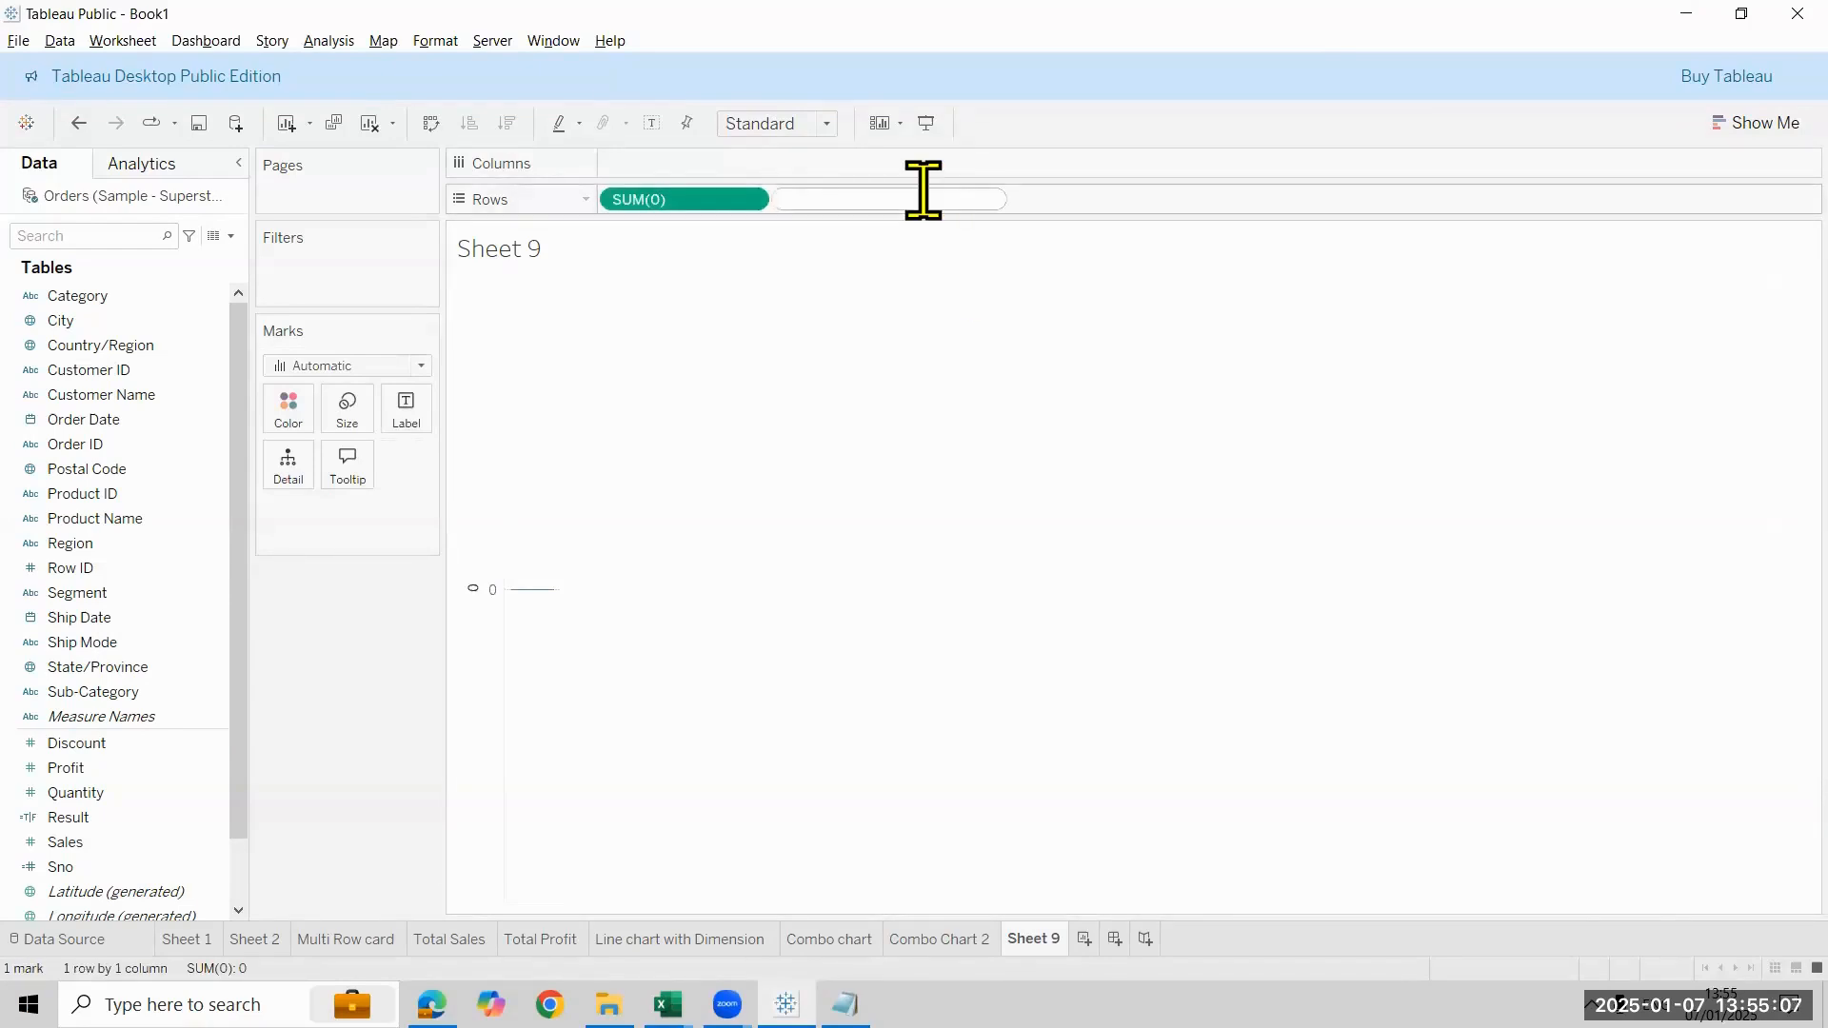
type("0")
key("Return")
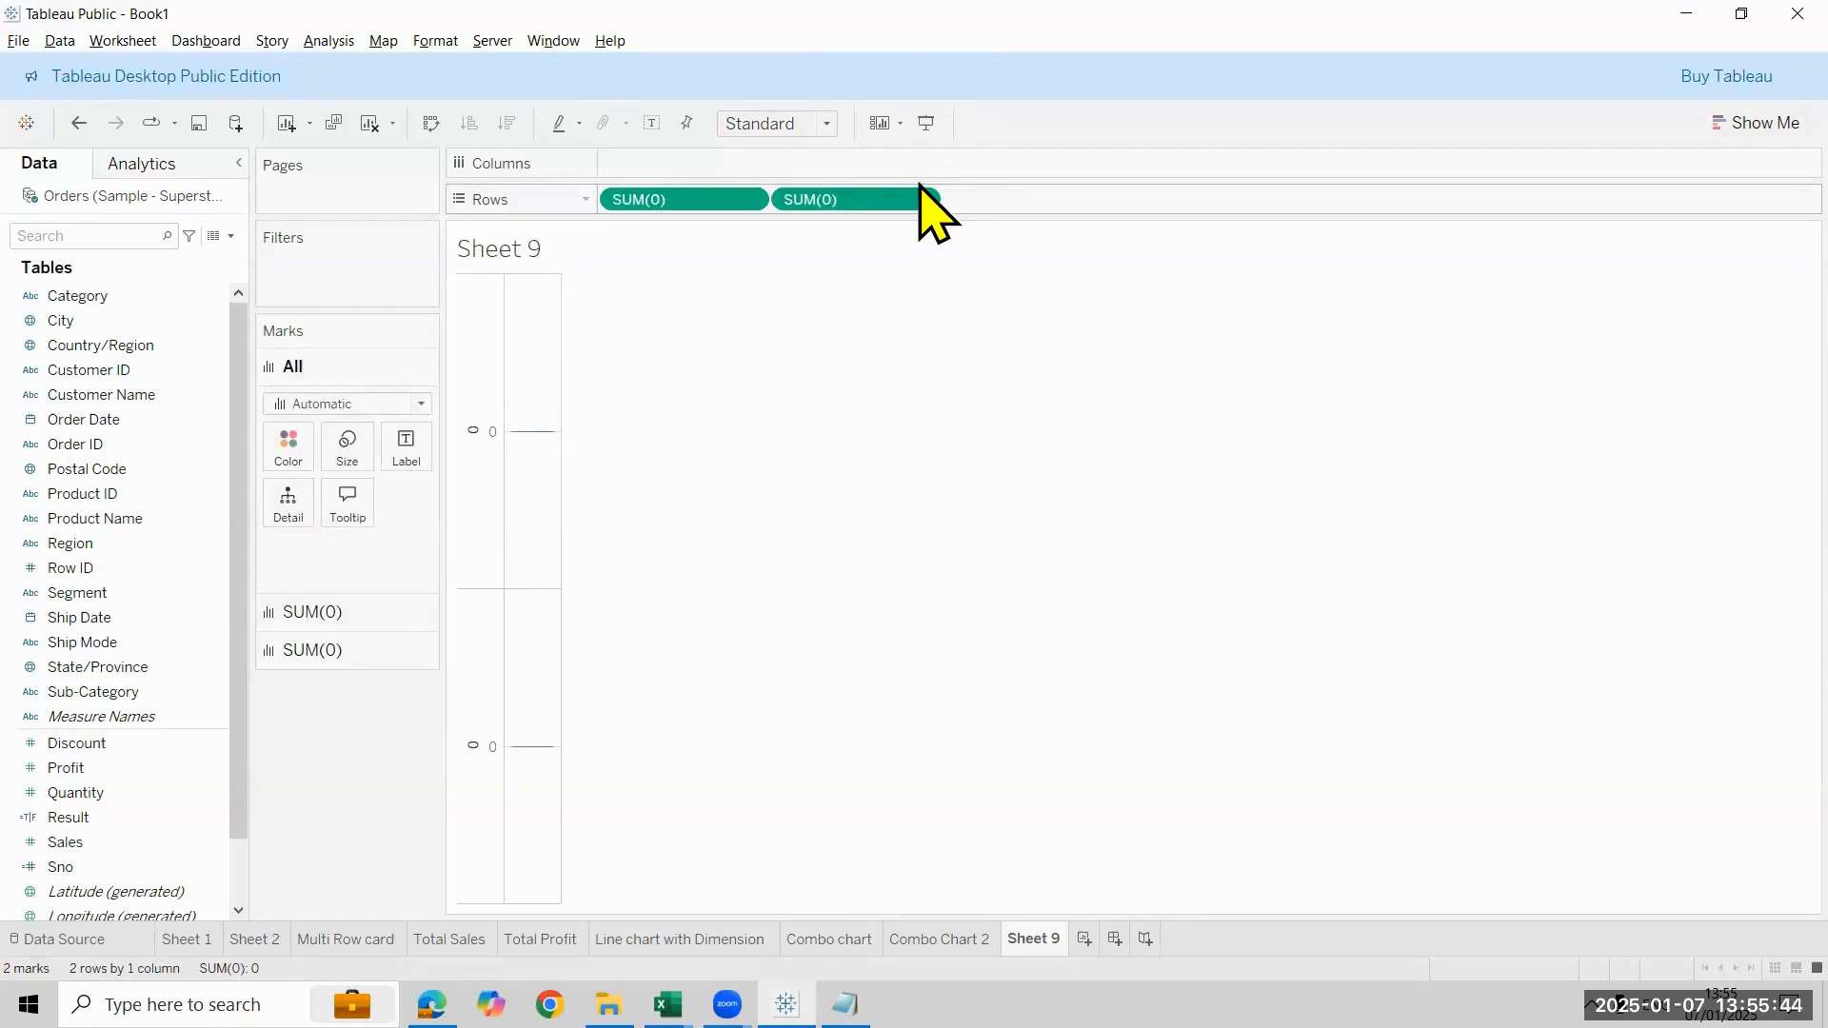
Fit the cleared sheet to Entire View and set the mark type of all measures to Pie
left_click(828, 127)
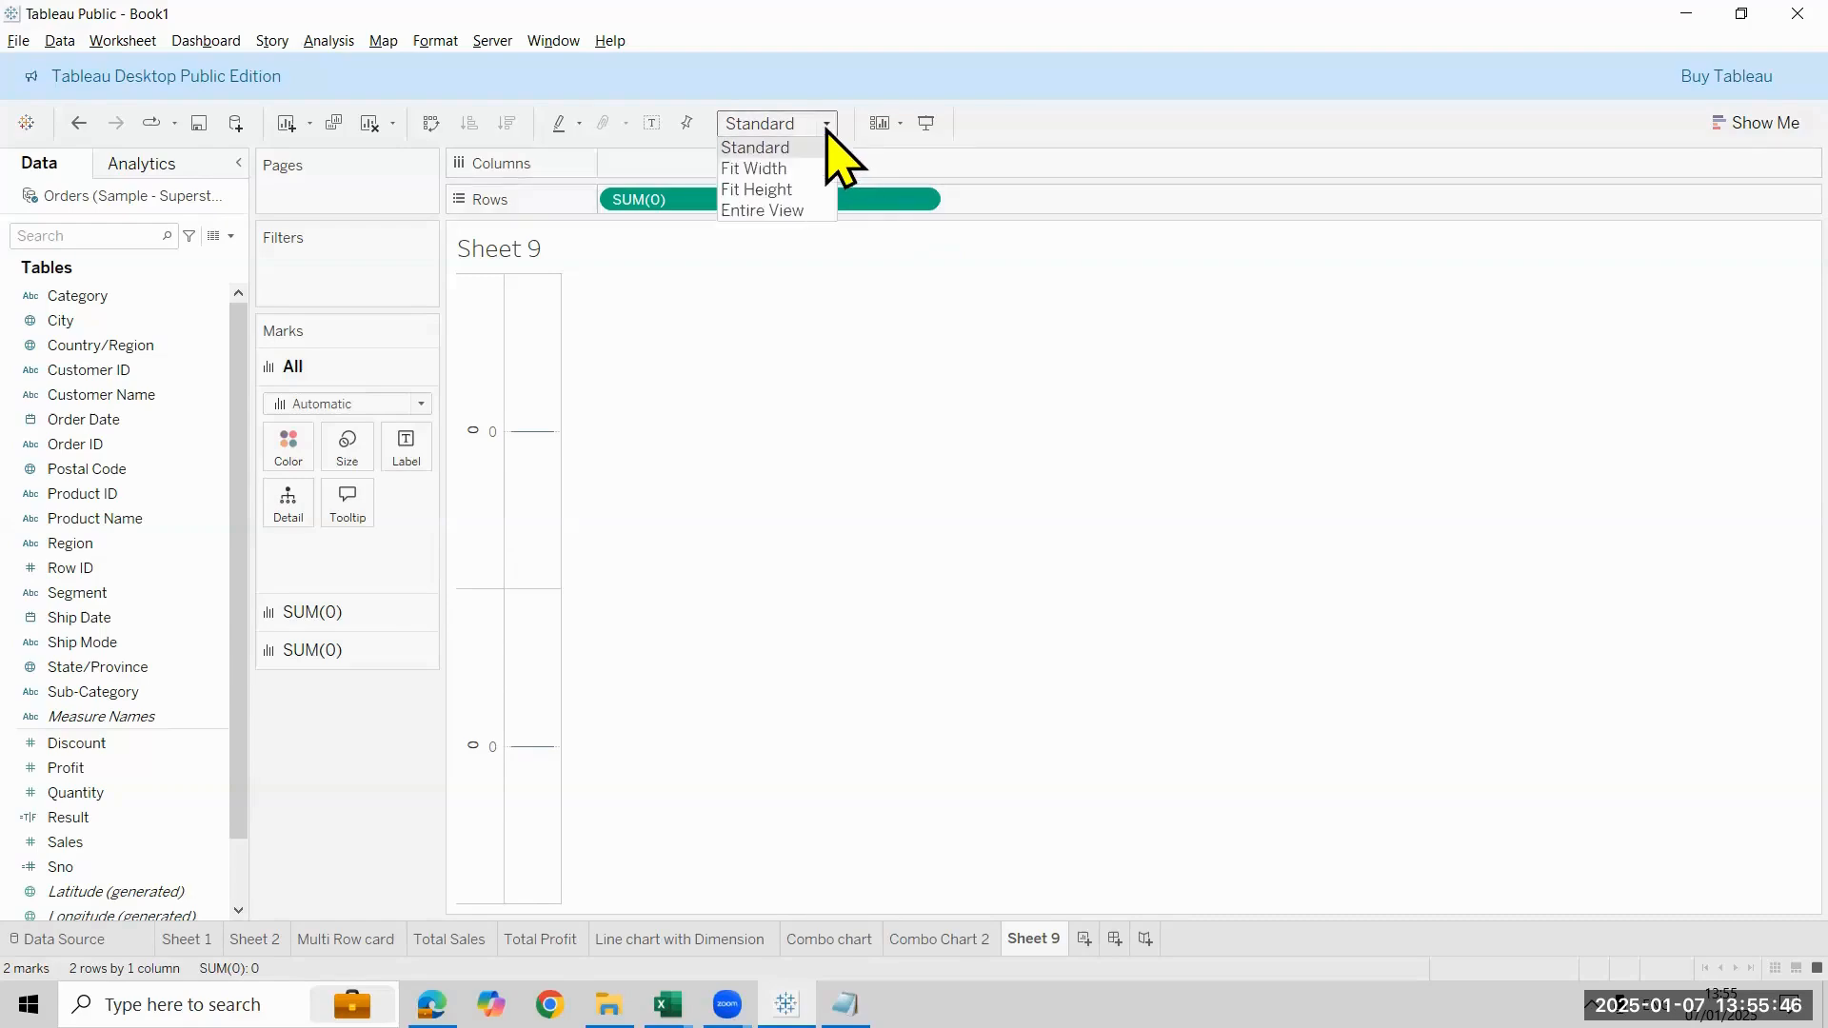
left_click(825, 215)
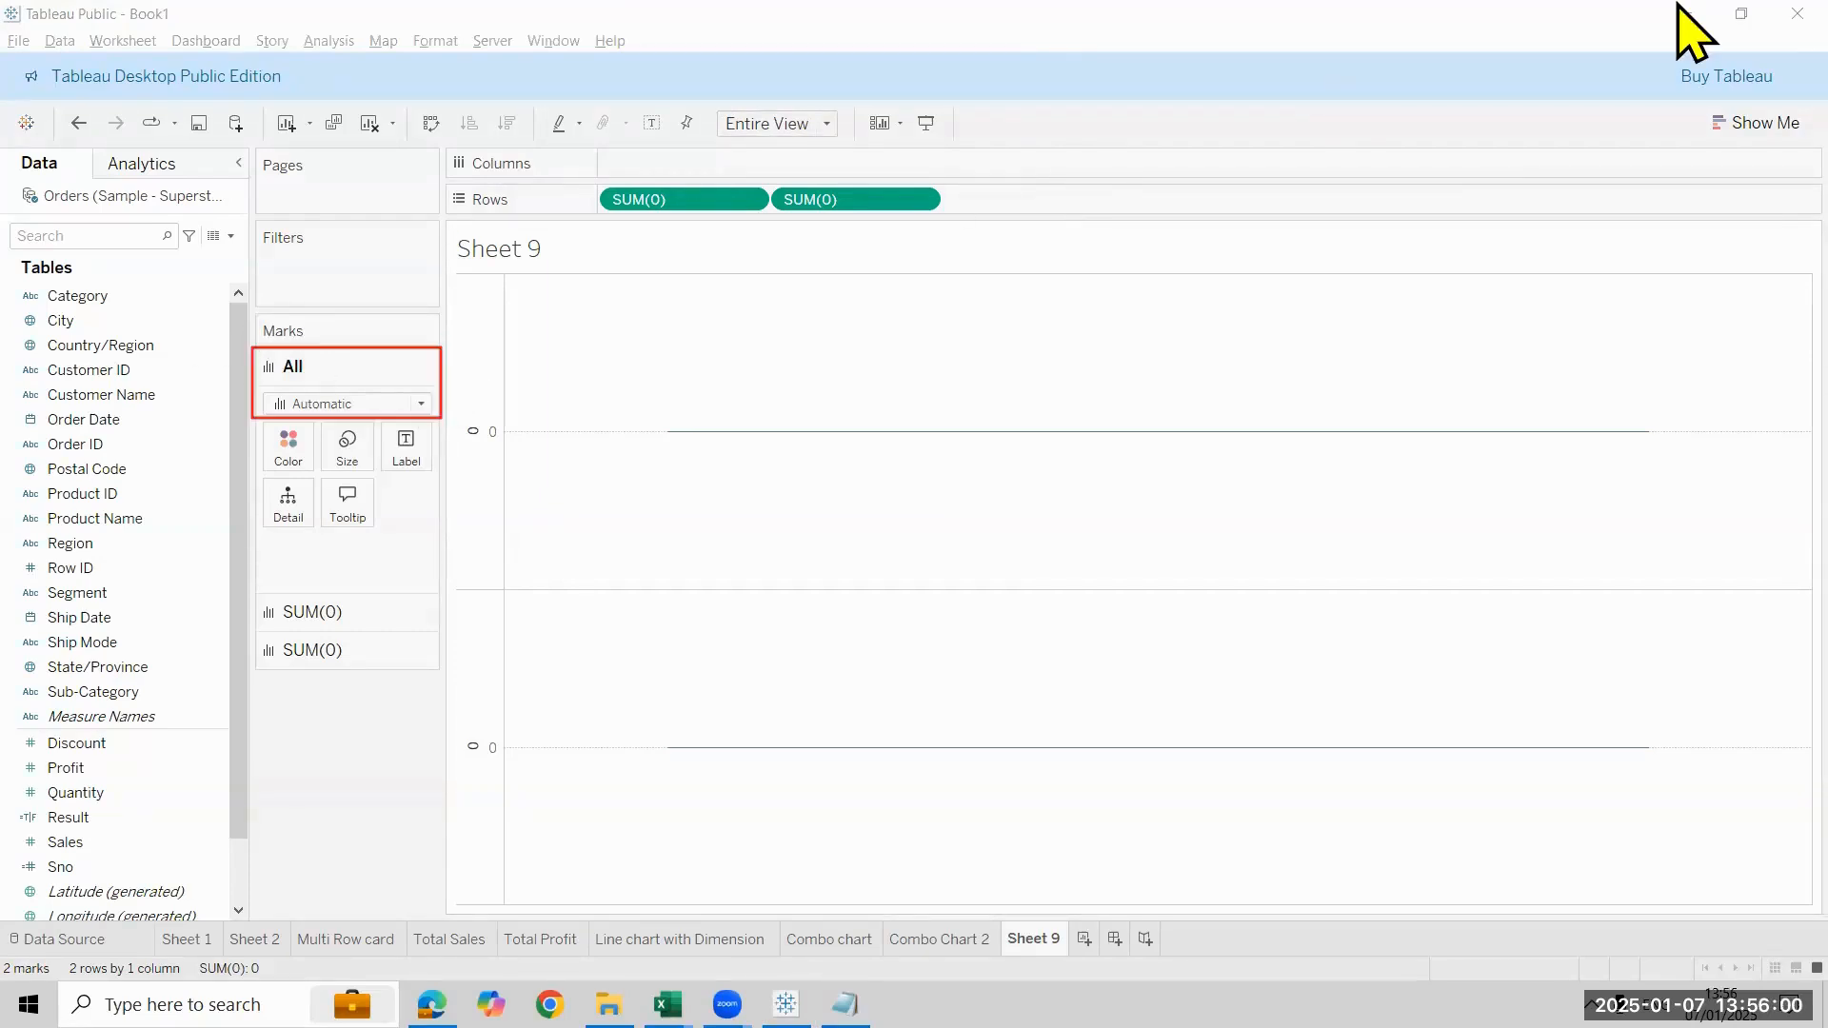
left_click(419, 401)
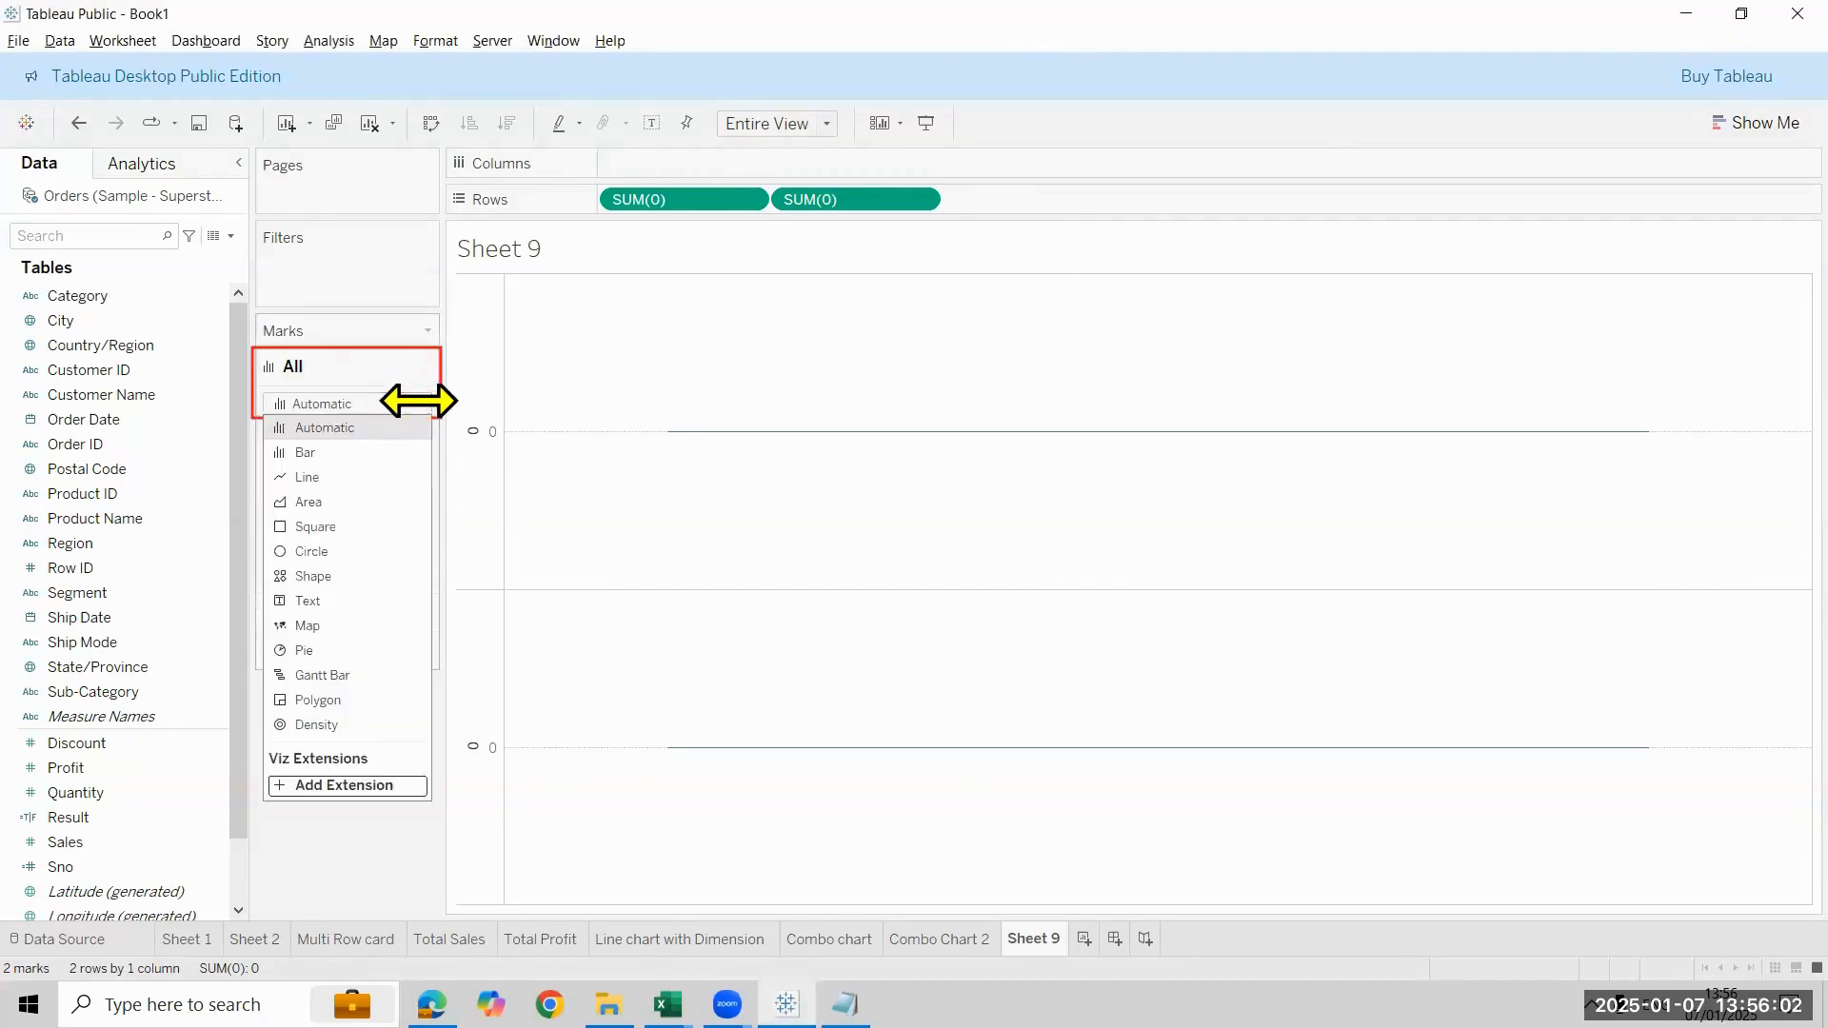
left_click(387, 652)
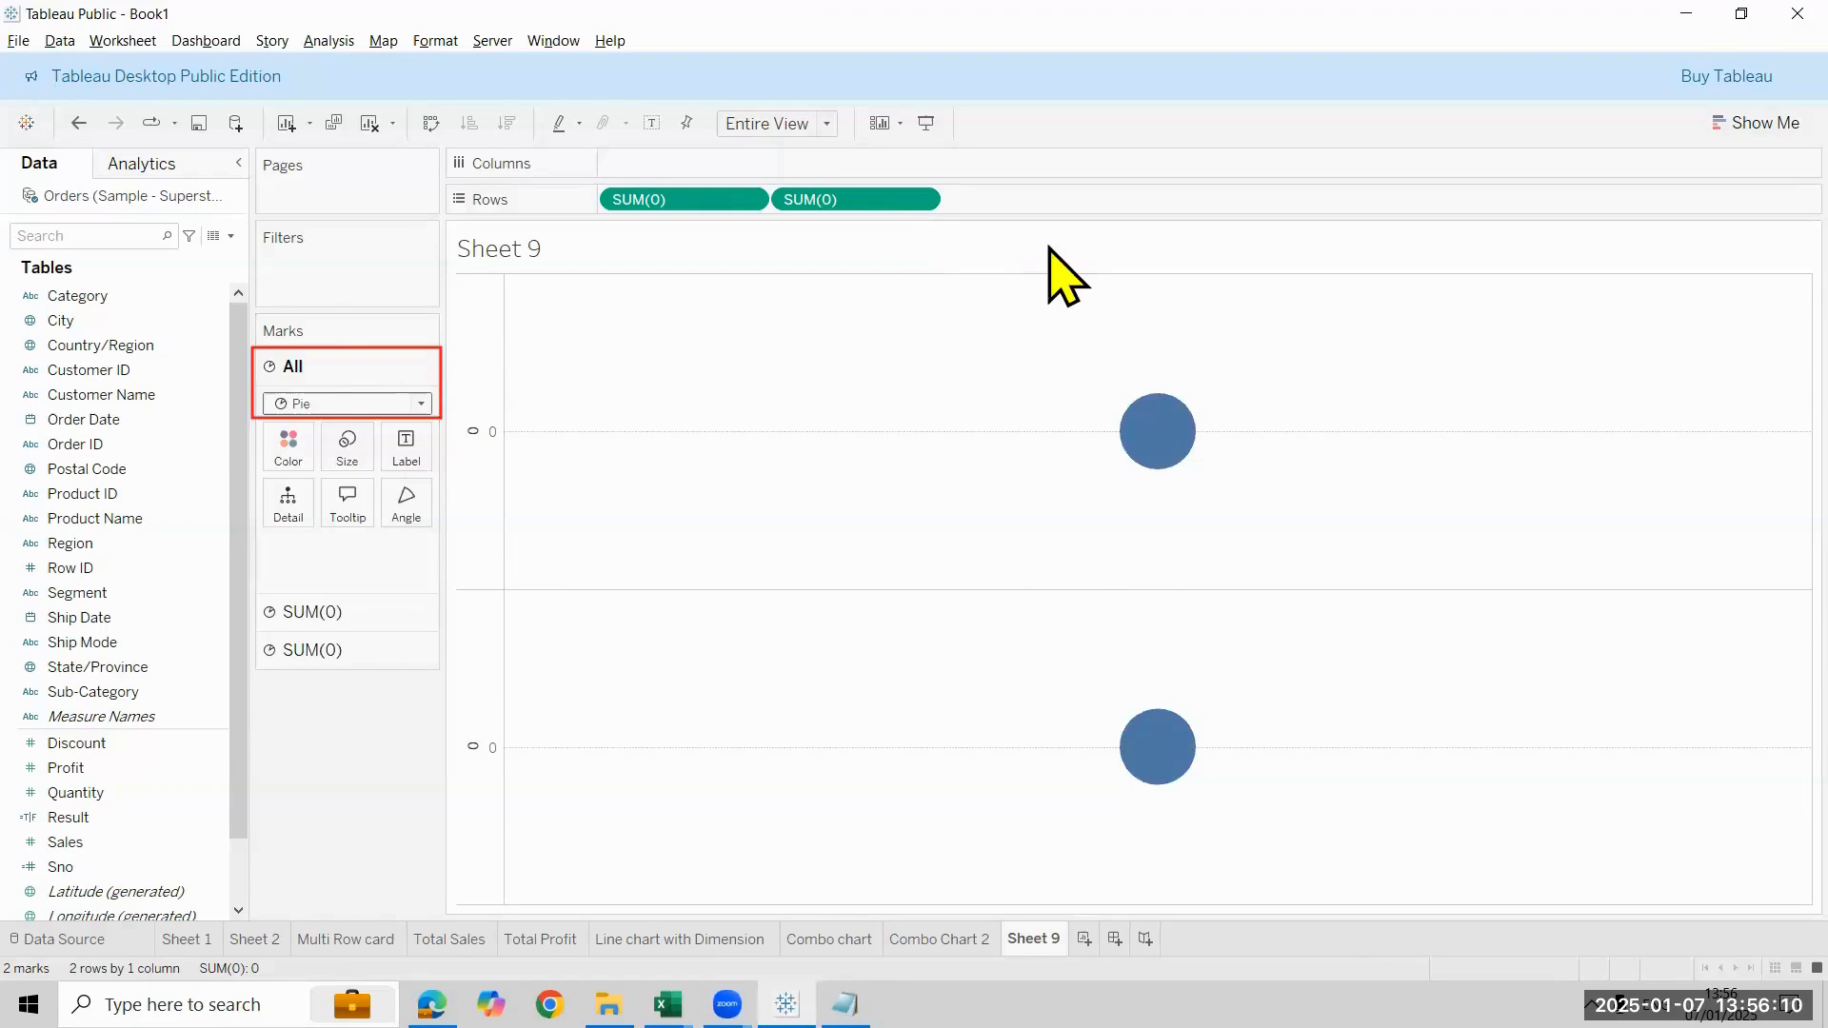
Combine the two SUM(0) measures as a dual axis and remove Measure Names from the color of all marks
left_click_drag(771, 168, 962, 226)
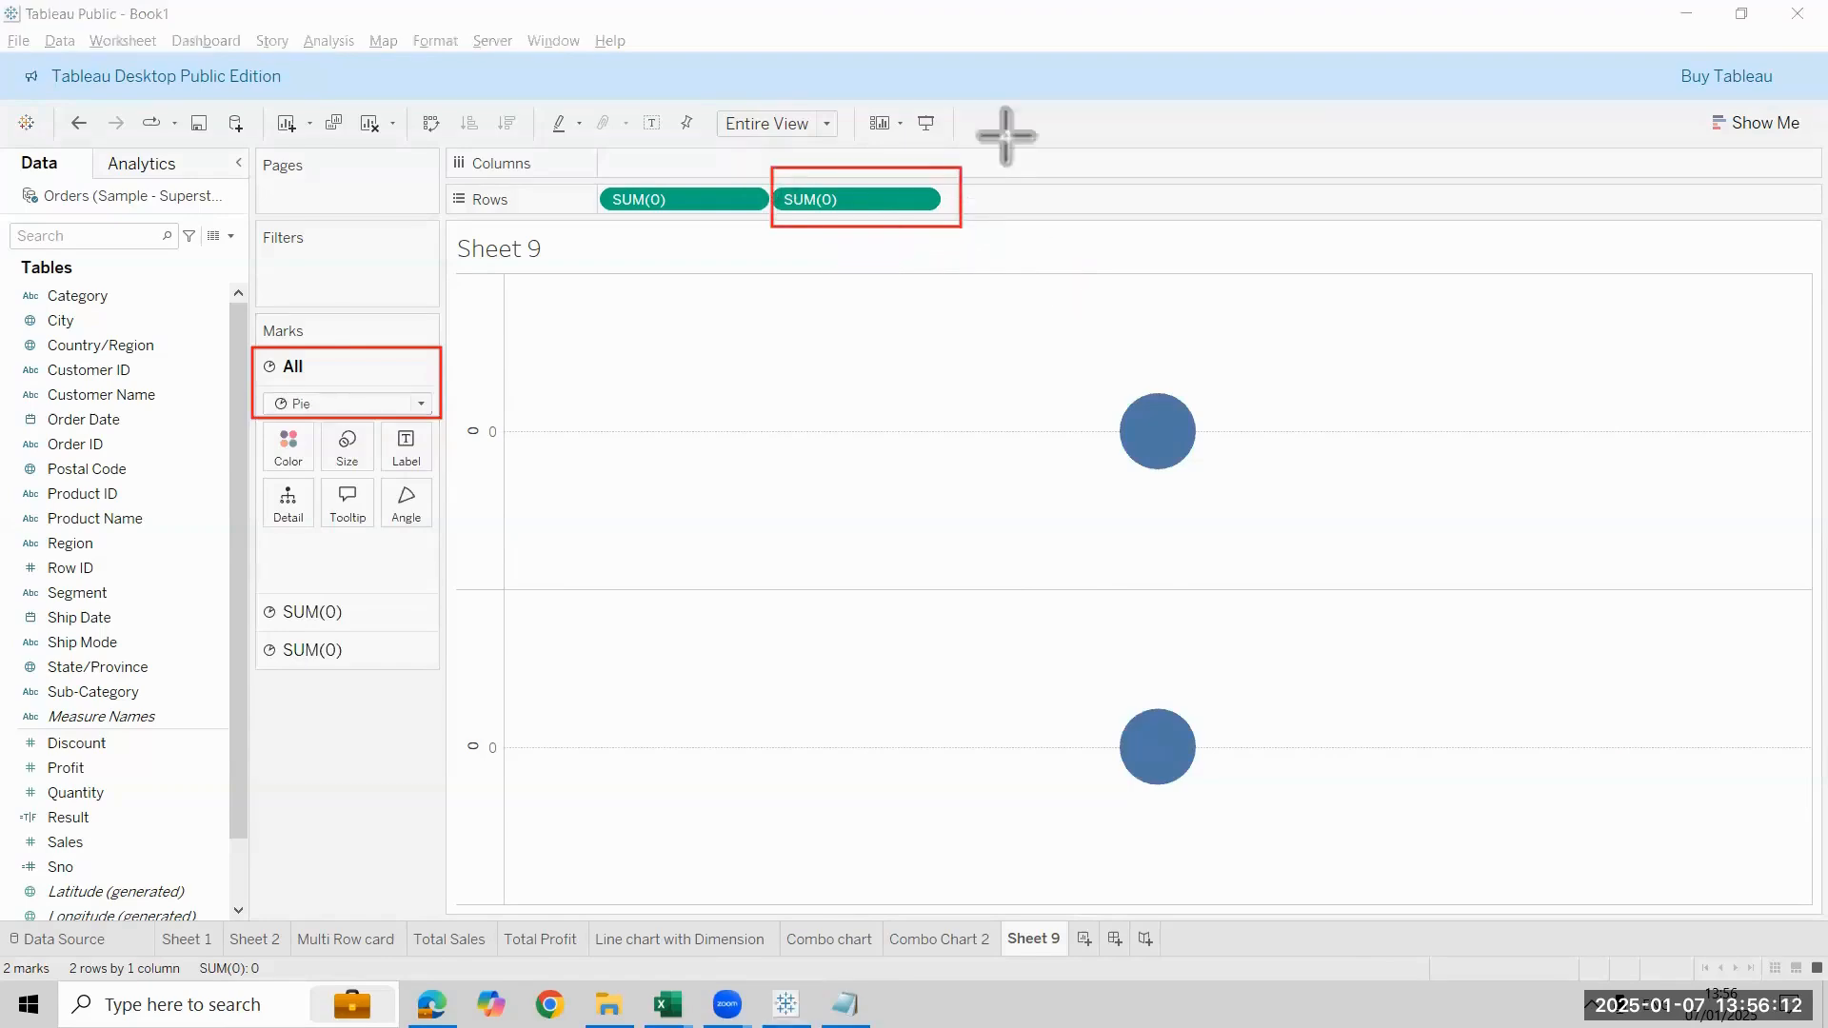
left_click(922, 202)
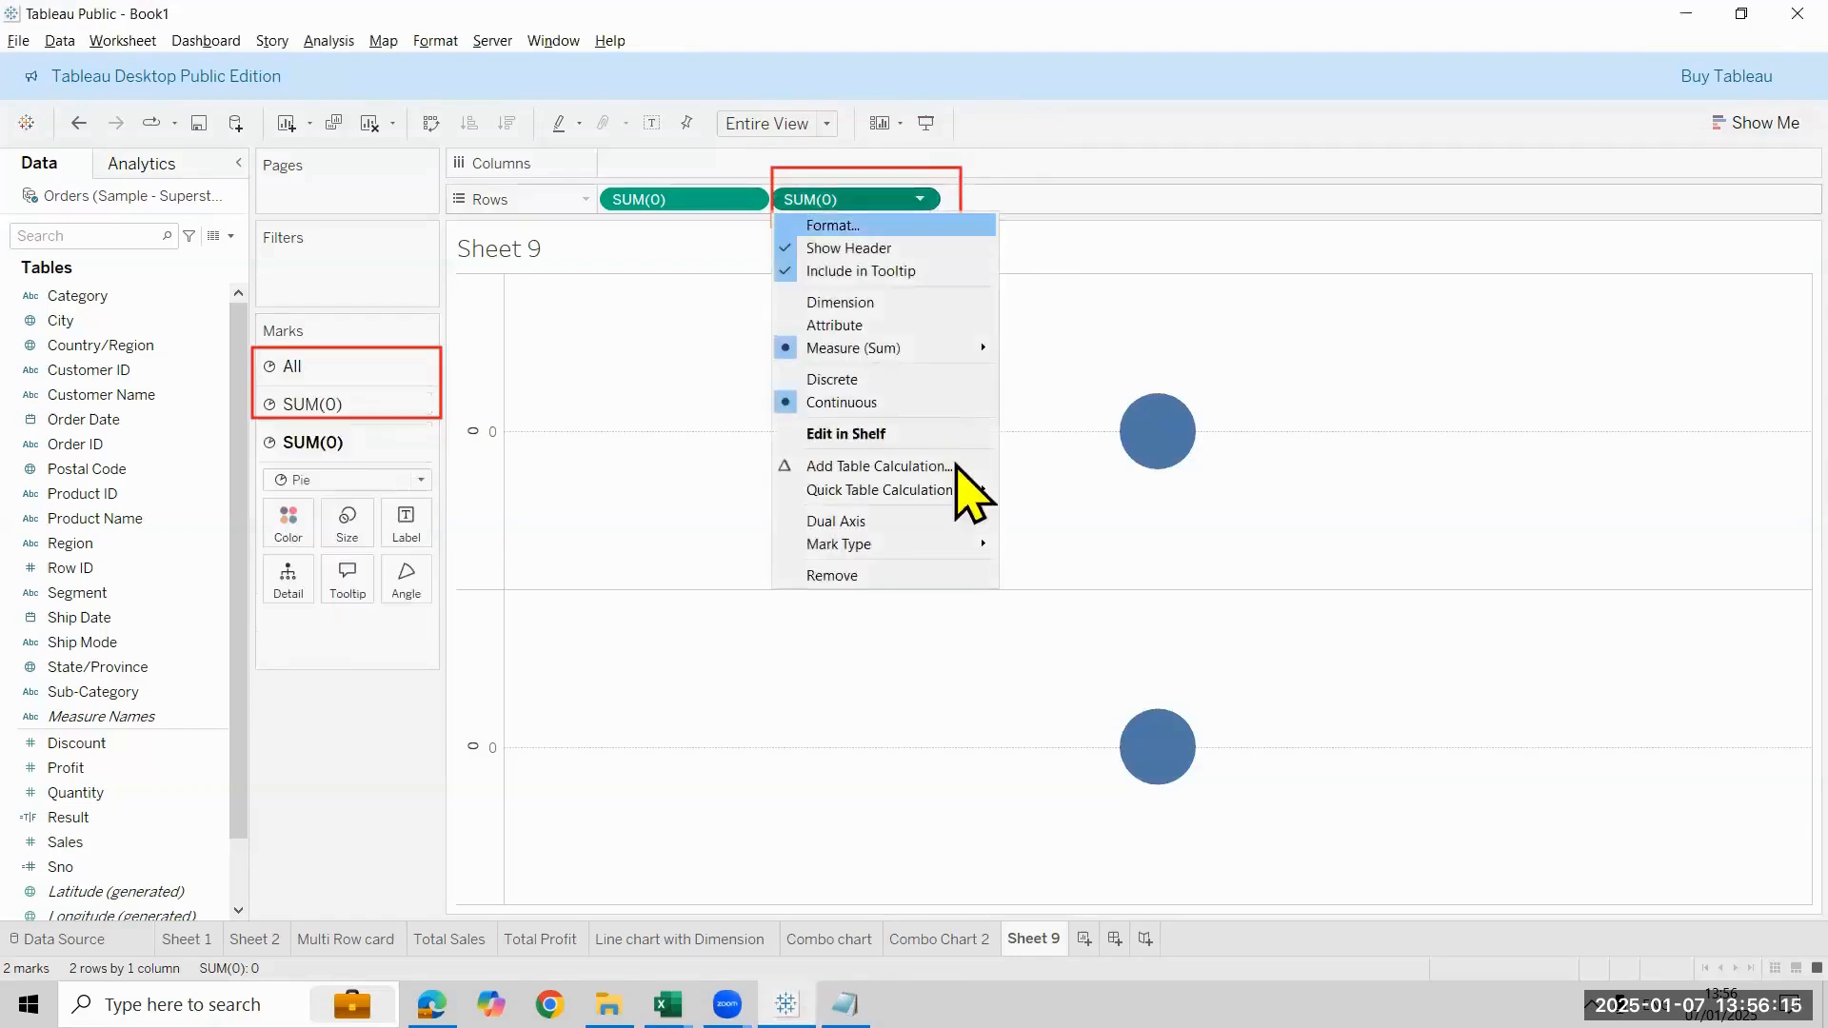
left_click(961, 521)
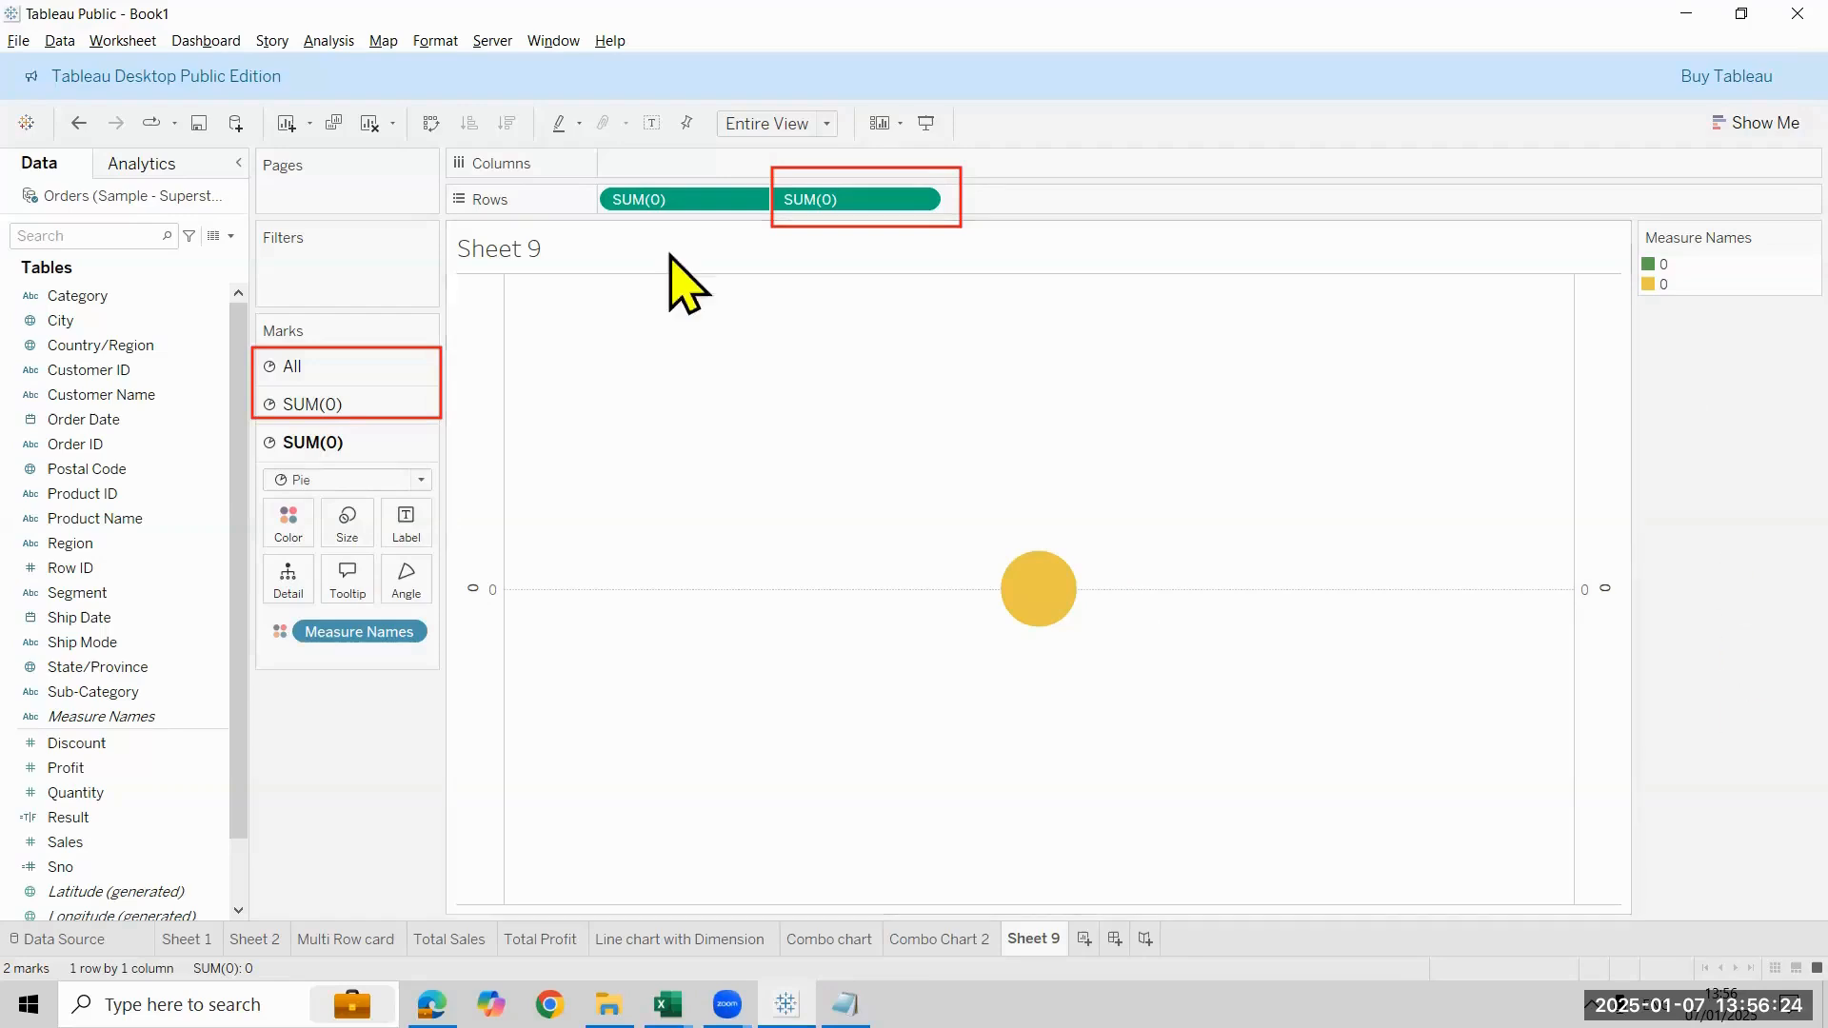
left_click(338, 373)
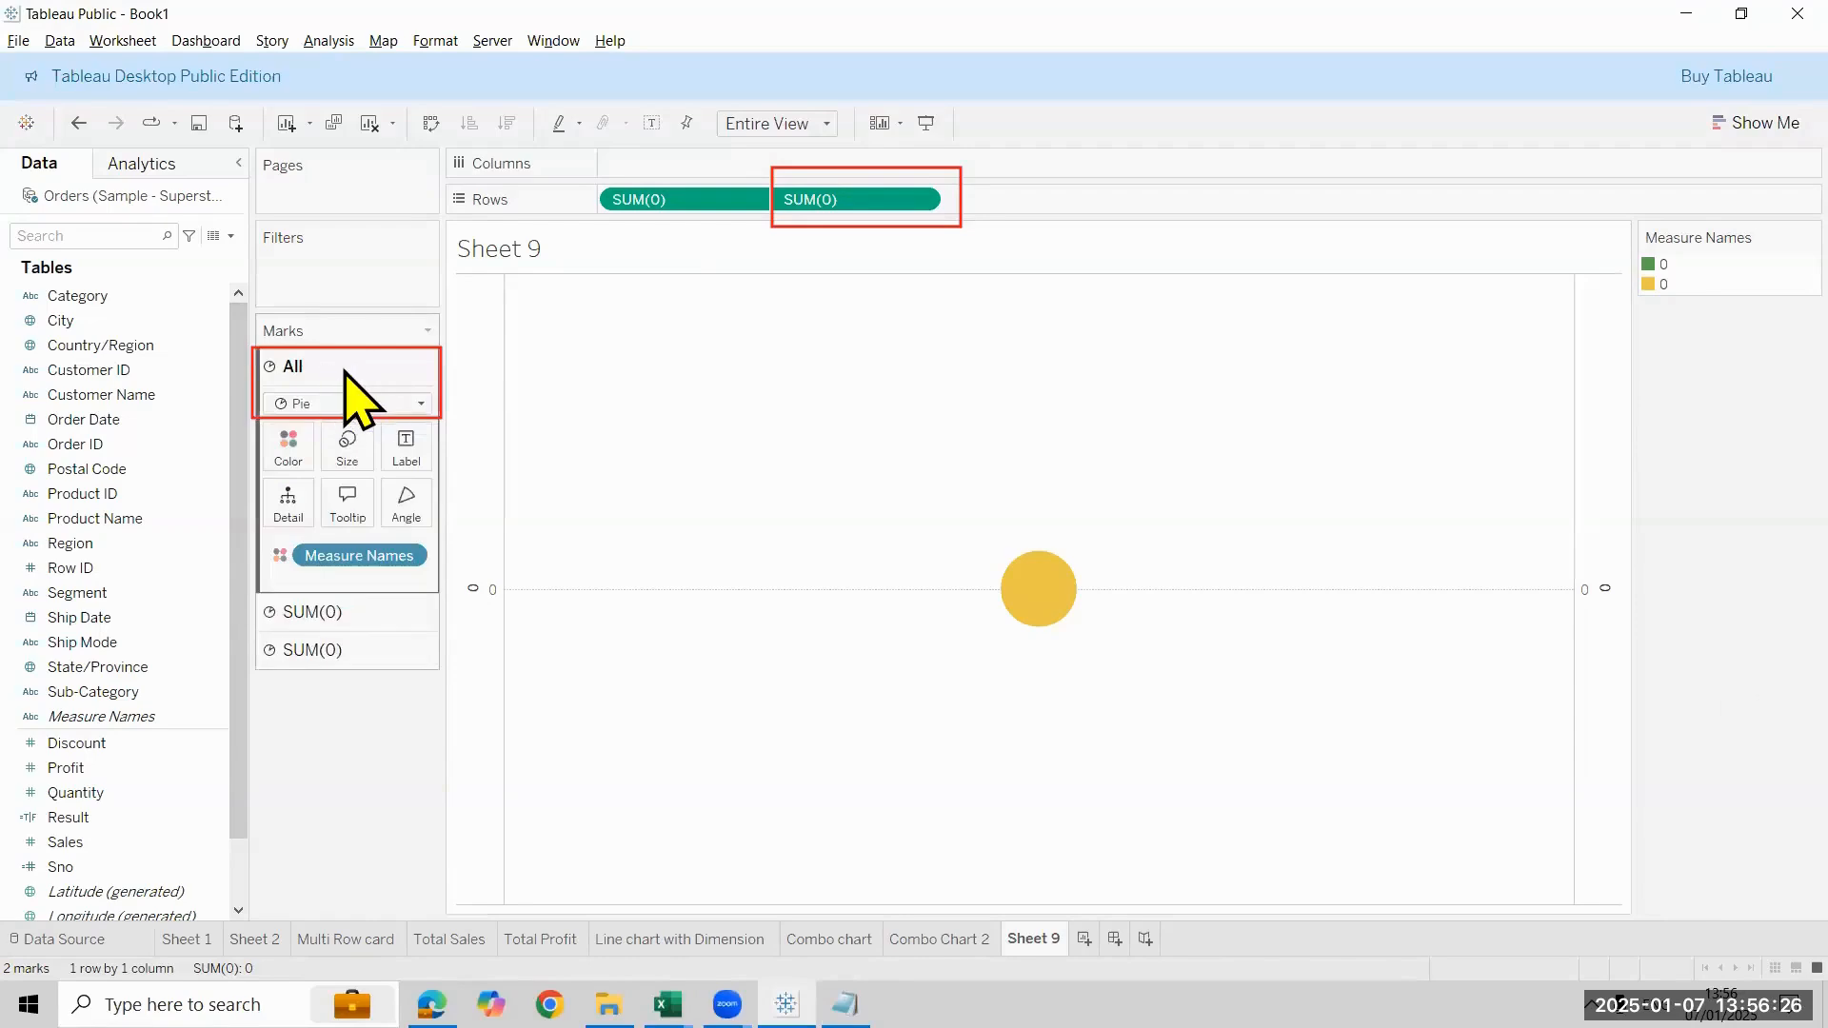
left_click_drag(357, 562, 80, 624)
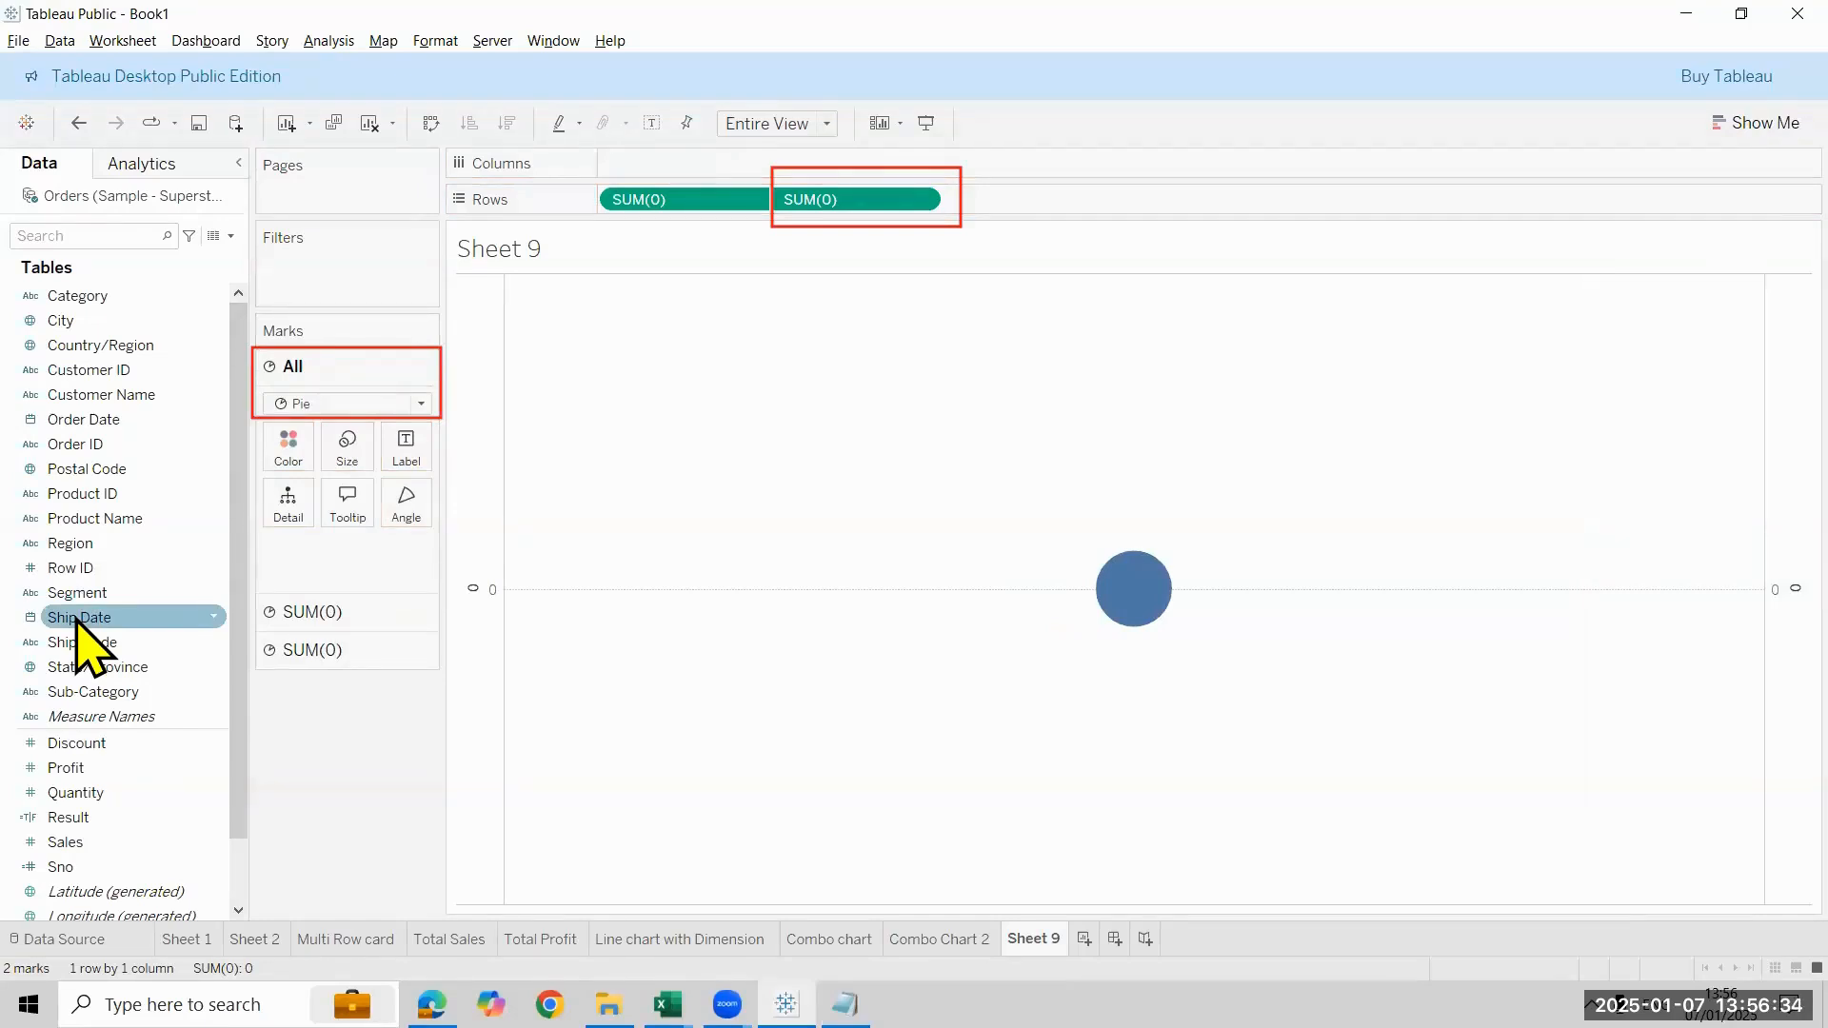
Increase the mark size of the first SUM(0) pie to form the outer circle
left_click(366, 621)
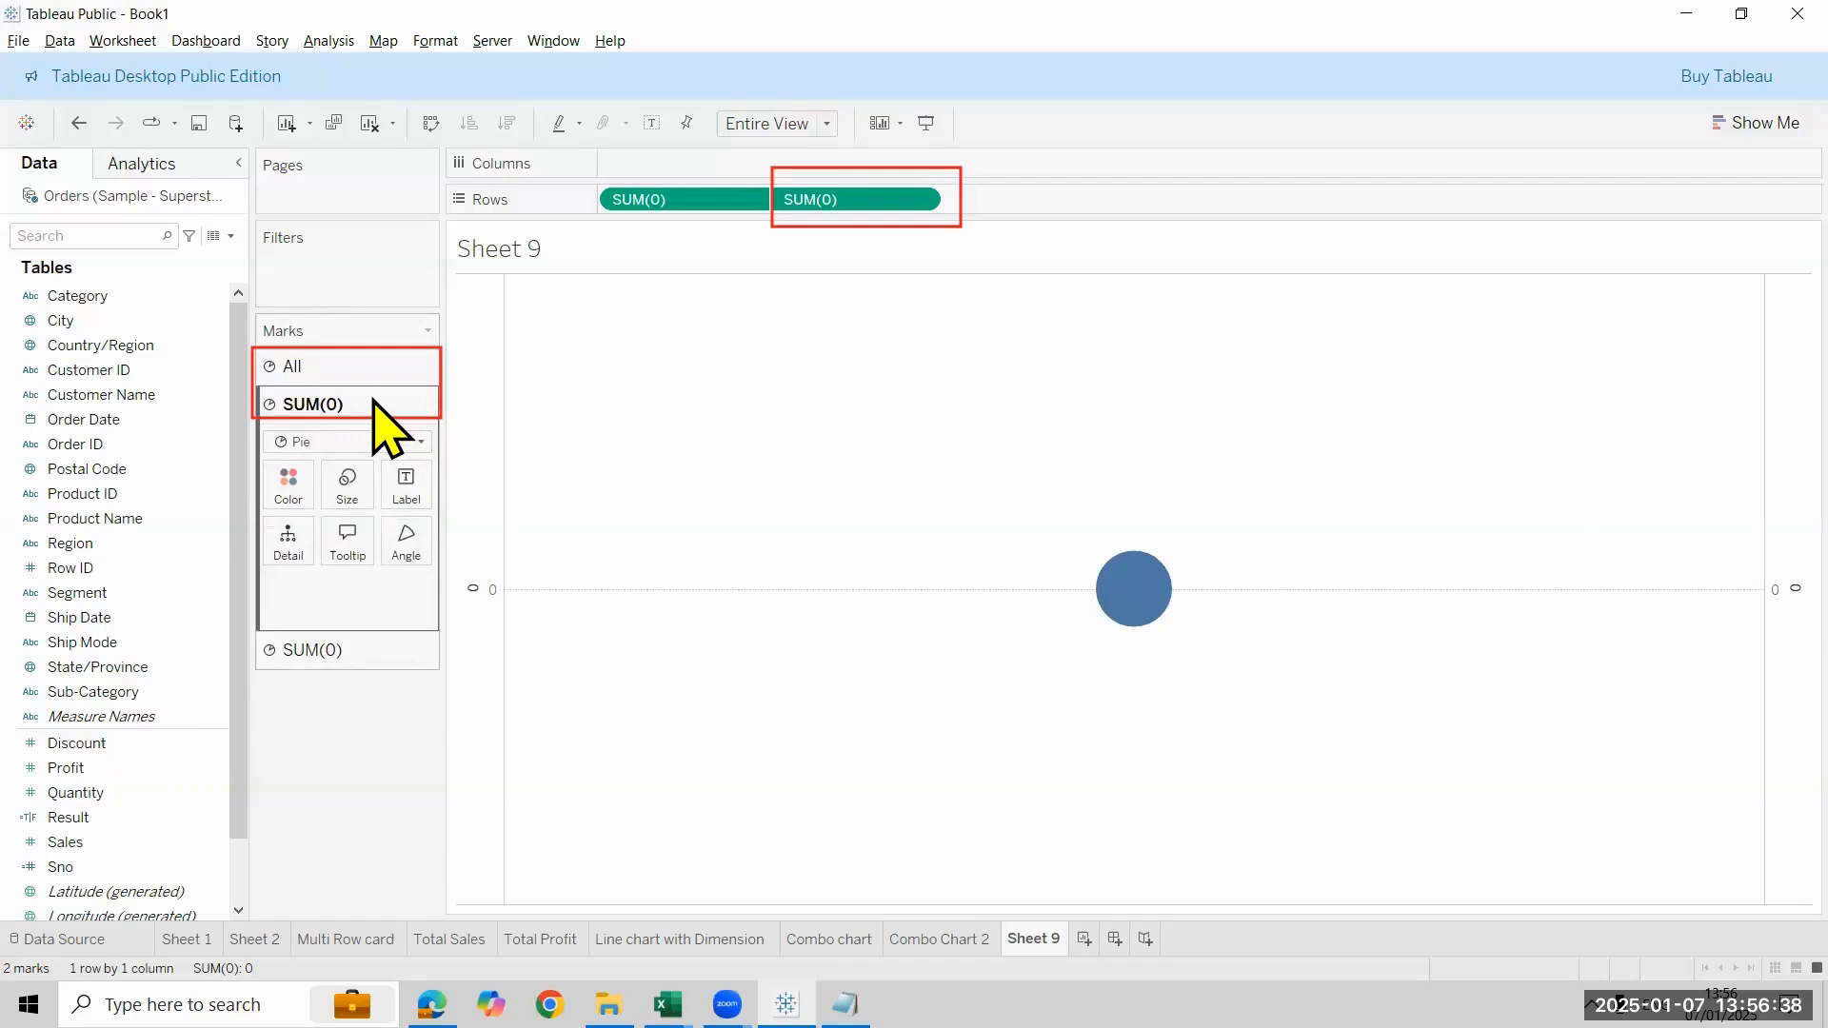
left_click(349, 487)
left_click(426, 540)
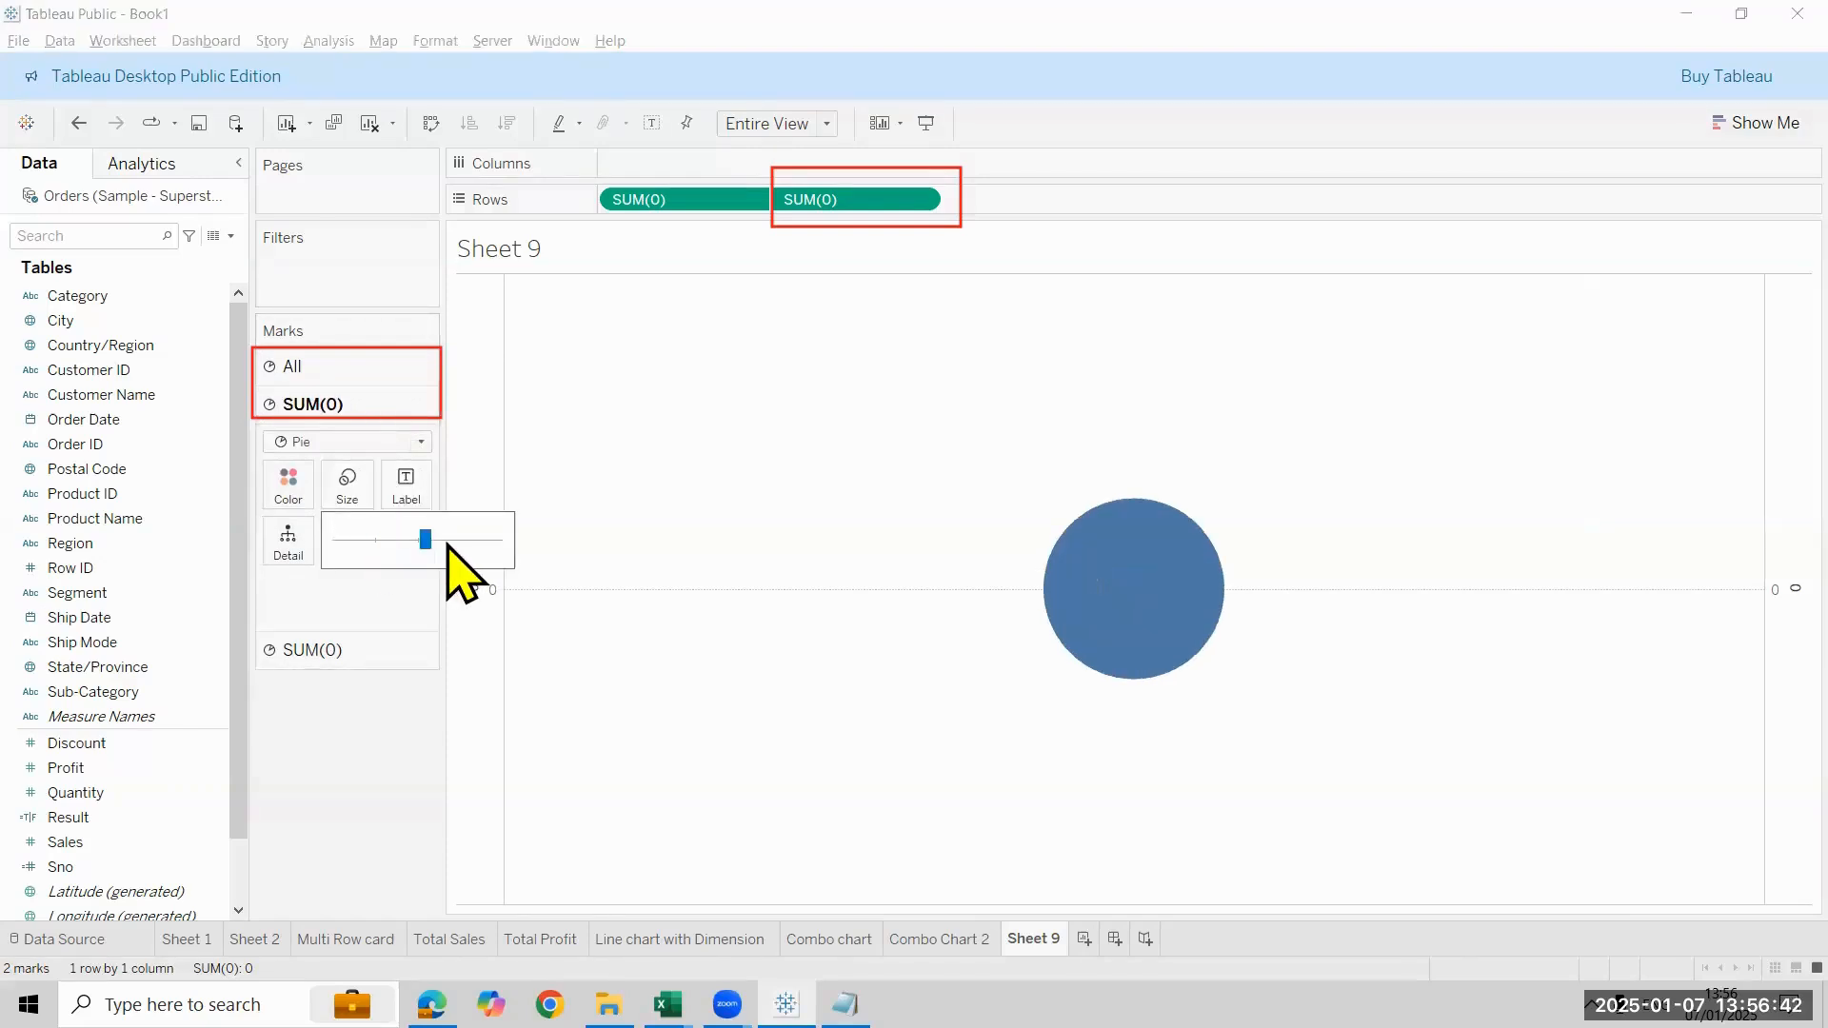
left_click(430, 540)
left_click(430, 540)
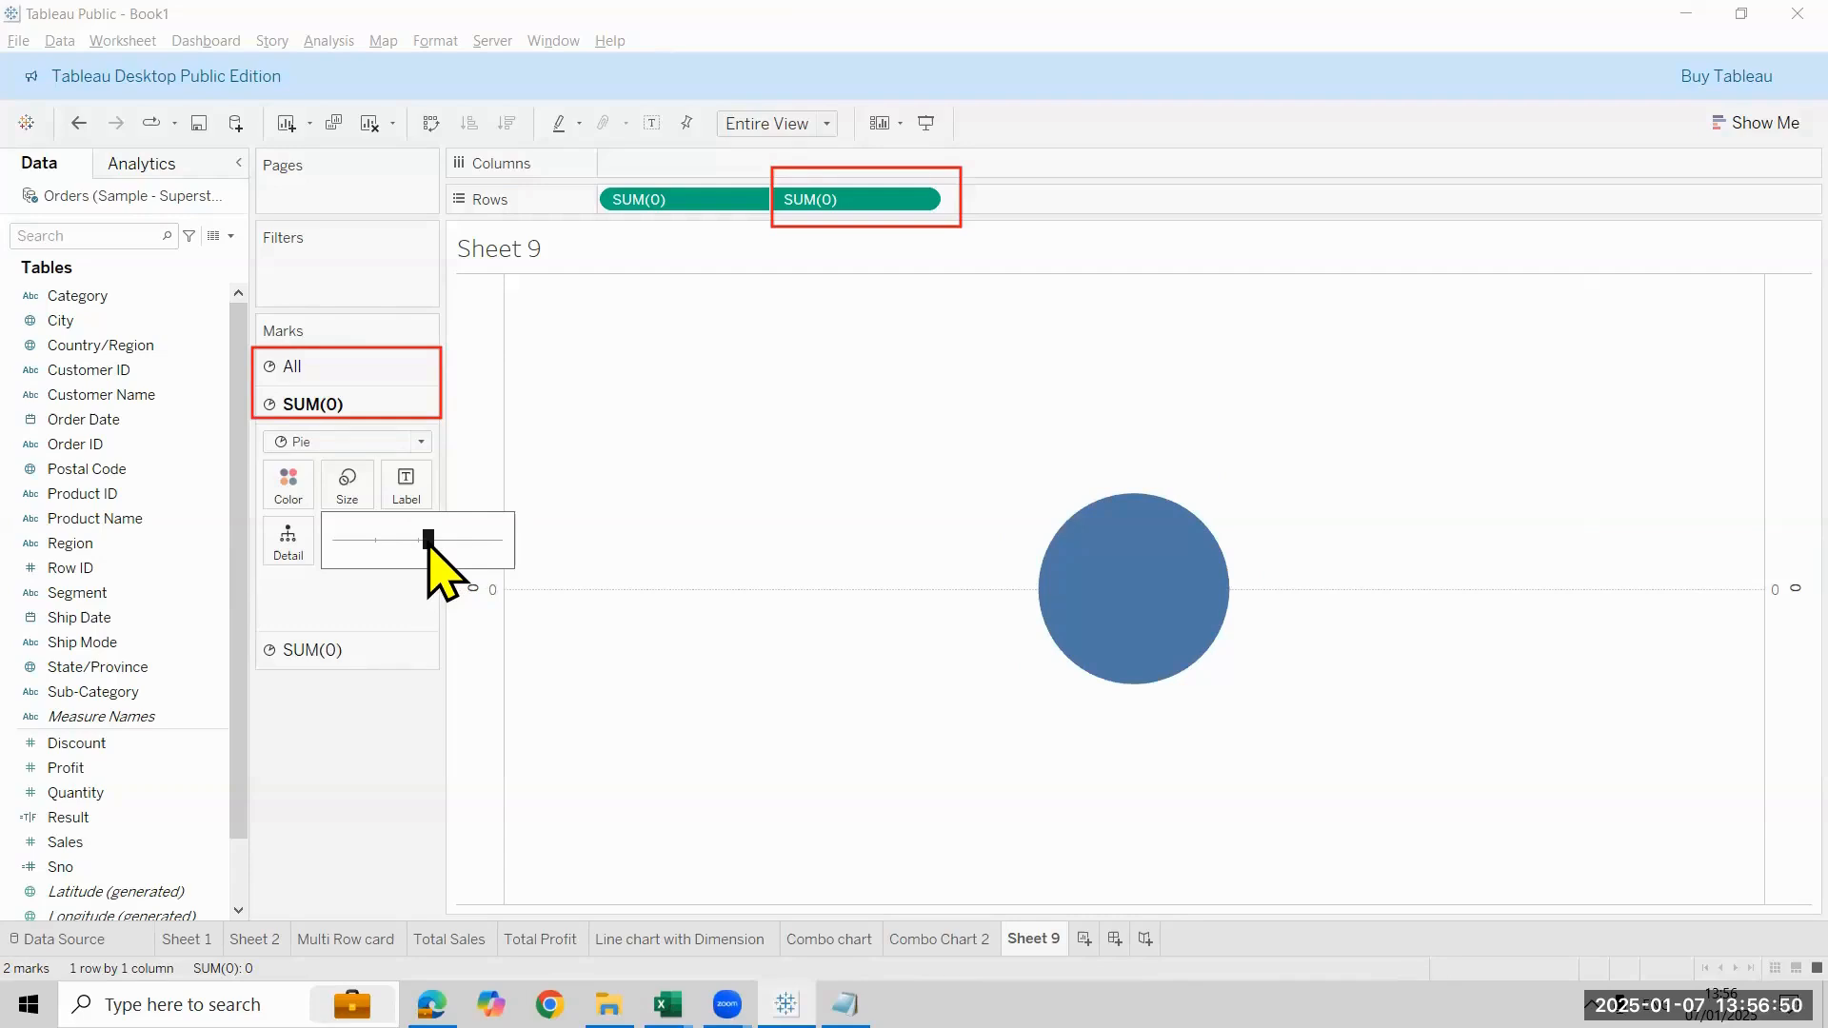
Color the second SUM(0) pie white to create the donut hole
left_click(333, 653)
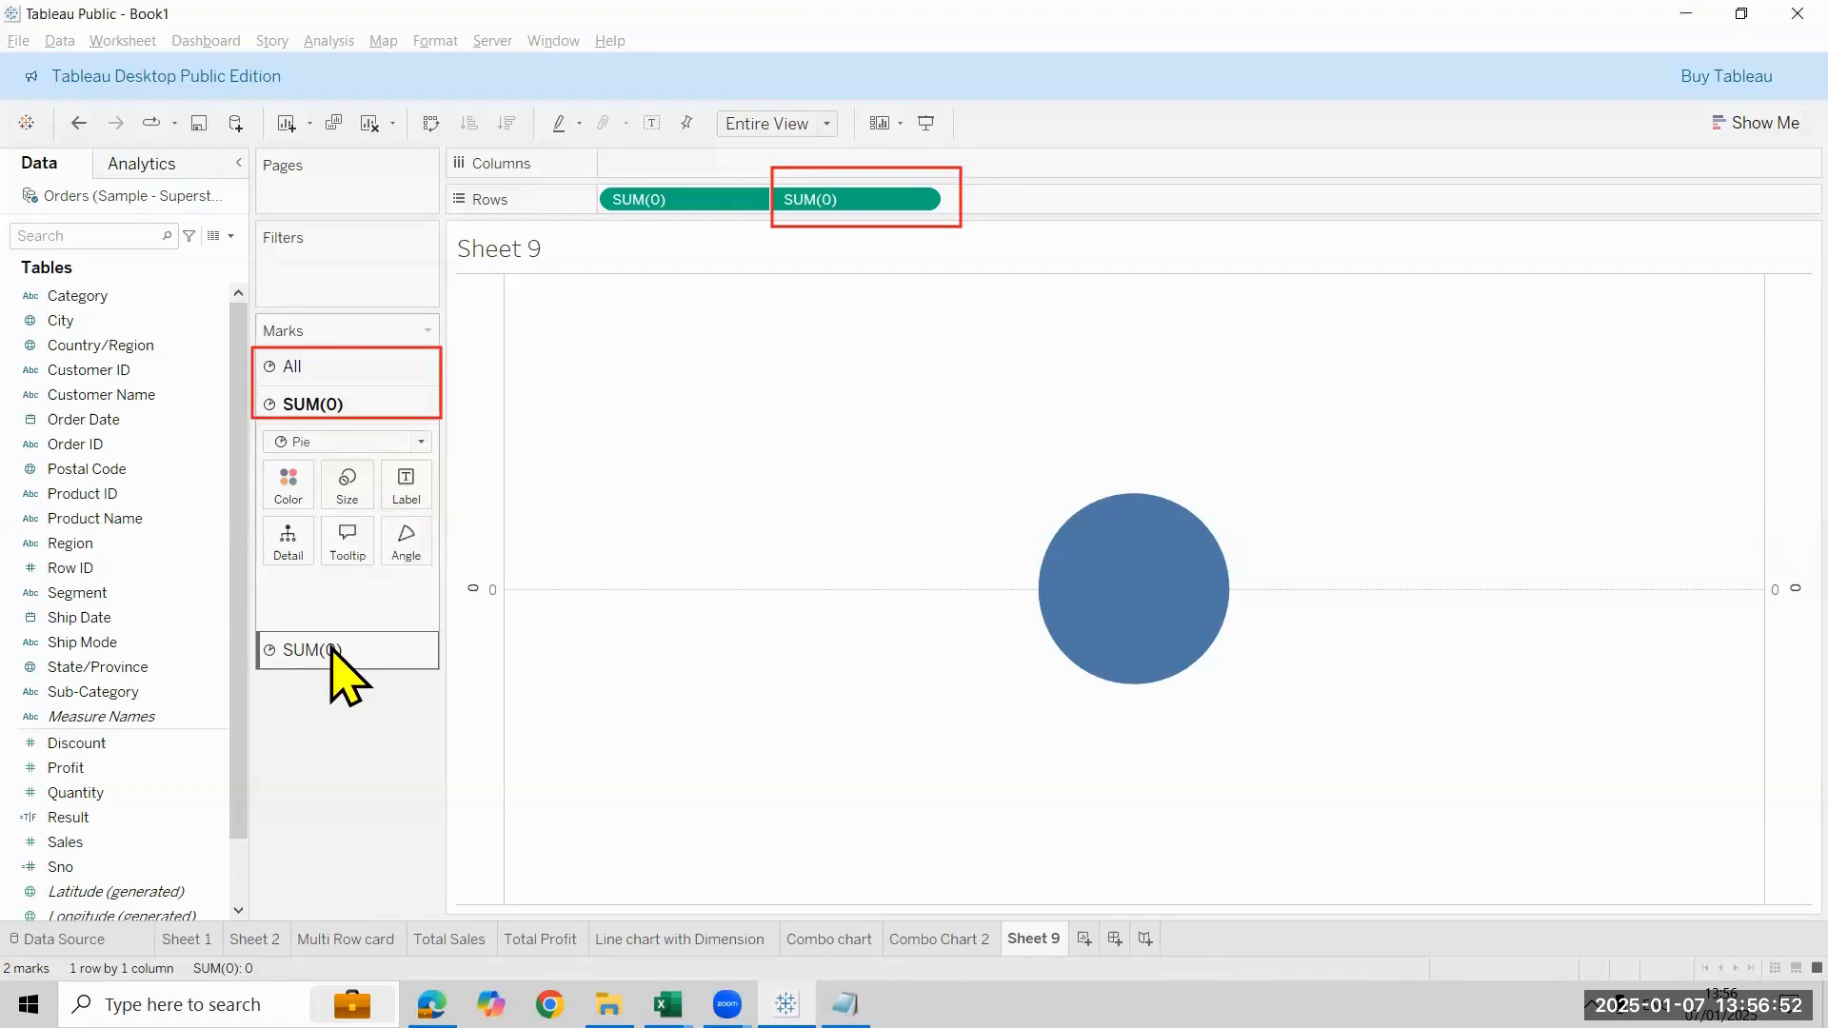
left_click(289, 522)
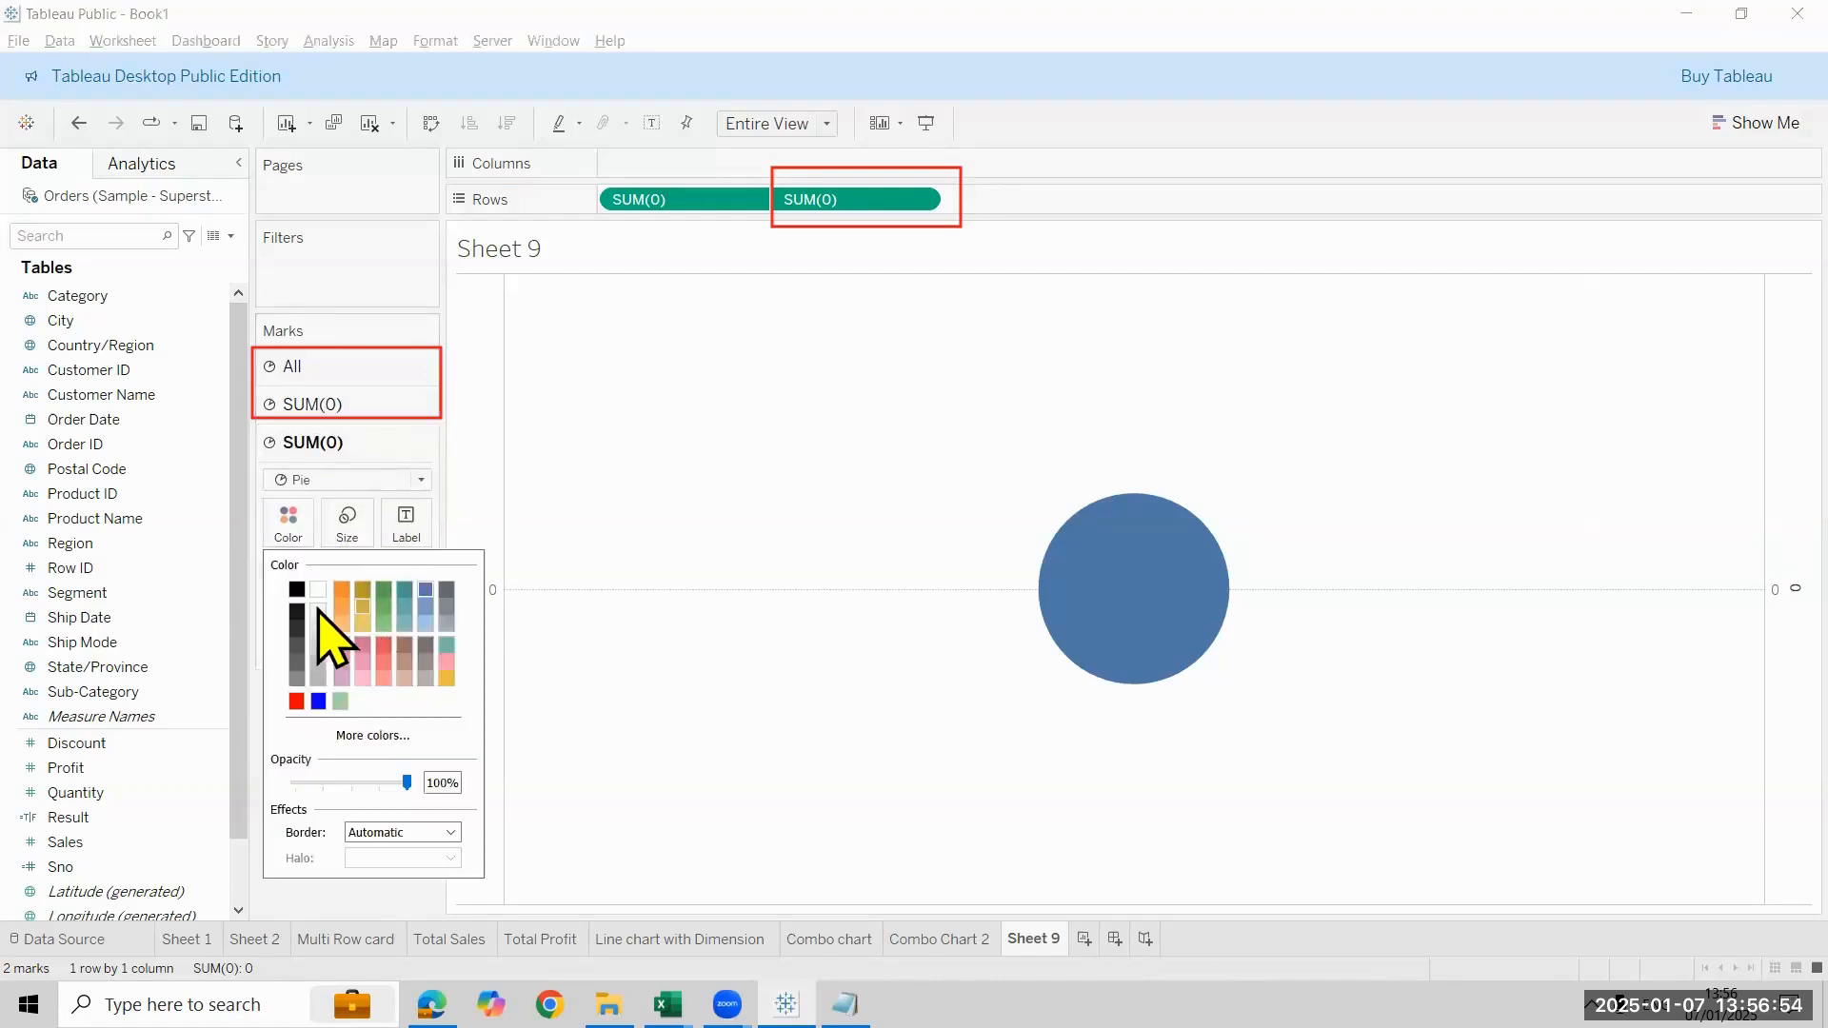
left_click(317, 594)
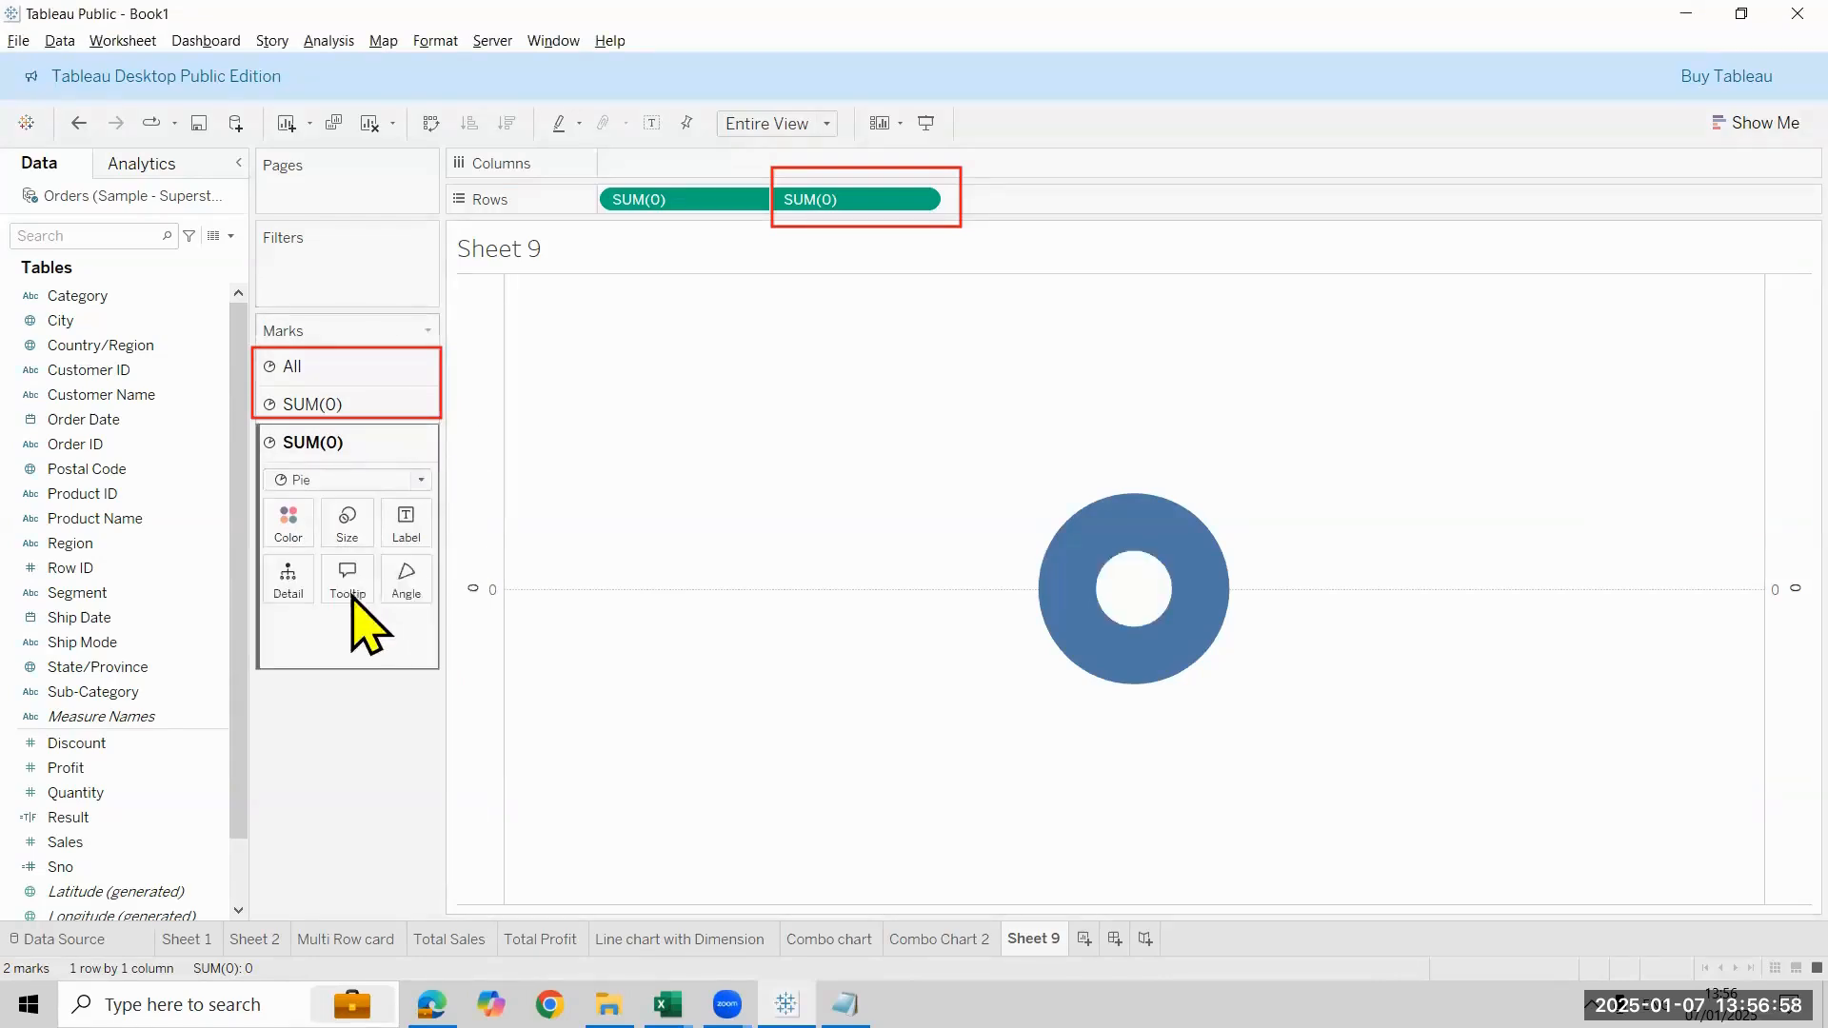
Enlarge the white inner pie and label it with the Sales measure
left_click(348, 524)
mouse_move(390, 581)
left_mouse_down()
mouse_move(419, 580)
mouse_move(402, 579)
left_mouse_up()
left_click(405, 798)
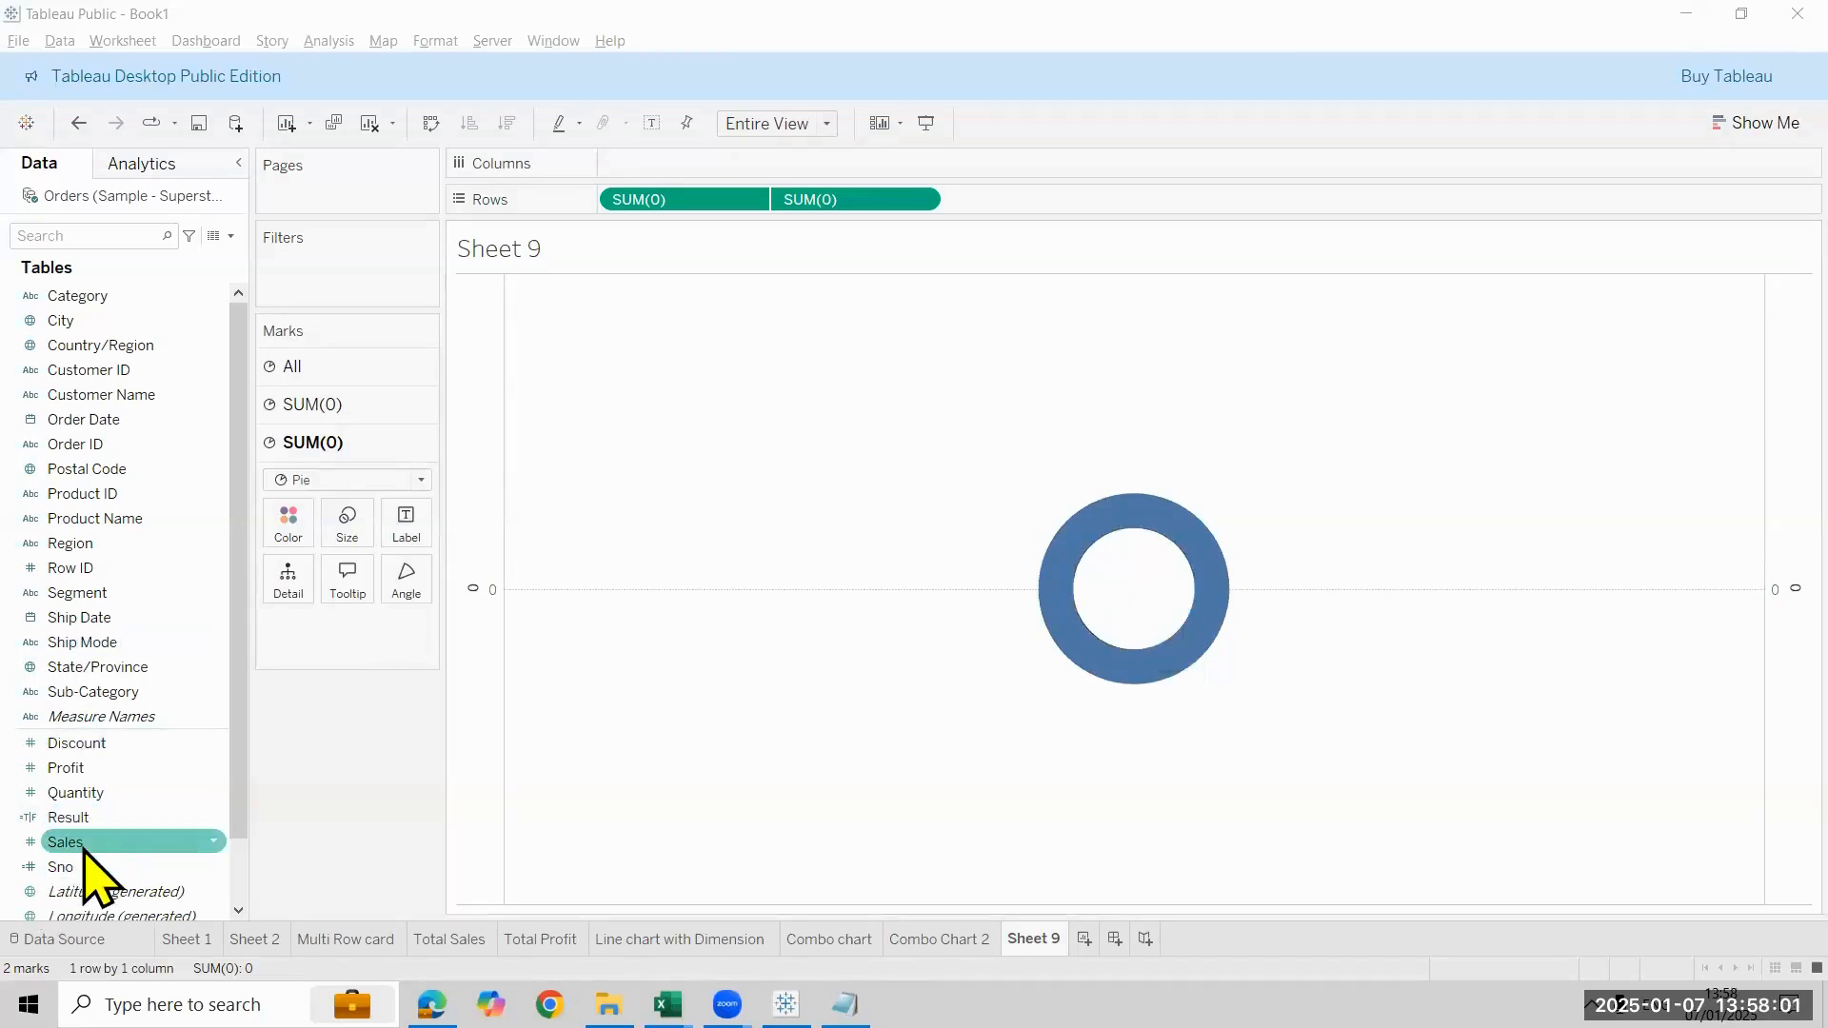
left_click_drag(83, 850, 417, 539)
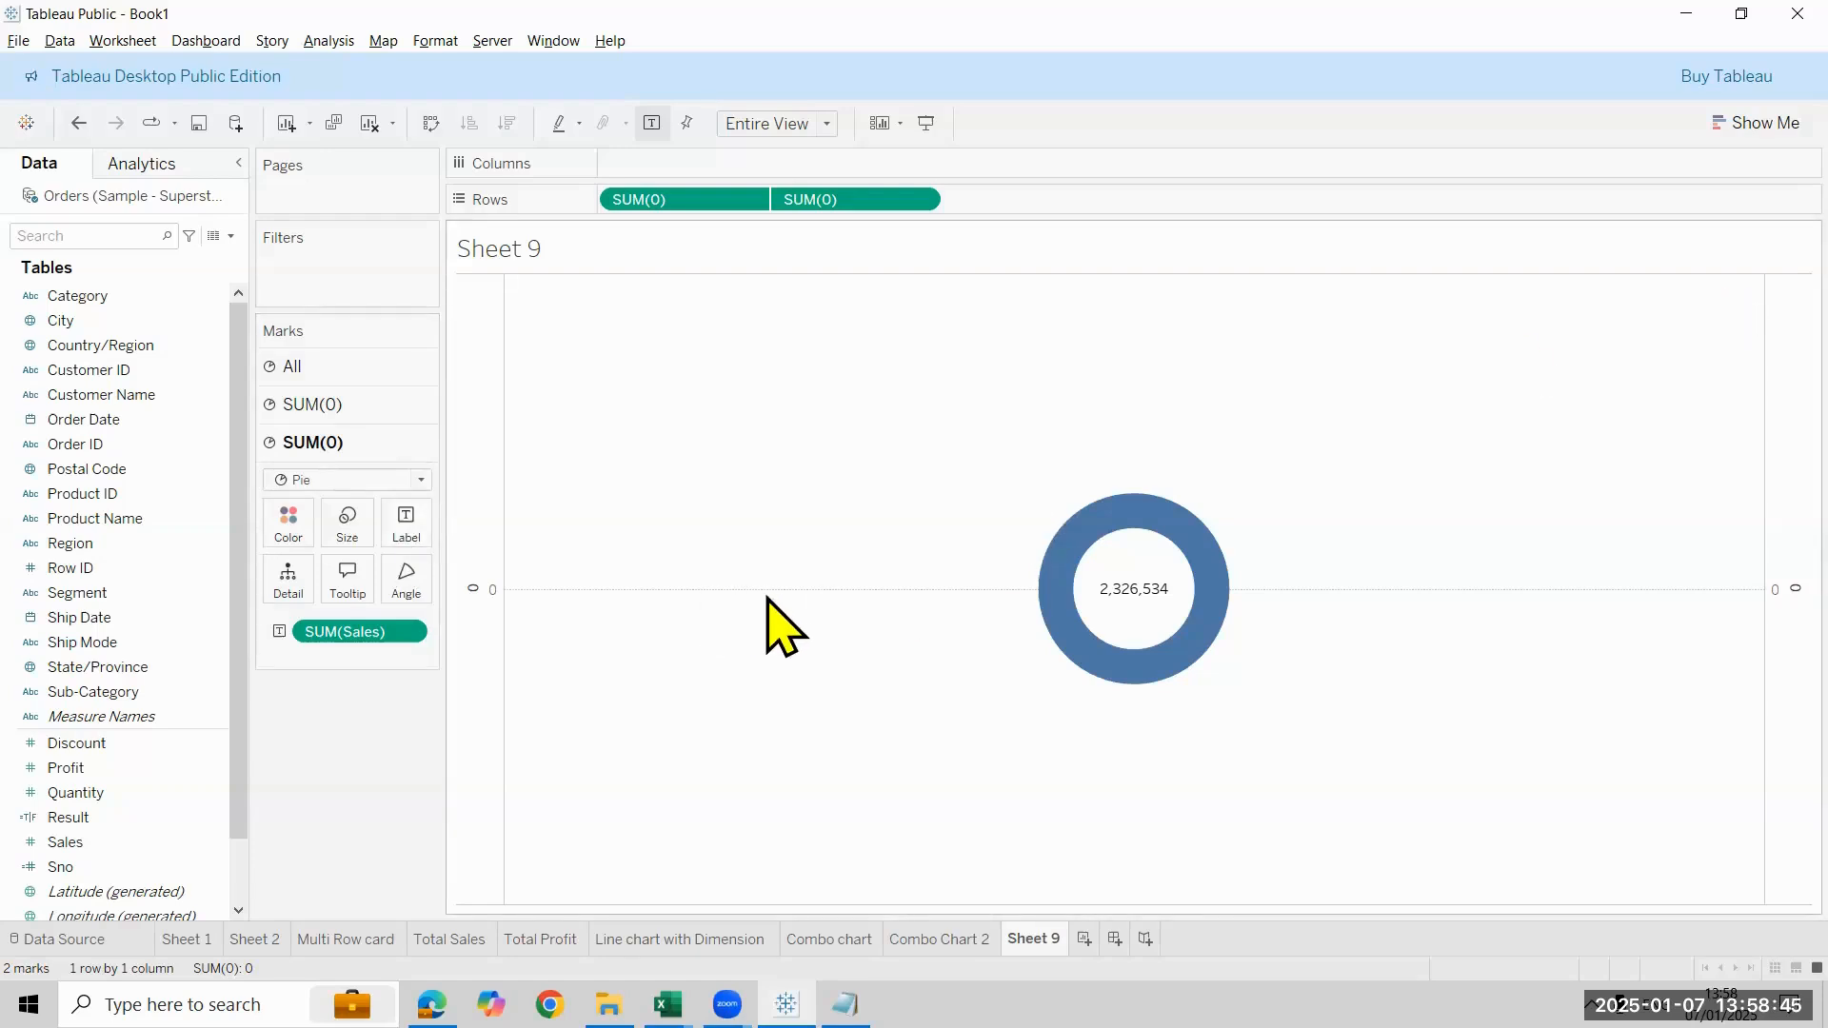
Format the worksheet lines by setting the grid lines of the rows to None
right_click(794, 590)
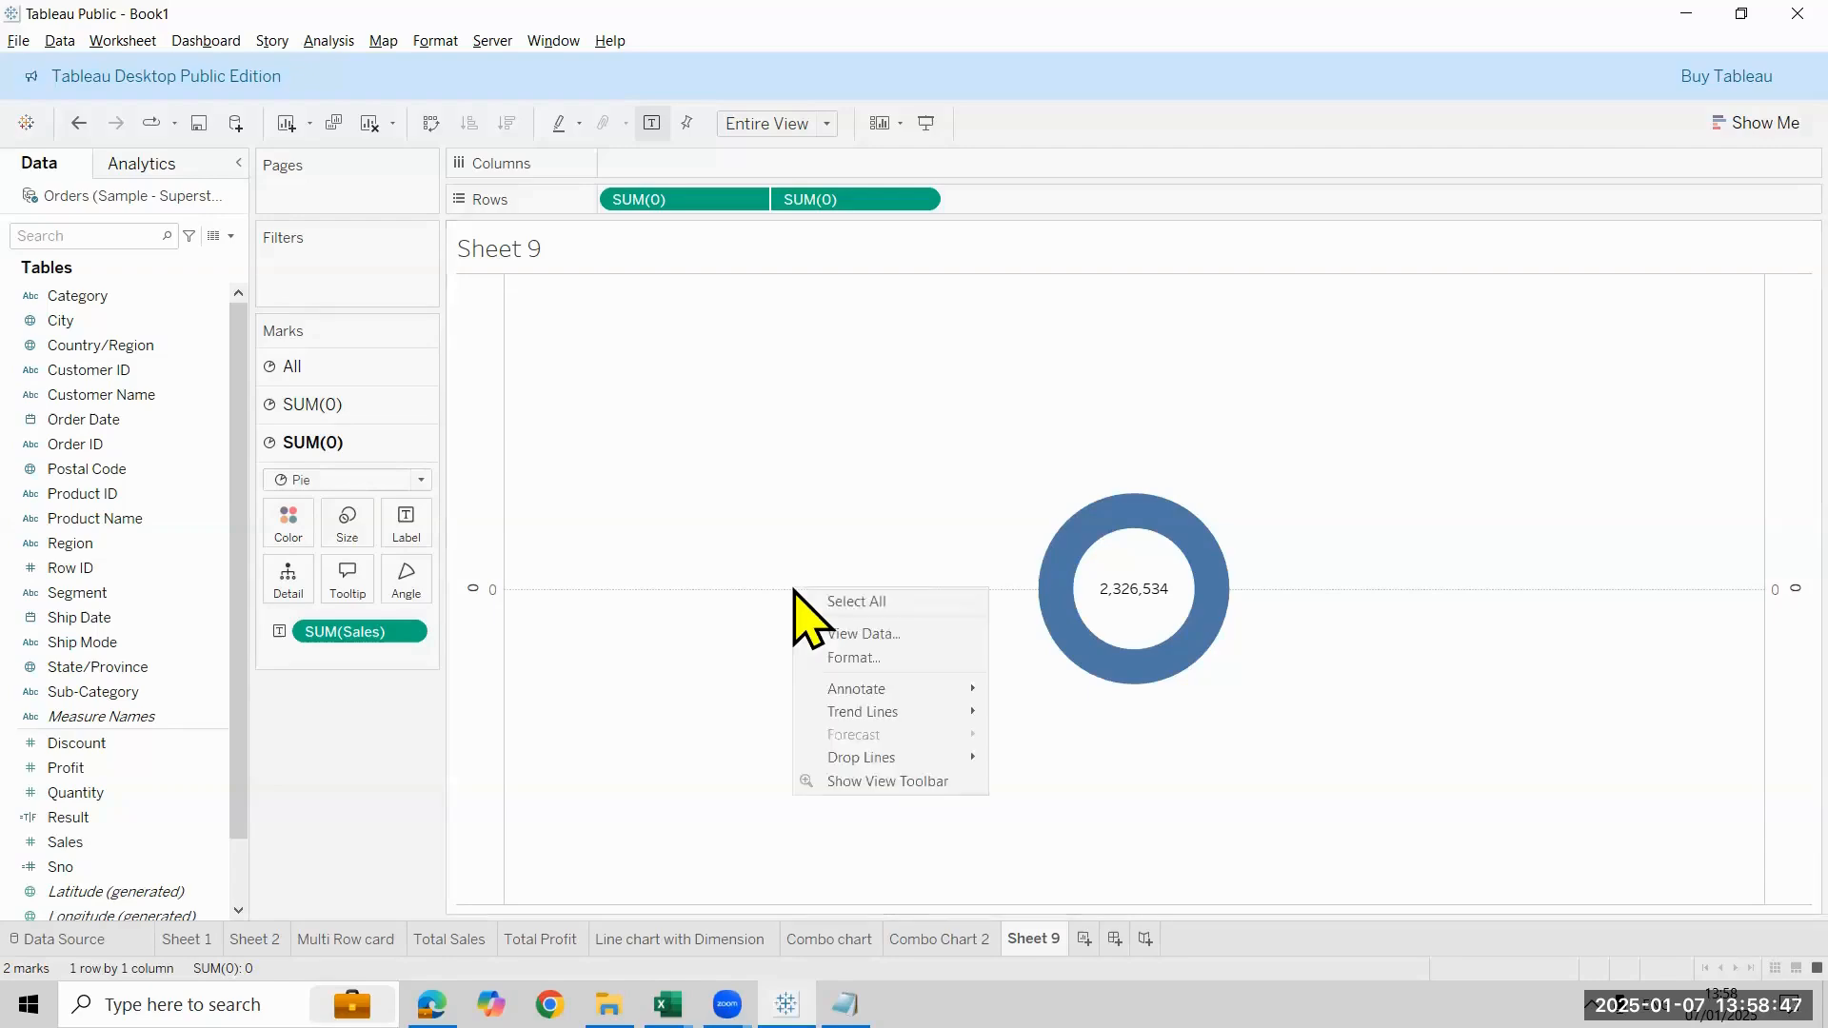
left_click(929, 664)
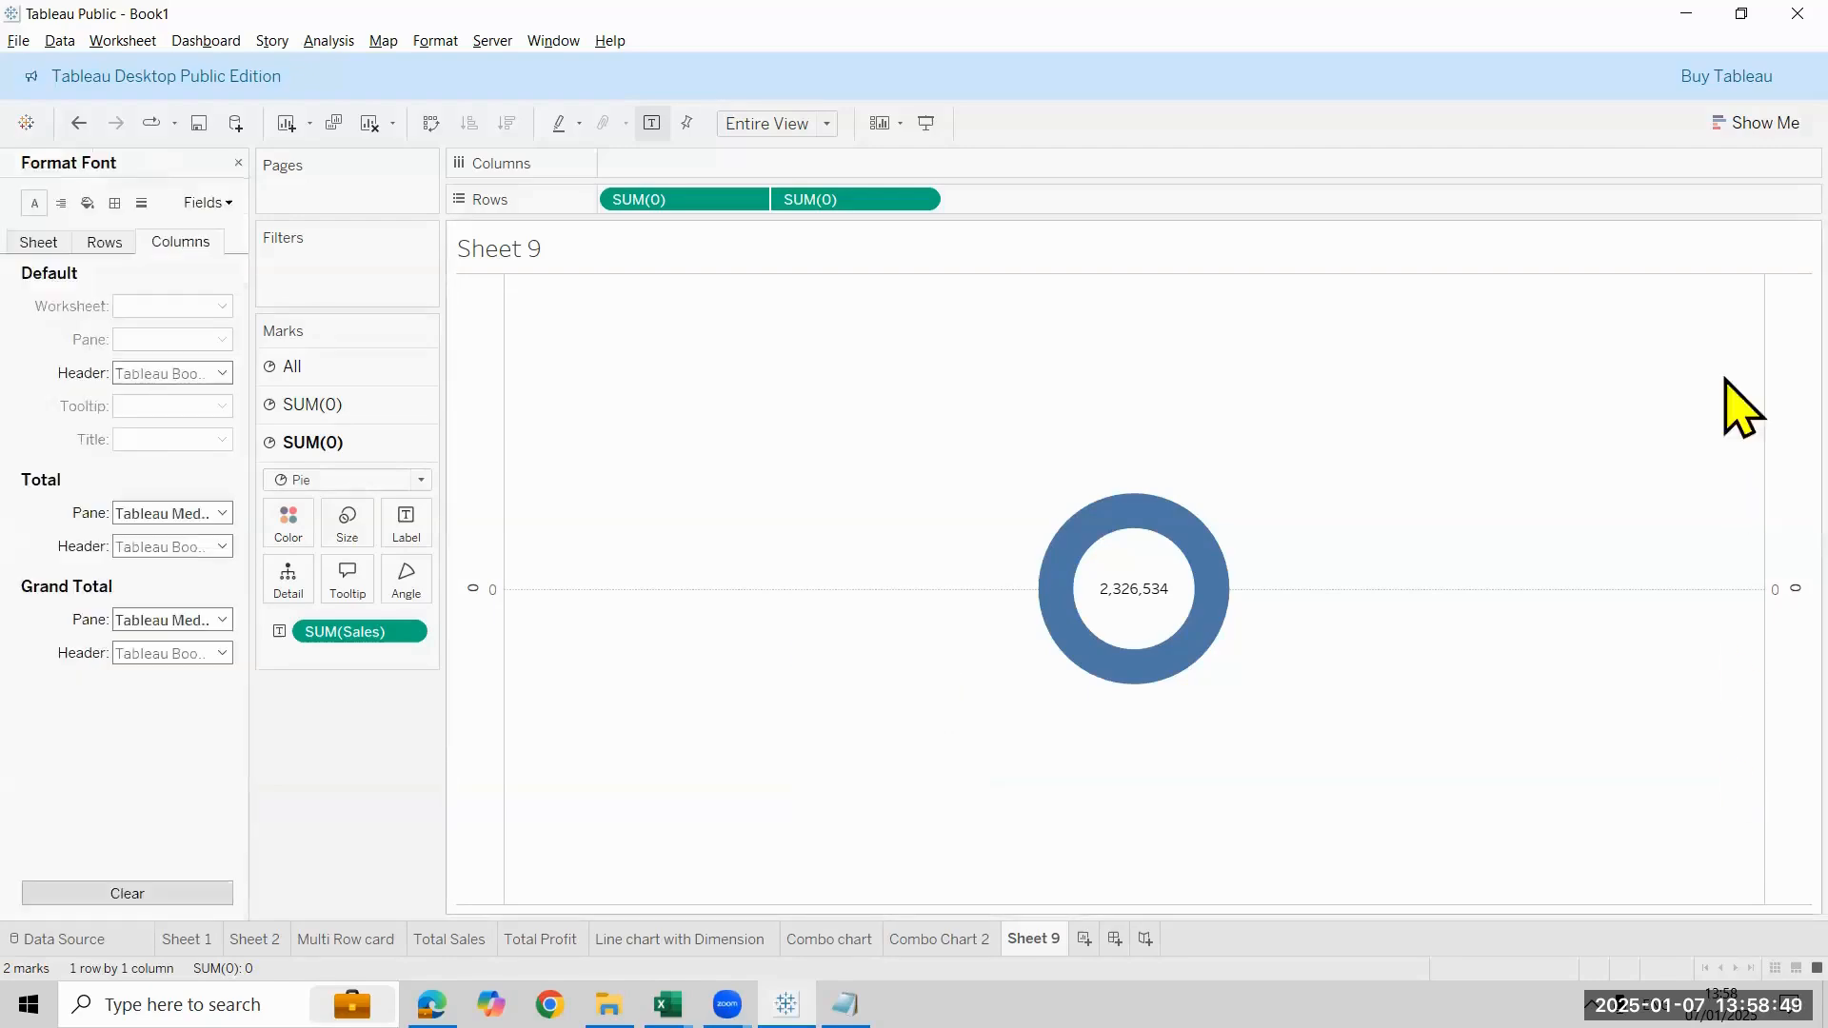
left_click(141, 203)
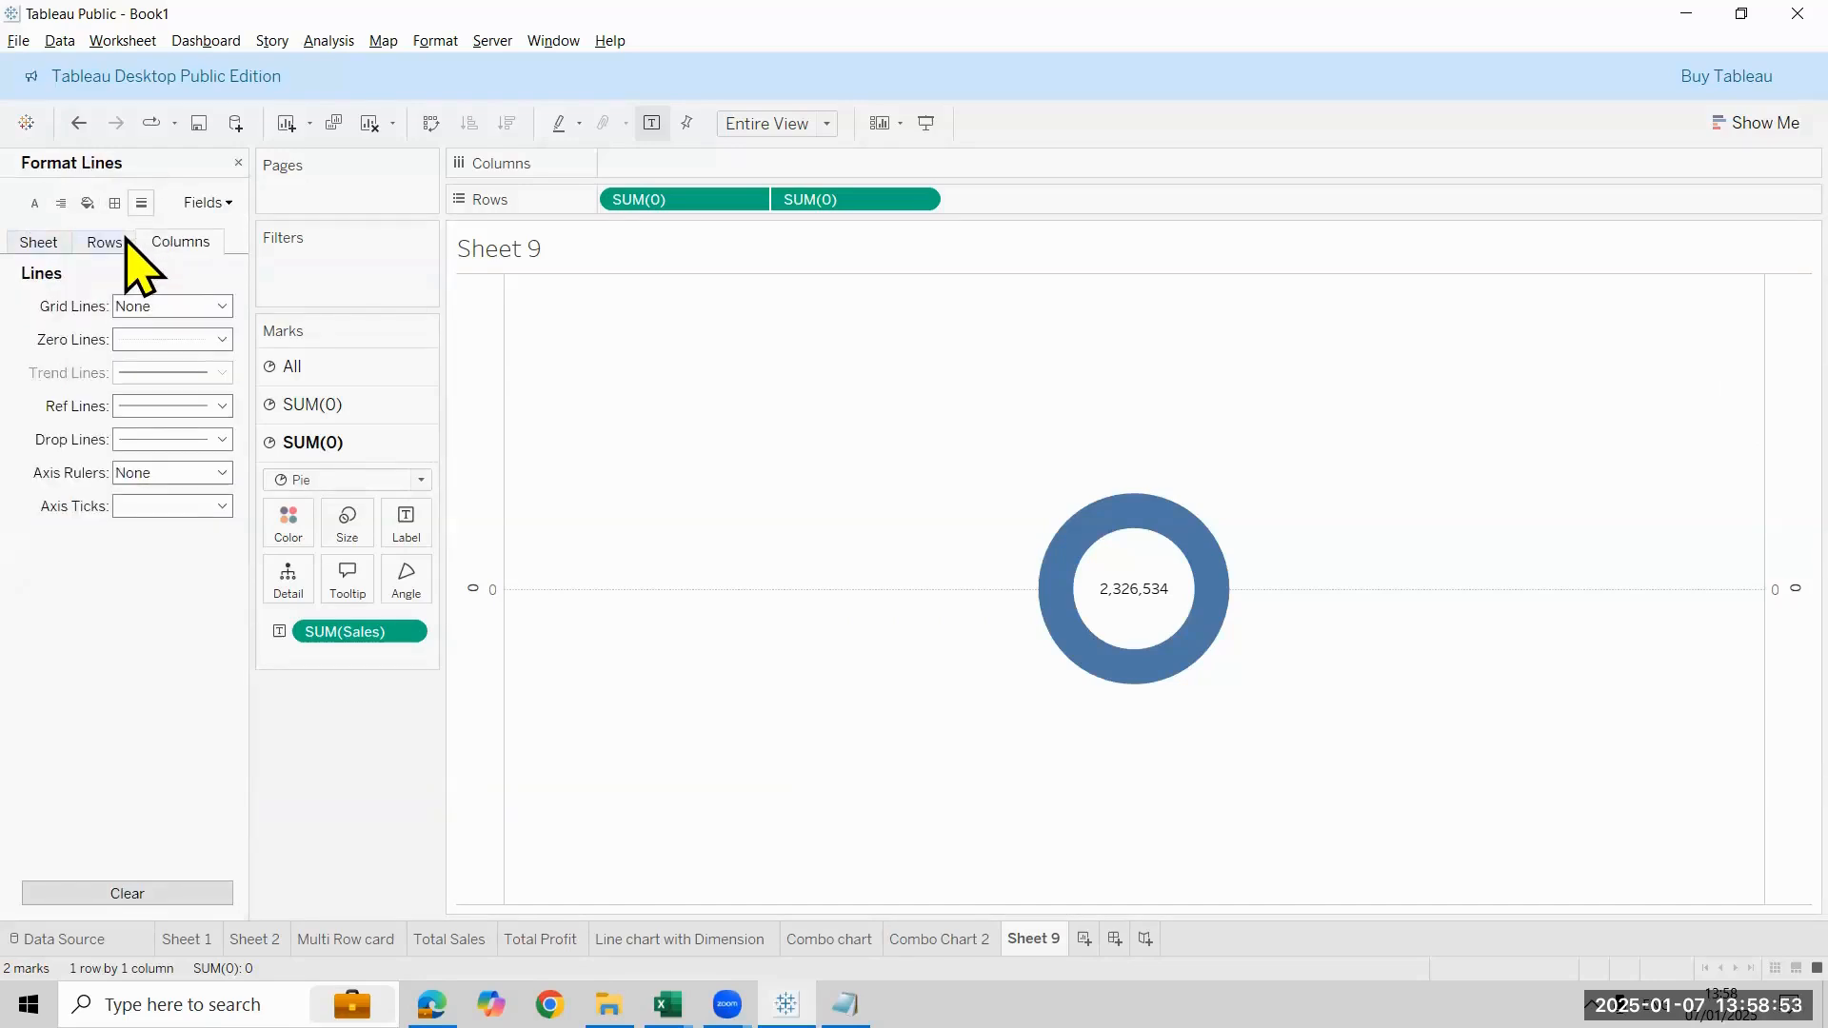
left_click(202, 307)
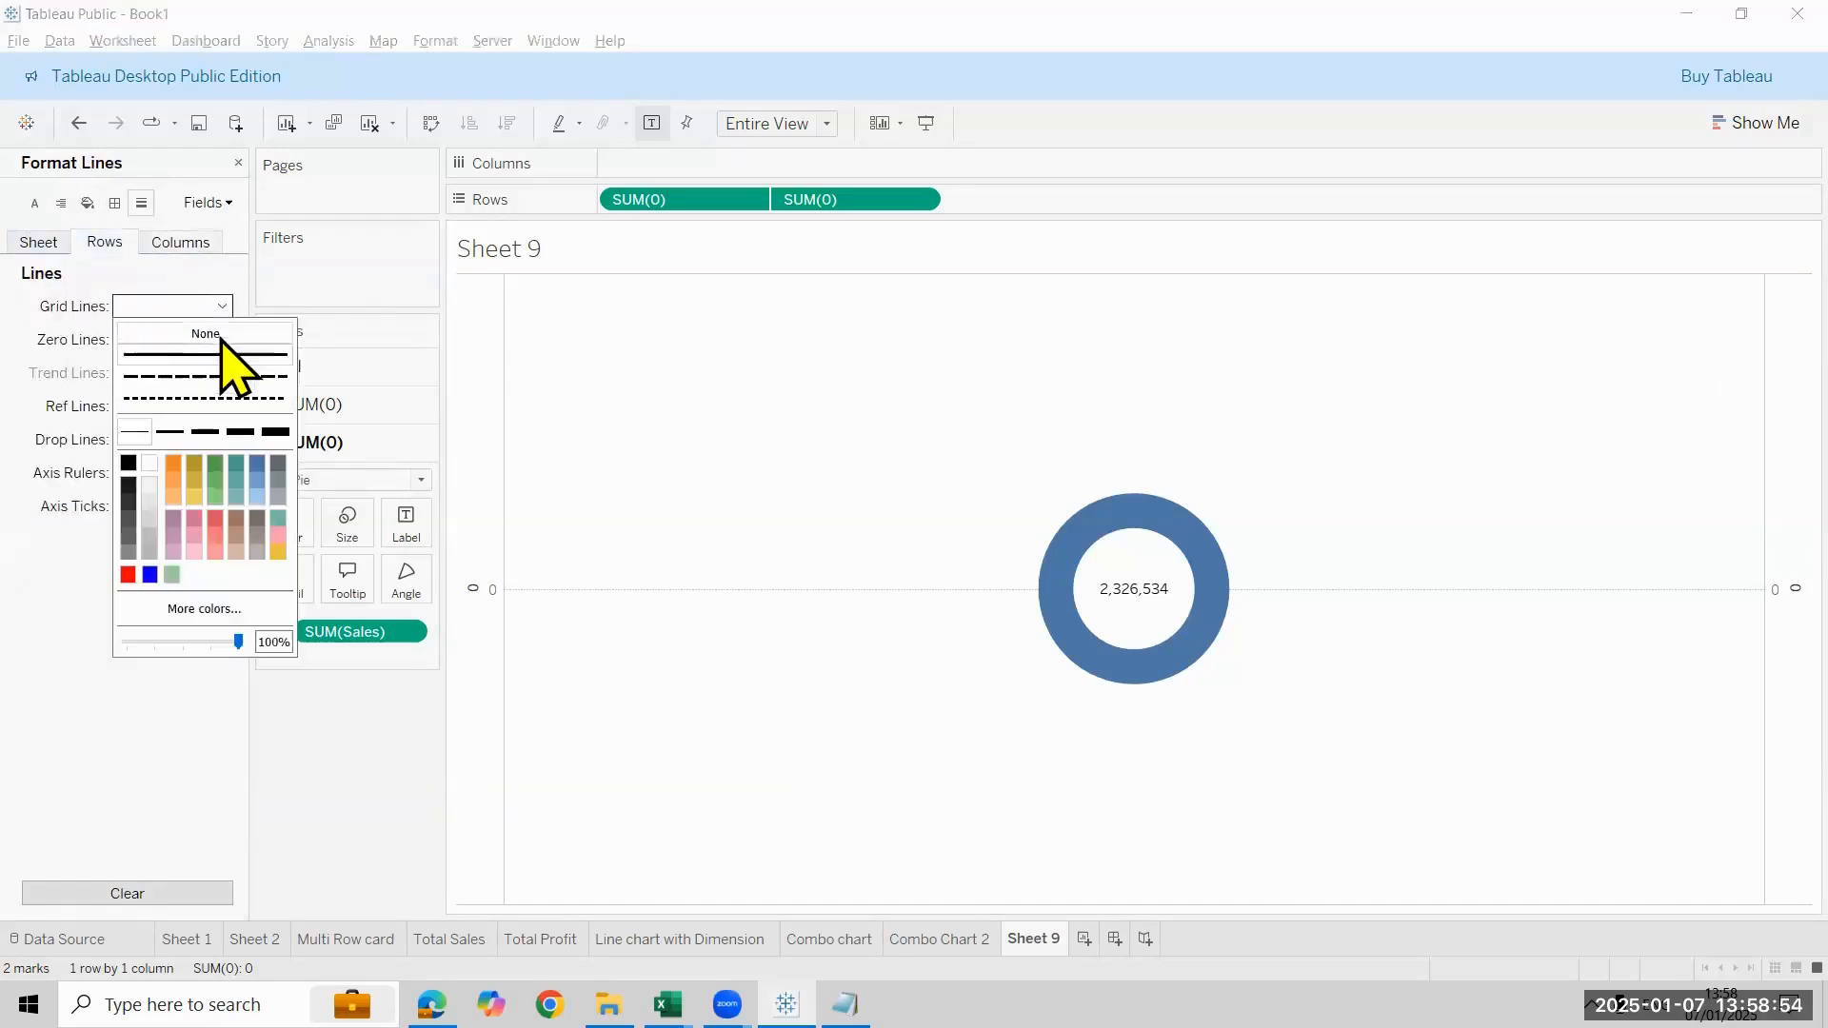
left_click(15, 249)
left_click(116, 242)
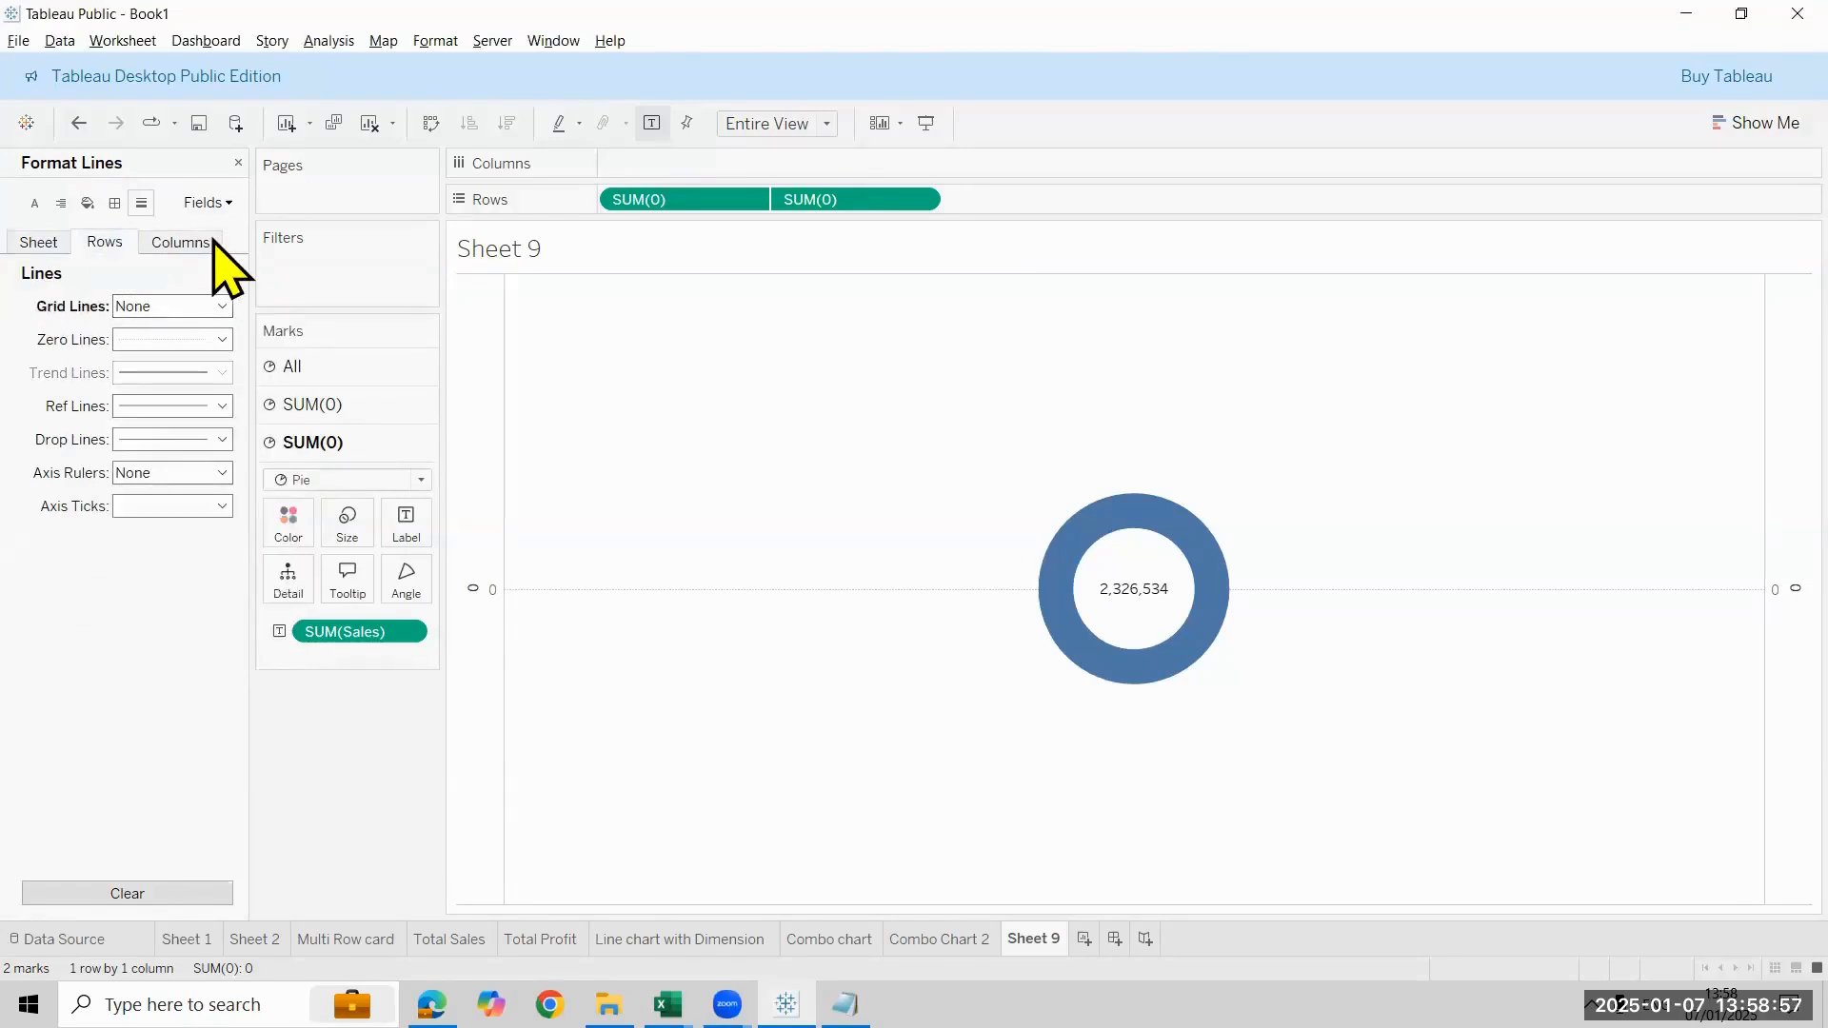
Set the zero lines to None in the row, column and sheet line formatting
left_click(215, 343)
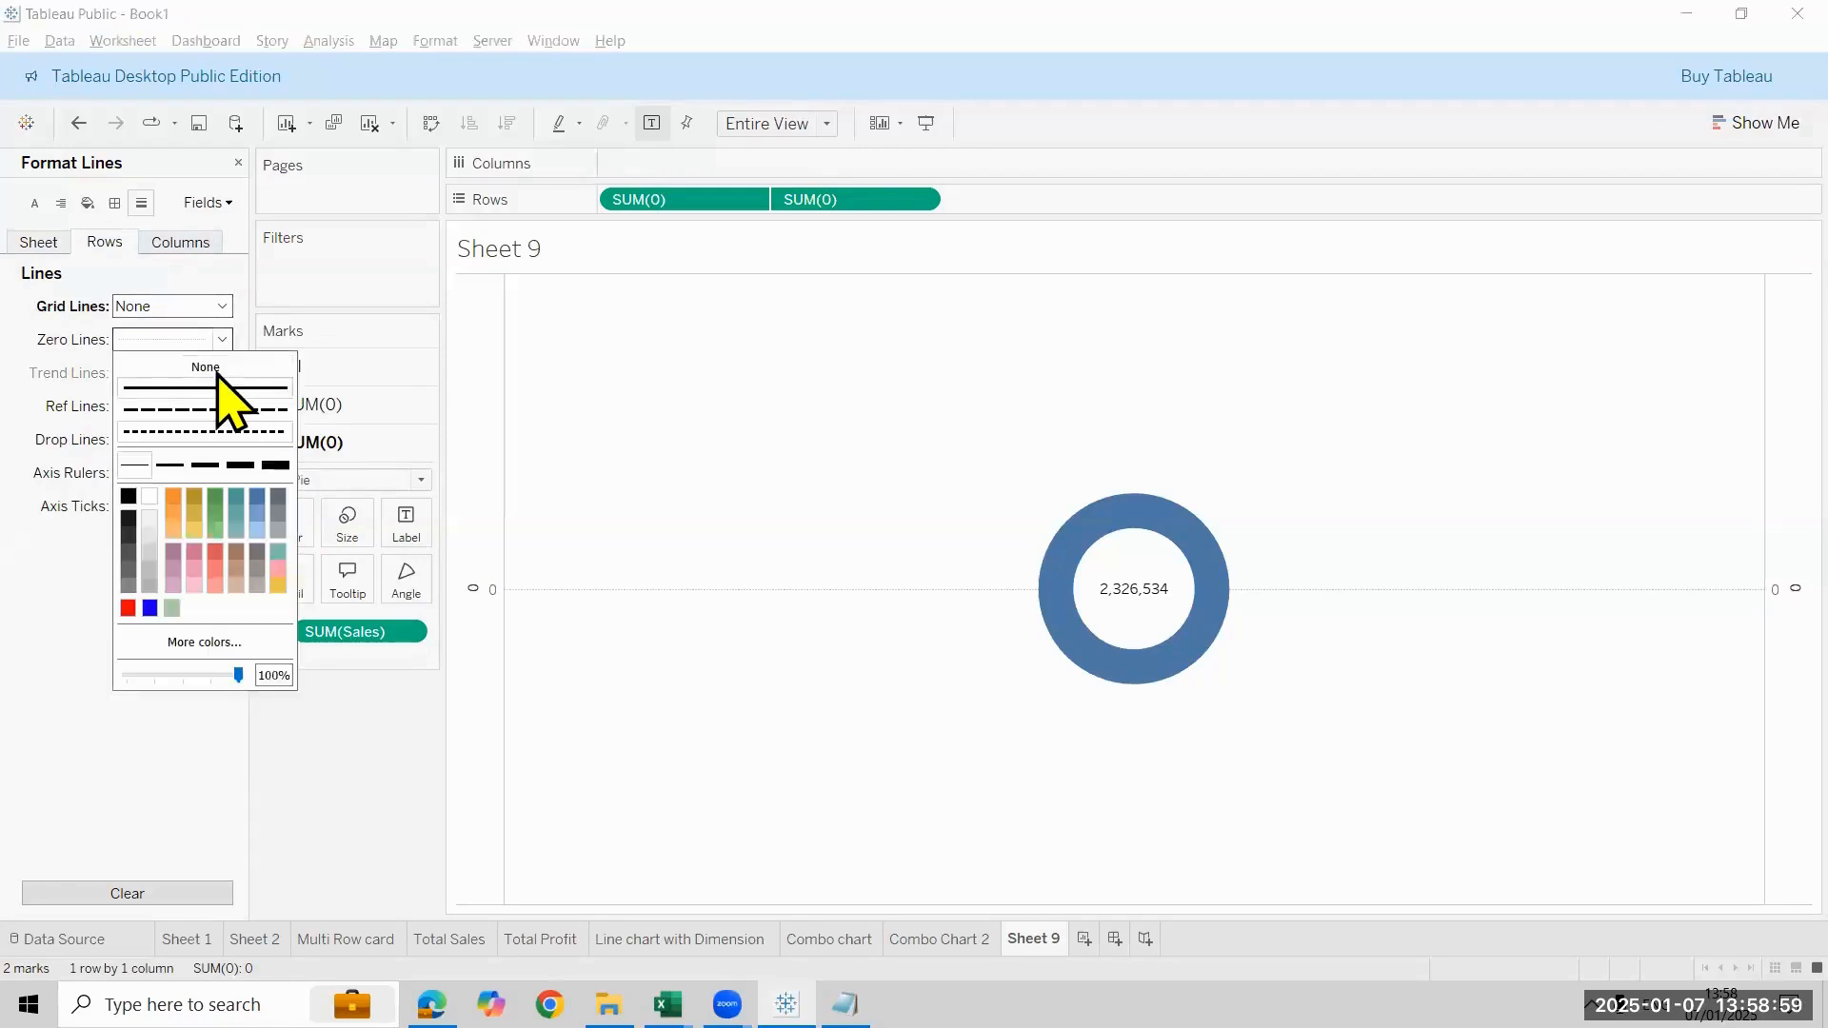
left_click(212, 368)
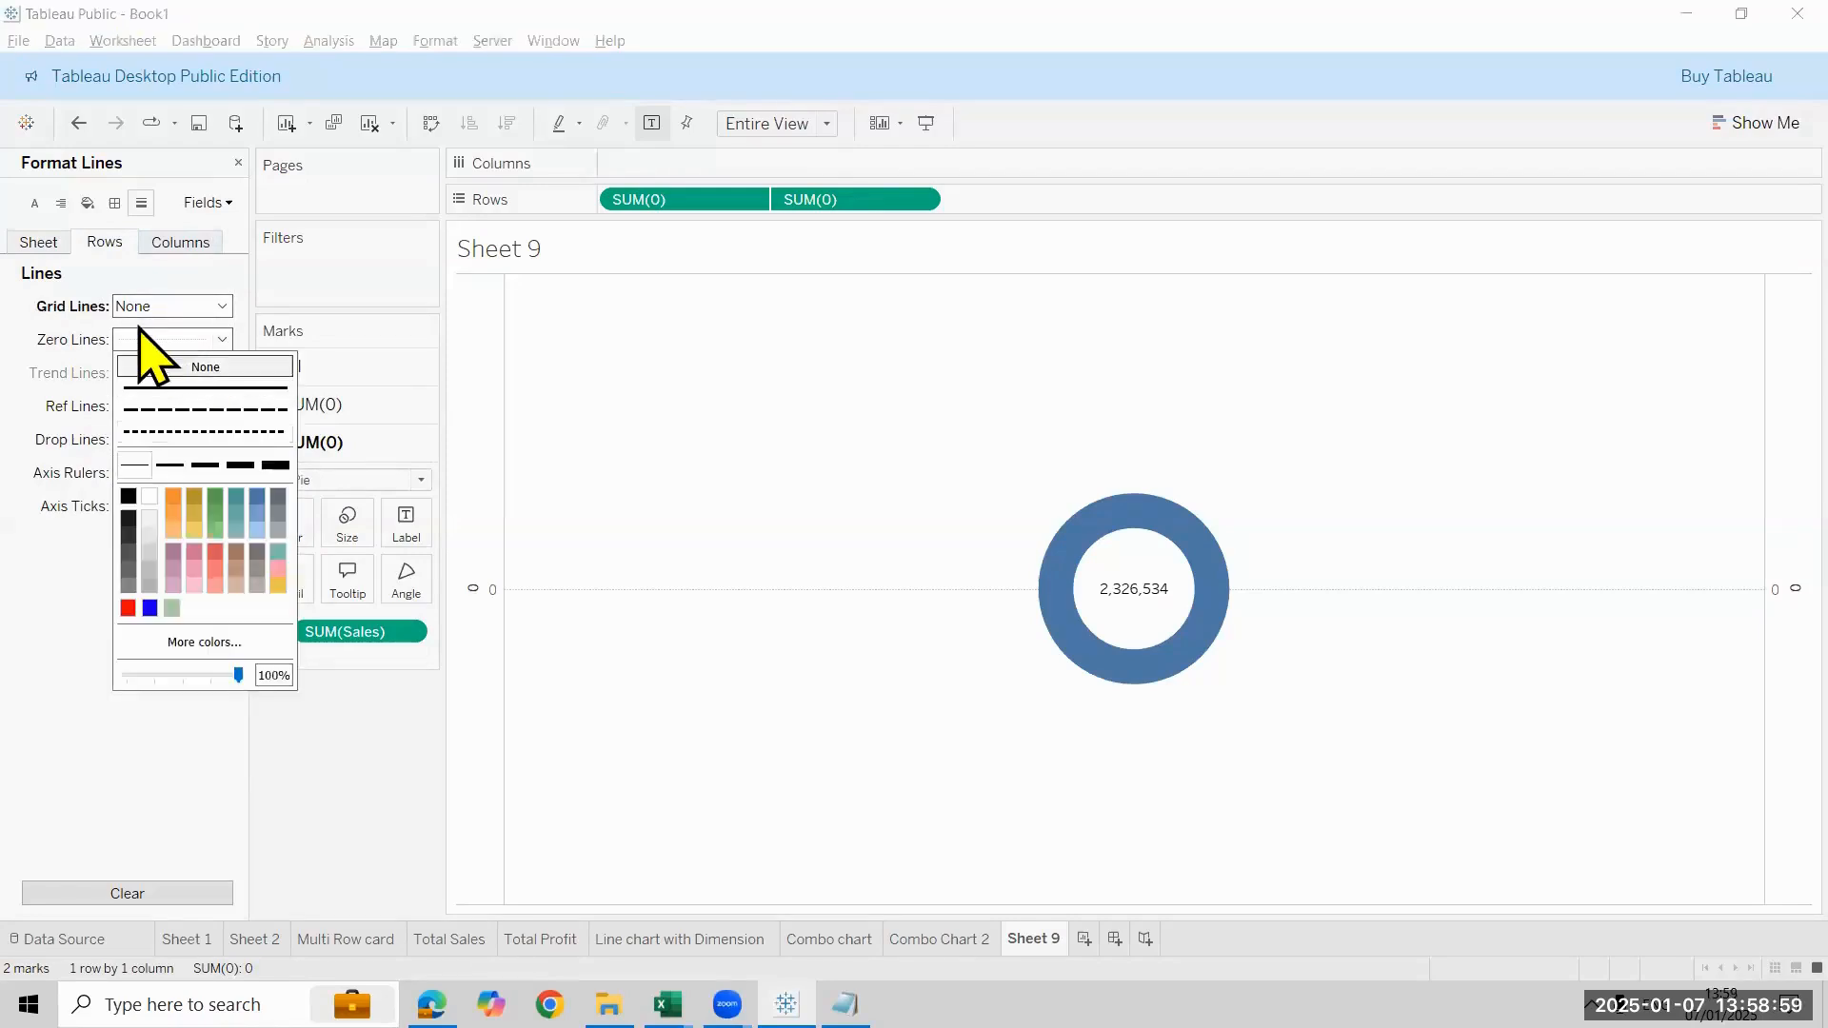
left_click(196, 245)
left_click(222, 339)
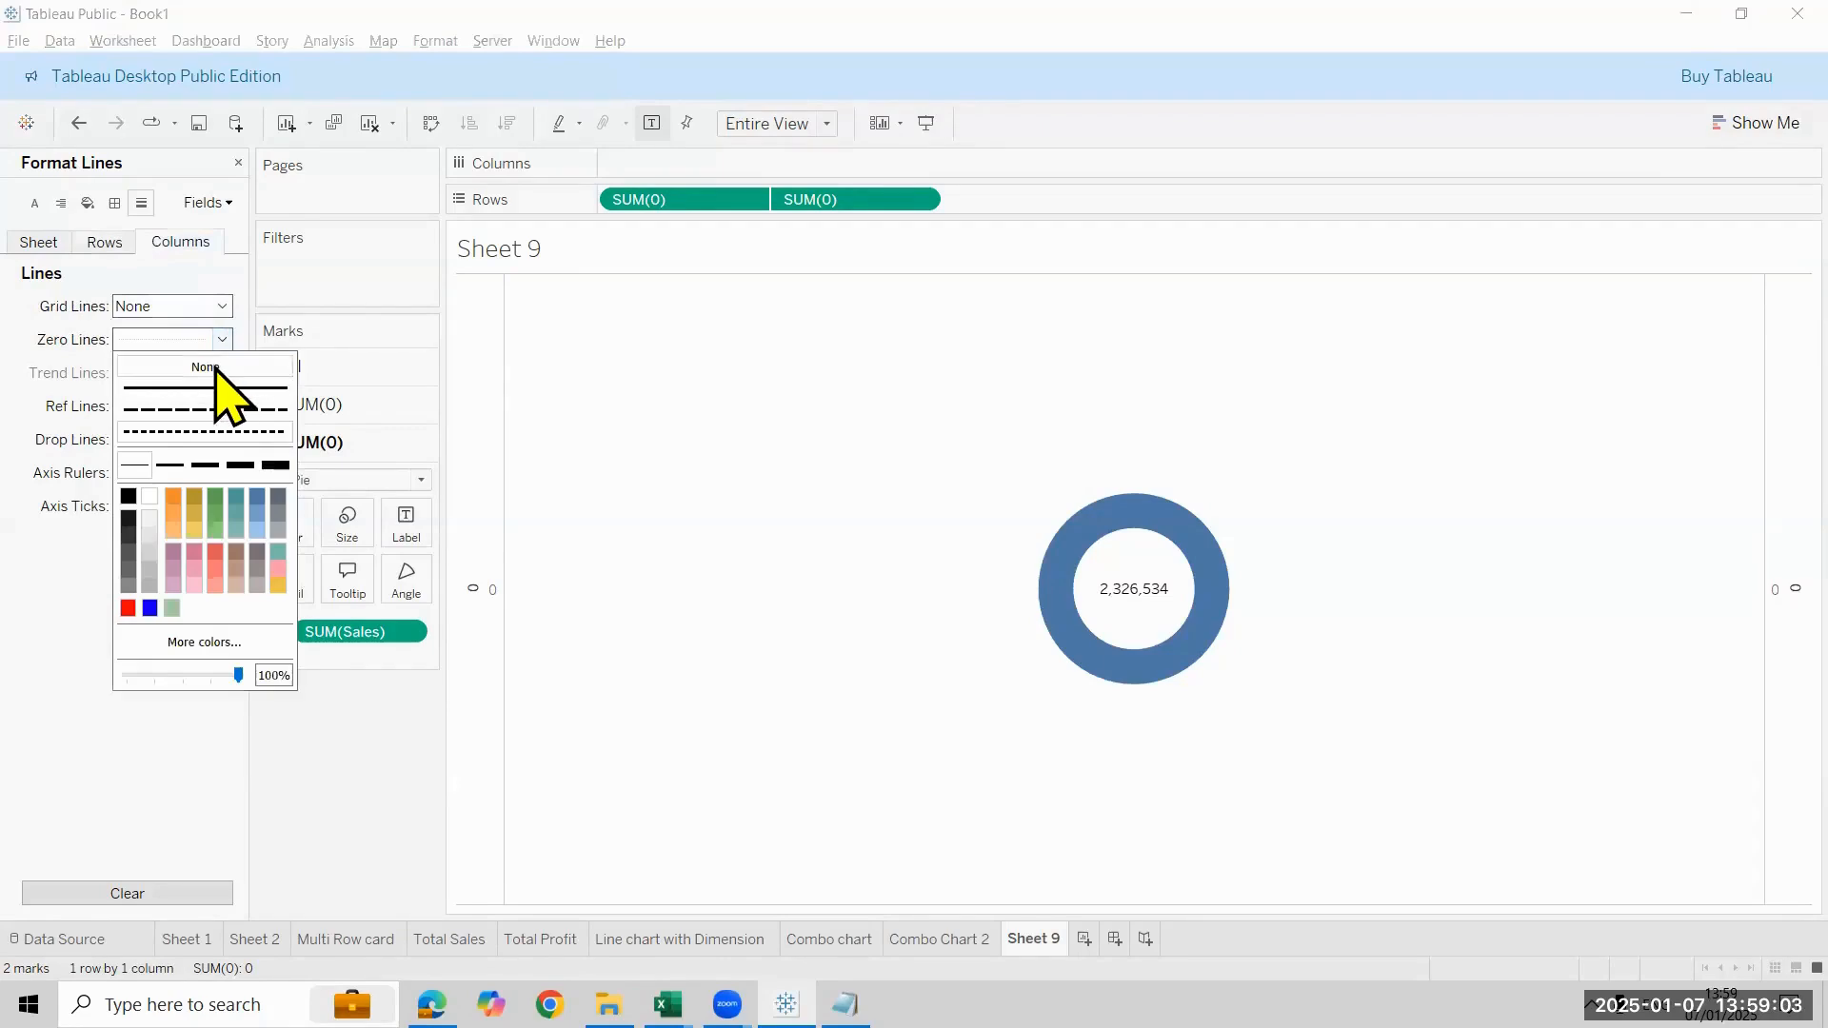
left_click(215, 369)
left_click(38, 244)
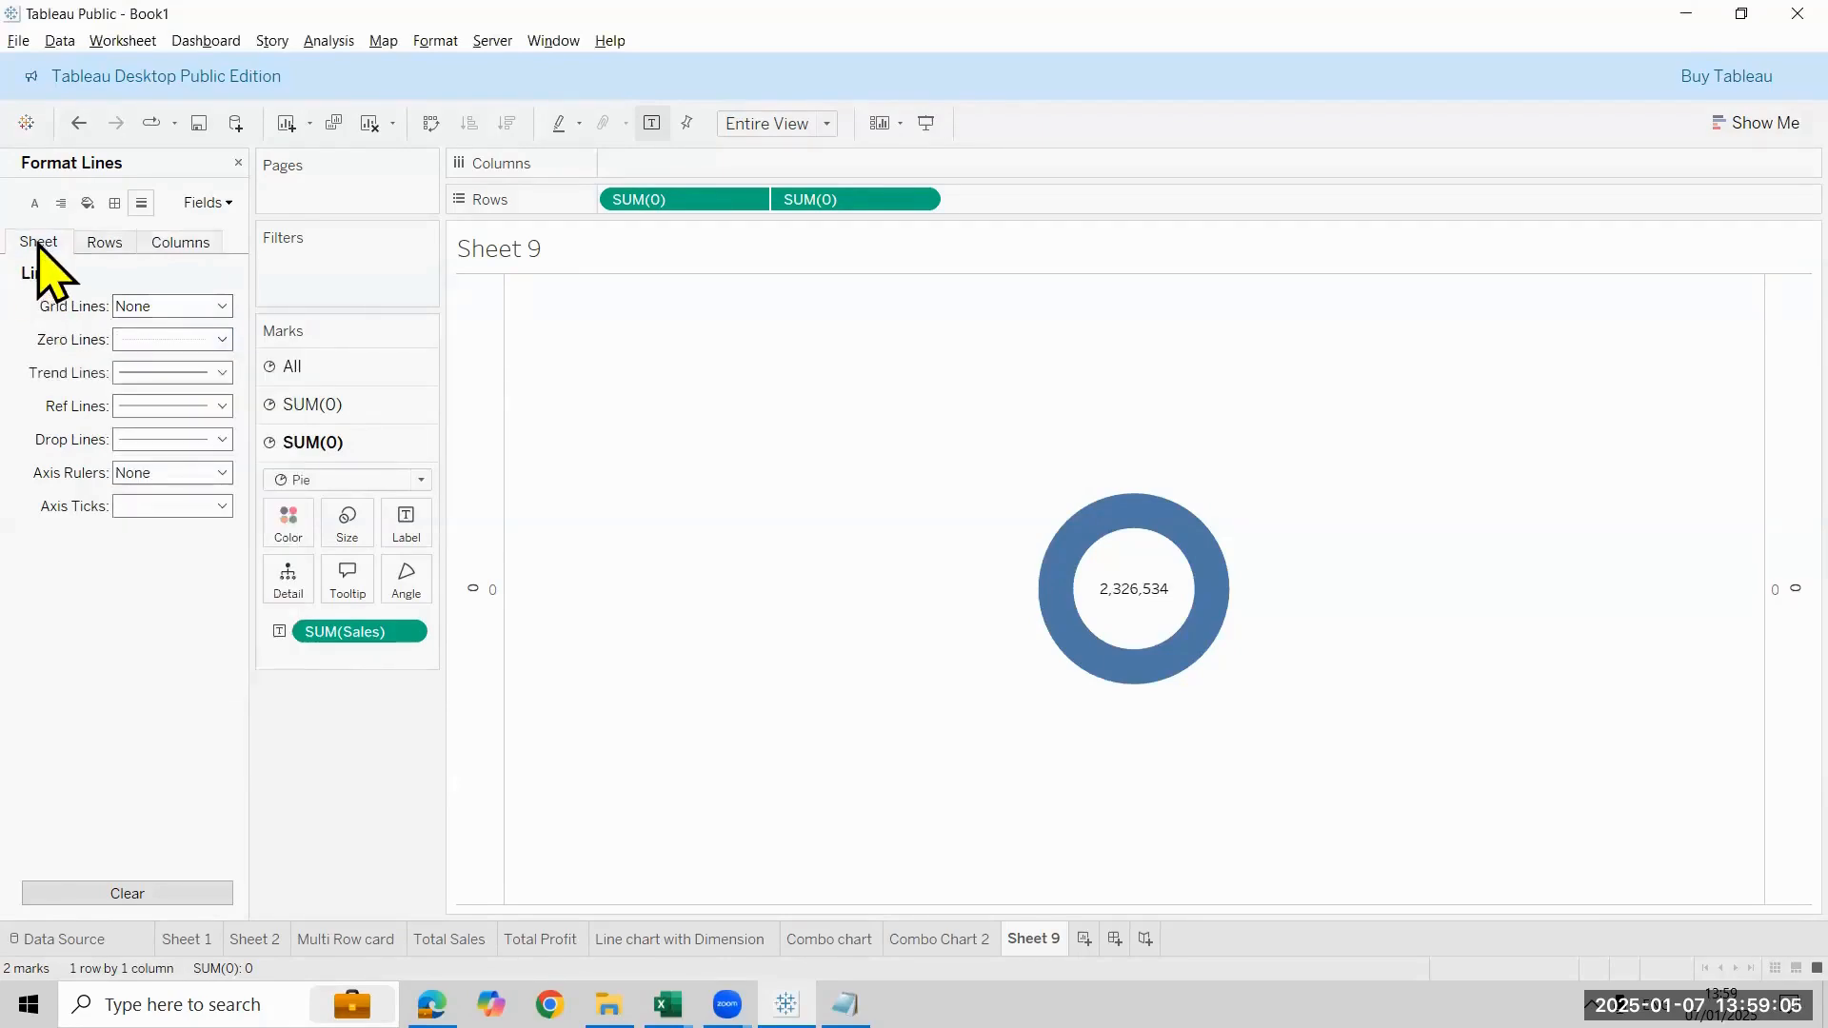
left_click(205, 342)
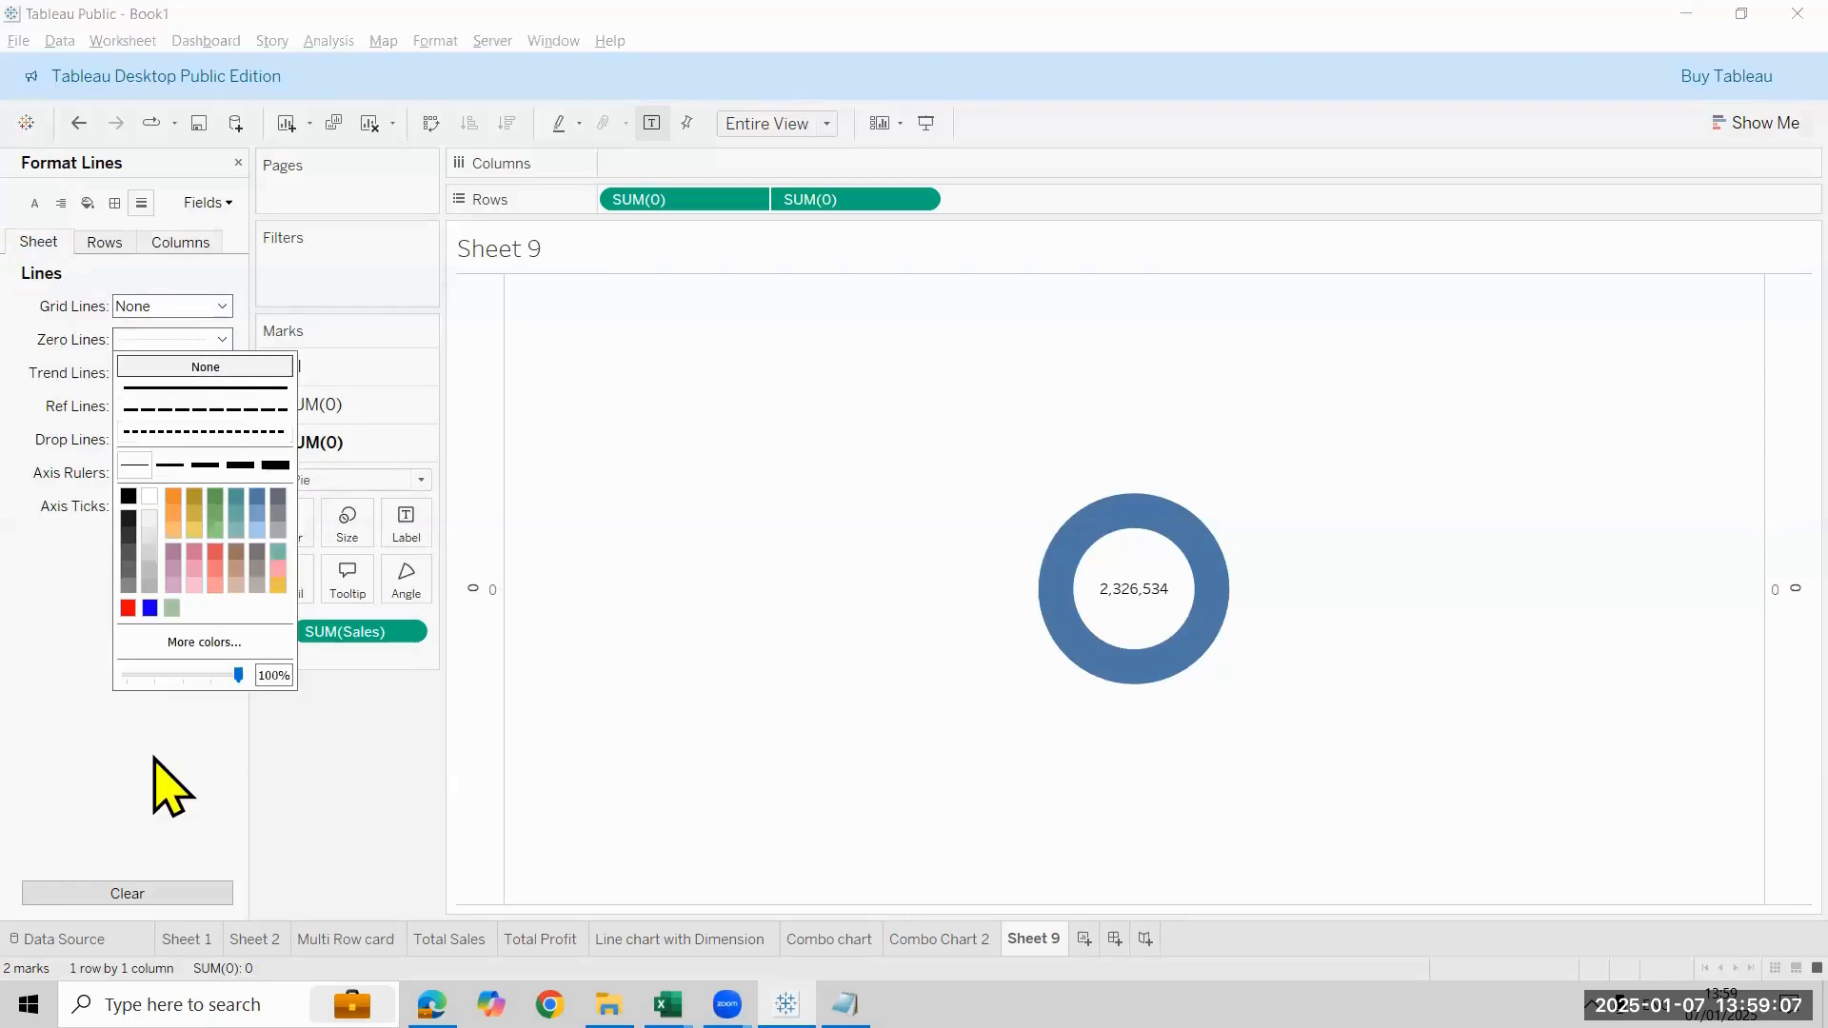
left_click(124, 762)
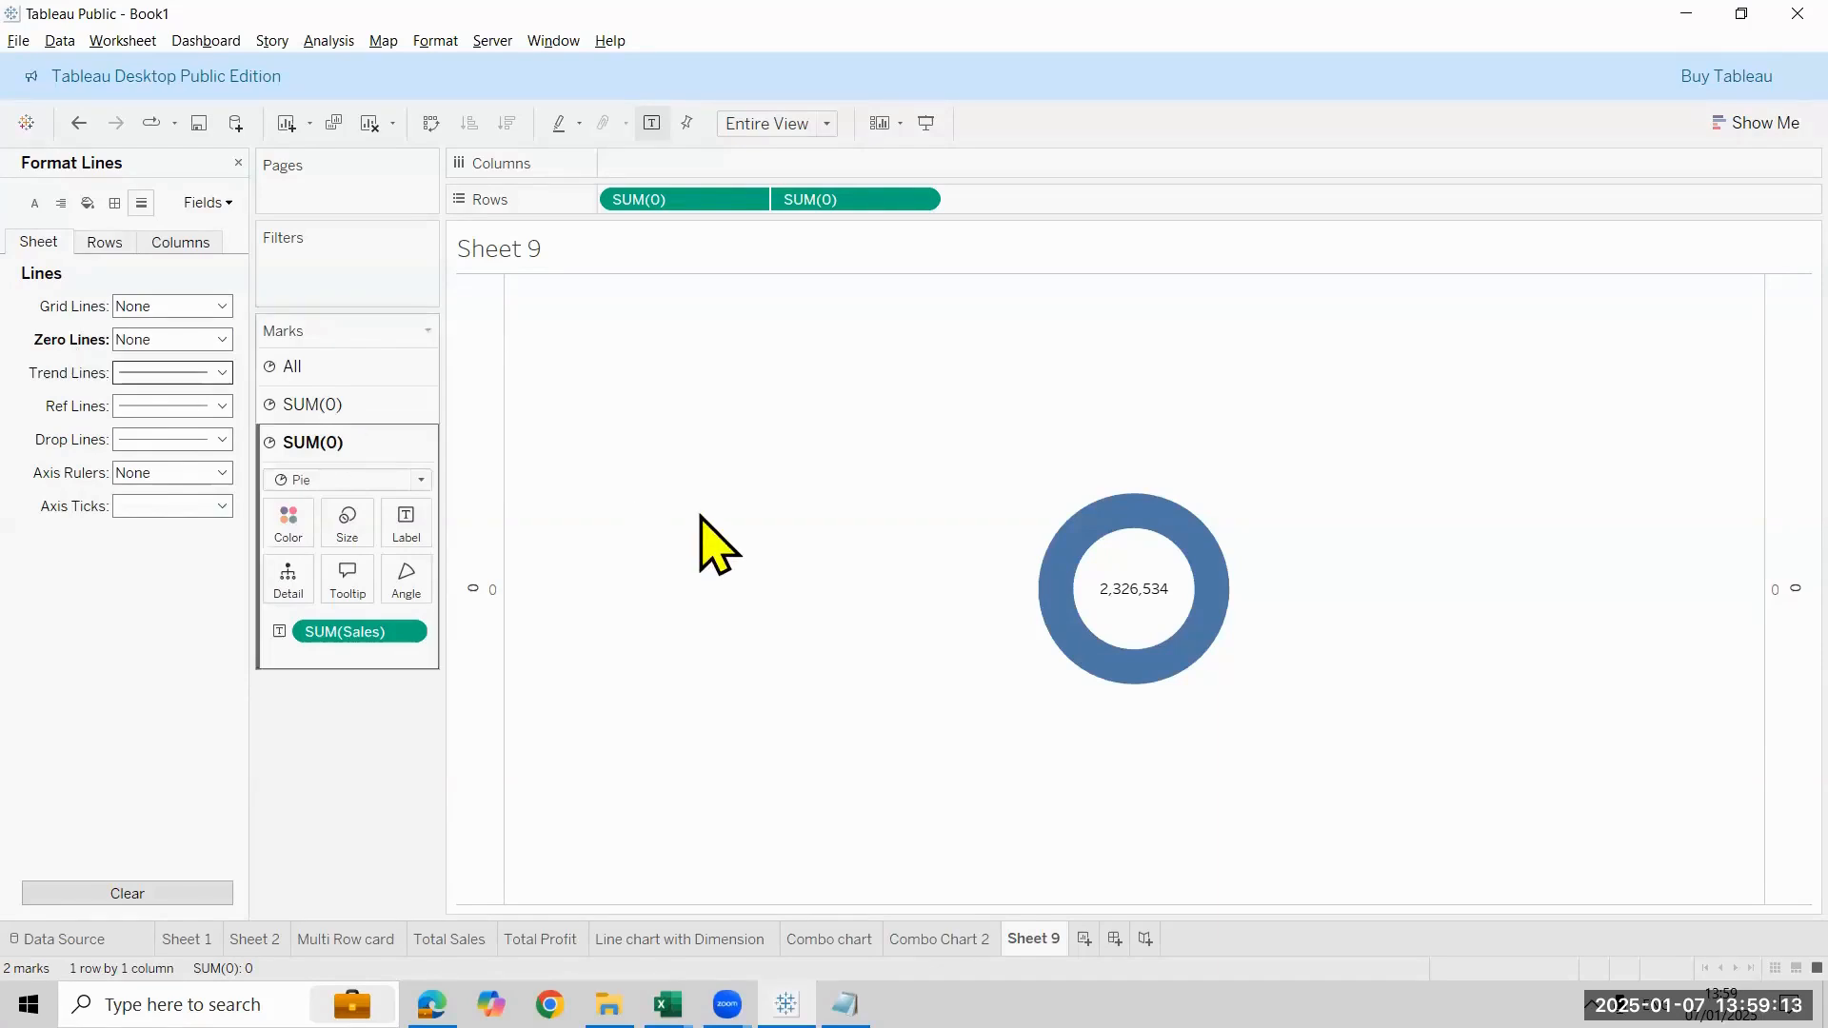
Close the line formatting and return to the list of data fields
right_click(736, 547)
left_click(786, 619)
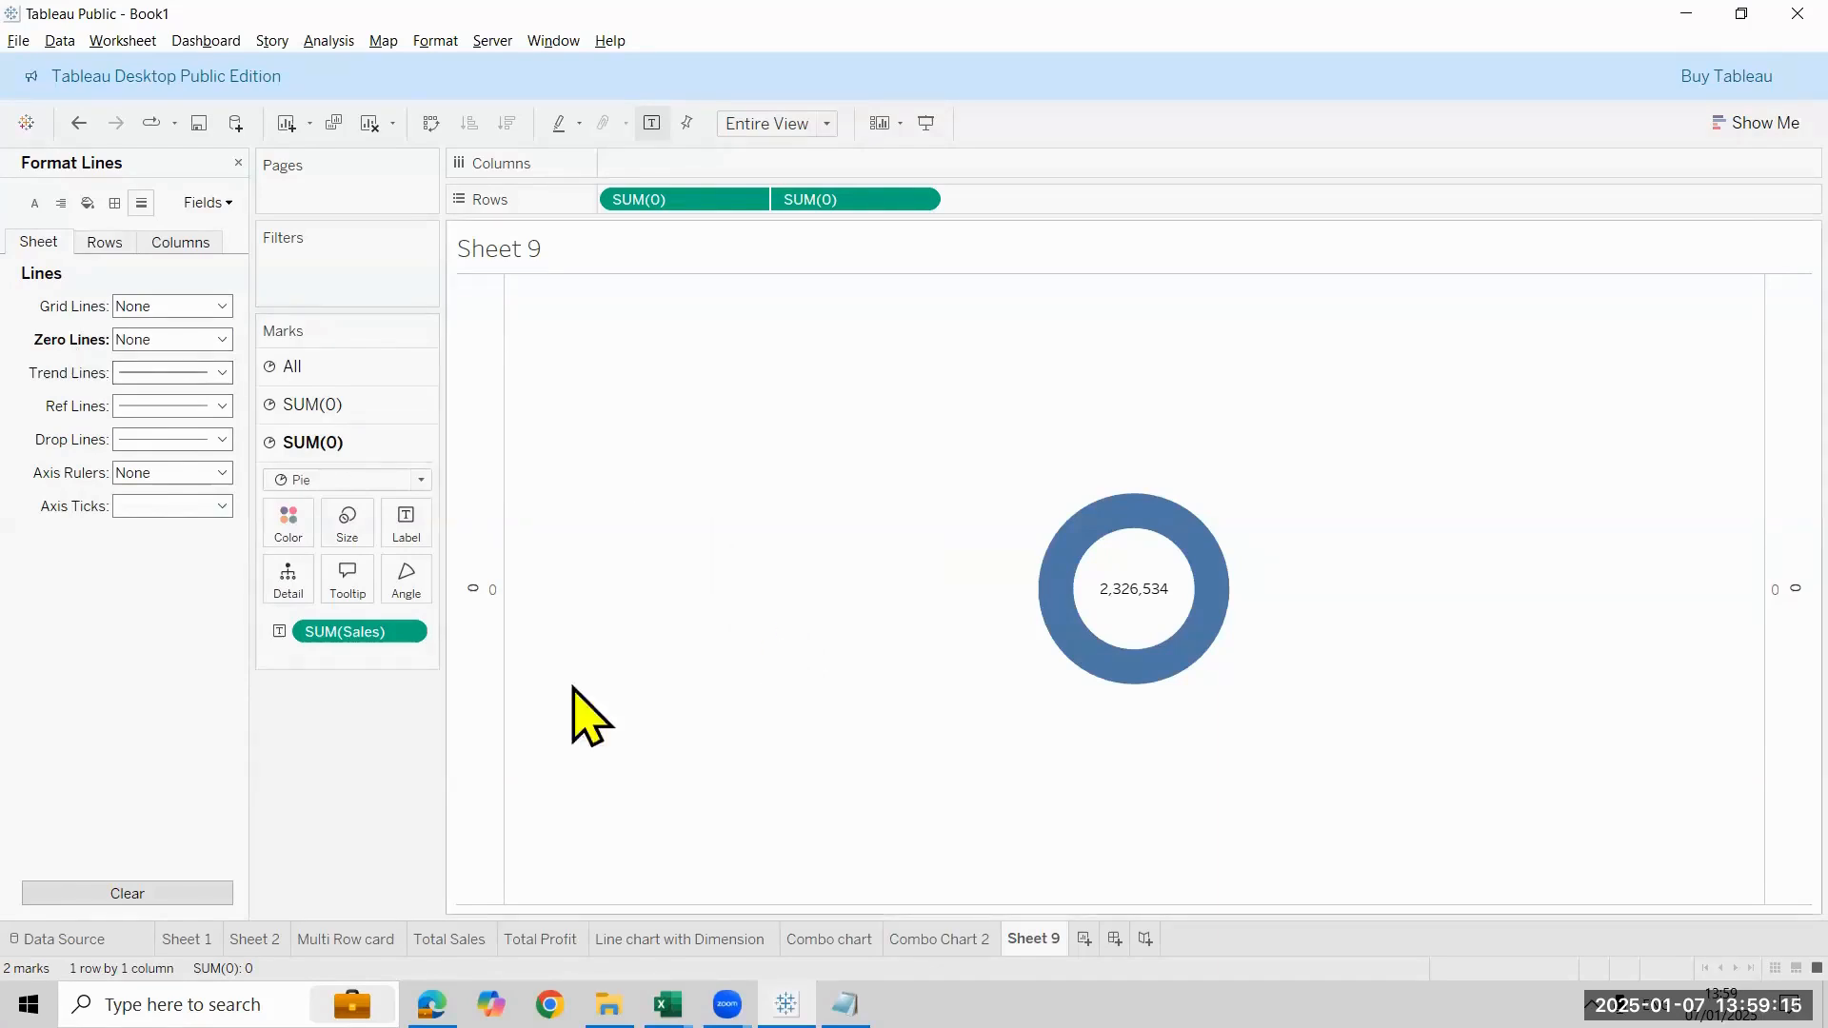
left_click(141, 203)
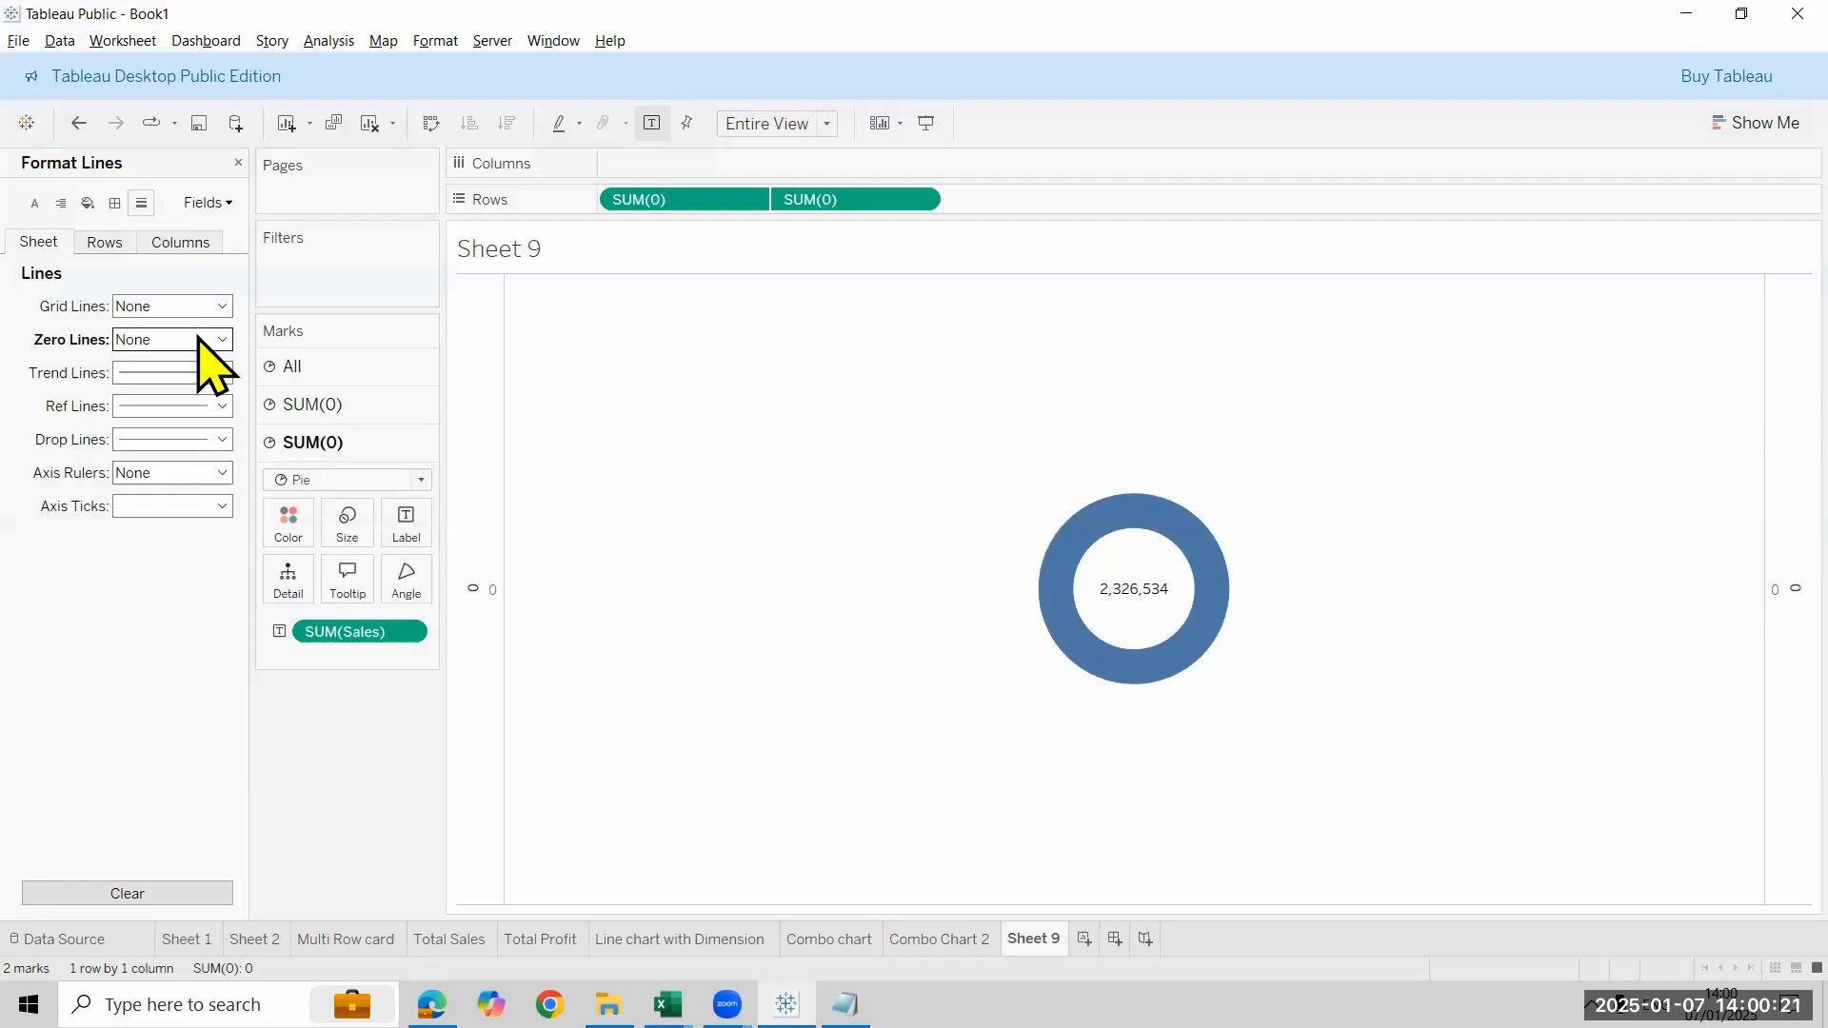
left_click(238, 163)
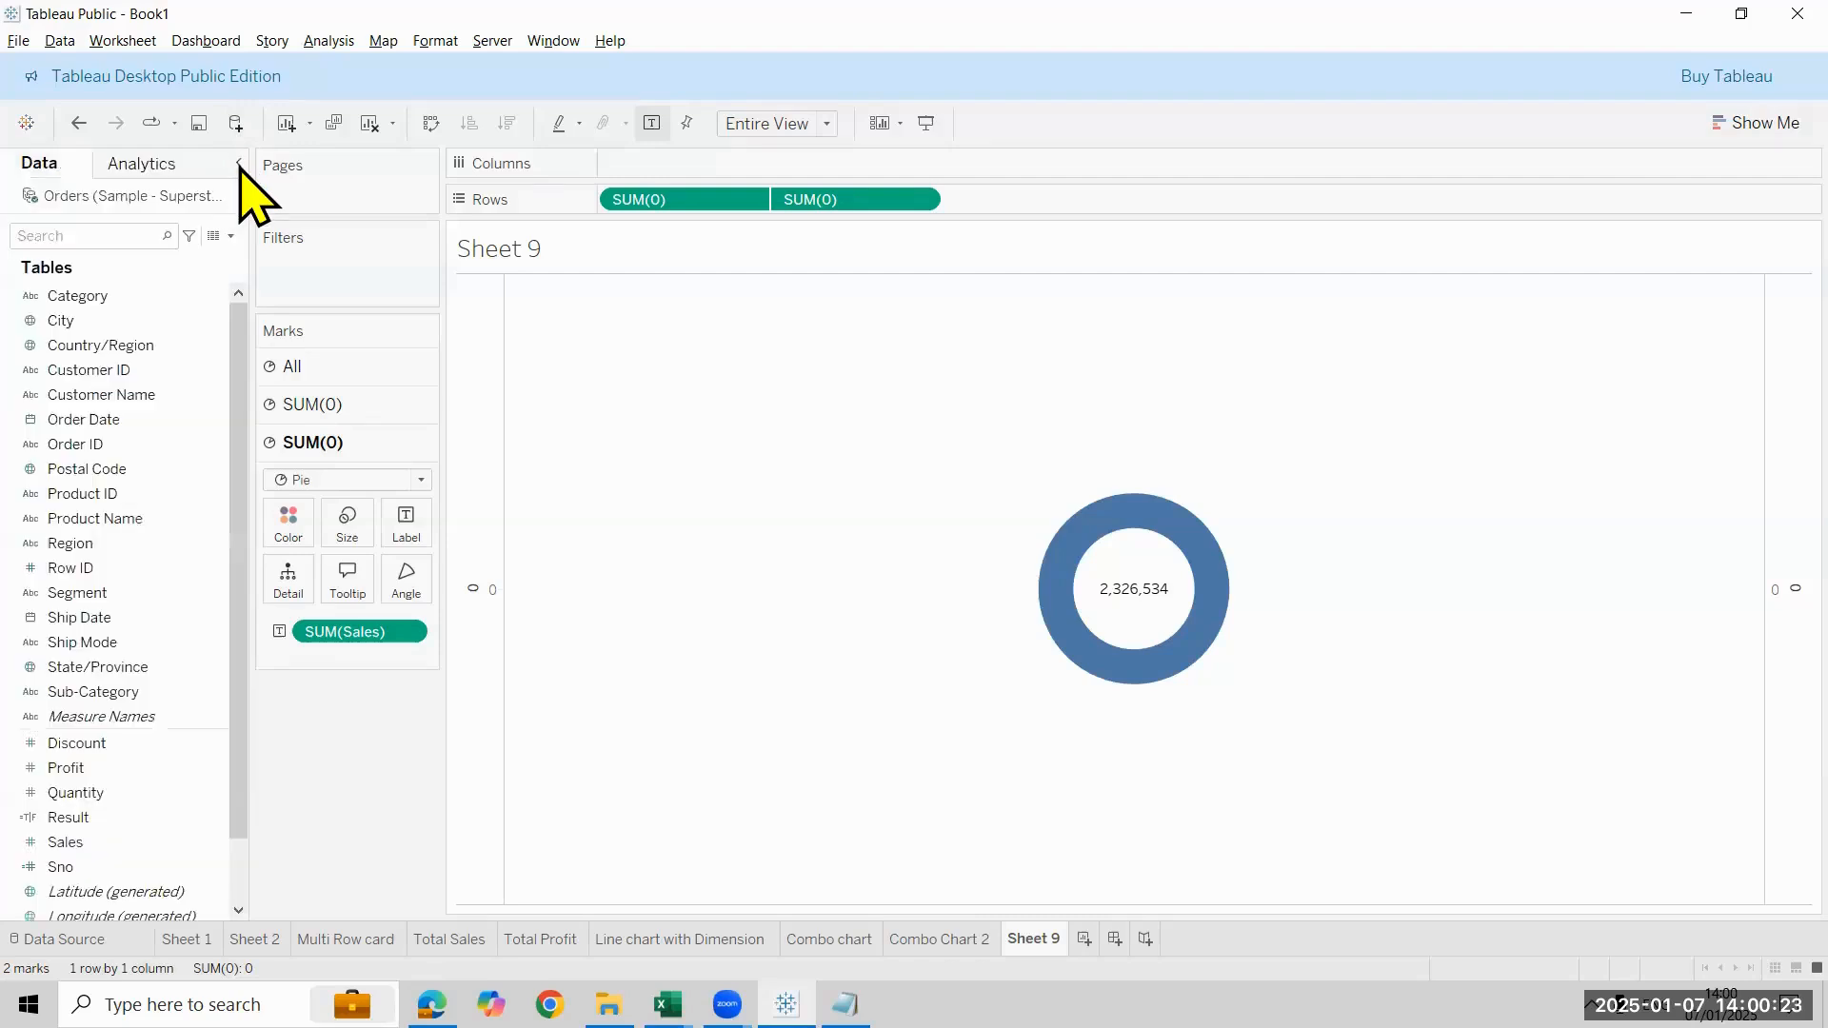
left_click(238, 163)
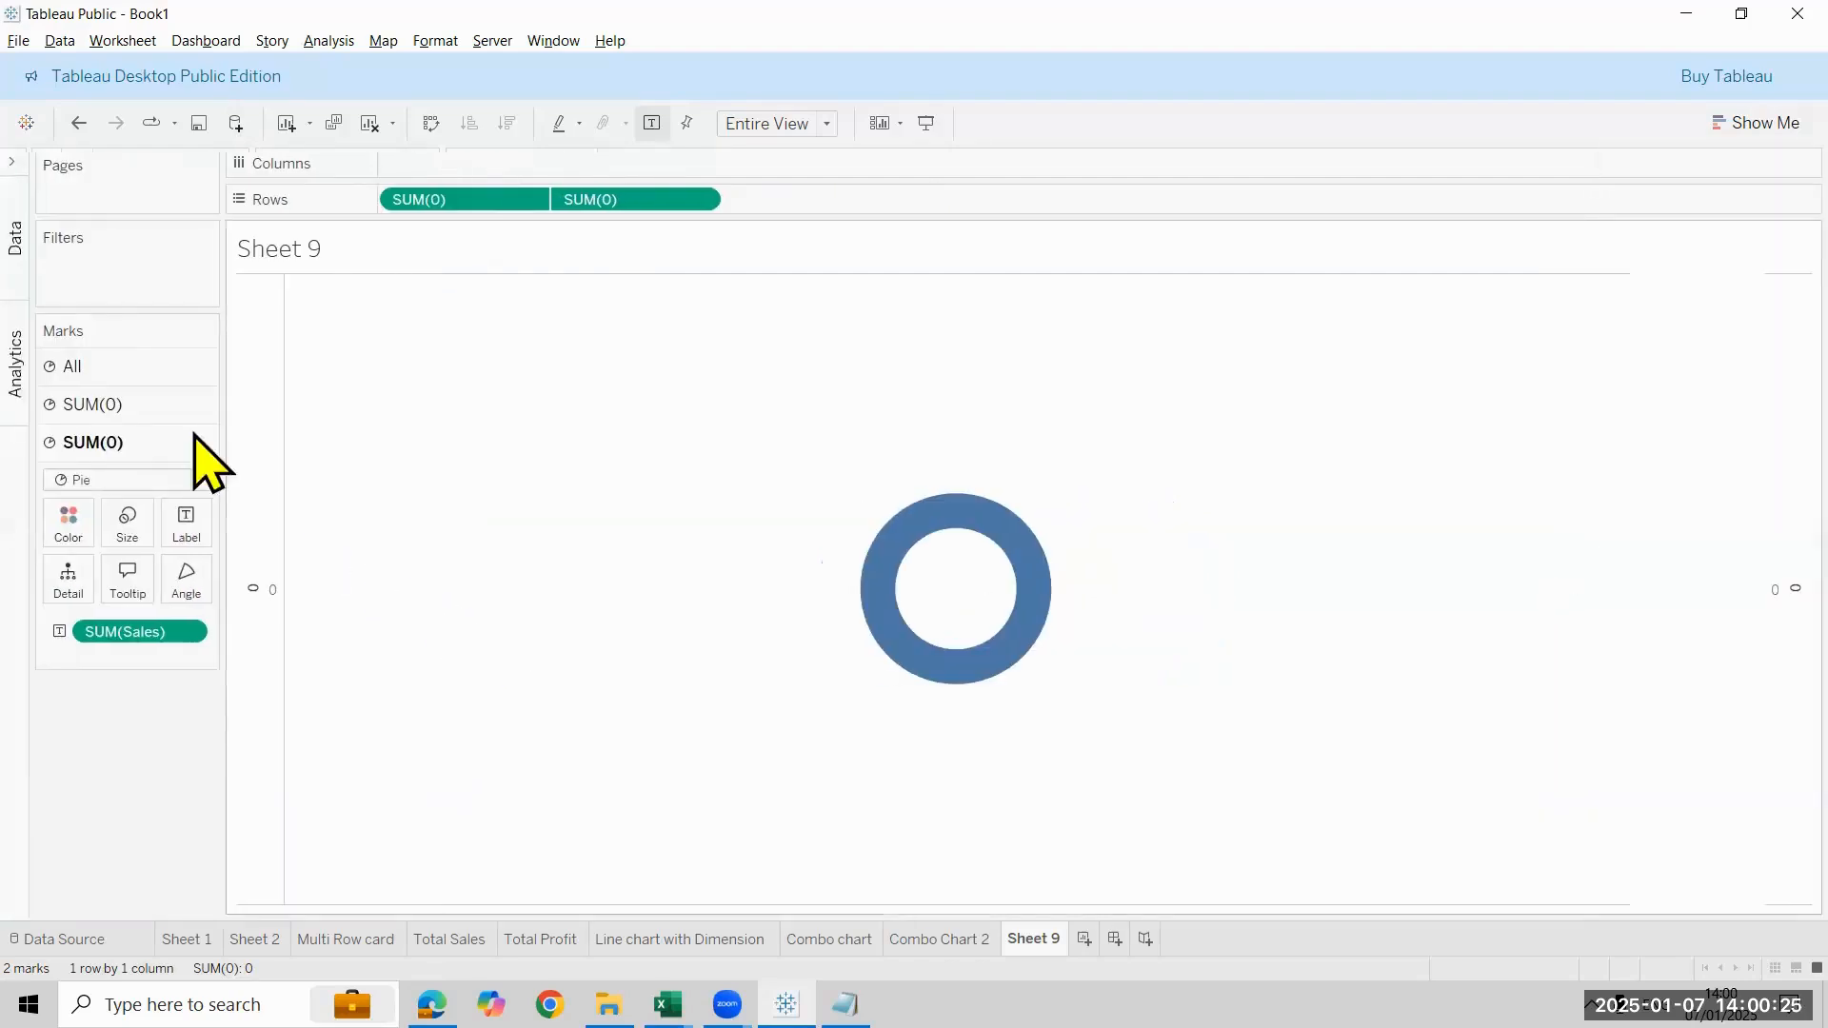
left_click(11, 162)
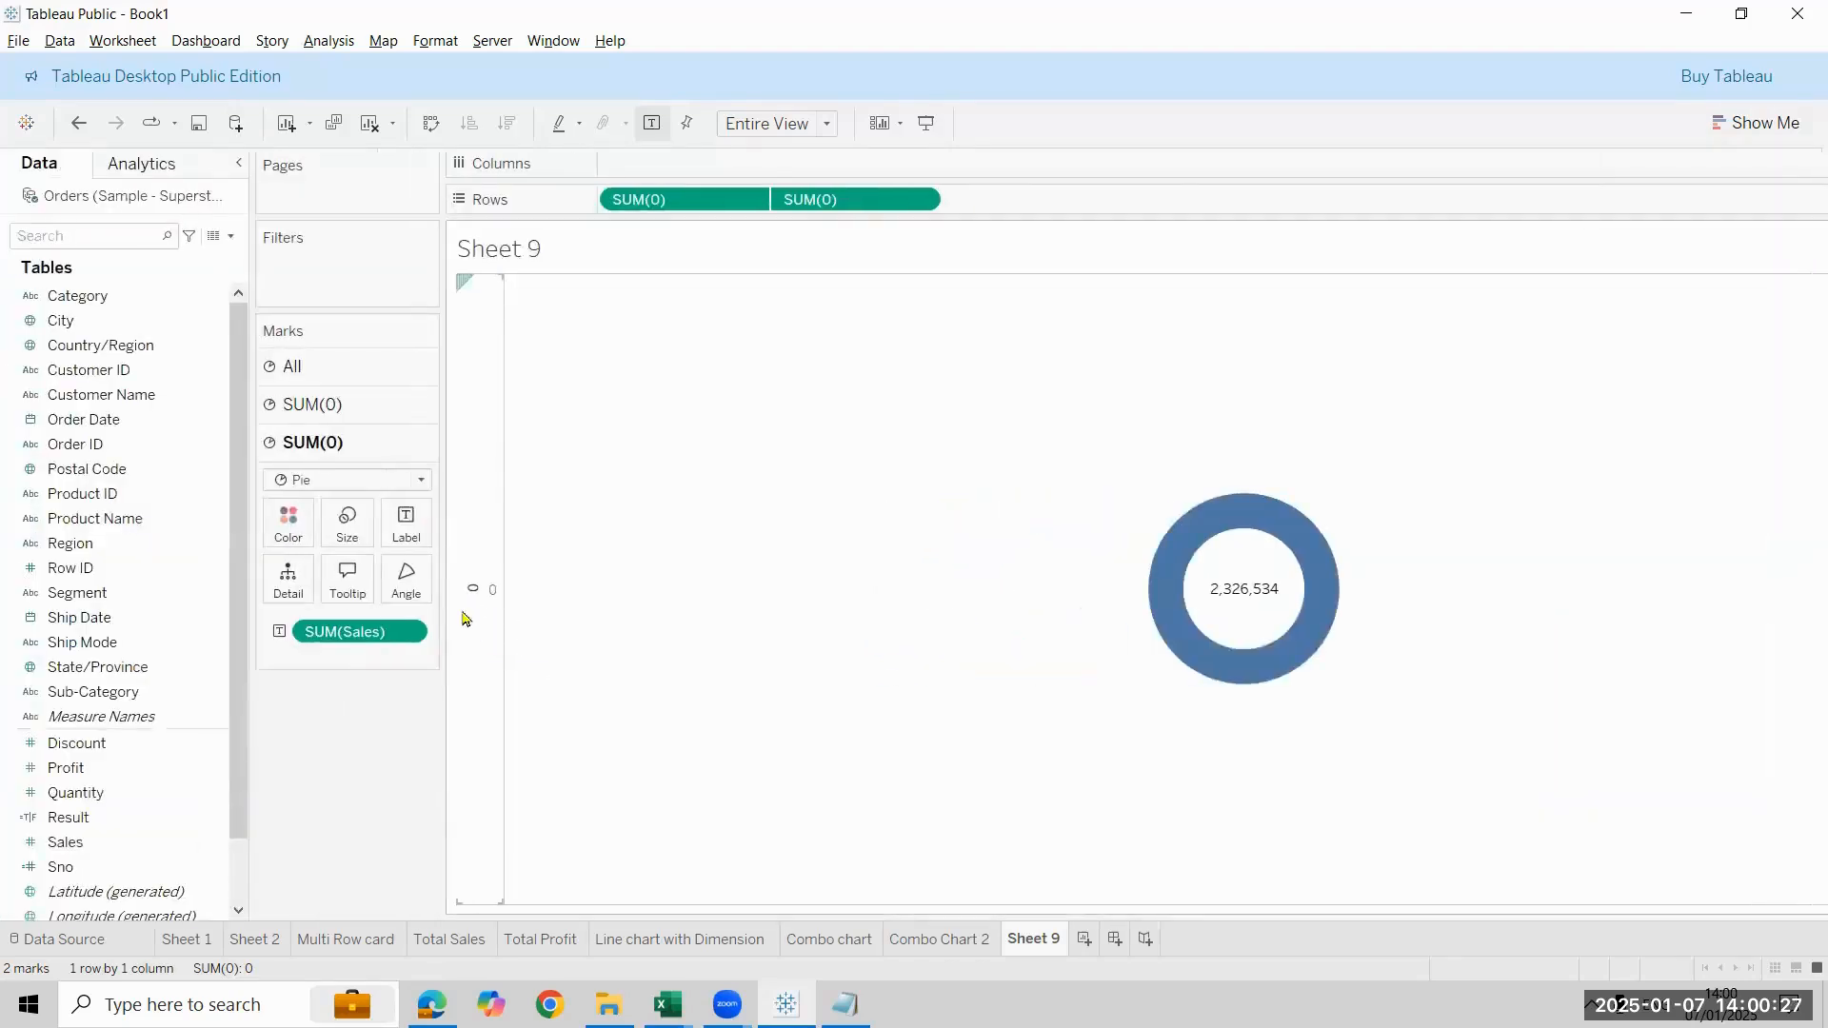
Hide the header of the SUM(0) axes around the donut
right_click(458, 612)
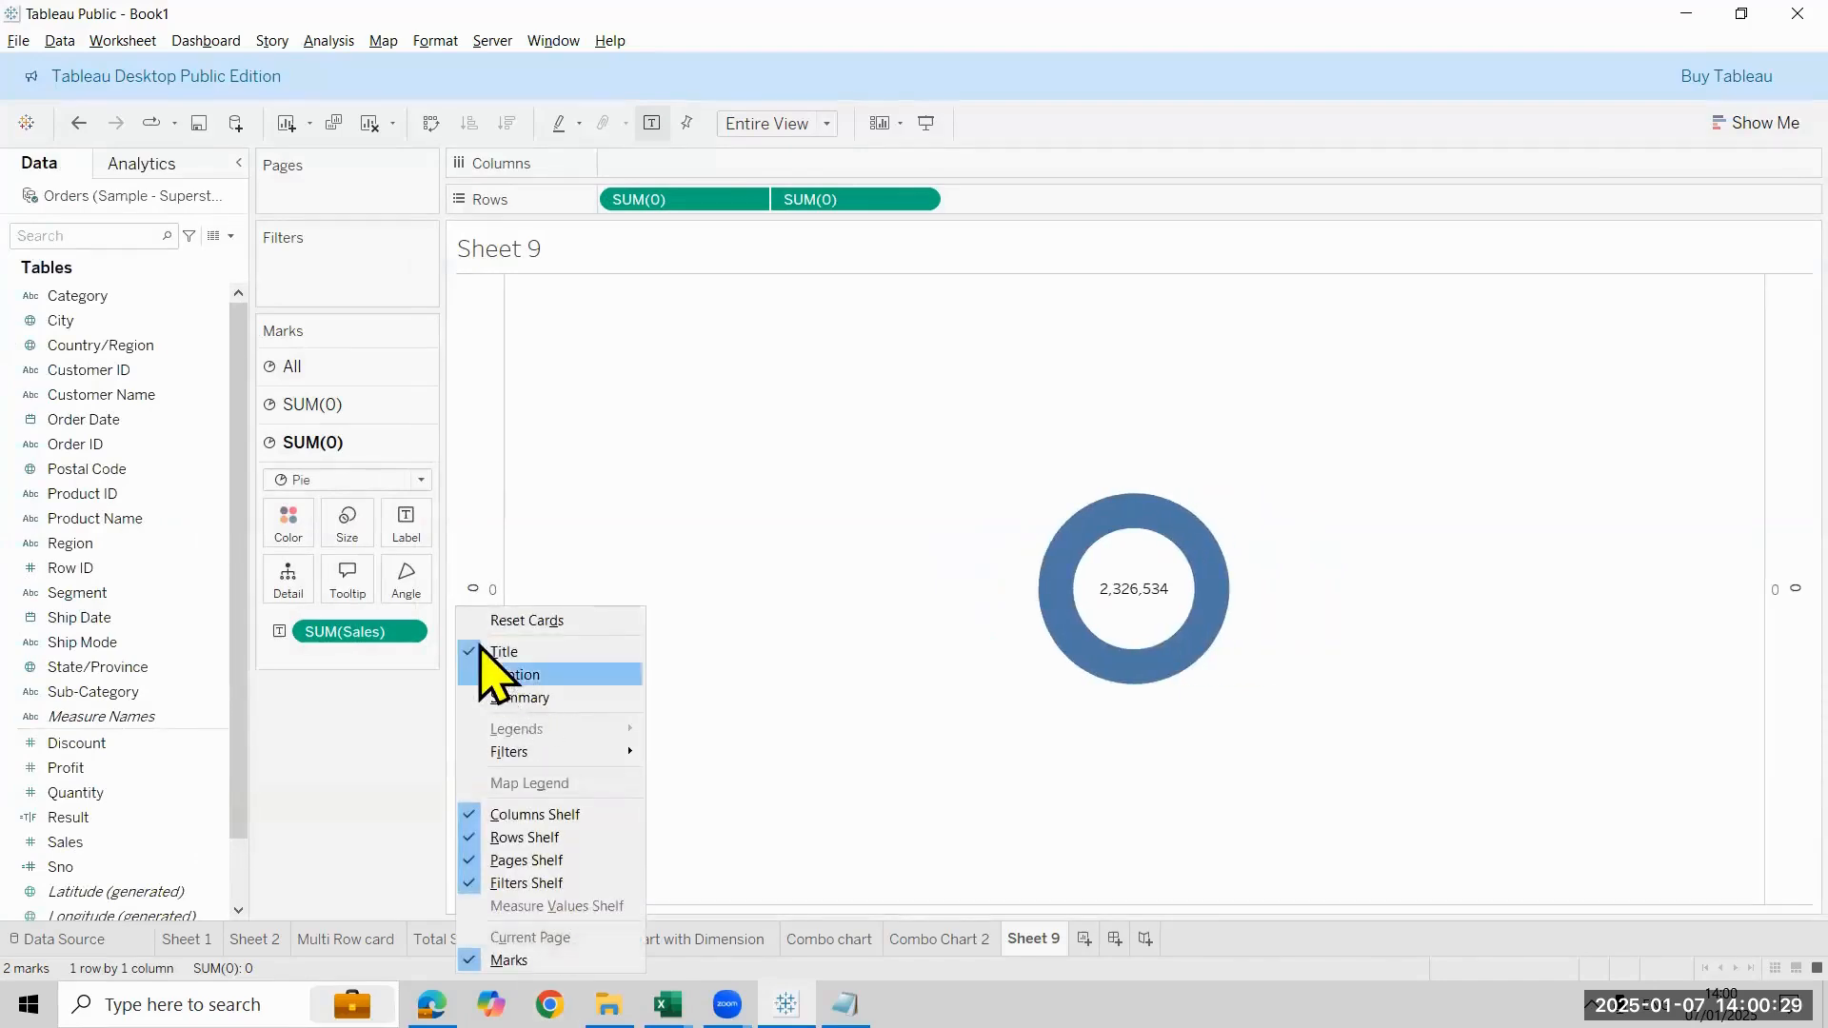
left_click(474, 493)
right_click(476, 491)
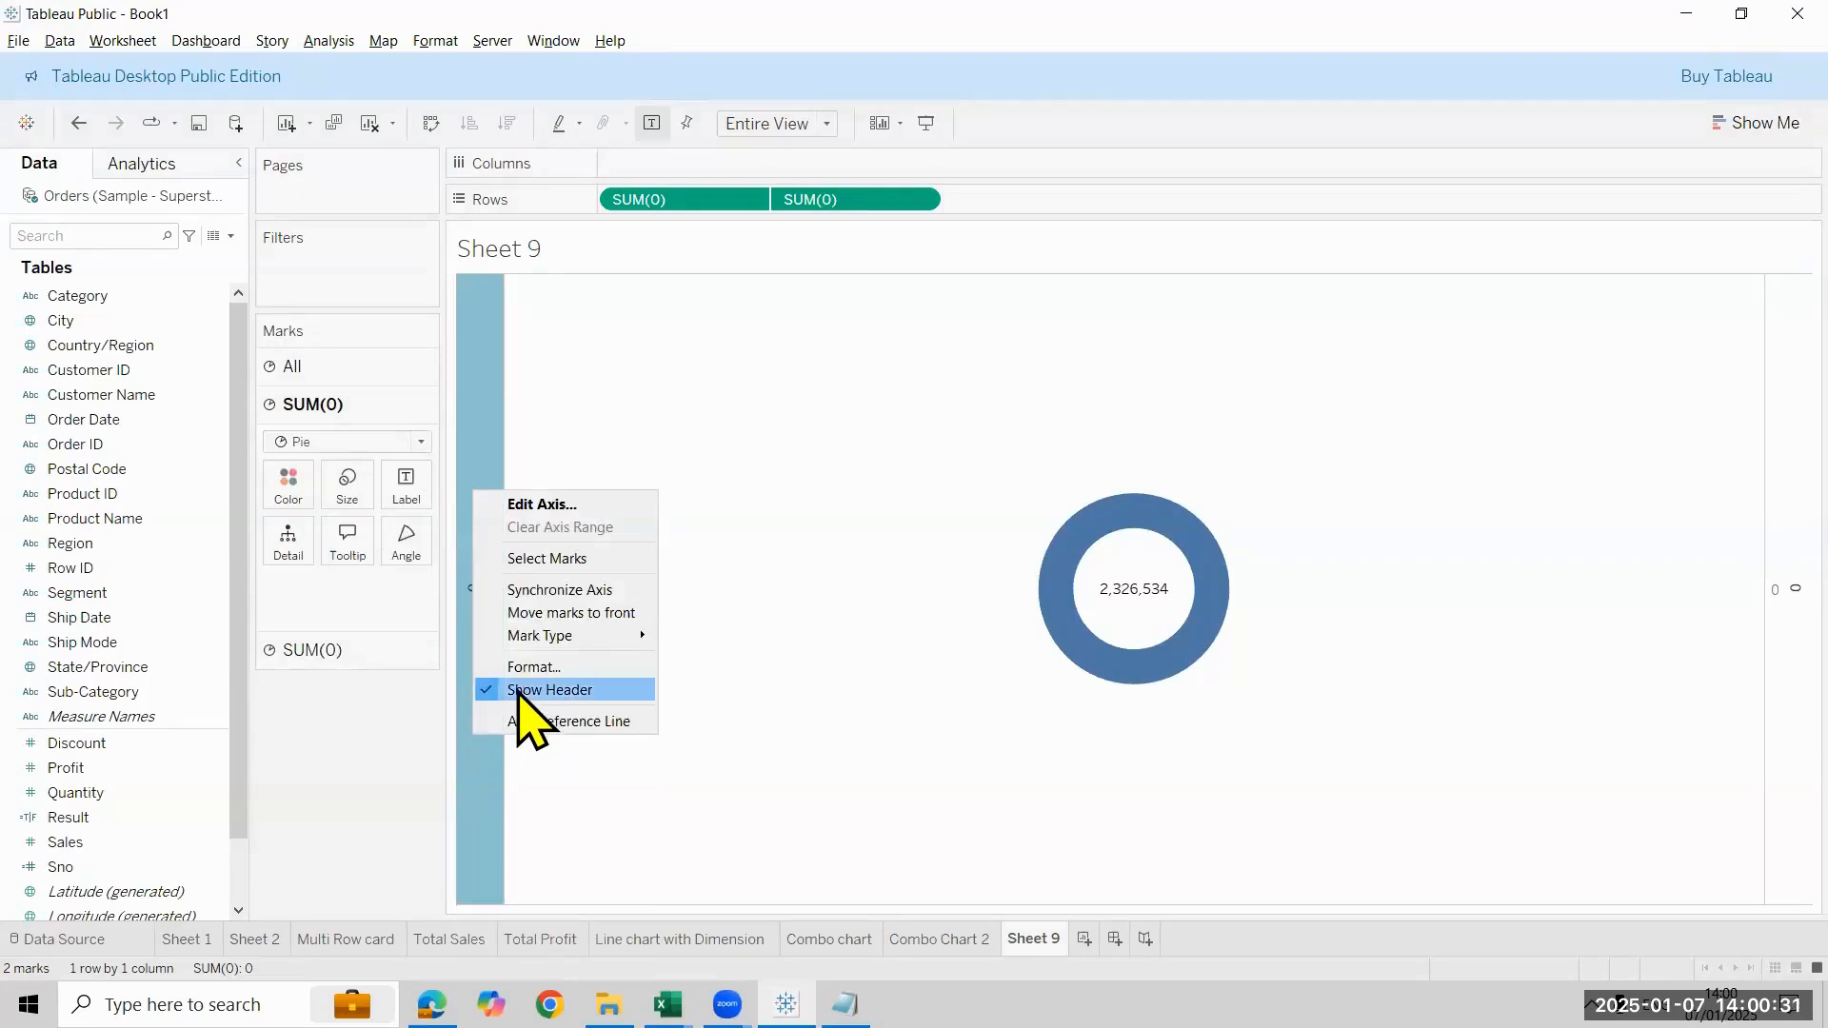
left_click(519, 691)
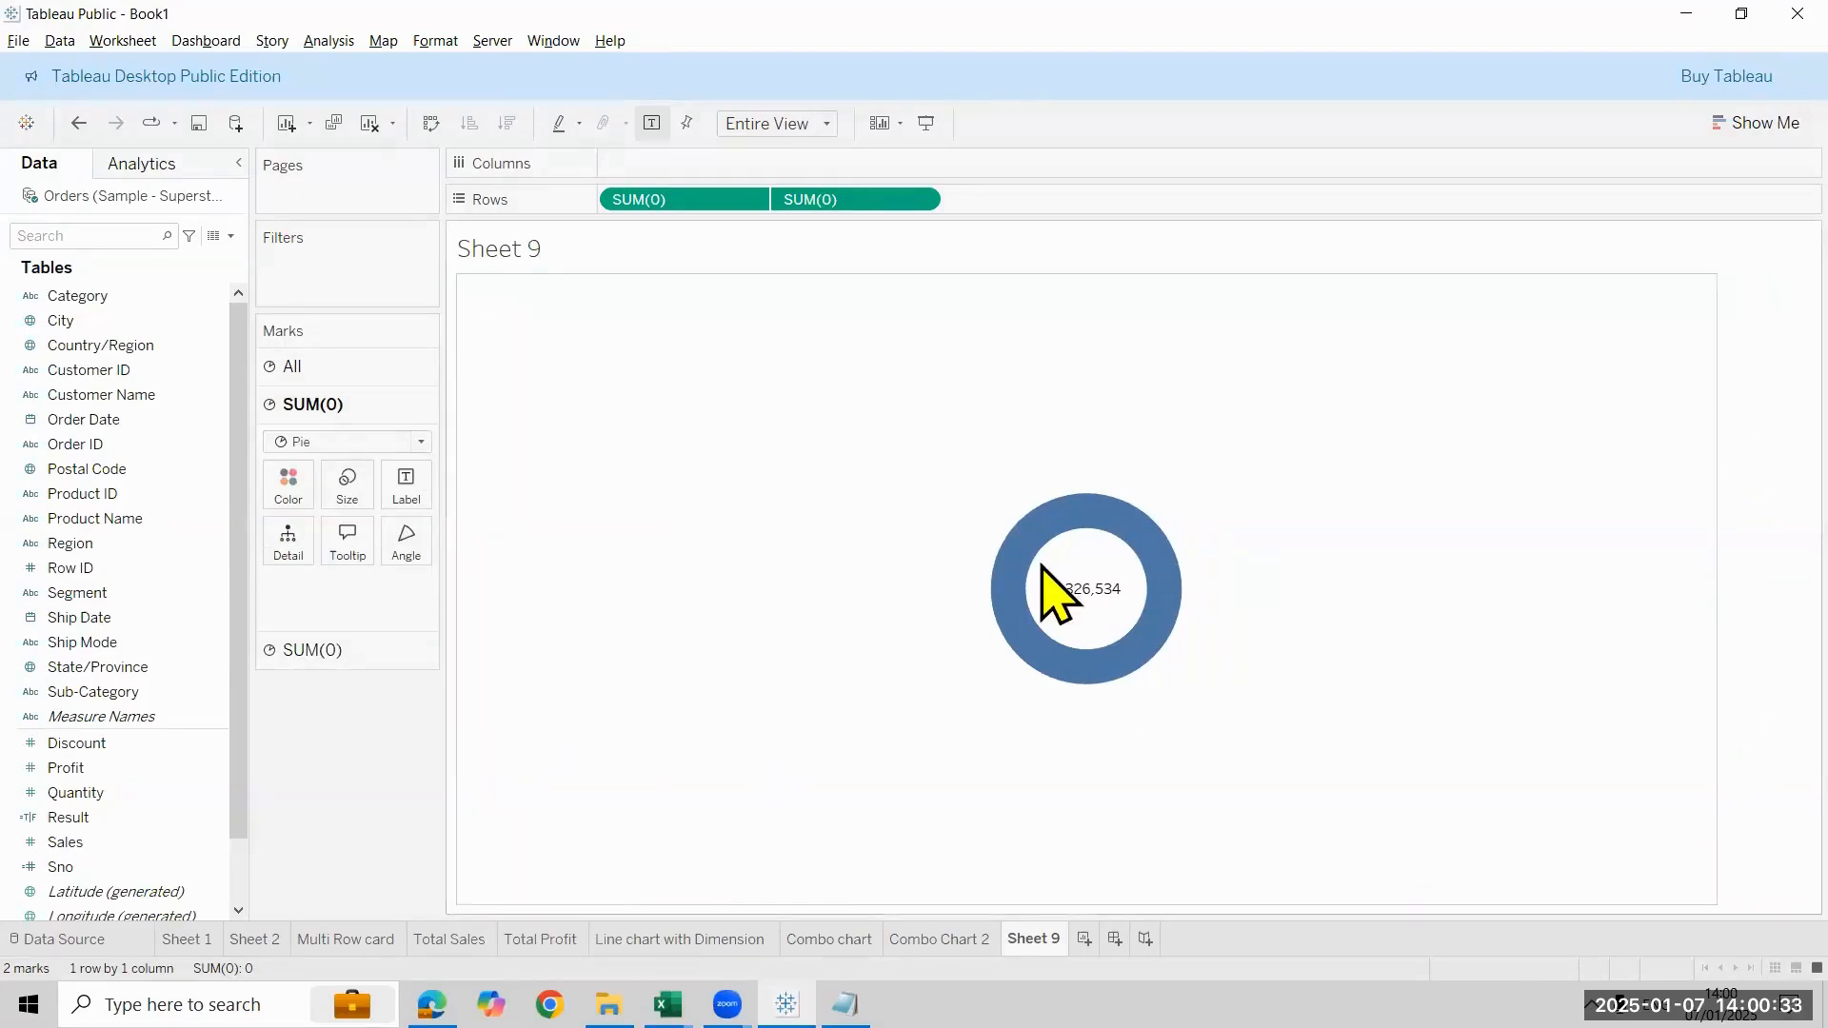
right_click(657, 496)
left_click(701, 567)
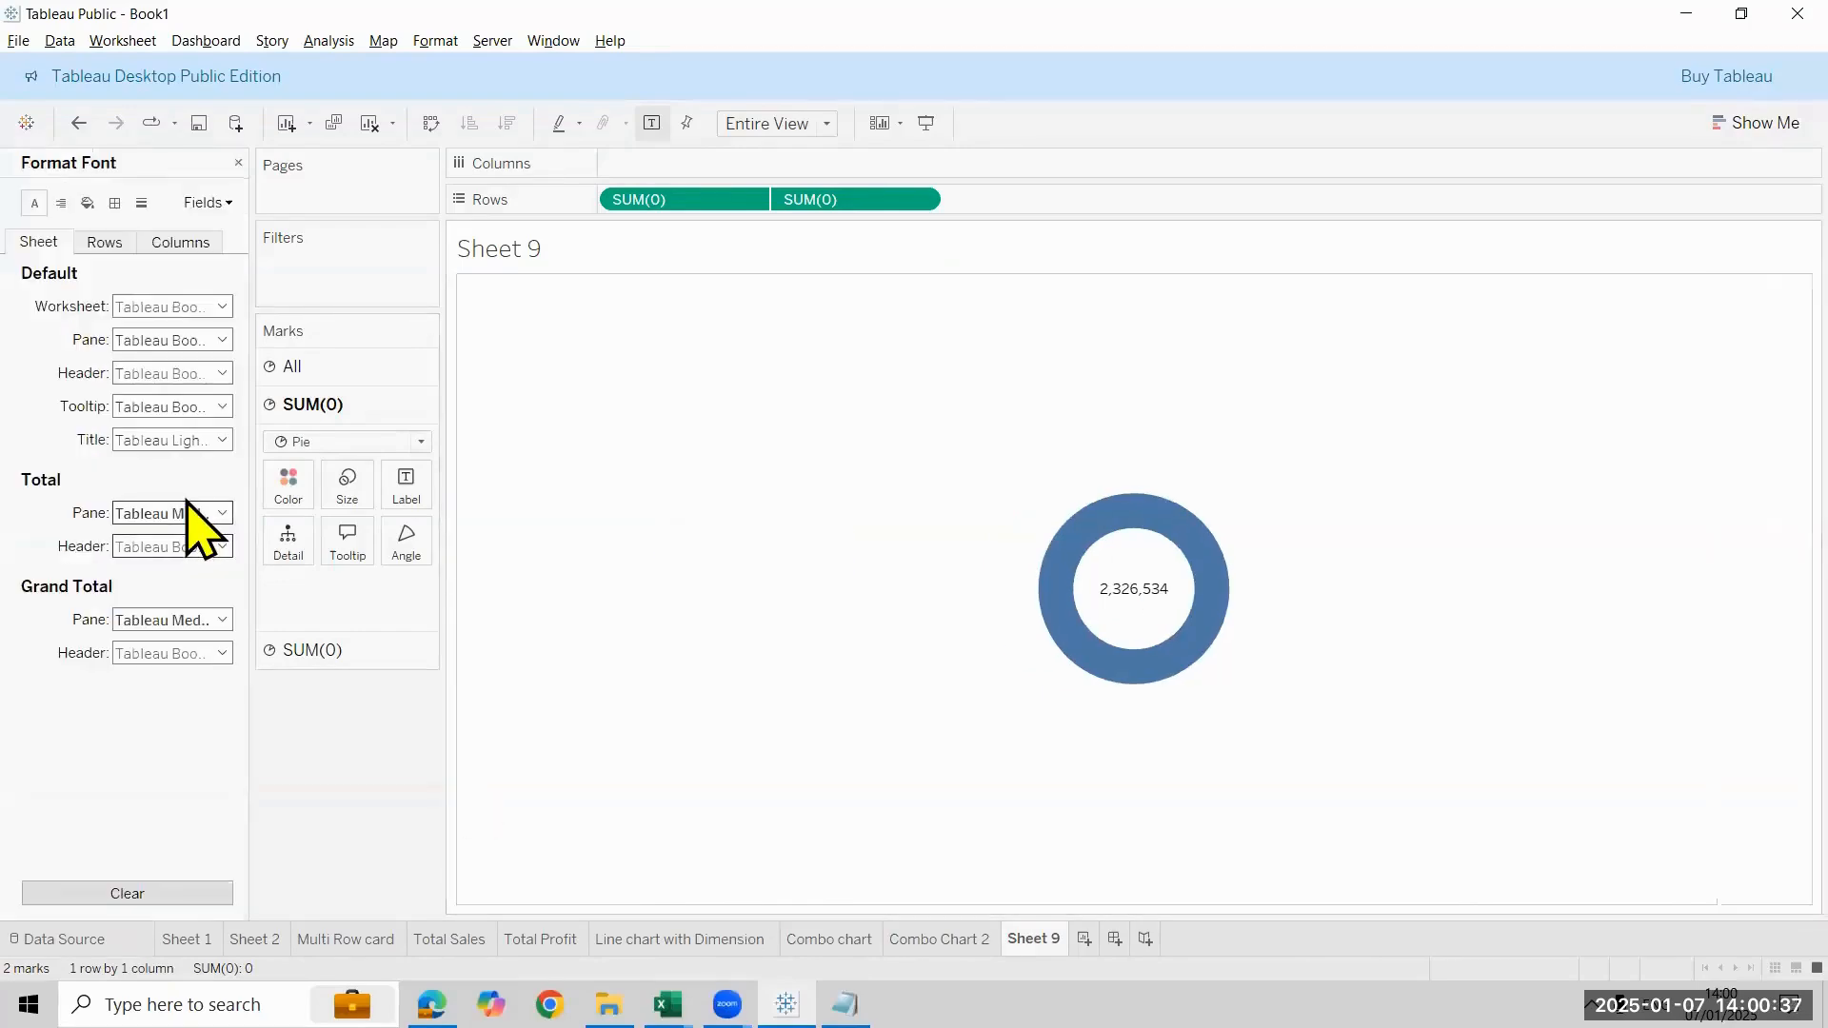
left_click(106, 244)
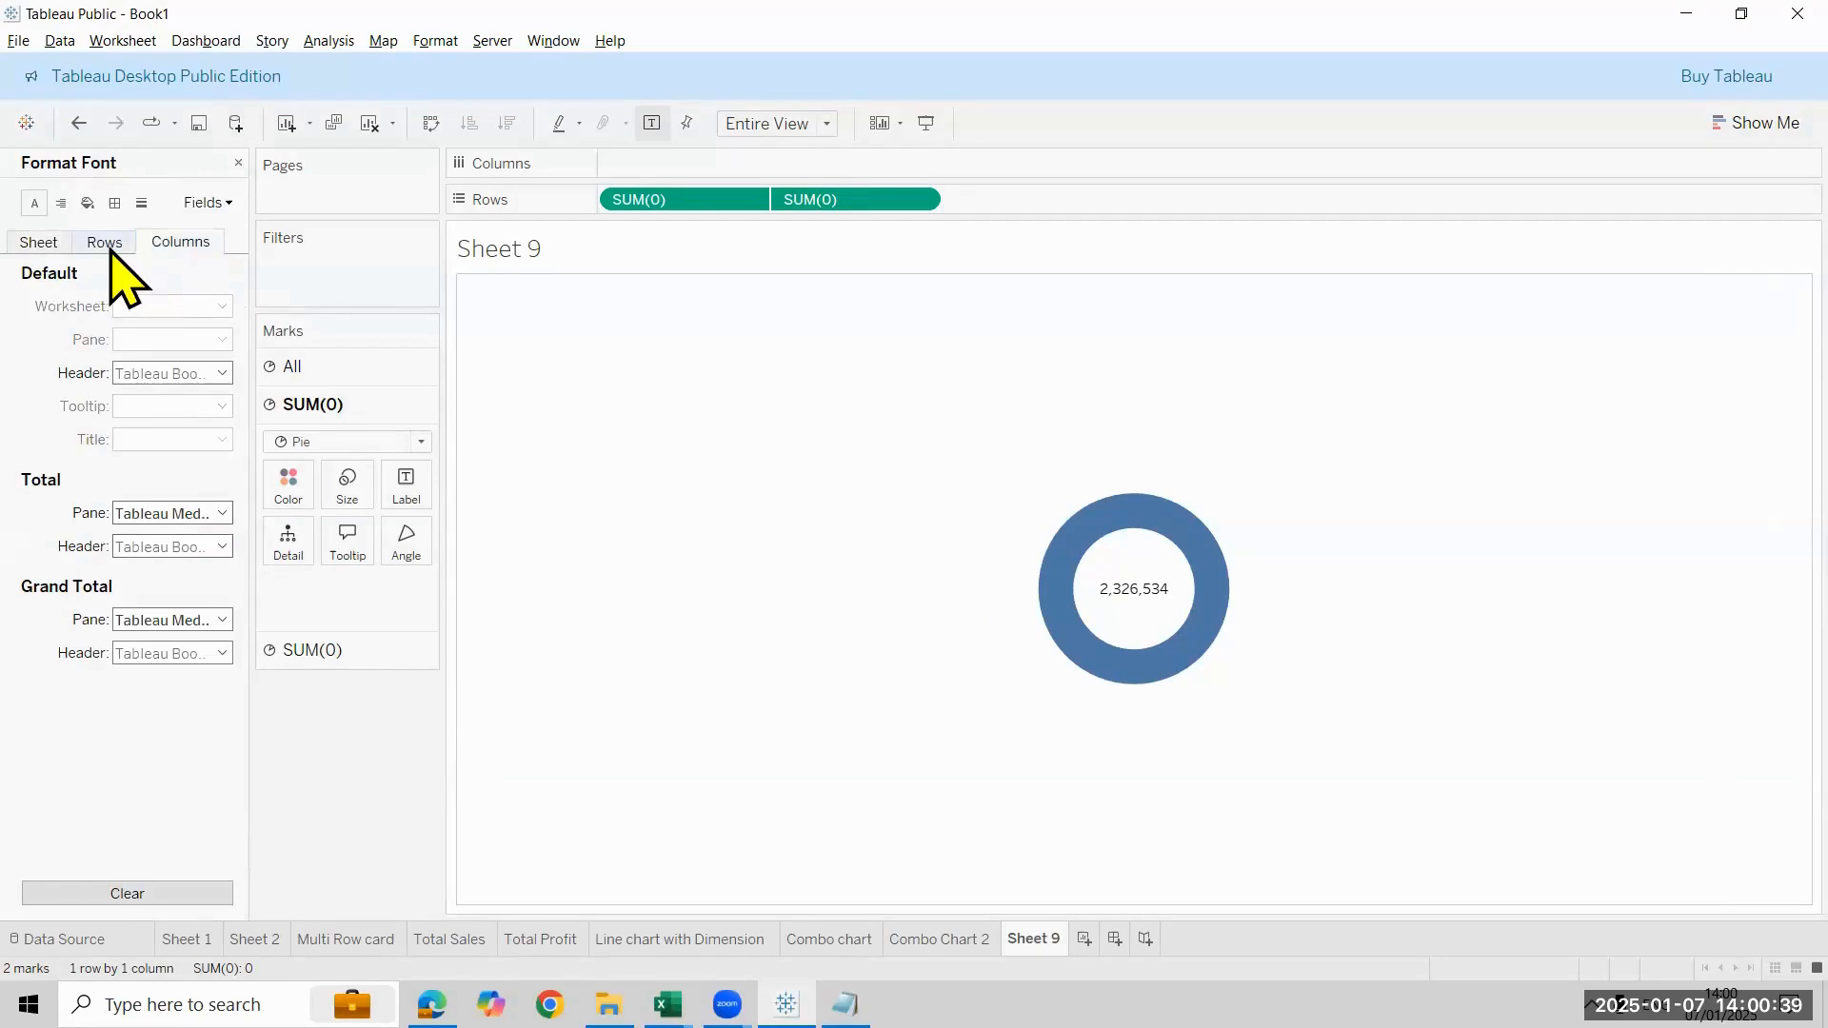
left_click(238, 163)
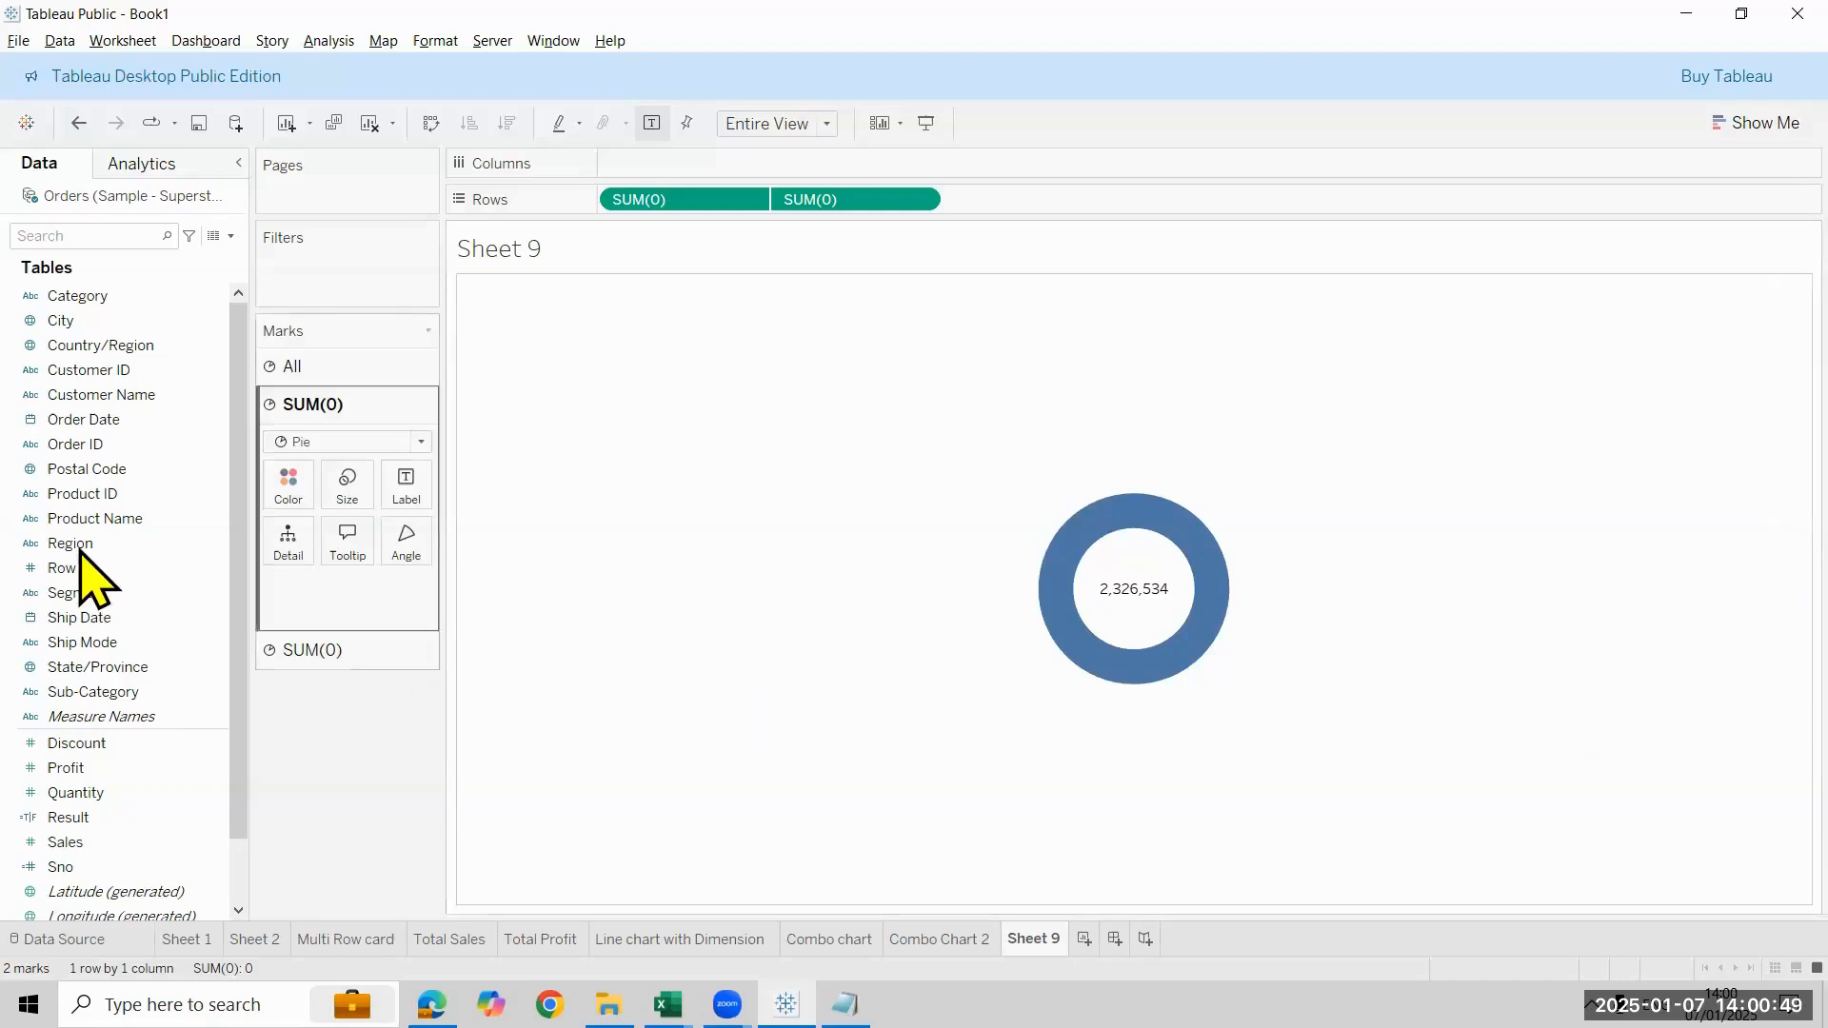
Split the donut by Region and color the outer pie by Category with the color legend hidden
left_click_drag(76, 561, 1055, 710)
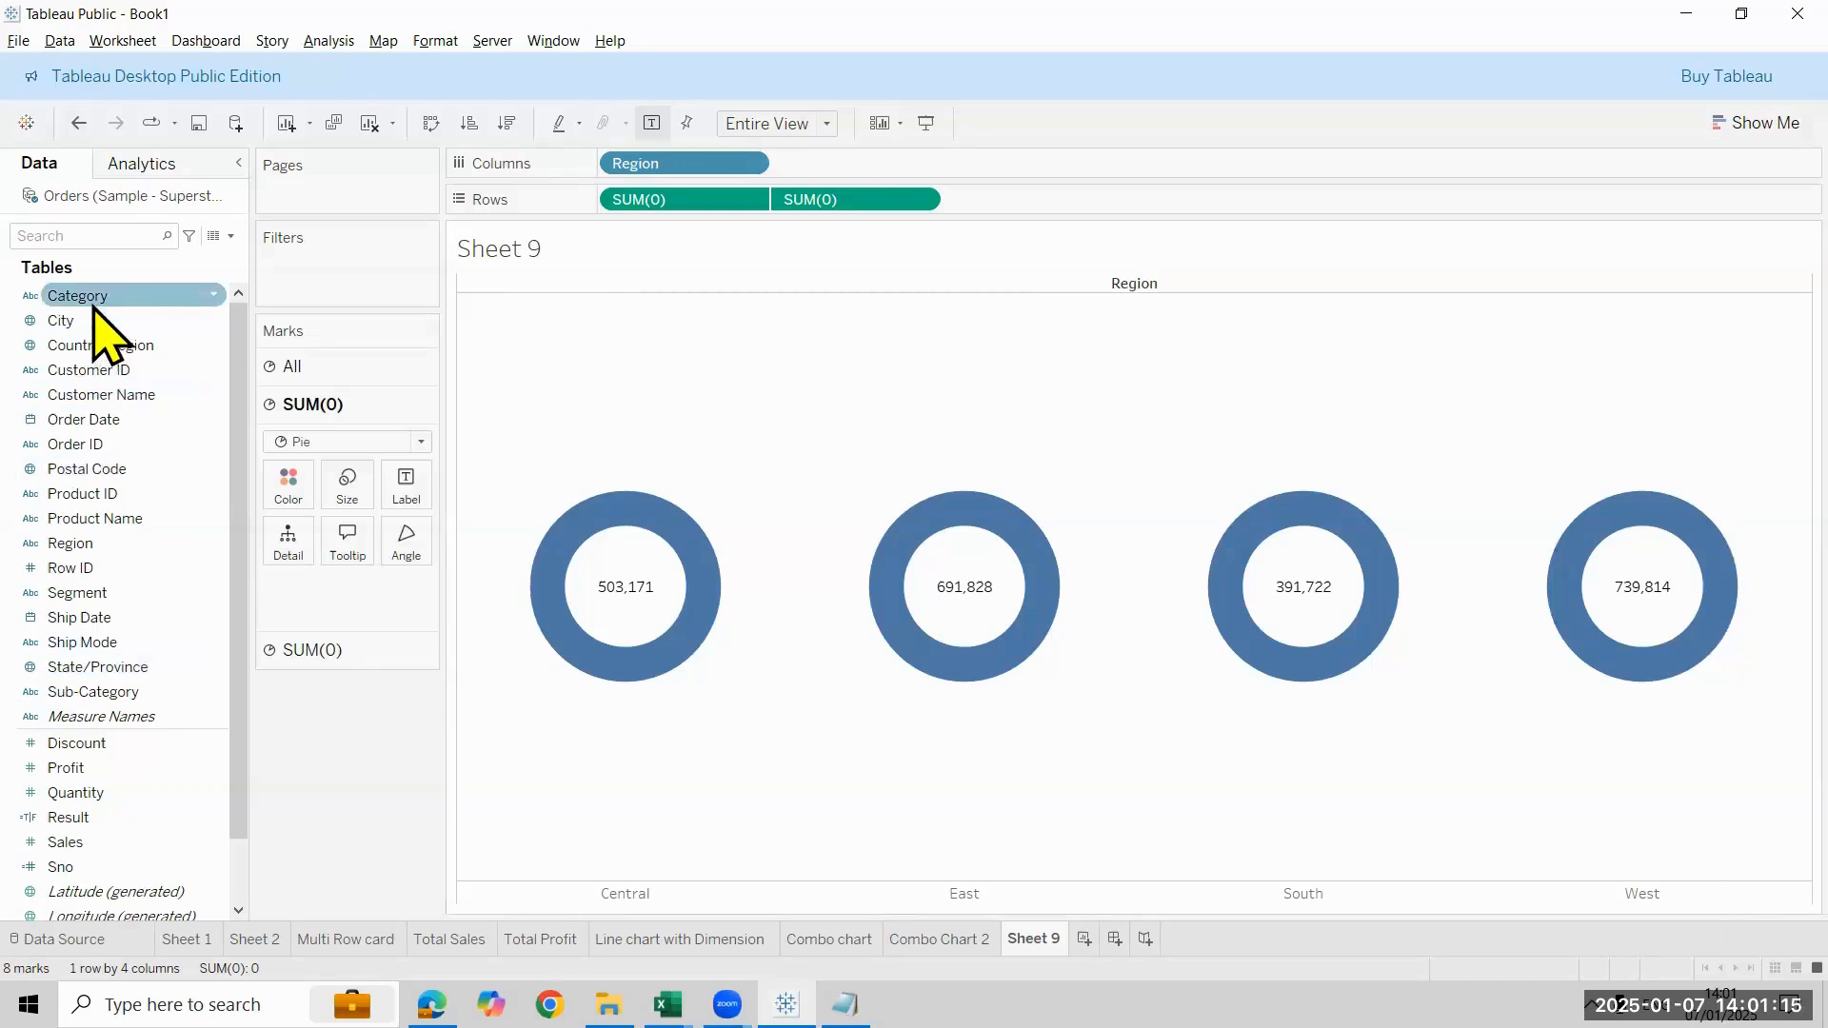
left_click_drag(91, 305, 278, 491)
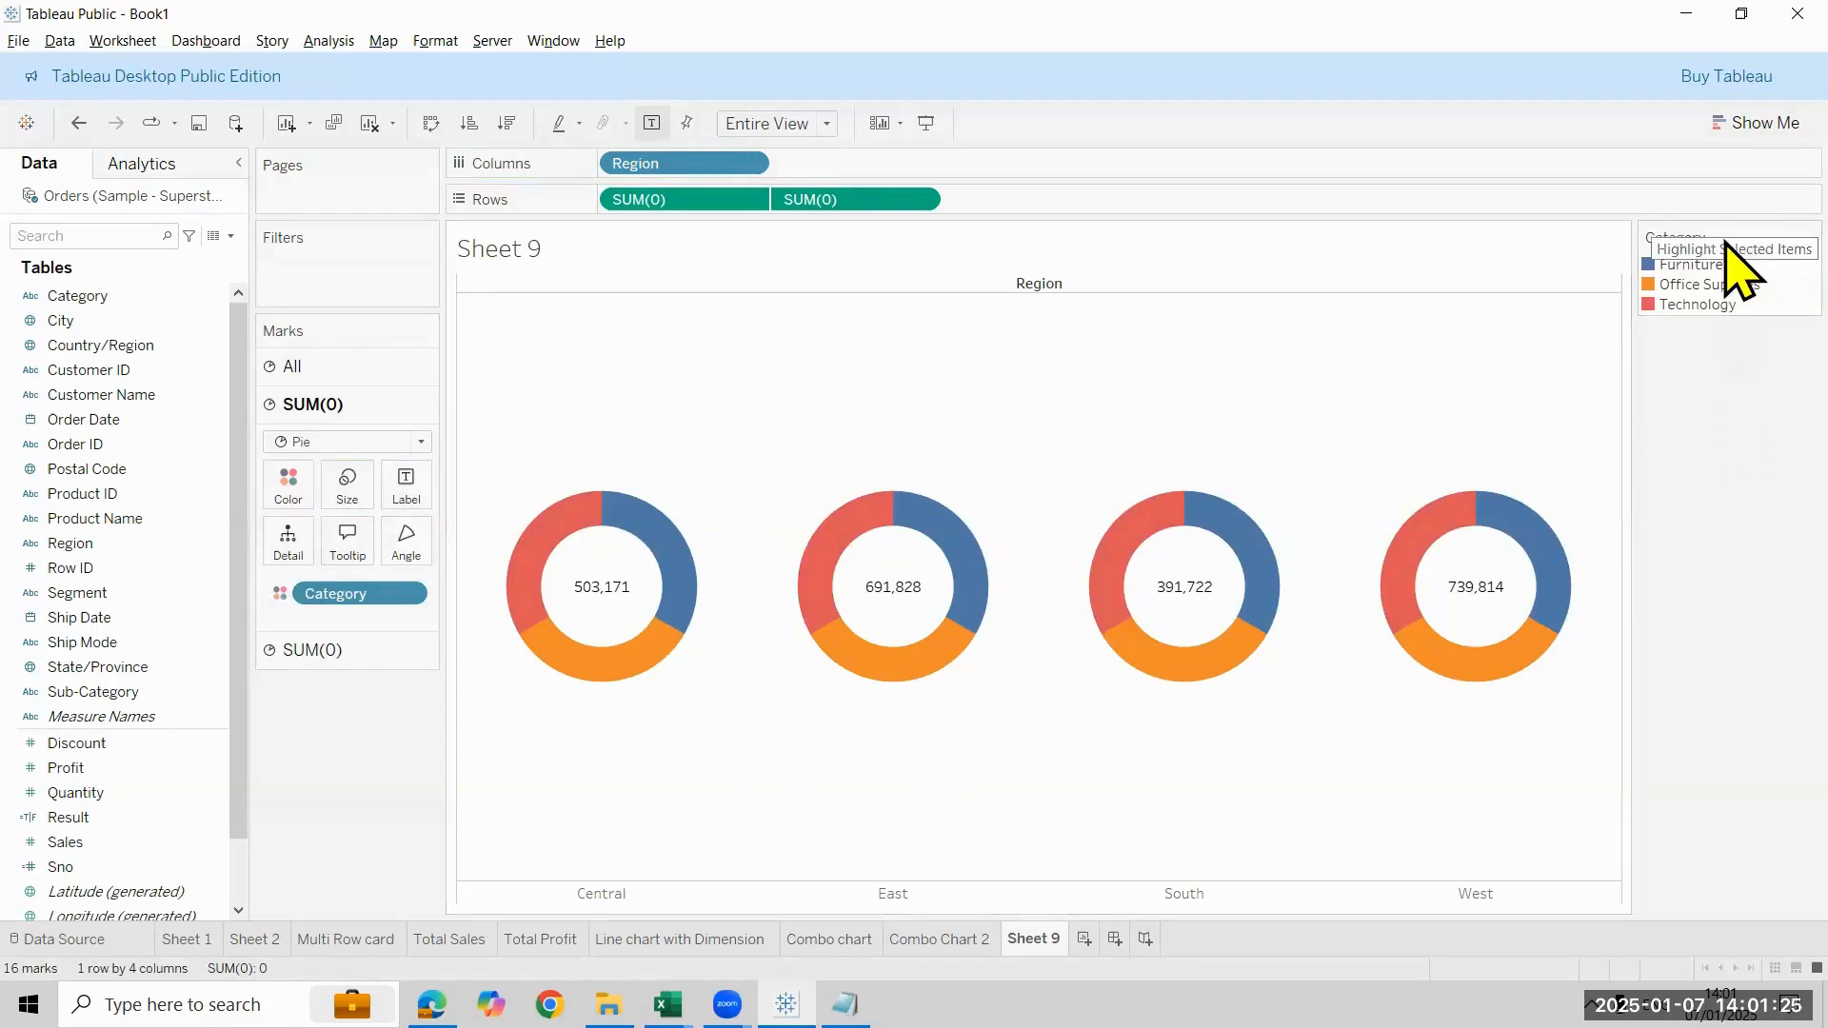
left_click(1798, 235)
left_click(1725, 414)
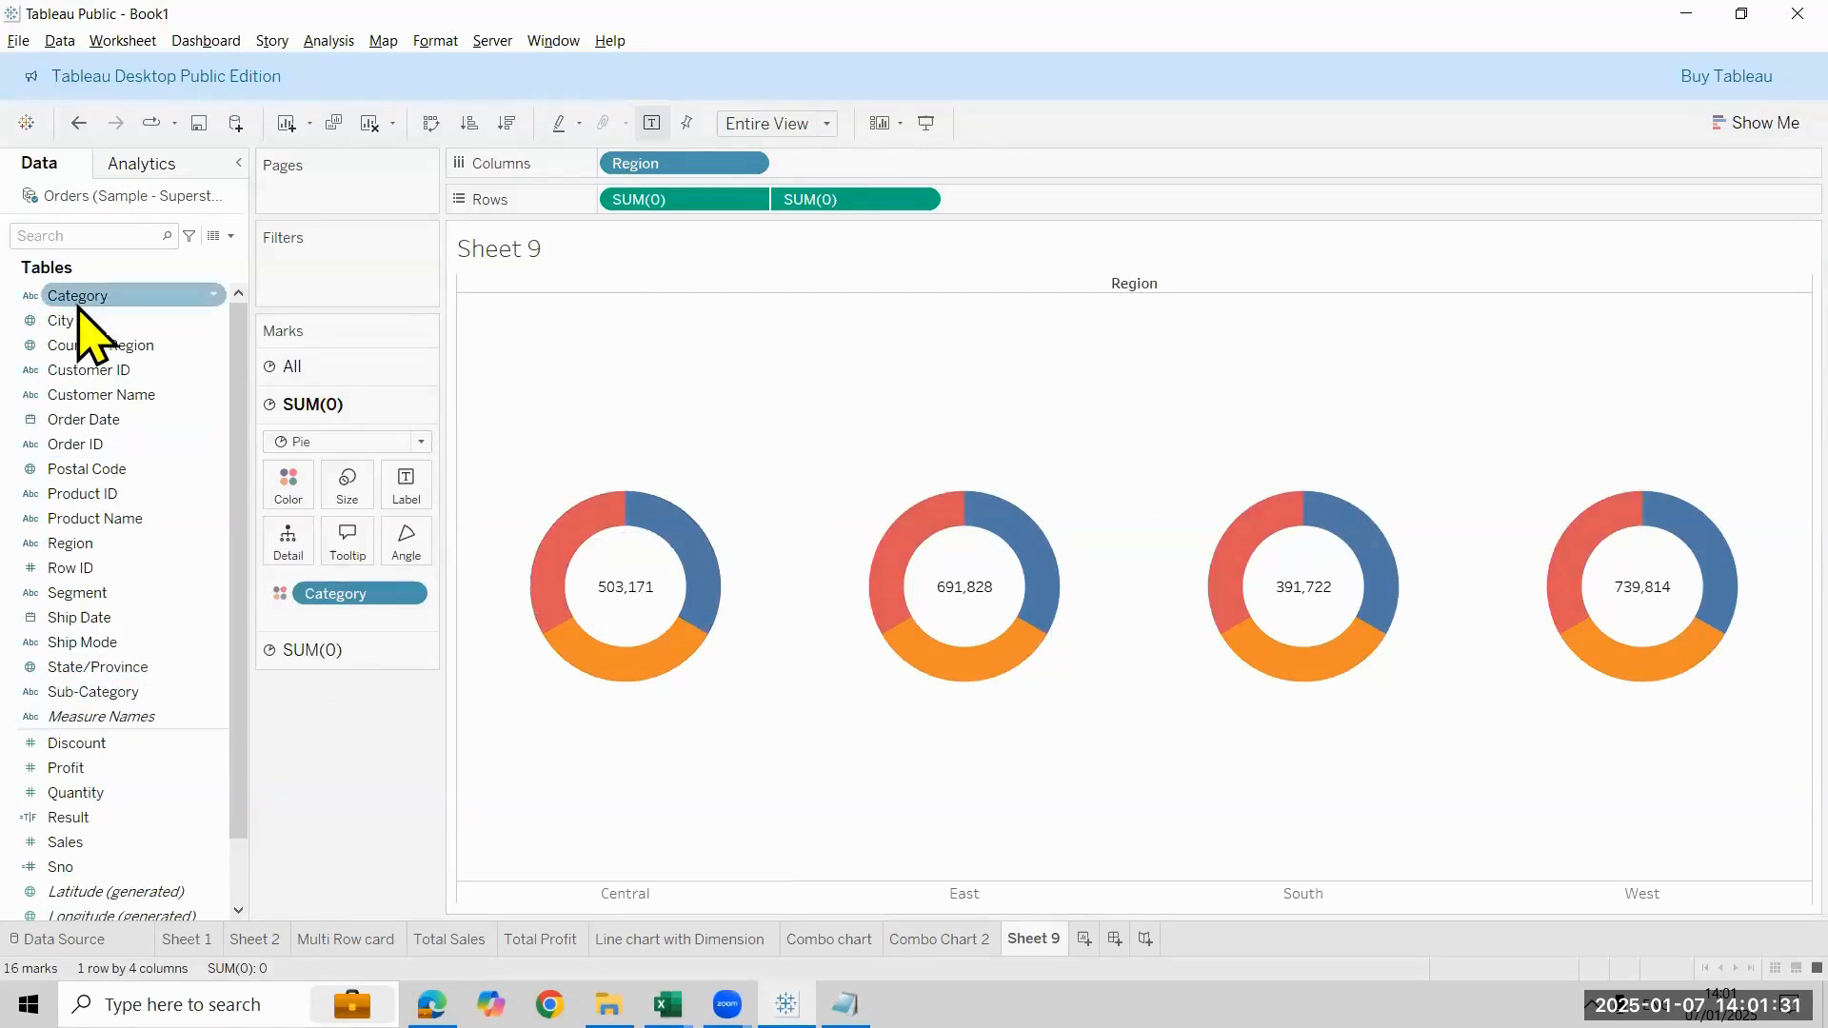
Label the outer pie slices with Category and the Sales measure
left_click_drag(79, 307, 407, 484)
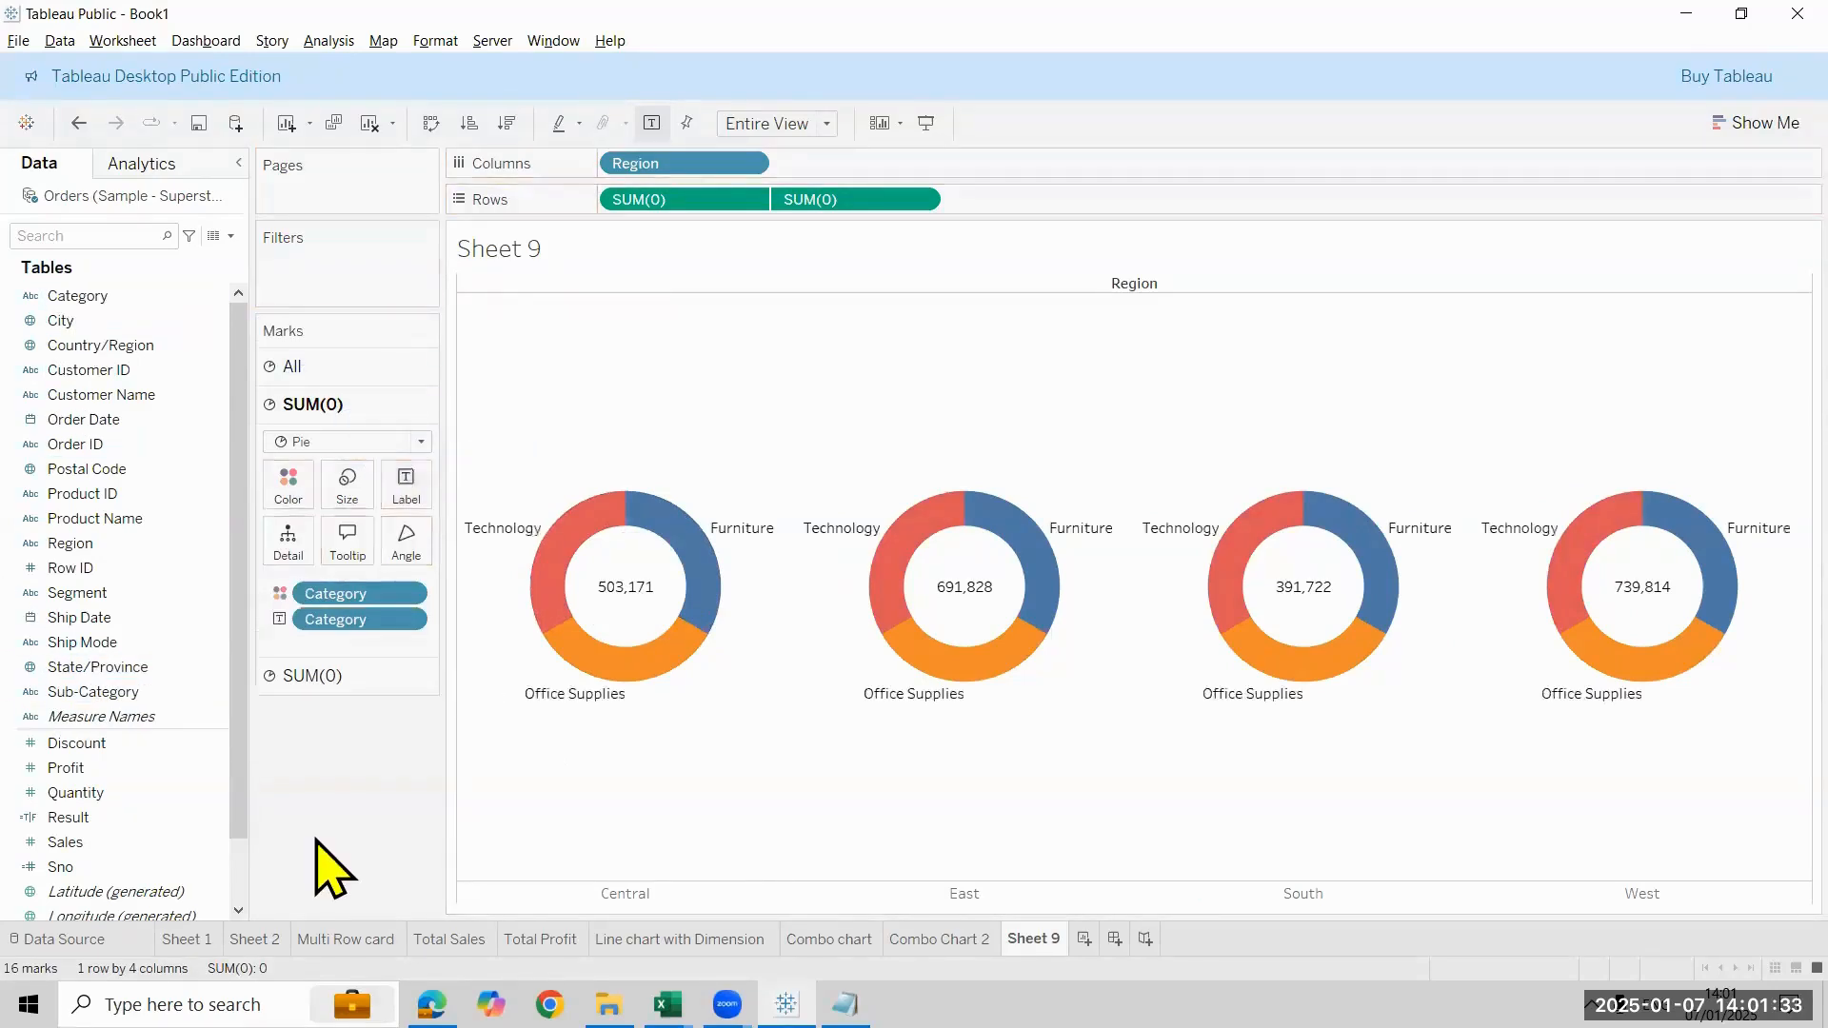
left_click_drag(68, 842, 415, 504)
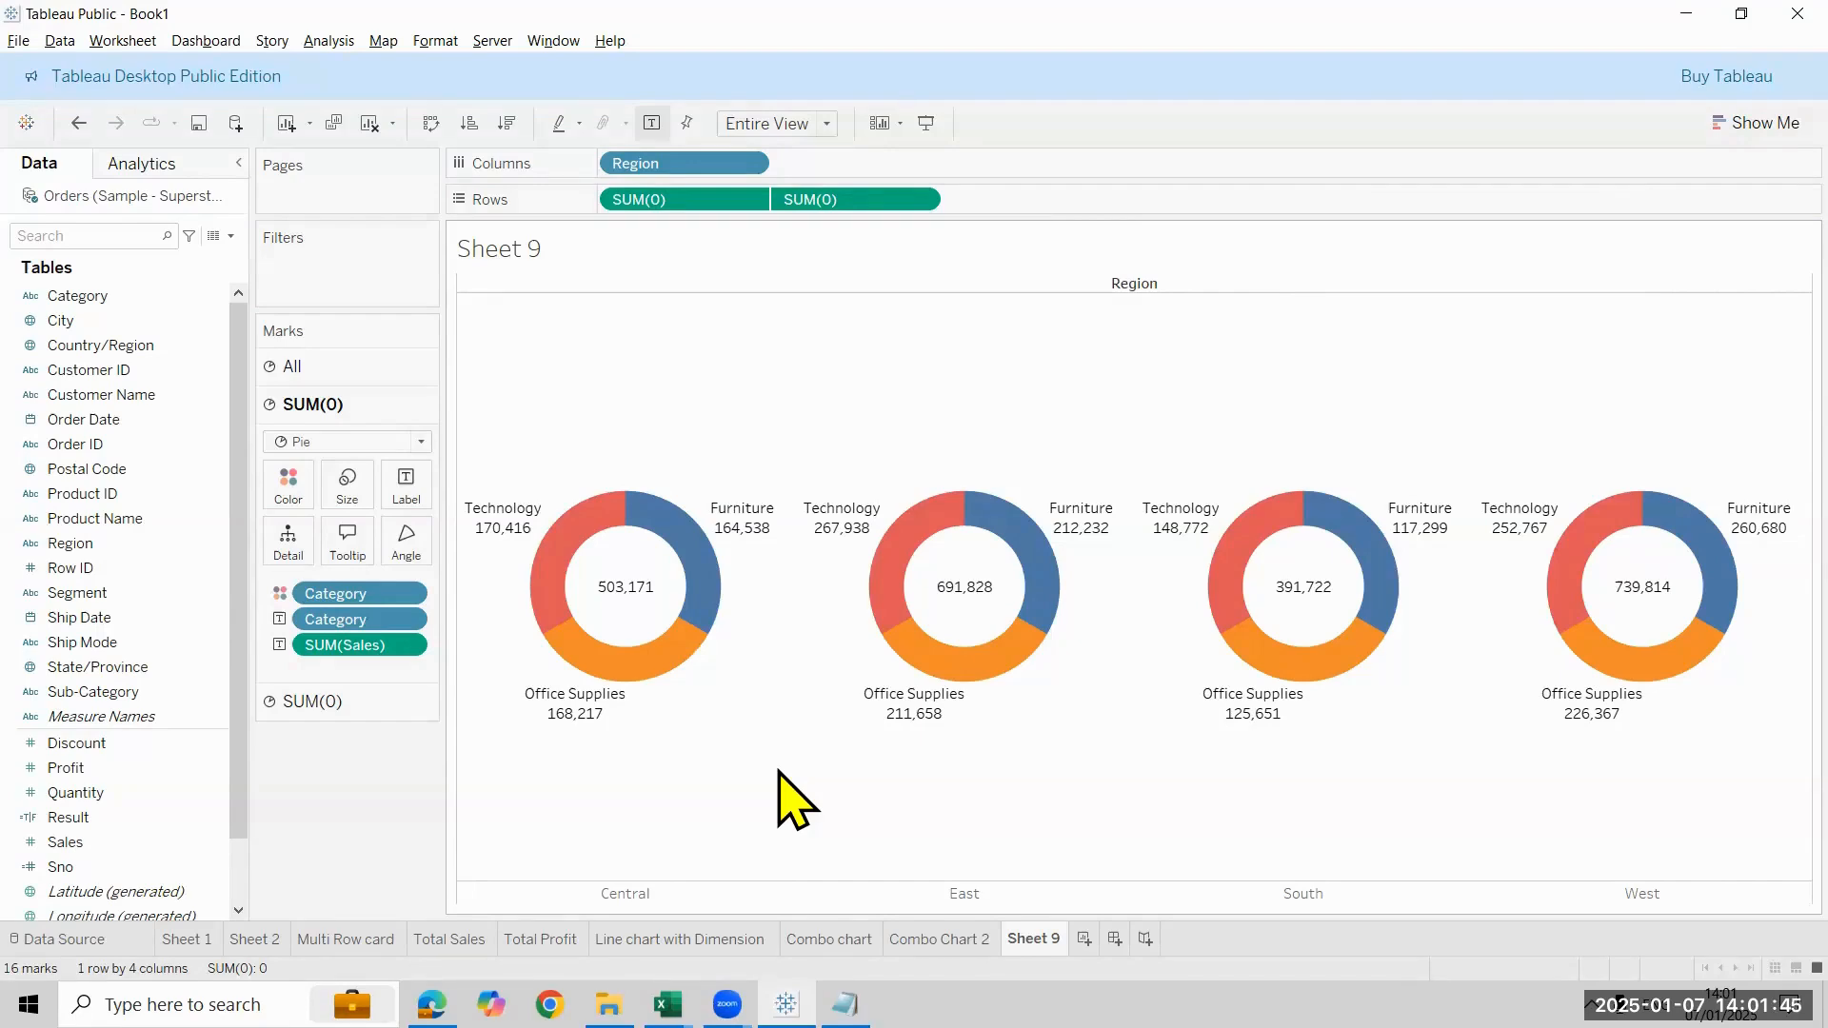
Undo the slice labels, the Category coloring and the Region split of the donut
left_click(67, 123)
left_click(67, 123)
left_click(67, 123)
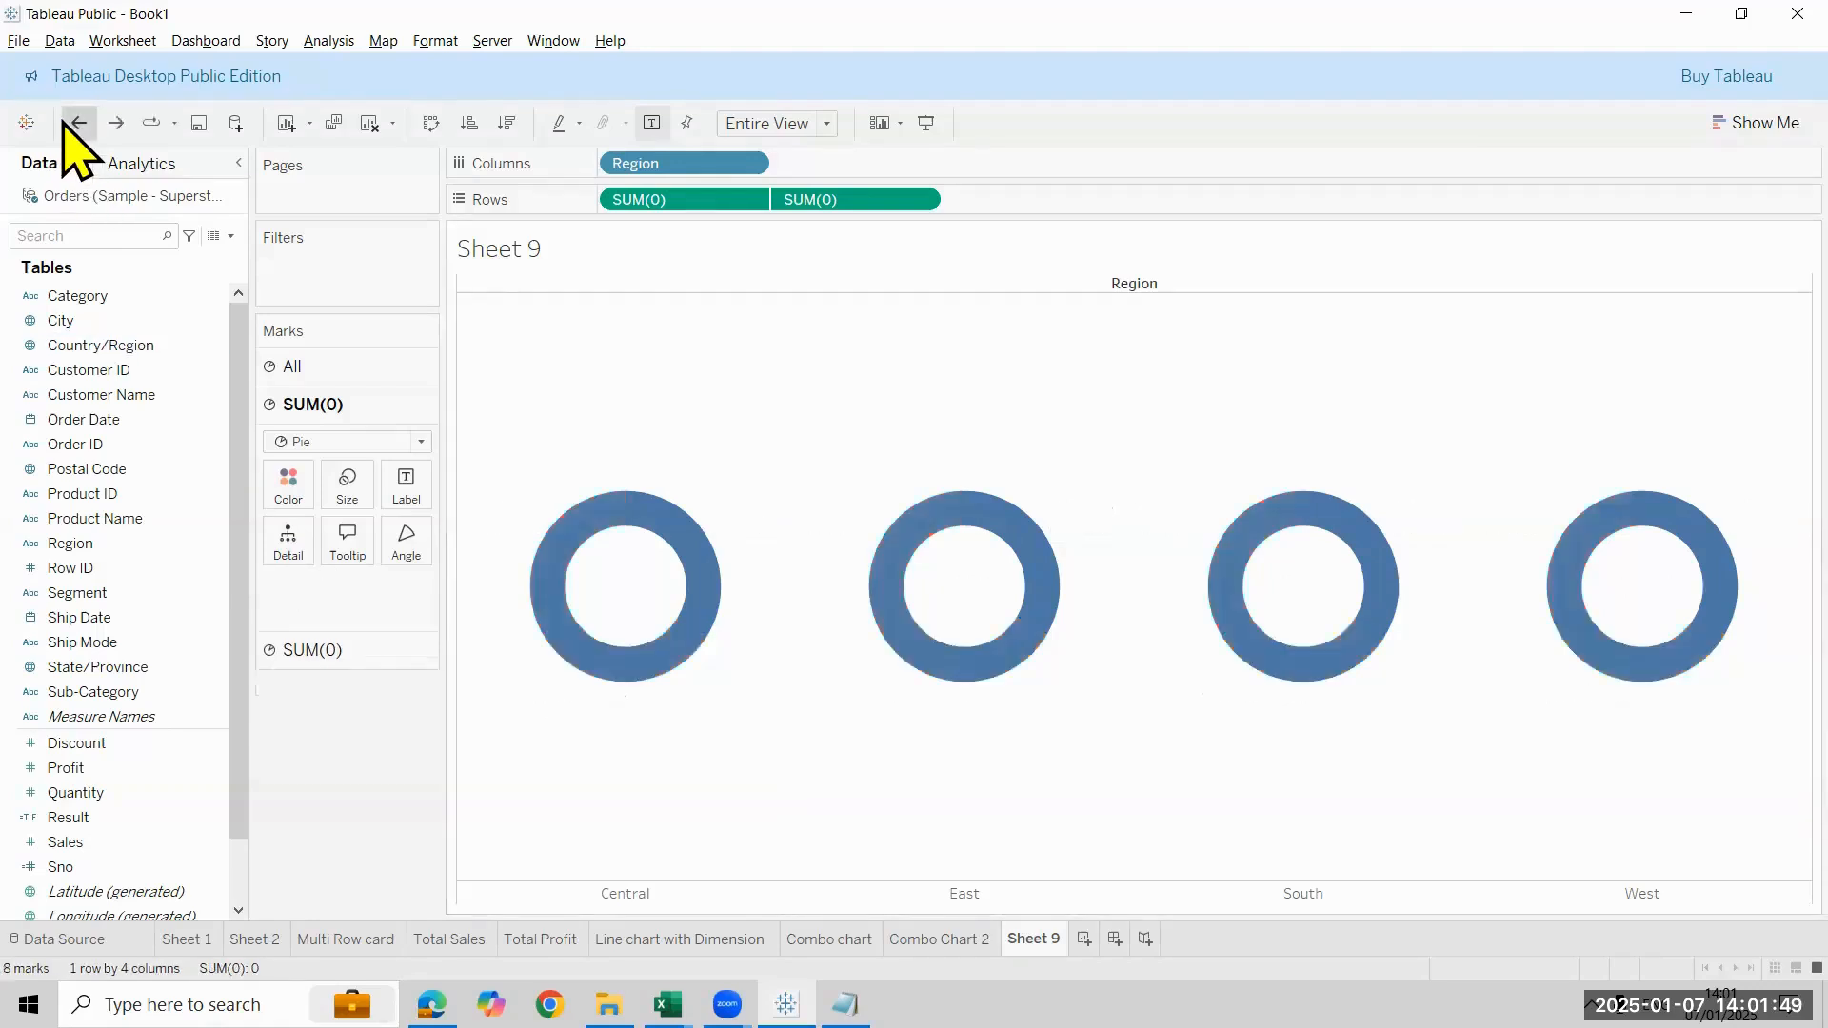
left_click(67, 123)
Split the donut into one per Region across the columns and color the outer pie by Category
mouse_move(1135, 571)
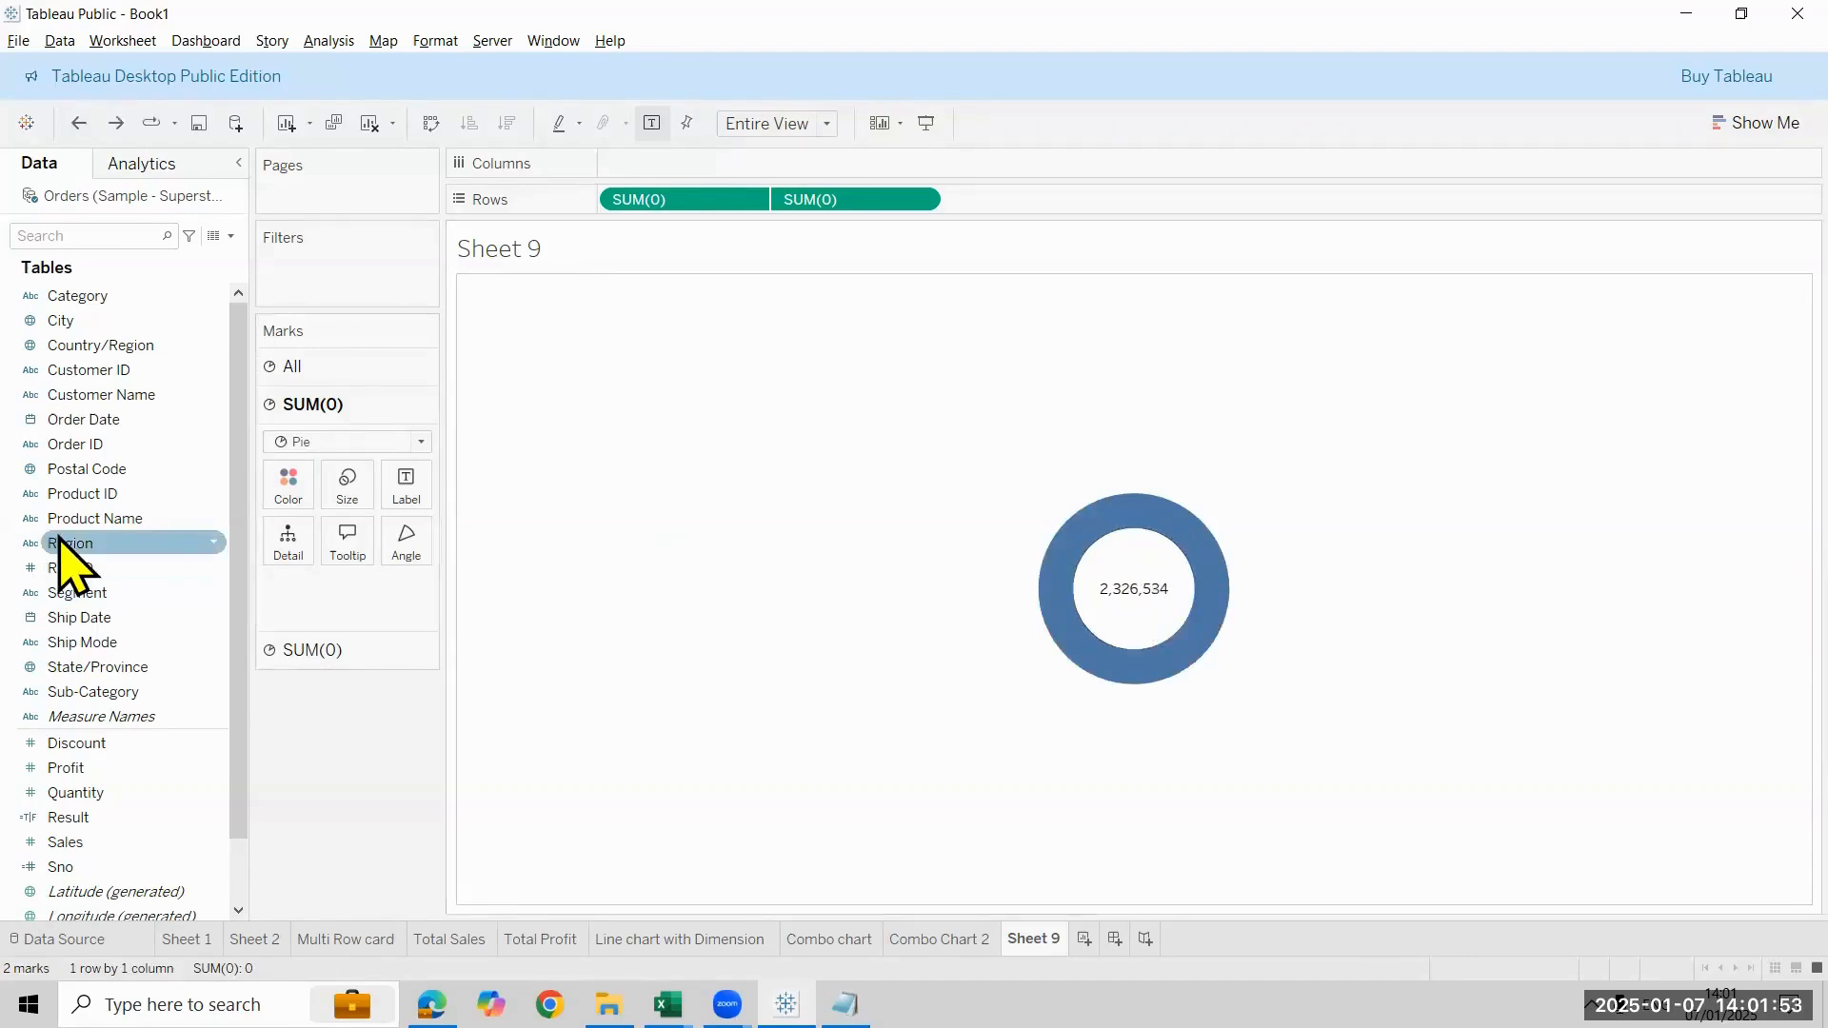
left_click_drag(67, 562, 972, 577)
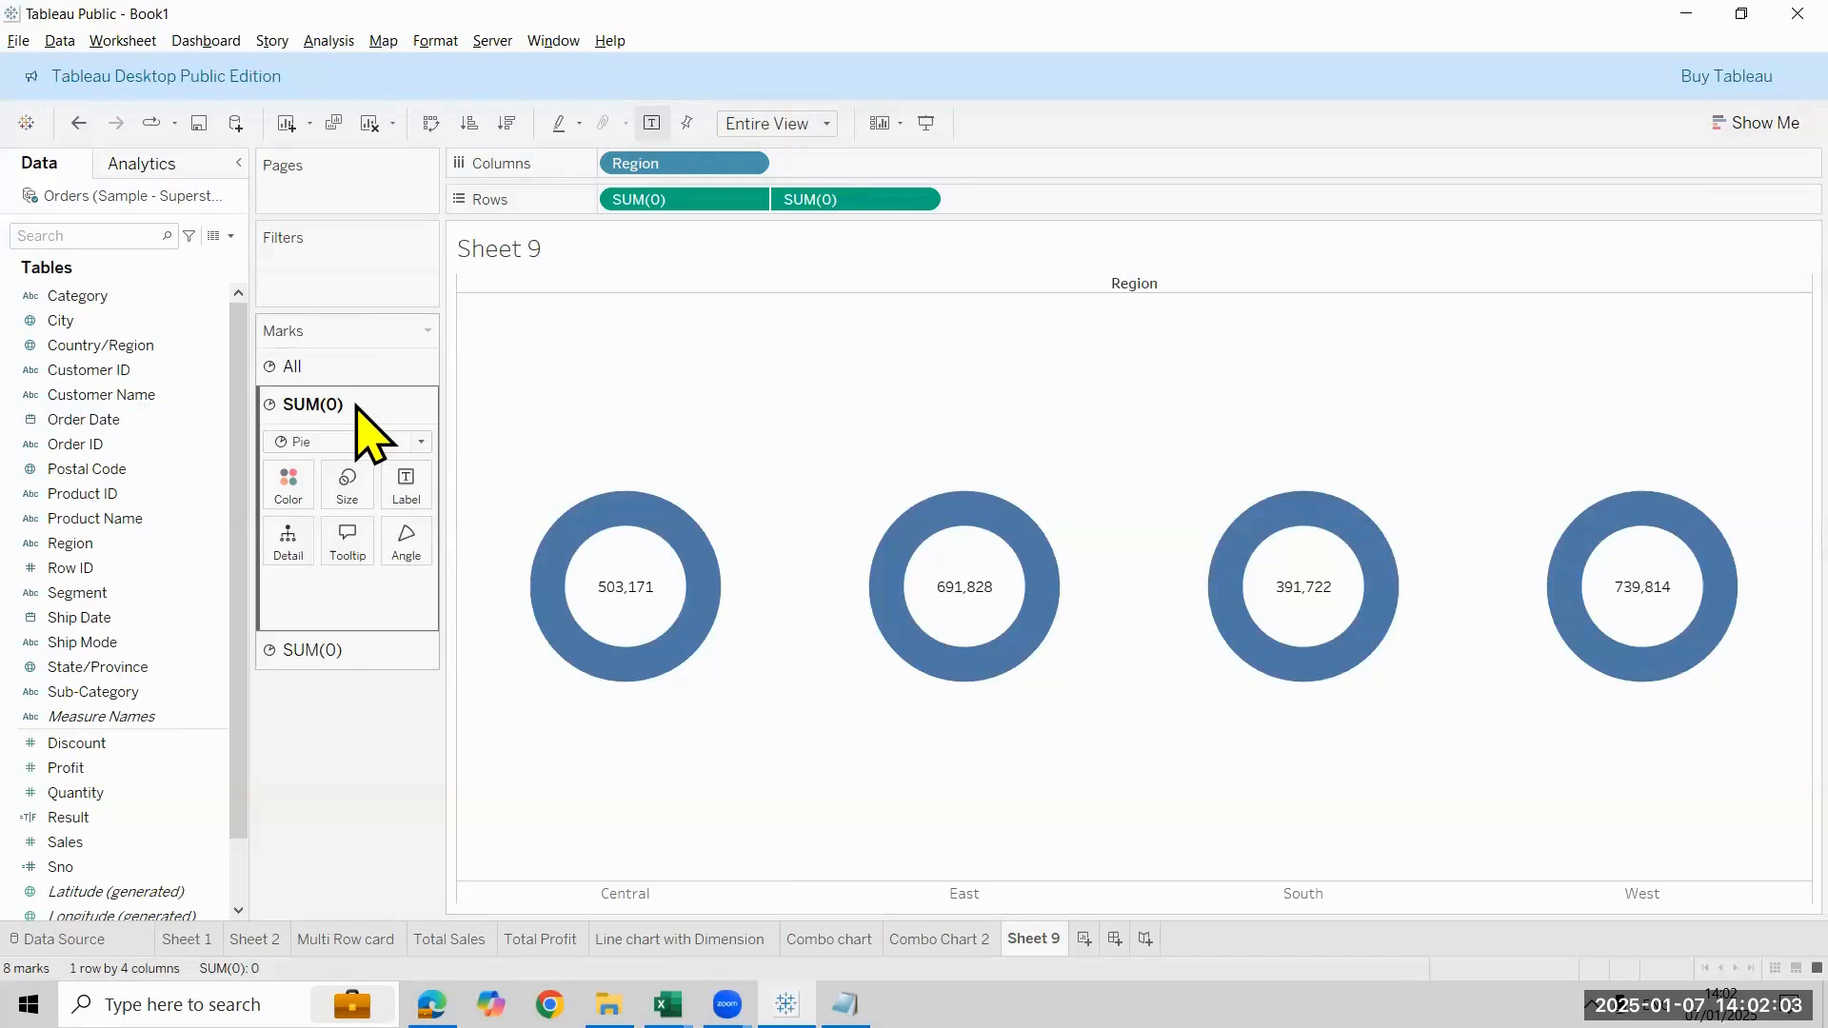
left_click_drag(76, 297, 287, 498)
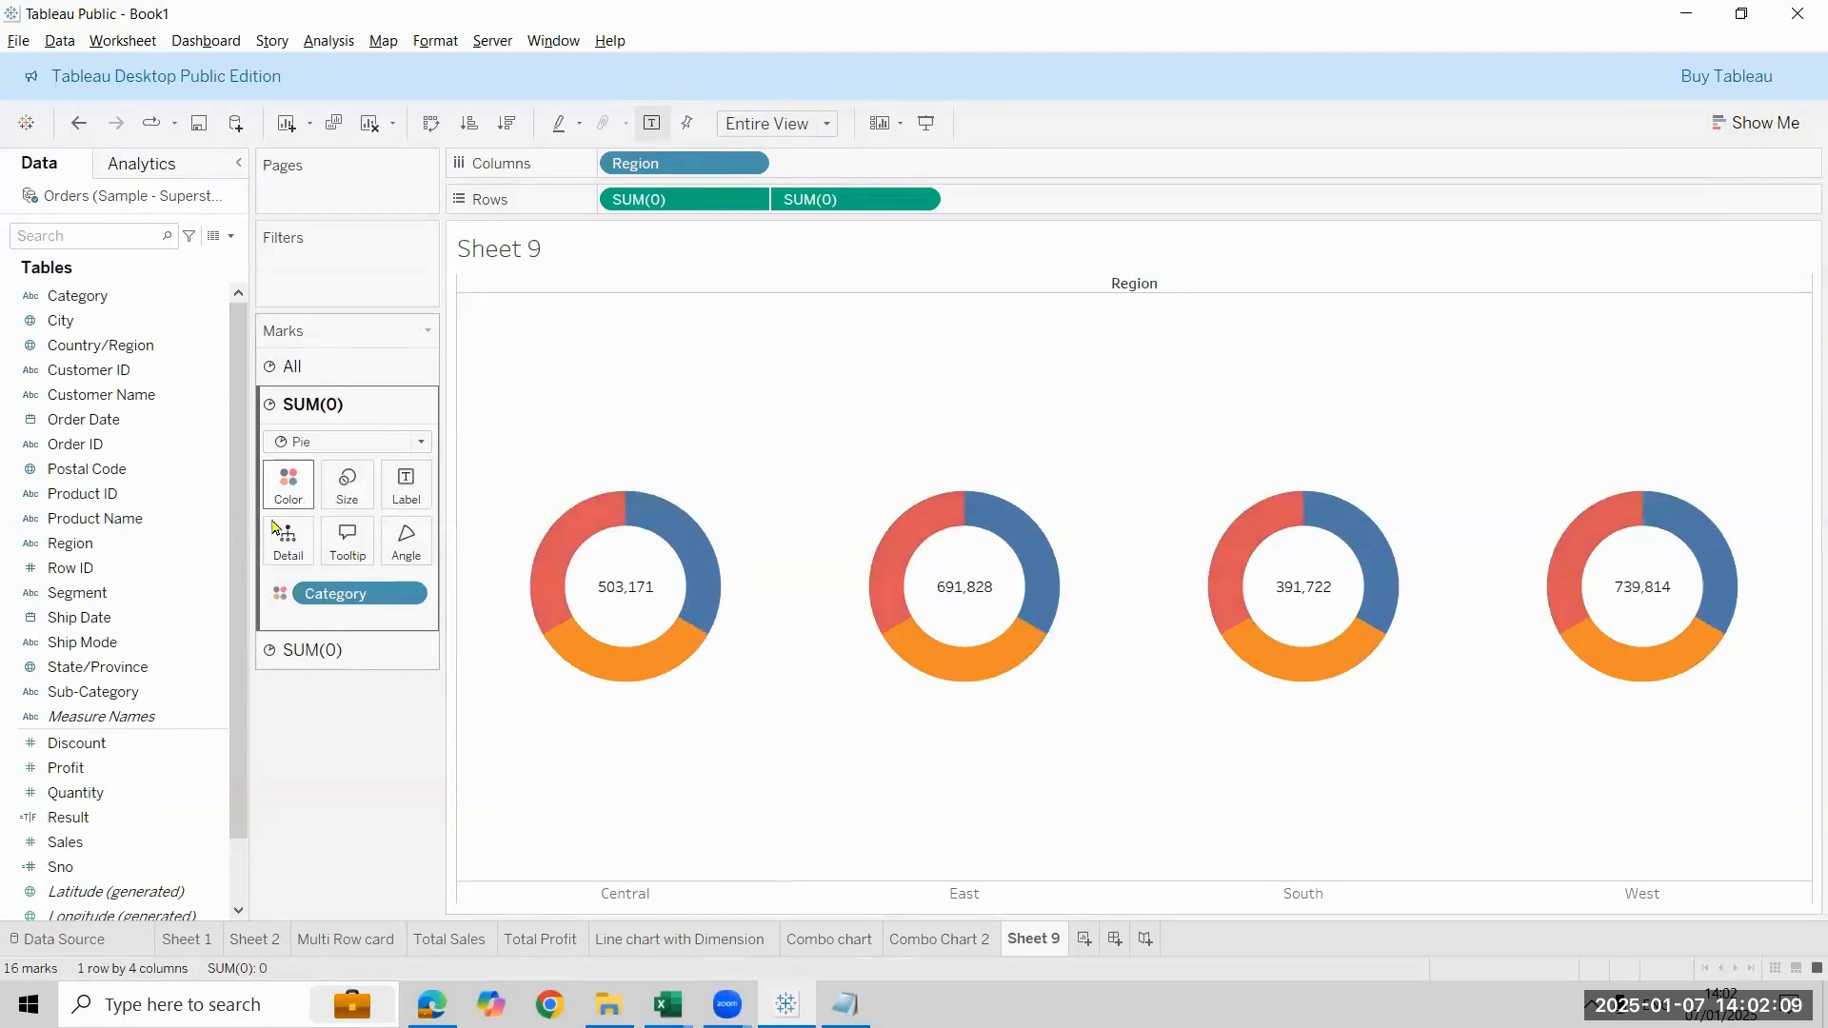
Label the outer pie slices of the regional donuts with Category and Sales
left_click_drag(60, 303, 392, 496)
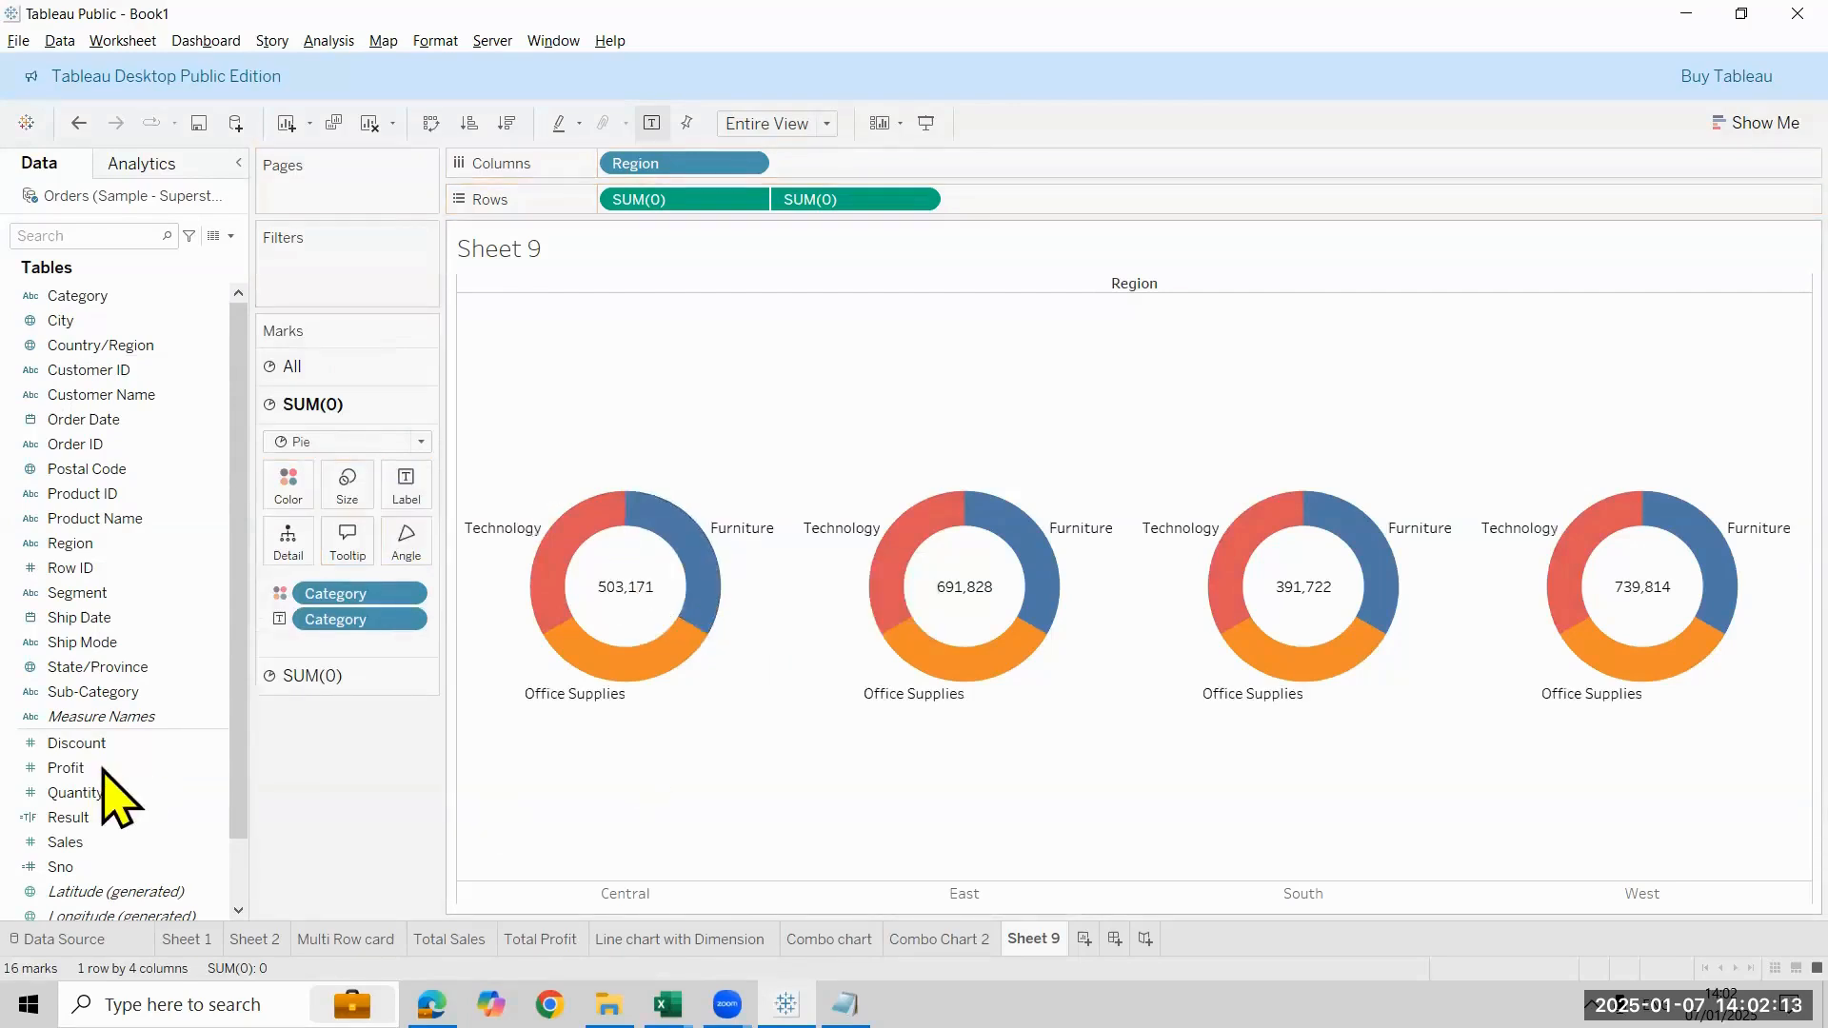
left_click_drag(111, 842, 406, 481)
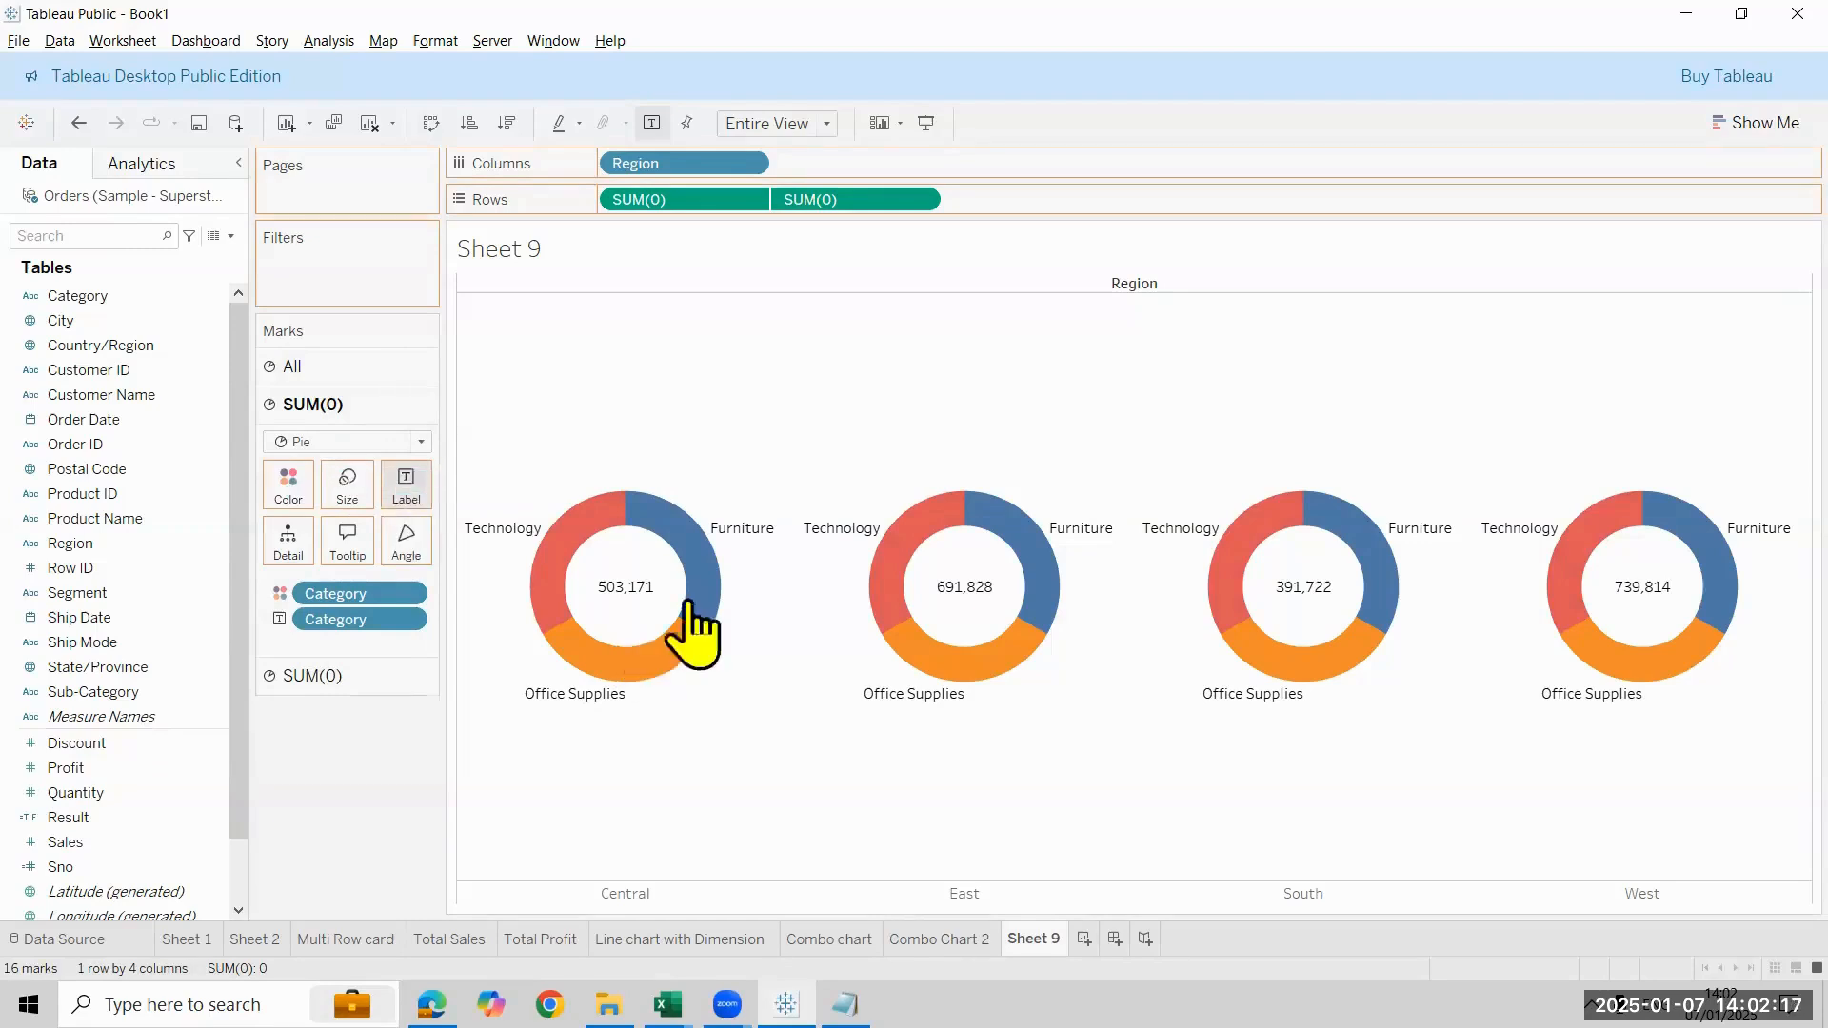
mouse_move(1312, 671)
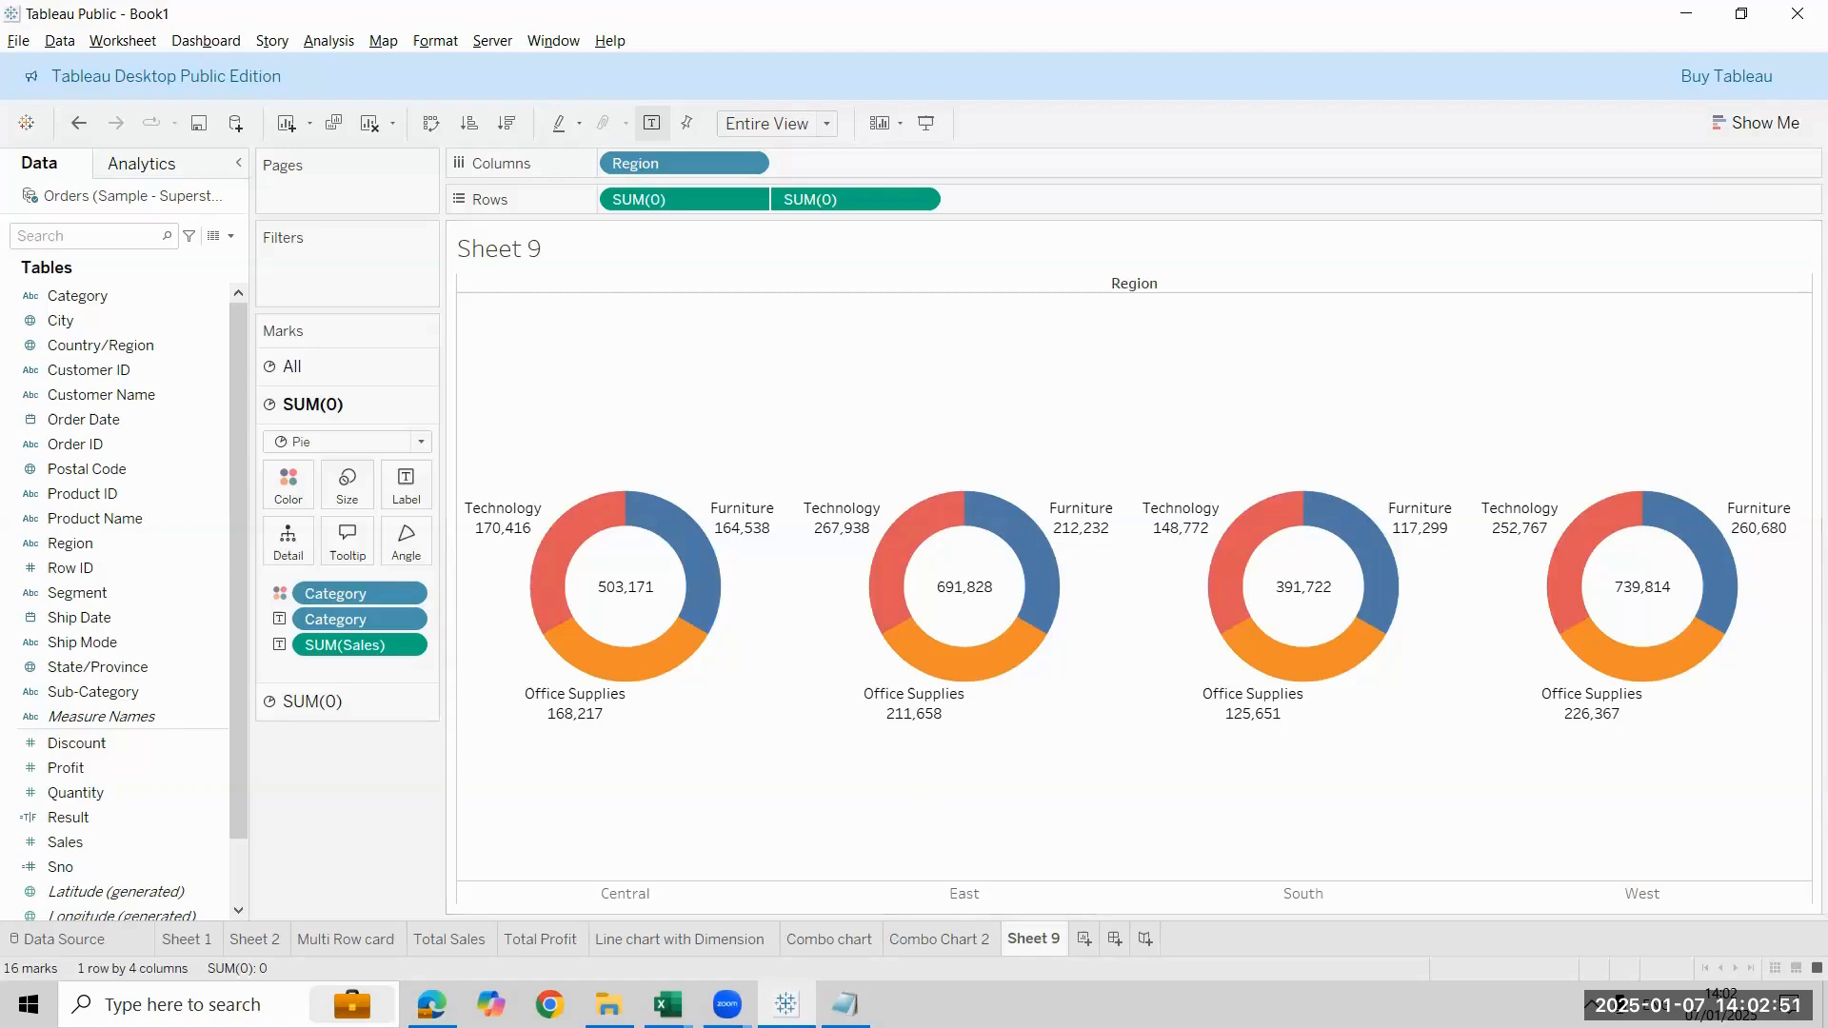
Rename the Sheet 9 worksheet as Donut chart
double_click(1042, 939)
type("Donut chart")
key("Return")
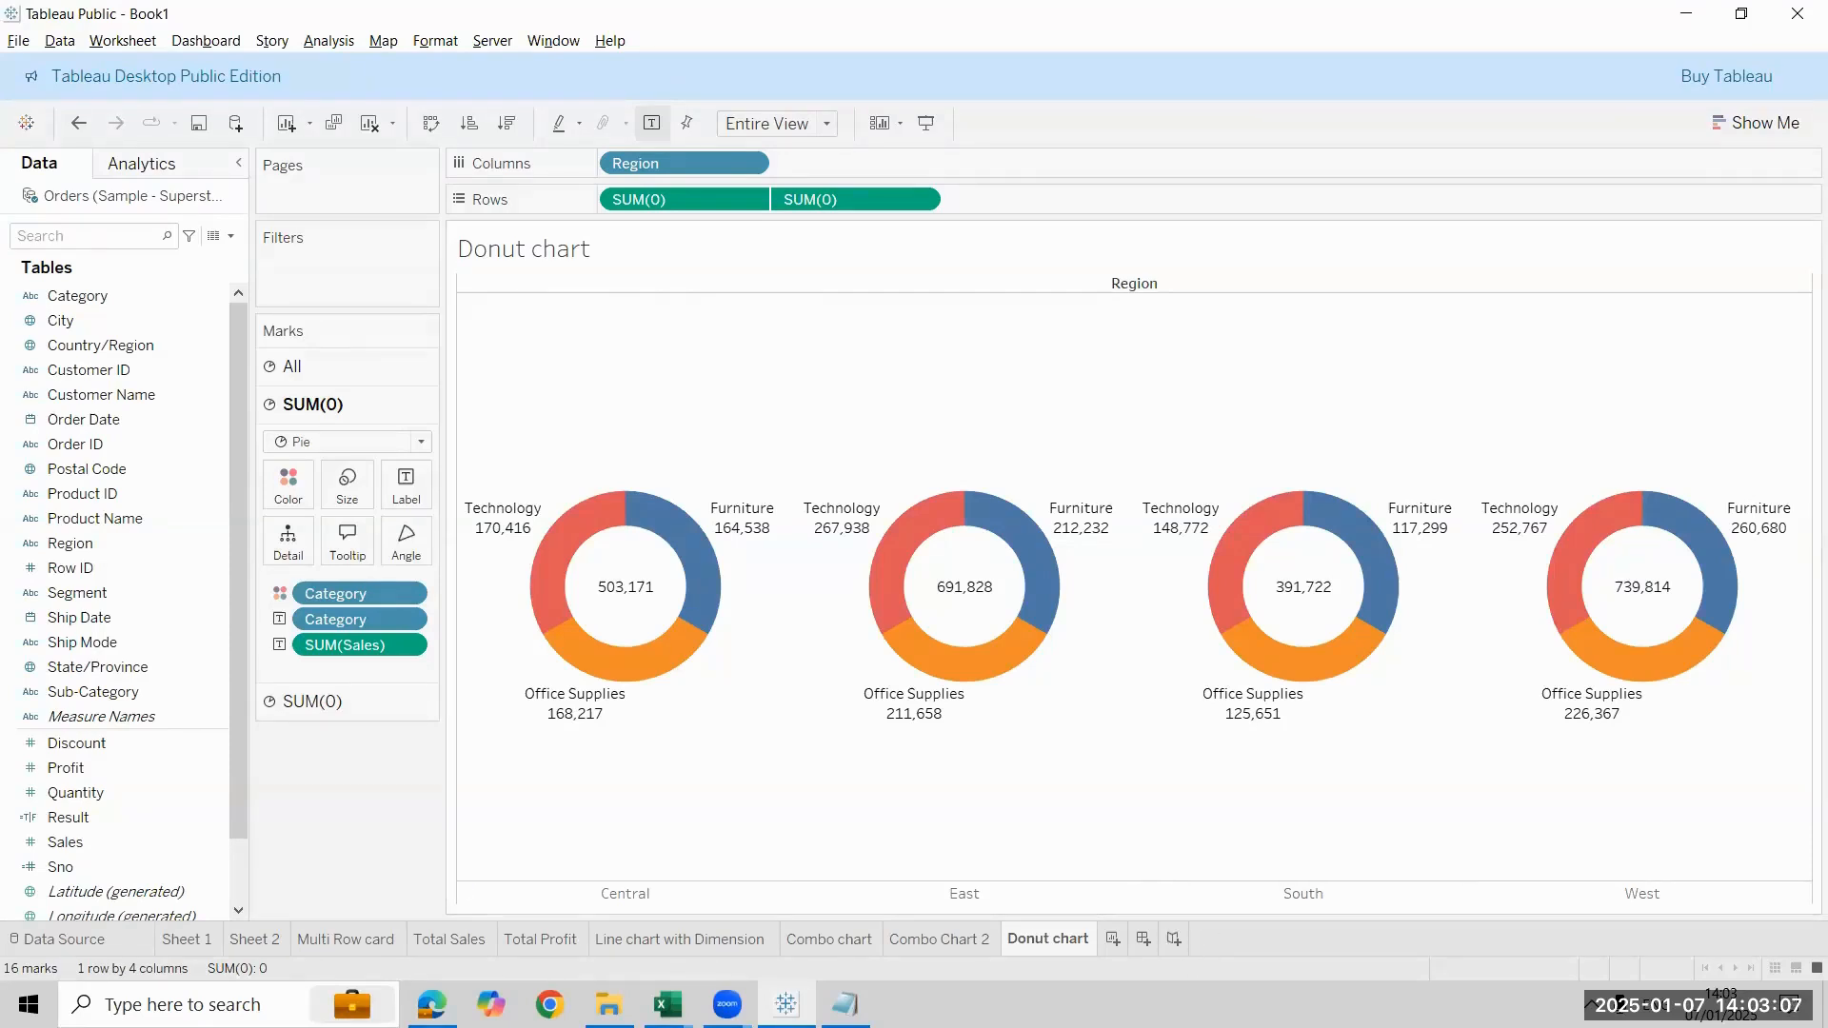
Create a new worksheet and plot Sales on the rows against Sub-Category on the columns
left_click(1113, 939)
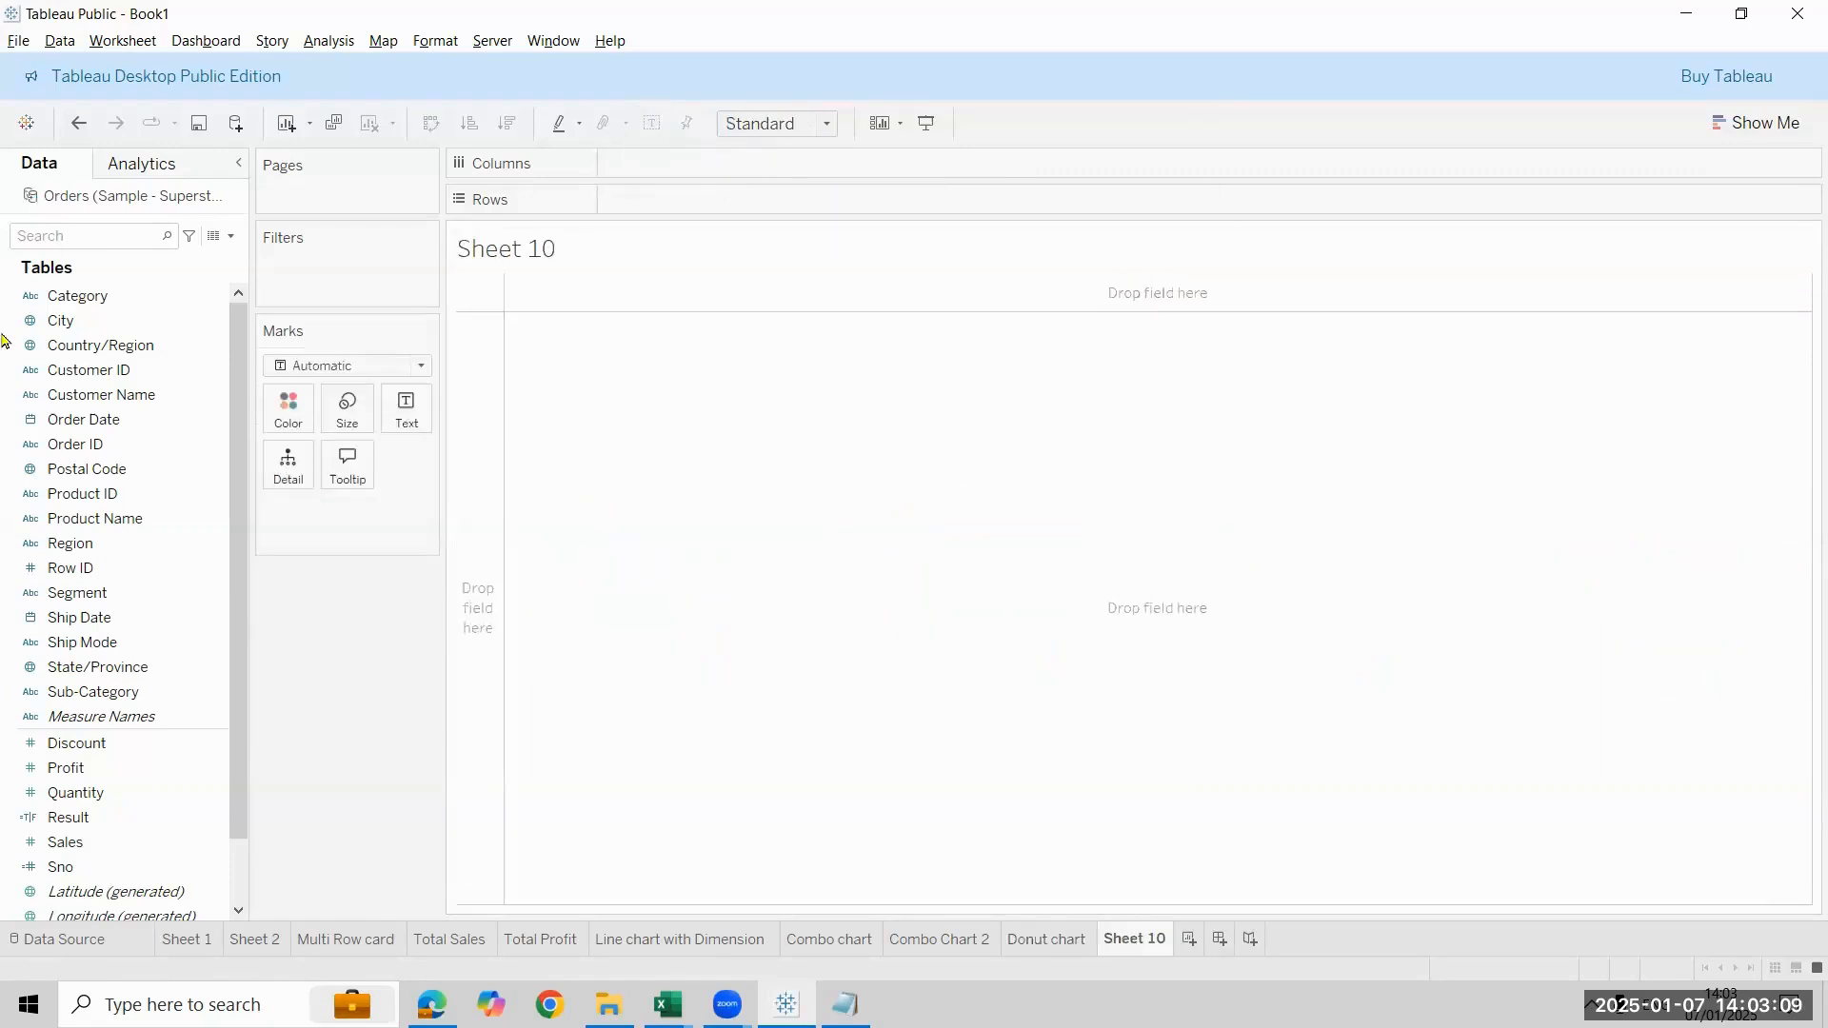
left_click_drag(153, 695, 830, 176)
left_click_drag(64, 842, 717, 195)
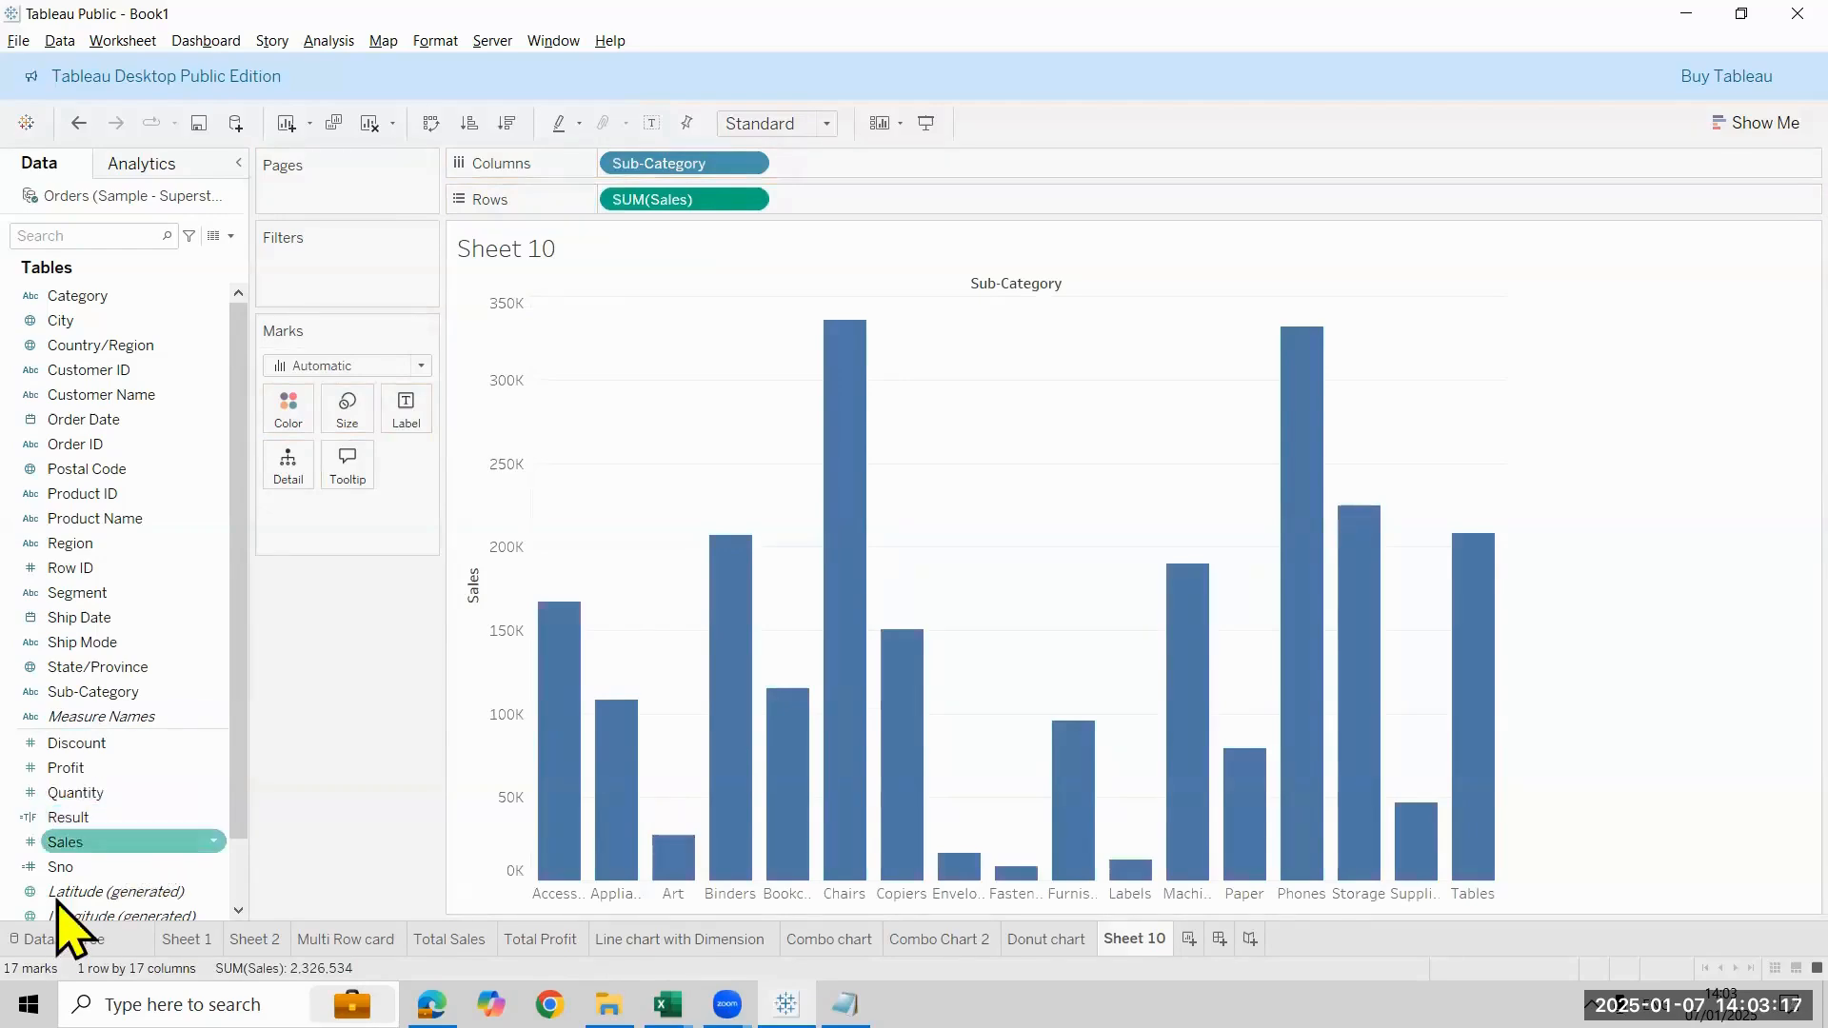
Add a second Sales measure to the rows and fit the chart to Entire View
left_click_drag(71, 871, 830, 190)
left_click(827, 123)
left_click(819, 211)
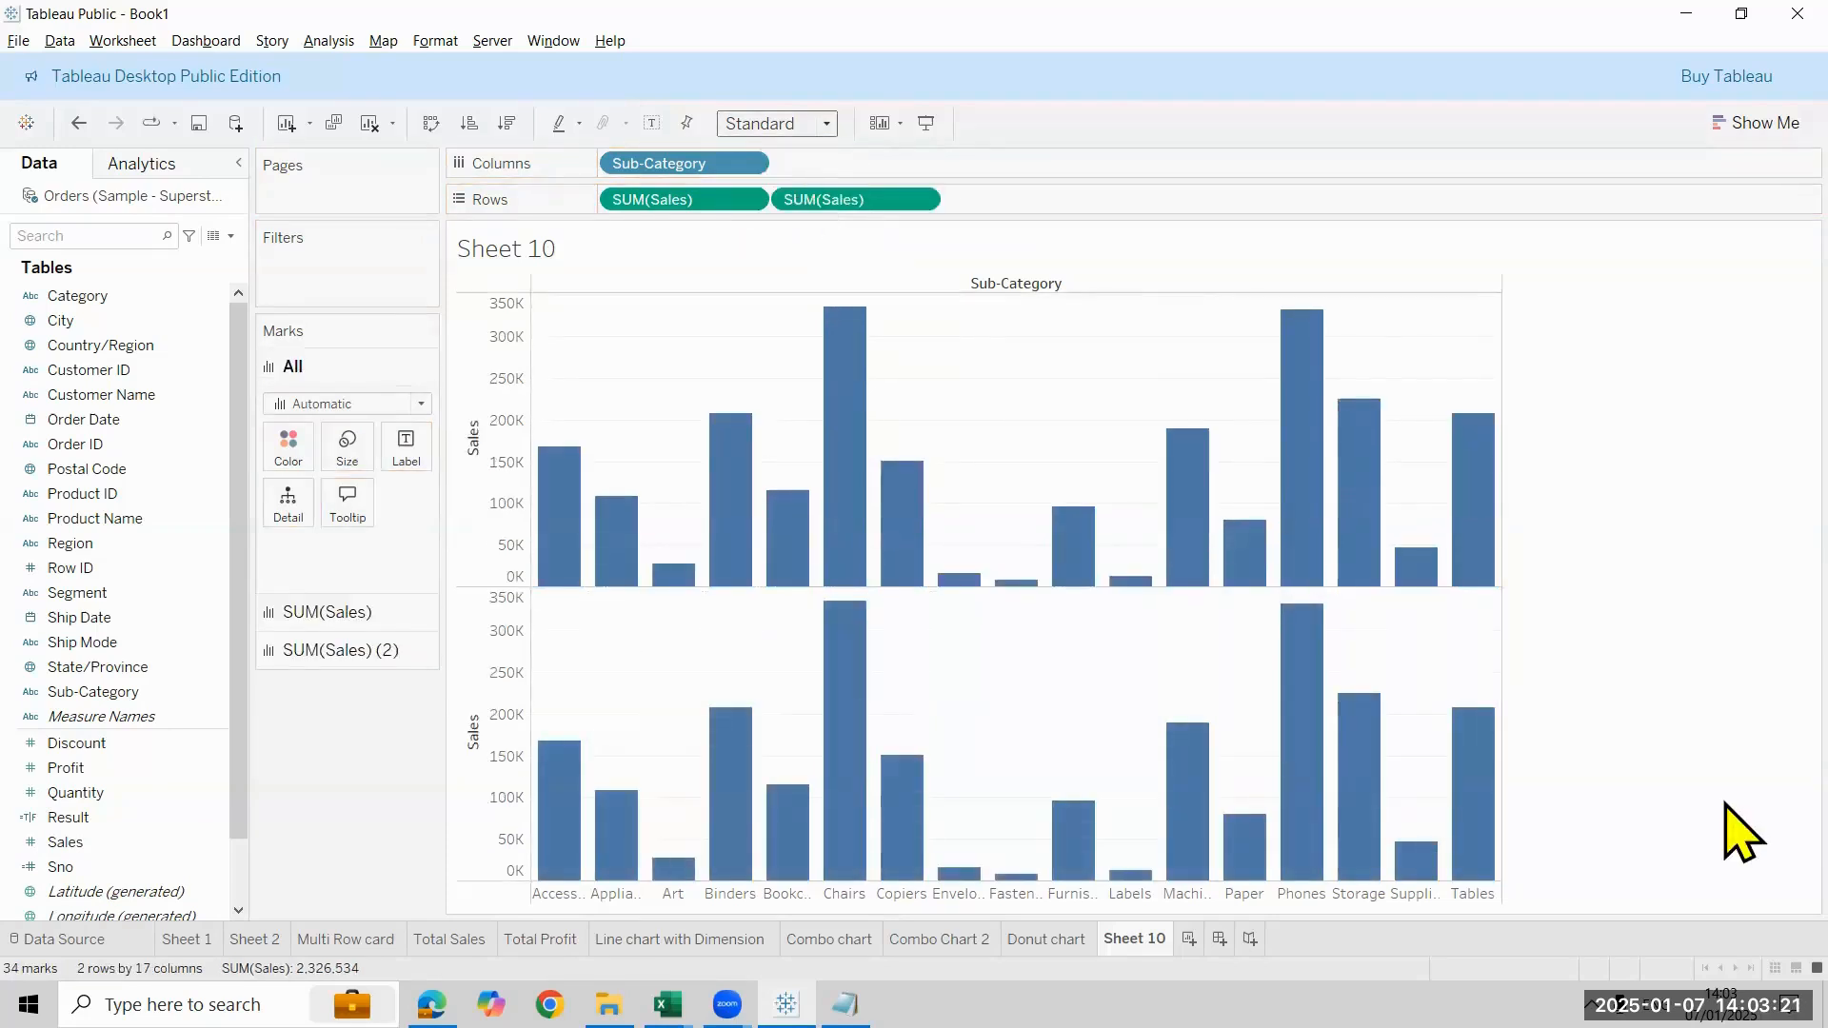
Combine the two Sales measures on a dual axis and hide the header of the secondary Sales axis
mouse_move(945, 712)
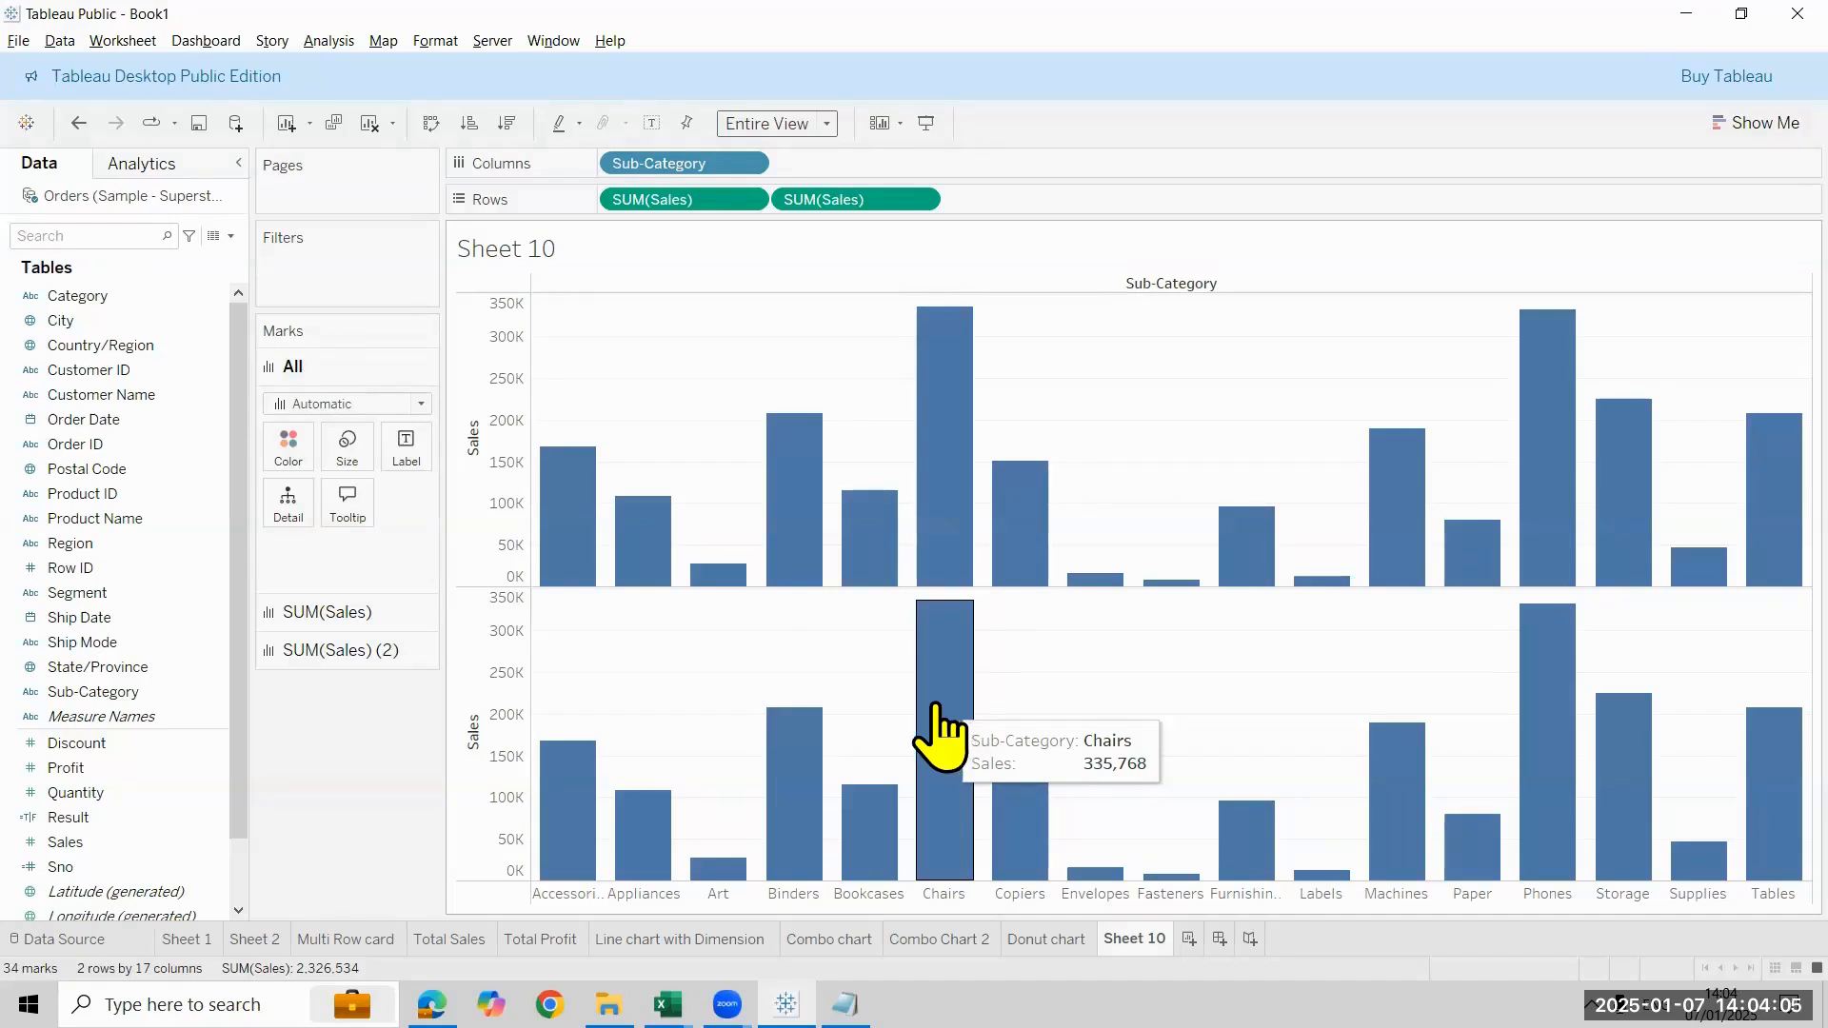
left_click(919, 200)
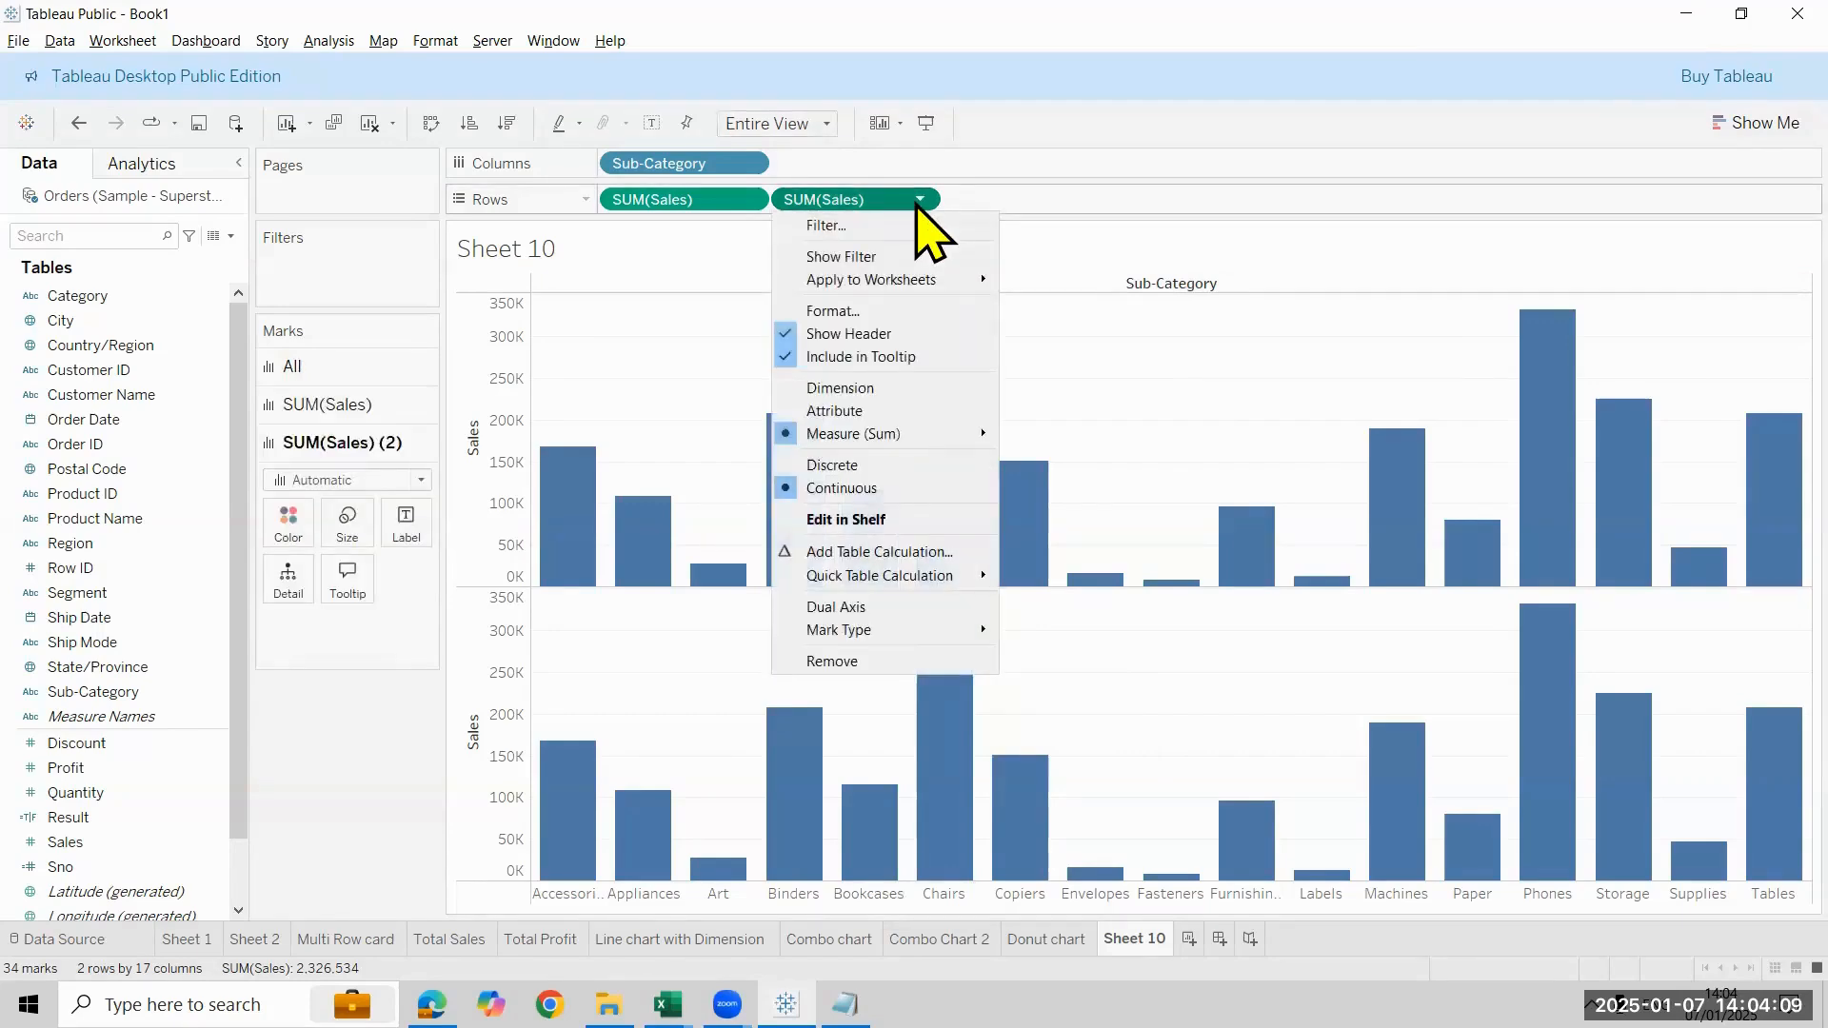
left_click(920, 609)
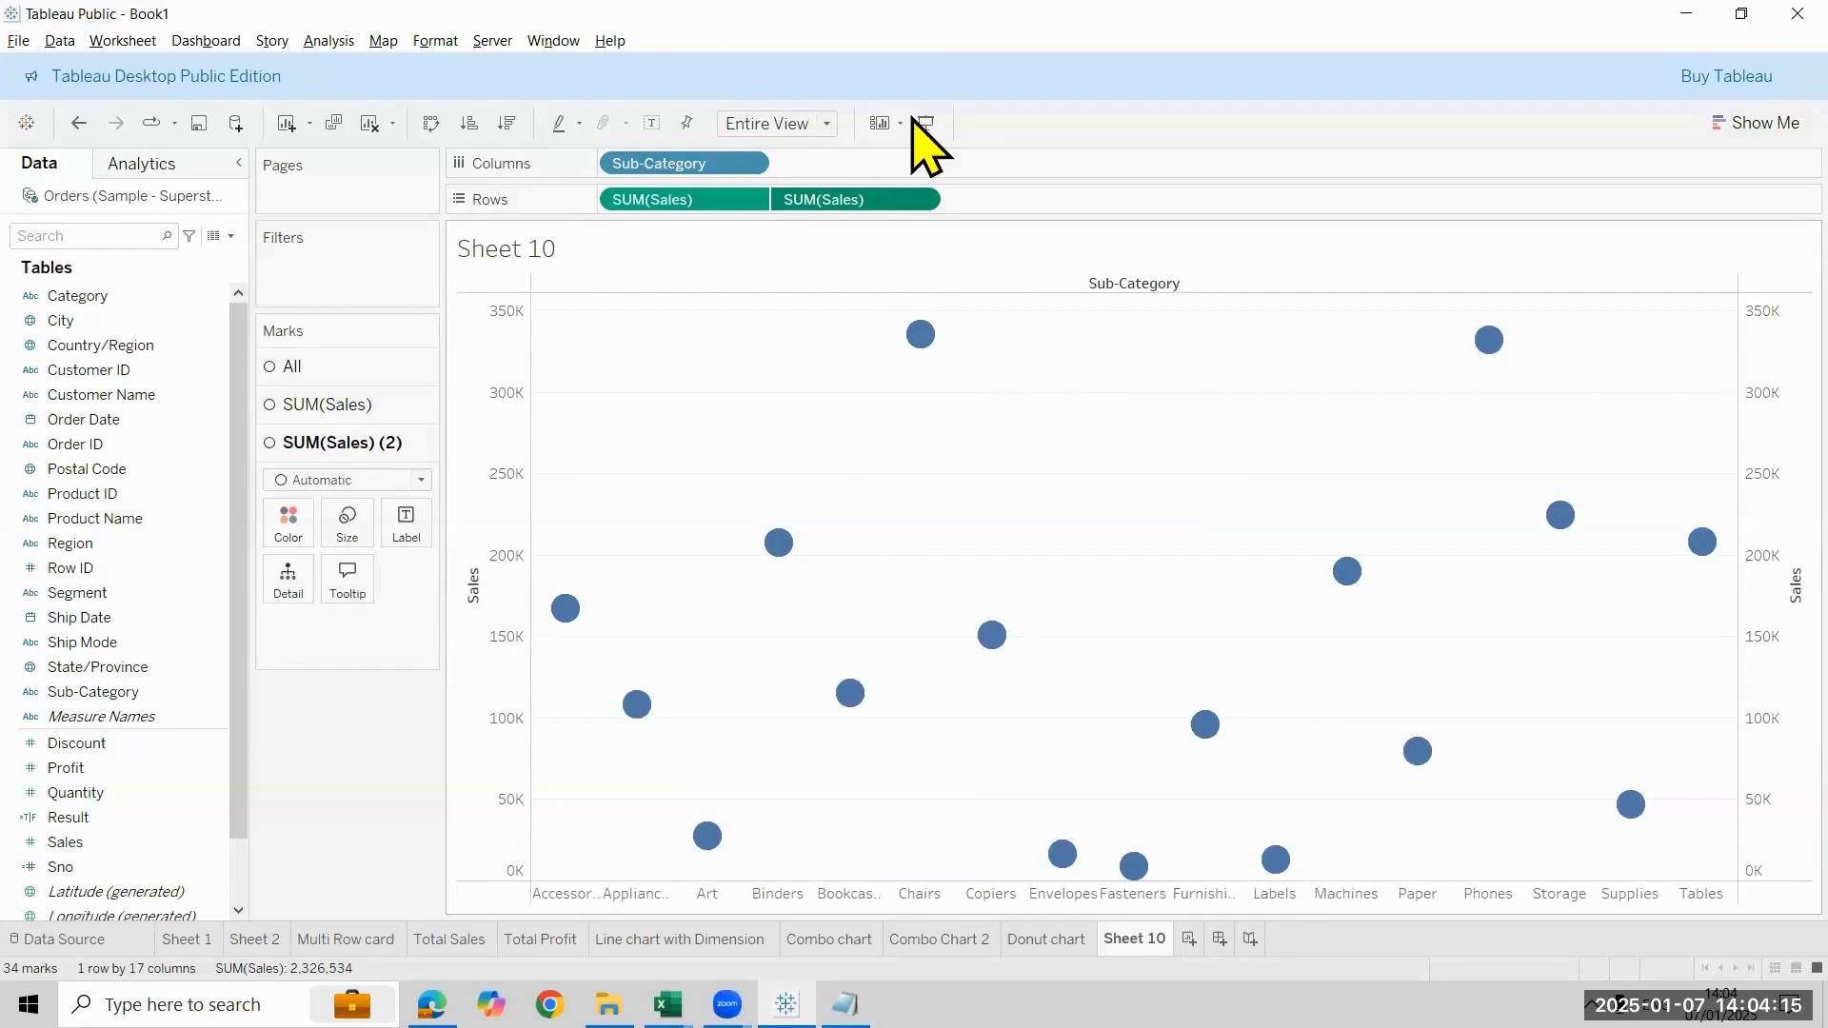
left_click(928, 201)
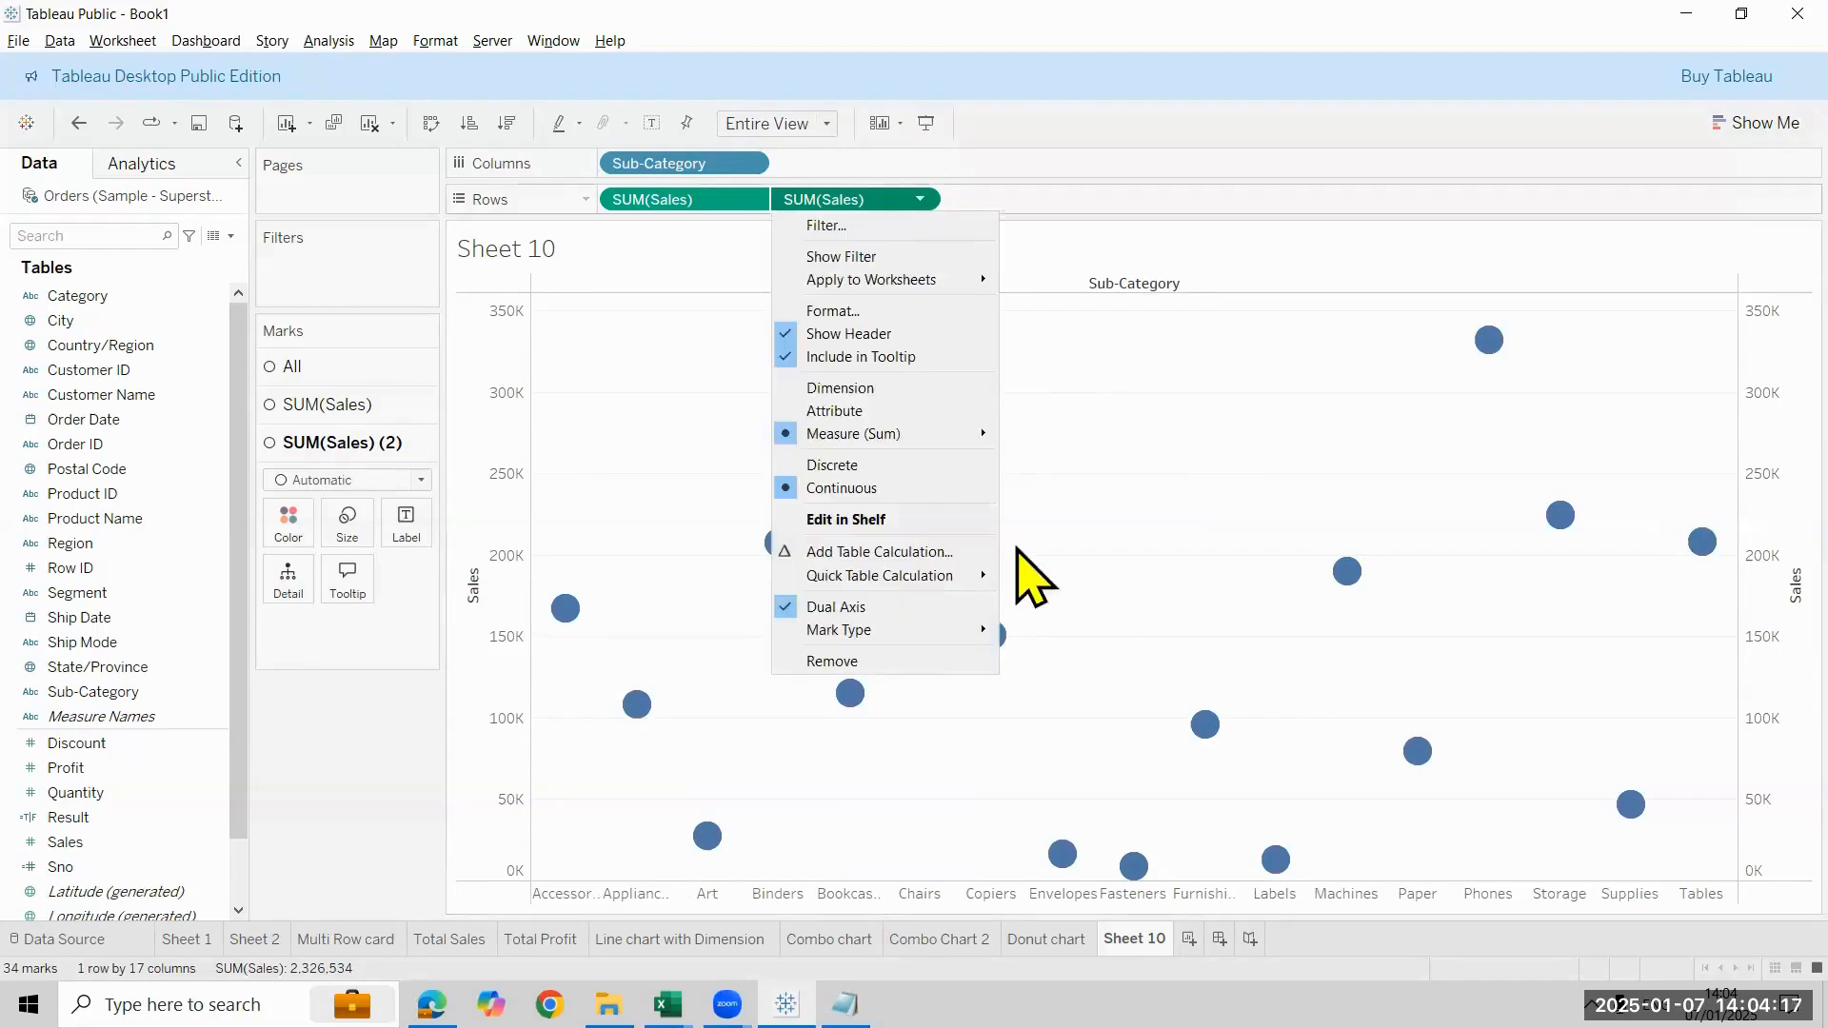
right_click(1725, 499)
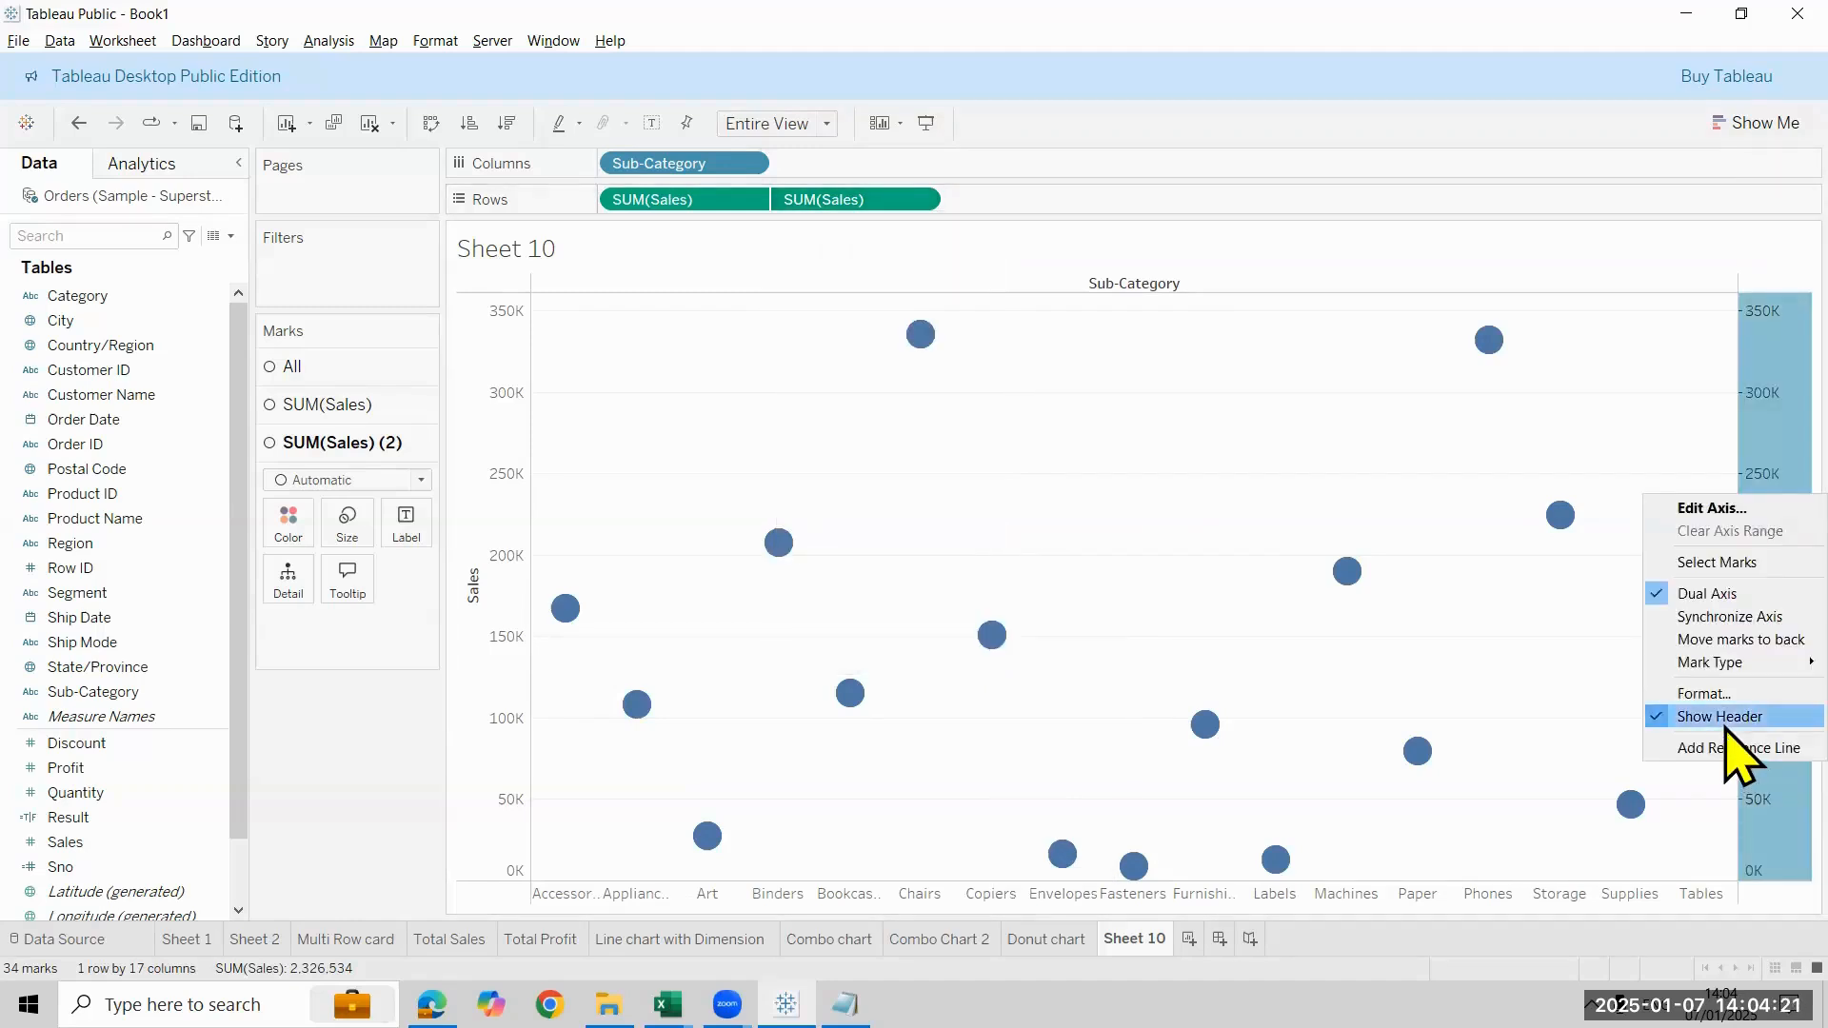
left_click(1728, 720)
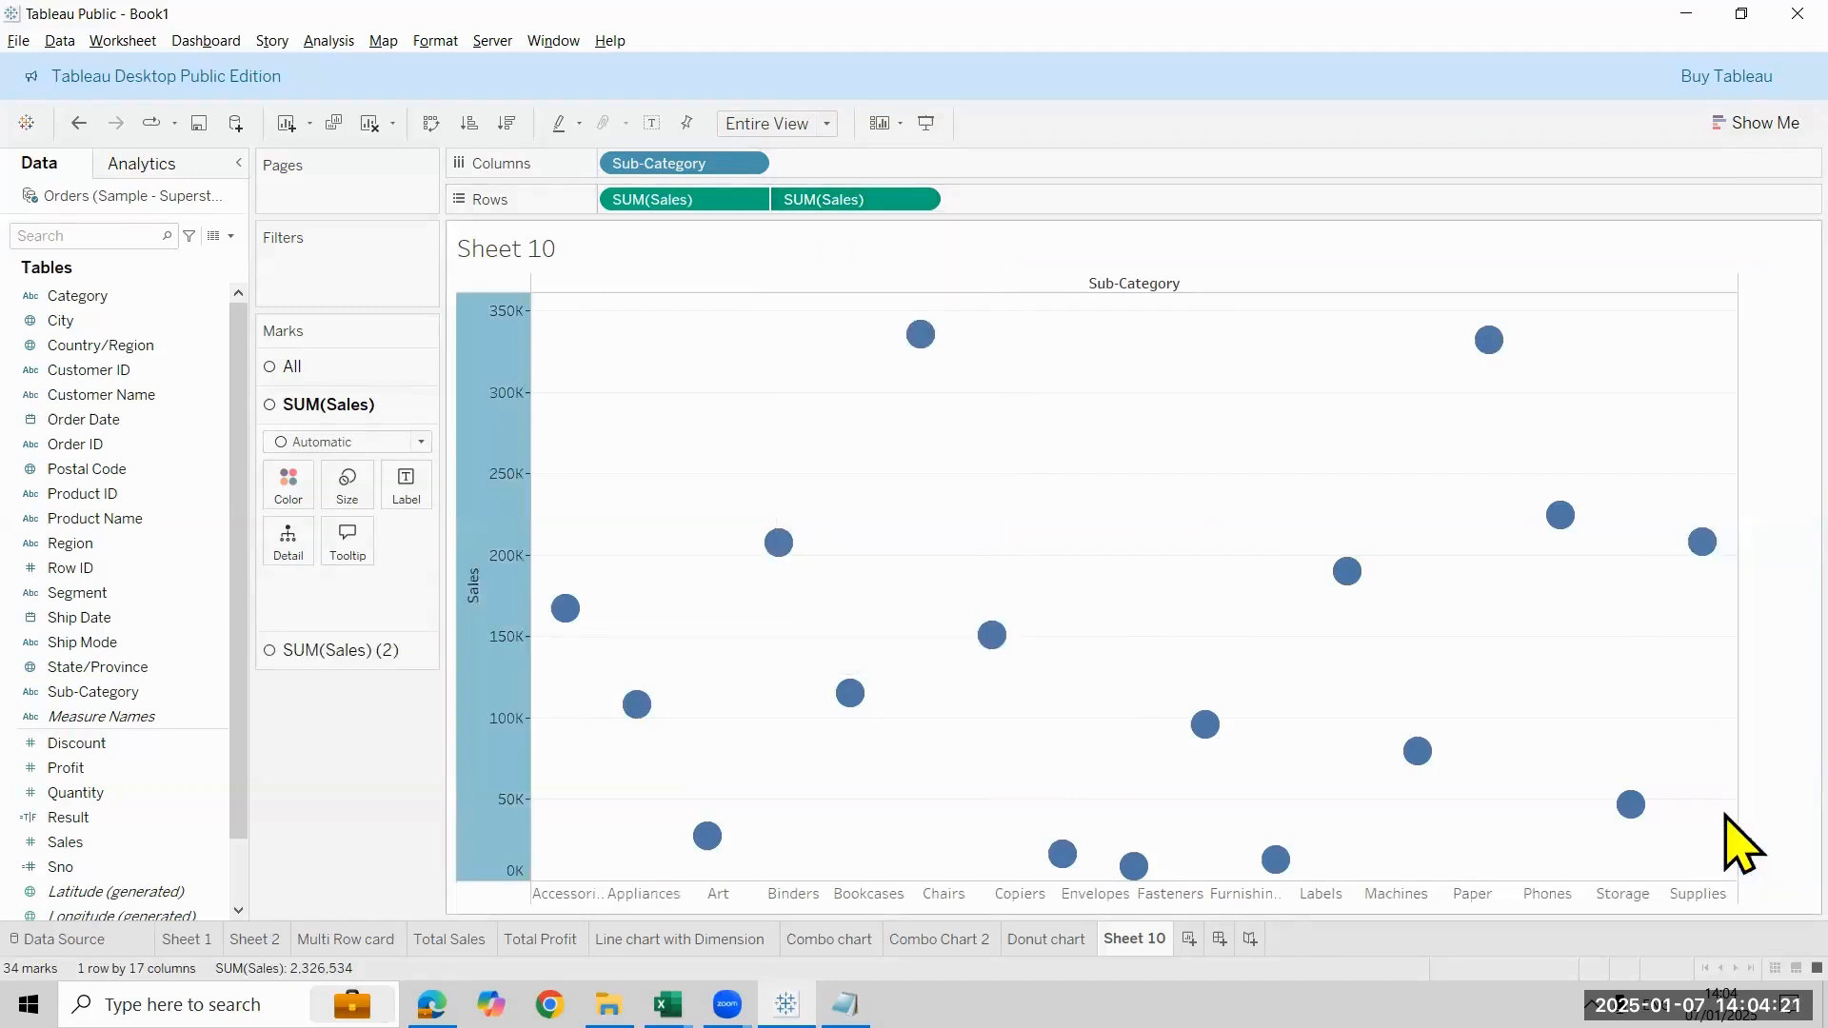
left_click(302, 849)
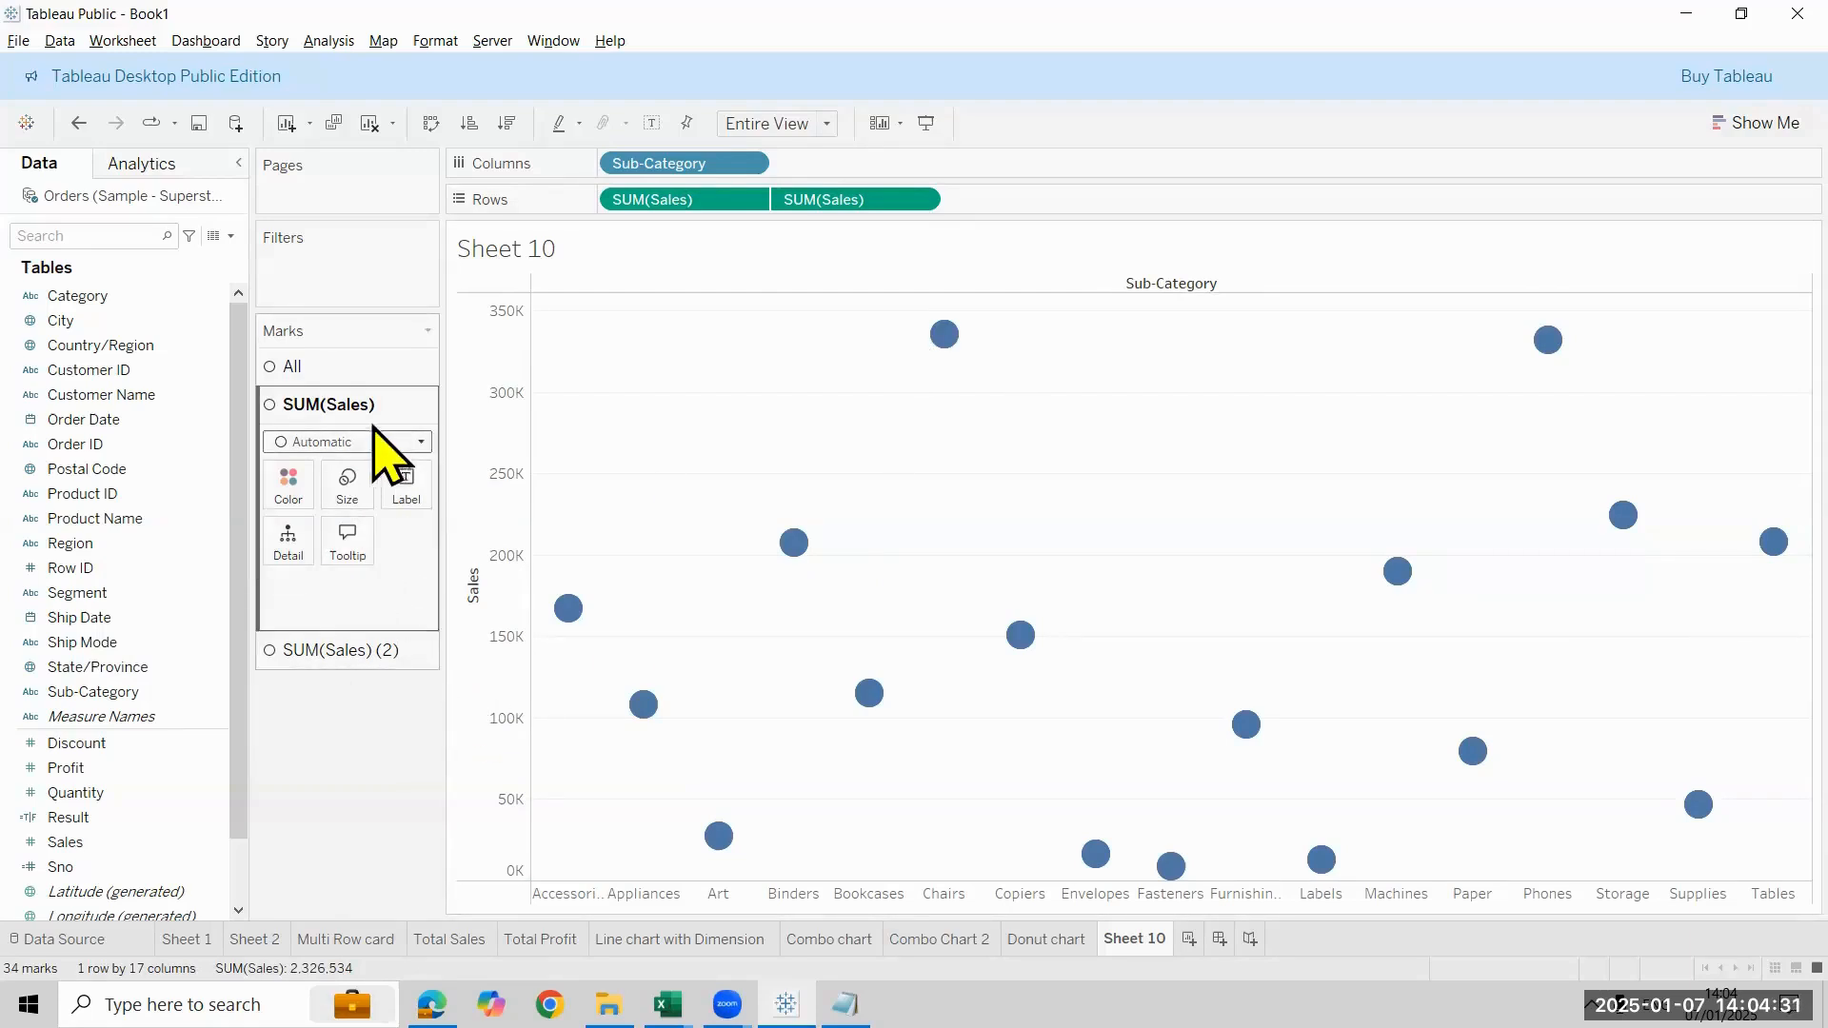
Change the second Sales measure's marks to Bar and narrow the bars
left_click(388, 648)
left_click(423, 482)
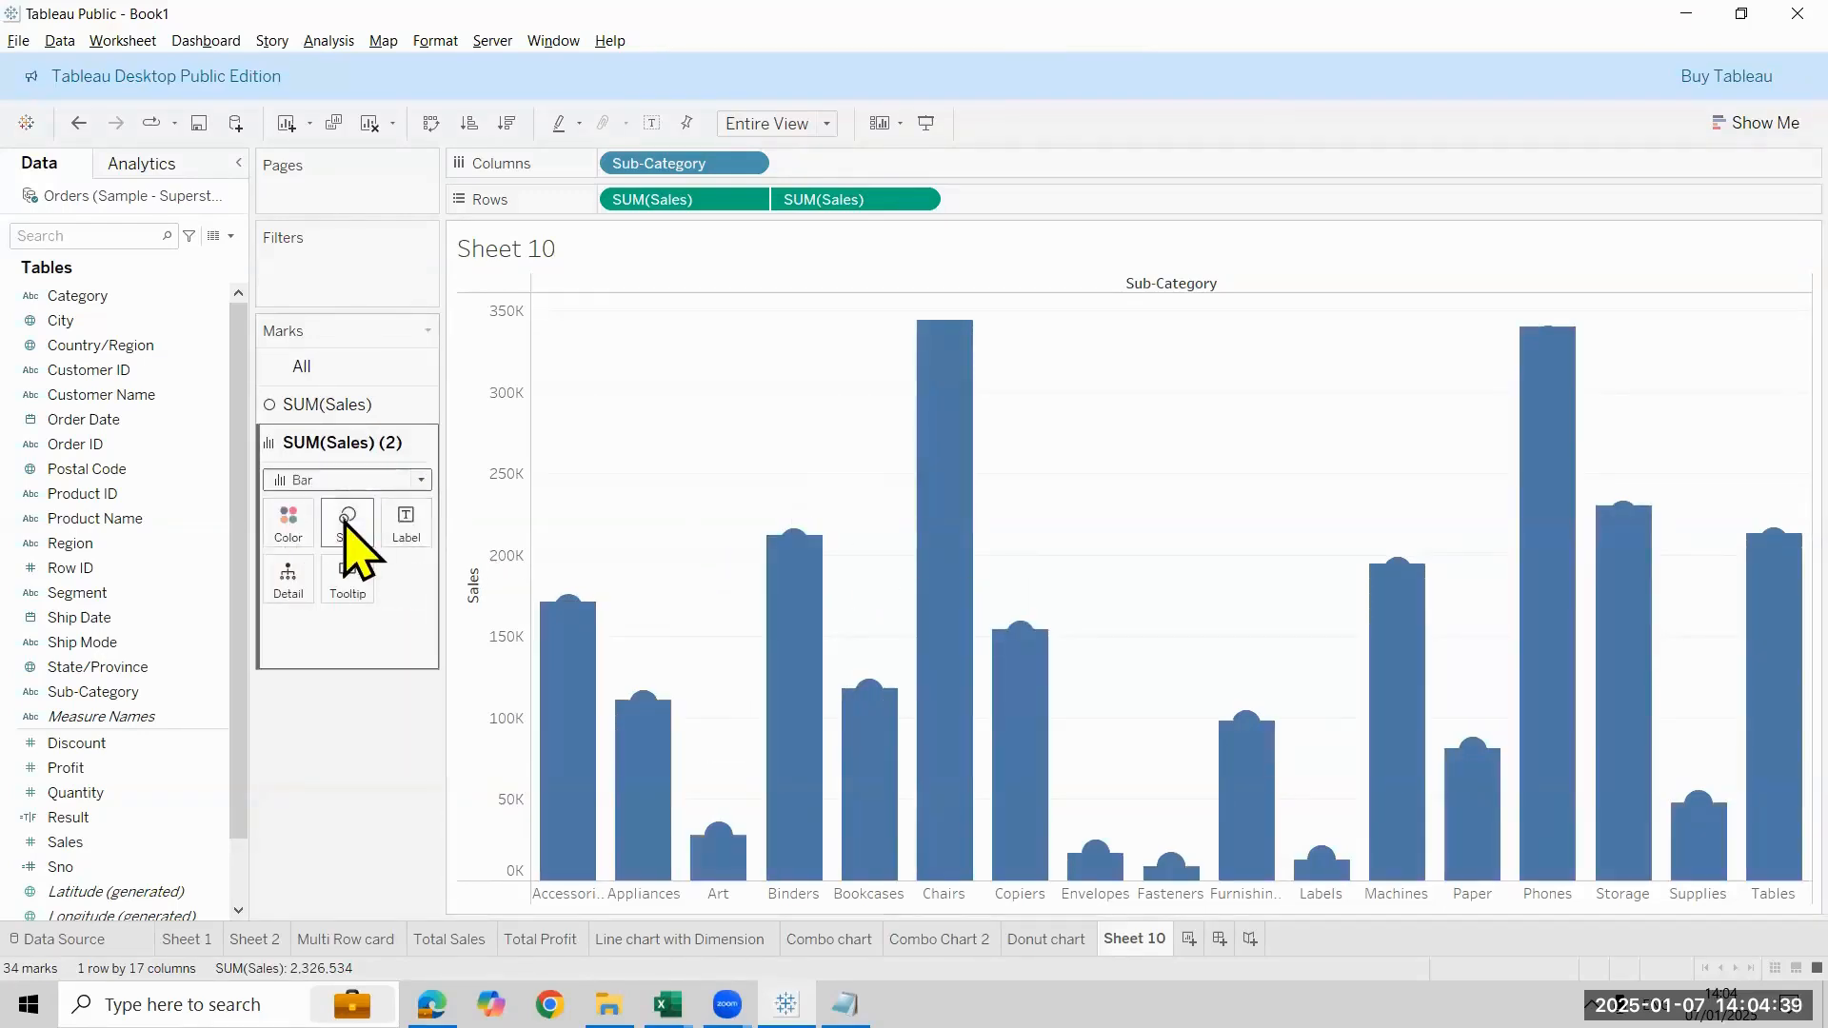
left_click(346, 522)
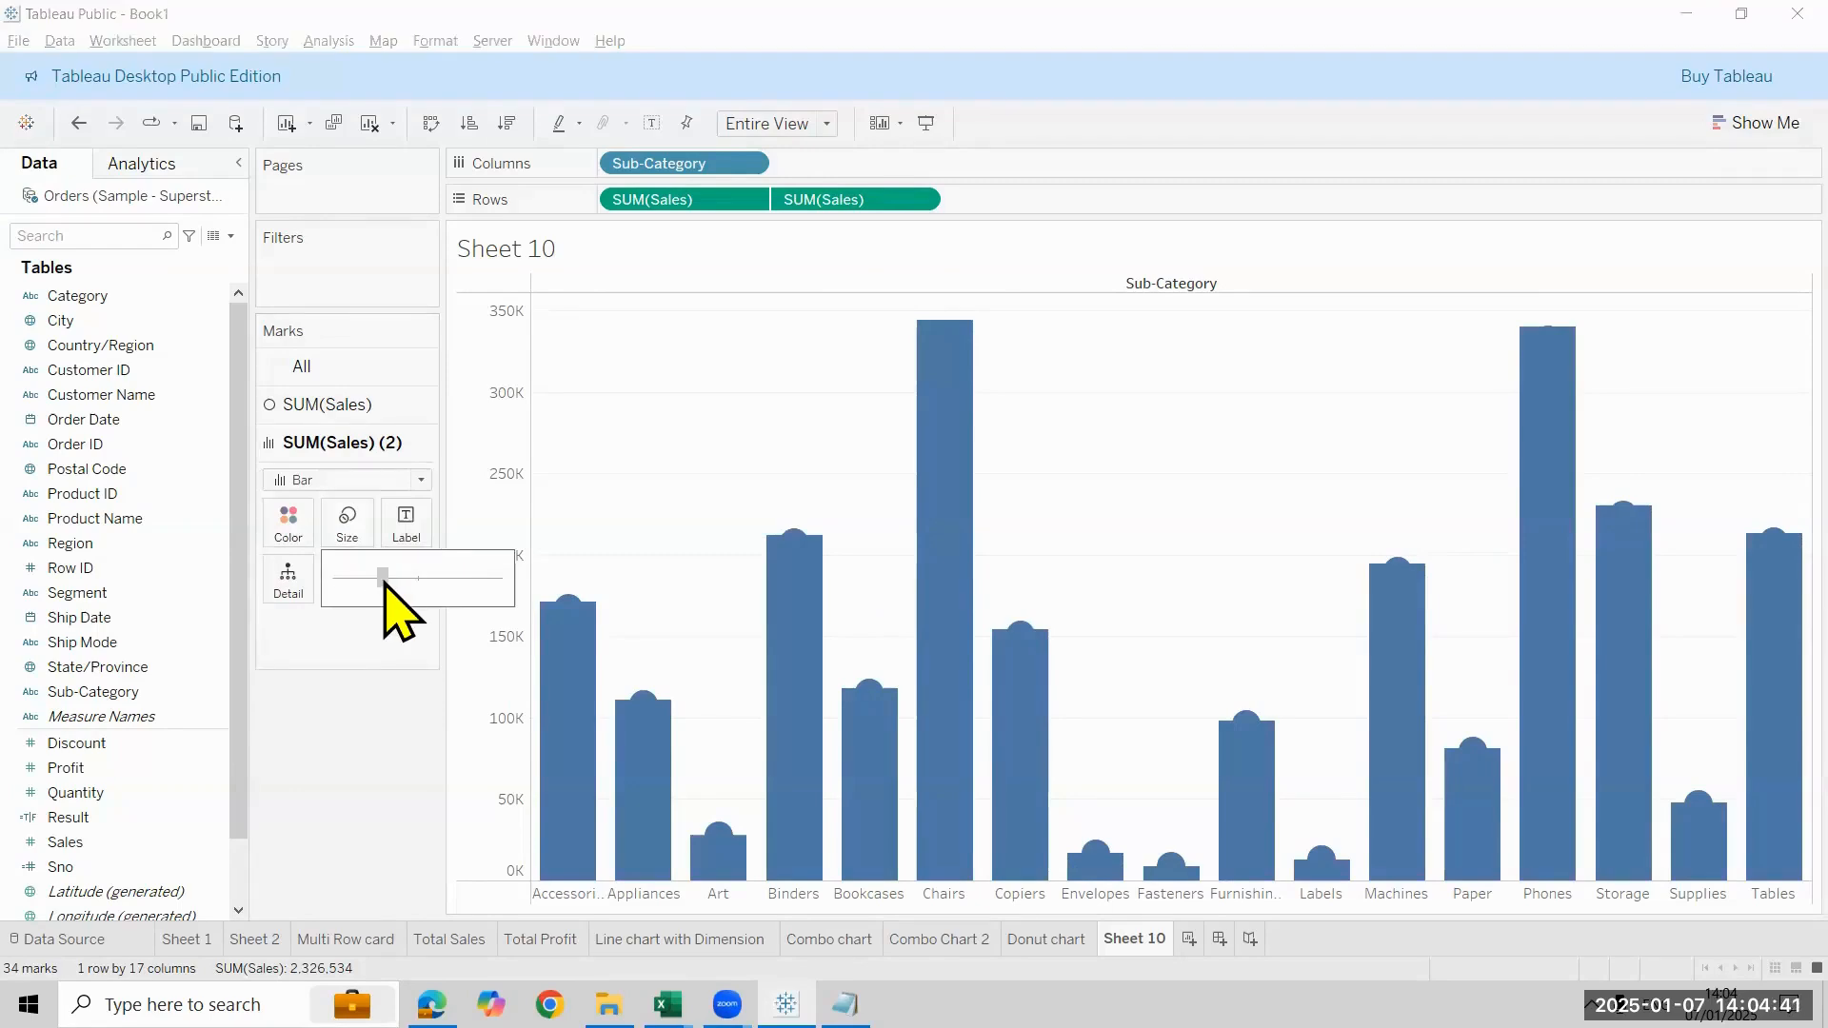
Enlarge the circles of the first Sales measure so they are much wider than the bars
left_click(376, 404)
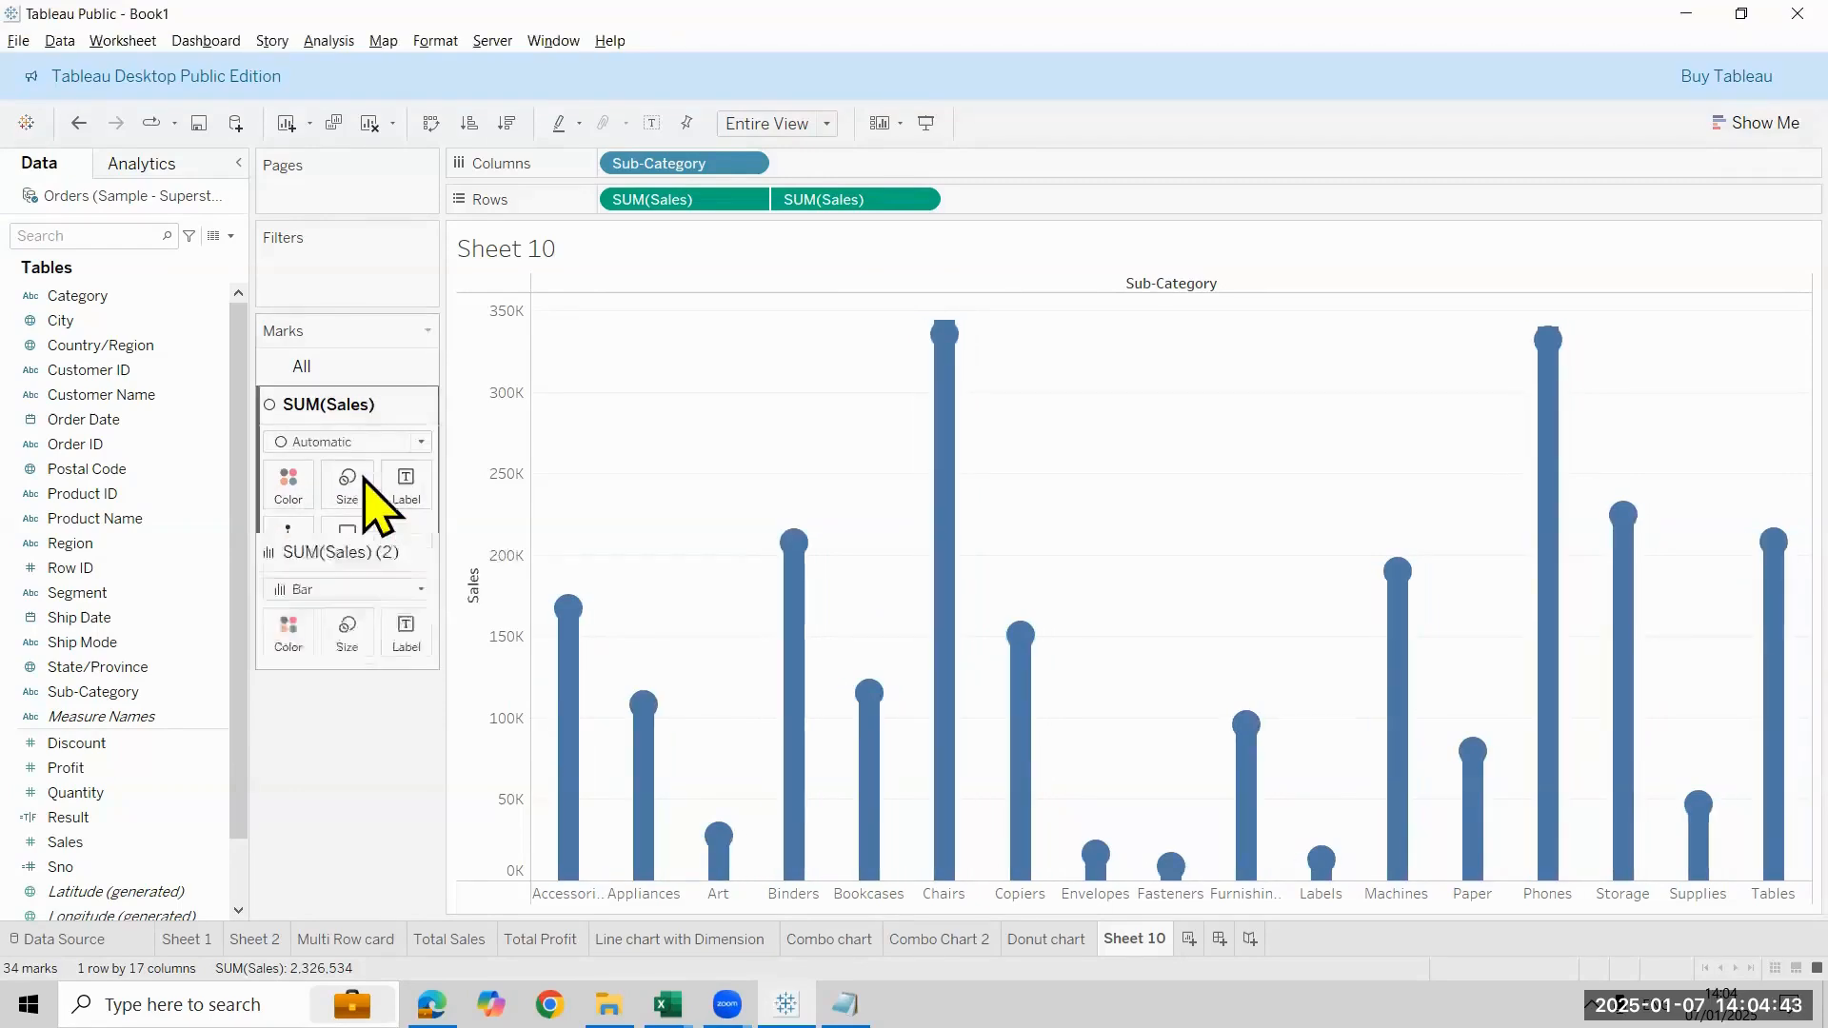
left_click(360, 493)
left_click(419, 540)
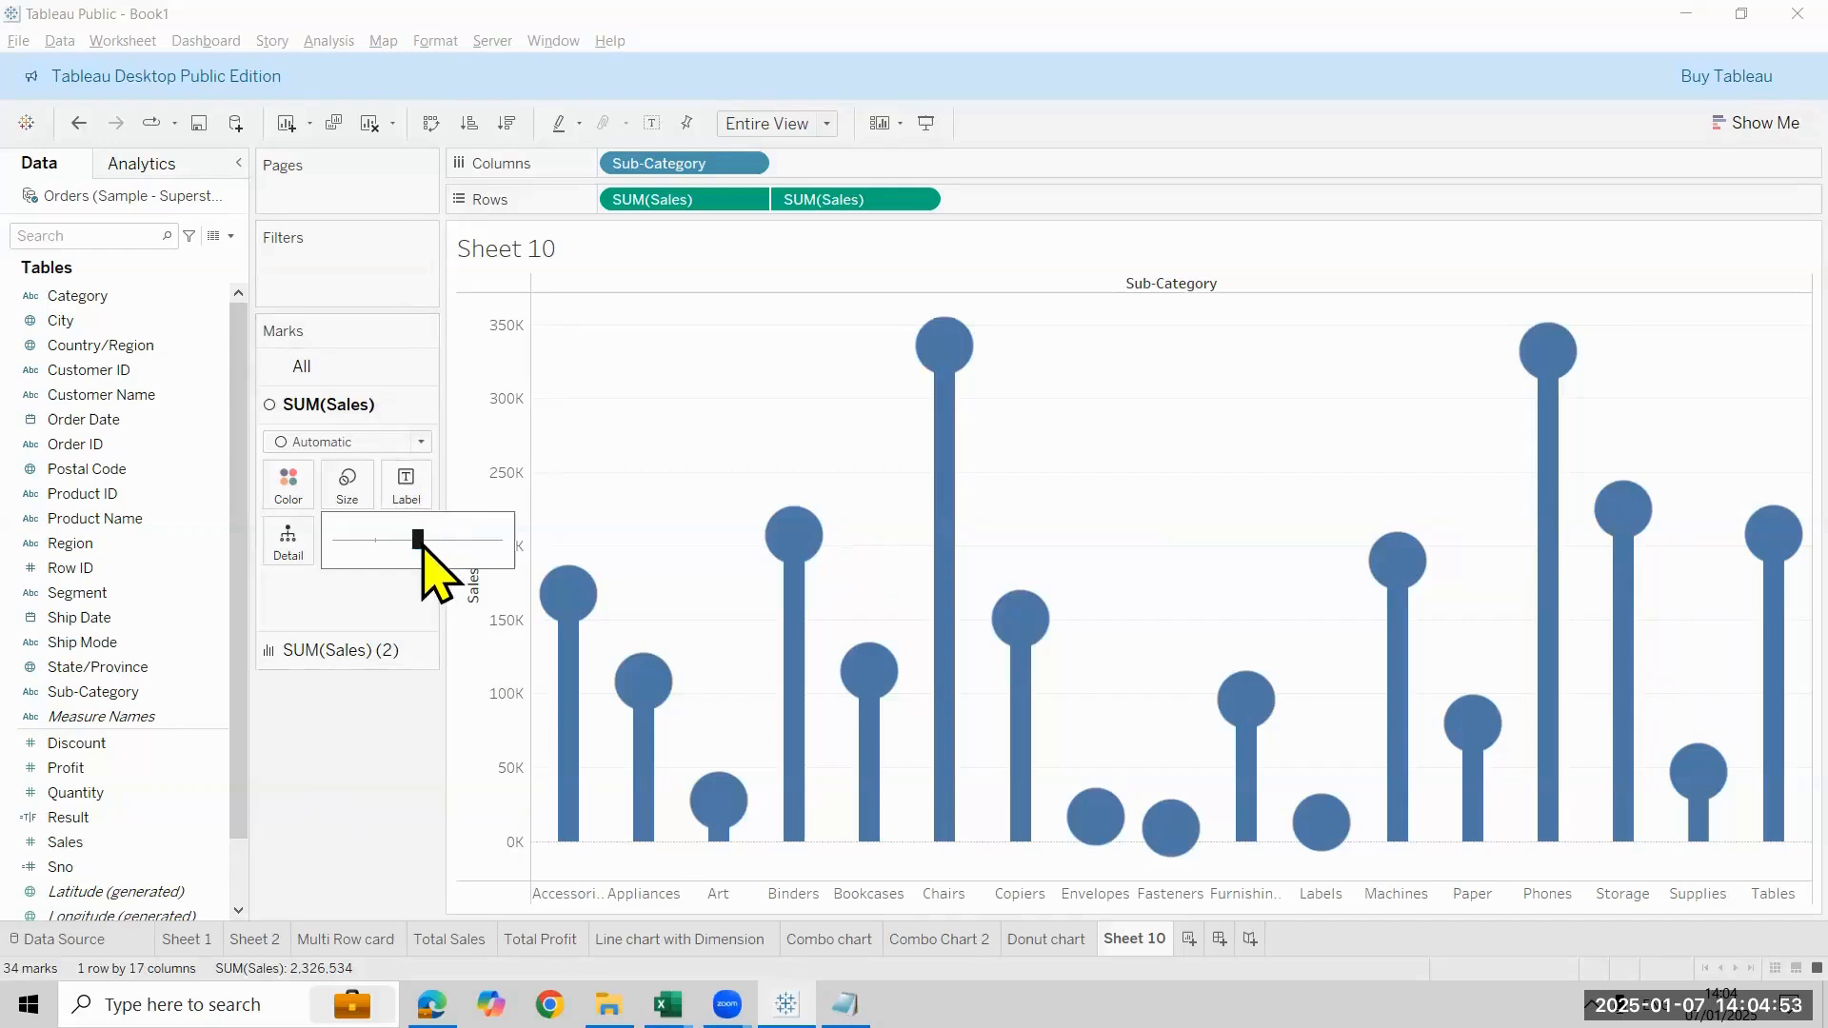
left_click_drag(423, 540, 426, 540)
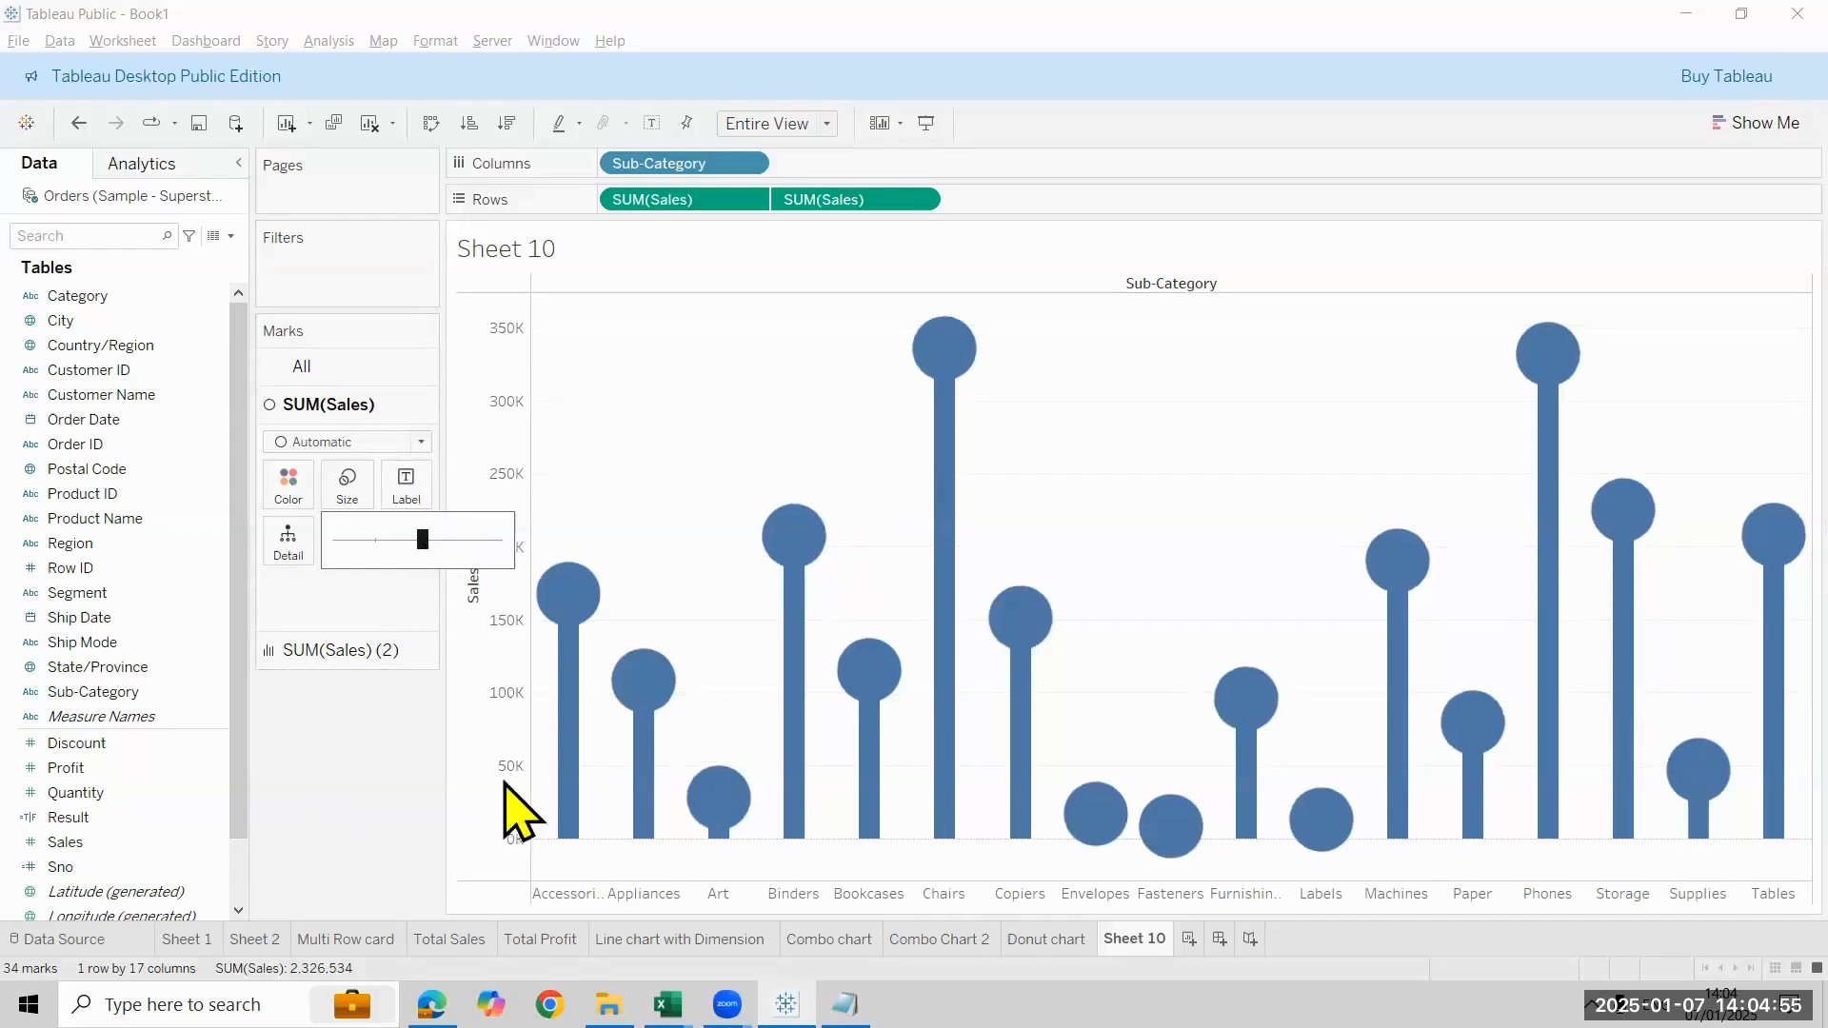
left_click(378, 761)
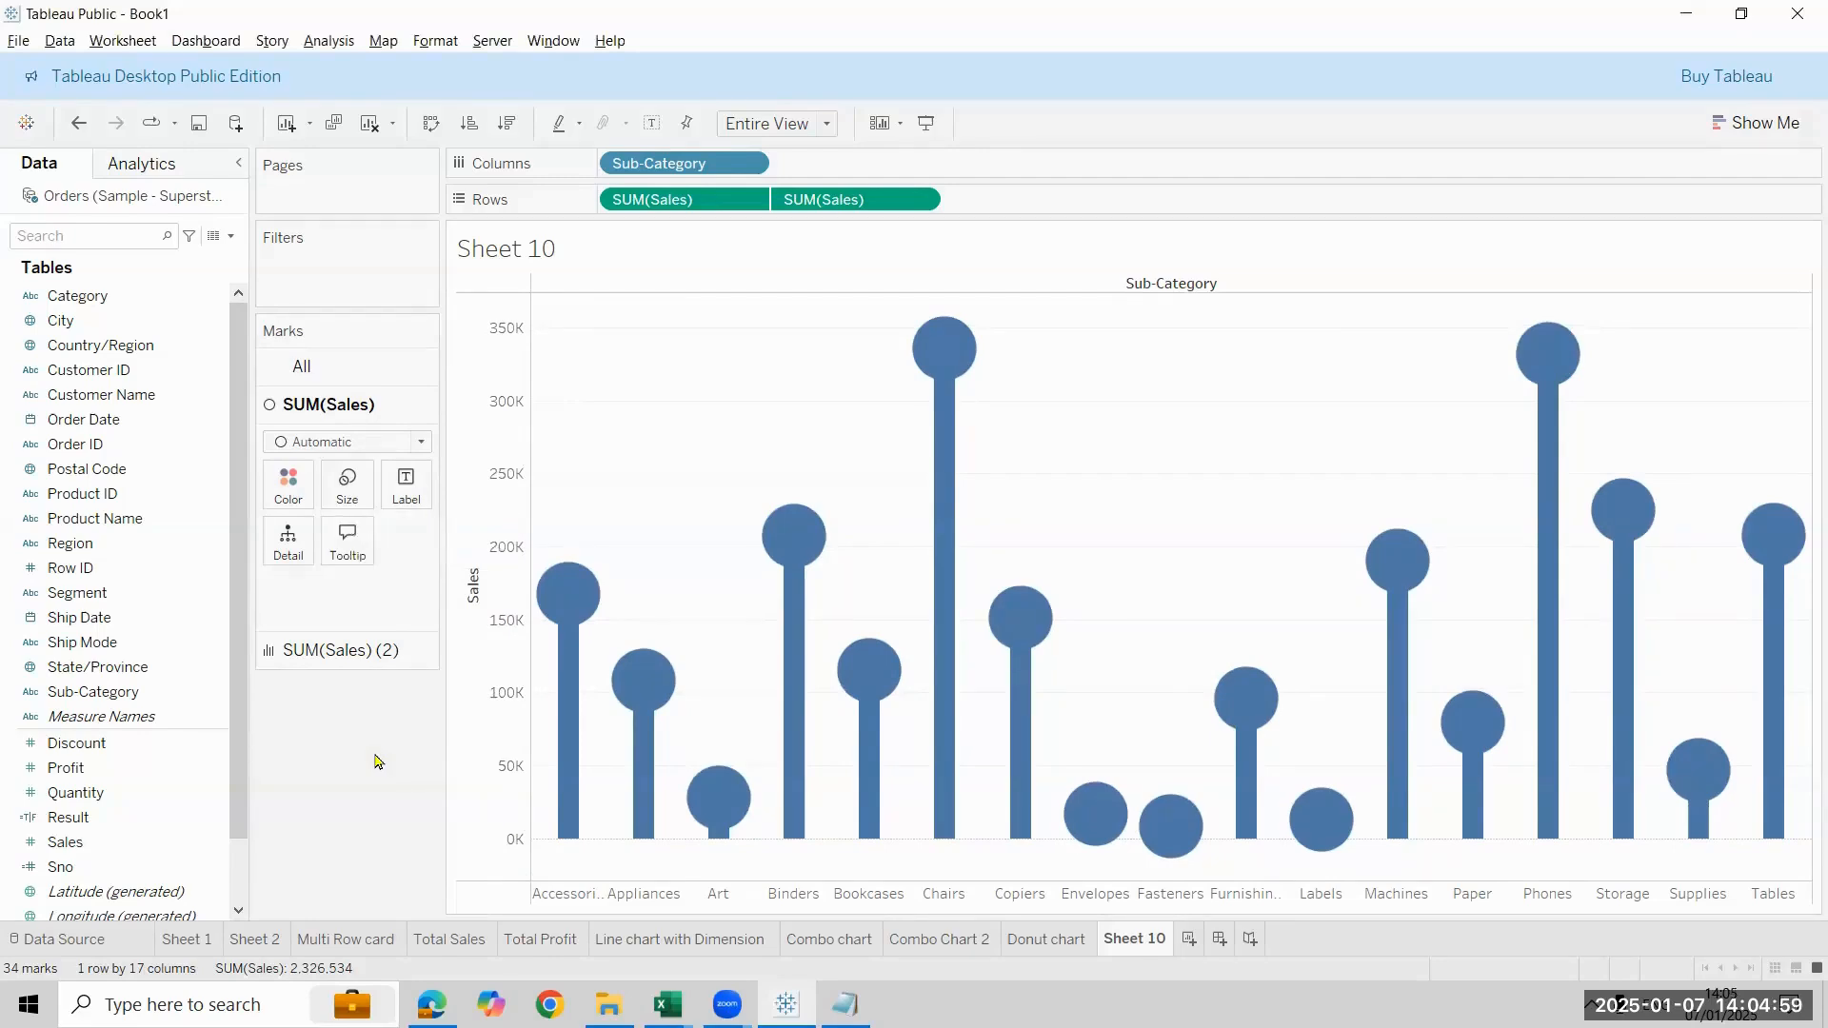
Undo the circle resizing, the bar narrowing and the change of the second Sales measure to bars
left_click(79, 122)
left_click(79, 123)
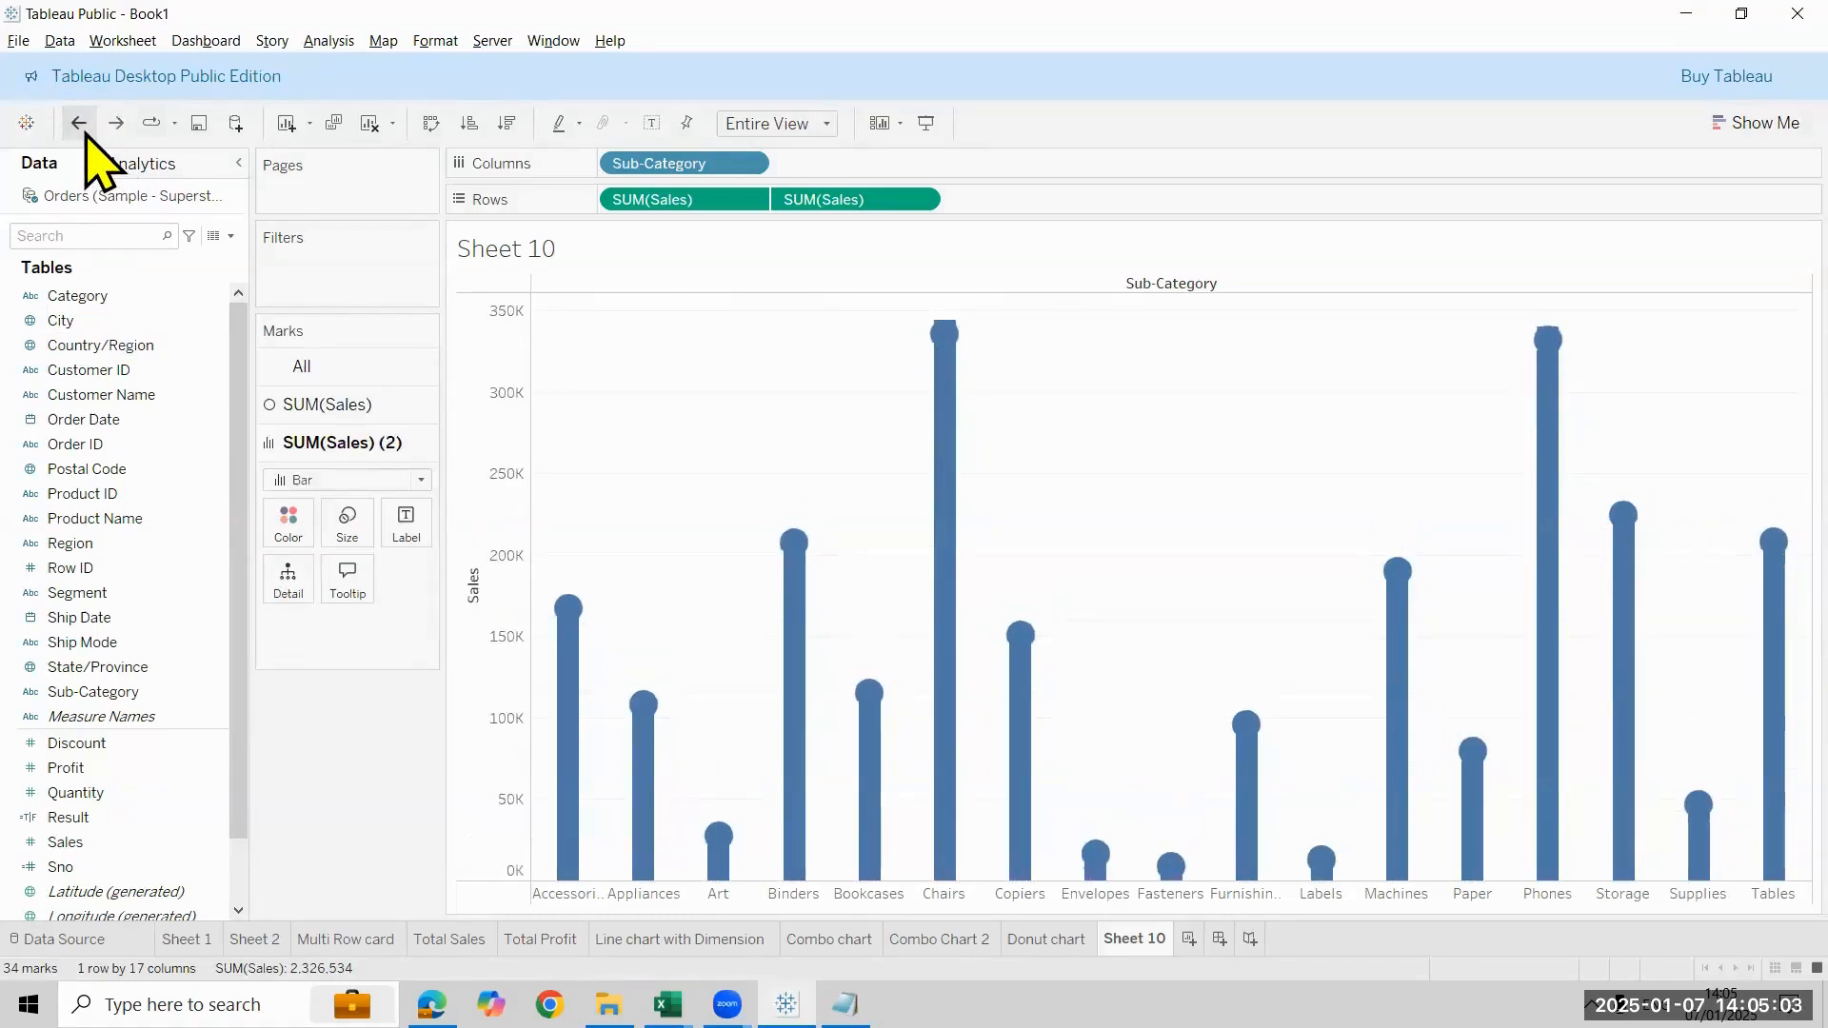
left_click(79, 123)
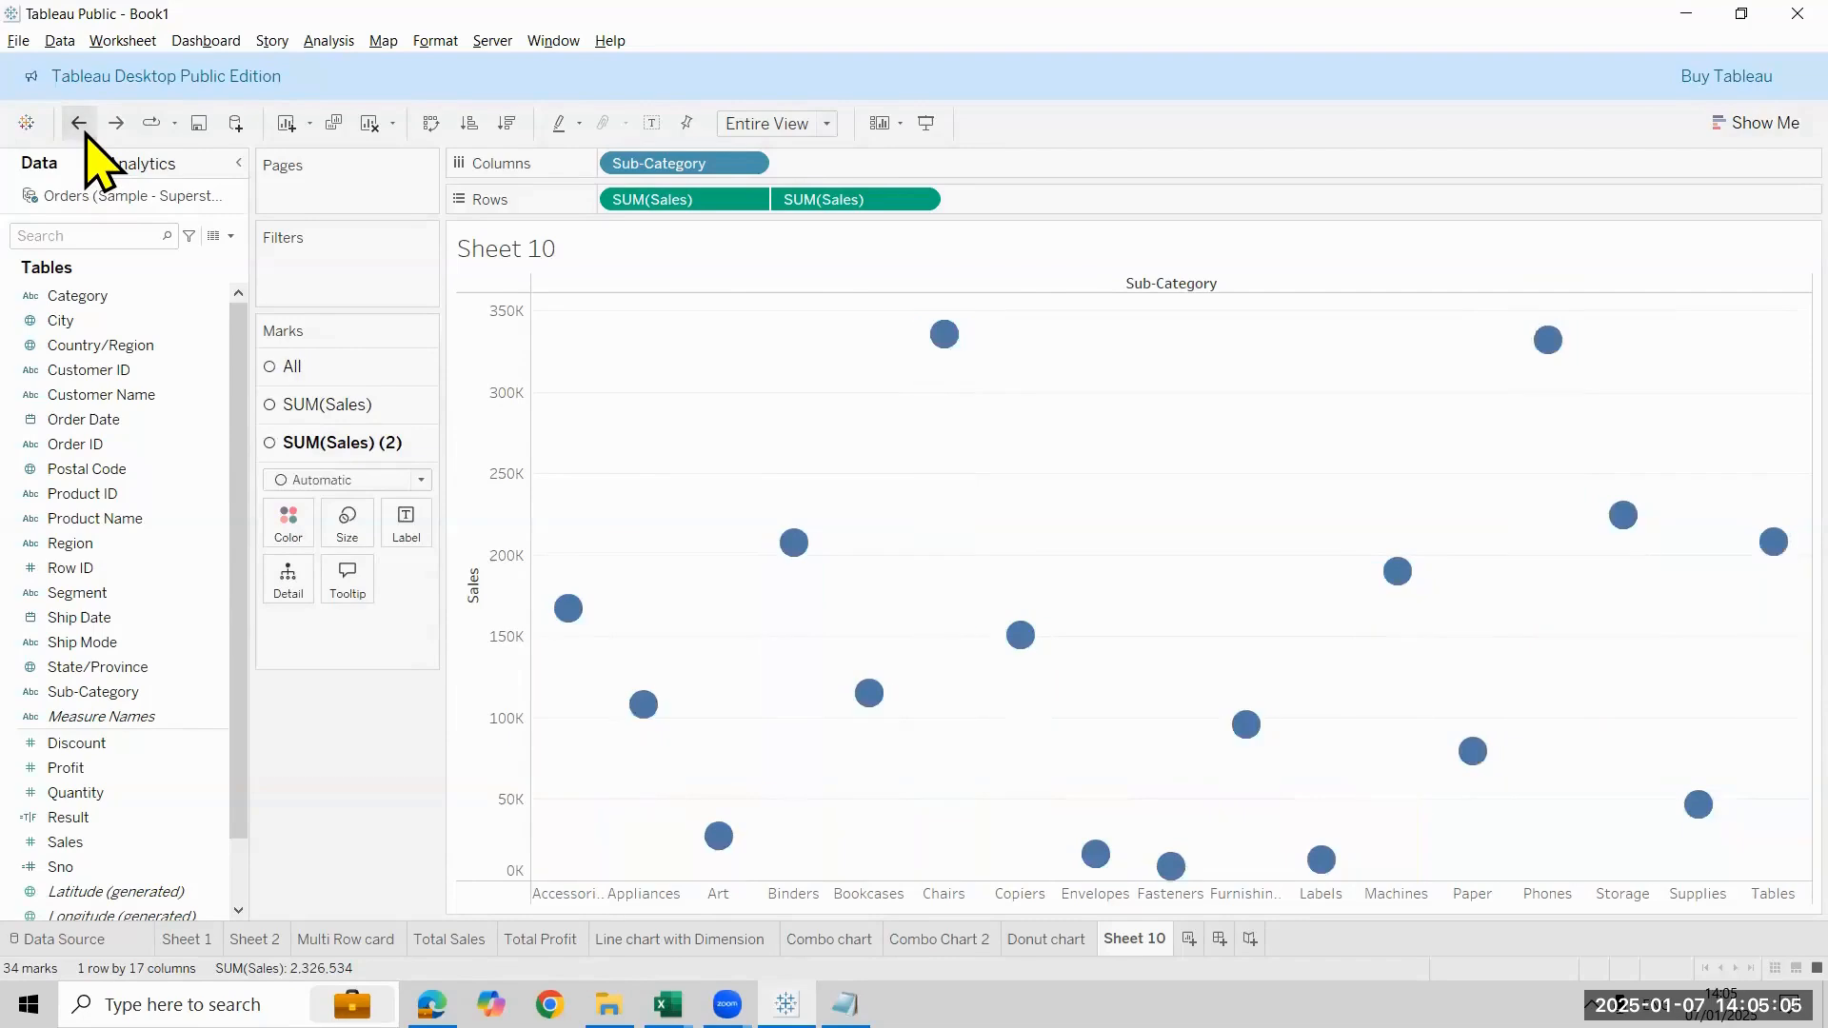
Enlarge the circles of the first Sales measure slightly
left_click(328, 407)
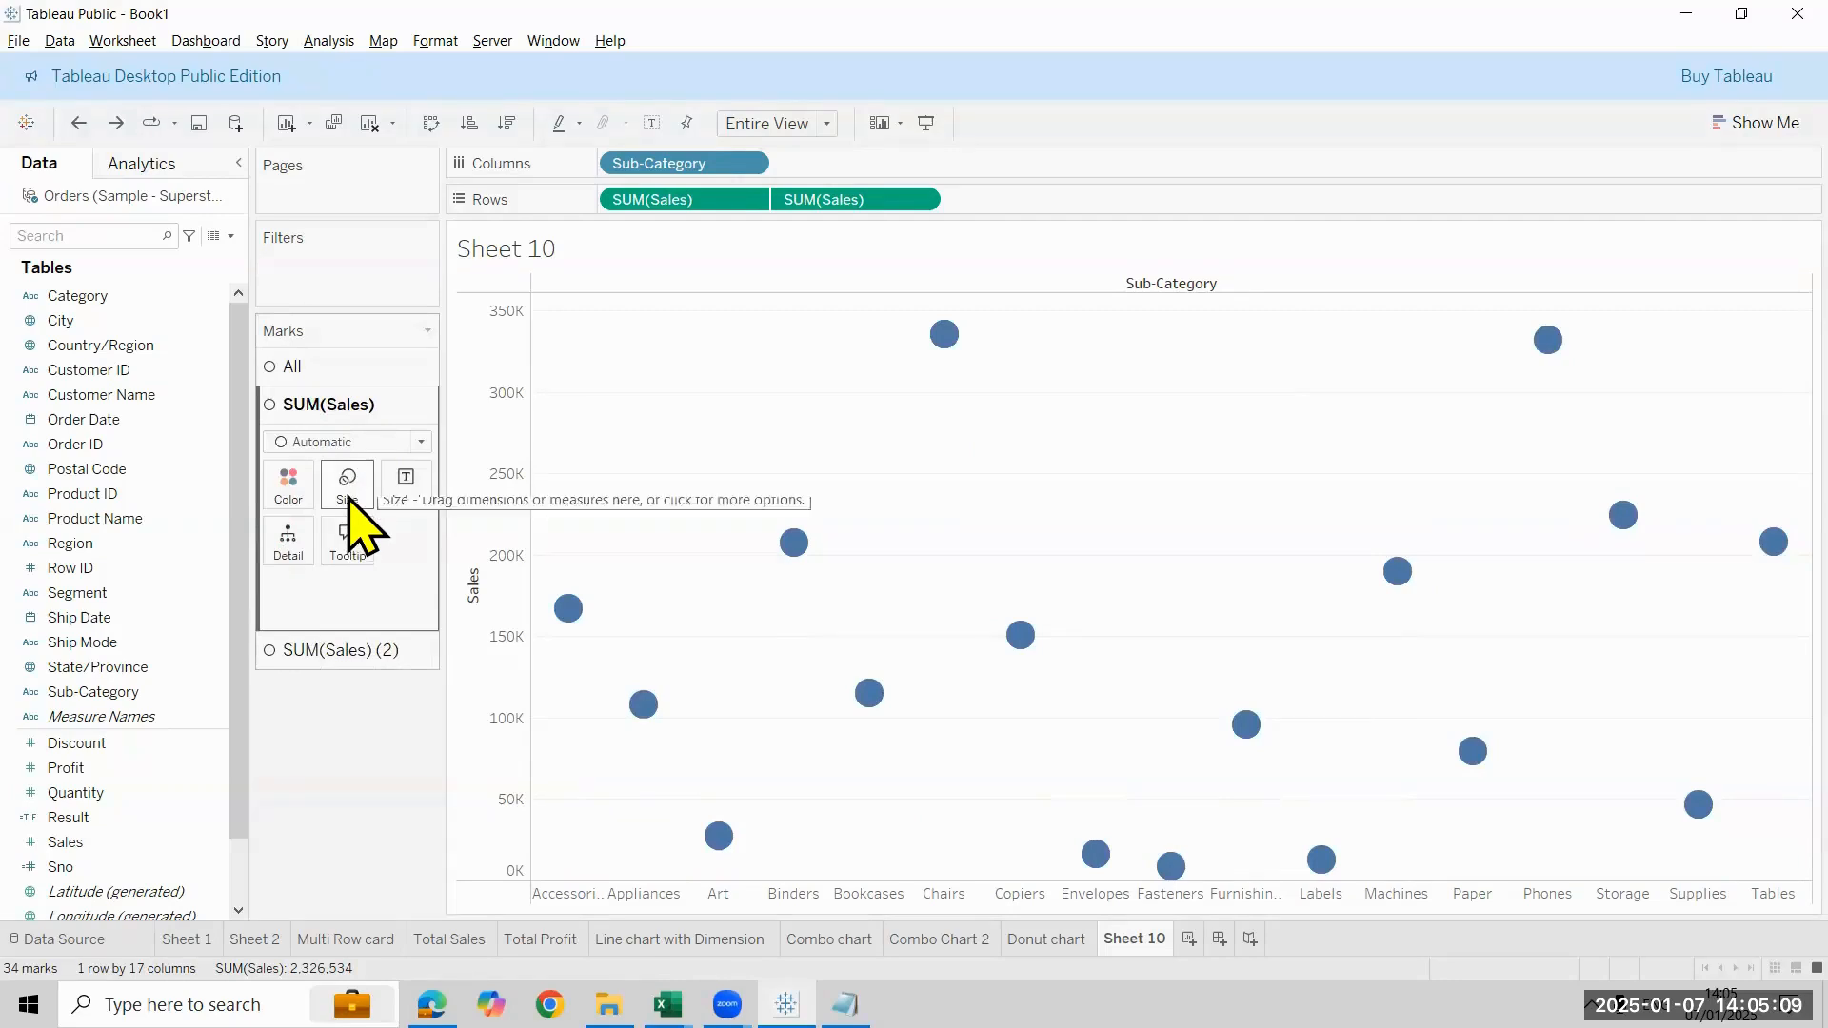
left_click(348, 490)
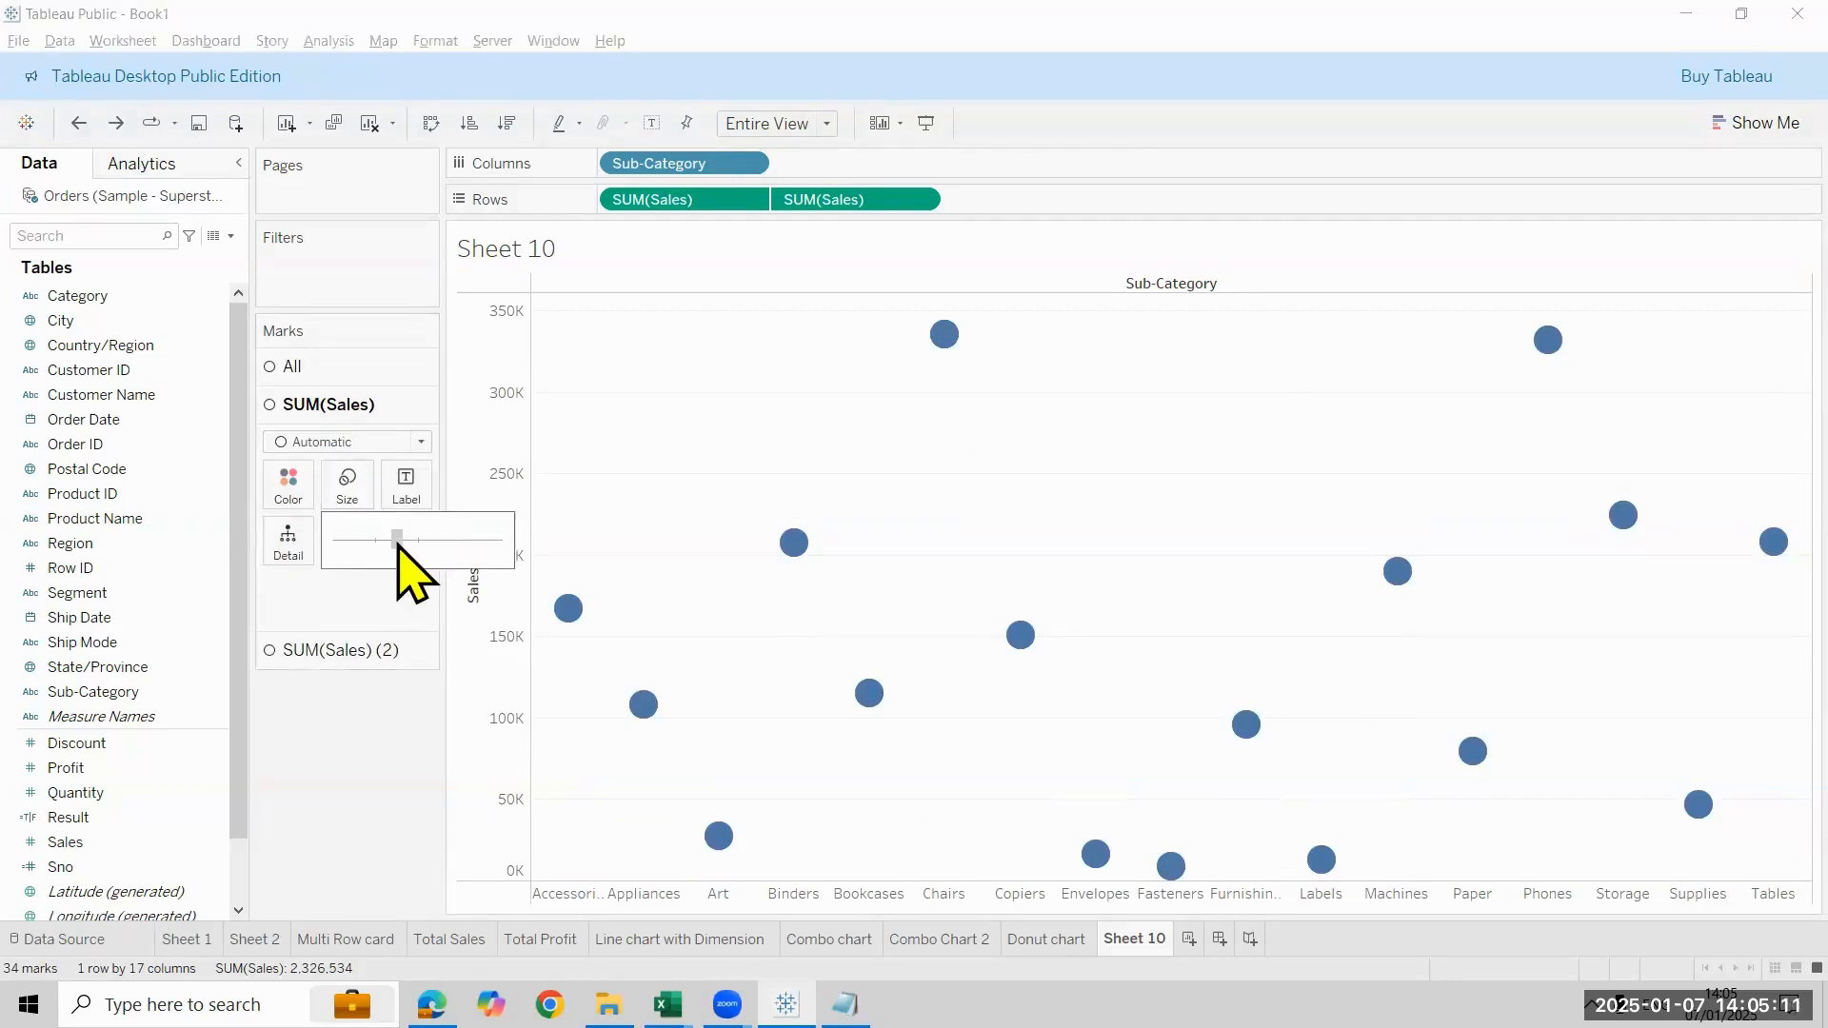
left_click_drag(397, 544, 397, 545)
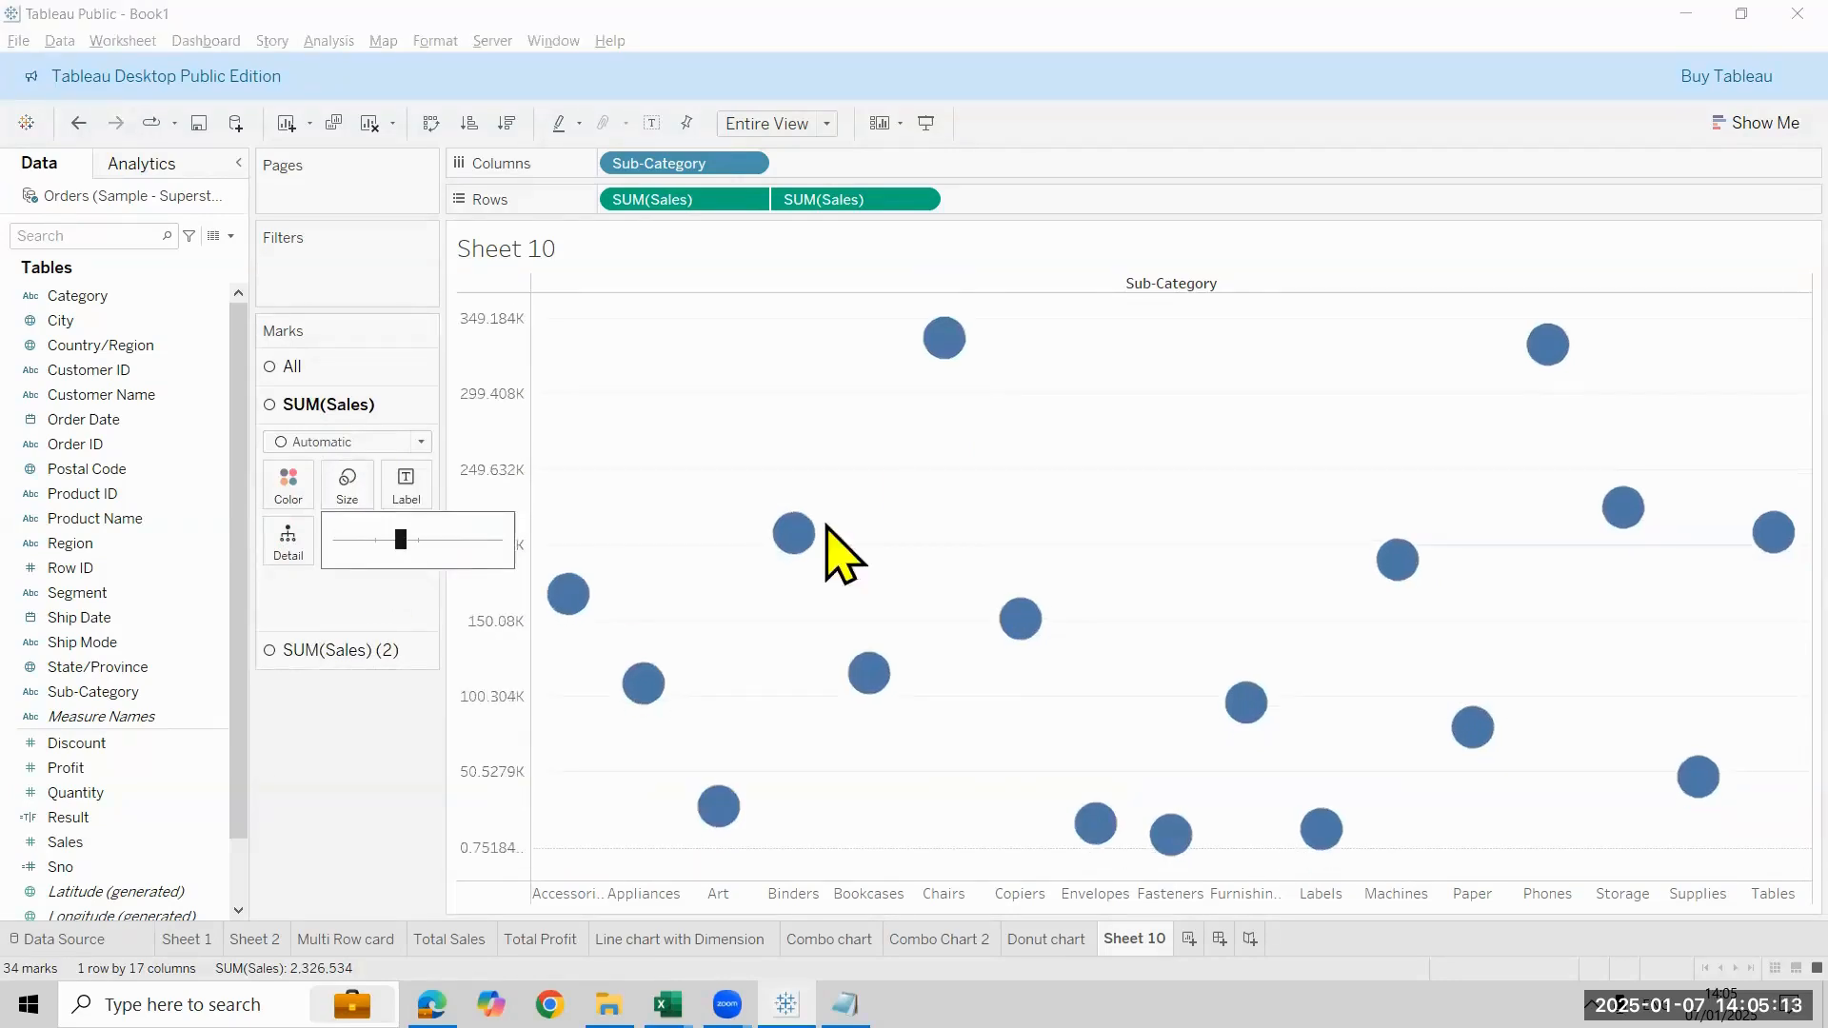
Change the second Sales measure's marks to Bar and narrow the bars into thin lollipop sticks
left_click(313, 655)
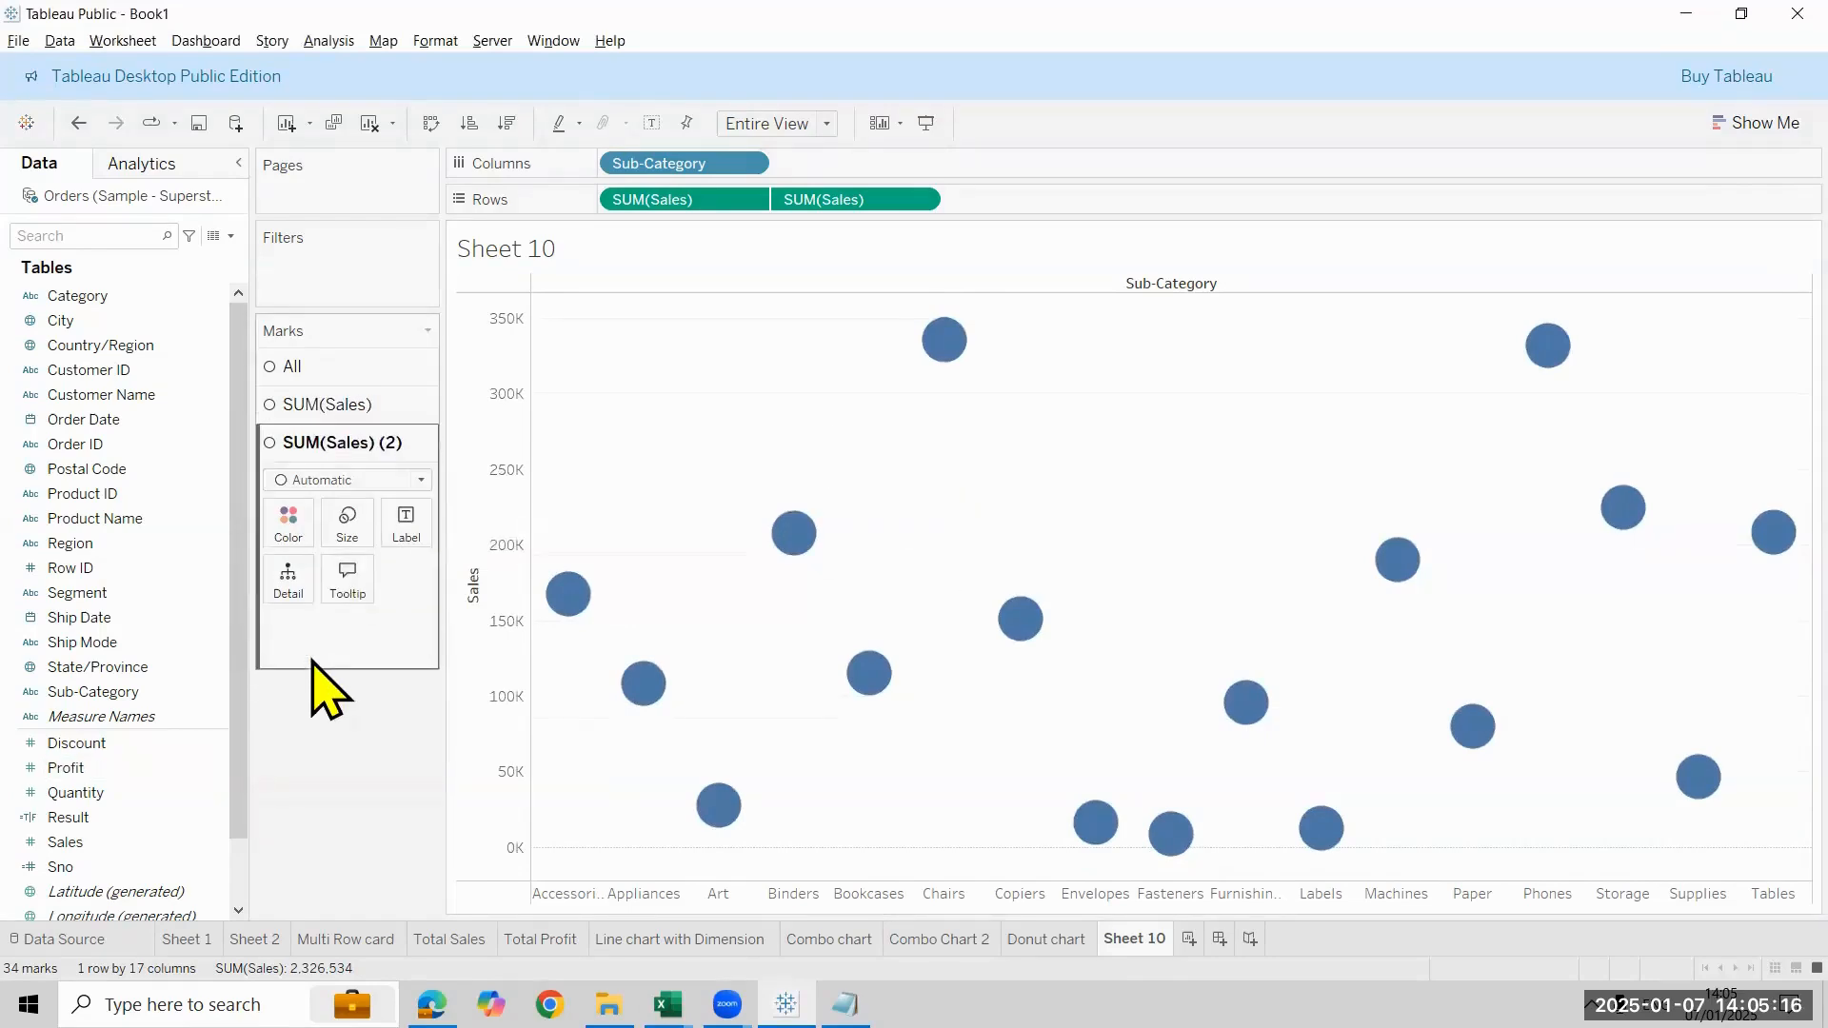
left_click(366, 483)
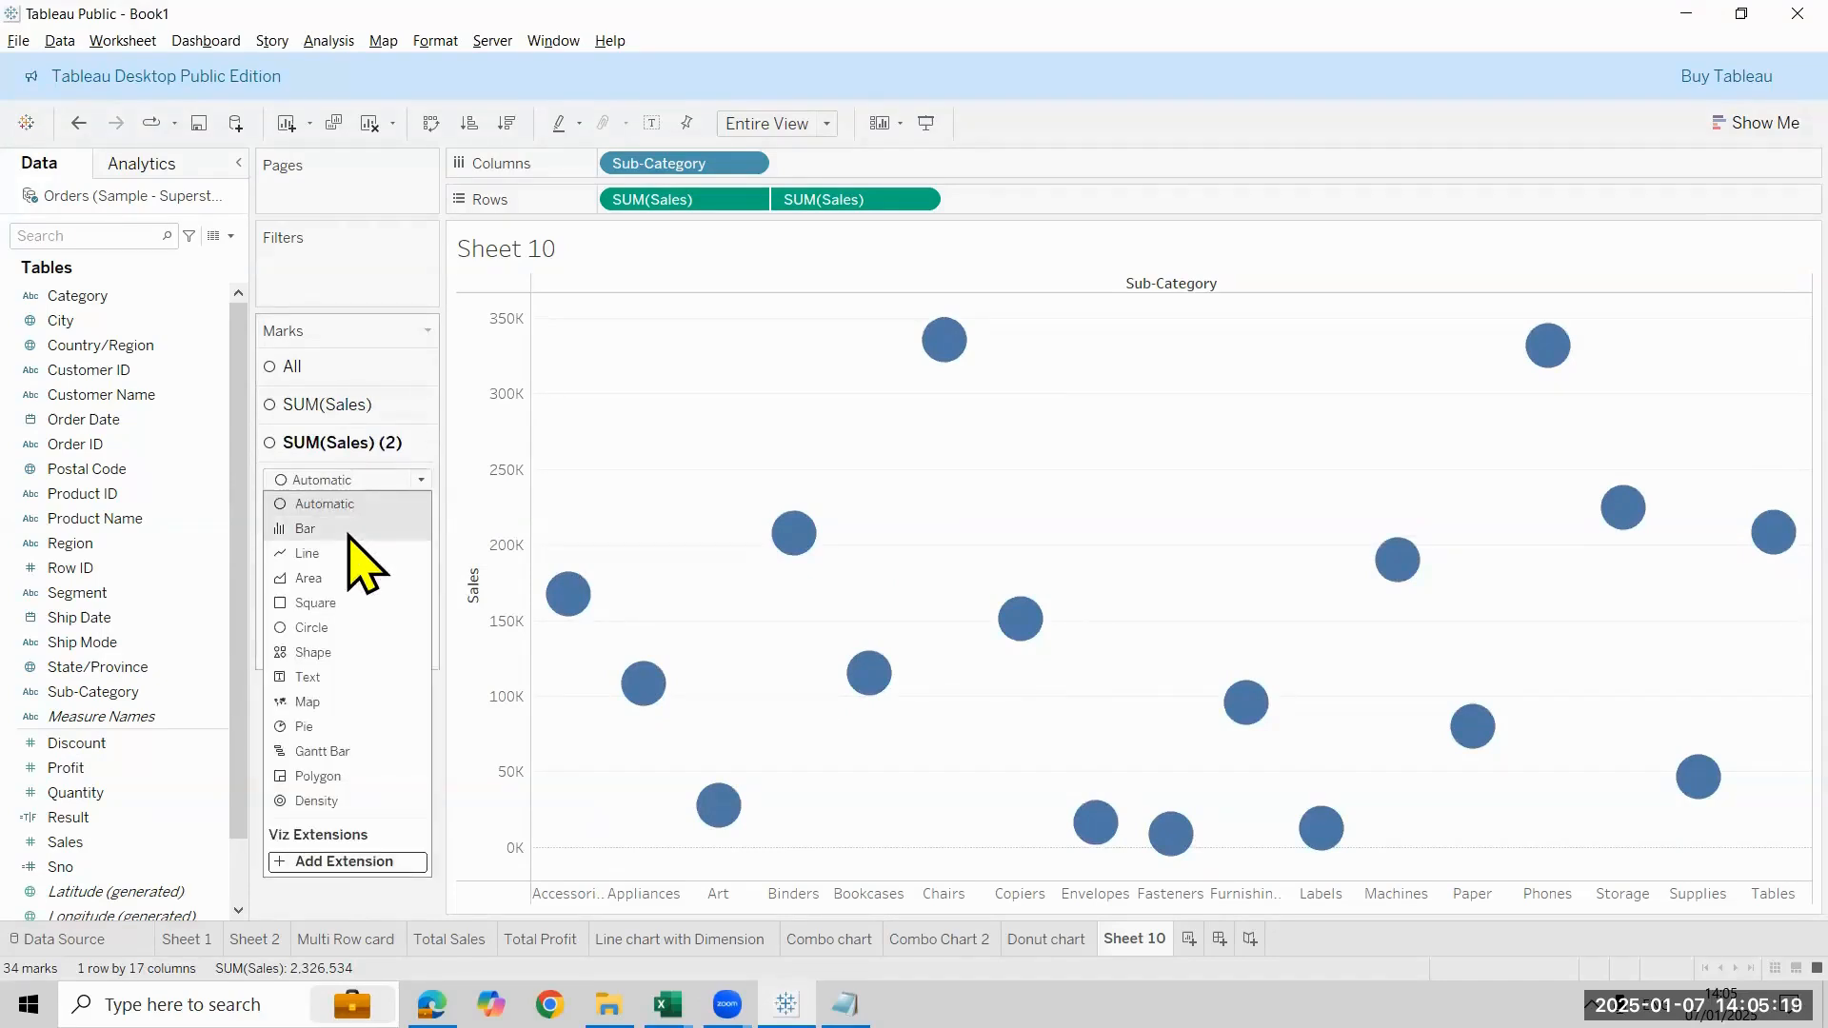
left_click(348, 531)
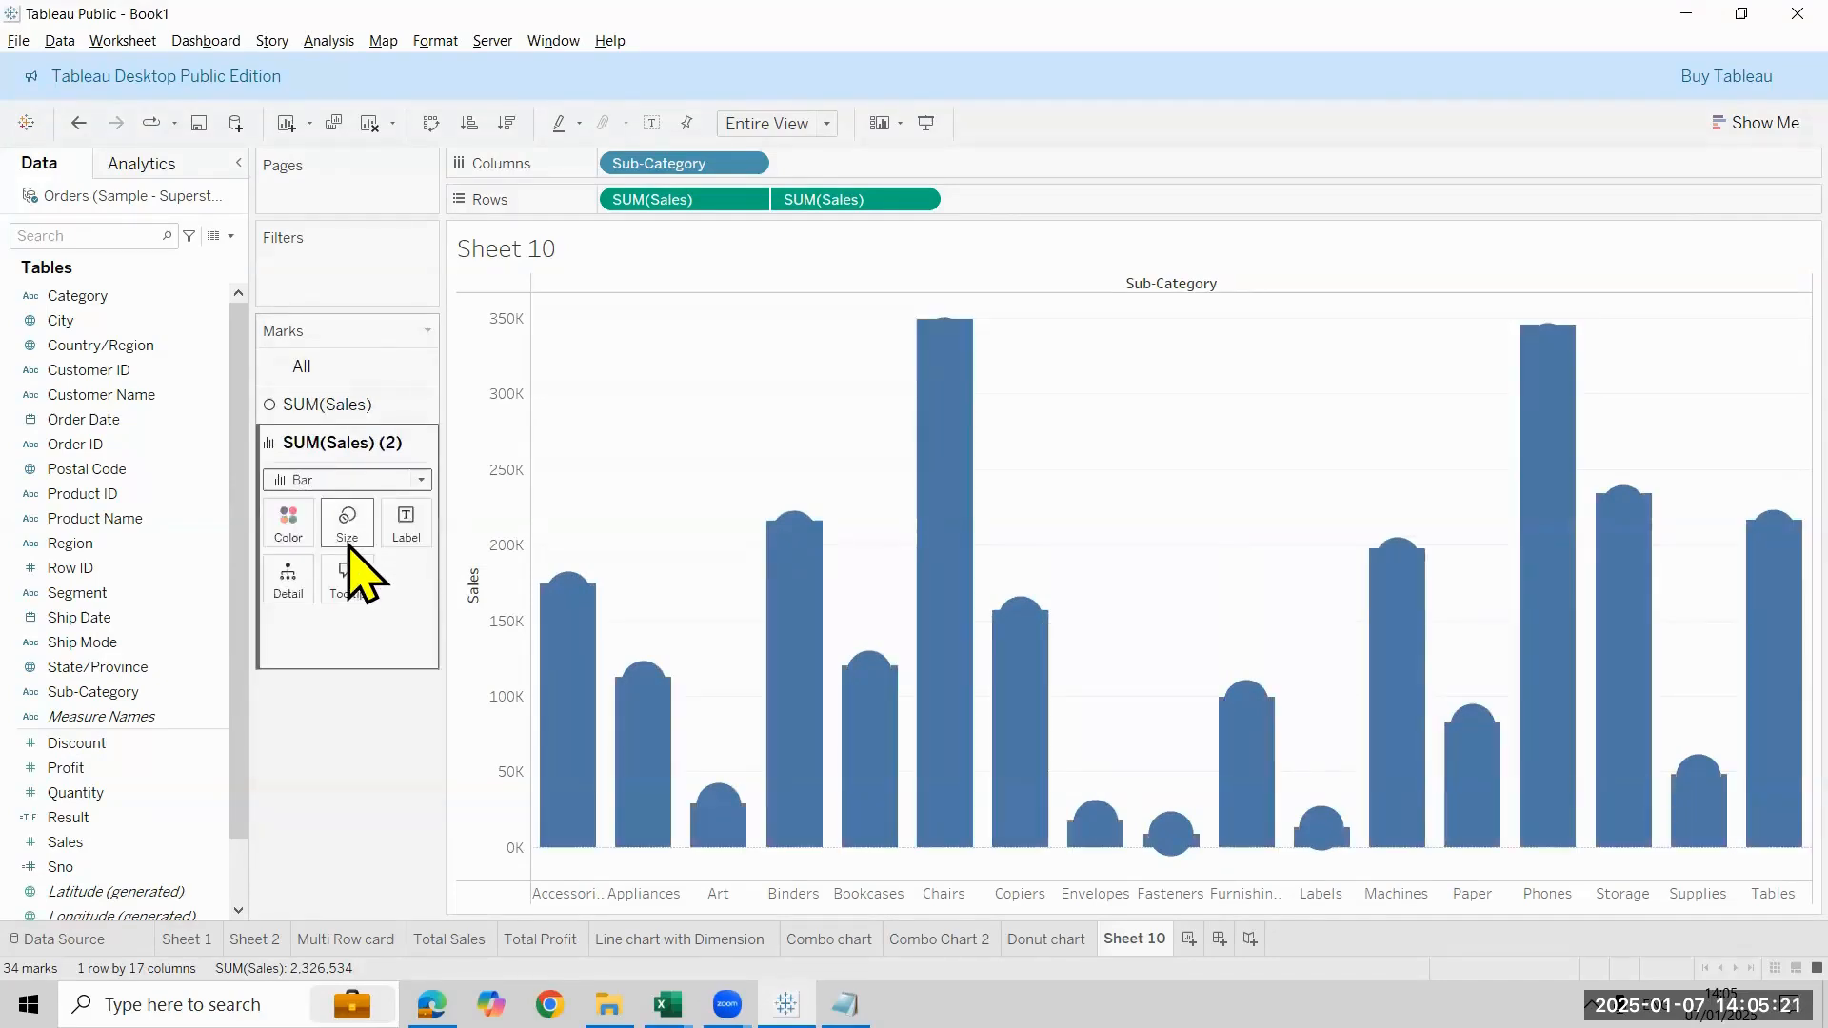
left_click(347, 533)
left_click_drag(396, 578, 370, 578)
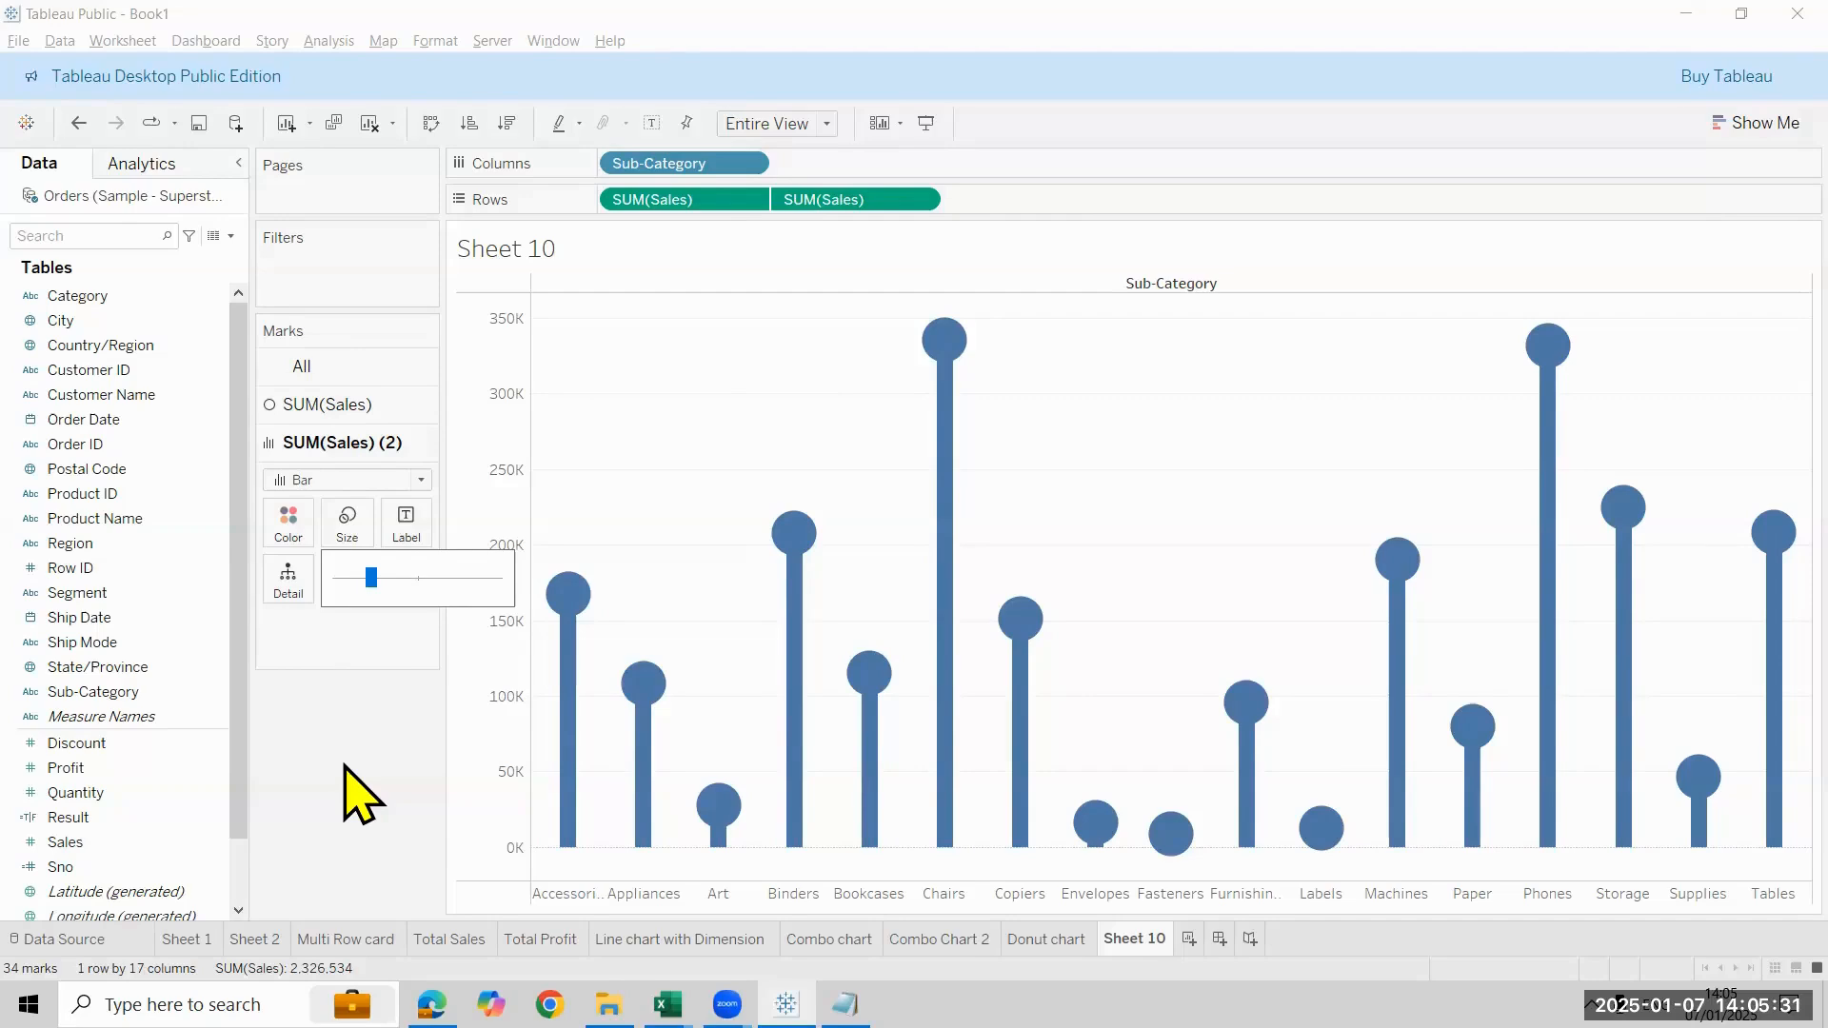
left_click(344, 697)
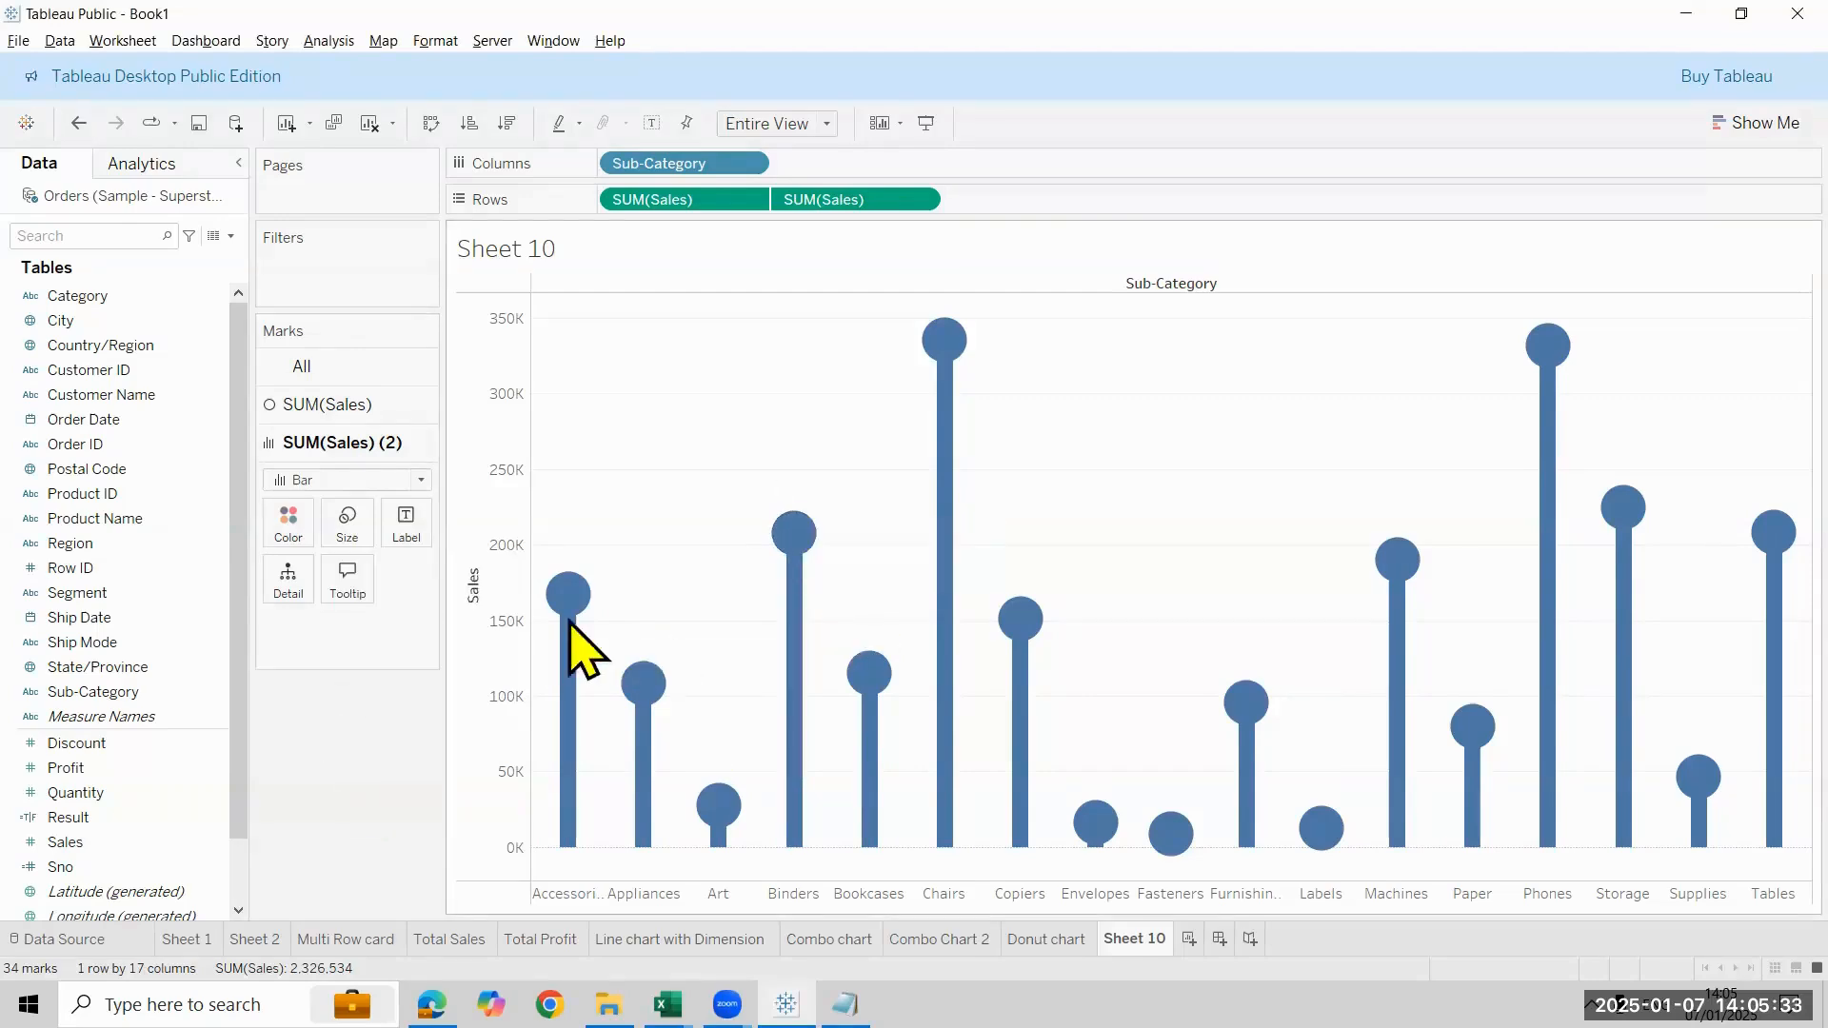
Color the circles of the first Sales measure green
mouse_move(565, 638)
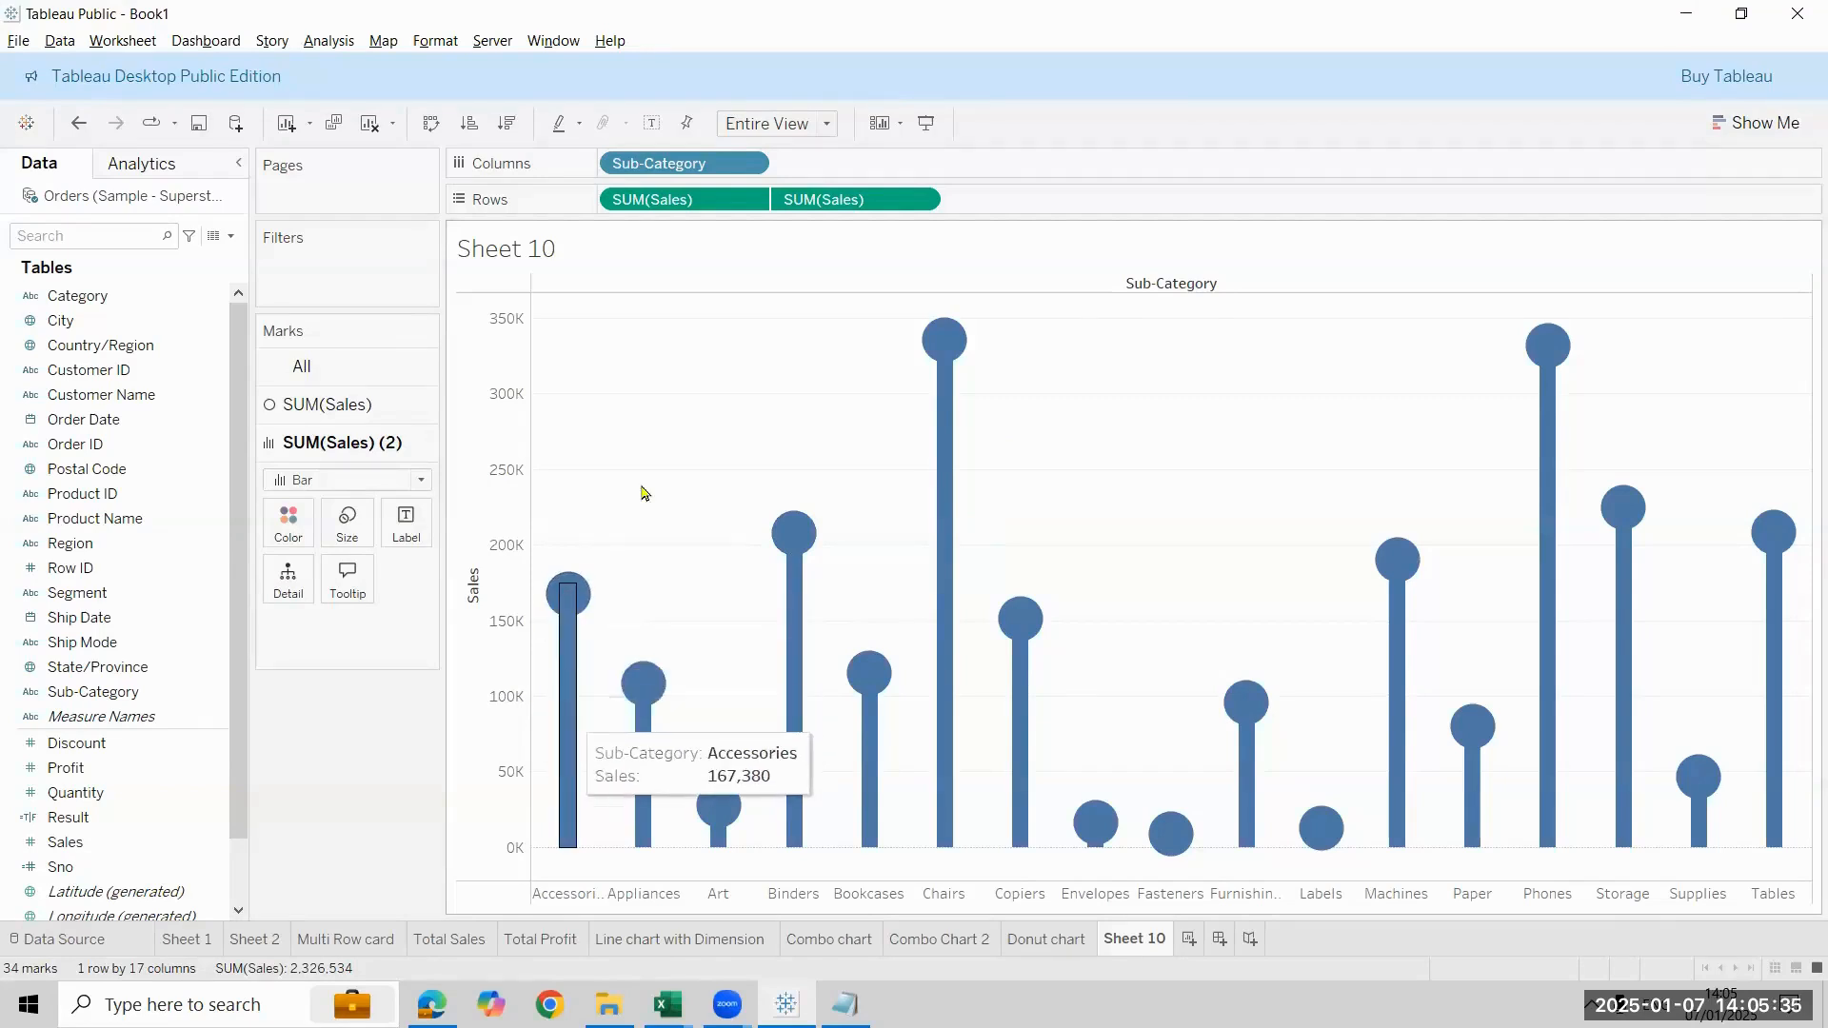
left_click(328, 405)
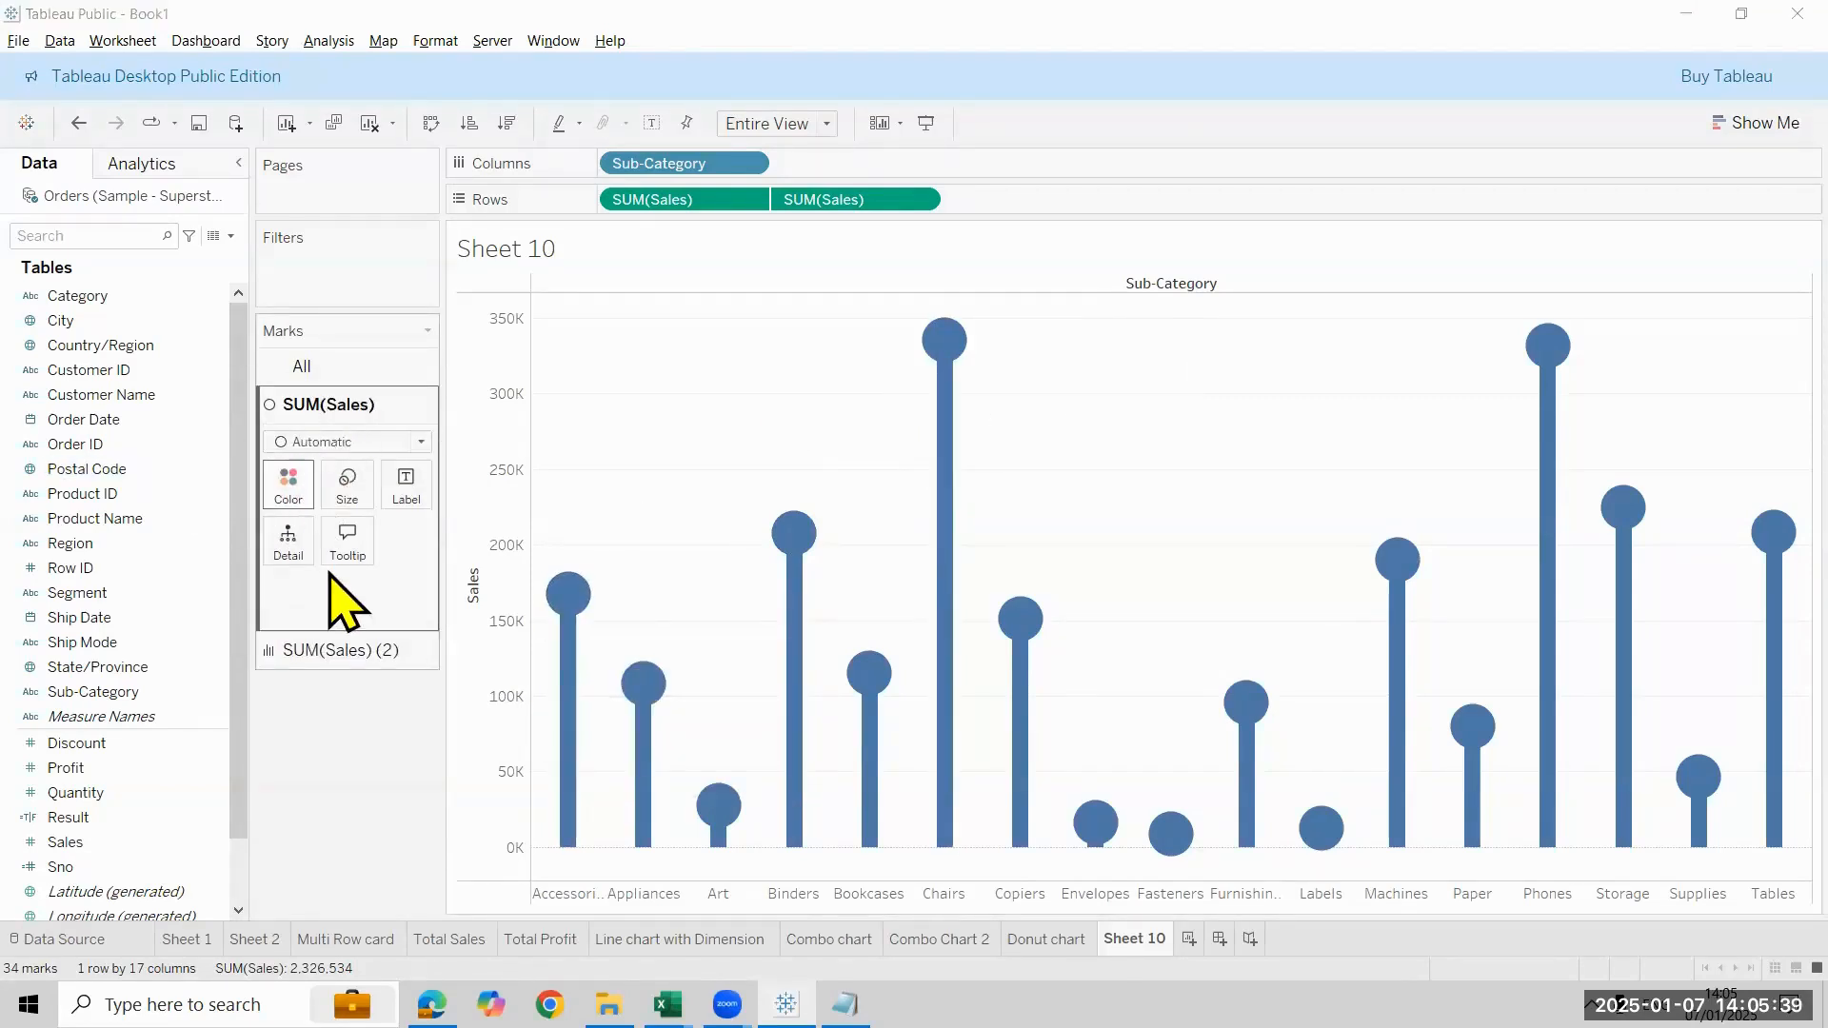
left_click(289, 483)
left_click(384, 552)
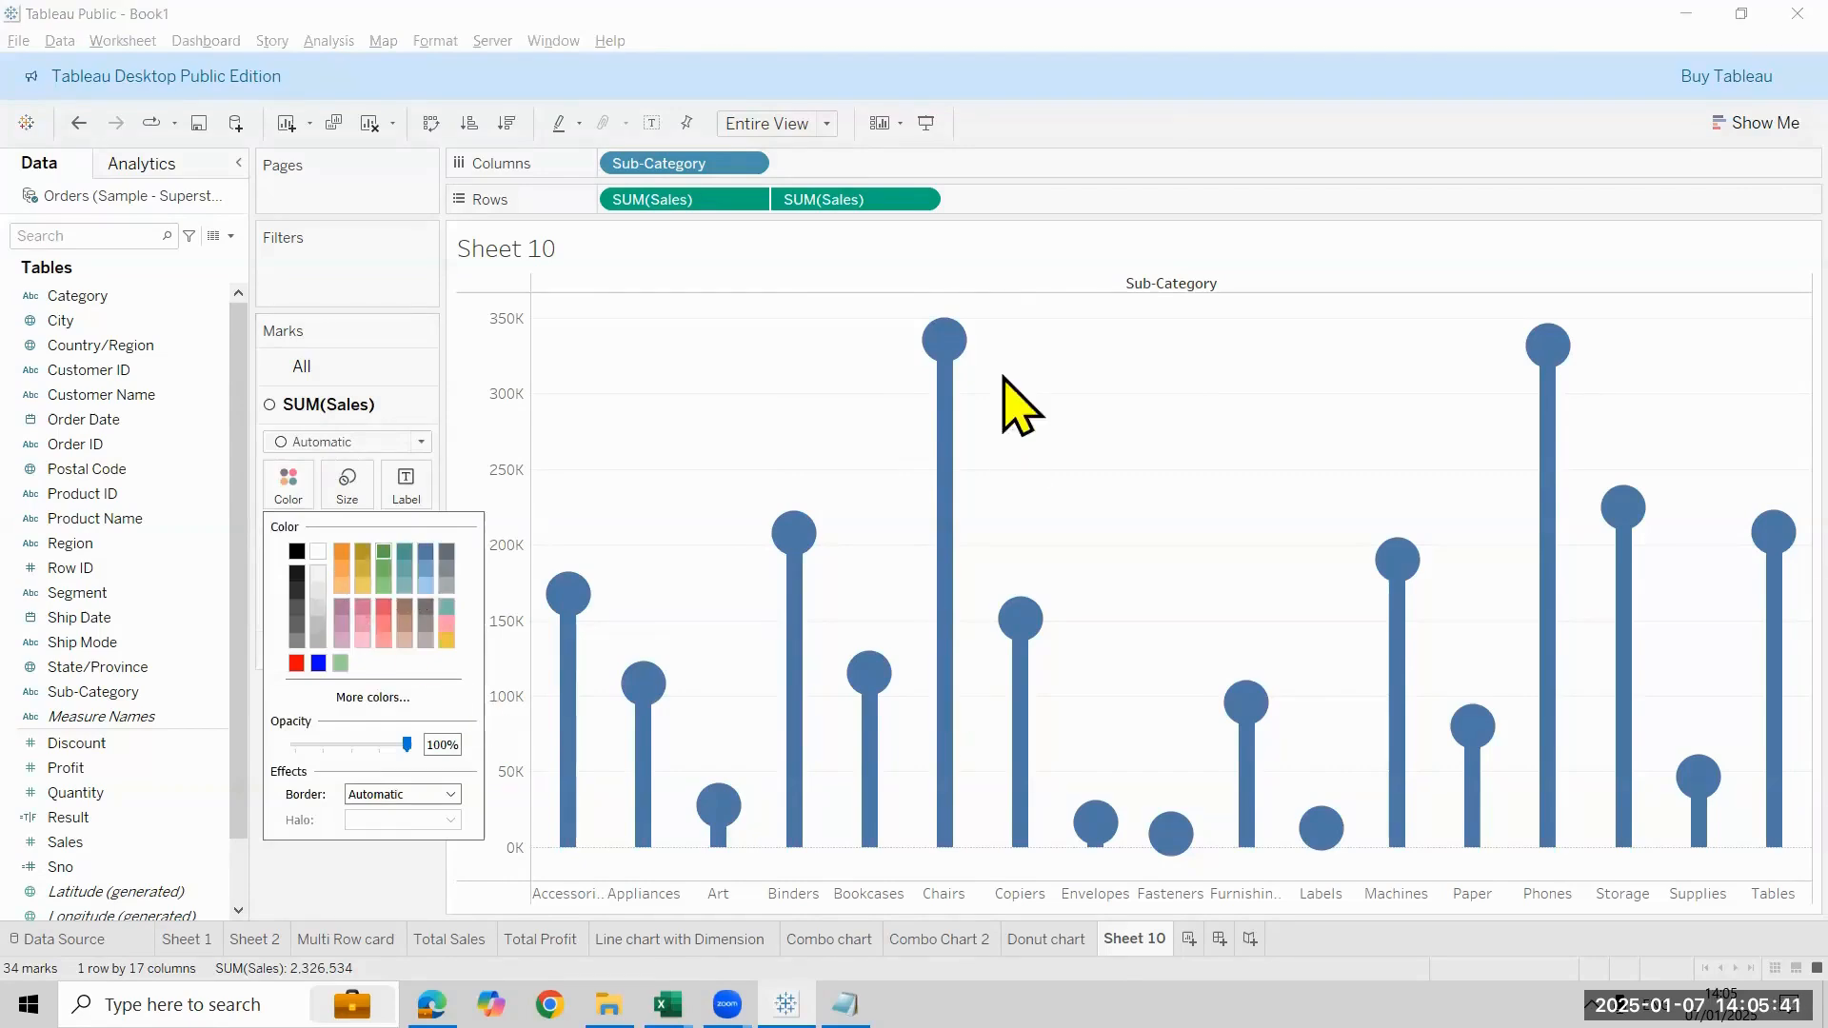
left_click(333, 904)
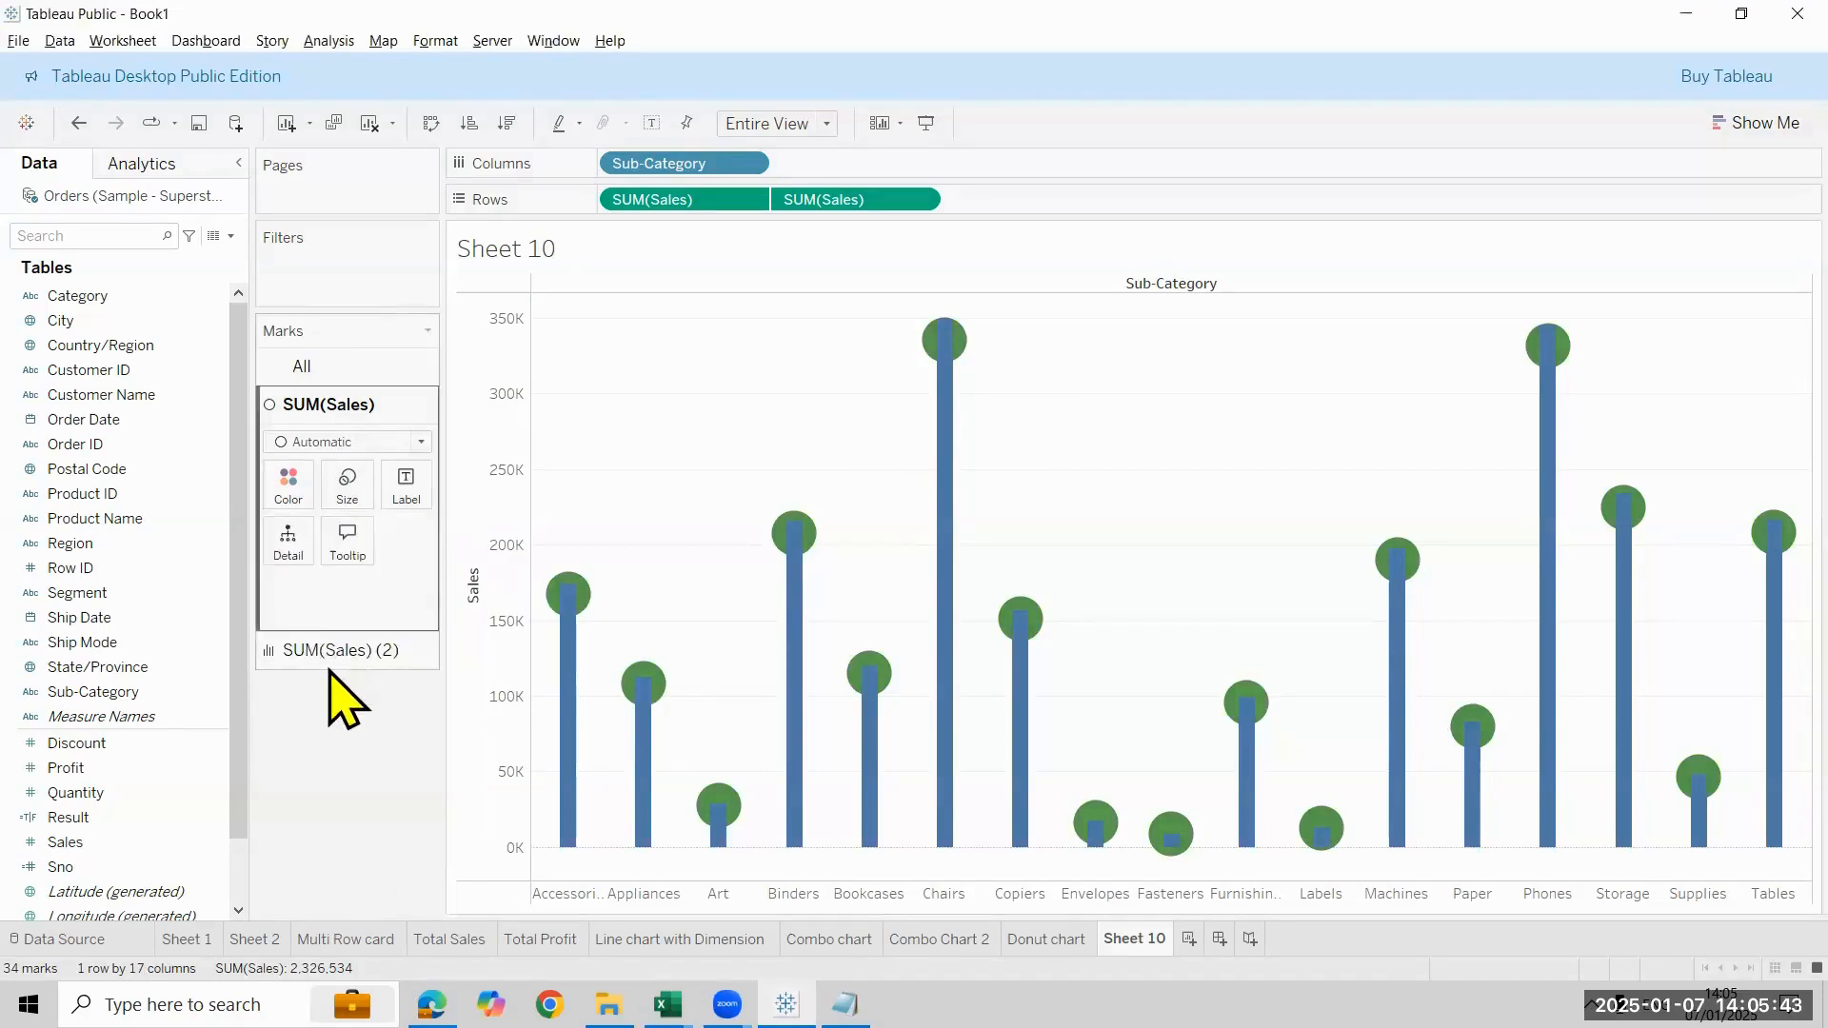
Color the bars of the second Sales measure red
left_click(328, 655)
left_click(302, 539)
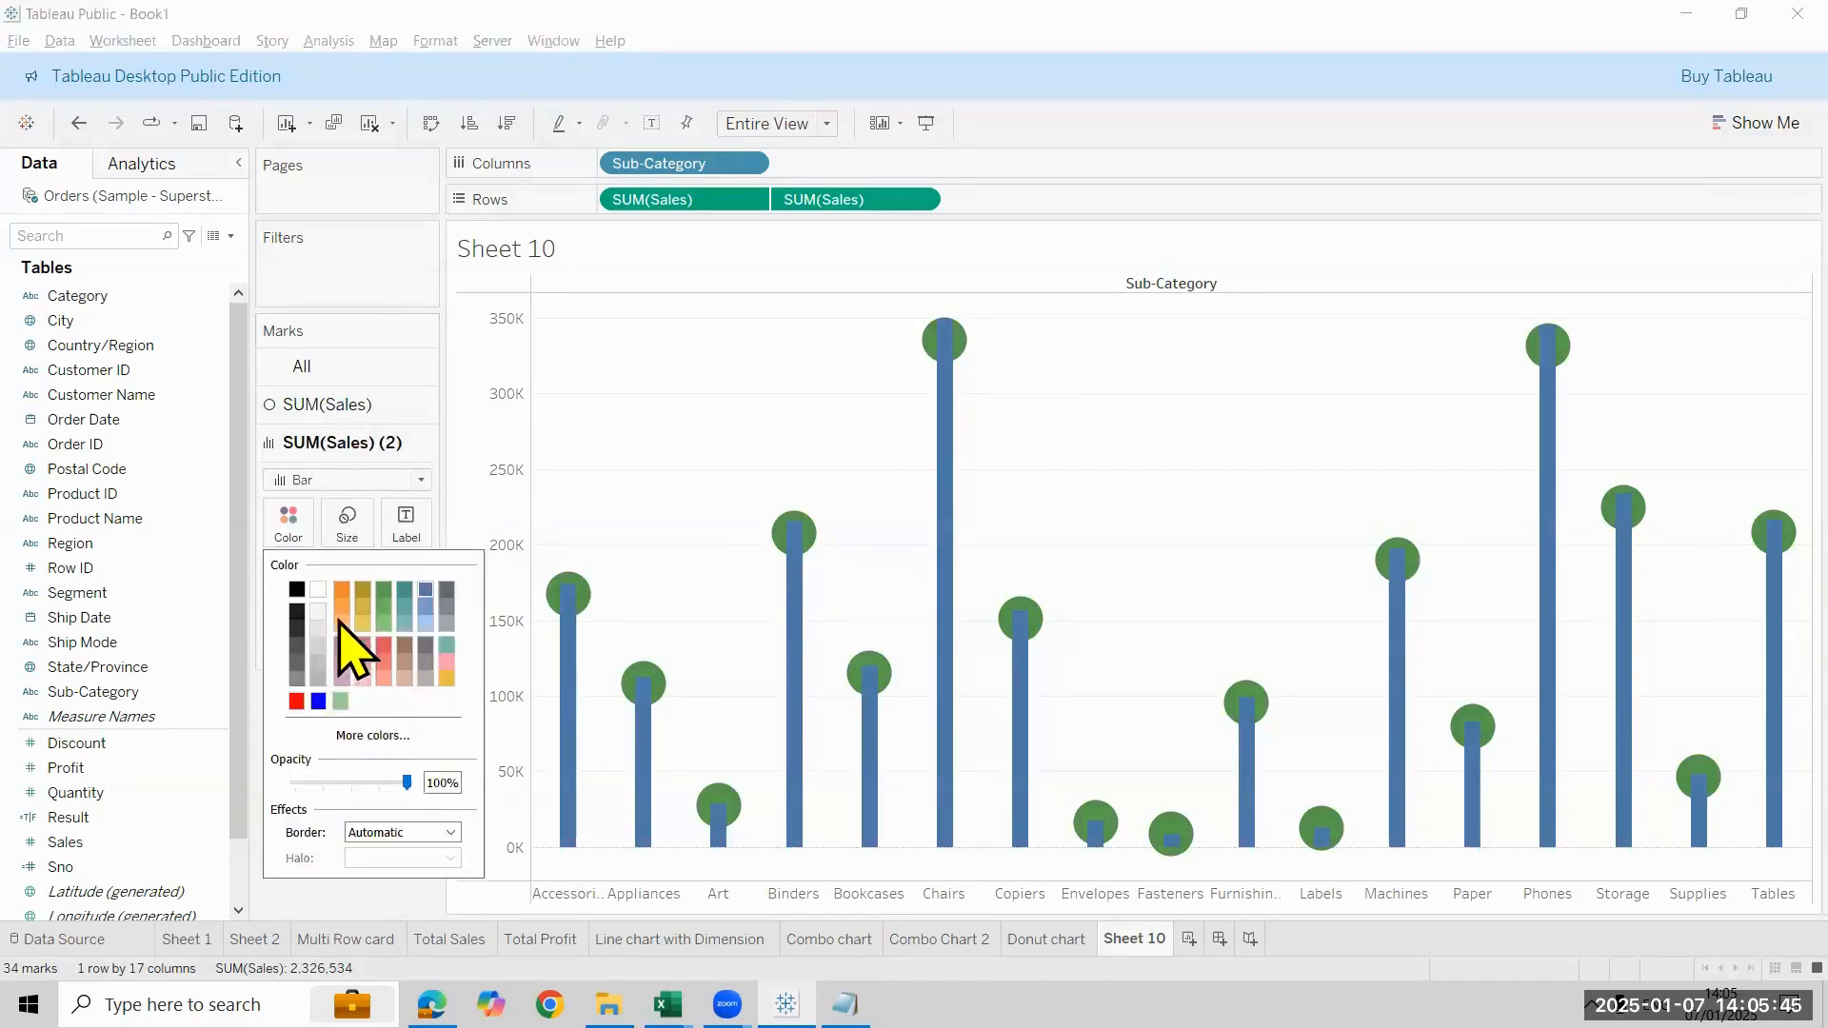
left_click(297, 702)
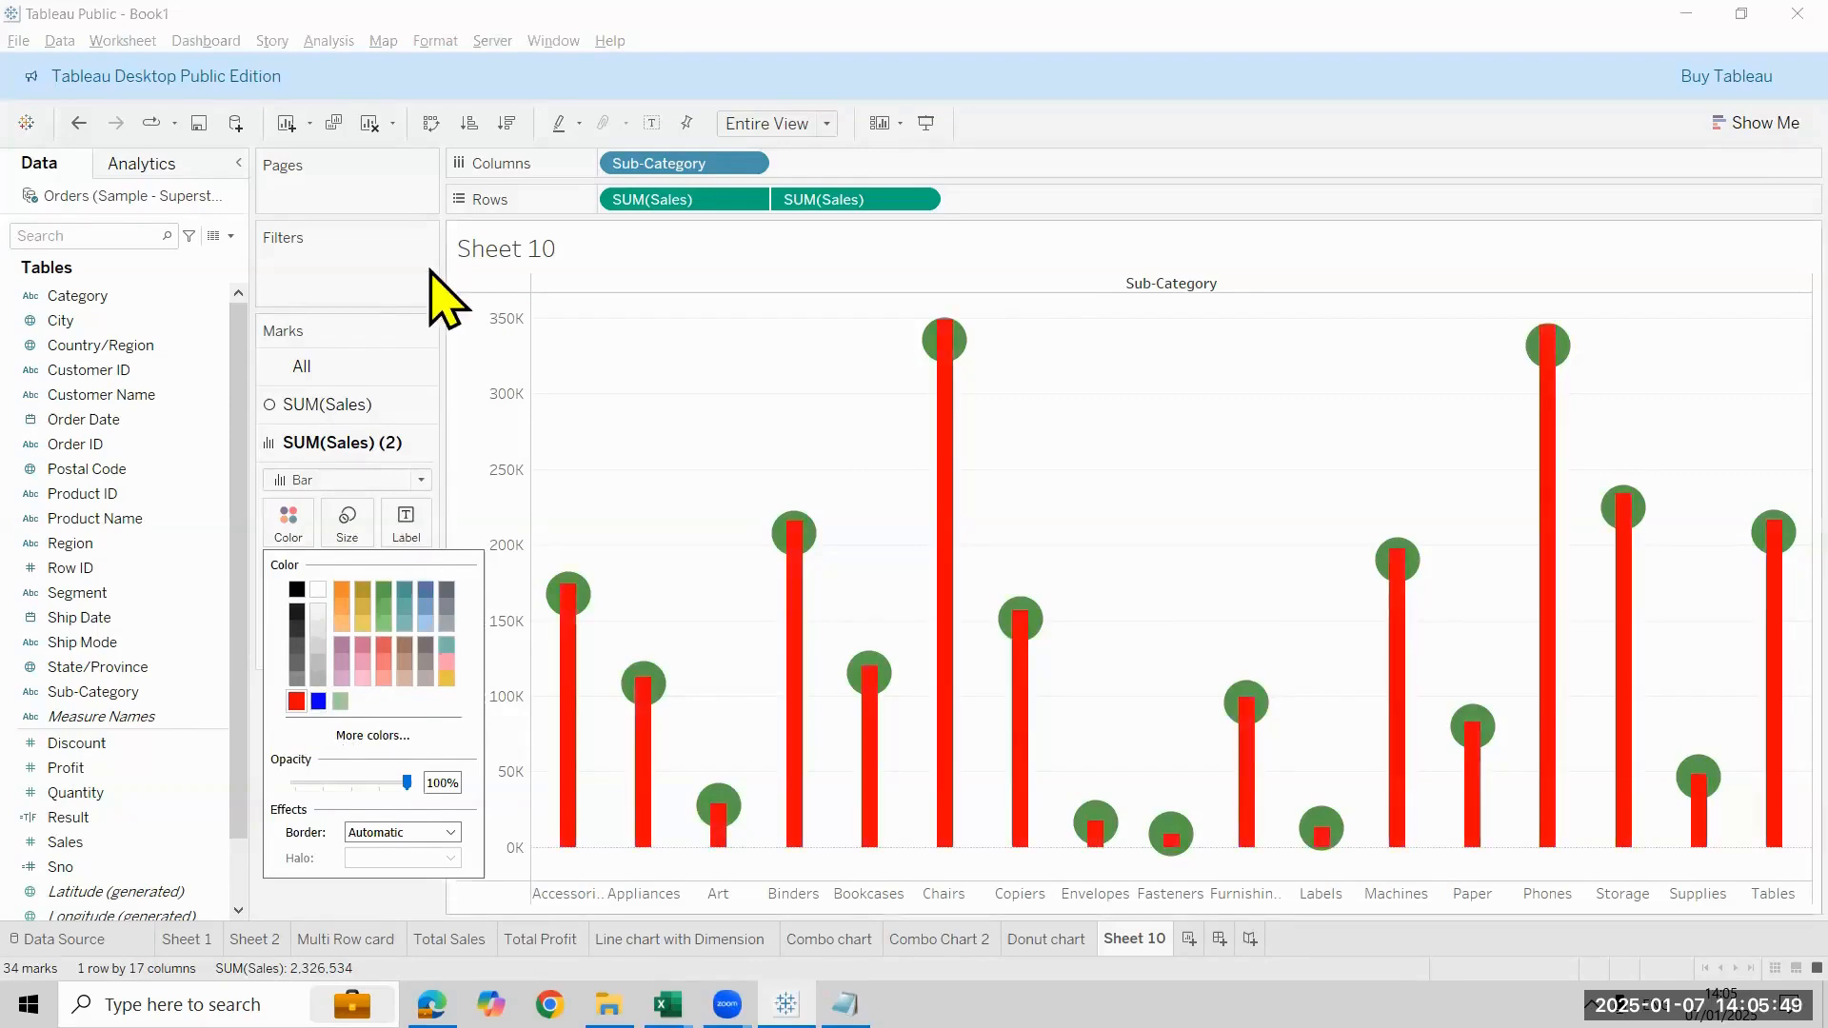
left_click(410, 252)
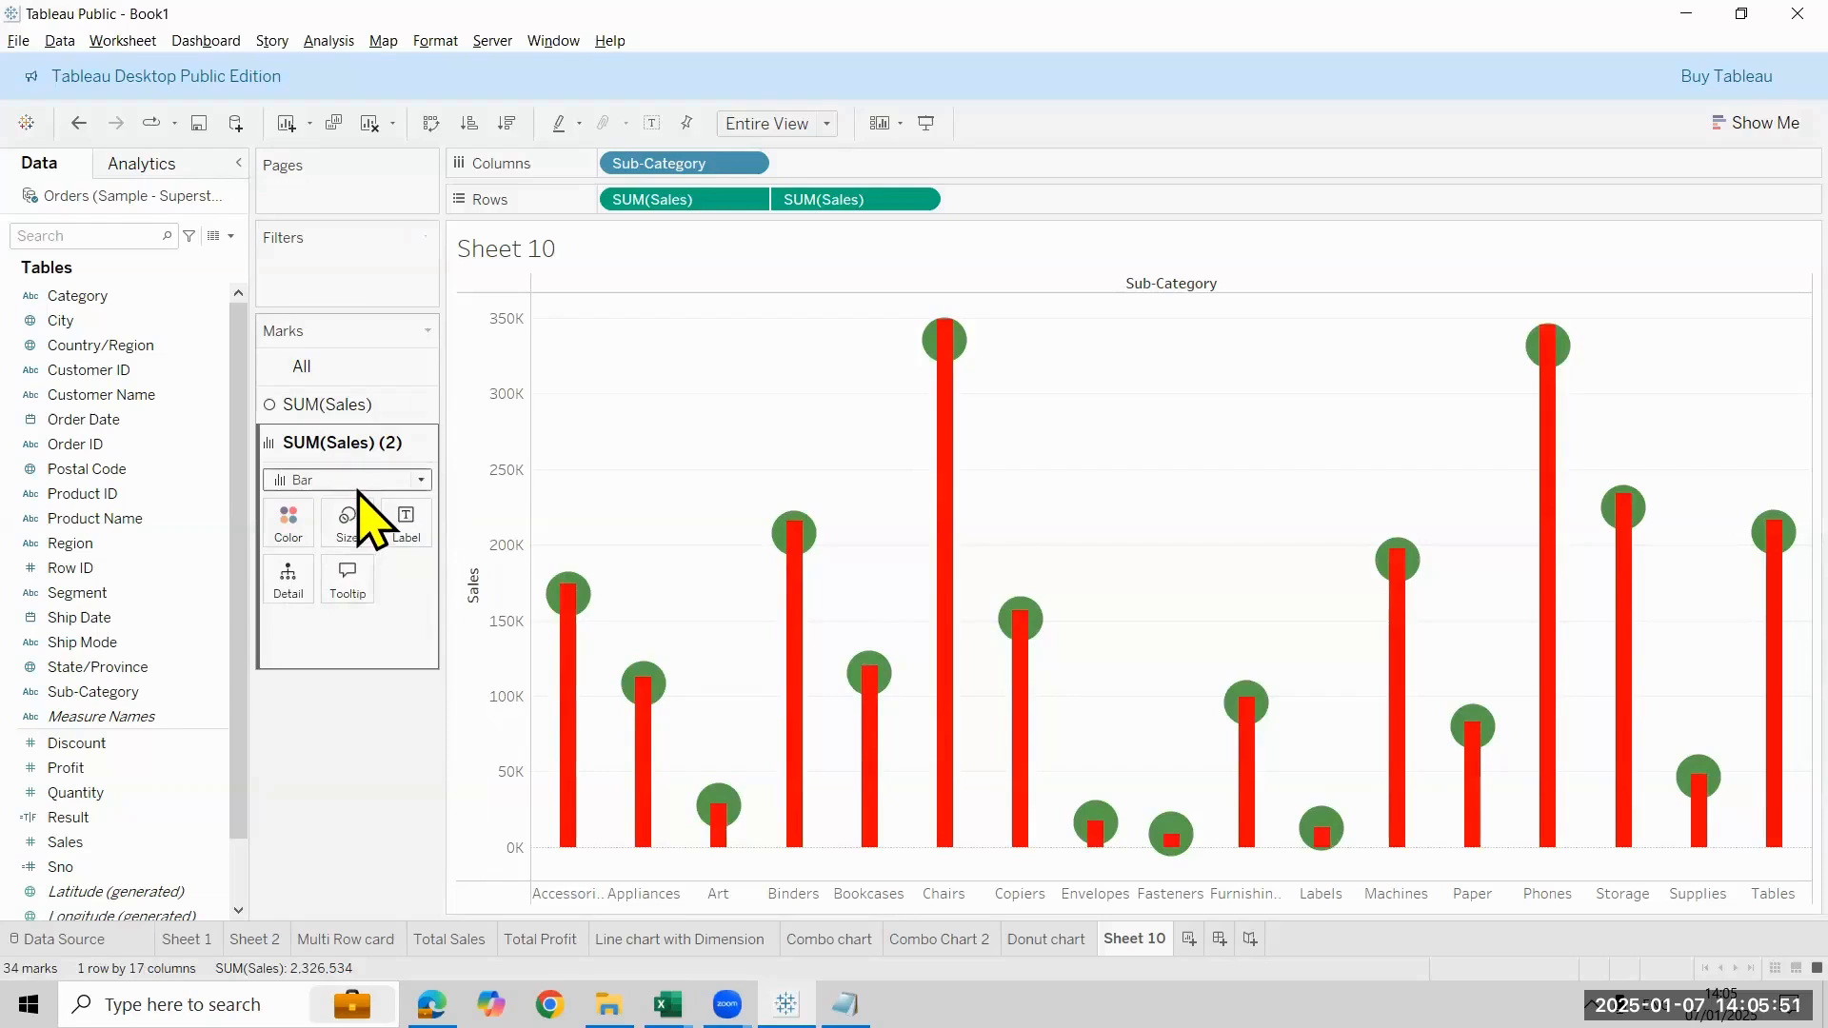
Widen the red bars slightly and enlarge the green circles of the first Sales measure
left_click(348, 522)
left_click_drag(394, 577, 377, 577)
left_click(375, 406)
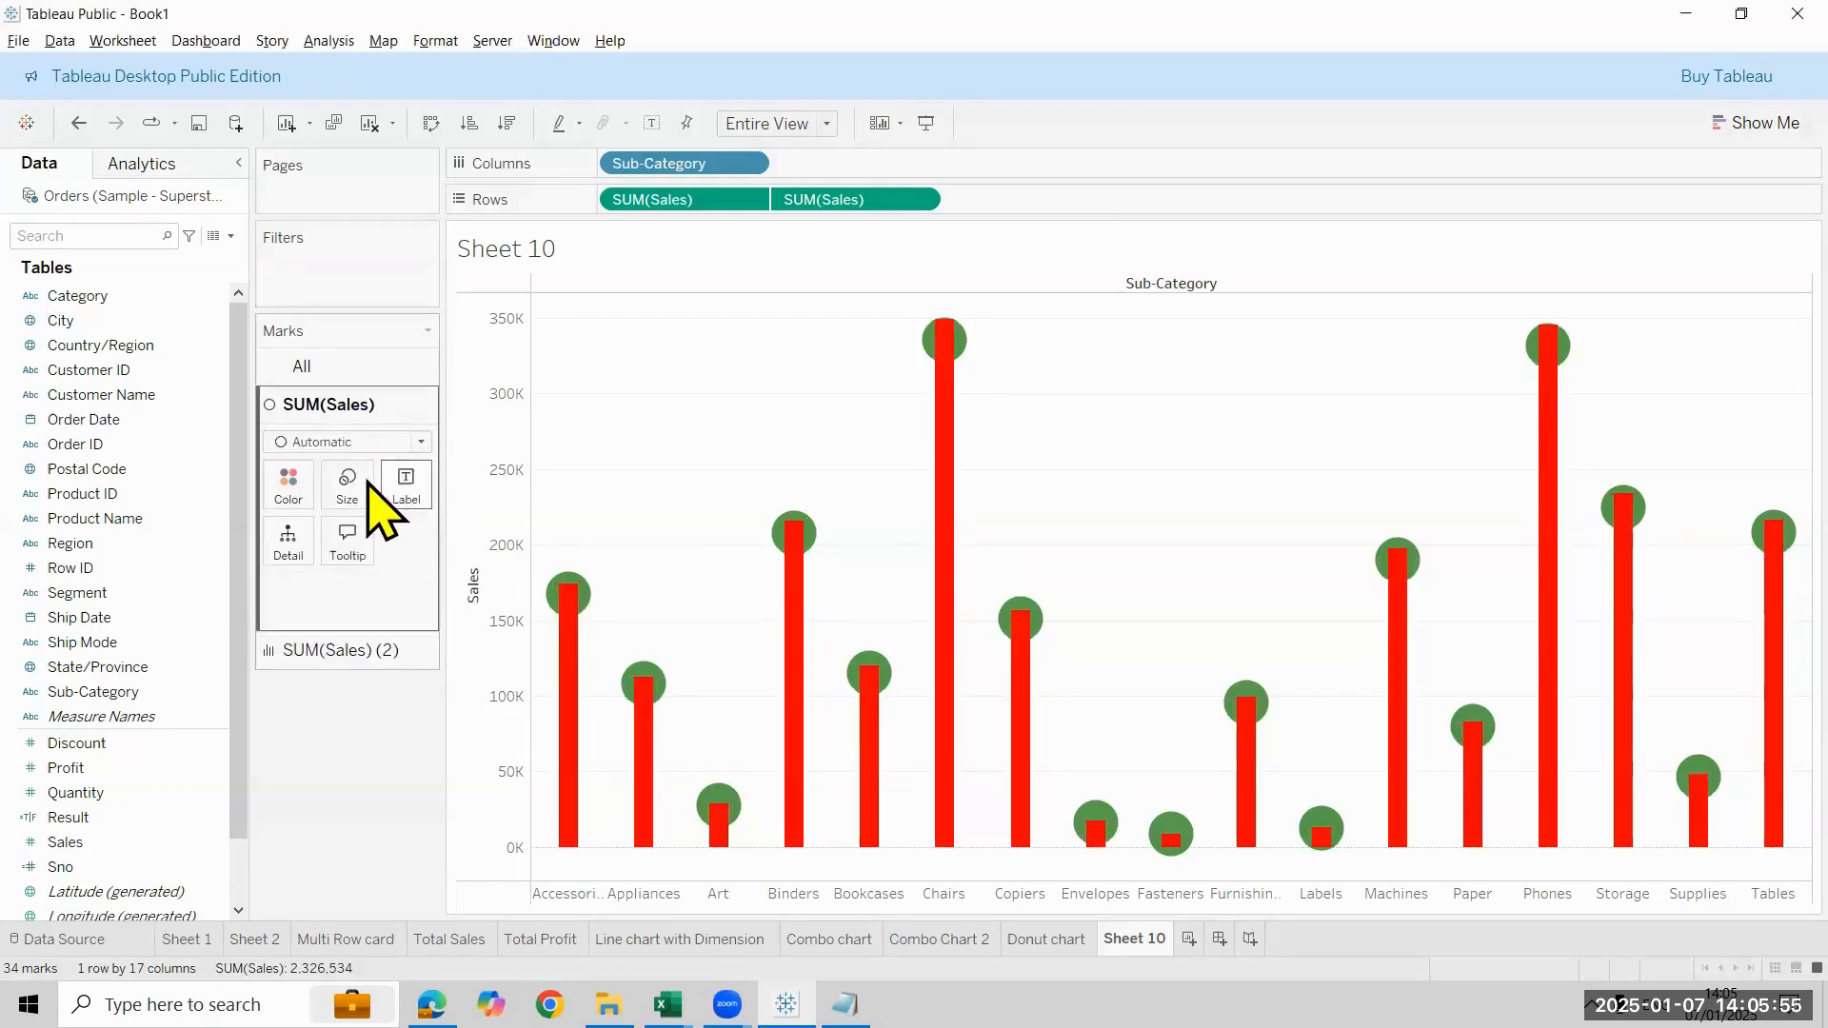
left_click(362, 484)
left_click_drag(441, 549, 416, 536)
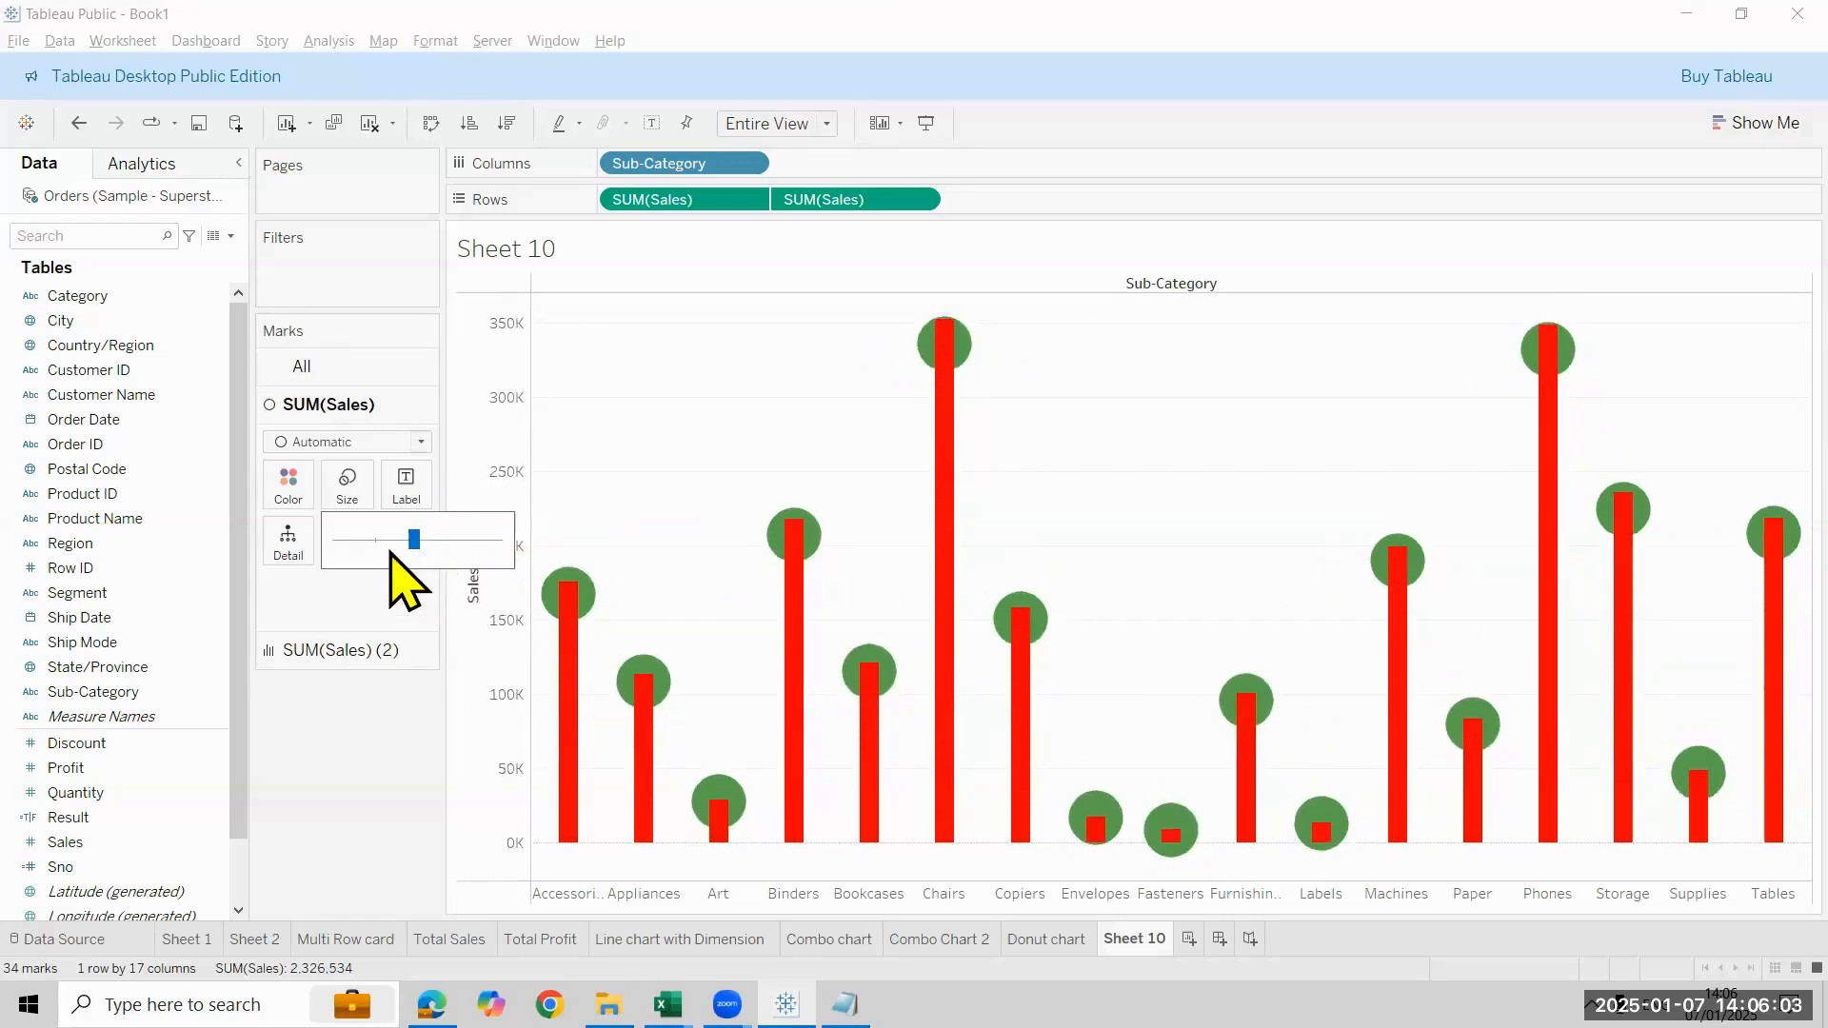
left_click(425, 540)
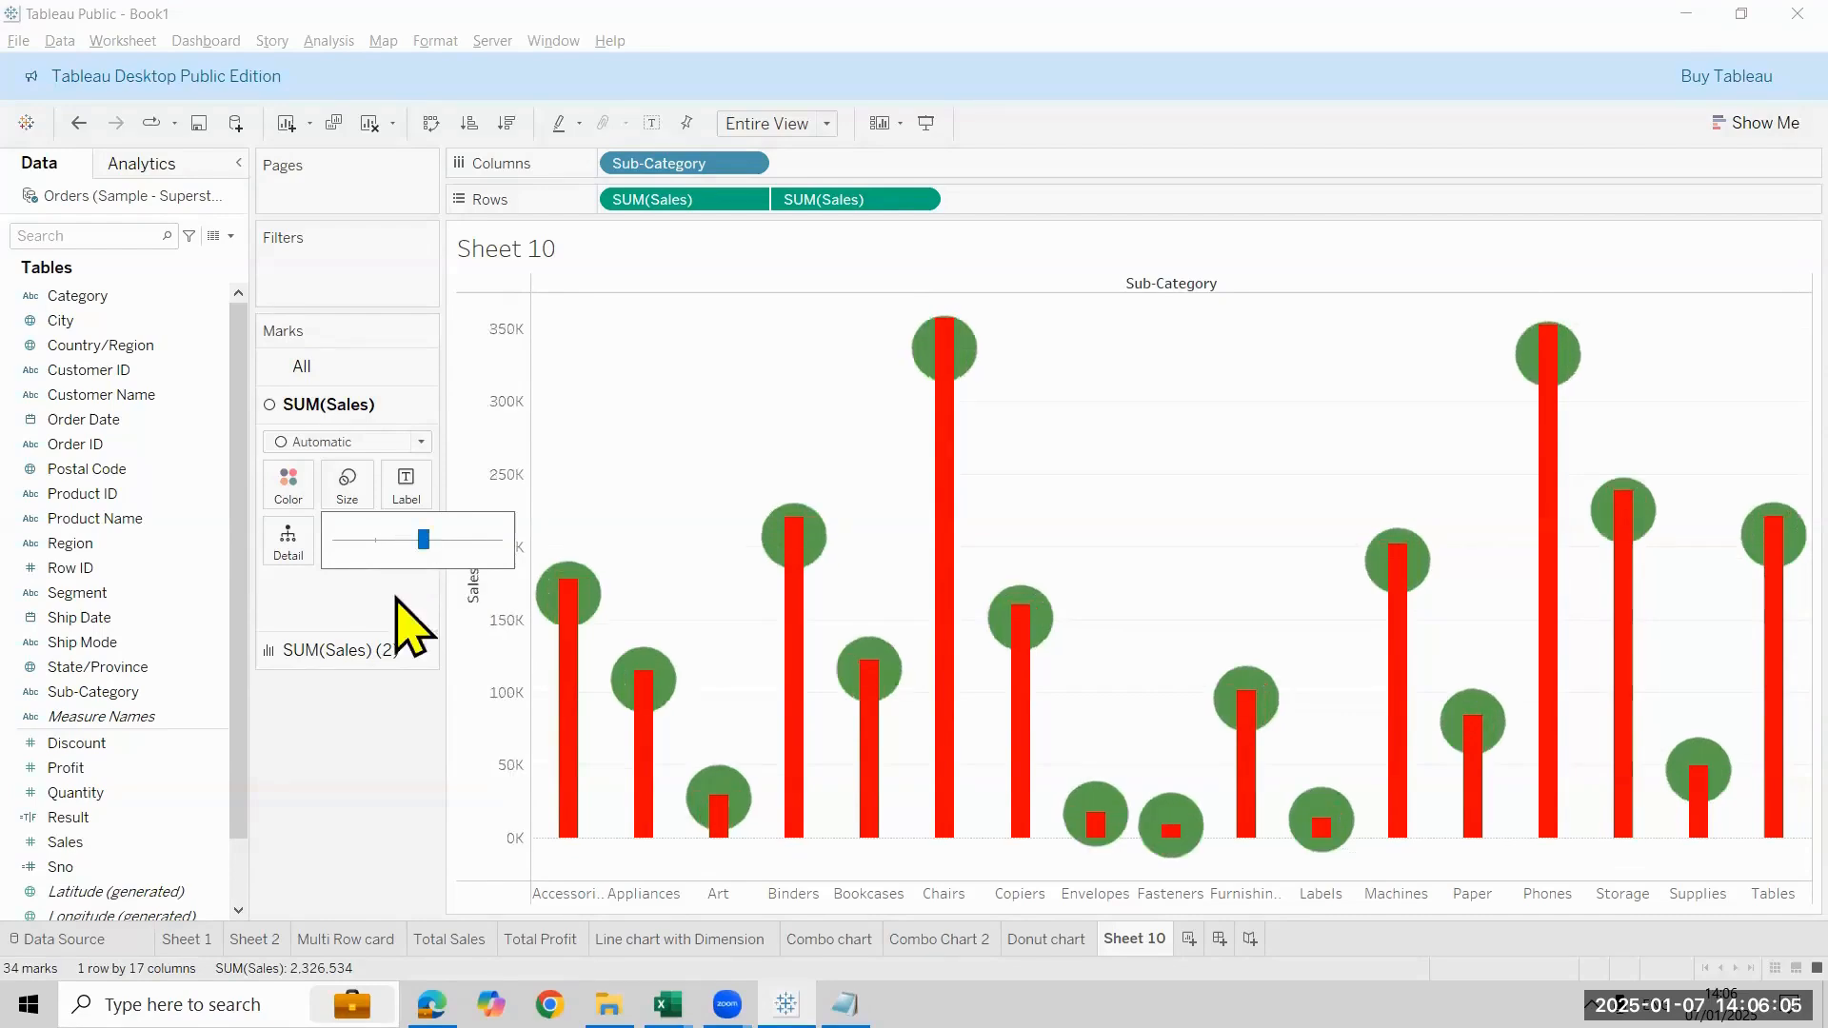
left_click(365, 655)
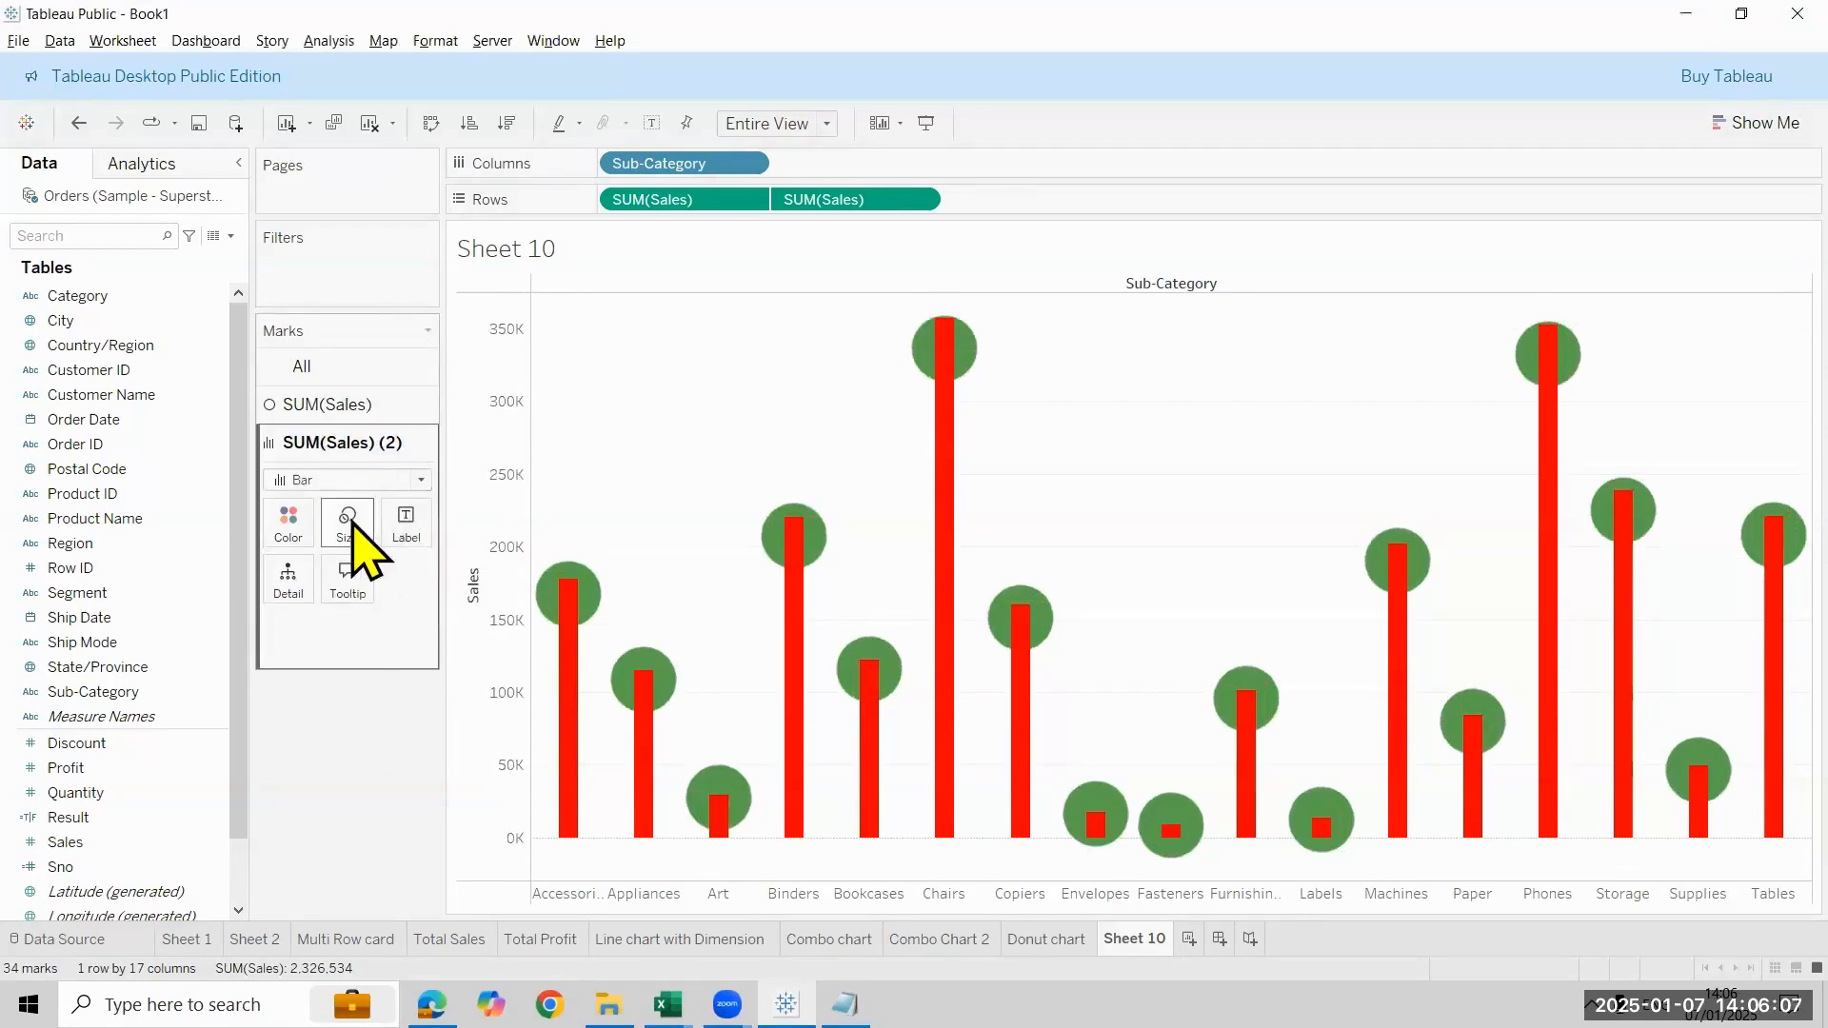
left_click(353, 521)
left_click(359, 775)
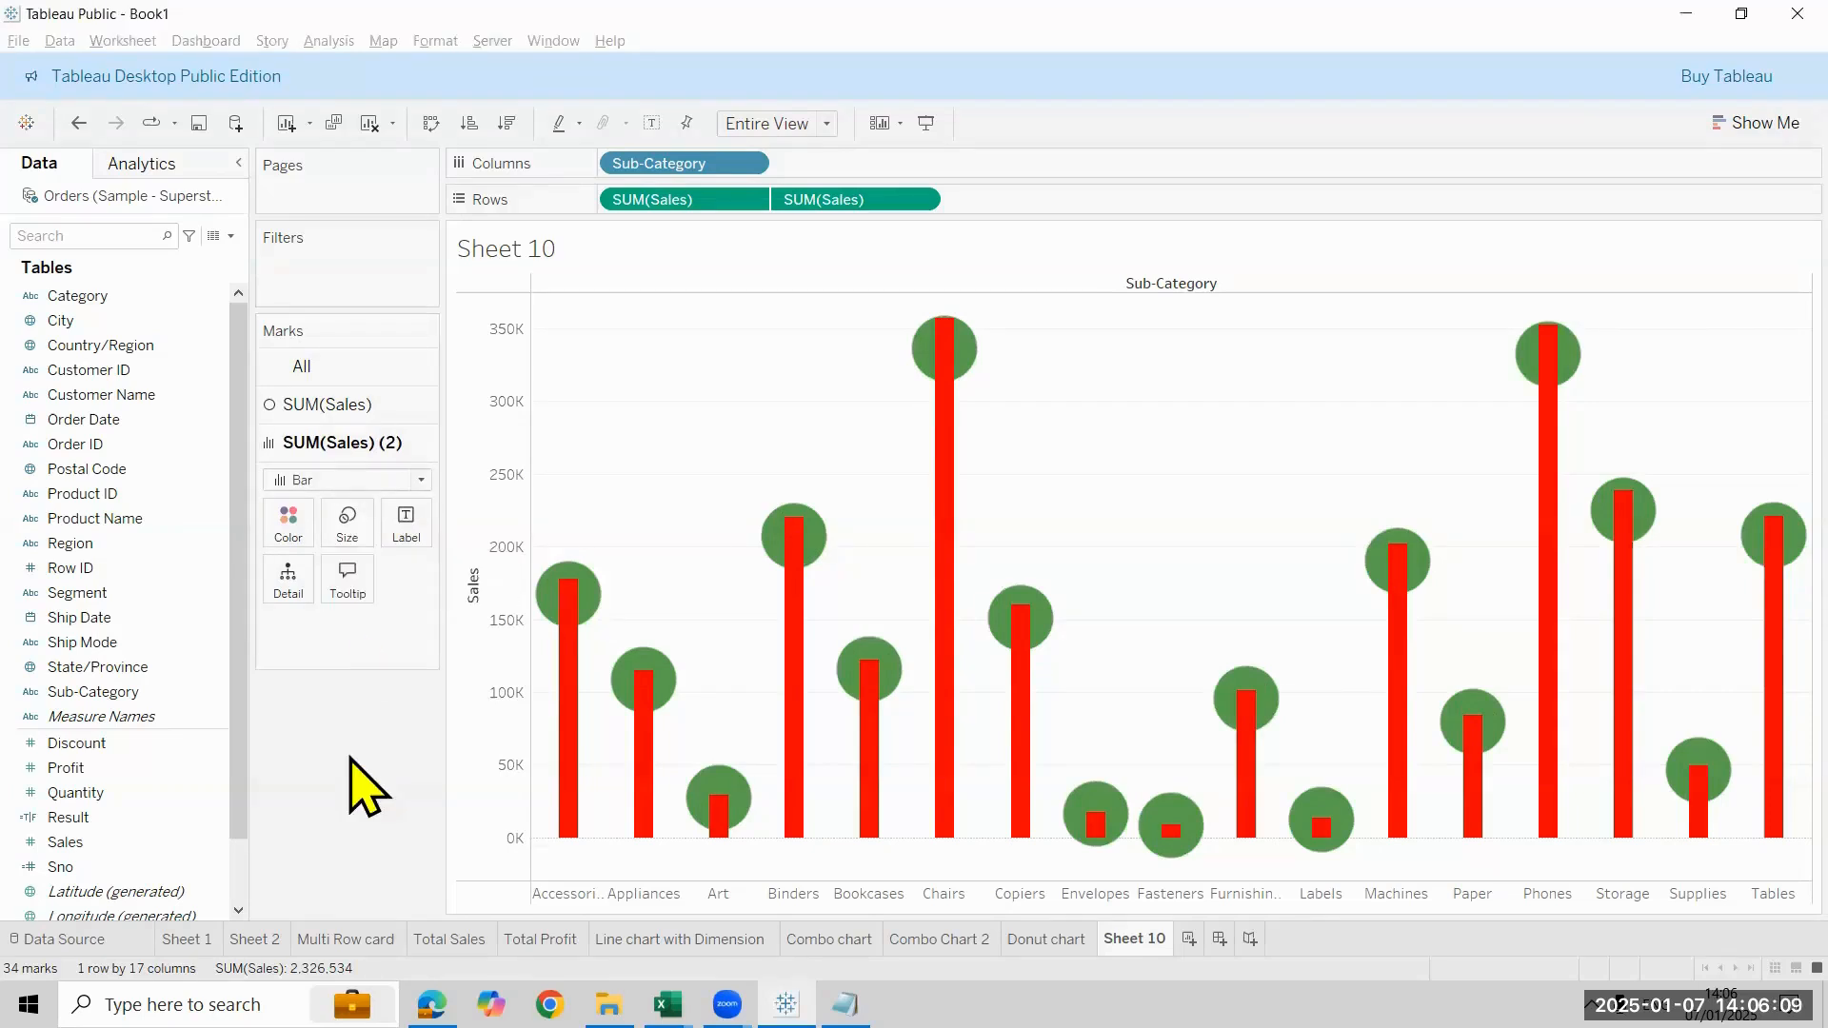
Undo the recent size and color changes to the circles and bars of the Sheet 10 lollipop chart
left_click(79, 123)
left_click(74, 136)
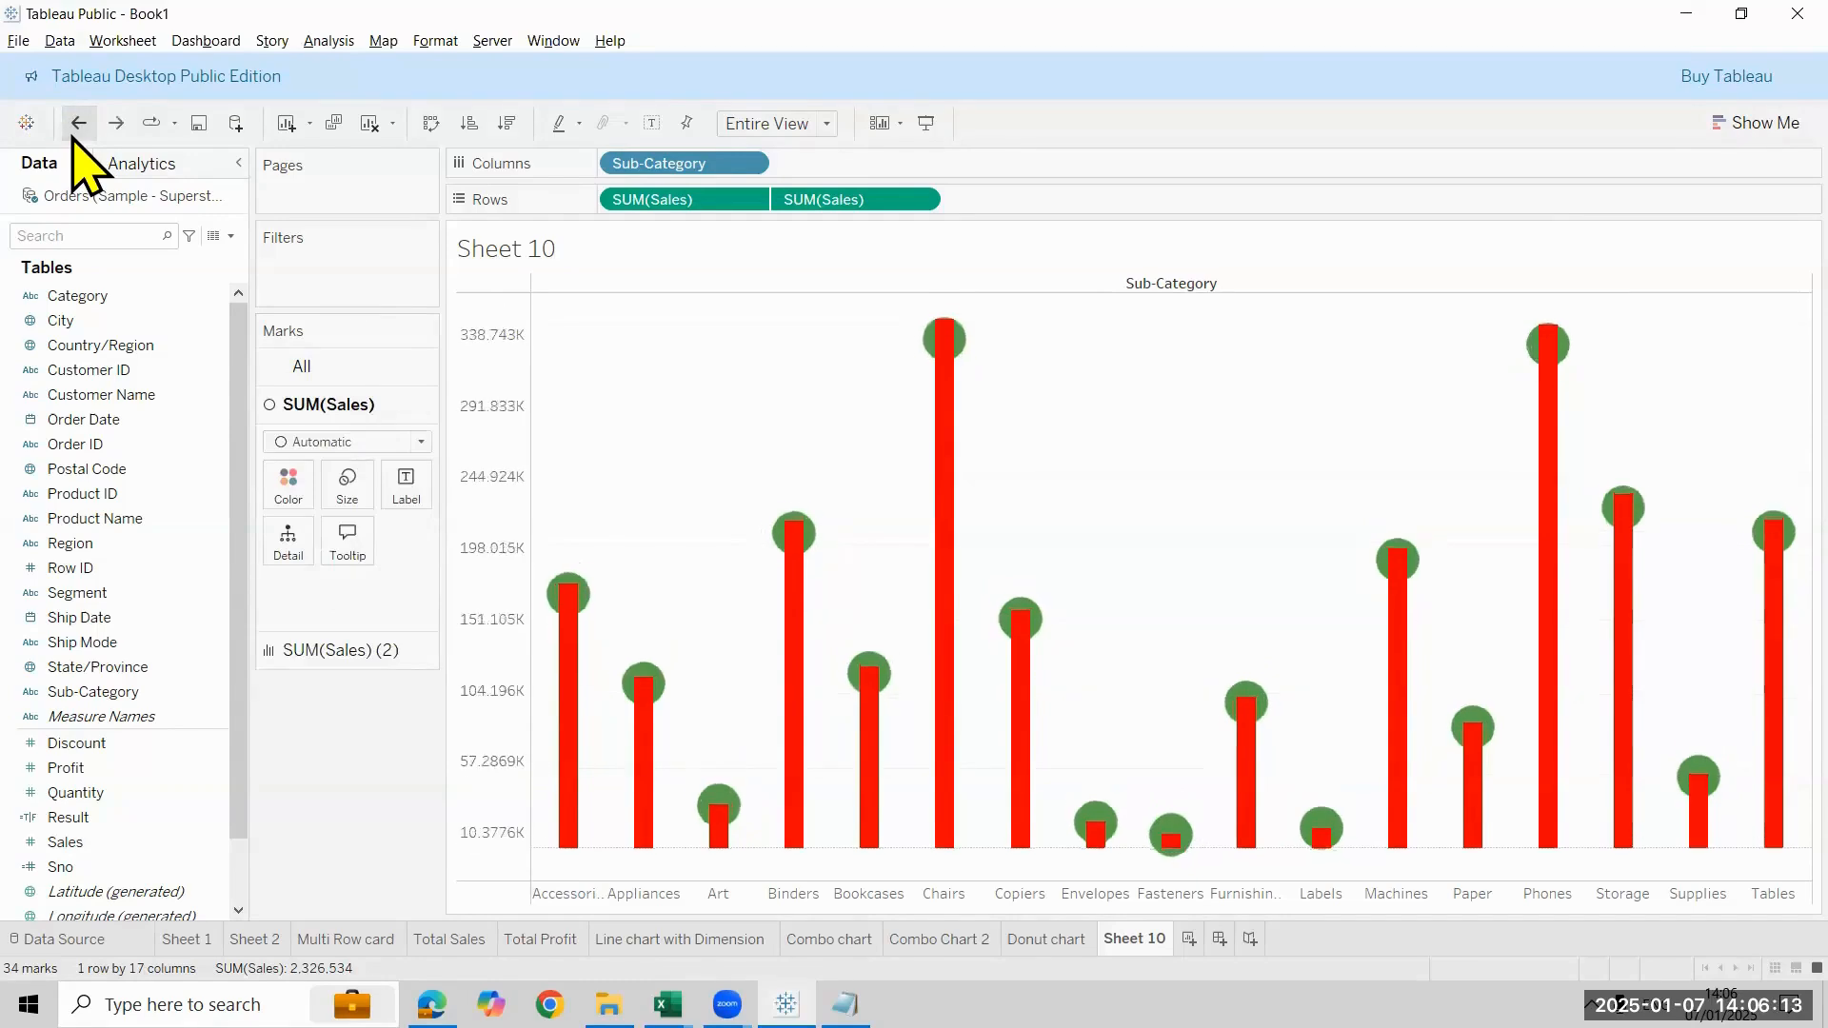
left_click(74, 136)
left_click(74, 136)
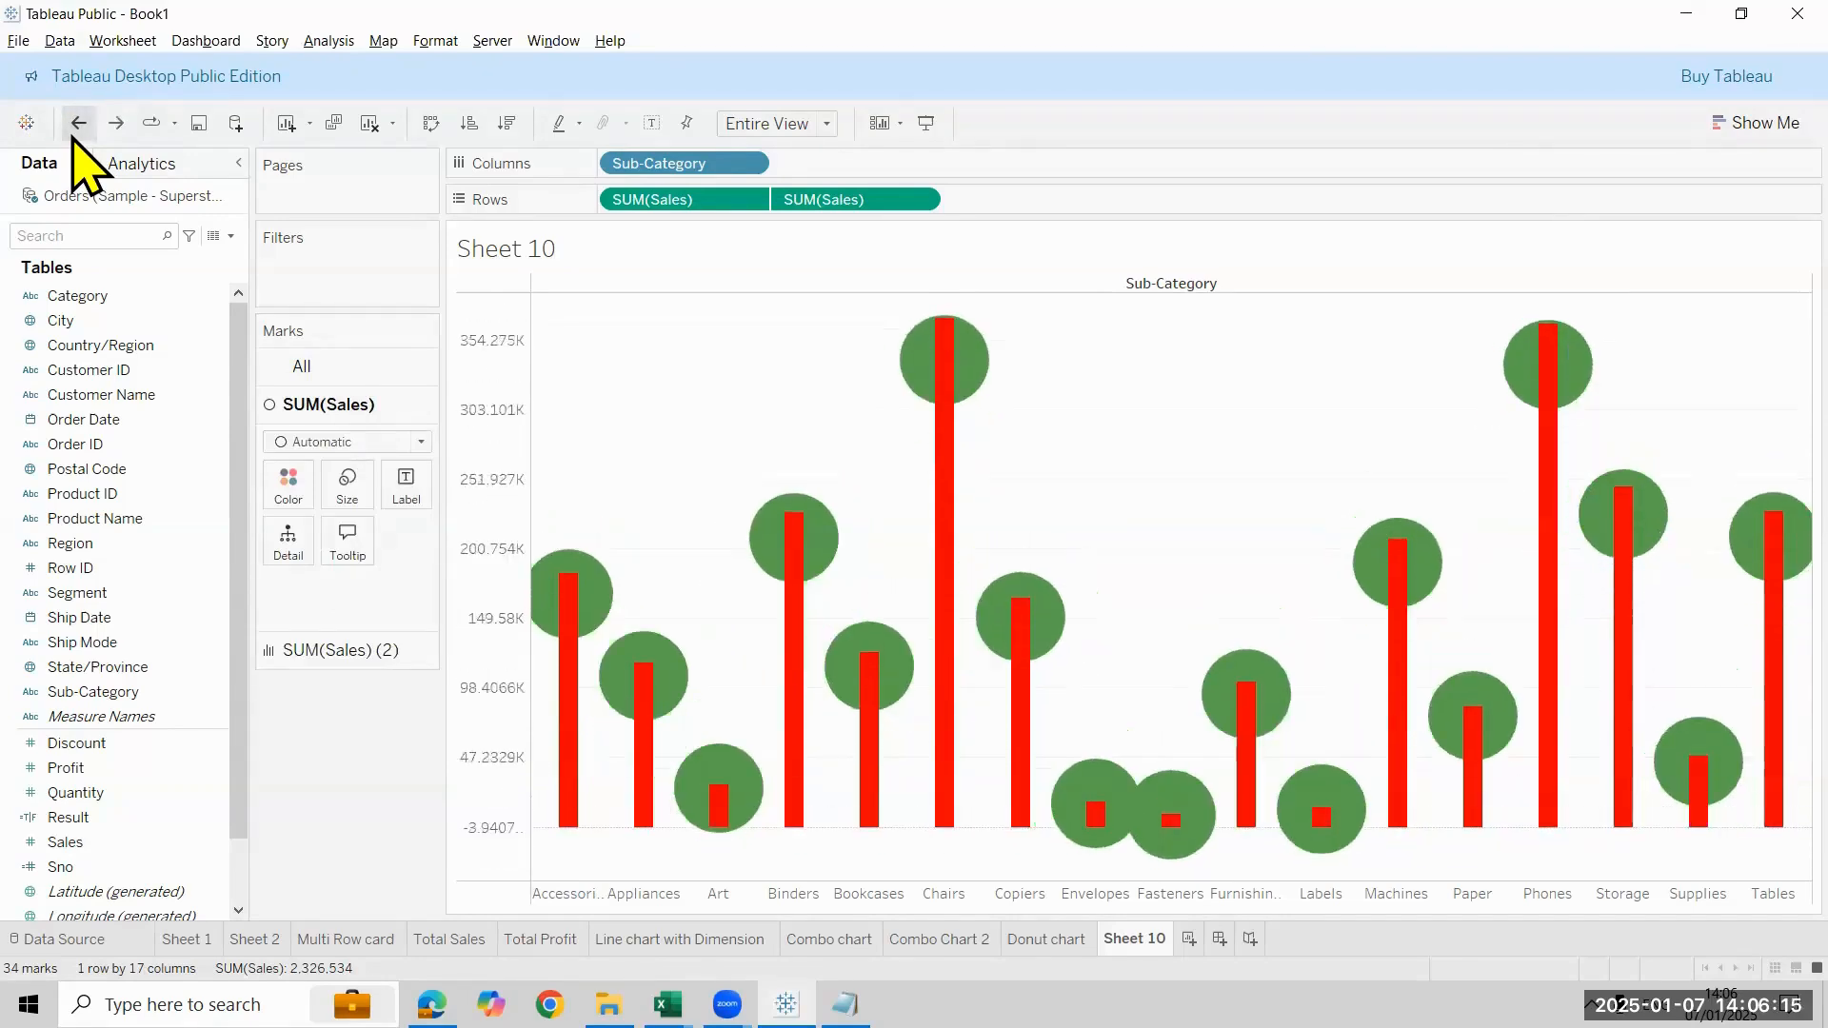
left_click(75, 136)
left_click(74, 137)
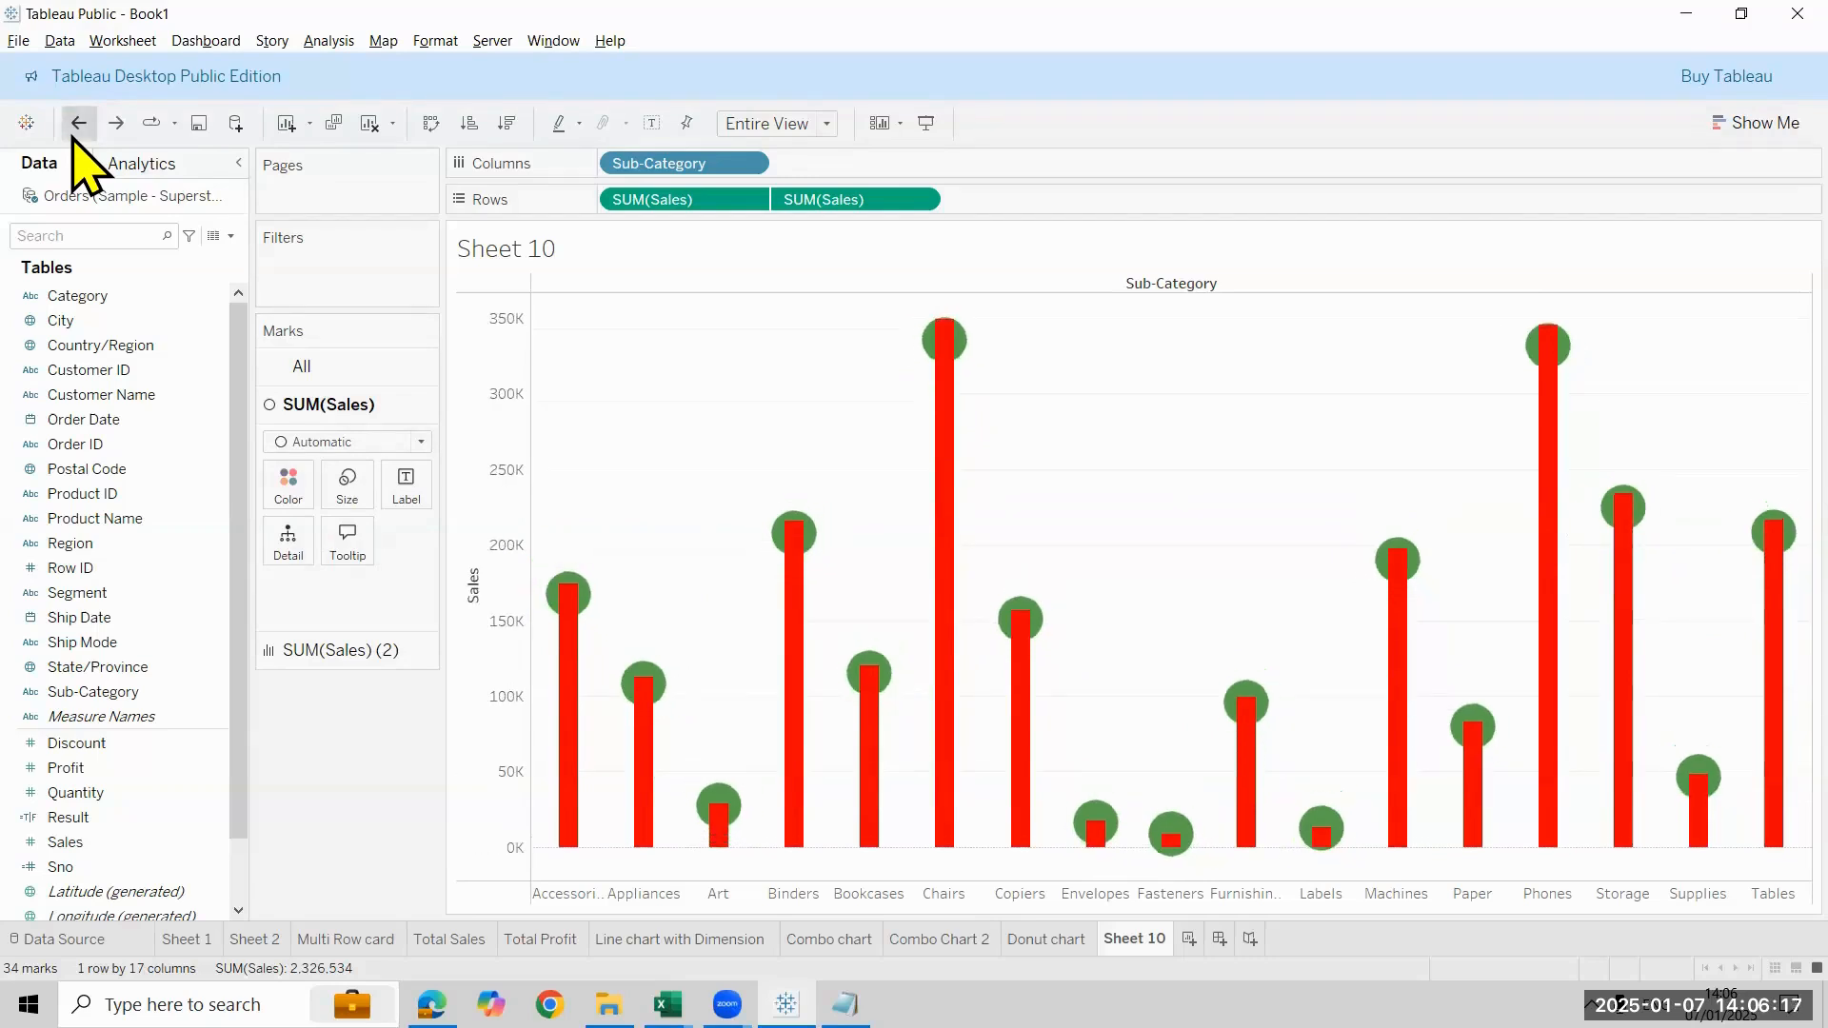
left_click(74, 136)
left_click(75, 136)
left_click(74, 136)
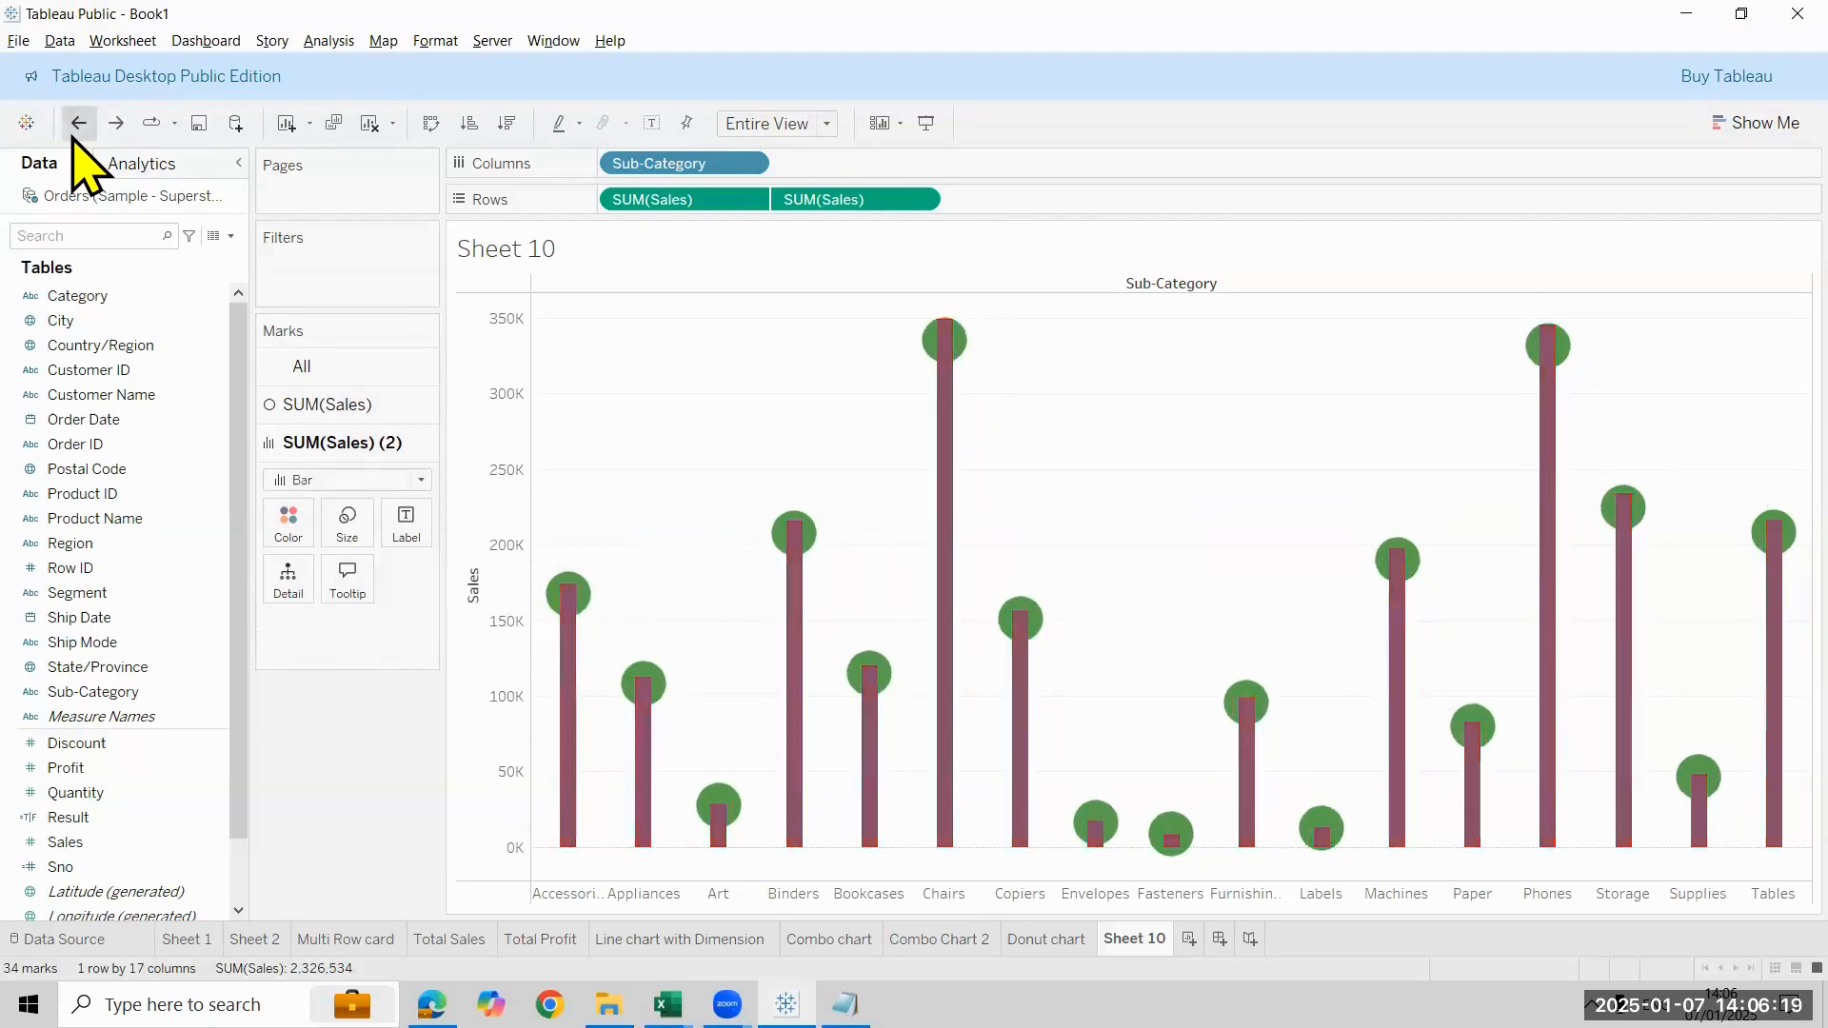
left_click(74, 136)
left_click(74, 136)
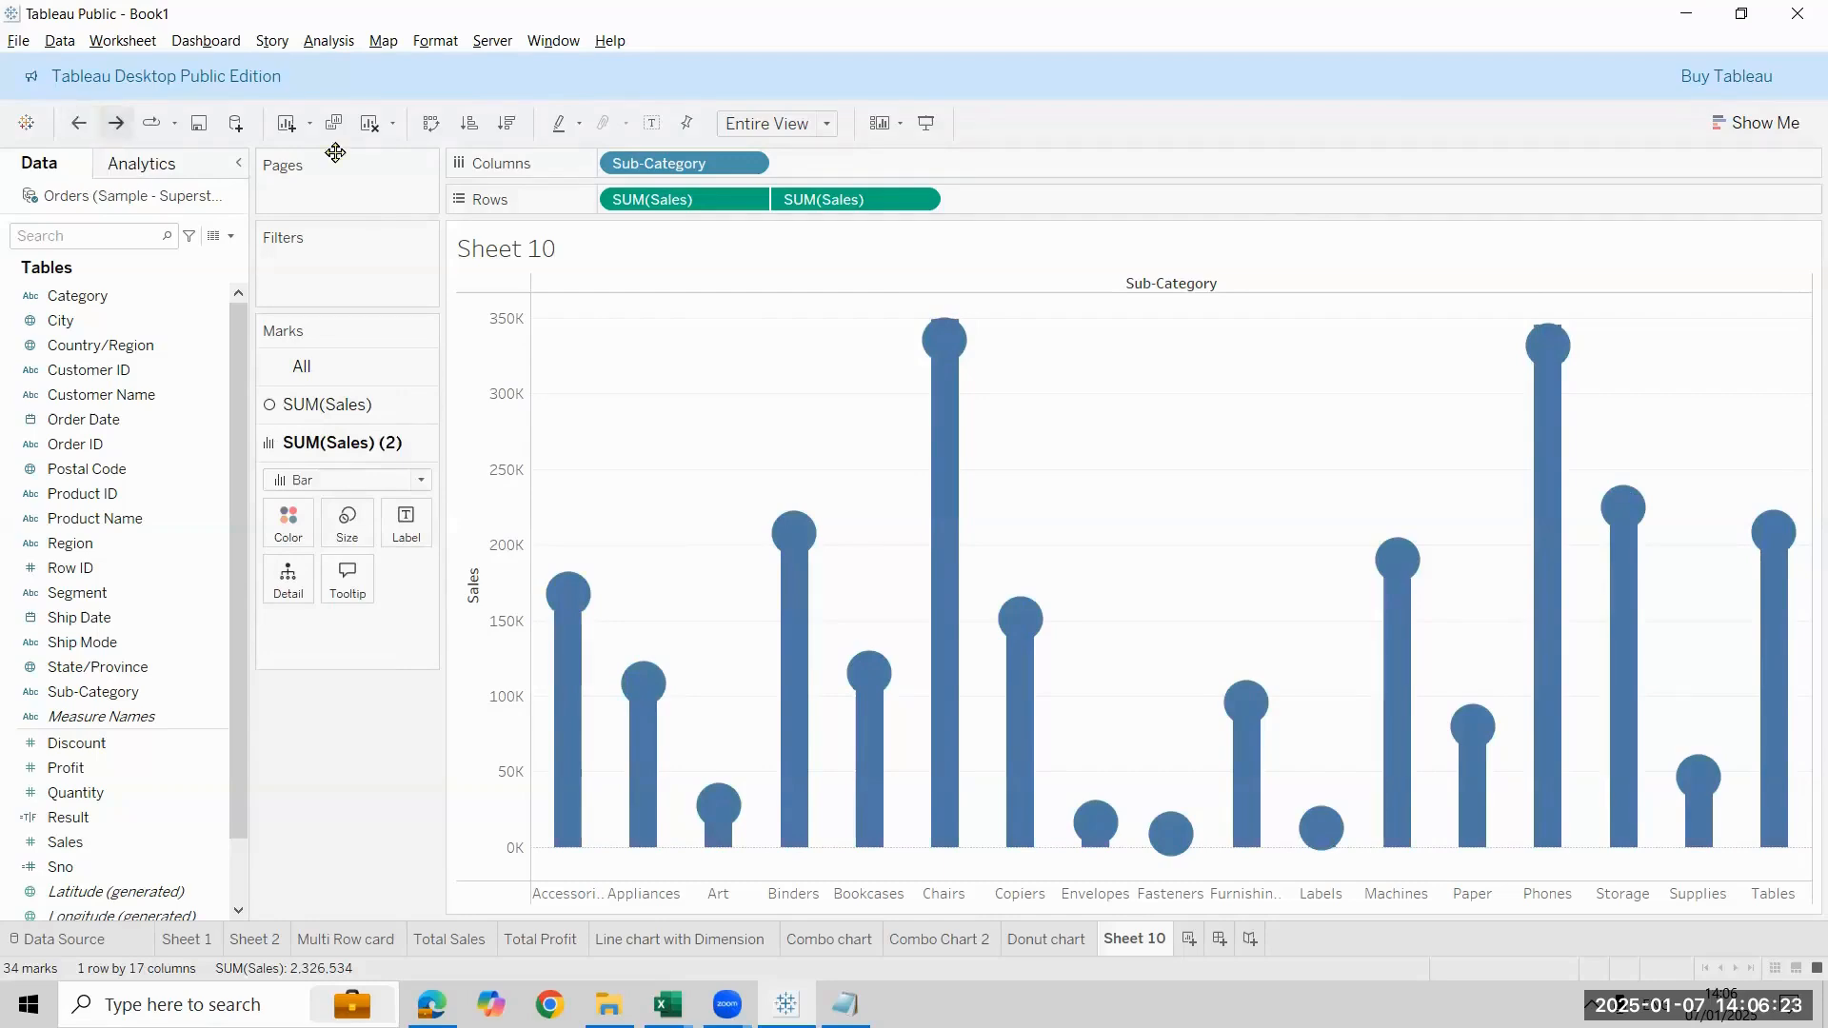
Create a new worksheet with Sub-Category in columns and Sales twice in rows, combined as a dual axis
left_click(283, 133)
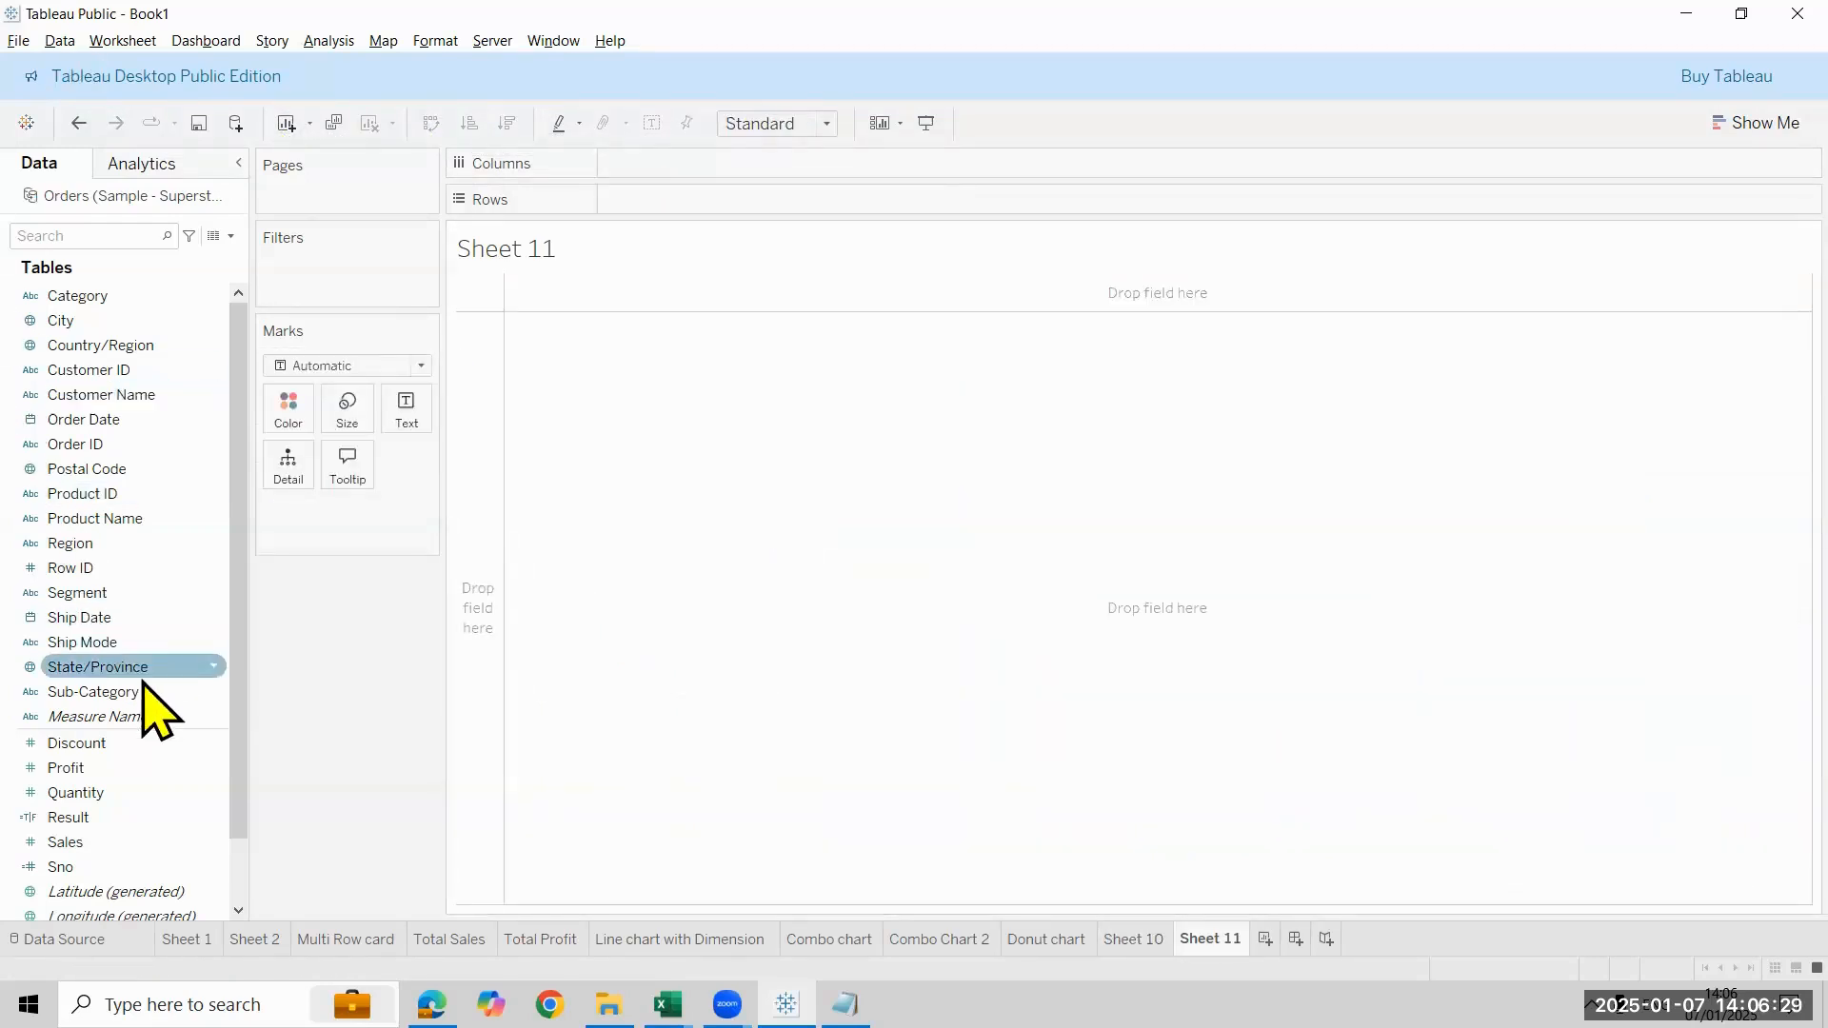
left_click_drag(143, 695, 702, 163)
mouse_move(67, 842)
left_mouse_down()
mouse_move(326, 657)
mouse_move(742, 200)
left_mouse_up()
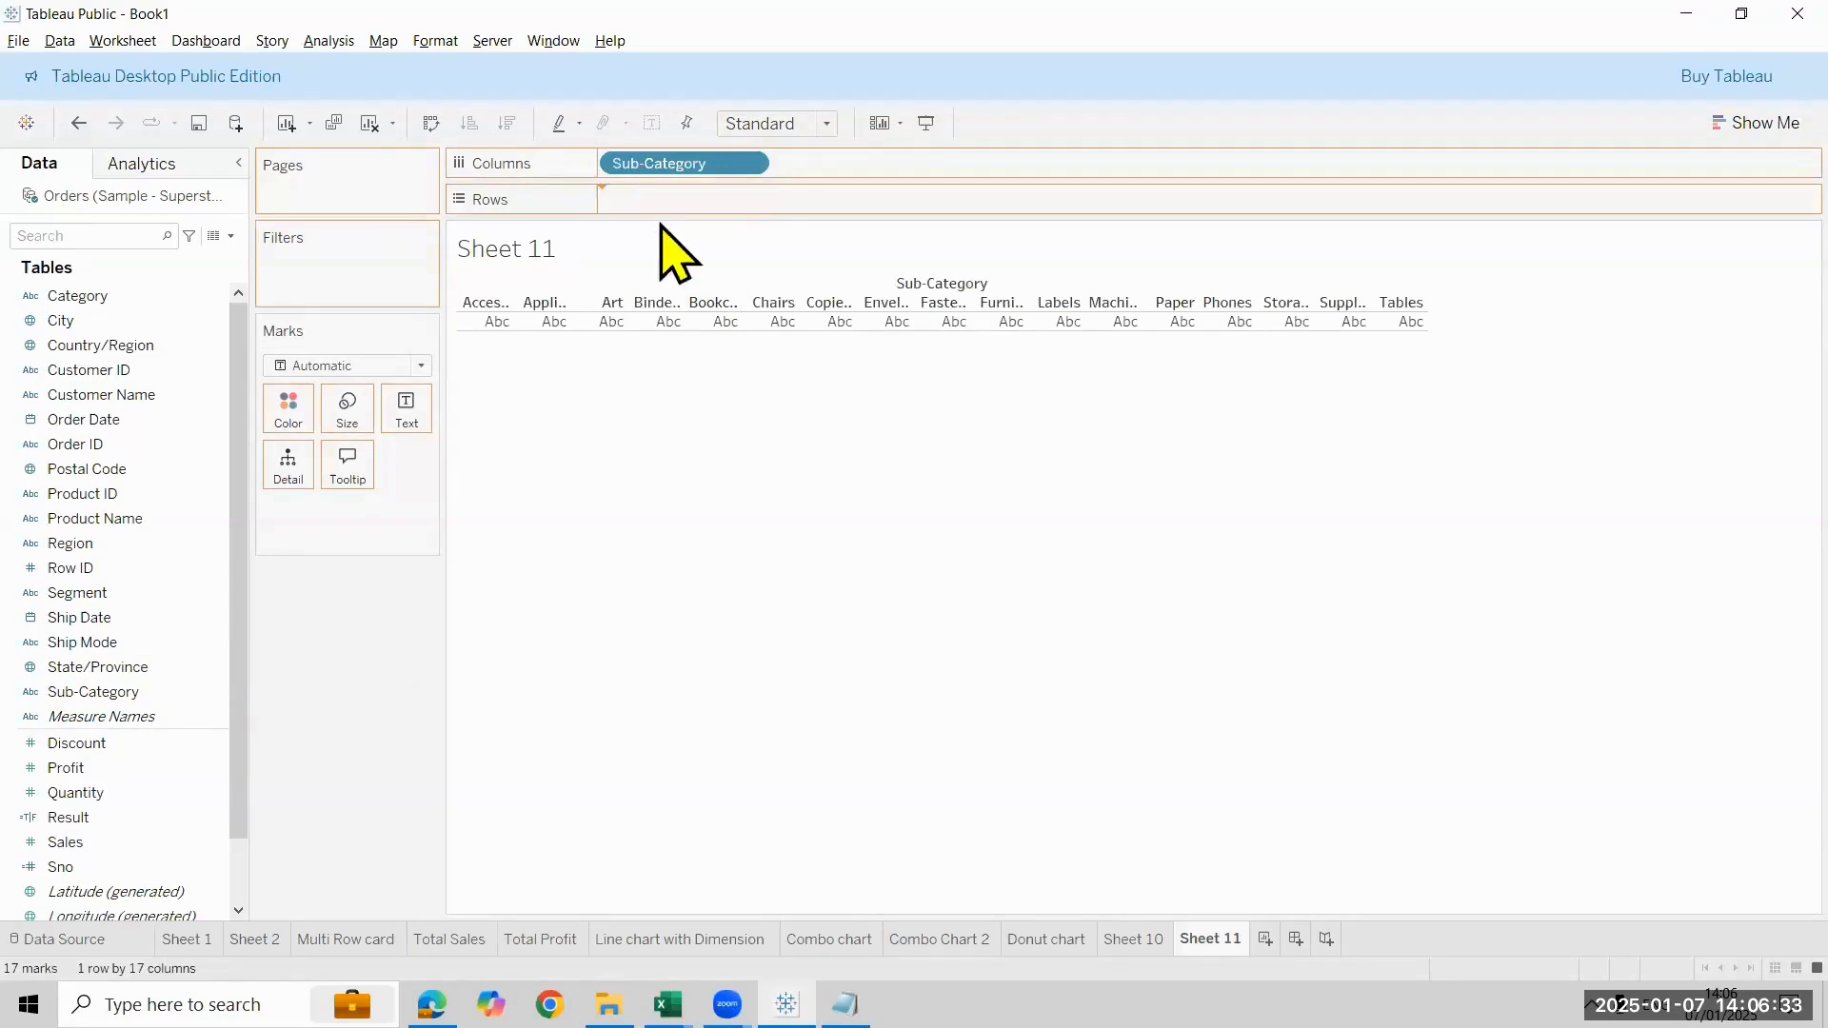
left_click_drag(96, 843, 857, 211)
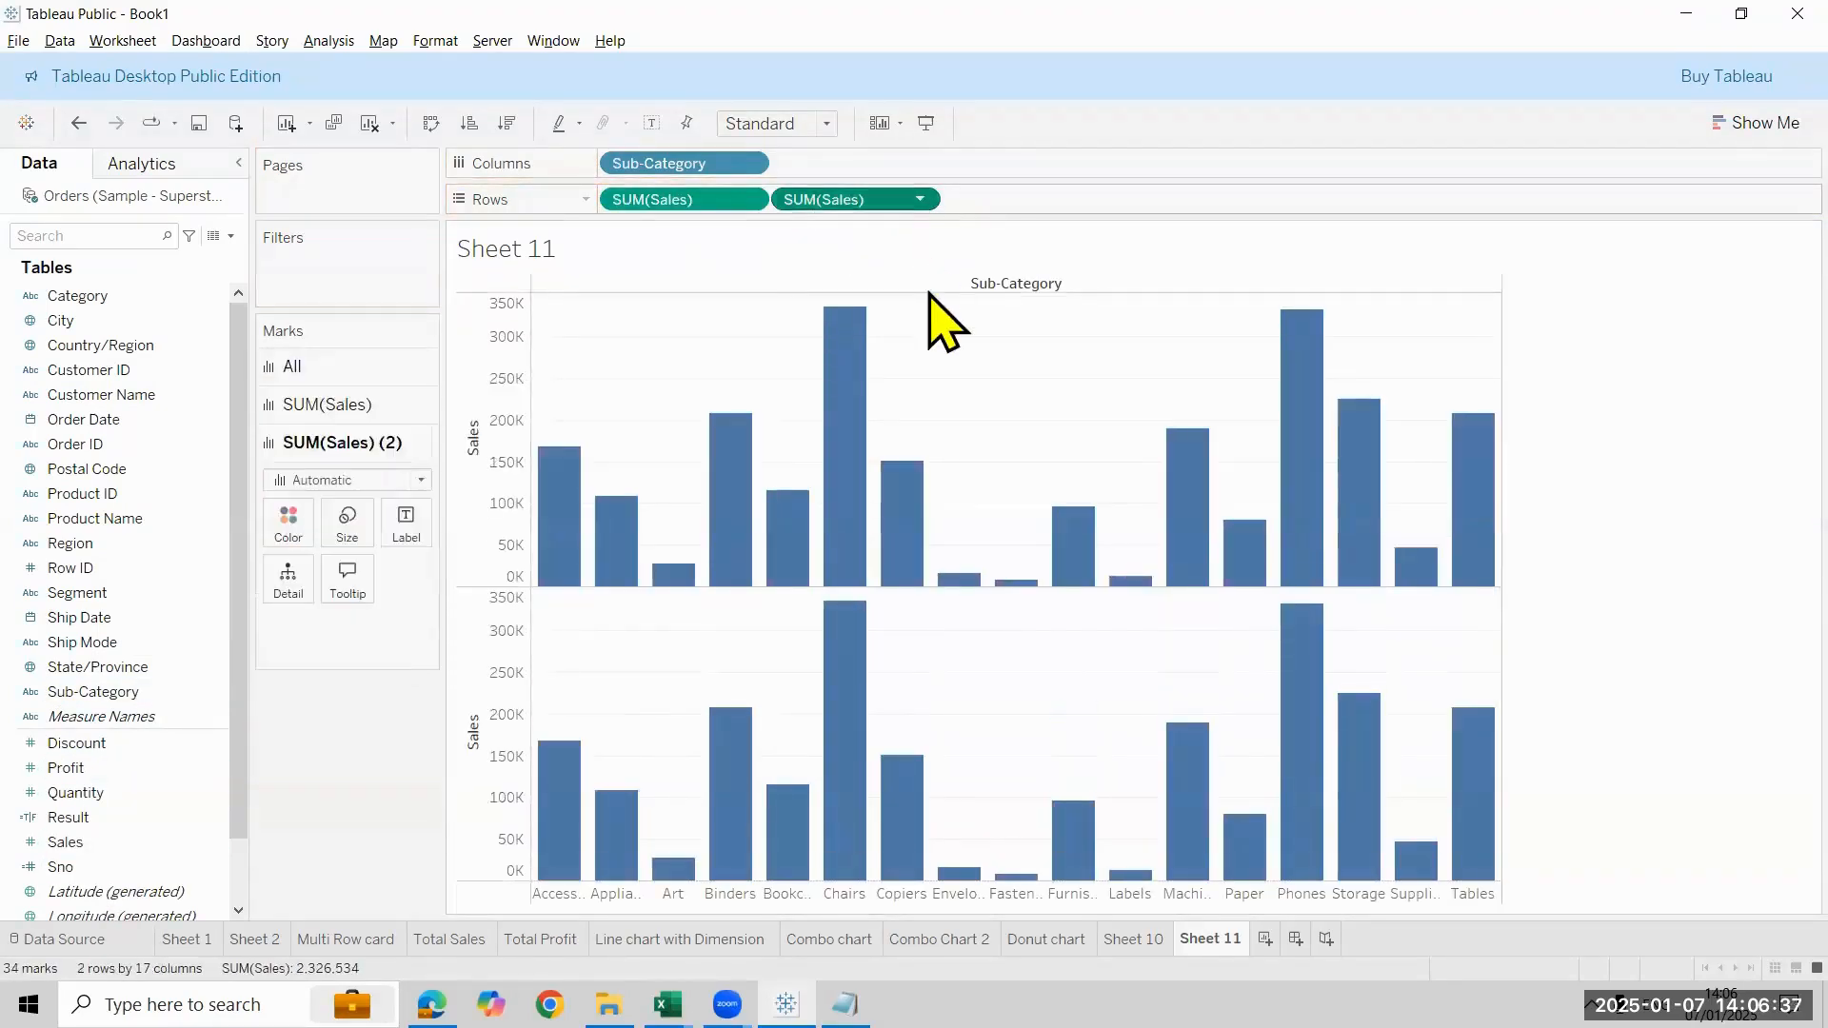
left_click(920, 199)
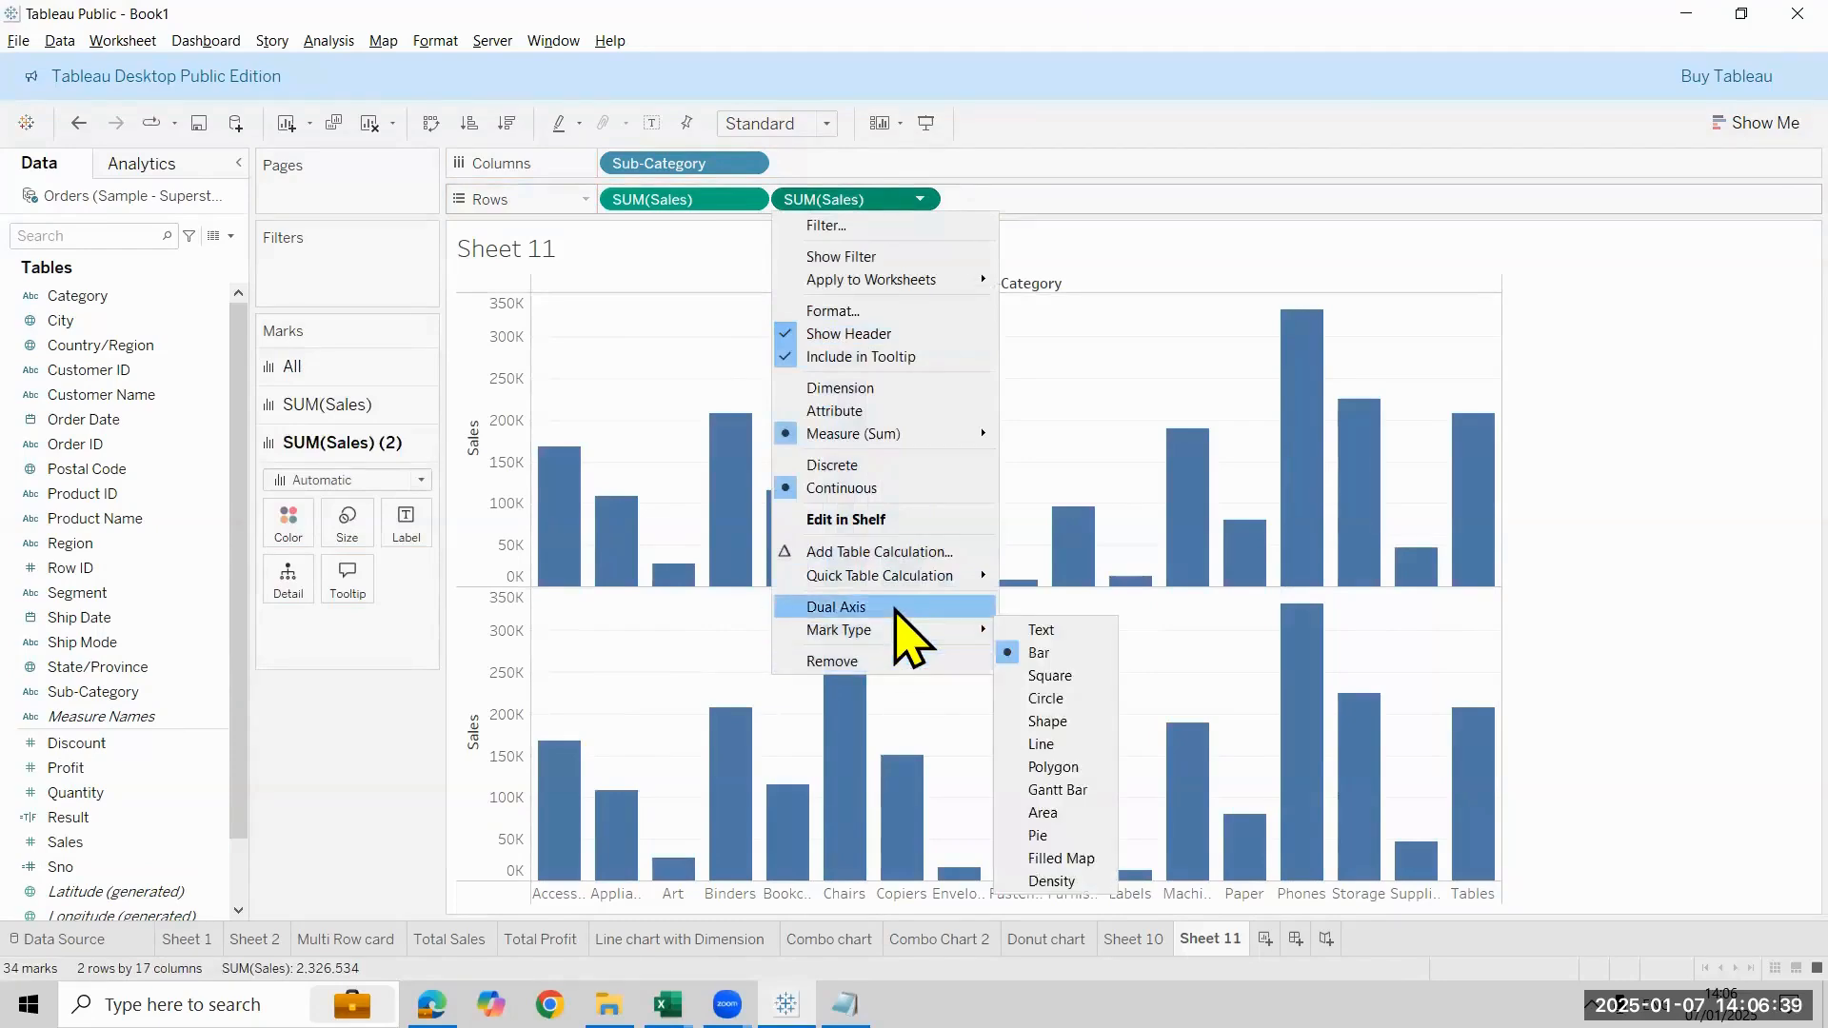
left_click(897, 607)
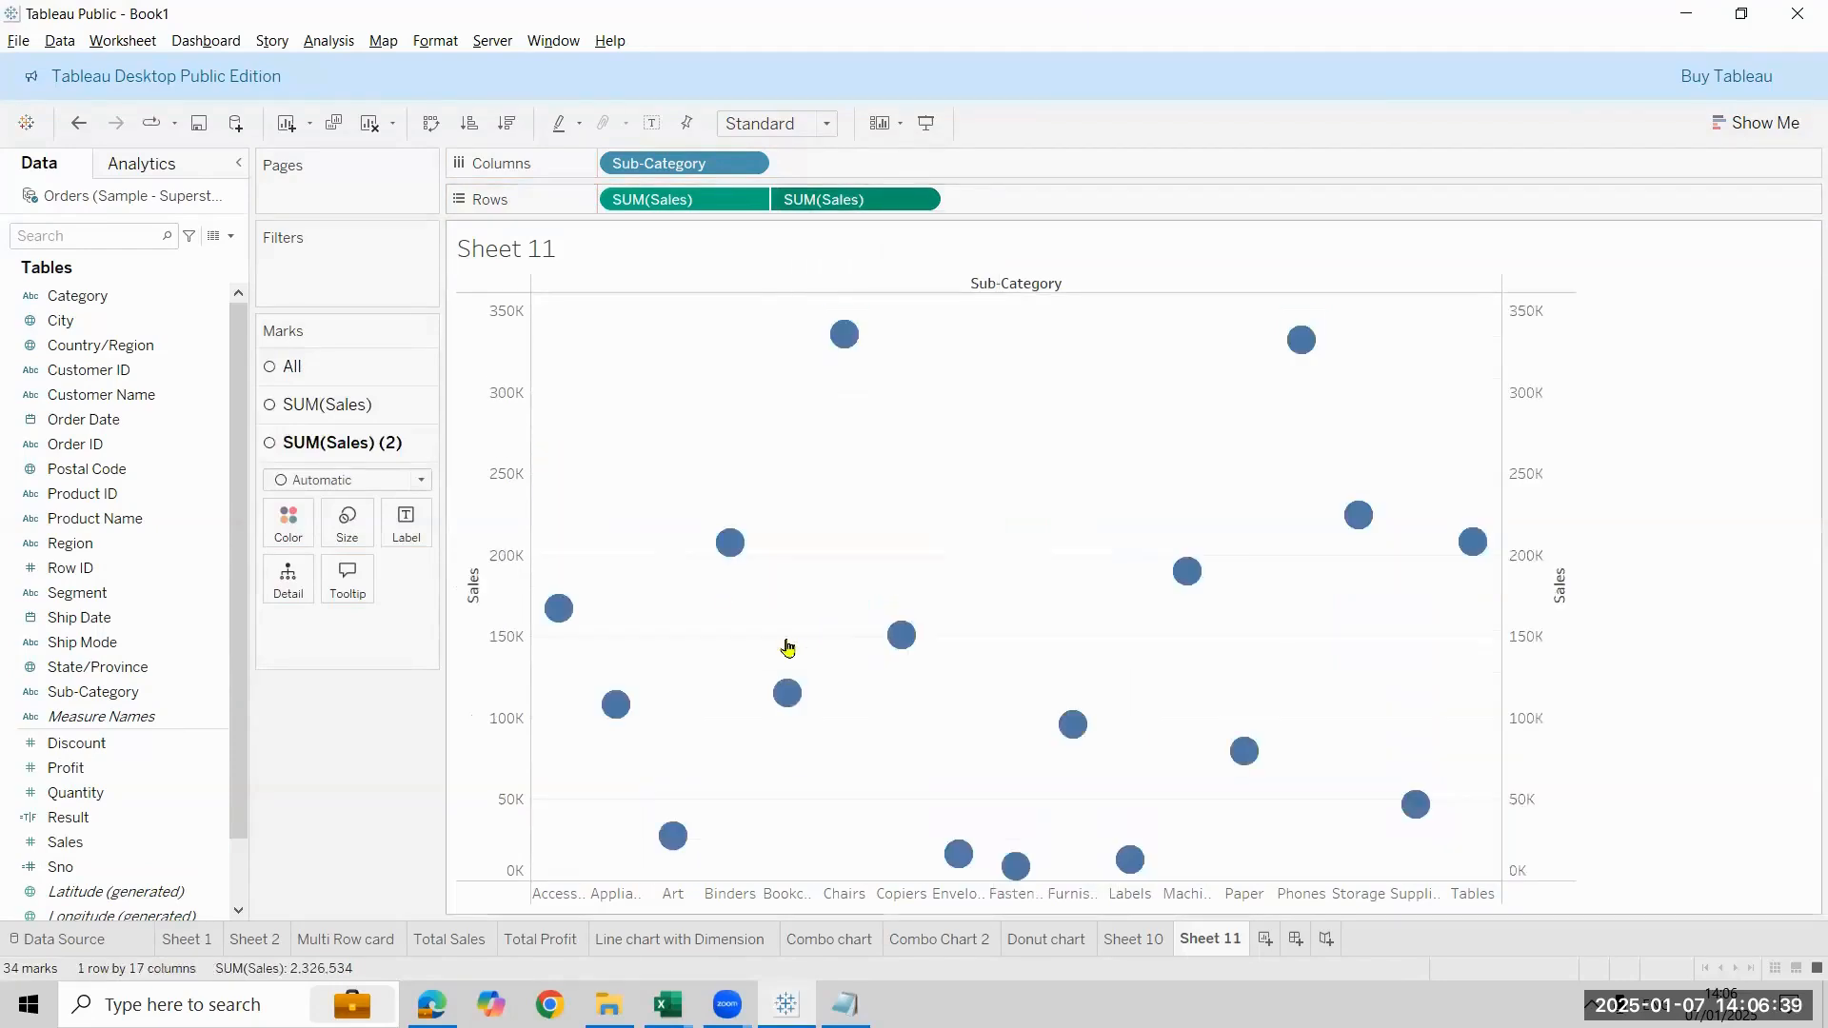
Change the first Sales measure's marks to narrower bars and enlarge the circles of the second Sales measure
left_click(322, 405)
left_click(352, 445)
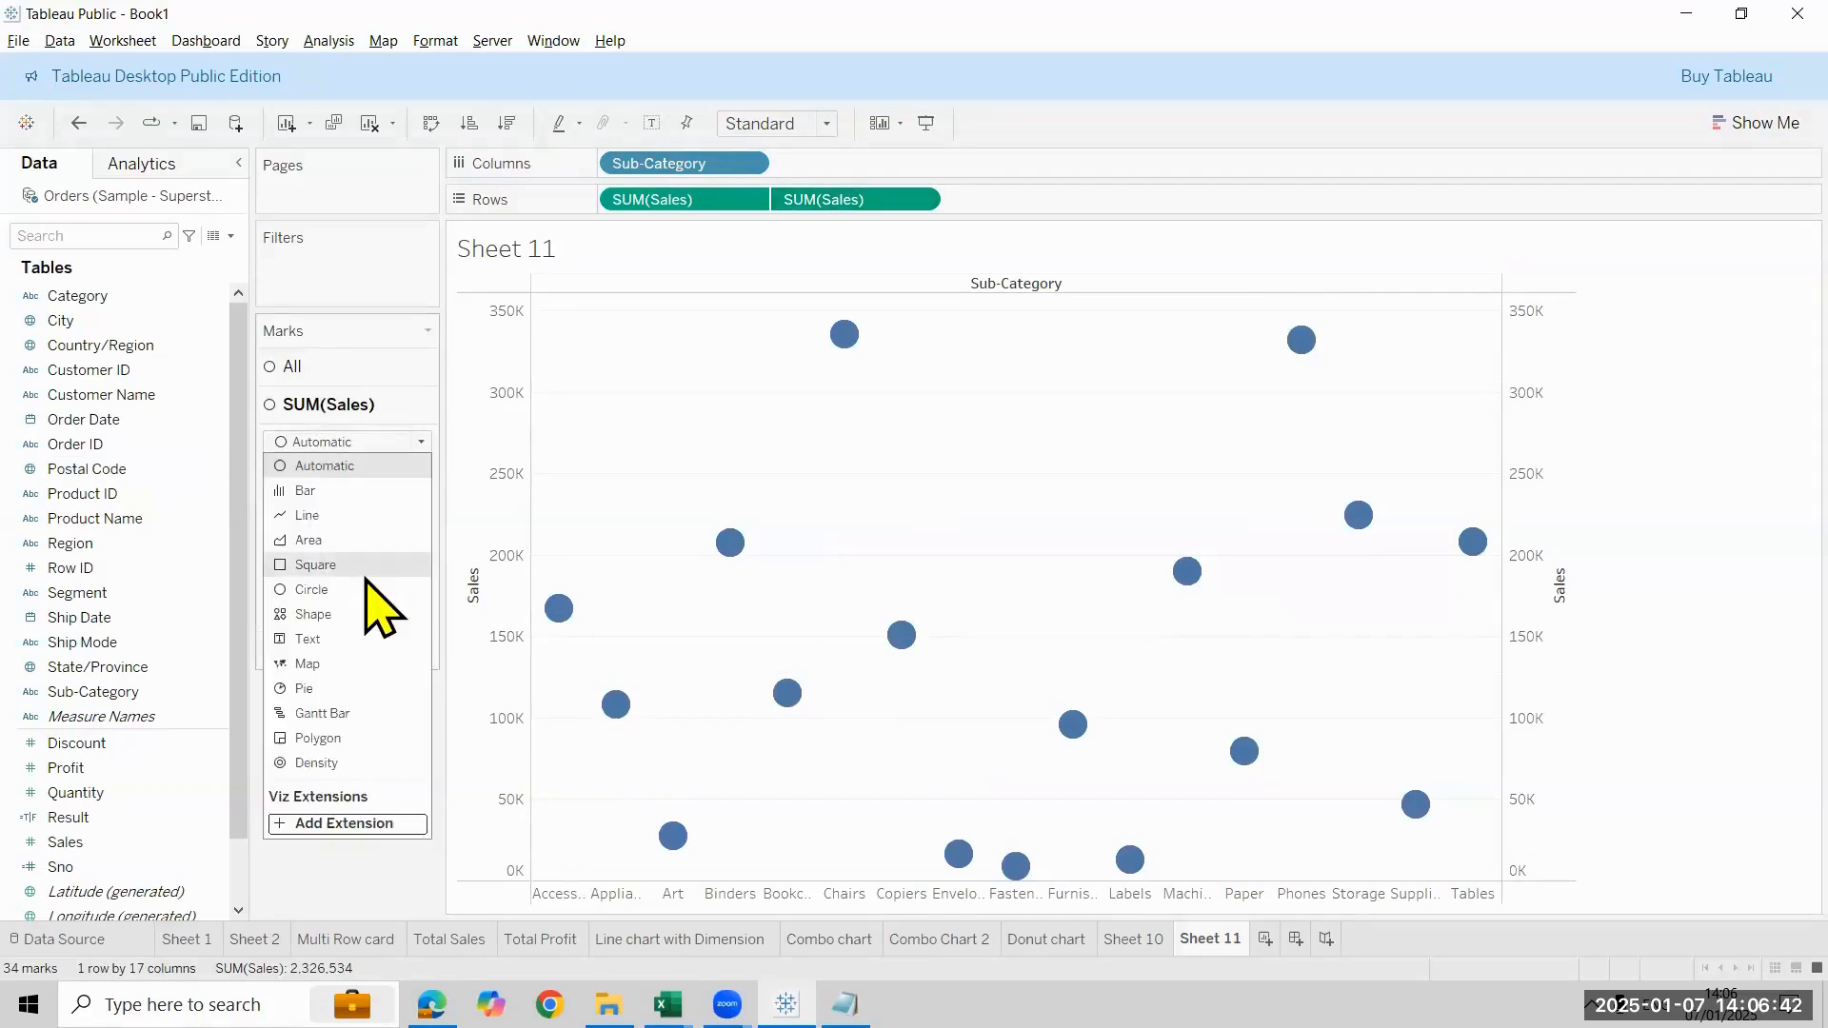
left_click(351, 495)
left_click(348, 491)
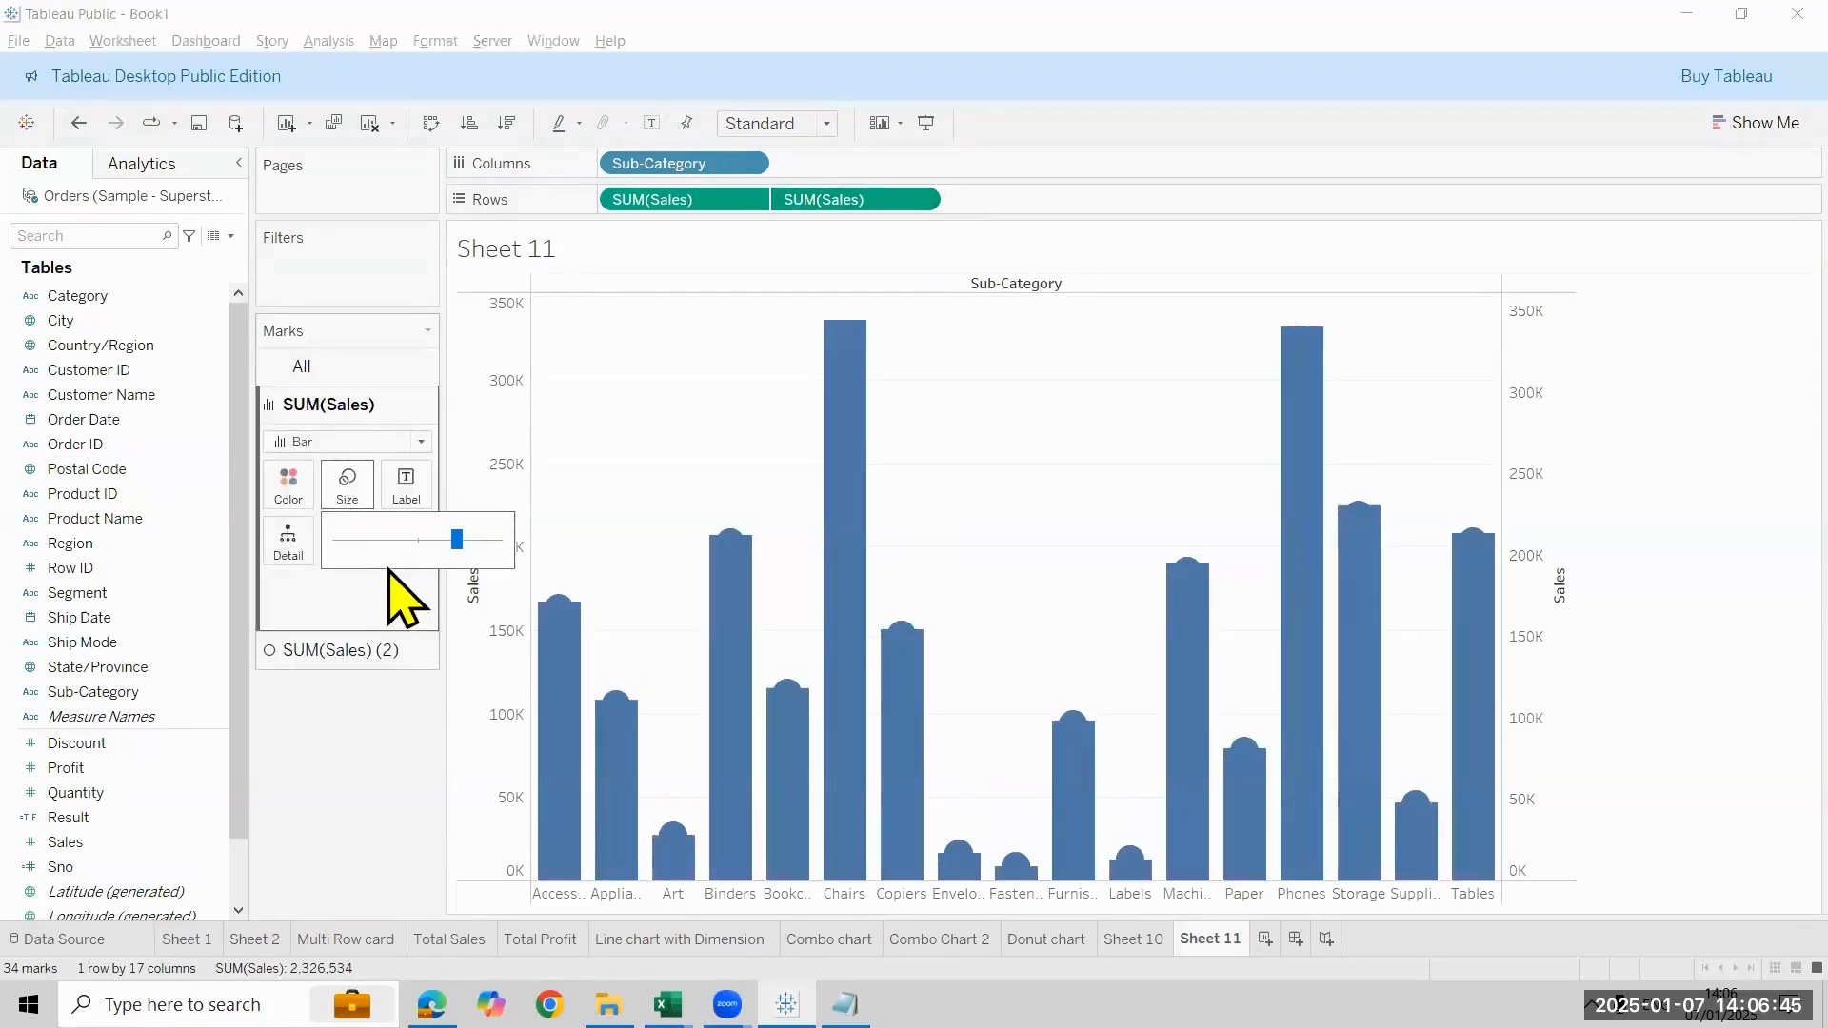
left_click(351, 655)
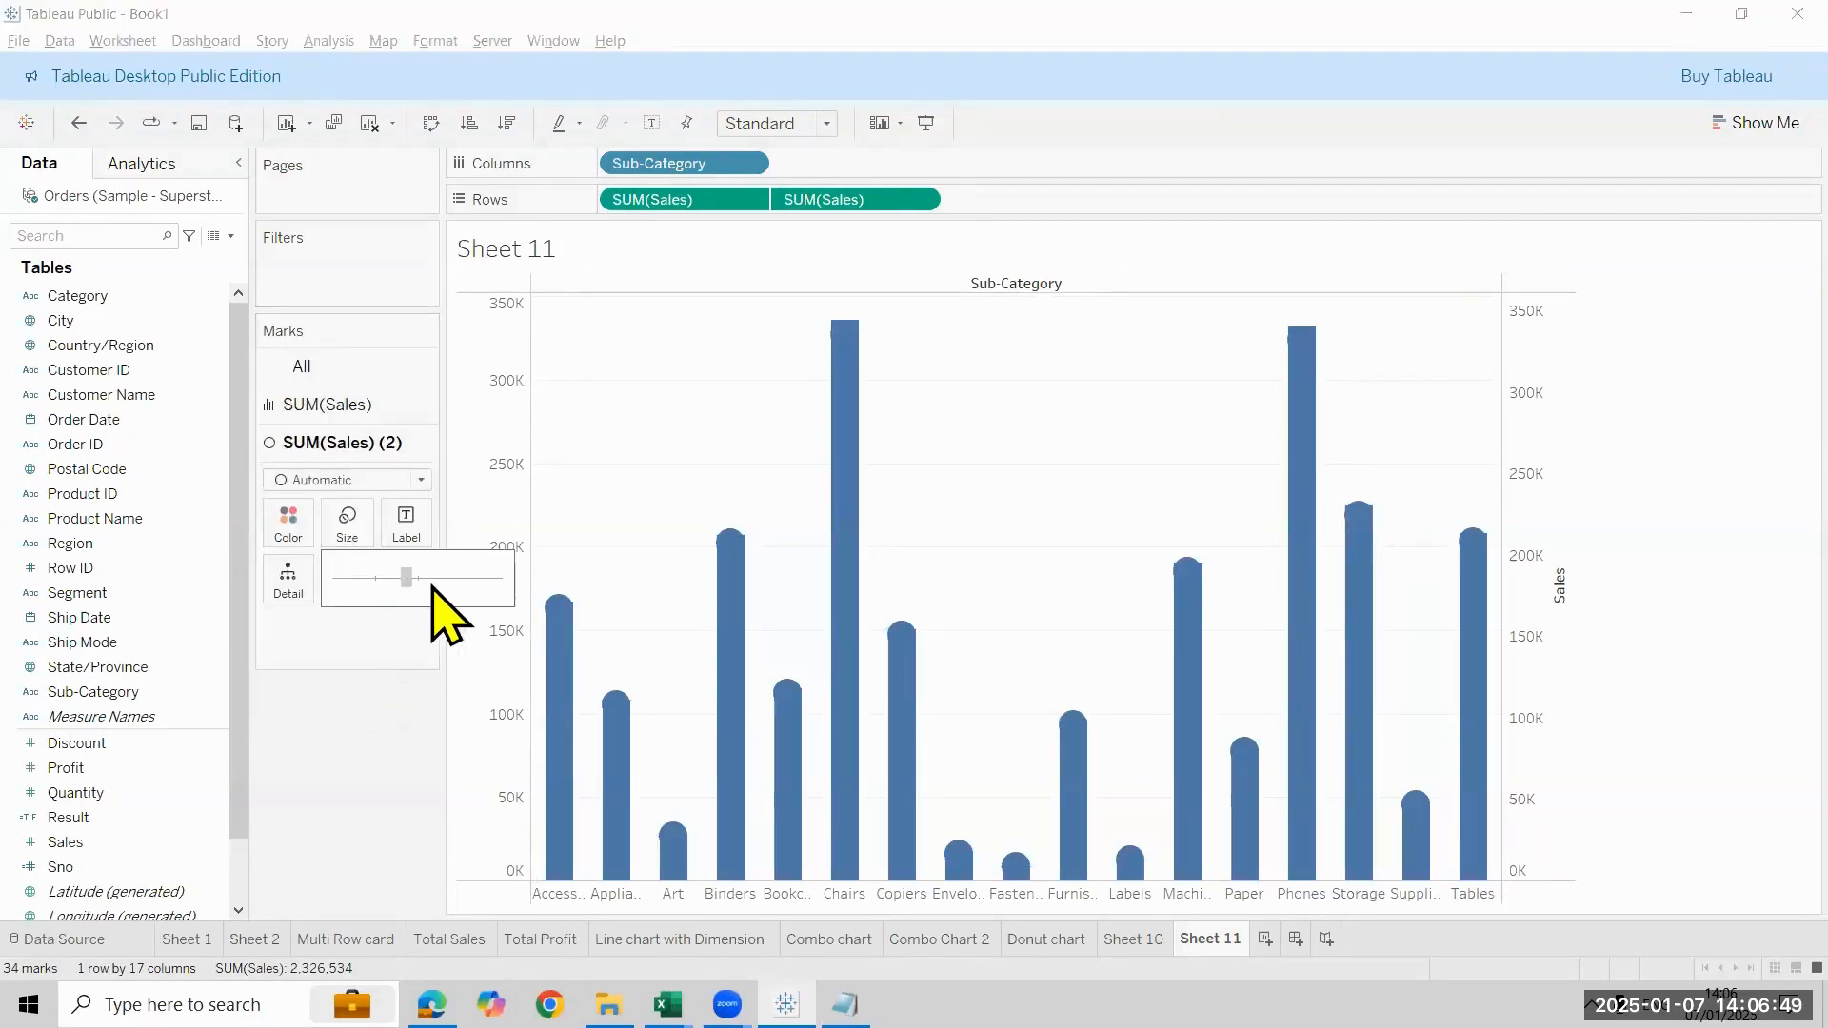
left_click(433, 583)
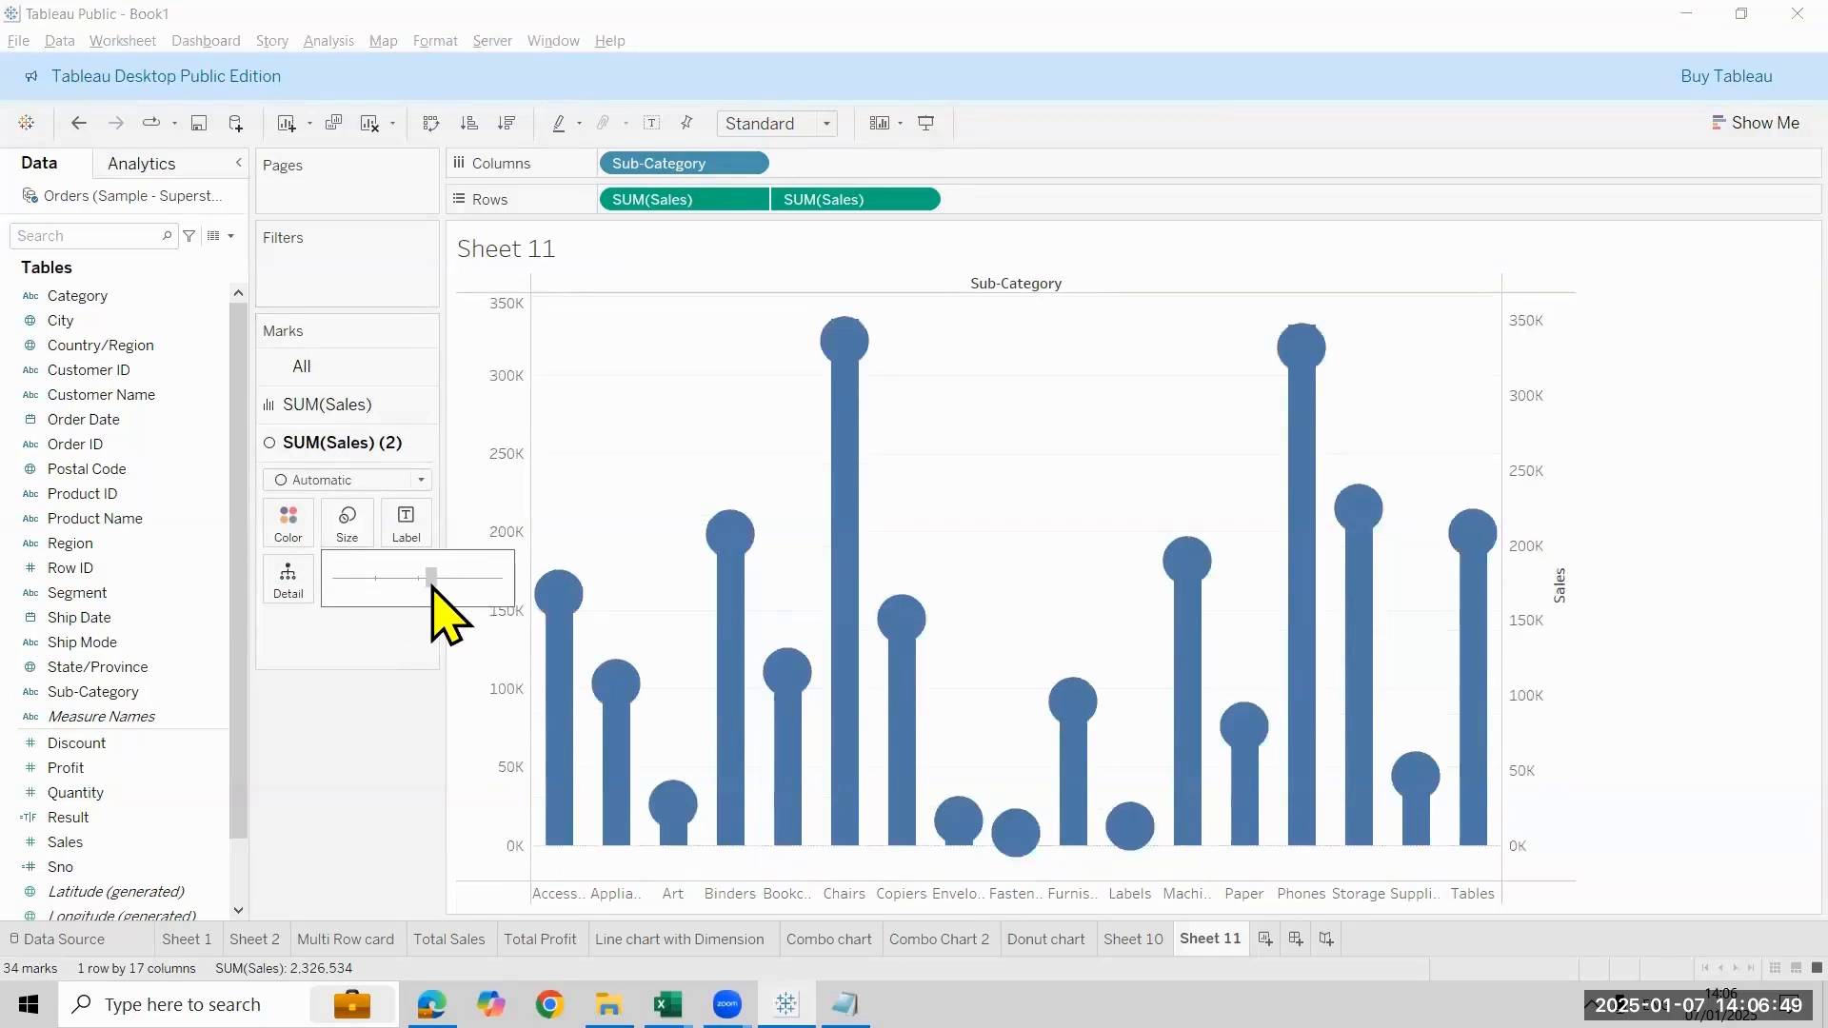
Hide the headers of both Sales axes and fit the chart to Entire View
right_click(1571, 411)
left_click(1658, 628)
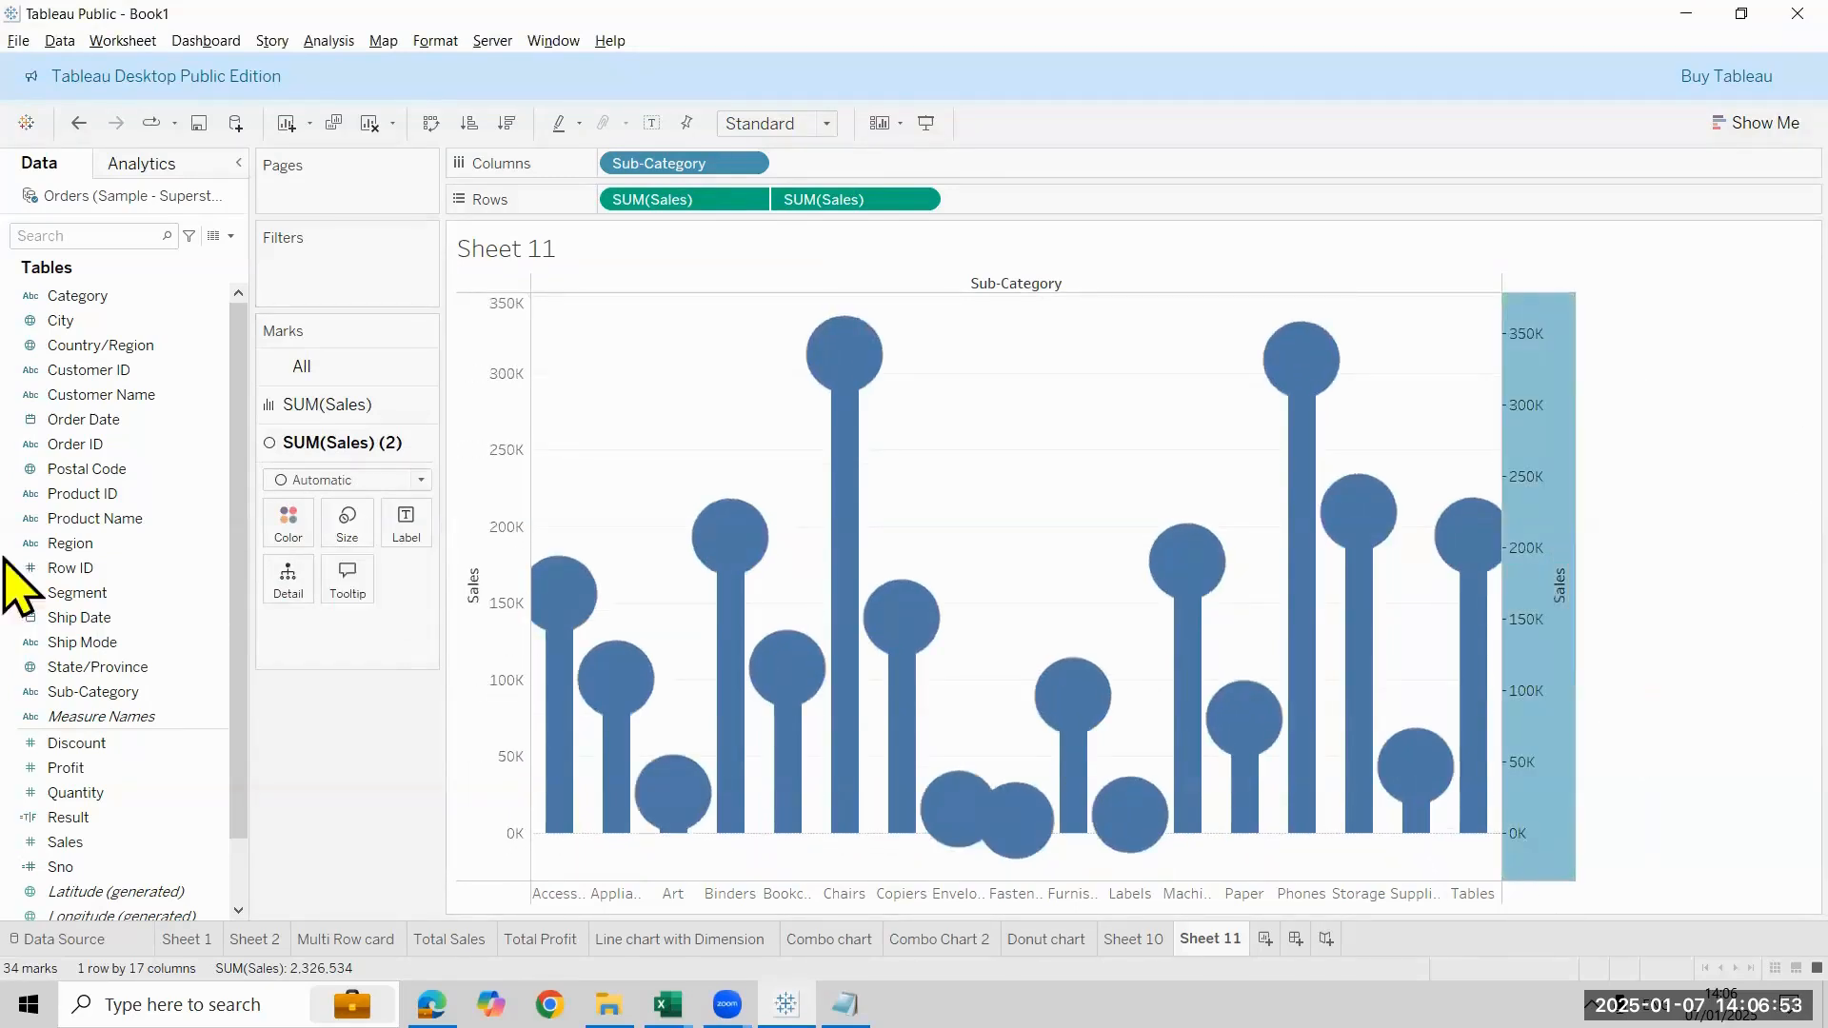
right_click(521, 576)
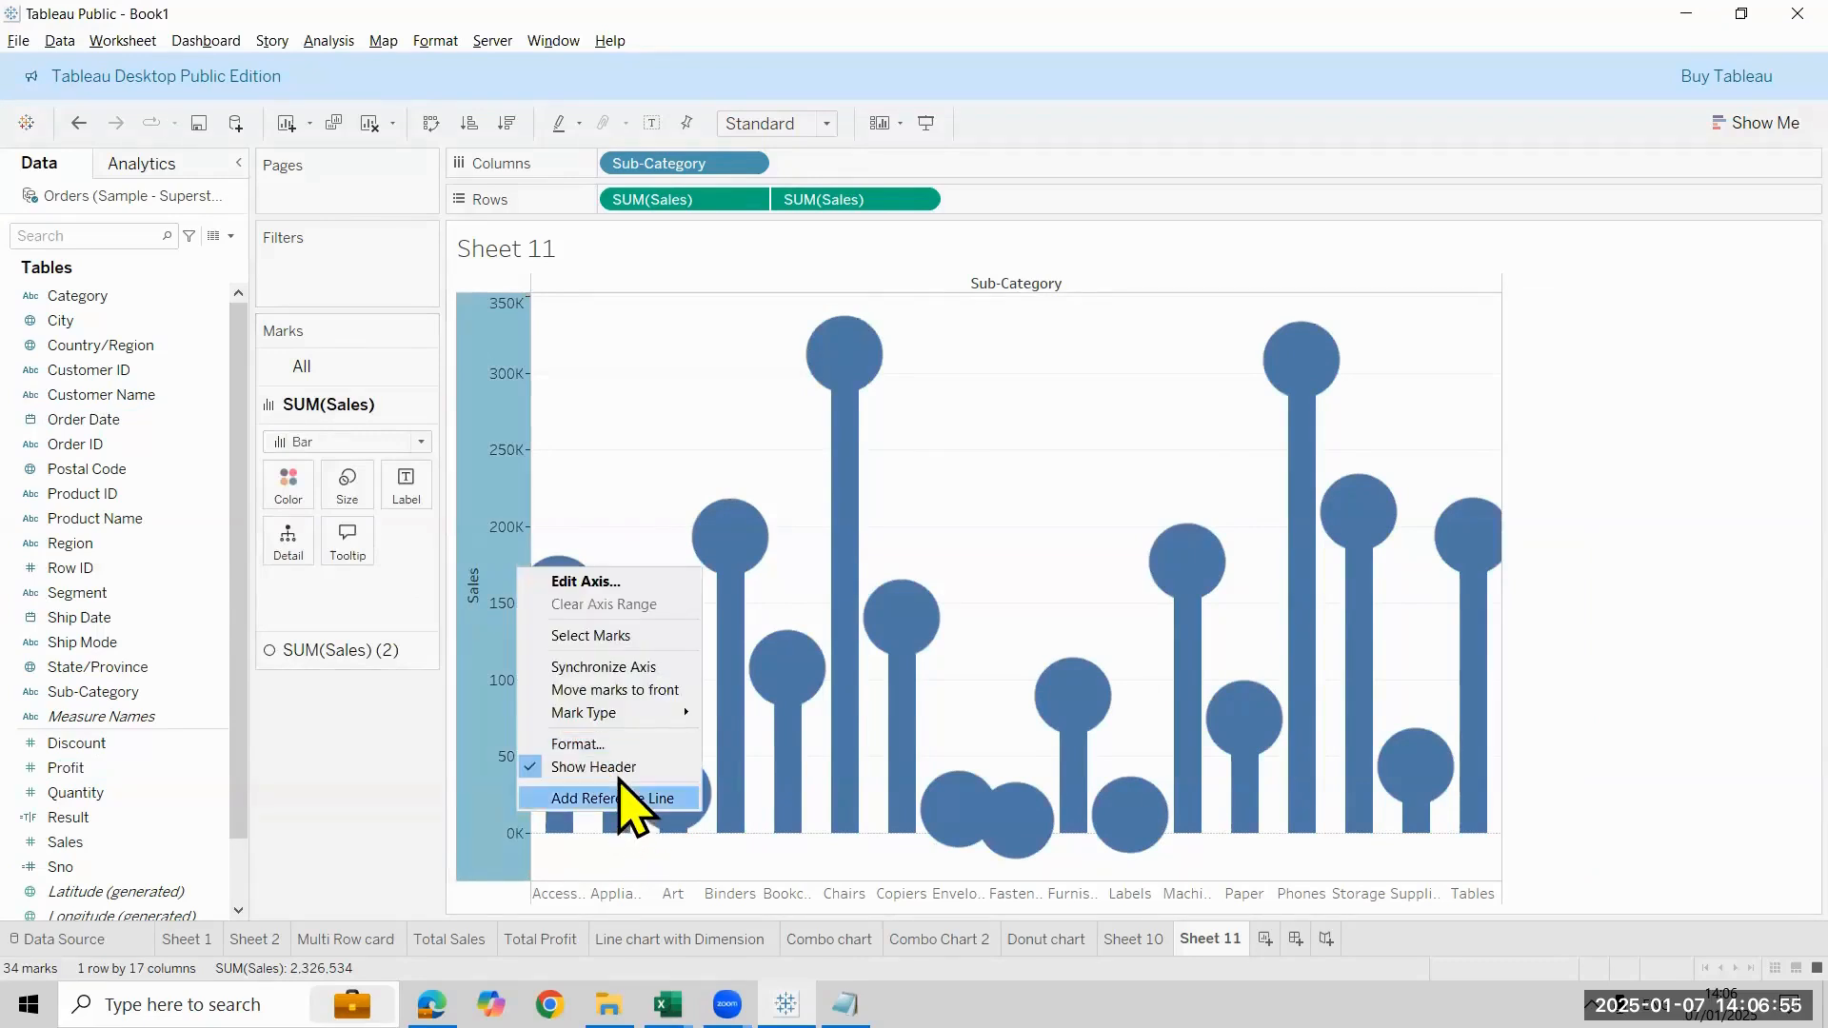
left_click(624, 769)
left_click(825, 127)
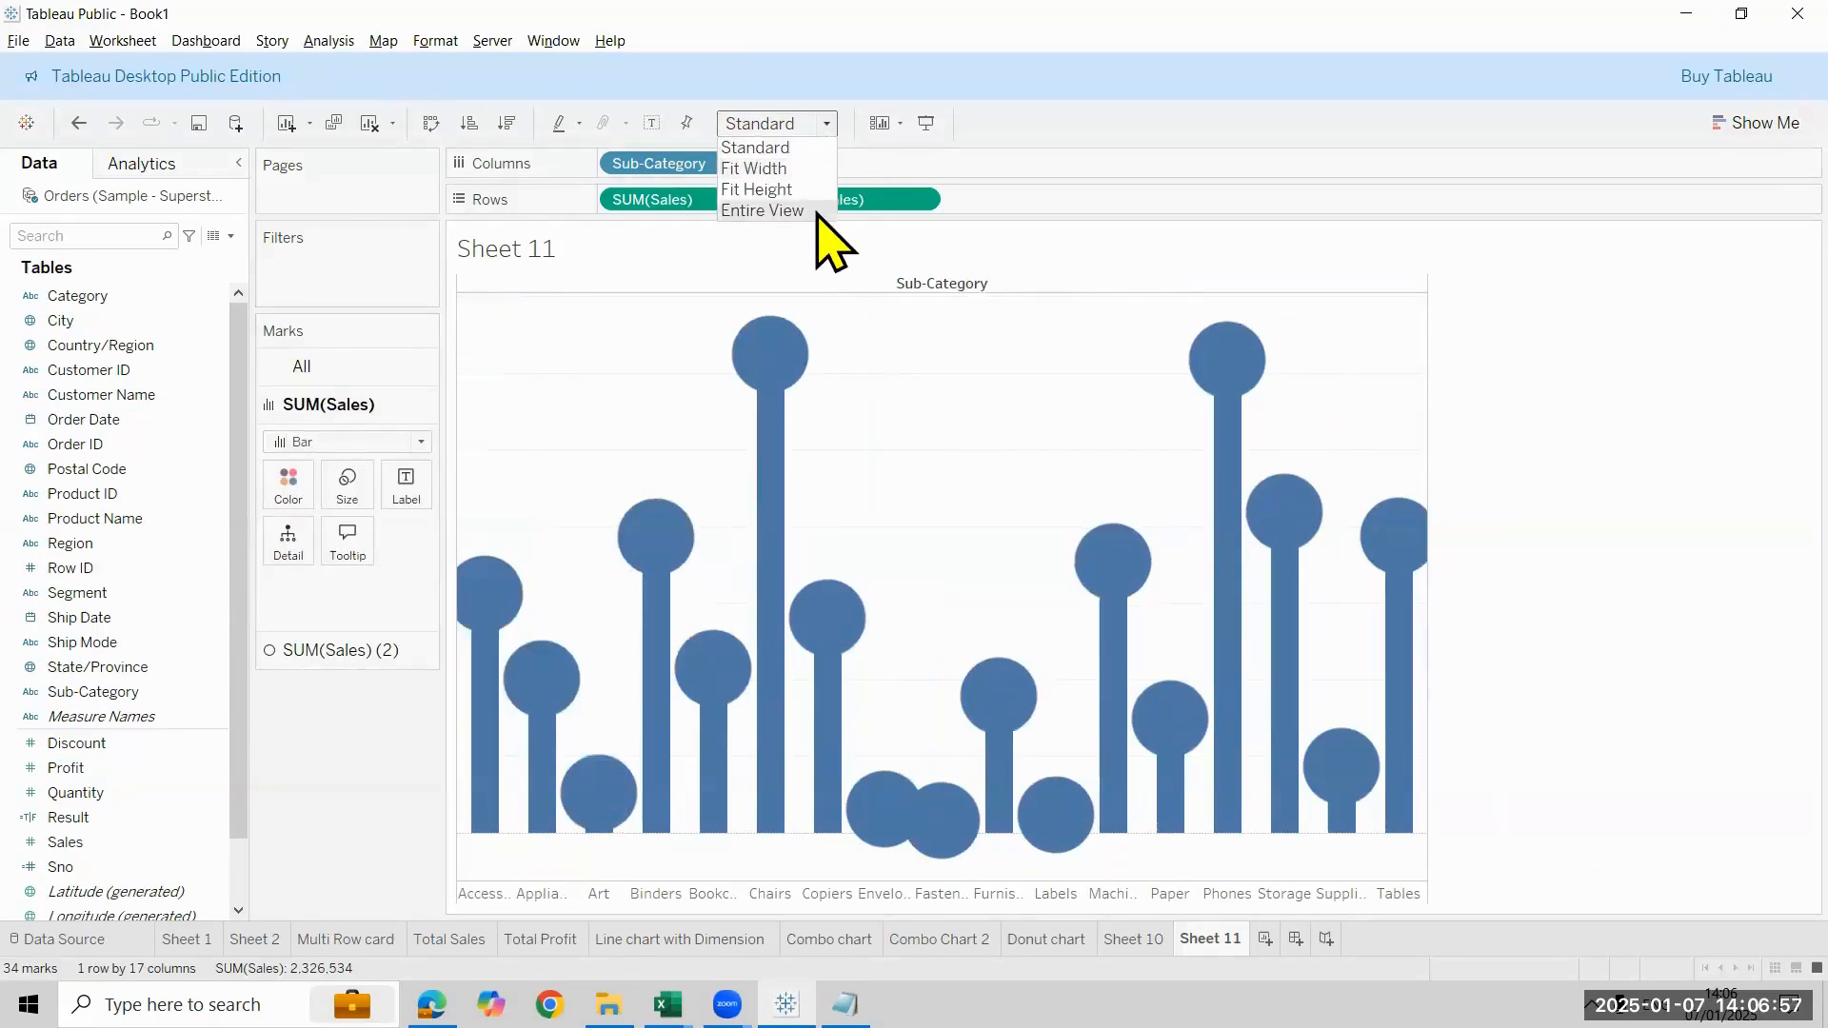
left_click(816, 211)
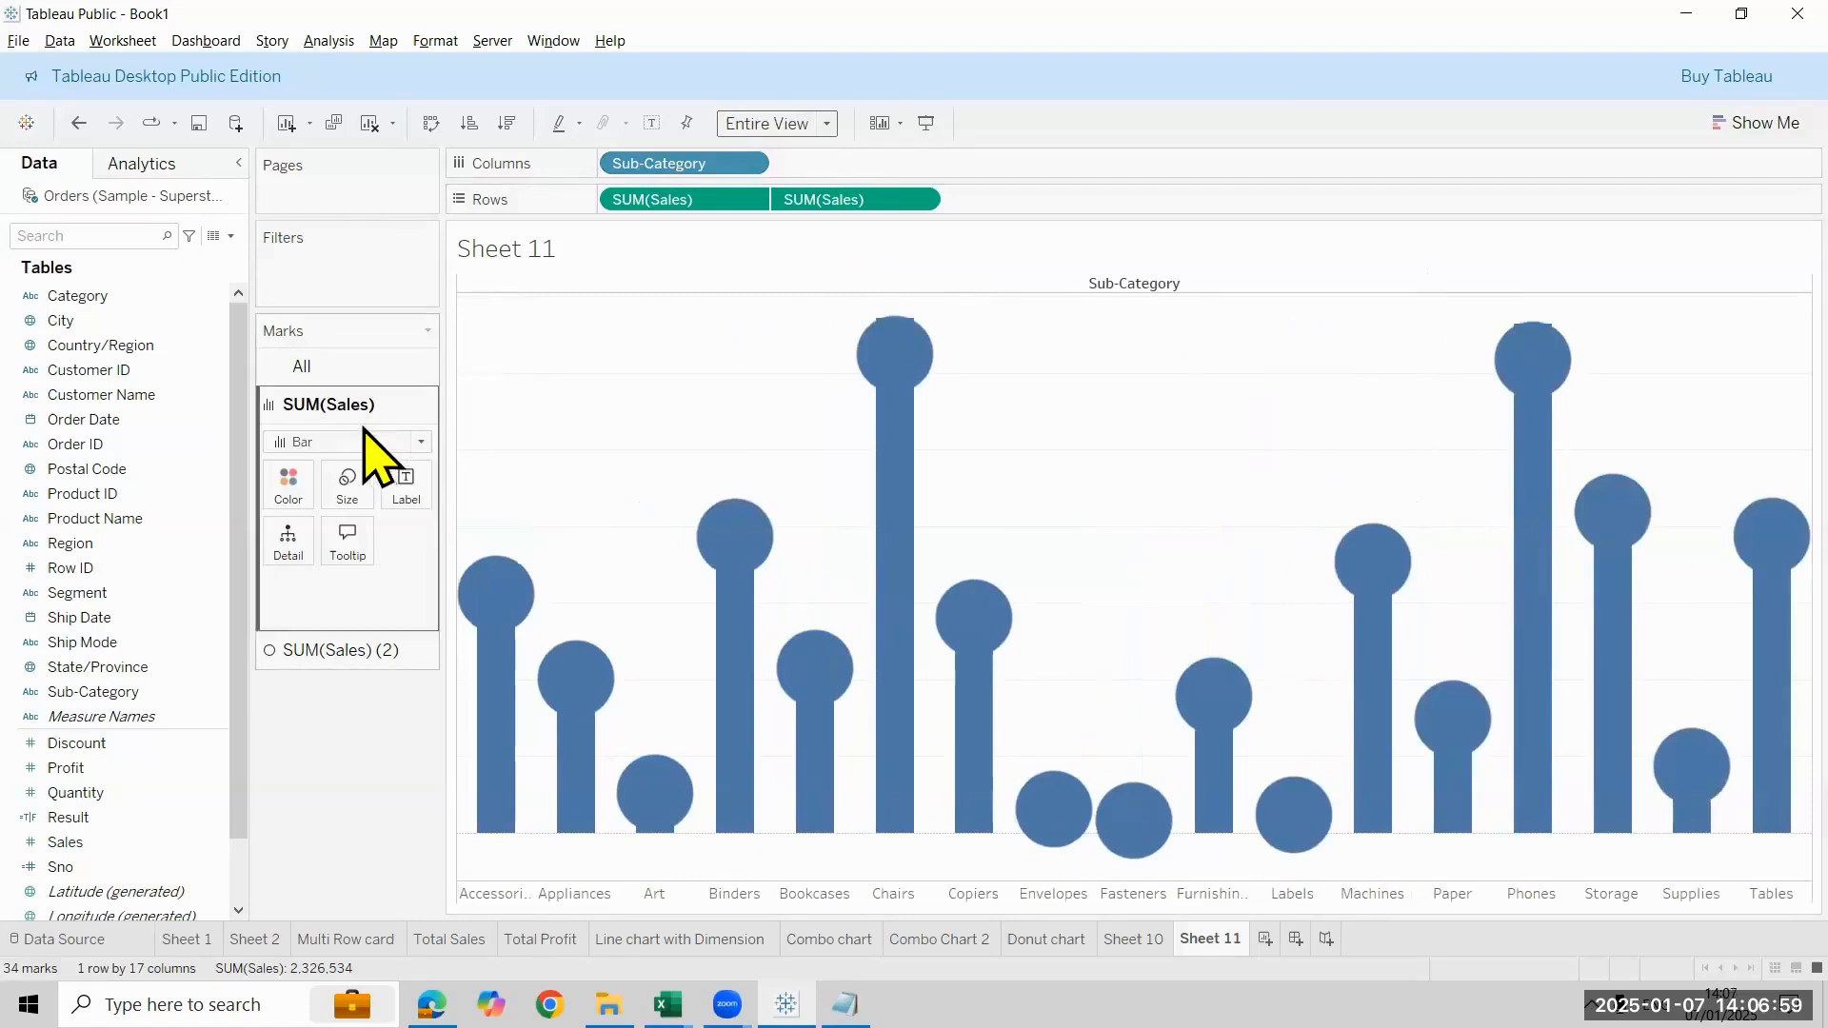
Color the bars of the first Sales measure red
left_click(288, 504)
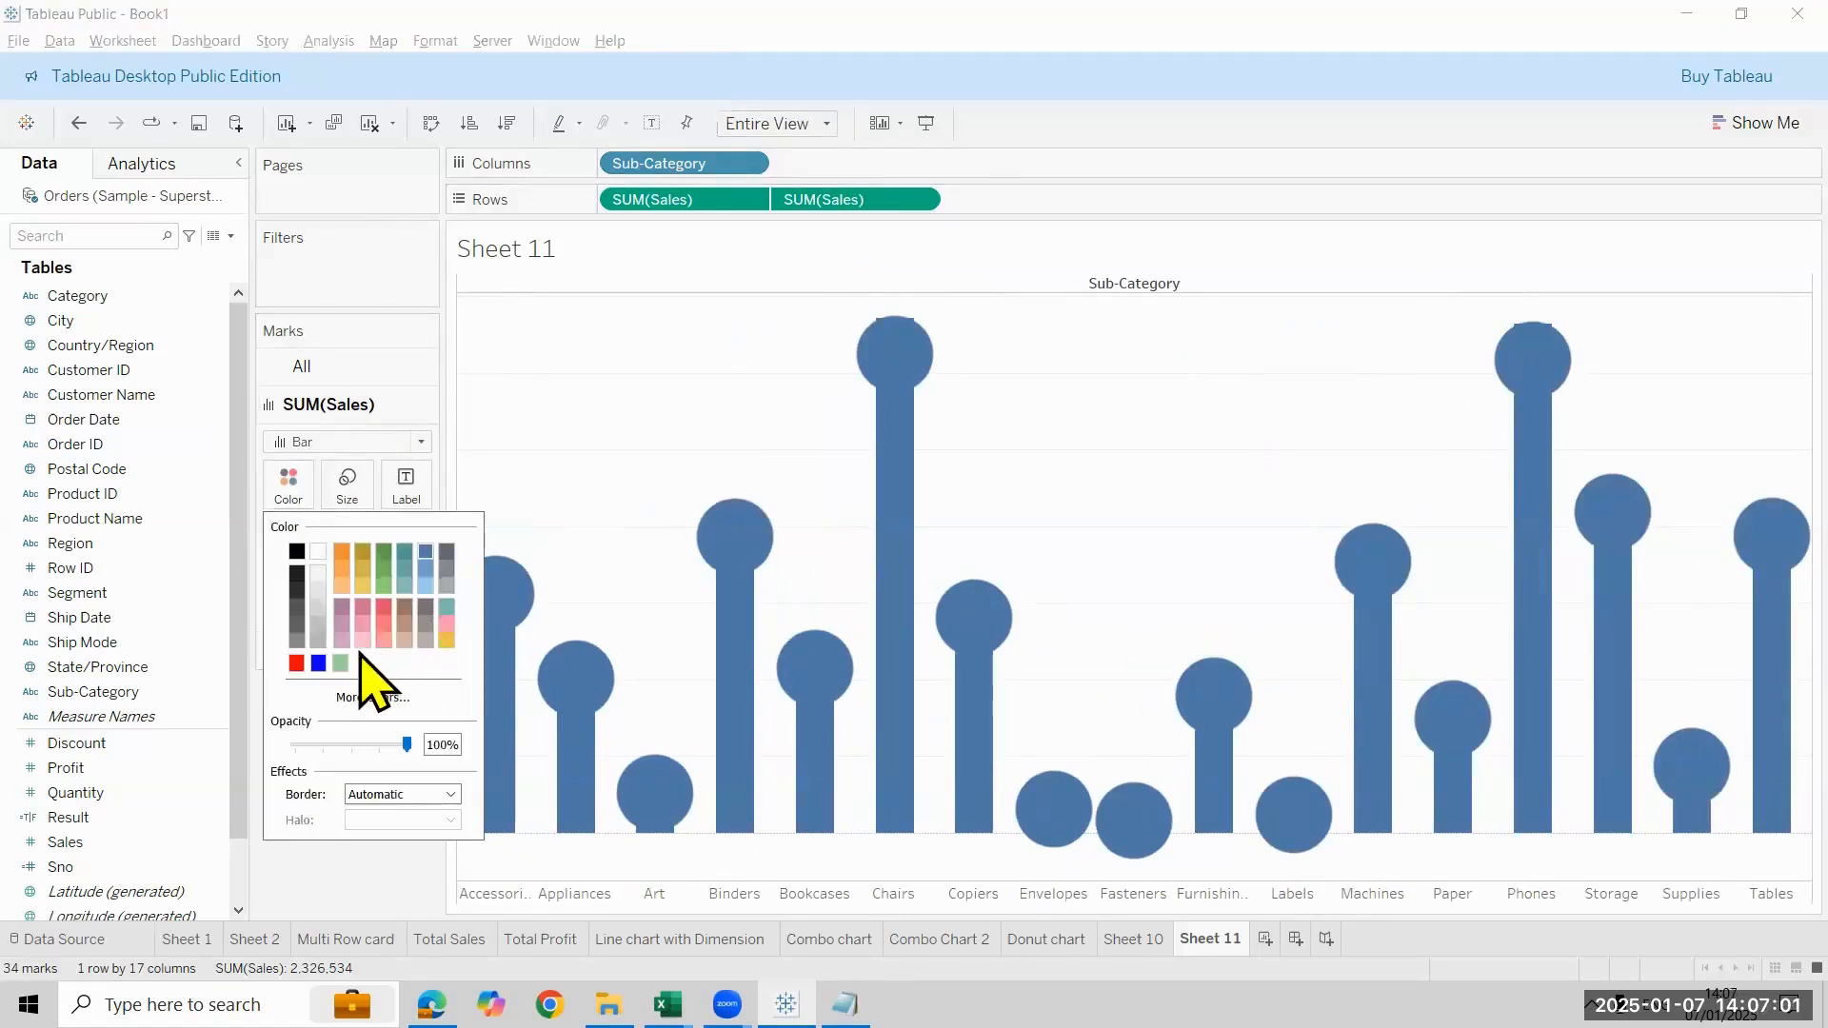
left_click(296, 664)
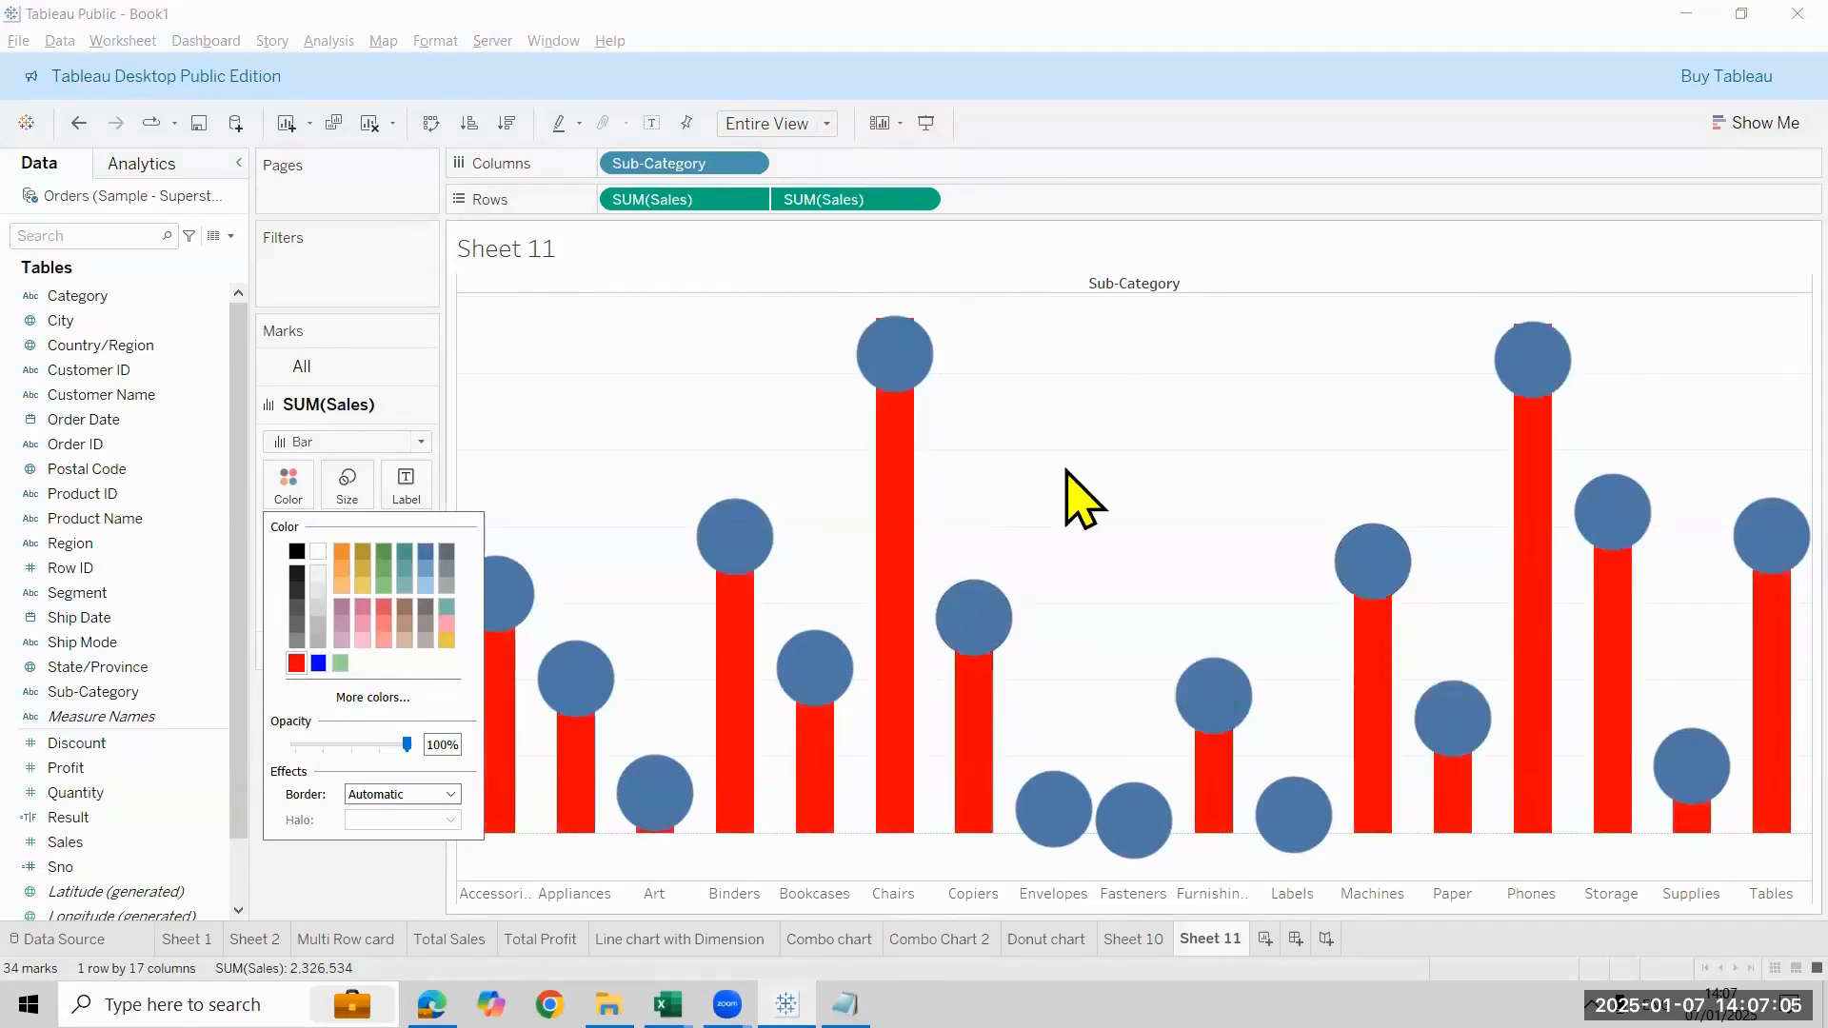
left_click(228, 690)
Color the circles of the second Sales measure green
left_click(341, 651)
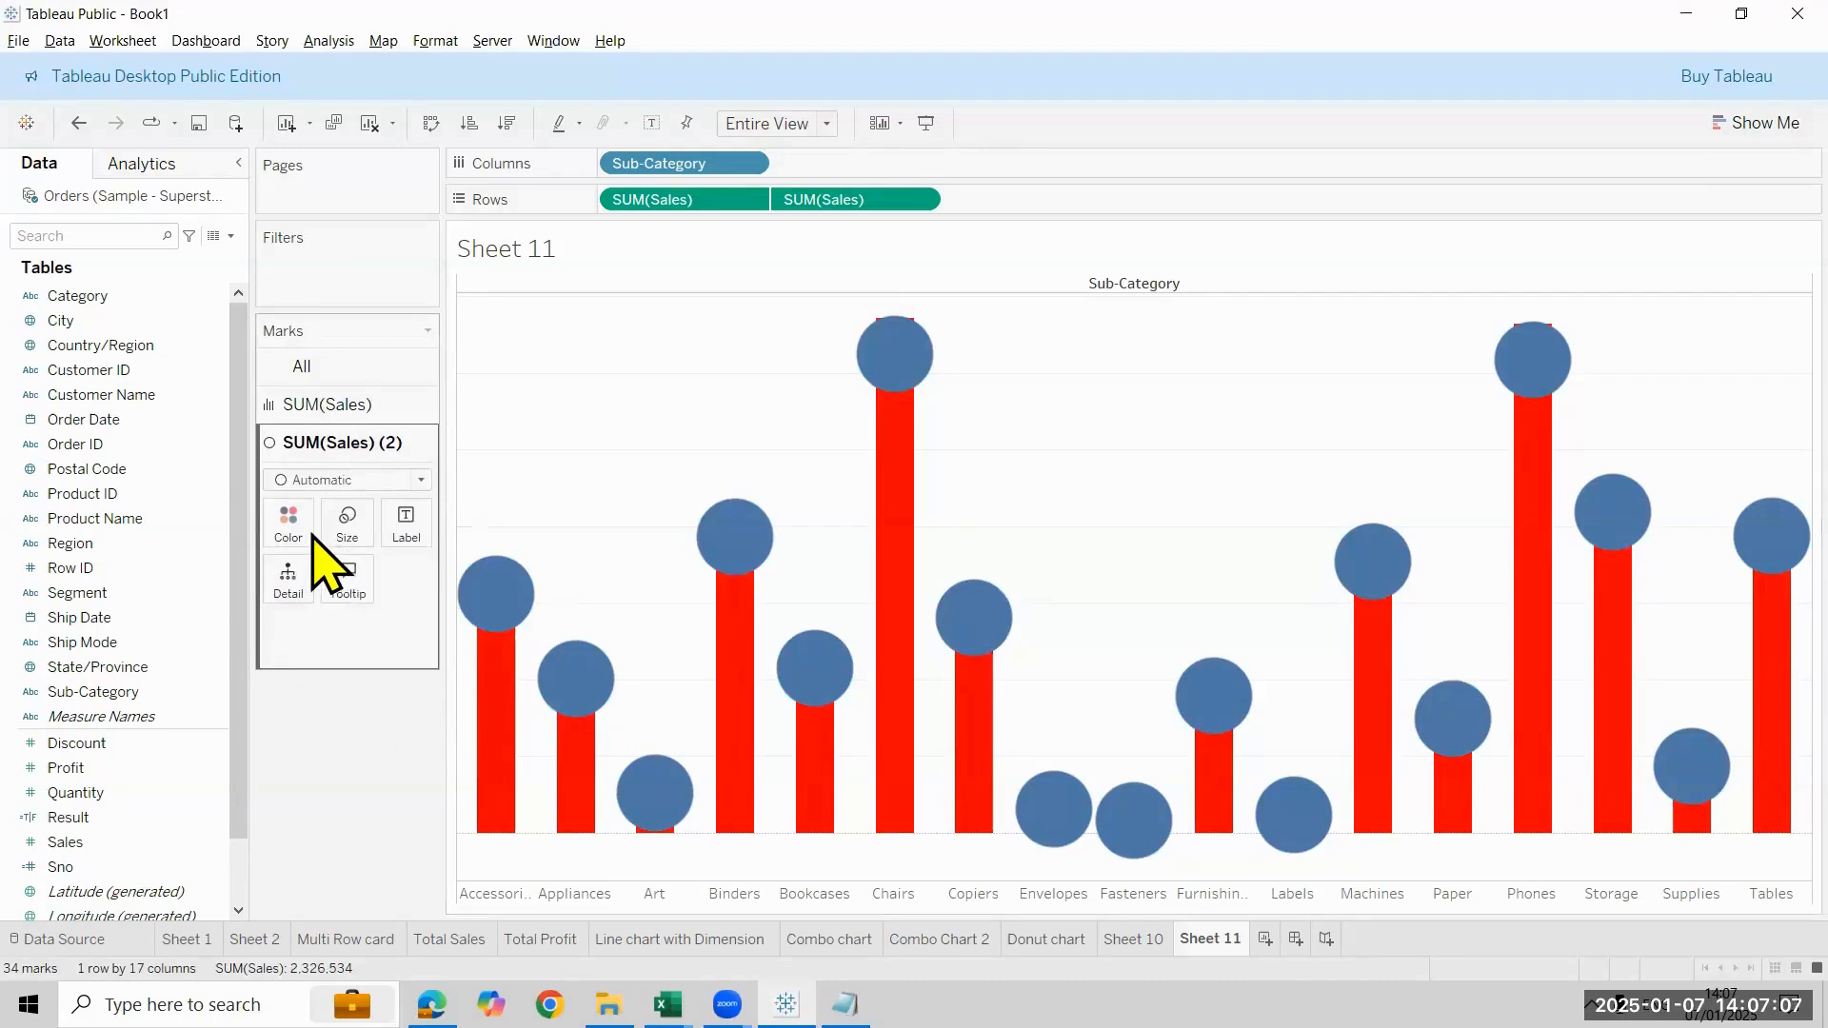
left_click(289, 521)
left_click(383, 591)
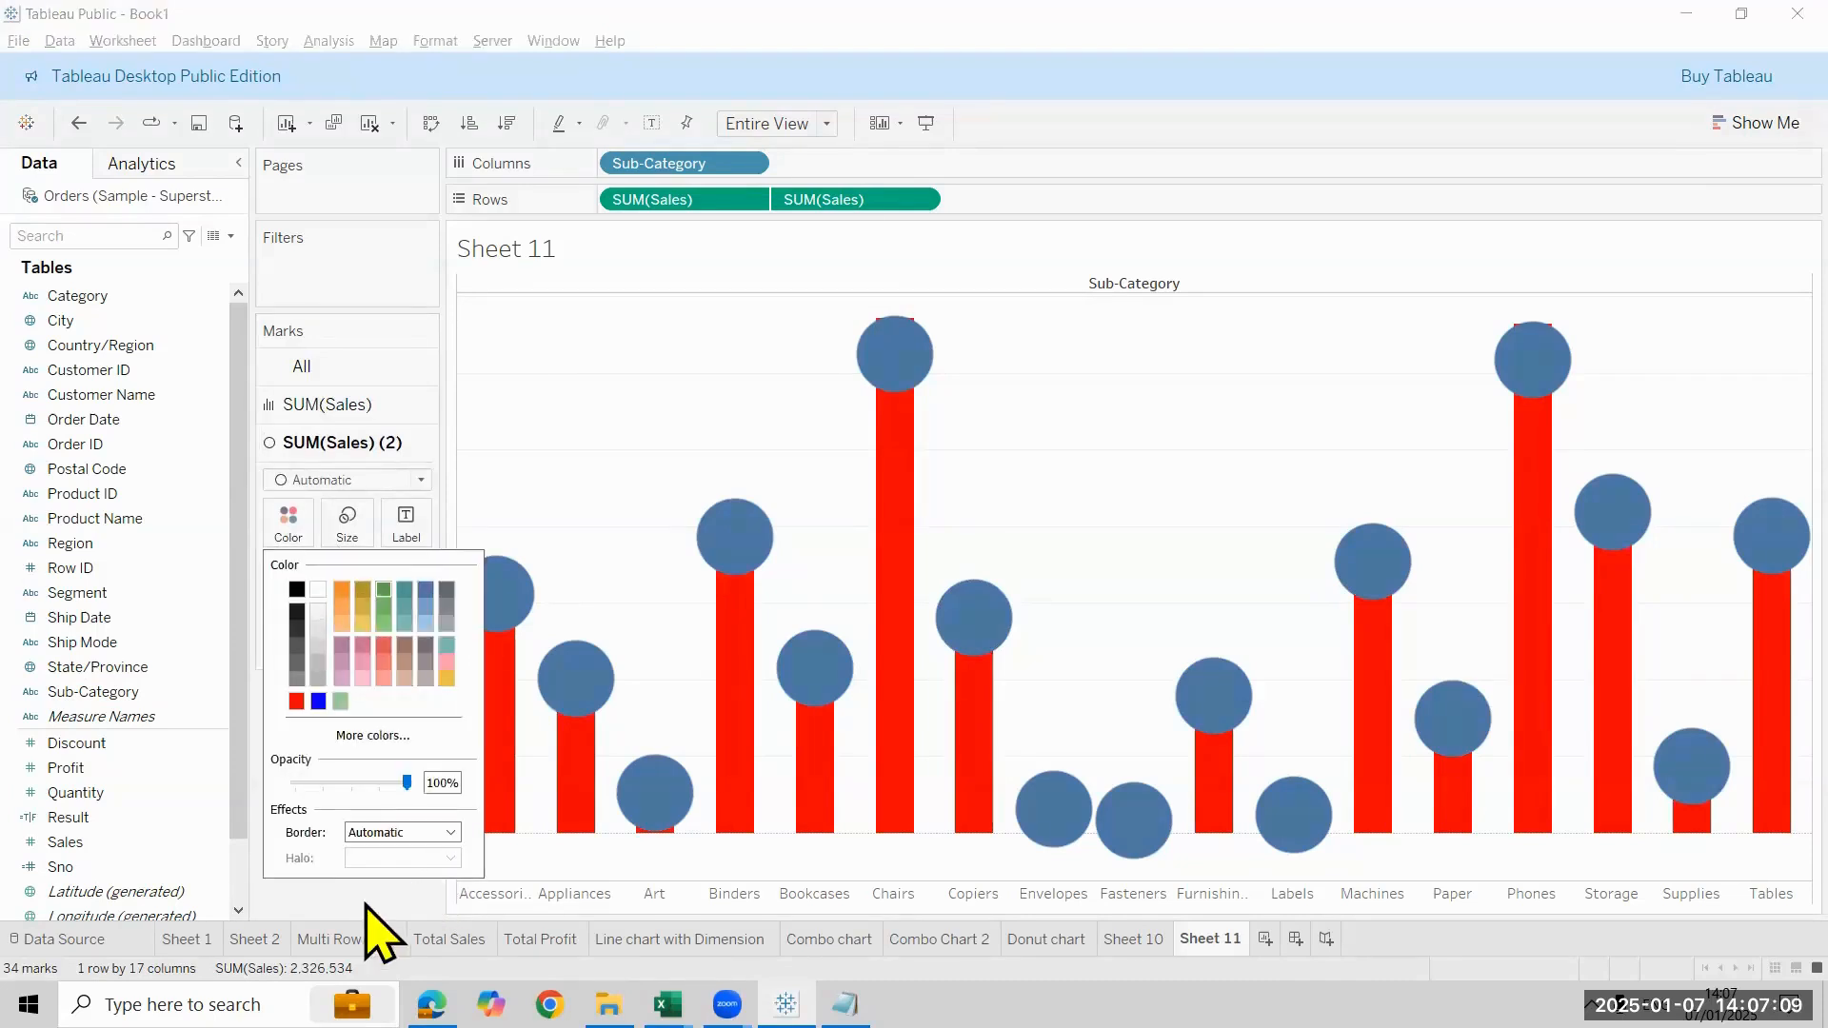
left_click(381, 261)
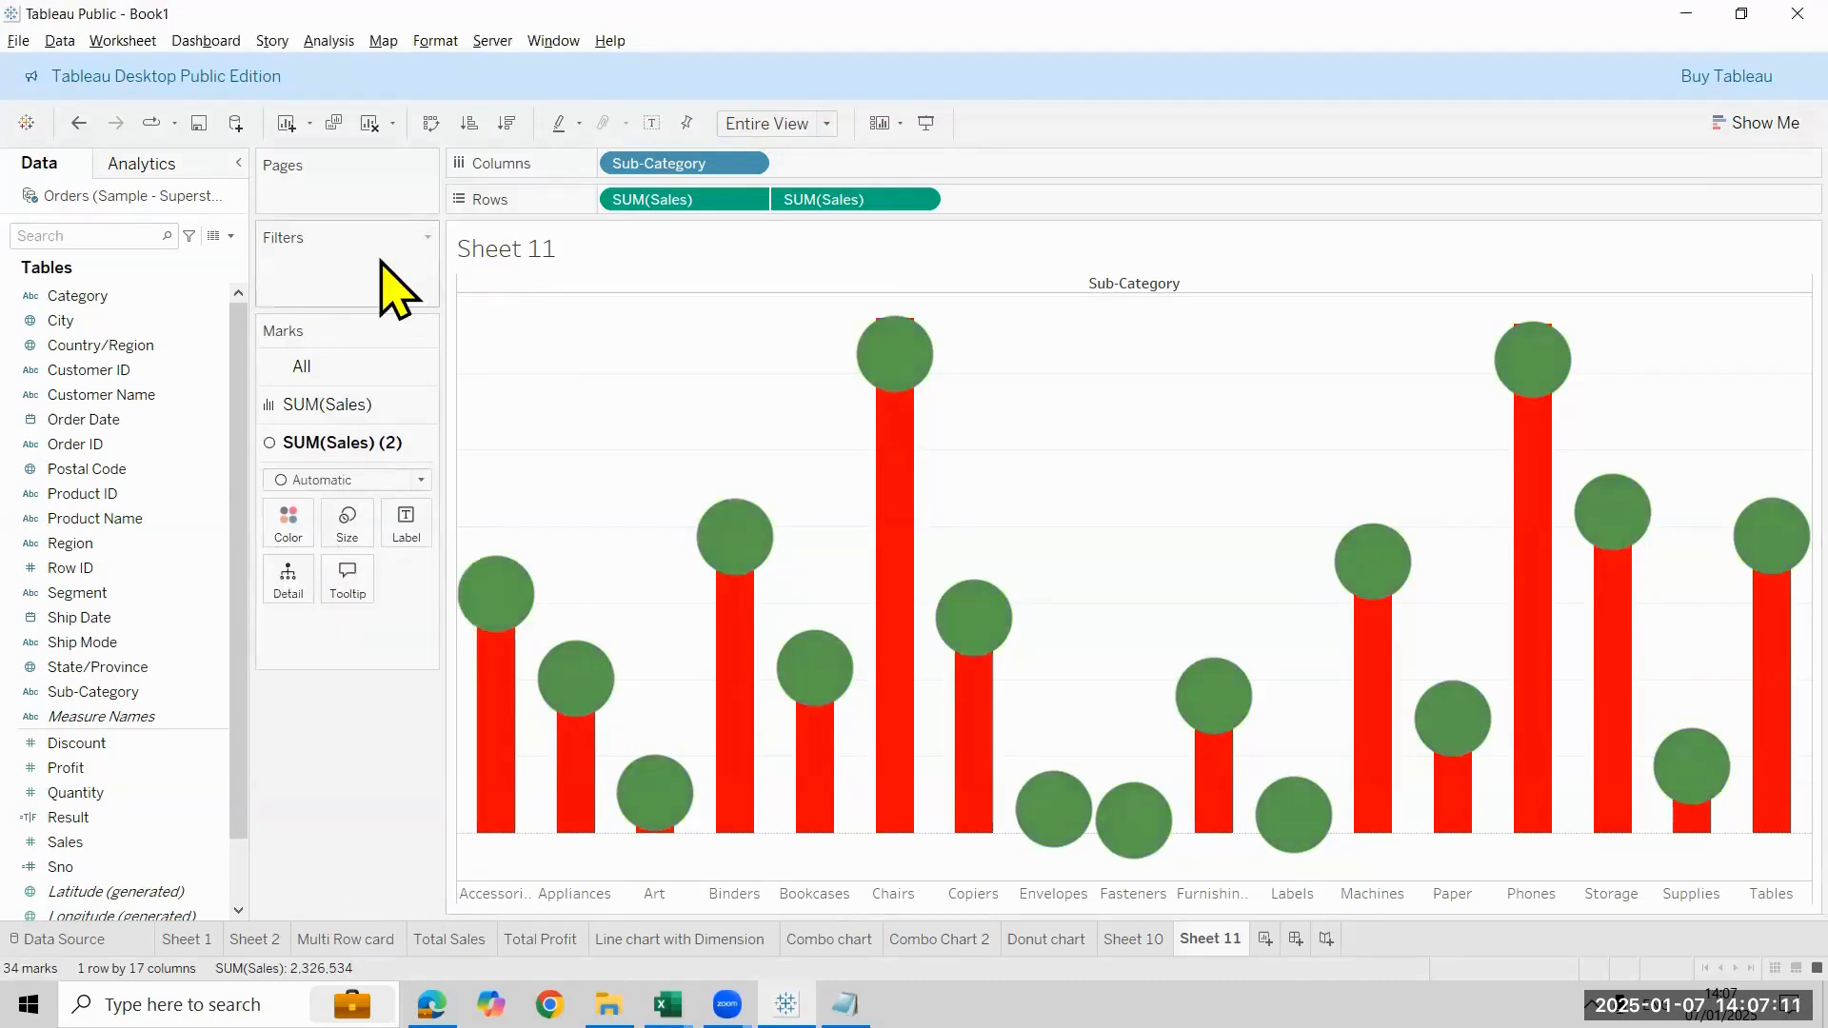
Narrow the red bars of the first Sales measure slightly
left_click(319, 404)
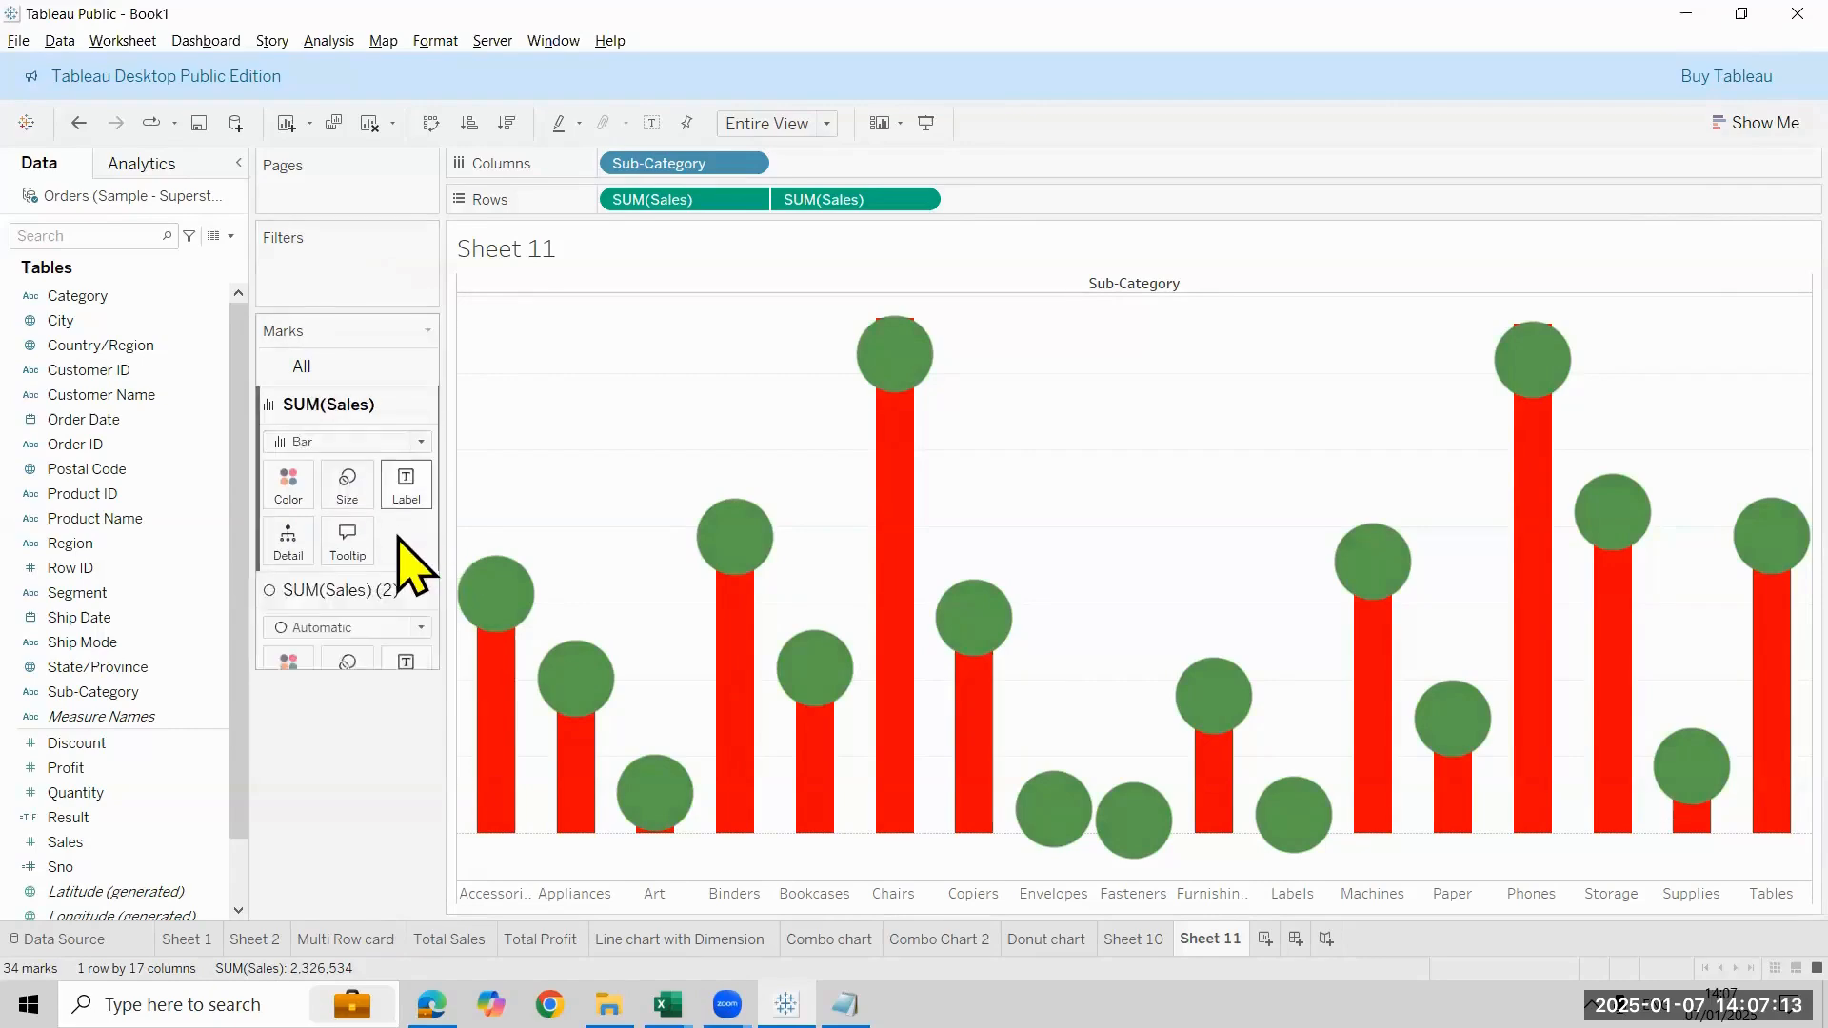
left_click(348, 495)
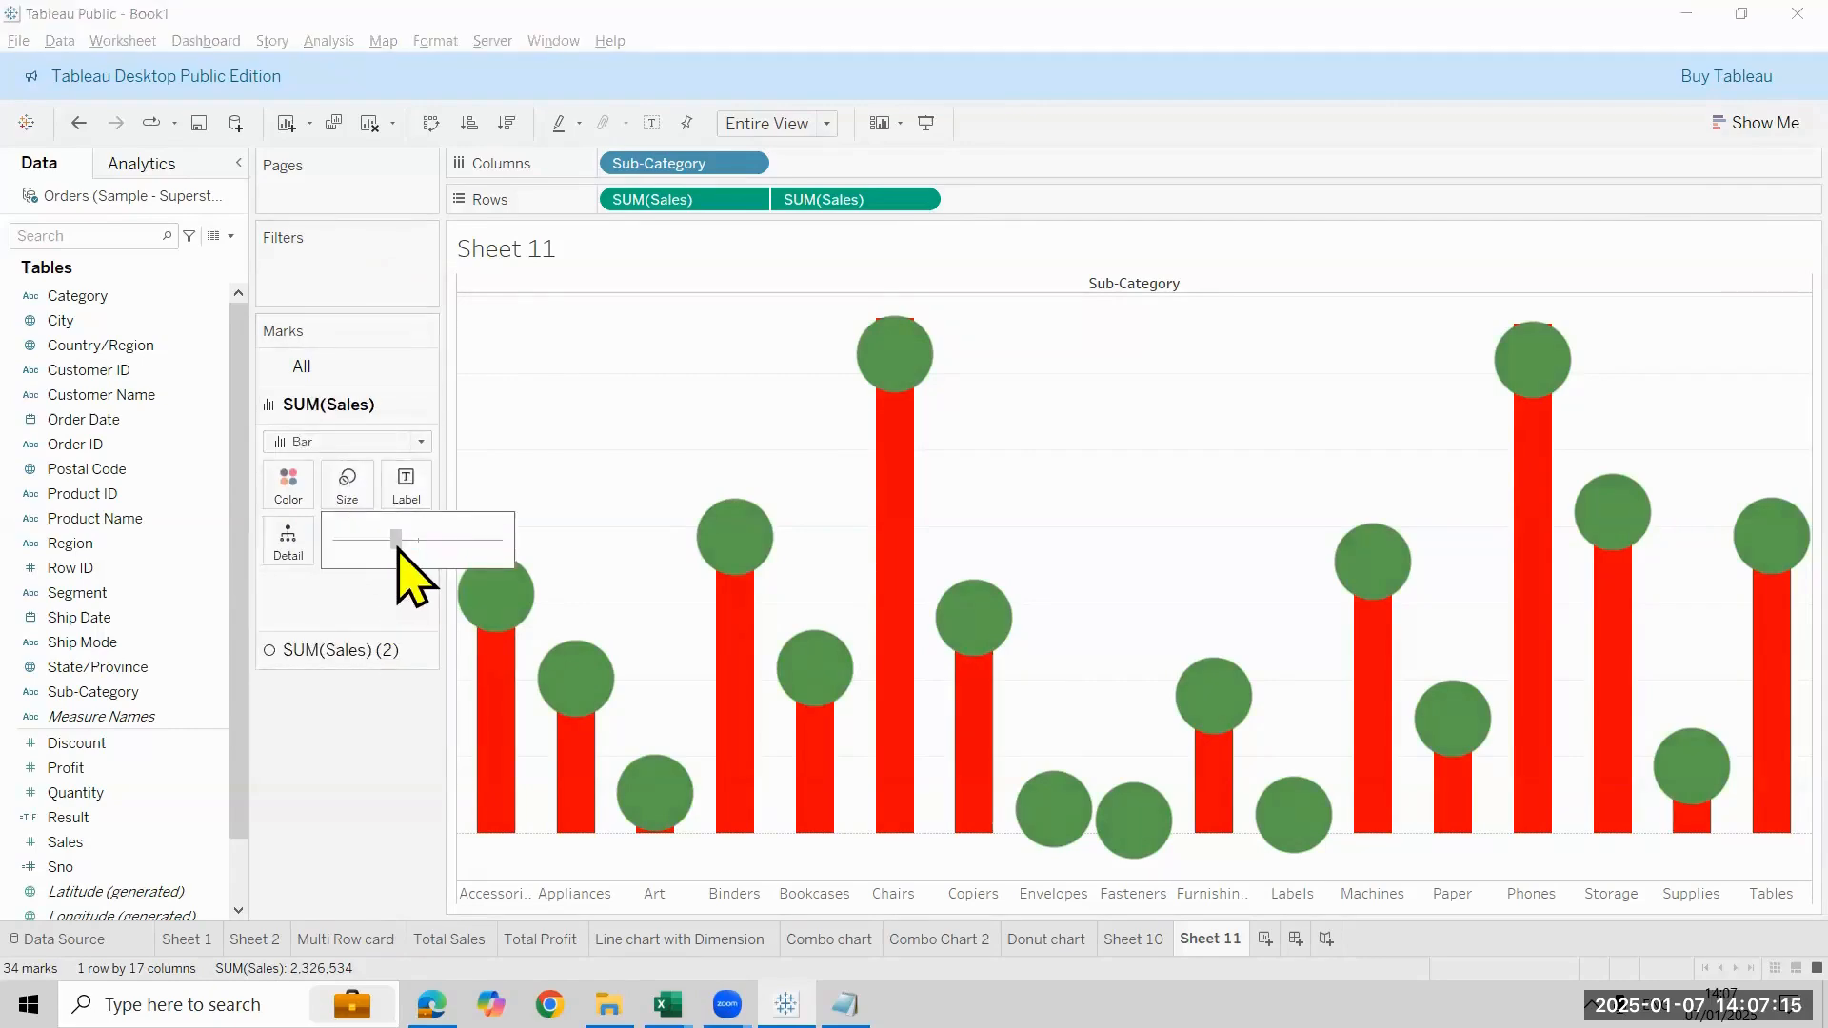
left_click_drag(396, 540, 395, 540)
left_click(334, 755)
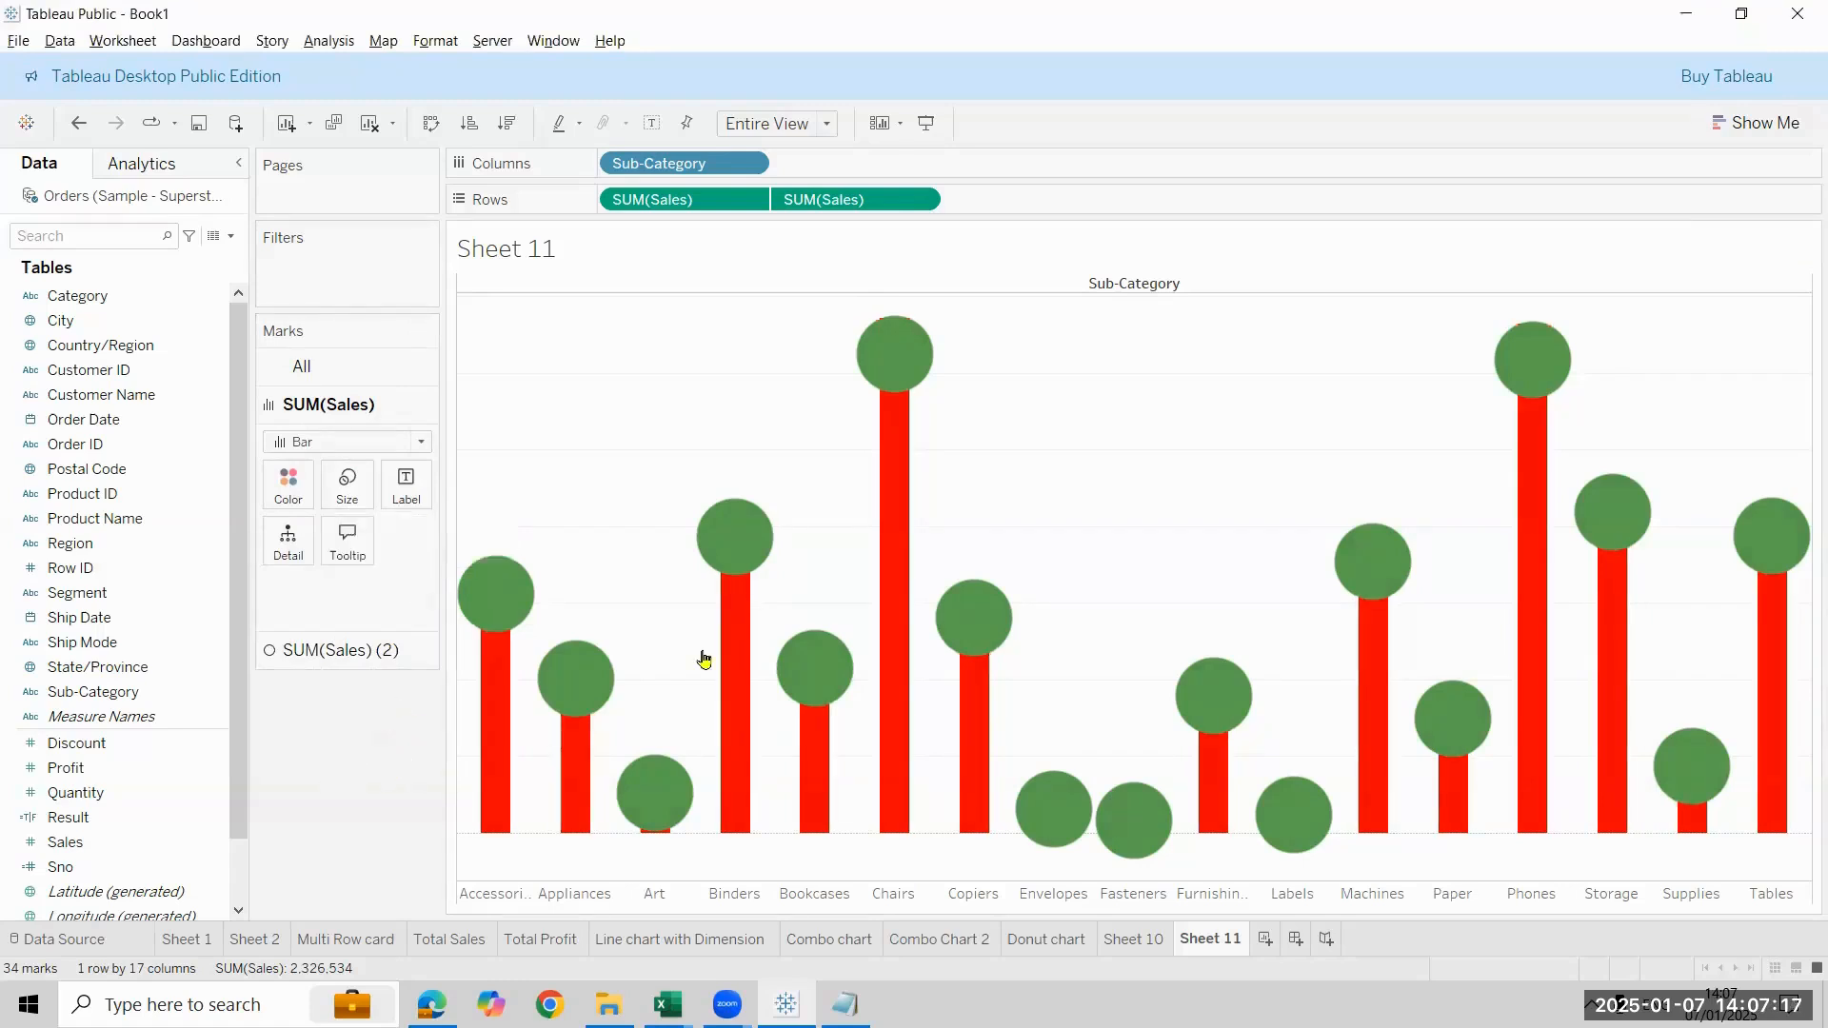
Label the green circles with Sales and set the labels' vertical alignment to Middle
mouse_move(495, 607)
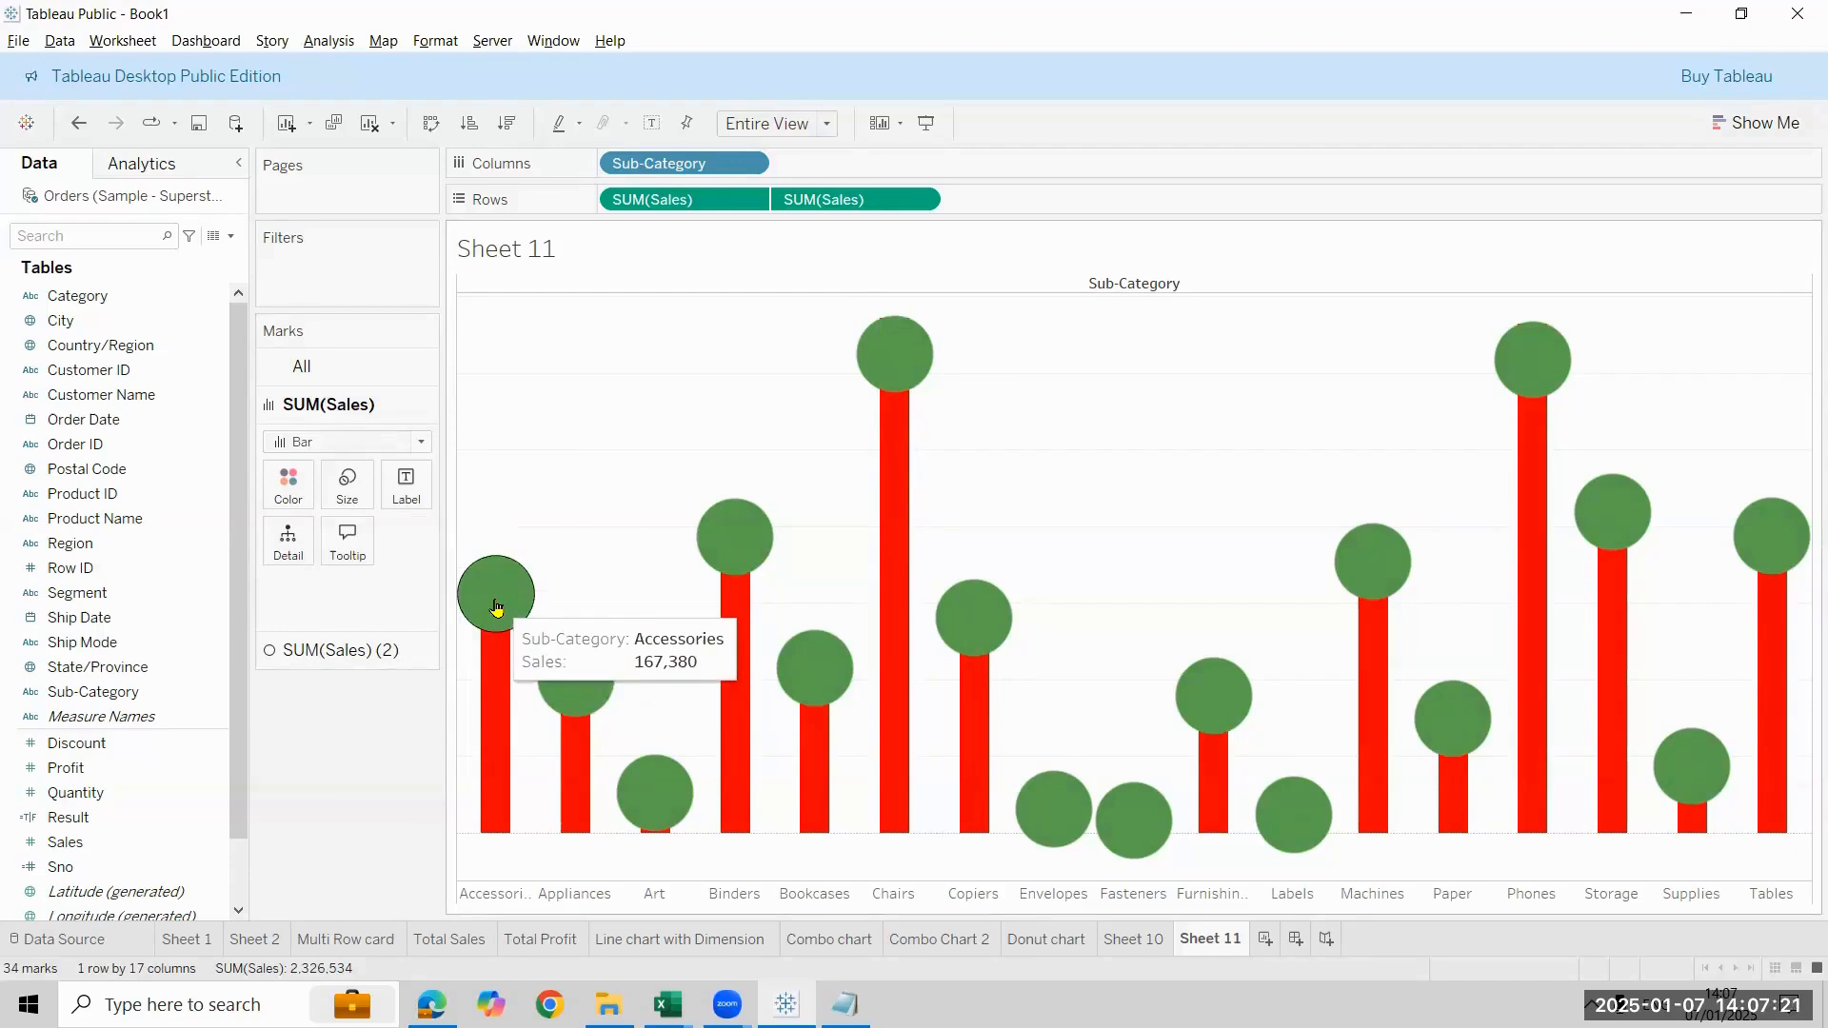
left_click(360, 651)
left_click_drag(95, 844, 420, 522)
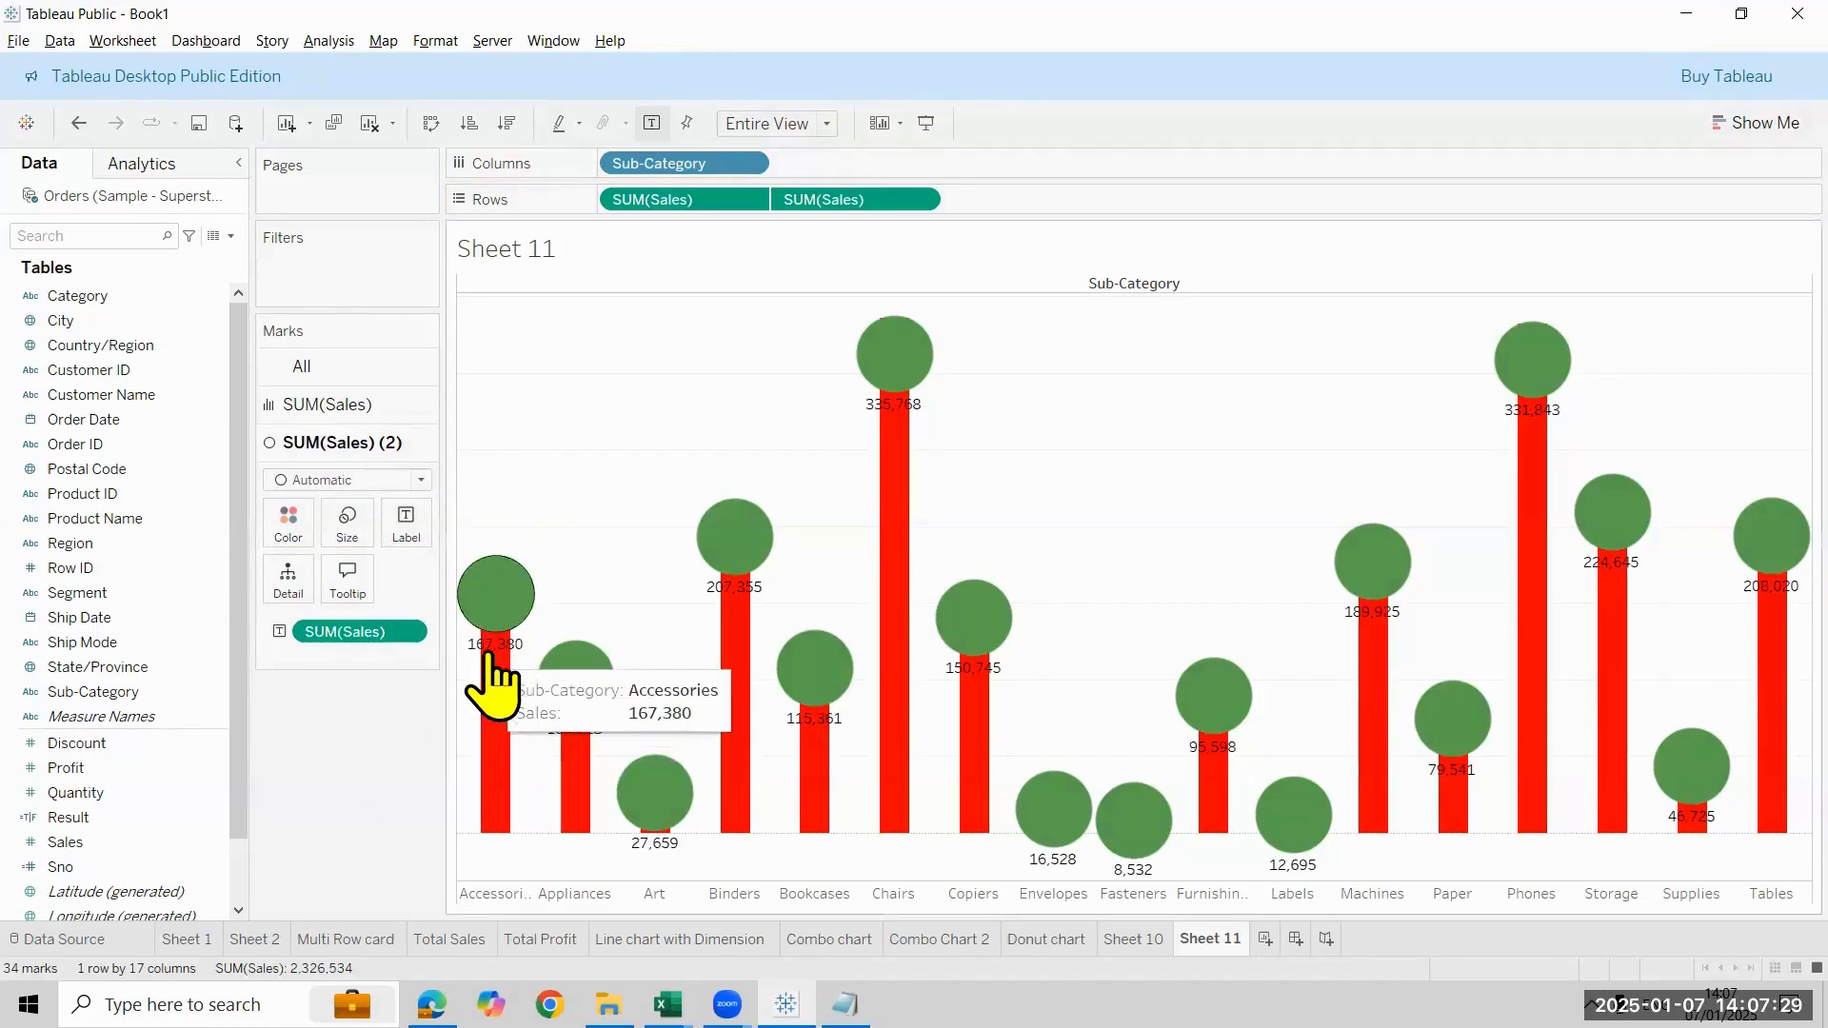
left_click(415, 541)
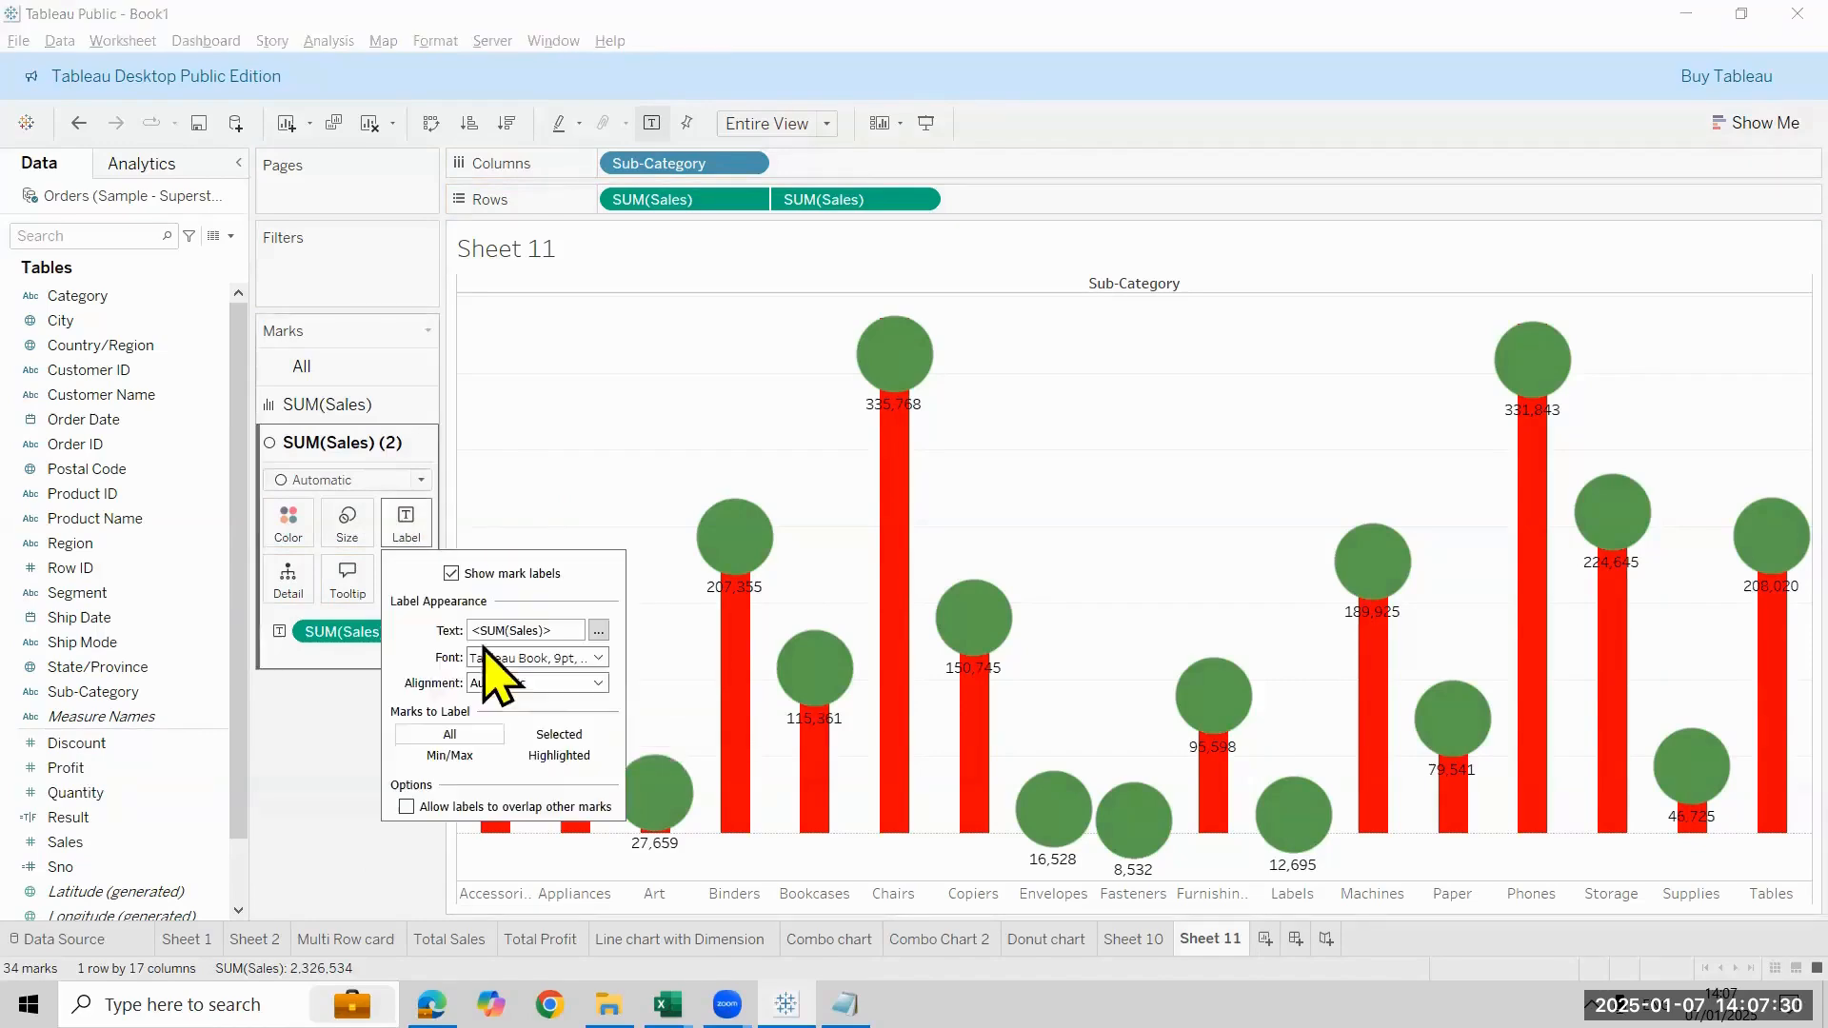
left_click(549, 683)
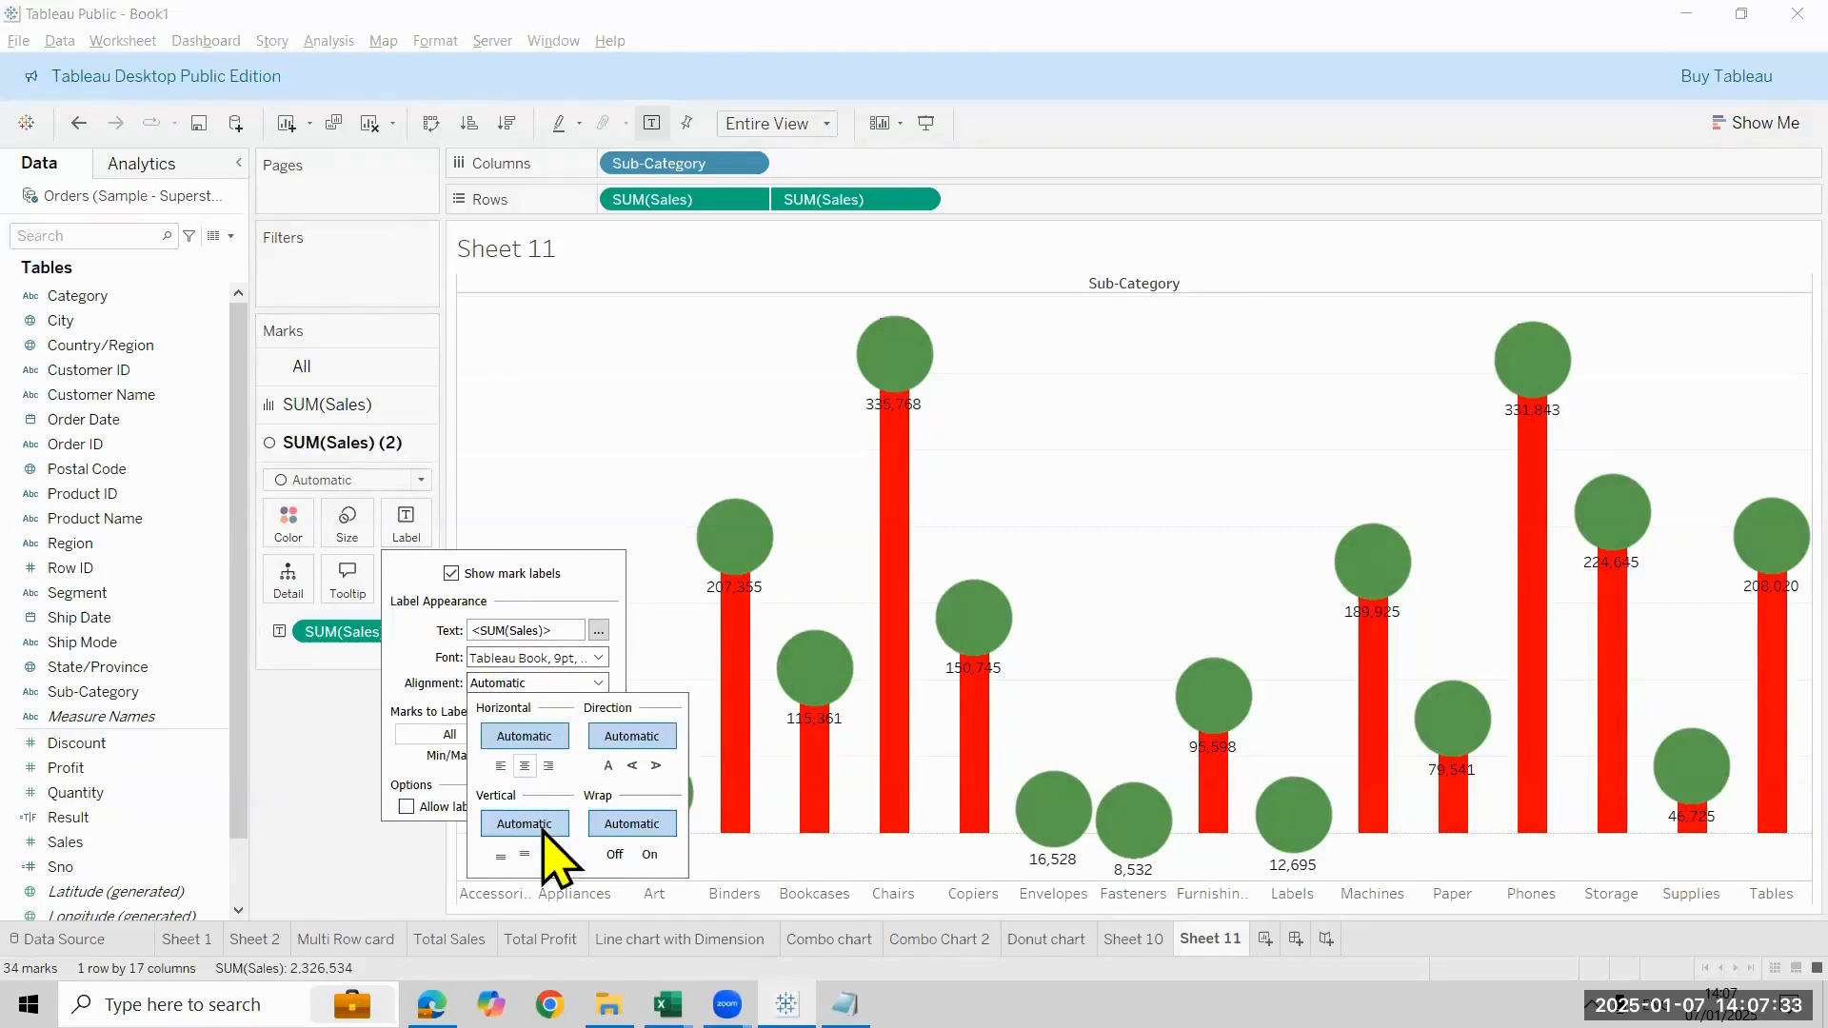
left_click(525, 854)
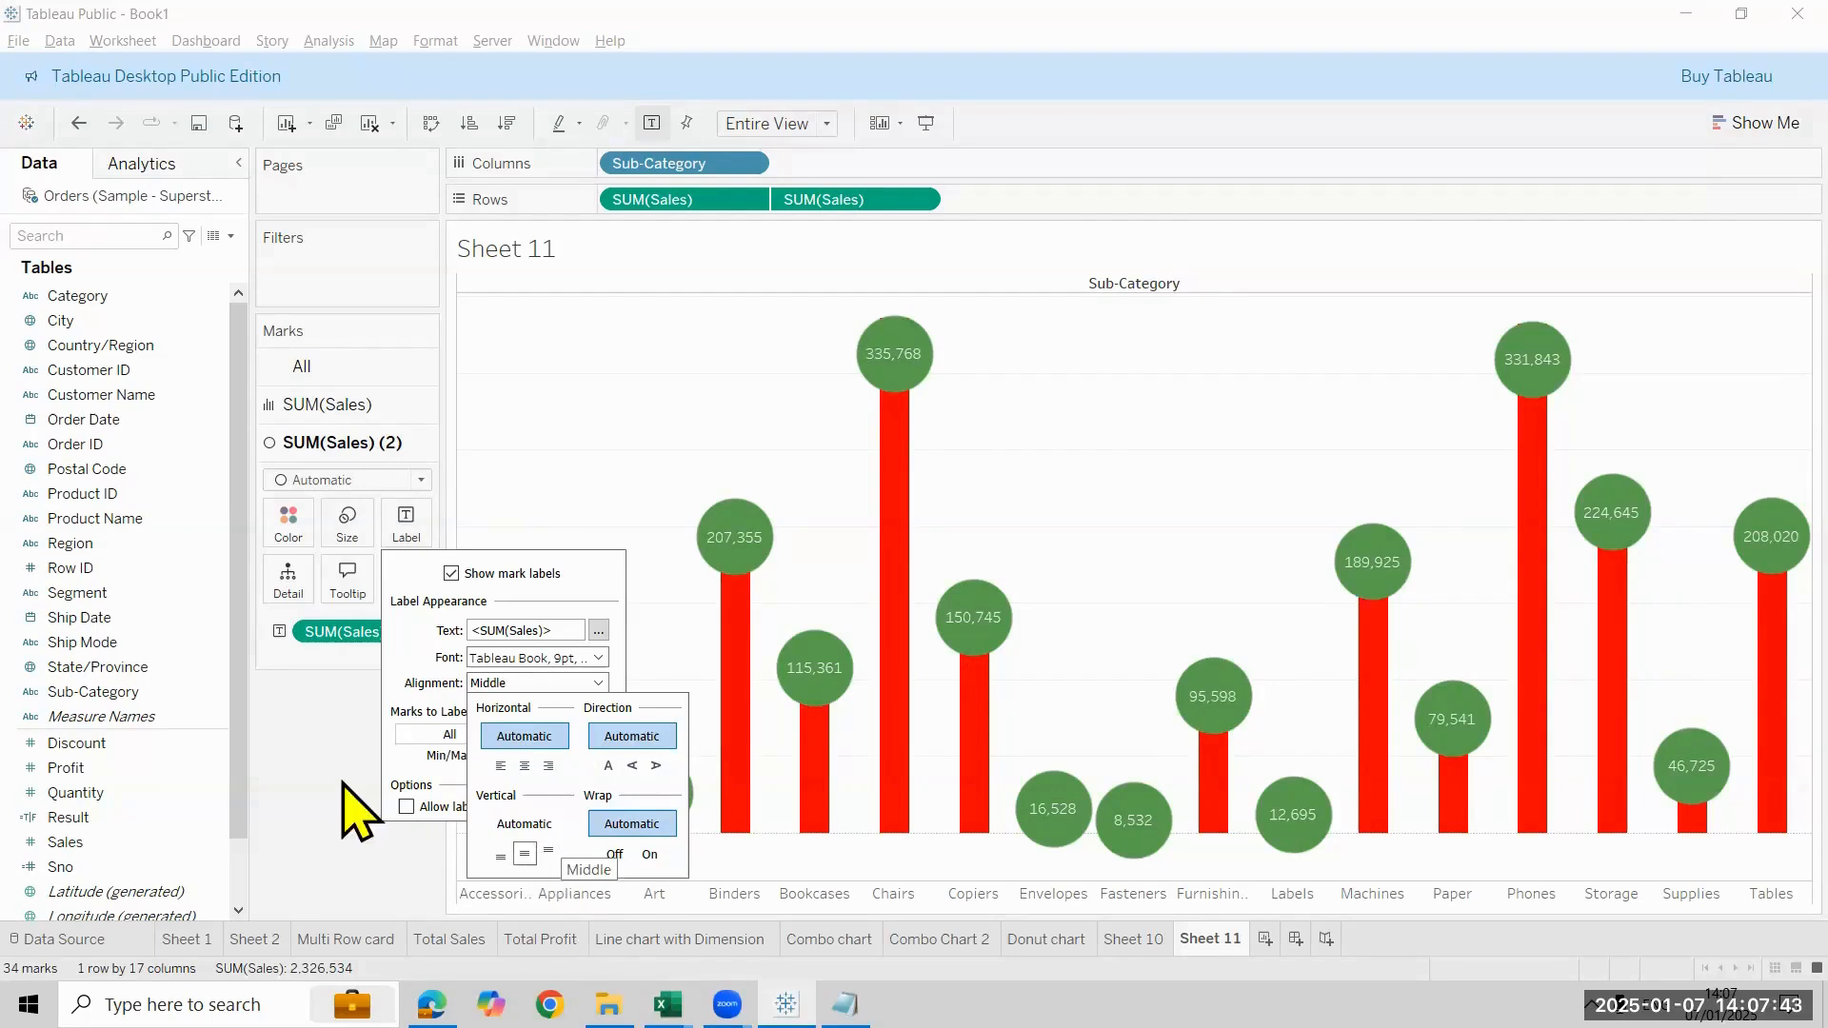
left_click(306, 591)
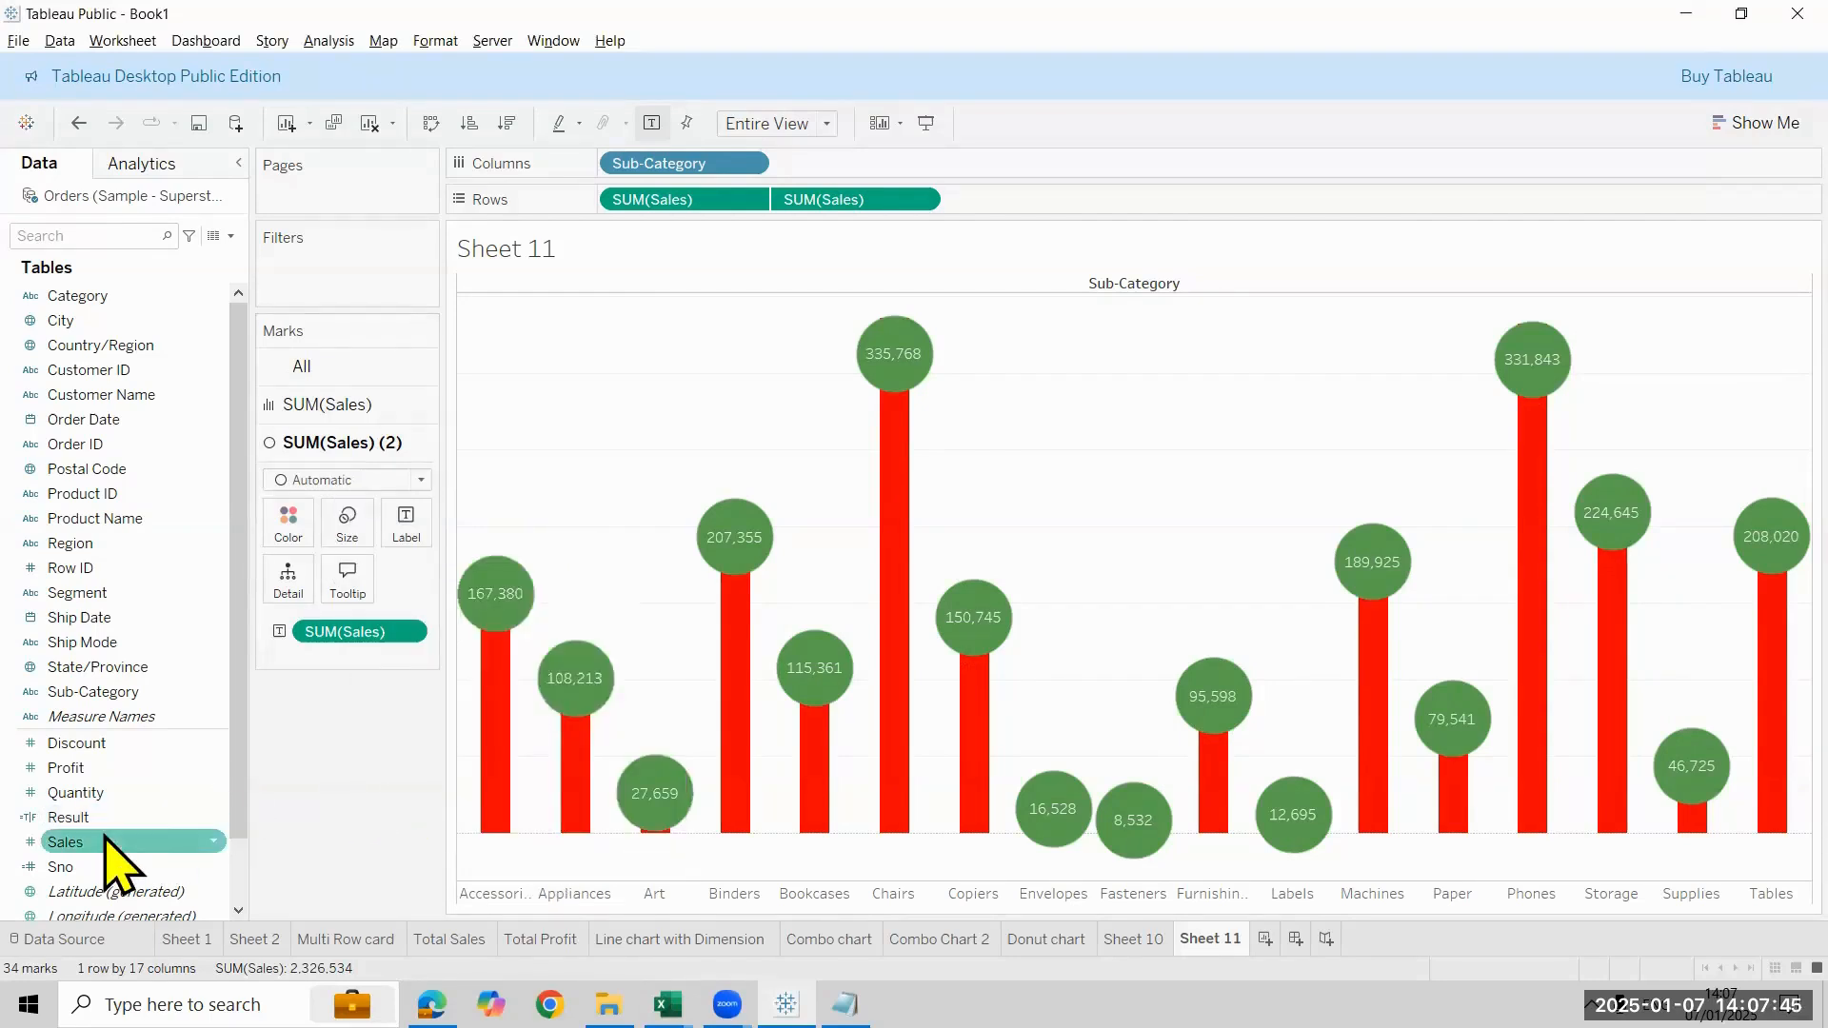
Review the alignment options of the green circles' Sales labels
left_click(424, 514)
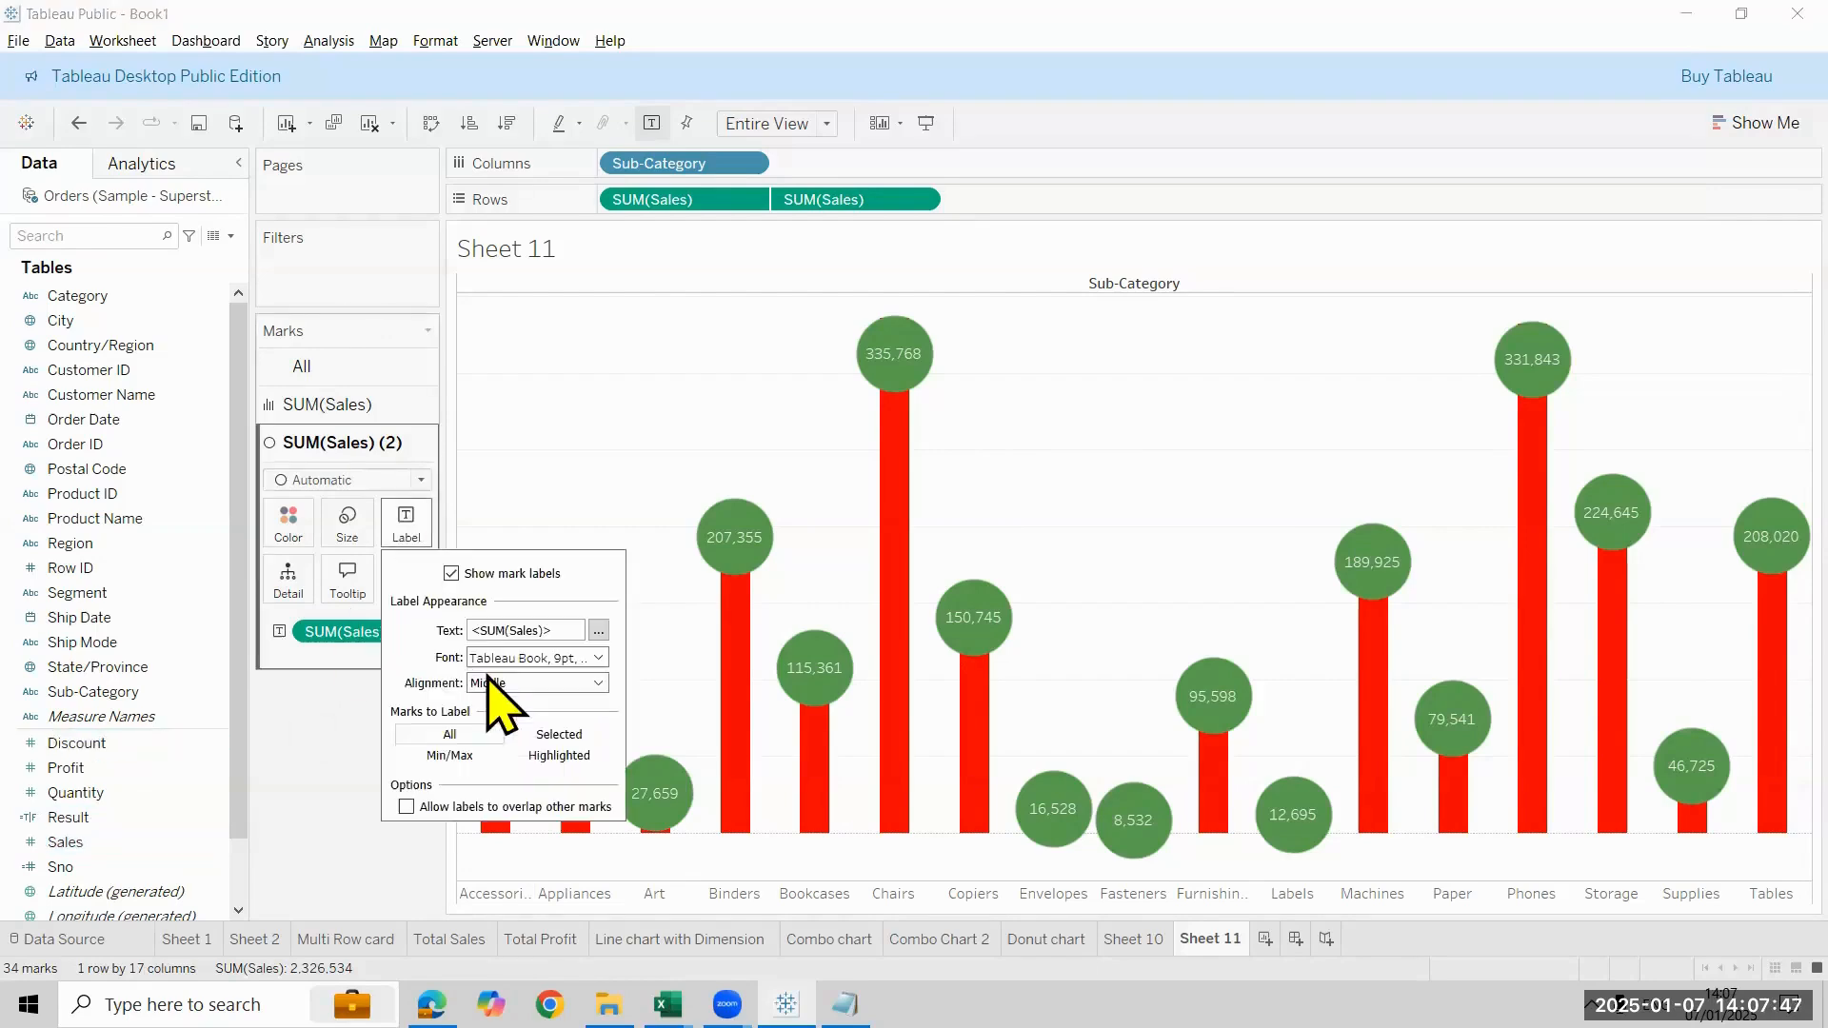
left_click(519, 684)
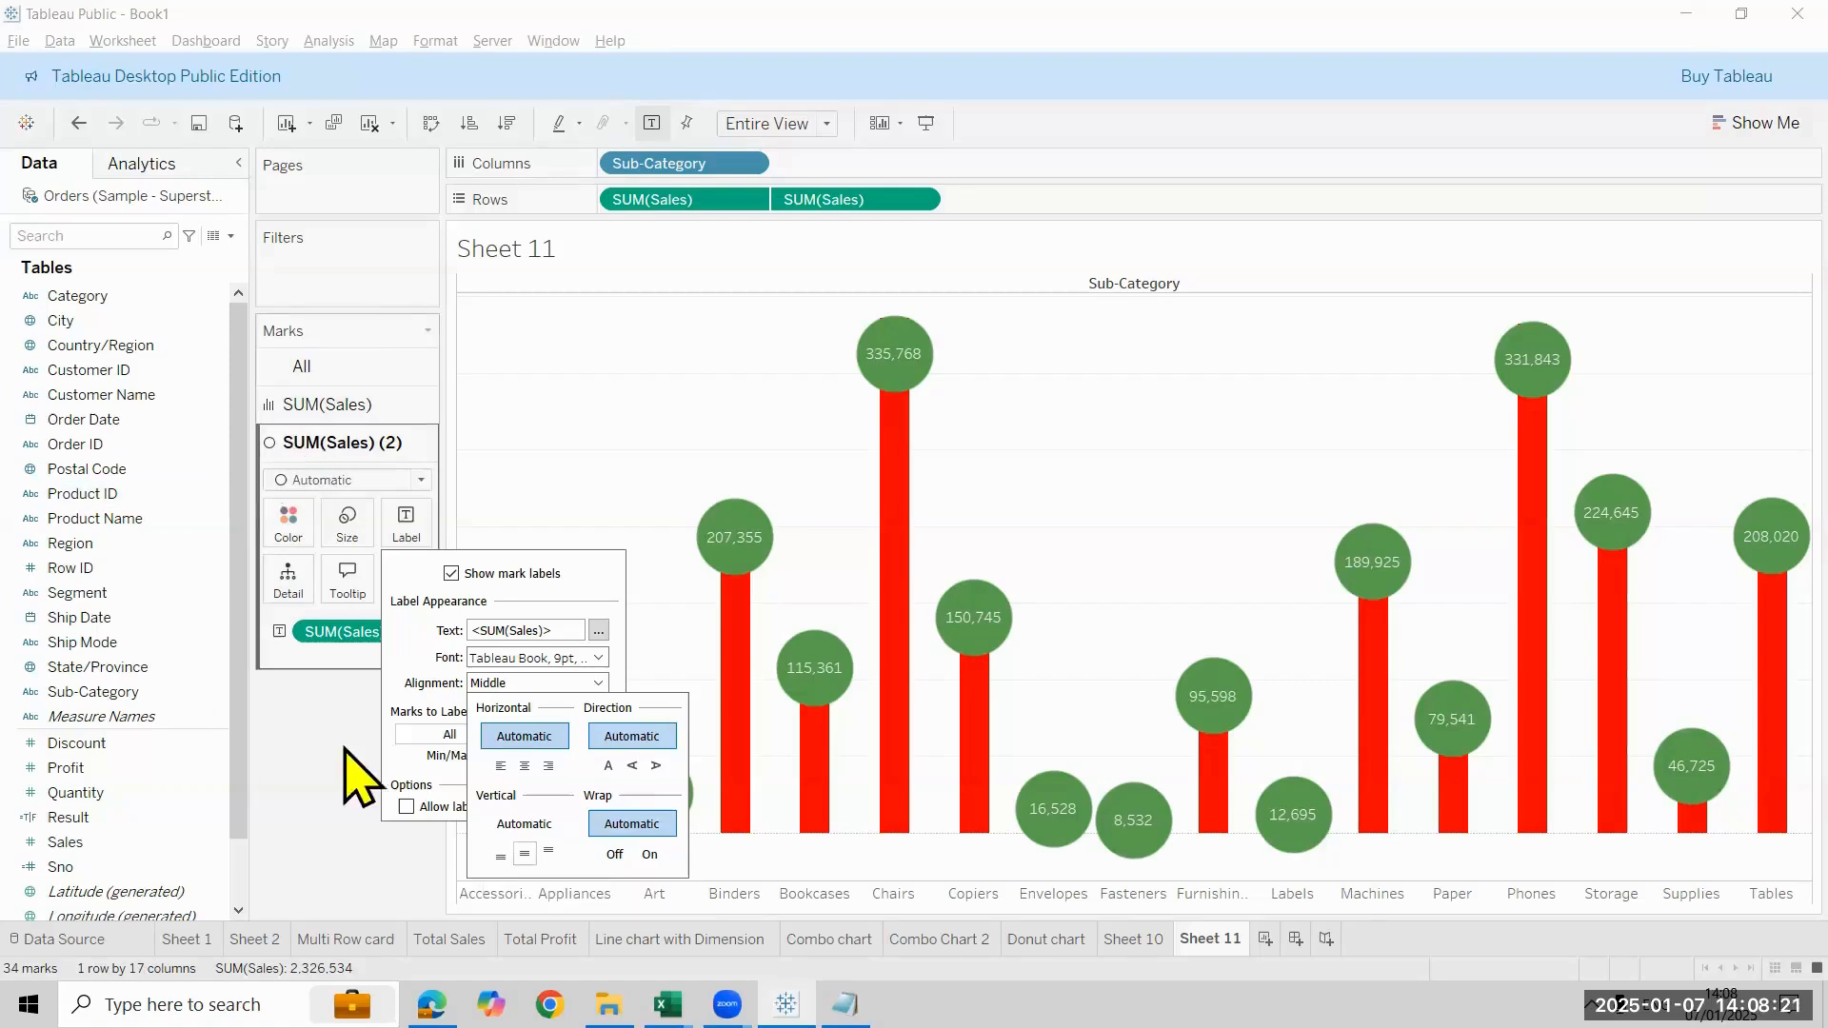
left_click(338, 847)
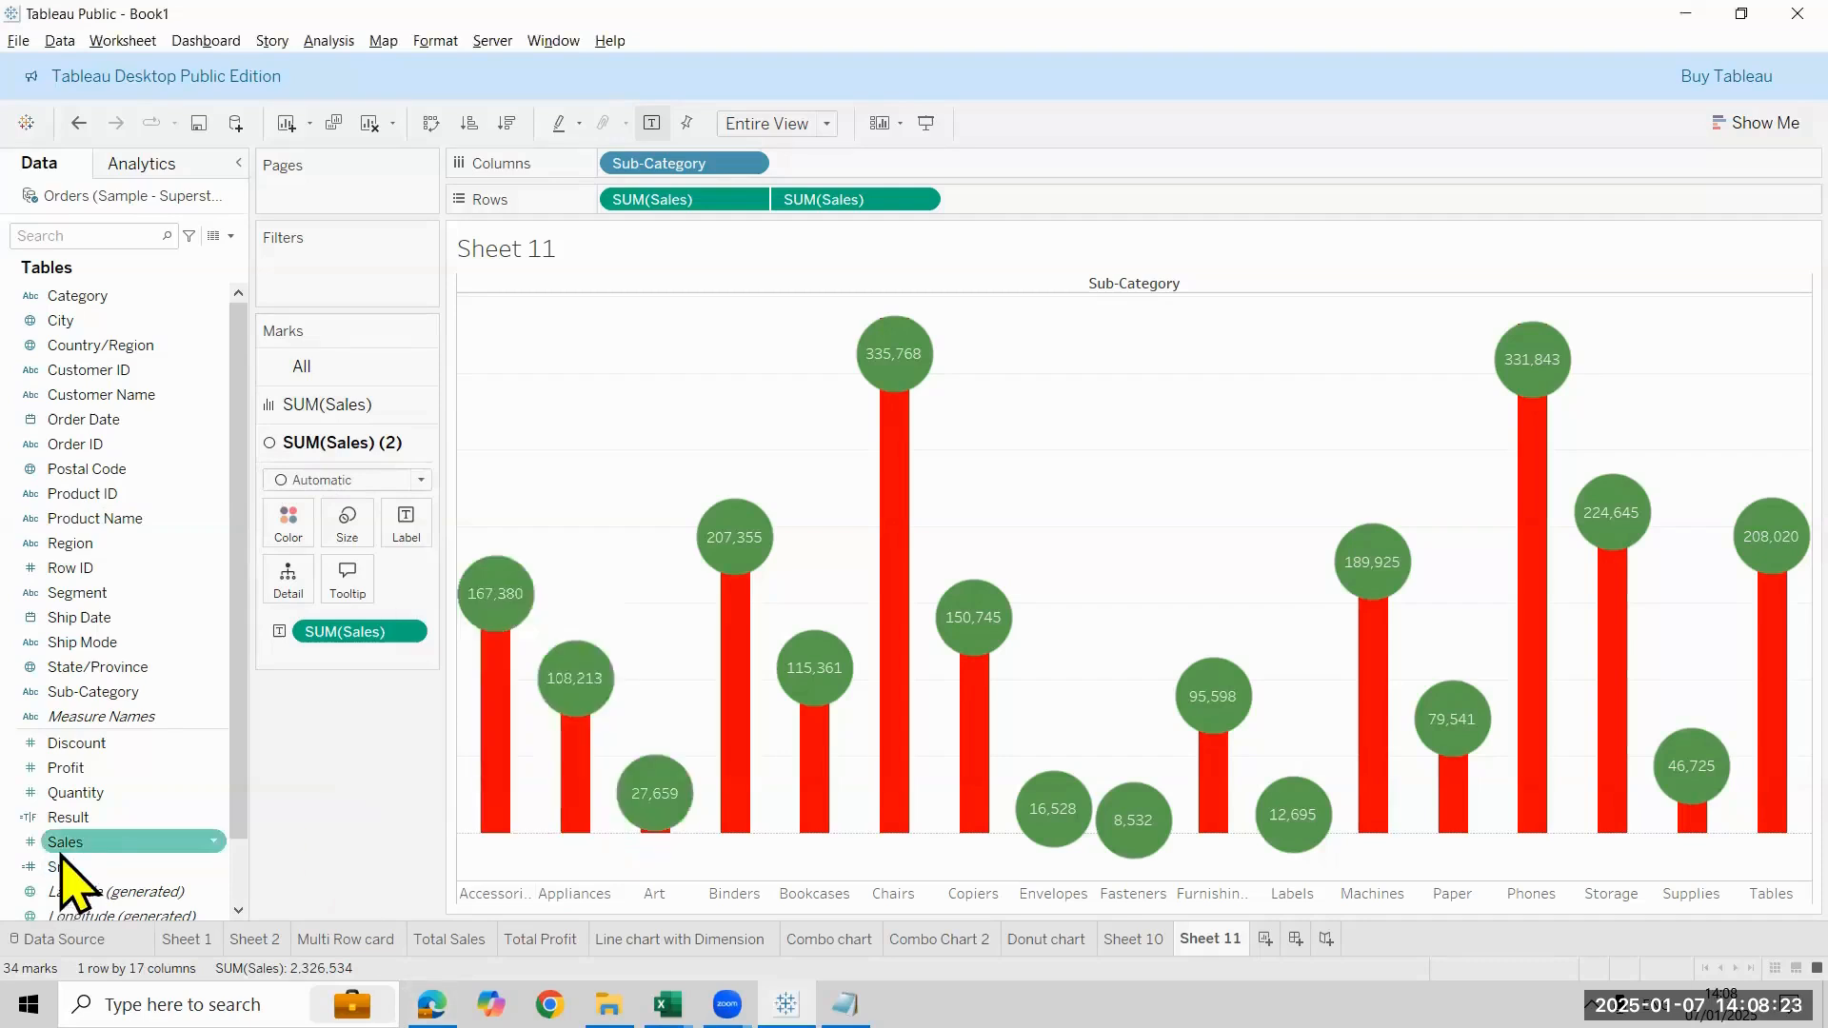
Check the vertical alignment setting of the Sales labels on the green circles
left_click(408, 533)
left_click(521, 681)
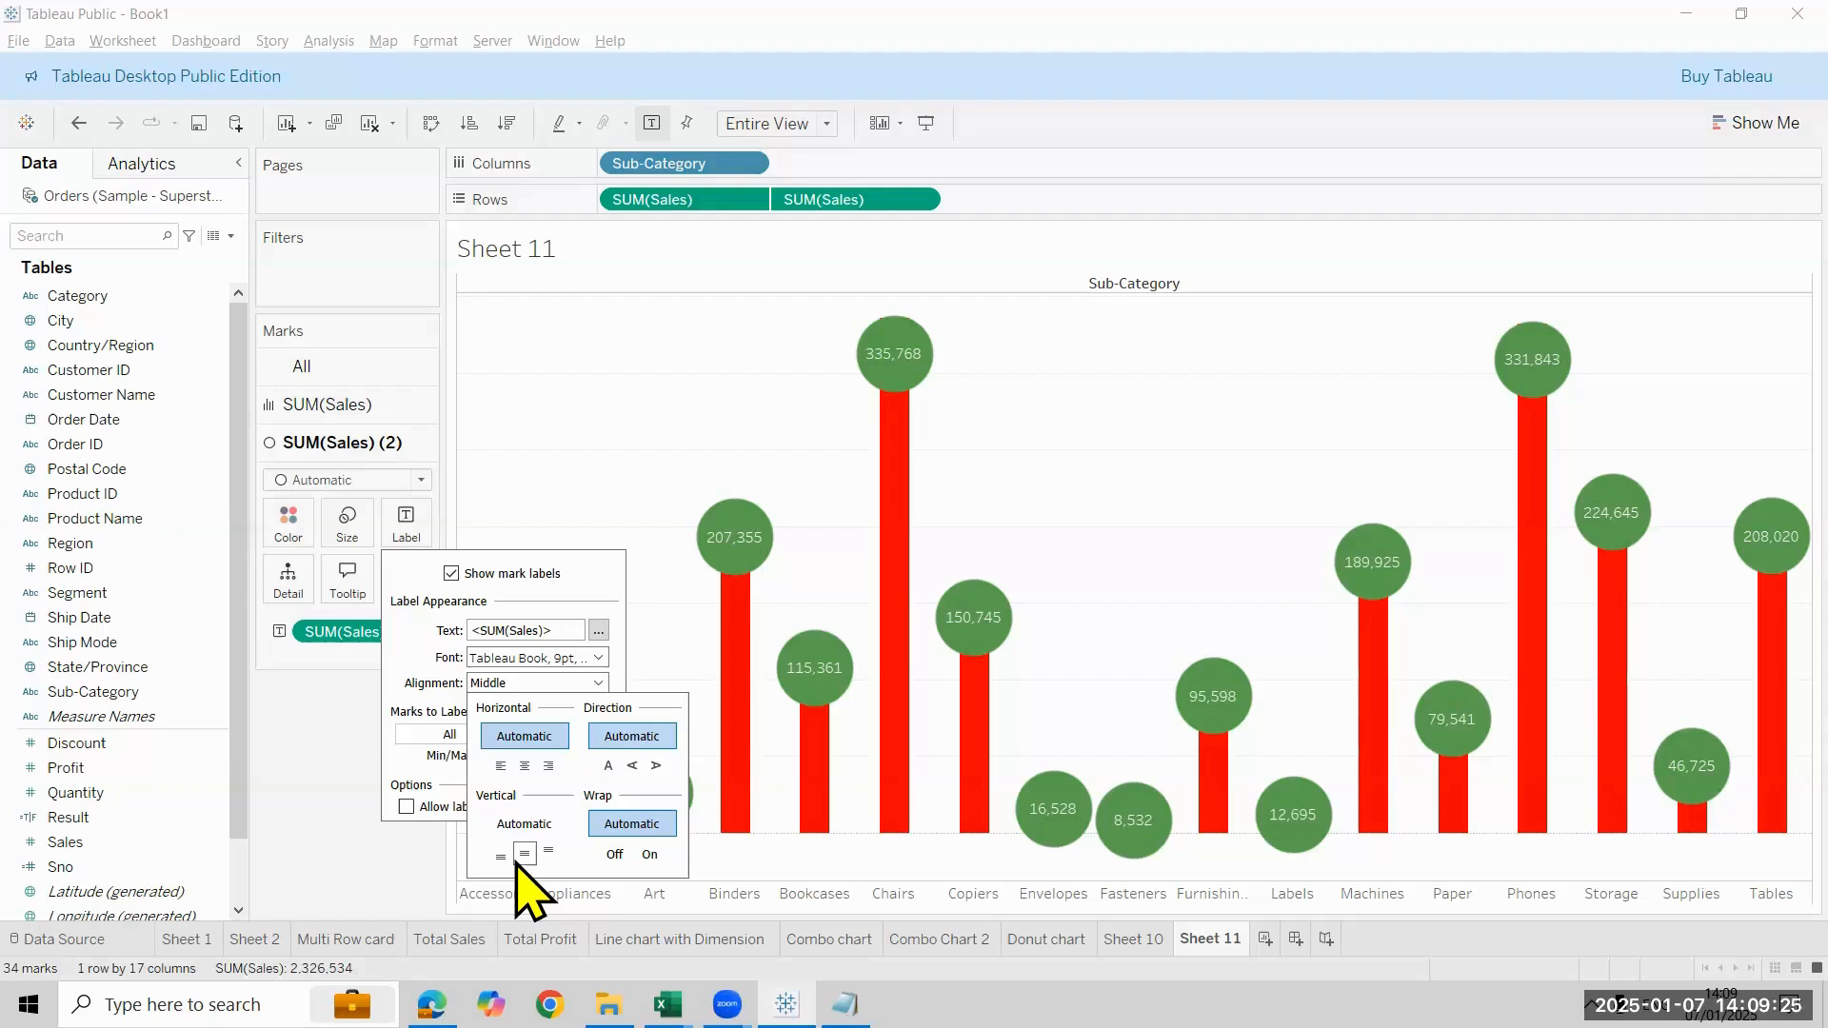
left_click(367, 914)
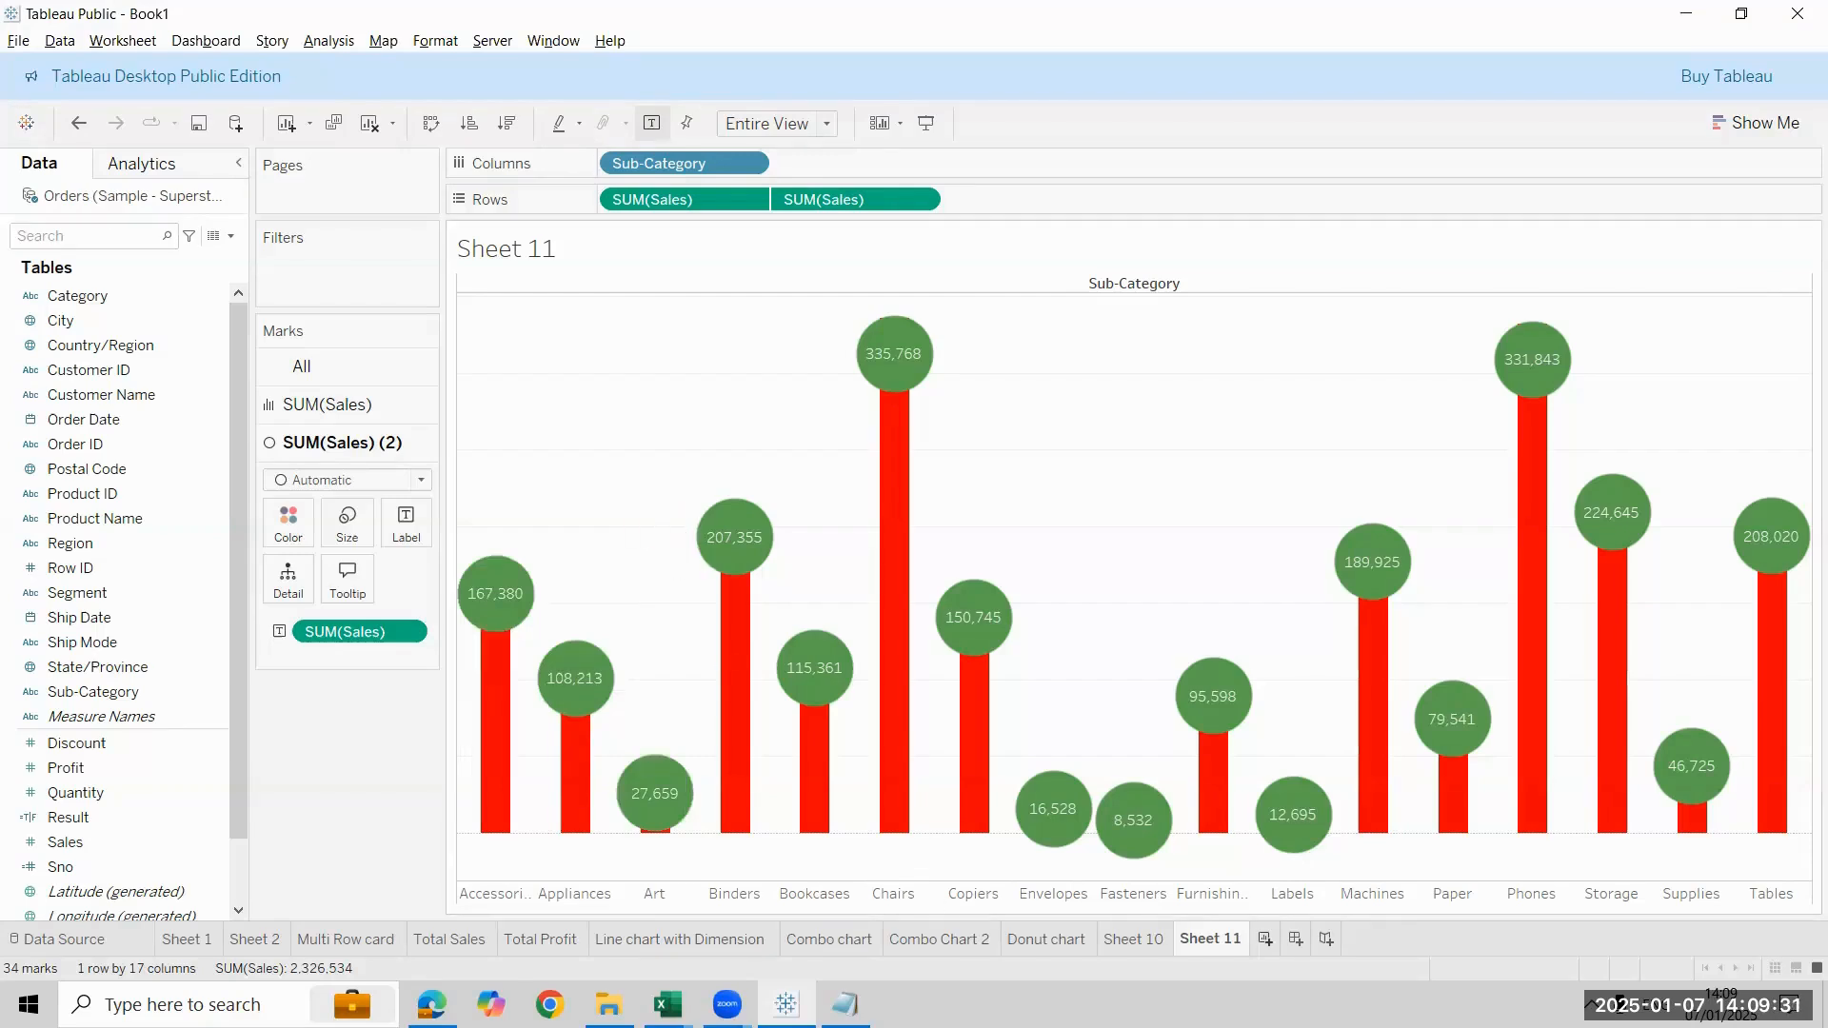
Add a new worksheet and build a text table of Profit with Sub-Category on Rows
left_click(1296, 938)
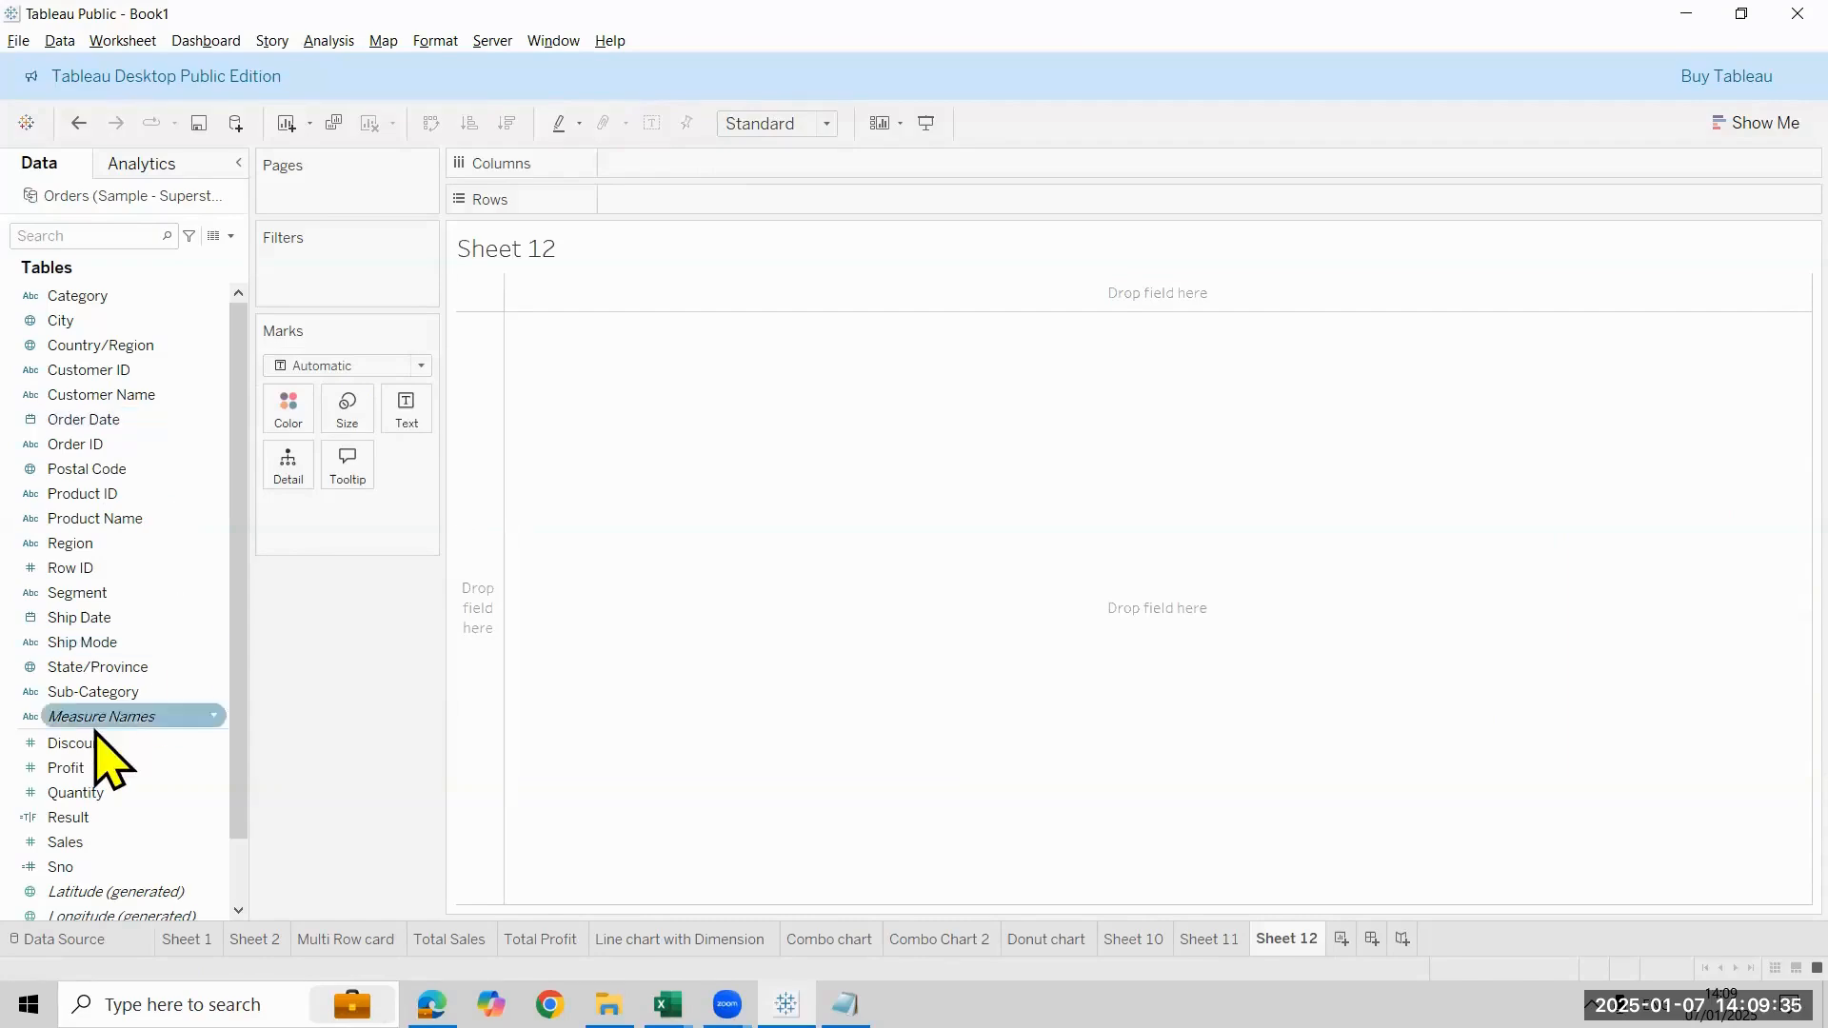
left_click_drag(115, 692, 715, 184)
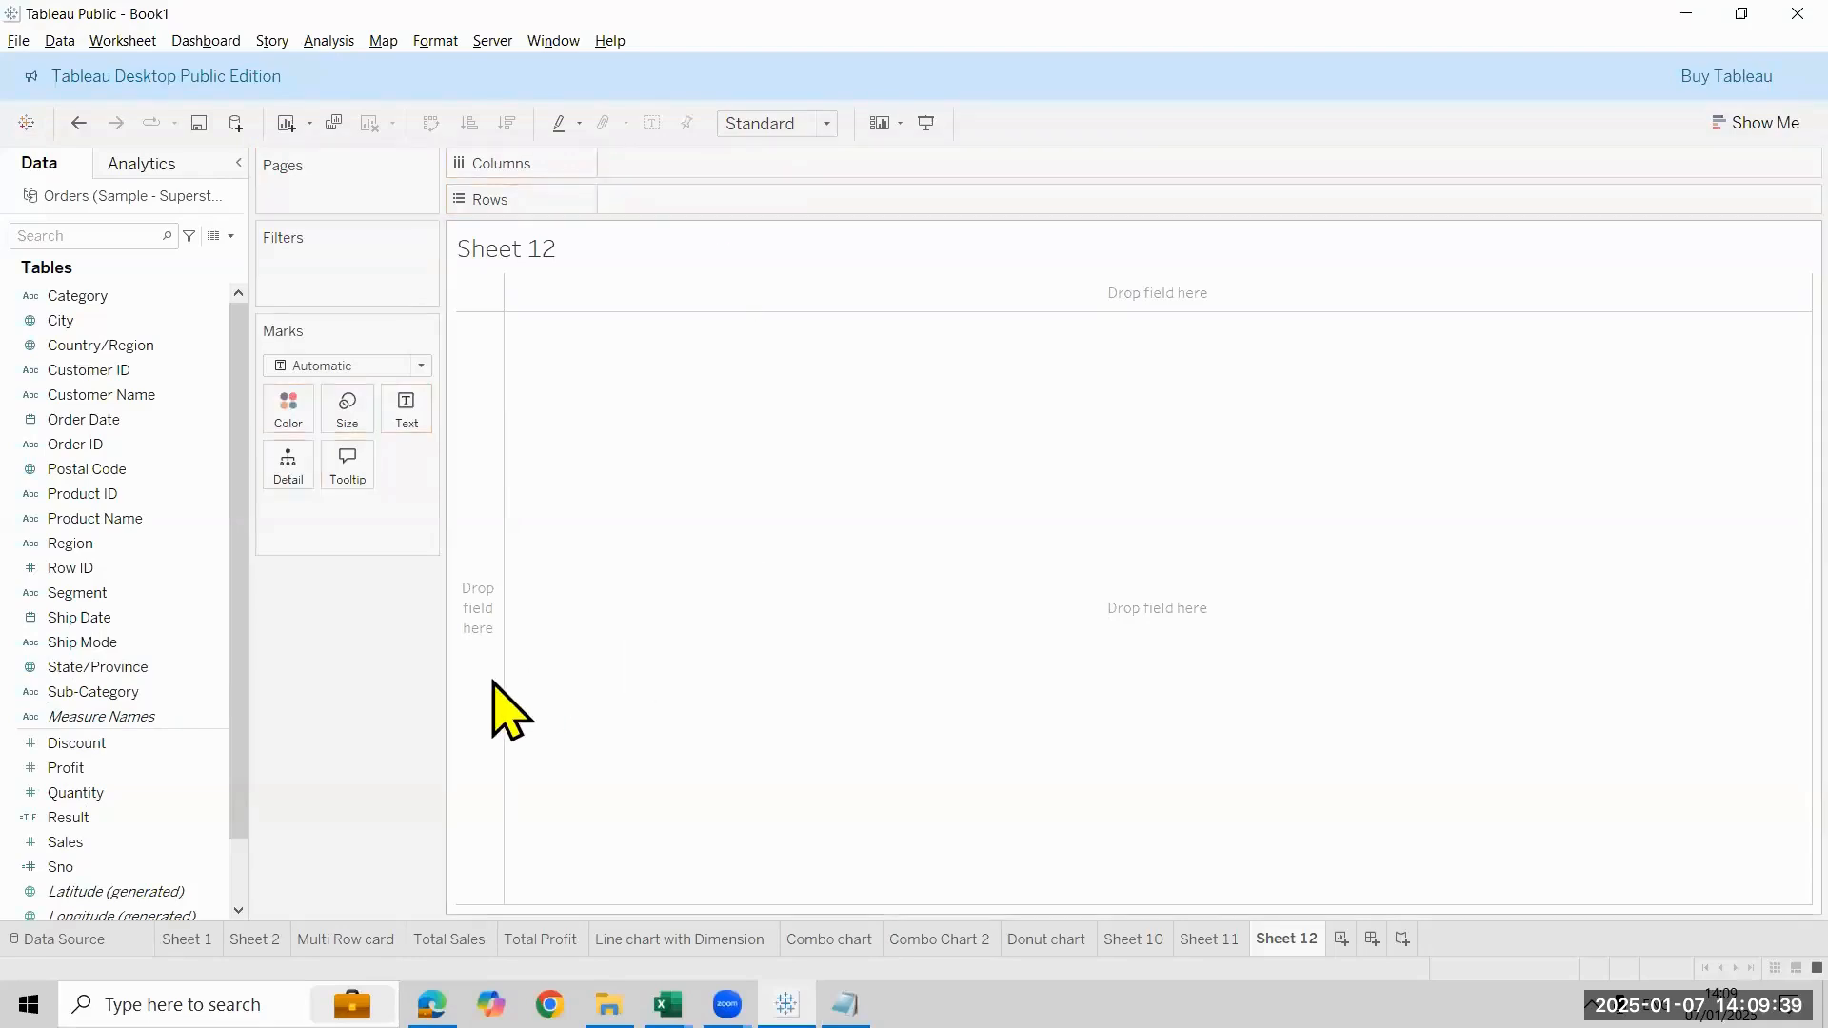
left_click_drag(104, 691, 683, 199)
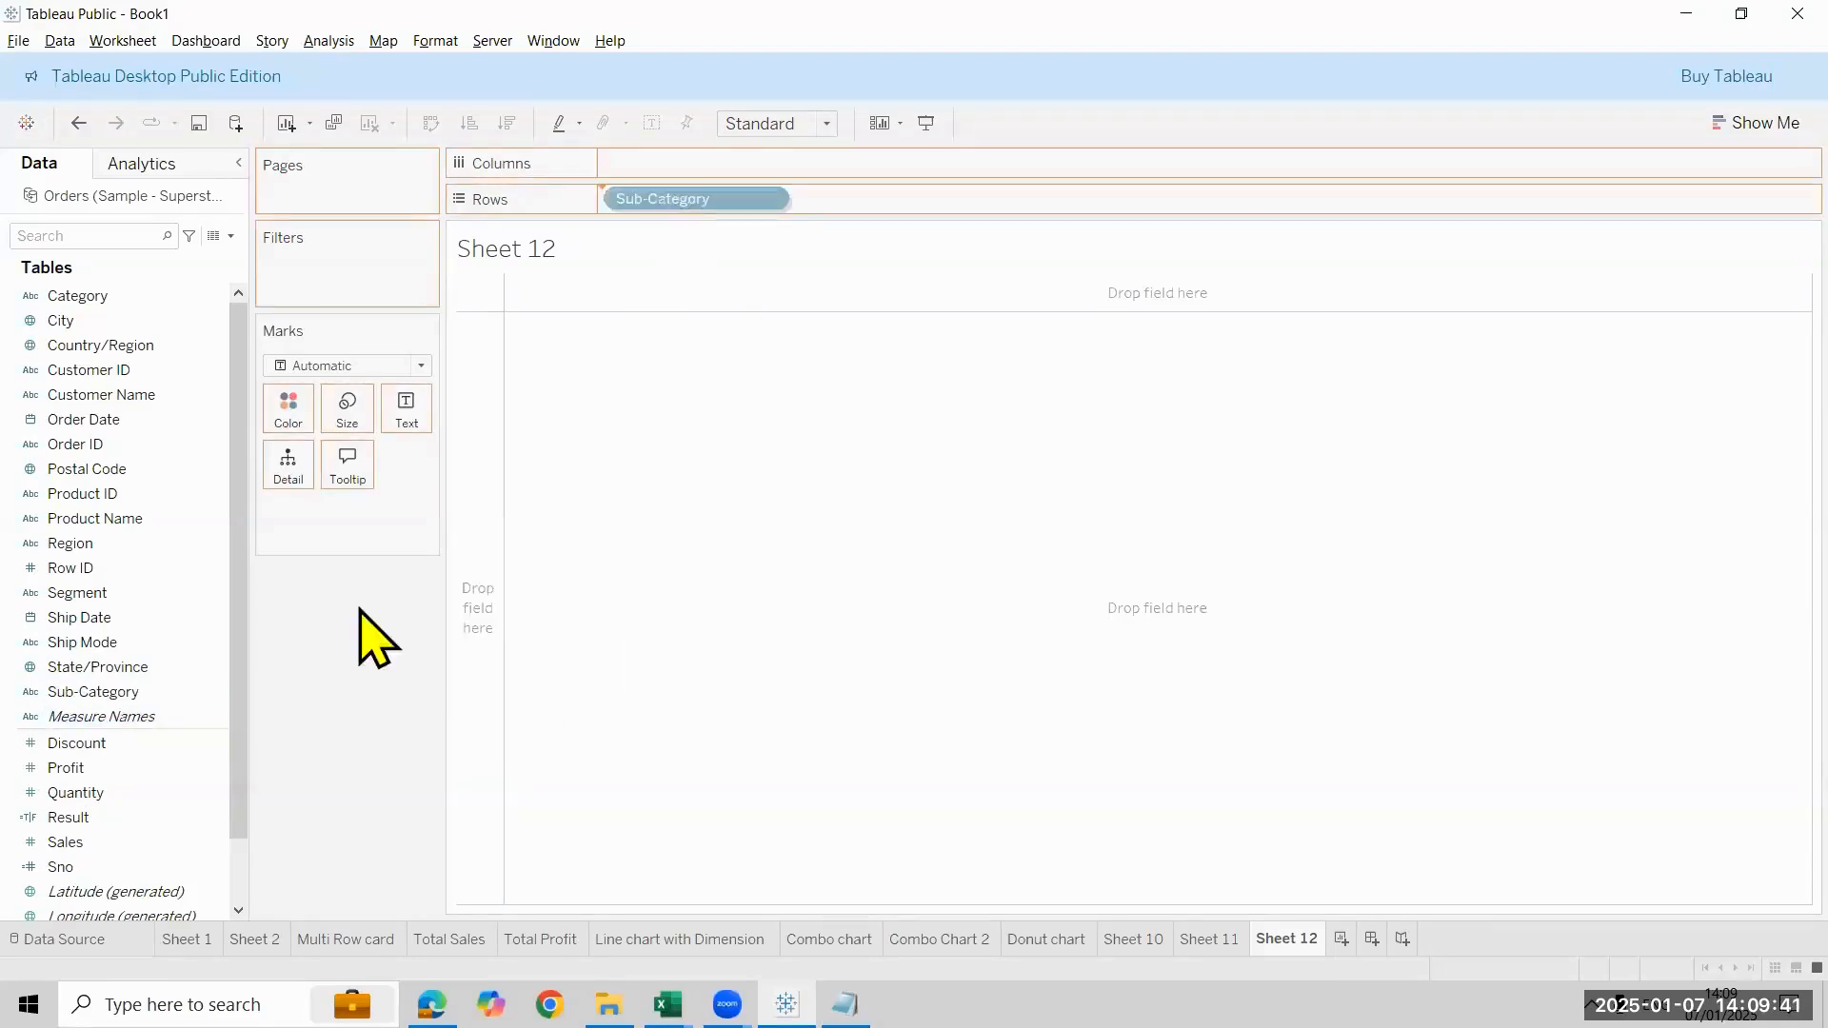
double_click(163, 768)
mouse_move(601, 624)
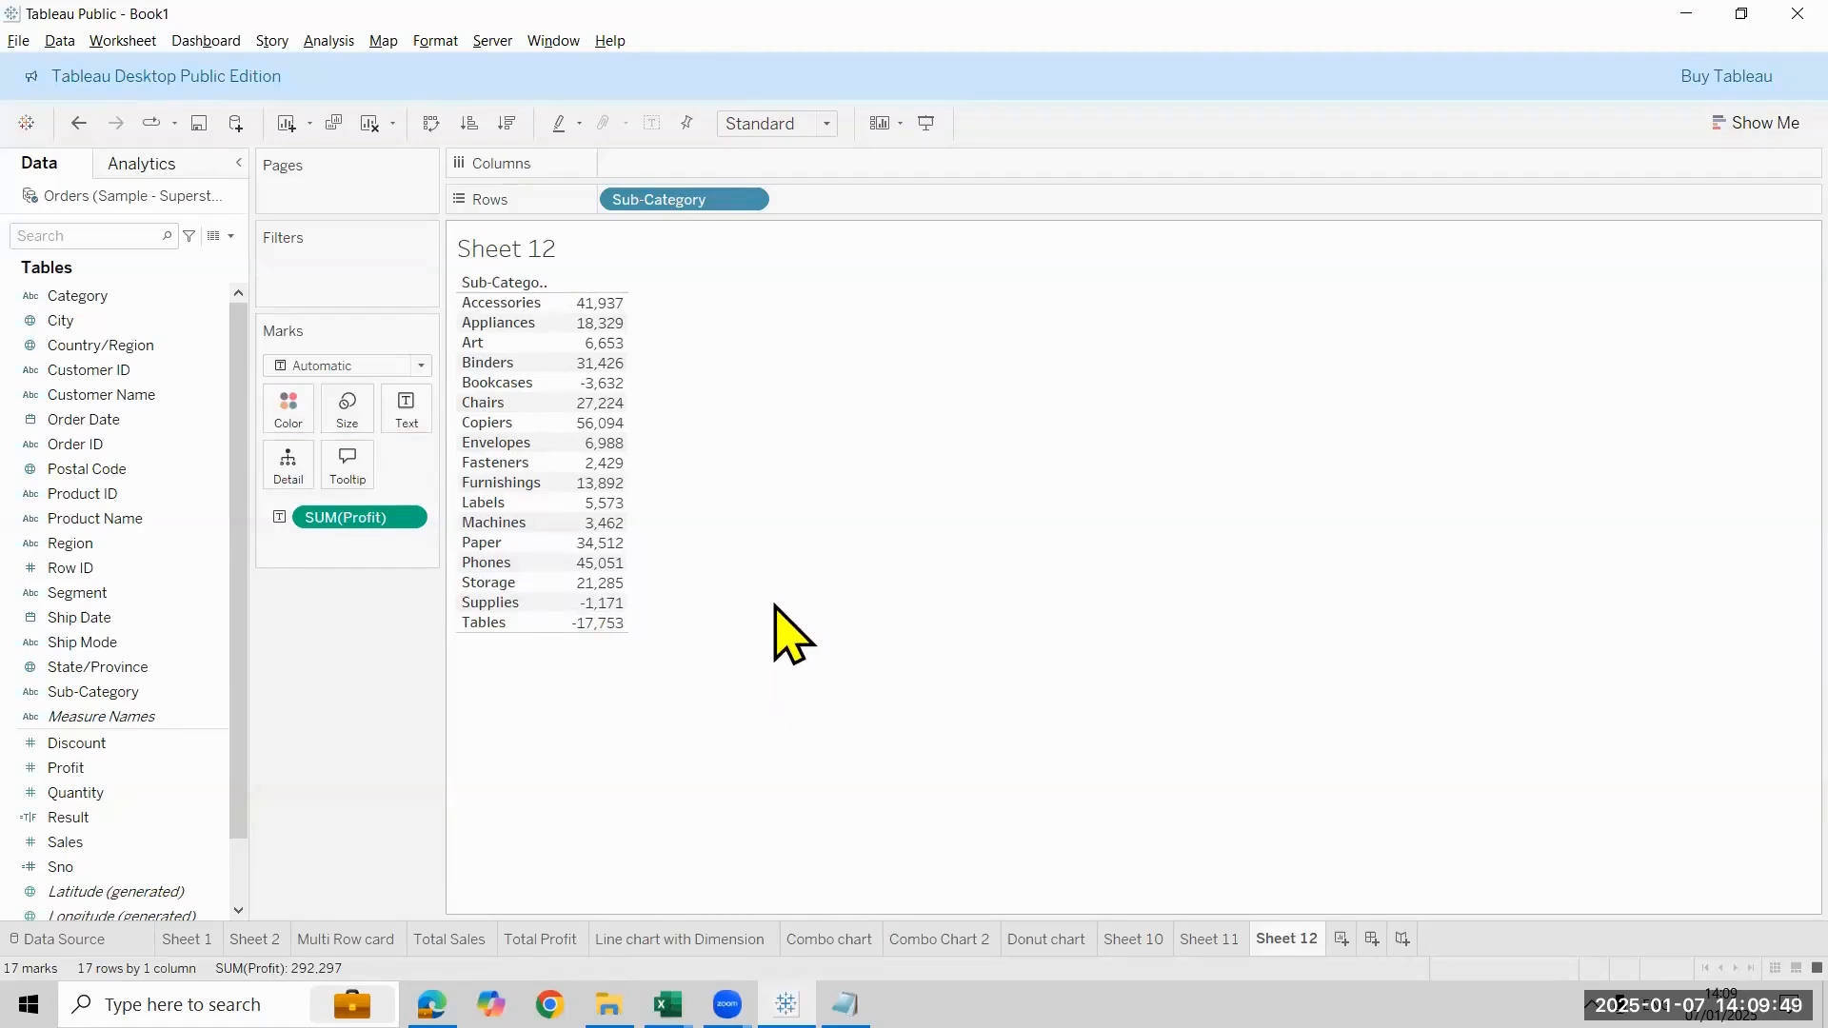
mouse_move(570, 326)
Save the workbook as a Tableau Packaged Workbook (*.twbx) named "Day-7 Table Calculation & Custom visual" in the Tableau 12PM folder
left_click(57, 42)
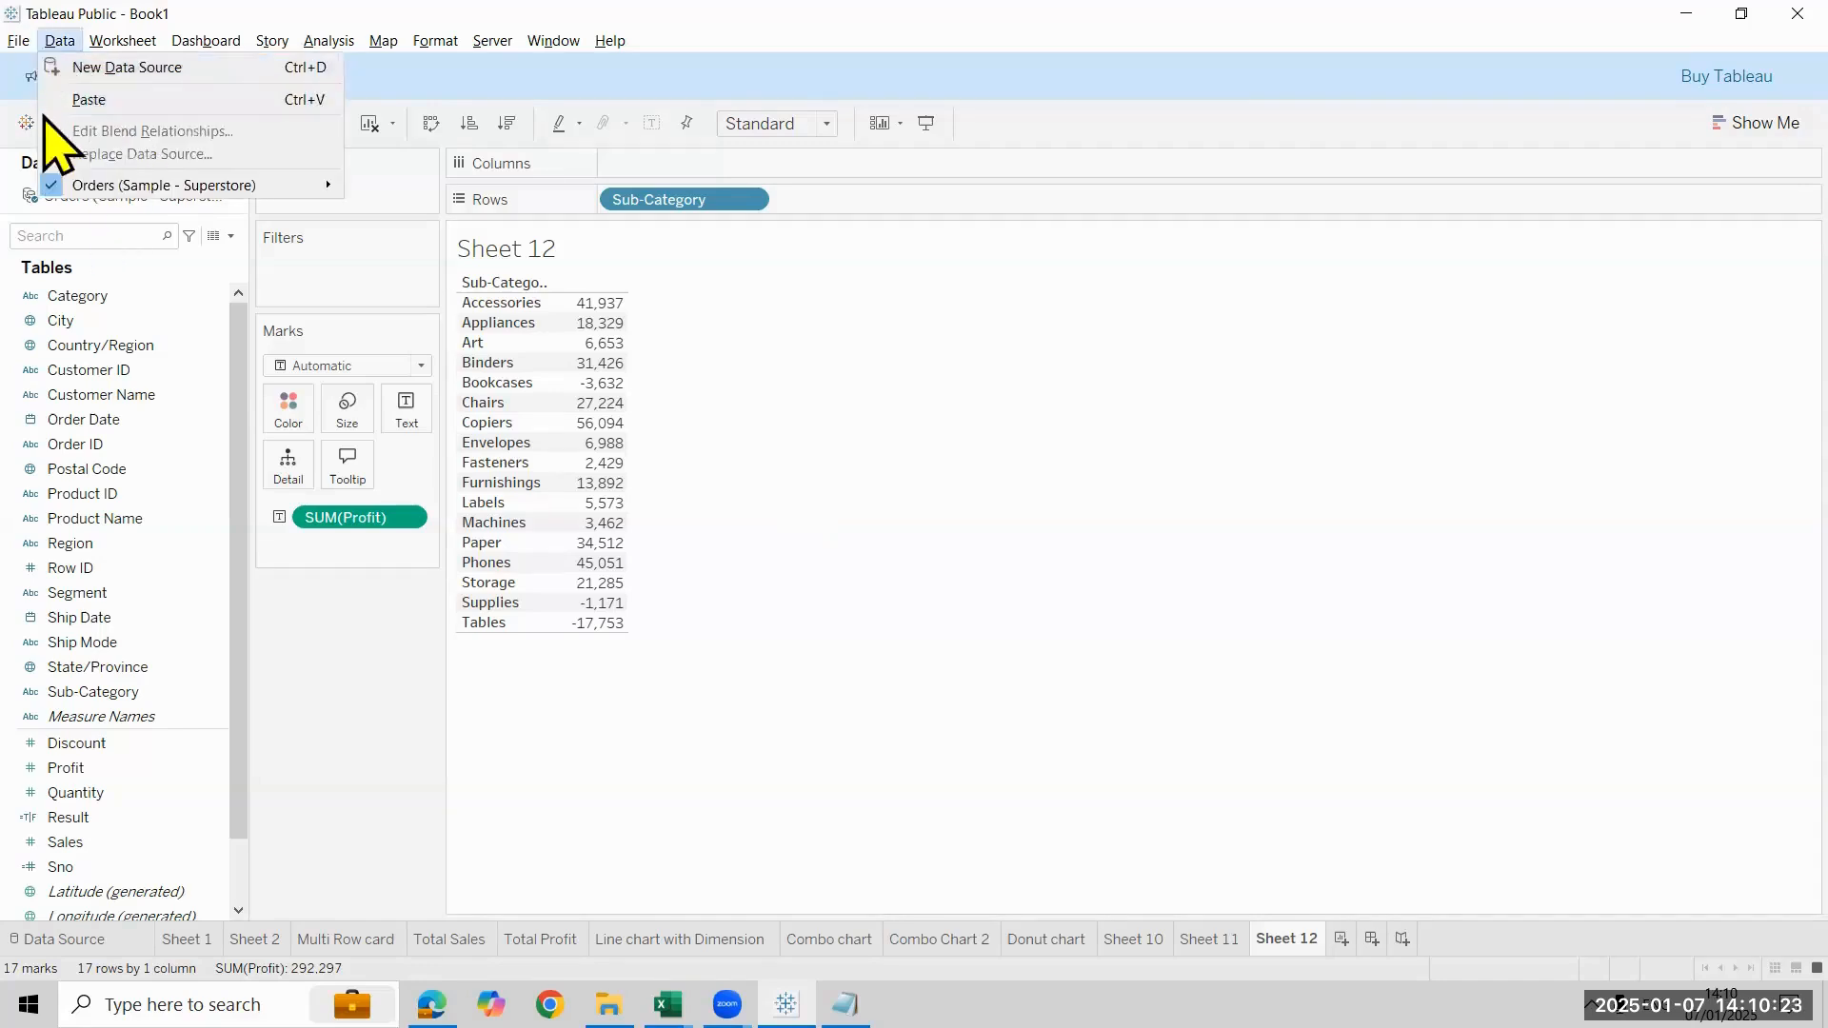
left_click(18, 40)
key("Return")
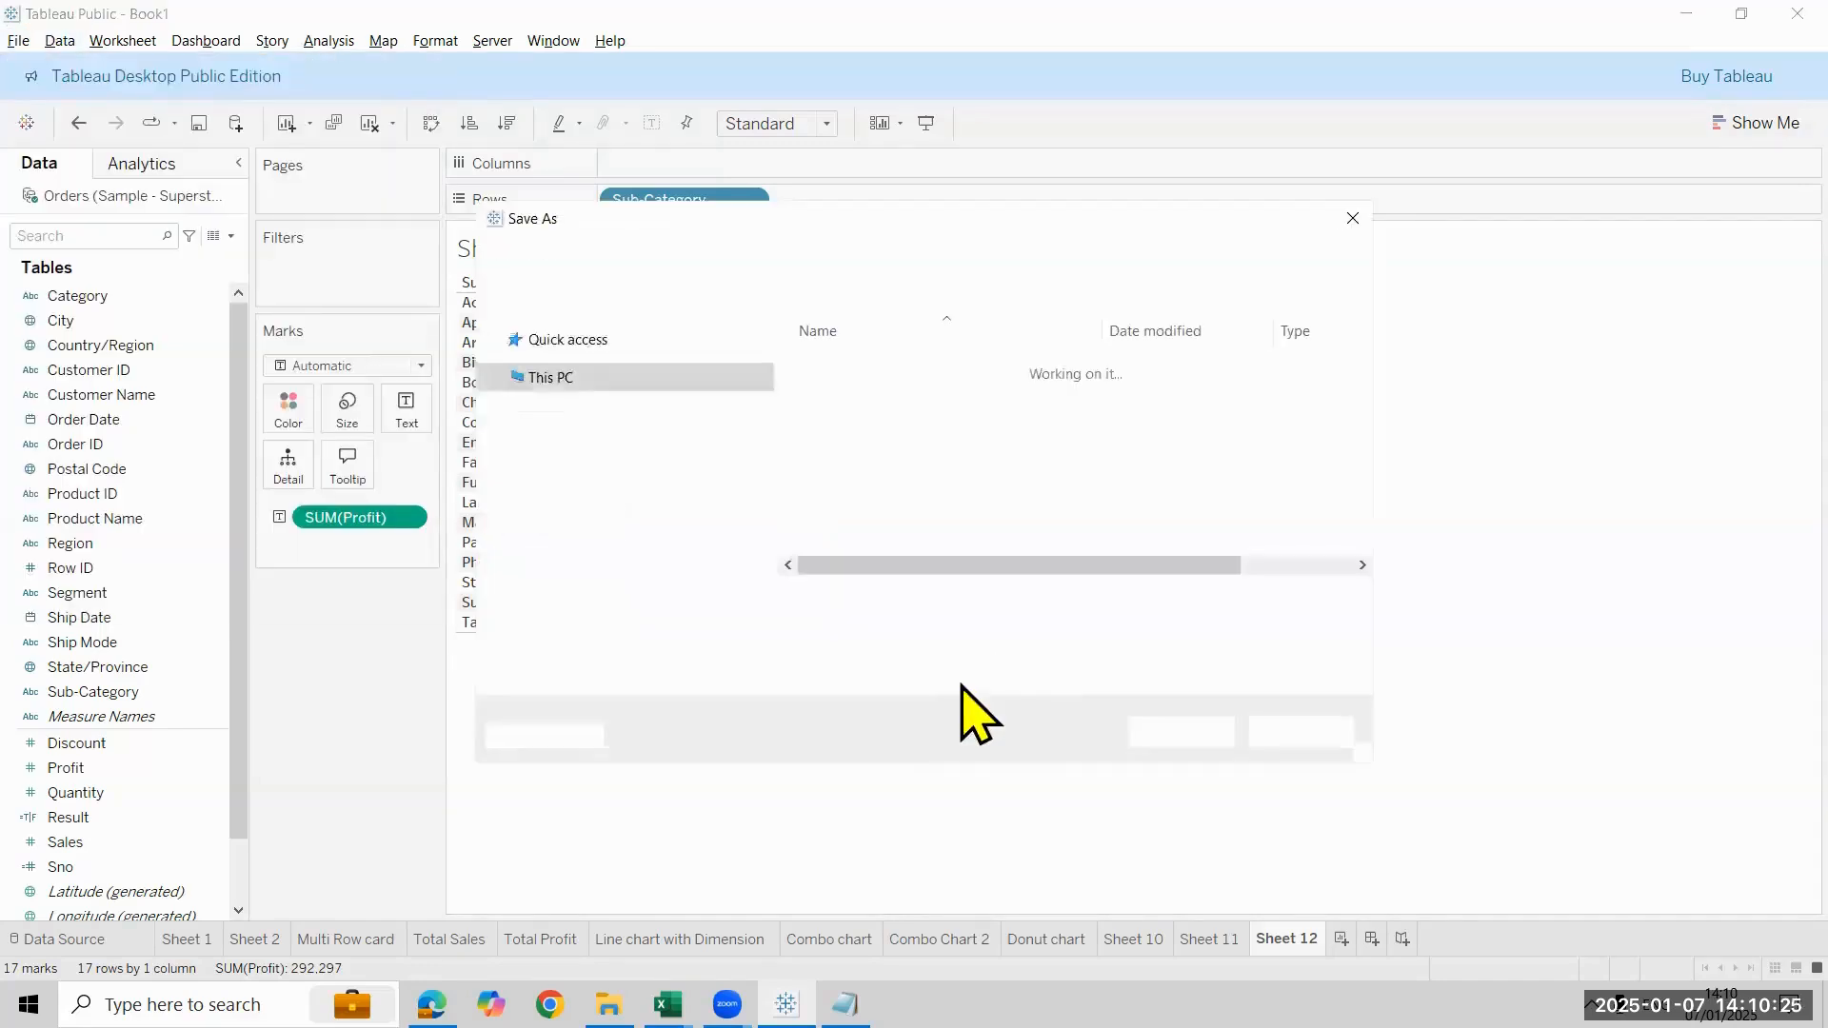
left_click(887, 630)
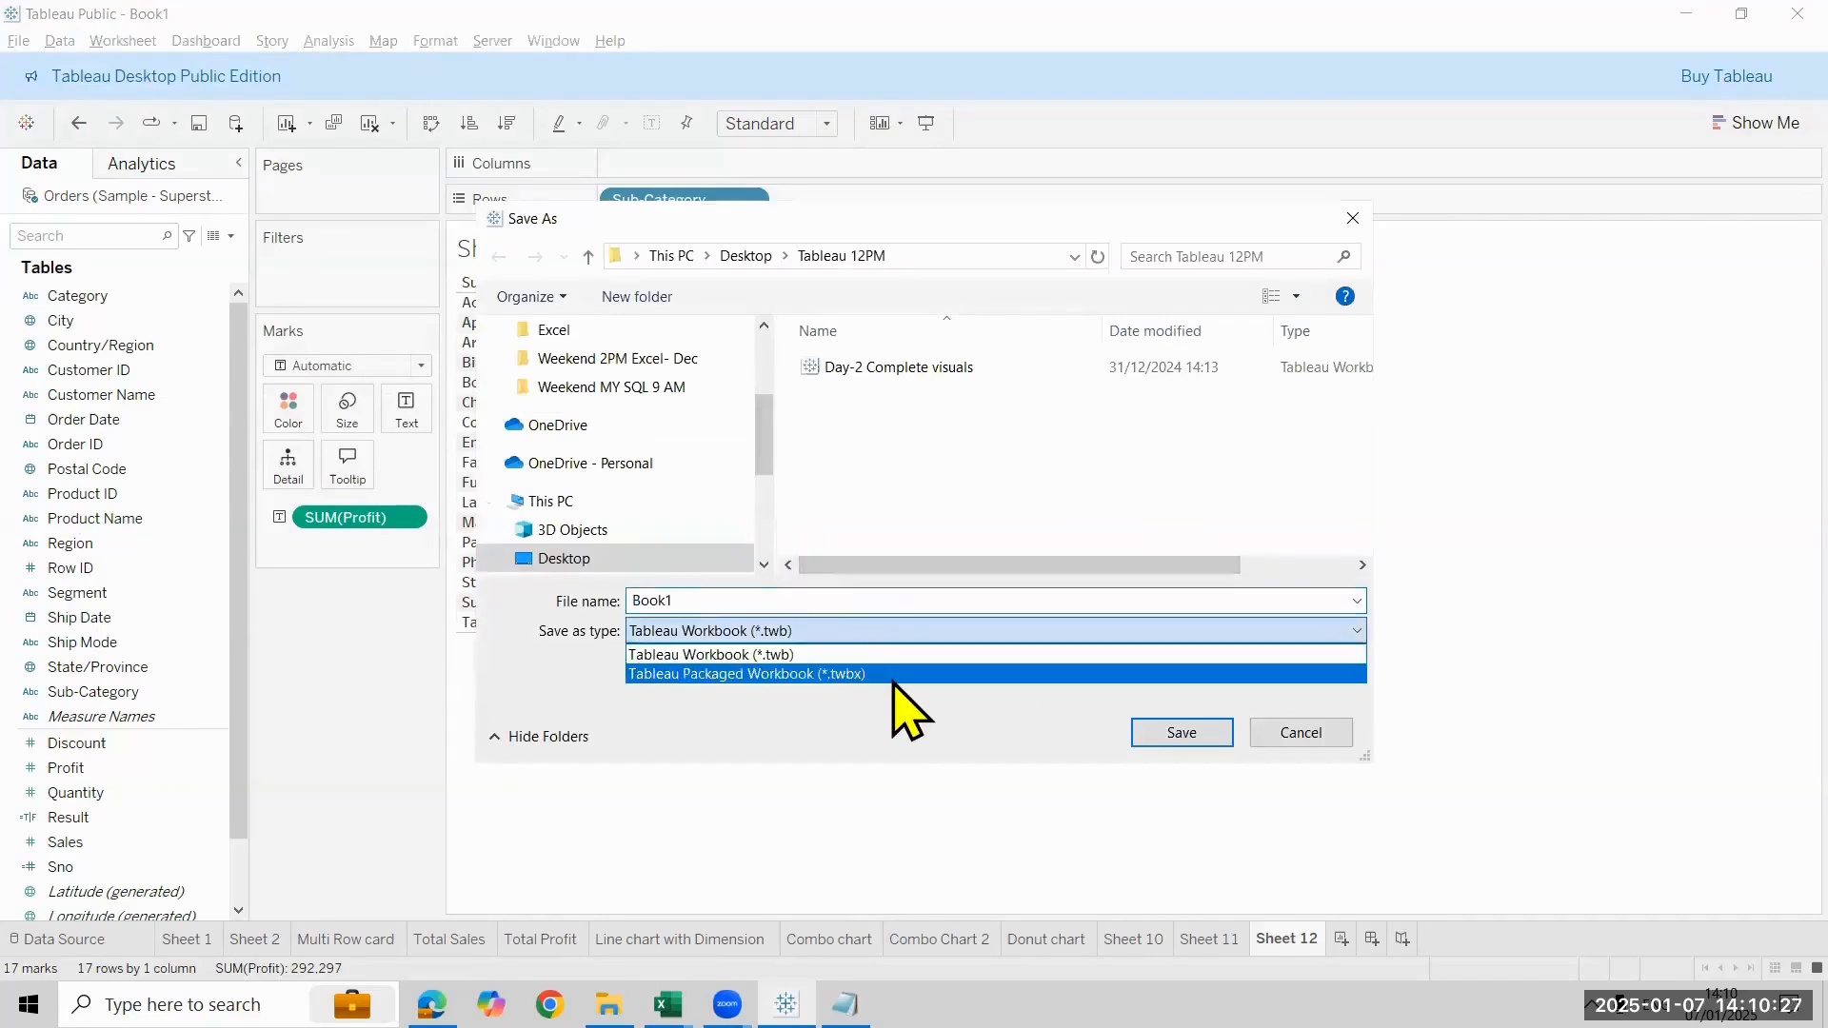
left_click(885, 673)
double_click(815, 601)
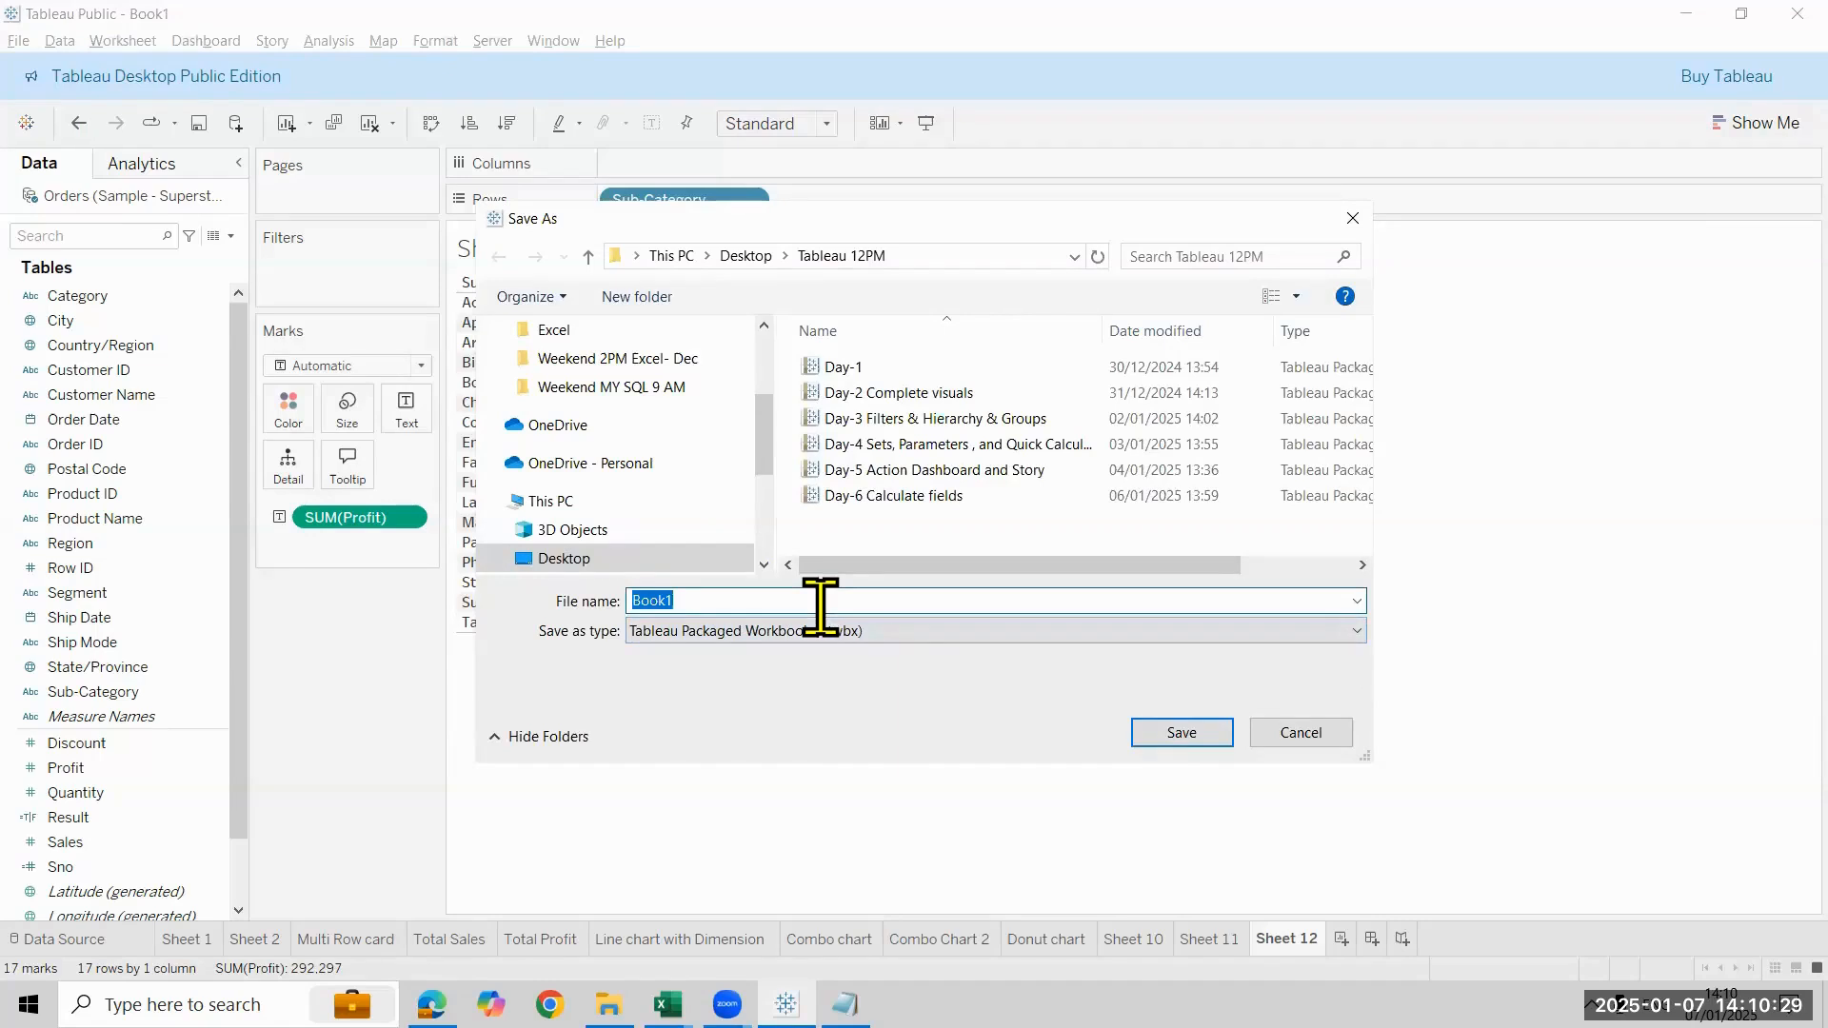
type("Day-7")
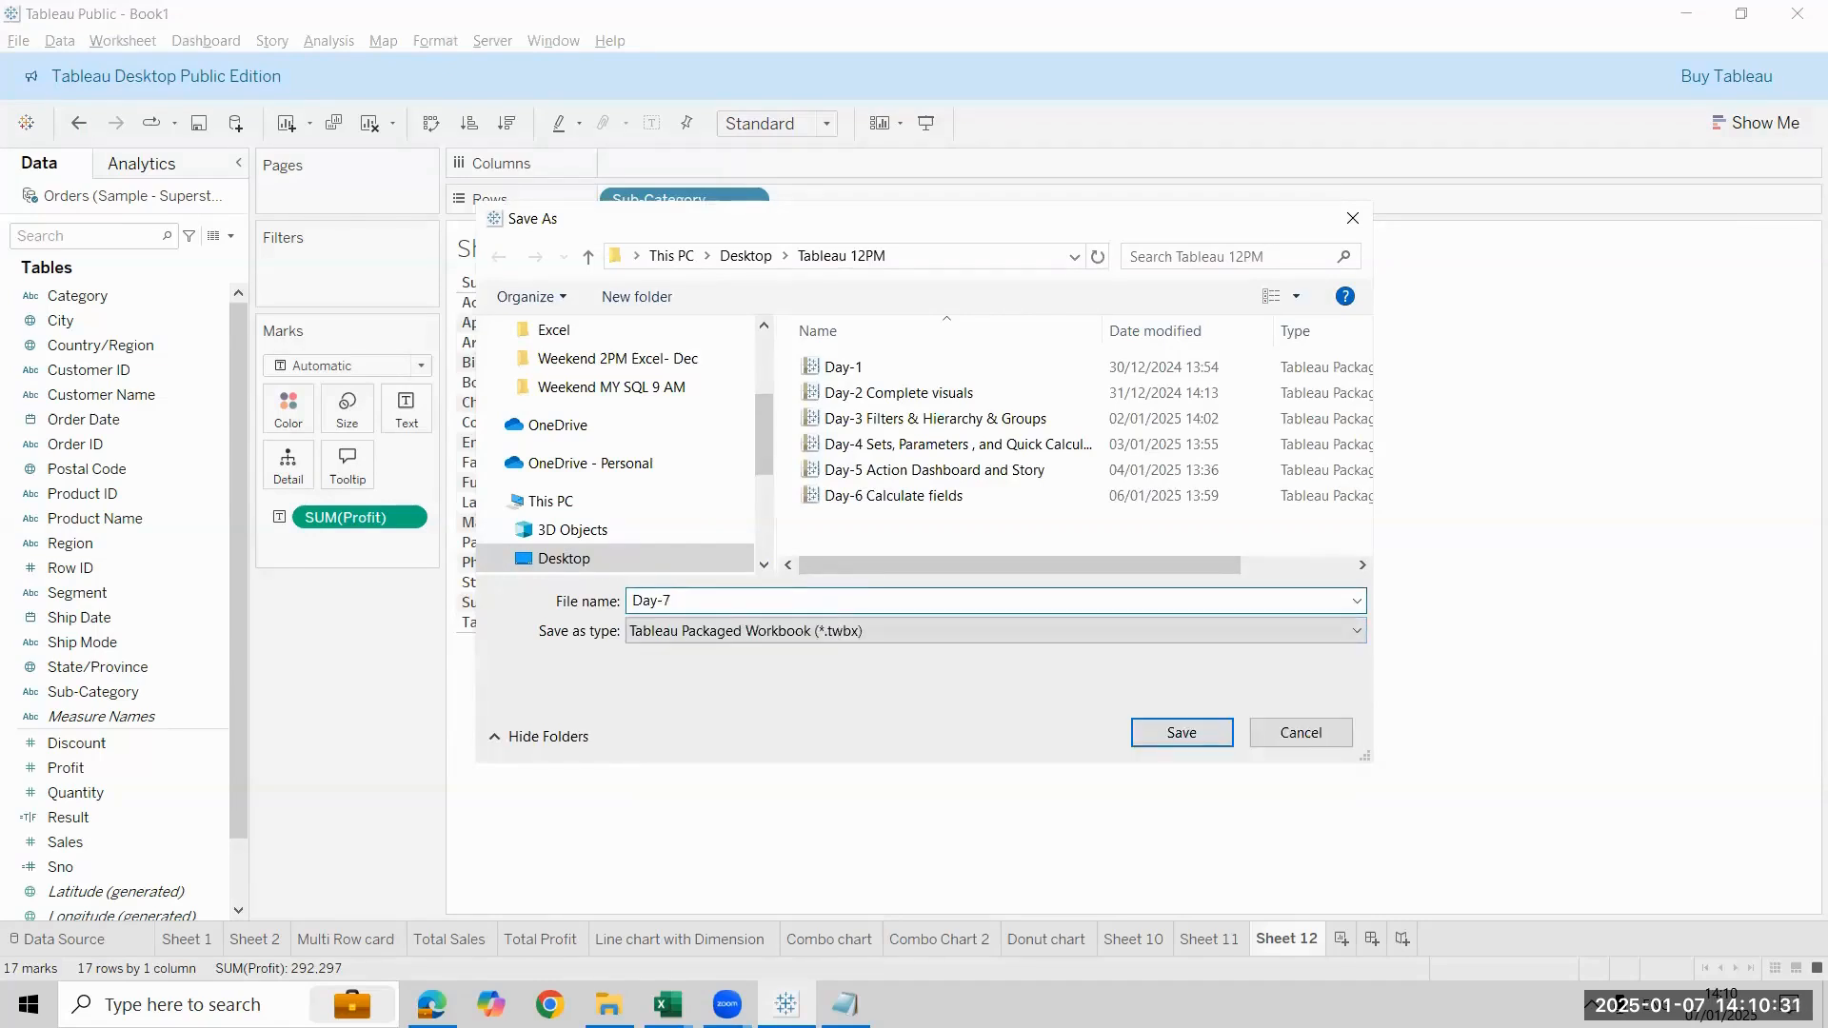
type(" Table Calculation & Custom visual")
key("Return")
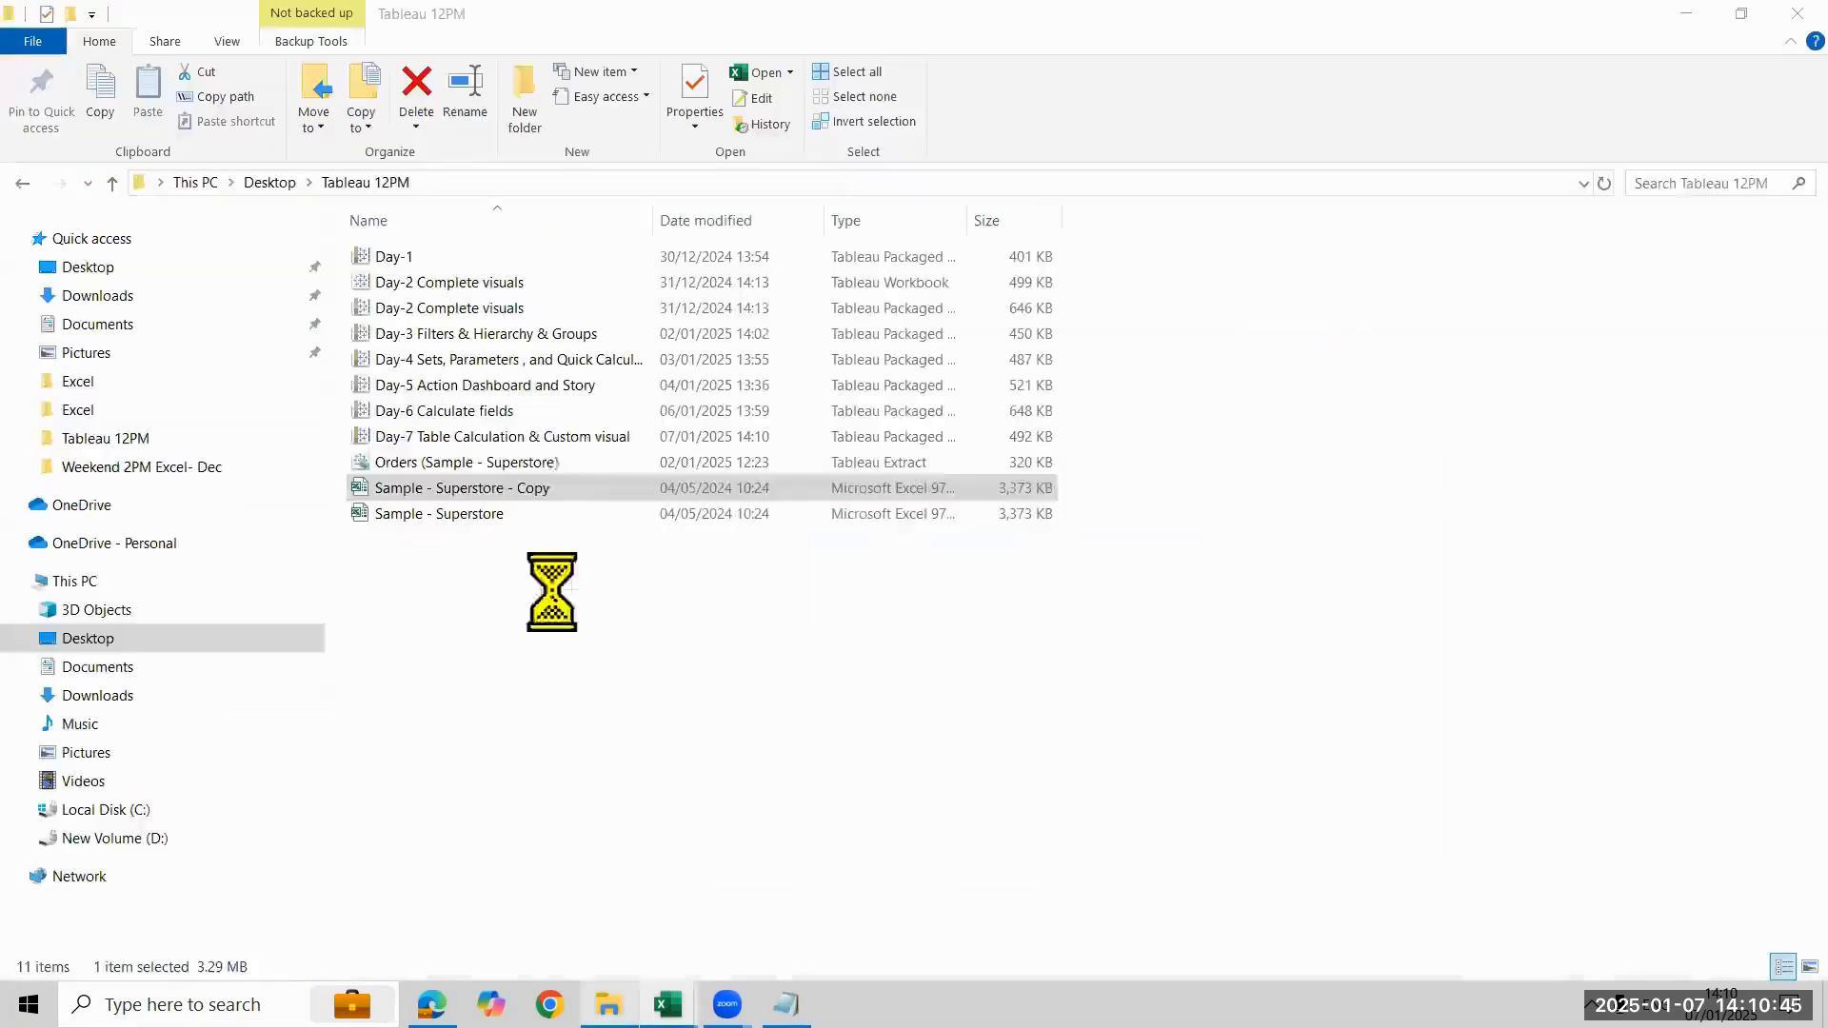
Select the saved Day-7 file, and close the folder window and the Excel workbooks Book1 and Sample - Superstore - Copy without saving changes
left_click(577, 436)
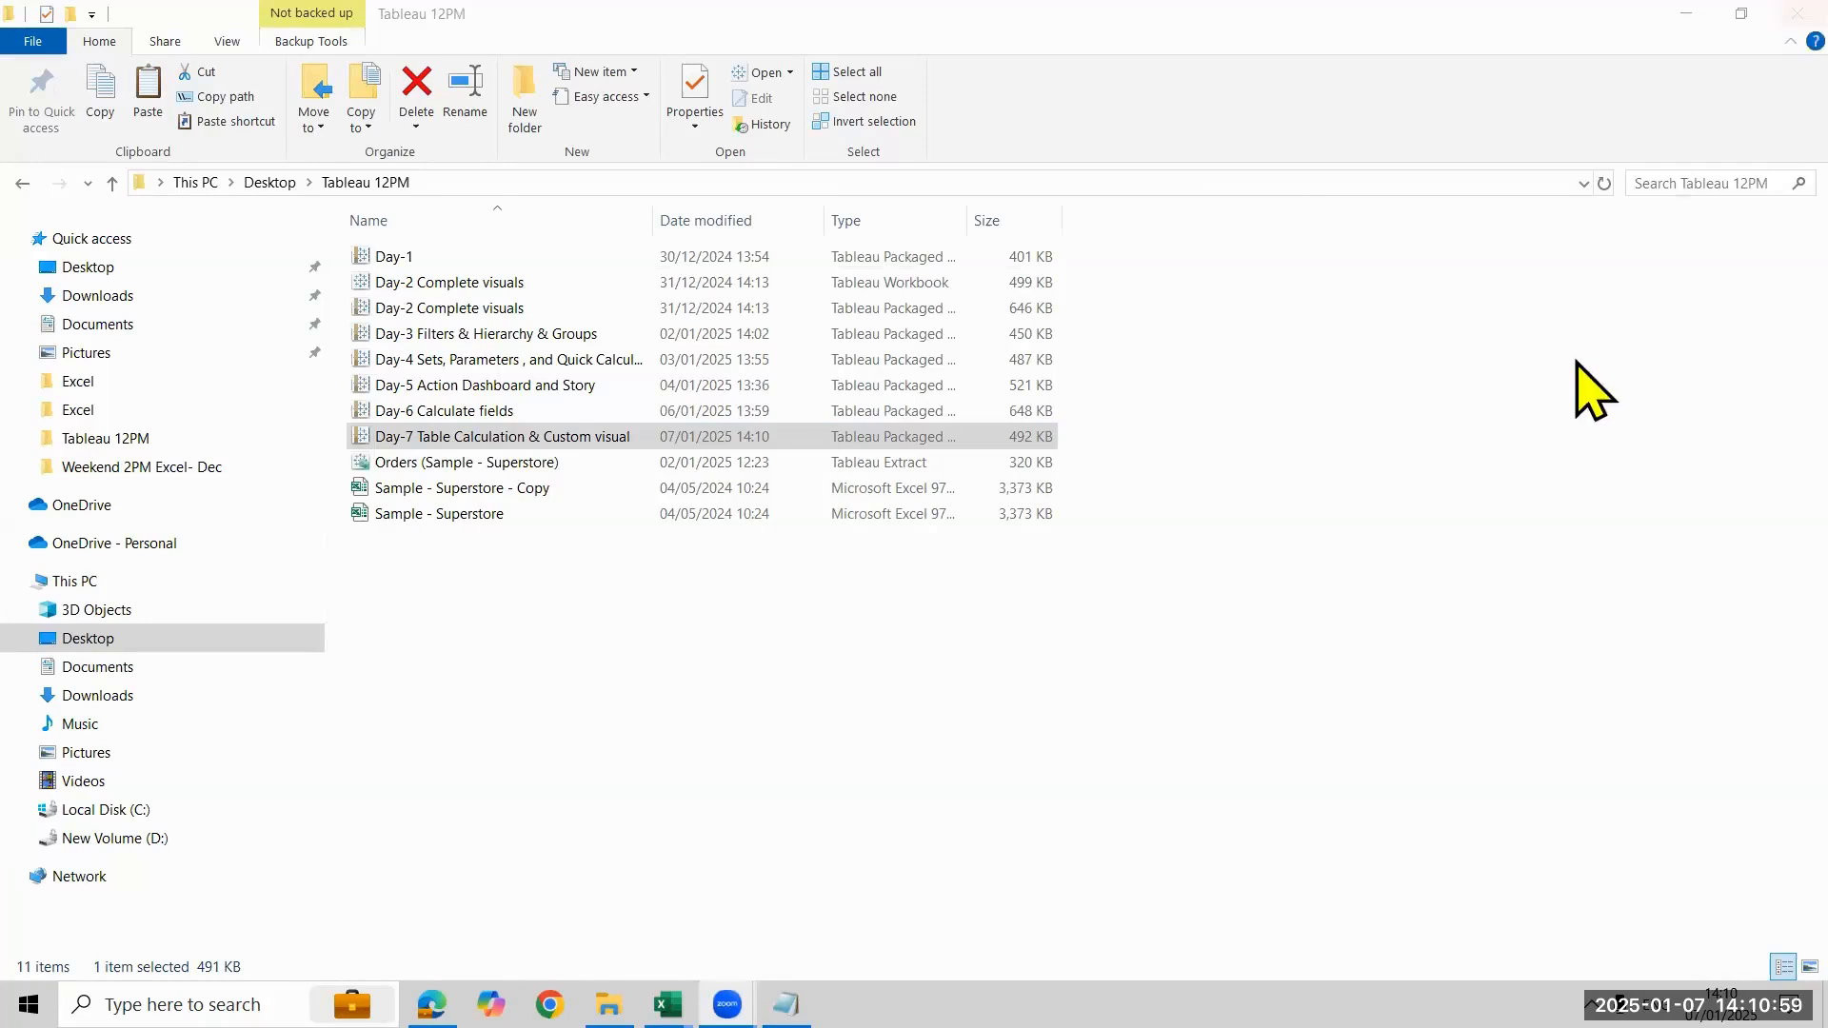
left_click(1730, 14)
left_click(1730, 14)
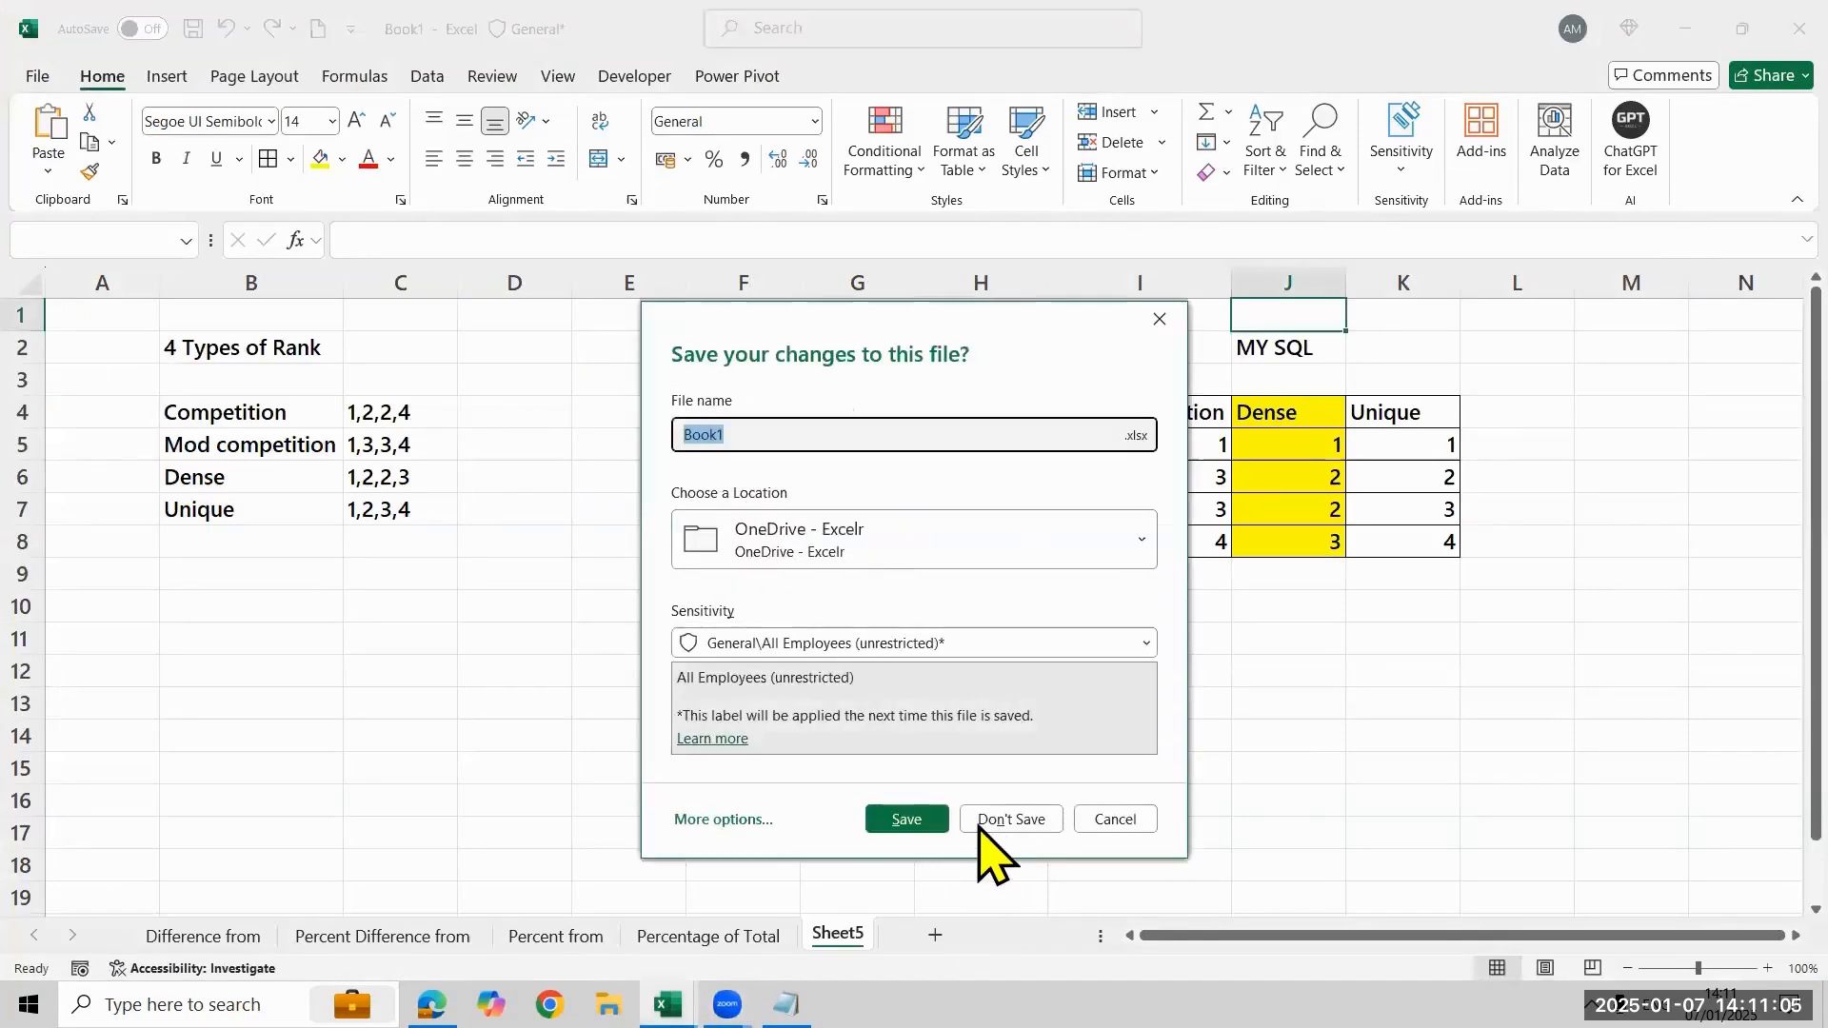
left_click(993, 825)
key("alt+F4")
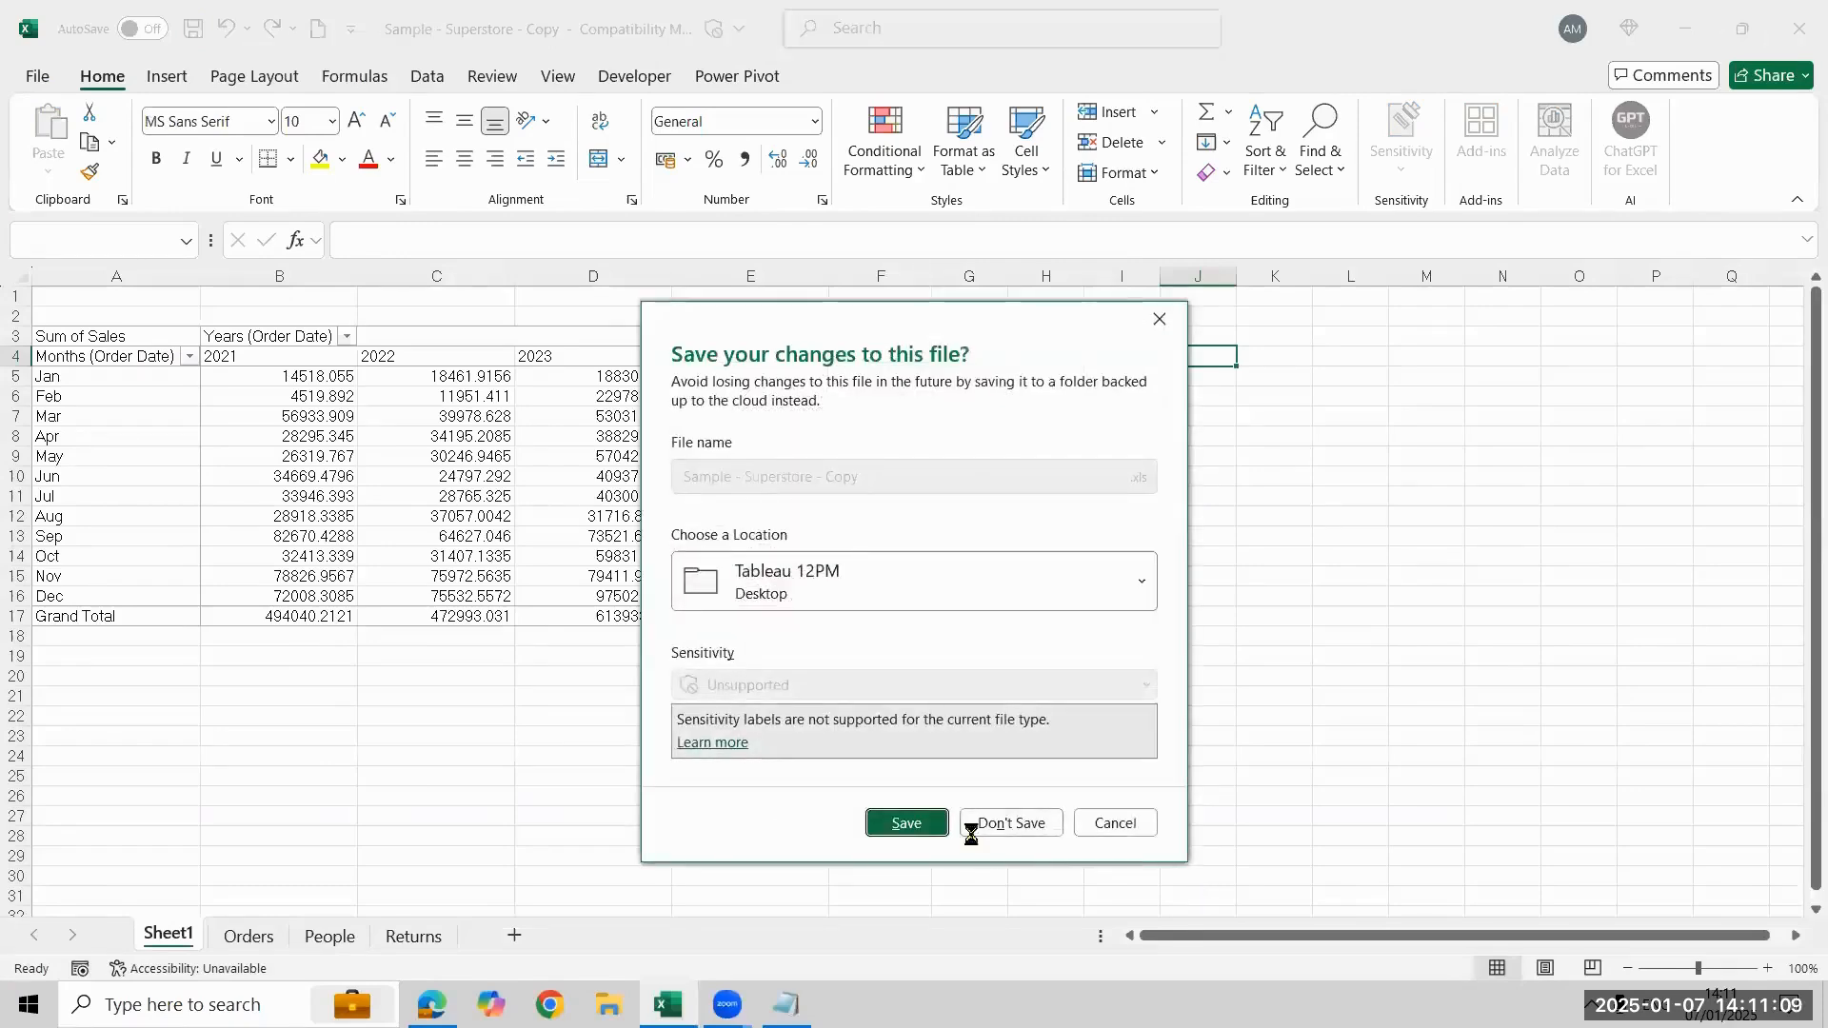
left_click(978, 832)
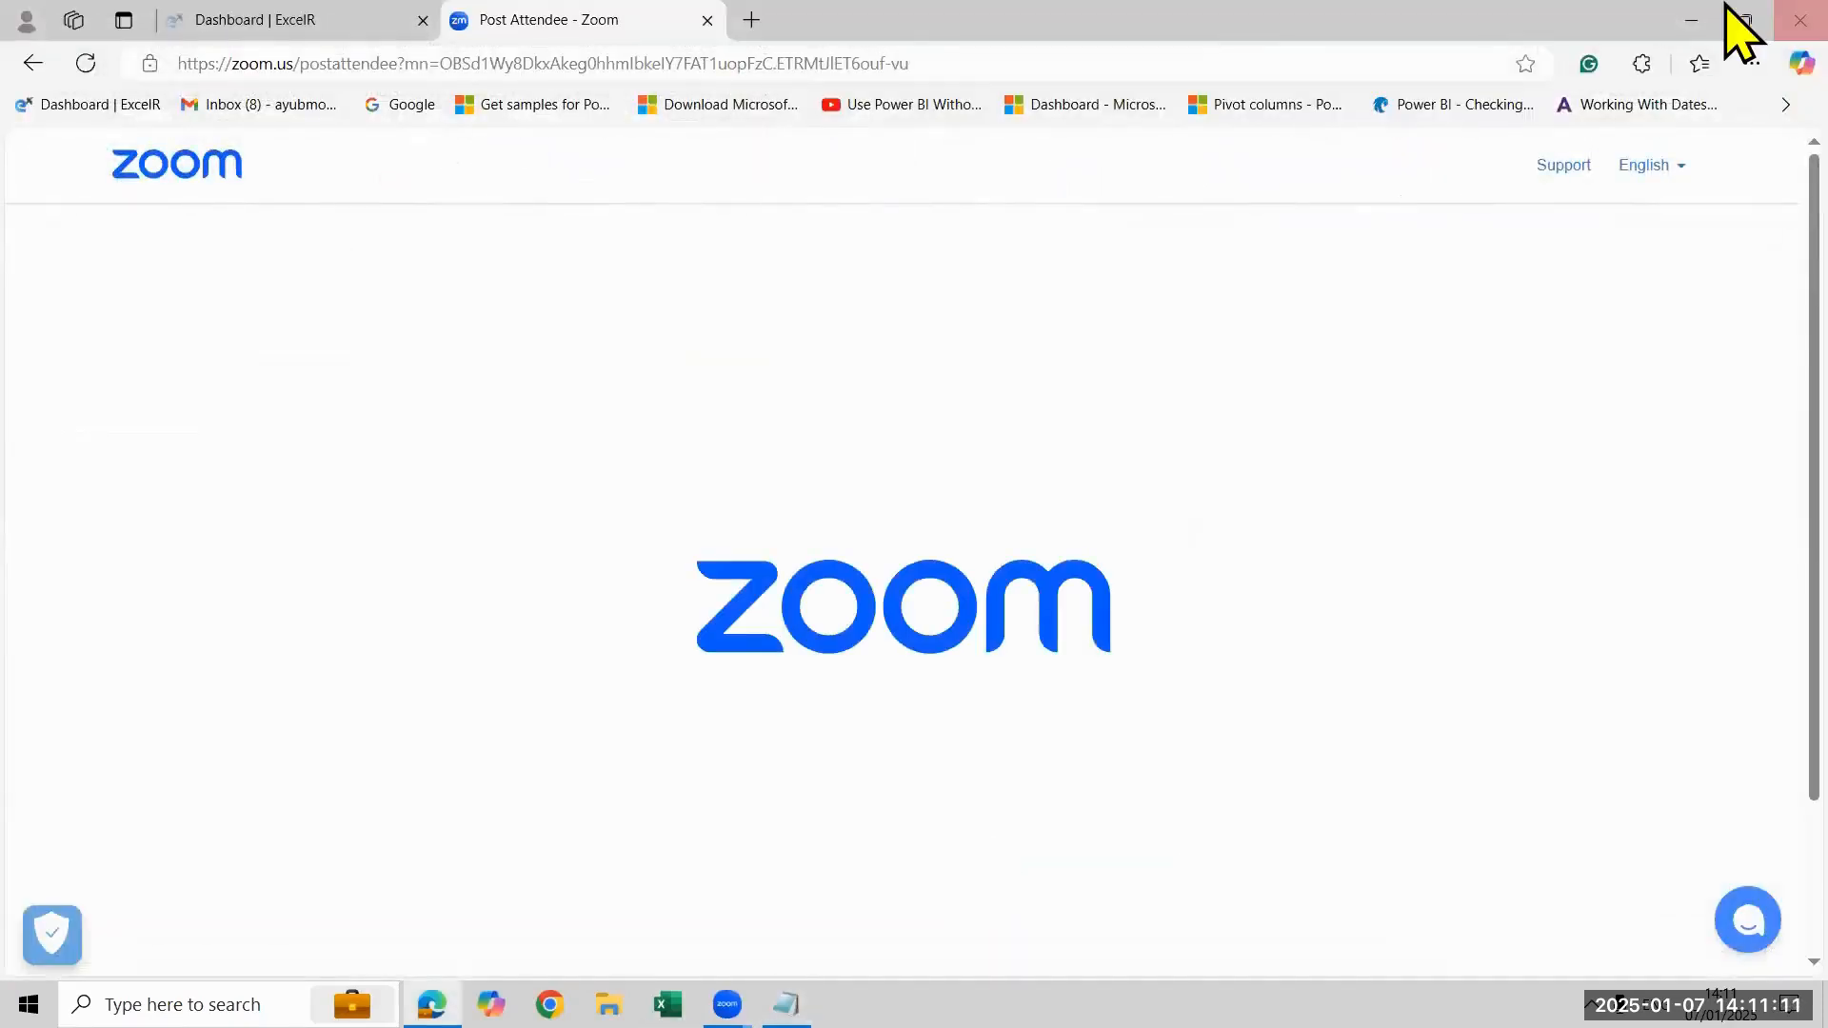
key("super+d")
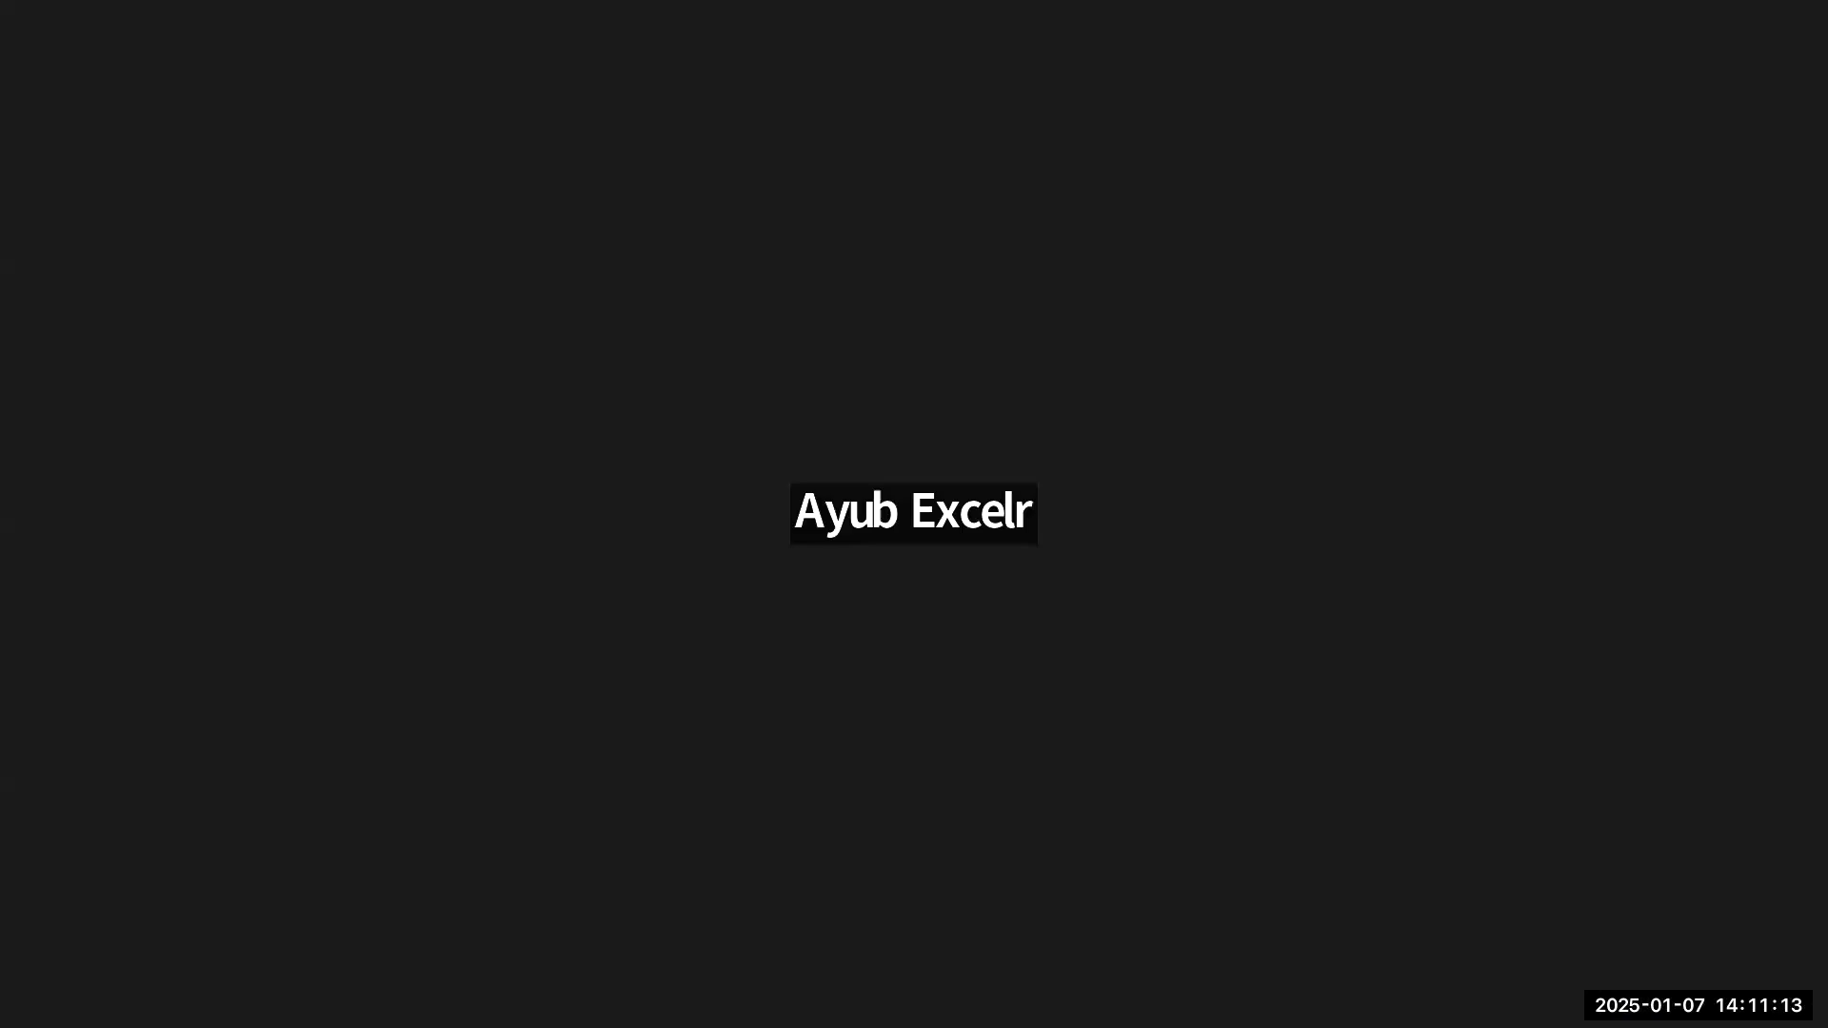